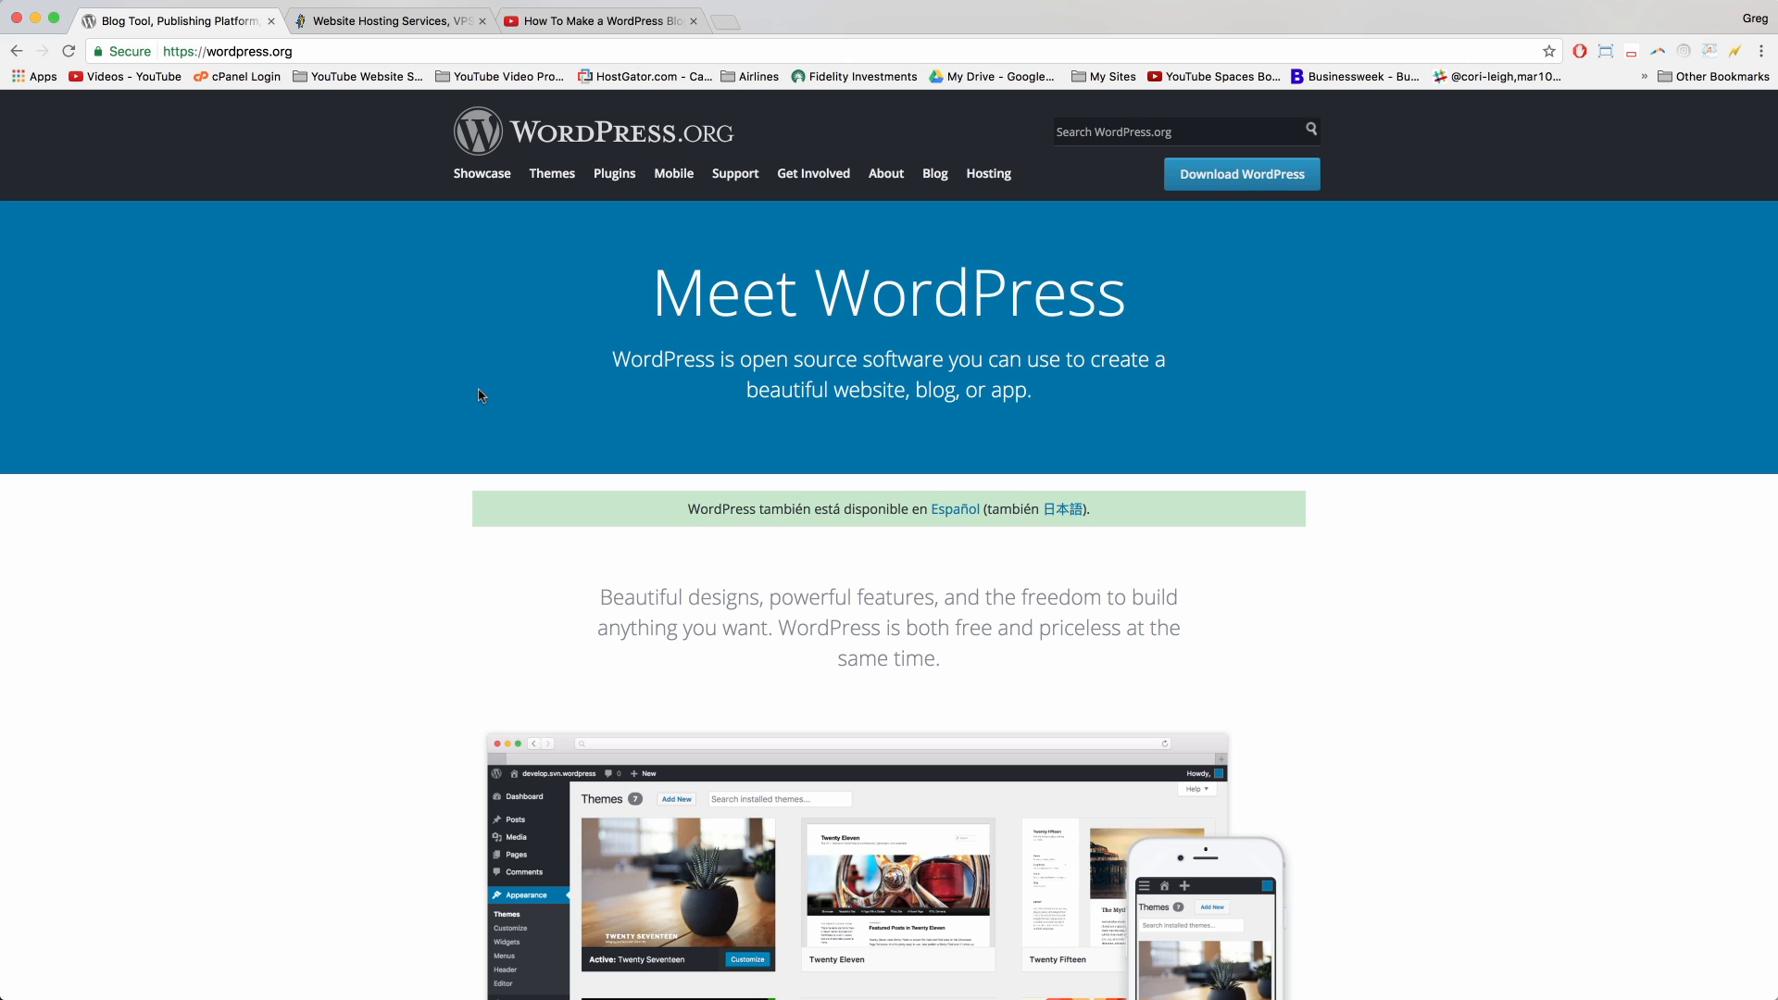
Step: Browse WordPress.org and its showcase of WordPress sites, then start the online stopwatch
click(262, 51)
click(568, 334)
drag(653, 293, 1118, 280)
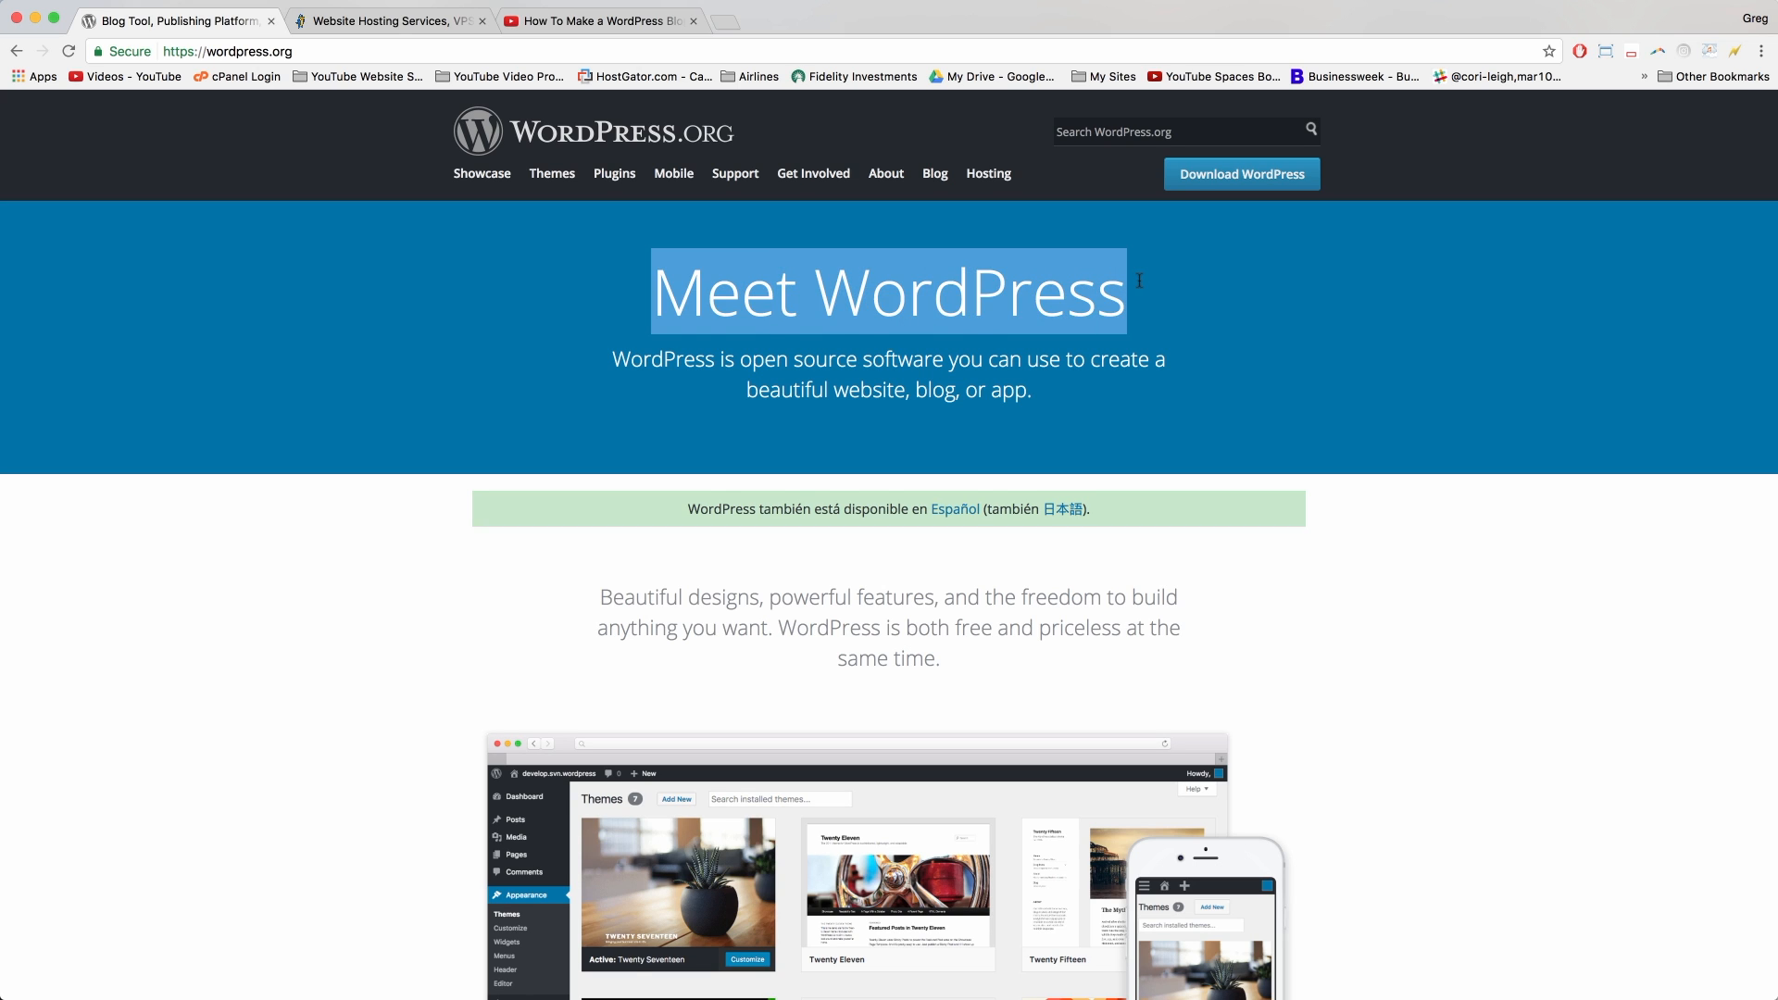
click(1139, 280)
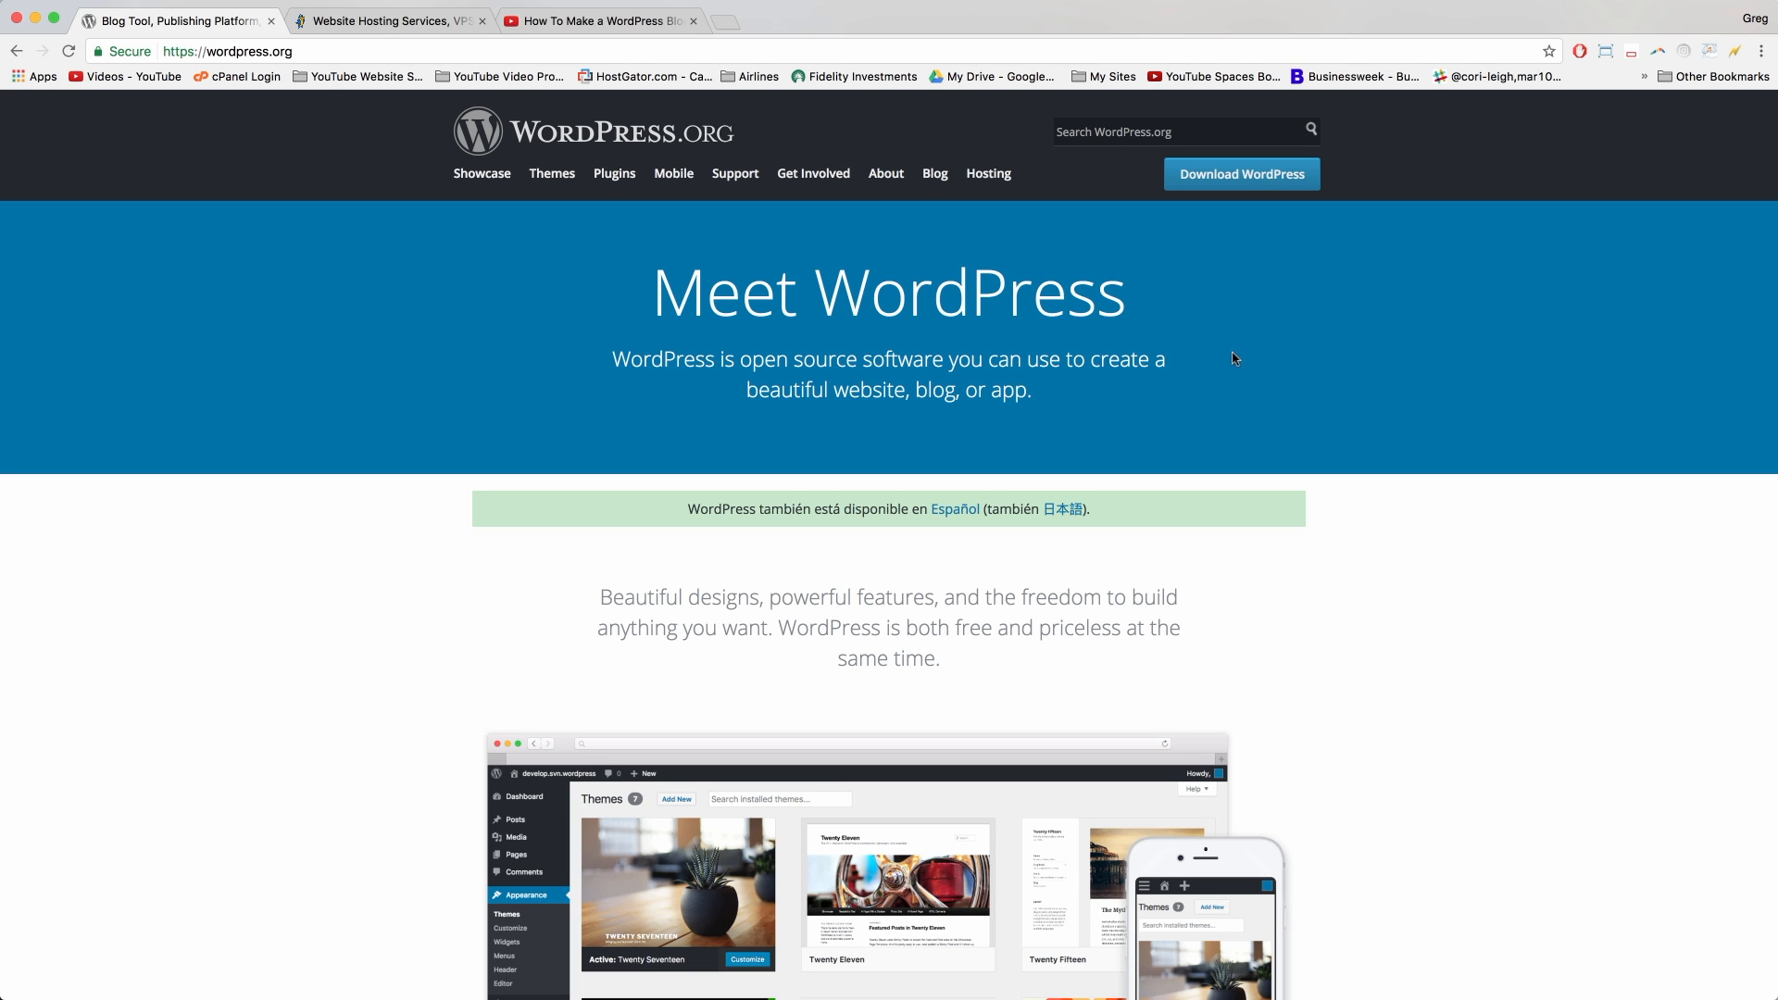
click(483, 175)
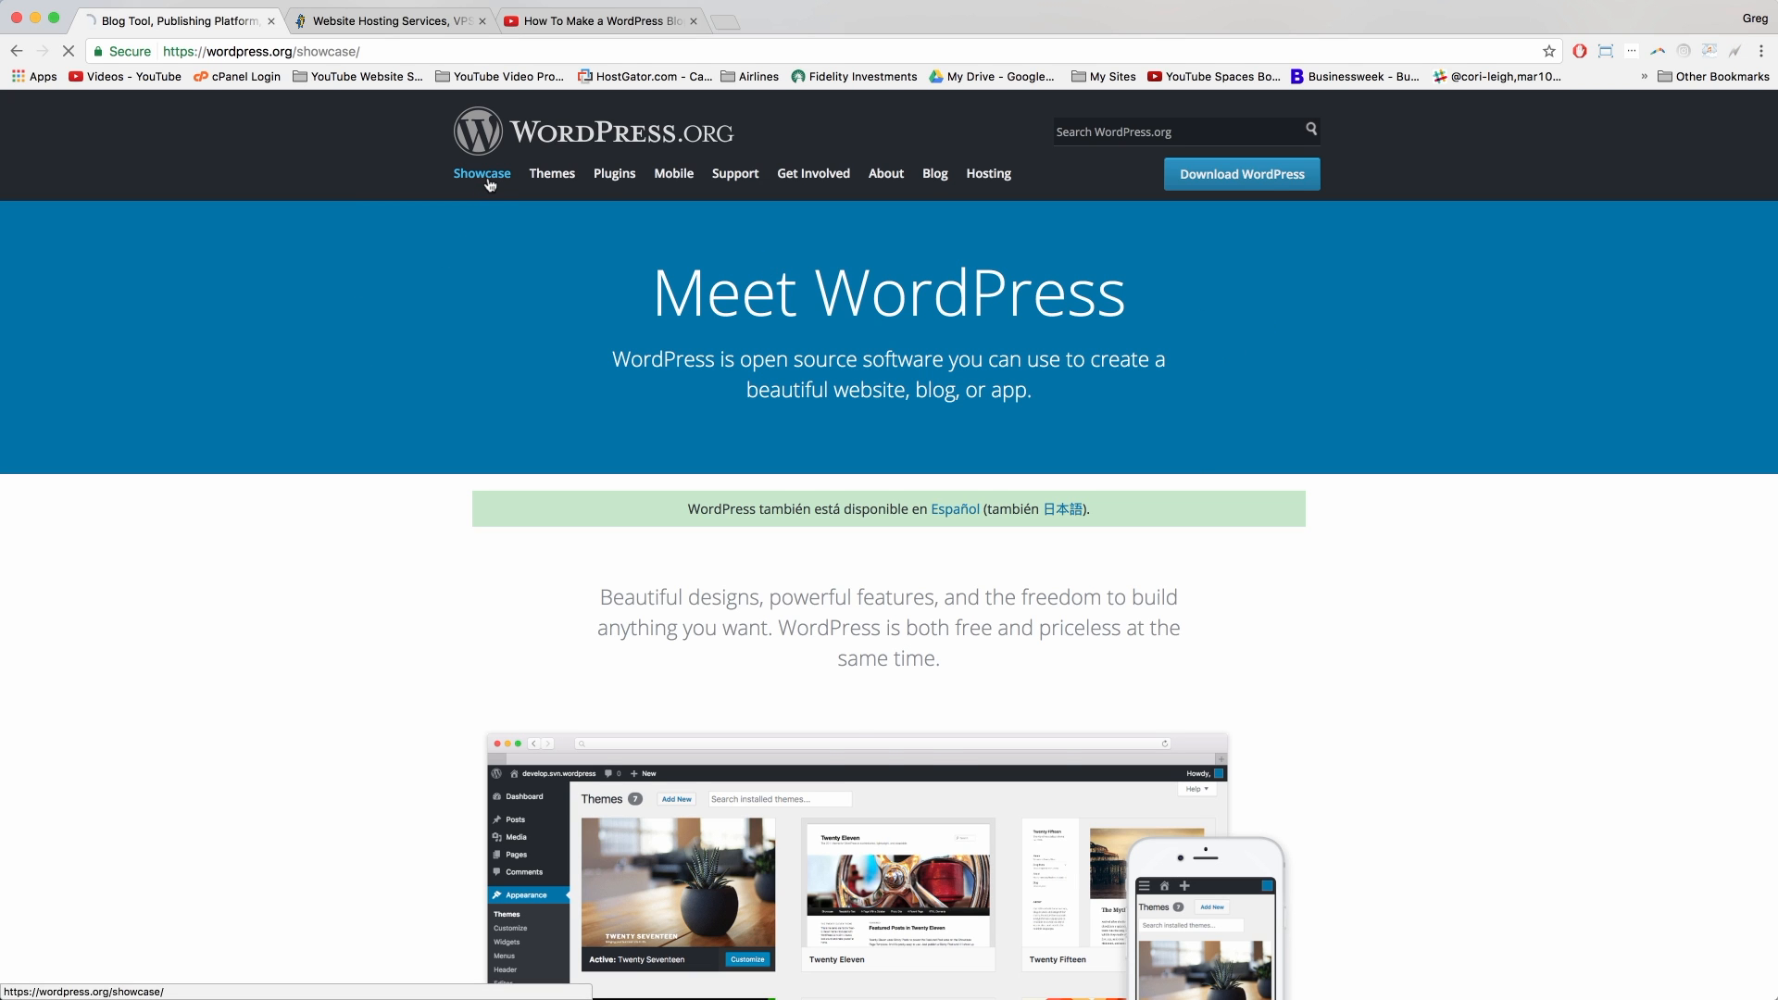
scroll(412, 704, down, 5)
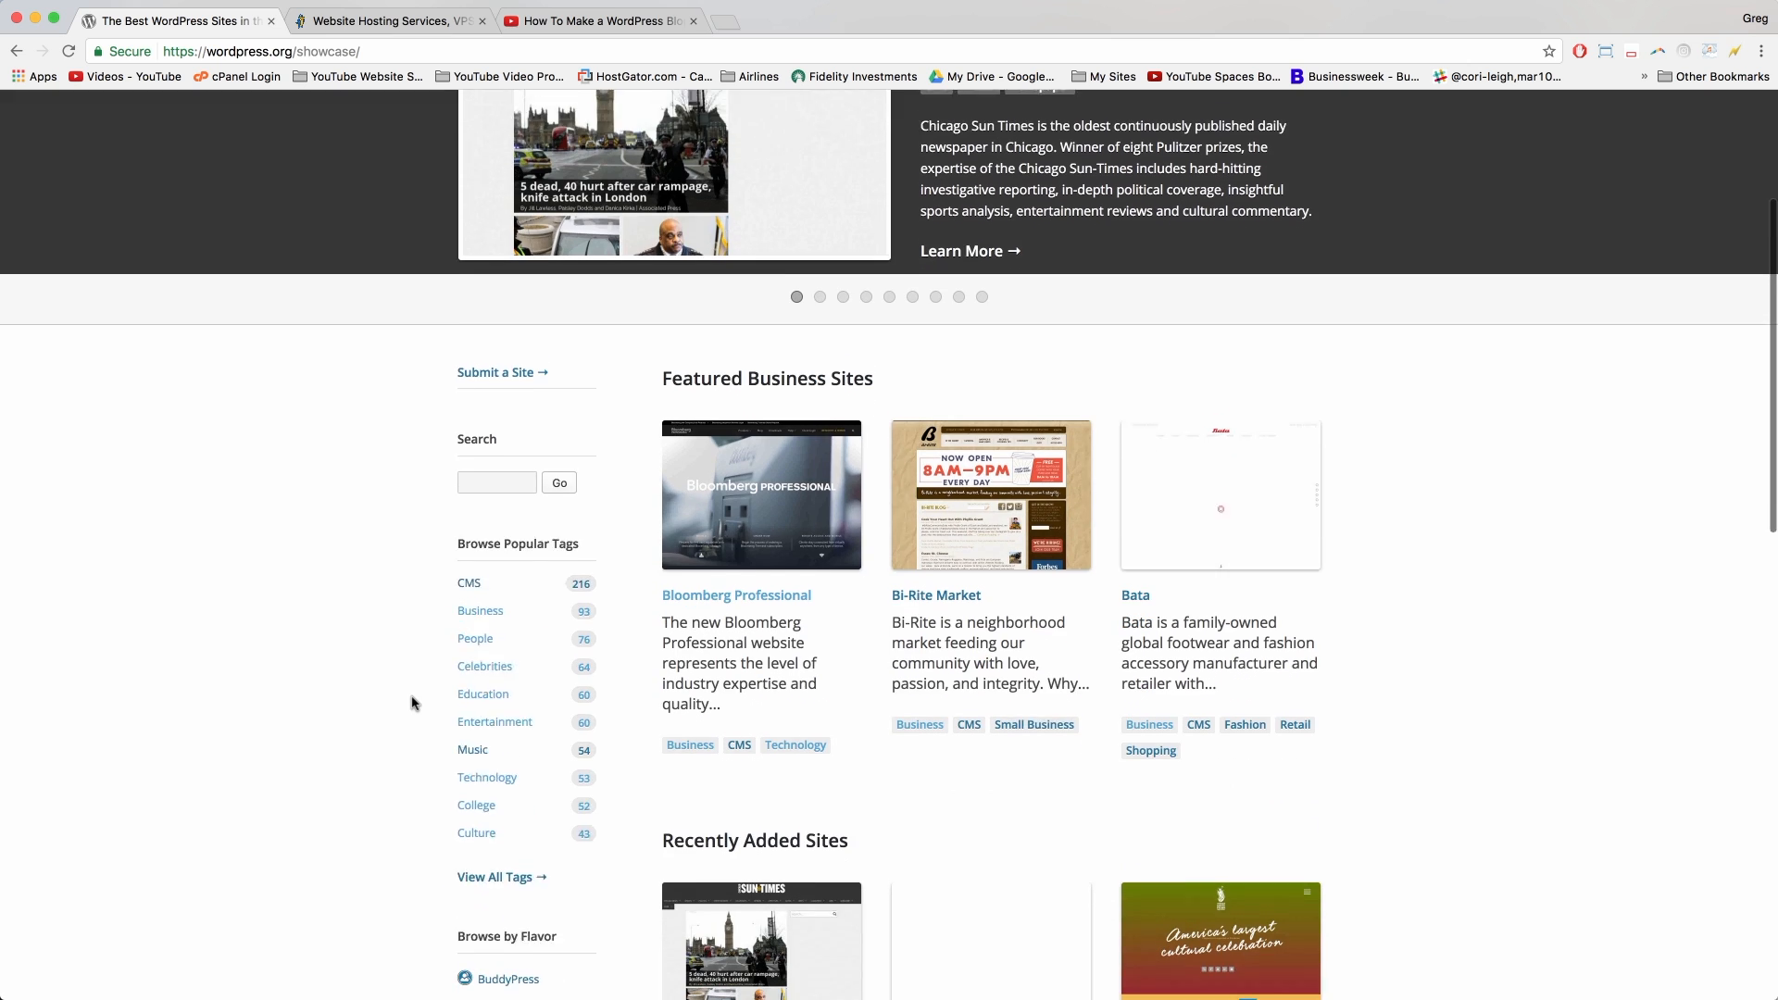
scroll(896, 544, down, 8)
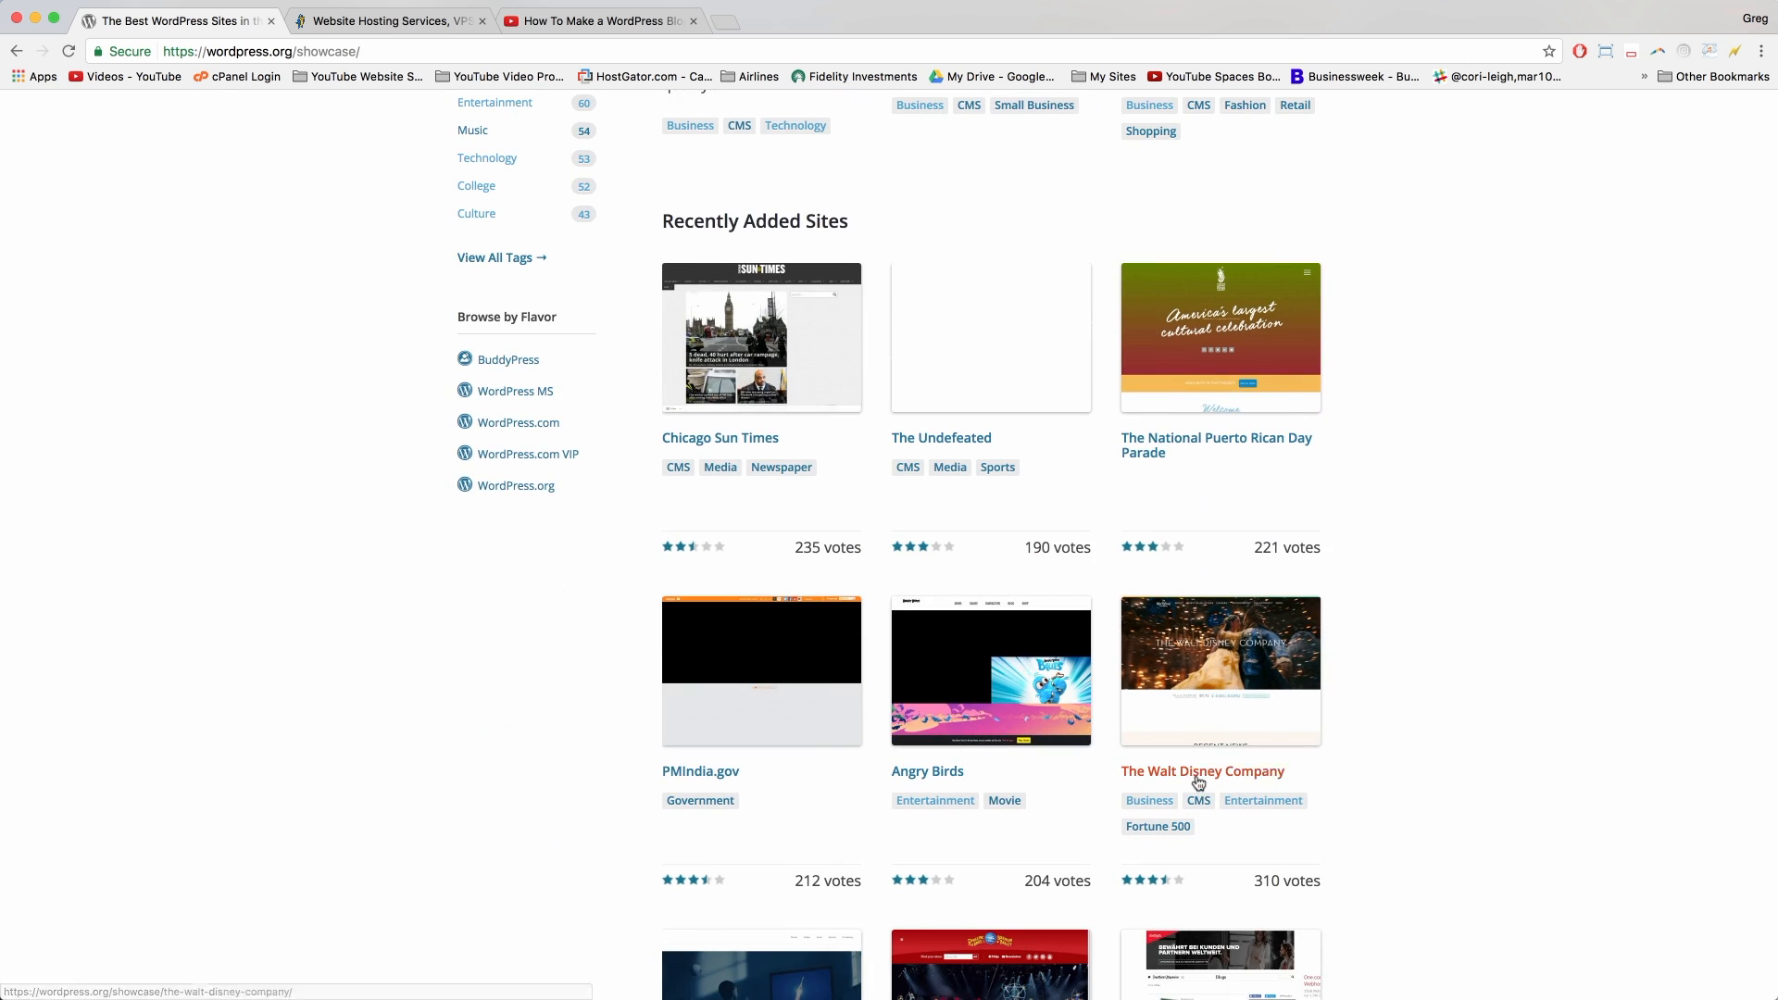
scroll(1446, 819, up, 13)
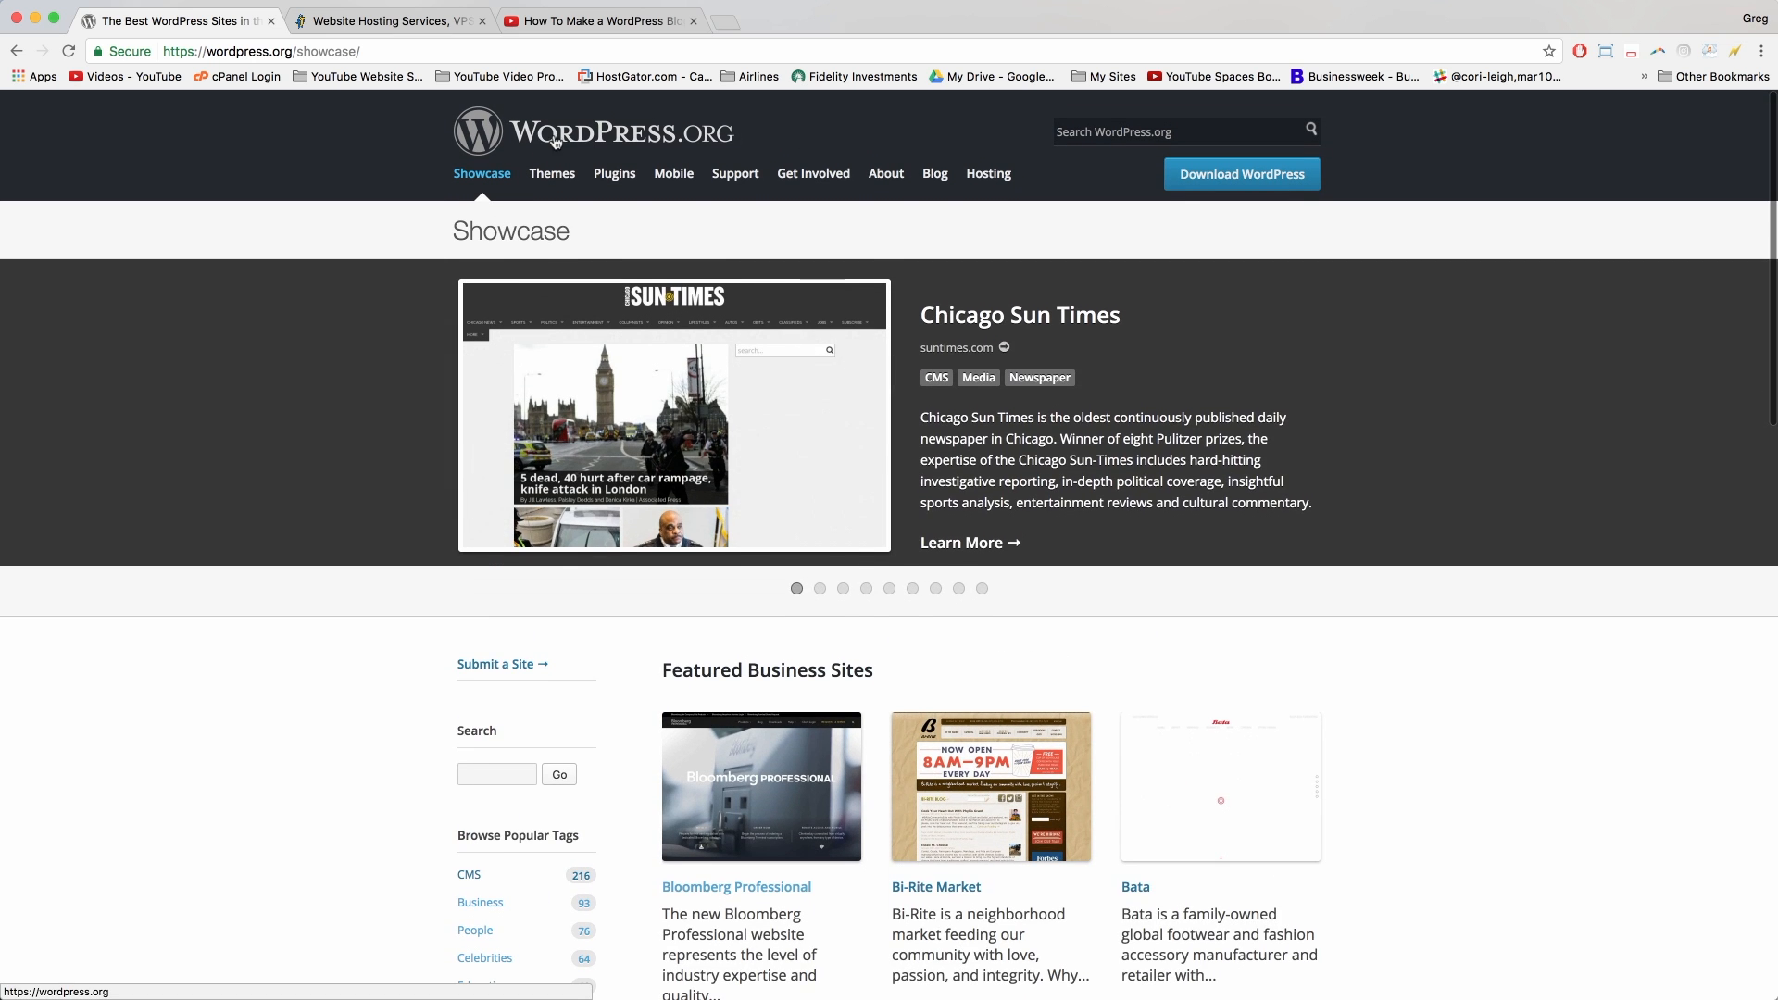
click(518, 136)
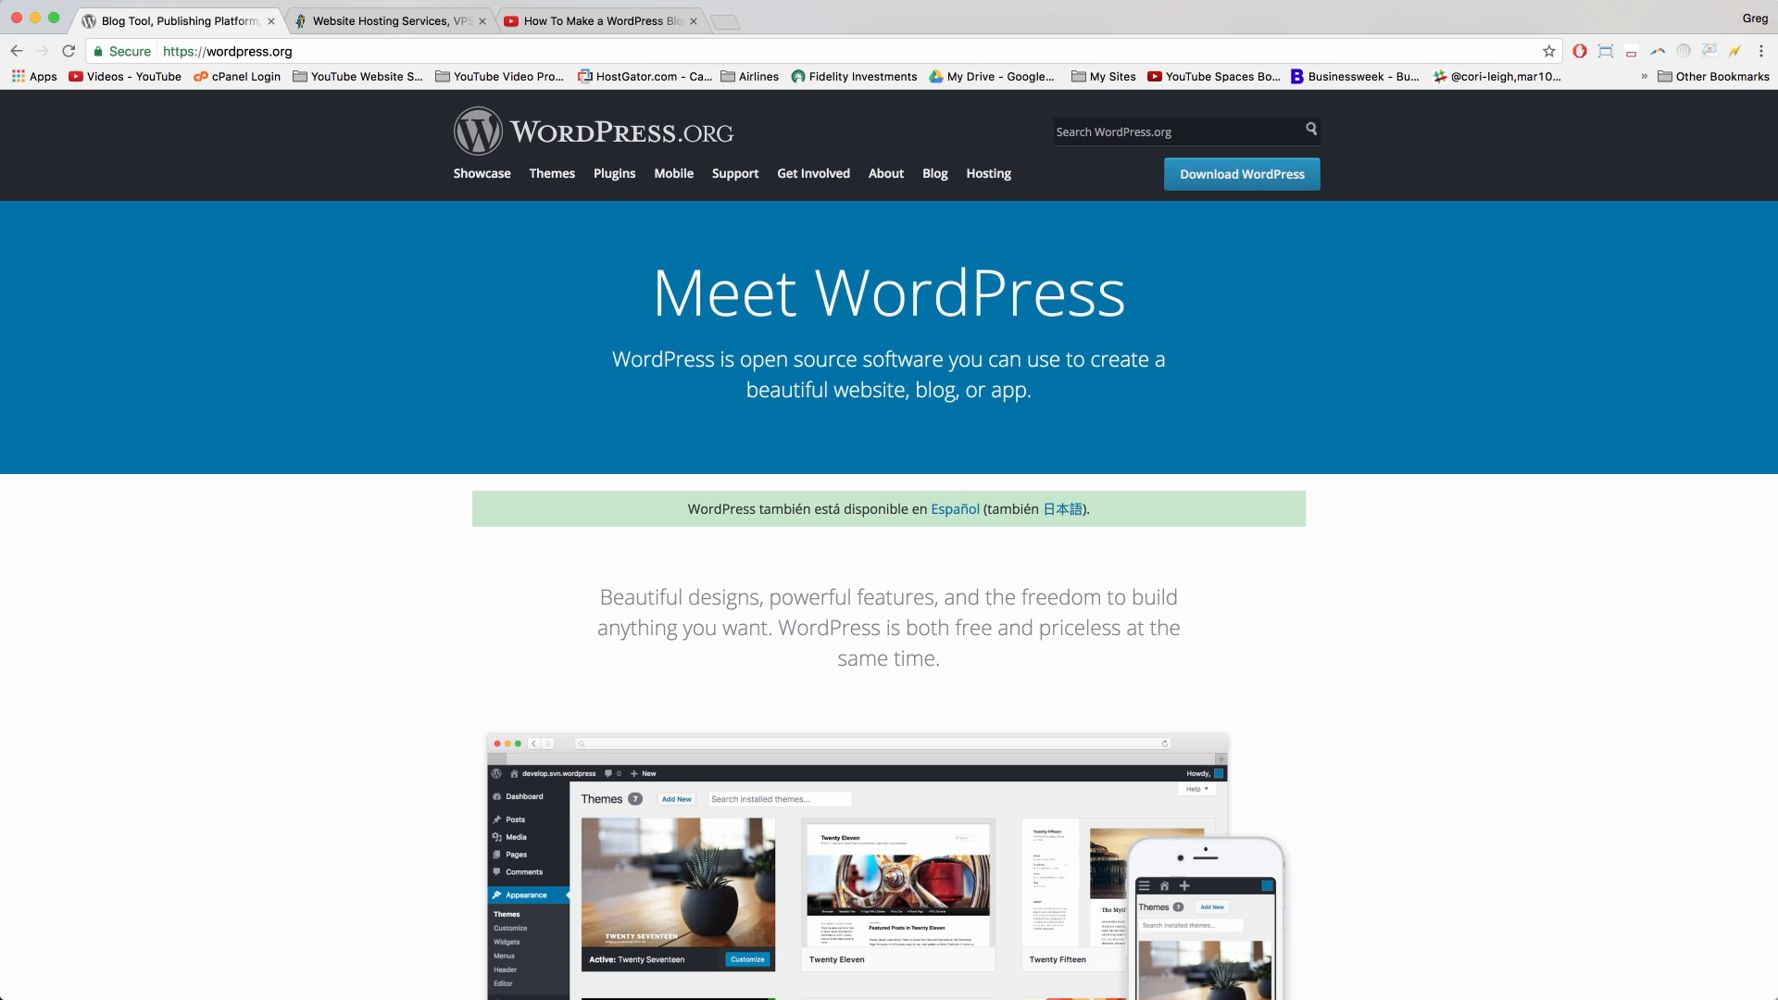
drag(1777, 690, 1511, 771)
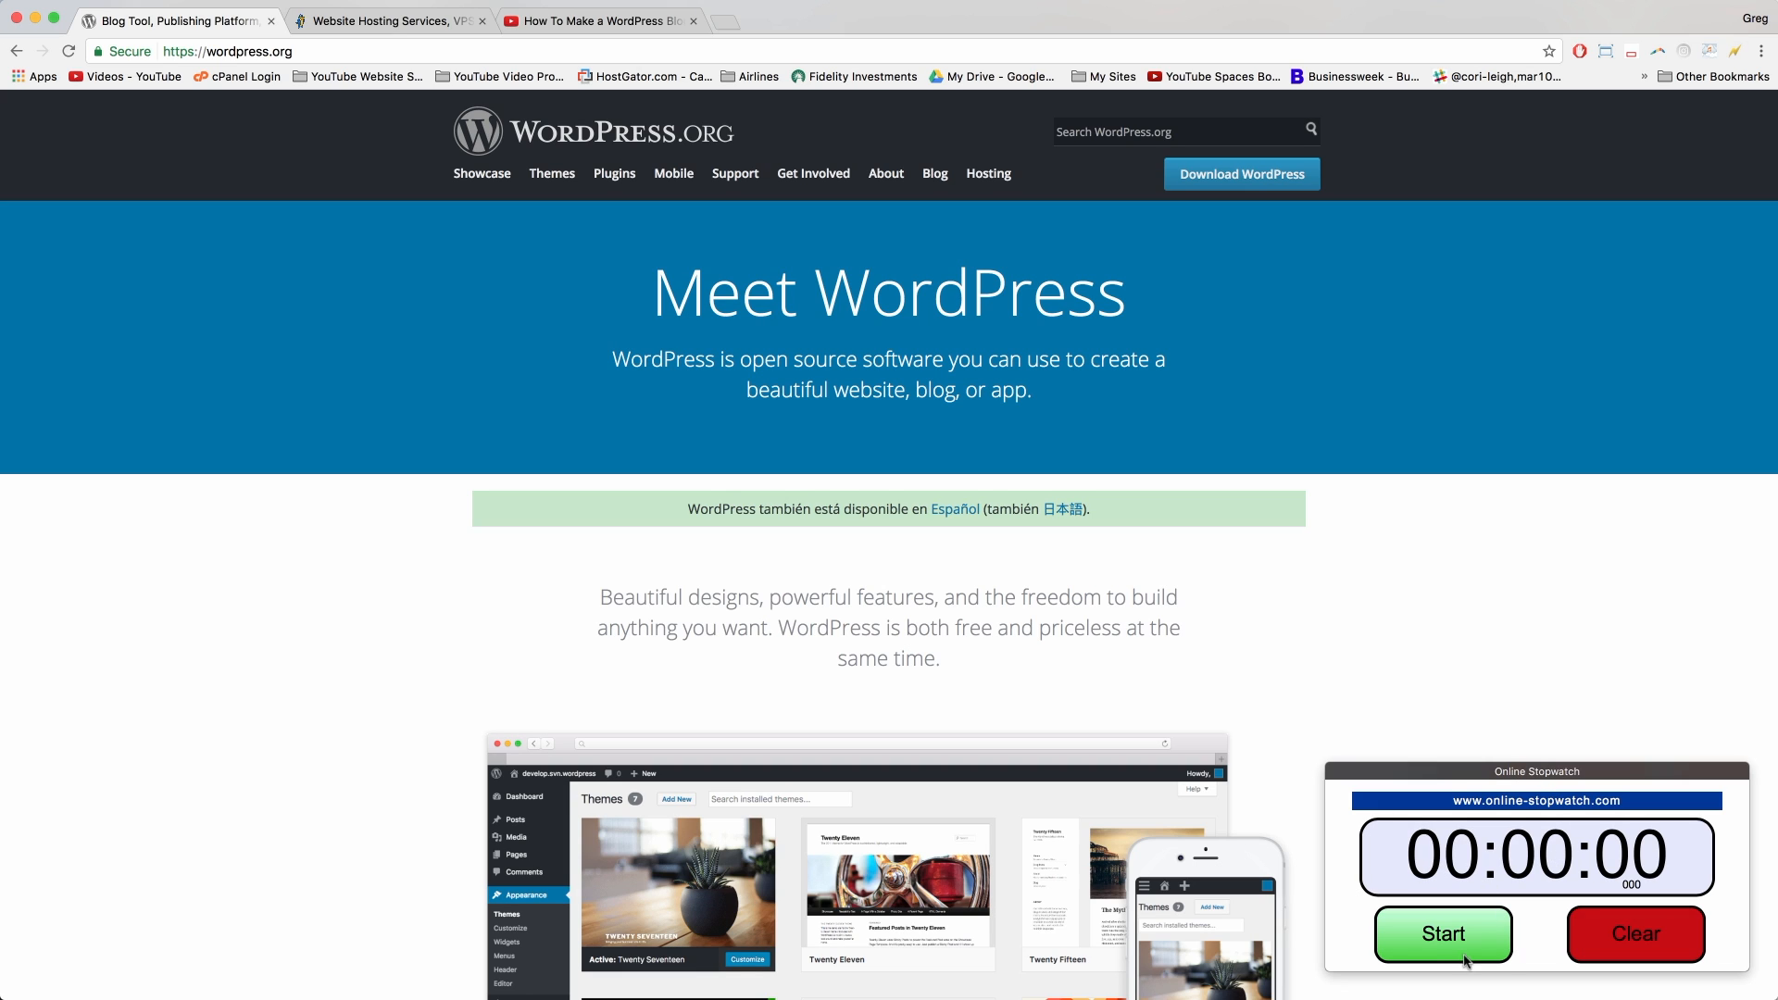
click(1440, 937)
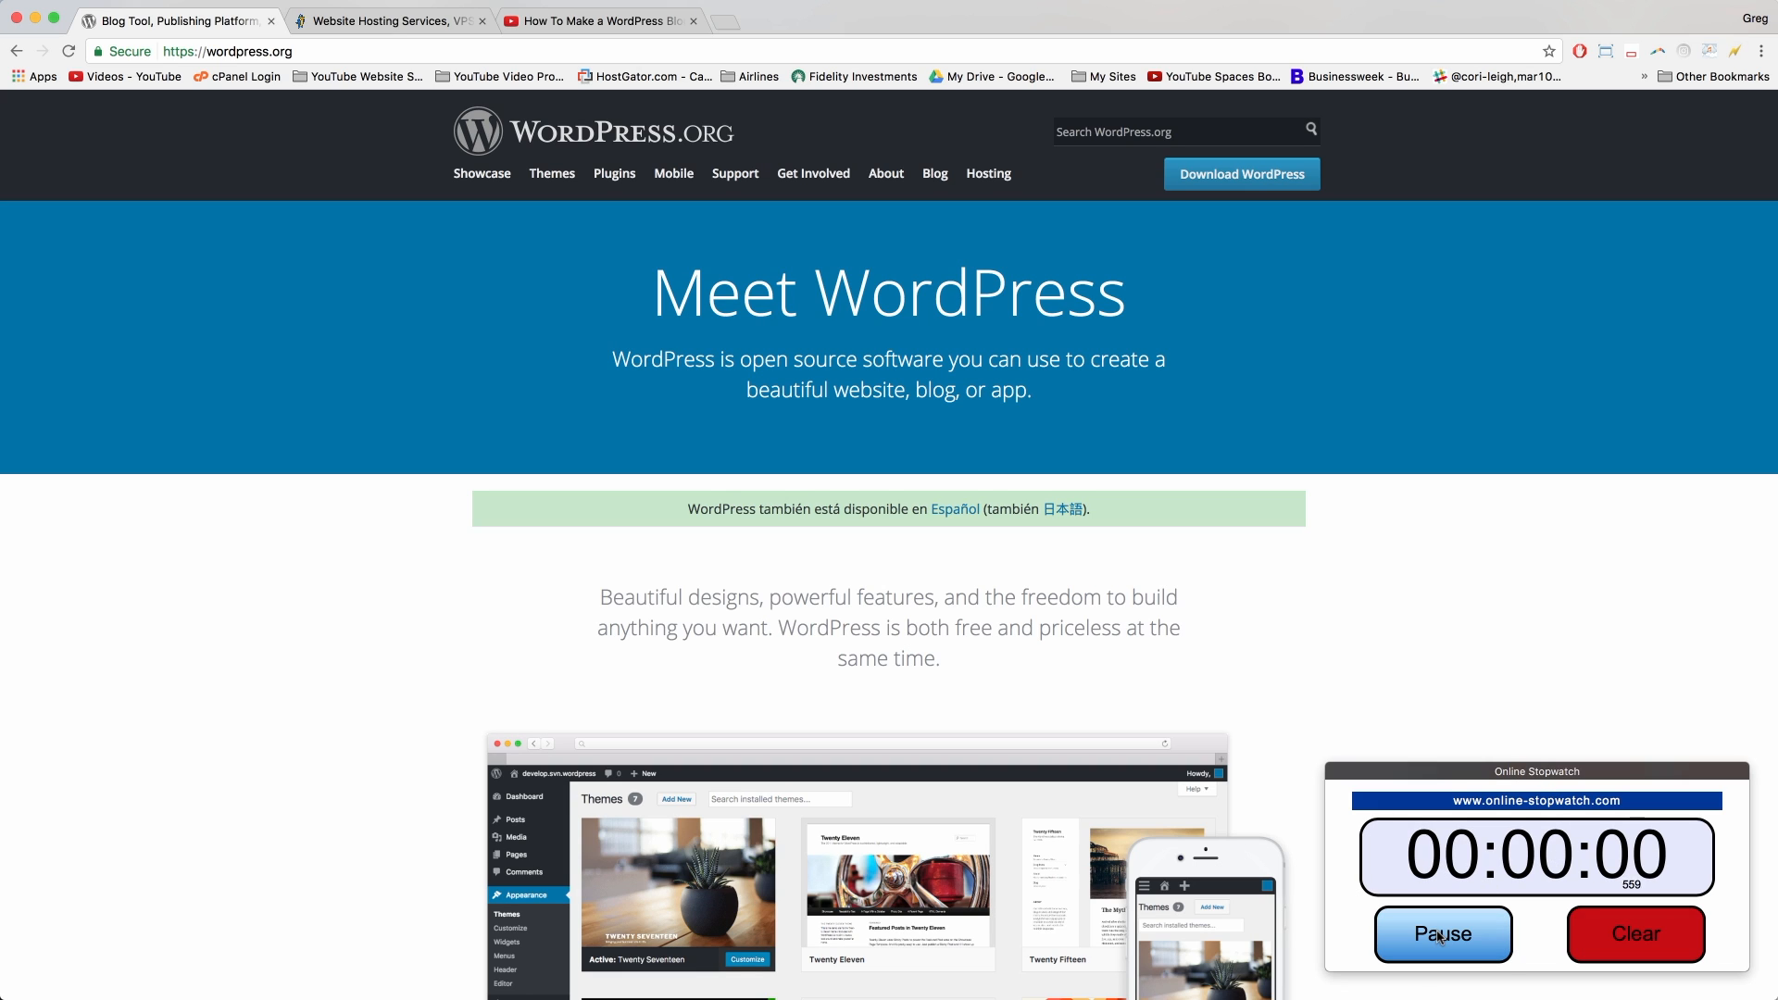
Step: Switch to the HostGator site and go to its web hosting plans page
click(414, 22)
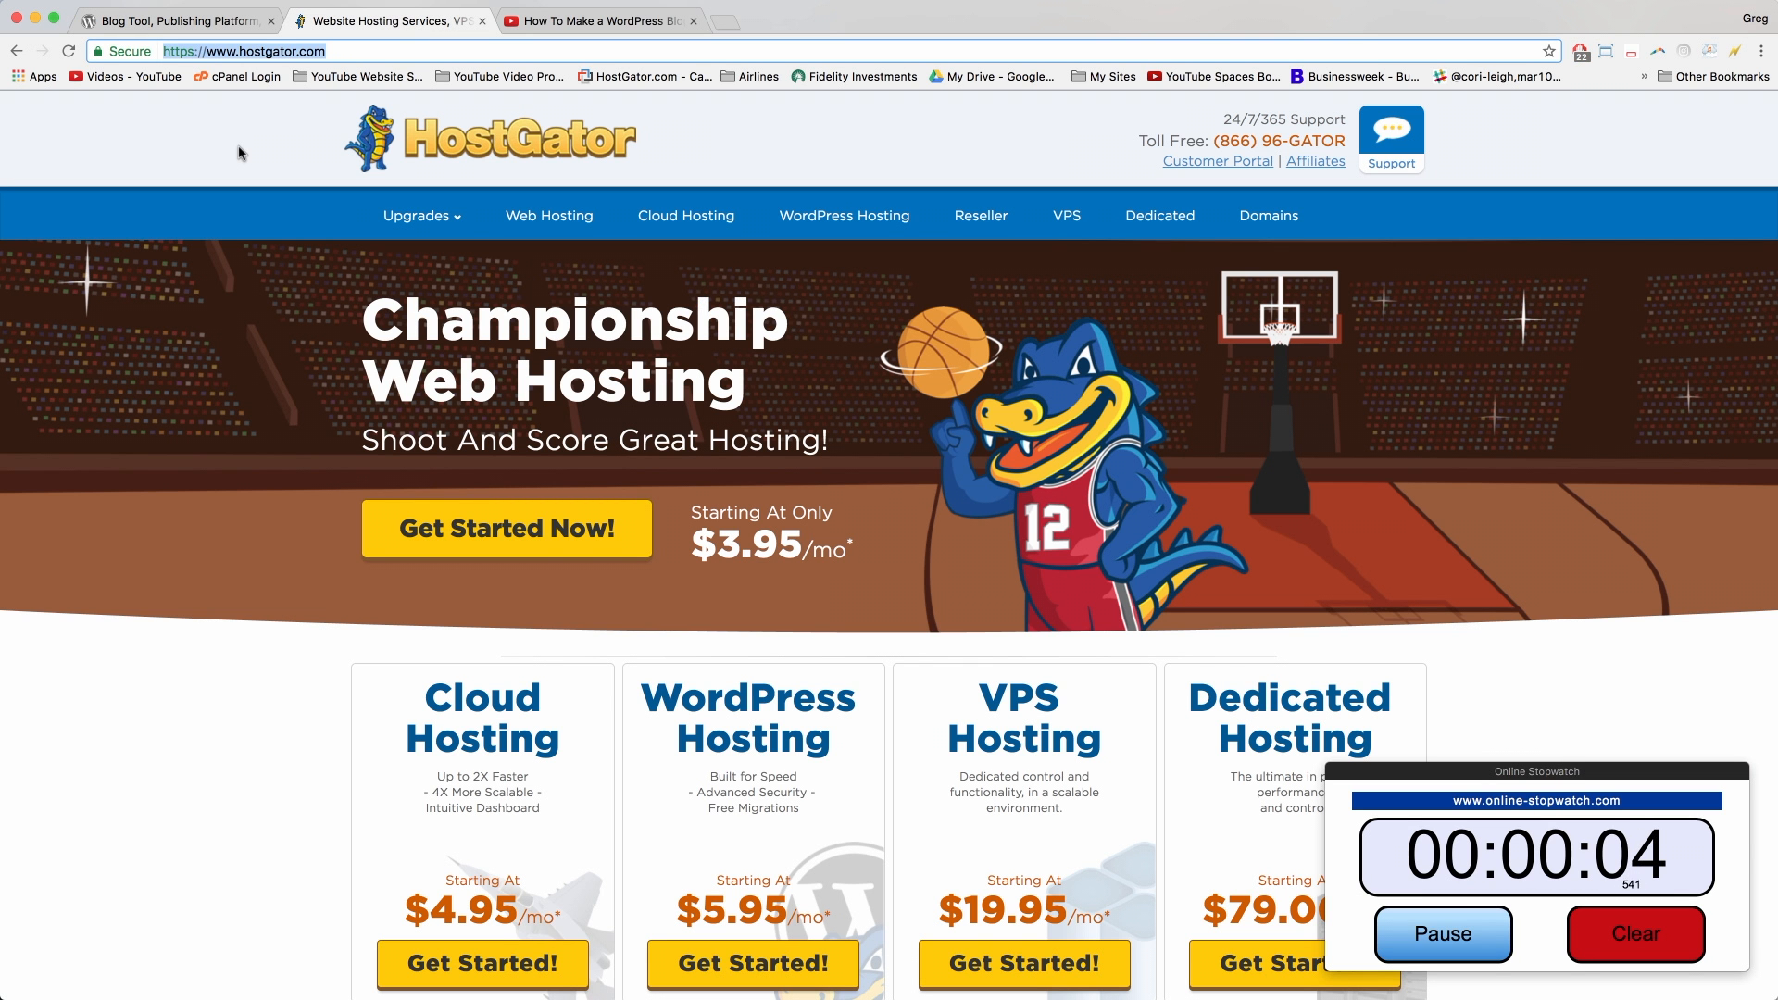
click(264, 164)
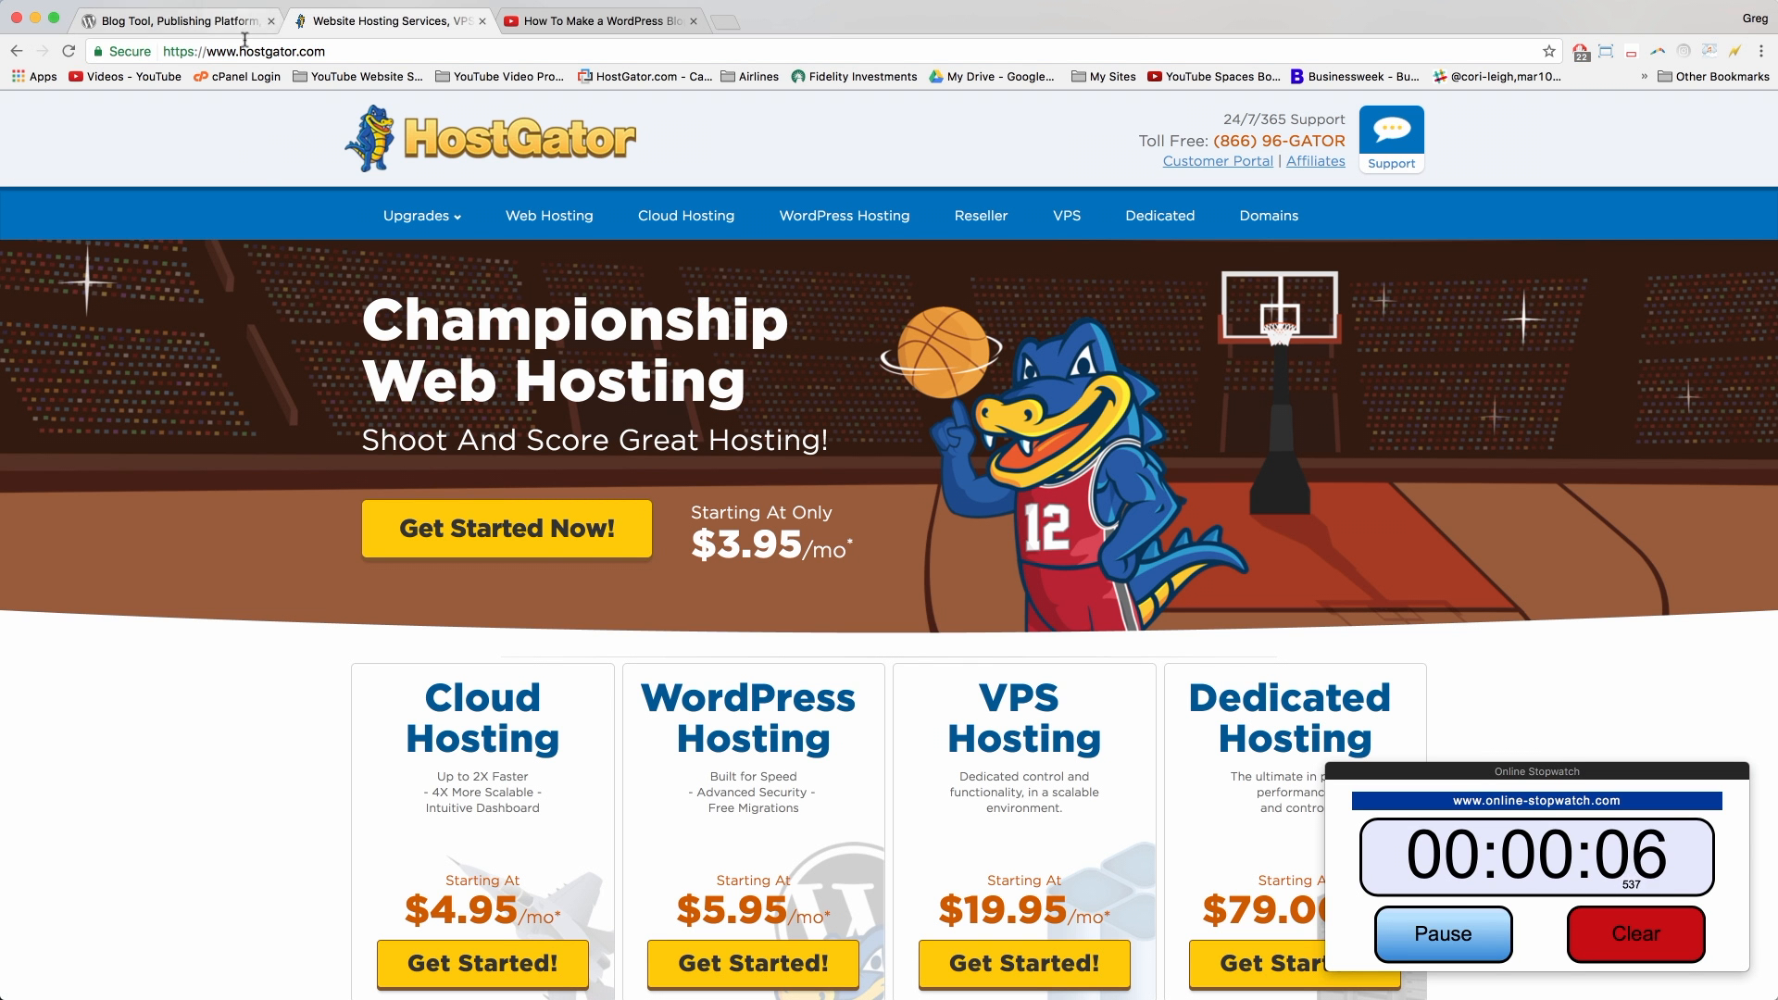
click(247, 51)
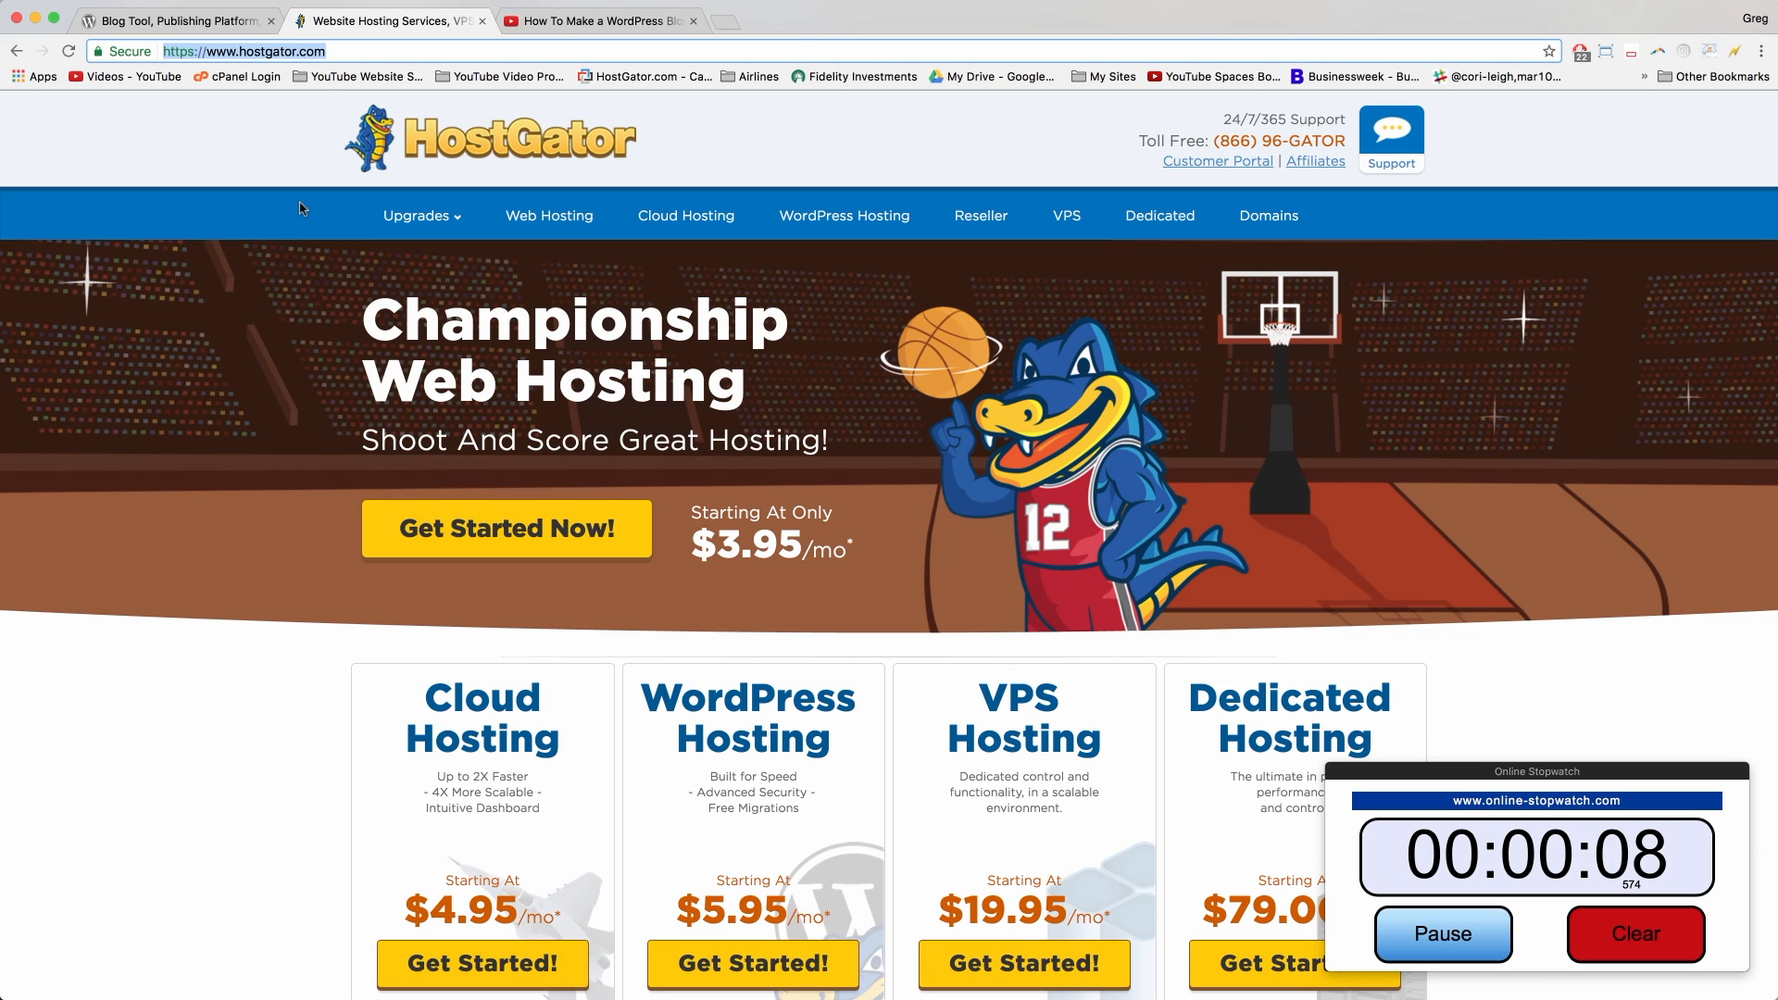
click(280, 404)
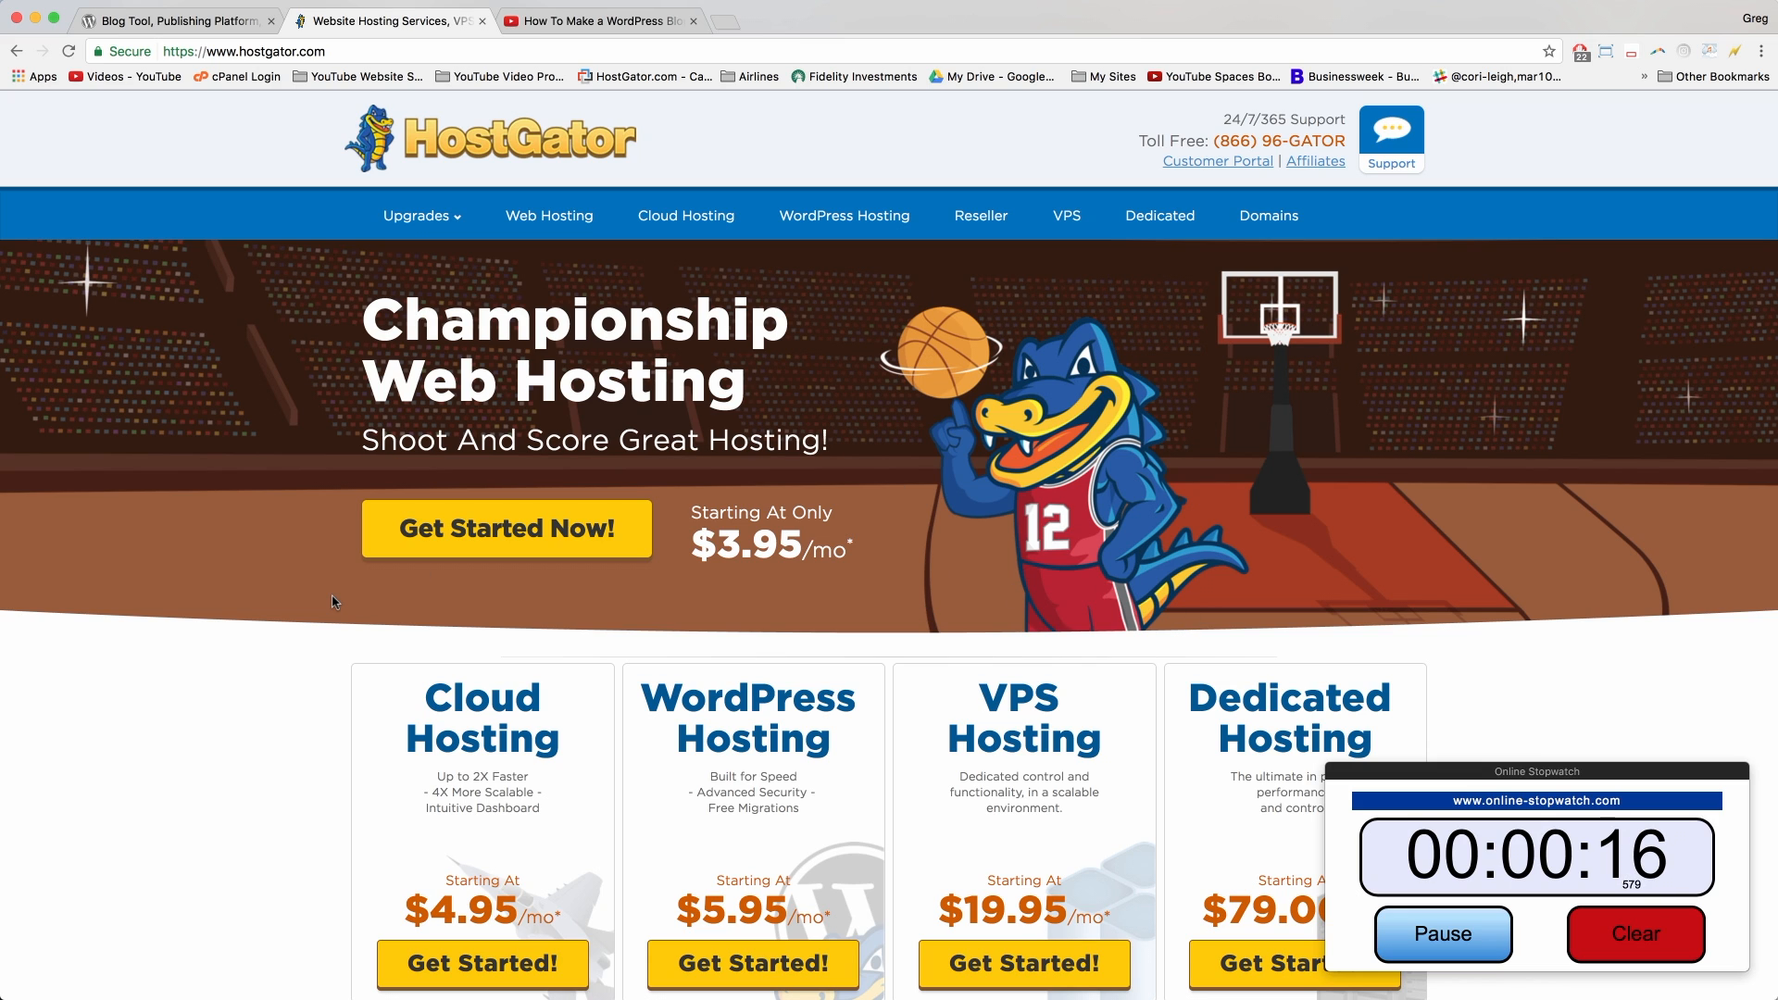
scroll(270, 621, down, 2)
scroll(271, 620, down, 4)
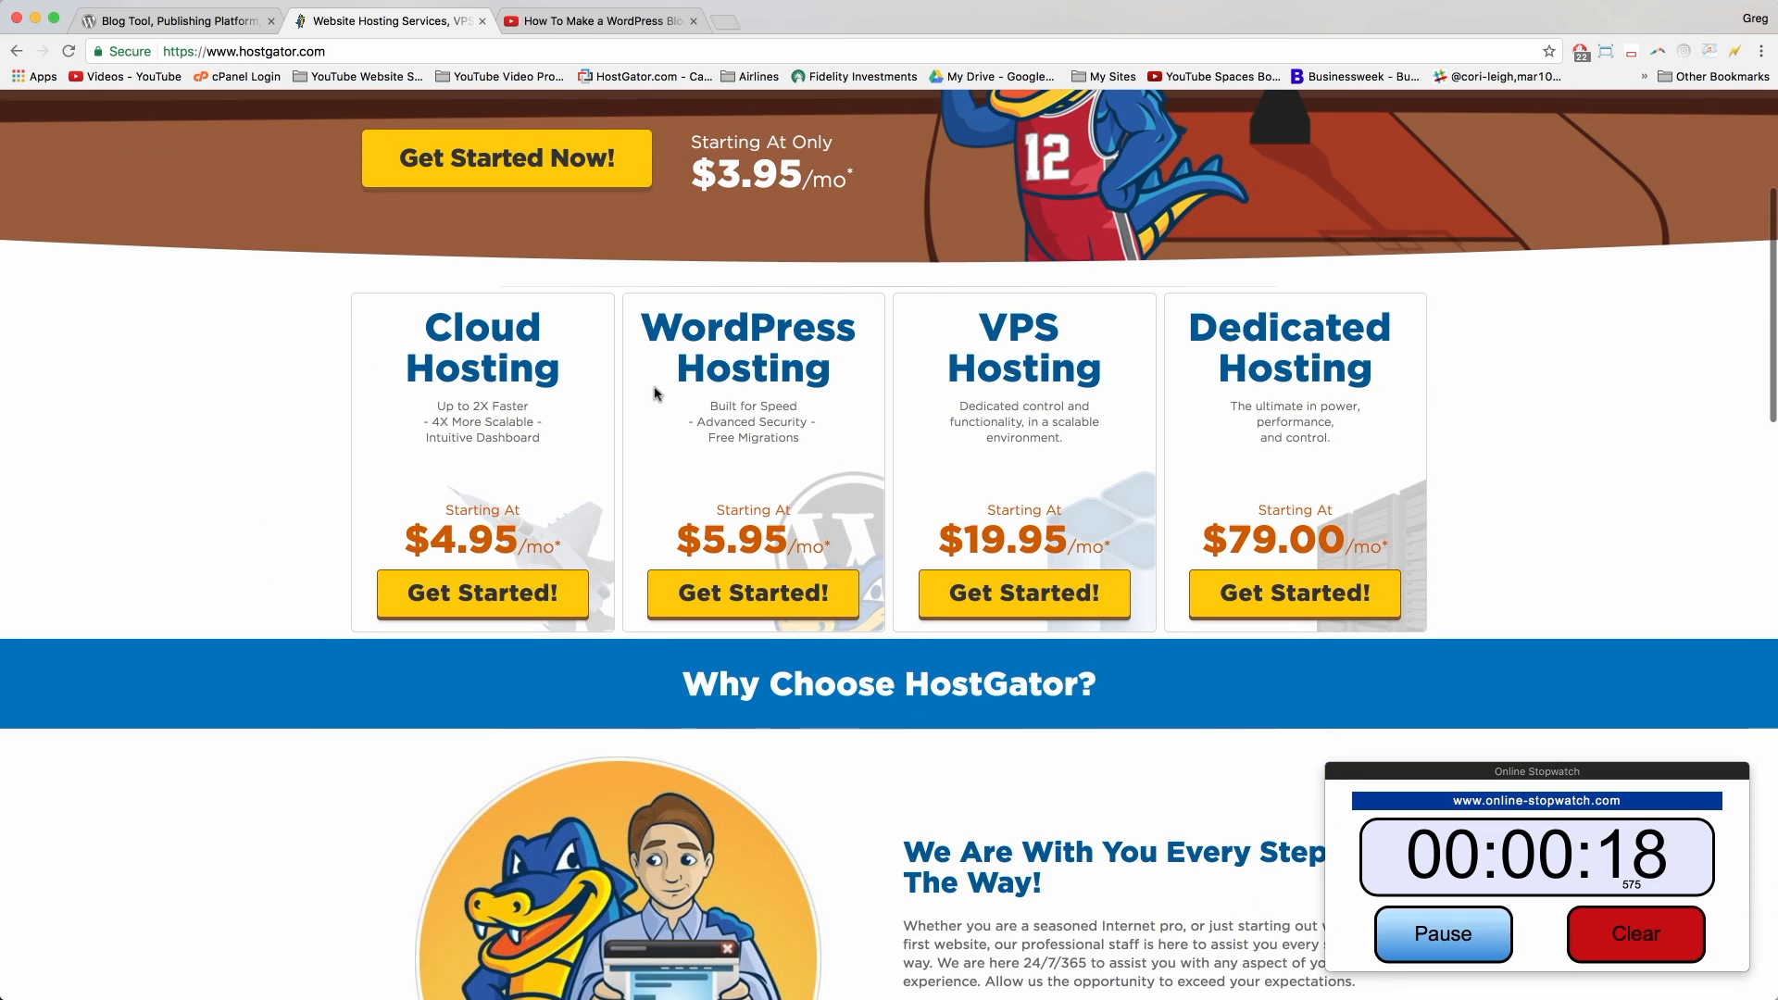
scroll(1378, 441, up, 6)
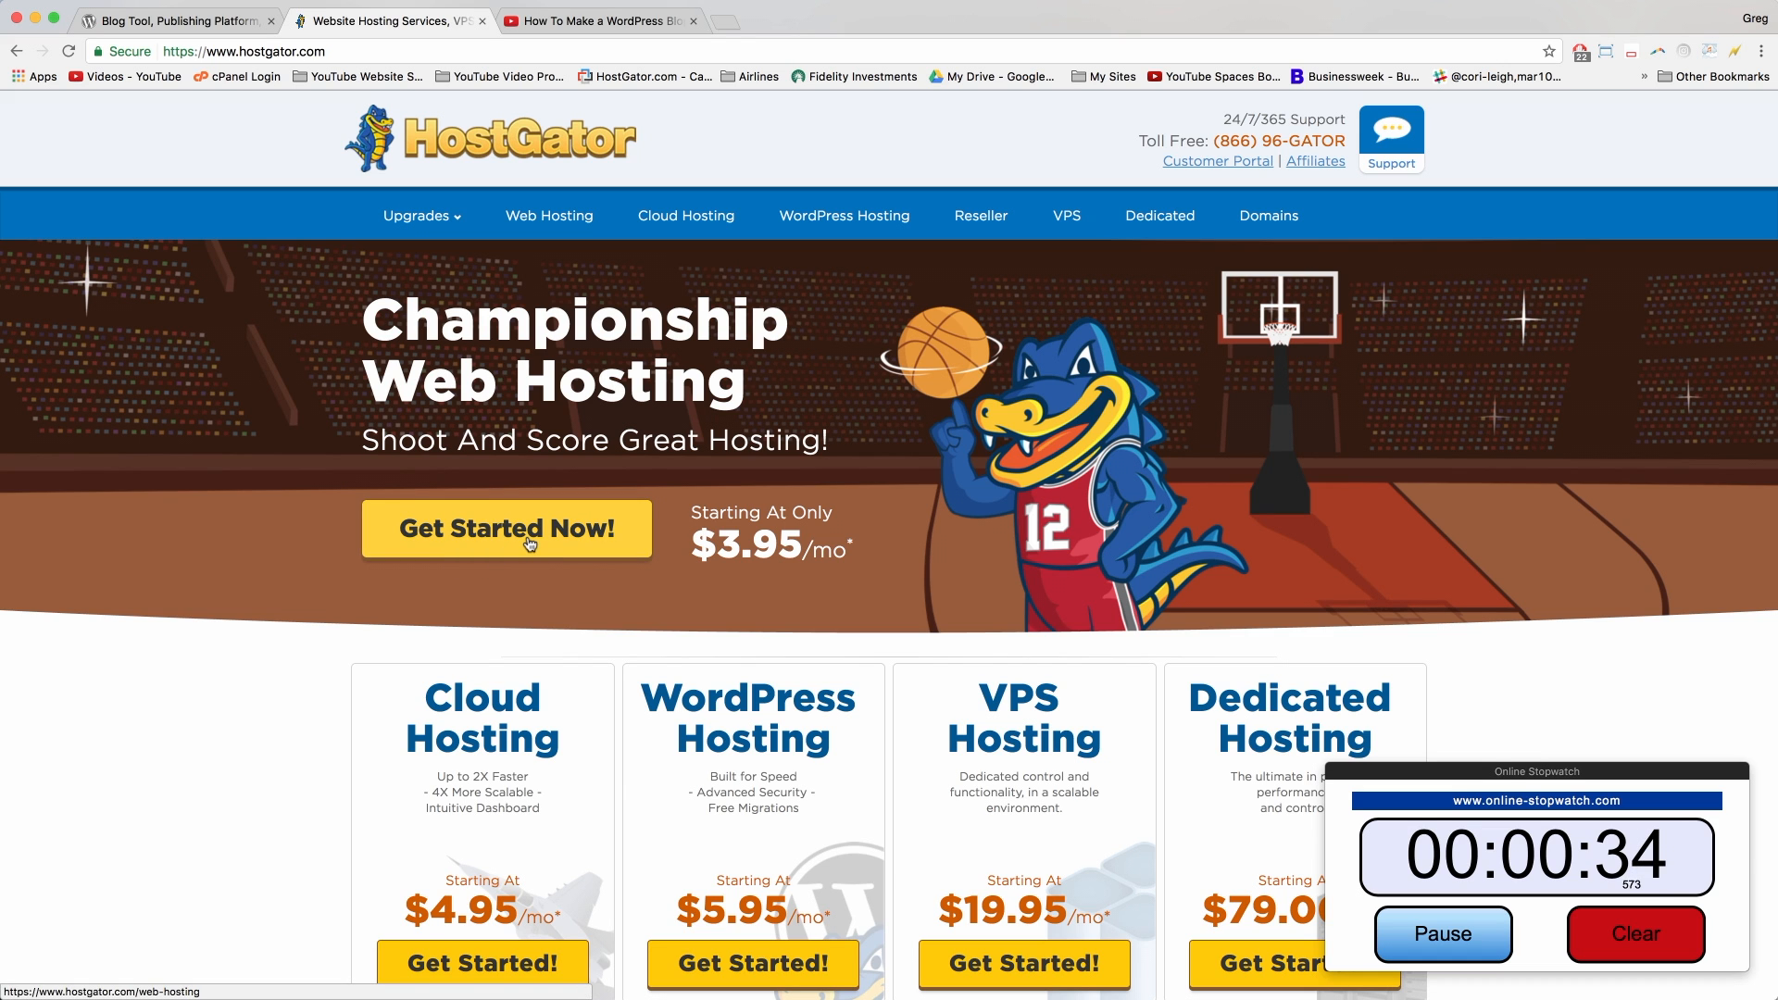
click(529, 544)
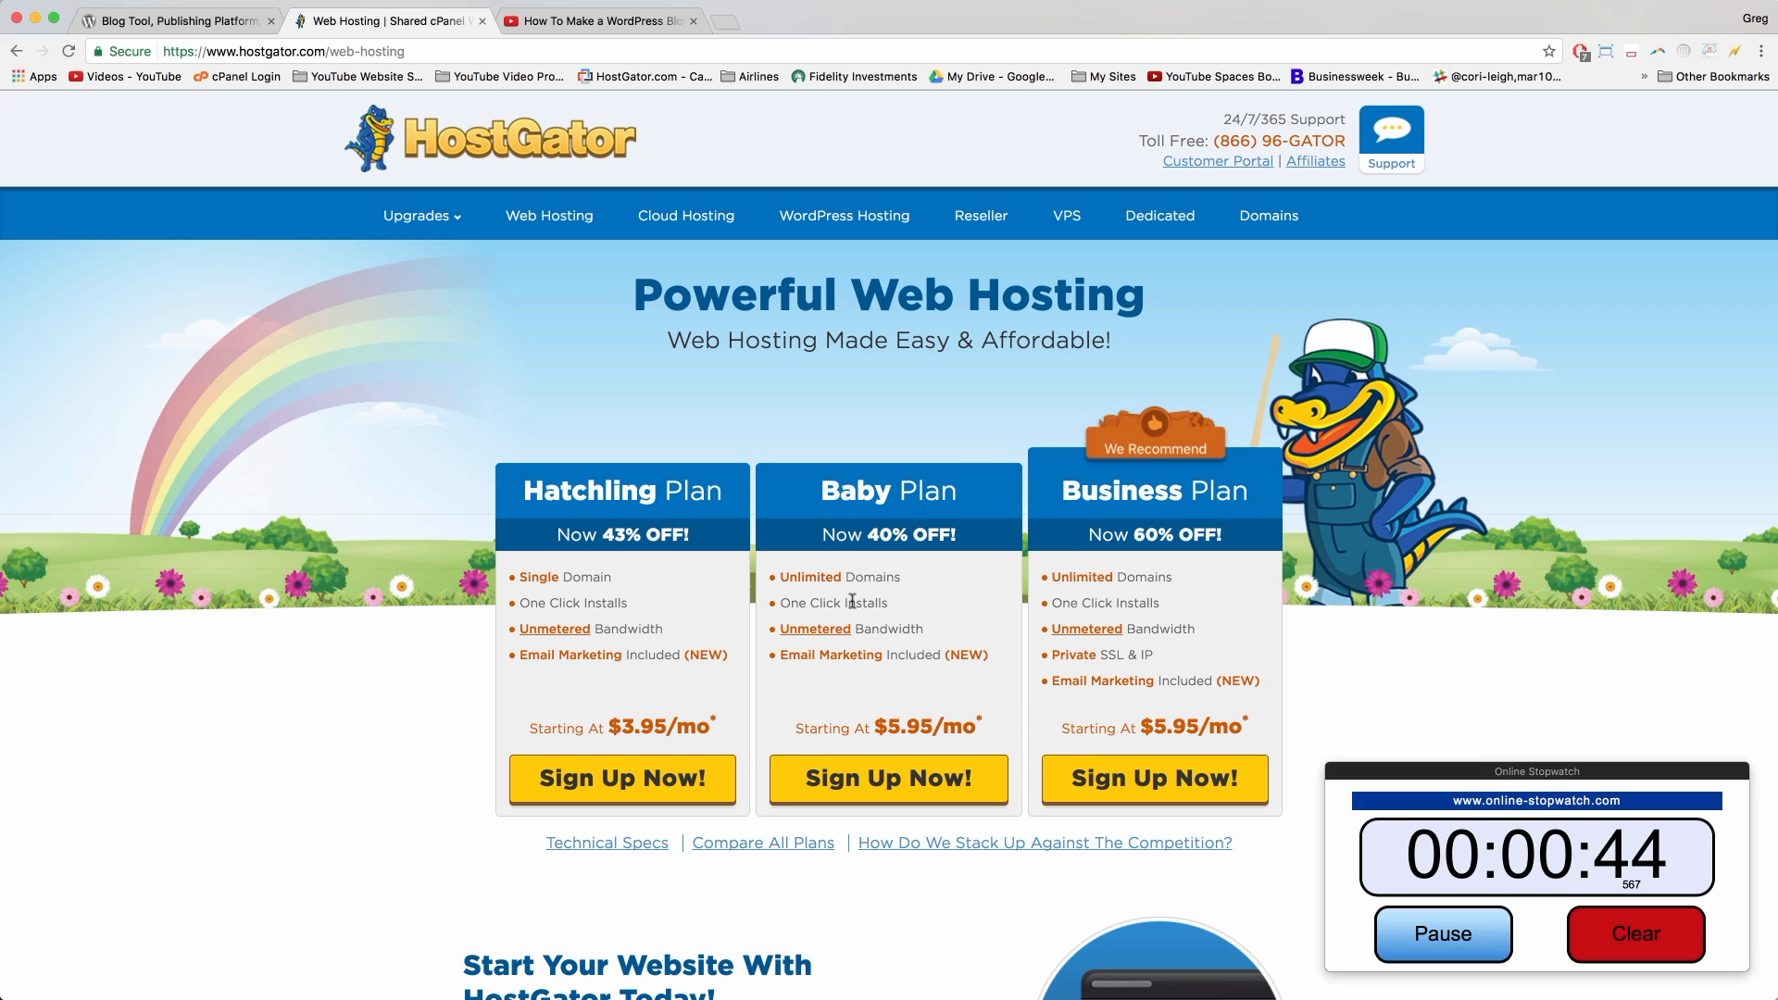
Step: Review the plans' domain limits and Hatchling's $3.95/mo price, then open Compare All Plans
mouse_move(909, 578)
mouse_down()
mouse_move(783, 578)
mouse_move(878, 577)
mouse_up()
click(878, 577)
mouse_move(613, 578)
mouse_down()
mouse_move(510, 581)
mouse_move(622, 584)
mouse_up()
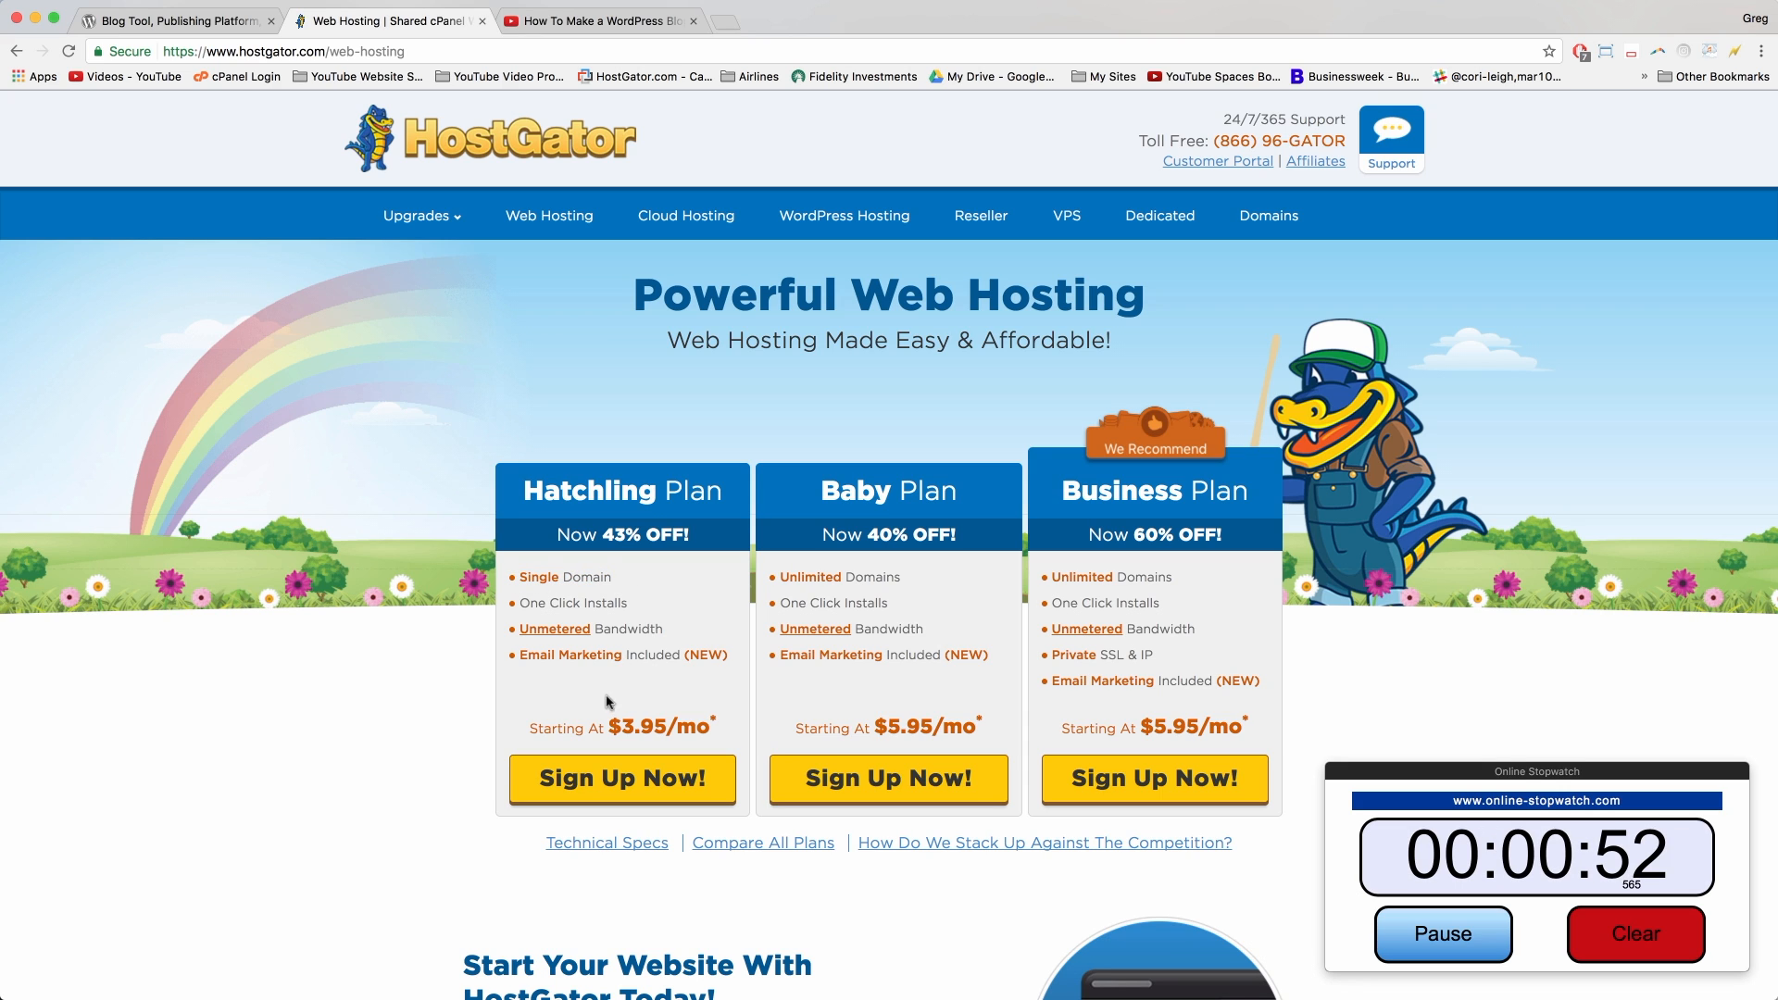
drag(620, 726, 719, 720)
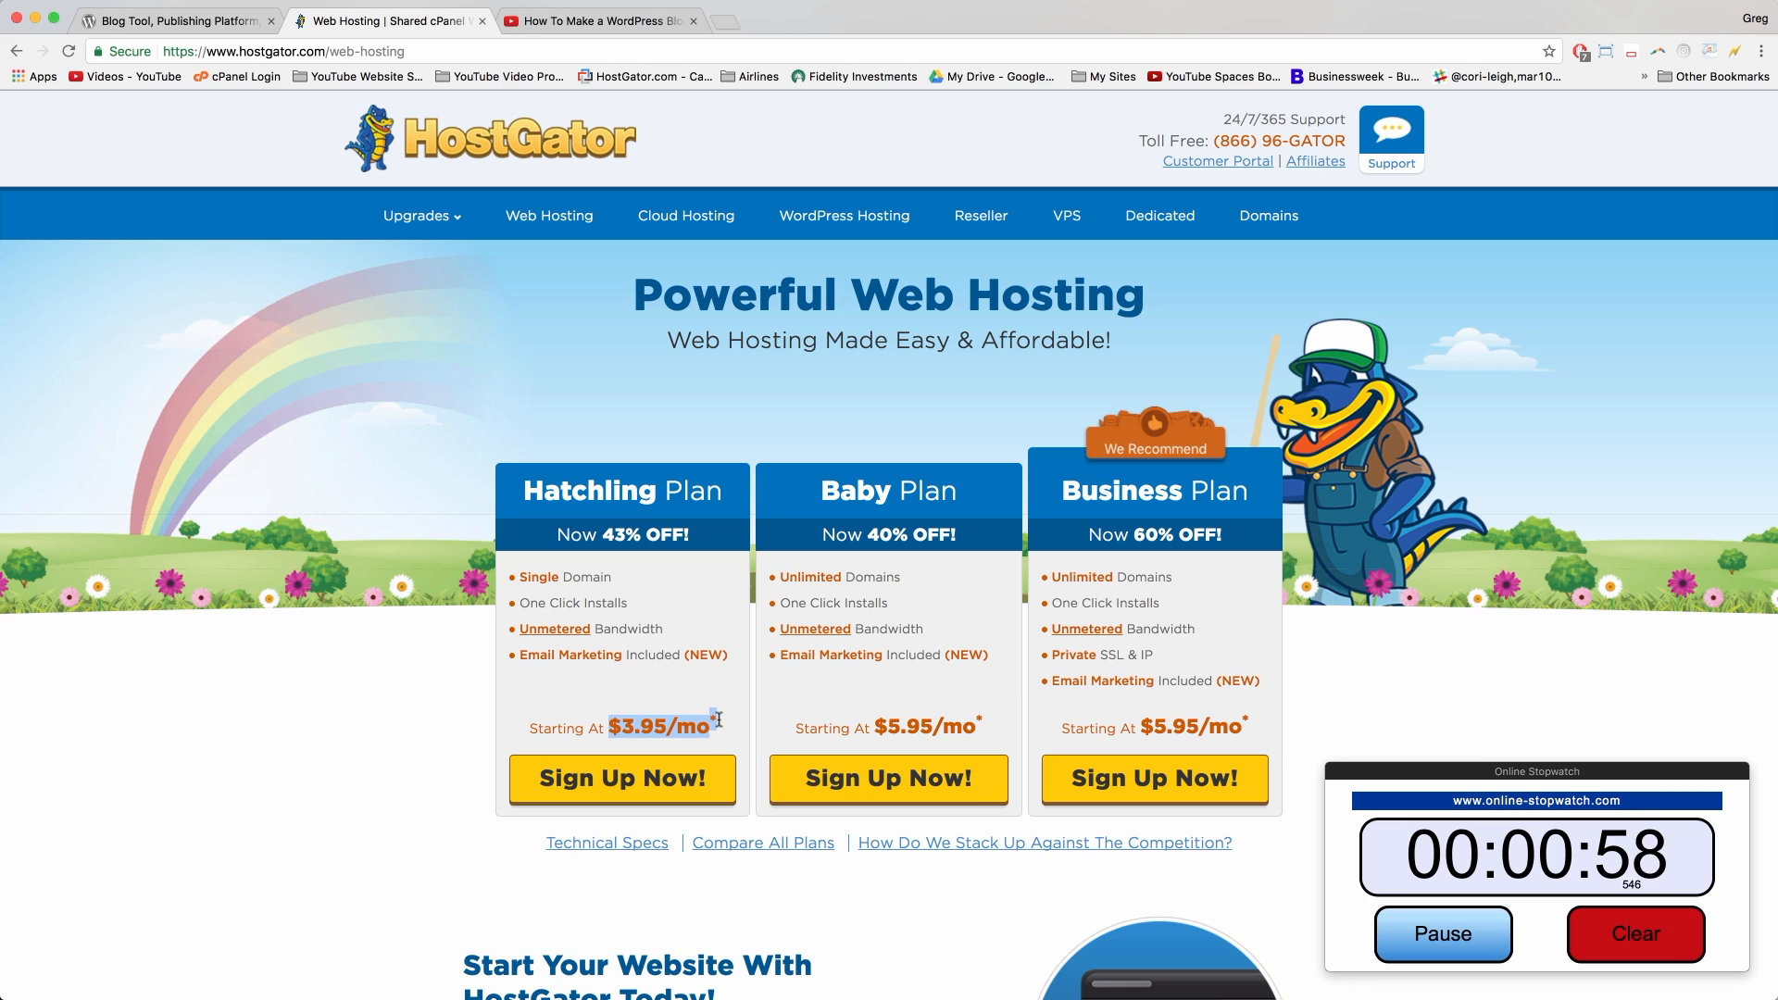
click(718, 720)
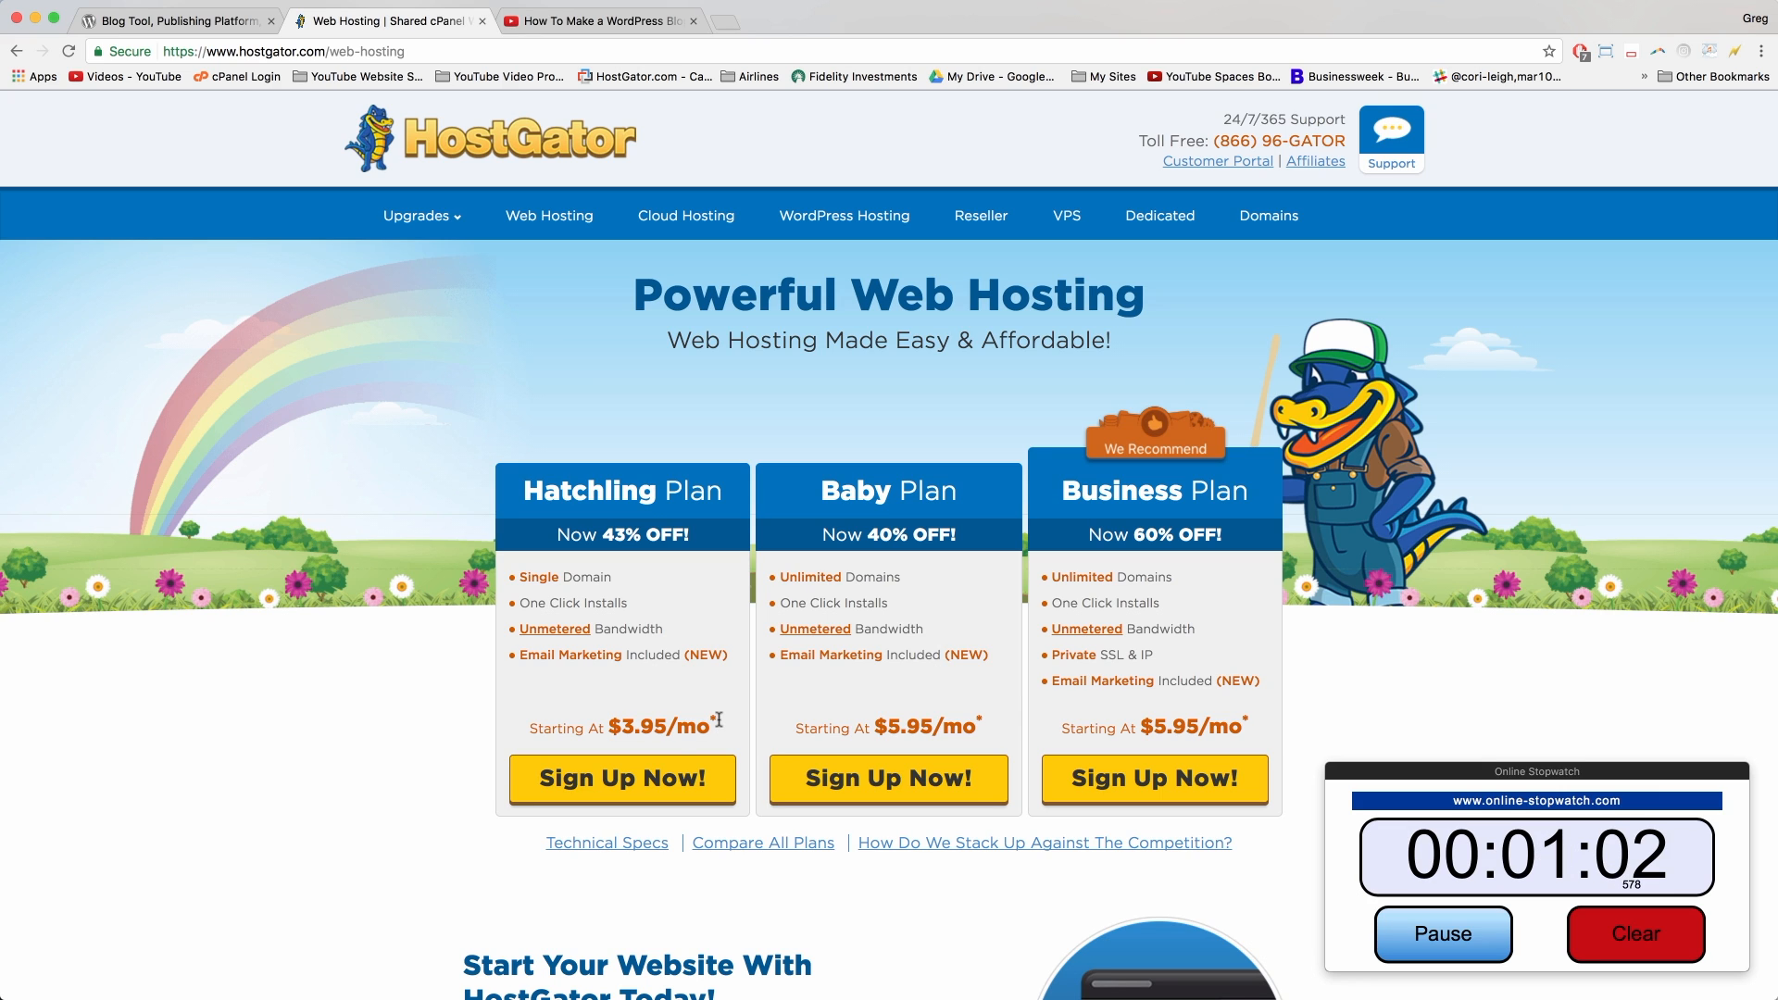
click(775, 845)
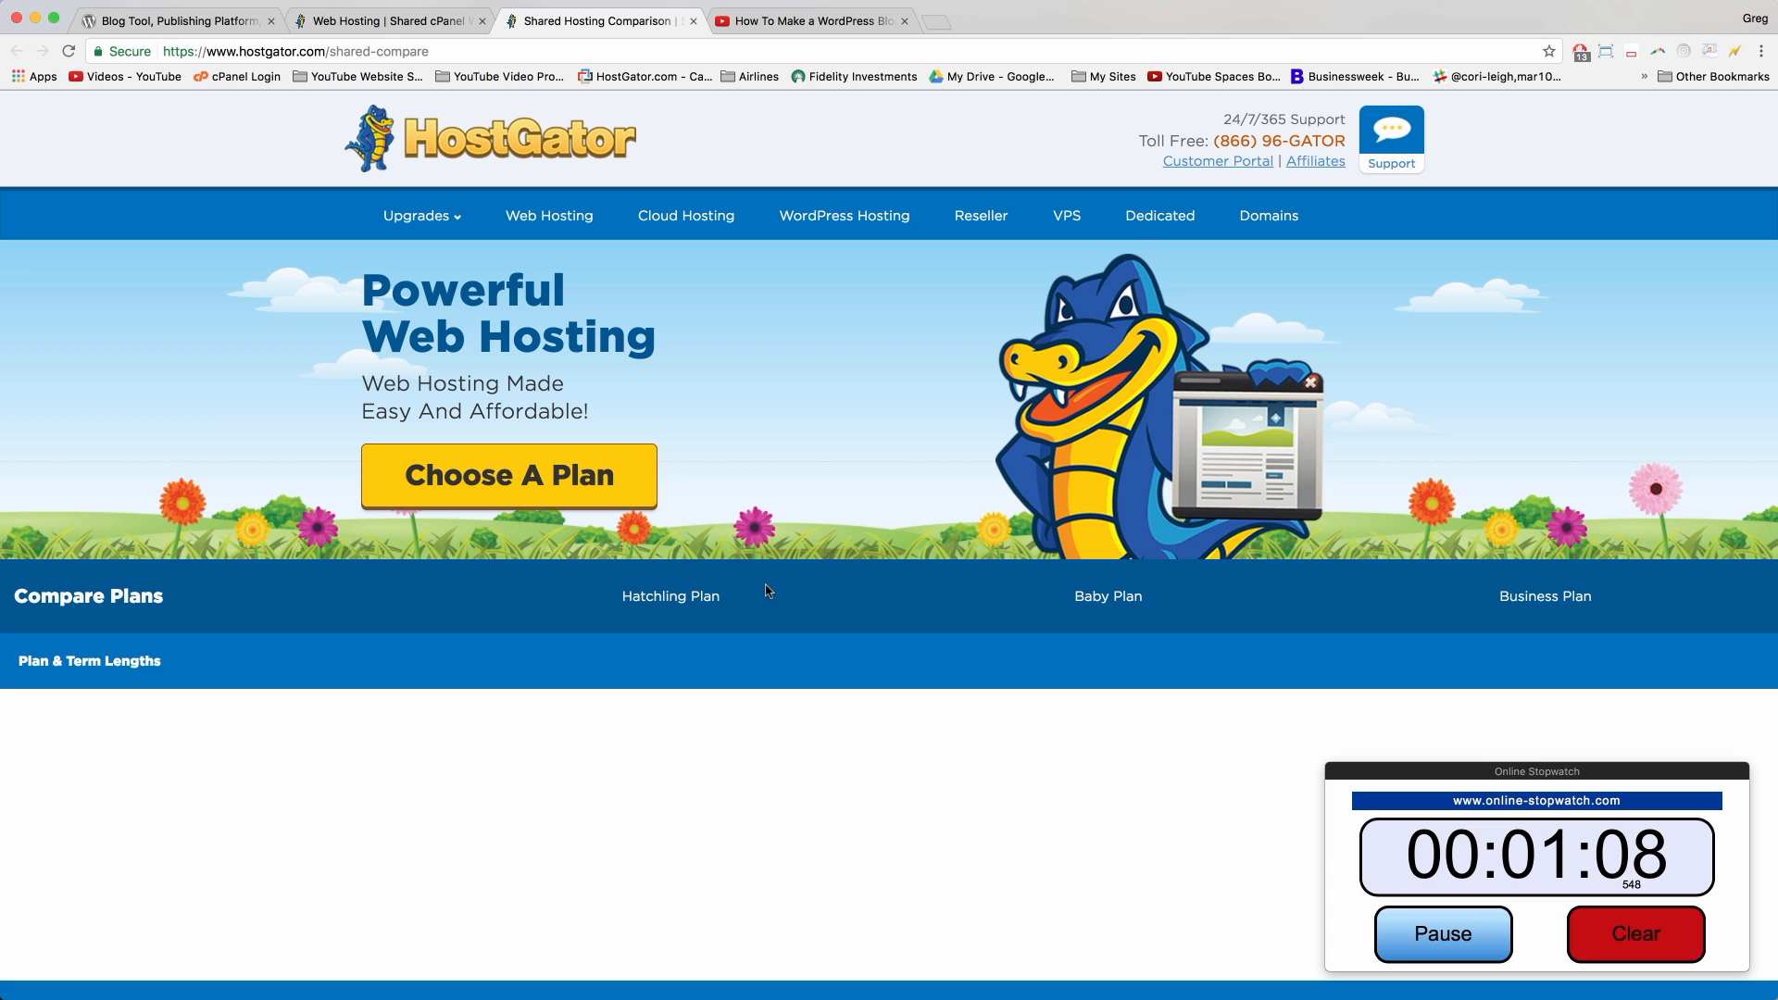
Step: Check the comparison table's prices and WordPress Hosting row, then close the comparison tab
scroll(767, 591, down, 5)
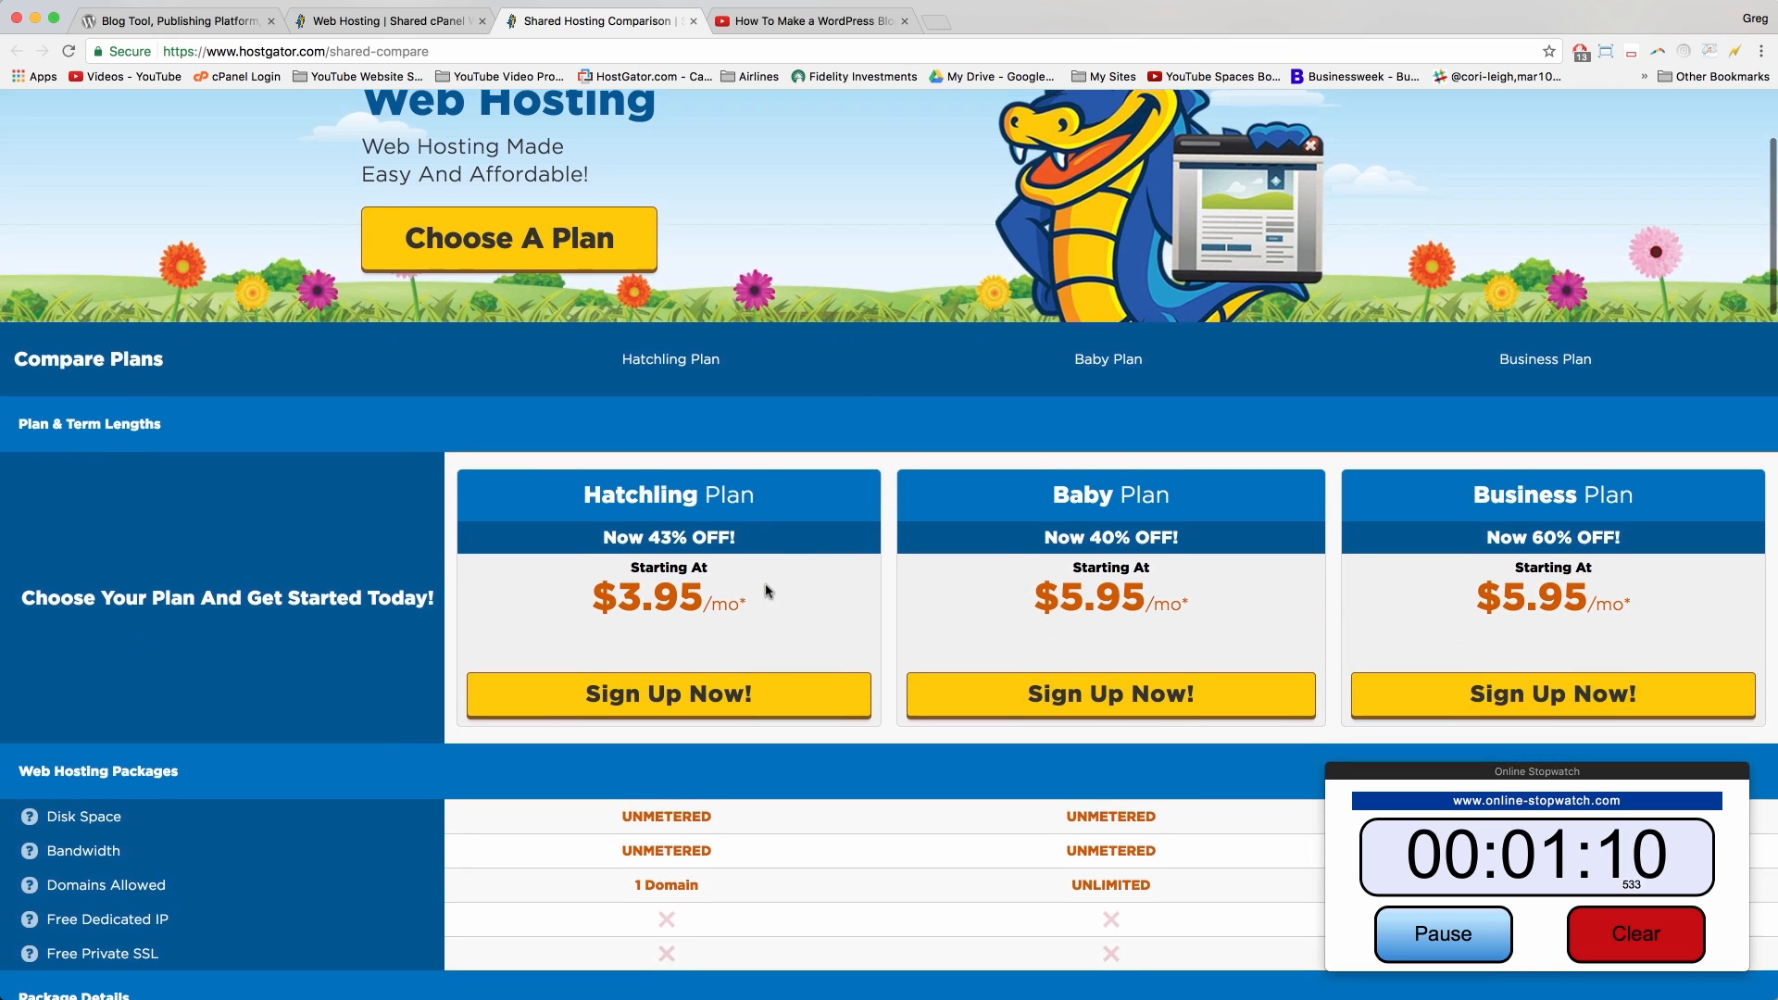
scroll(600, 303, up, 2)
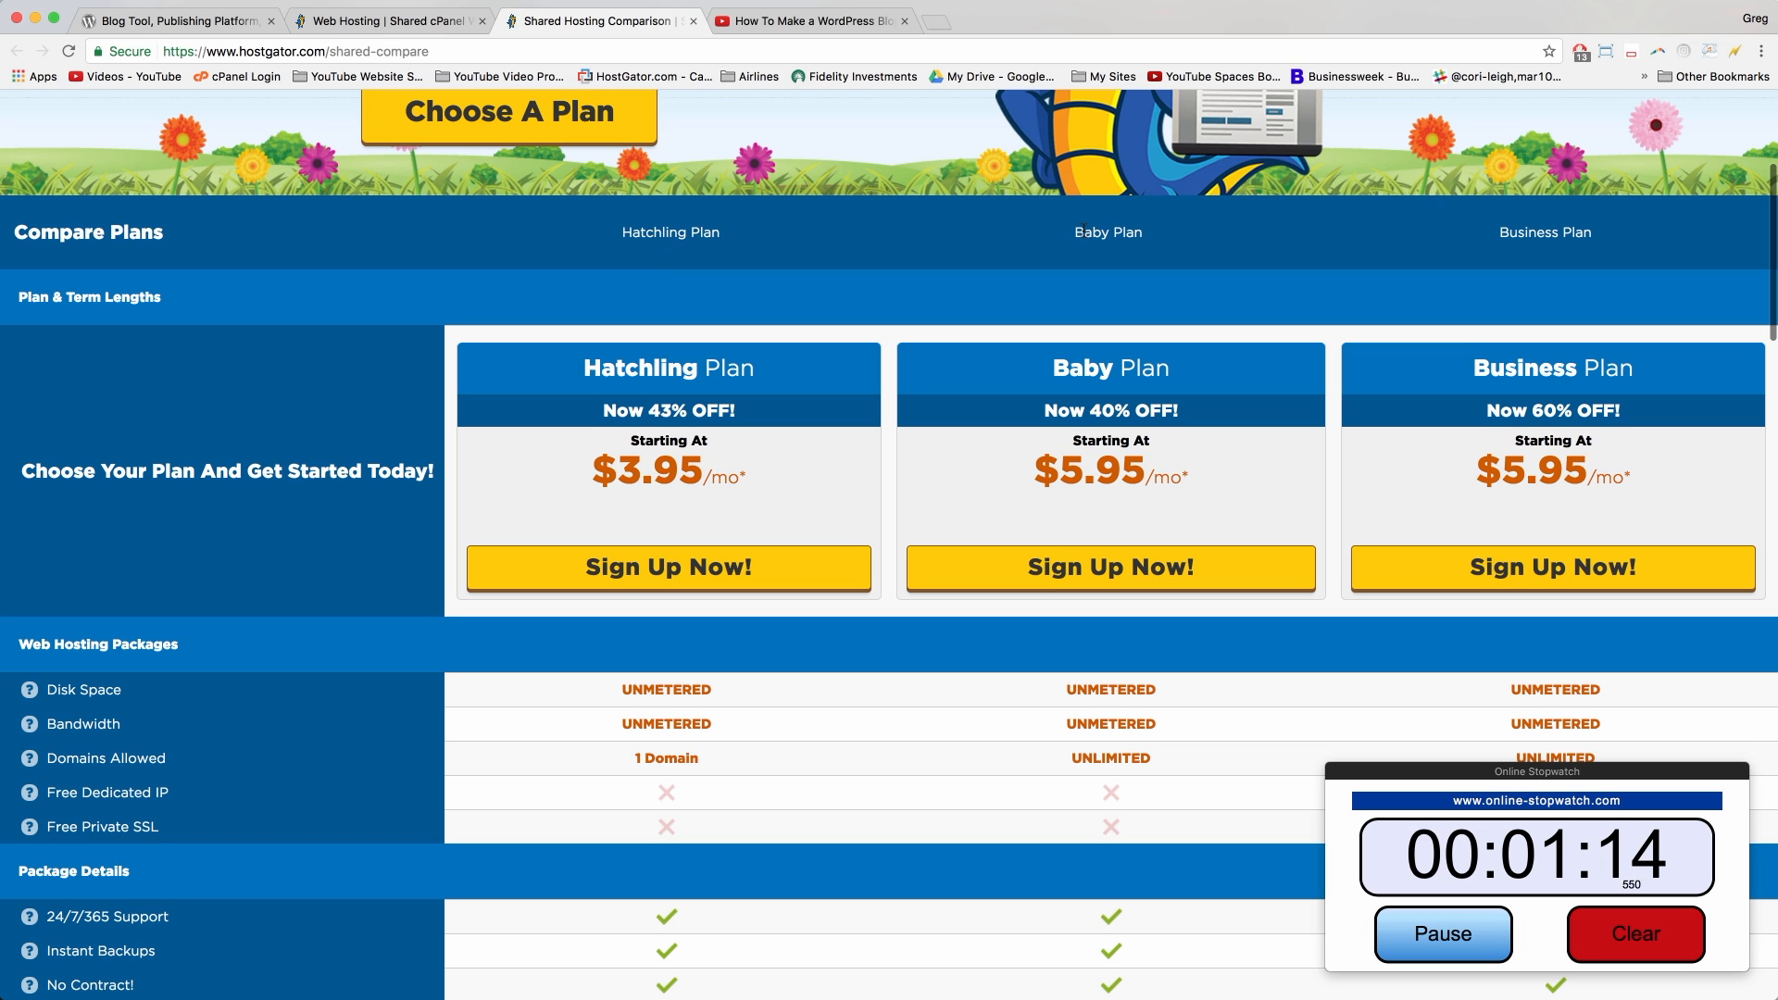
scroll(778, 608, down, 7)
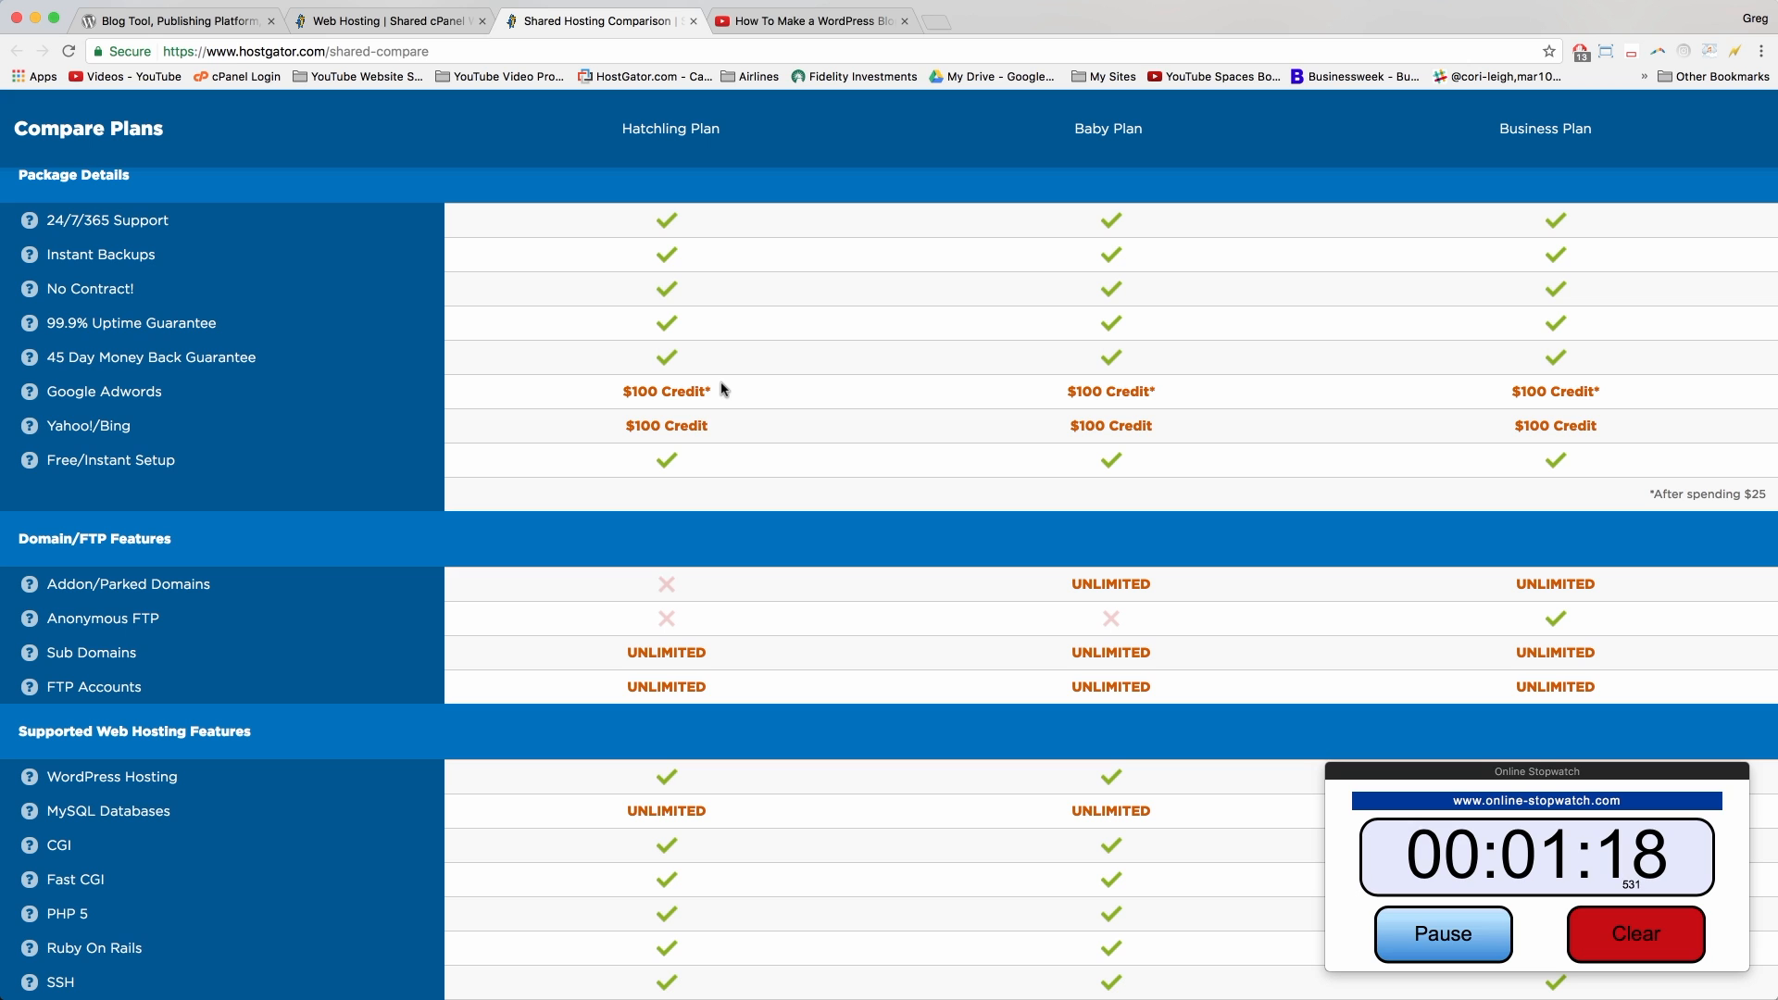
scroll(717, 430, down, 1)
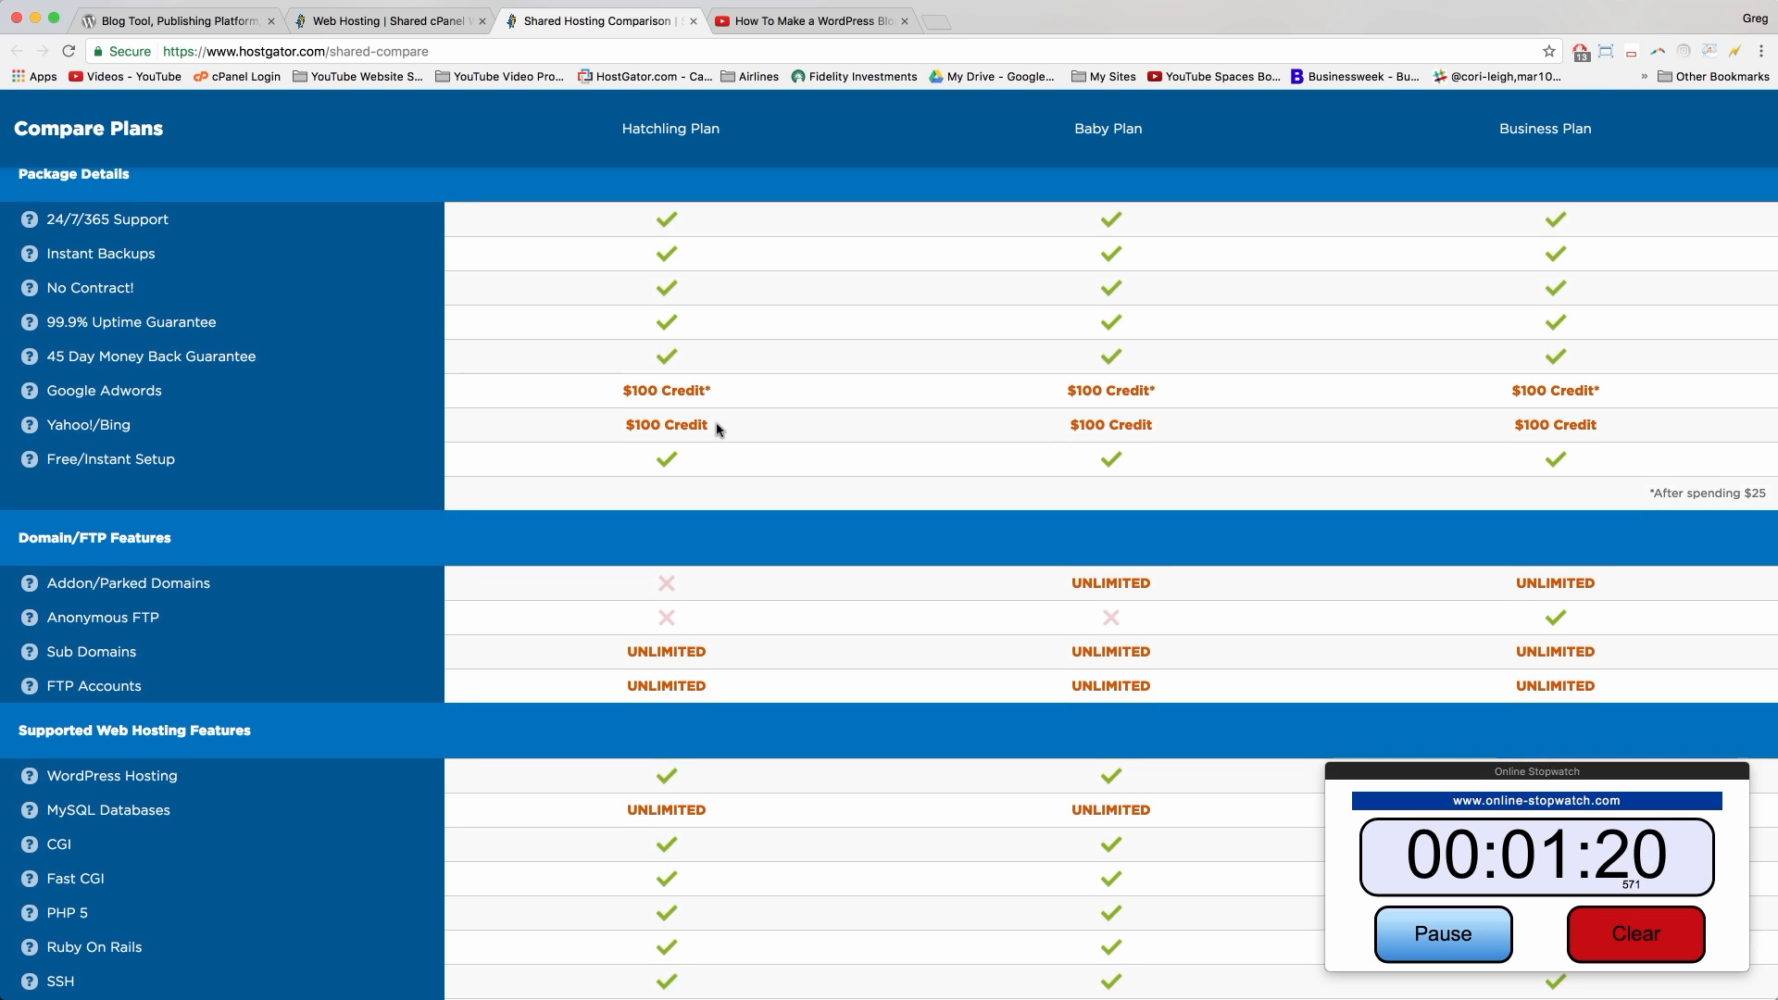
scroll(717, 430, down, 2)
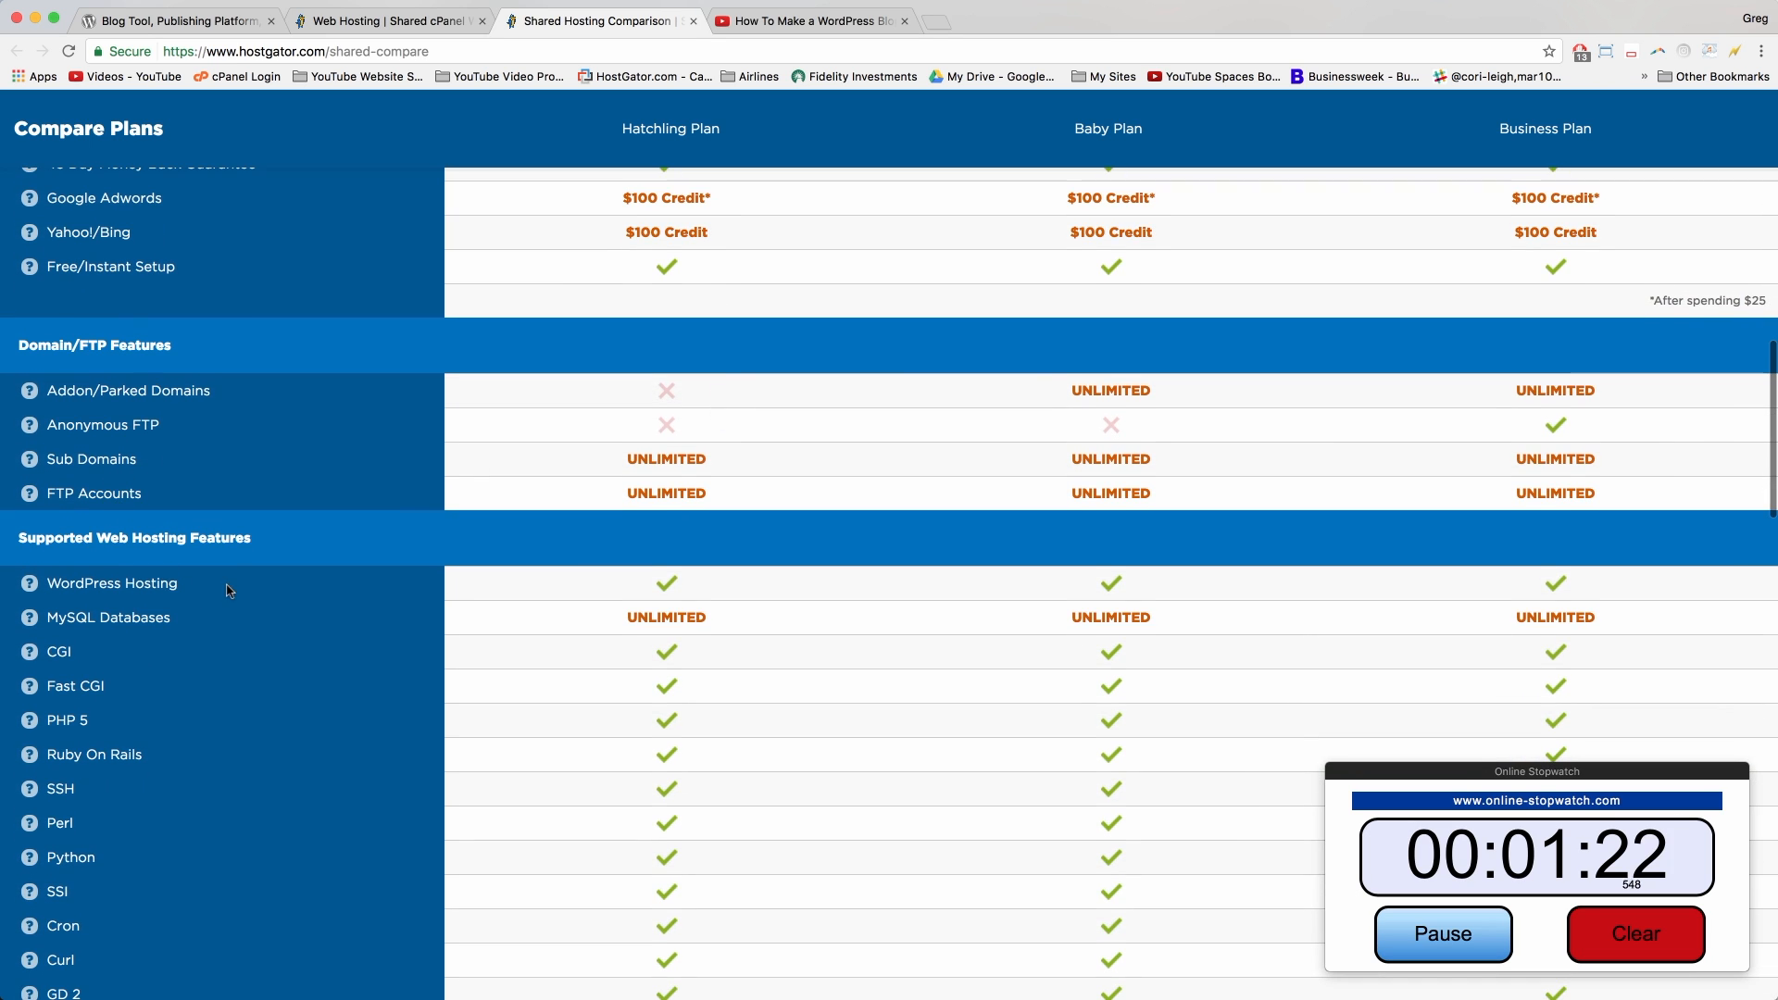
drag(220, 586, 48, 584)
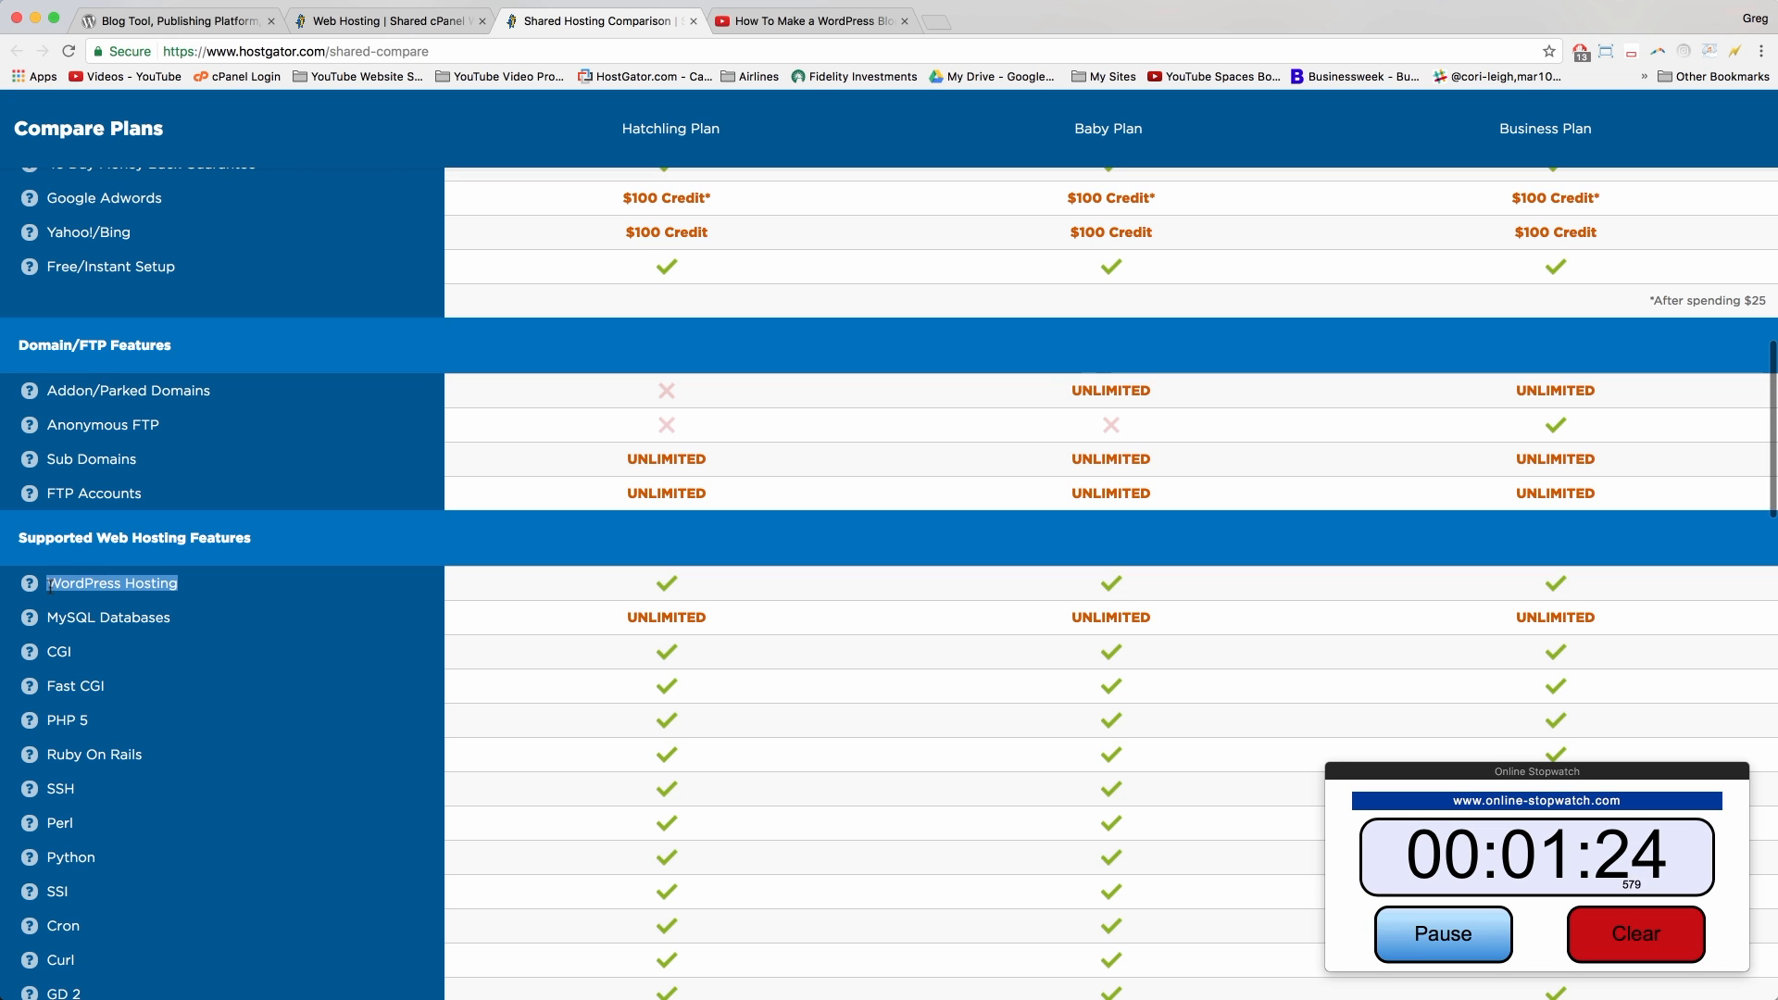
mouse_move(26, 590)
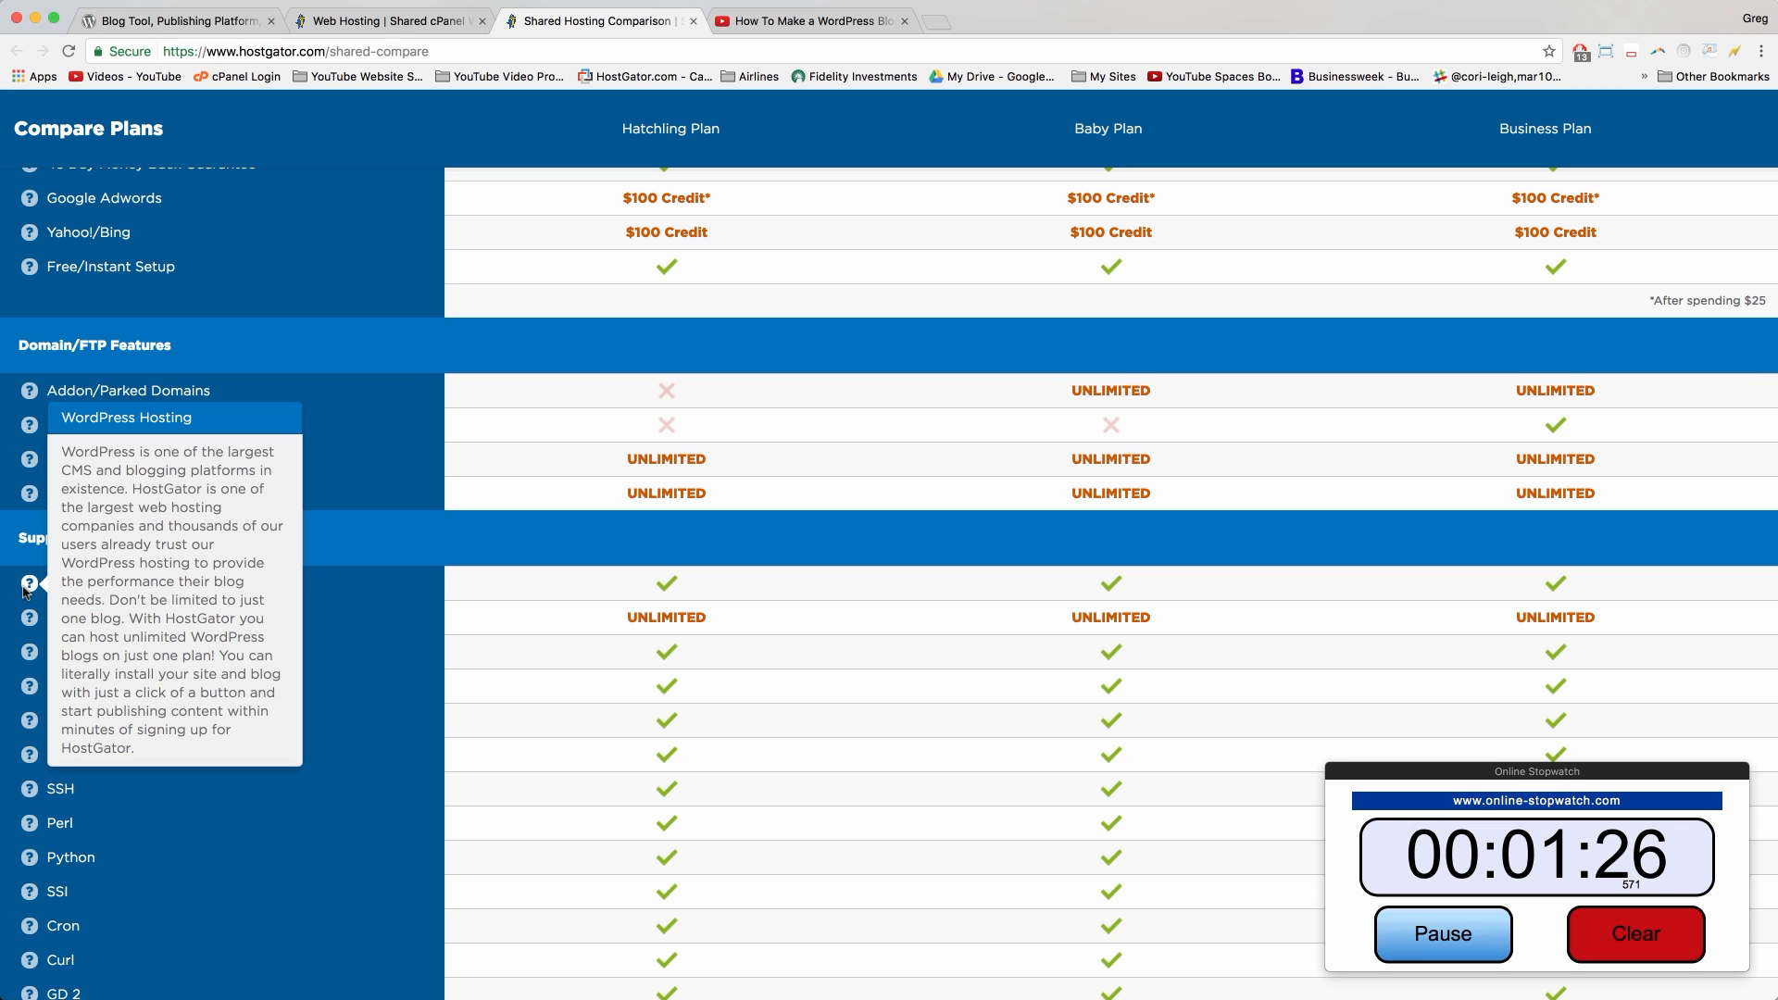
scroll(646, 642, down, 7)
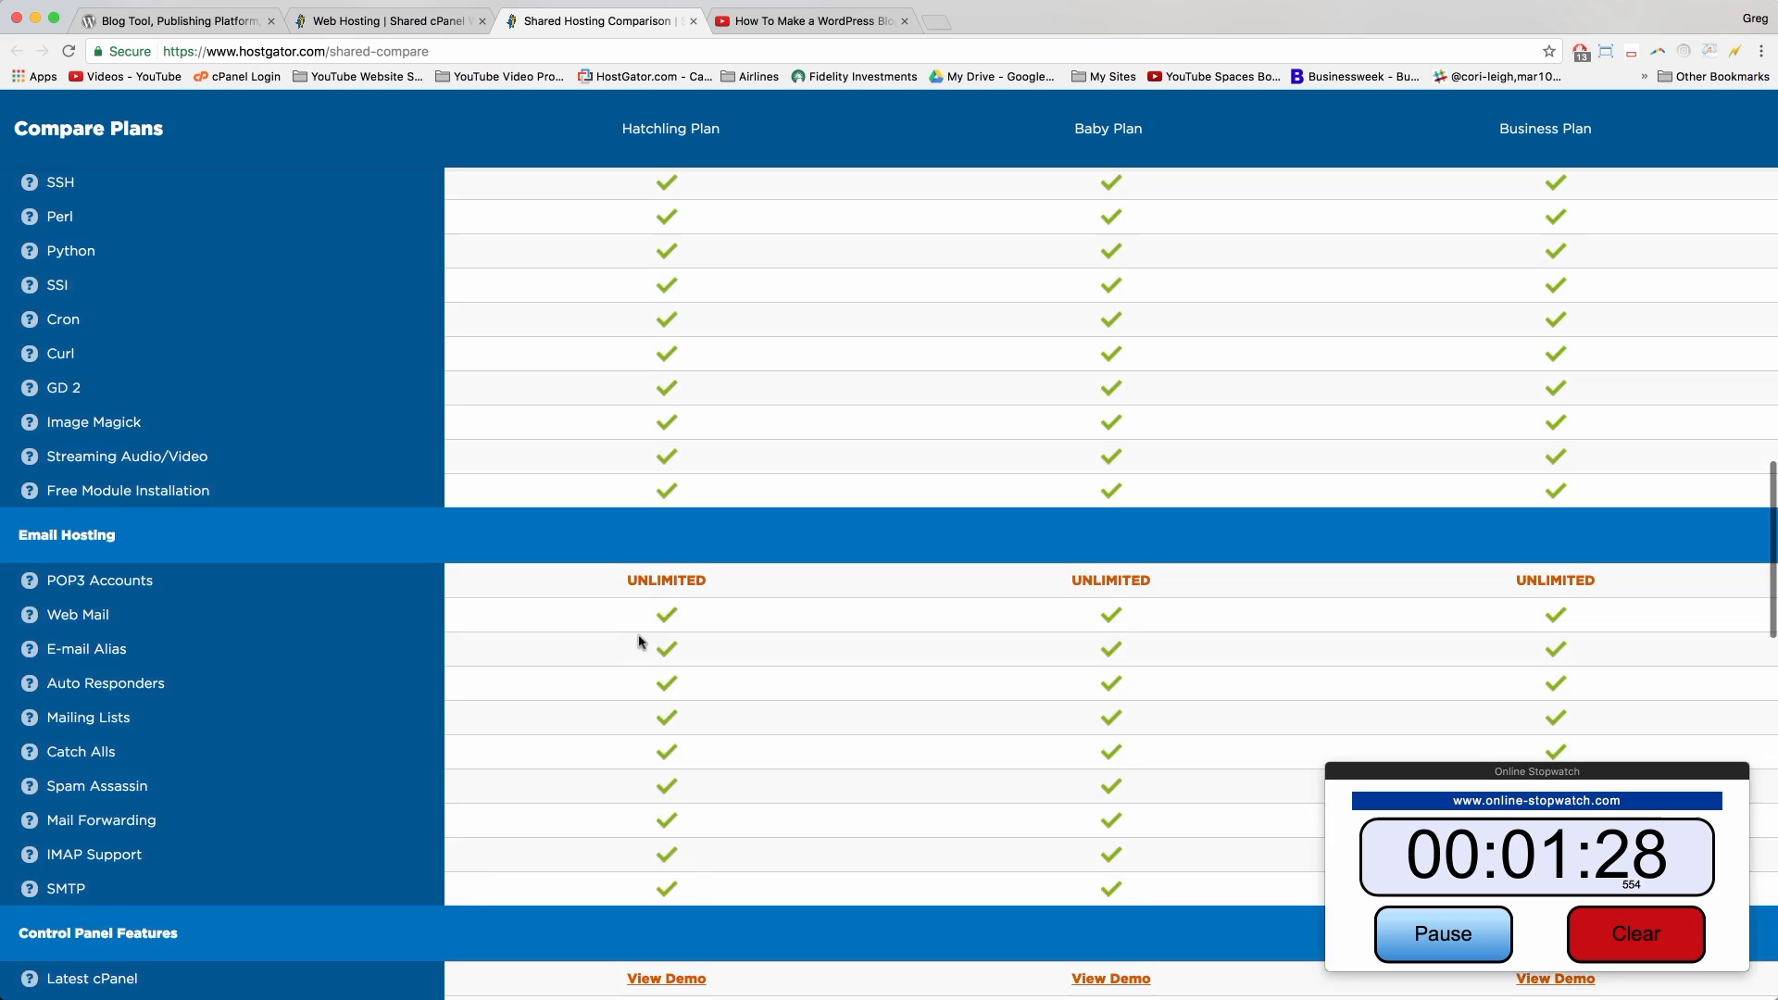
scroll(639, 642, up, 20)
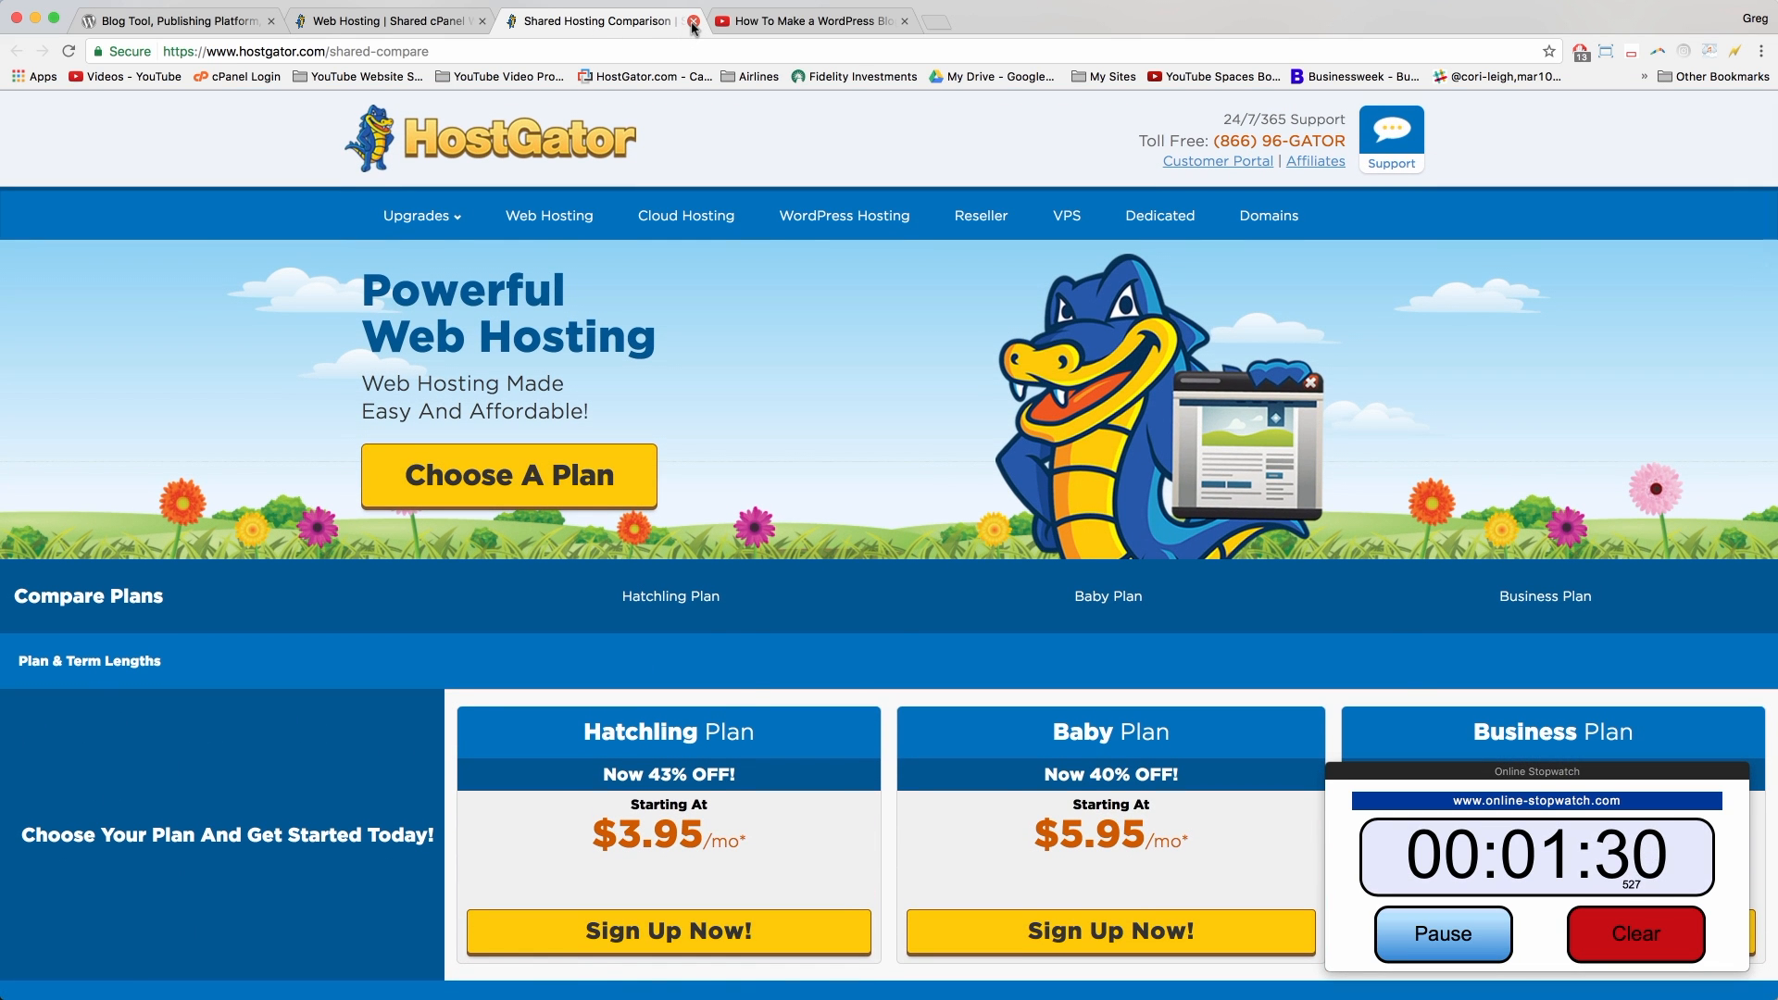
click(693, 22)
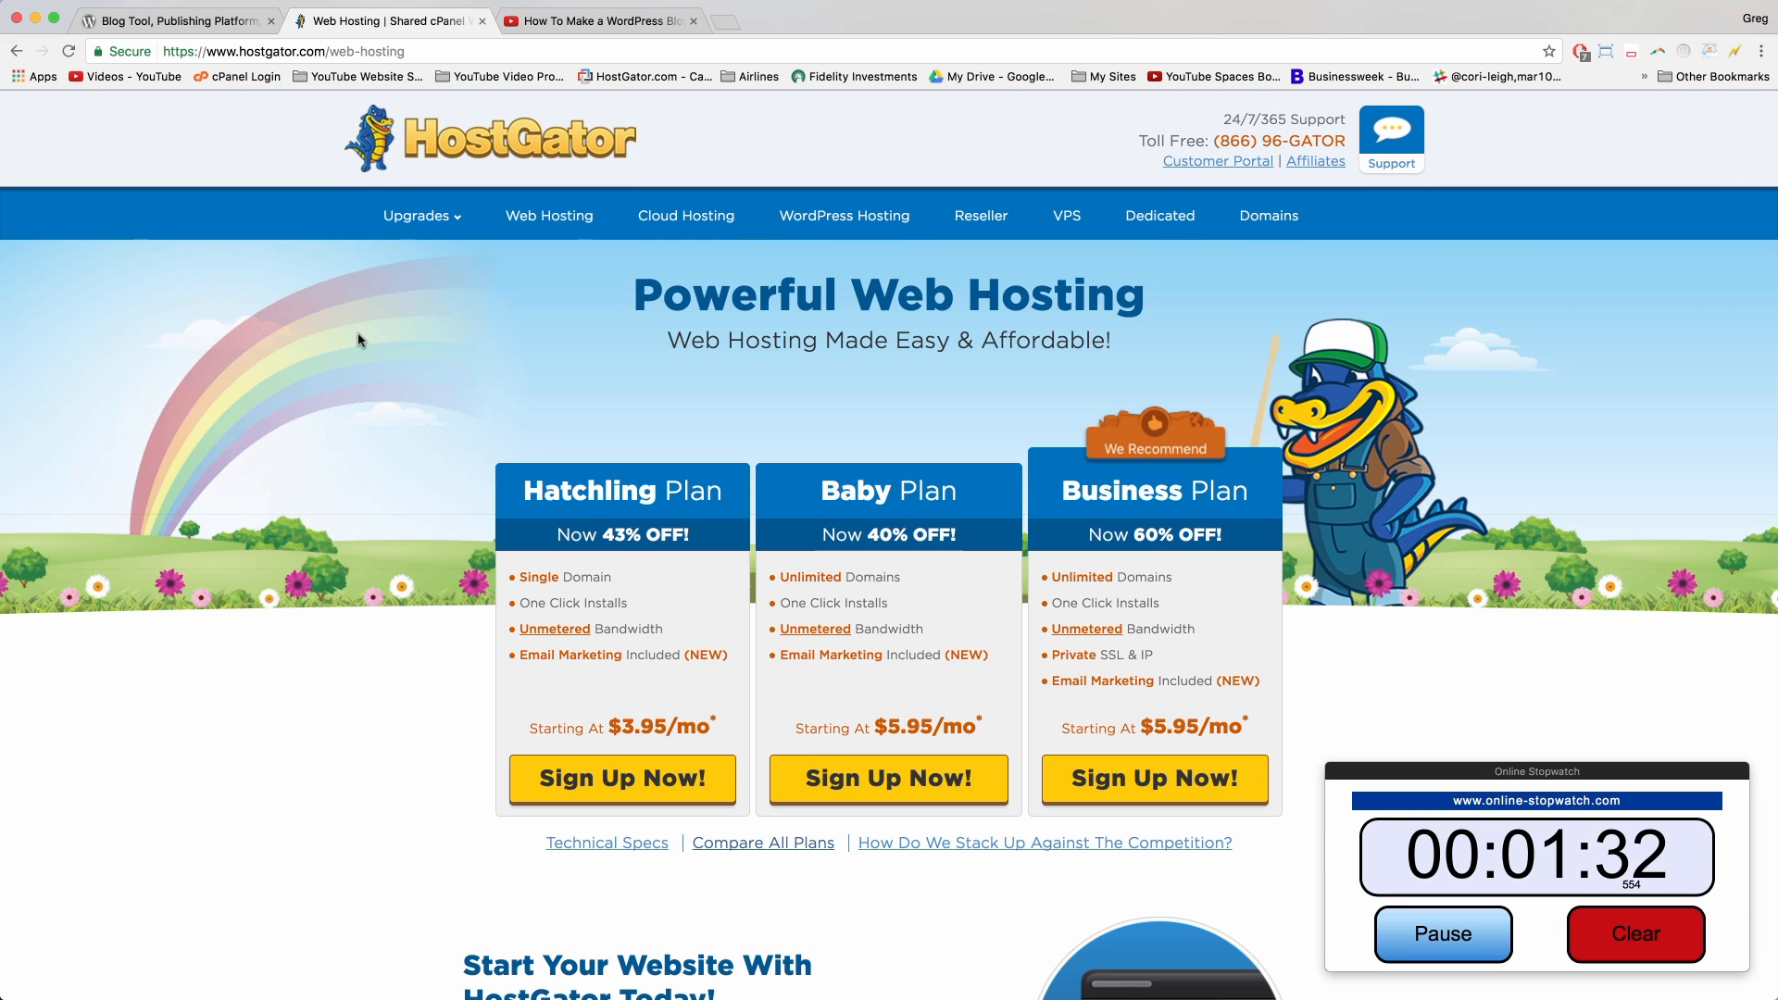
Step: Open the goo.gl HostGator discount link from the YouTube tutorial's description
click(618, 27)
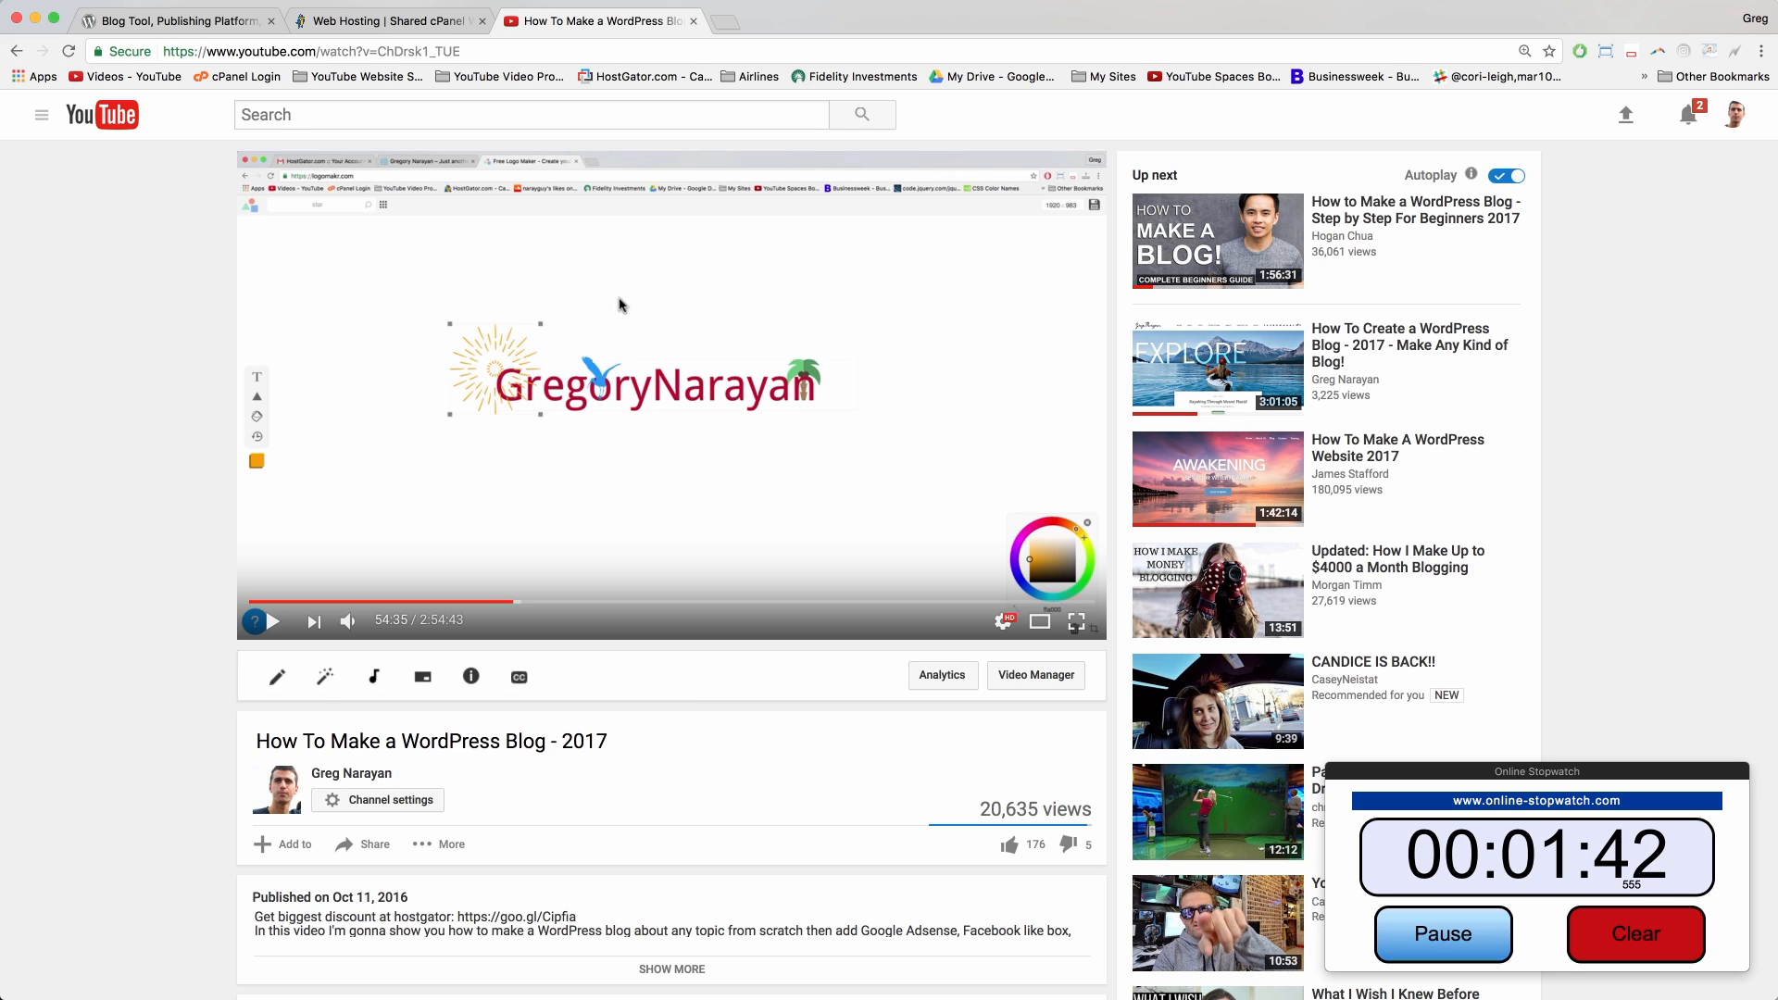
scroll(486, 774, down, 2)
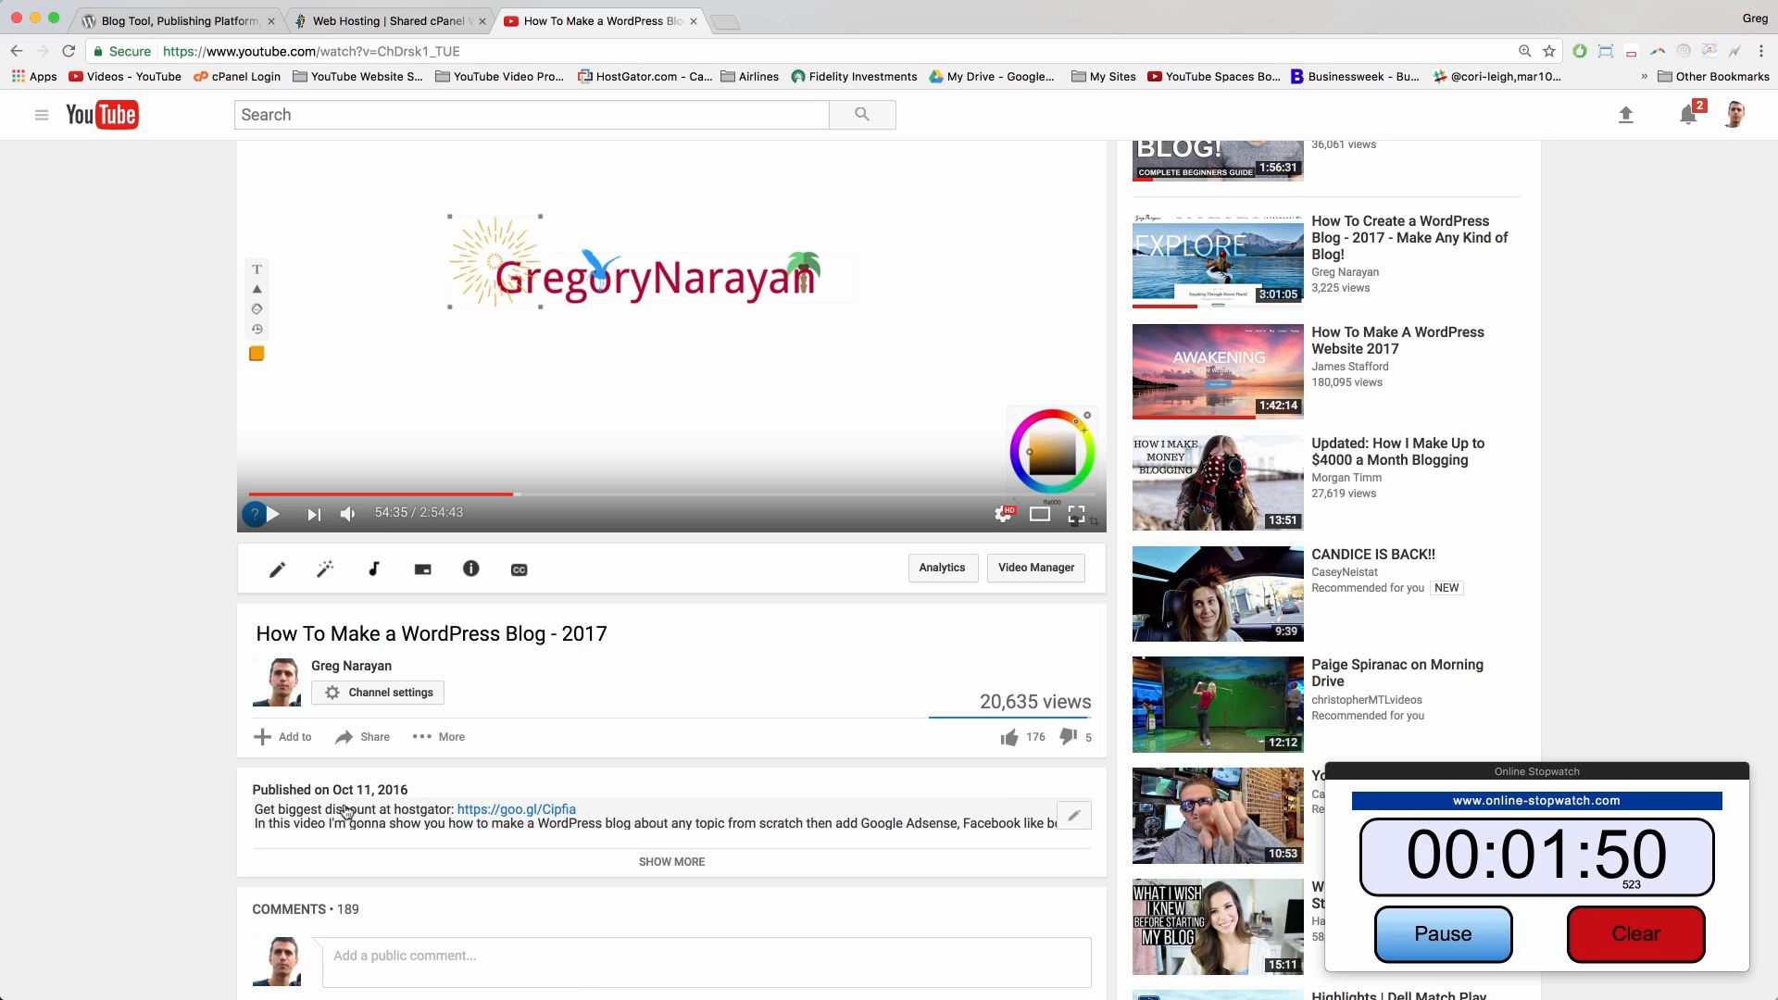
click(535, 812)
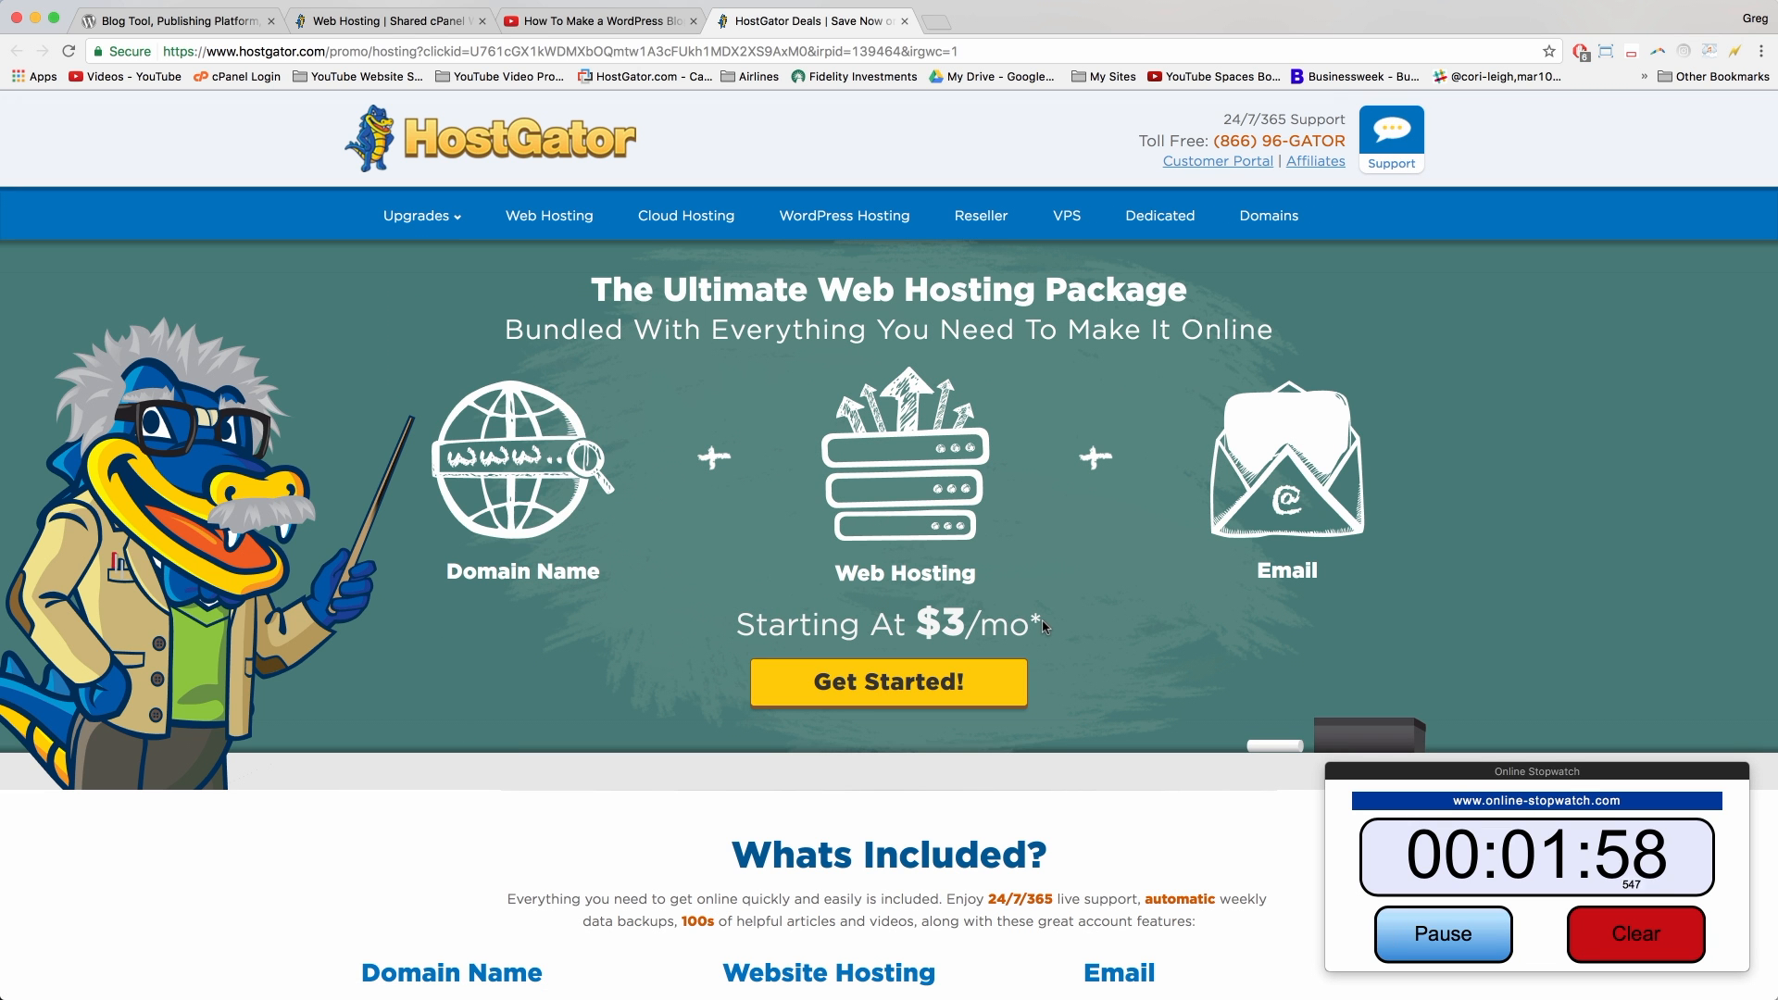
Step: Note the 'Starting At $3/mo' price and start signing up with Get Started!
drag(1044, 627, 734, 627)
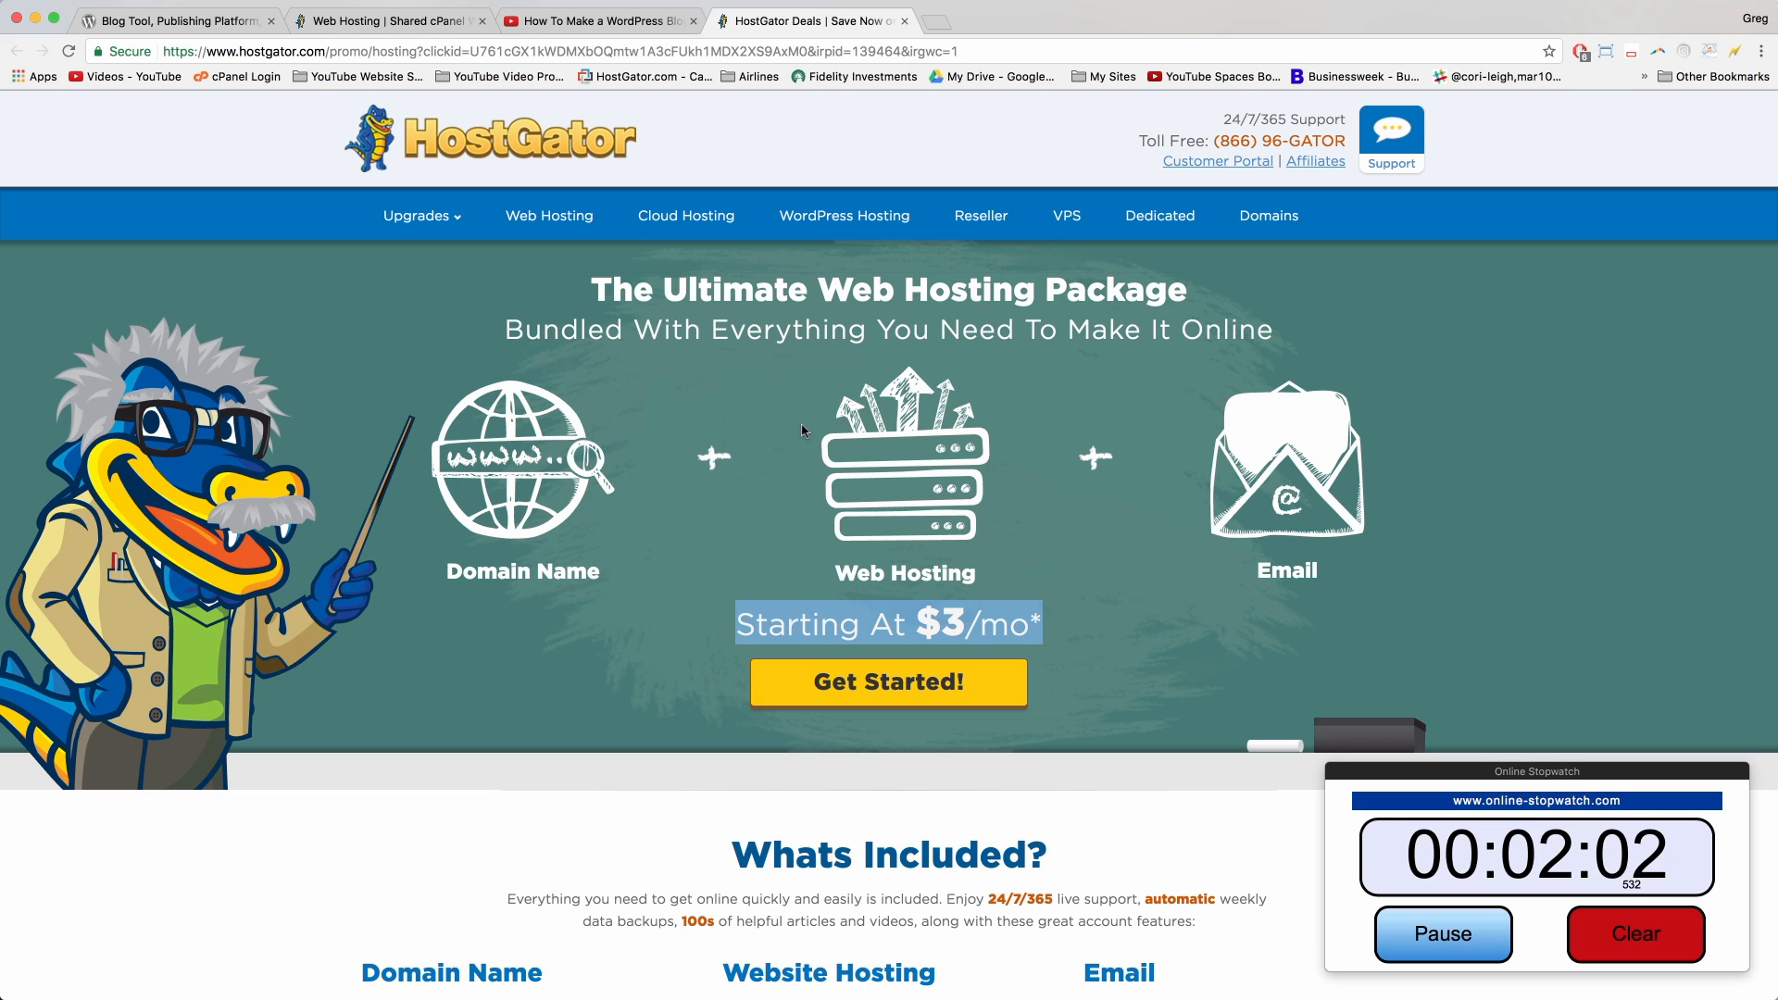
click(881, 623)
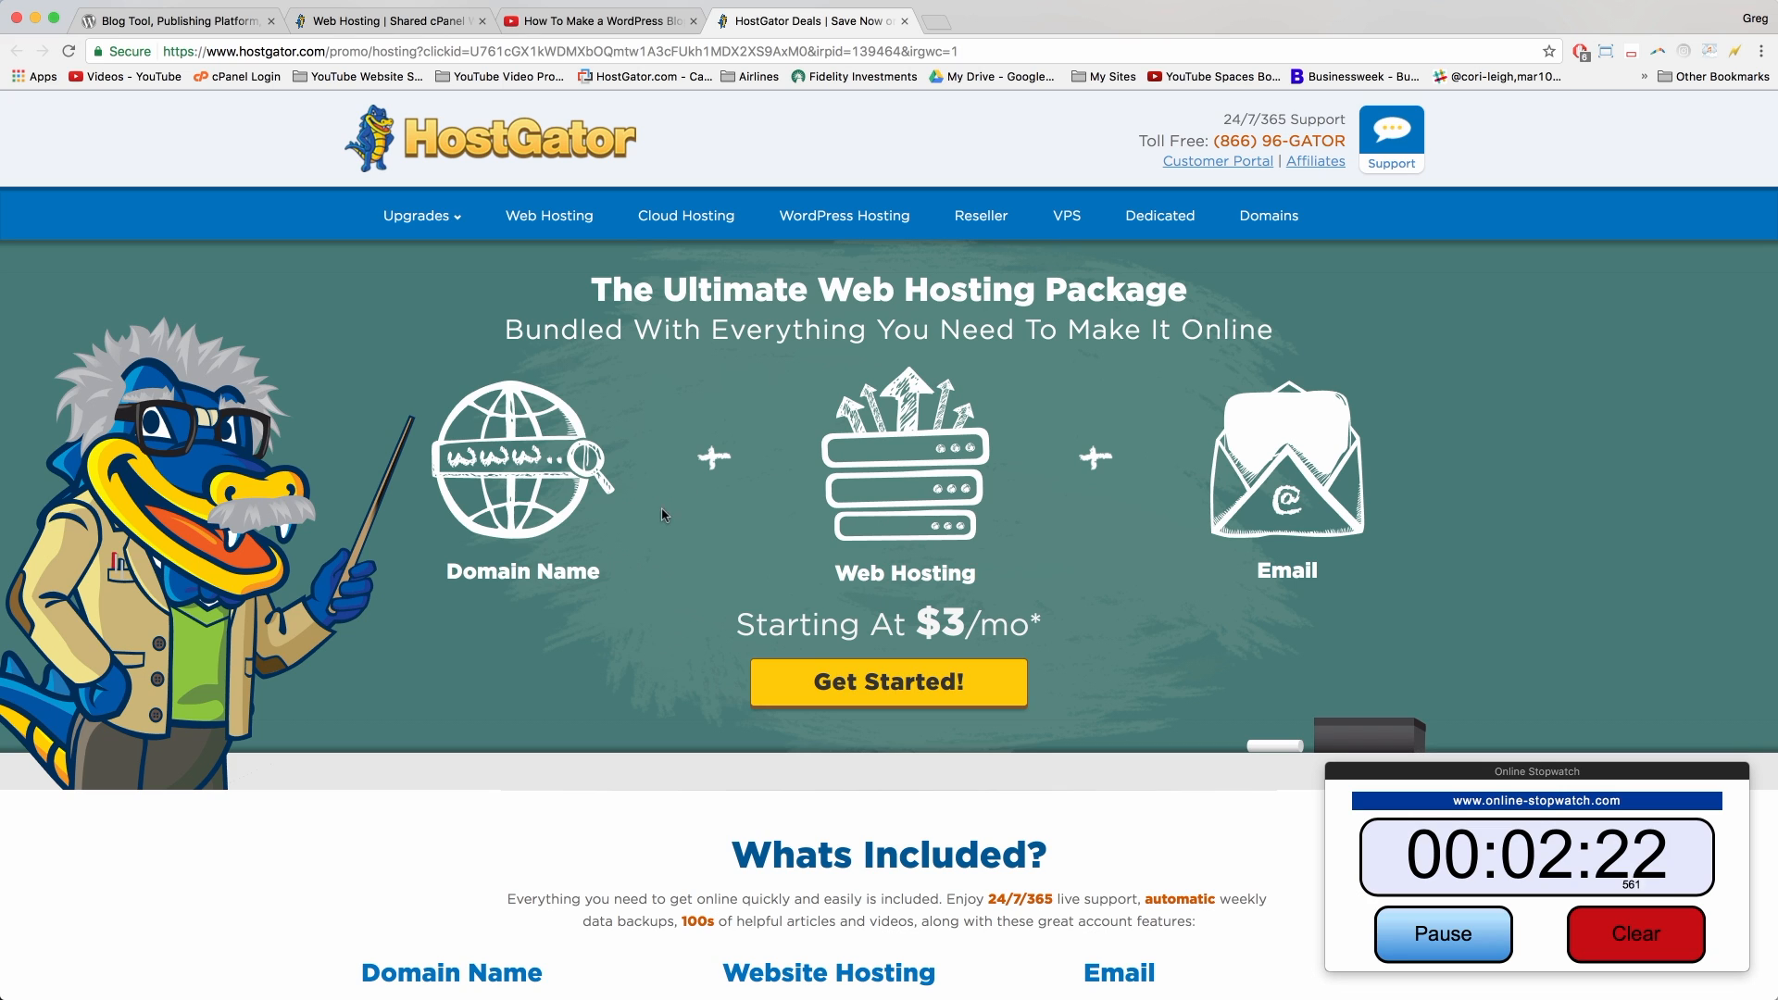
click(886, 683)
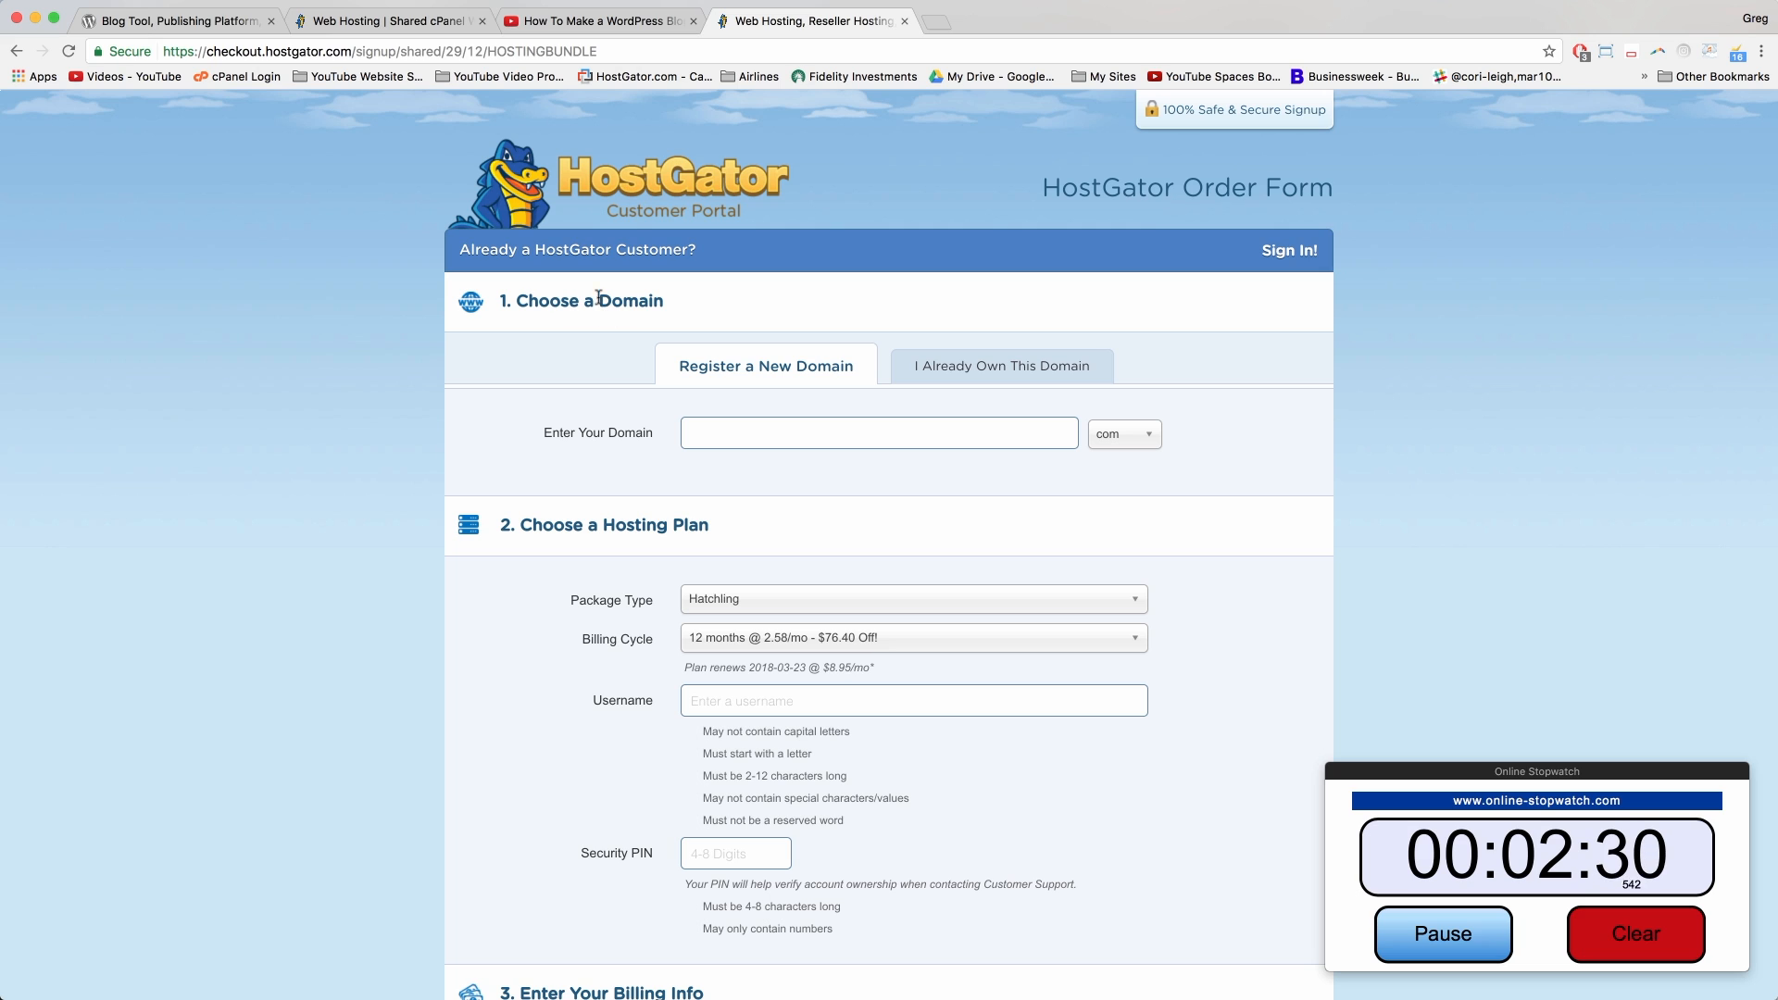
Step: Enter mywordpressblogtutorial.com as a domain you already own
click(707, 420)
click(962, 366)
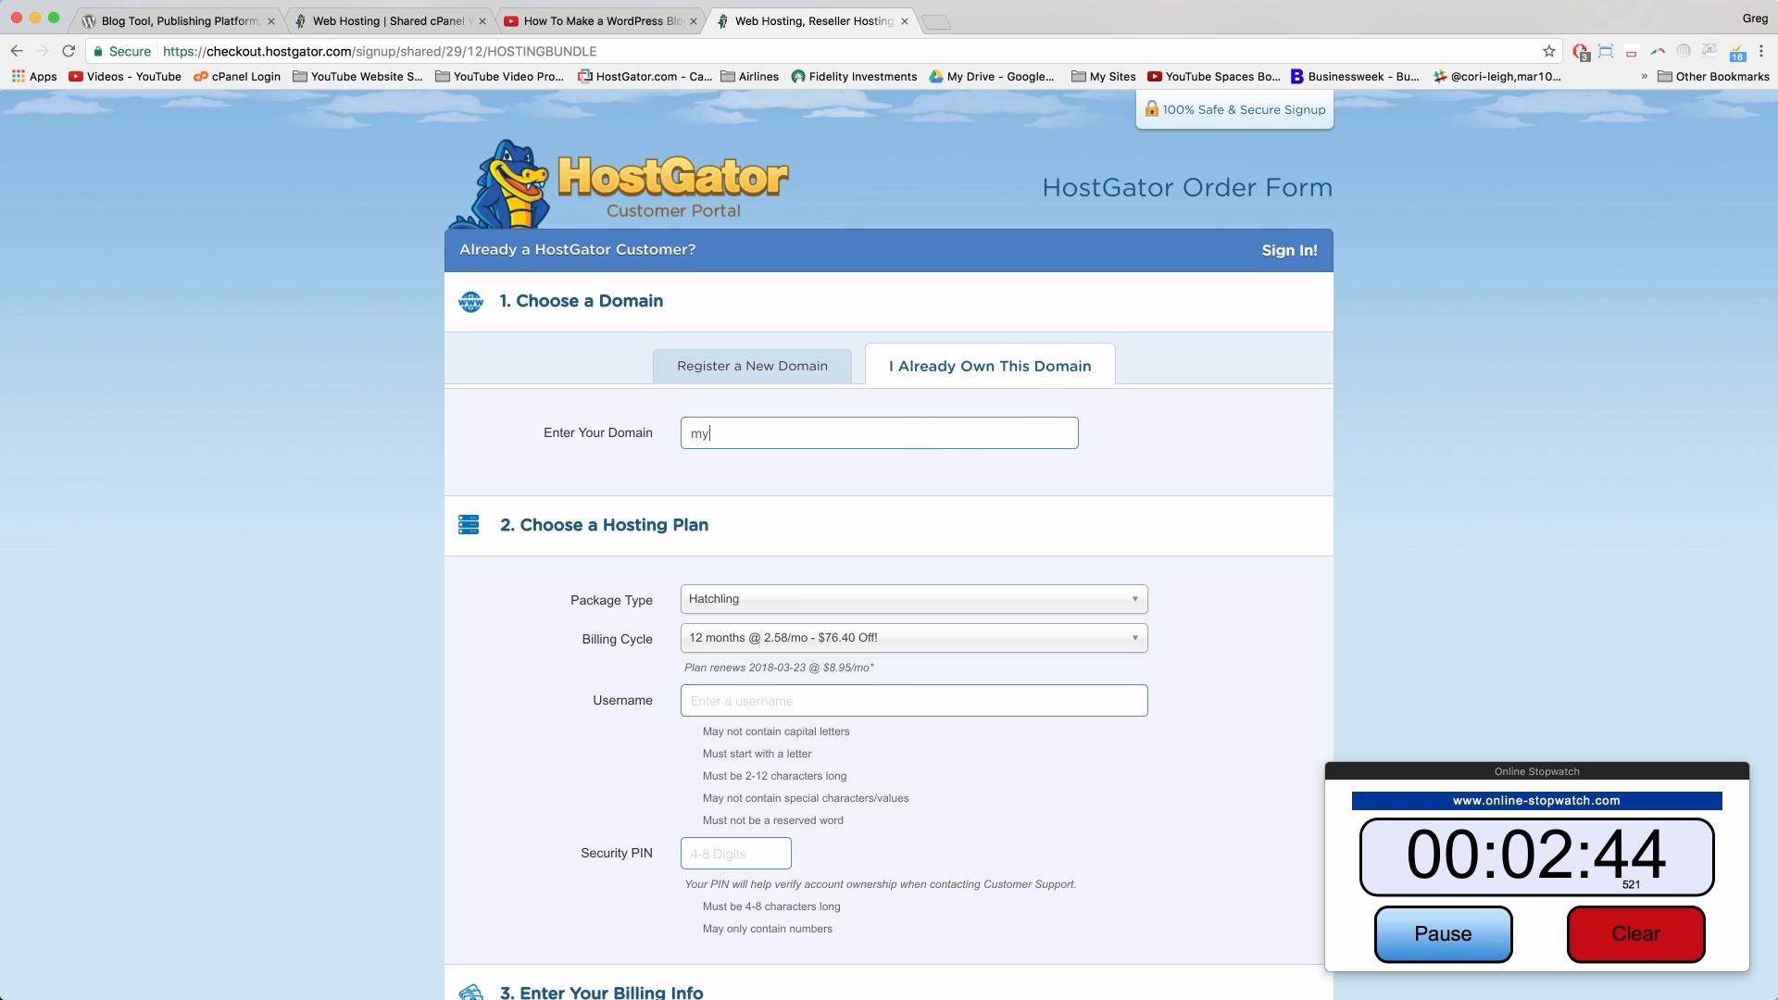
text(rdpressblogtutor)
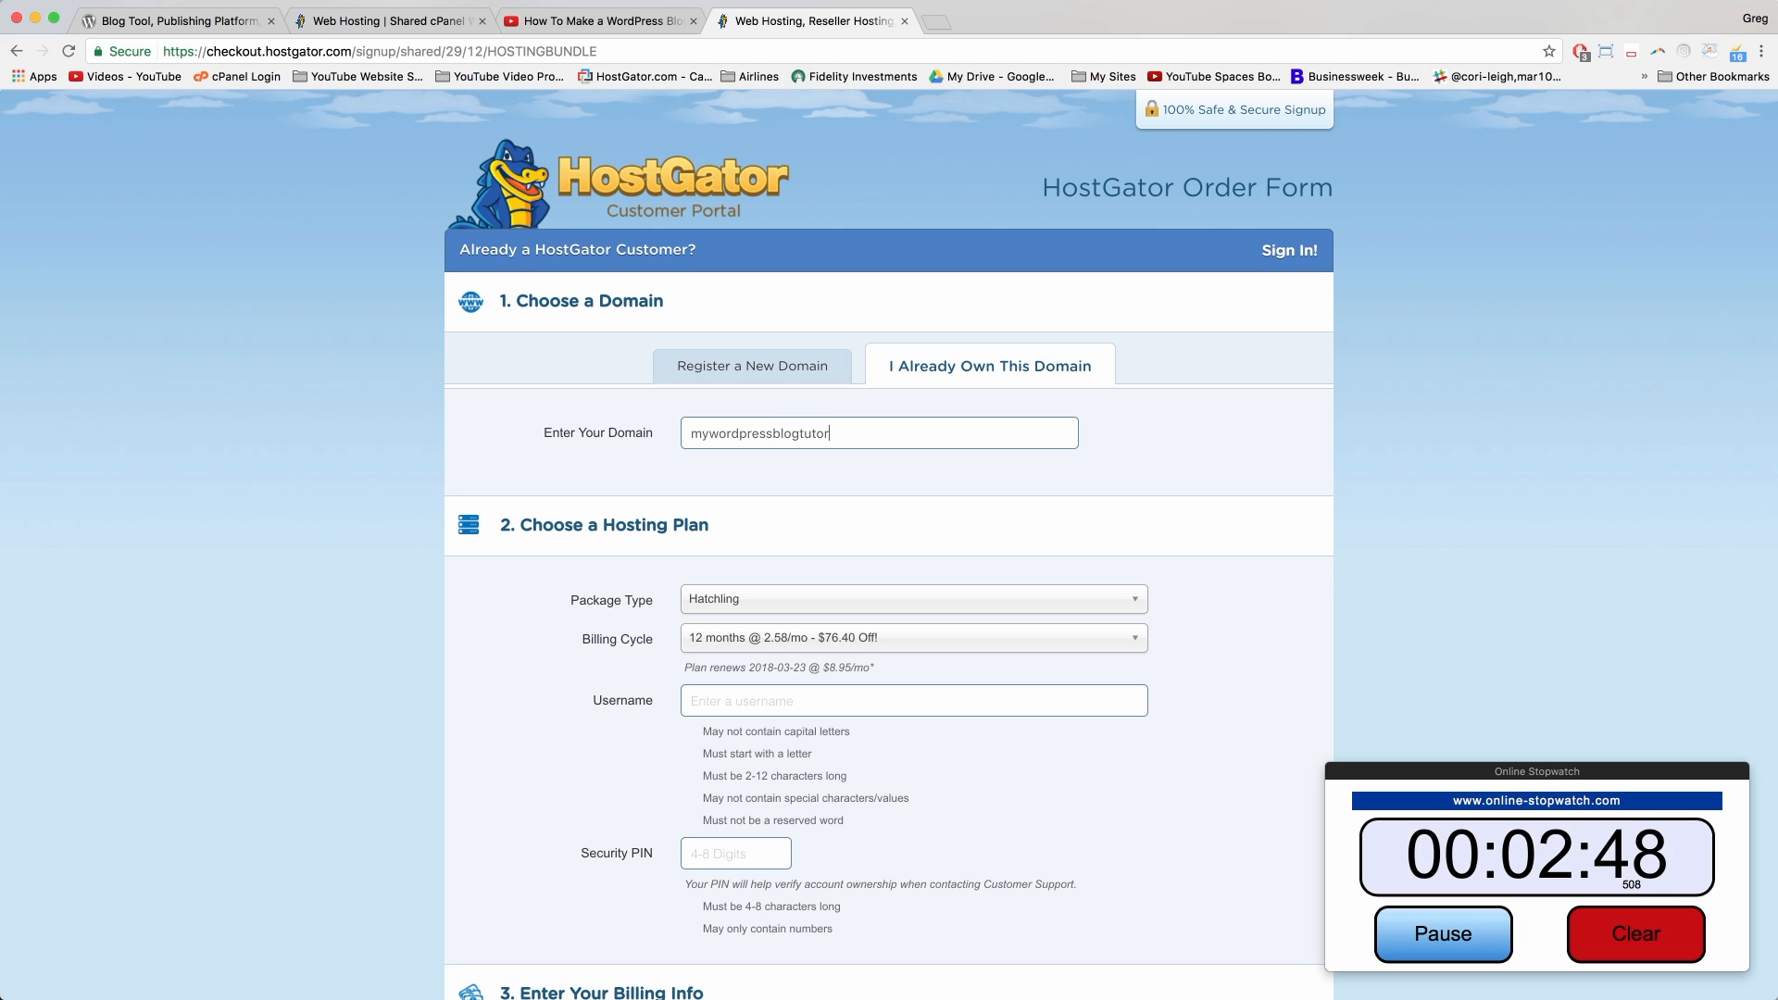
text(ial.com)
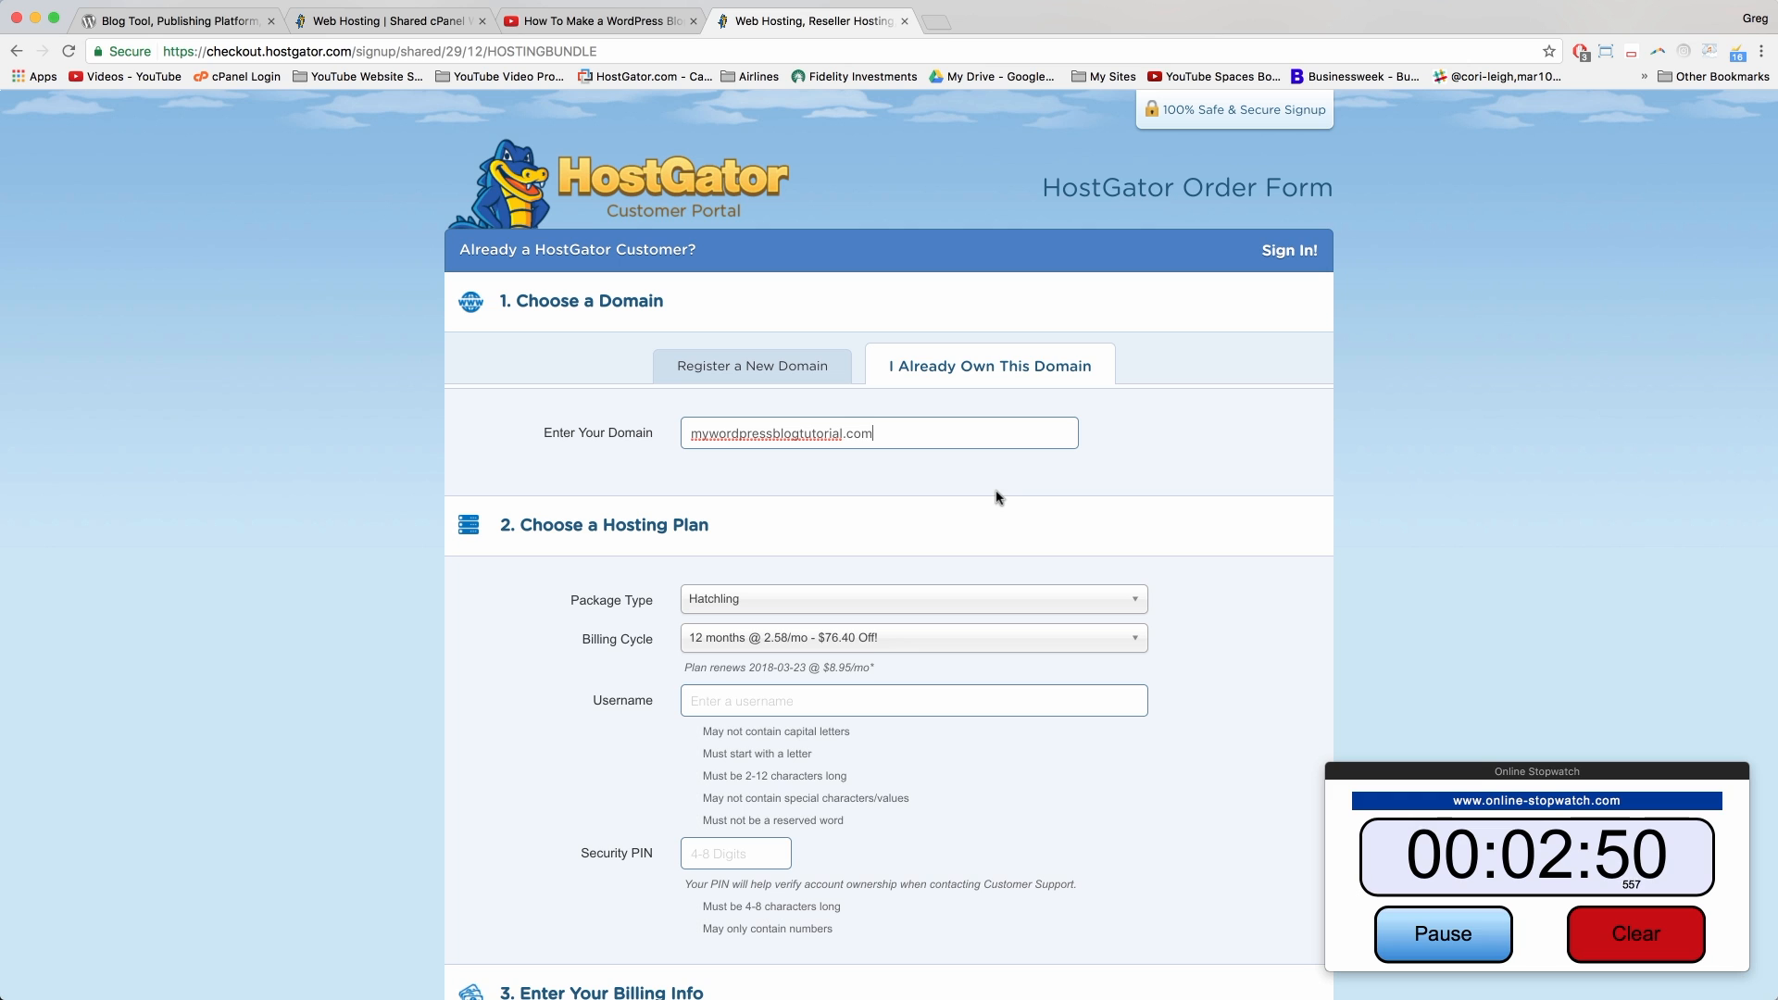
click(997, 497)
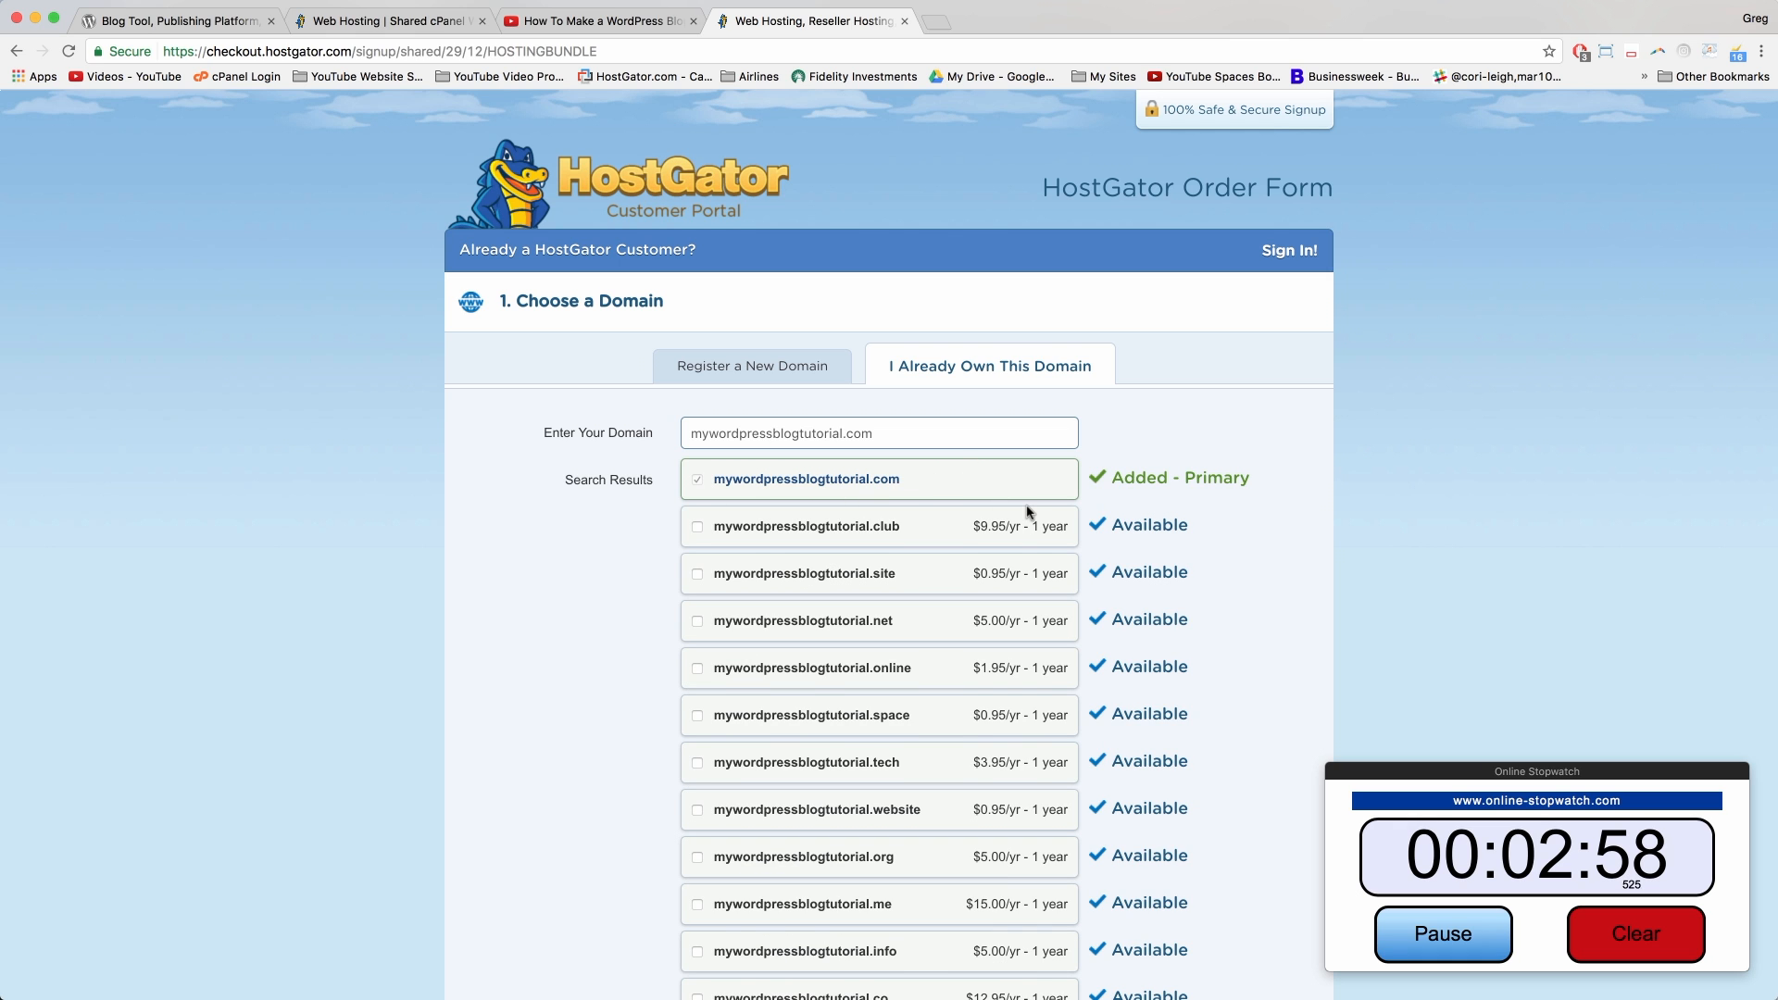
Step: Keep the Hatchling package with the 12-month billing cycle
scroll(1027, 510, down, 2)
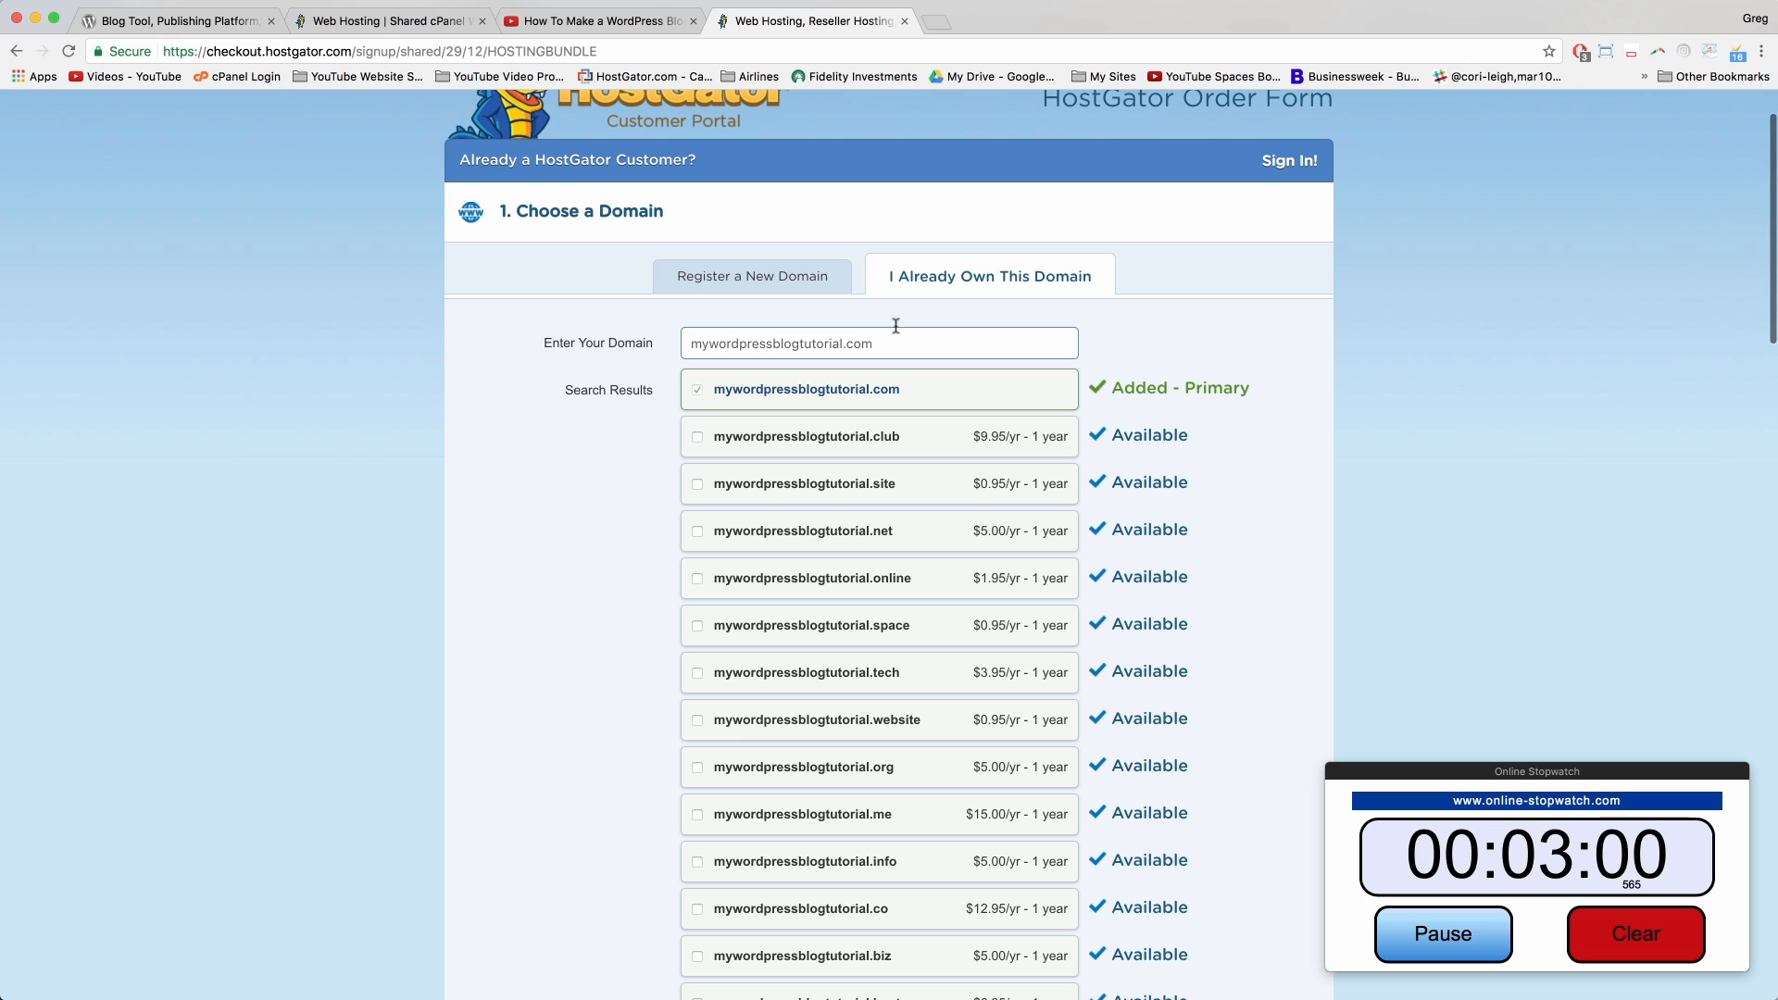
scroll(1021, 386, down, 6)
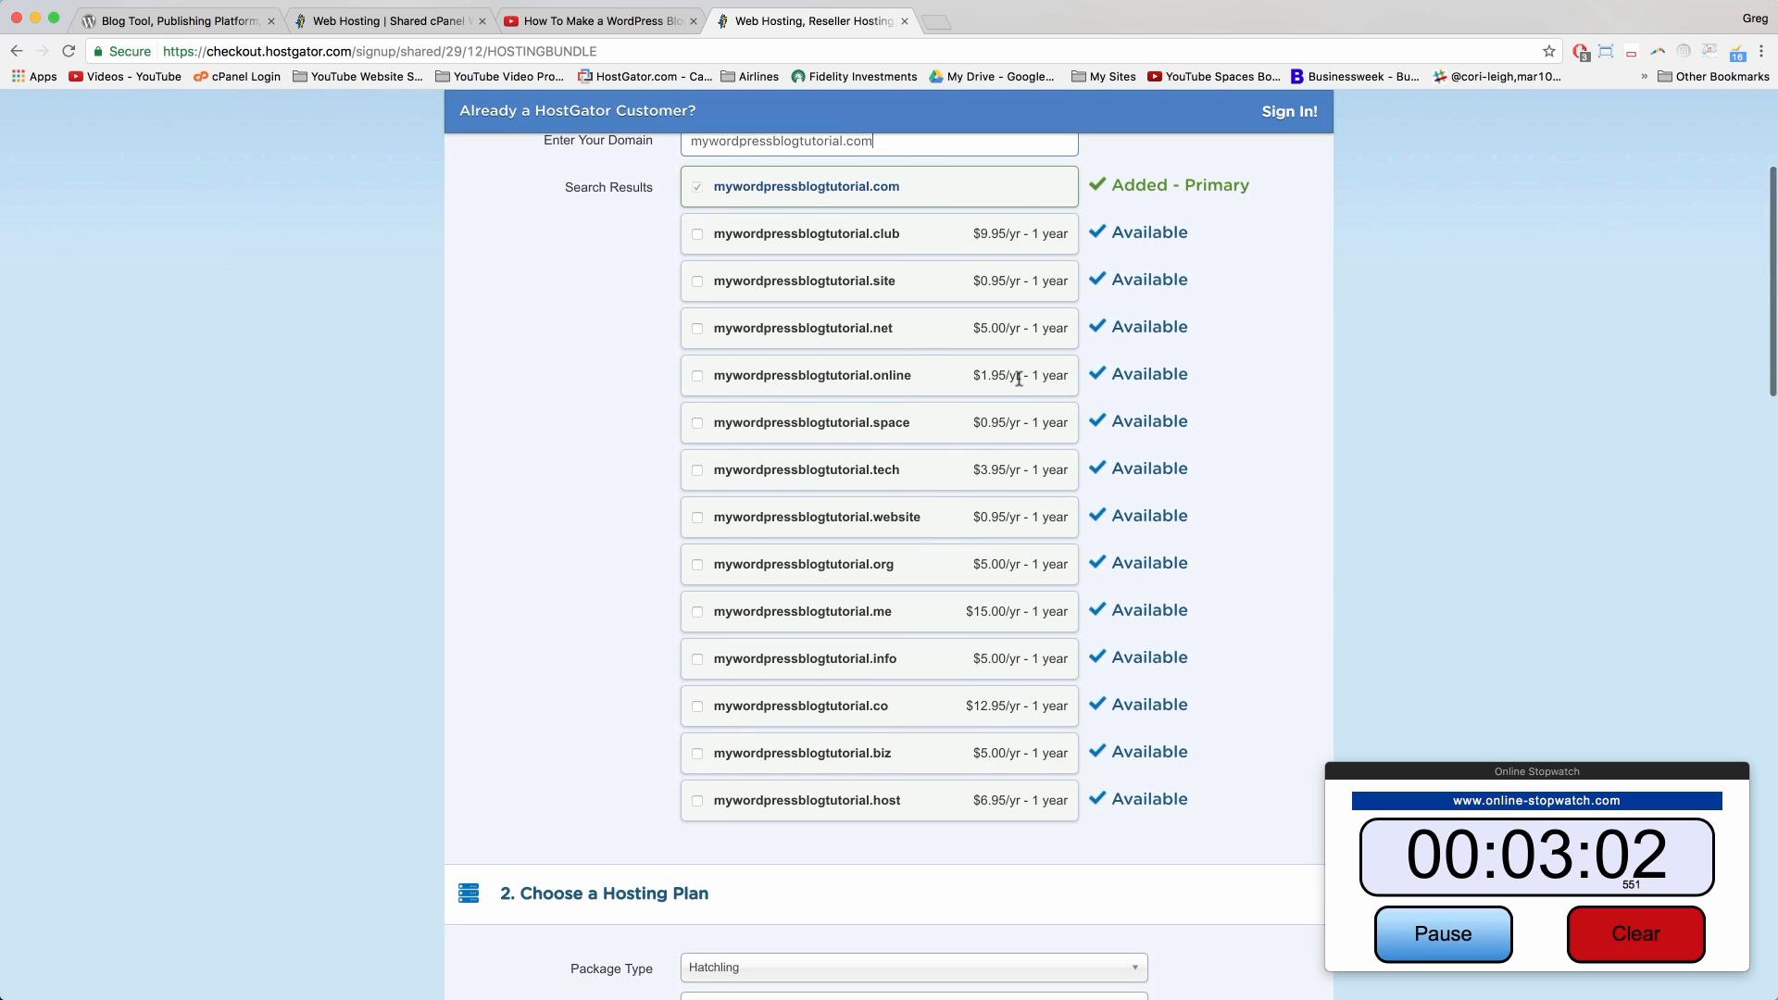
scroll(1019, 383, down, 7)
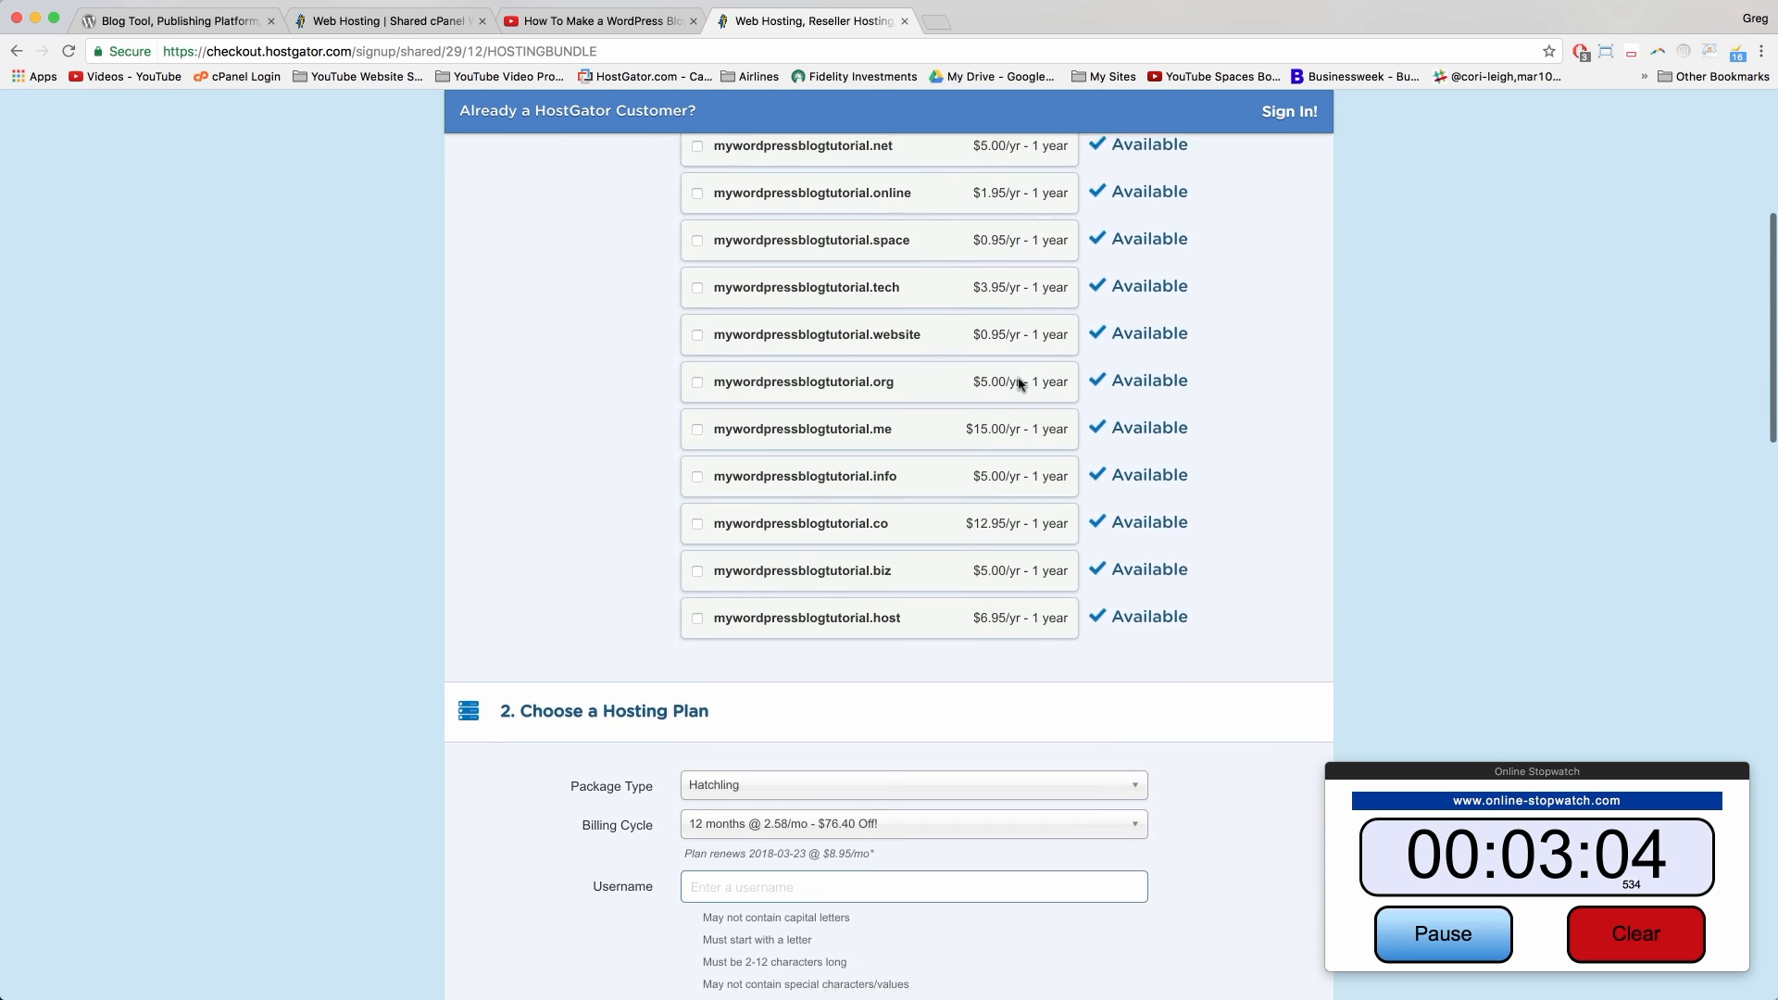
scroll(1019, 384, down, 5)
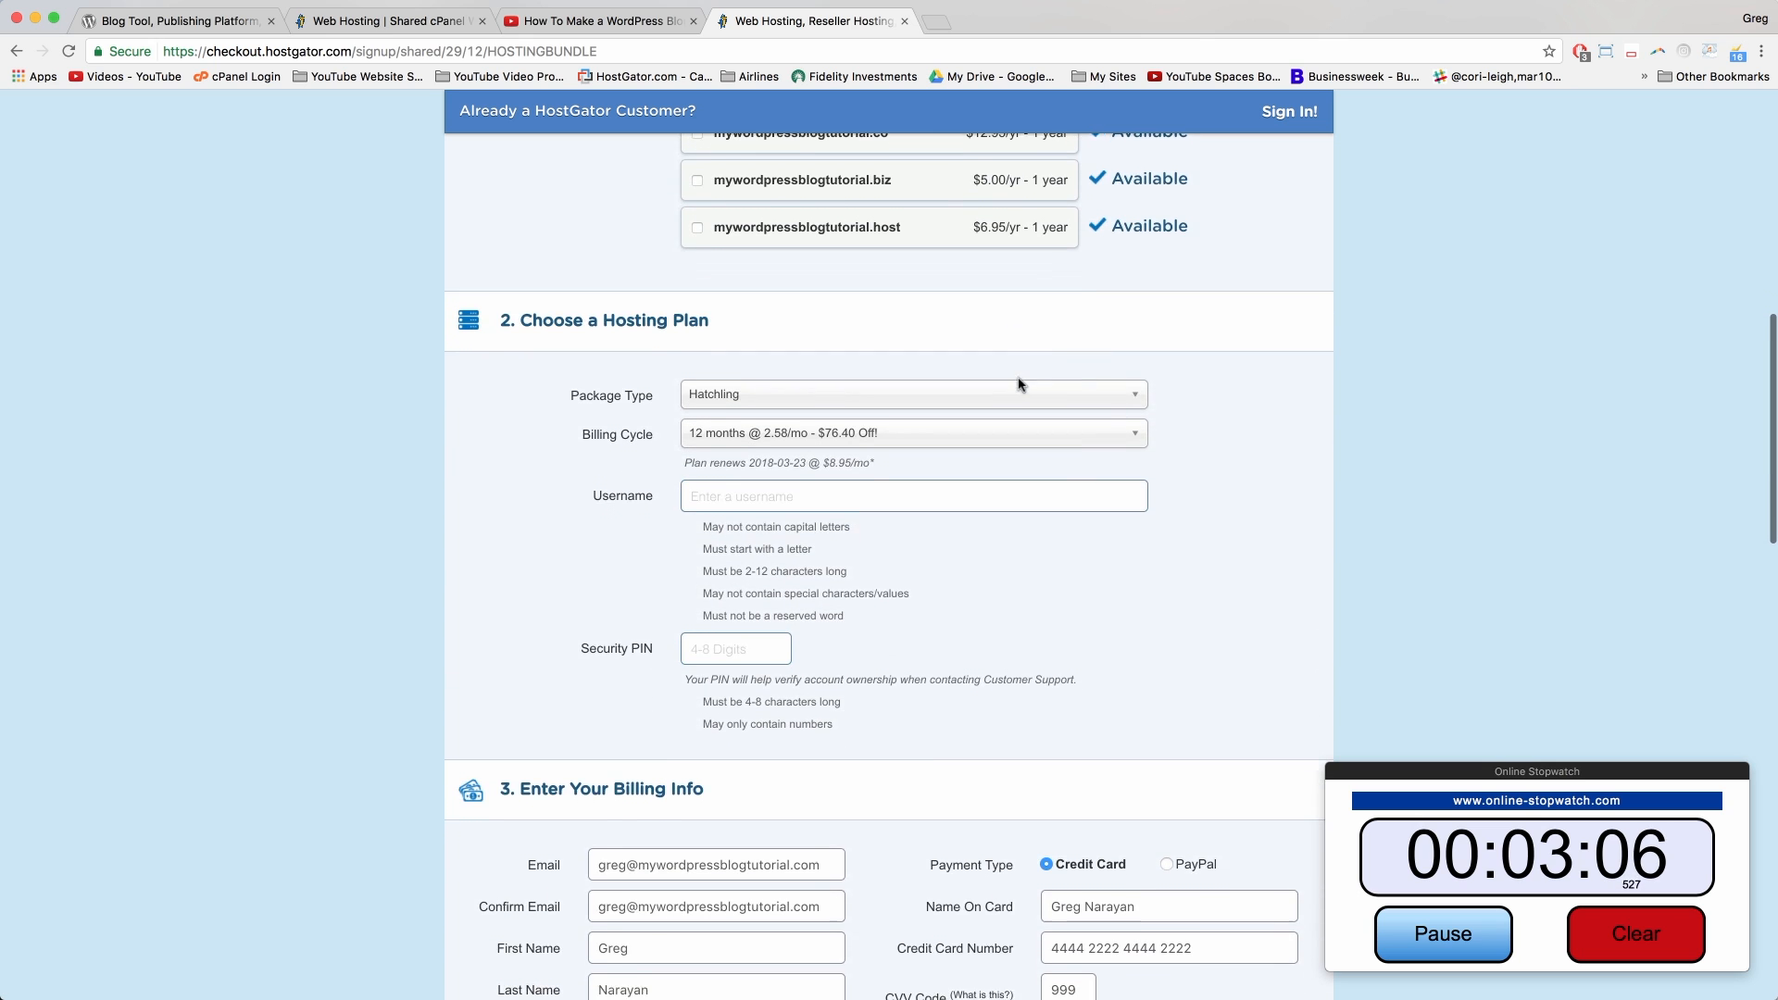
scroll(1019, 383, down, 2)
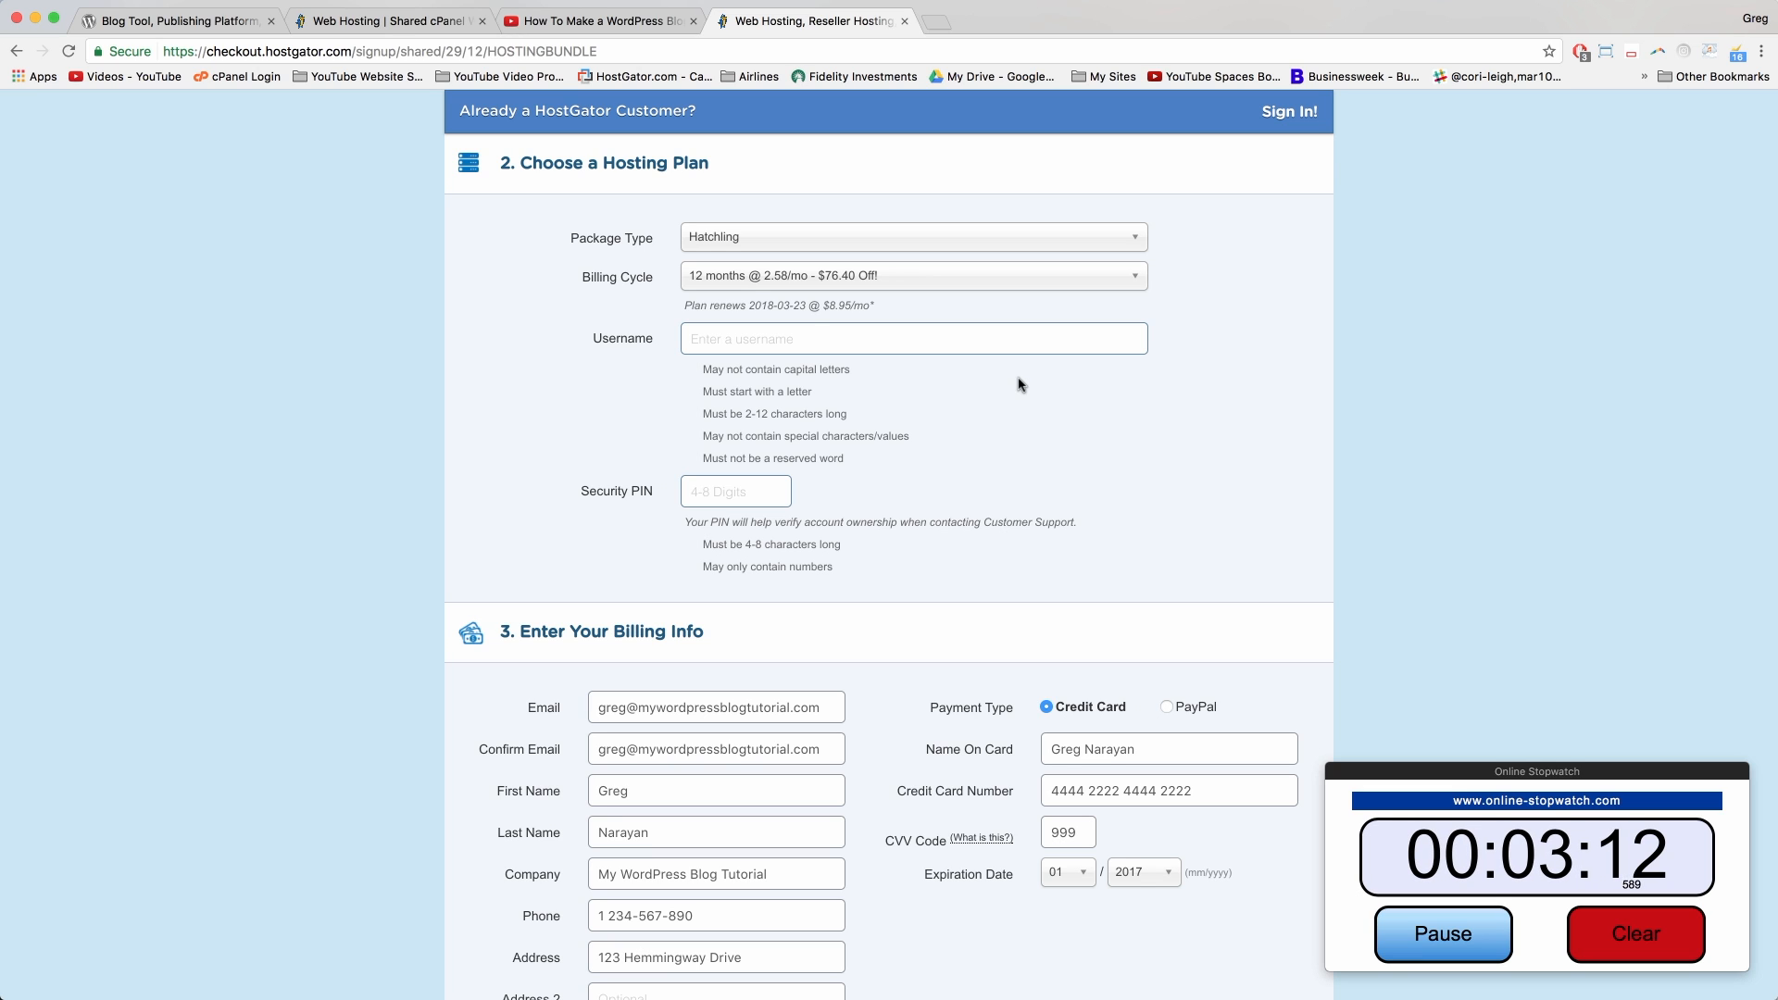
click(742, 233)
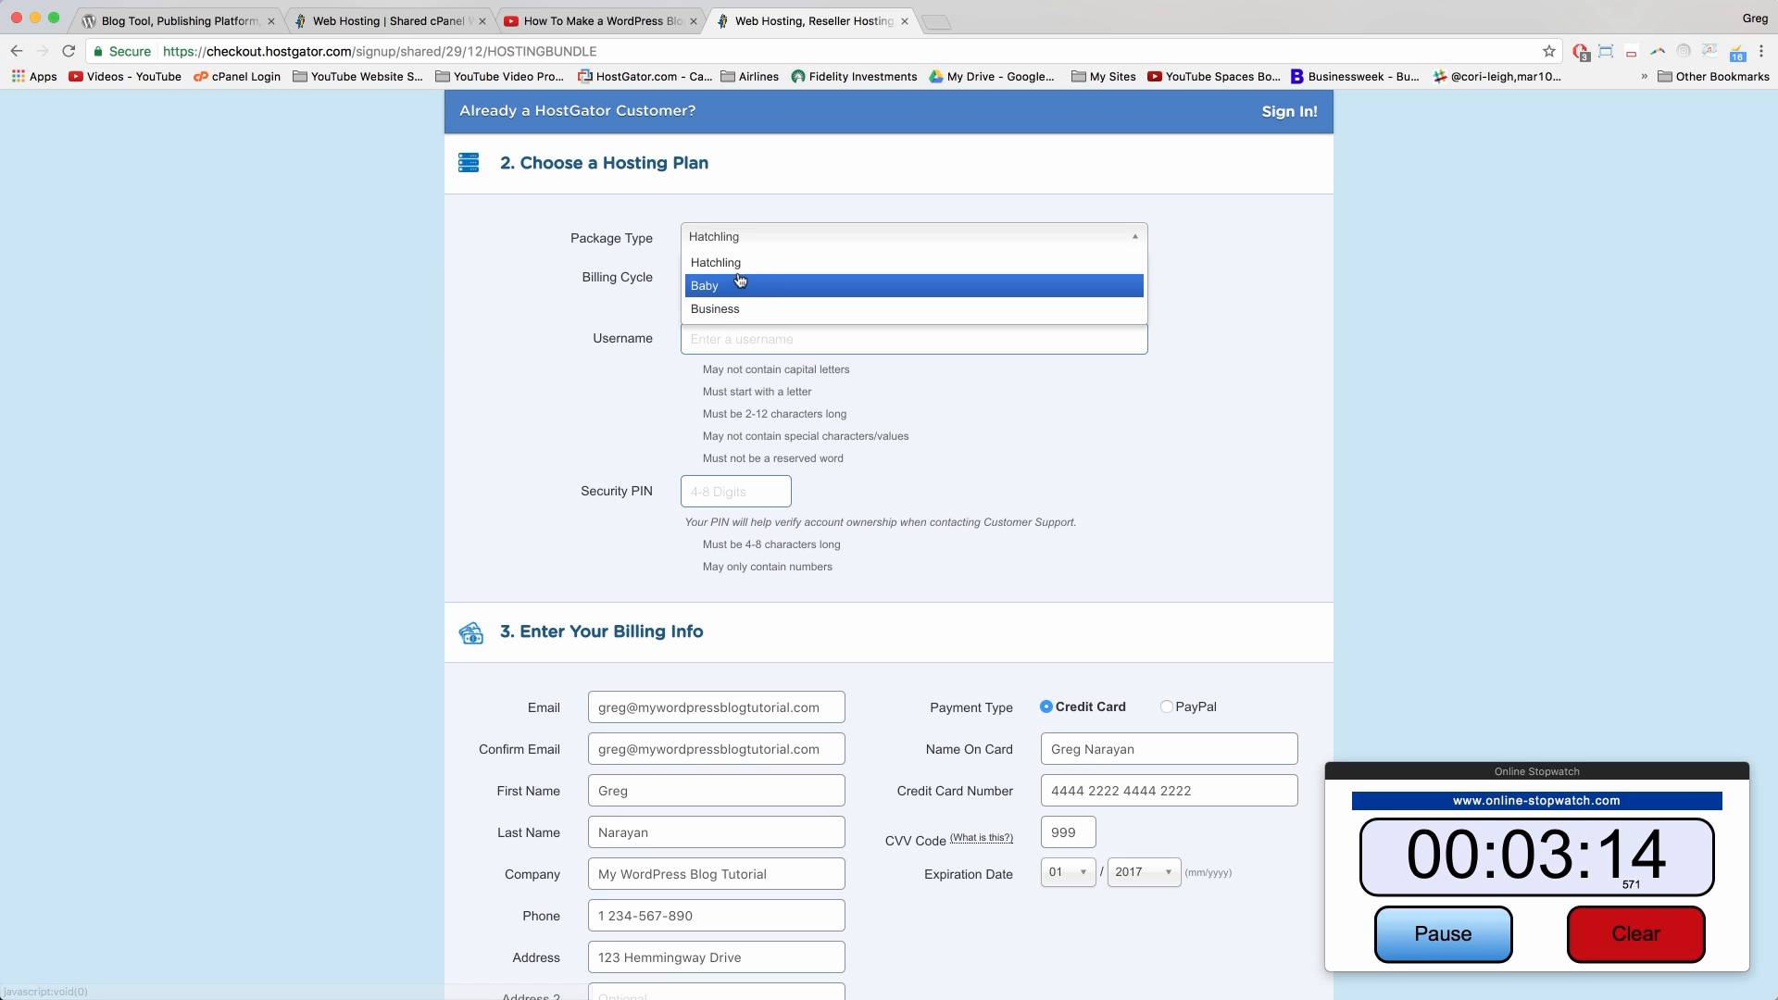
click(733, 270)
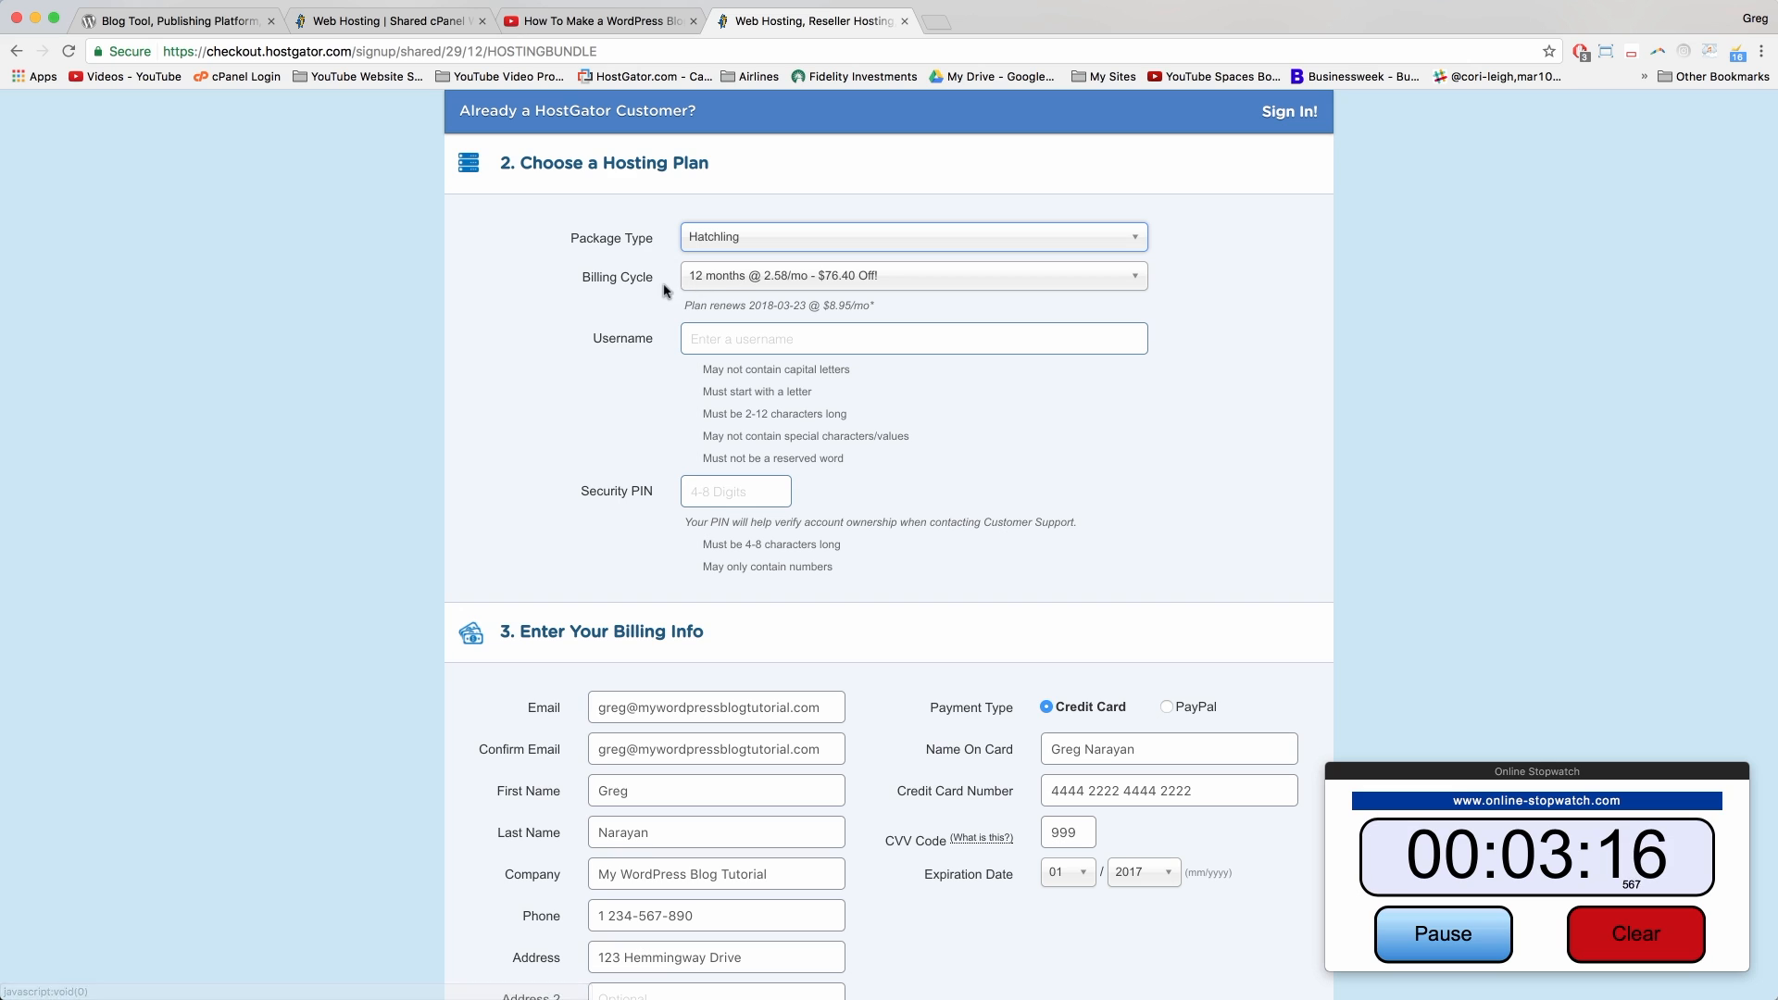
click(724, 284)
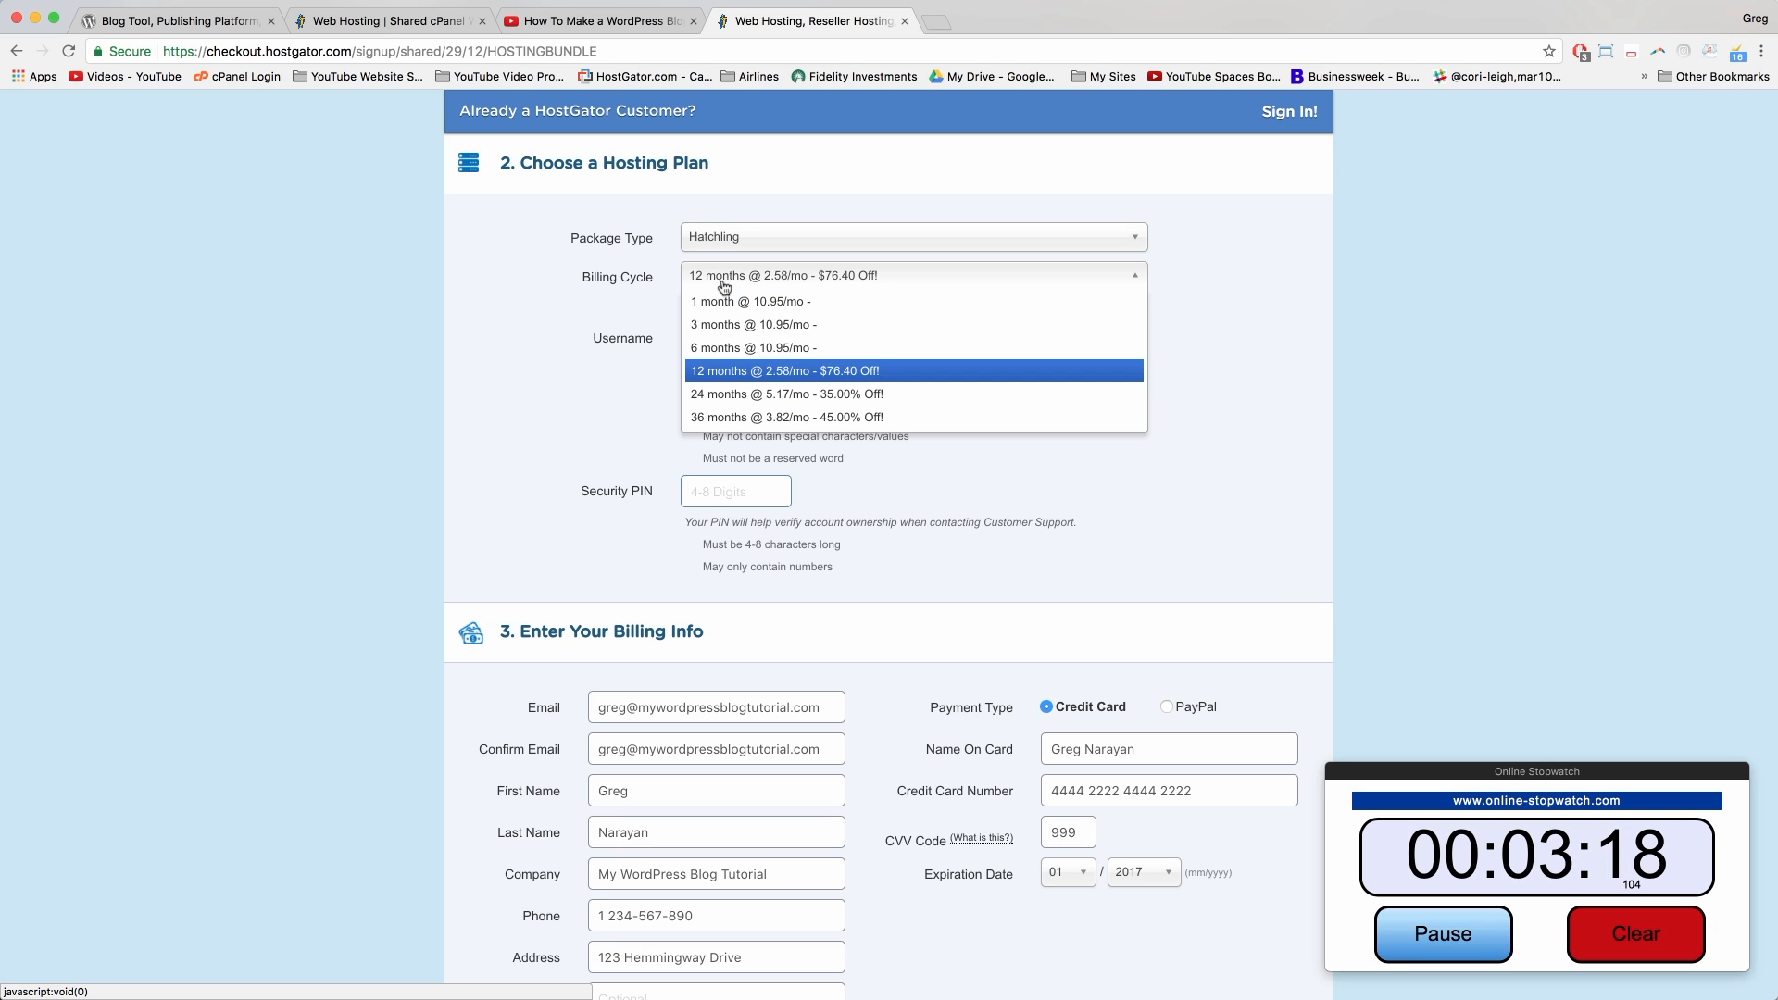
click(769, 372)
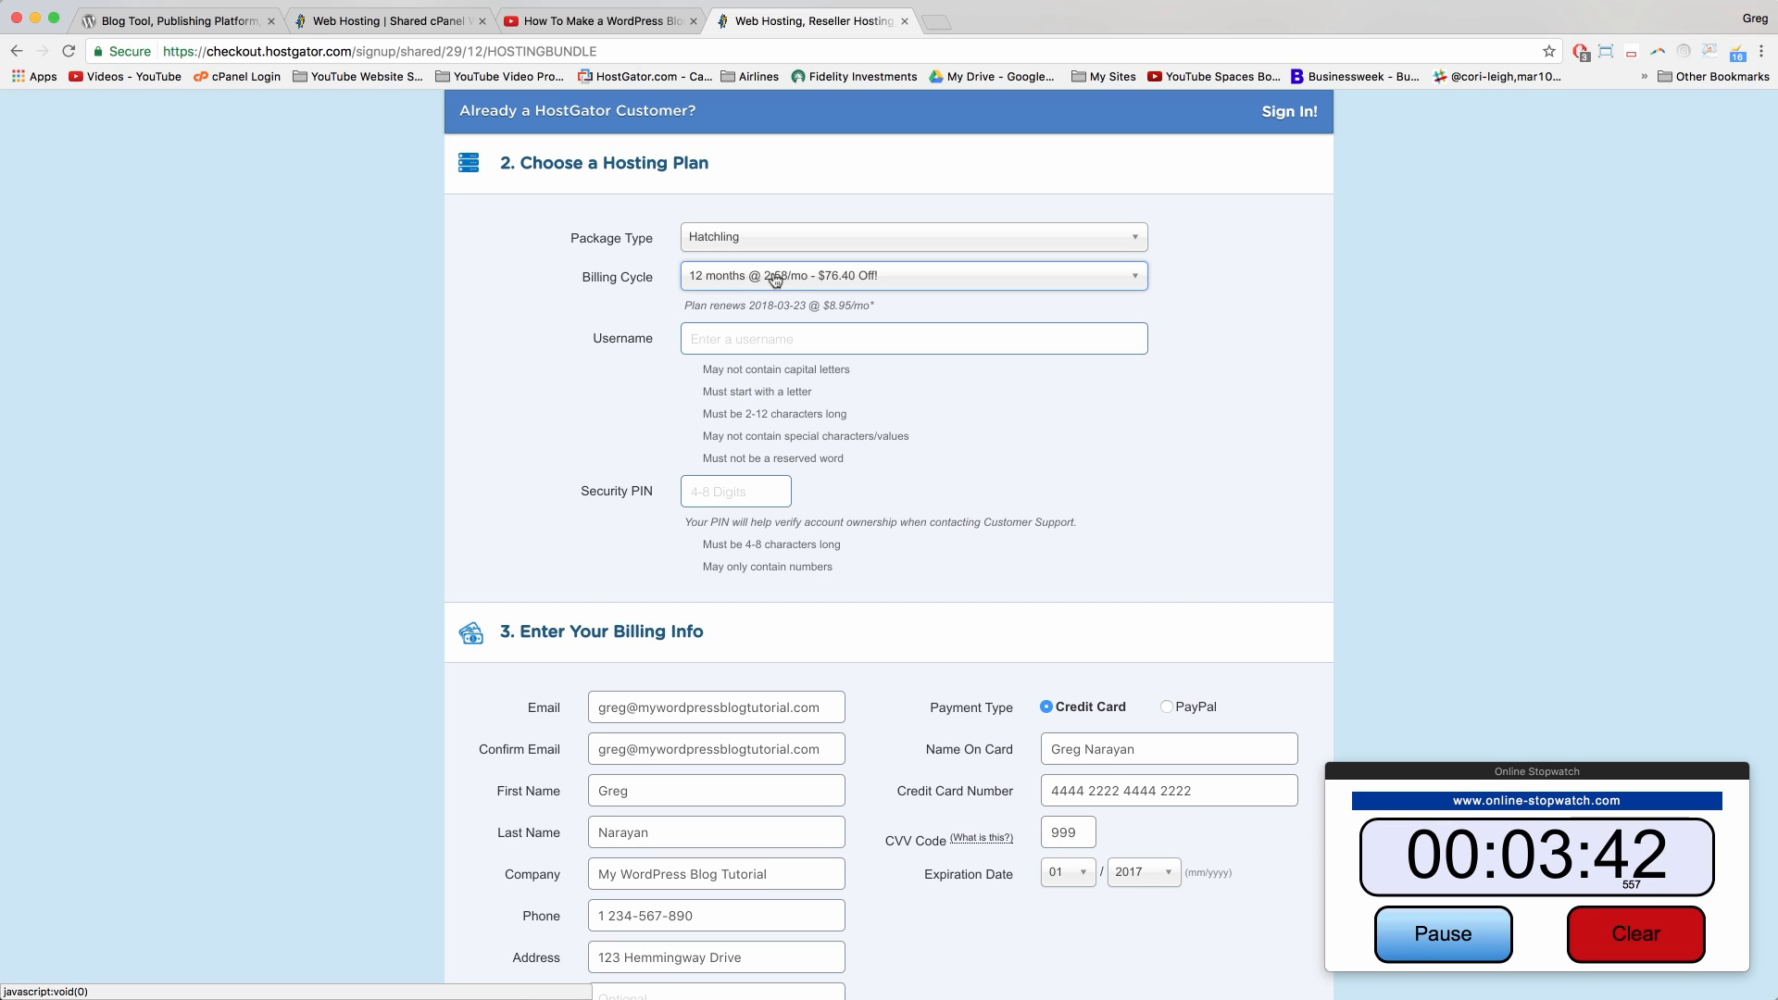
Step: Fill in the account username and the security PIN
click(736, 338)
text(gnar)
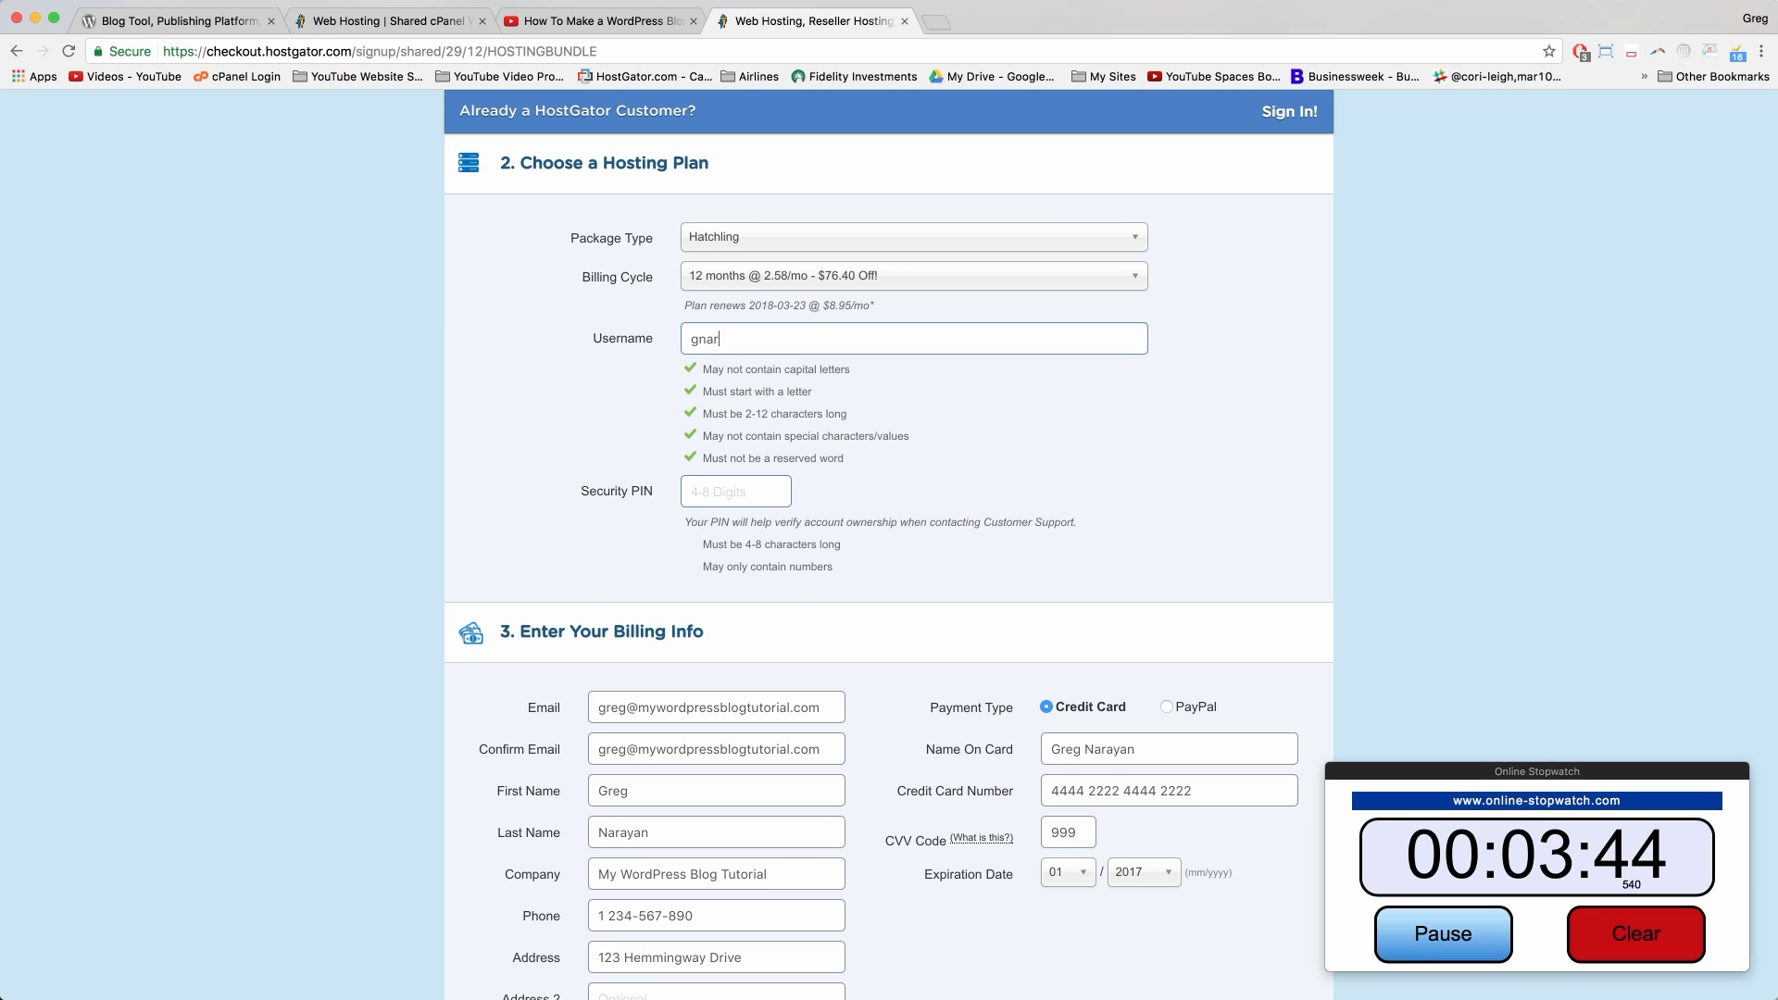
text(ayan)
key(Tab)
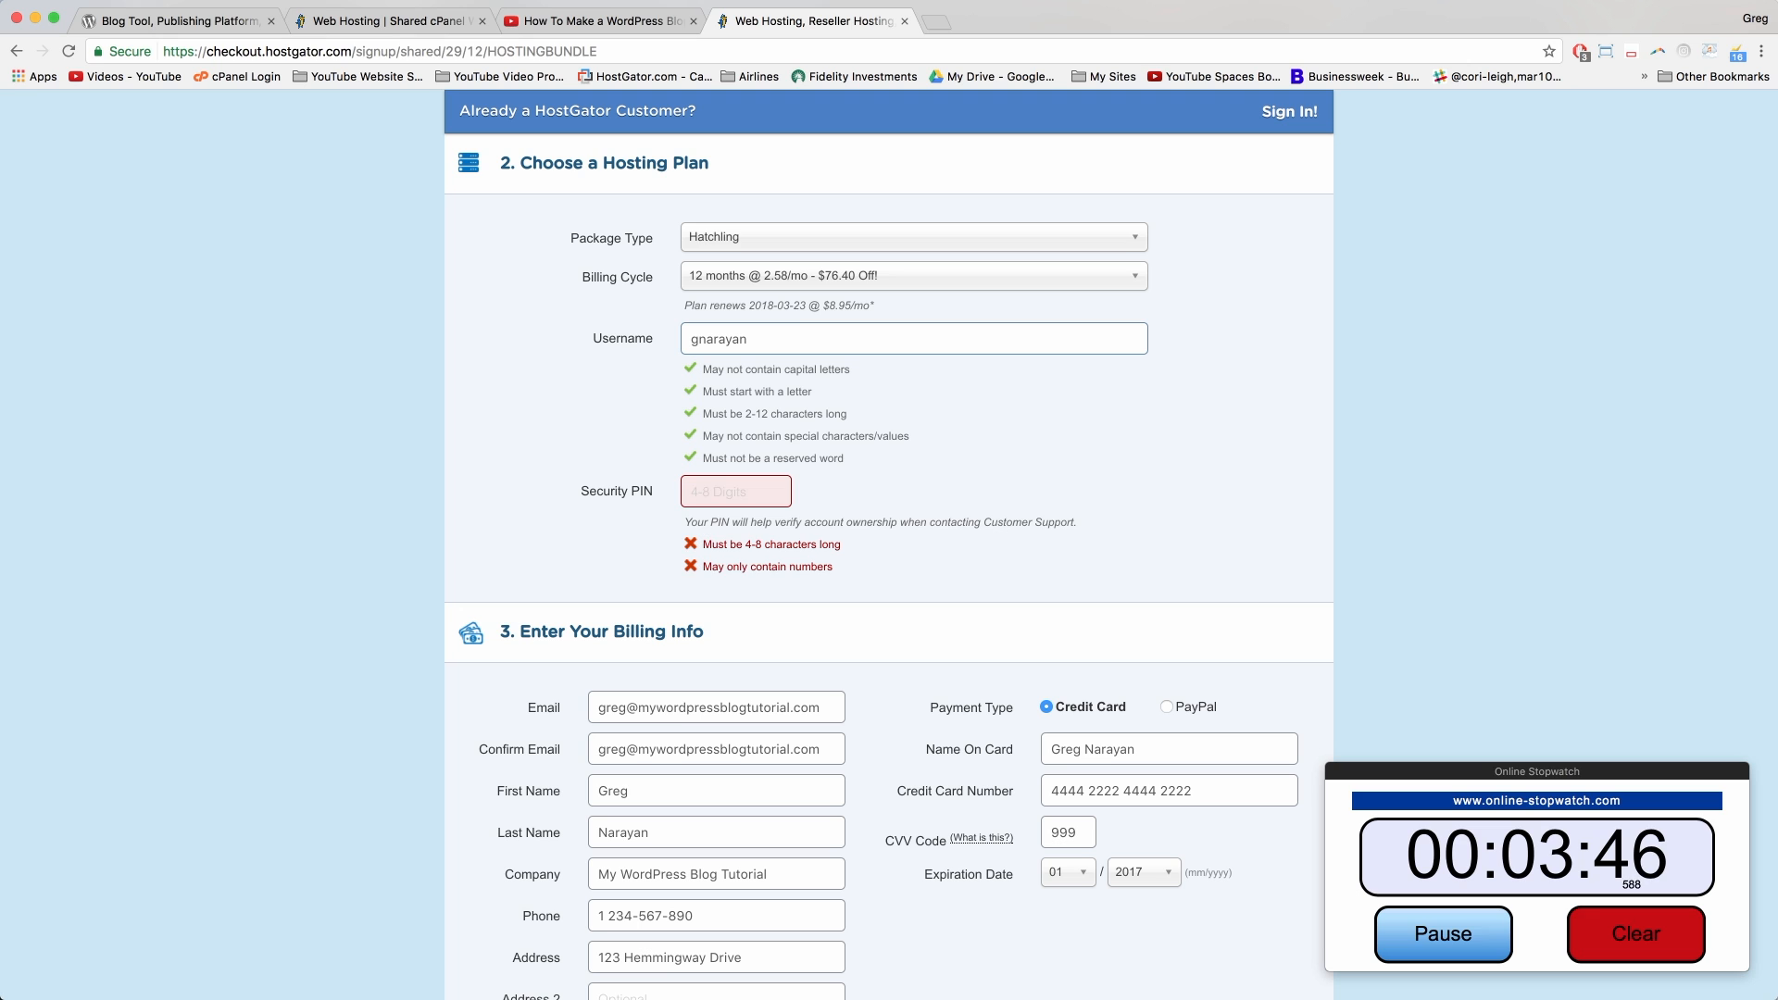
text(2345)
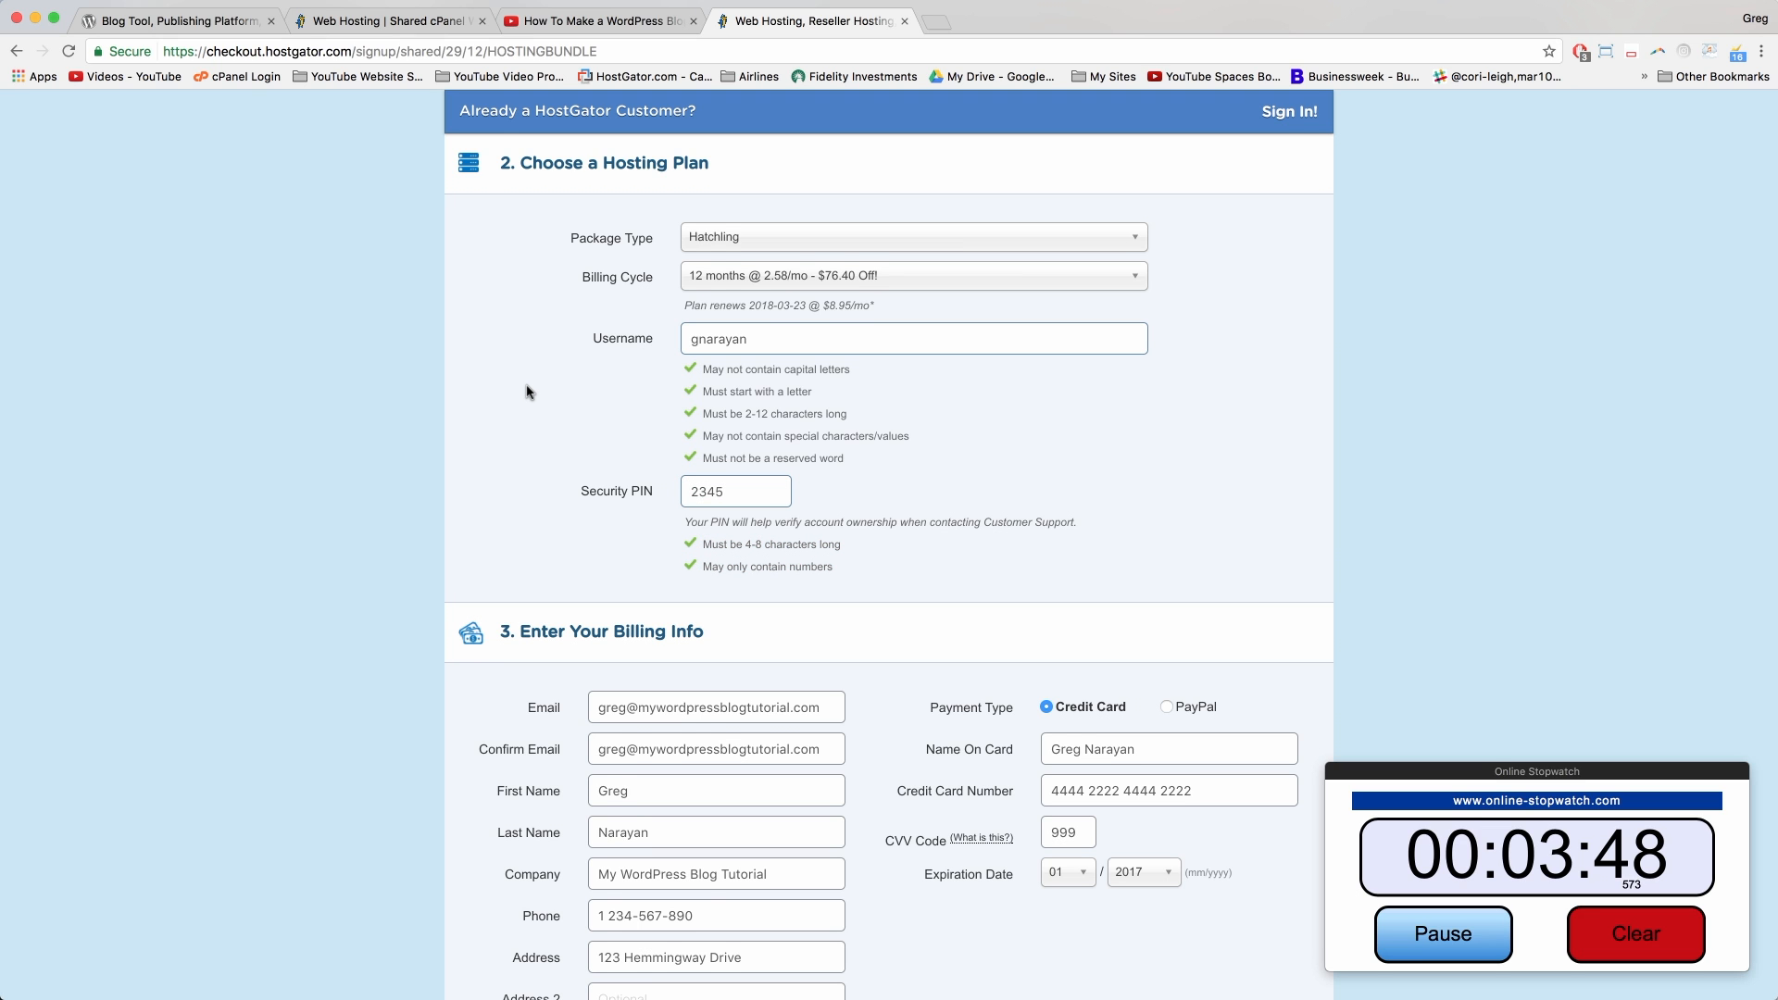
Step: Review the $31.00 amount due, accept the terms of service, and place the order
scroll(528, 391, down, 5)
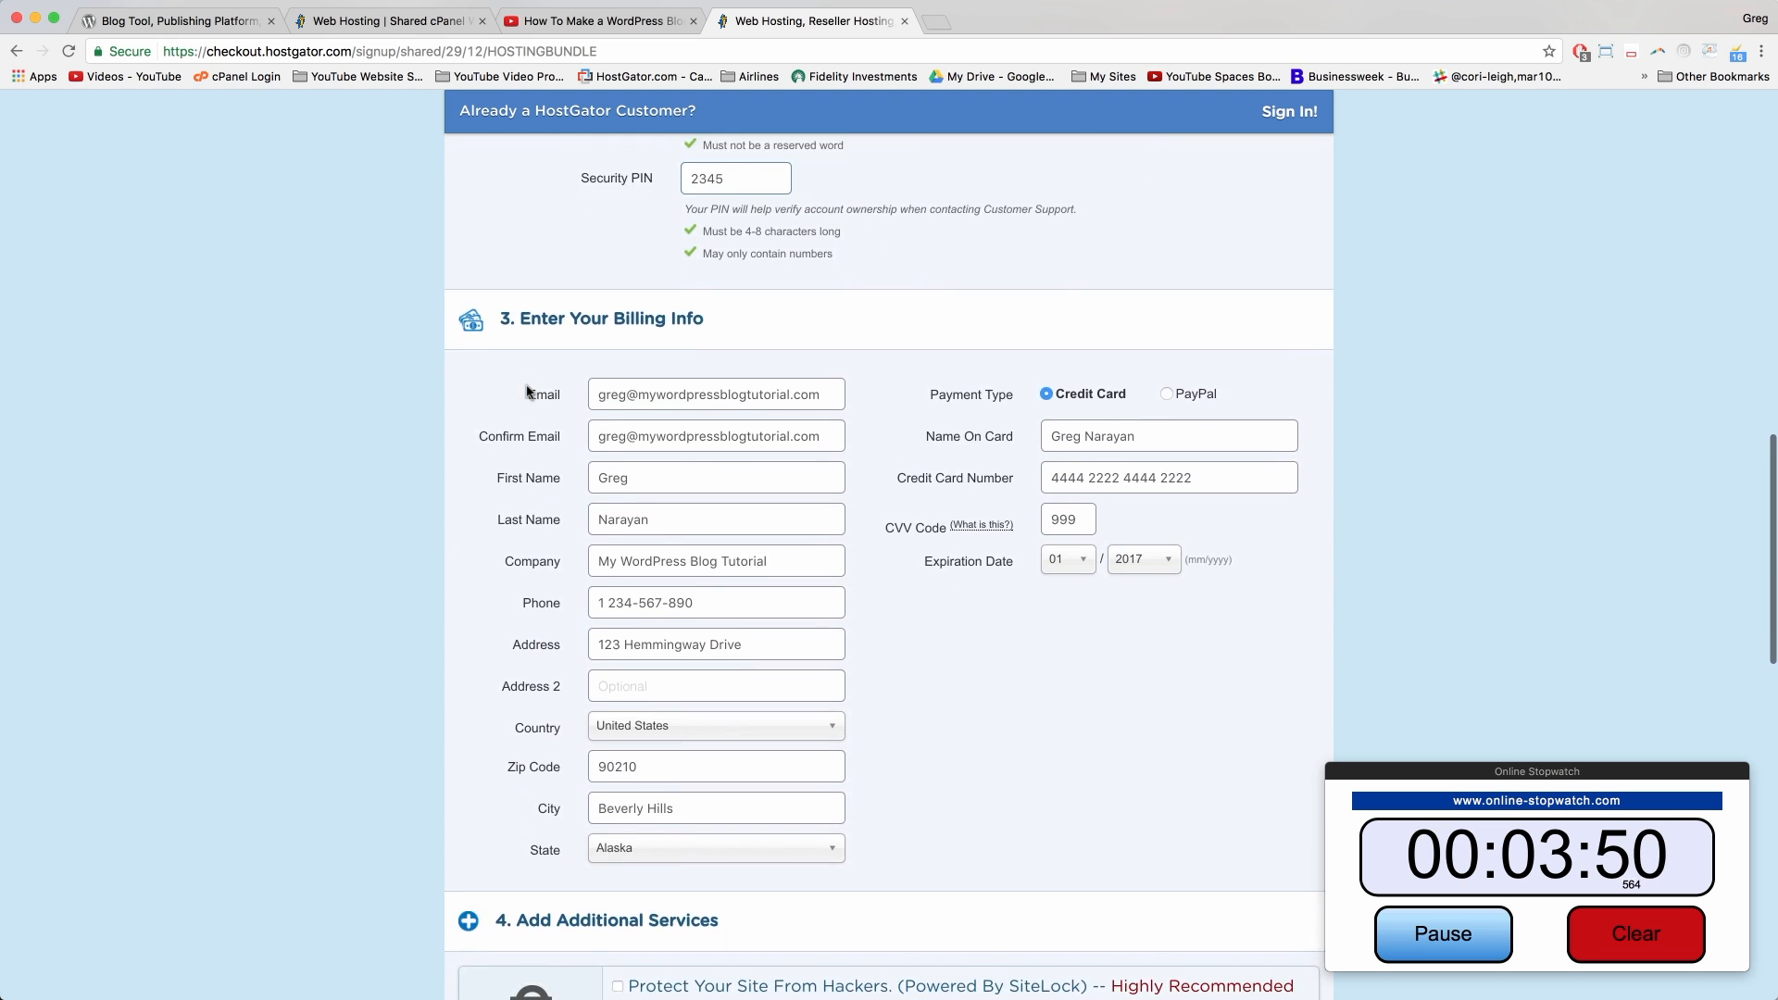
scroll(528, 391, down, 5)
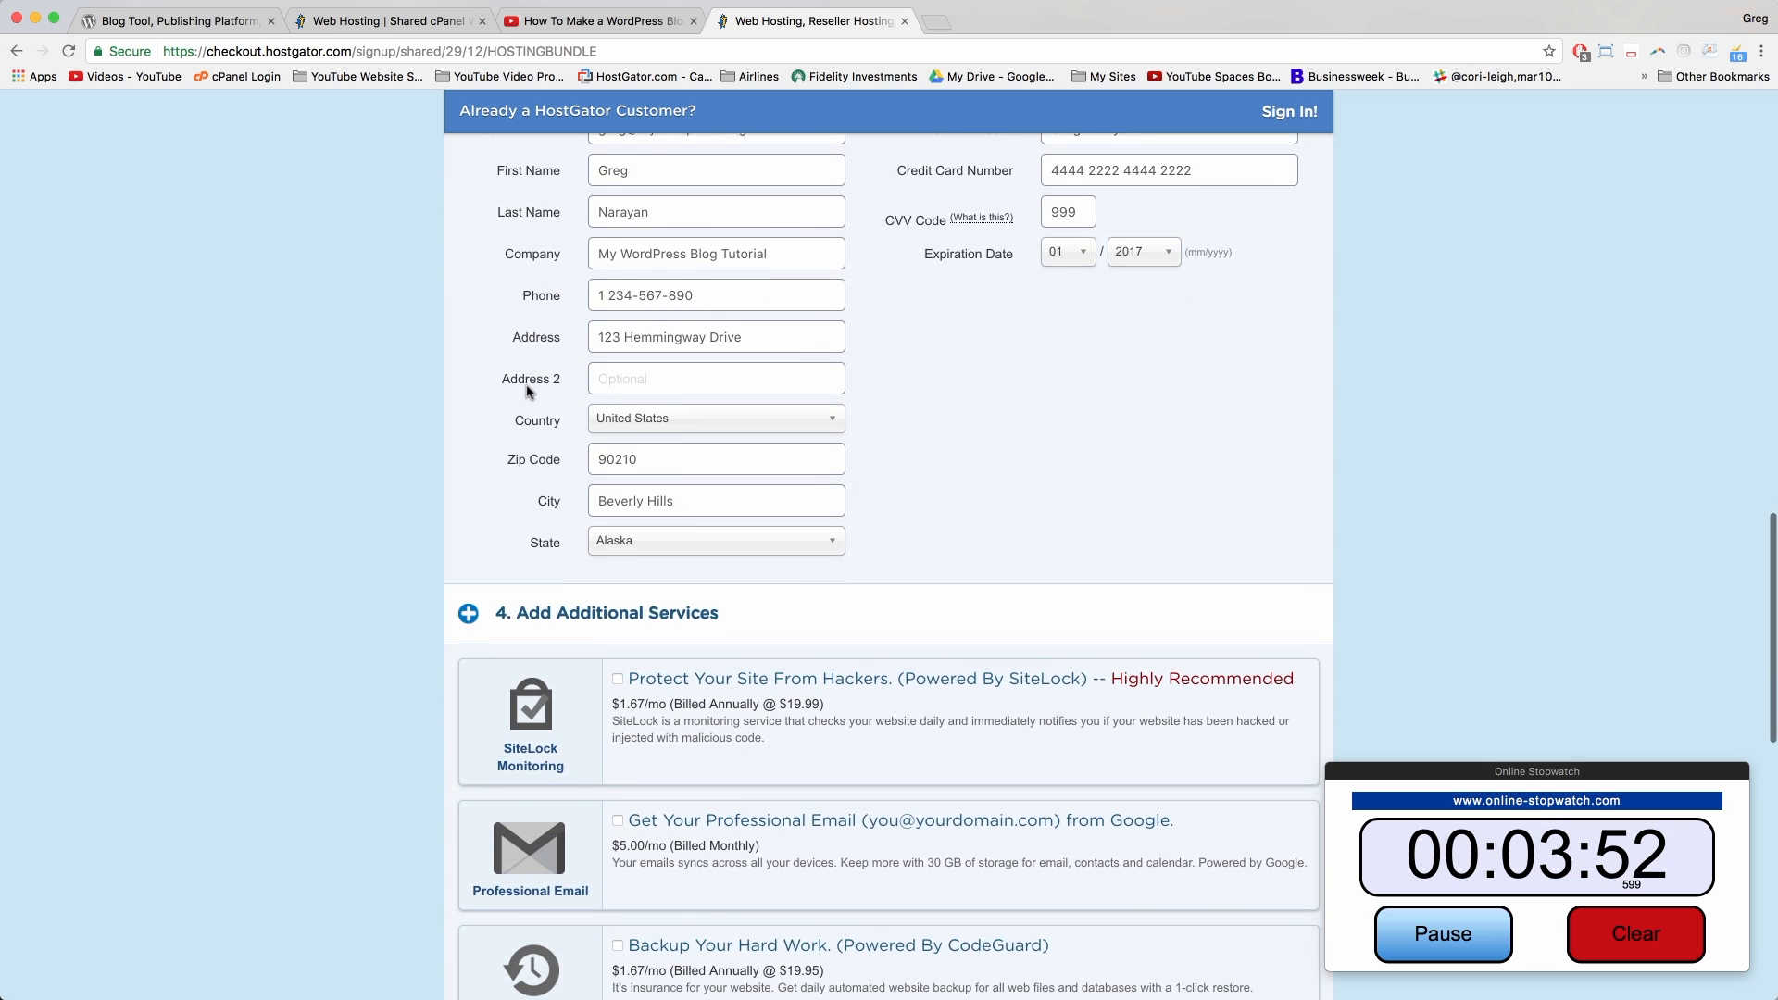
scroll(528, 390, down, 6)
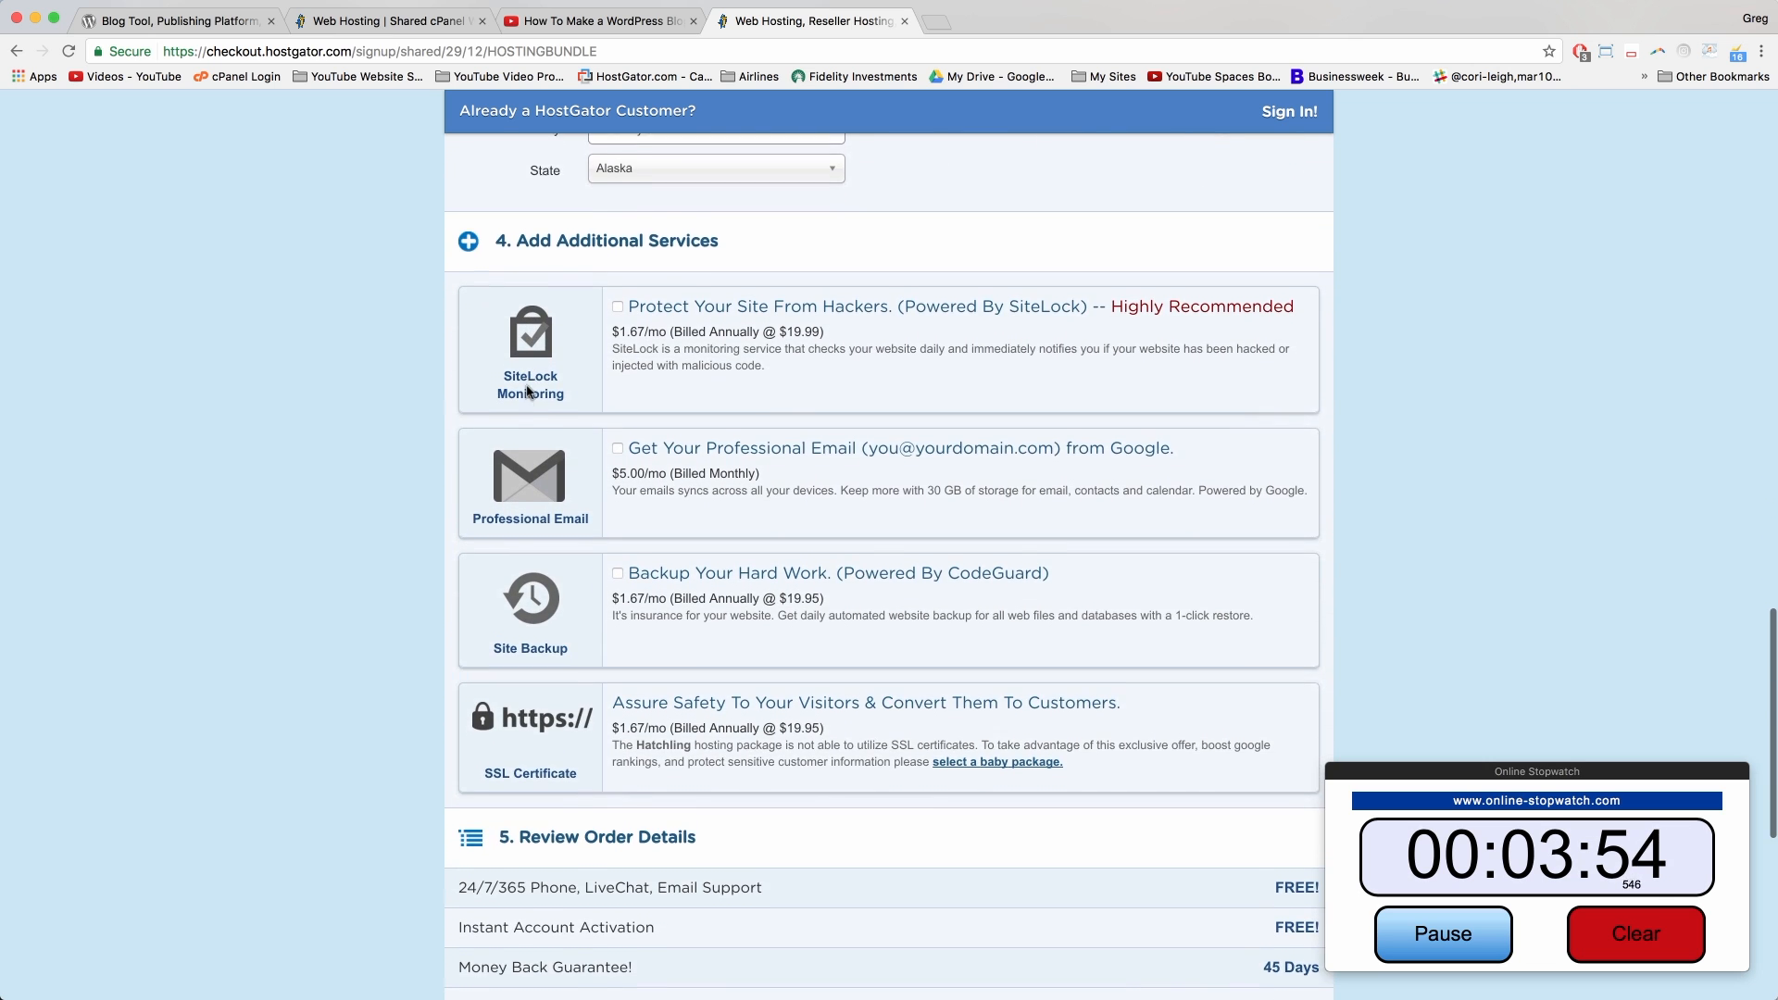
scroll(528, 391, down, 2)
scroll(623, 301, up, 1)
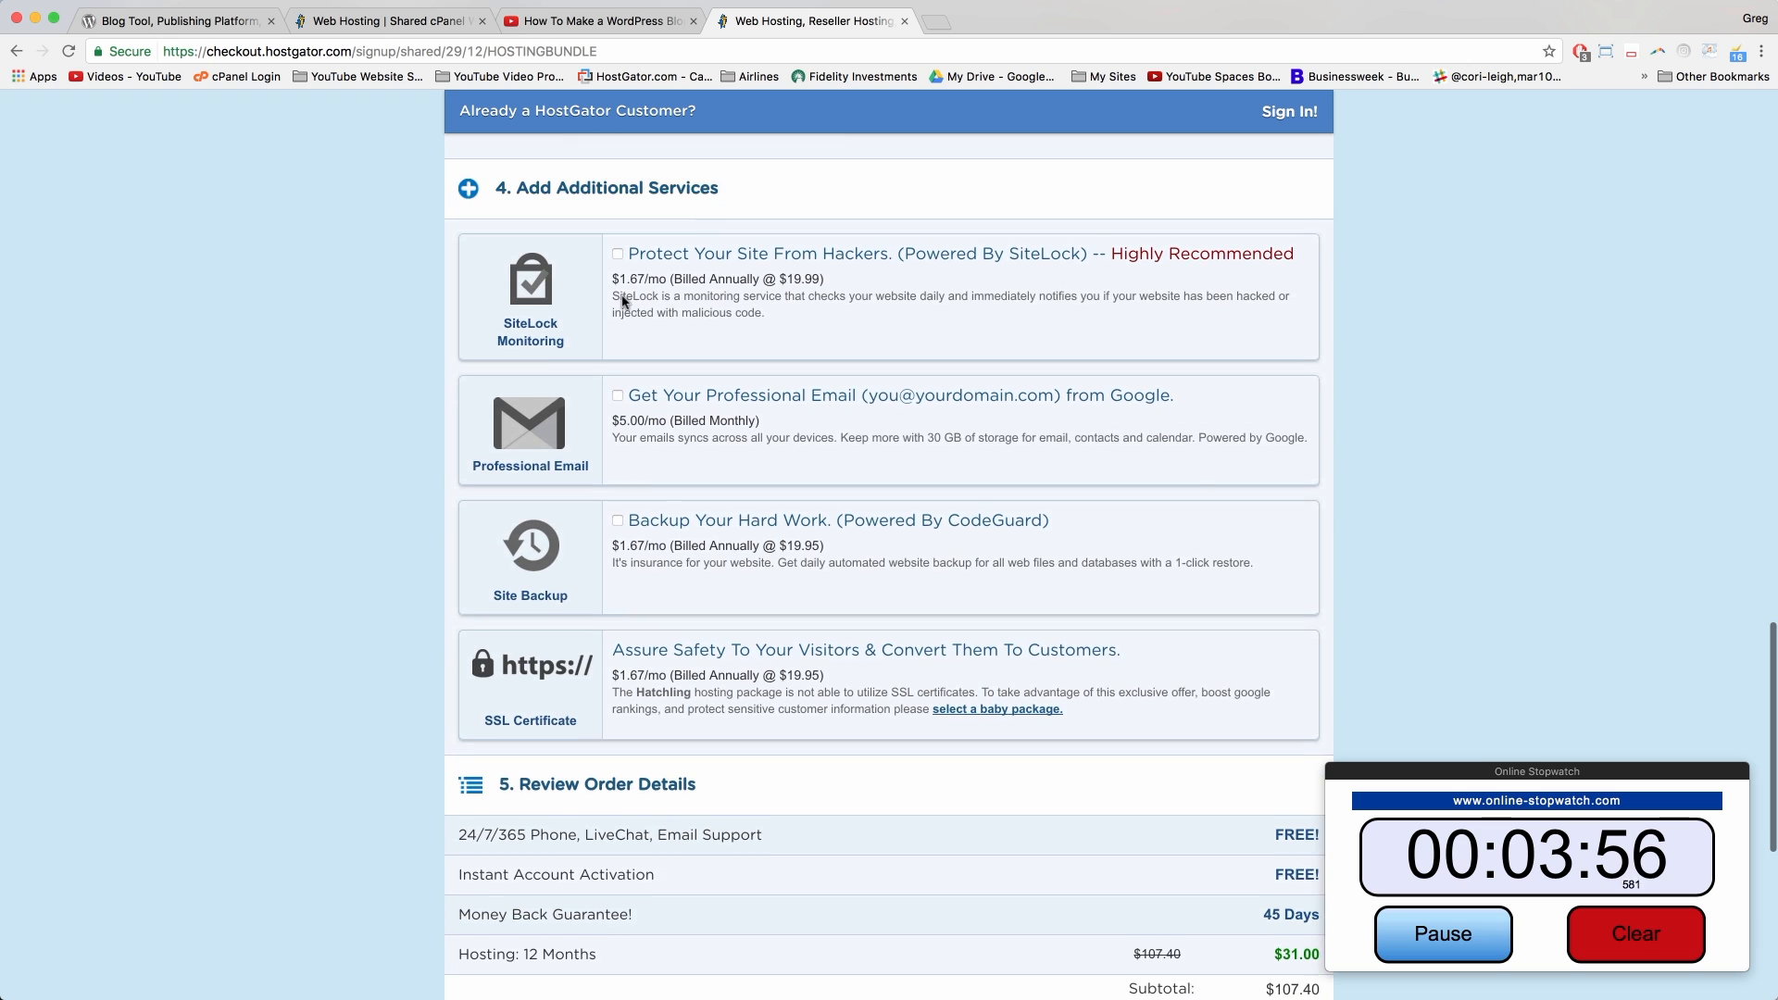
scroll(624, 301, down, 5)
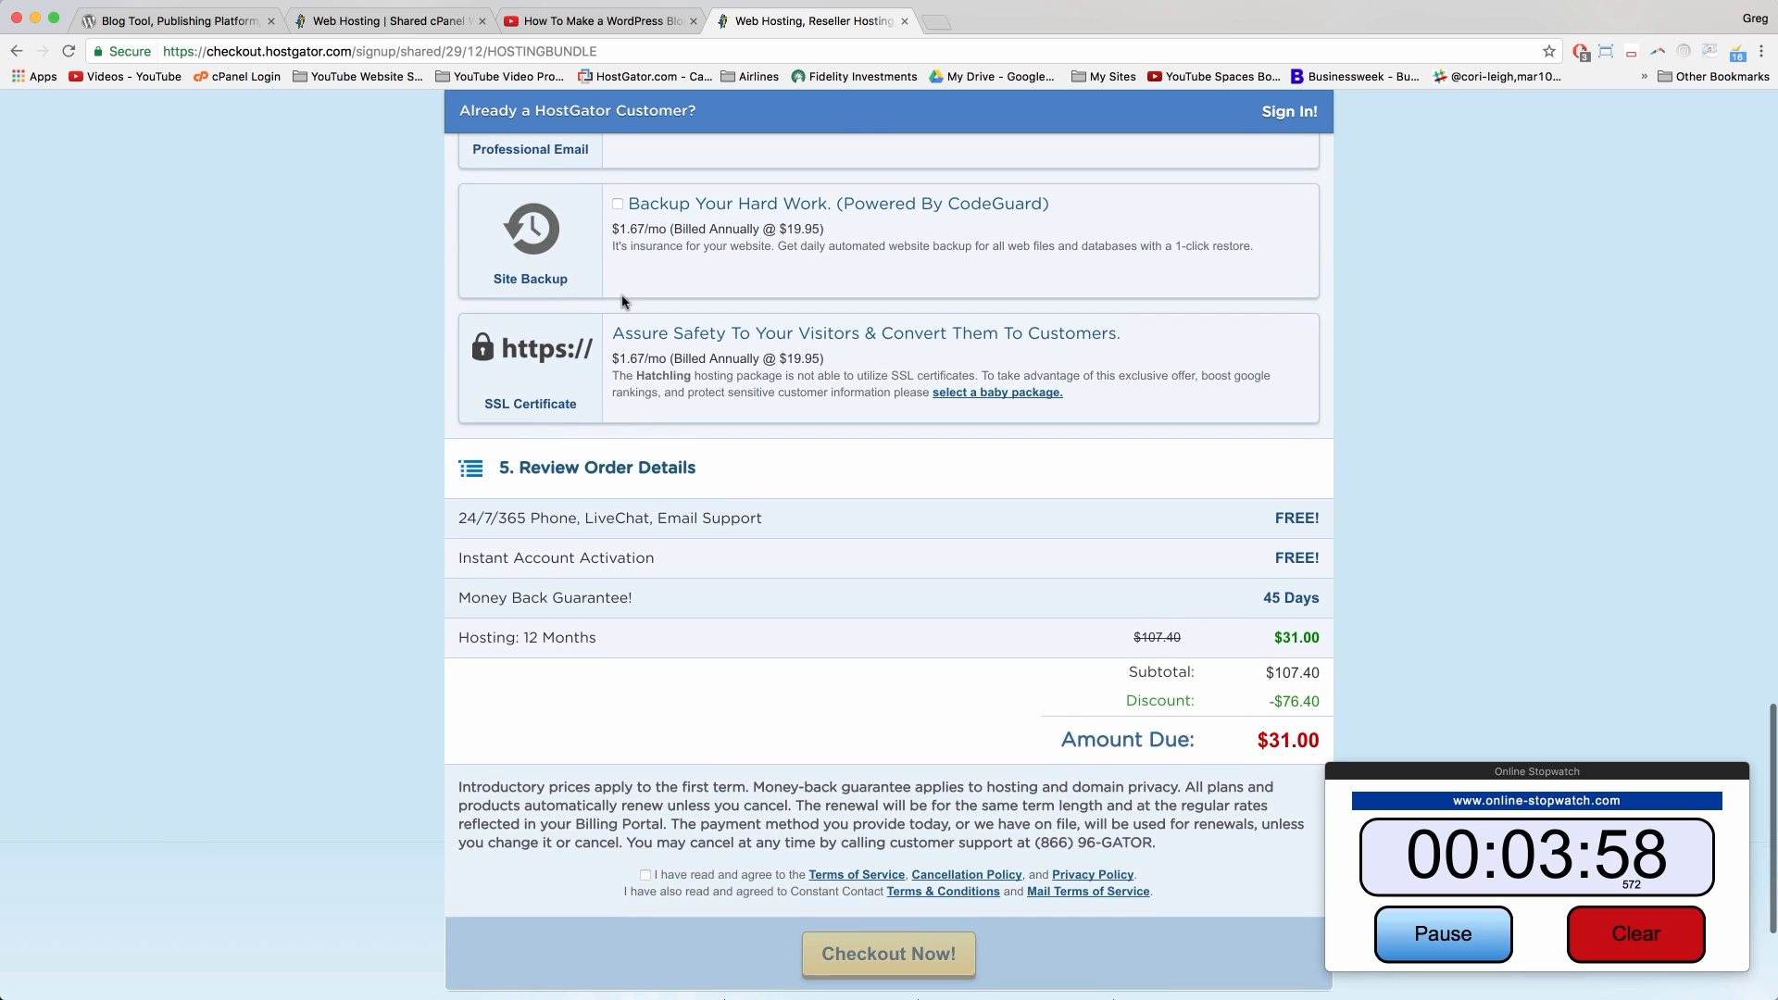
scroll(624, 301, down, 2)
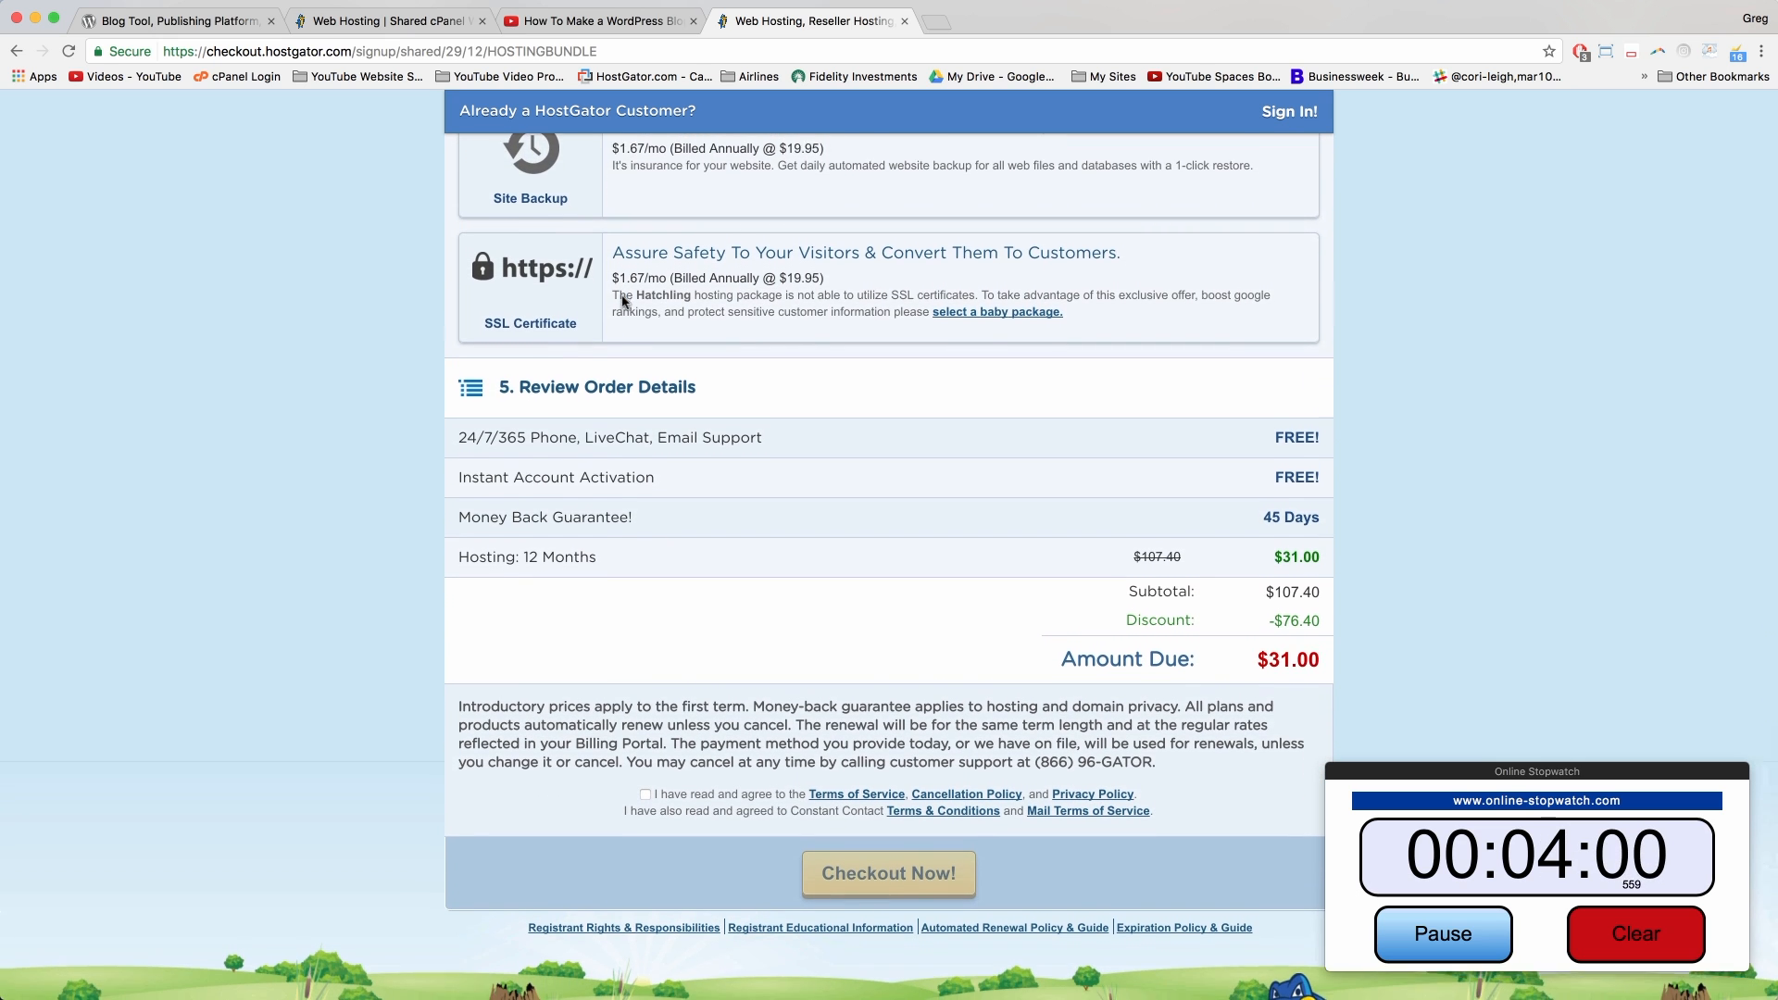
scroll(624, 301, down, 2)
scroll(623, 301, down, 1)
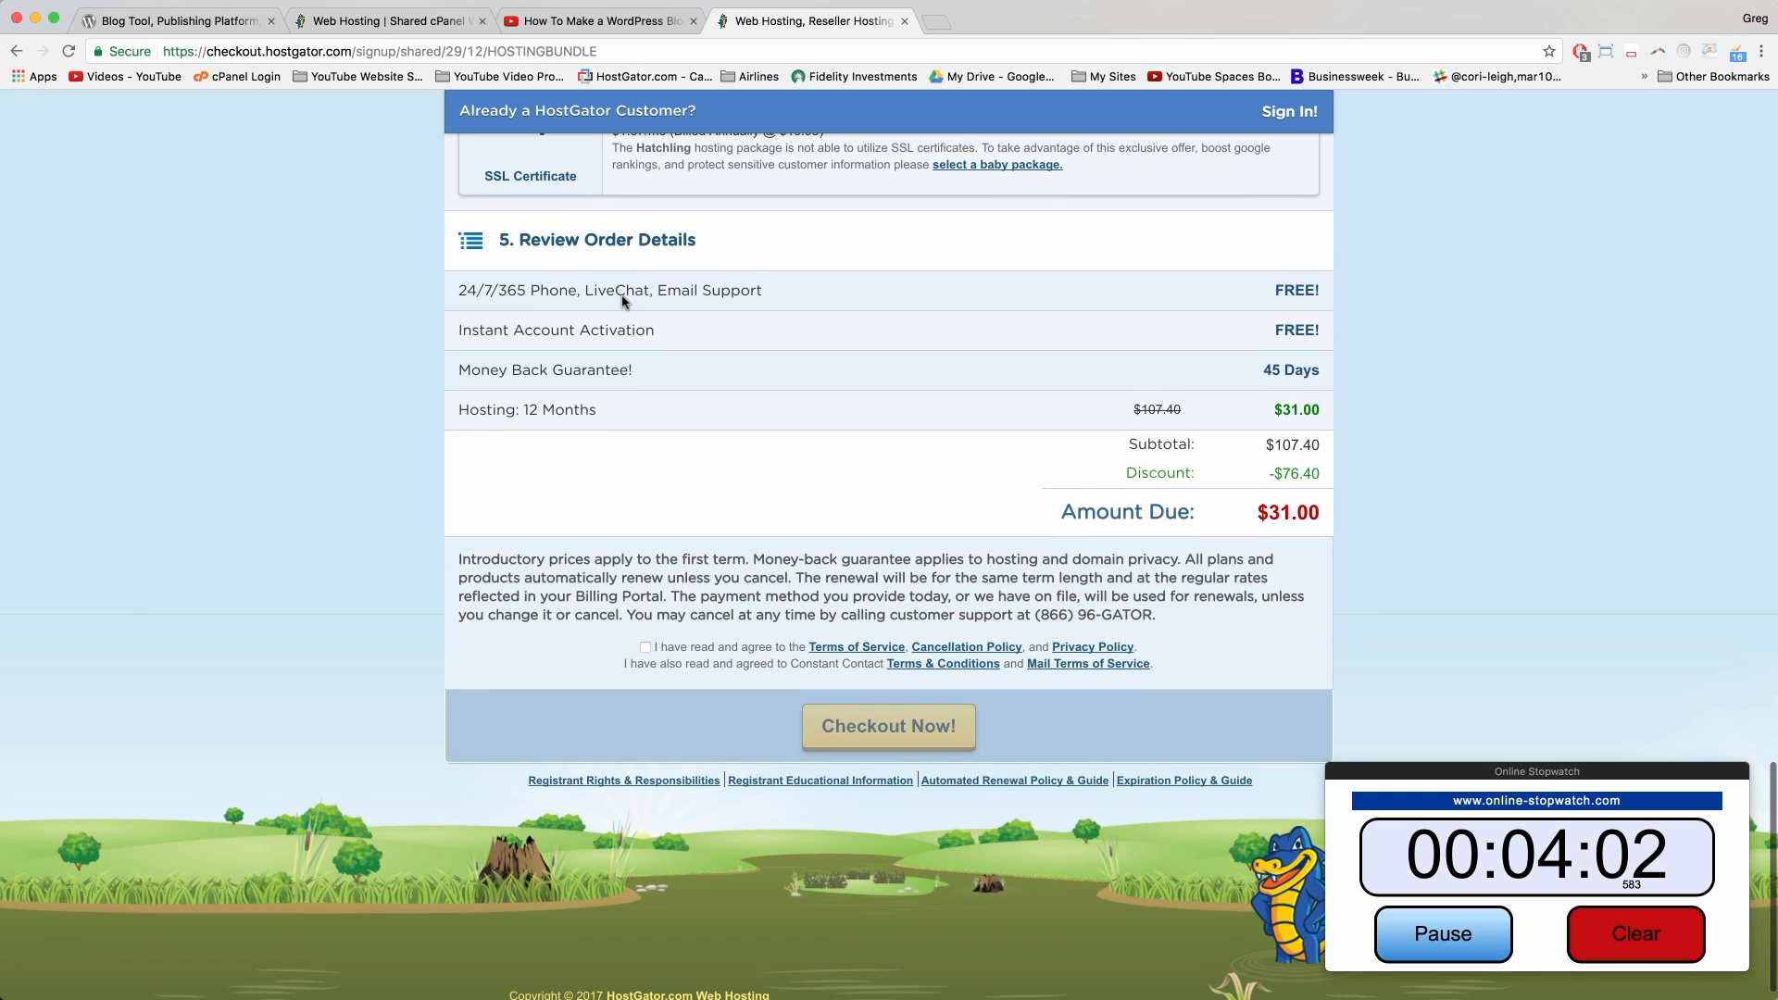
scroll(623, 301, down, 1)
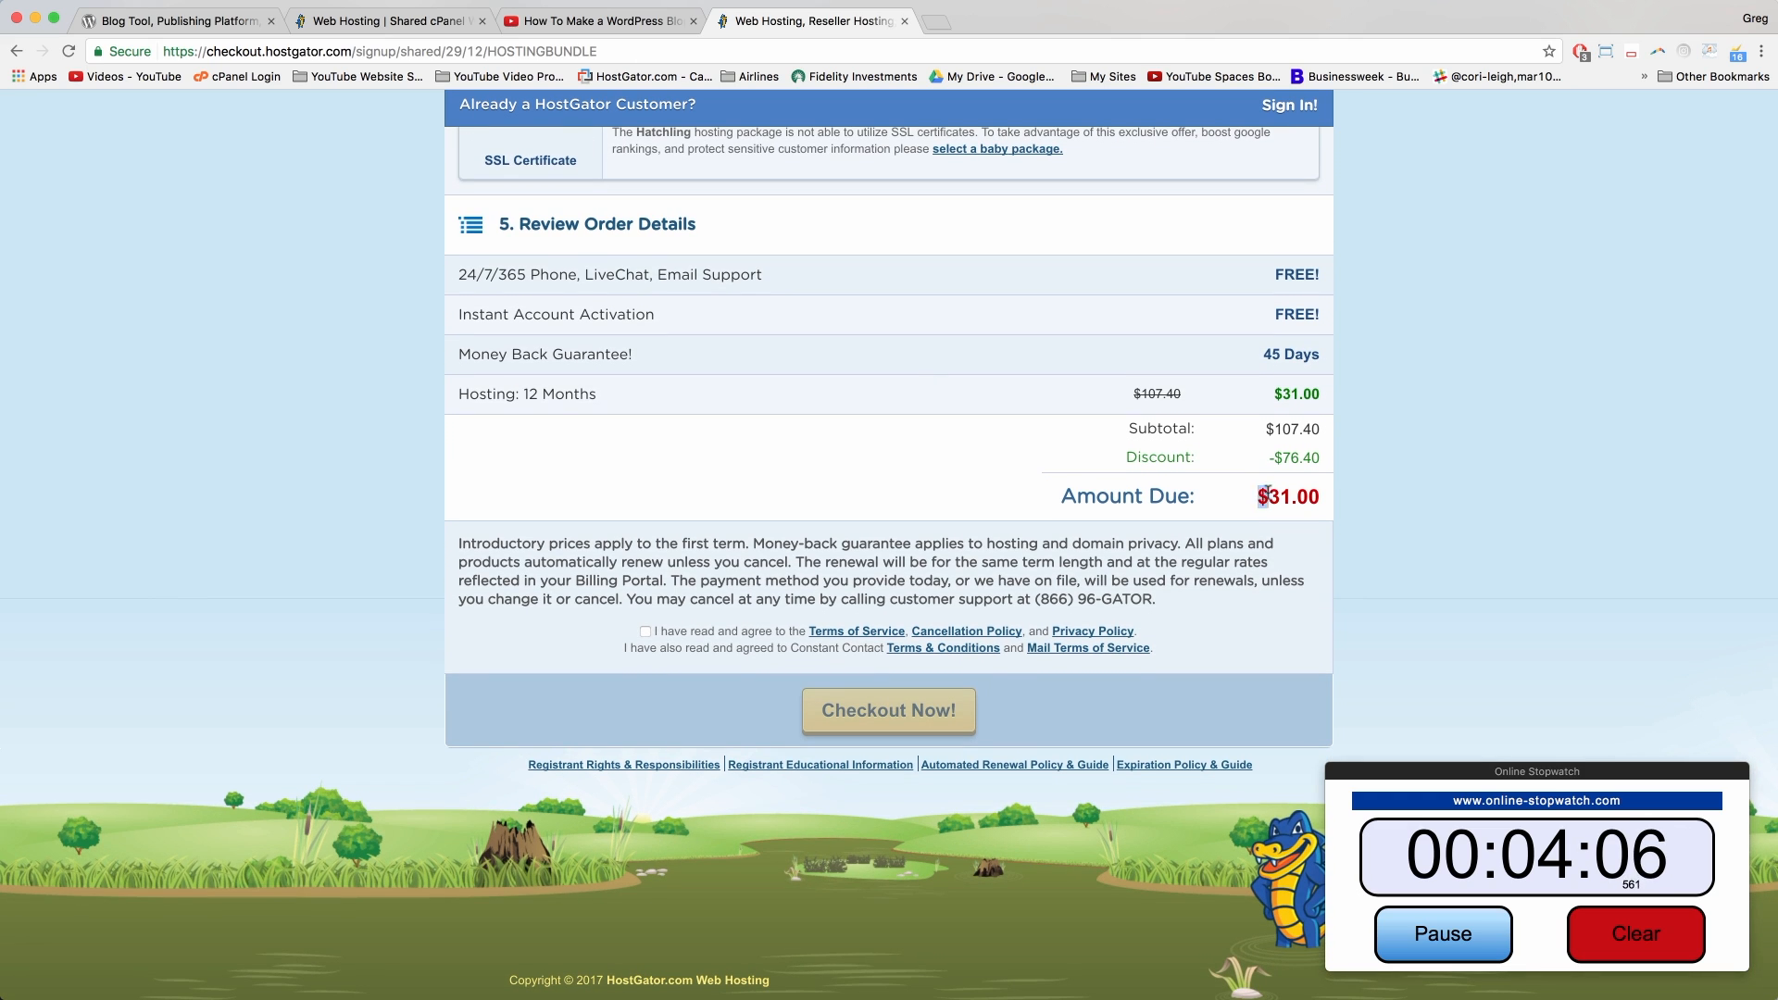
drag(1264, 497, 1335, 494)
click(1318, 492)
click(646, 631)
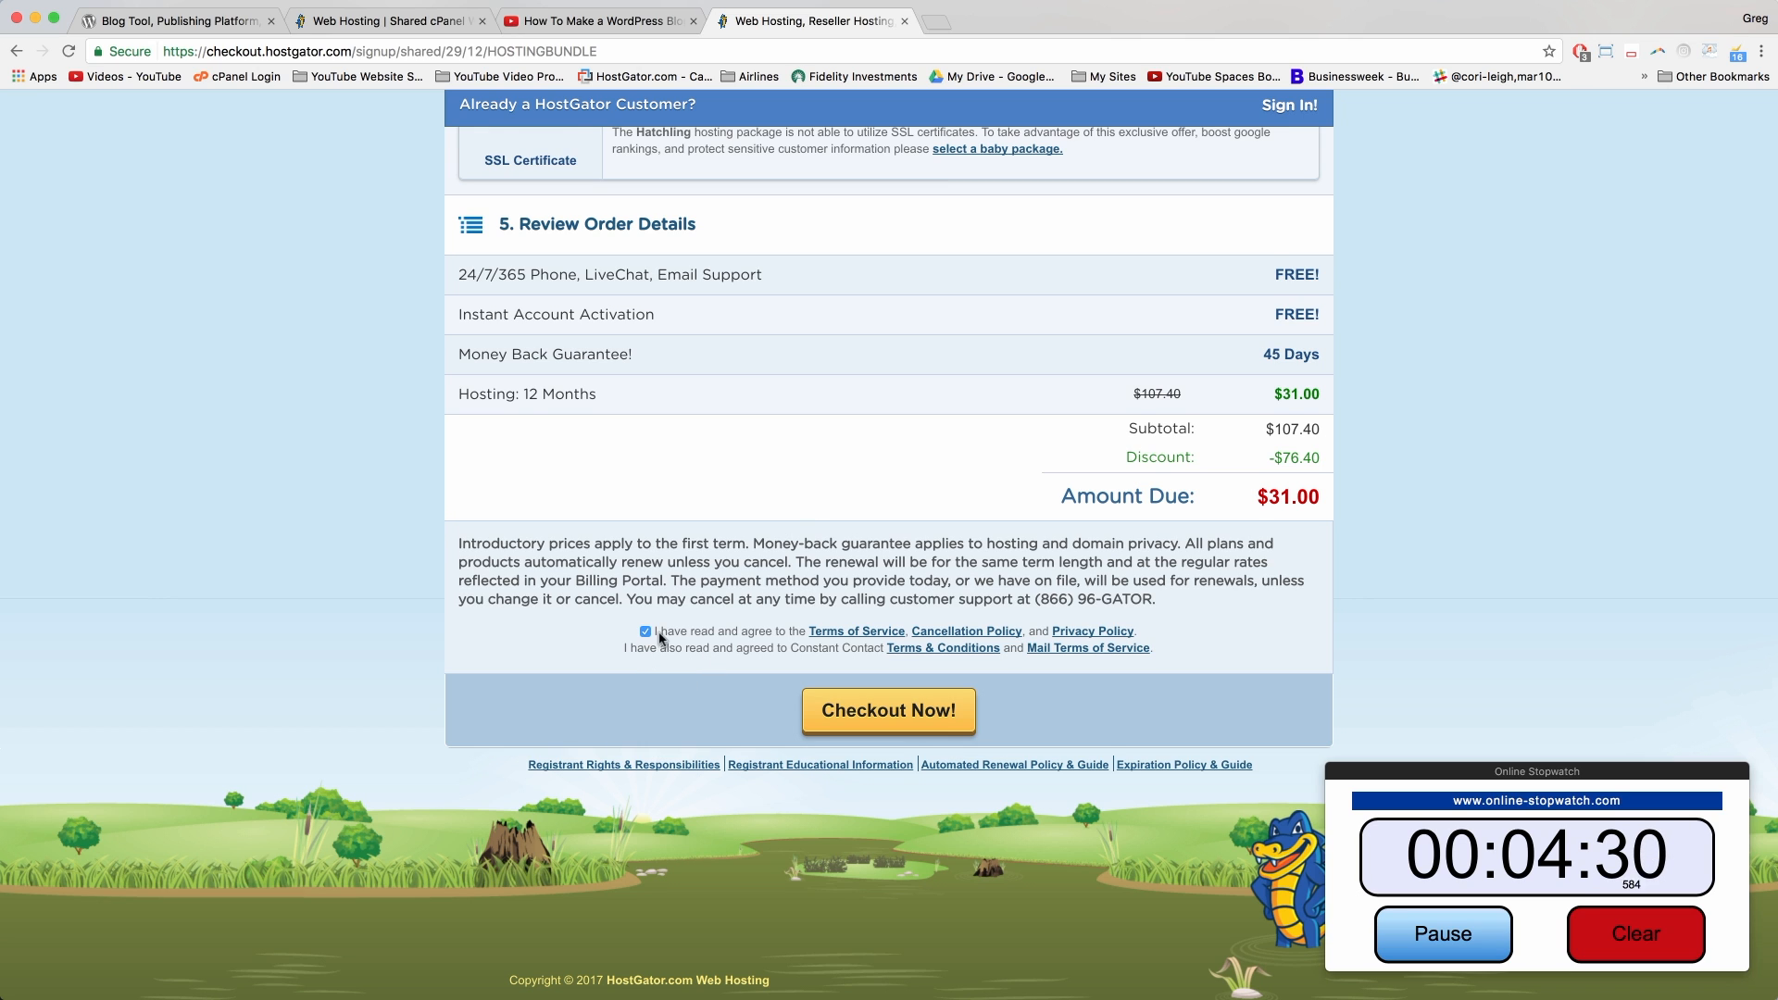
scroll(662, 637, down, 1)
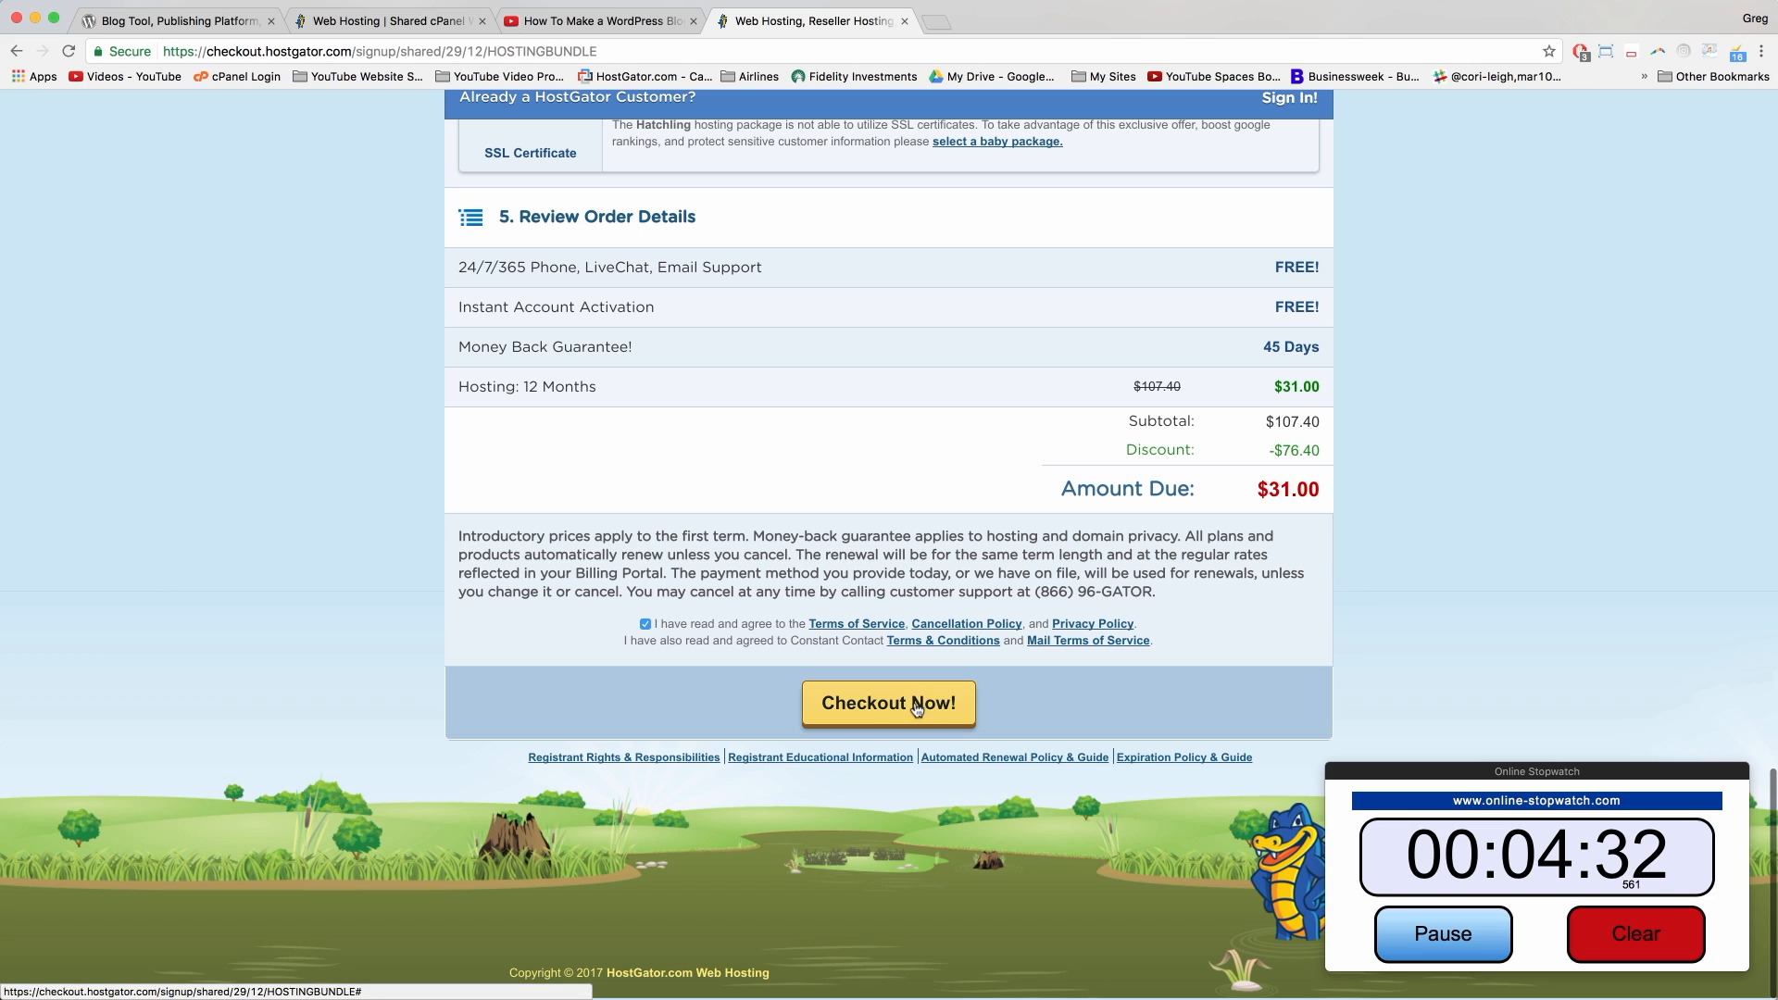
click(917, 709)
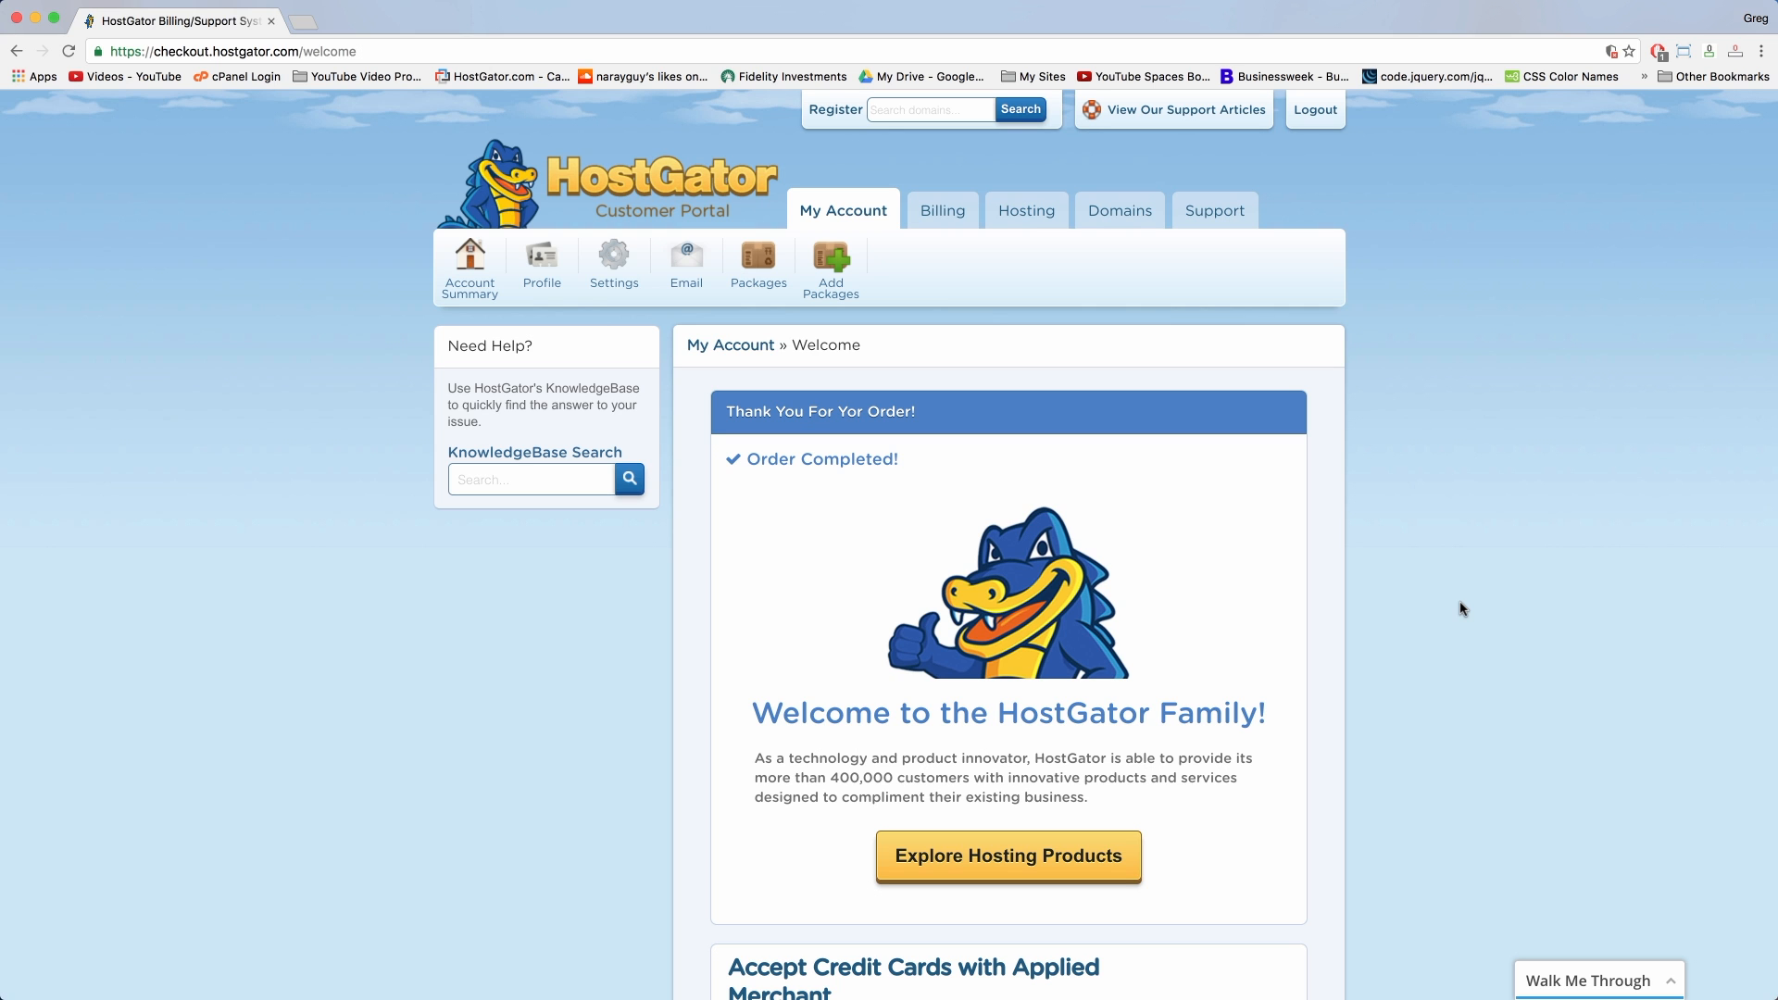
Step: Scroll through HostGator's order confirmation thank-you page
scroll(1431, 617, down, 5)
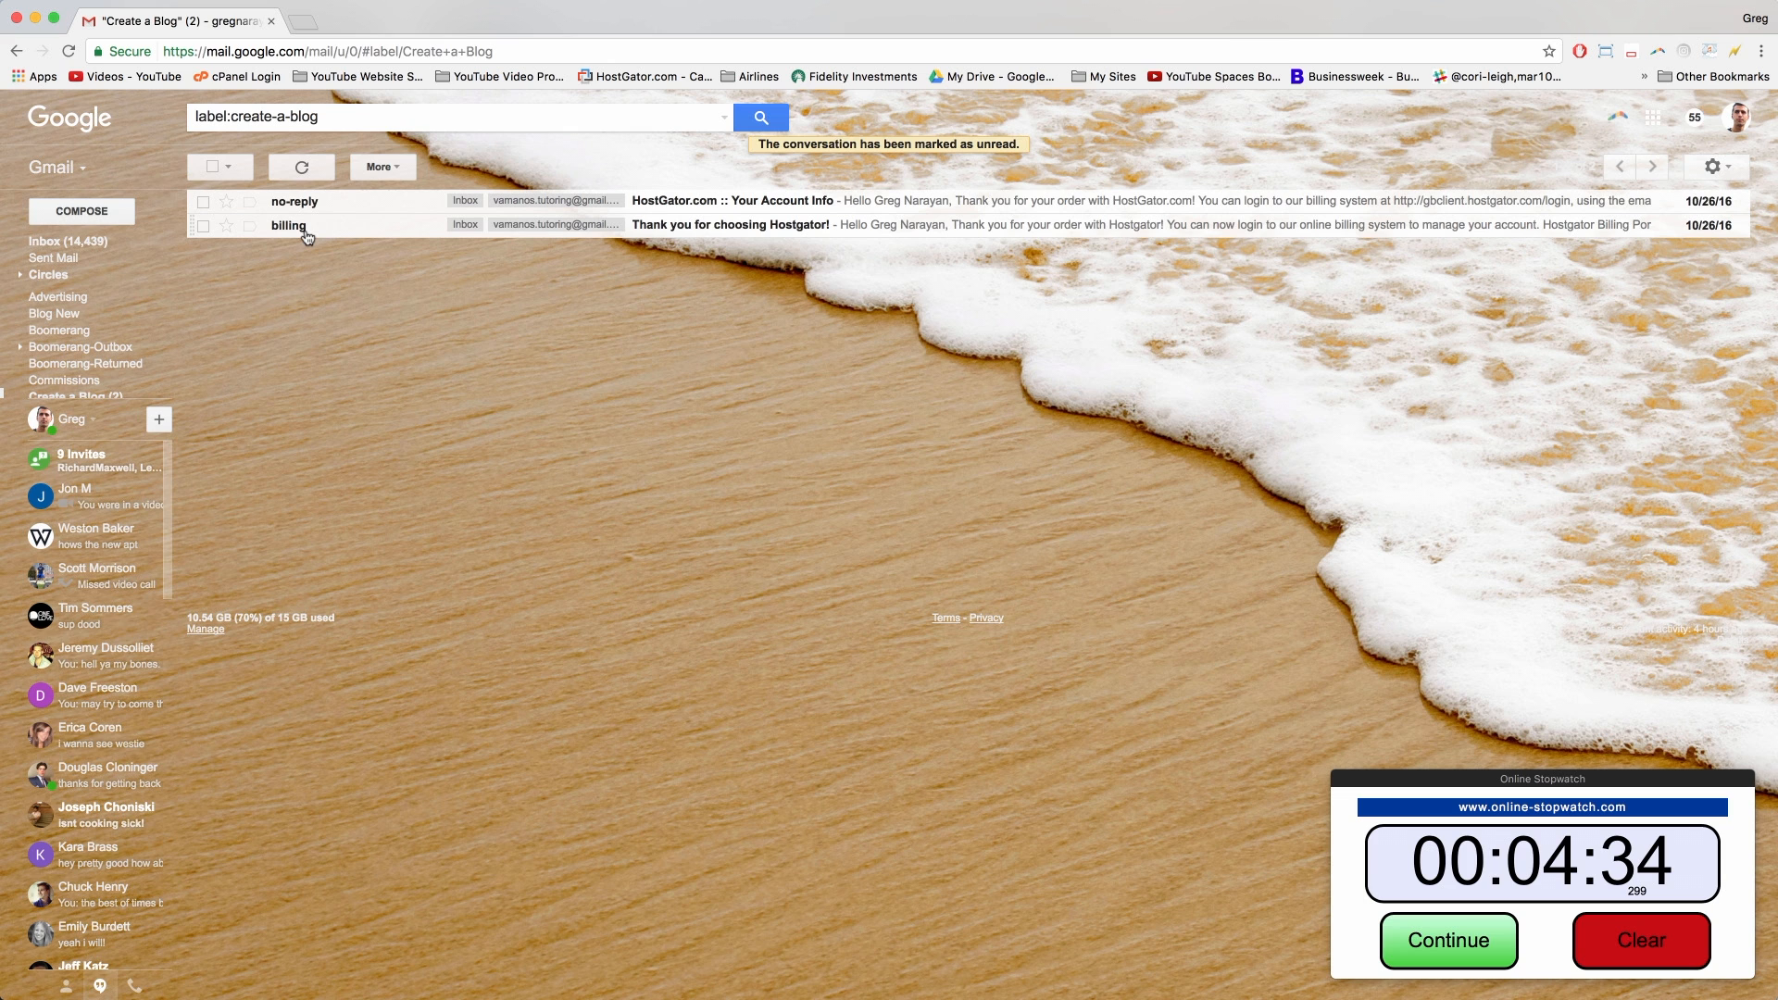
Step: Open the 'Thank you for choosing Hostgator!' email and follow its Billing Portal link
mouse_move(305, 232)
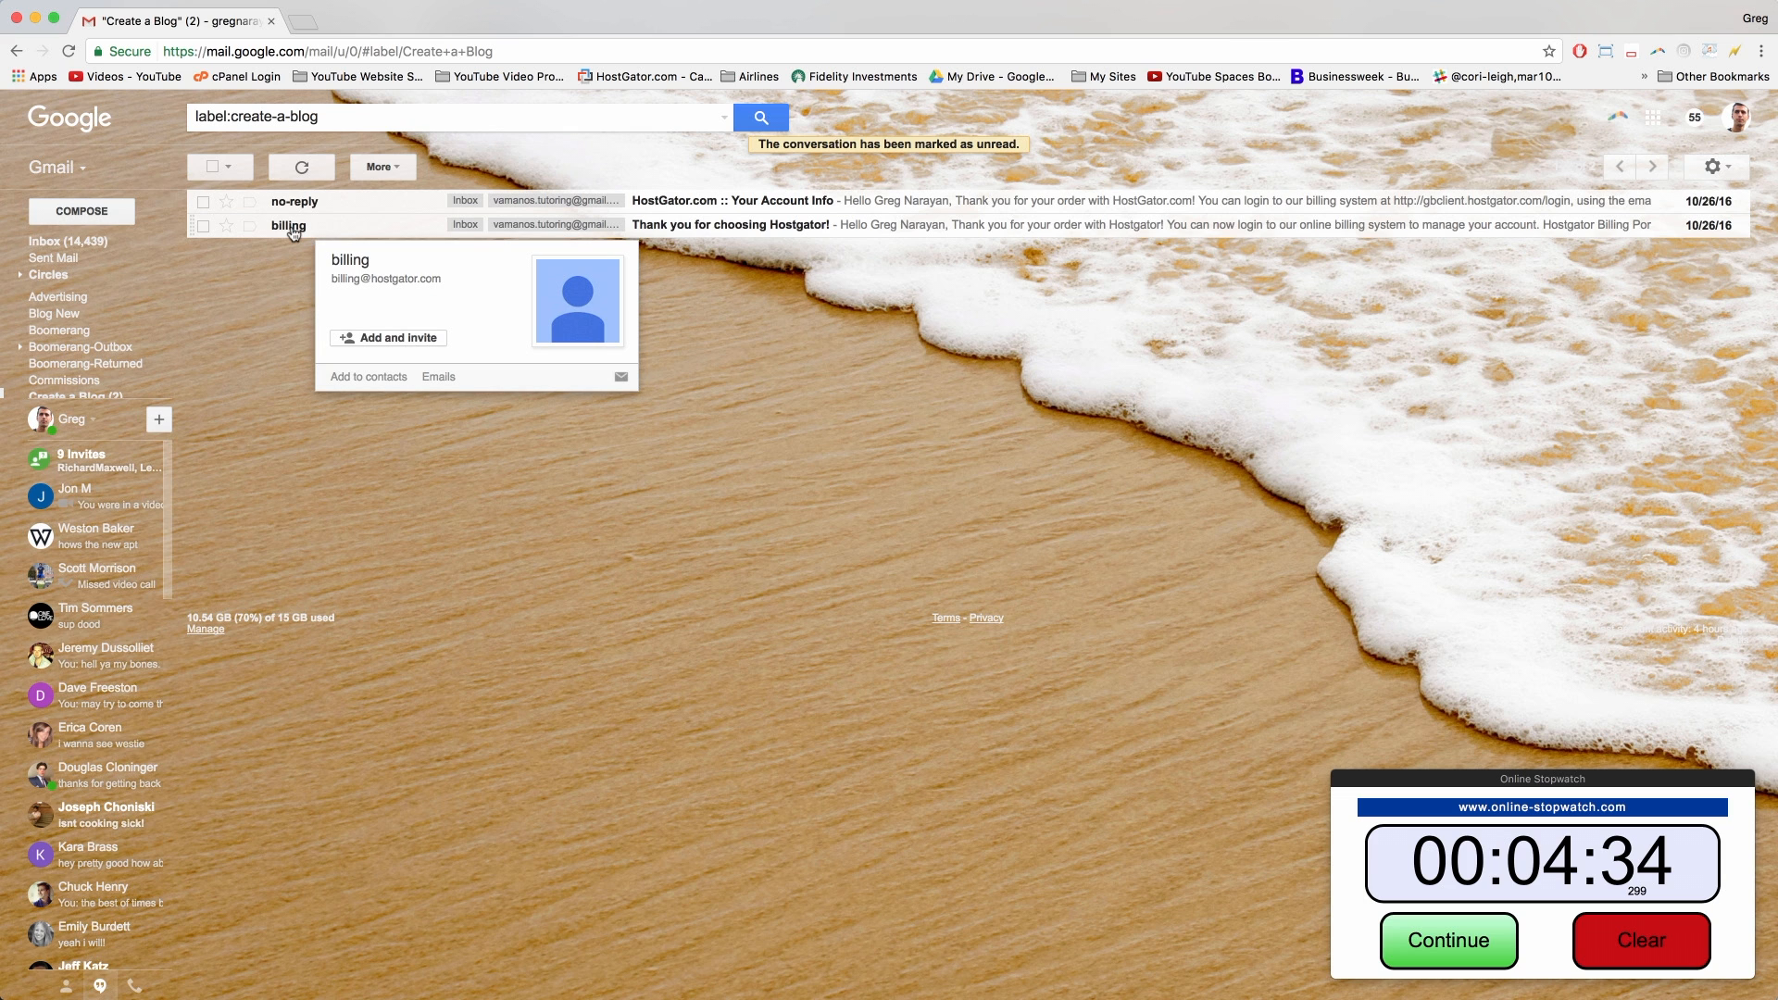
click(293, 233)
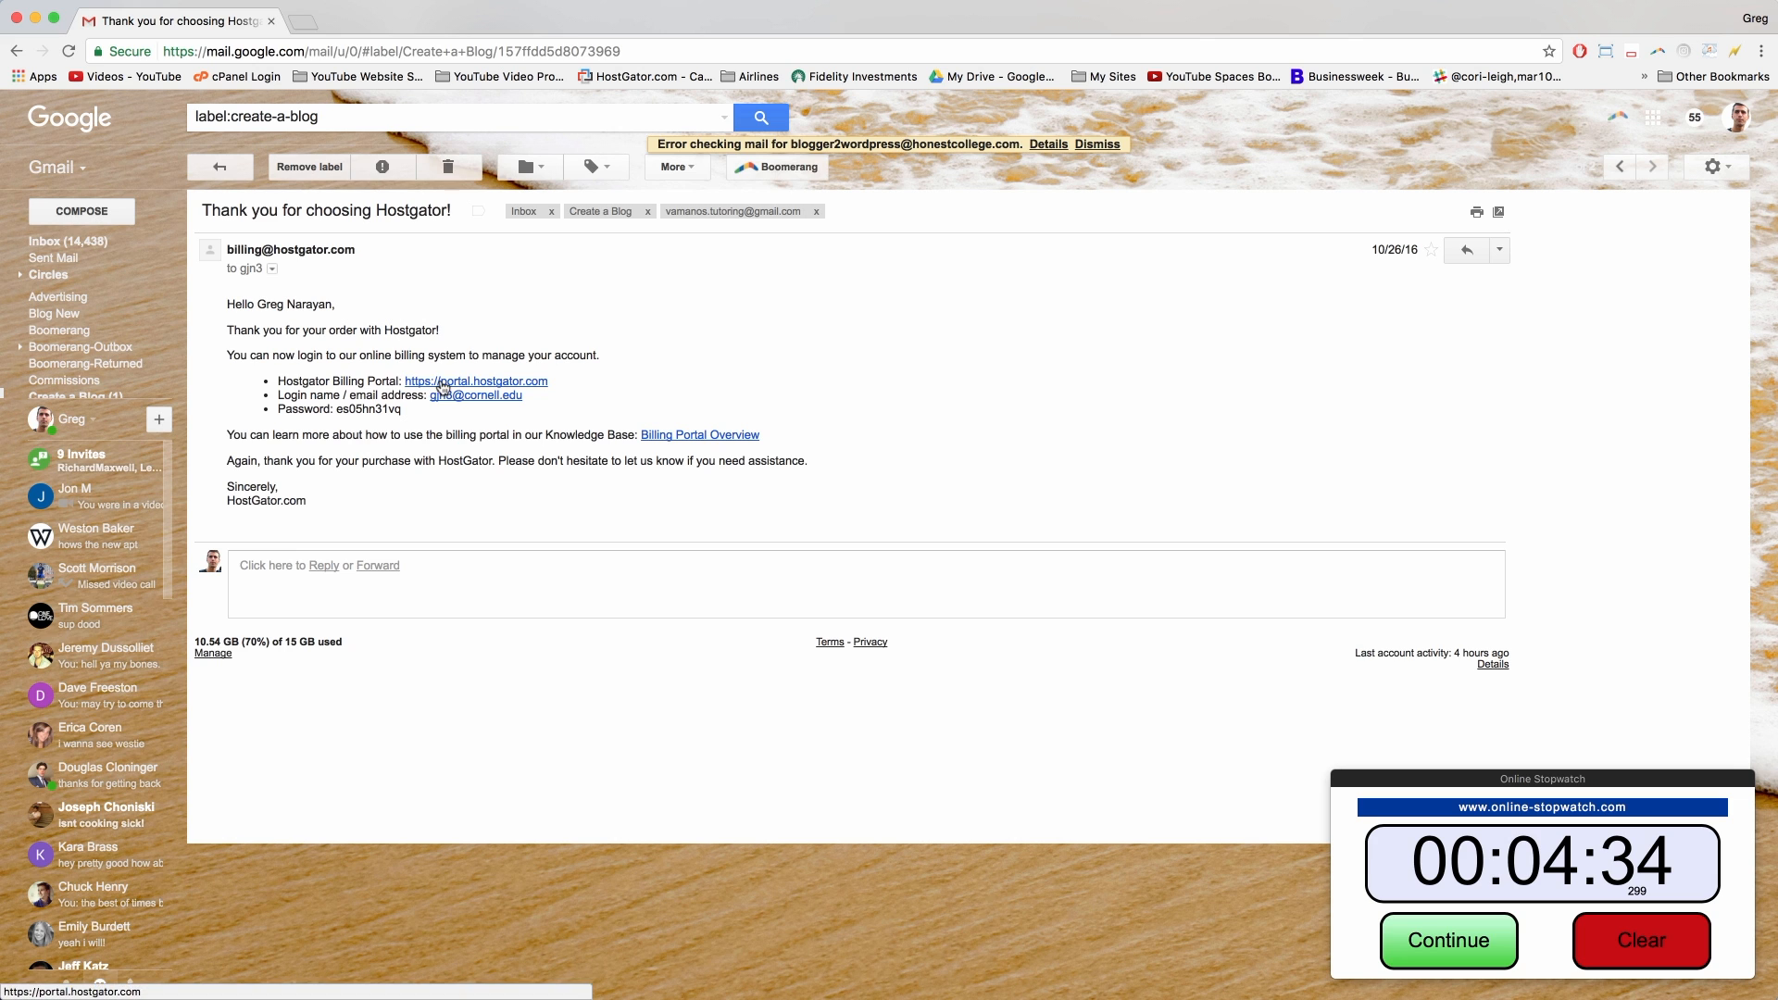
click(442, 387)
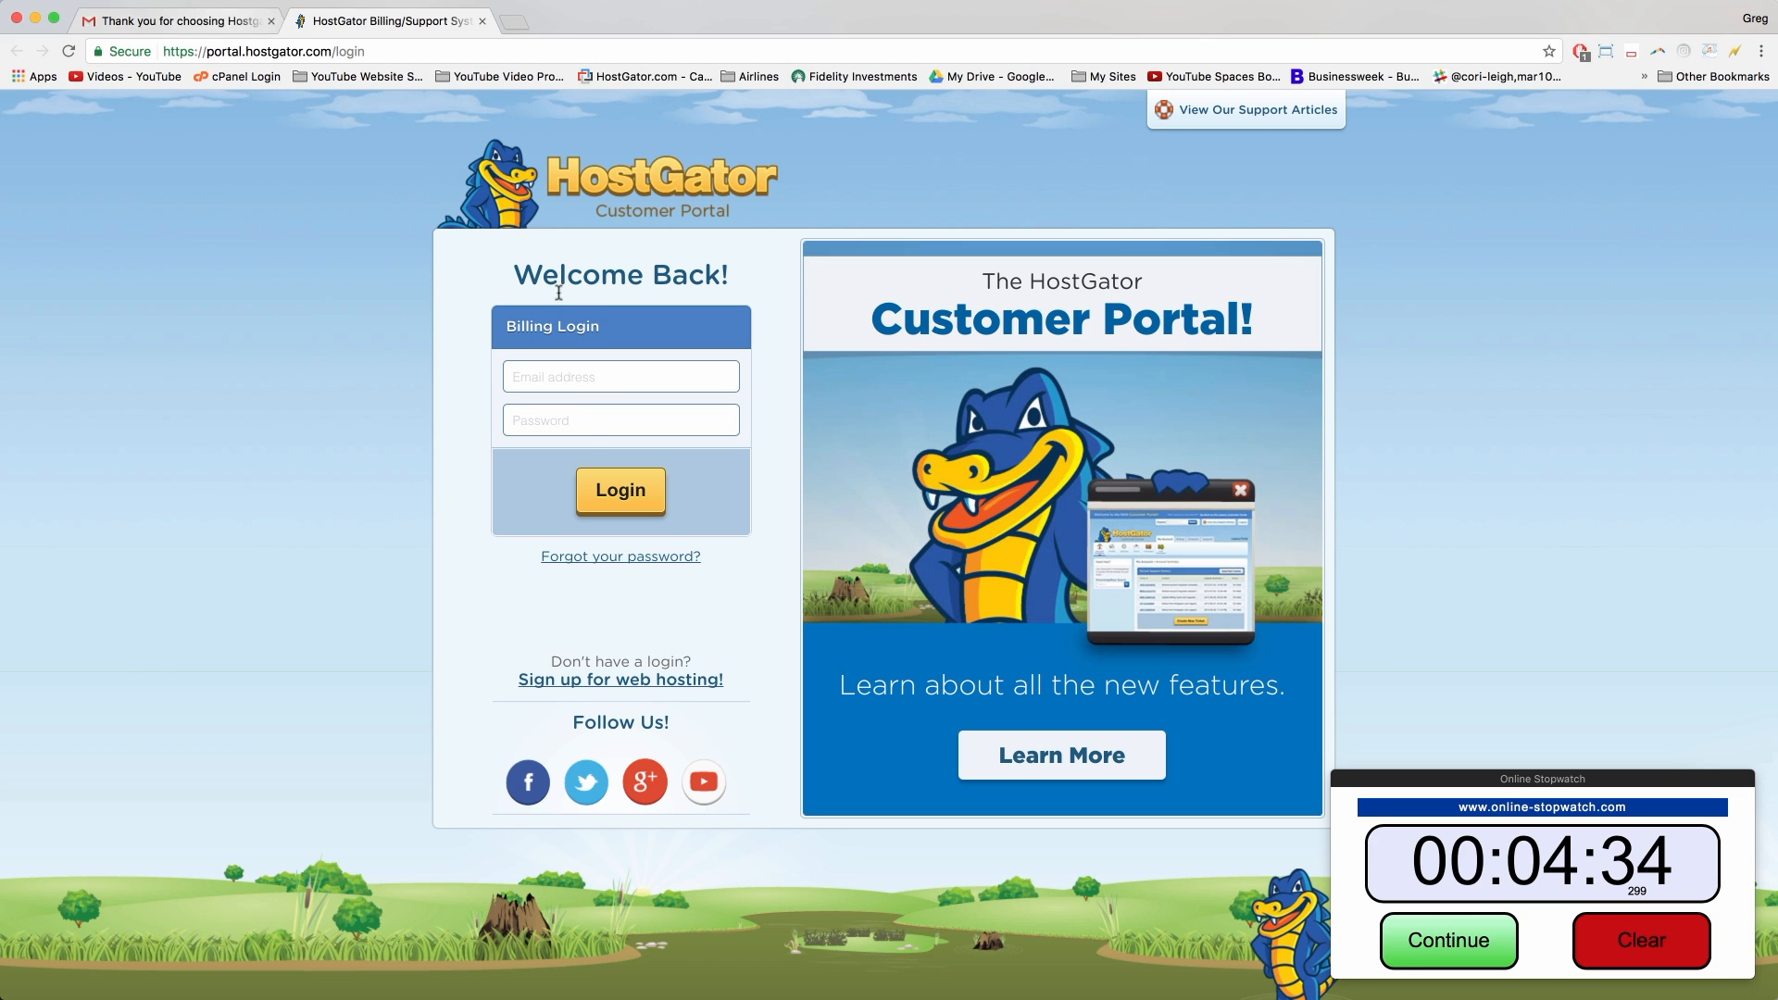
Step: Log into the Customer Portal with saved credentials and open honestcollege.com's Hosting dashboard
click(617, 494)
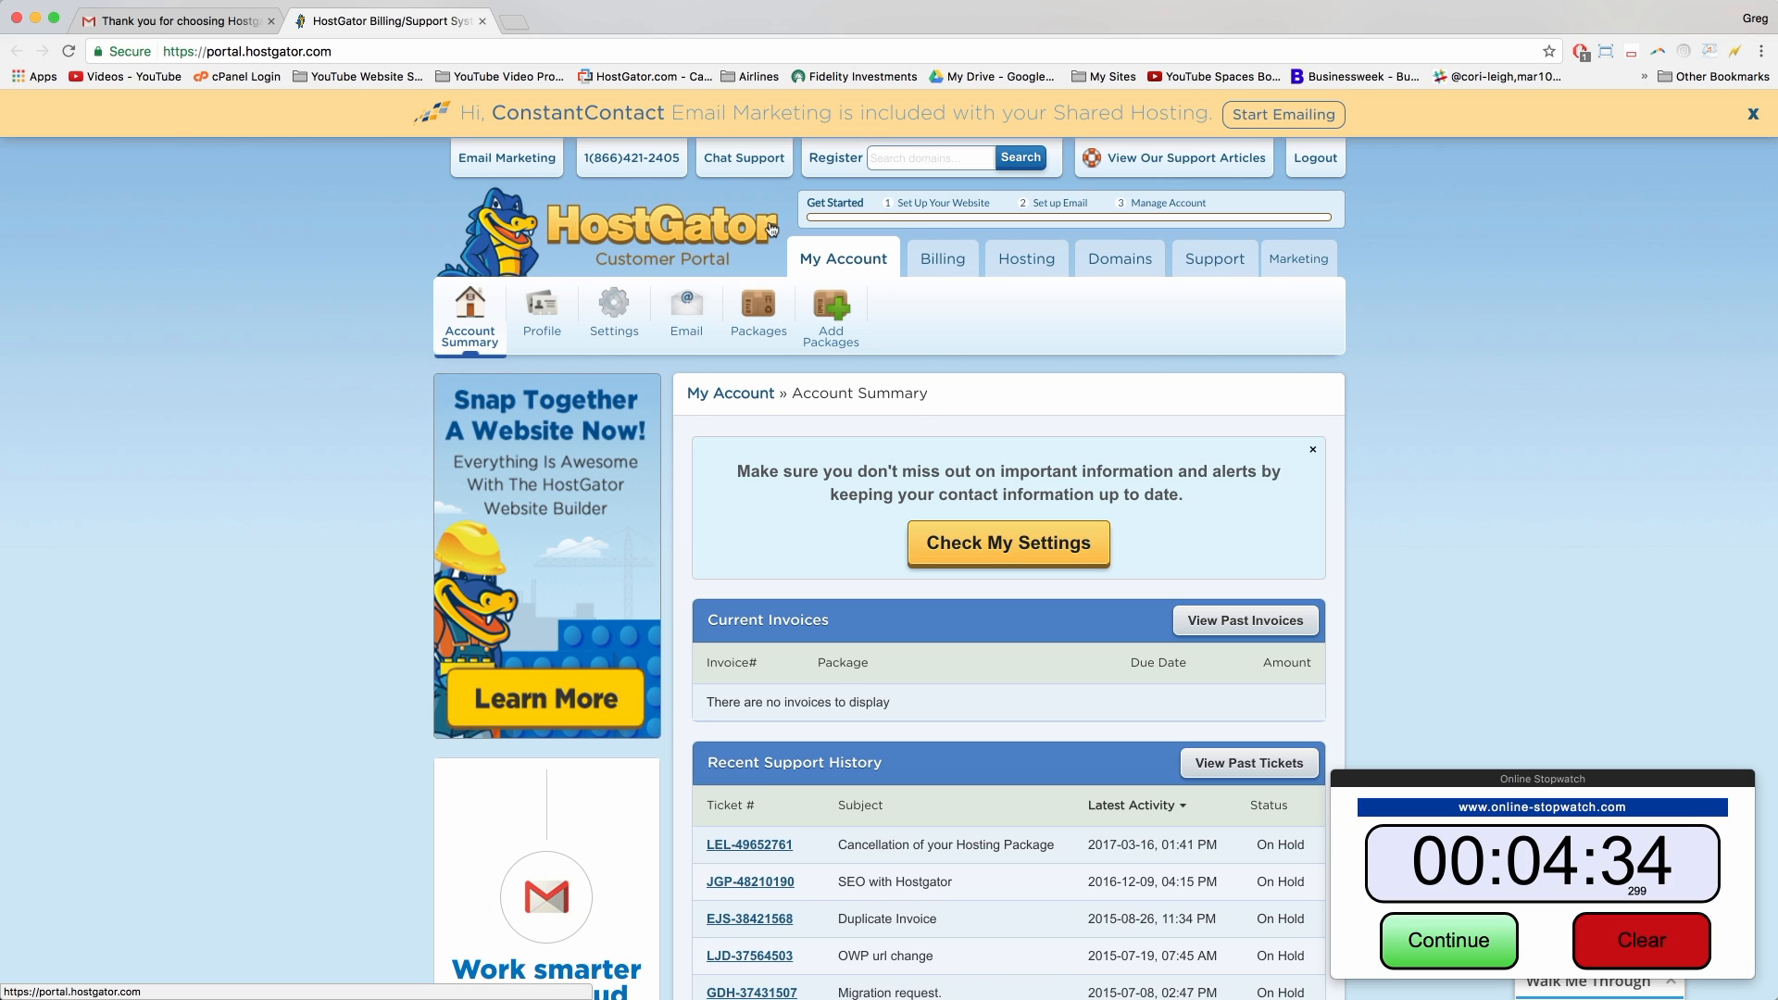
scroll(834, 378, down, 3)
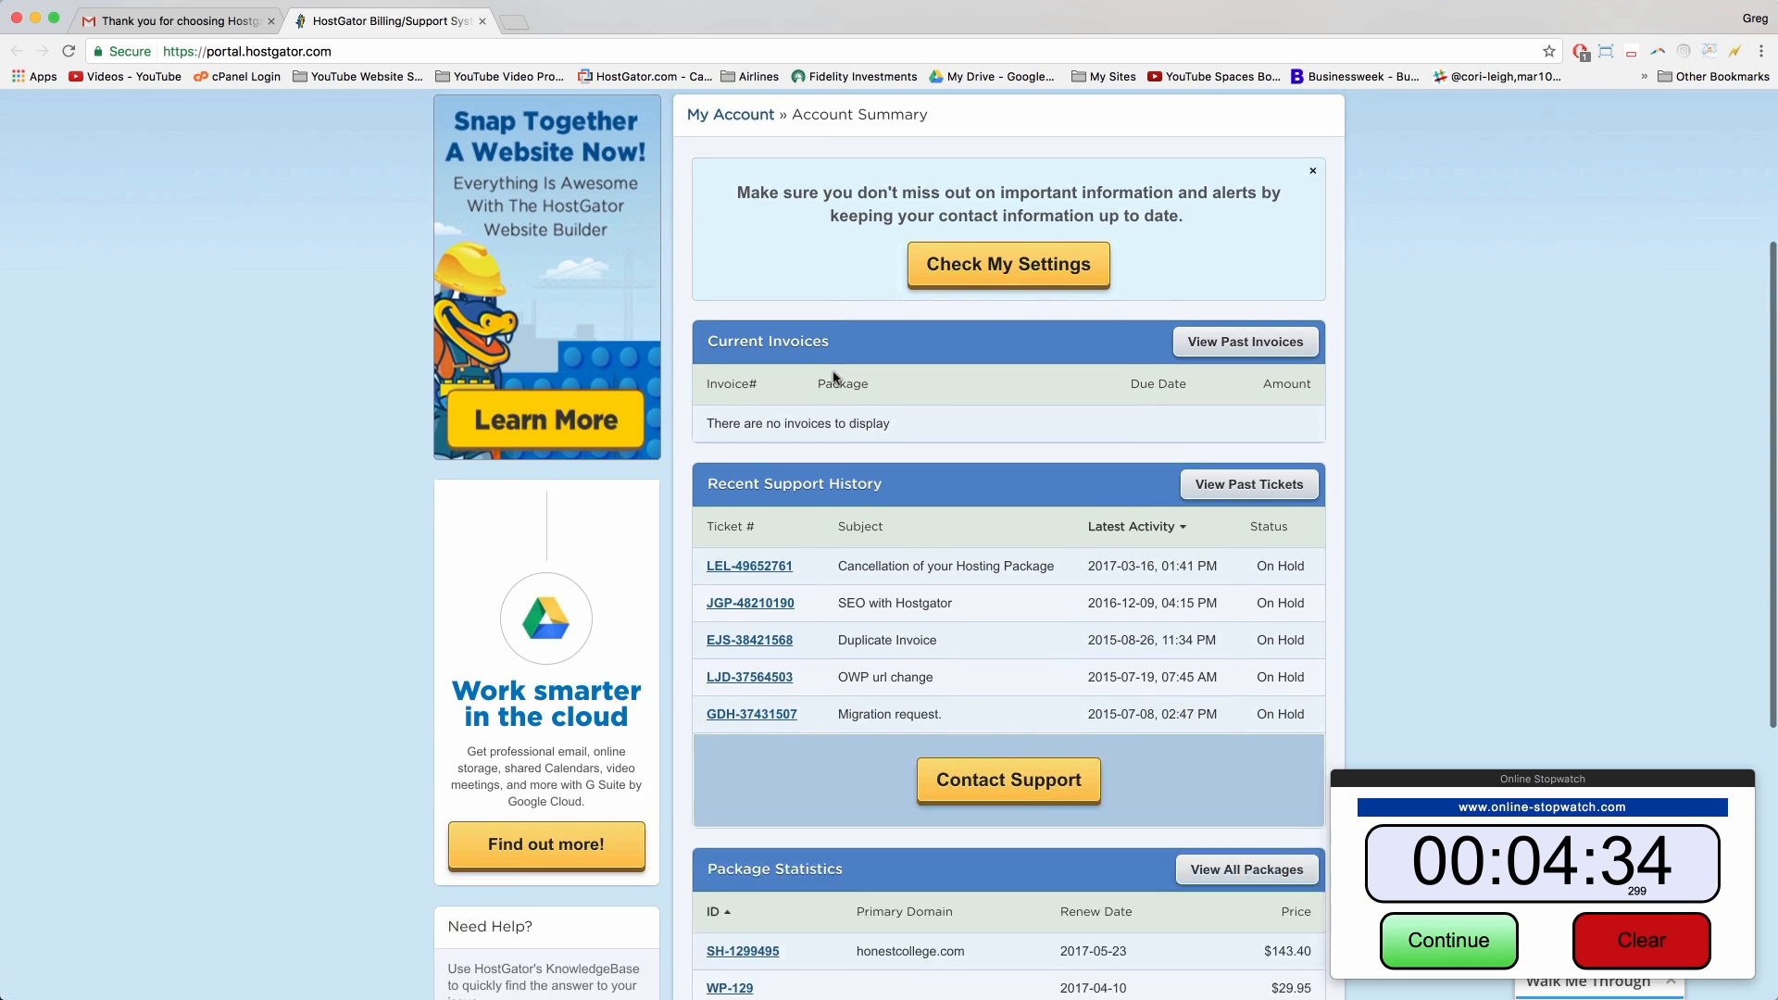
scroll(834, 374, down, 5)
scroll(931, 380, up, 10)
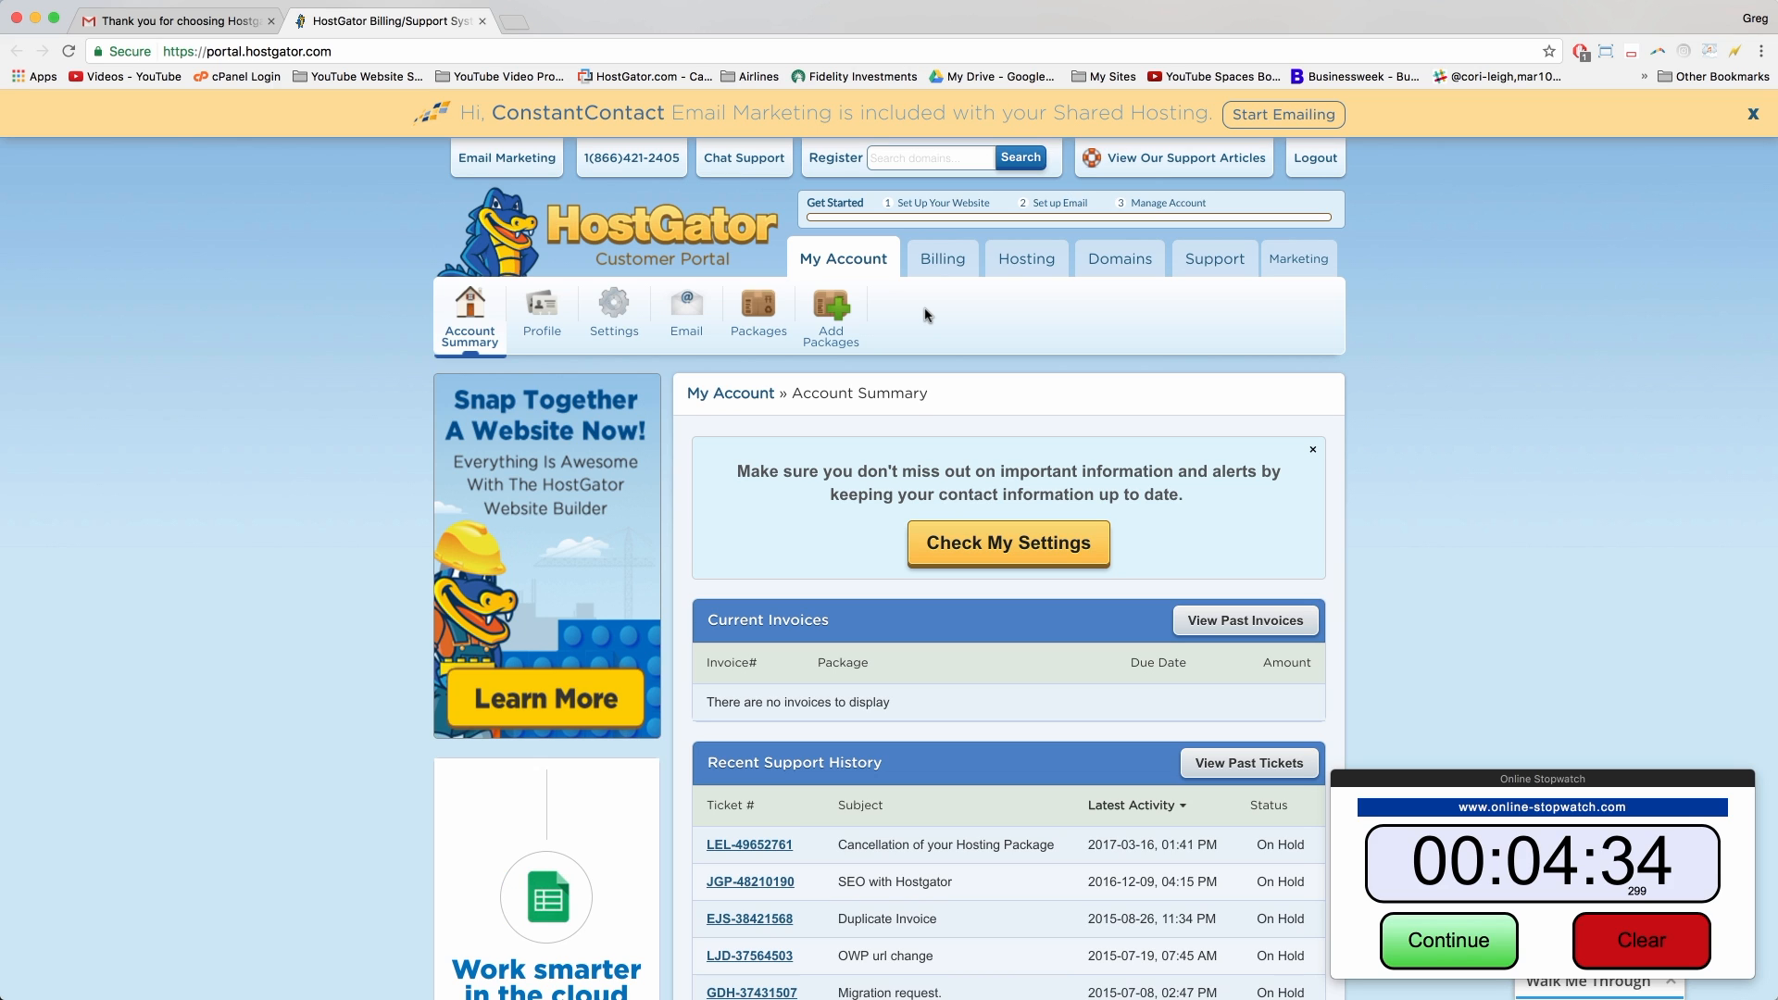
click(1028, 261)
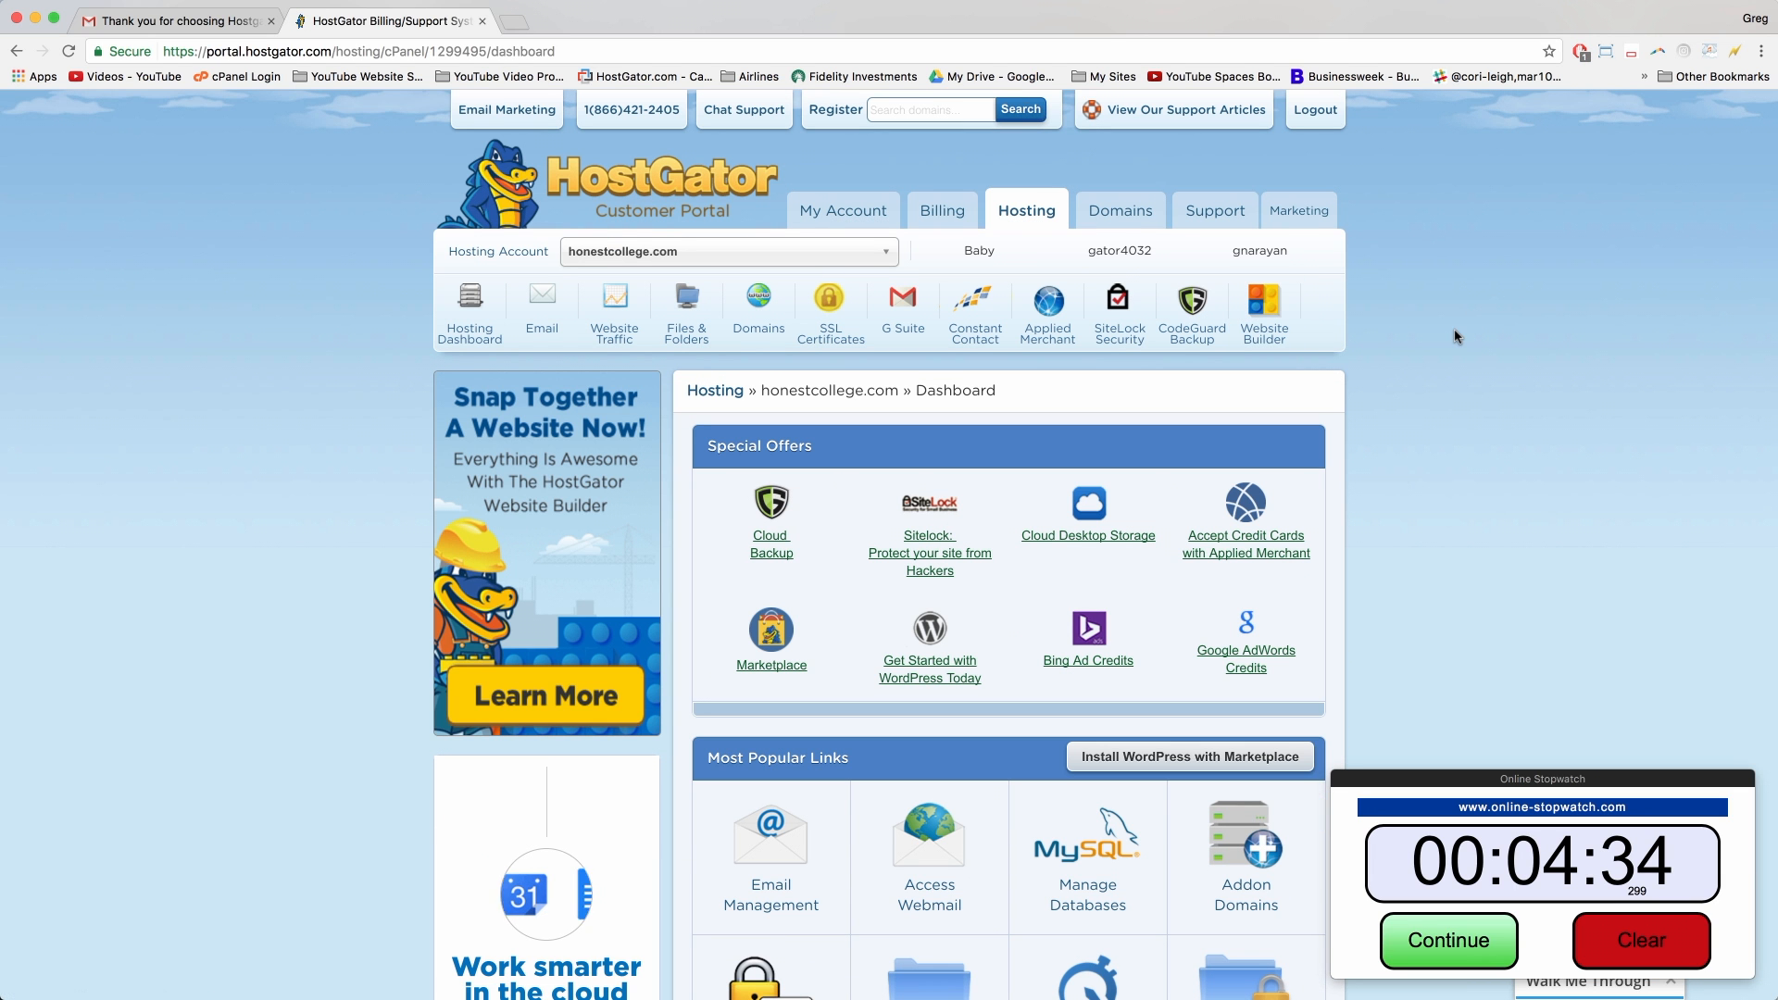
Step: Open the 'HostGator.com :: Your Account Info' email from the Create a Blog label
click(172, 17)
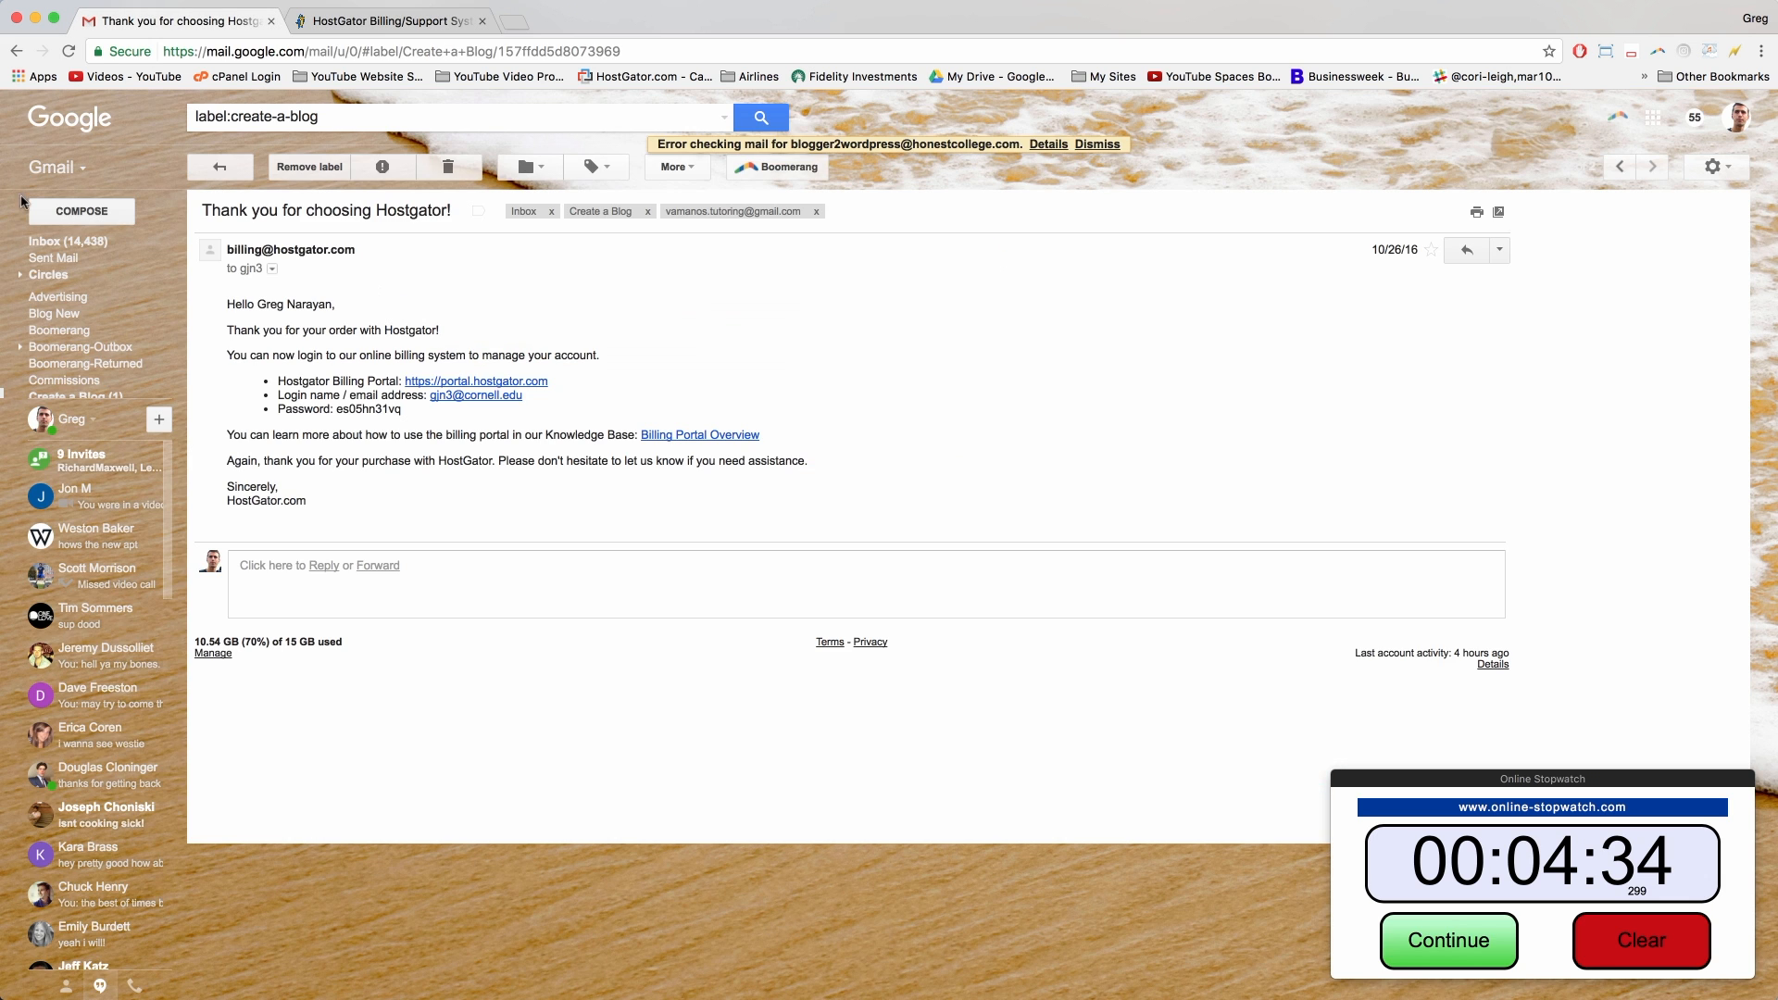
click(17, 51)
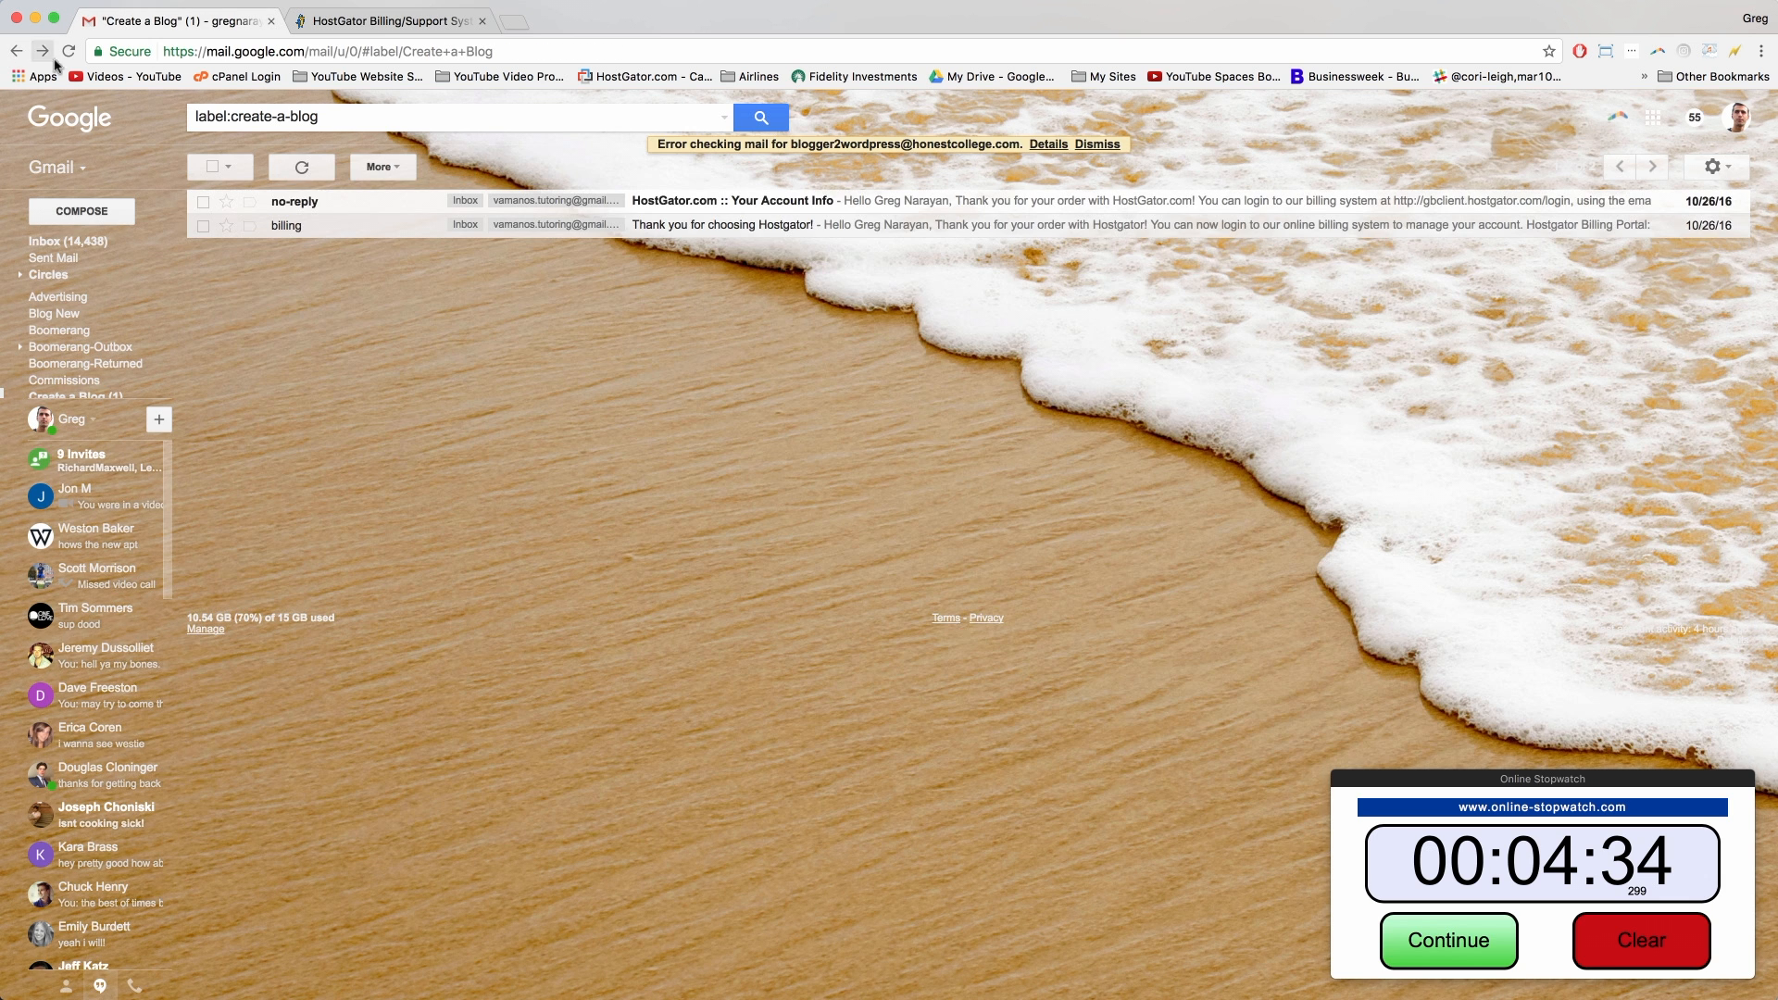
click(297, 203)
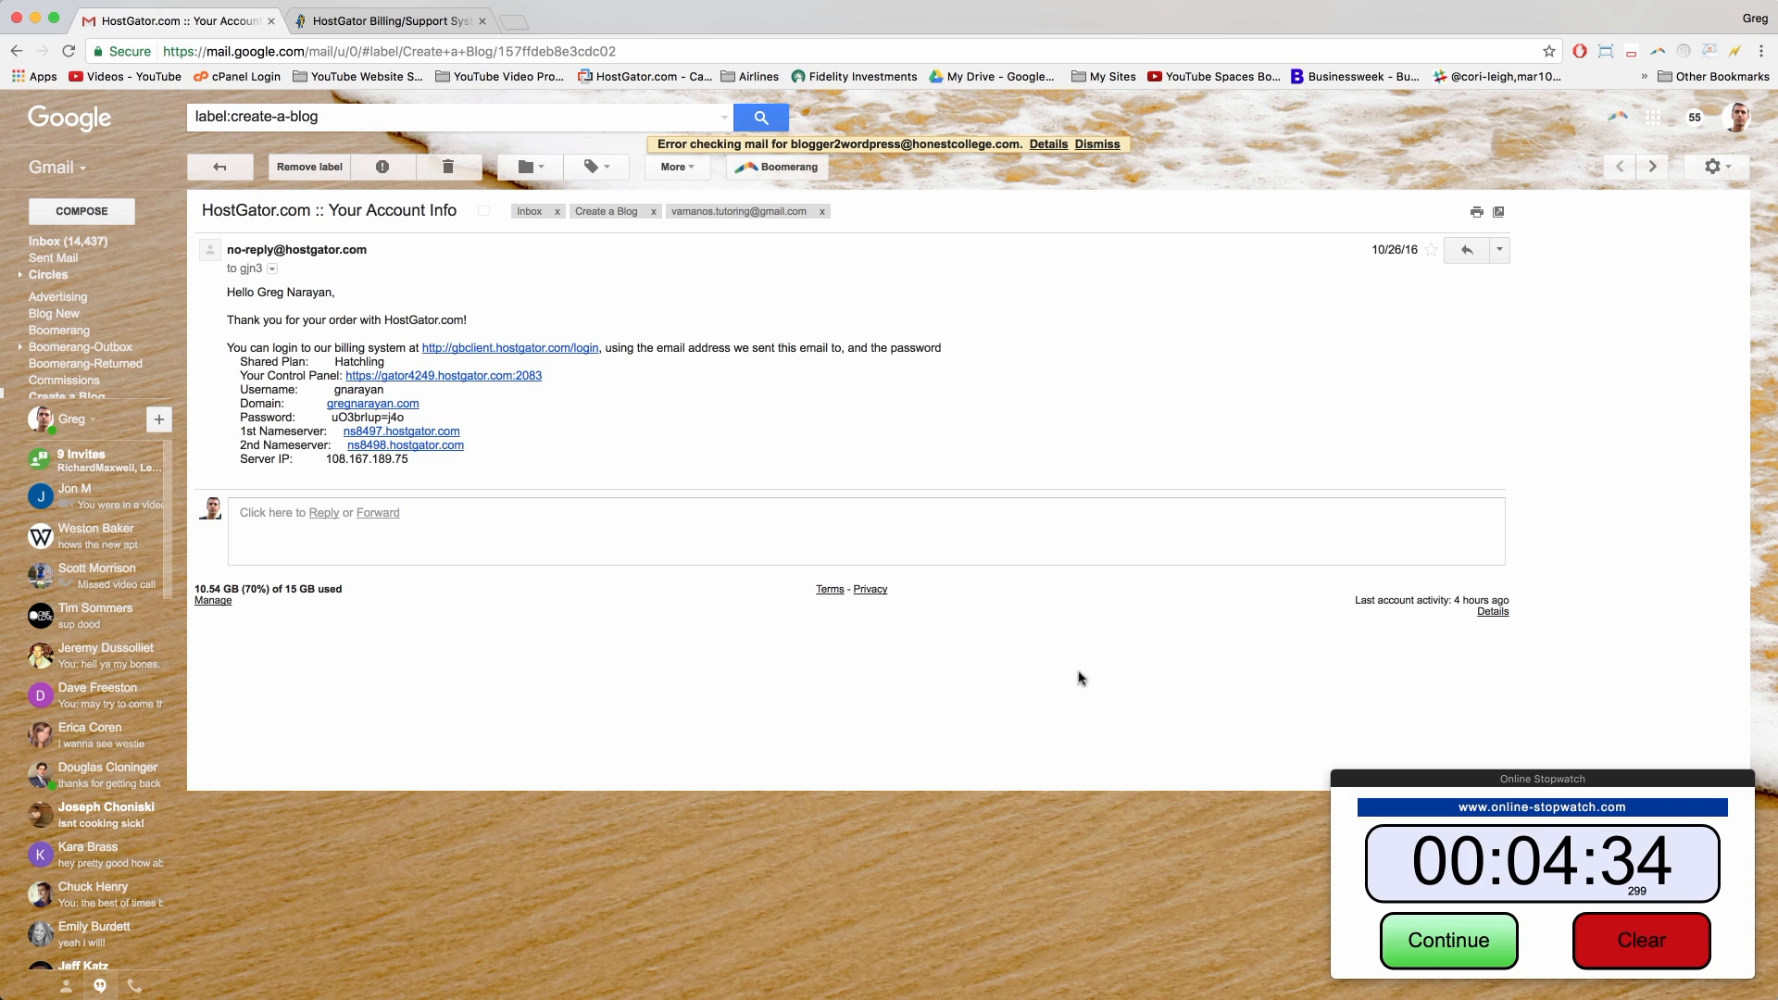
click(1452, 952)
click(1455, 950)
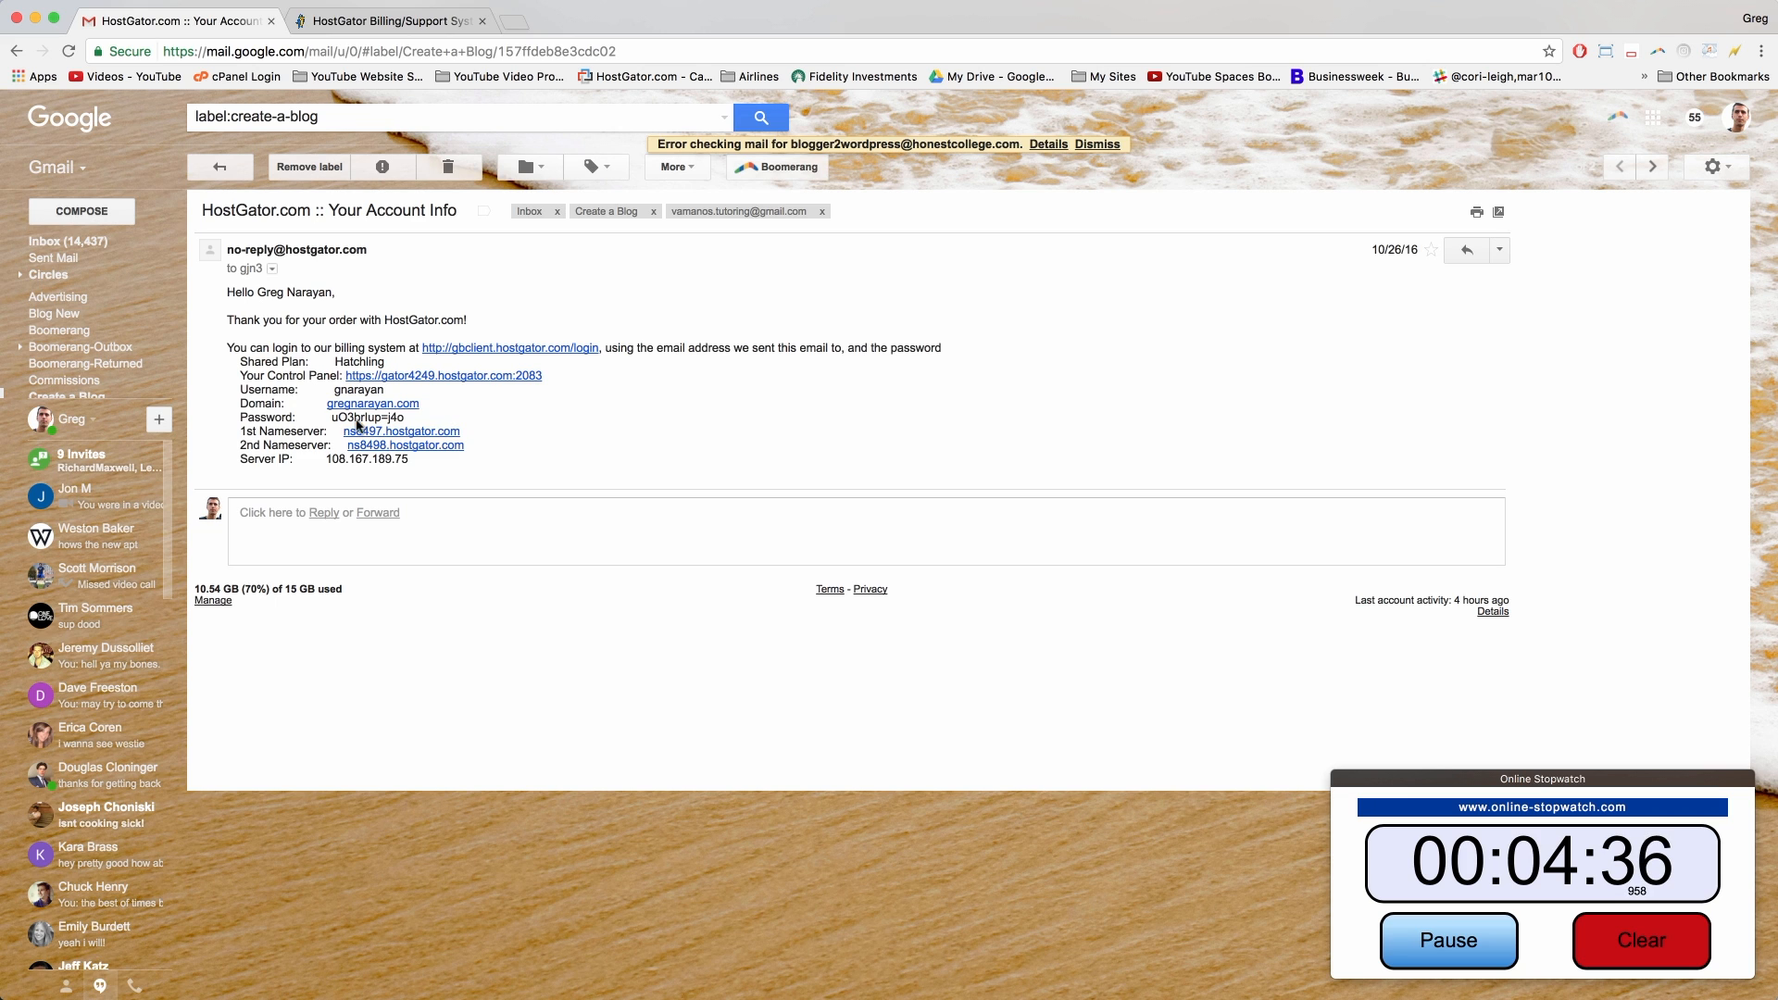
Step: Copy the first nameserver ns8497.hostgator.com and return to the HostGator portal
drag(480, 431, 341, 431)
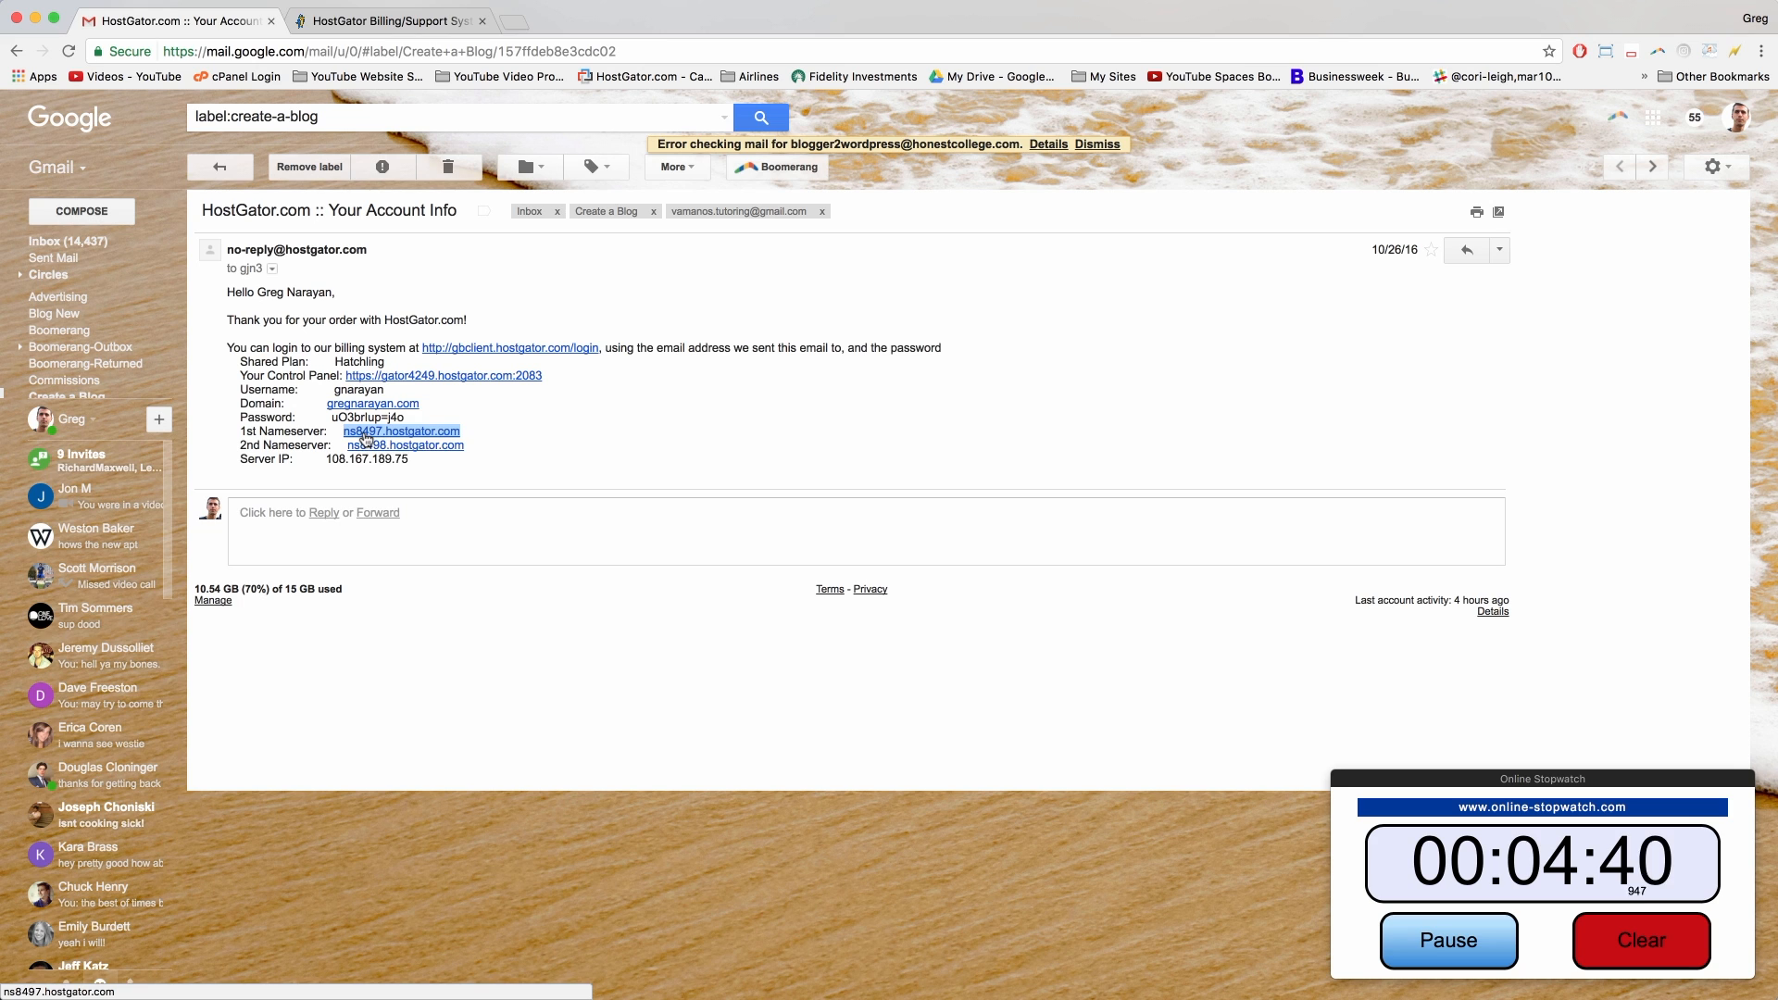
right_click(366, 438)
click(398, 553)
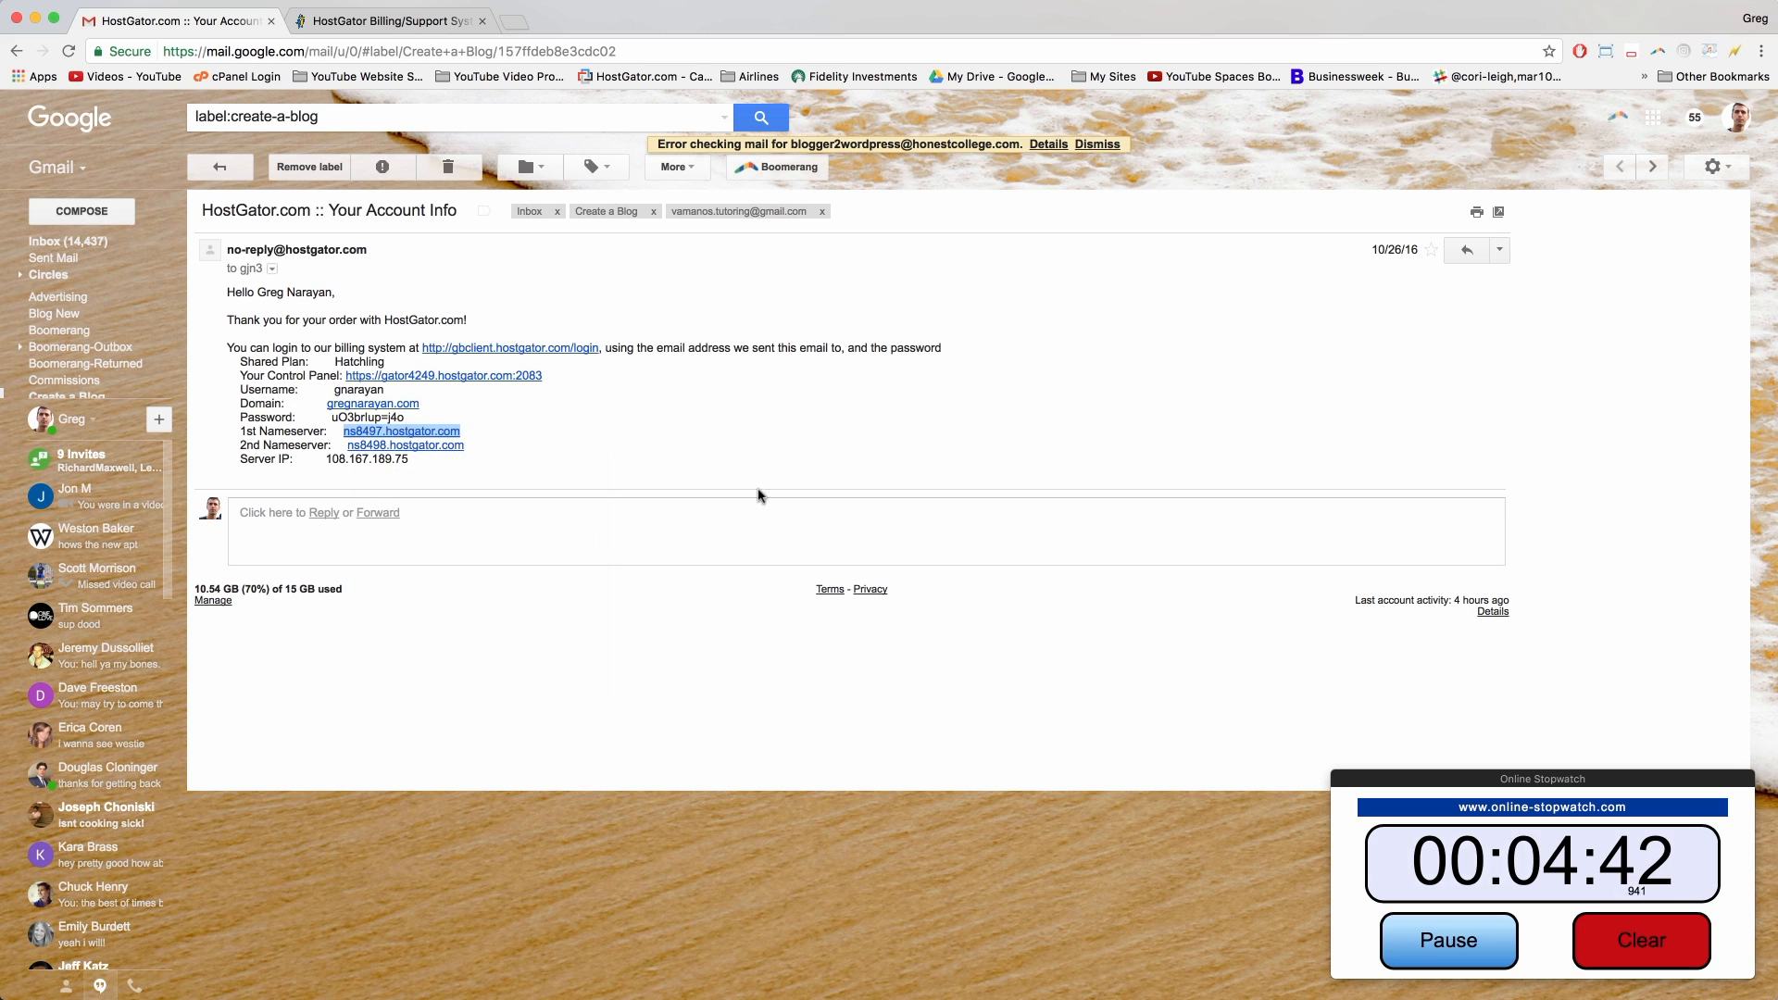
click(610, 422)
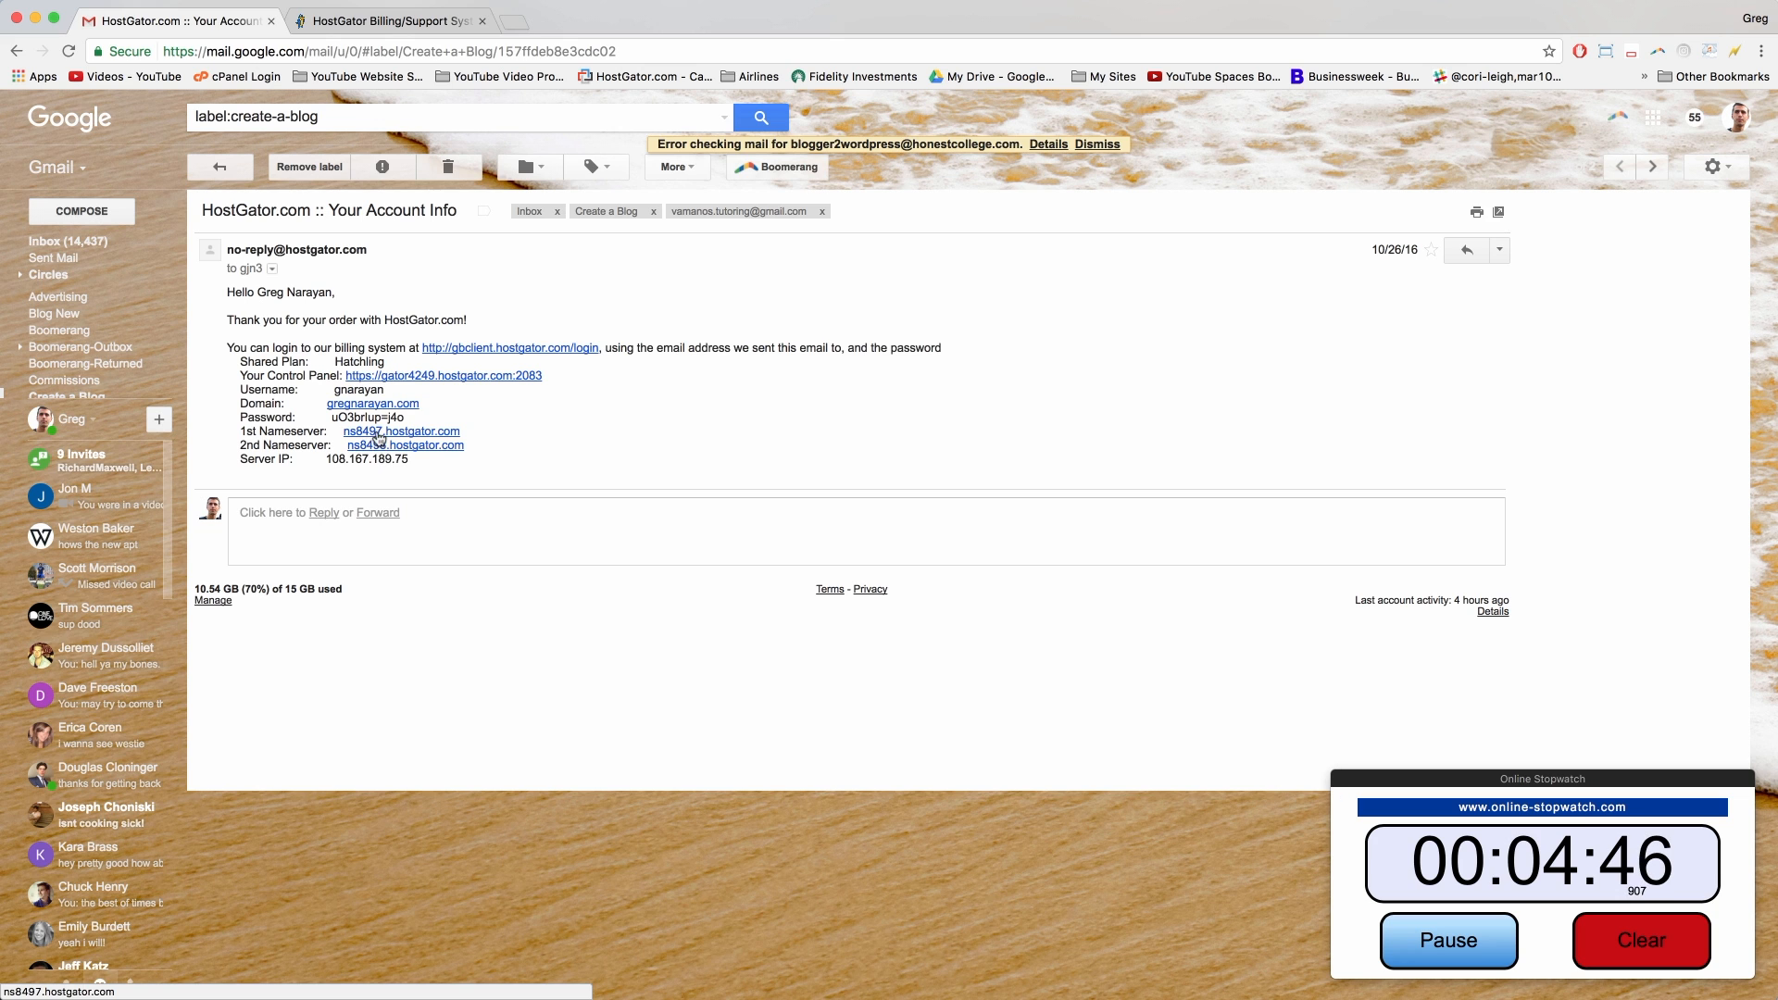
click(393, 21)
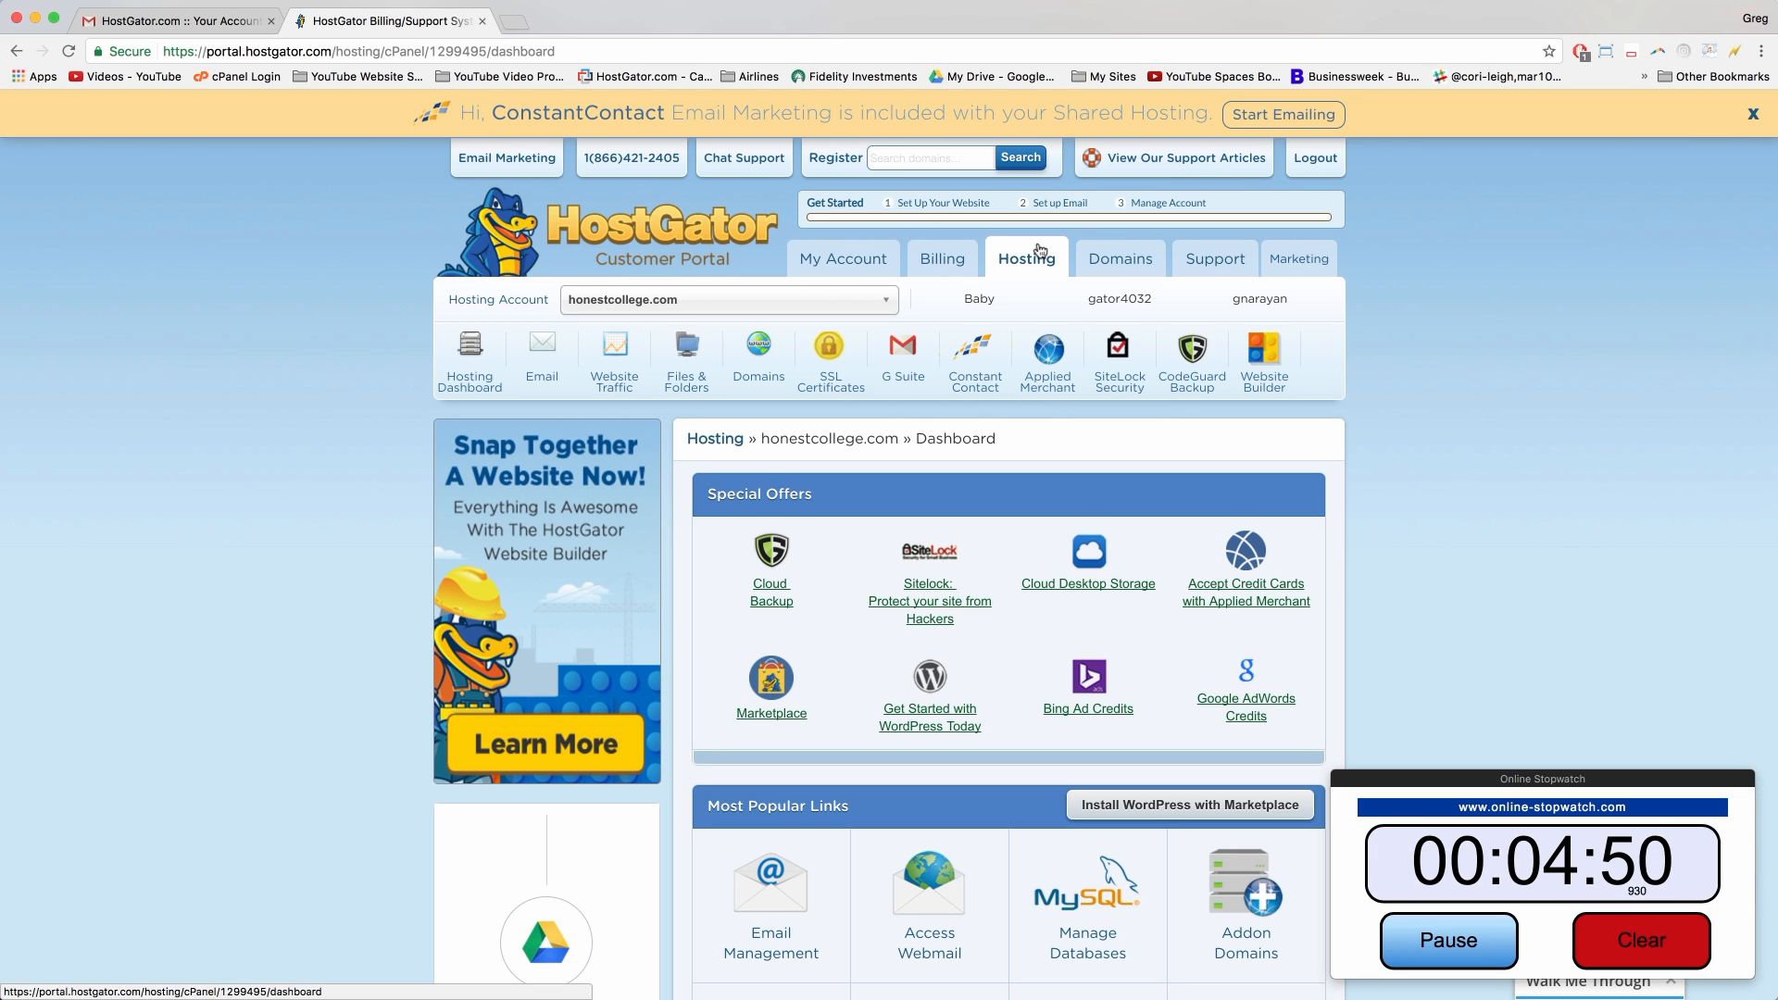
Step: Open the name server editor for firsttryblog.com in the registered domains list
click(1119, 263)
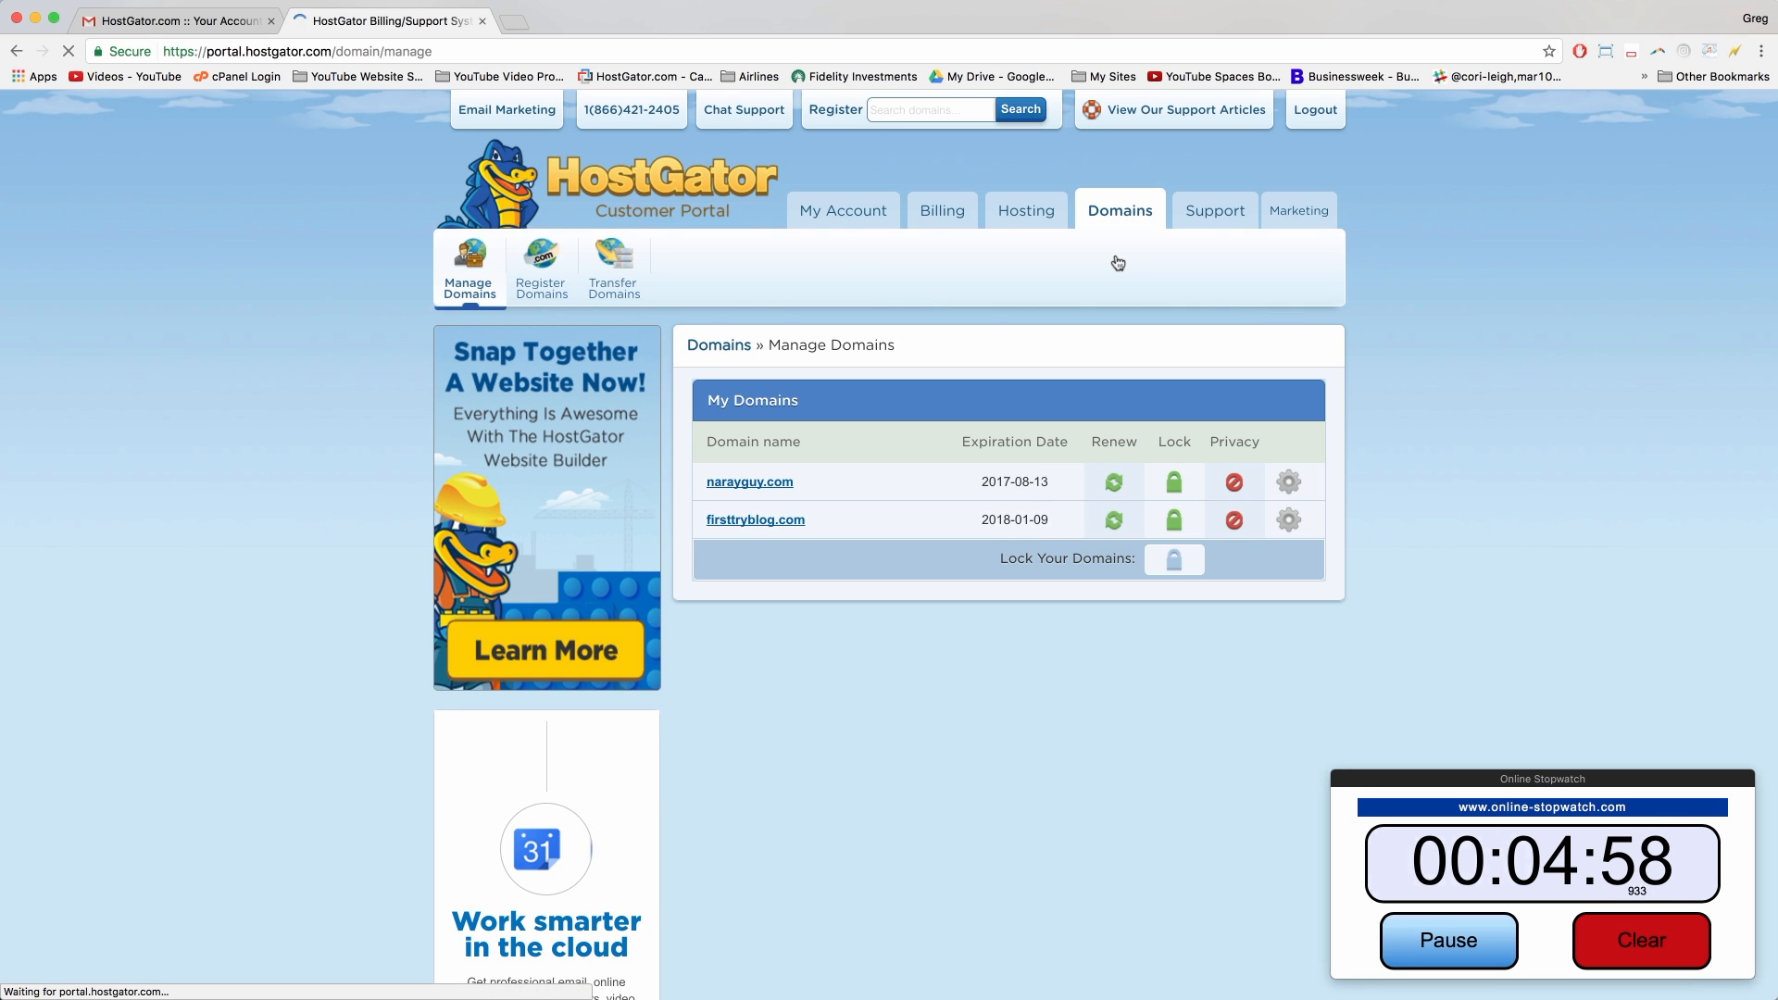
scroll(936, 292, down, 1)
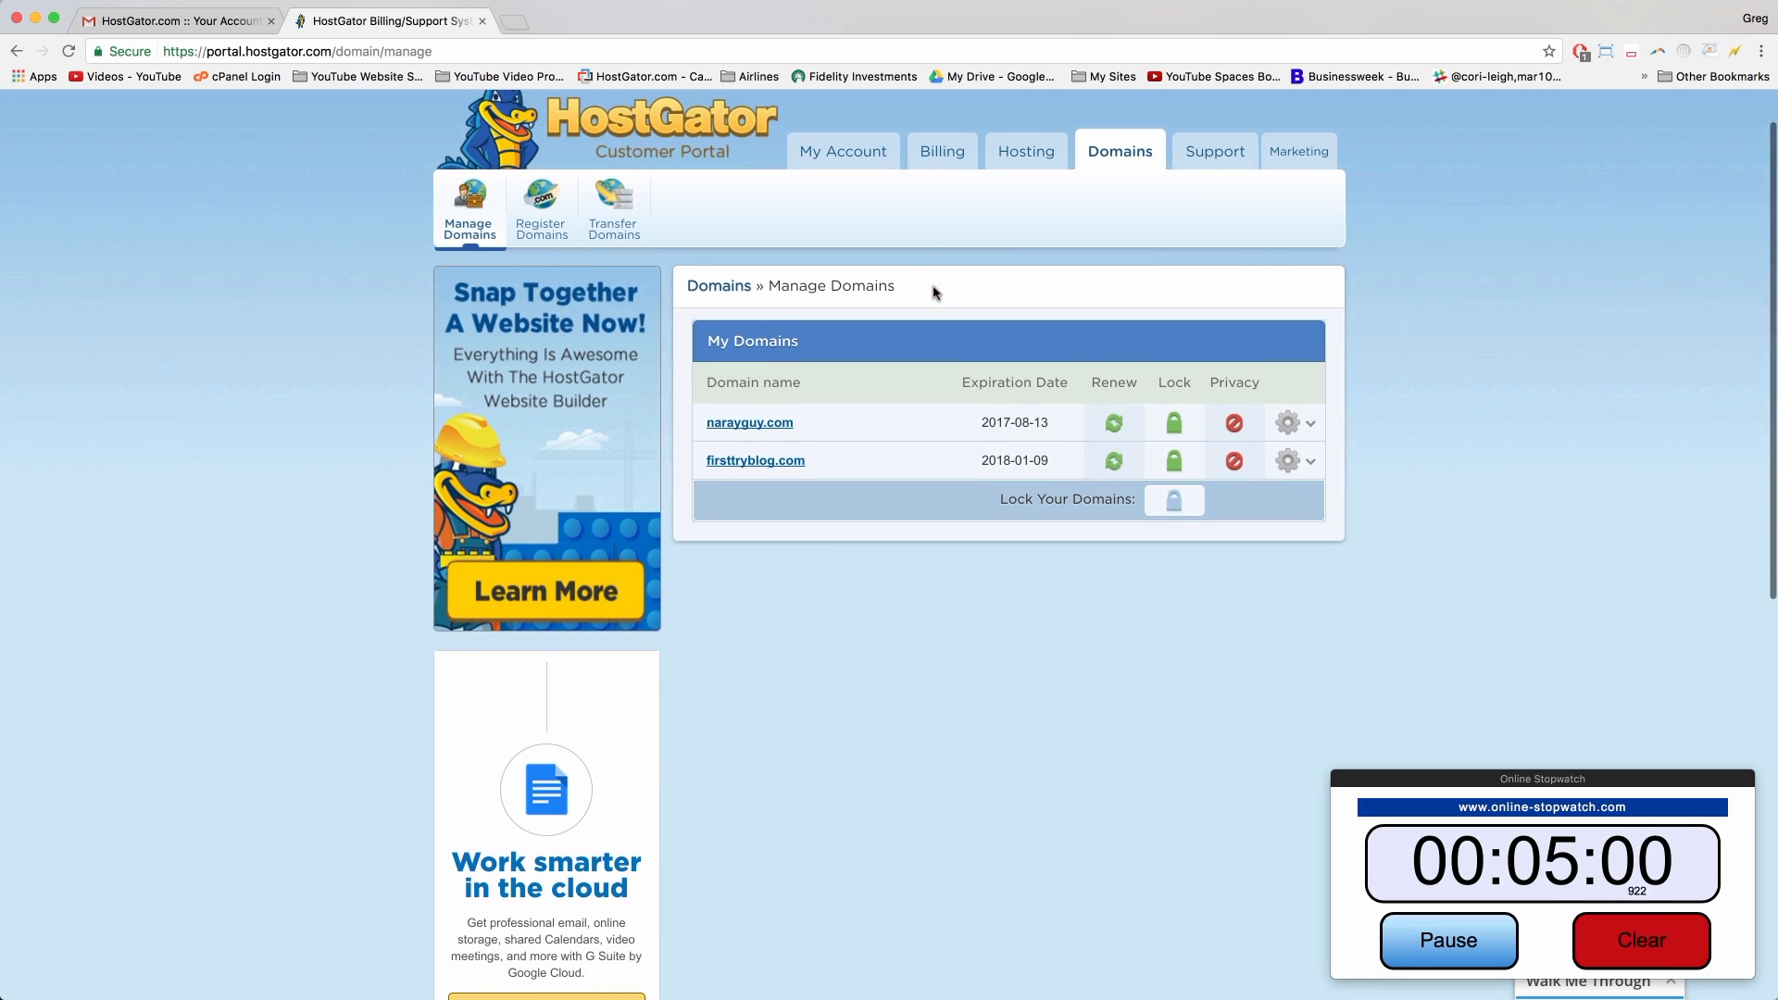
scroll(935, 292, down, 1)
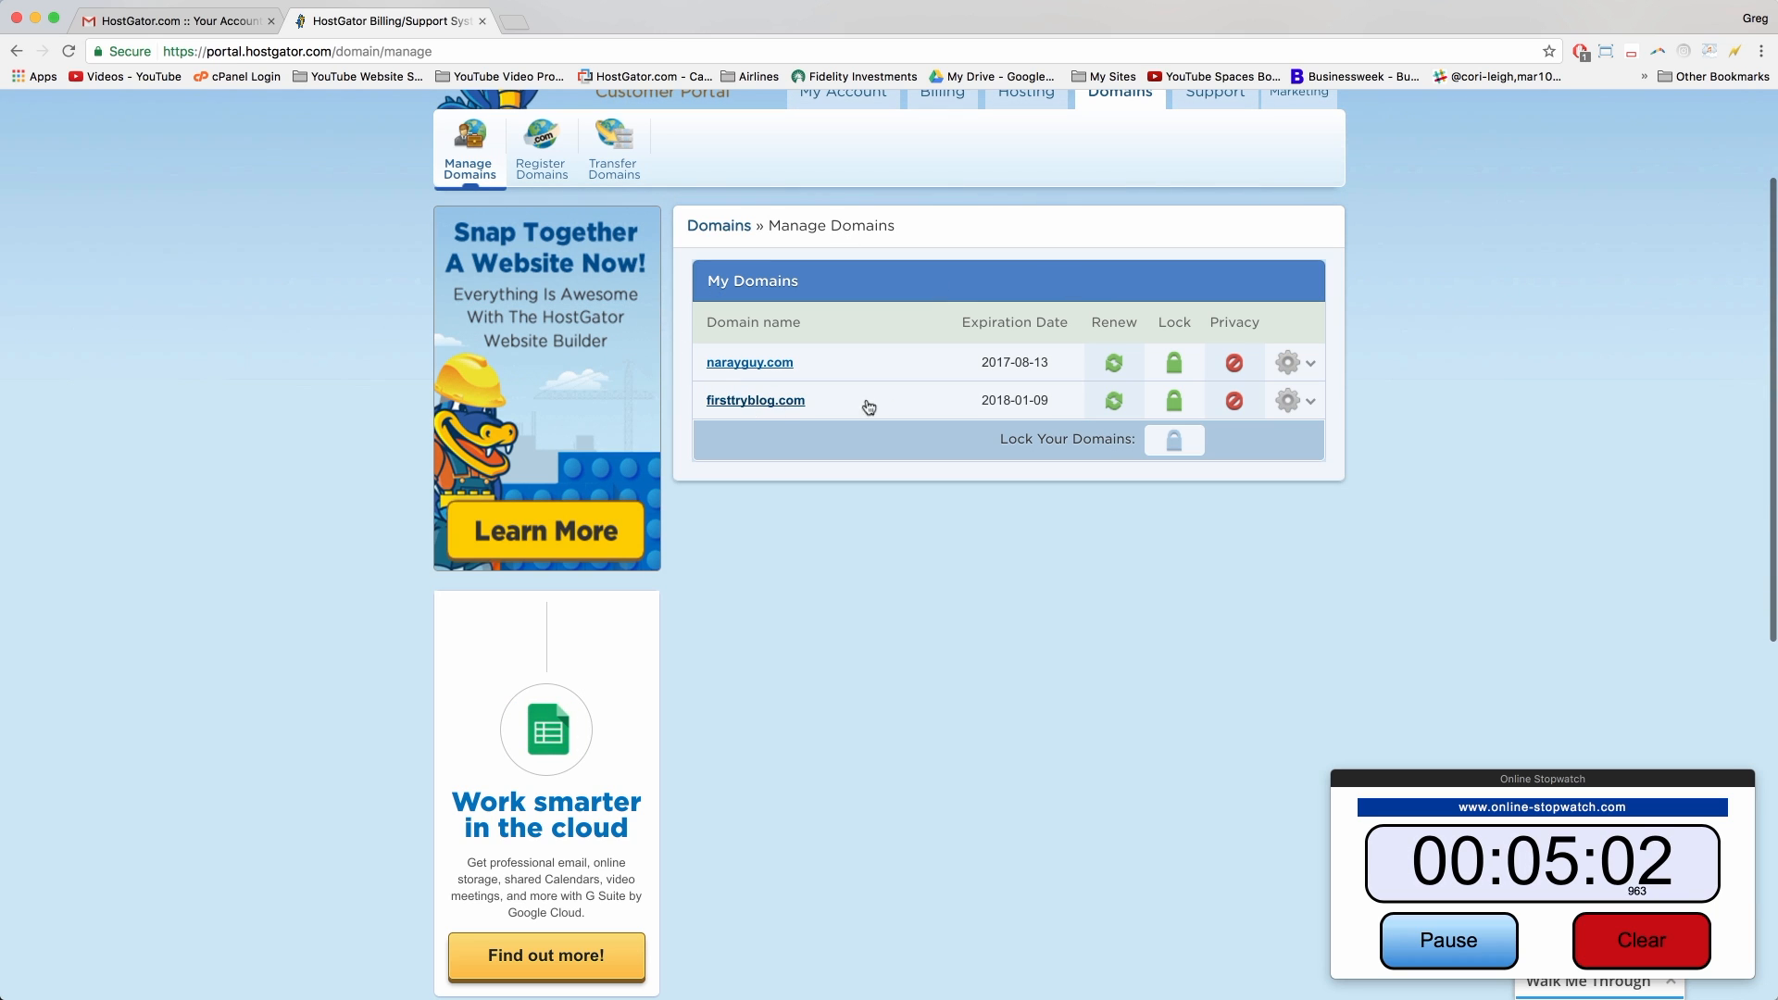
click(1288, 401)
scroll(1288, 400, down, 1)
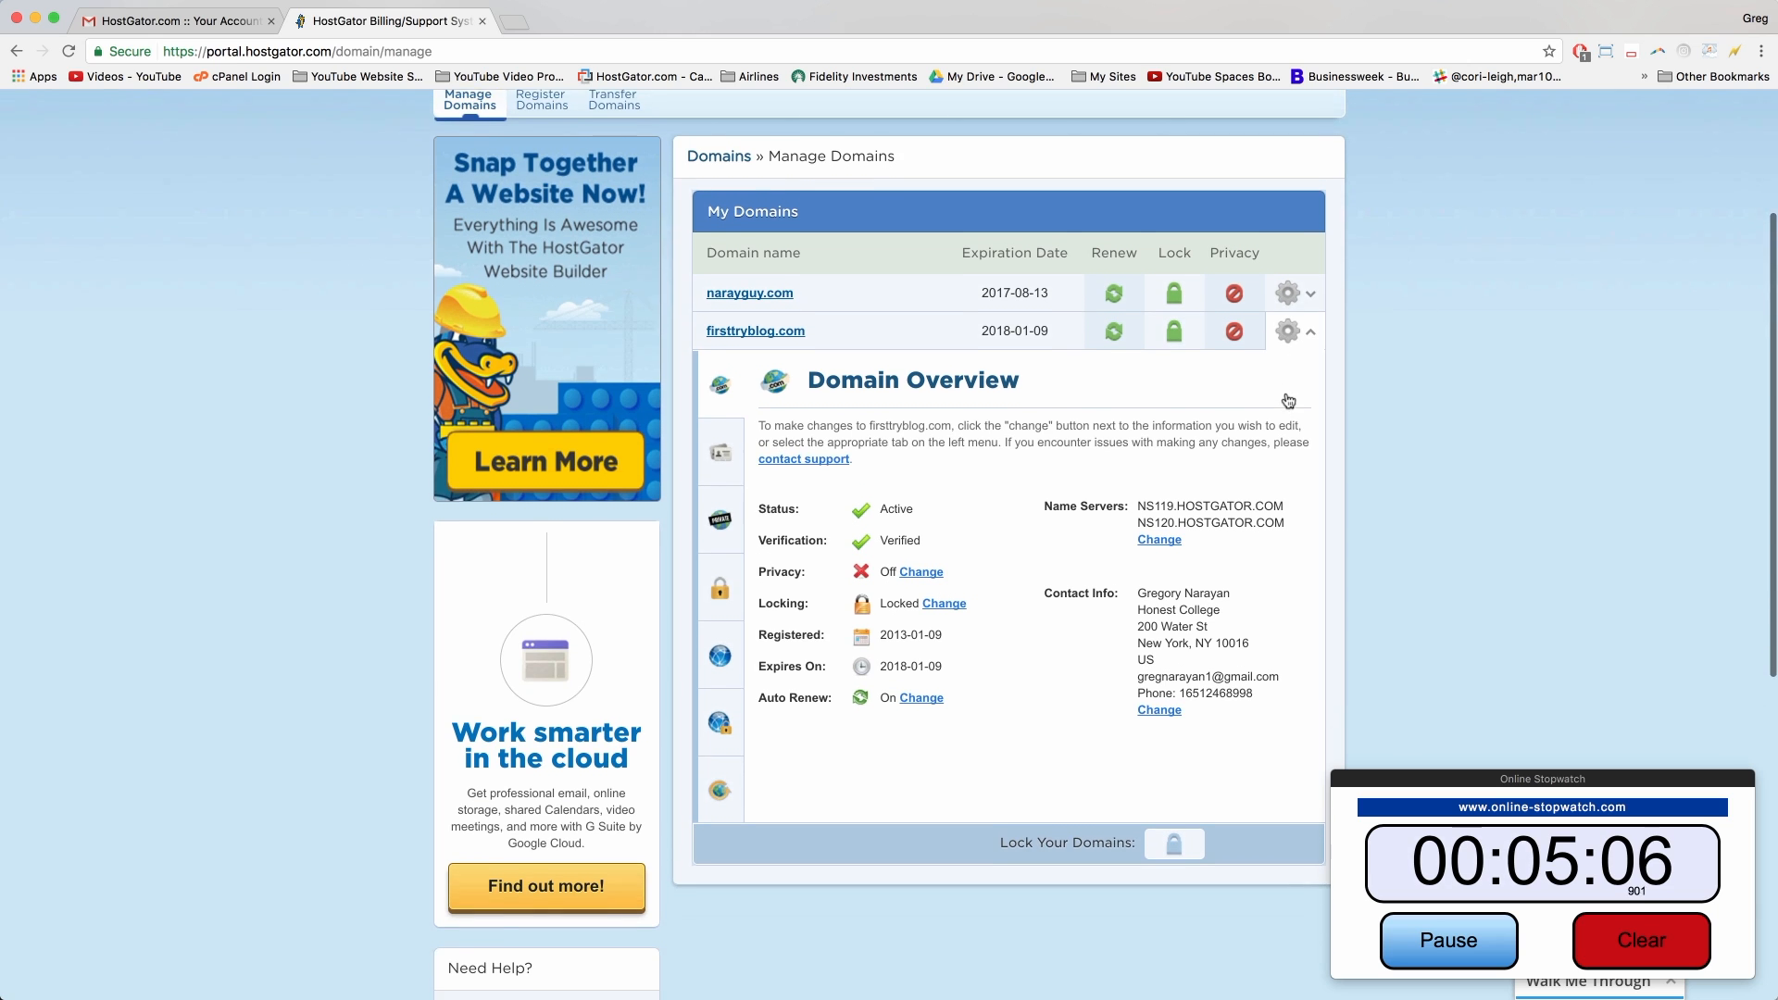
click(1158, 539)
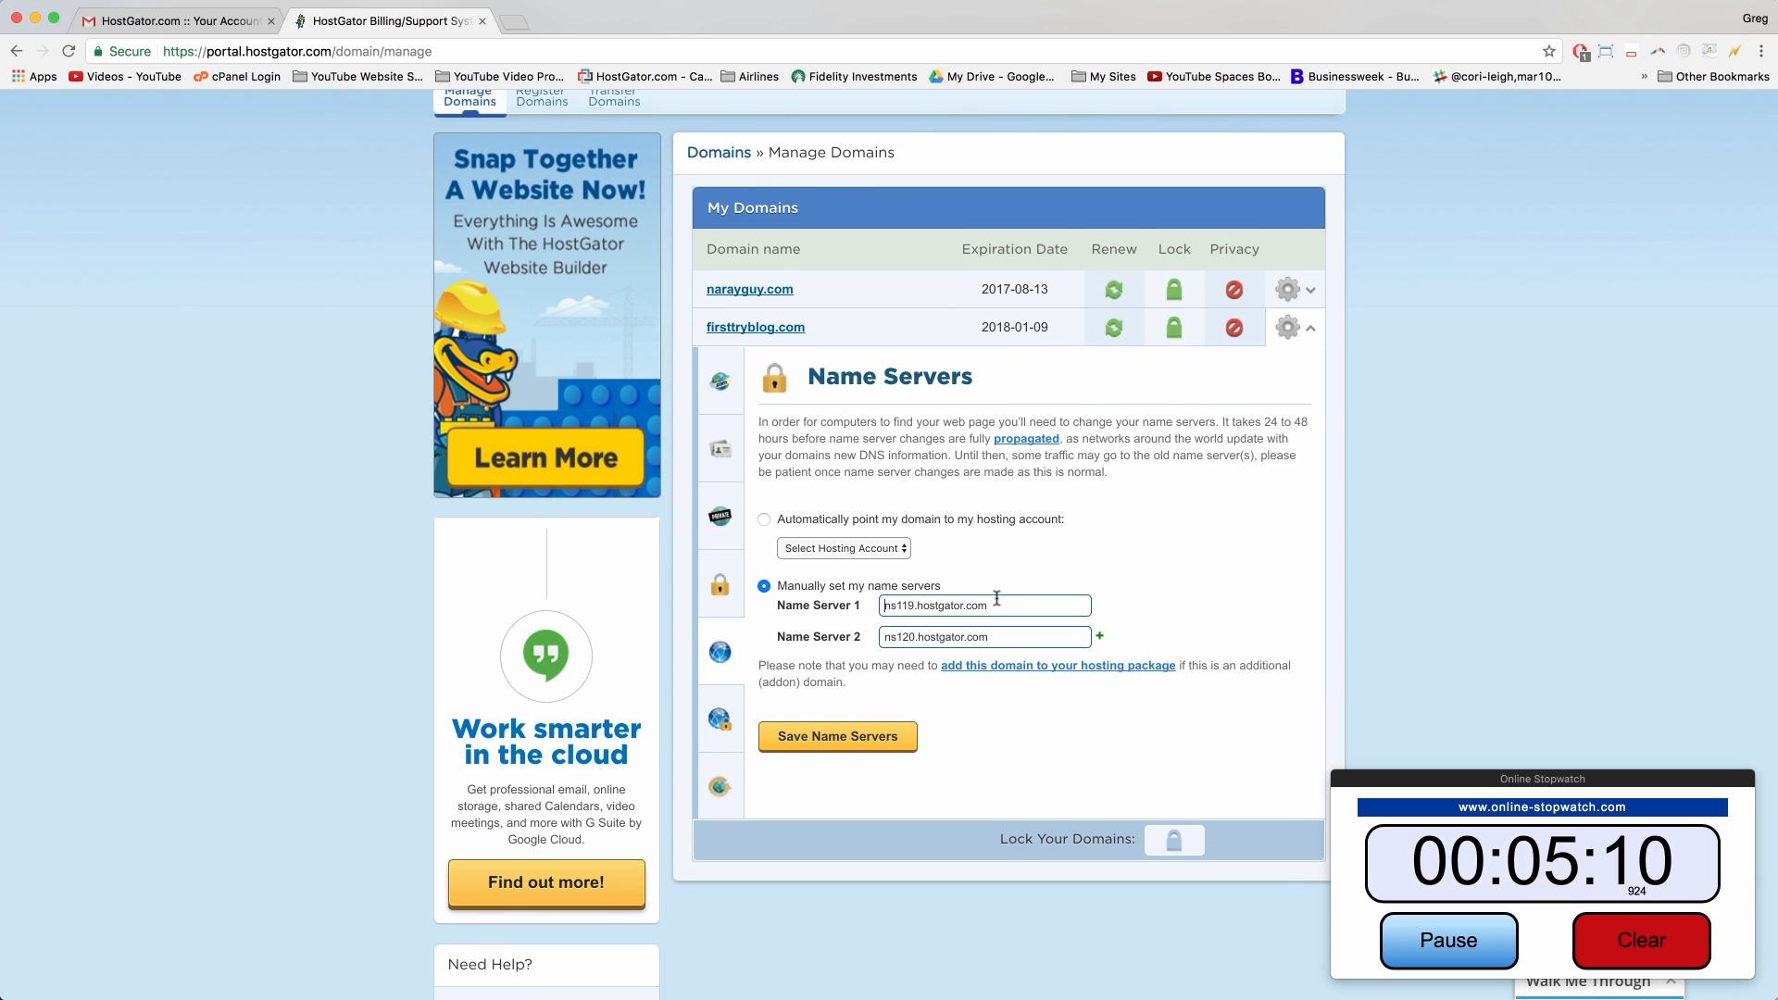
Step: Enter ns8497.hostgator.com and ns8498.hostgator.com as the name servers and save them
drag(1000, 605, 880, 605)
key(BackSpace)
right_click(885, 604)
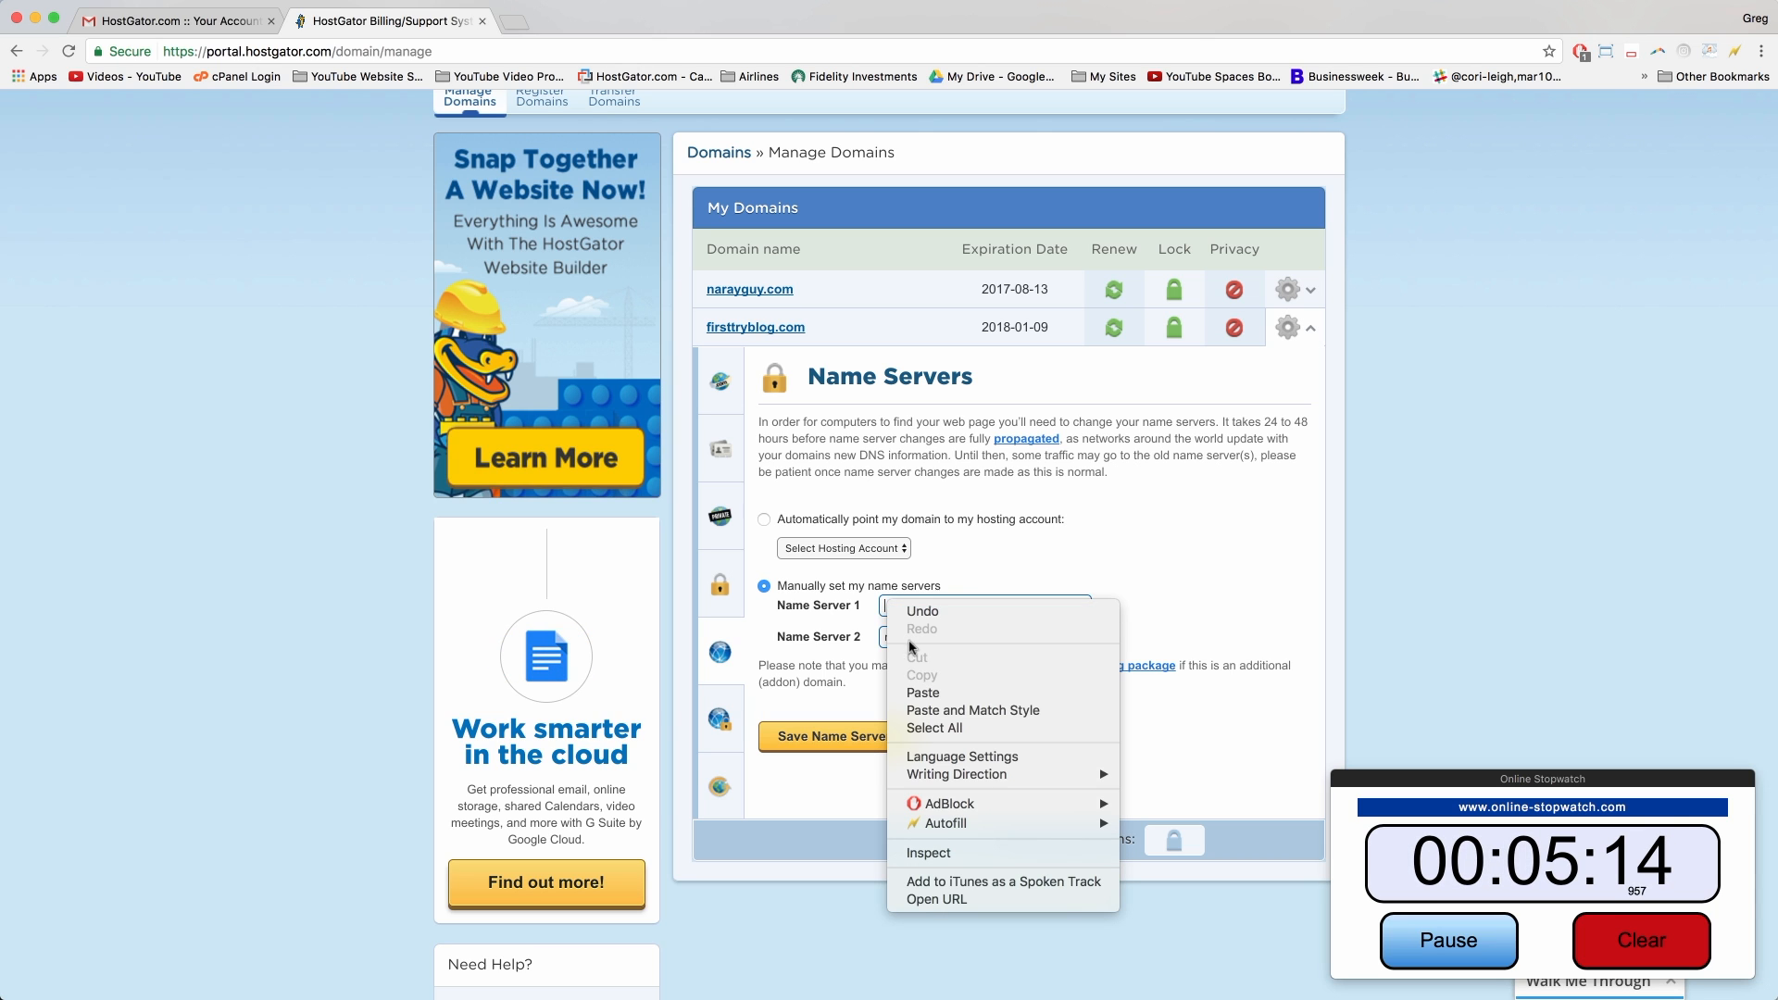
click(921, 694)
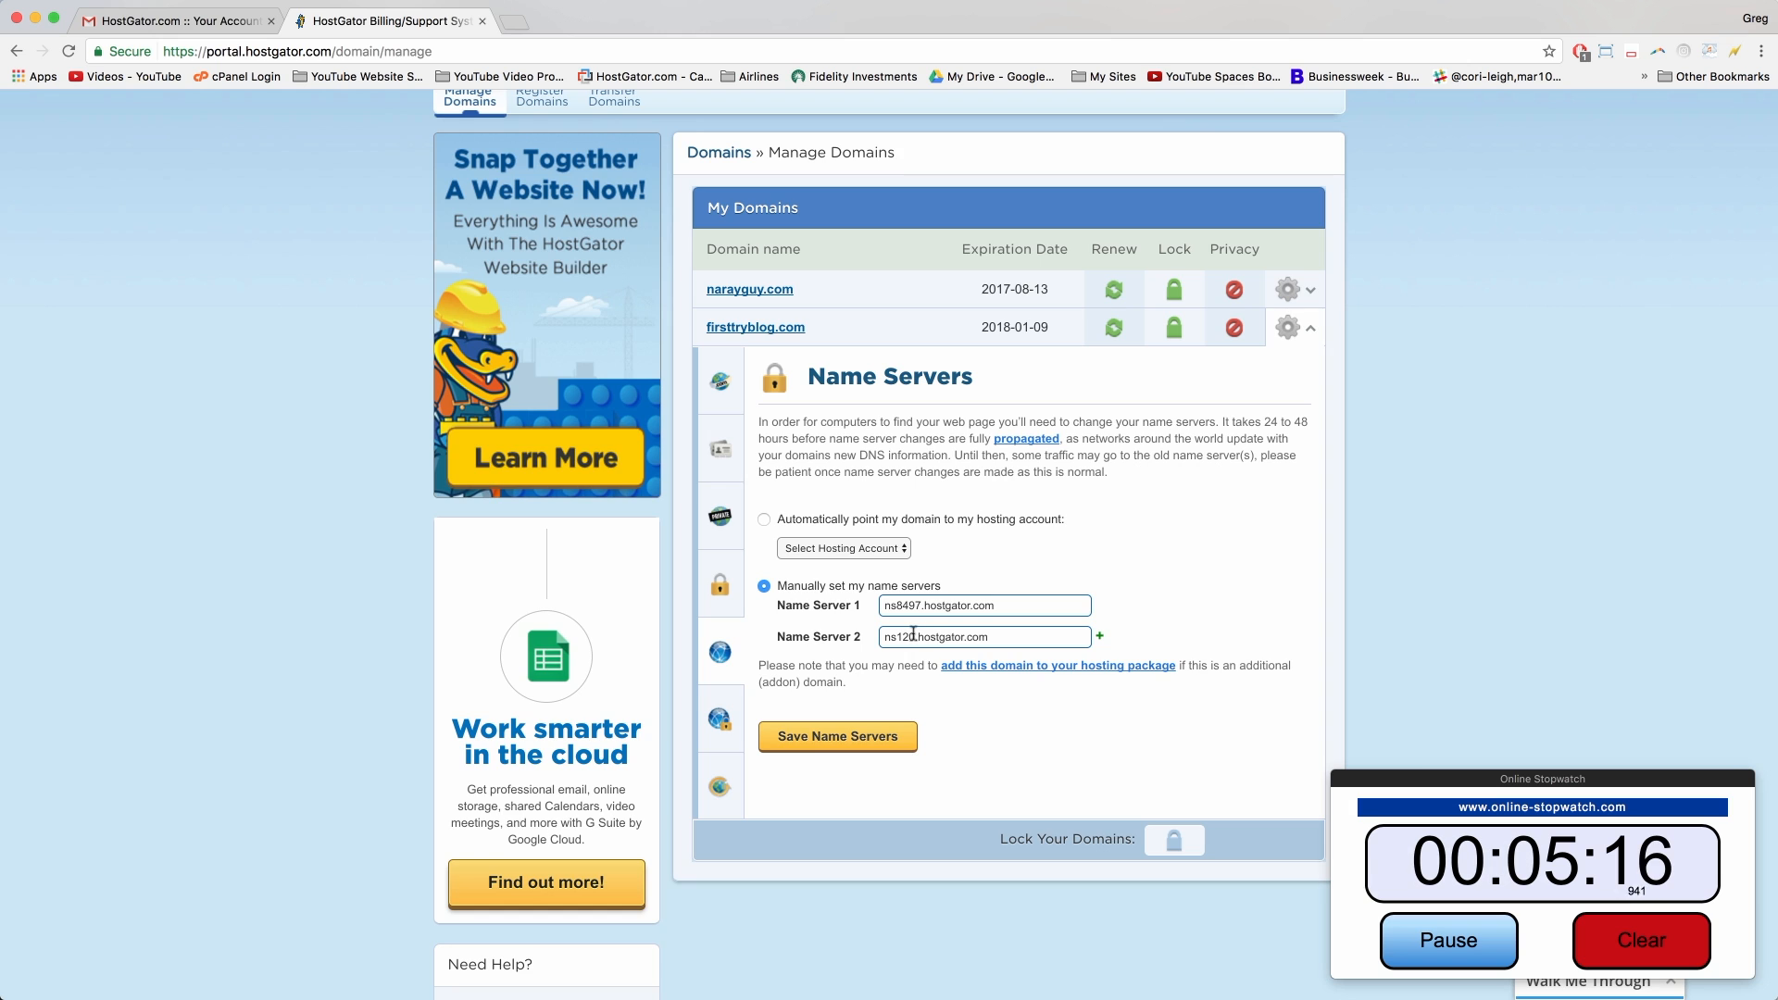
scroll(911, 633, up, 5)
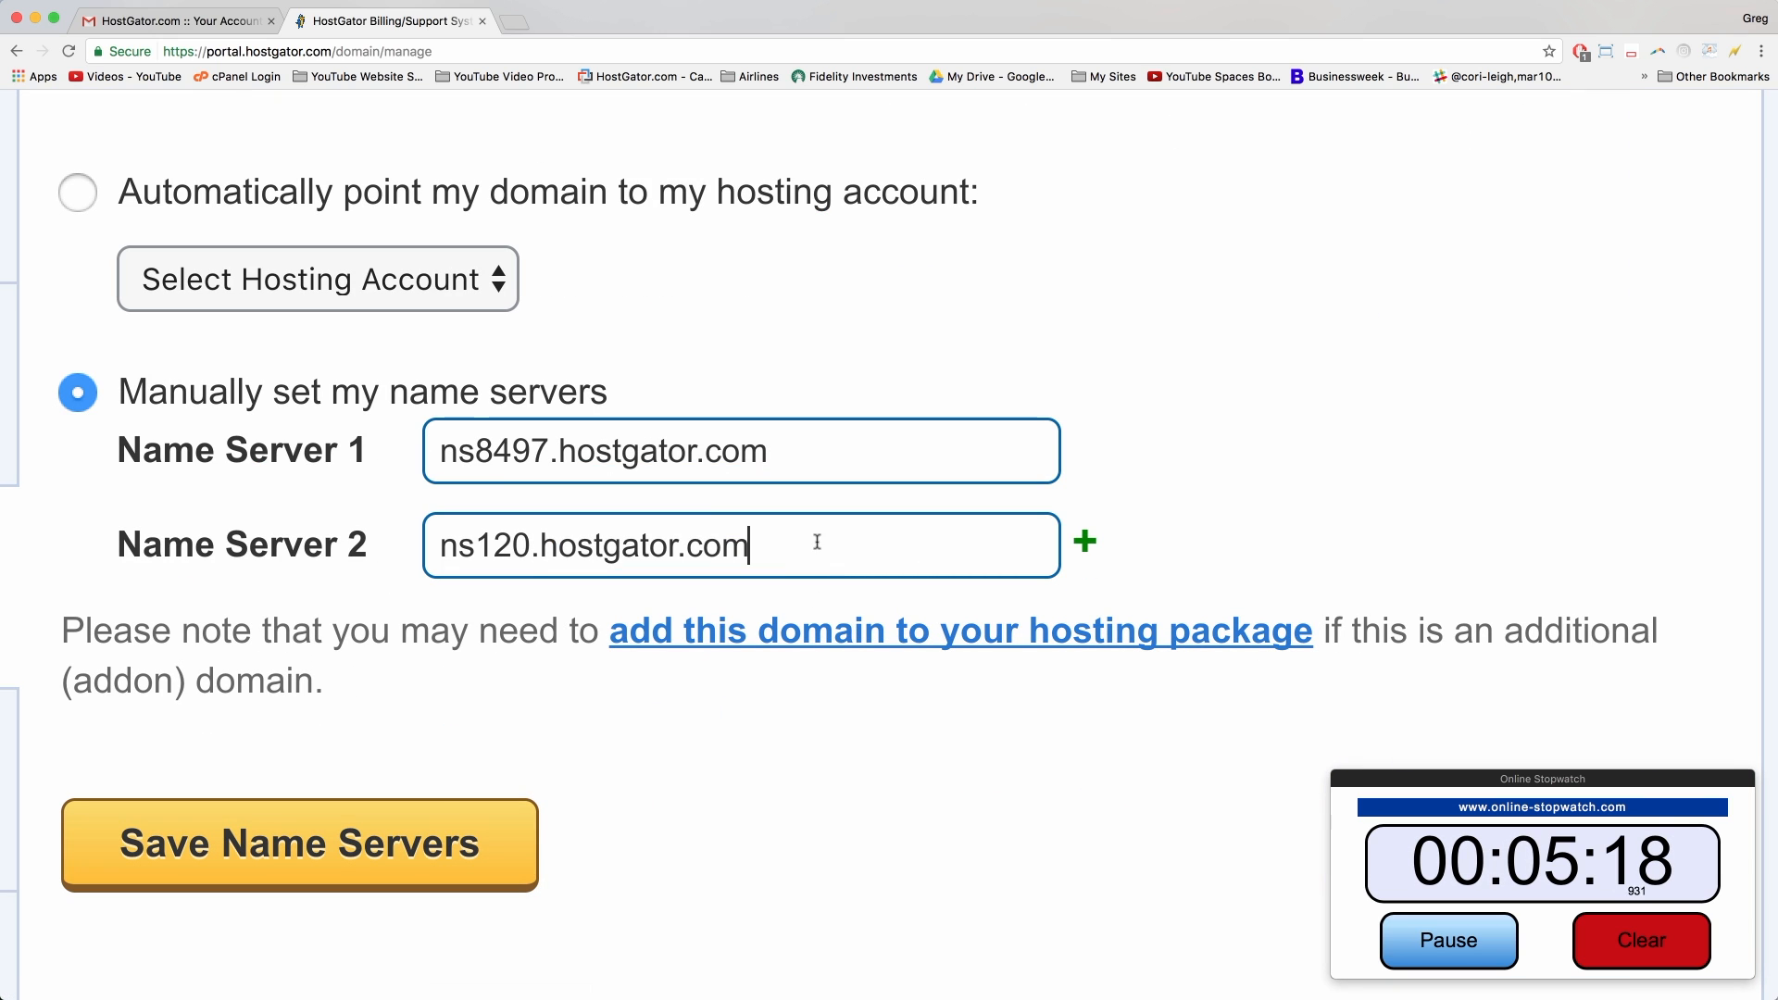
drag(817, 543, 439, 545)
key(super+v)
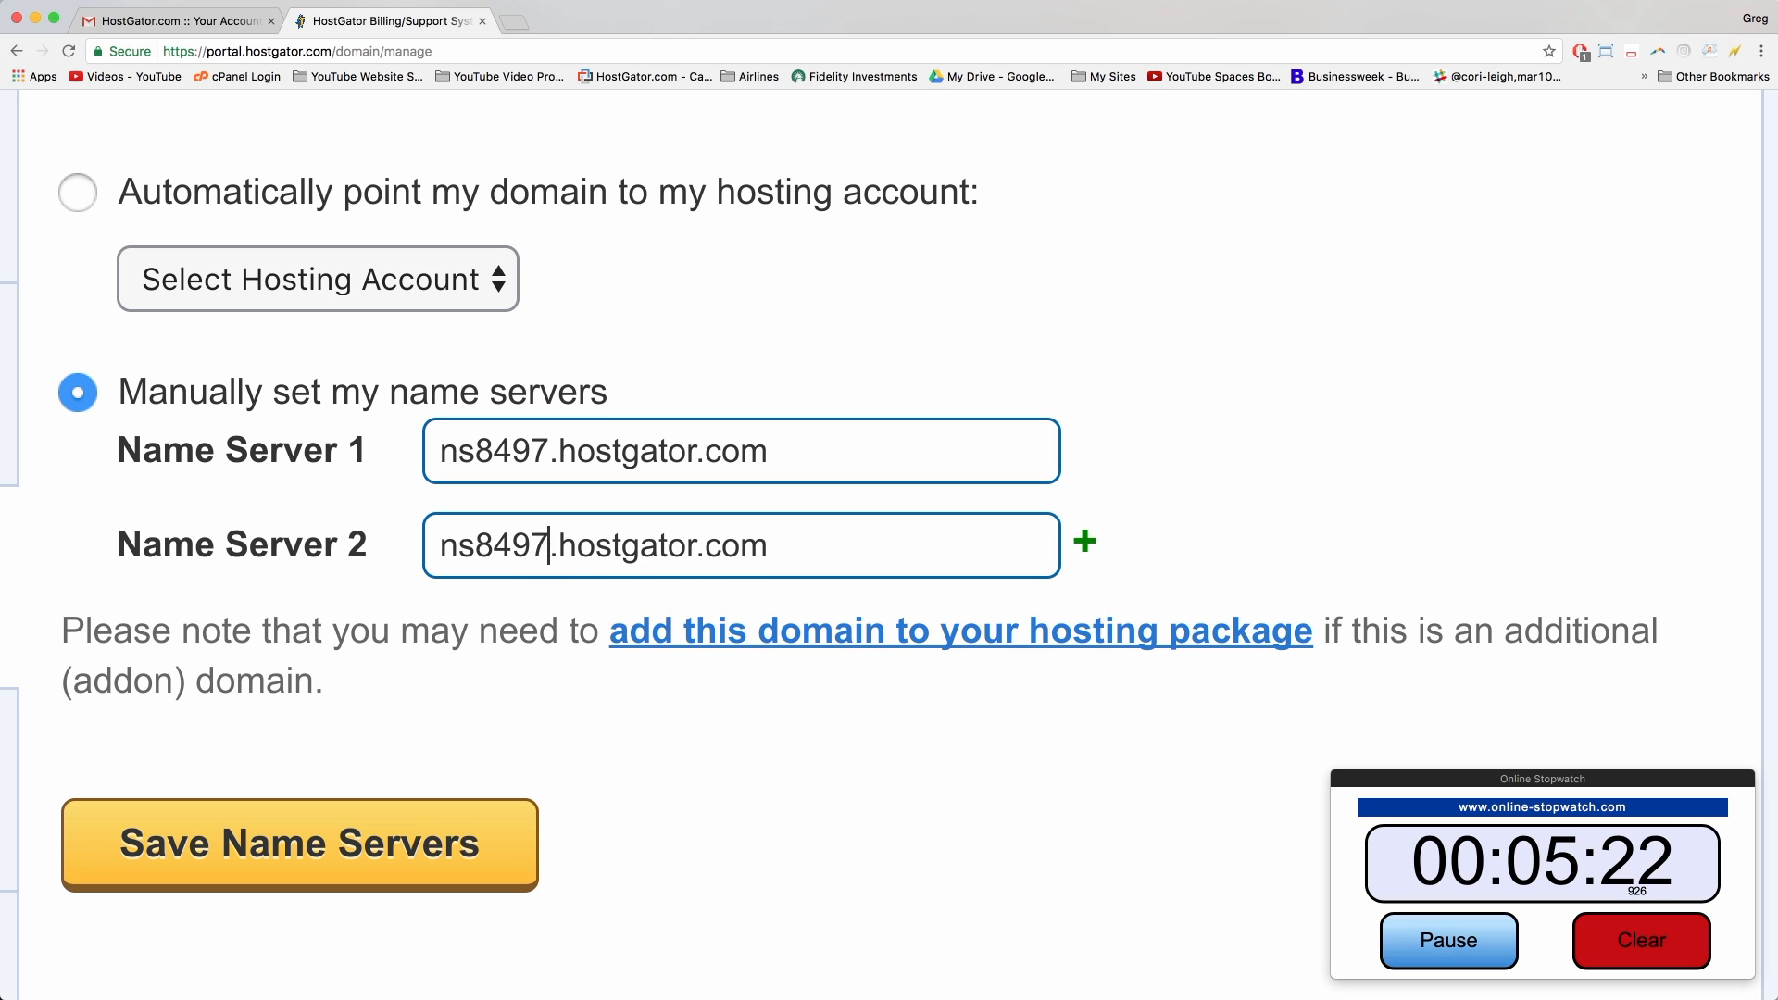
key(BackSpace)
text(8)
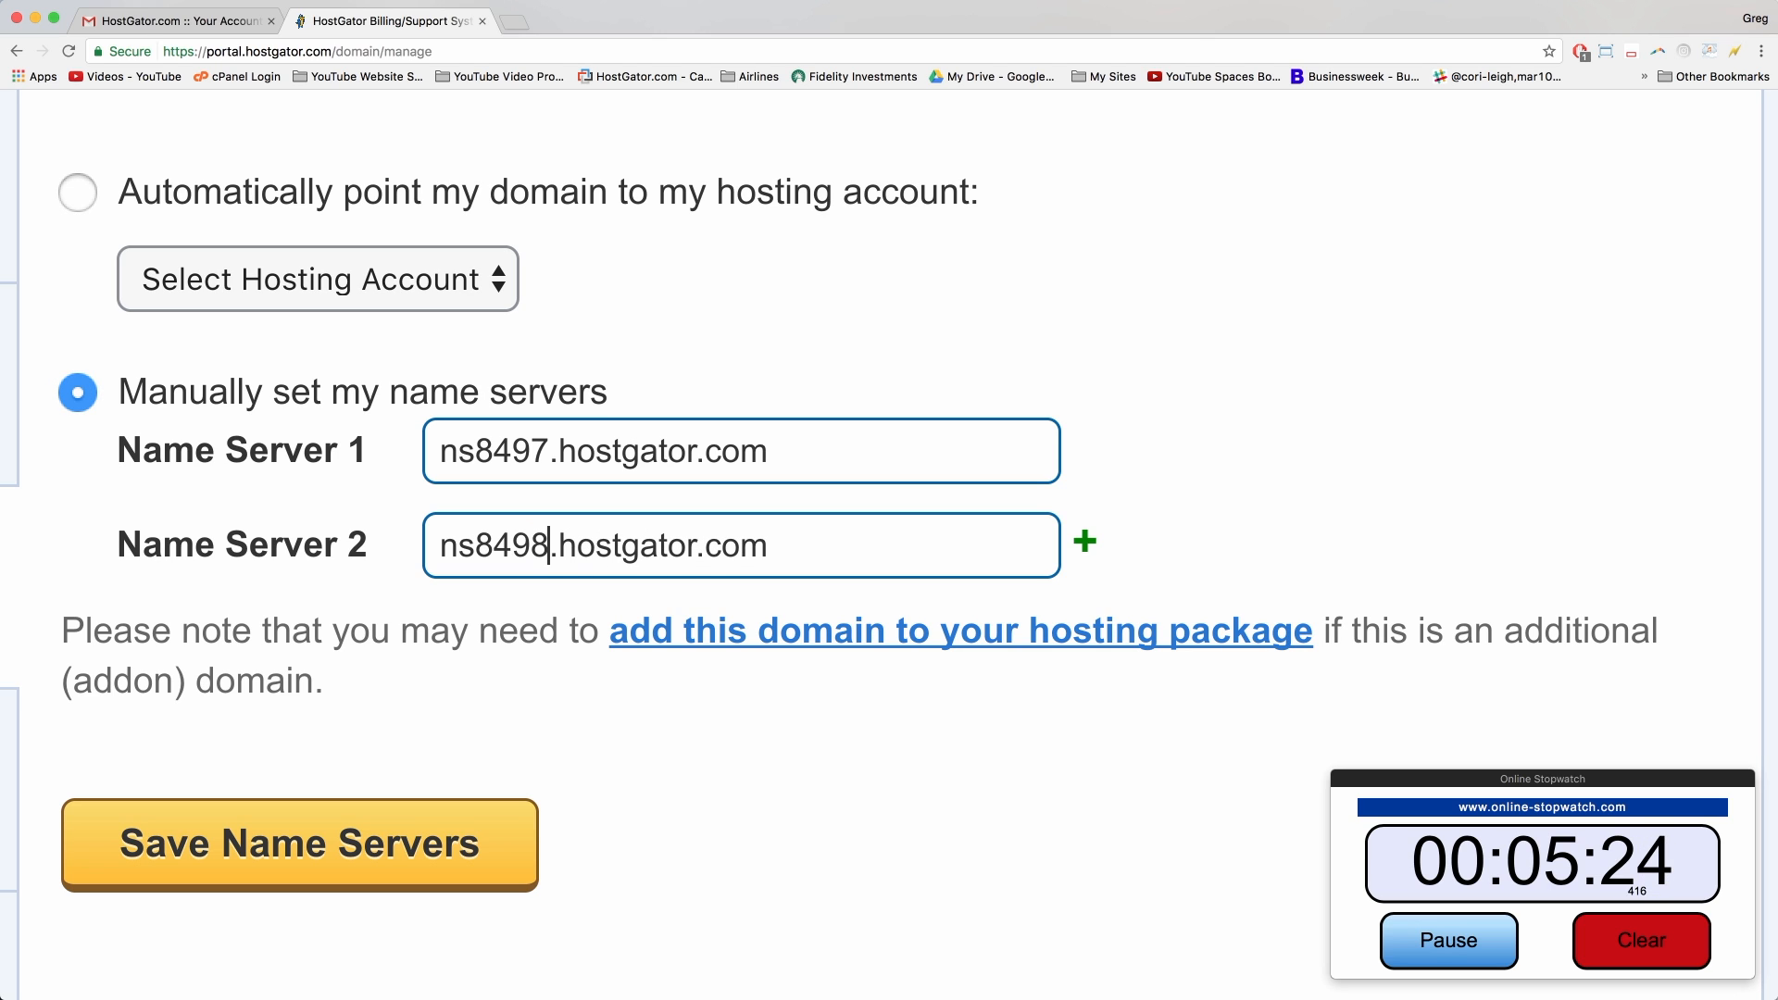
click(511, 547)
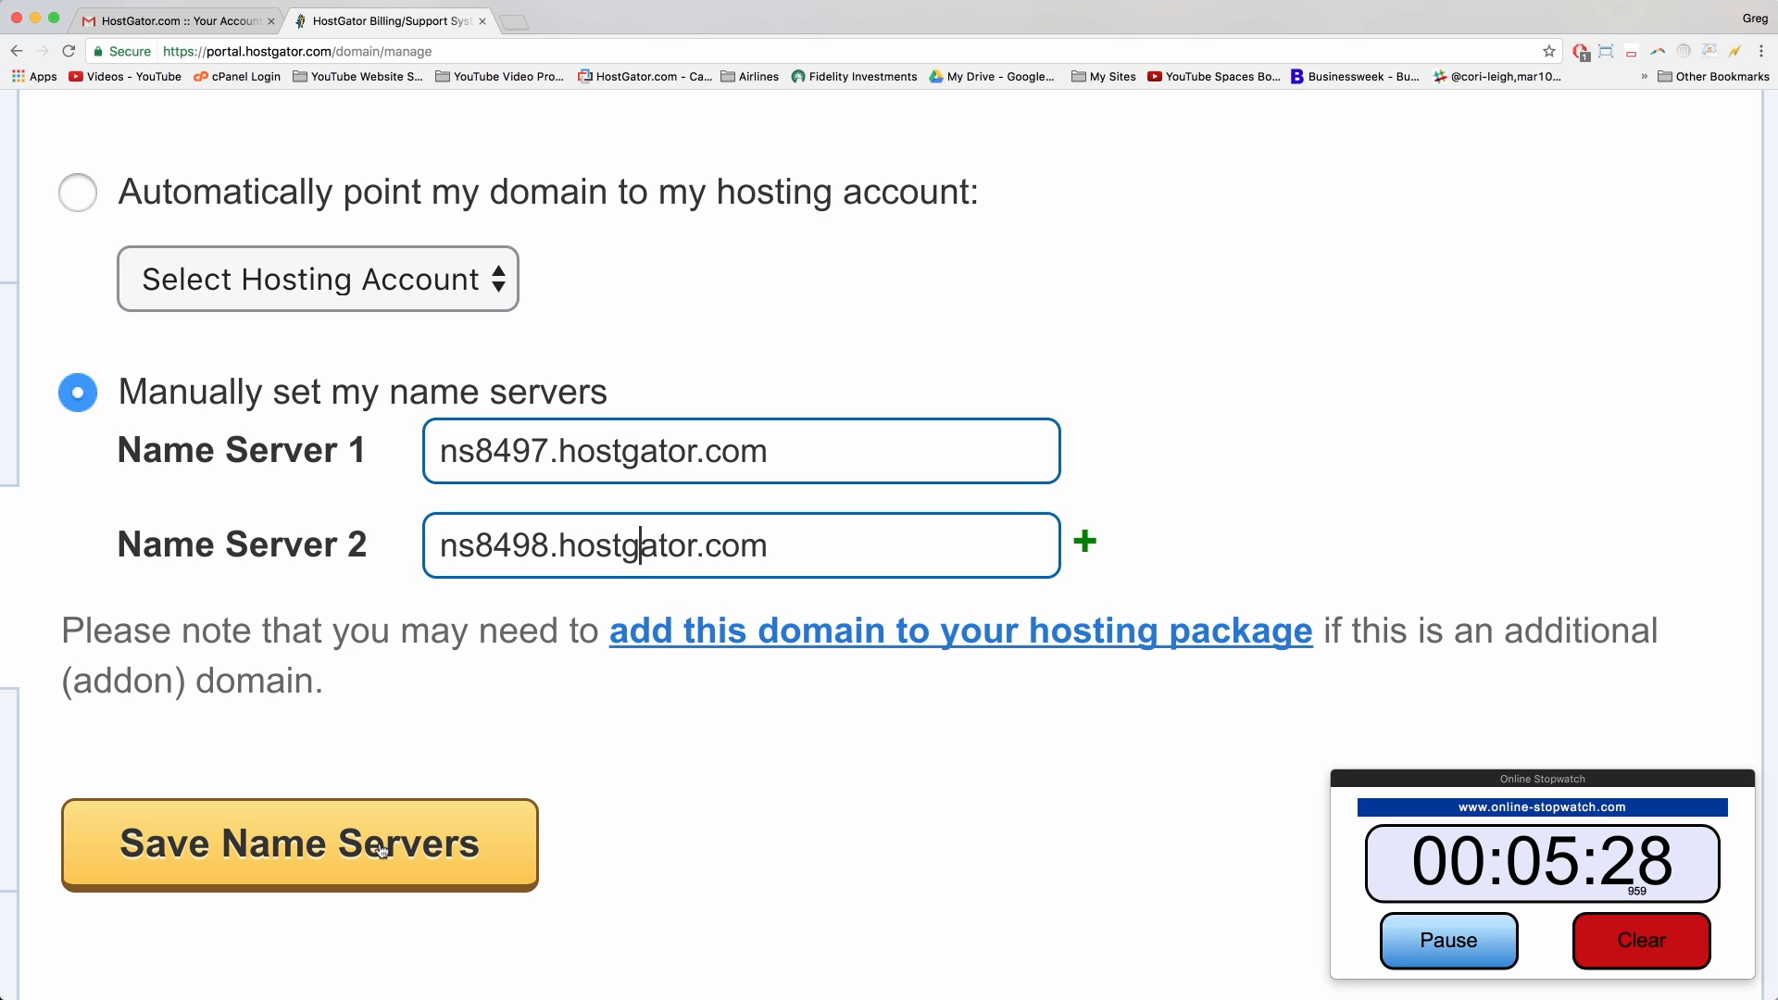
click(381, 851)
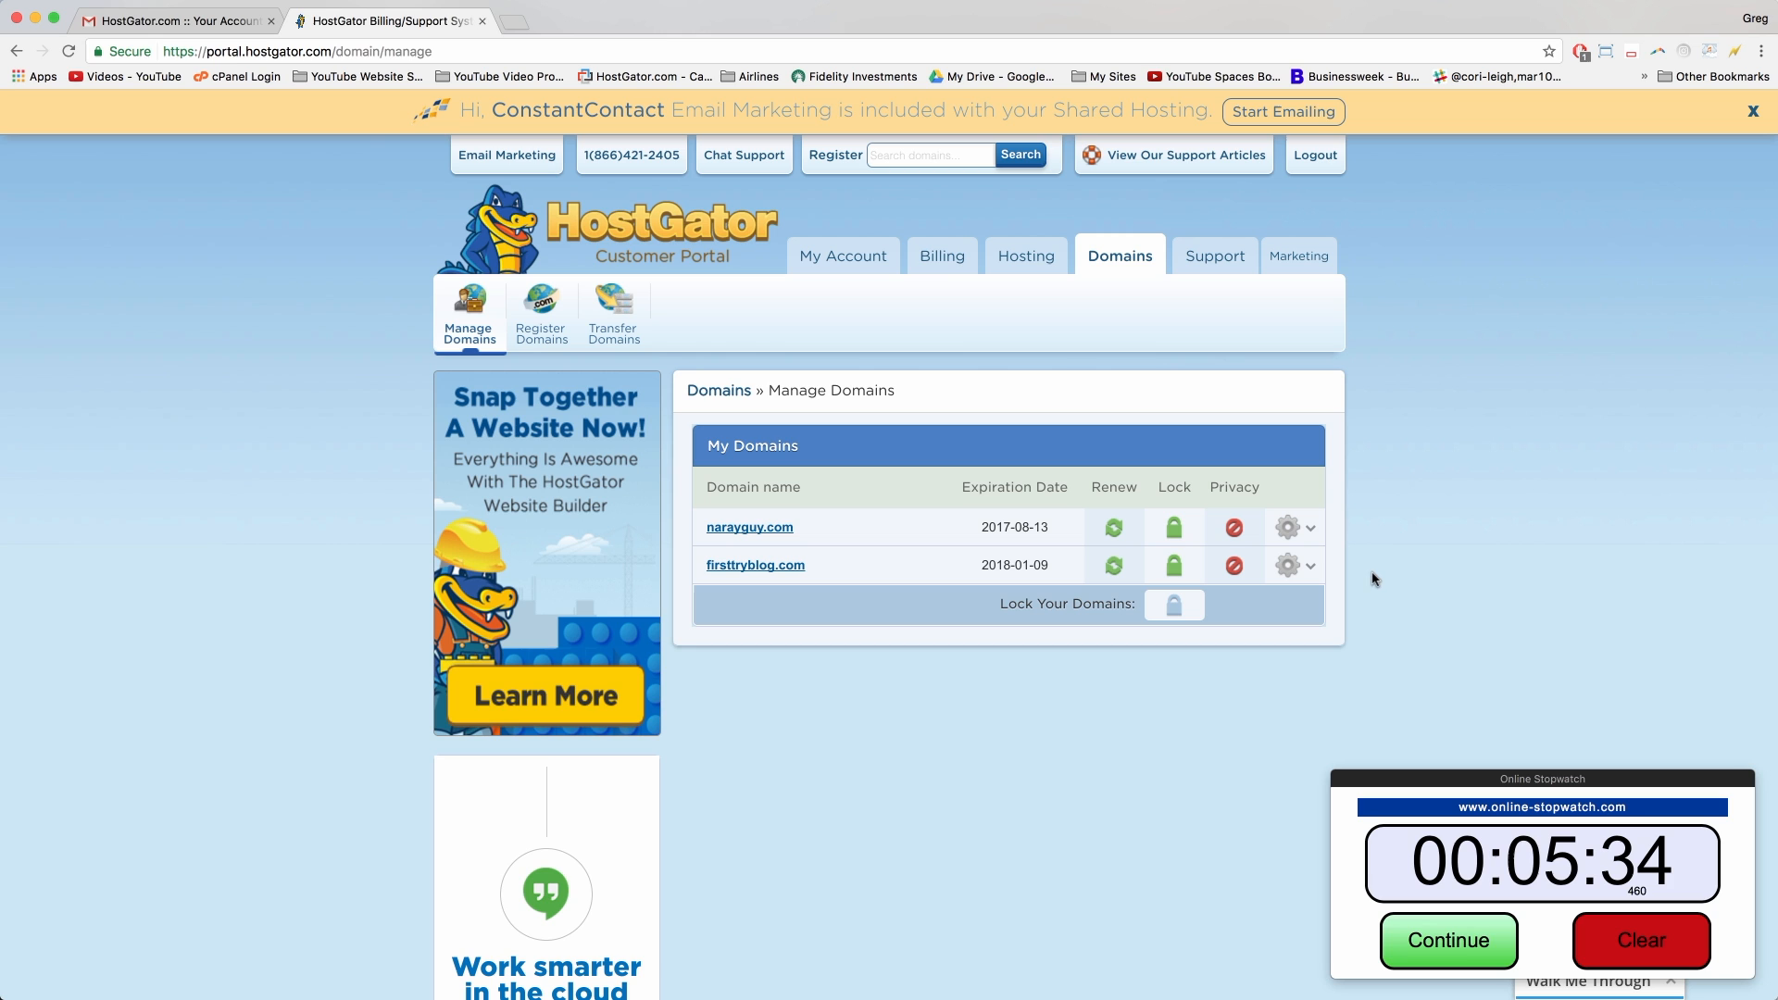
Step: From the hosting dashboard, launch 'Get Started with WordPress Today' to reach the WordPress installer
click(1016, 255)
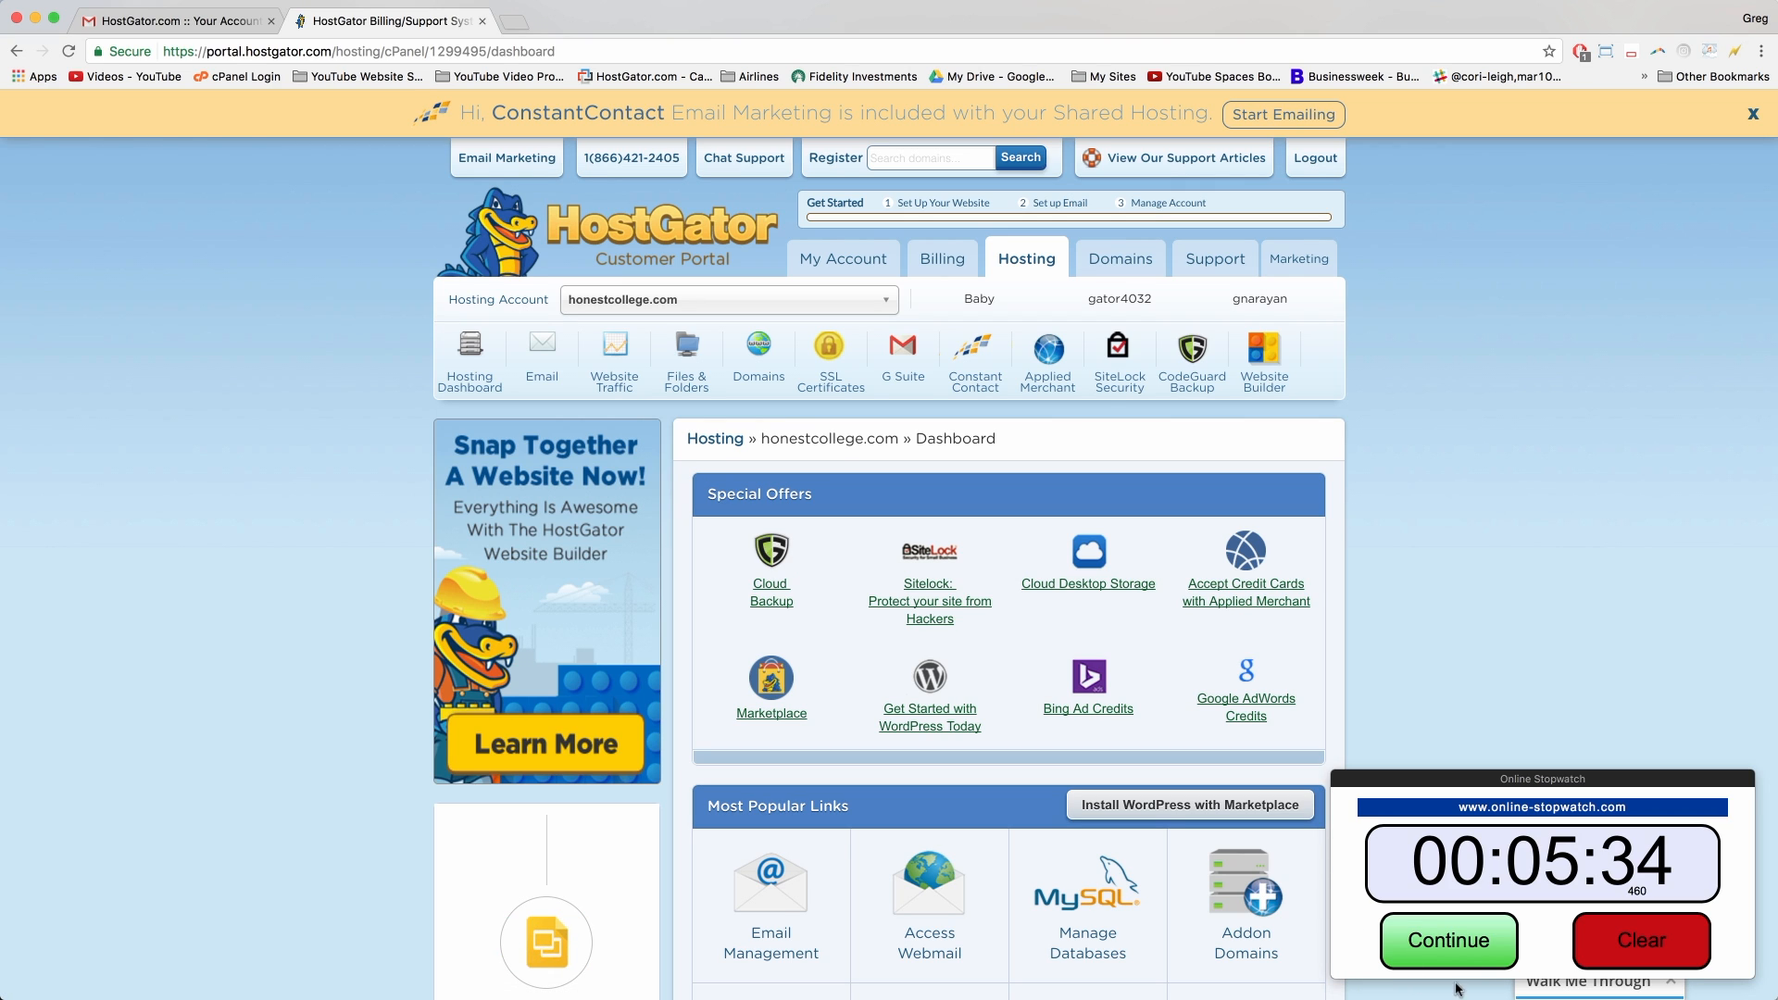
click(1419, 937)
click(1421, 941)
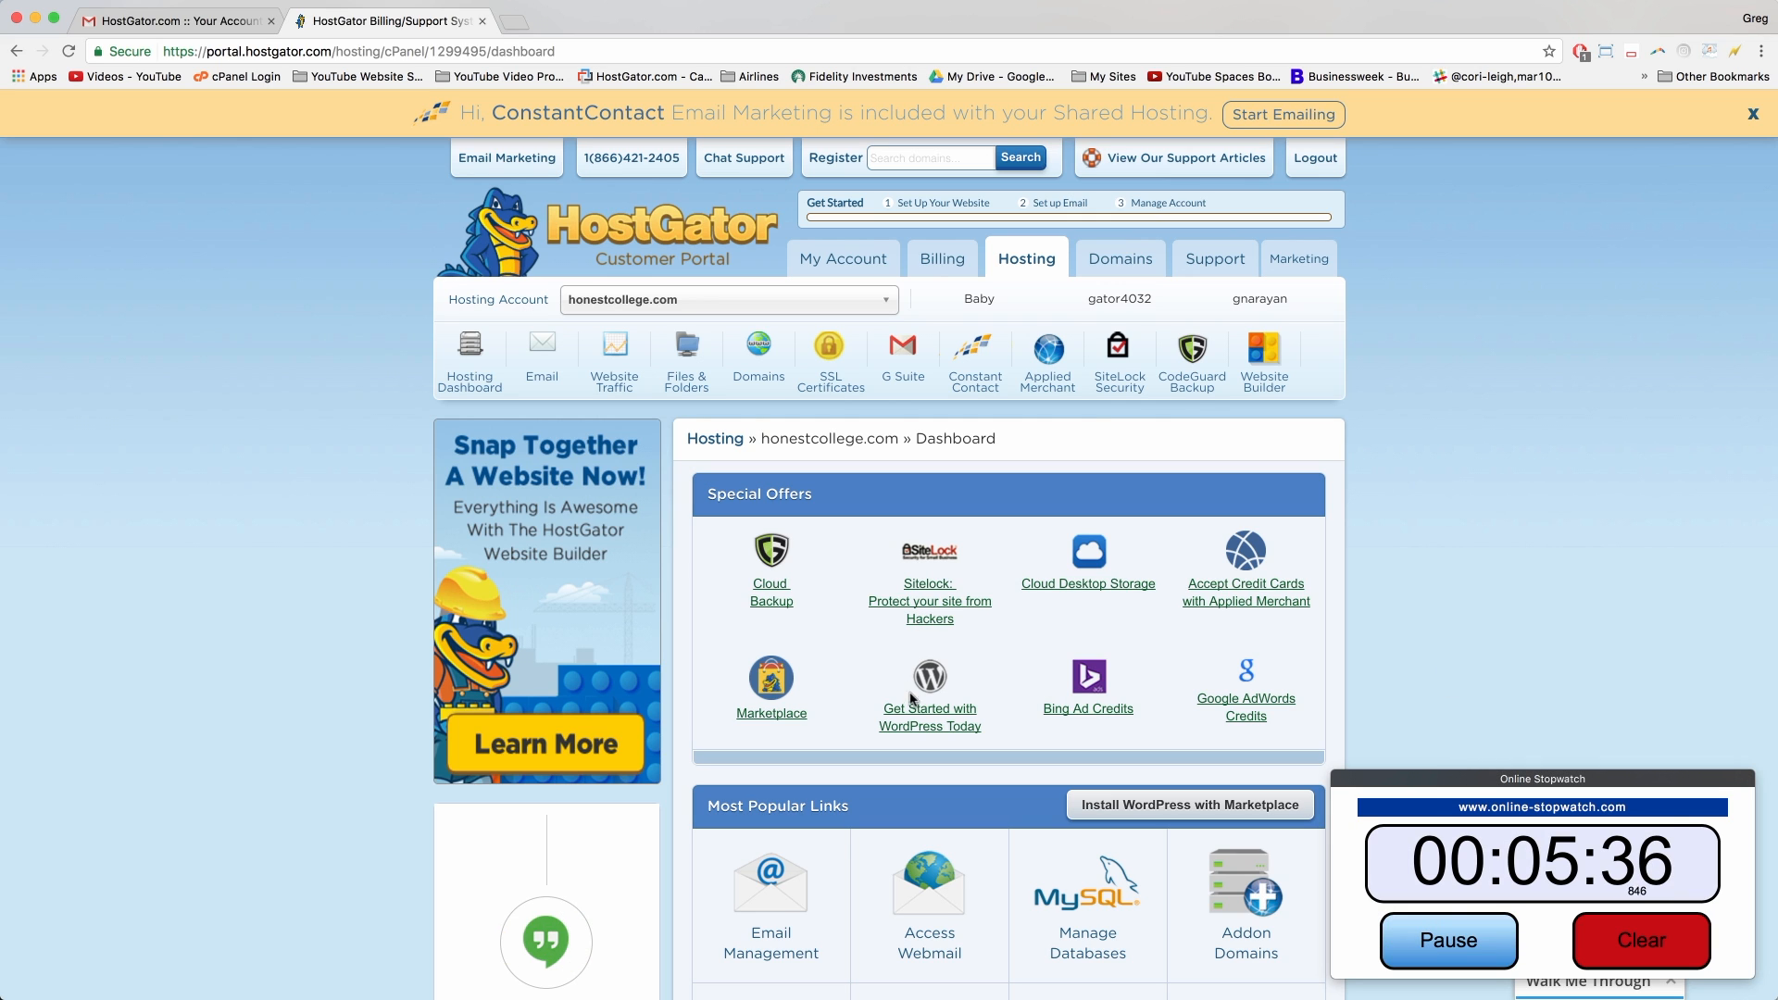
click(945, 715)
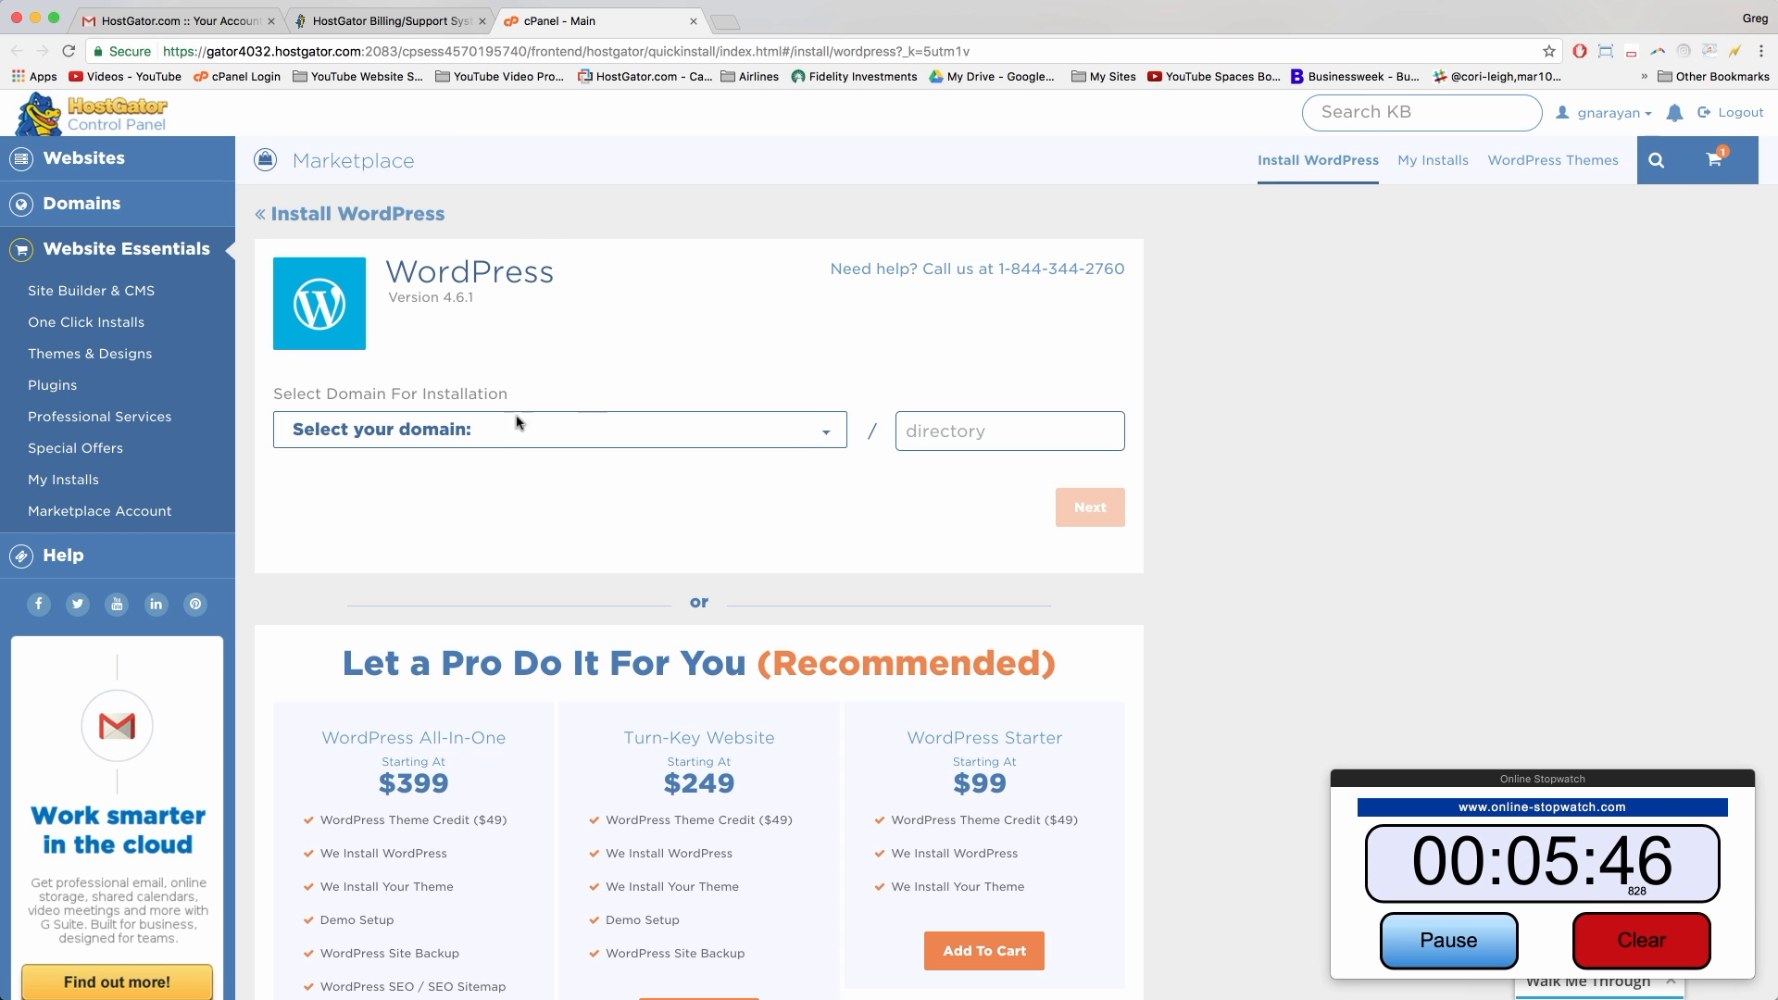
Step: Pick mywordpressblogtutorial.com as the WordPress install domain and continue to site details
click(572, 431)
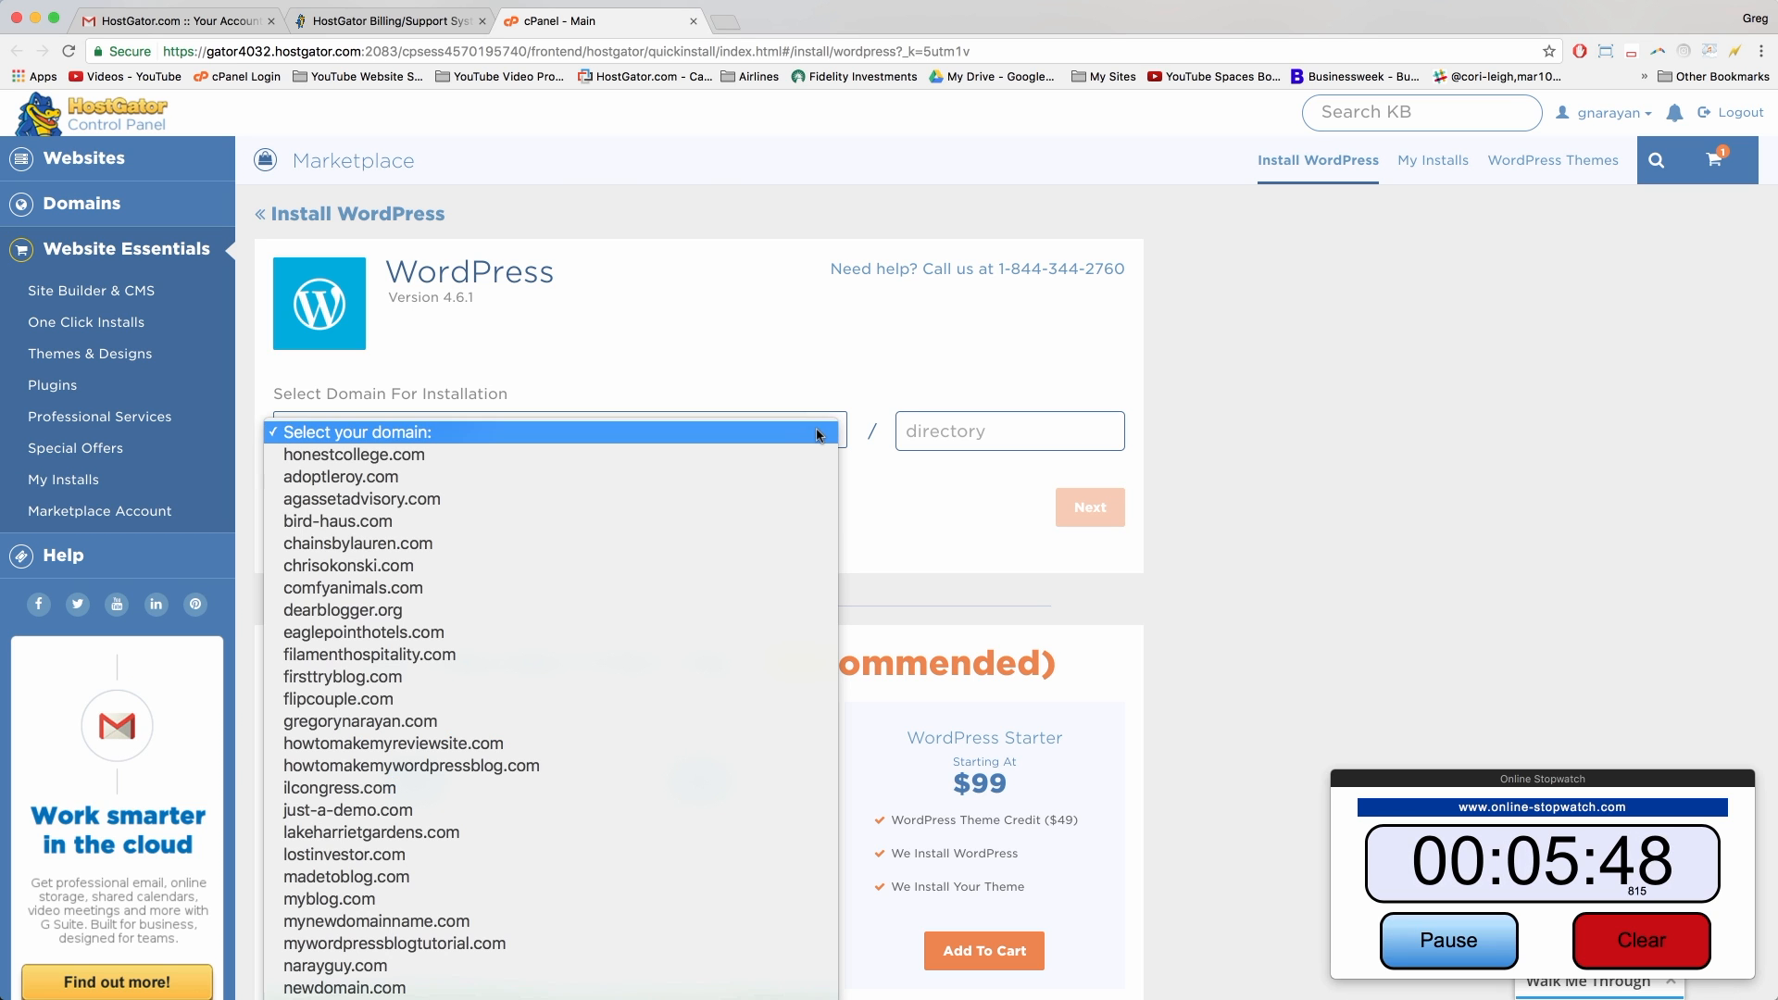
scroll(578, 563, down, 2)
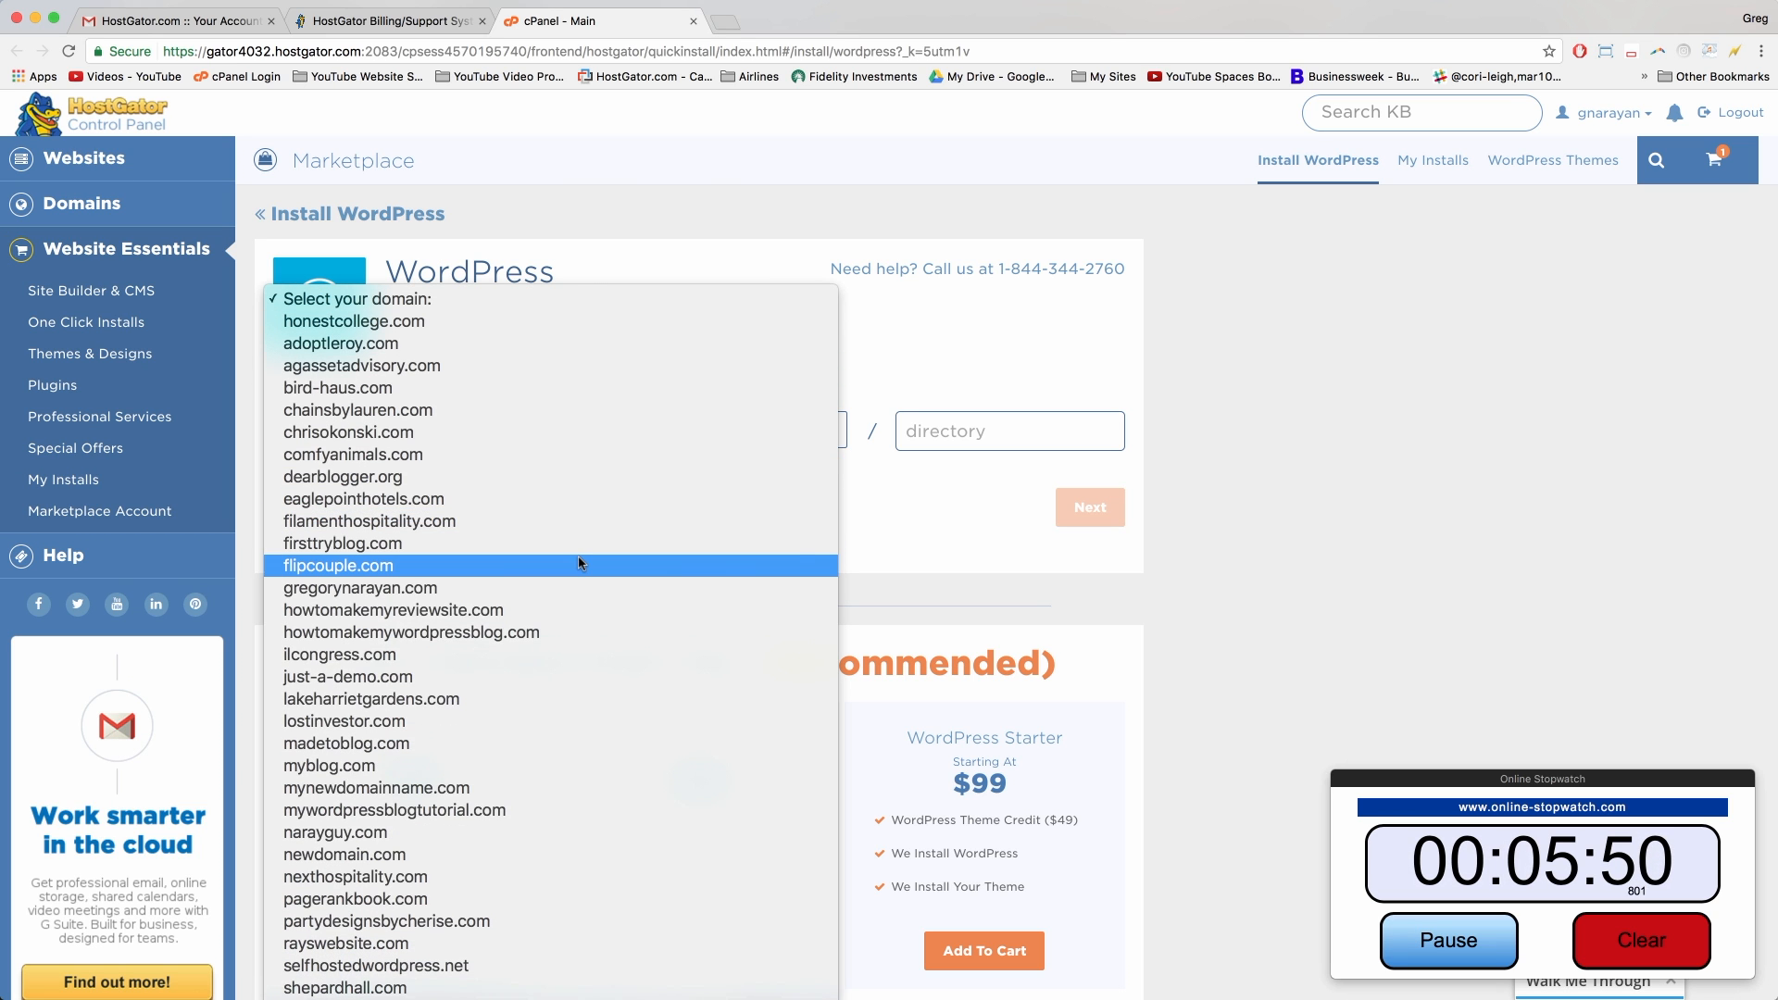
scroll(508, 567, down, 3)
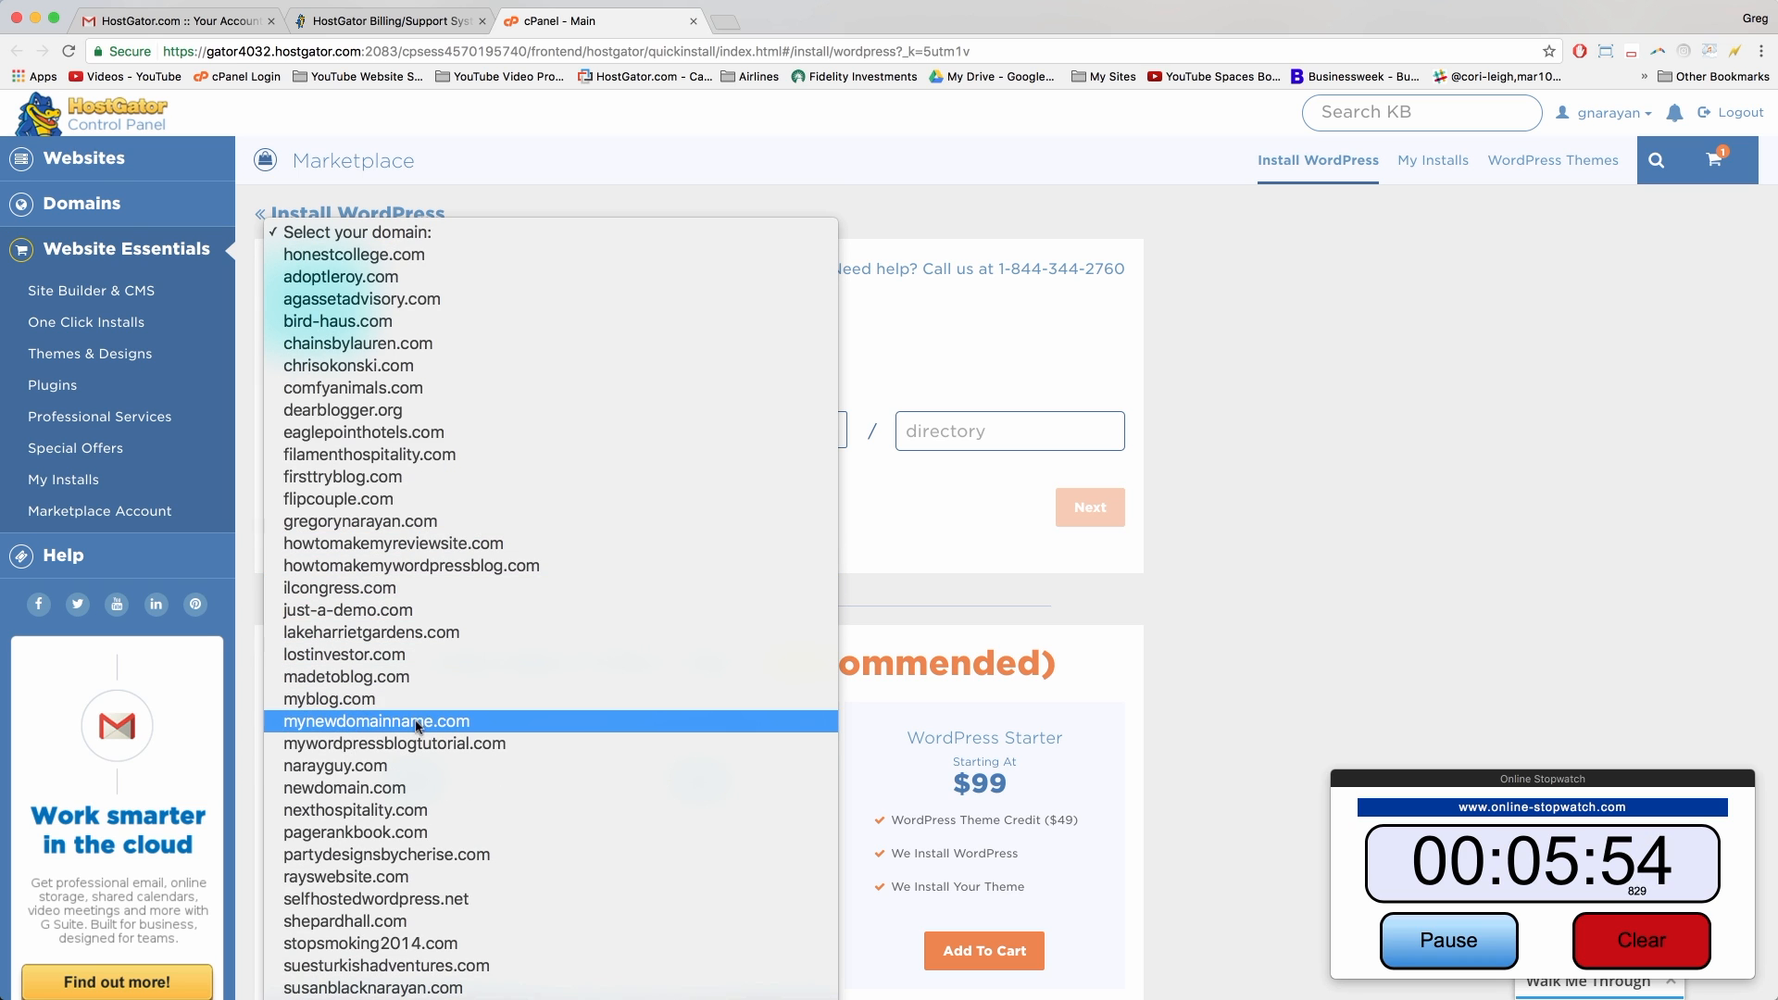
click(438, 746)
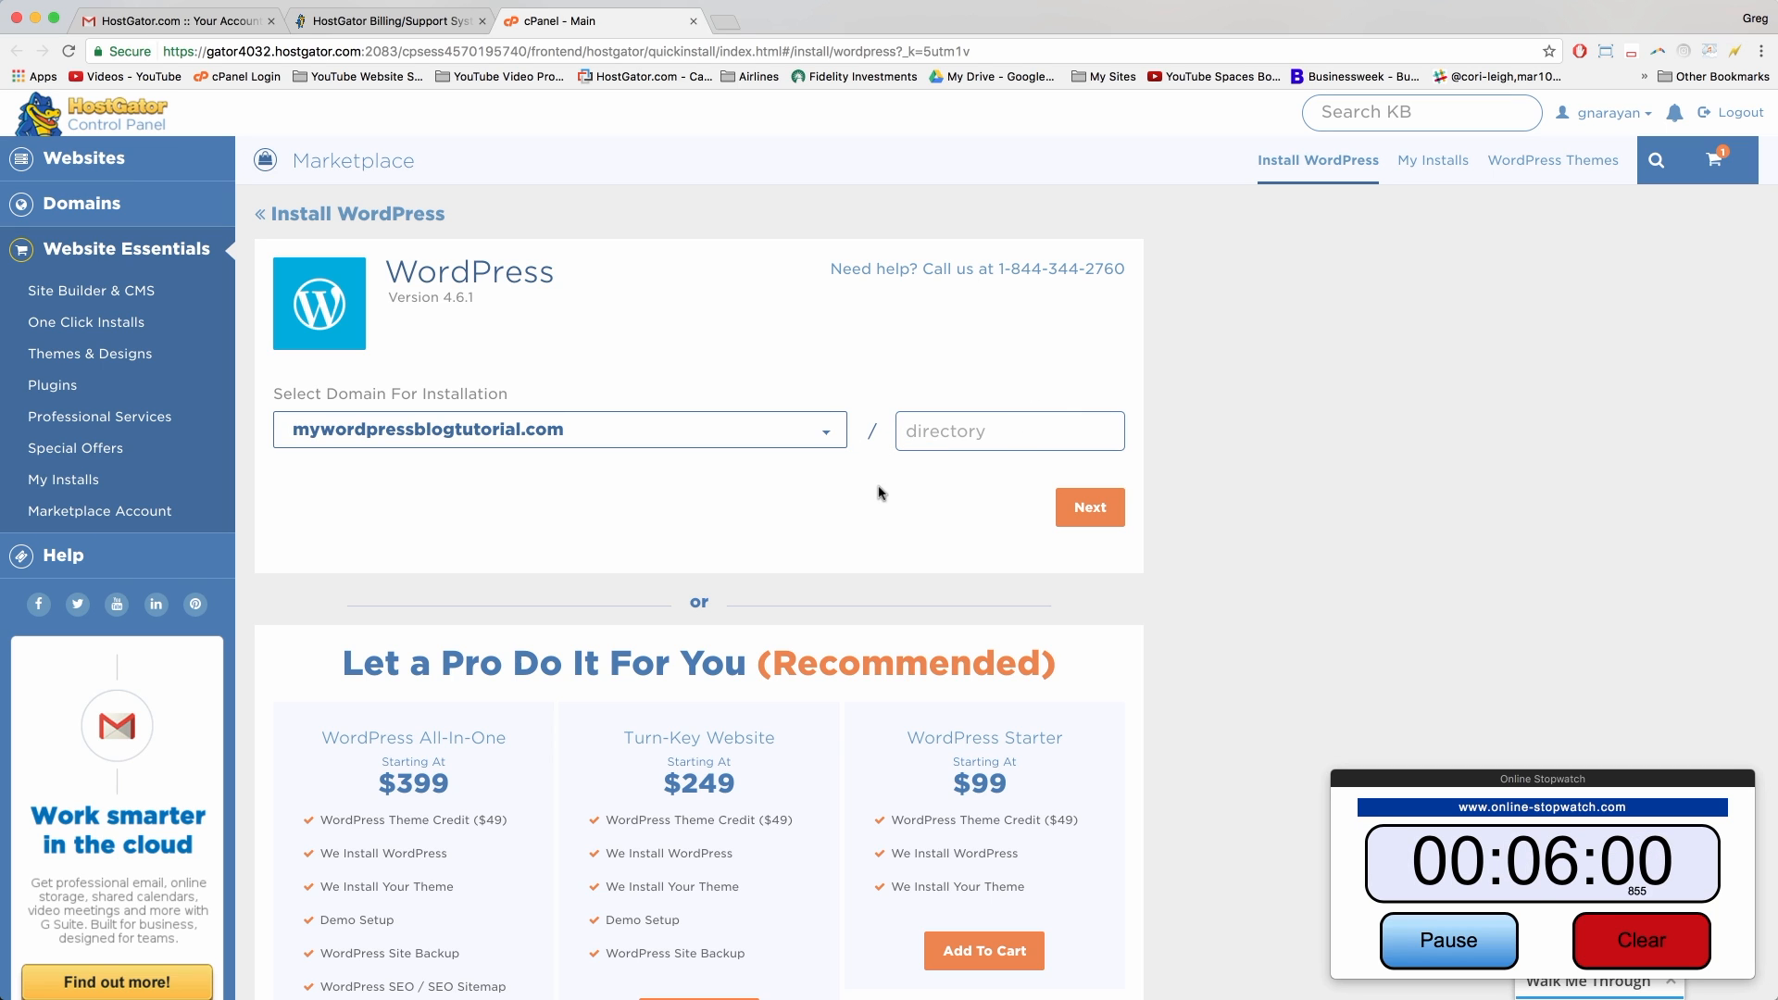
click(1081, 512)
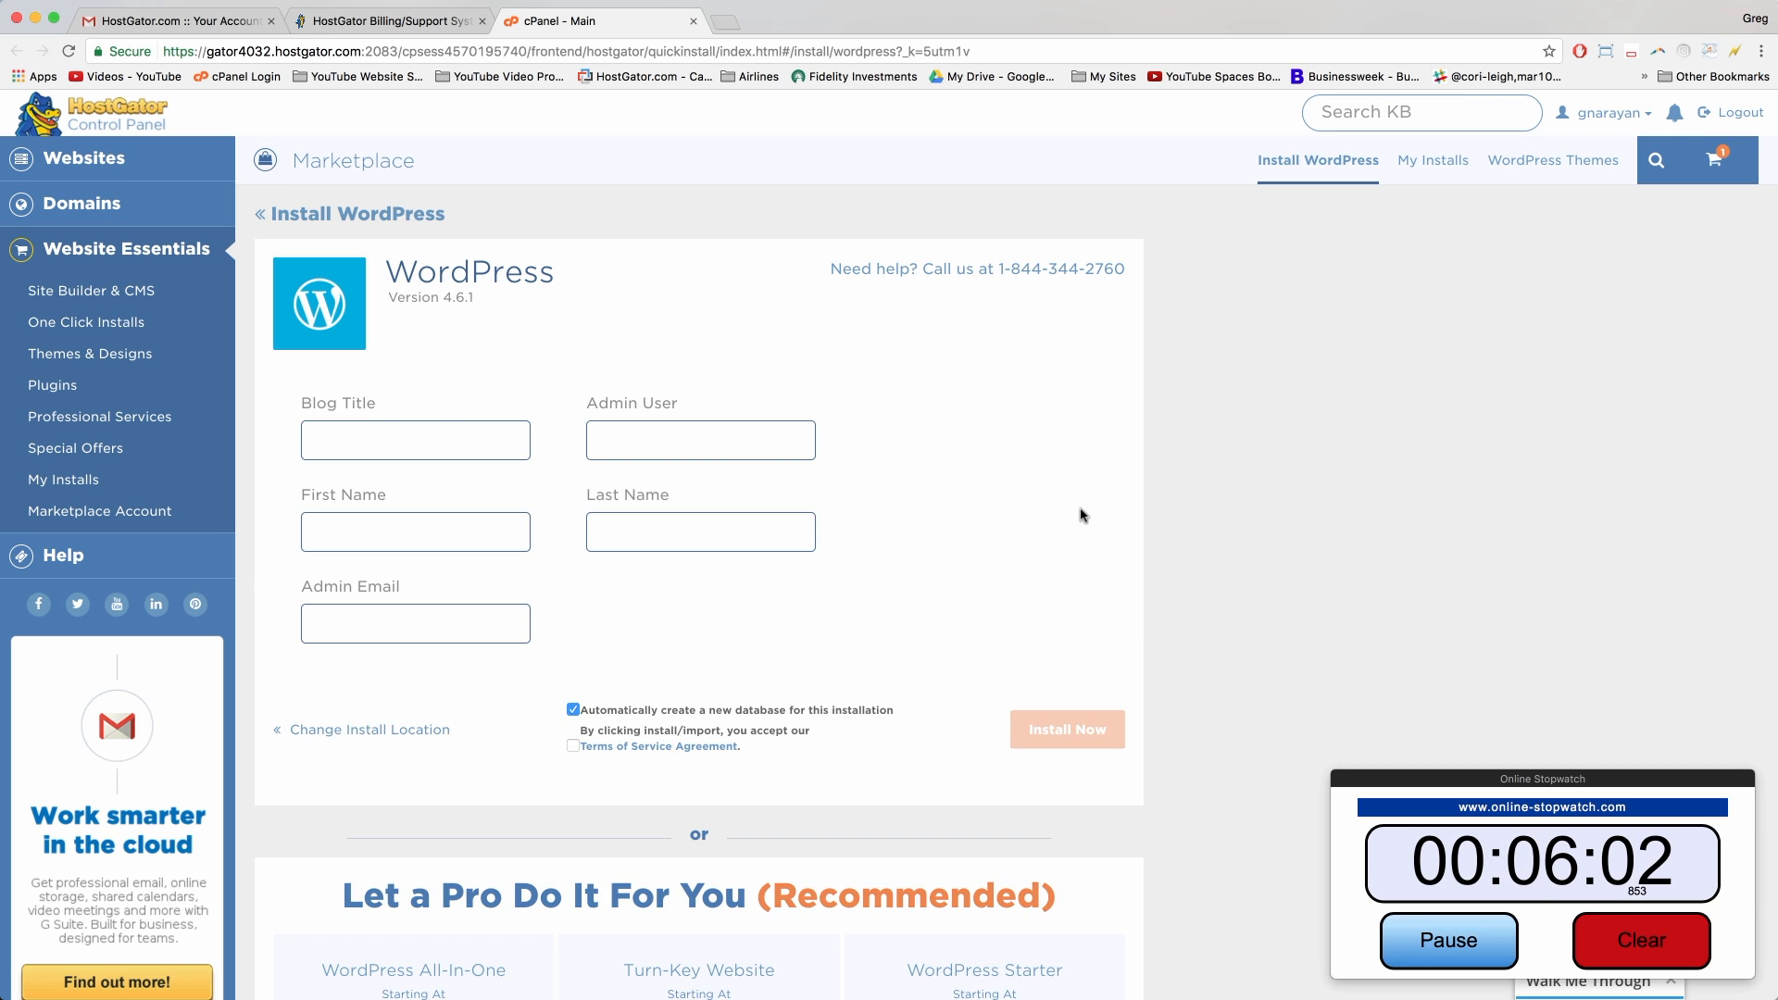
Step: Enter the blog title 'My Blog', the admin's name and the admin email address
click(439, 439)
text(My Blog)
text(gnar)
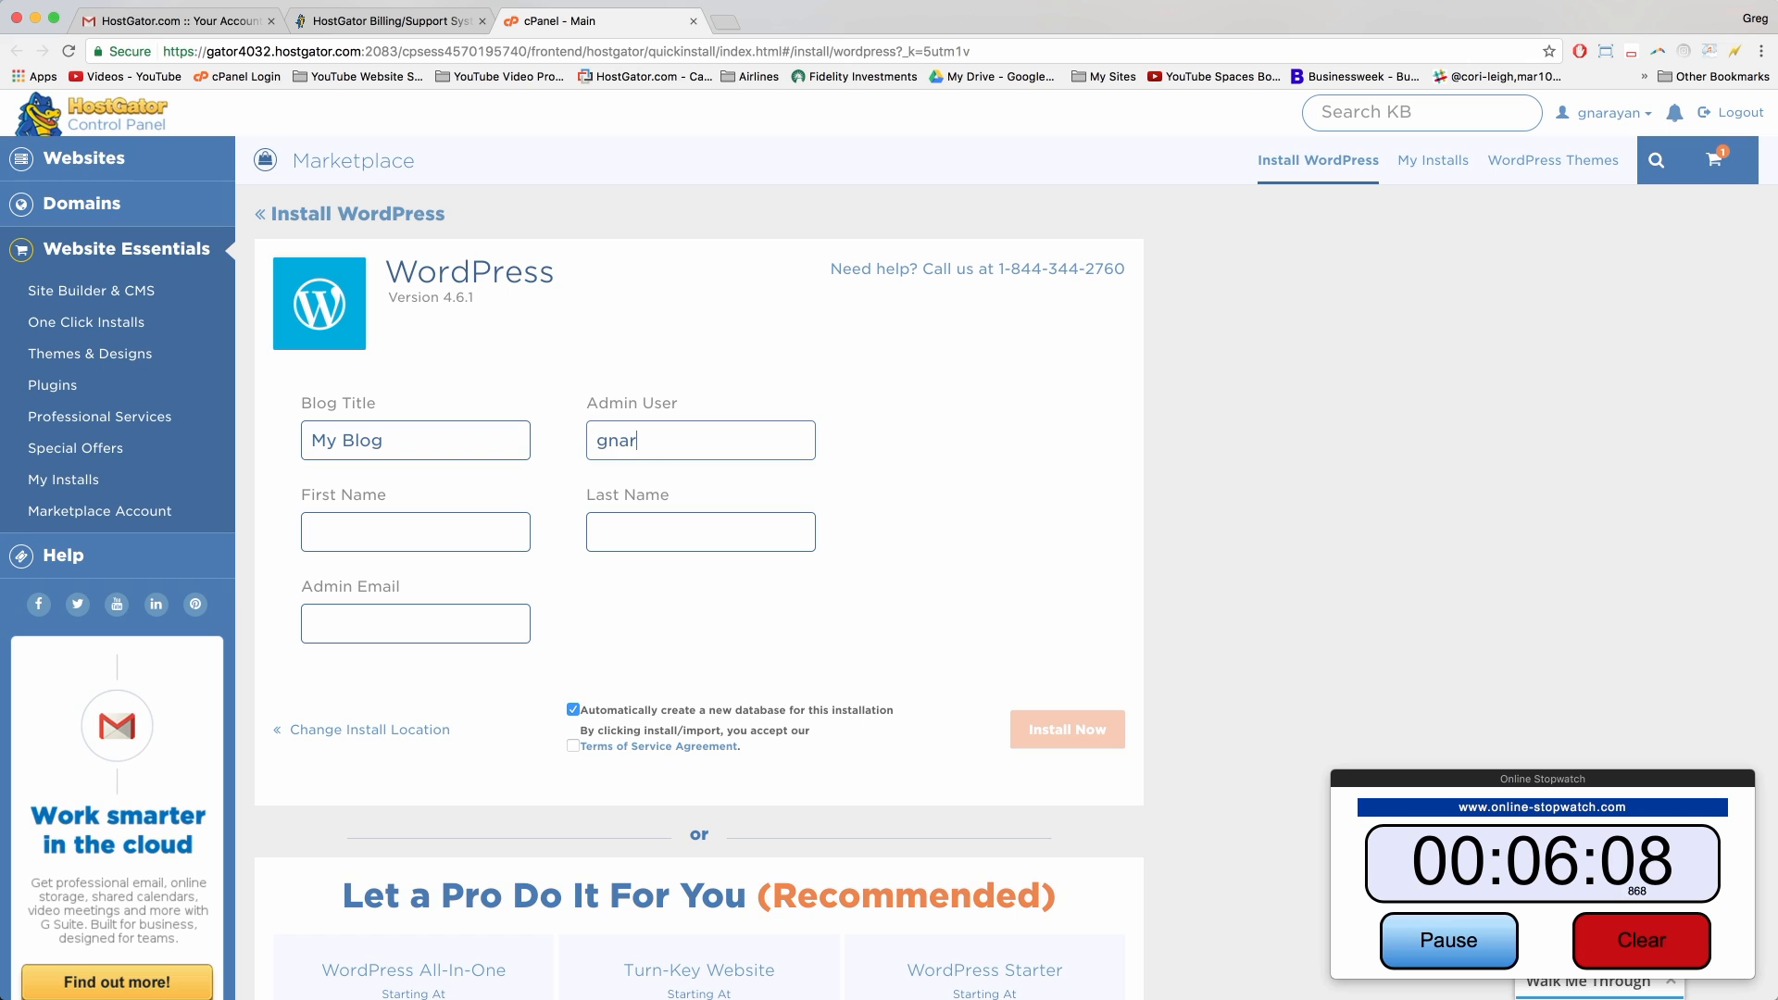
text(ayan)
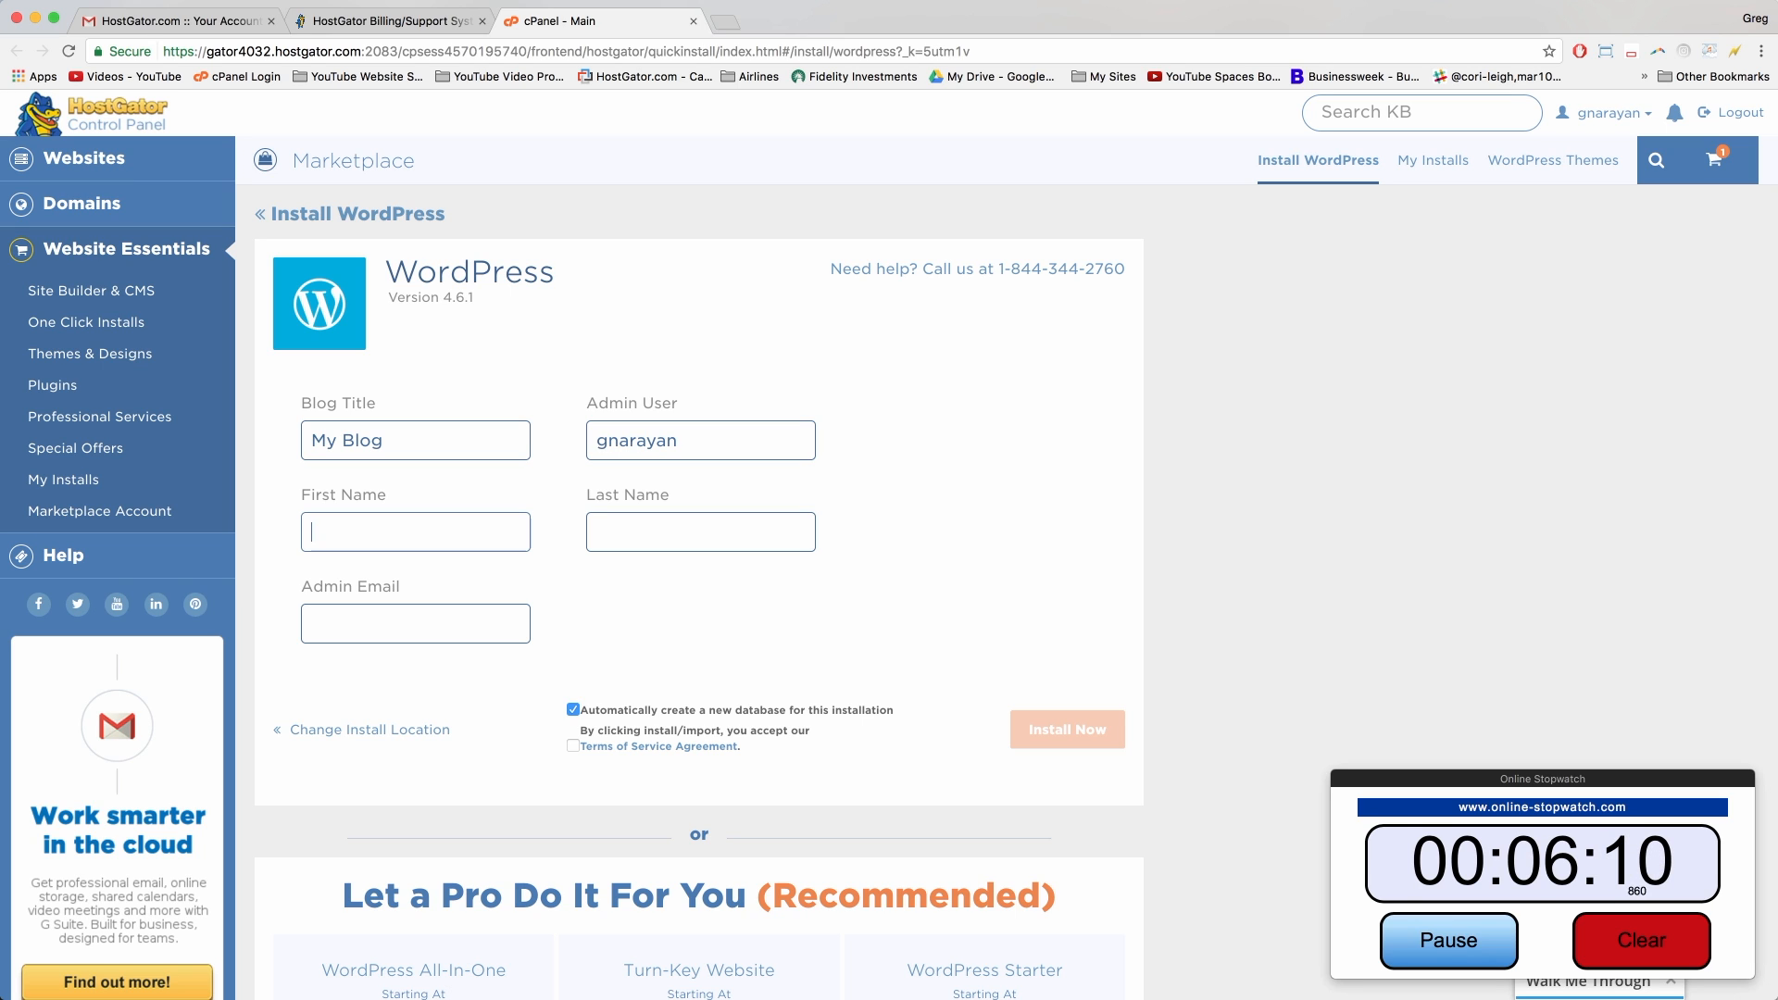
text(Gre)
text(Narayan)
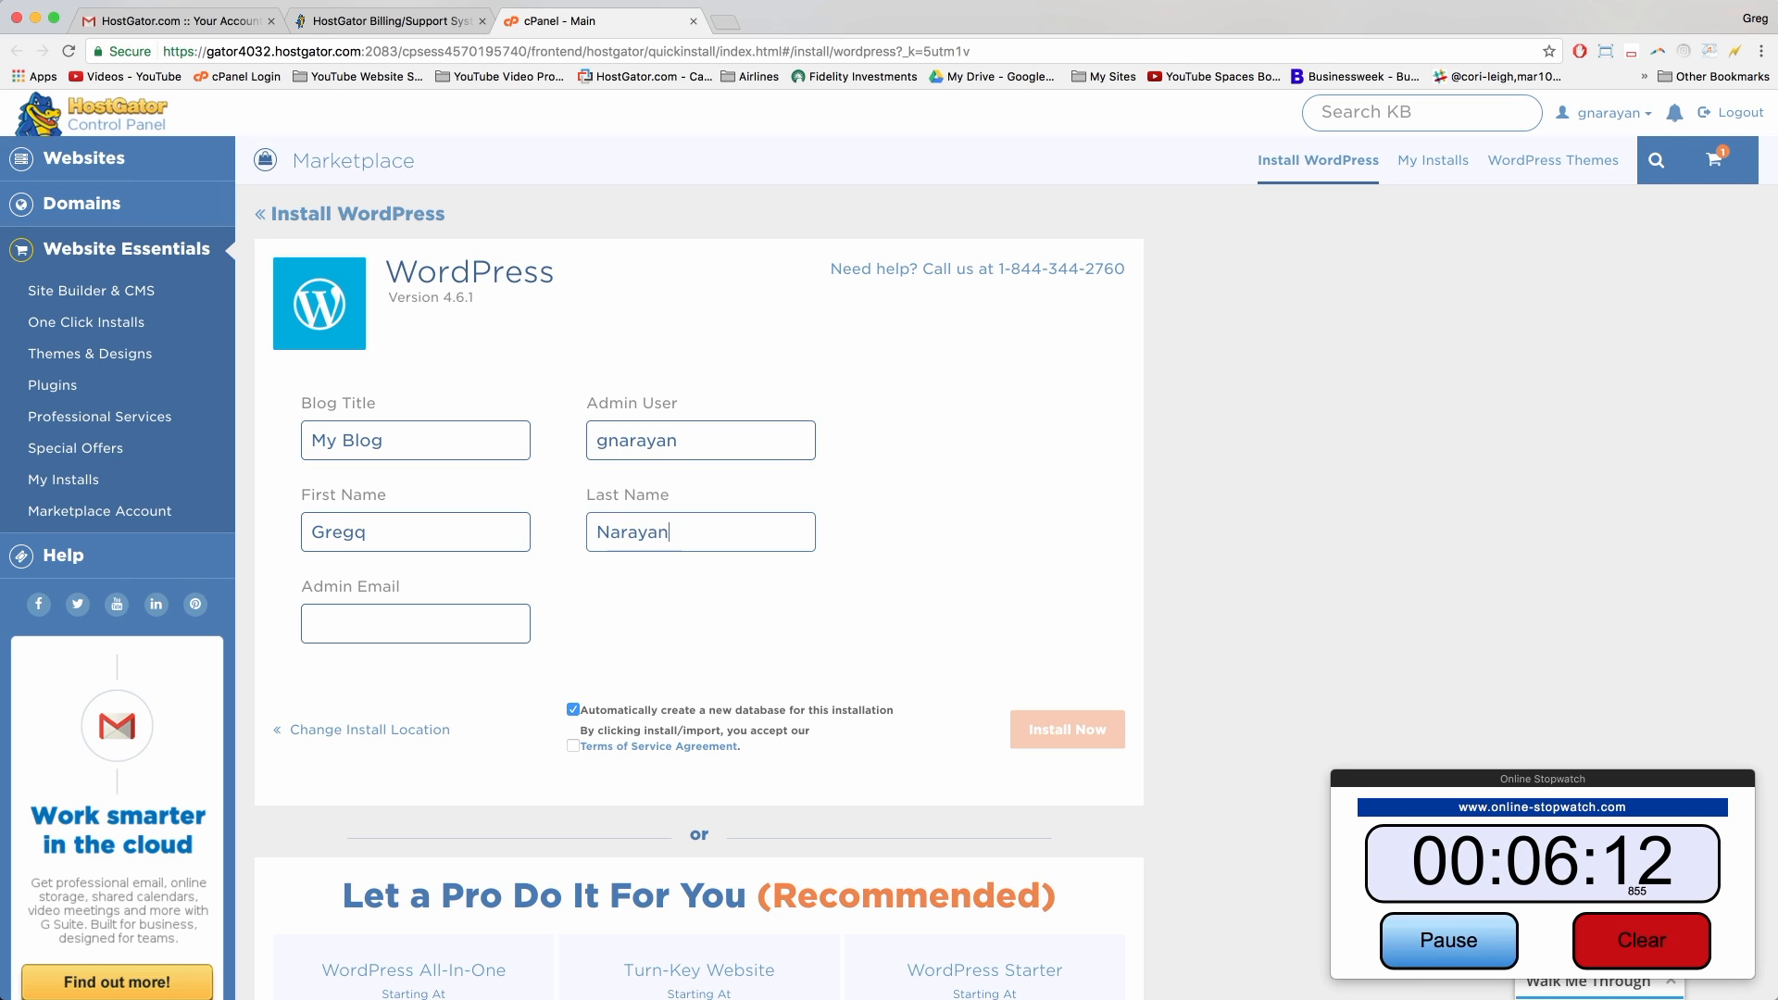
key(Tab)
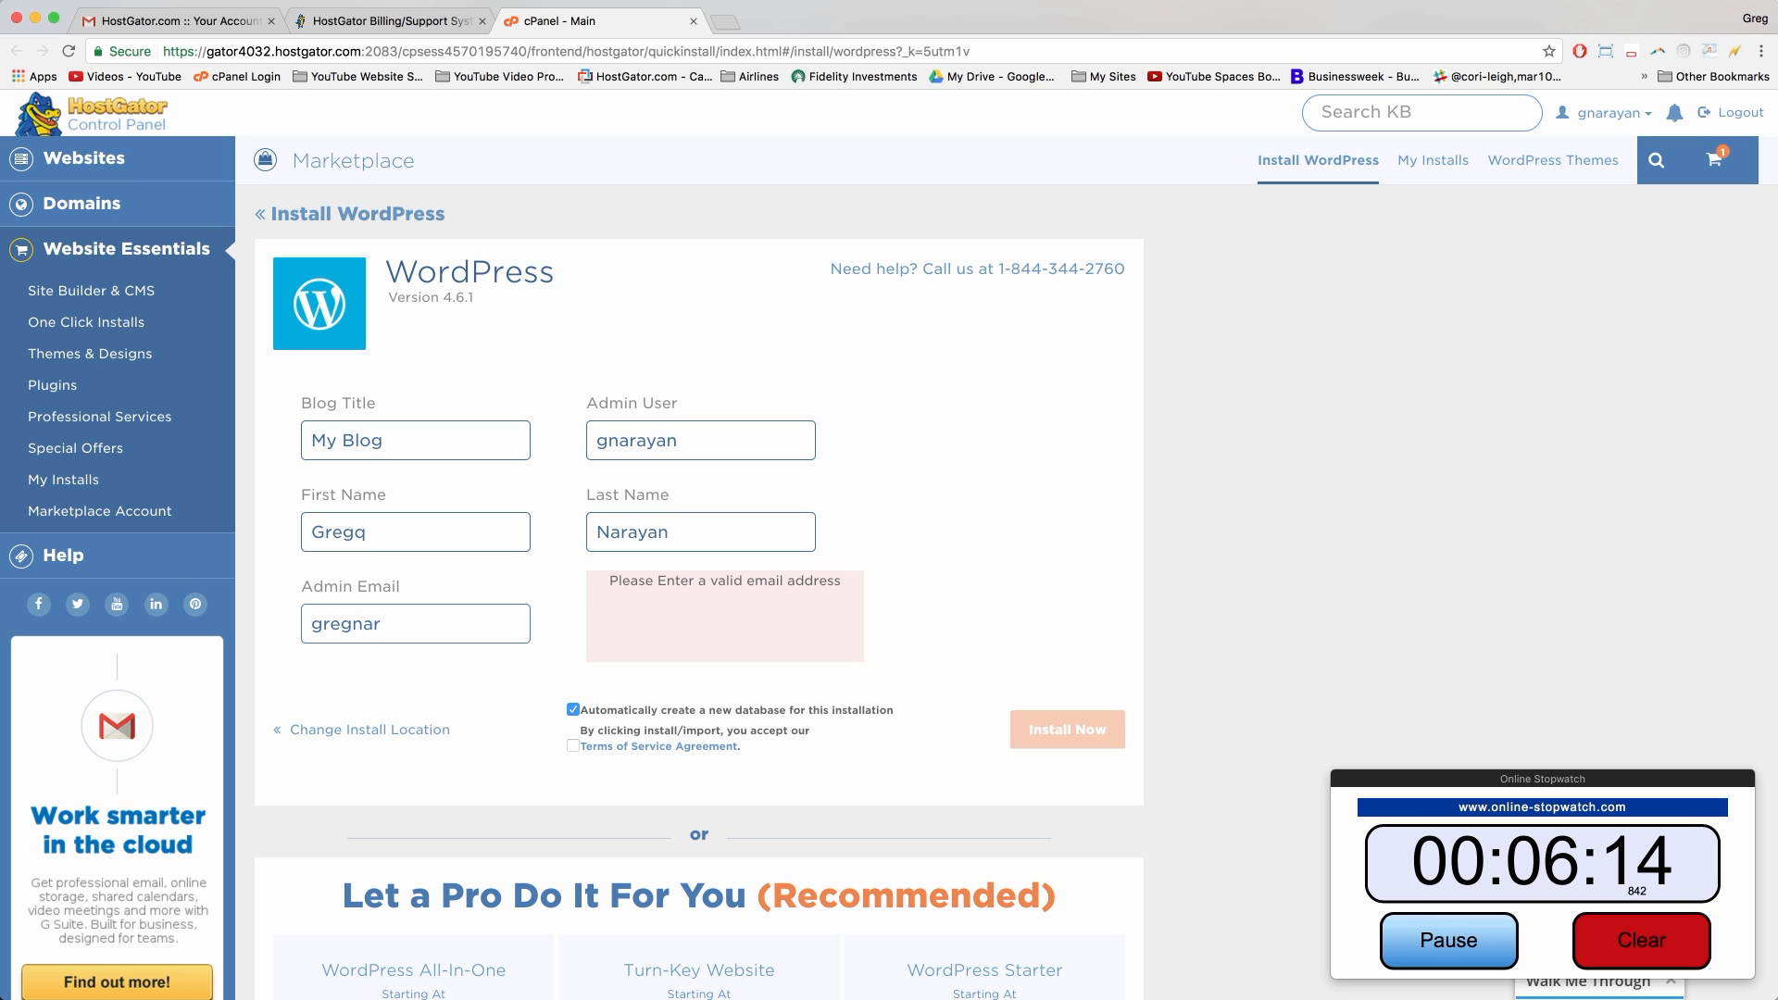
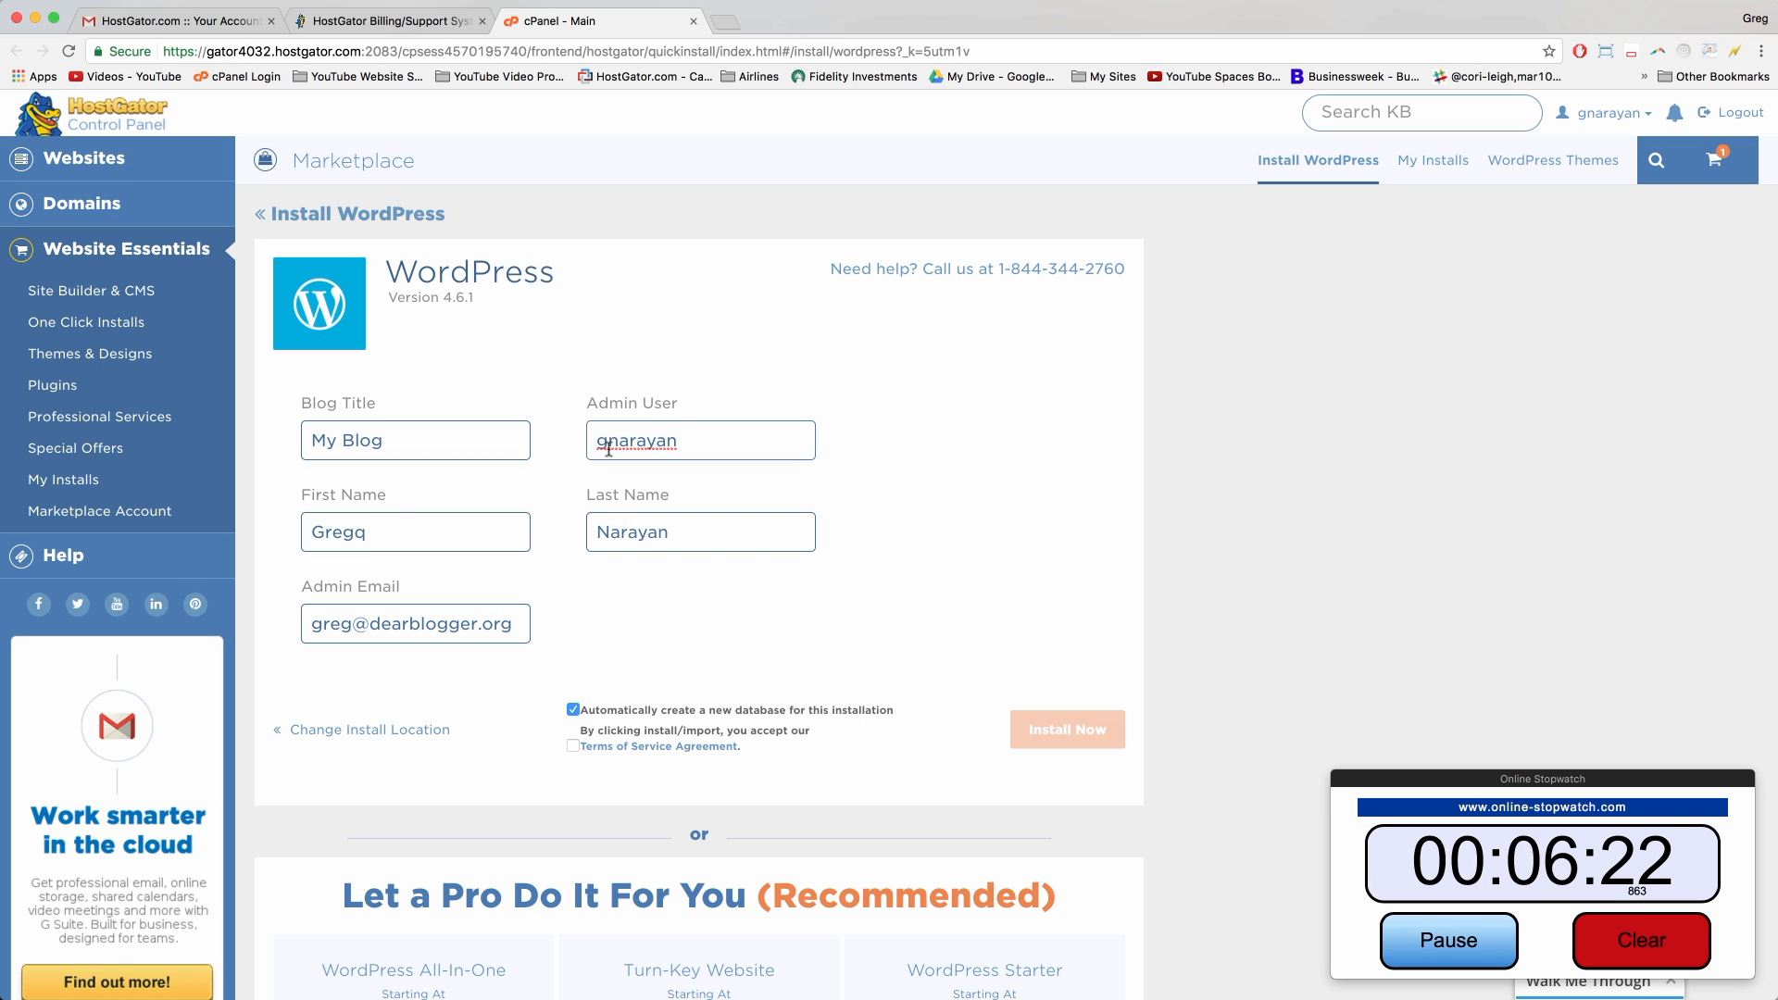
Step: Adjust the admin username, accept the Terms of Service, and start the WordPress installation
click(676, 446)
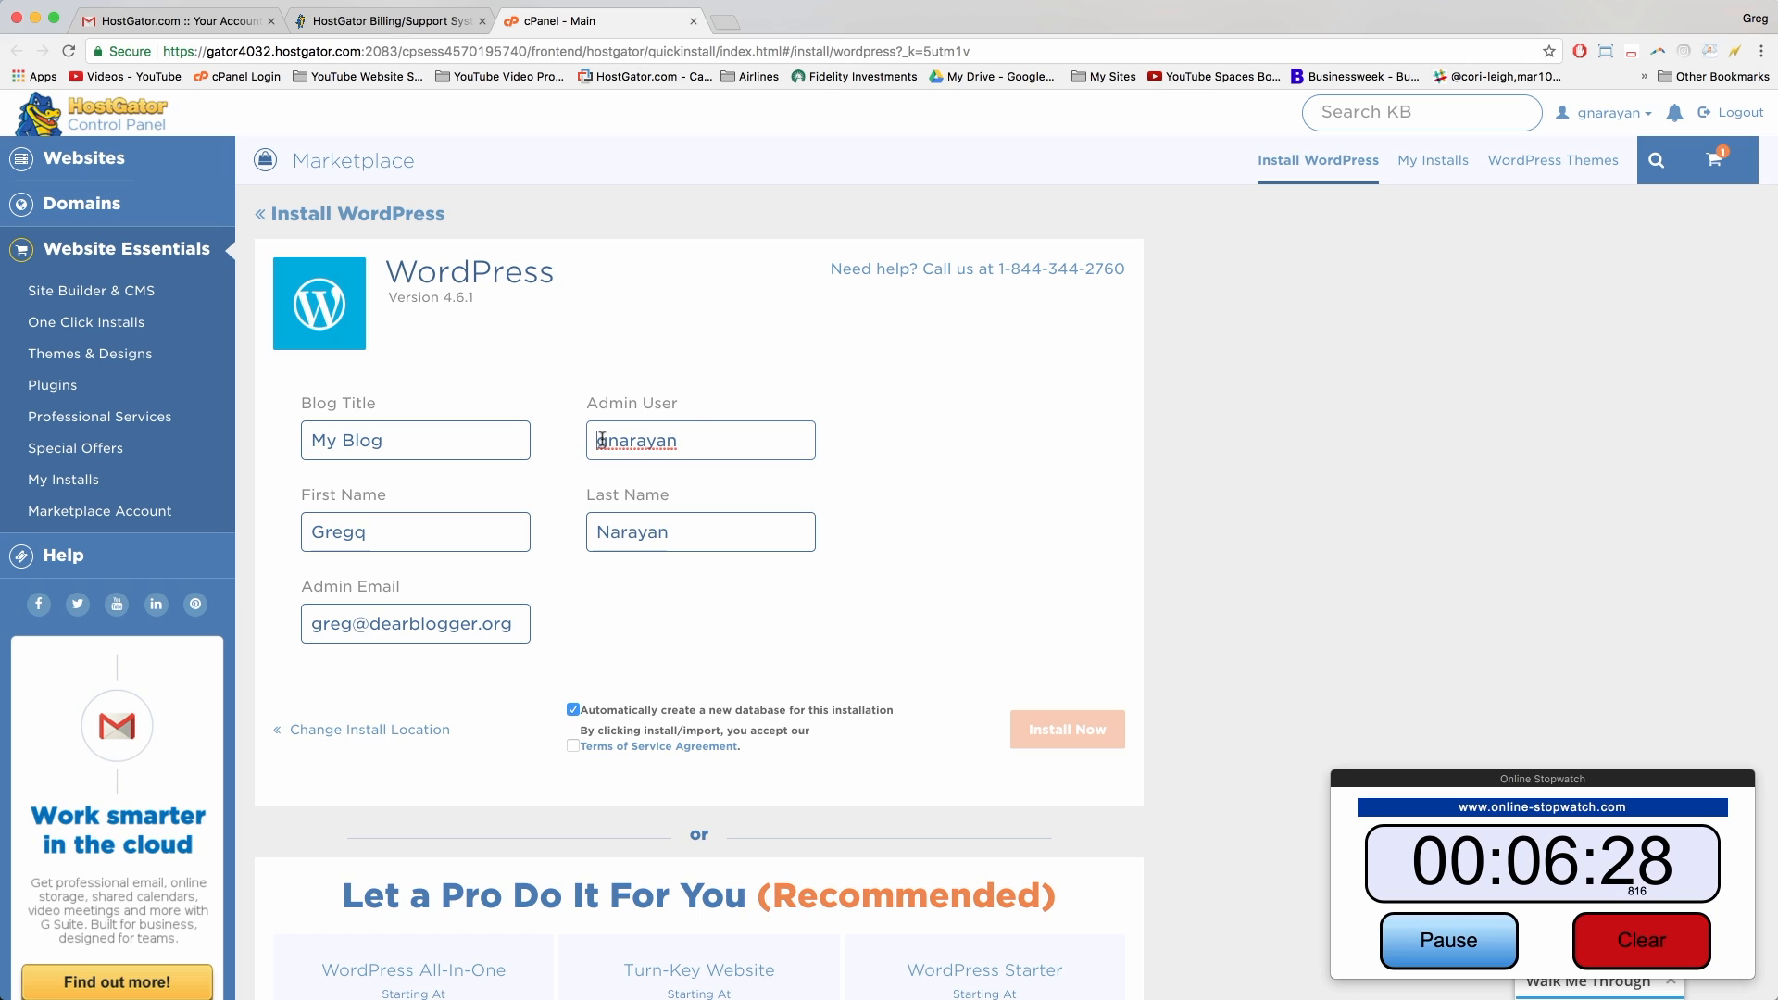
mouse_move(598, 441)
mouse_down()
mouse_move(714, 438)
mouse_move(587, 439)
mouse_up()
click(714, 438)
click(638, 441)
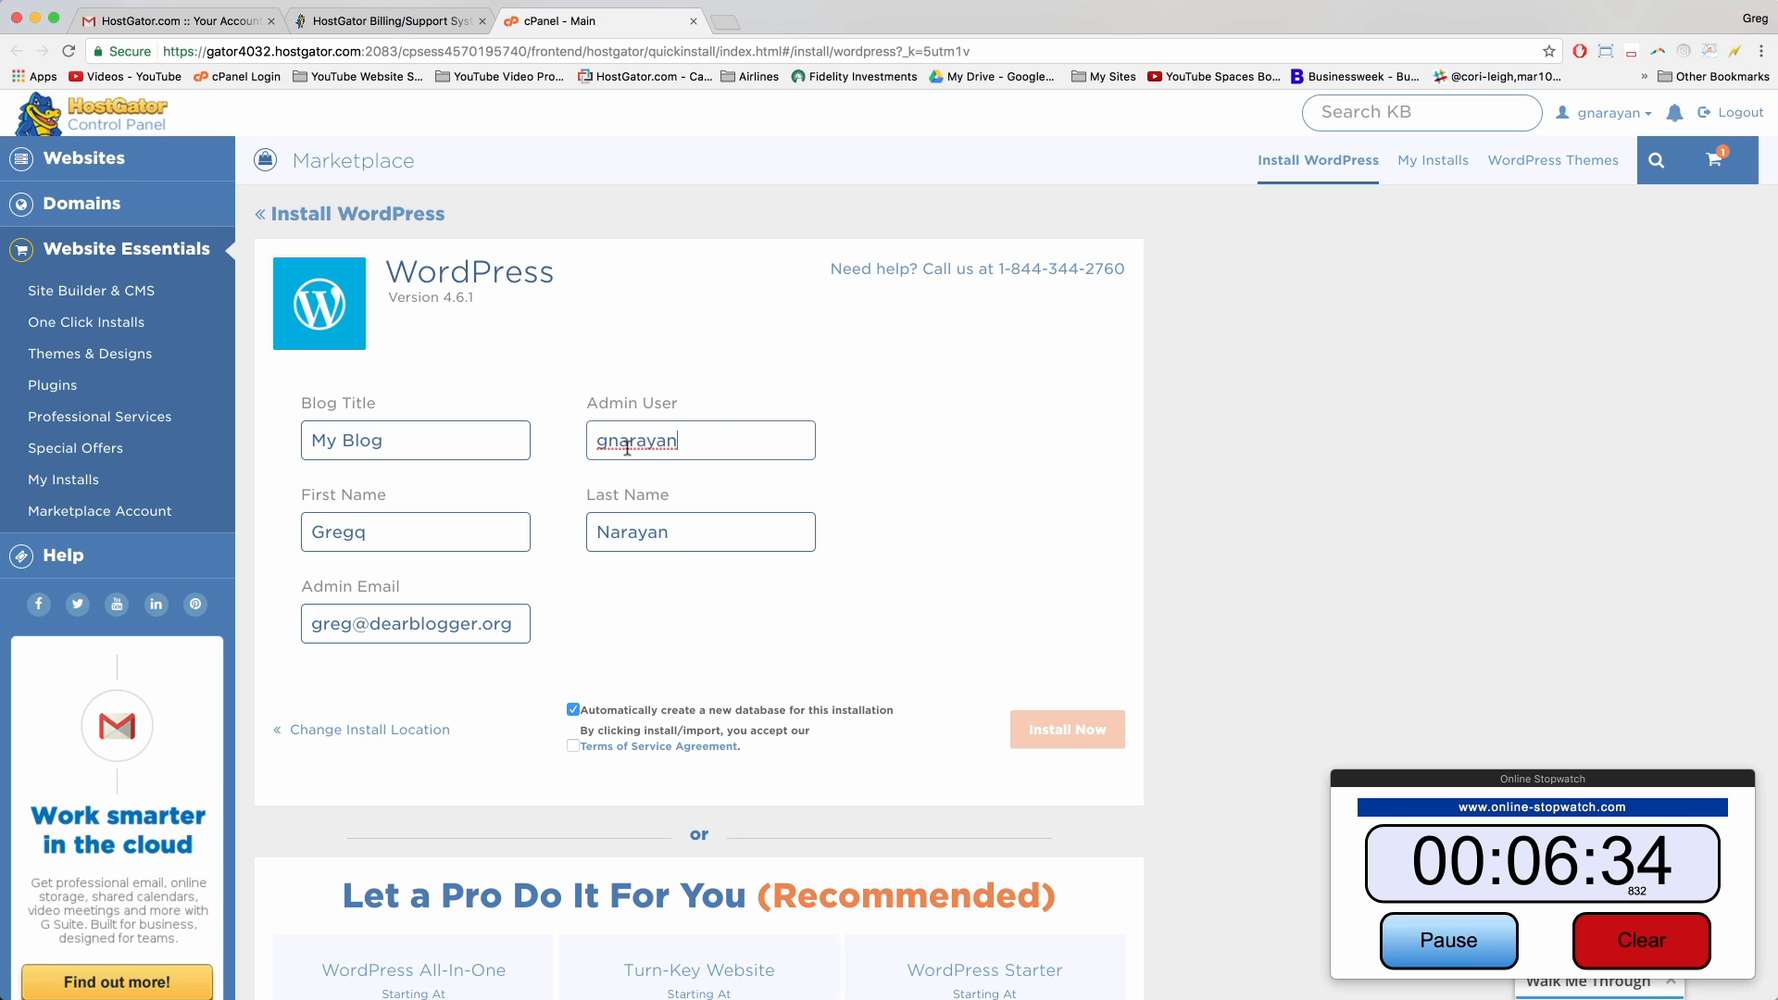
click(660, 639)
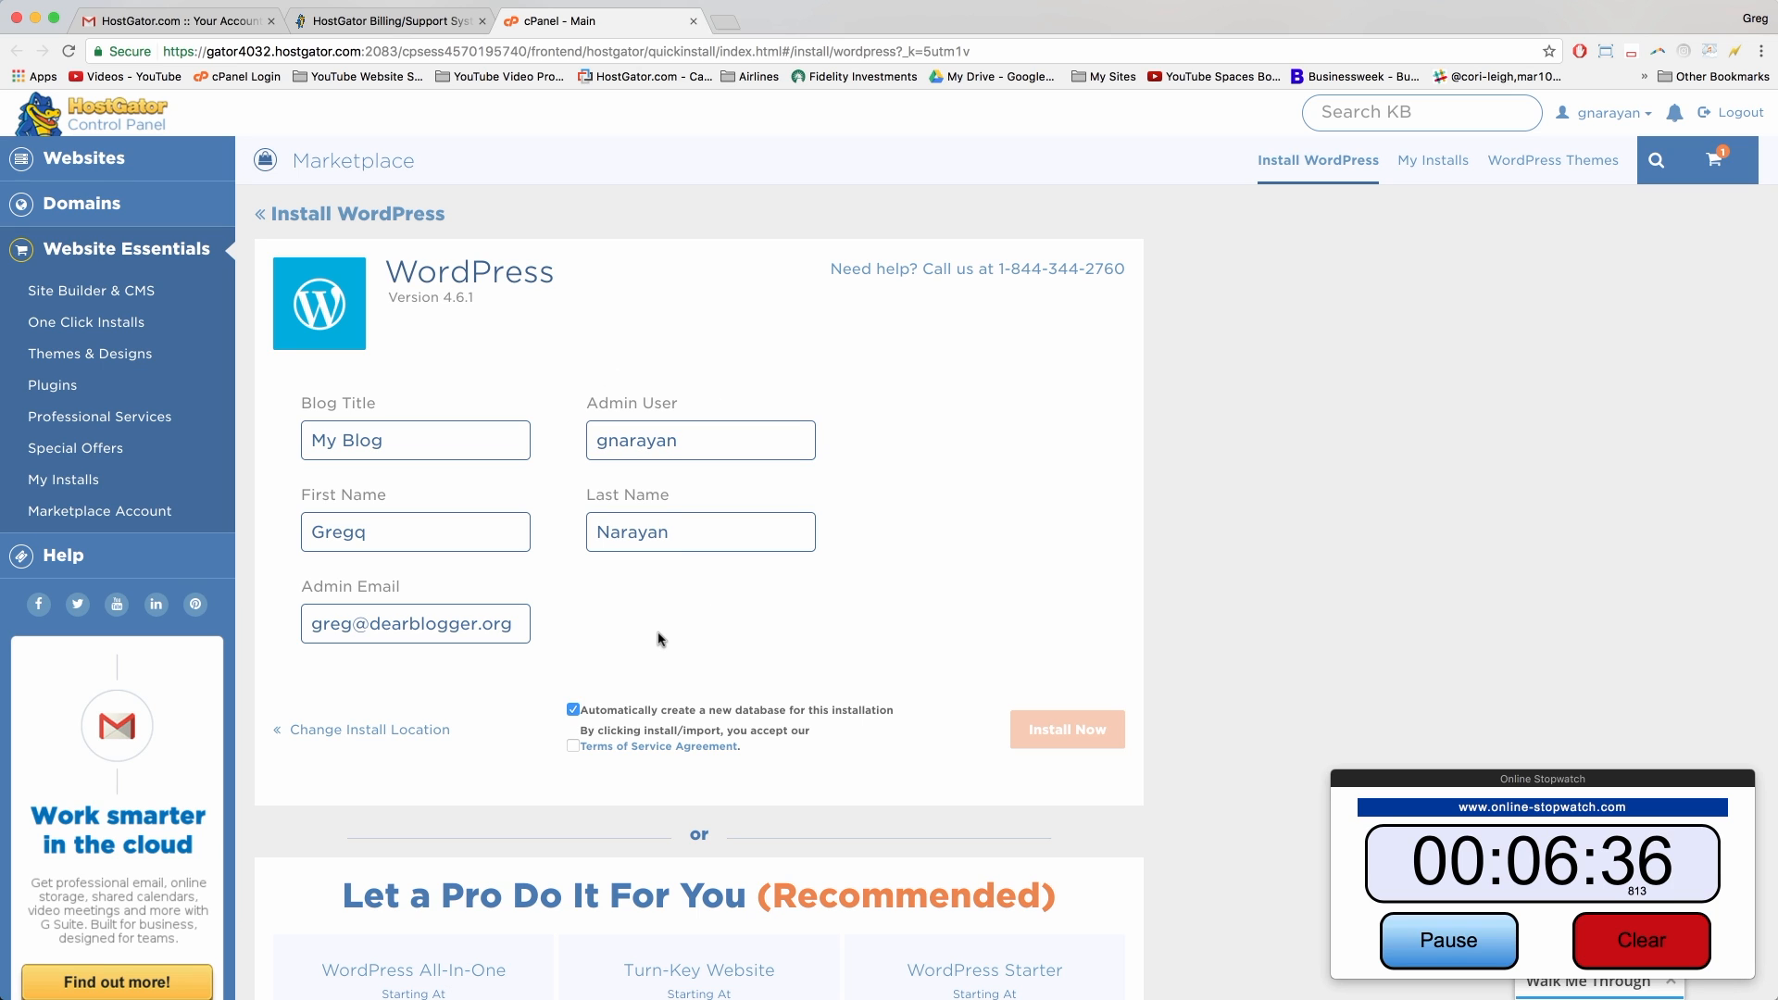
click(573, 746)
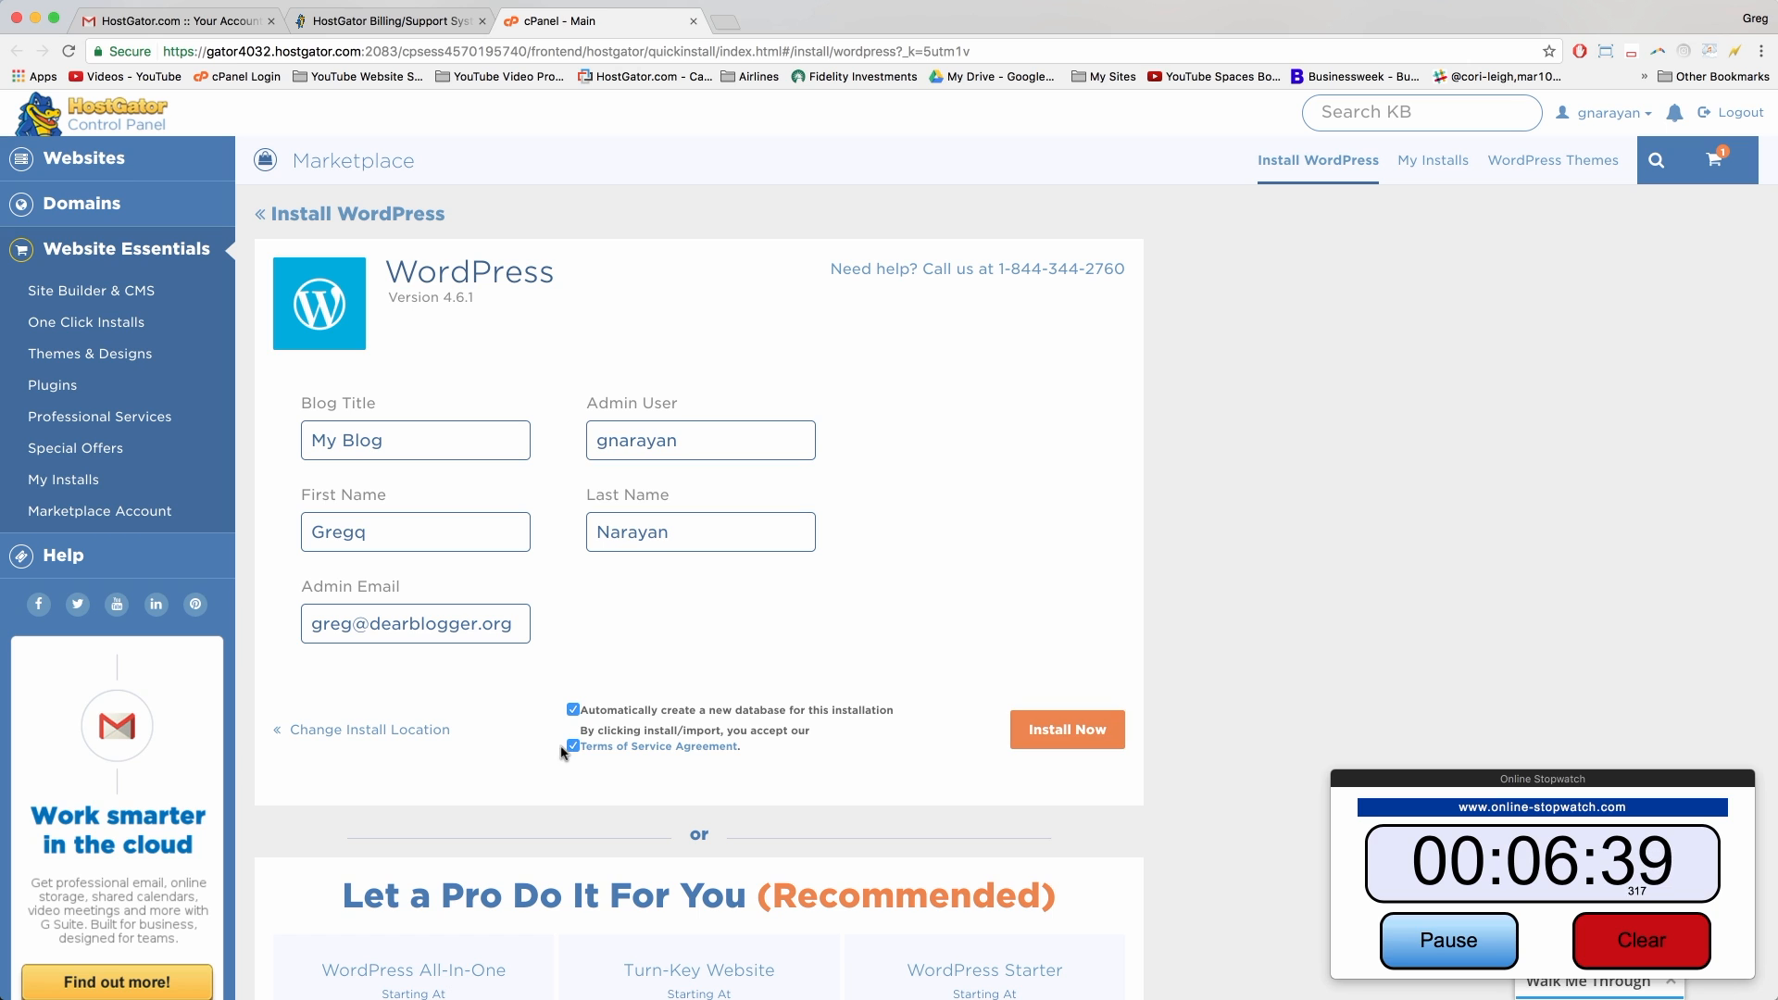
click(1052, 737)
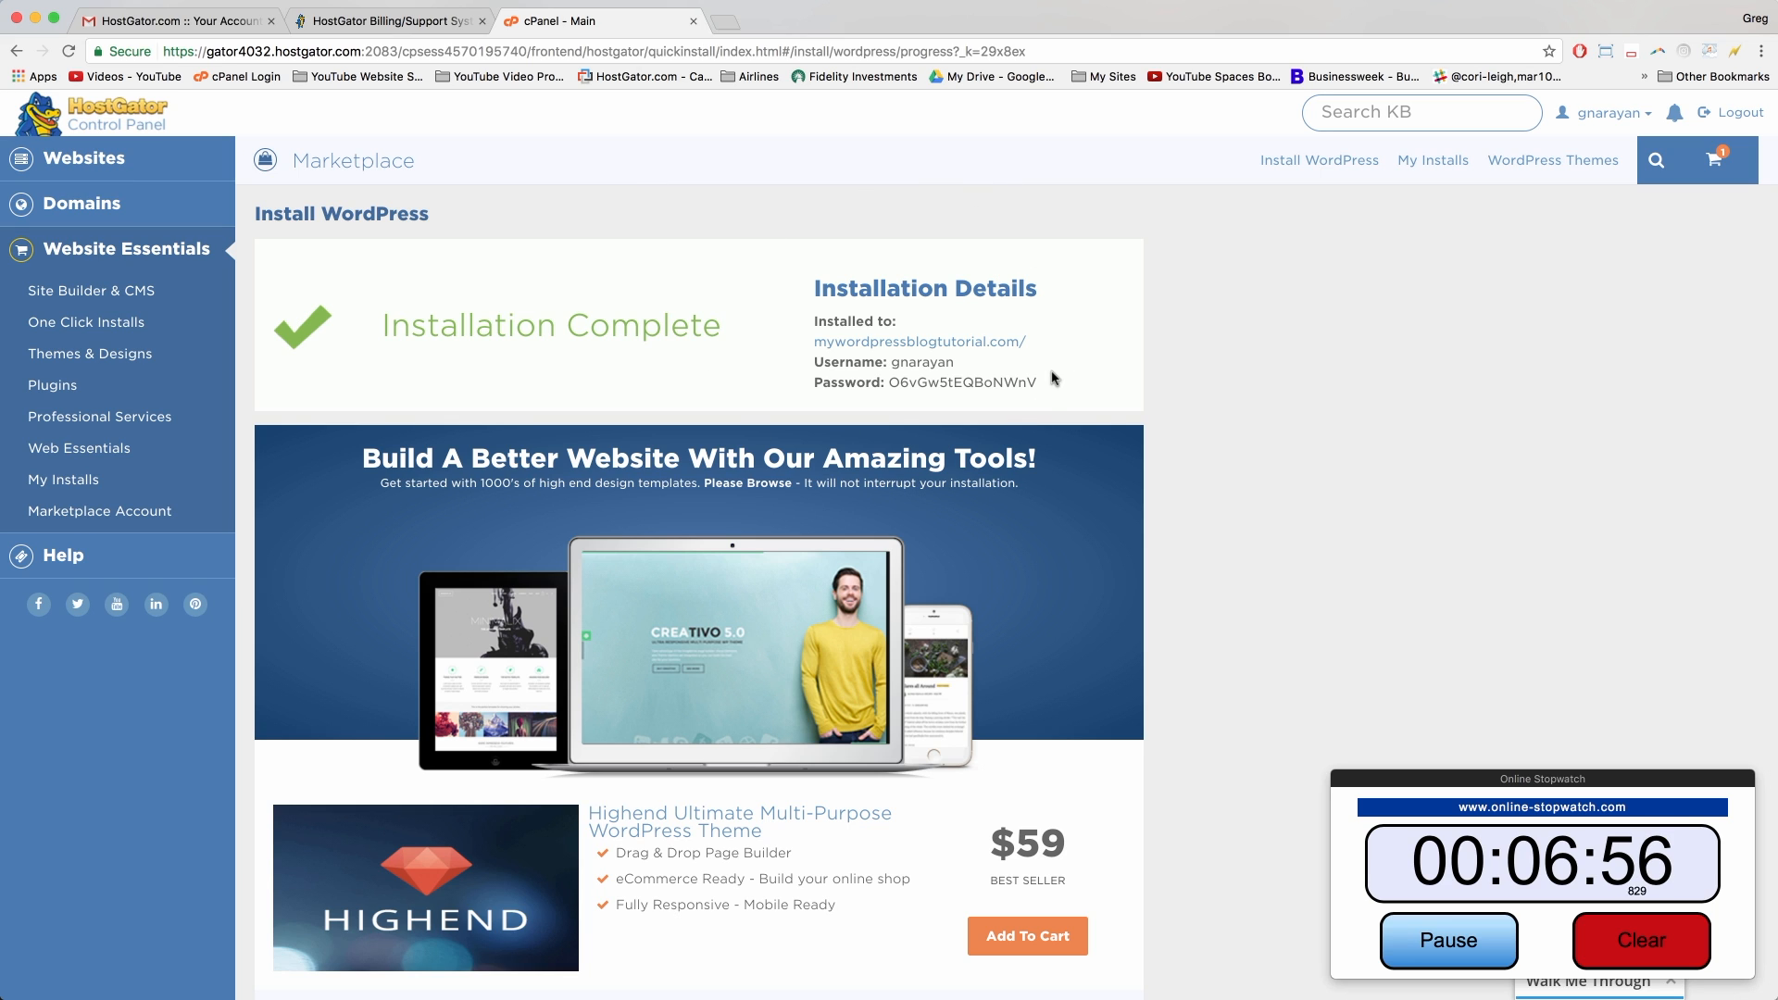
Step: Copy the Installation Details text, then go to the Account Installs list under My Installs
drag(1061, 391, 808, 277)
right_click(830, 284)
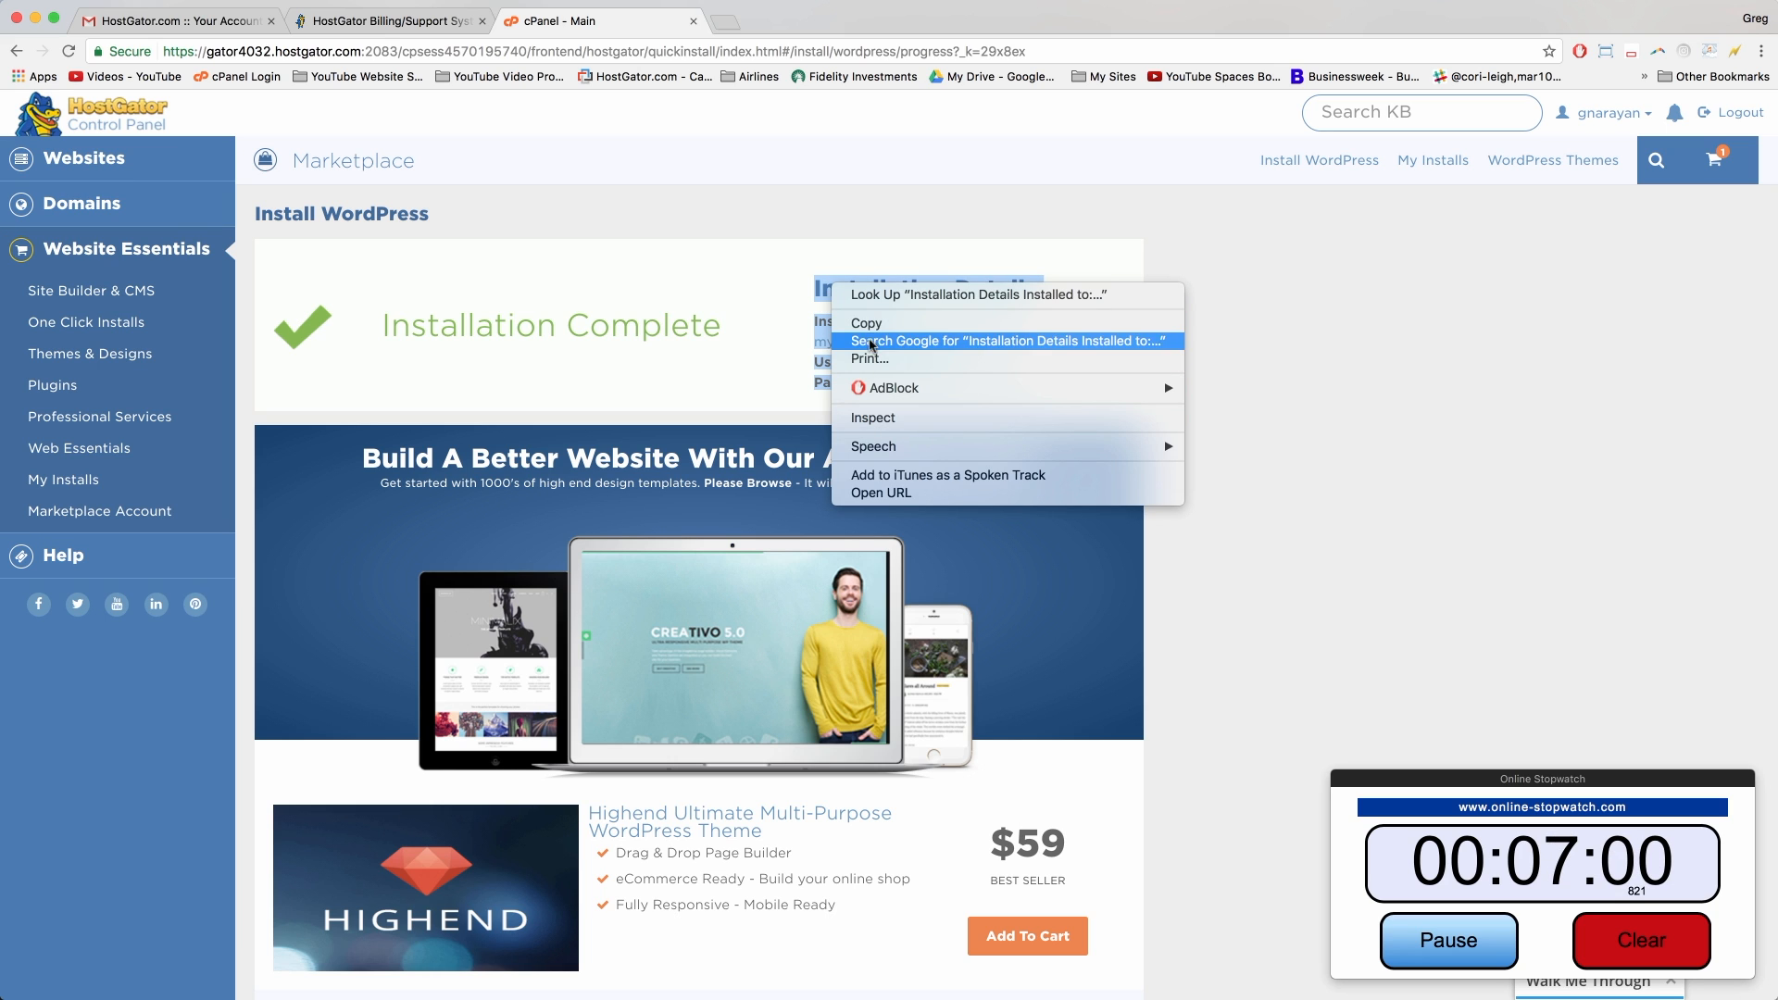
click(866, 325)
click(758, 326)
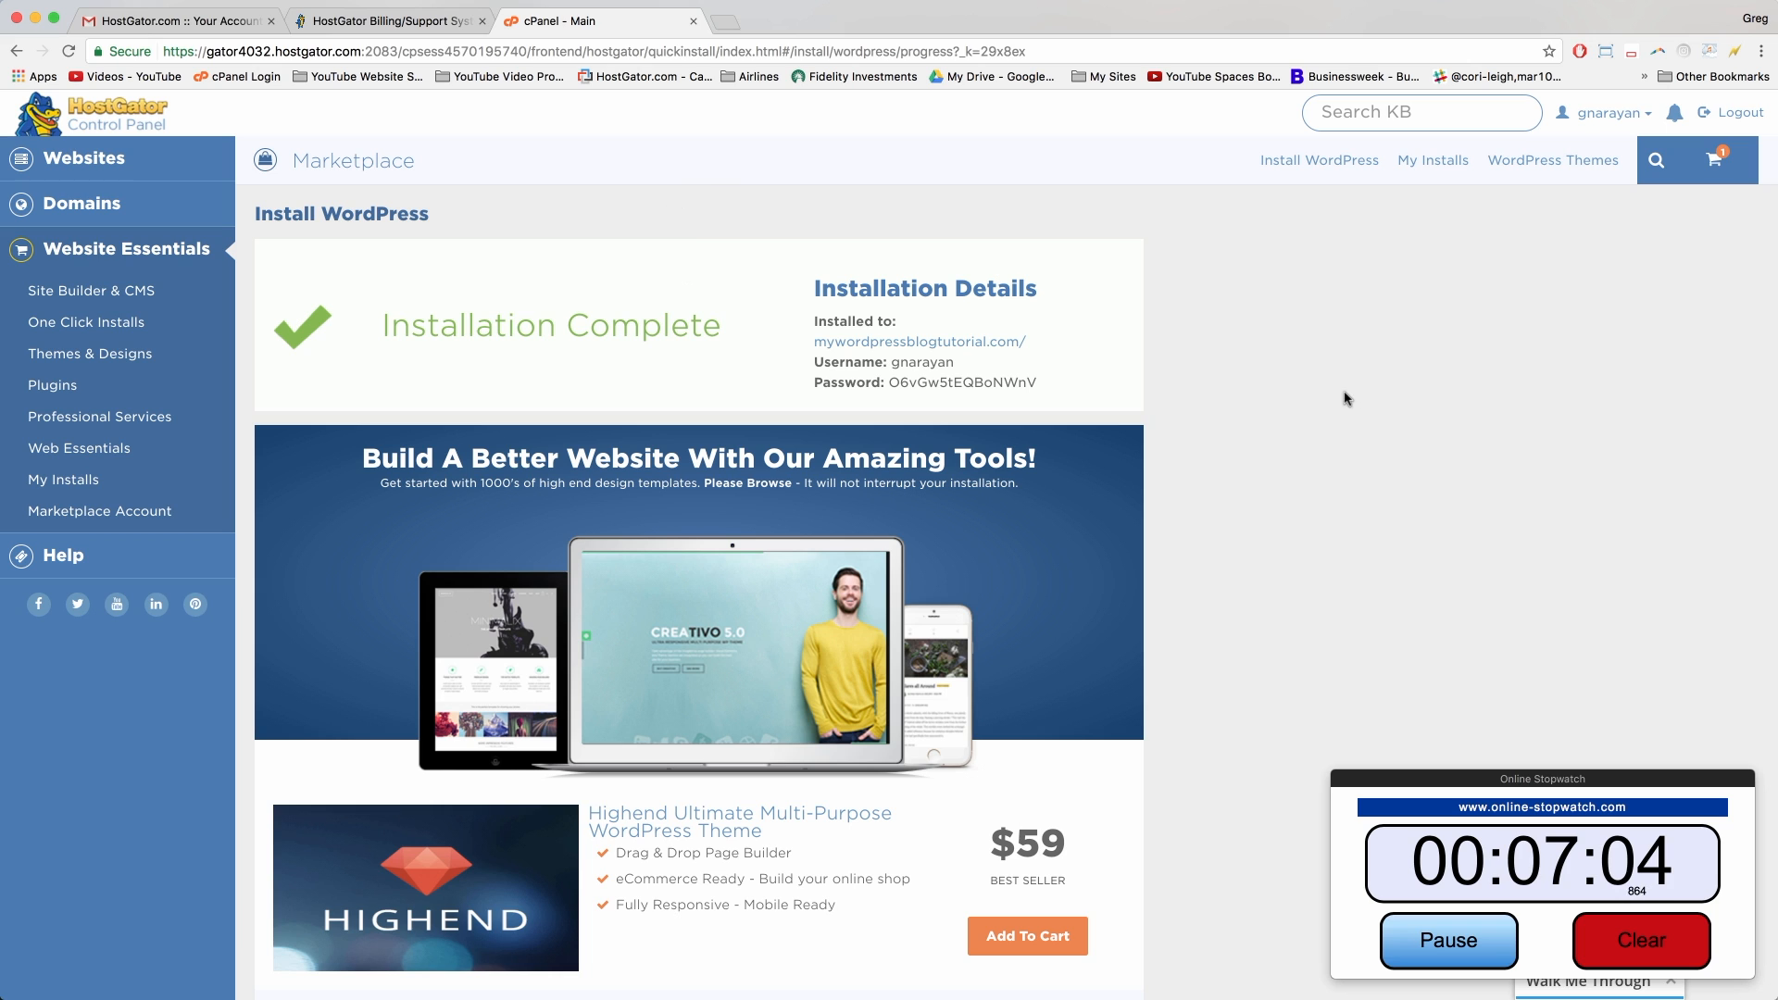
click(1434, 163)
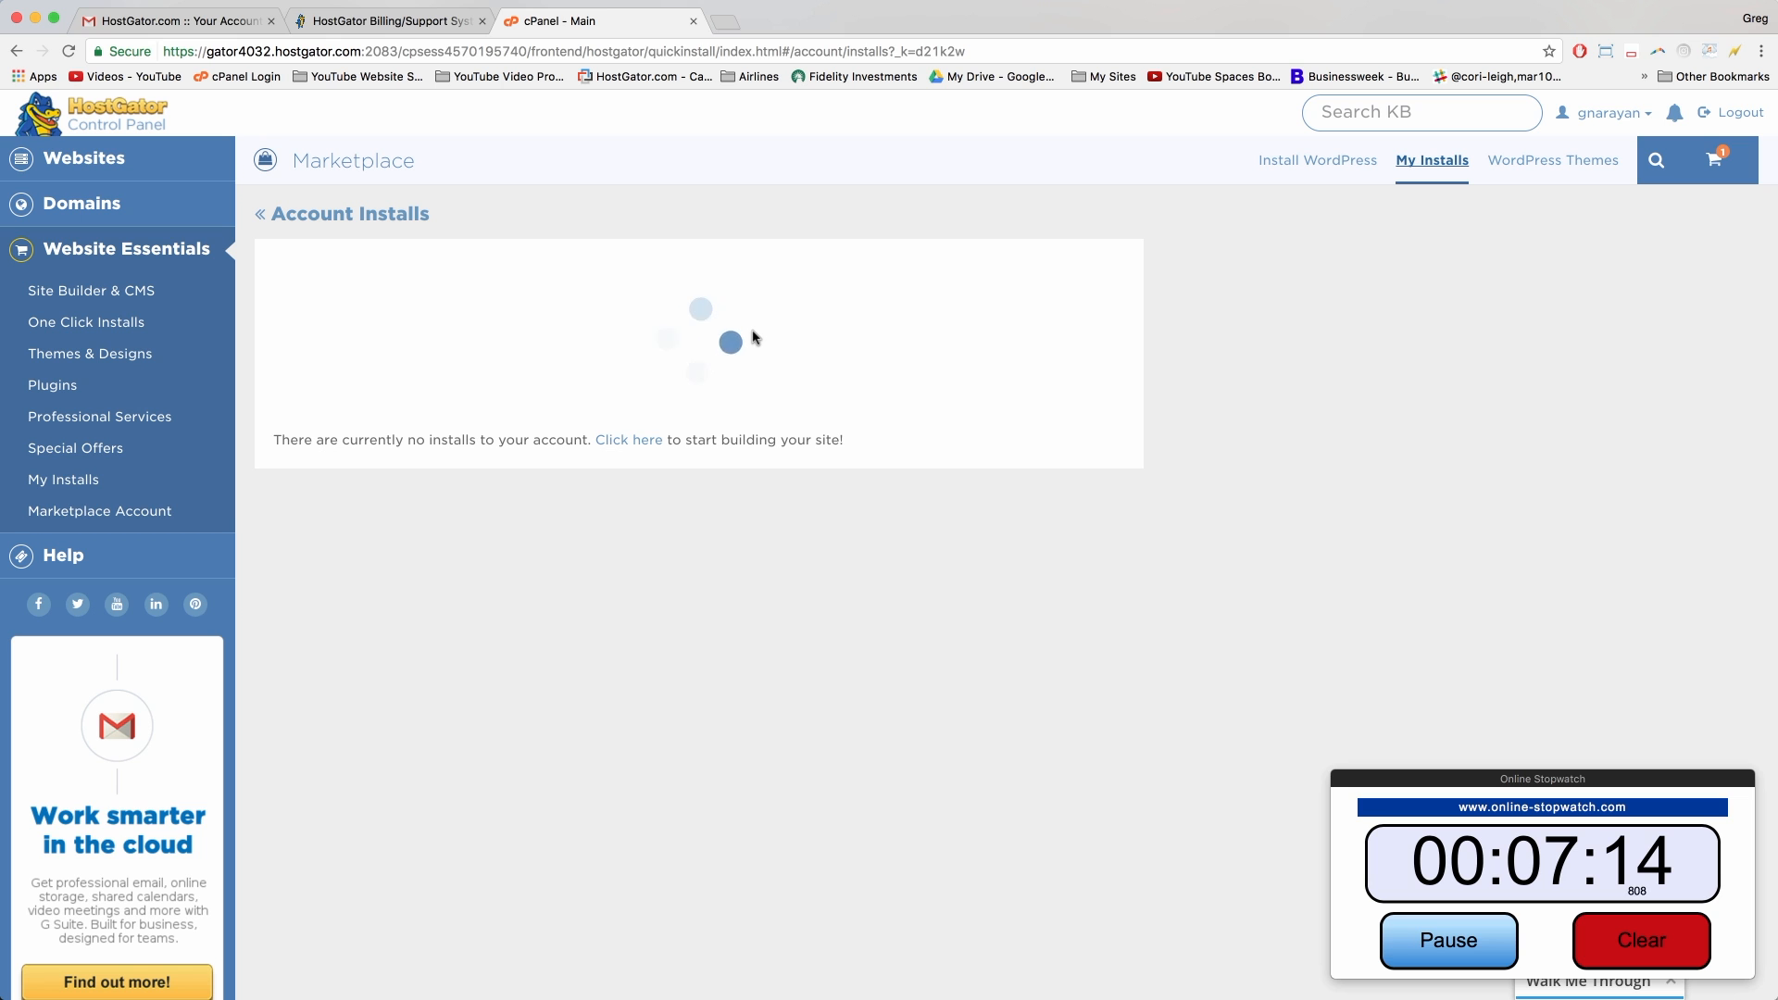
Step: Reset the admin user's password for mywordpressblogtutorial.com, then launch its Admin Login
scroll(753, 333, down, 20)
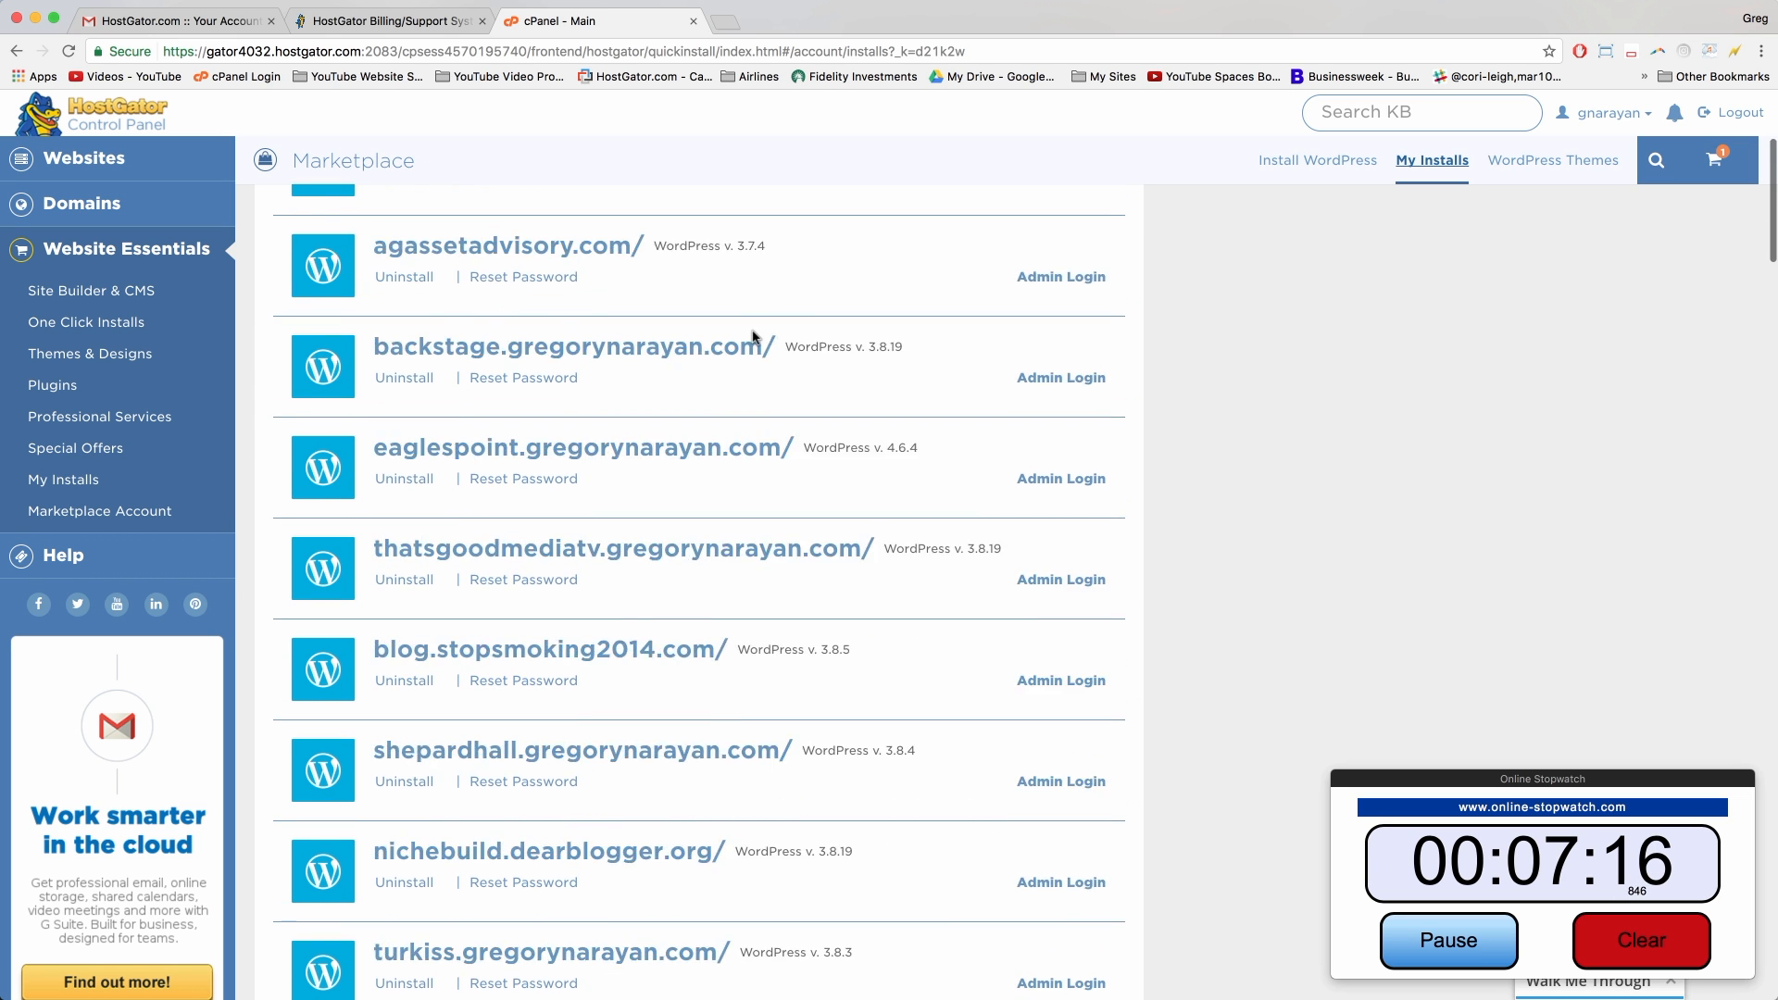
scroll(753, 331, down, 15)
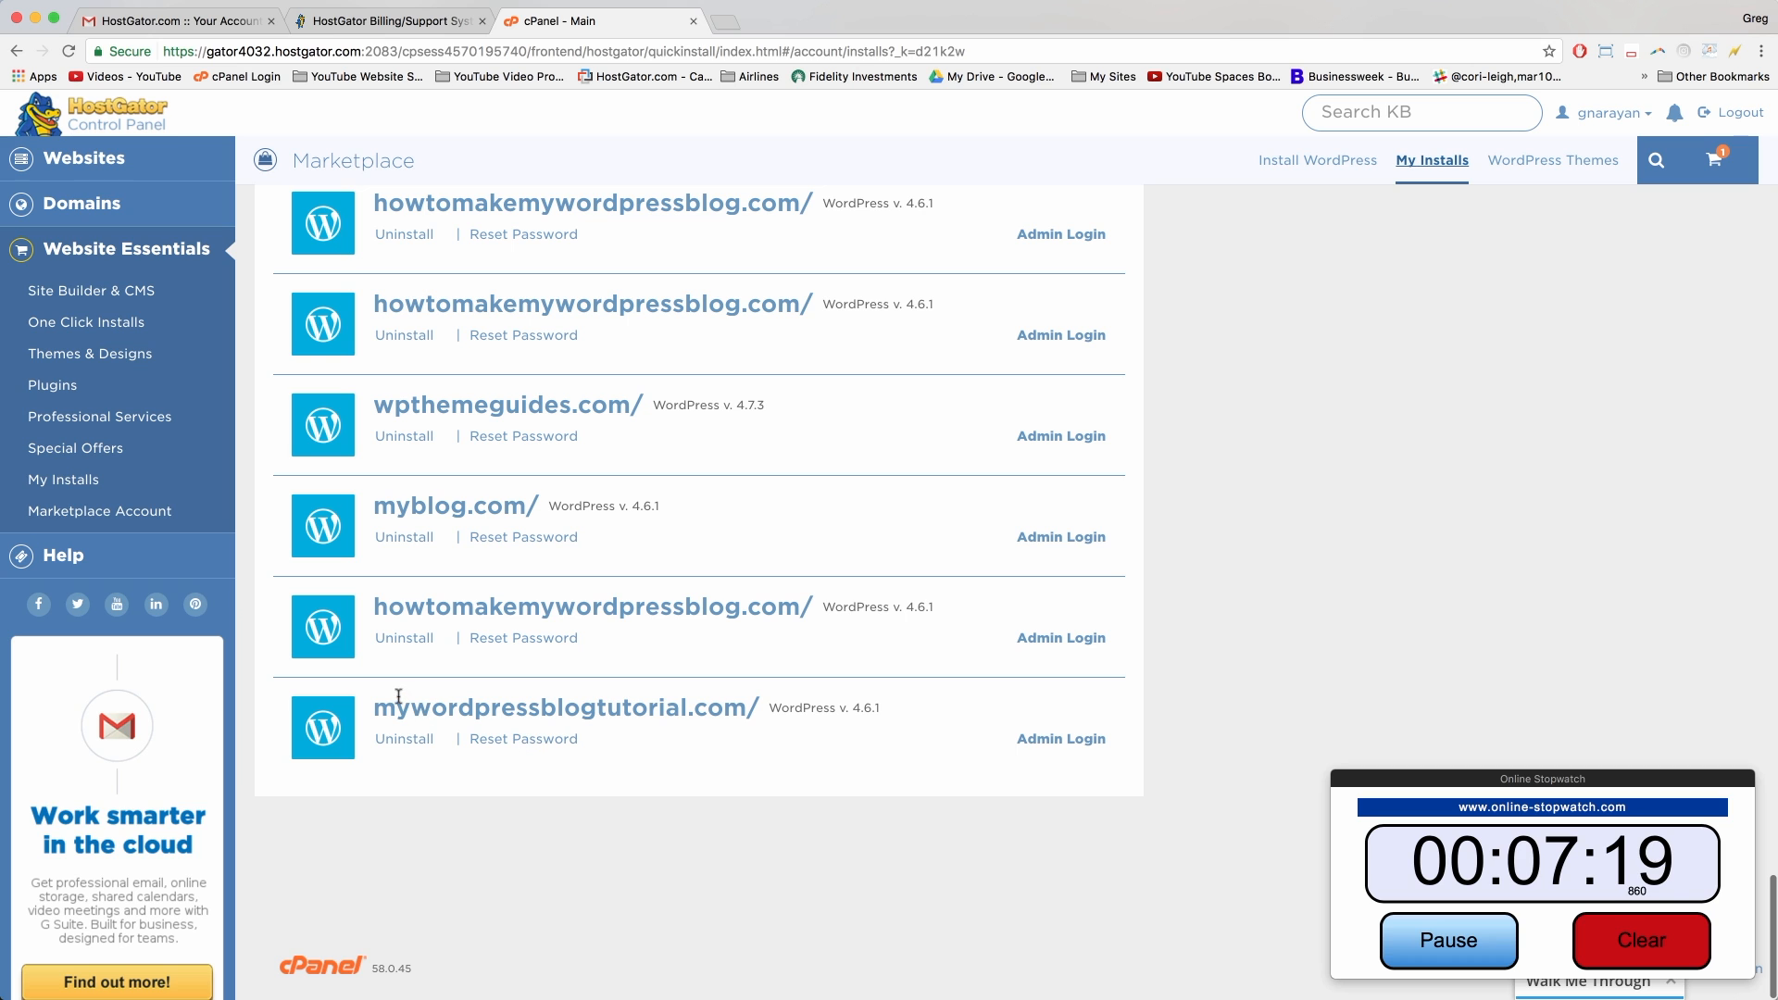
click(522, 738)
scroll(528, 797, down, 4)
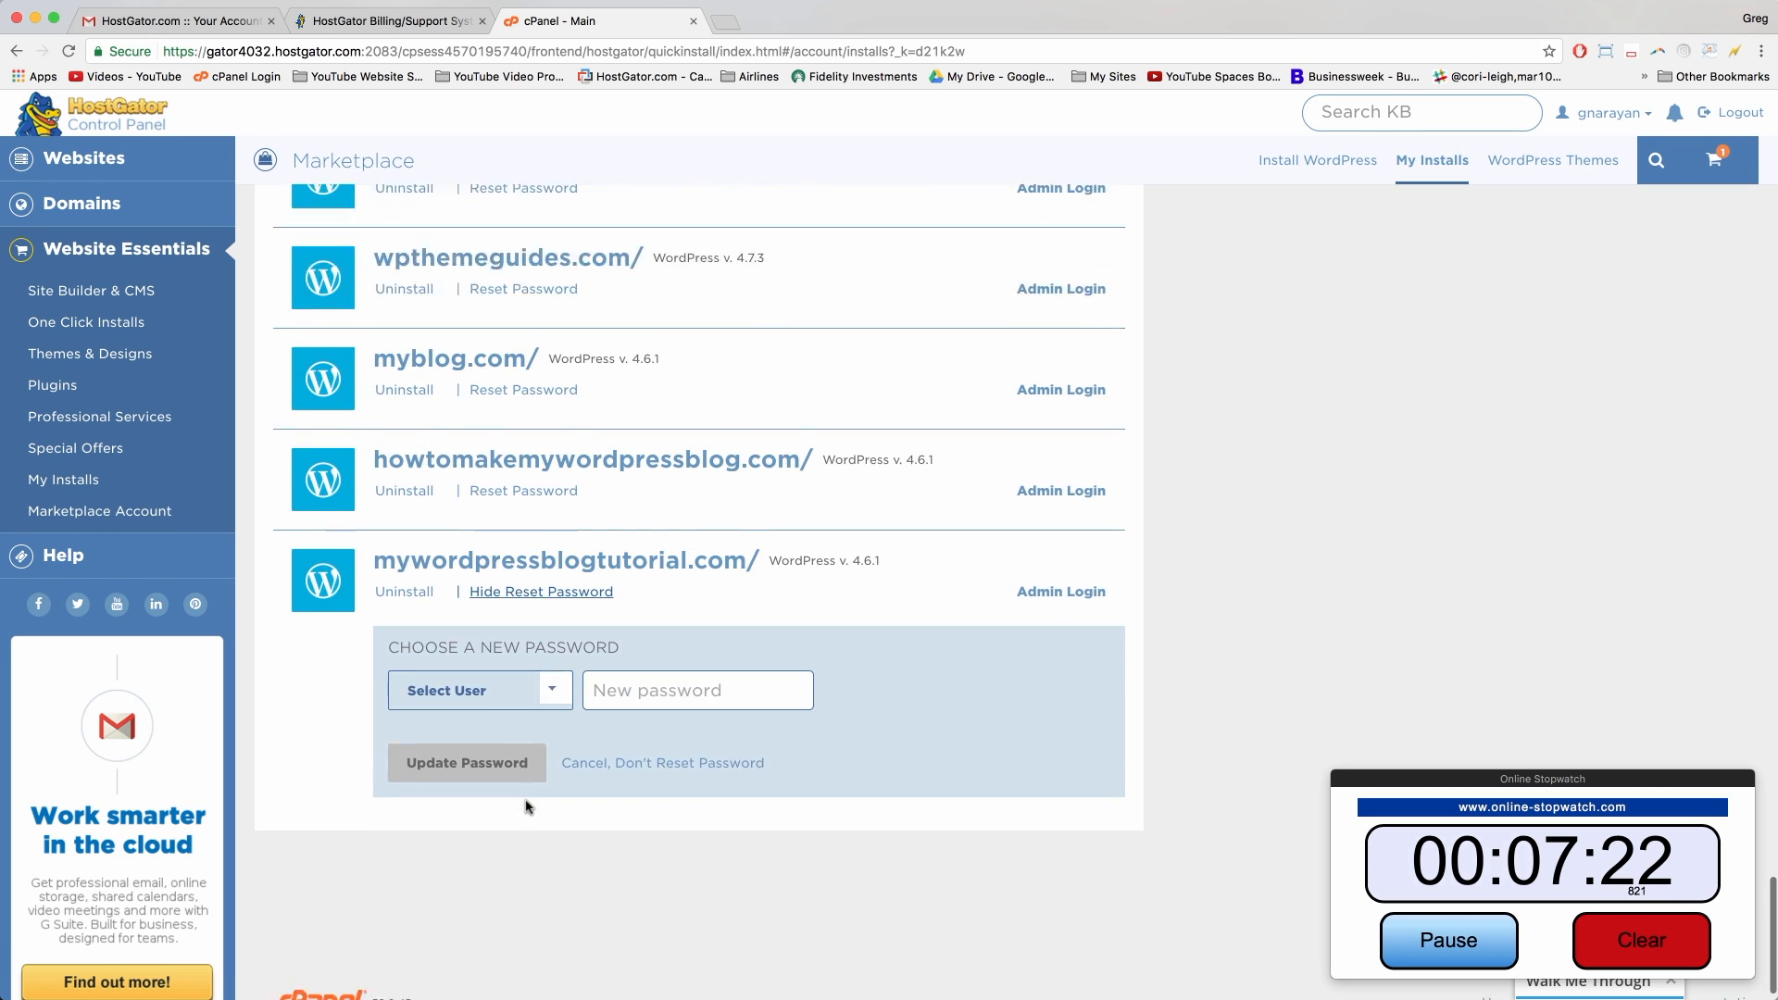
click(555, 654)
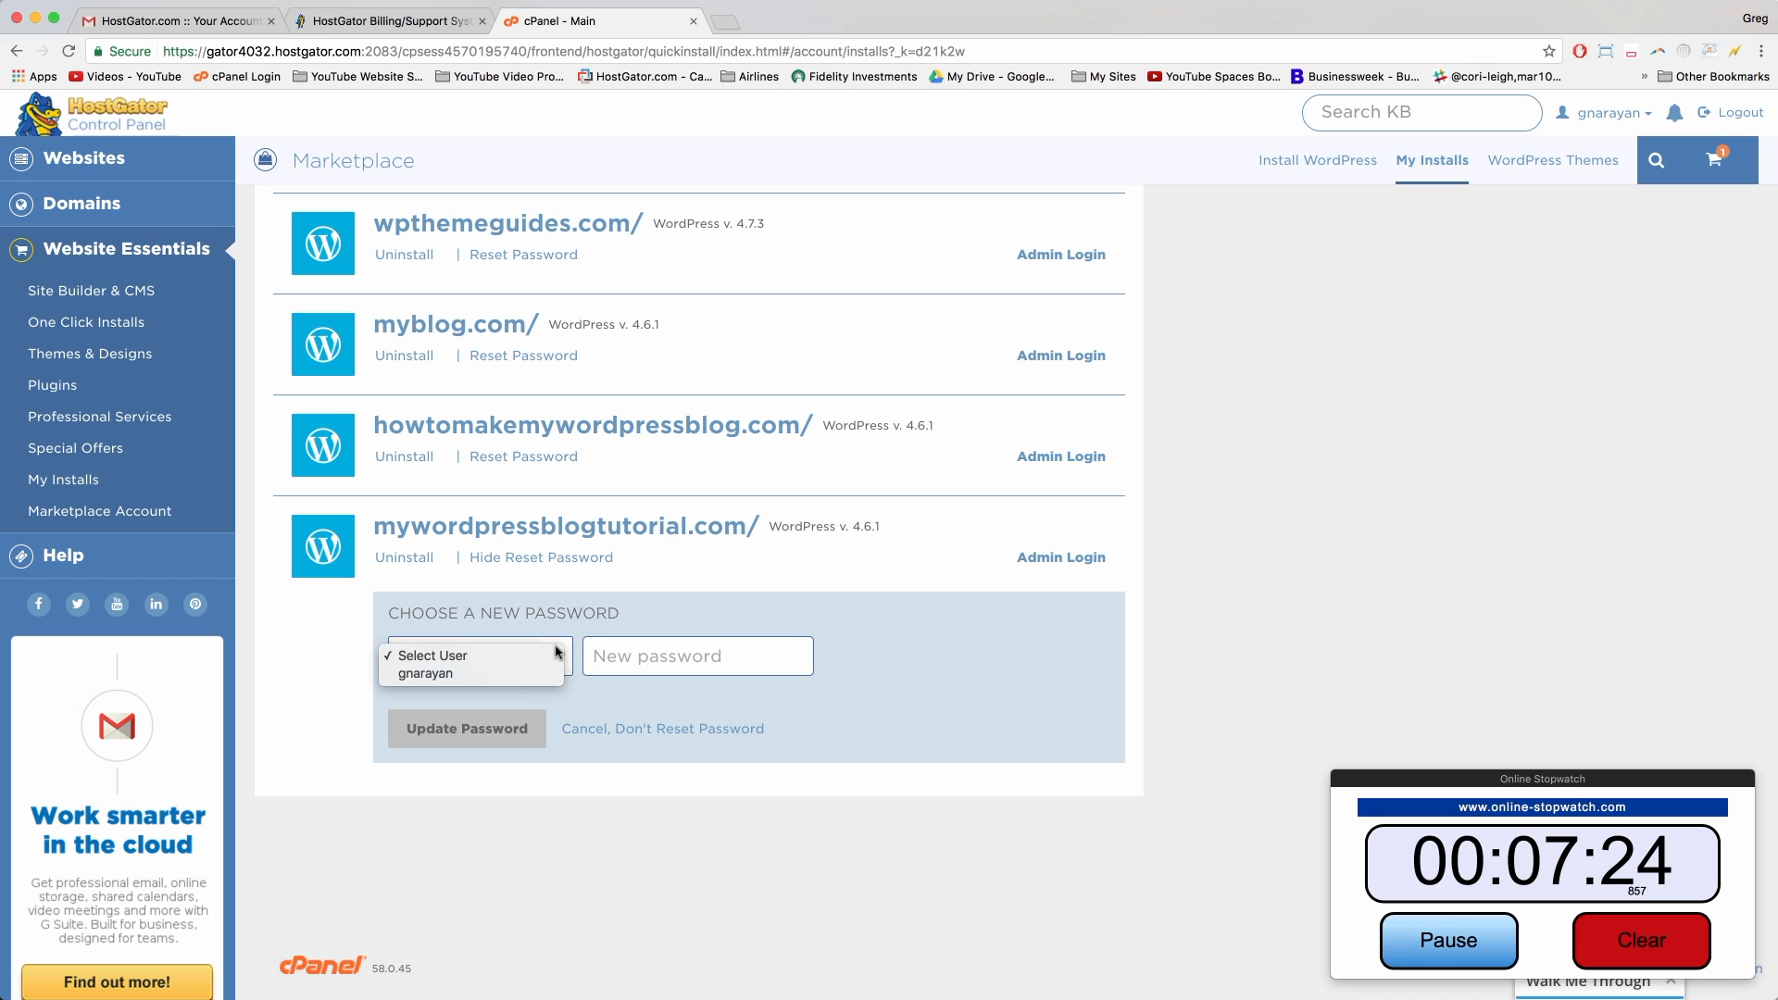
click(554, 677)
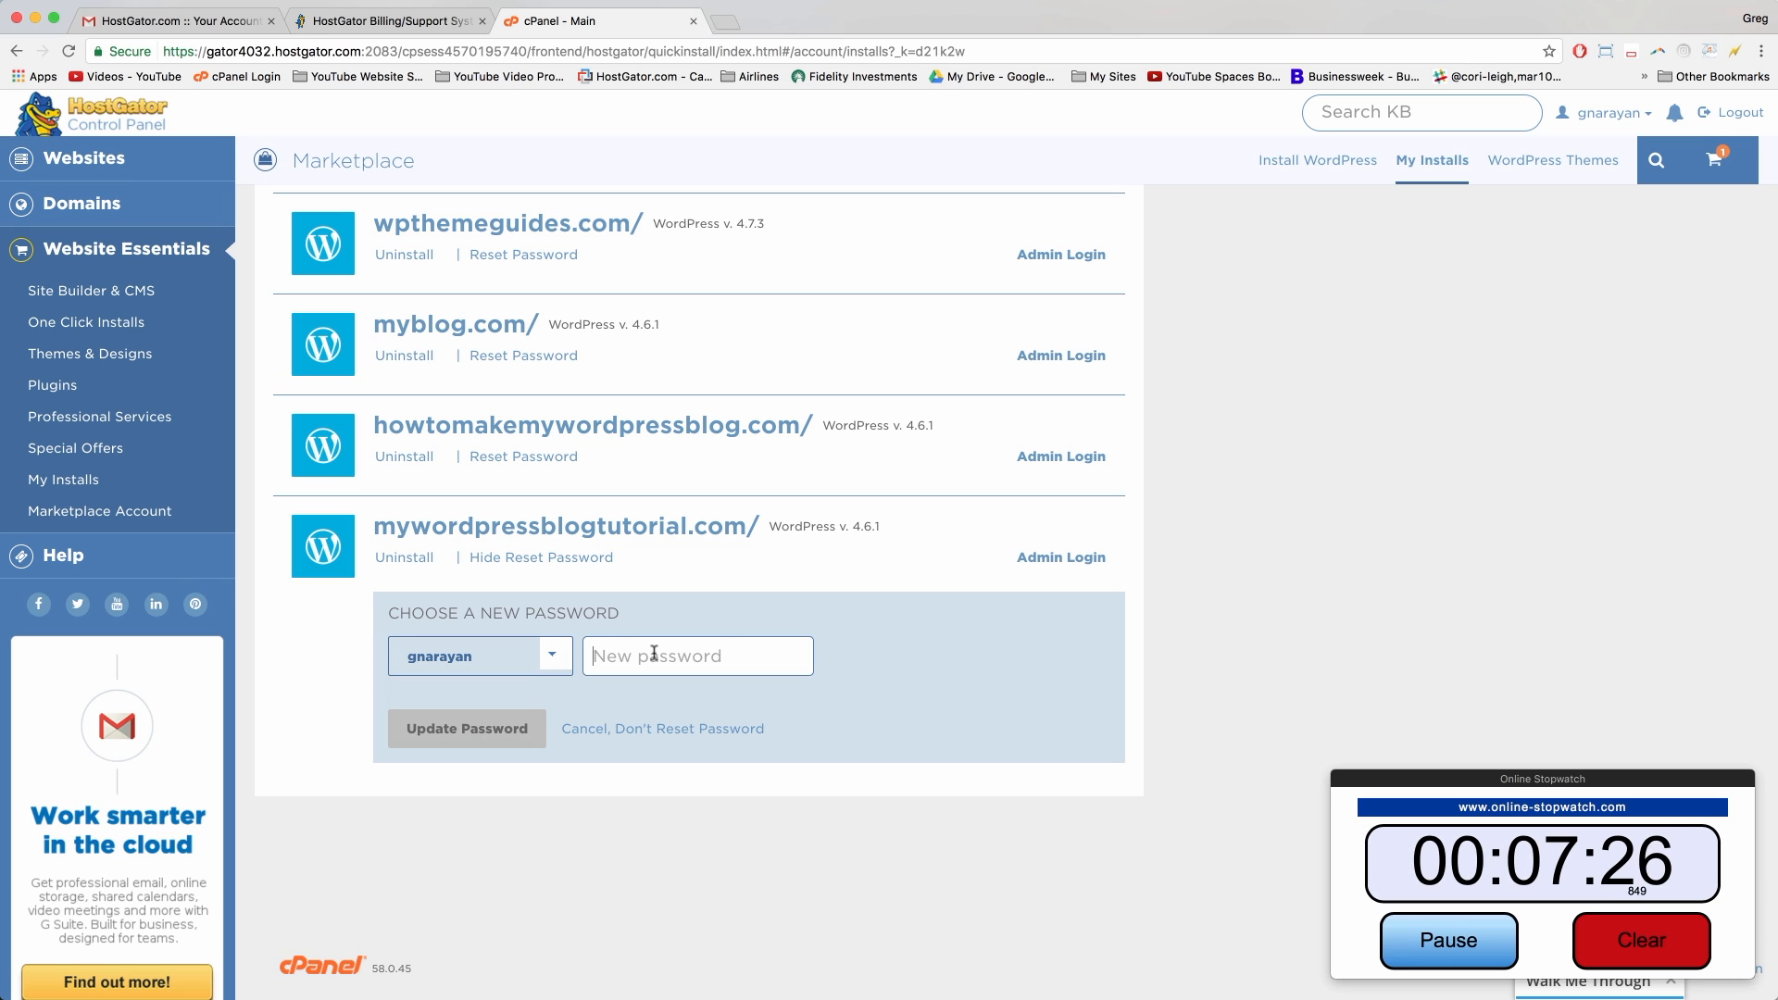
text(newpassword1)
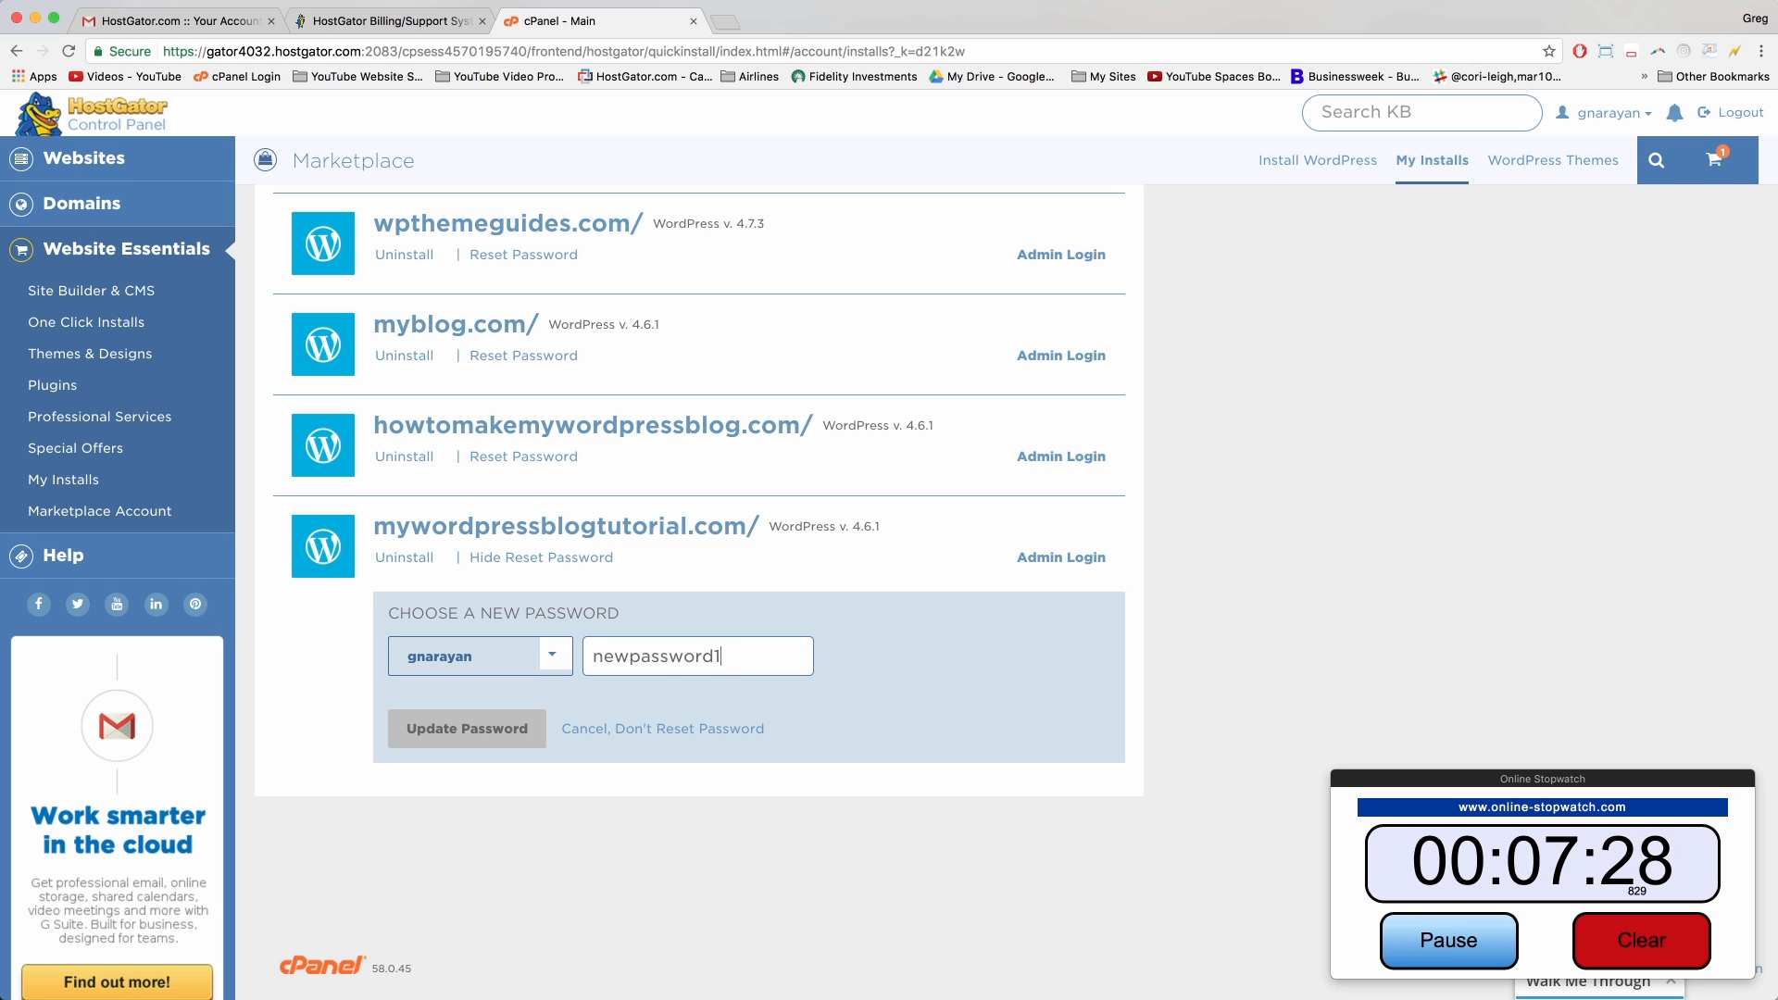
click(496, 733)
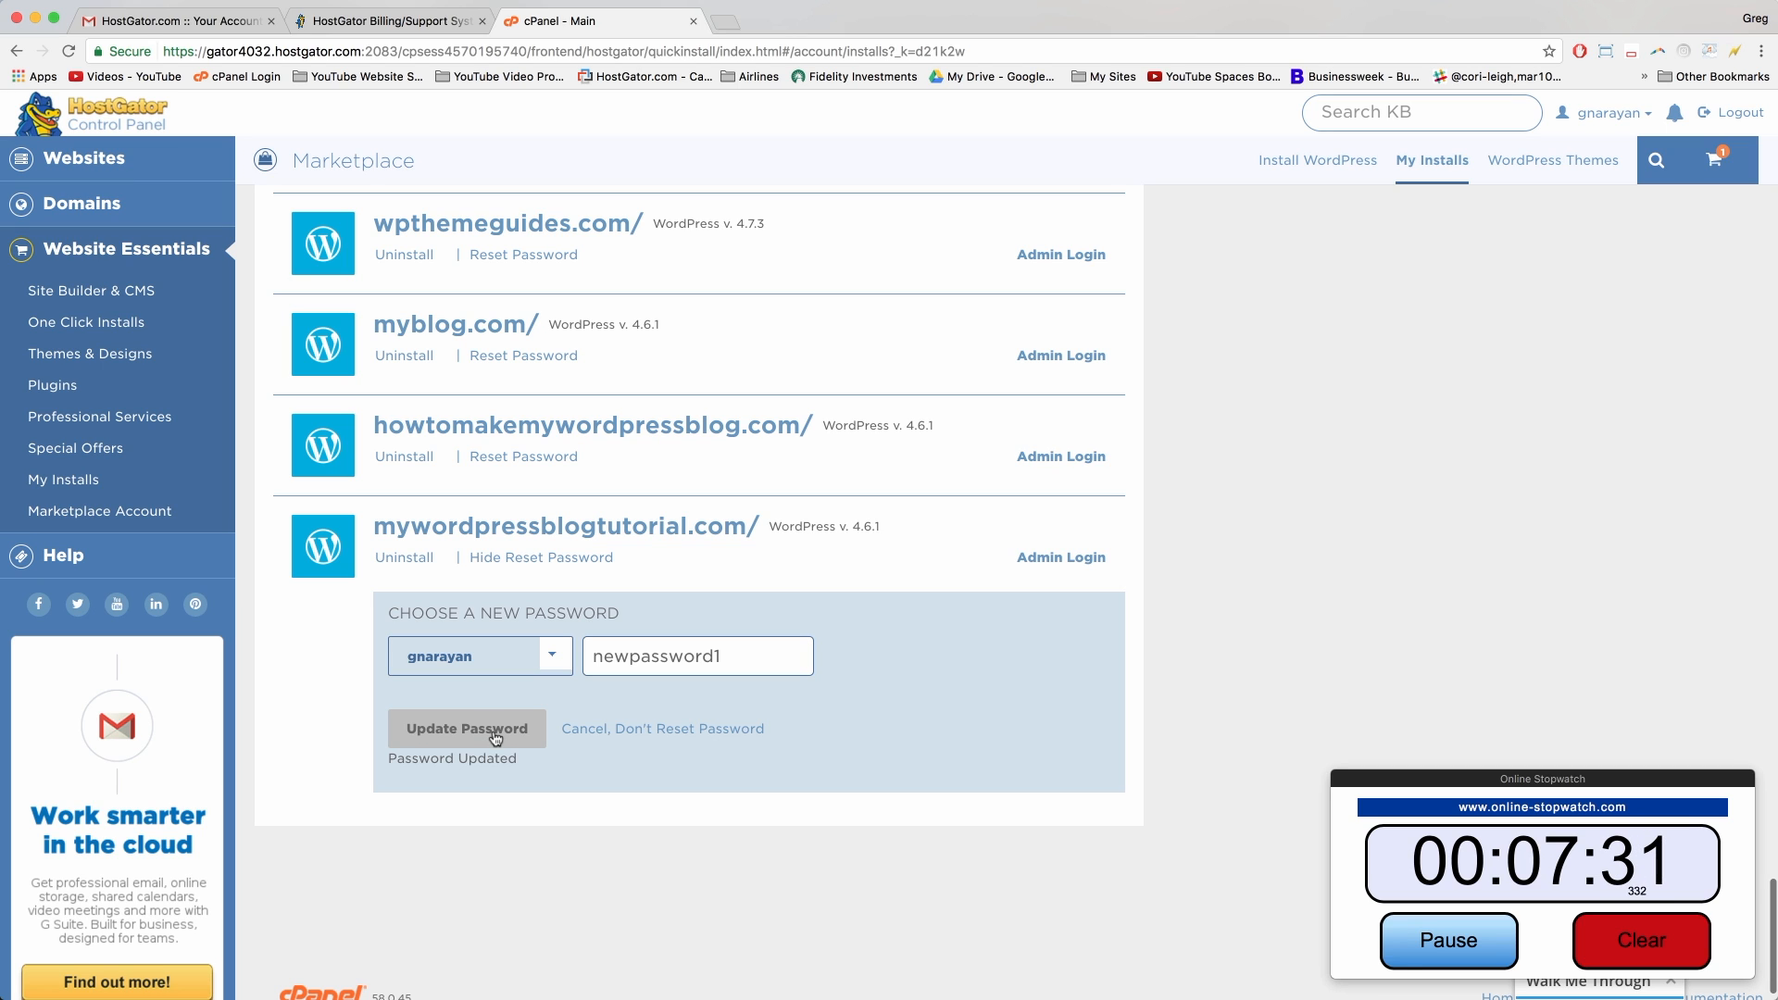
click(1071, 567)
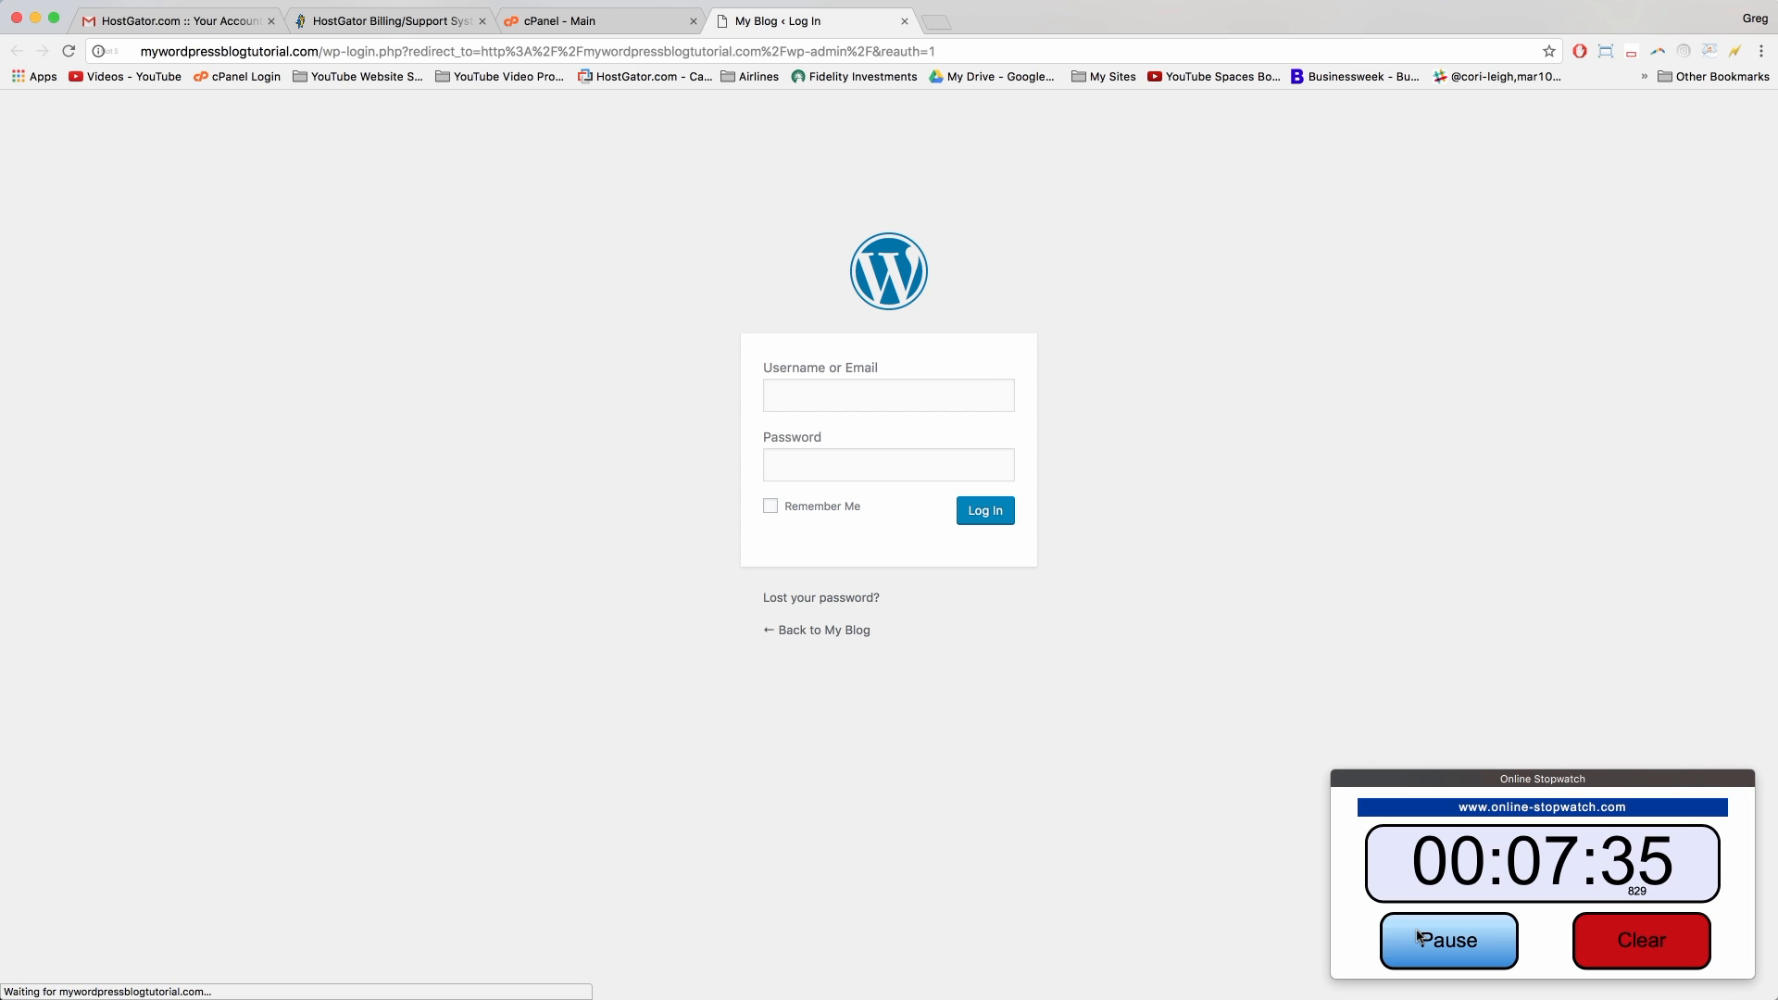
Step: Pause the online stopwatch while the wp-admin login page loads
click(1418, 938)
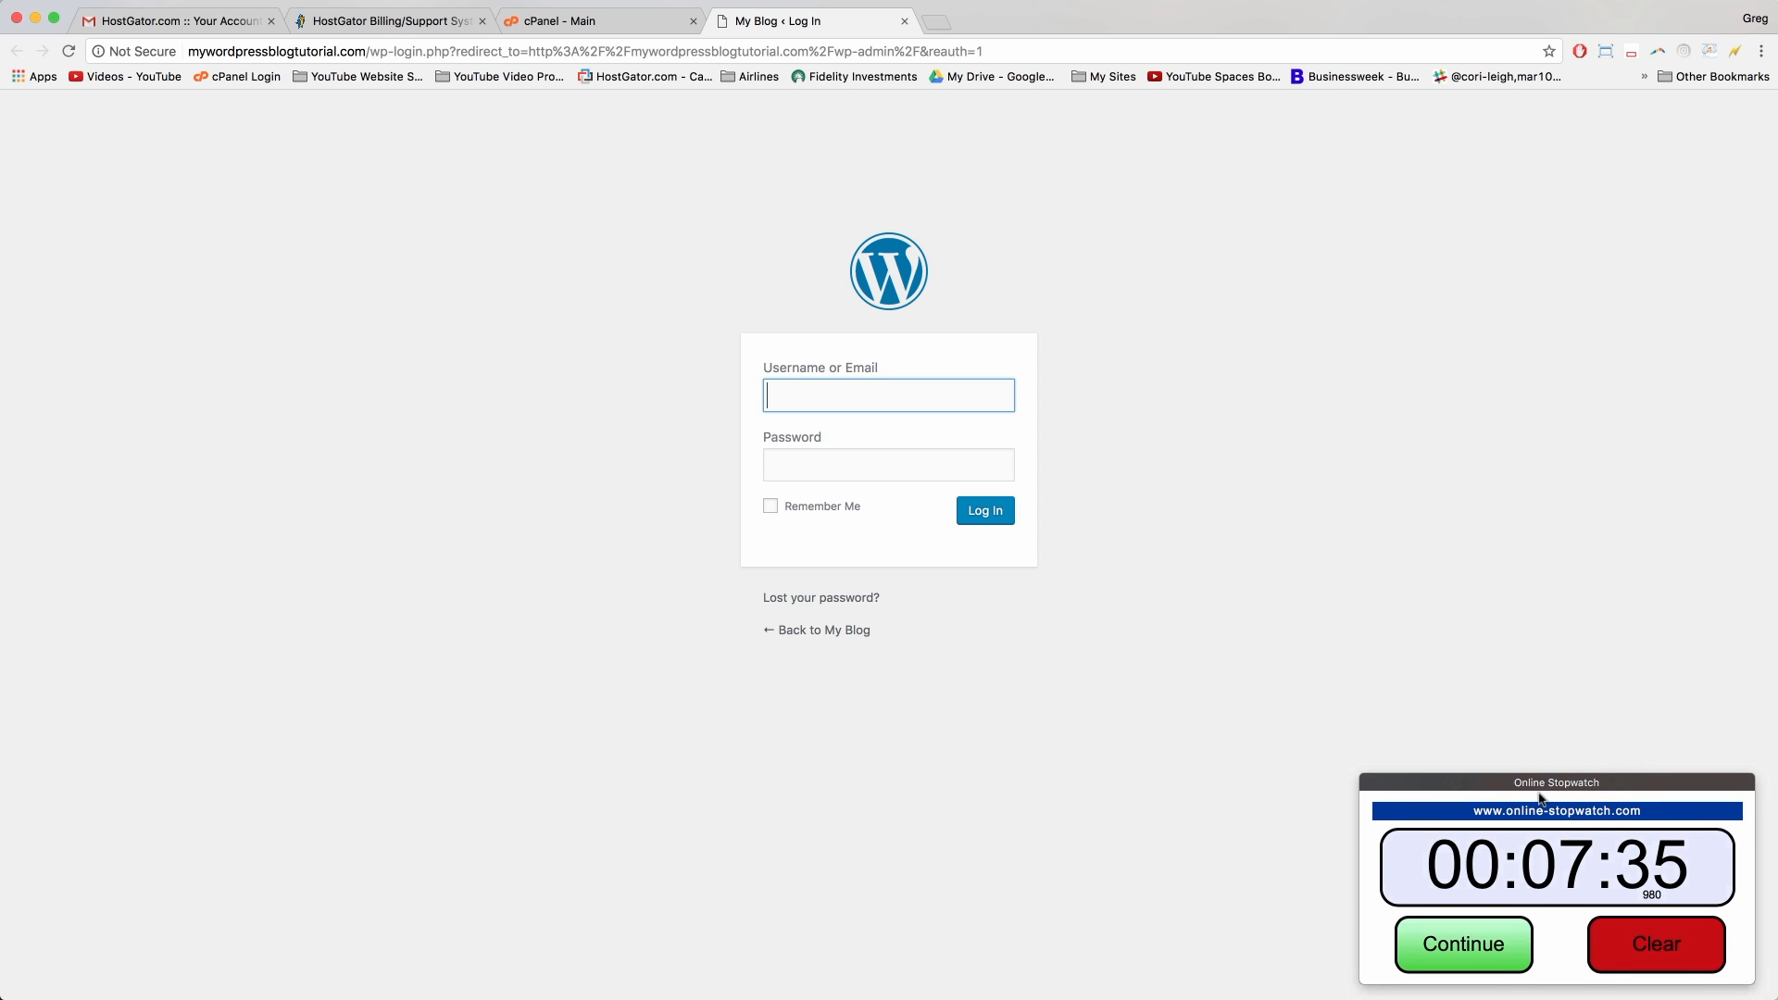
Step: Enter the admin username and password on the WordPress login page
drag(1542, 781, 1777, 896)
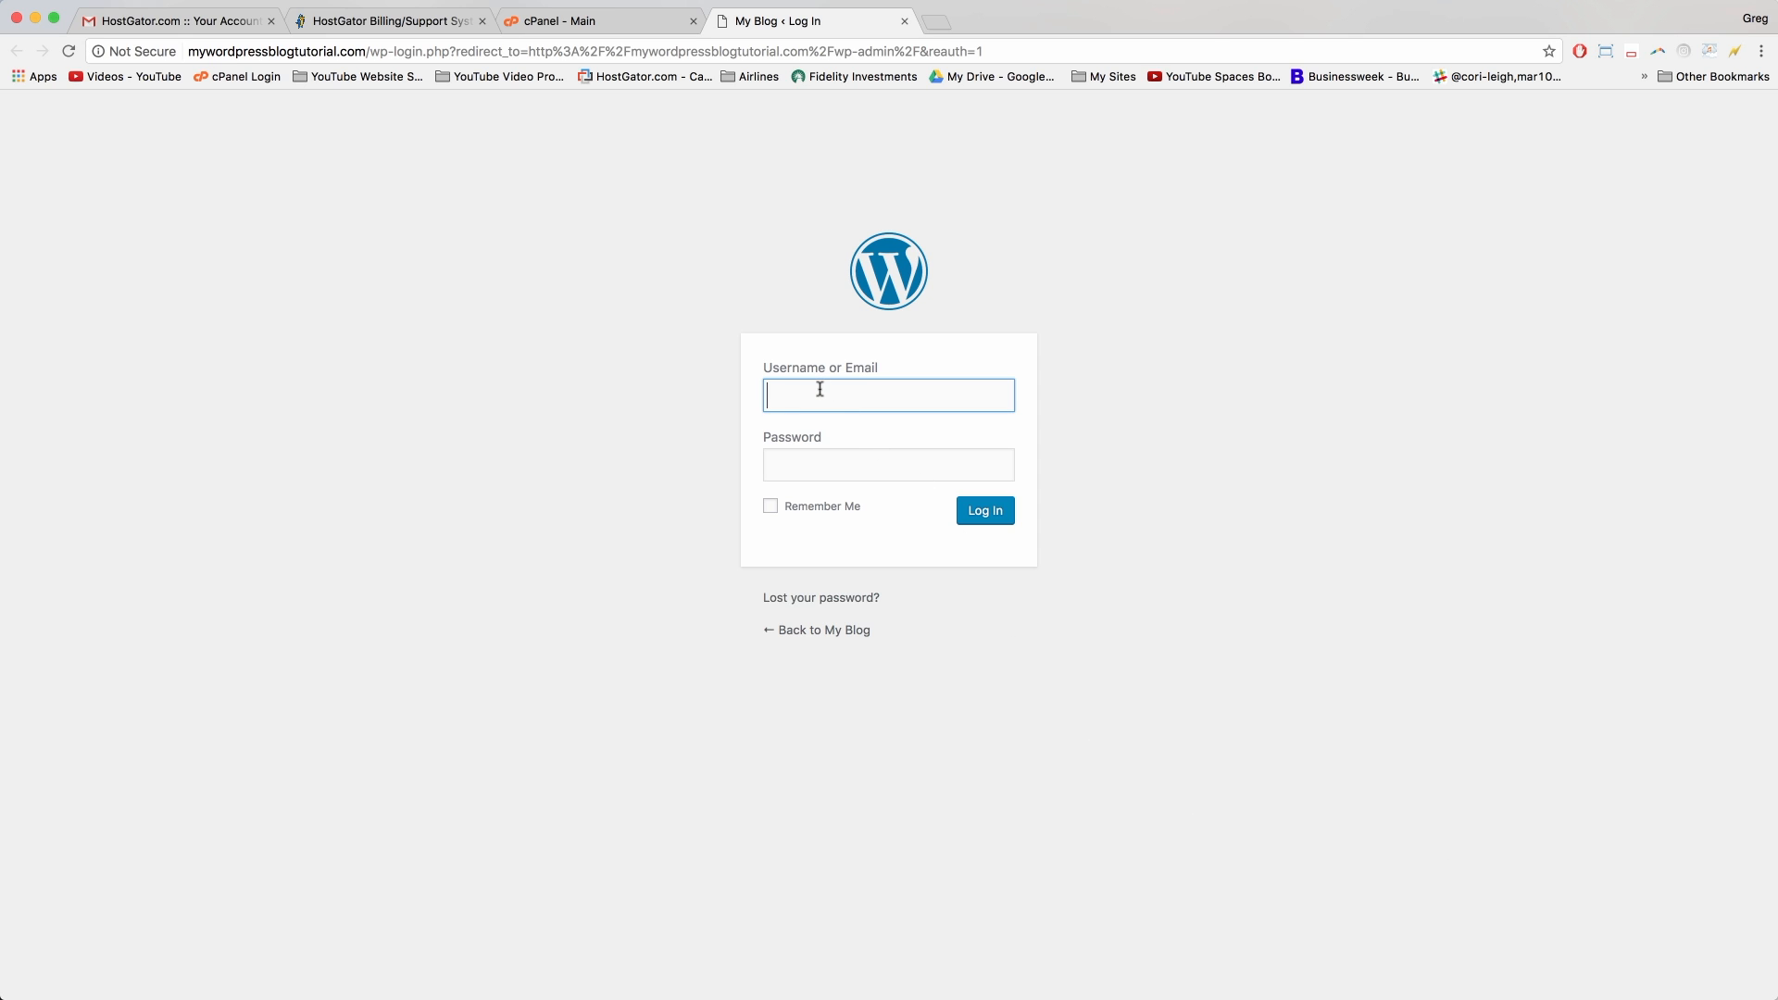
text(gnarayan)
key(Tab)
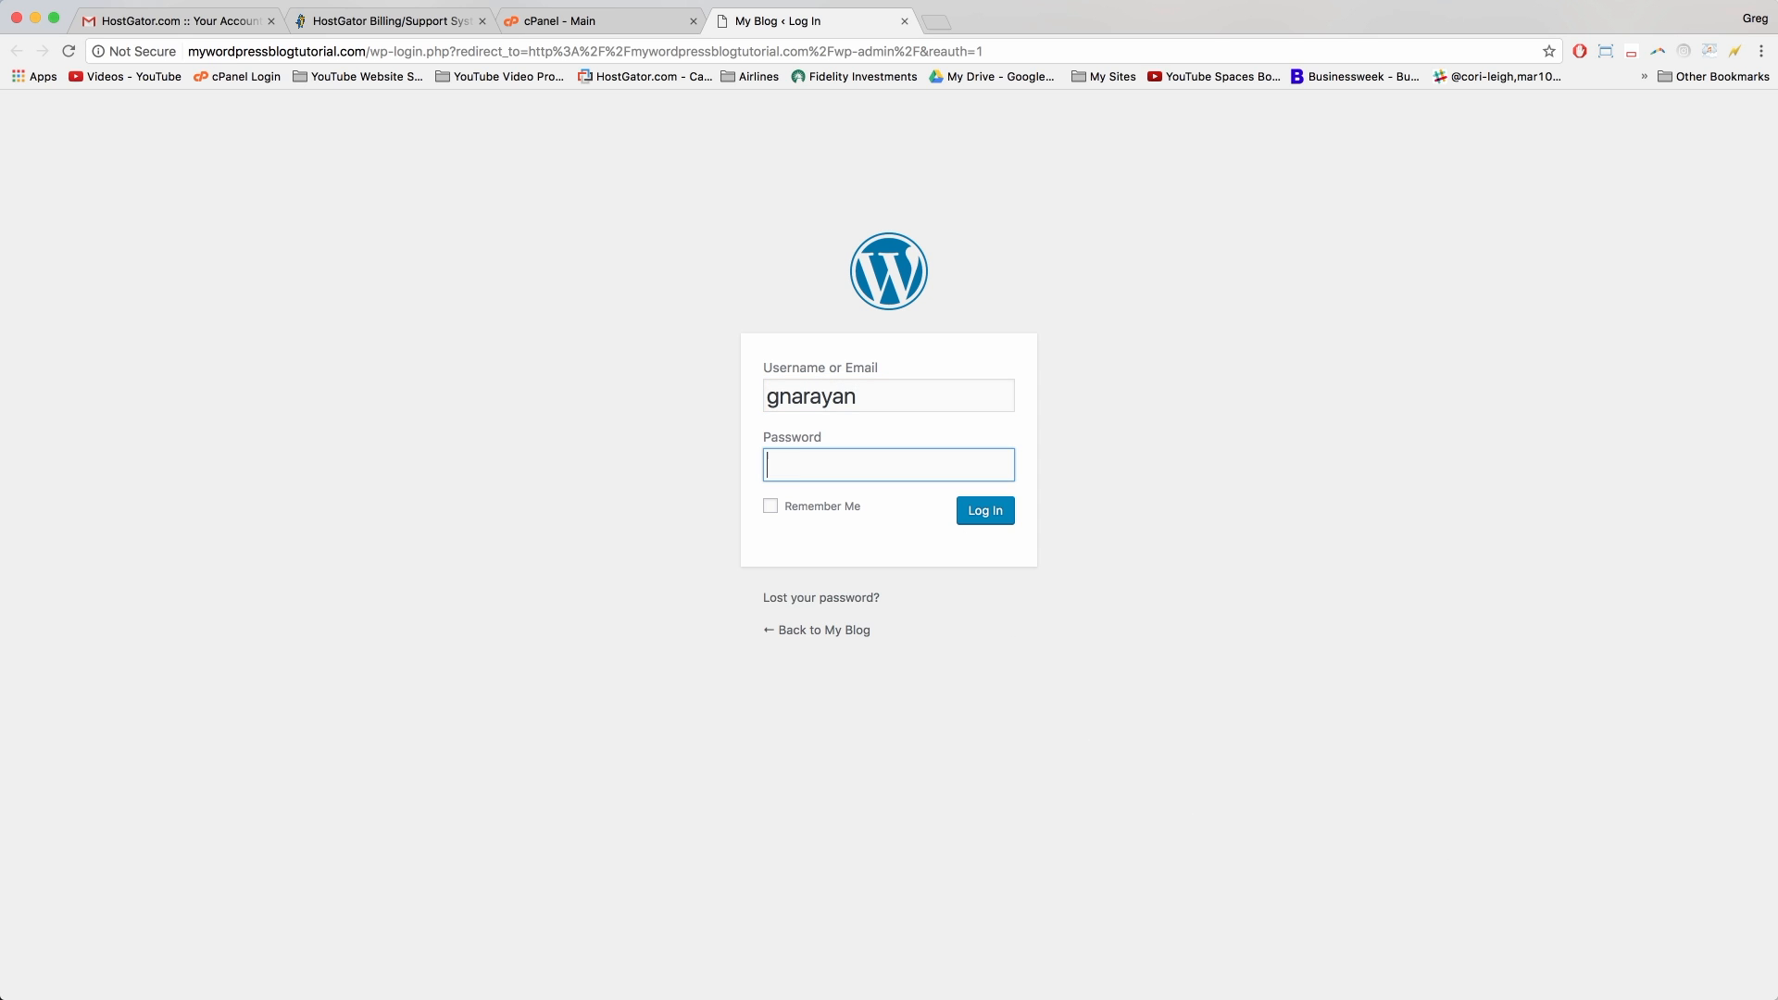
text(************)
click(616, 22)
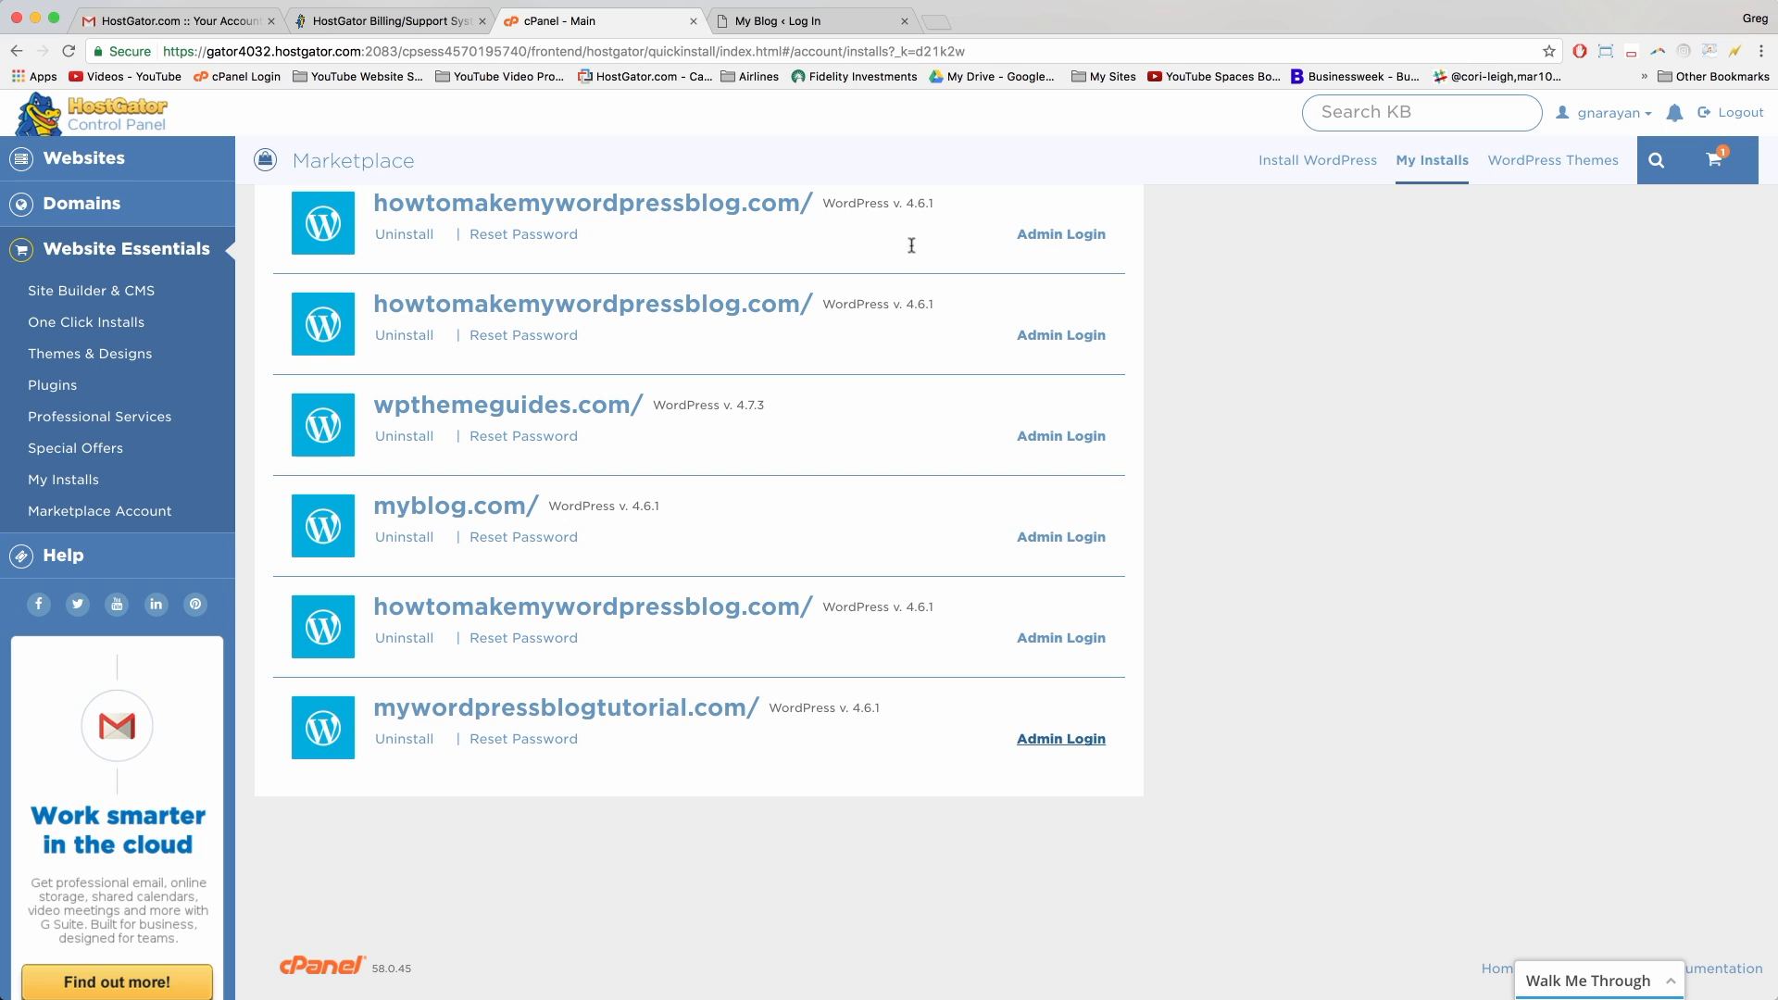
click(785, 23)
Step: Tick Remember Me and bookmark the login page as 'My Blog < Log In' in Blogger Help
click(814, 509)
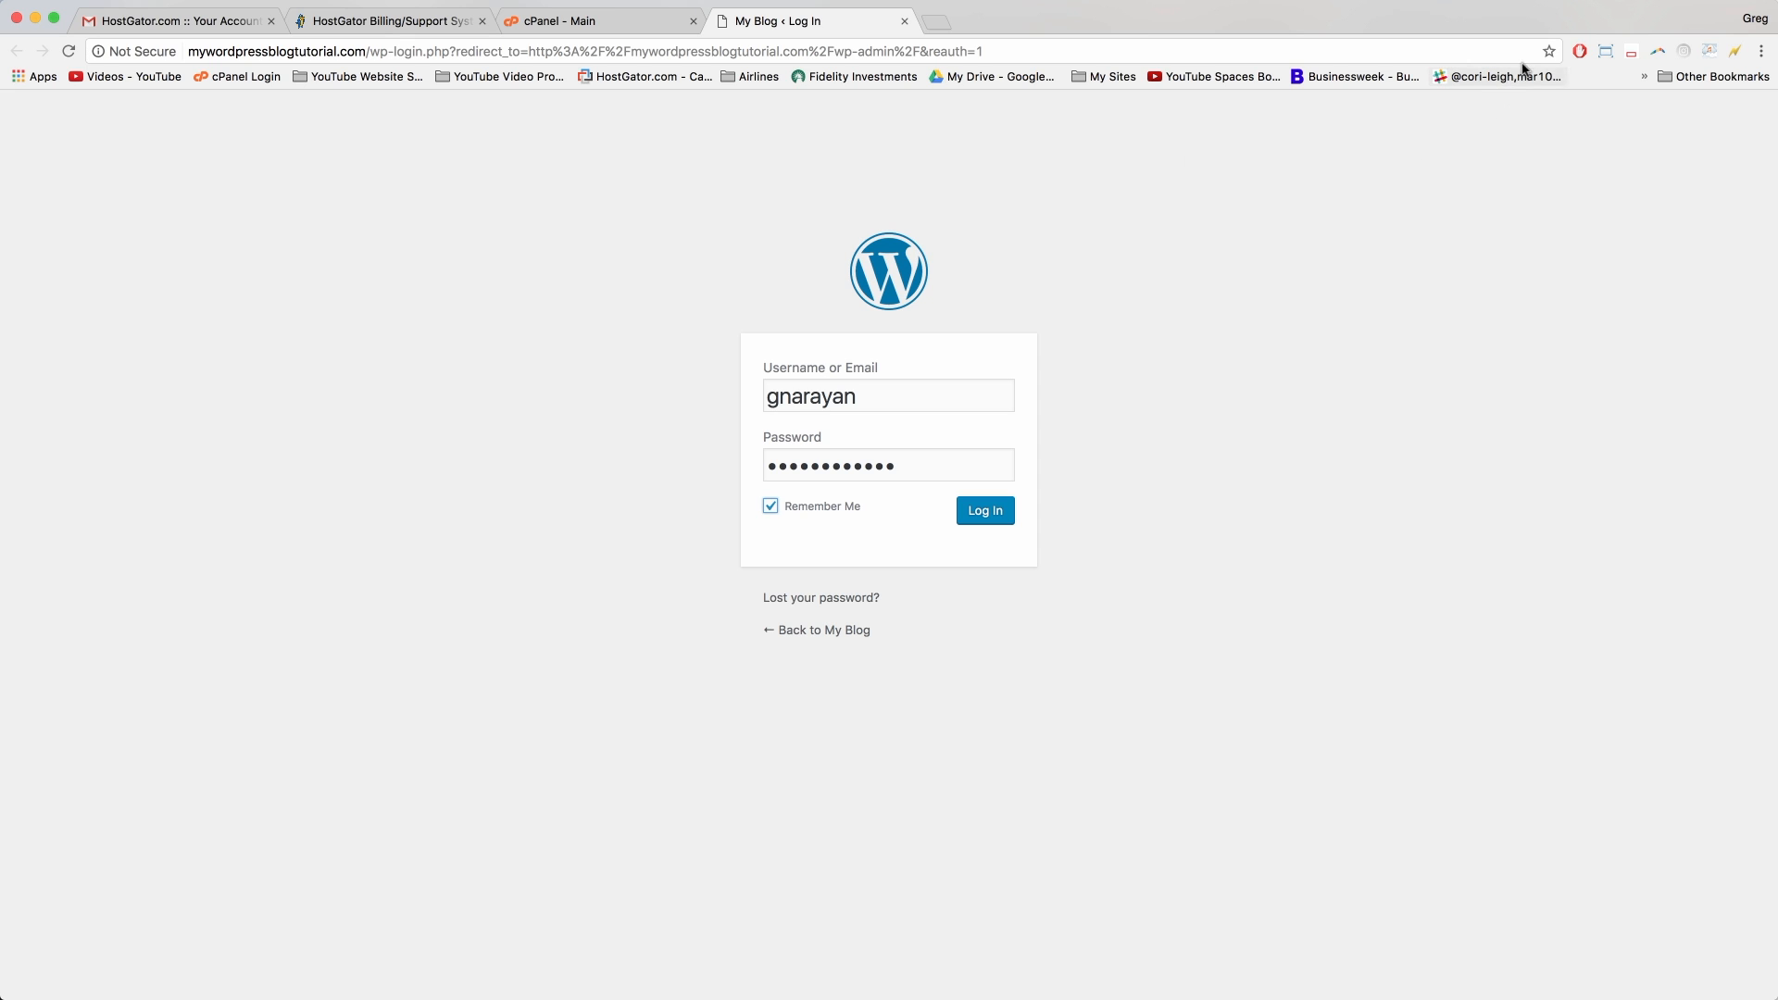
click(1549, 51)
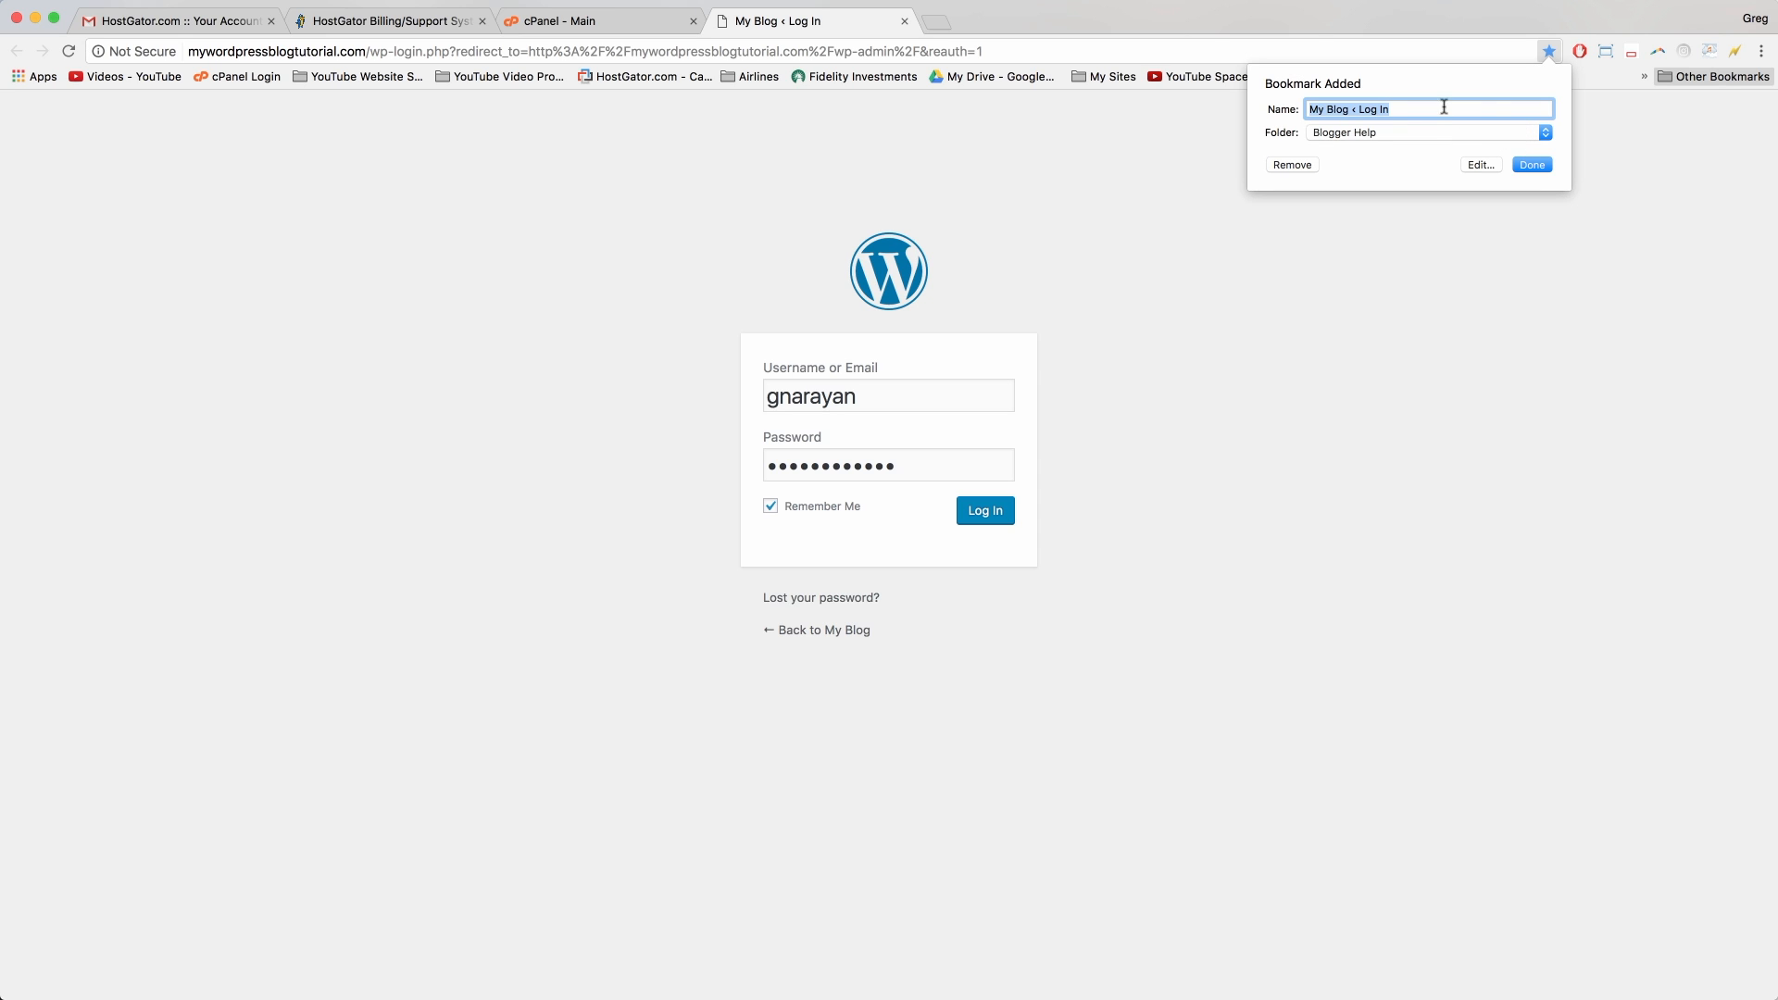
click(1536, 165)
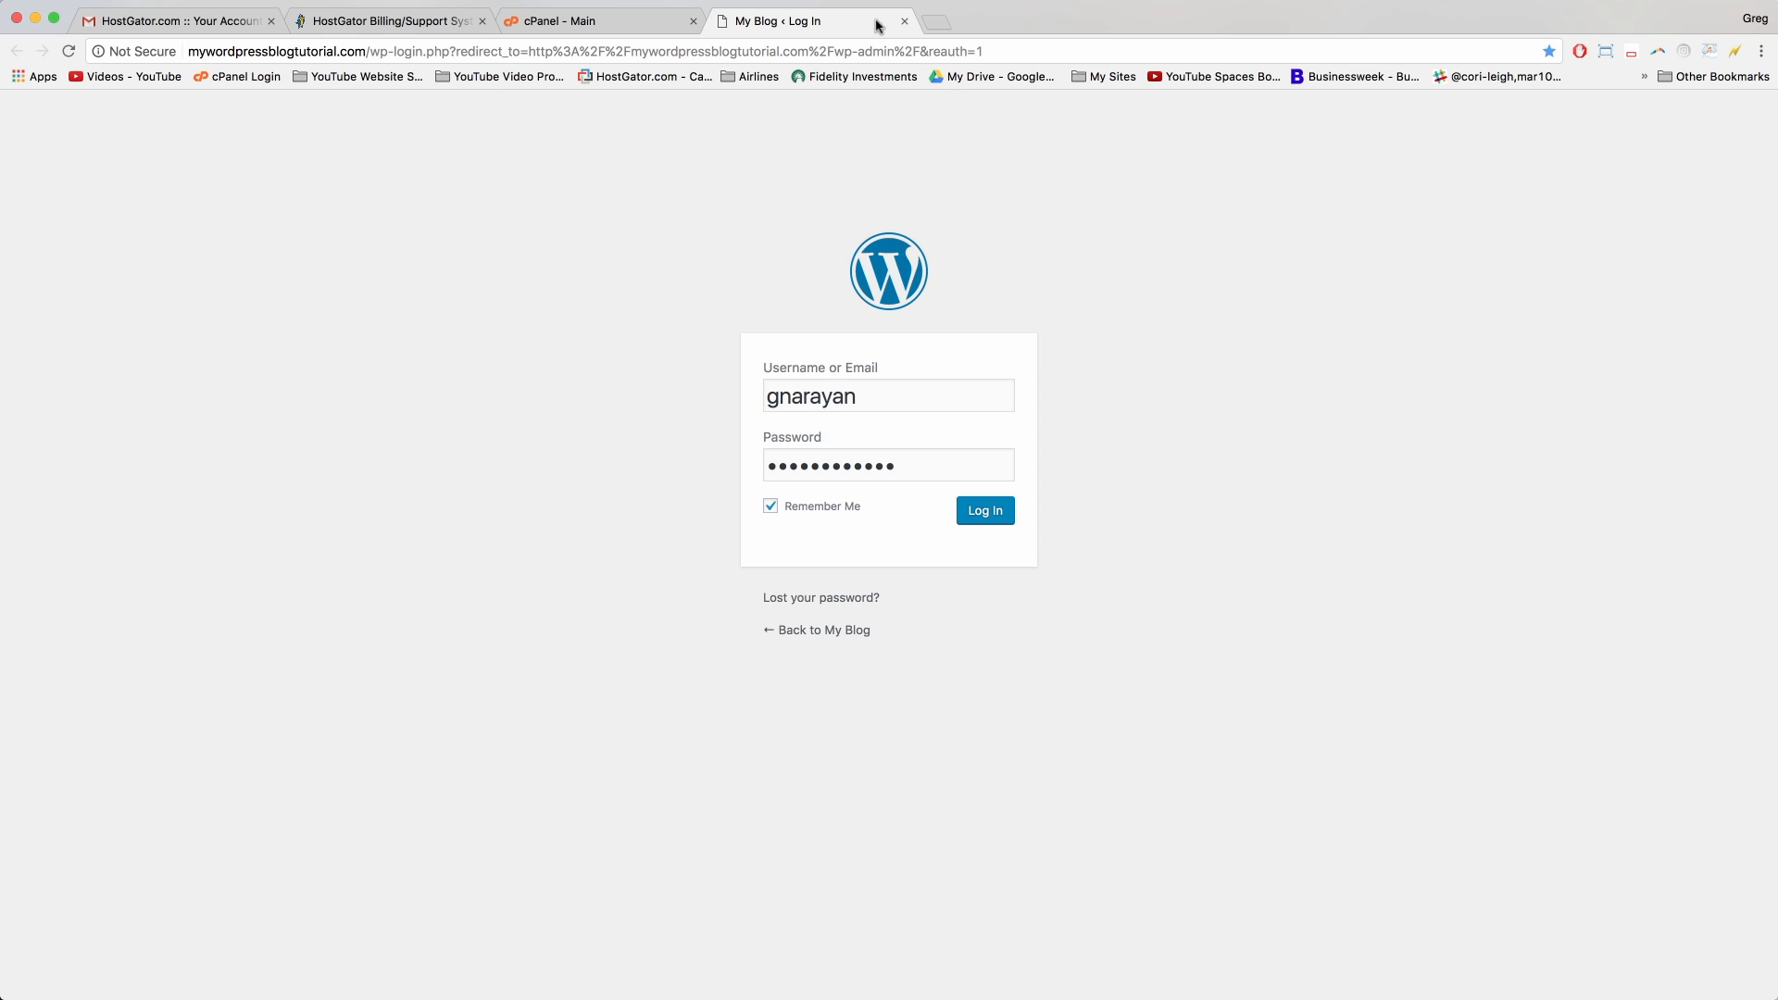
click(944, 24)
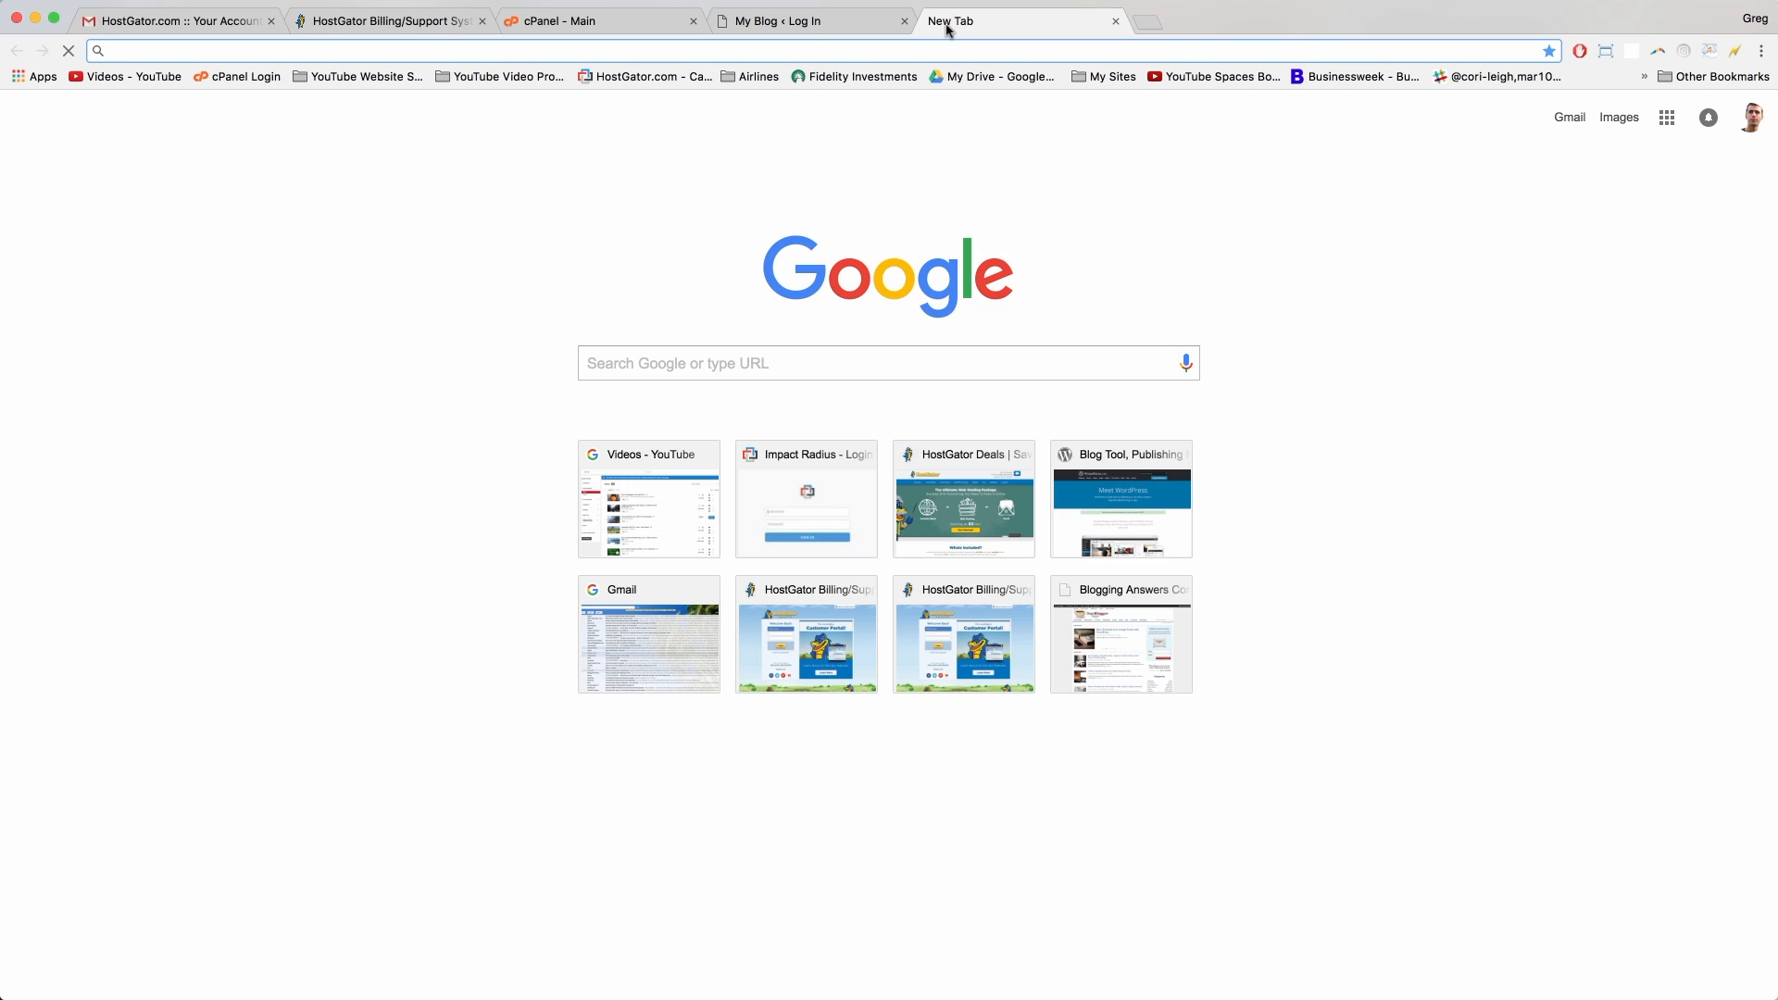
Step: Load mywordpressblogtutorial.com/wp-admin in the new tab
text(myb)
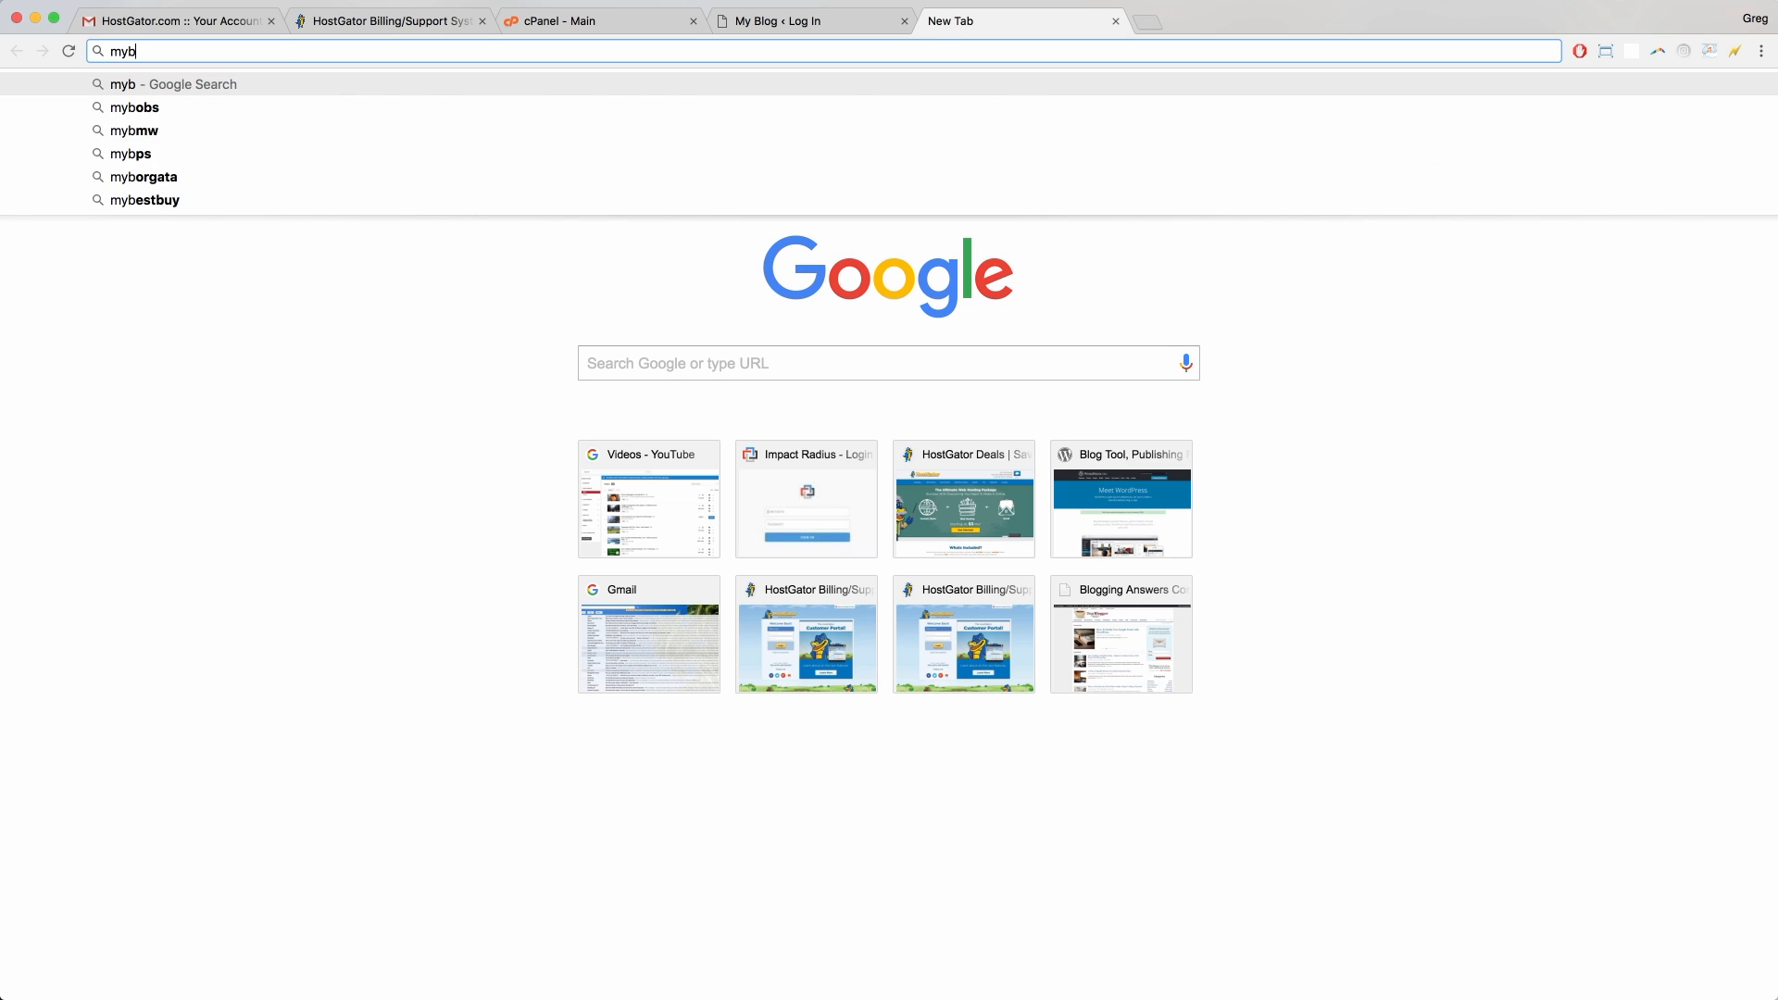
text(wordpressblogtutorial.com/)
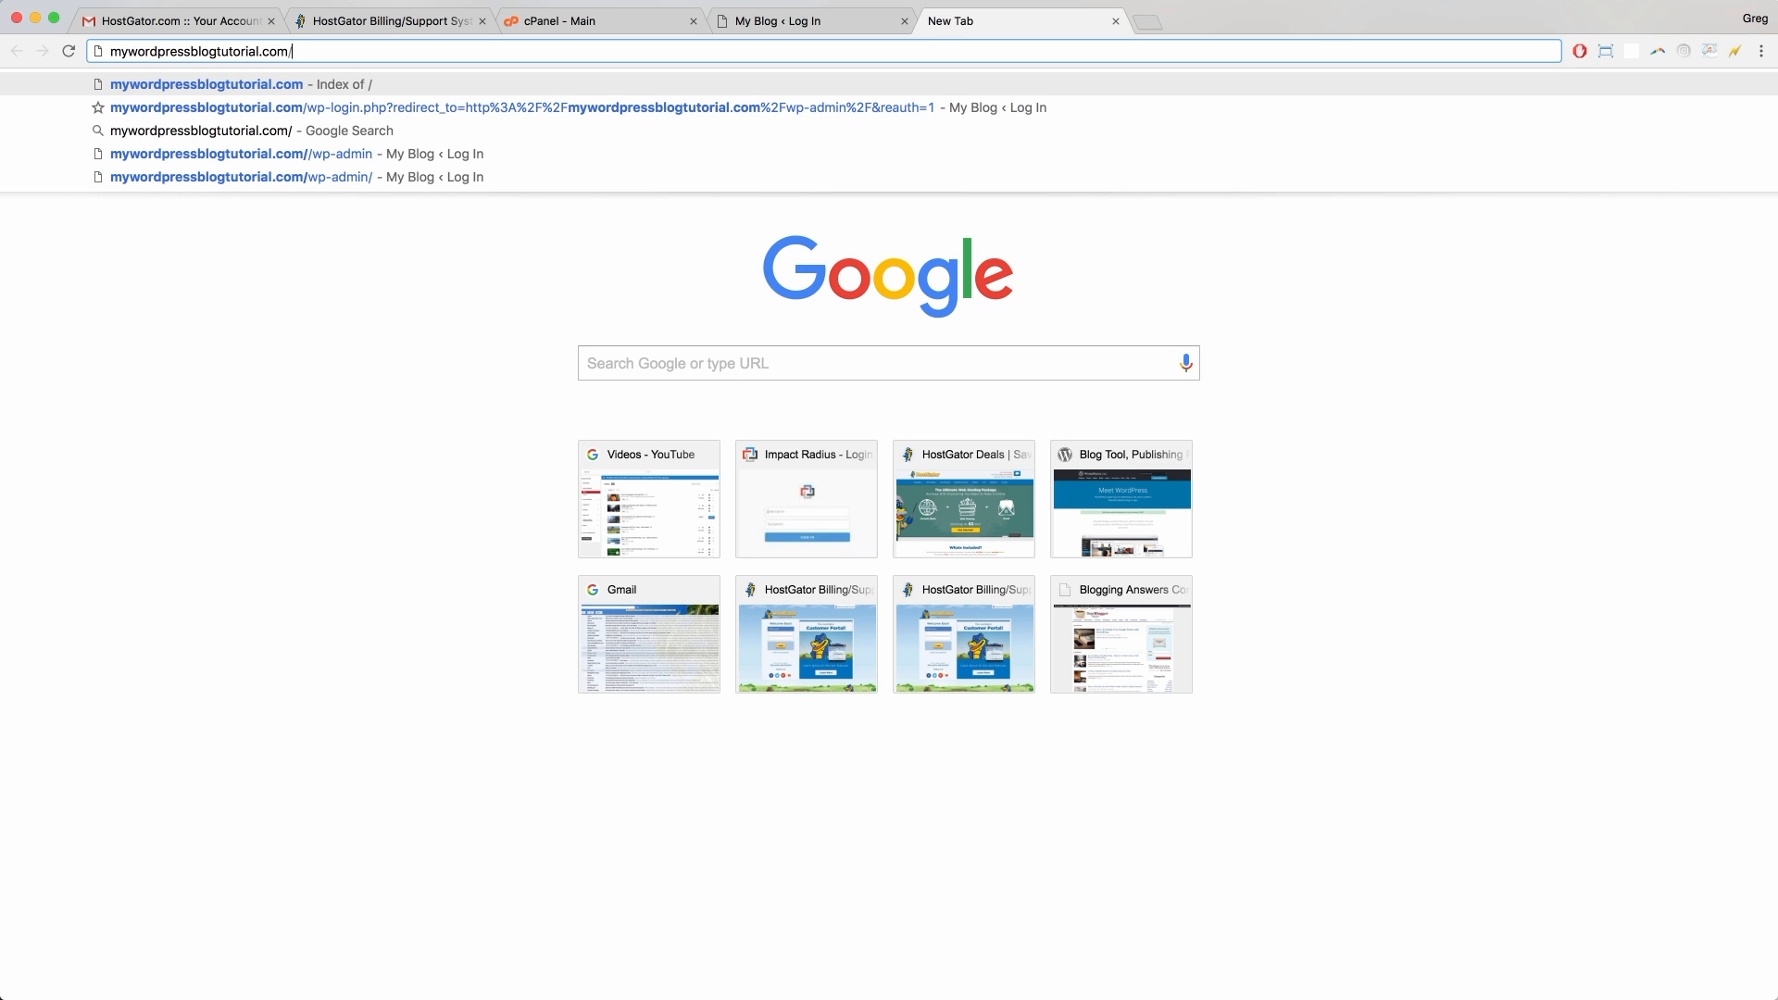
text(wp-admin)
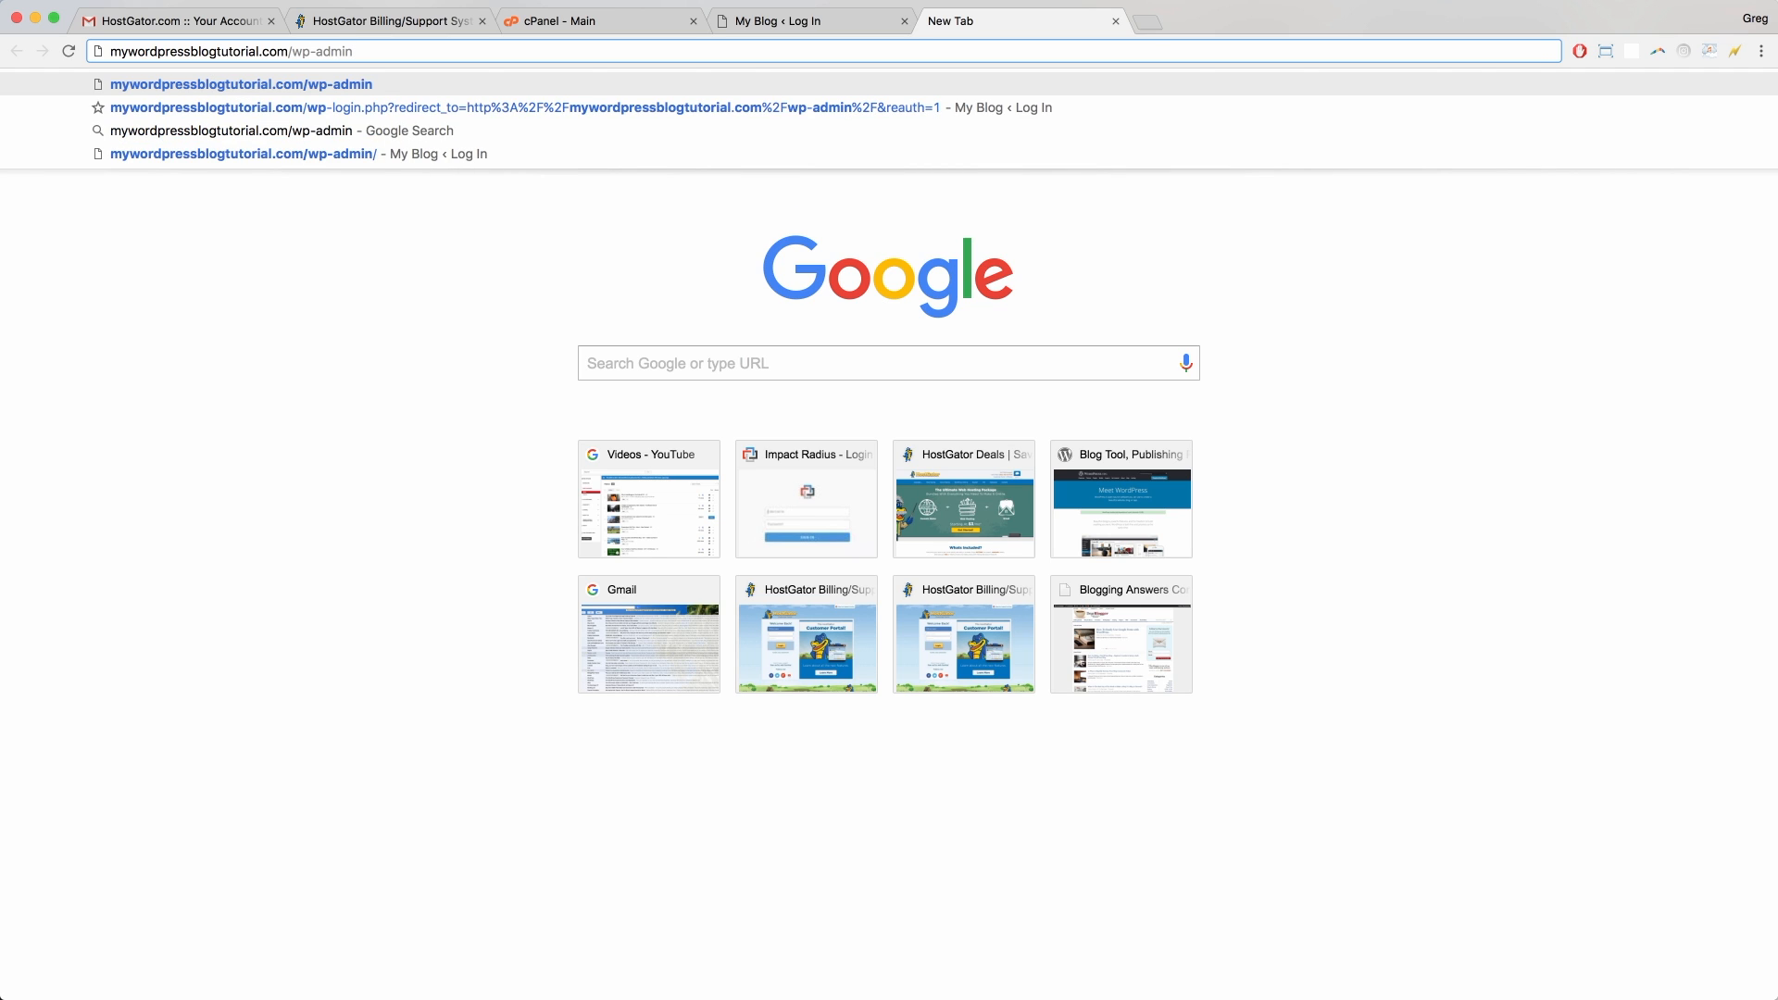
key(Return)
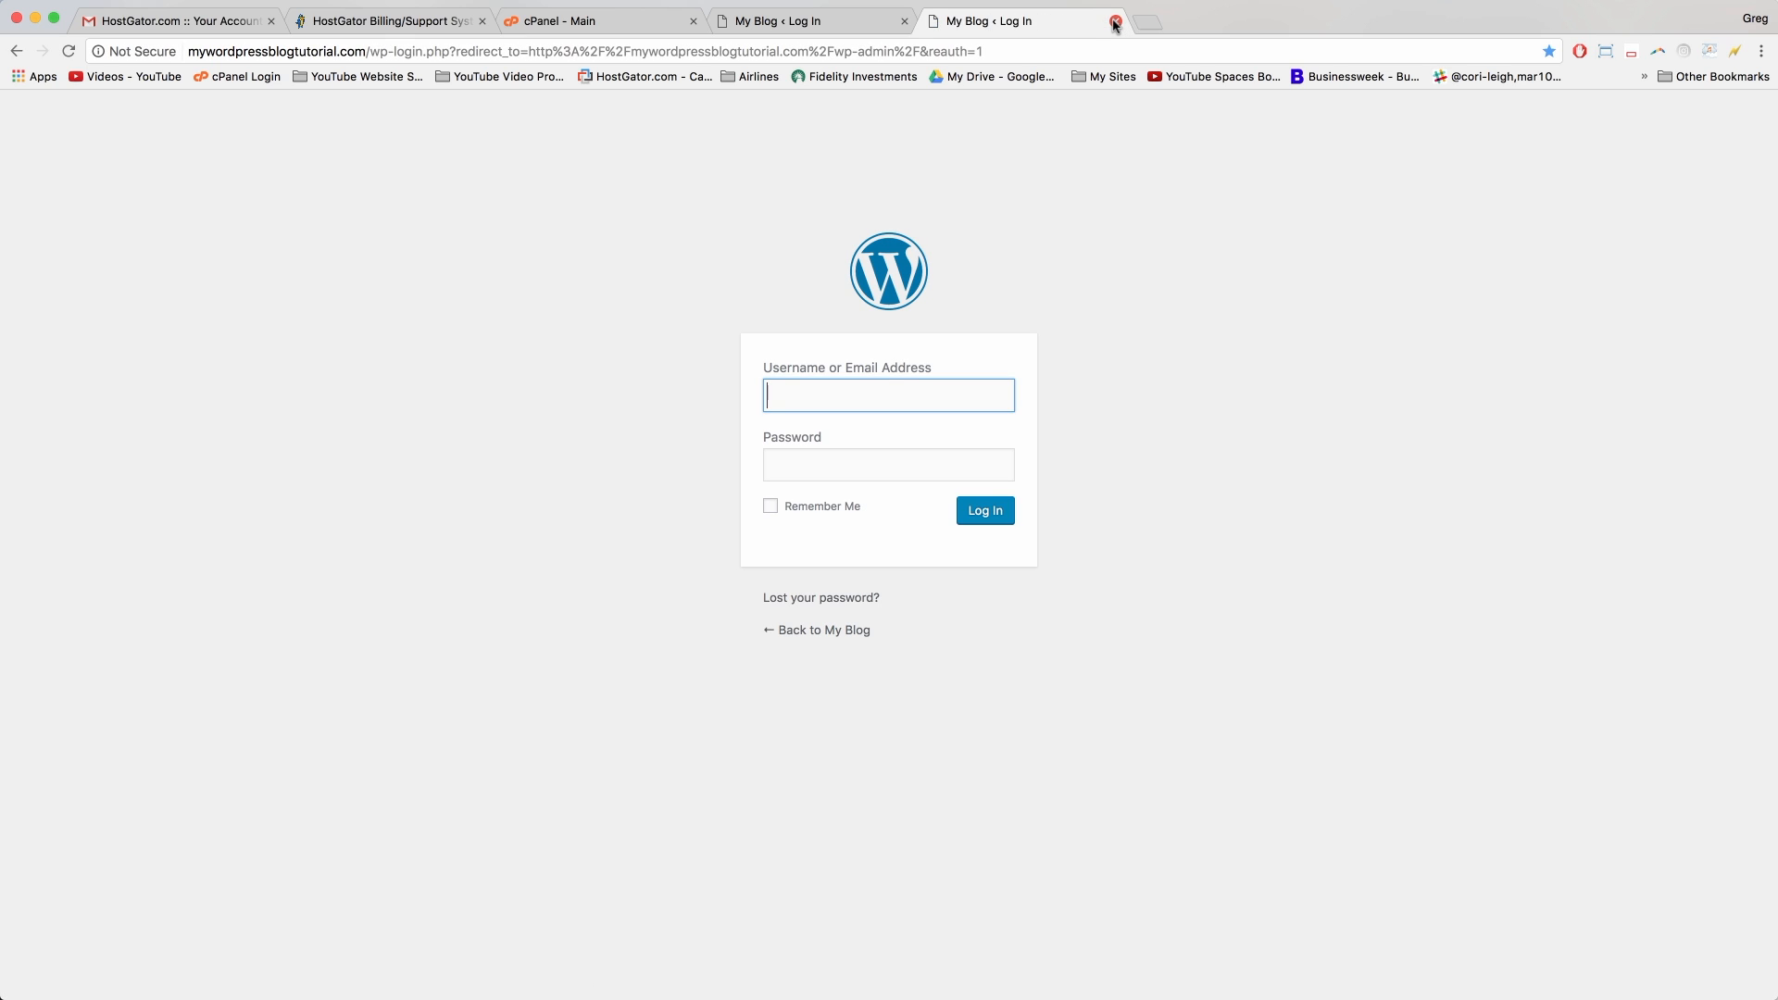
Step: Close the duplicate tab, log in, dismiss the setup-help and OptinMonster rating prompts, and open a private window
click(1116, 20)
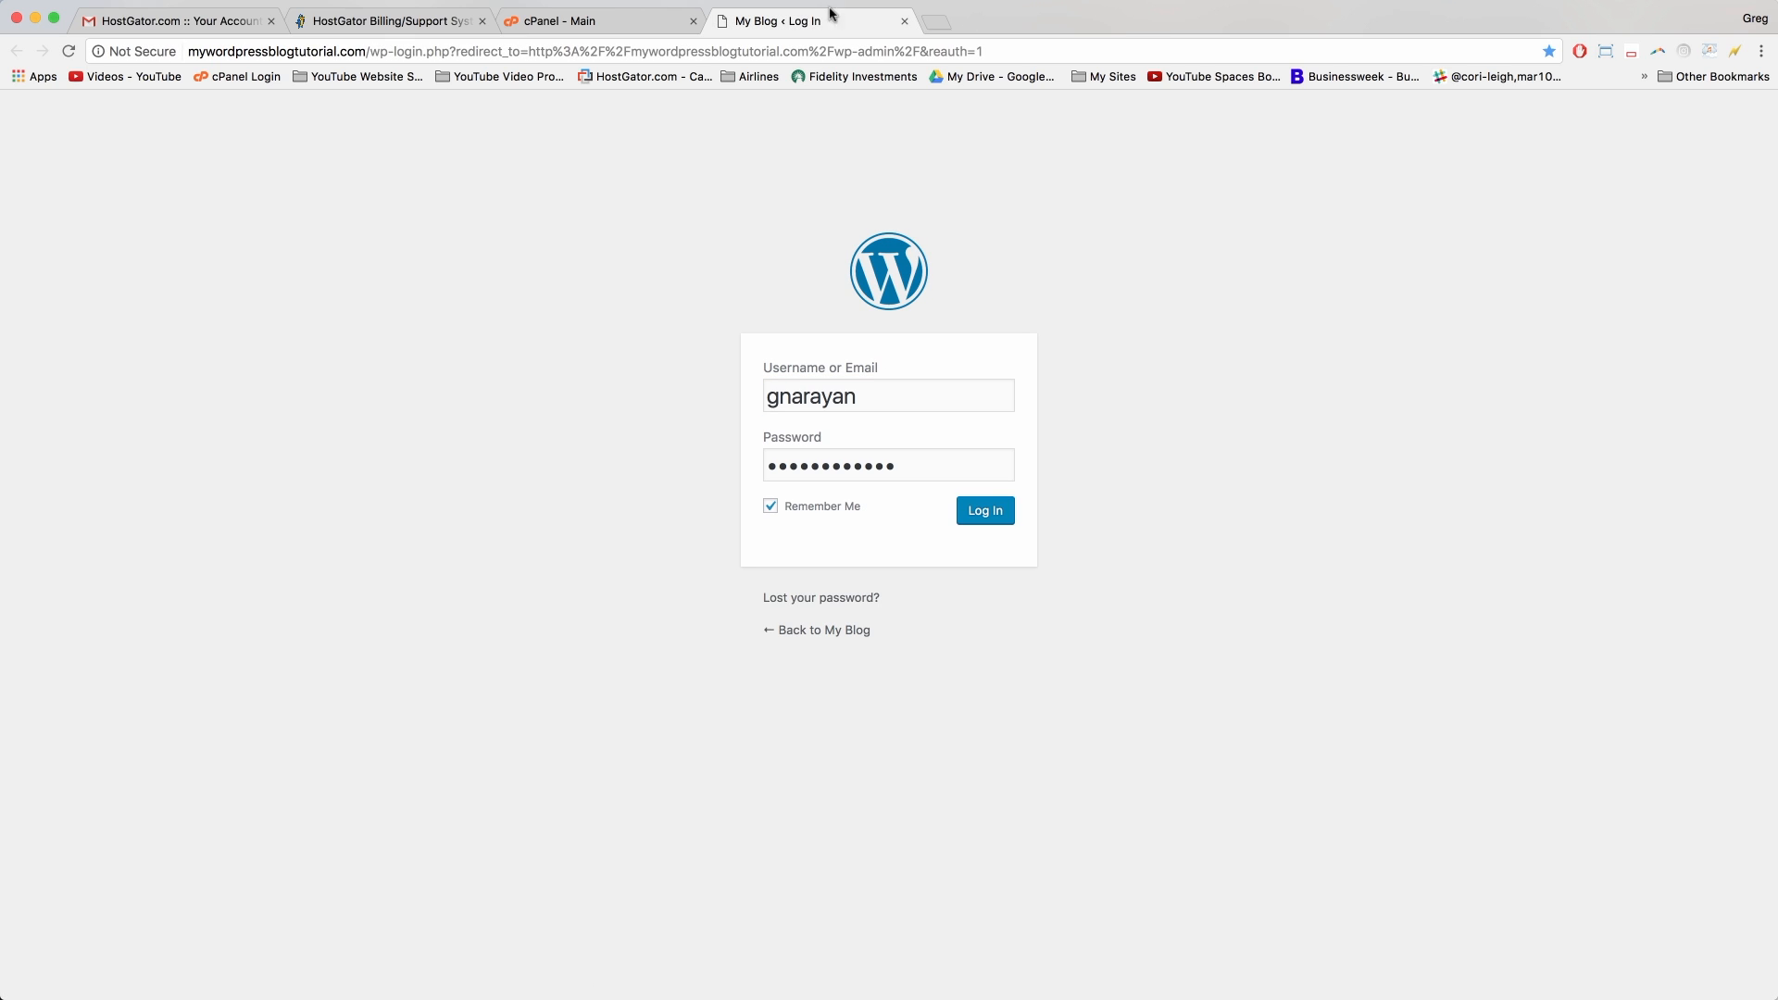
click(987, 512)
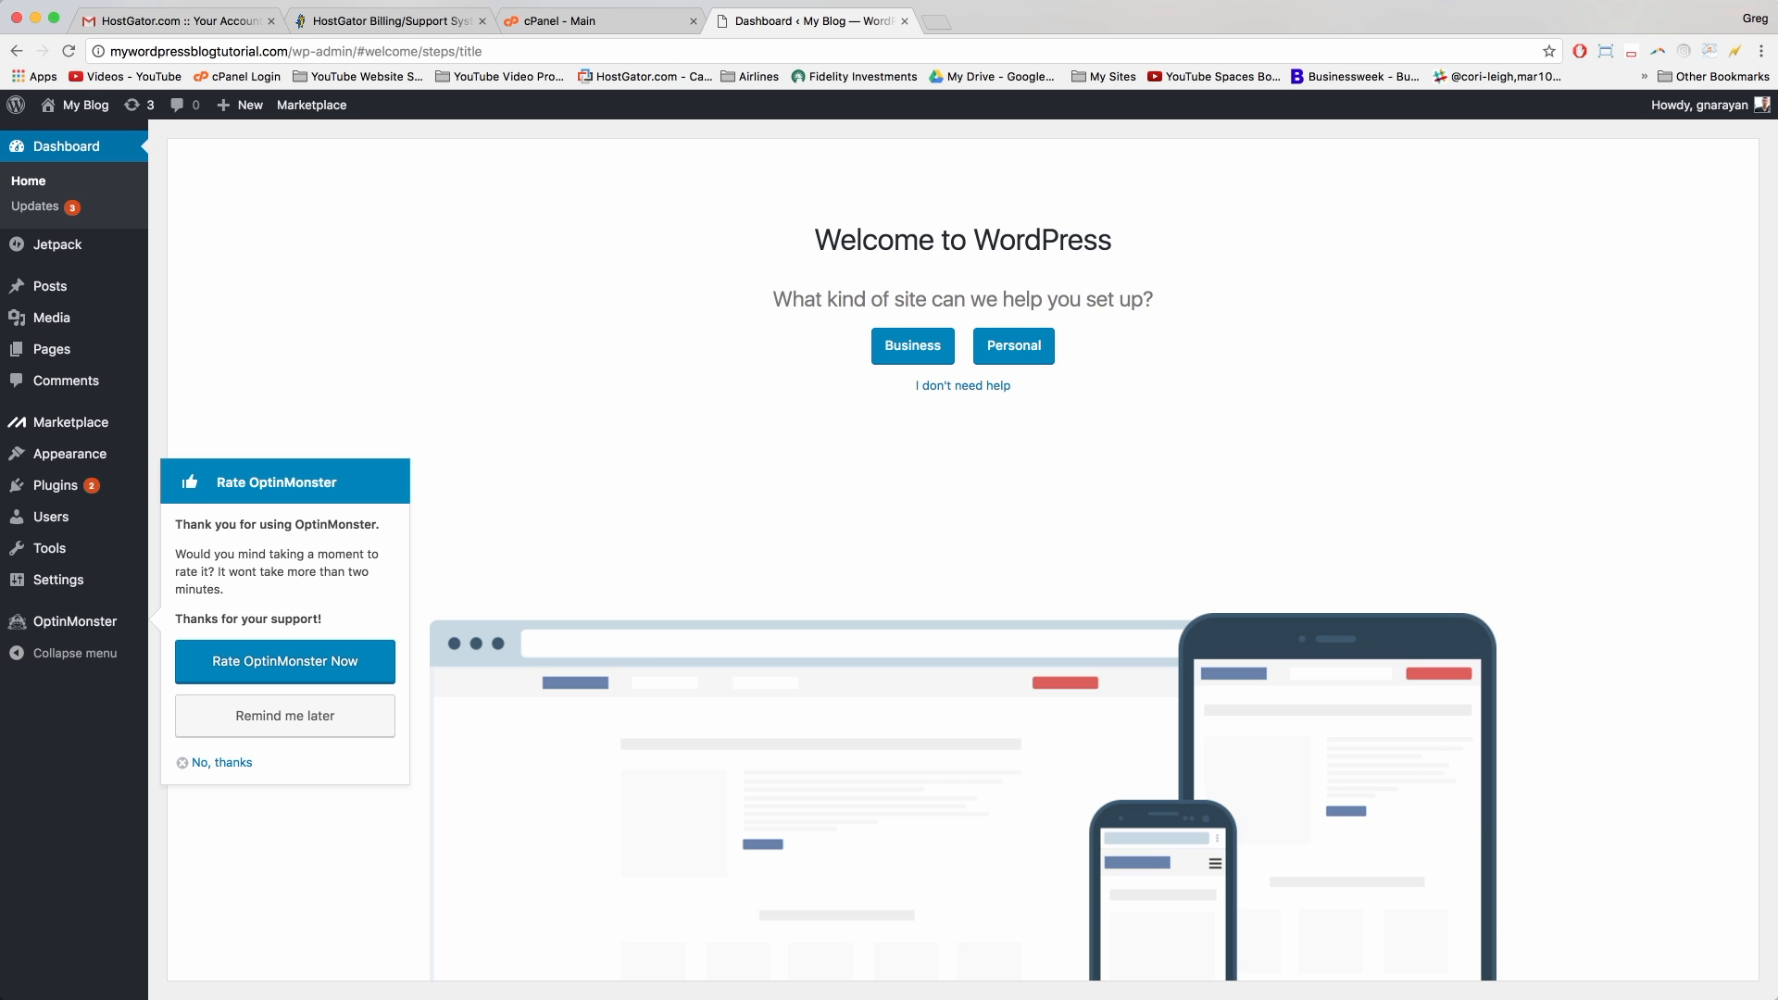
click(964, 389)
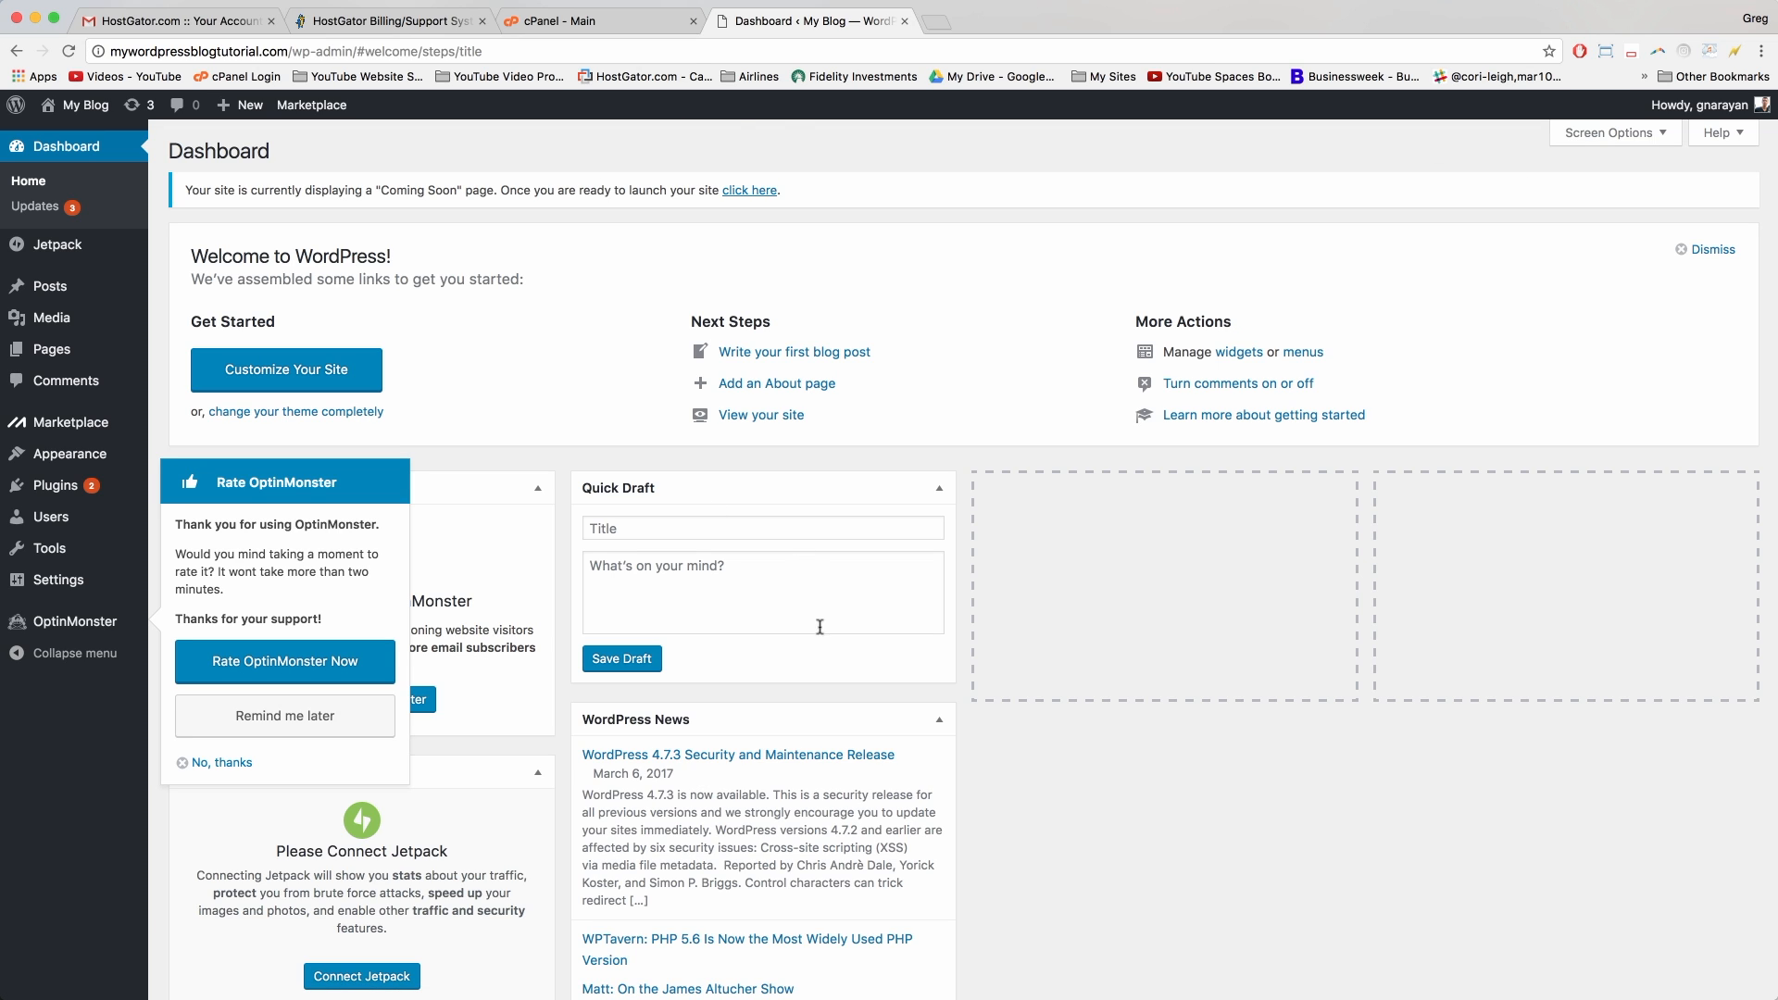
click(208, 769)
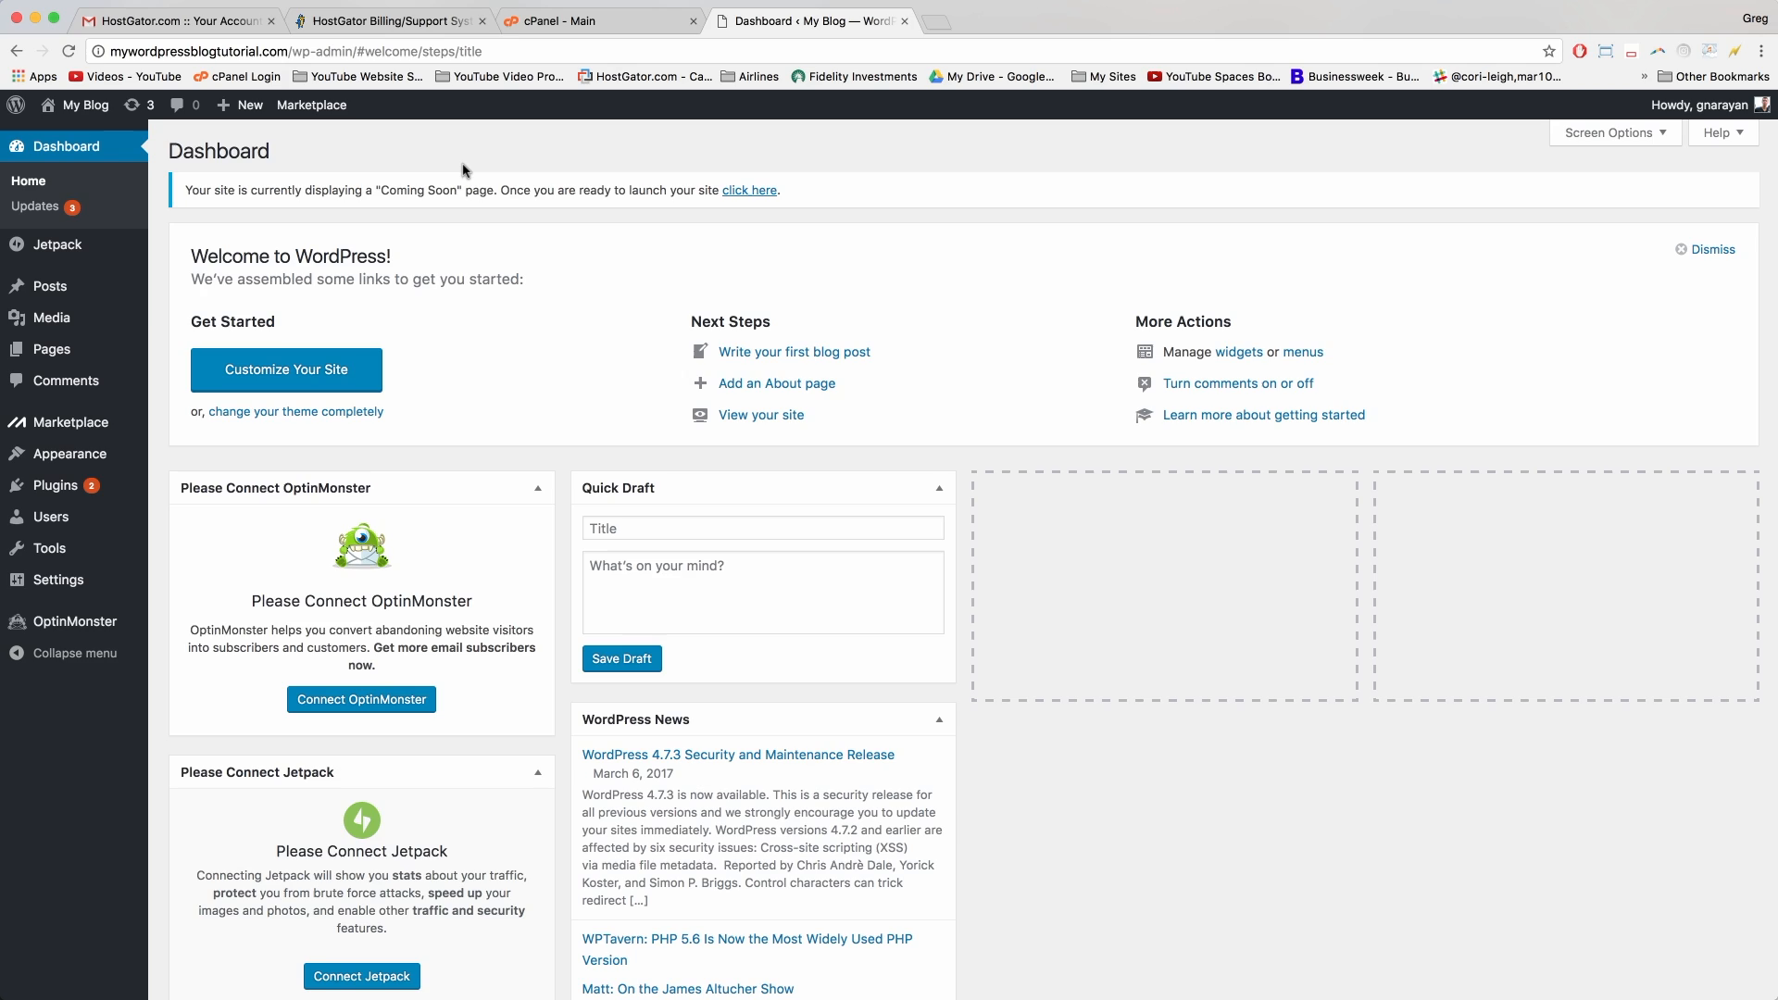
key(super+shift+n)
drag(431, 42, 413, 20)
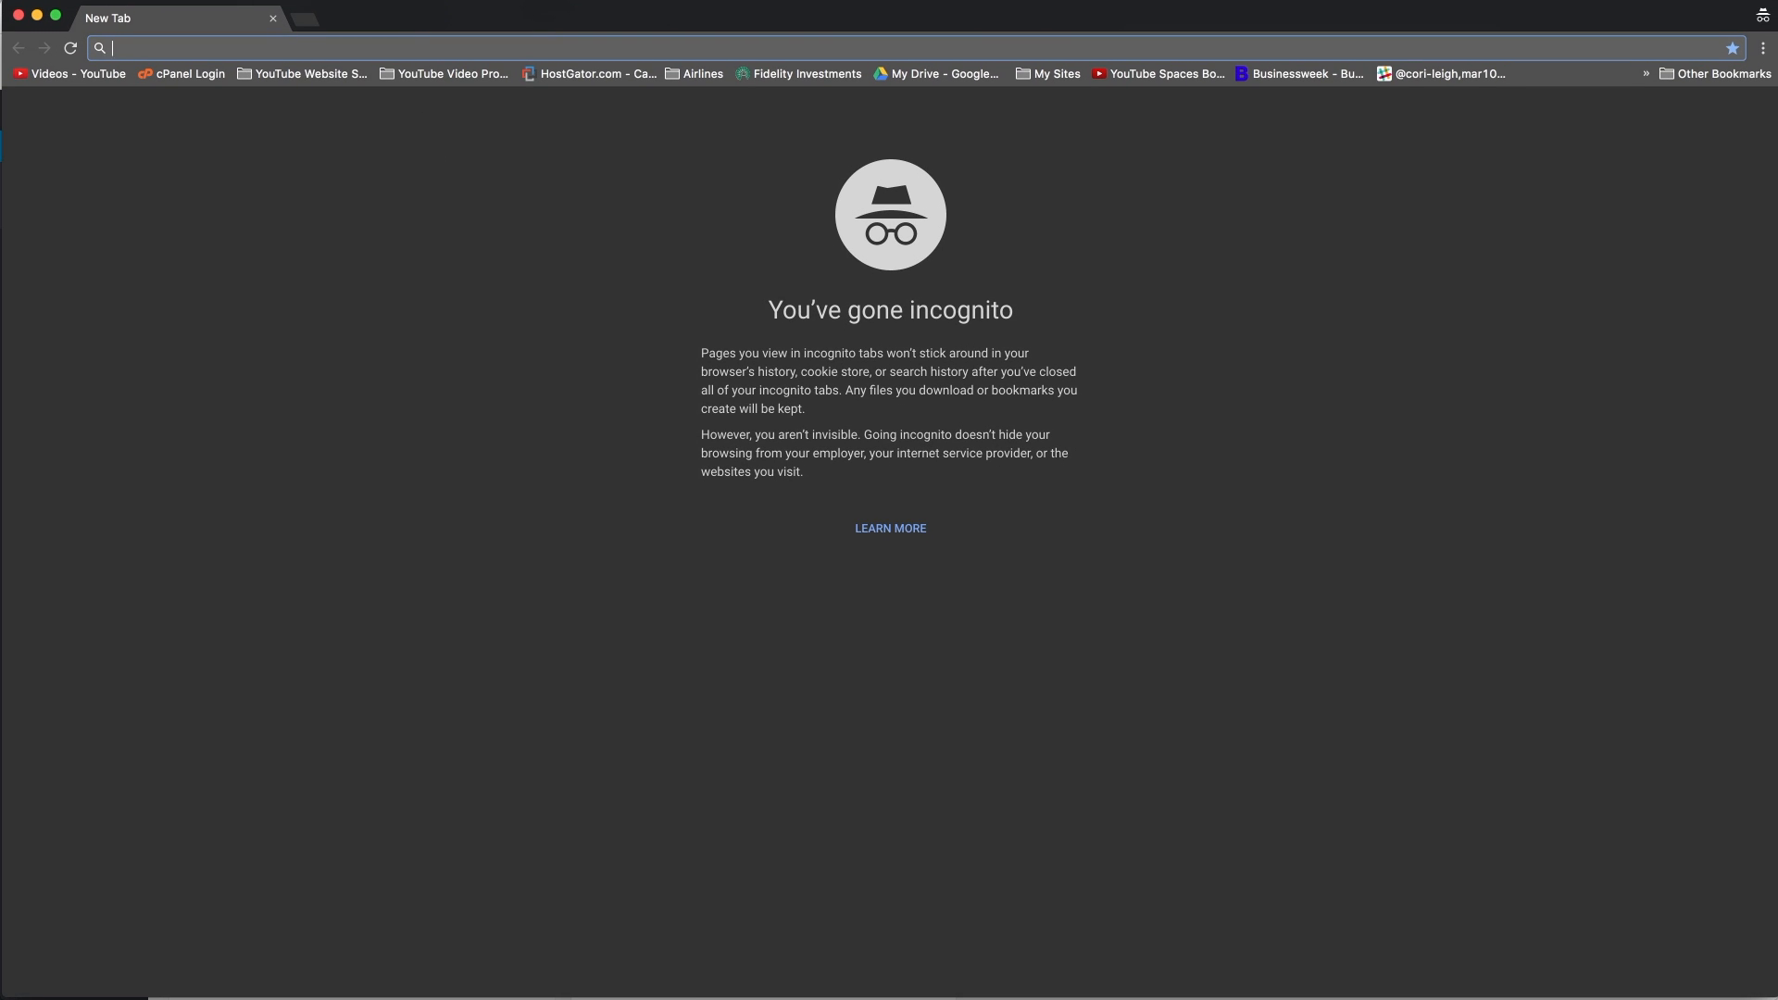
Step: Load mywordpressblogtutorial.com privately to confirm the Coming Soon page, then return to the dashboard
text(mywordpressblogtutorial.com)
key(Return)
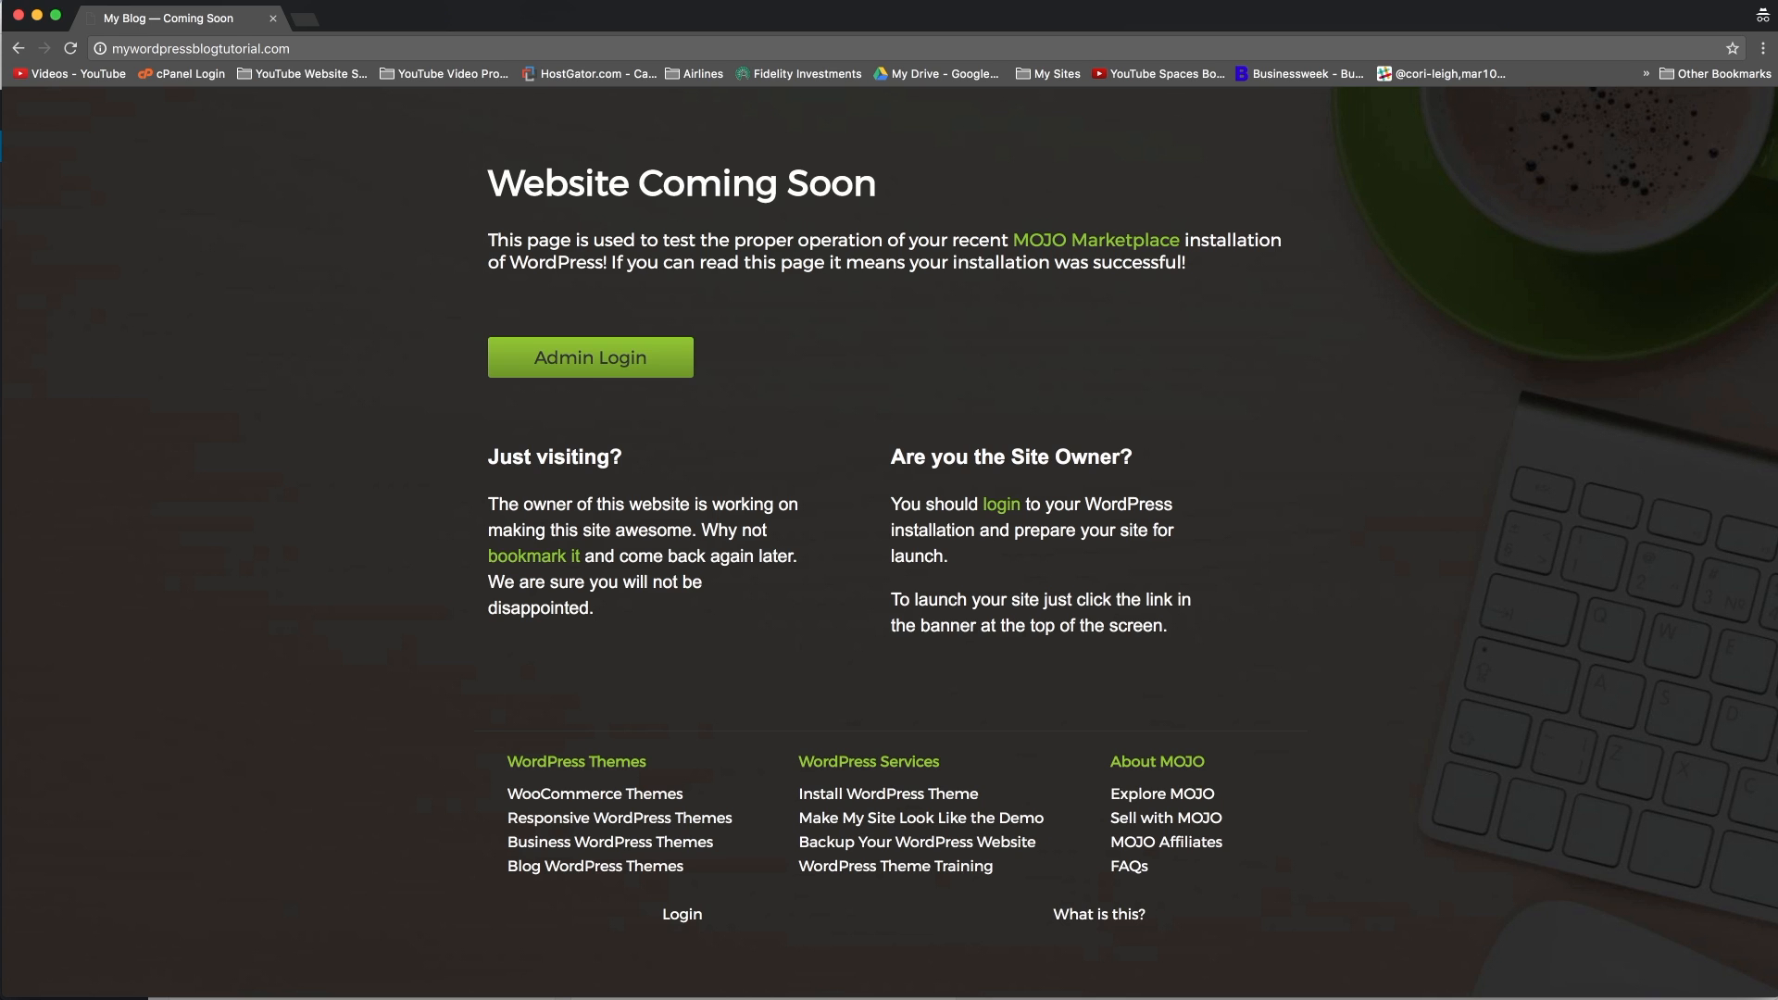
click(19, 16)
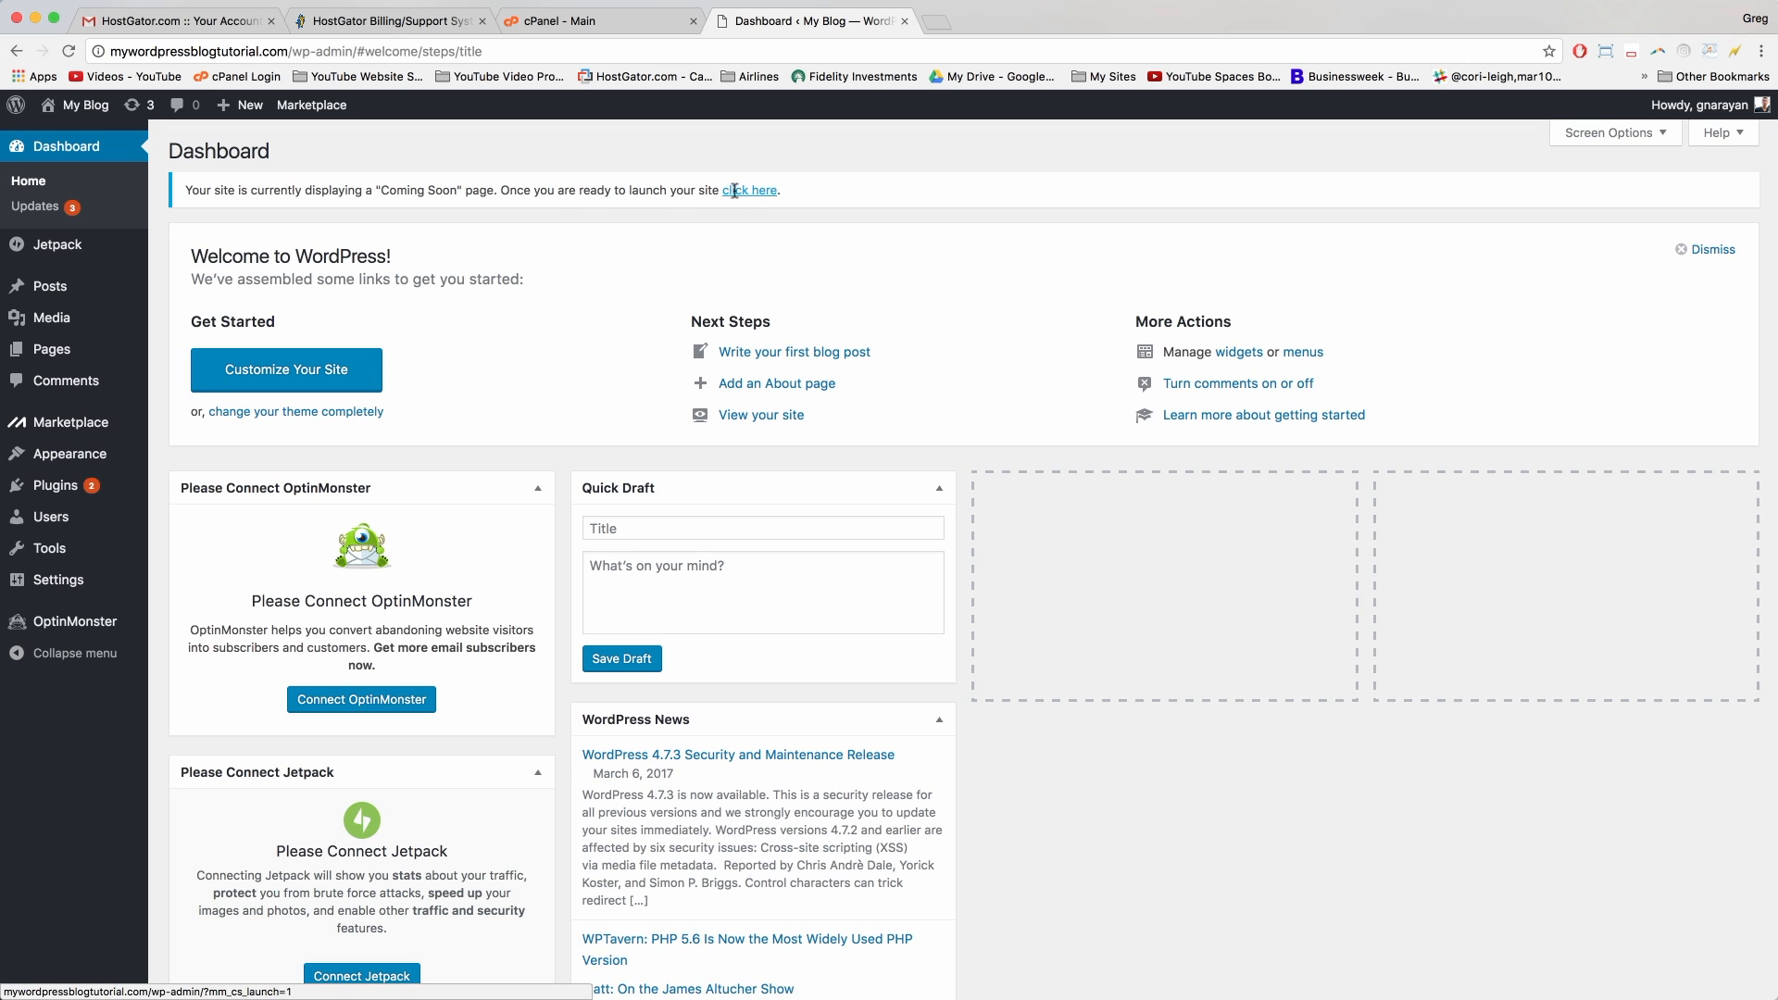
mouse_move(86, 109)
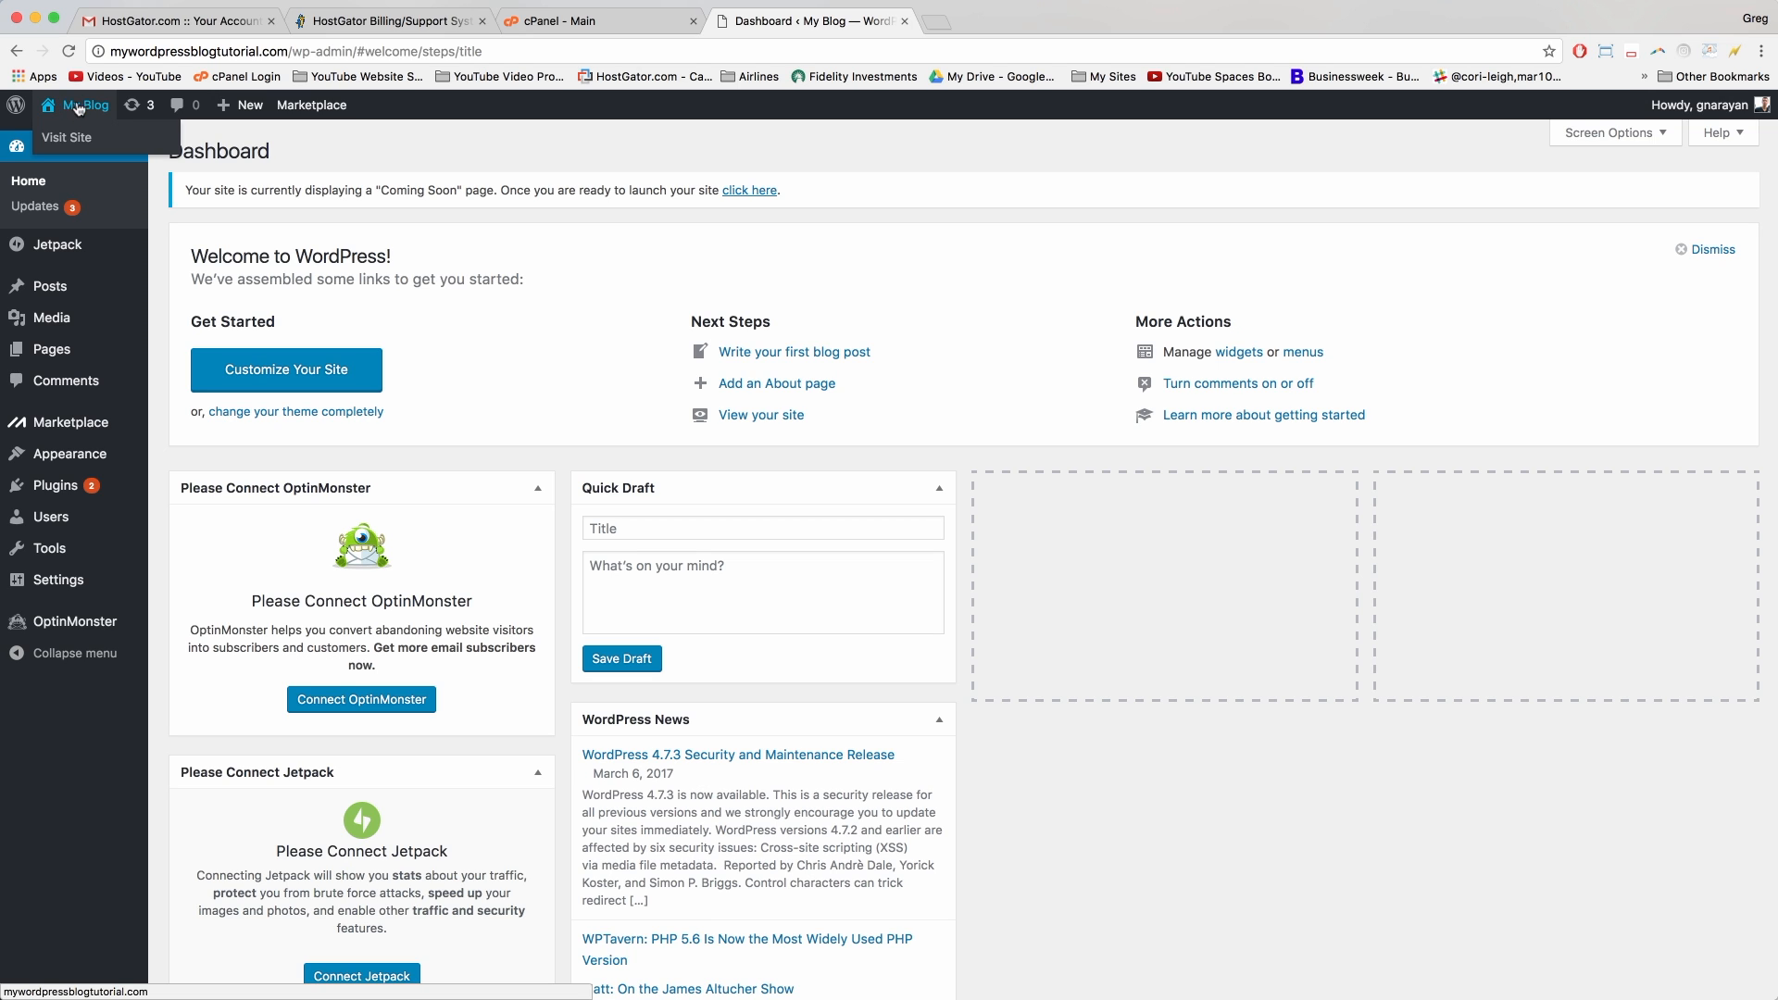
click(60, 106)
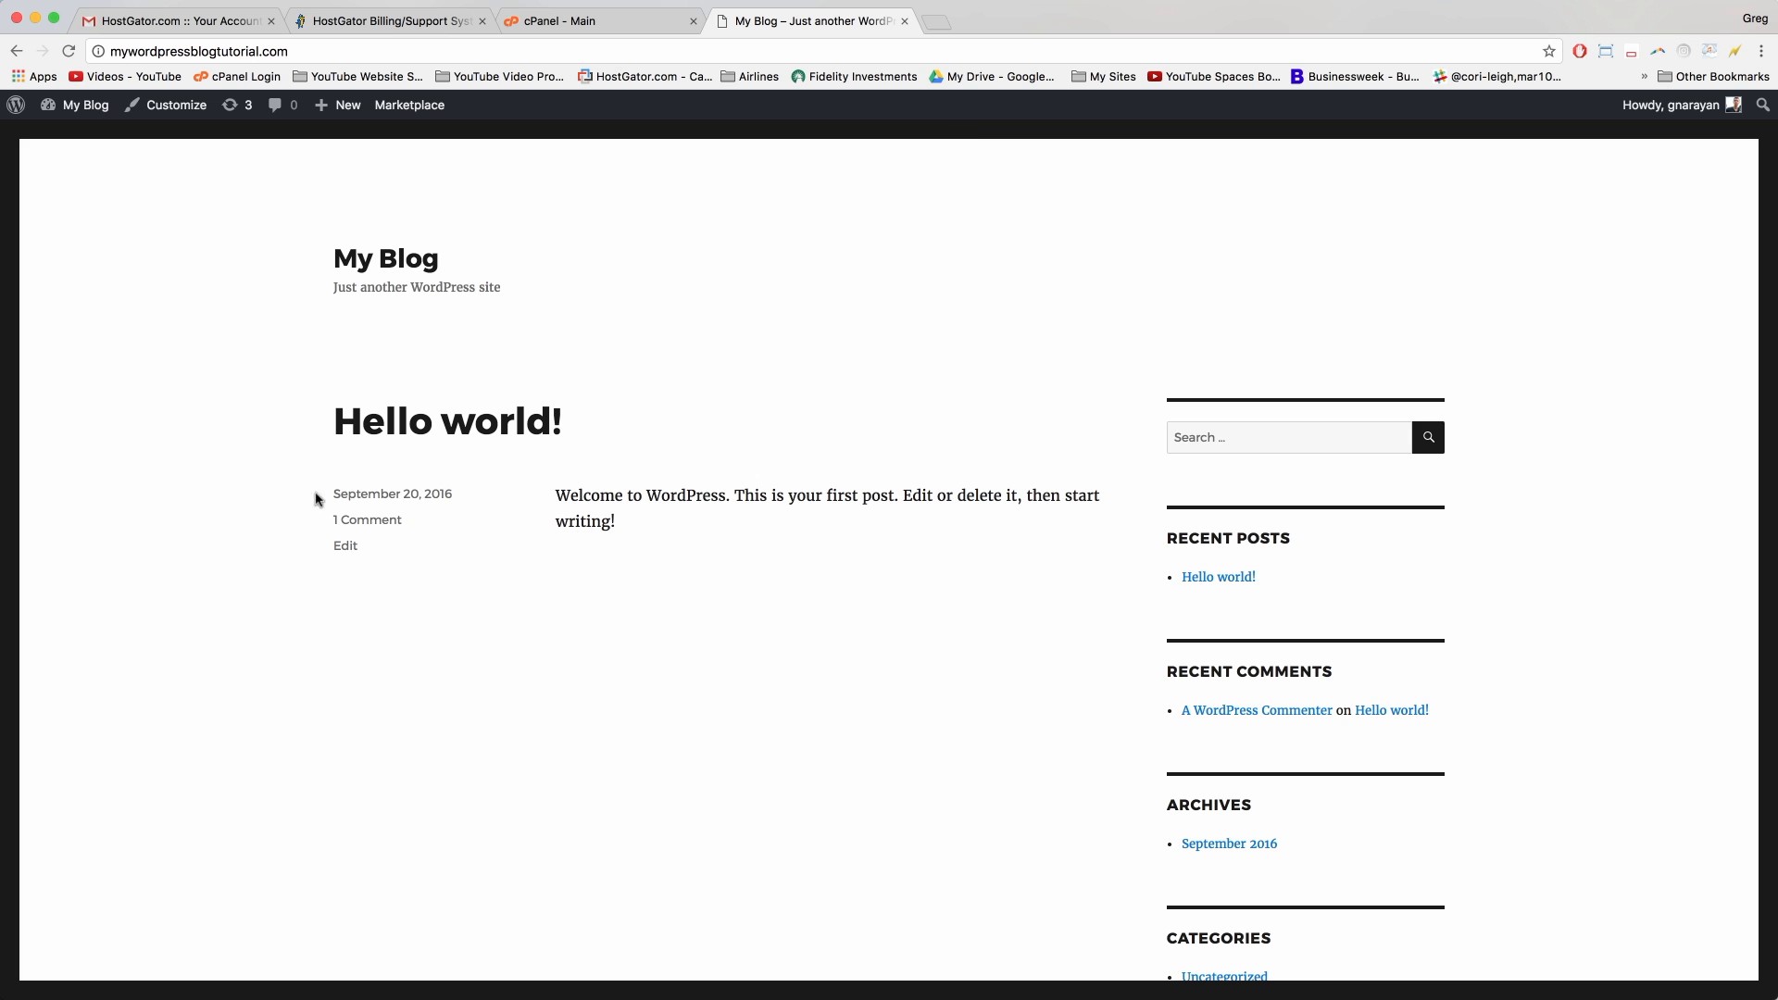
scroll(993, 792, down, 10)
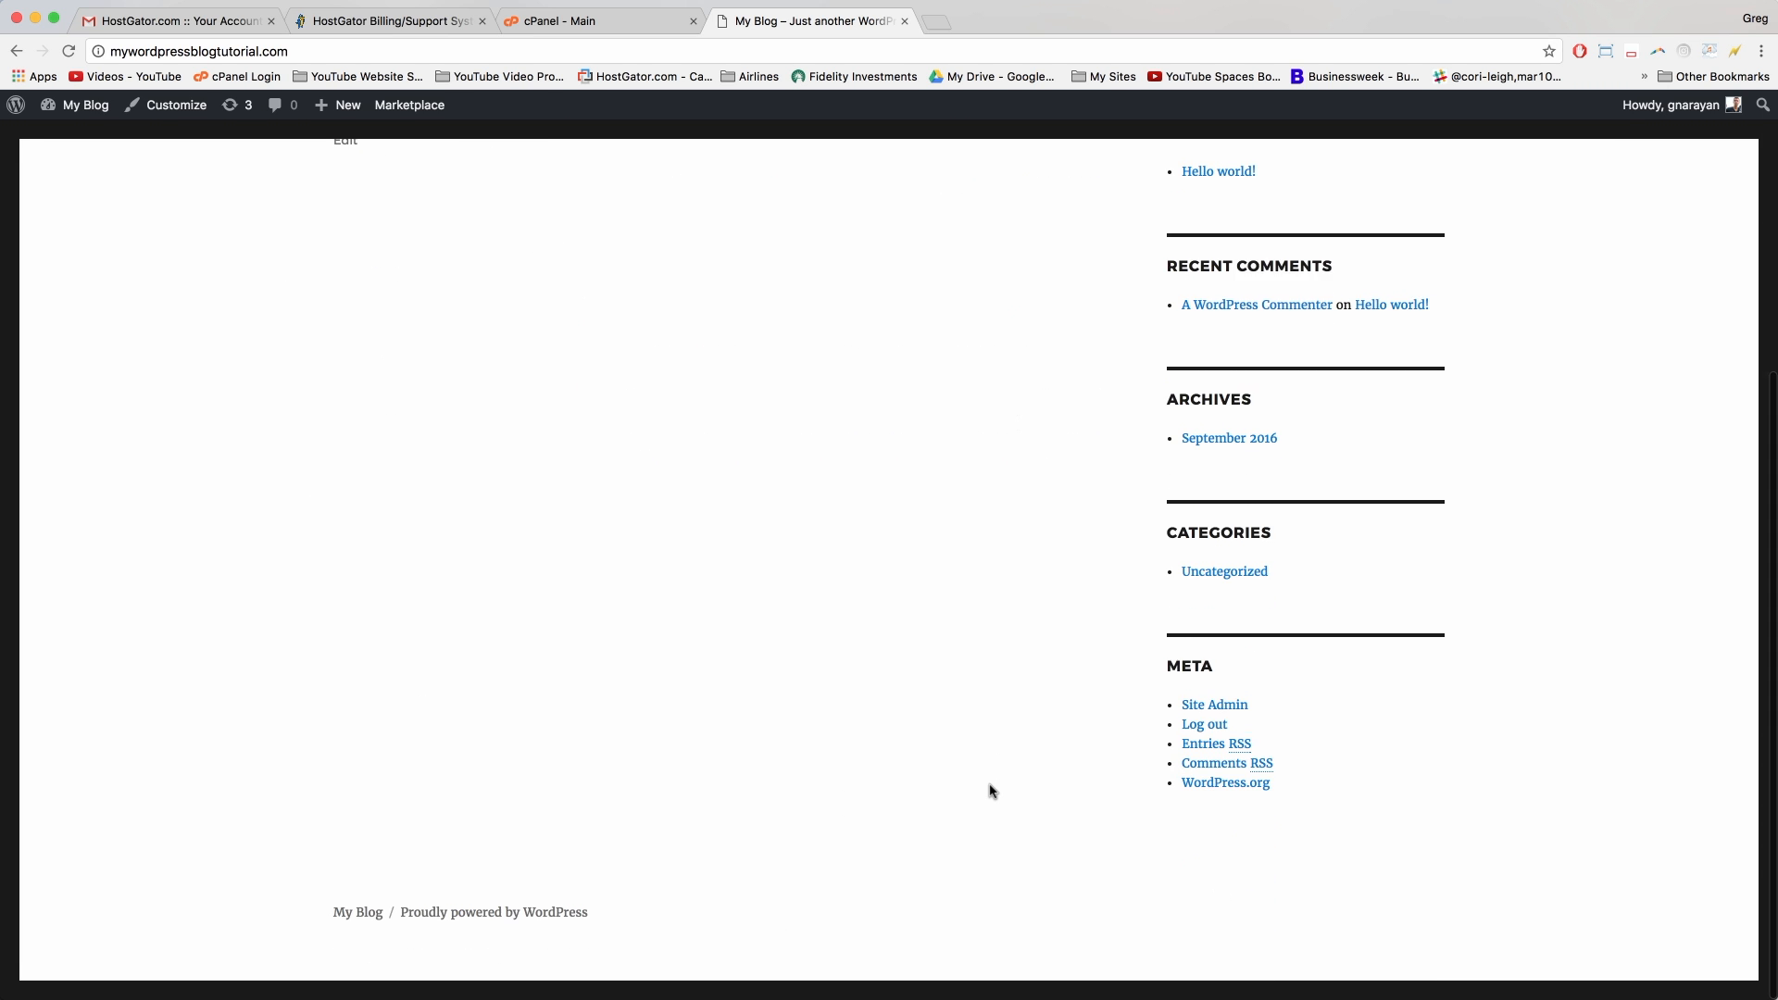
scroll(993, 792, up, 10)
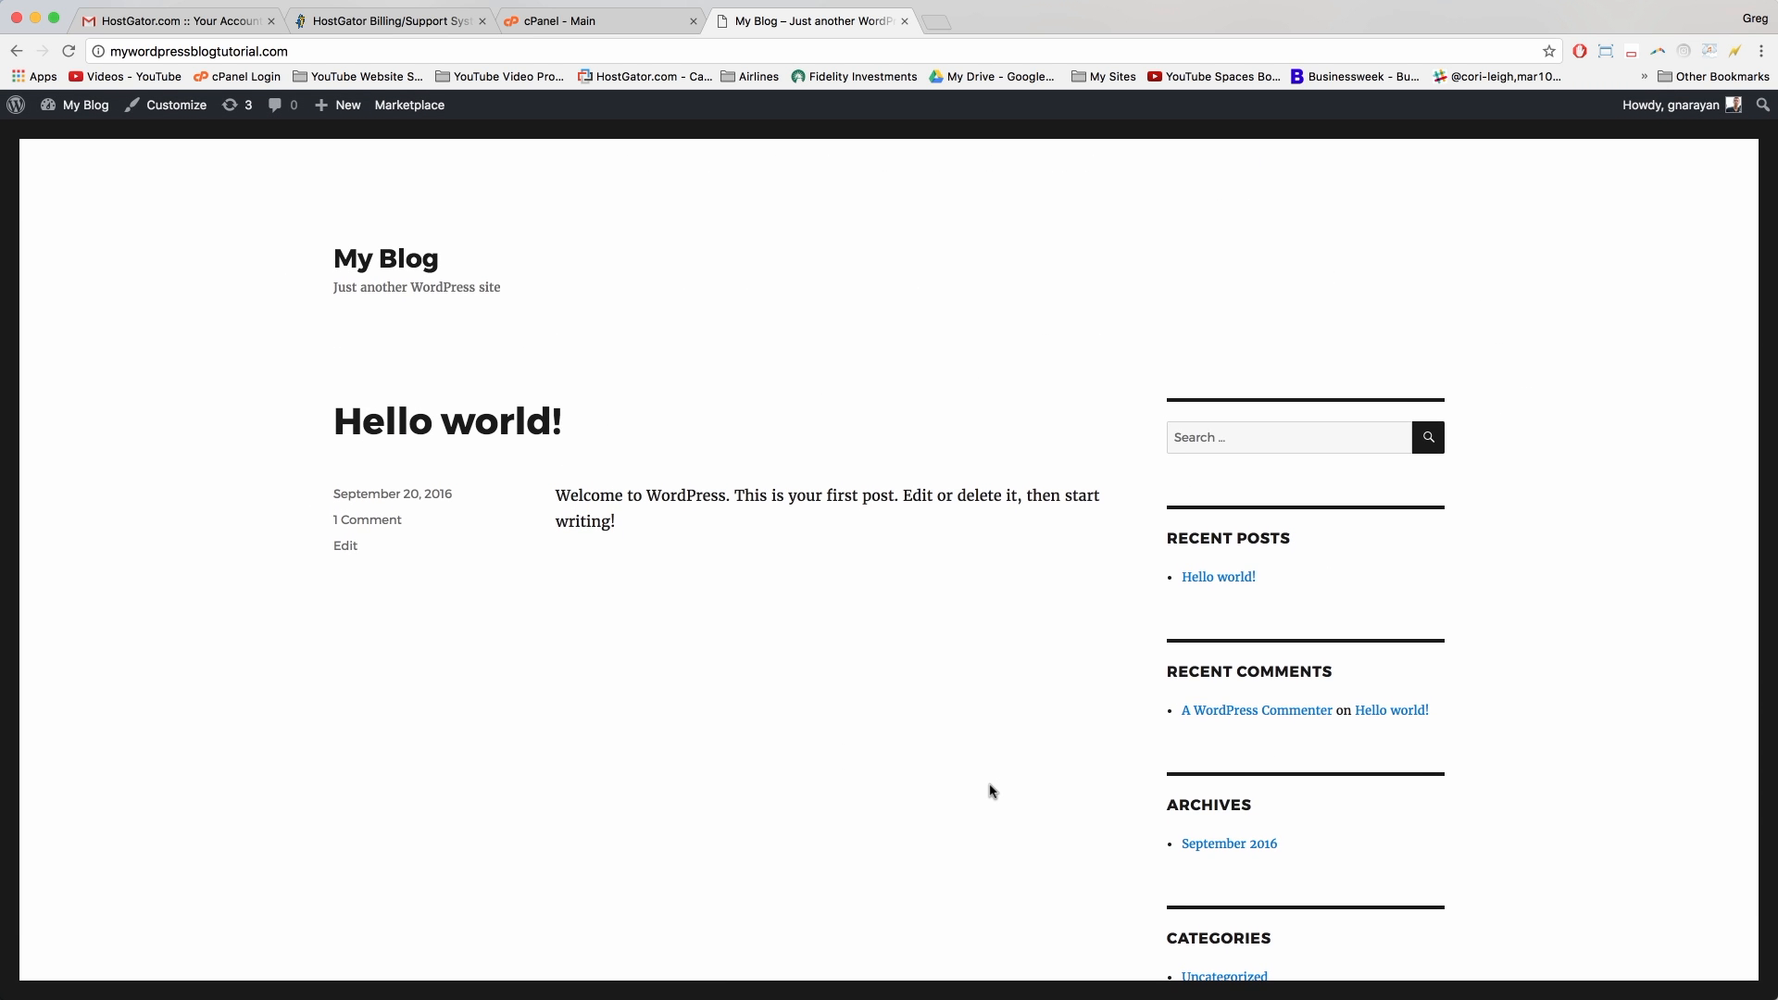
click(70, 106)
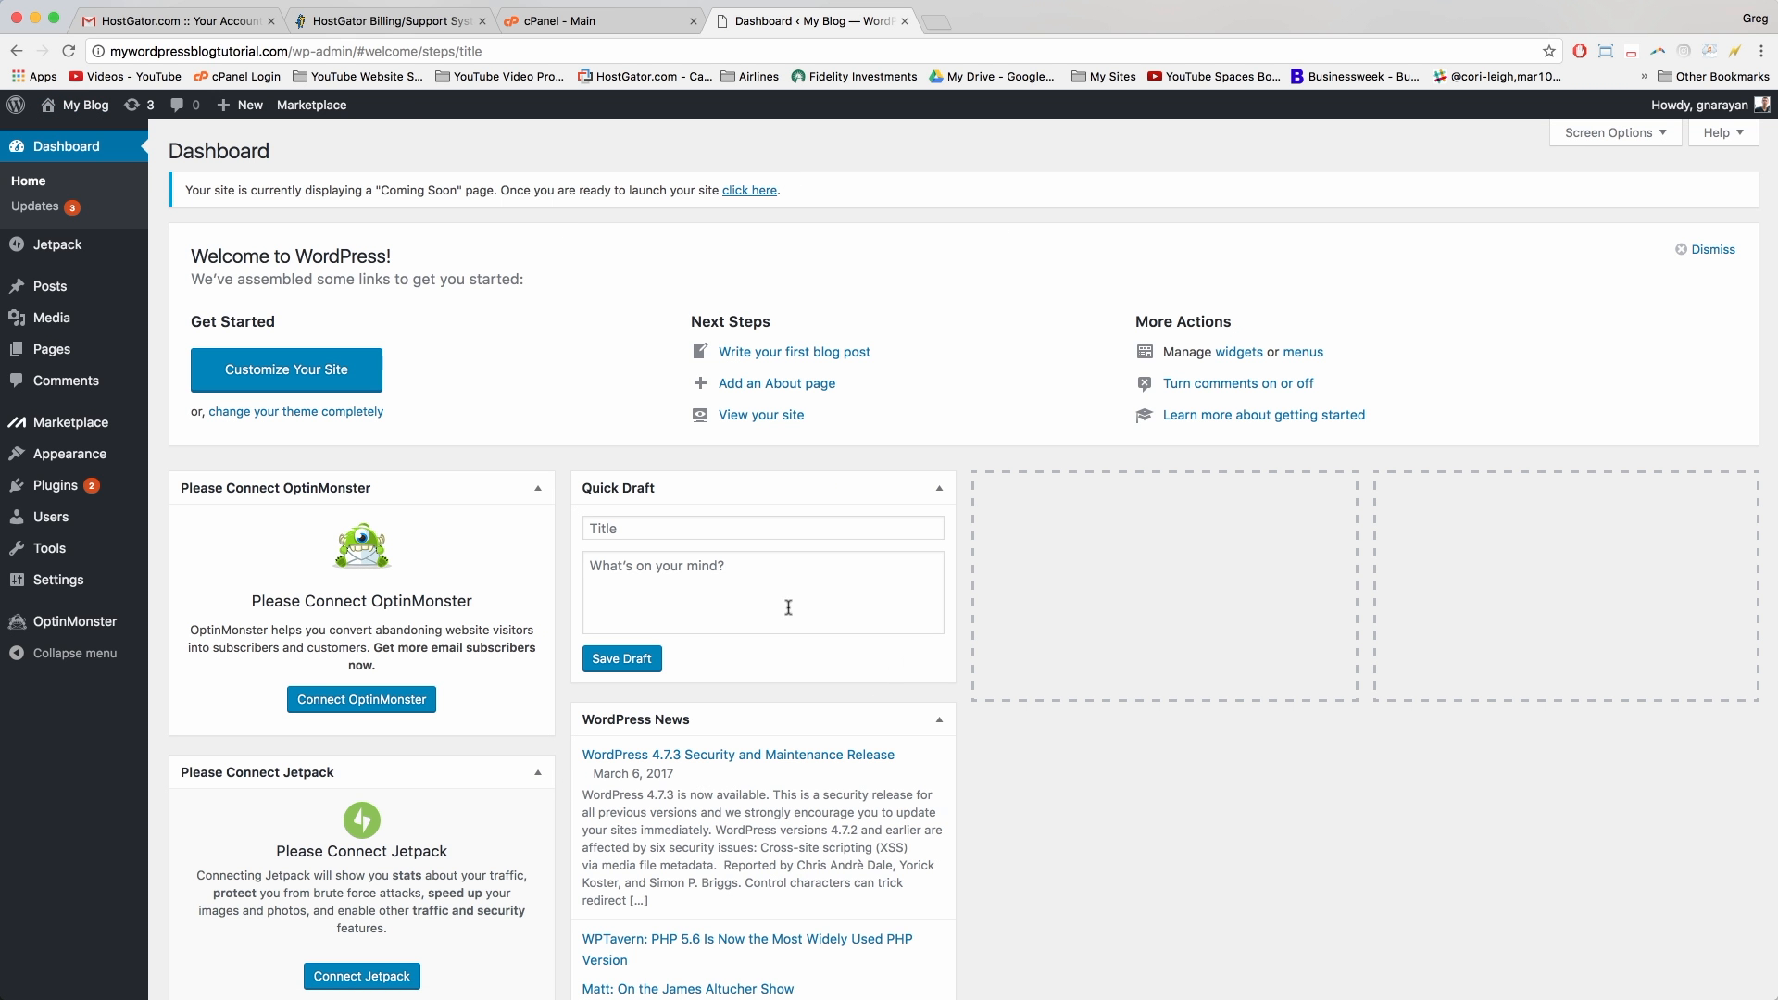
click(92, 112)
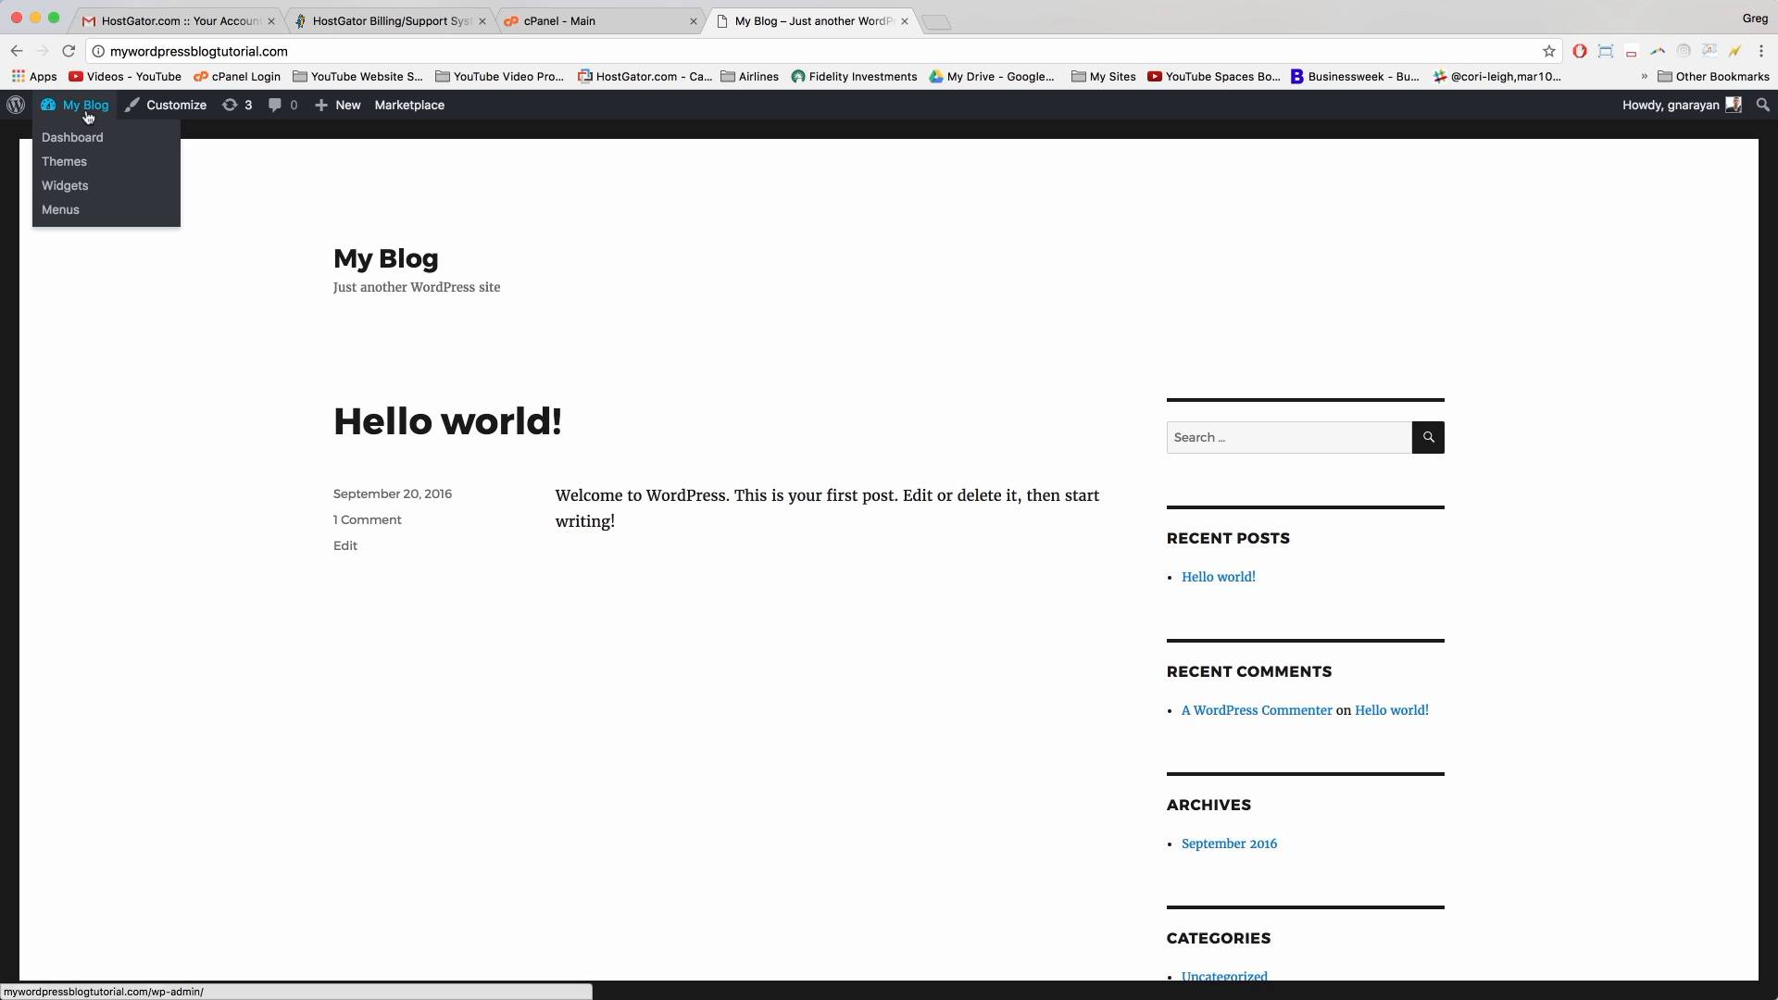
click(88, 113)
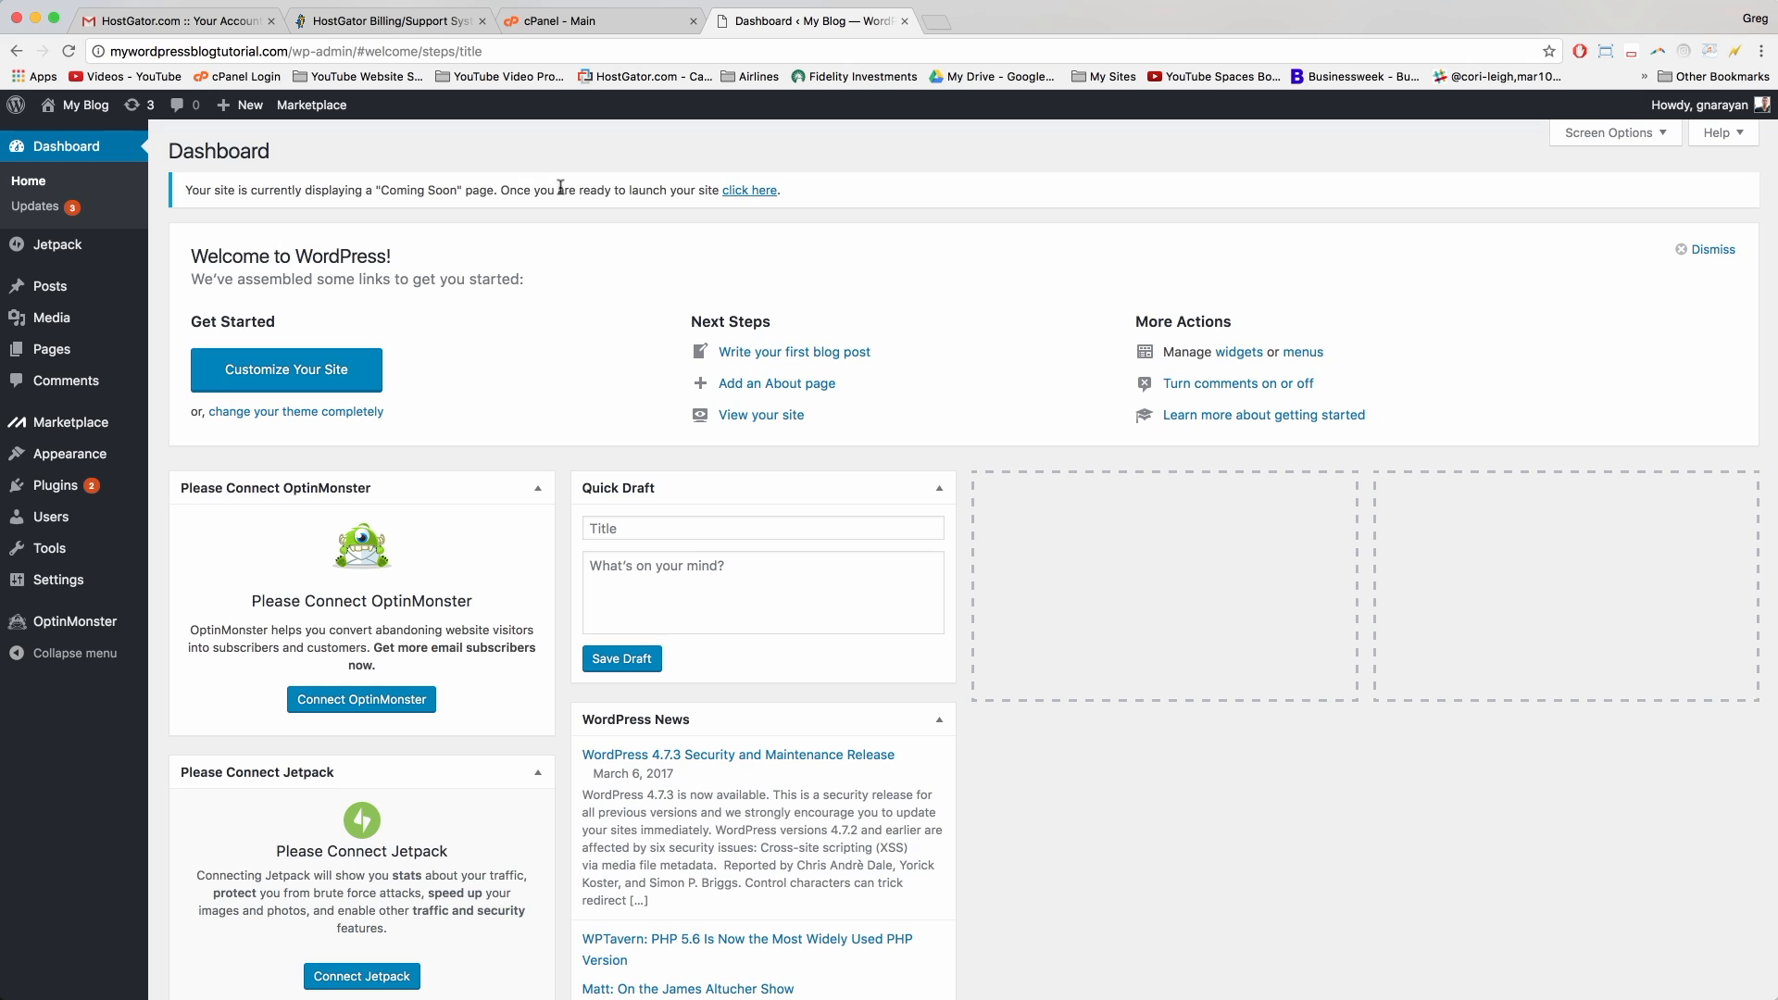
Step: Launch the site out of Coming Soon mode, then update Jetpack, OptinMonster API and Twenty Fourteen
click(757, 191)
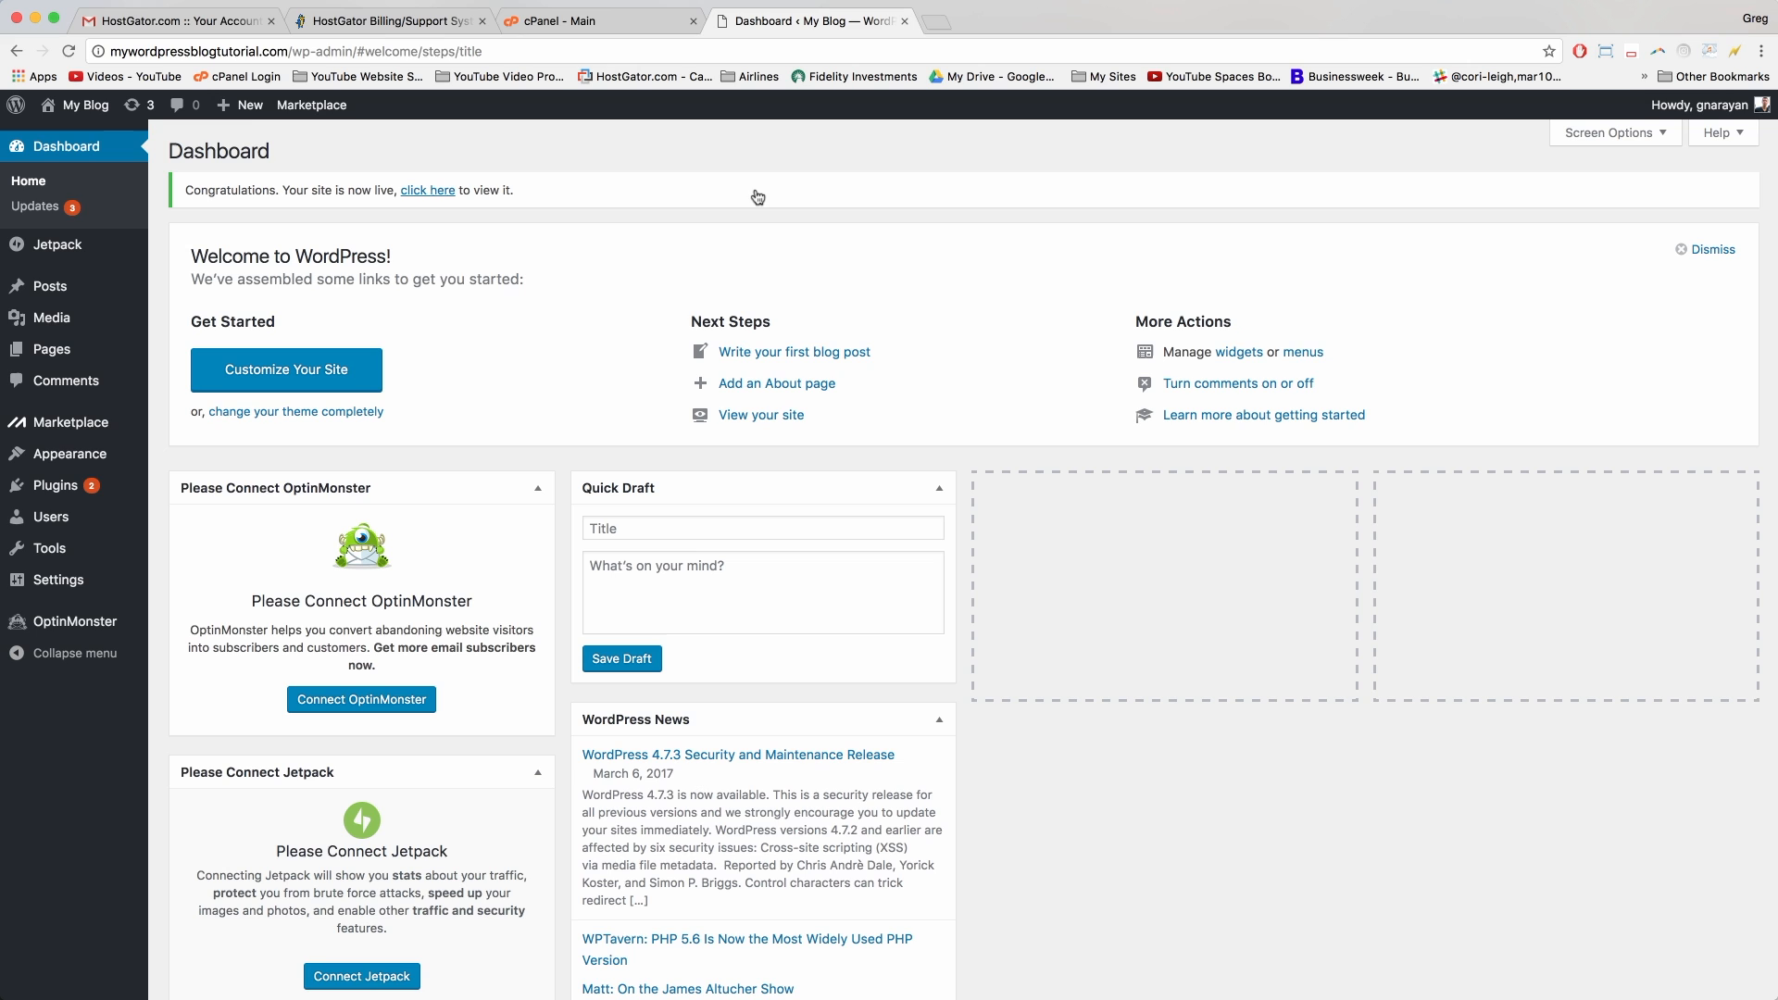
click(63, 213)
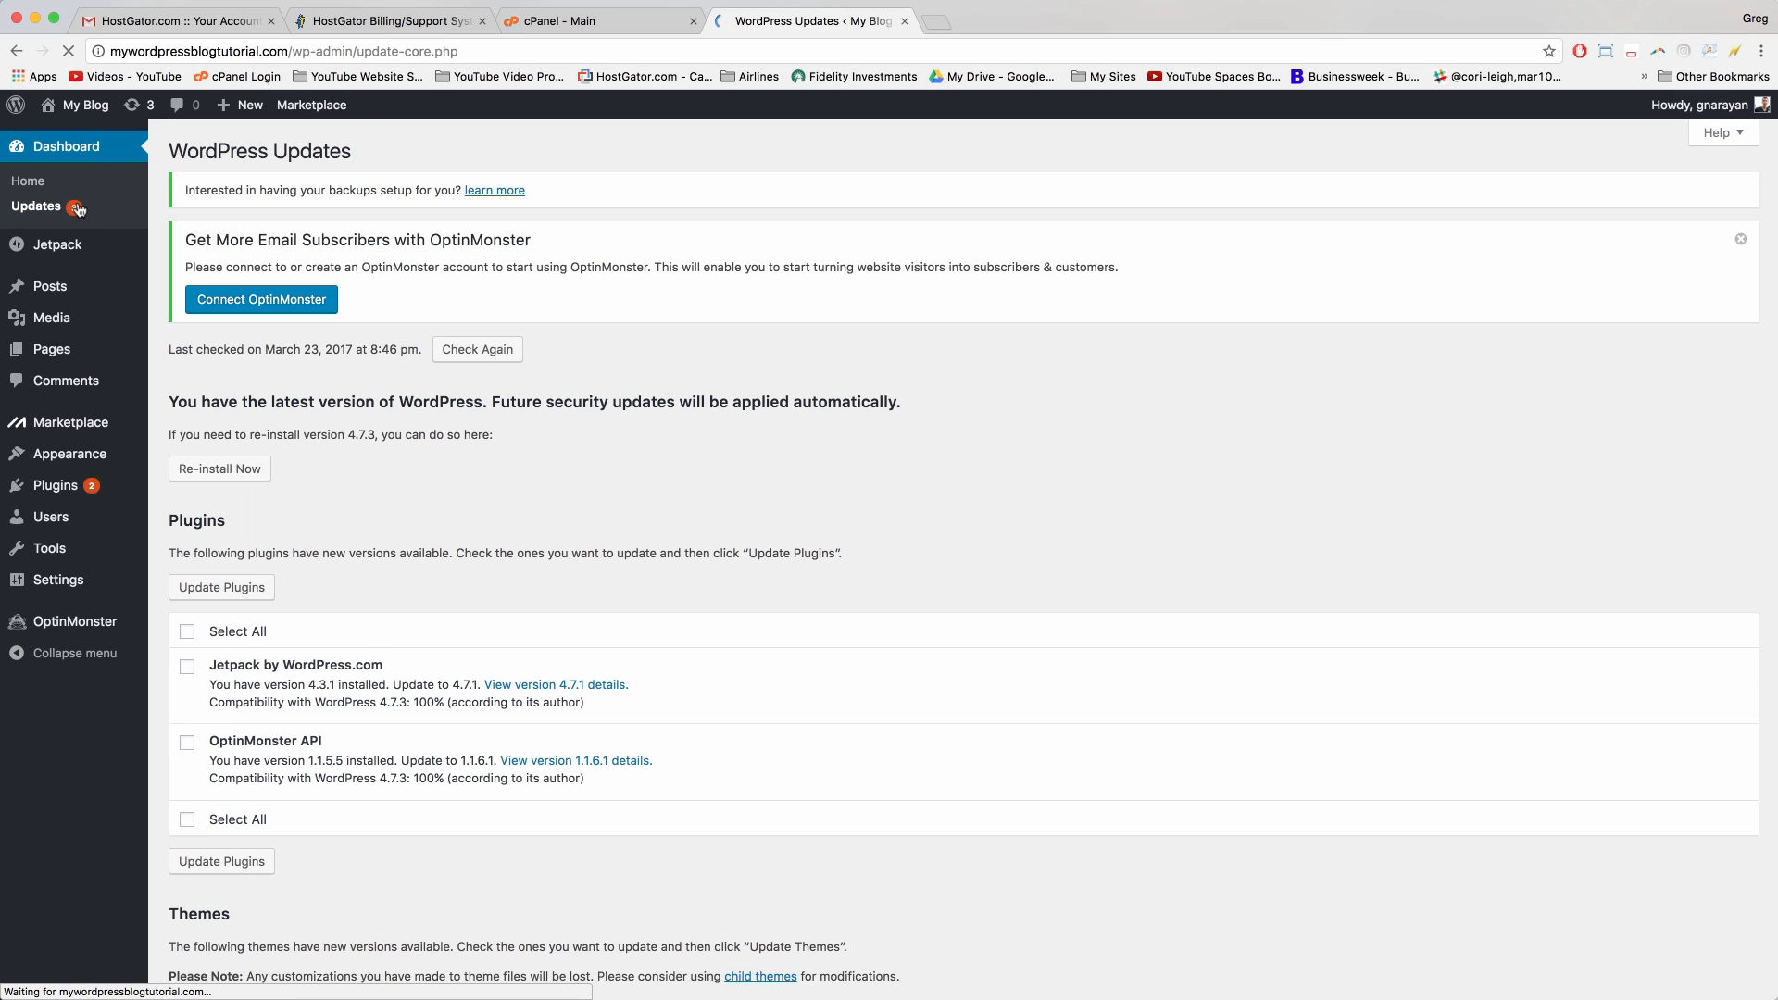
scroll(488, 314, down, 3)
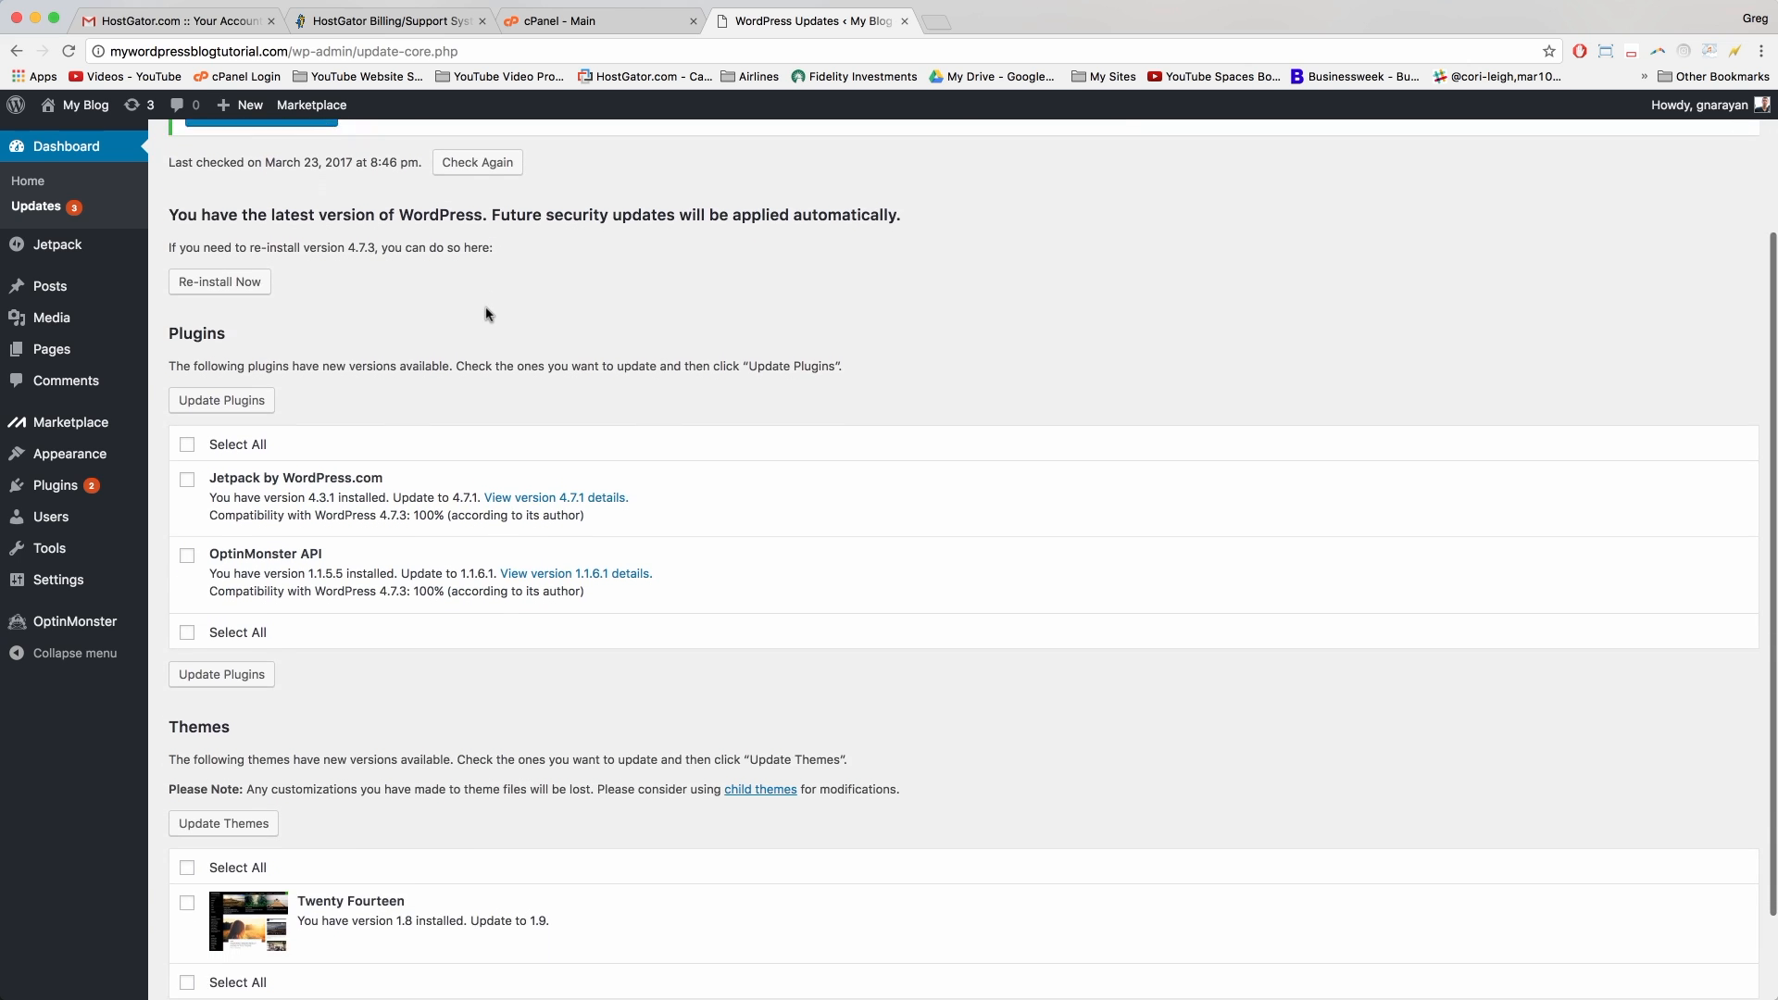
scroll(488, 314, up, 5)
scroll(488, 314, down, 1)
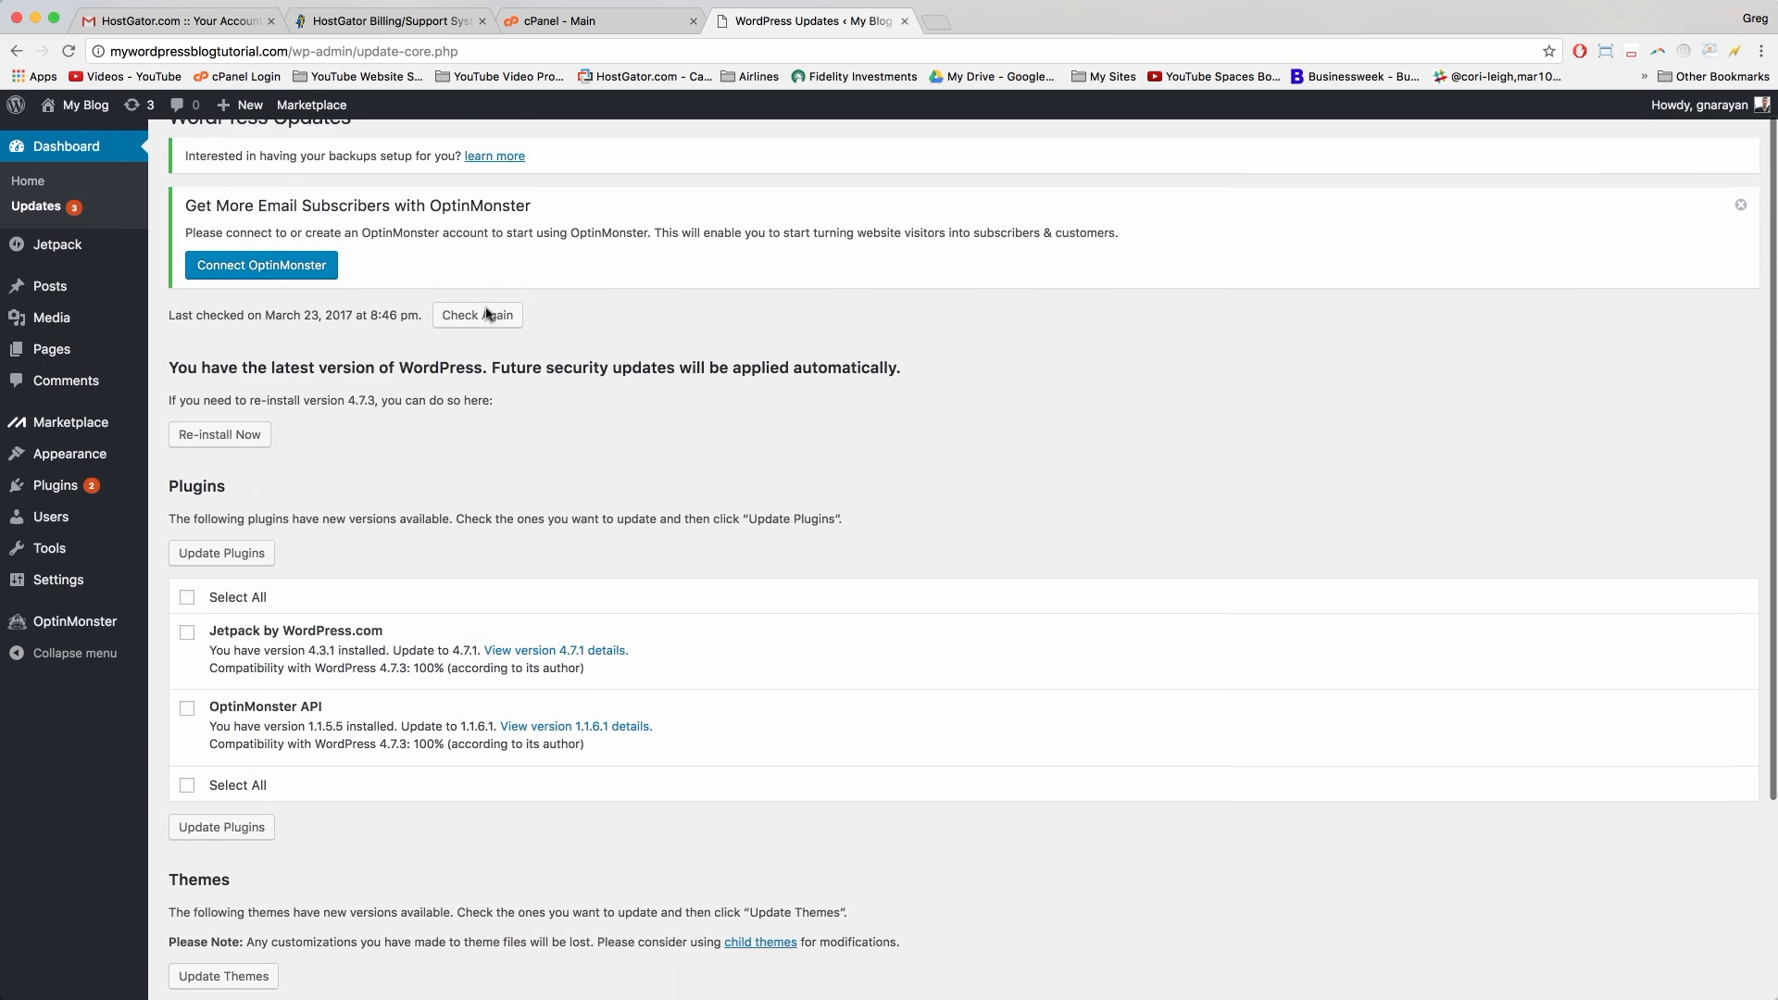
click(186, 580)
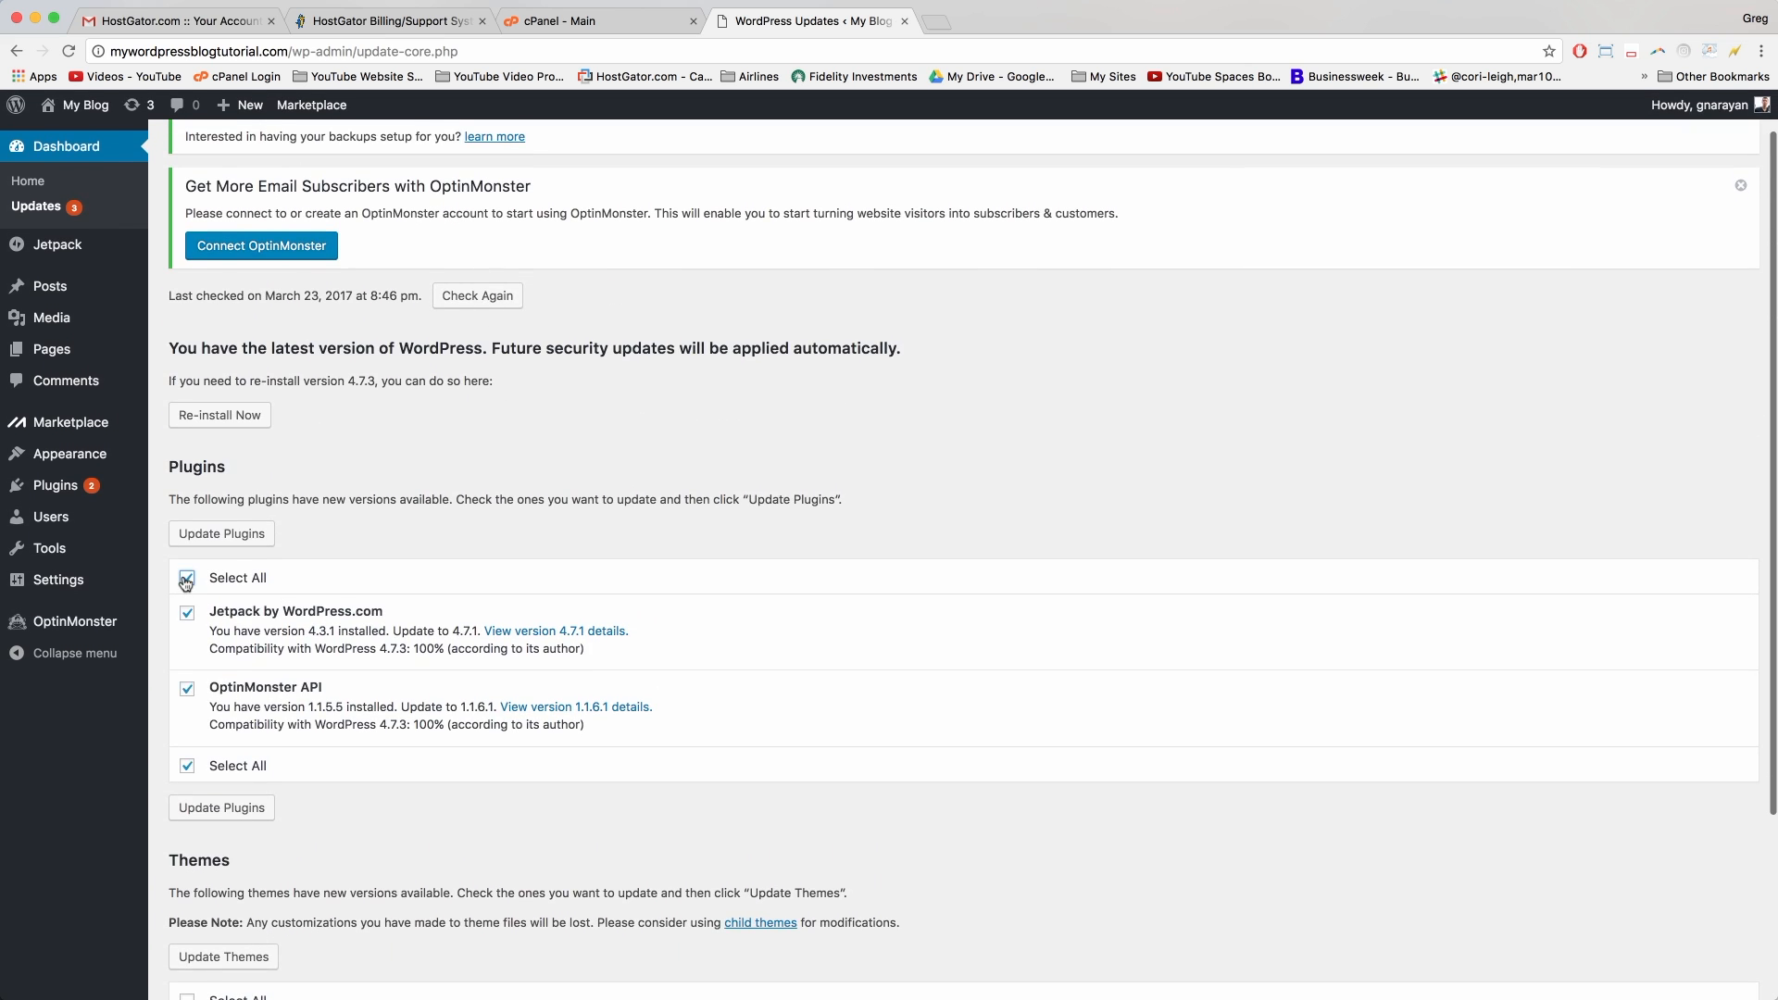
click(236, 539)
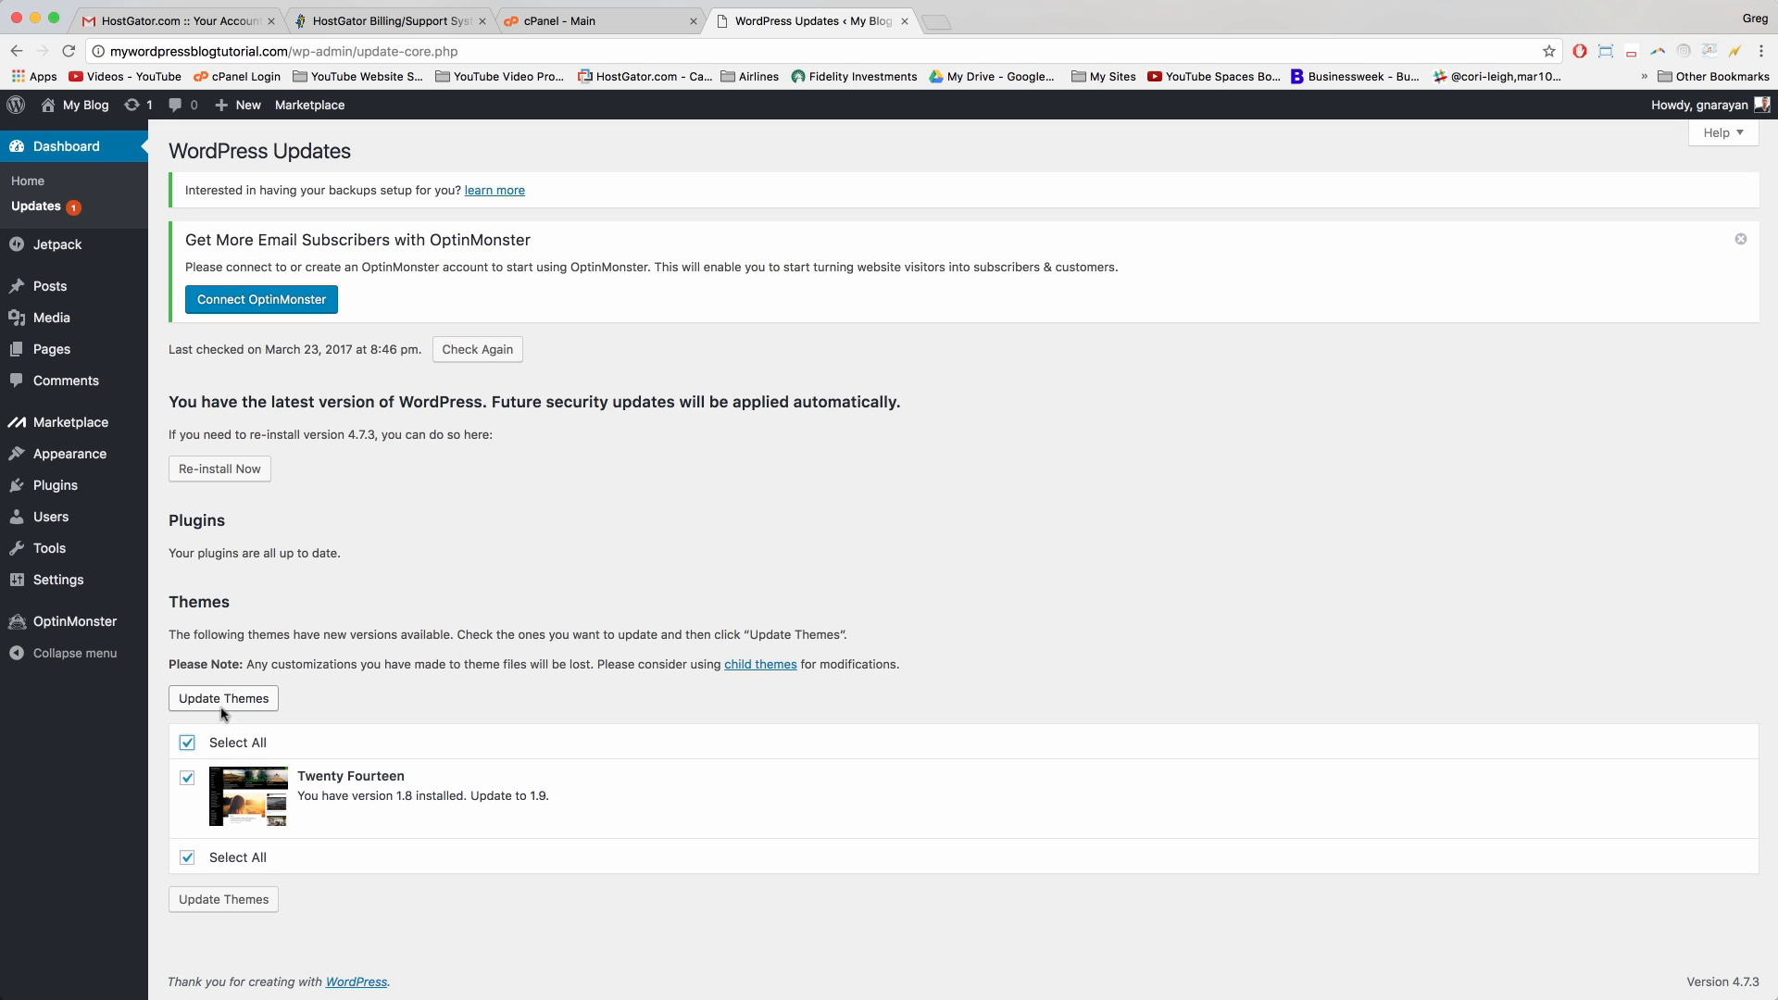
click(250, 700)
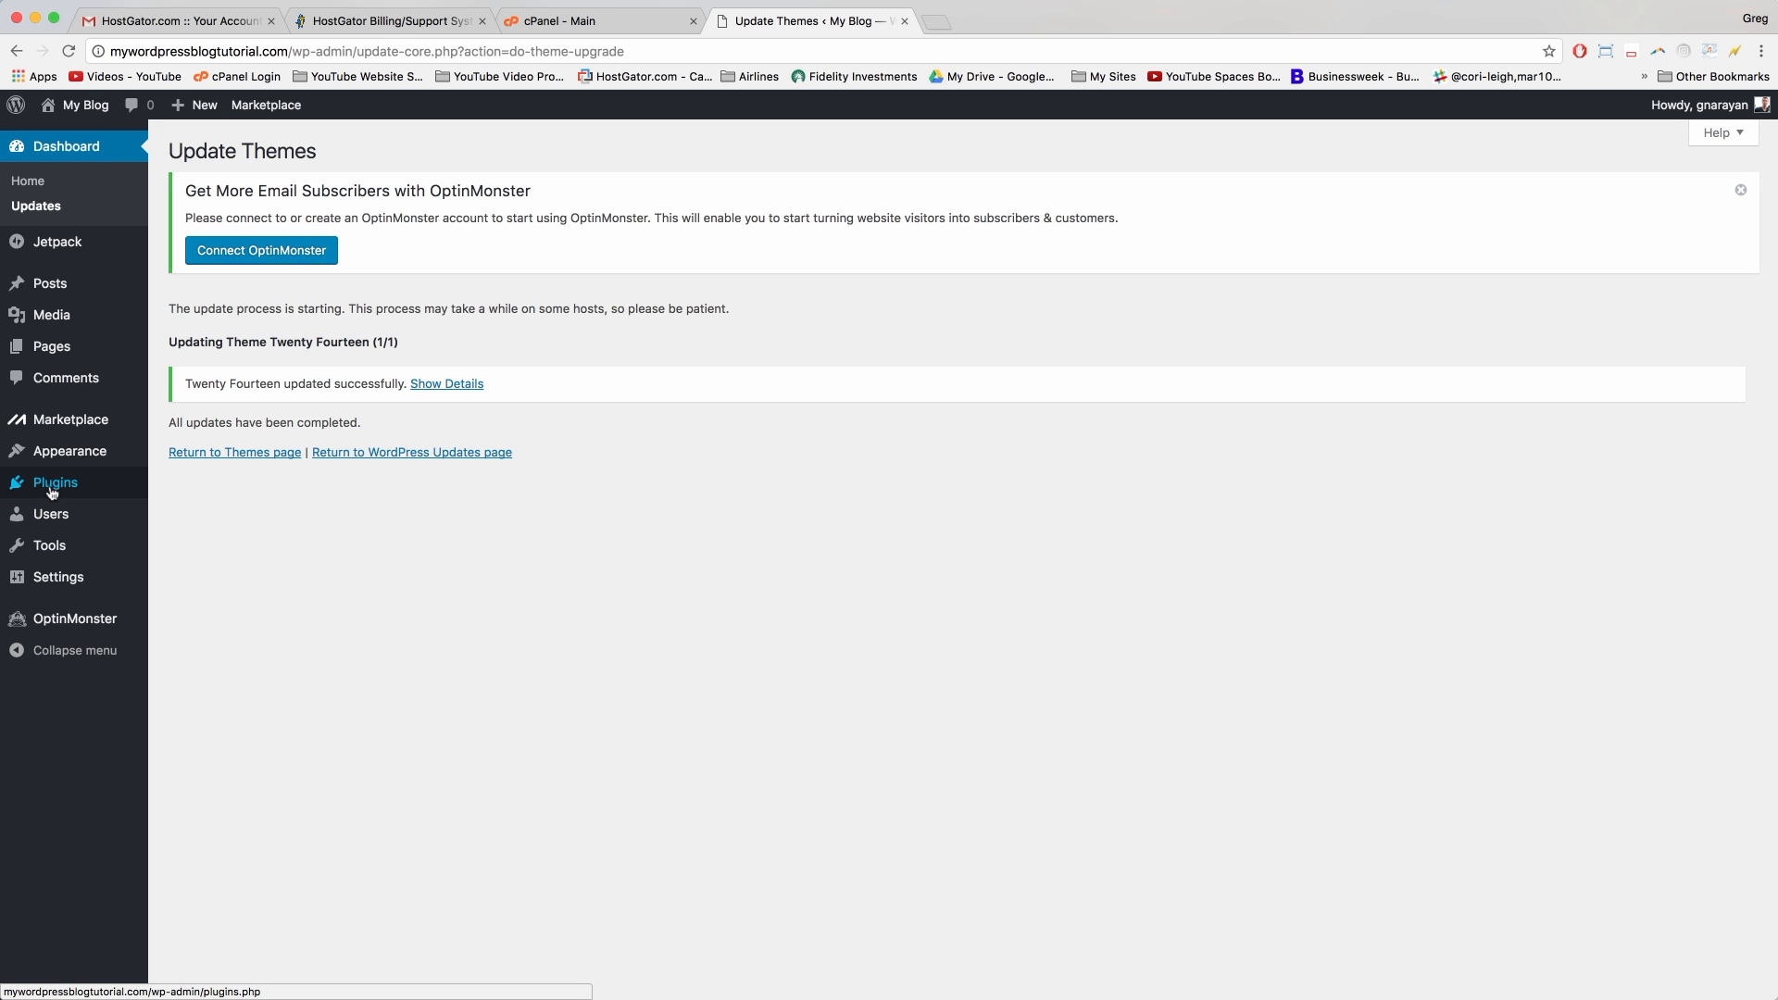
Step: Activate Akismet Anti-Spam and delete the Hello Dolly plugin
mouse_move(49, 489)
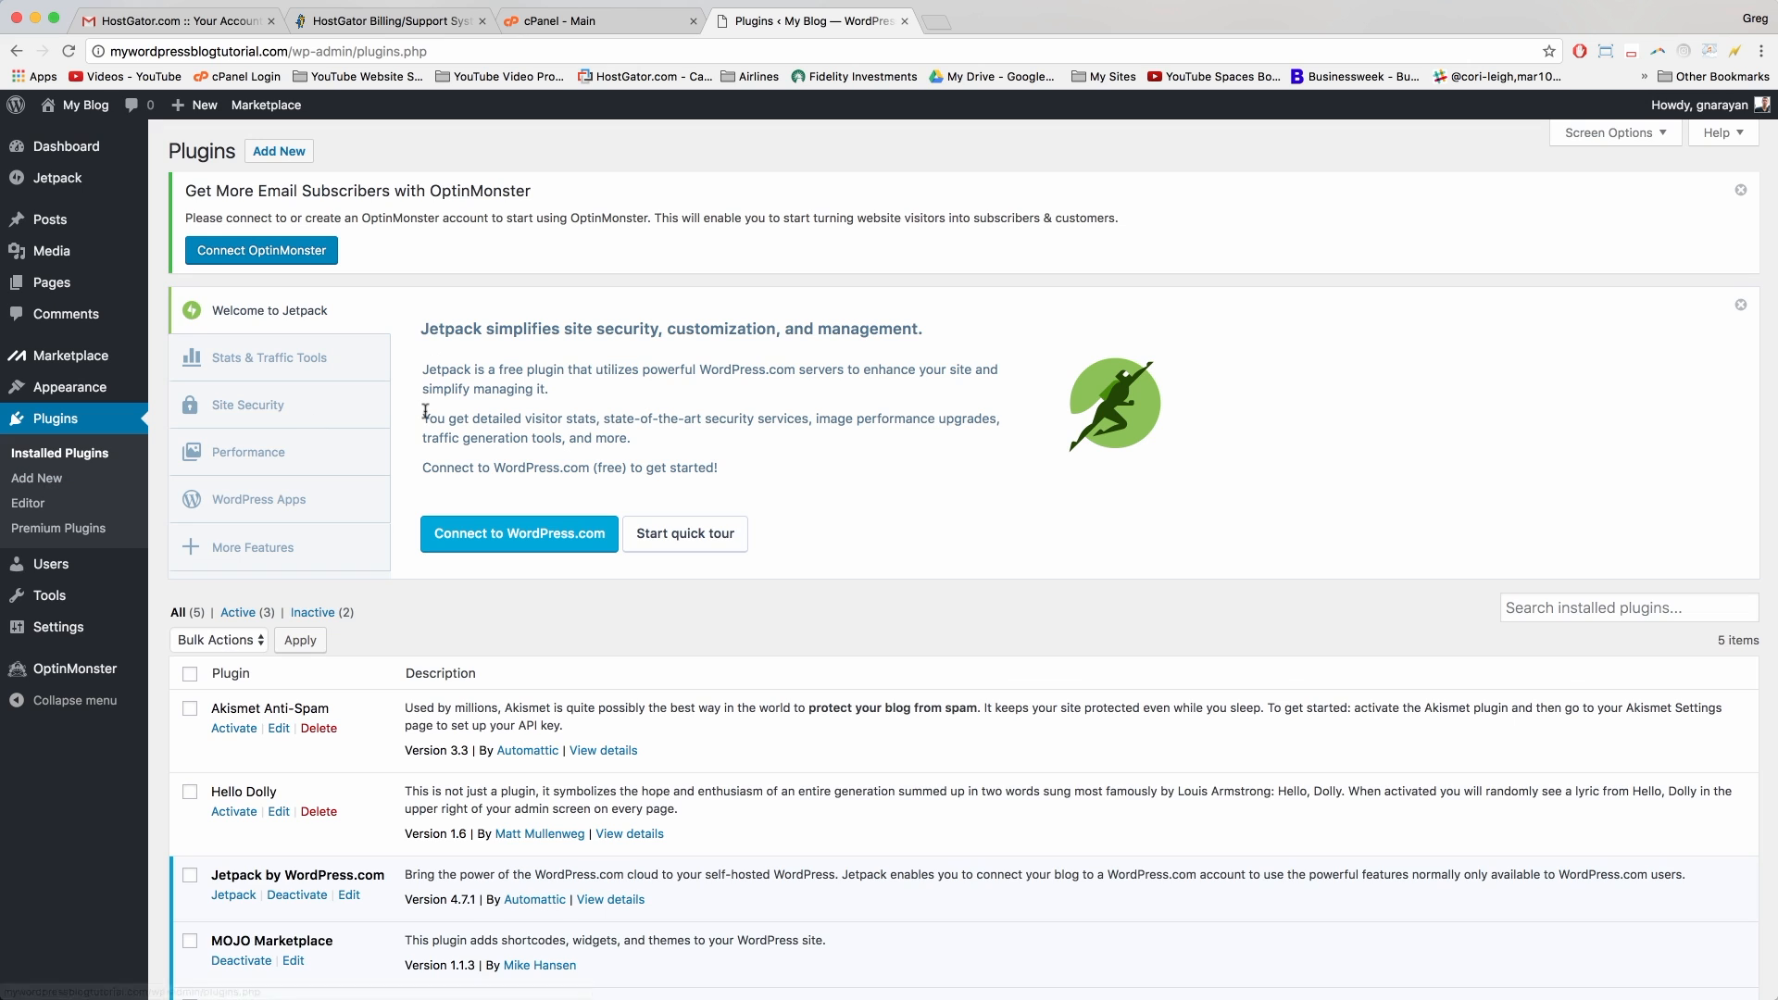
scroll(425, 412, down, 5)
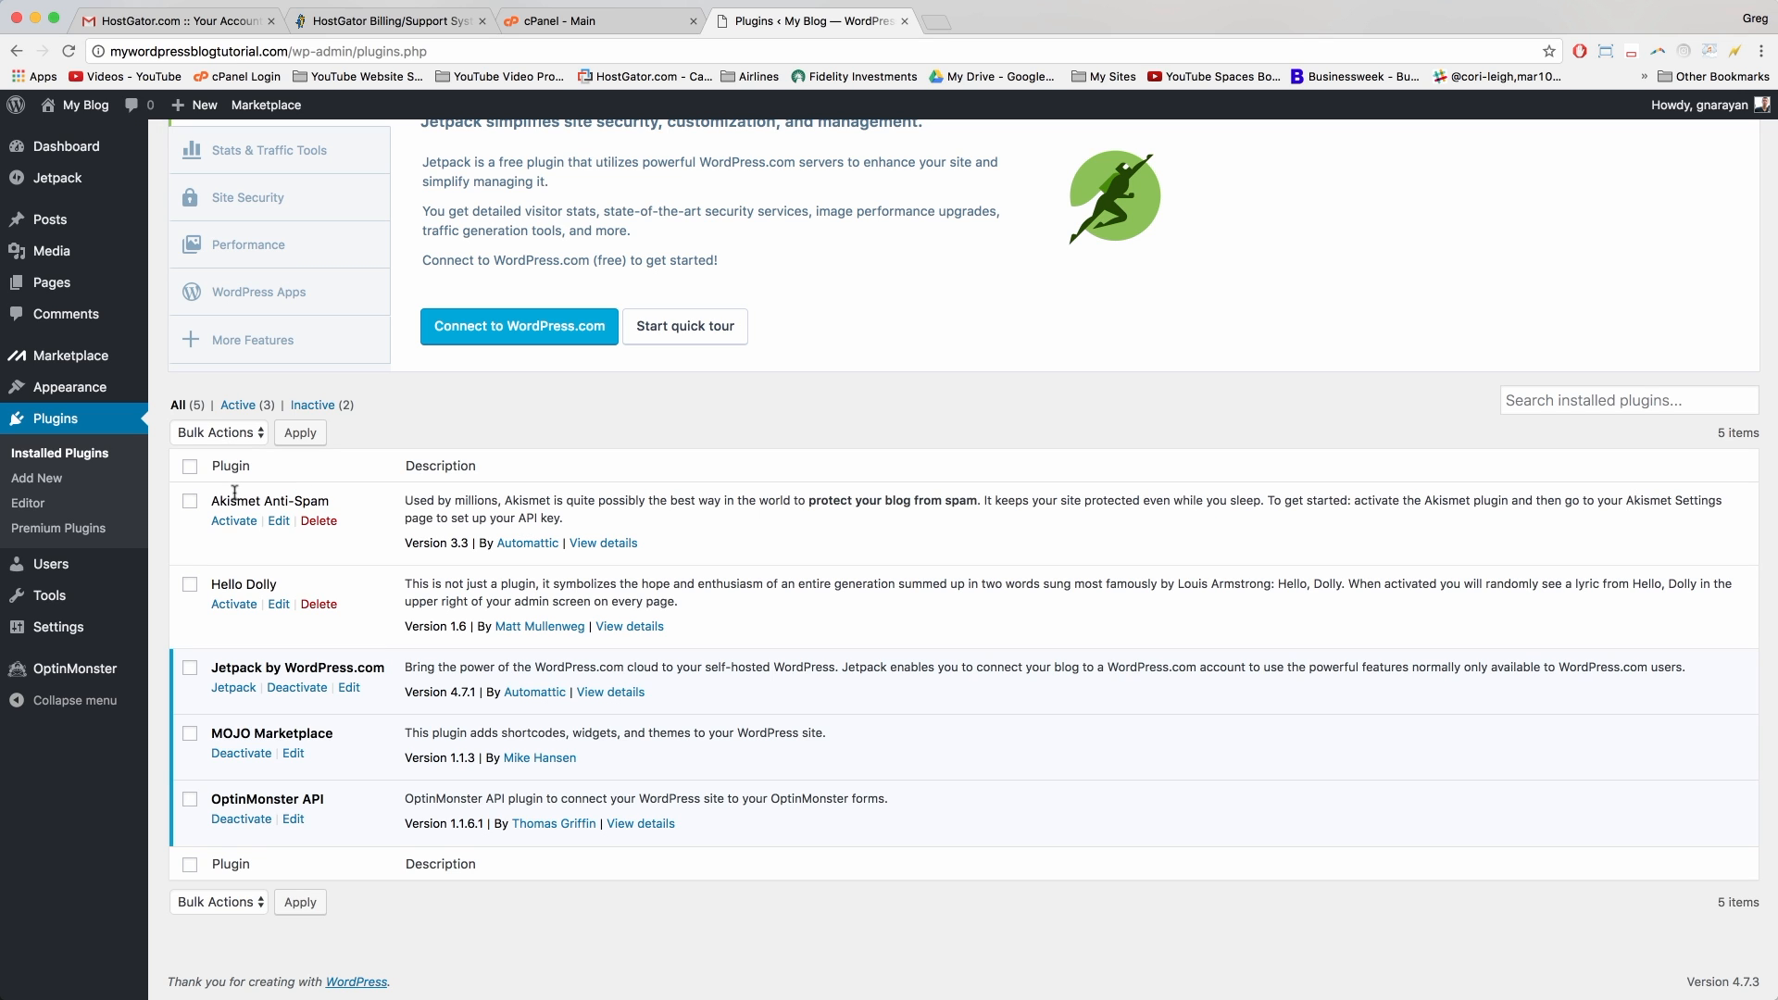
click(234, 523)
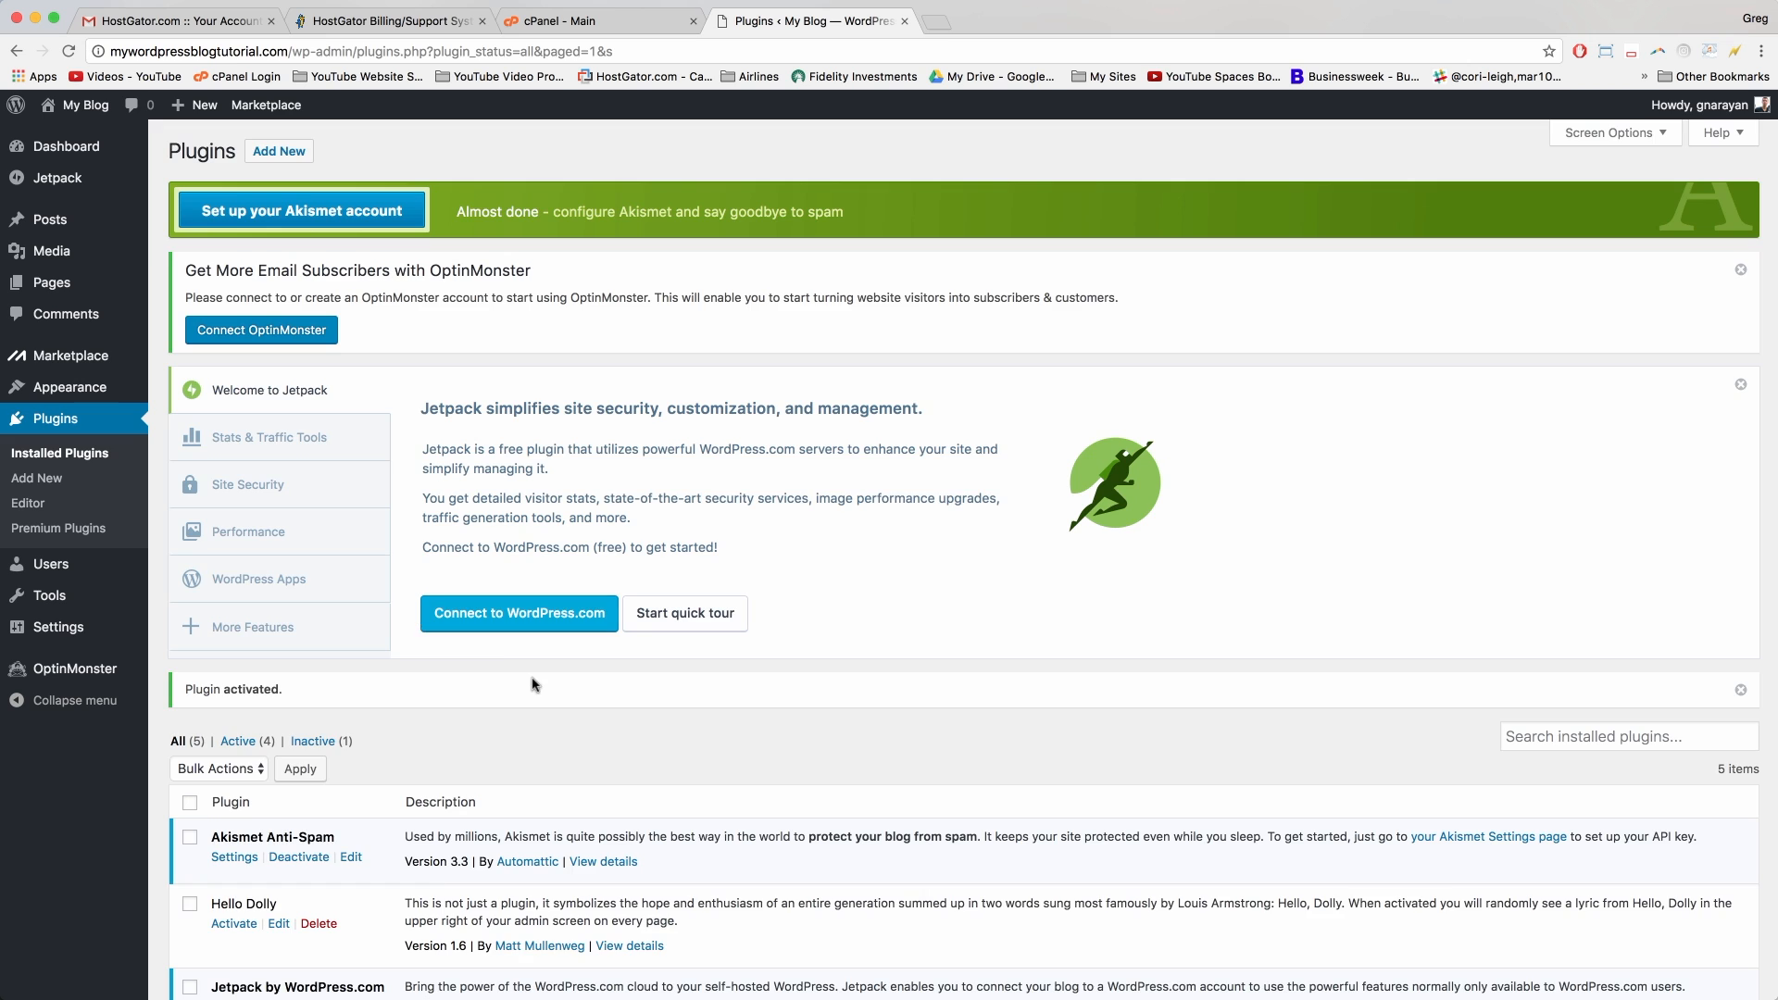
scroll(529, 678, down, 5)
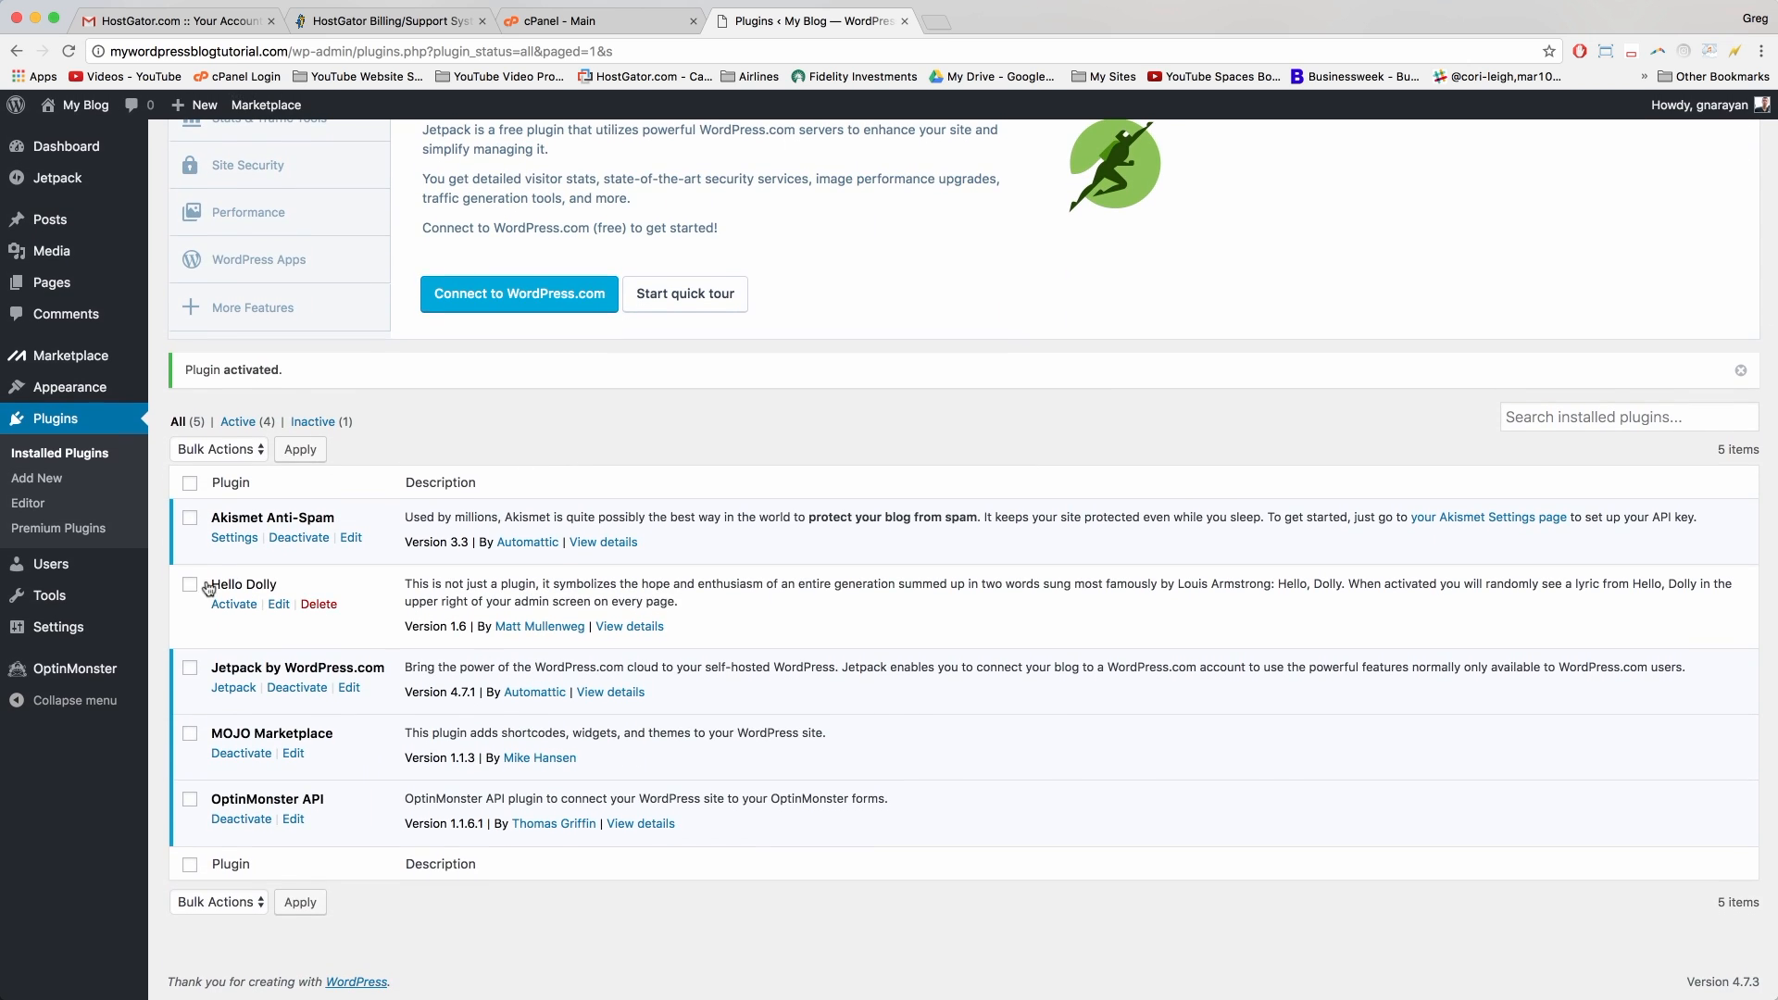
click(319, 606)
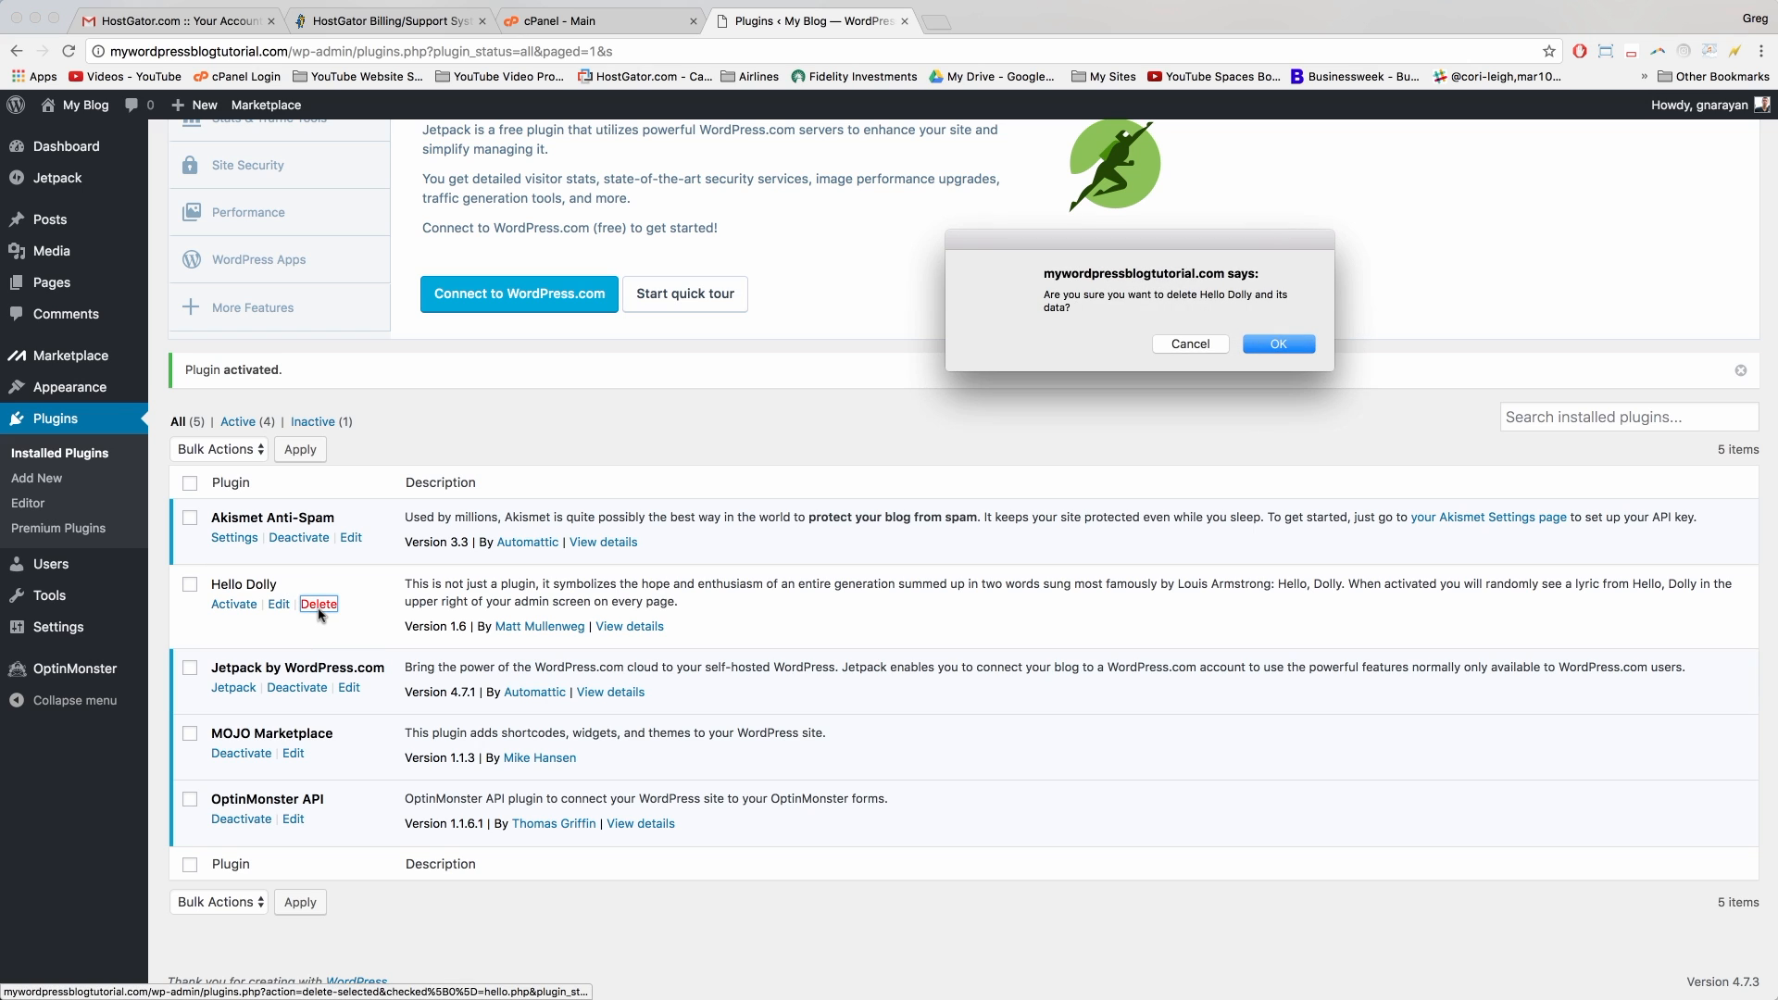
click(1282, 346)
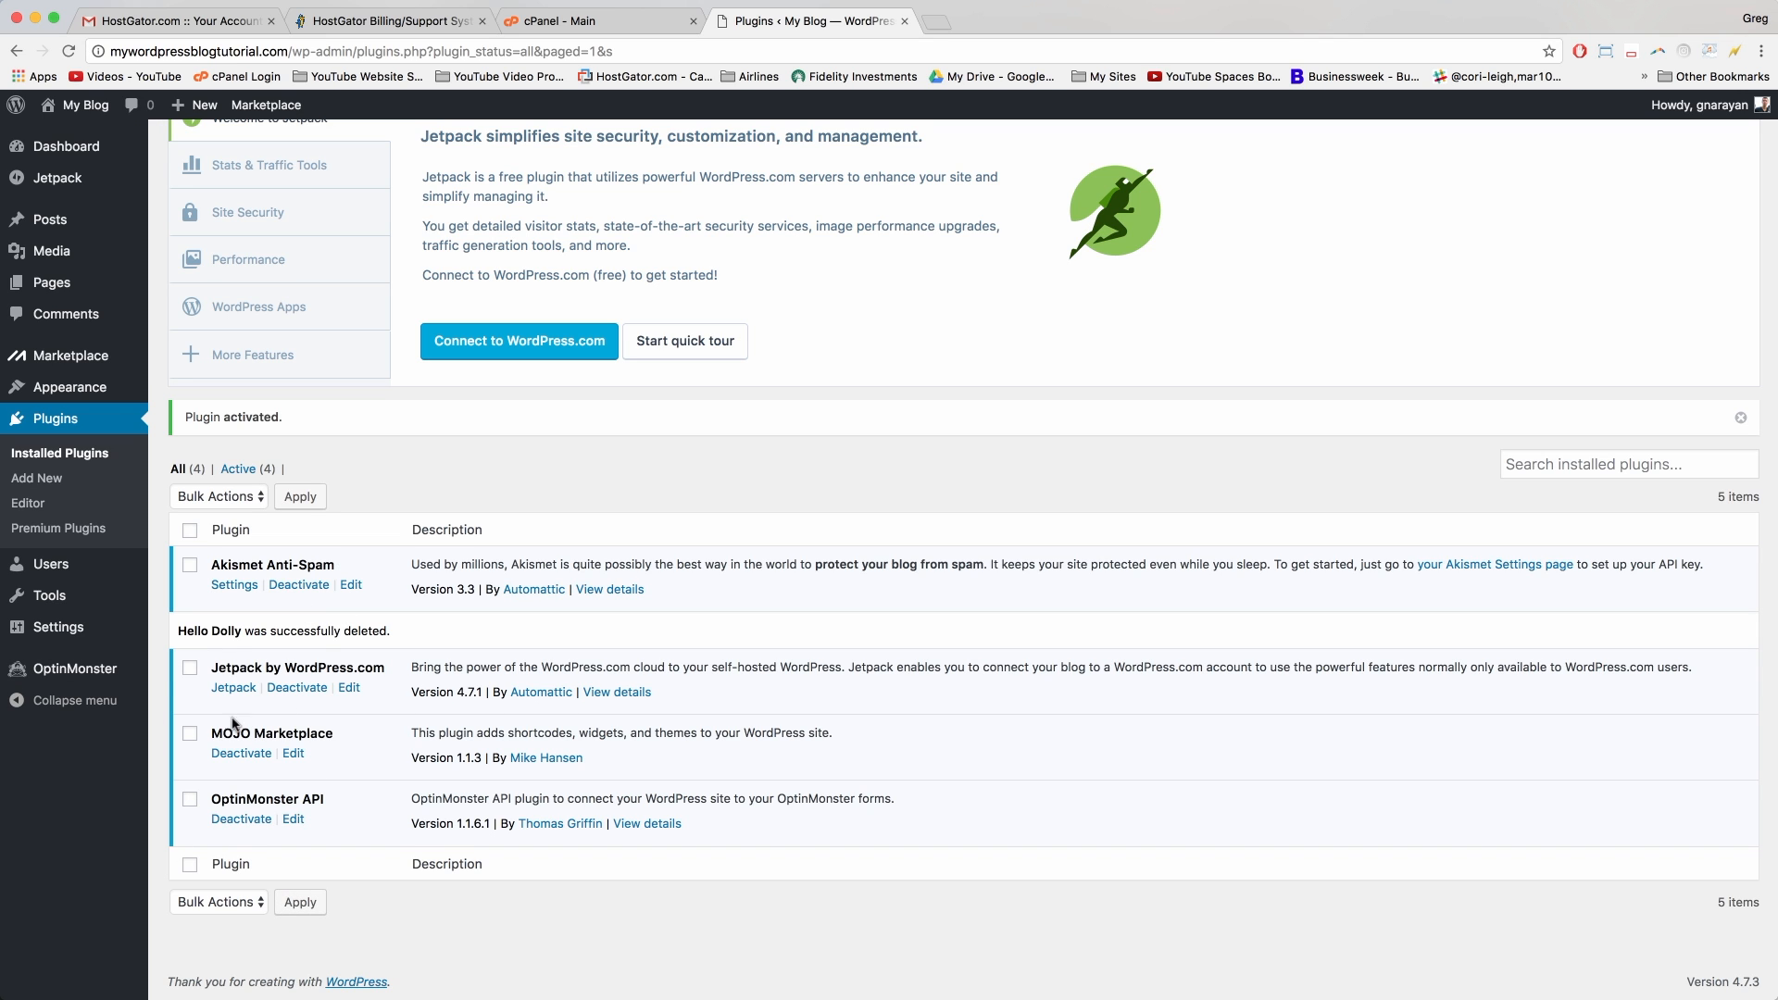
Step: Deactivate the MOJO Marketplace, OptinMonster API and Jetpack plugins
click(242, 754)
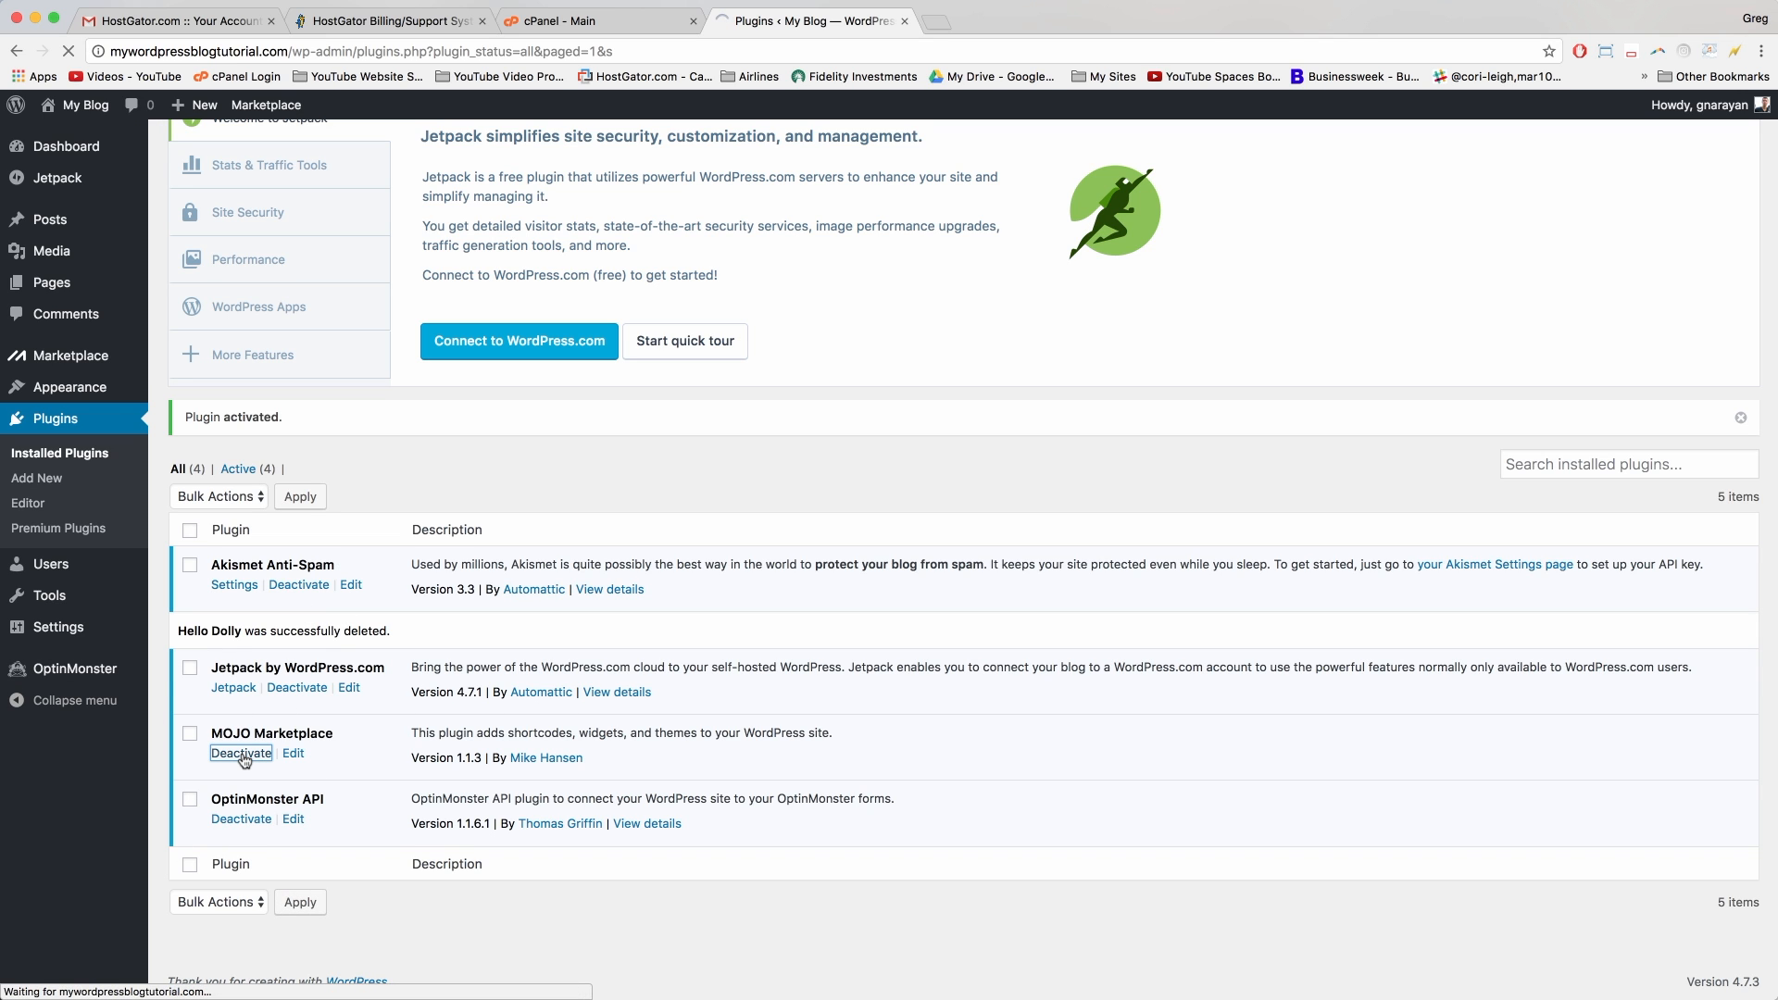
scroll(243, 761, down, 5)
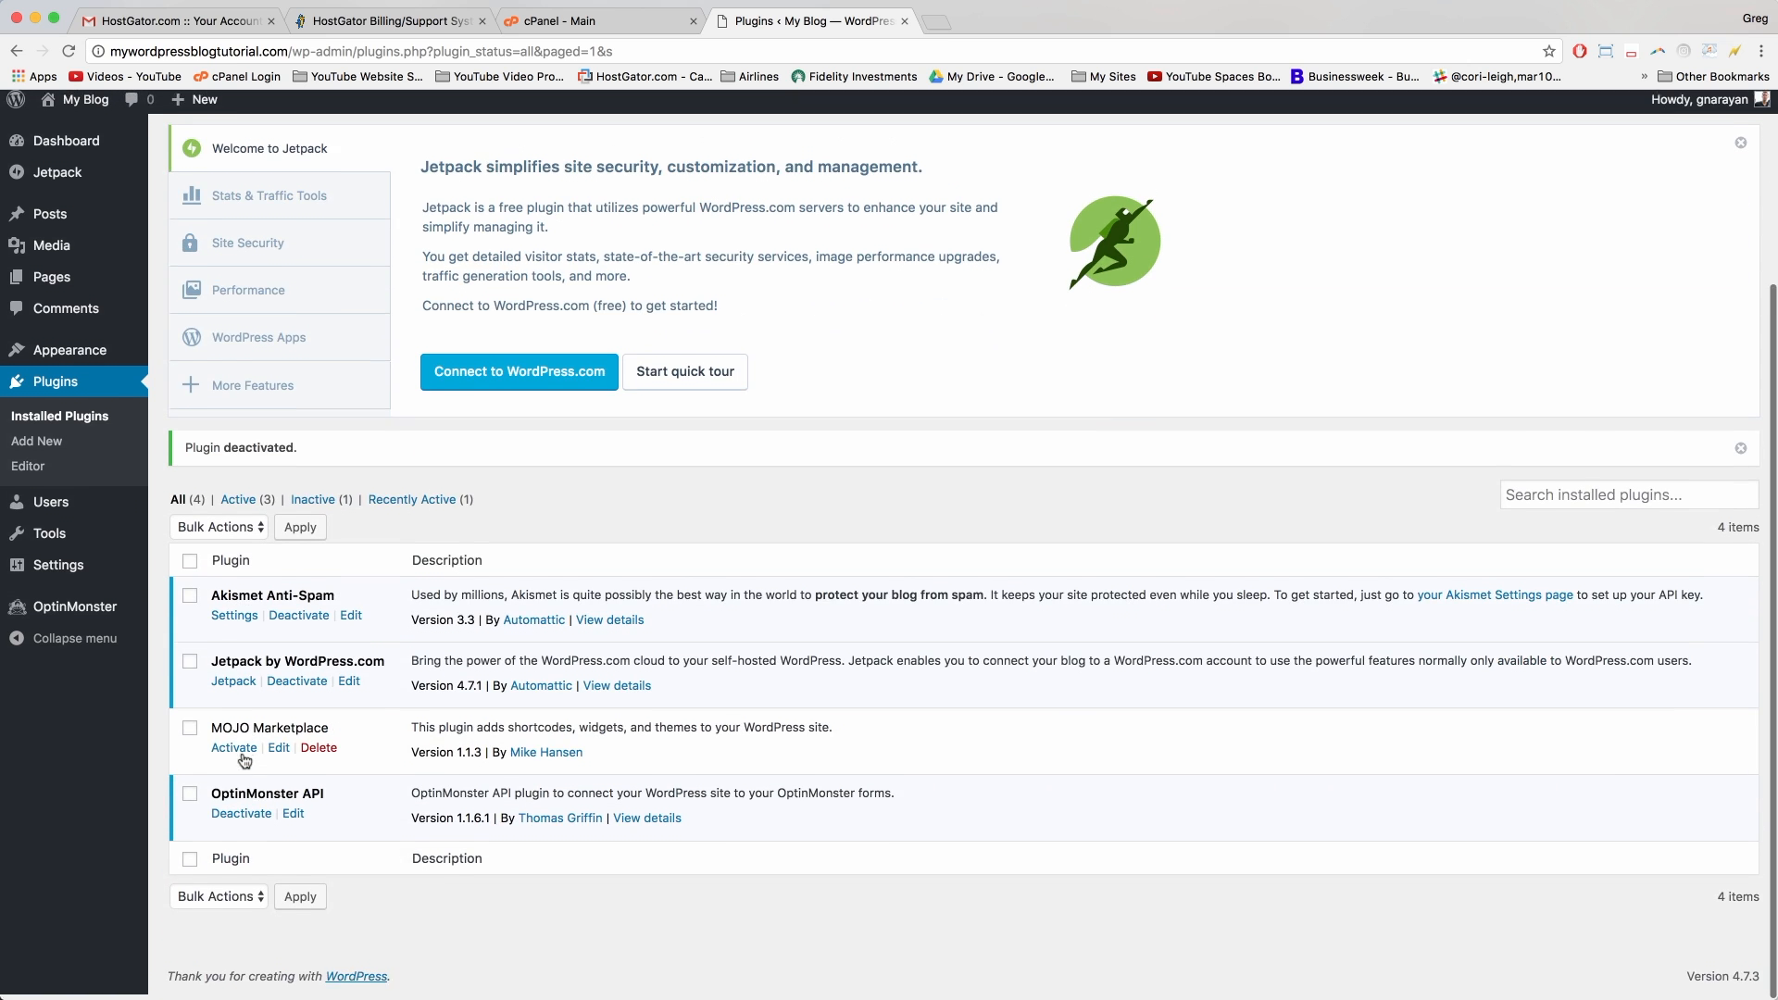
click(246, 821)
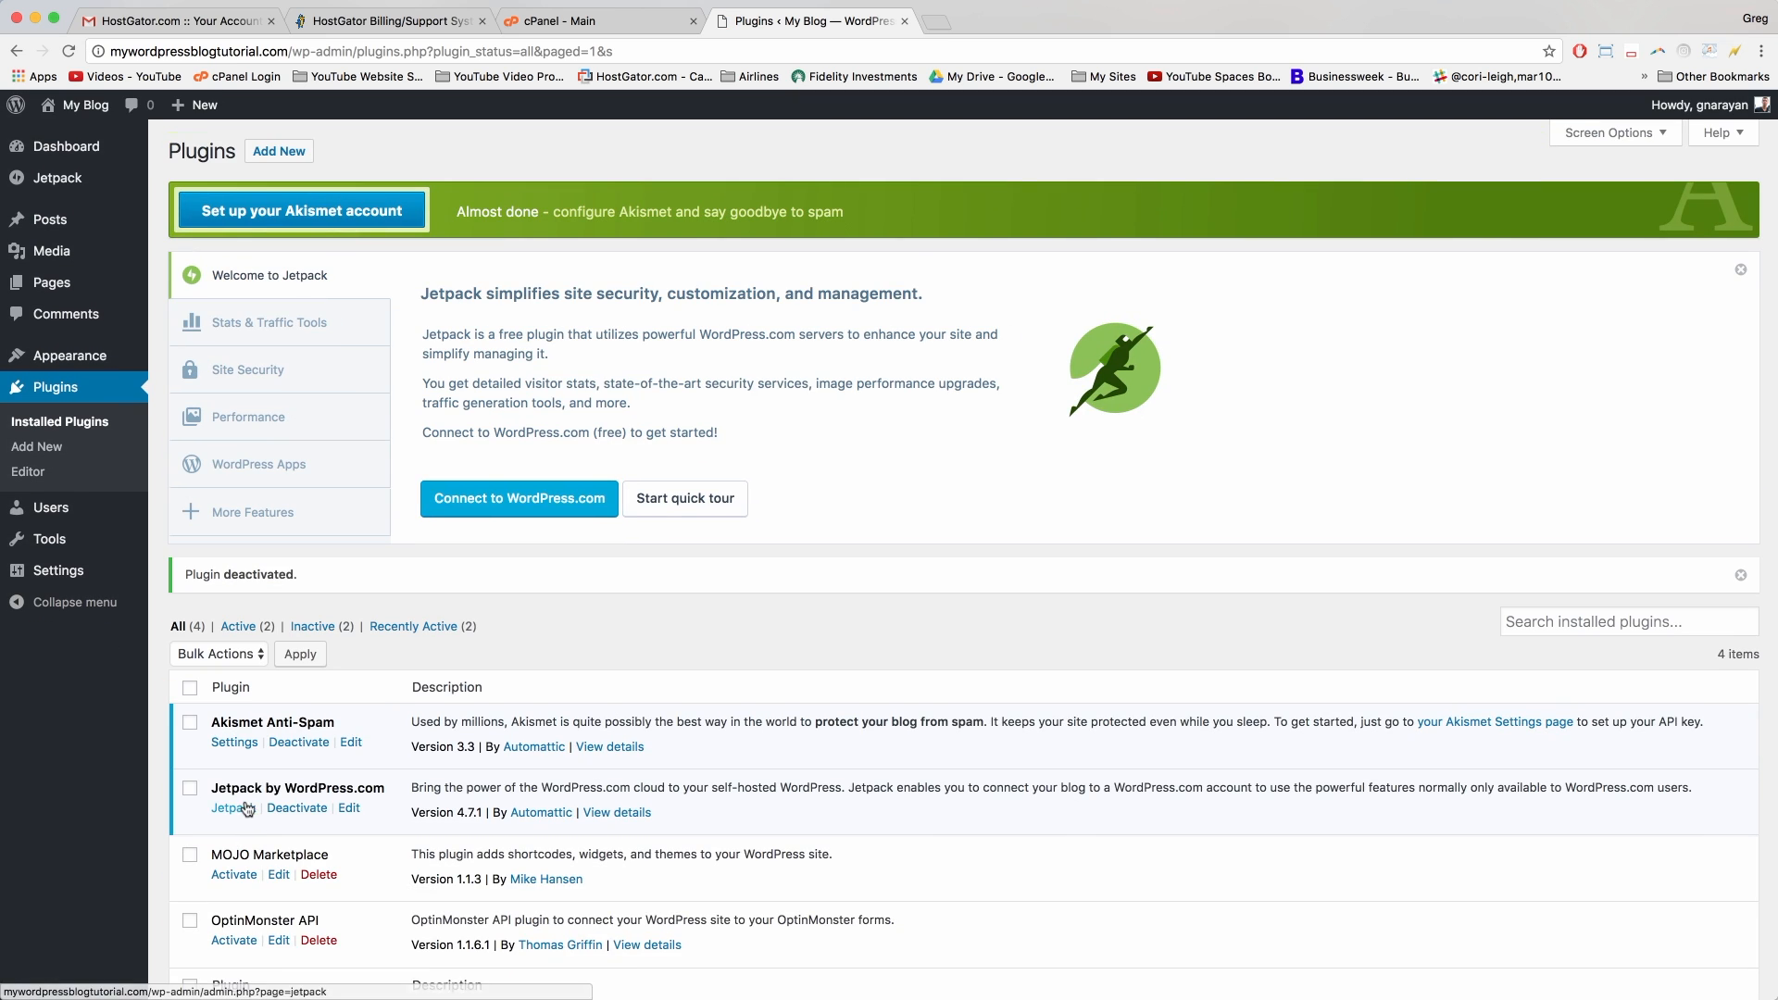
click(299, 809)
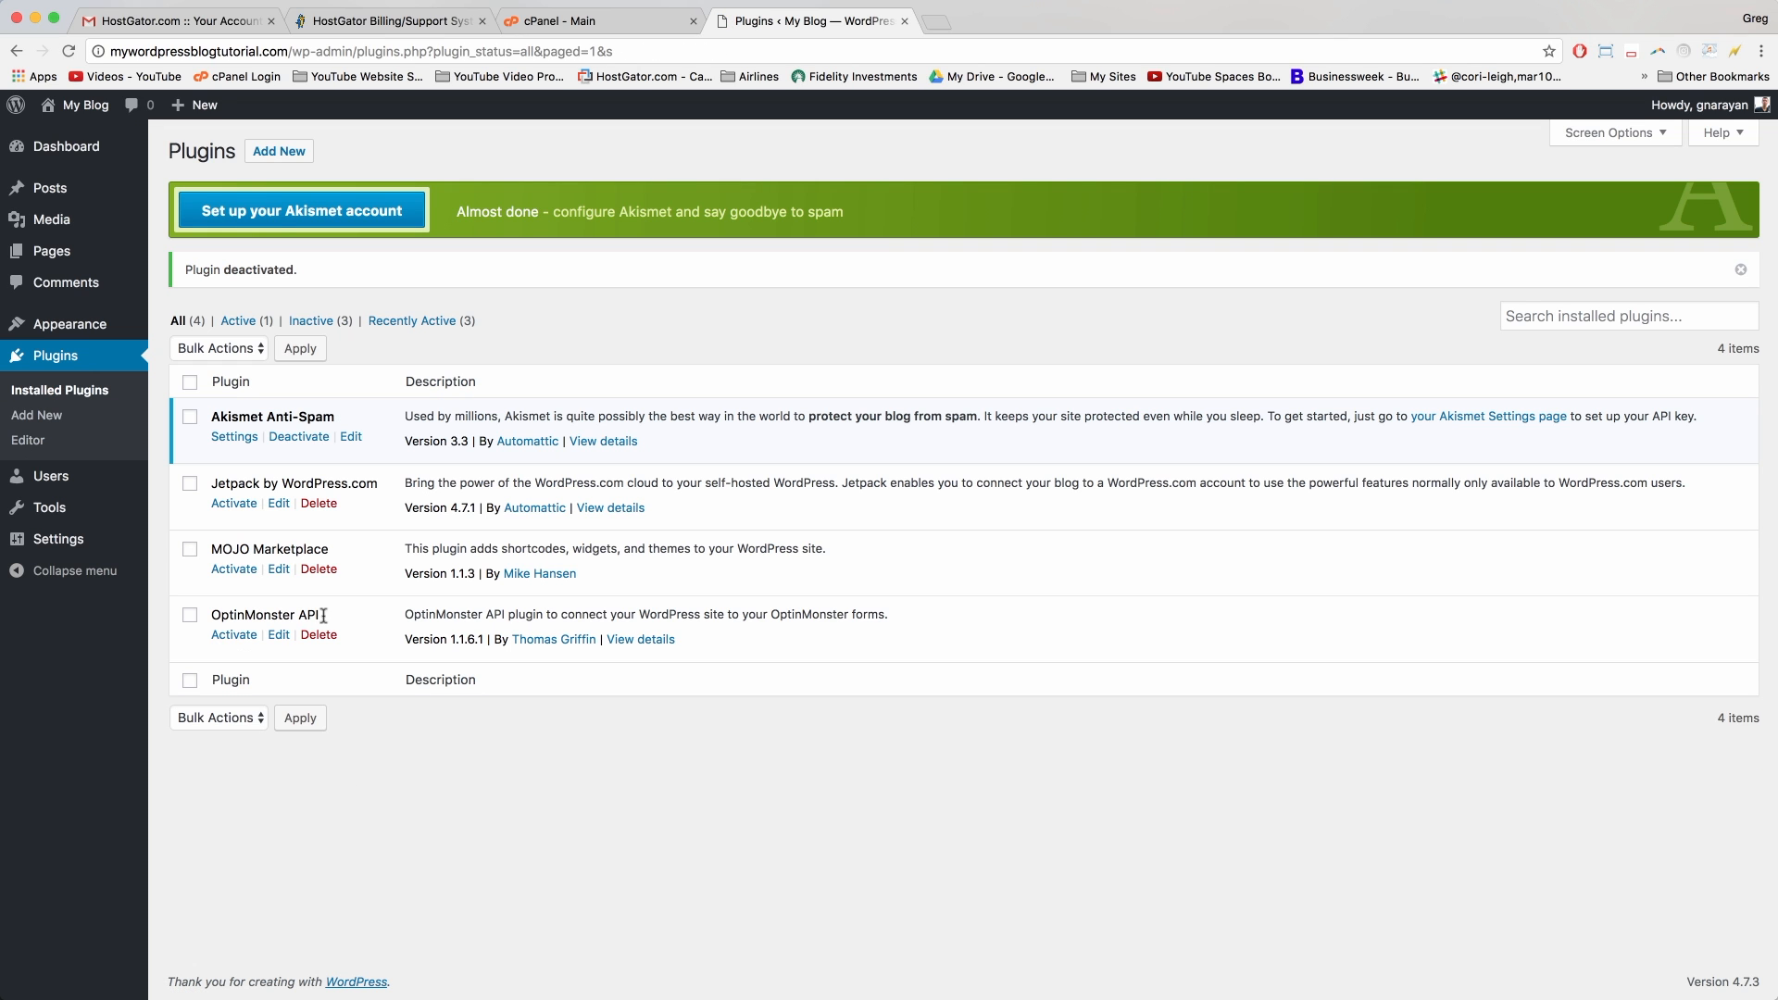
Step: Delete the Jetpack, MOJO Marketplace and OptinMonster API plugins
click(318, 505)
key(Return)
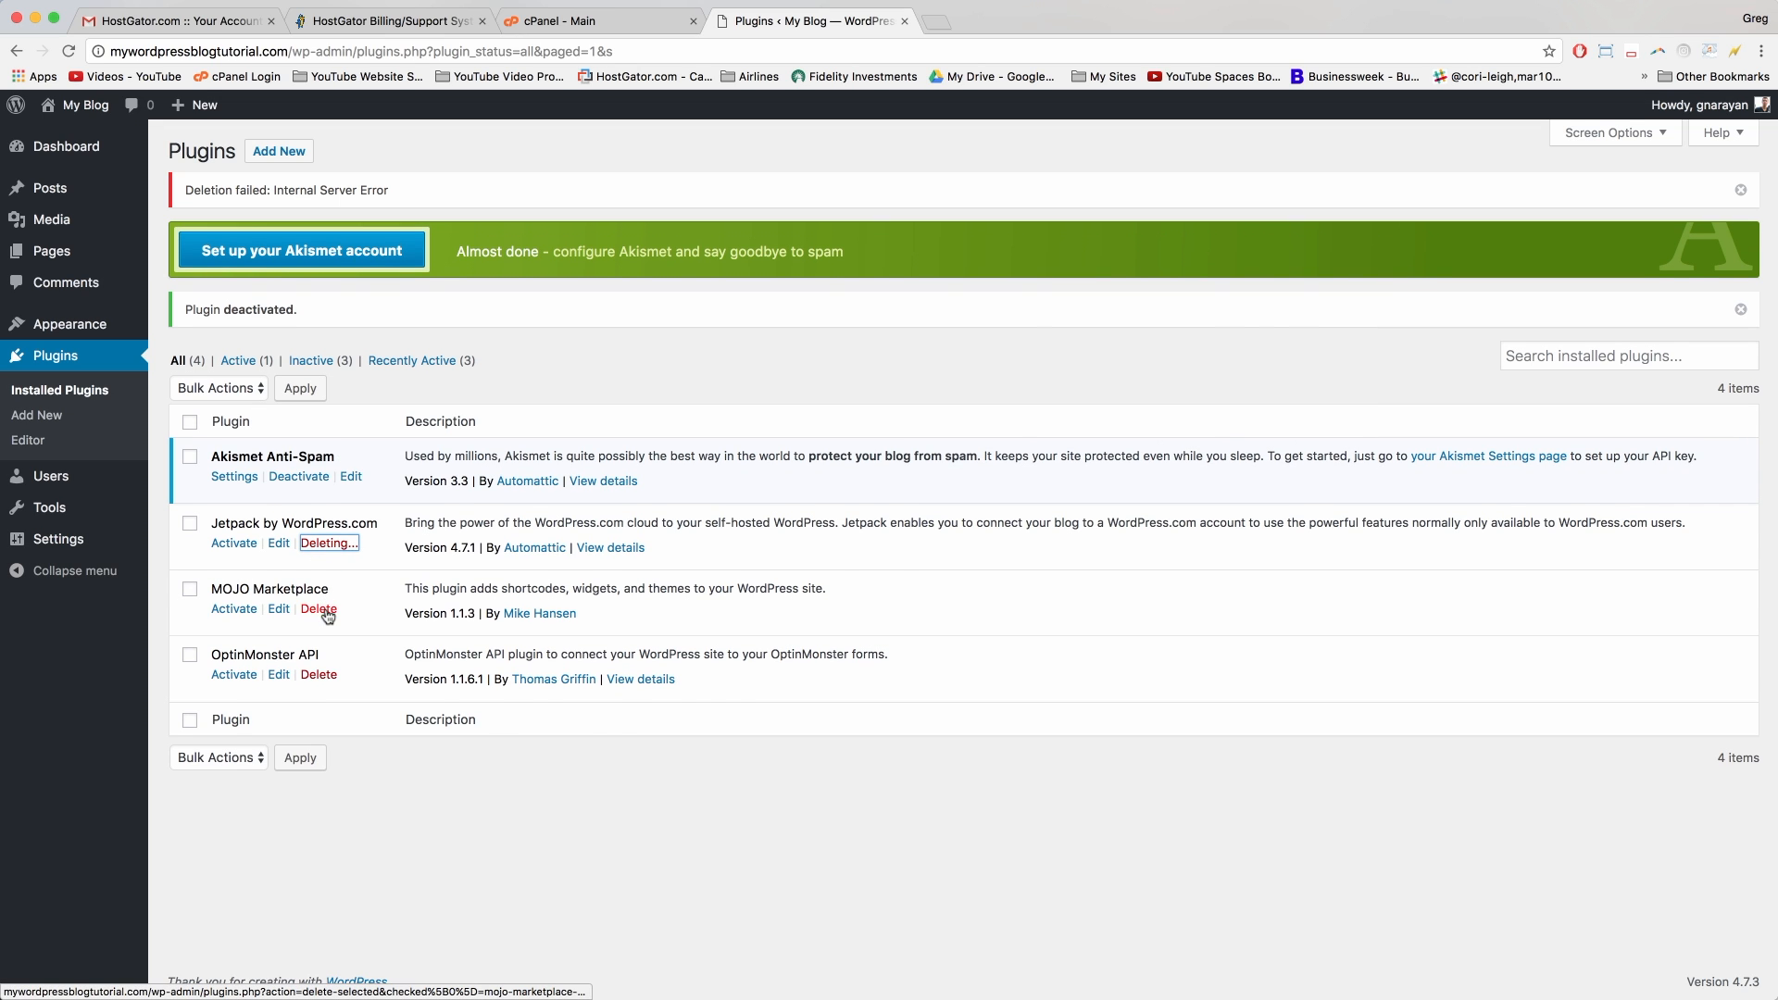
click(319, 609)
key(Return)
click(319, 675)
key(Return)
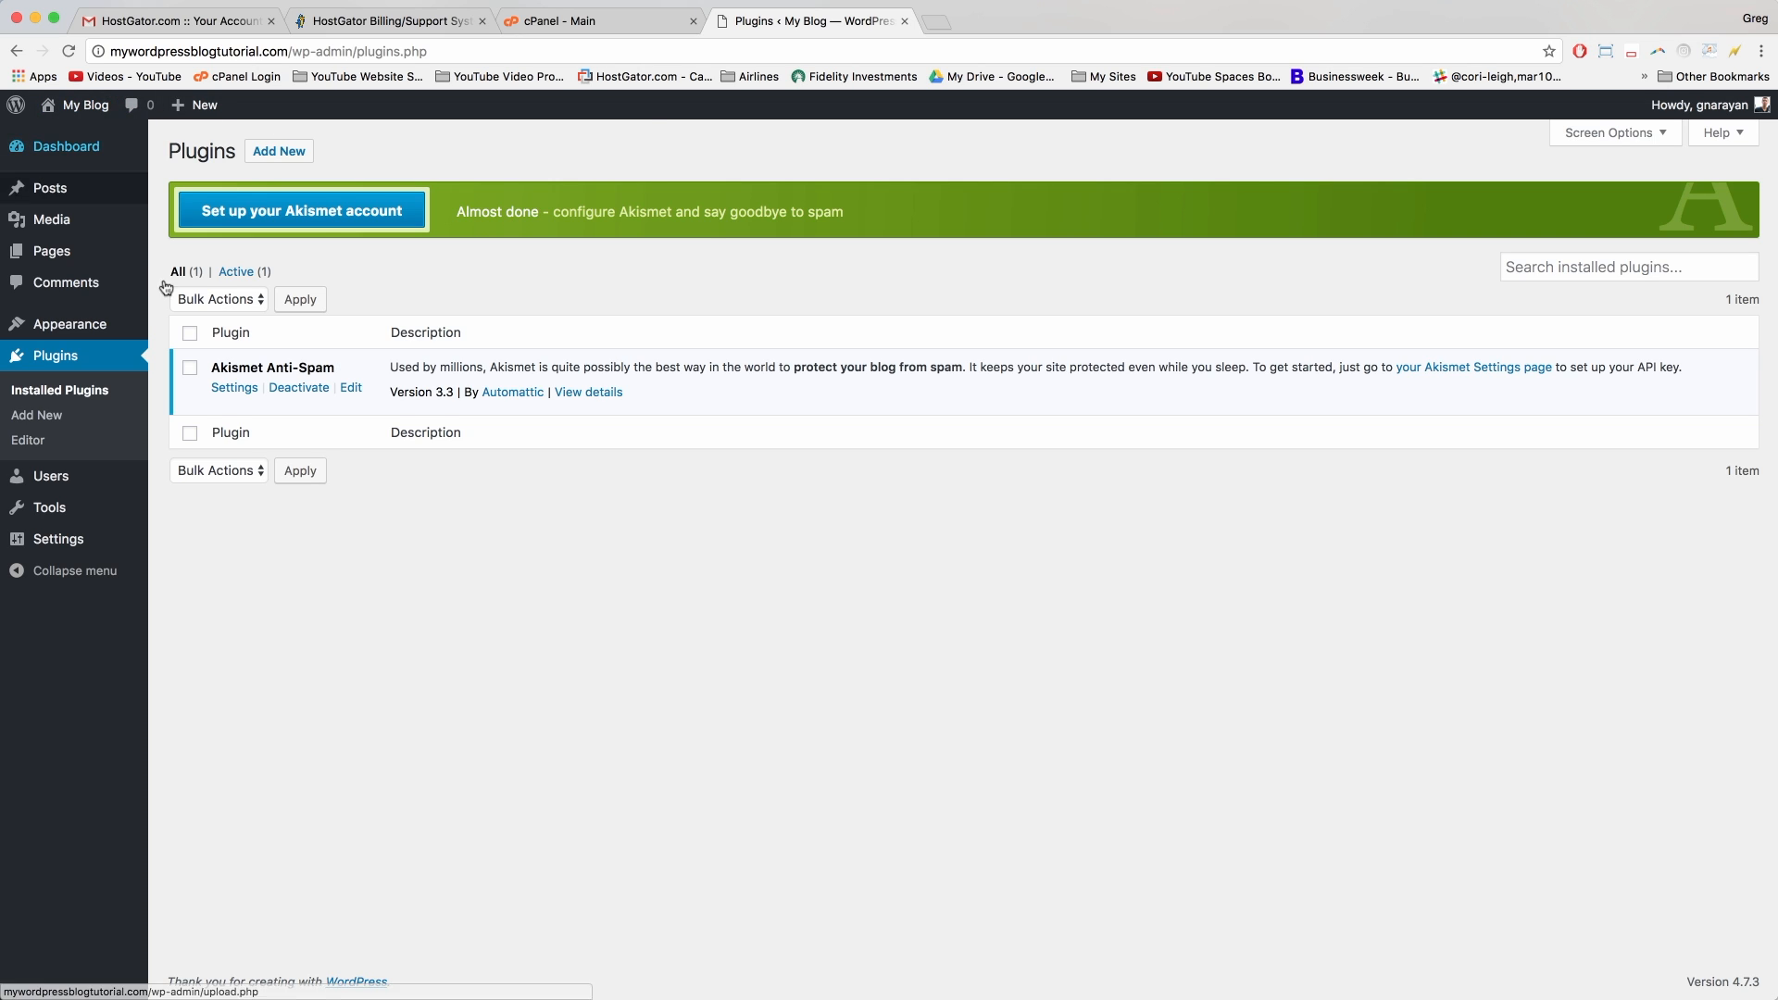
Step: Visit My Blog's front page and look over the Hello world! post and sidebar widgets
click(89, 108)
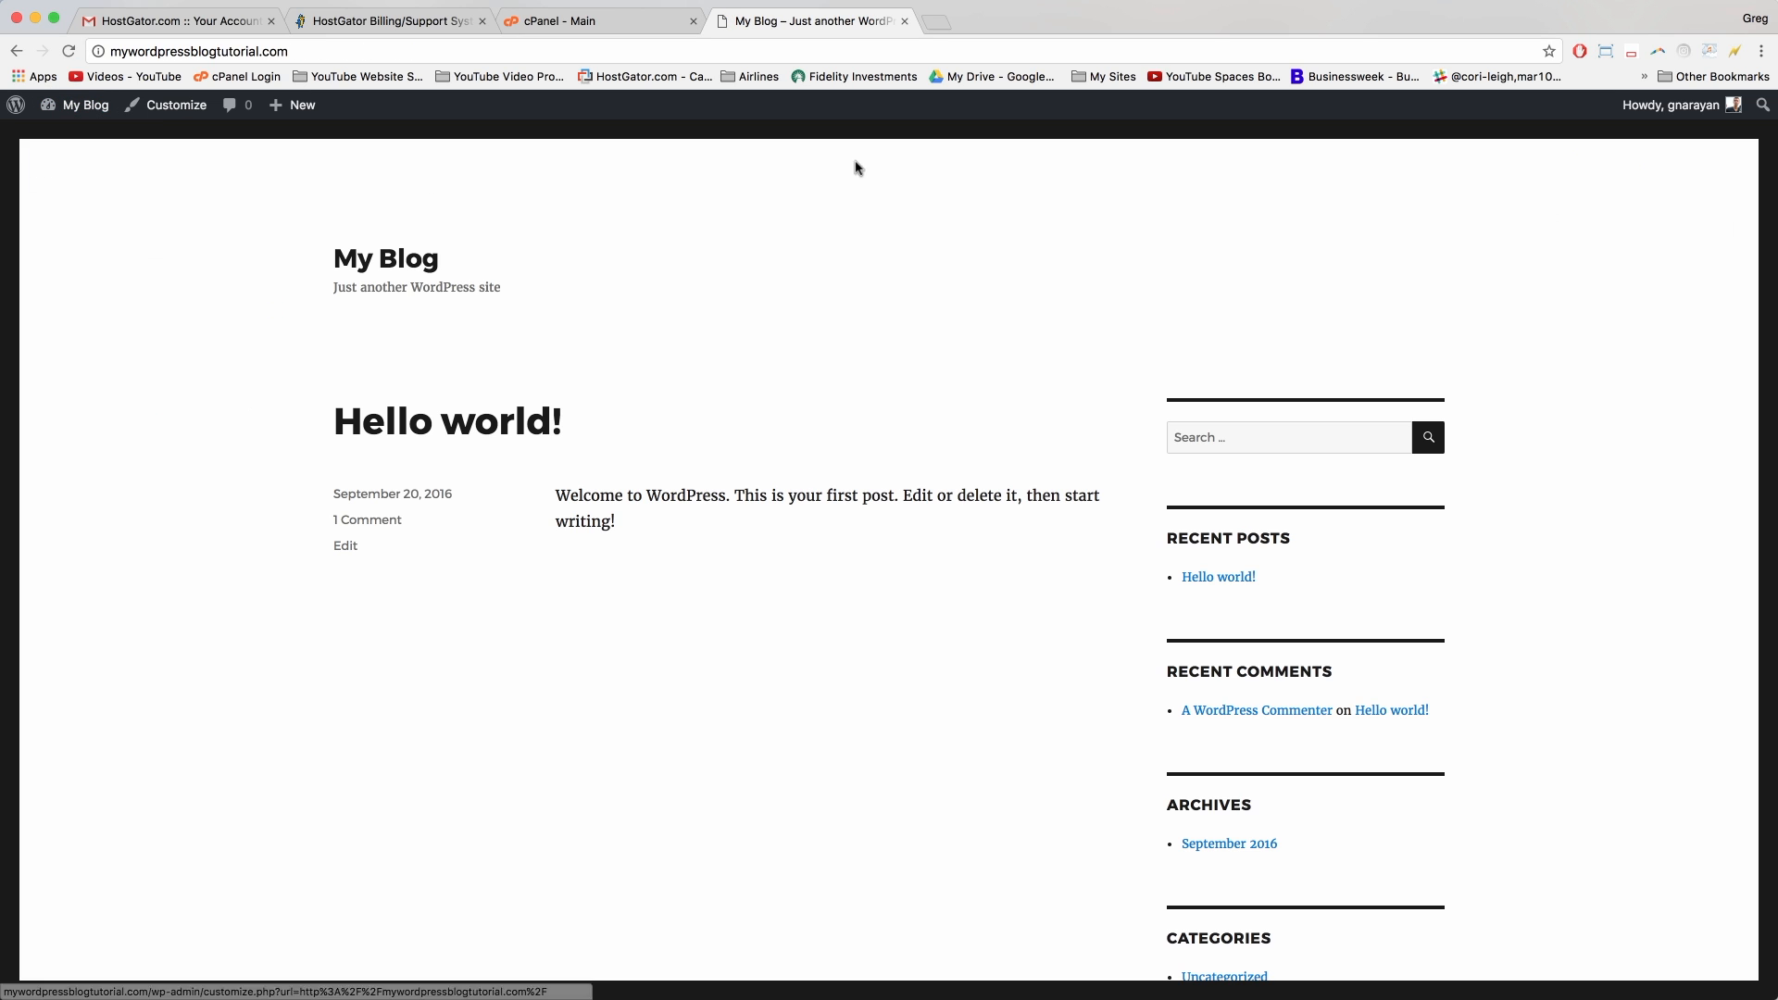
scroll(794, 583, down, 5)
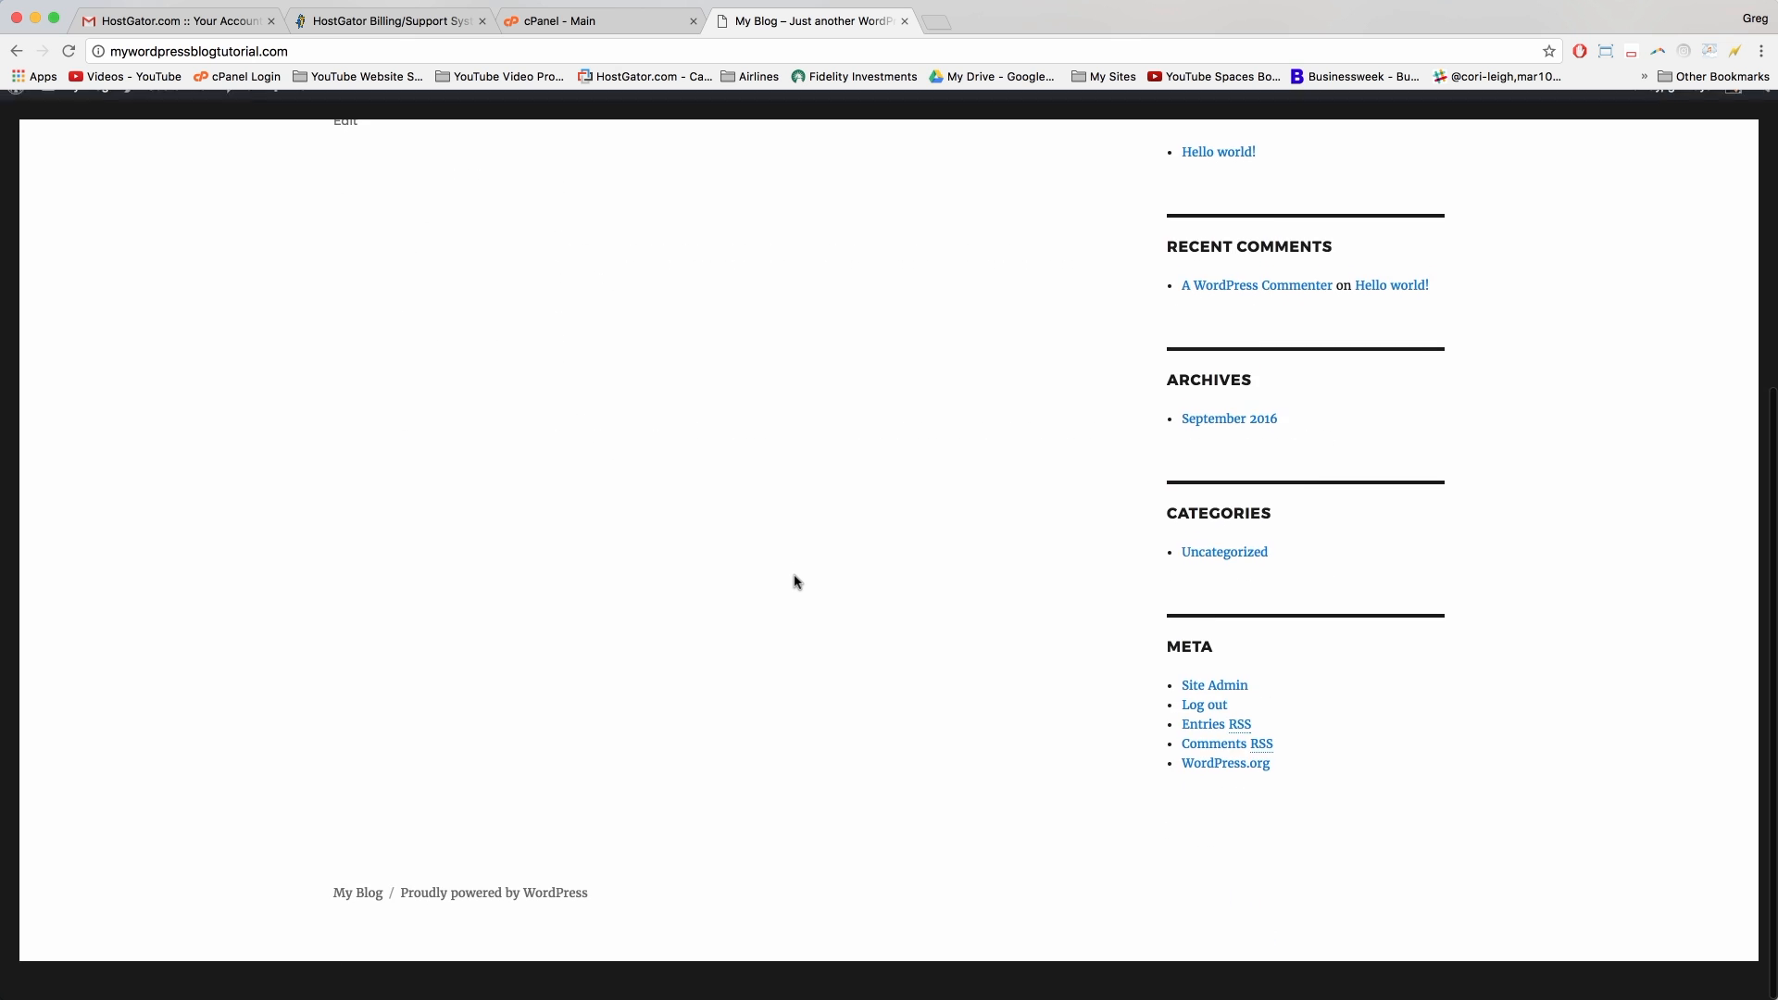
scroll(797, 582, up, 5)
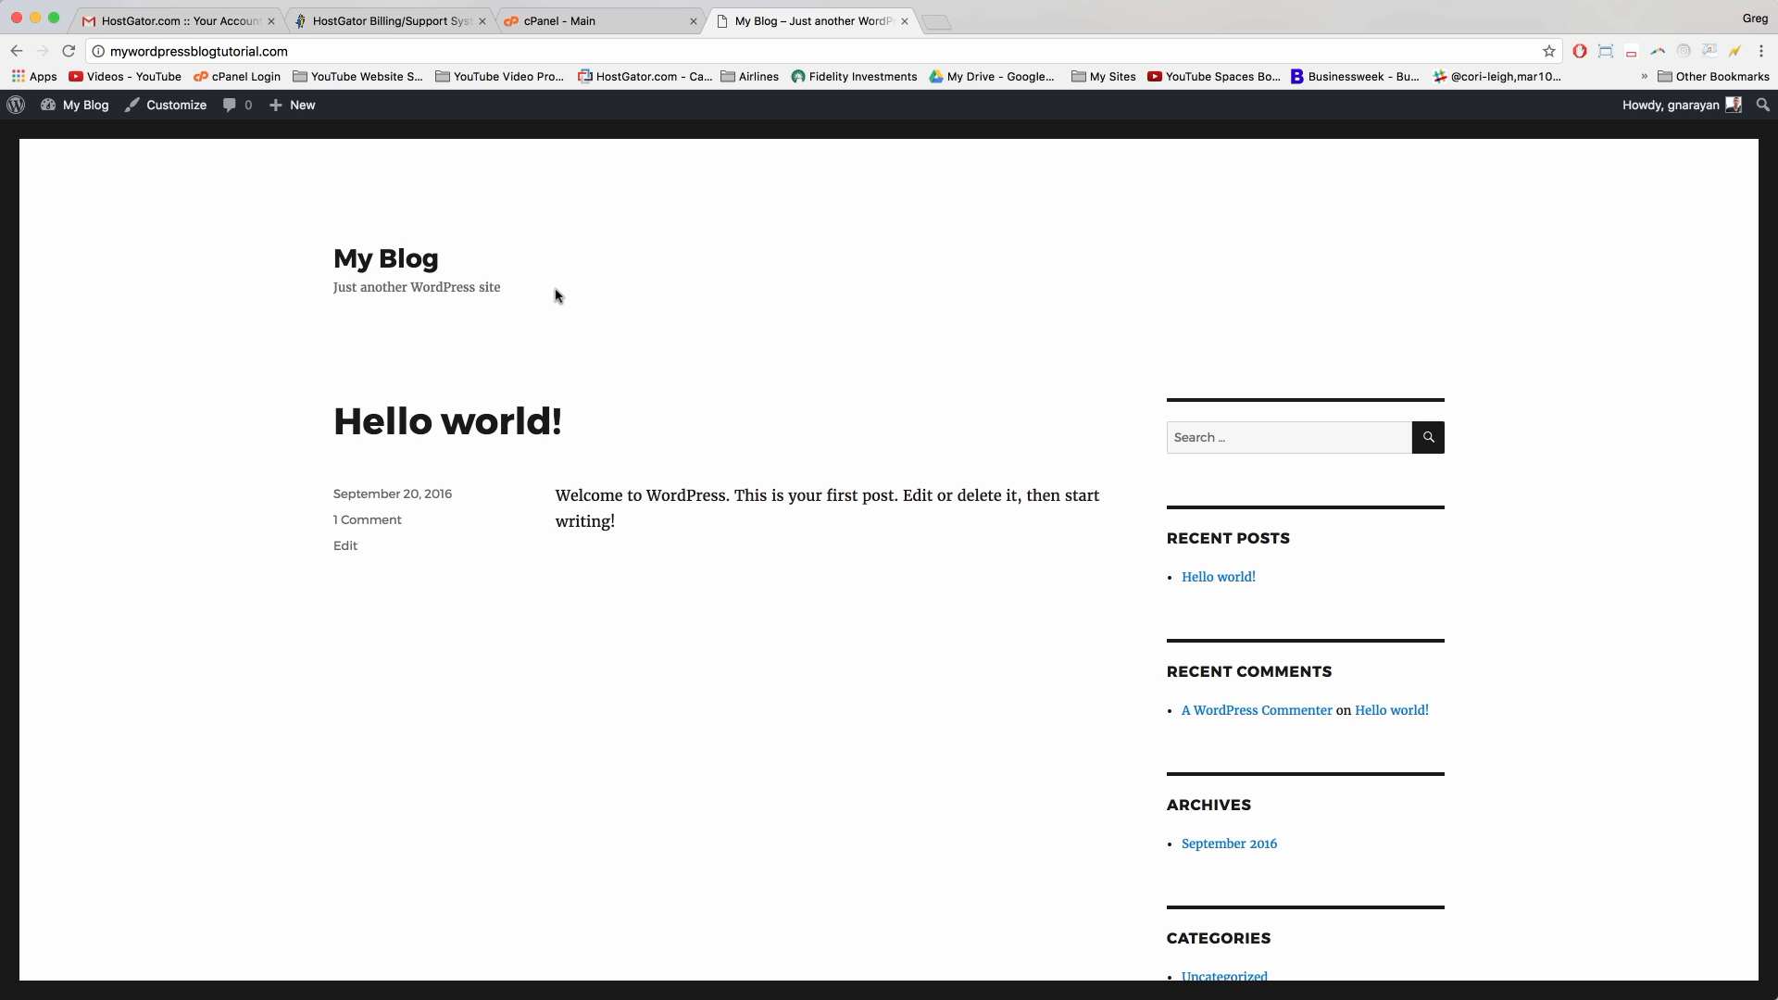
click(1212, 437)
scroll(1215, 440, down, 1)
scroll(1214, 440, down, 5)
scroll(1214, 445, up, 3)
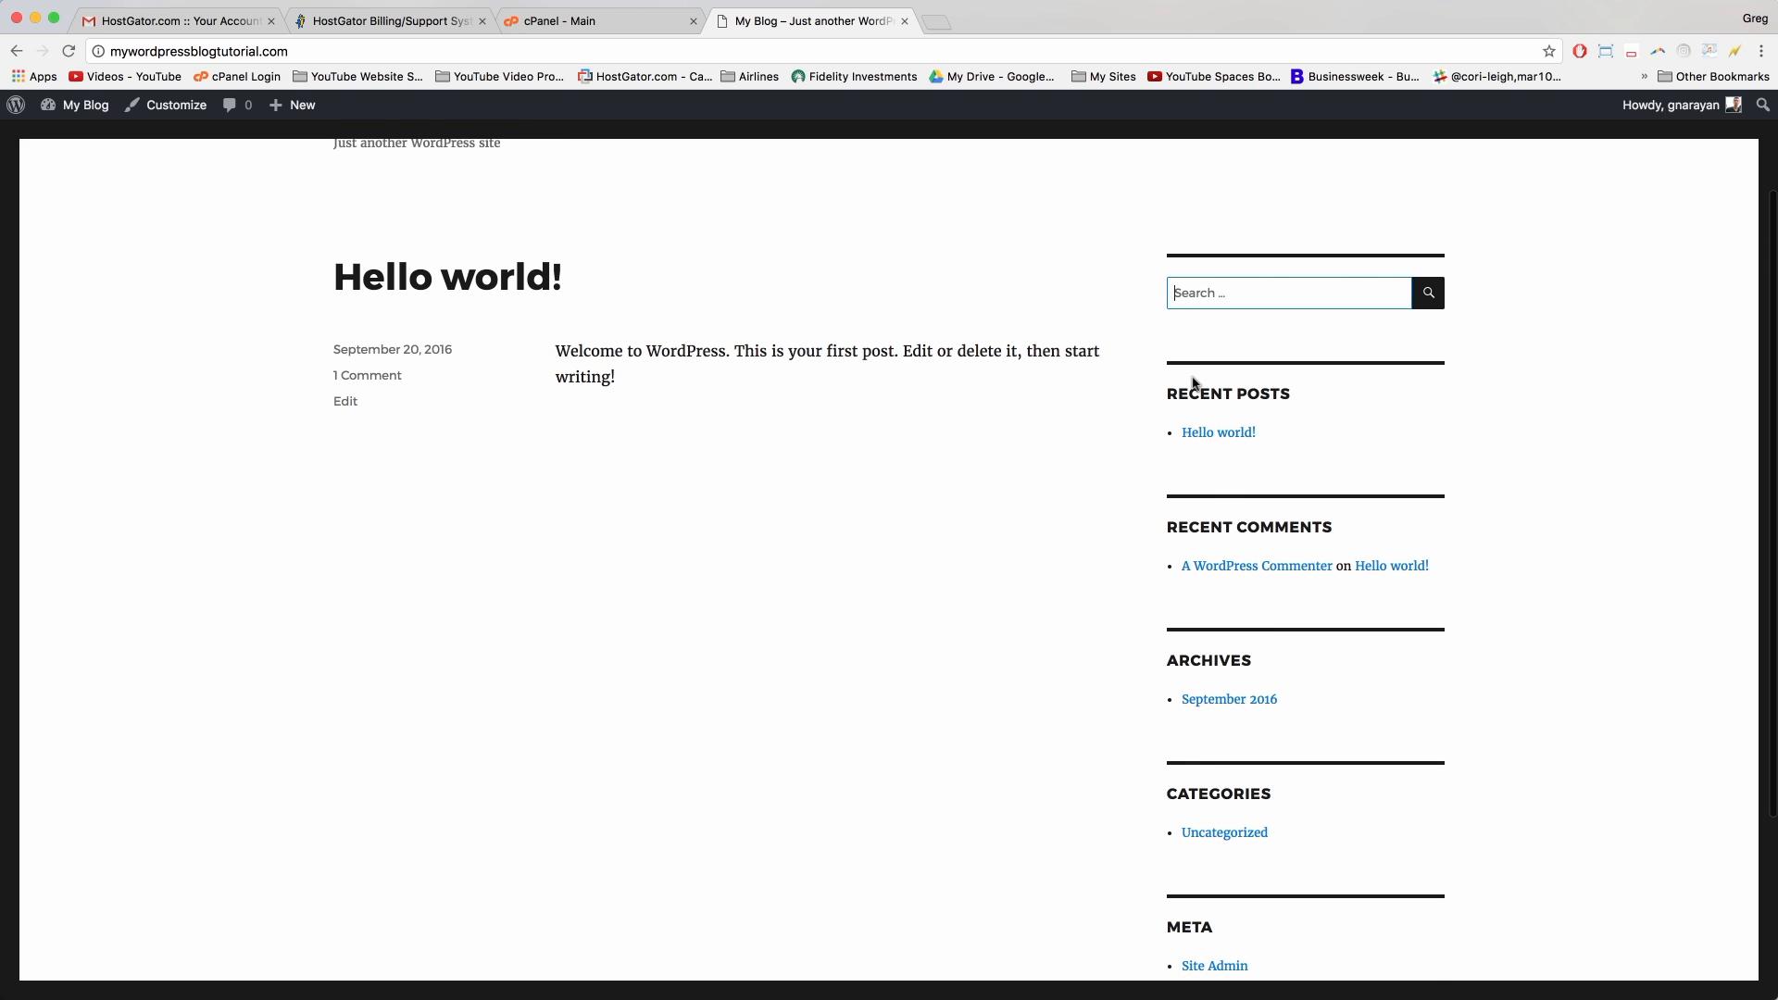
scroll(1195, 384, down, 3)
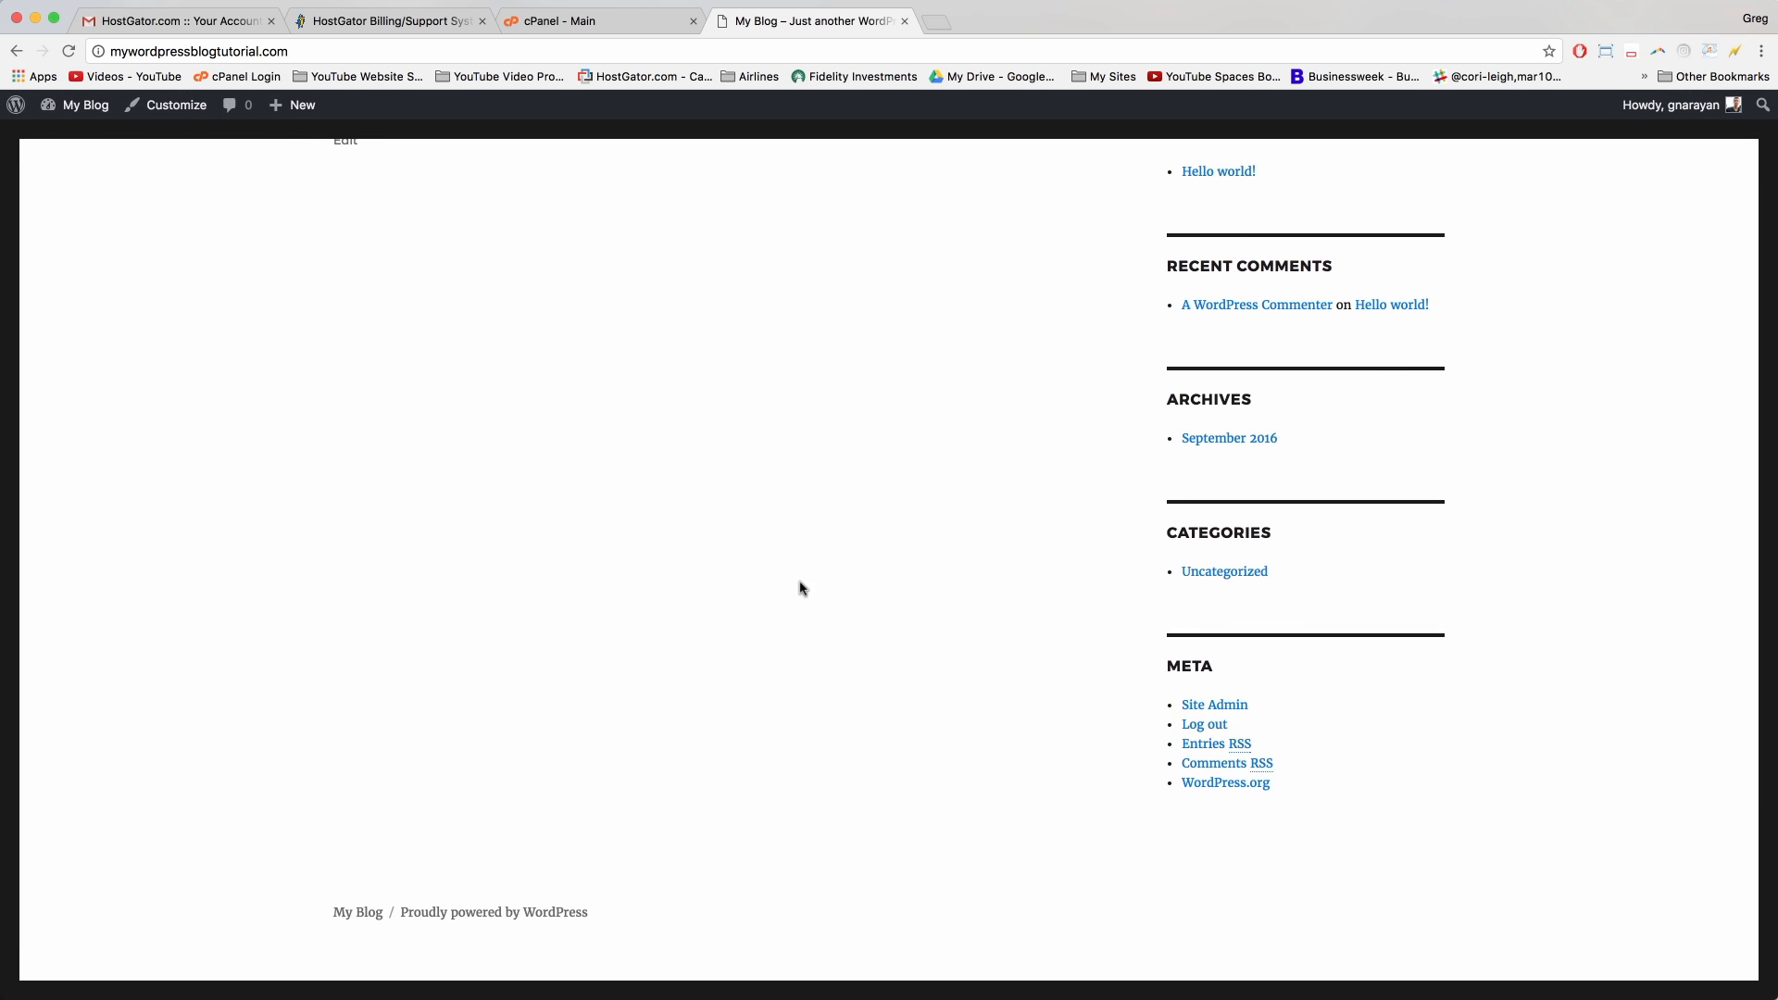
scroll(826, 615, up, 2)
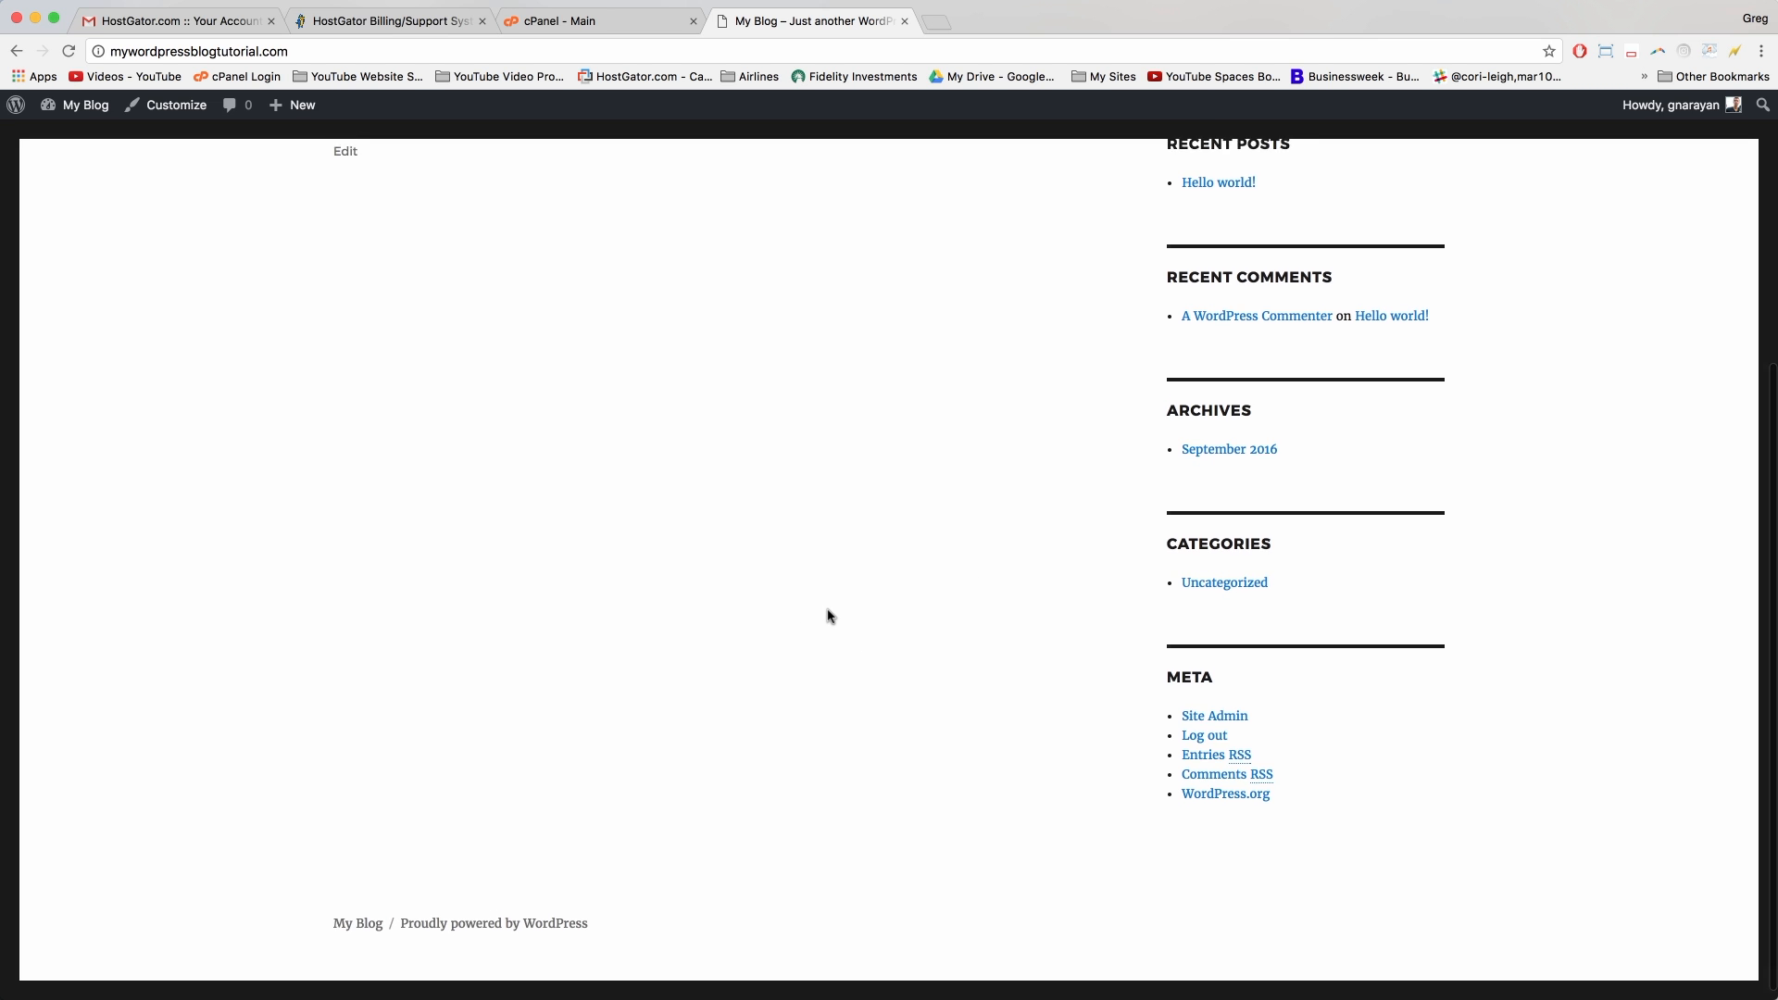
scroll(829, 616, up, 3)
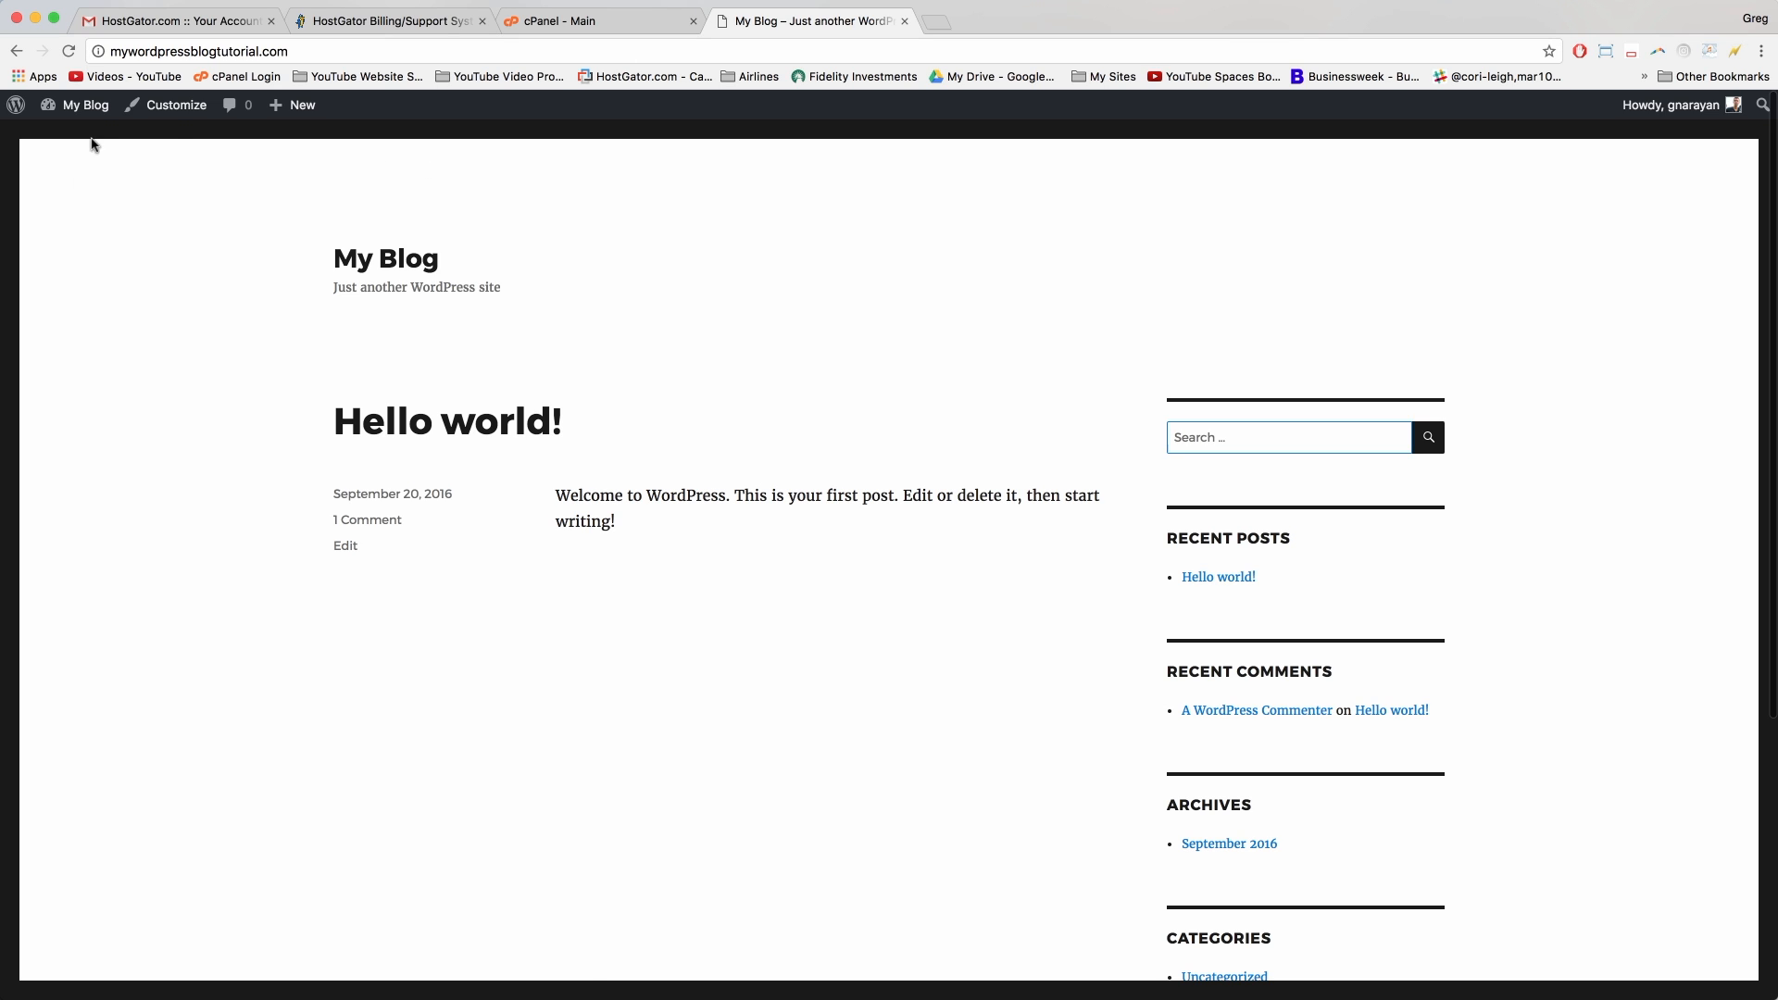
mouse_move(95, 108)
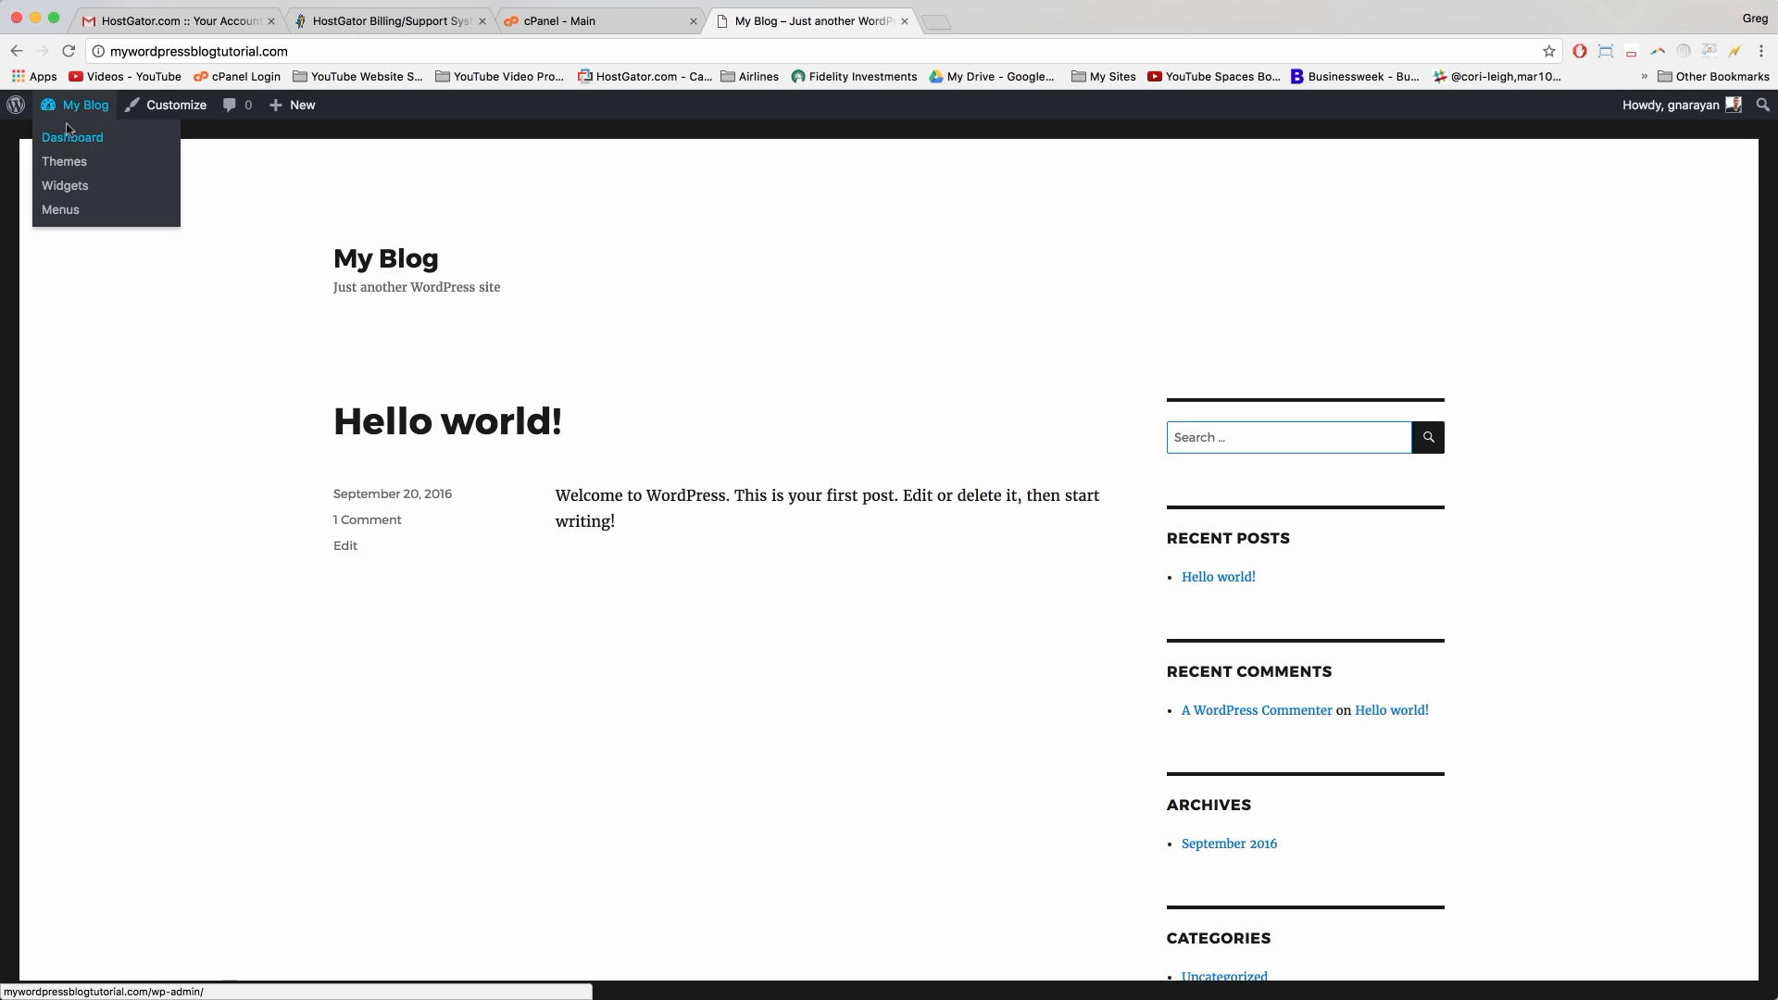
Step: Return to the dashboard, go to Appearance > Themes, and view the Twenty Sixteen theme details
click(76, 108)
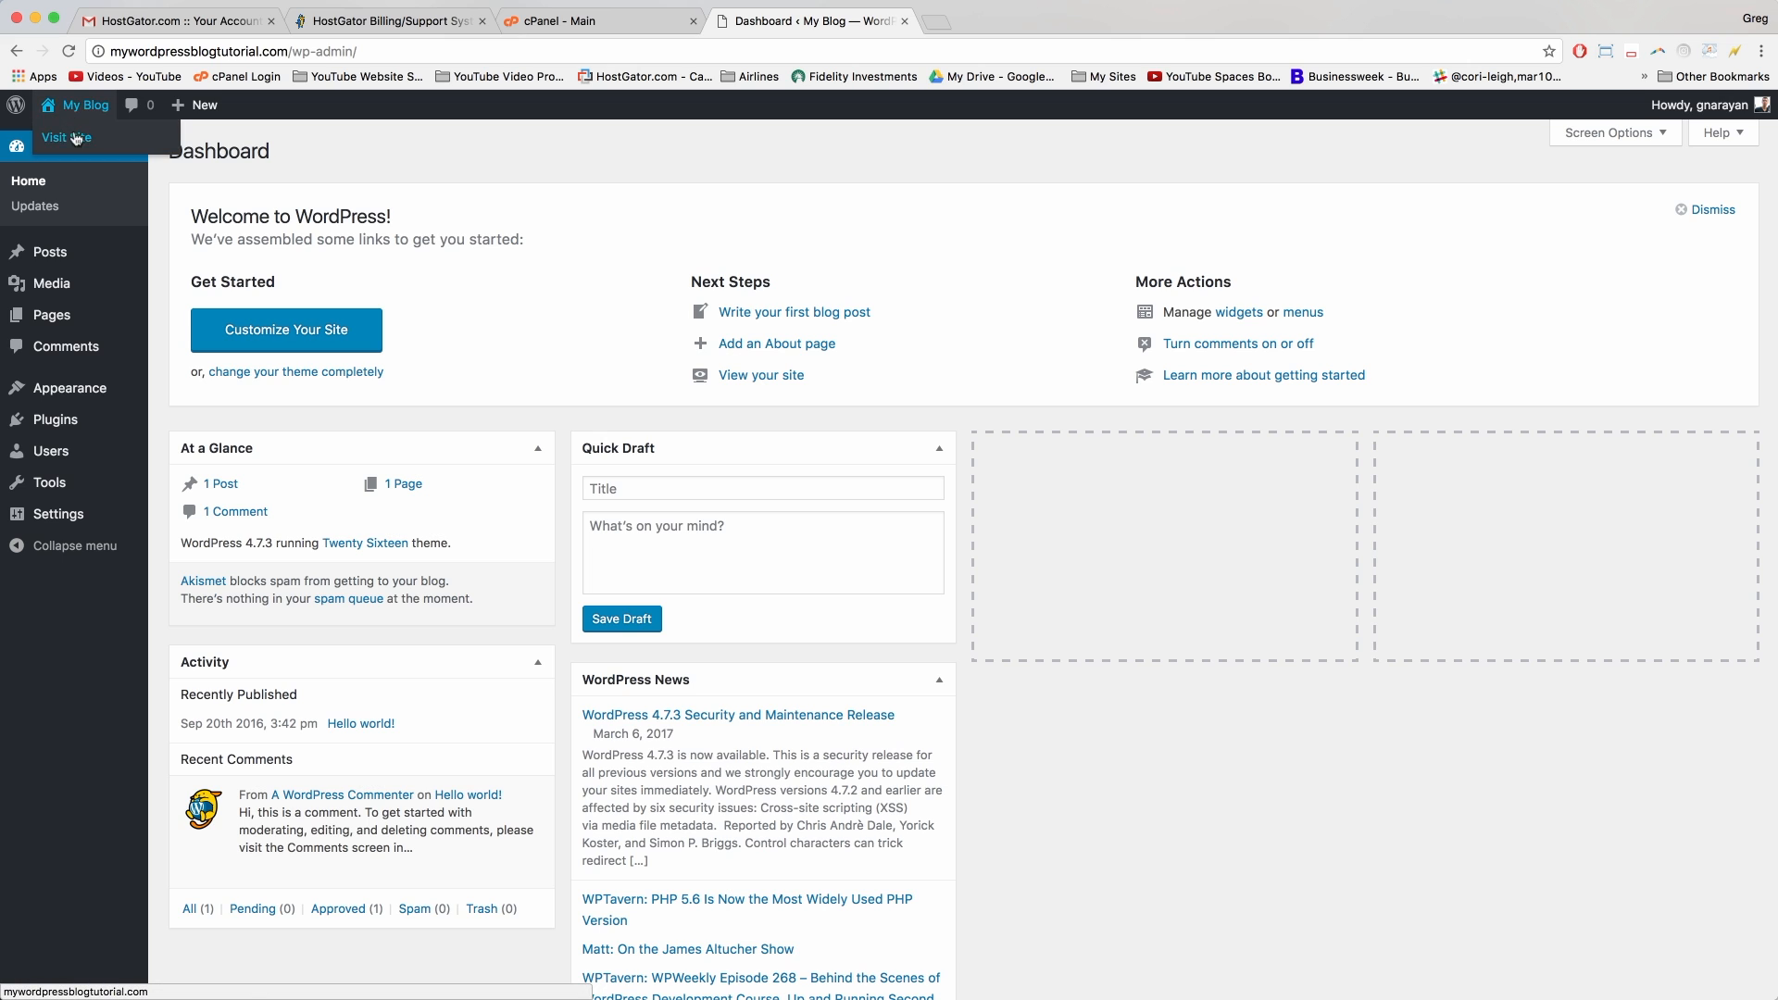
mouse_move(78, 390)
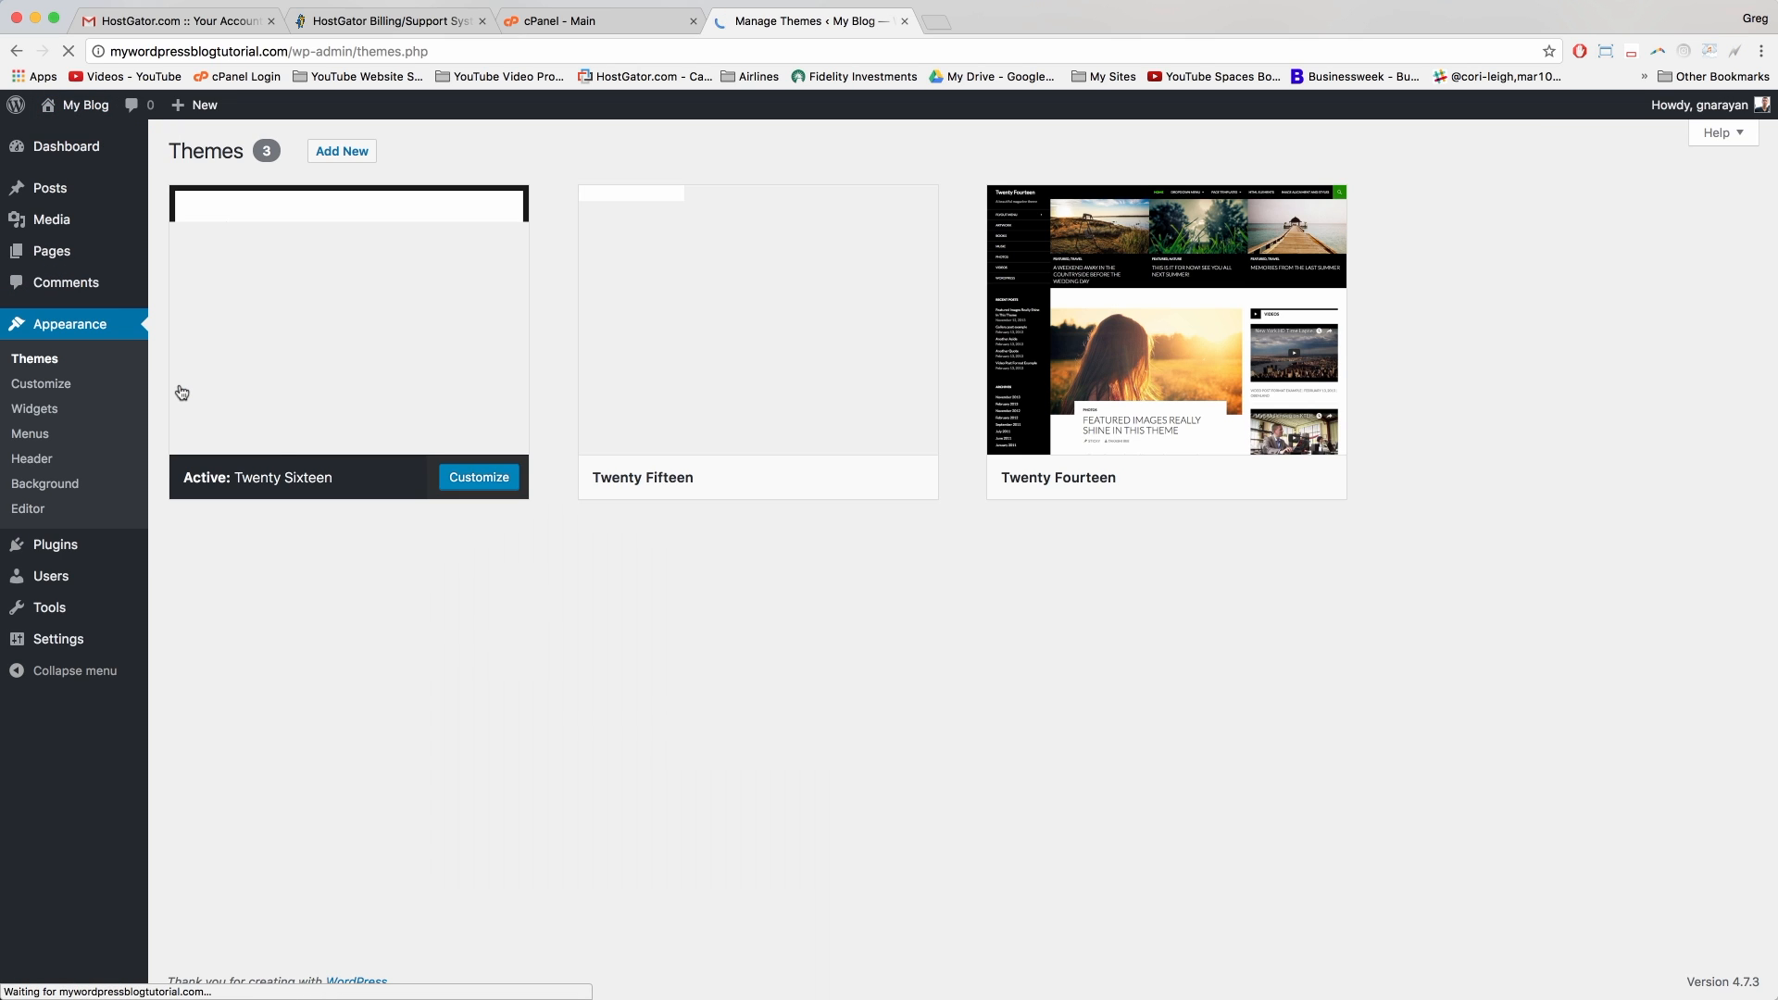
mouse_move(205, 430)
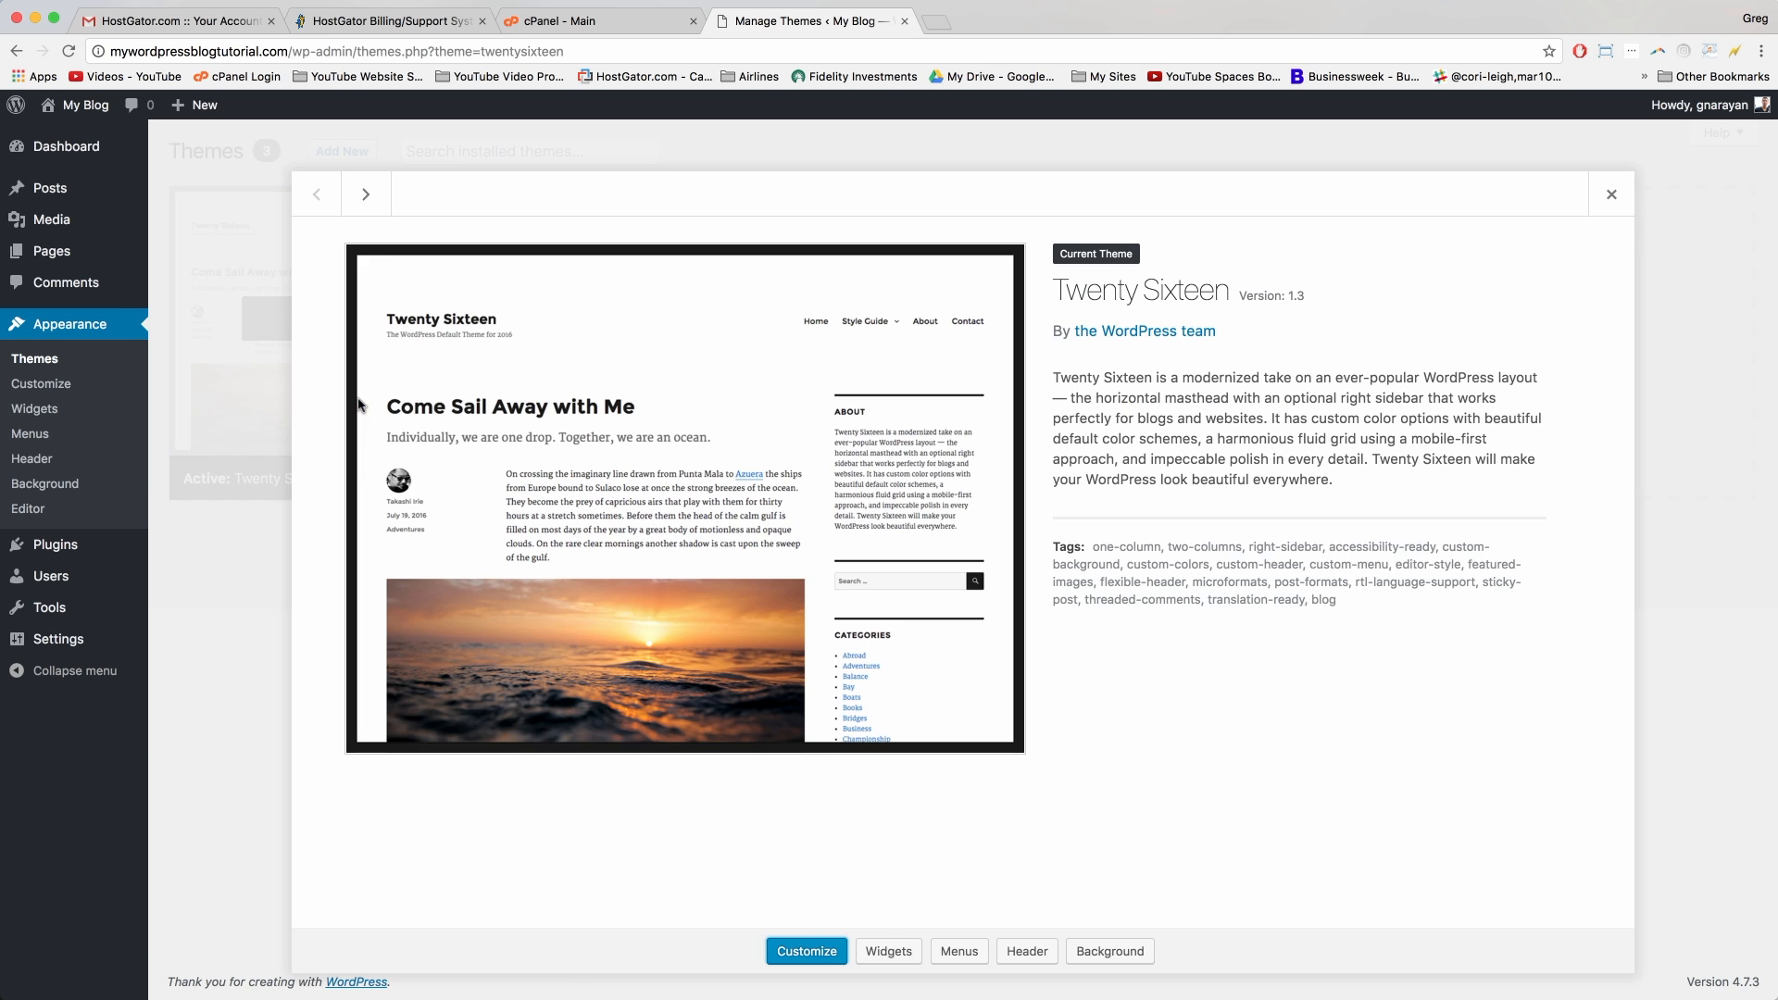
click(361, 407)
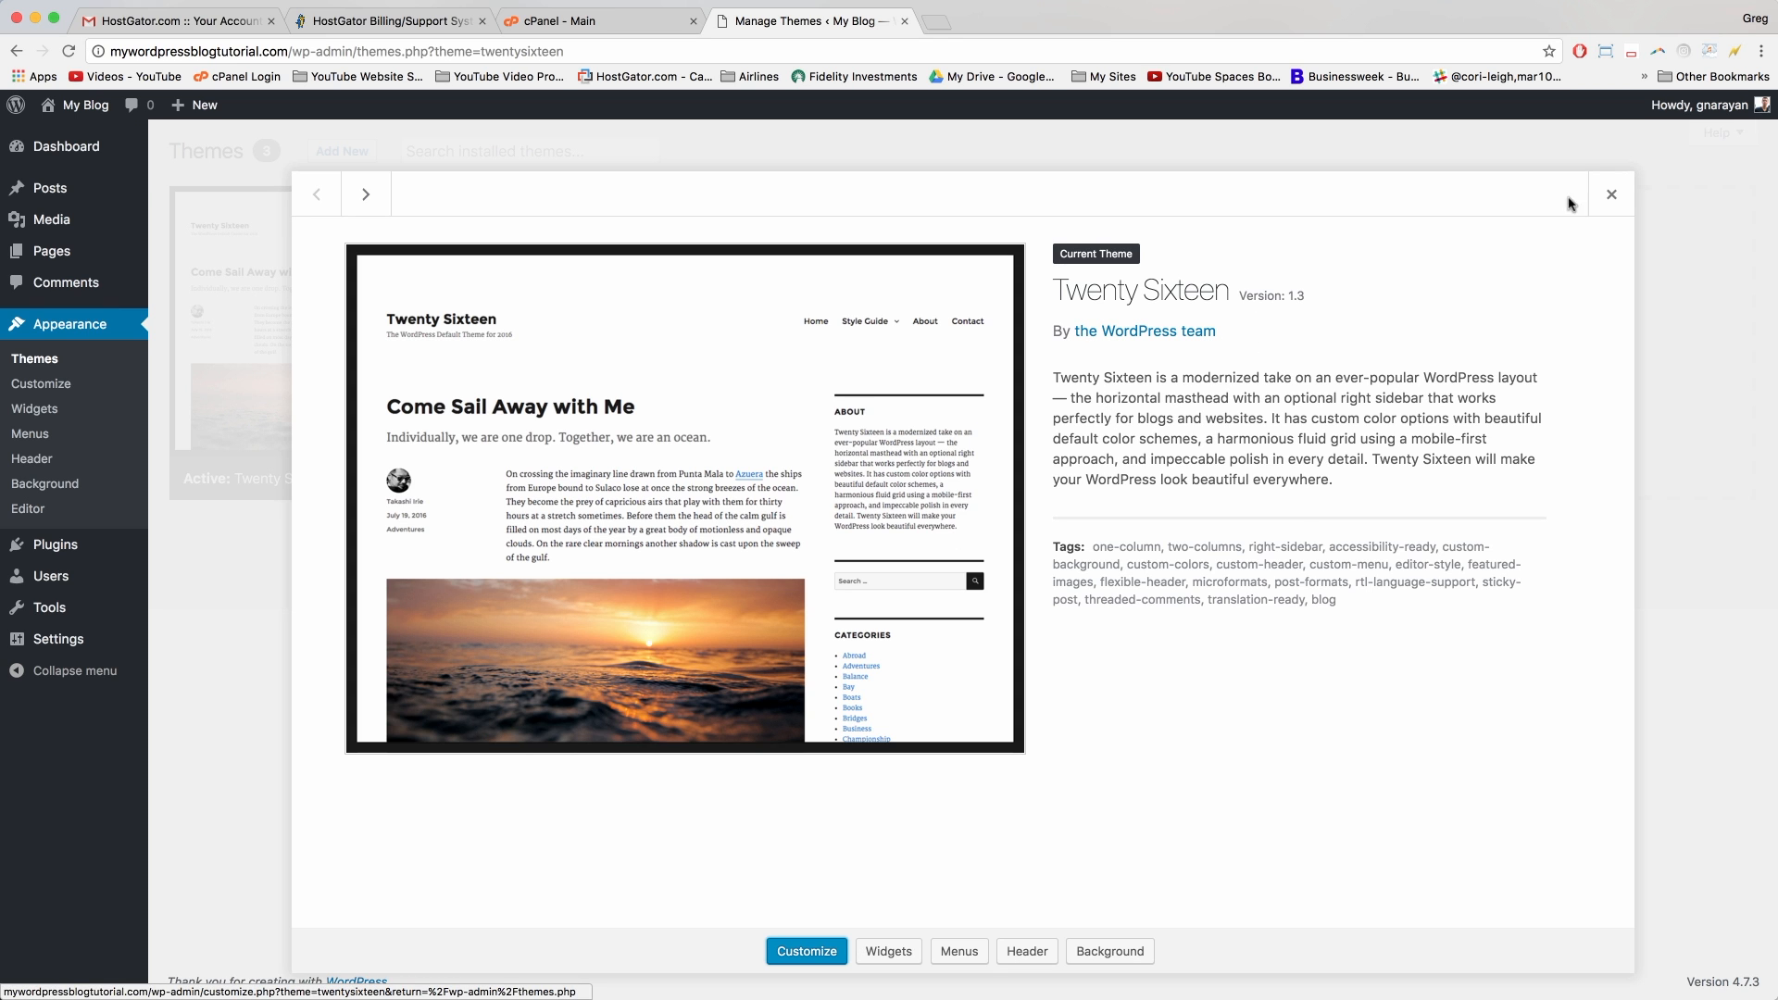
Step: Close the Twenty Sixteen details and go to the Add Themes page
click(1611, 193)
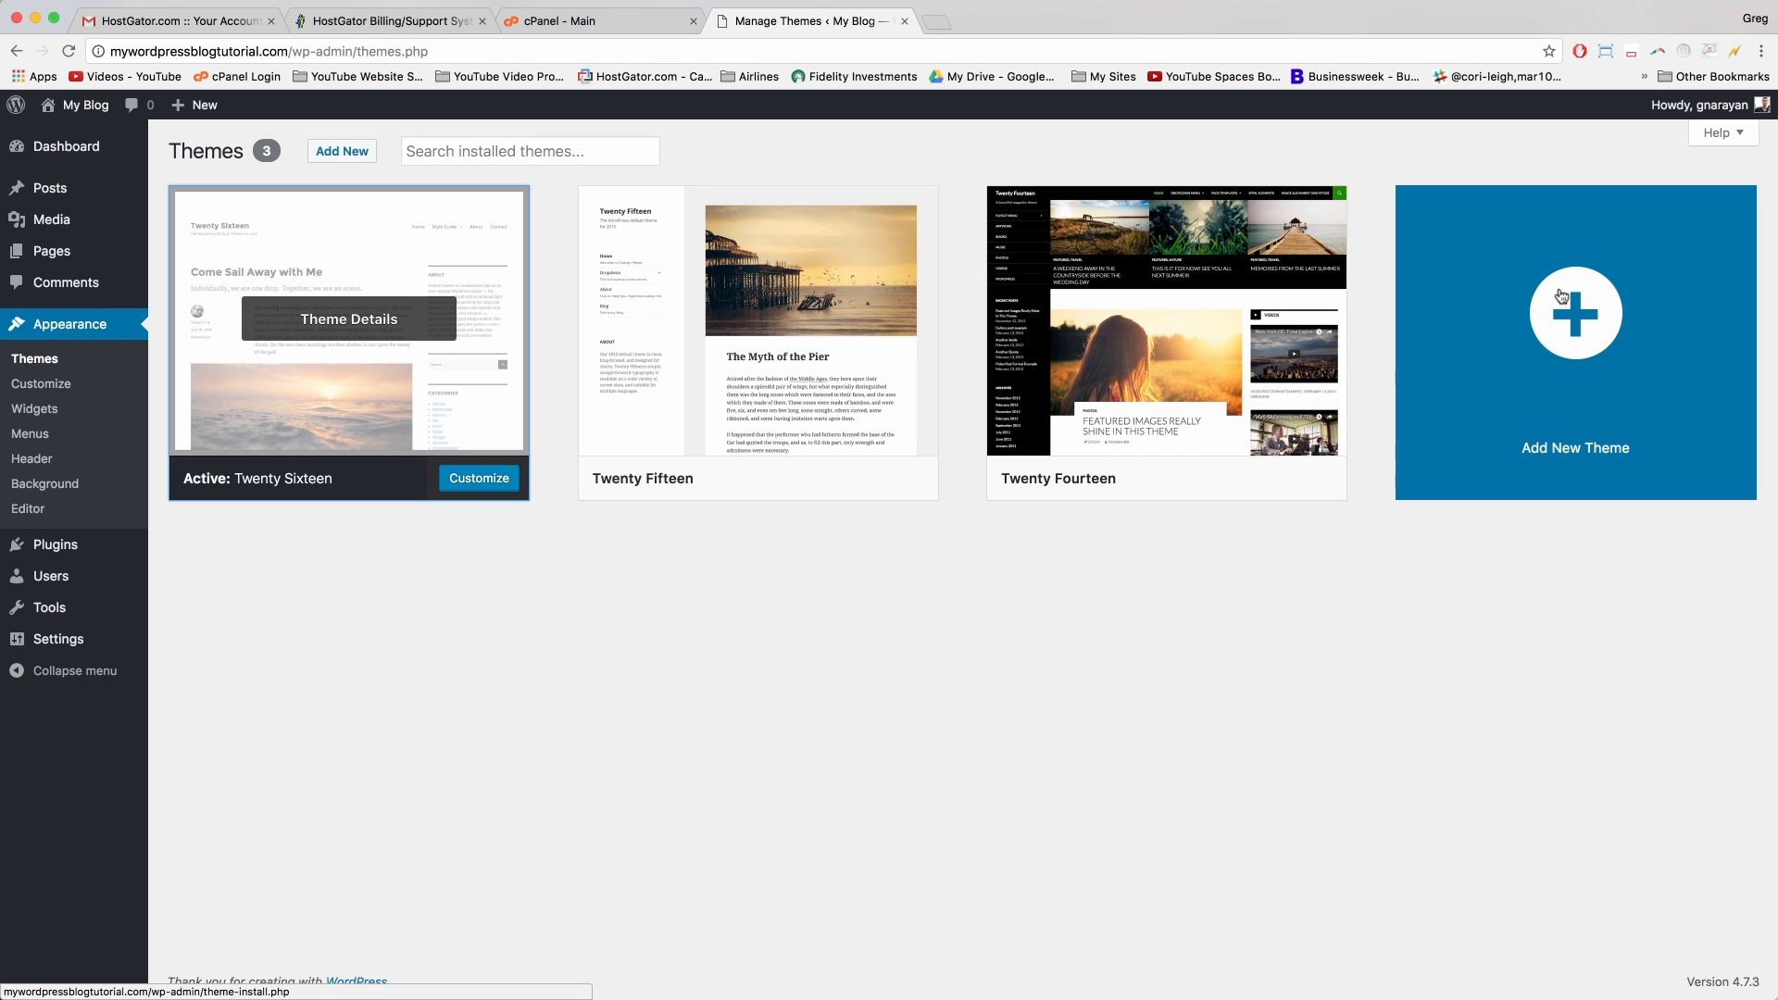
click(1581, 331)
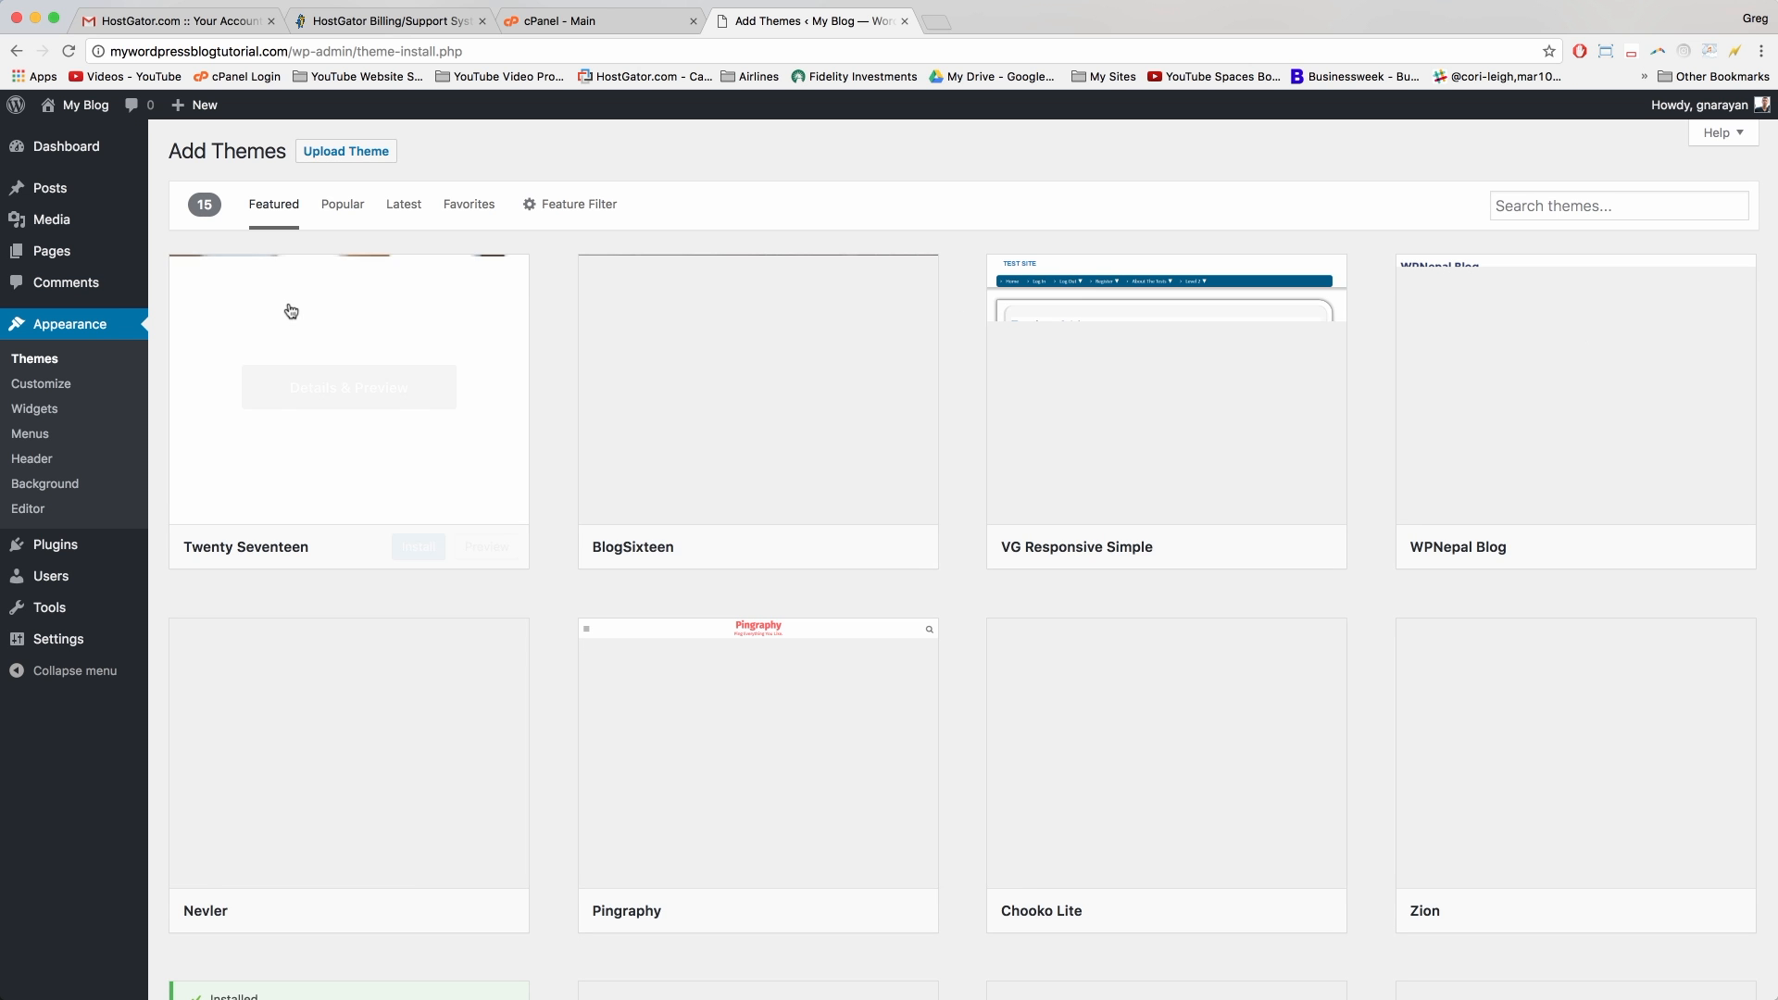
Step: Look through the Featured themes, then switch to Popular and scroll its 2,385 themes
scroll(567, 423, down, 5)
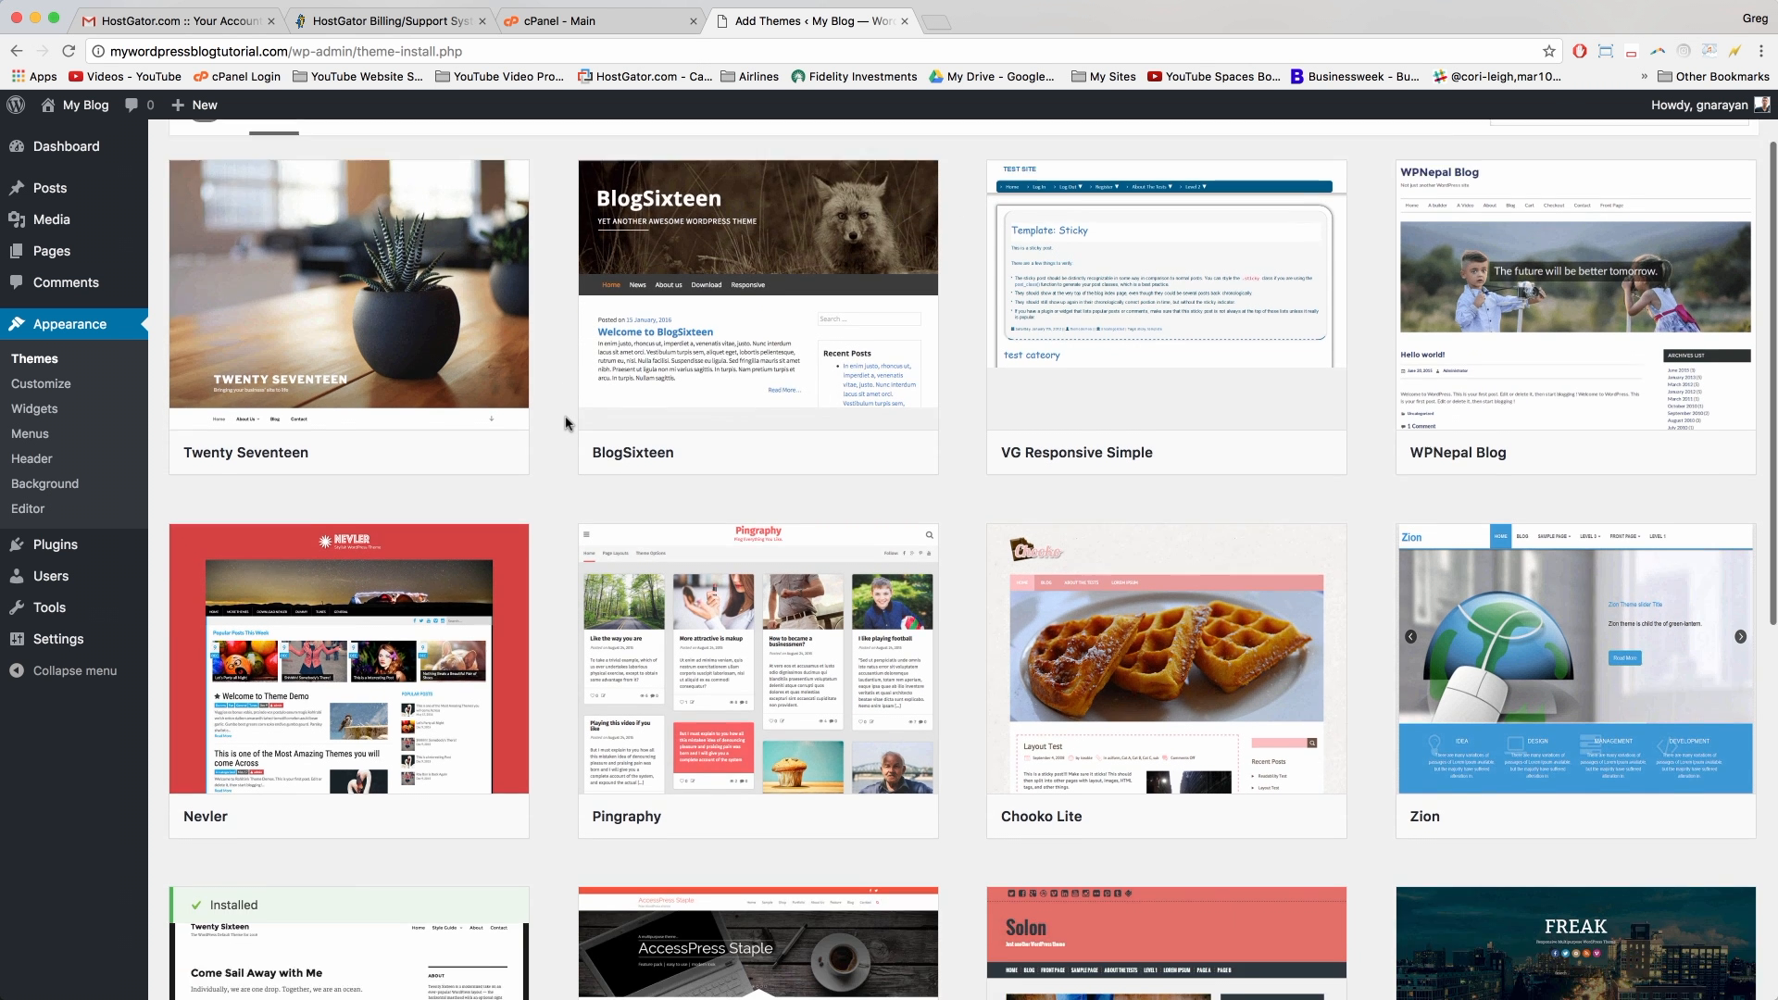
scroll(567, 423, down, 5)
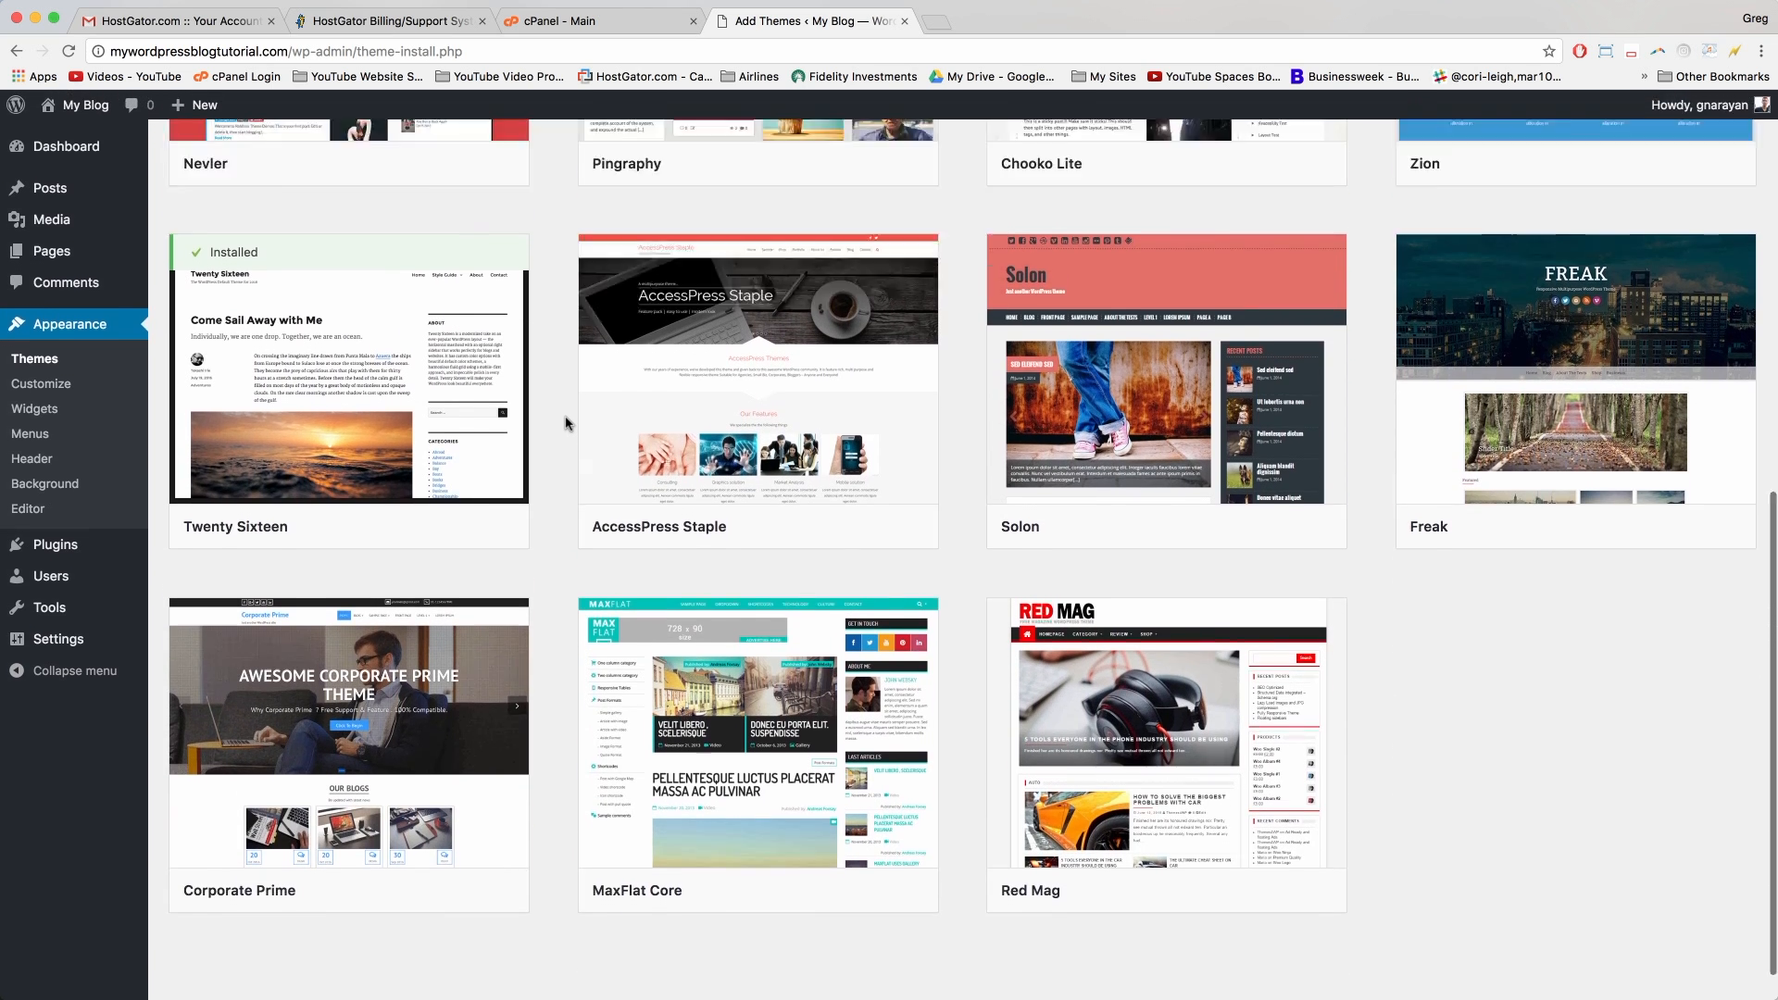
scroll(566, 423, up, 10)
click(342, 203)
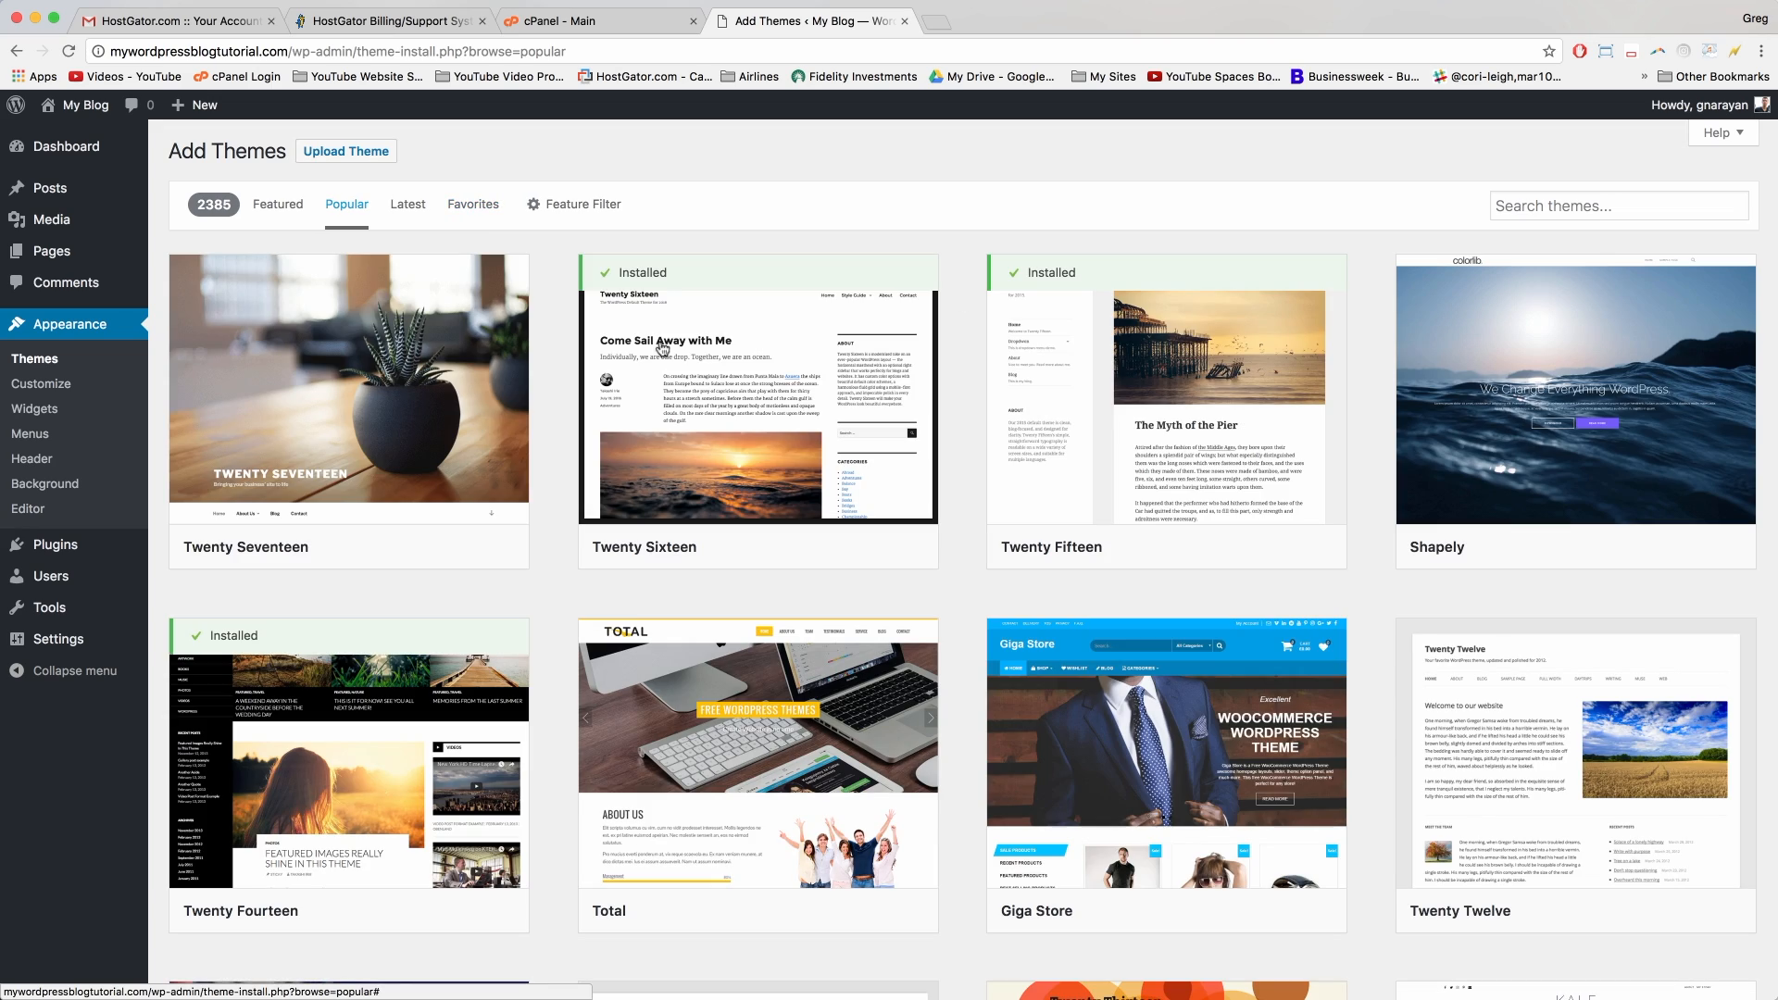
scroll(880, 427, down, 5)
scroll(894, 451, down, 20)
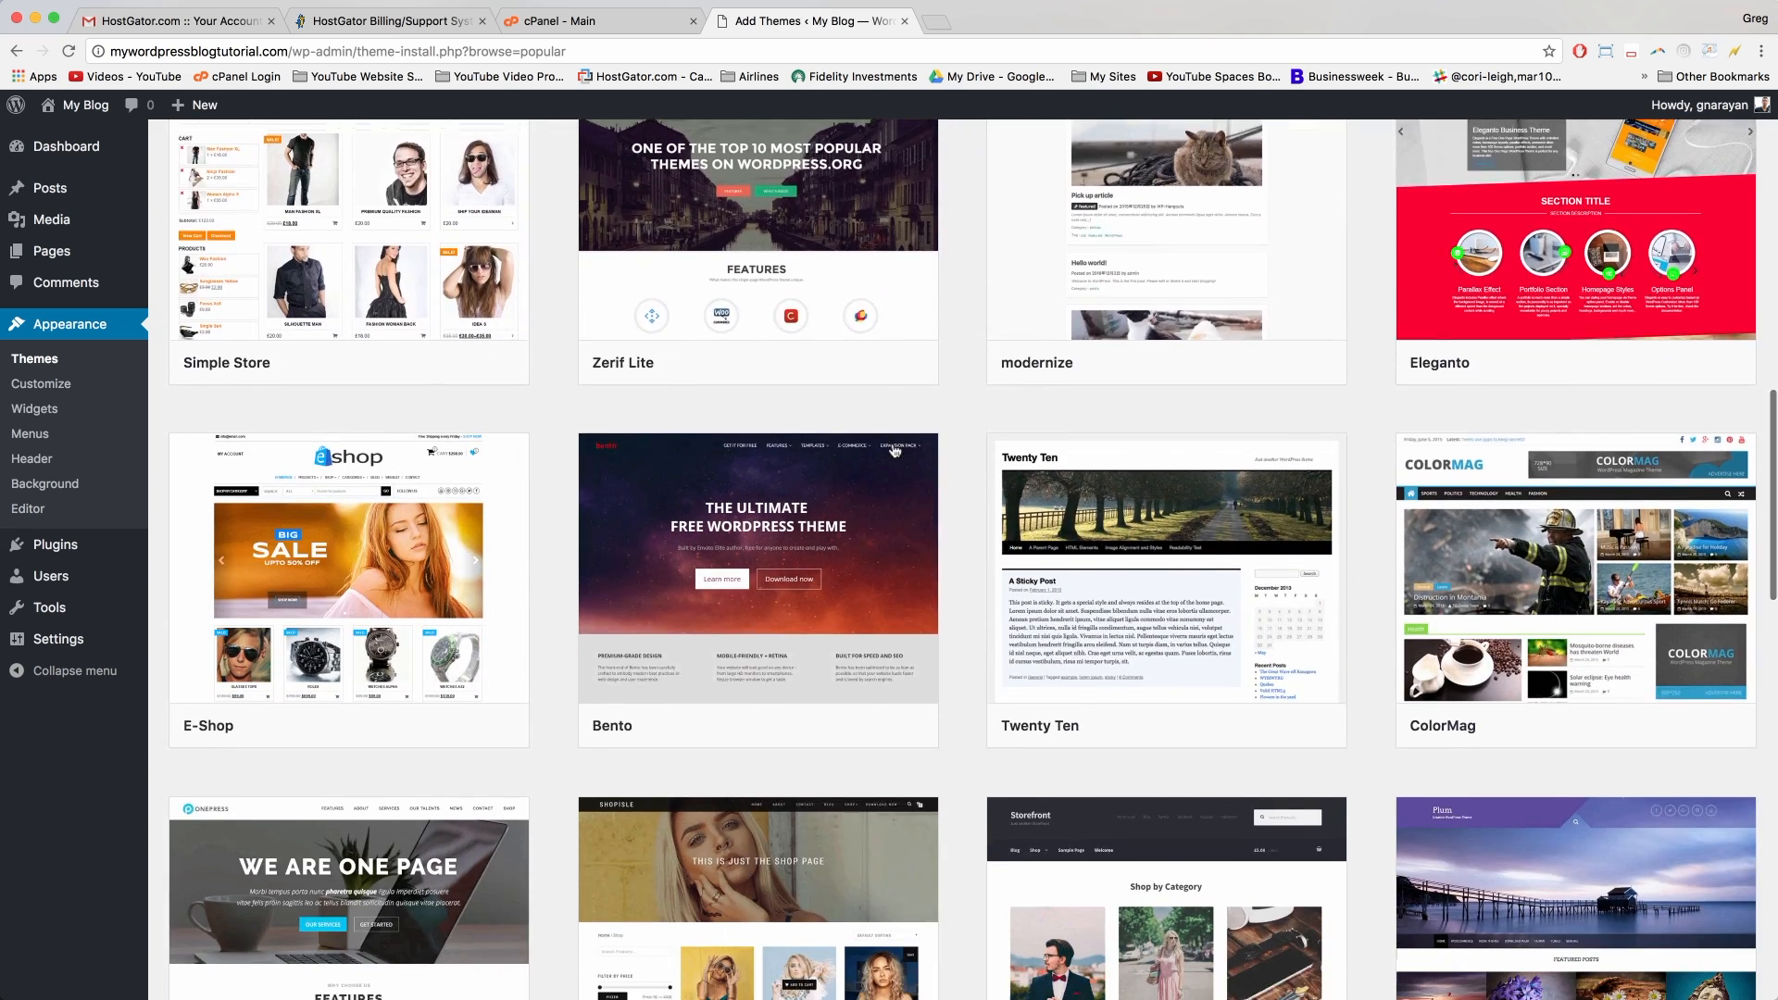
scroll(894, 452, down, 17)
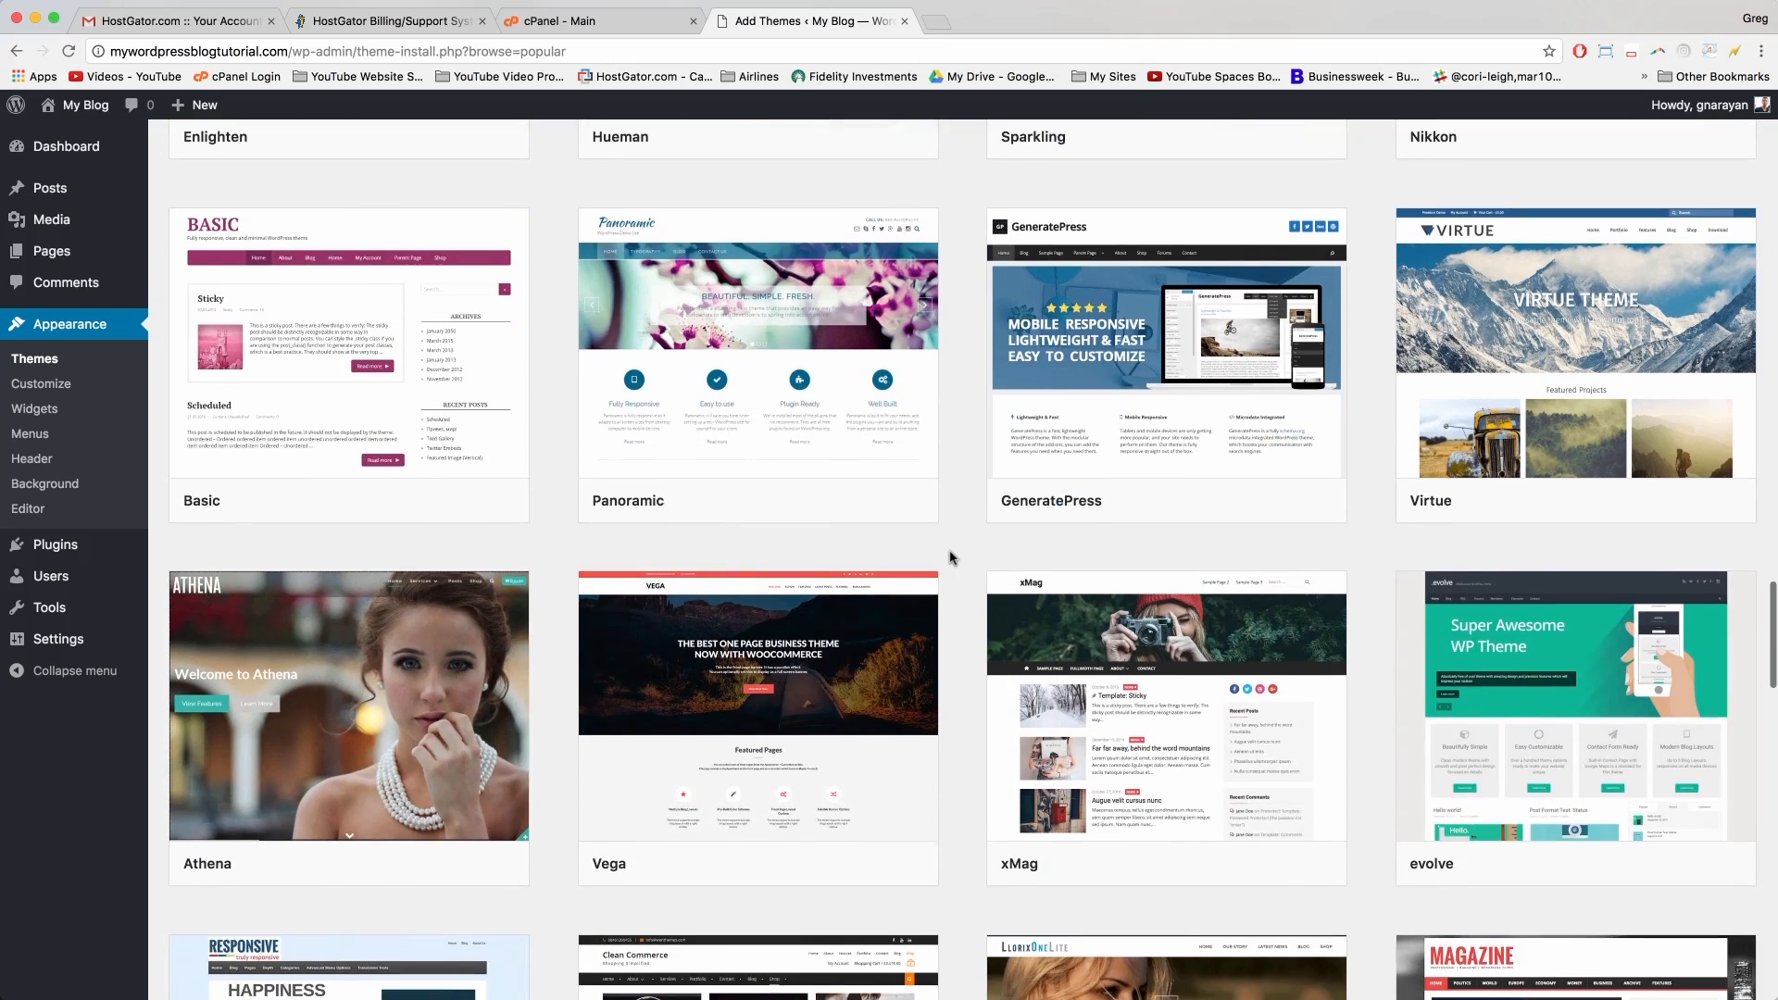
scroll(951, 557, down, 8)
scroll(951, 557, up, 8)
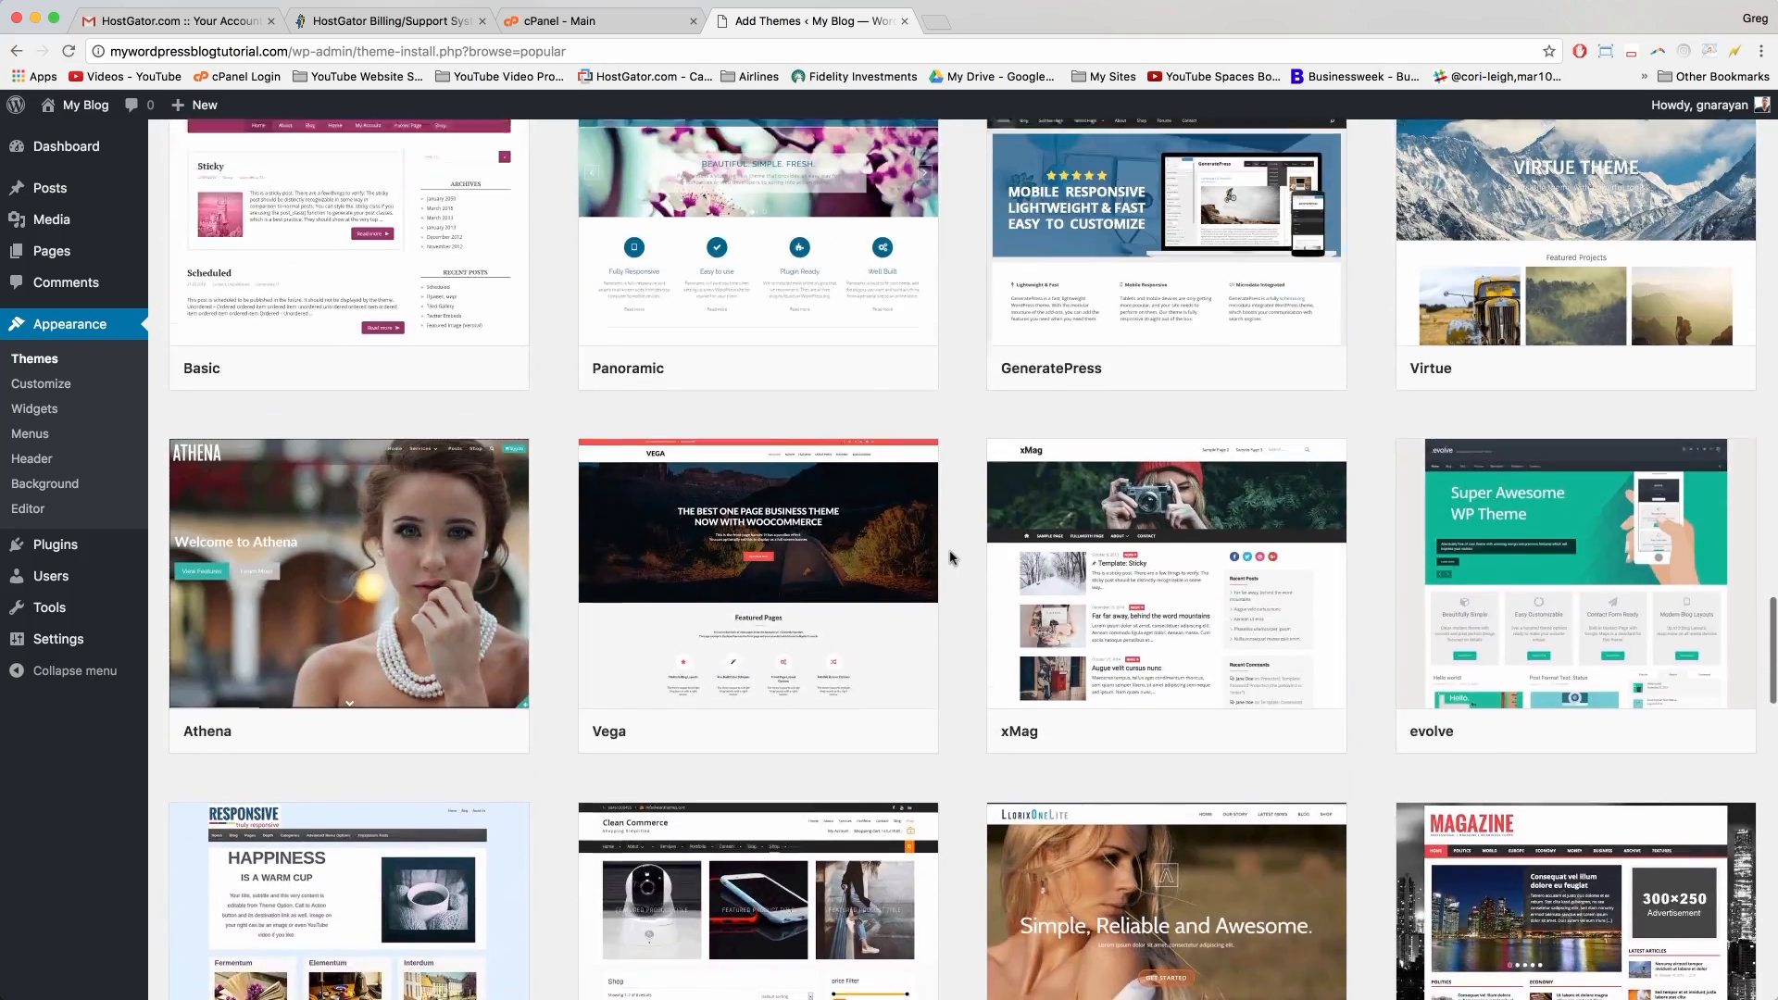
scroll(950, 557, down, 4)
scroll(950, 557, down, 10)
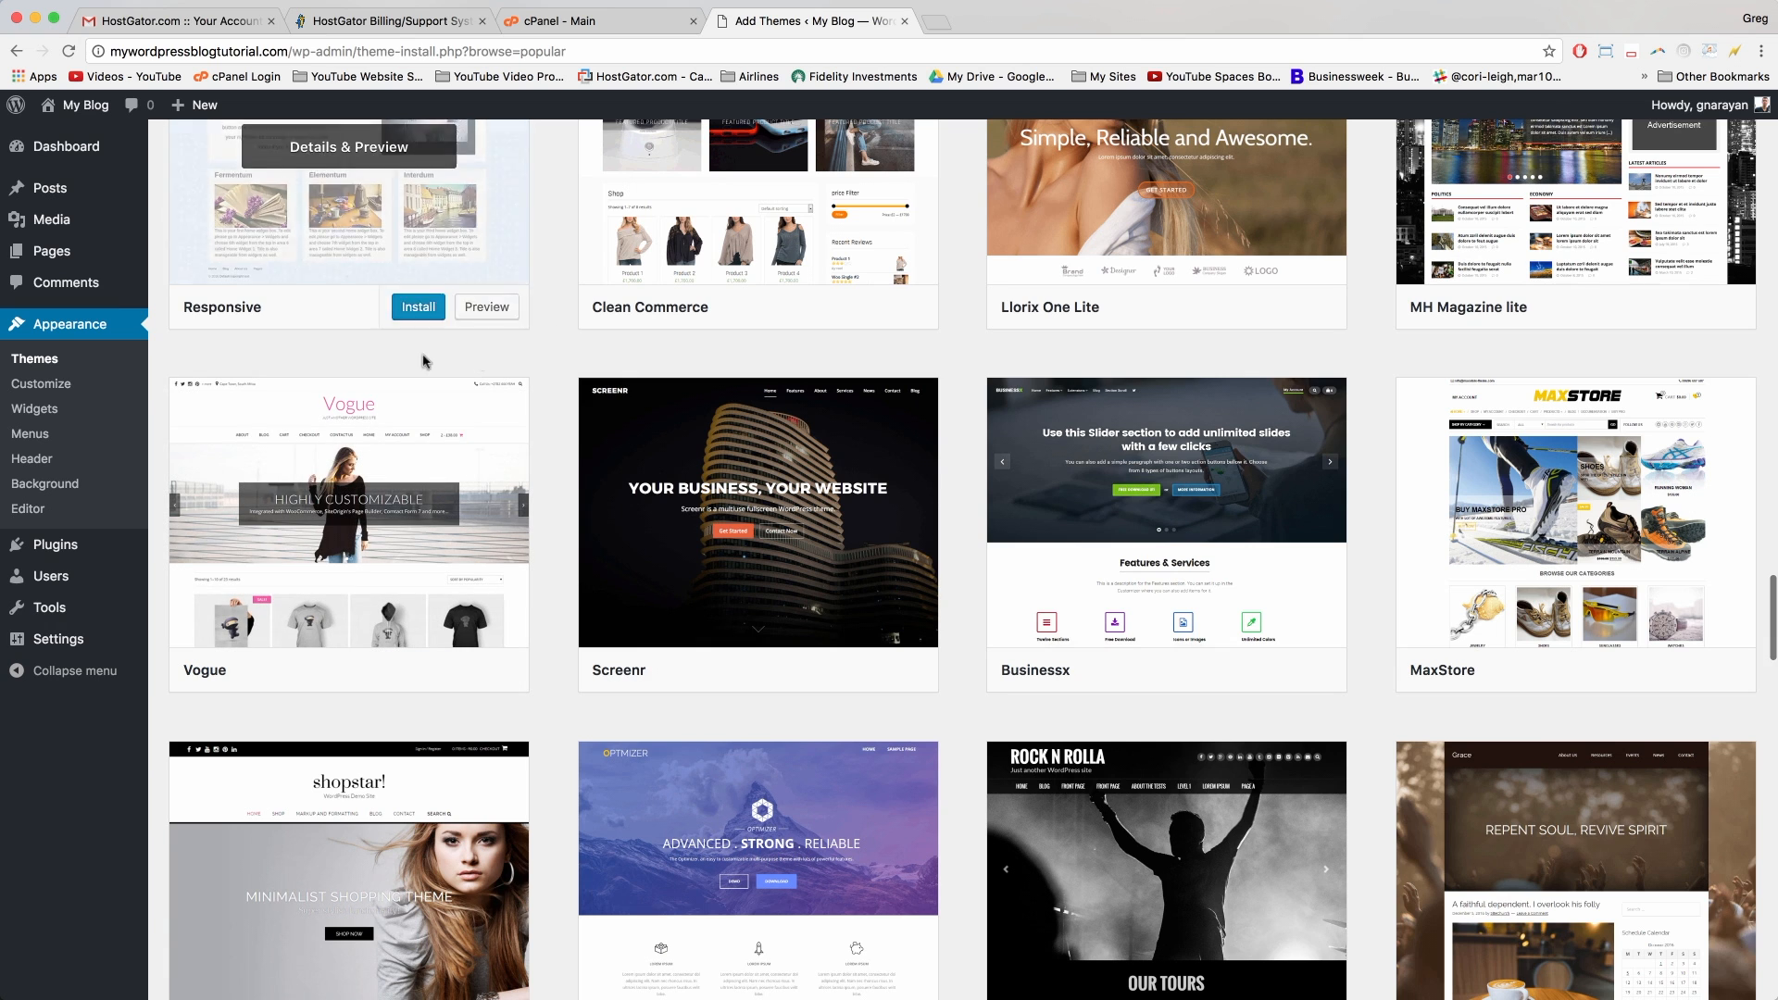
scroll(590, 426, up, 2)
scroll(590, 426, up, 2)
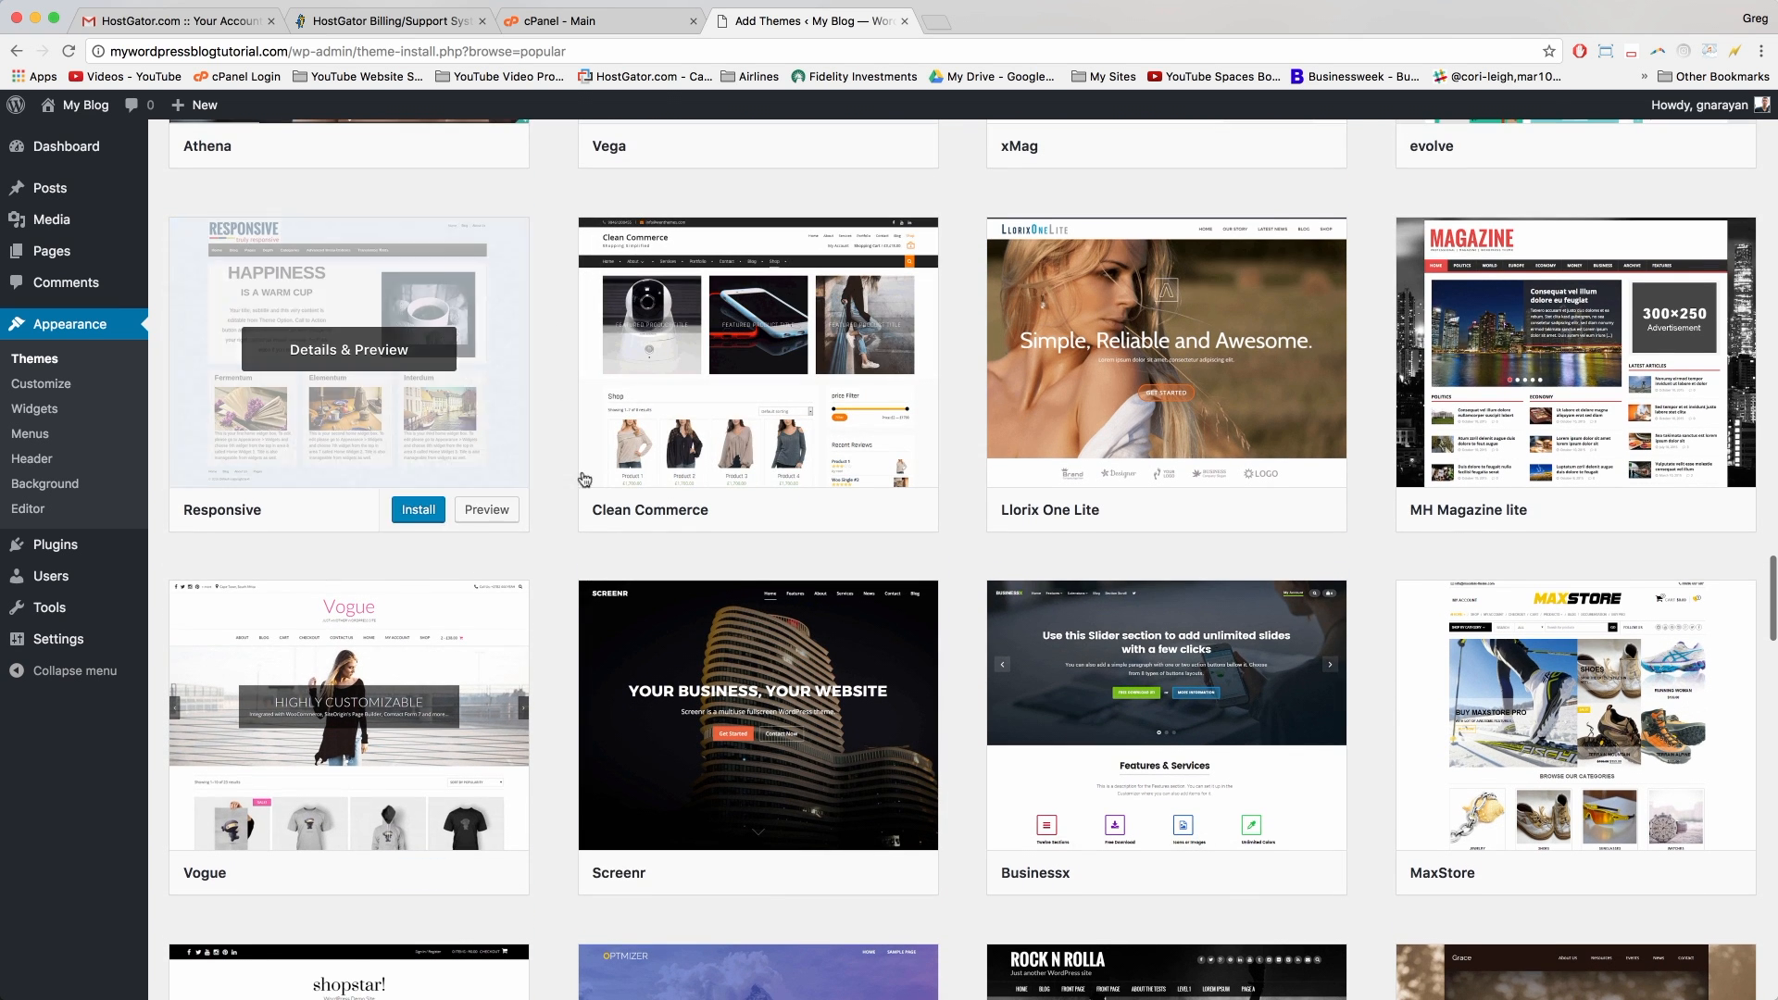
scroll(972, 736, up, 17)
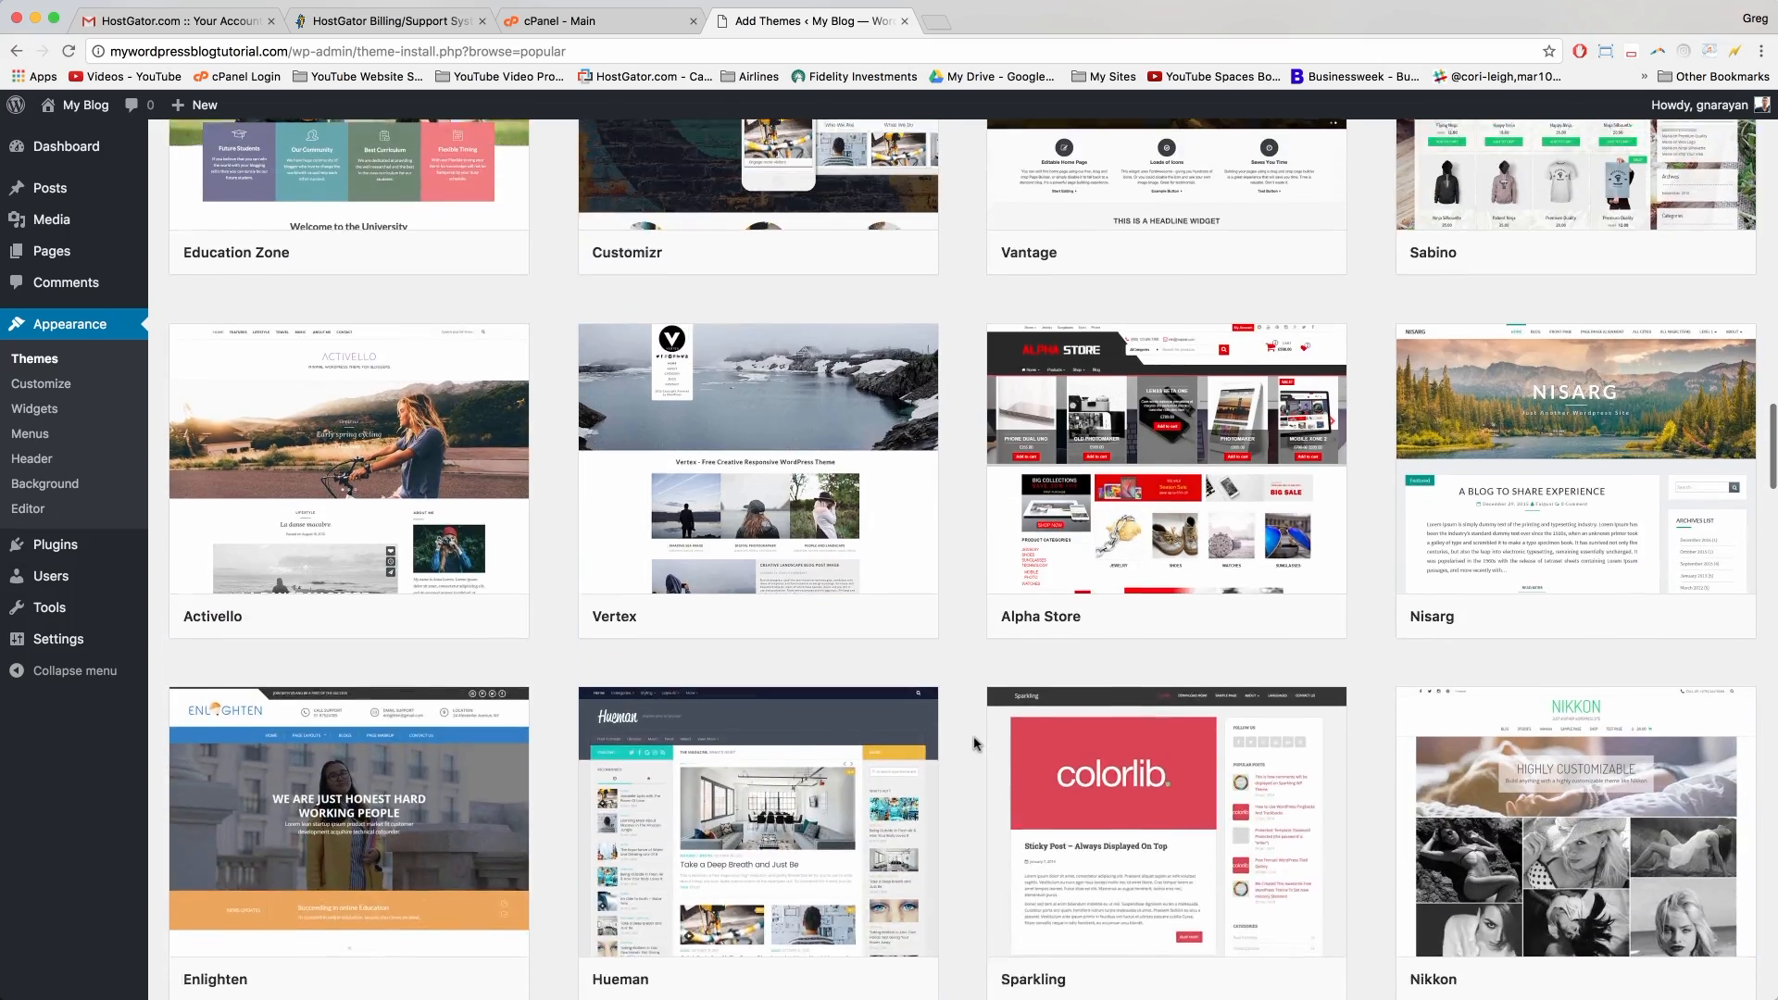
scroll(972, 741, up, 20)
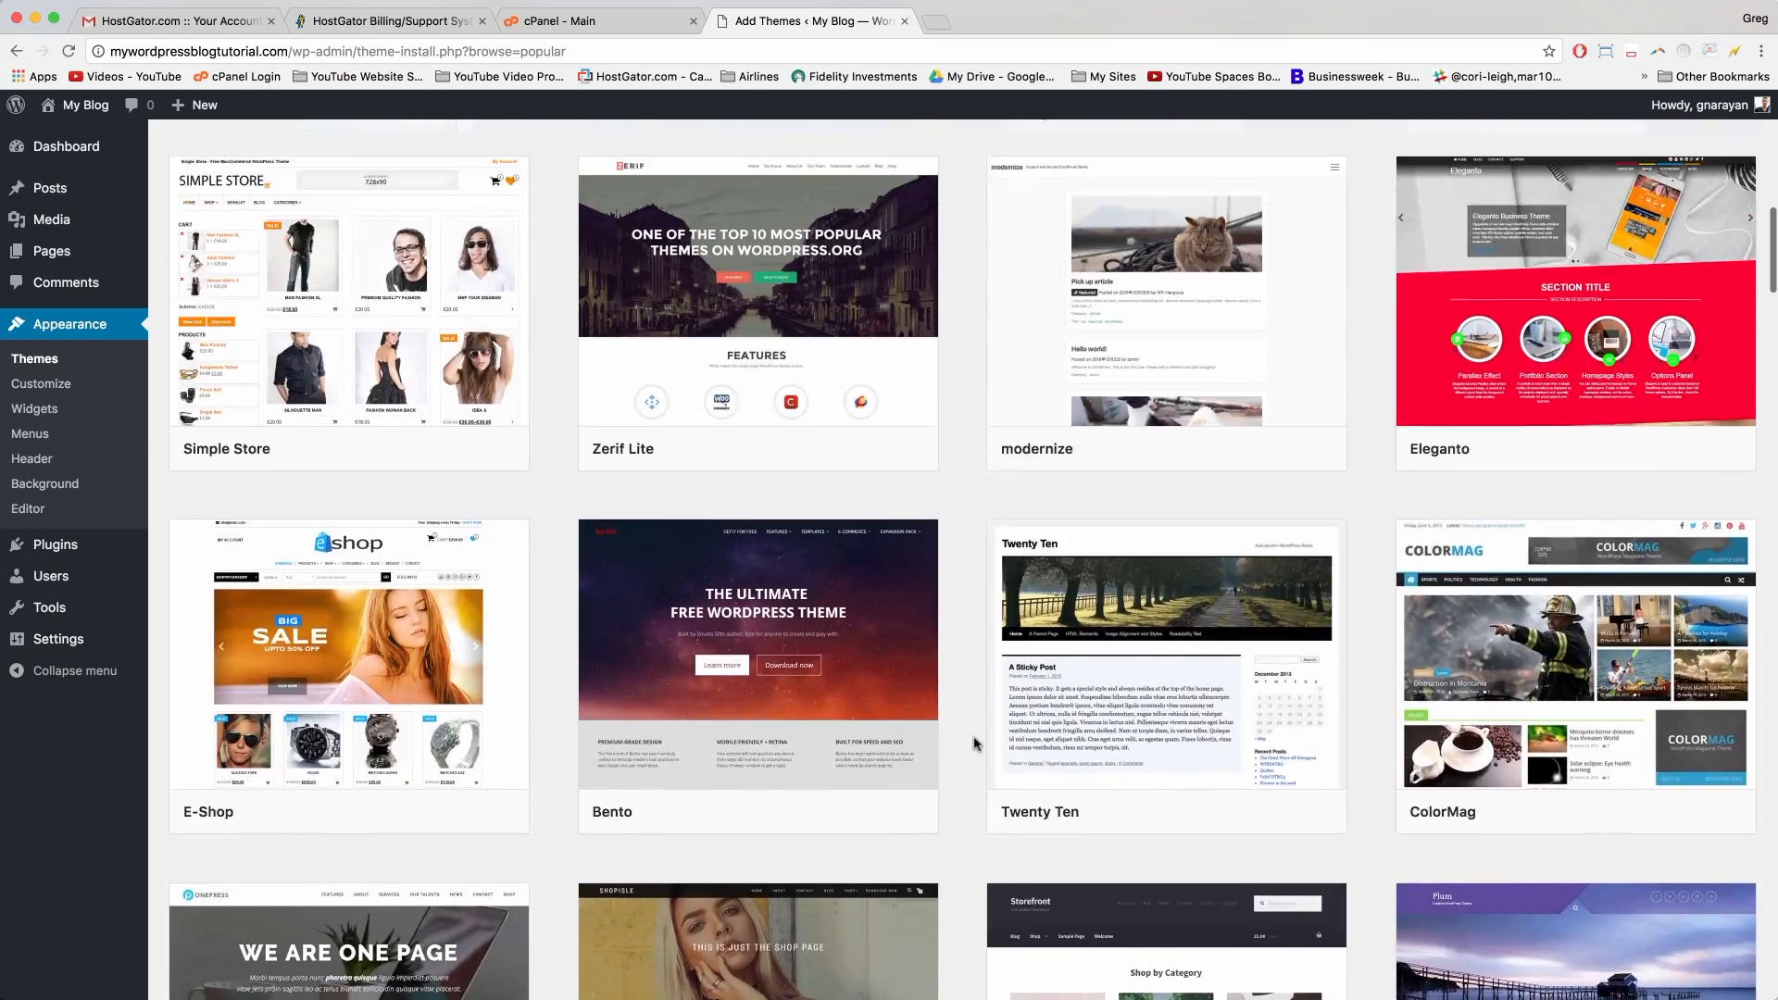
scroll(972, 741, up, 15)
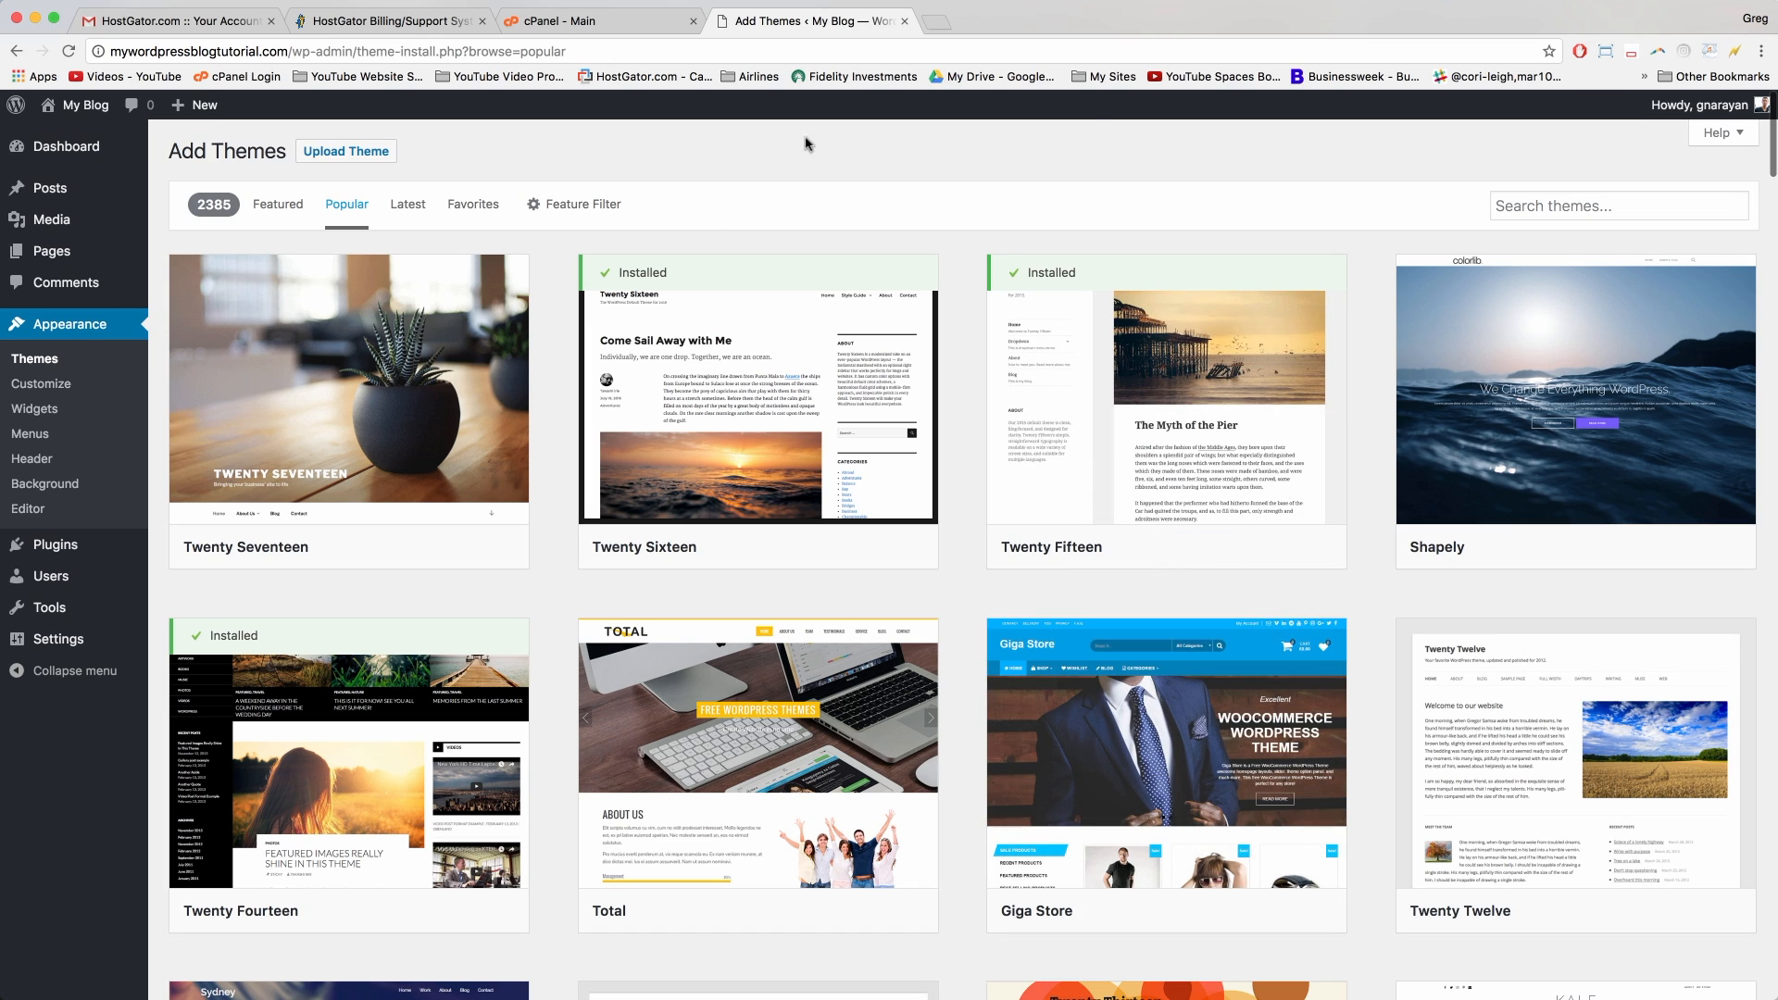
Step: Search themes for 'North', preview SiteOrigin North, and close the preview
click(1559, 203)
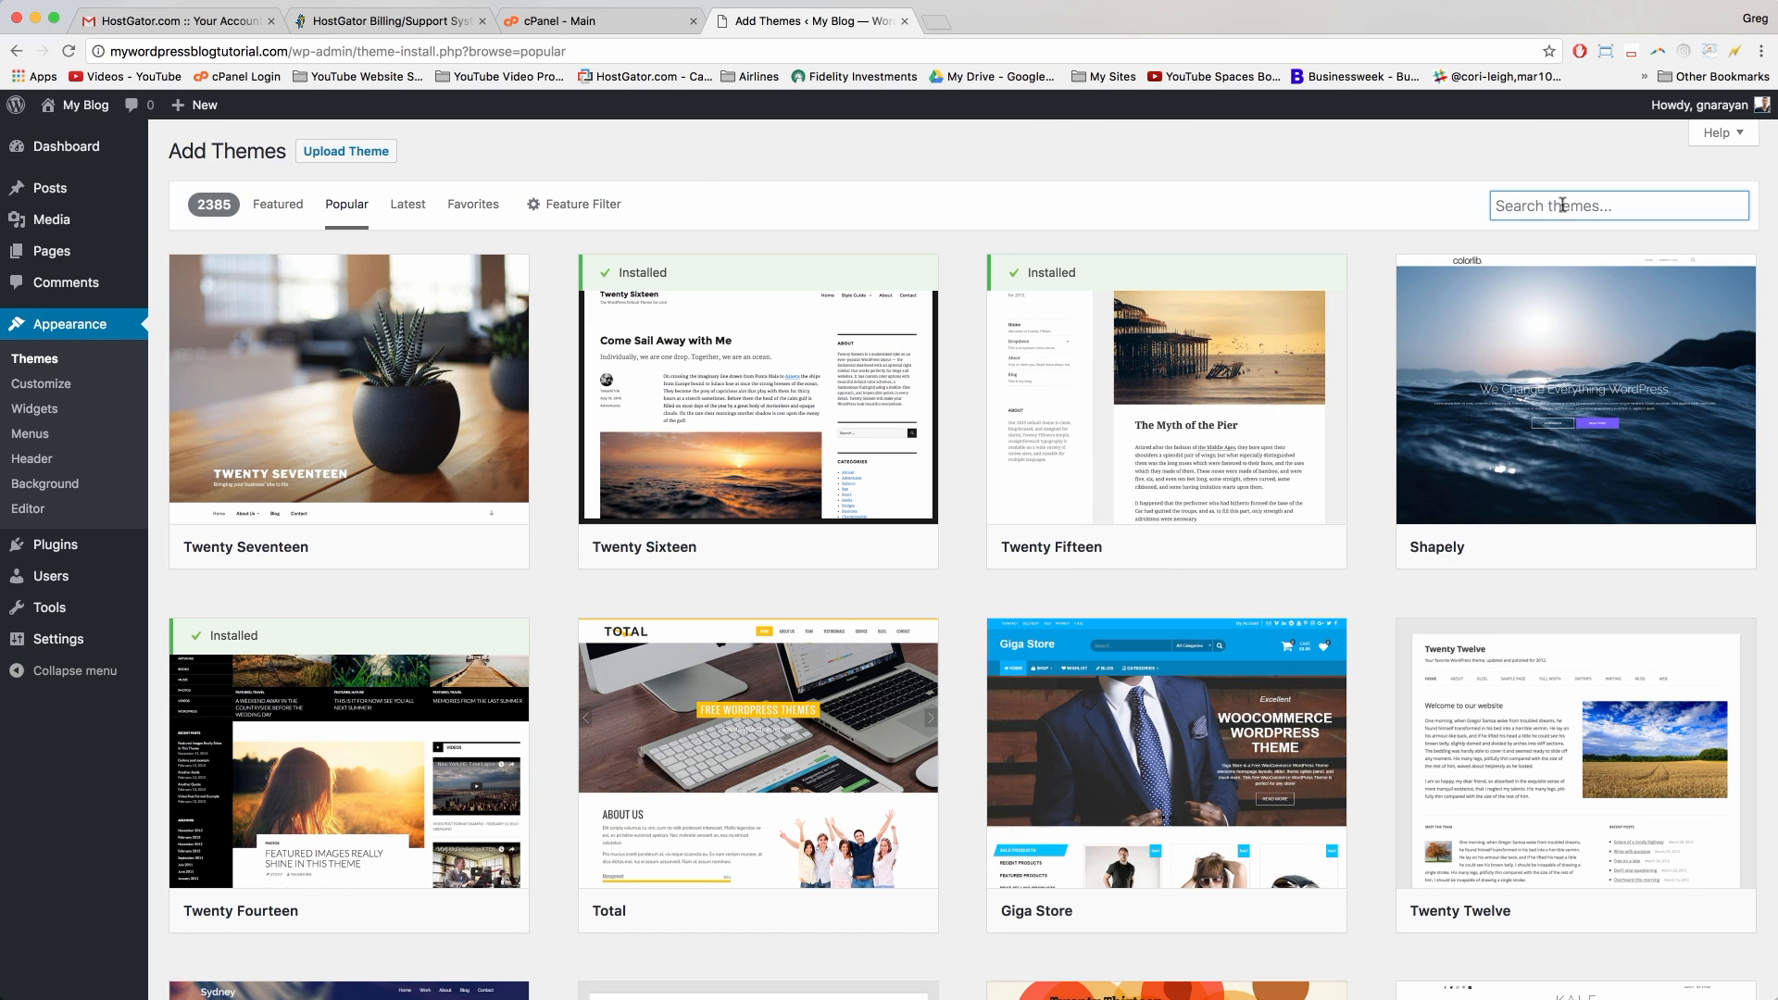
text(North)
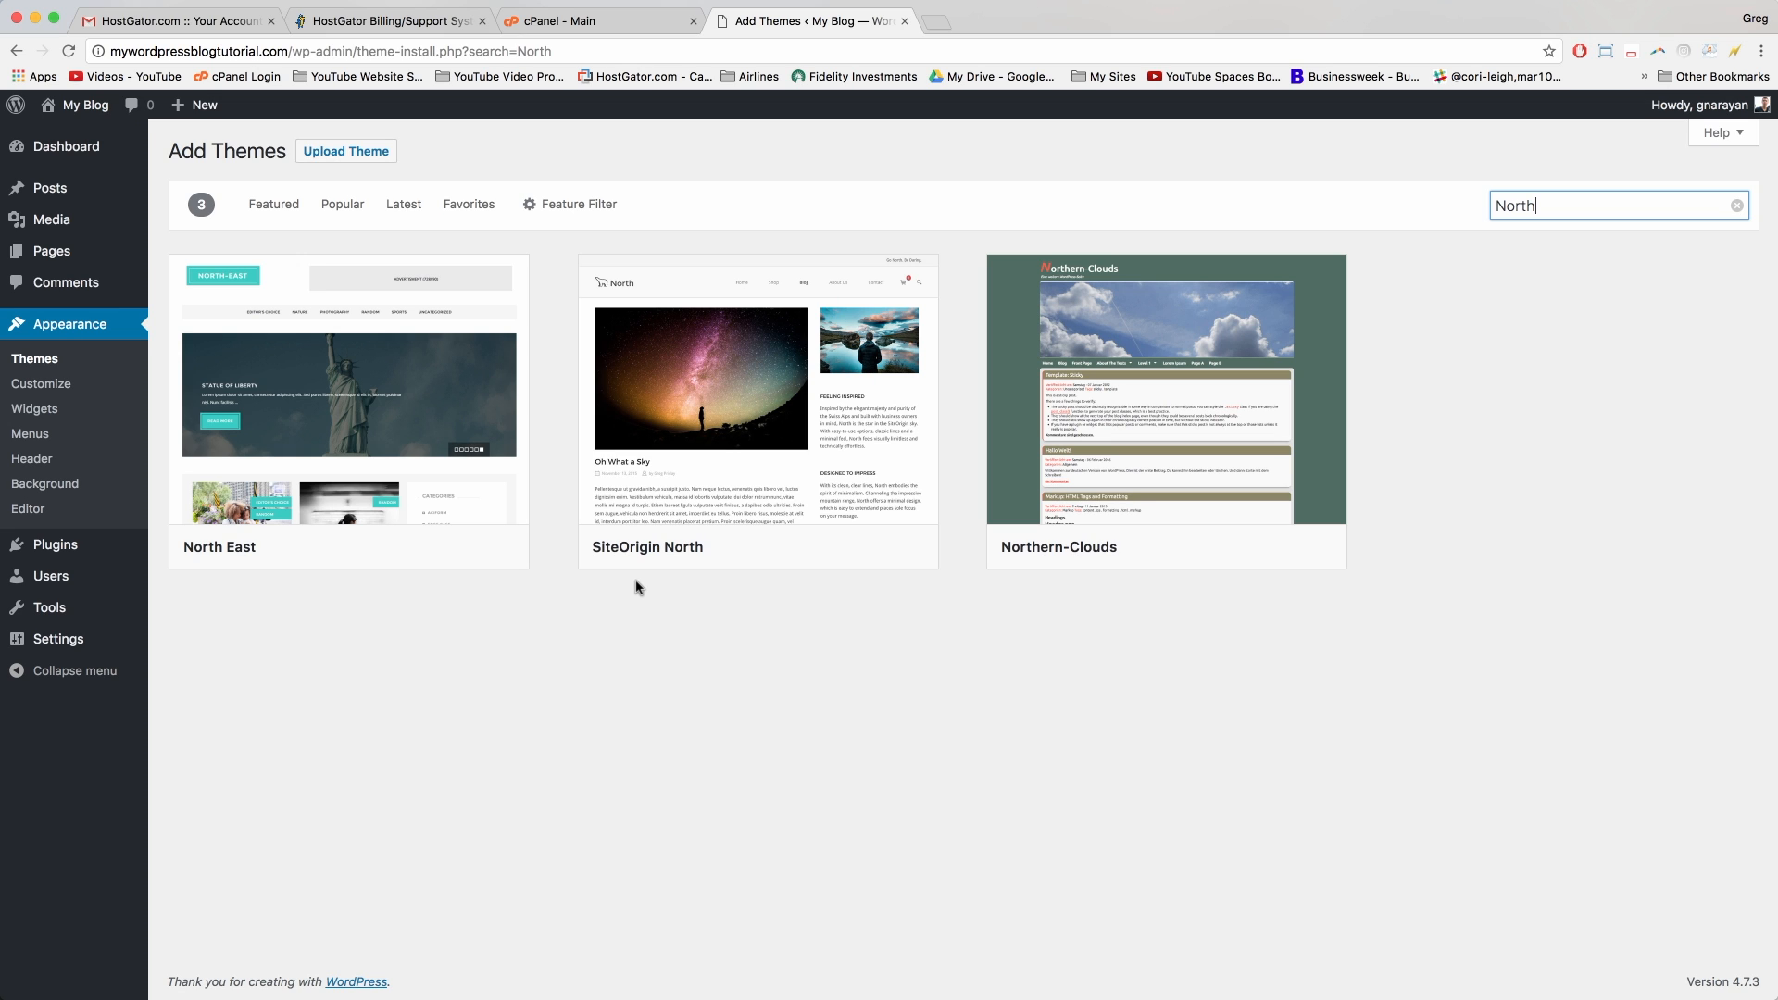
mouse_move(582, 501)
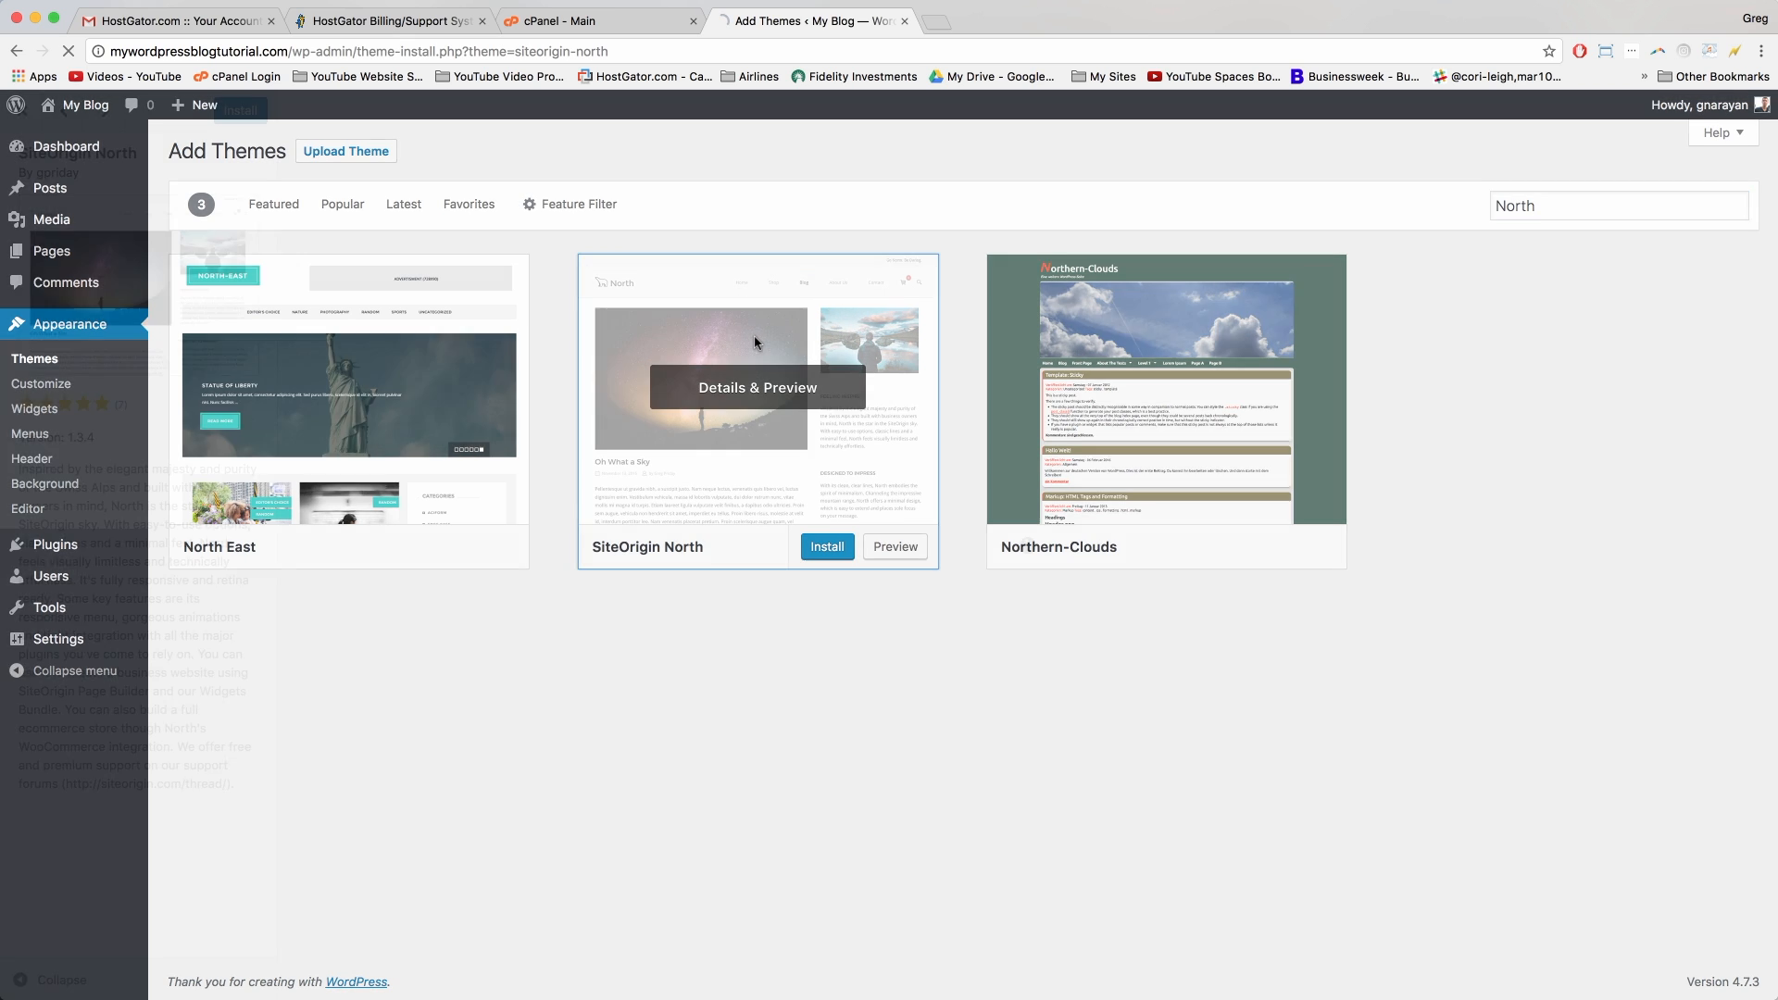
click(756, 344)
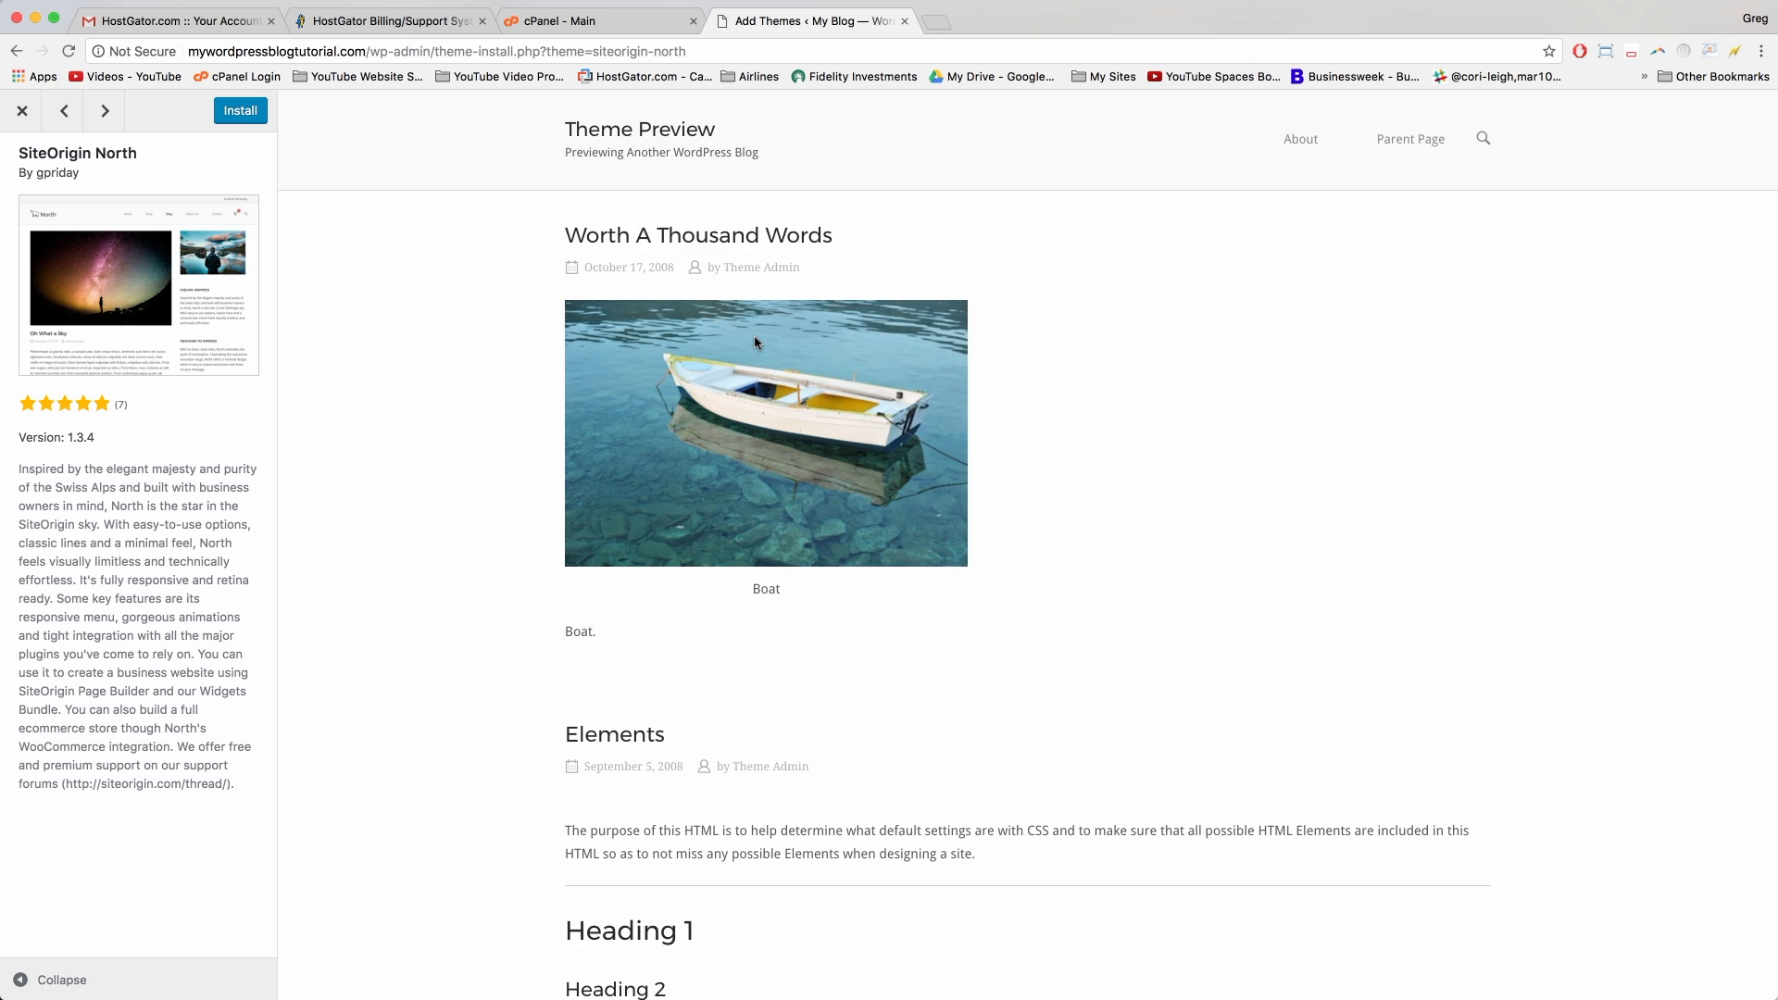
click(22, 111)
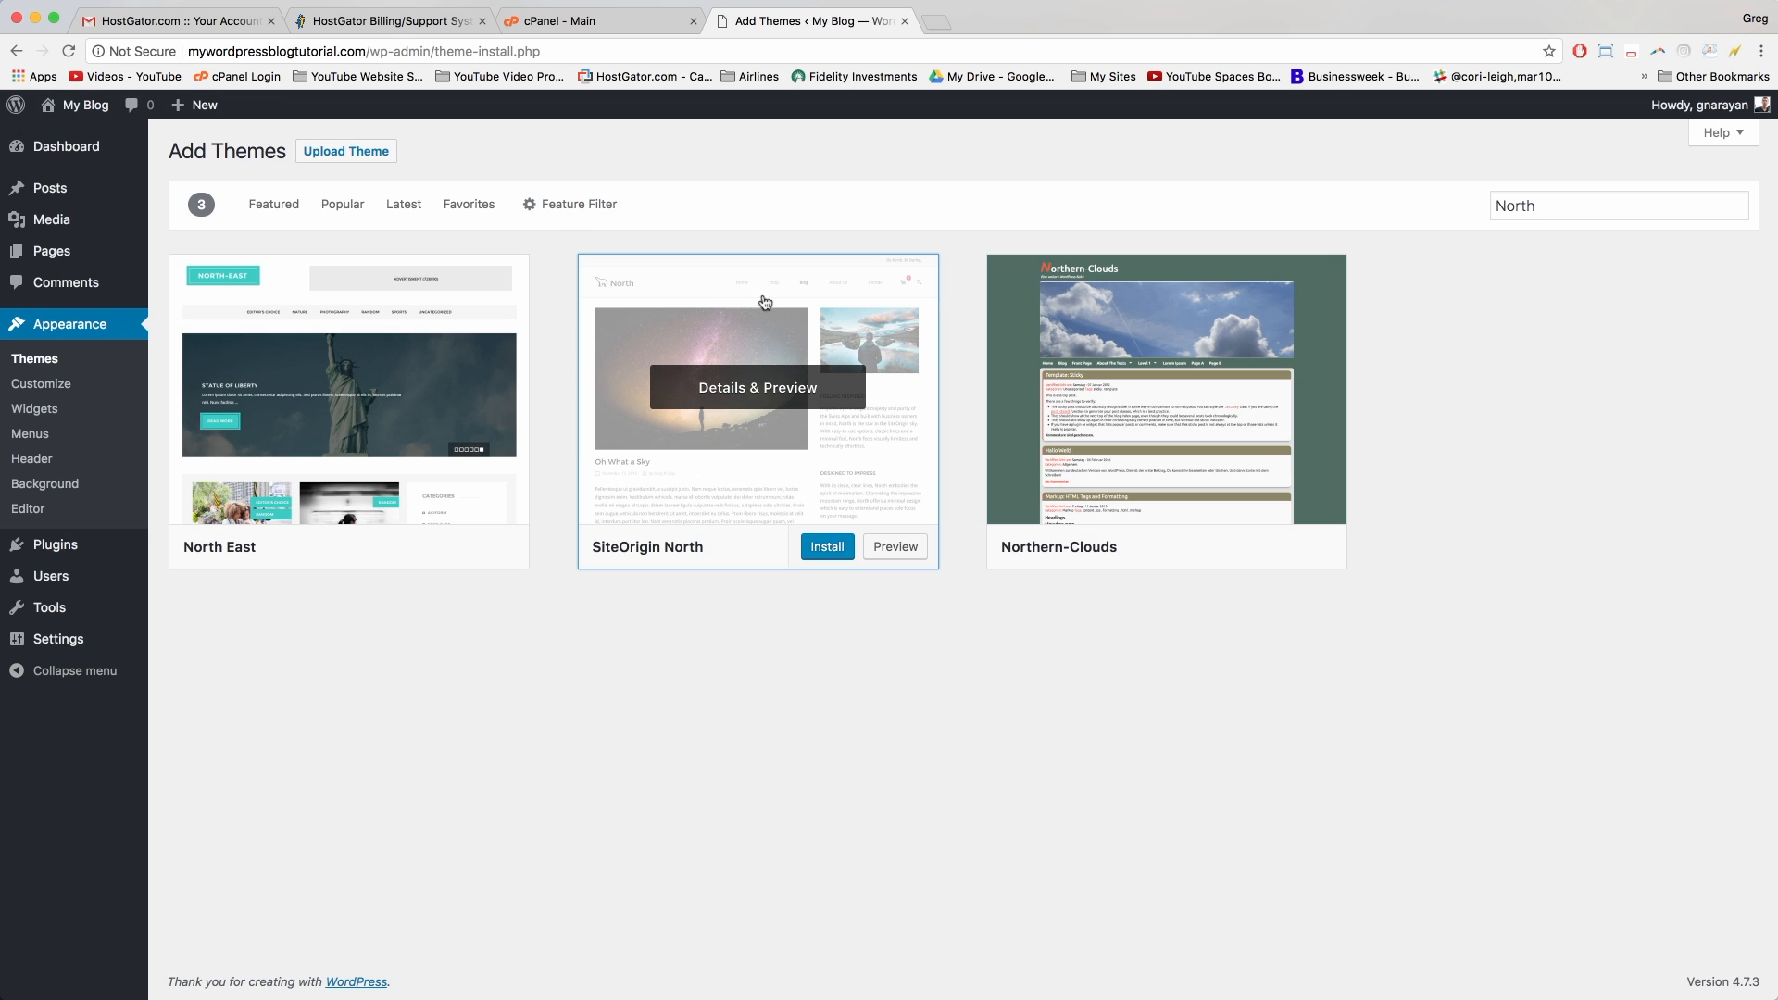
Step: Install and activate SiteOrigin North, then dismiss its welcome and theme-activated notices
click(827, 552)
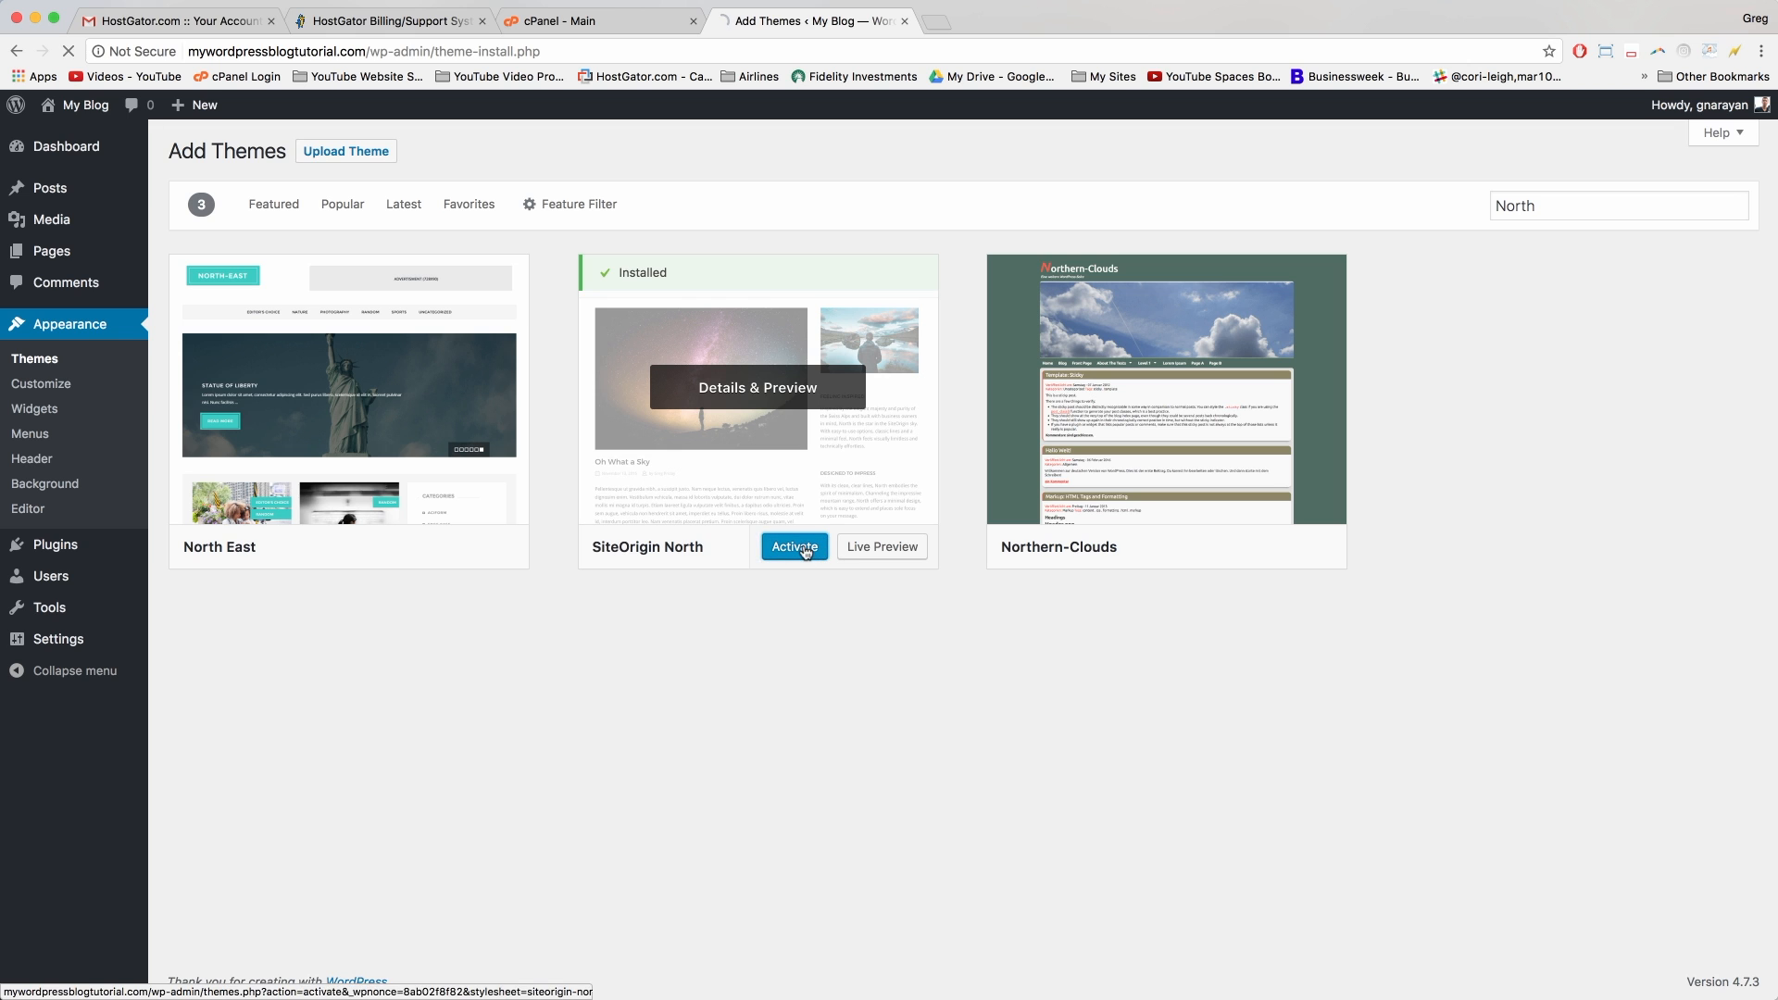
click(805, 549)
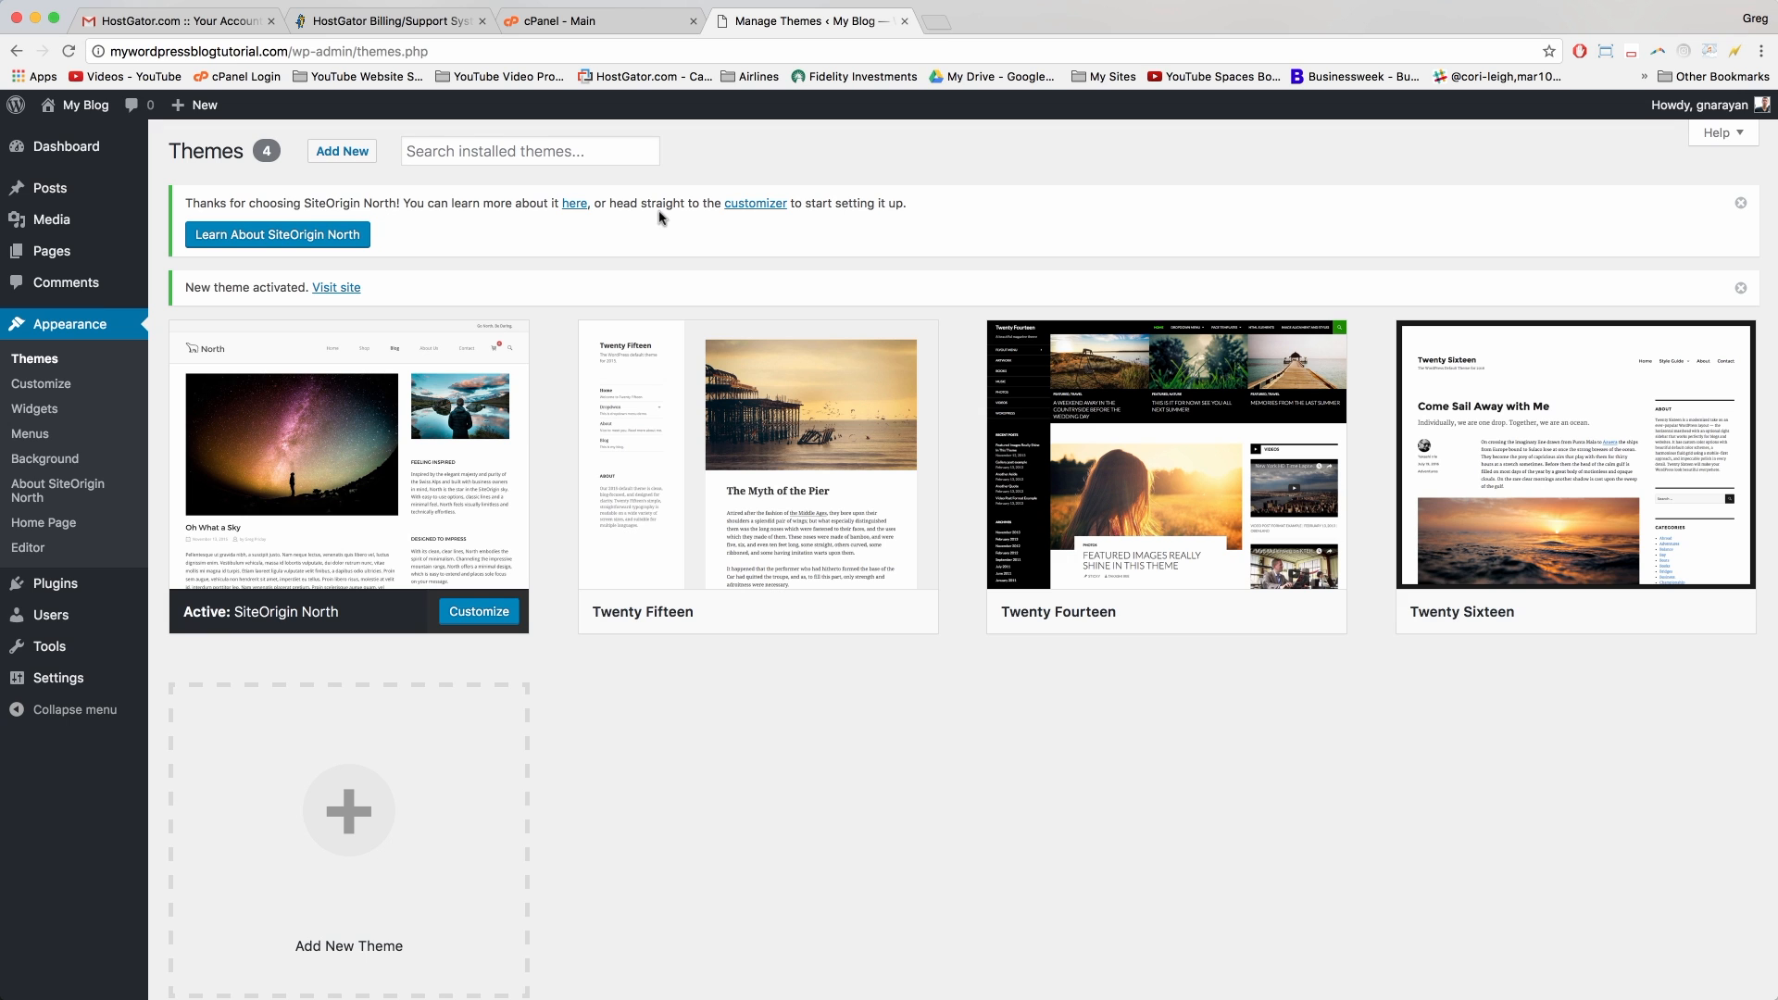
click(1741, 205)
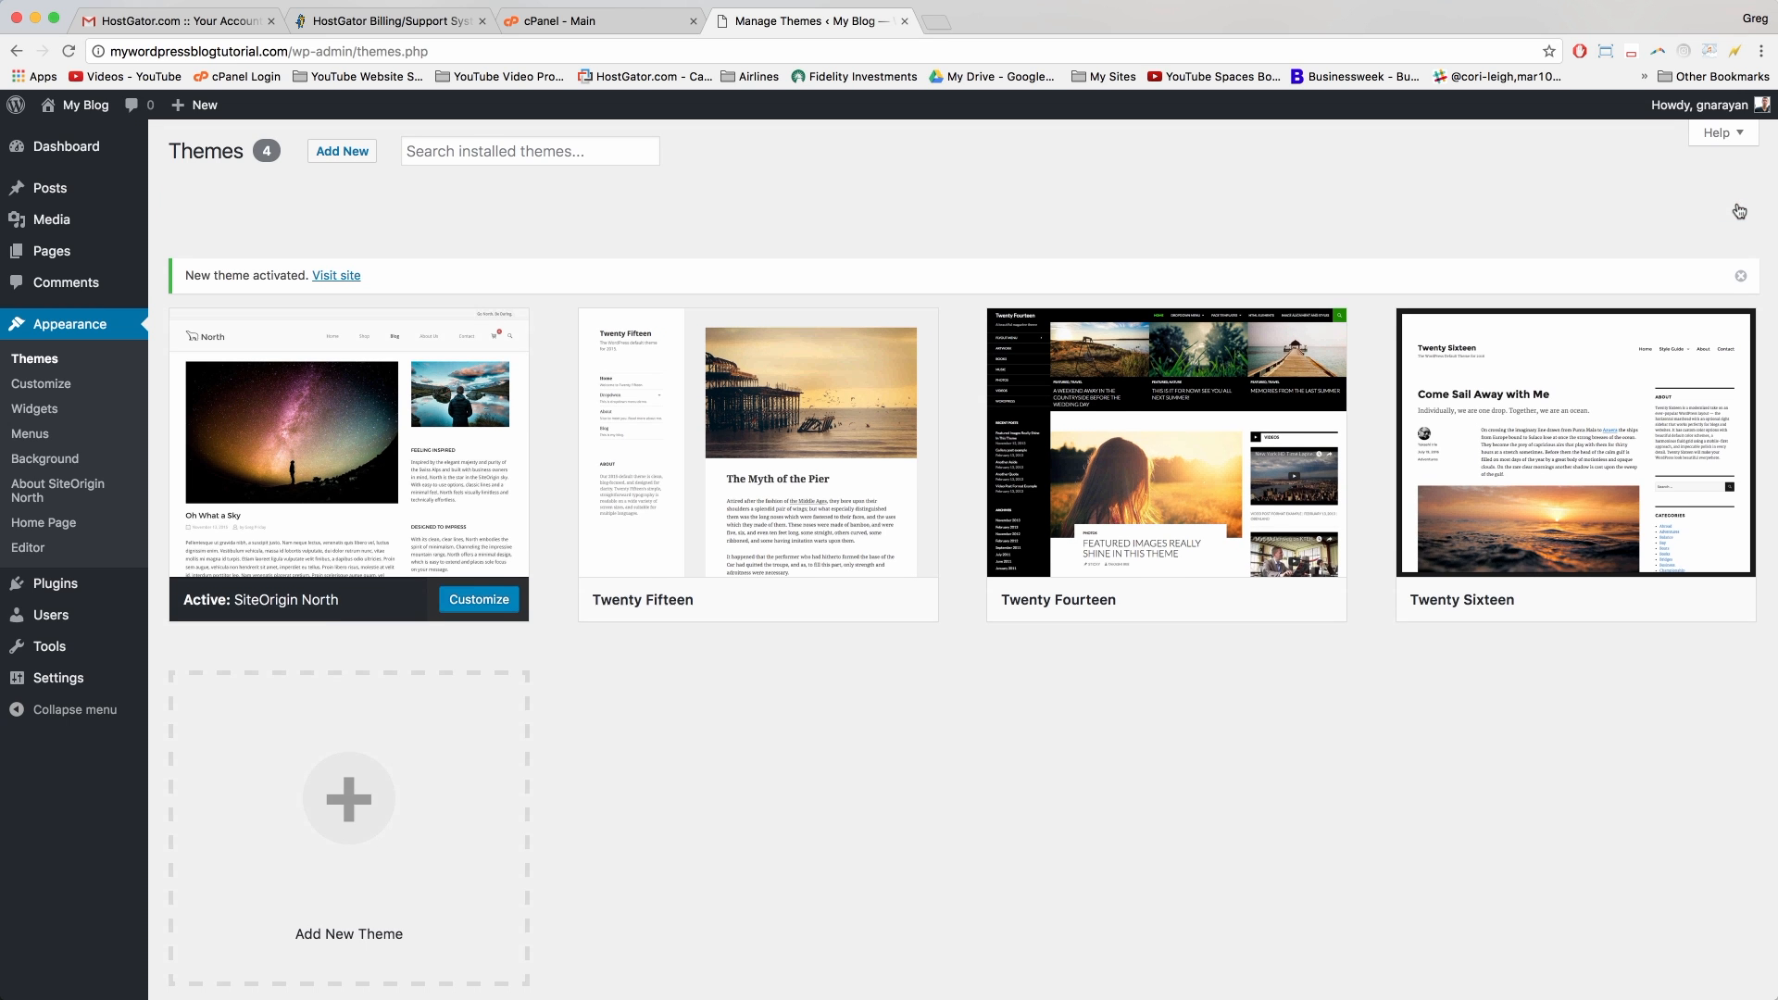
click(1740, 204)
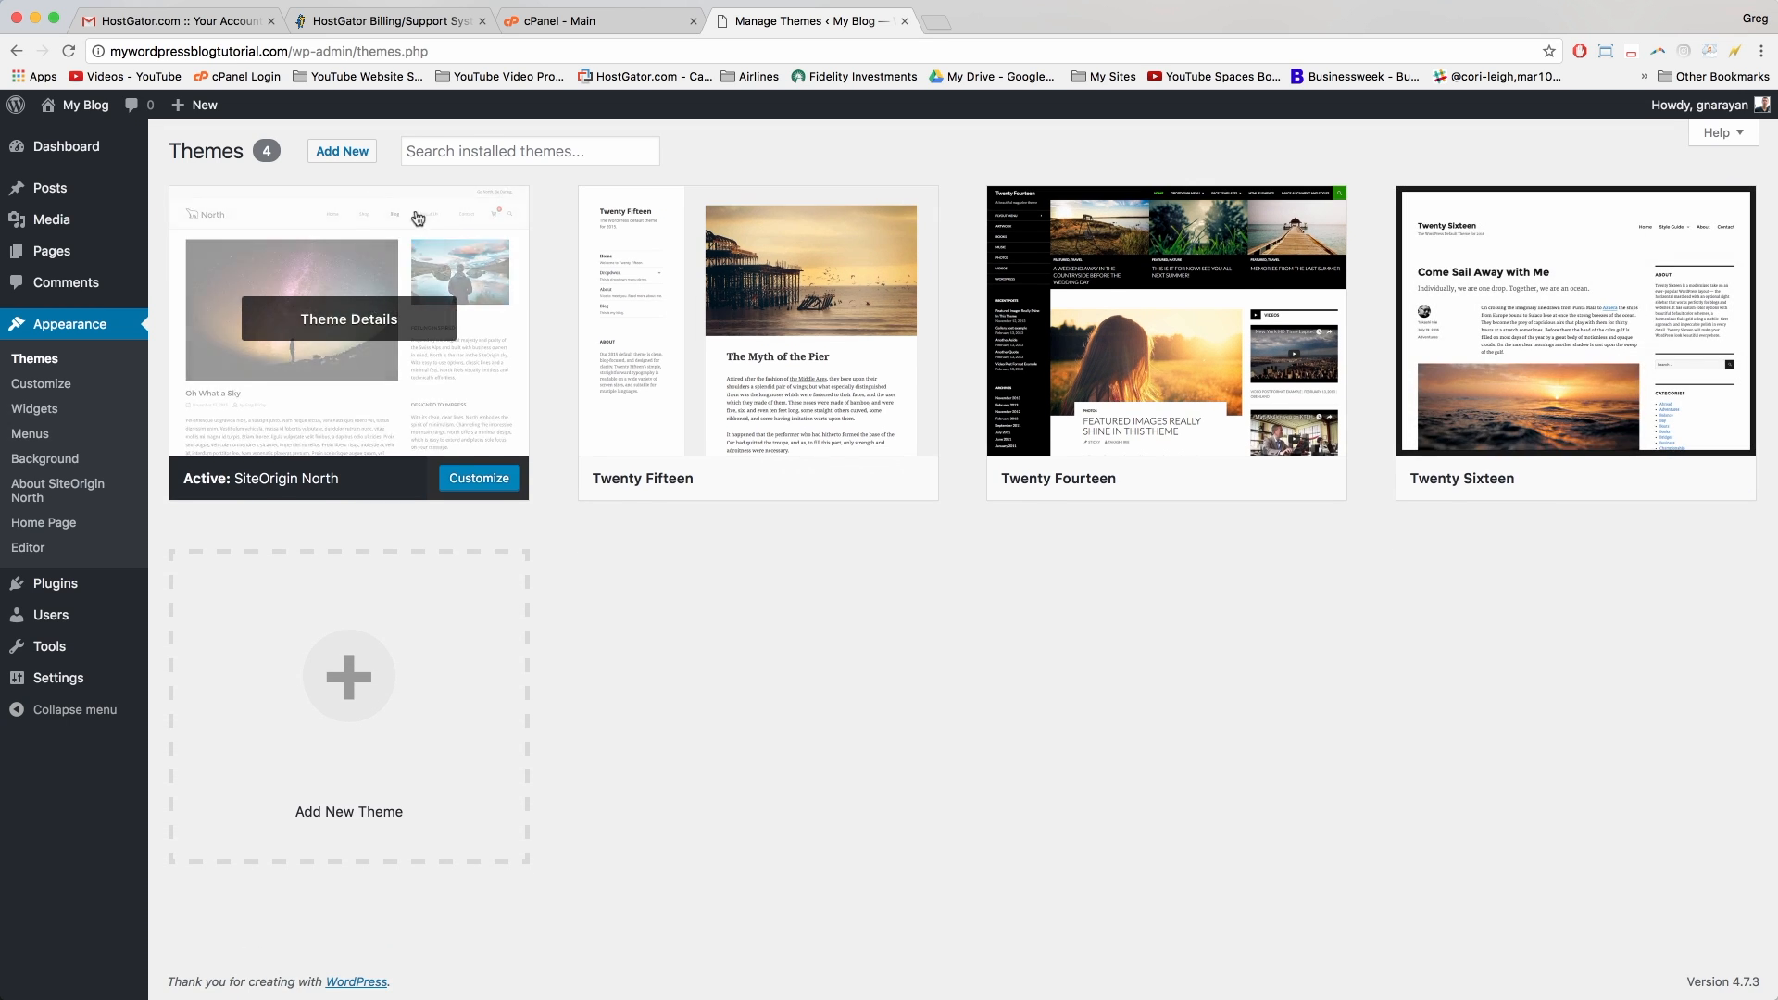
mouse_move(84, 108)
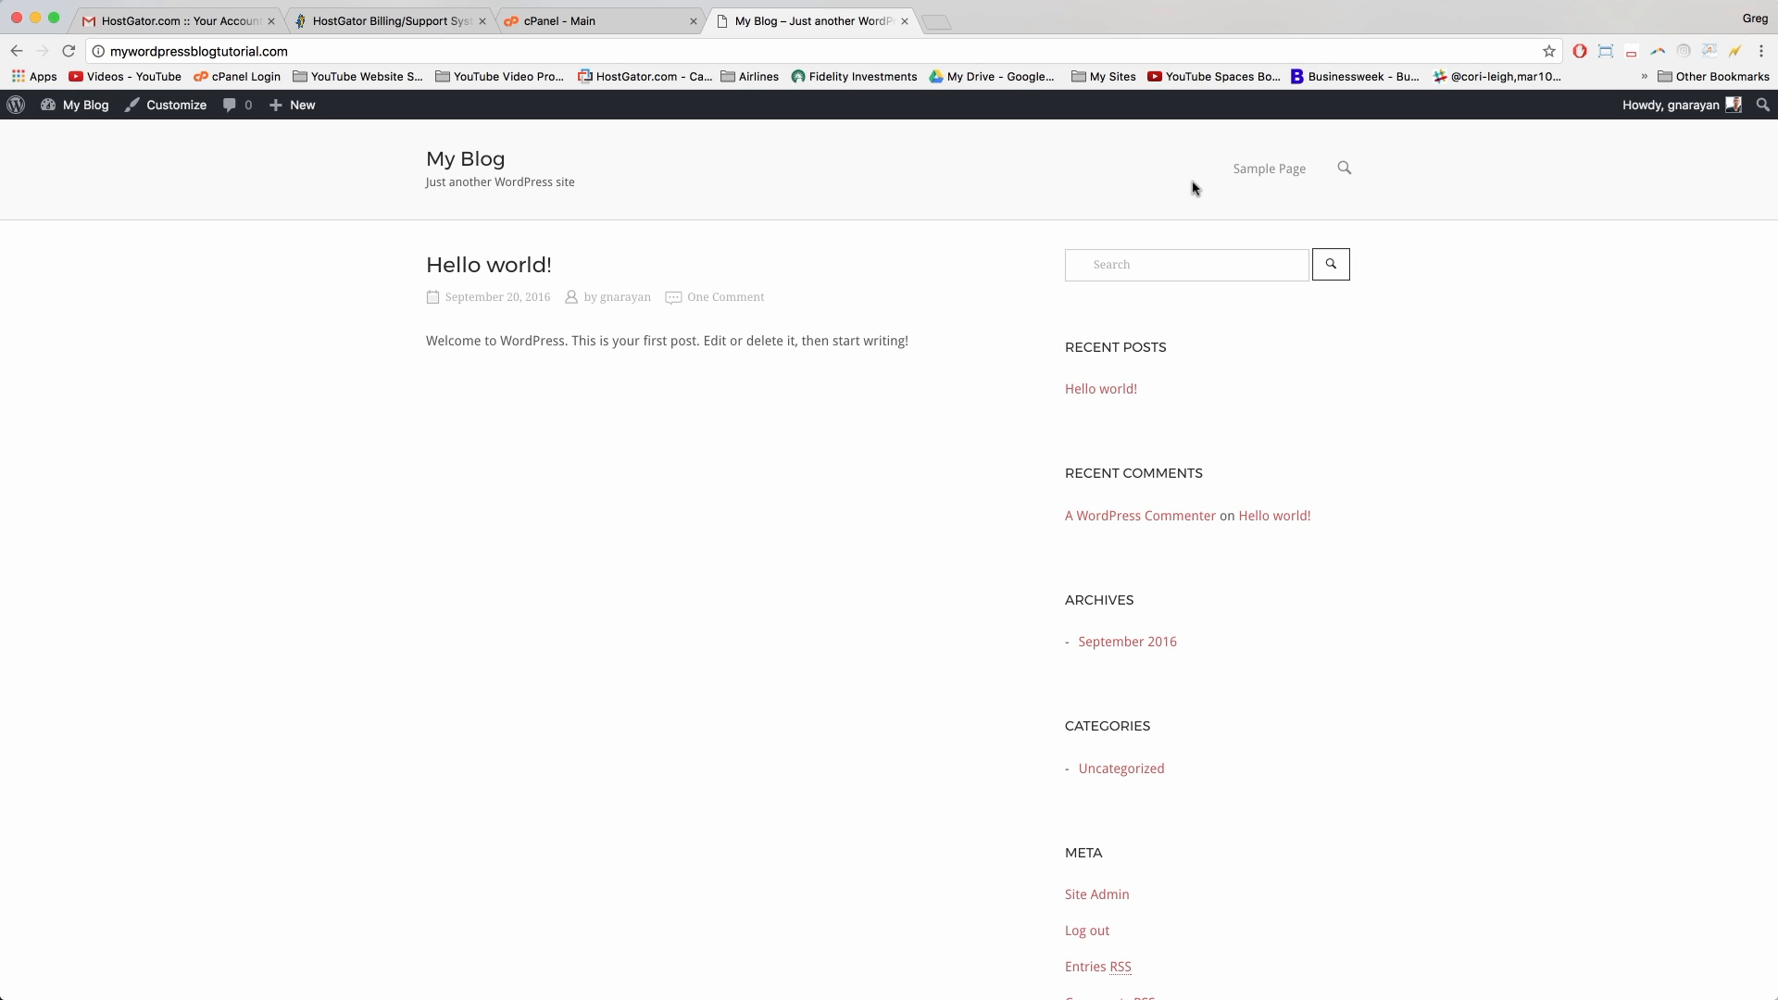
Step: Scroll through the blog front page in its new theme, then head for New > Post
scroll(315, 262, down, 5)
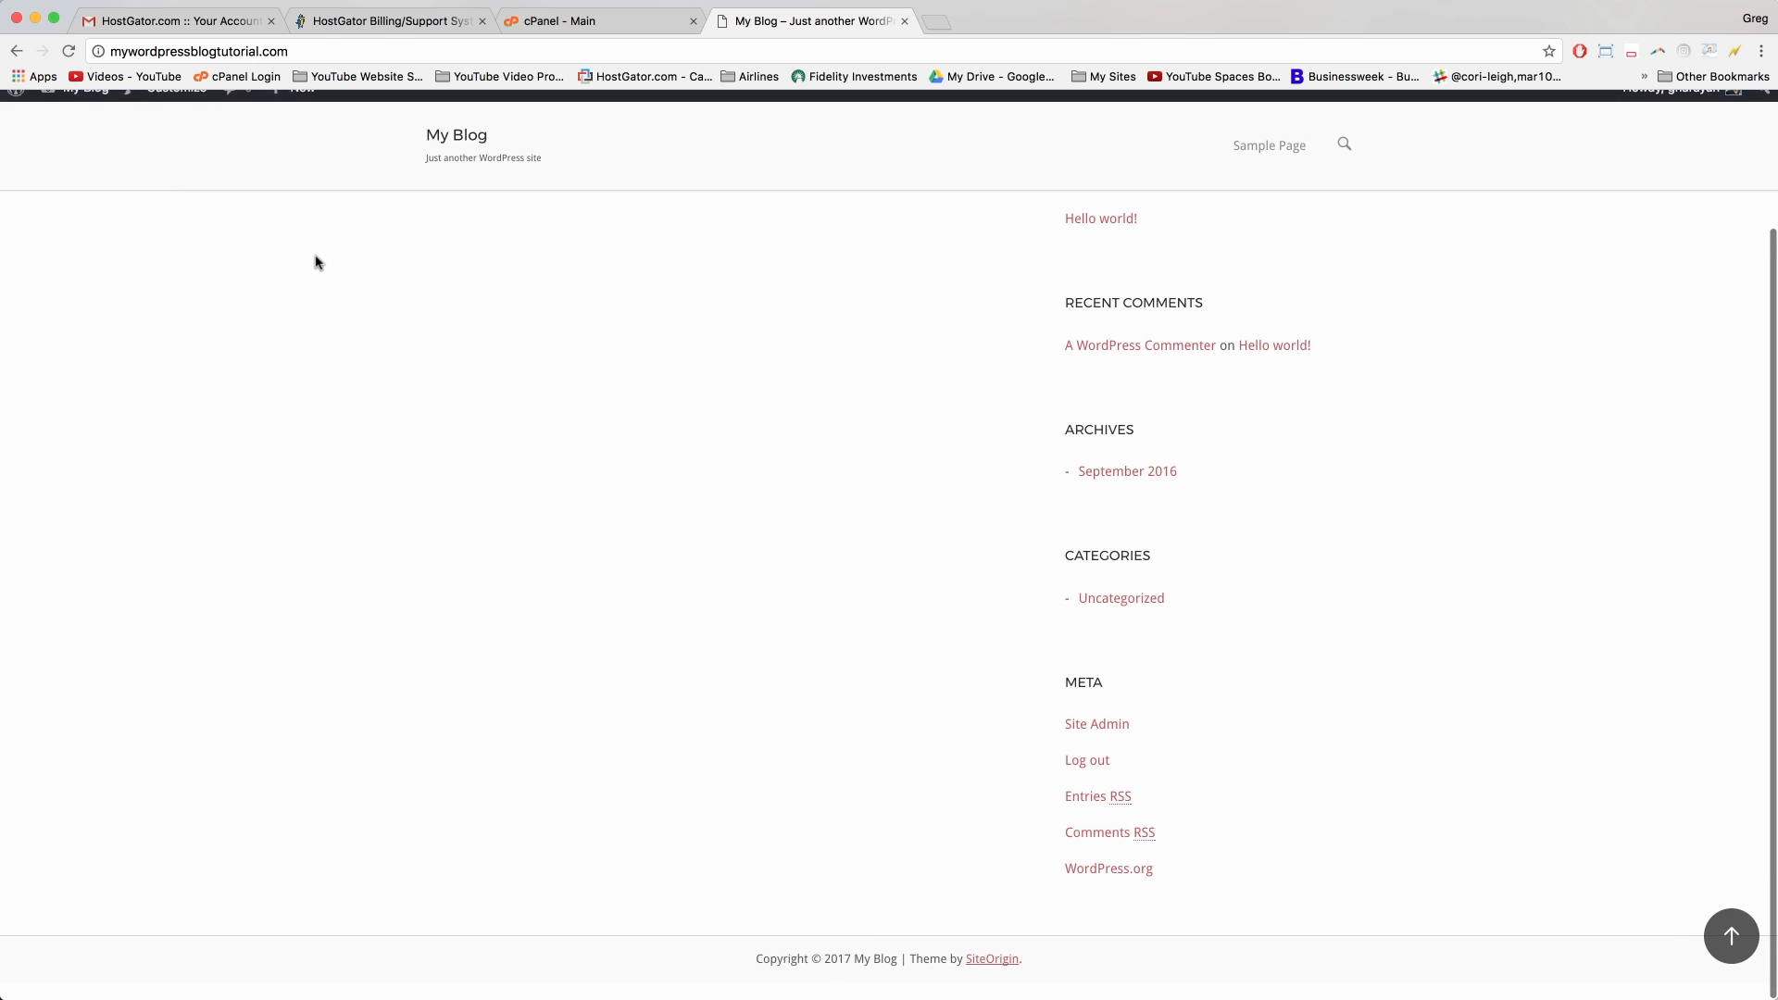
scroll(315, 262, up, 5)
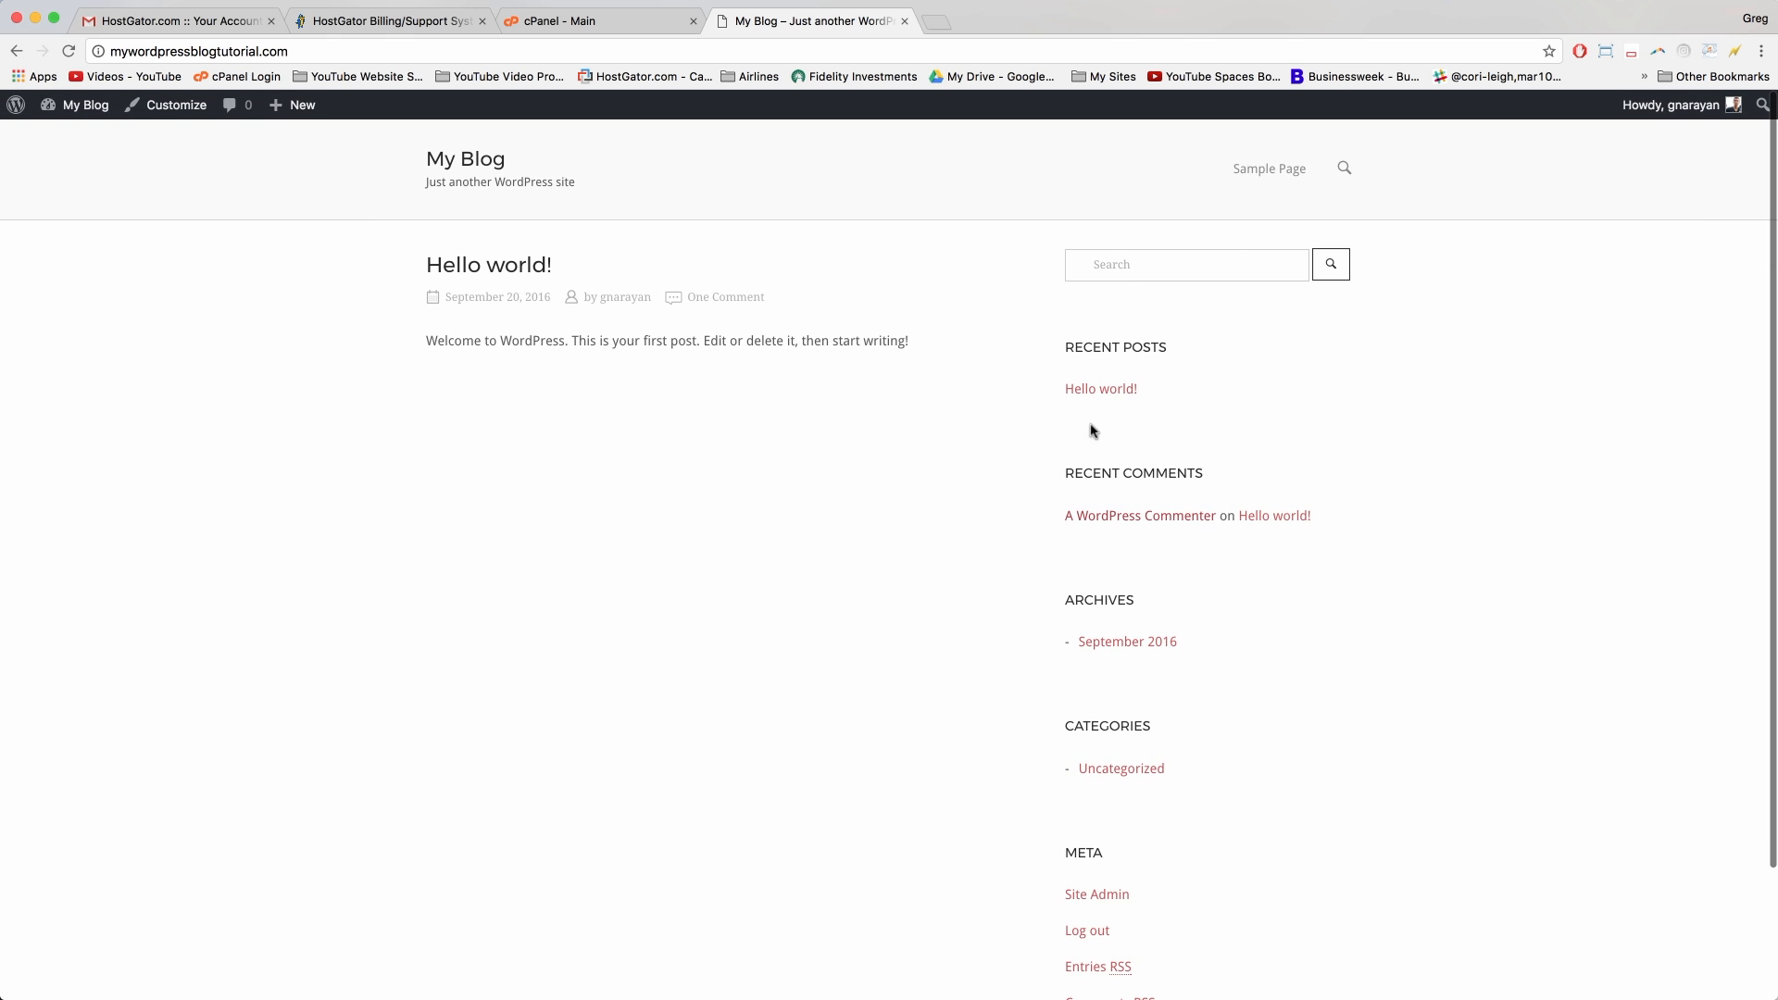
scroll(937, 346, down, 5)
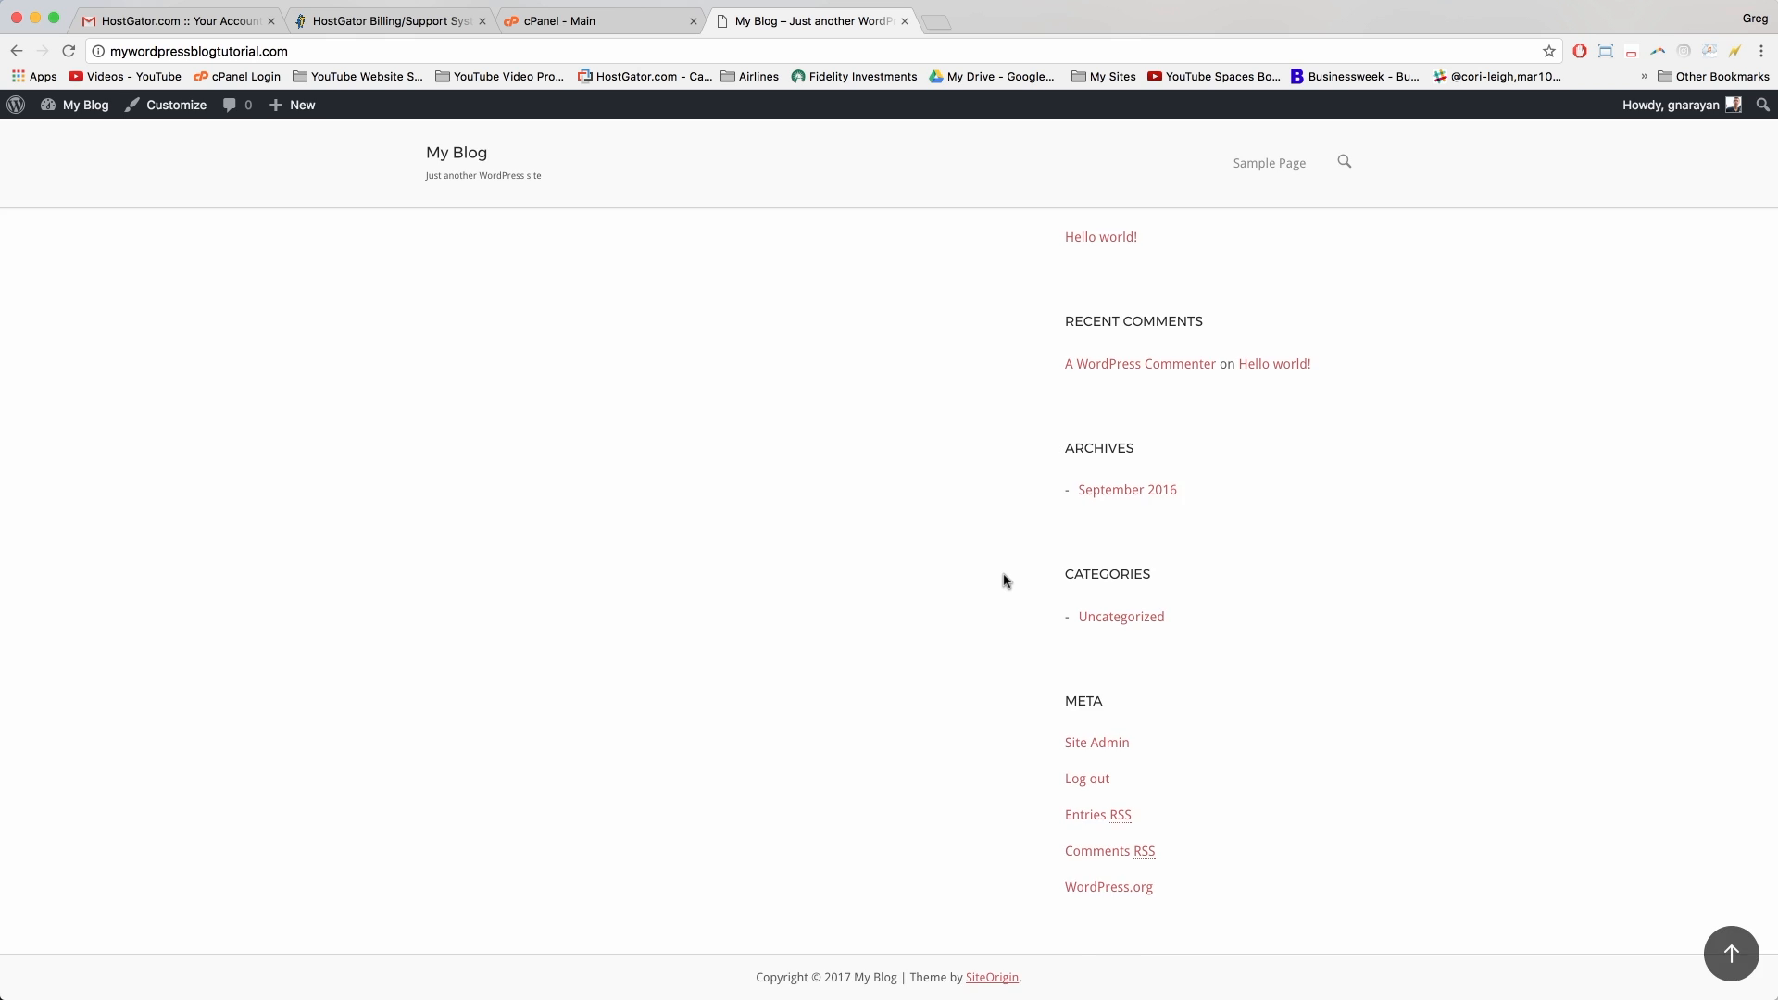
scroll(1004, 580, up, 5)
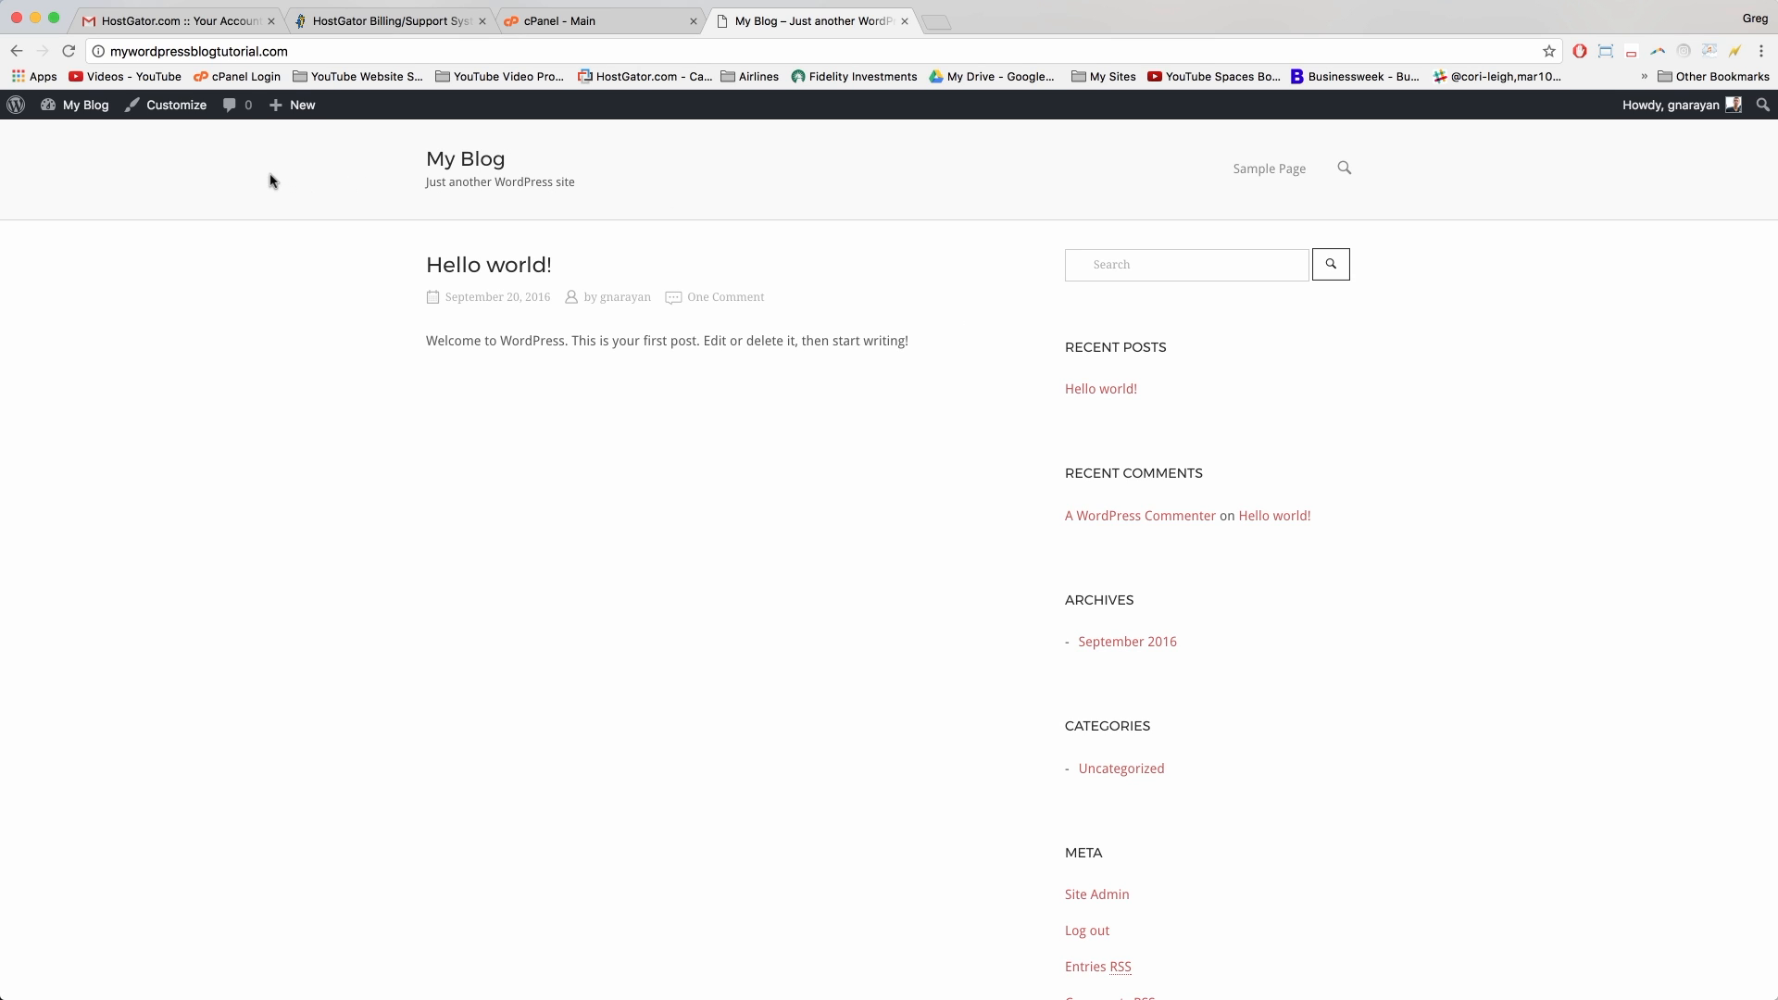
mouse_move(303, 107)
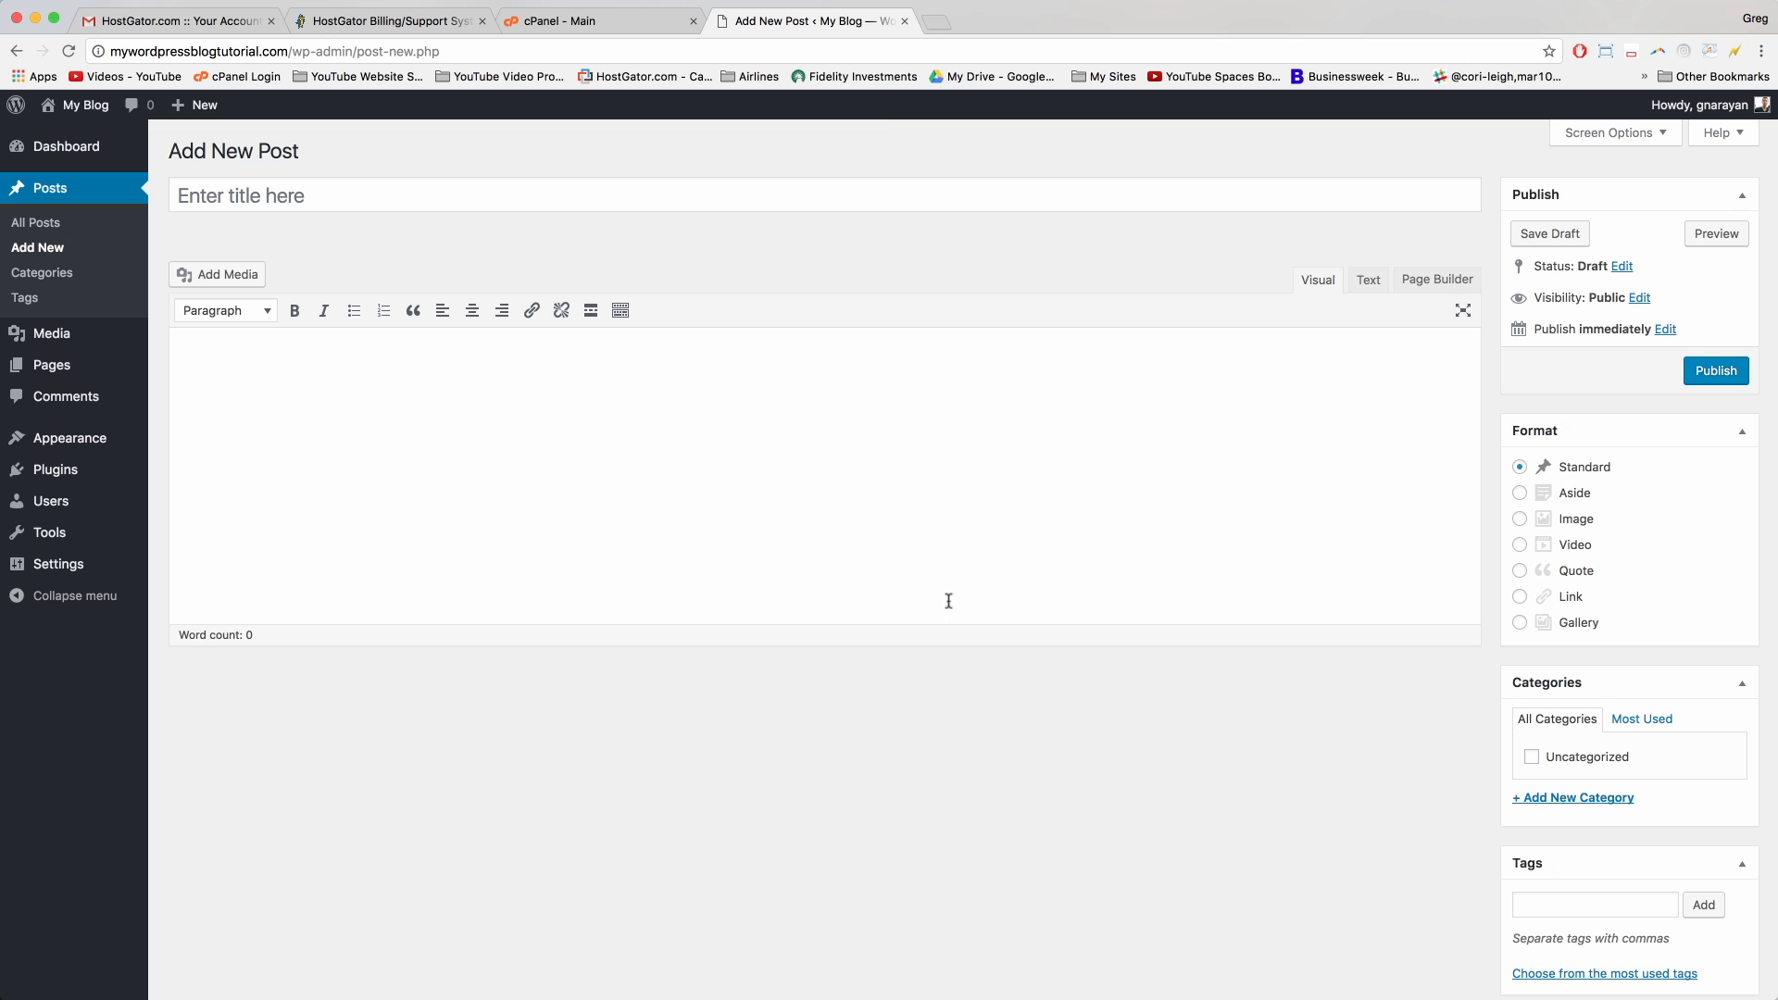
Step: Load pixabay.com in a new Chrome tab
click(938, 20)
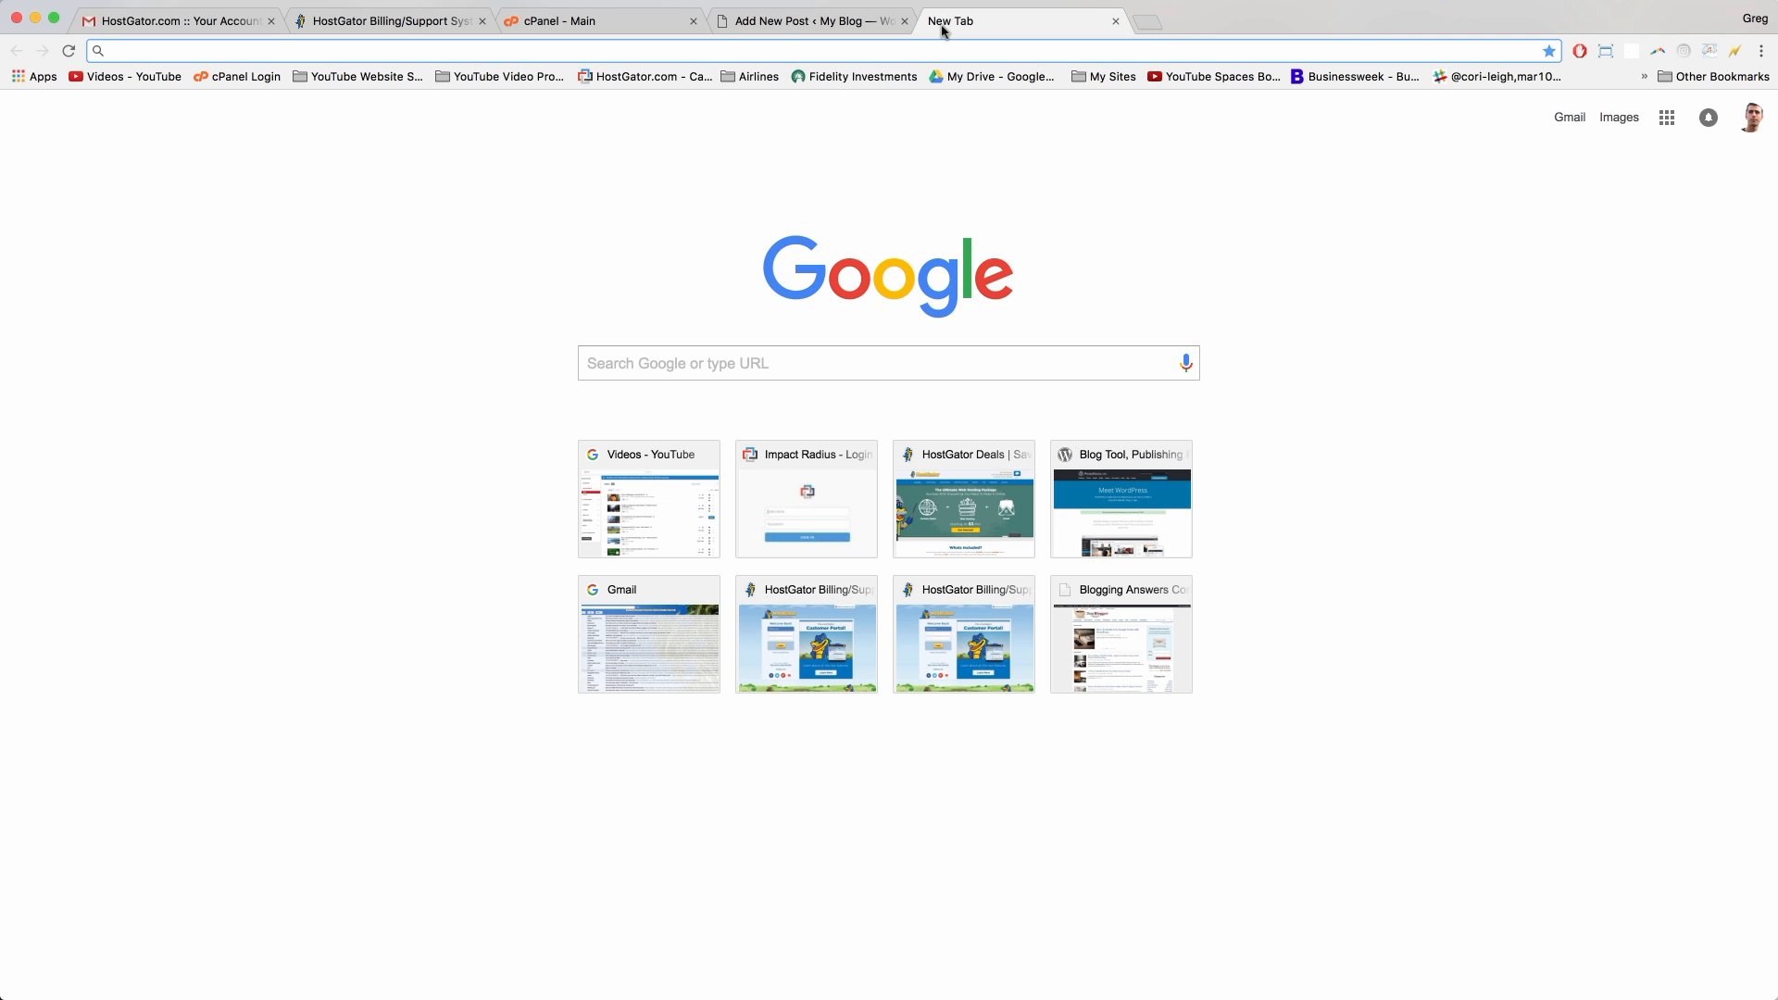
text(pixab)
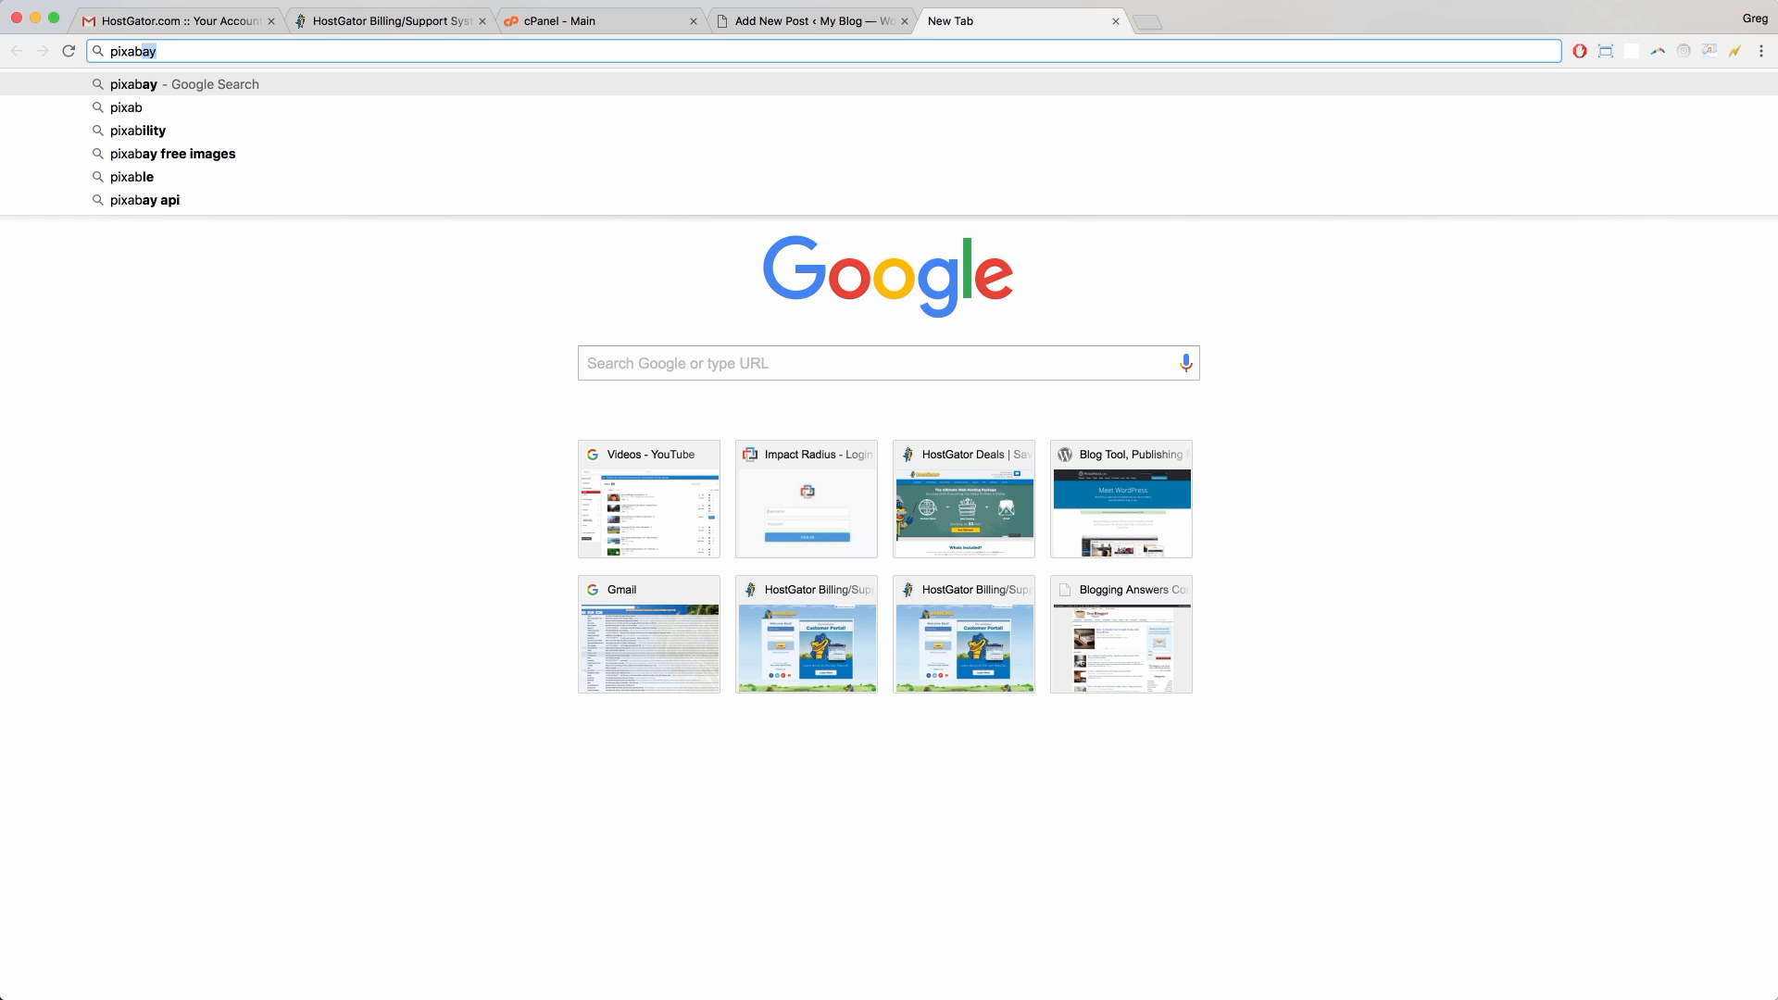
text(ay.COM)
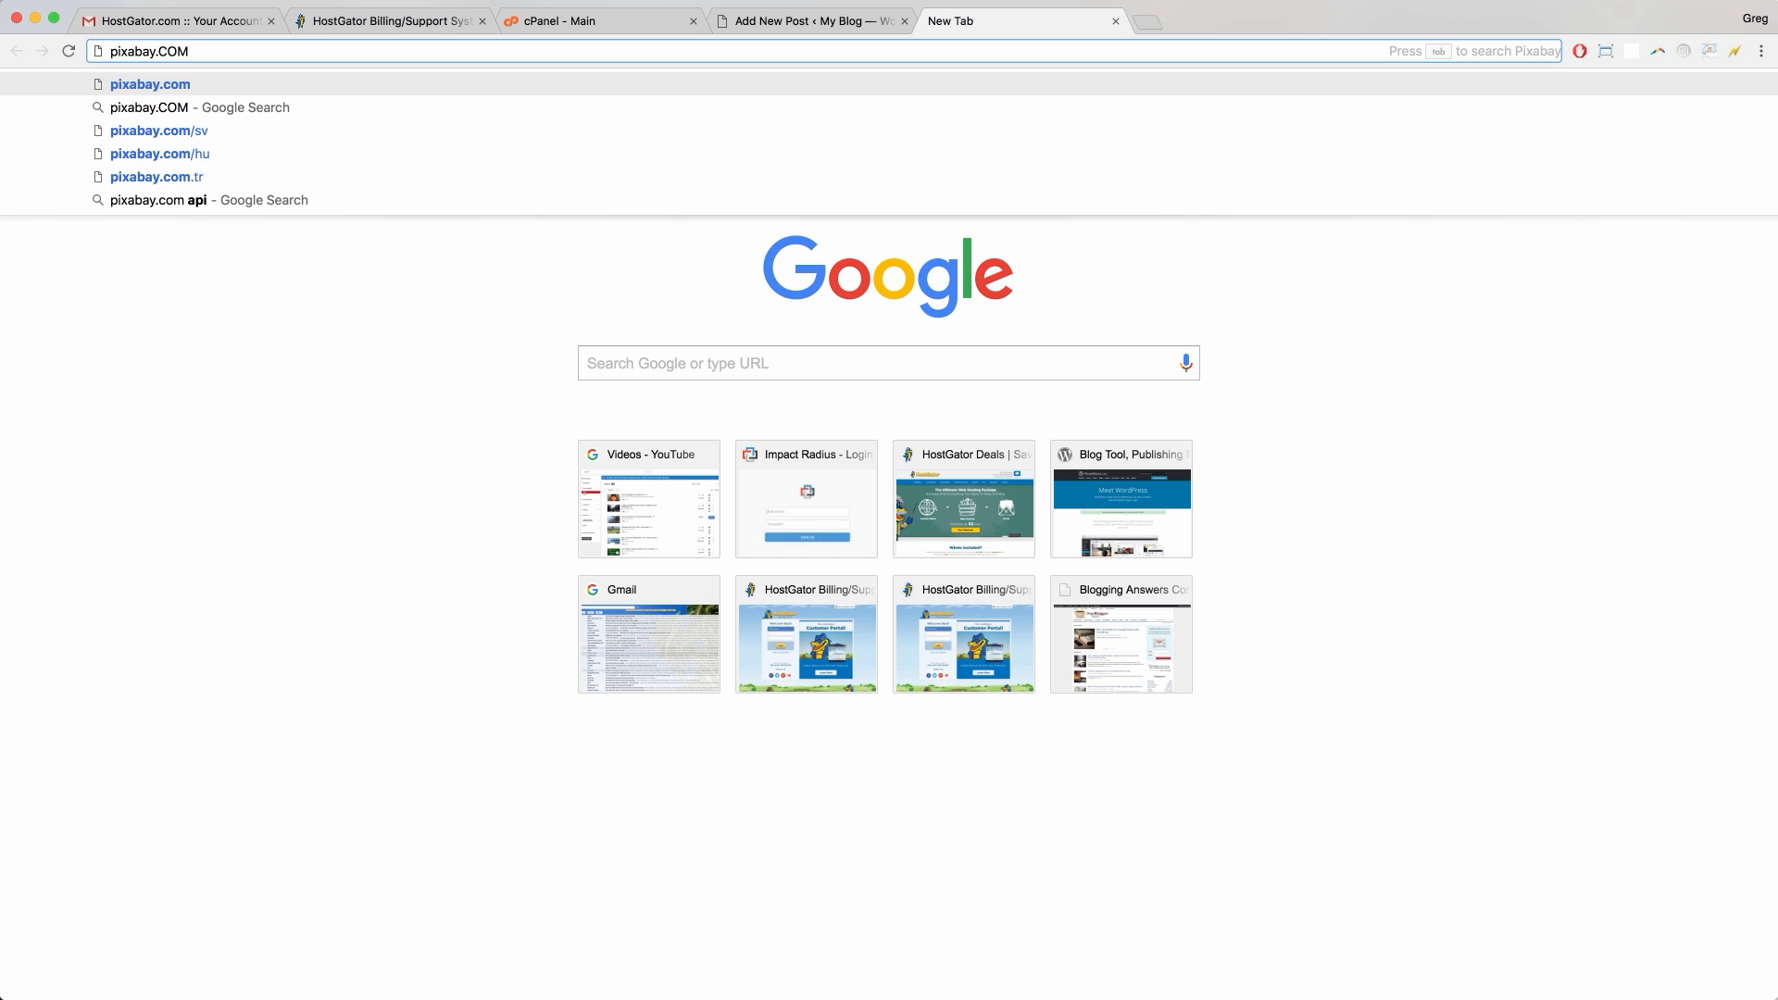
key(Return)
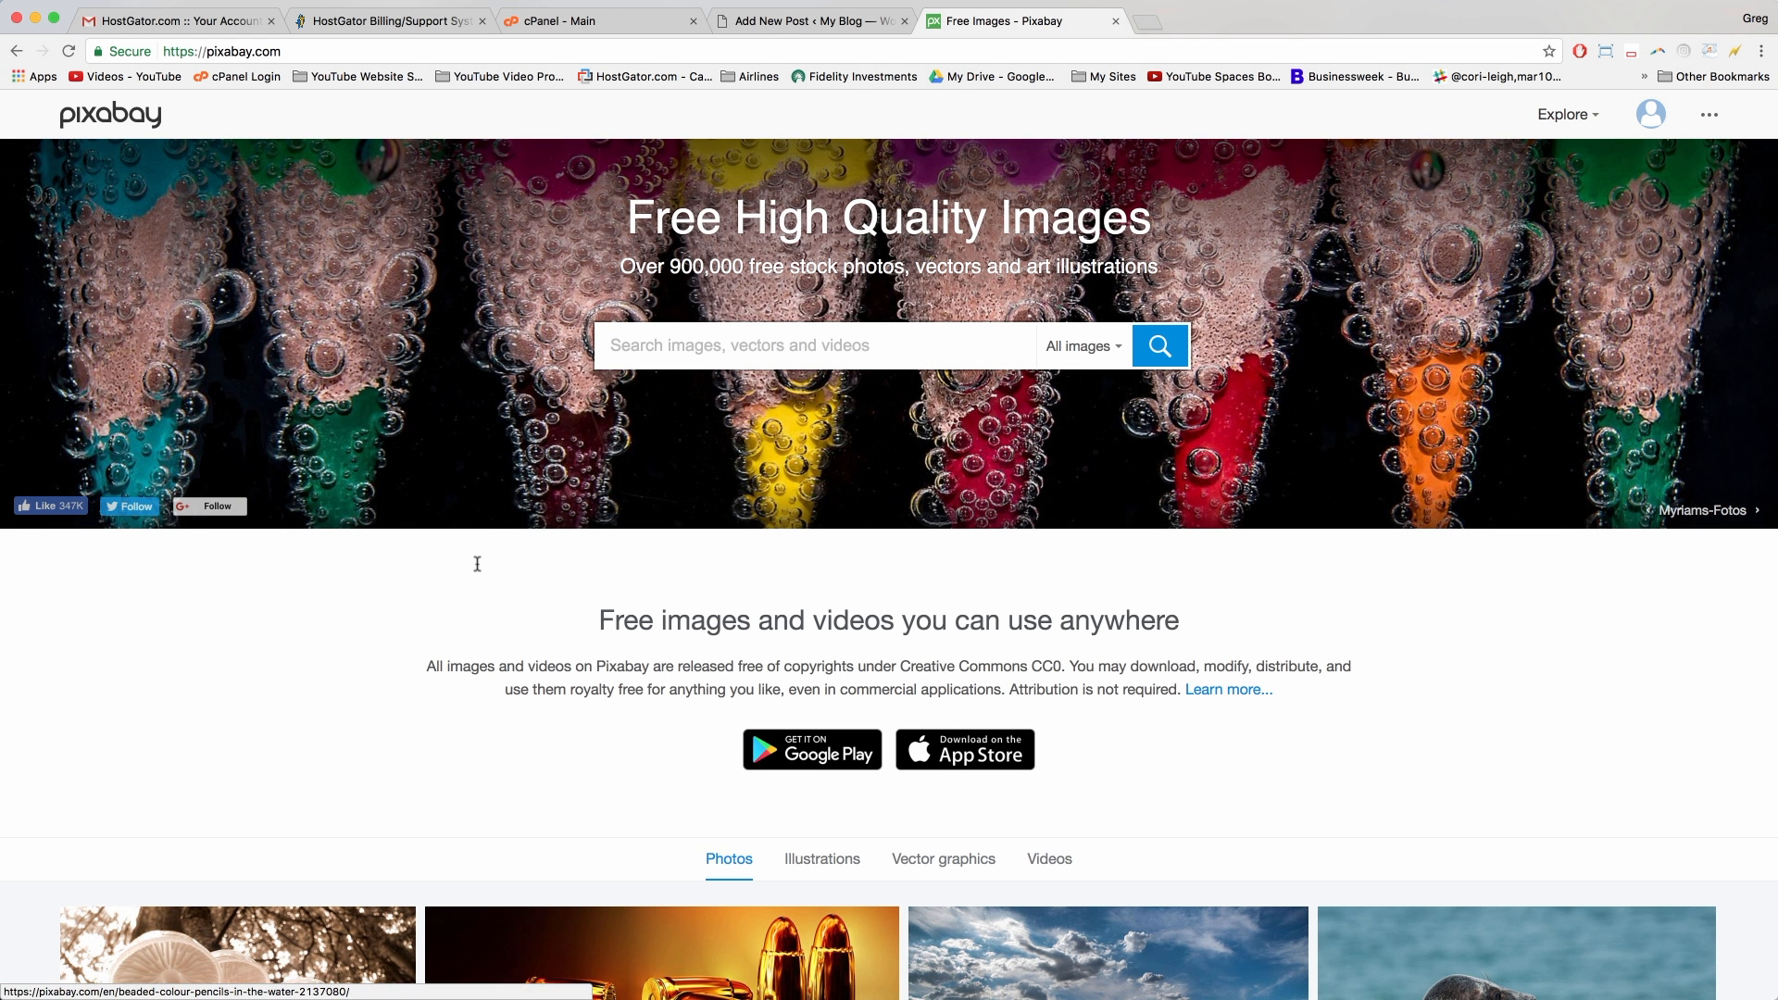
Step: Browse the Pixabay homepage, a snowy mountain photo and the Rough Horn tag results
scroll(569, 452, down, 7)
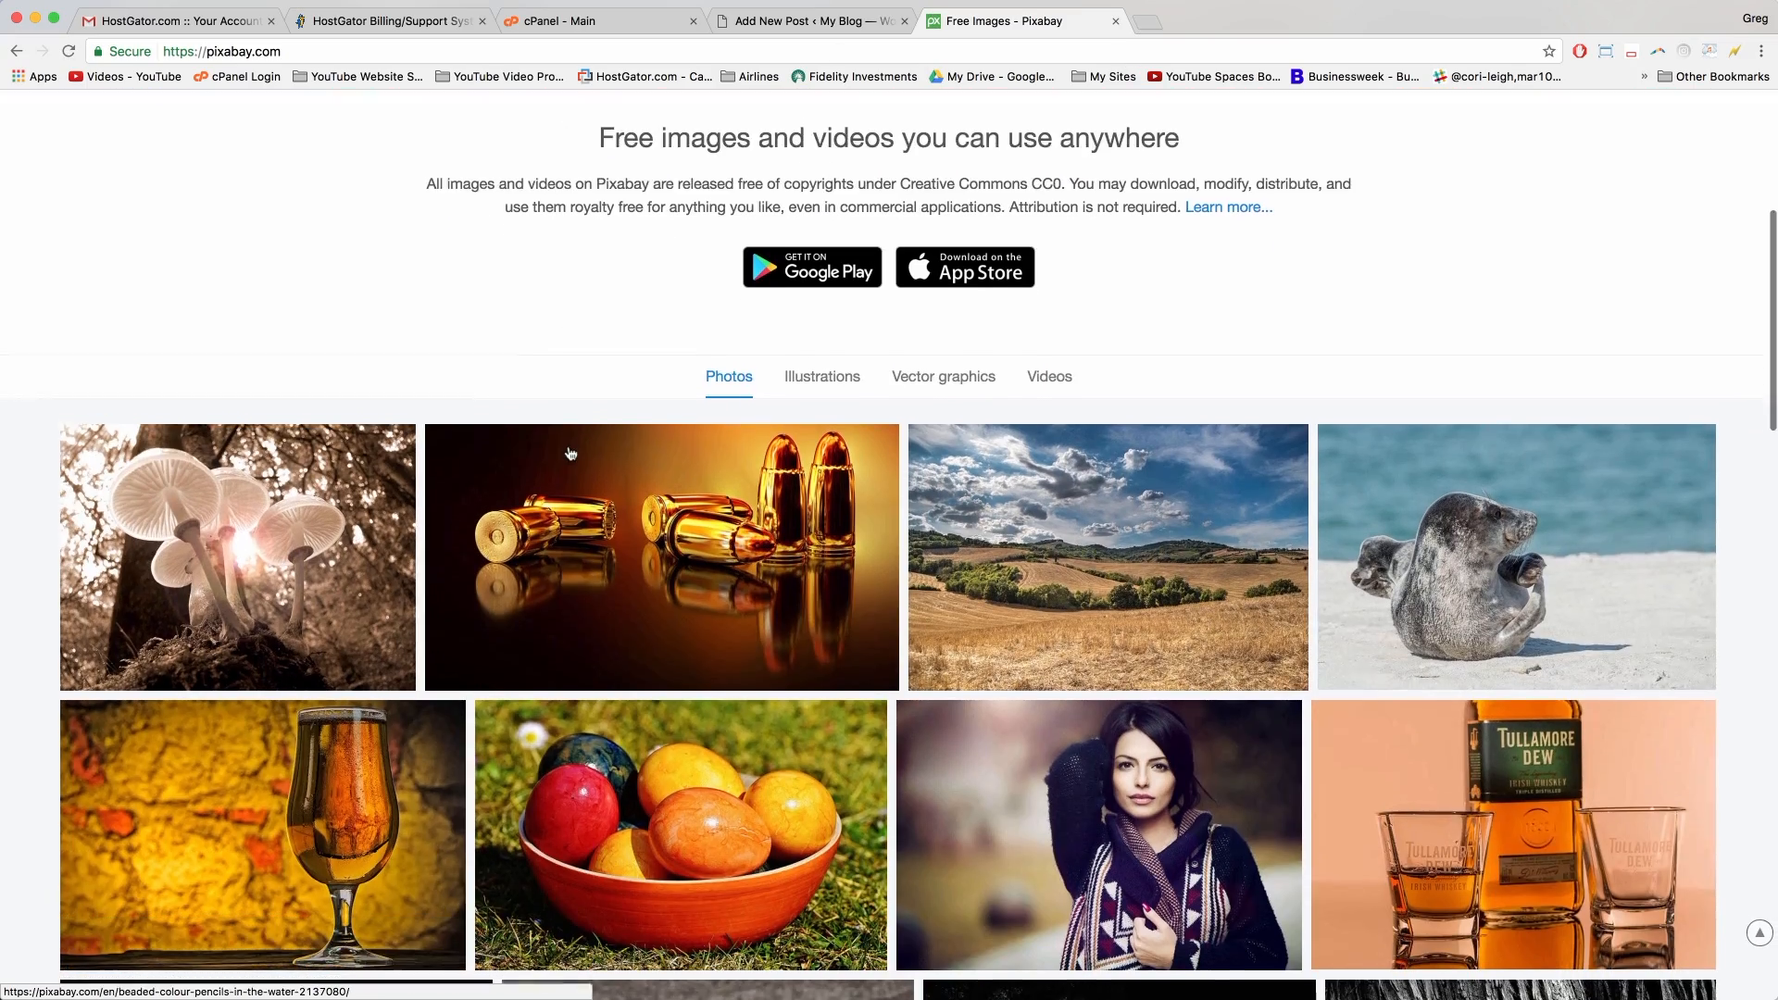
scroll(979, 457, down, 4)
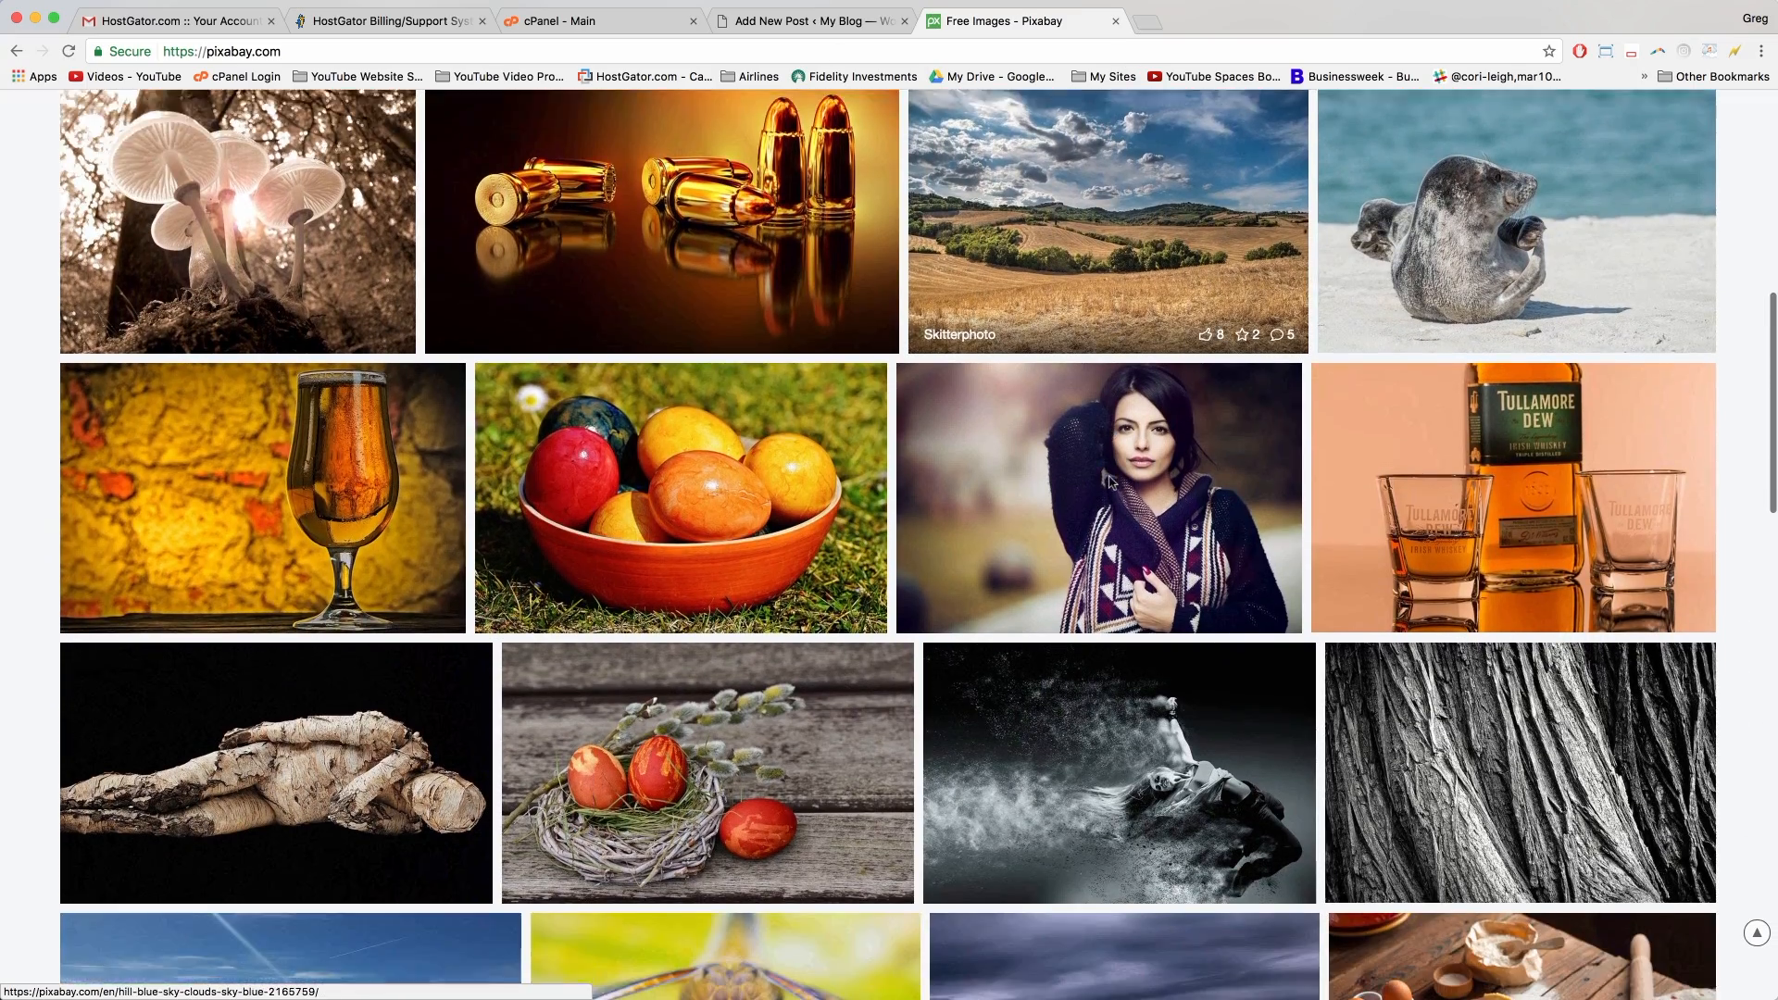
scroll(1111, 482, down, 4)
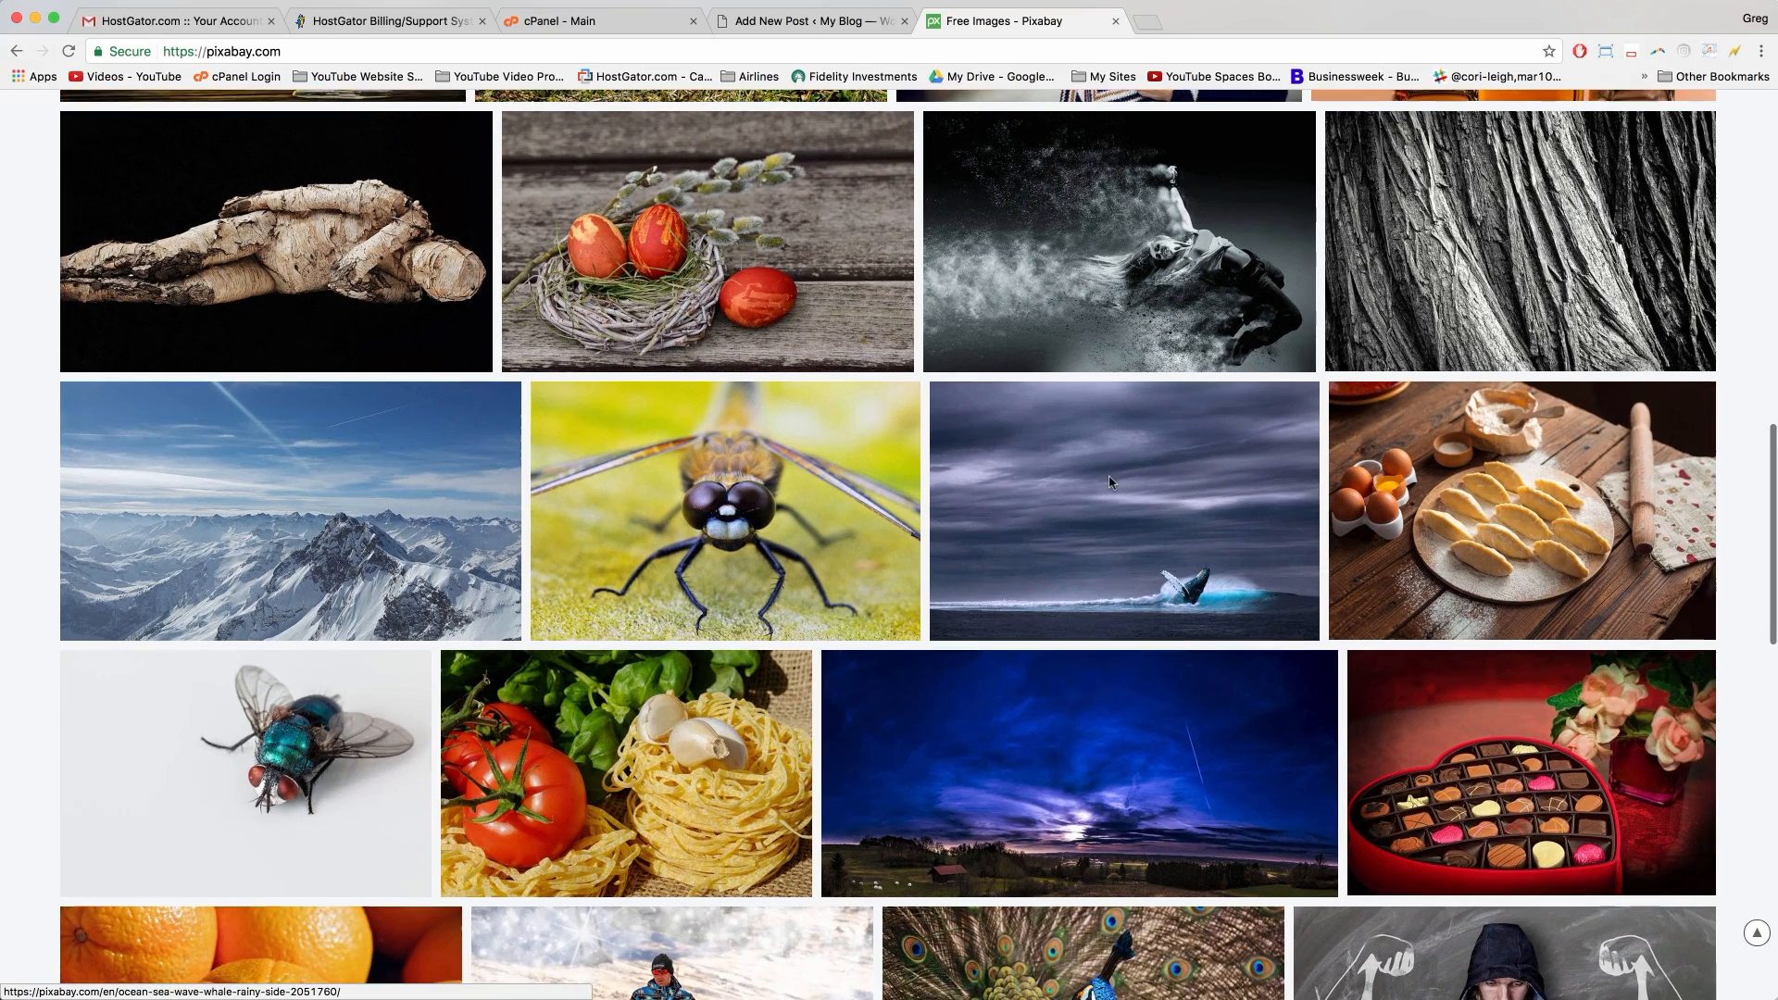
scroll(1112, 481, down, 1)
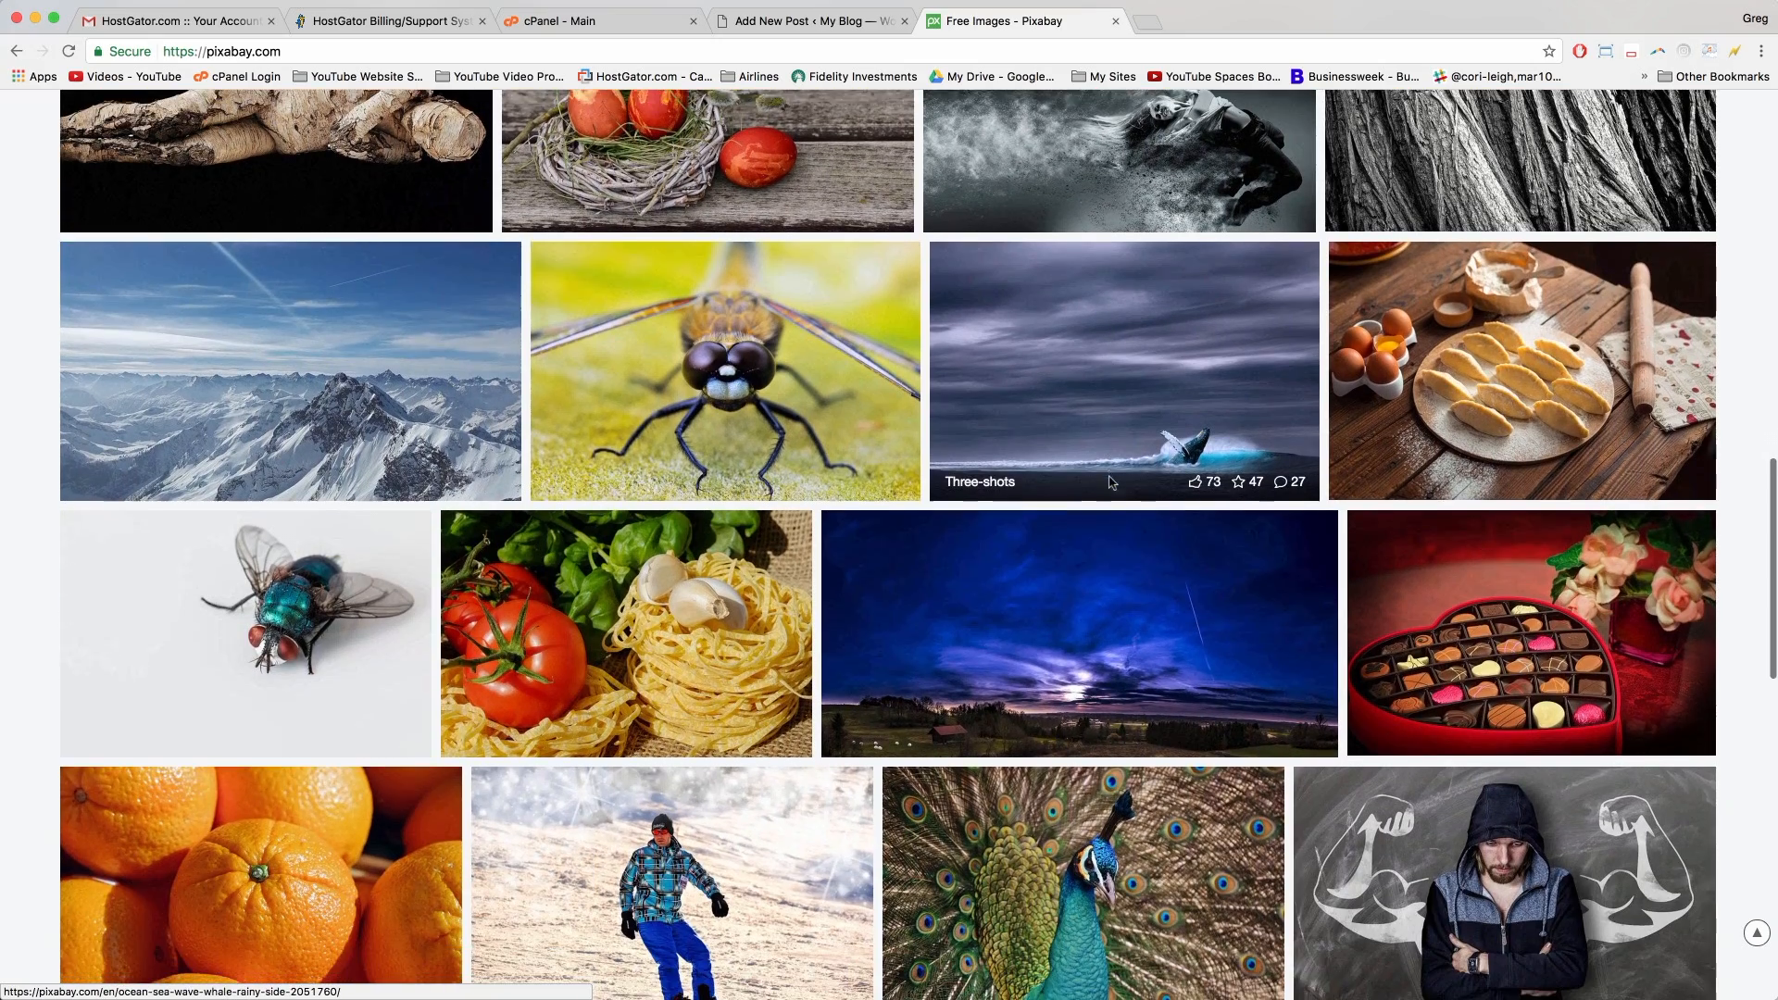
scroll(1053, 611, down, 3)
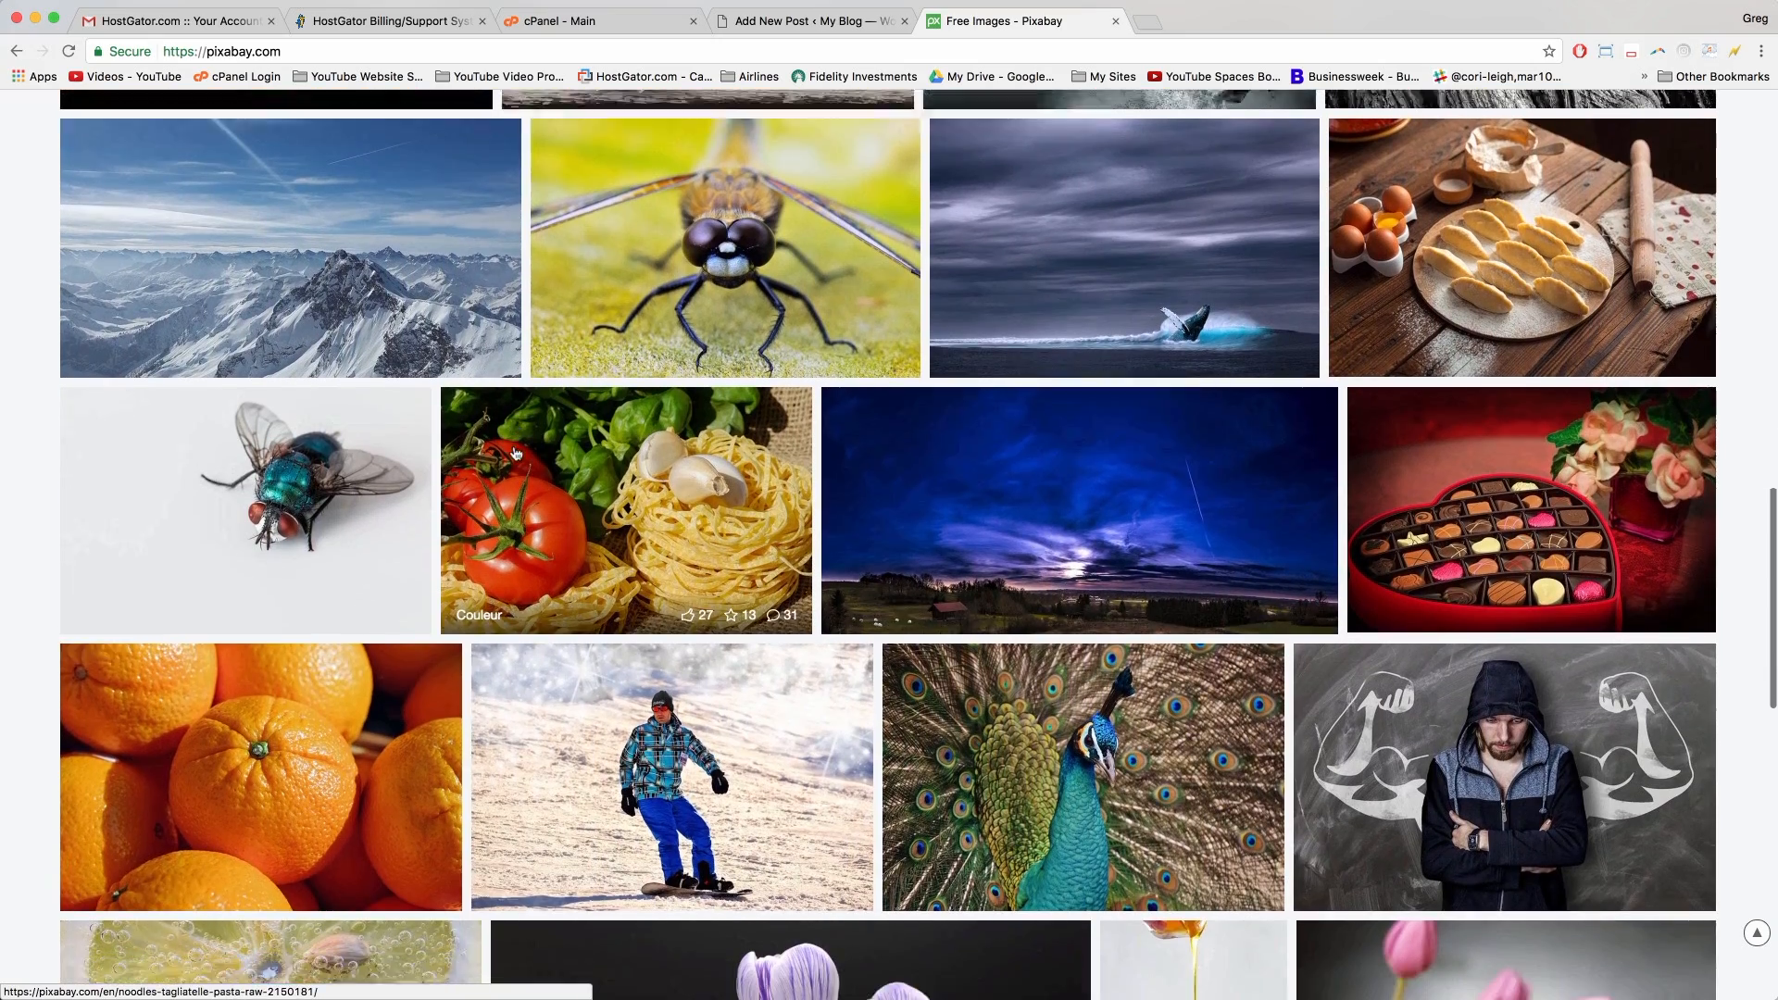
scroll(892, 722, up, 8)
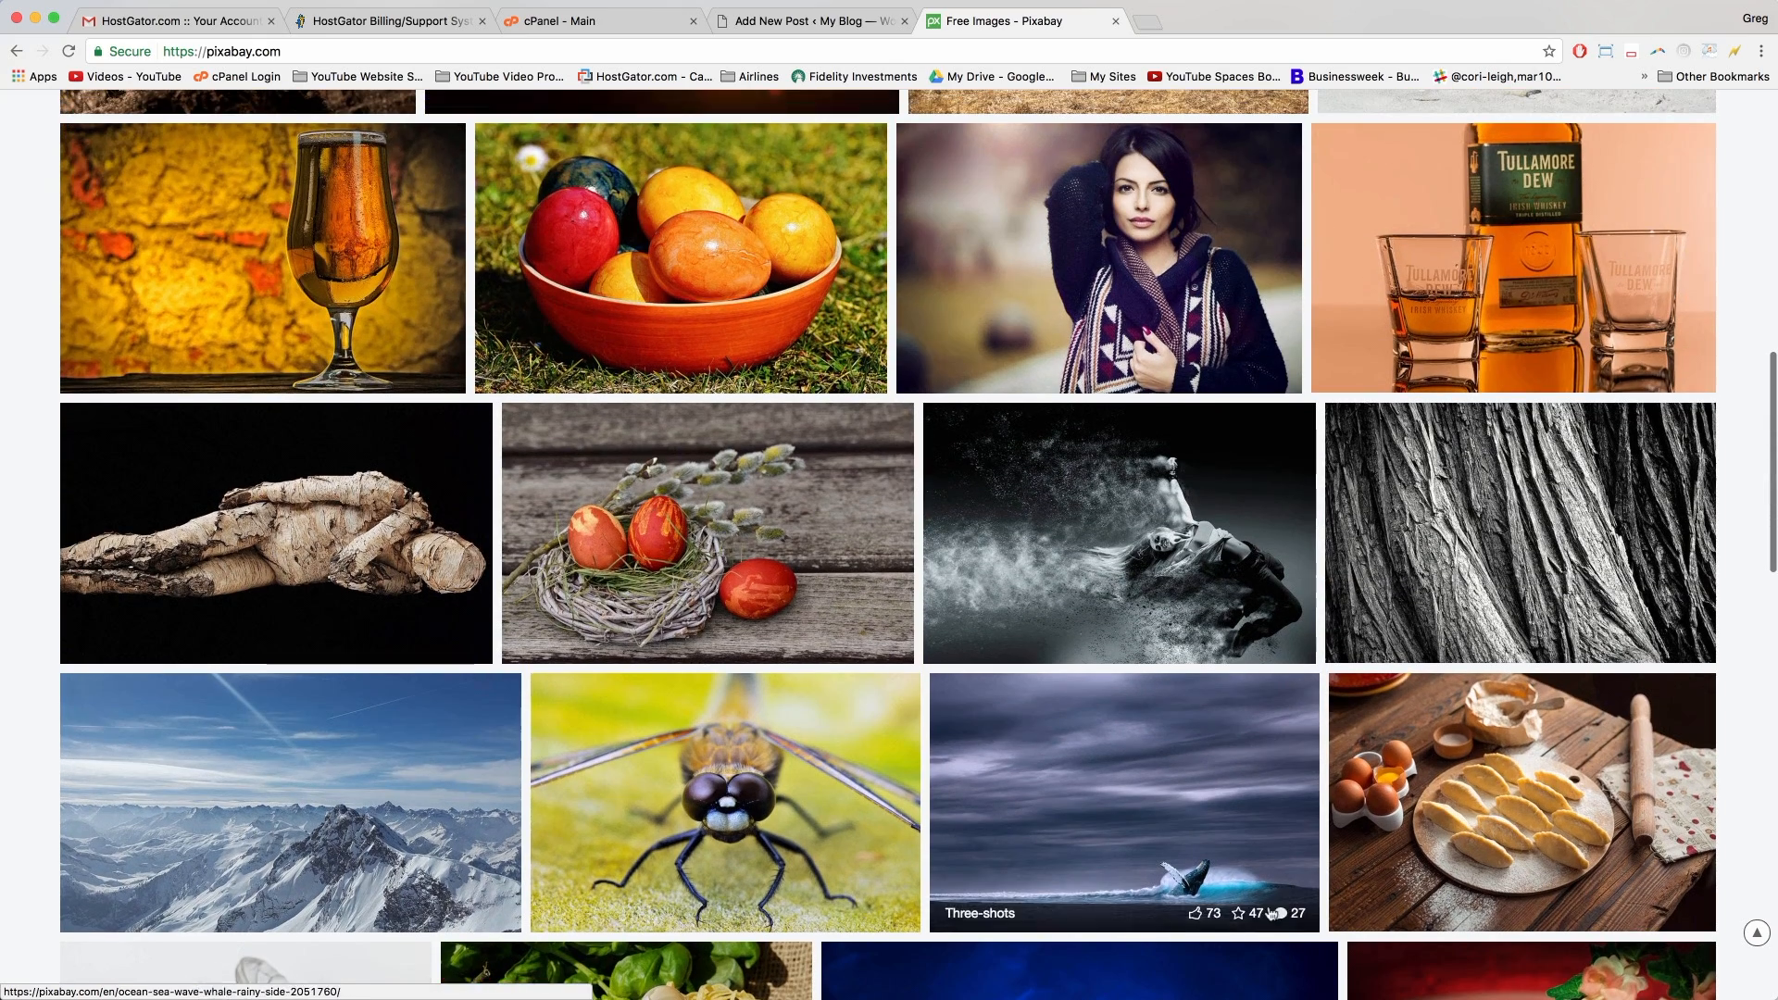
click(366, 746)
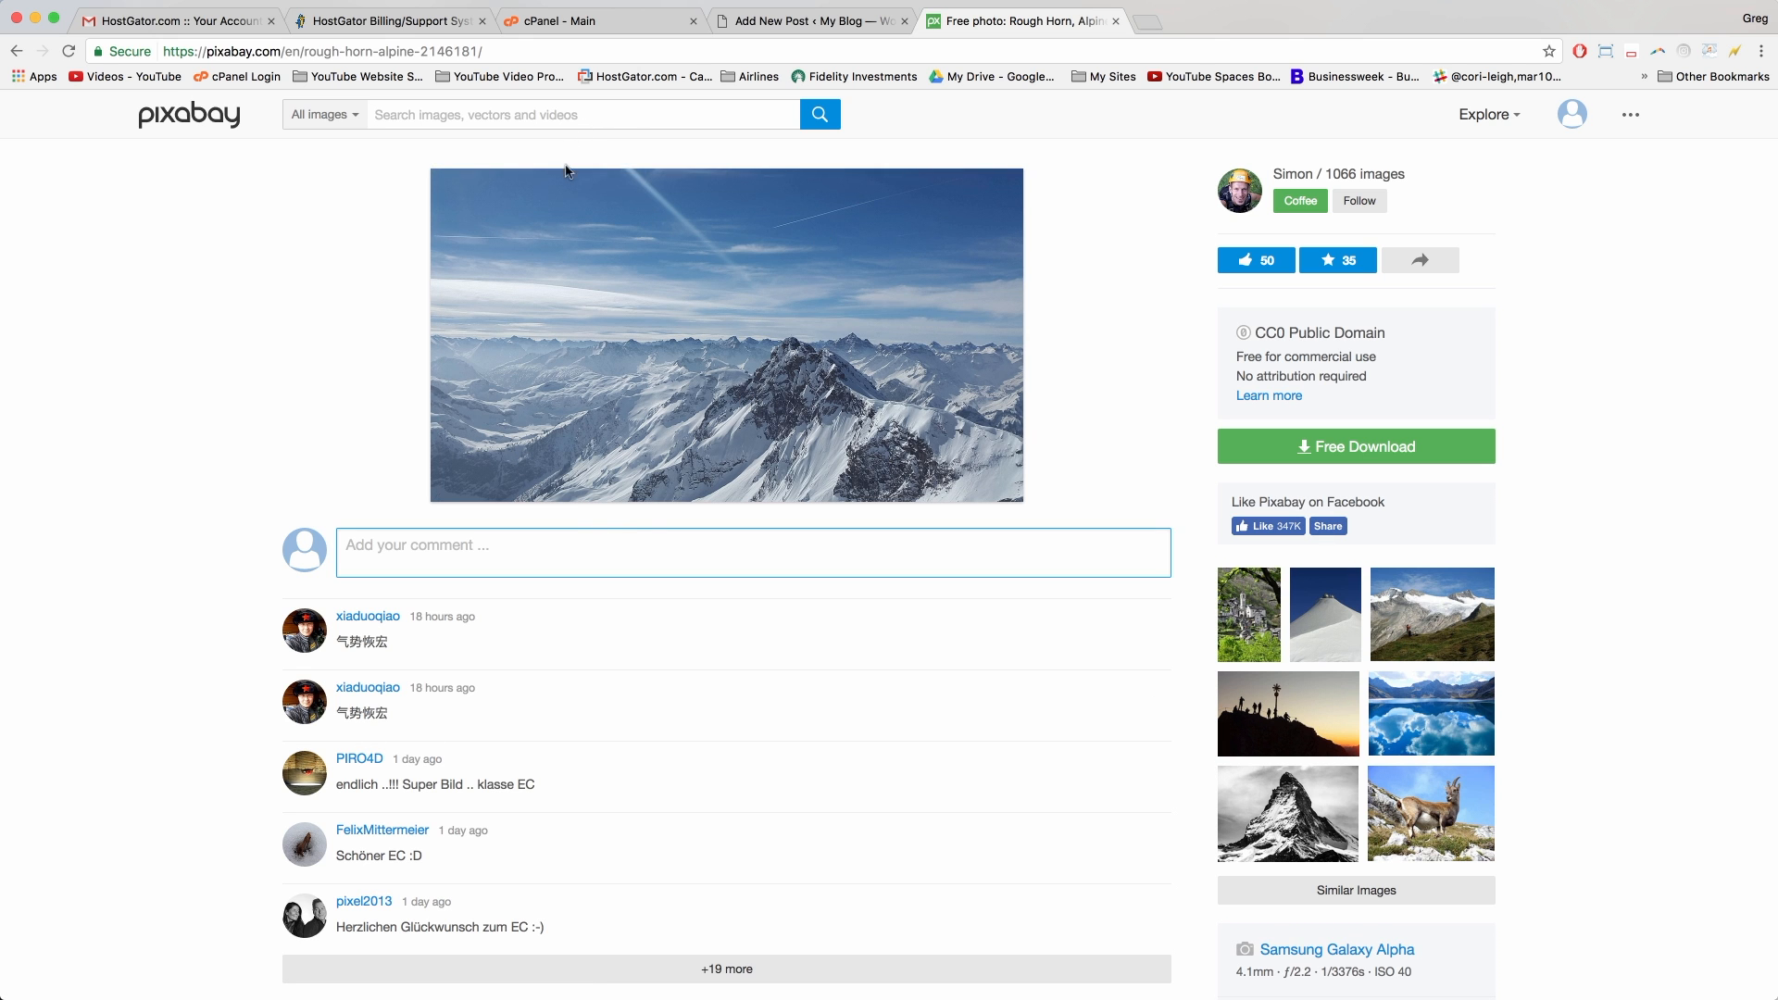
click(512, 196)
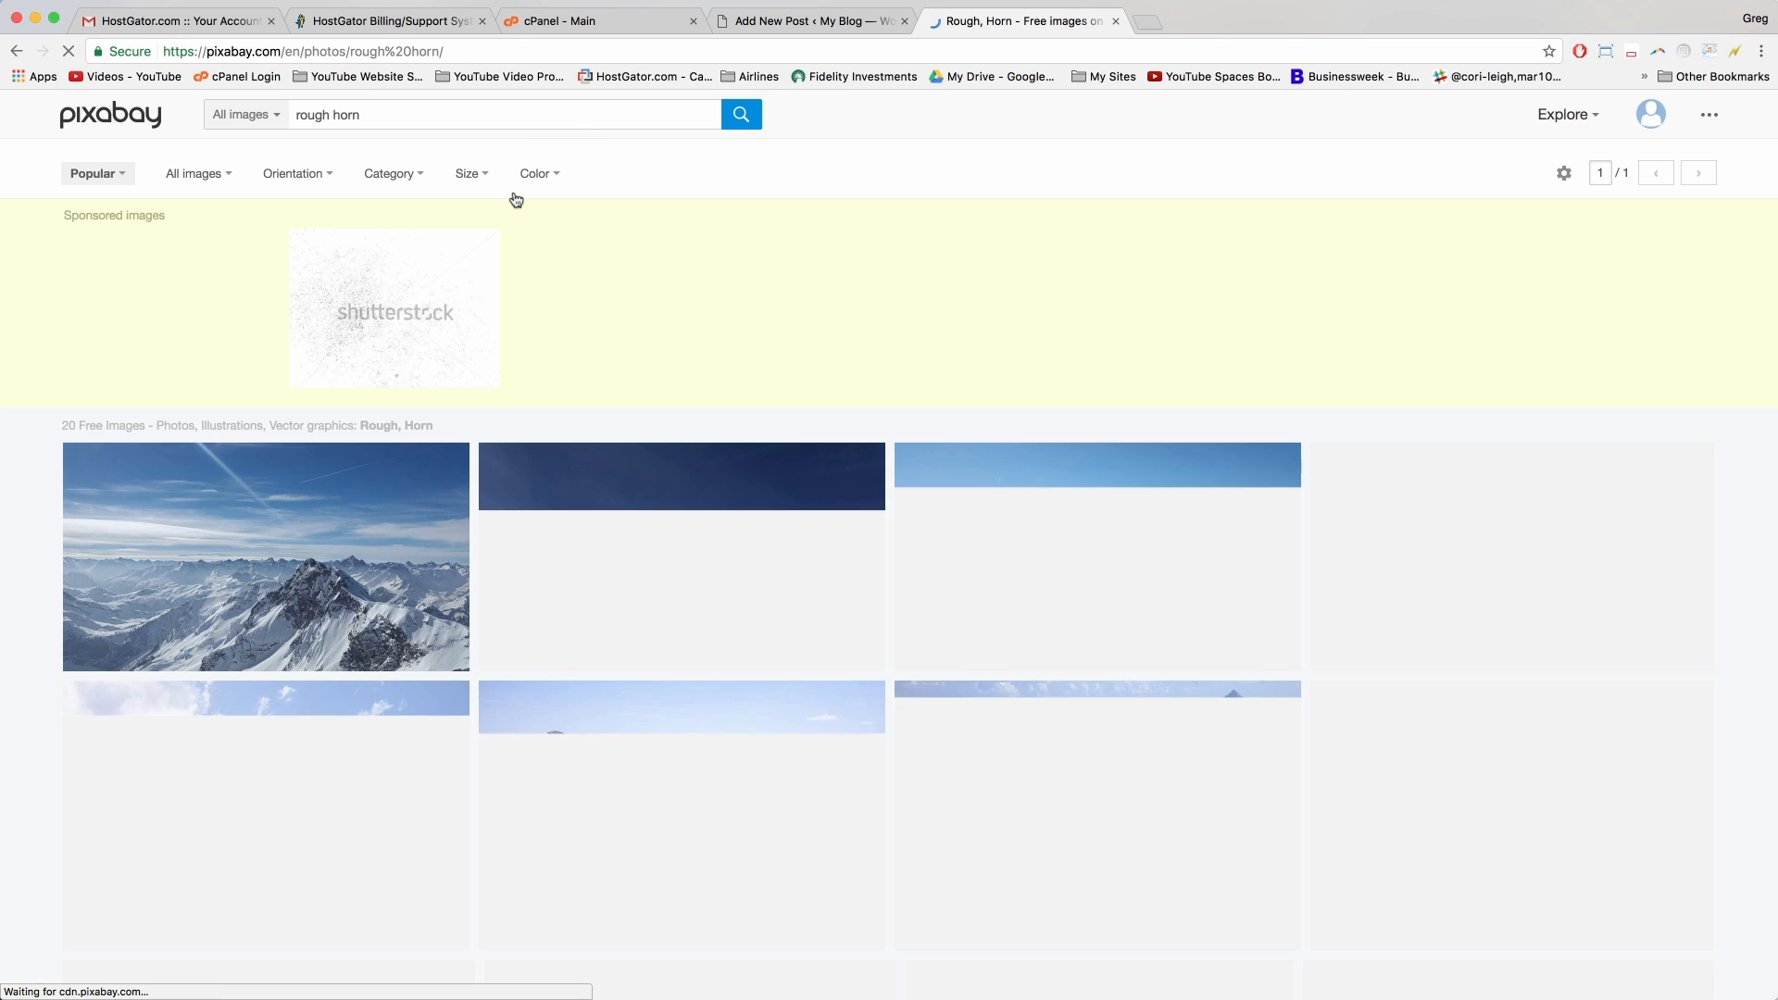
scroll(552, 220, down, 10)
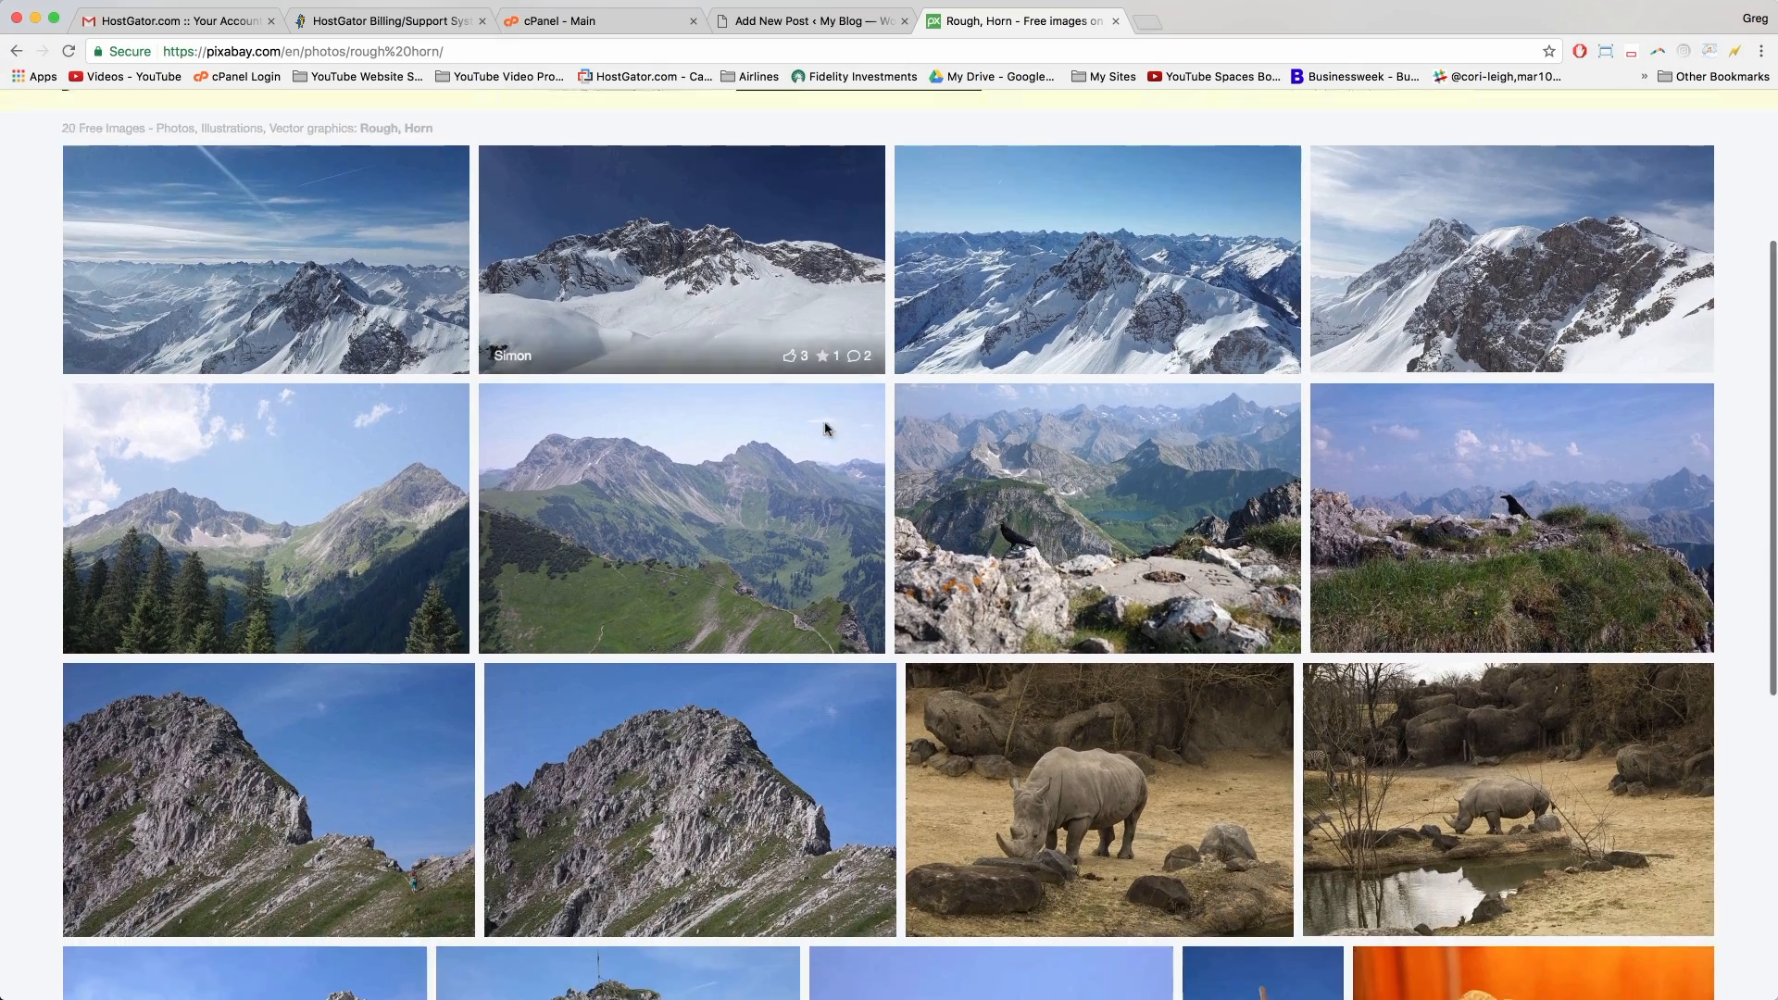
scroll(828, 427, down, 5)
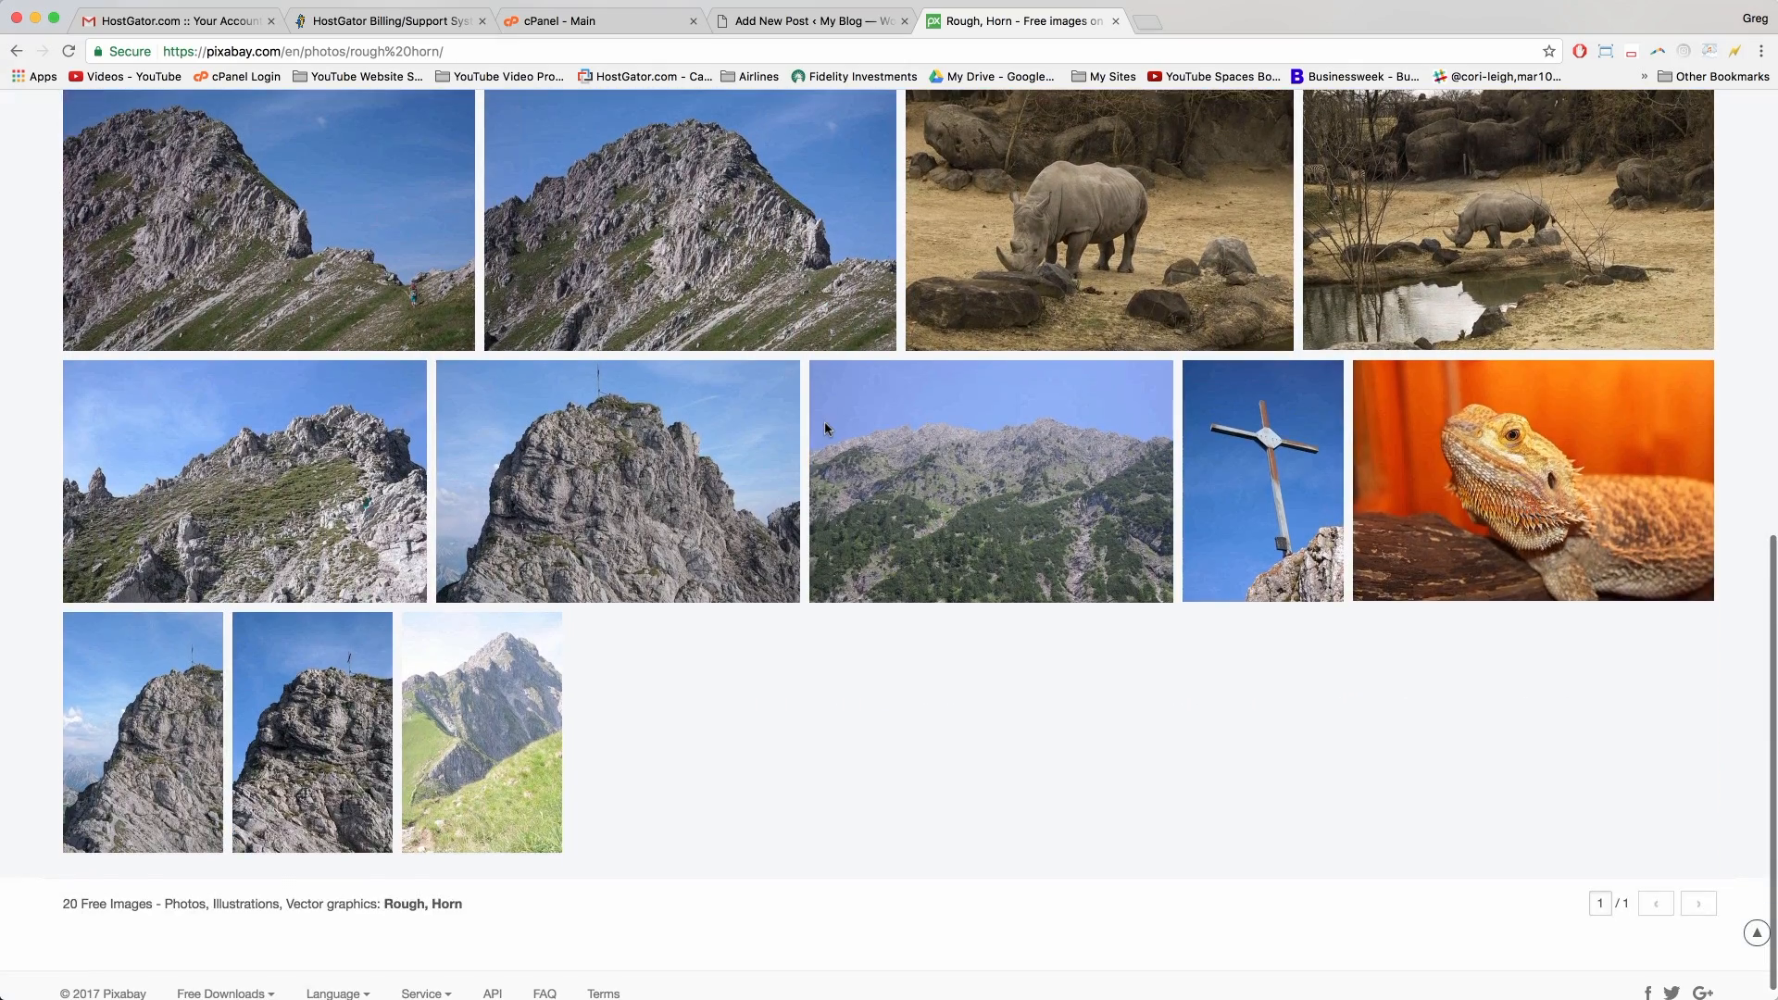
scroll(827, 428, up, 15)
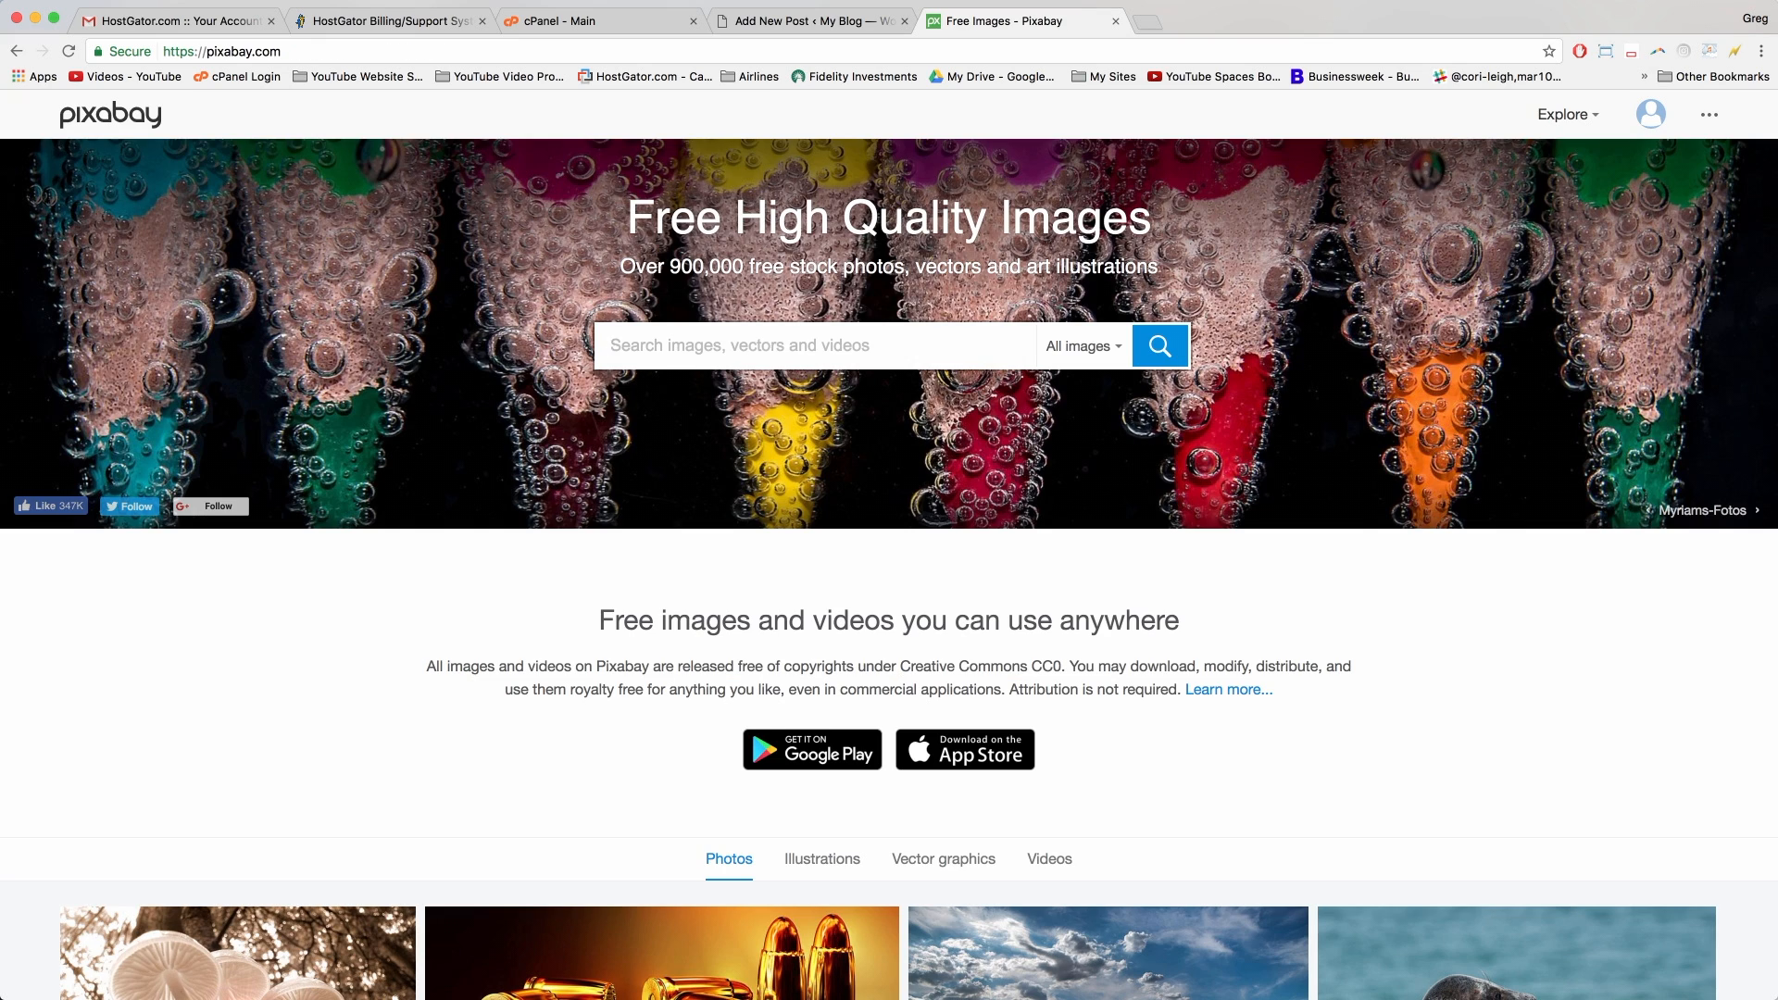
Step: Search Pixabay for 'new zealand' and open the lake photo with the glass lookout
text(new zealand)
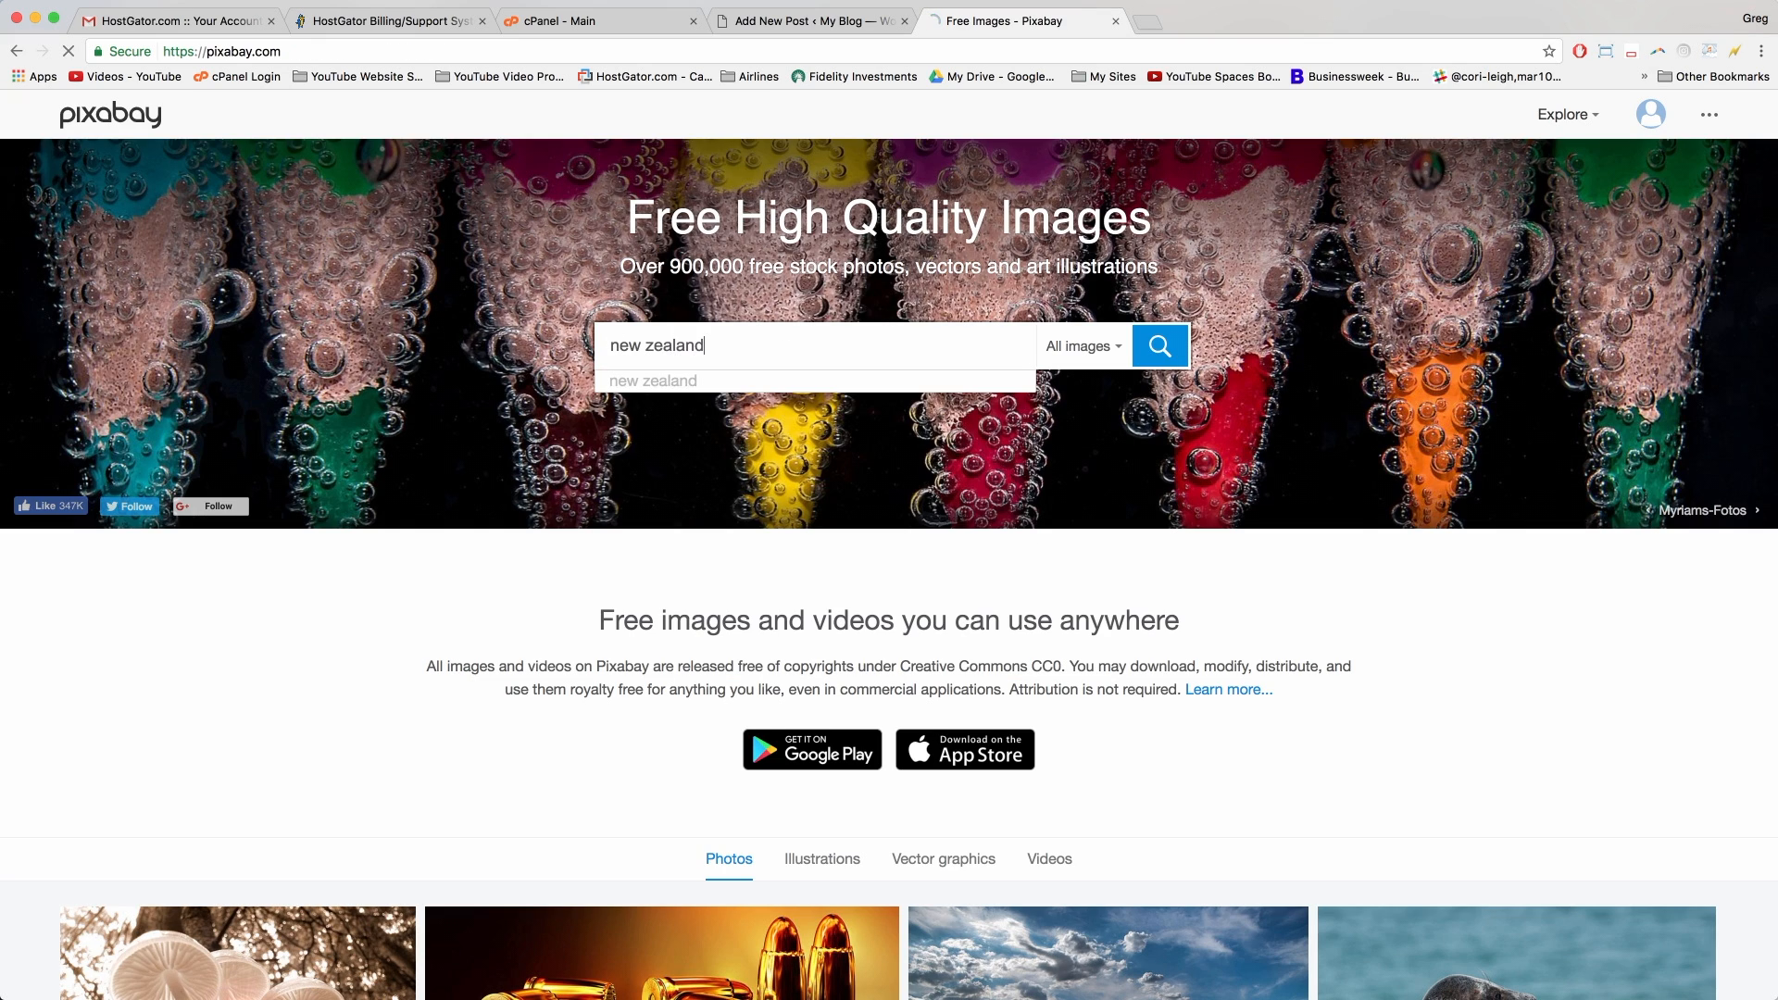
key(Return)
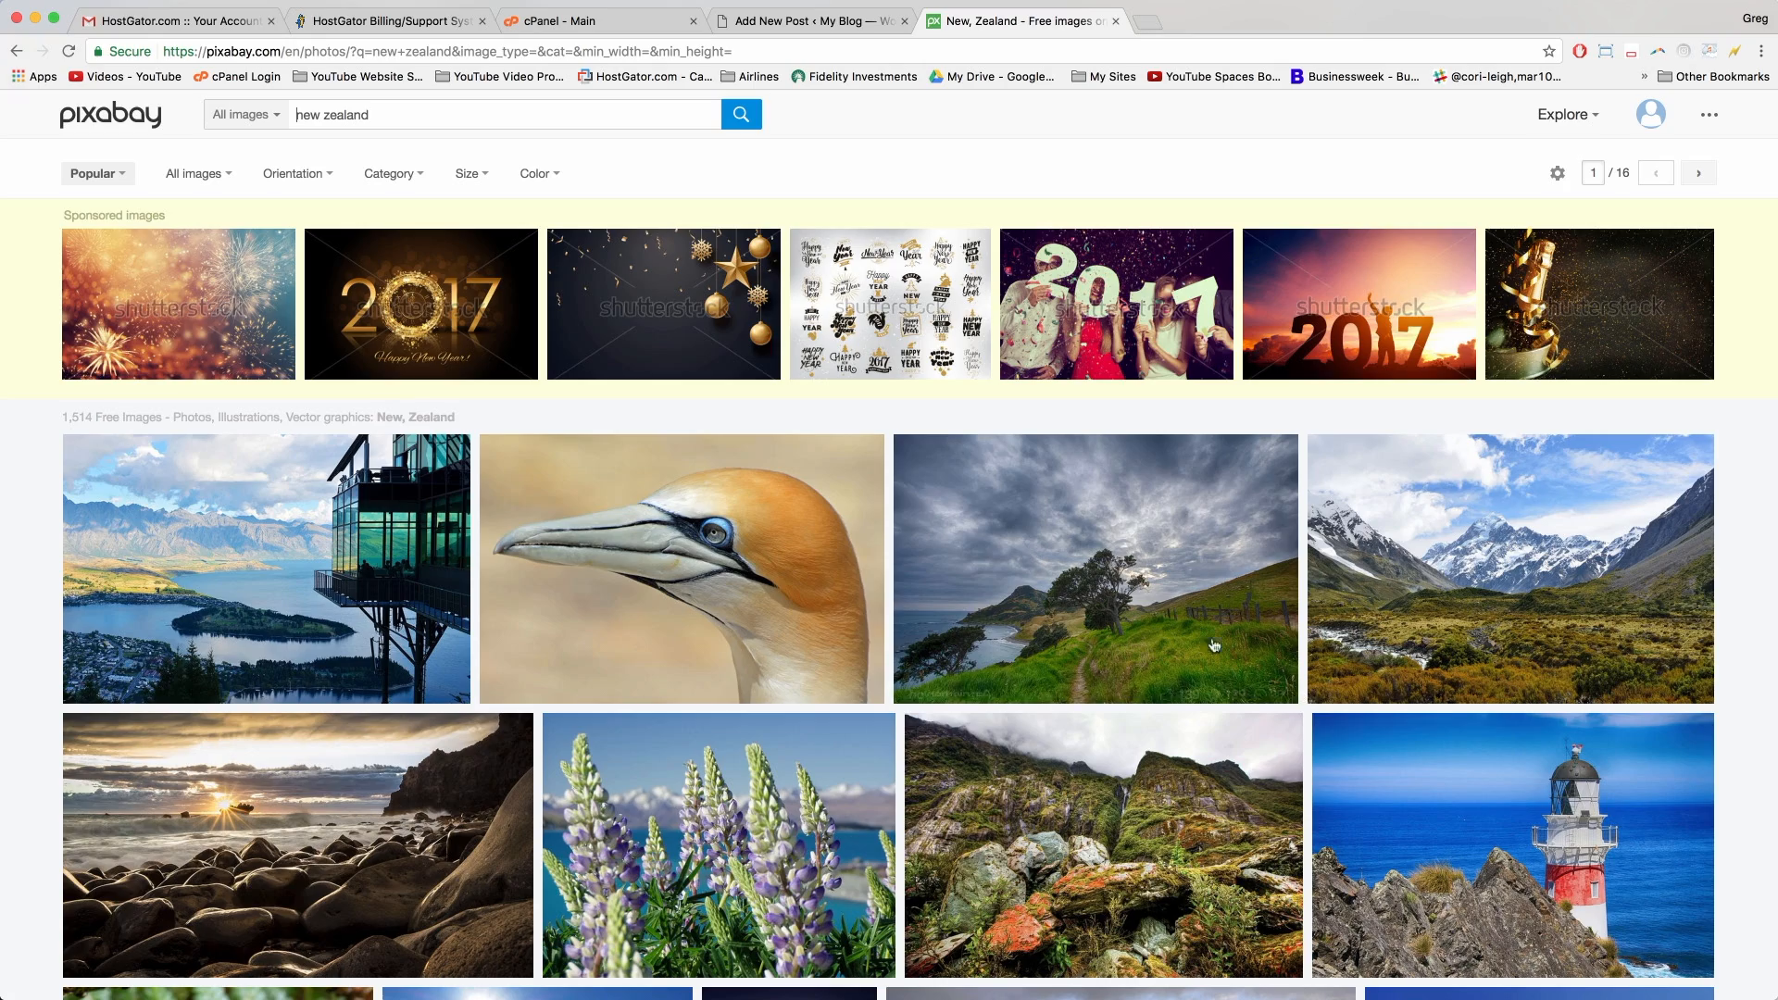
scroll(931, 633, down, 3)
scroll(932, 634, down, 6)
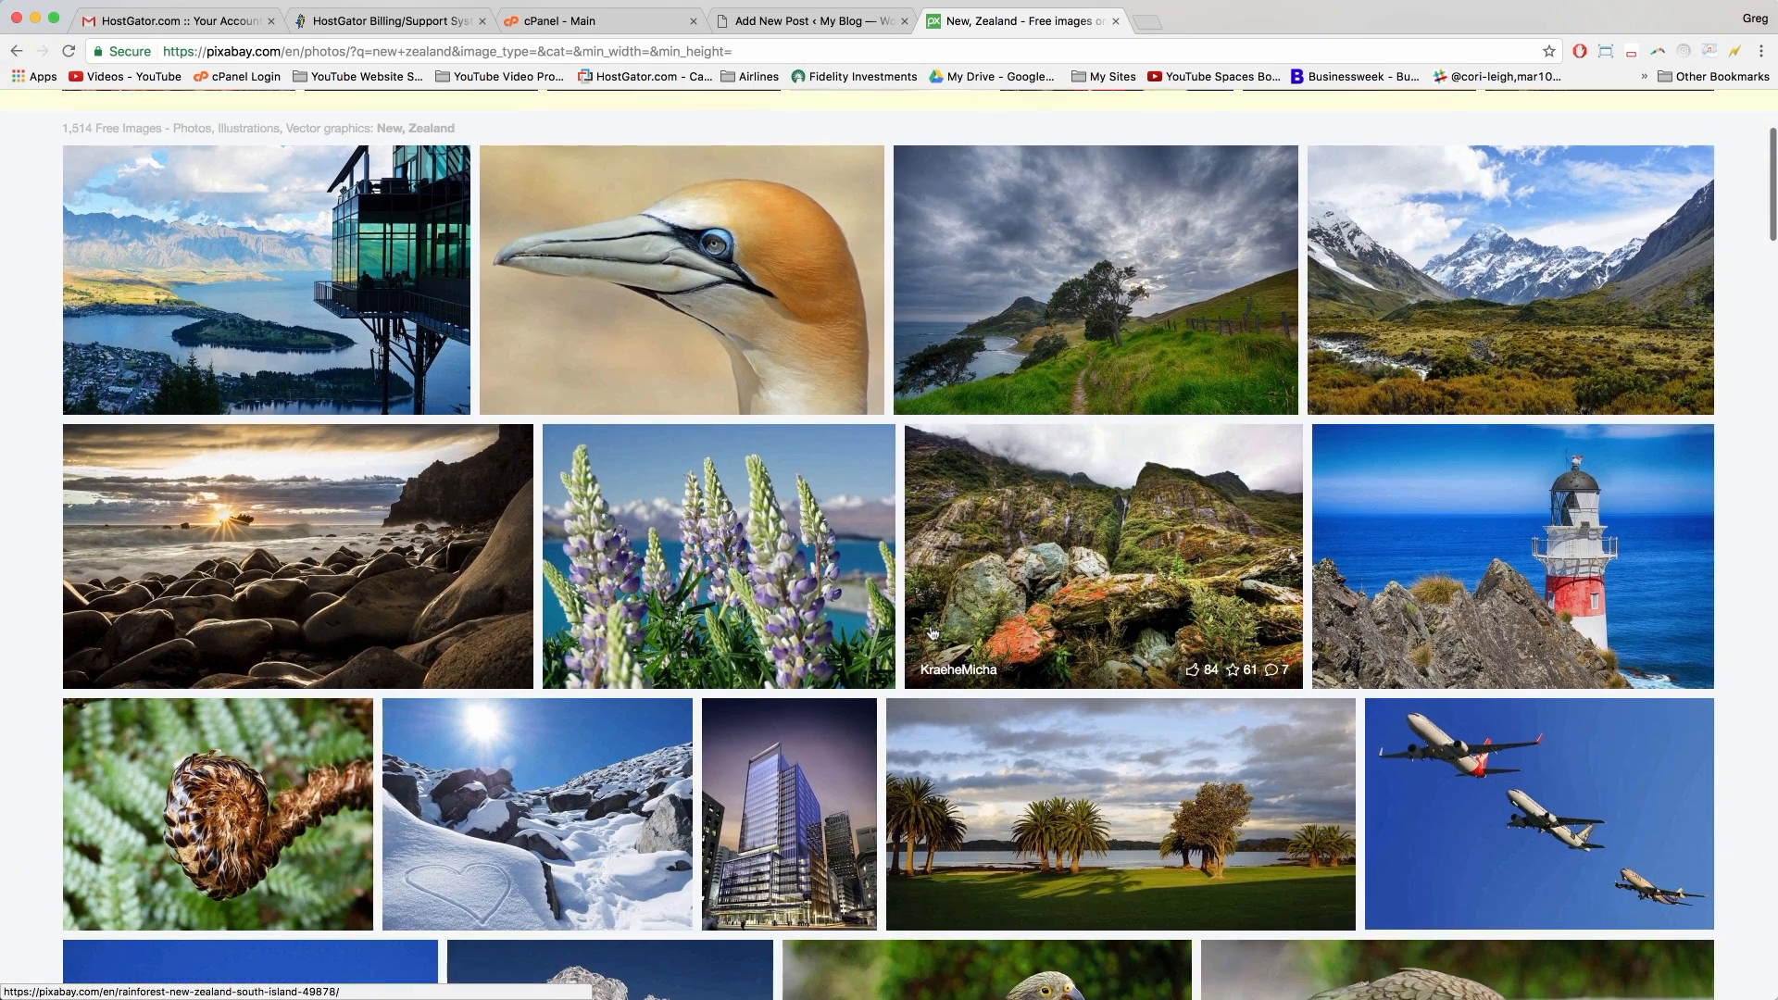
scroll(932, 633, up, 6)
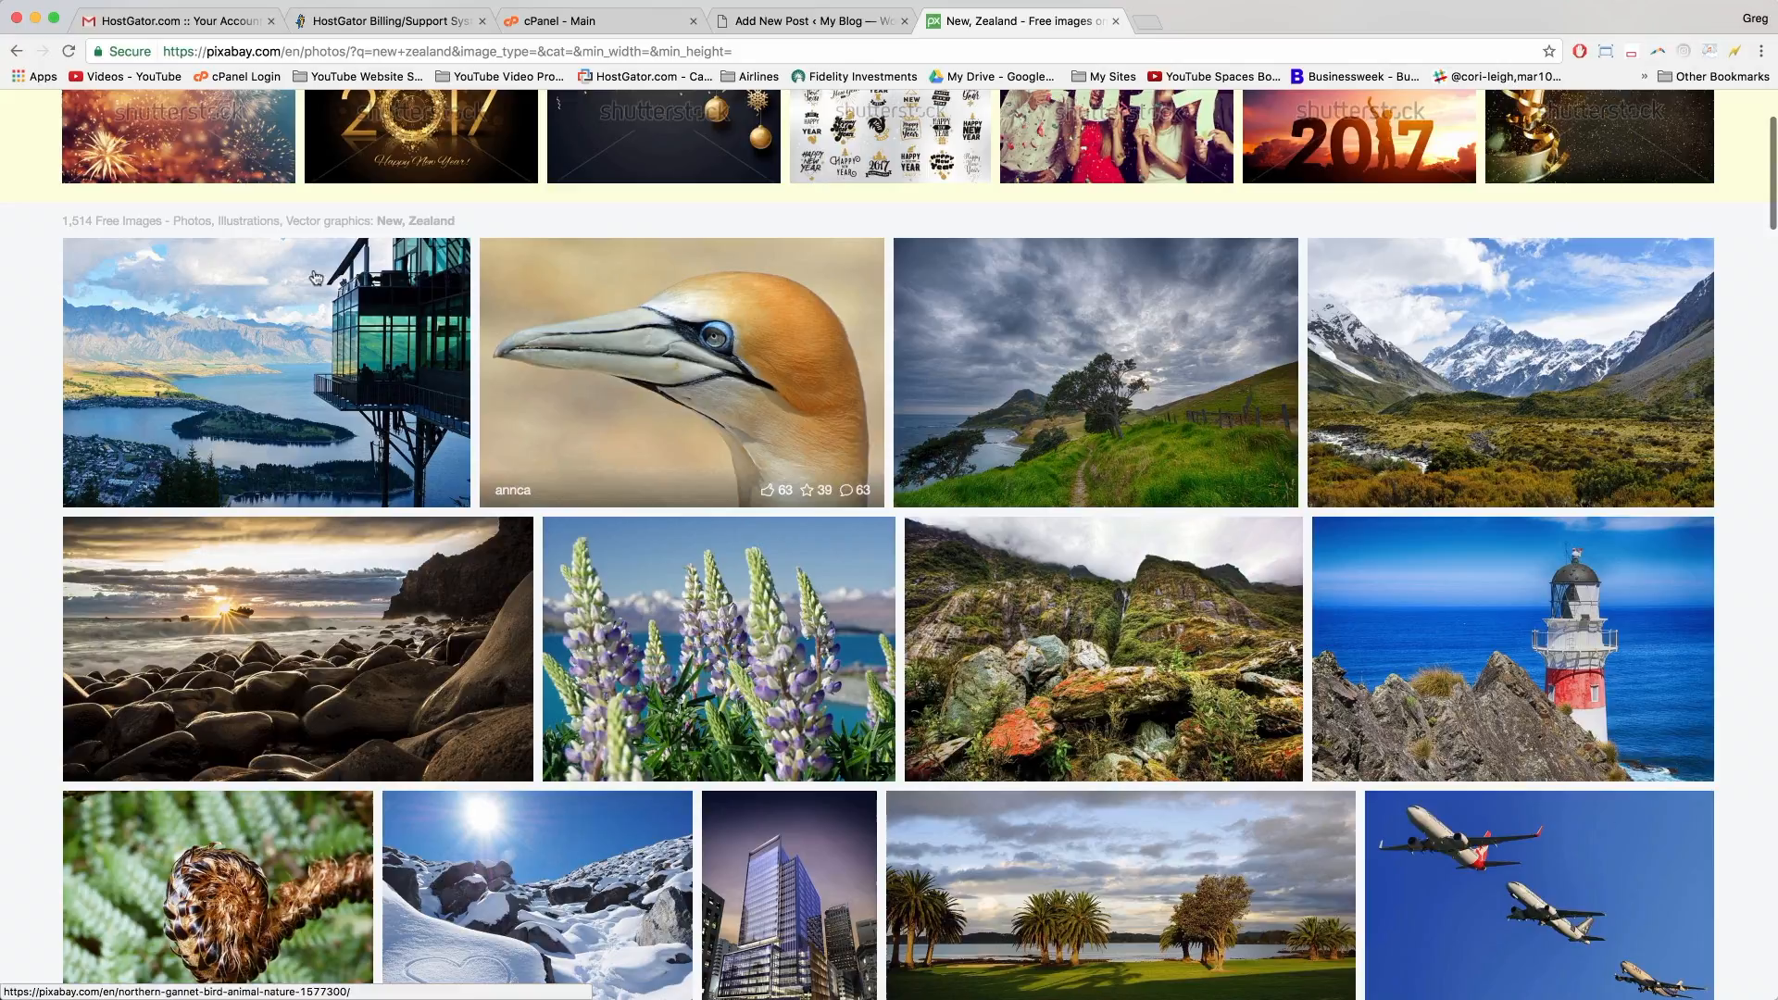
click(213, 308)
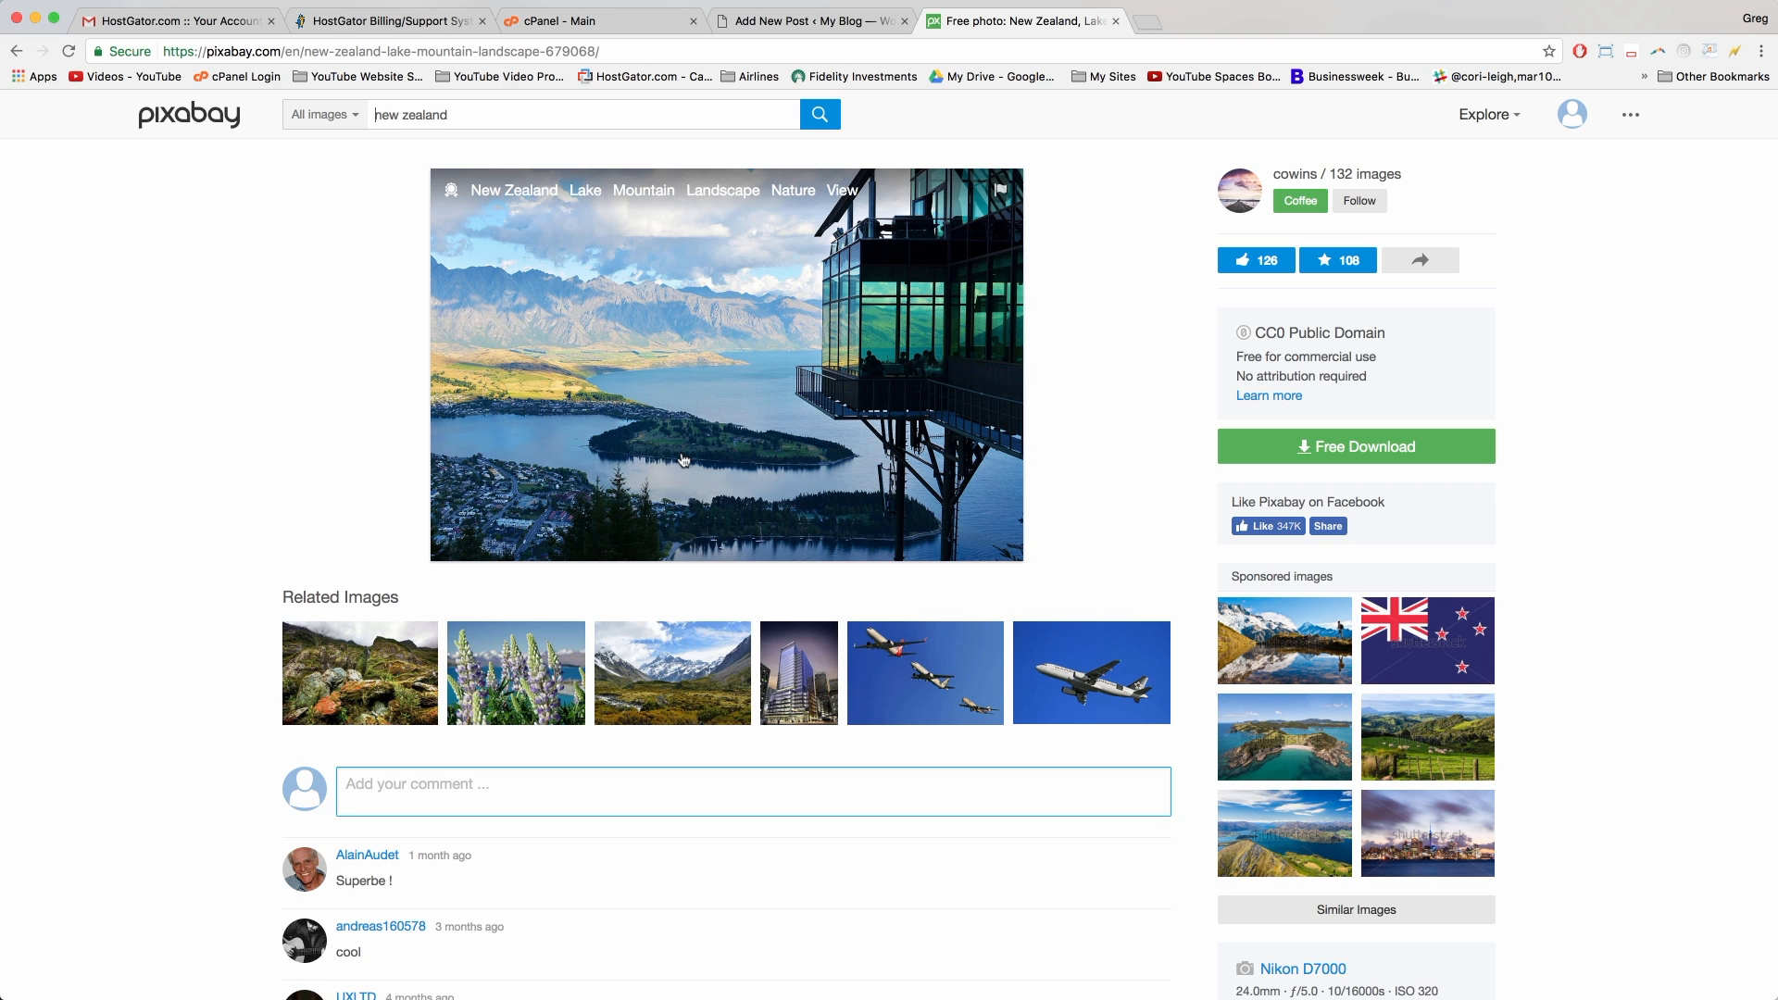
Step: Download the 1920×1271 version of the lake photo as gondola-peak, then return to WordPress
click(1326, 449)
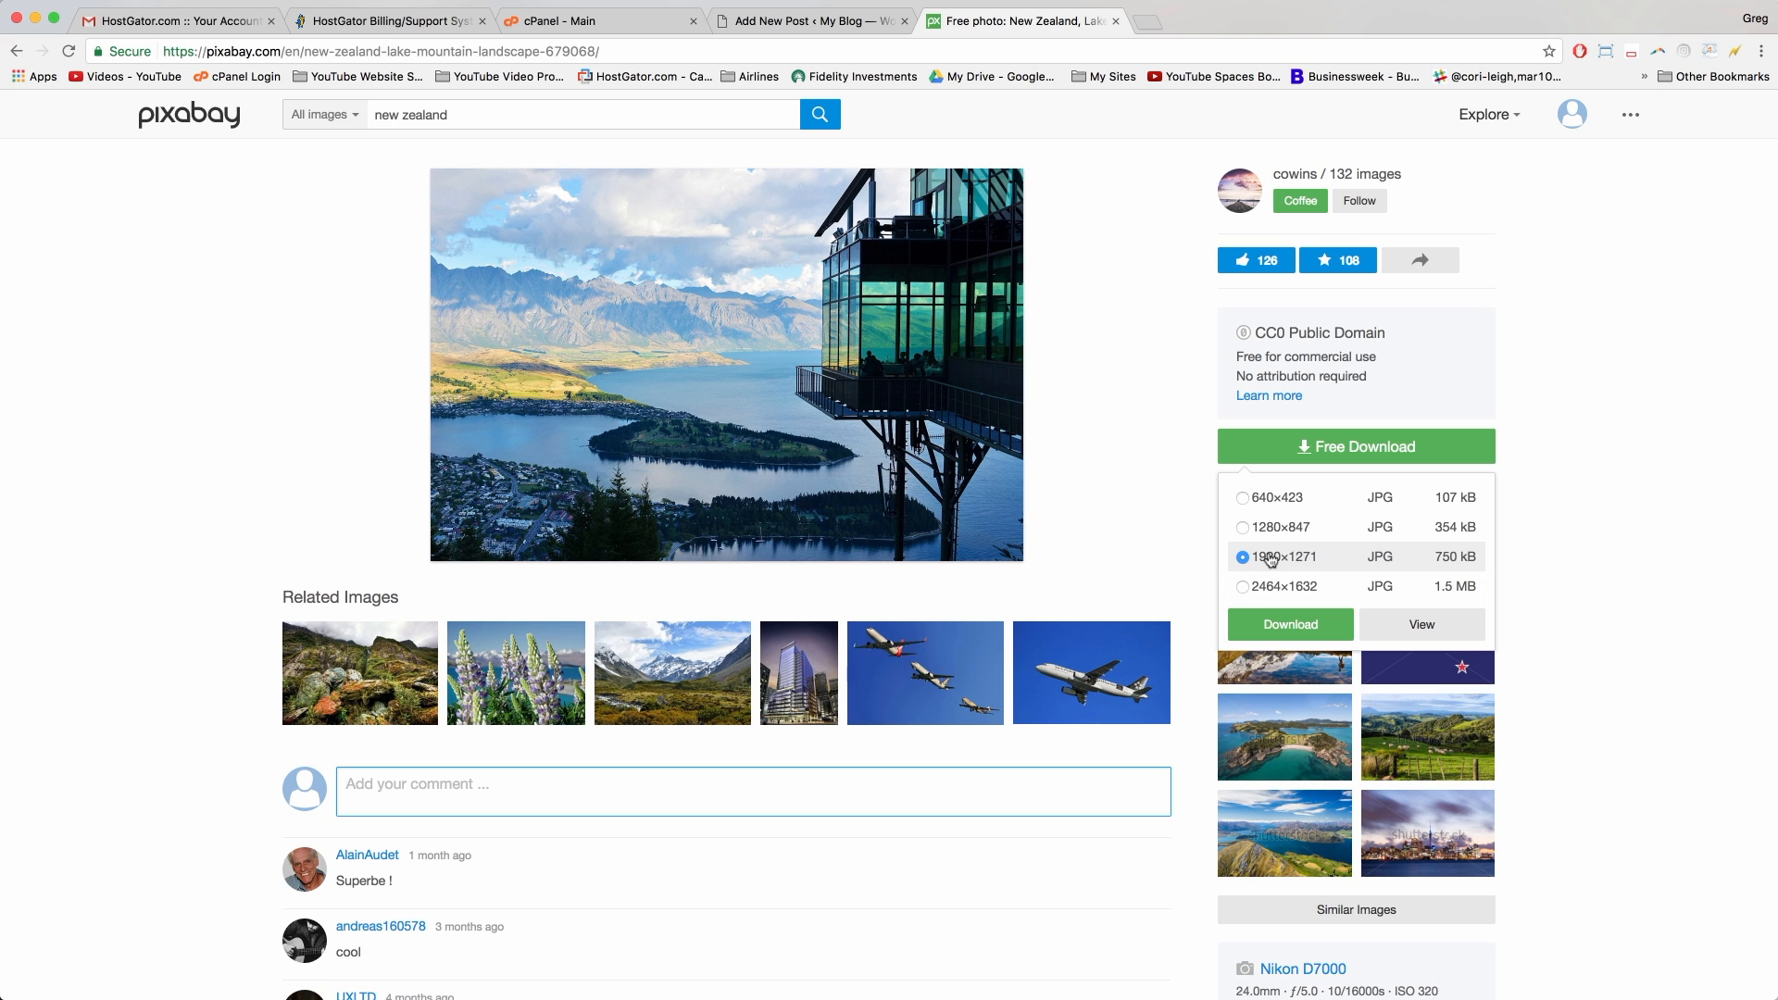
click(1301, 625)
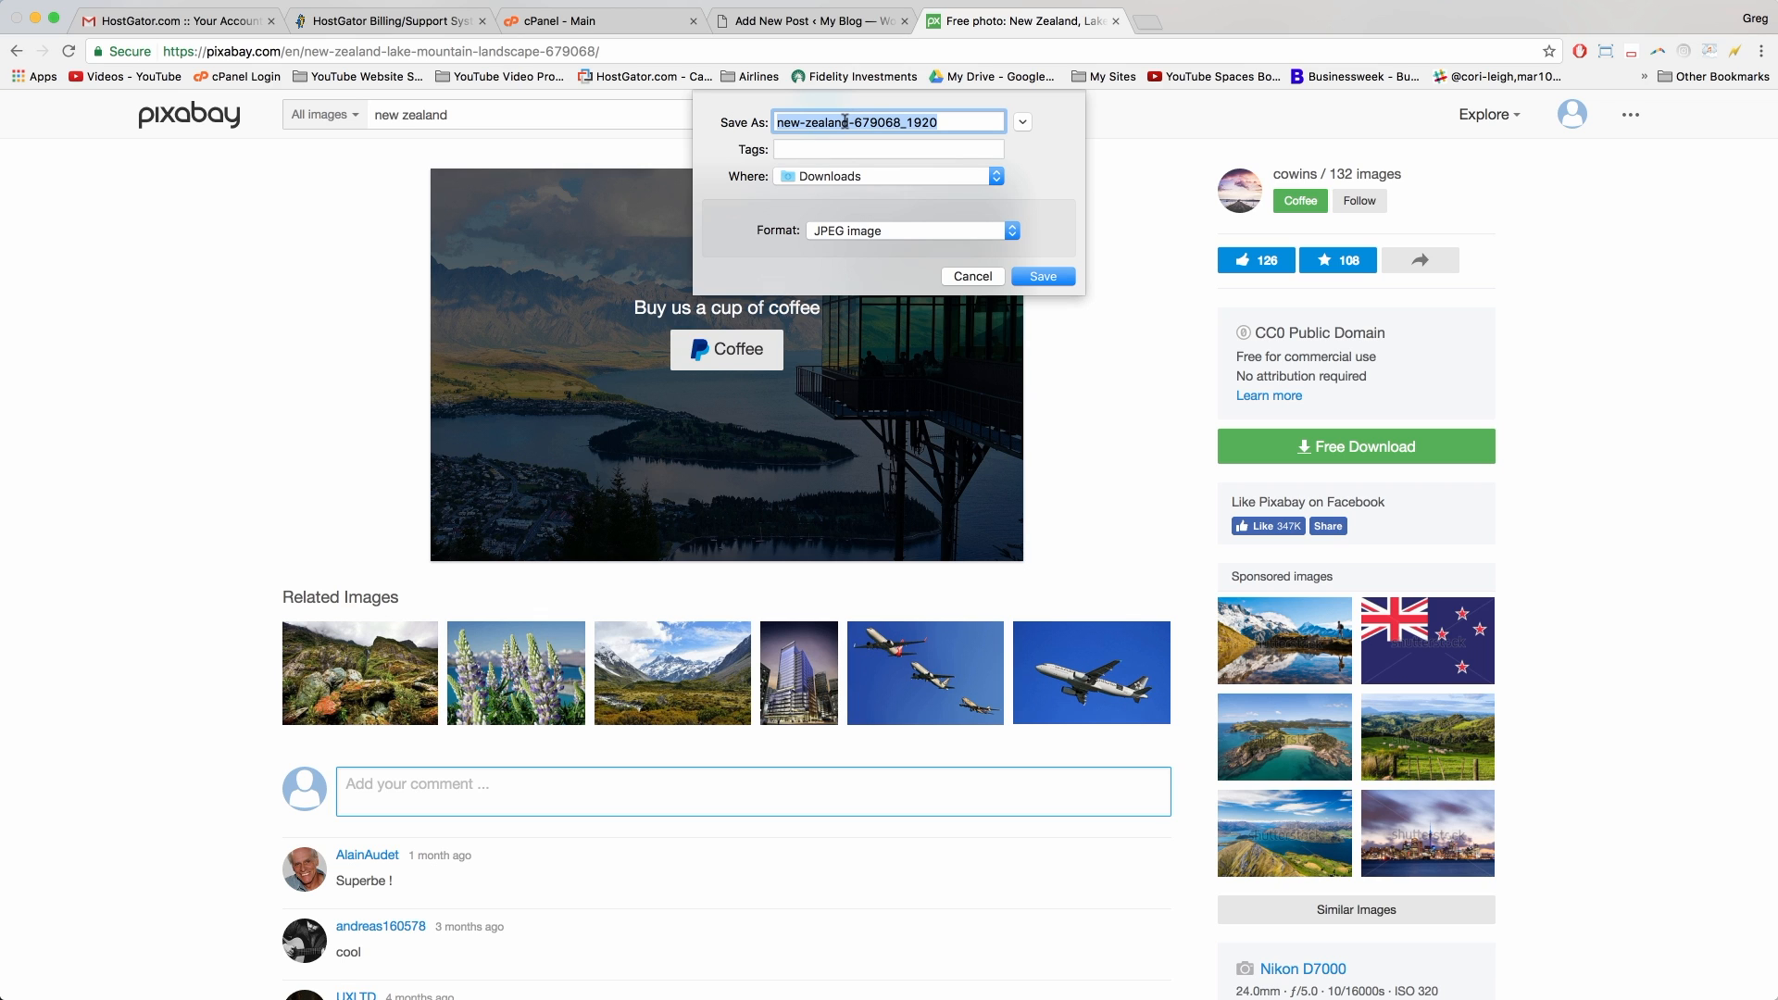
text(gondola-peak)
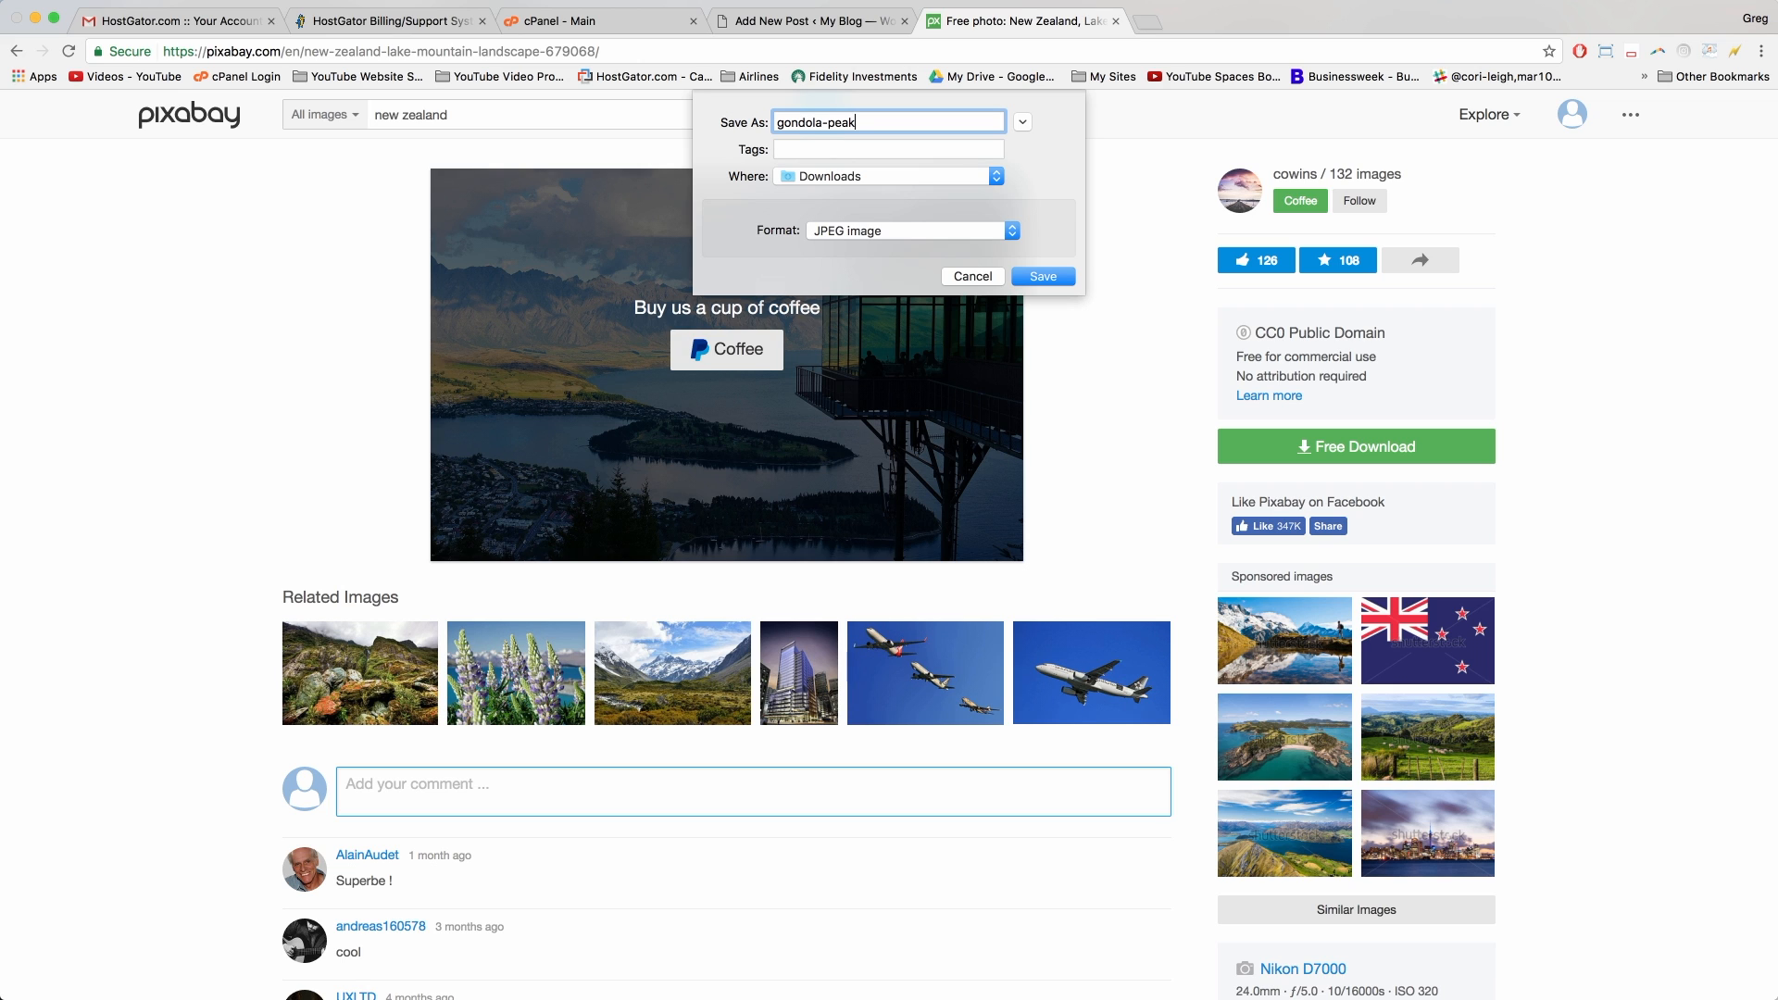
click(1037, 274)
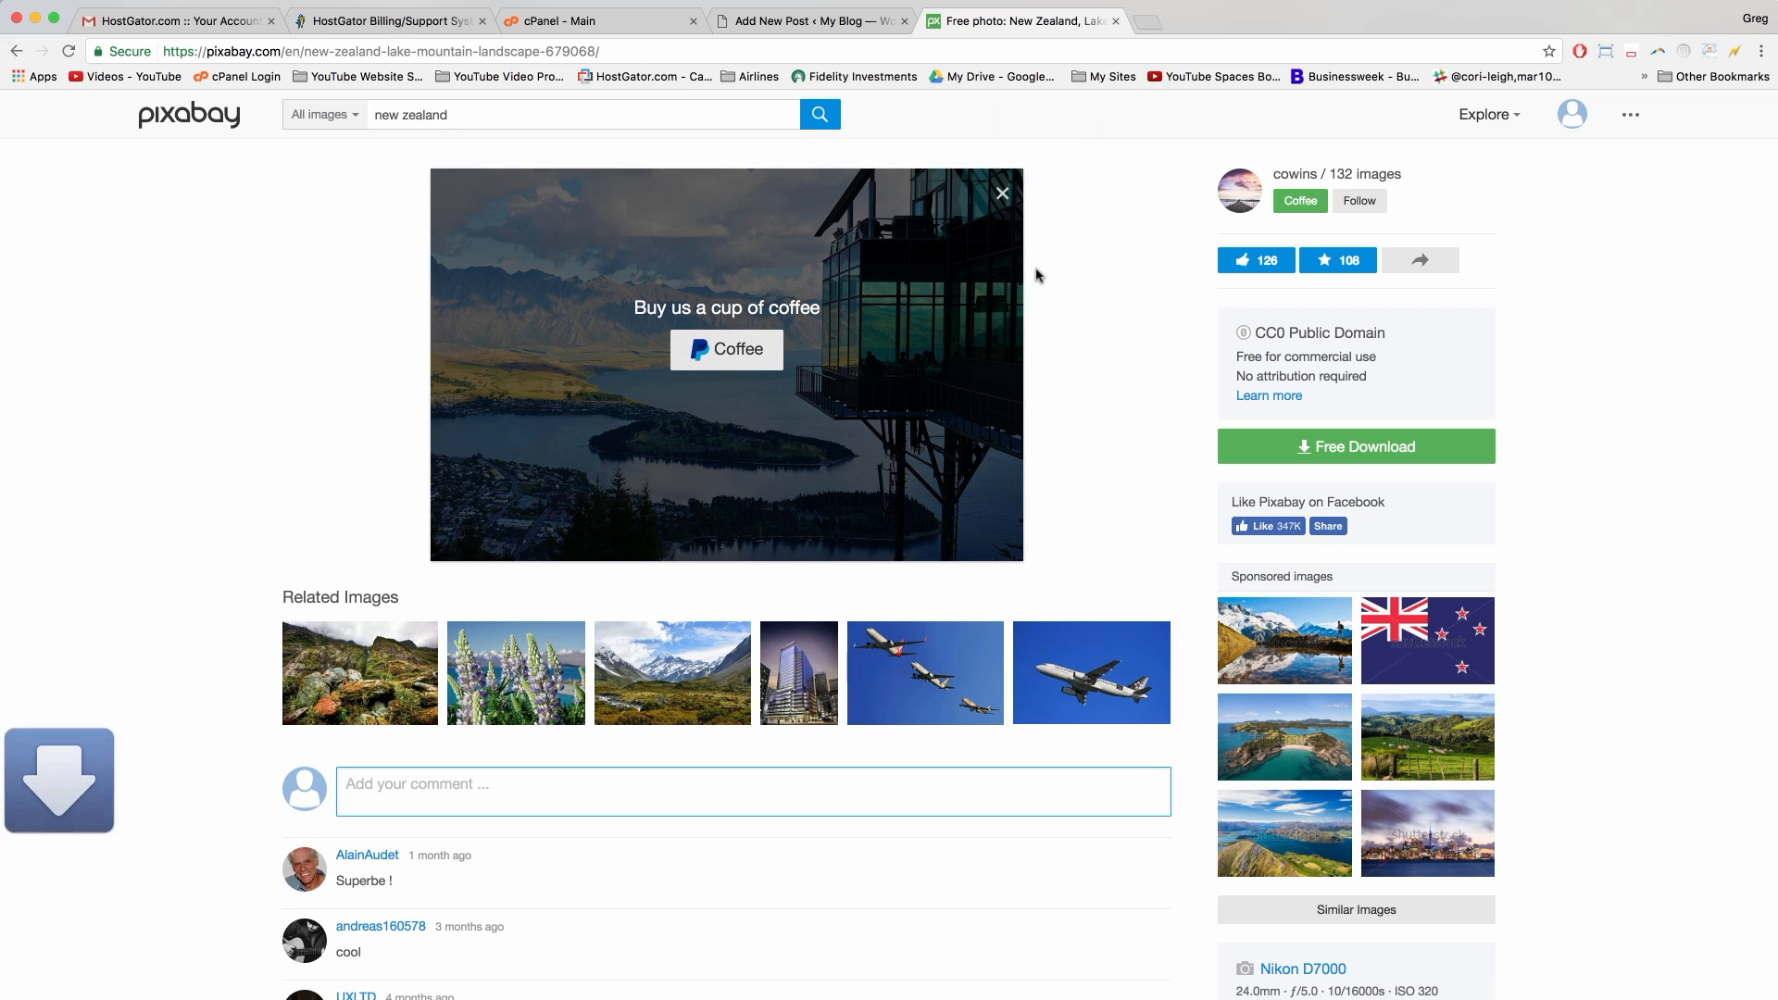
click(802, 20)
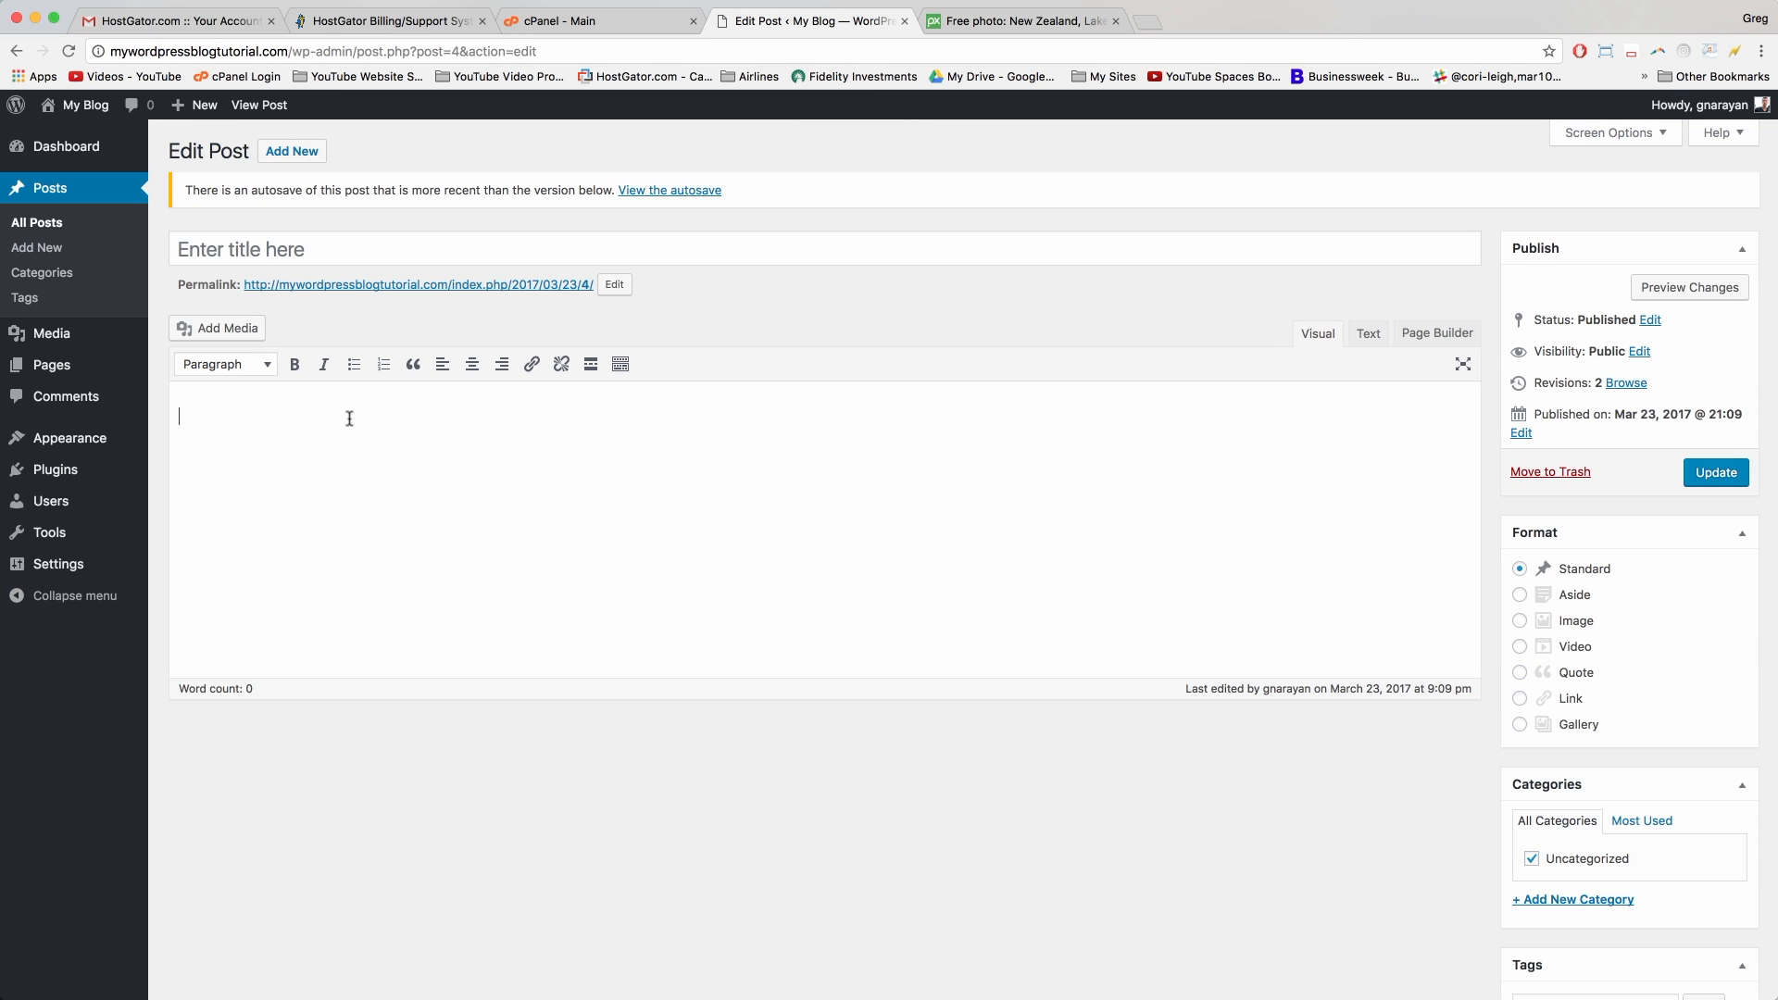
Step: Upload gondola-peak.jpg to the media library from the post editor
click(226, 331)
click(850, 548)
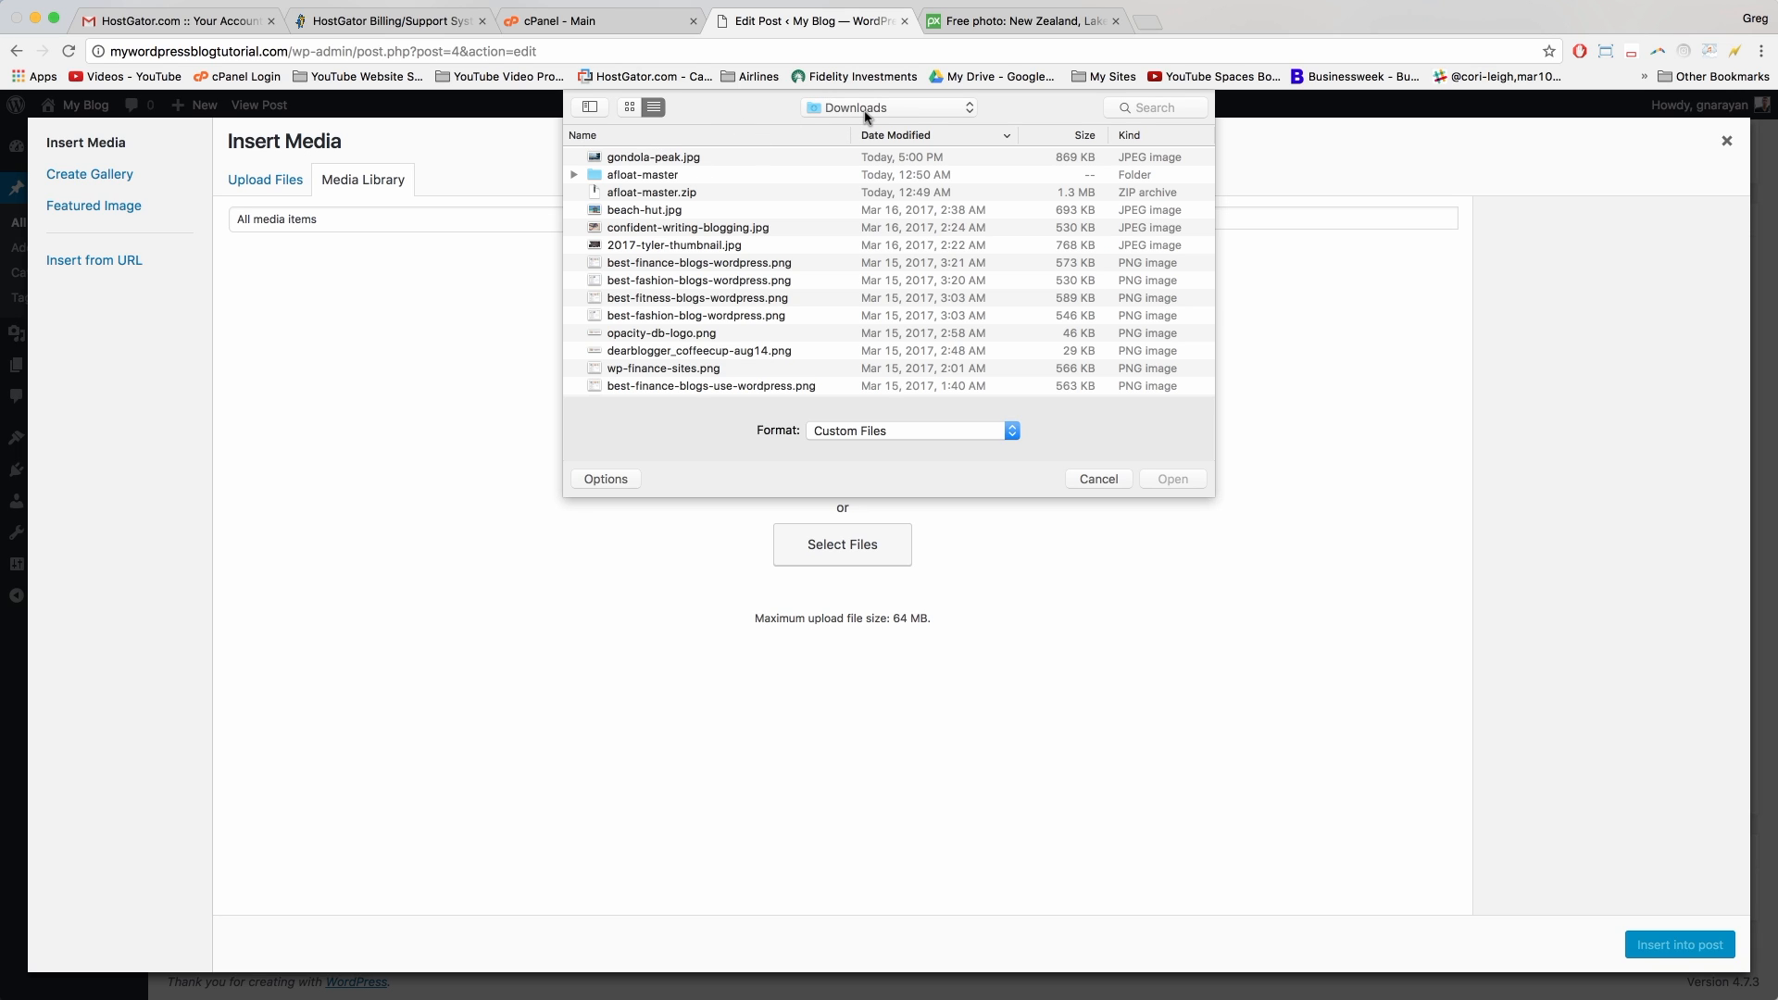
click(639, 162)
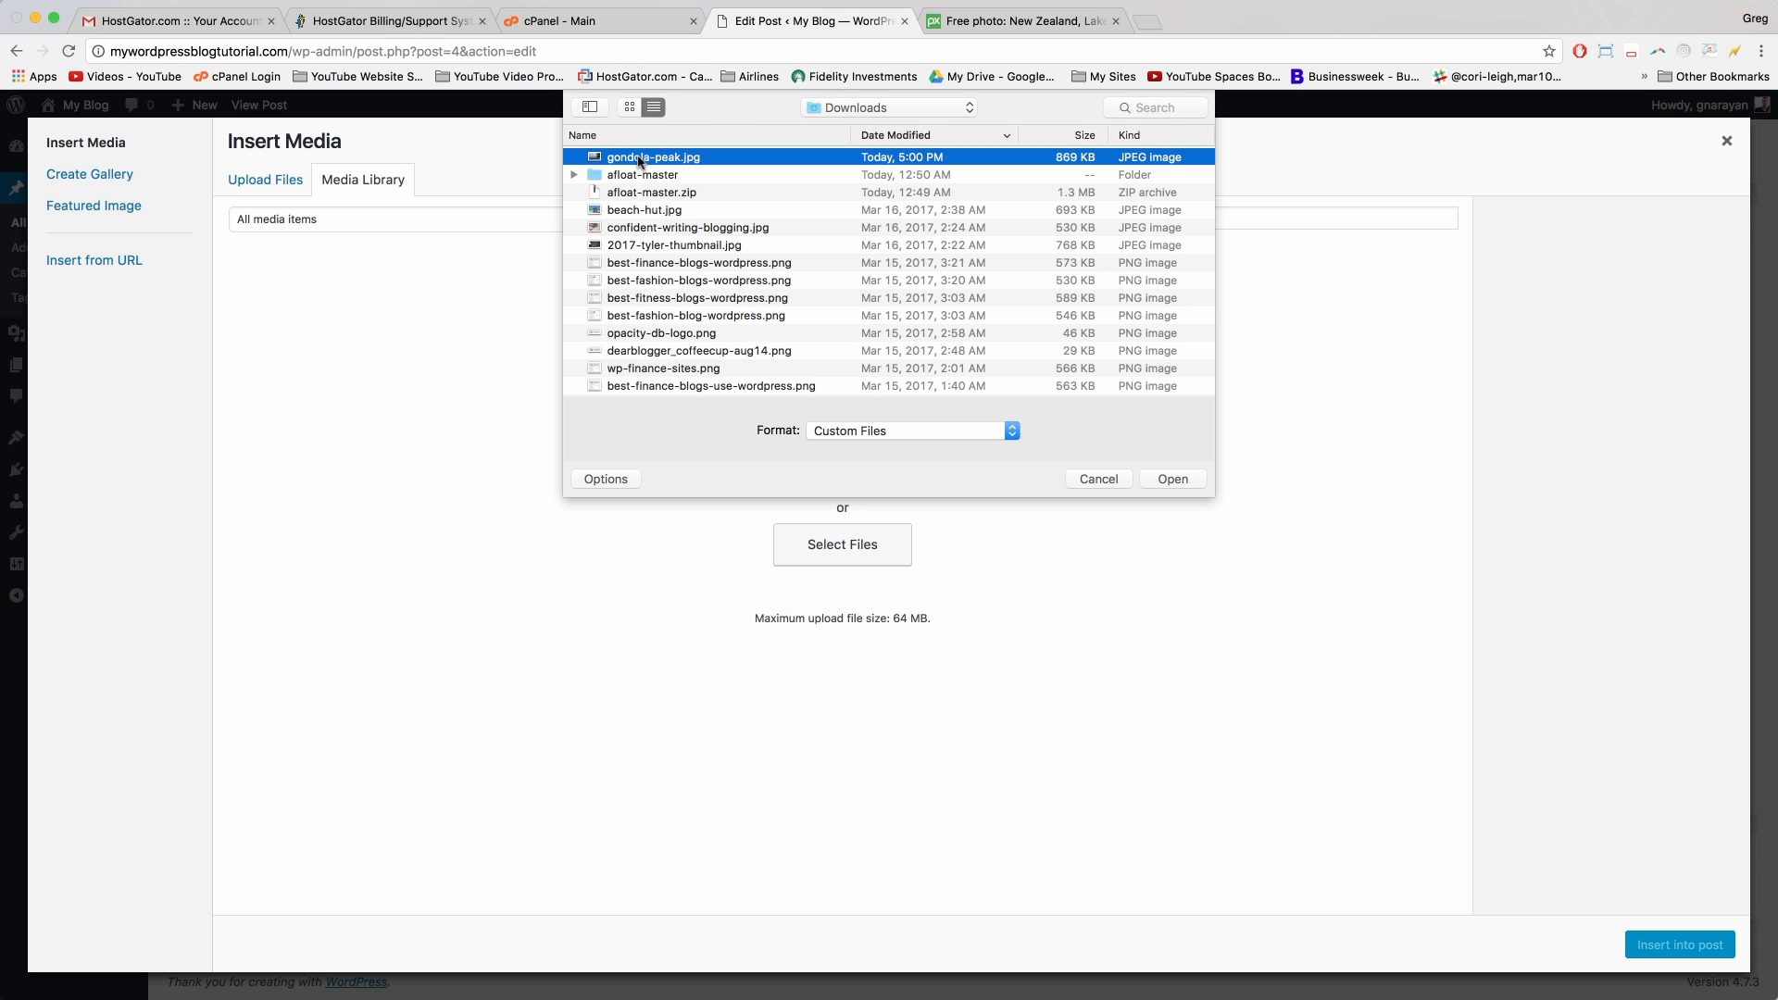
click(1174, 477)
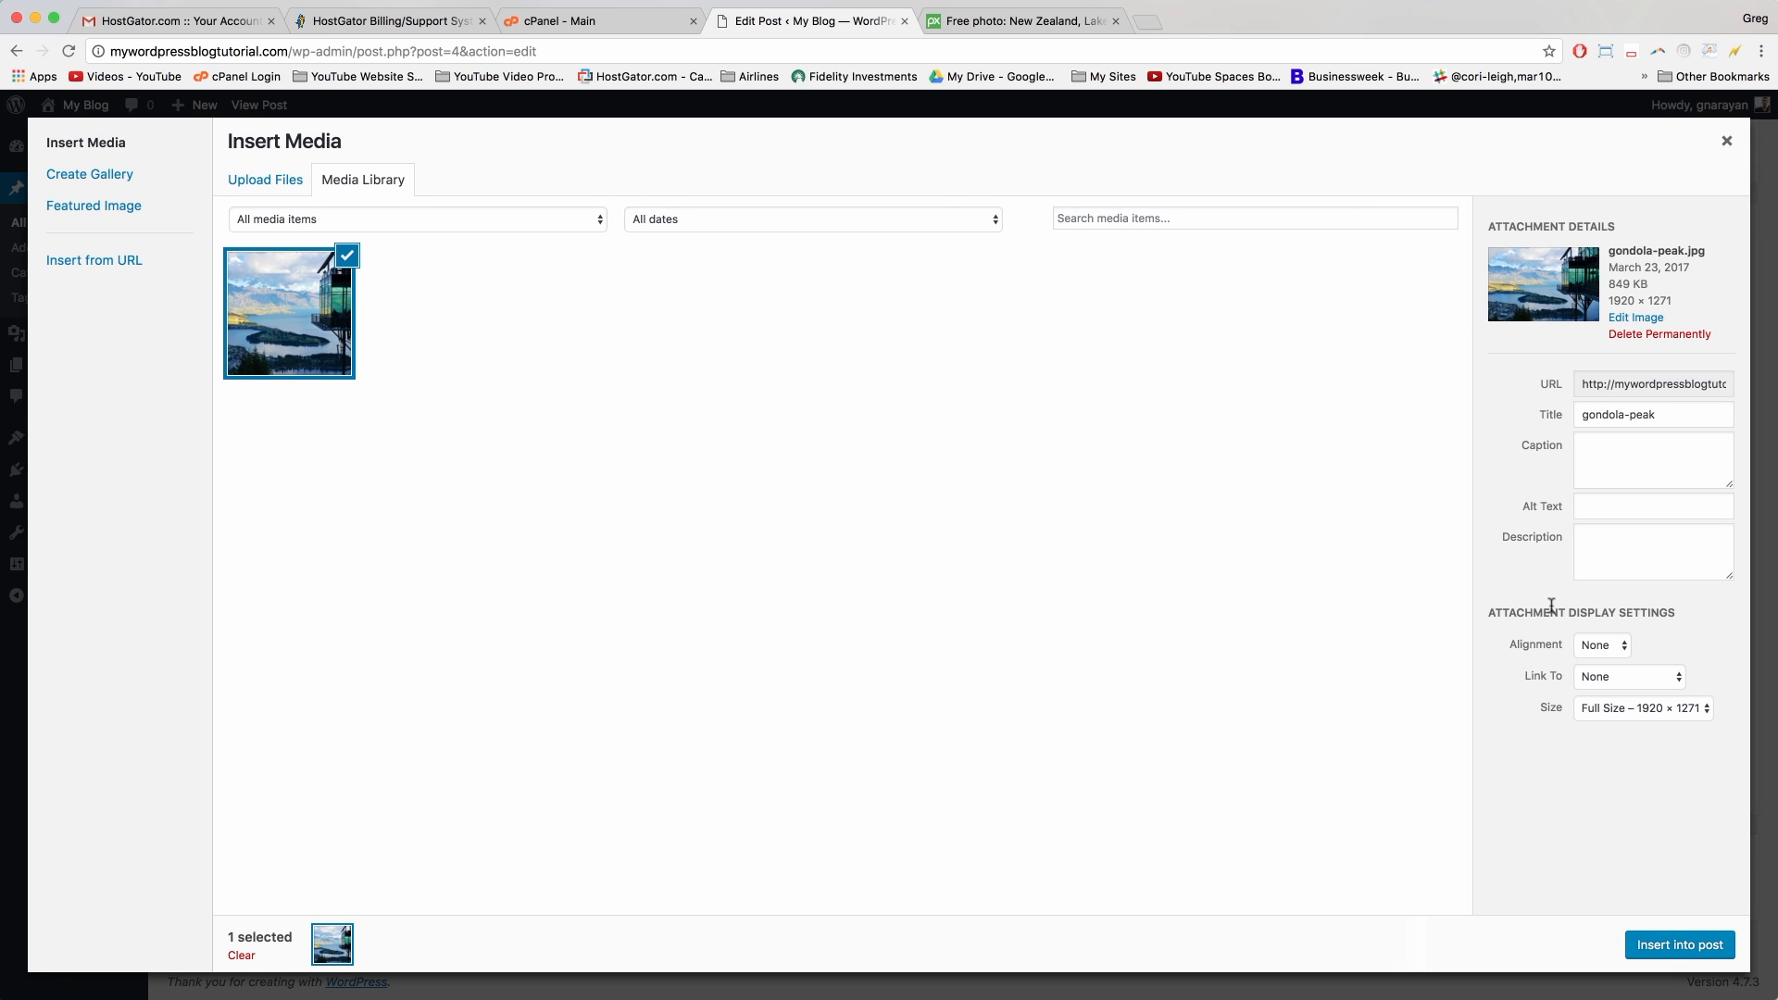
Step: Insert the photo into the post at Full Size with alignment None
click(1617, 708)
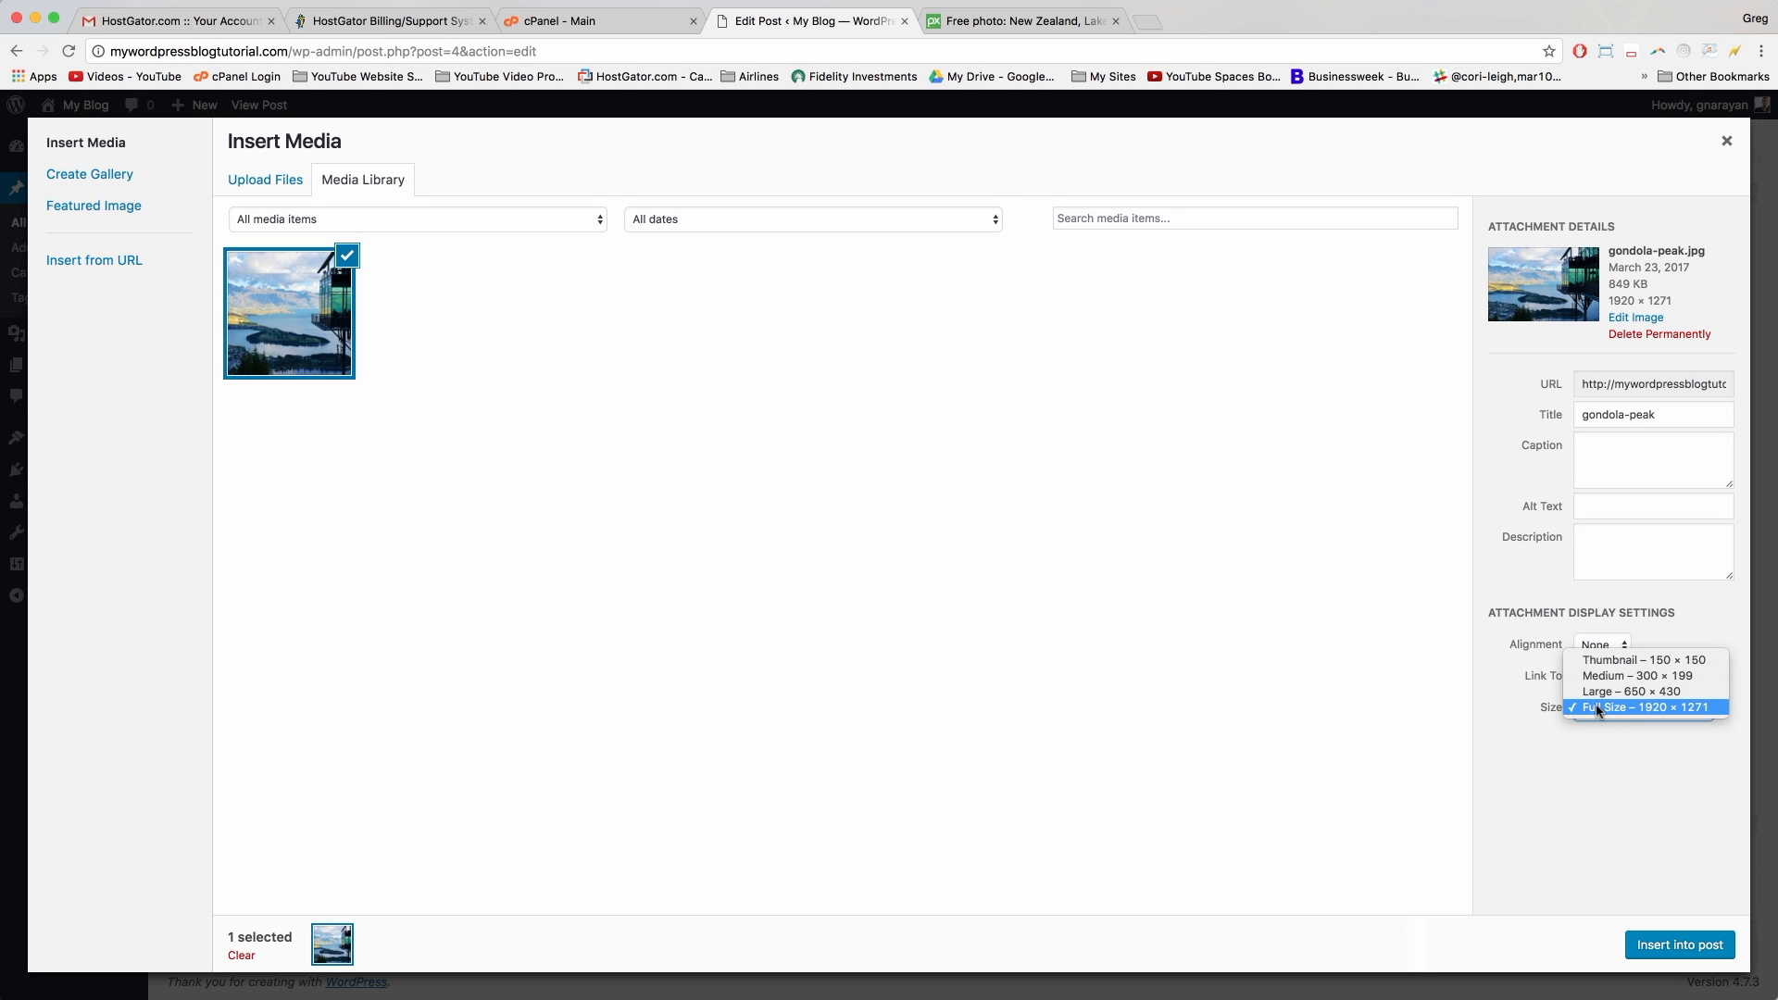
click(1597, 707)
click(1604, 646)
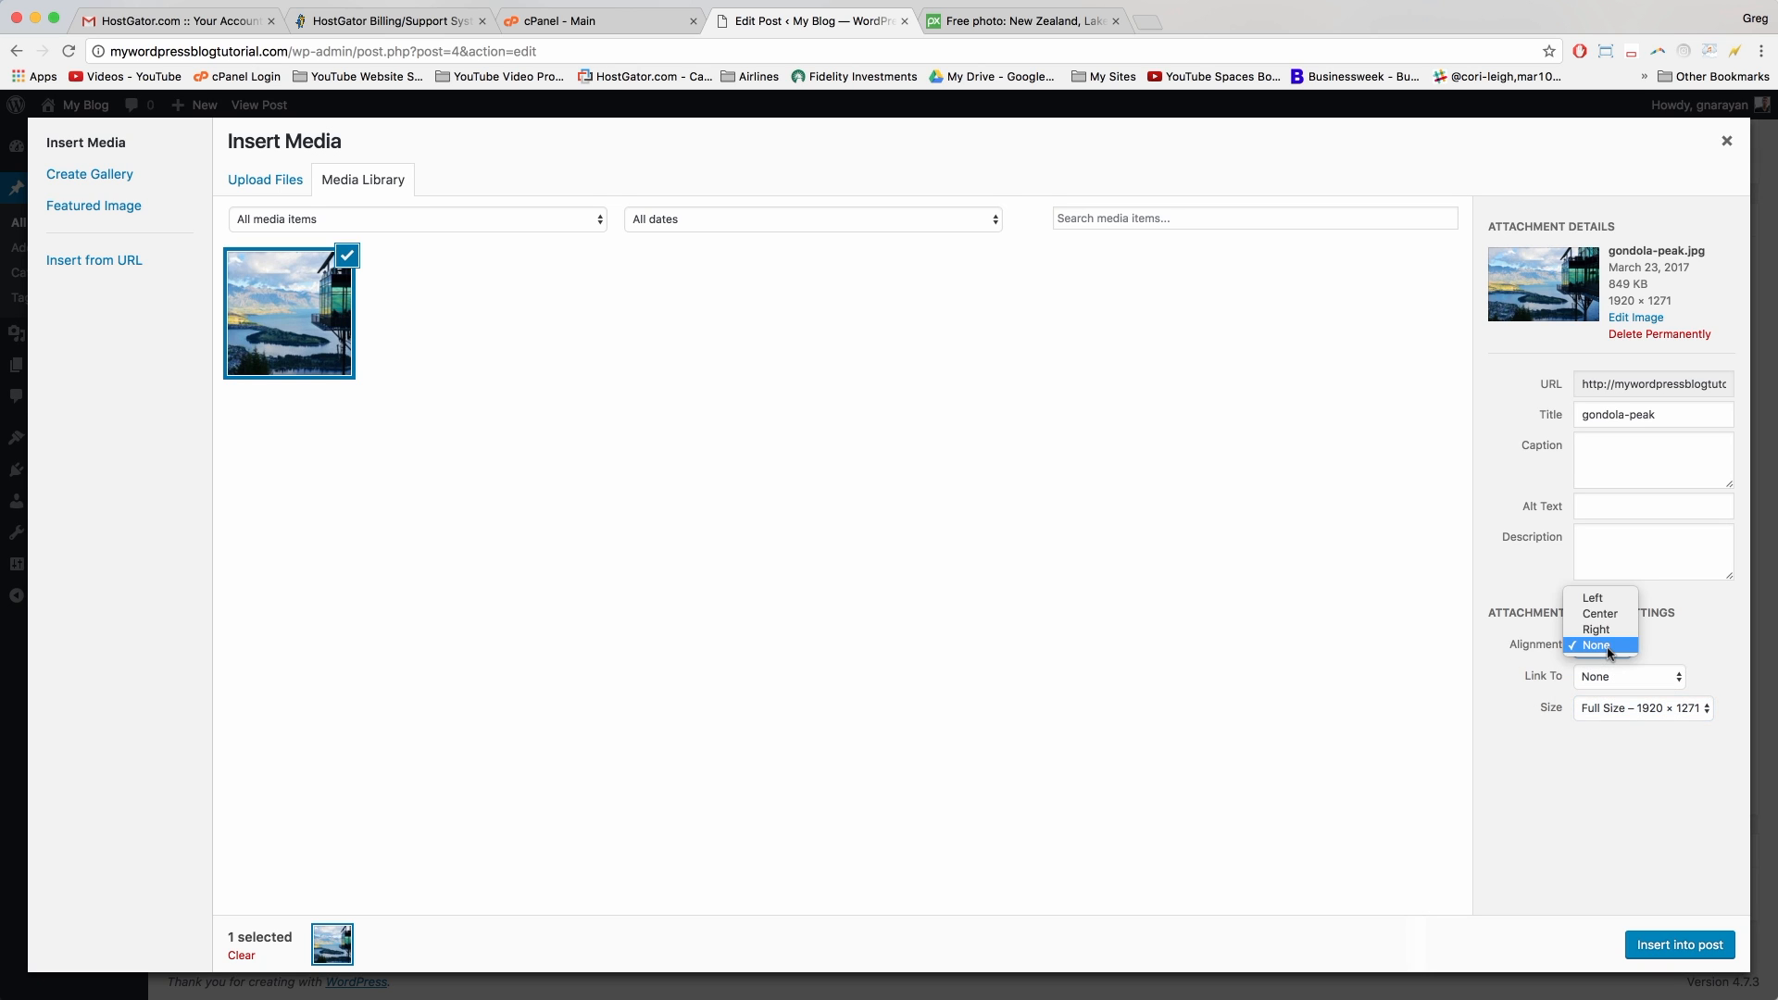
click(1594, 646)
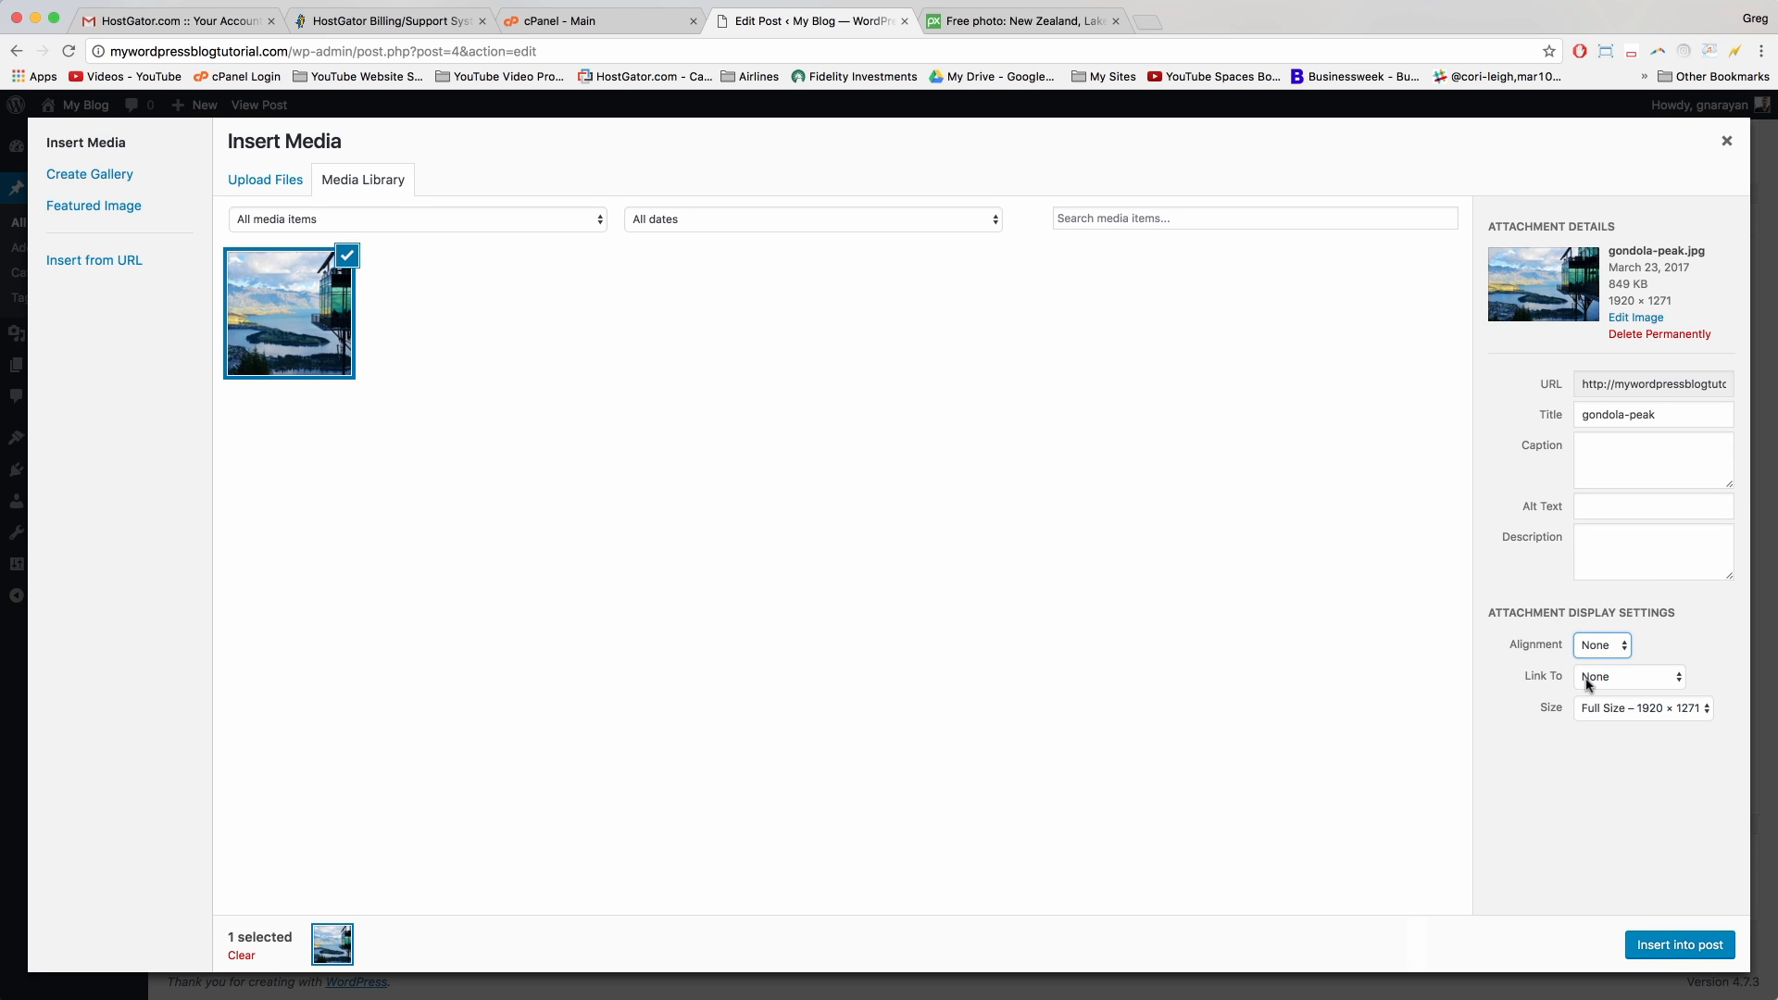
click(1658, 947)
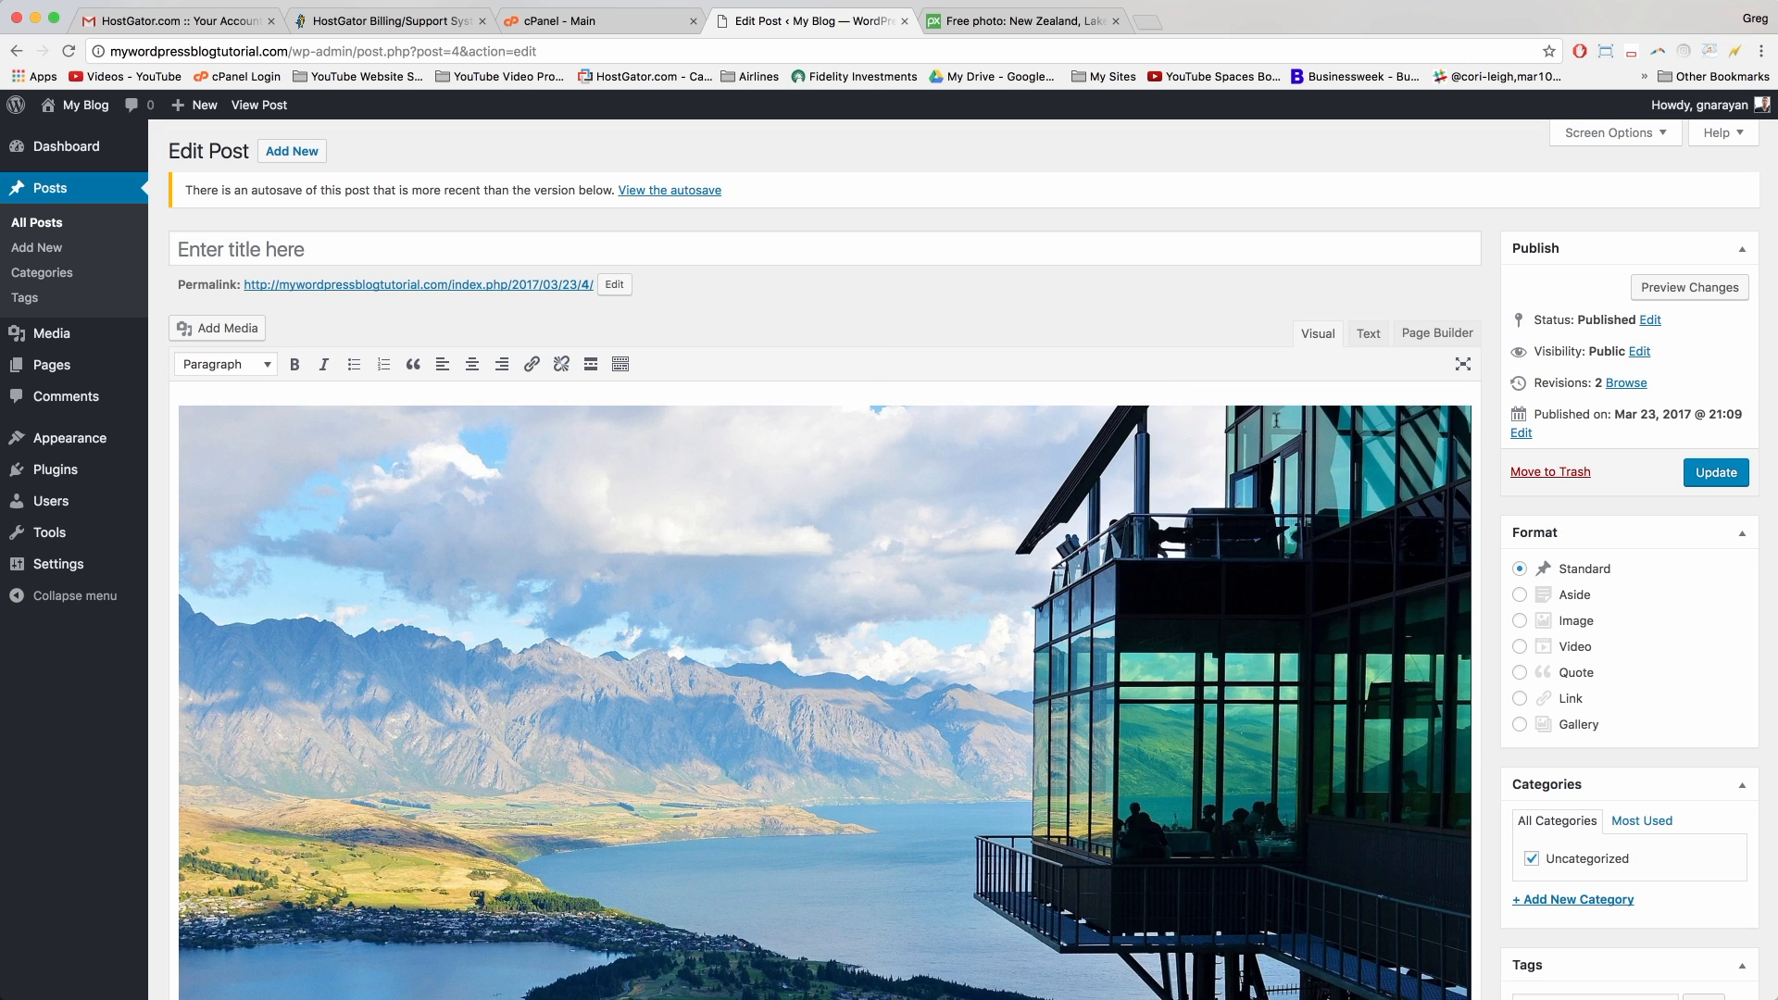
Step: Delete the inserted gondola-peak photo from the post body
scroll(567, 389, down, 5)
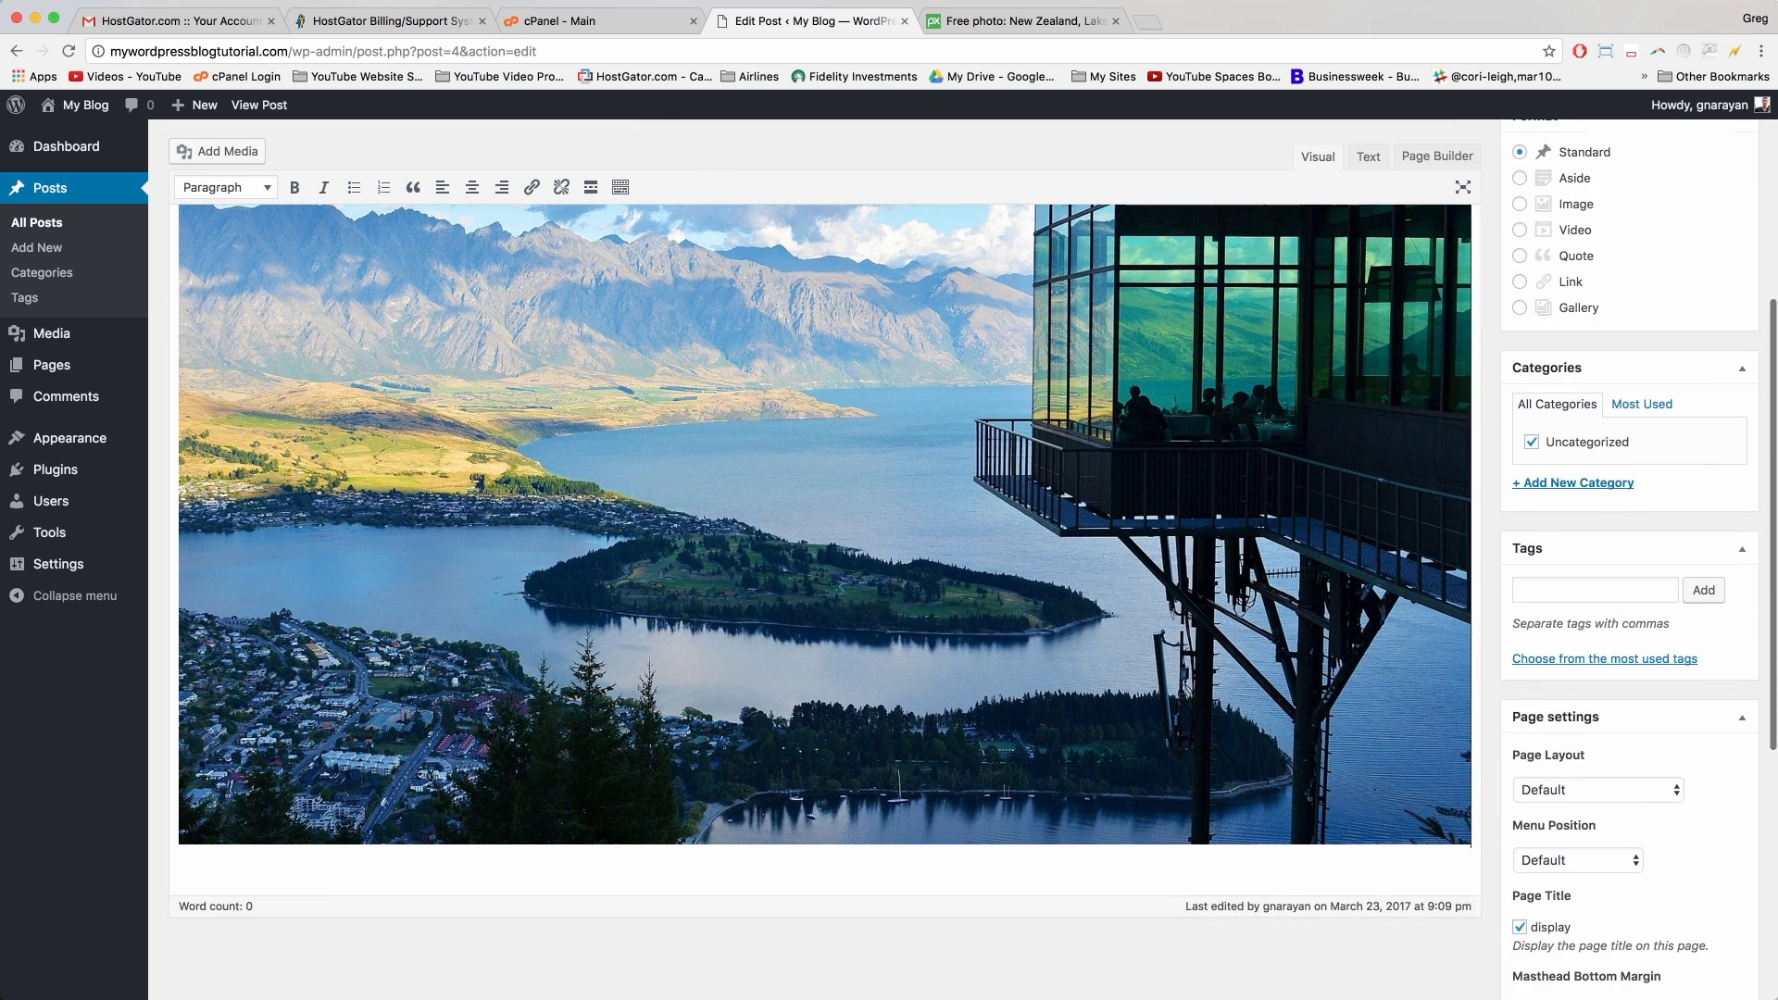
scroll(945, 692, up, 5)
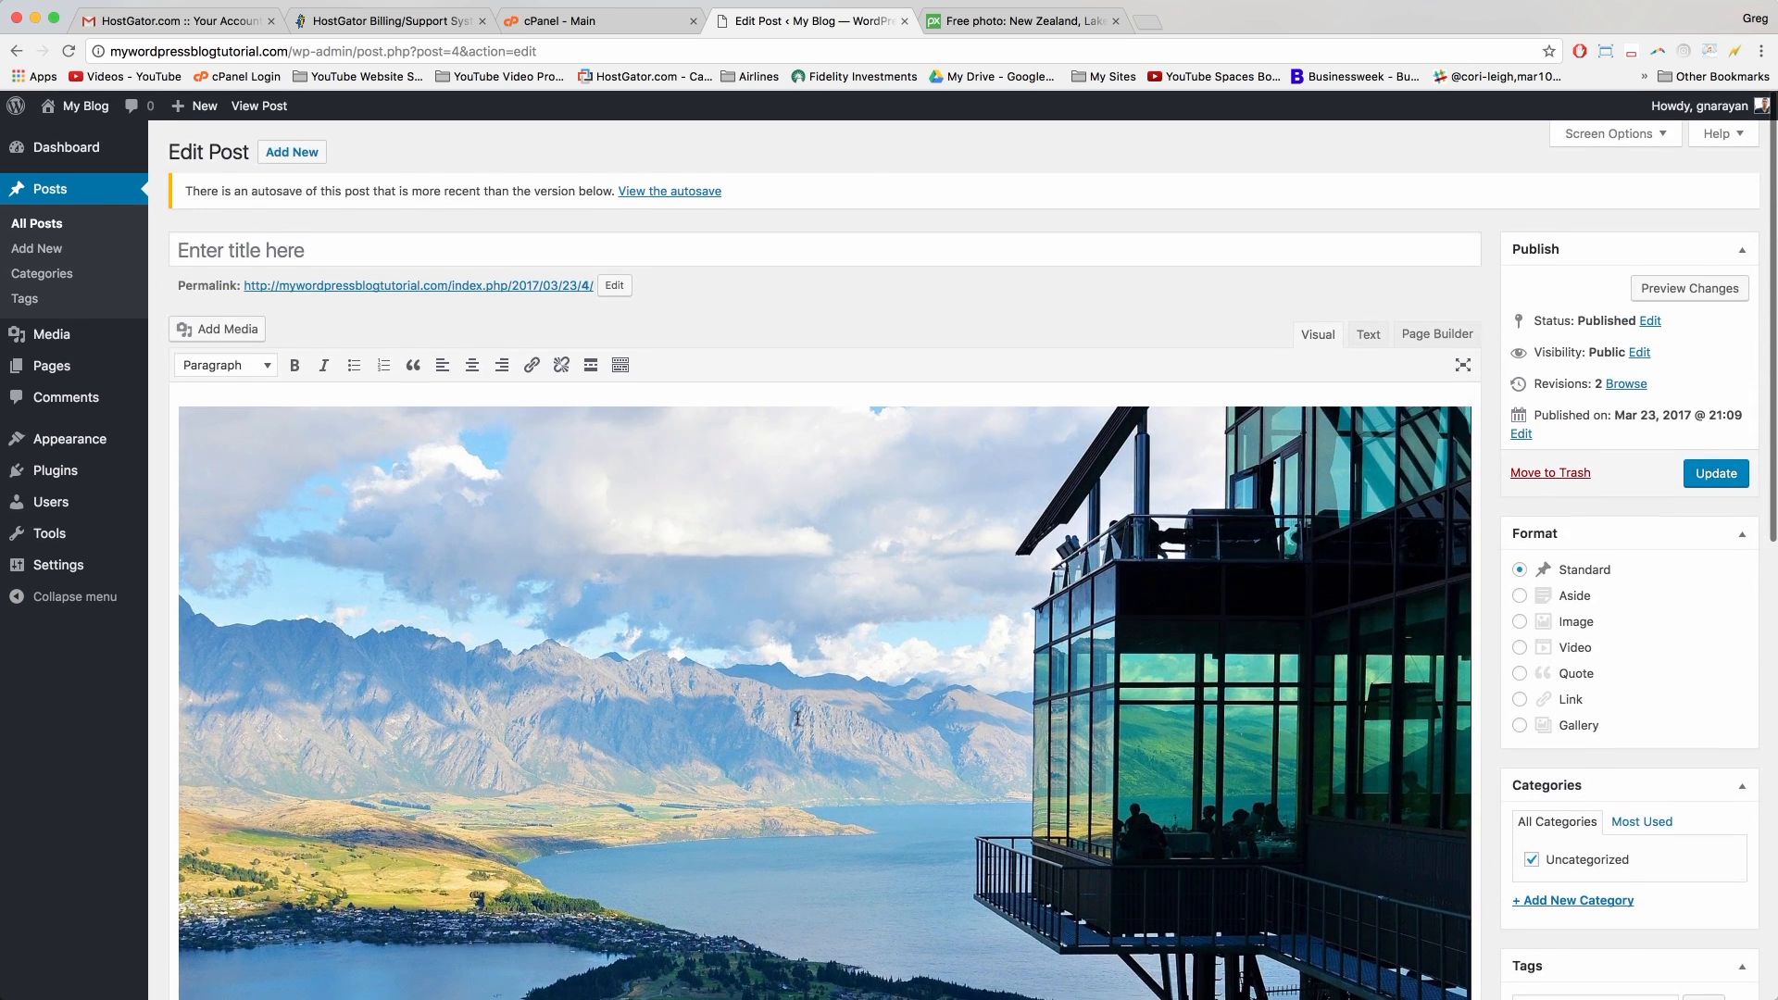
click(919, 565)
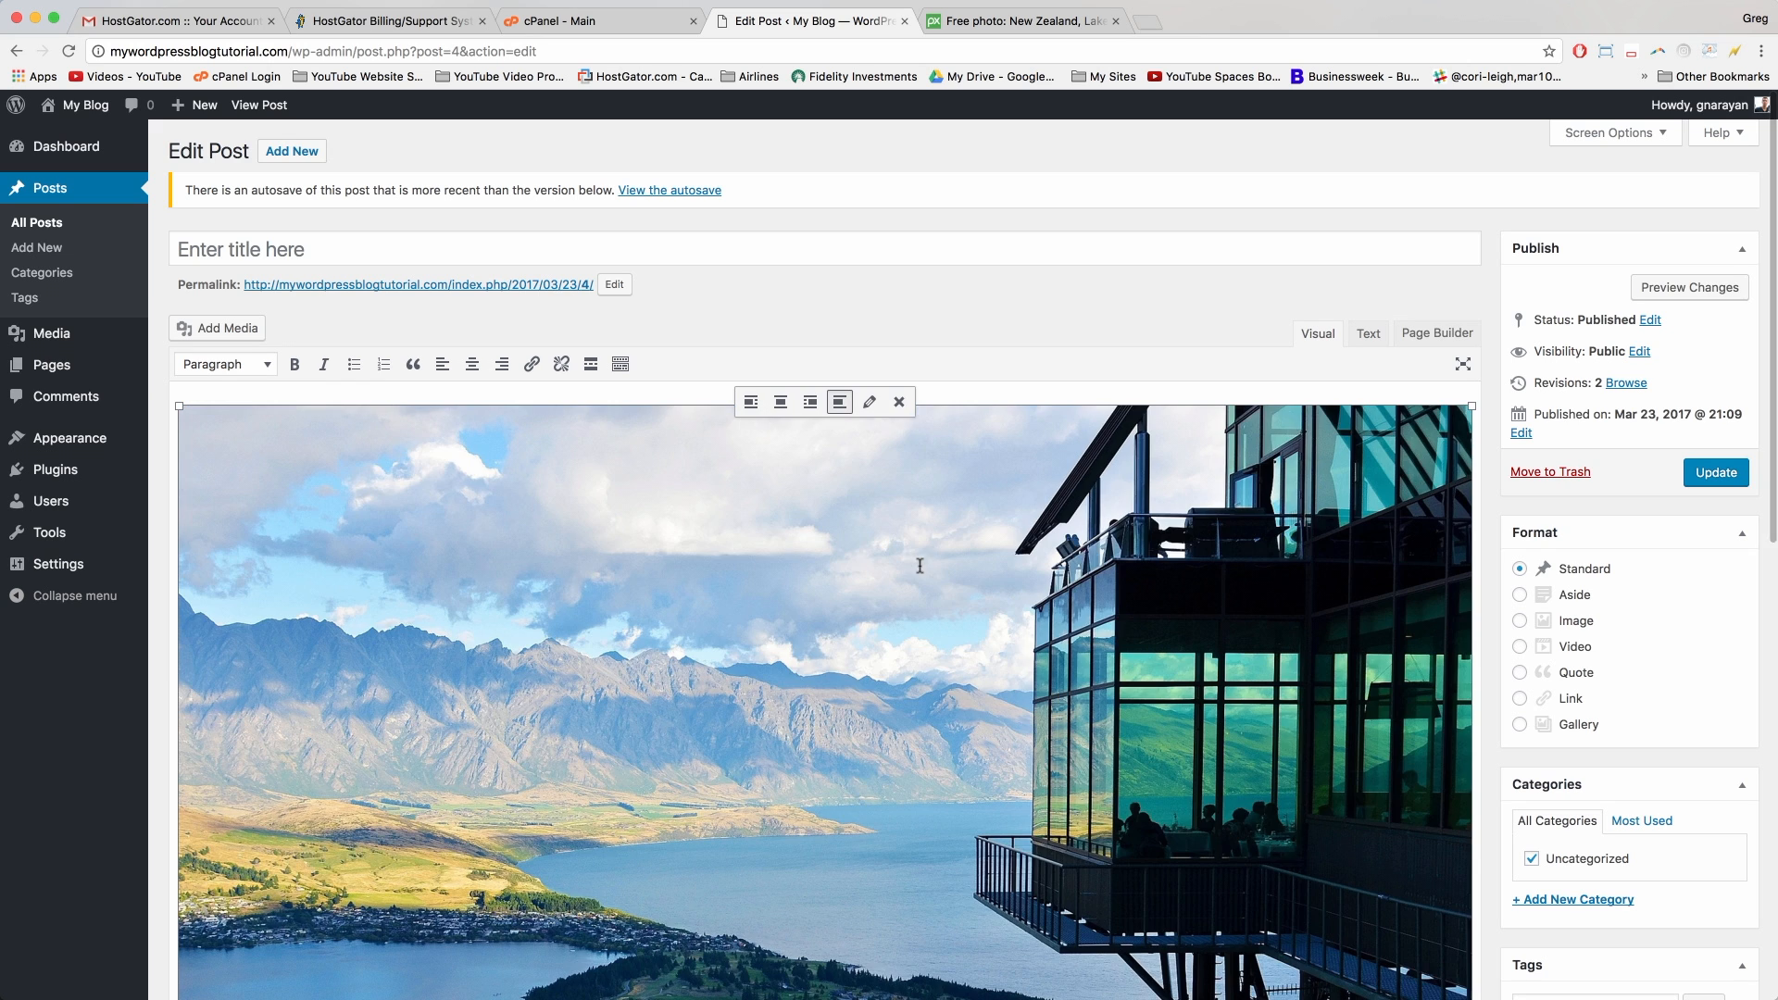
click(903, 400)
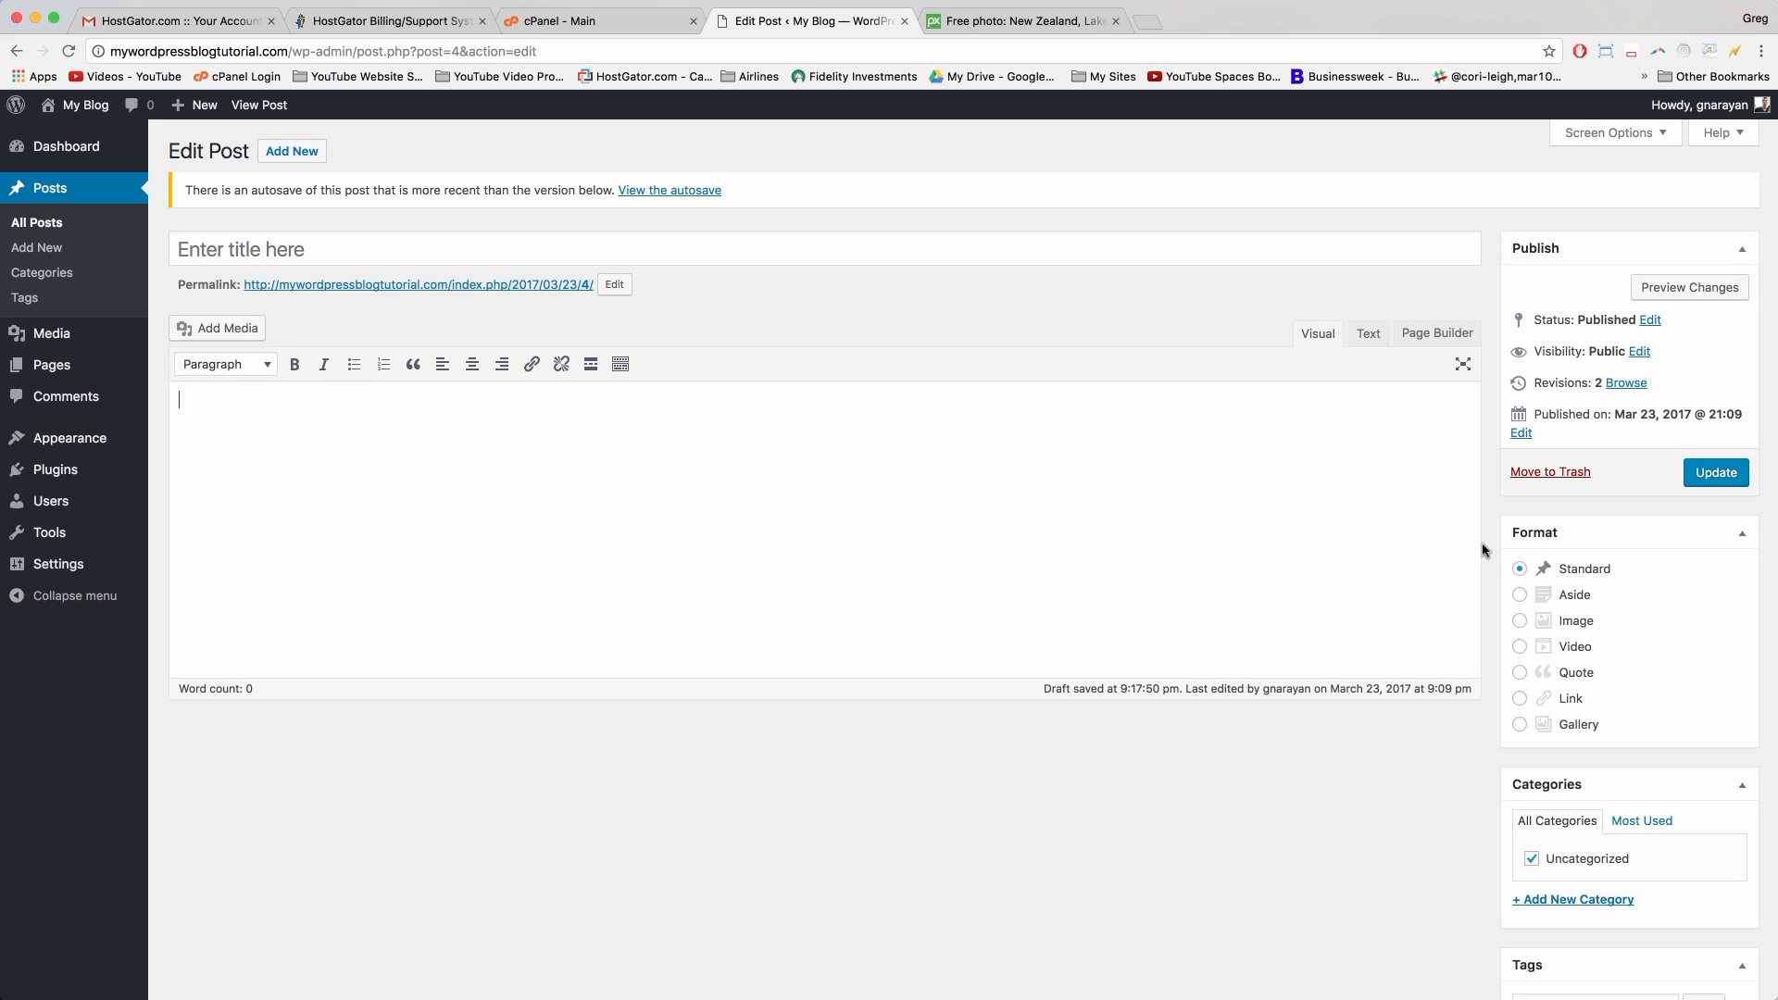
scroll(1489, 581, down, 2)
scroll(1488, 580, down, 10)
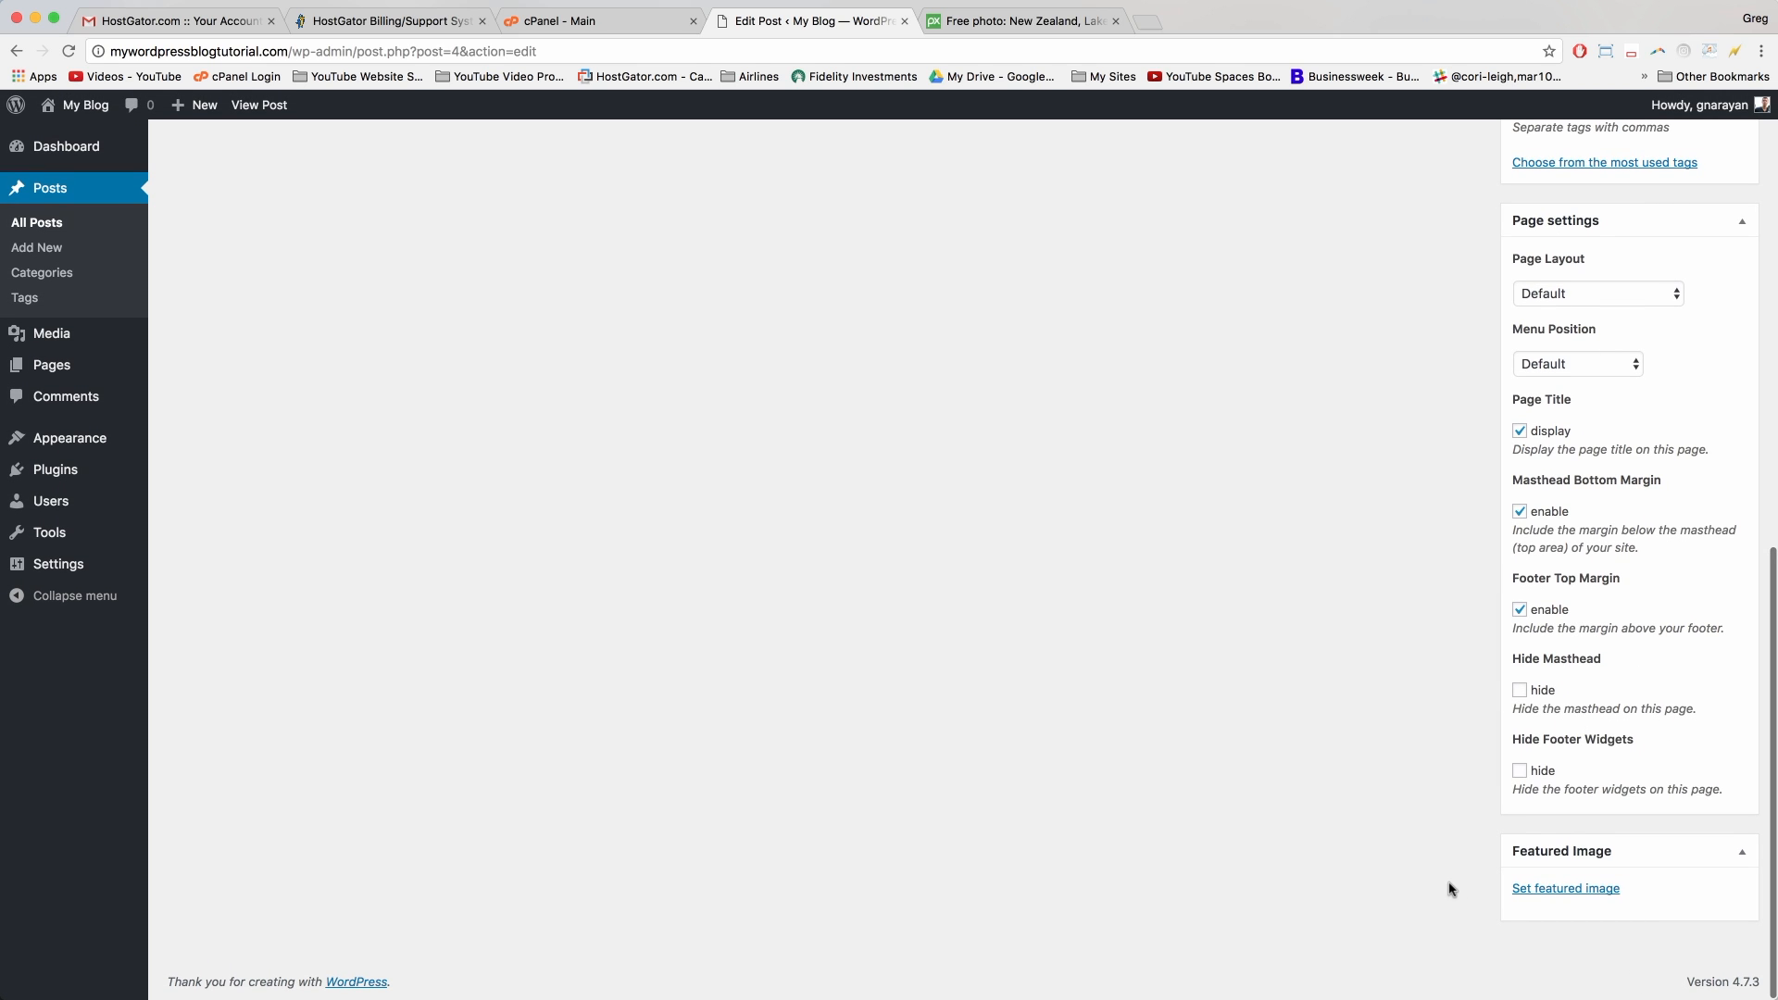
Step: Pick gondola-peak from the Media Library as the post's featured image
click(1565, 891)
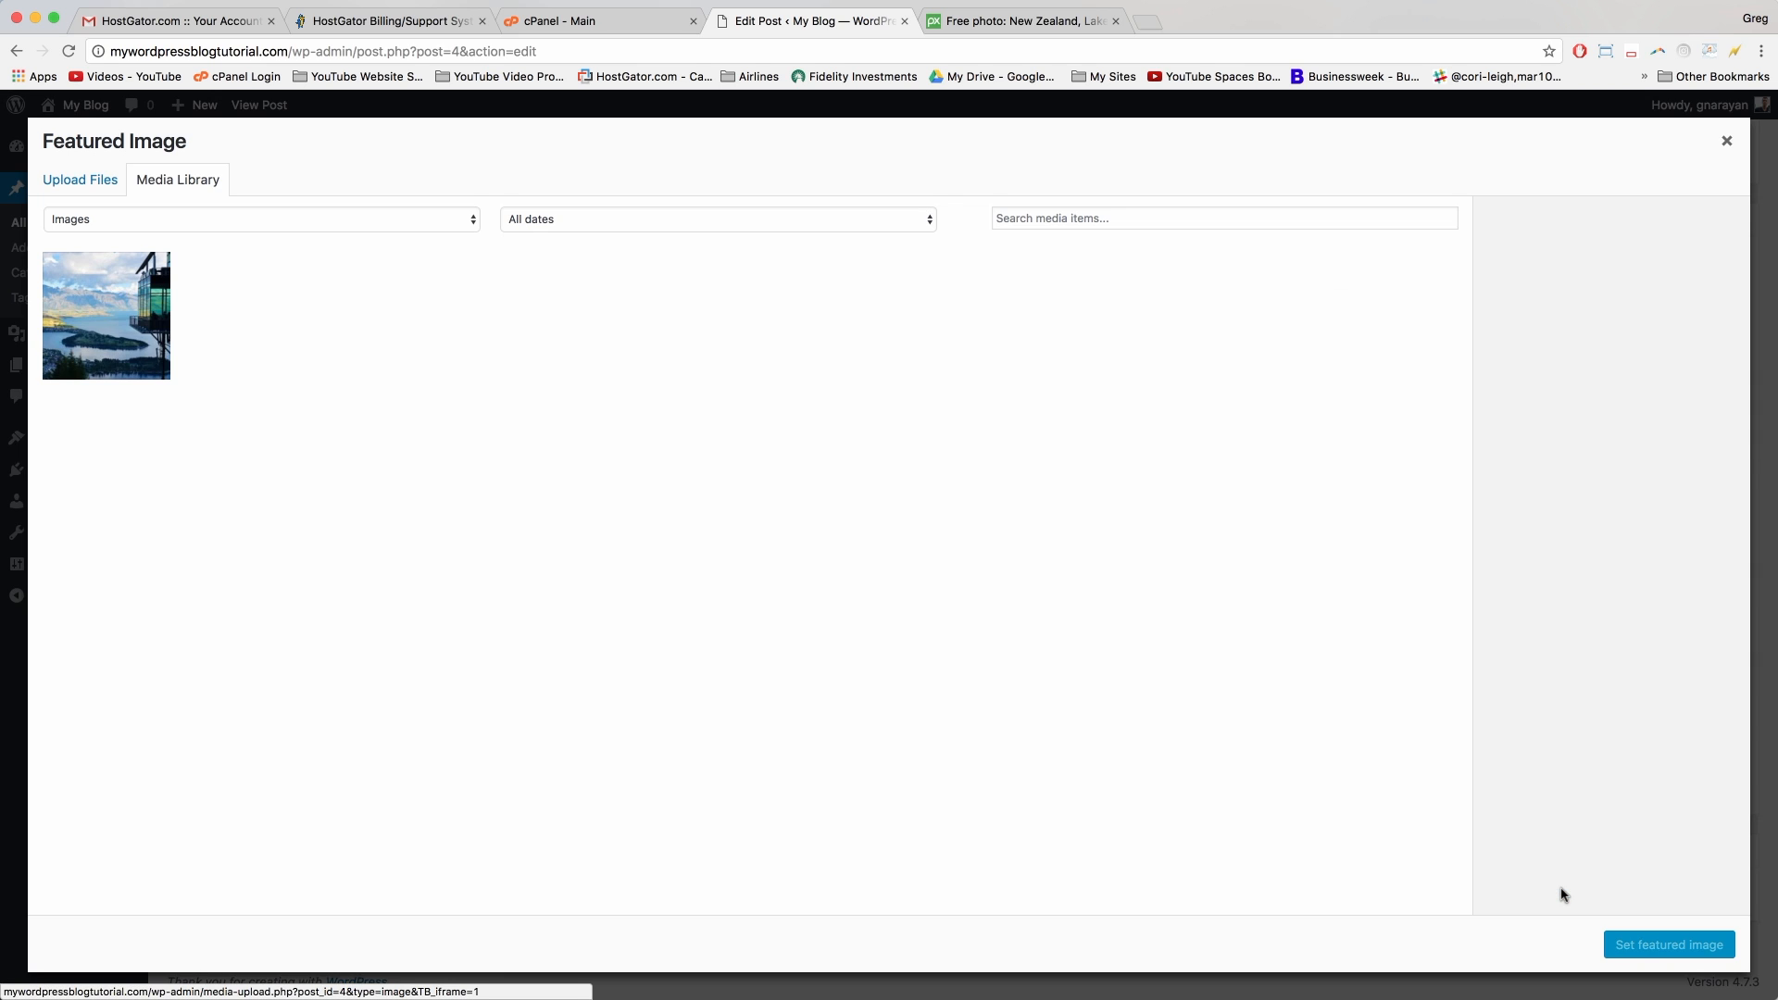
click(139, 314)
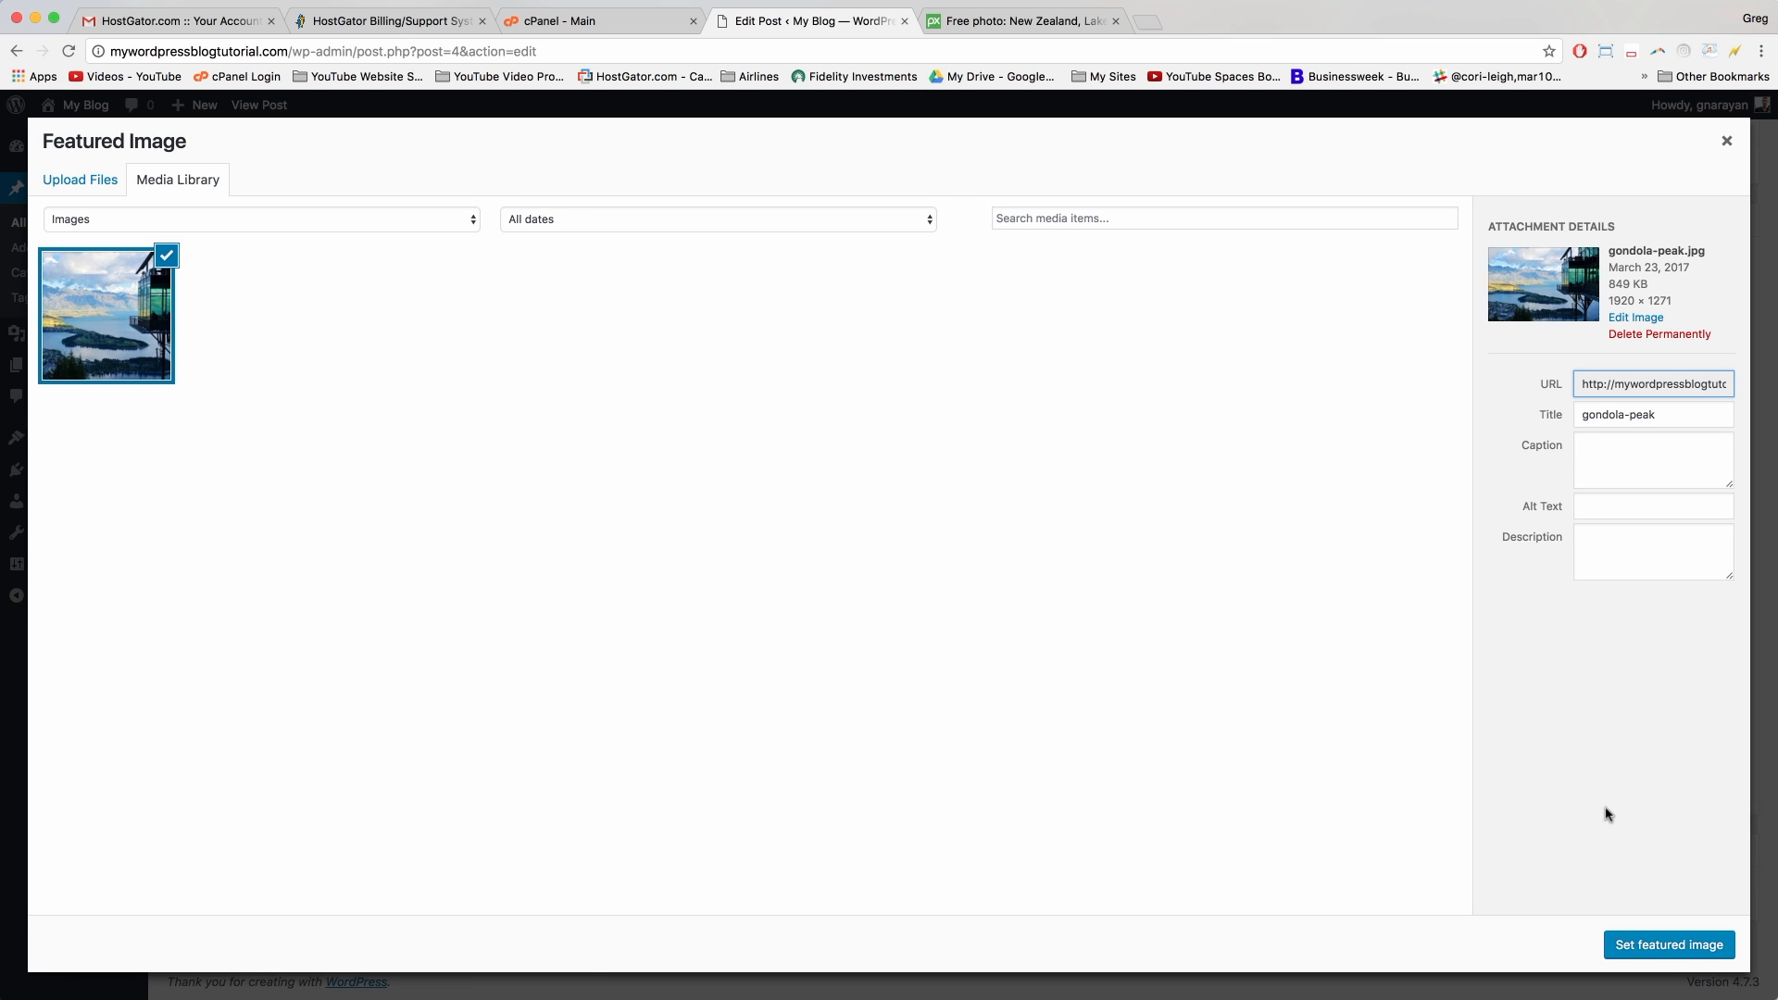
click(1670, 947)
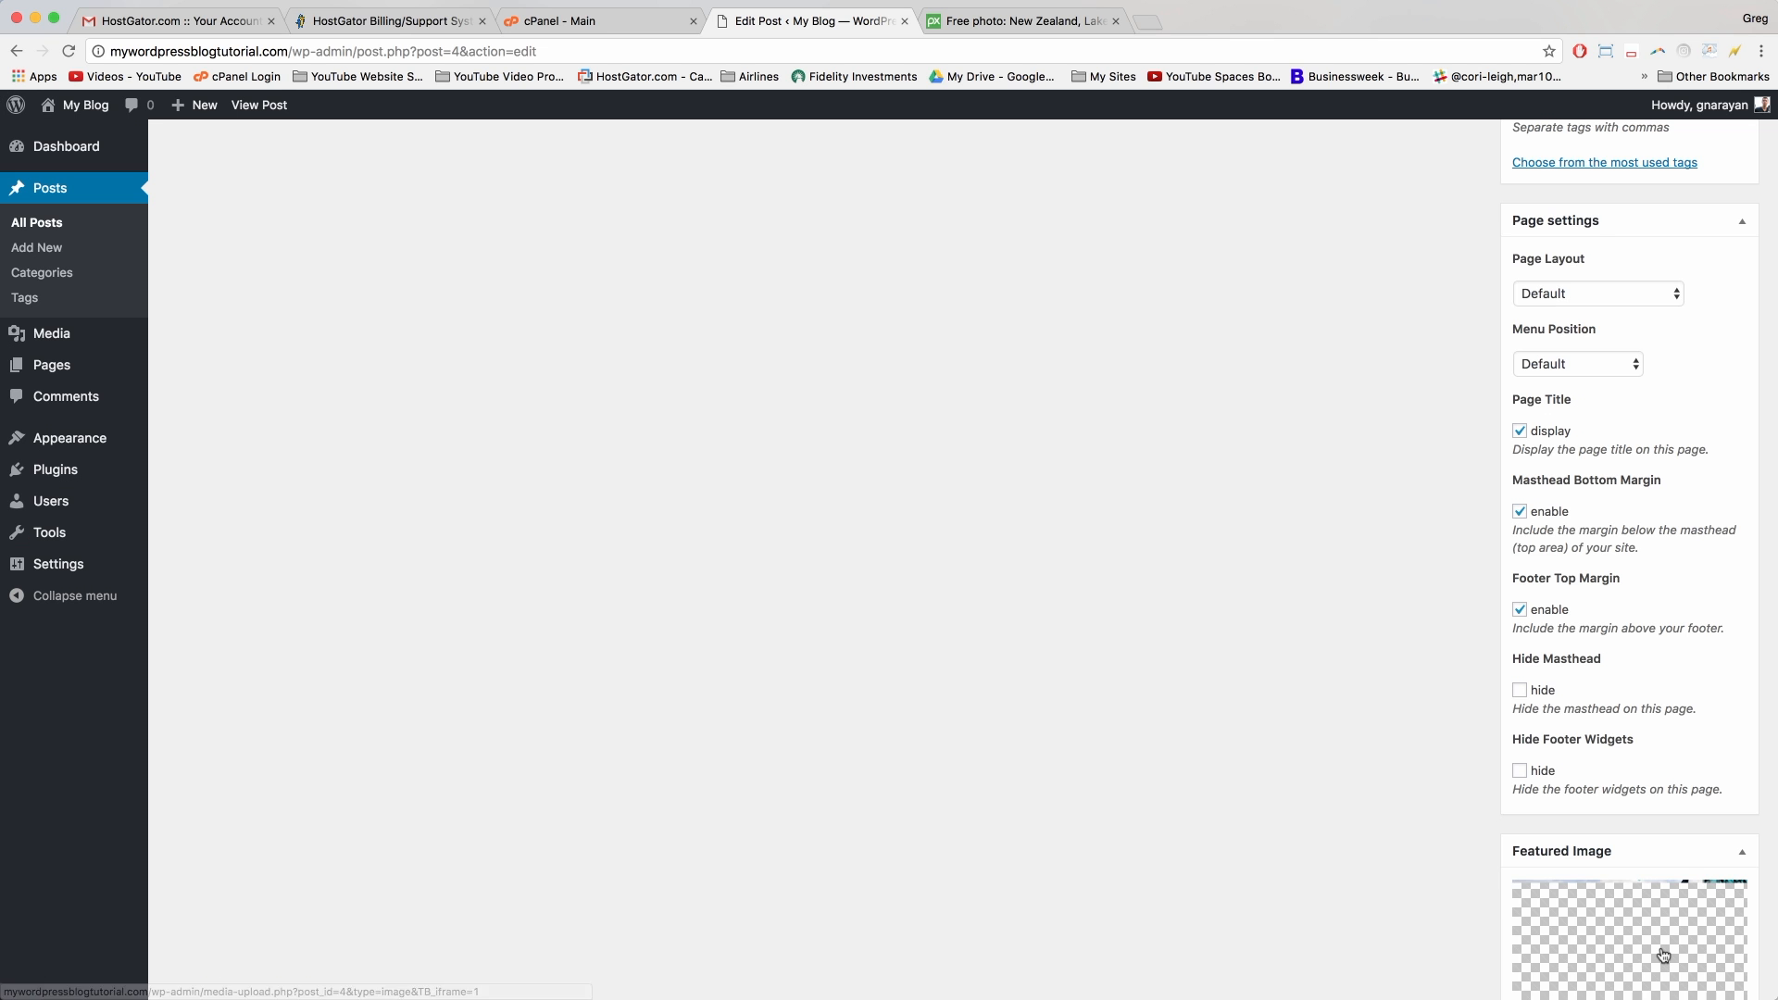
scroll(1660, 954, up, 6)
scroll(1661, 948, up, 5)
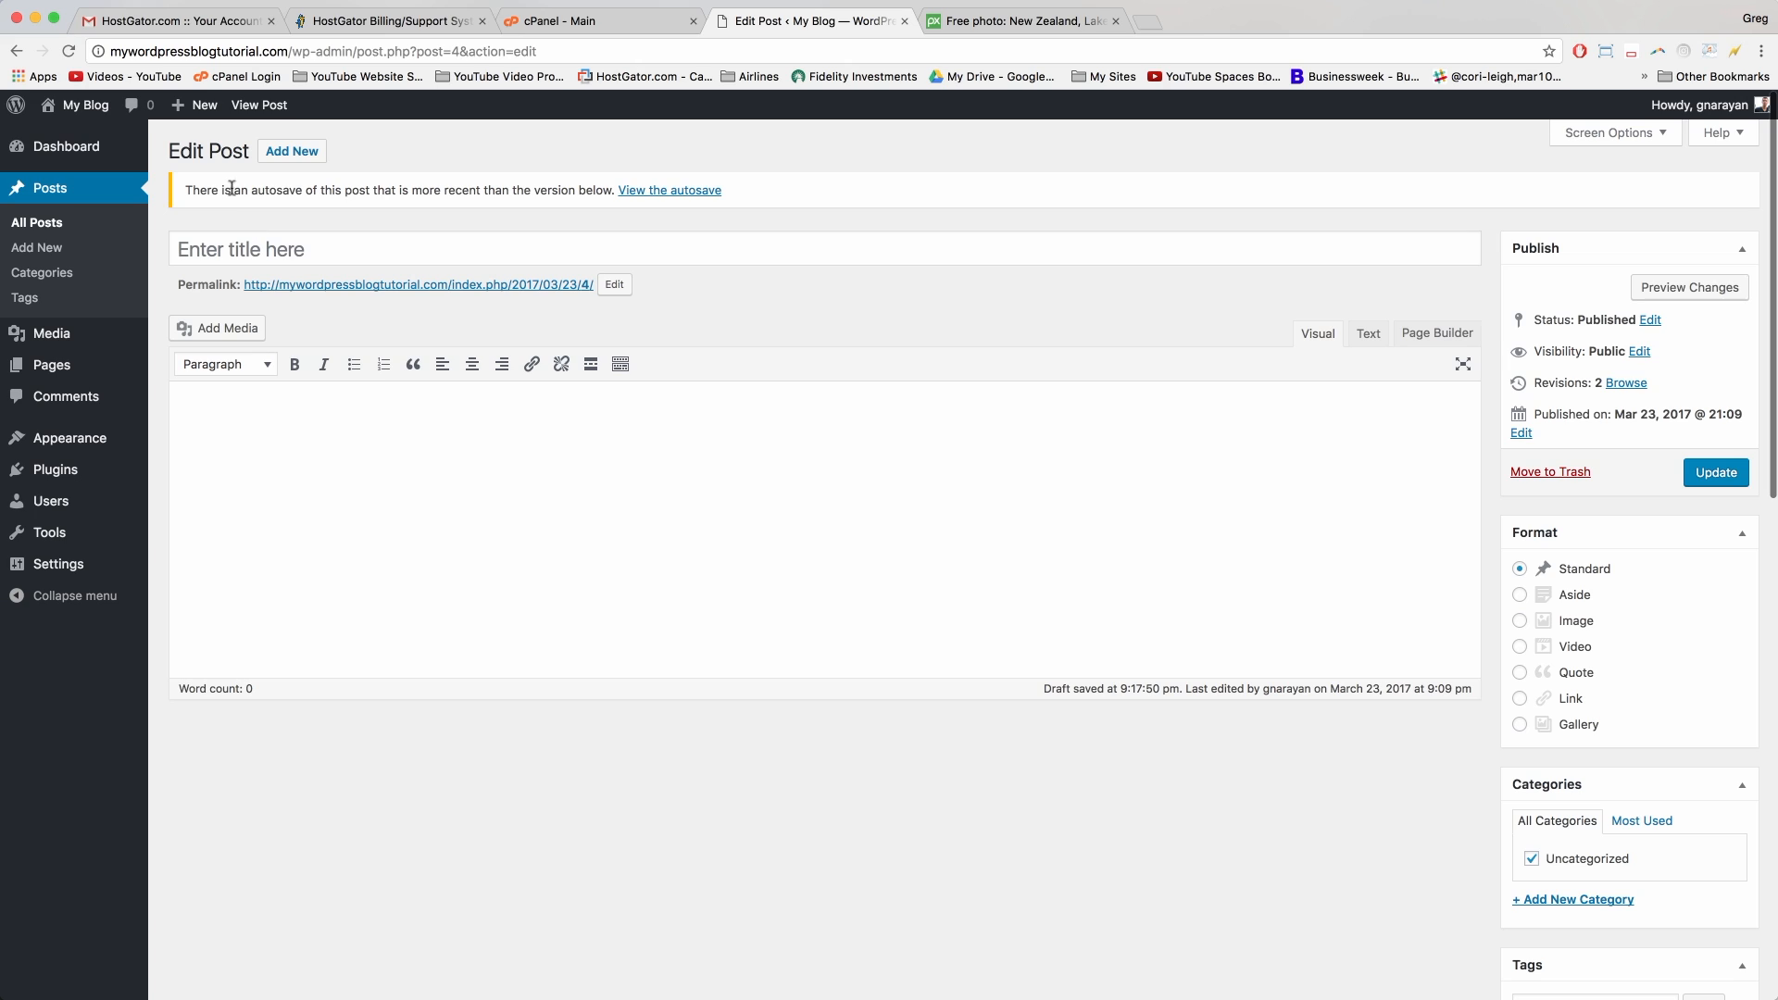
Step: Enter the title 'Made it to the Top in New Zealand' and body 'You've got to visit, it was beautiful!'
click(290, 249)
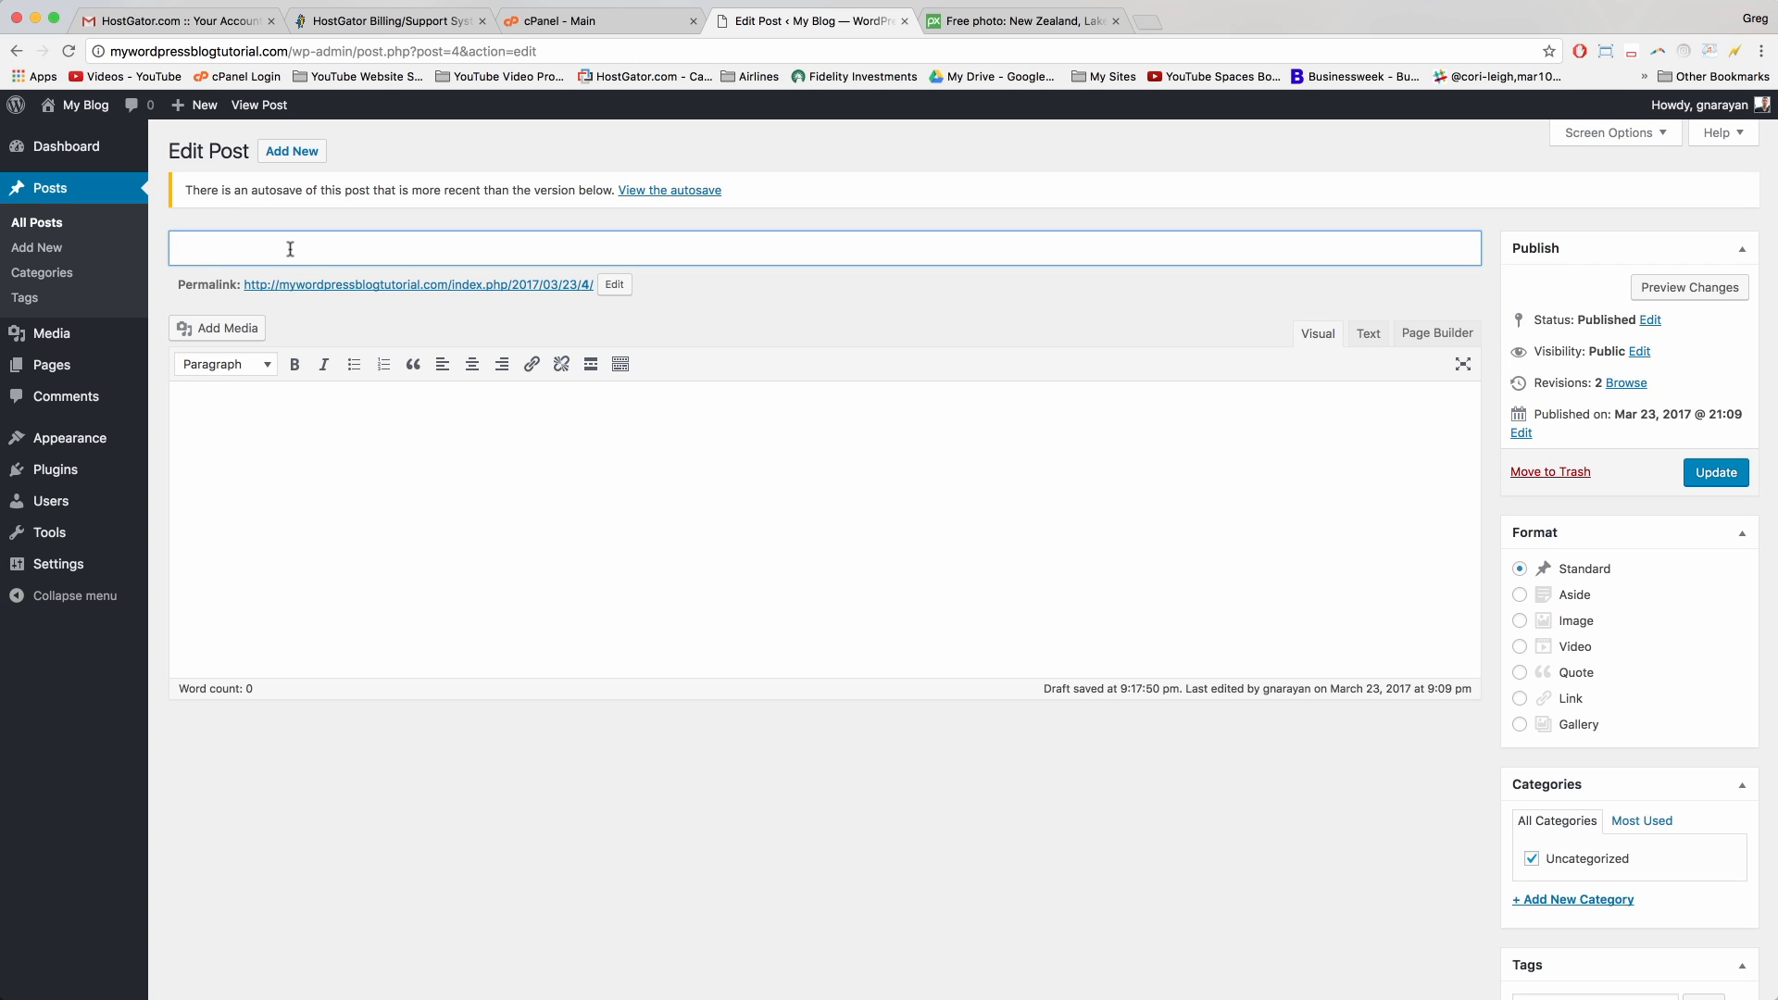
text(Made it to the Top in N)
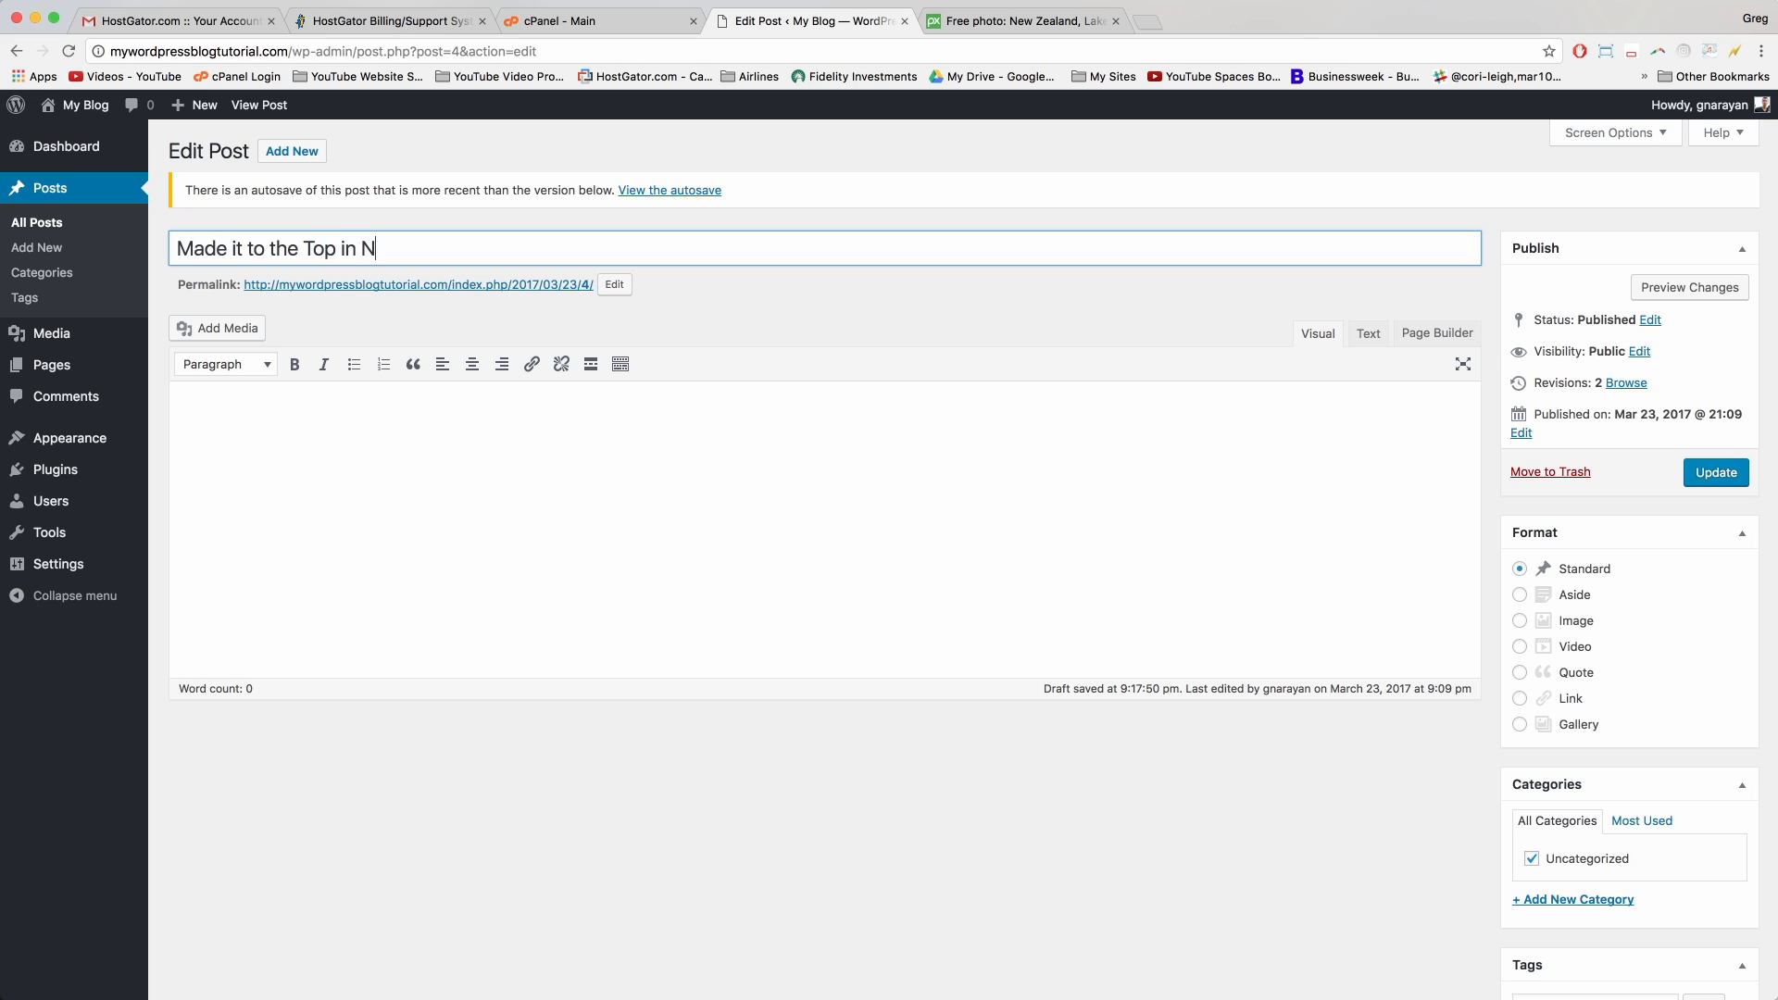
text(ew Zealand)
click(238, 444)
text(You've got to visit, it was beautiful!)
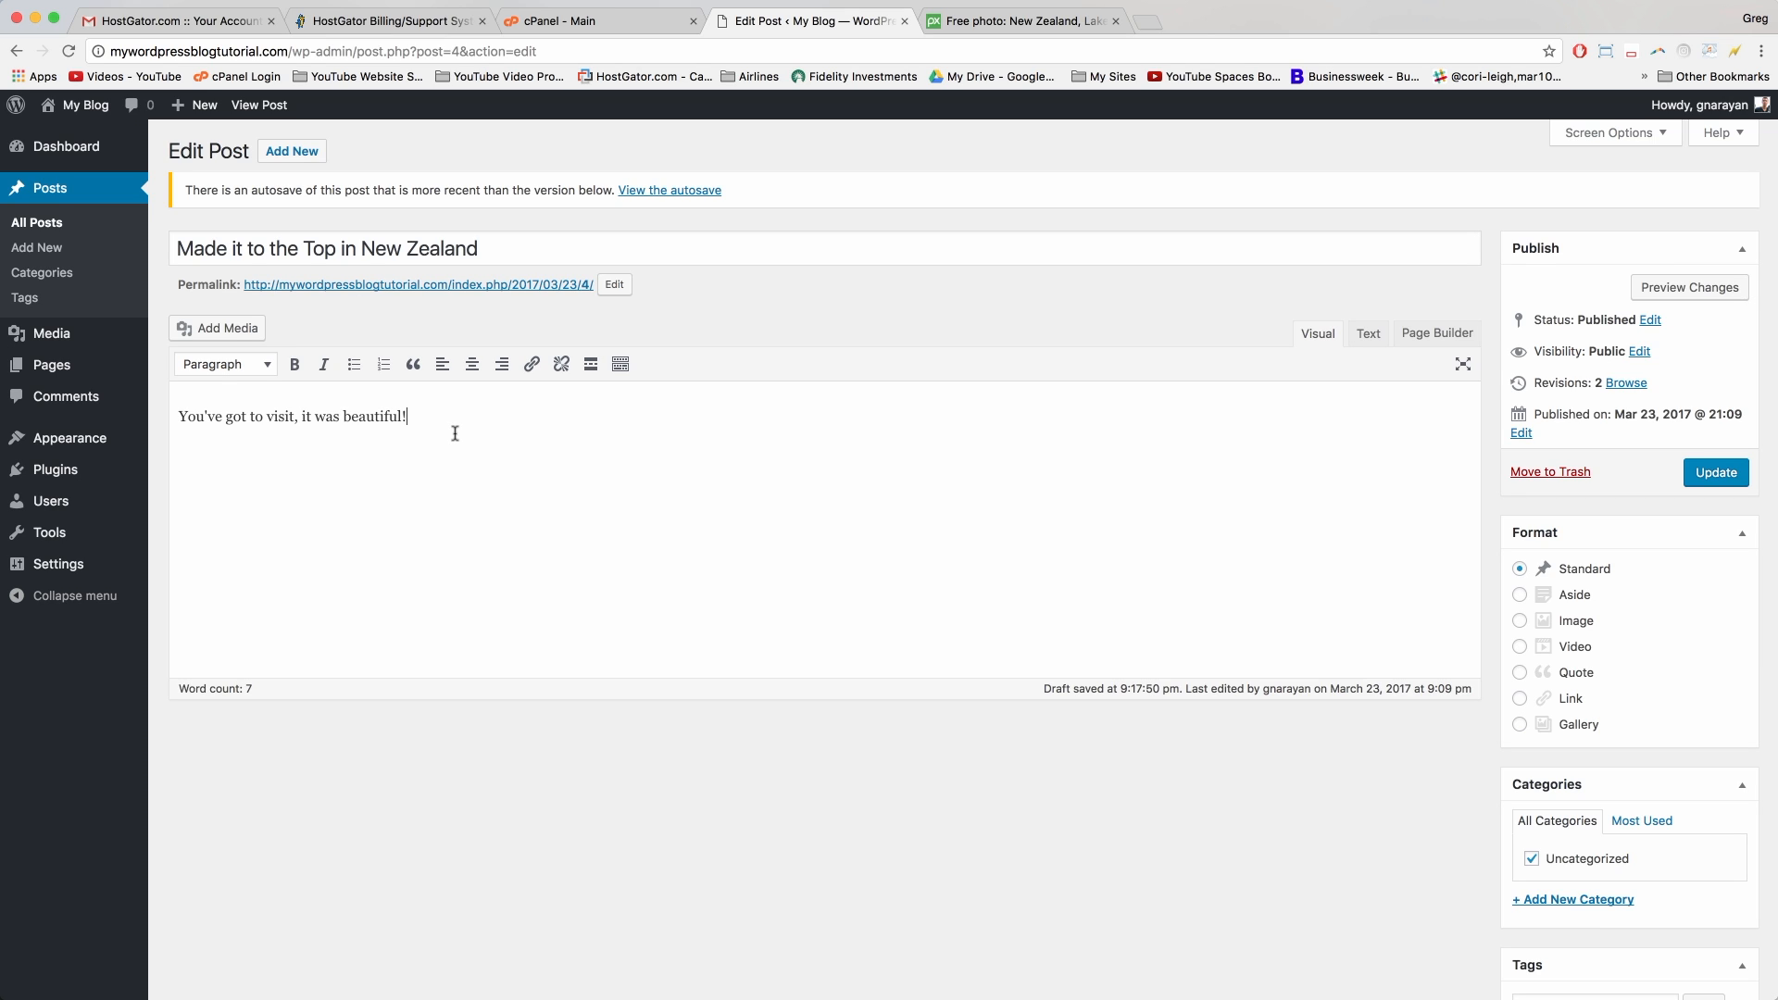
scroll(1565, 741, down, 4)
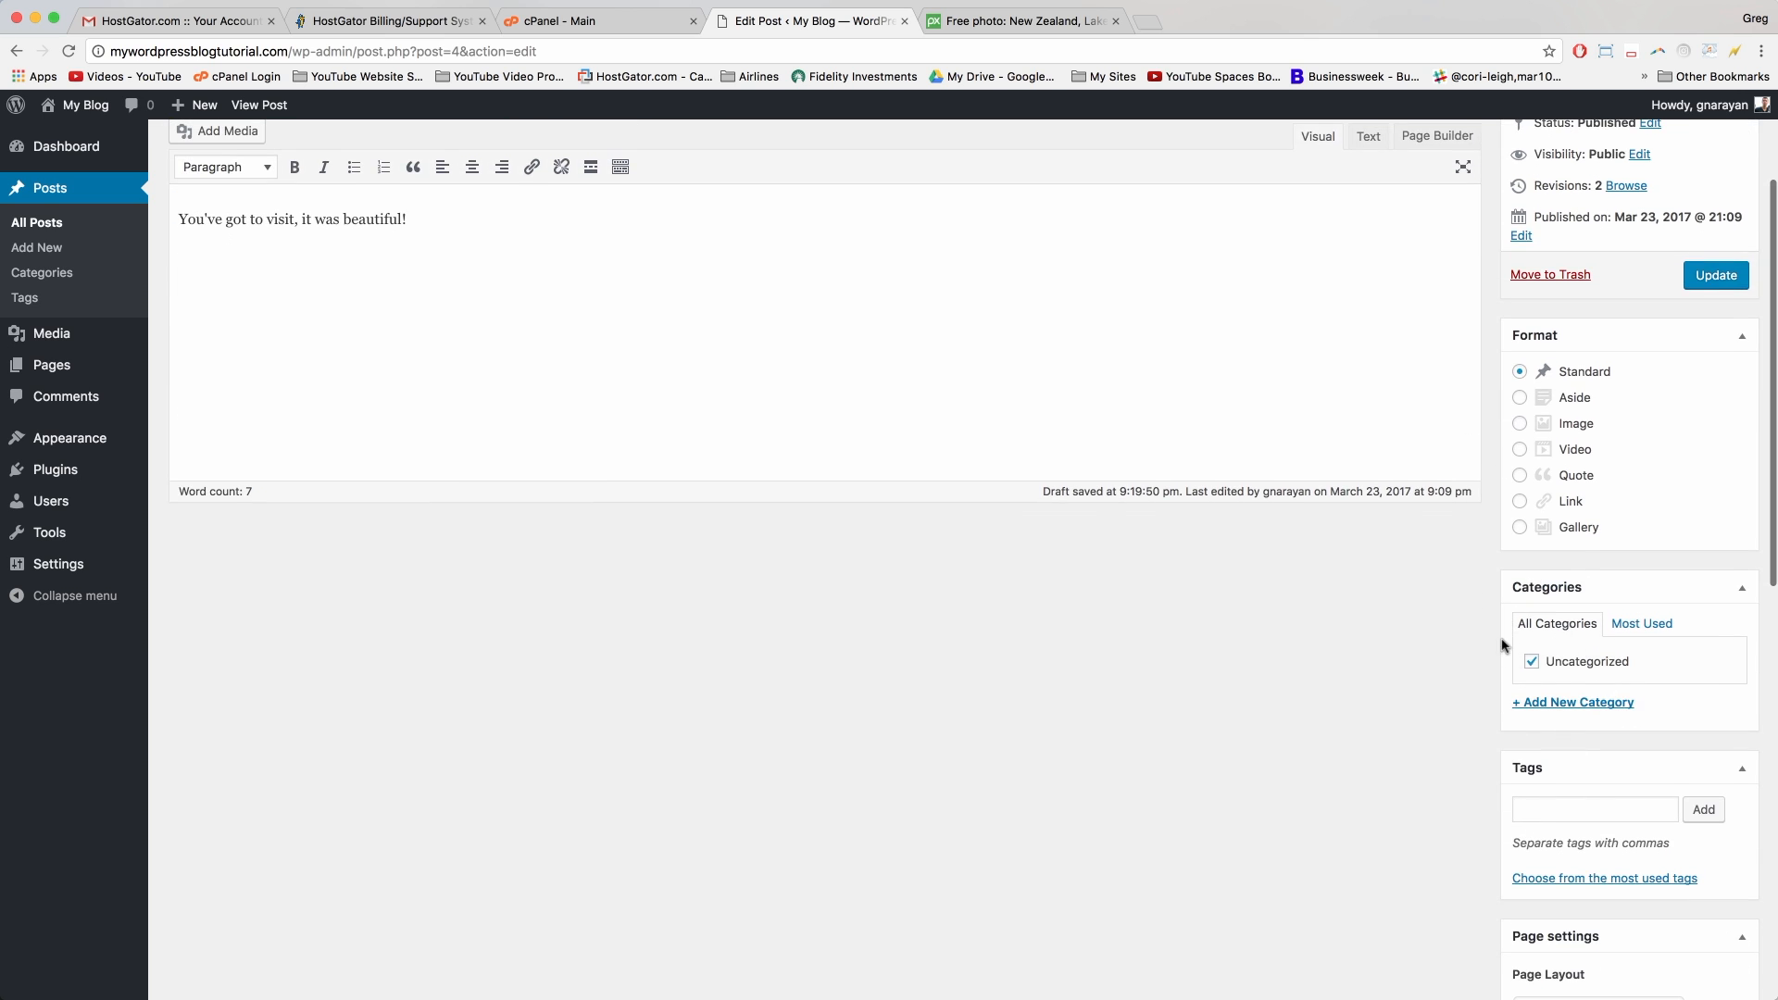
Step: Create and assign a 'travel' category, unchecking Uncategorized
click(1563, 703)
text(travel)
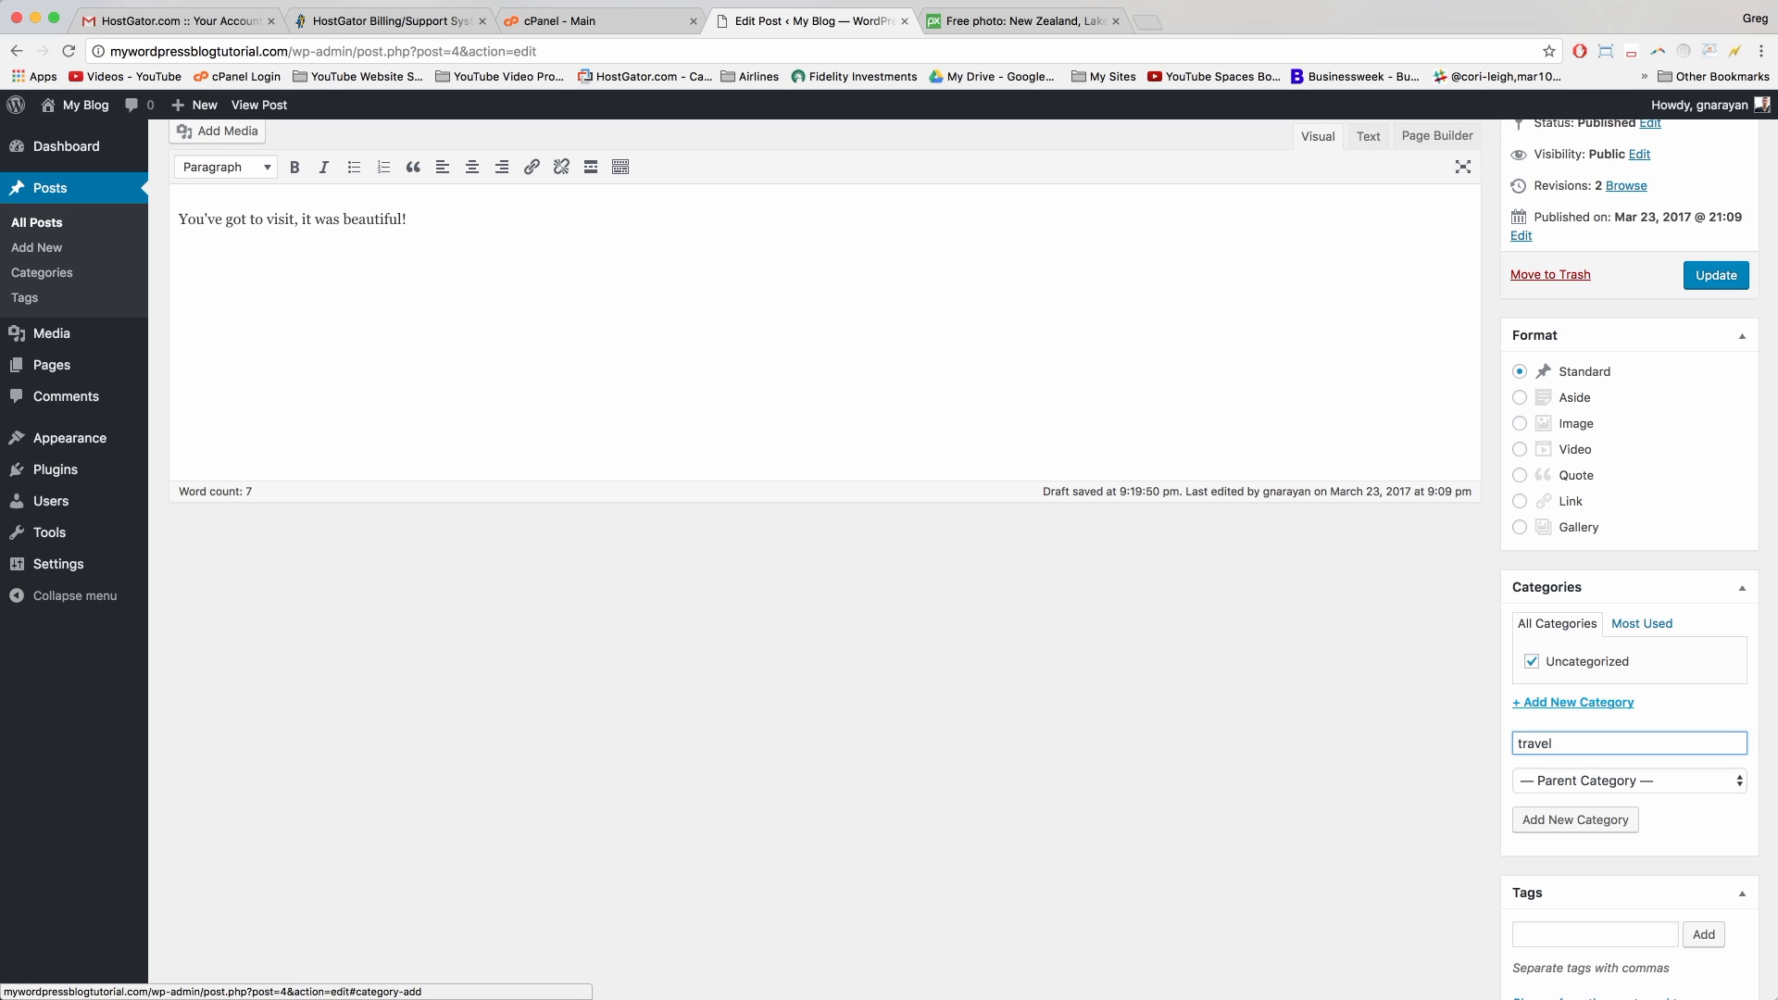
click(1586, 821)
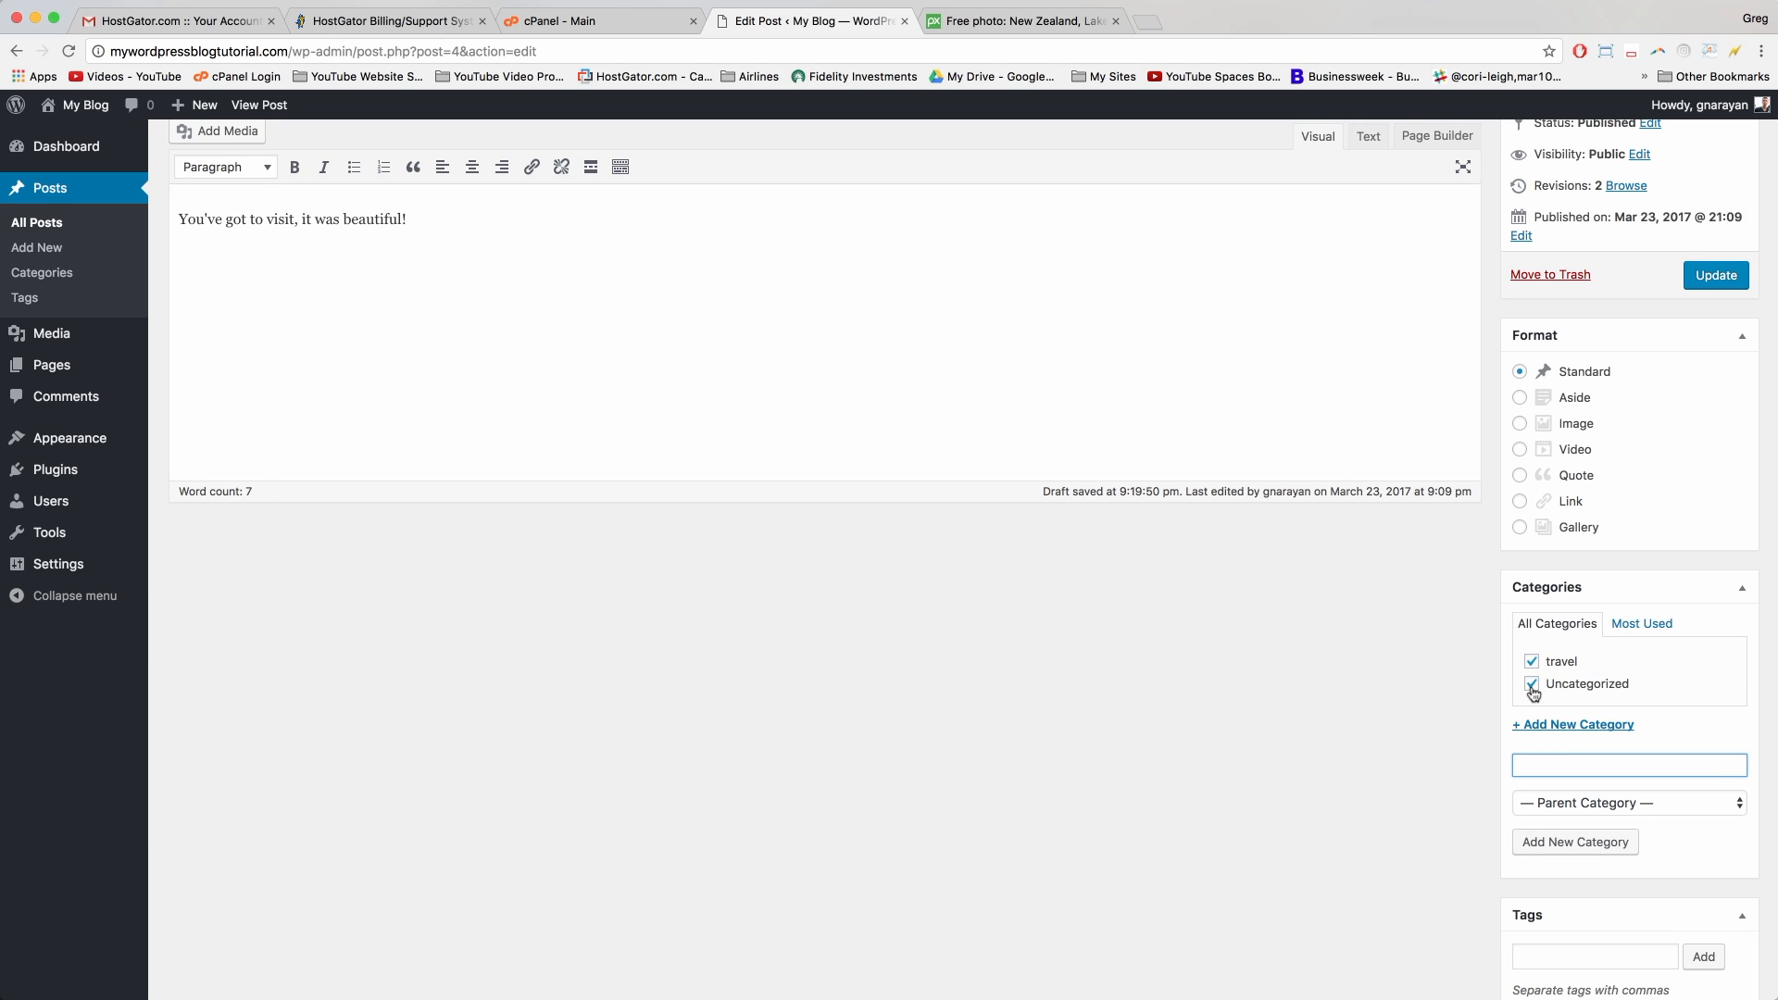
click(1531, 685)
scroll(1533, 691, down, 5)
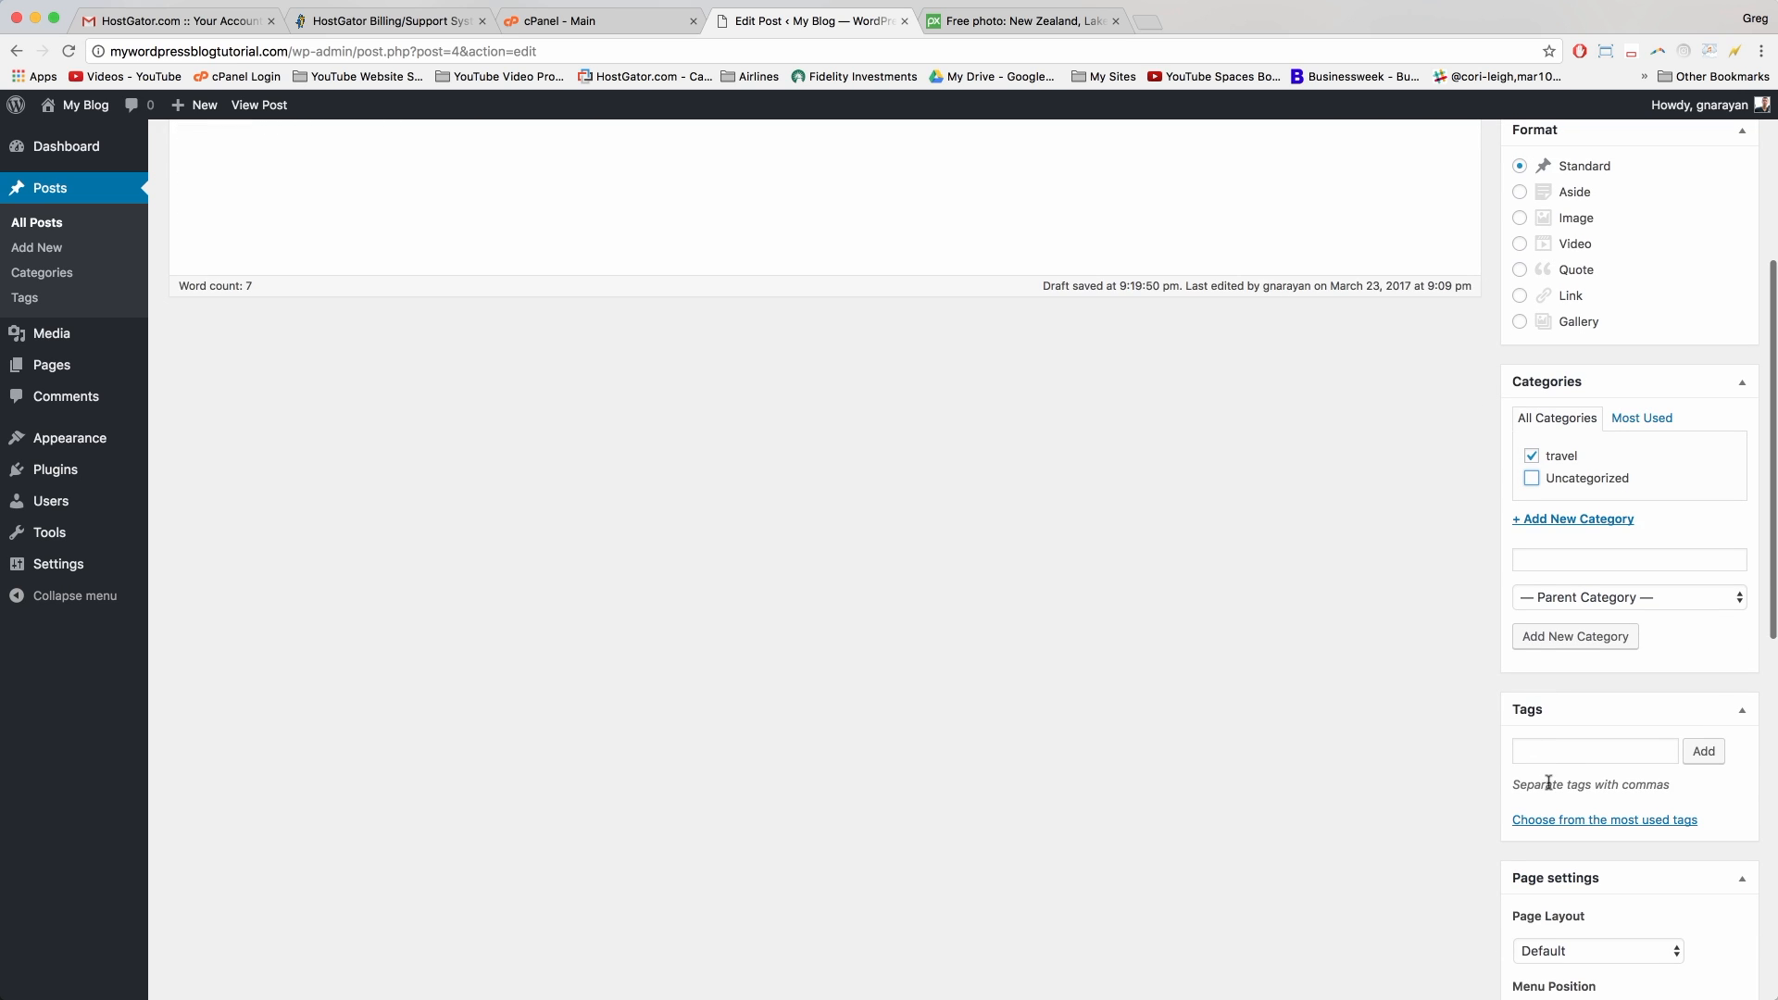
Step: Tag the post 'new zealand' and update the published post
click(1564, 754)
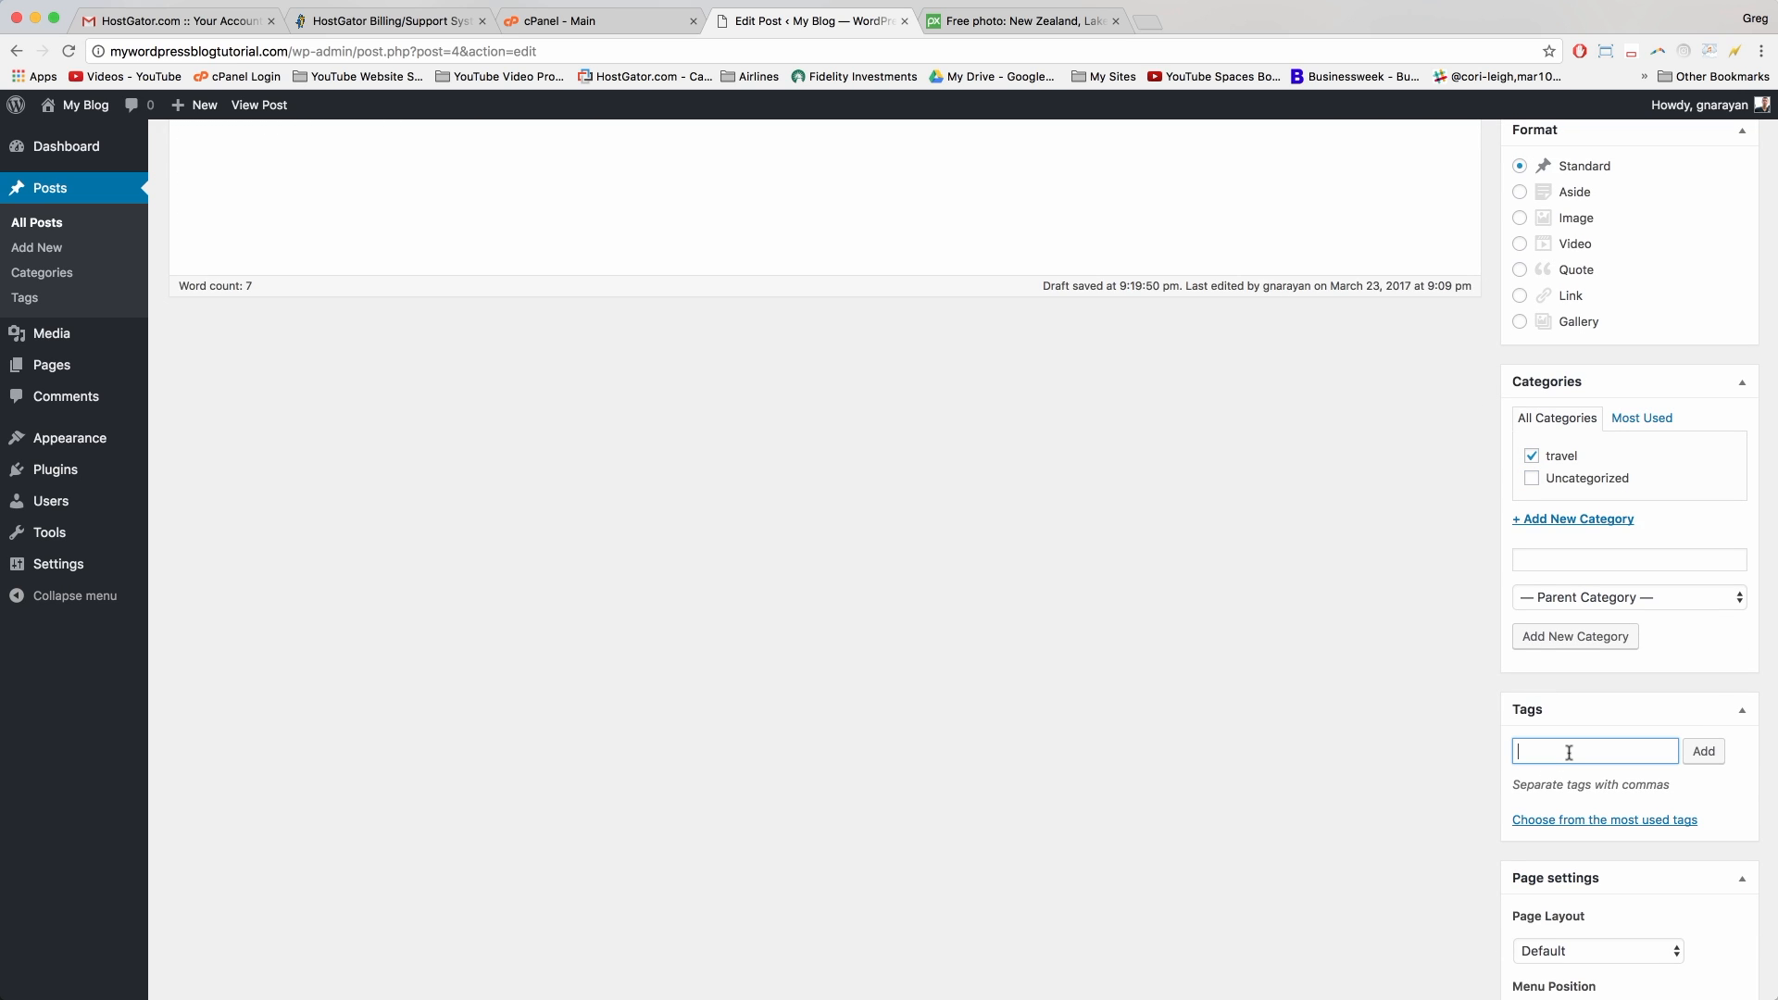
text(new zealand)
click(1704, 752)
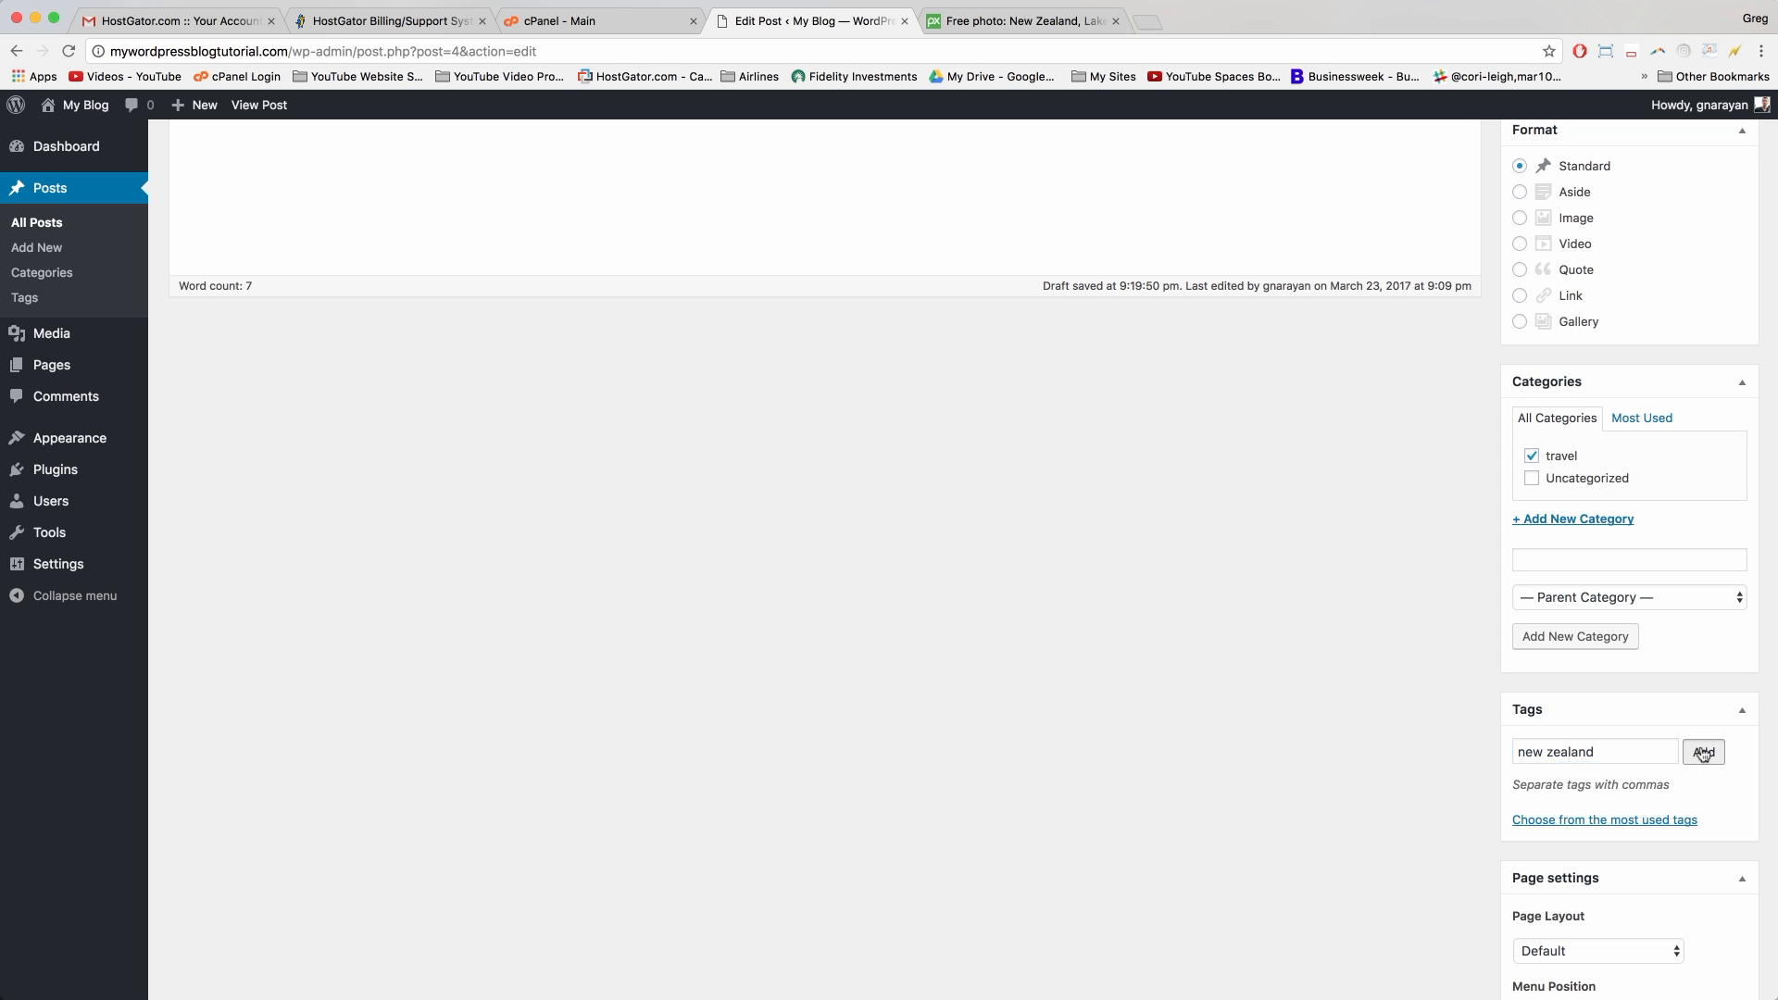
scroll(1703, 753, down, 5)
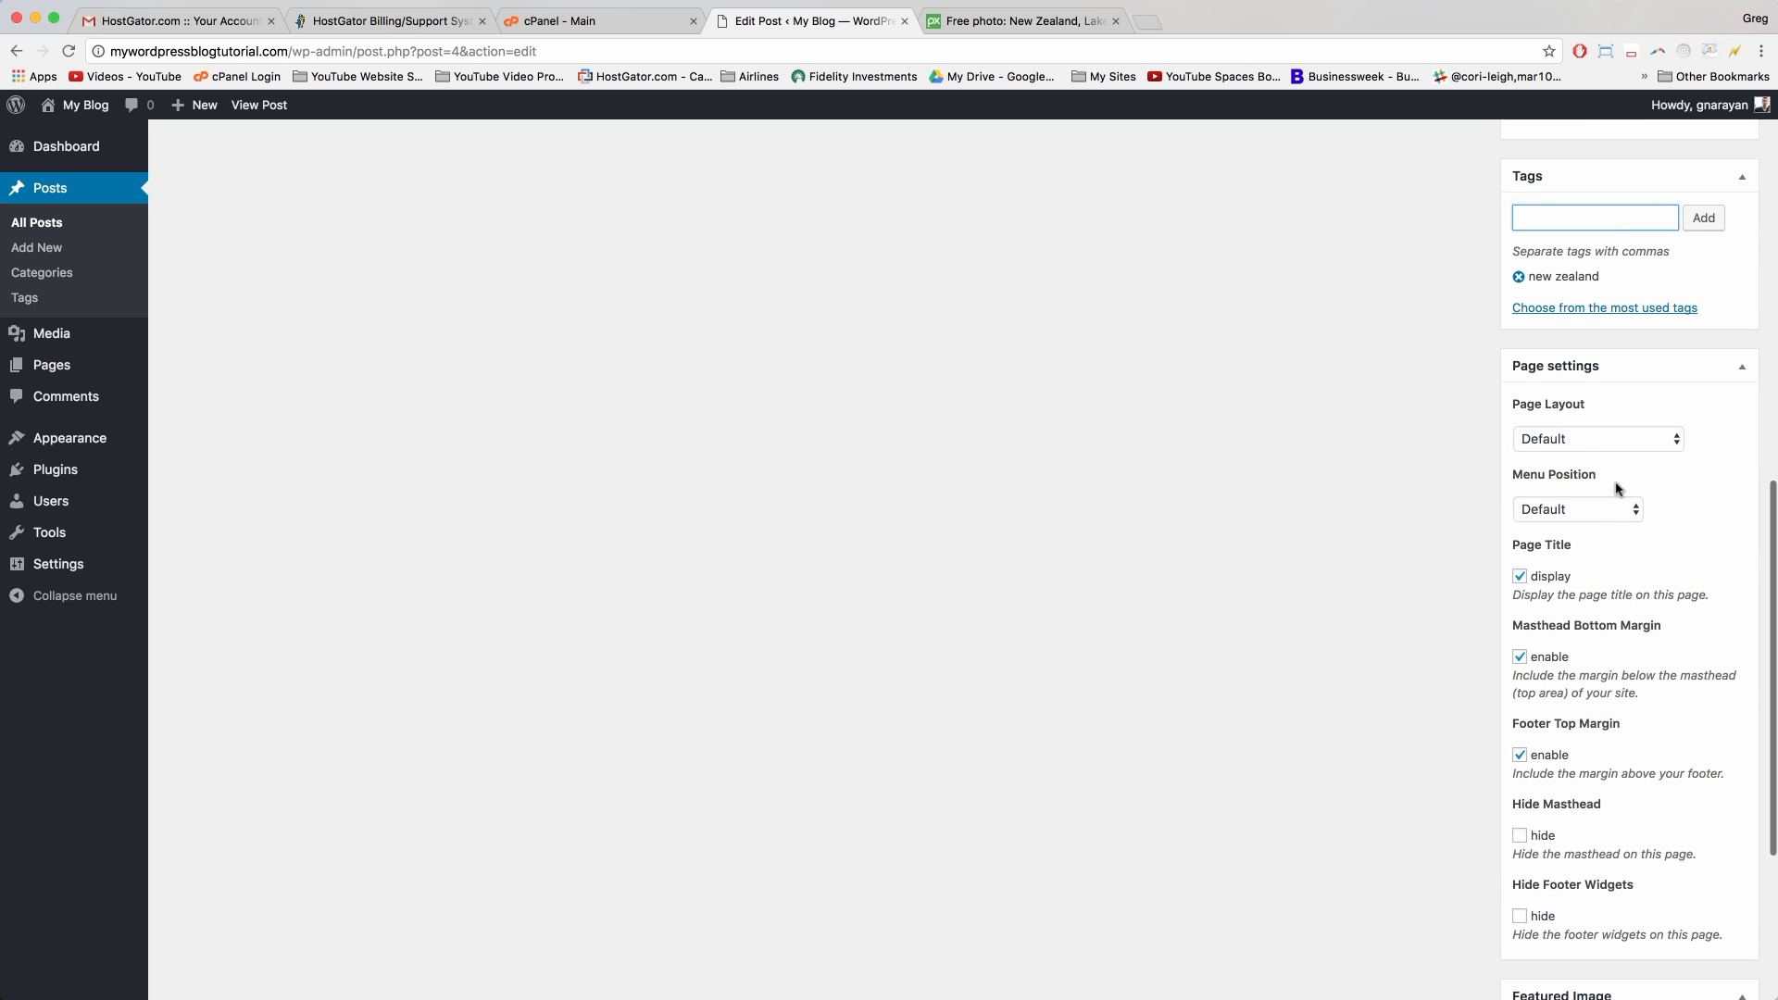
scroll(1534, 431, down, 4)
scroll(1514, 540, up, 10)
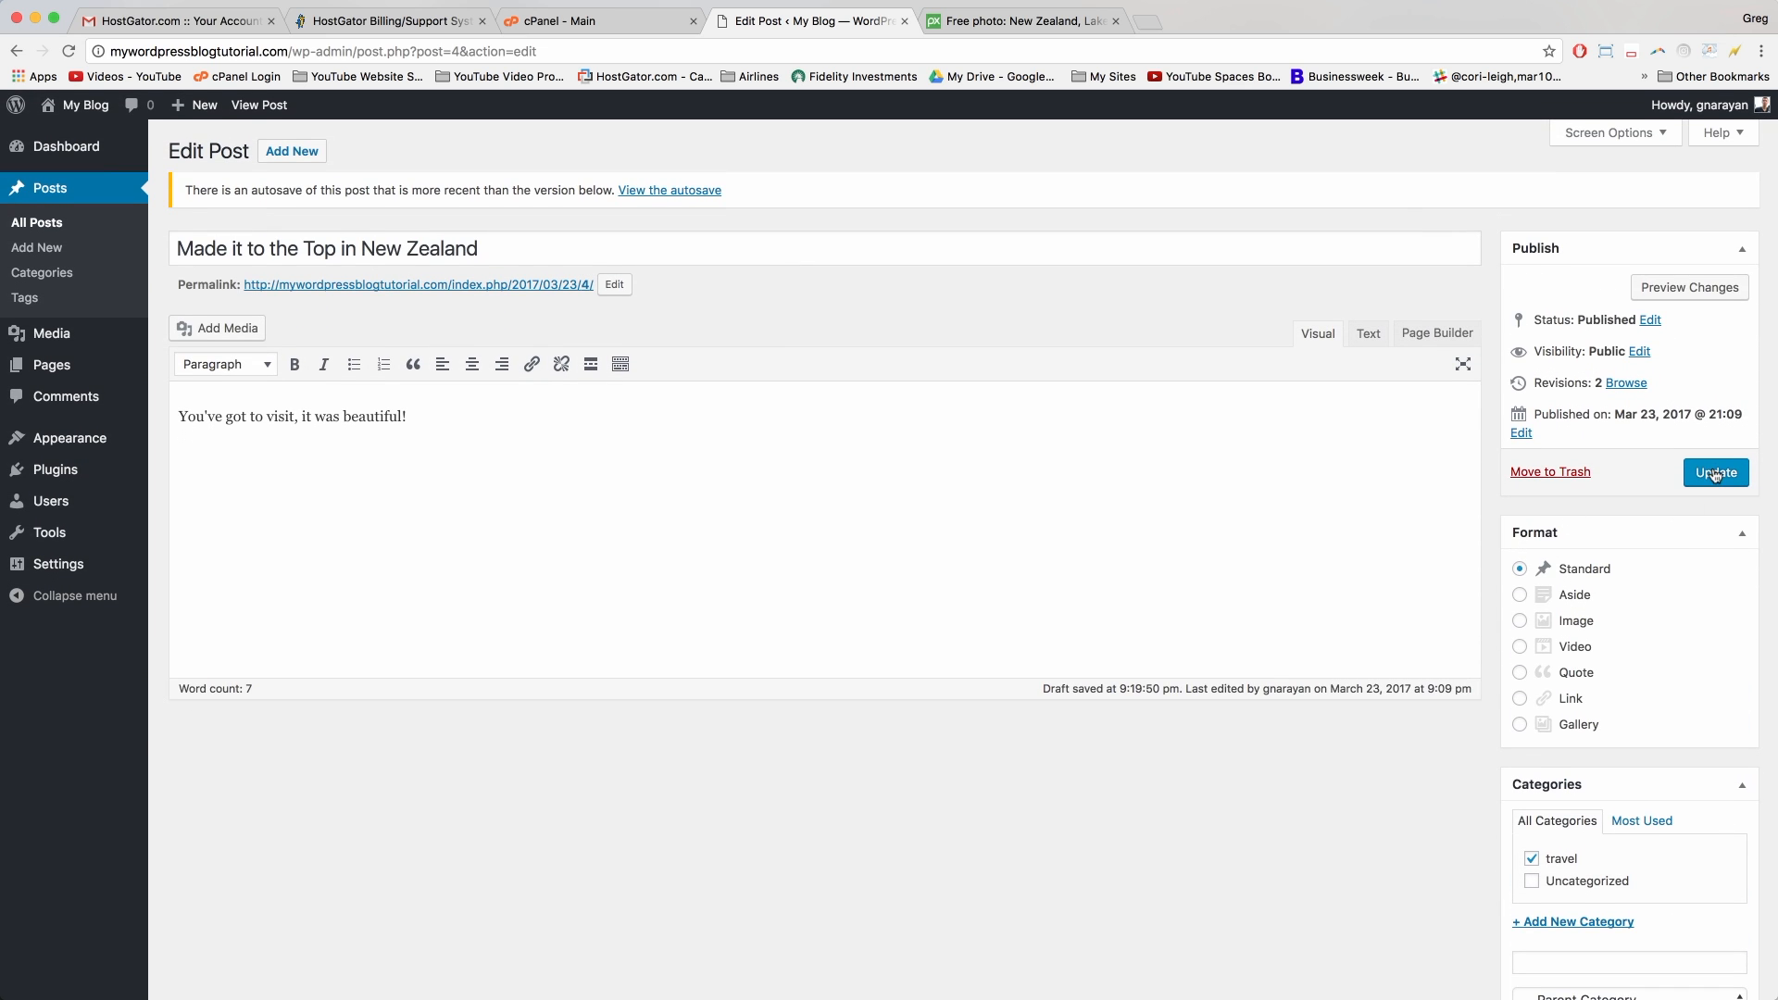
click(1716, 474)
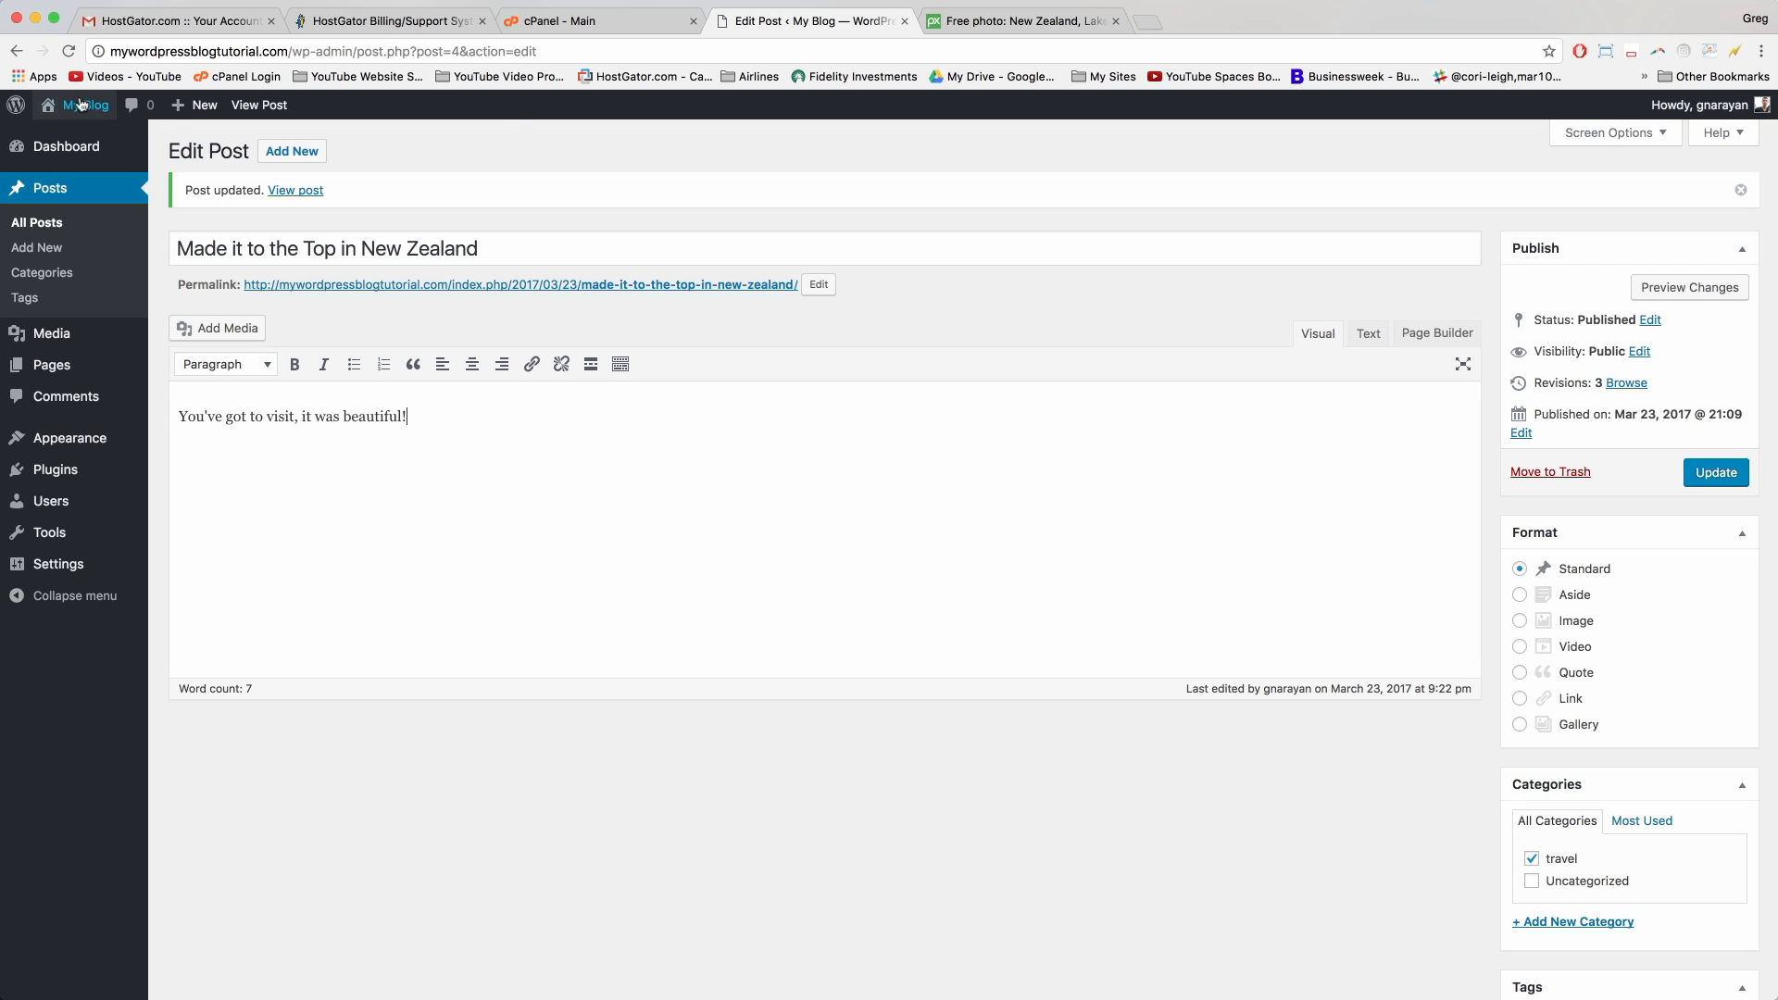
mouse_move(93, 113)
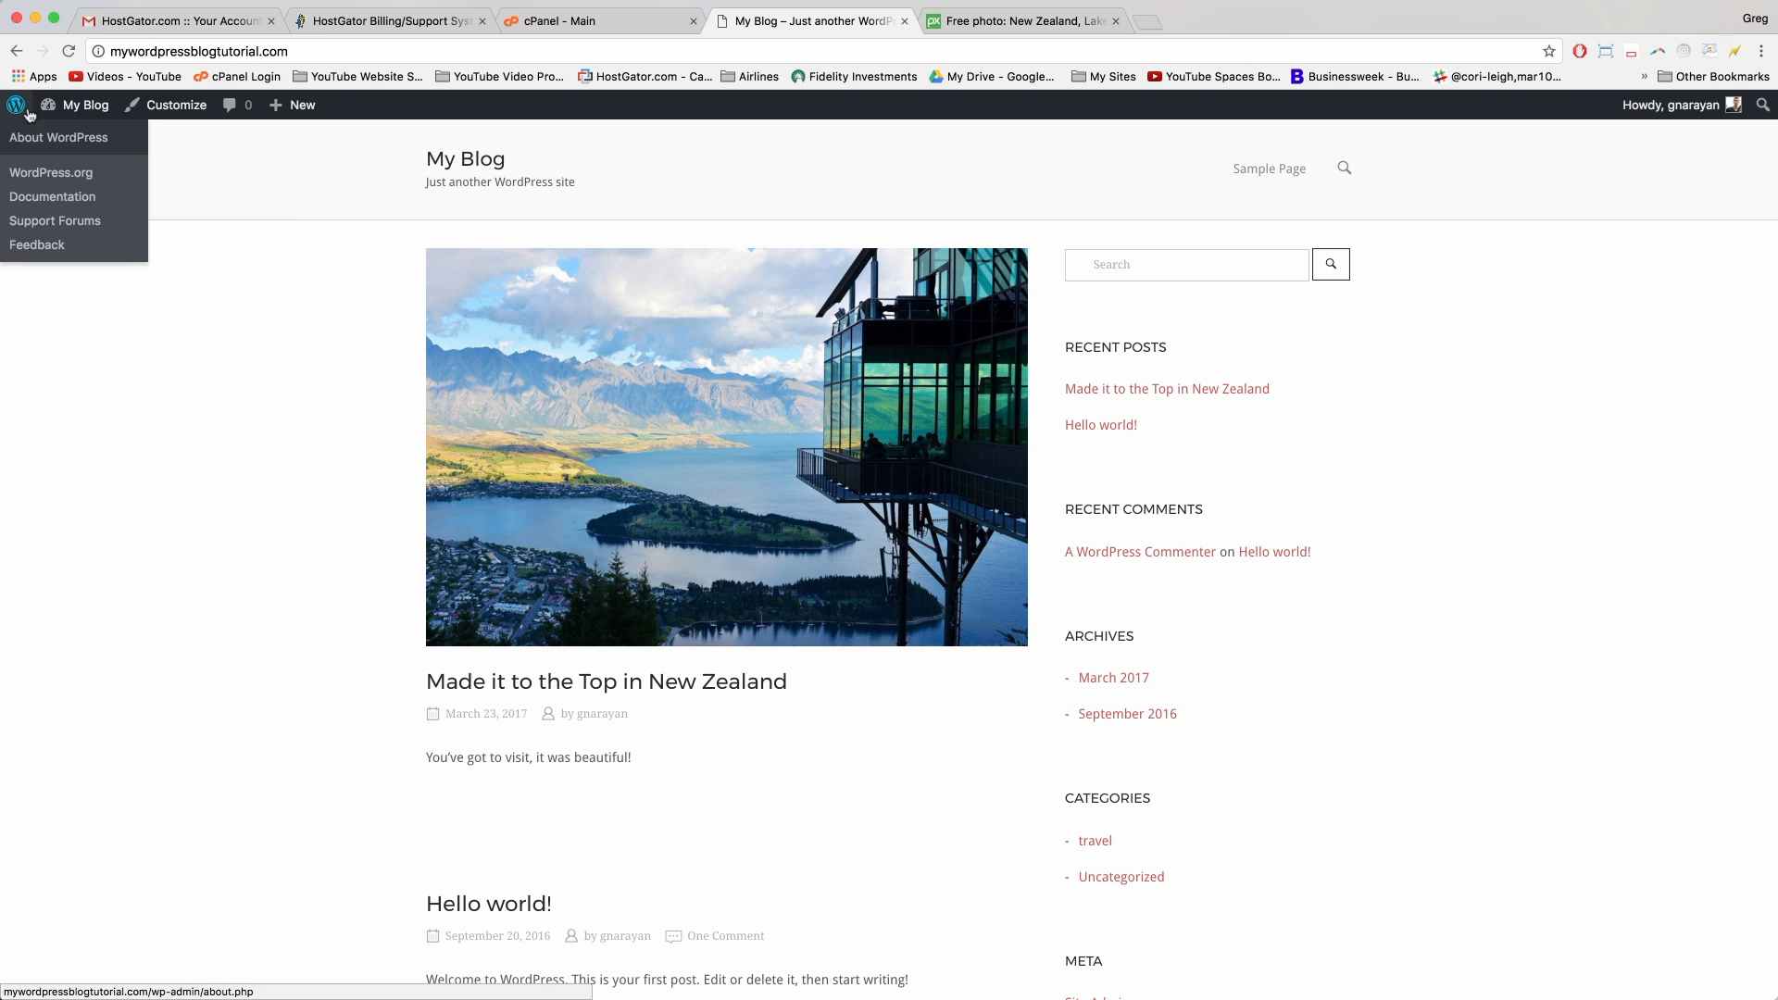
Step: Scroll the front page to check the New Zealand post, its photo and the travel category
scroll(440, 181, down, 5)
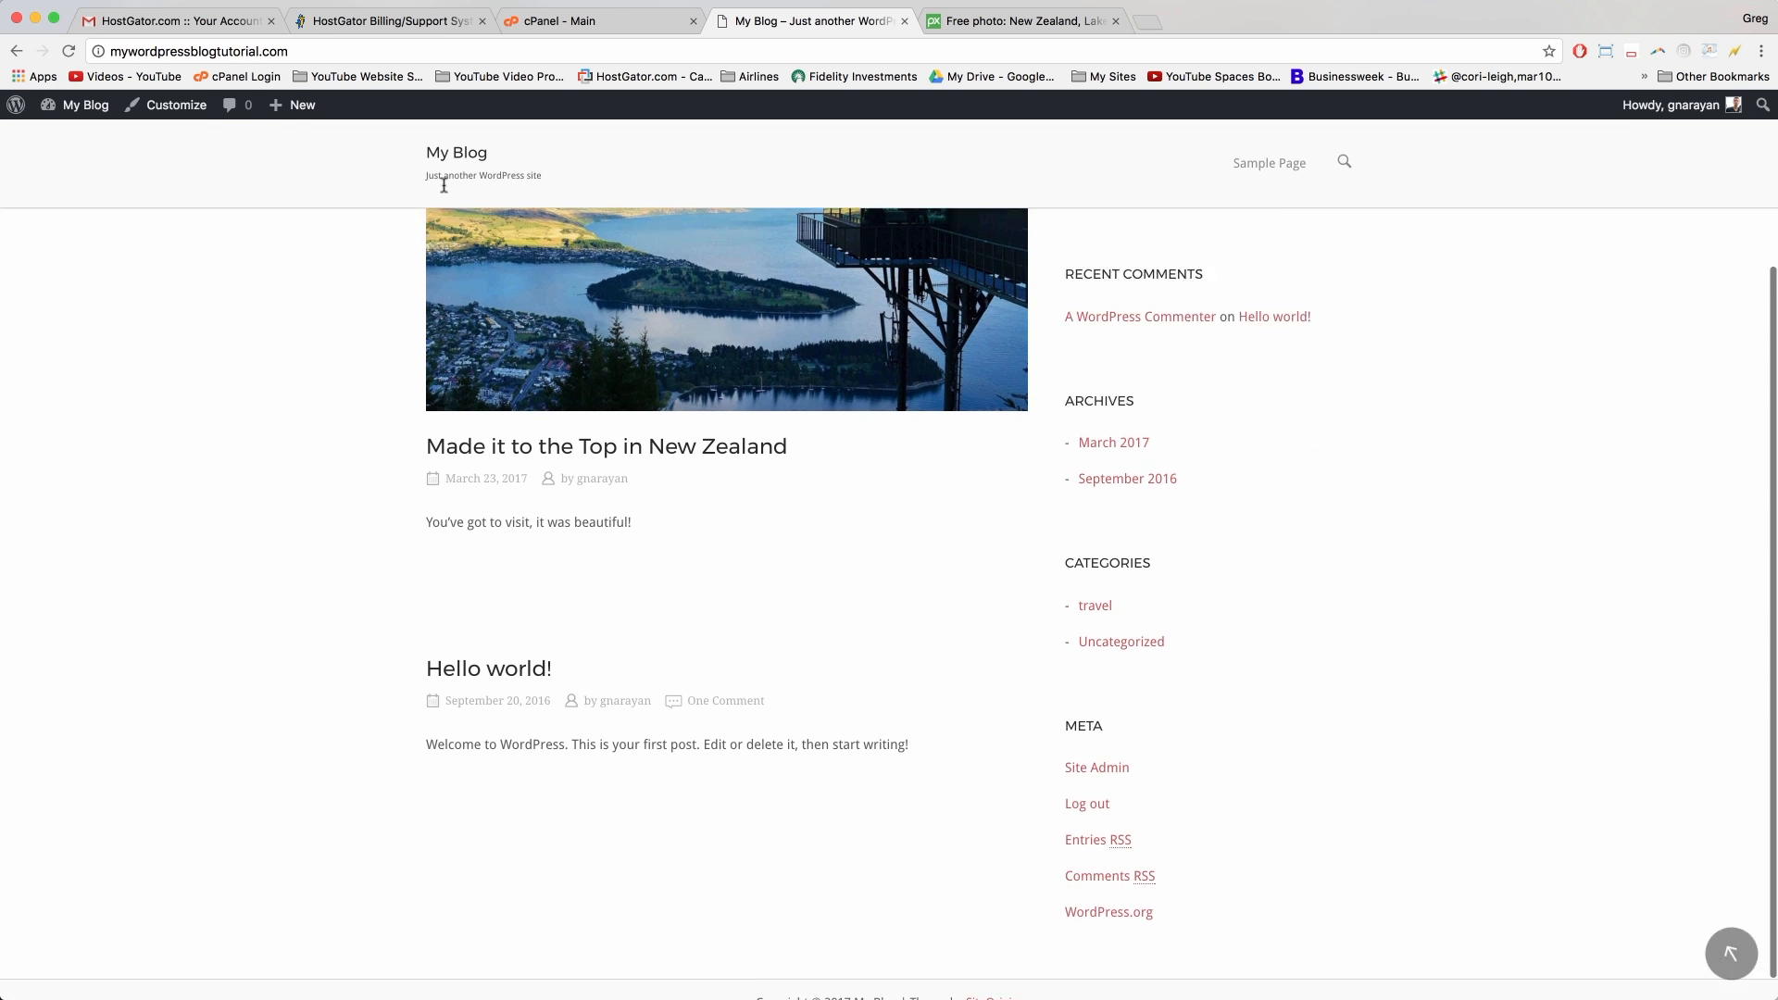
scroll(802, 608, up, 5)
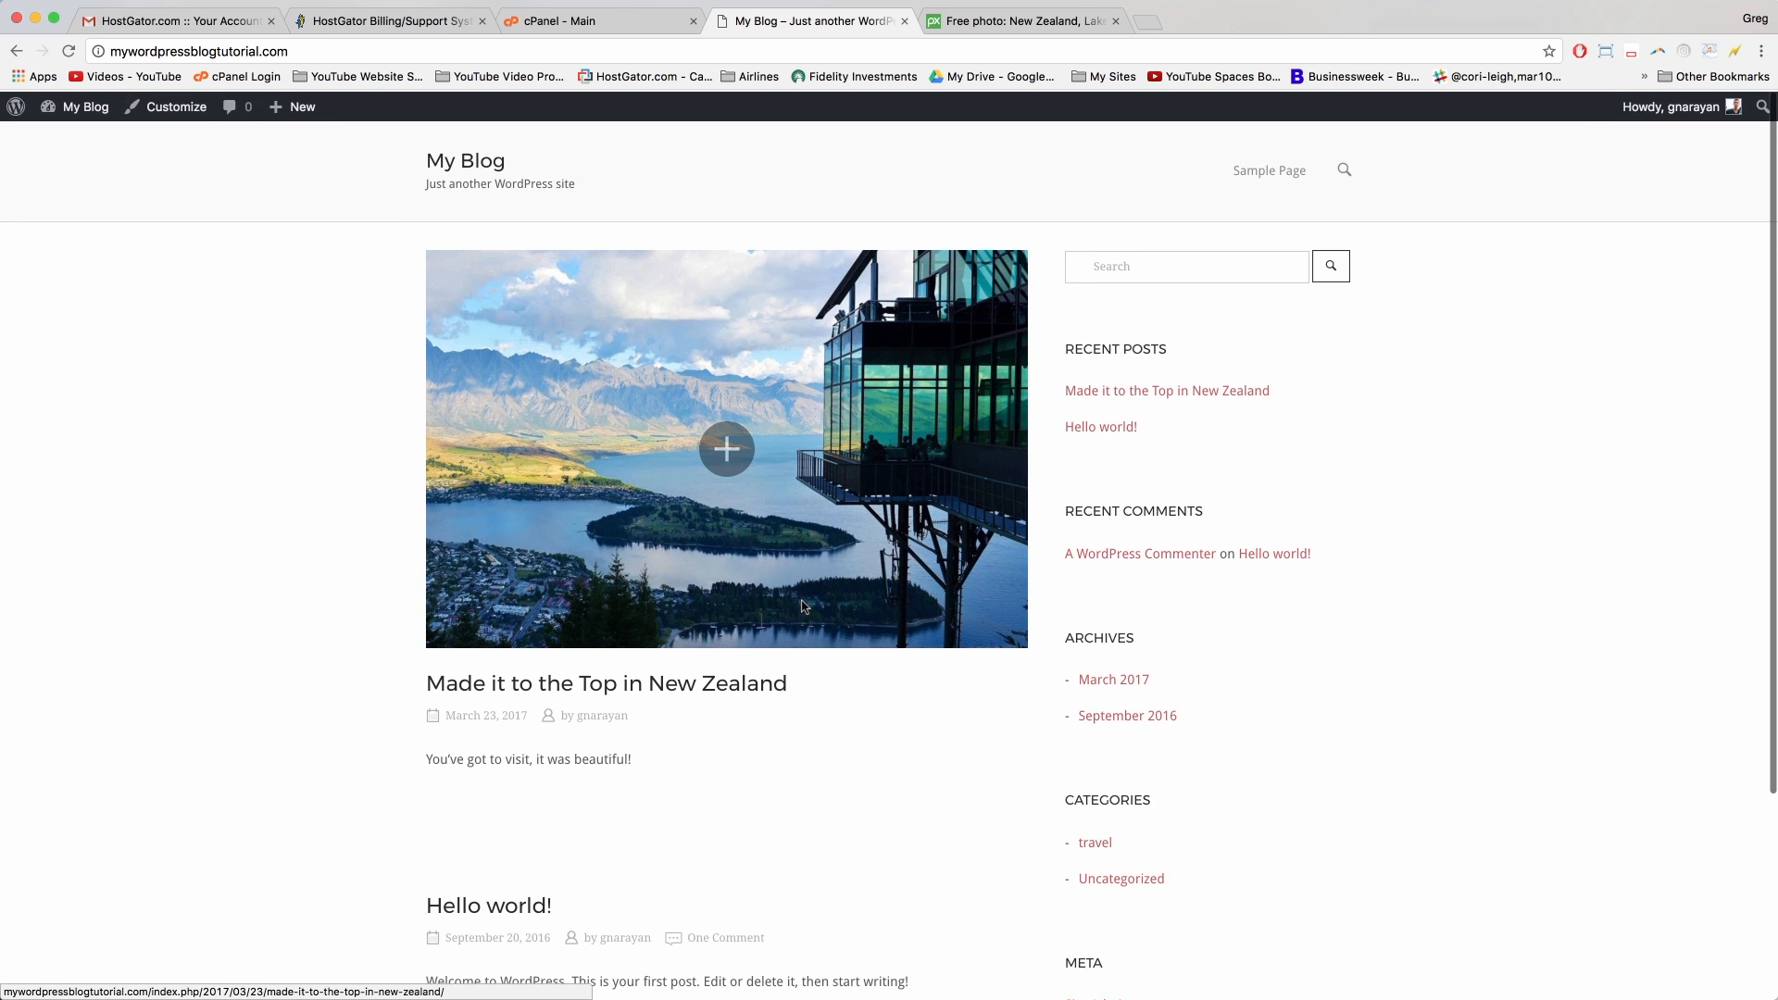
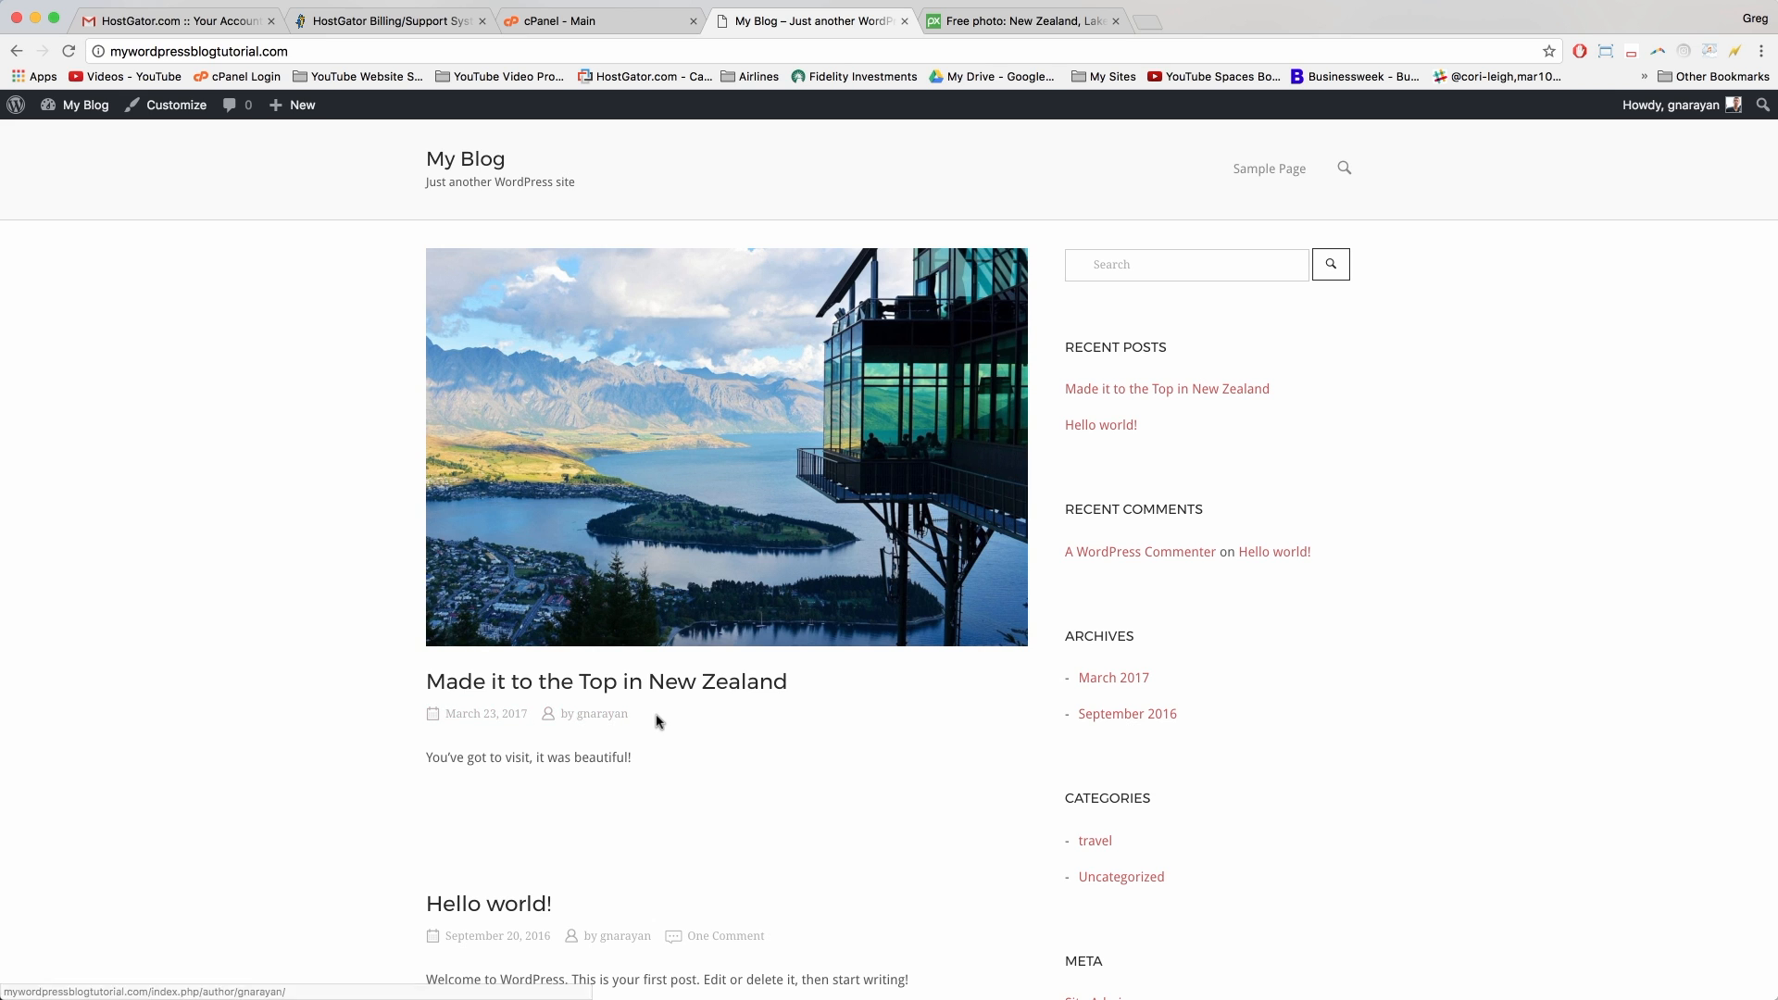
Step: Check the blog's front page, then start a new Page from the admin bar's New menu
scroll(656, 720, down, 3)
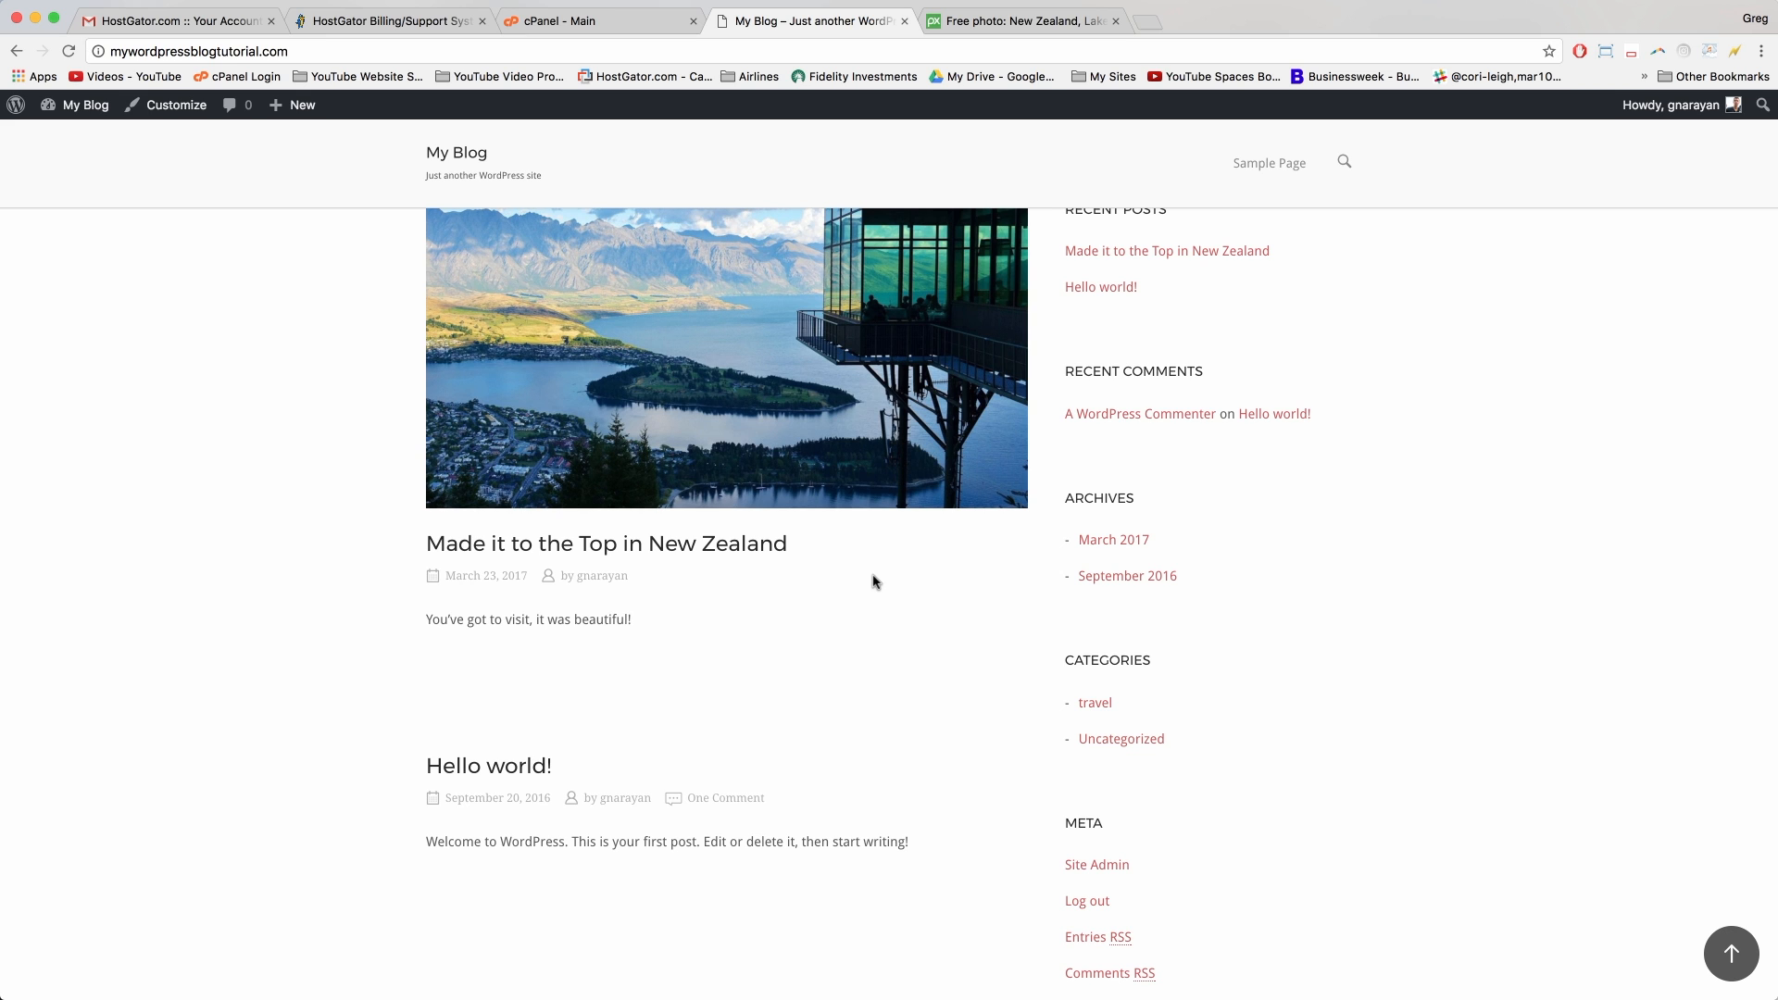
scroll(874, 582, up, 3)
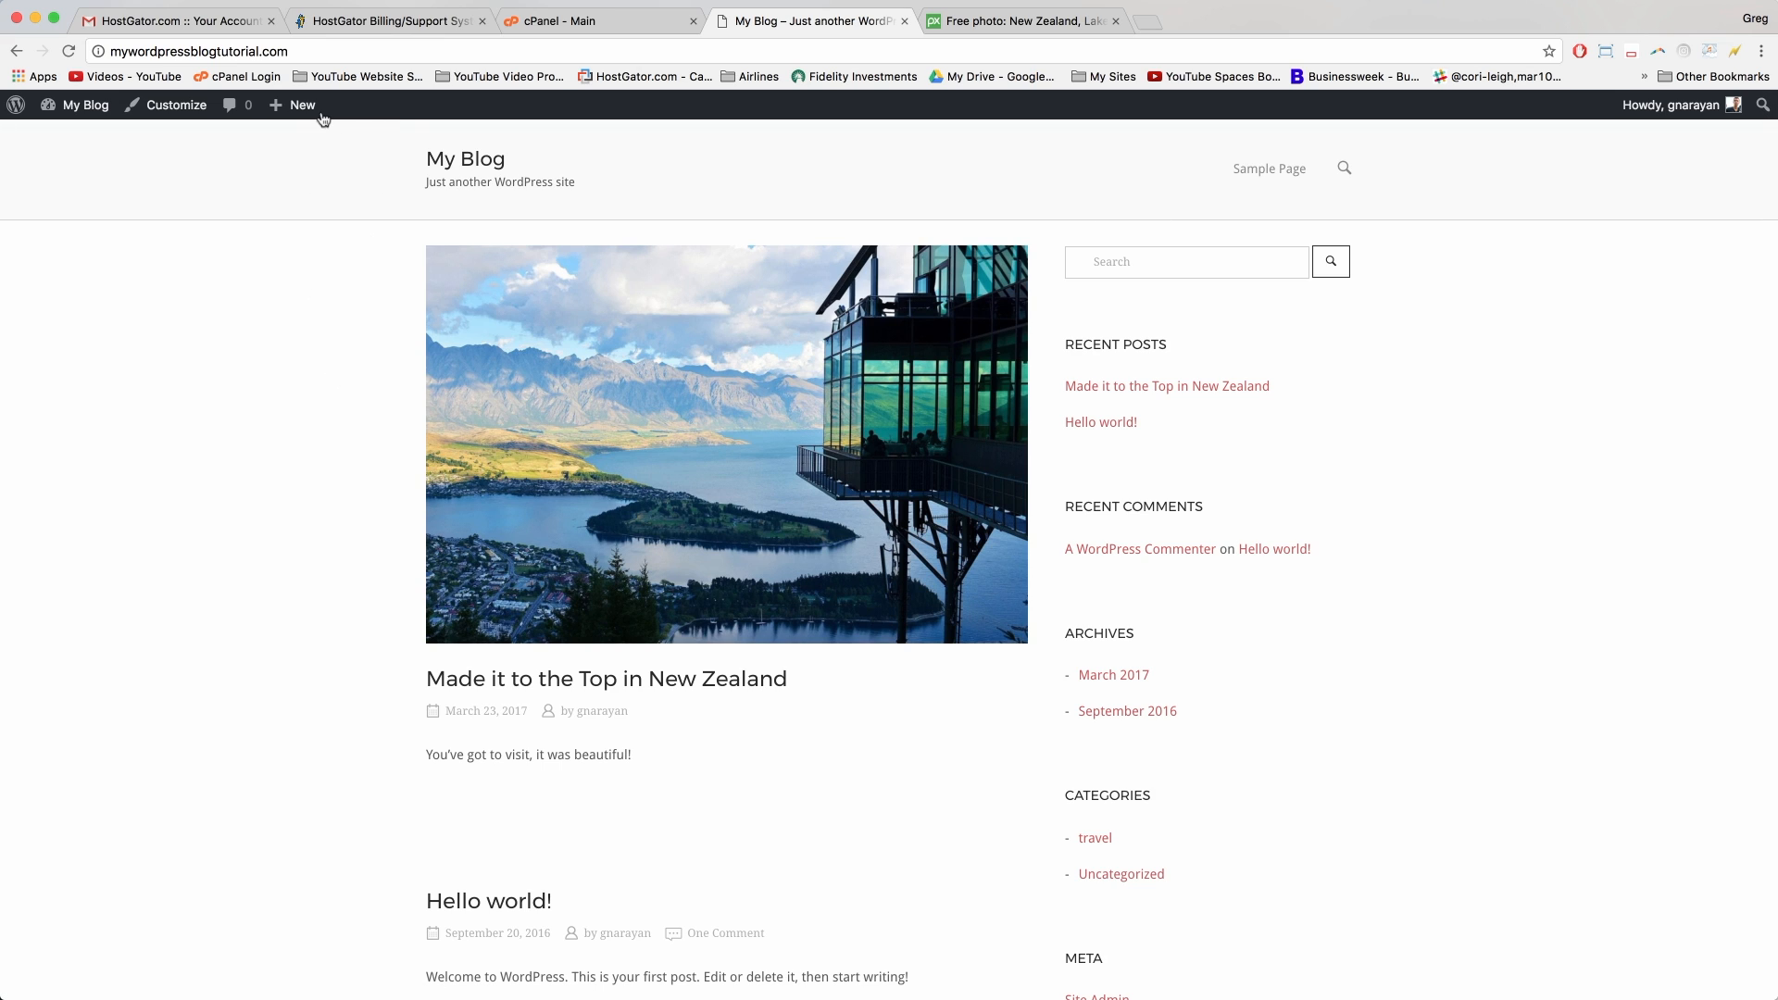
mouse_move(312, 114)
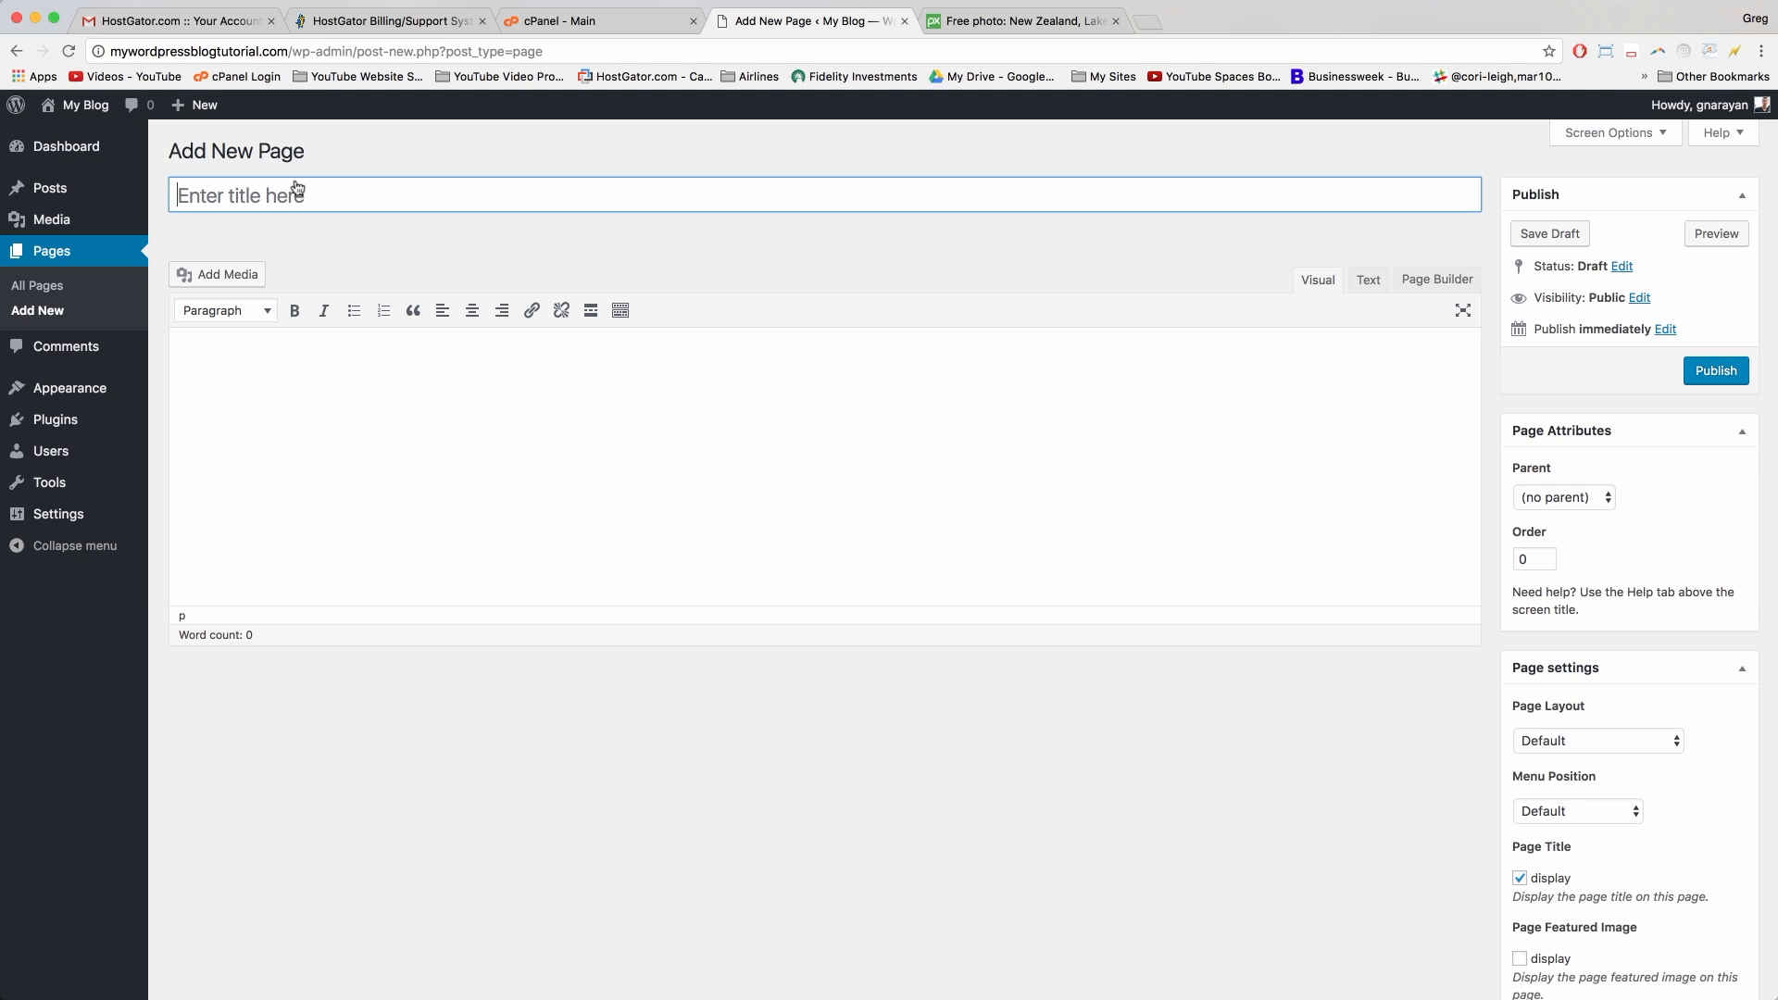
Step: Title the new page 'About Me' and move into the body so the draft autosaves
click(383, 204)
text(About Me)
click(492, 368)
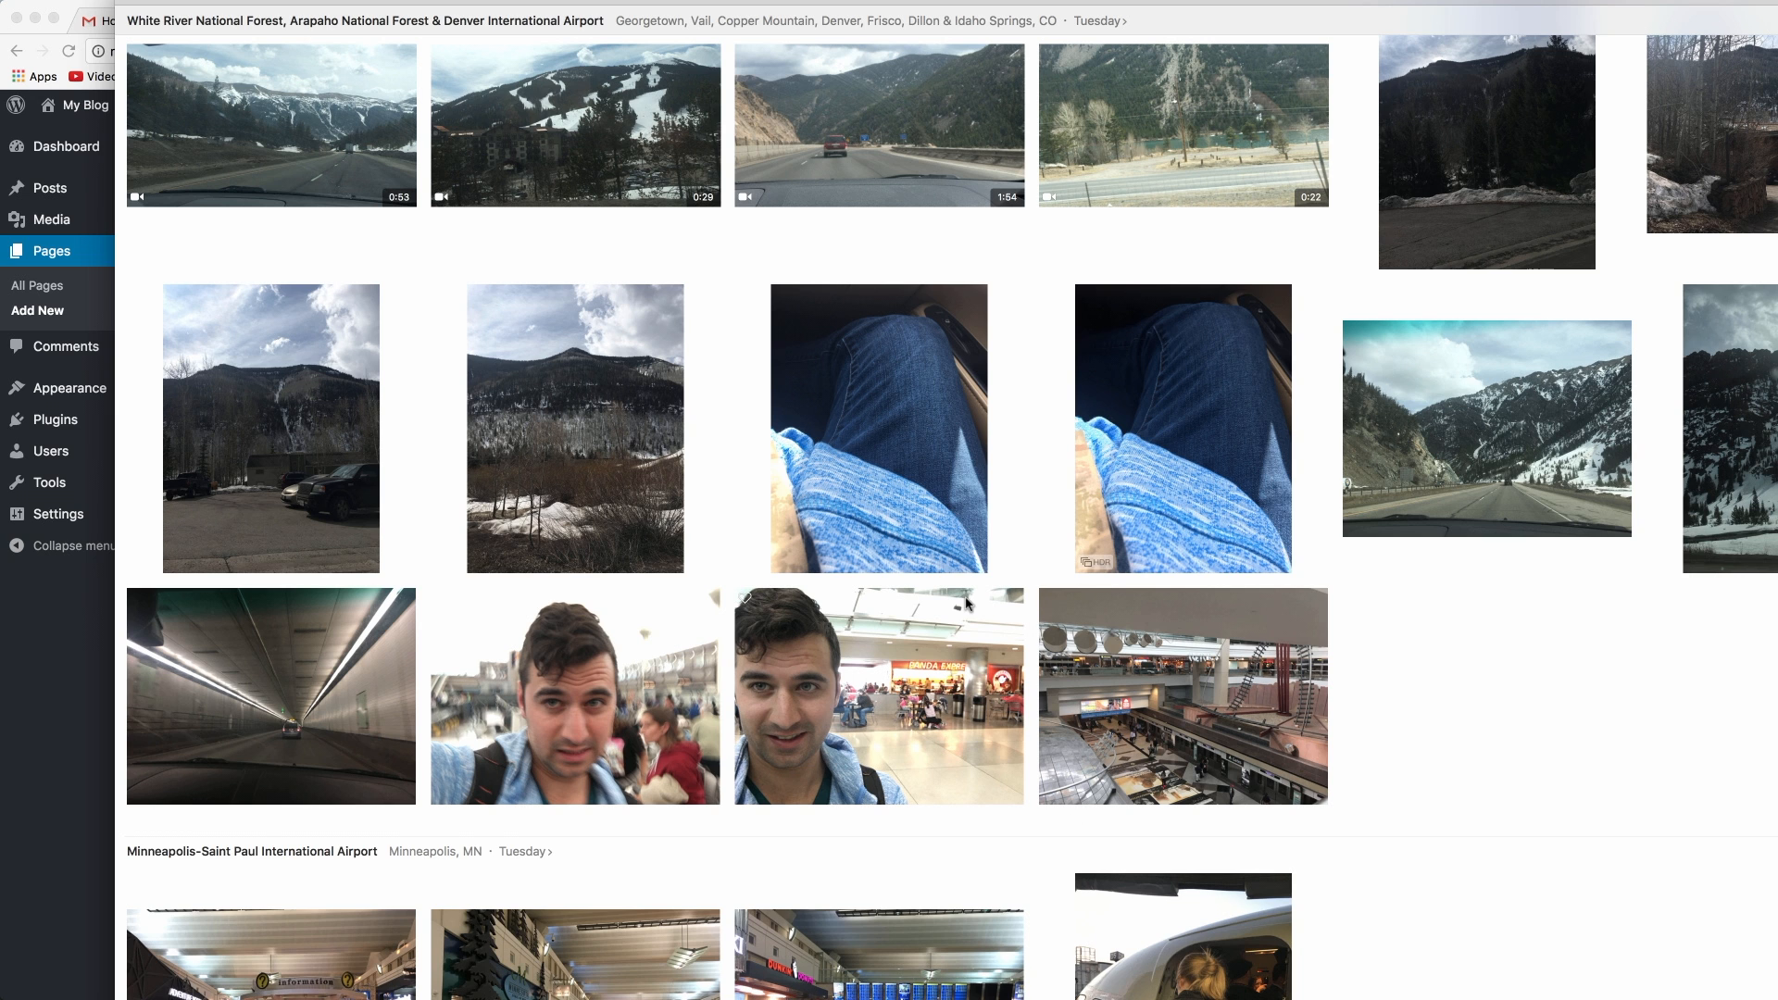
Step: Browse the Photos library's gondola and ski-lift shots
scroll(968, 604, down, 3)
scroll(967, 604, down, 10)
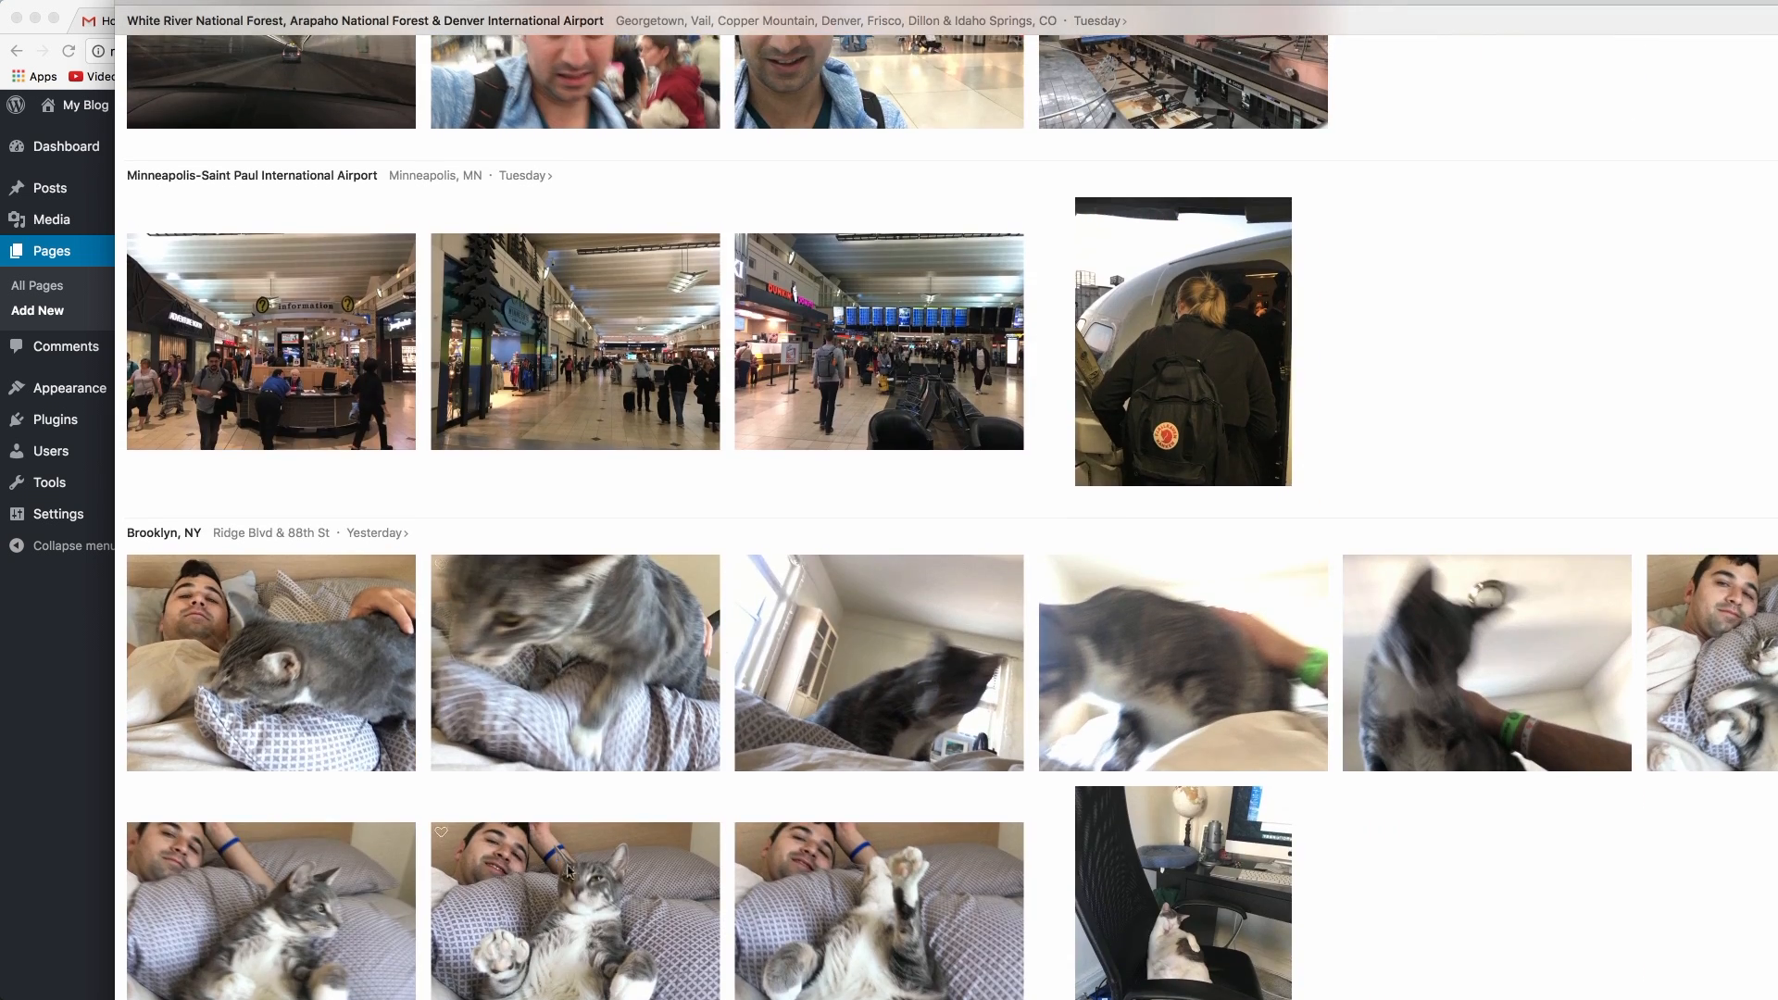
scroll(681, 604, up, 11)
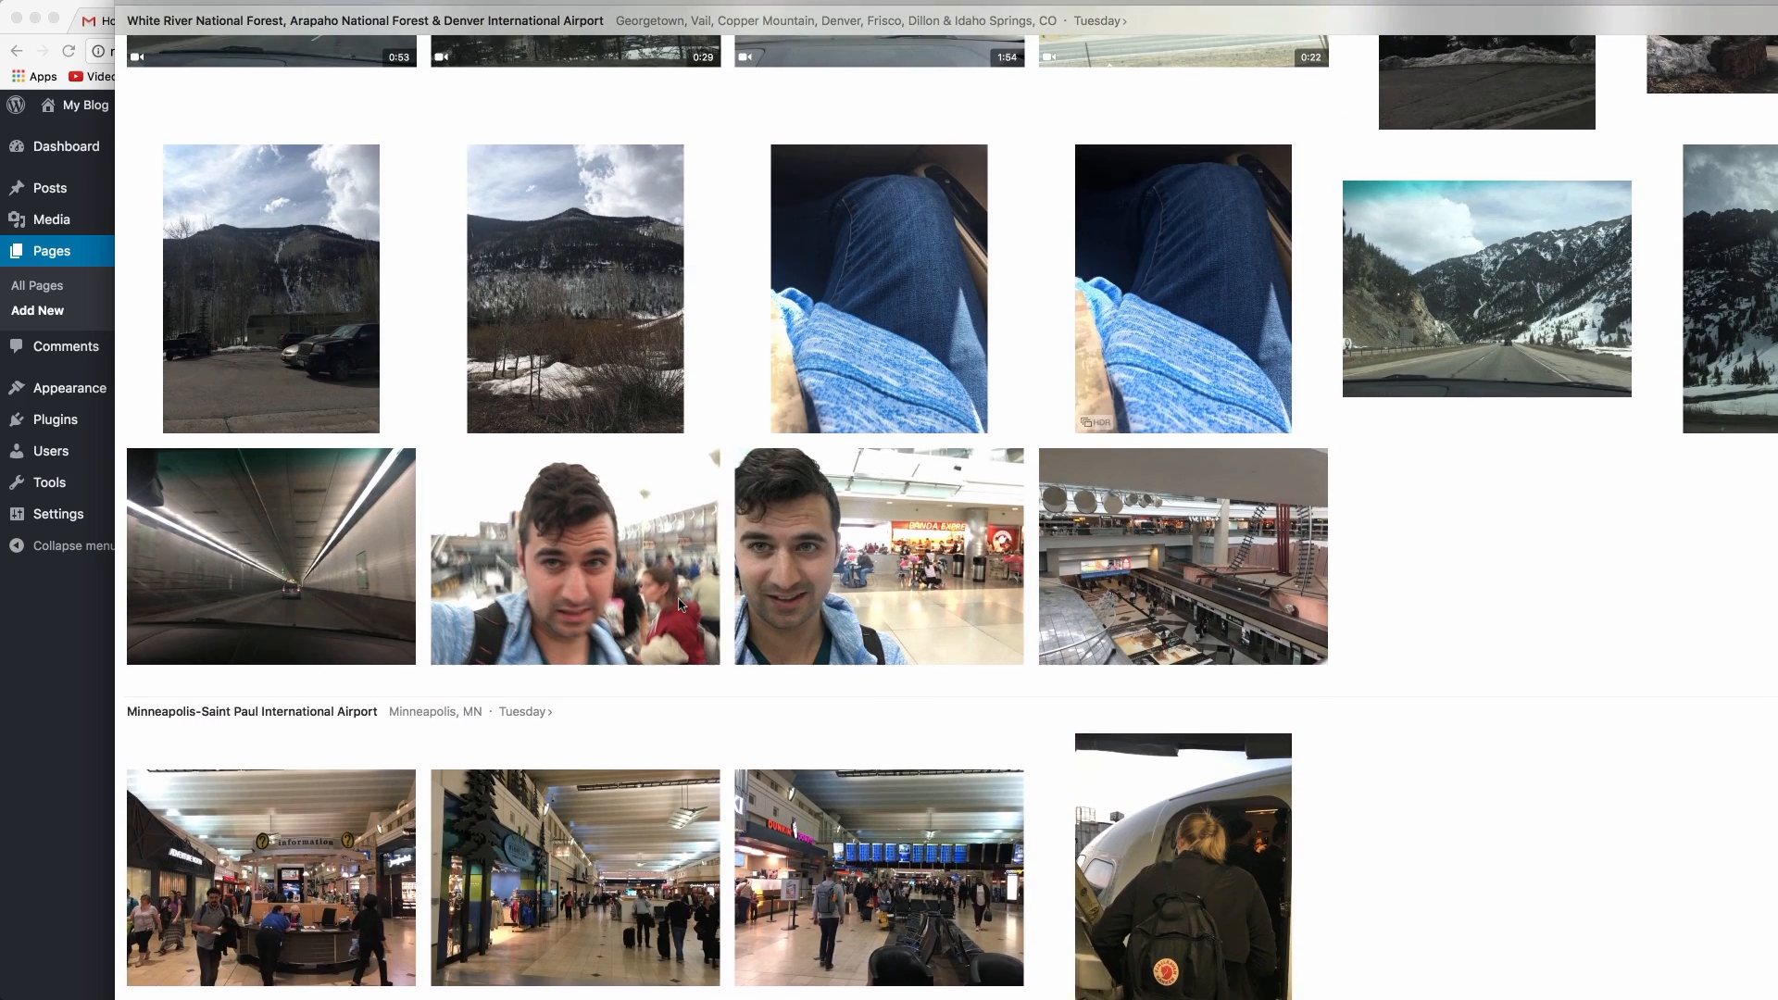
scroll(681, 603, up, 2)
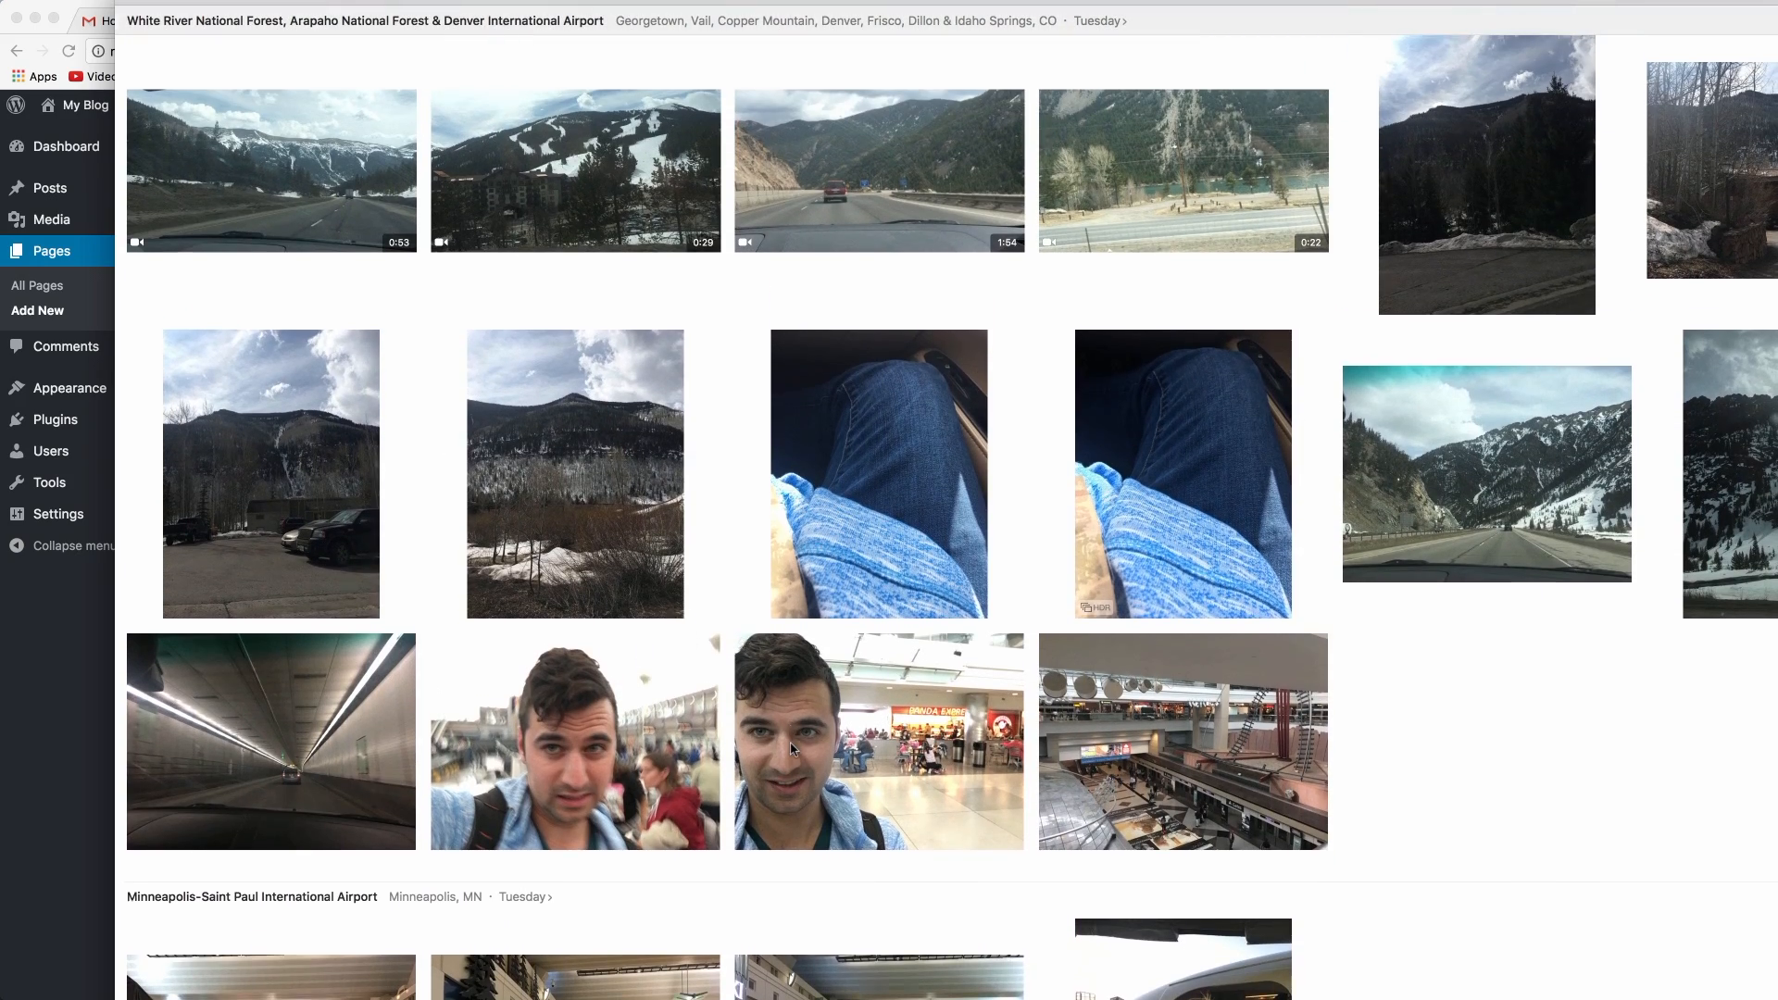
scroll(792, 749, up, 5)
scroll(792, 749, up, 20)
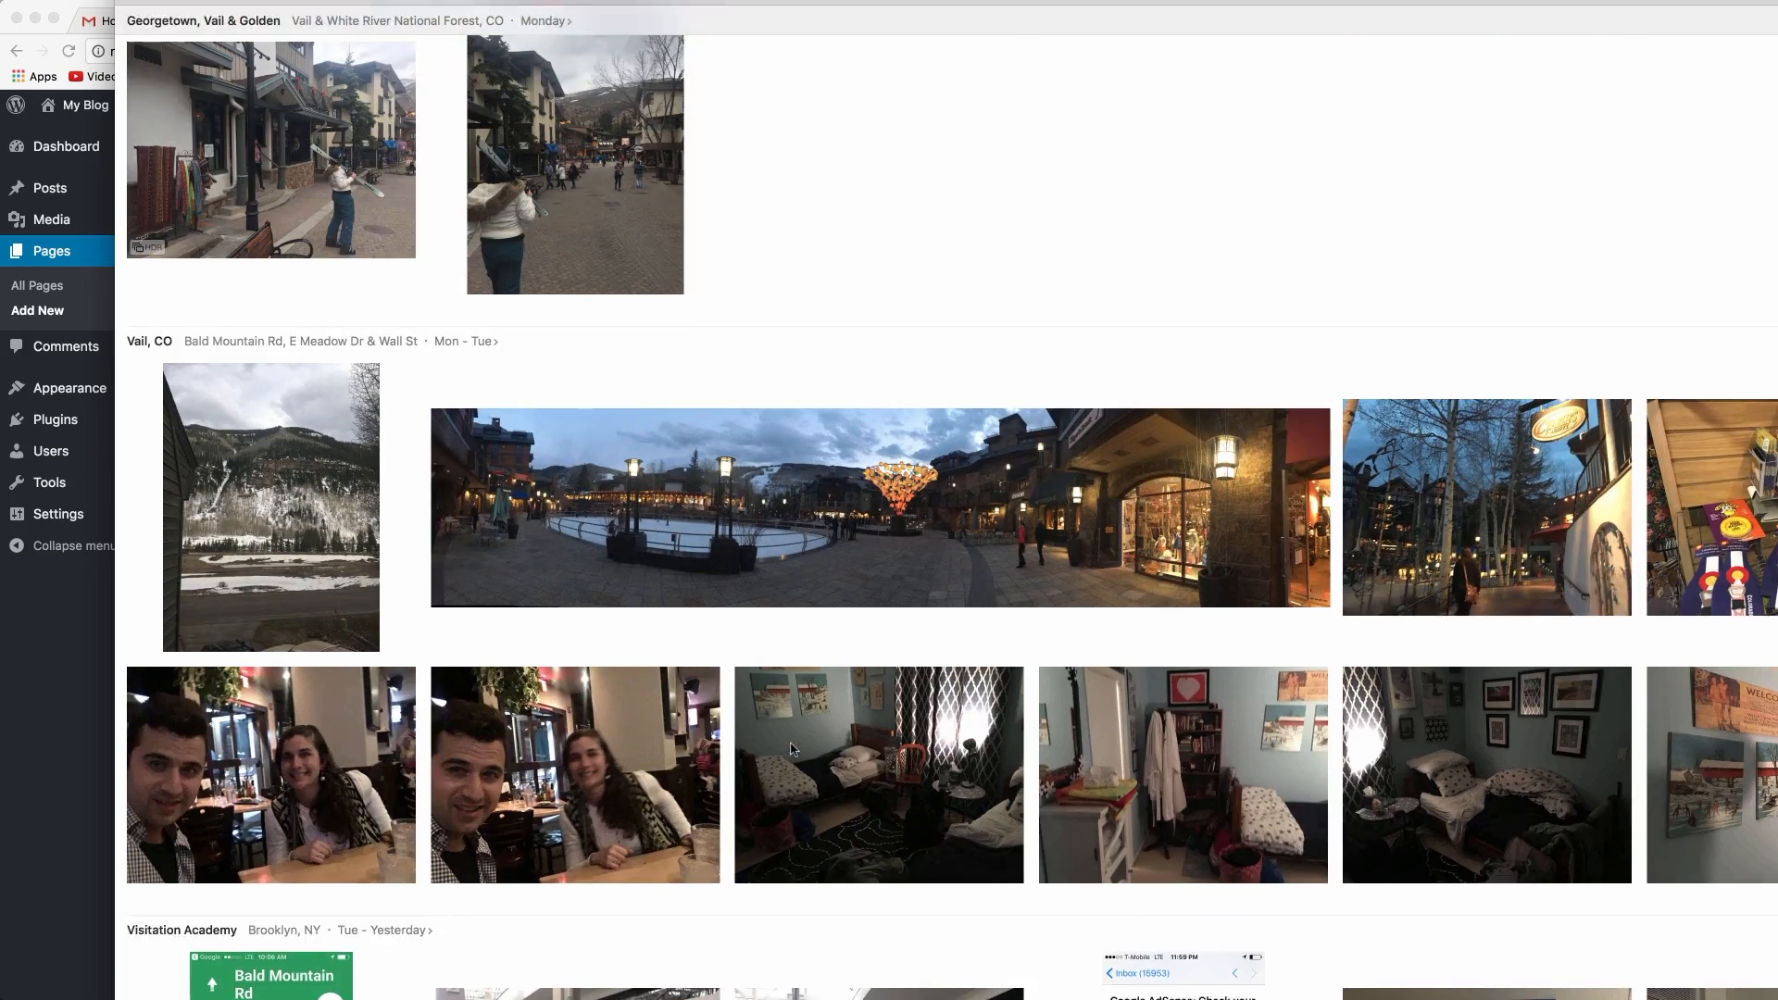
scroll(791, 748, up, 15)
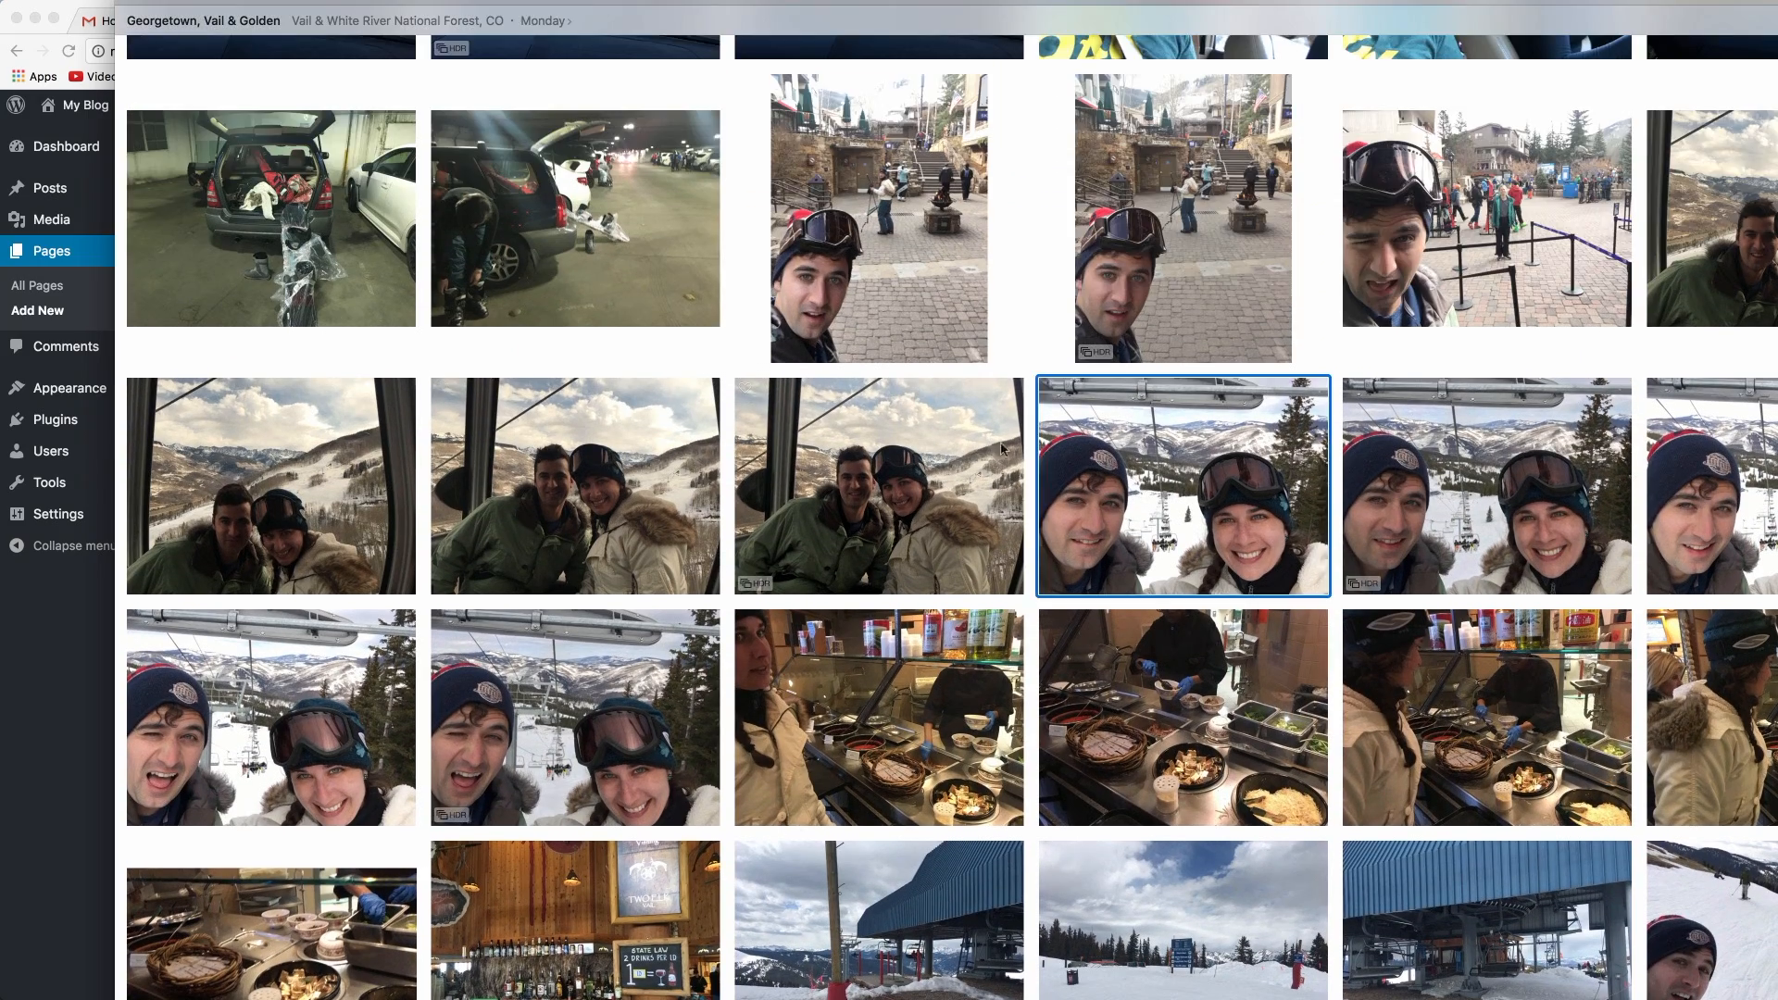
click(908, 476)
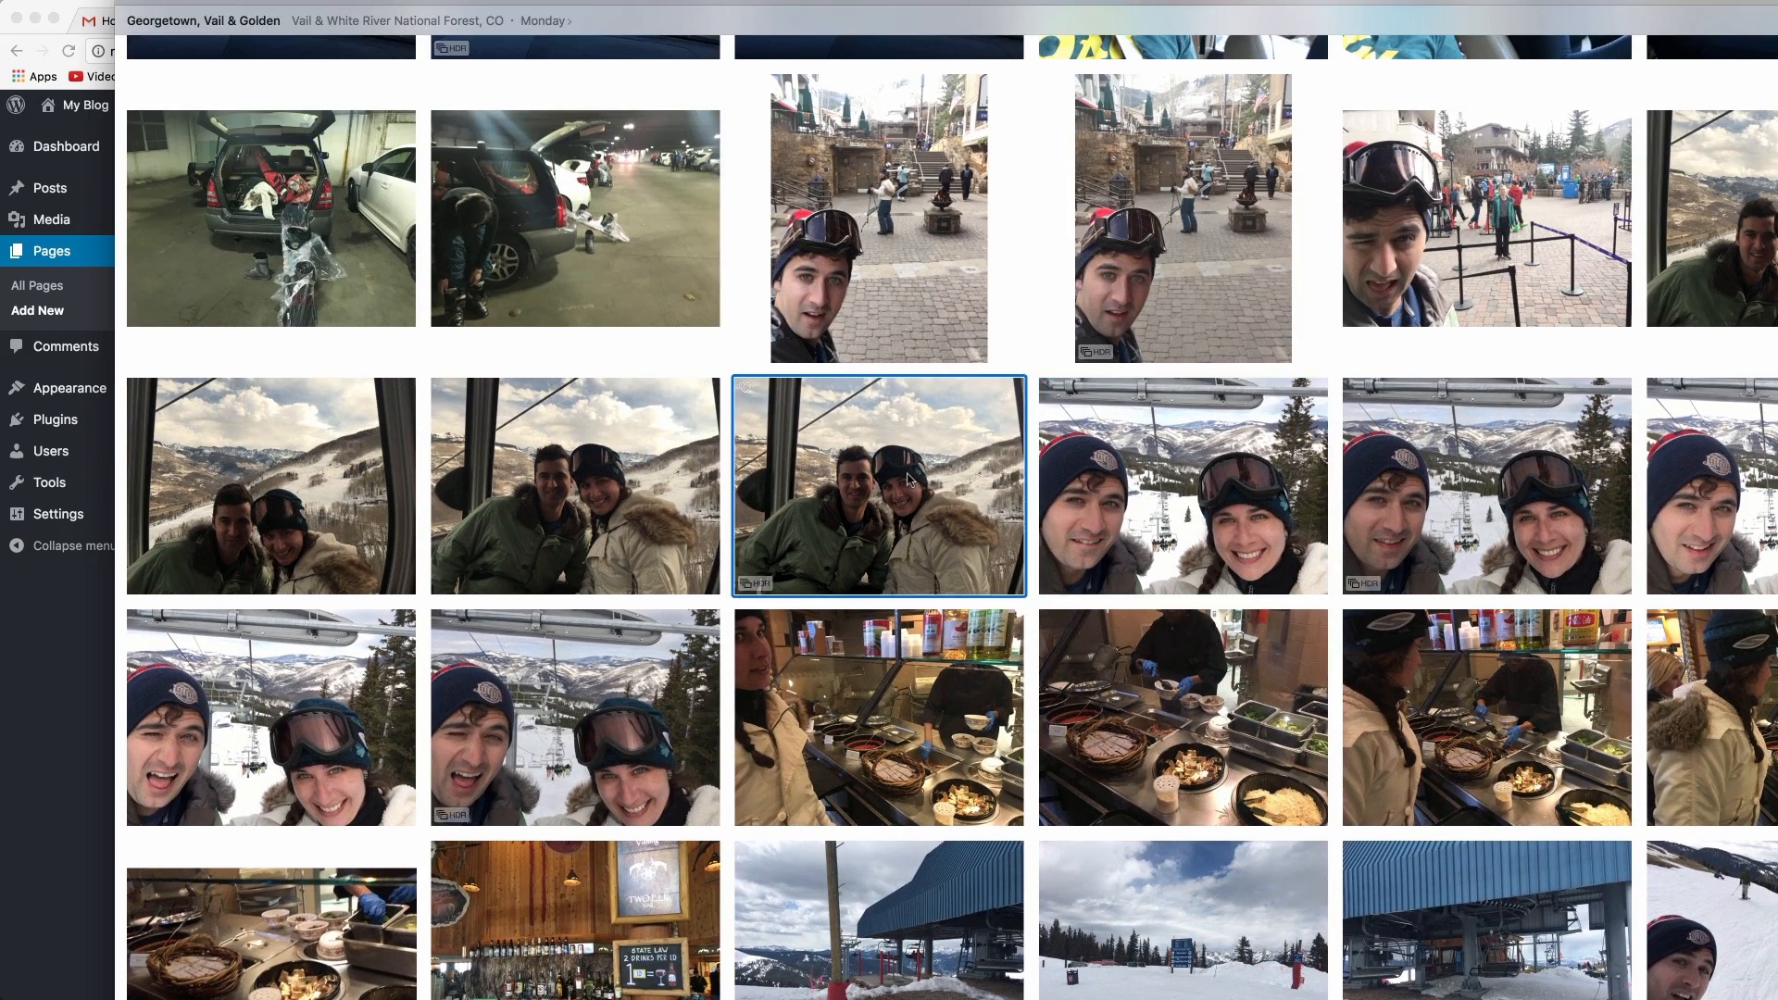
click(1205, 476)
click(1485, 491)
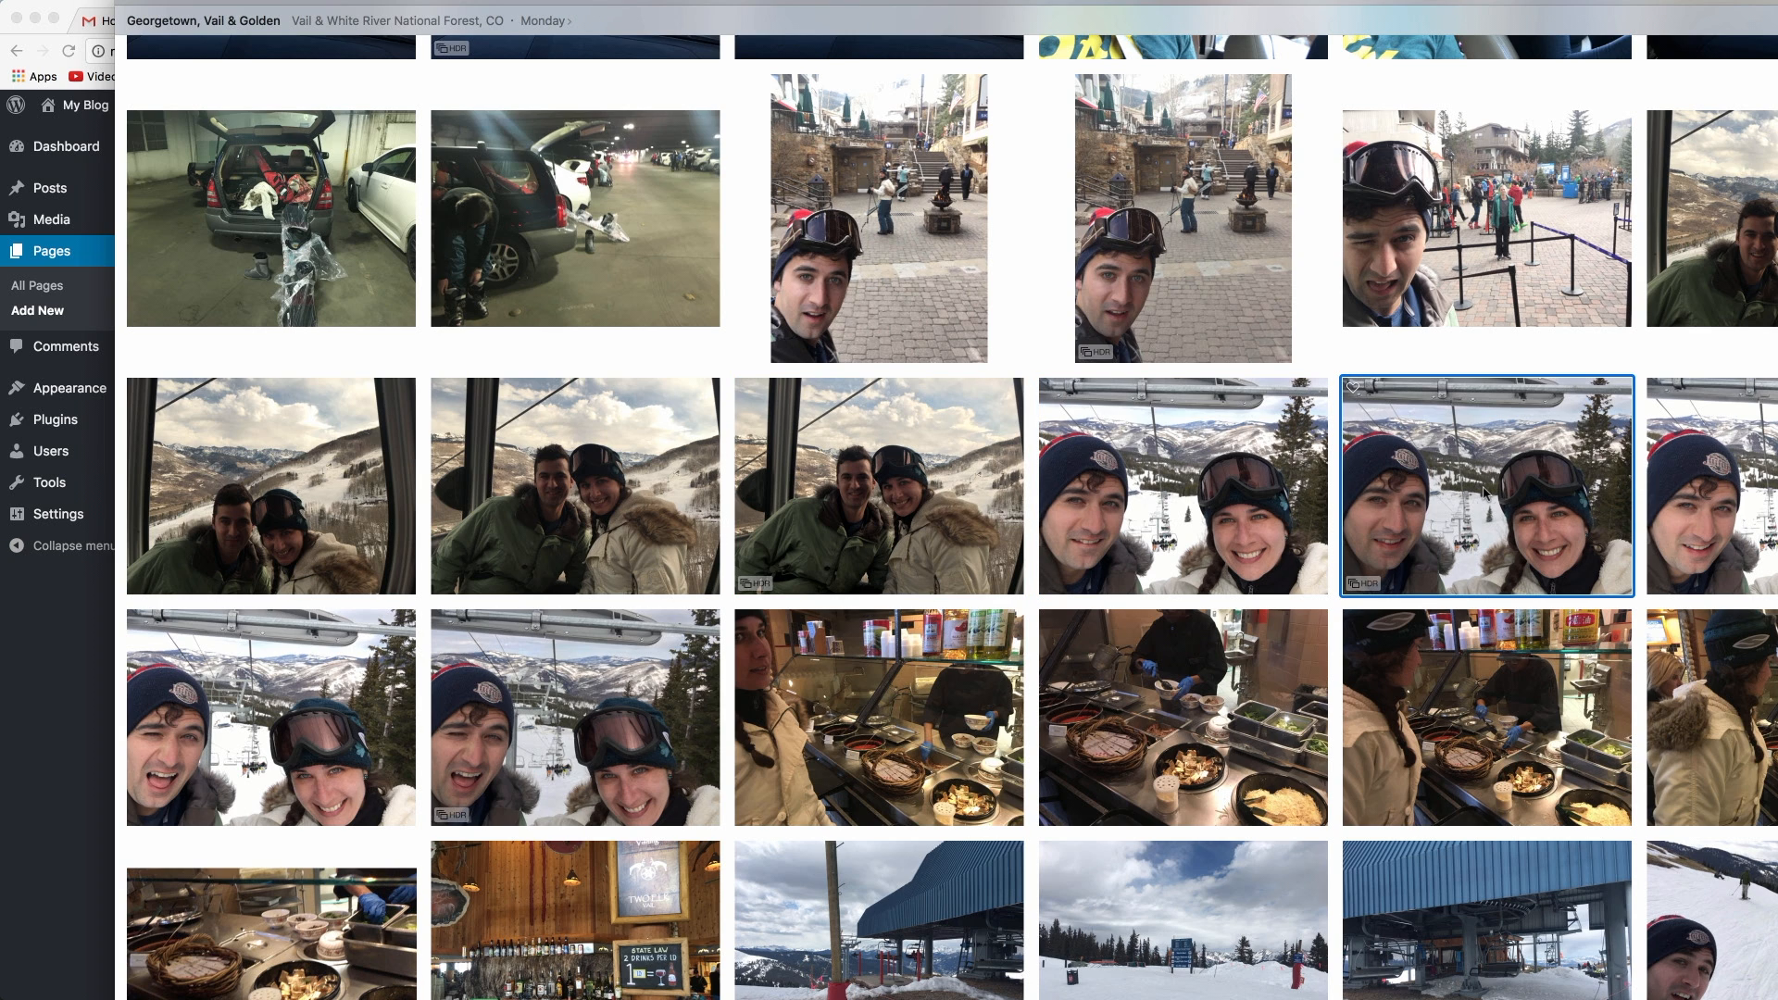
Step: Pick the couple's ski-lift selfie, drag it out of Photos and return to WordPress
click(1206, 451)
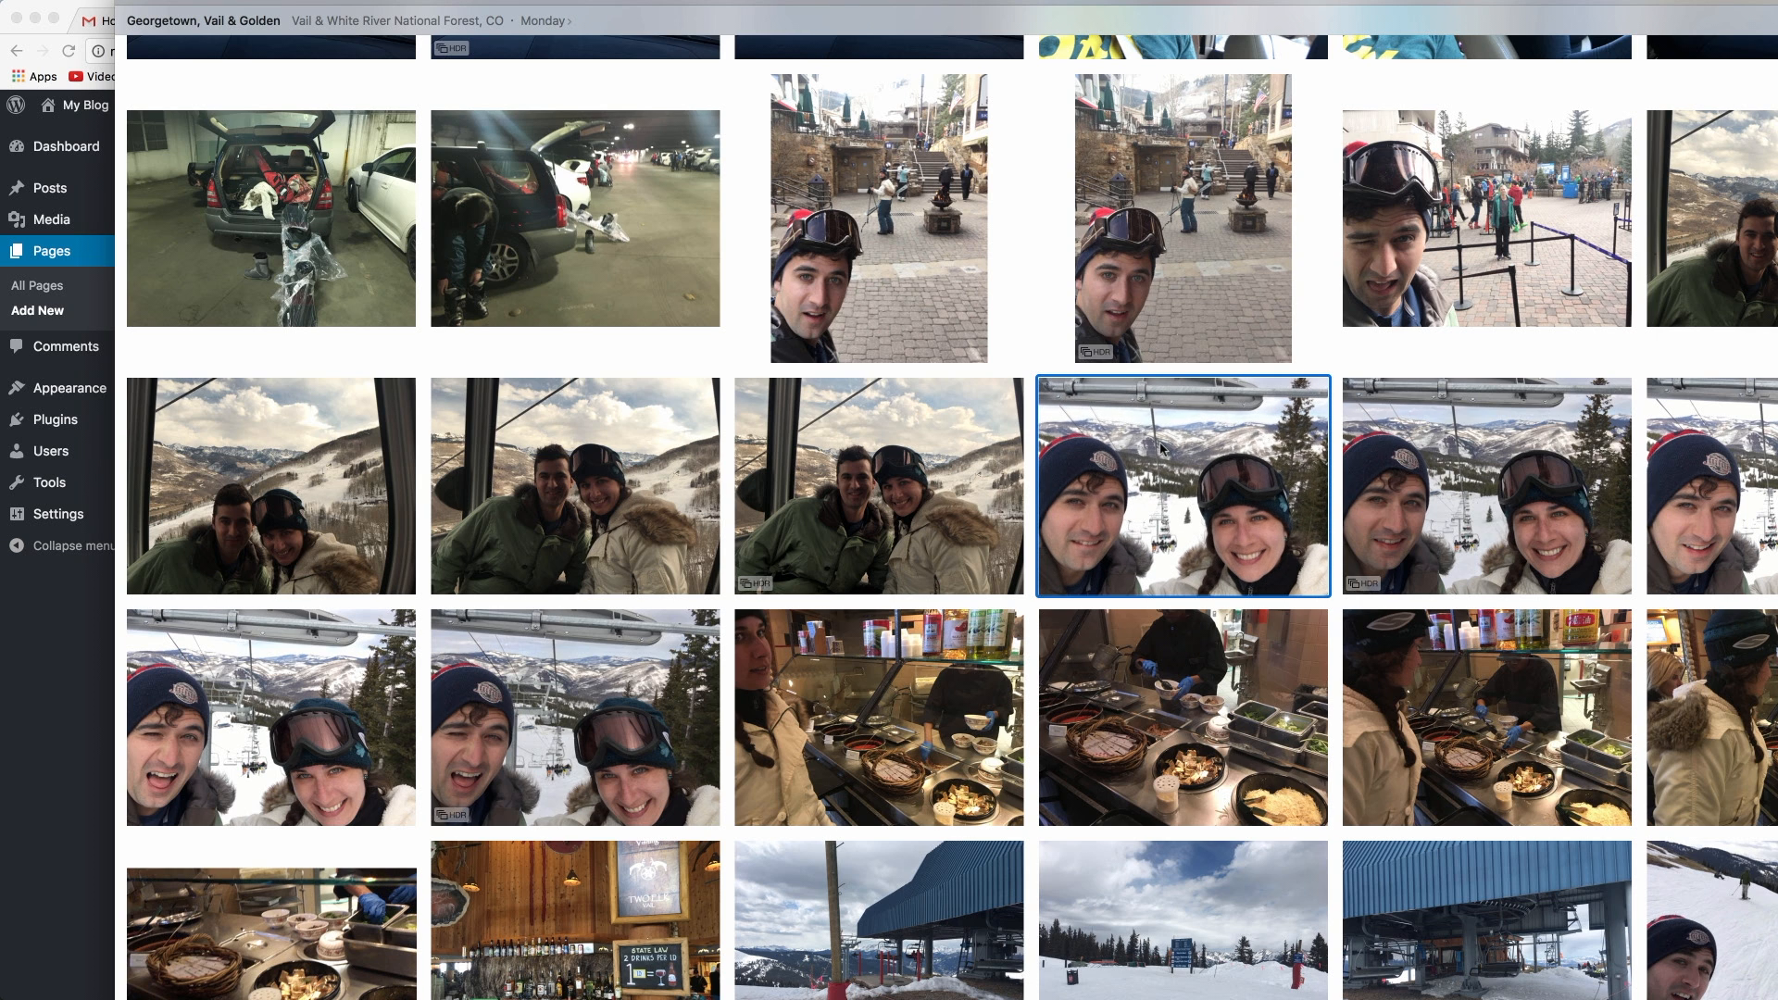
drag(1161, 448, 1777, 648)
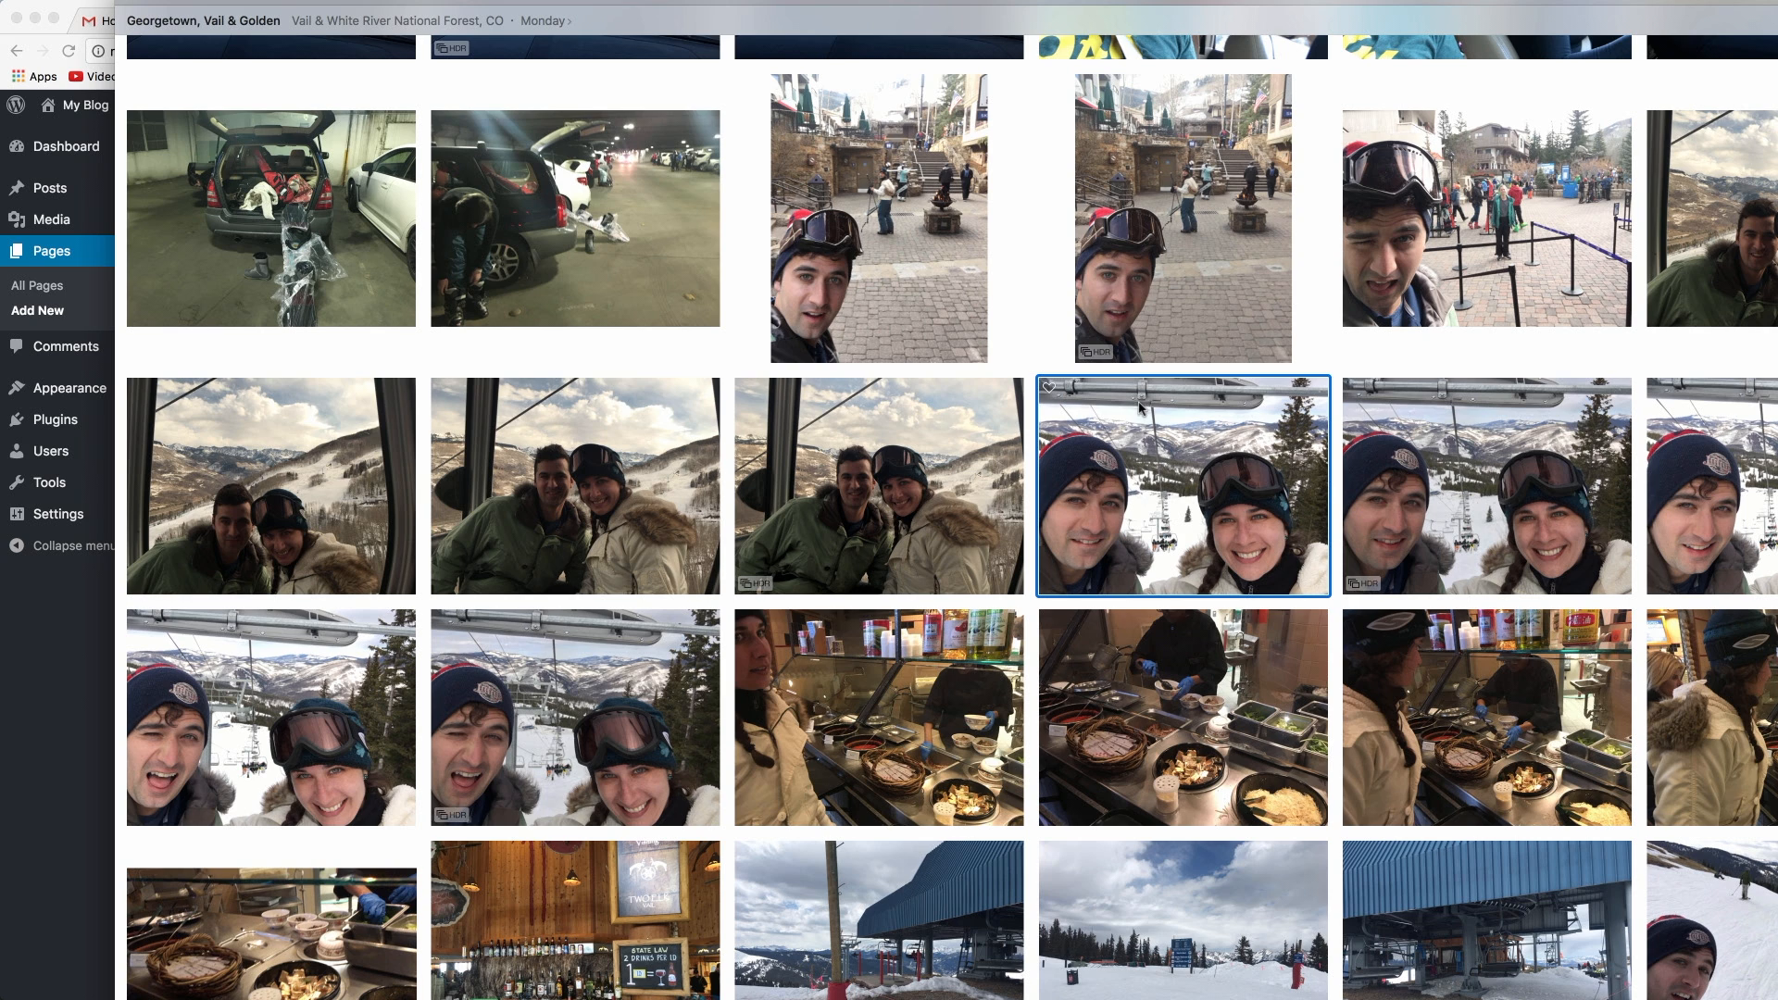
click(37, 741)
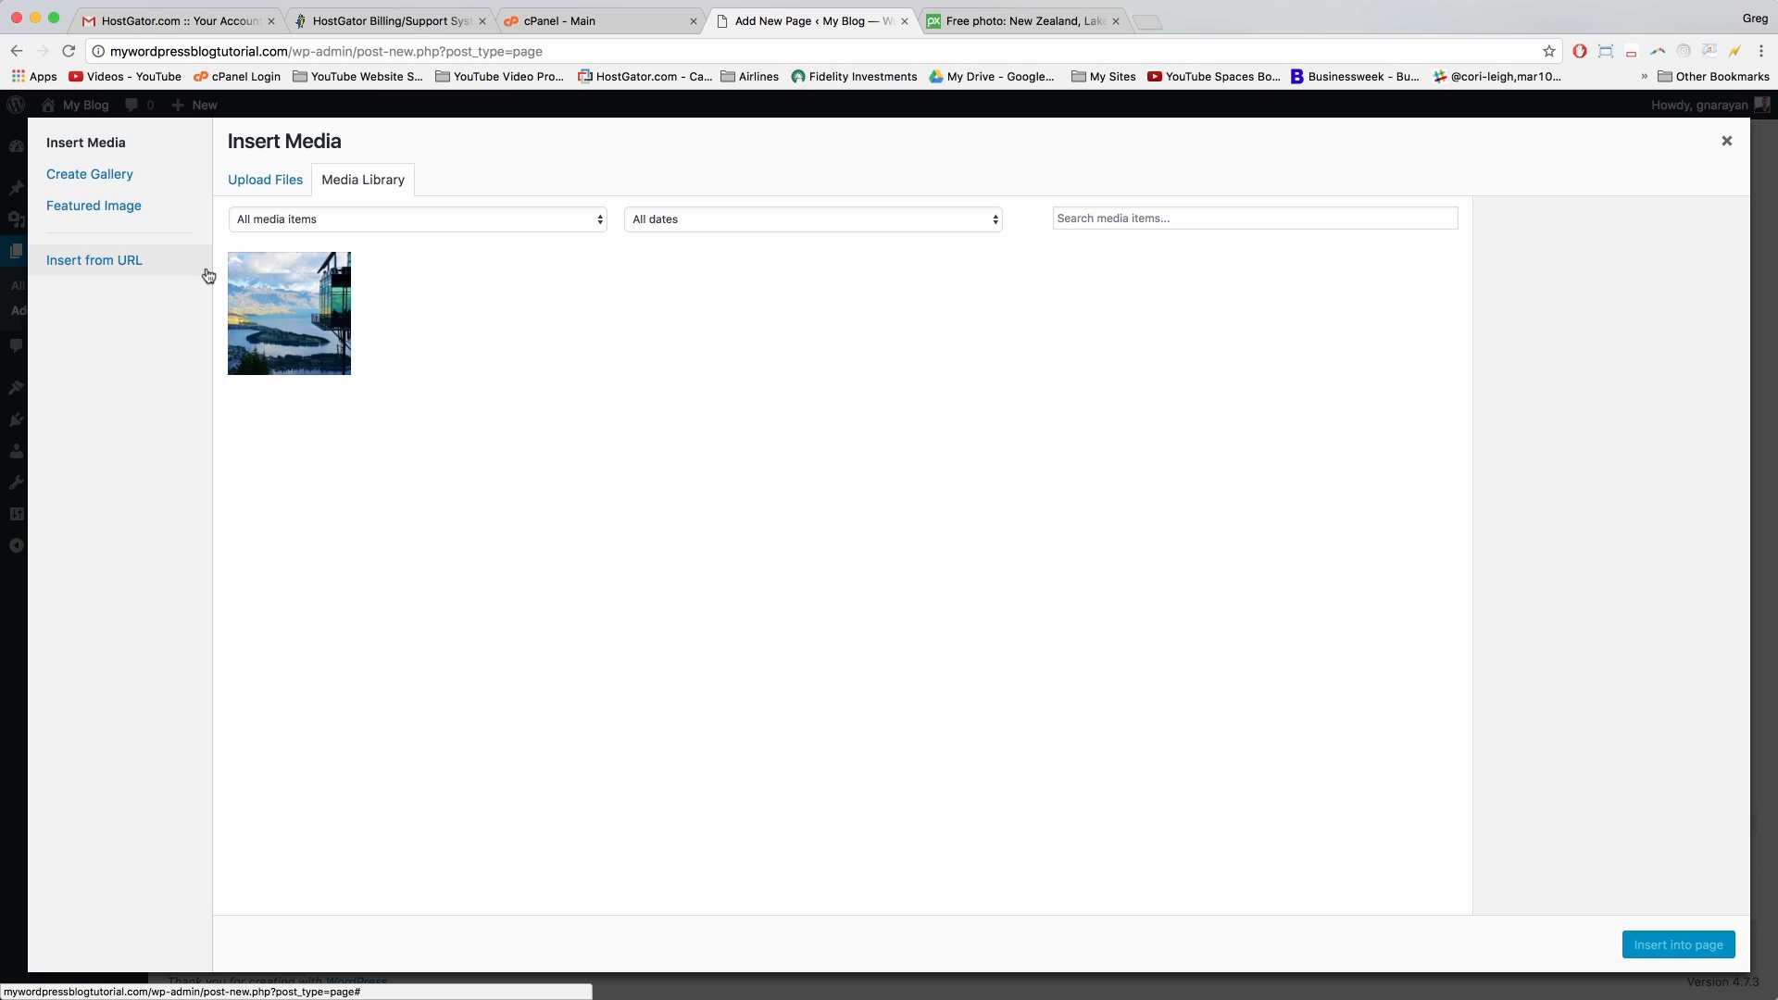
Step: Upload IMG_9735.jpg from the Desktop into the media library
click(248, 180)
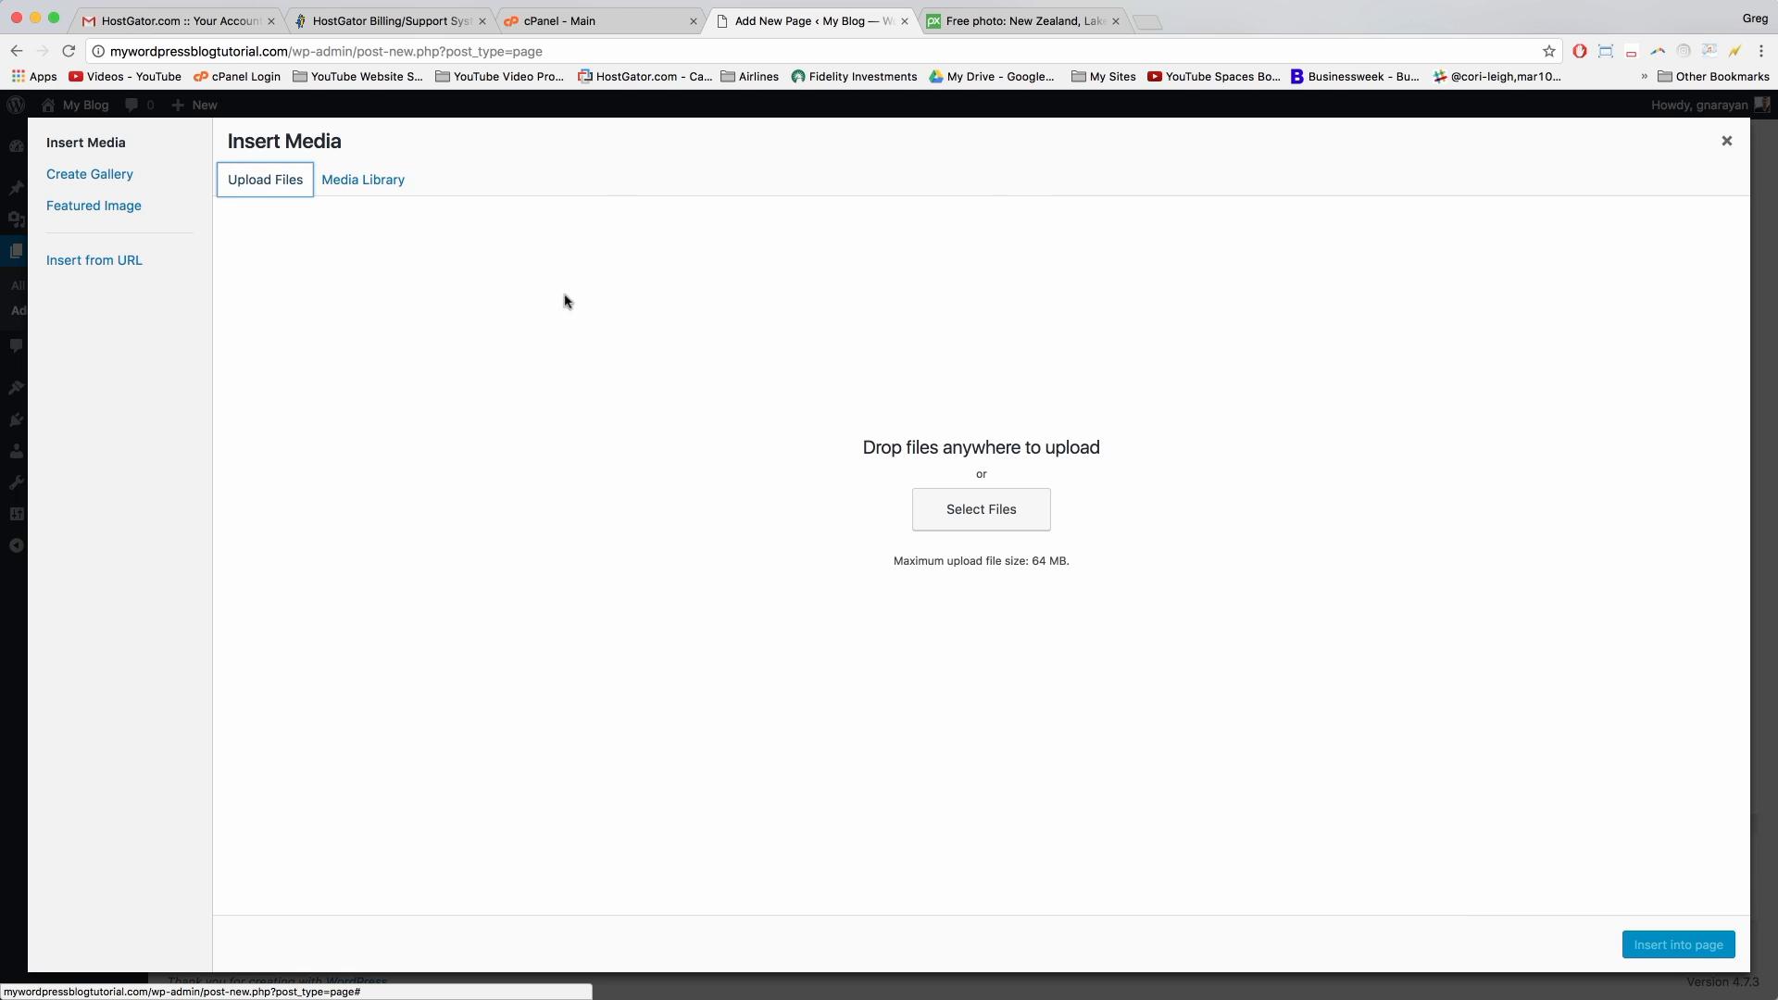
click(994, 509)
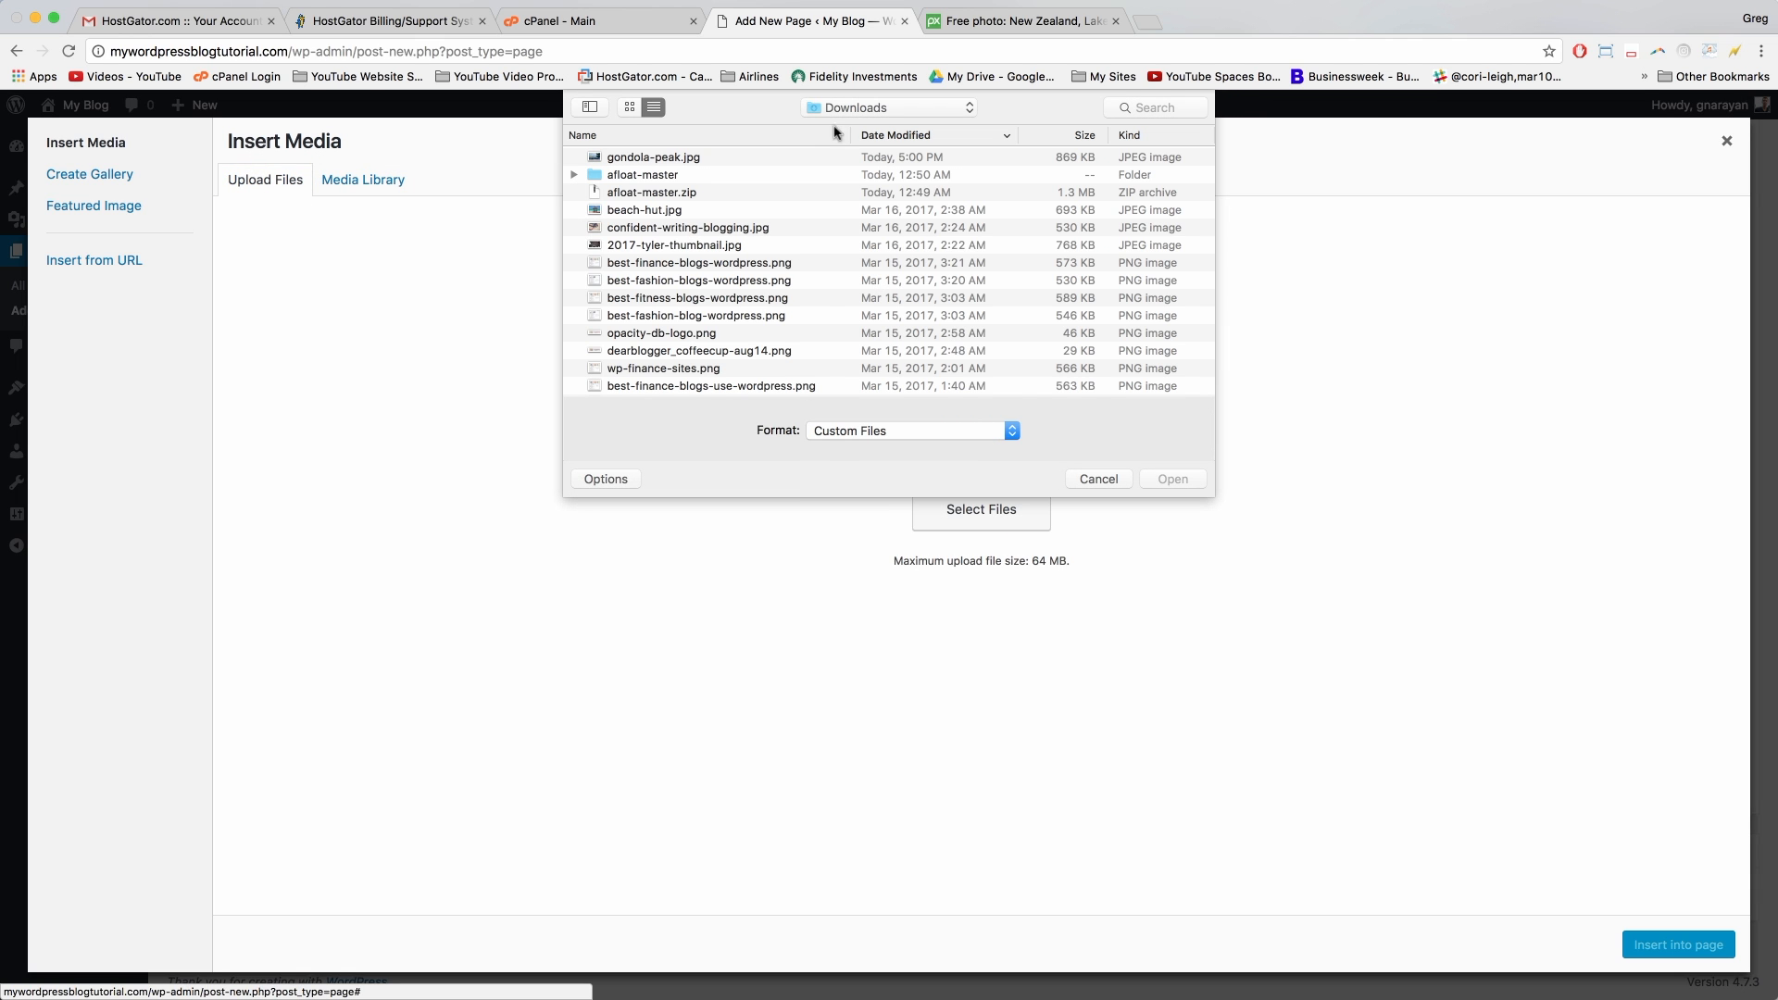
click(862, 108)
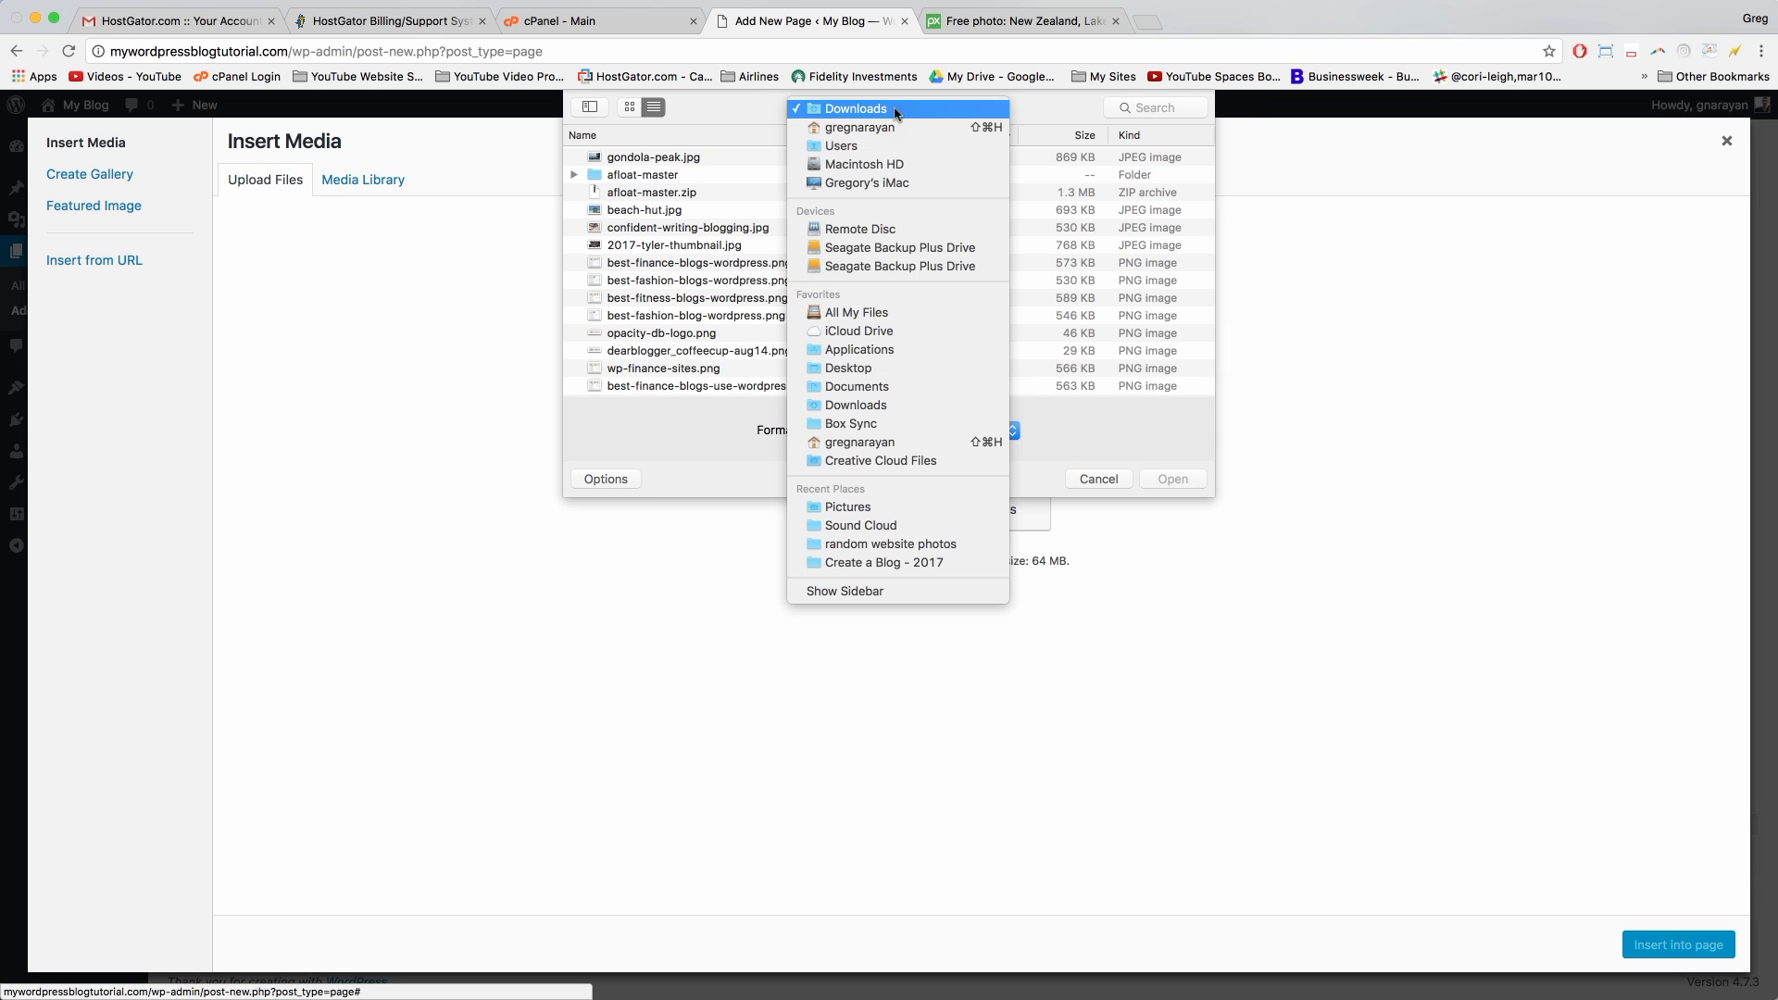
click(891, 372)
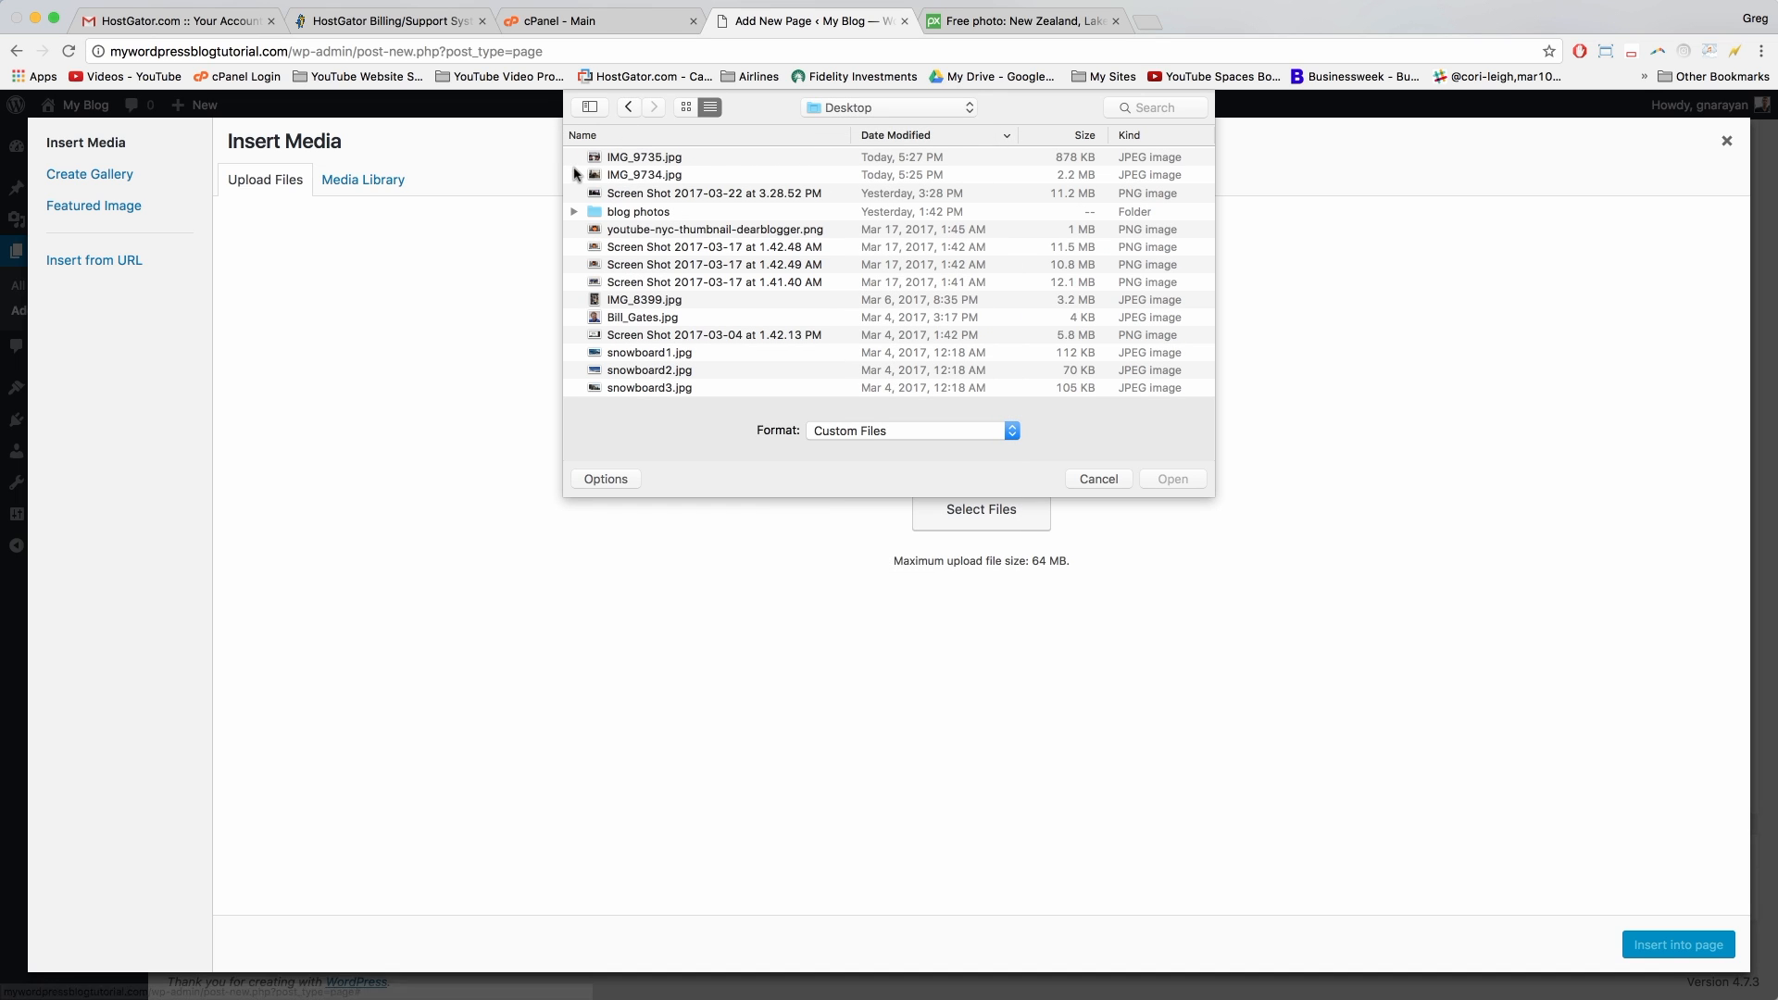
click(631, 162)
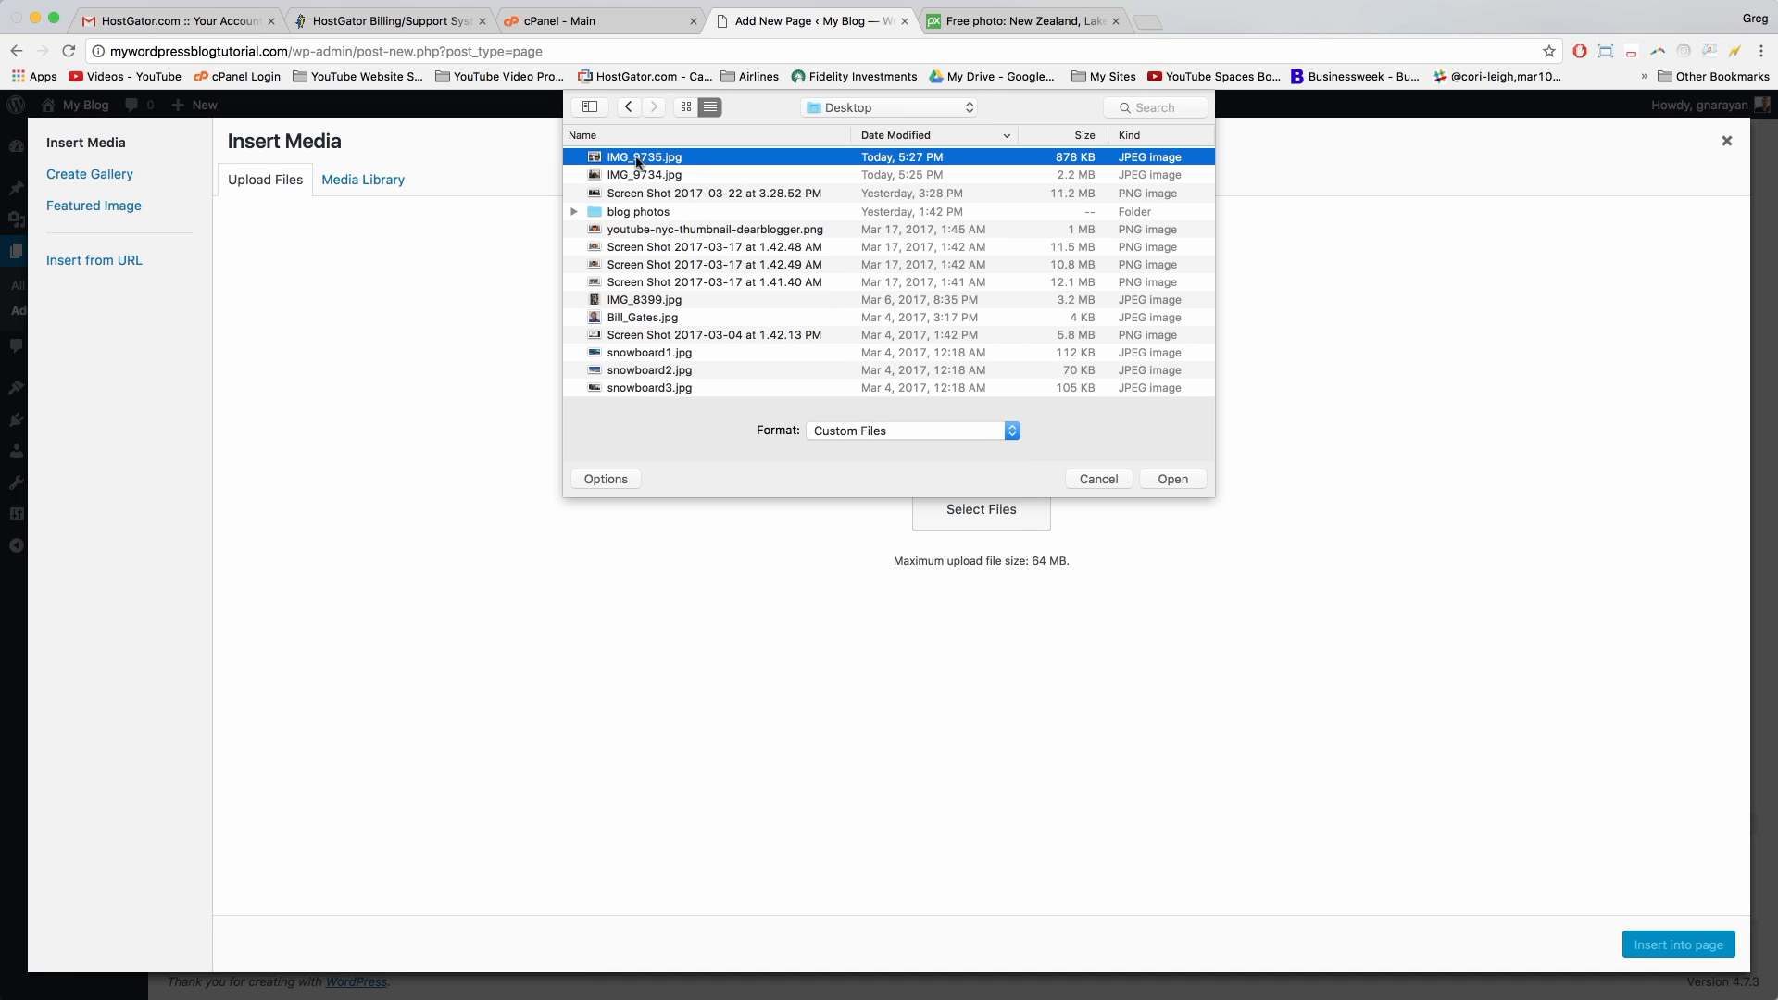
key(Return)
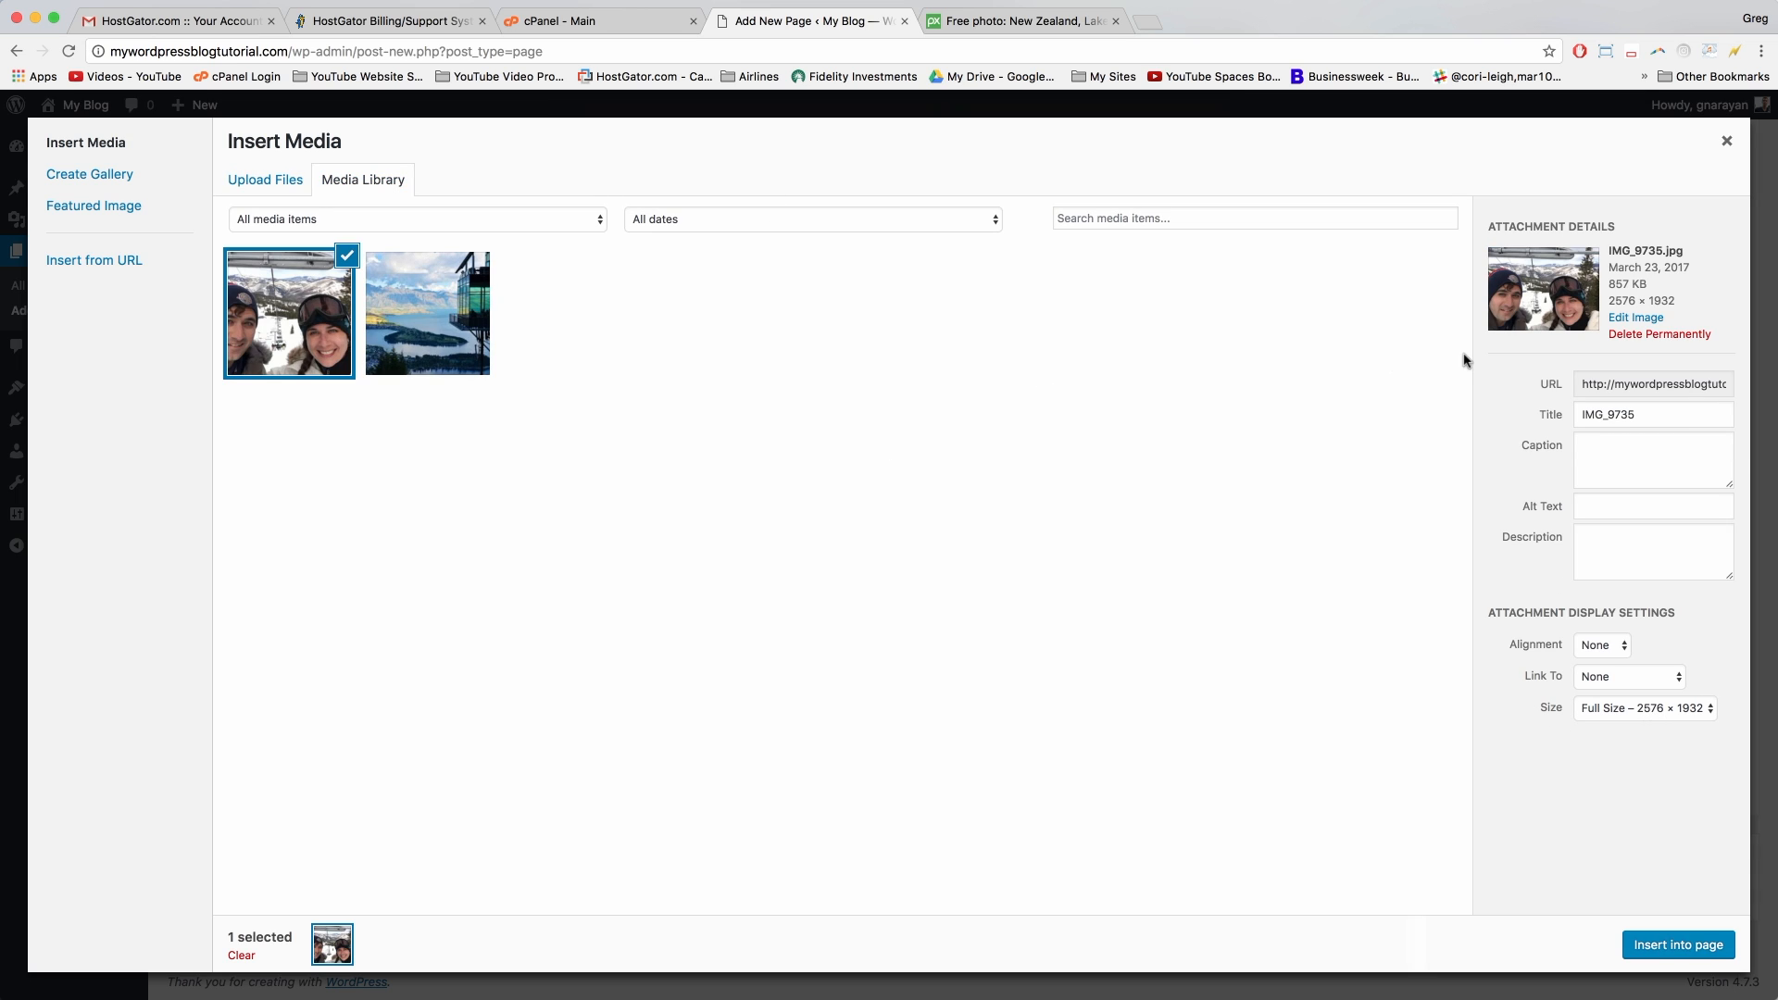
Step: Insert the photo into the page at Large 650 × 488, aligned left
click(1628, 718)
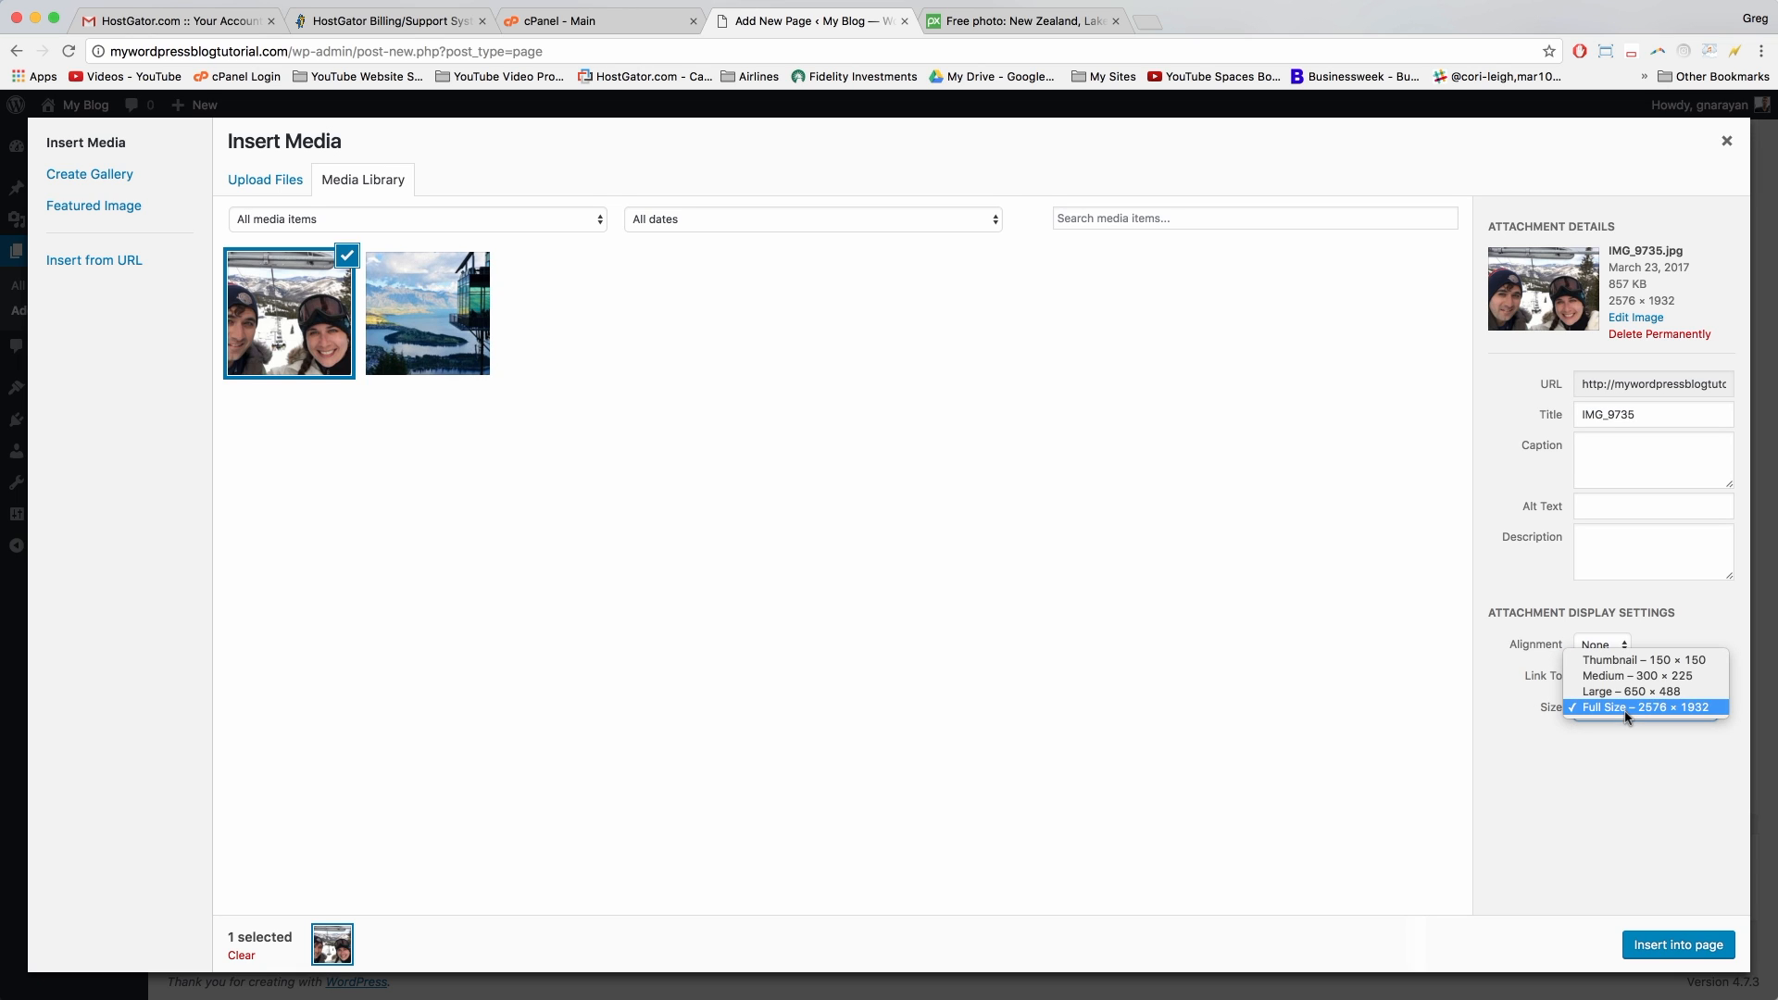
click(1630, 692)
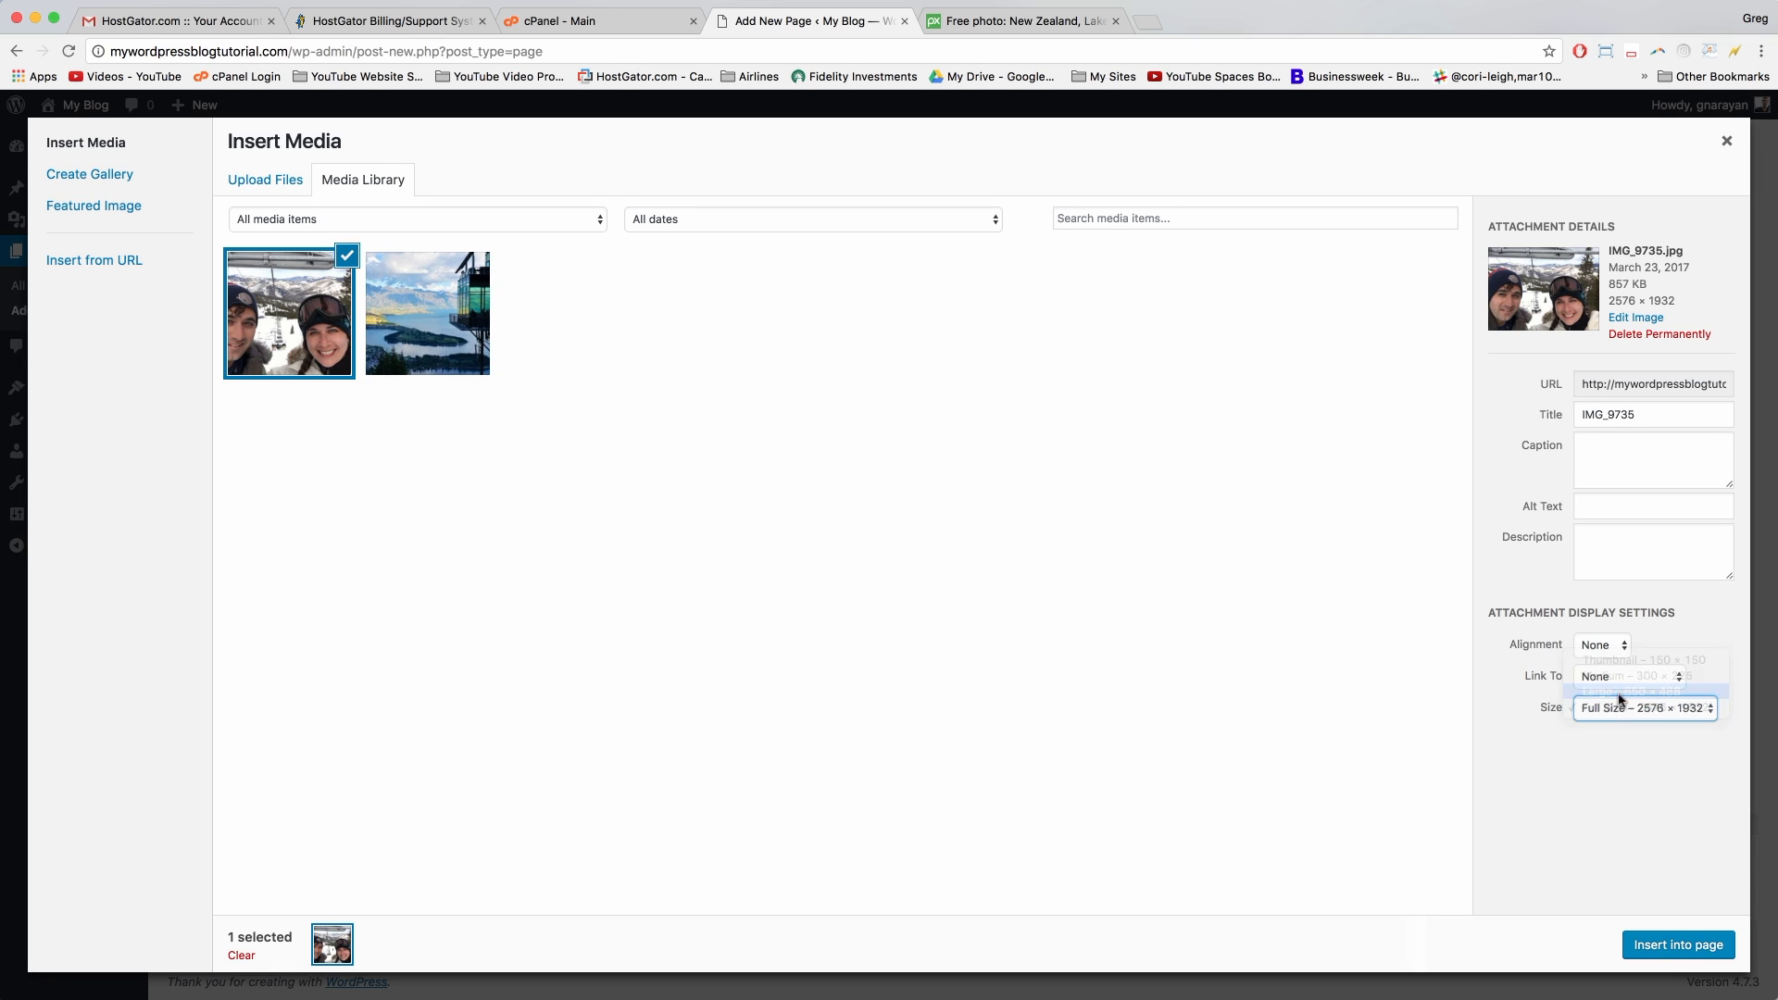
click(1594, 651)
click(1591, 595)
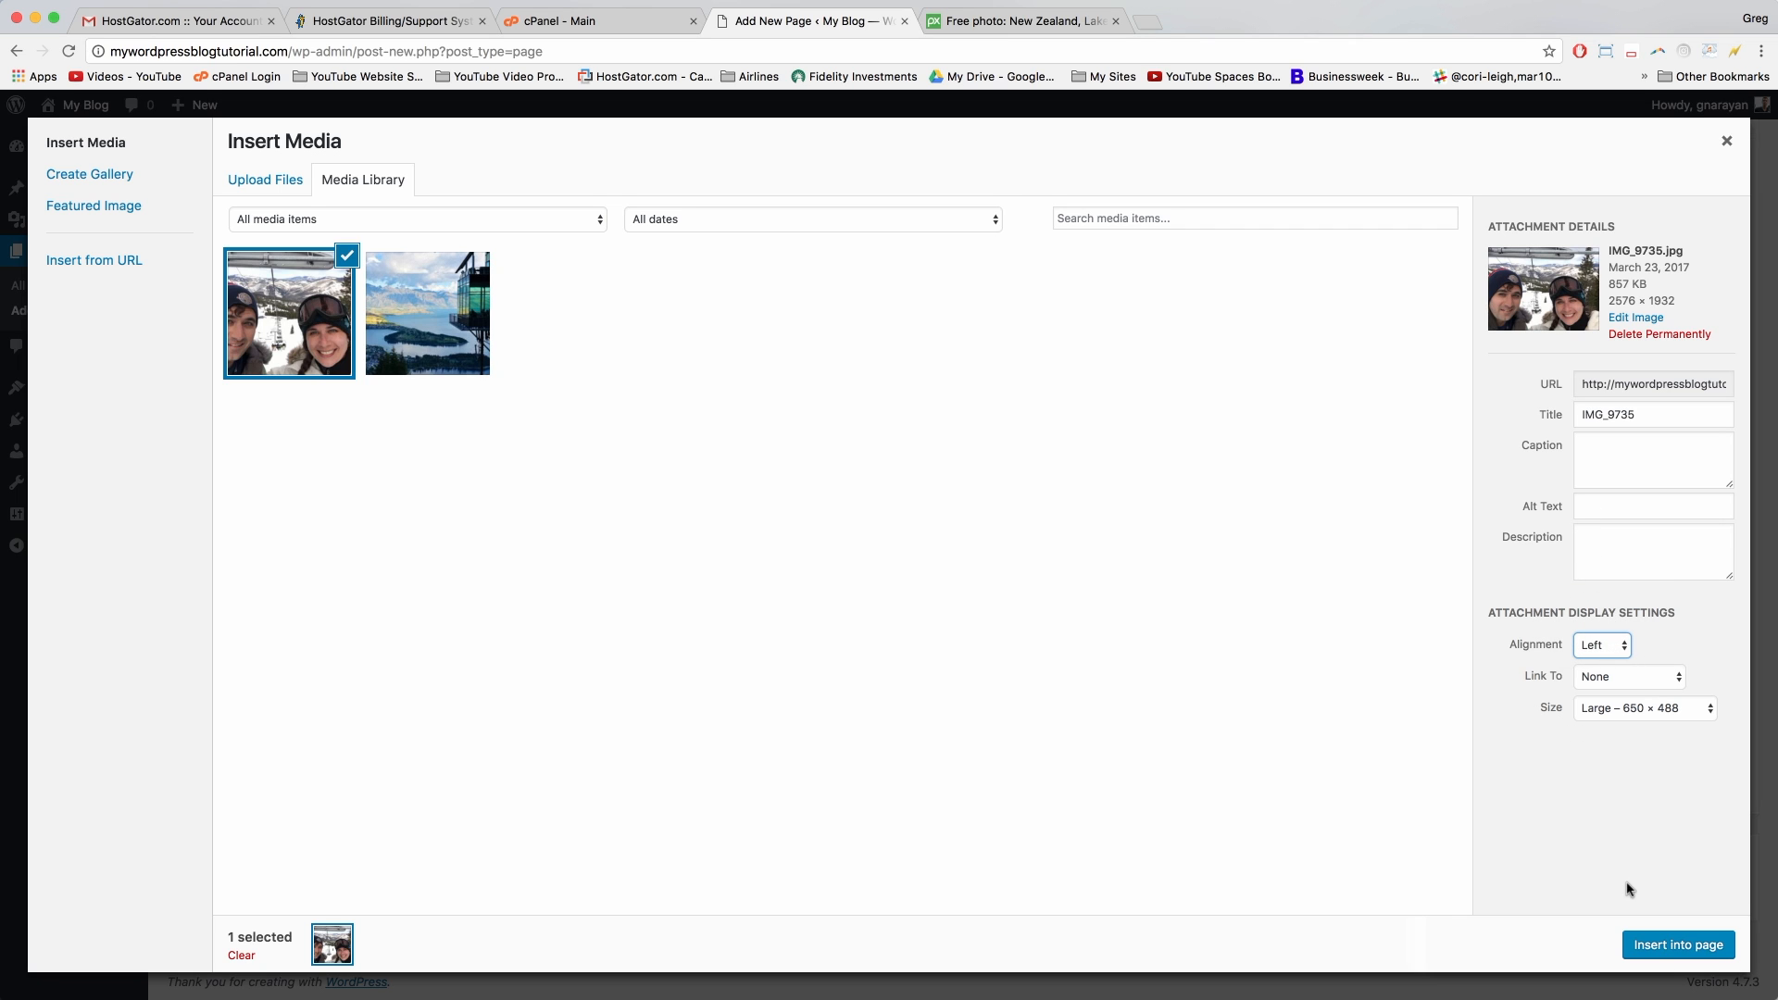
click(1672, 945)
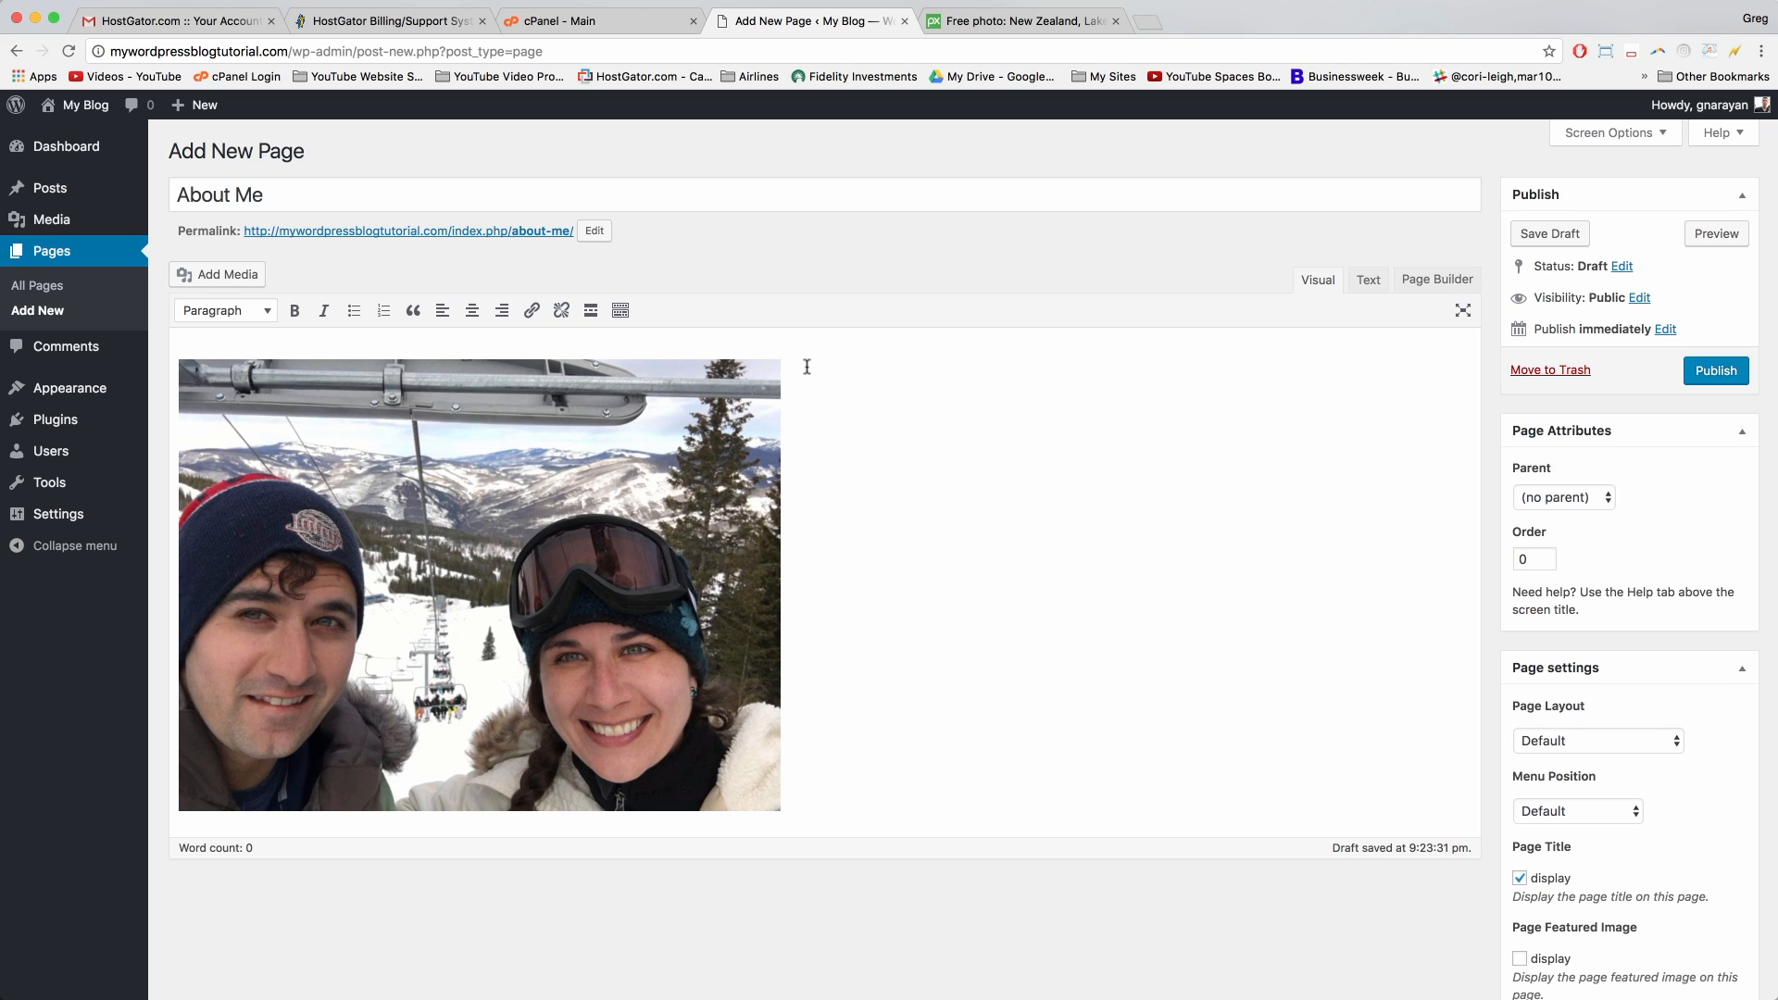
Step: Type the intro about loving WordPress and travel, ending 'if you enjoyed this blog tutorial!'
text(blog is all about my love of WordPress)
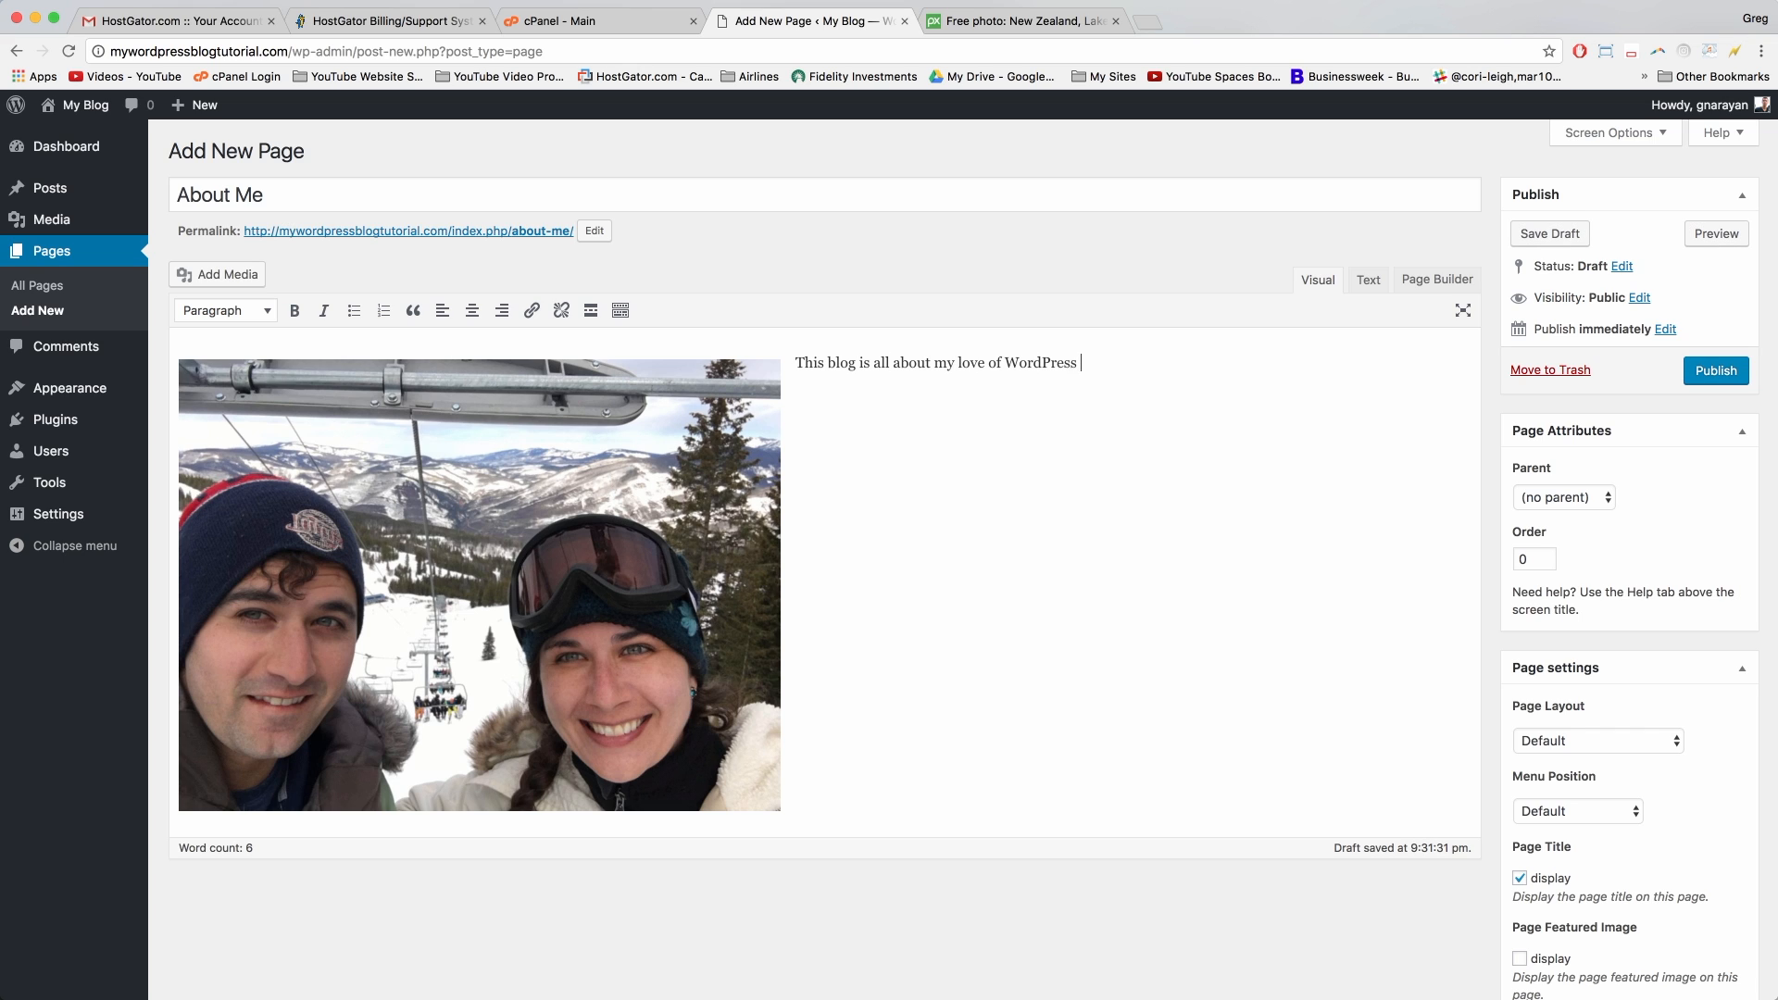
text(! You can use this blog to learn how to make a WordPress blog, how to dominate WordPress a)
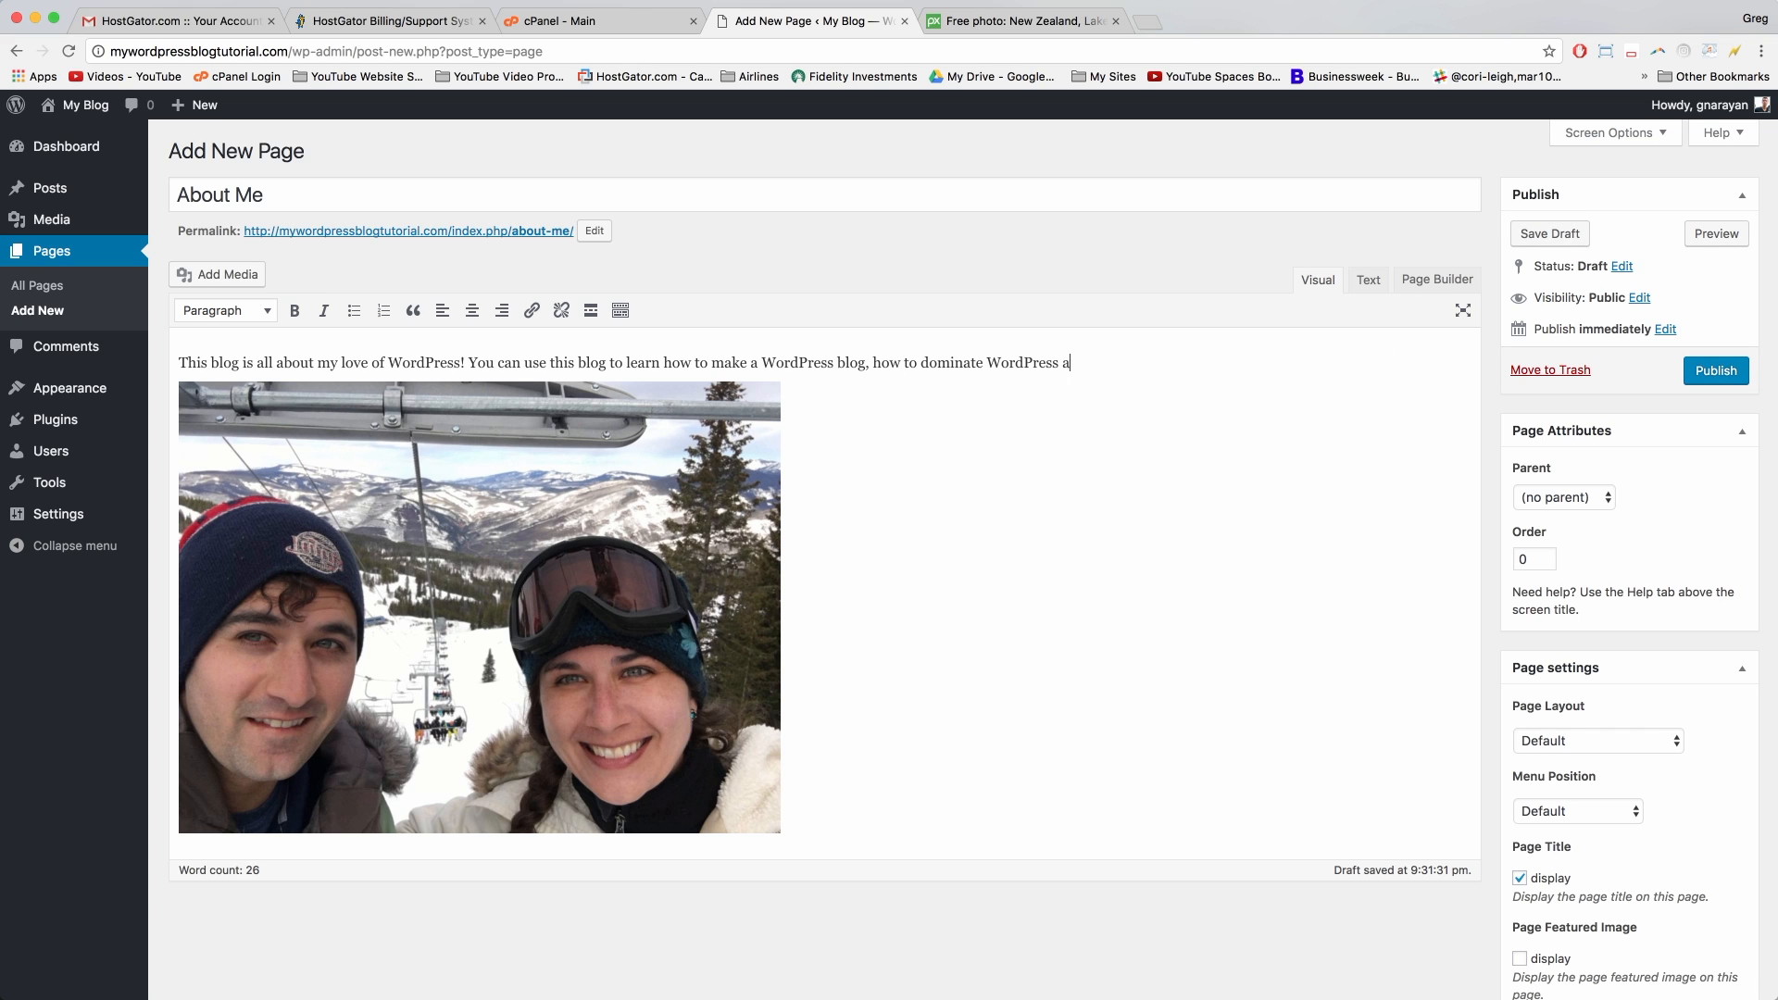
text(nd do some online marketing stuff which is fun, and also learn about my travels. I love blogging and hope that you will too! Thanks so much for watching, let me know in the comments what you thi)
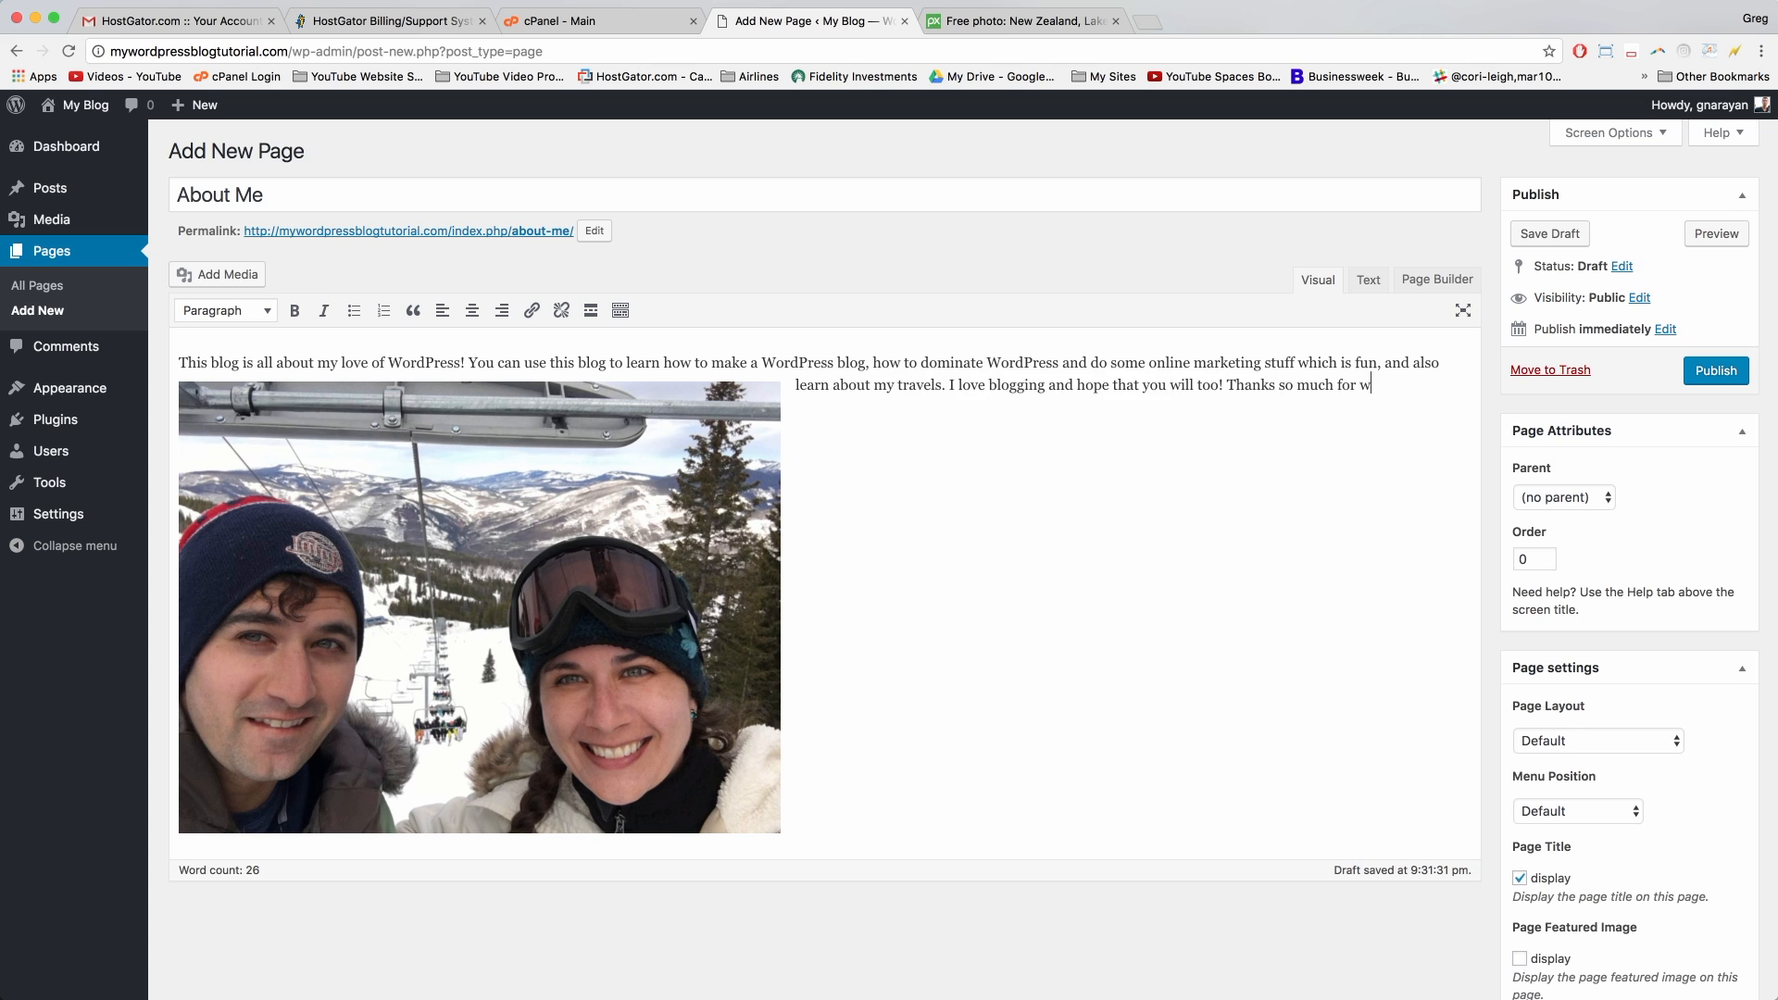
key(BackSpace)
key(BackSpace)
key(BackSpace)
key(BackSpace)
key(BackSpace)
key(BackSpace)
key(BackSpace)
key(BackSpace)
key(BackSpace)
key(BackSpace)
key(BackSpace)
key(BackSpace)
text(if you enjoyed this blog tutorial!)
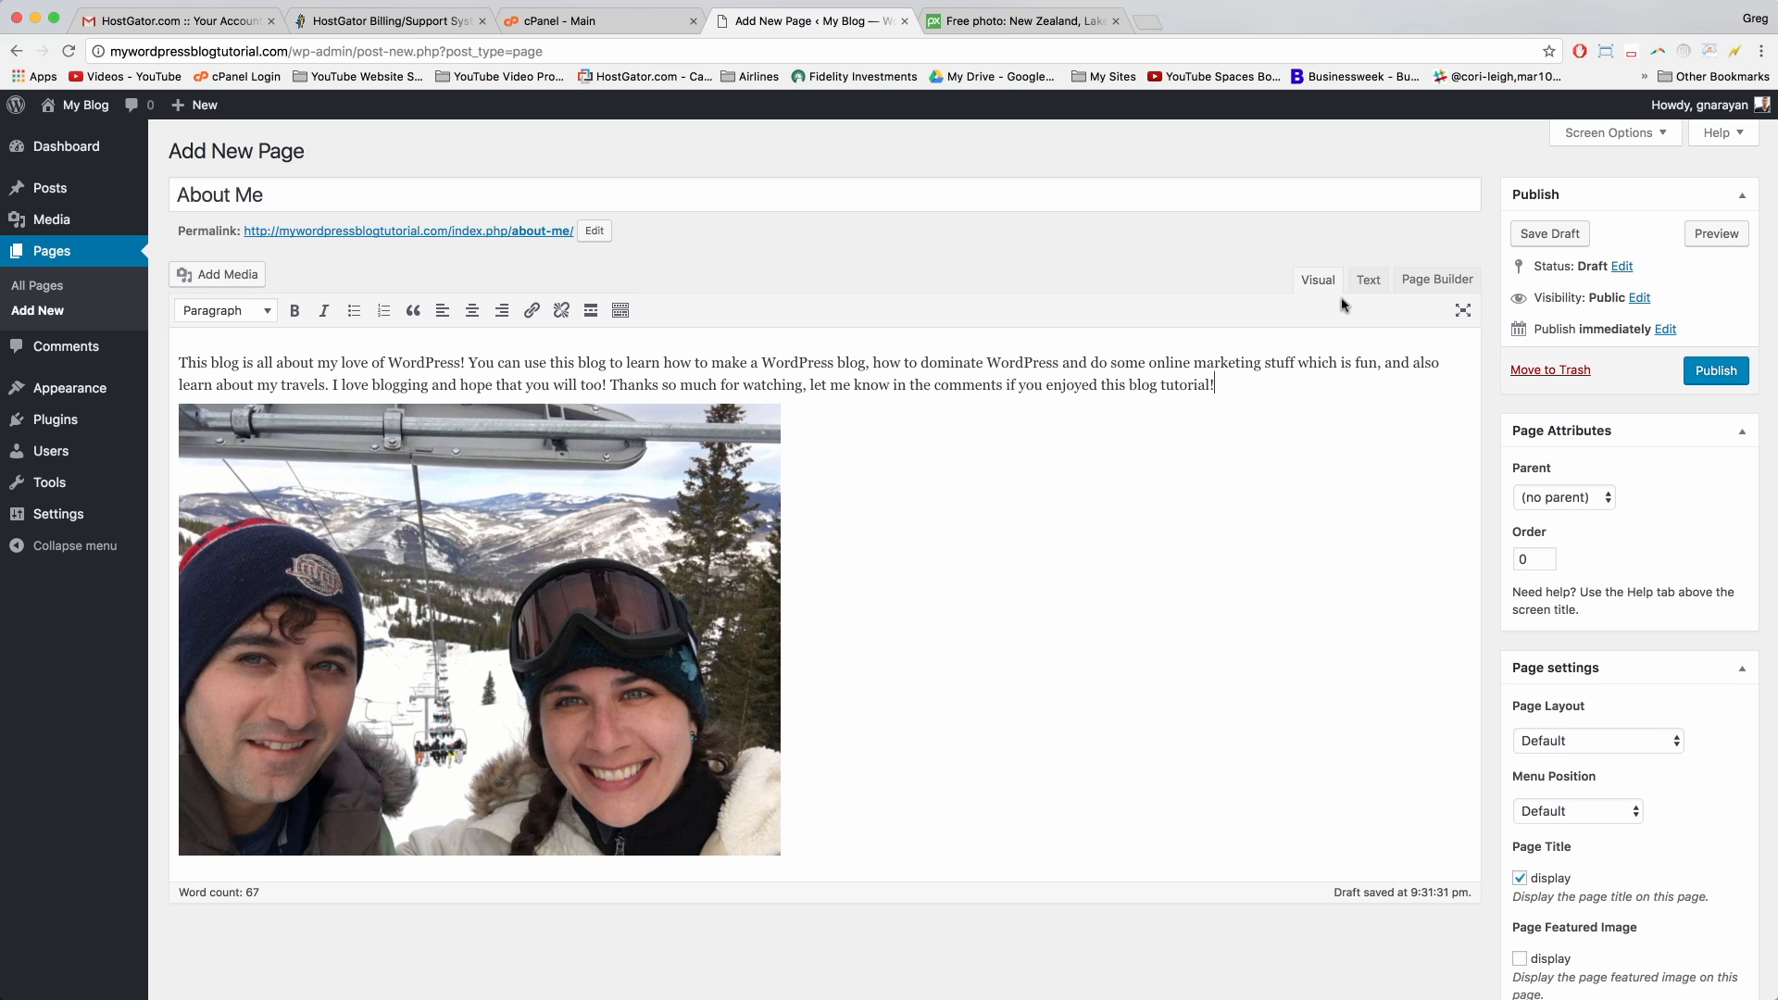
Step: In the Text view, put the image tag on its own line and cut it
click(1368, 279)
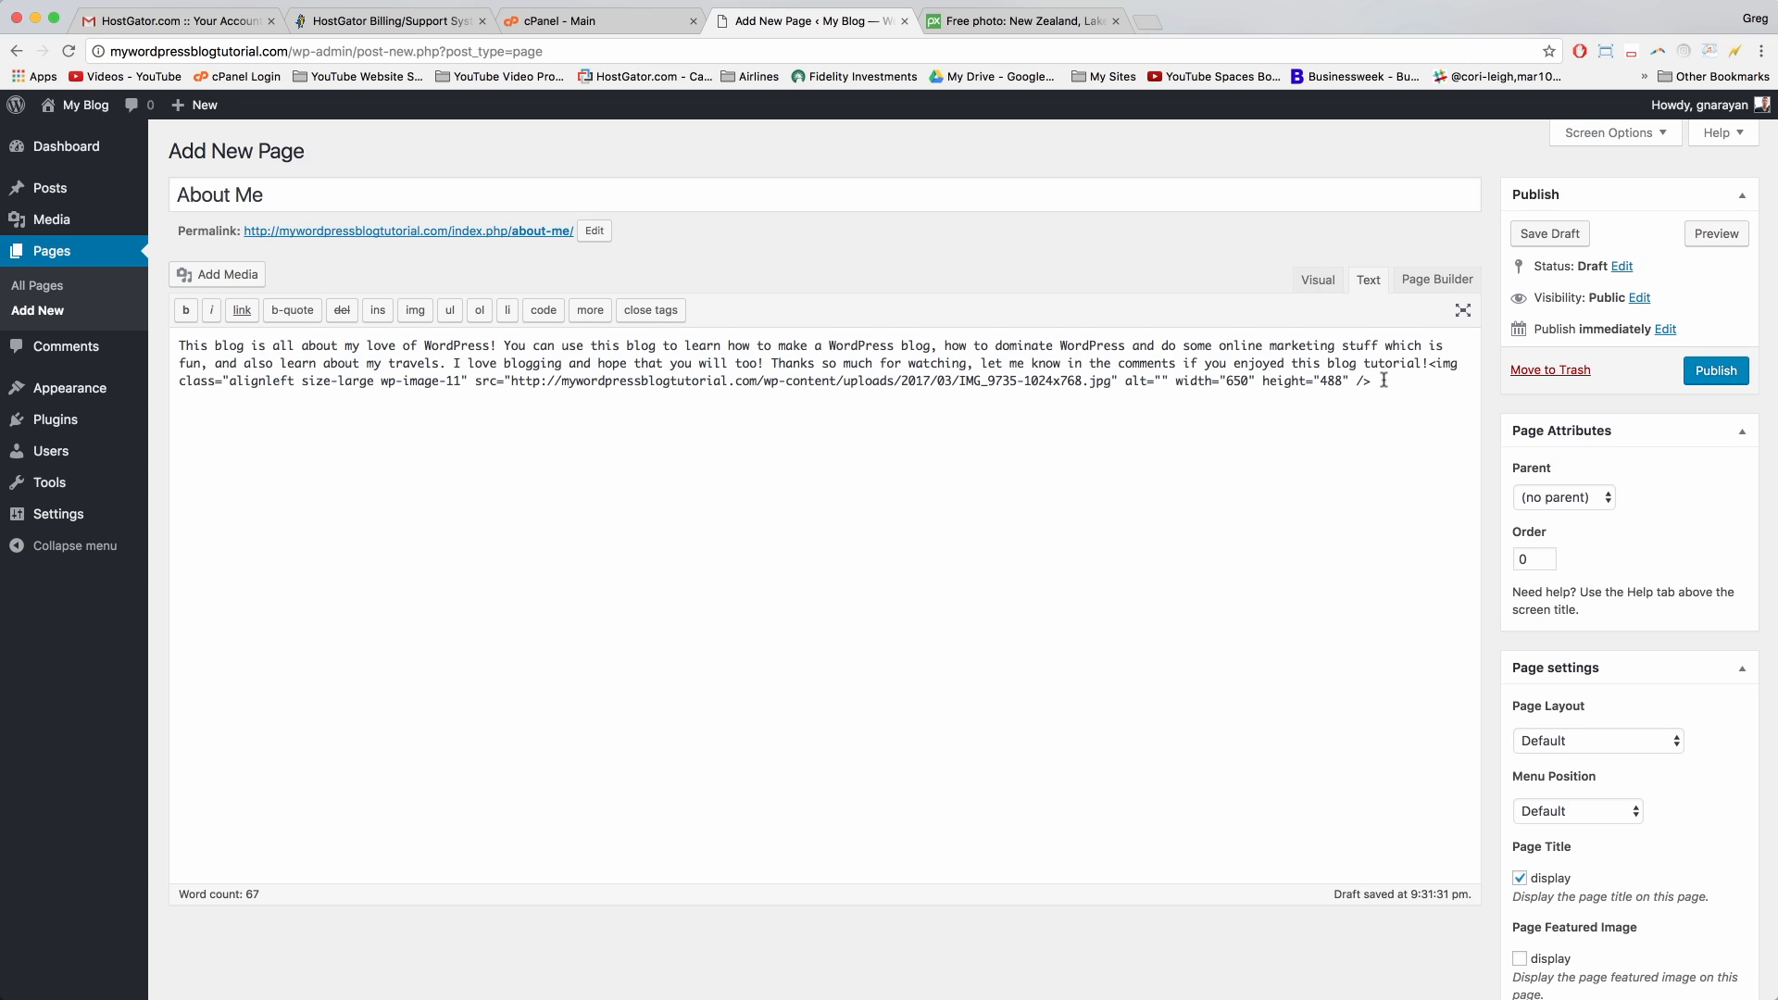
drag(1375, 381, 836, 381)
click(891, 380)
key(Return)
key(Return)
key(Return)
key(Return)
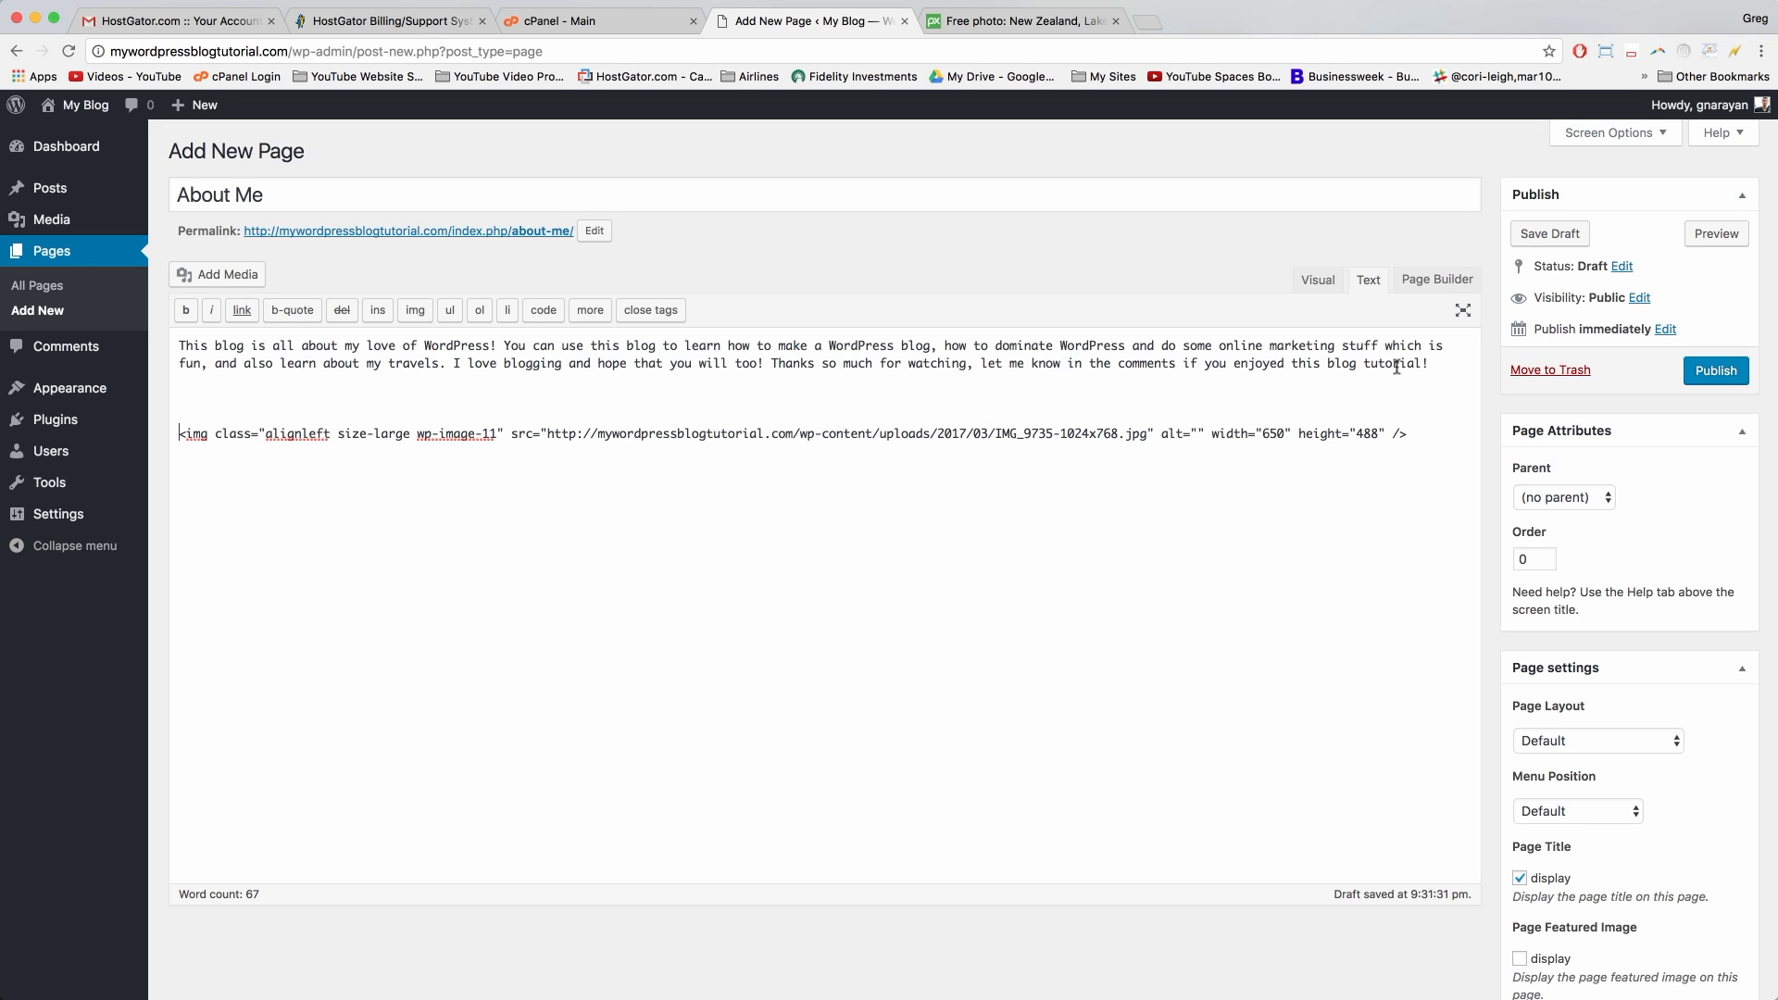
drag(1416, 434, 174, 434)
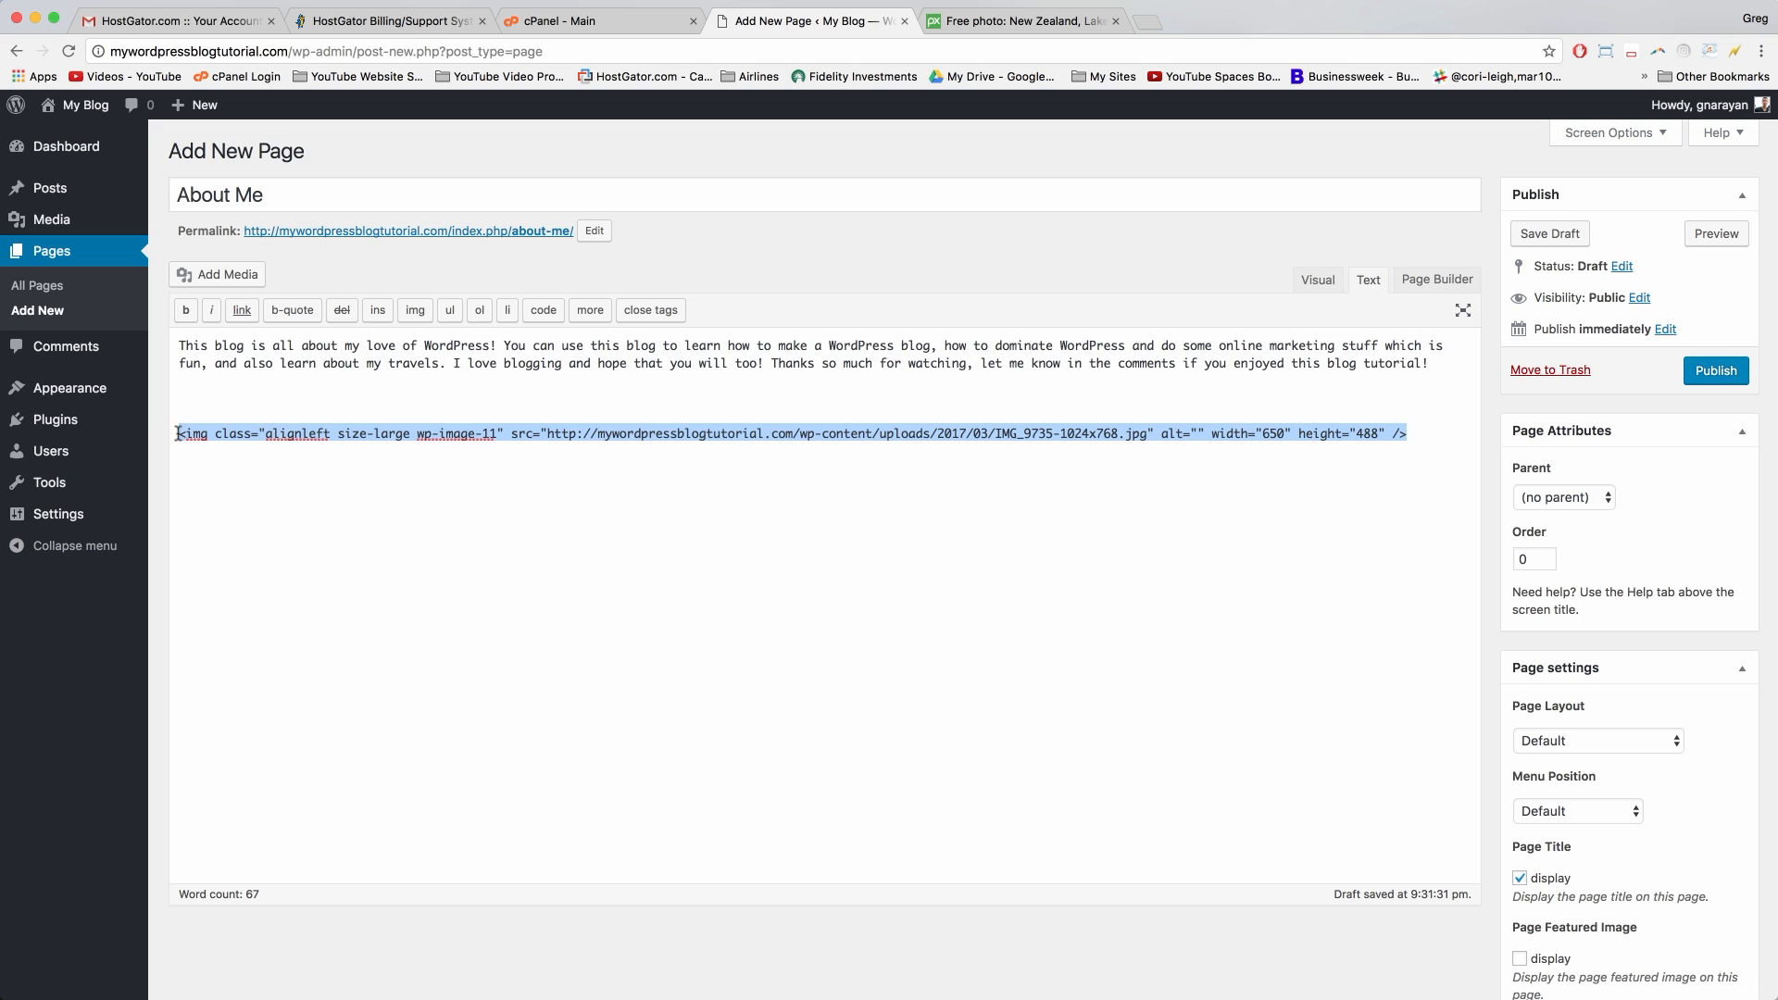
right_click(203, 433)
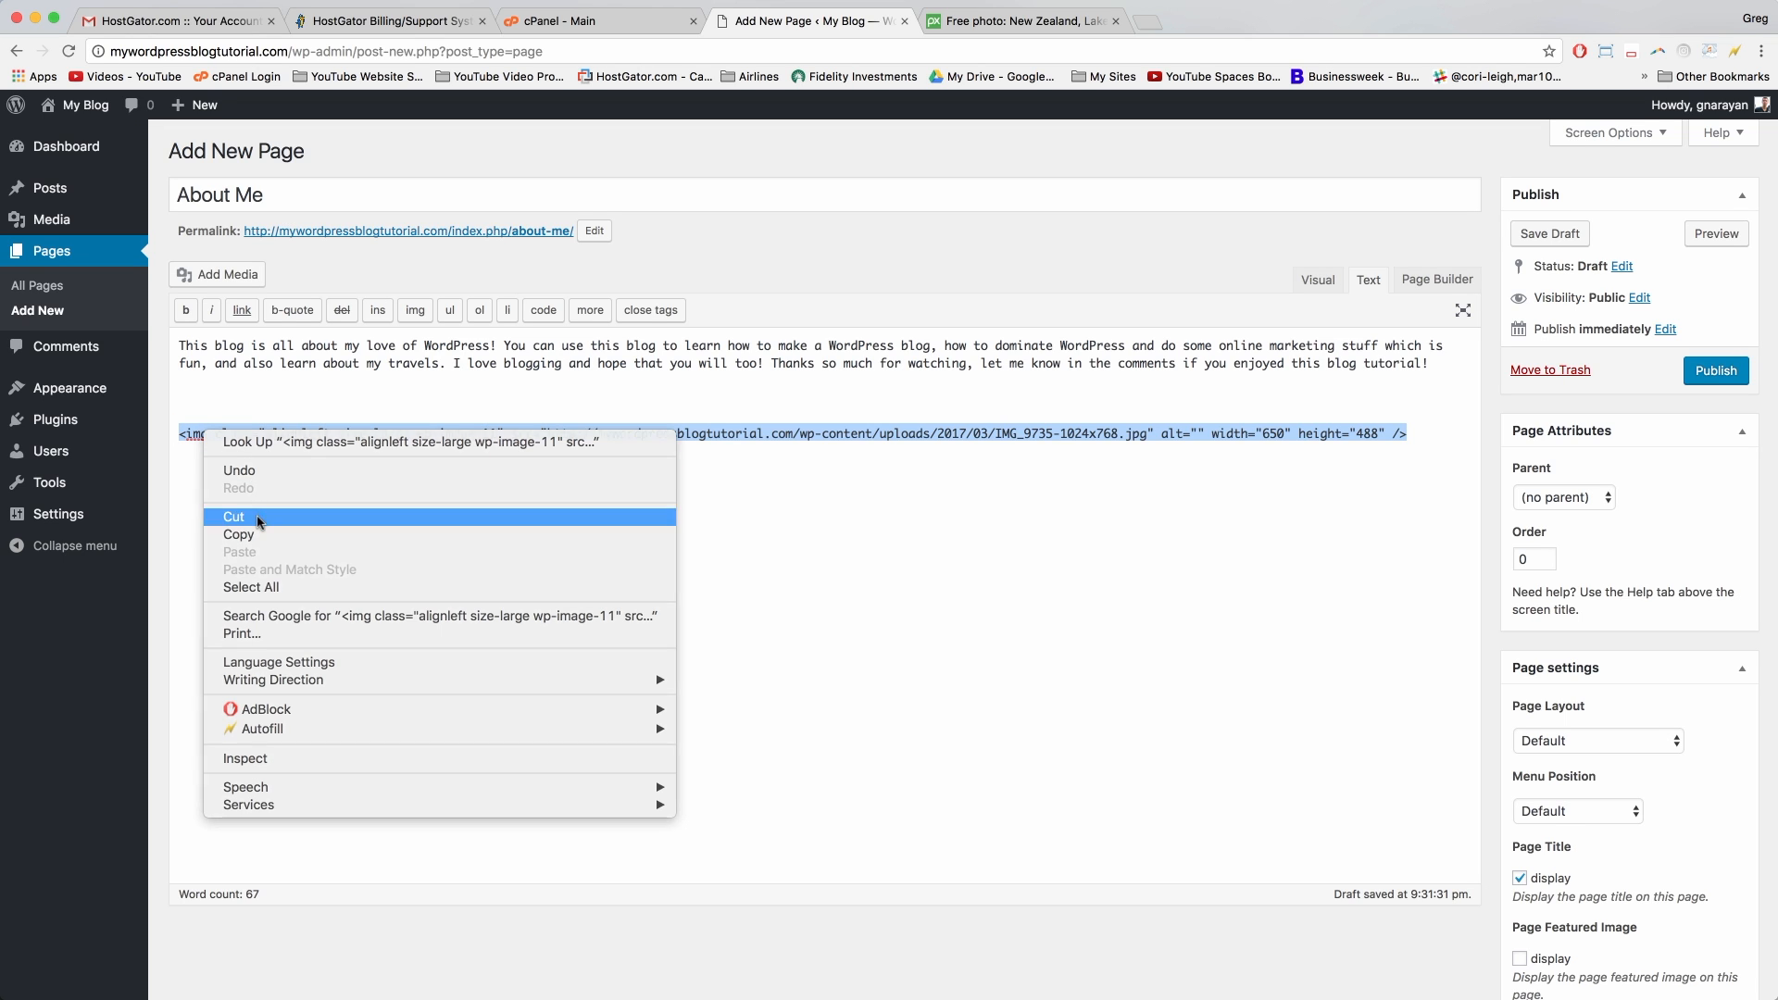
click(248, 518)
Step: Paste the image tag above the paragraph and remove the leftover blank line in Visual view
click(175, 345)
key(Return)
key(Return)
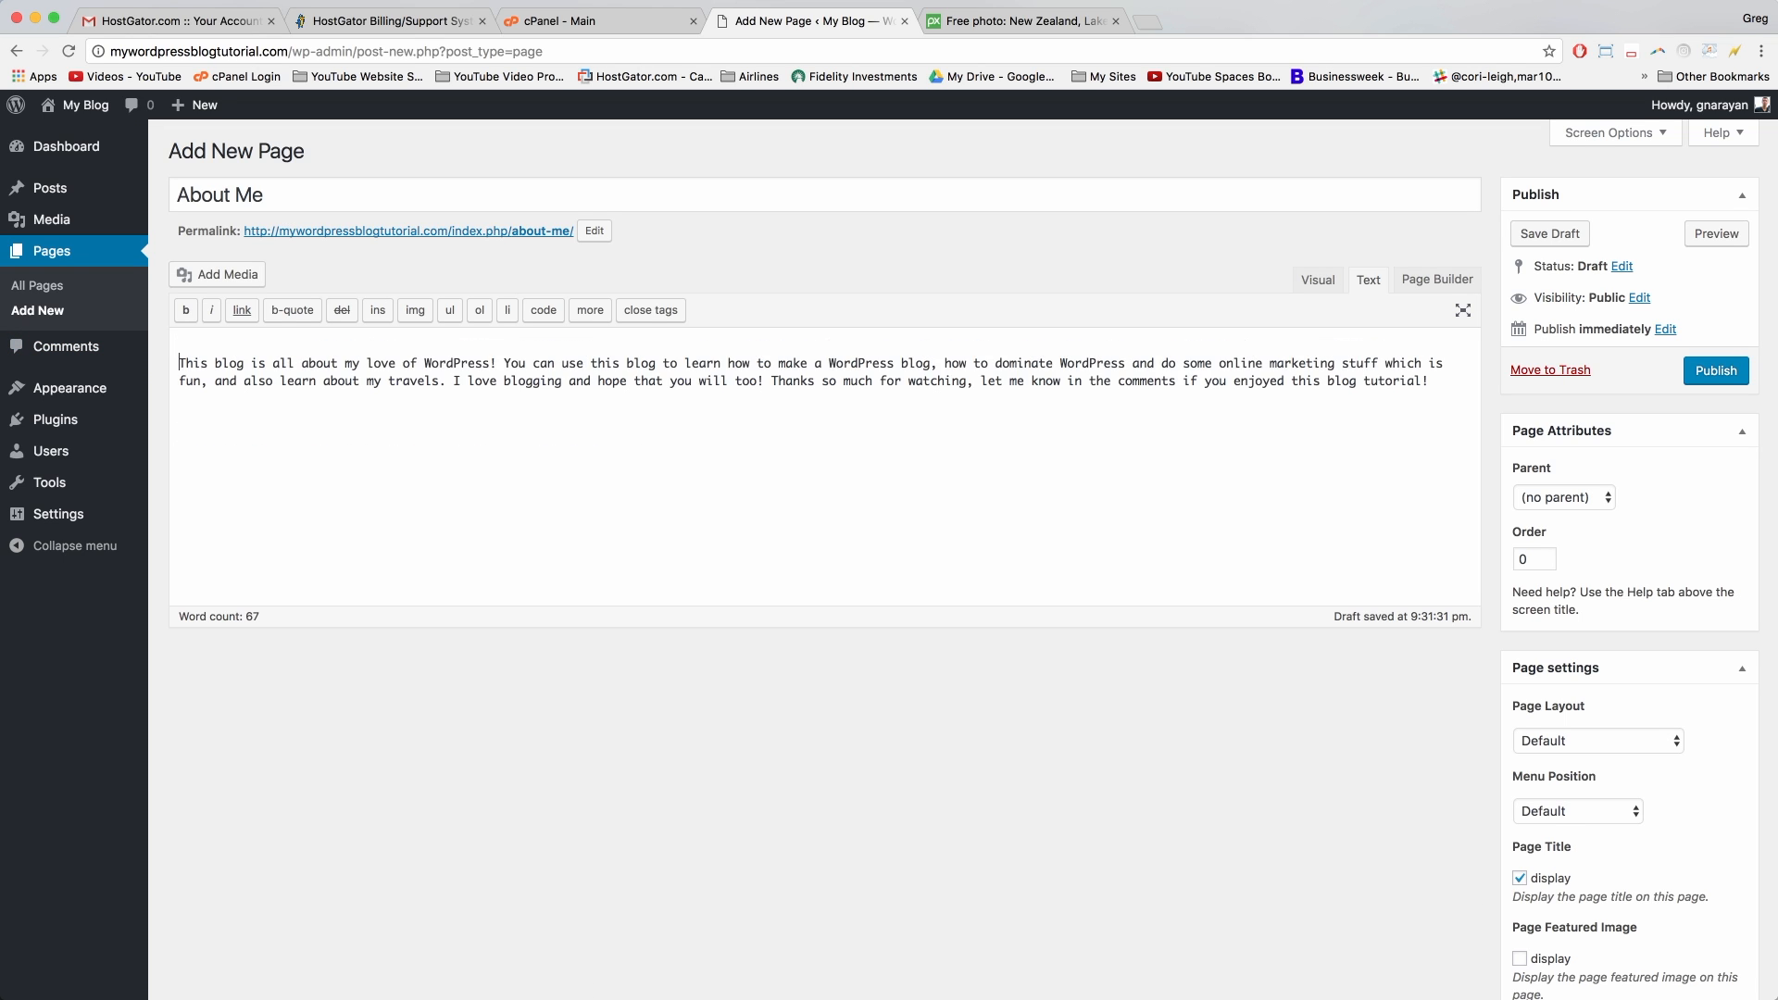
click(219, 344)
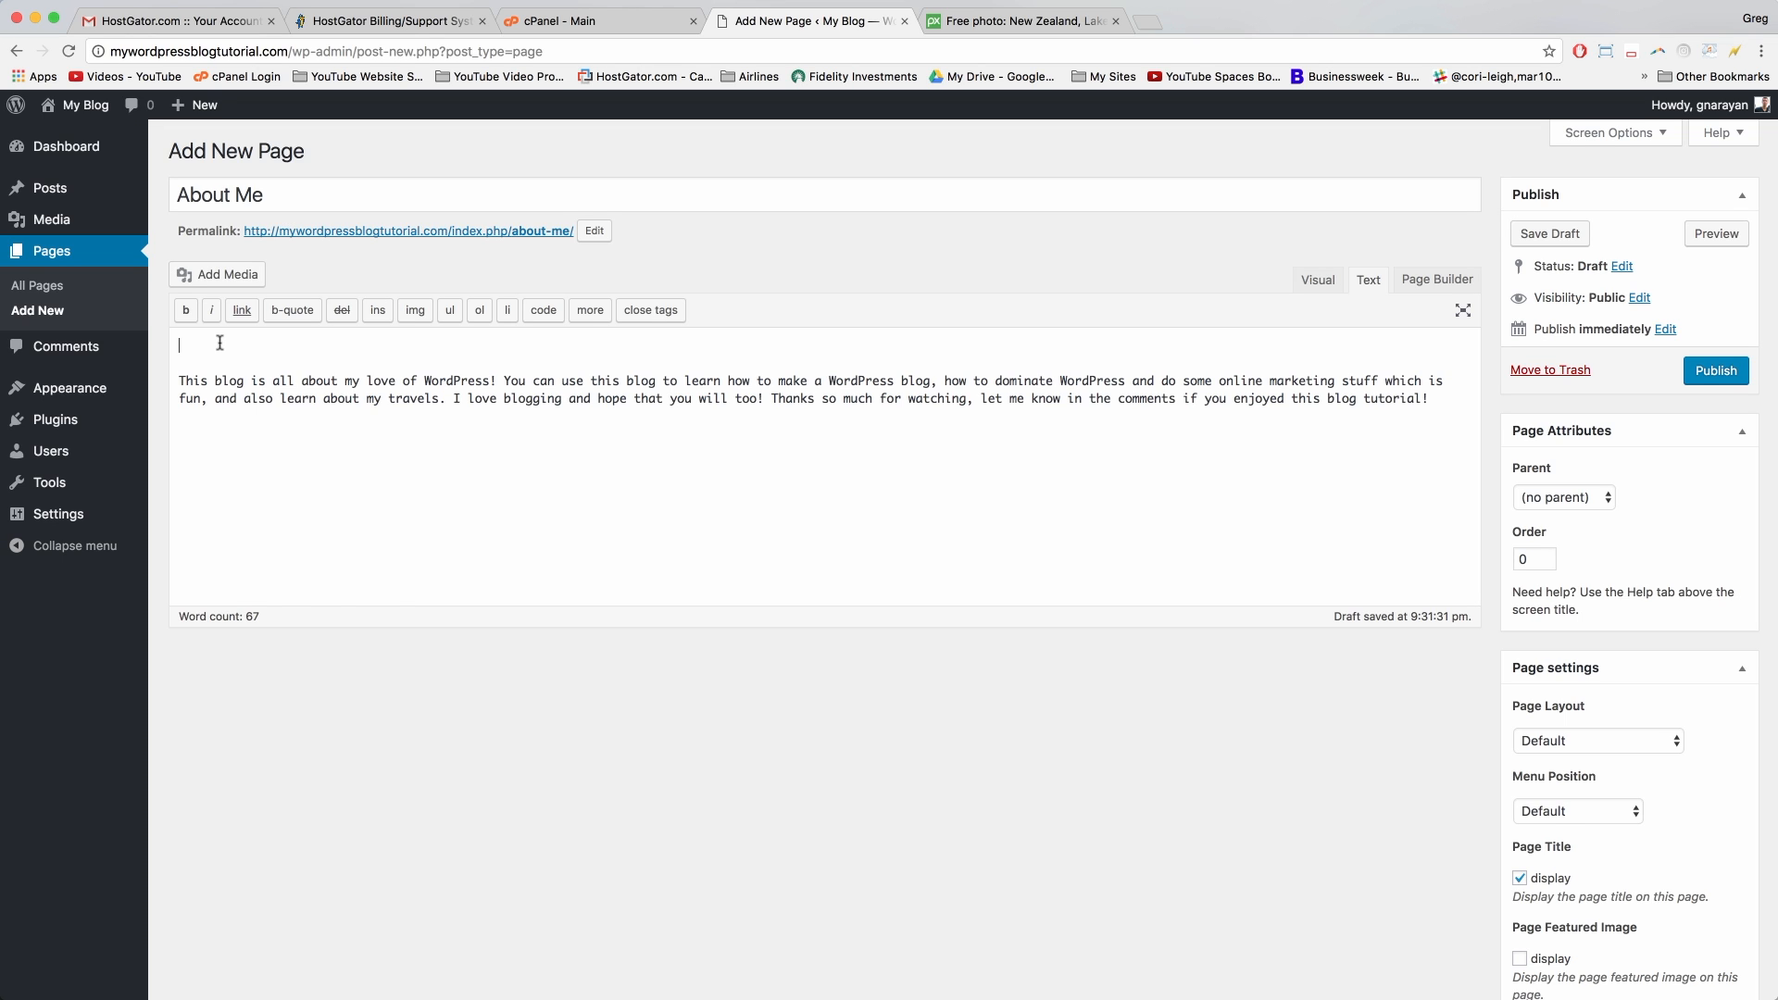
right_click(220, 343)
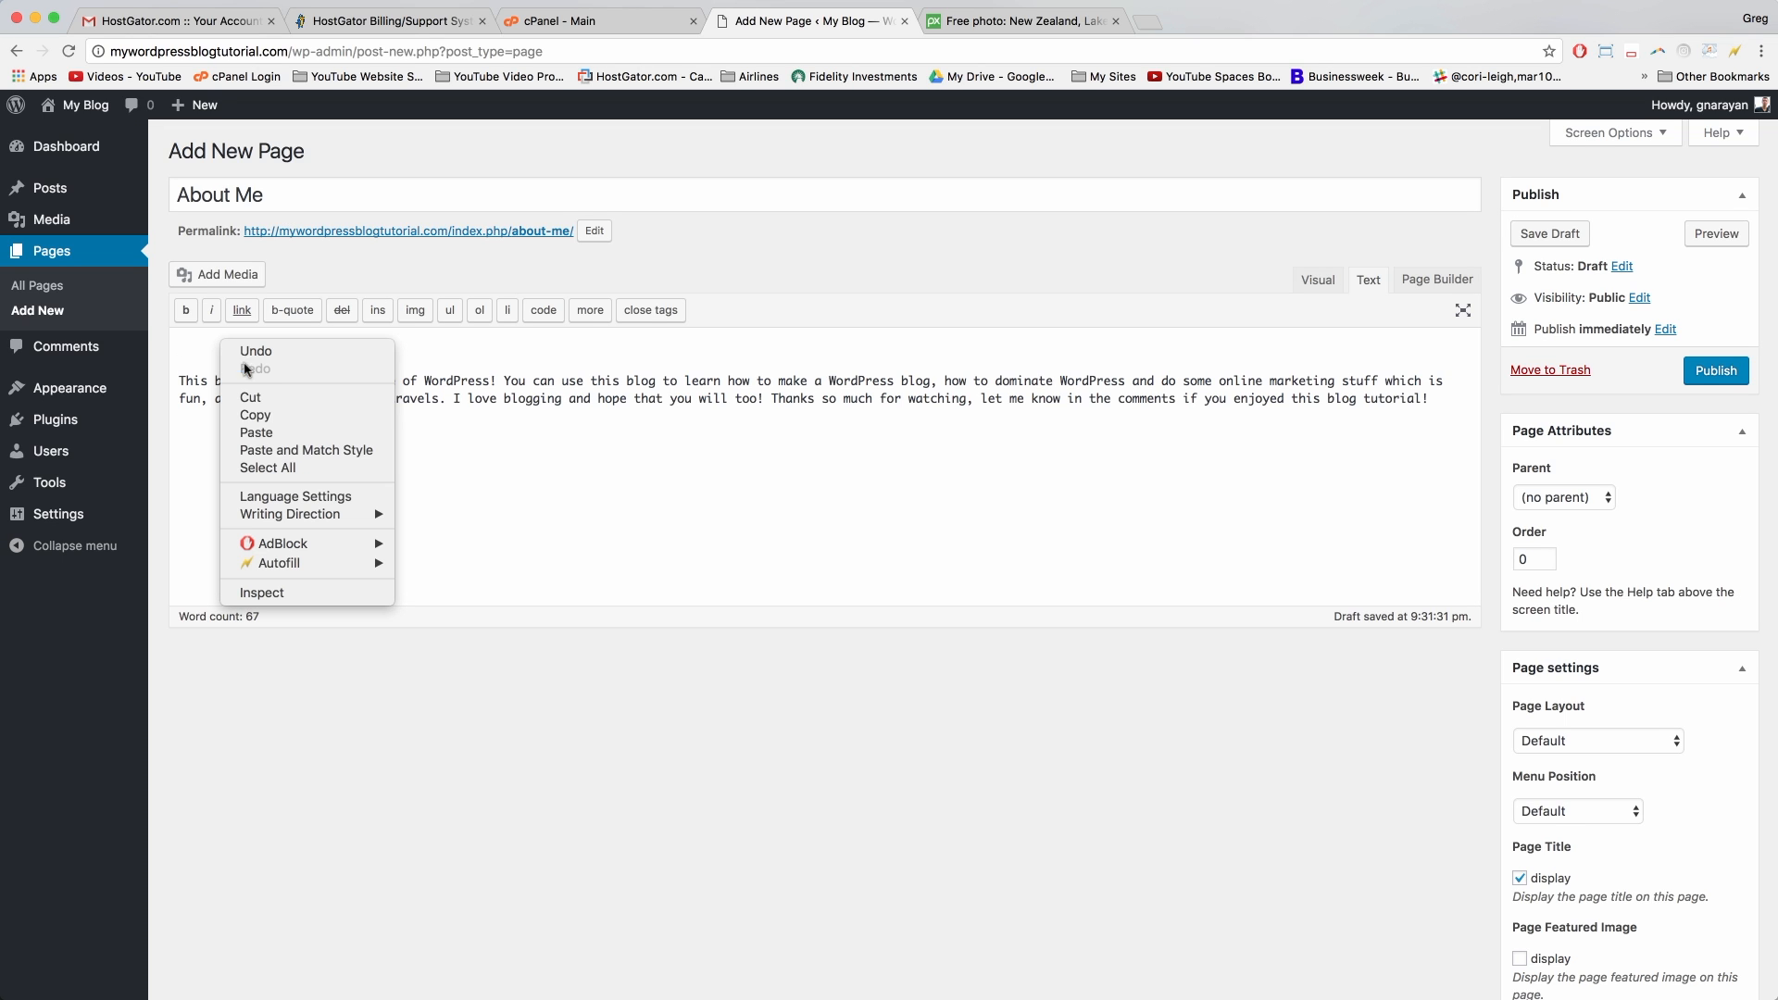
click(266, 434)
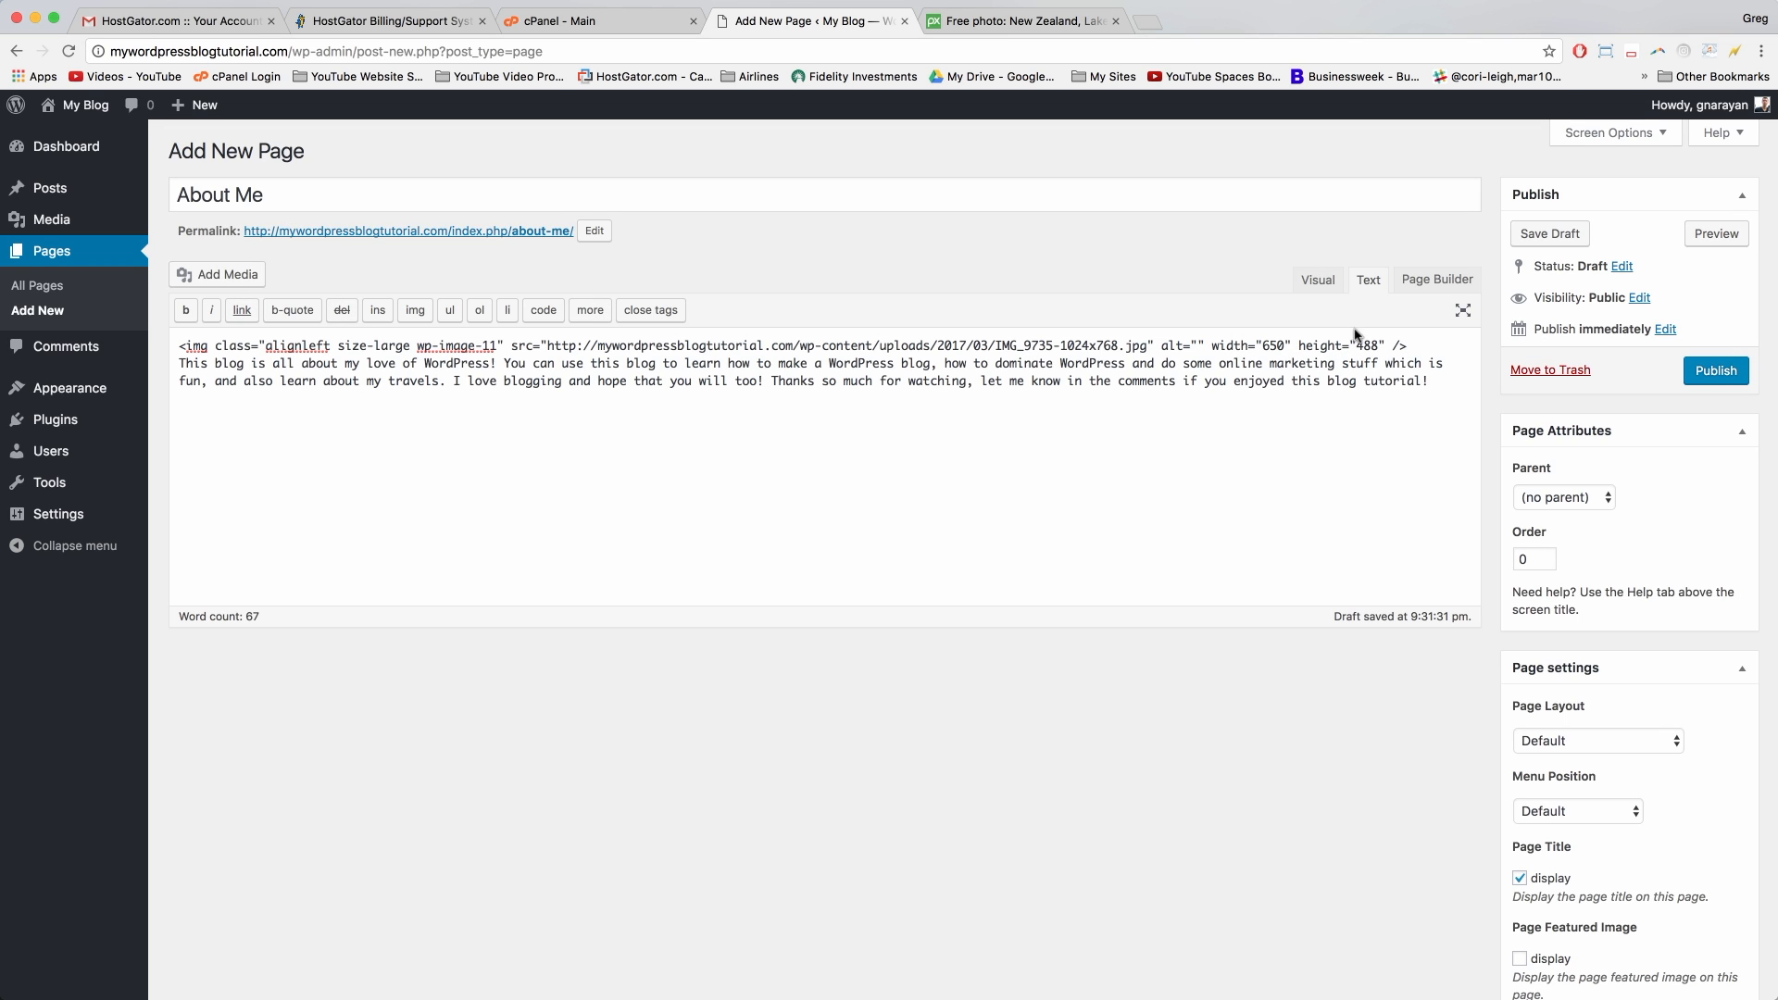
click(1318, 280)
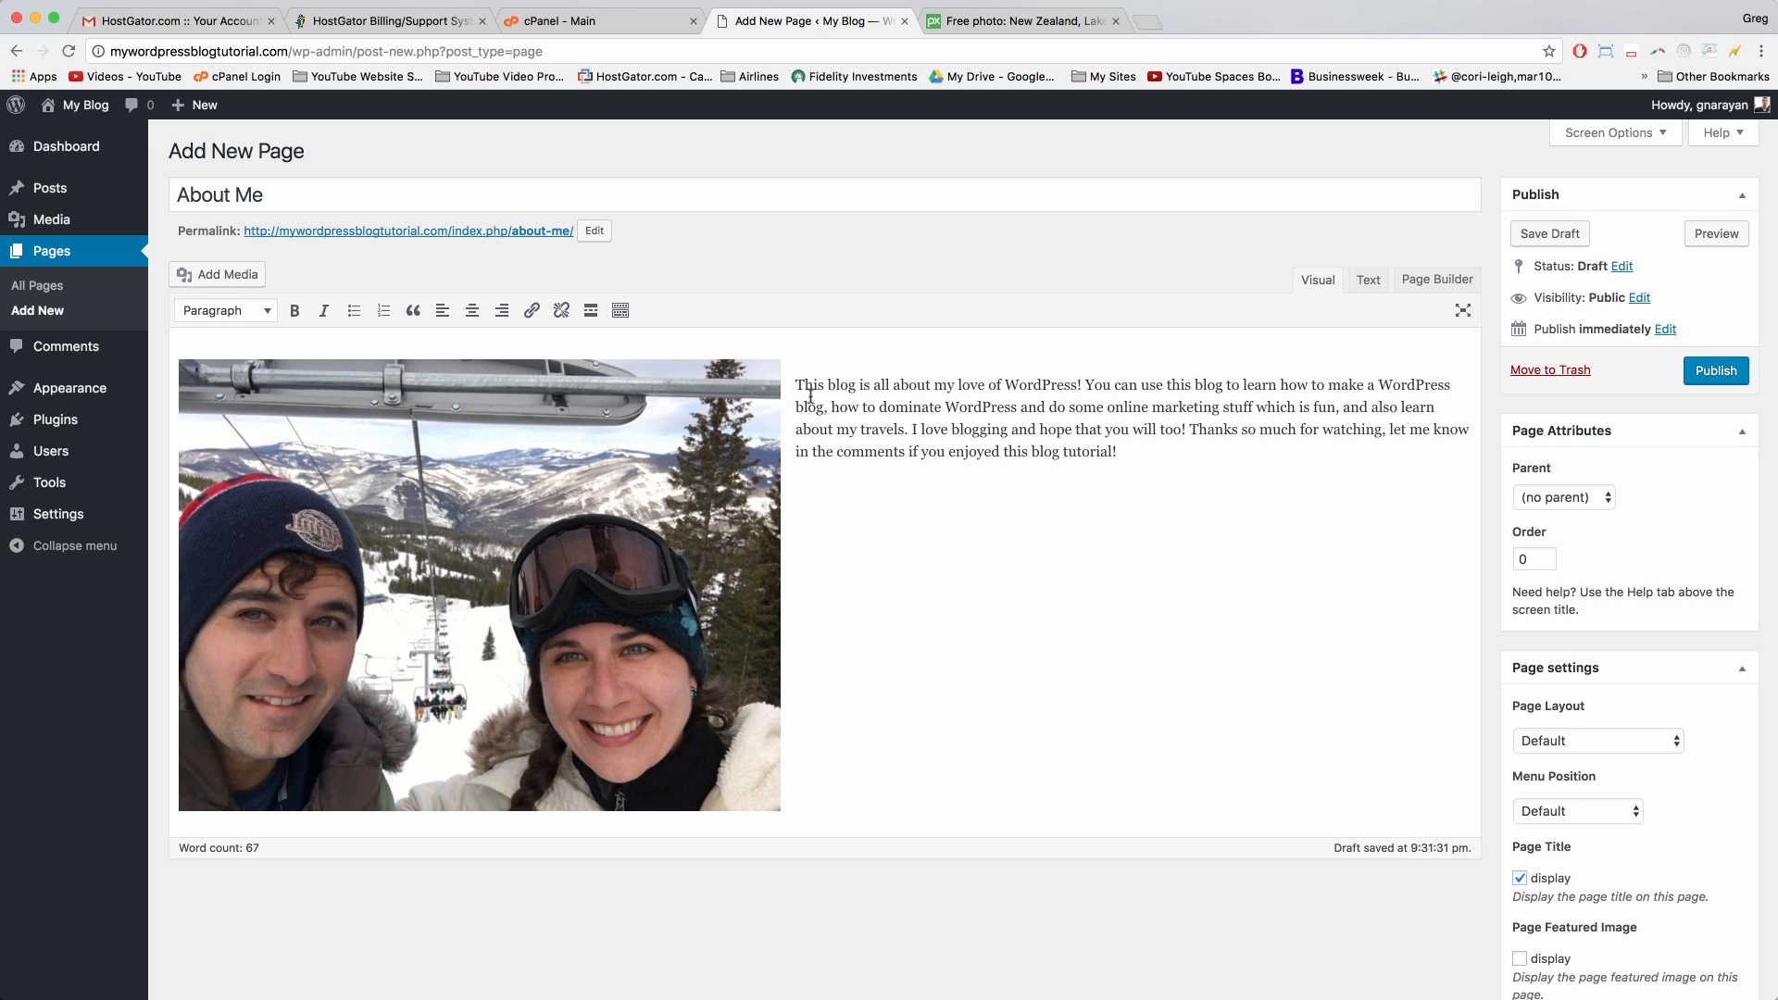
key(BackSpace)
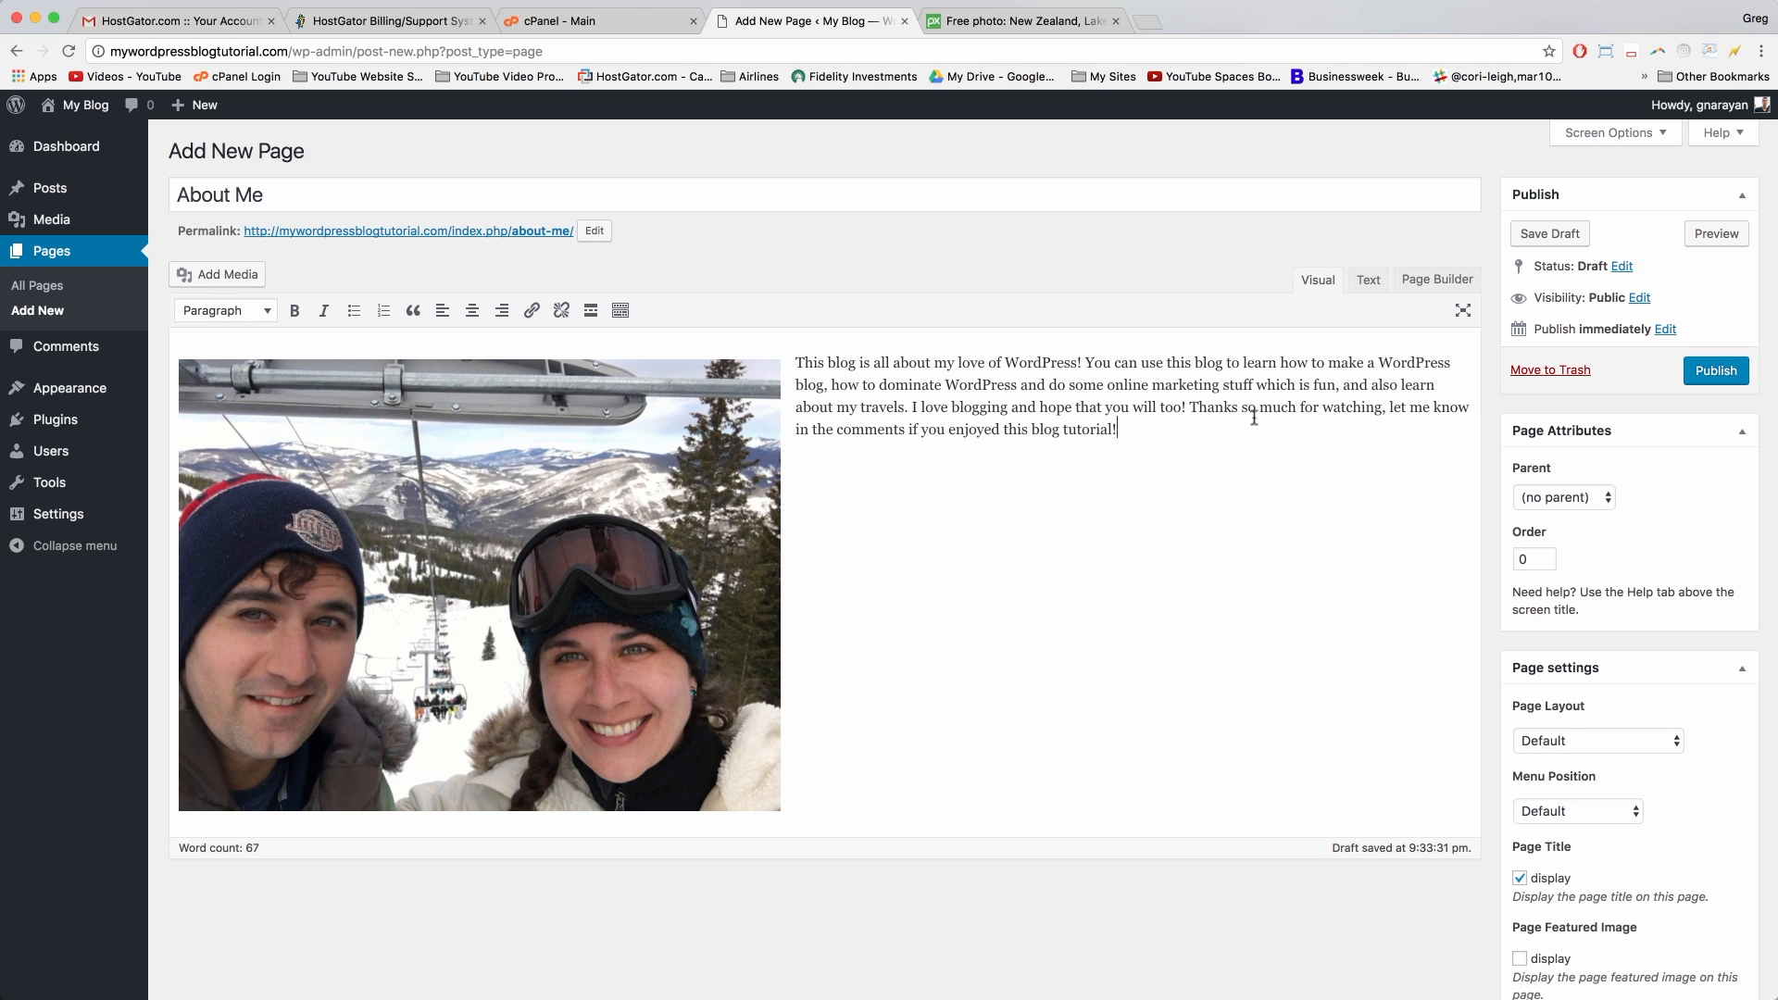
Step: Add style="border: 2px dashed blue;" to the image tag and check the border in Visual view
click(1368, 278)
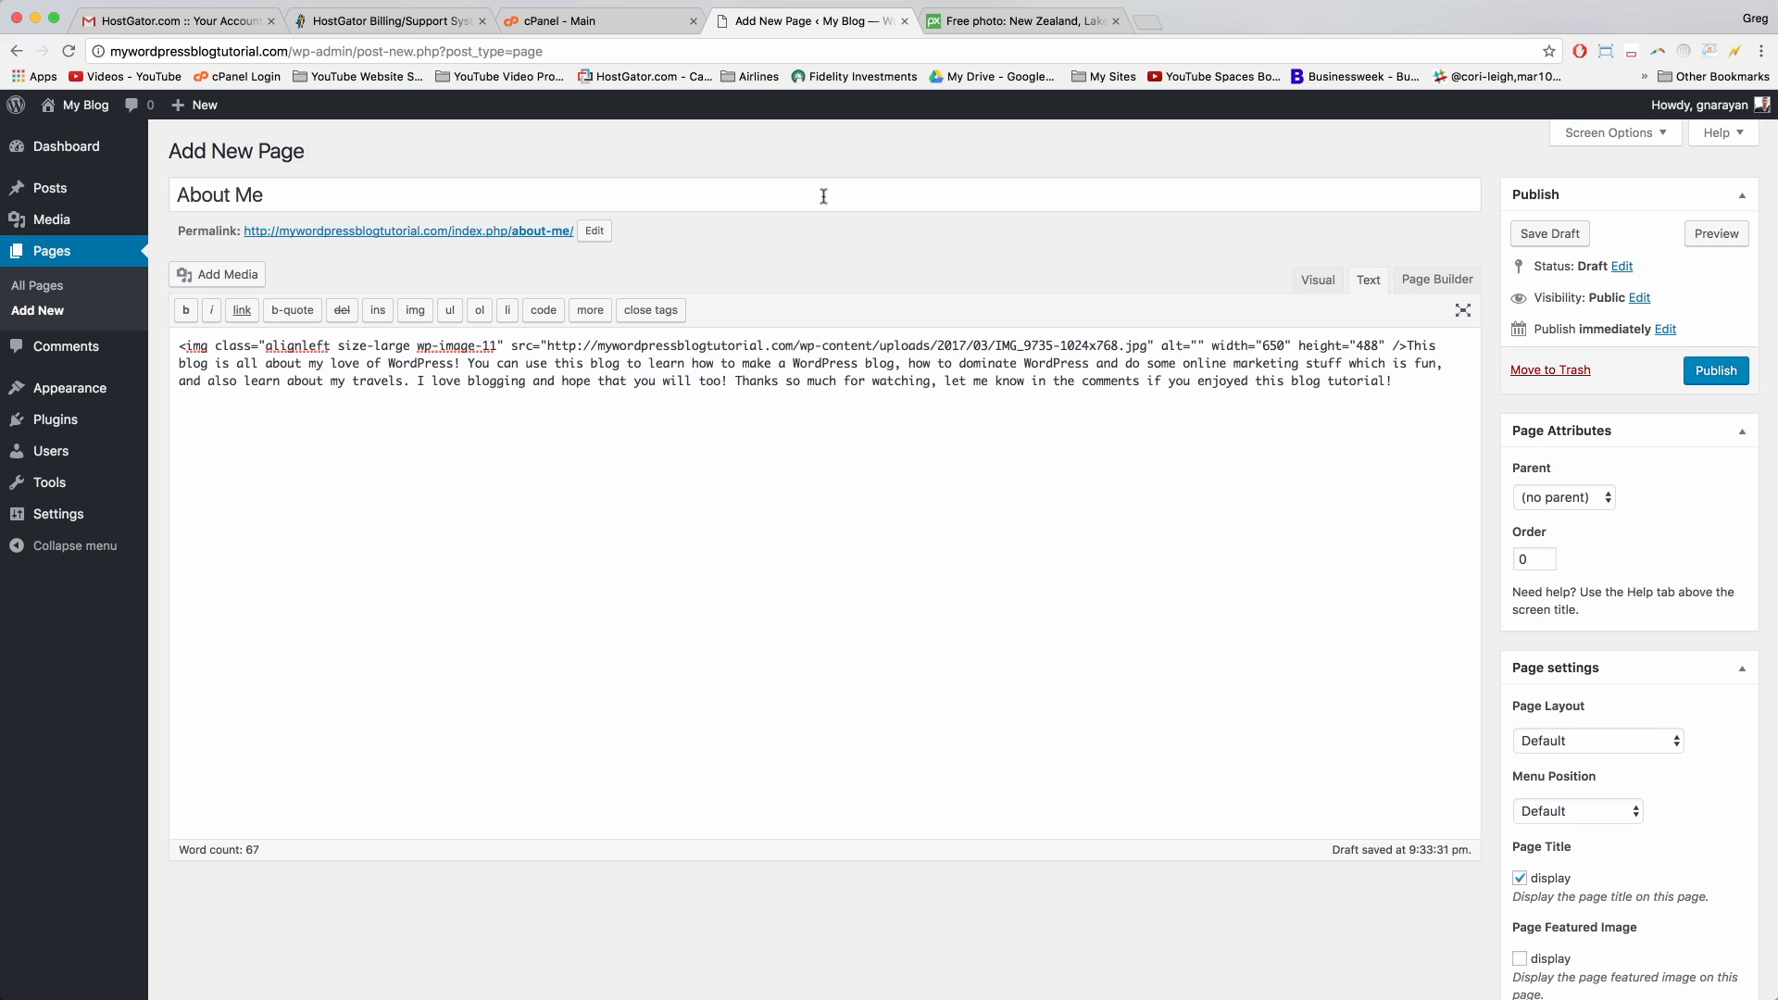
click(1159, 346)
text(style=)
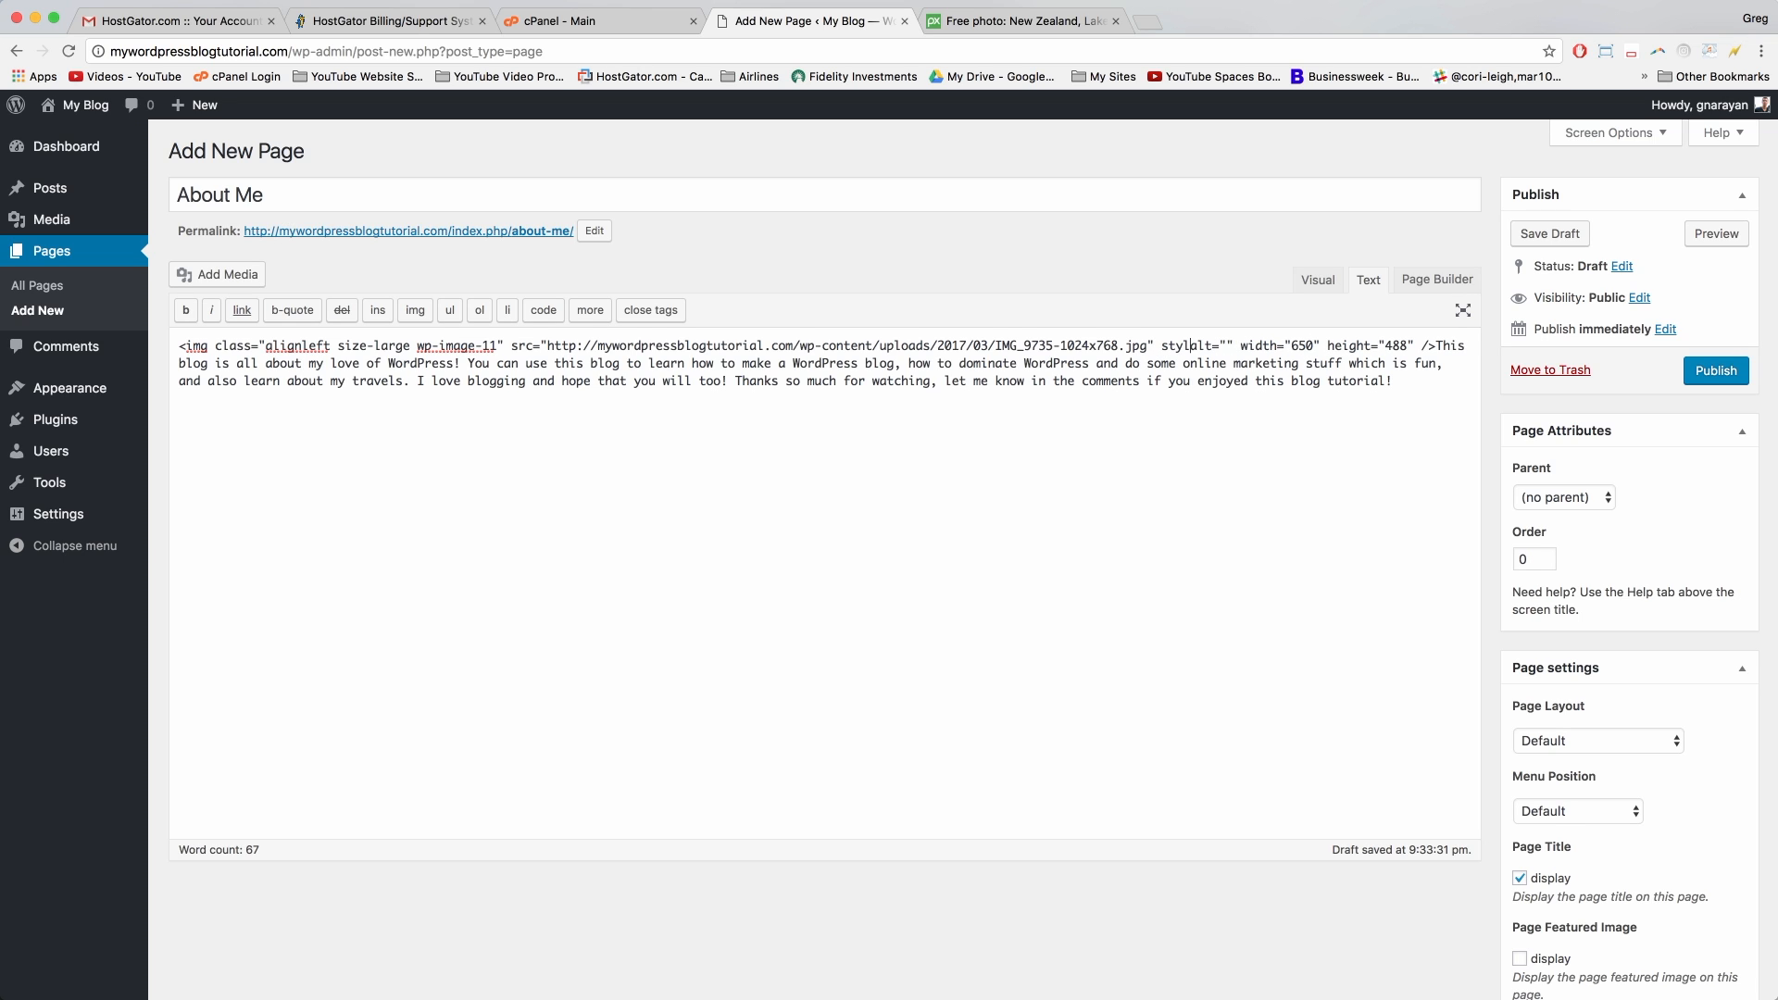
text(")
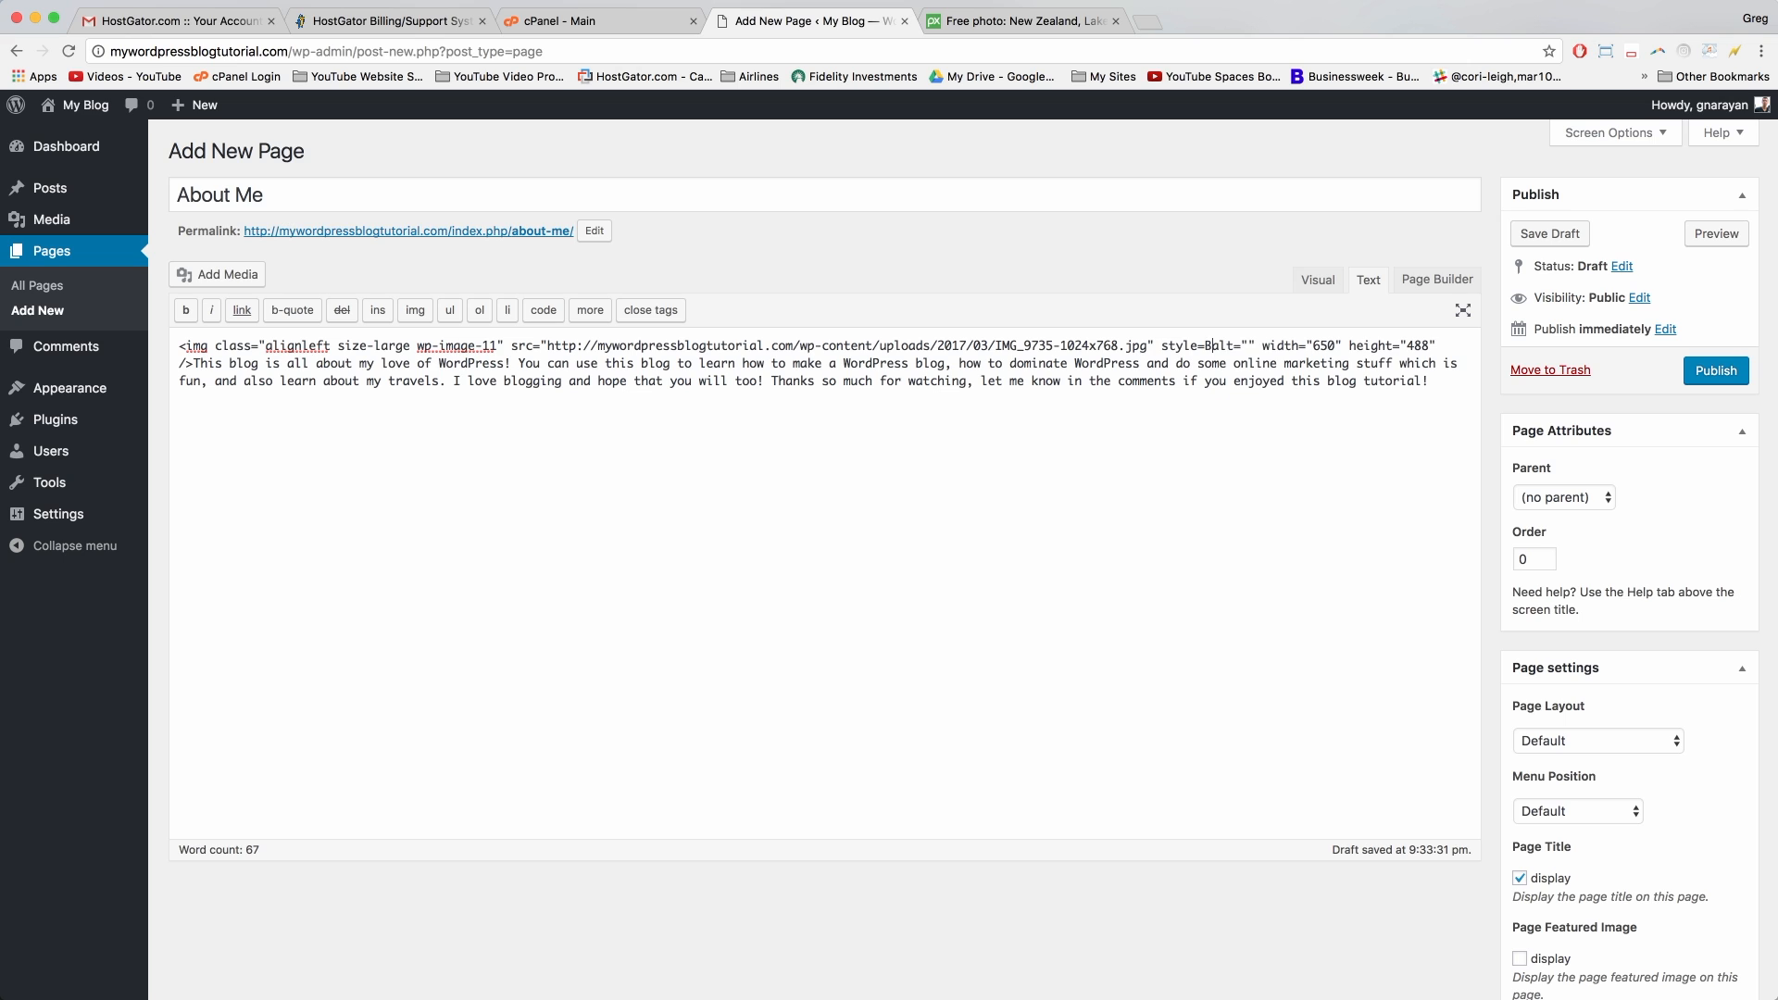
text(border: )
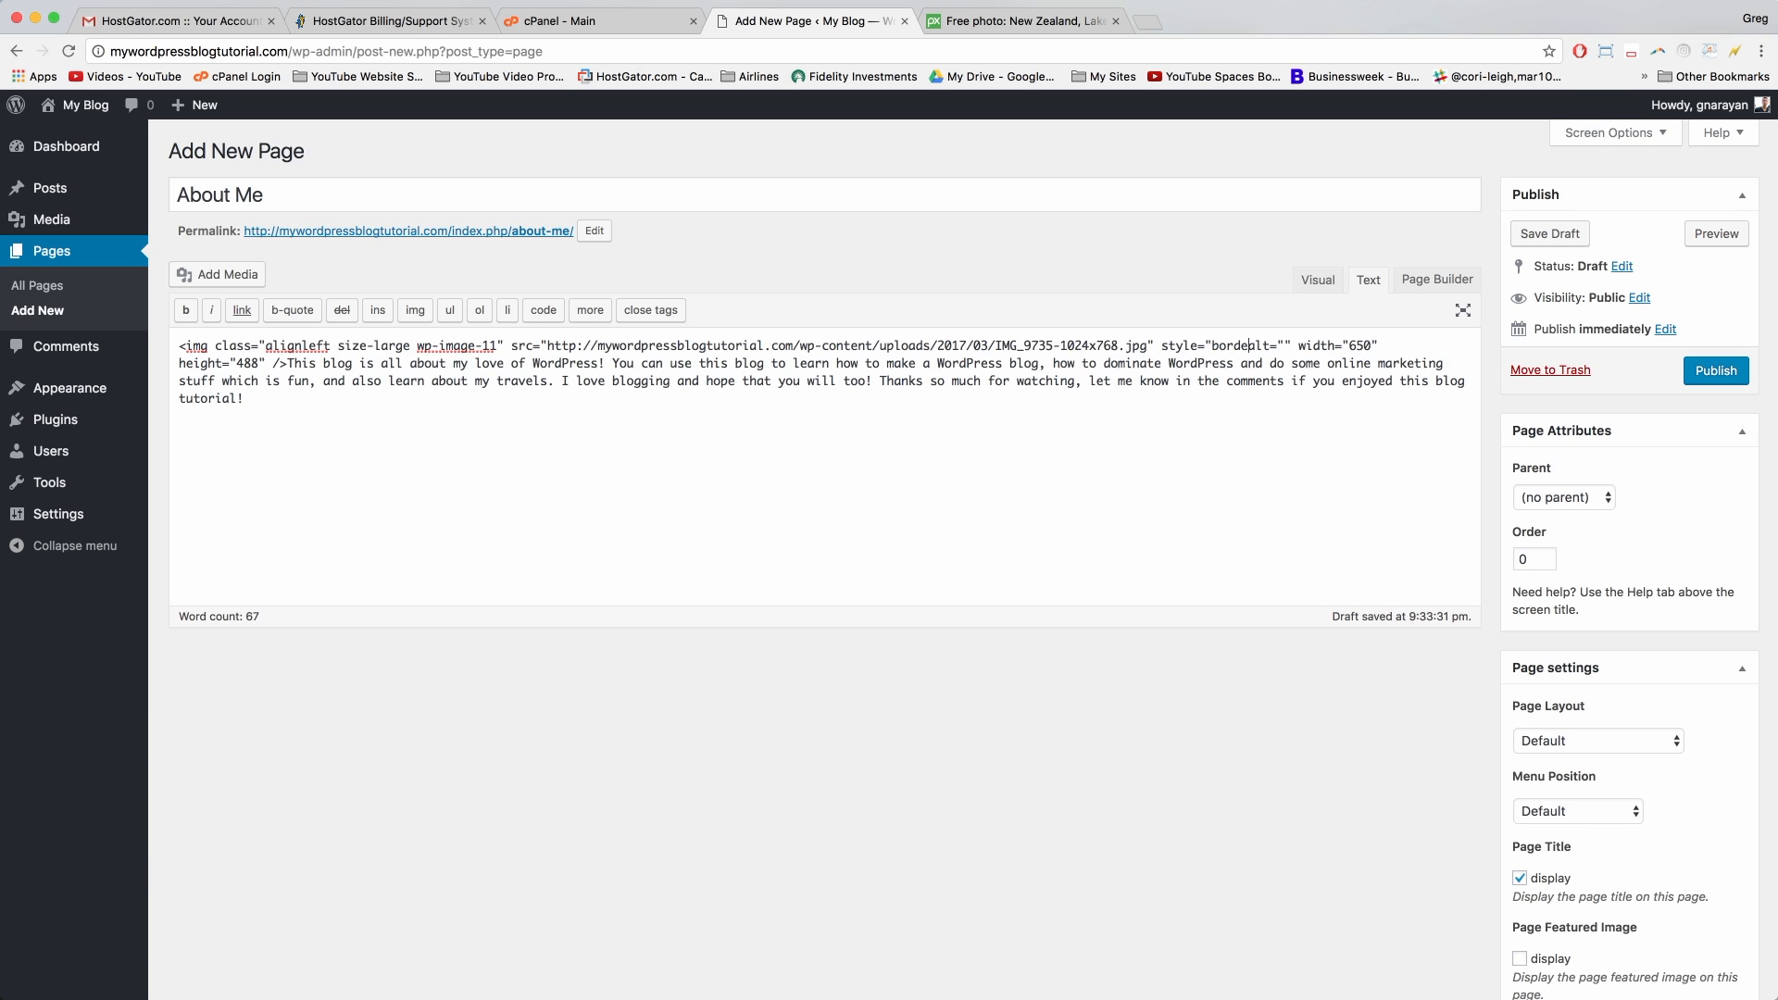
text(2px dashed blue;)
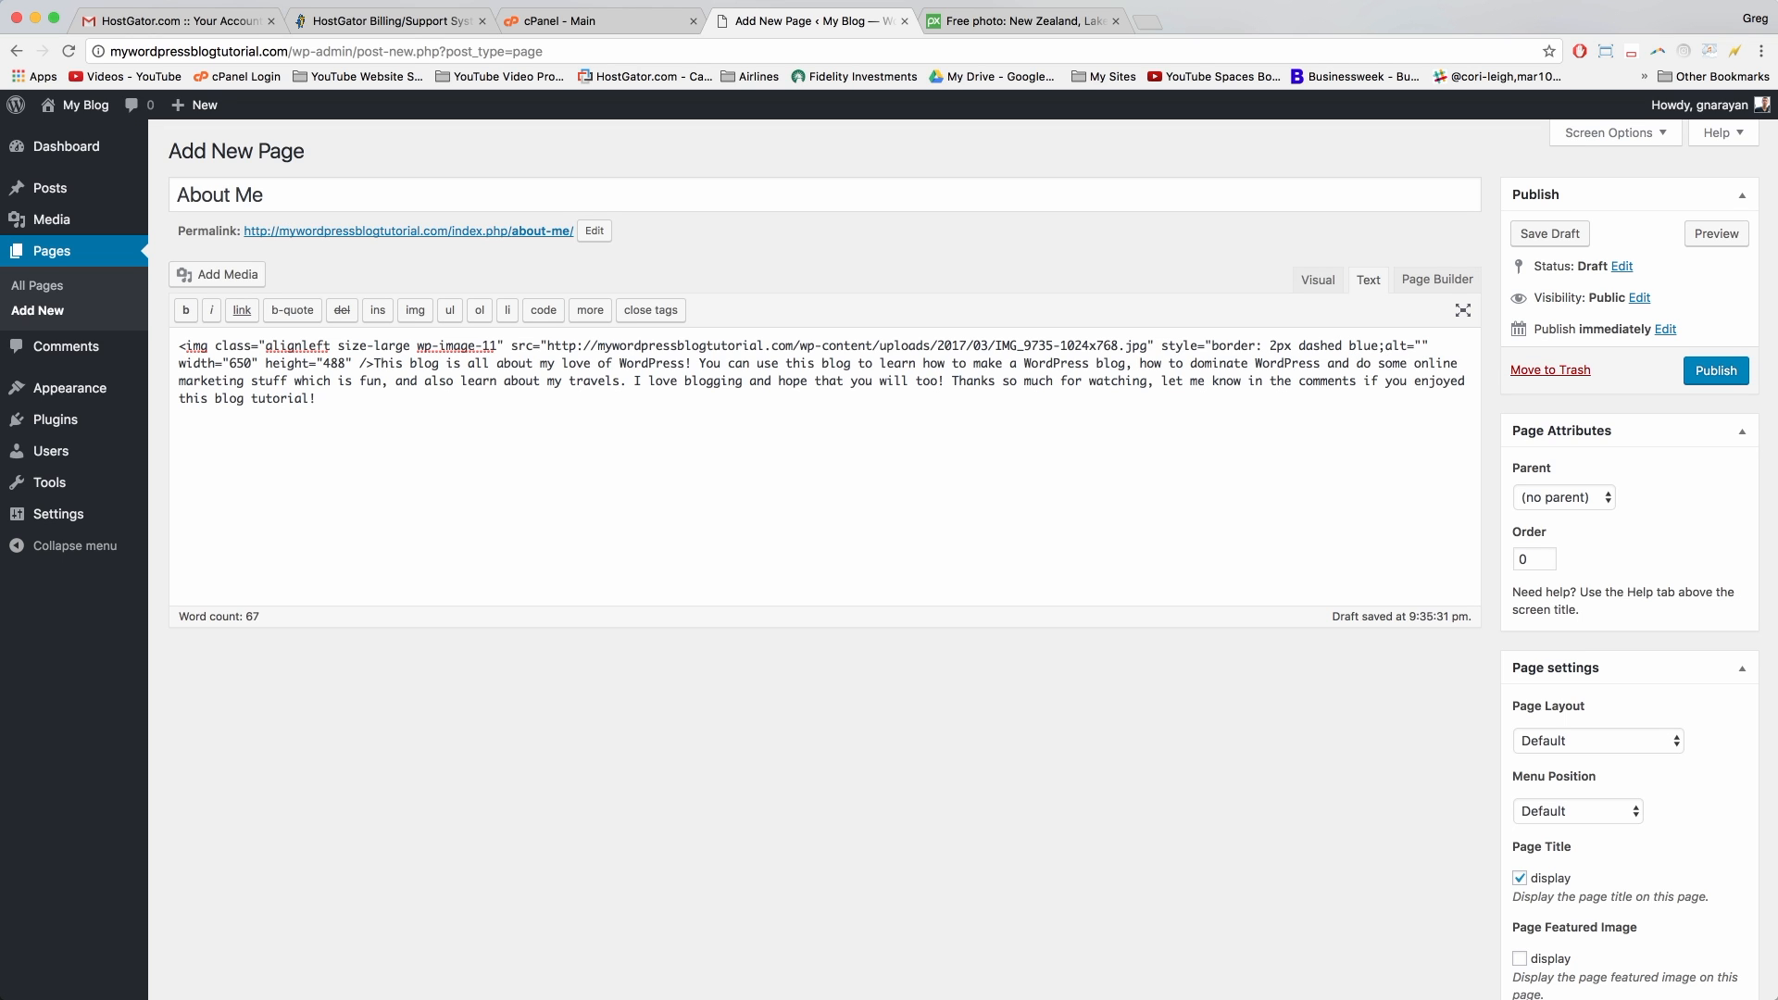
text(")
click(1317, 281)
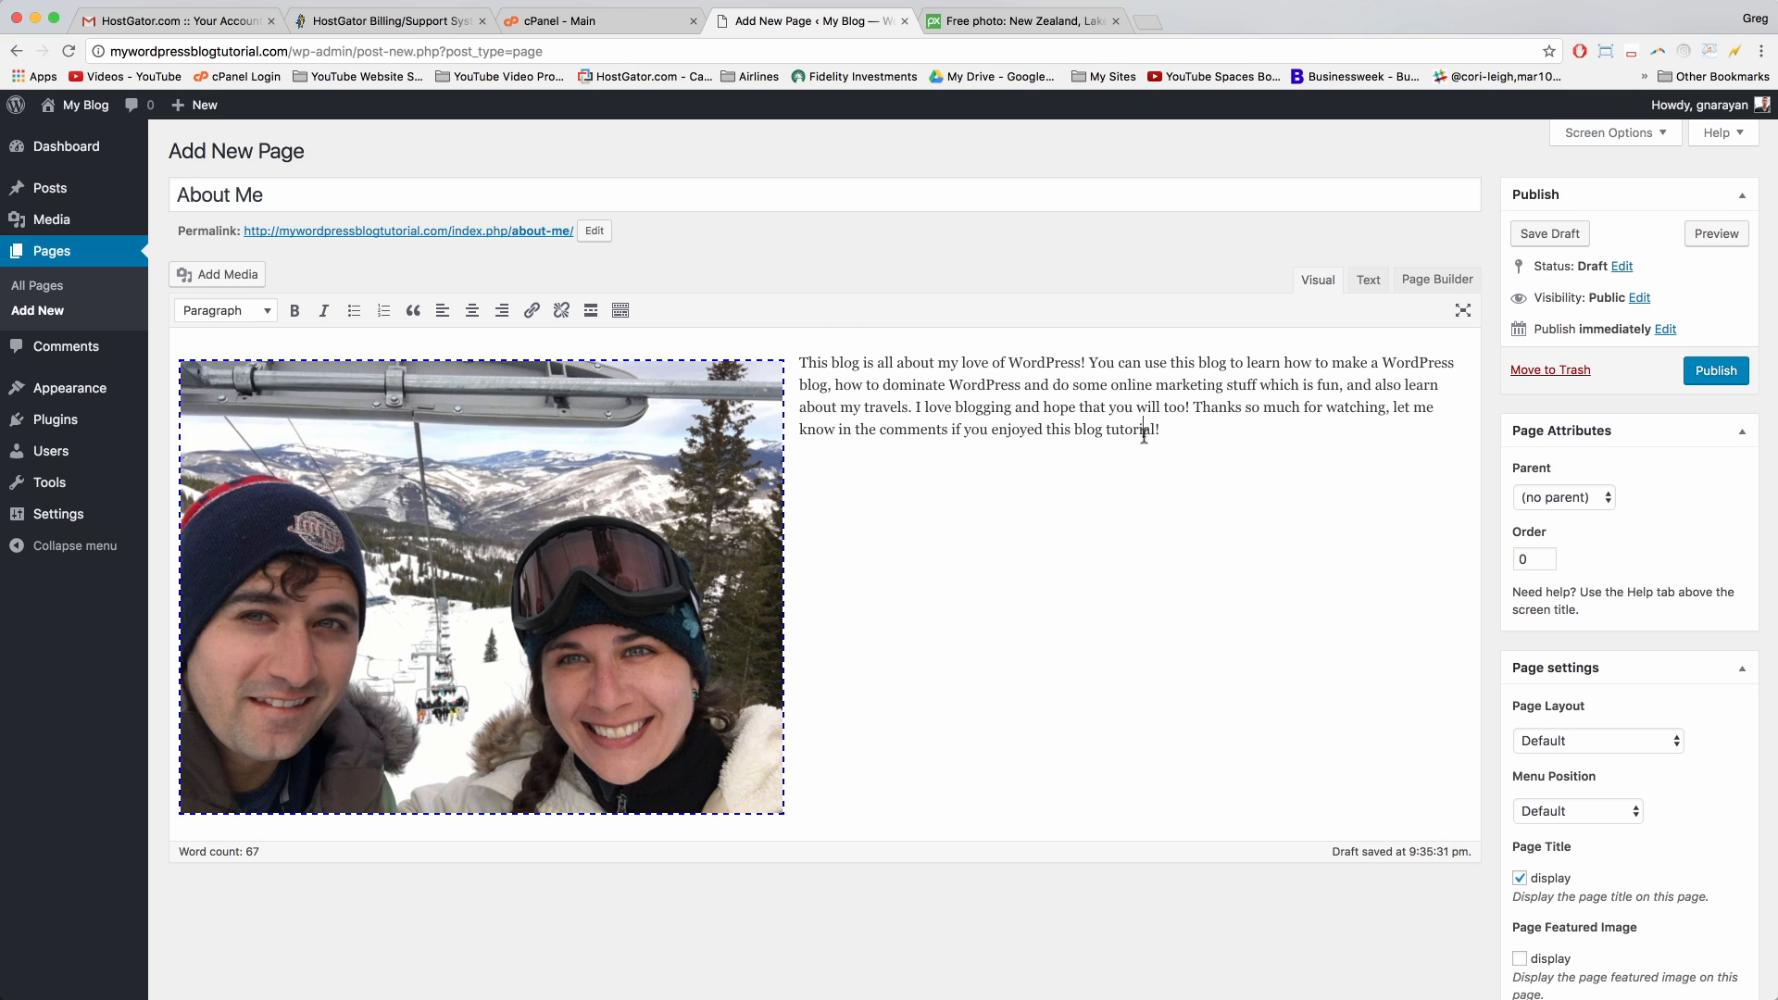
click(1174, 424)
Step: Publish the About Me page and view it on the live site via Visit Site
click(1705, 373)
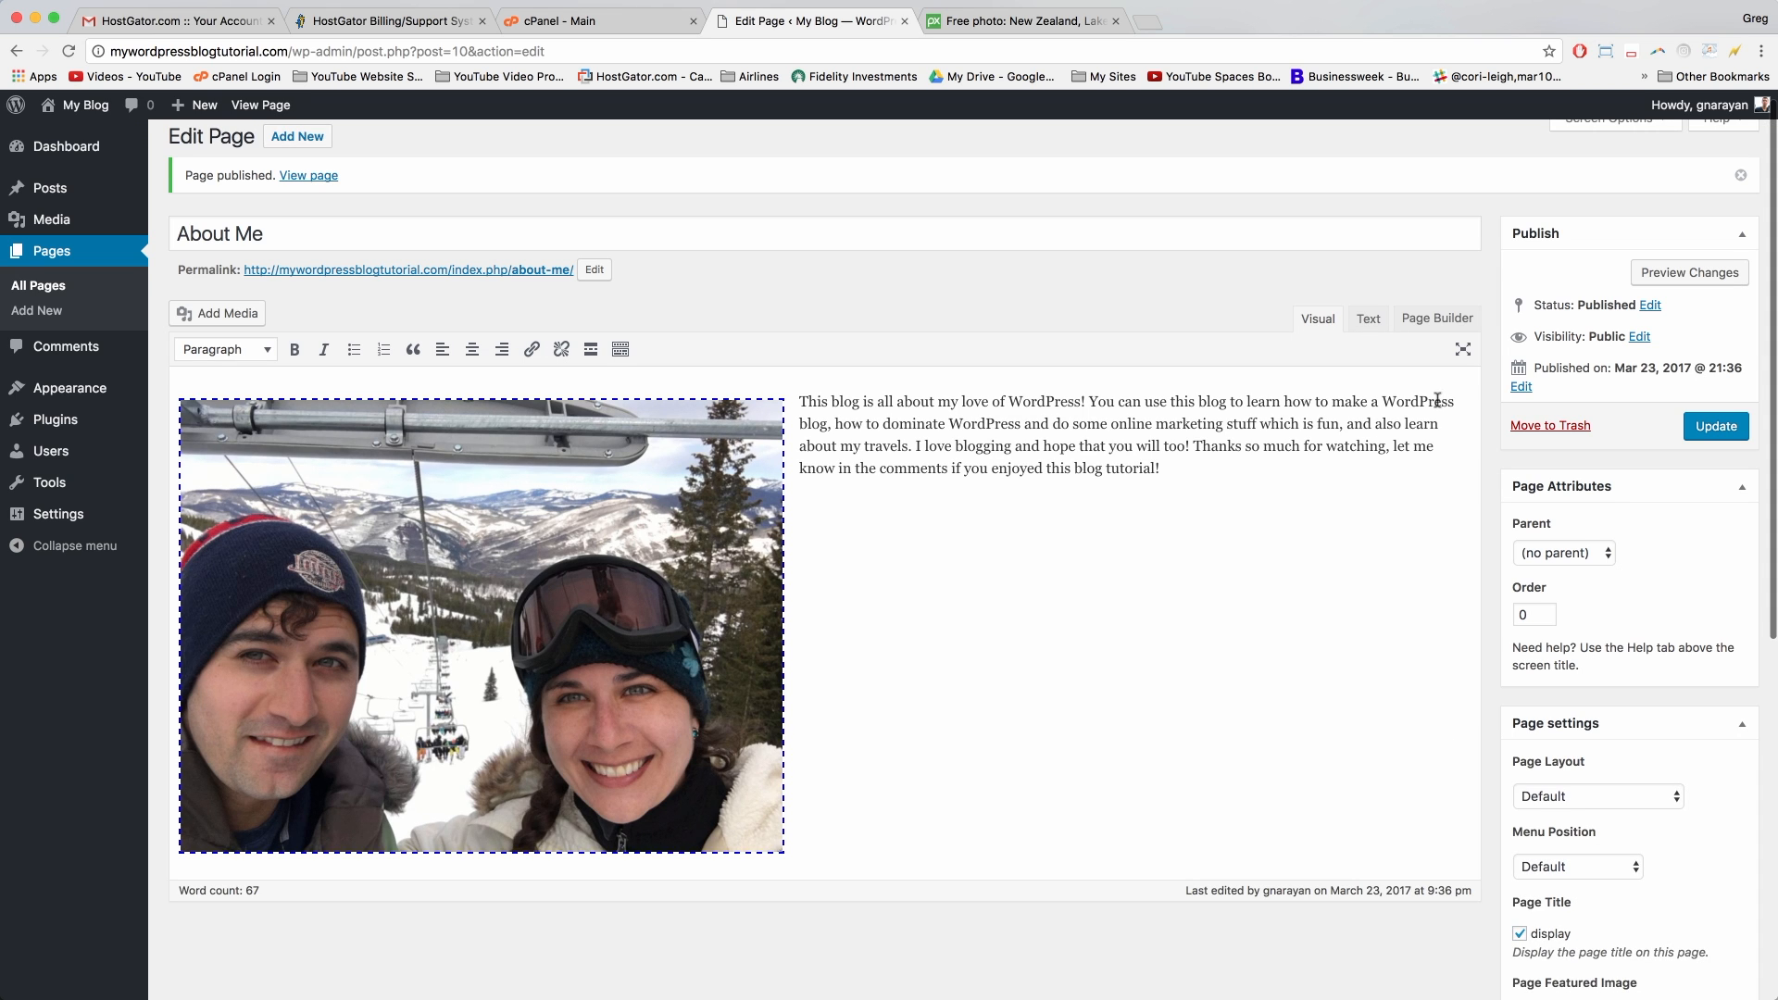
click(86, 108)
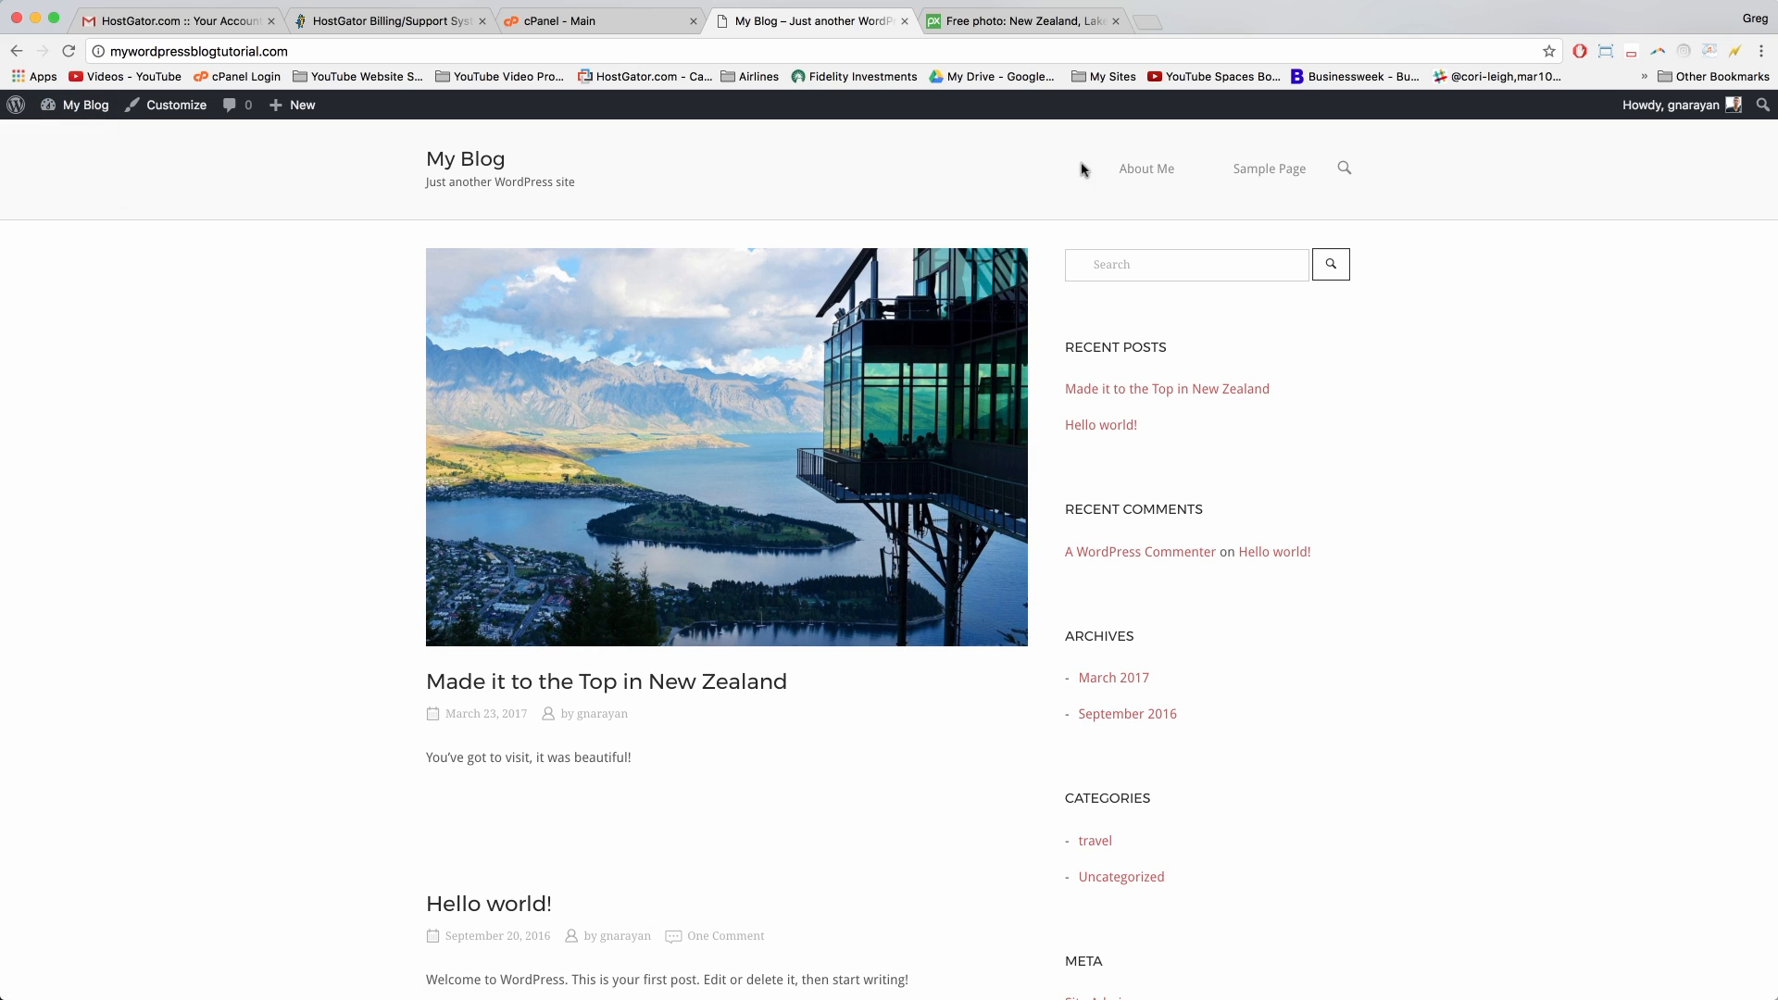
click(1153, 175)
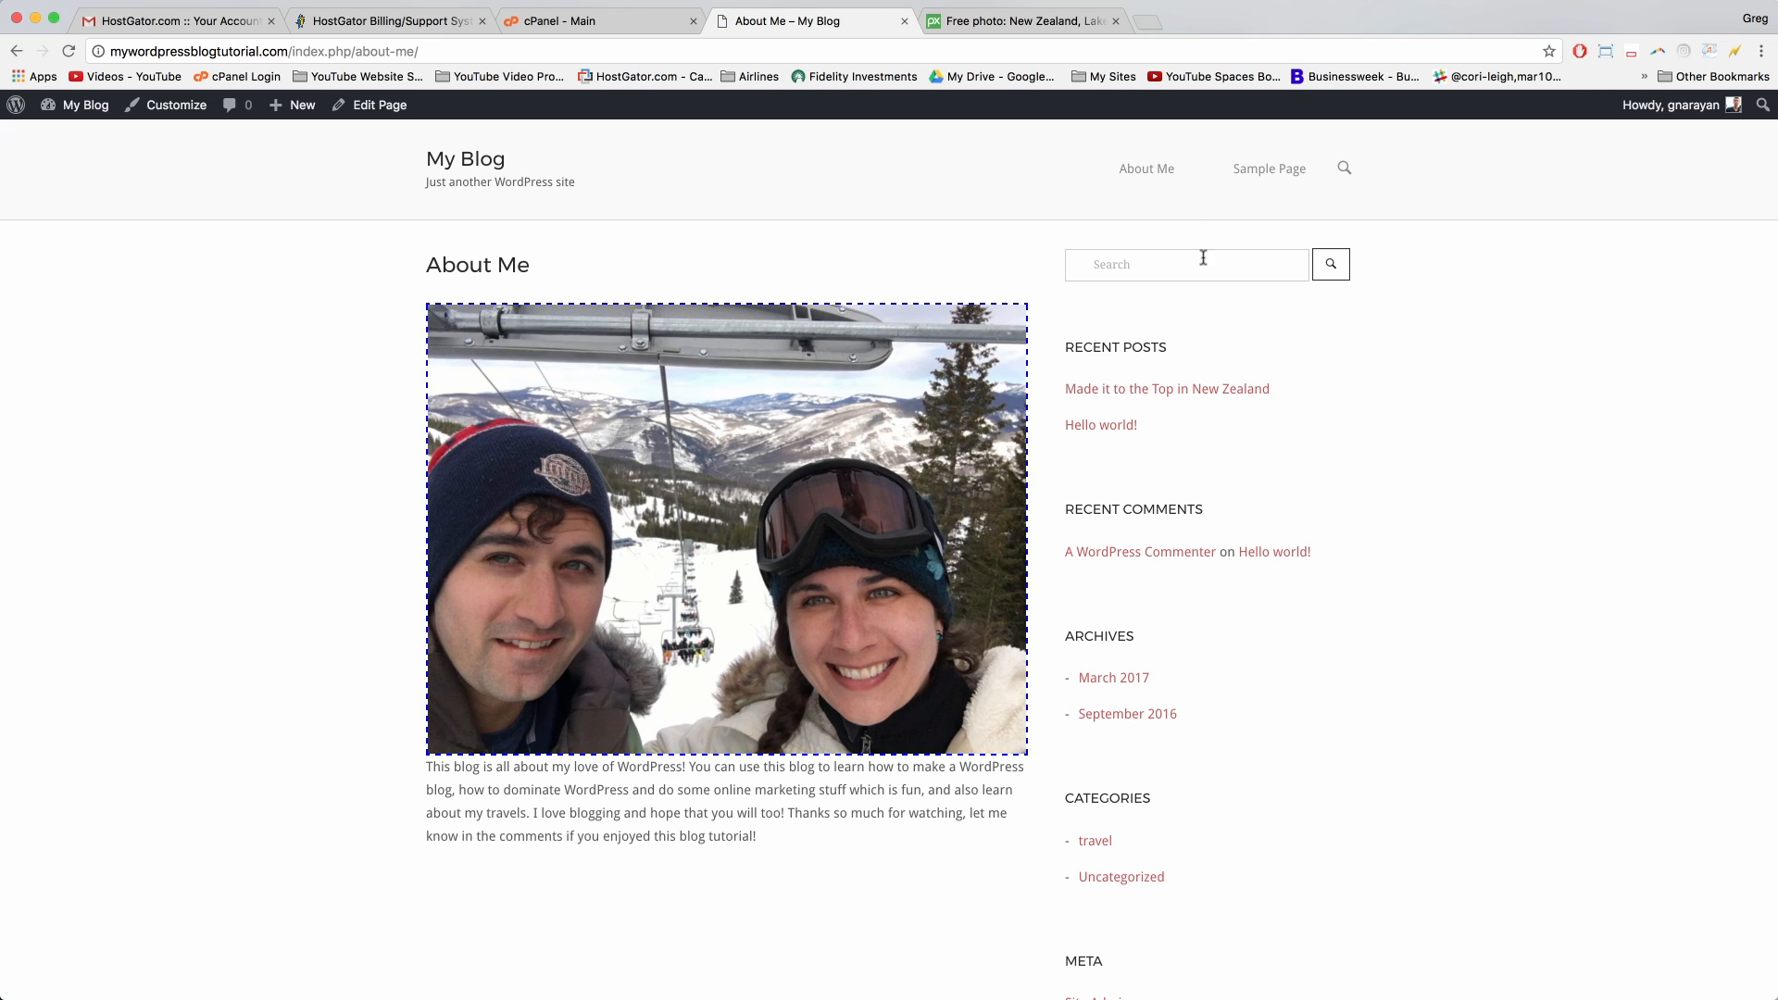
scroll(1049, 336, down, 5)
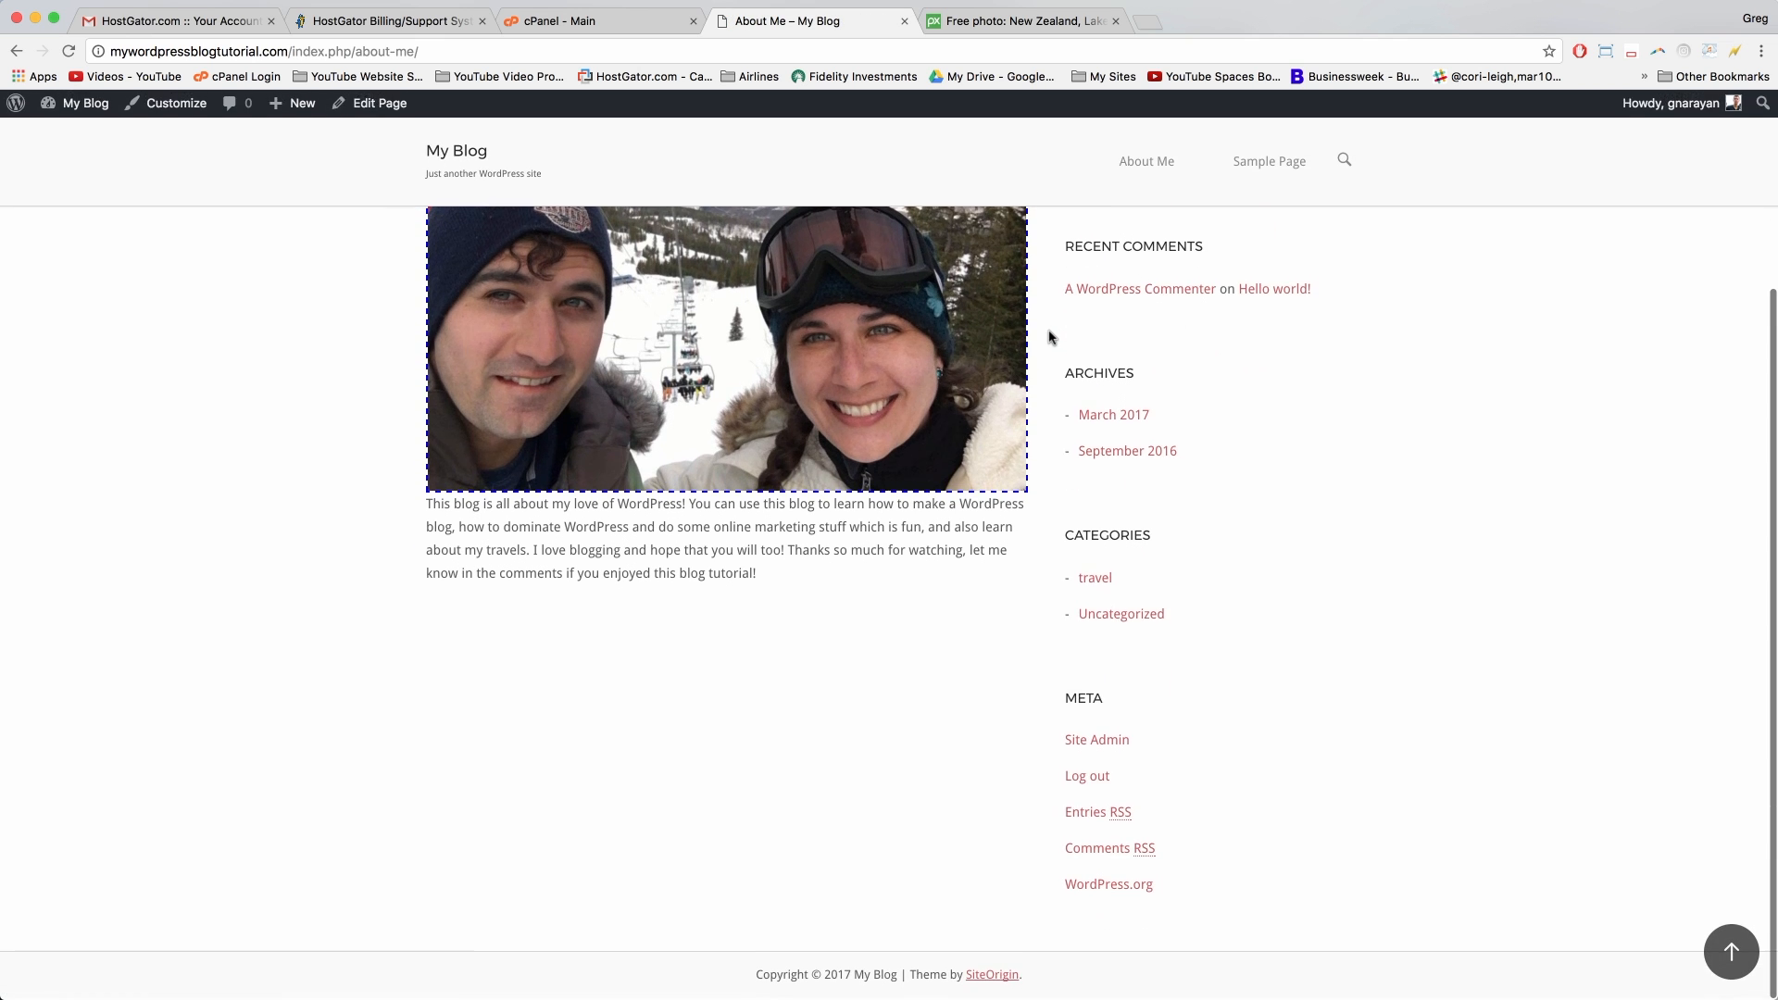
scroll(1050, 336, up, 5)
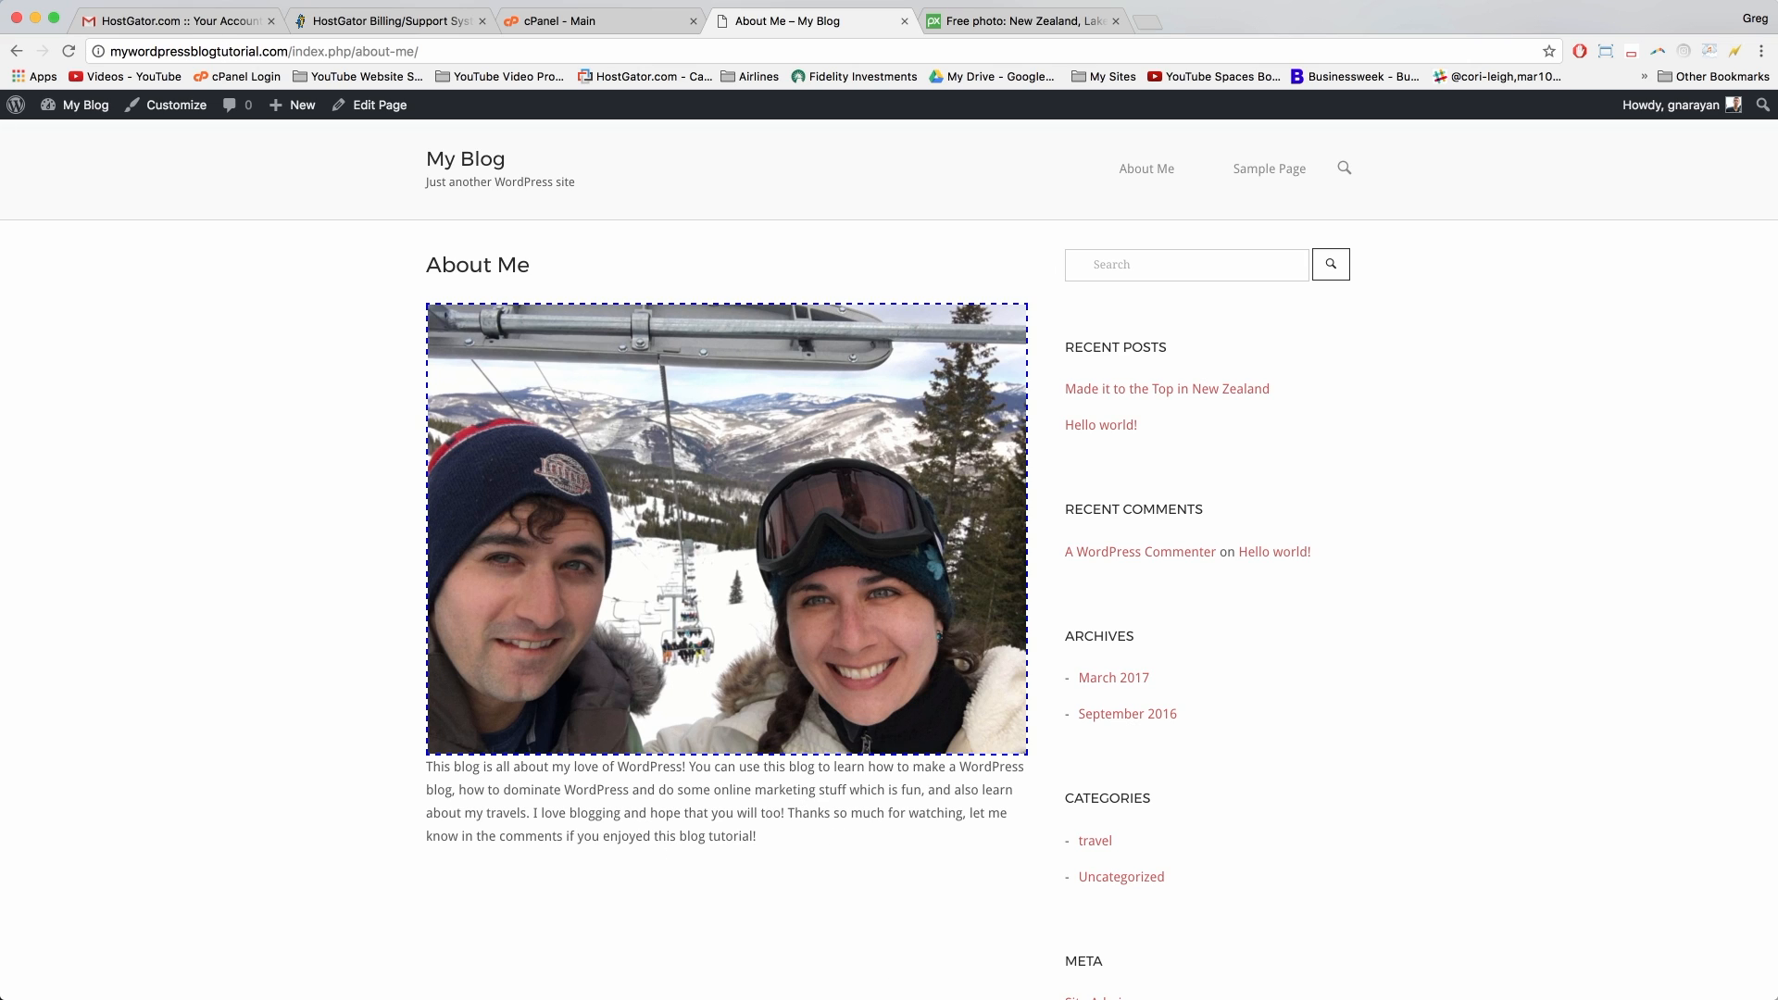
click(190, 51)
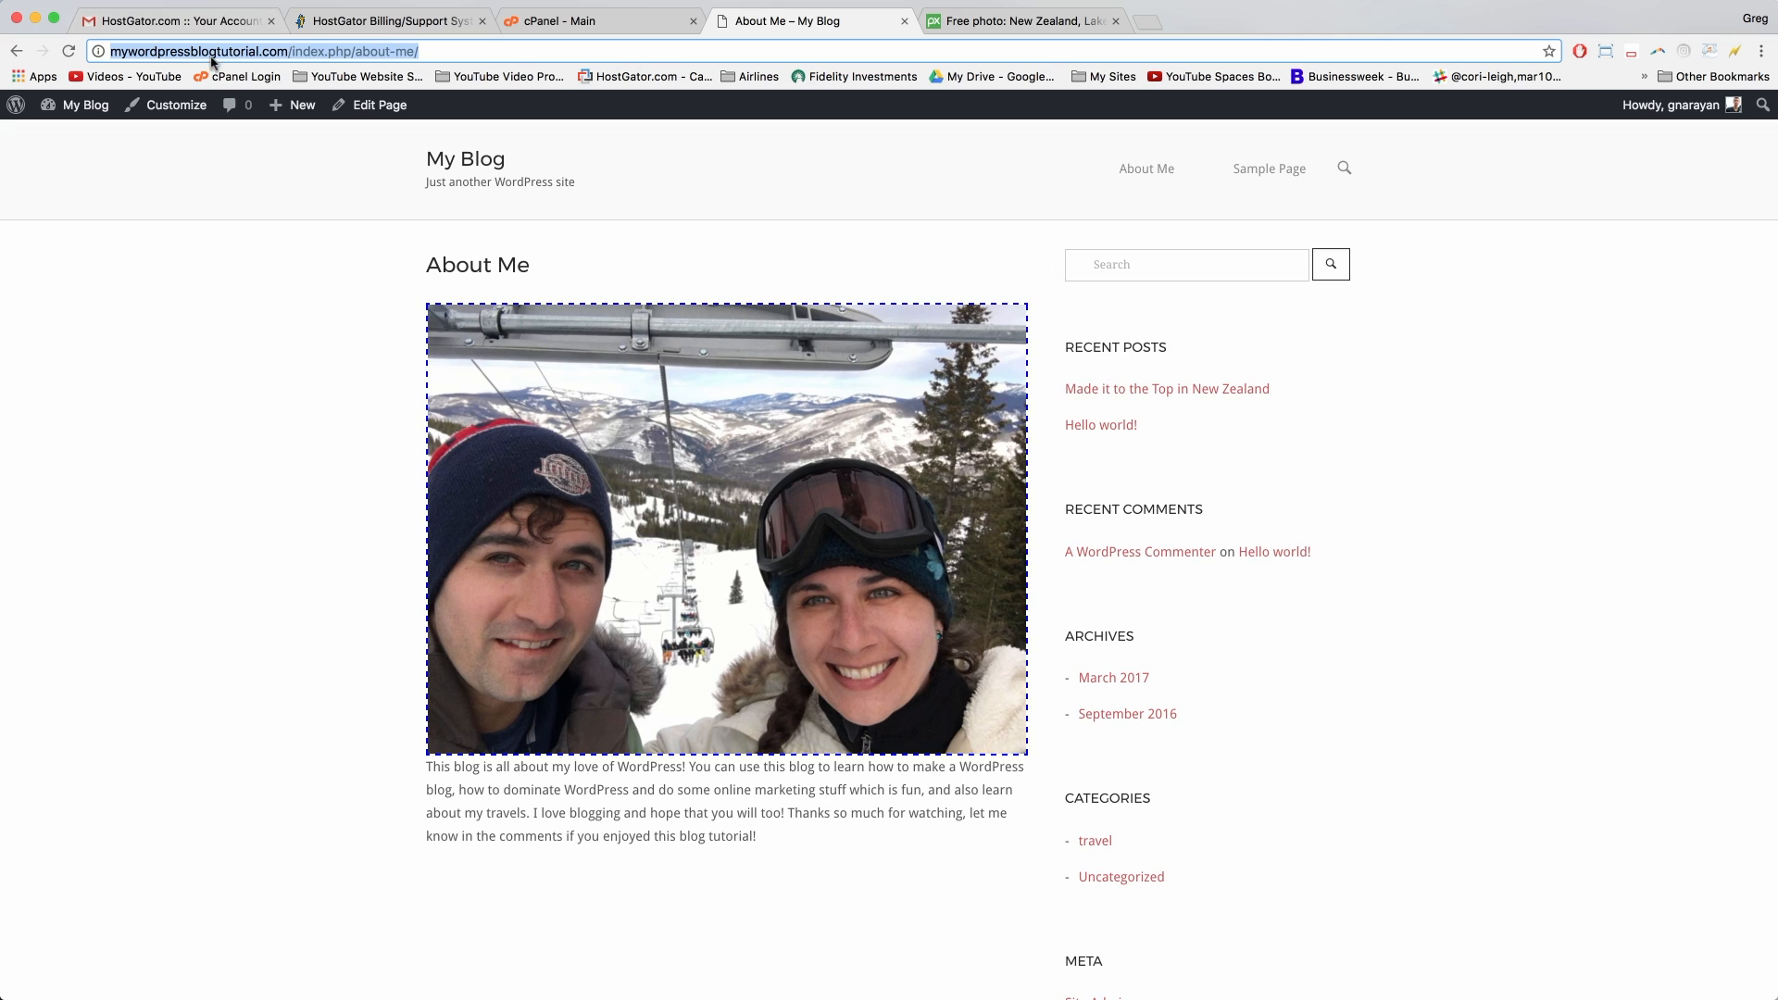
Step: Examine the index.php and about-me/ parts of the page's address
click(303, 51)
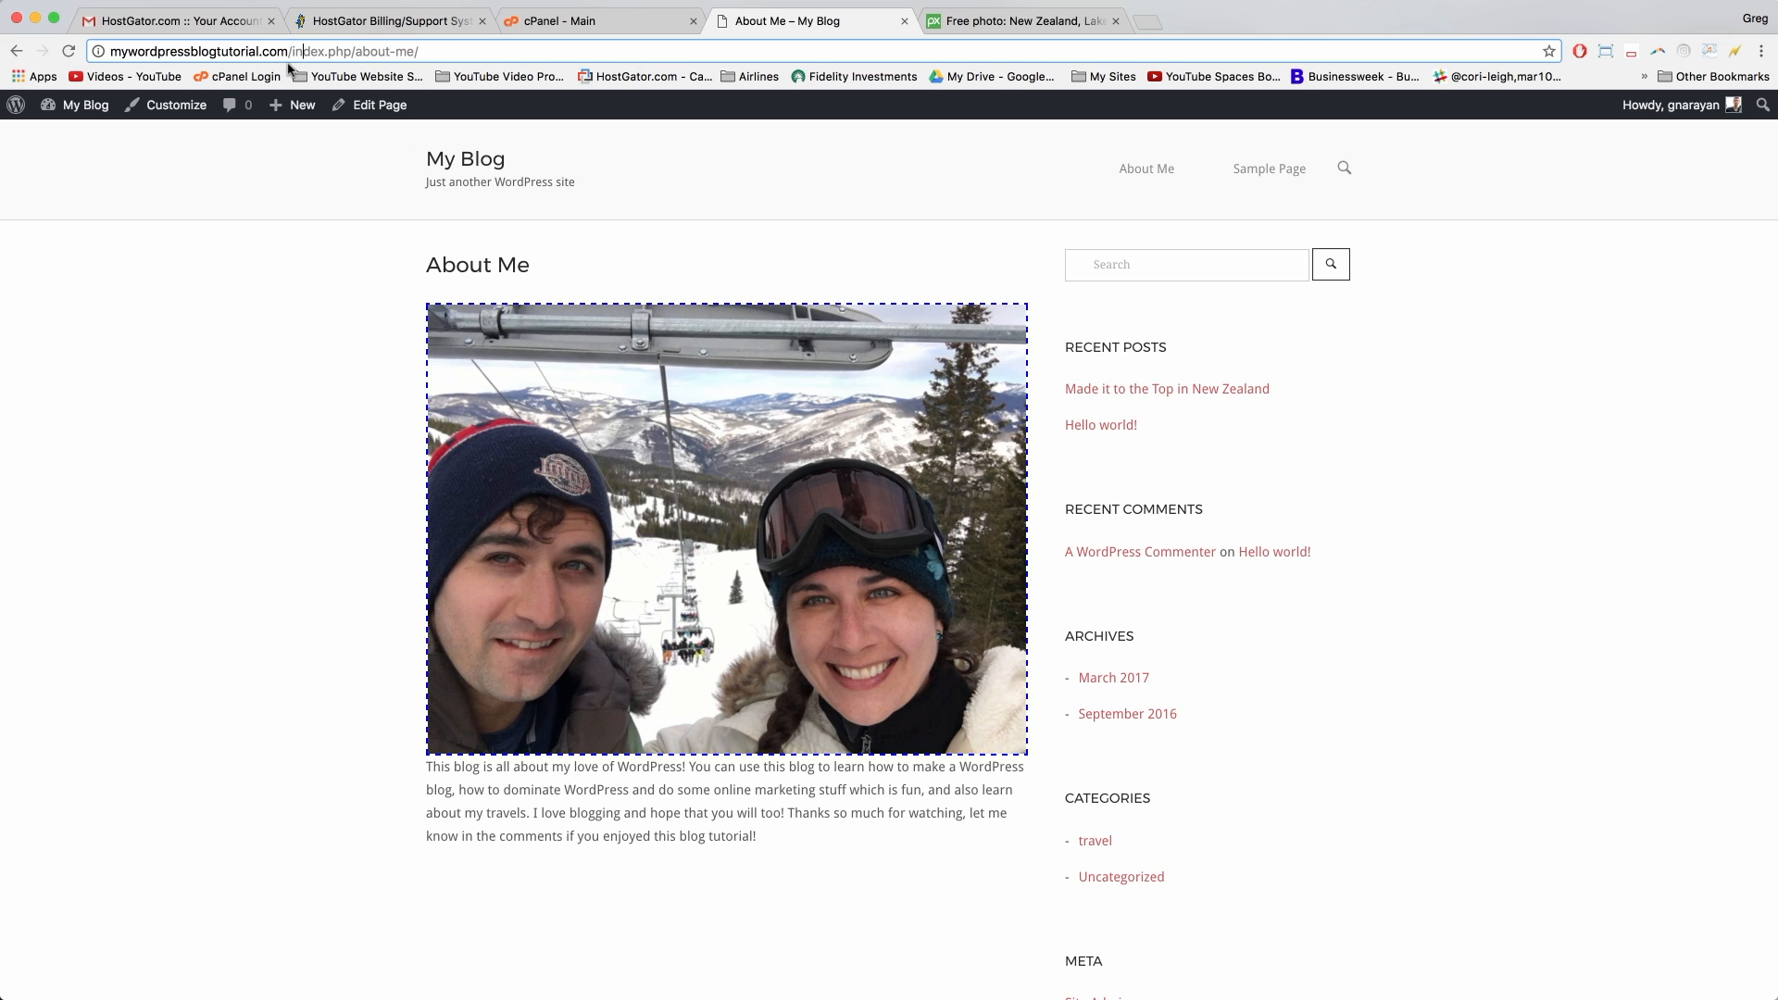
drag(291, 51, 348, 48)
click(391, 53)
drag(417, 51, 355, 51)
click(435, 53)
Step: Return to the Dashboard and bring up Settings > Permalinks
click(253, 380)
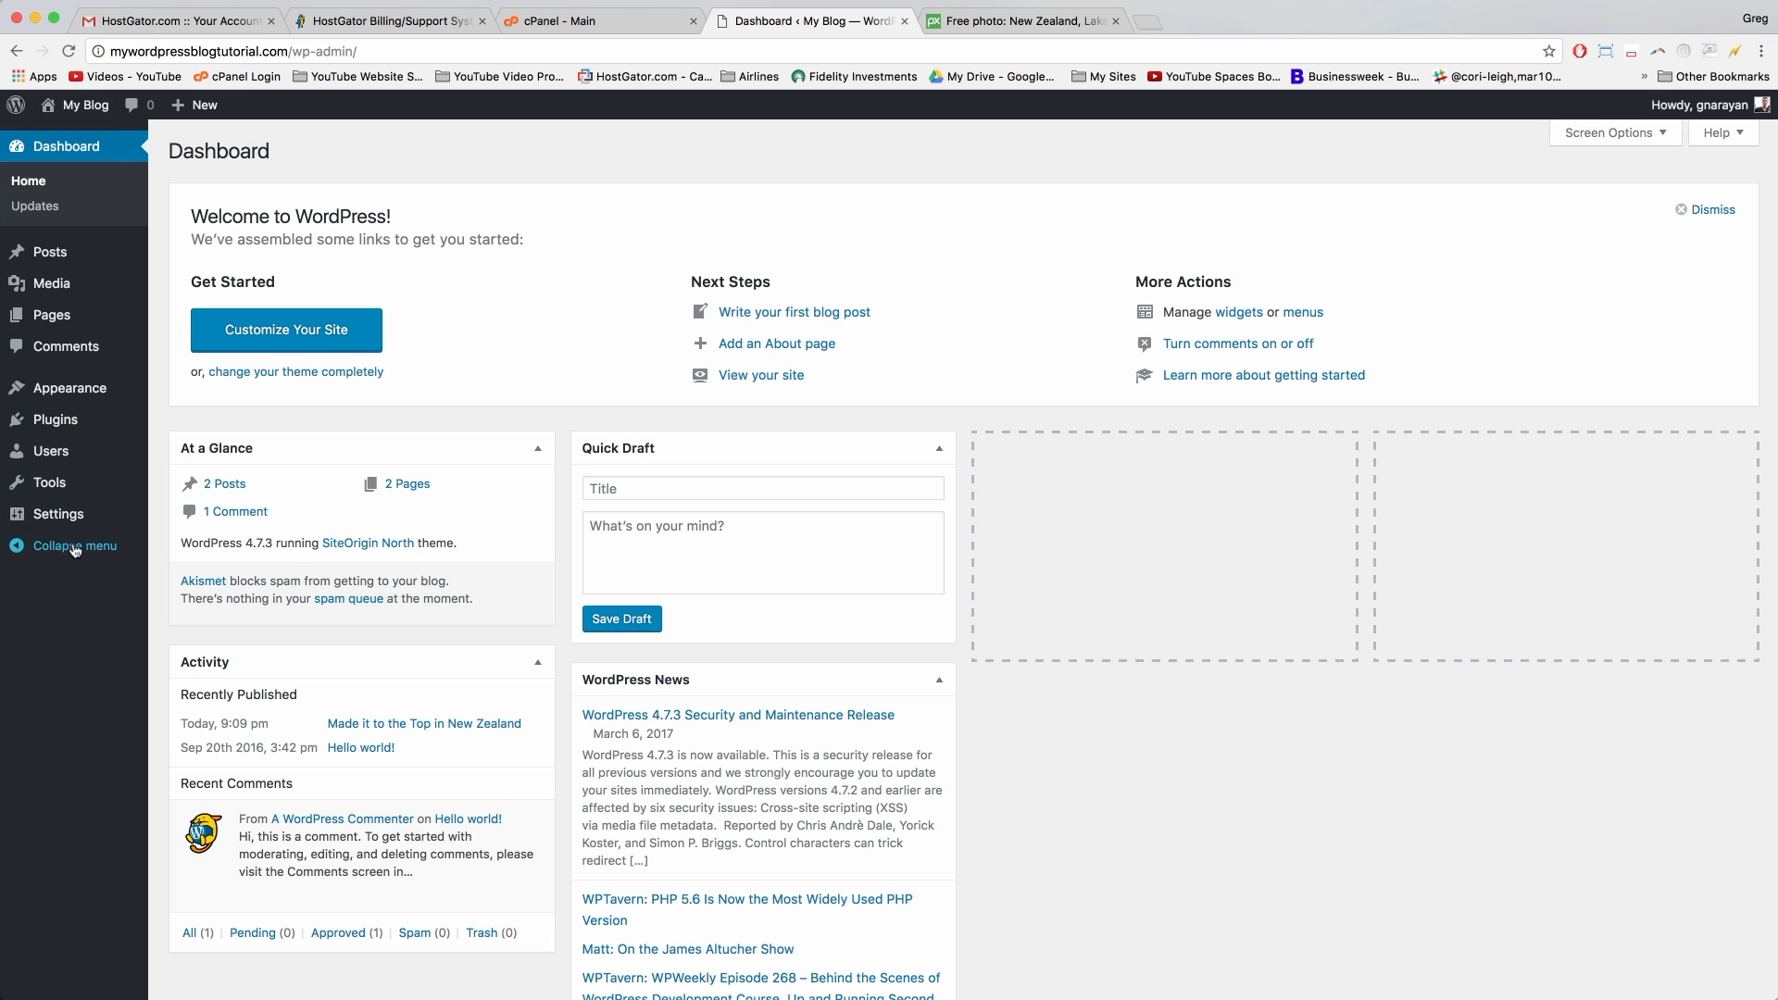
mouse_move(65, 530)
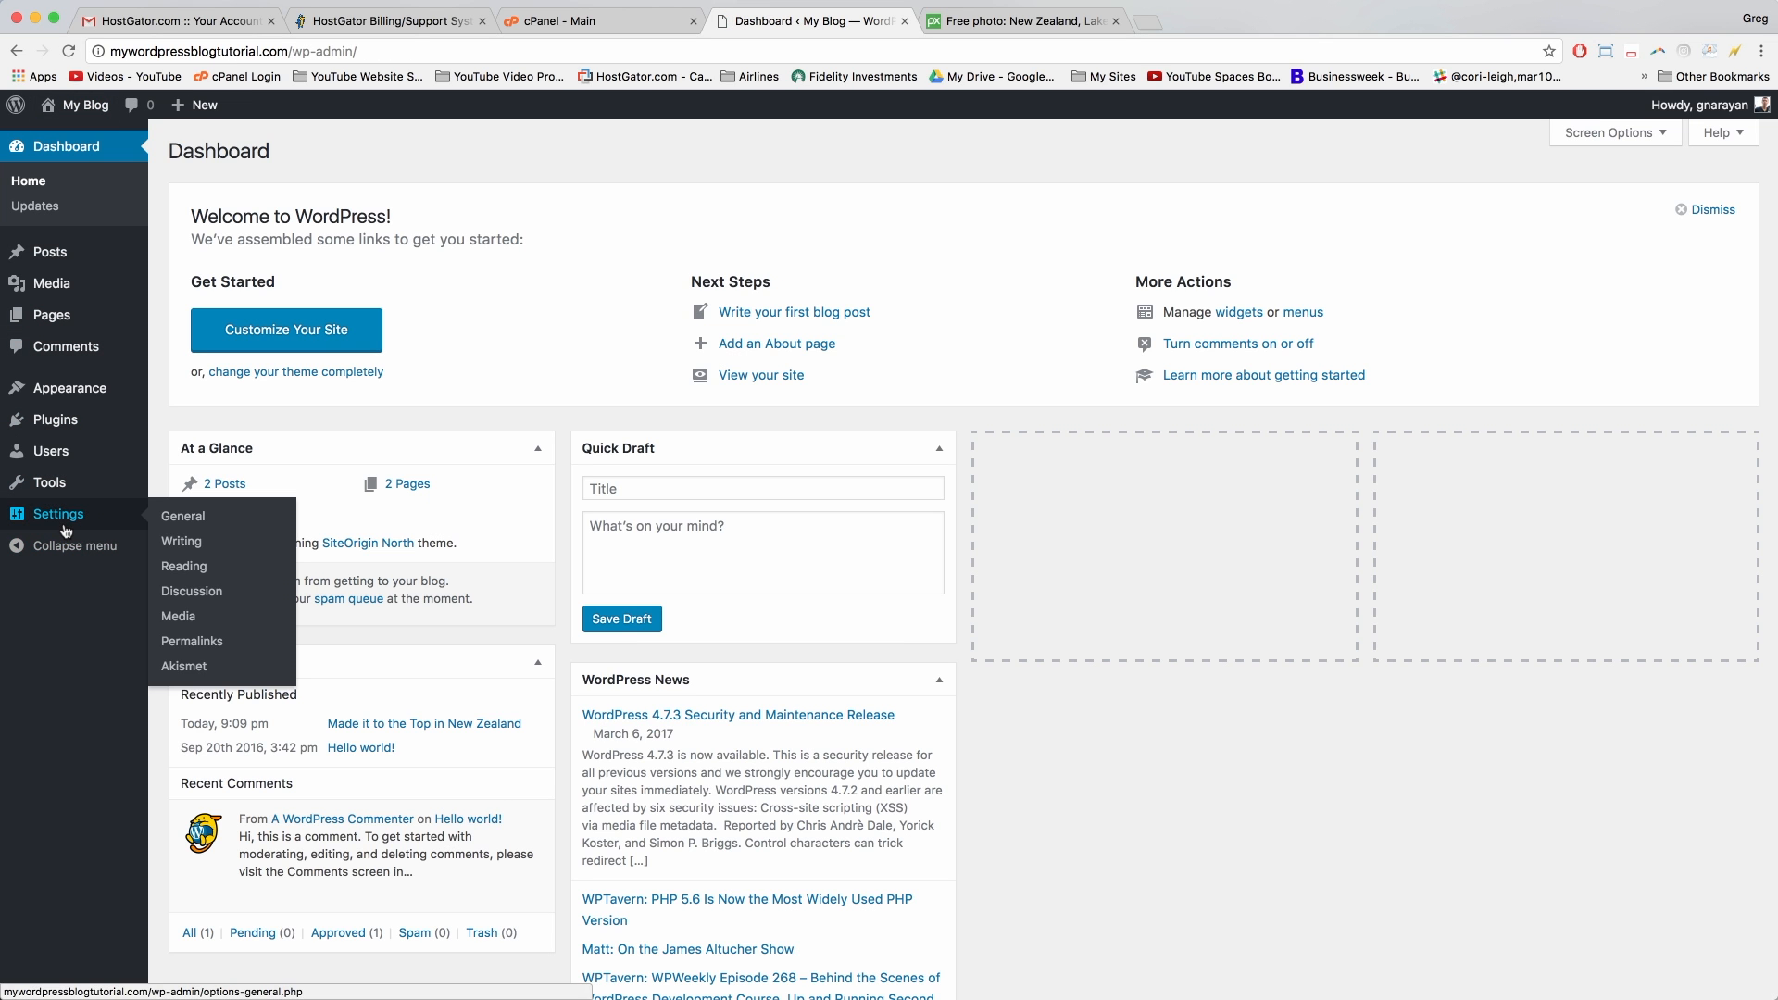
click(212, 647)
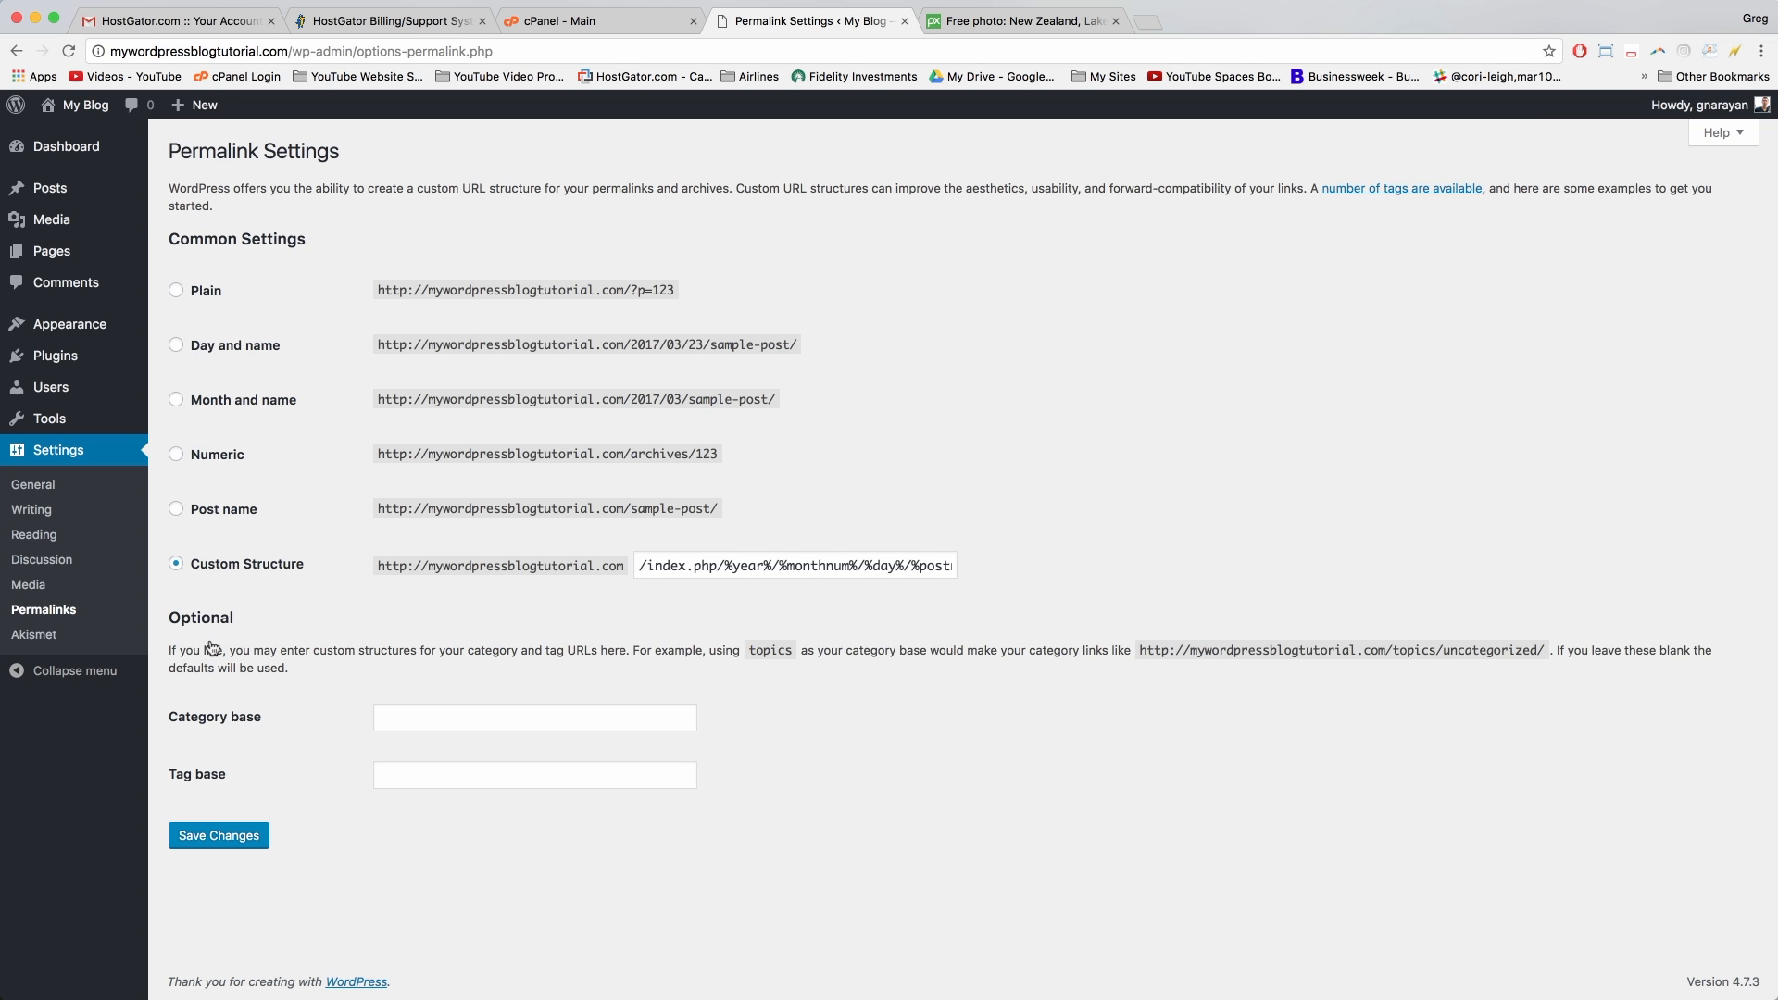
Step: Switch permalinks to Post name (/%postname%/), save, and head back to the live blog
click(192, 514)
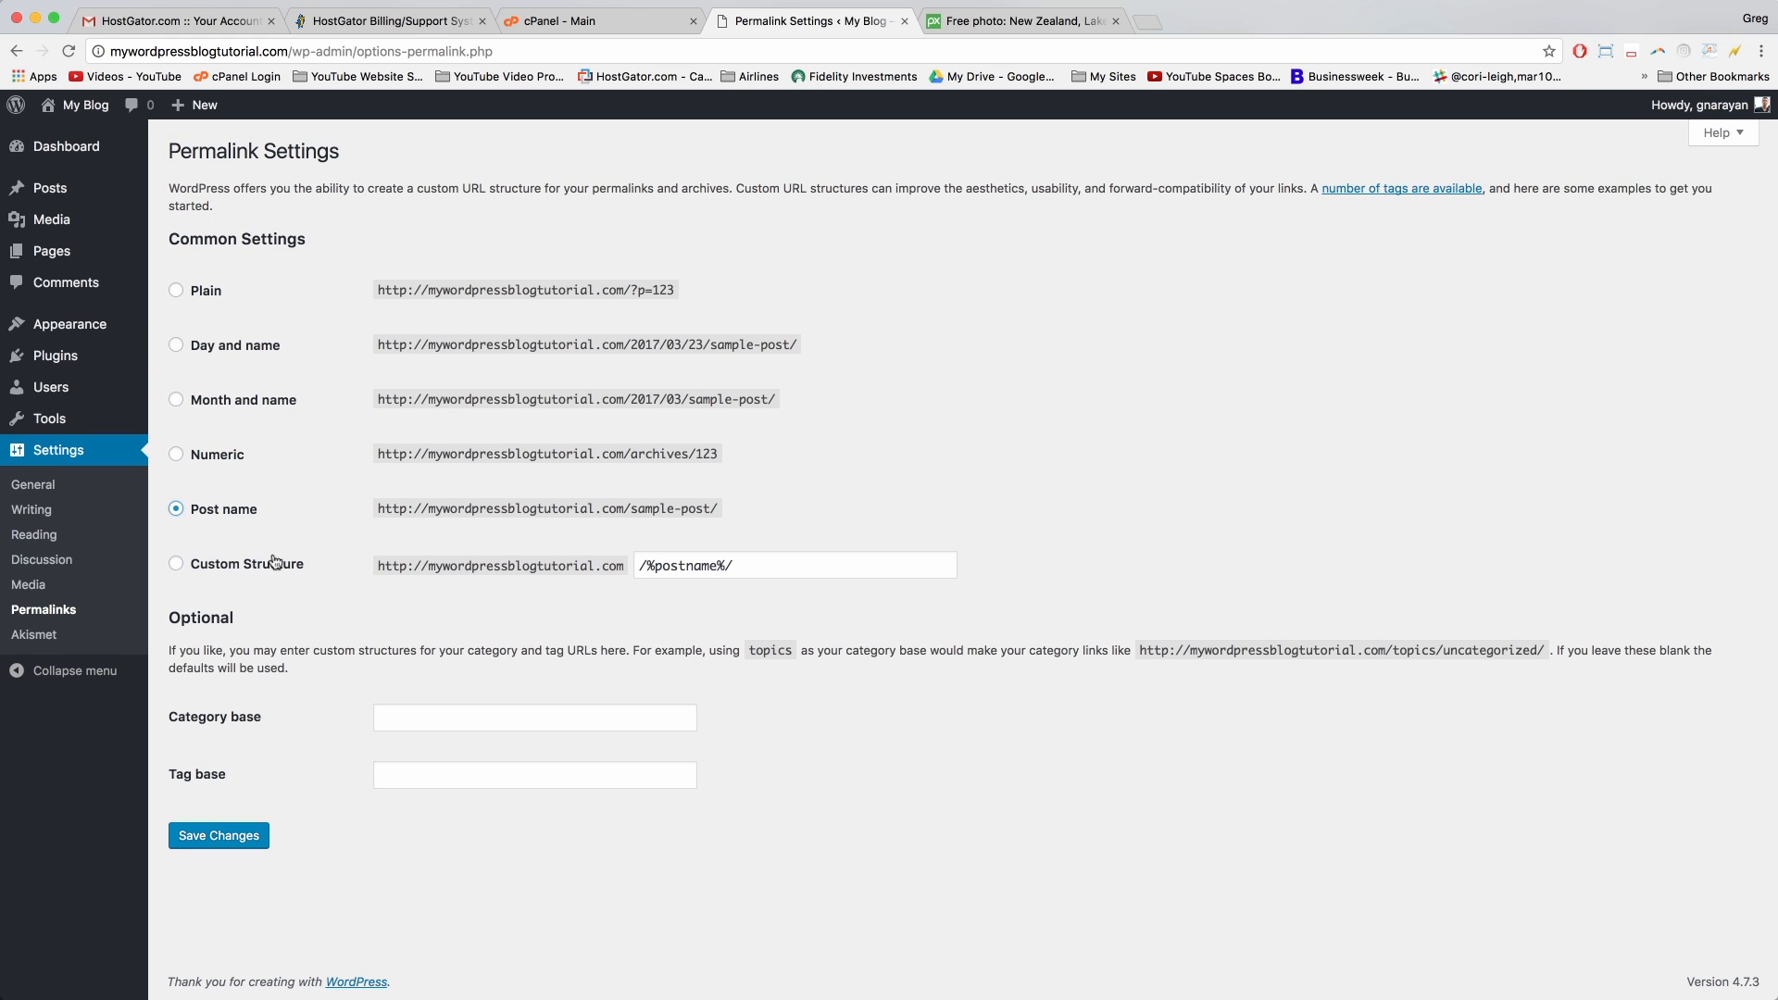
click(233, 843)
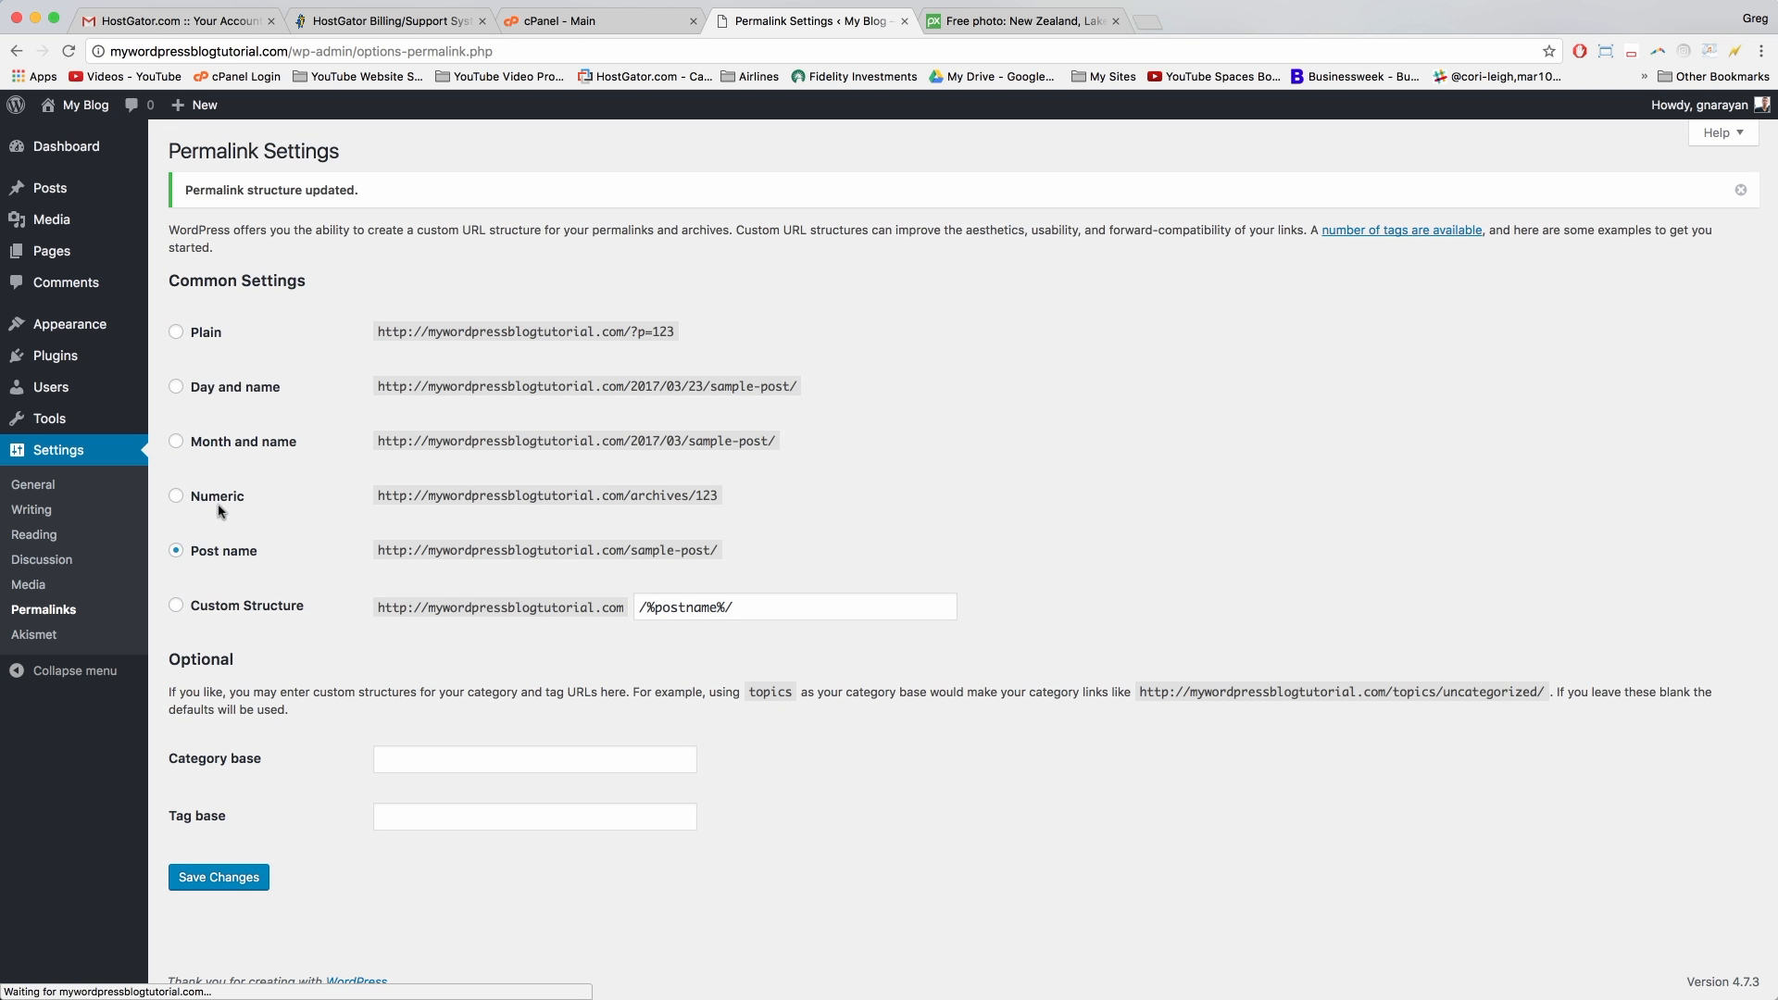
mouse_move(84, 109)
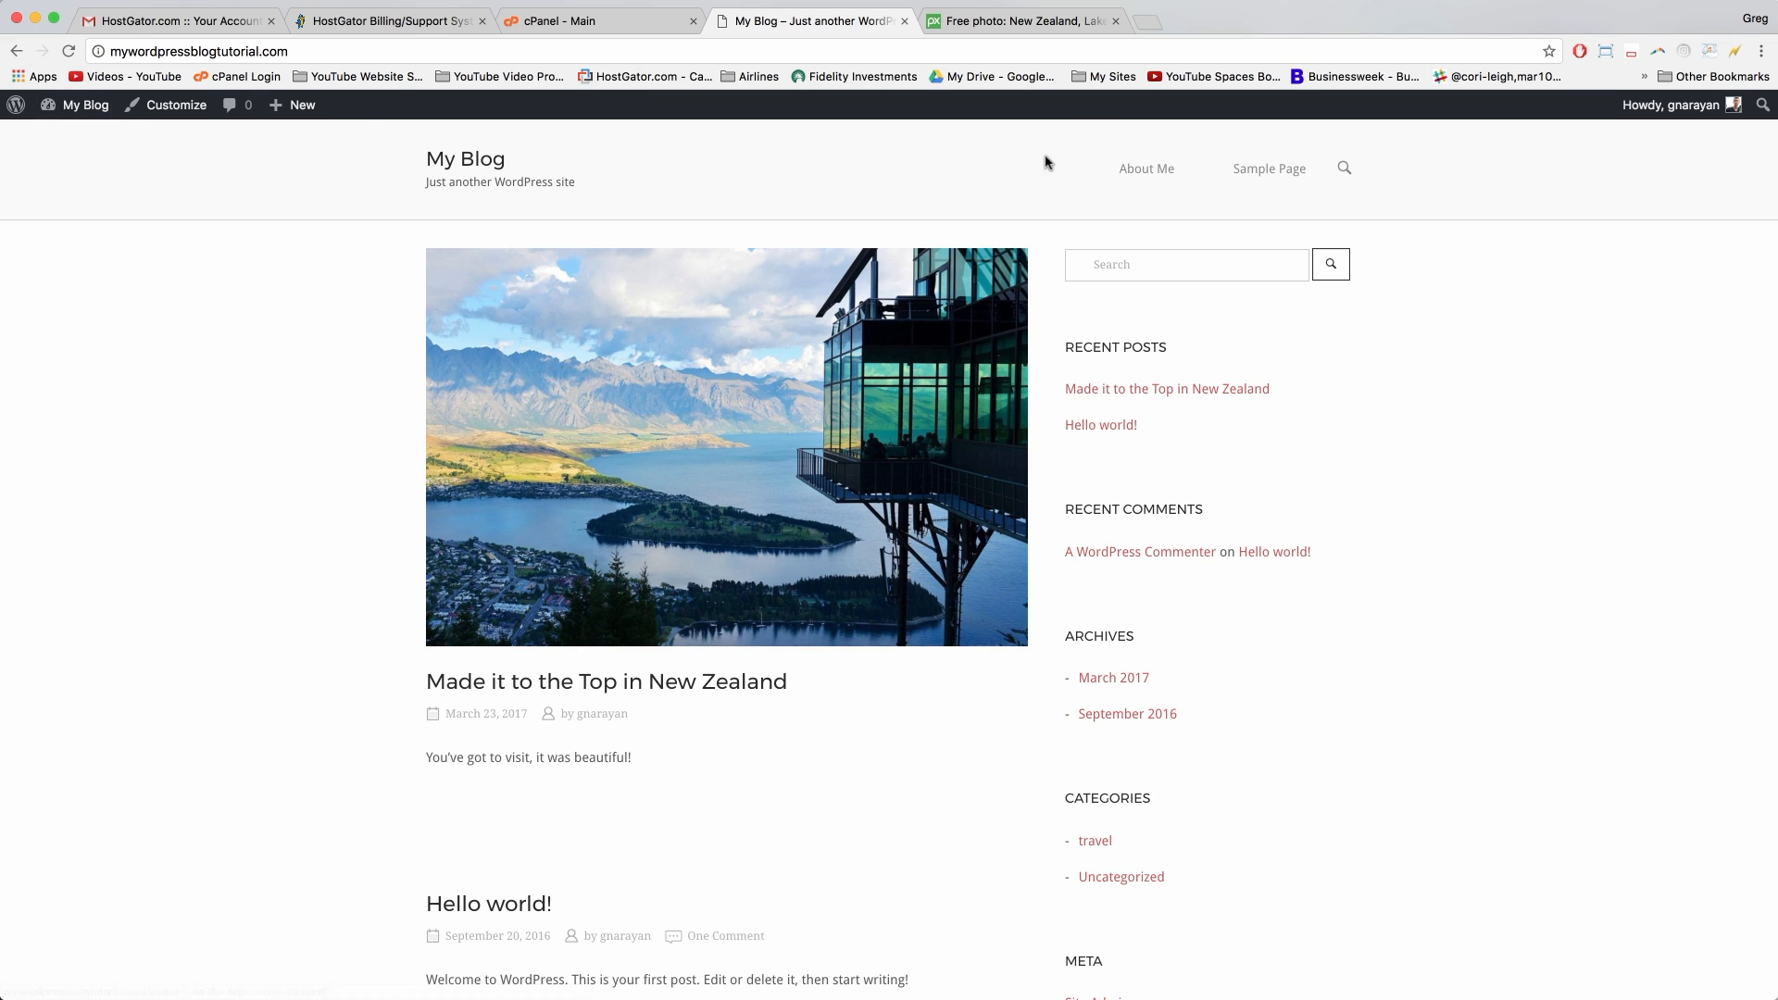
Step: Open the About Me page on the live blog and check its address
click(1156, 171)
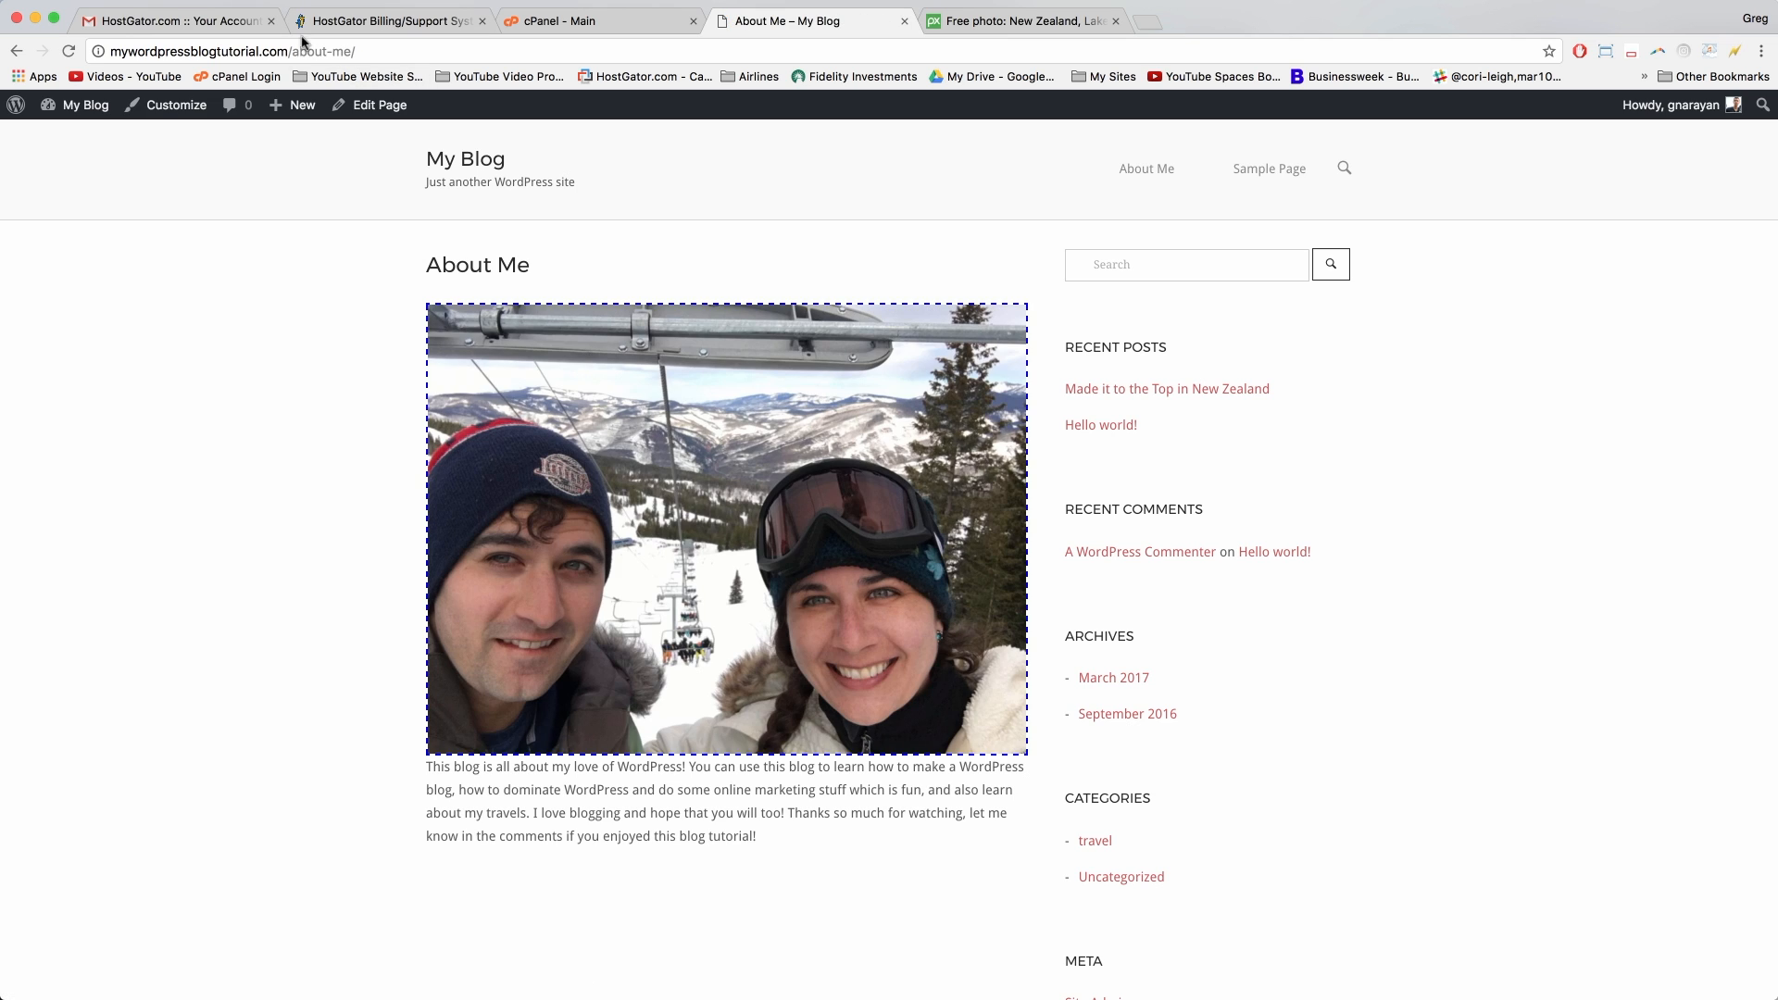
click(289, 53)
click(292, 53)
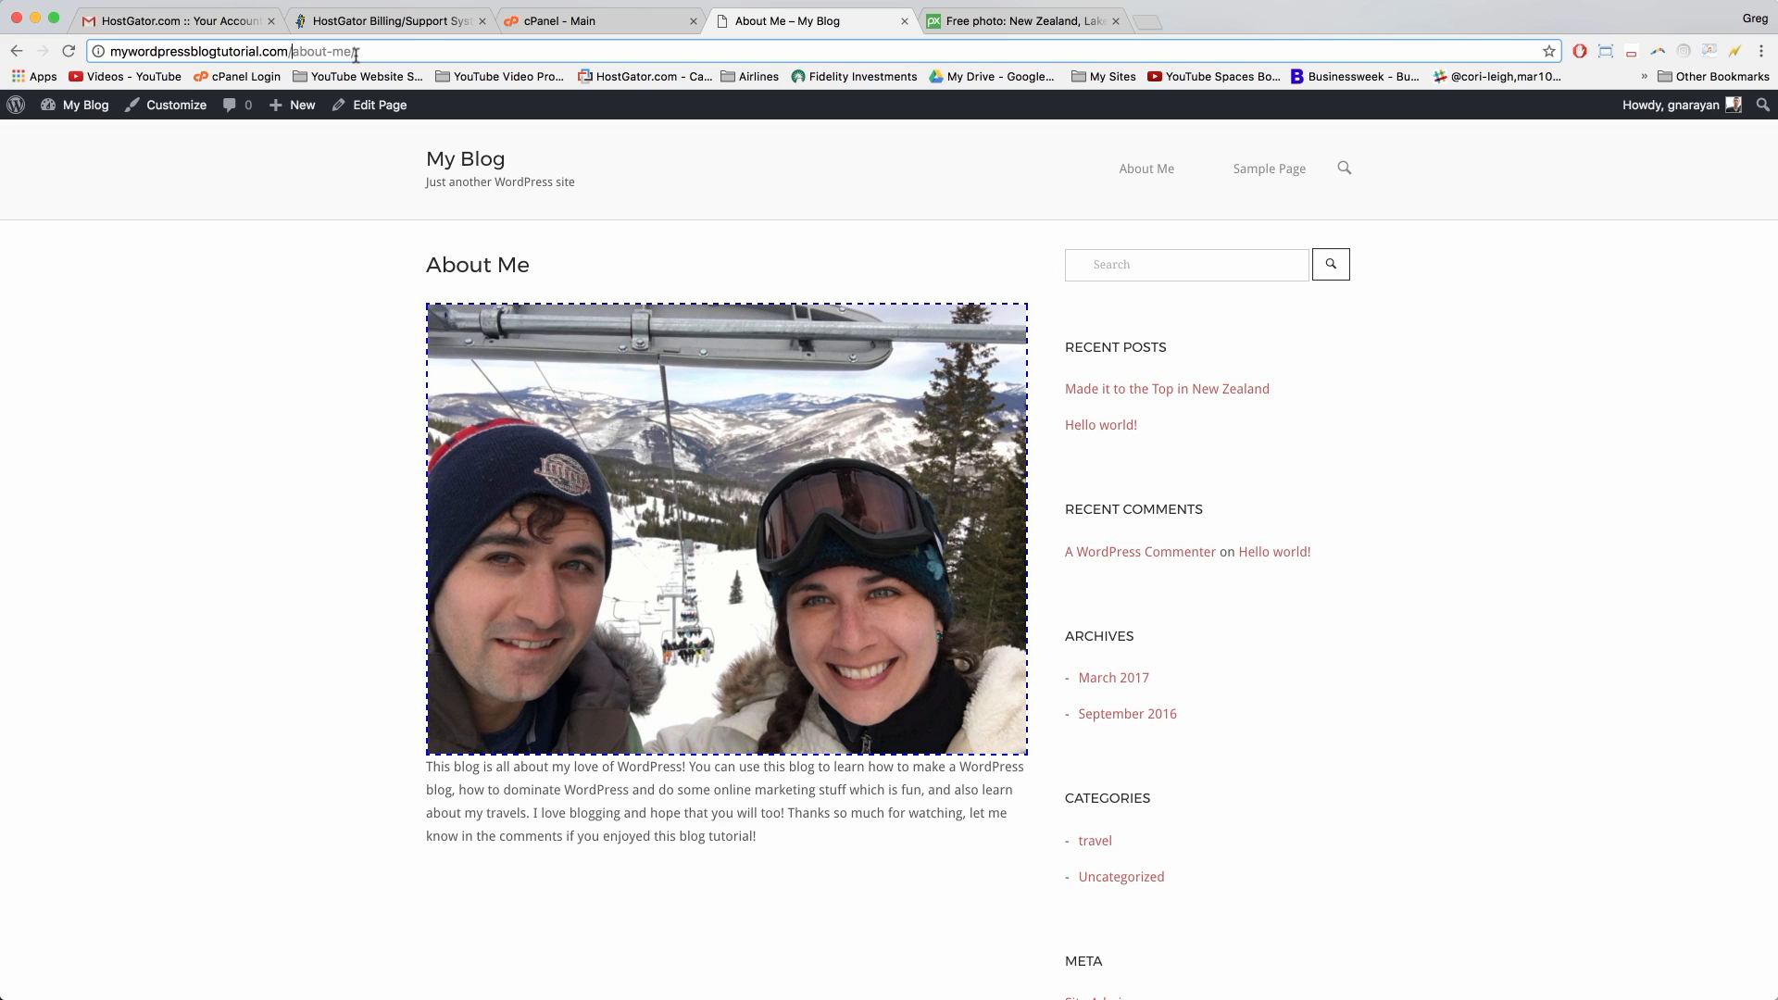
Step: Go to the blog's home page and scroll through the New Zealand and Hello world! posts
click(355, 362)
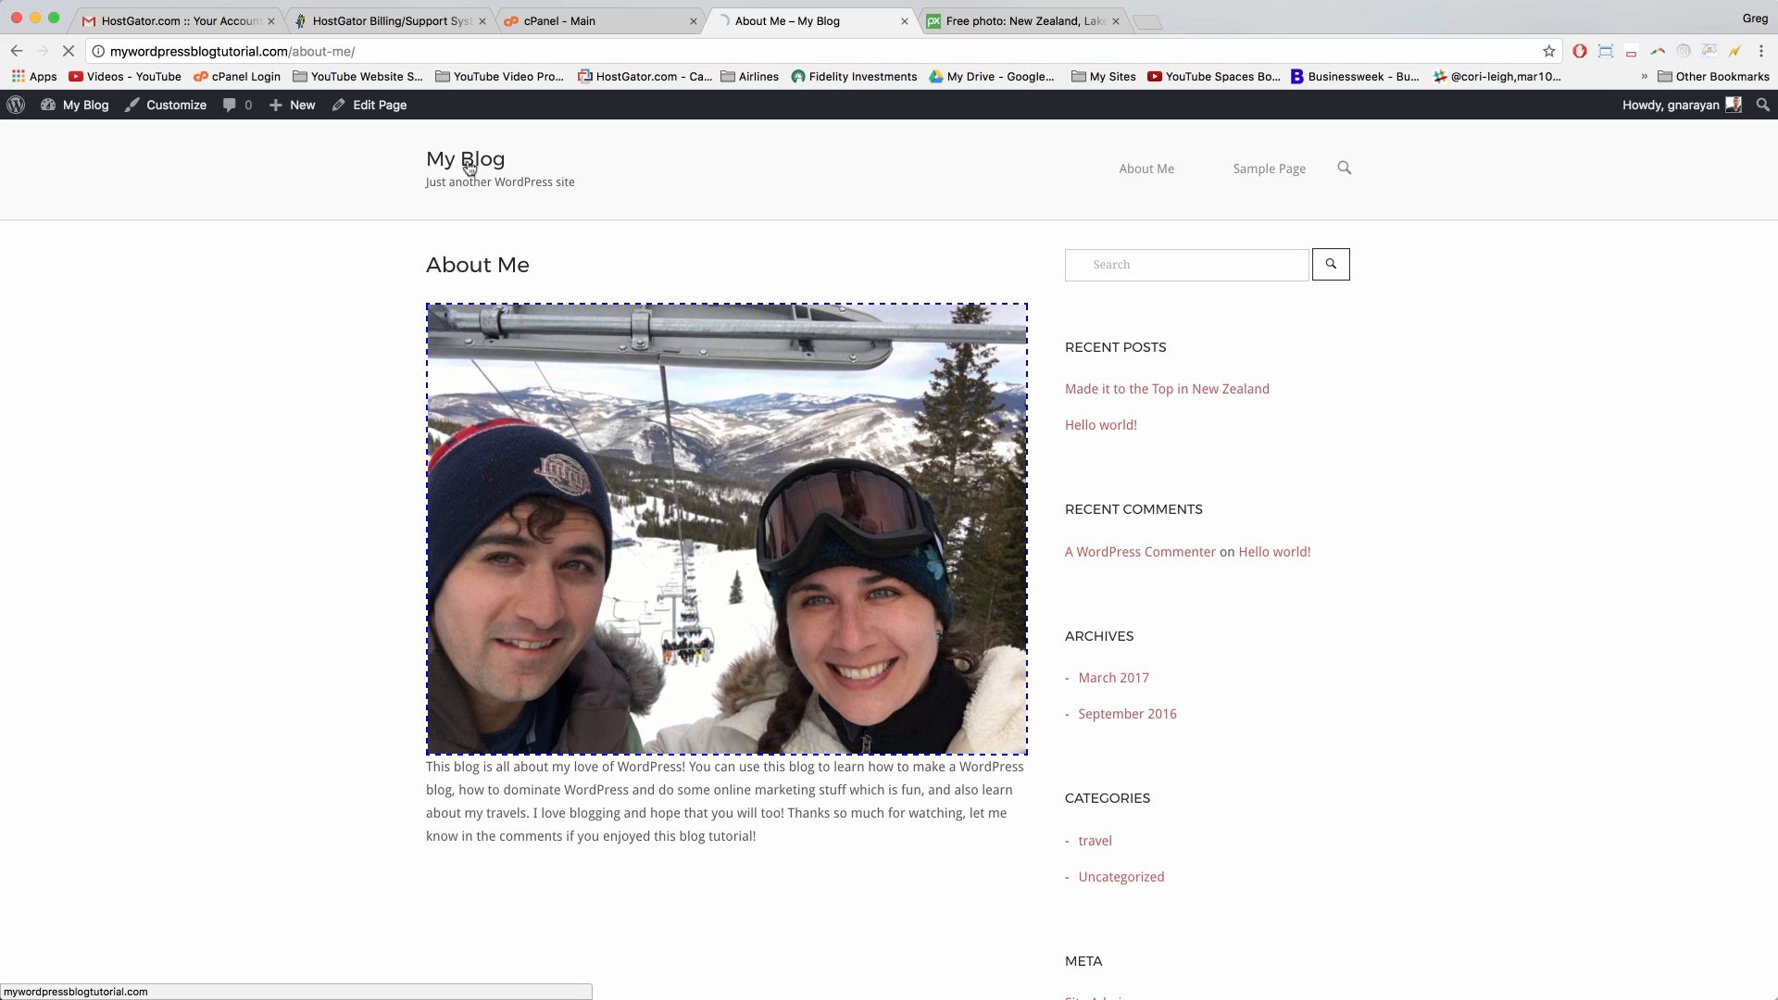
scroll(819, 303, down, 2)
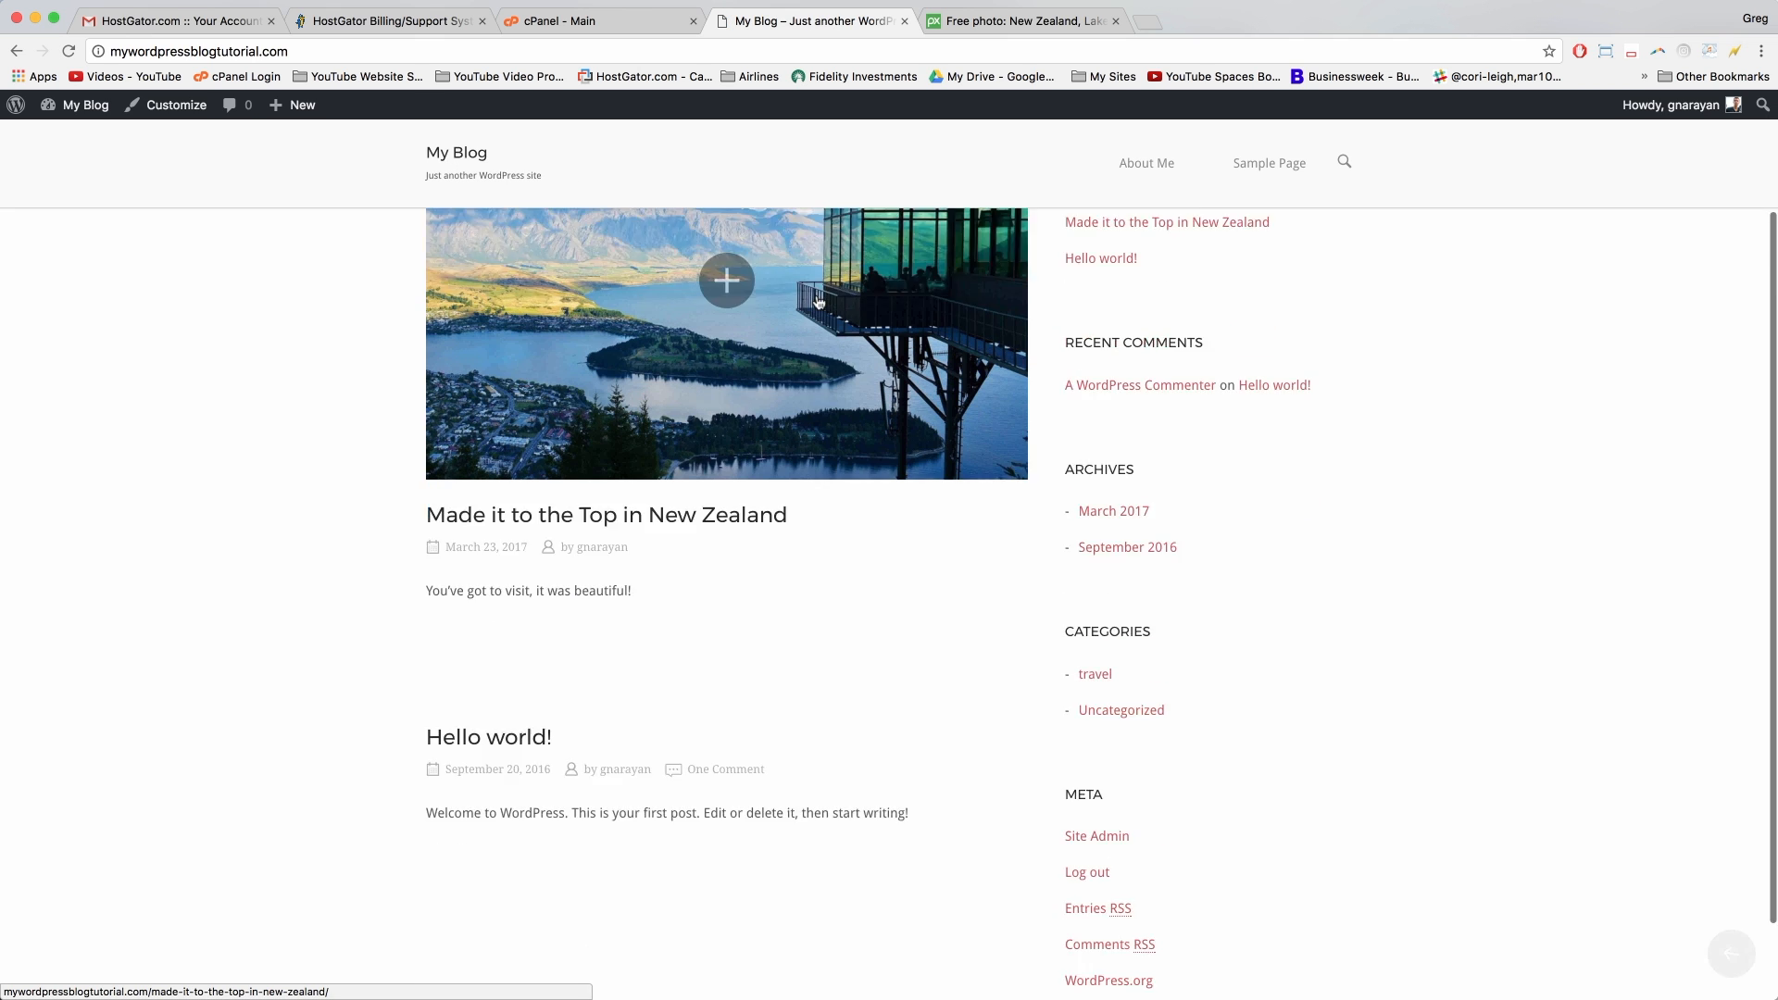
scroll(819, 303, down, 1)
scroll(819, 303, up, 3)
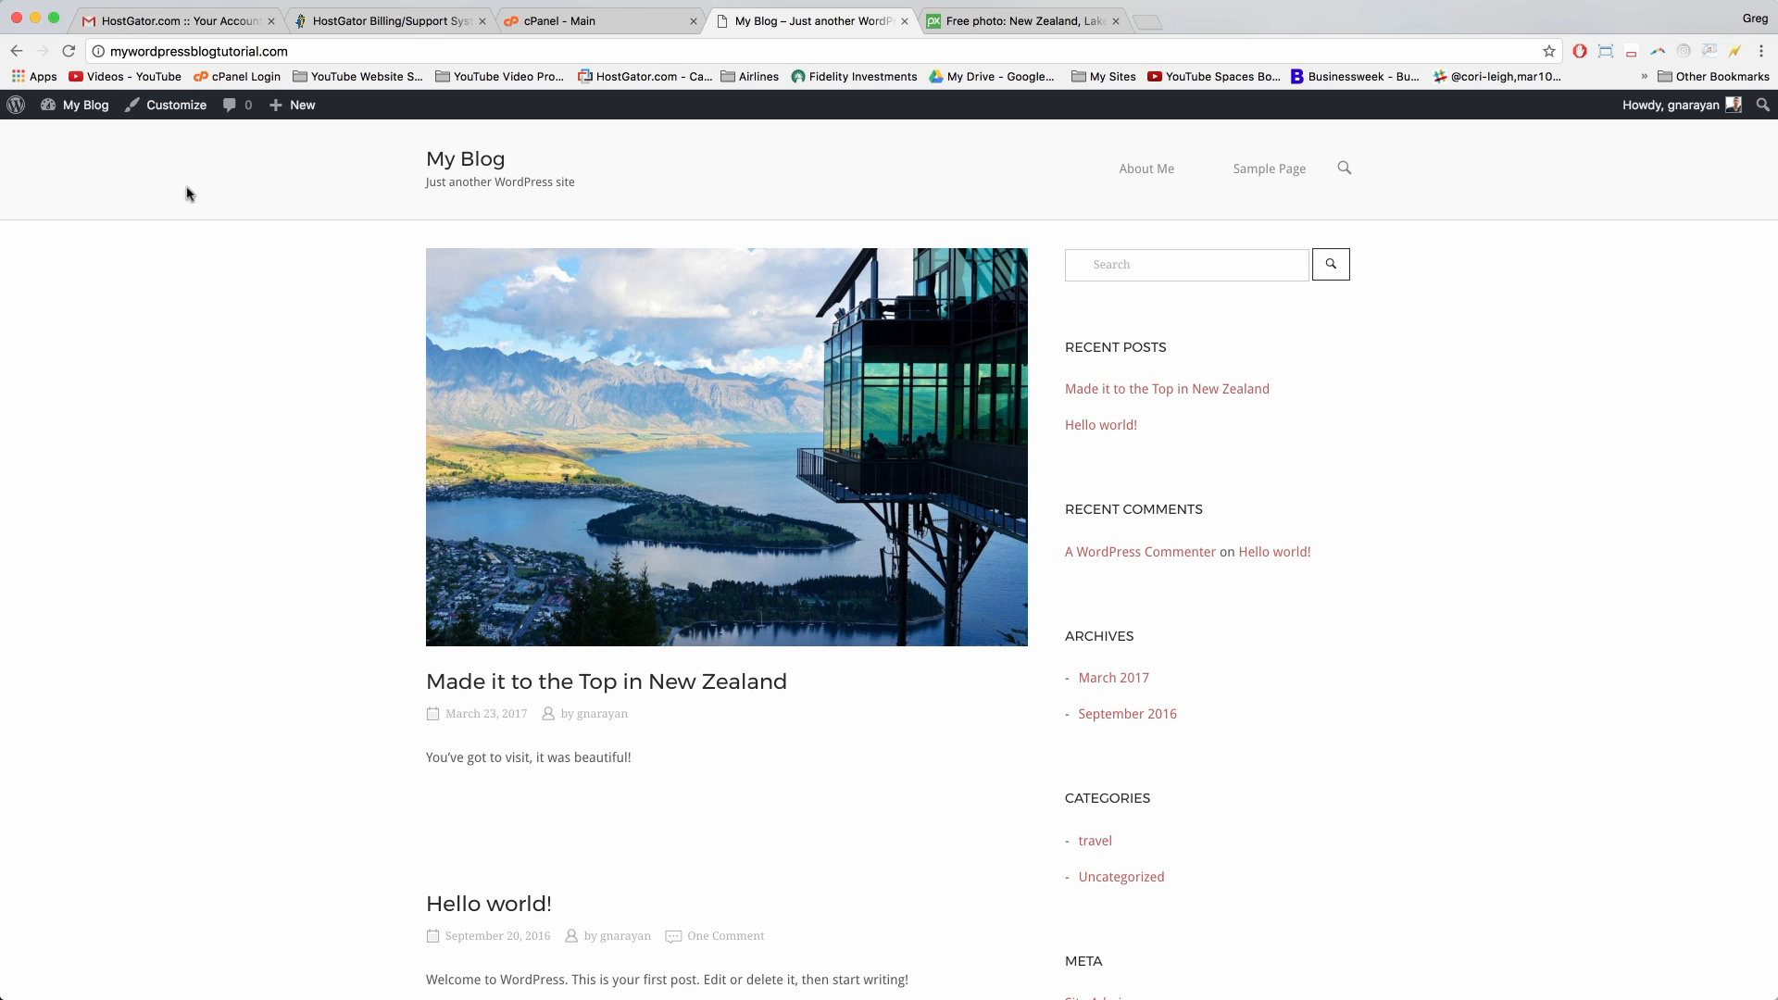
scroll(272, 871, down, 5)
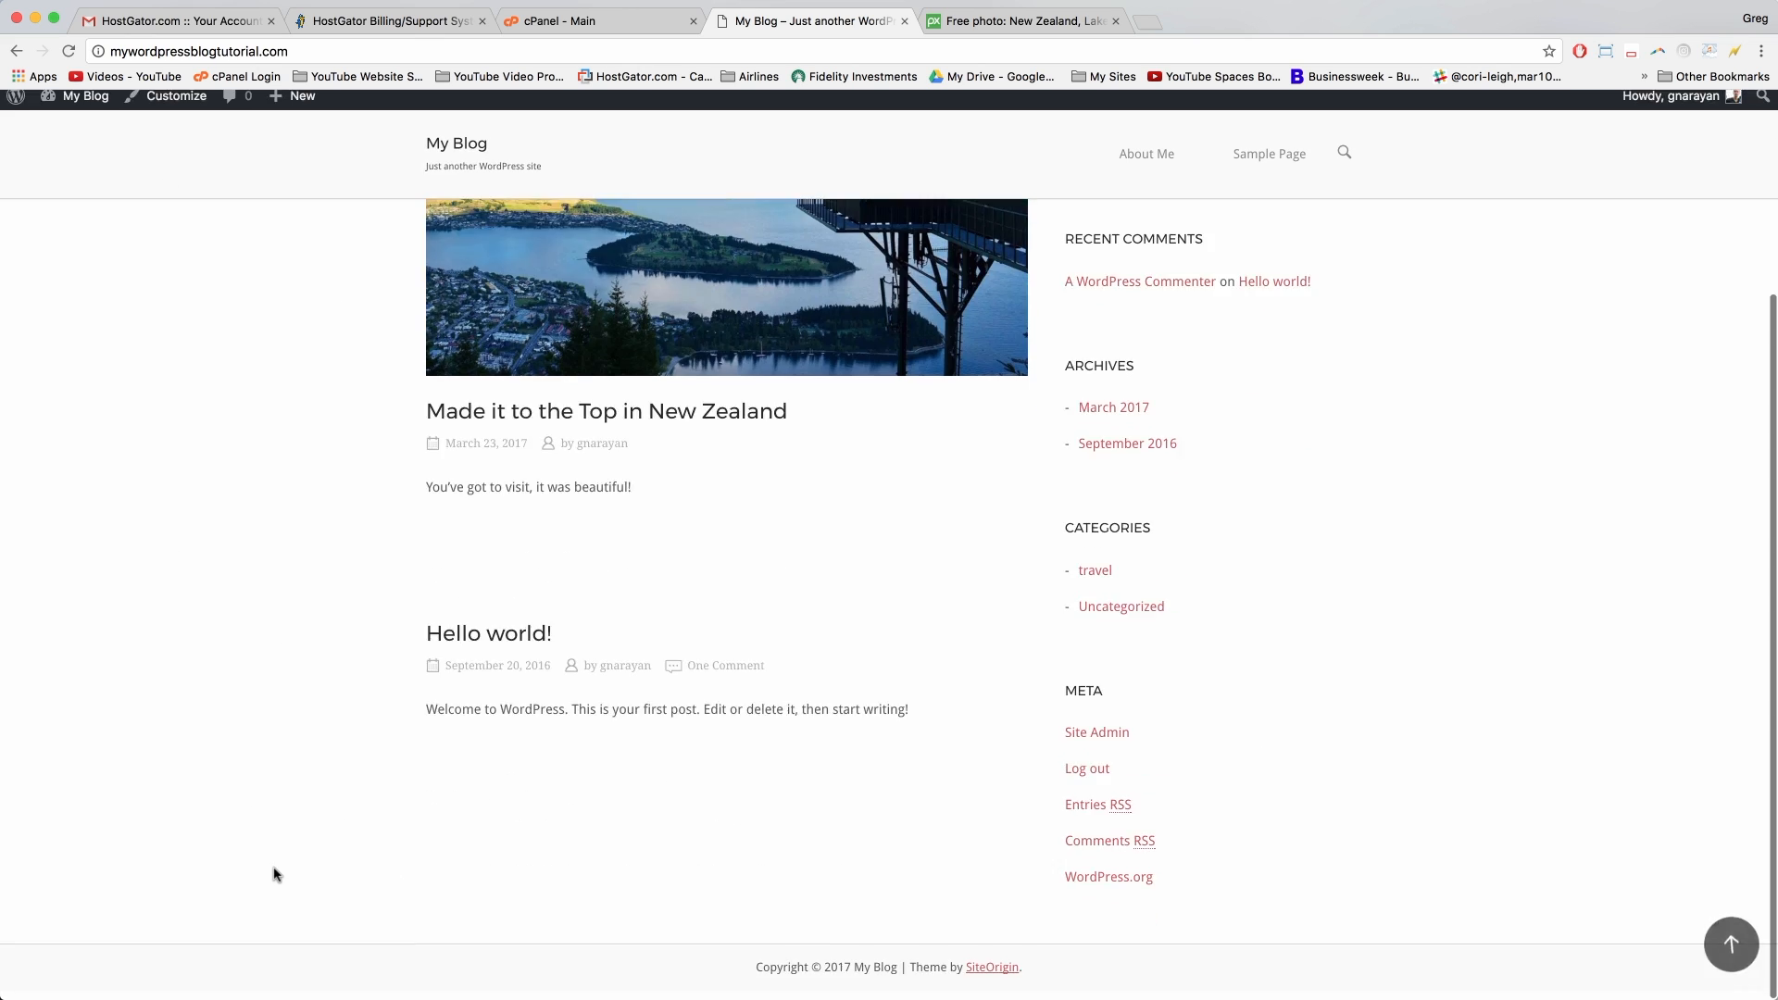
scroll(276, 873, up, 3)
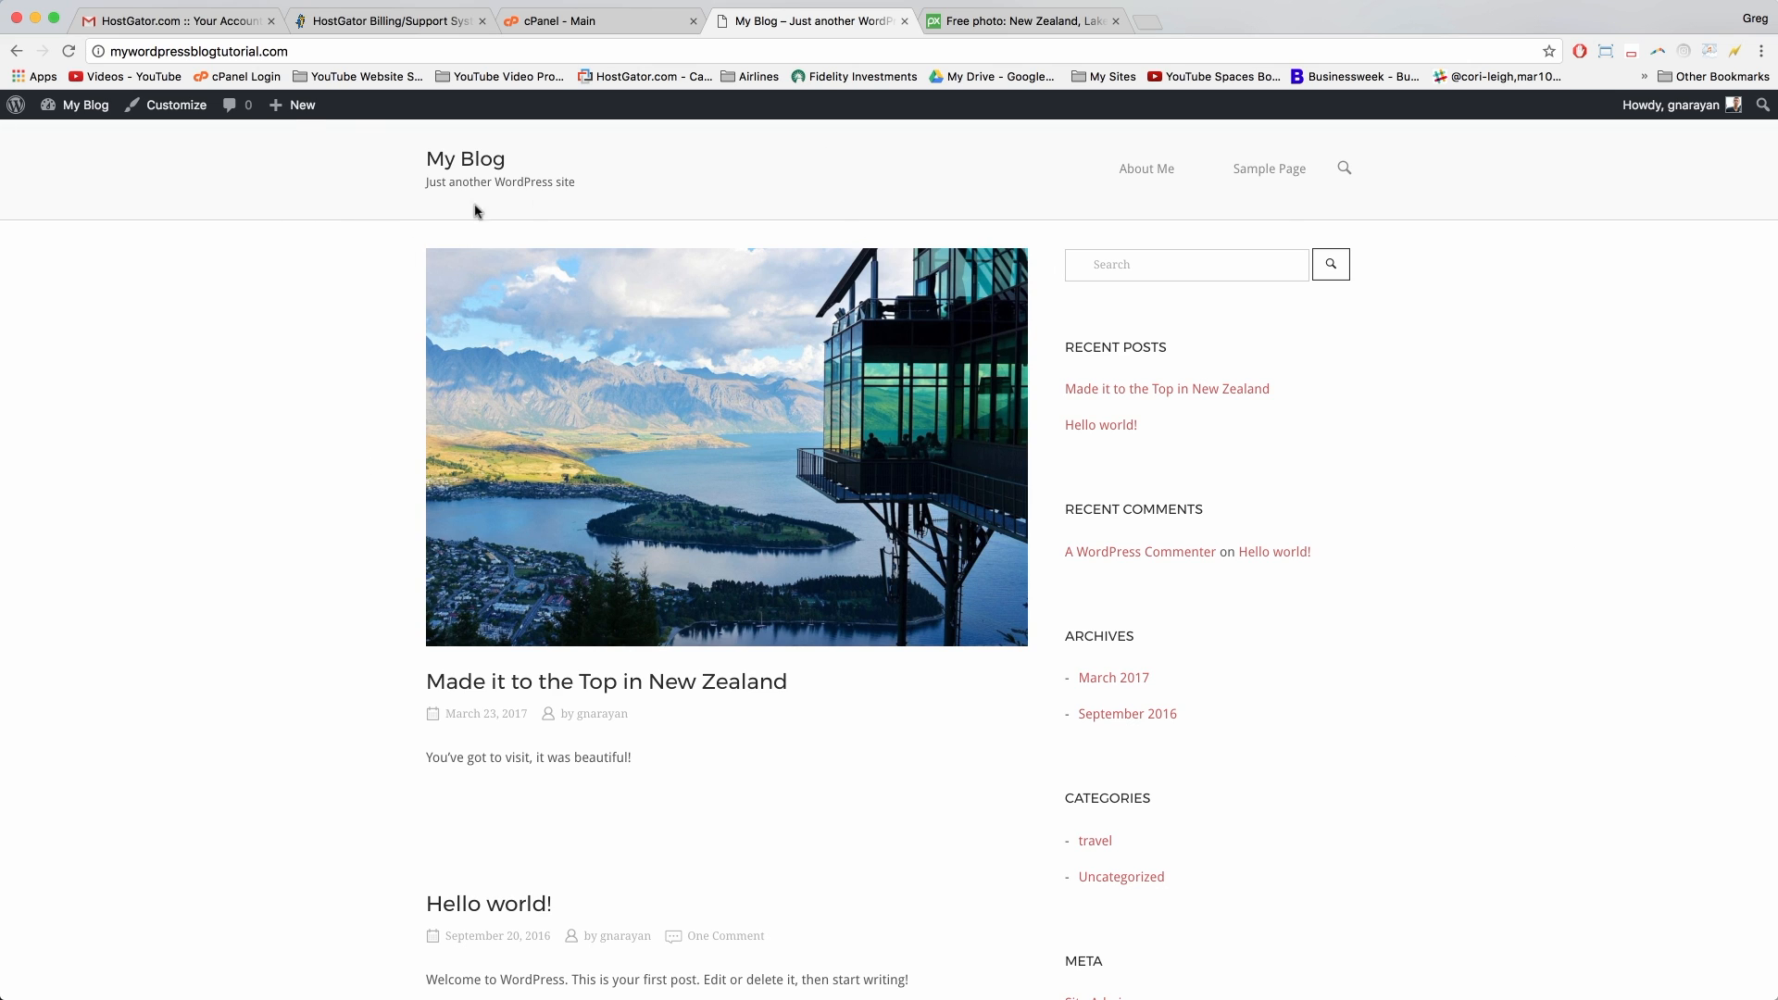
Step: Create a new blank page titled 'Frontpage' and publish it
mouse_move(305, 110)
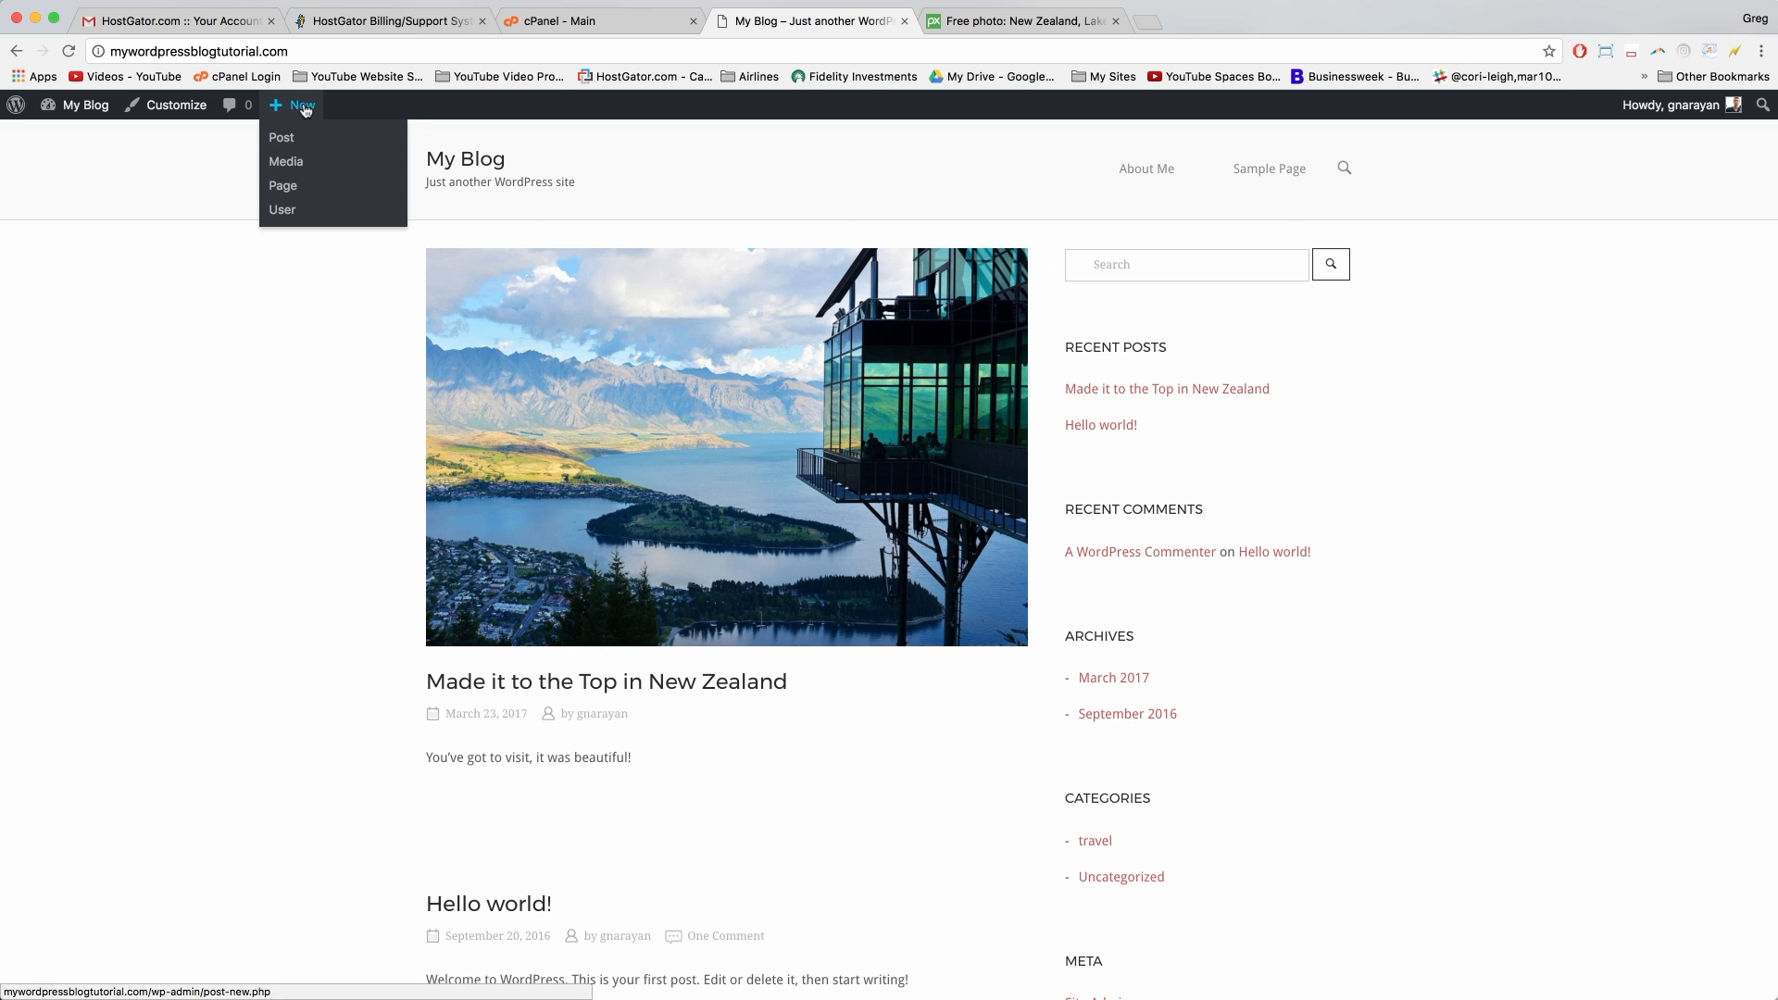
click(283, 188)
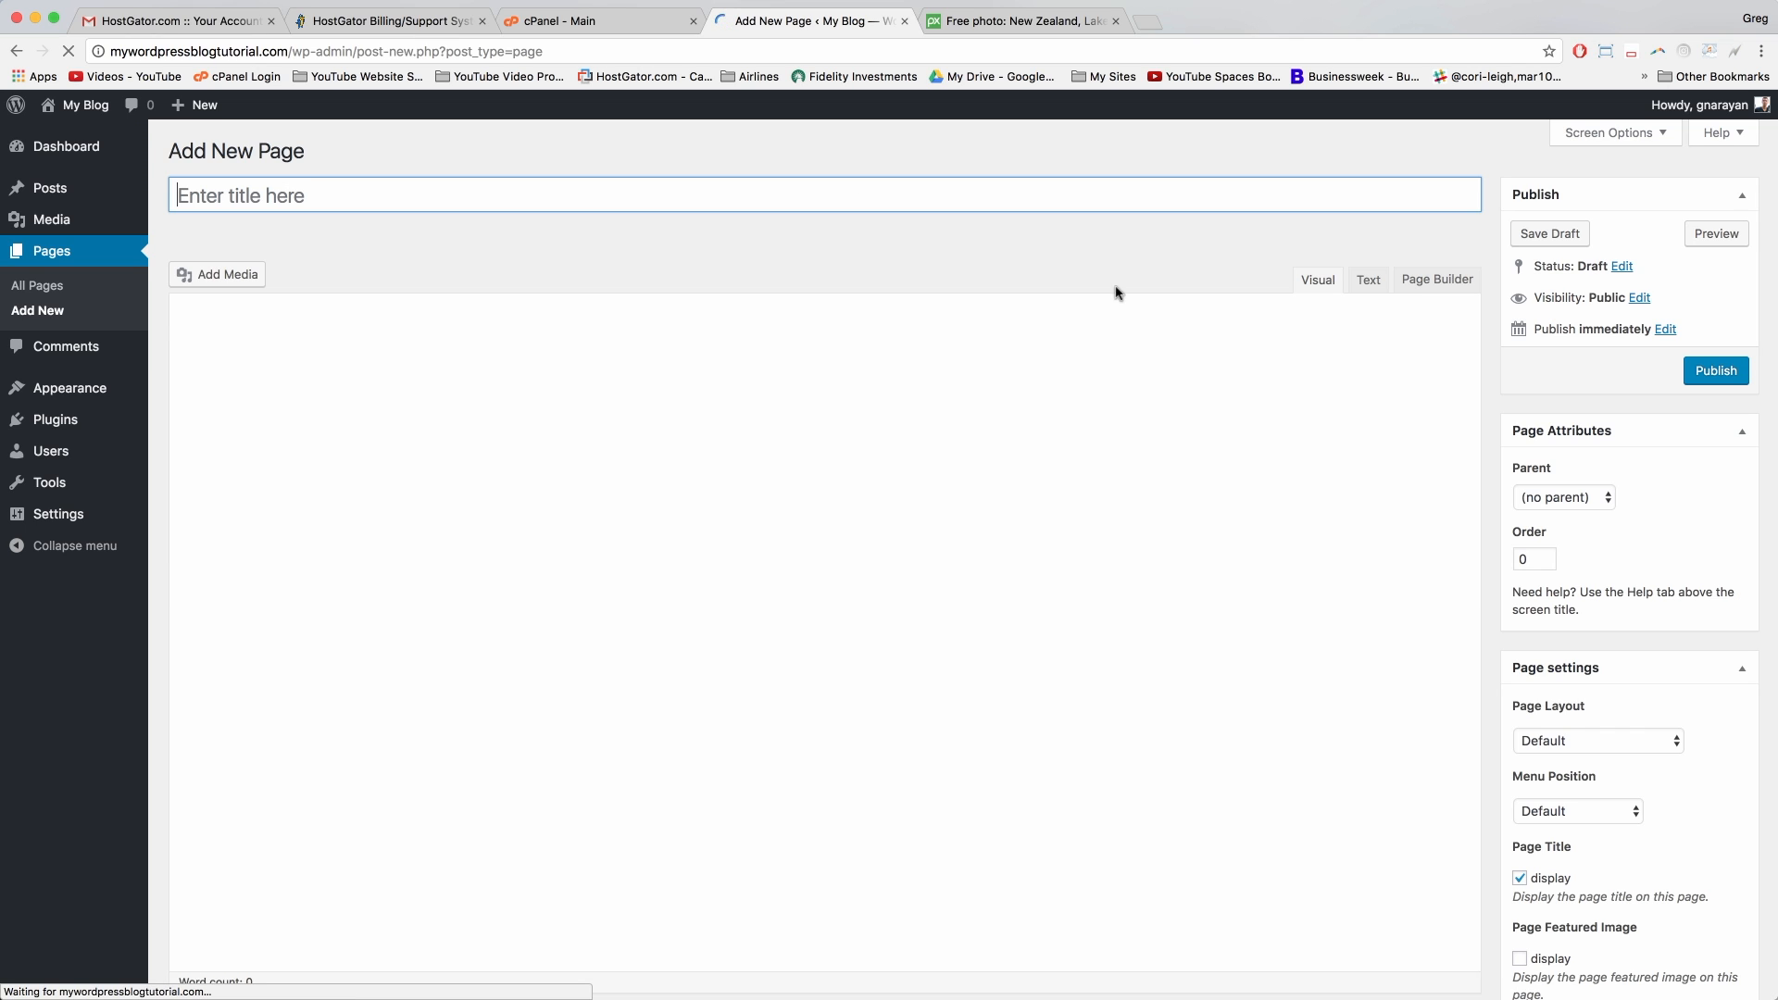
click(332, 372)
click(264, 201)
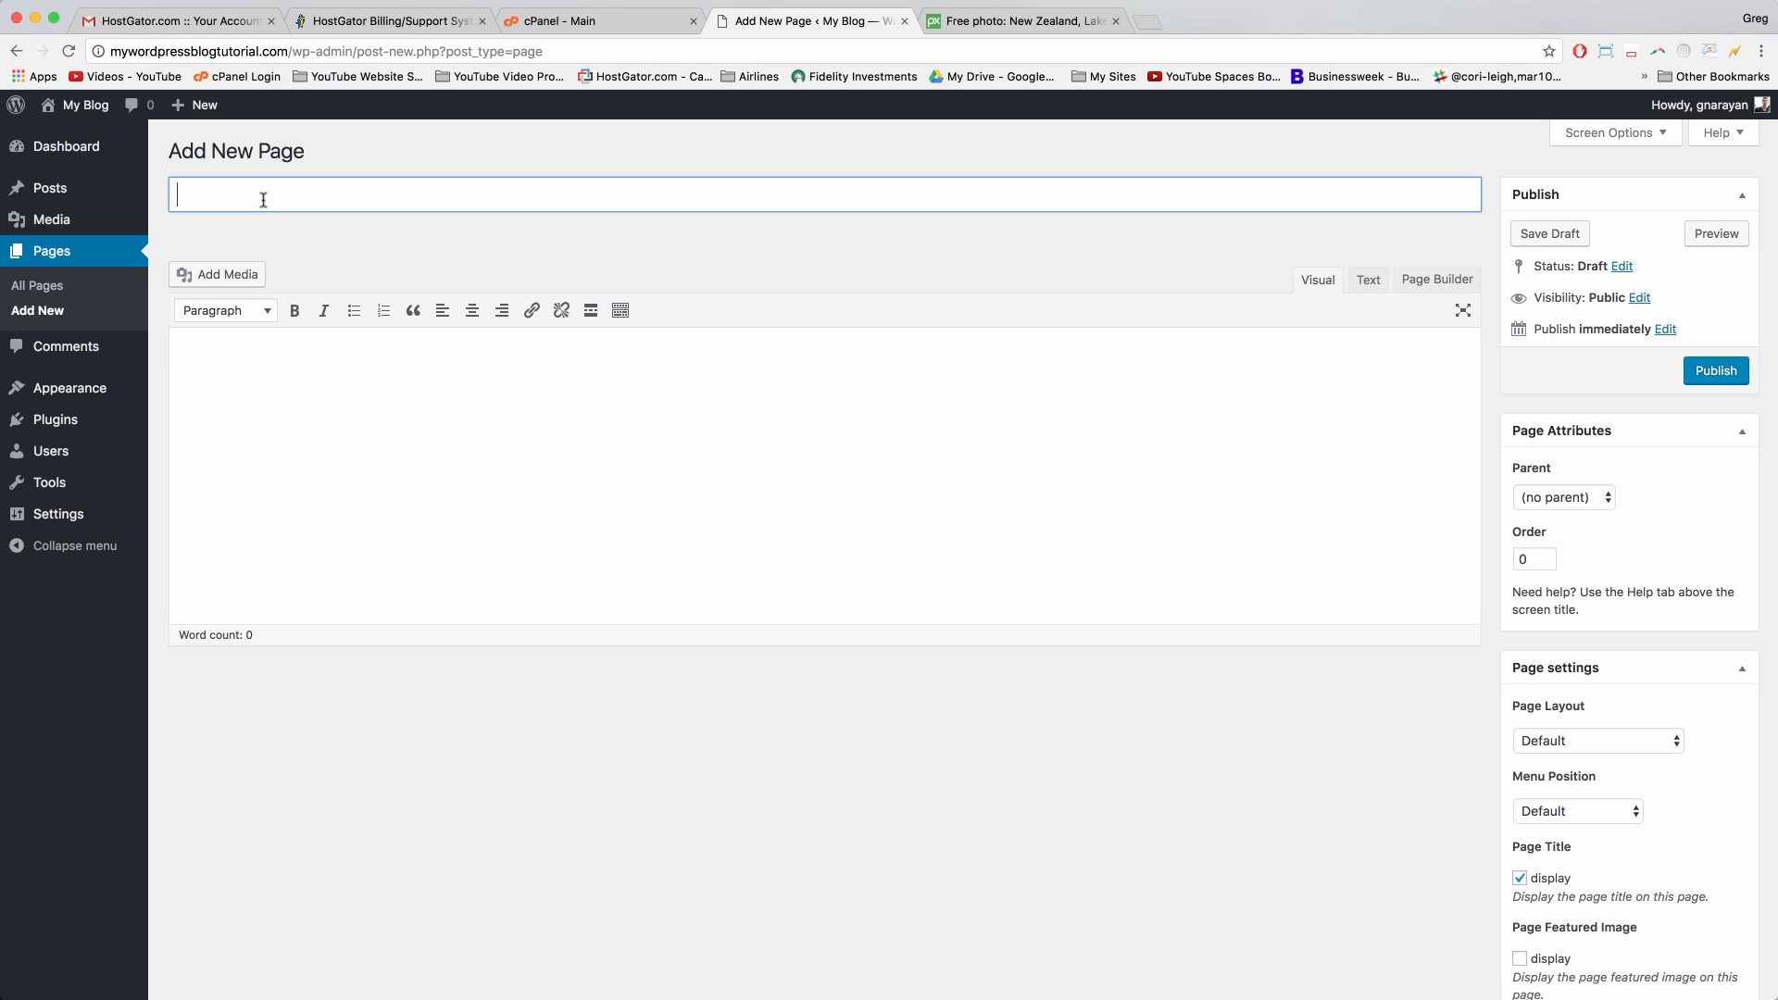
text(Frontpage)
click(390, 330)
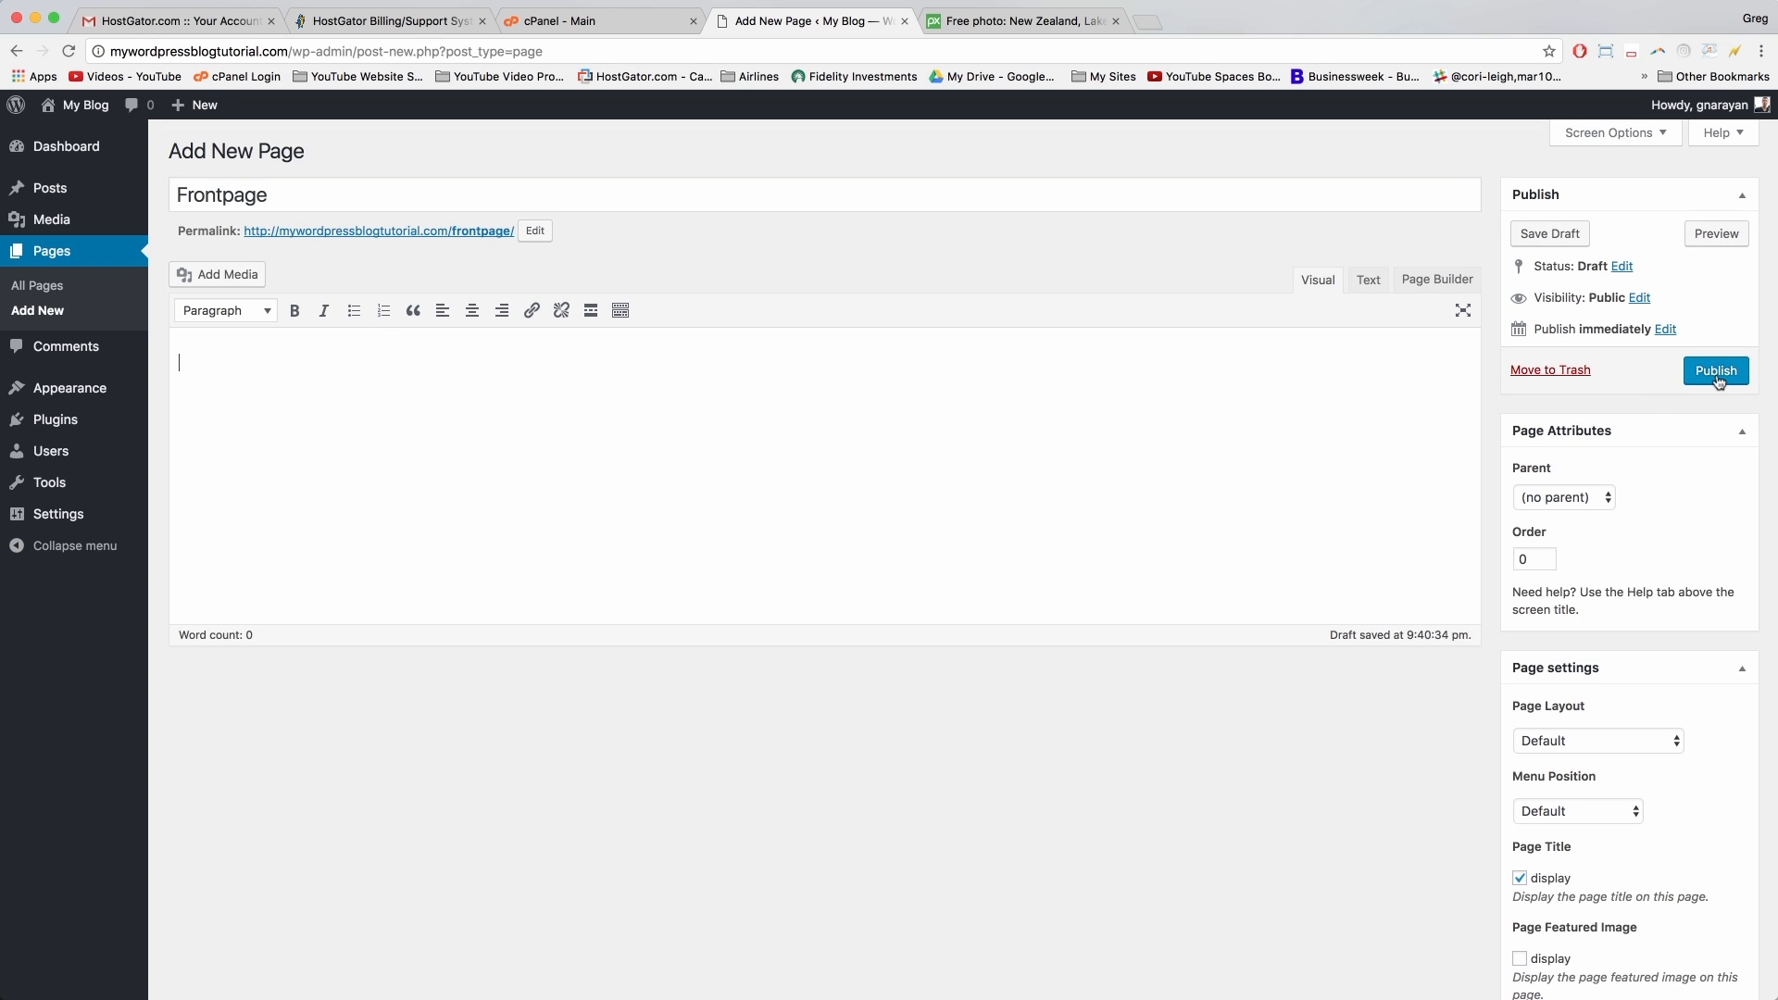
click(1716, 375)
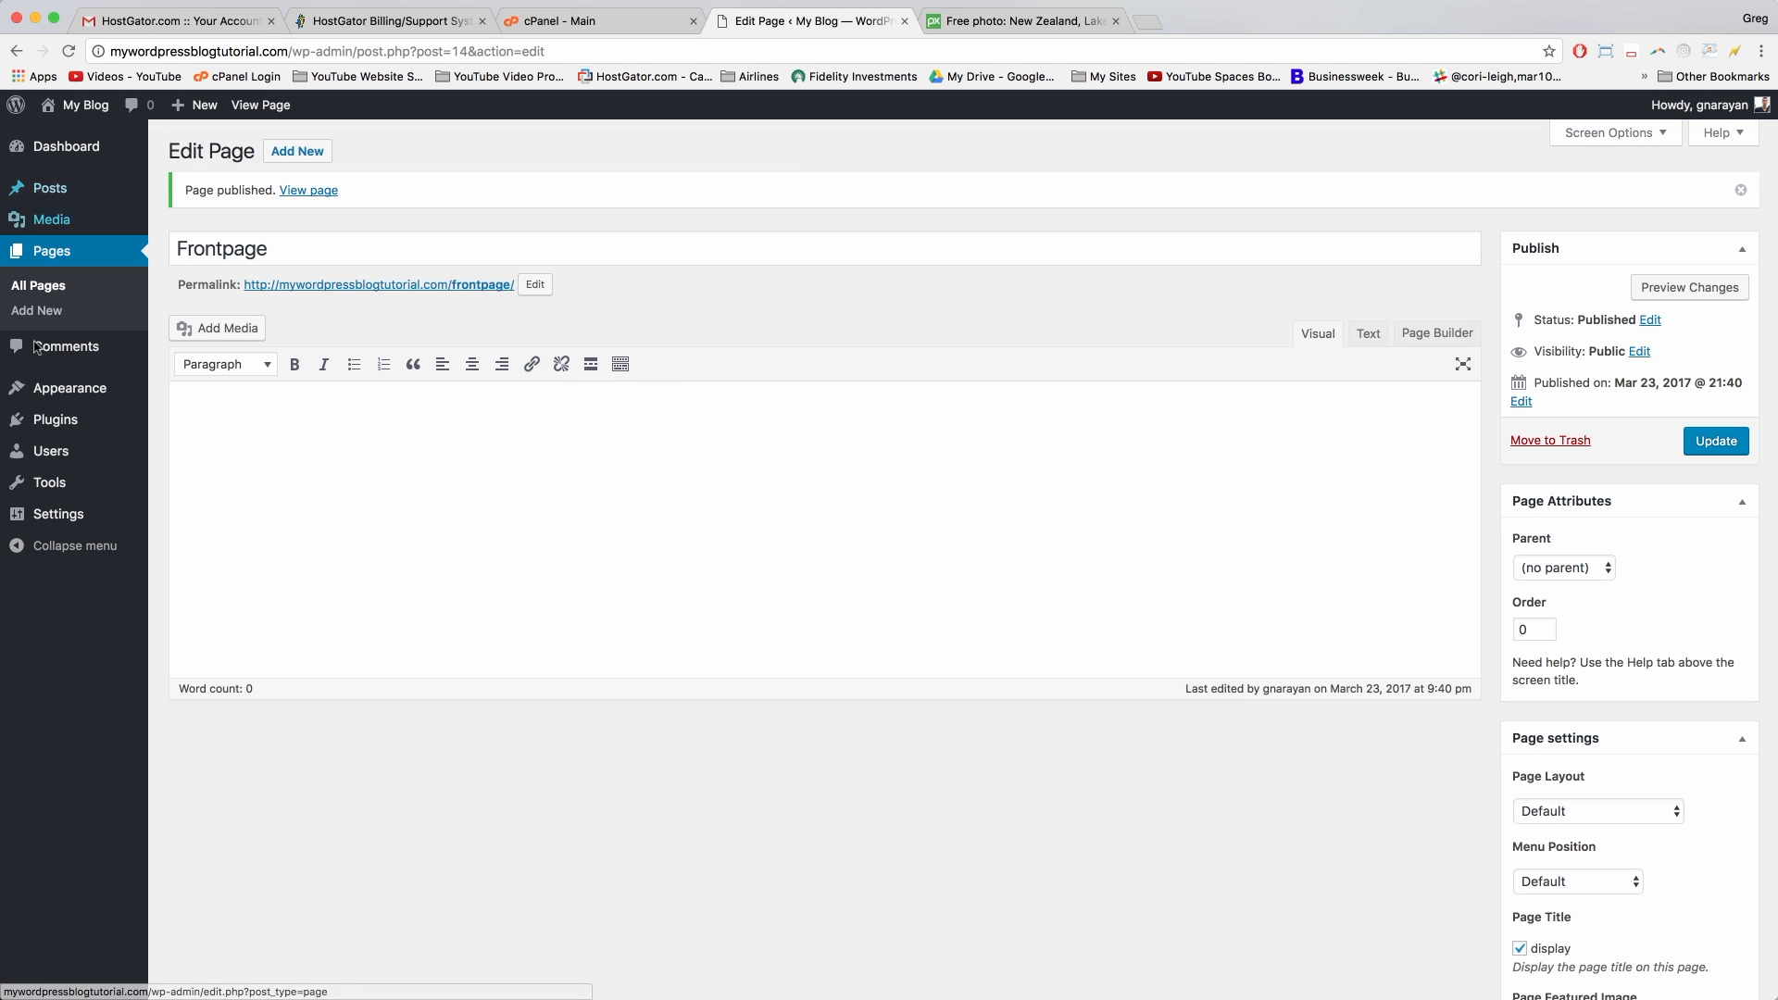
mouse_move(72, 521)
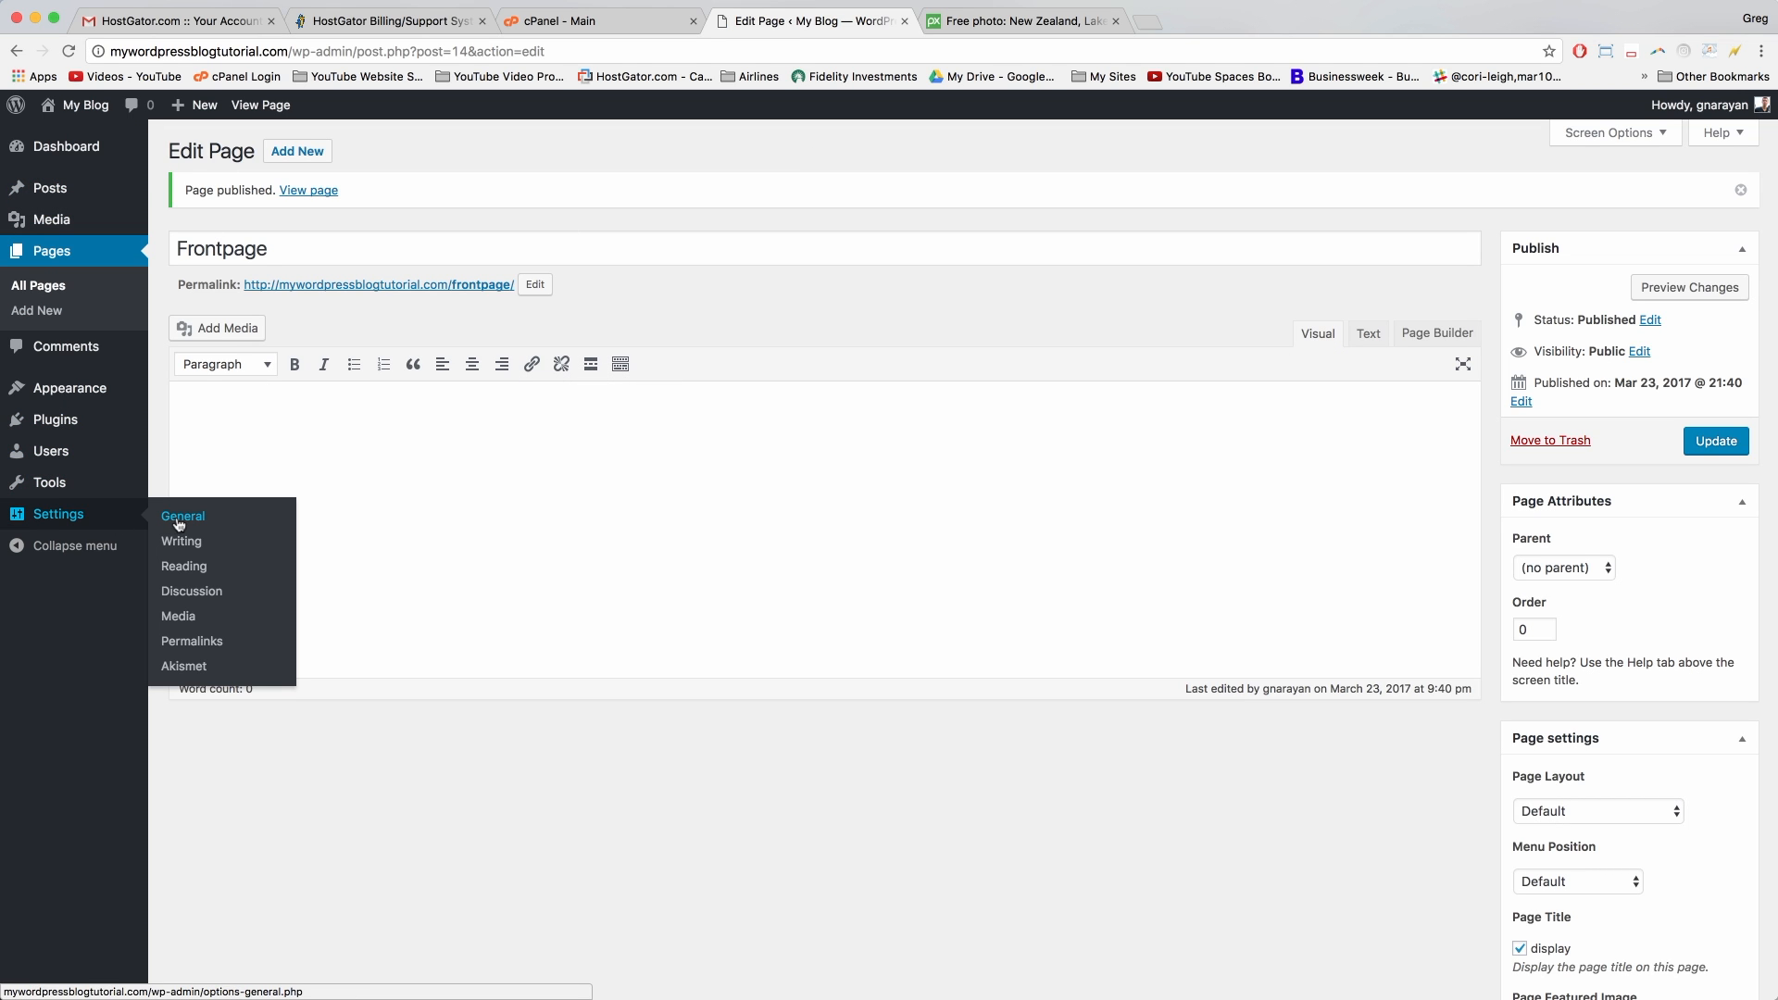
Step: In Reading settings, try making the static page Frontpage the site's front page
click(187, 578)
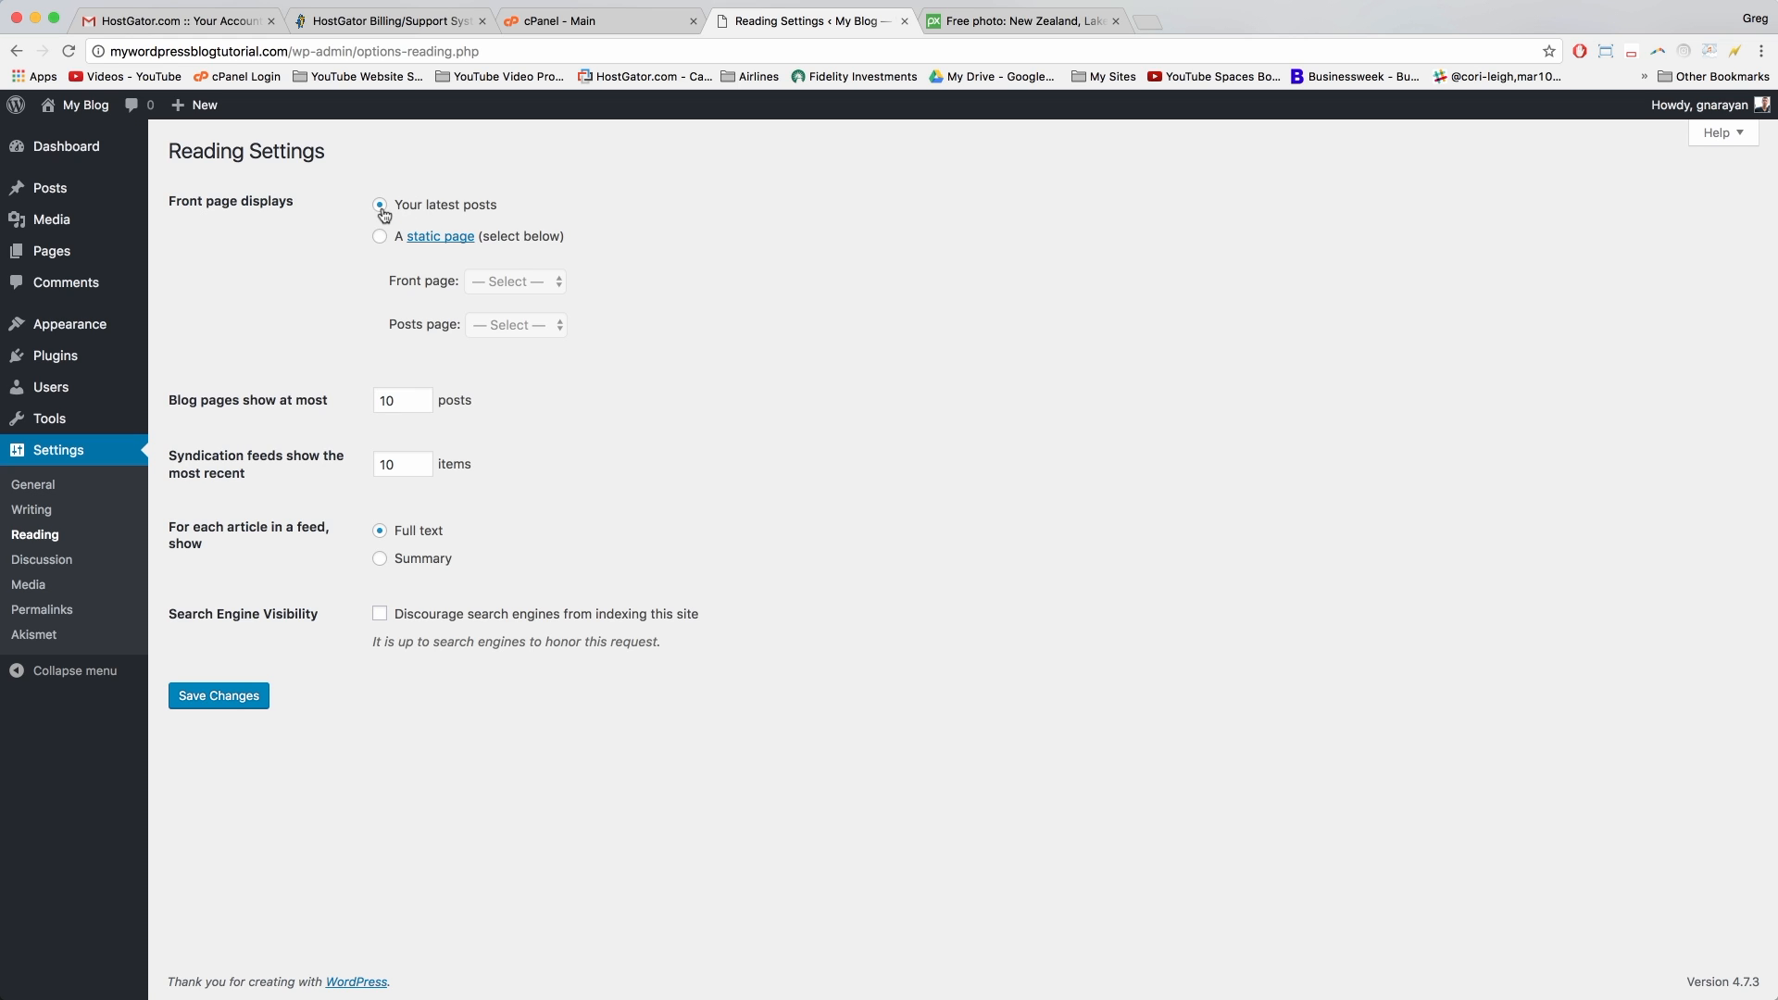
click(379, 237)
click(488, 282)
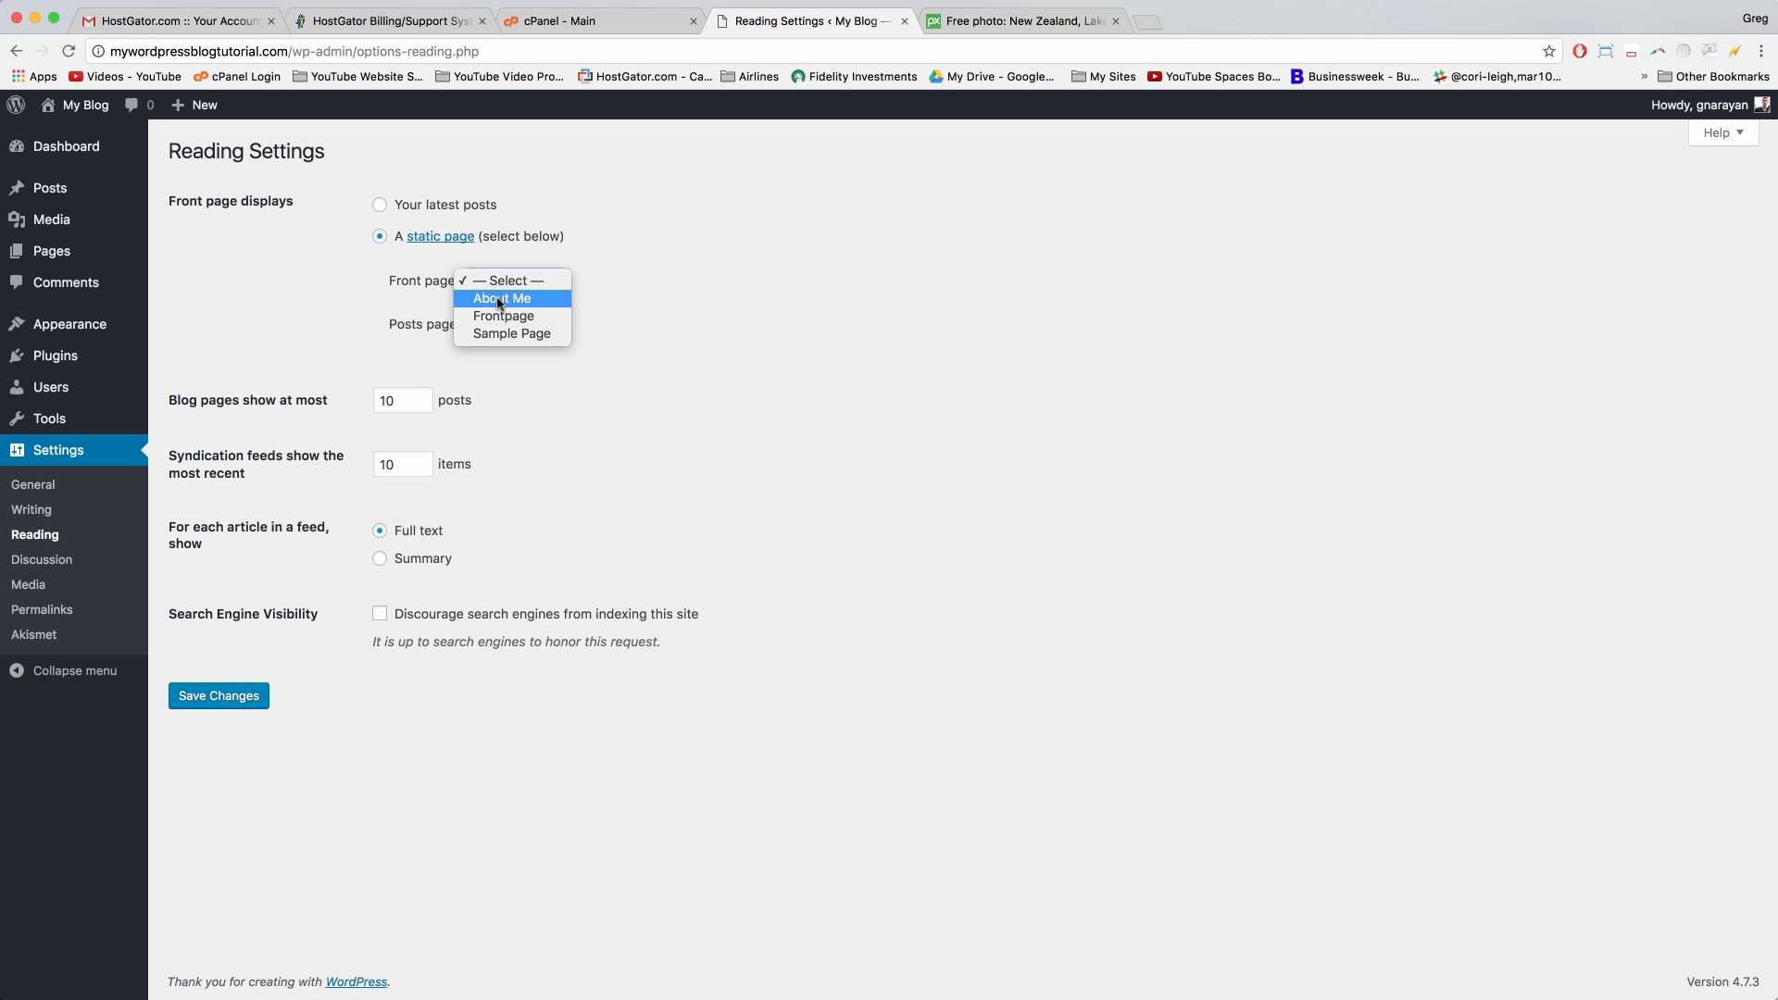
click(506, 316)
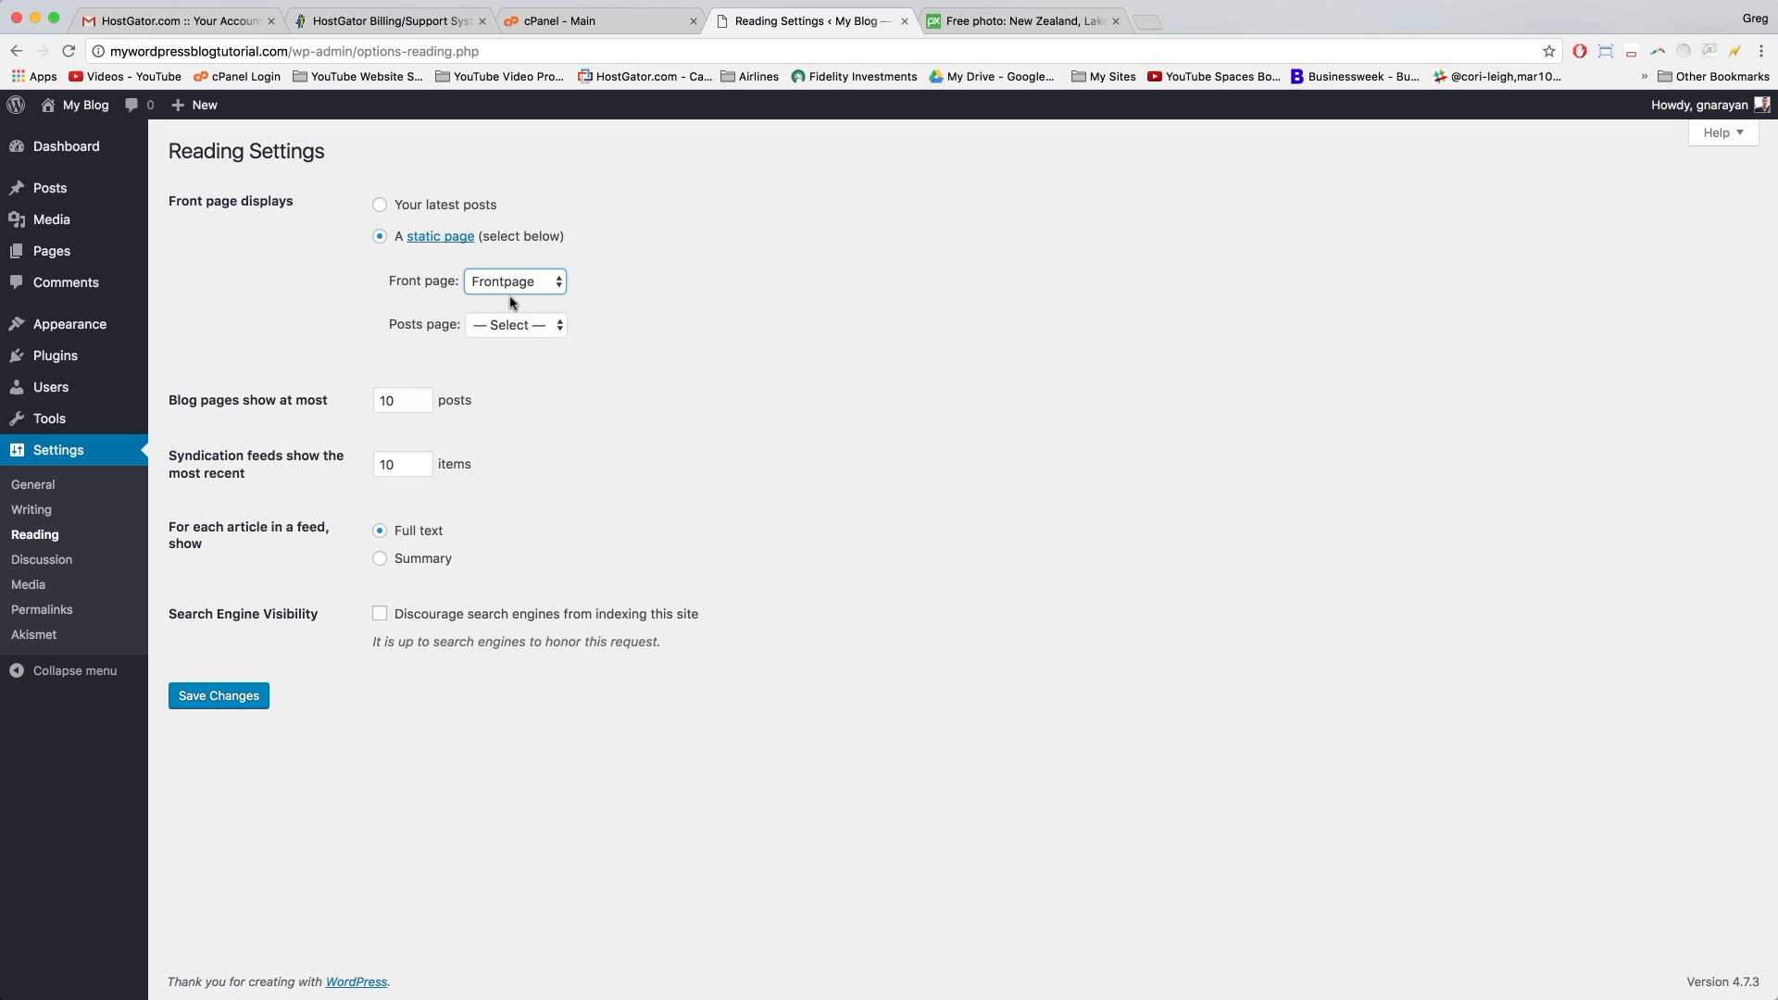
click(500, 284)
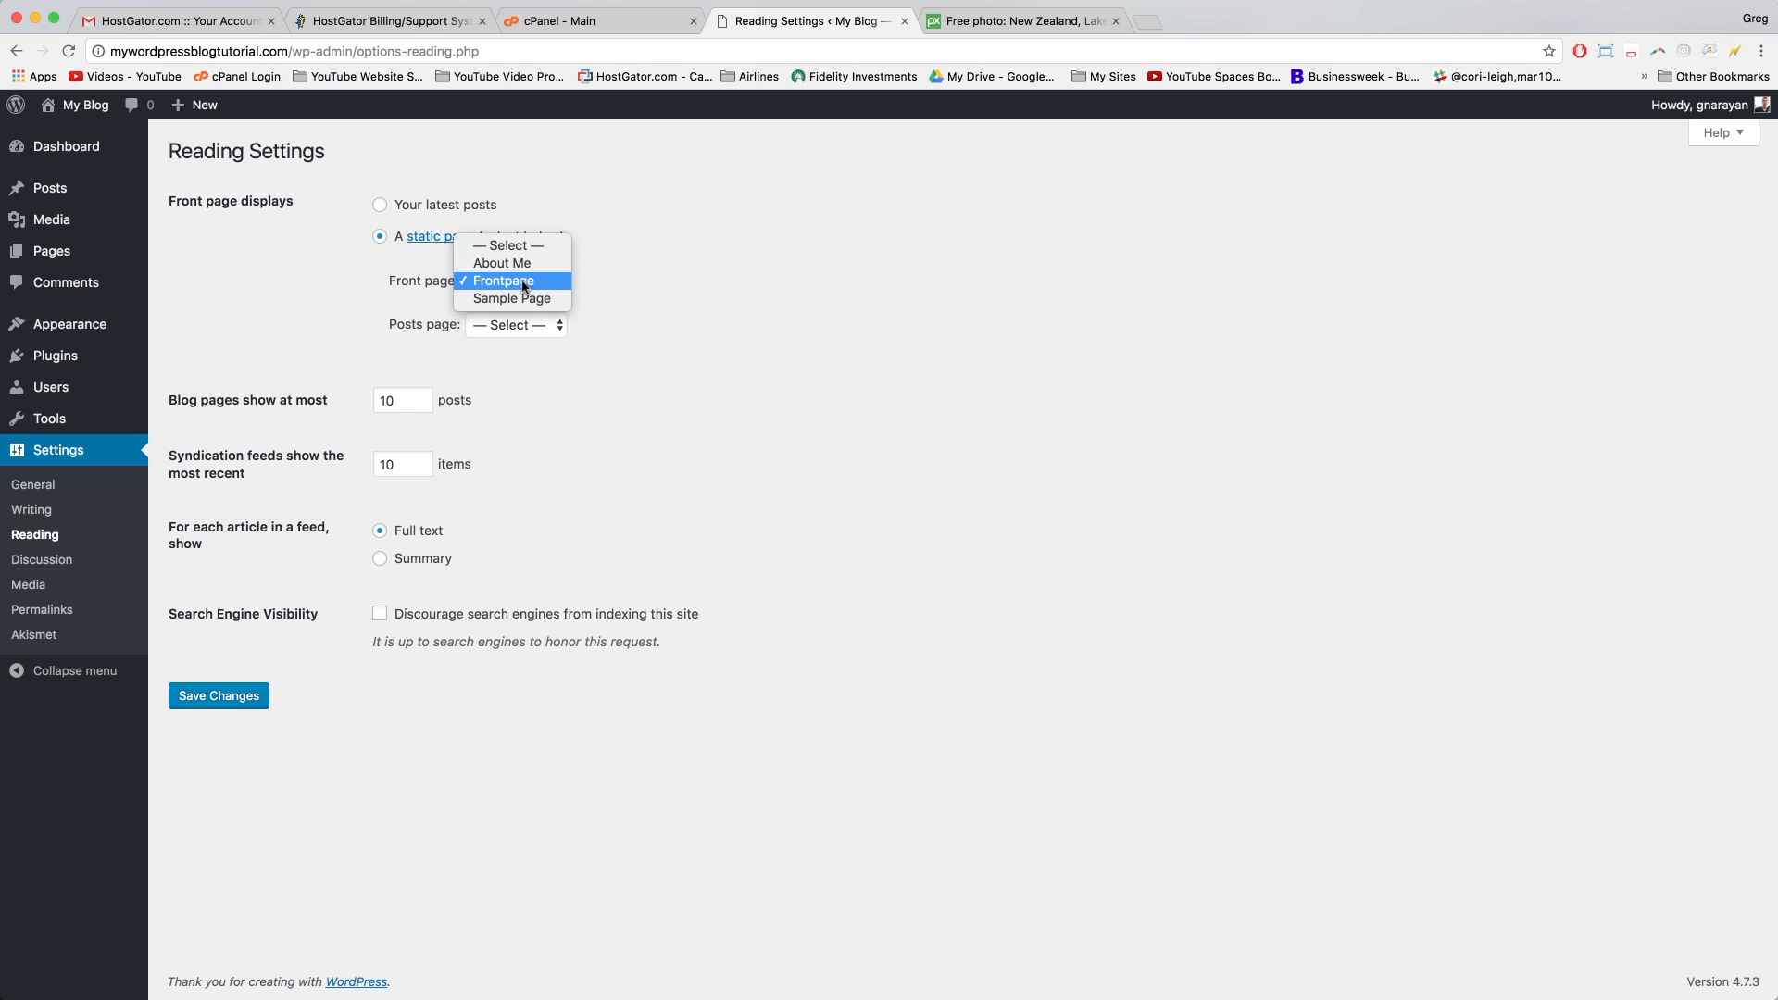
click(525, 282)
Step: Leave the posts page unset, revert to Your latest posts, and save the reading settings
click(535, 325)
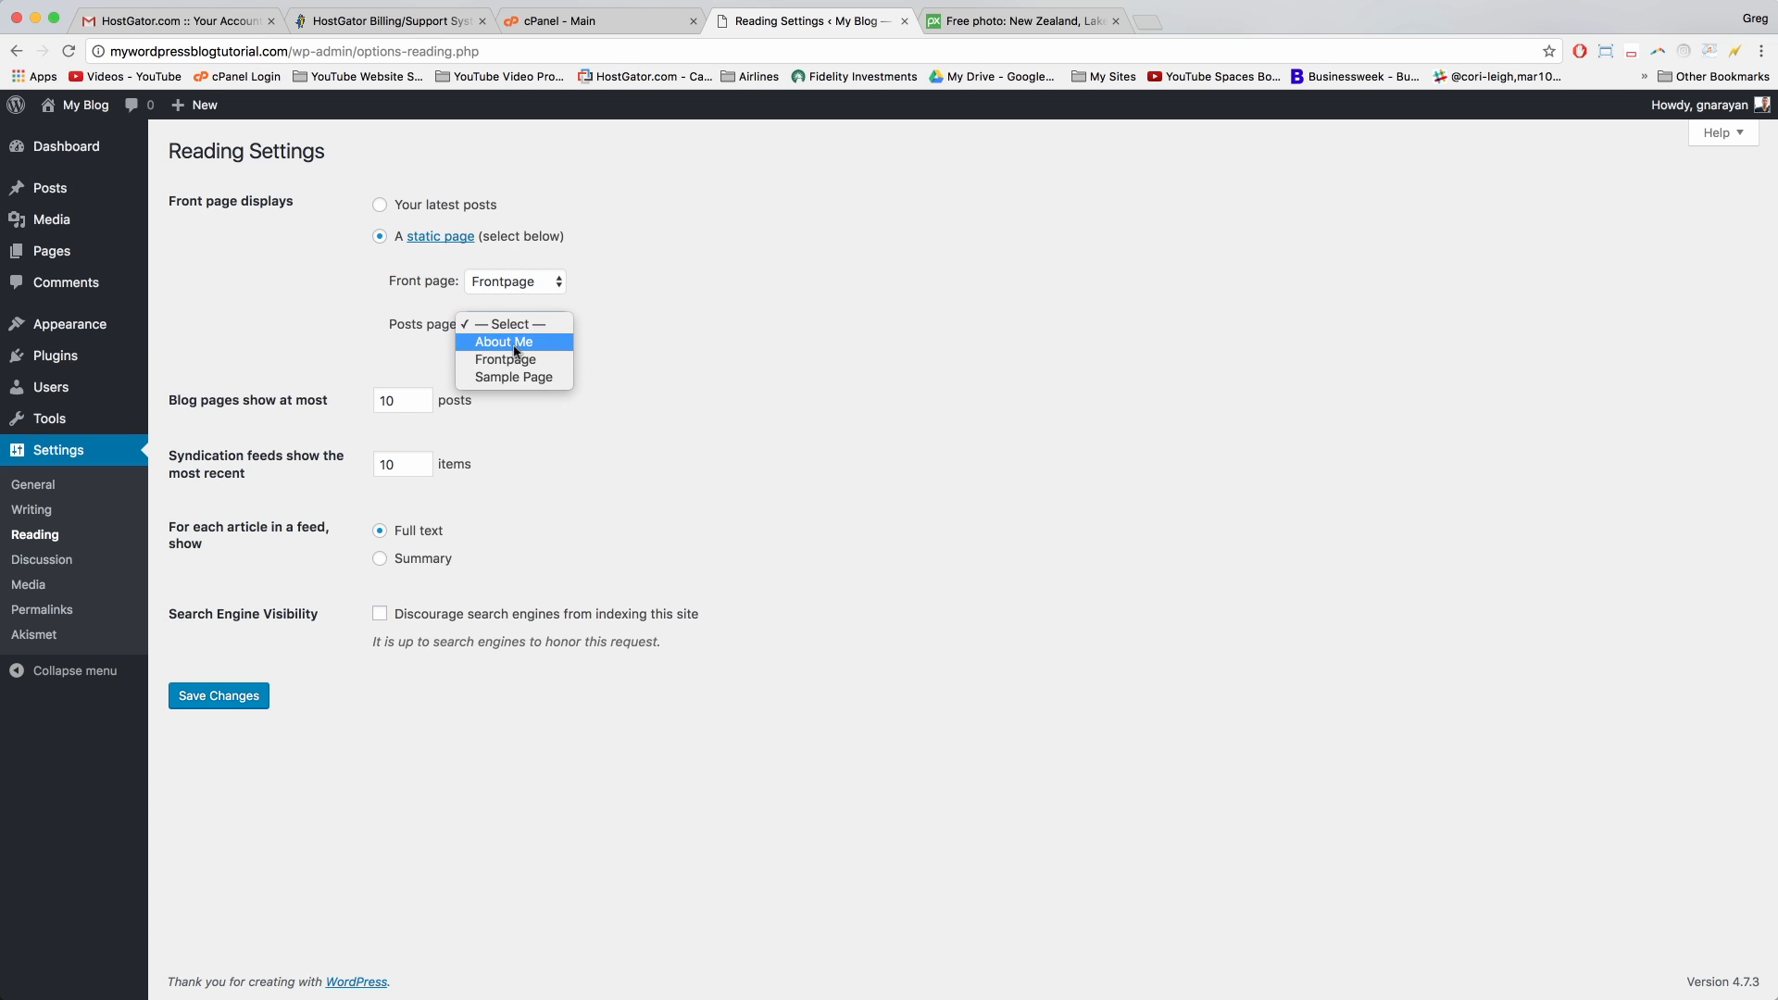
click(650, 317)
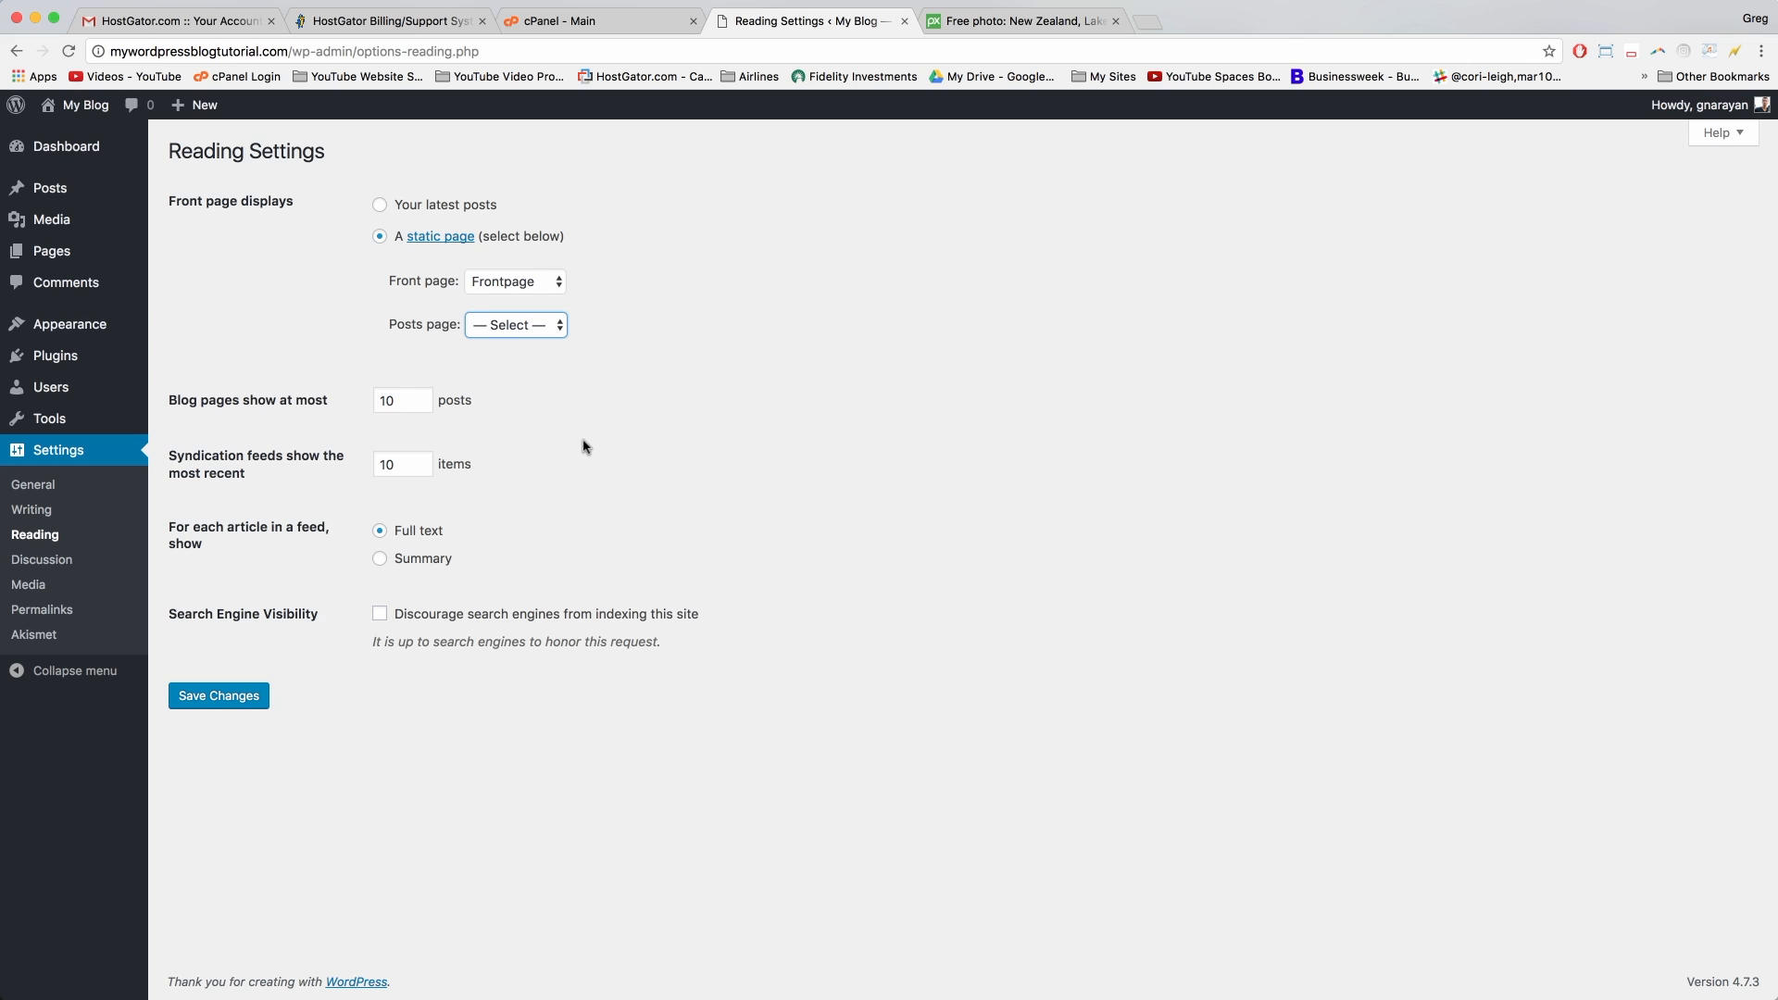
click(379, 204)
click(202, 702)
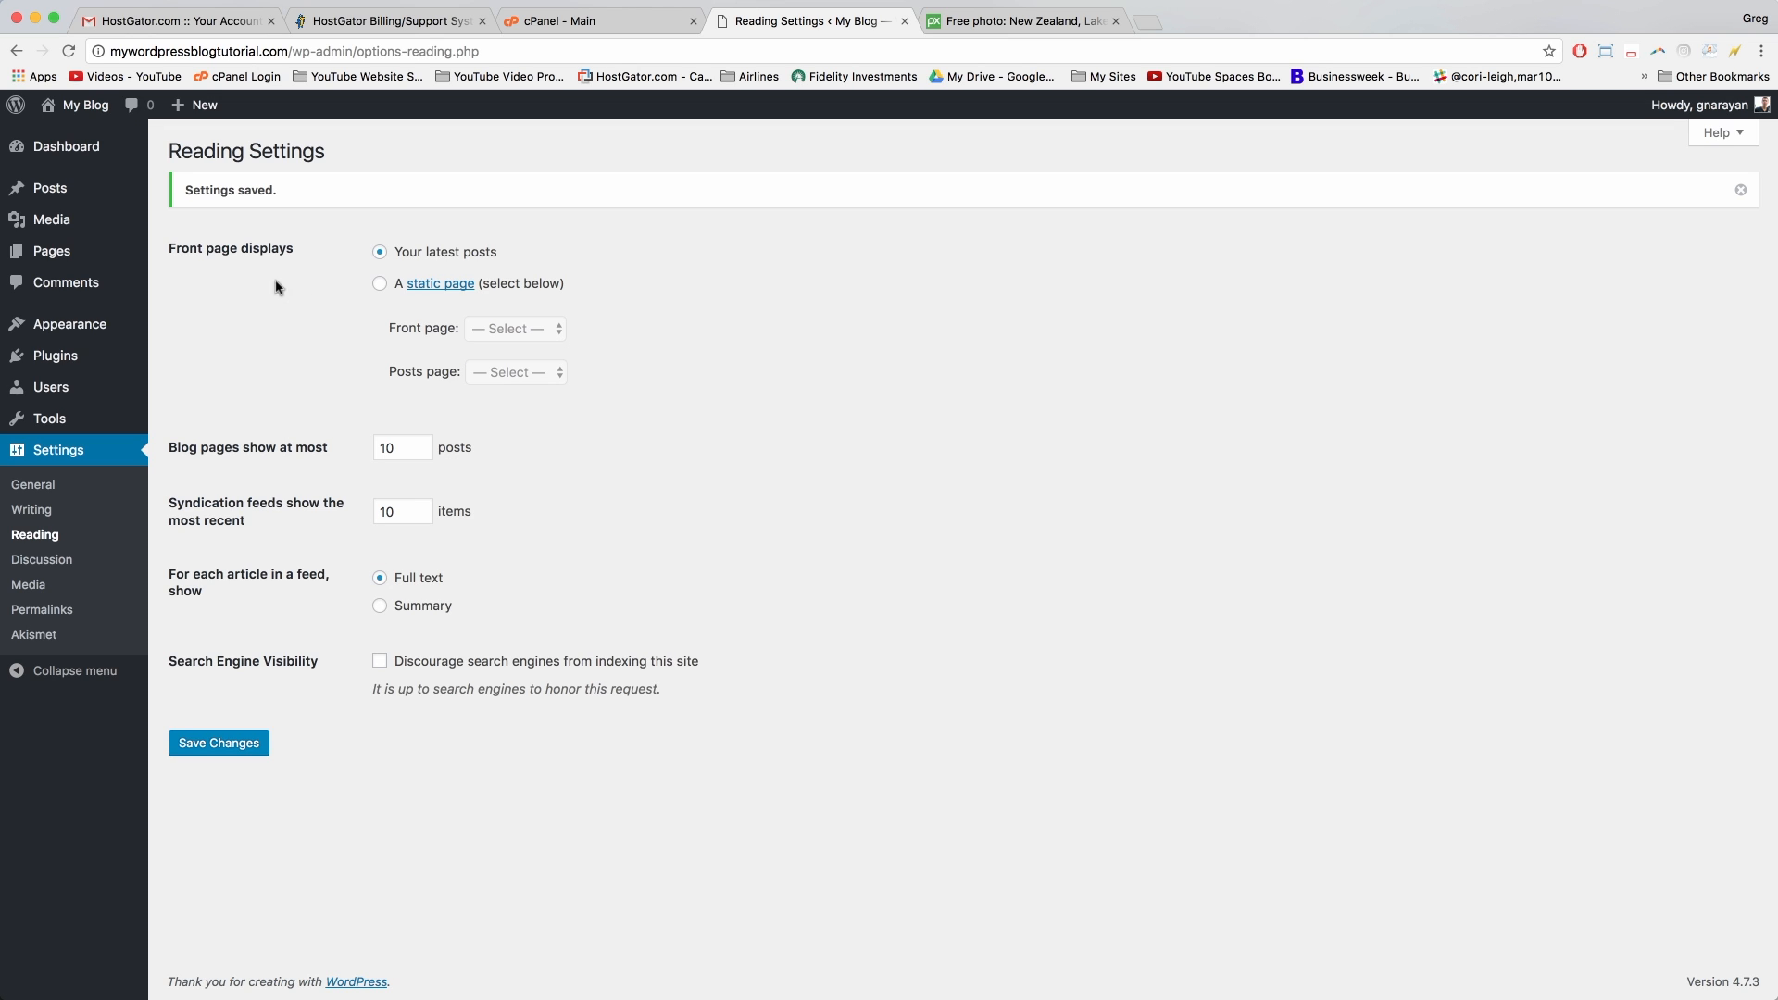
mouse_move(92, 326)
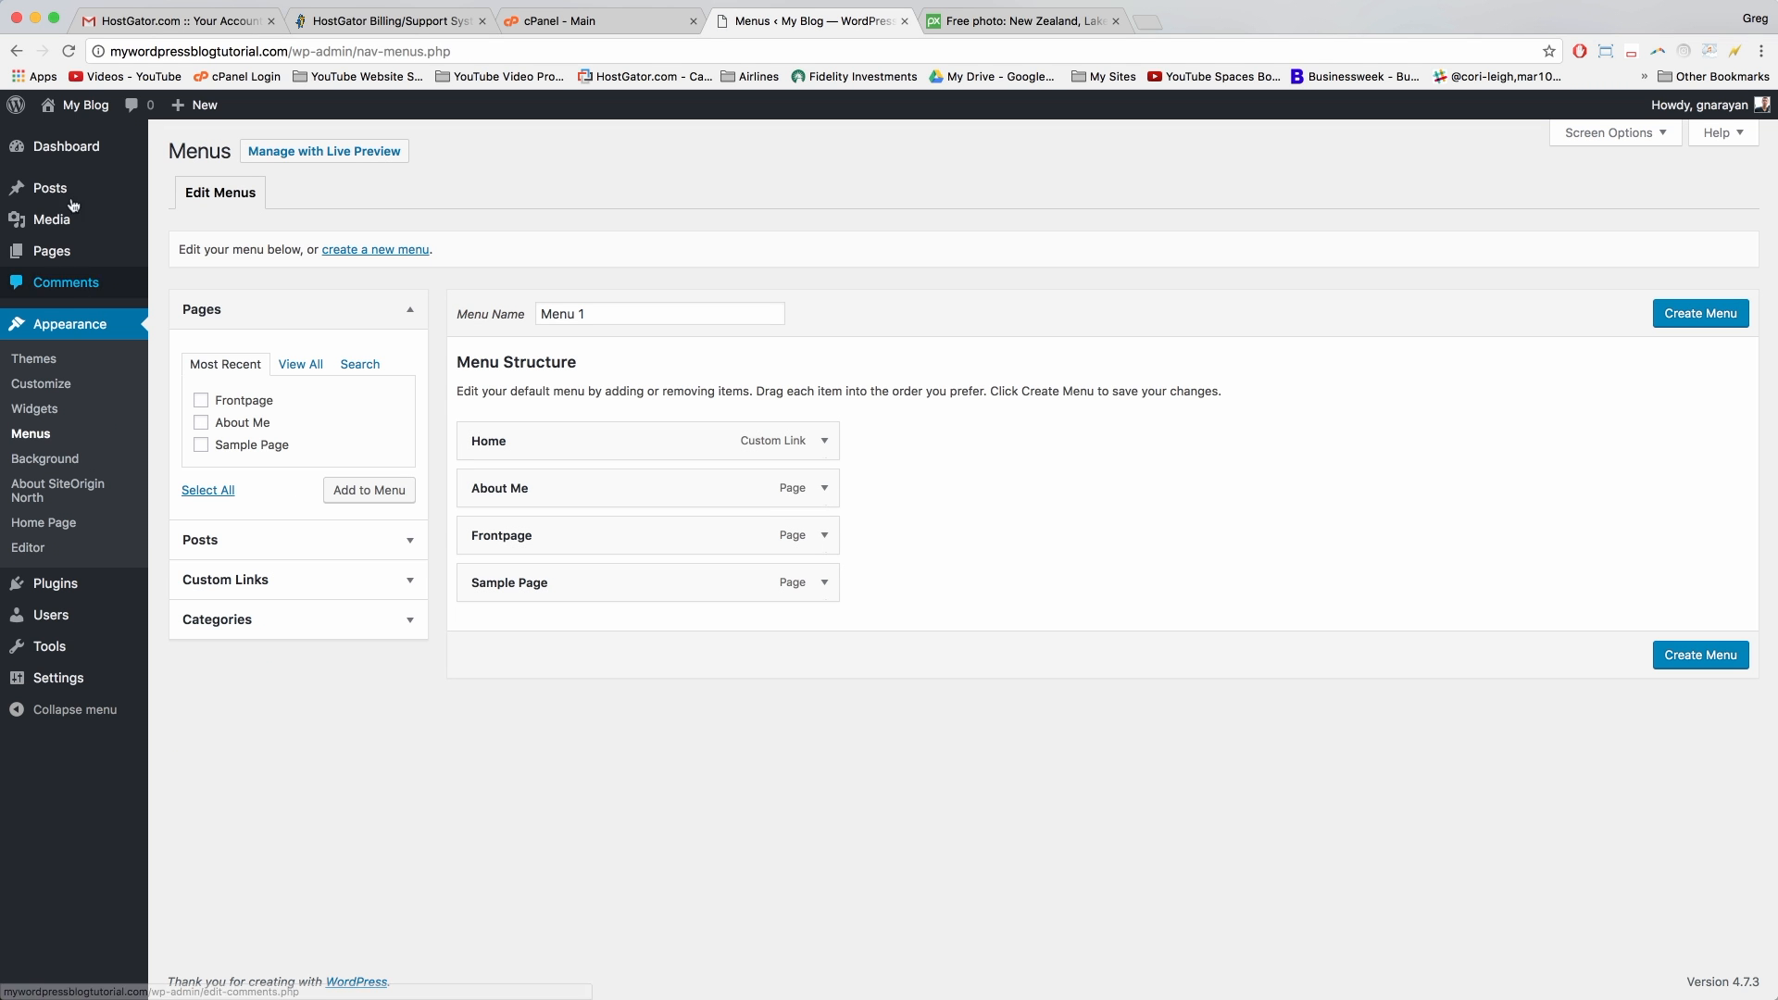
Step: Open the live blog in a new tab, view it, and return to the menu editor
right_click(78, 112)
click(129, 120)
click(1011, 25)
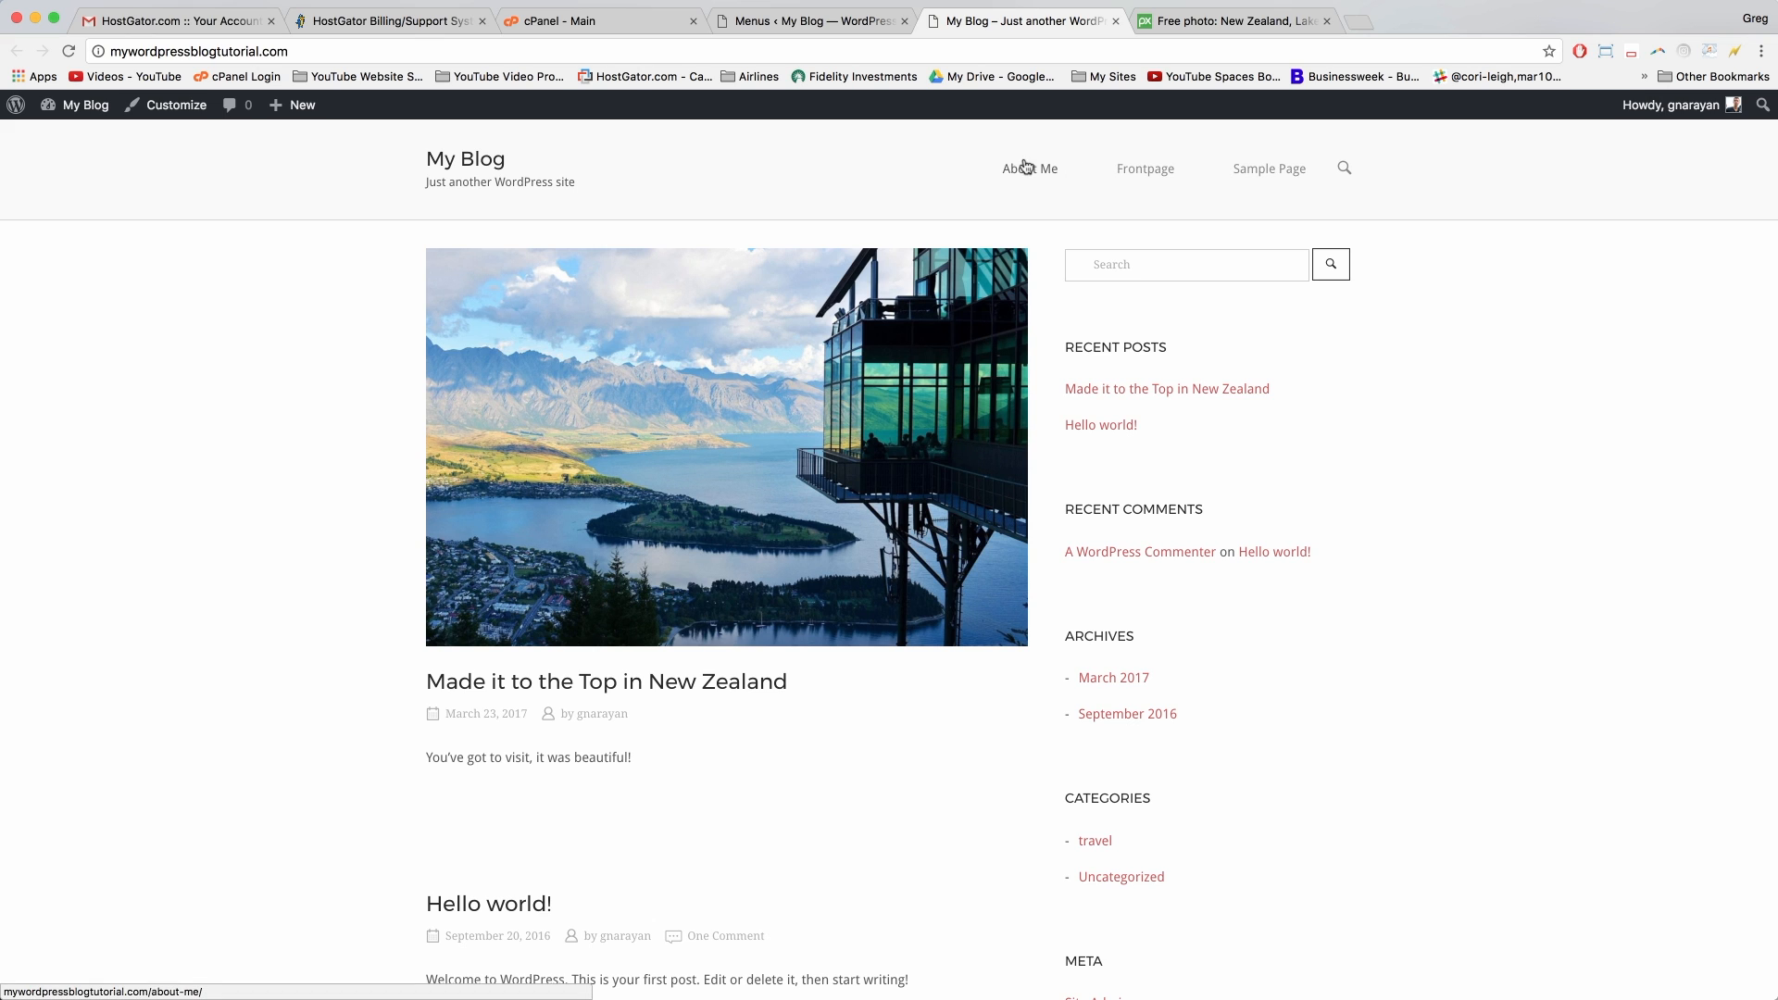
click(821, 22)
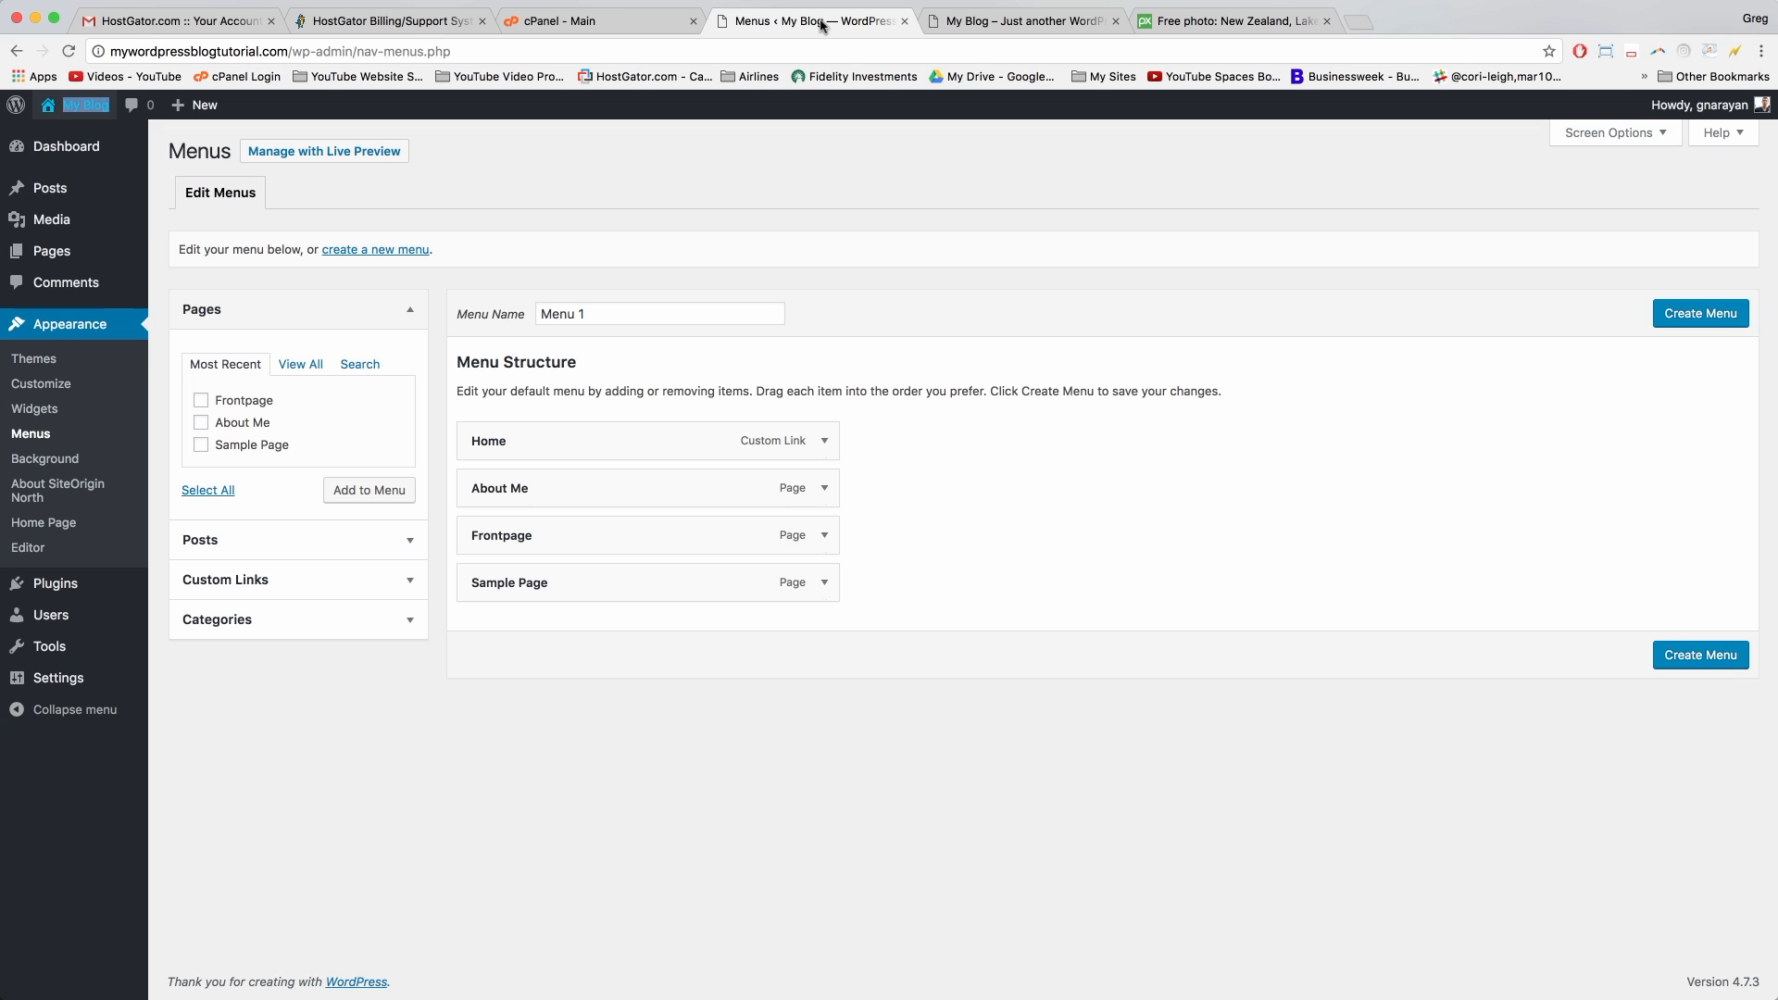
Step: Create a new menu named Main Menu
click(395, 251)
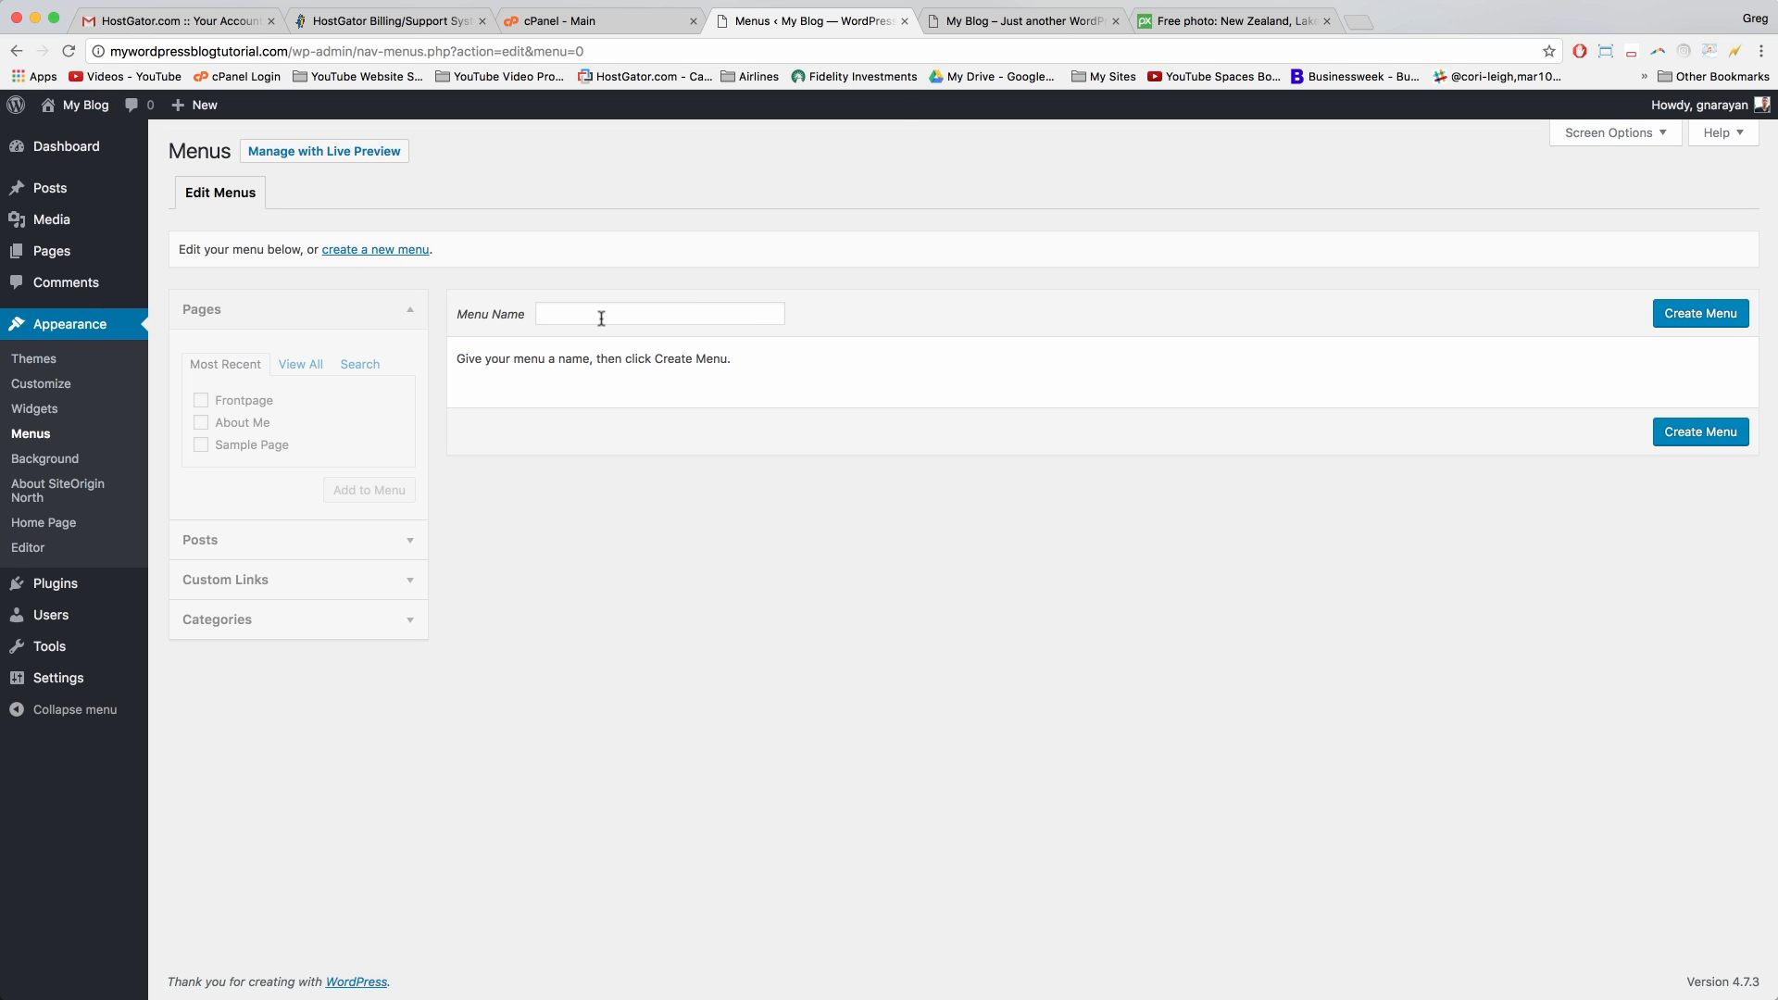
click(601, 319)
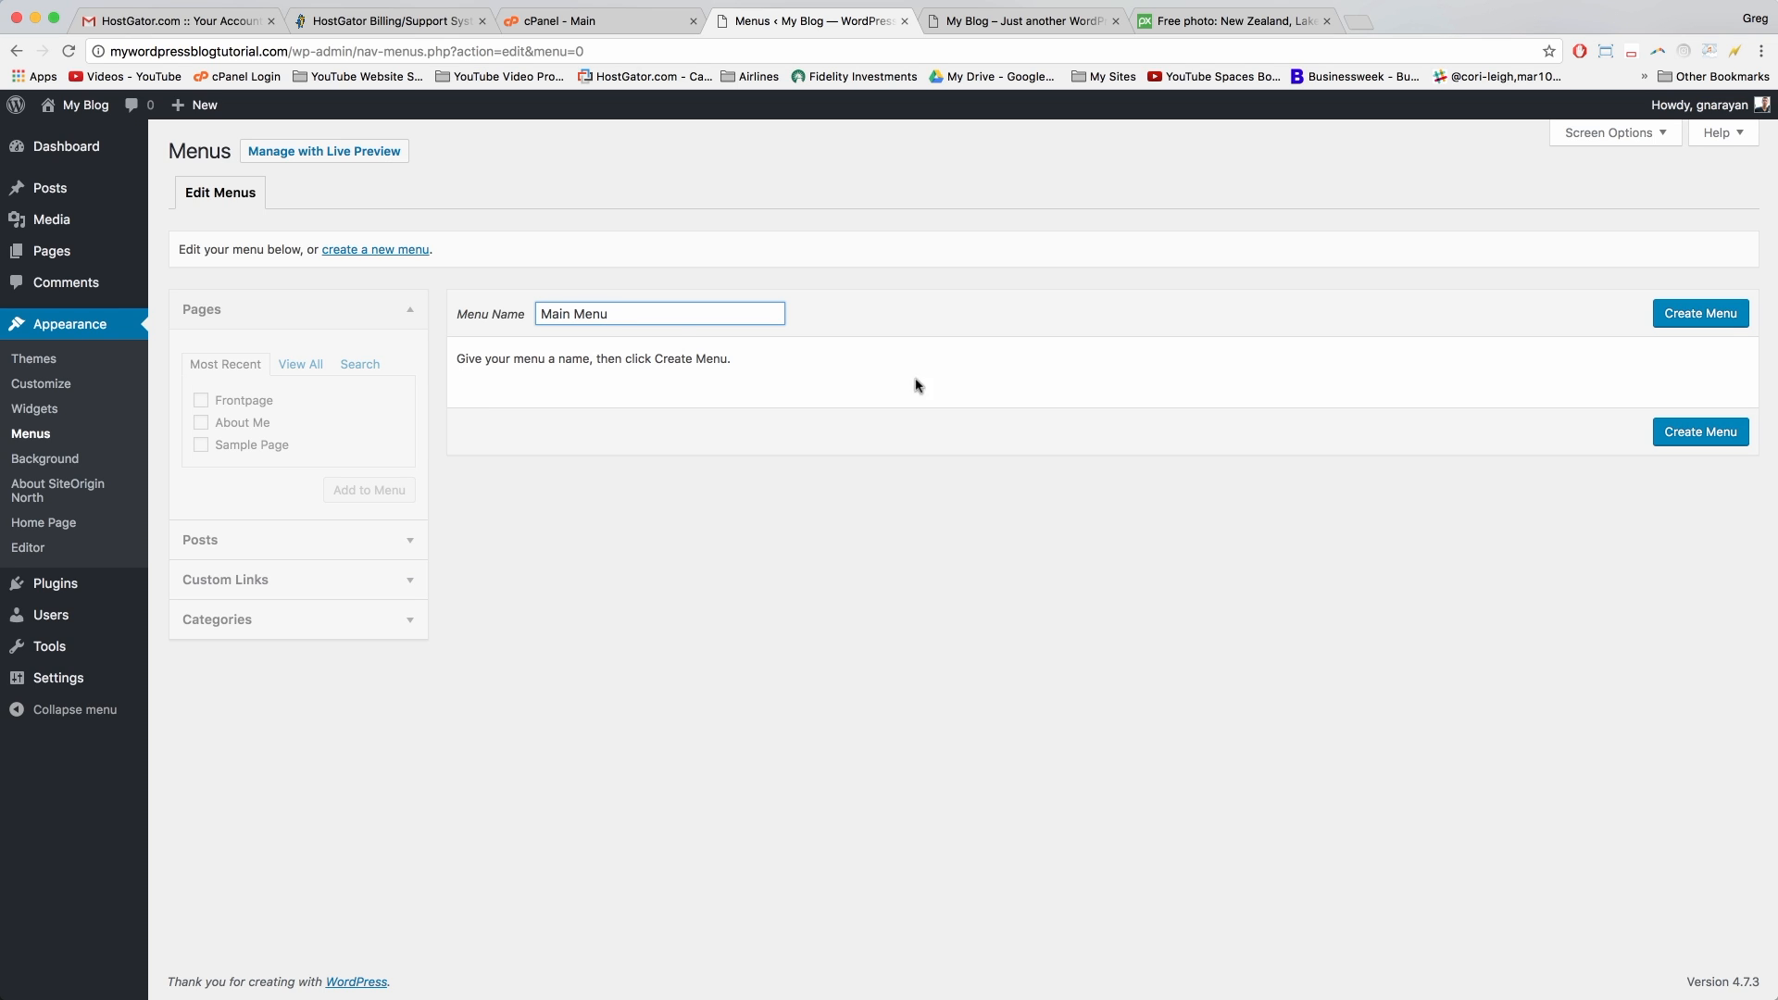
click(1695, 315)
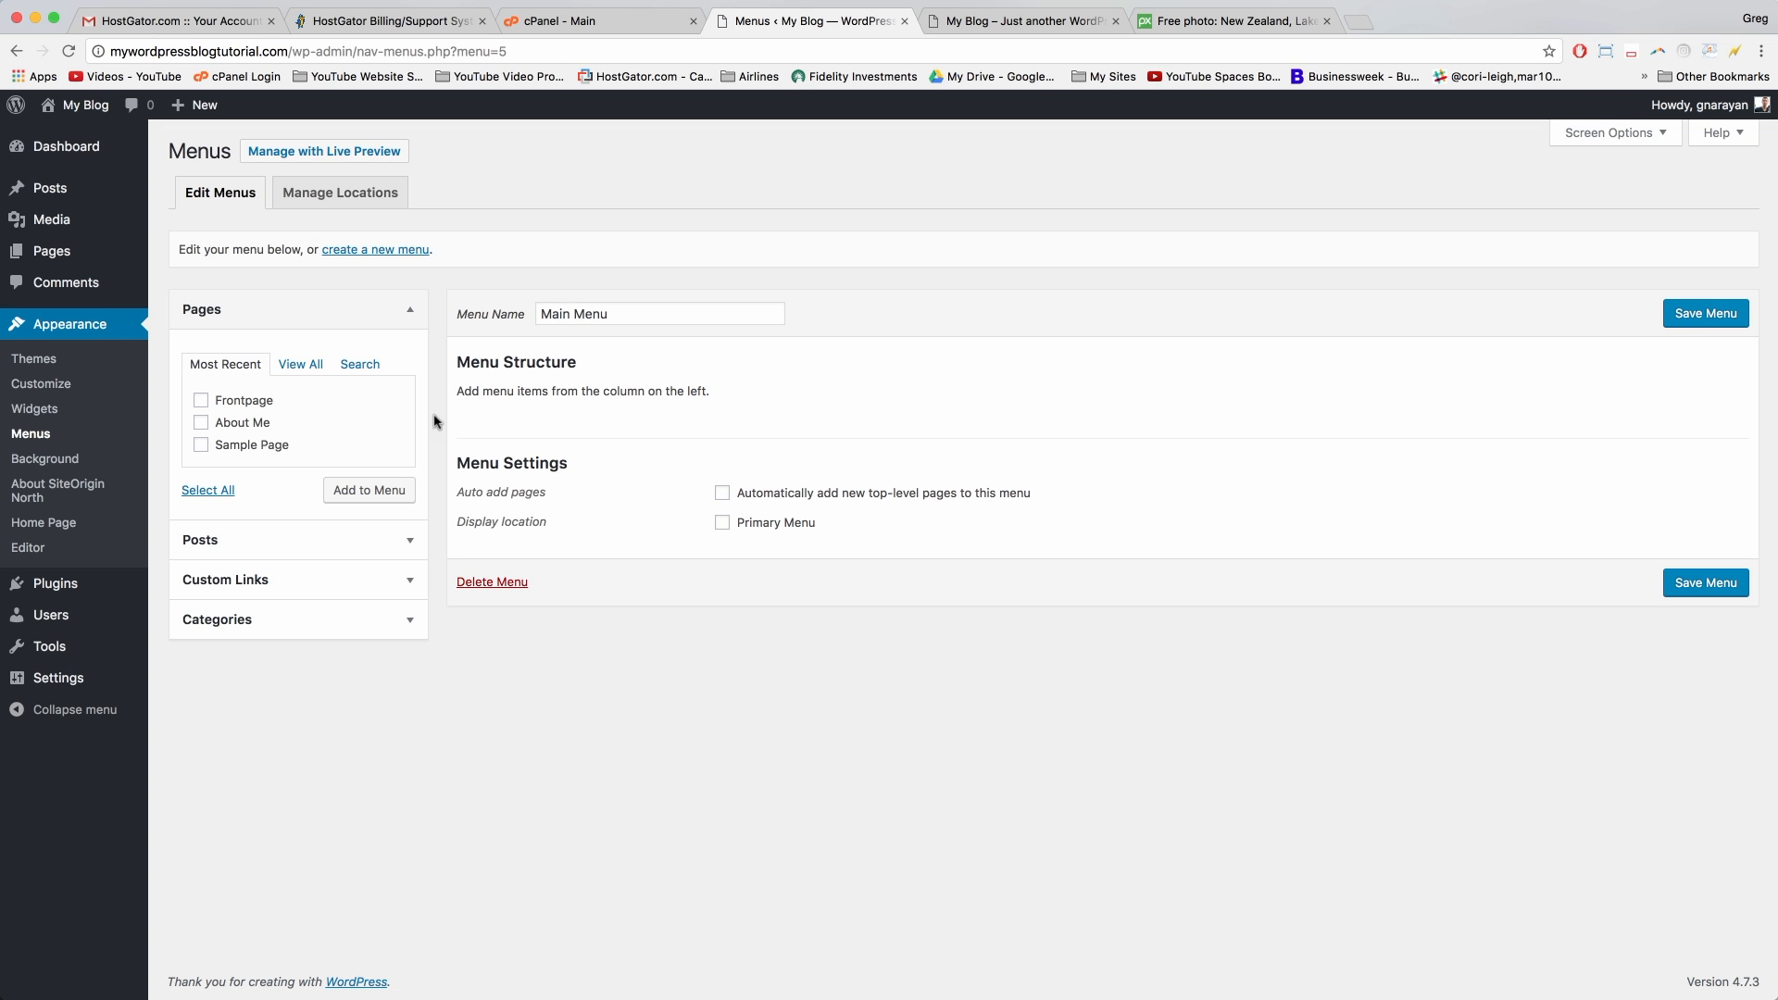
Step: Add About Me to Main Menu and remove the Frontpage item
click(200, 423)
click(362, 492)
click(825, 441)
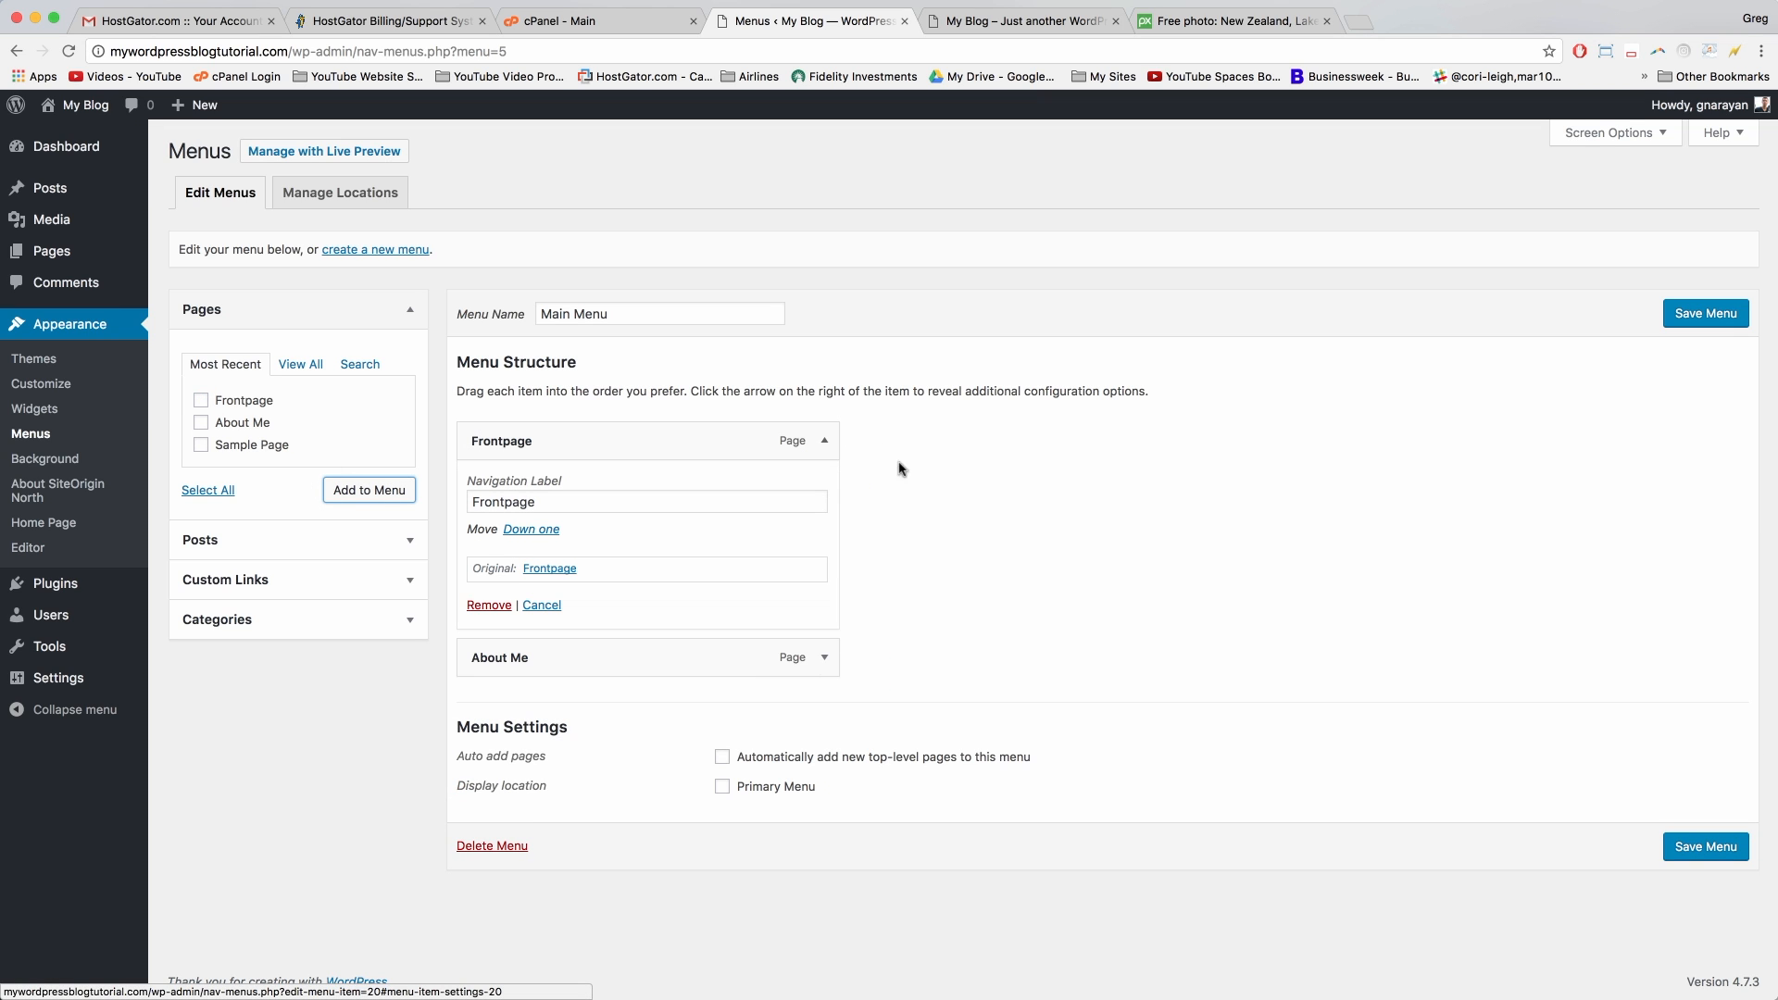
click(492, 607)
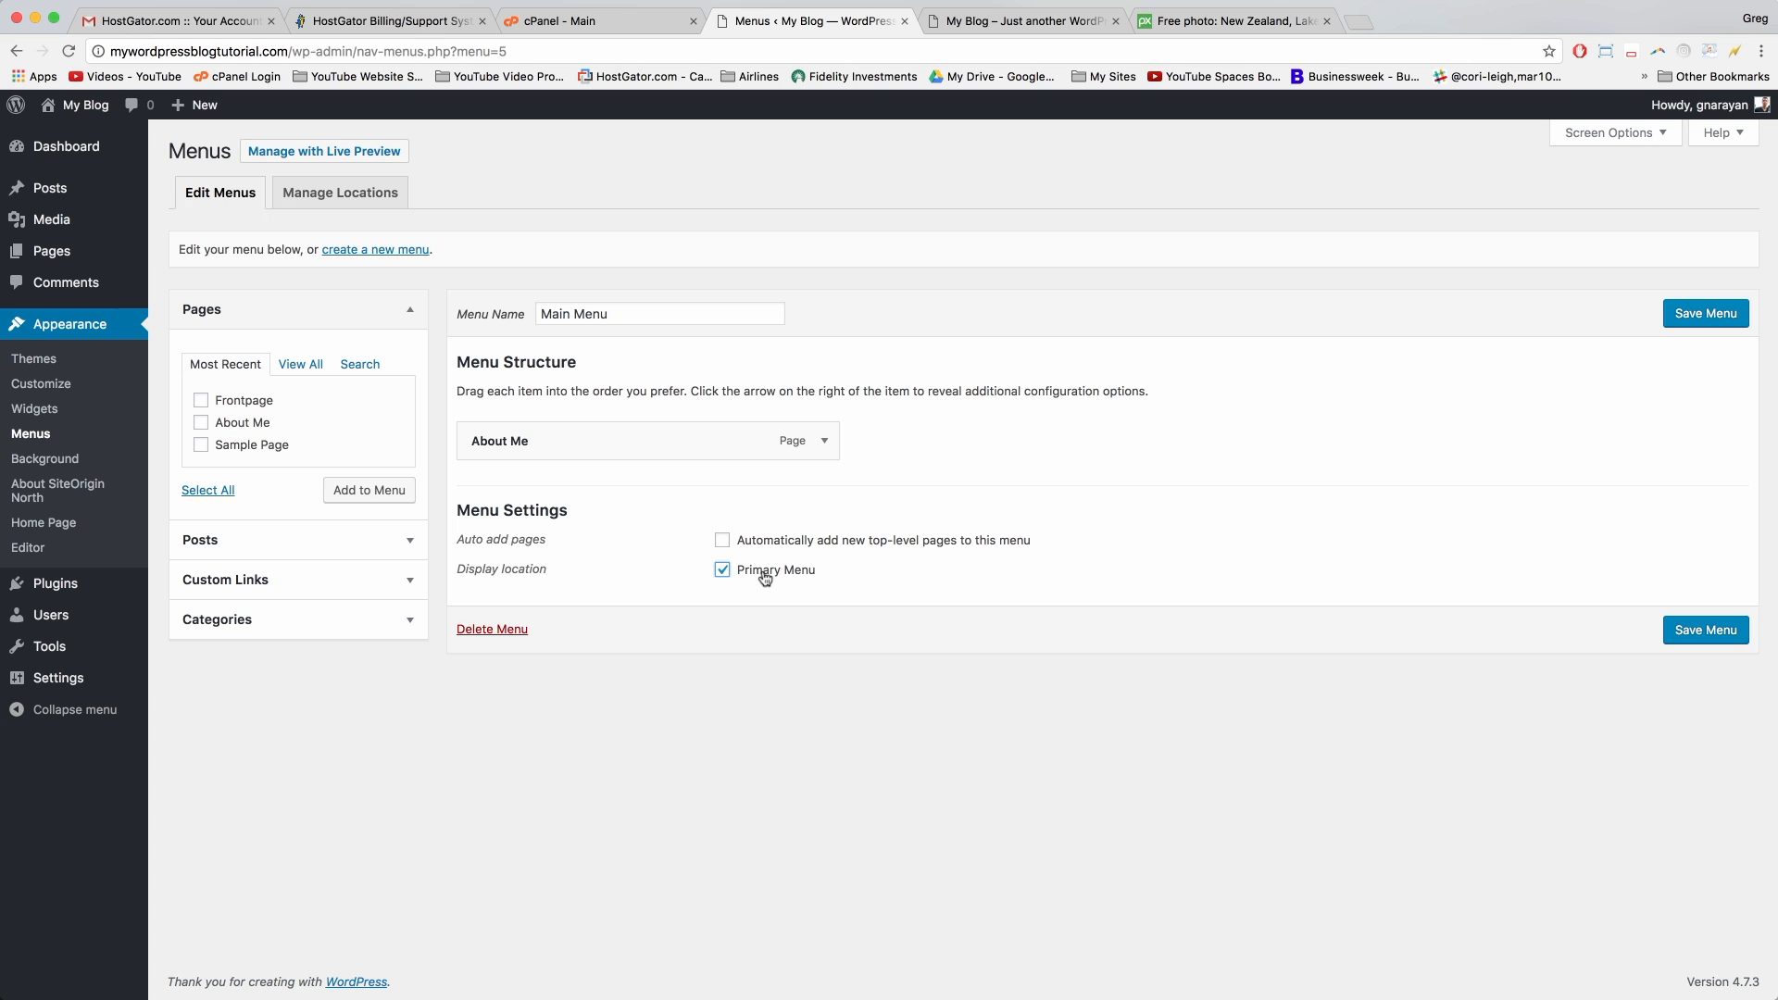
click(405, 581)
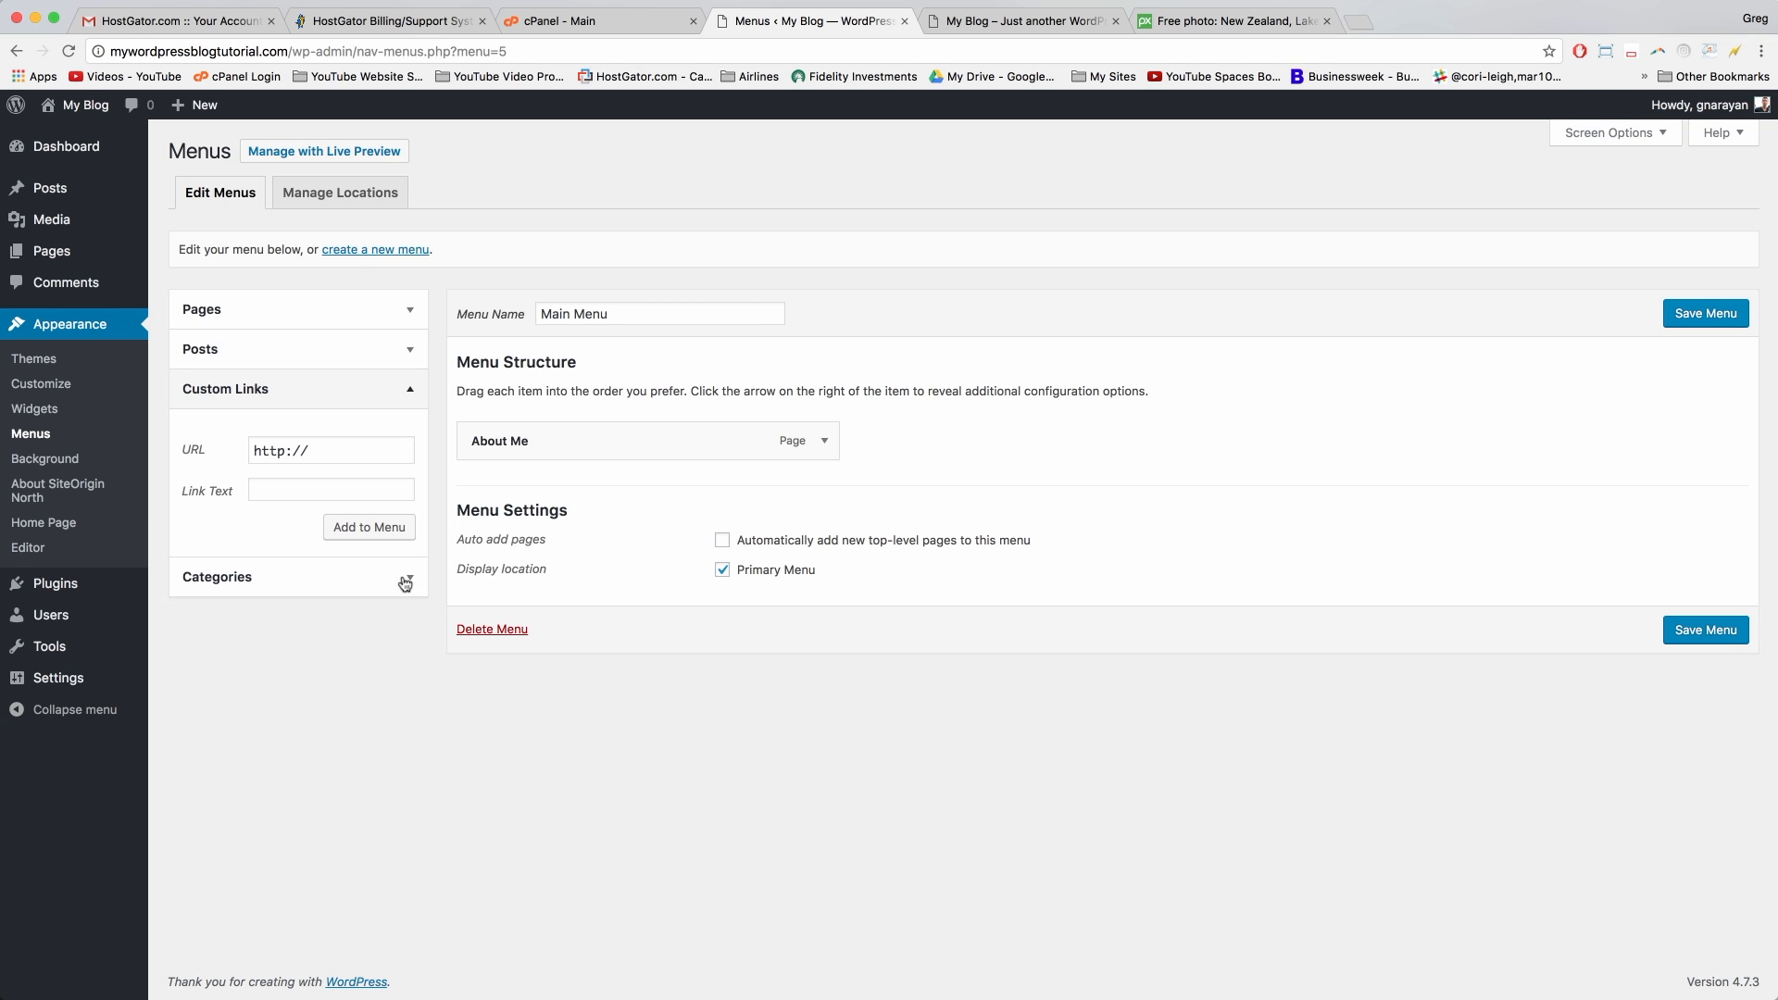
Step: Copy the blog's web address and paste it into the Custom Links URL field
click(1075, 10)
click(276, 54)
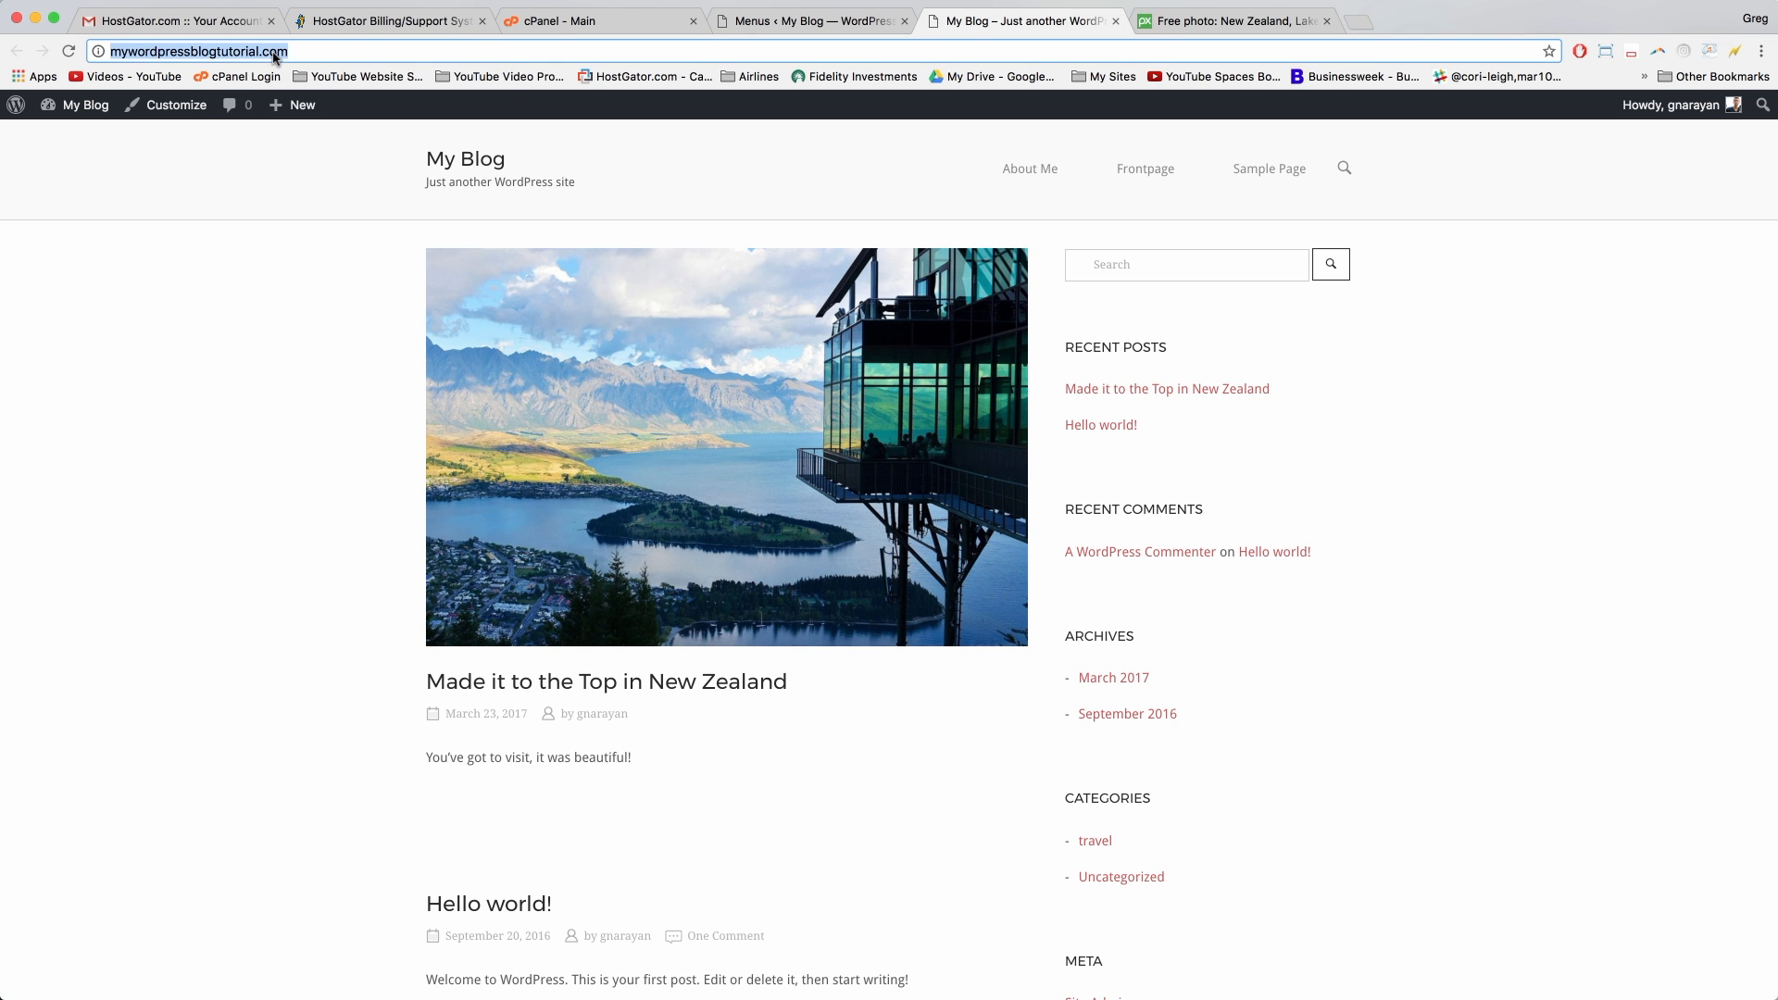
right_click(275, 54)
click(308, 83)
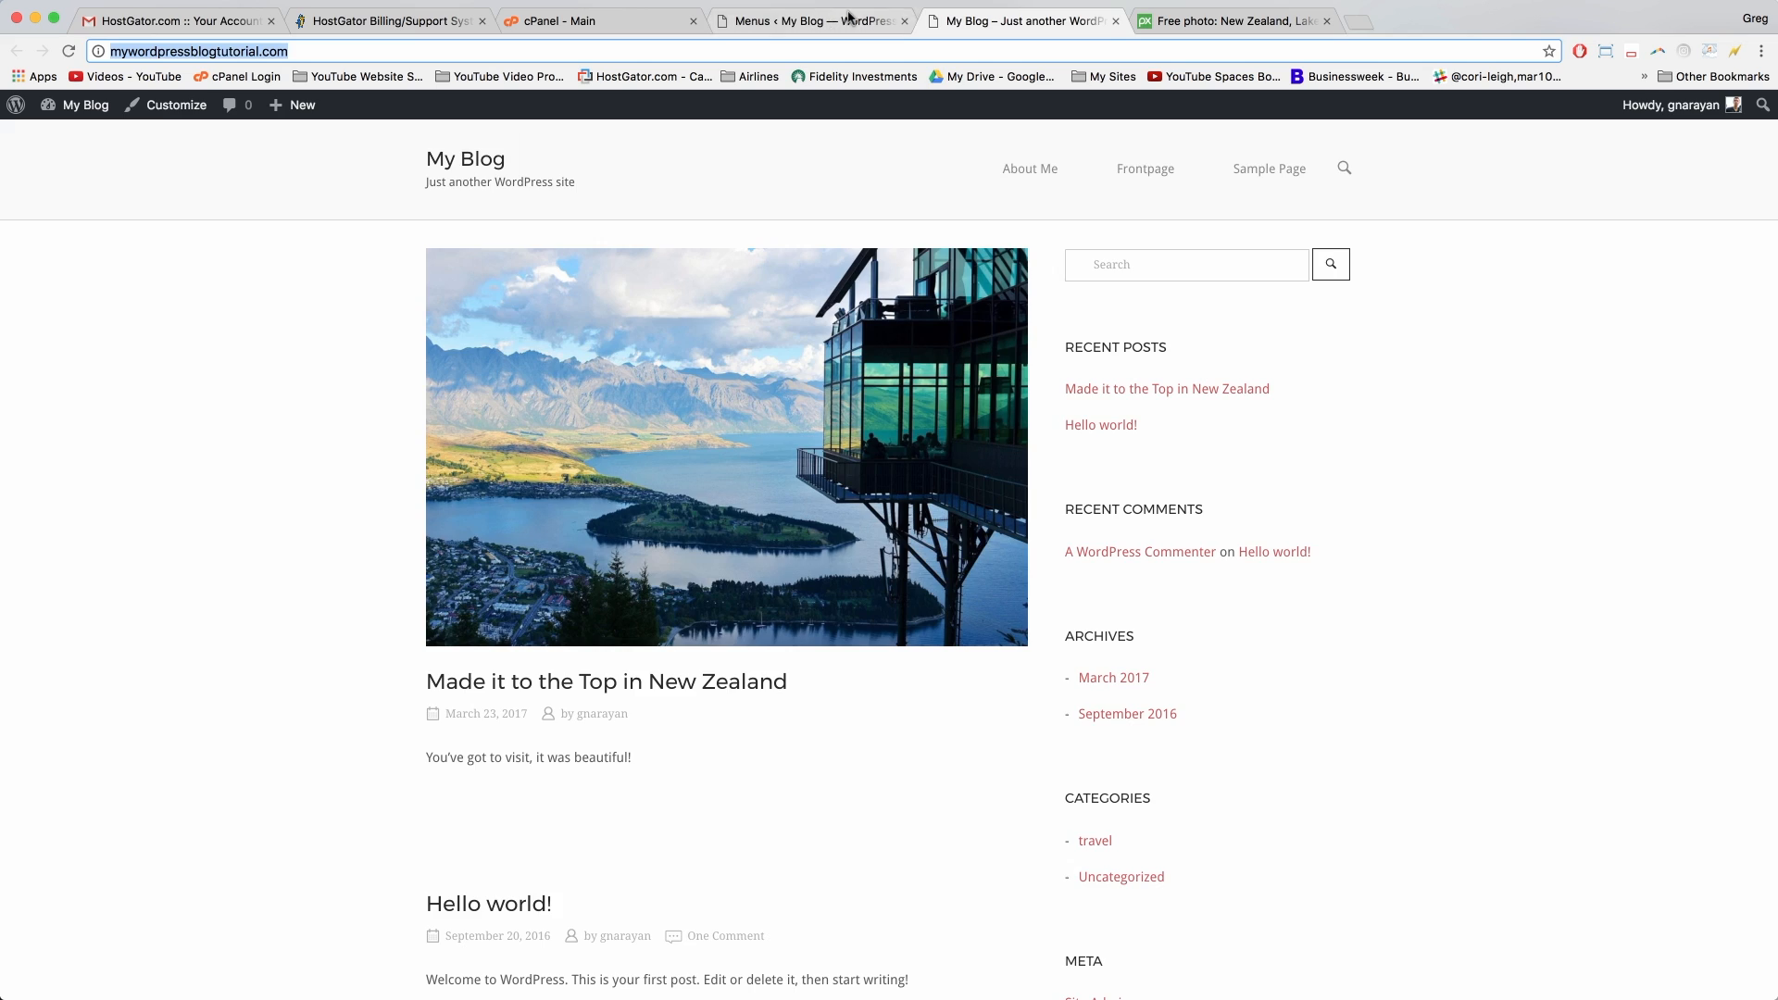
click(849, 16)
click(339, 451)
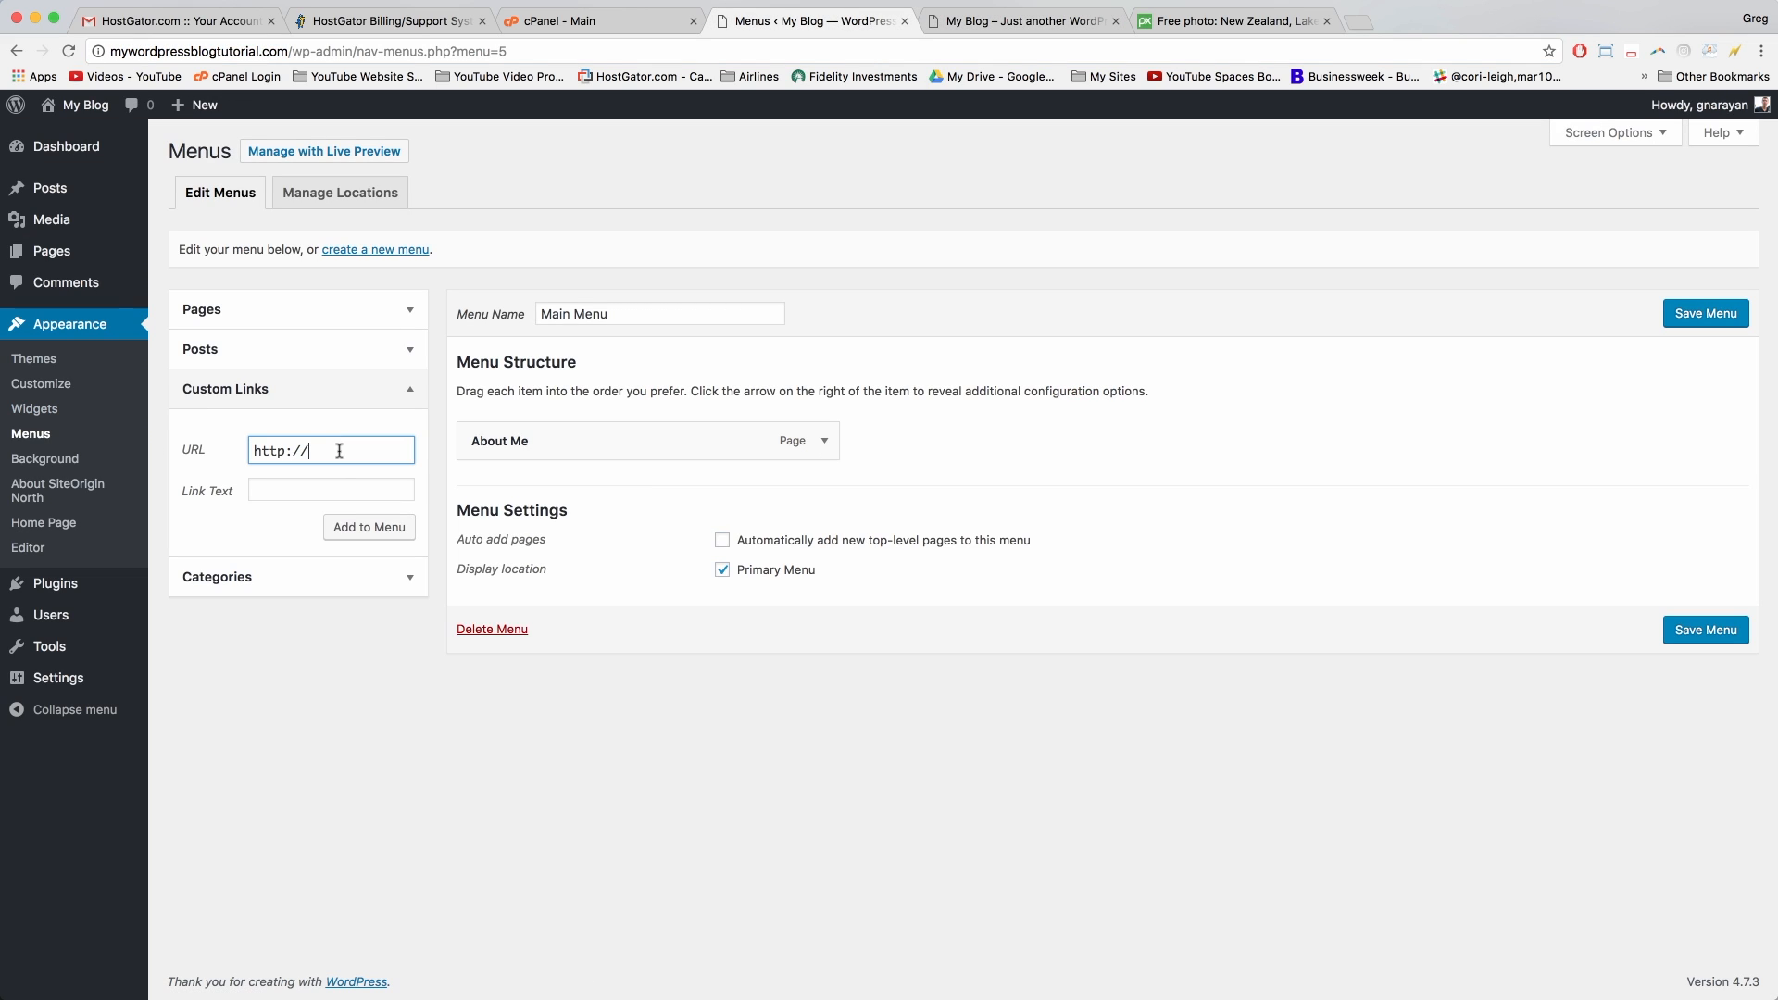
drag(316, 452, 237, 452)
right_click(276, 451)
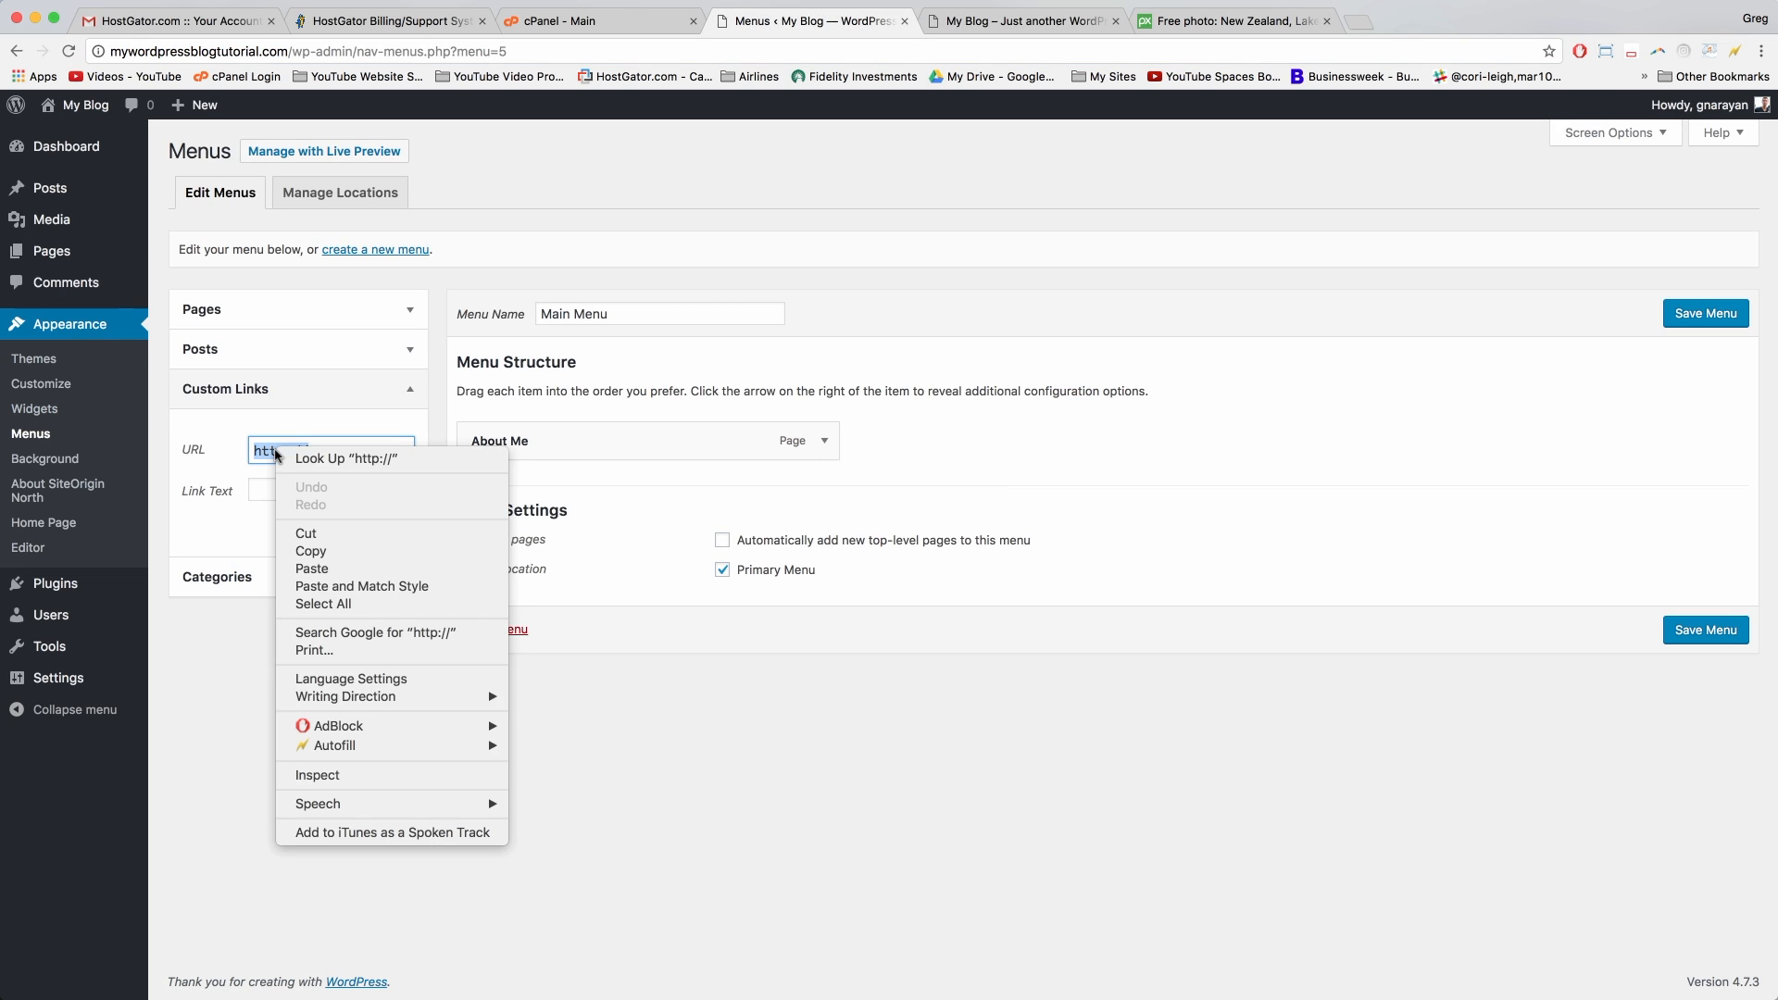
click(312, 552)
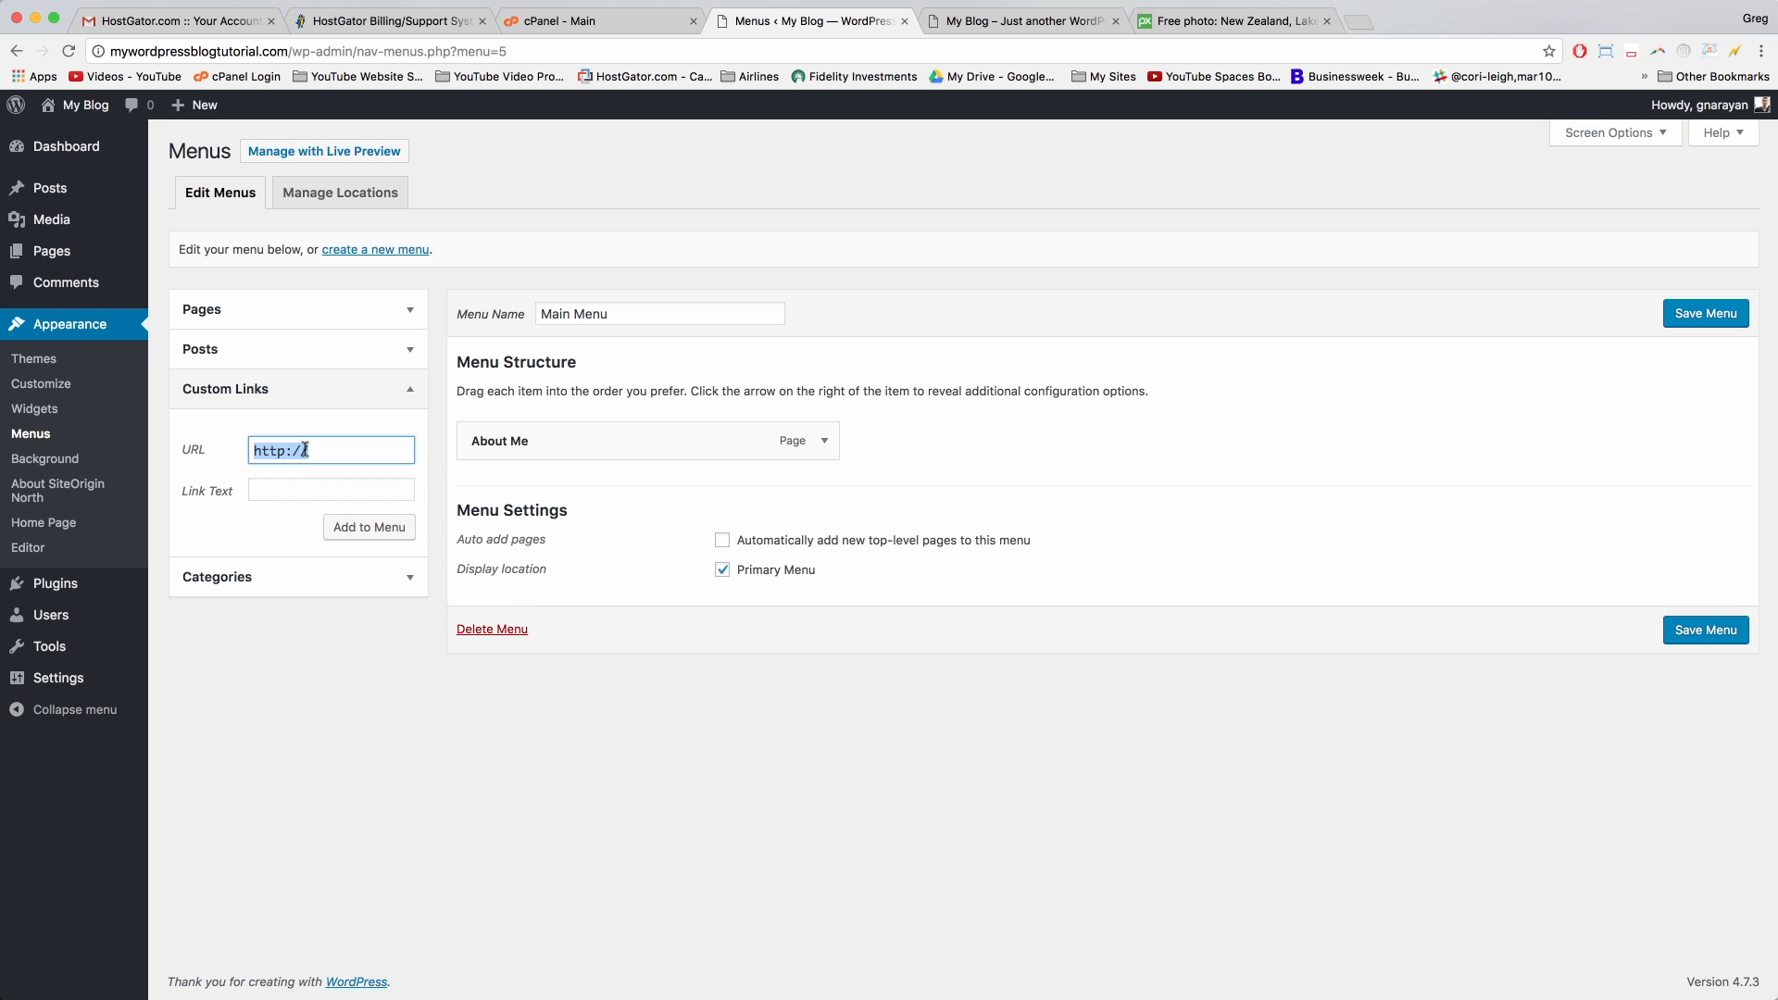
click(1024, 22)
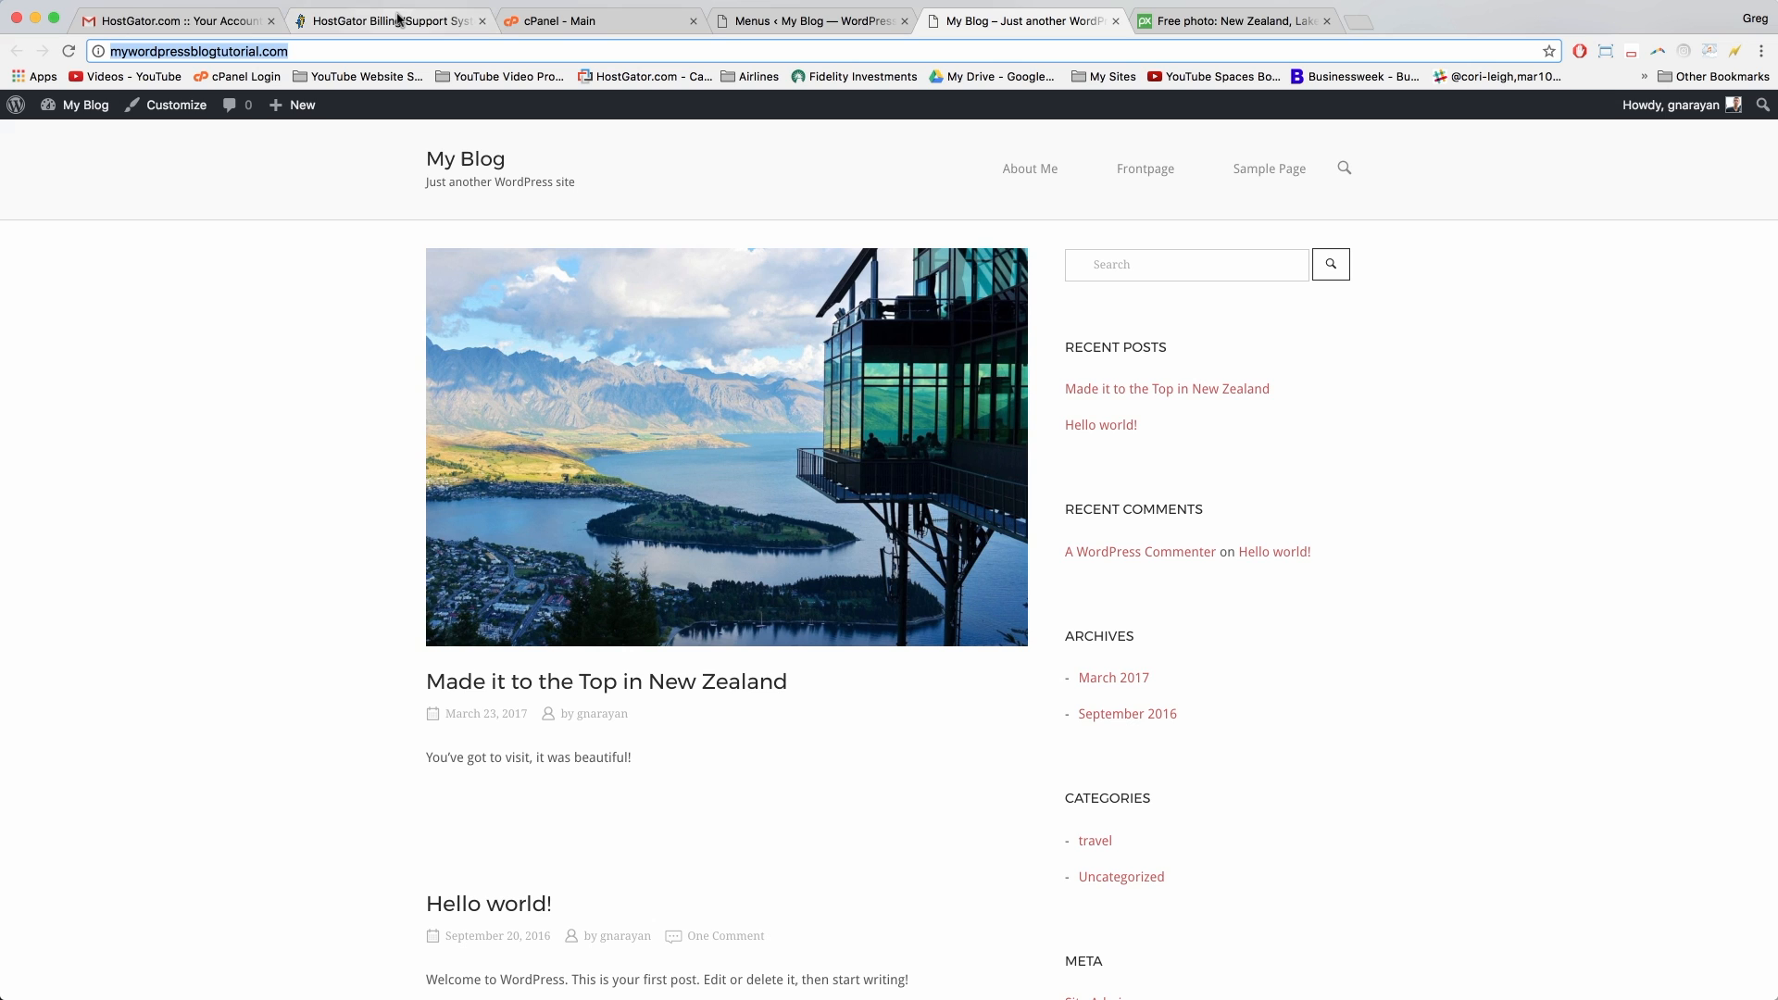
click(796, 20)
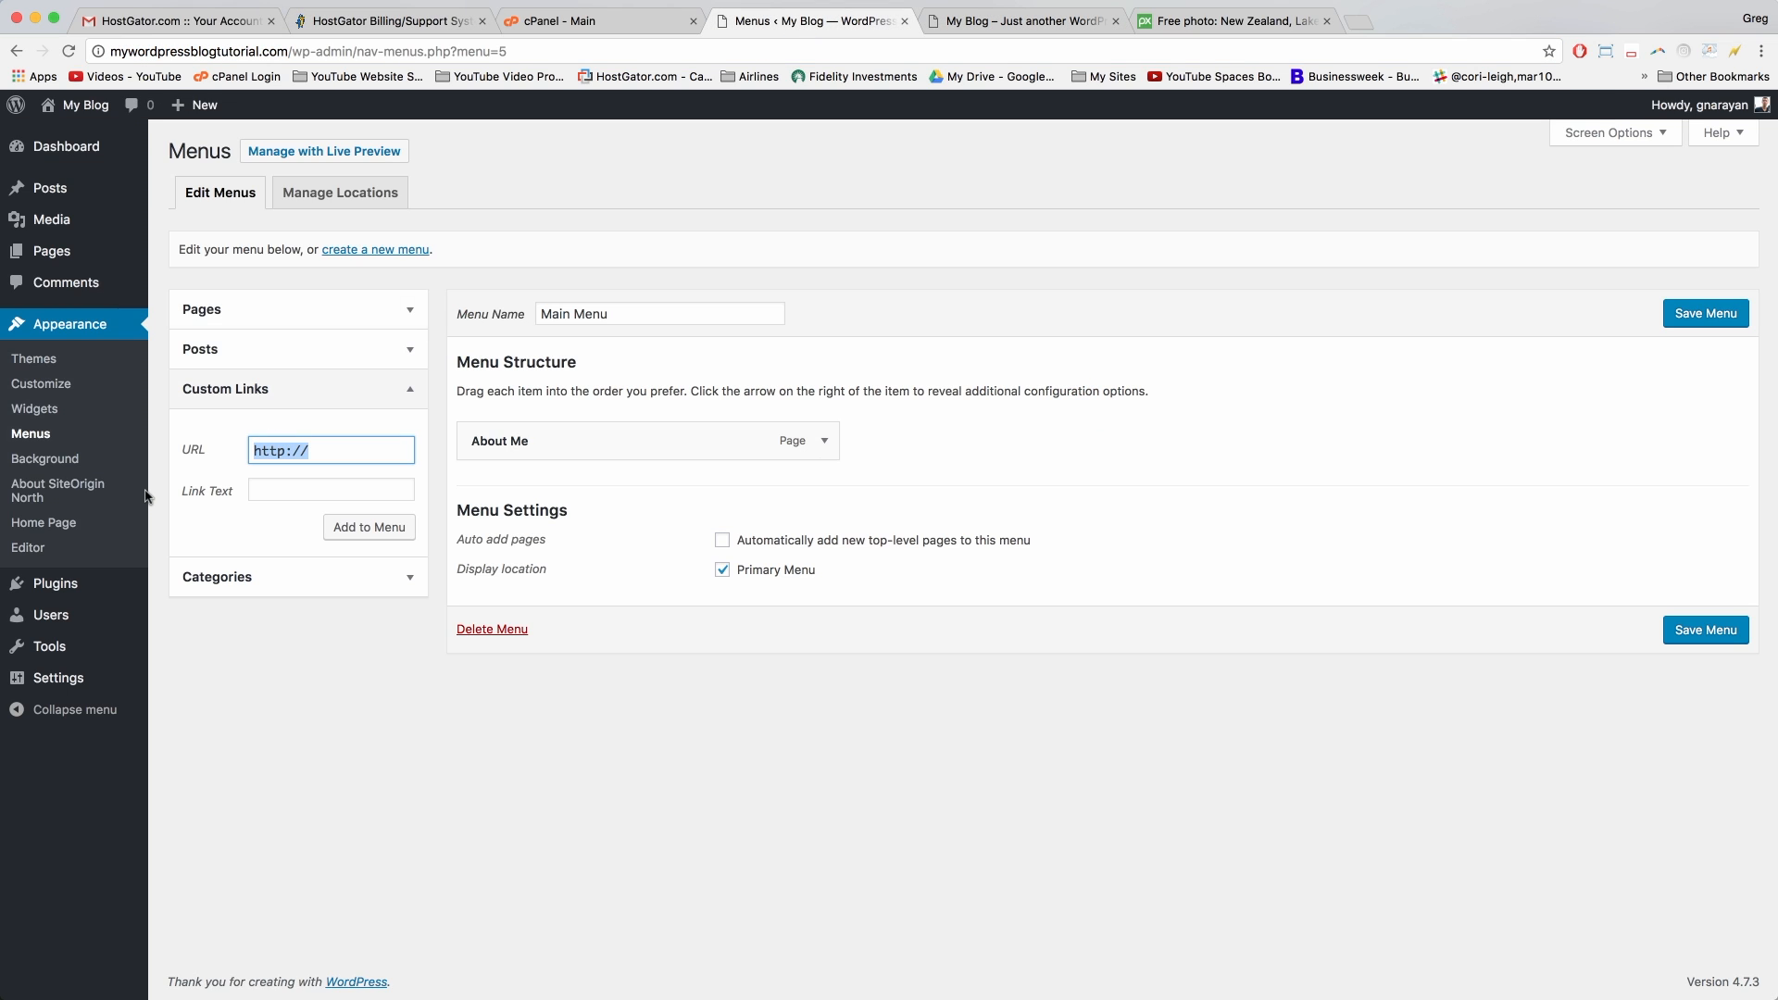
key(super+v)
Step: Add the link with text 'Home', move it above About Me, and save the menu
click(291, 490)
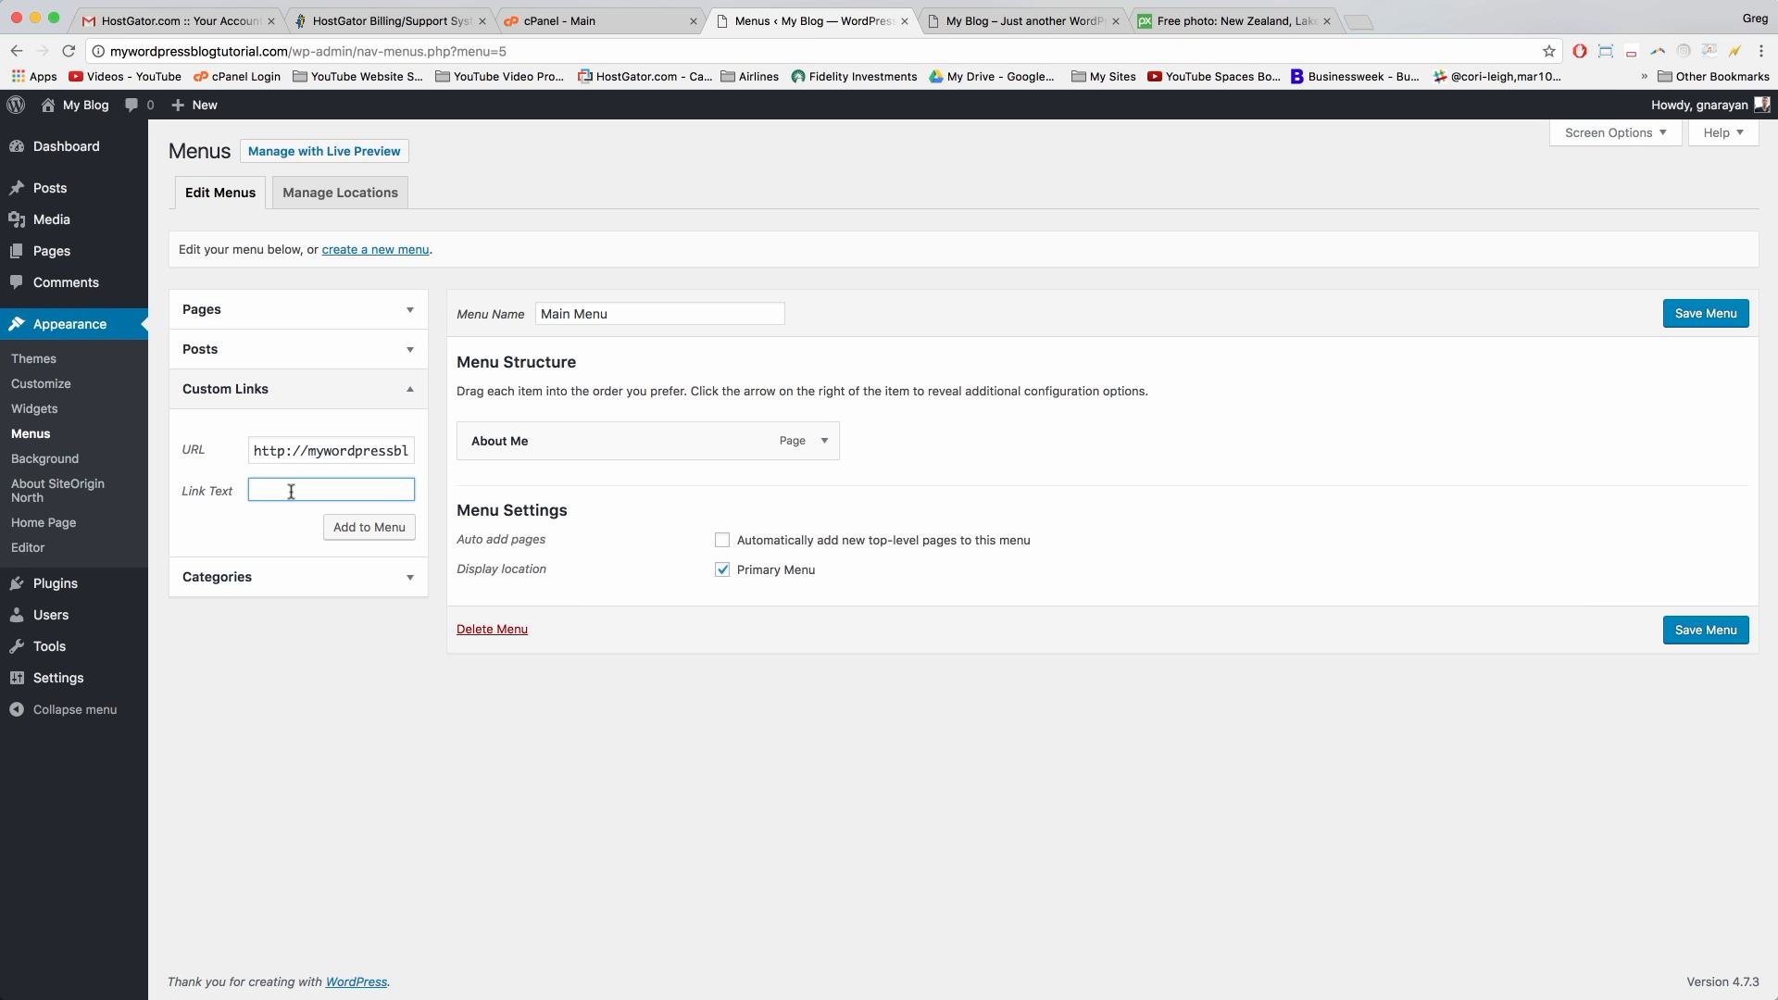
text(Home)
click(369, 527)
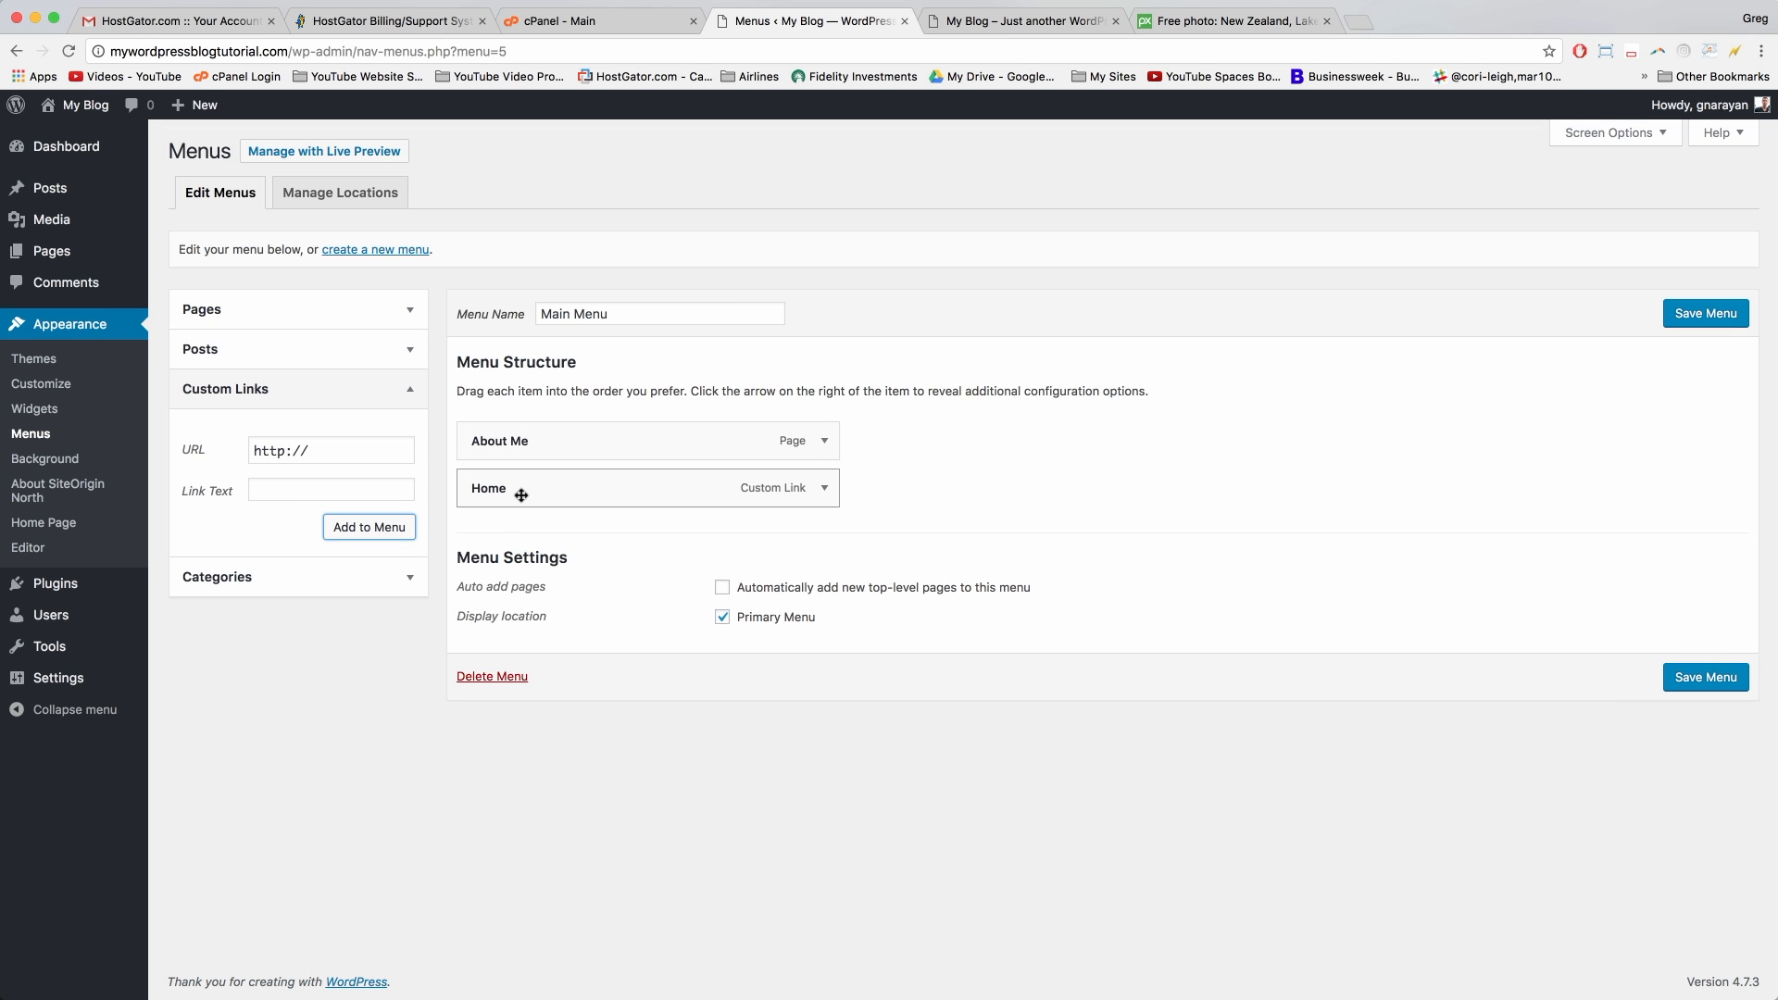
drag(521, 495, 518, 447)
click(1694, 315)
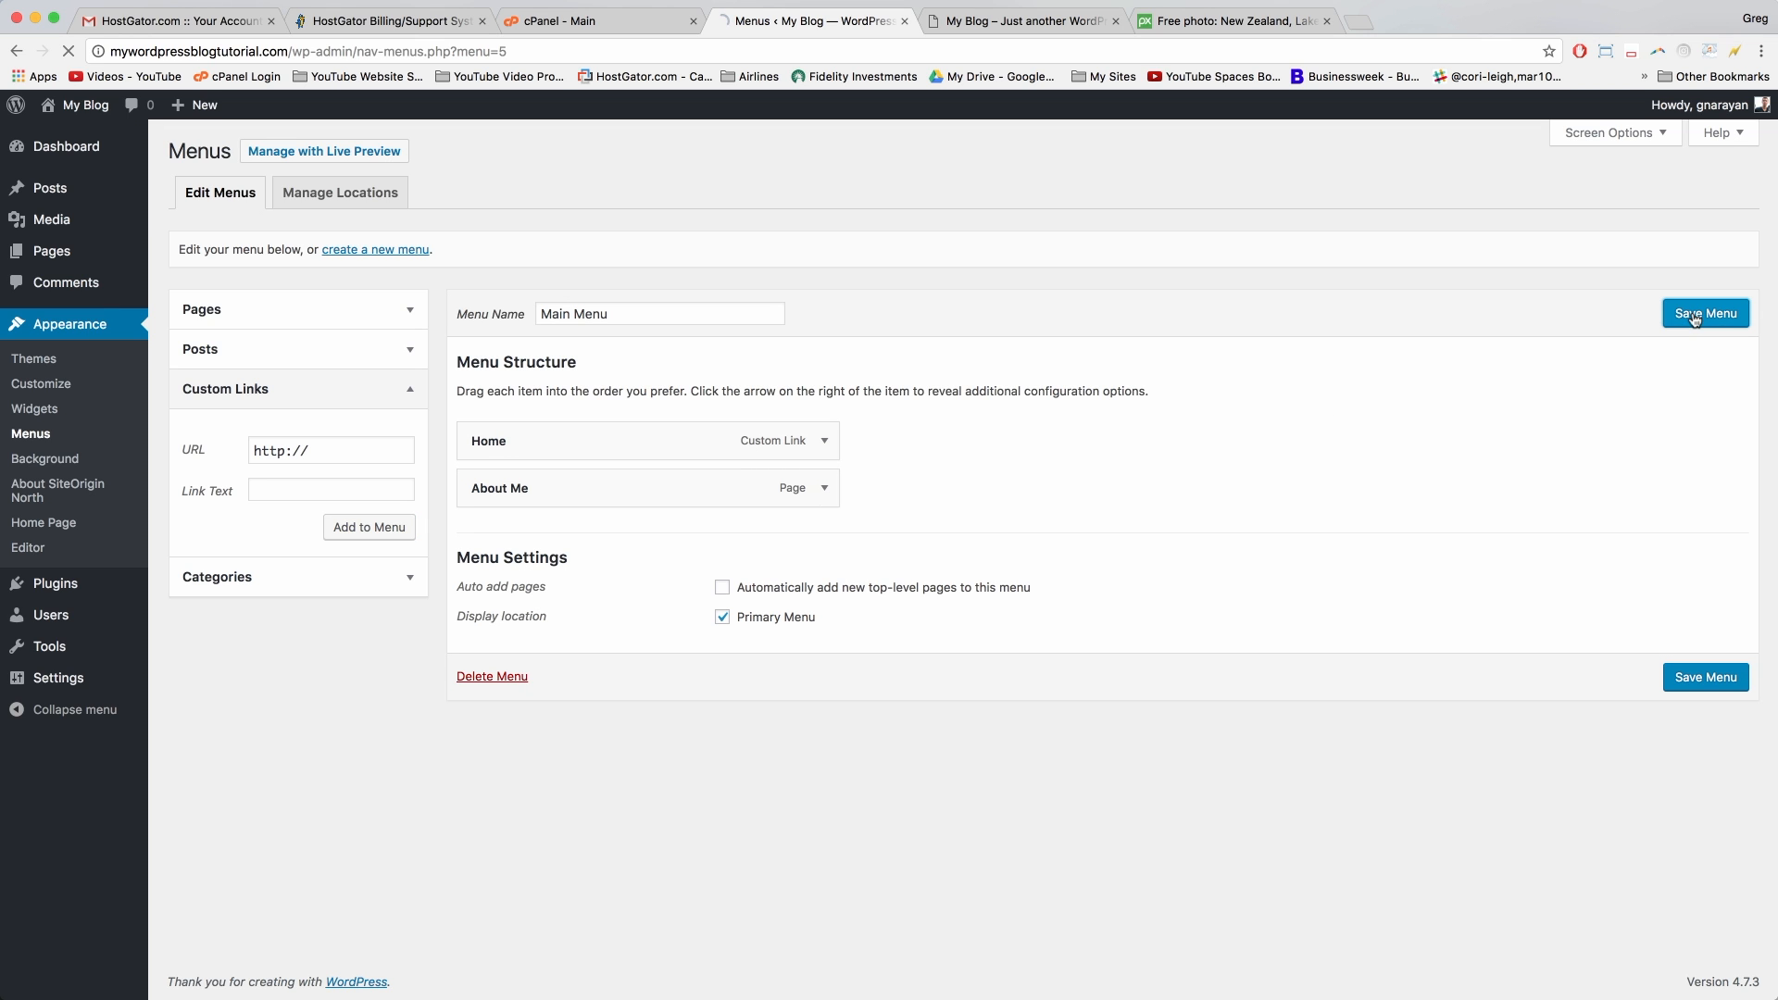
click(981, 22)
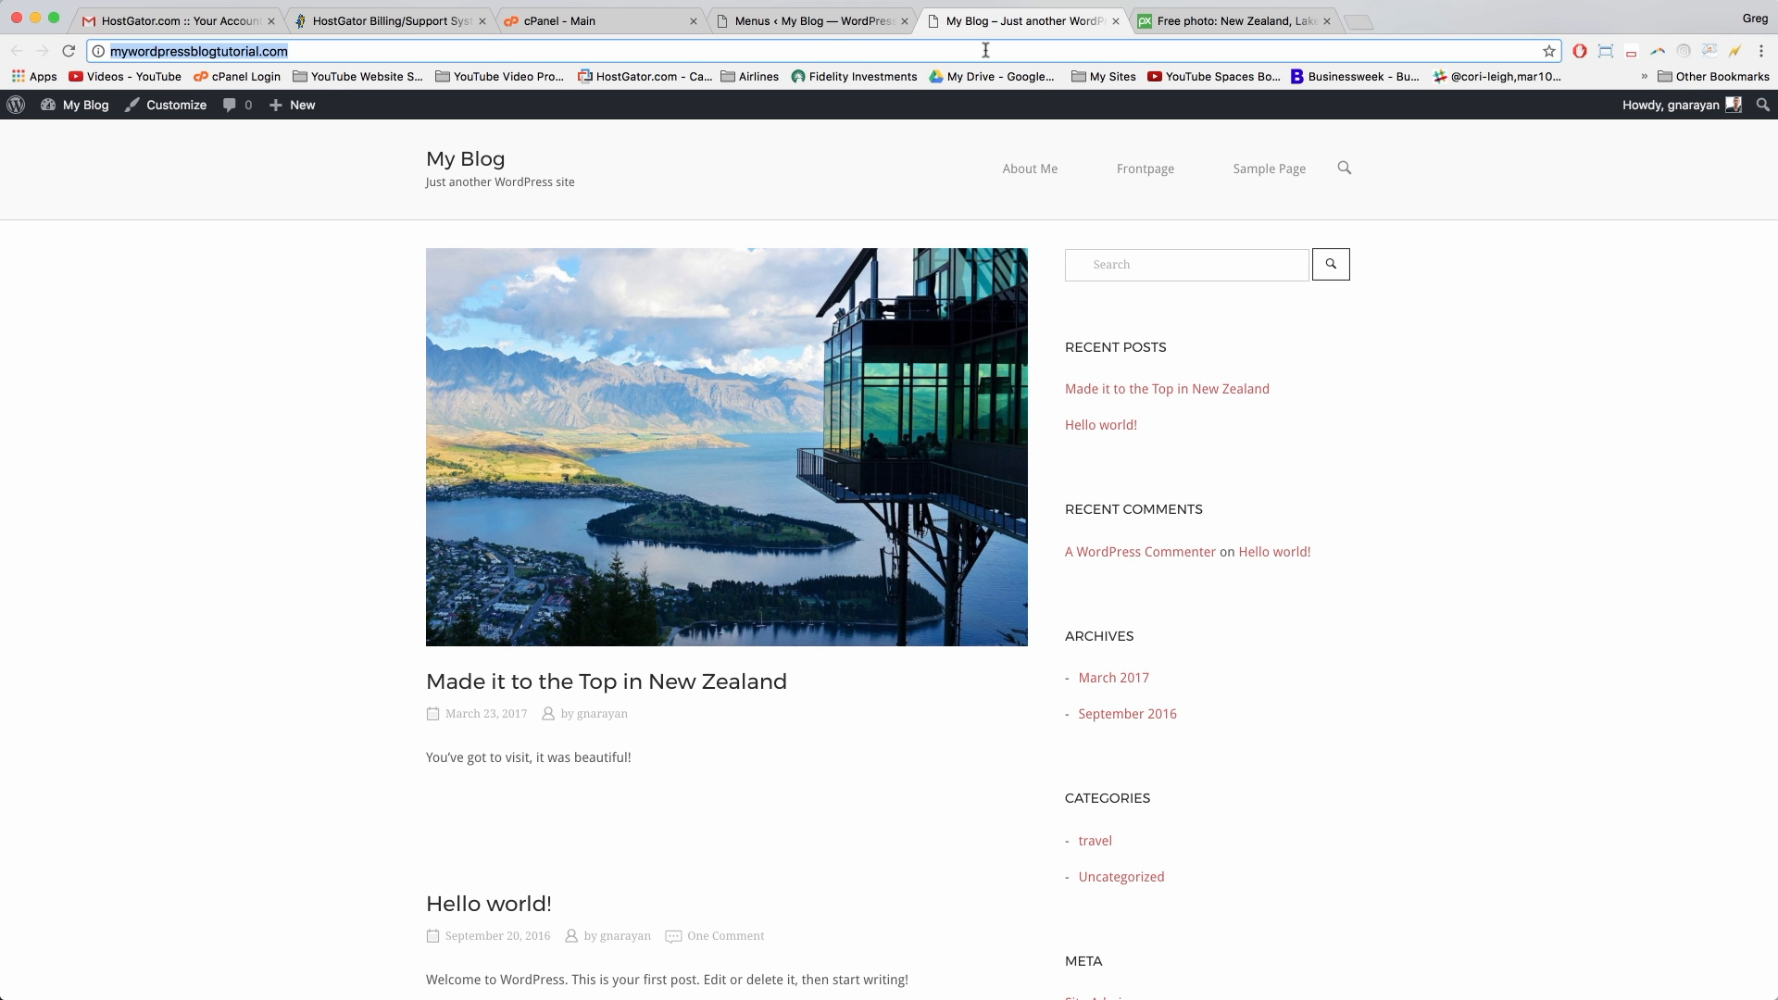
Step: Reload the blog to confirm the Home and About Me menu, then enter logomakr.com in a new tab
click(68, 51)
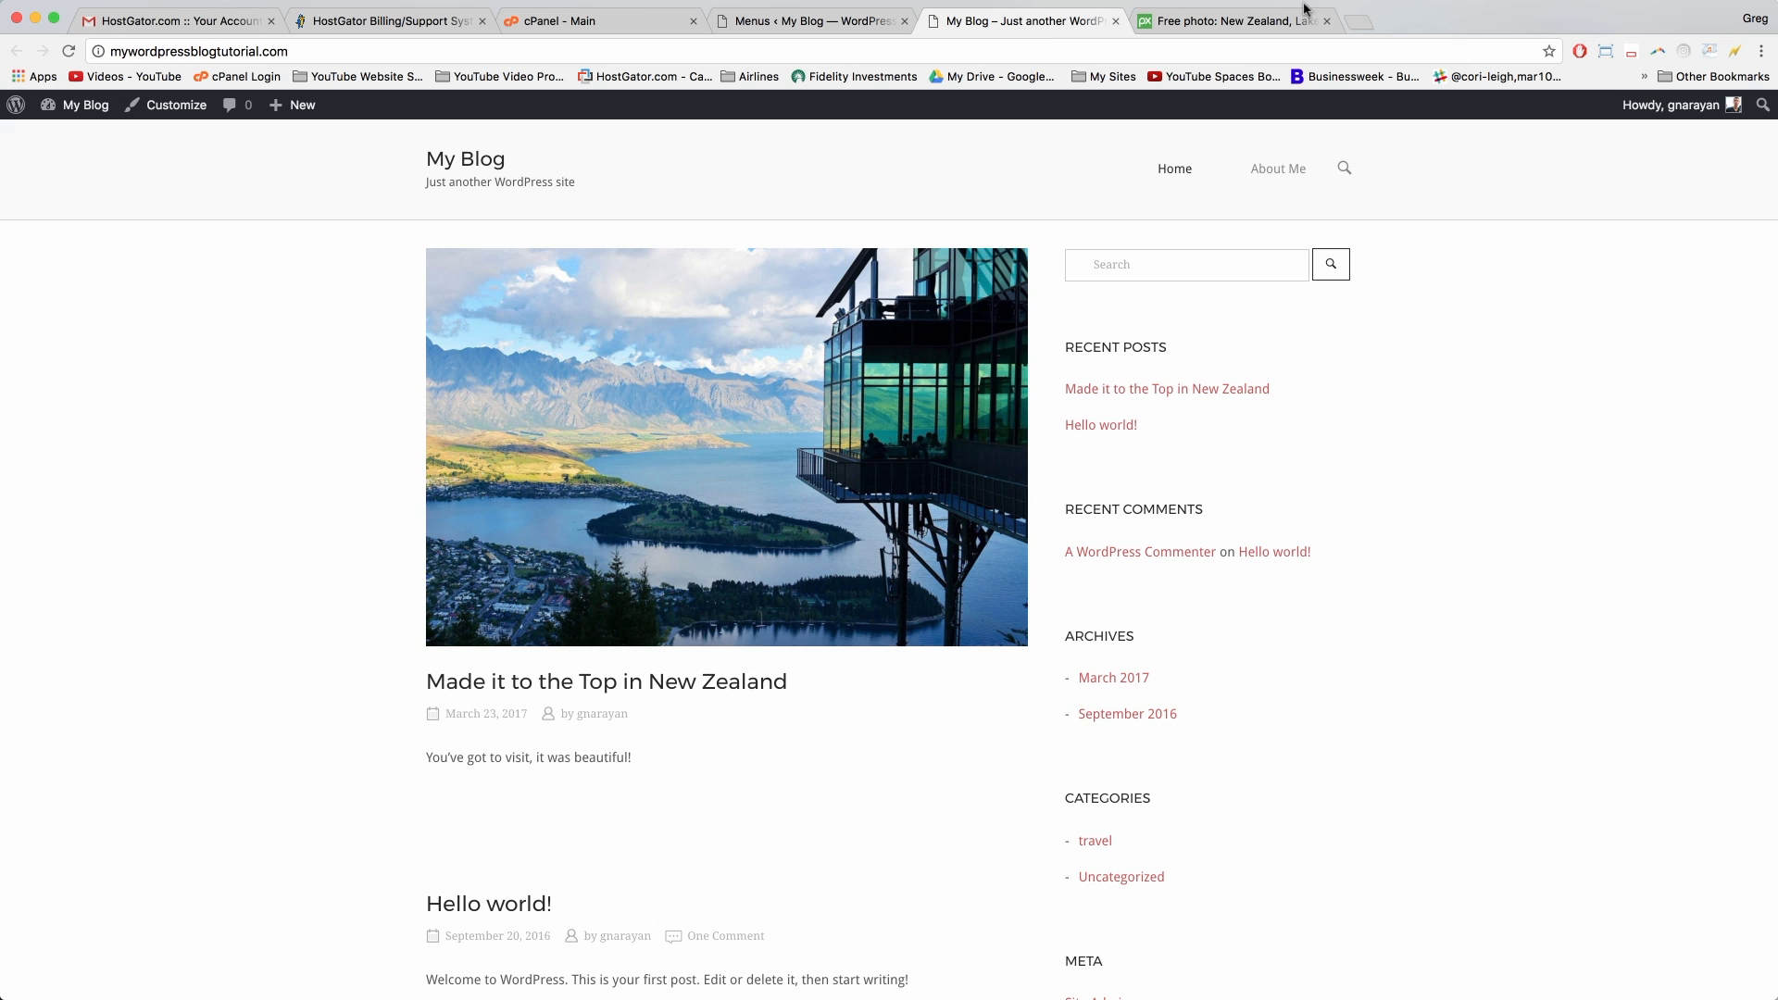
click(1358, 20)
text(logom)
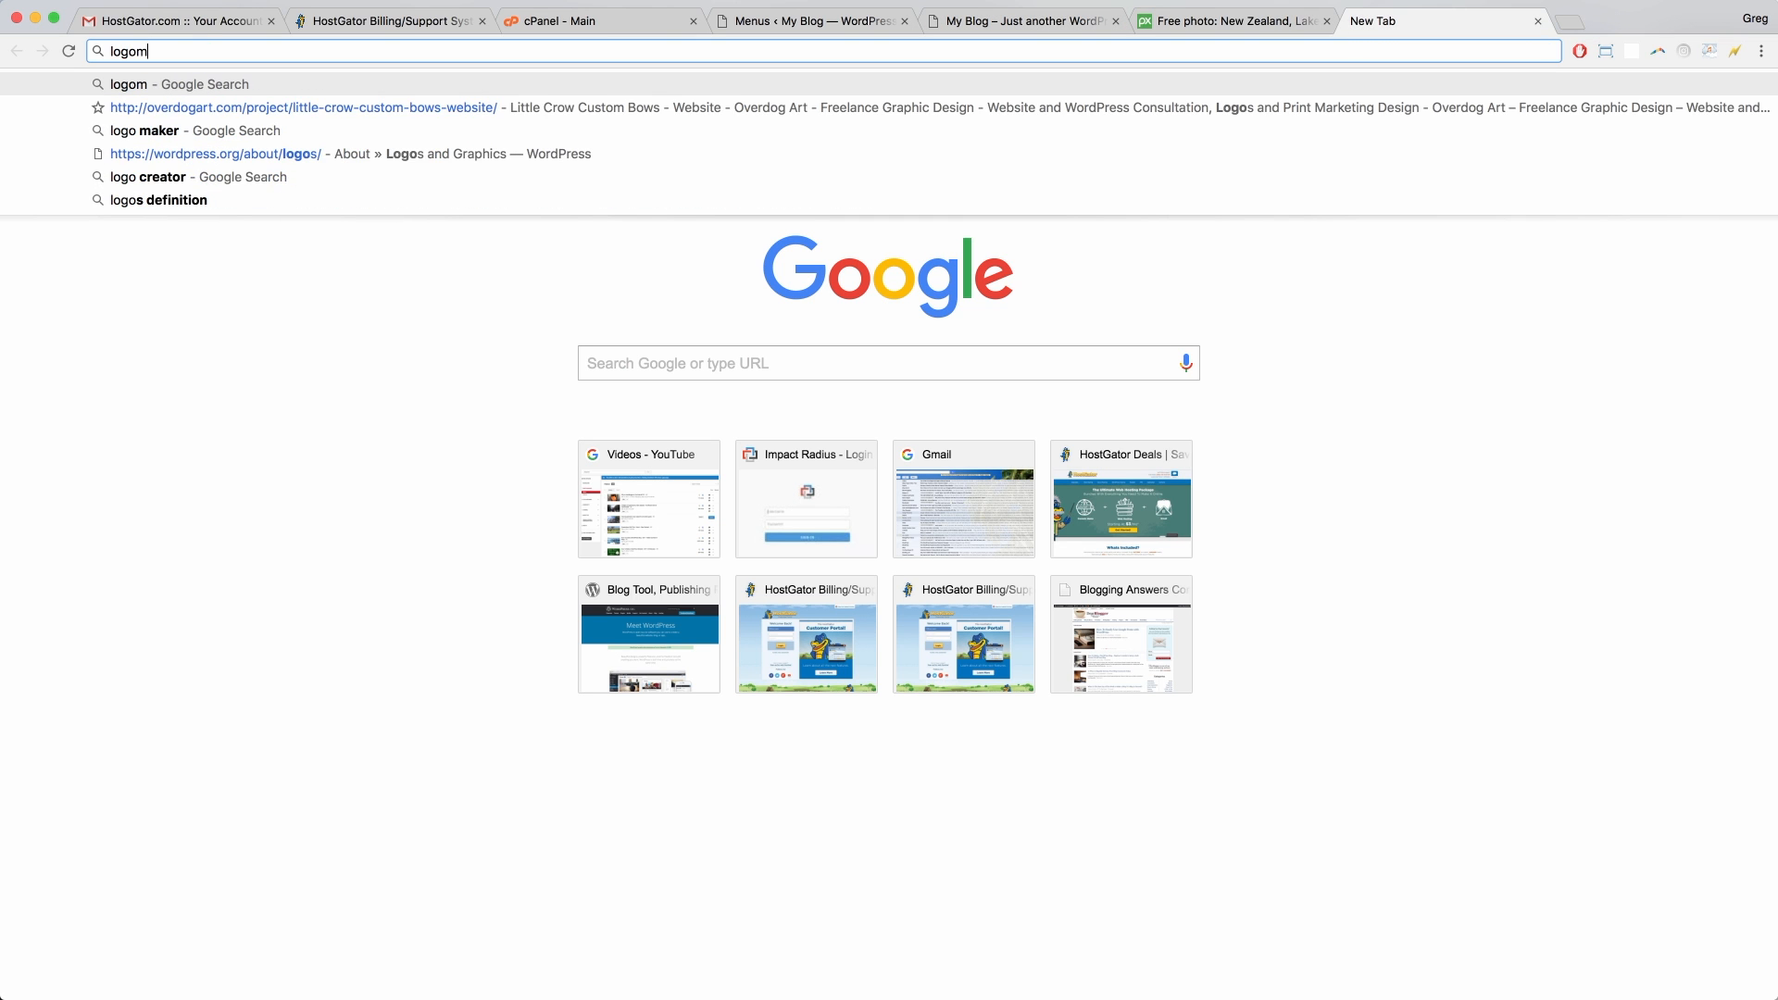
text(akr.com)
Step: Load logomakr.com, dismiss the intro video and tour tip, and search graphics for 'compass'
key(Return)
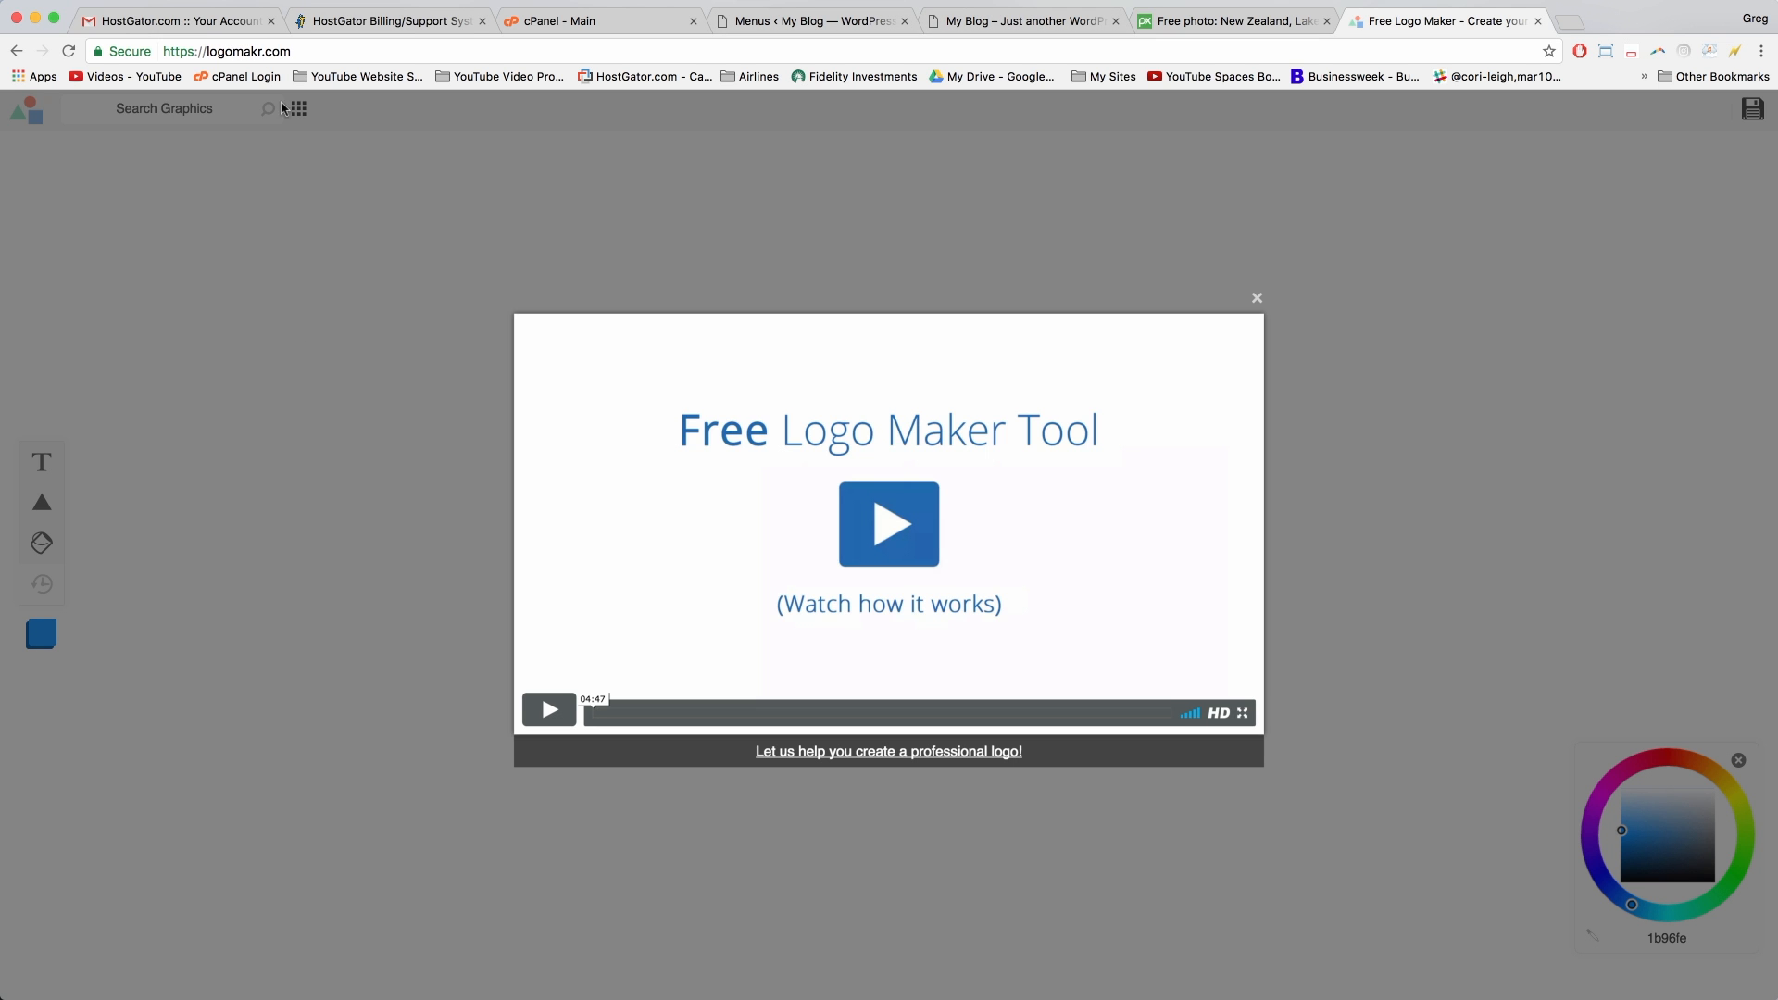
click(298, 496)
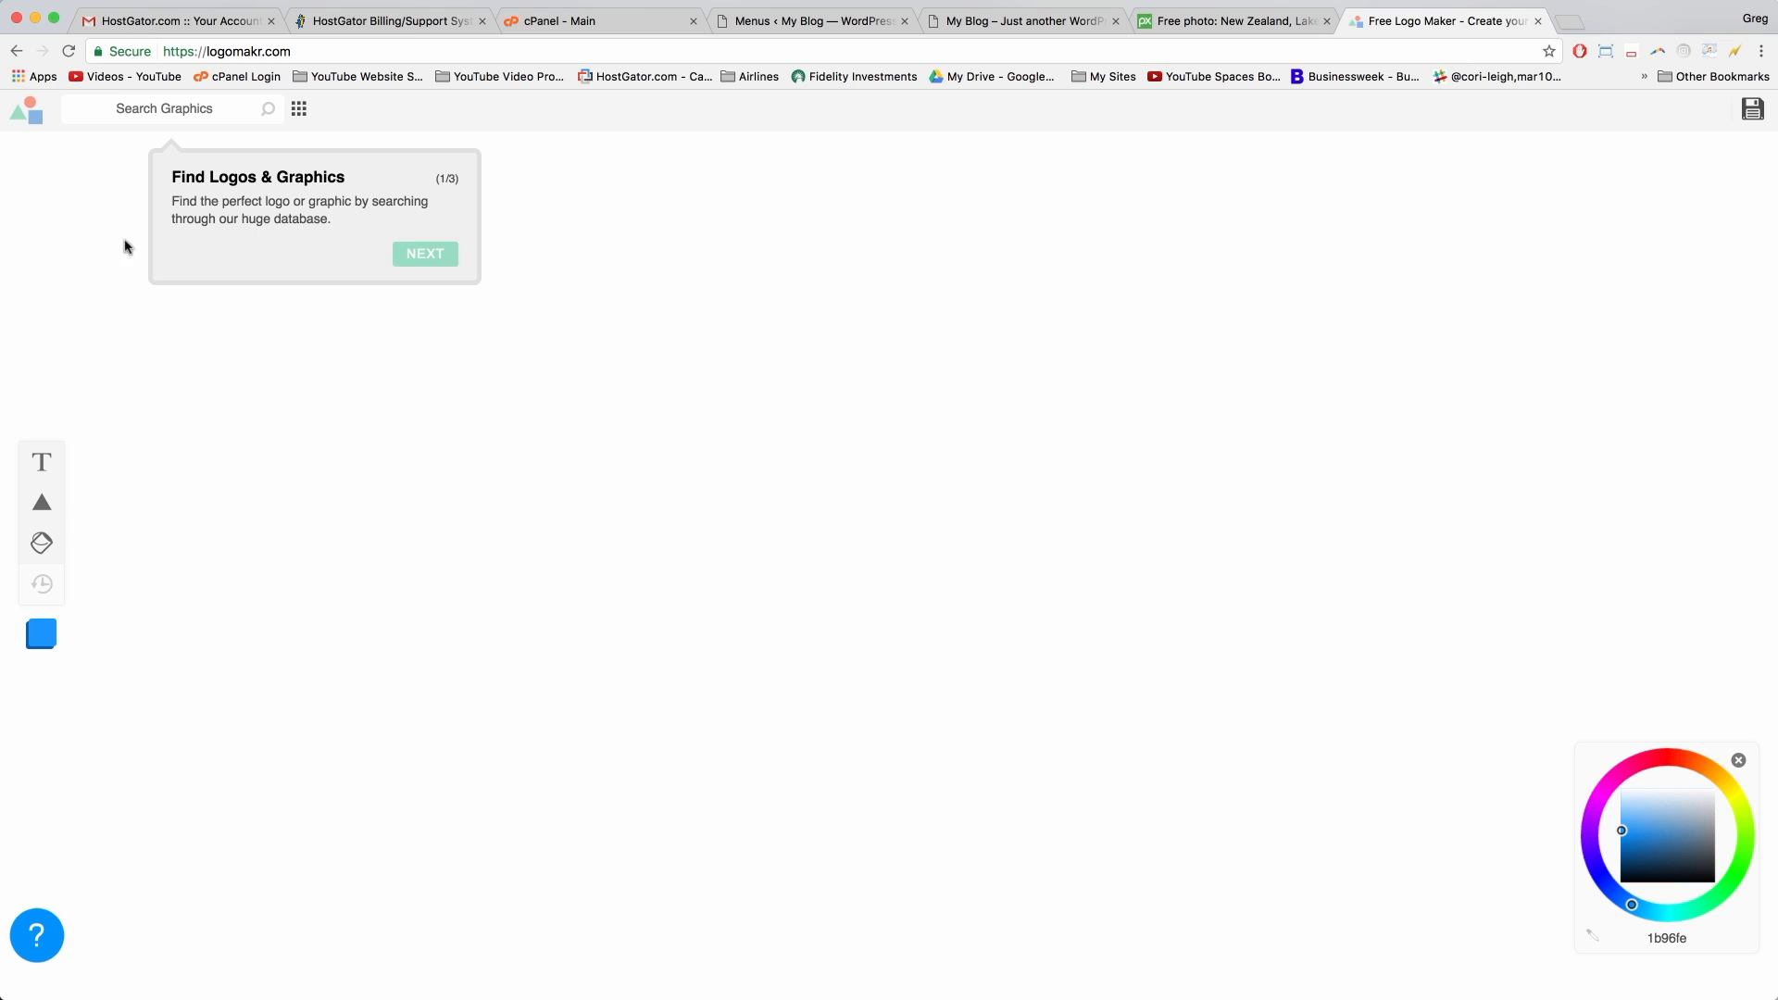
click(163, 118)
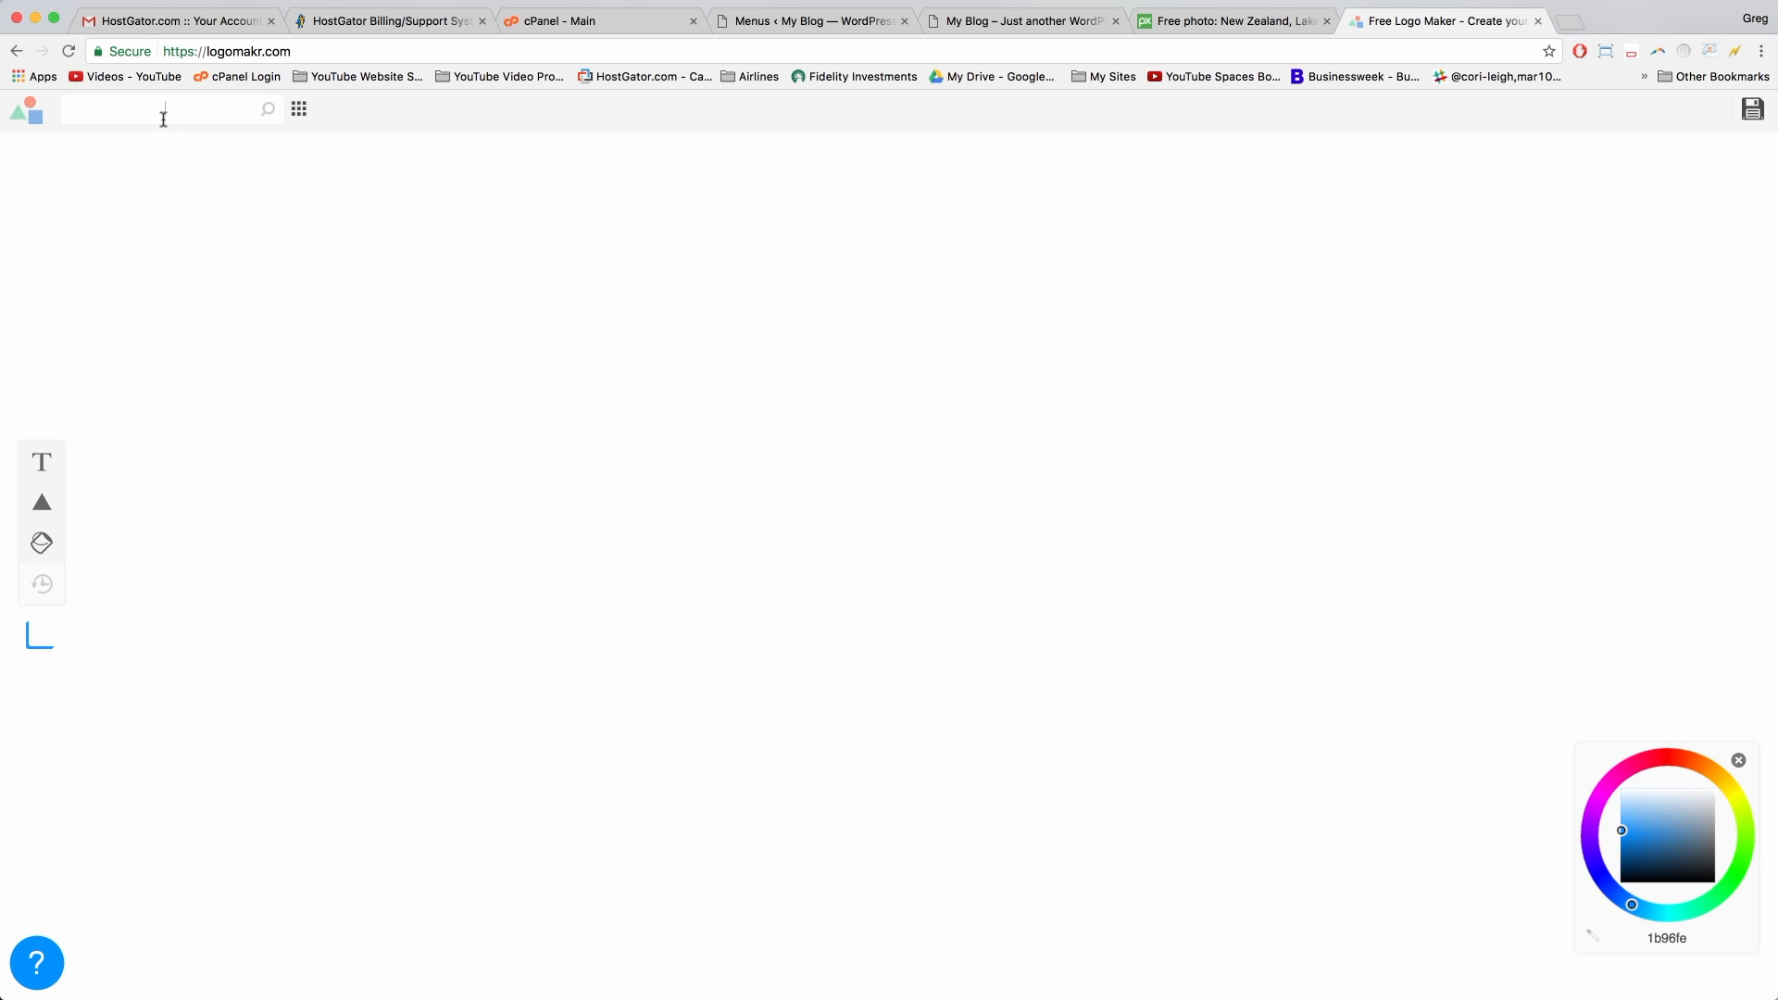
text(compass)
key(Return)
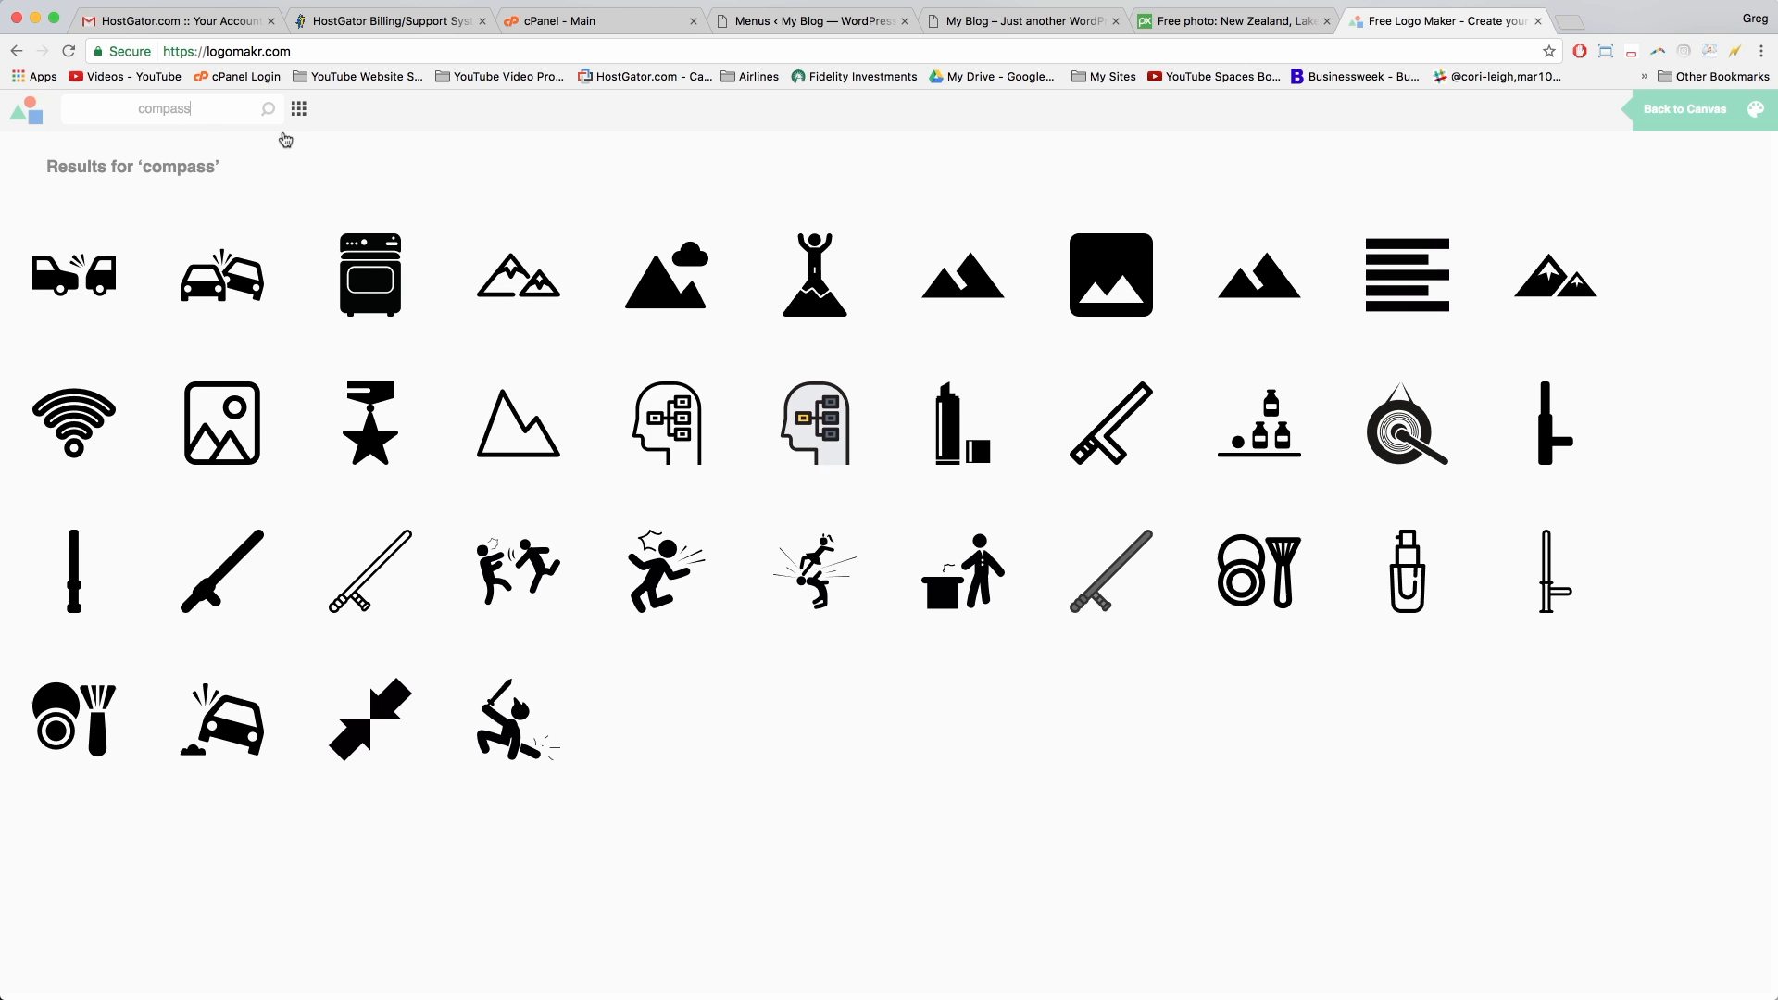
Step: Scroll the compass results and add the circled star-compass icon to the canvas
scroll(611, 370, down, 2)
scroll(596, 375, down, 8)
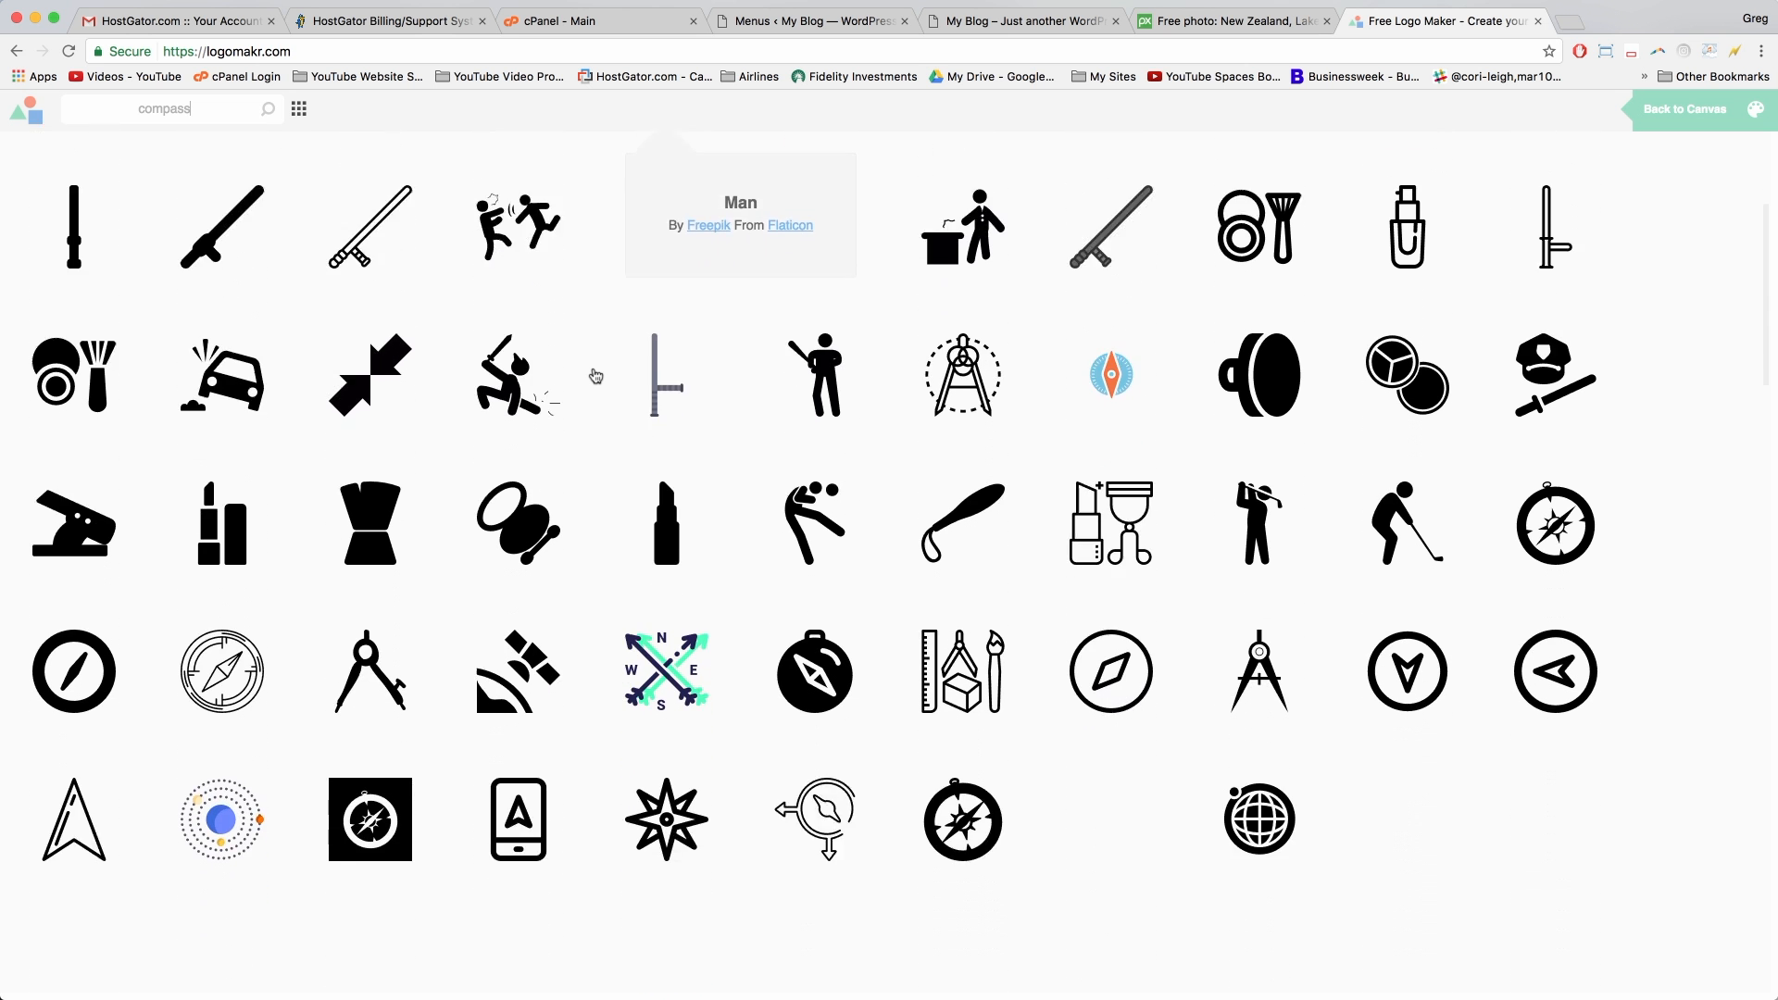
scroll(596, 375, down, 2)
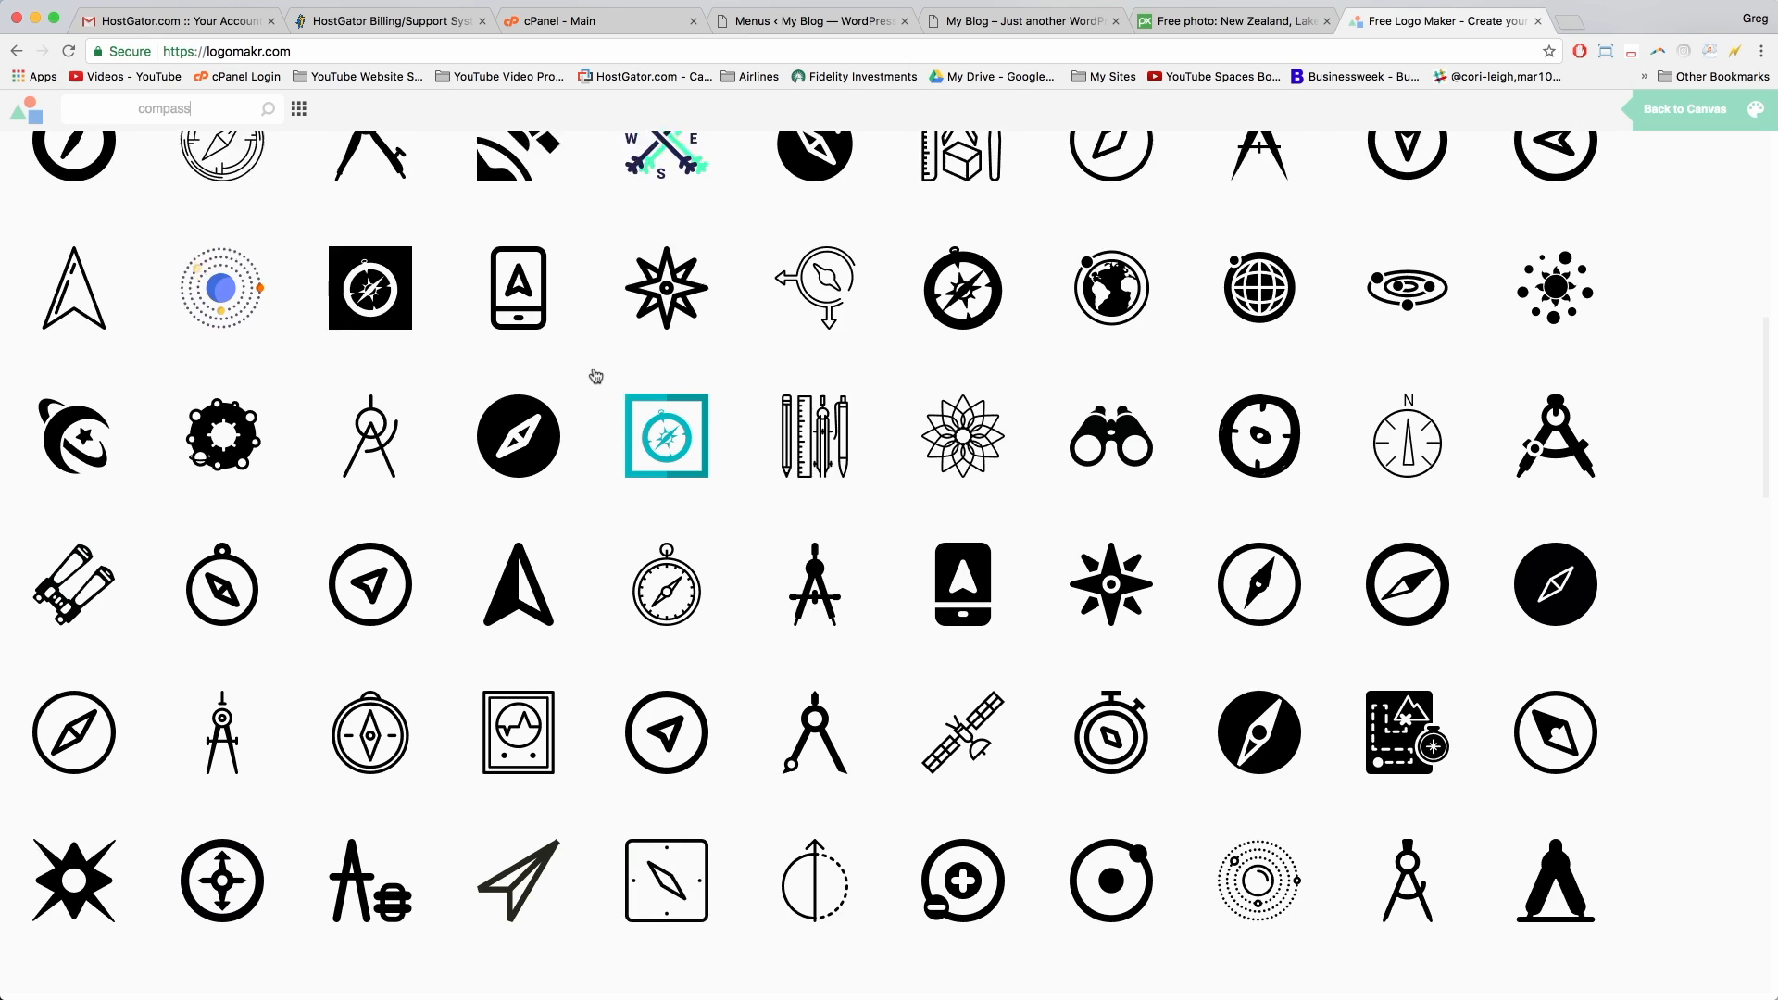
scroll(596, 375, down, 6)
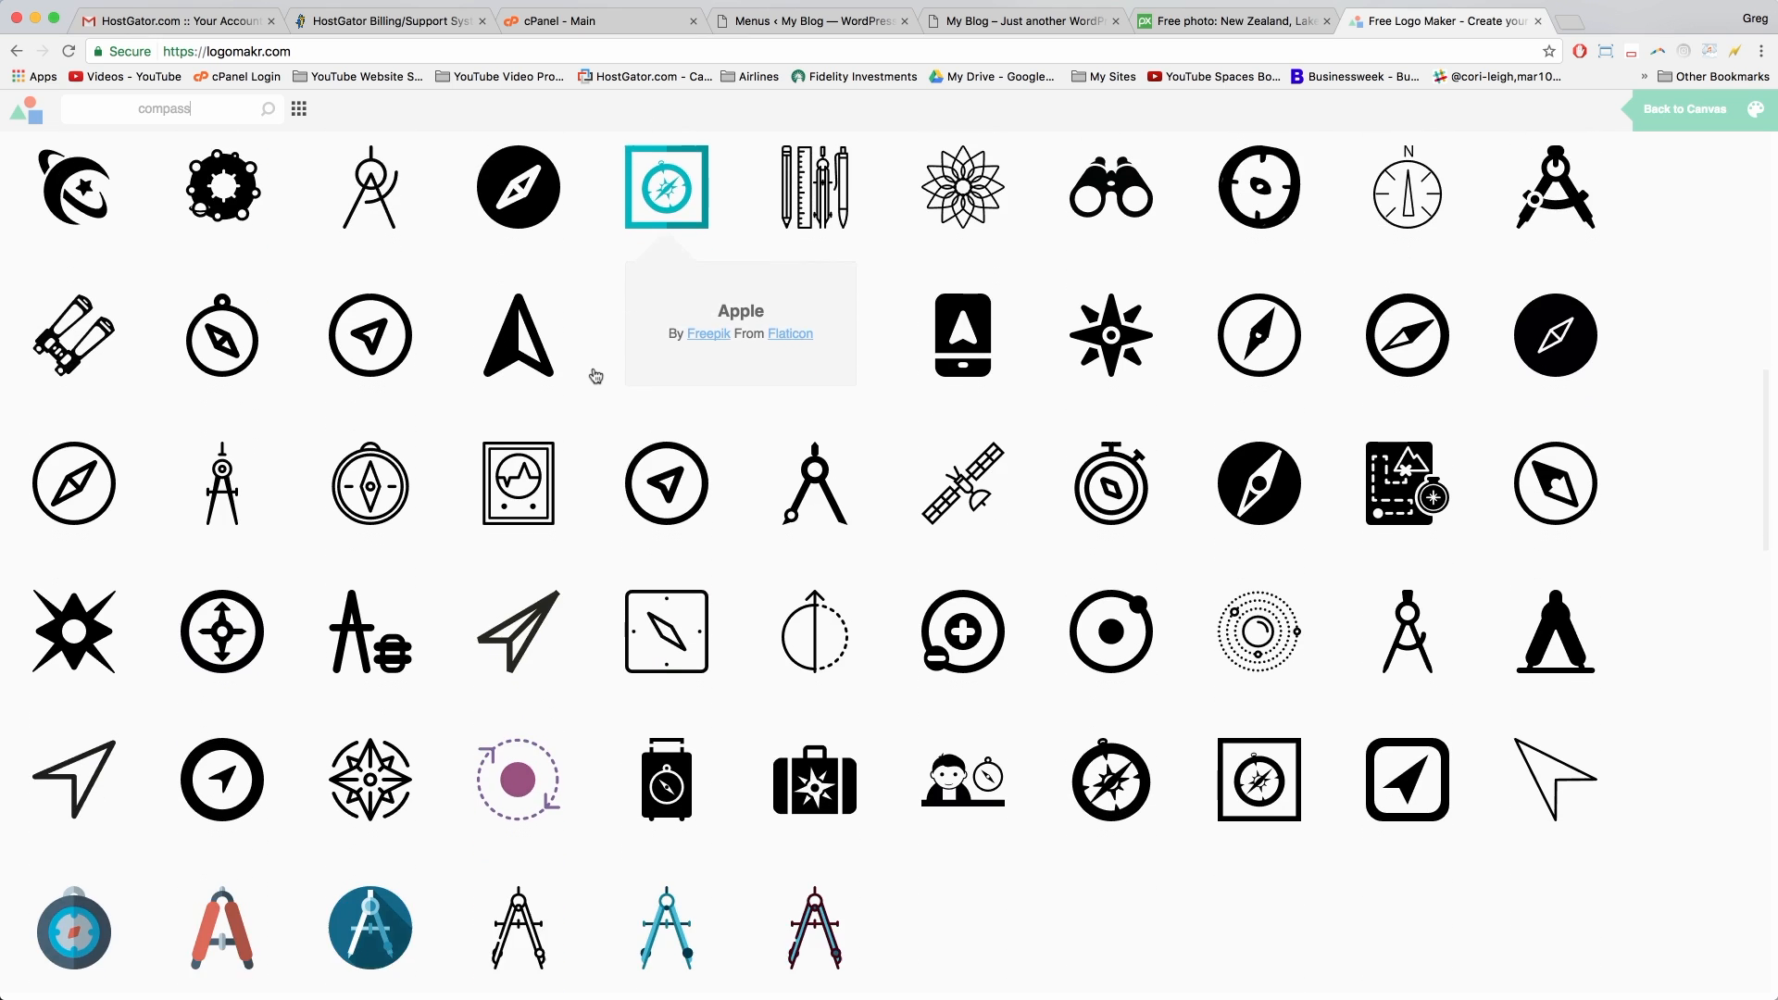
scroll(596, 375, down, 4)
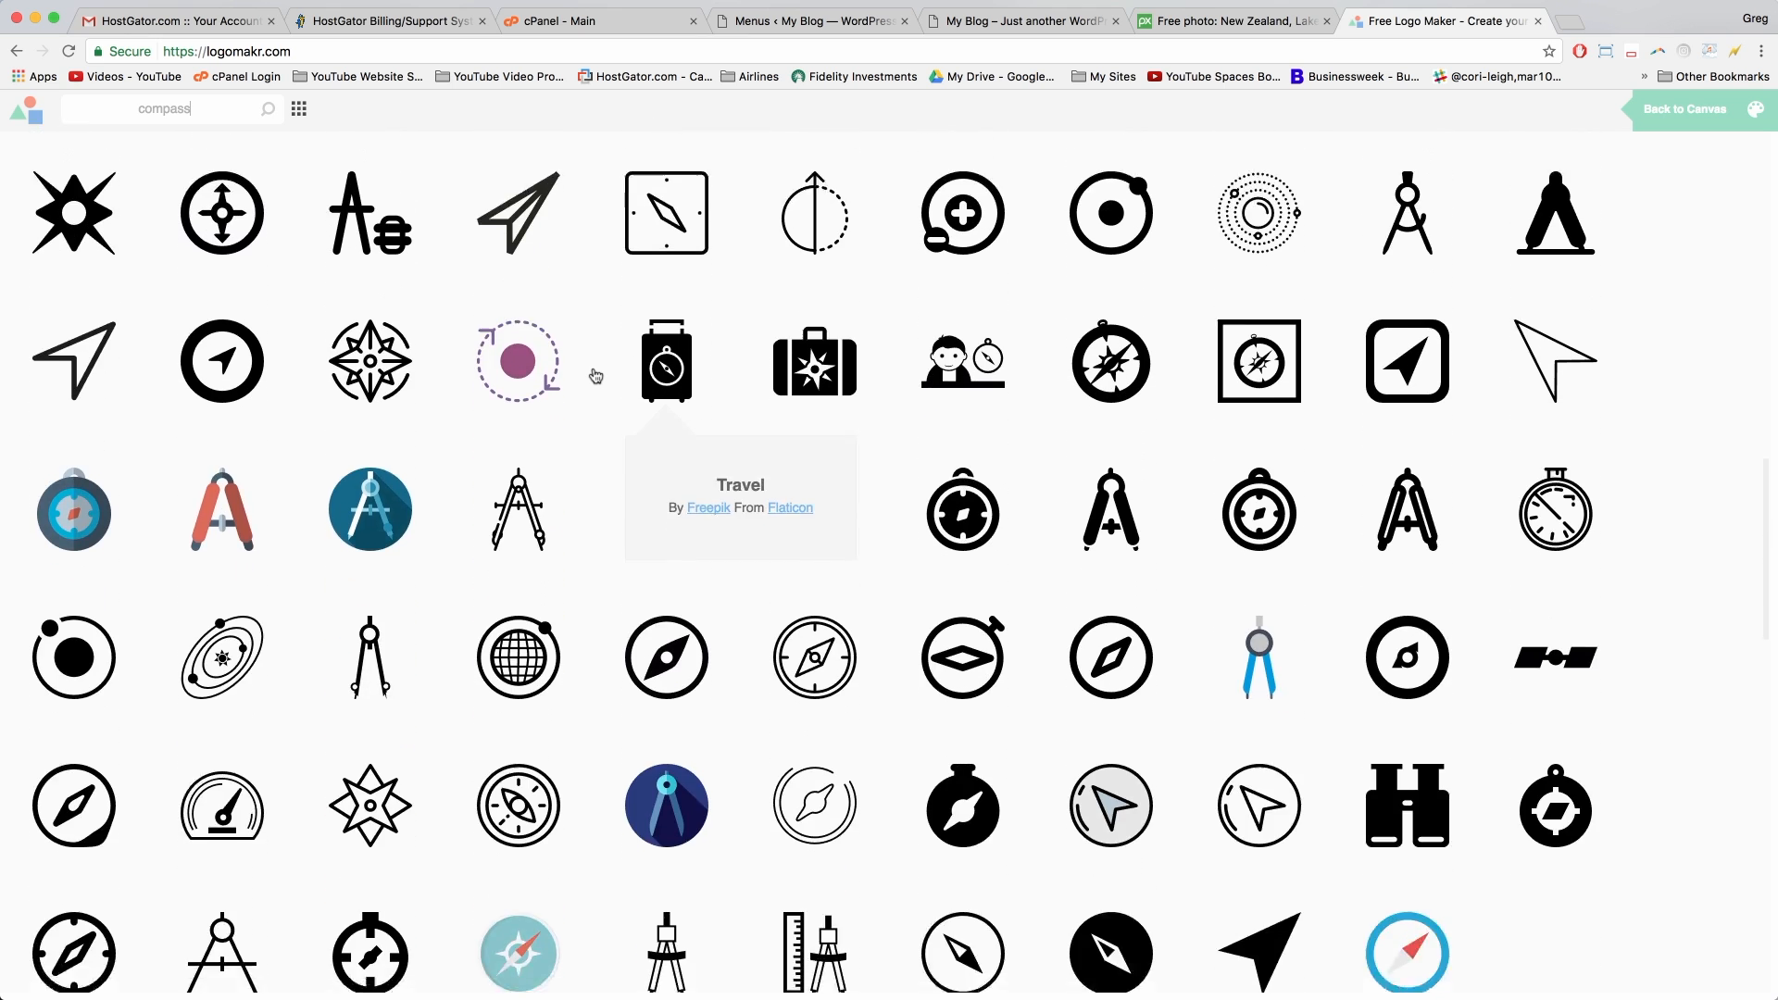
scroll(596, 375, down, 3)
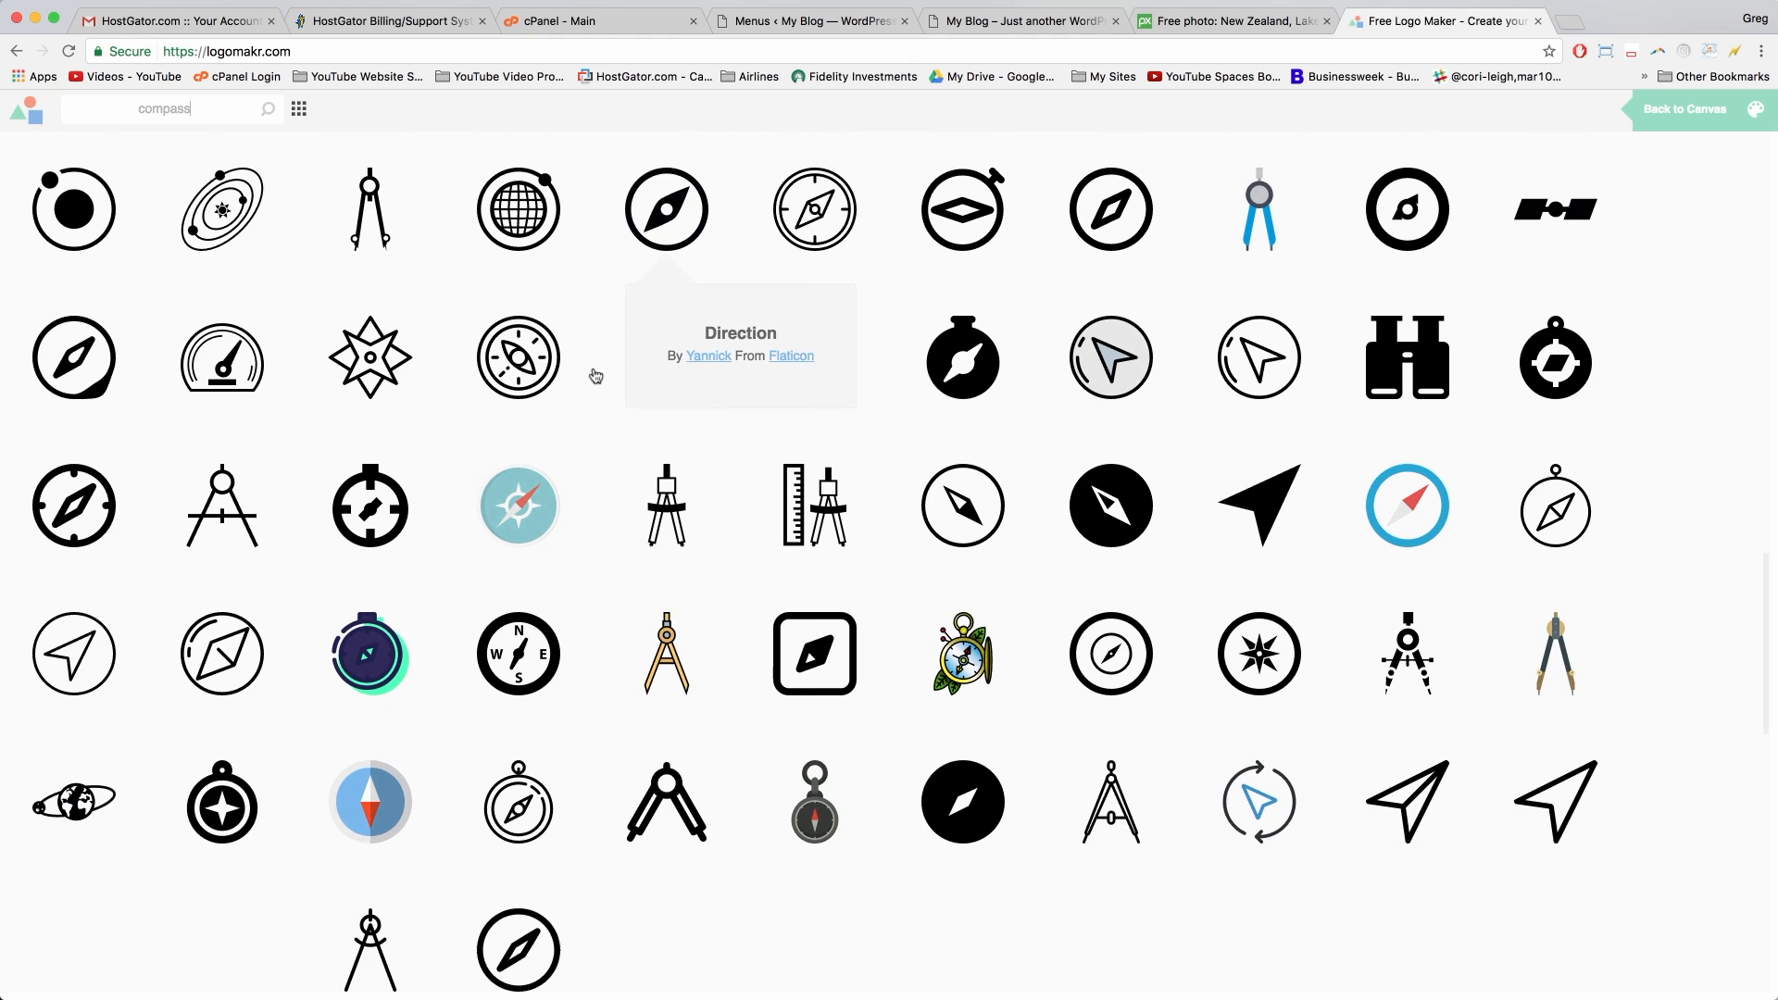
scroll(595, 376, down, 2)
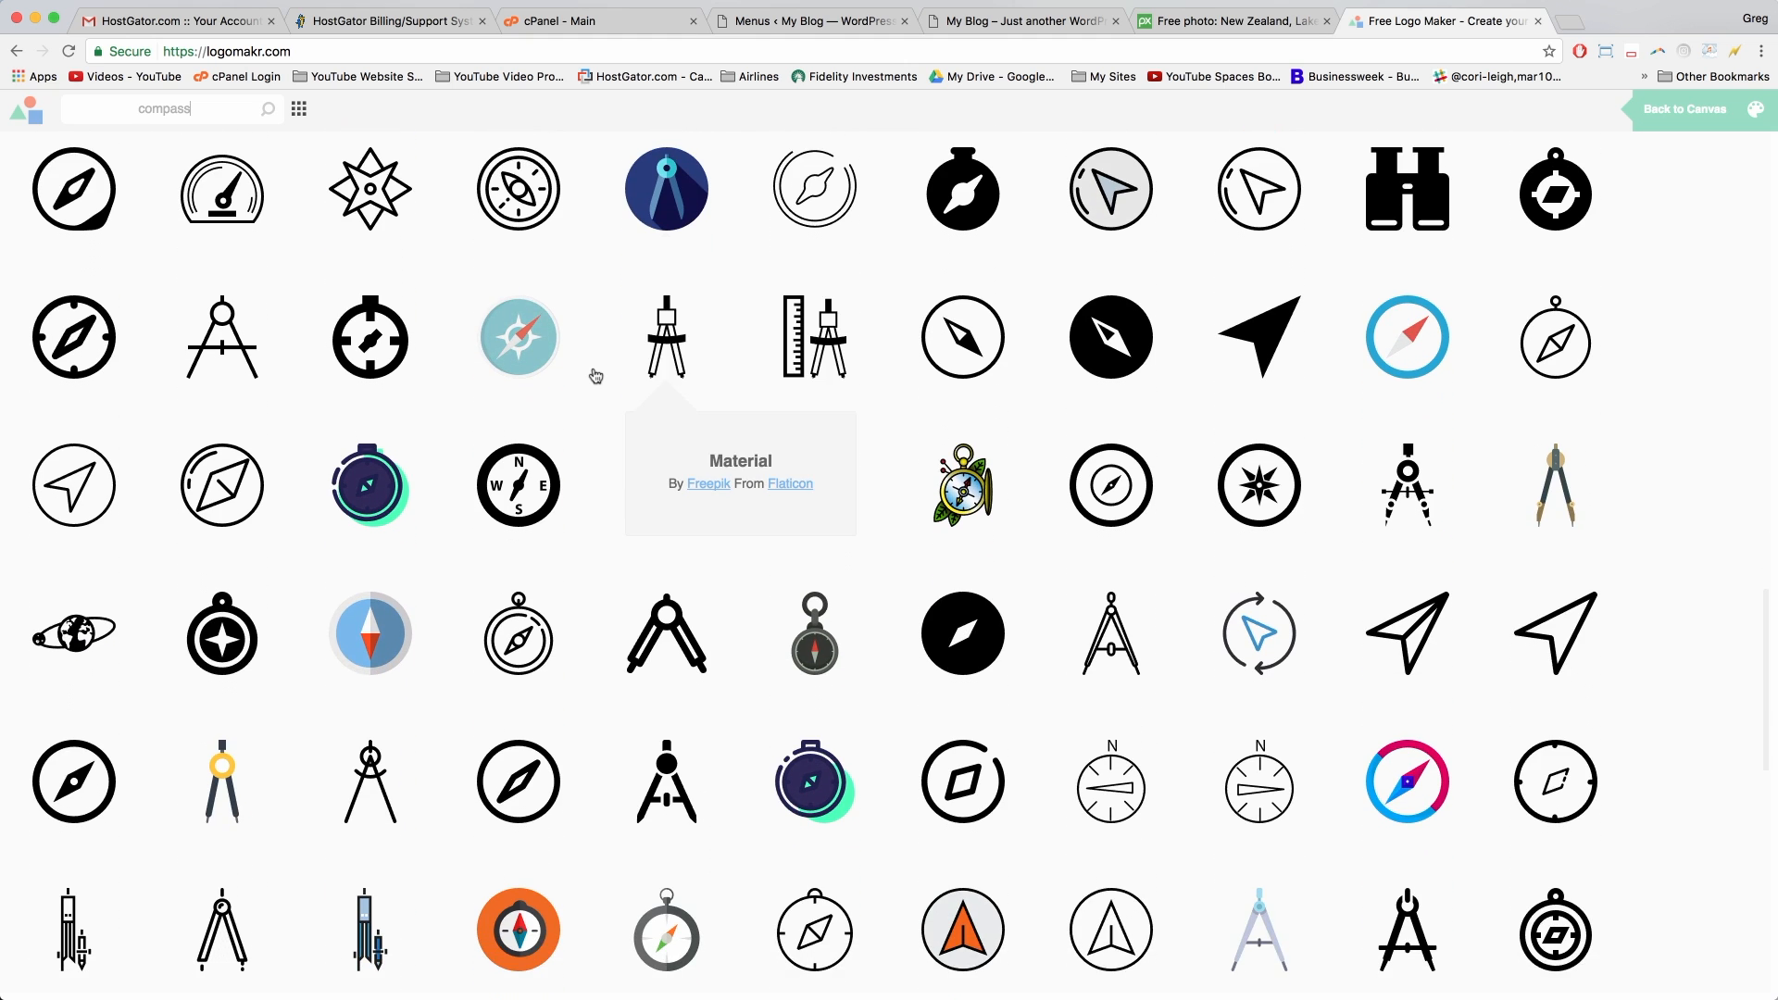
scroll(596, 375, down, 1)
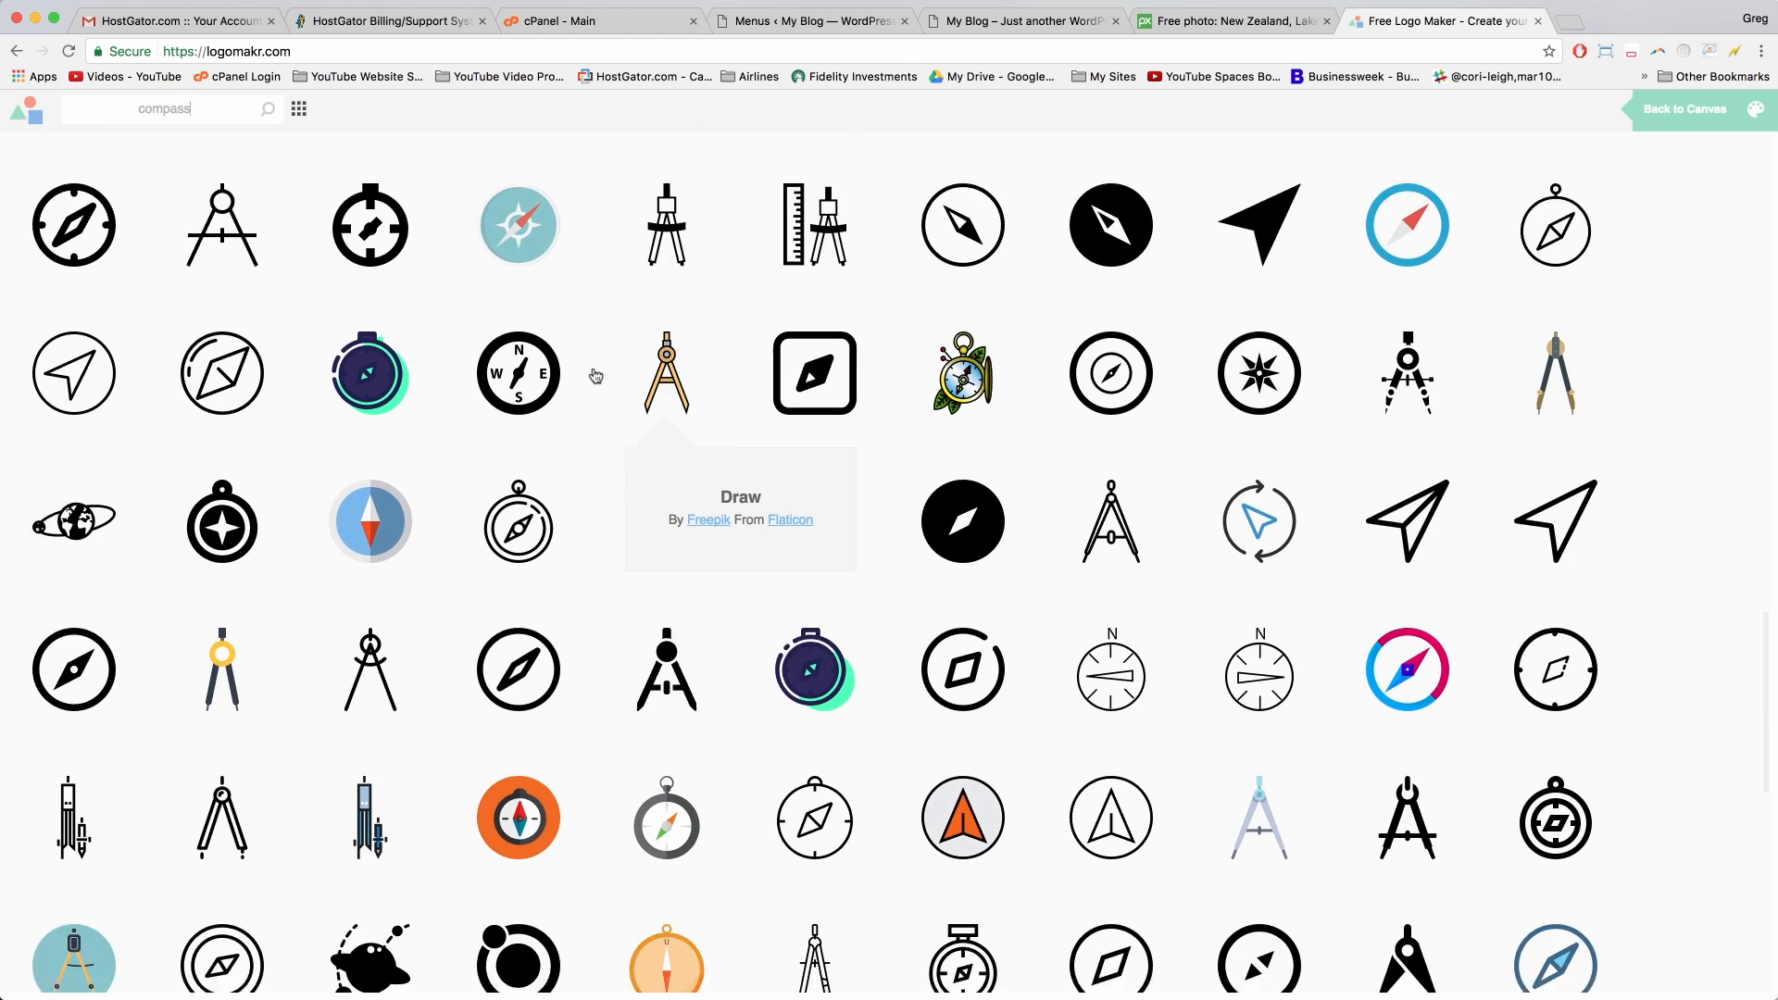
click(1246, 350)
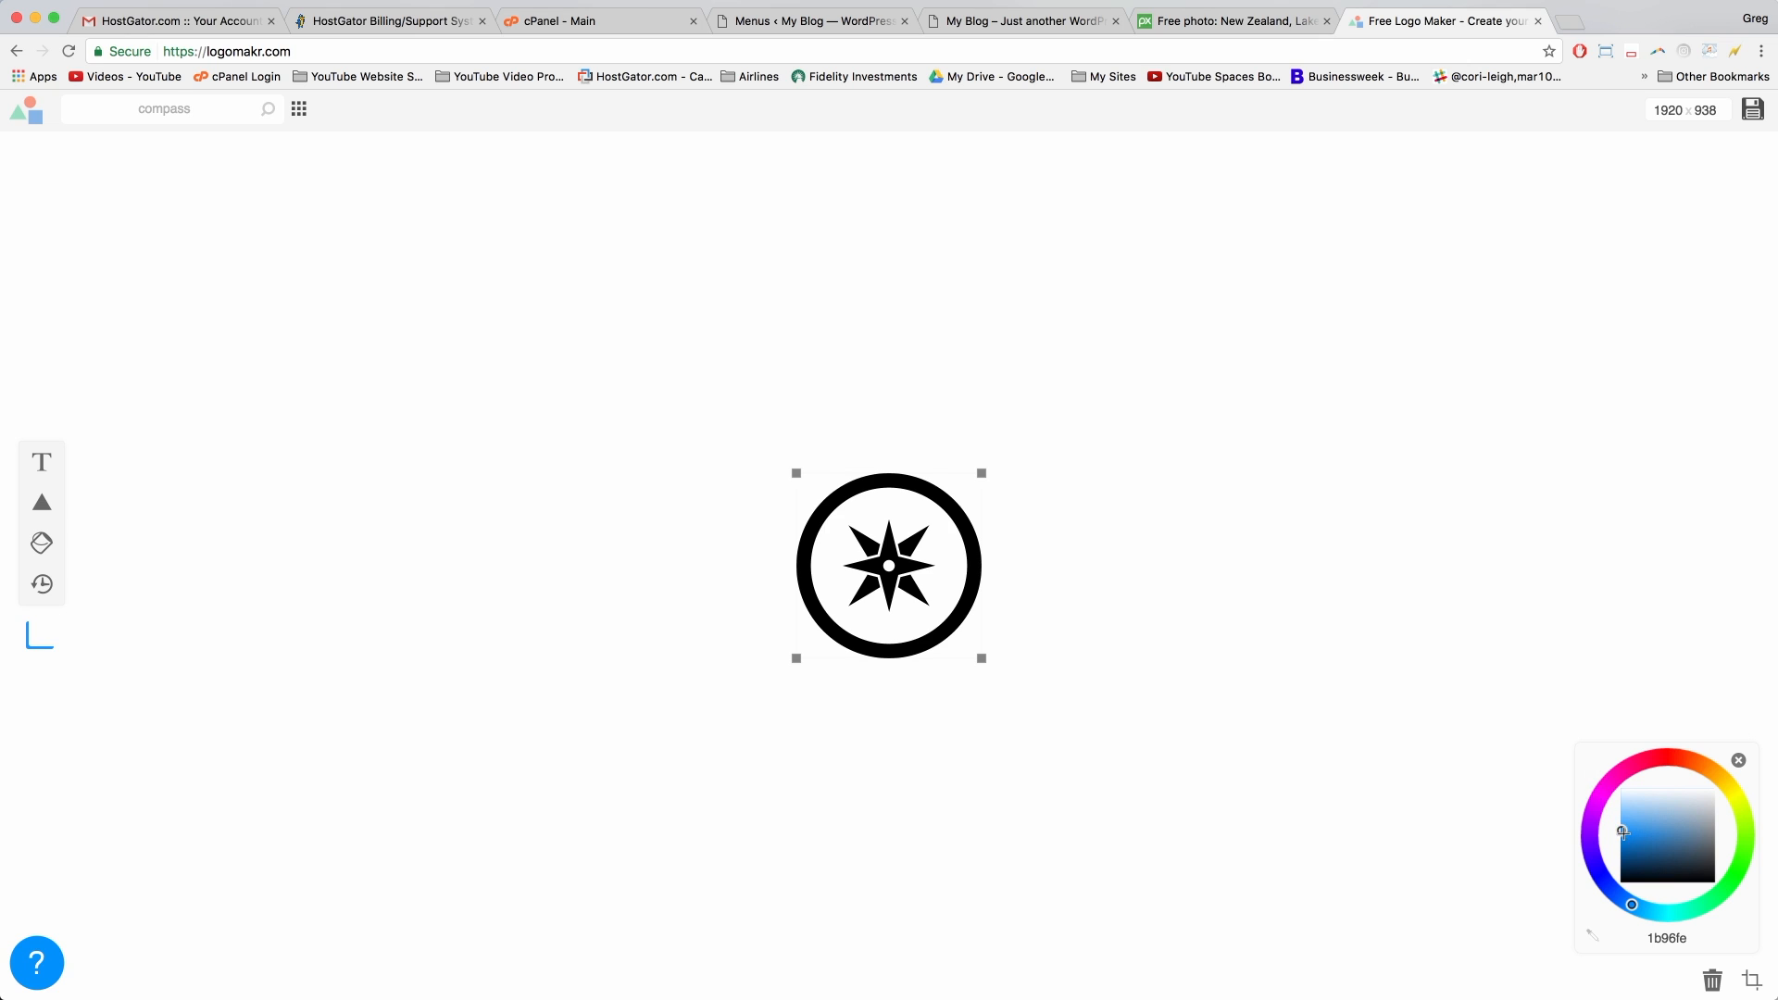
Step: Color the compass icon blue and shrink it to 154×154 pixels
drag(1622, 832, 1669, 840)
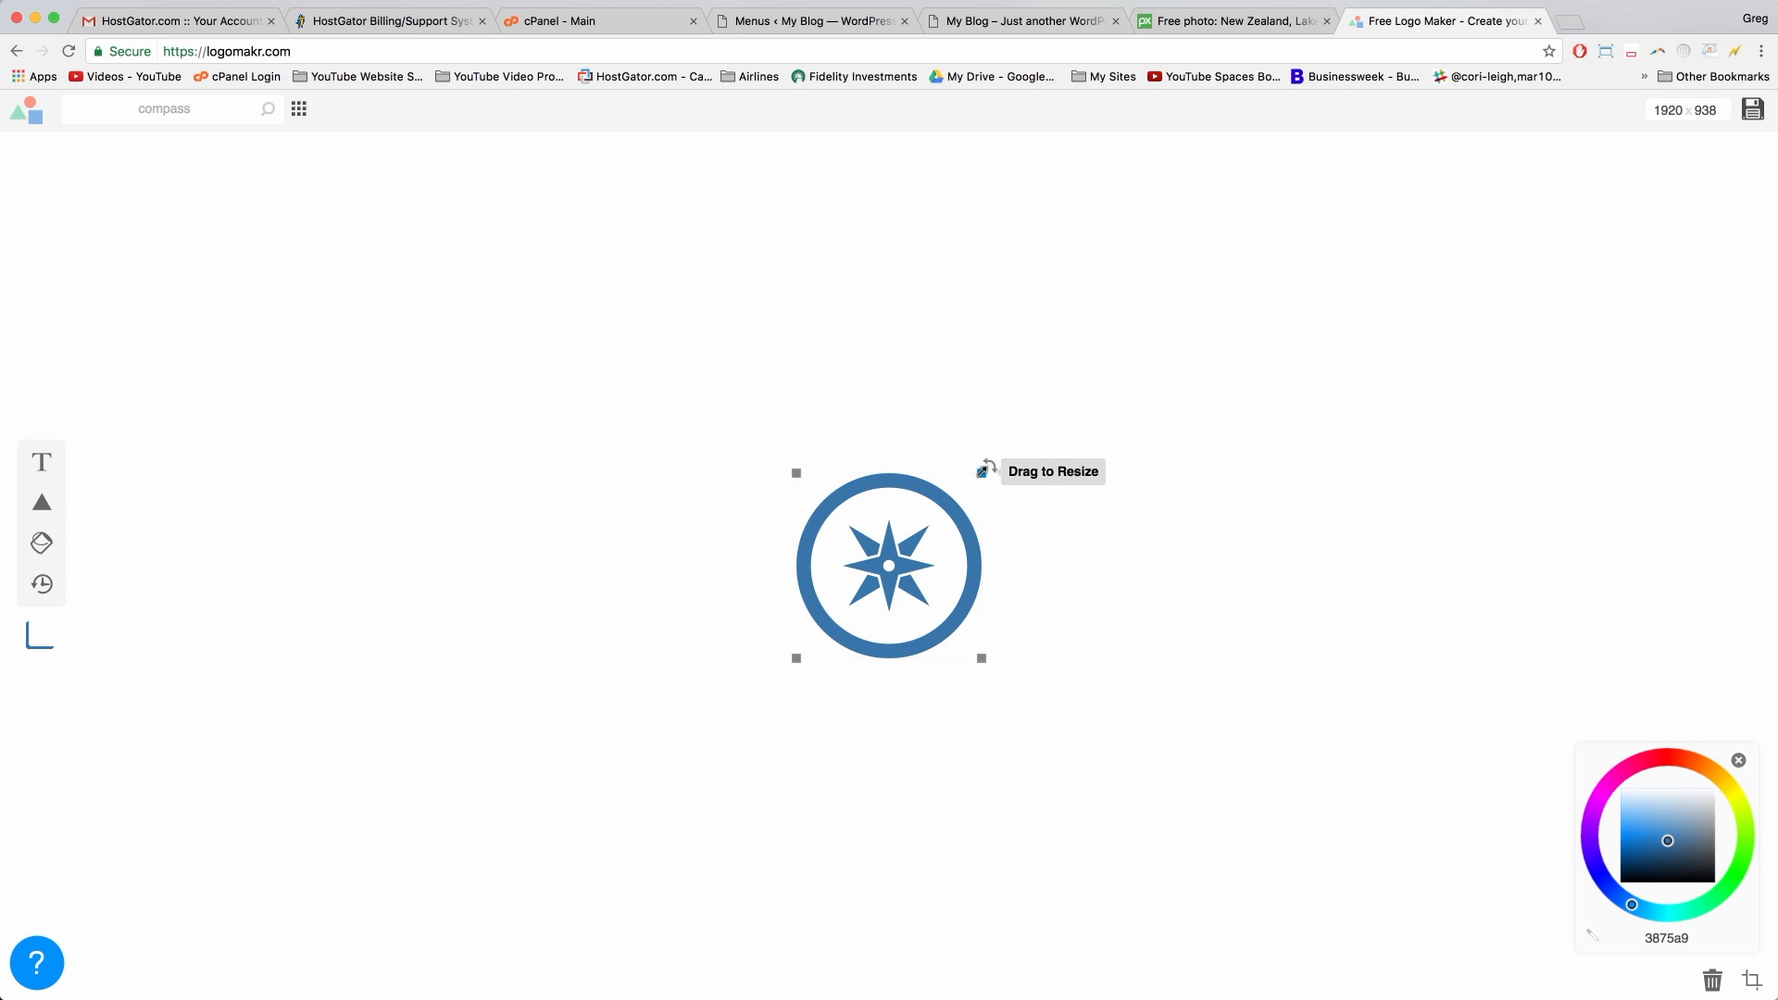
drag(980, 470, 912, 537)
click(1033, 630)
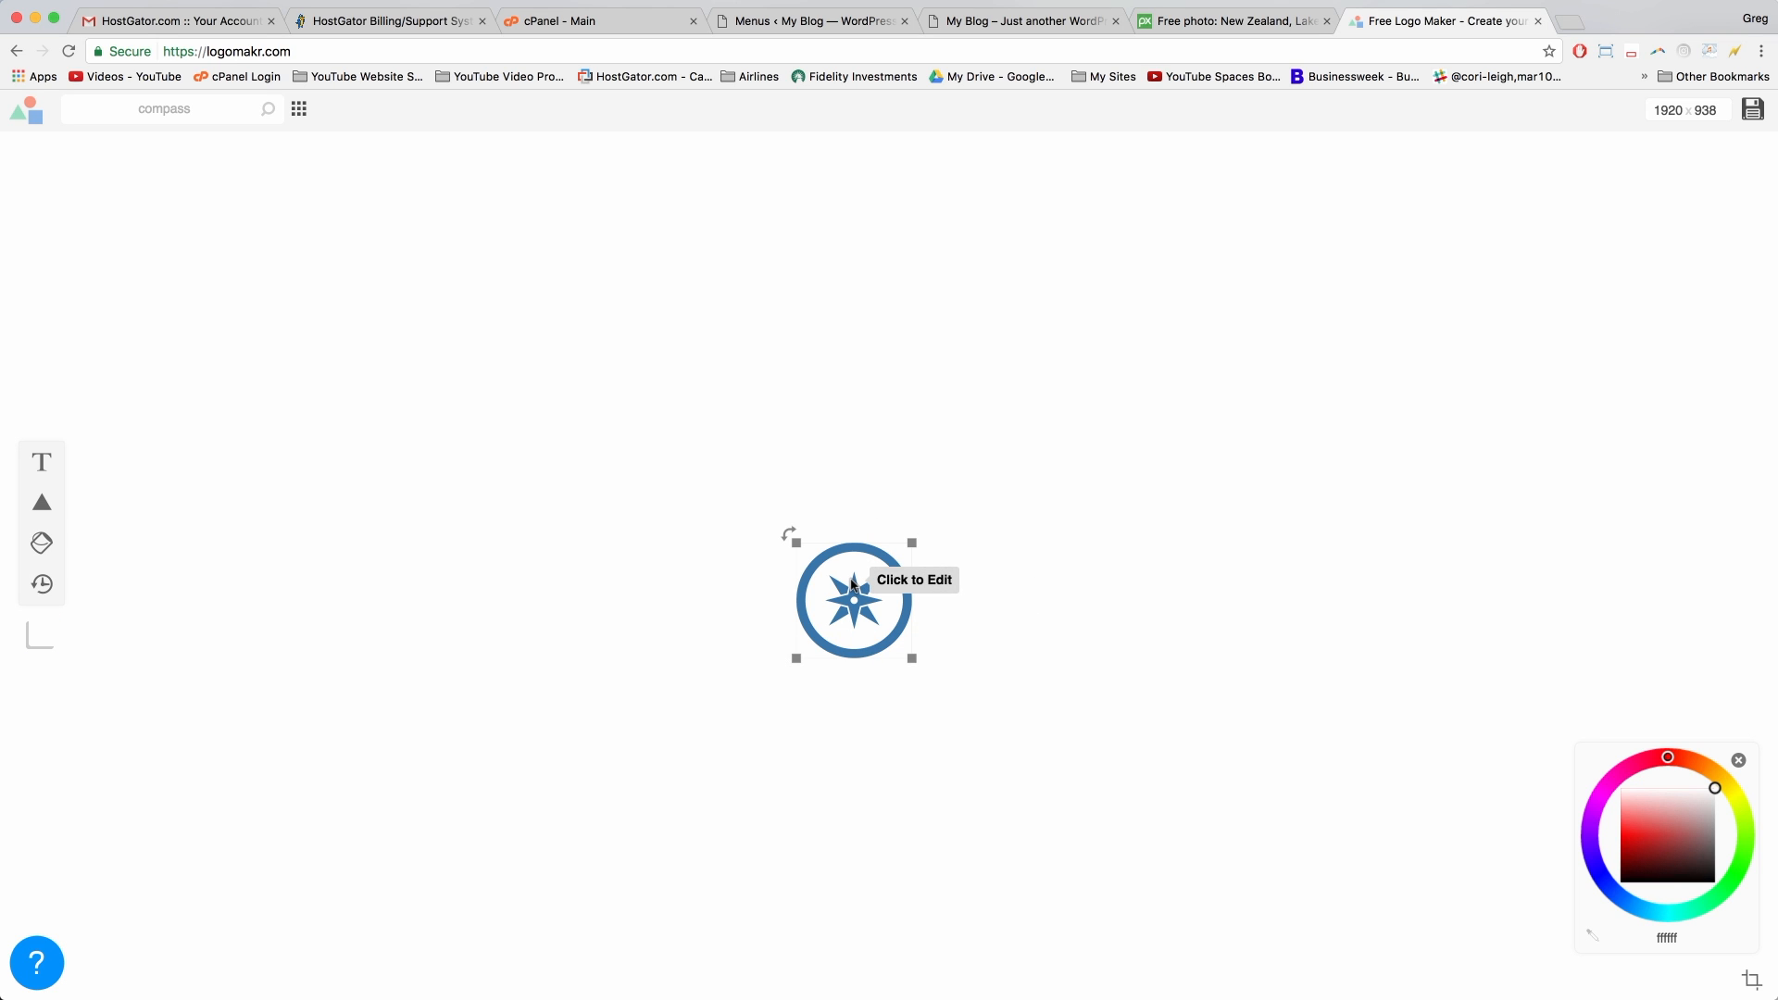
Step: Add and delete a text box, then crop the canvas tightly around the logo
click(41, 465)
key(BackSpace)
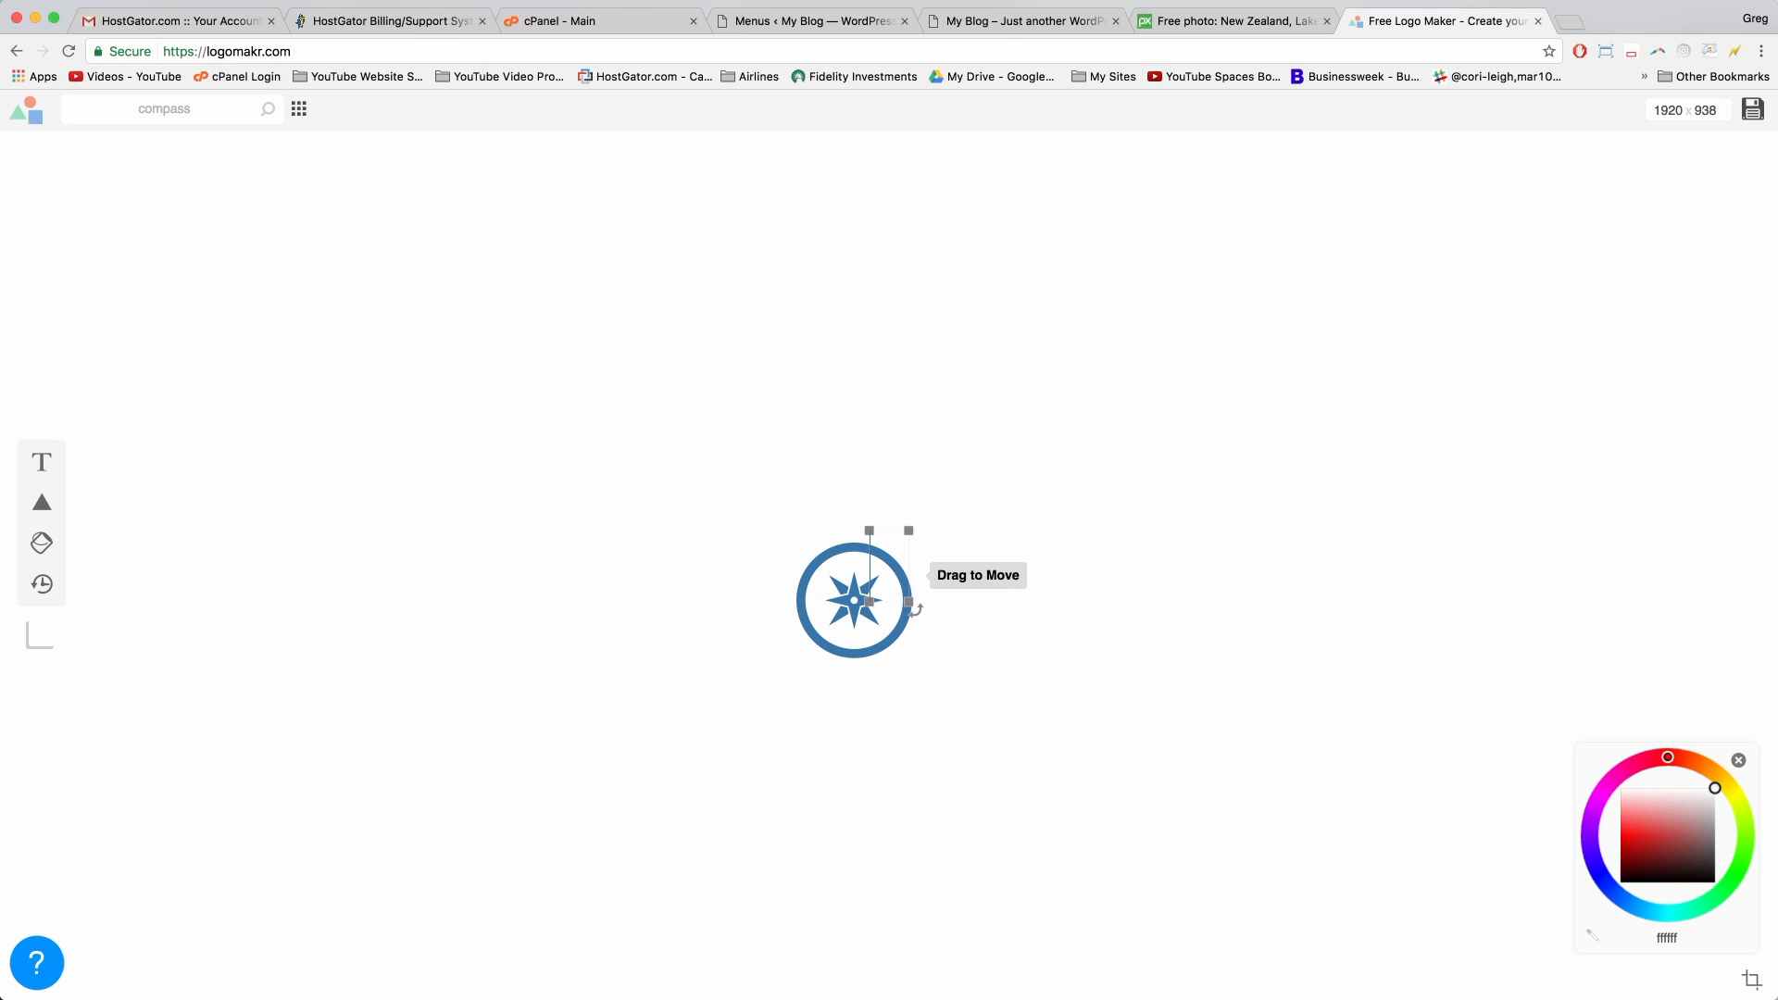
click(1169, 596)
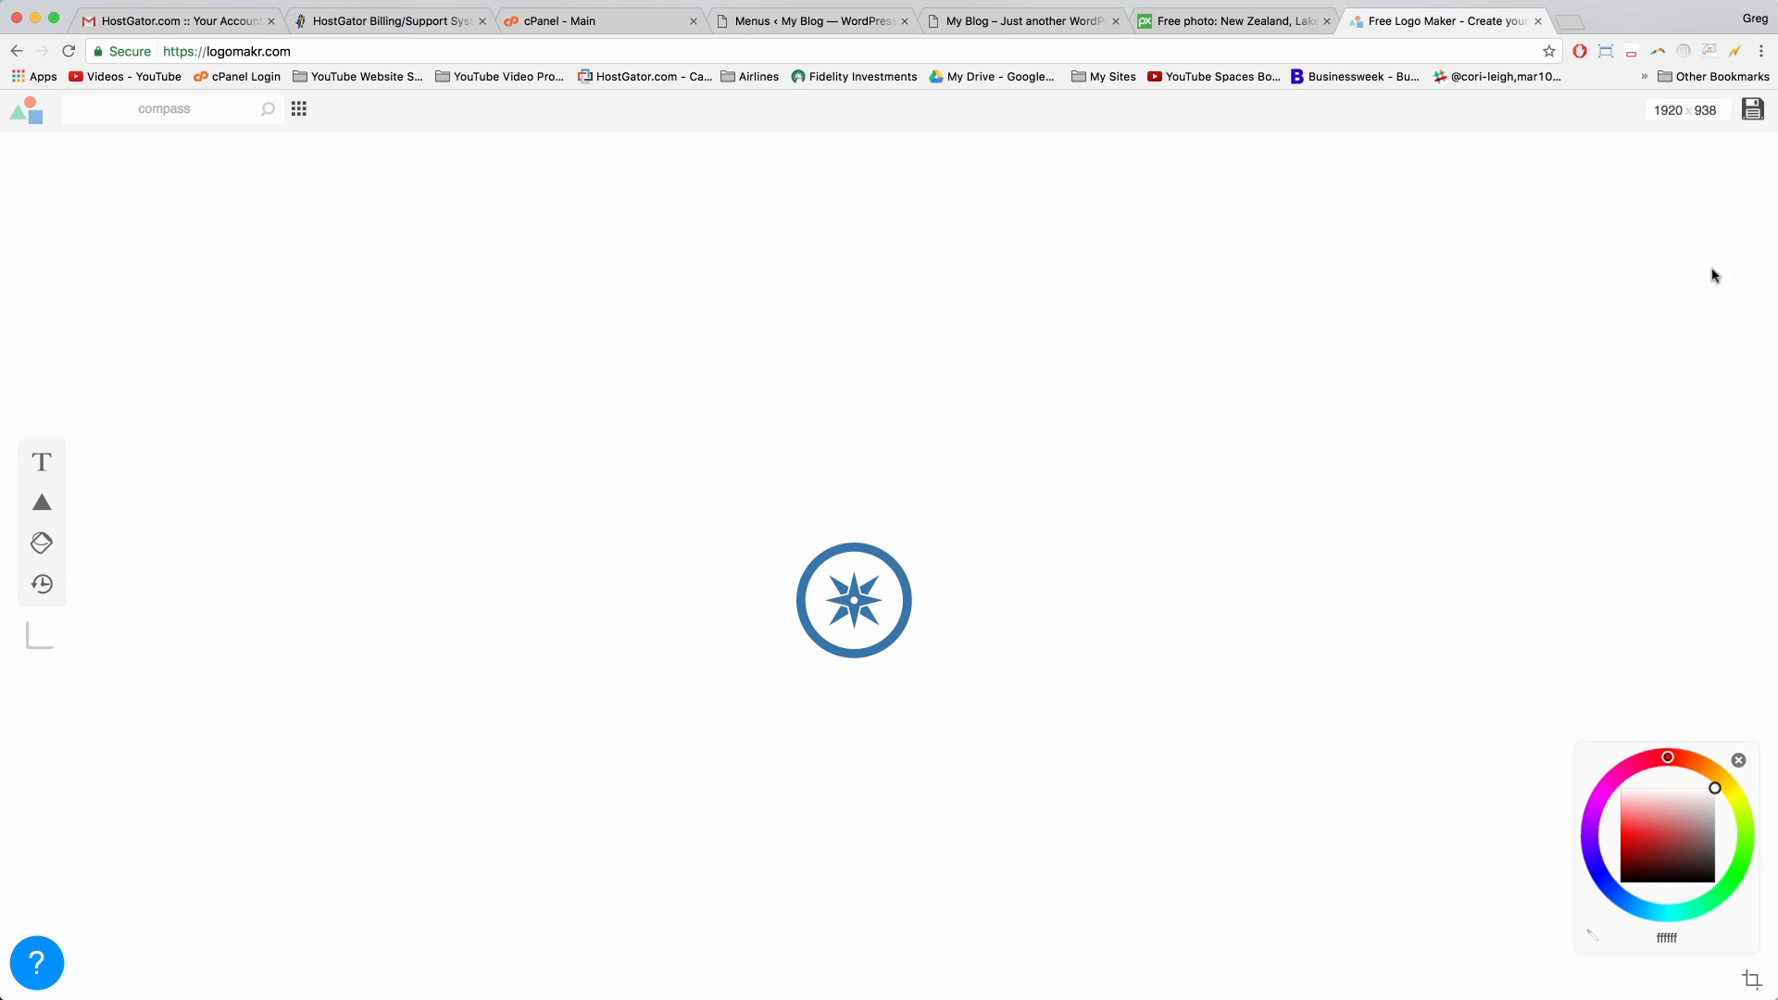
click(1753, 984)
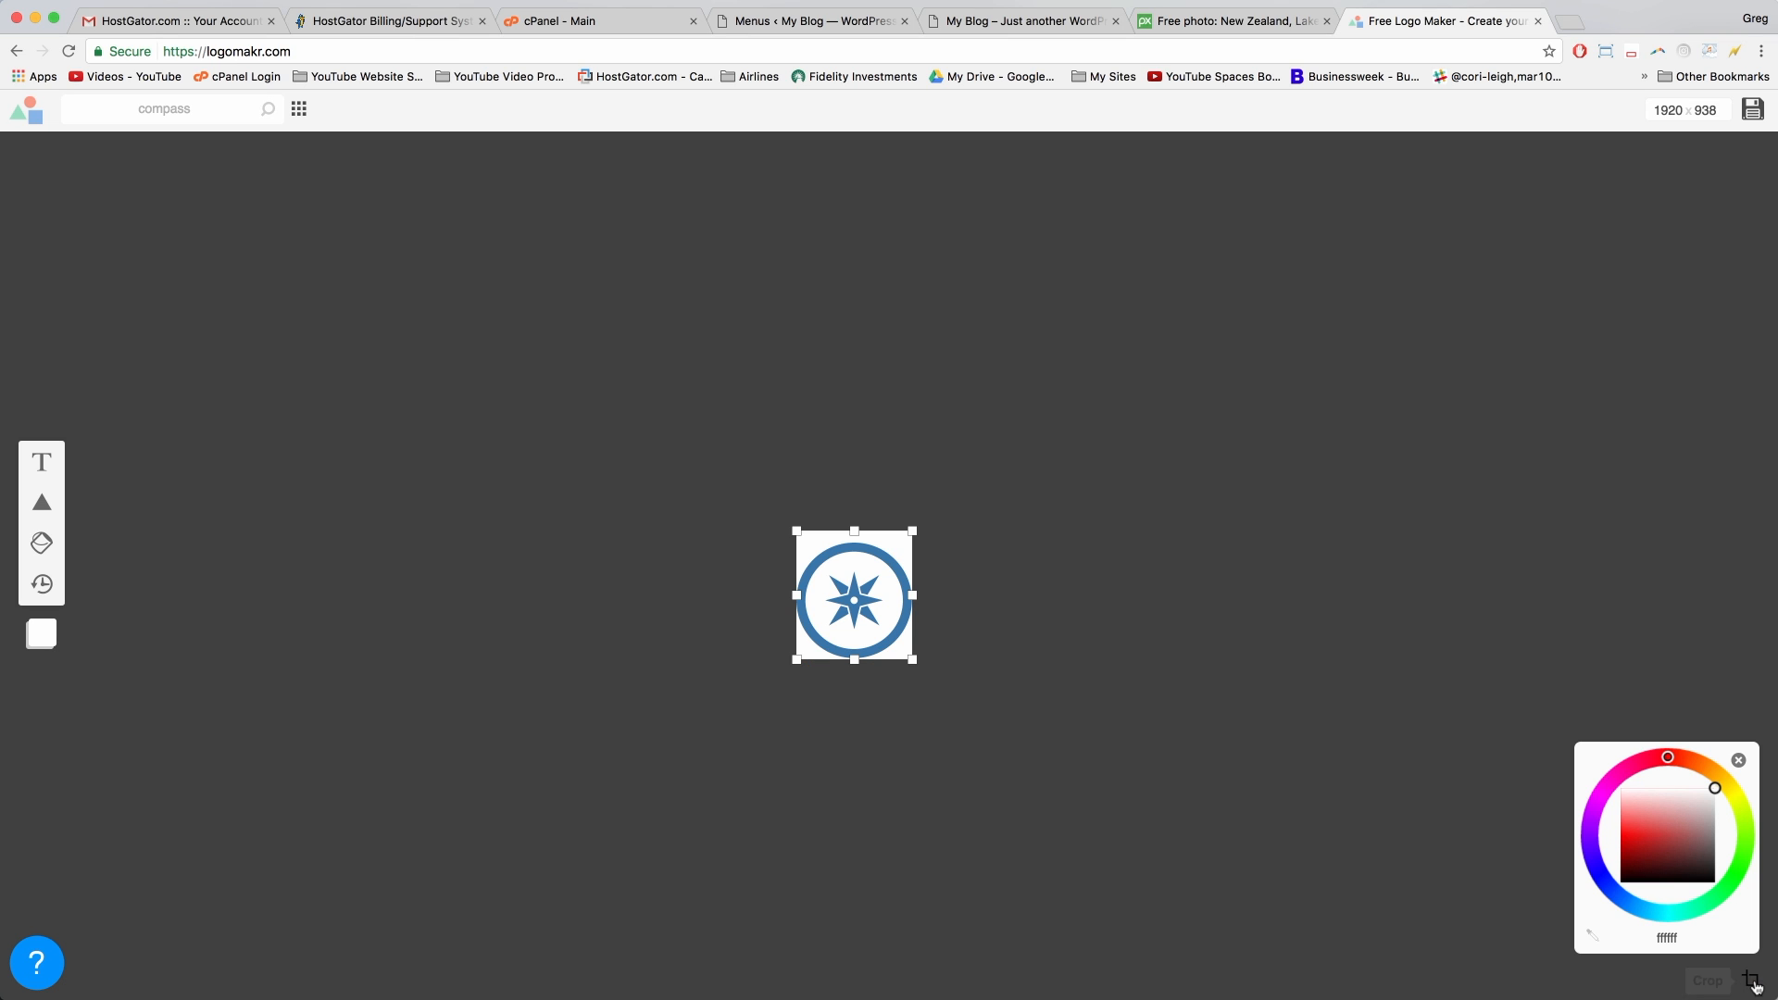
Step: Save the logo to Downloads as the PNG file logo-v1
click(1753, 112)
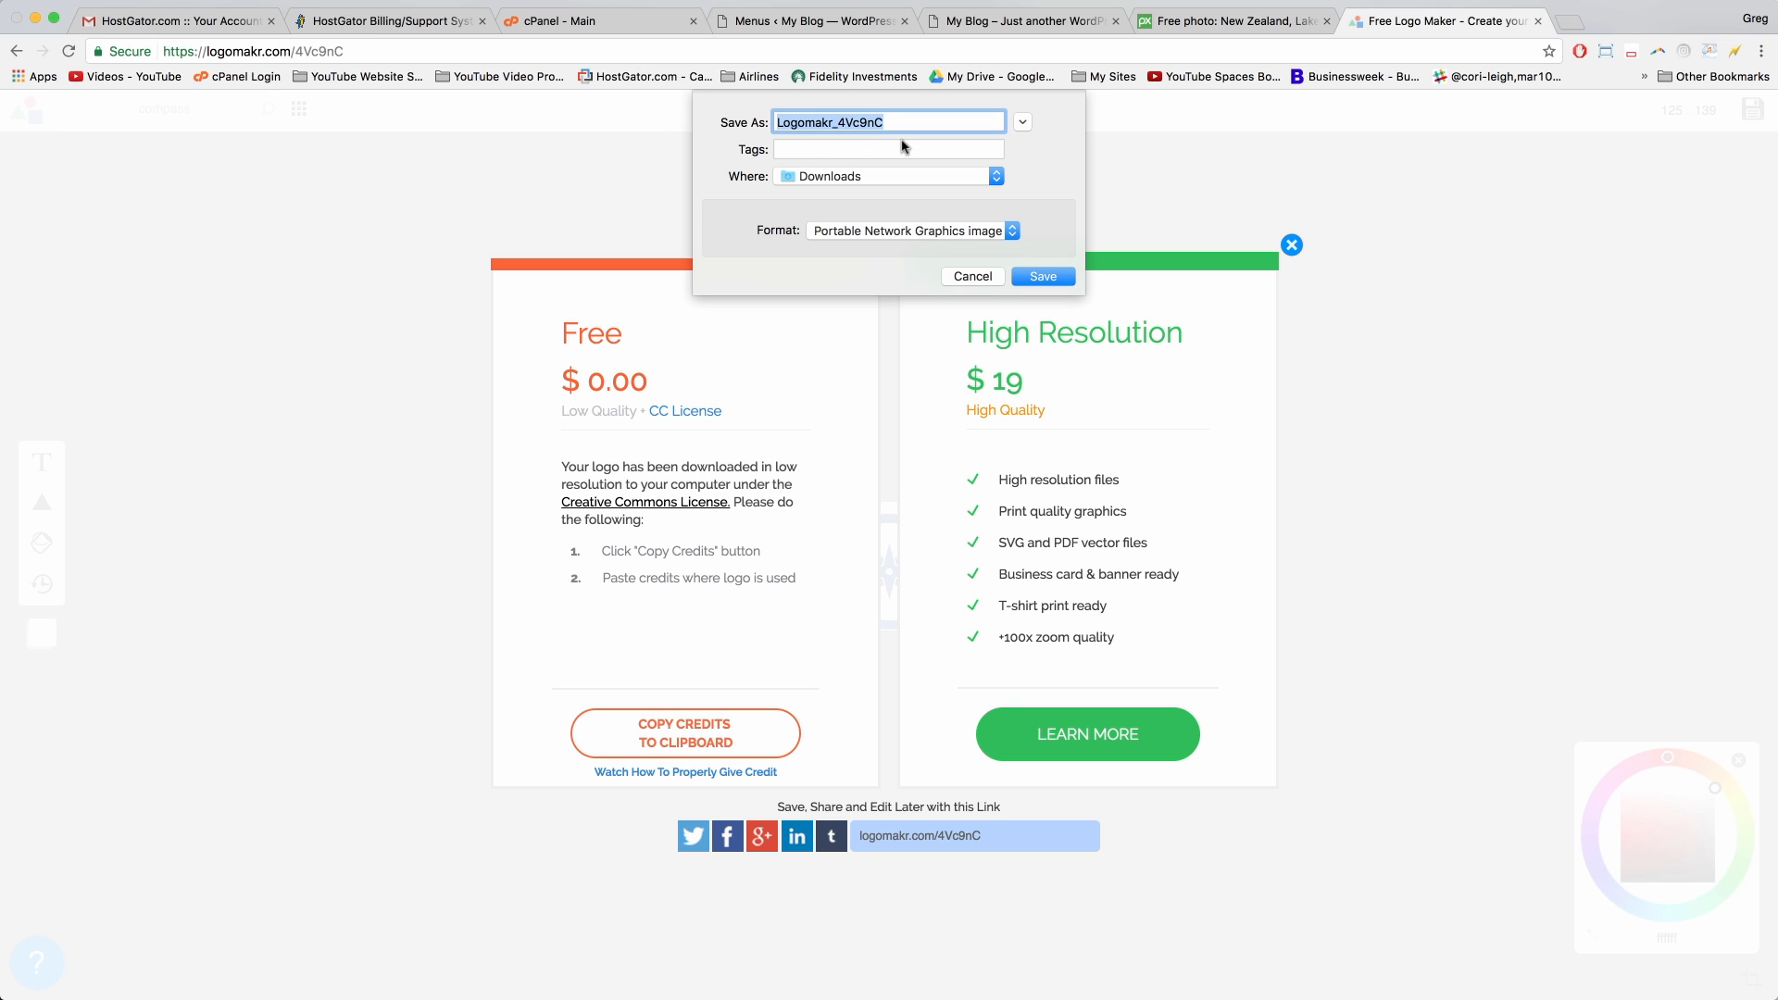
text(logo-v1)
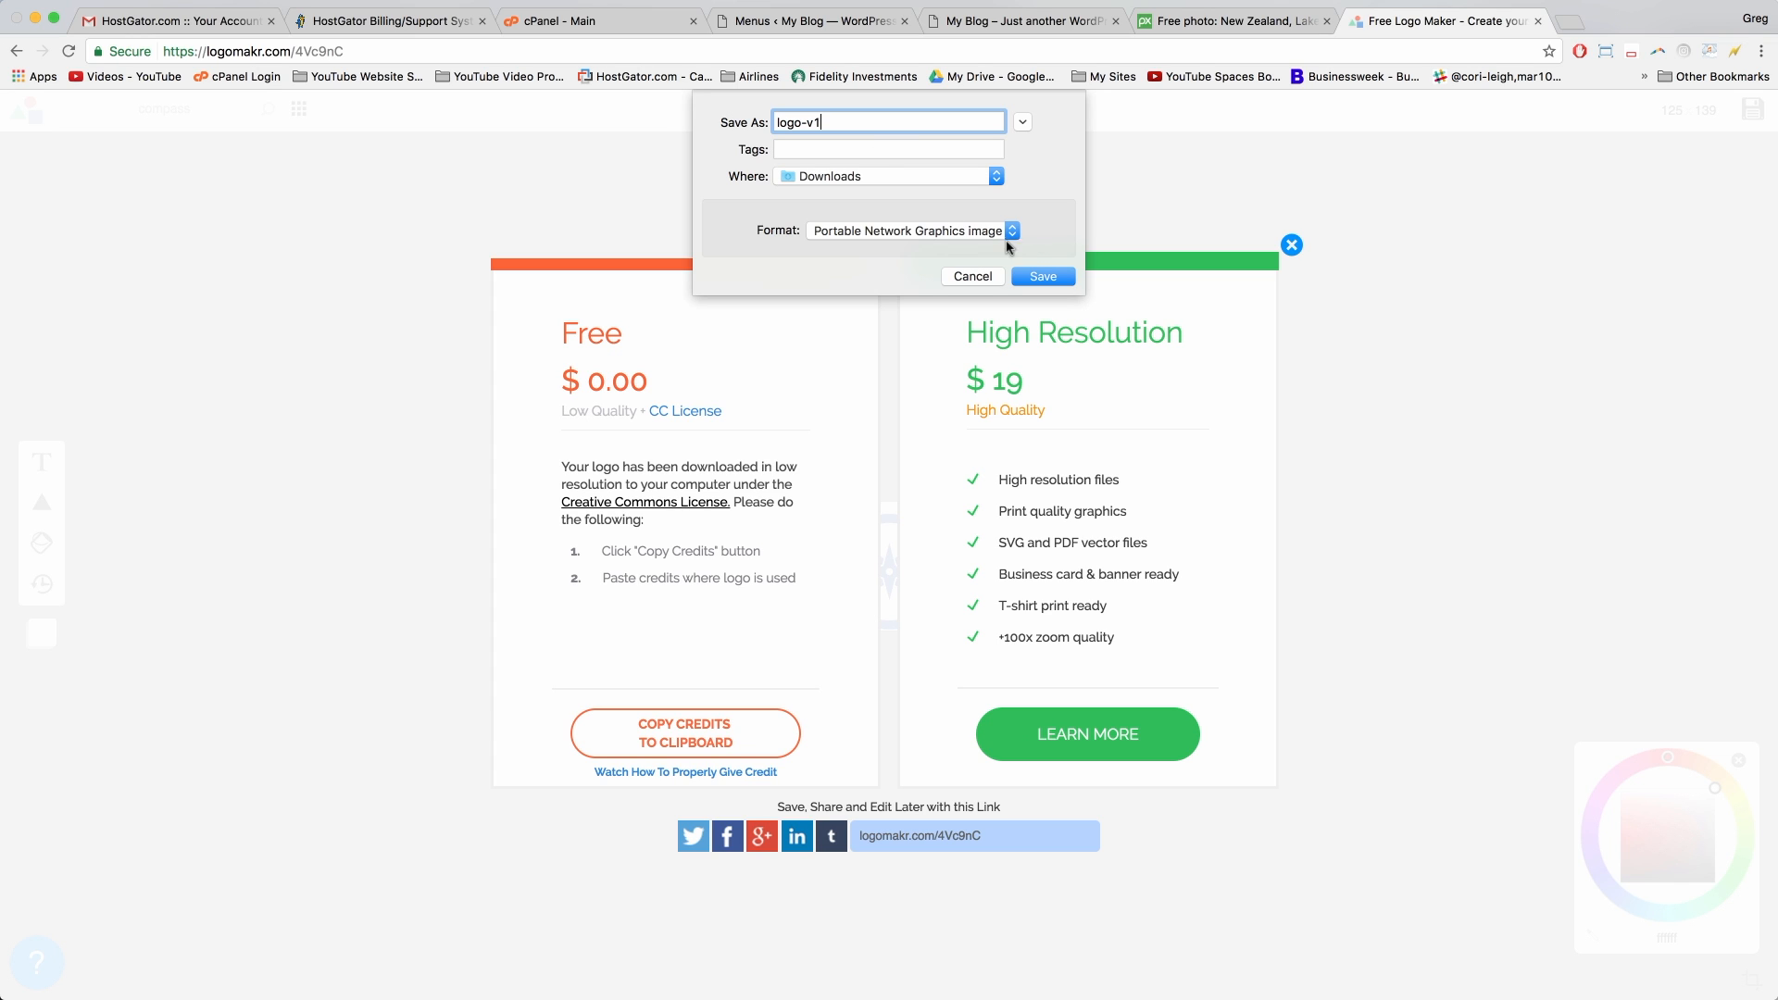
click(1044, 277)
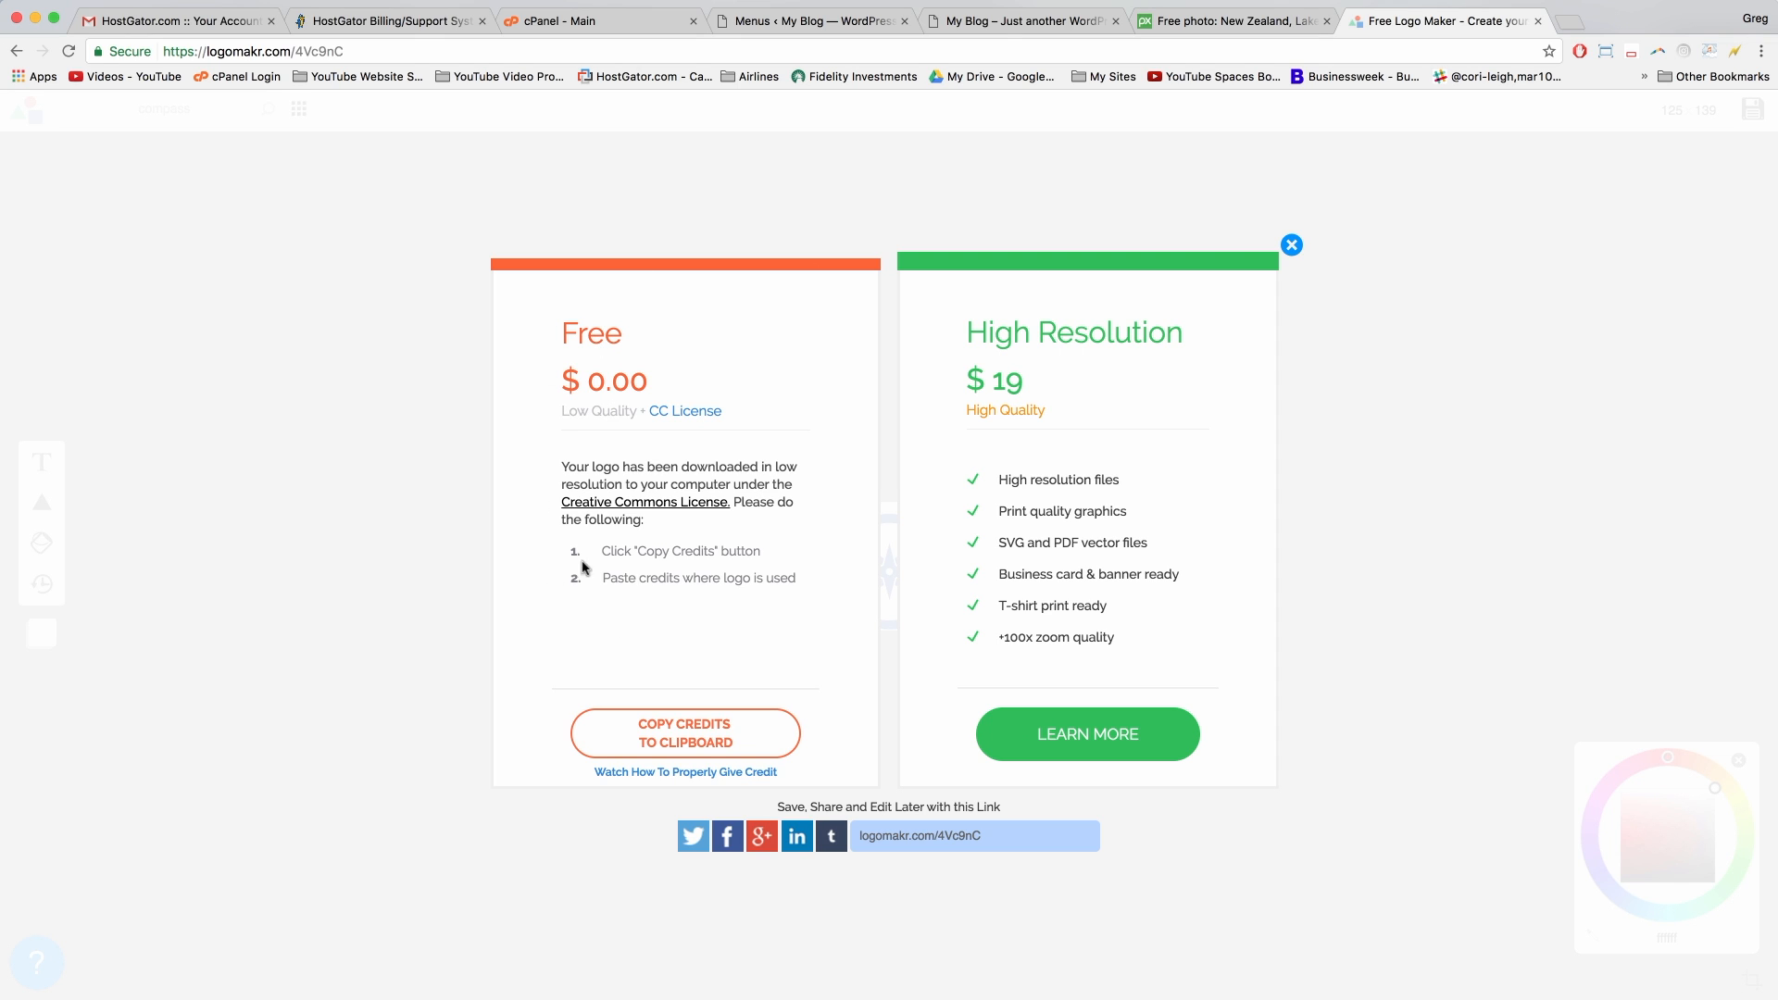
Step: Copy the logo's attribution credits to the clipboard and return to the My Blog tab
click(685, 739)
click(685, 739)
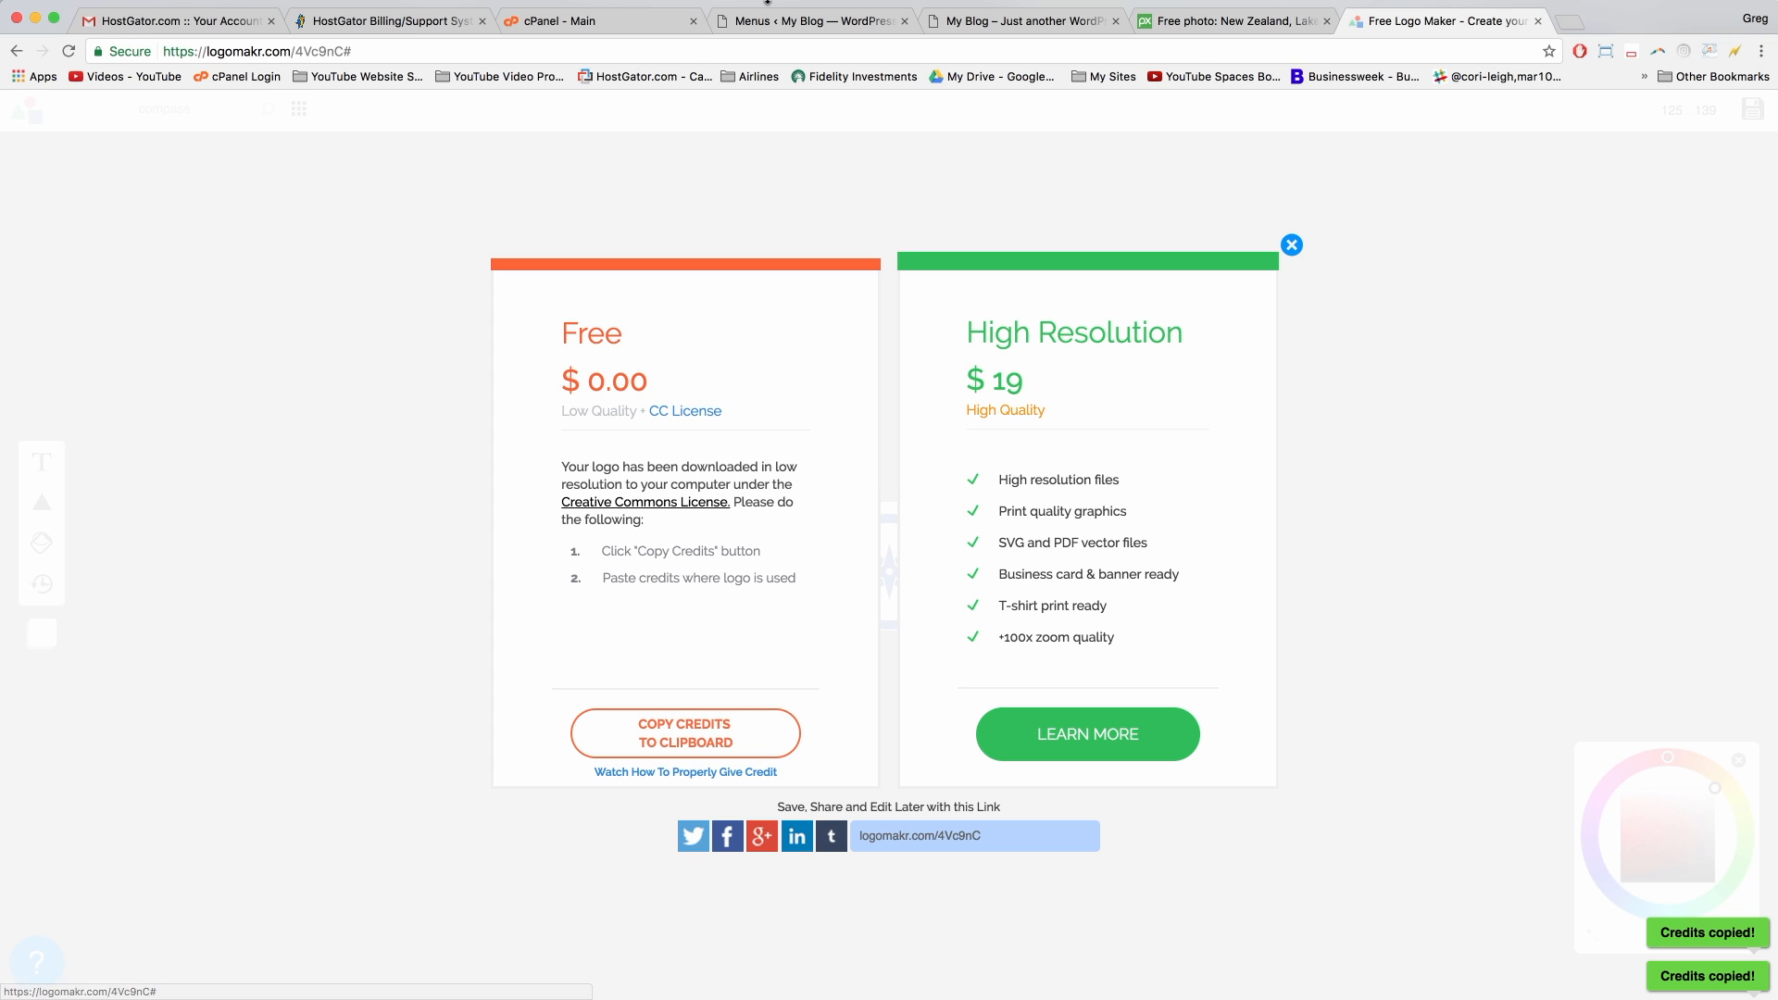
click(1026, 20)
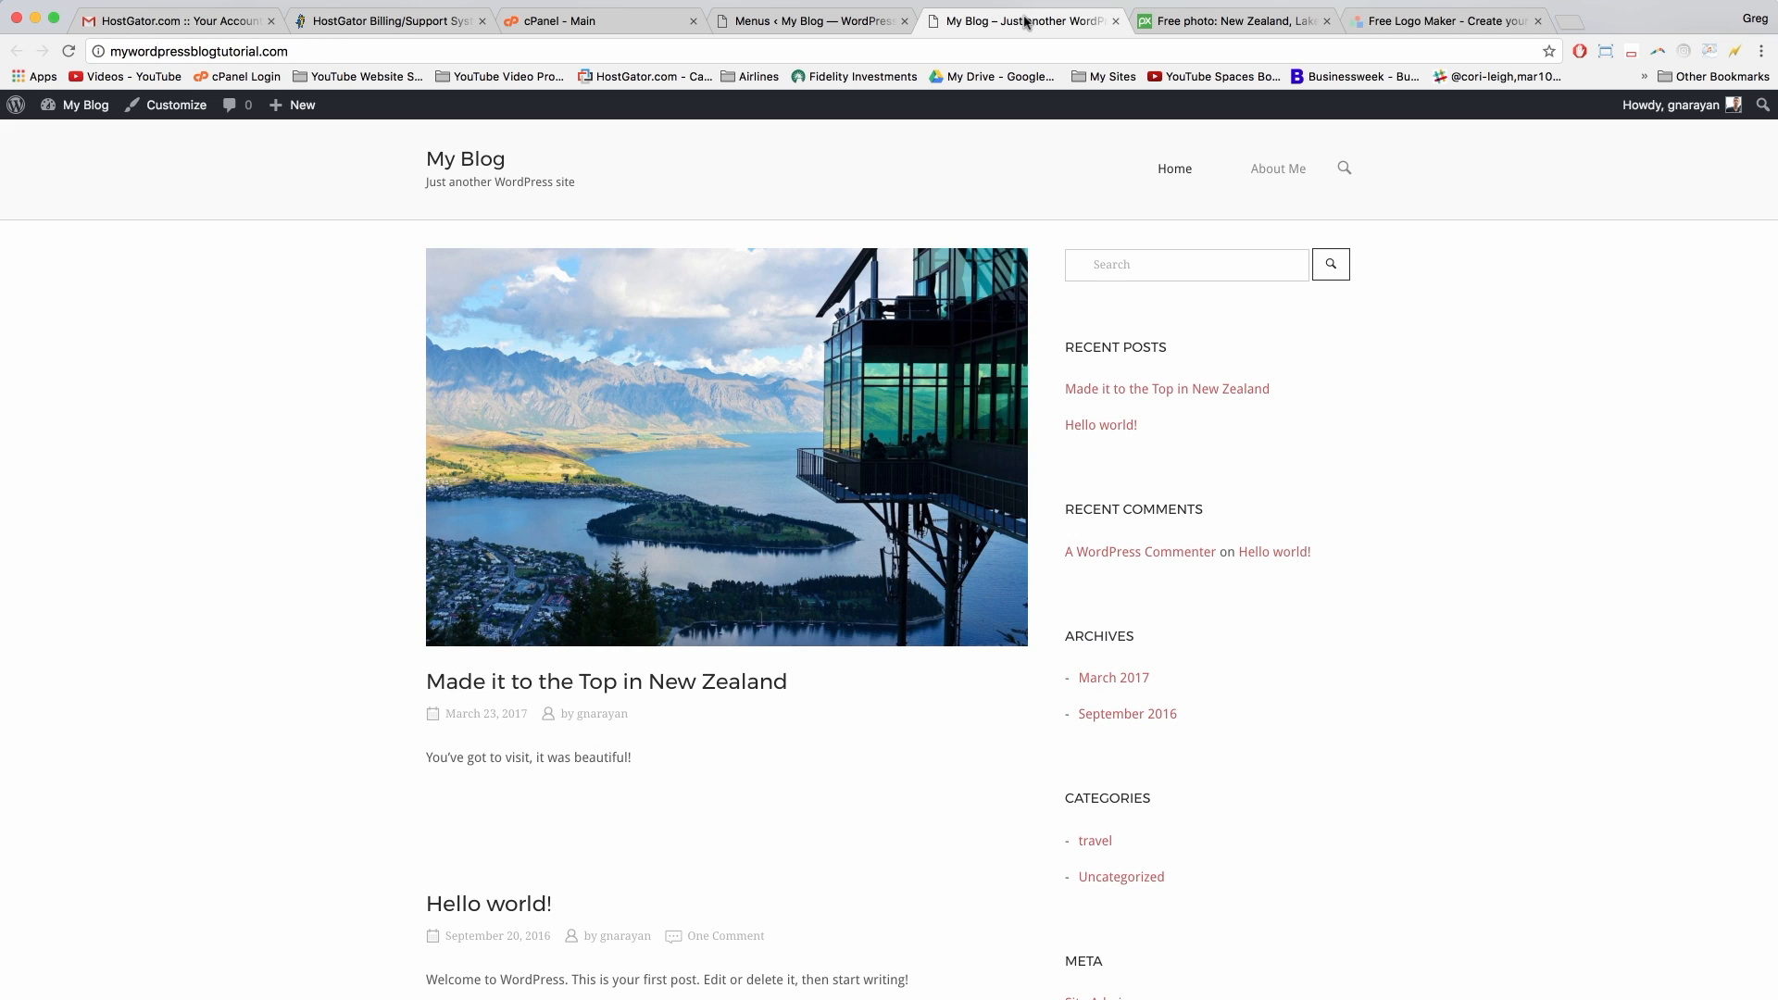
Step: From the admin Pages list of three pages, open a blank Add New Page editor
click(847, 20)
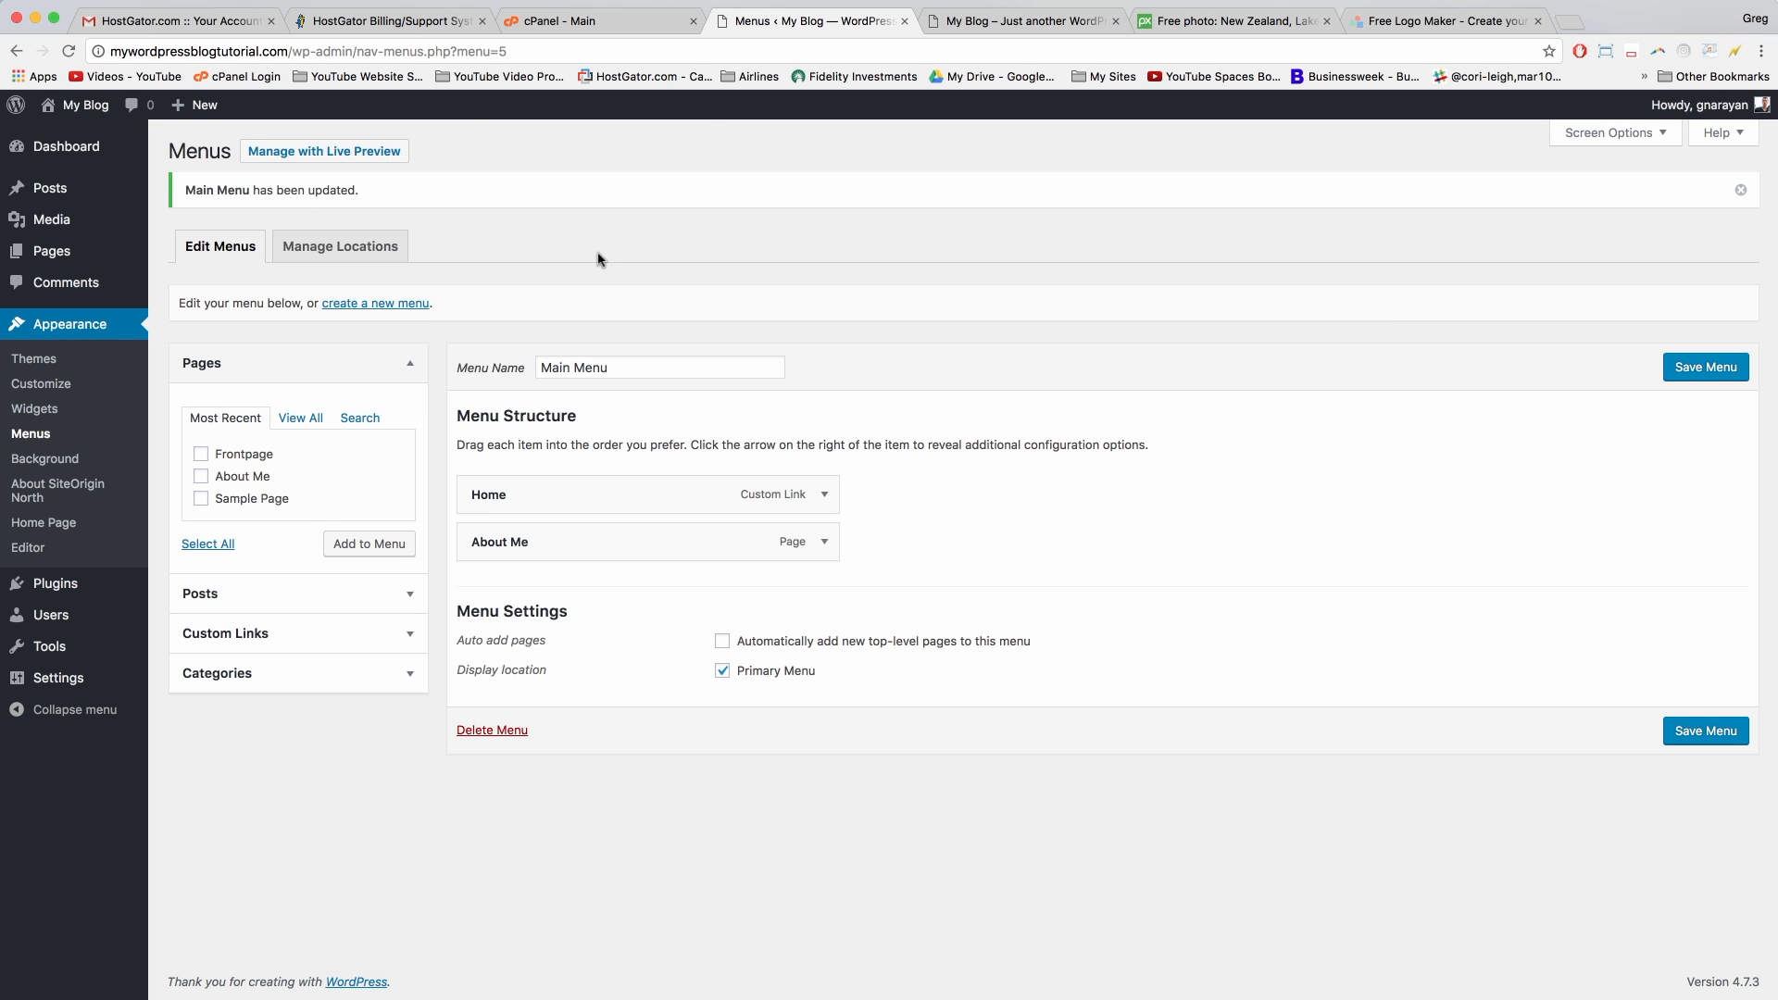
mouse_move(65, 253)
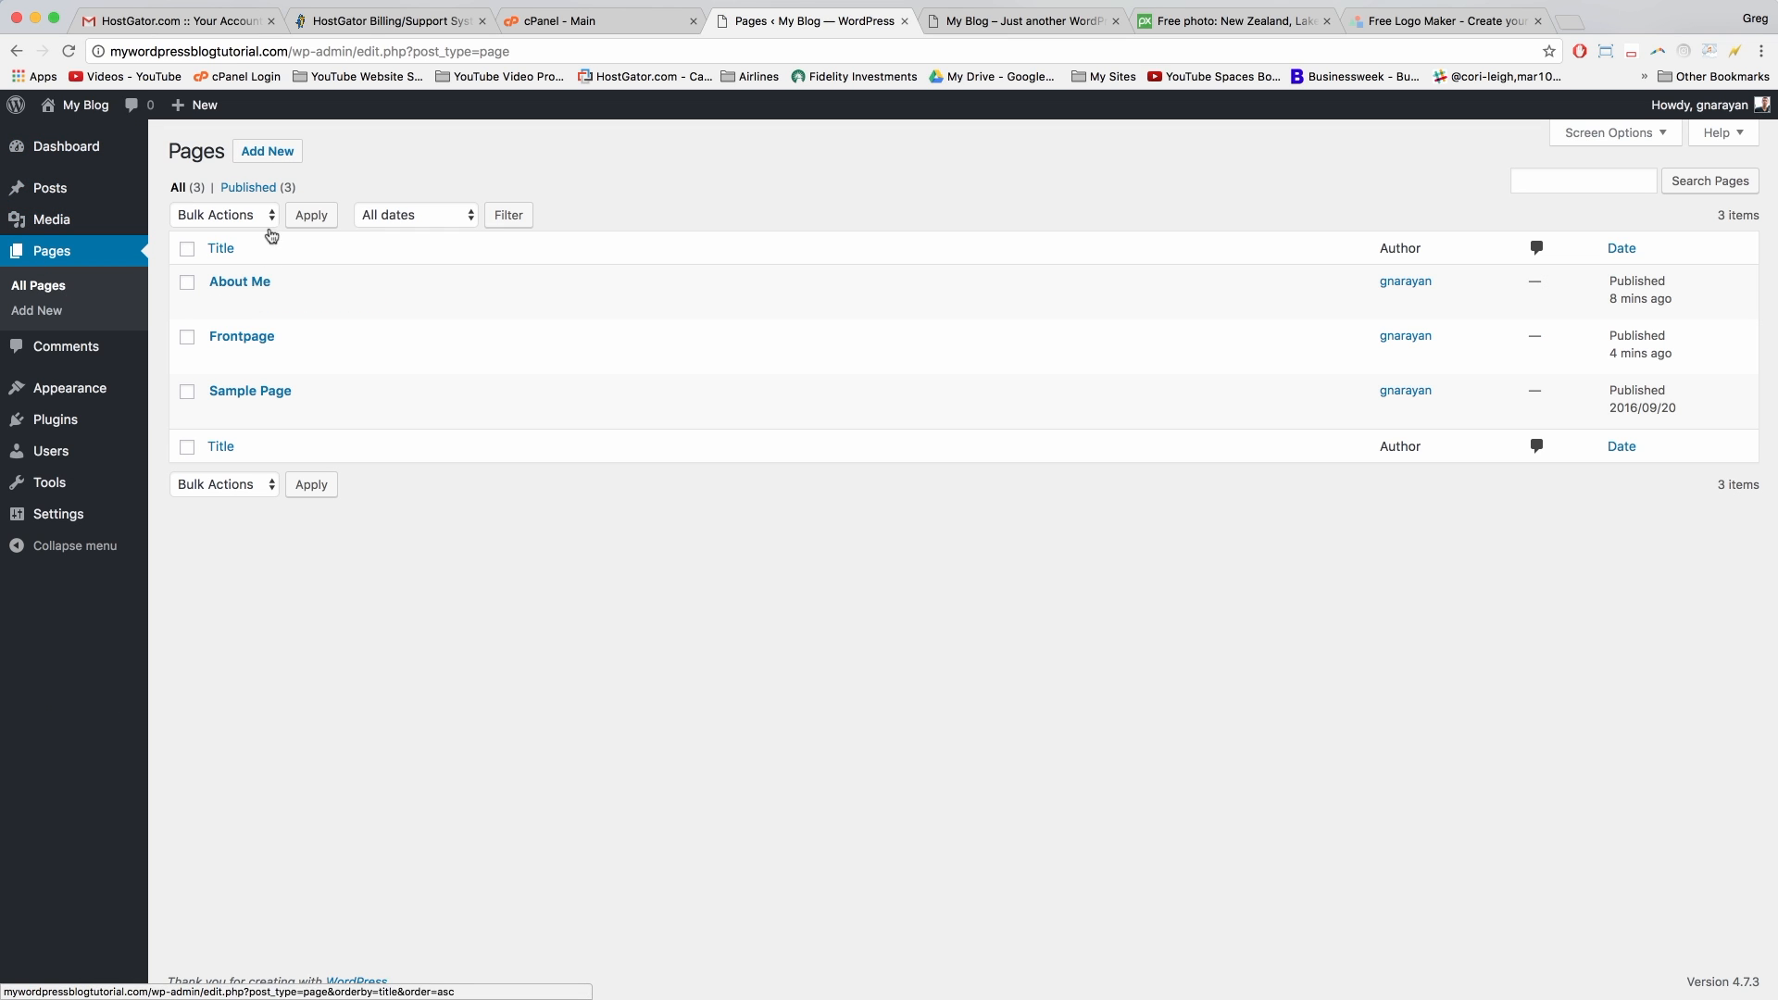
click(267, 151)
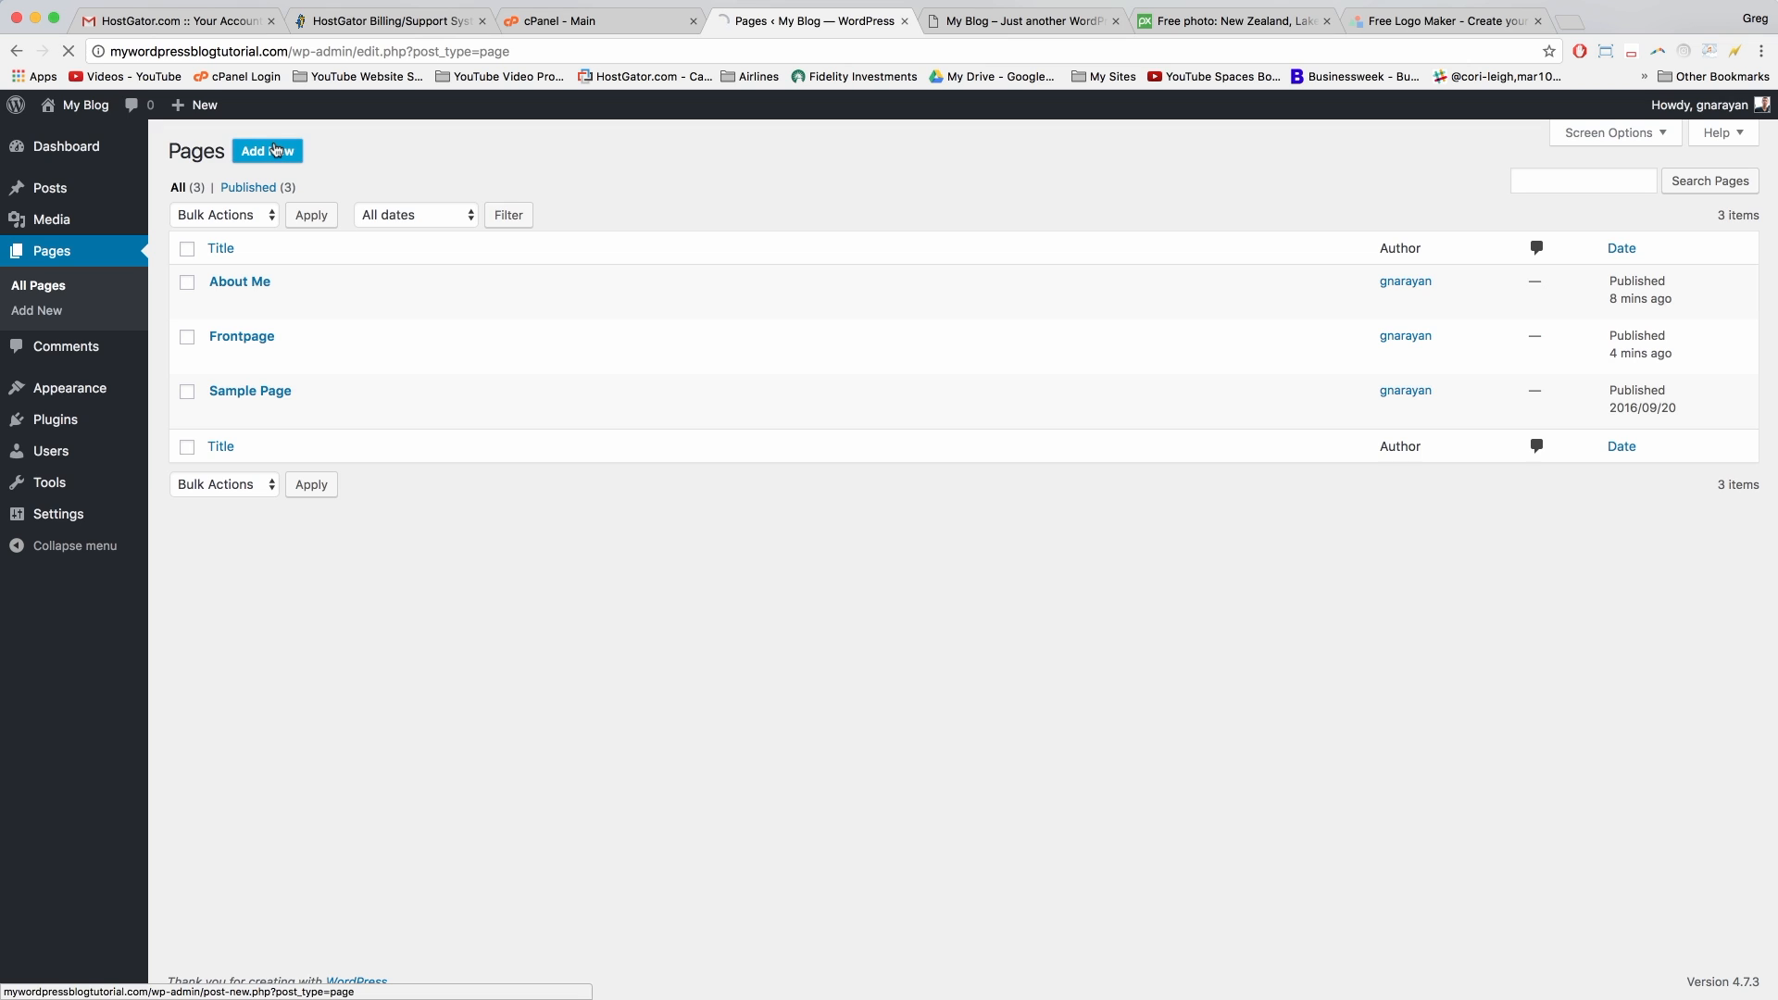
click(371, 400)
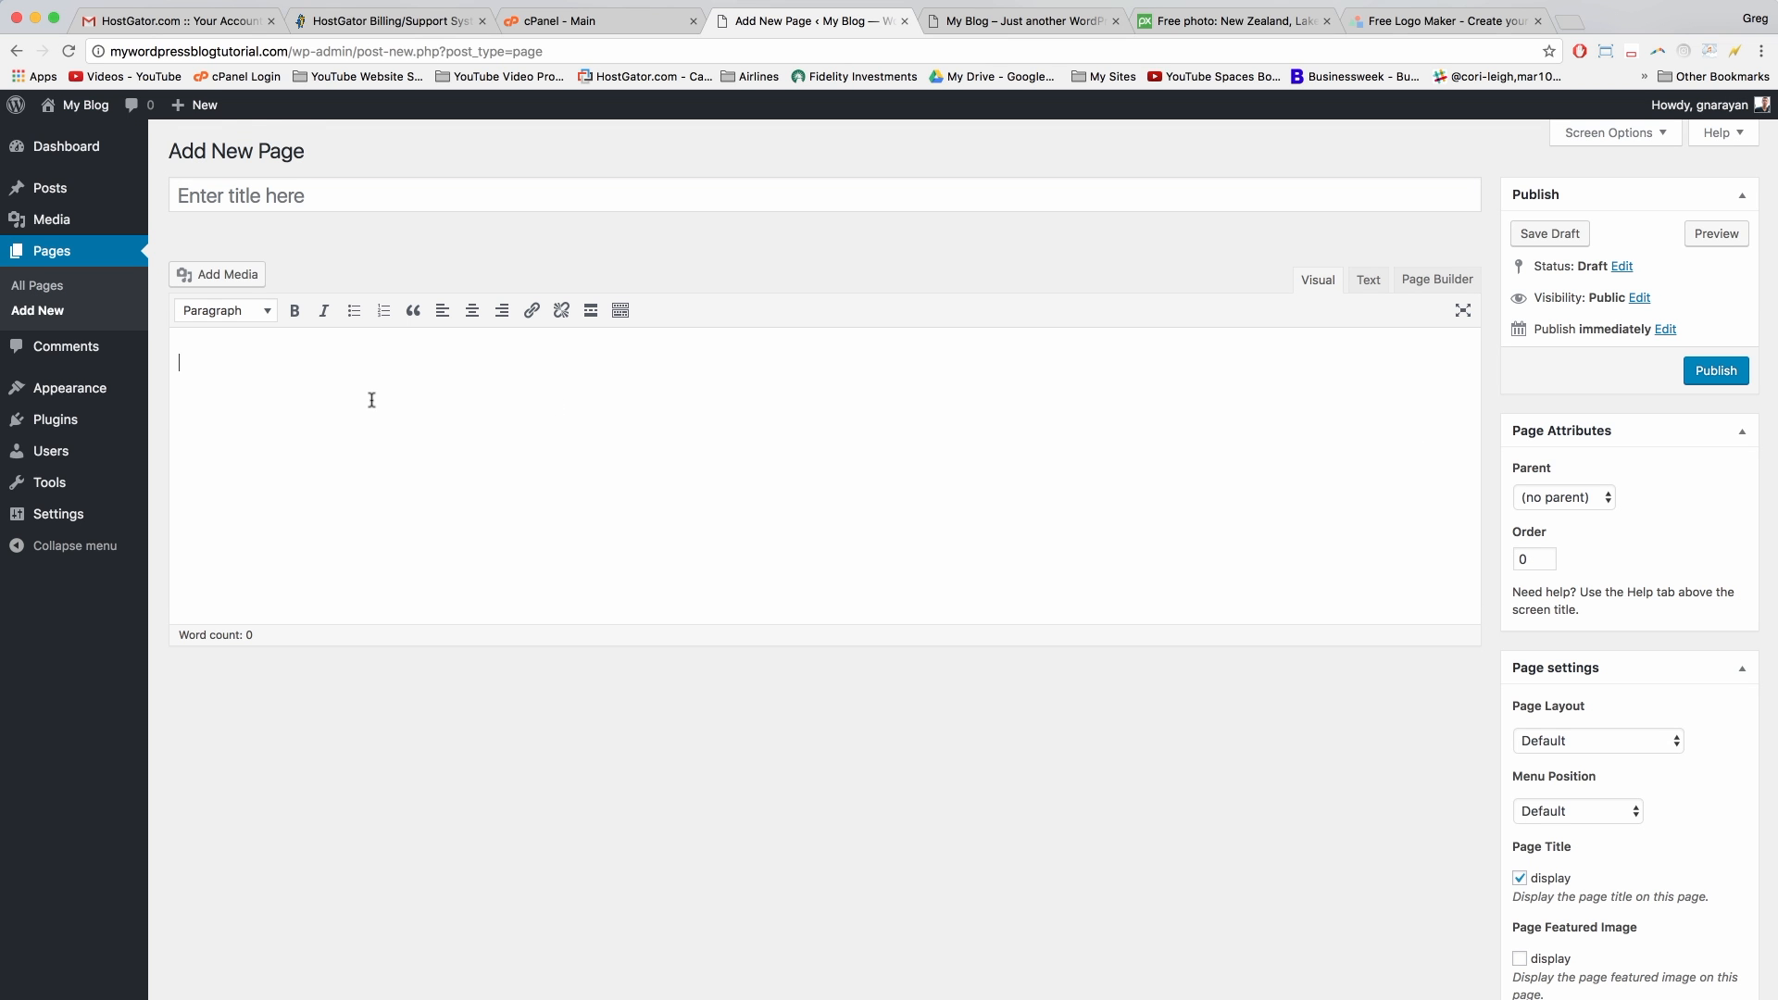
Step: Title the new page 'Credits' and paste the logo attribution text into the body
click(294, 195)
text(Credits)
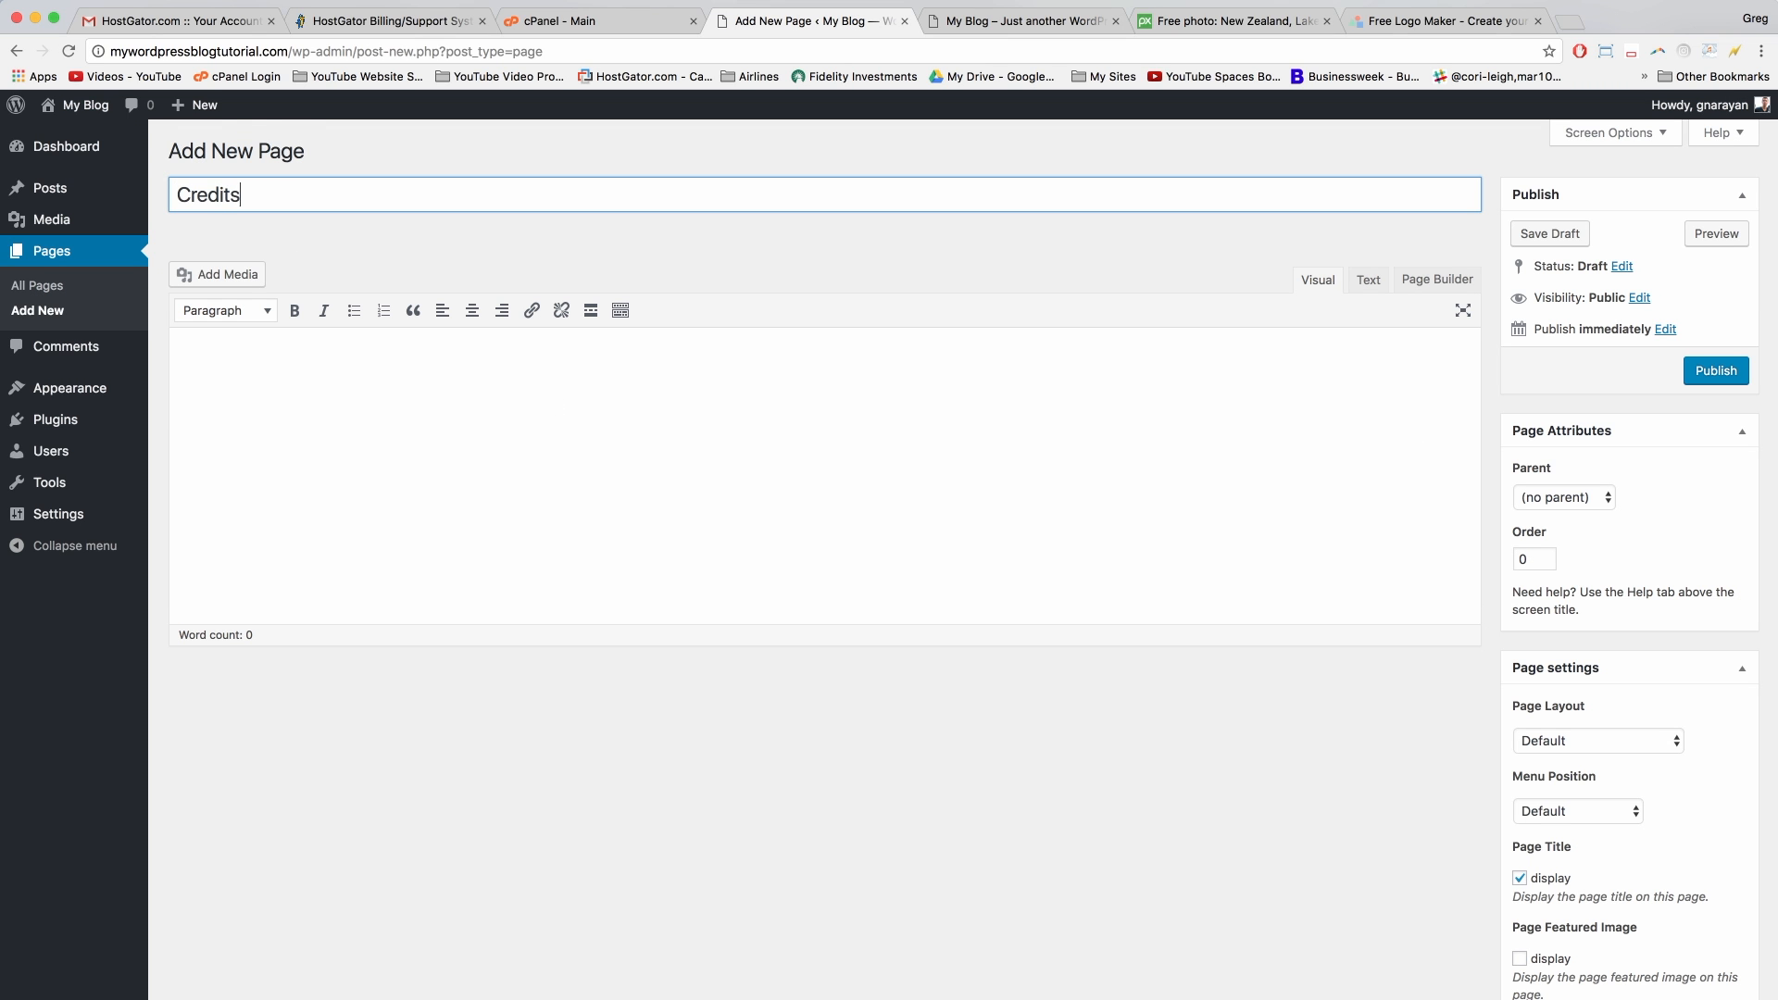
key(Tab)
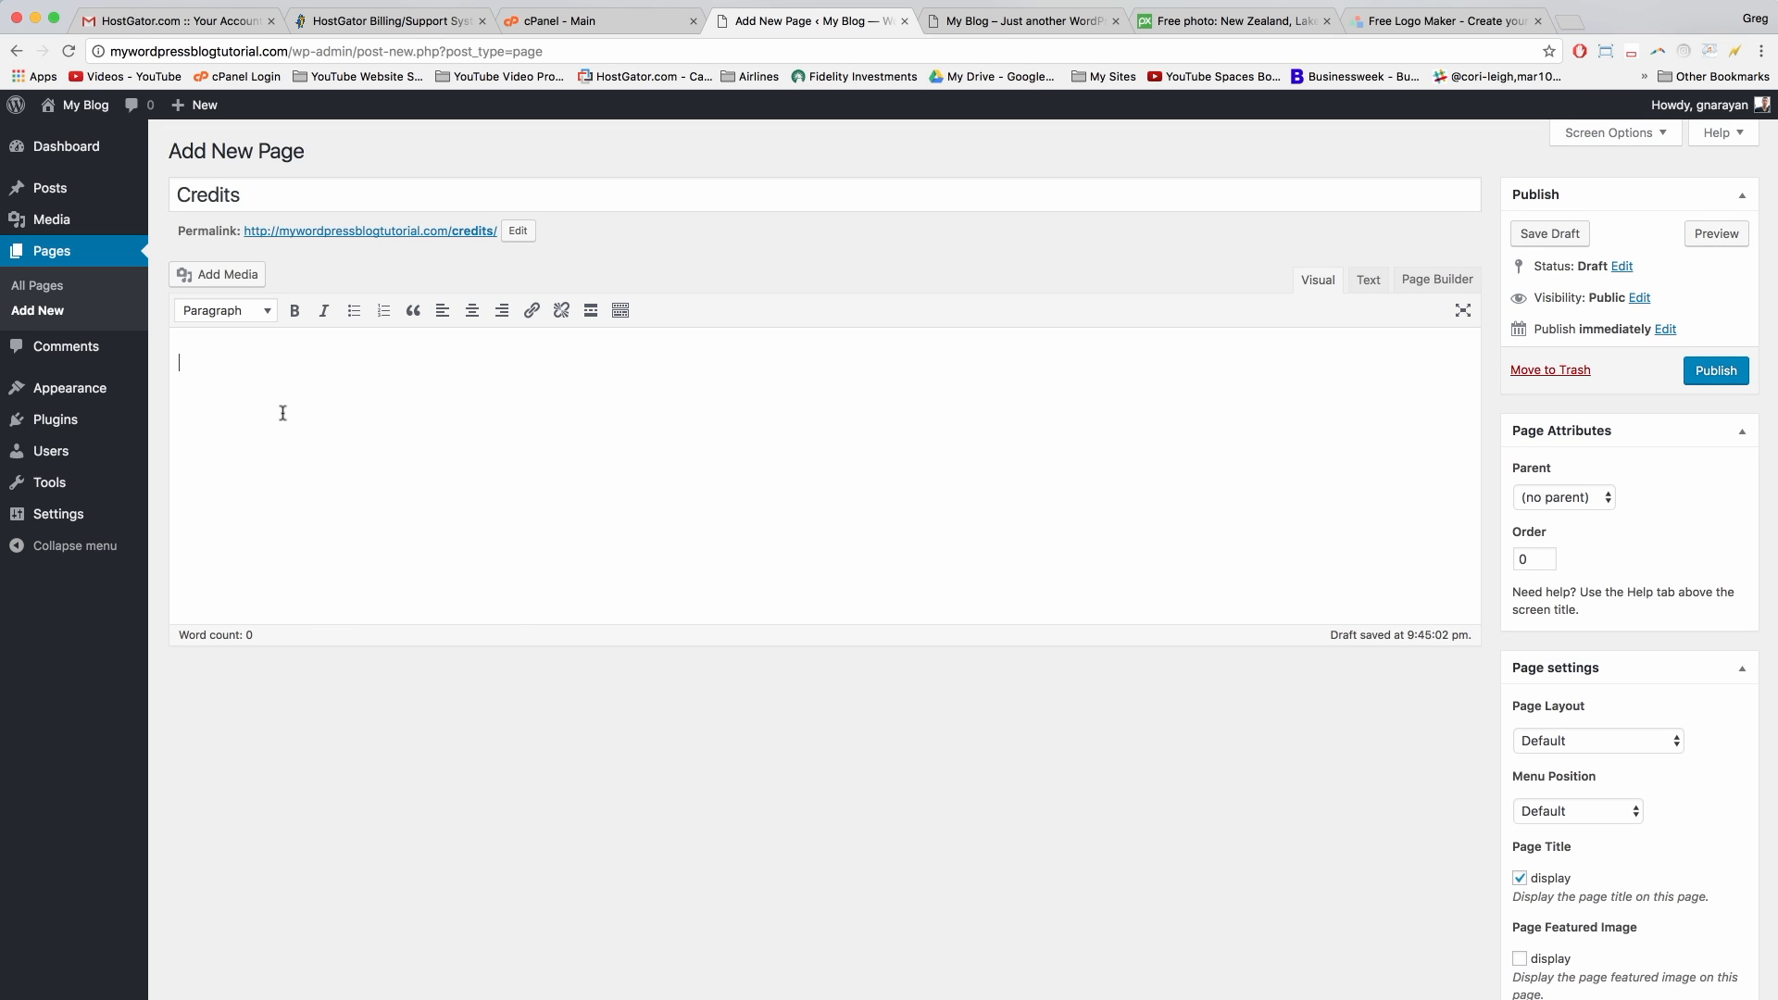
right_click(282, 409)
click(218, 356)
right_click(219, 361)
click(248, 442)
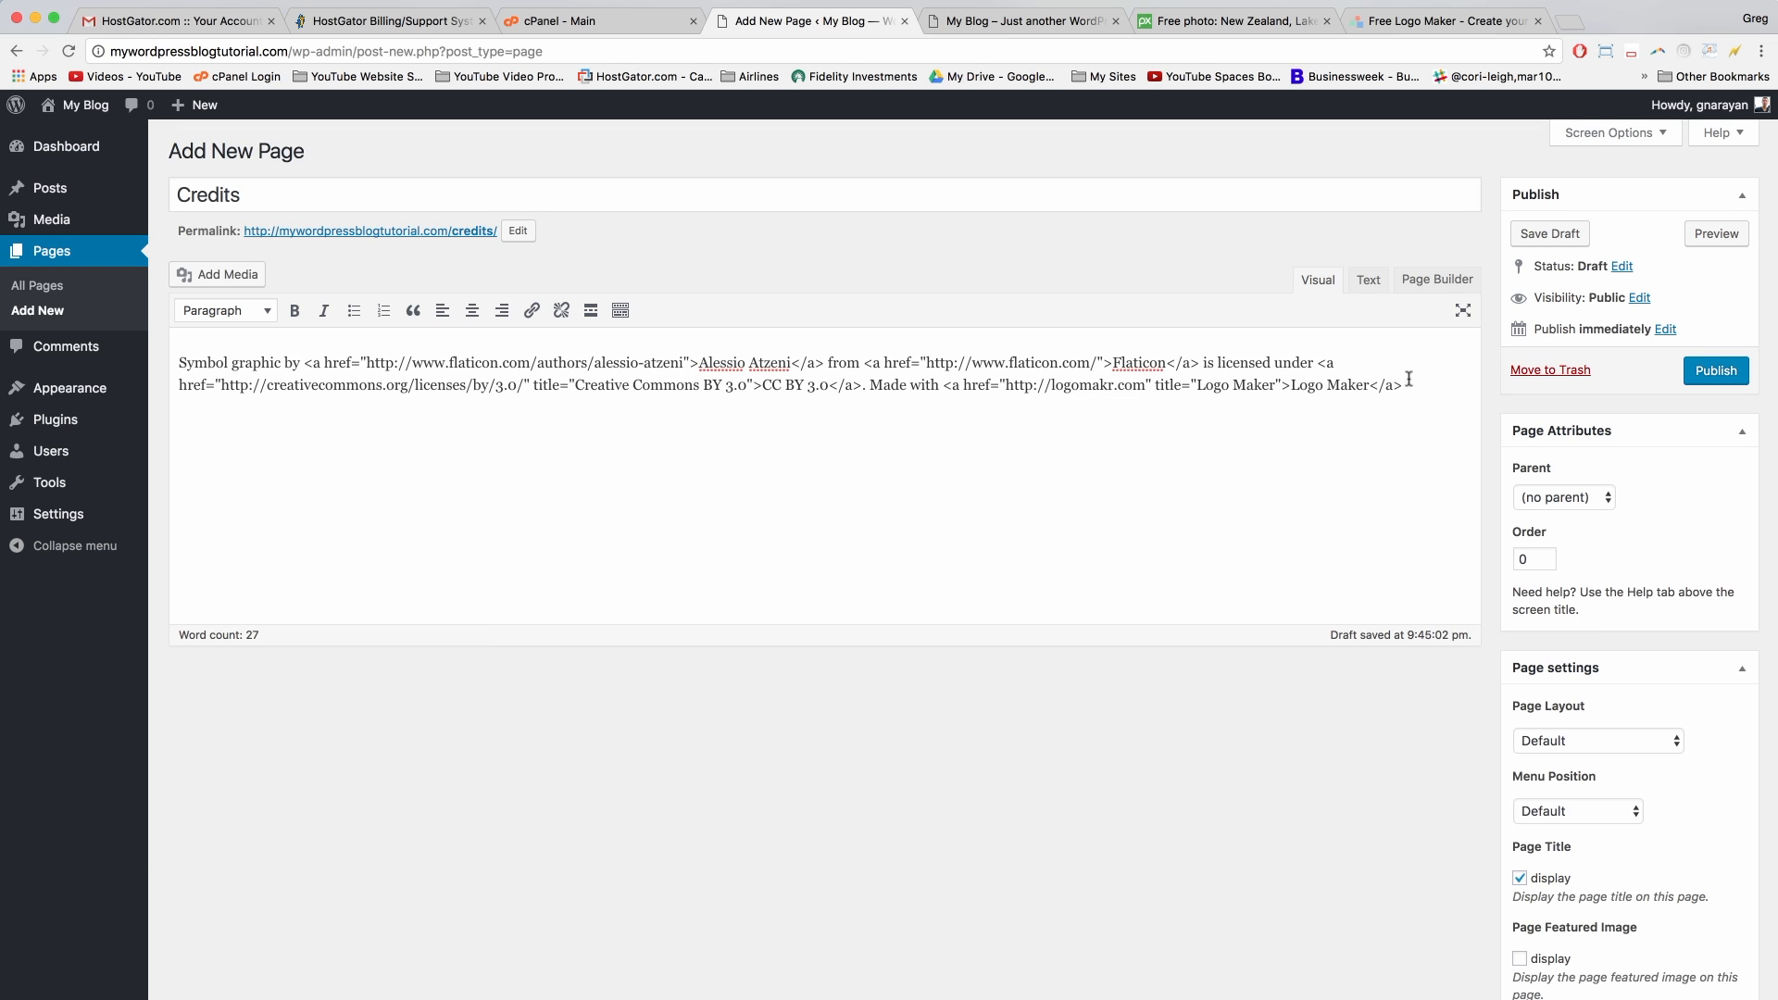
Step: Replace the pasted text with the attribution HTML pasted in the Text tab
click(1368, 279)
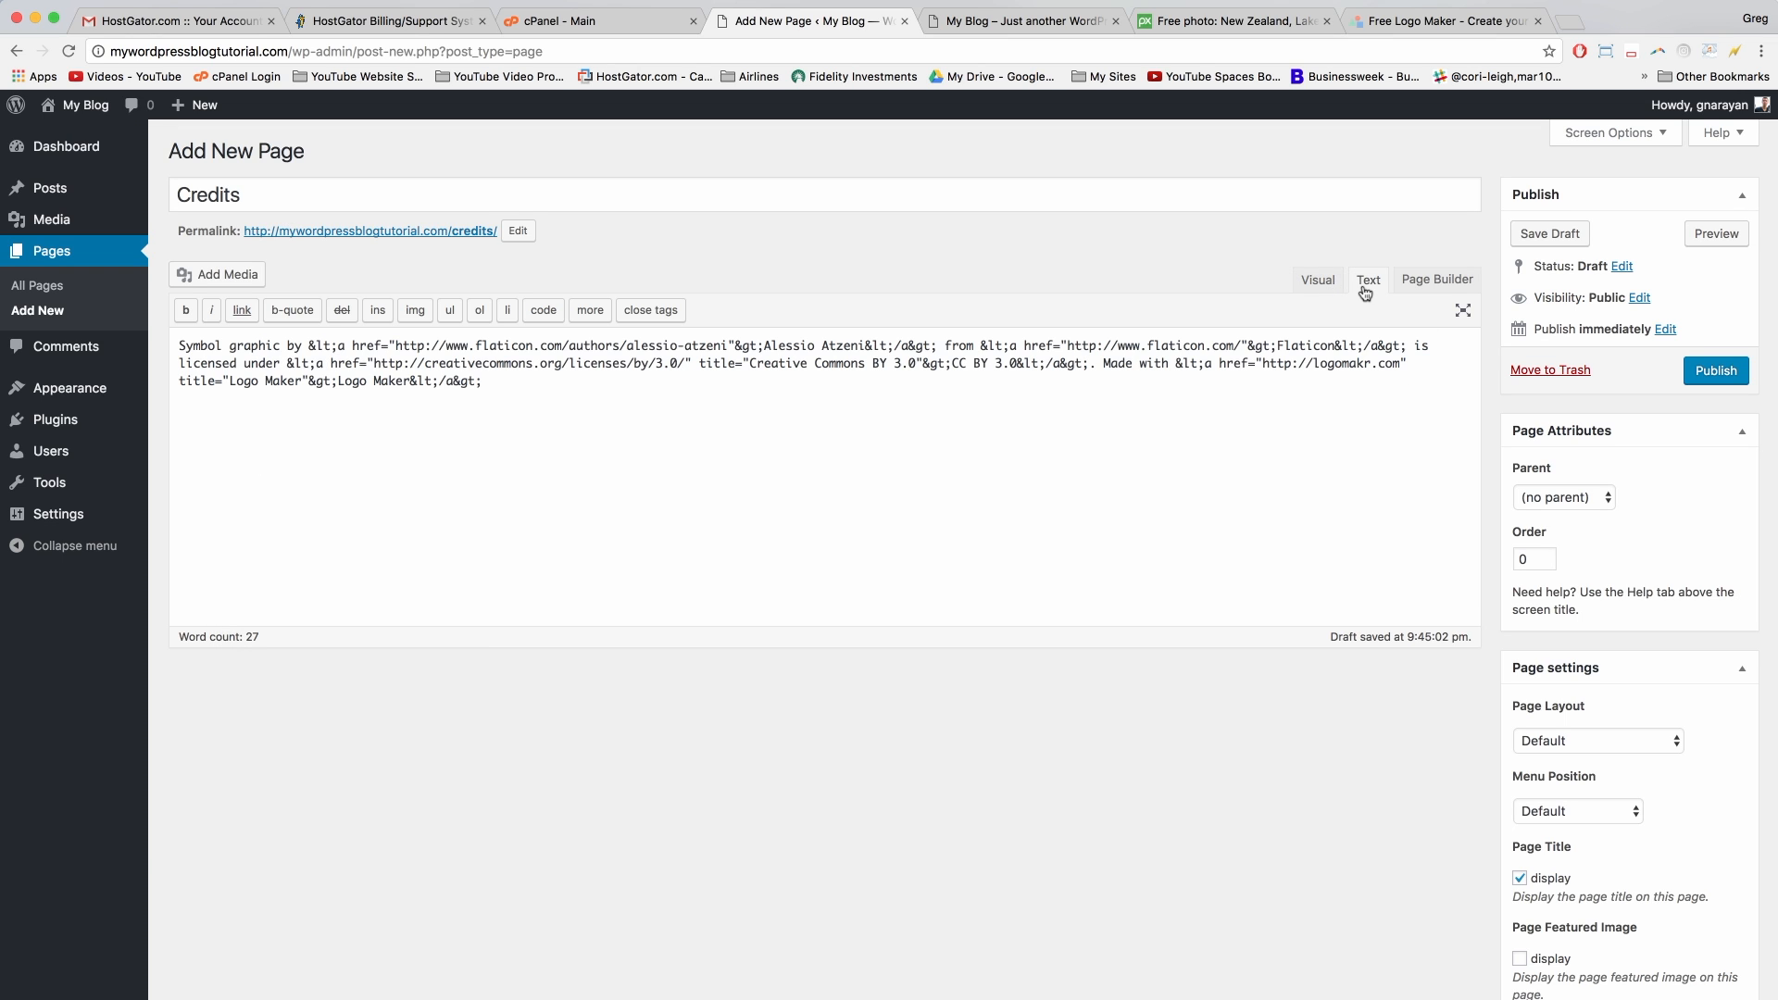
click(1315, 280)
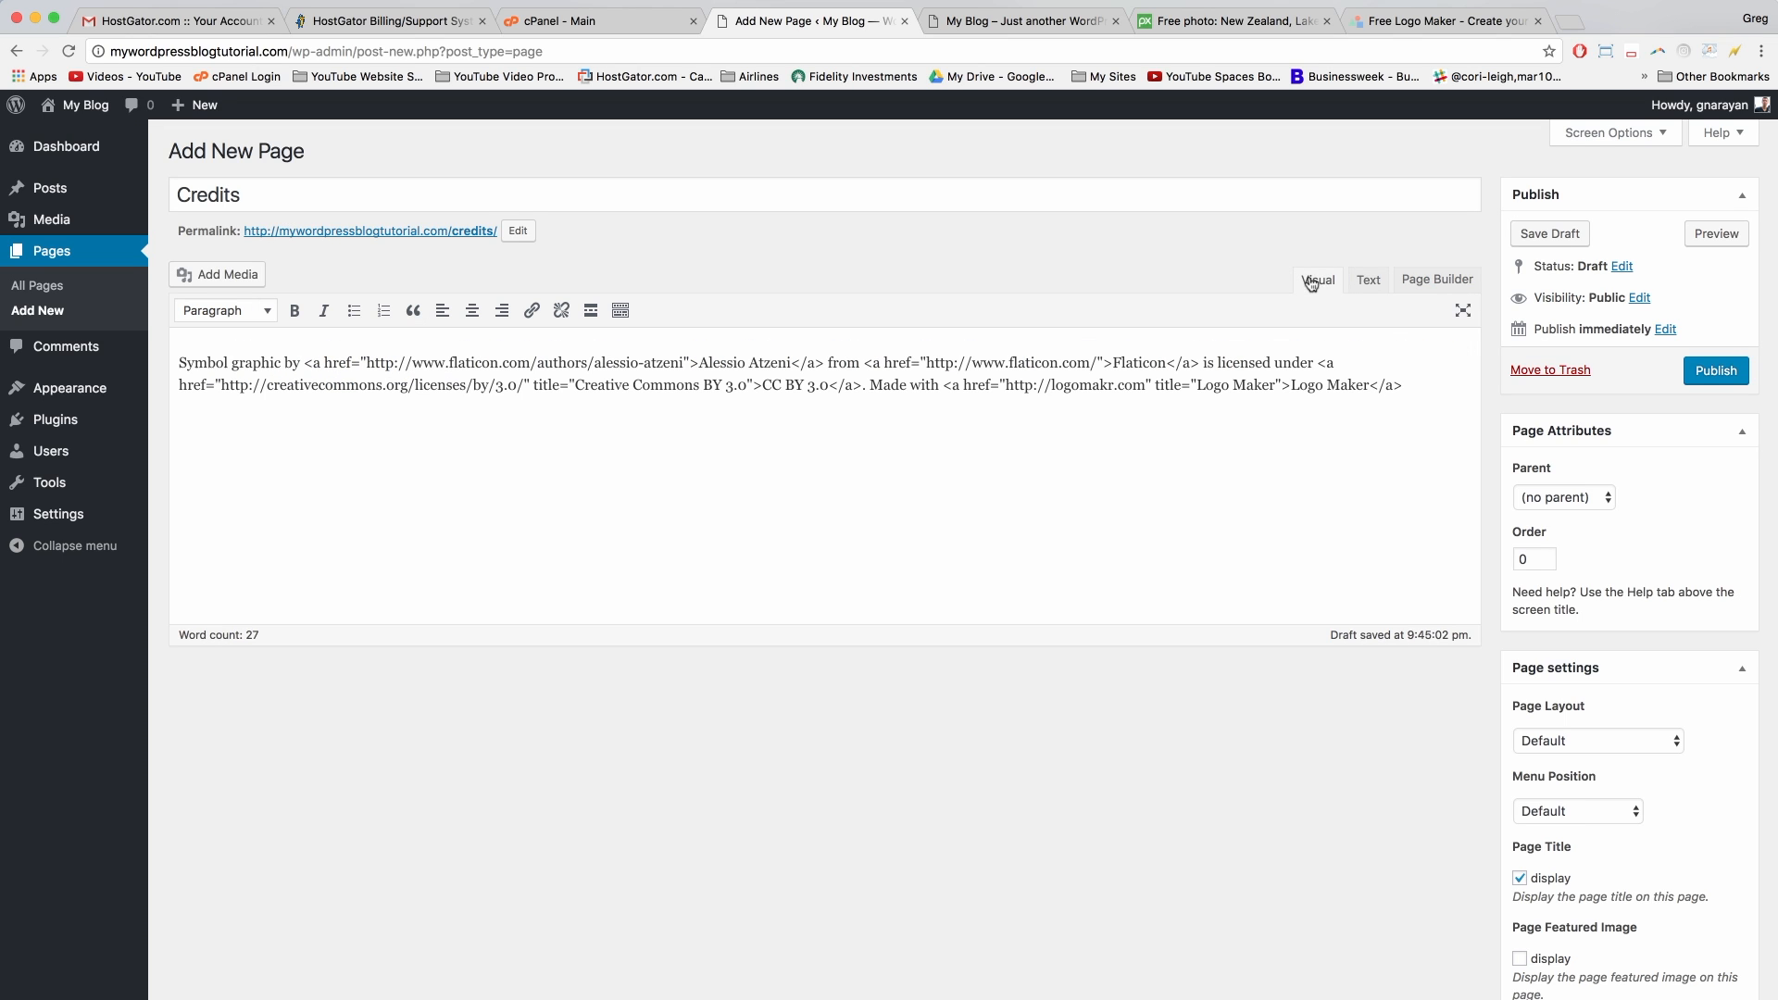
drag(1422, 386, 178, 361)
key(BackSpace)
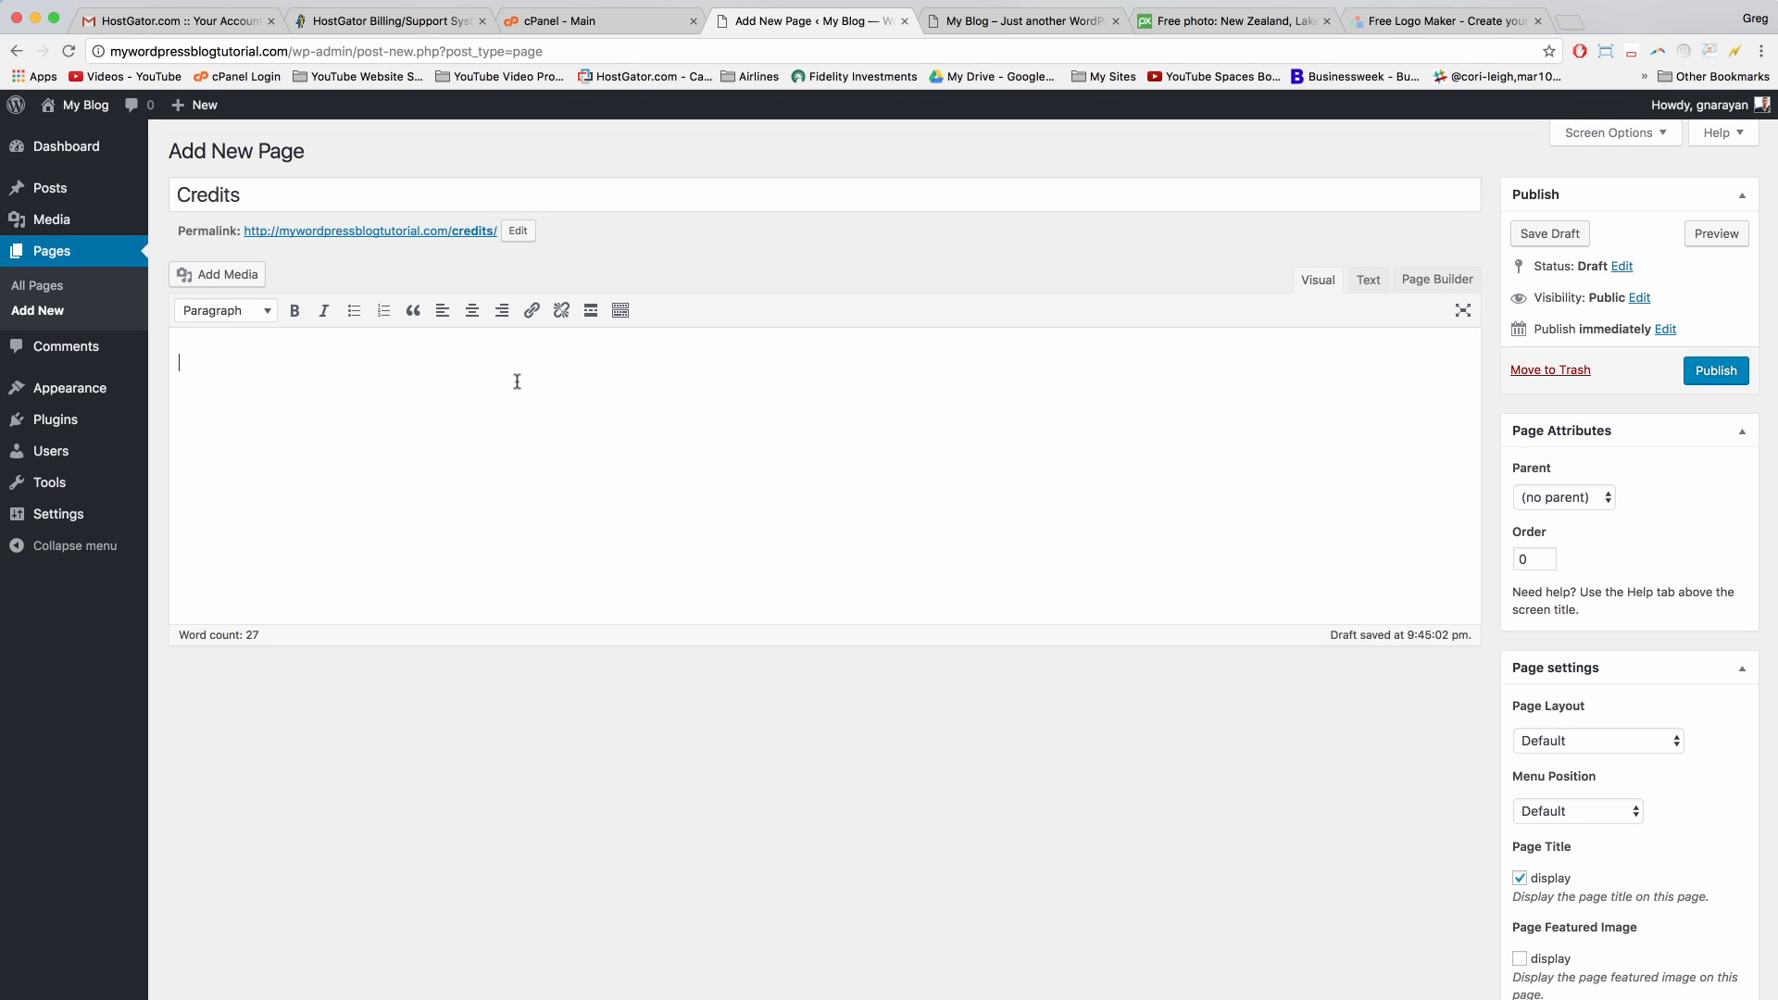
click(1368, 280)
right_click(303, 339)
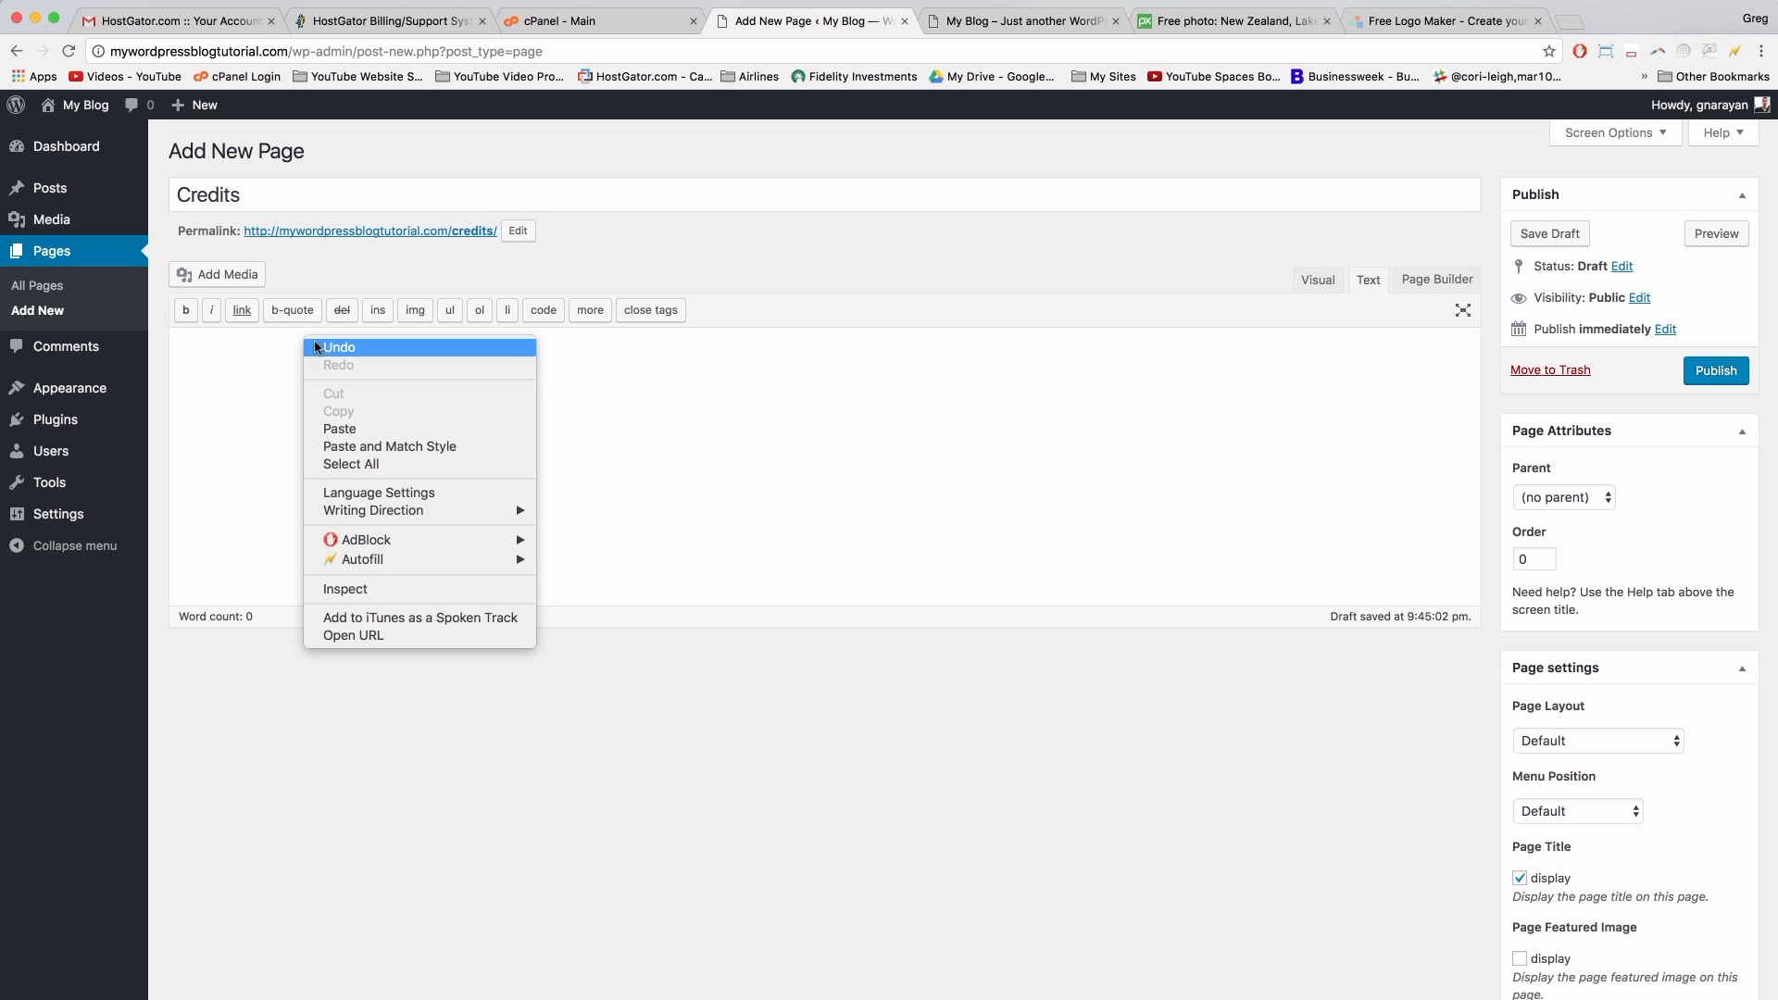
click(333, 419)
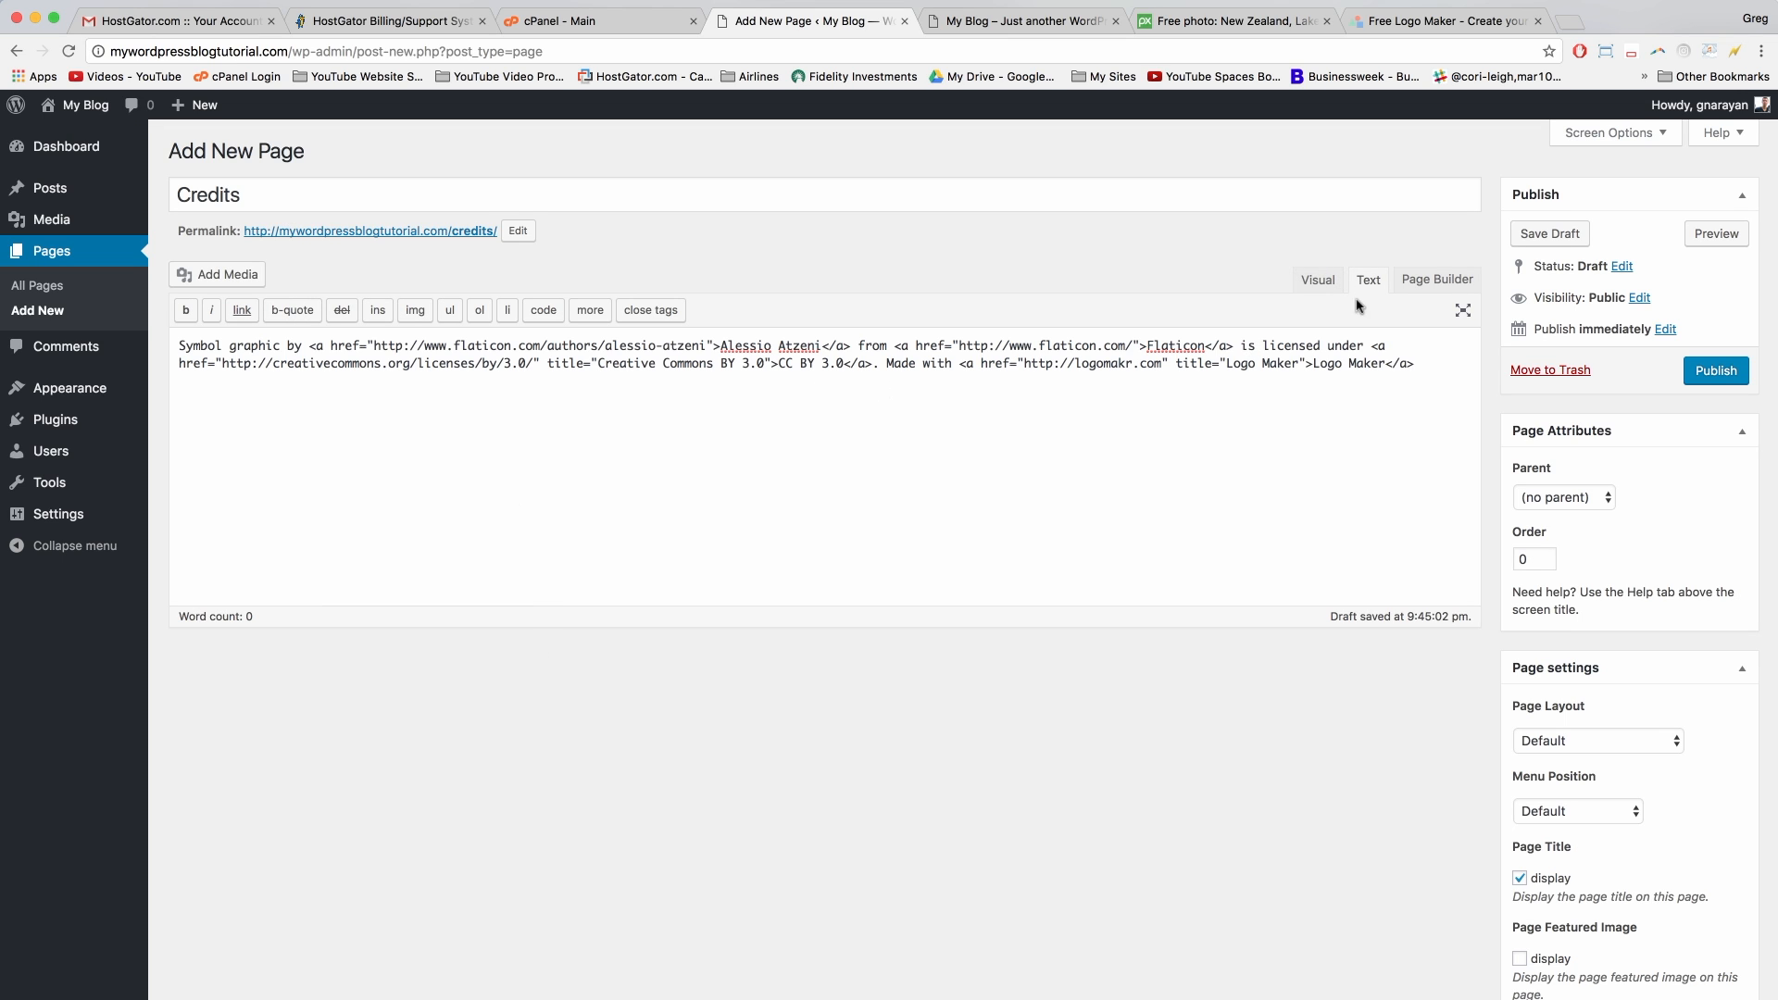
Step: Check the Logo Maker link in the Visual view and publish the Credits page
click(1316, 280)
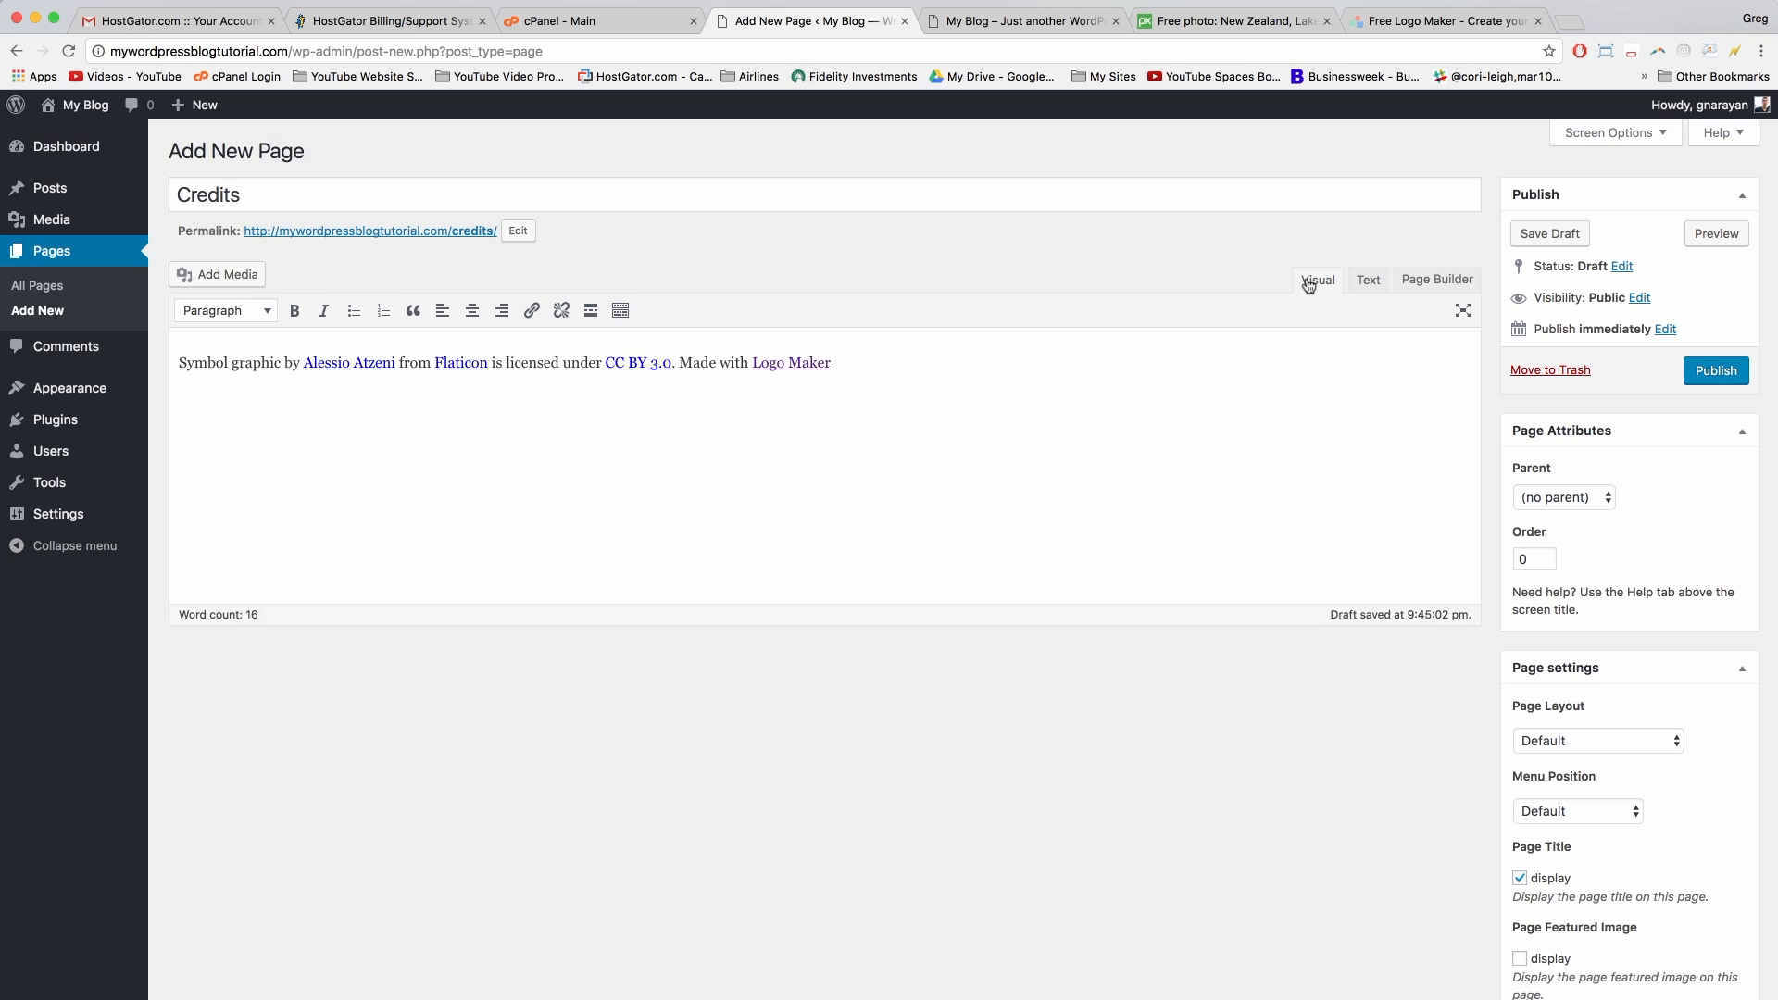
click(881, 363)
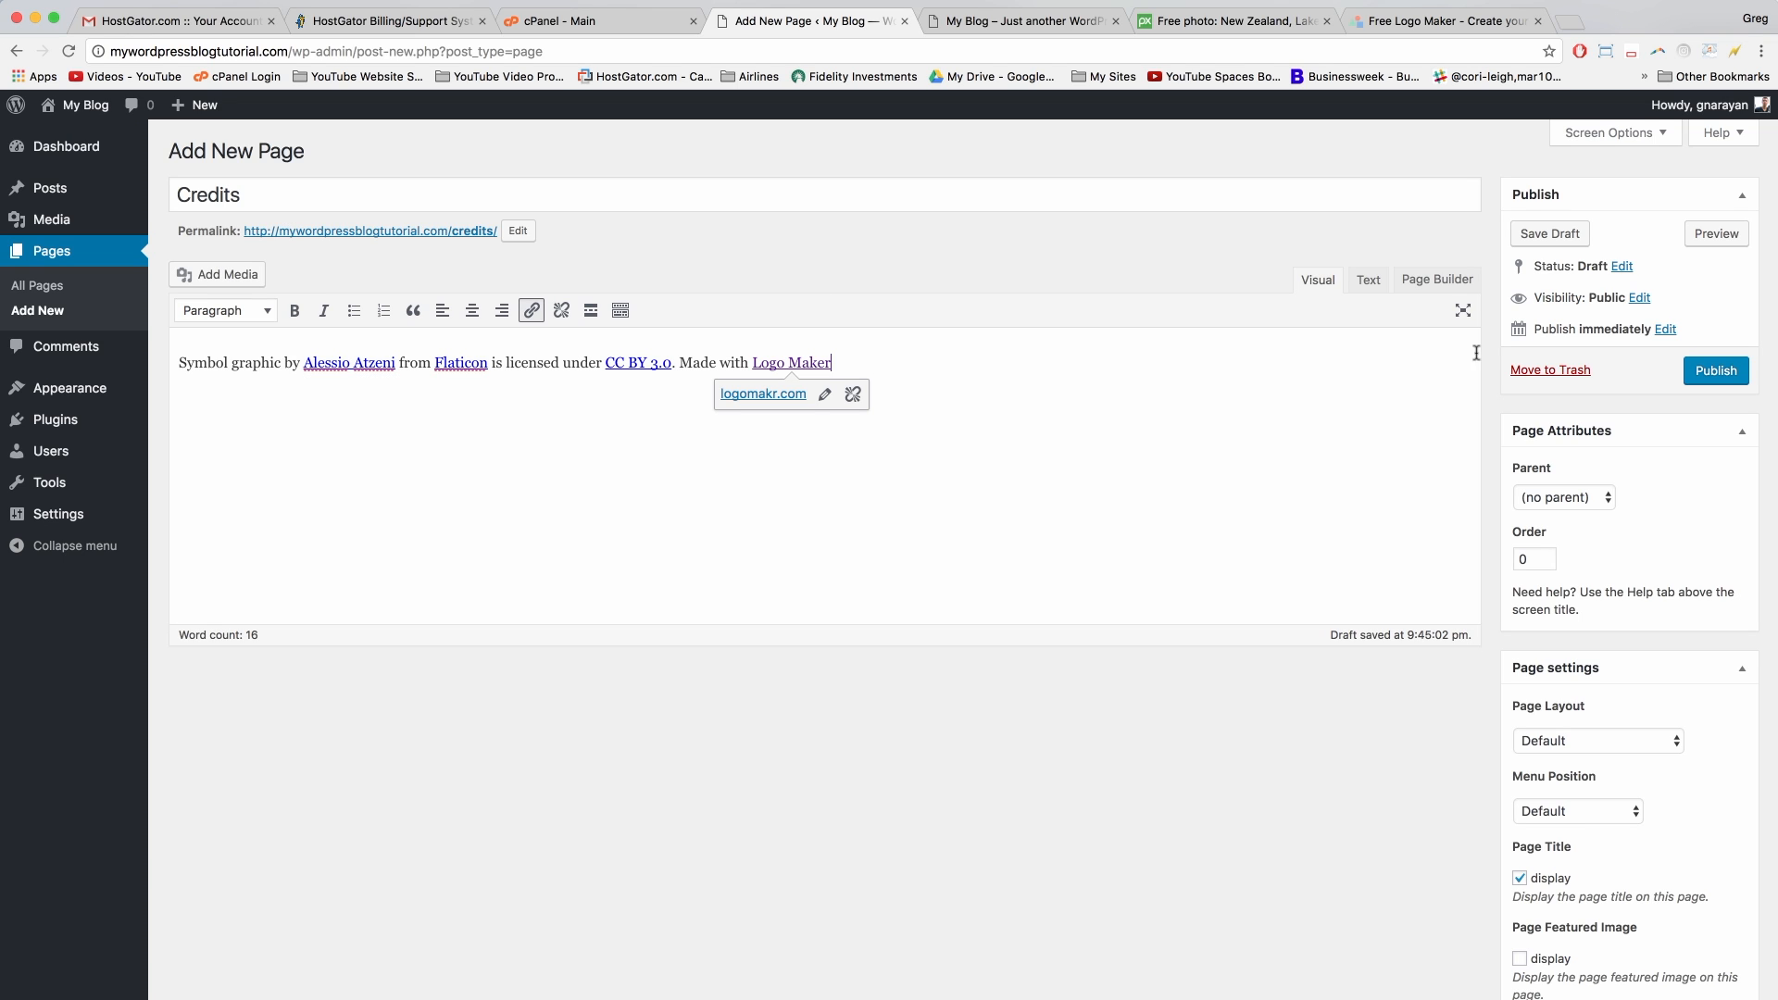
click(1719, 381)
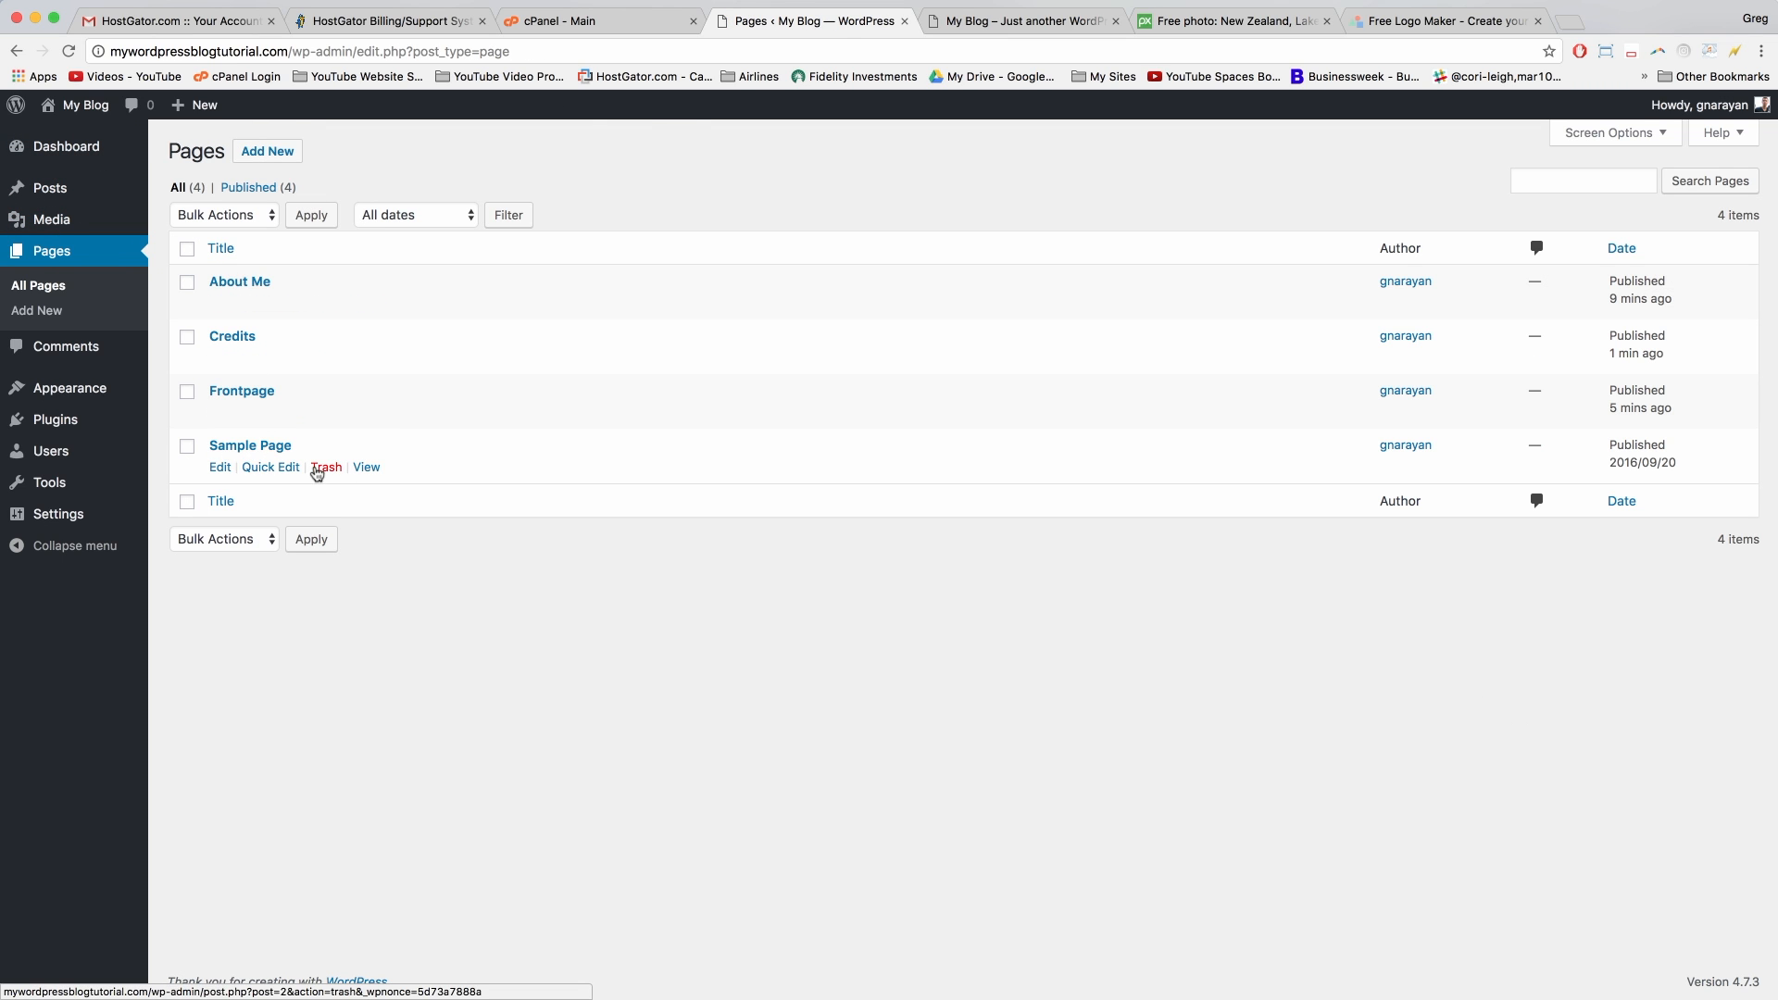
Step: Trash the Sample Page from the Pages list
click(333, 469)
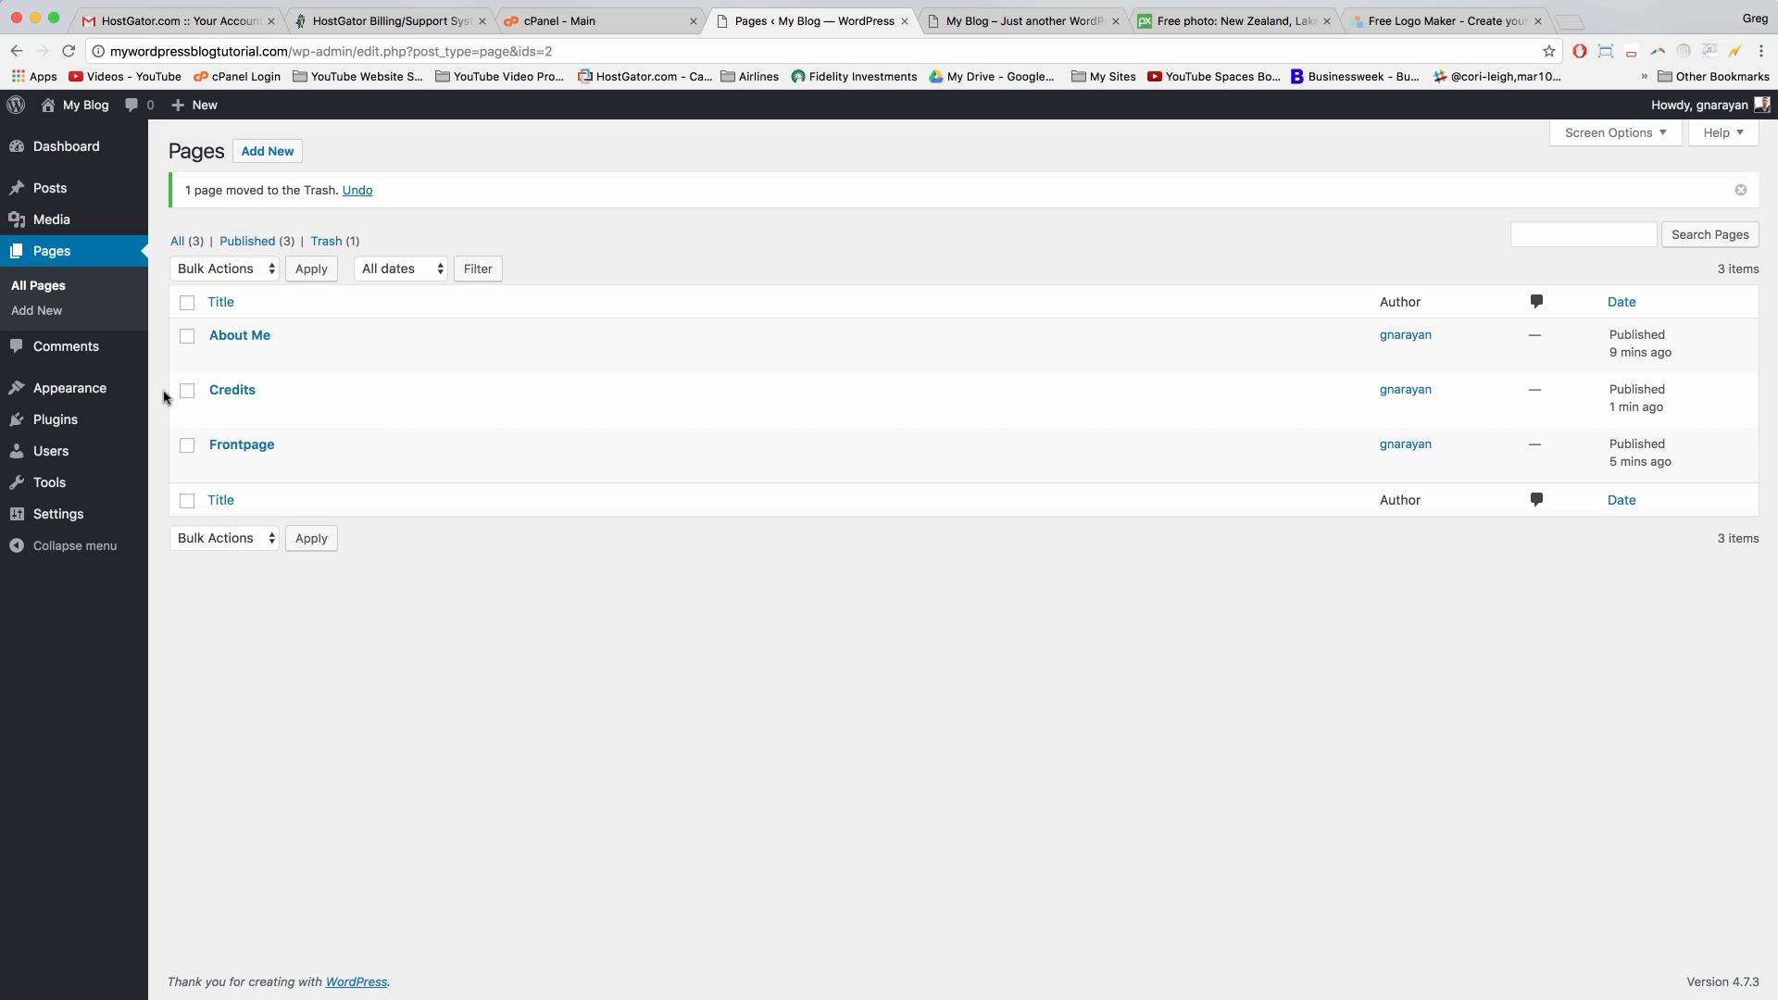
Step: Upload logo-v1.png from Downloads as the logo in the Customizer's Site Identity
mouse_move(53, 386)
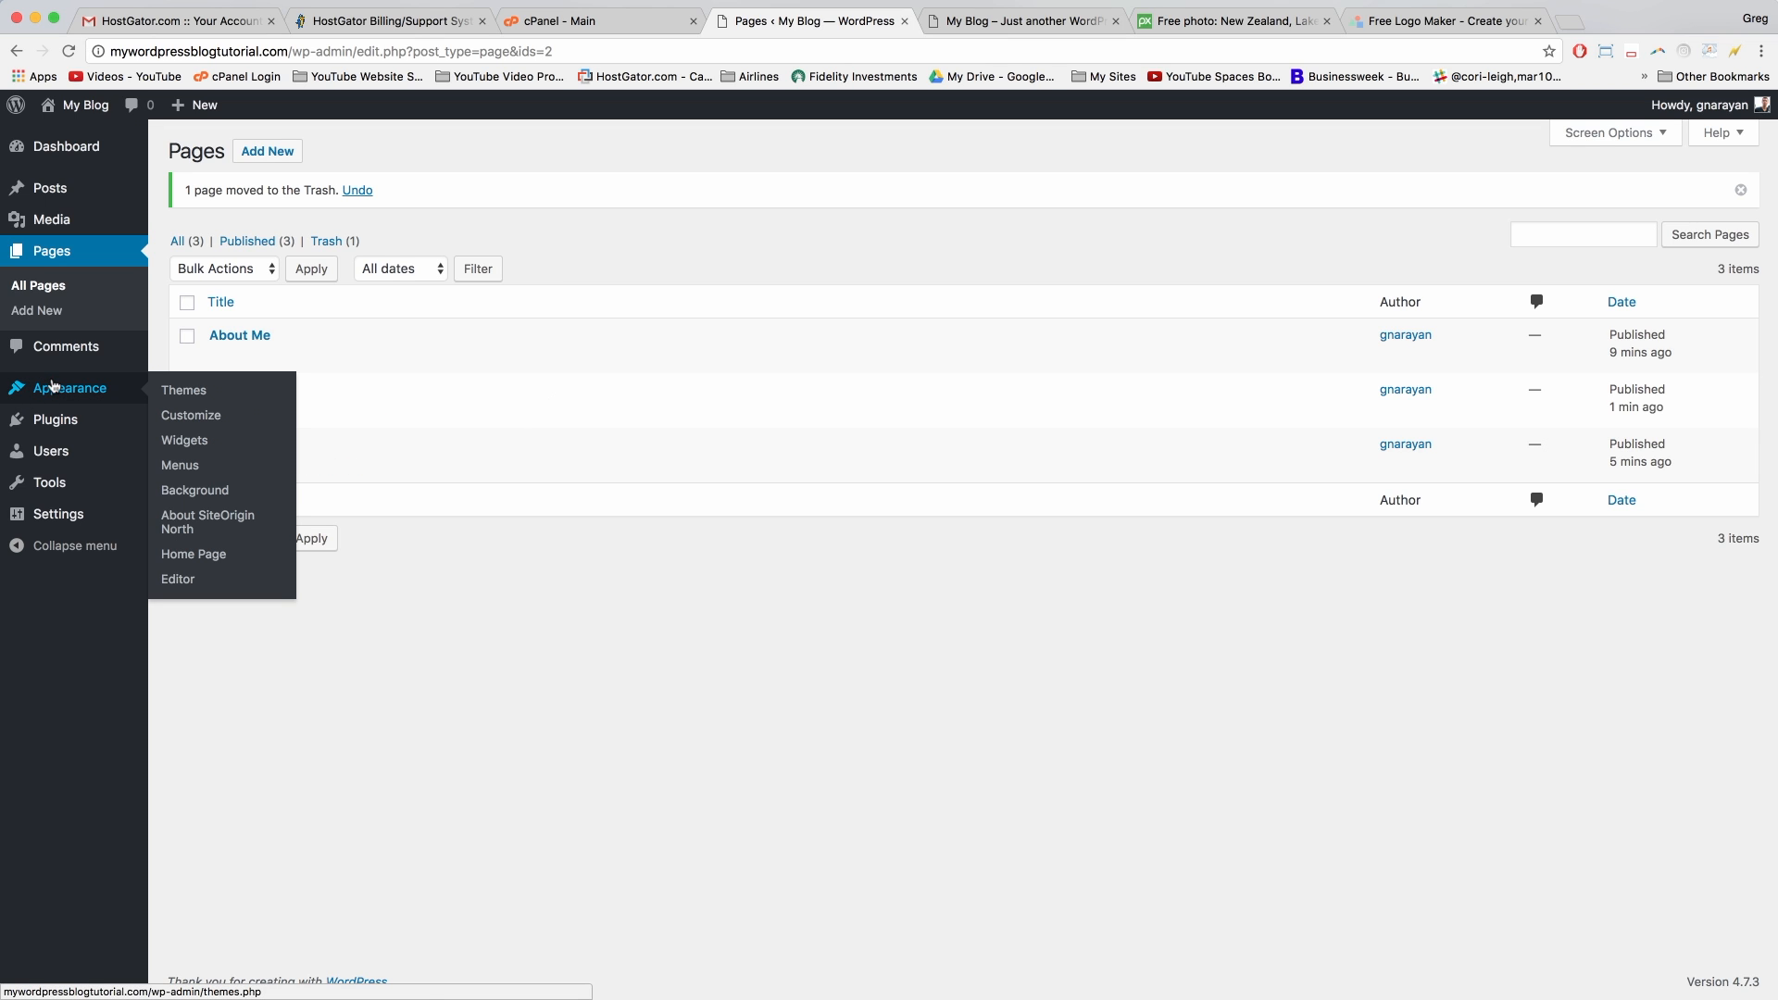
click(212, 418)
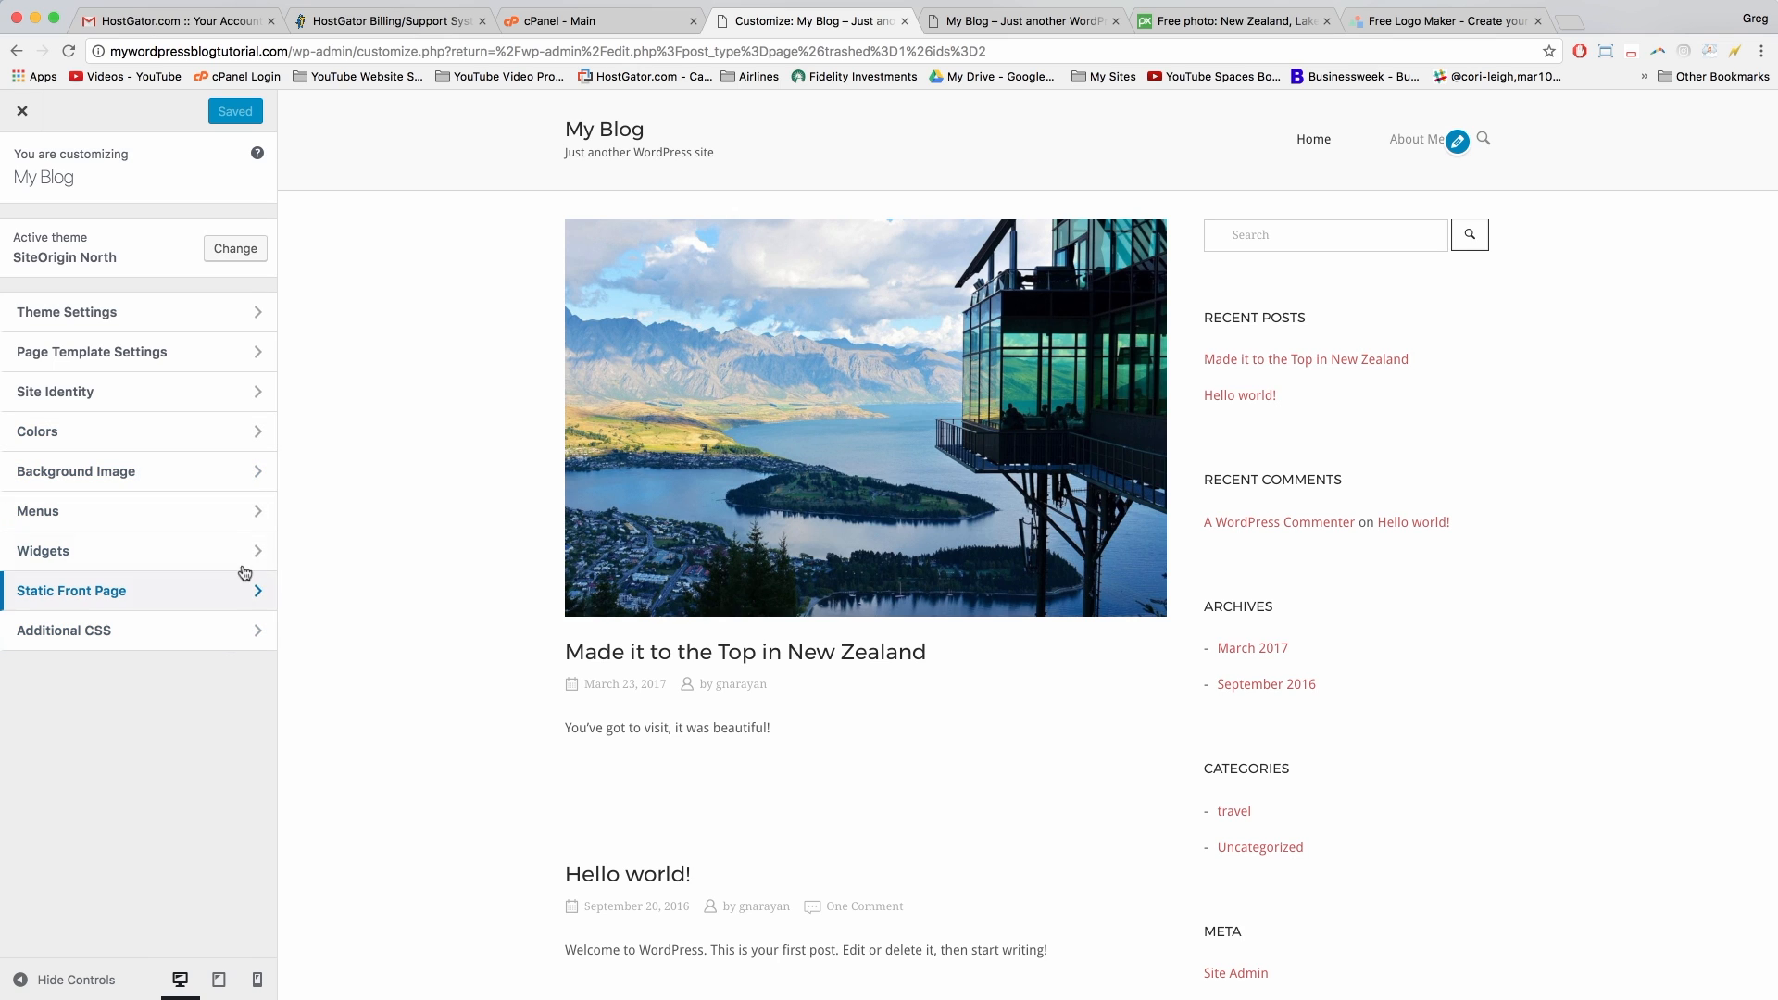
click(261, 405)
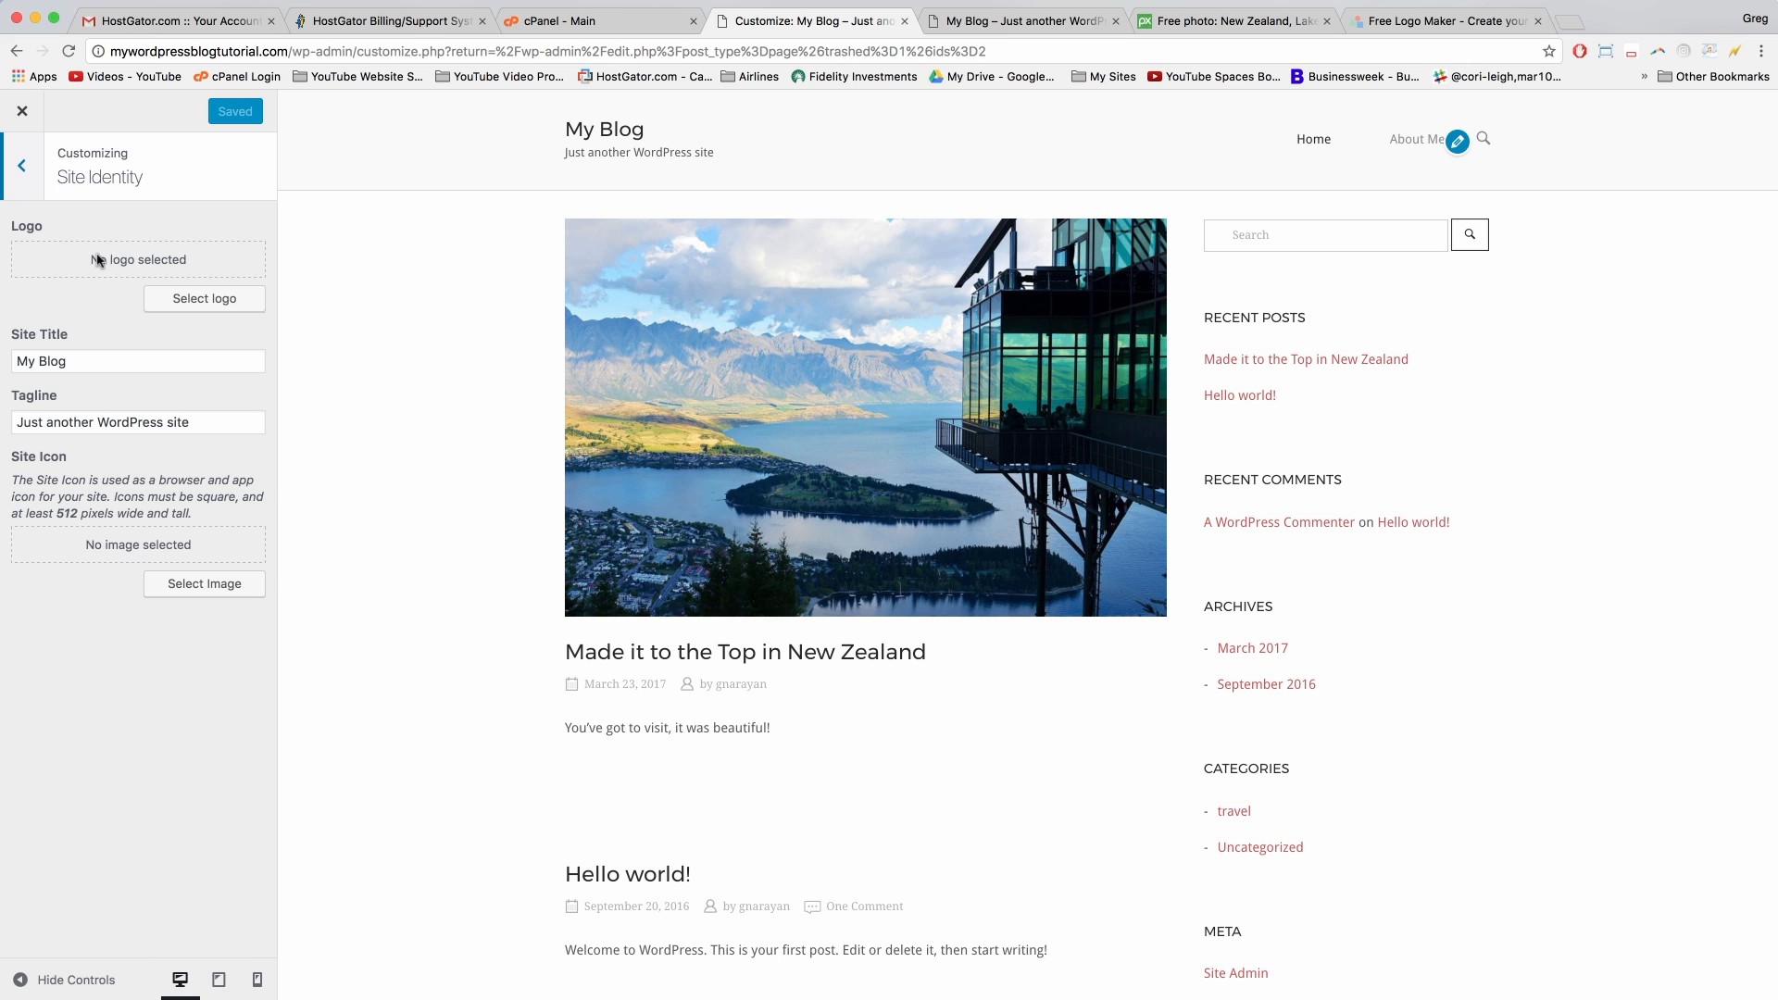
click(194, 296)
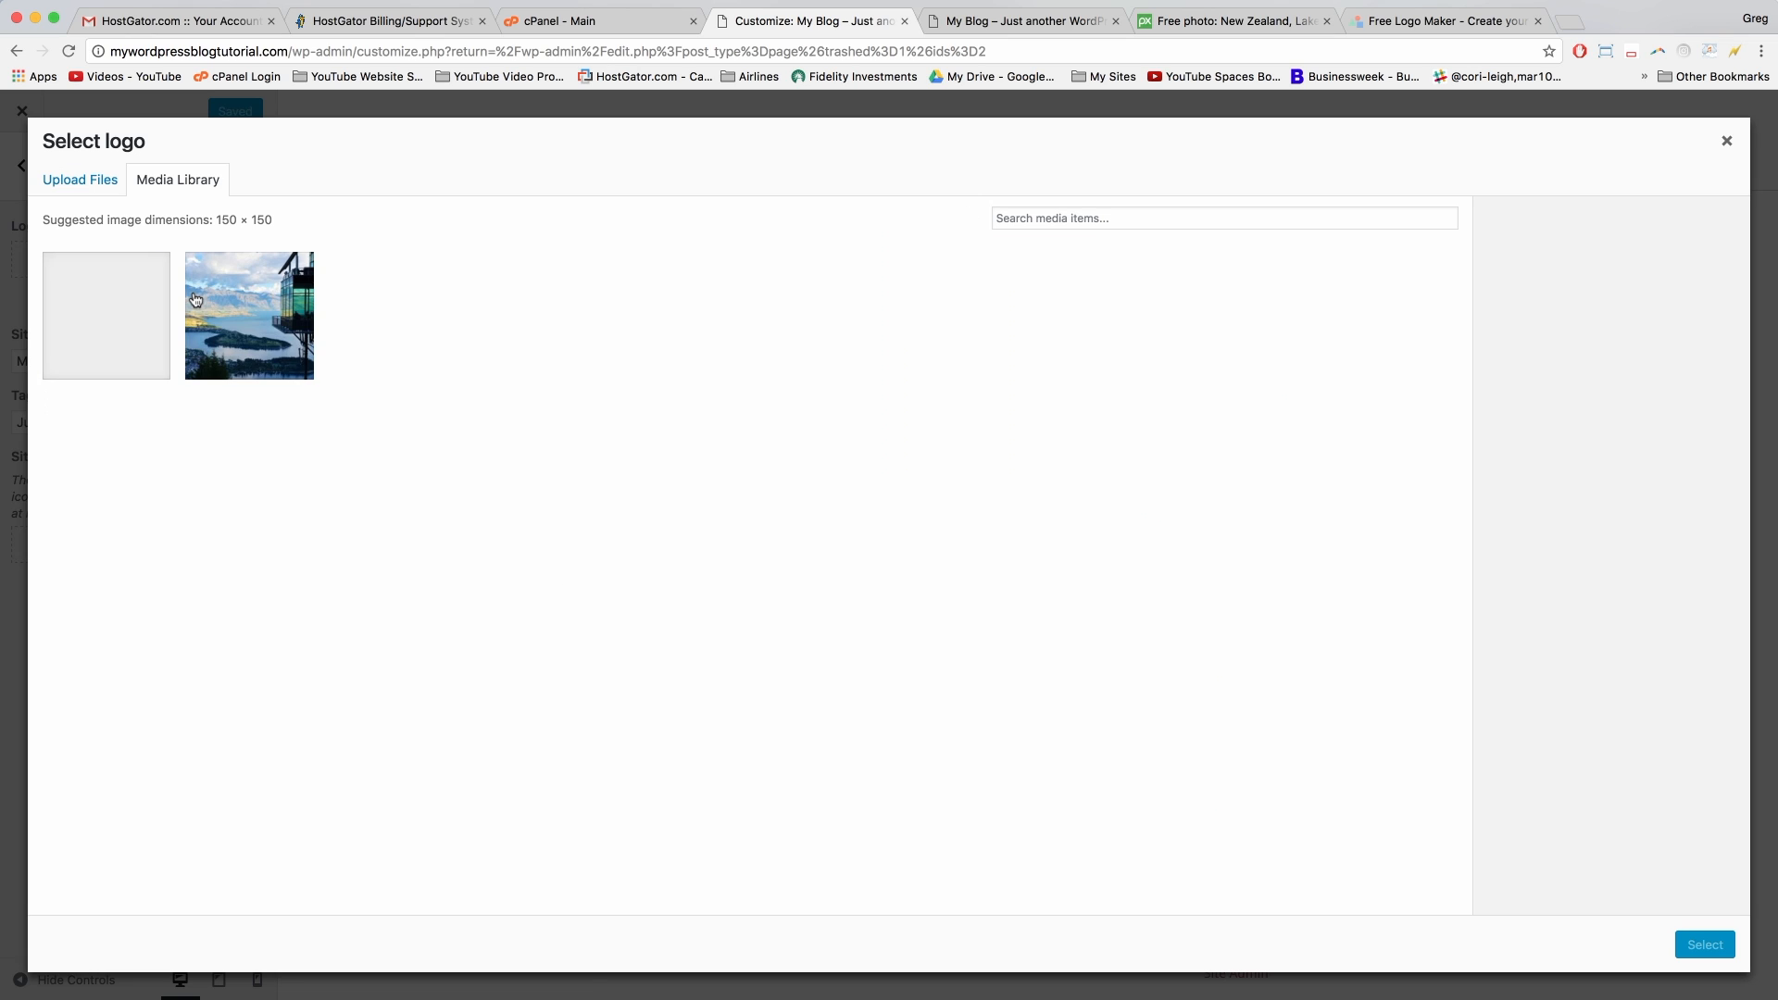
click(61, 180)
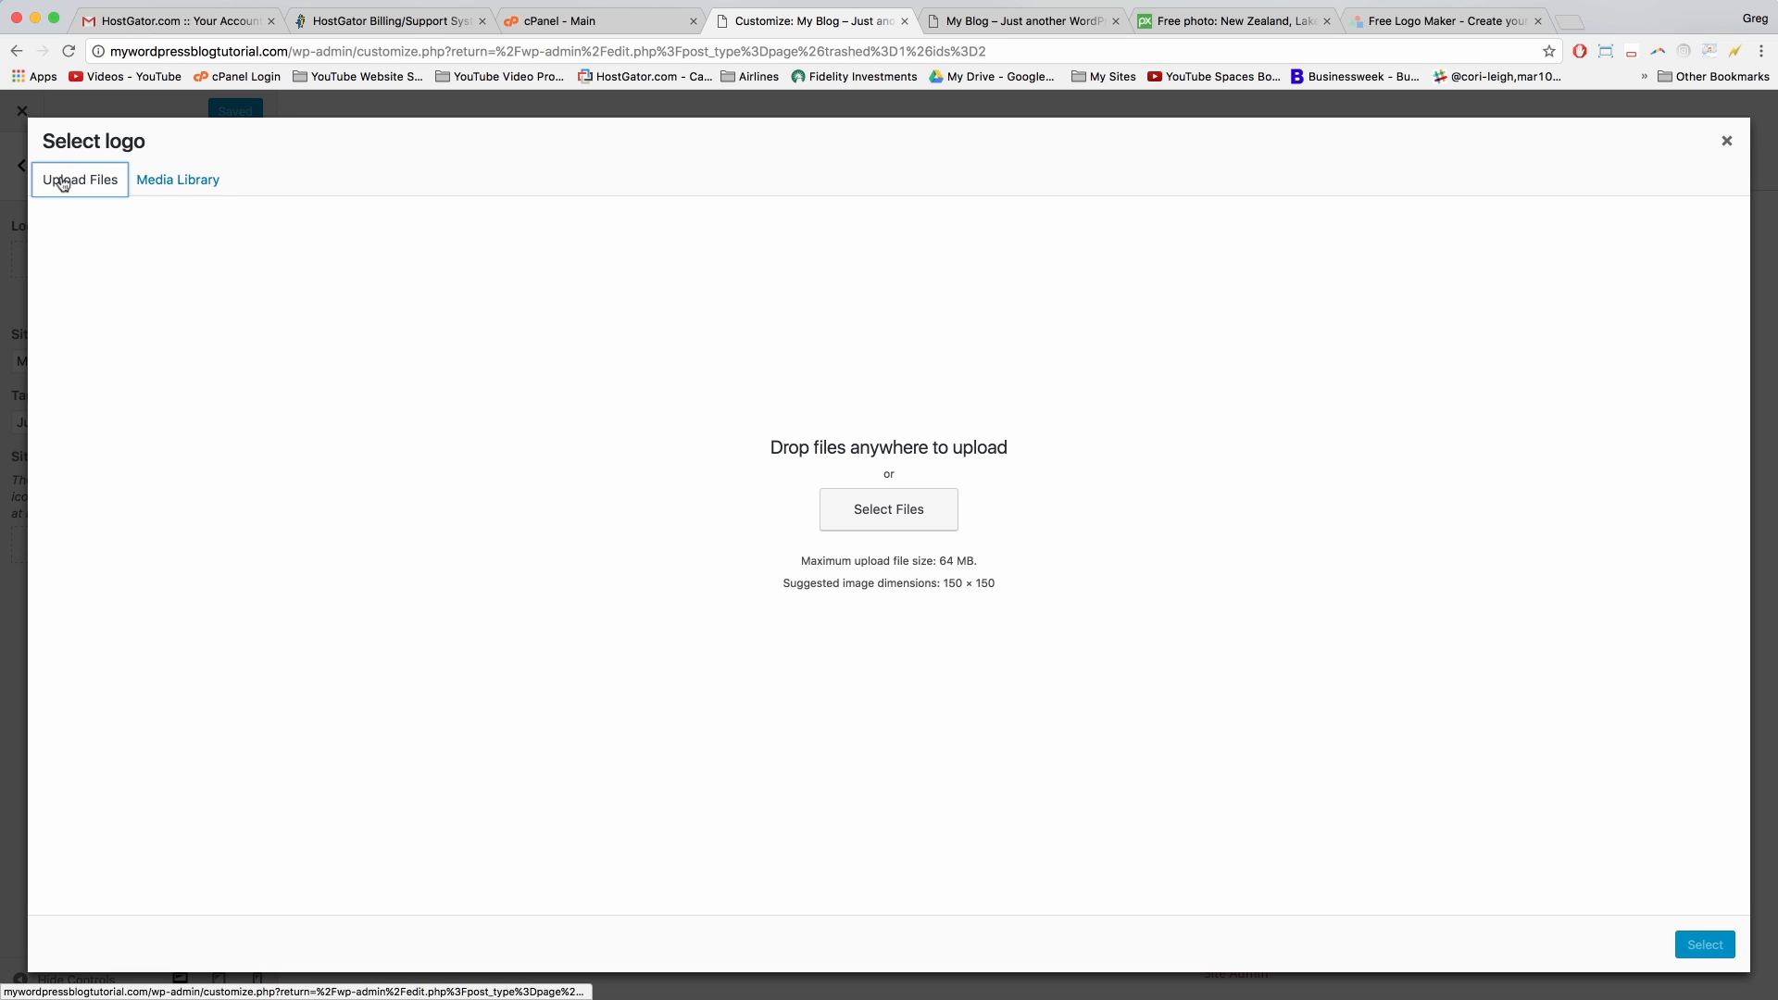
click(881, 514)
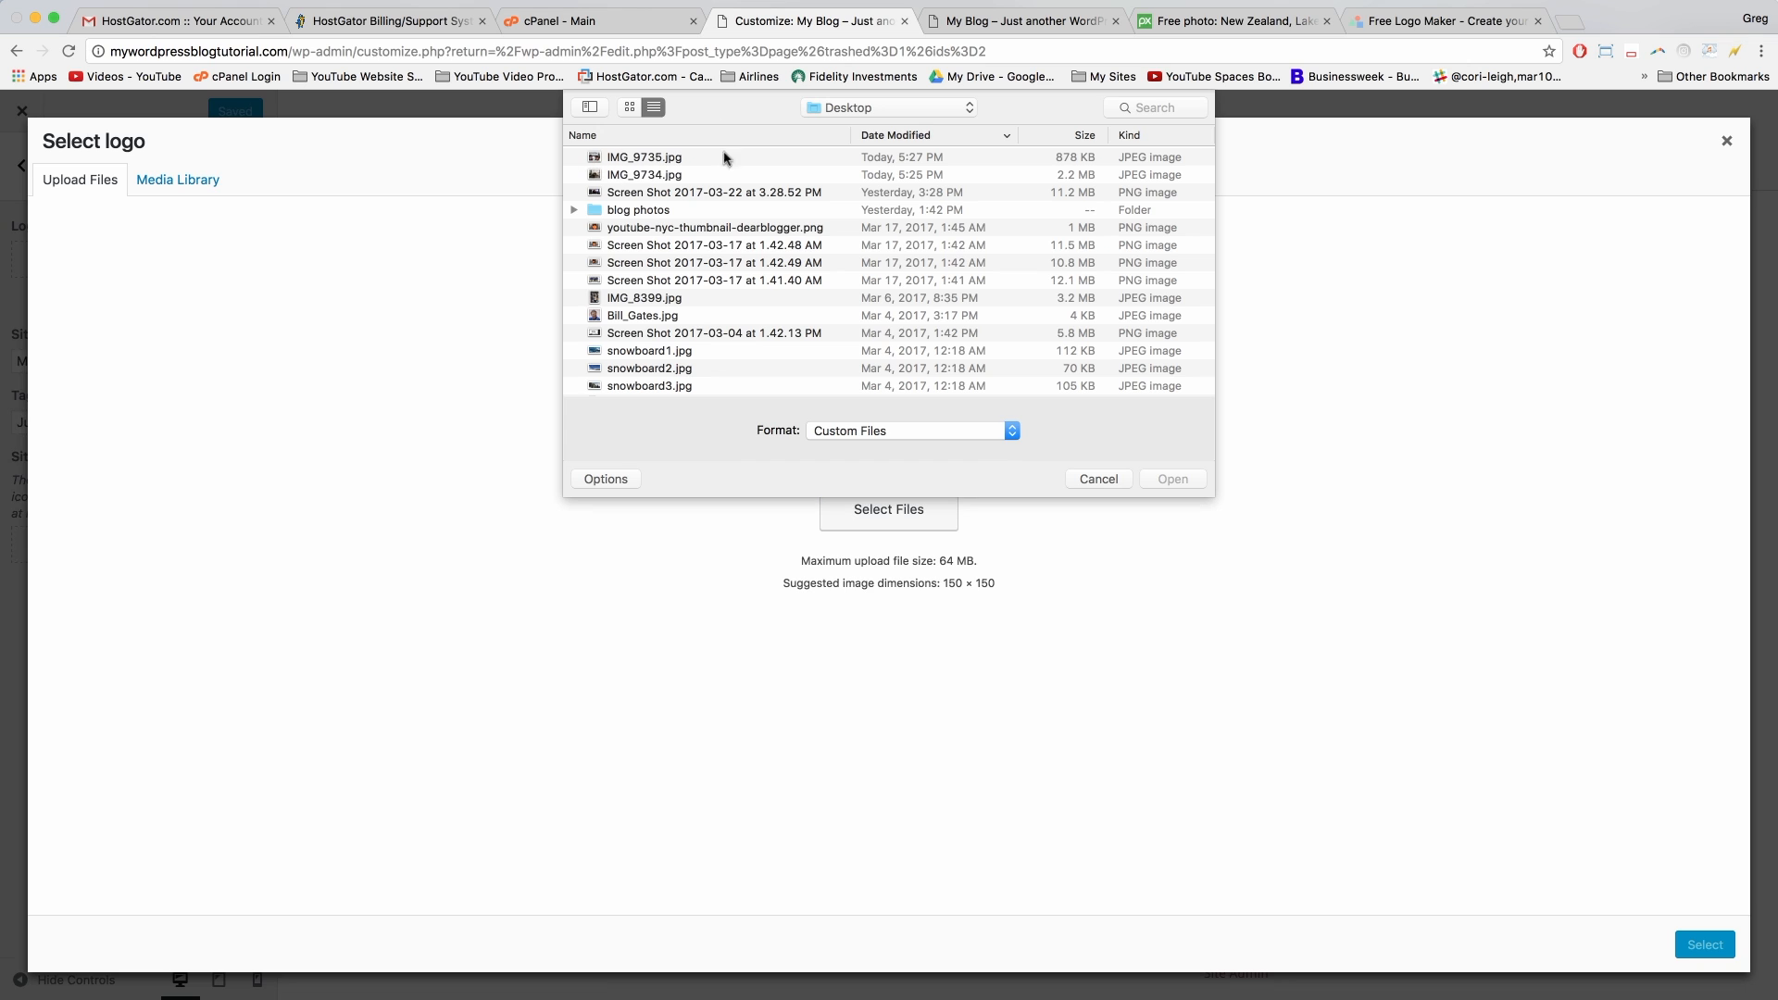
click(881, 111)
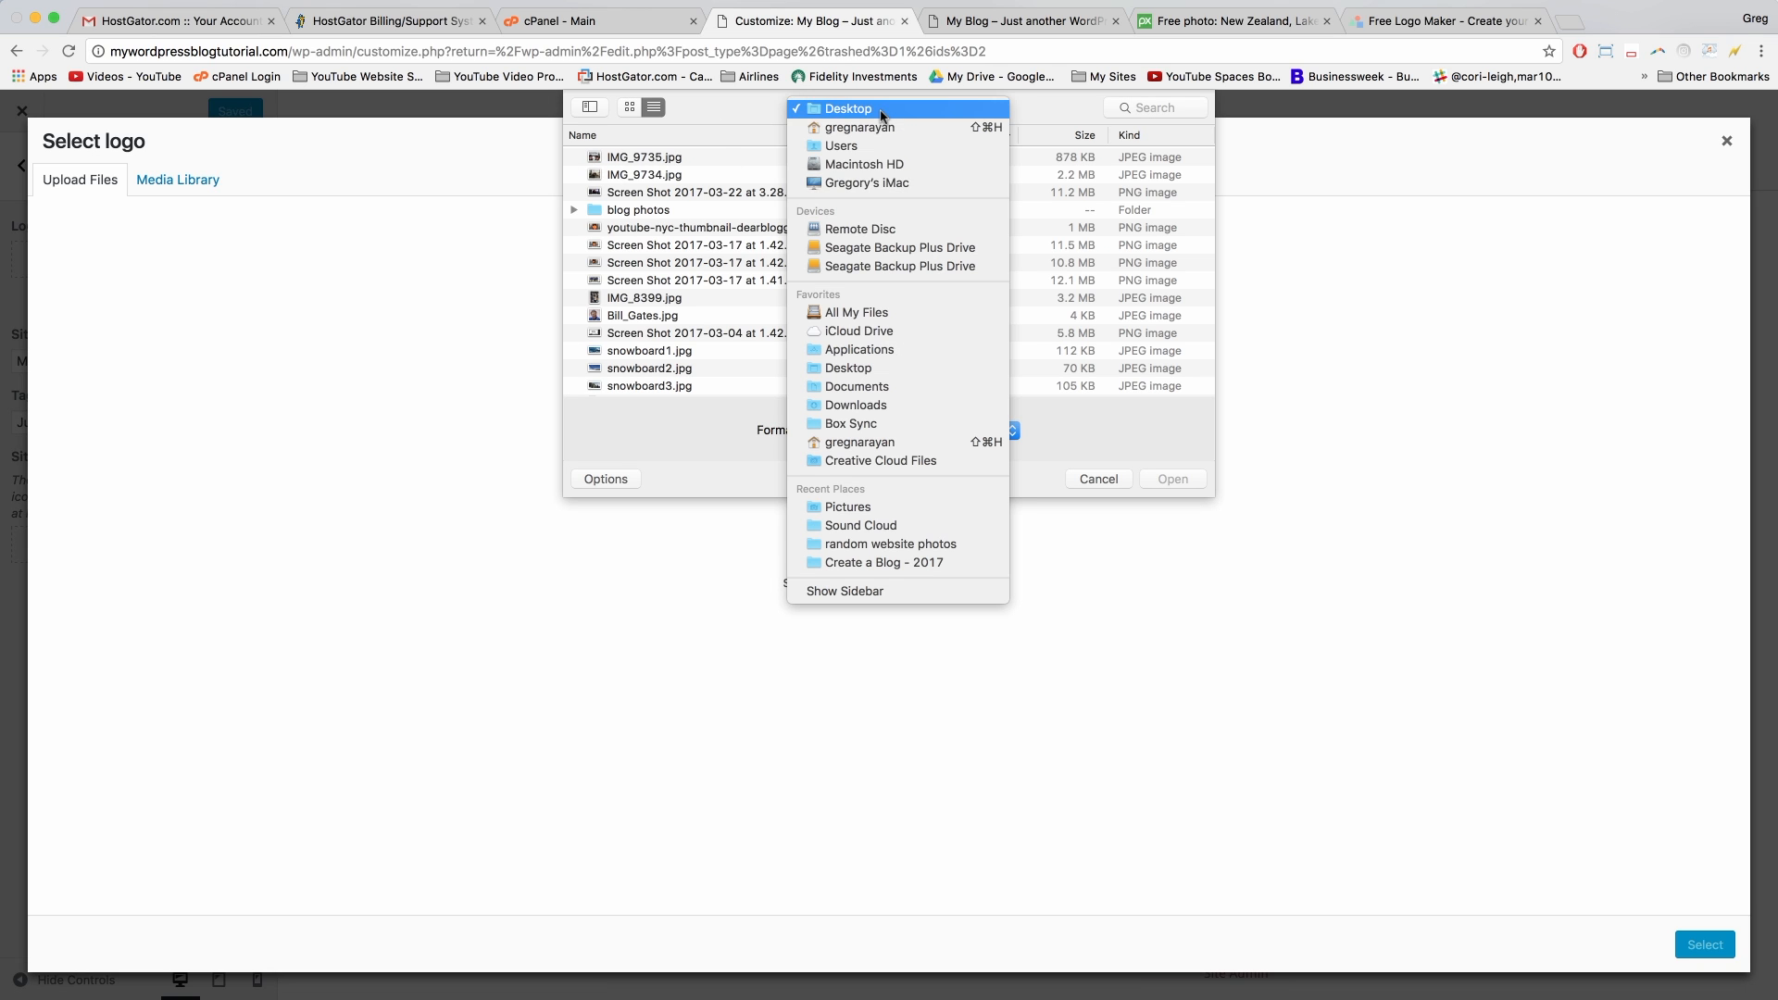
click(866, 405)
click(642, 159)
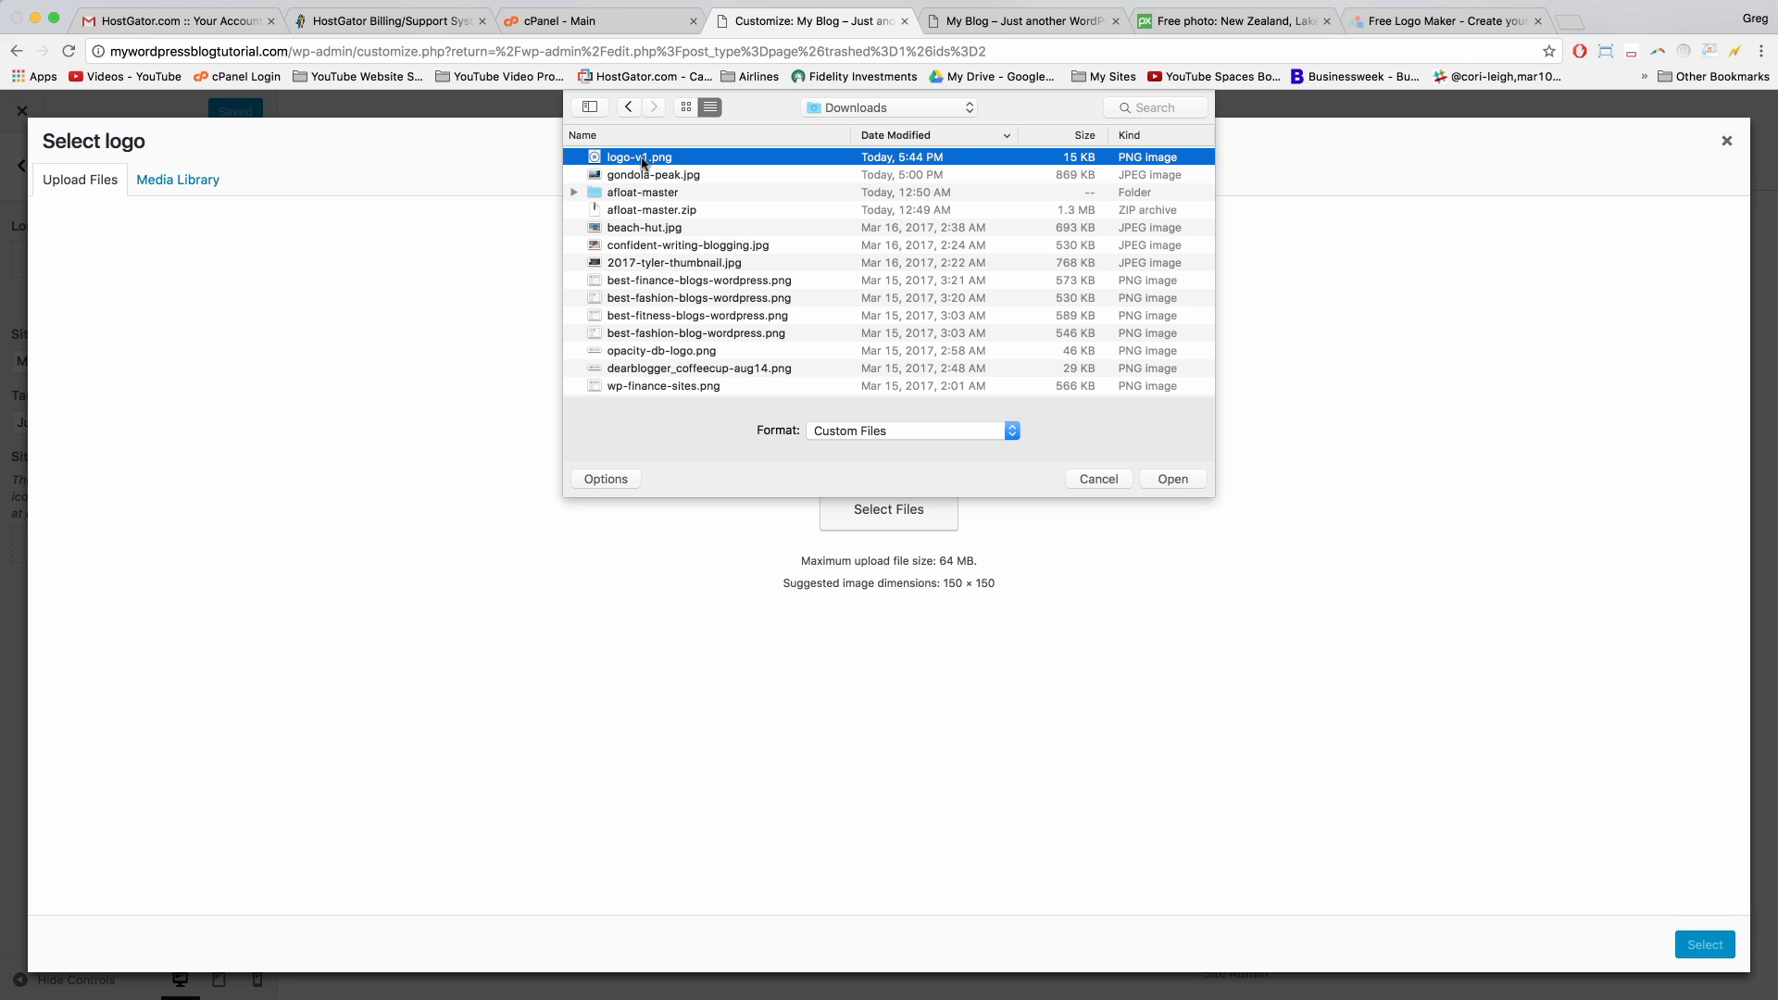
click(1170, 480)
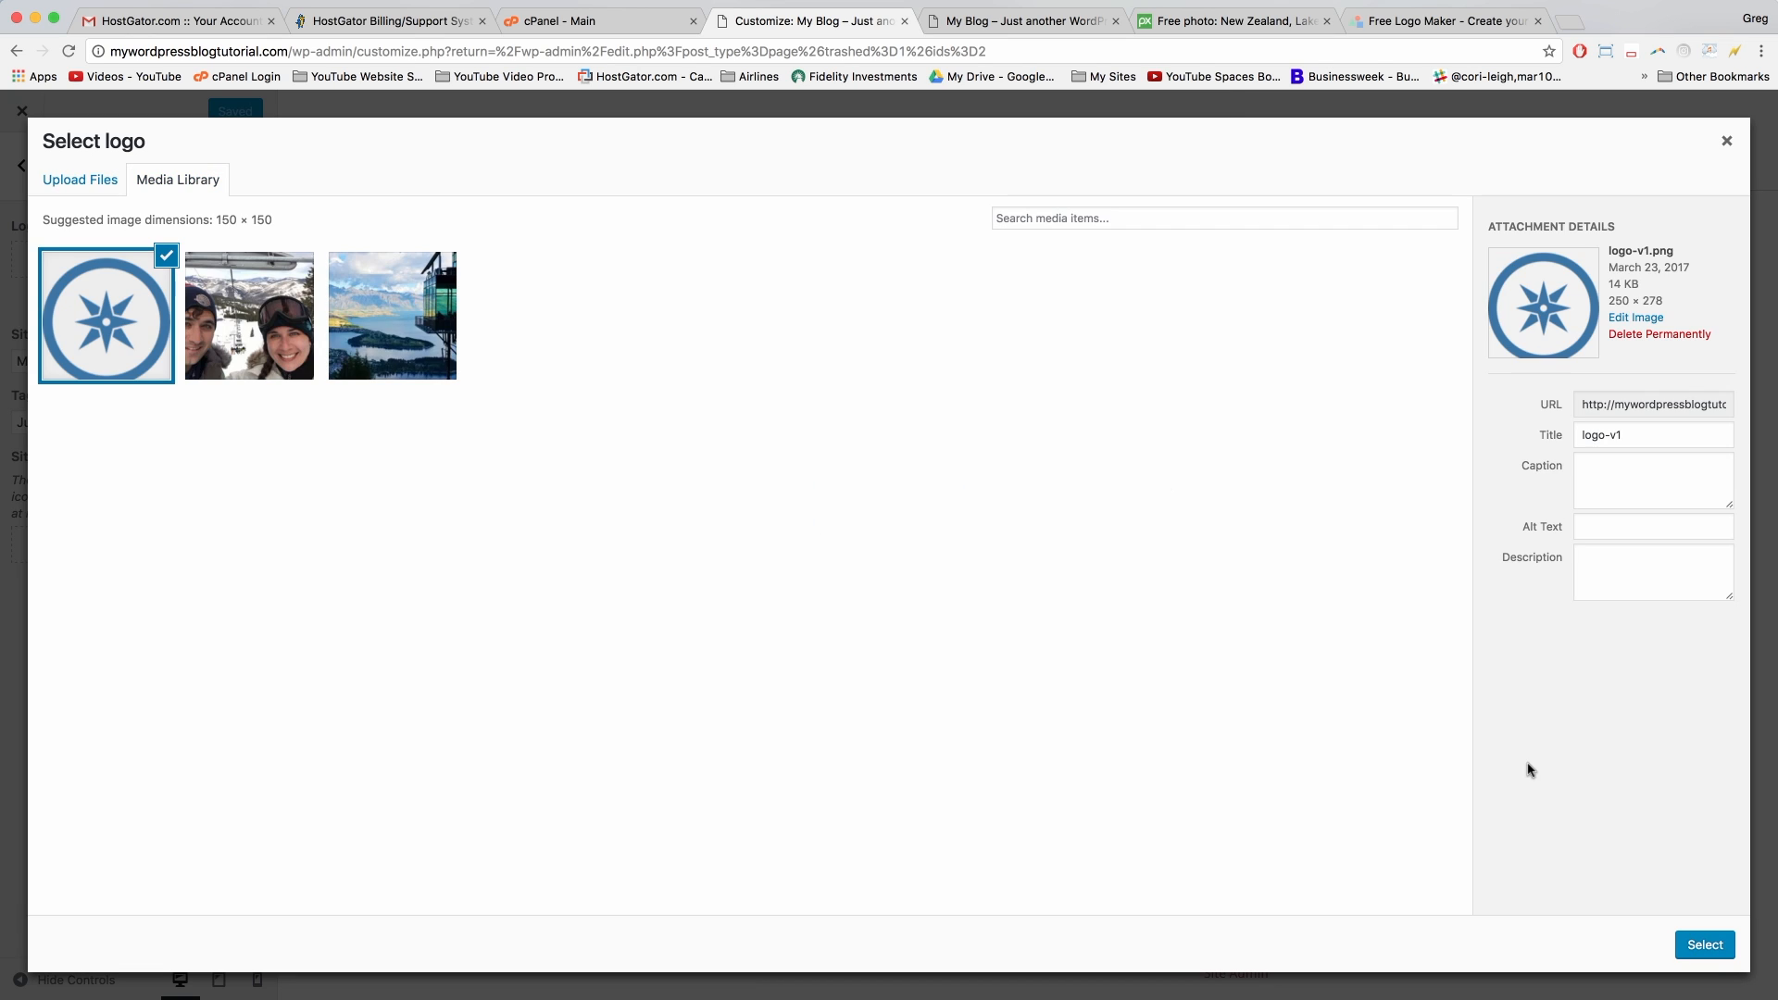
Step: Fit the crop box's top and bottom edges to the compass image and apply the crop
click(1709, 951)
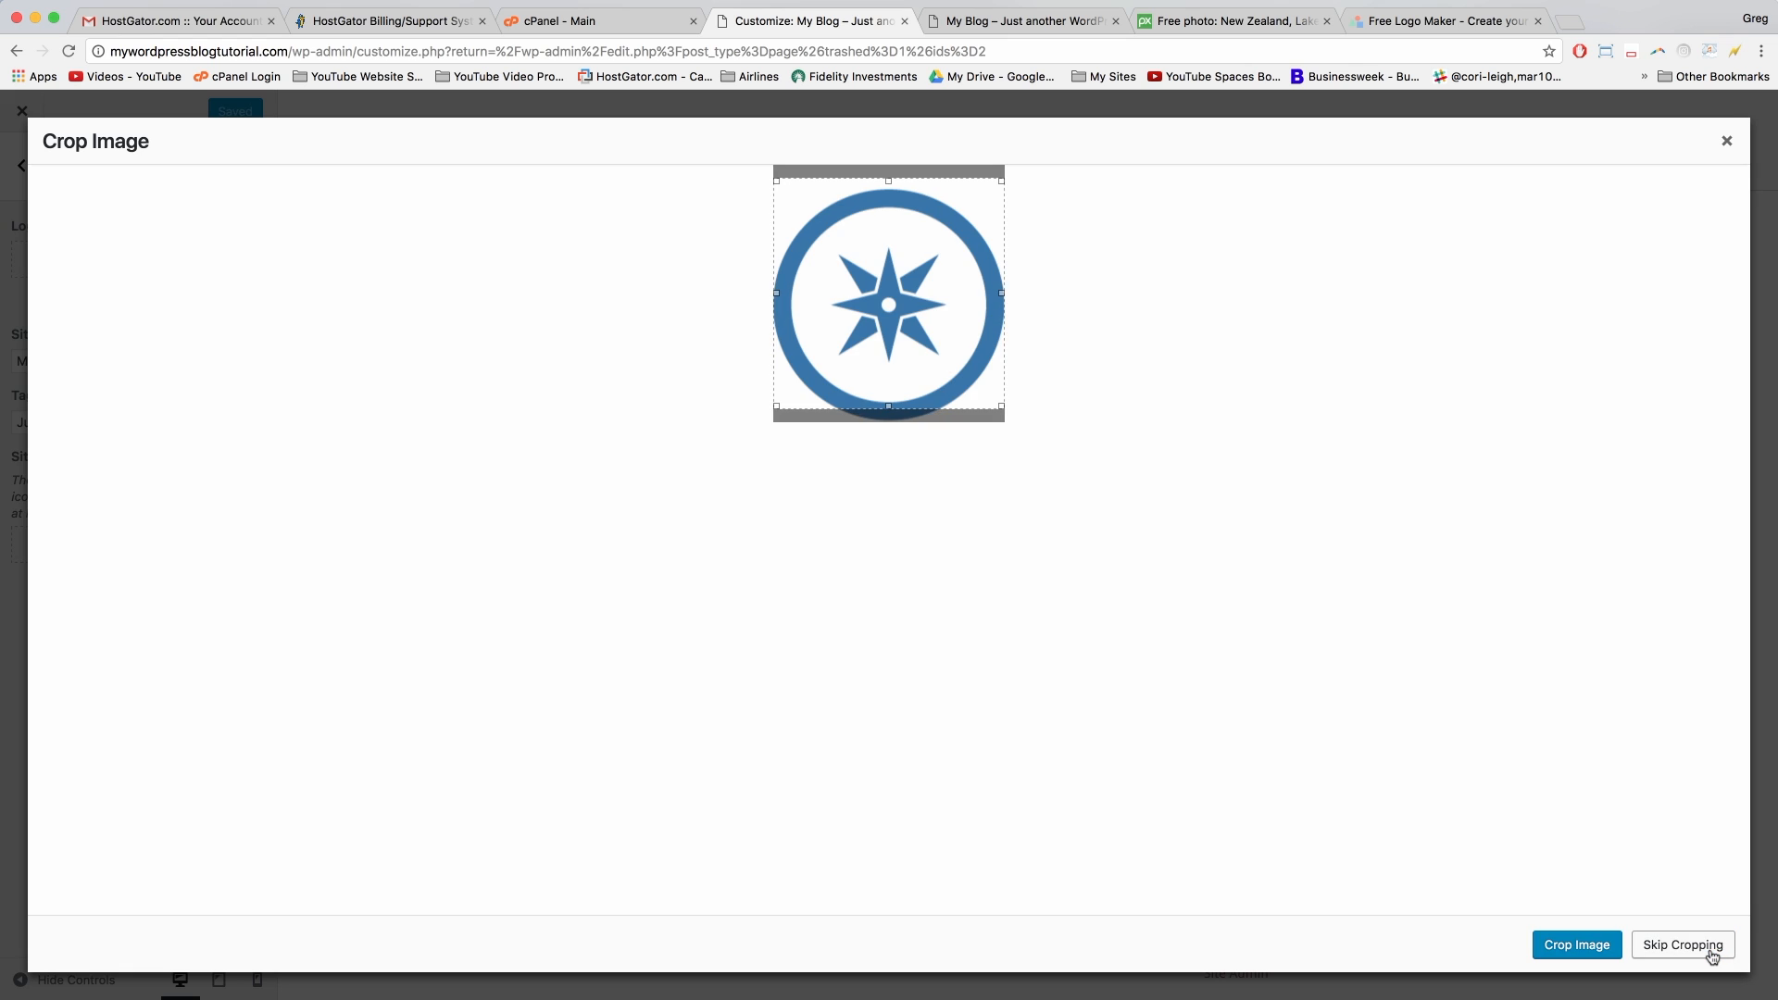
drag(774, 176, 775, 189)
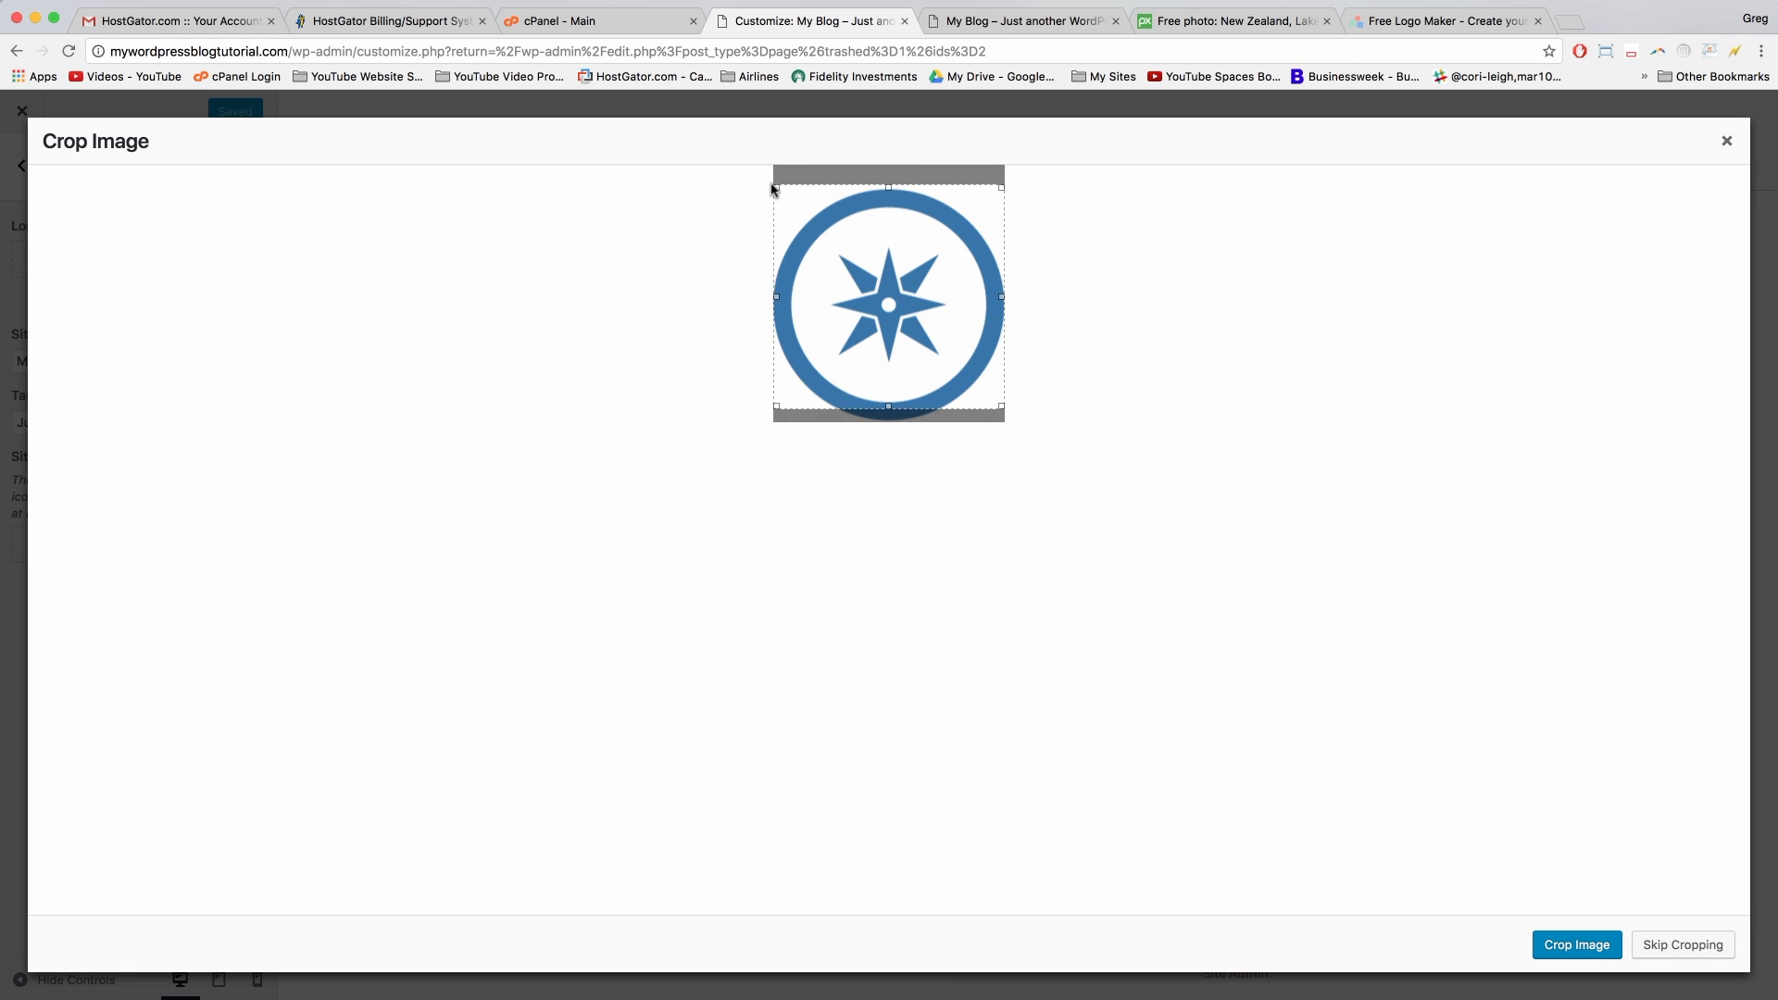
drag(776, 407, 763, 433)
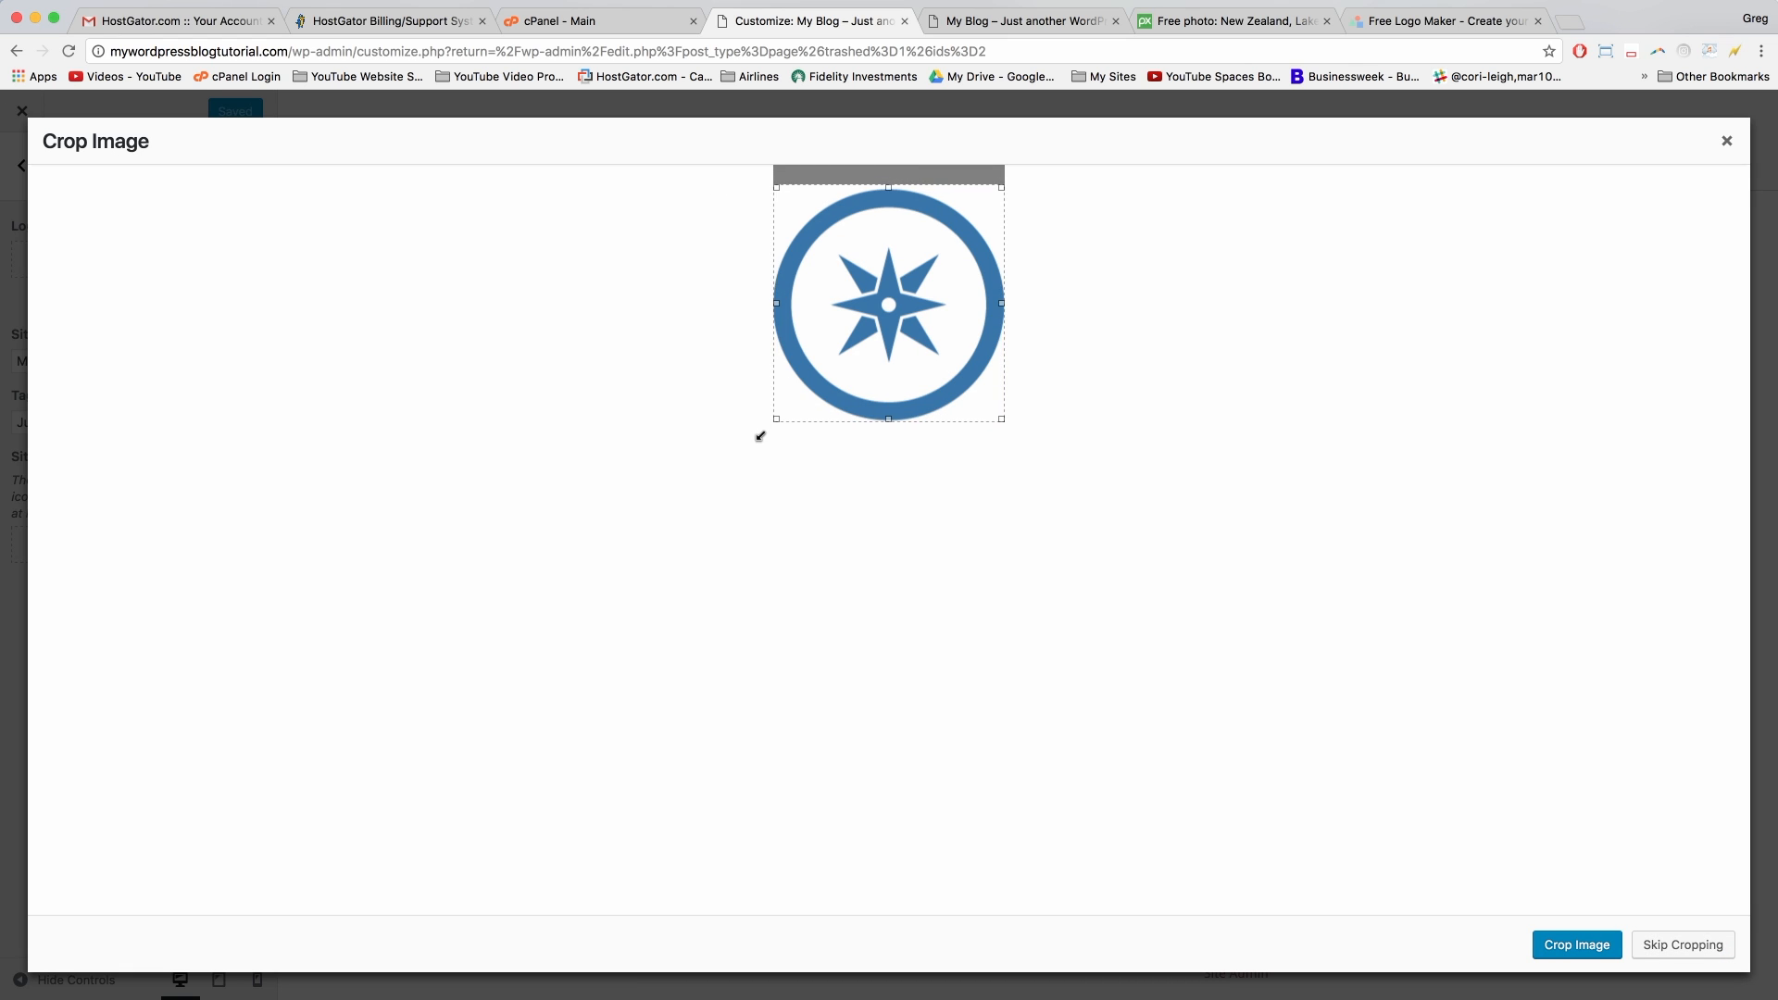
click(1565, 946)
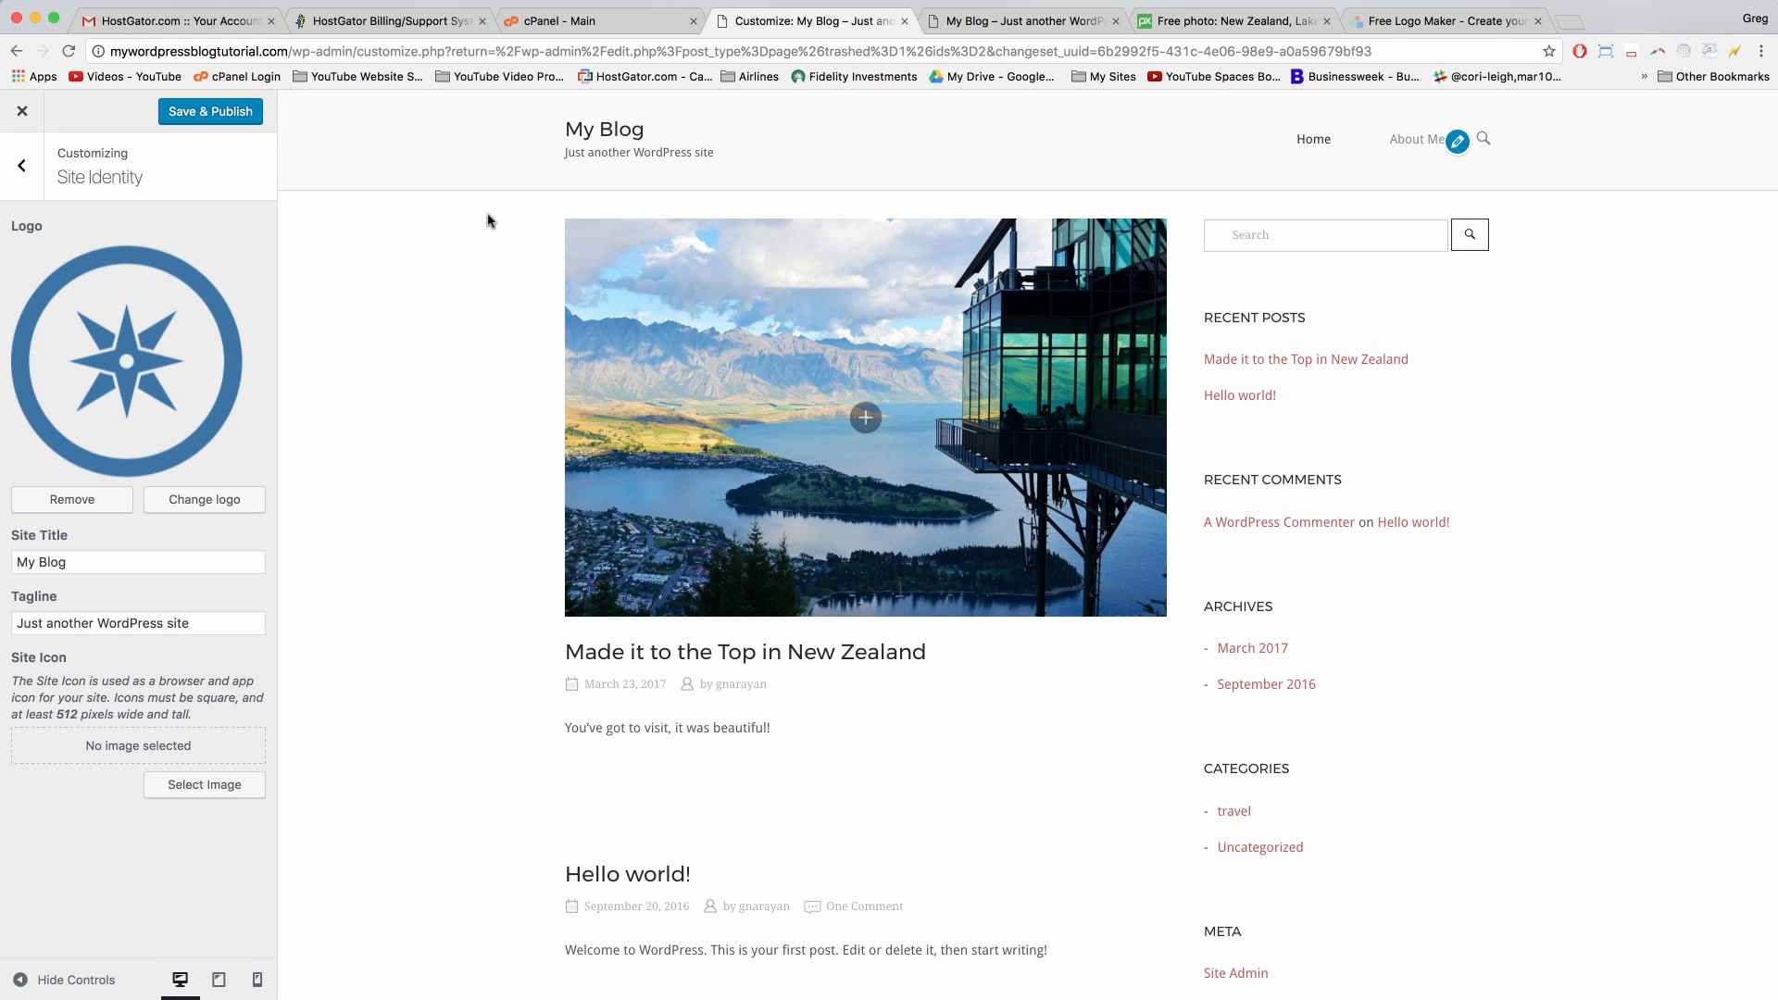
Step: Save & Publish the compass logo and reload the live blog to see it in the header
click(201, 112)
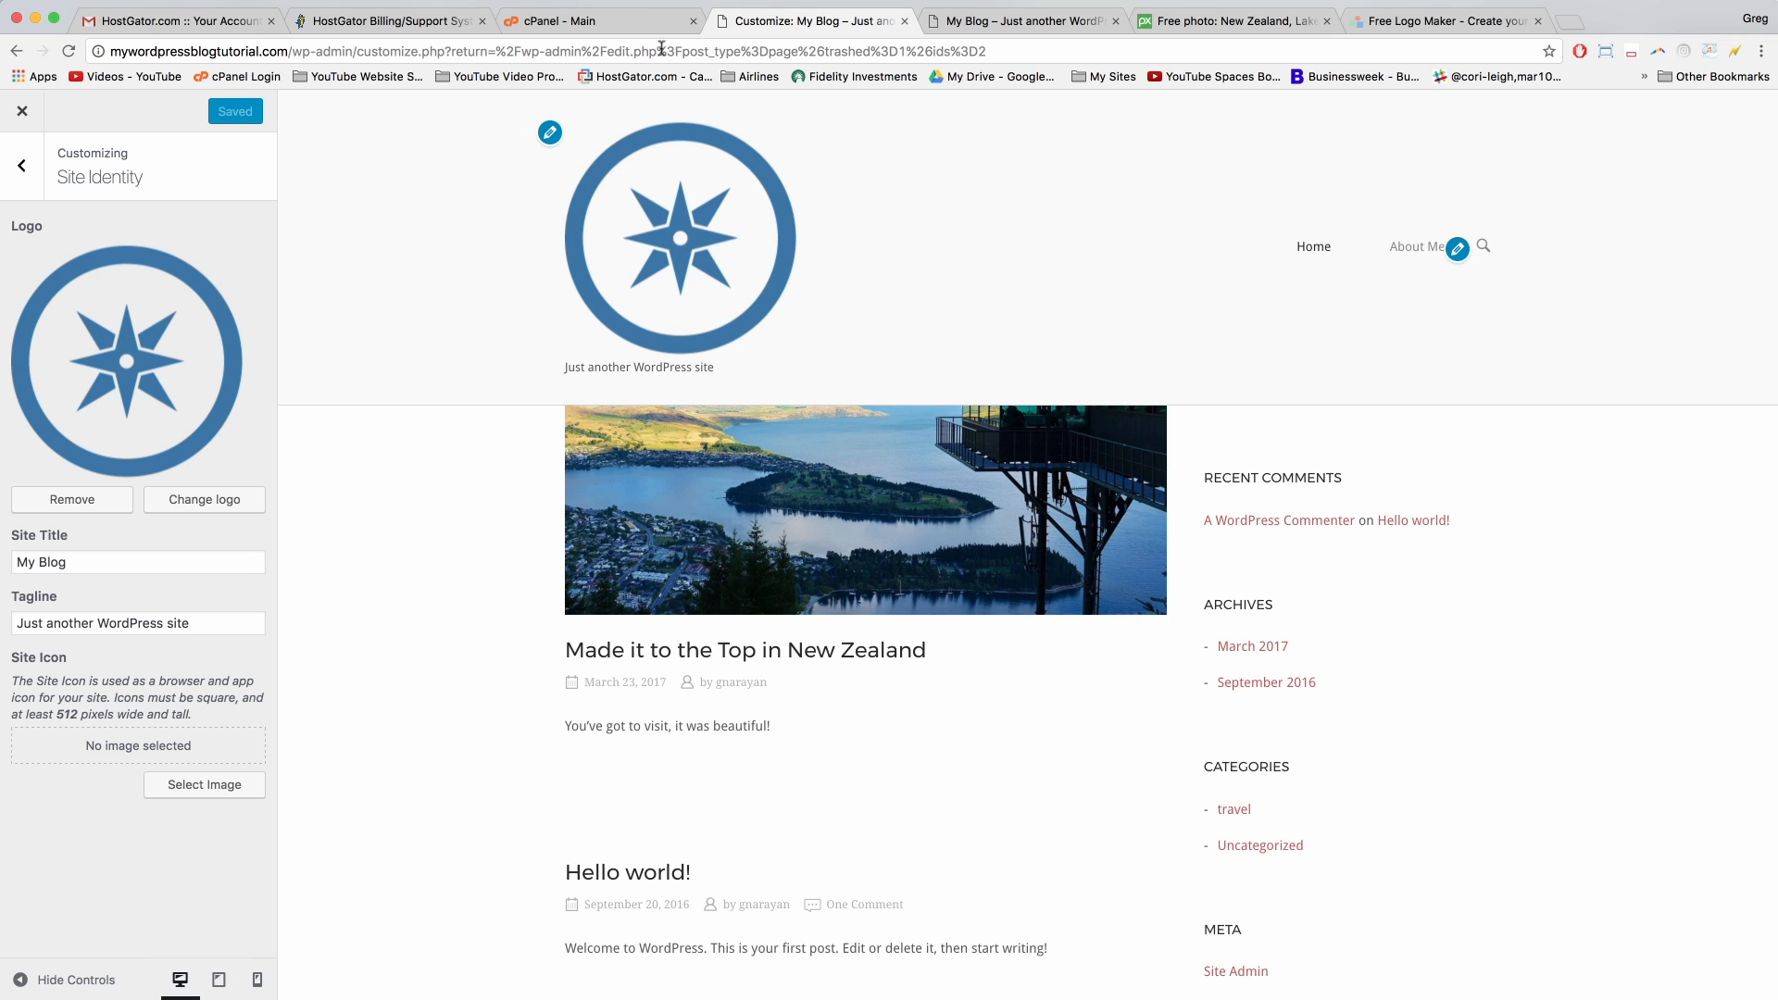
click(987, 23)
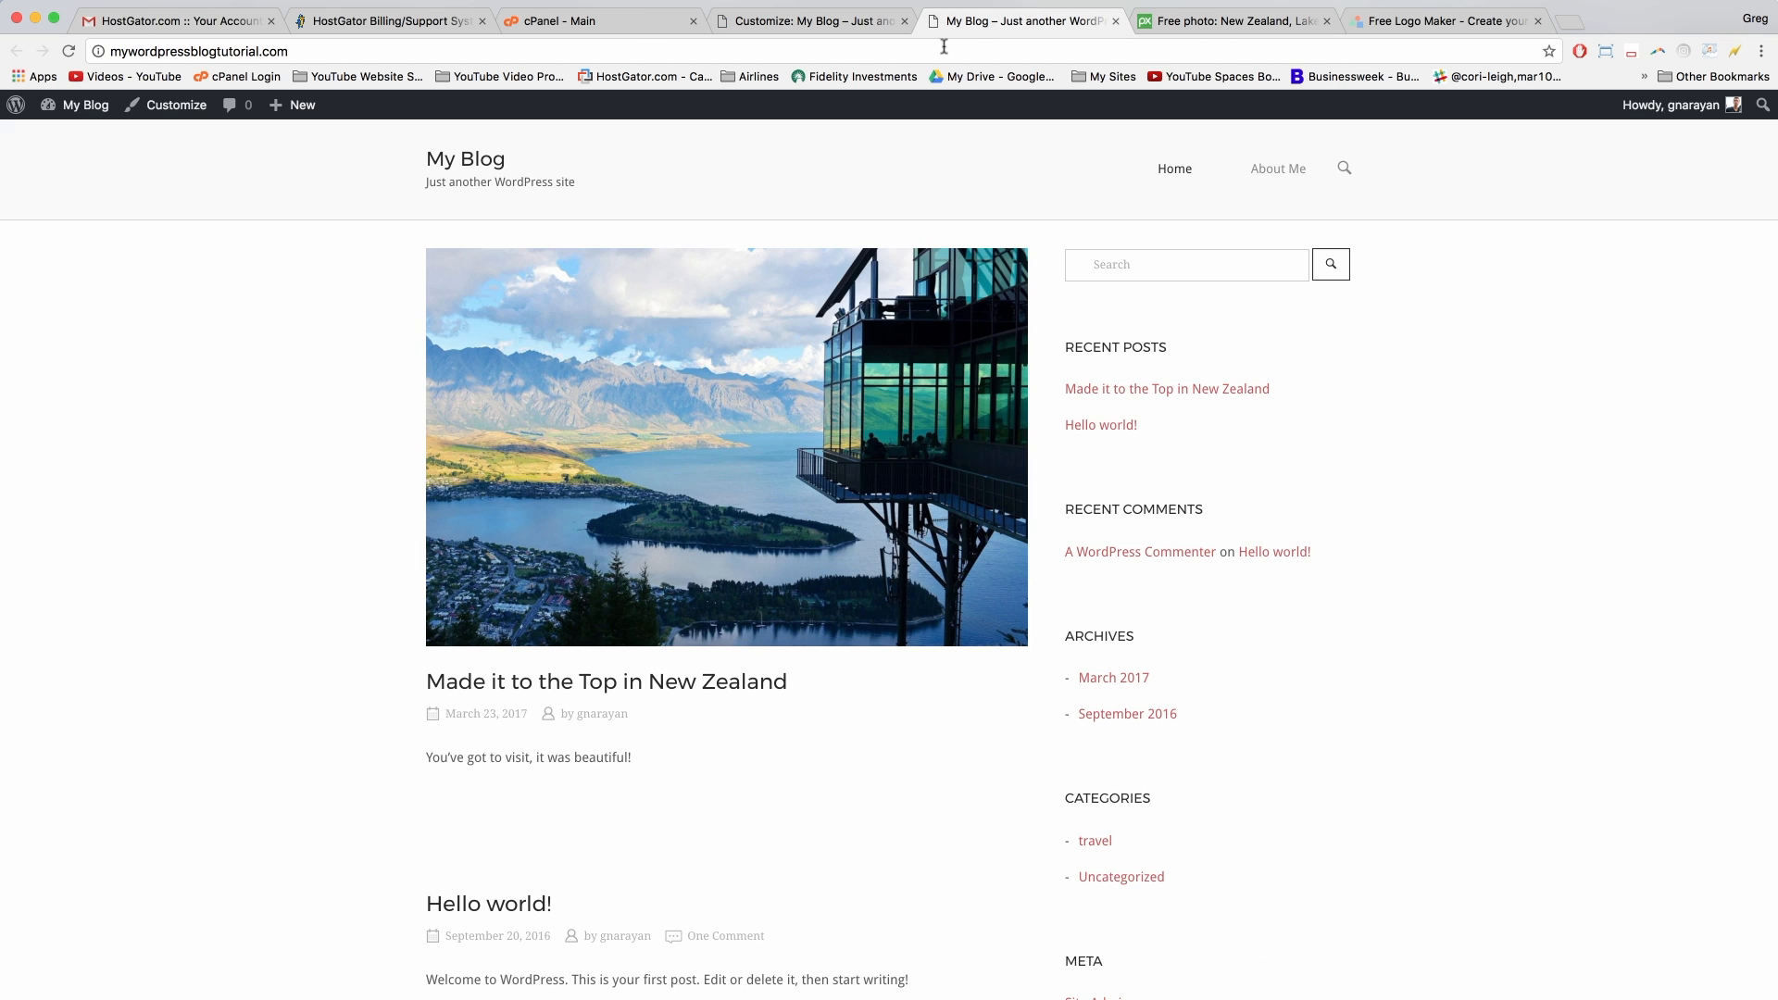
click(908, 51)
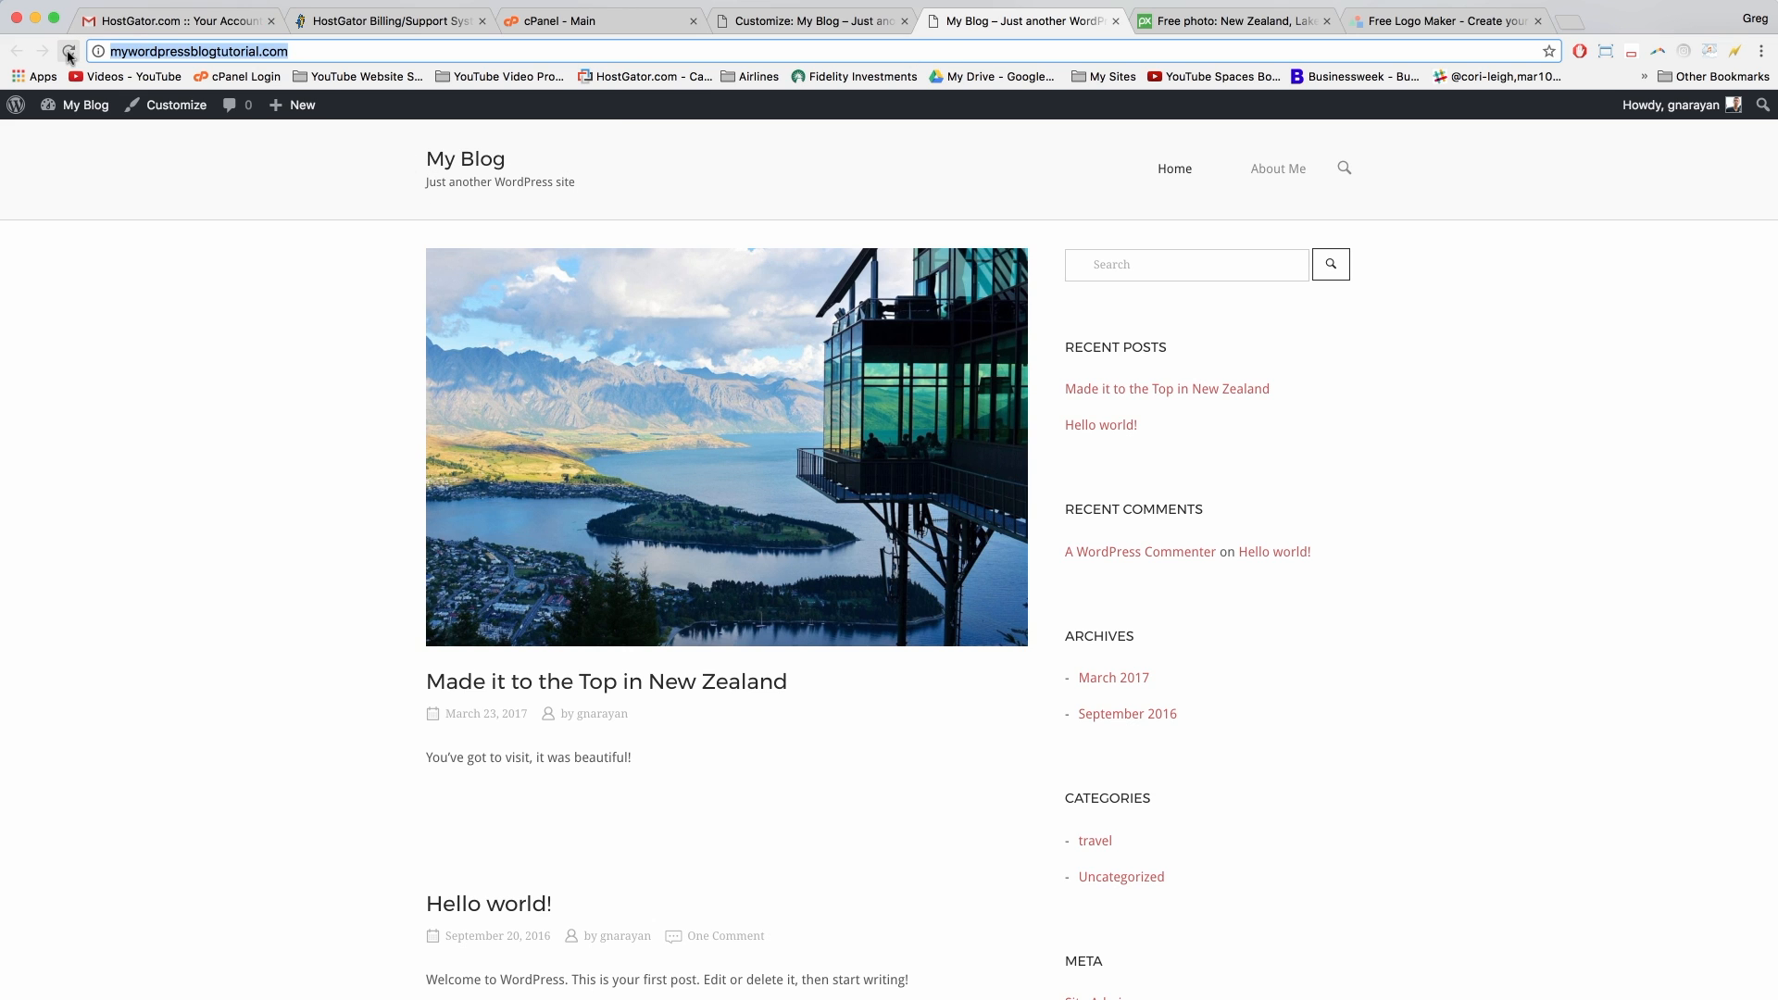
click(69, 52)
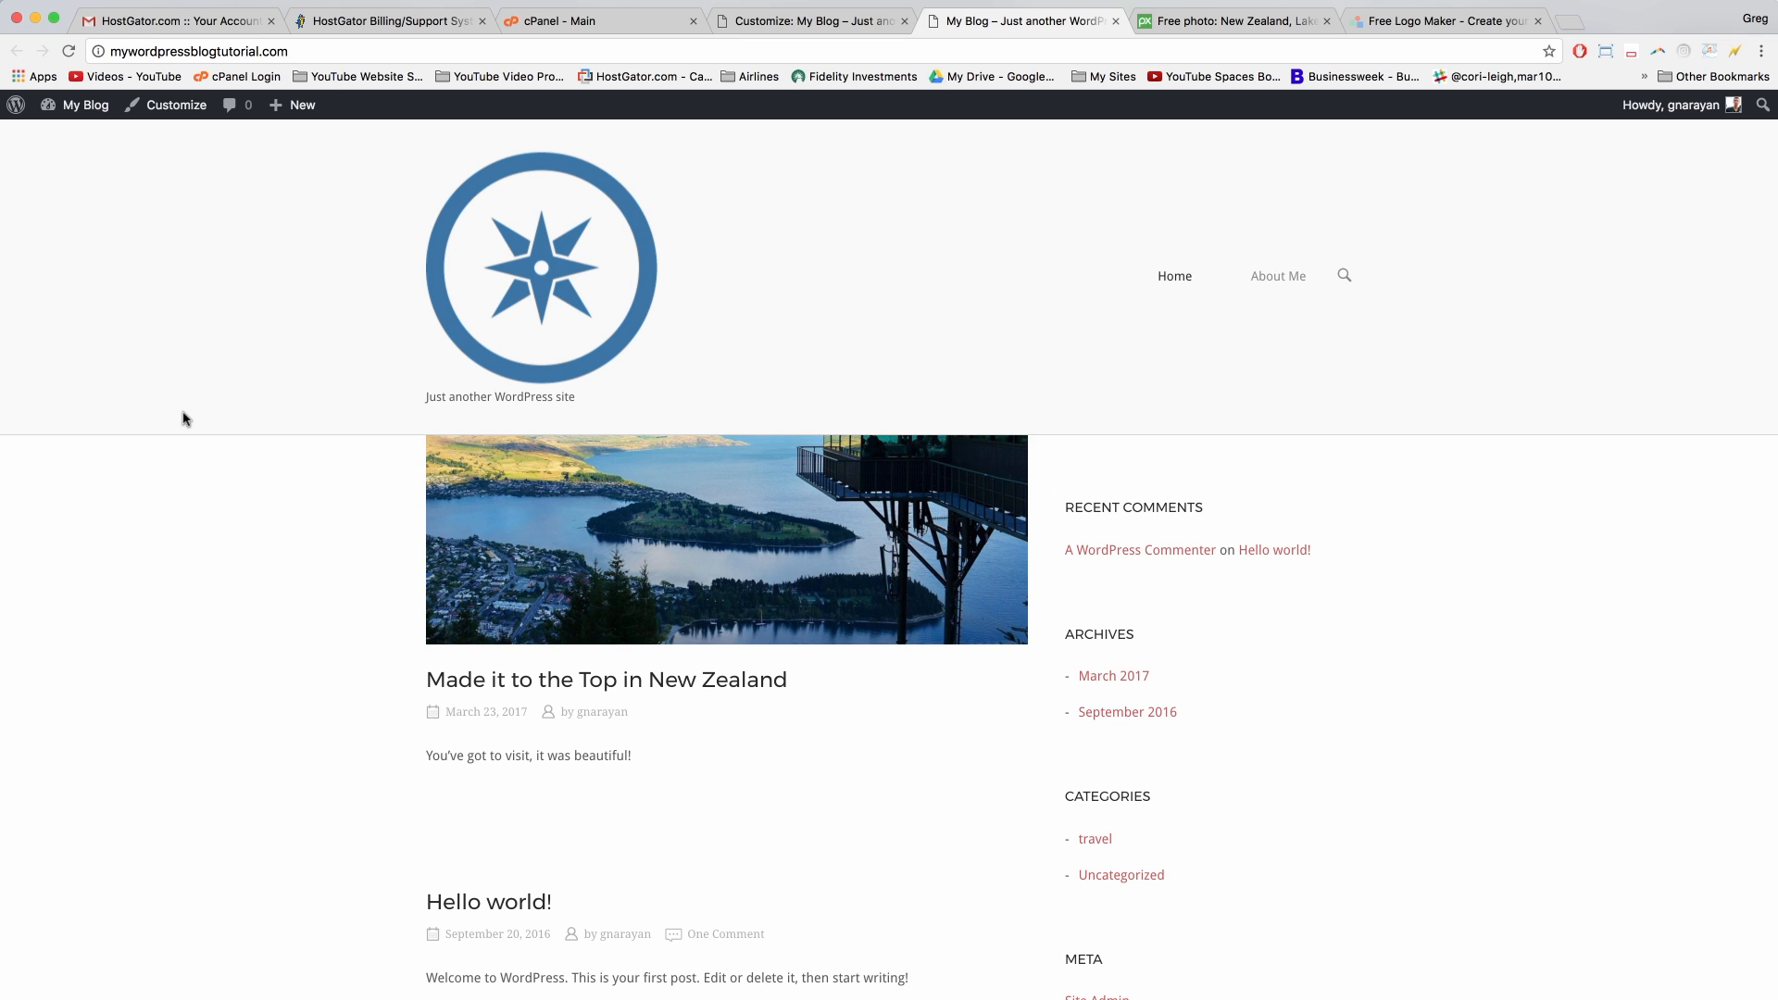
click(819, 22)
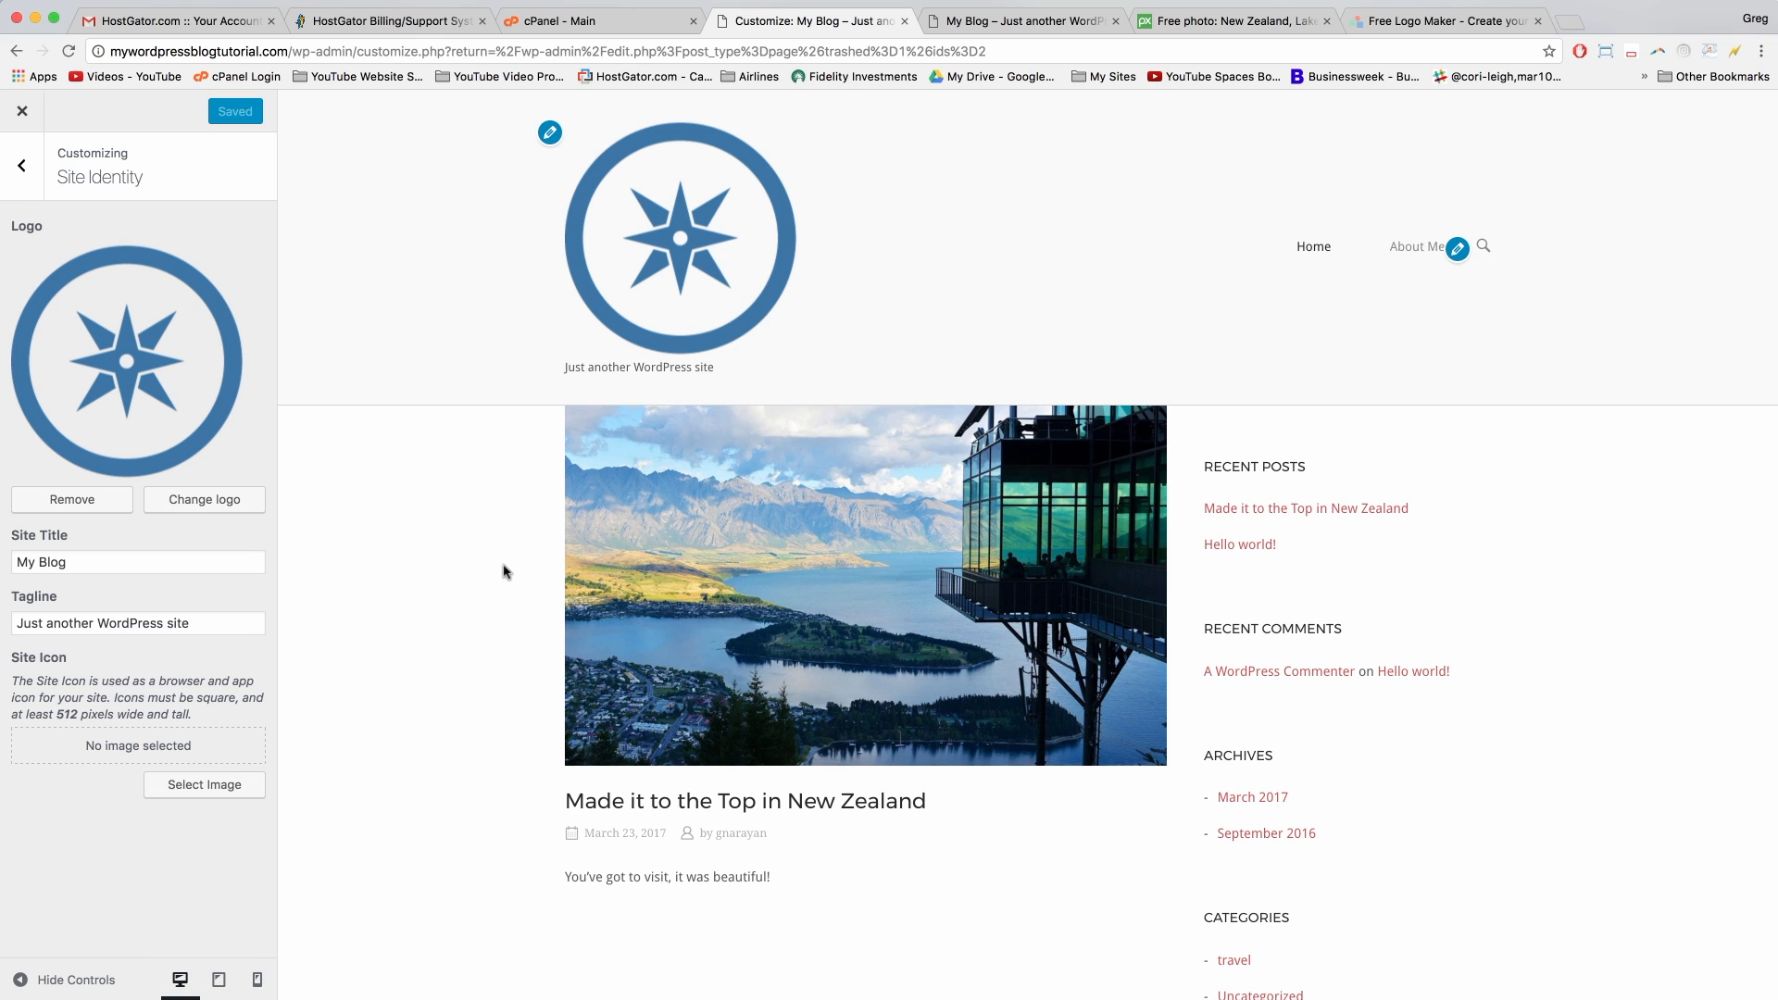
Step: Delete the default comment in the Additional CSS editor, leaving it empty
click(15, 173)
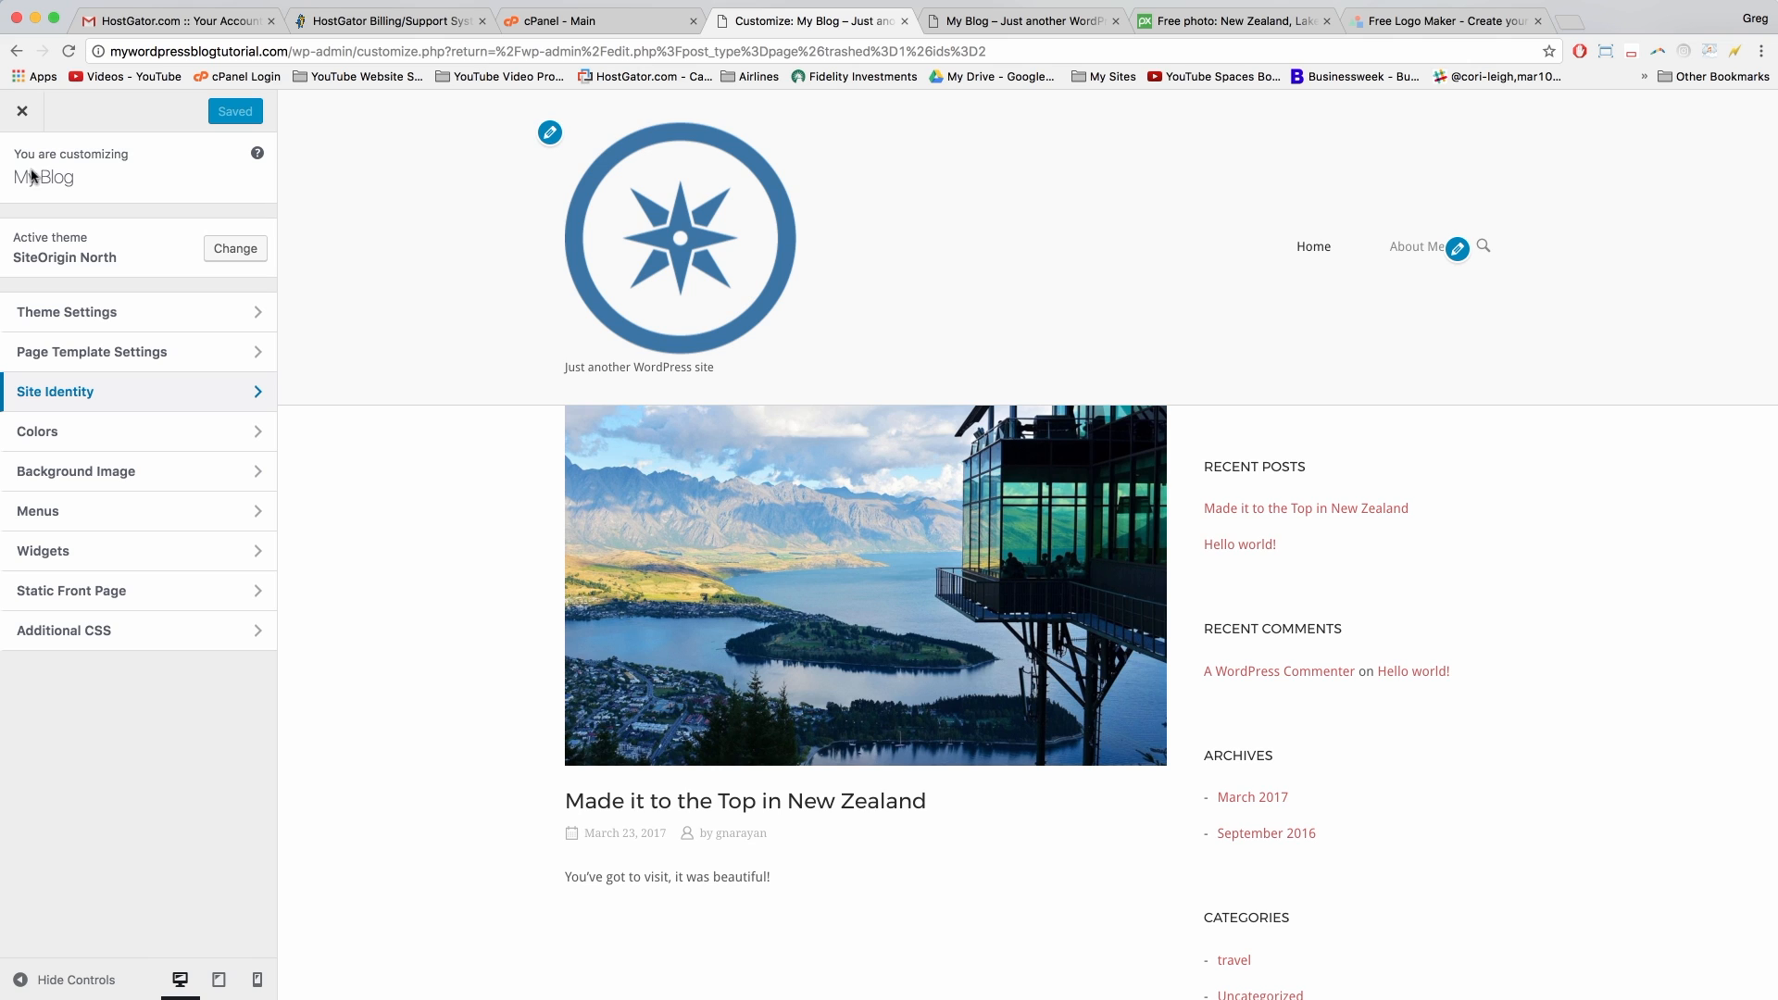
click(147, 637)
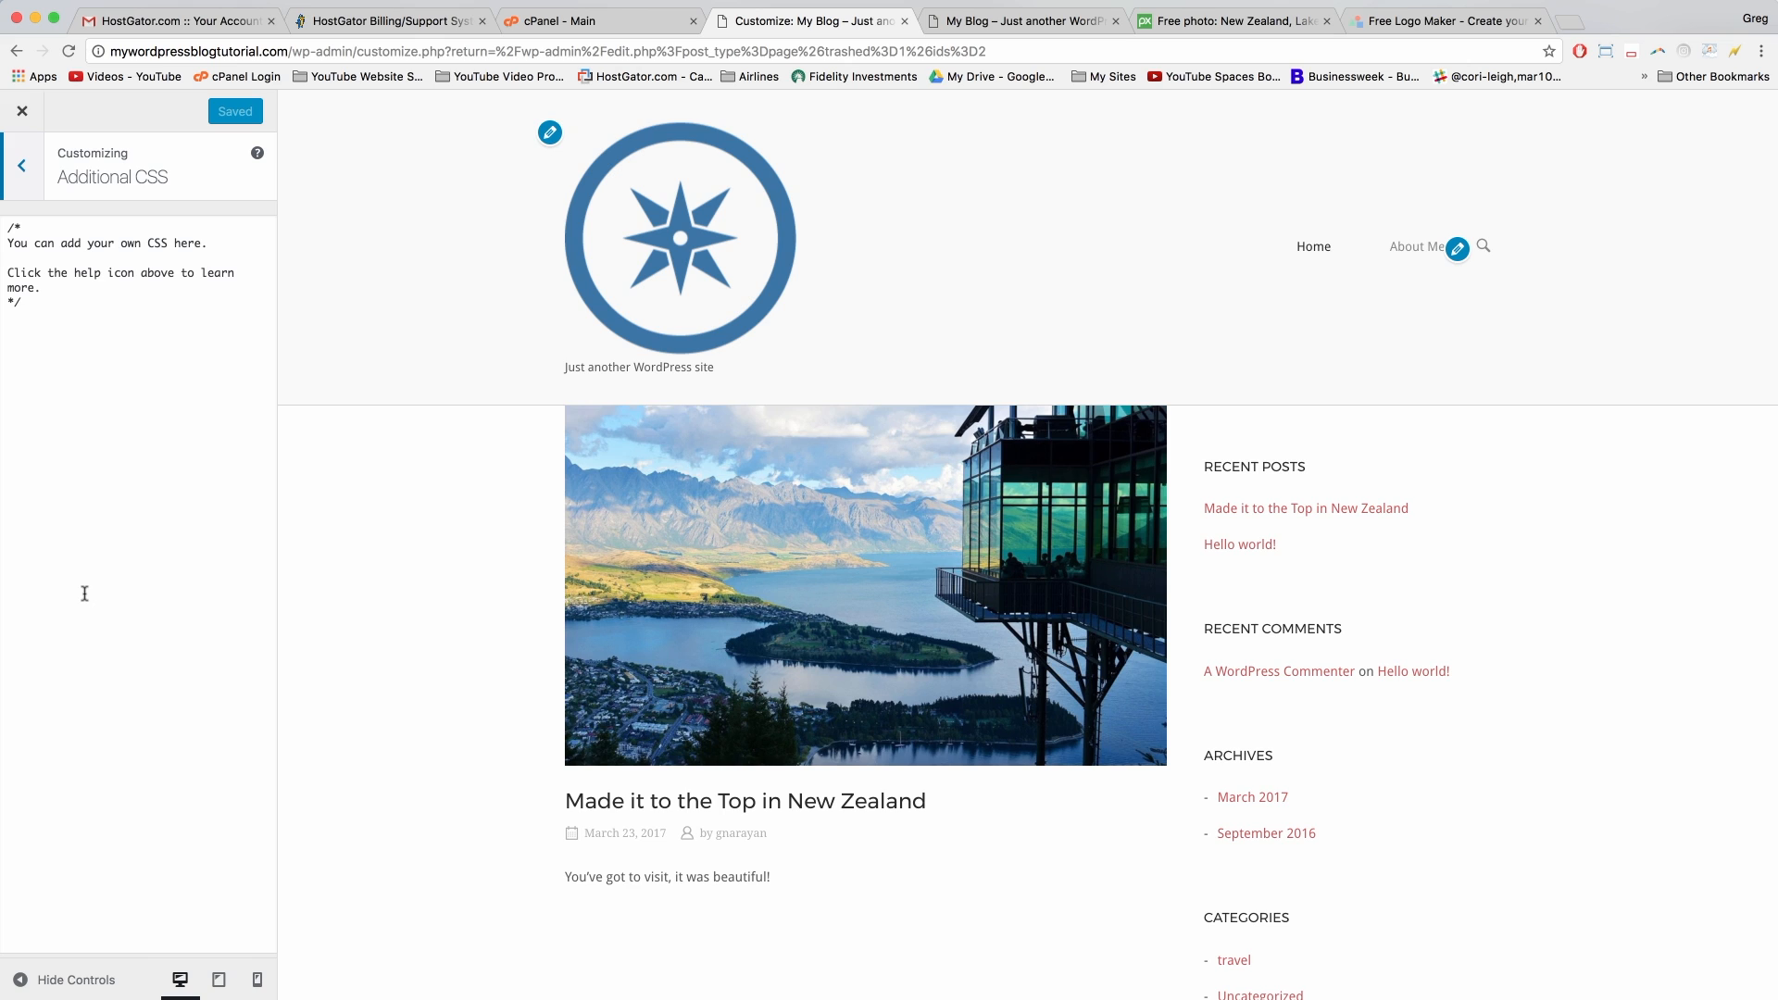
click(93, 336)
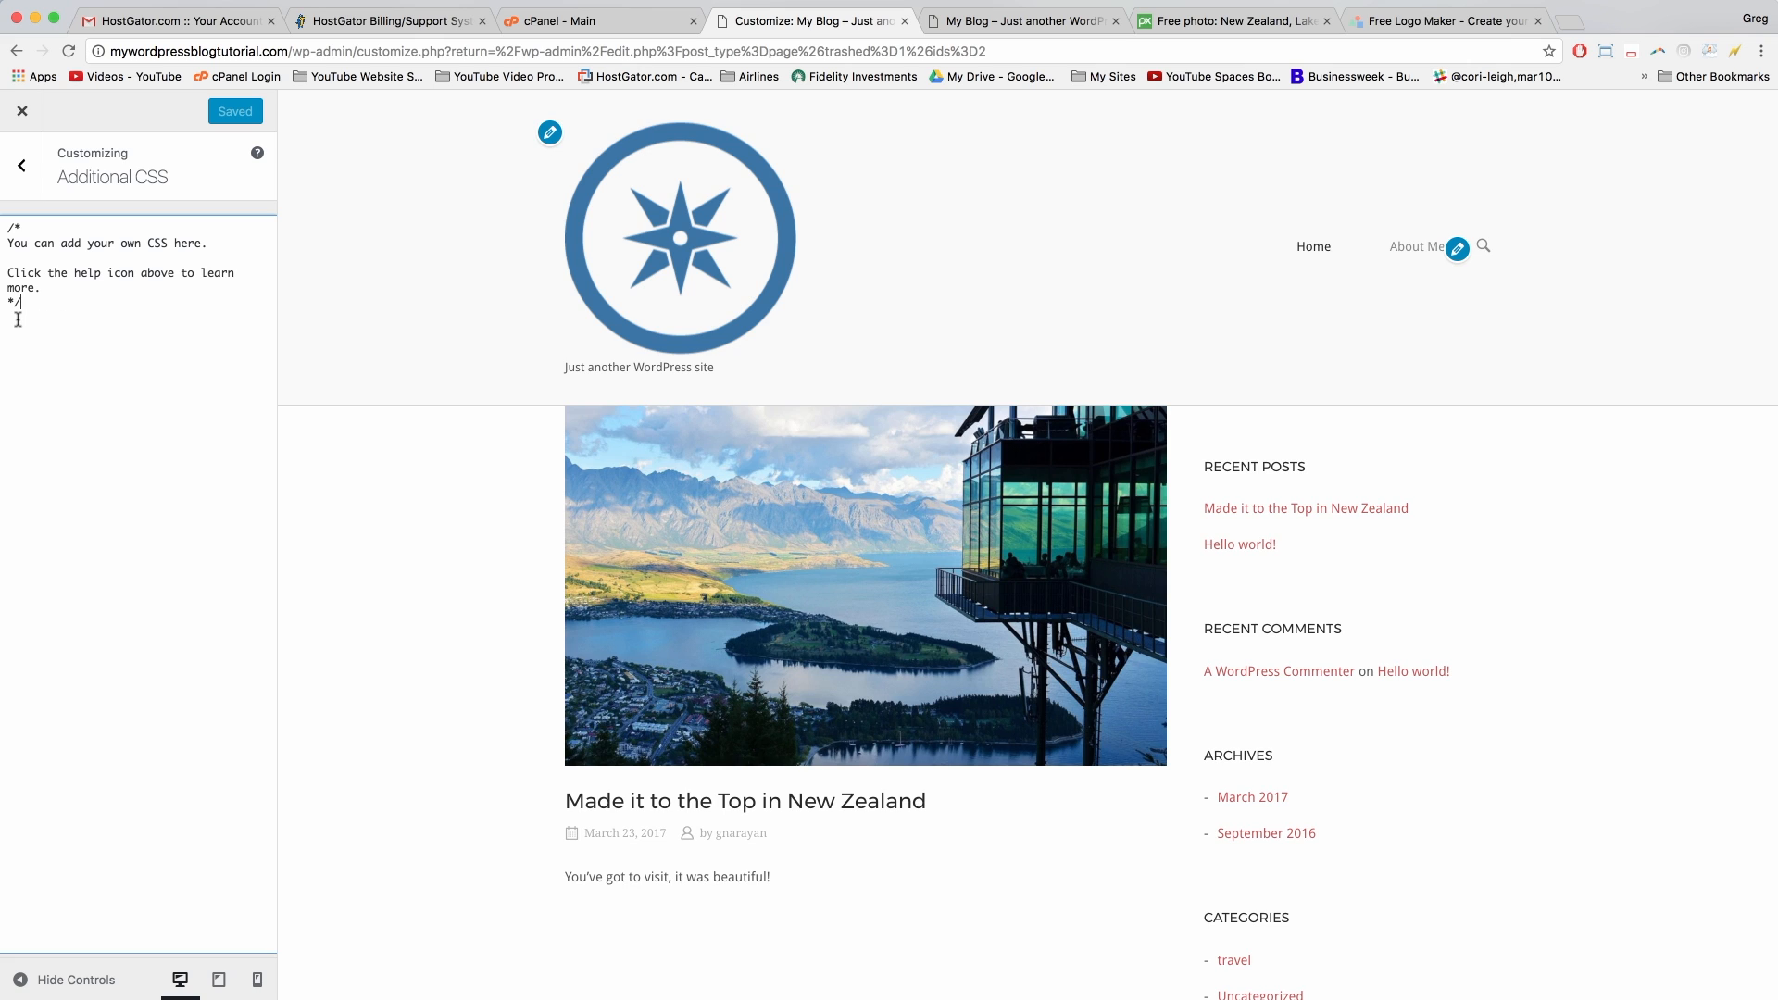
drag(19, 314, 5, 232)
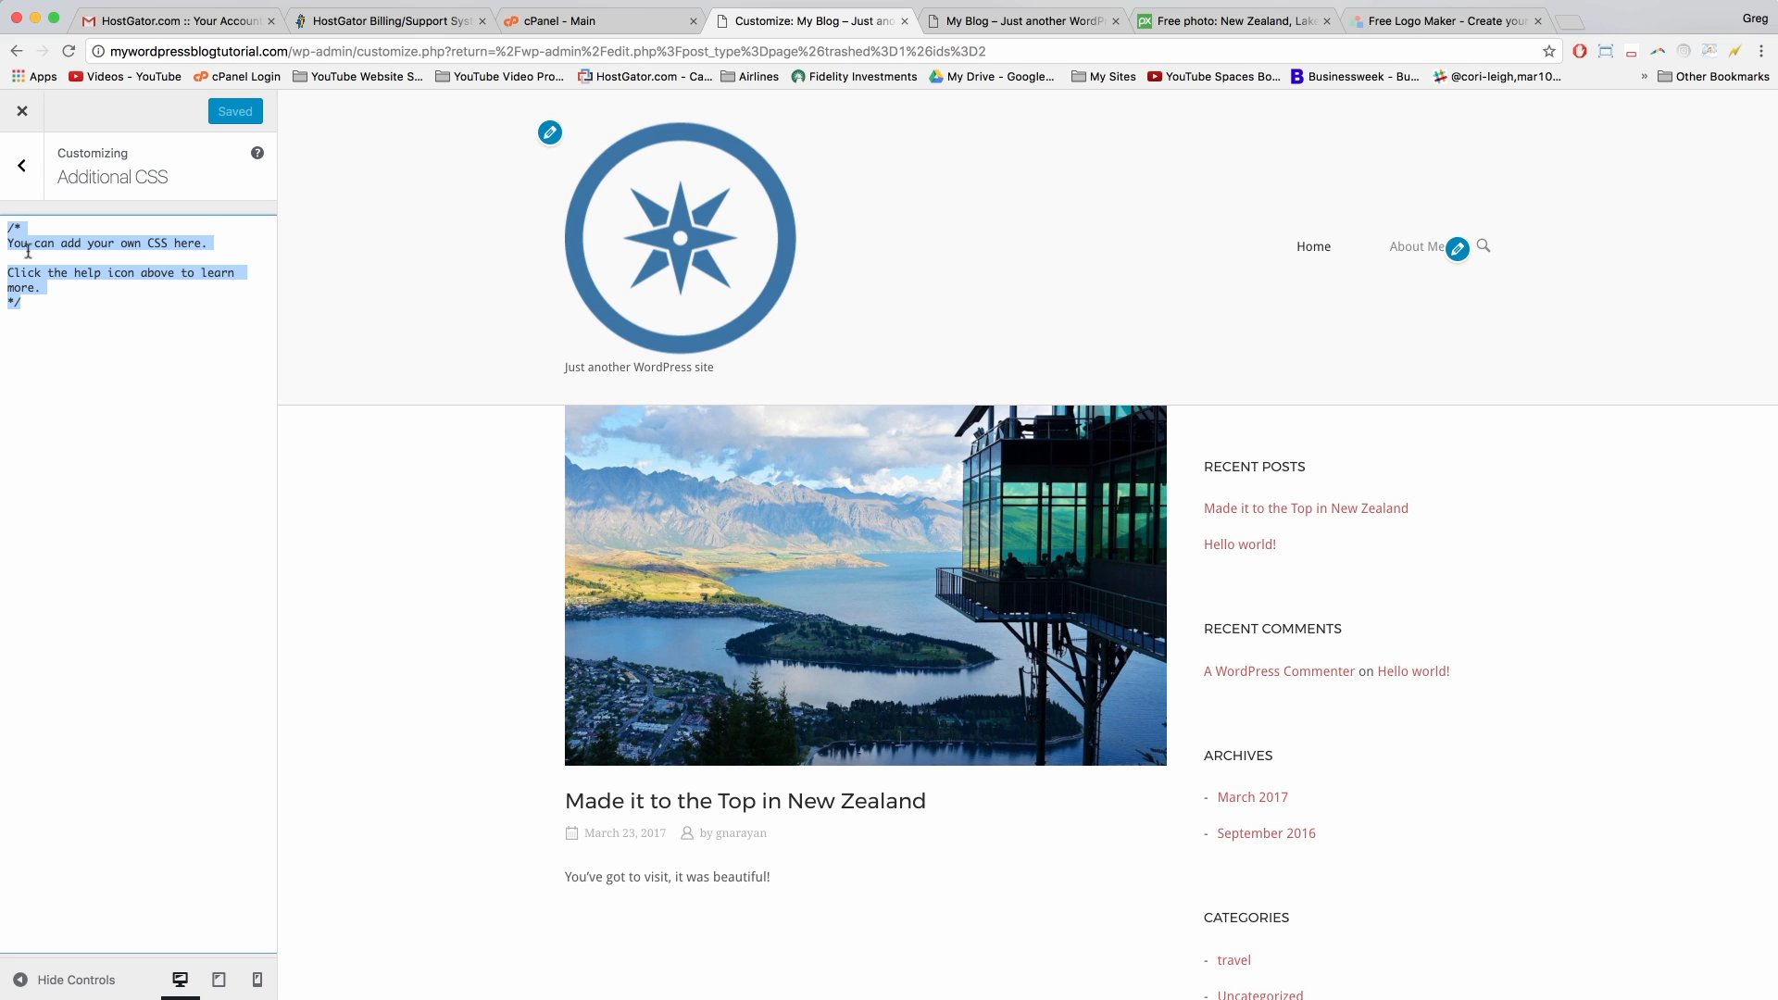
key(BackSpace)
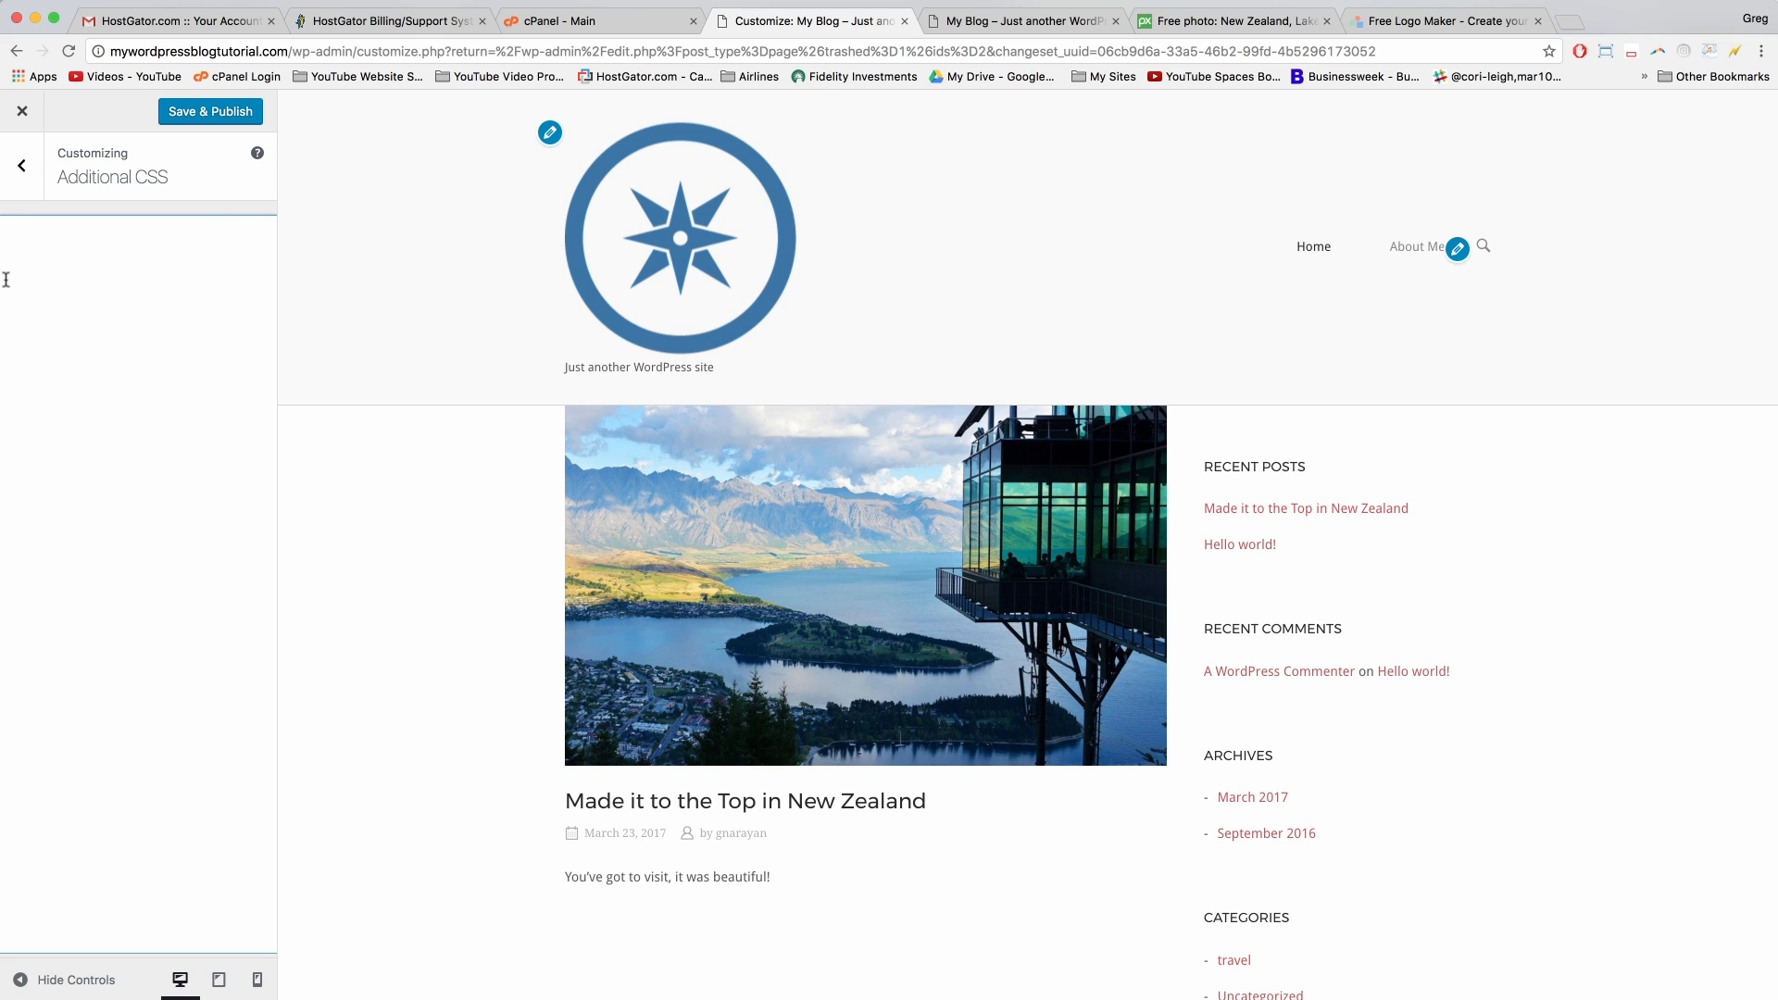
click(258, 160)
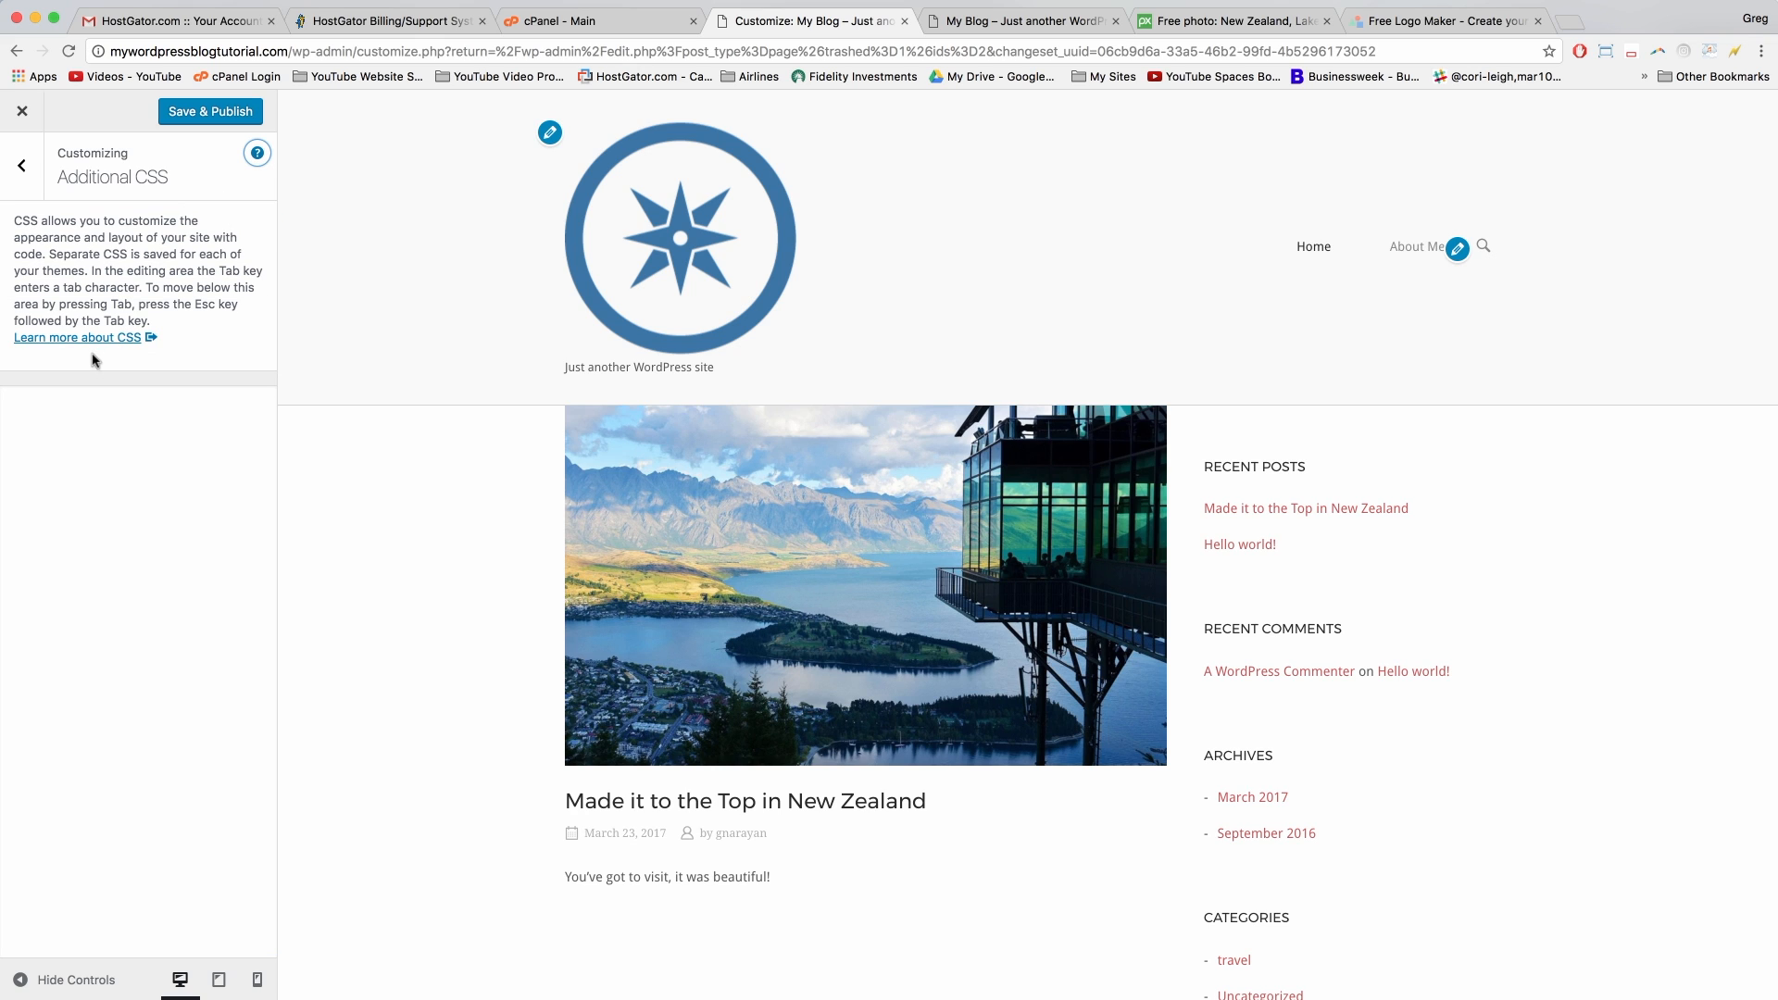
click(258, 153)
click(71, 278)
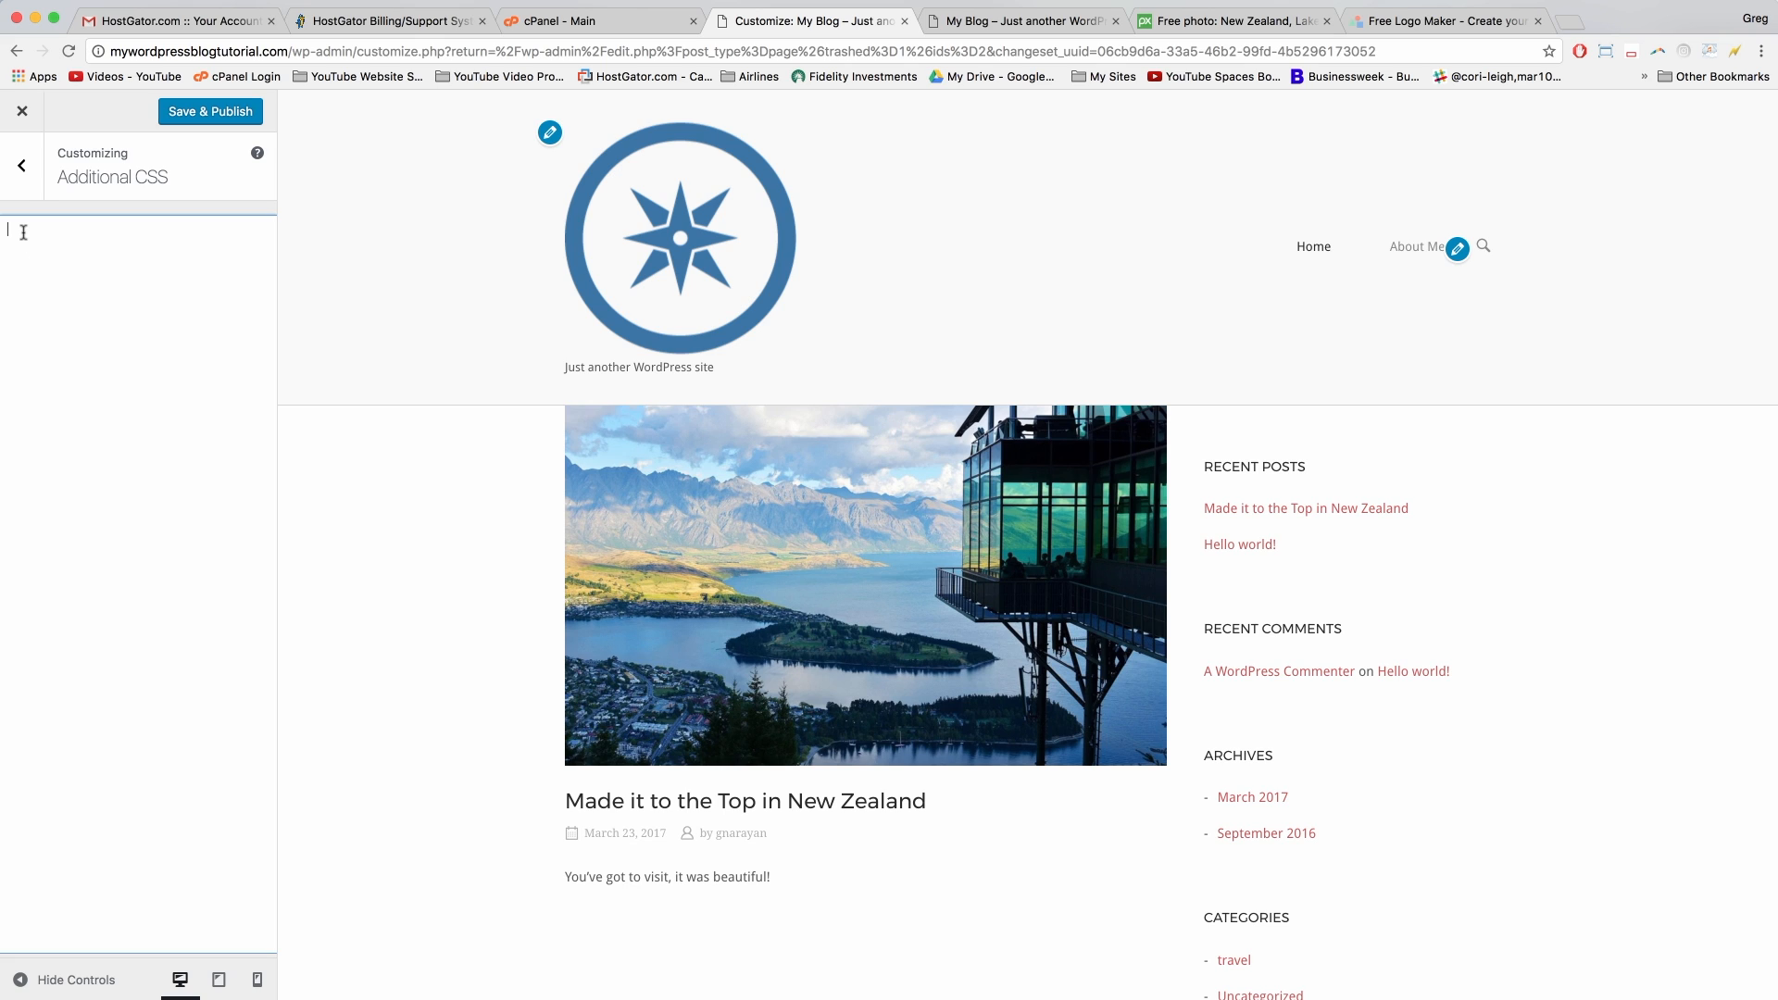
Step: Enter a '#masthead .site-branding img' rule with max-width 75%
text(#)
text(masthea)
text(d .site-branding im)
text(mox-wid)
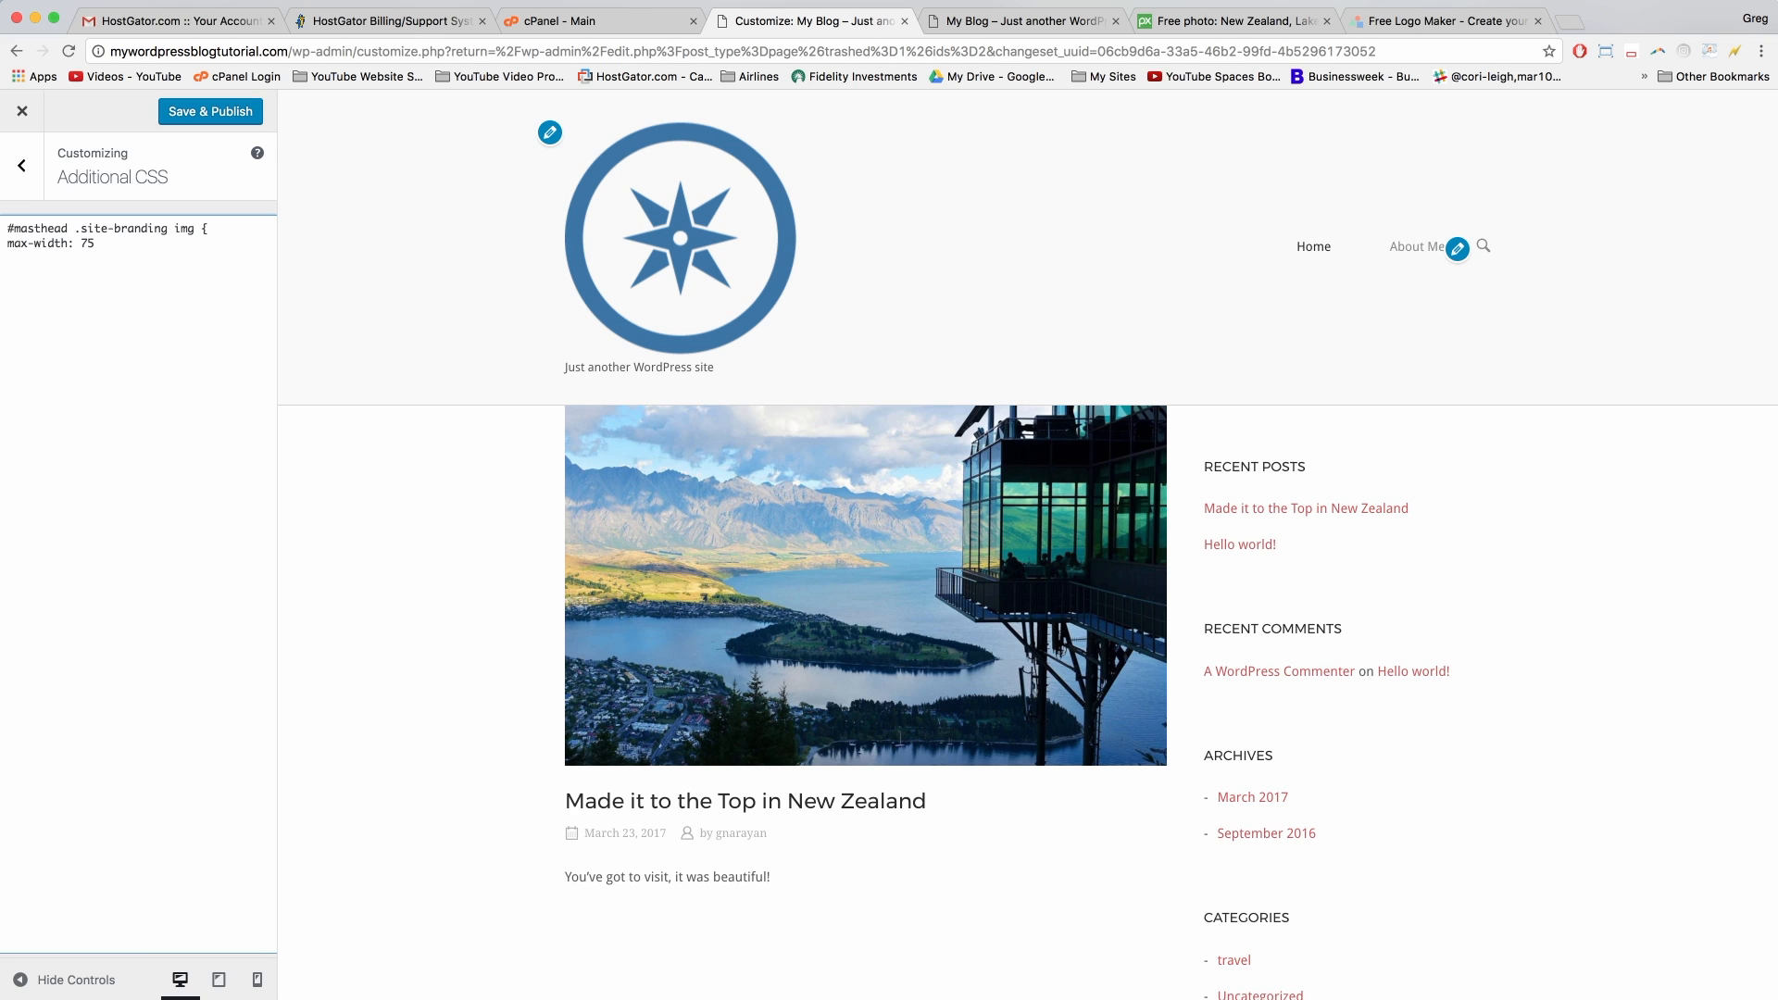
text(th: 75%;)
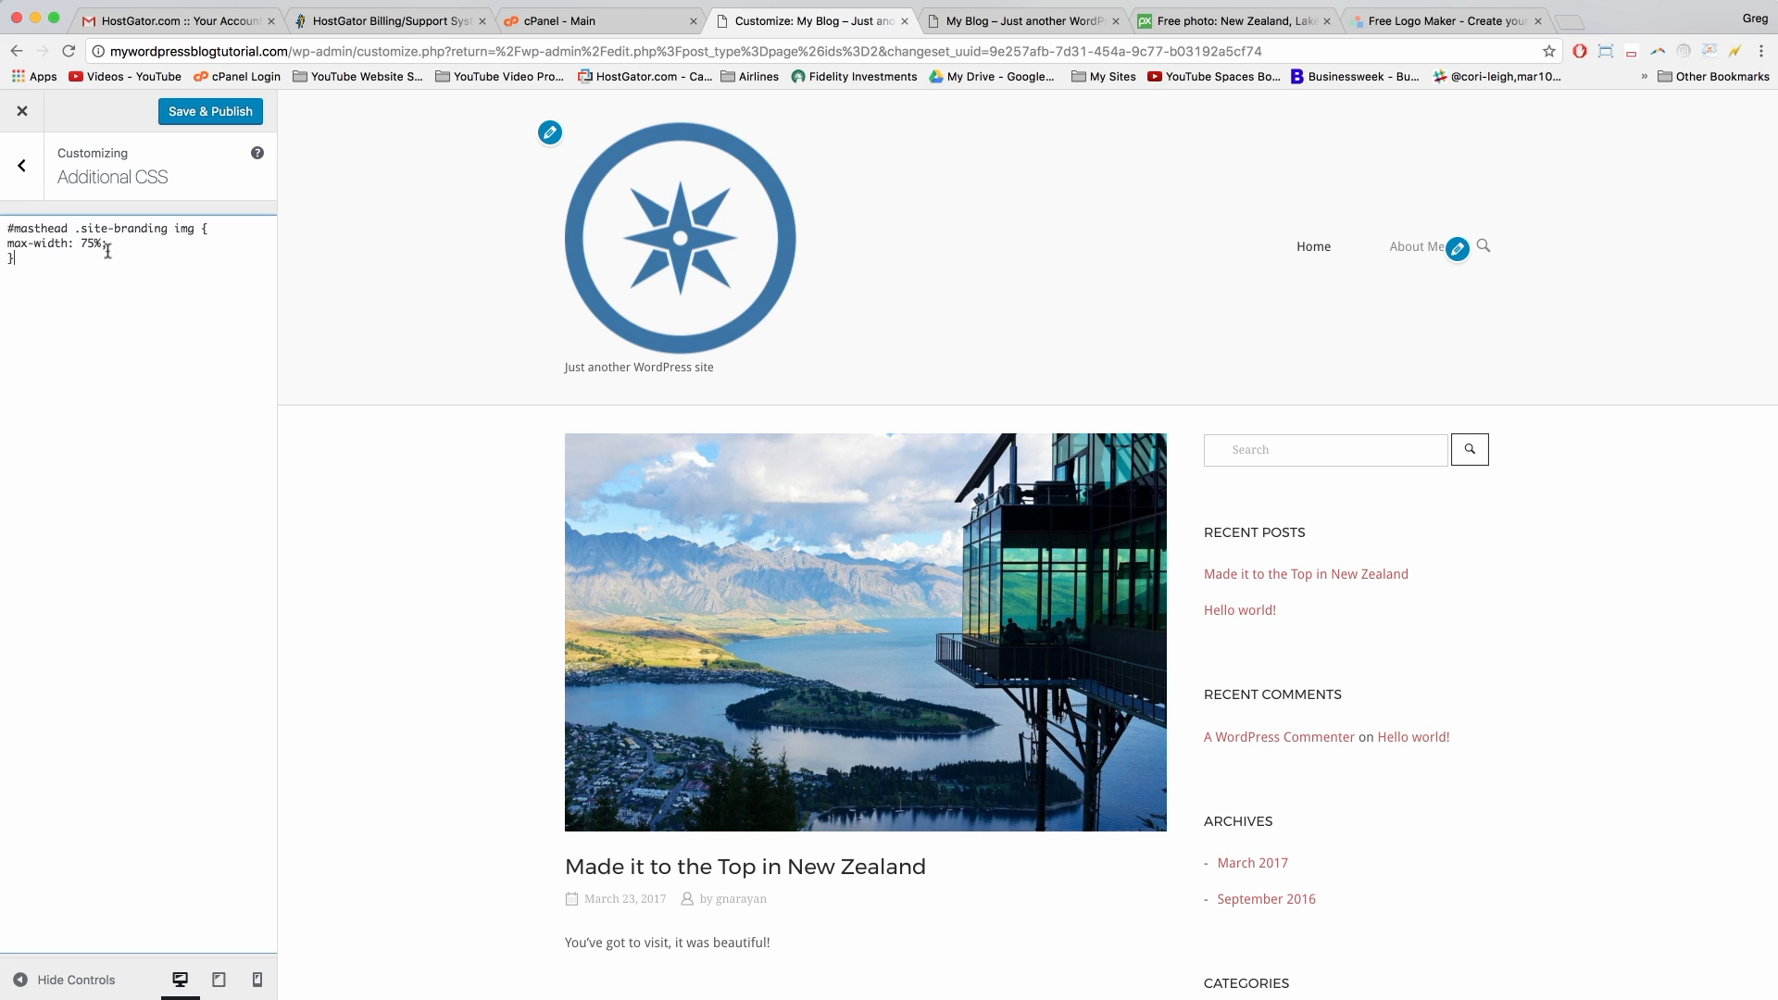
click(335, 275)
click(101, 234)
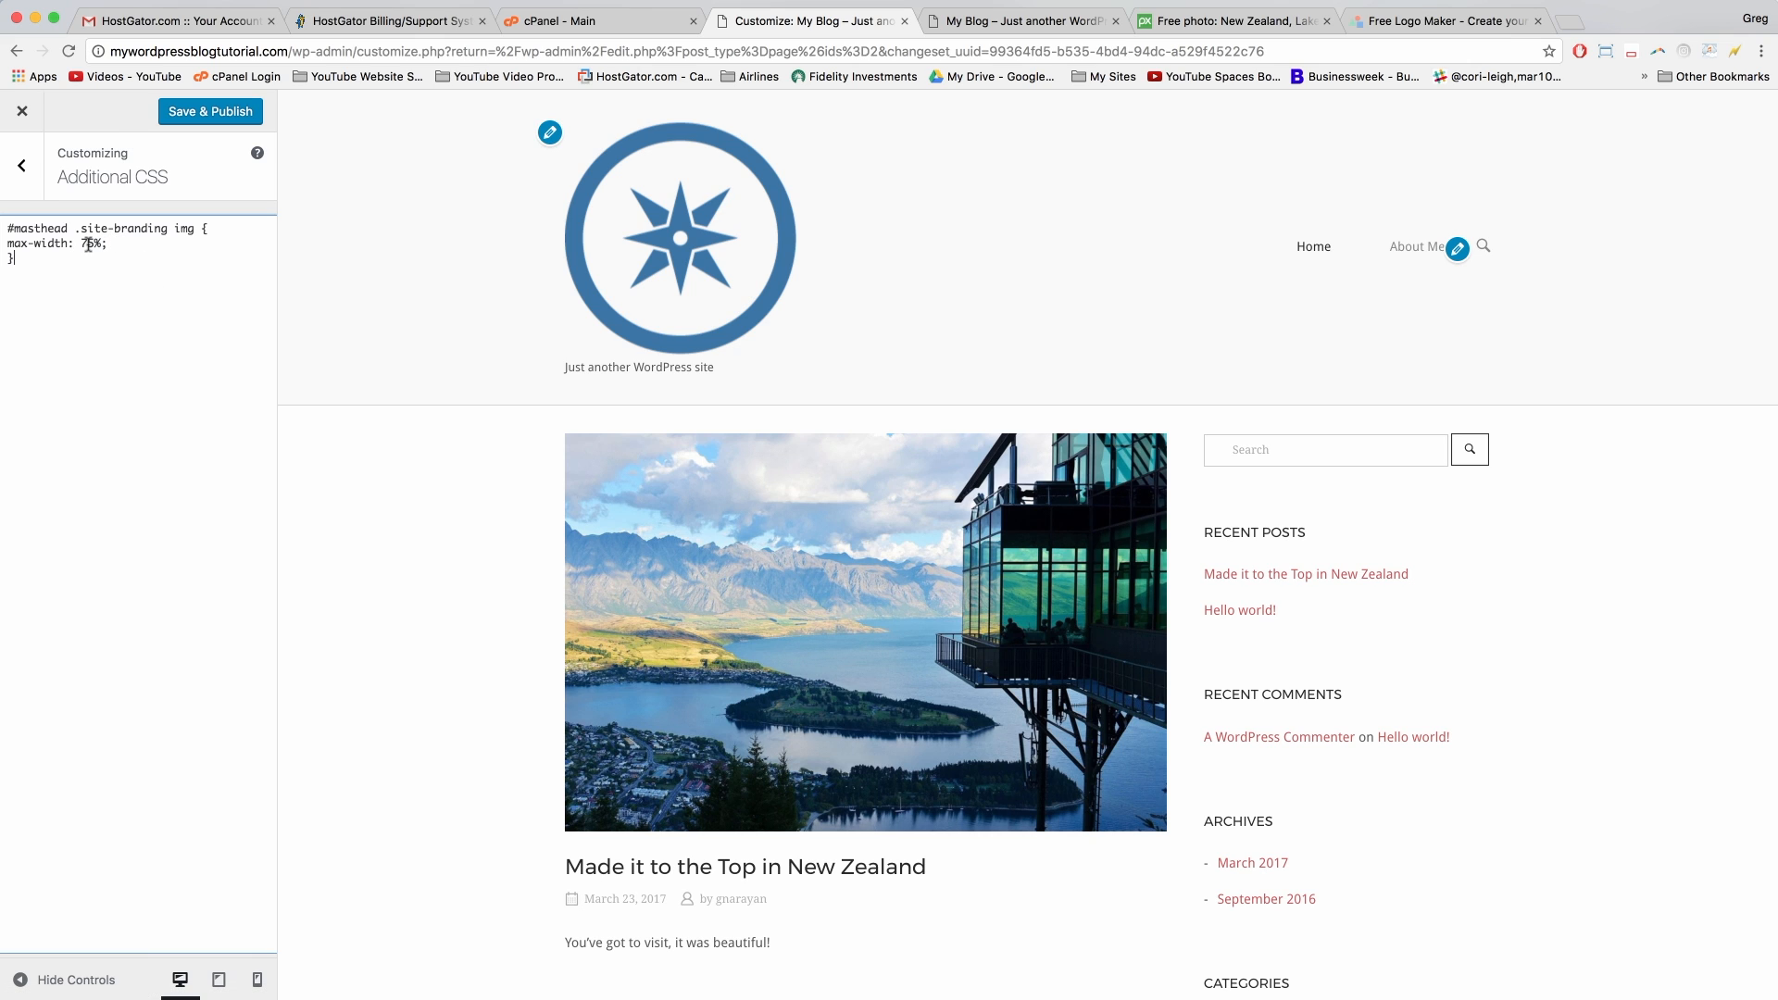
Step: Try smaller widths, settle on max-width 15%, and Save & Publish
click(88, 243)
key(BackSpace)
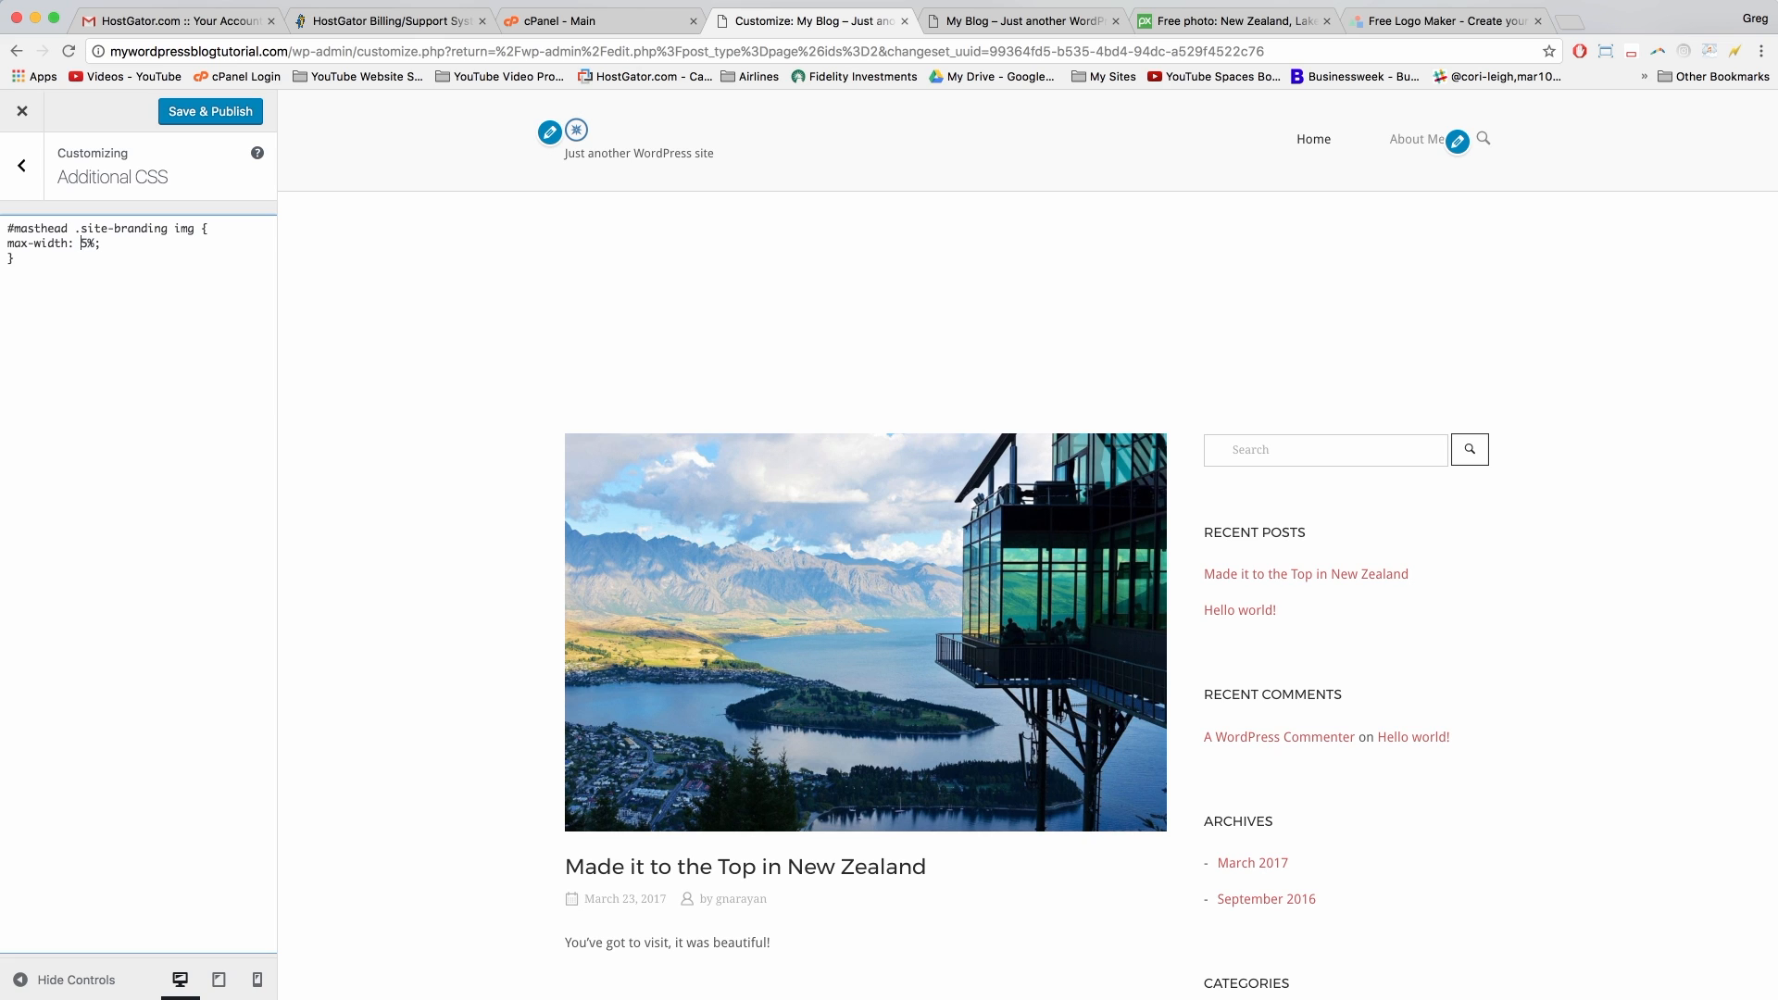
text(2)
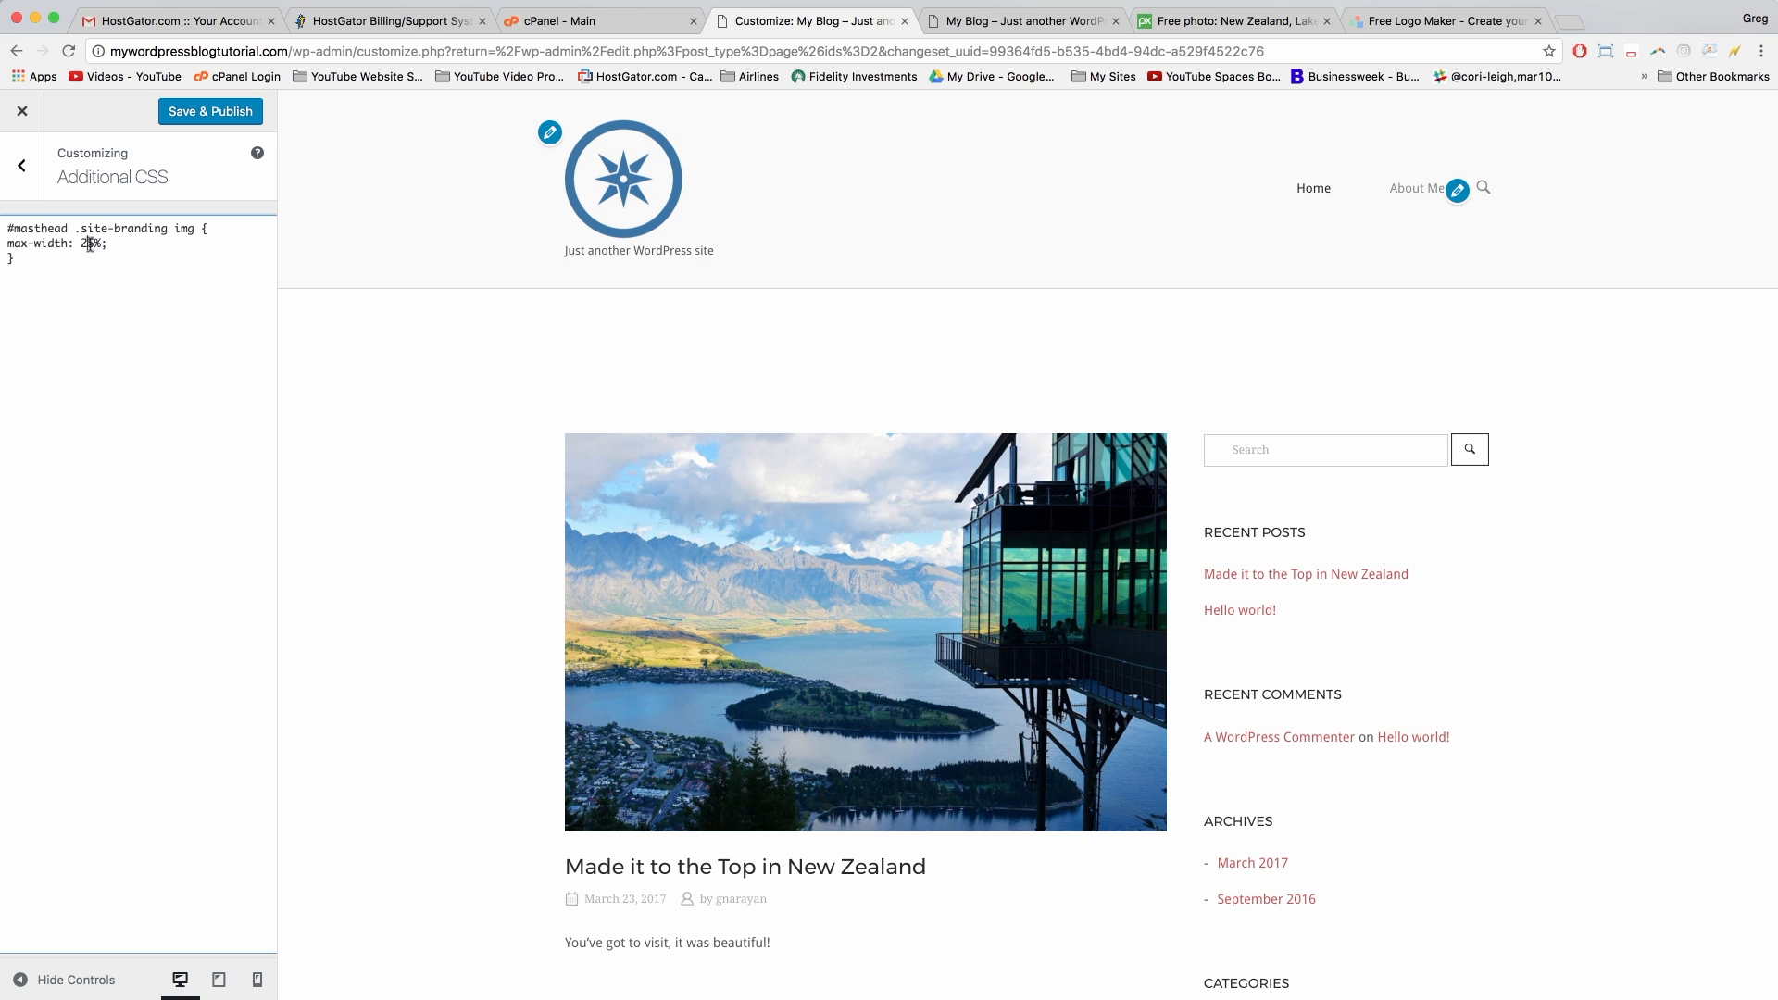
key(BackSpace)
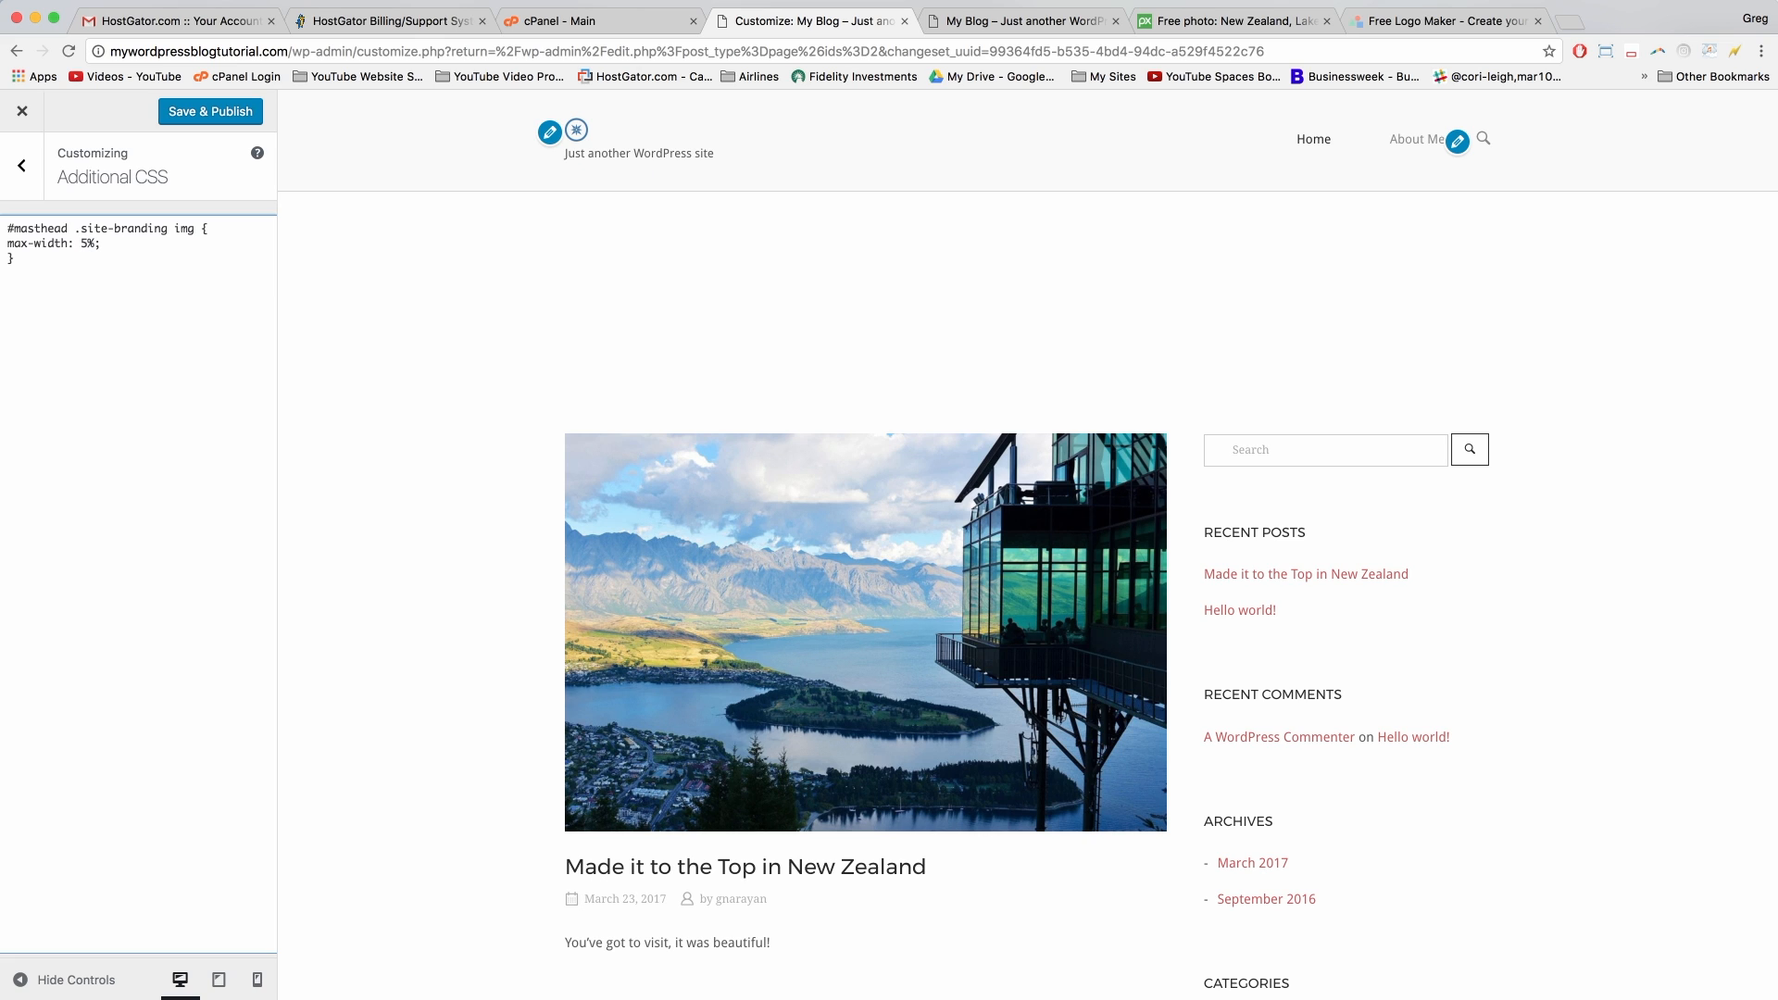
text(1)
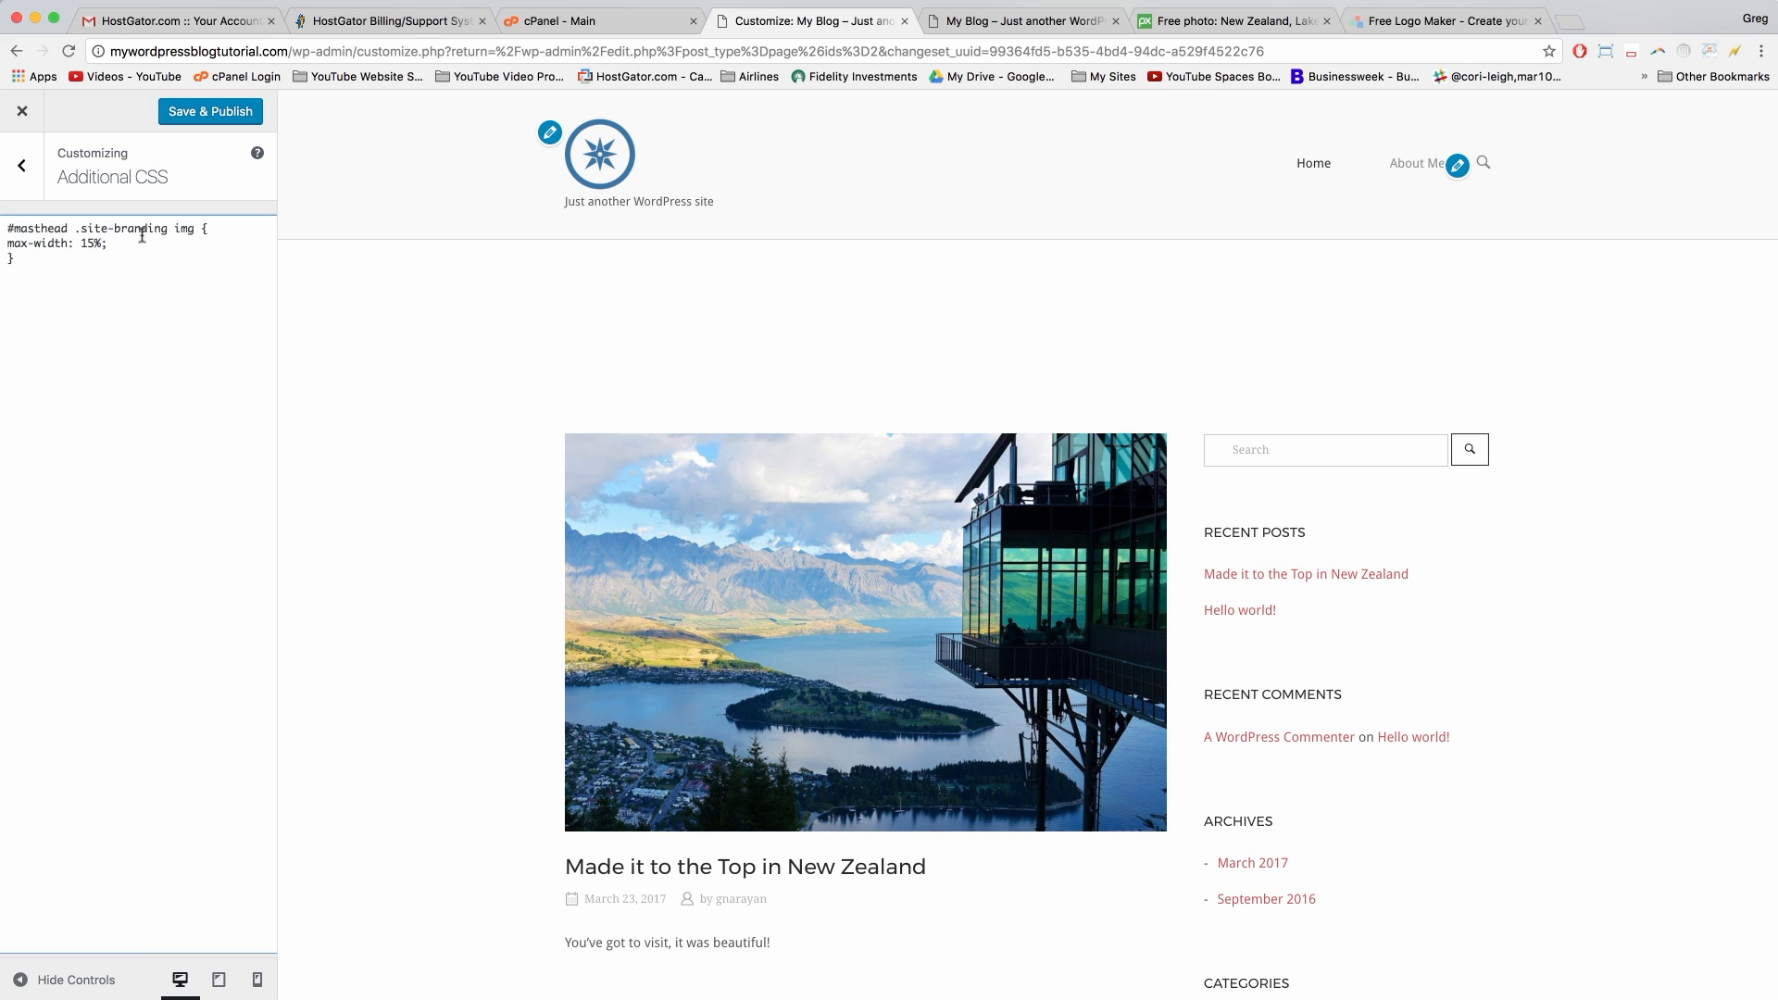
double_click(91, 243)
text(20)
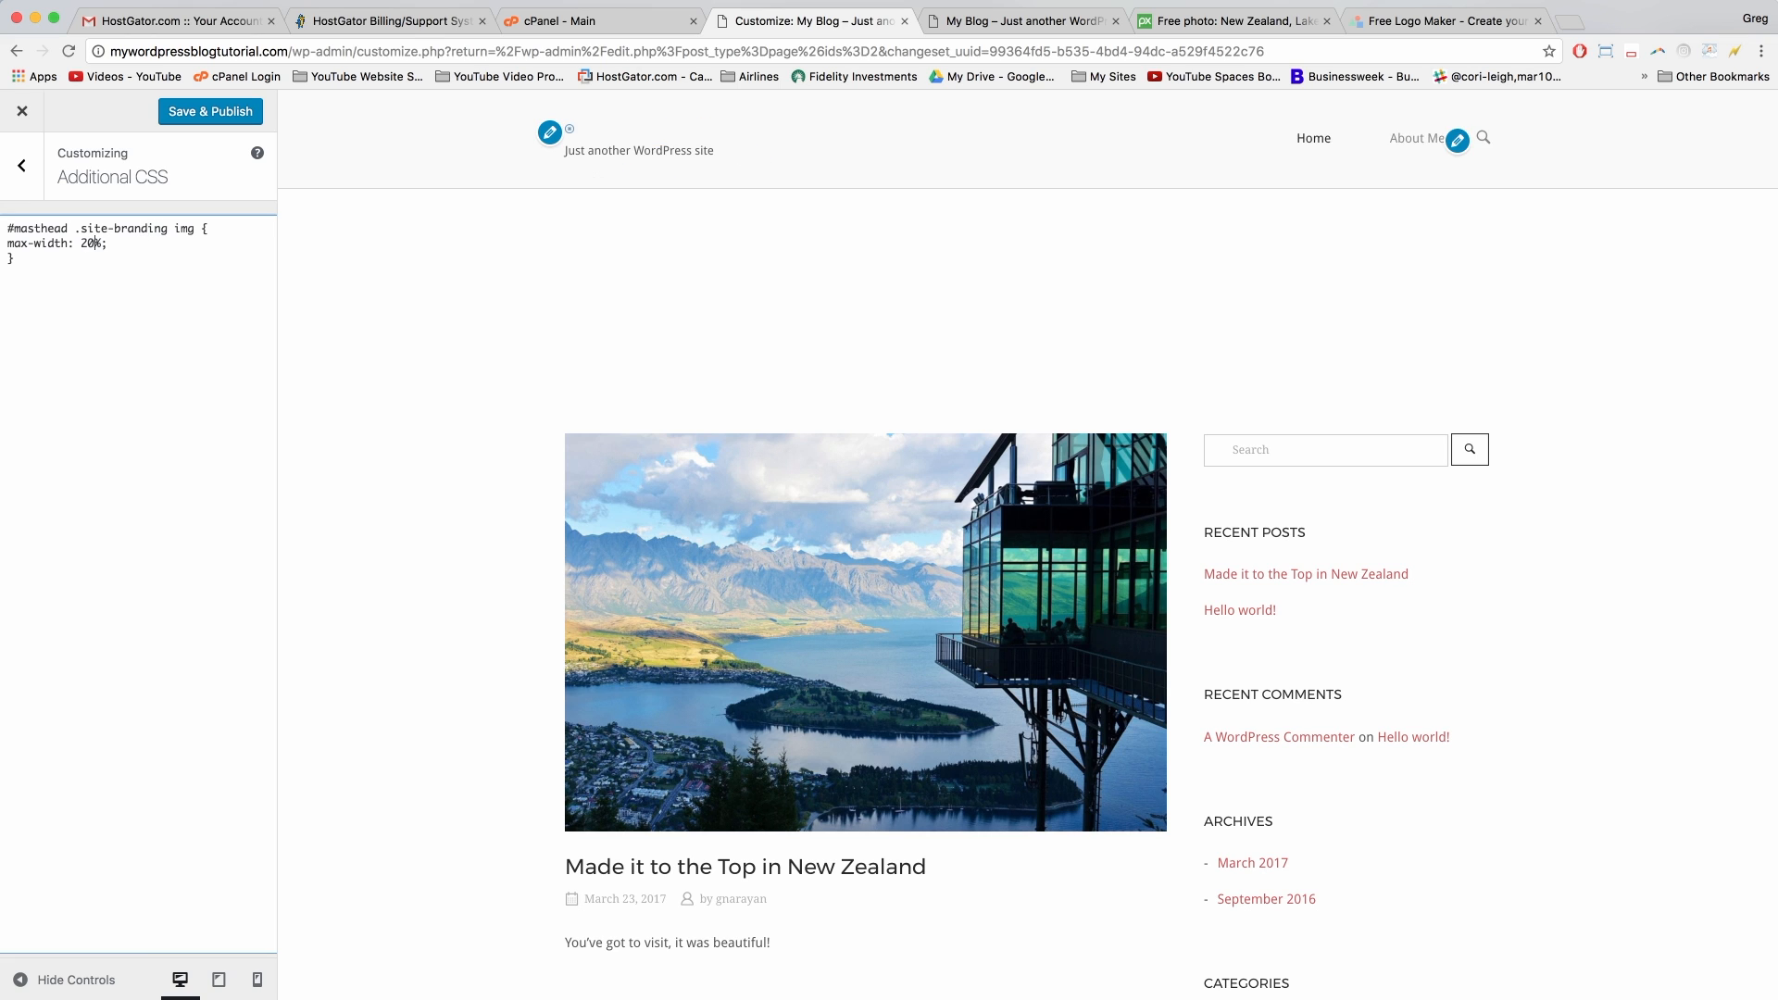
key(BackSpace)
key(BackSpace)
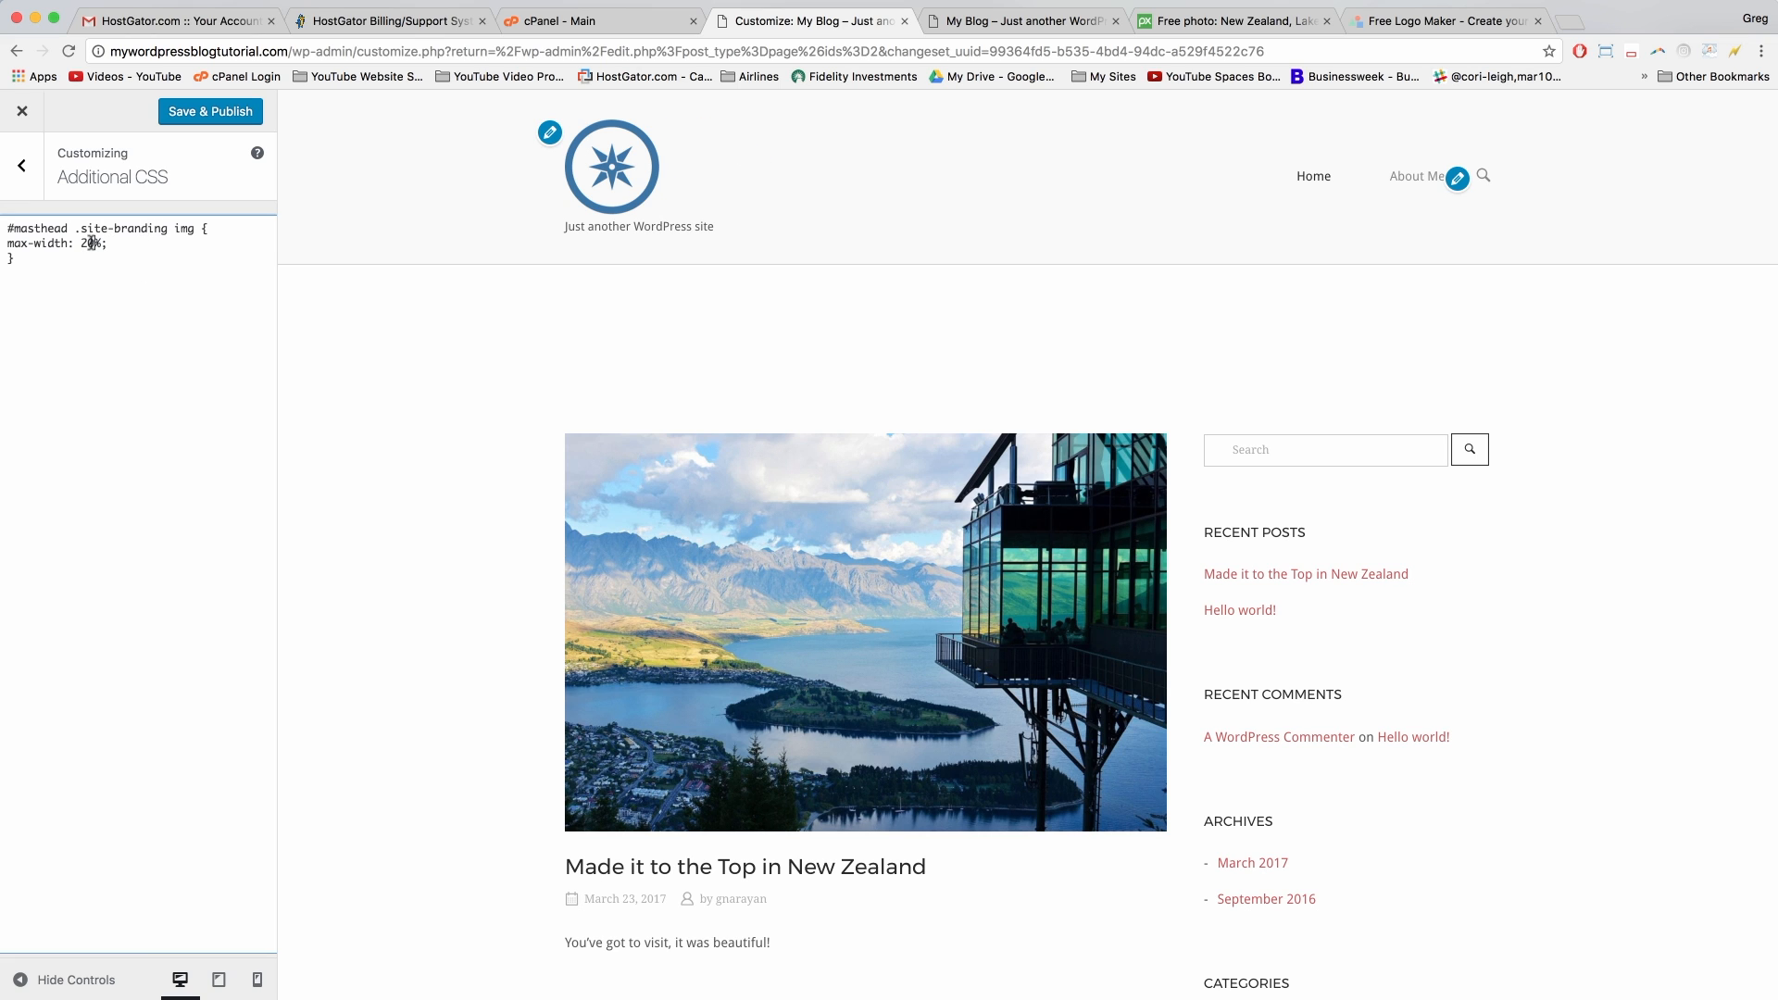
text(15)
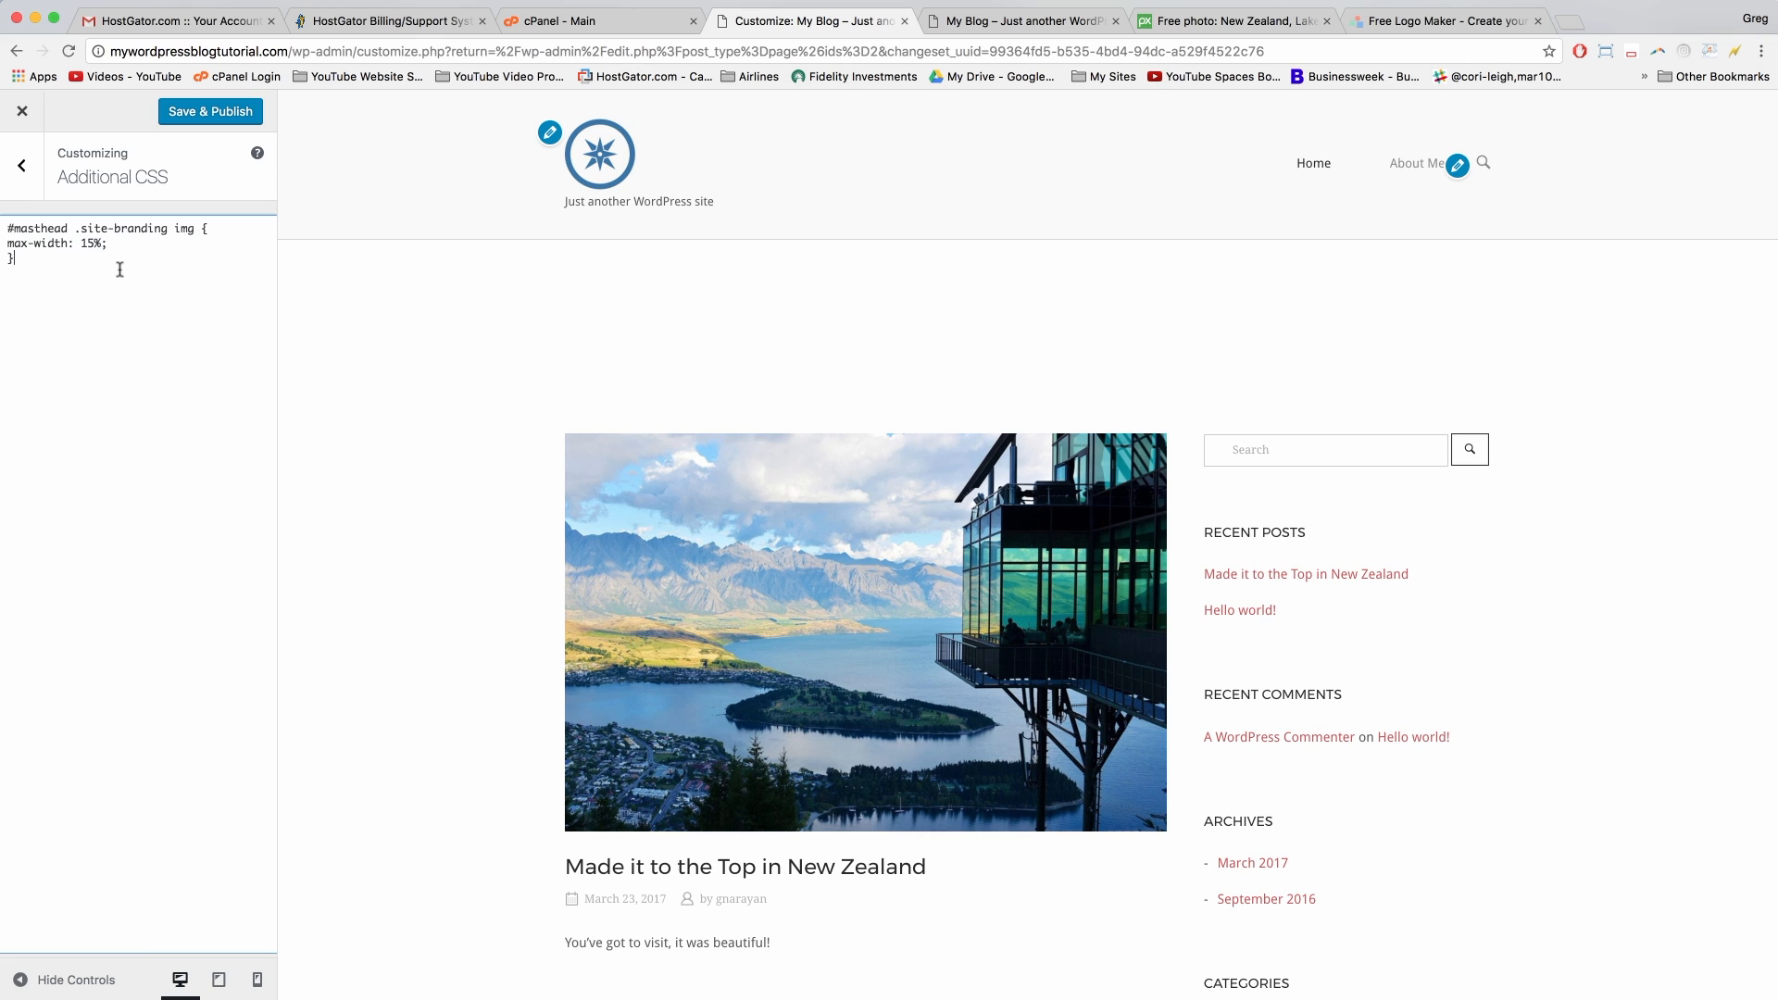
click(209, 111)
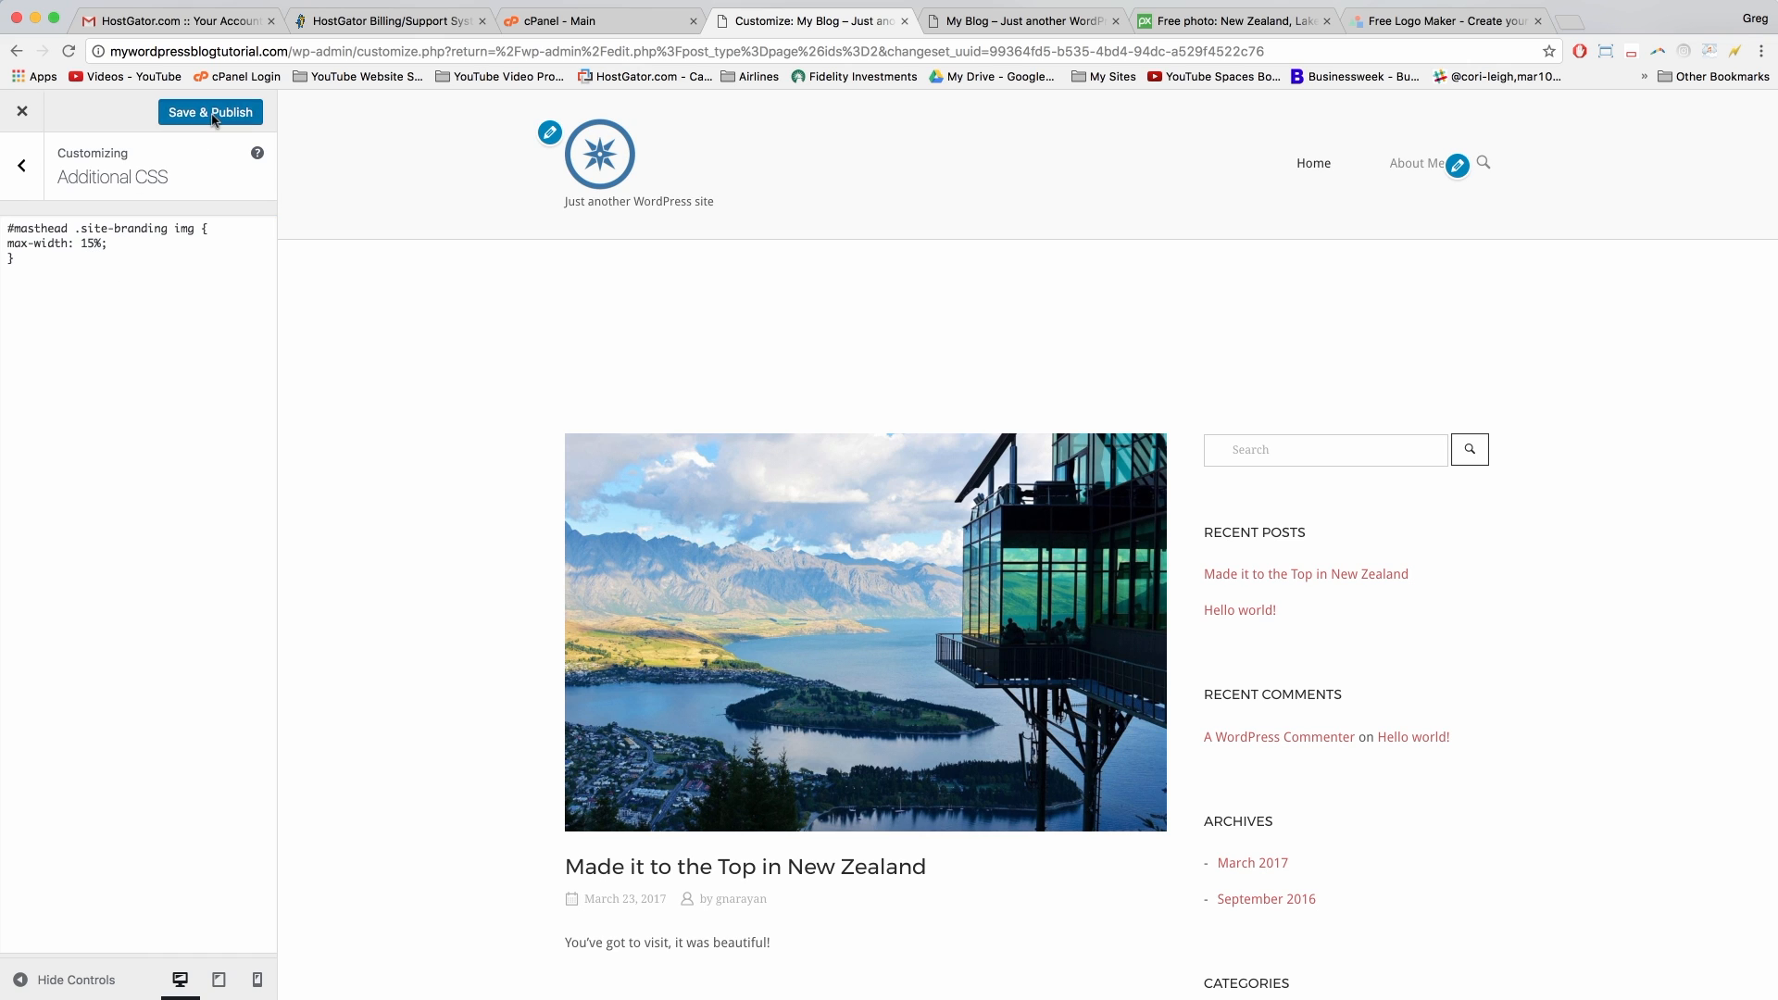
Step: Reload the live blog to check the smaller logo and the tagline beneath it
click(1012, 22)
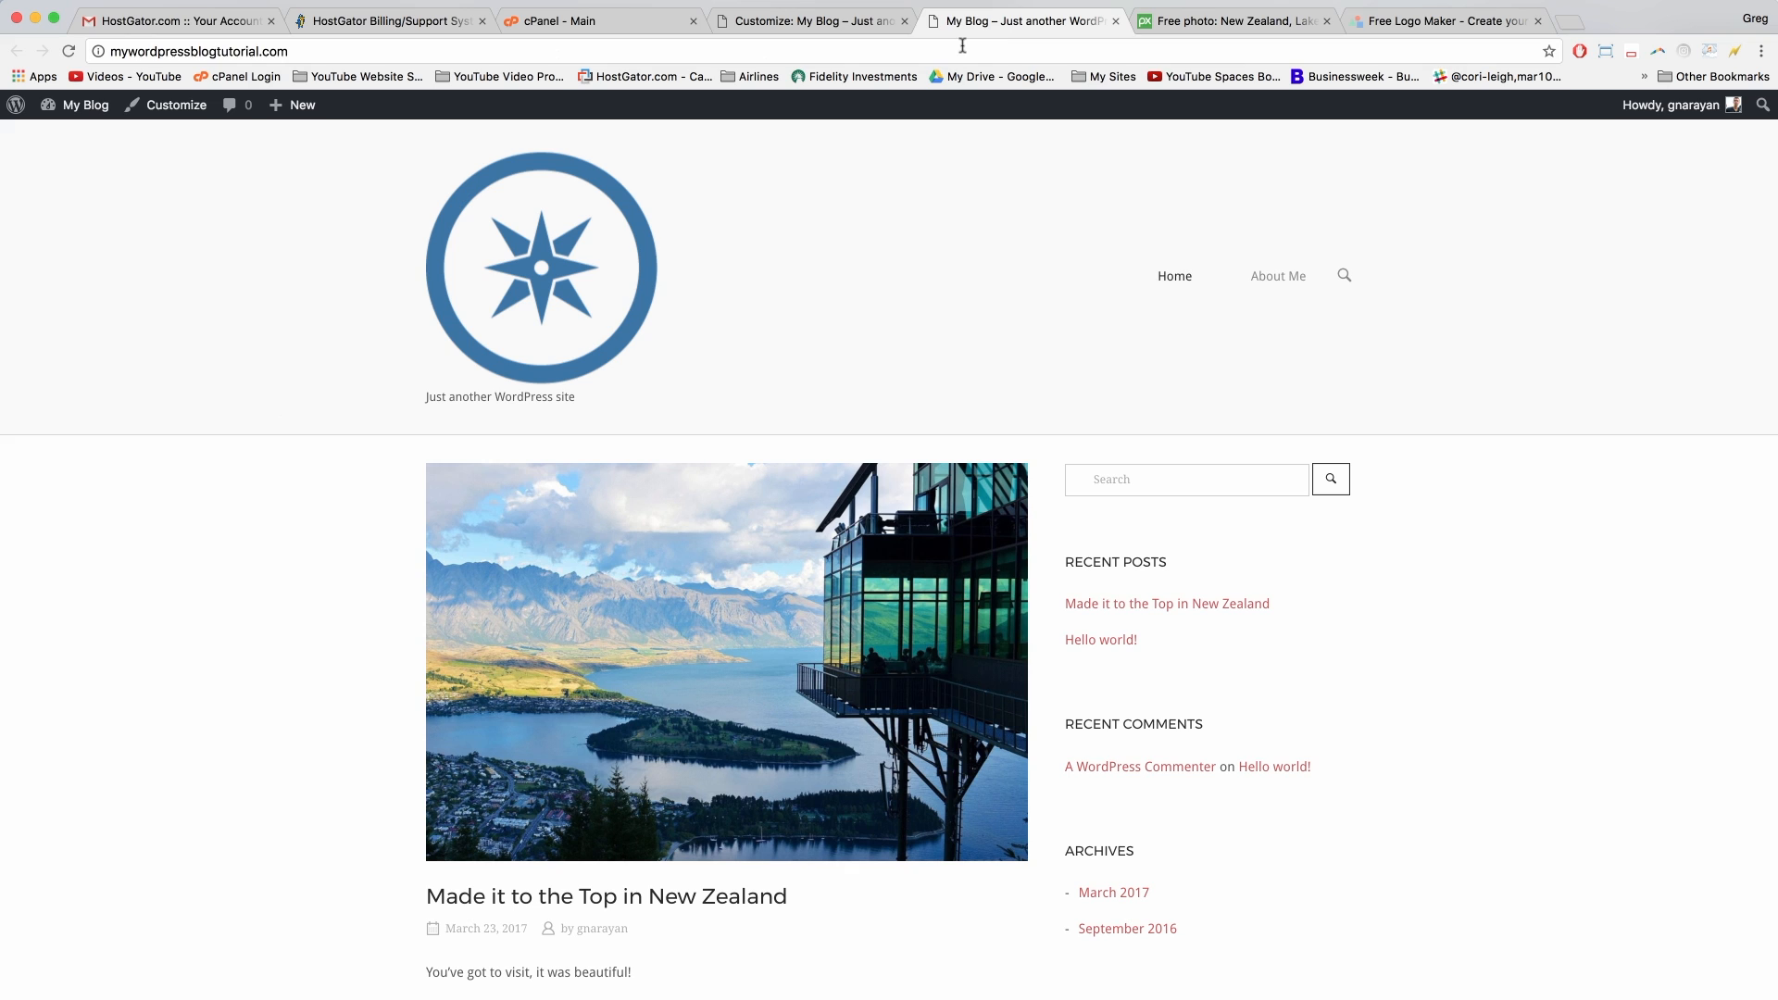
click(961, 51)
key(Return)
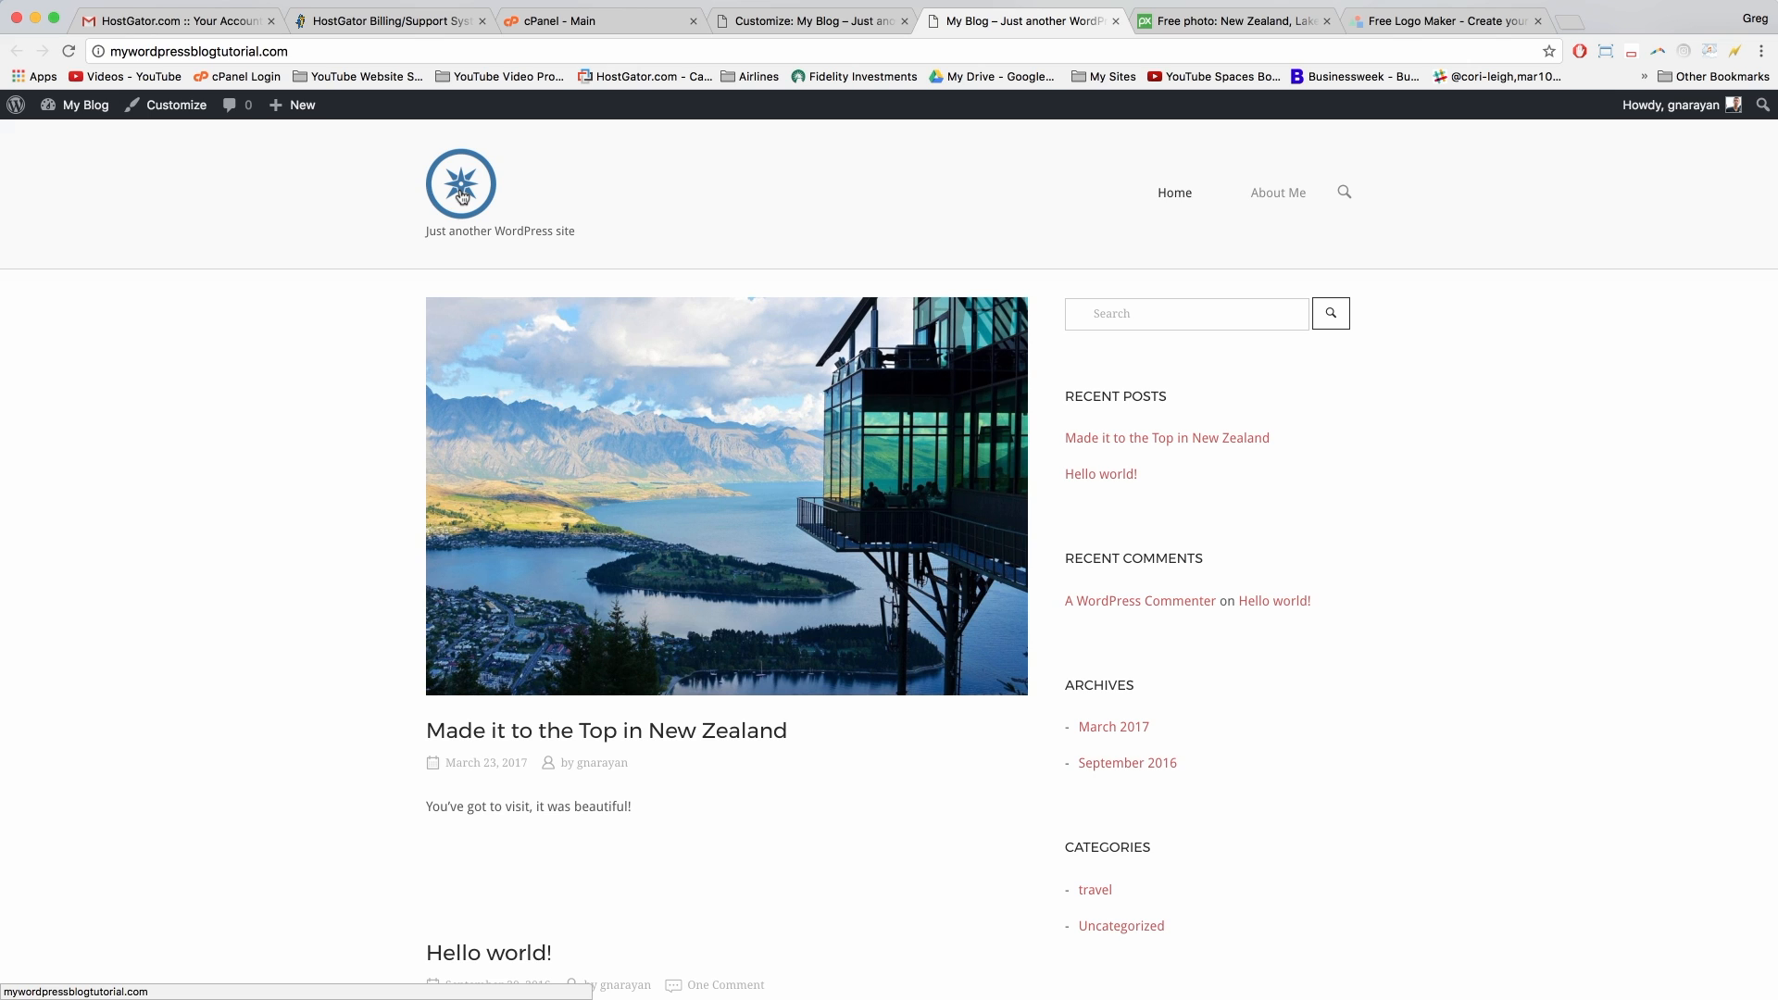
drag(429, 232, 586, 232)
click(586, 232)
click(815, 22)
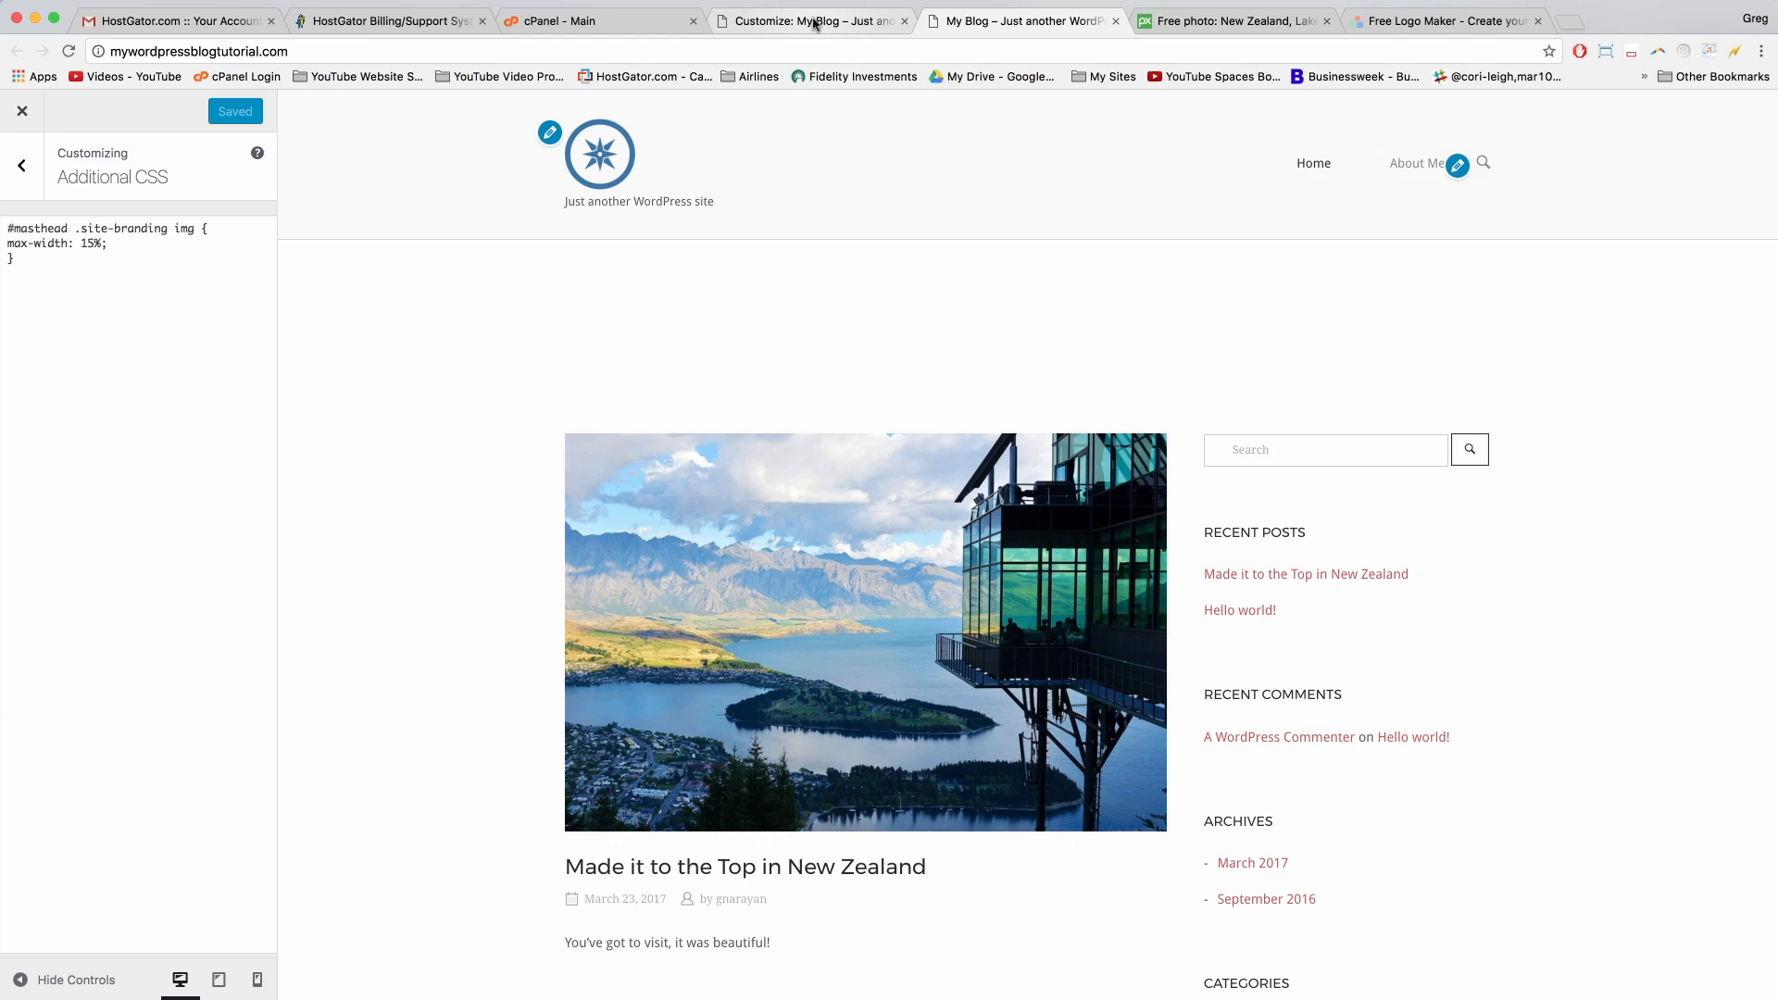
Step: Clear the Tagline field in Site Identity and Save & Publish
click(35, 178)
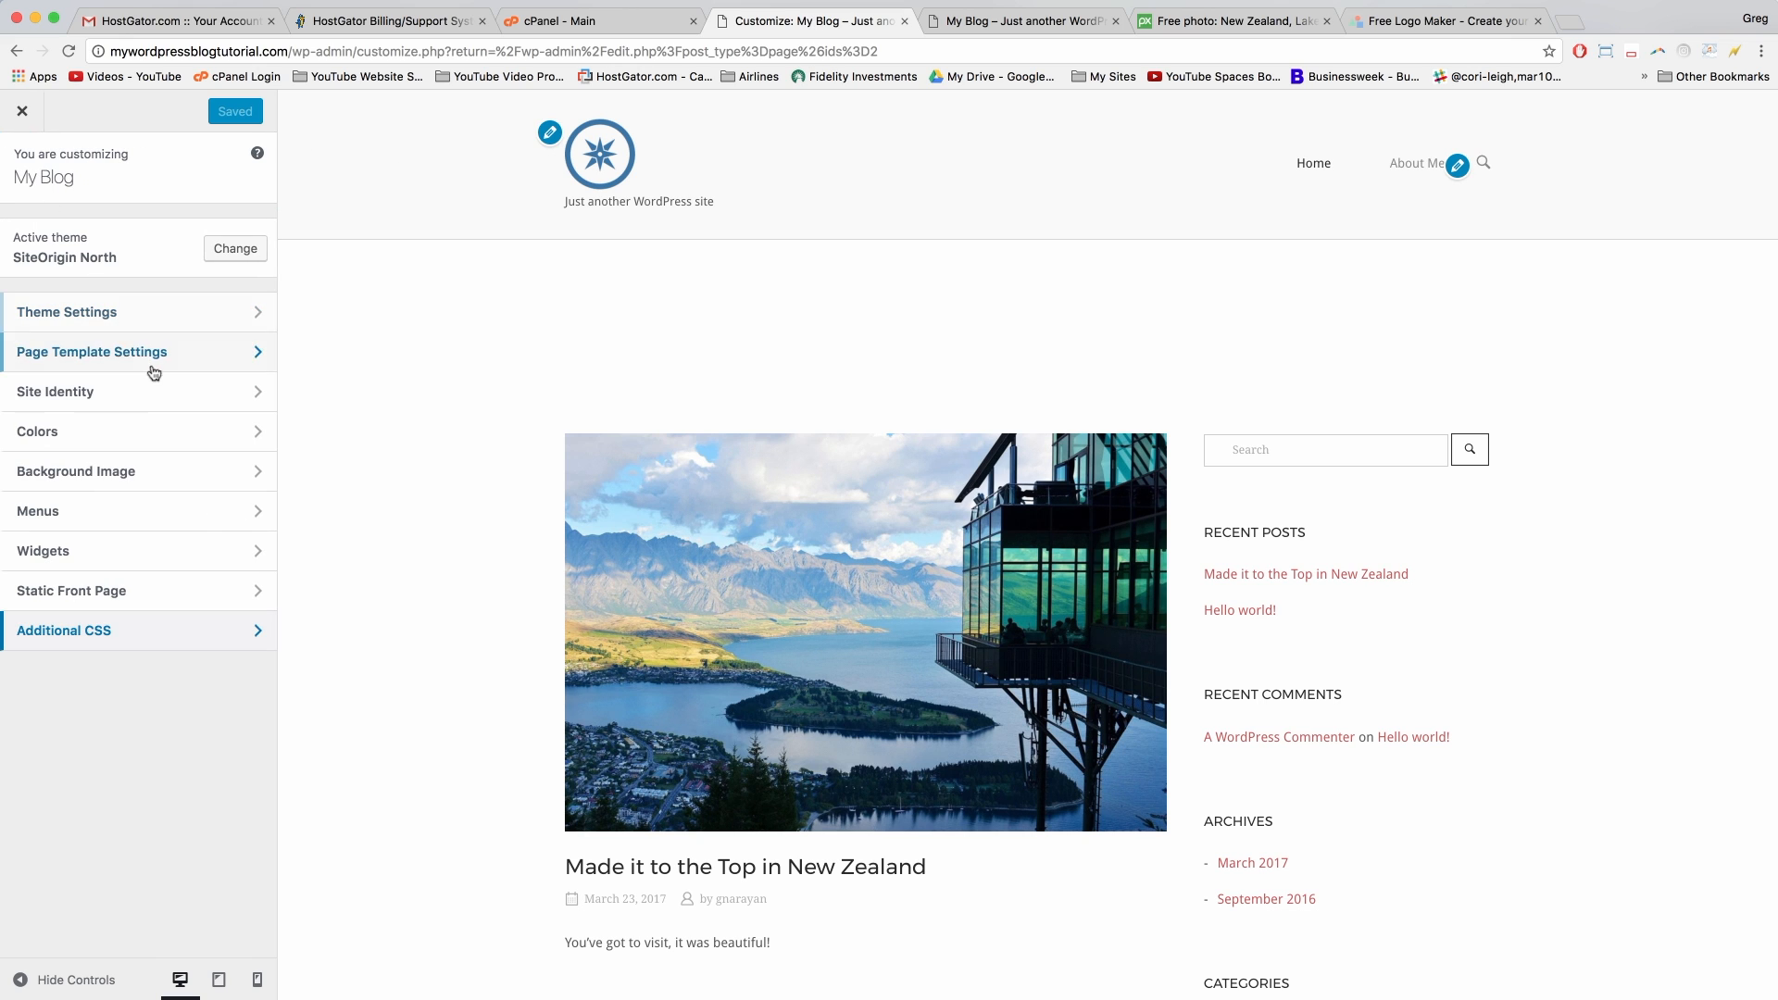
click(159, 393)
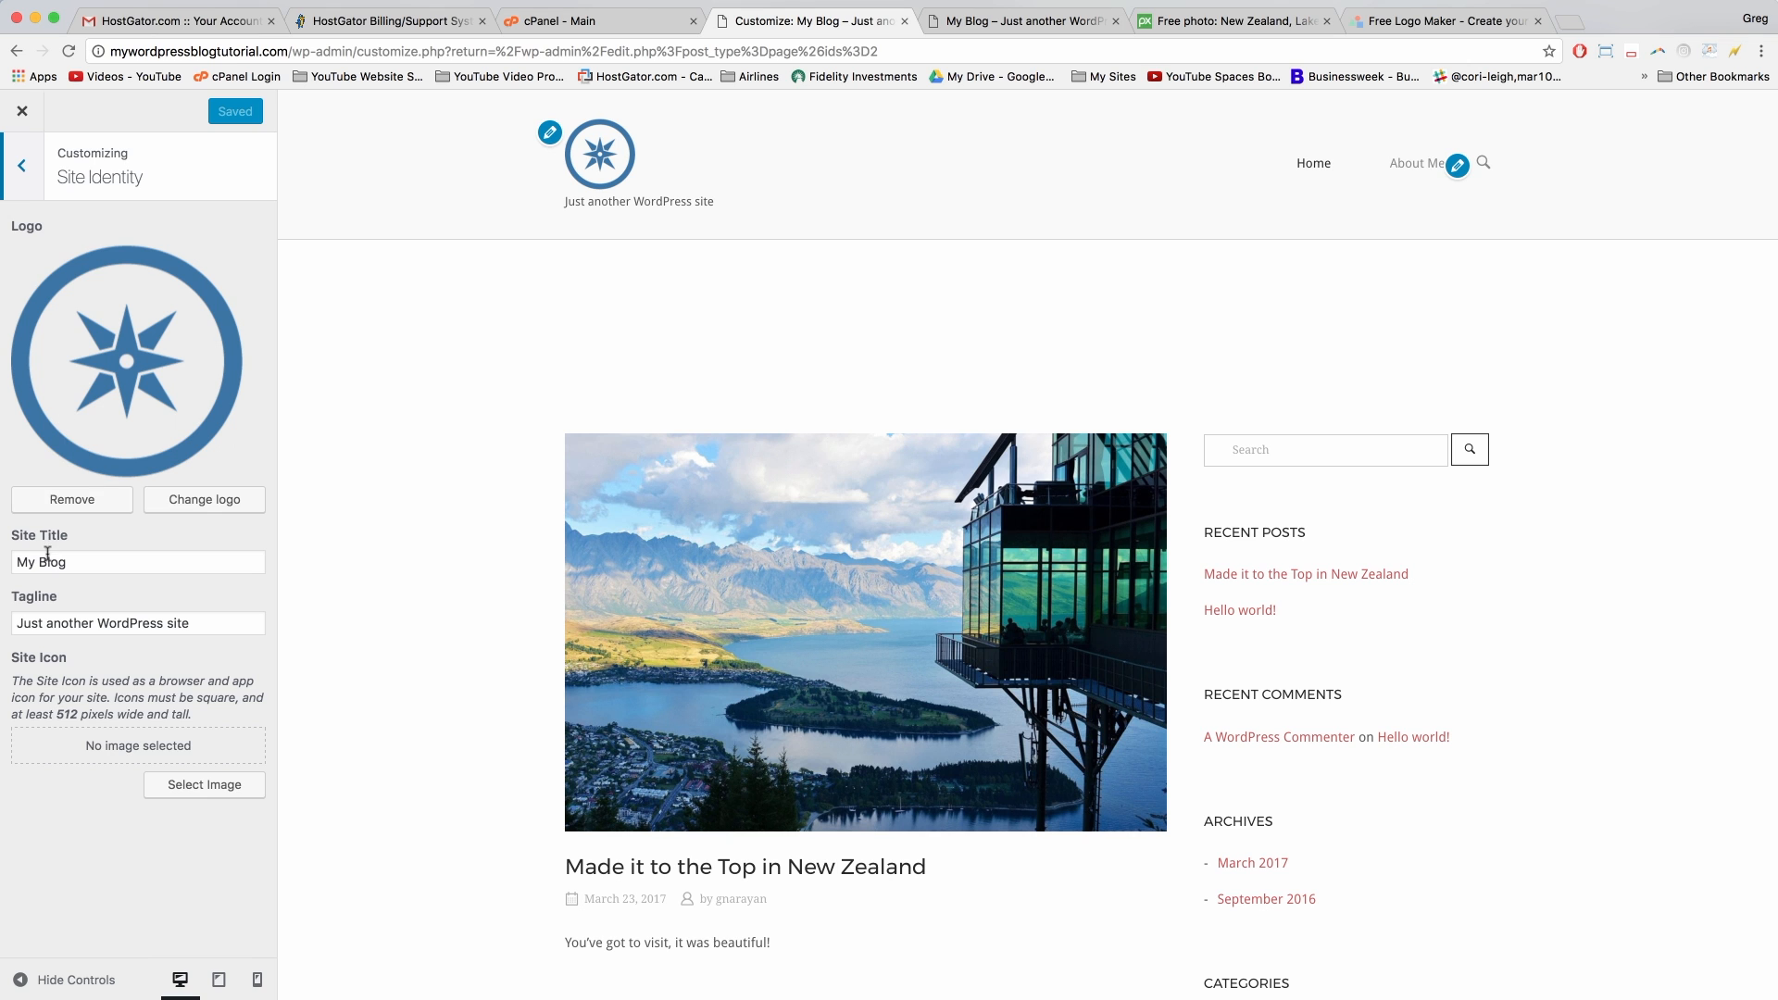
triple_click(34, 628)
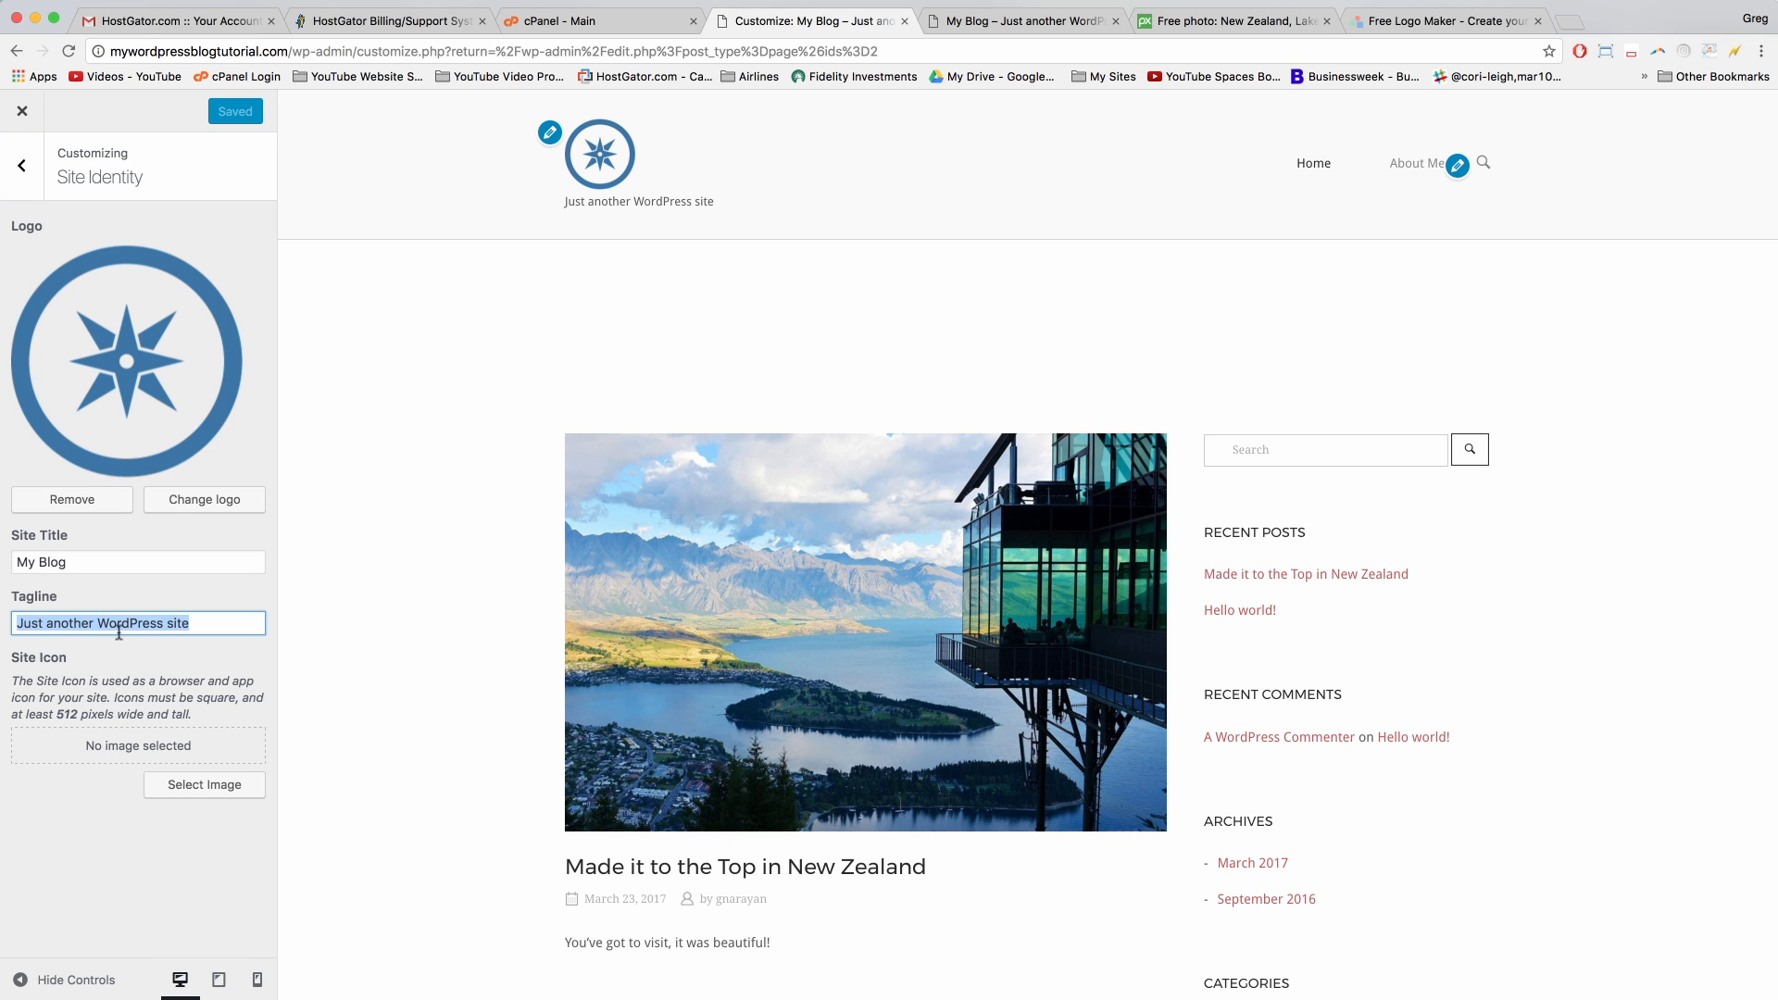
key(BackSpace)
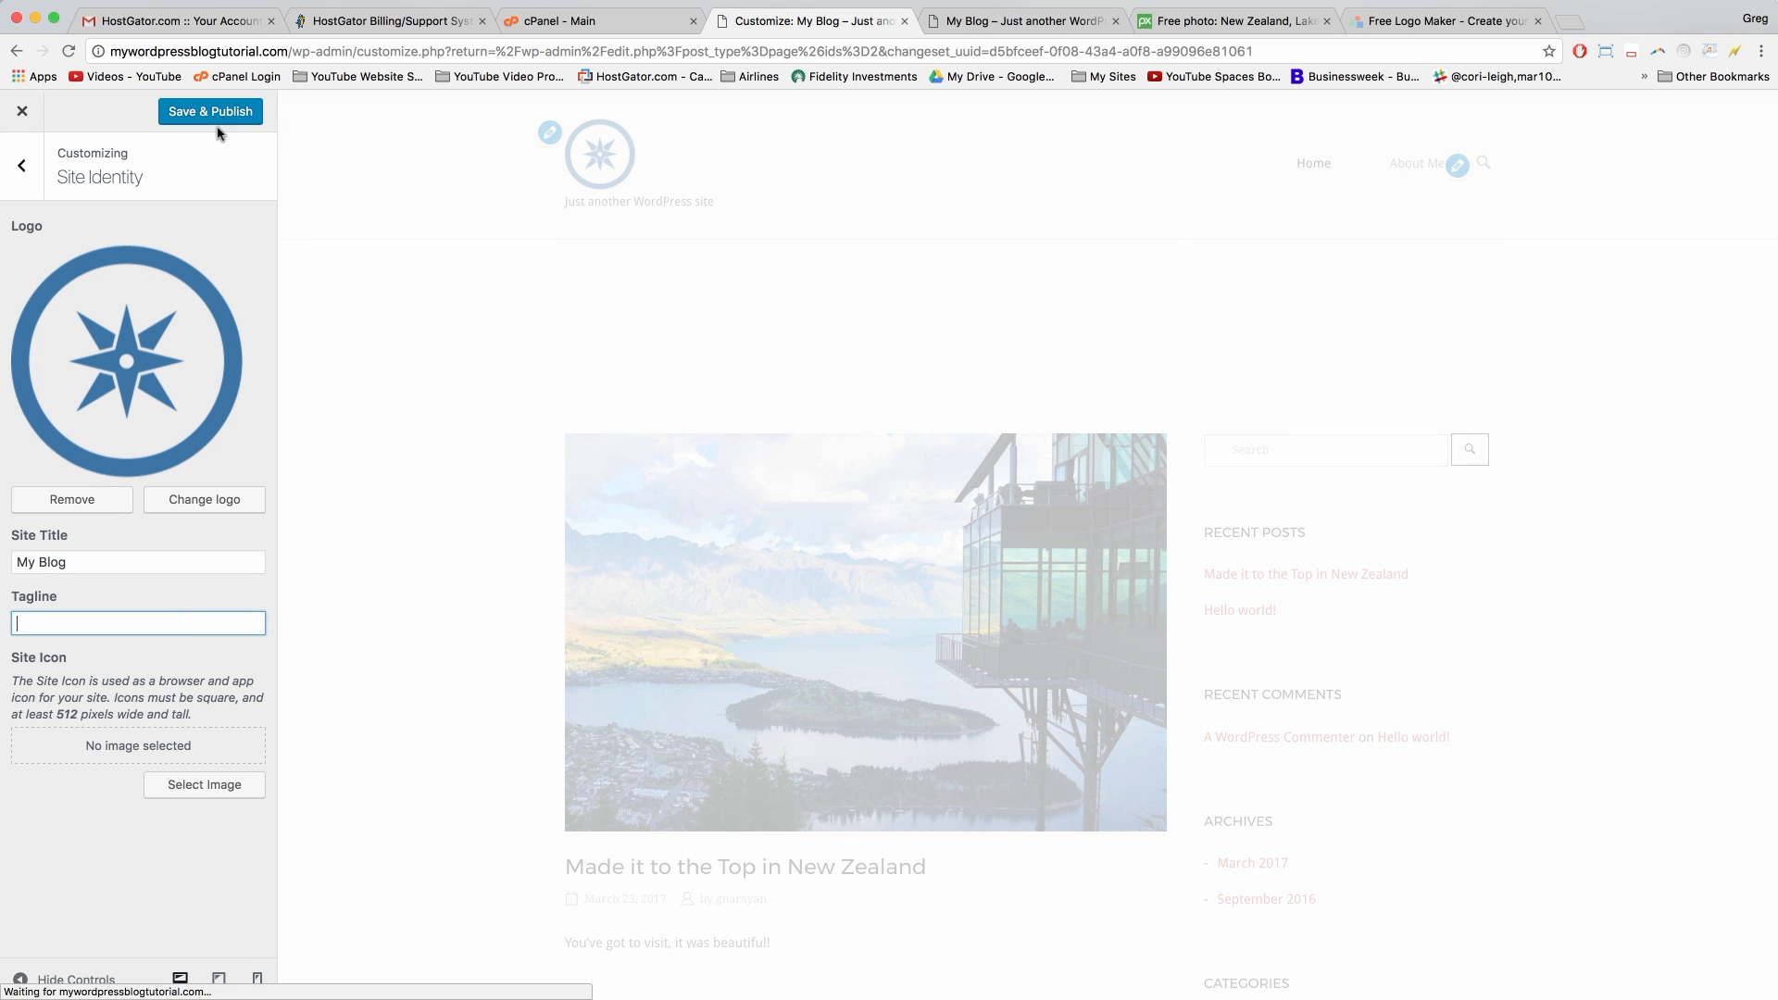
click(218, 112)
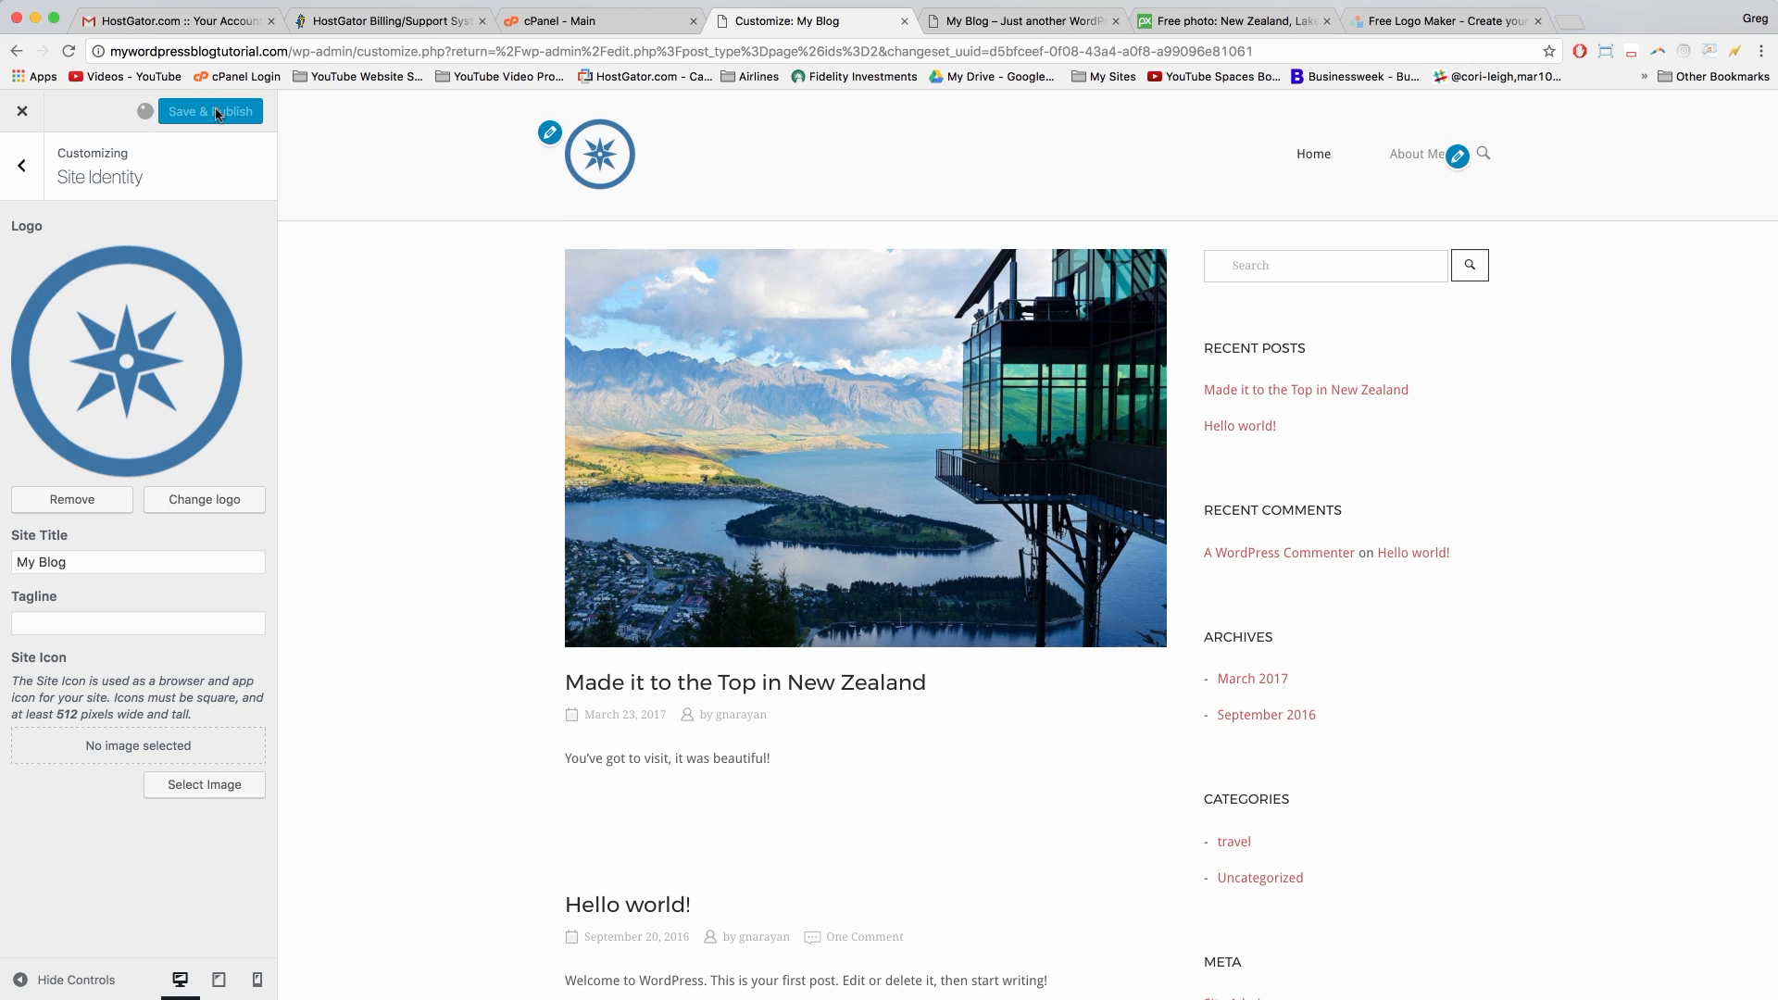
Step: Reload the live blog to confirm the header shows only the compass logo
click(1018, 21)
click(1018, 48)
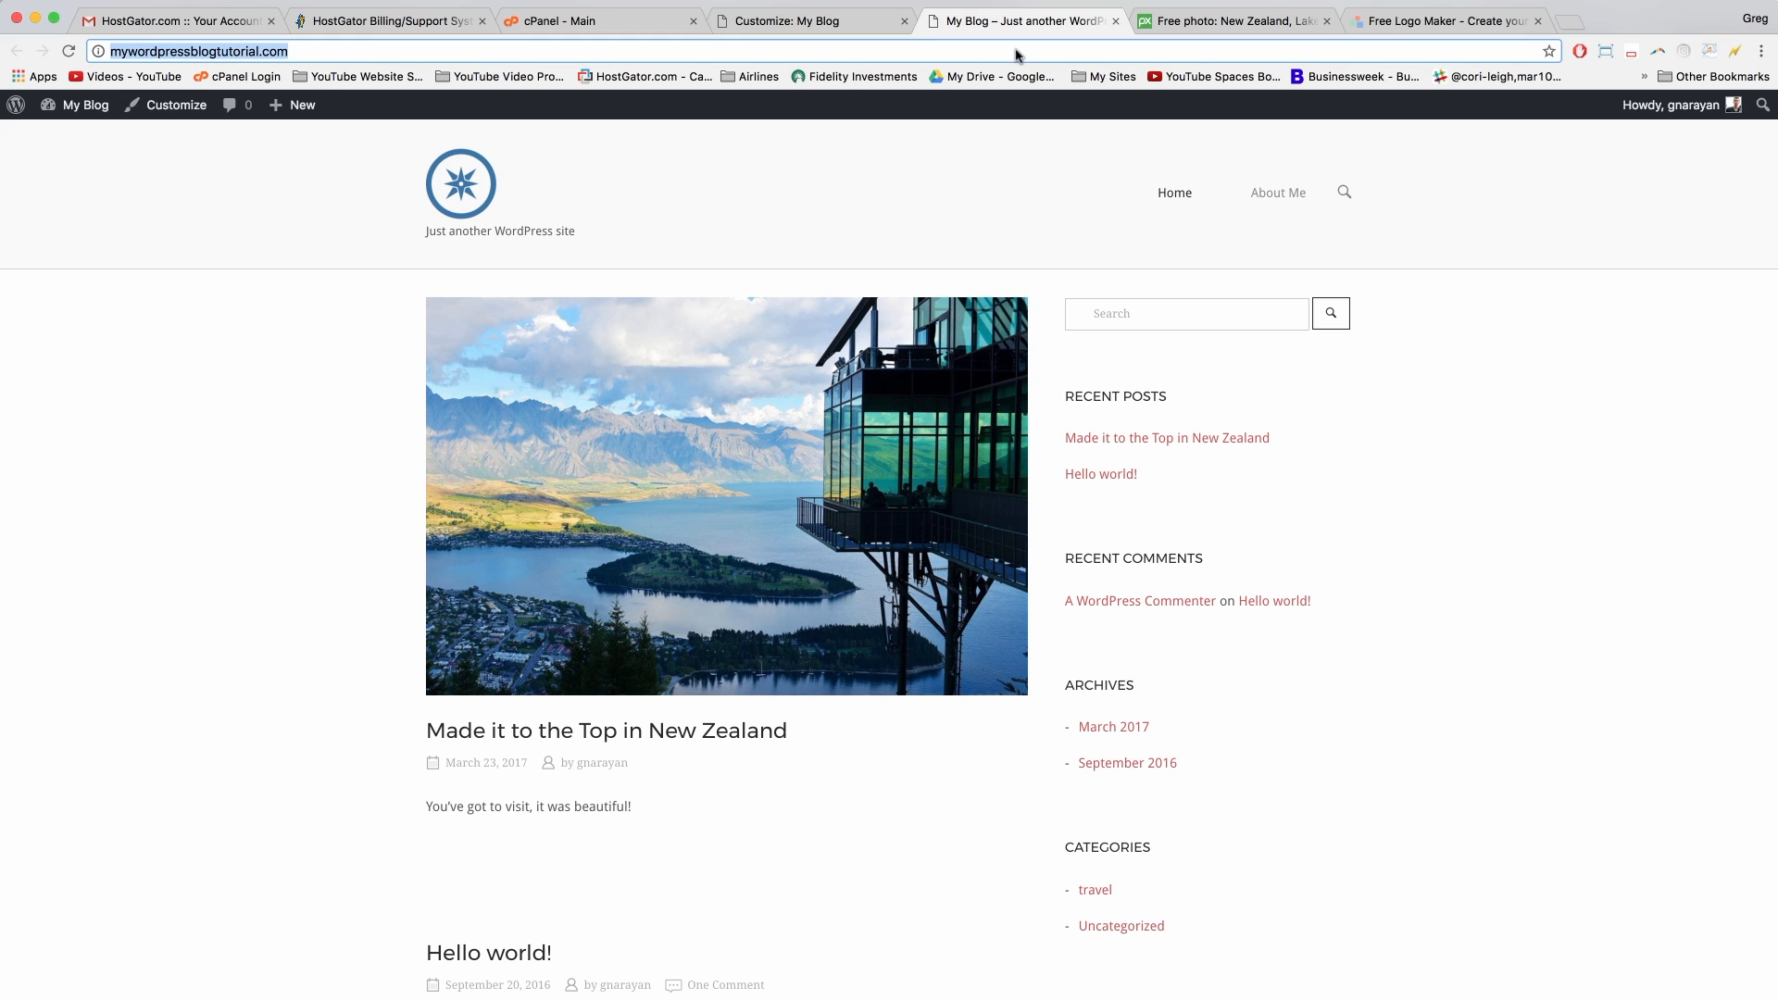
key(Return)
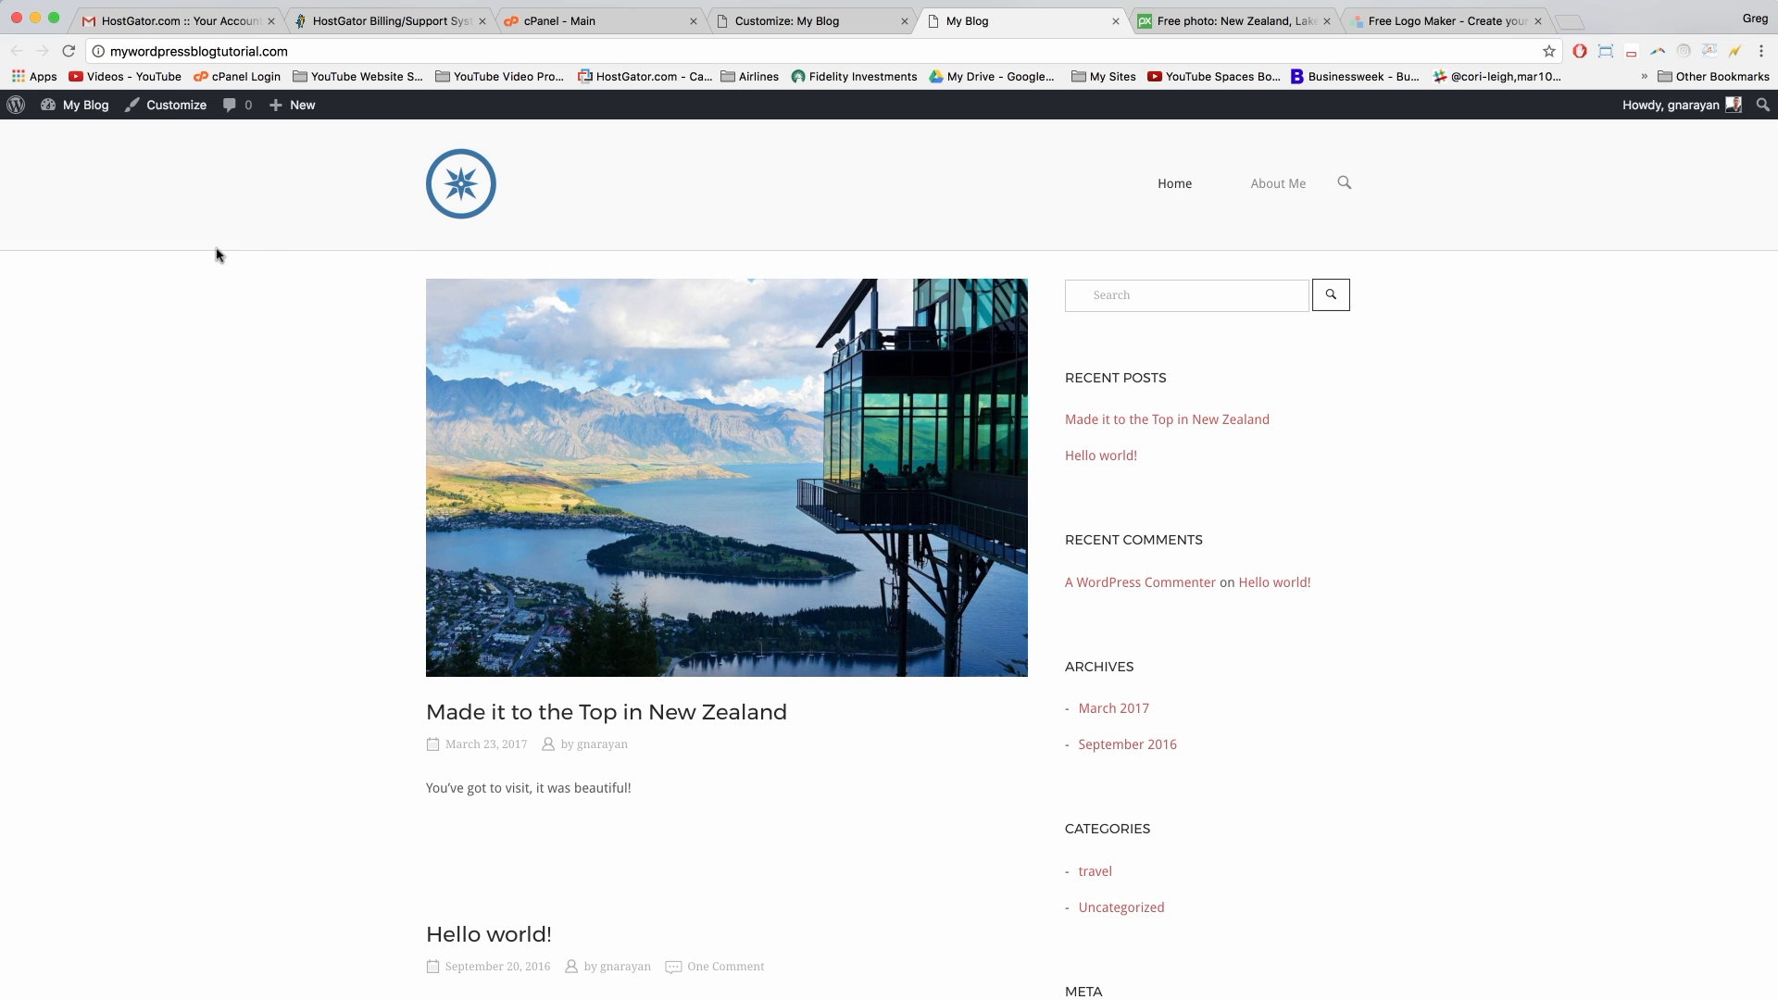
scroll(302, 589, down, 1)
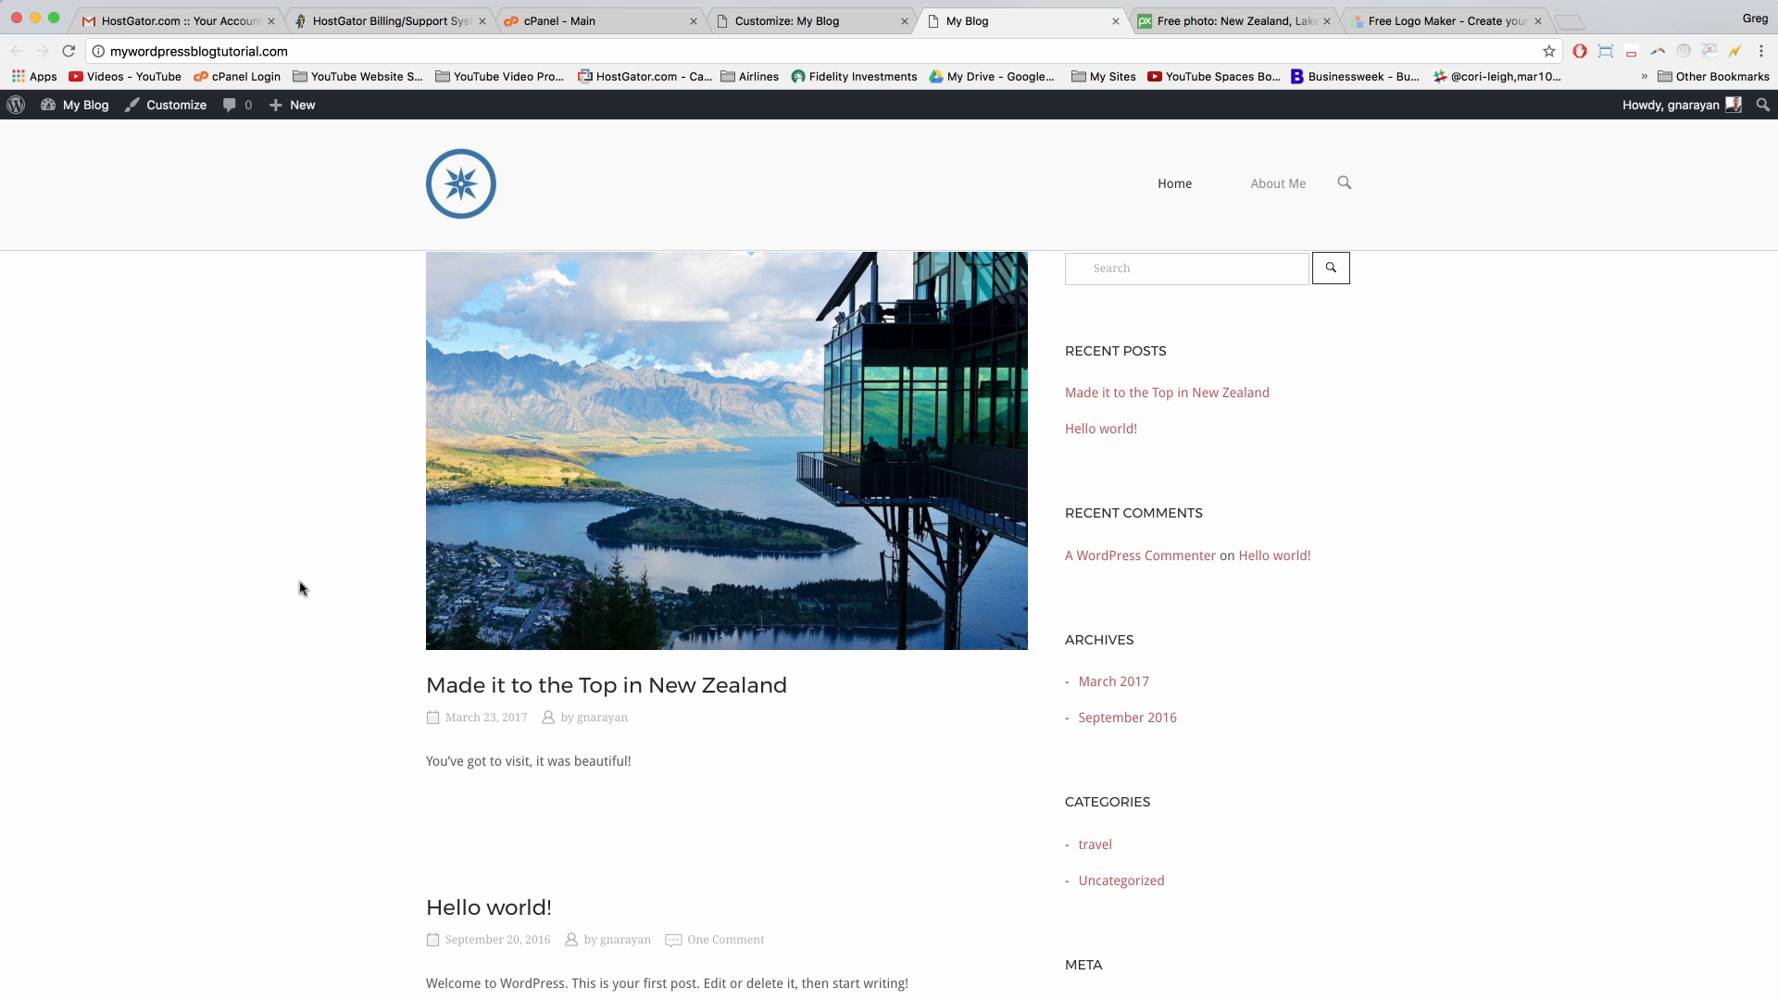
scroll(302, 588, up, 1)
Step: Open the Main Sidebar's widget list in the Customizer's Widgets section
click(861, 20)
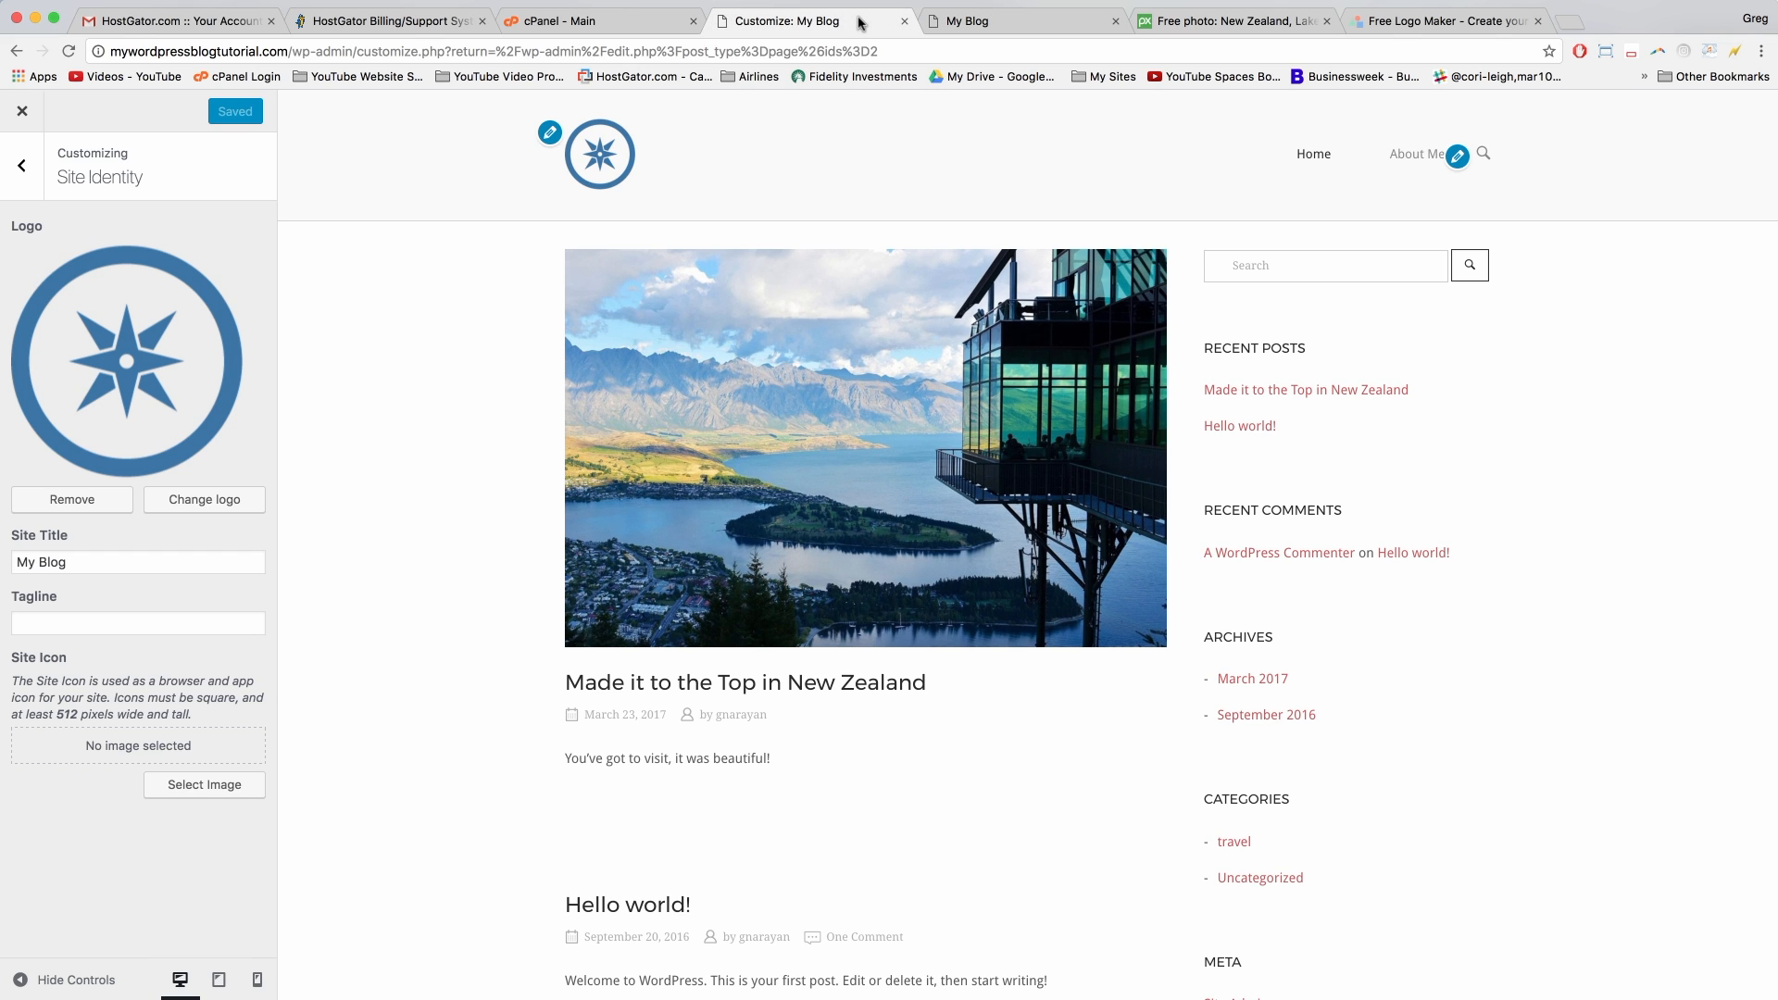
click(21, 167)
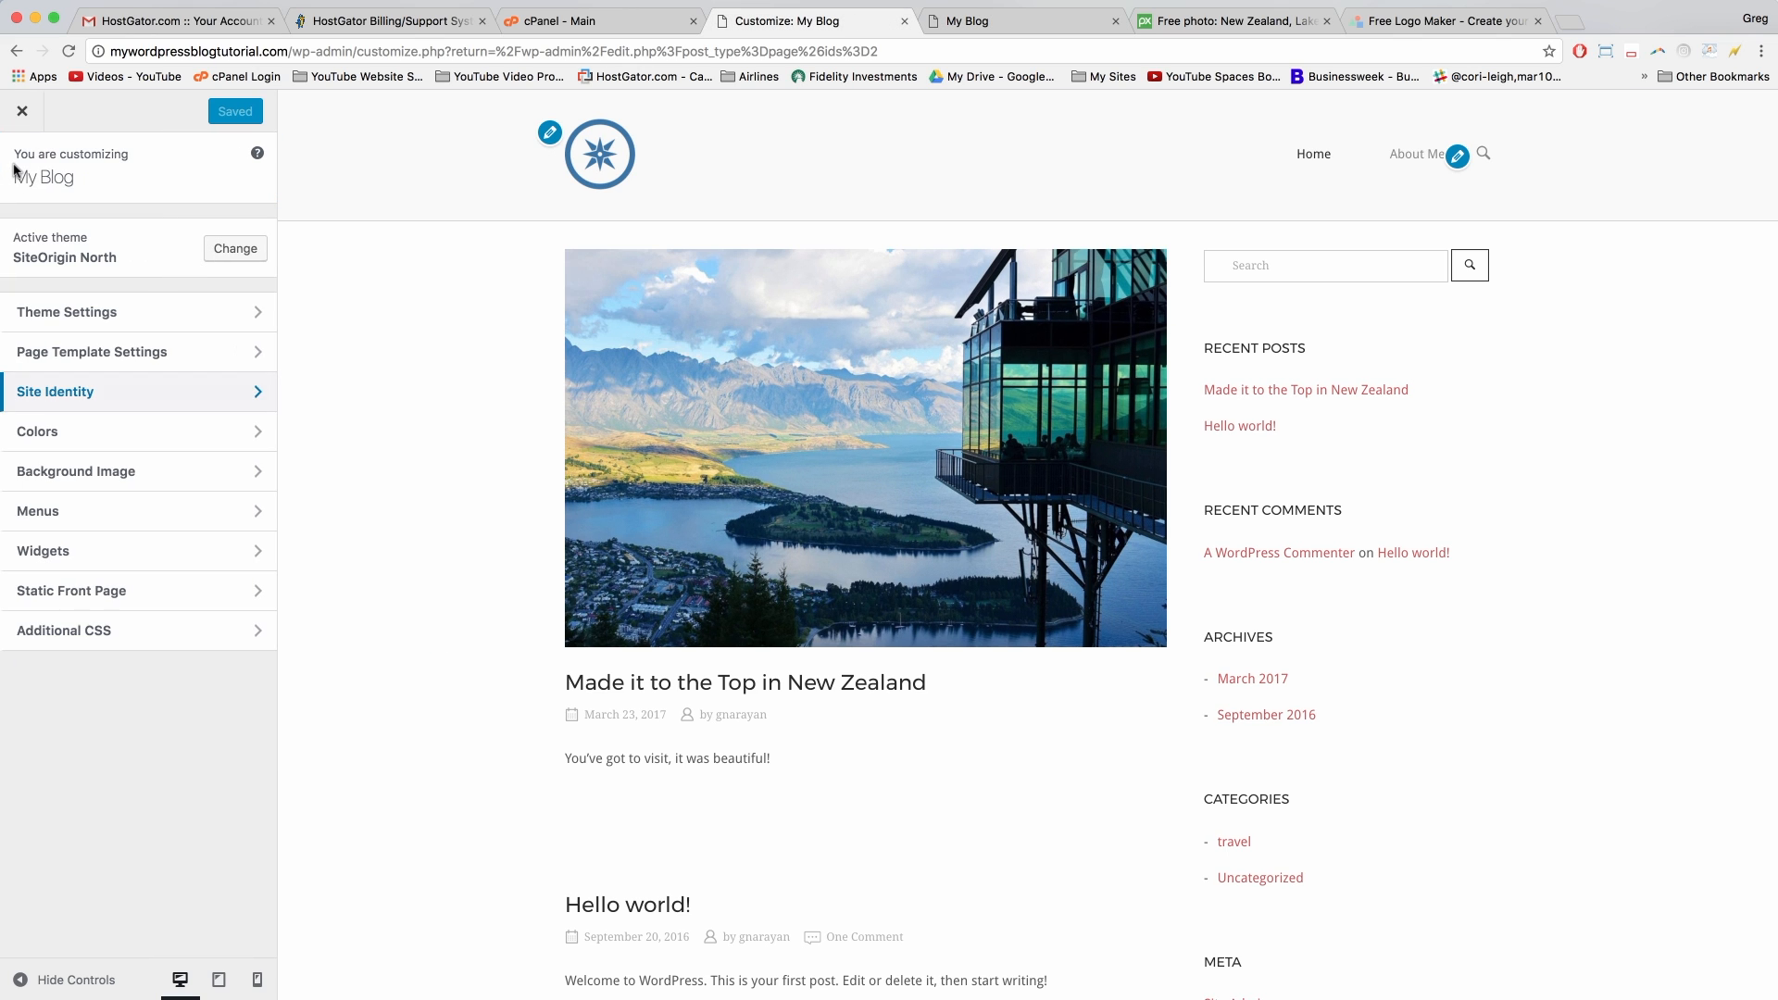
click(77, 551)
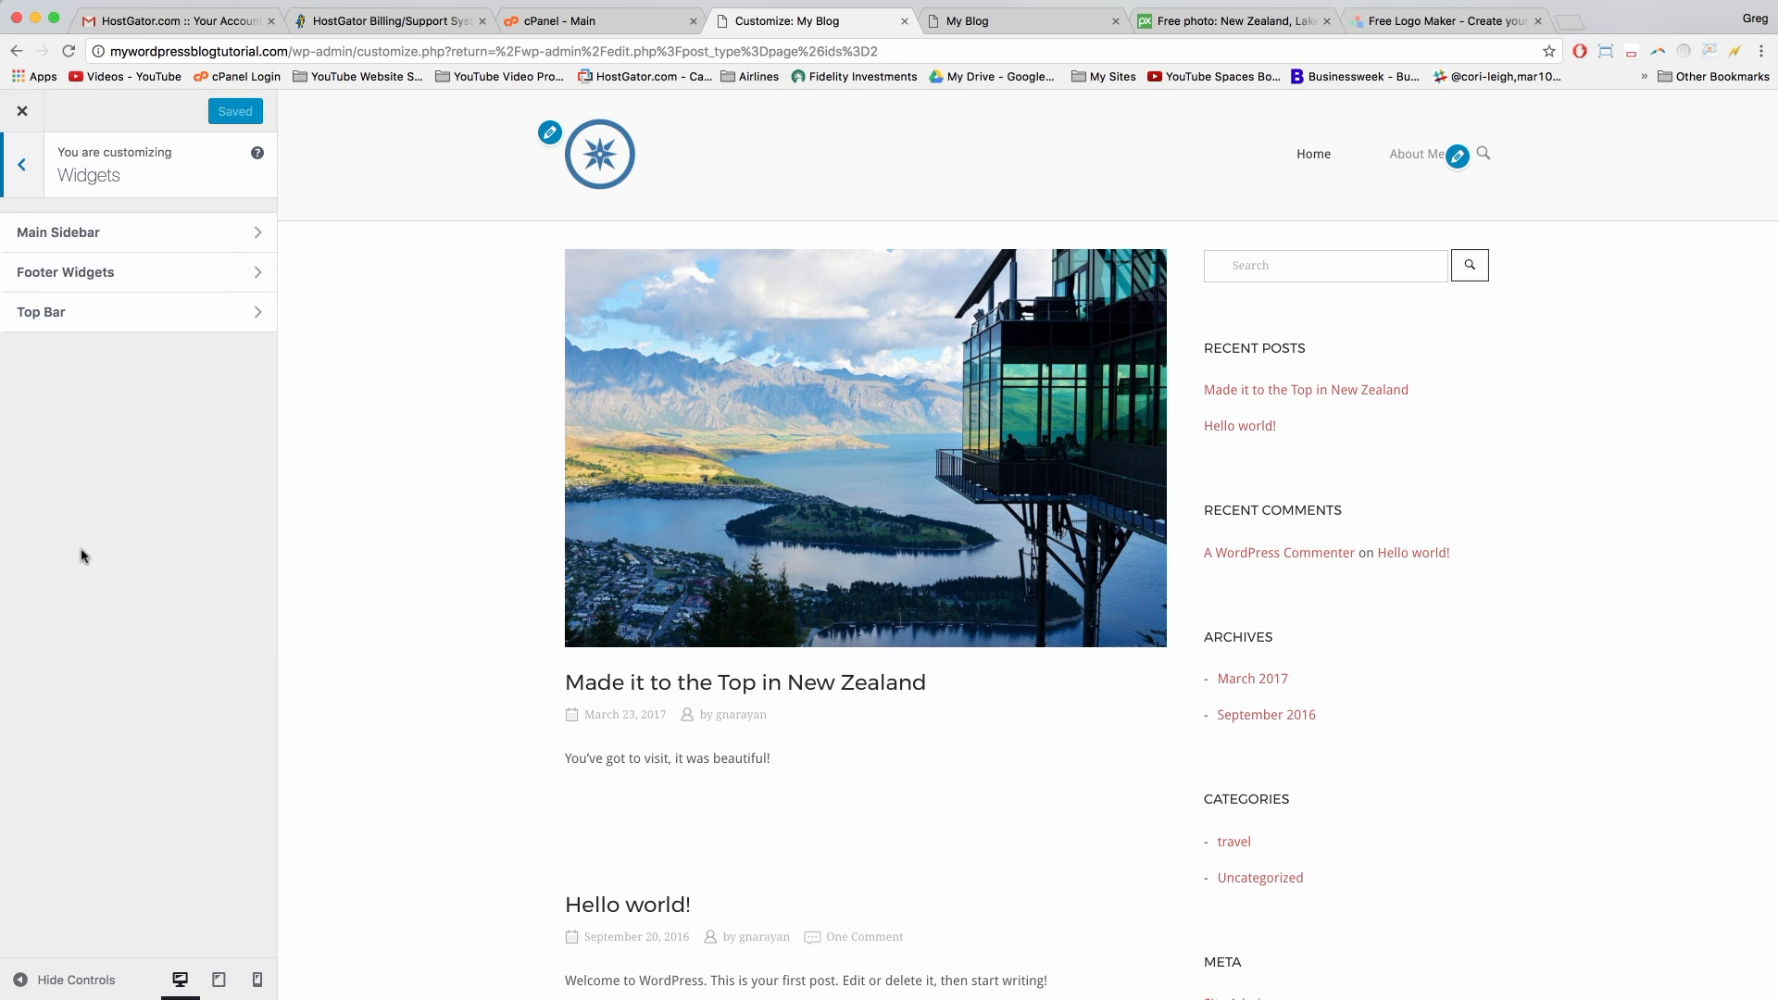
click(243, 233)
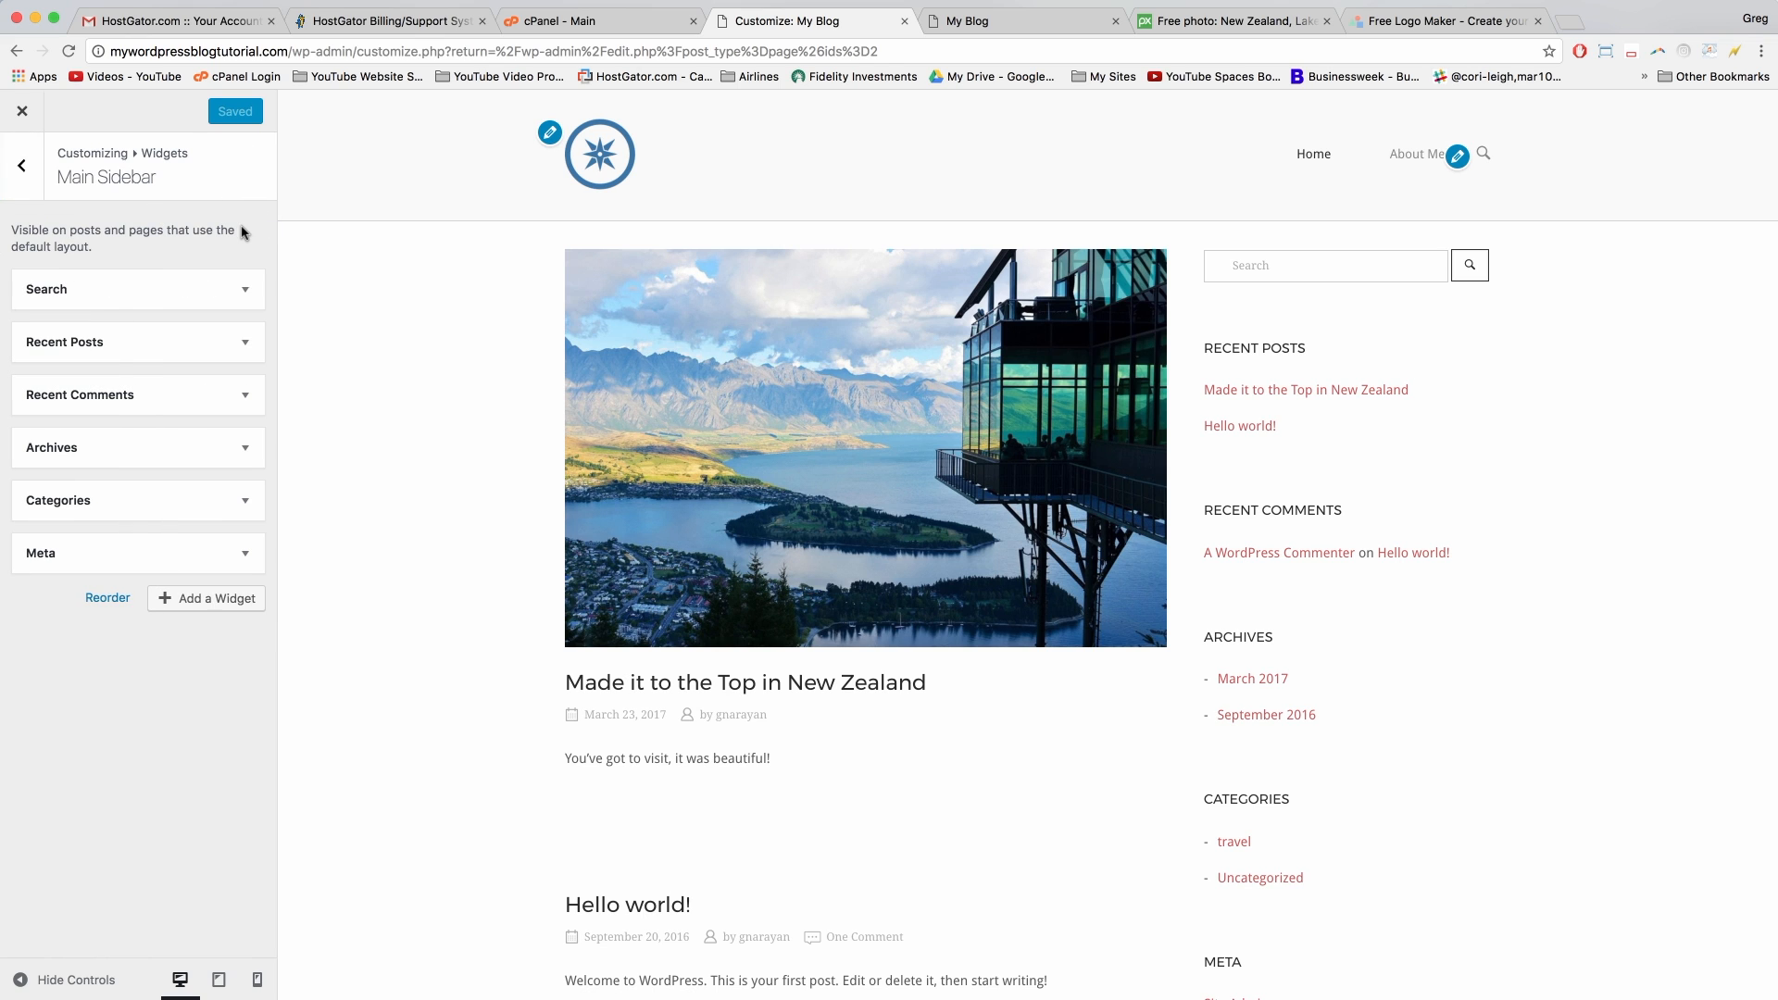
Step: Remove the Recent Posts, Recent Comments, Archives, Categories and Meta widgets
click(244, 343)
click(54, 523)
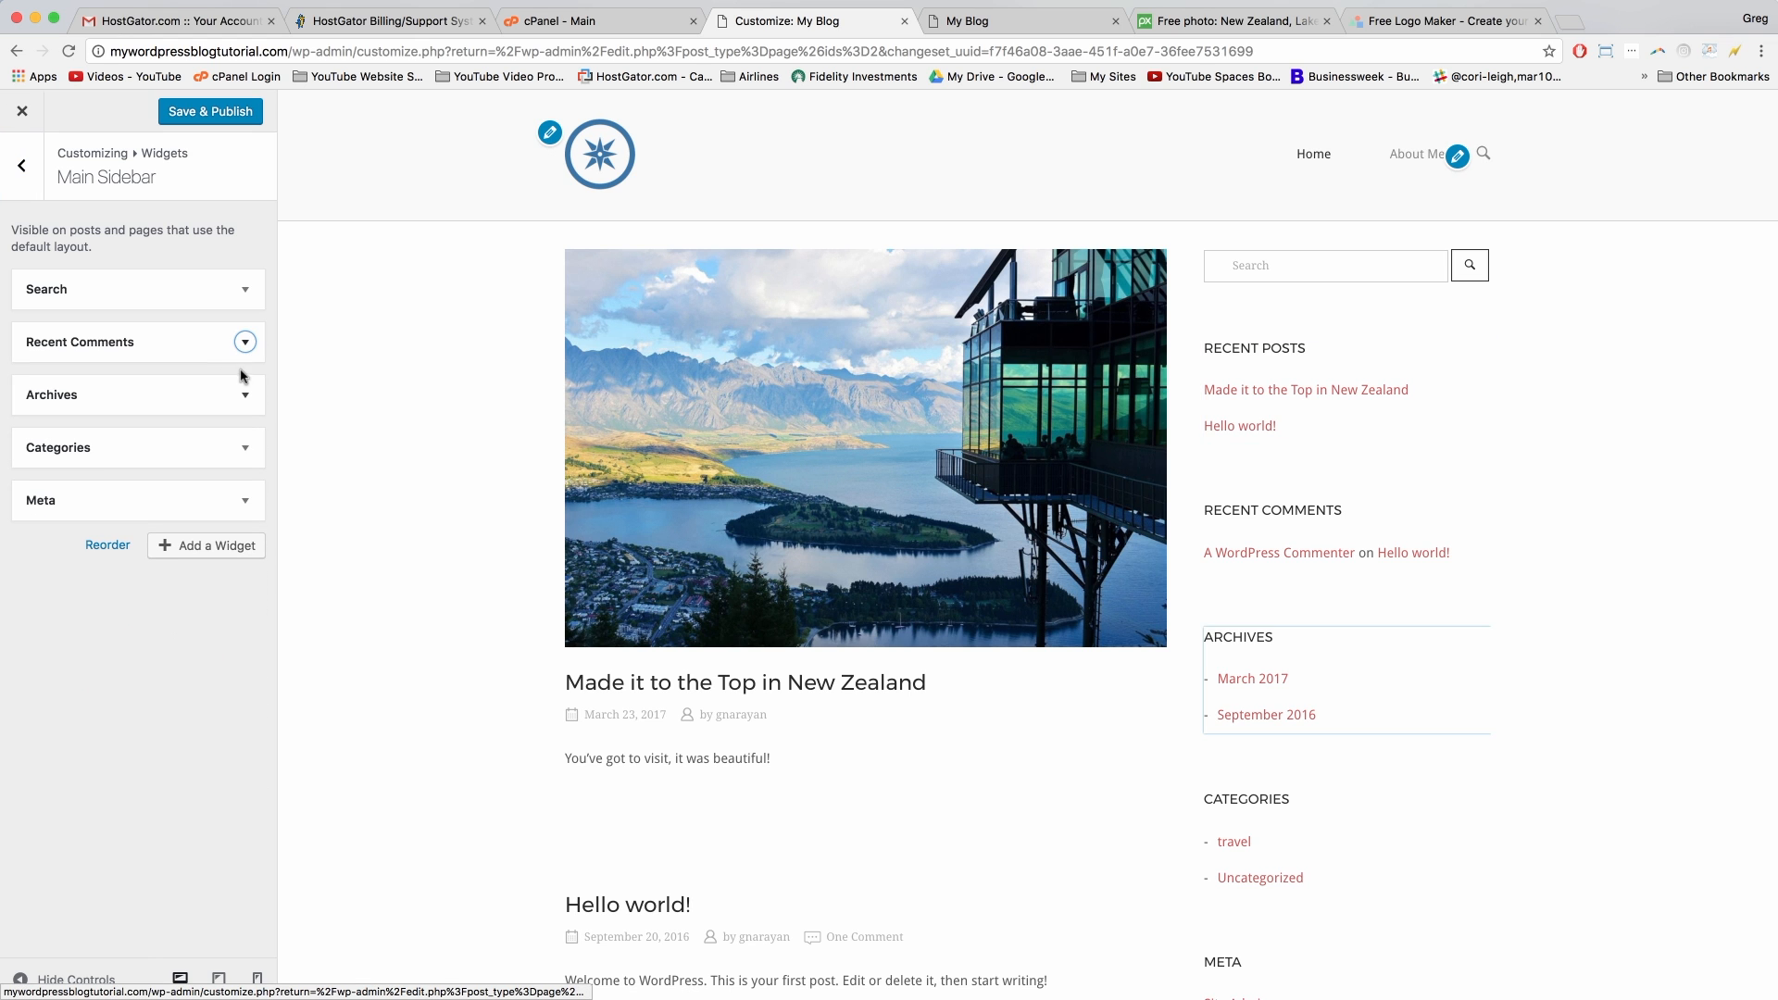
click(245, 342)
click(44, 496)
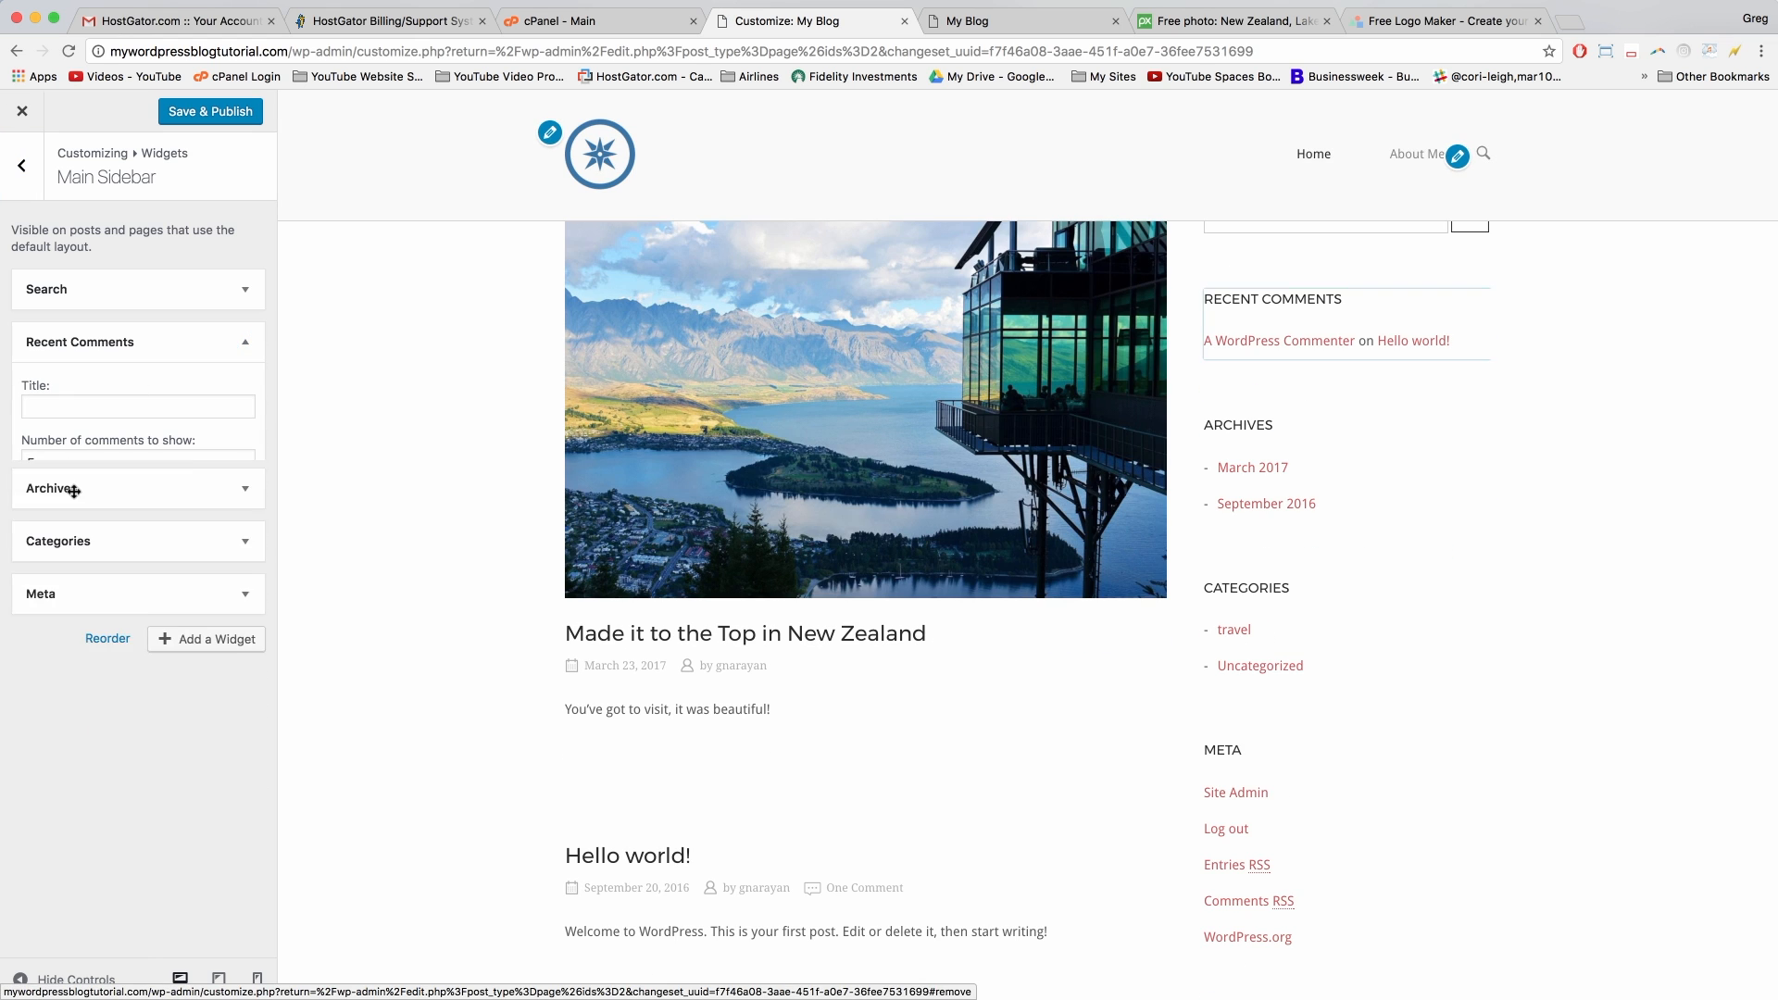
click(245, 342)
click(43, 489)
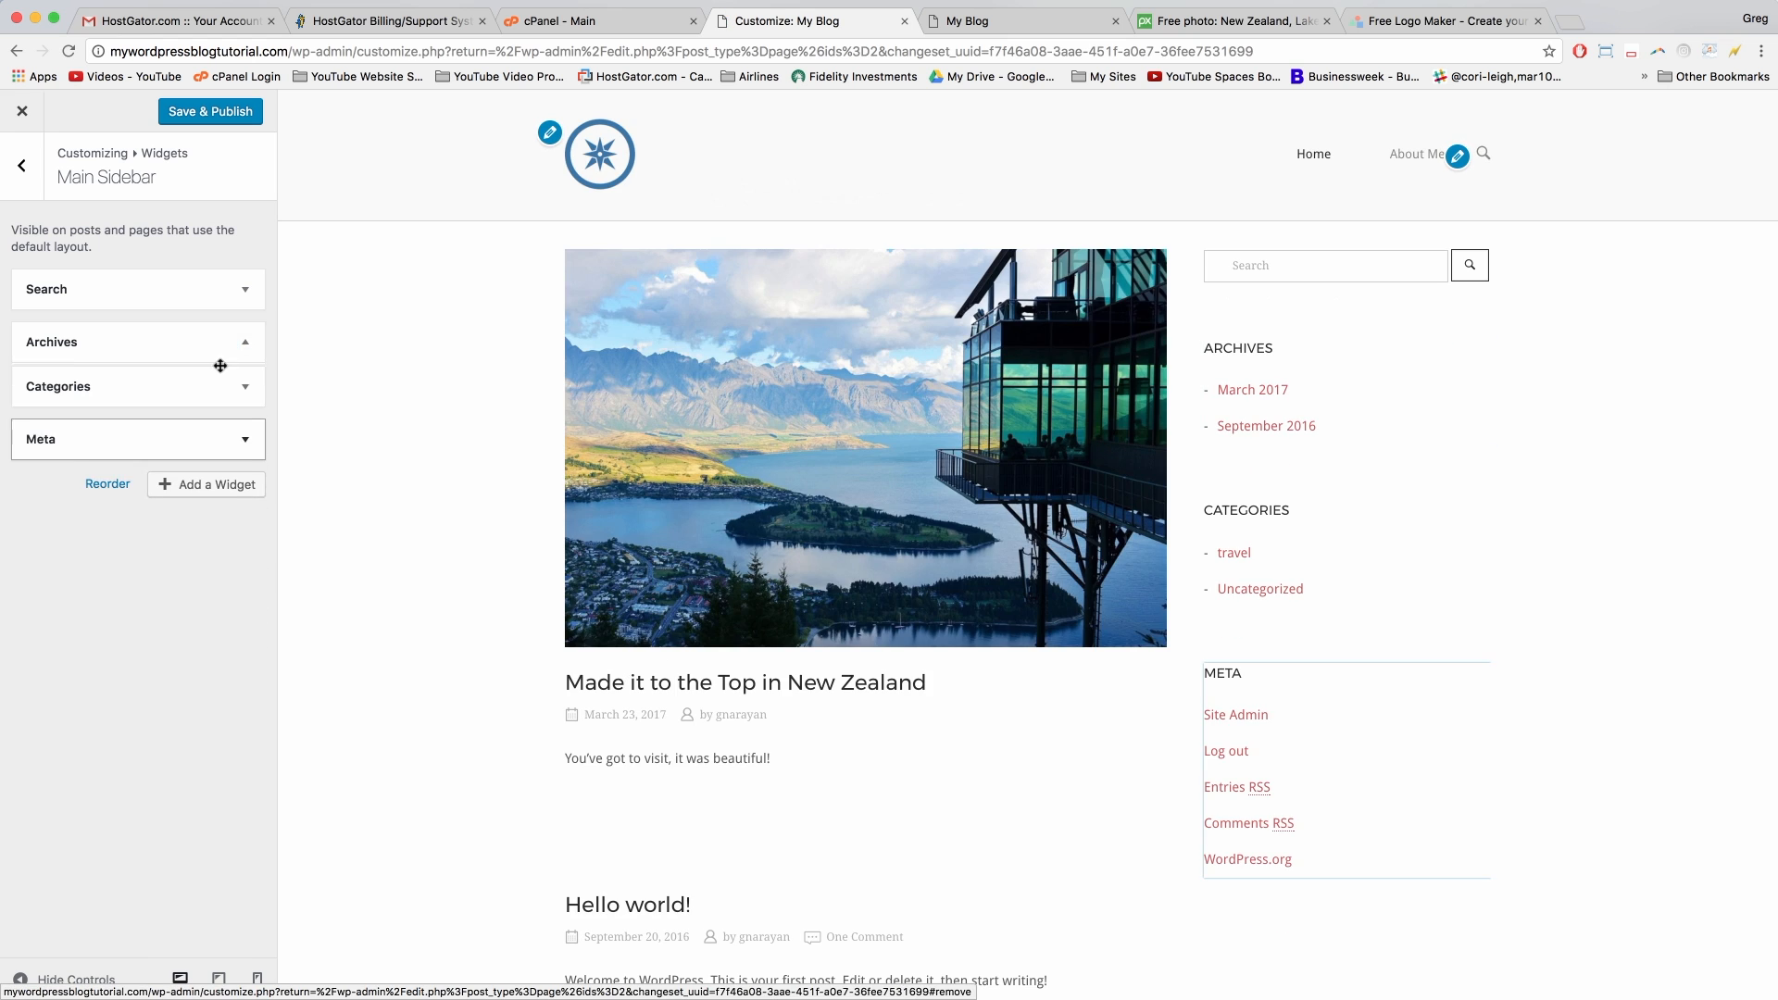
click(245, 342)
click(44, 505)
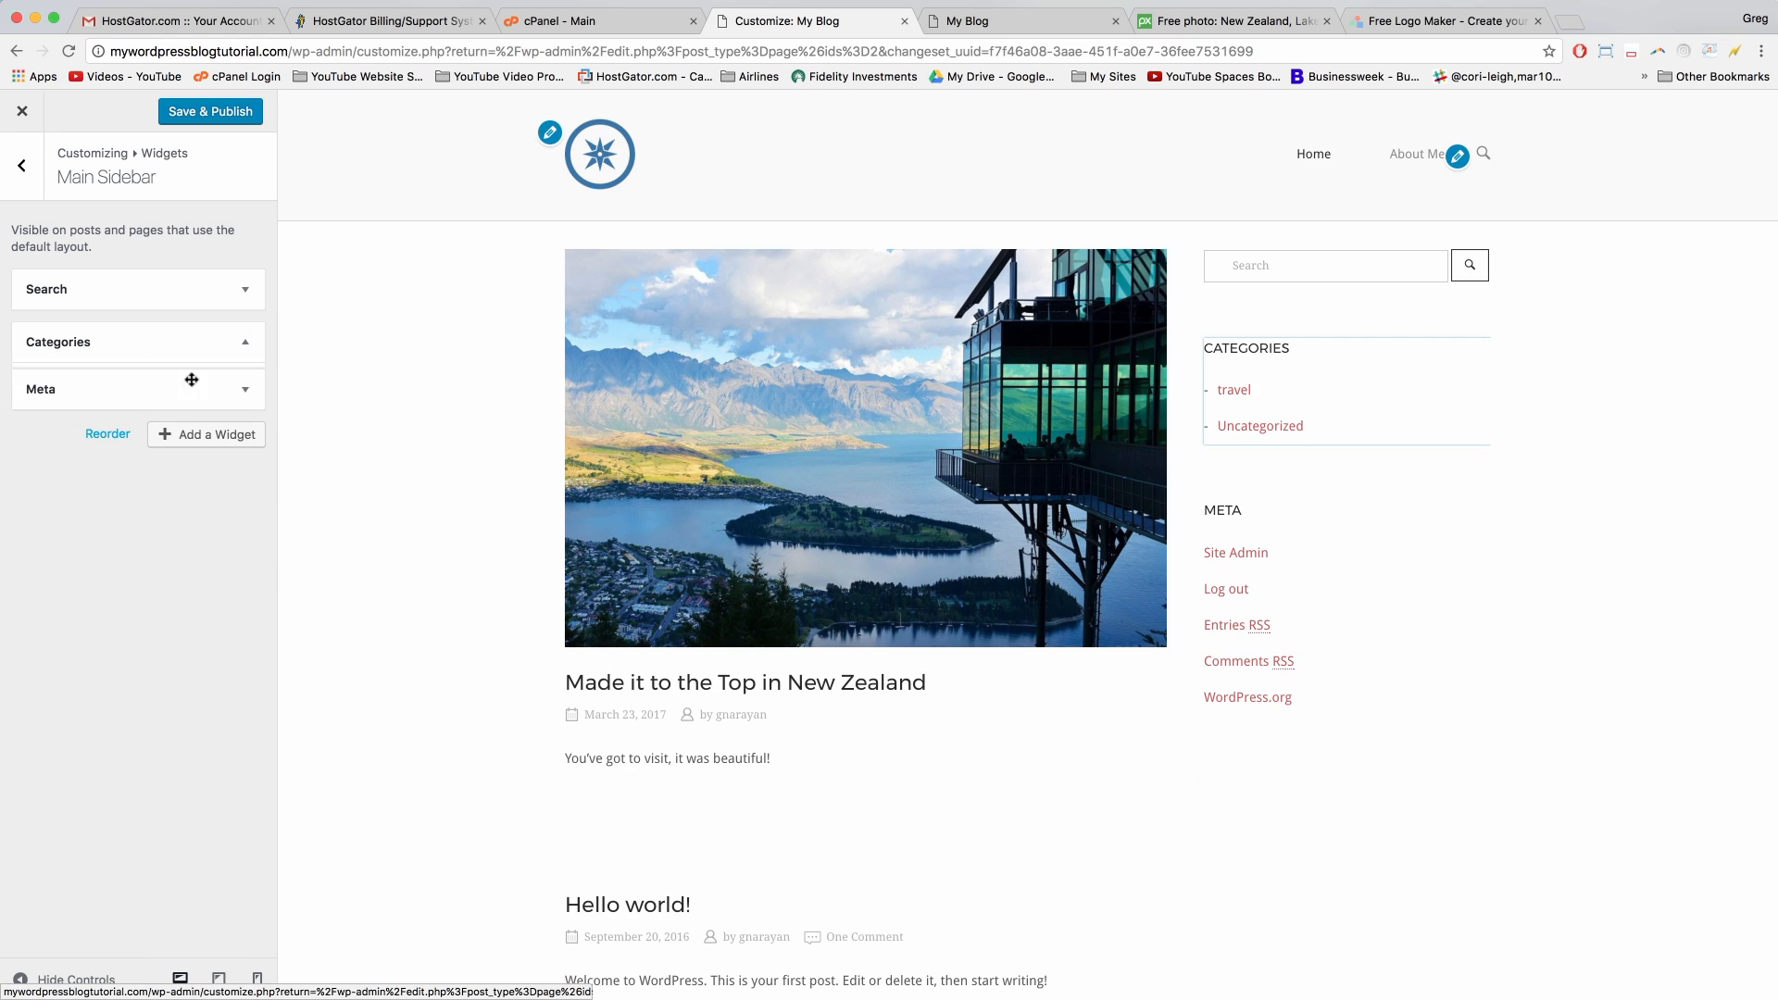
click(244, 341)
click(43, 440)
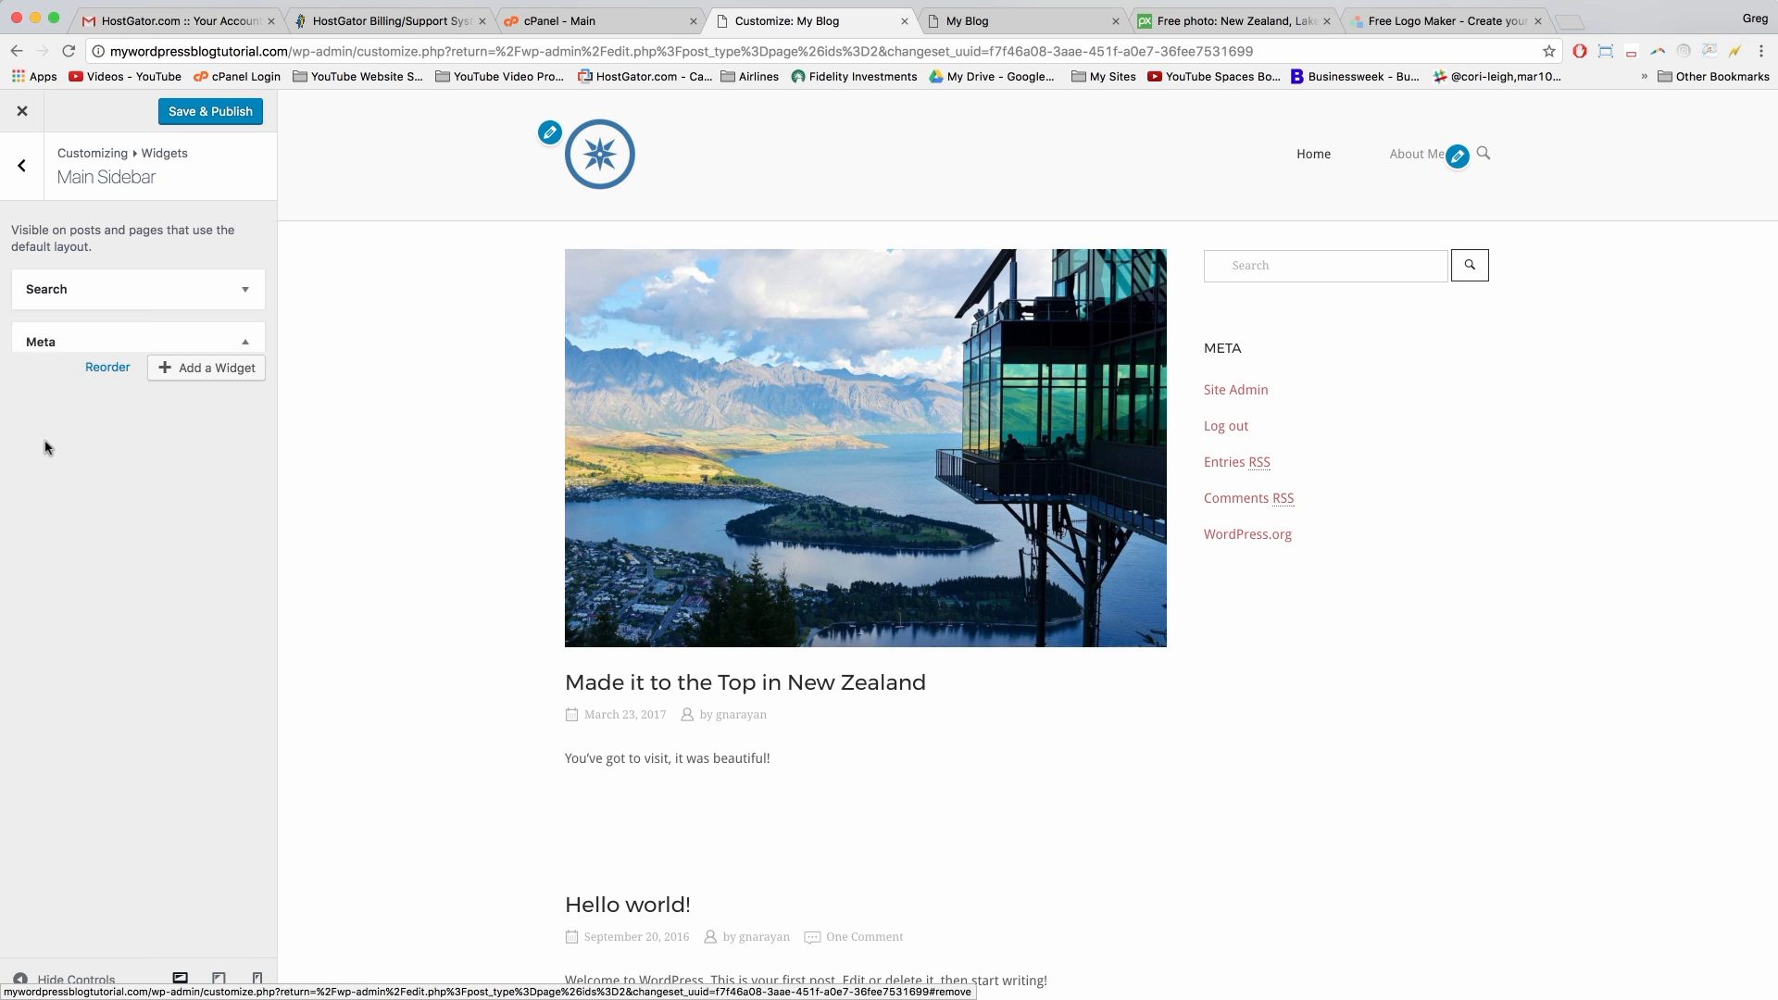
Step: Publish the Search-only sidebar and view the live blog
click(1000, 49)
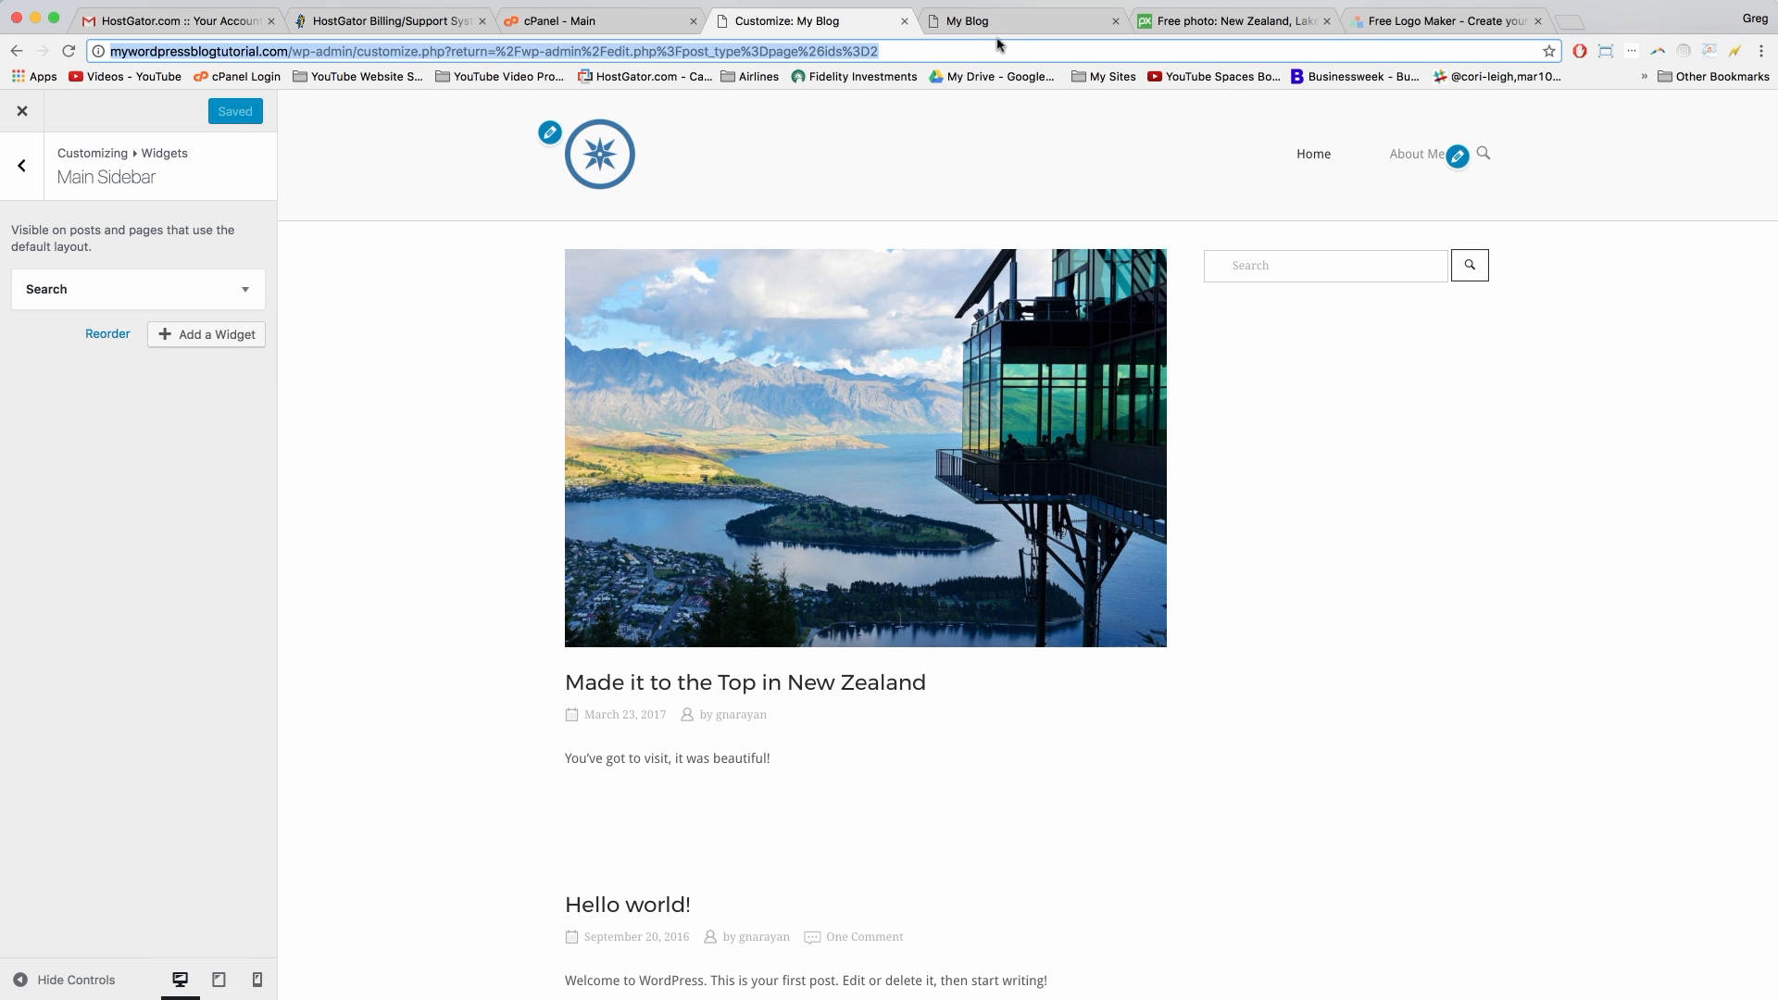
click(1019, 23)
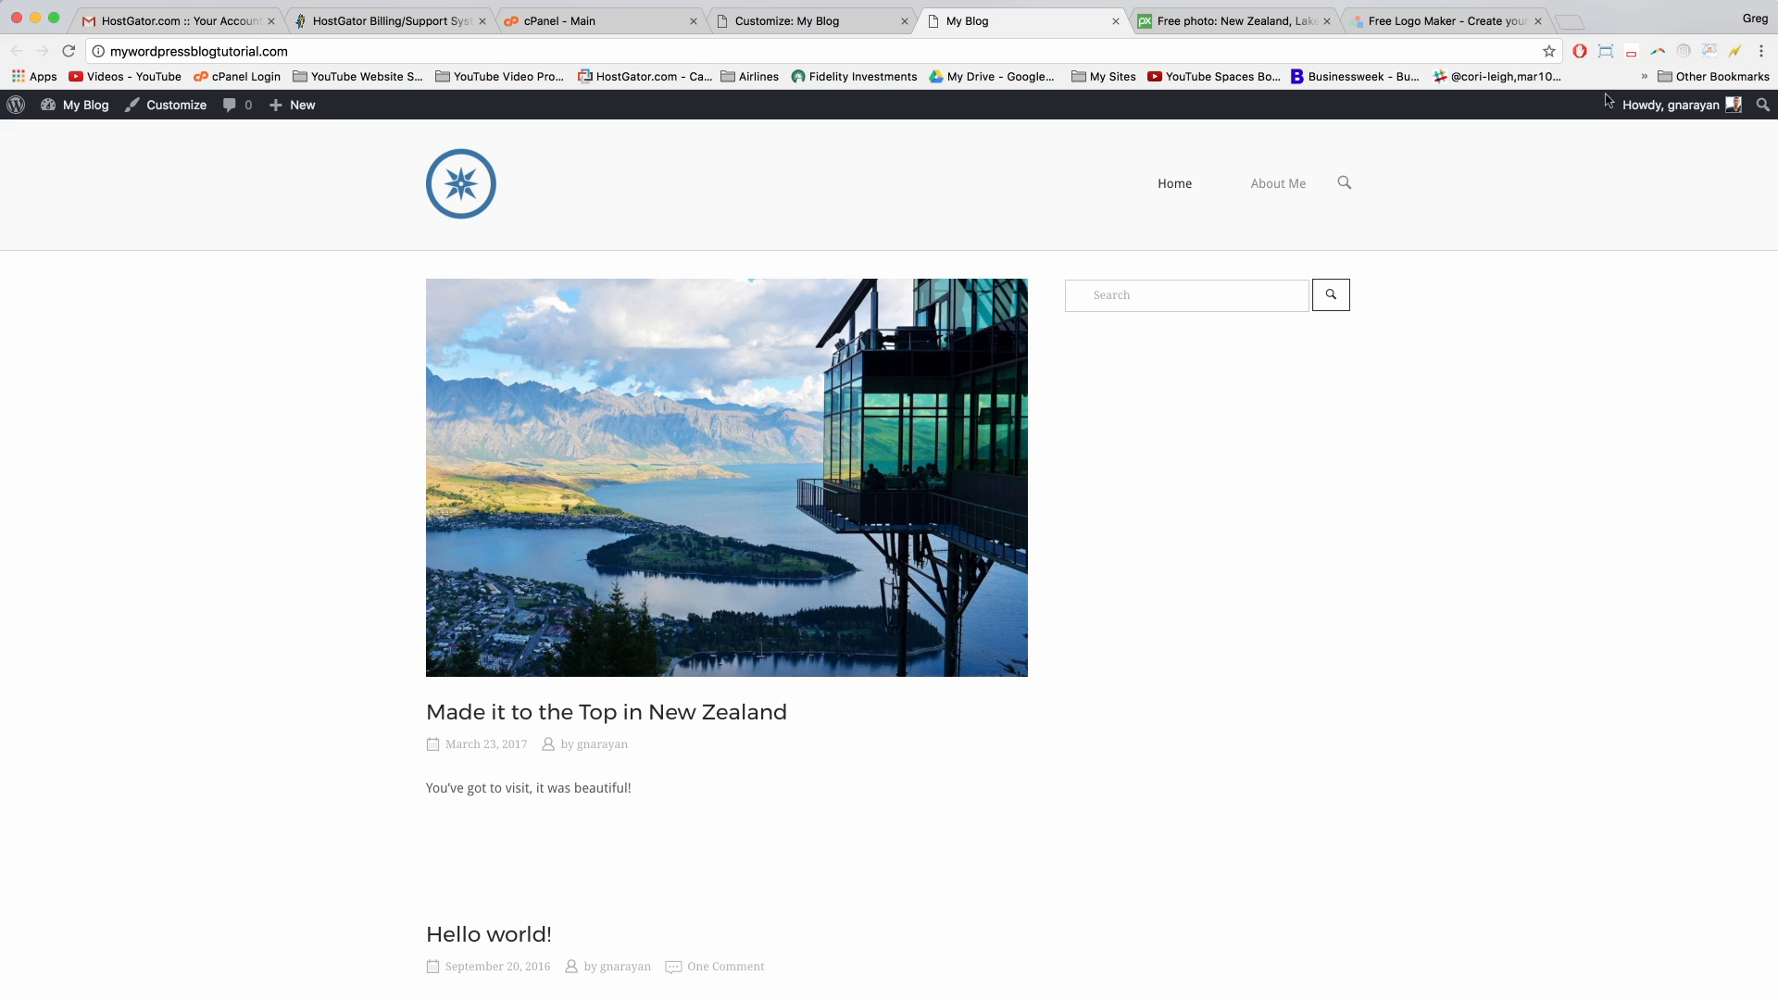
click(1570, 21)
Step: Search Google for 'facebook like box' and open the Page Plugin documentation result
text(faceb)
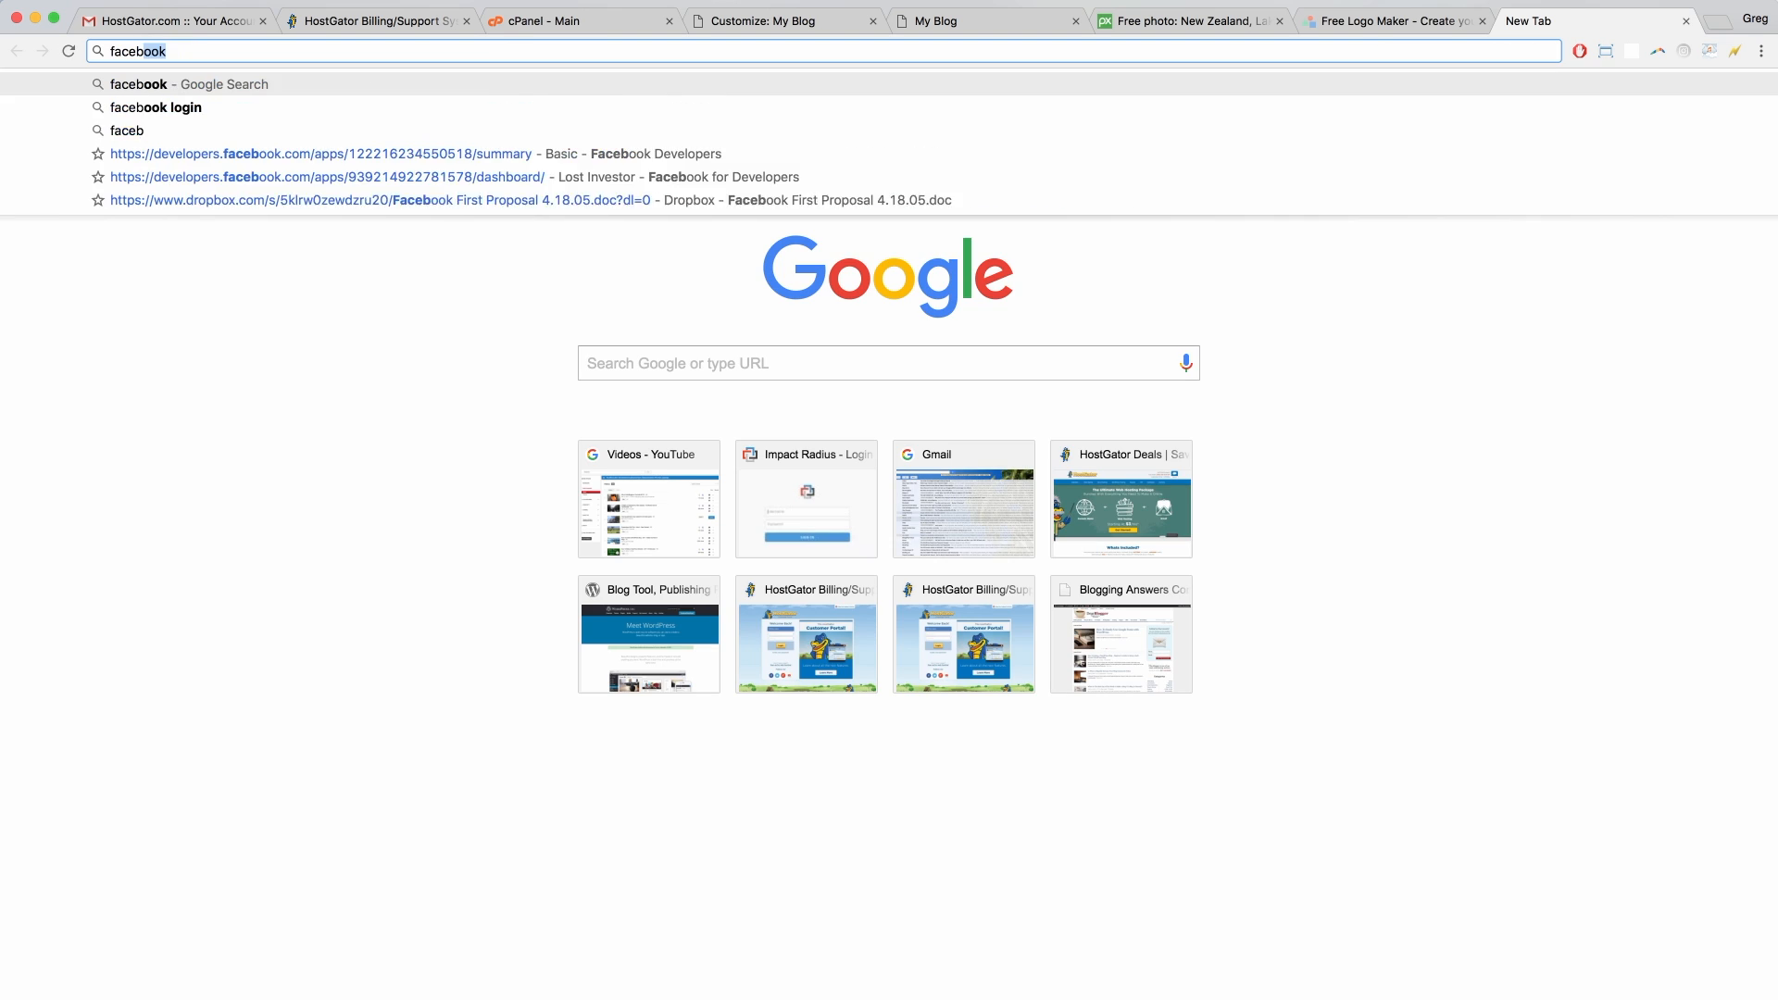
text(ook like box)
key(Return)
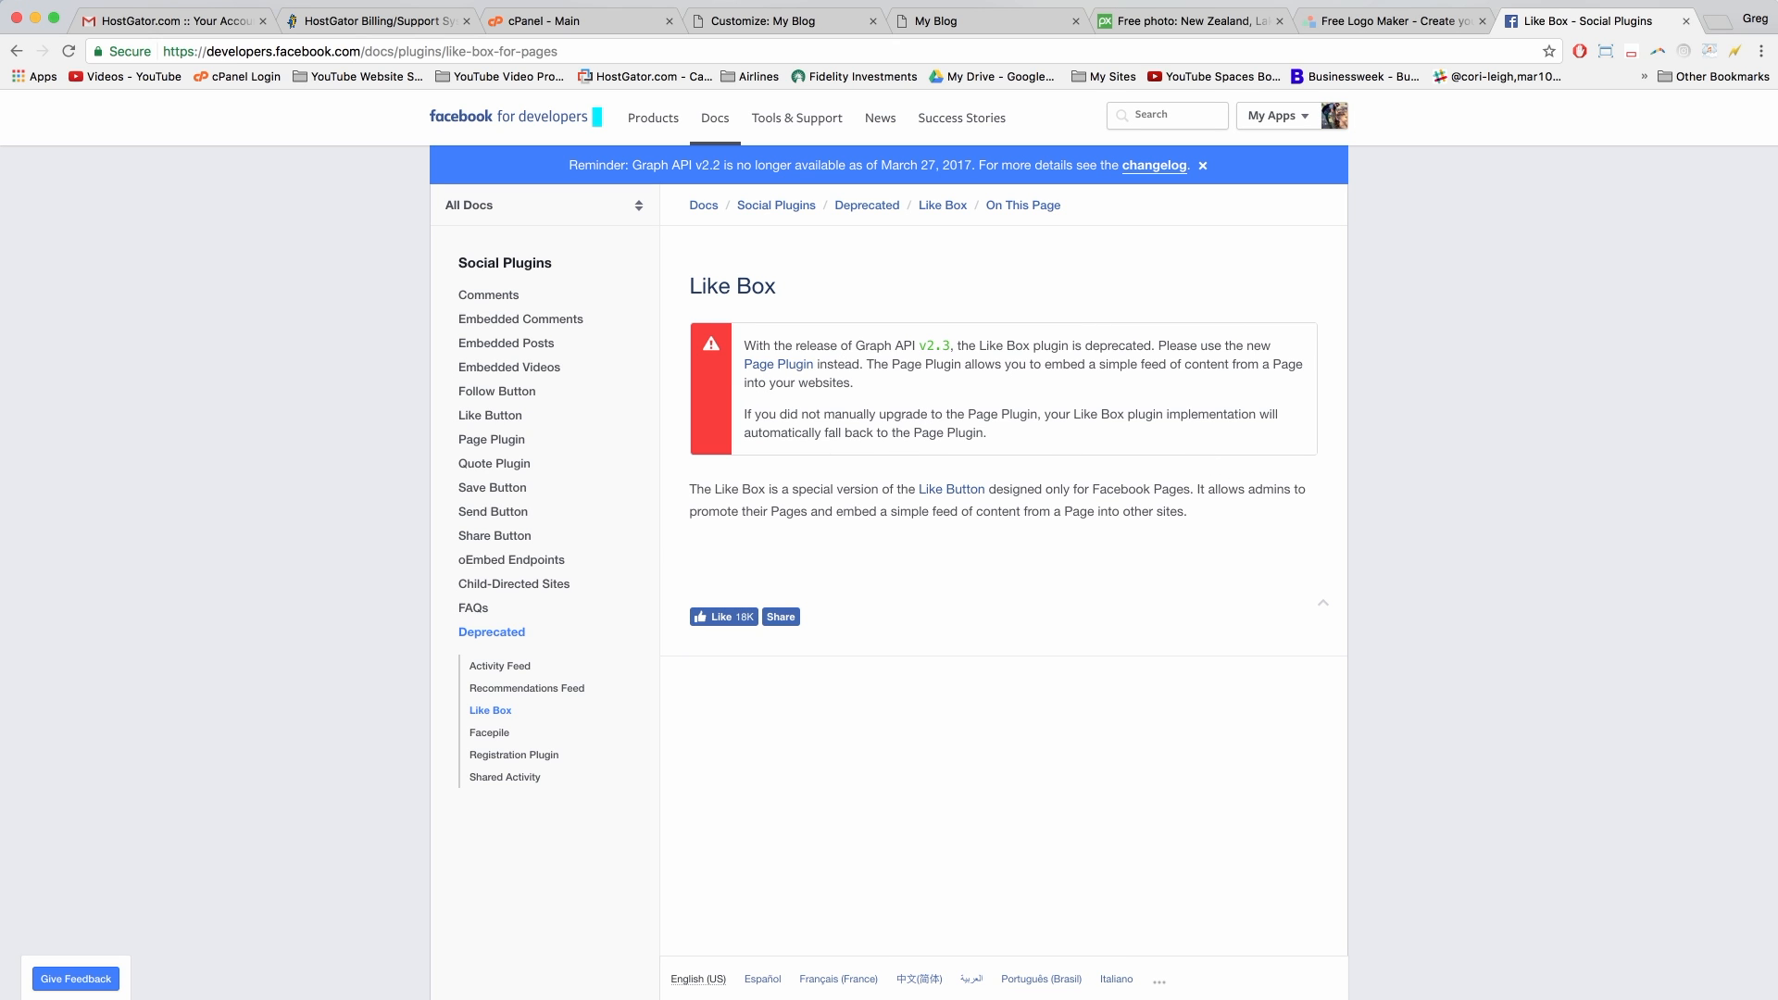
click(15, 51)
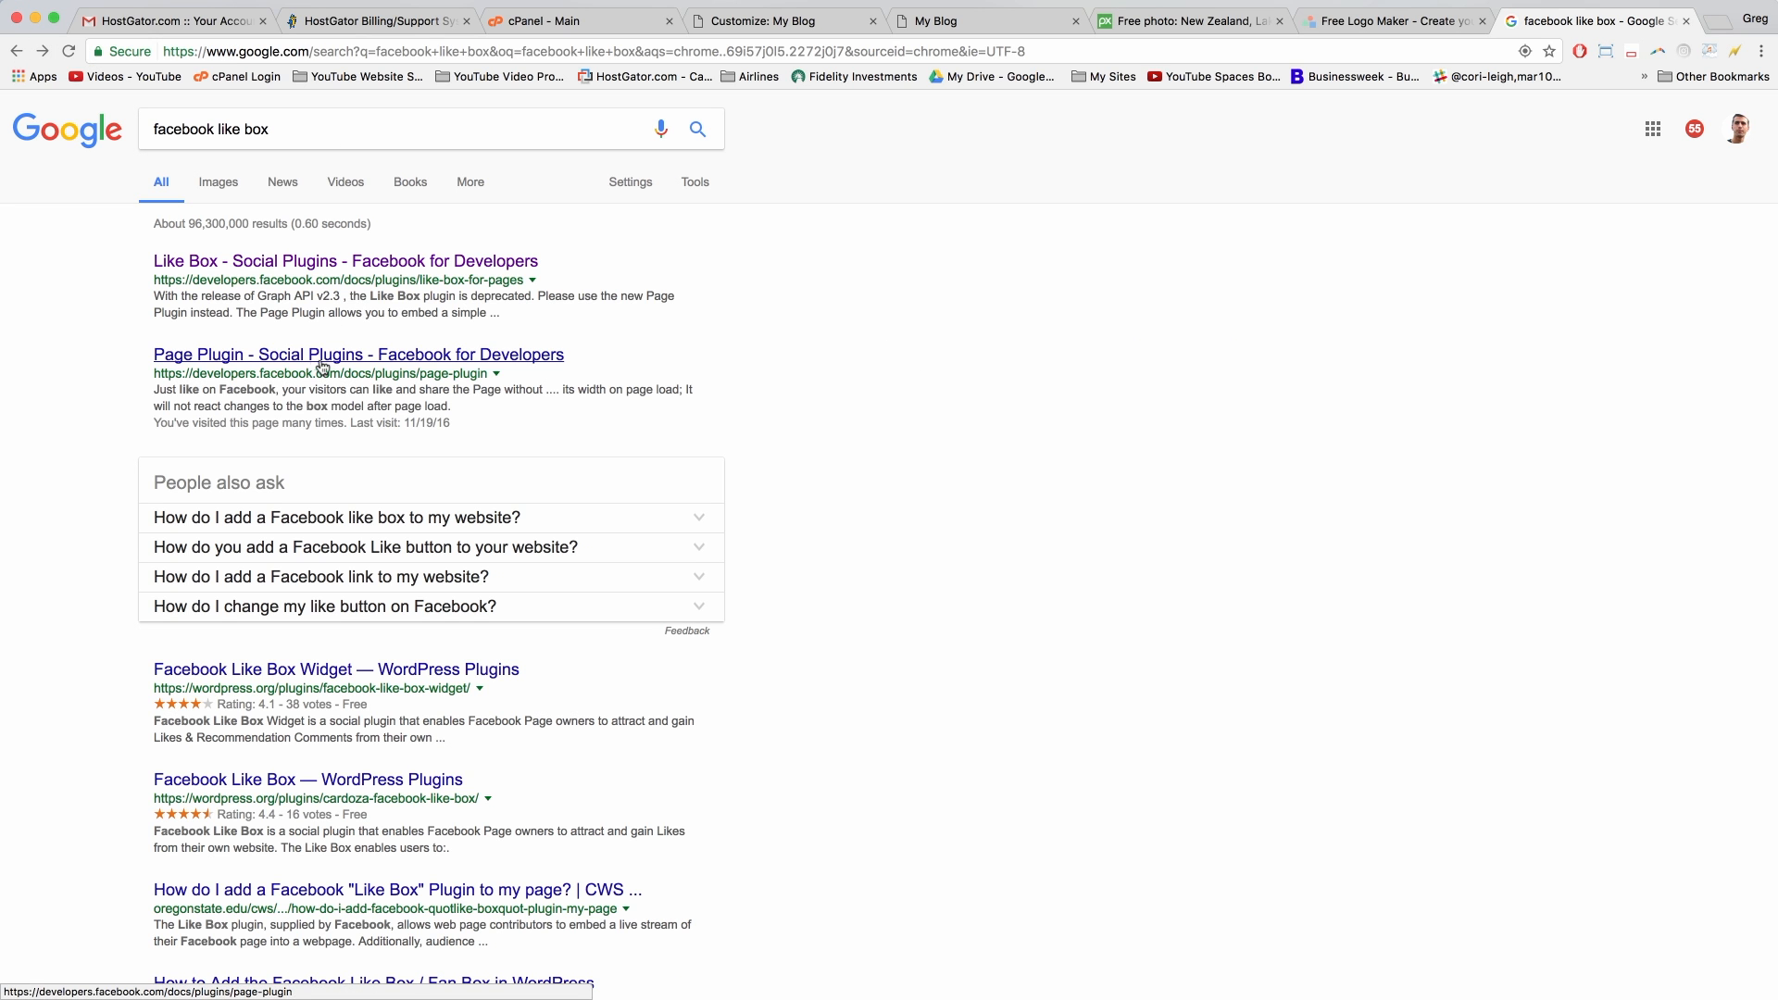
click(315, 358)
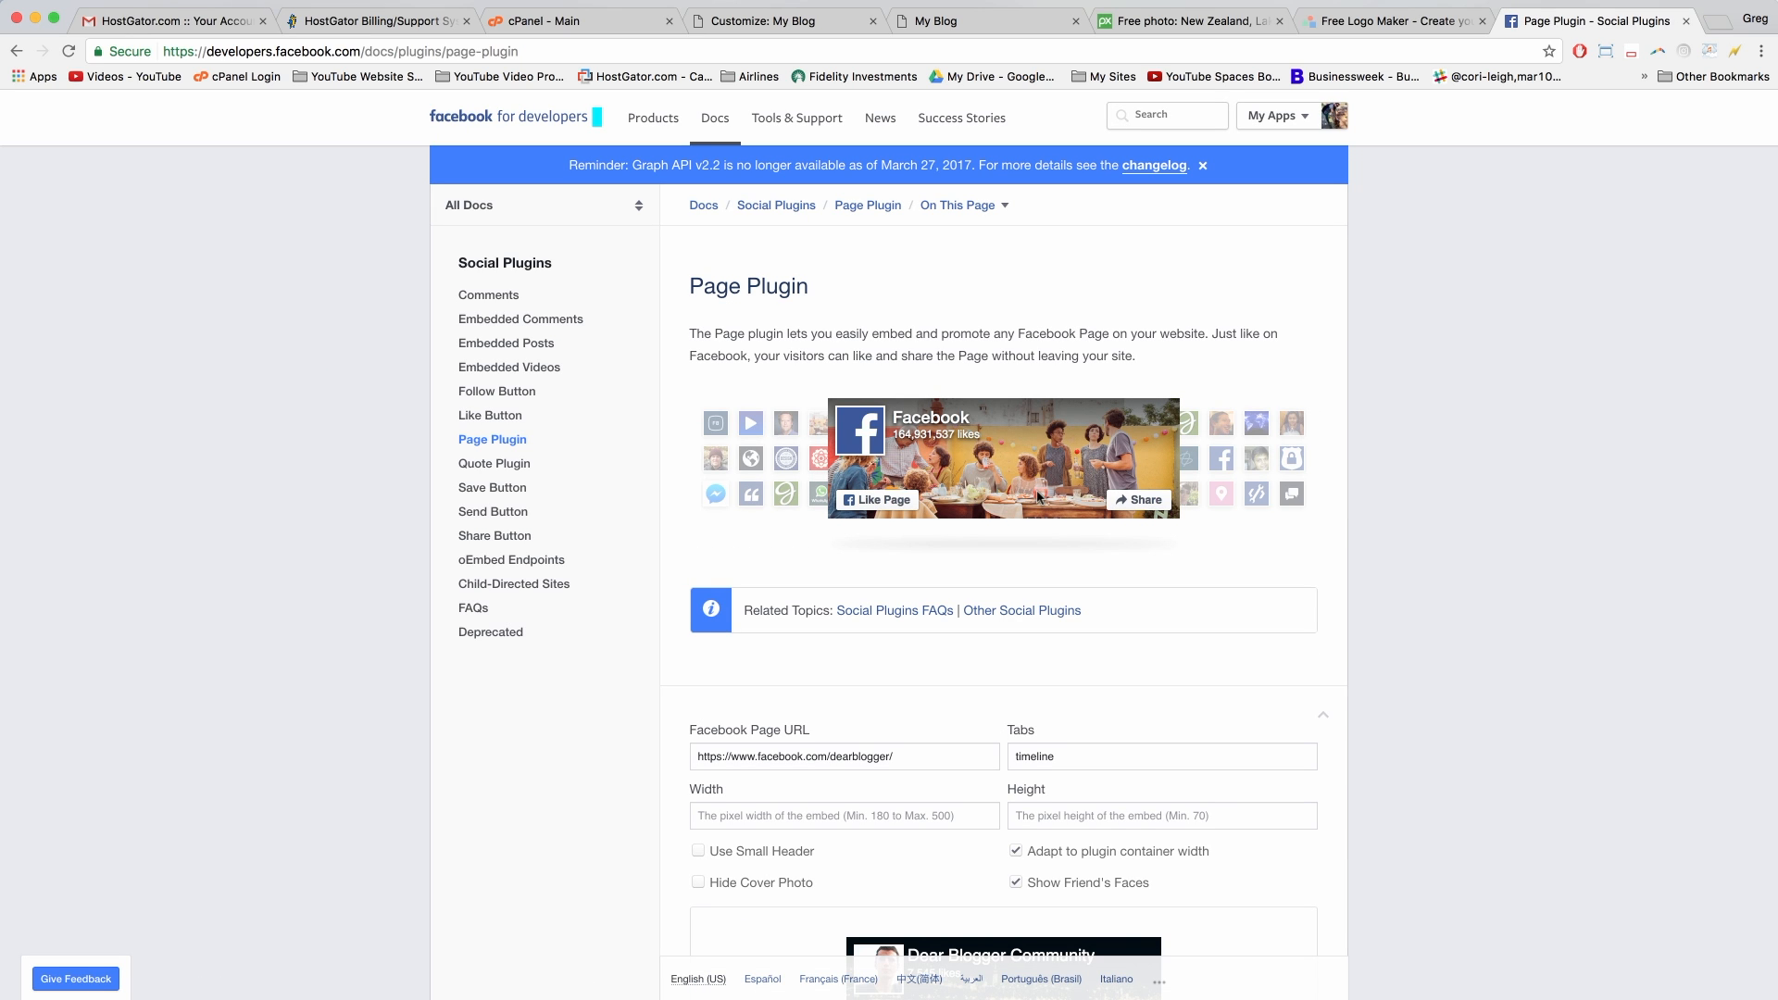
Step: Set the Facebook Page Plugin width to 300 px
scroll(1038, 498, down, 3)
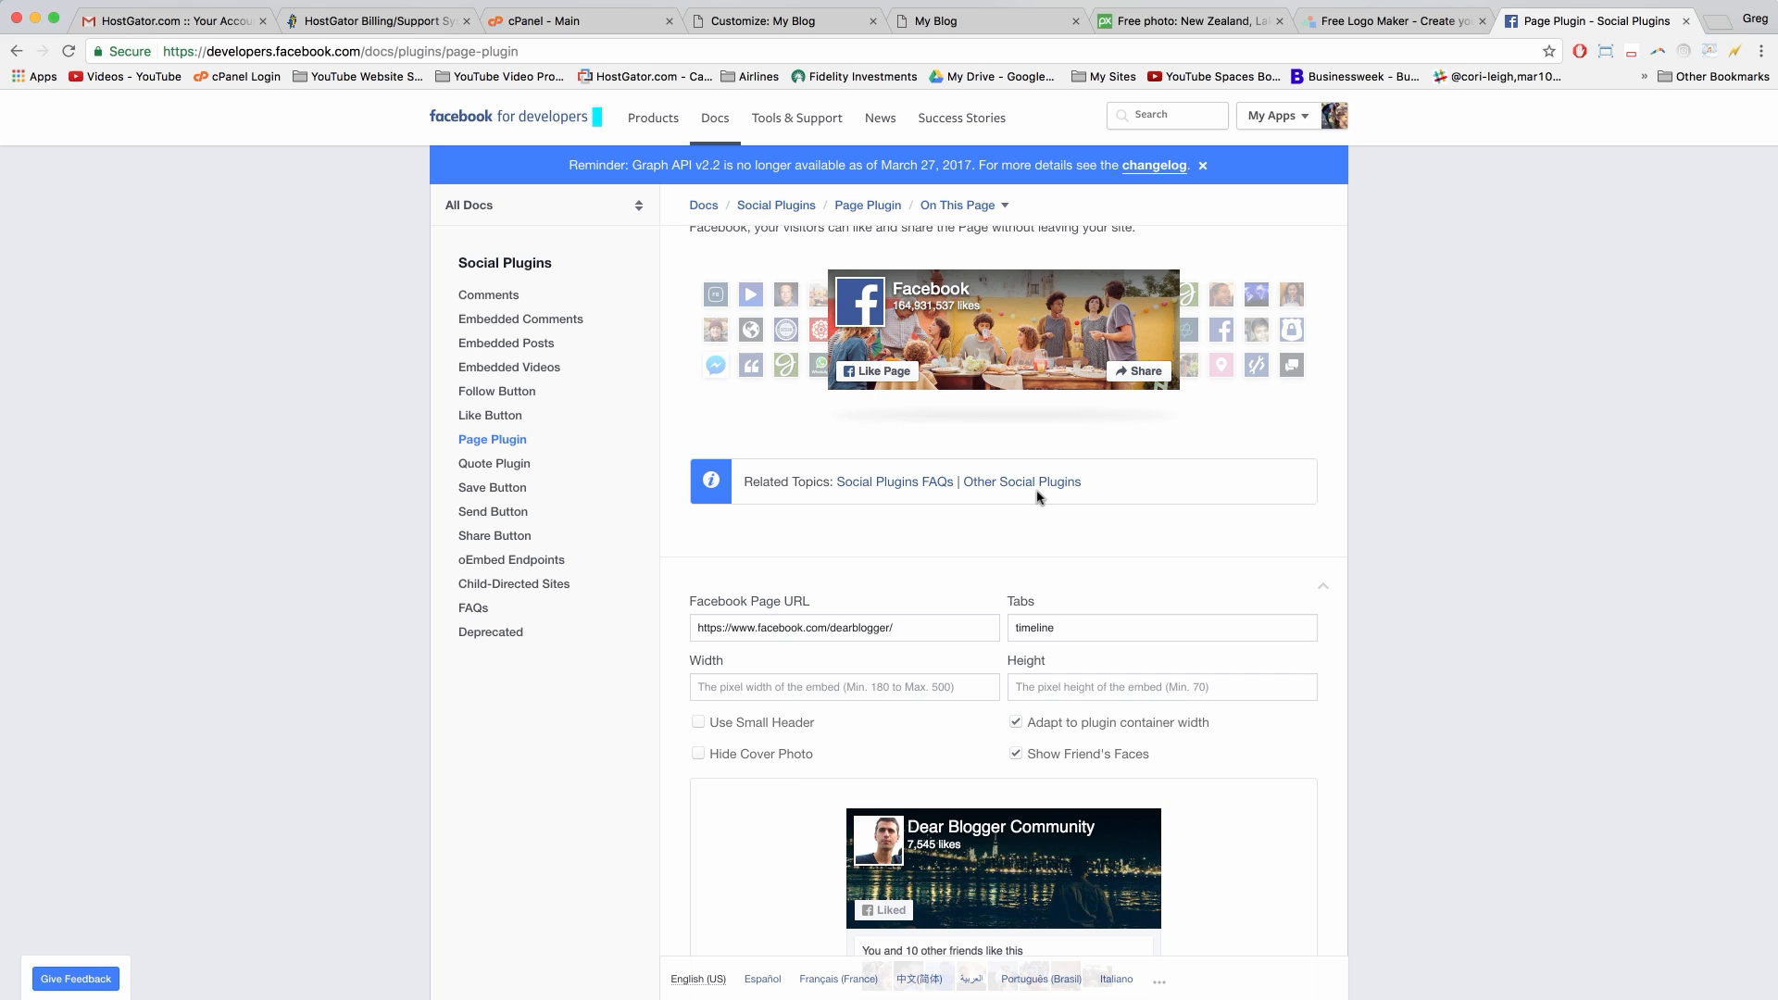
scroll(1038, 497, down, 5)
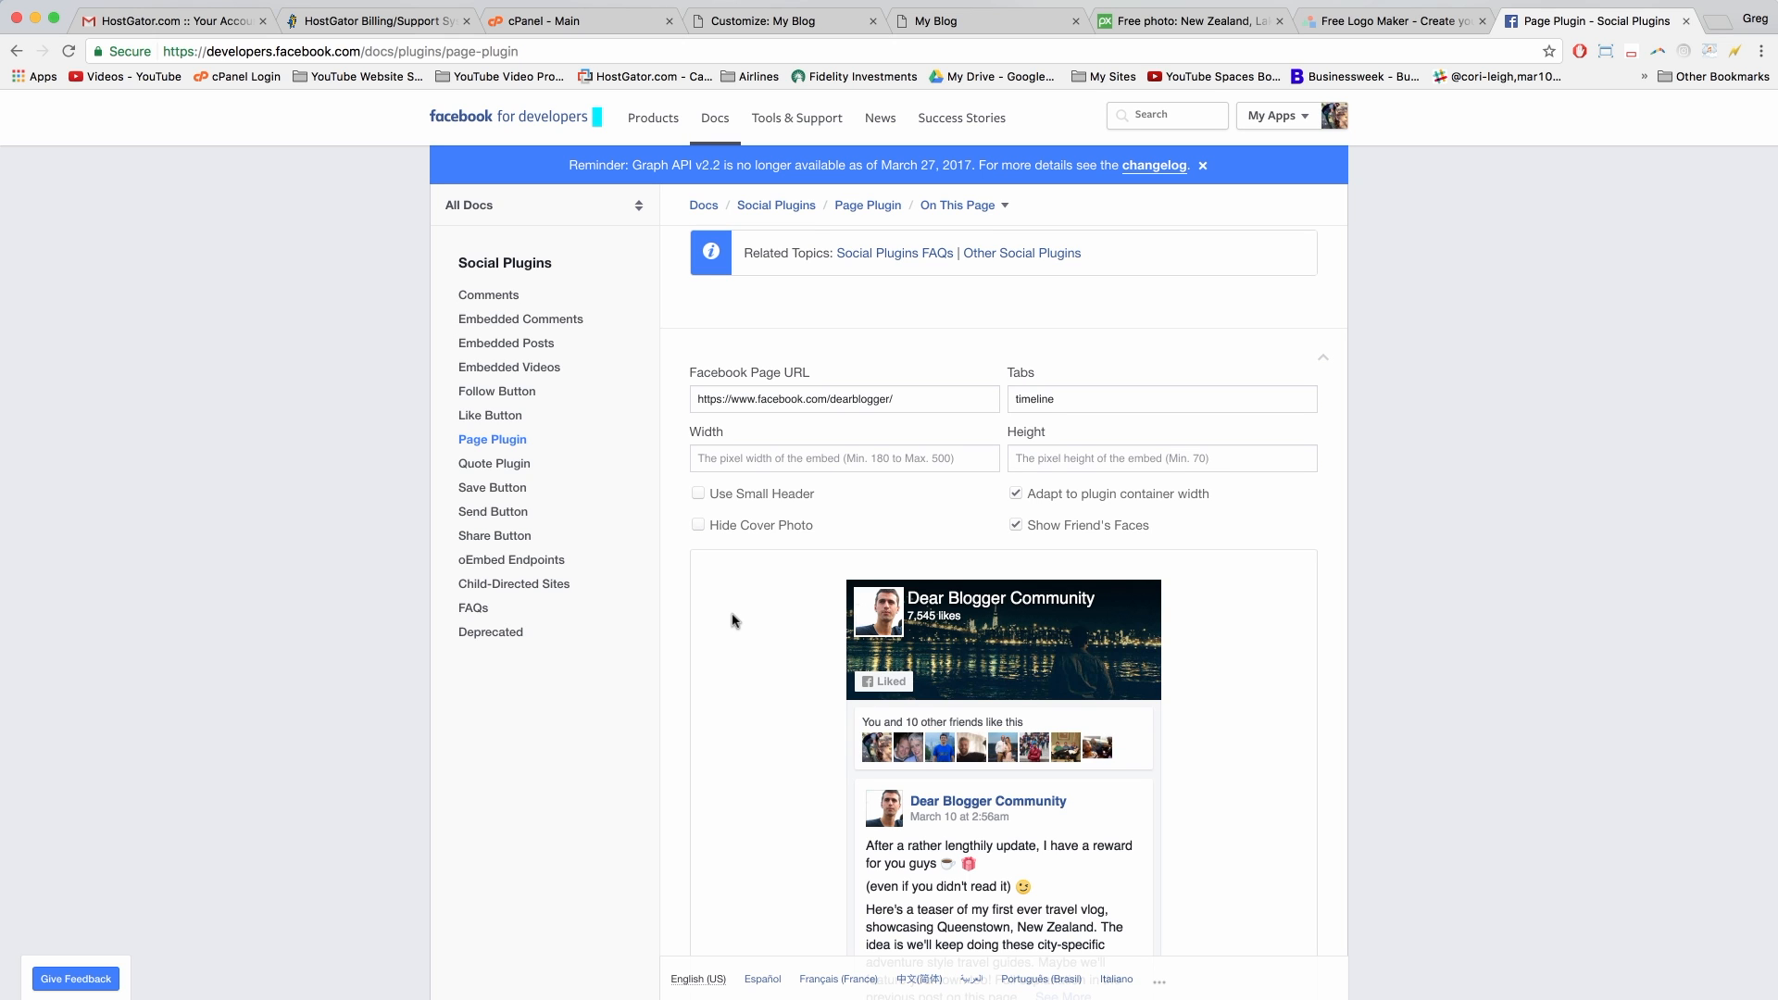
scroll(735, 621, down, 4)
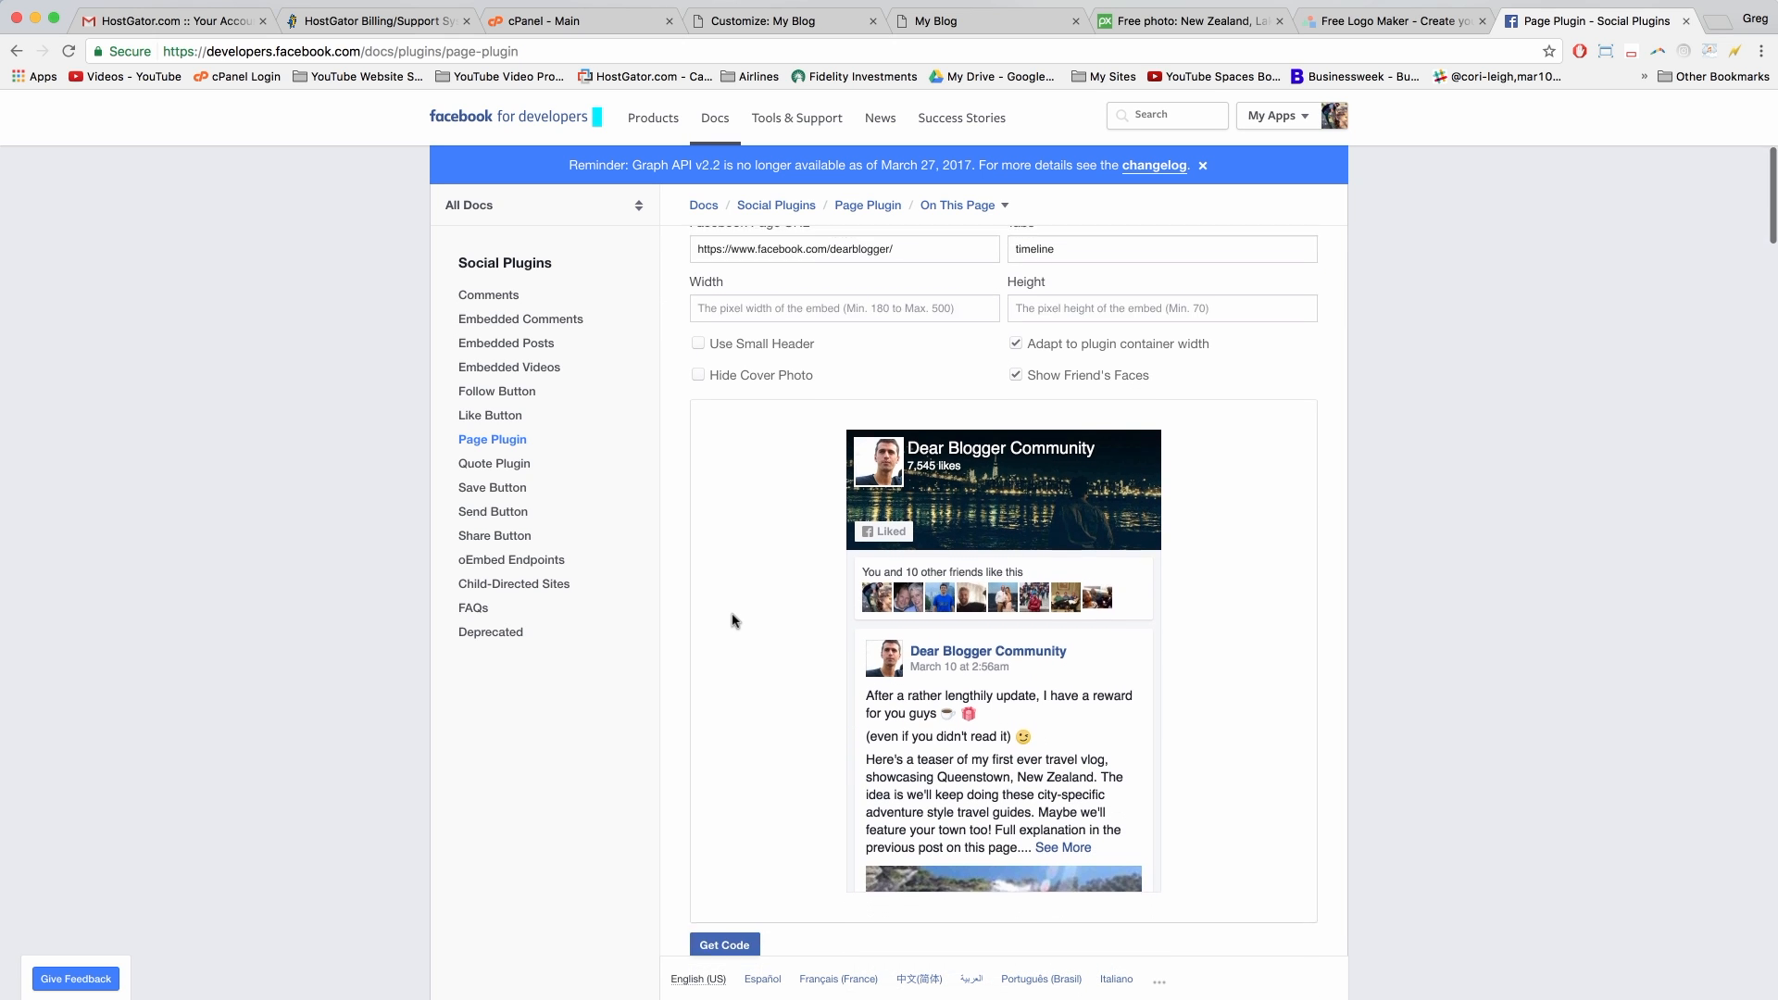
scroll(735, 621, up, 5)
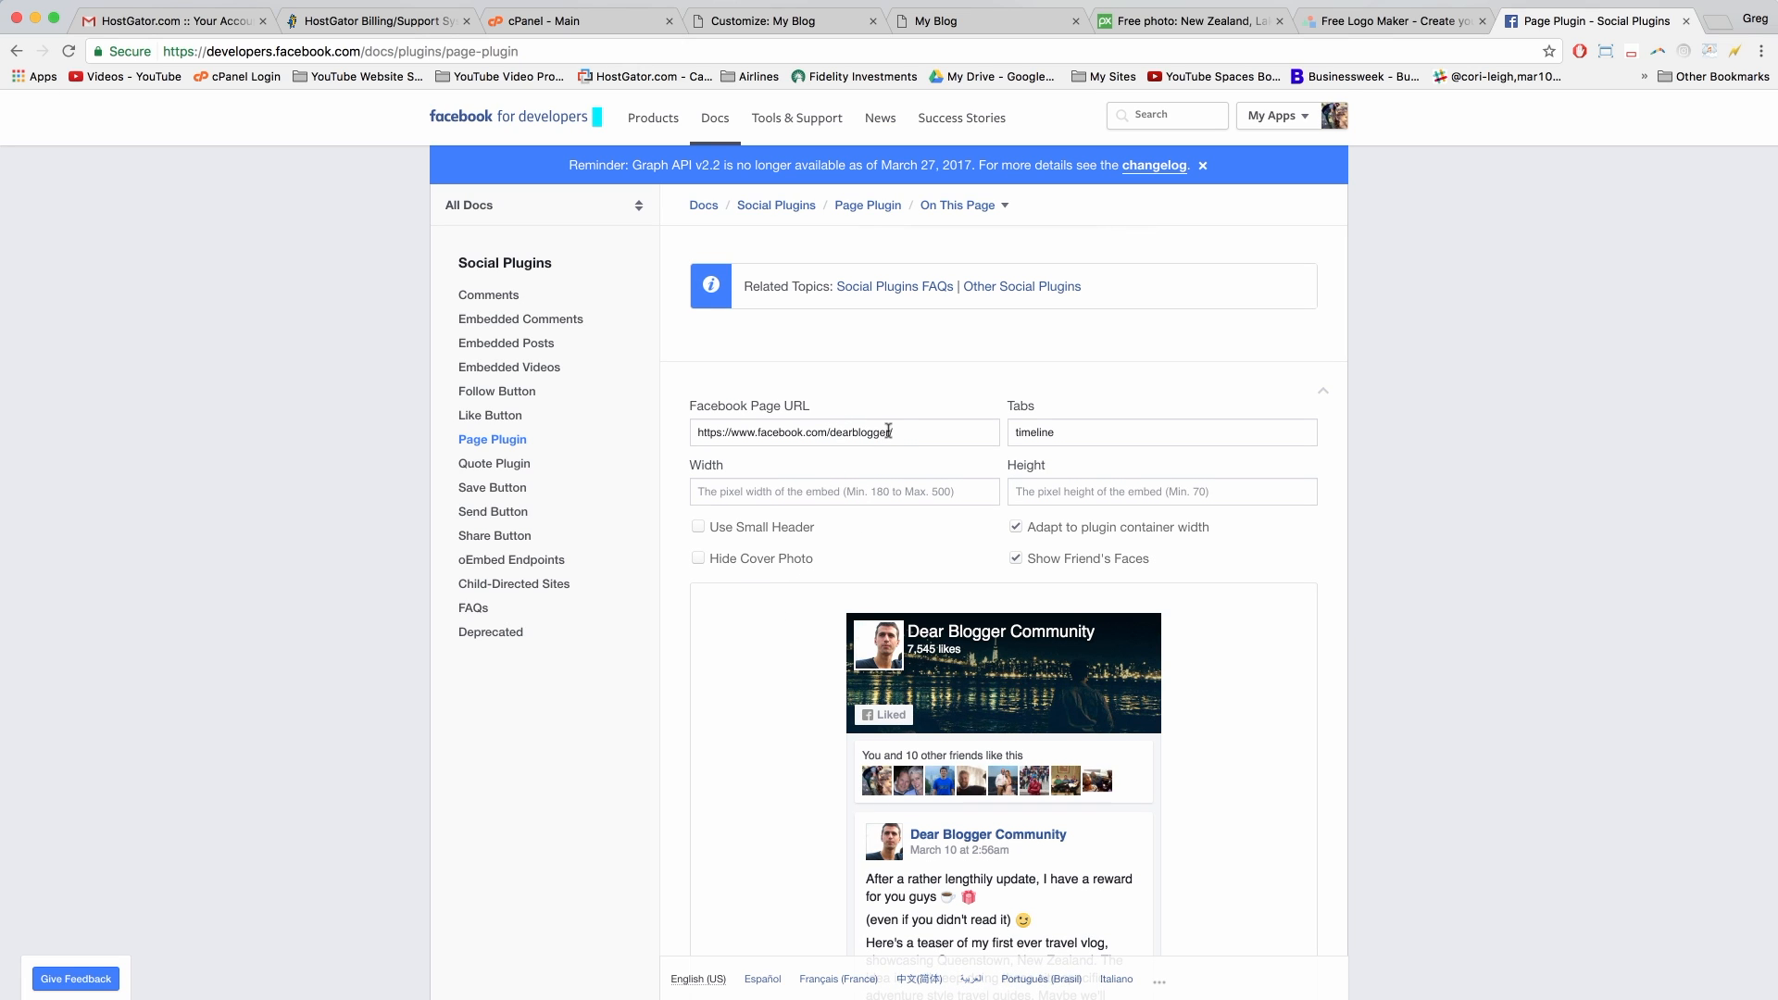
mouse_move(902, 432)
mouse_down()
mouse_move(705, 439)
mouse_move(893, 430)
mouse_up()
scroll(913, 491, down, 2)
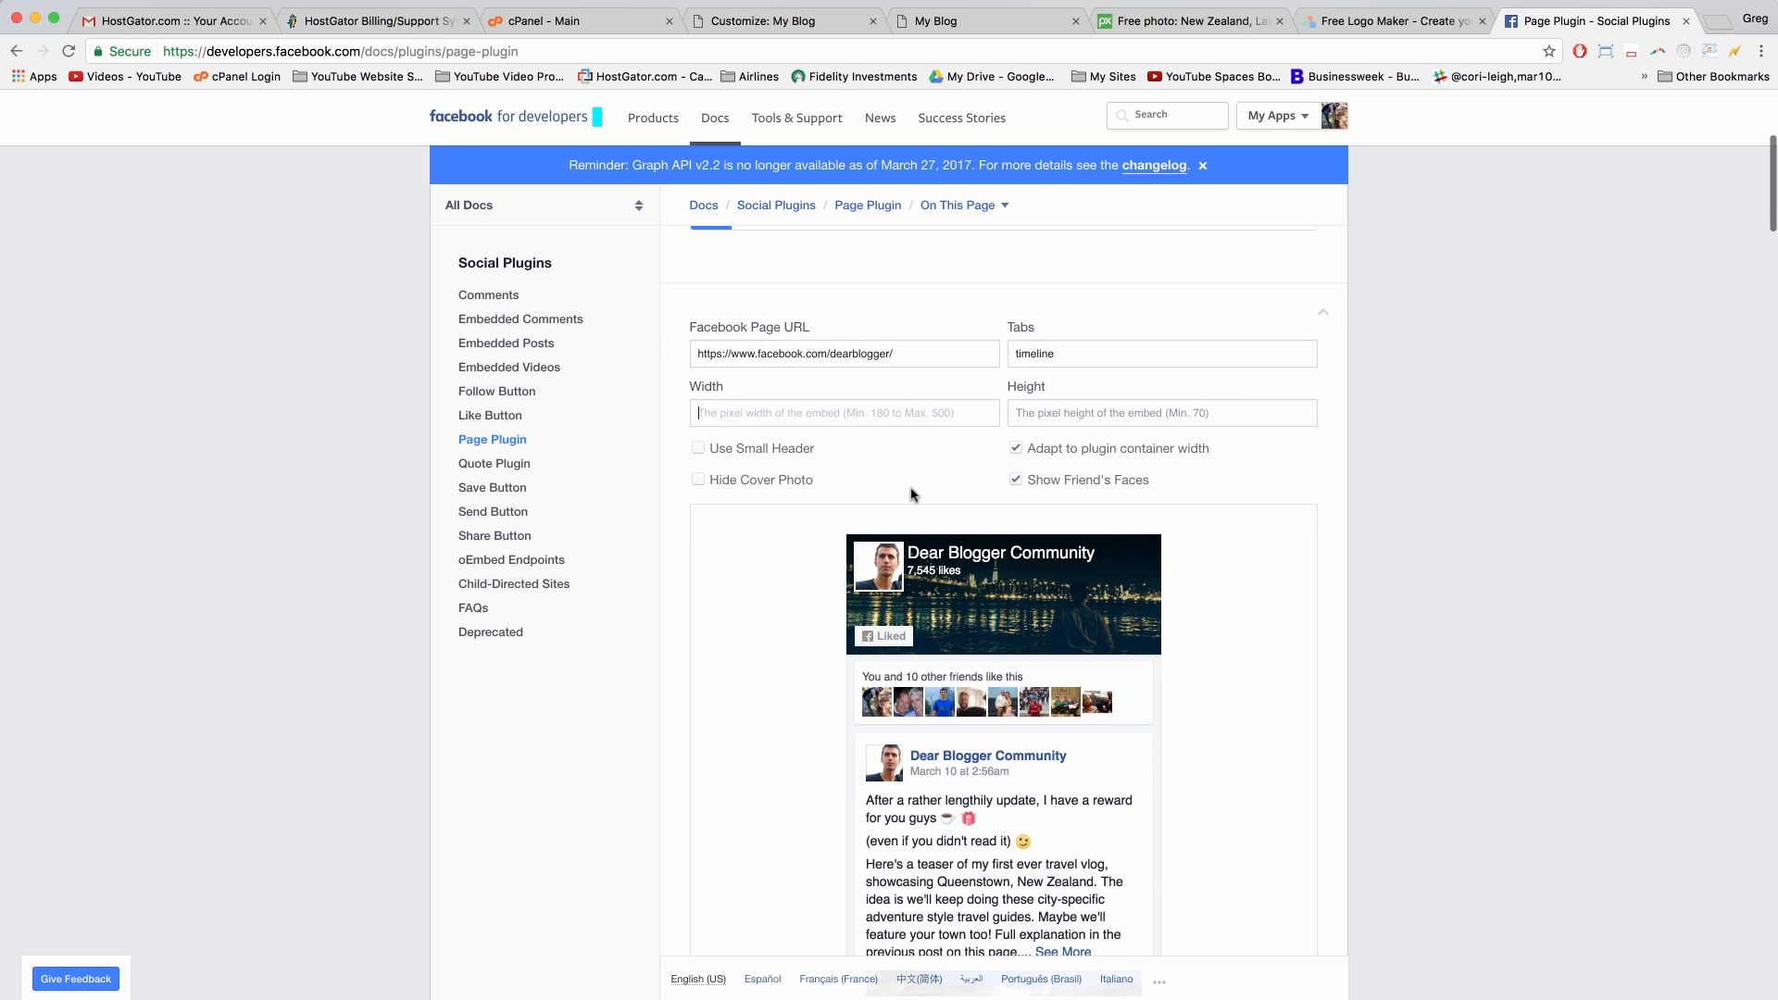
text(300)
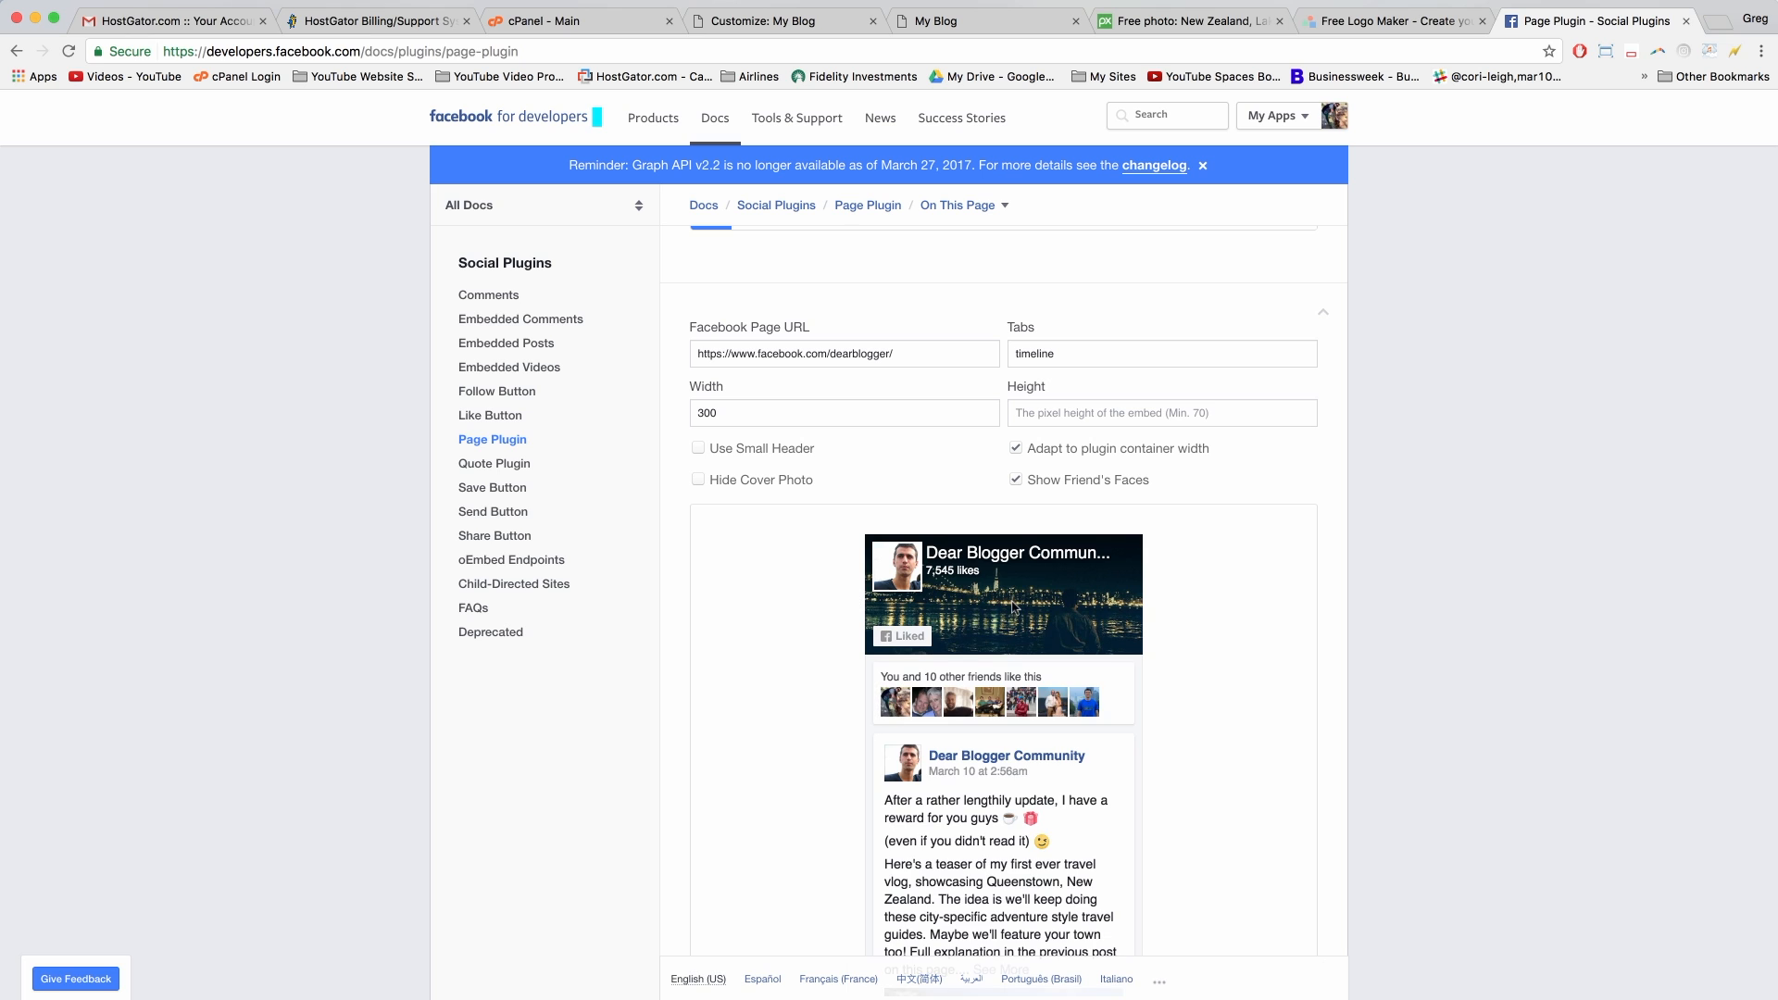
Step: Compare header and cover photo options, settling on the small header with cover shown
scroll(1030, 493, down, 4)
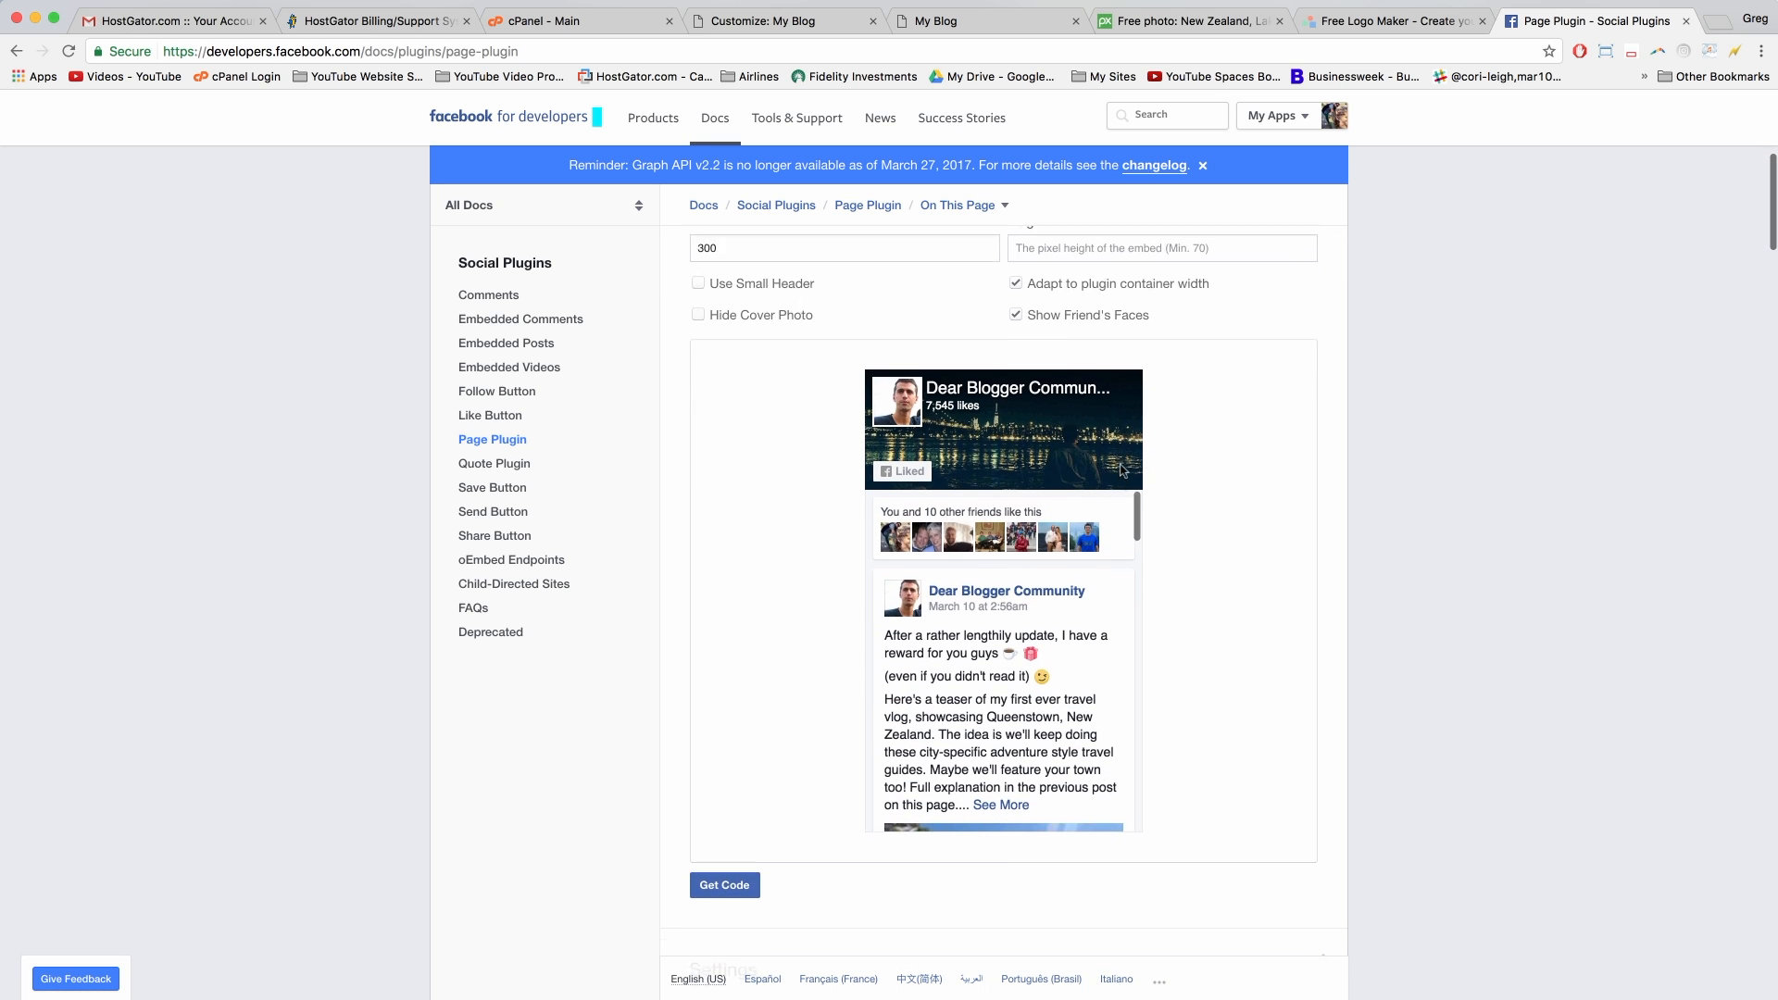
scroll(1121, 470, up, 1)
click(698, 315)
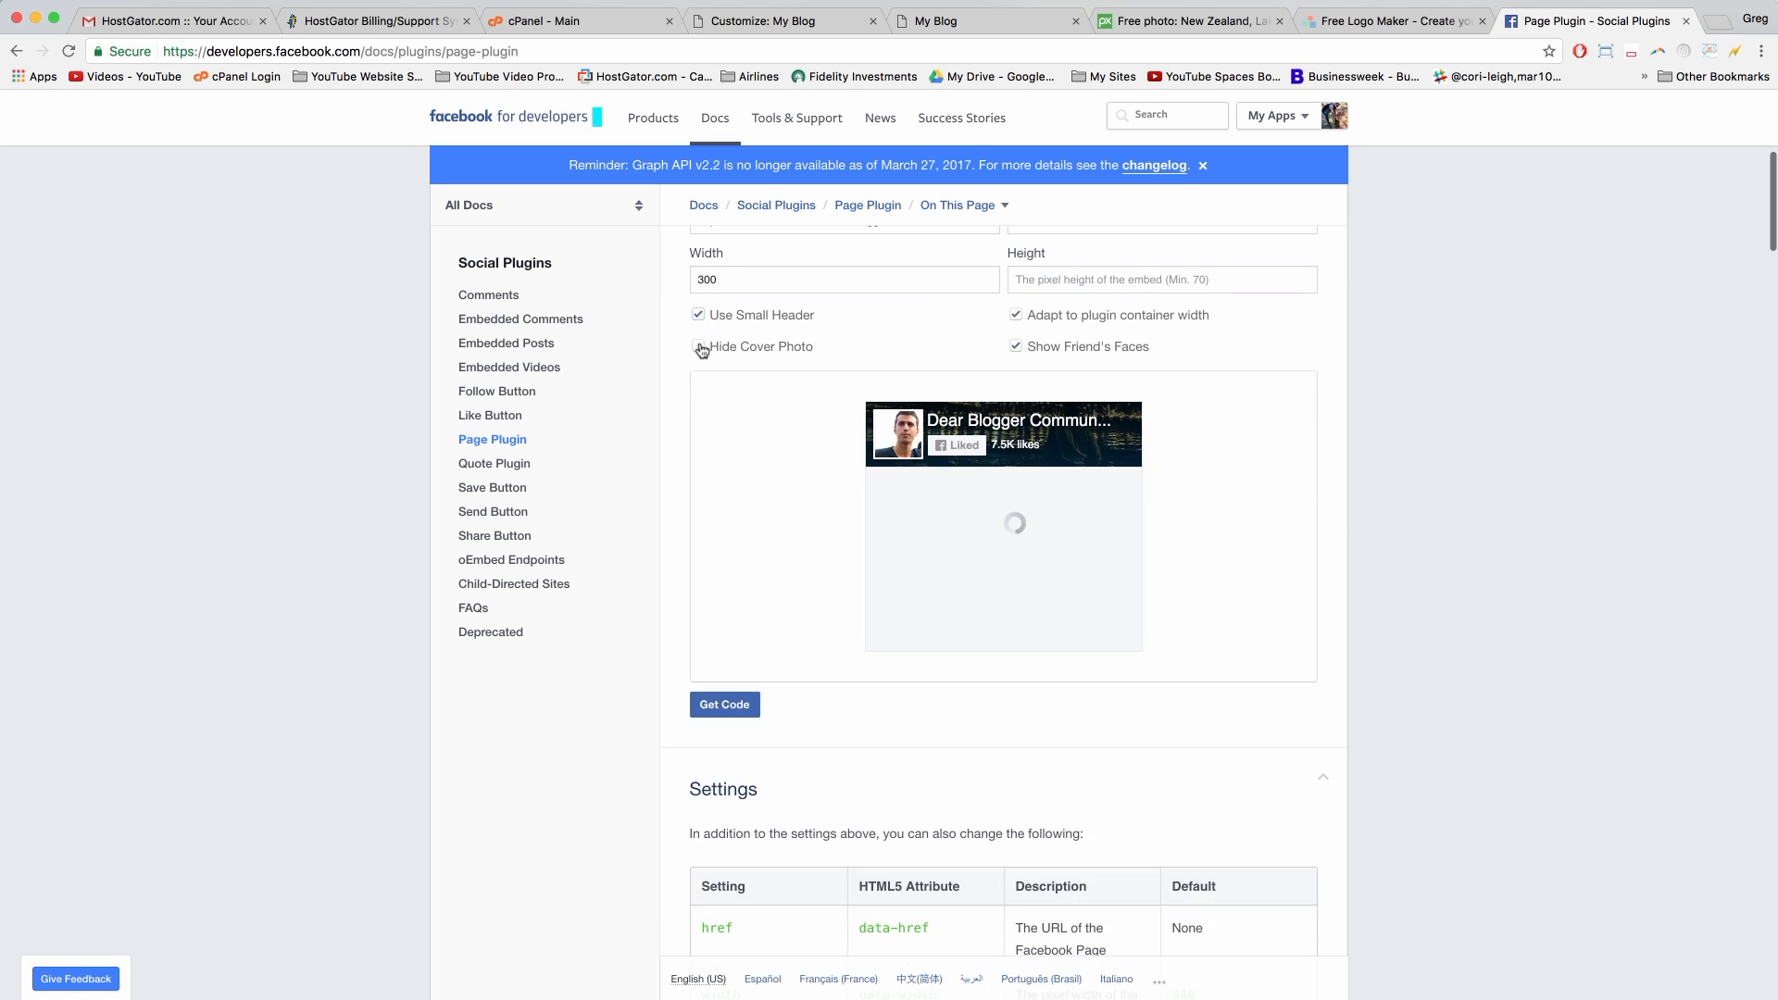
click(700, 348)
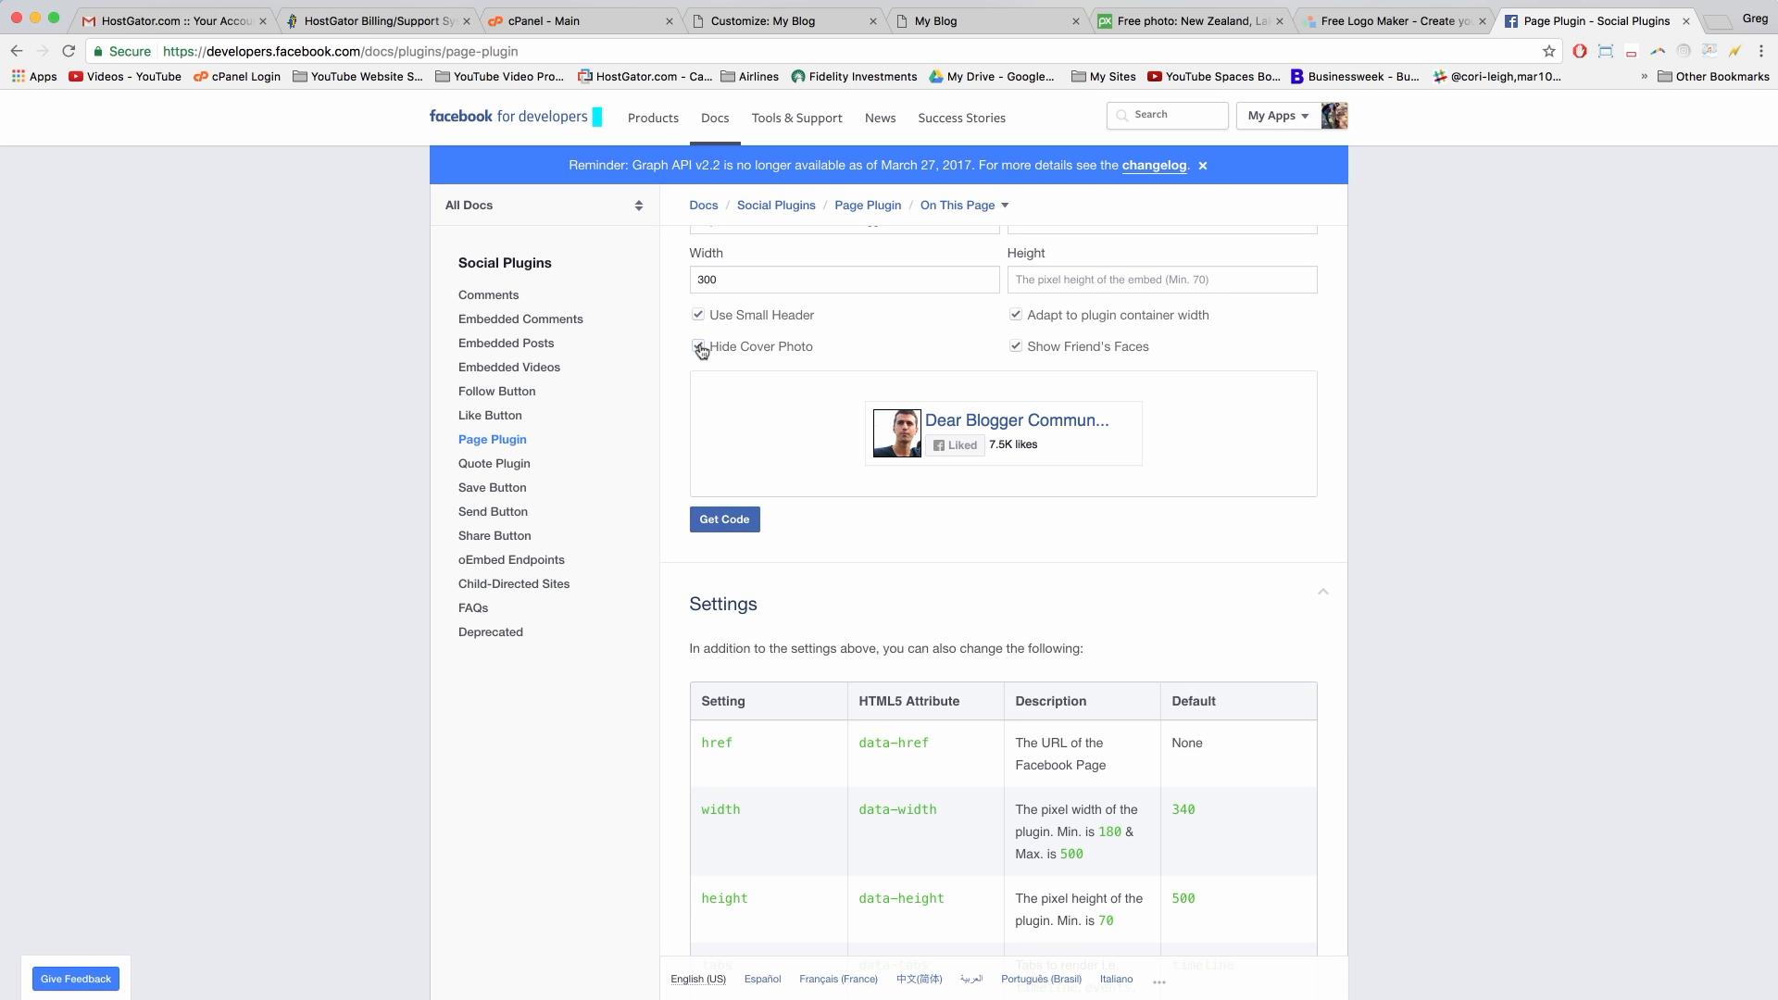
click(700, 349)
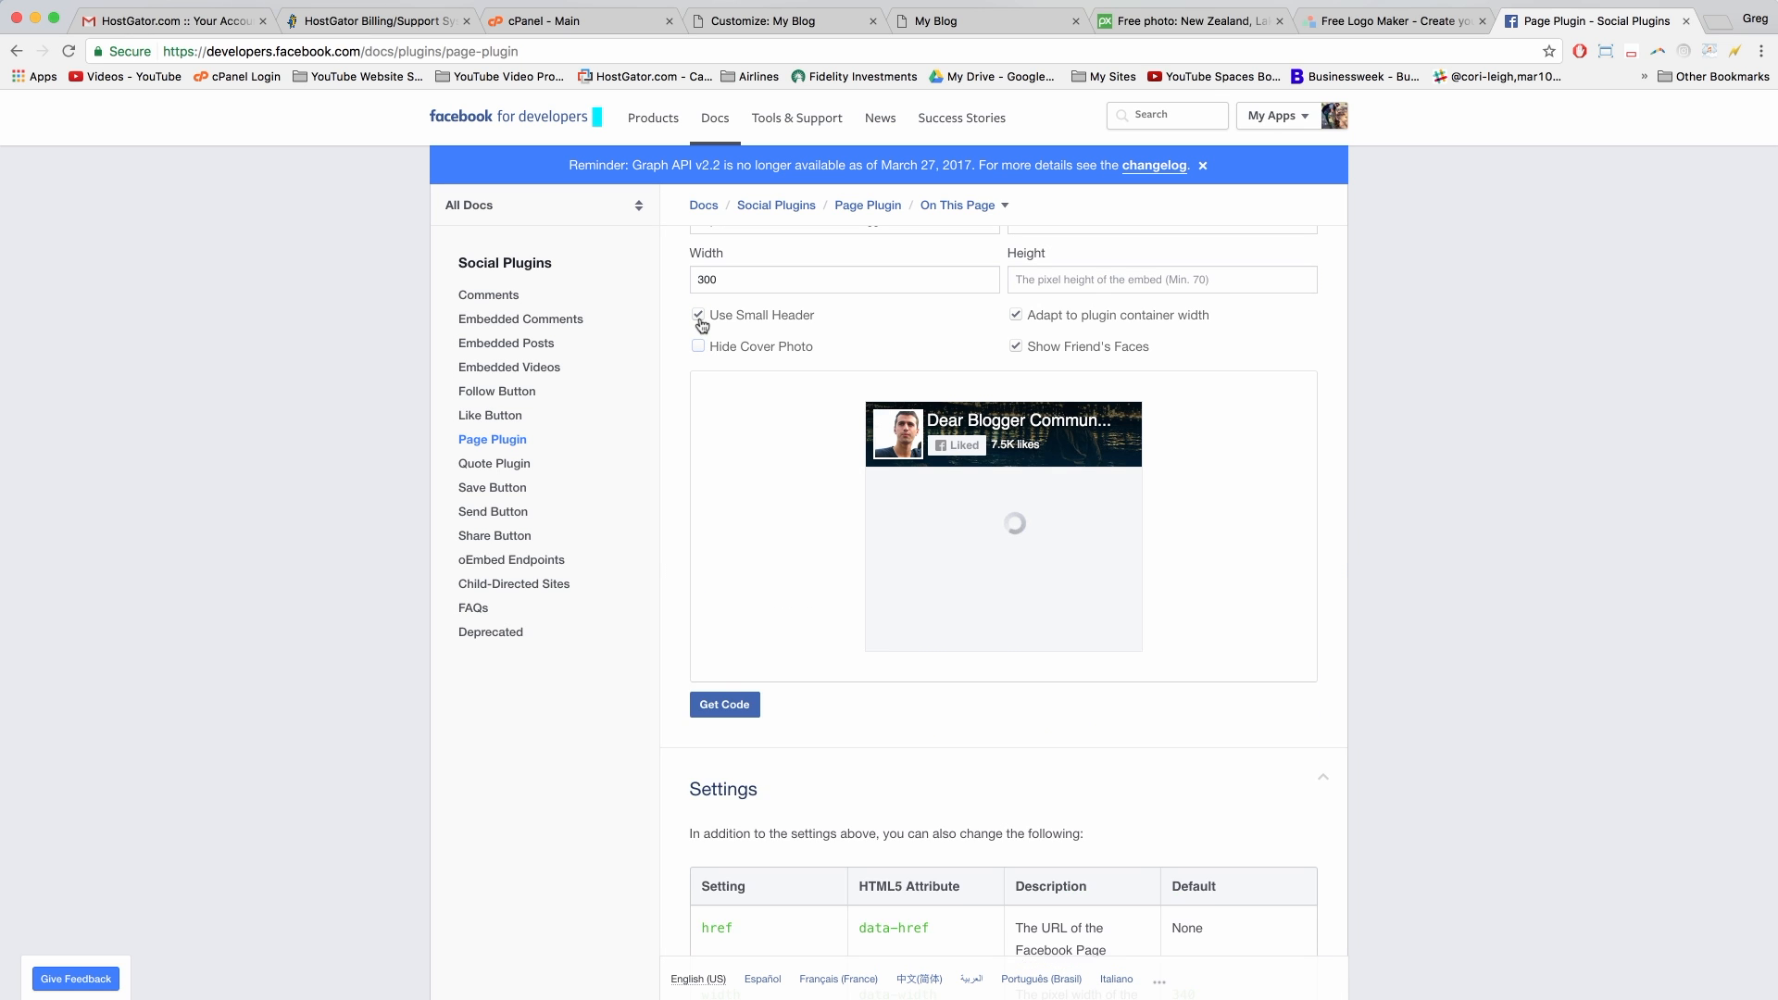
click(700, 315)
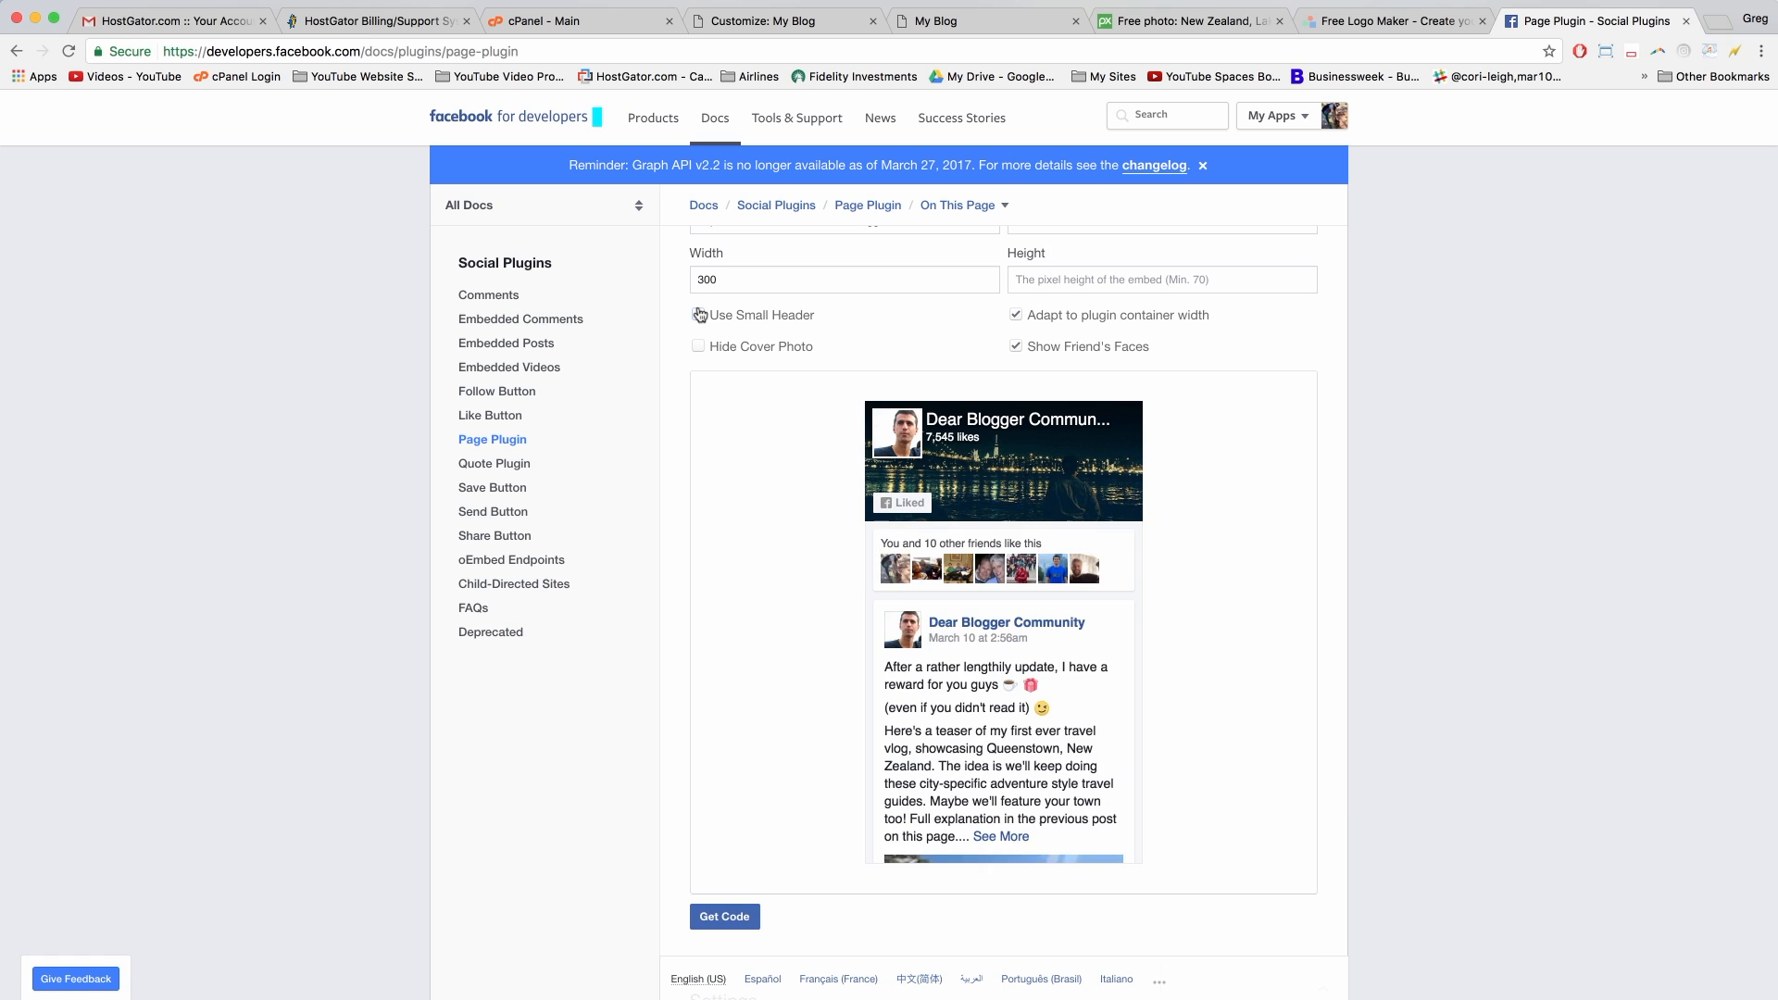
click(699, 315)
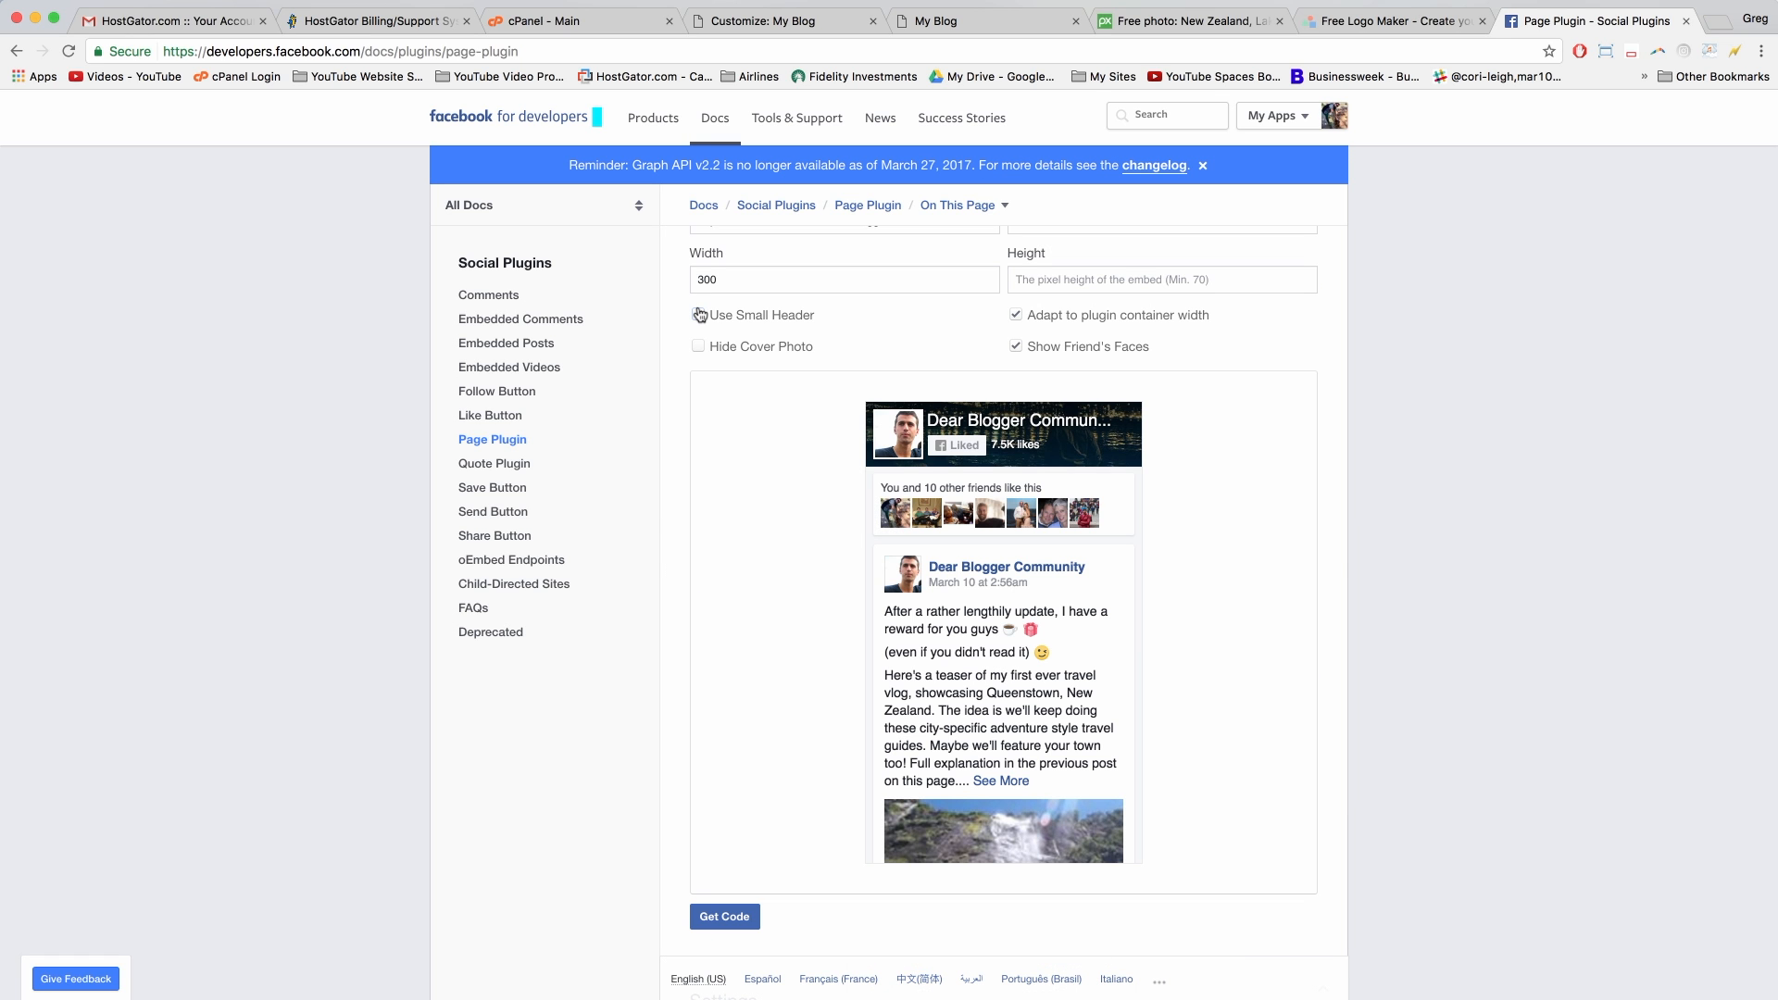
scroll(649, 702, down, 5)
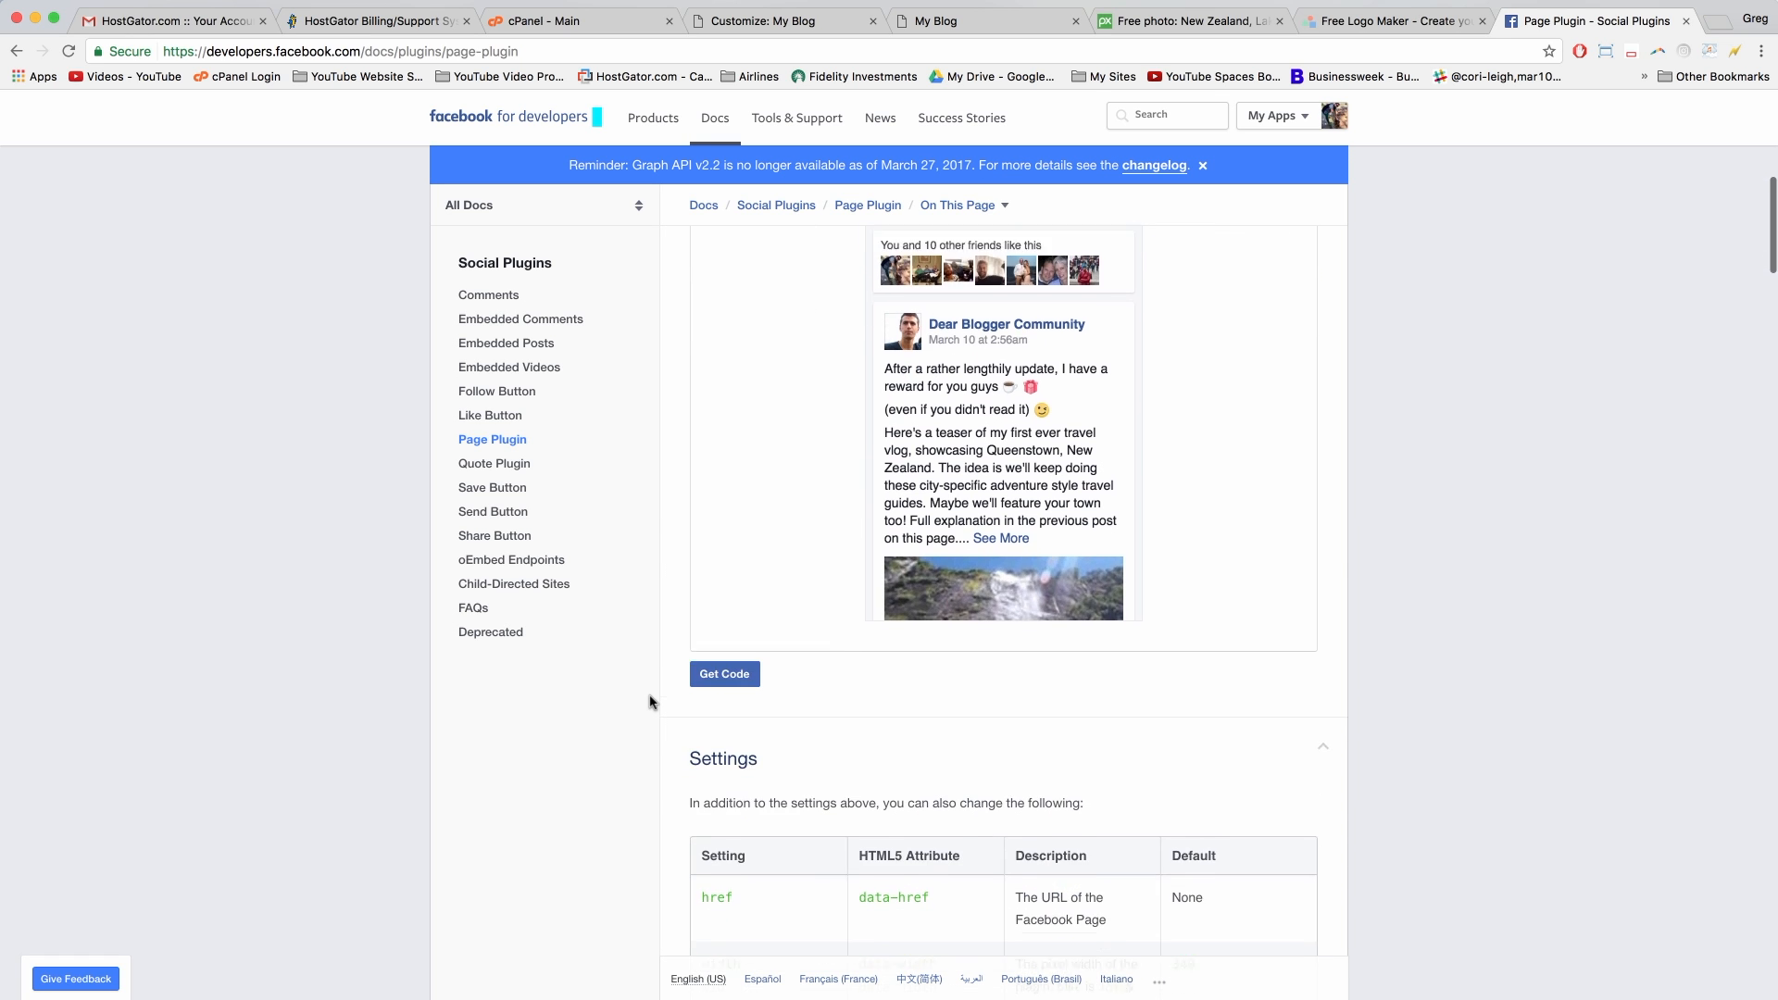
Step: Generate the plugin code and copy the Step 3 embed code
click(742, 551)
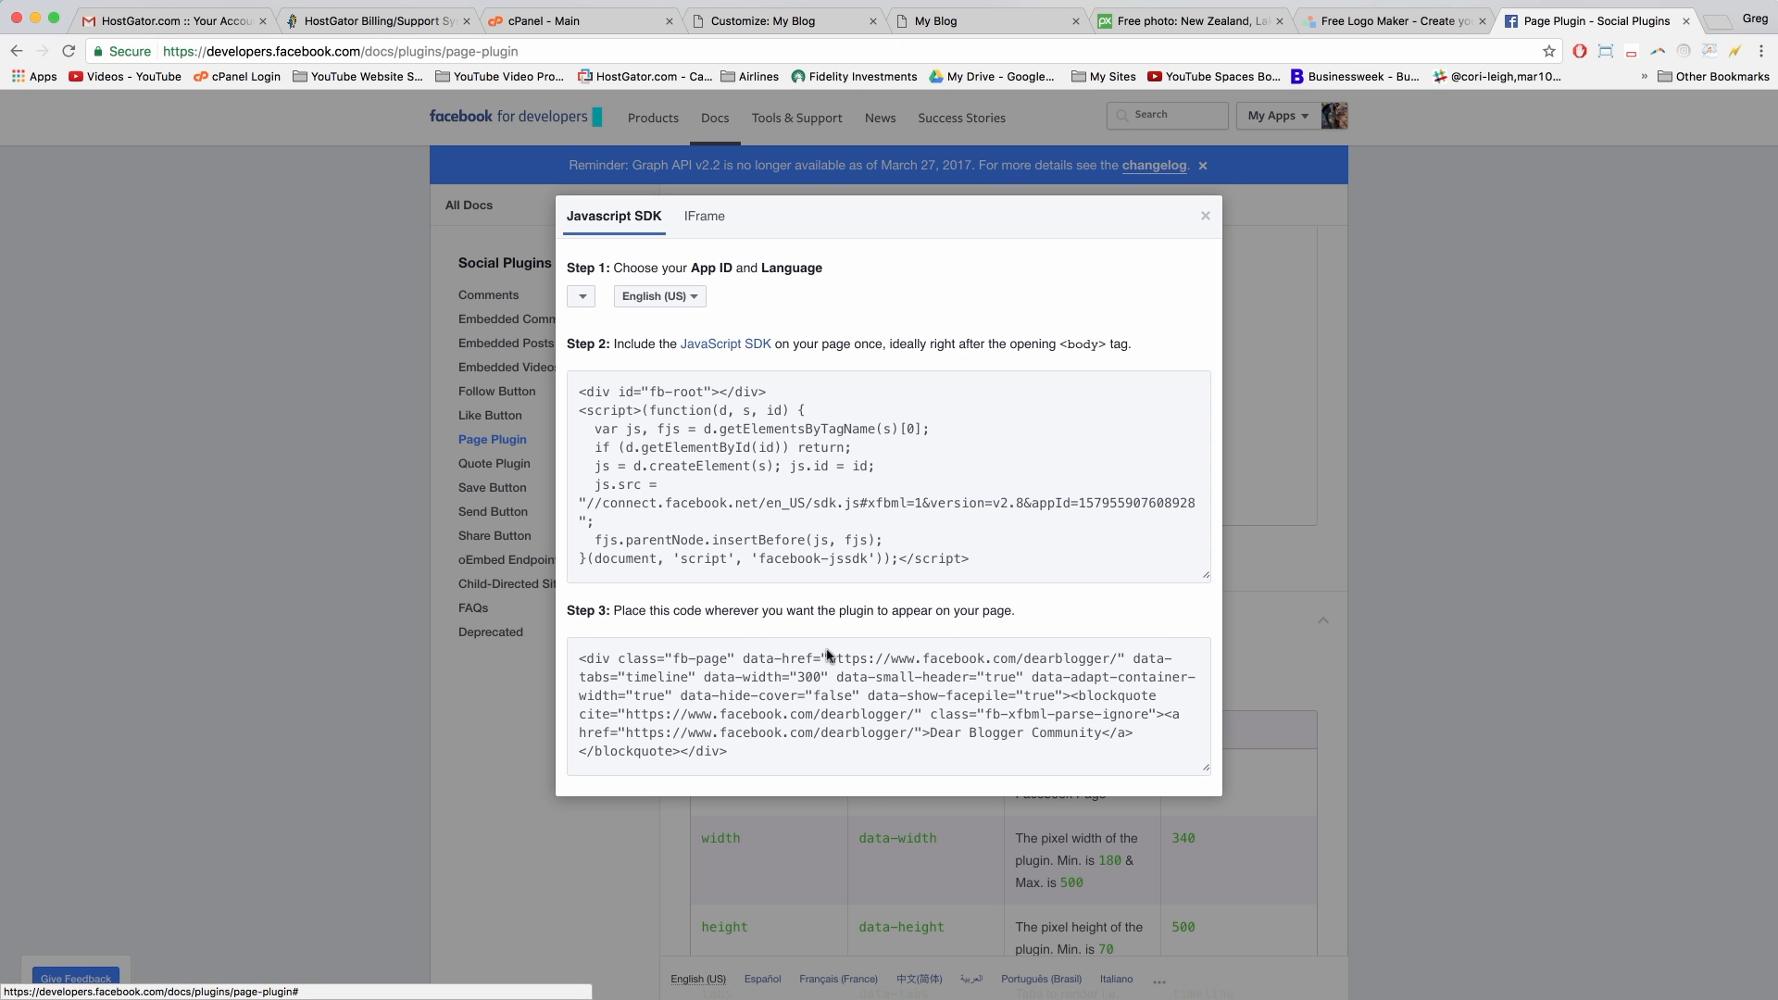
click(846, 673)
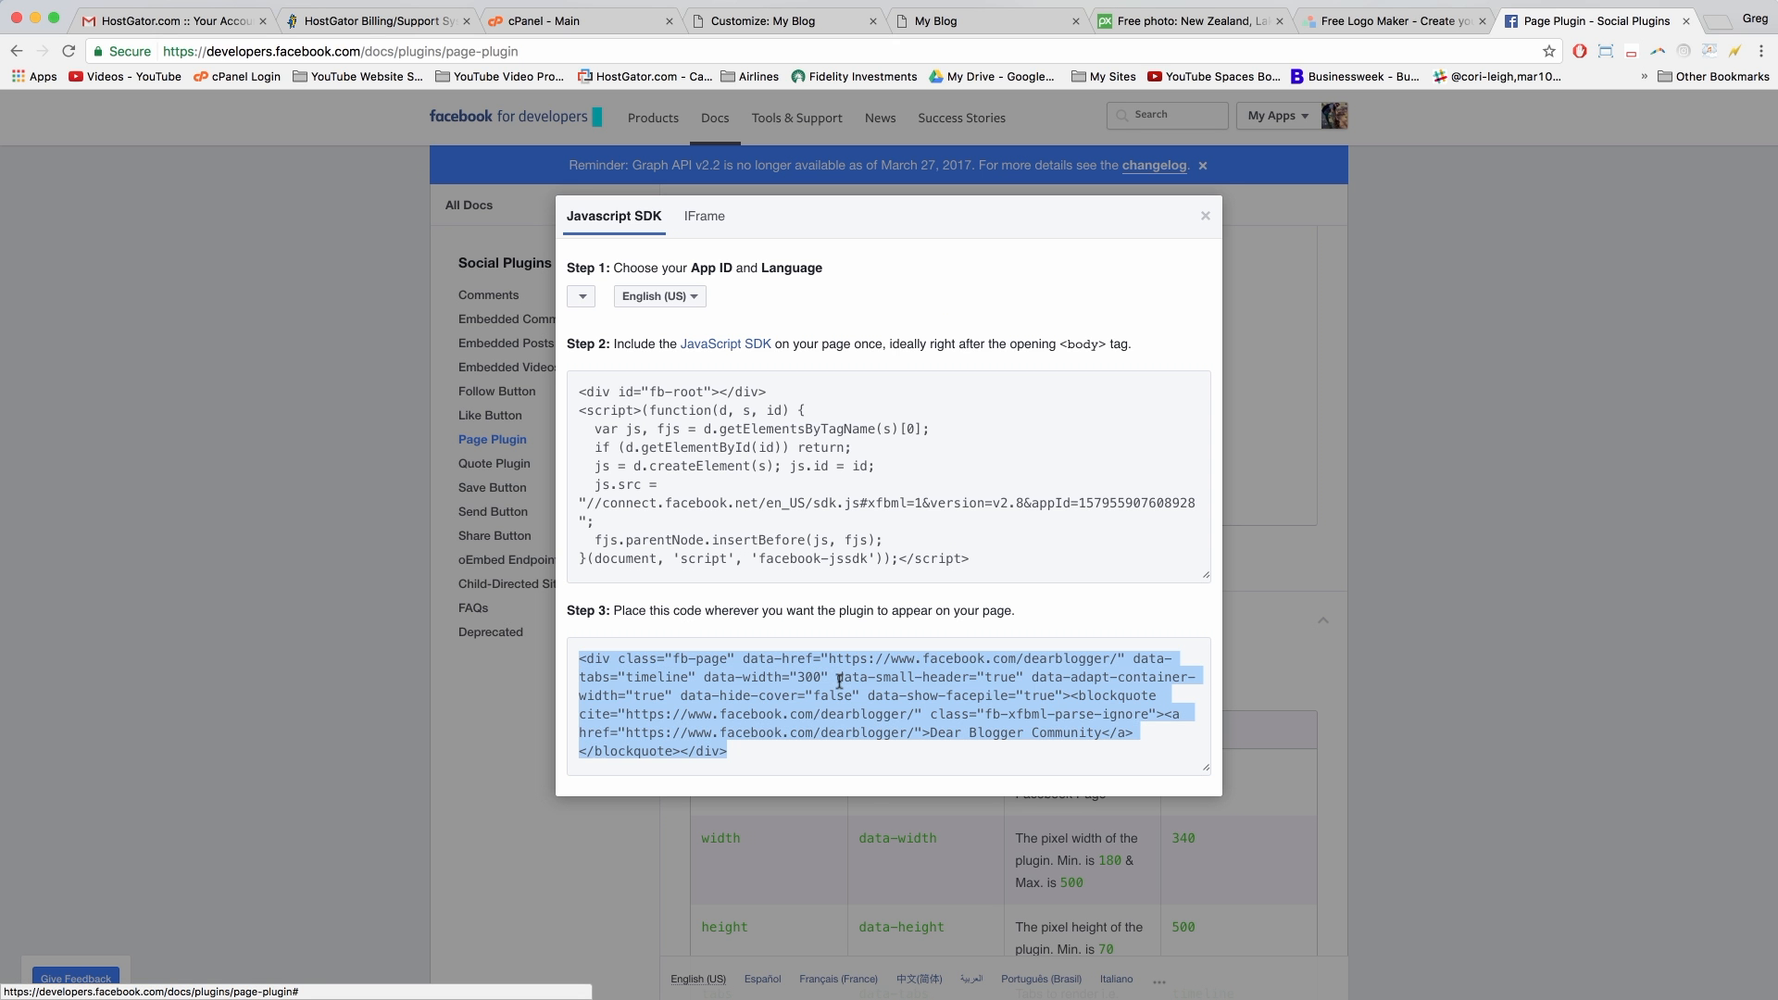
right_click(765, 674)
click(793, 715)
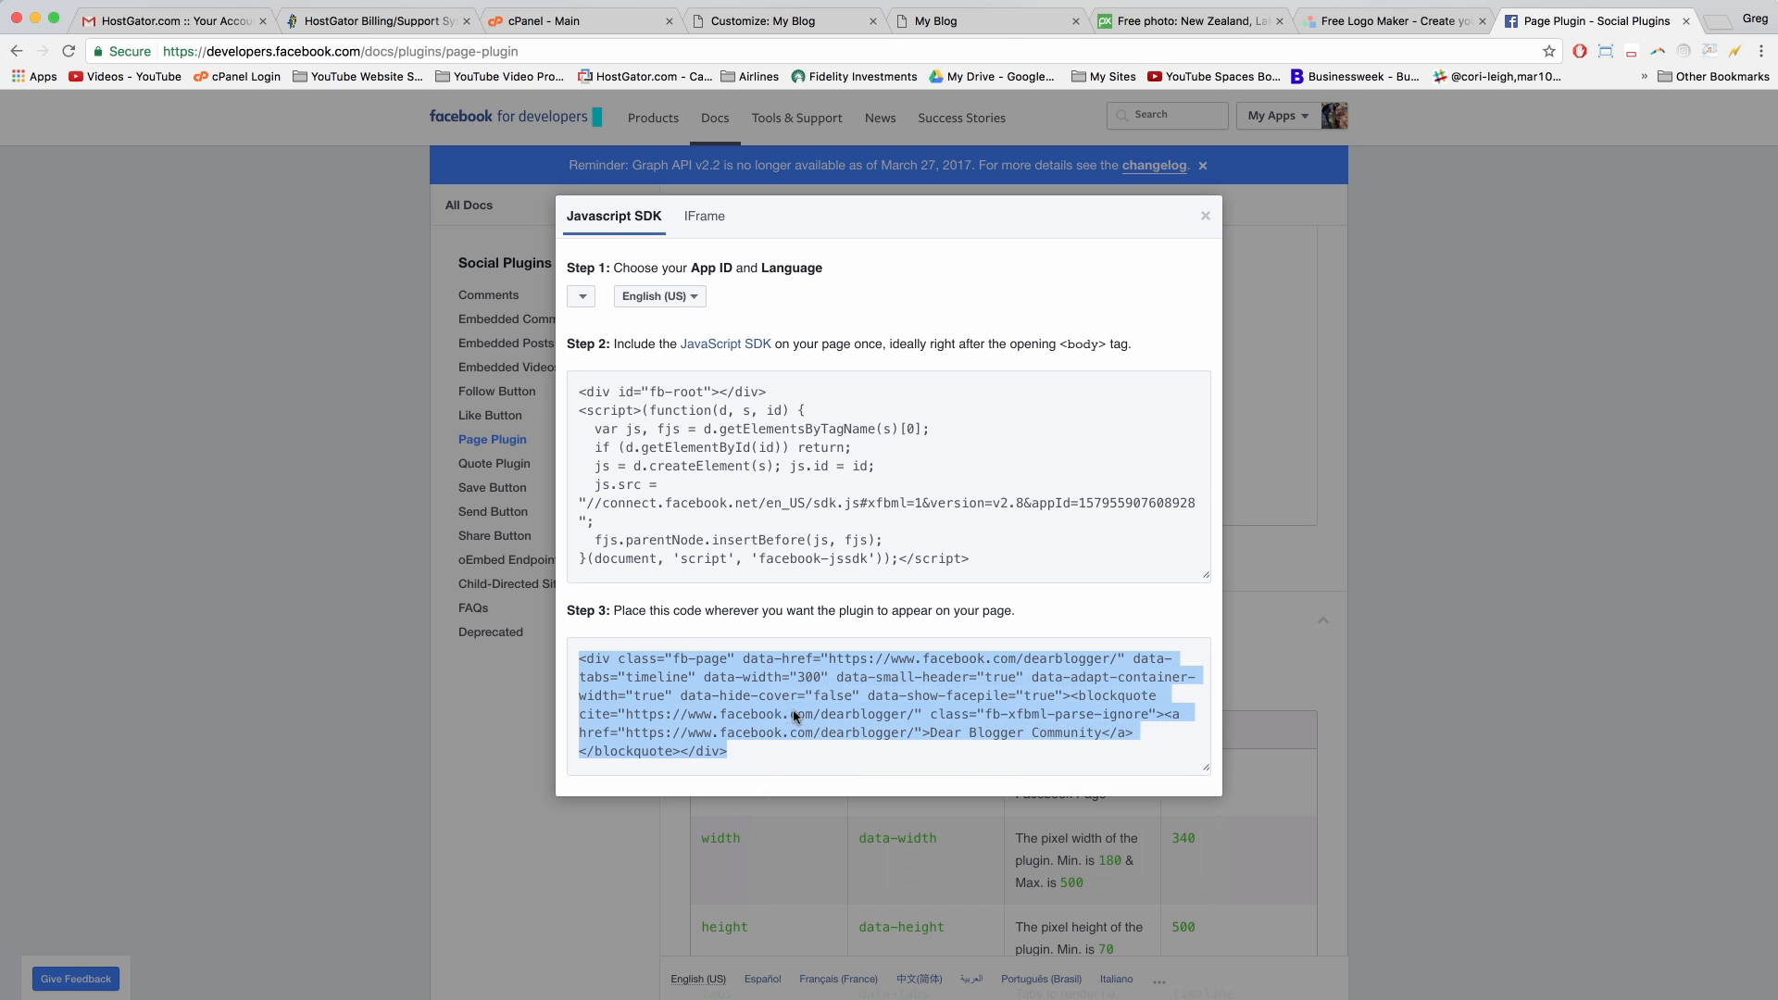
click(794, 17)
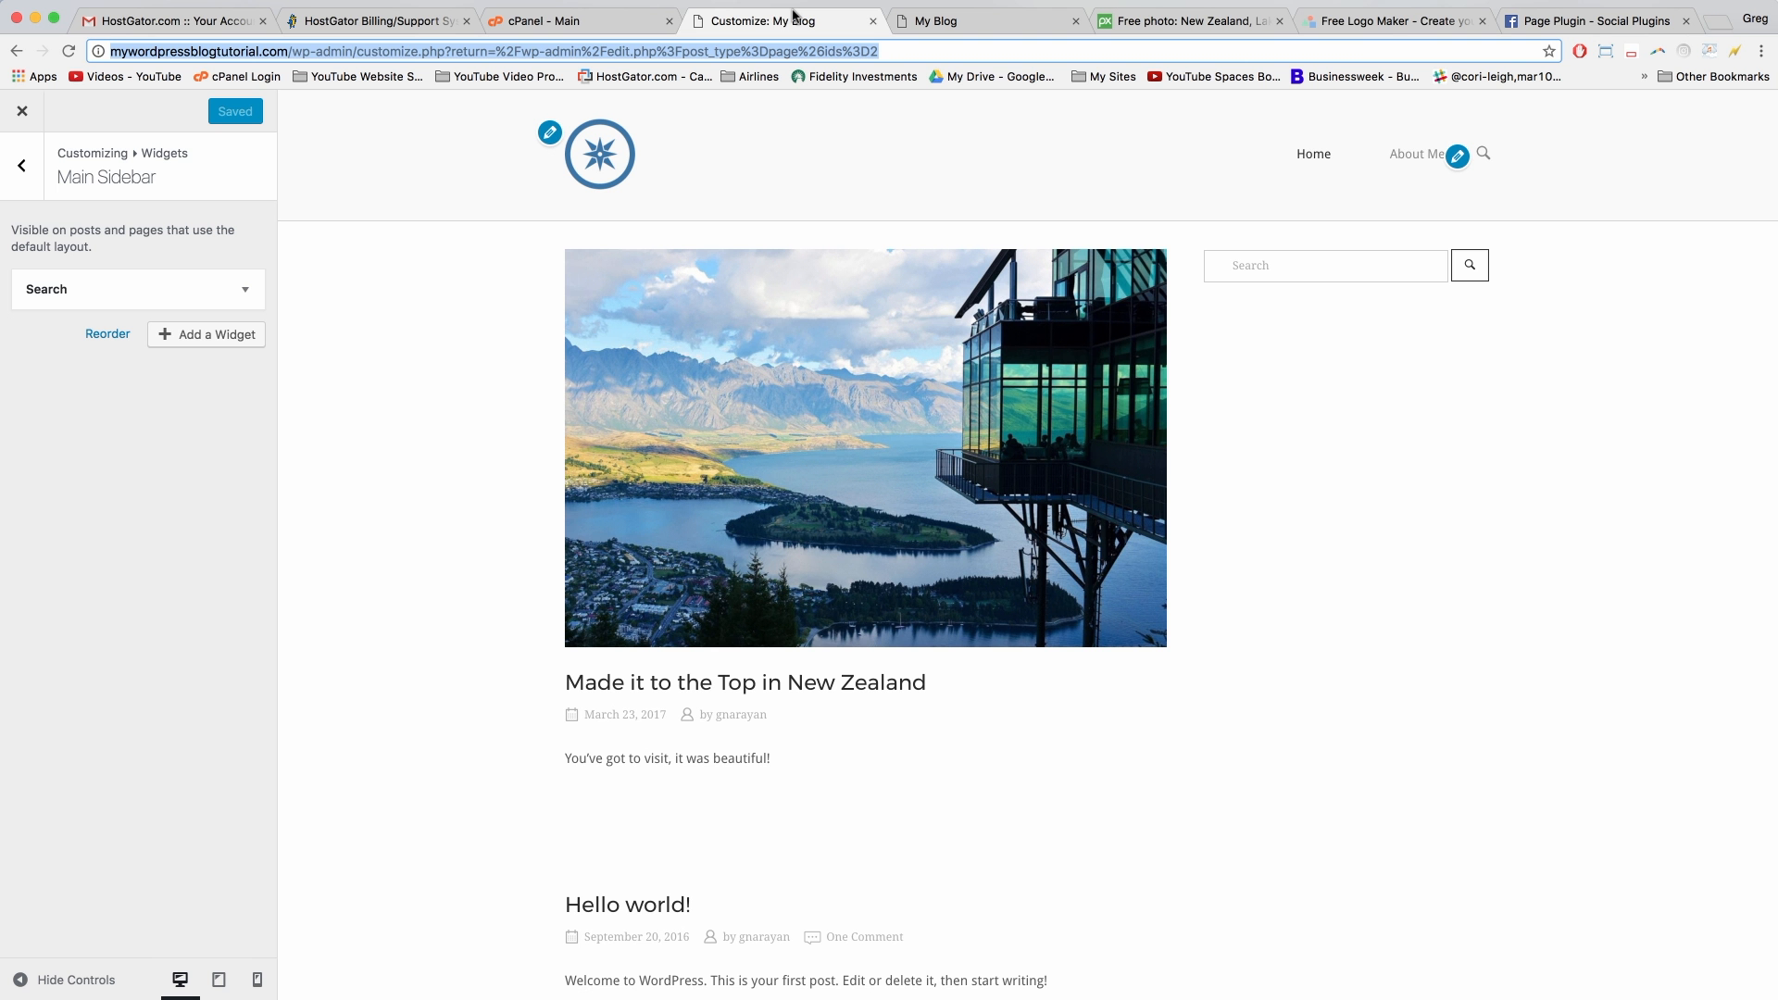
Step: Add a Text widget to the Main Sidebar
click(229, 335)
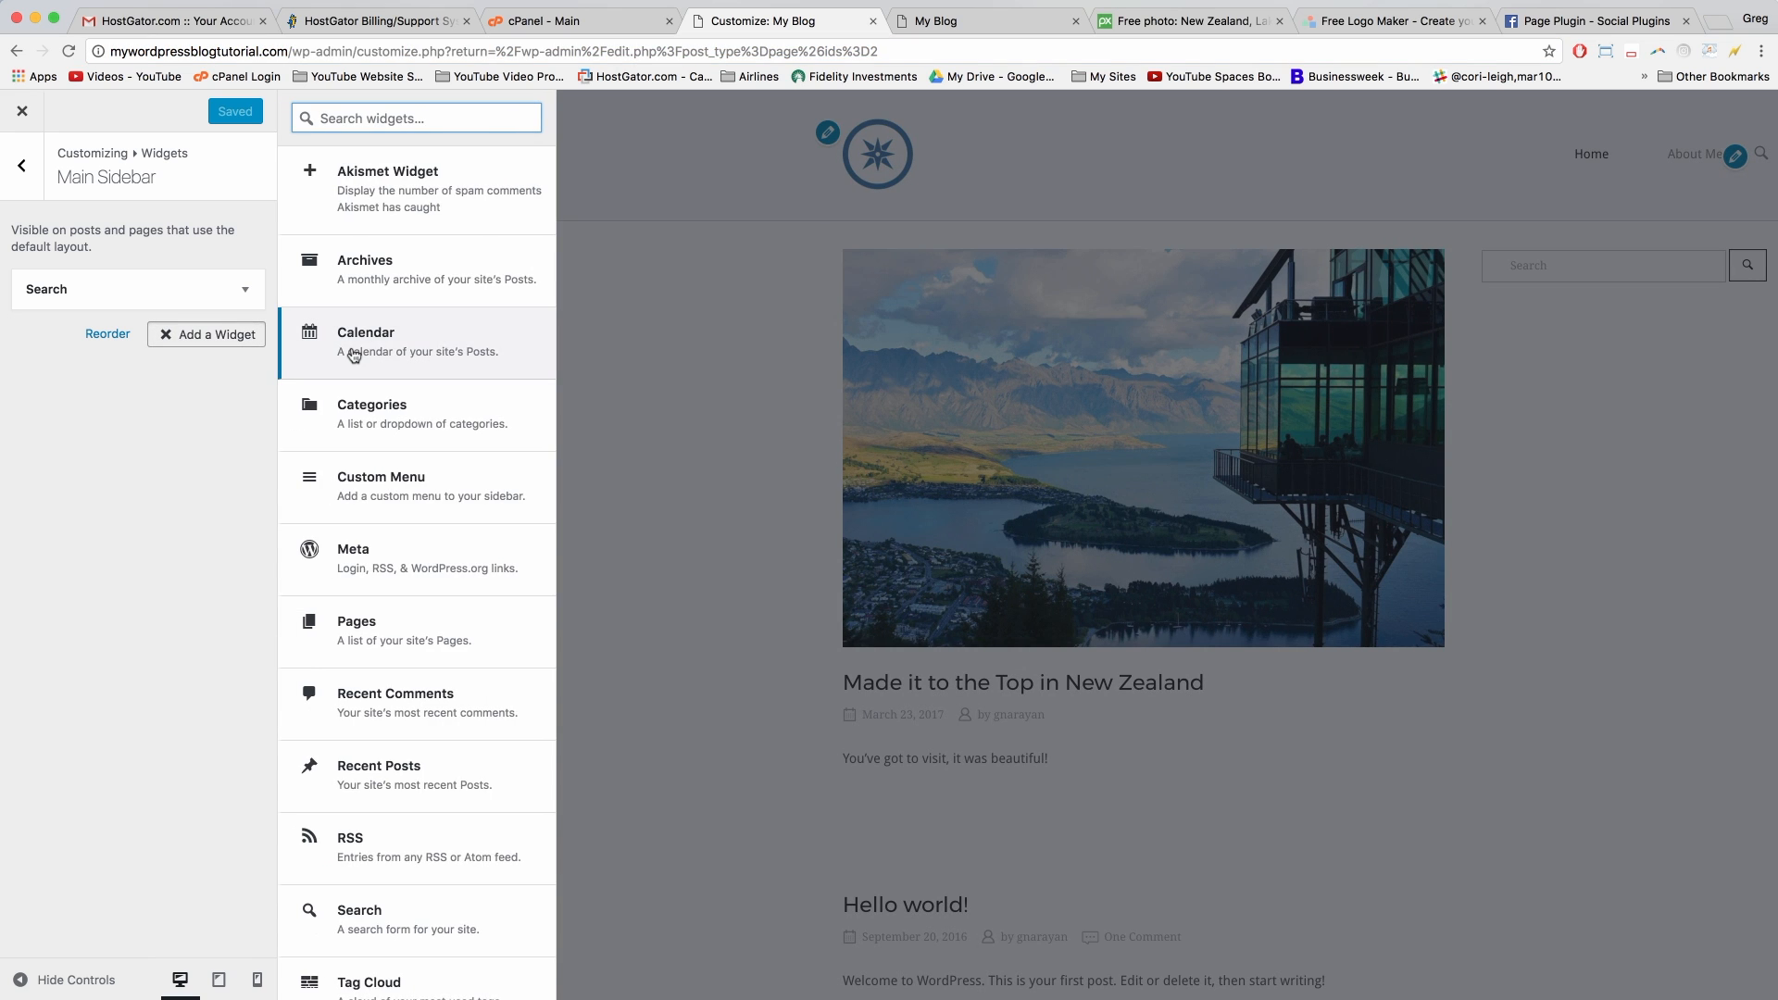
scroll(351, 351, down, 1)
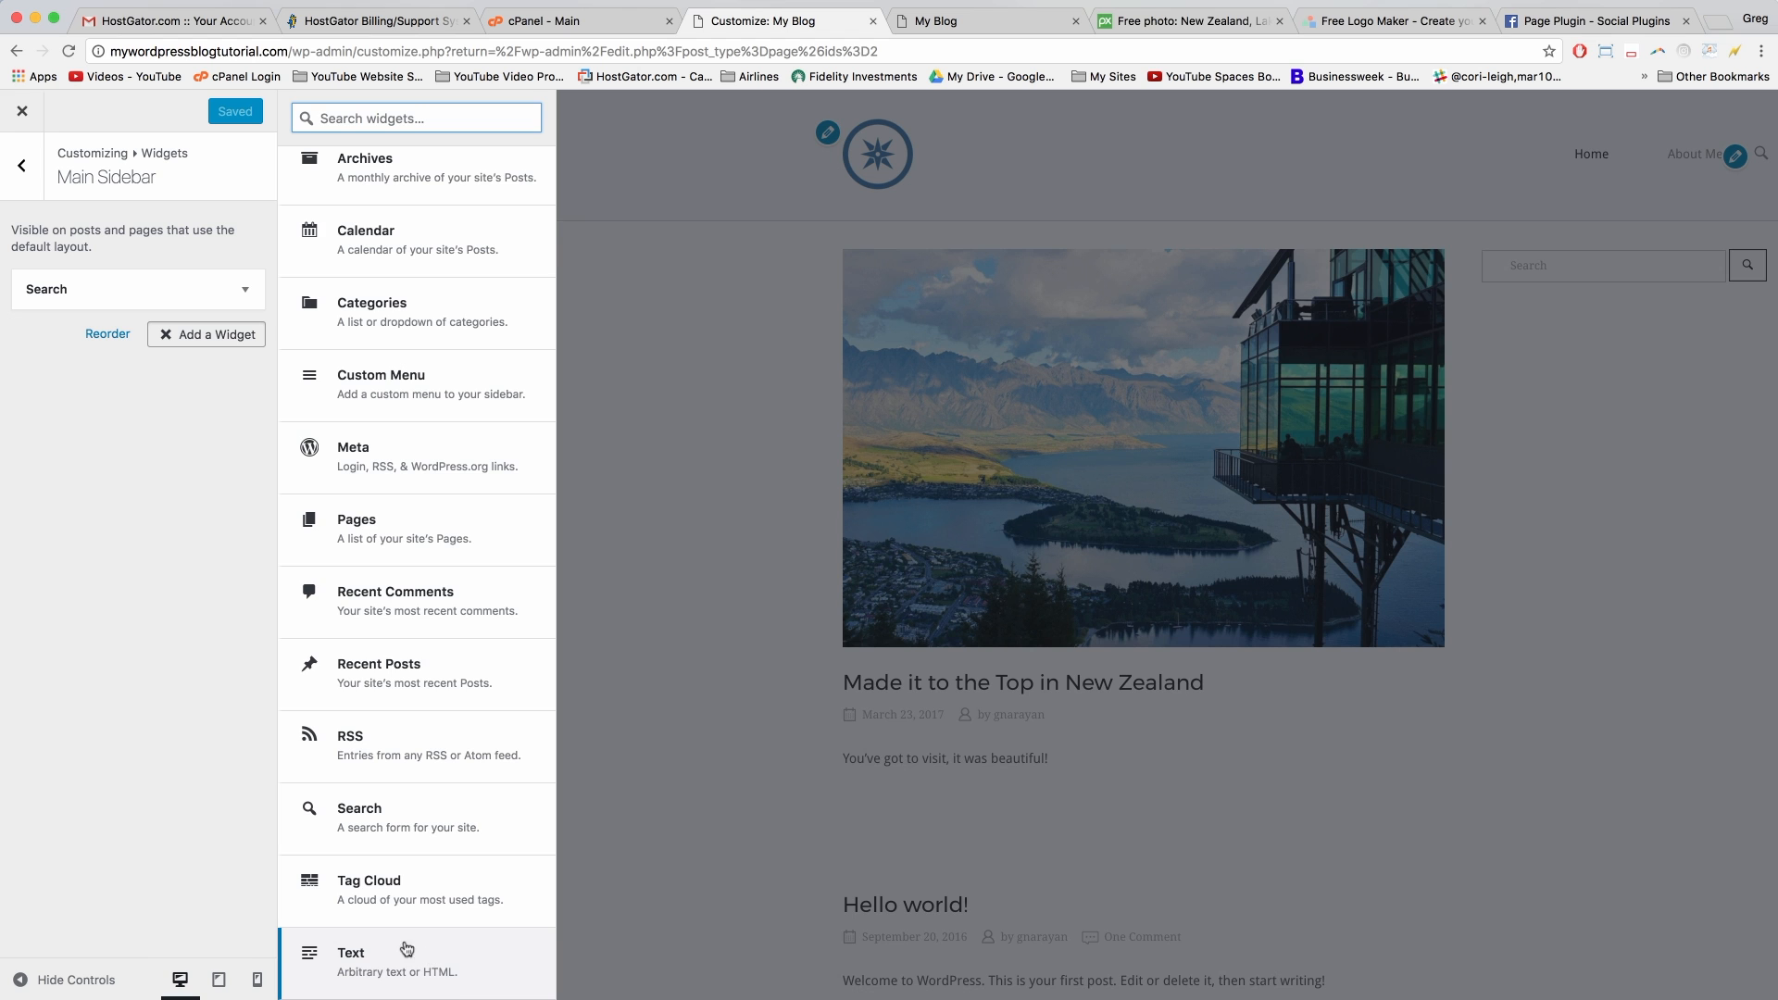
click(466, 959)
Step: Paste the Facebook embed code into the Text widget, publish, and view the live blog
click(93, 516)
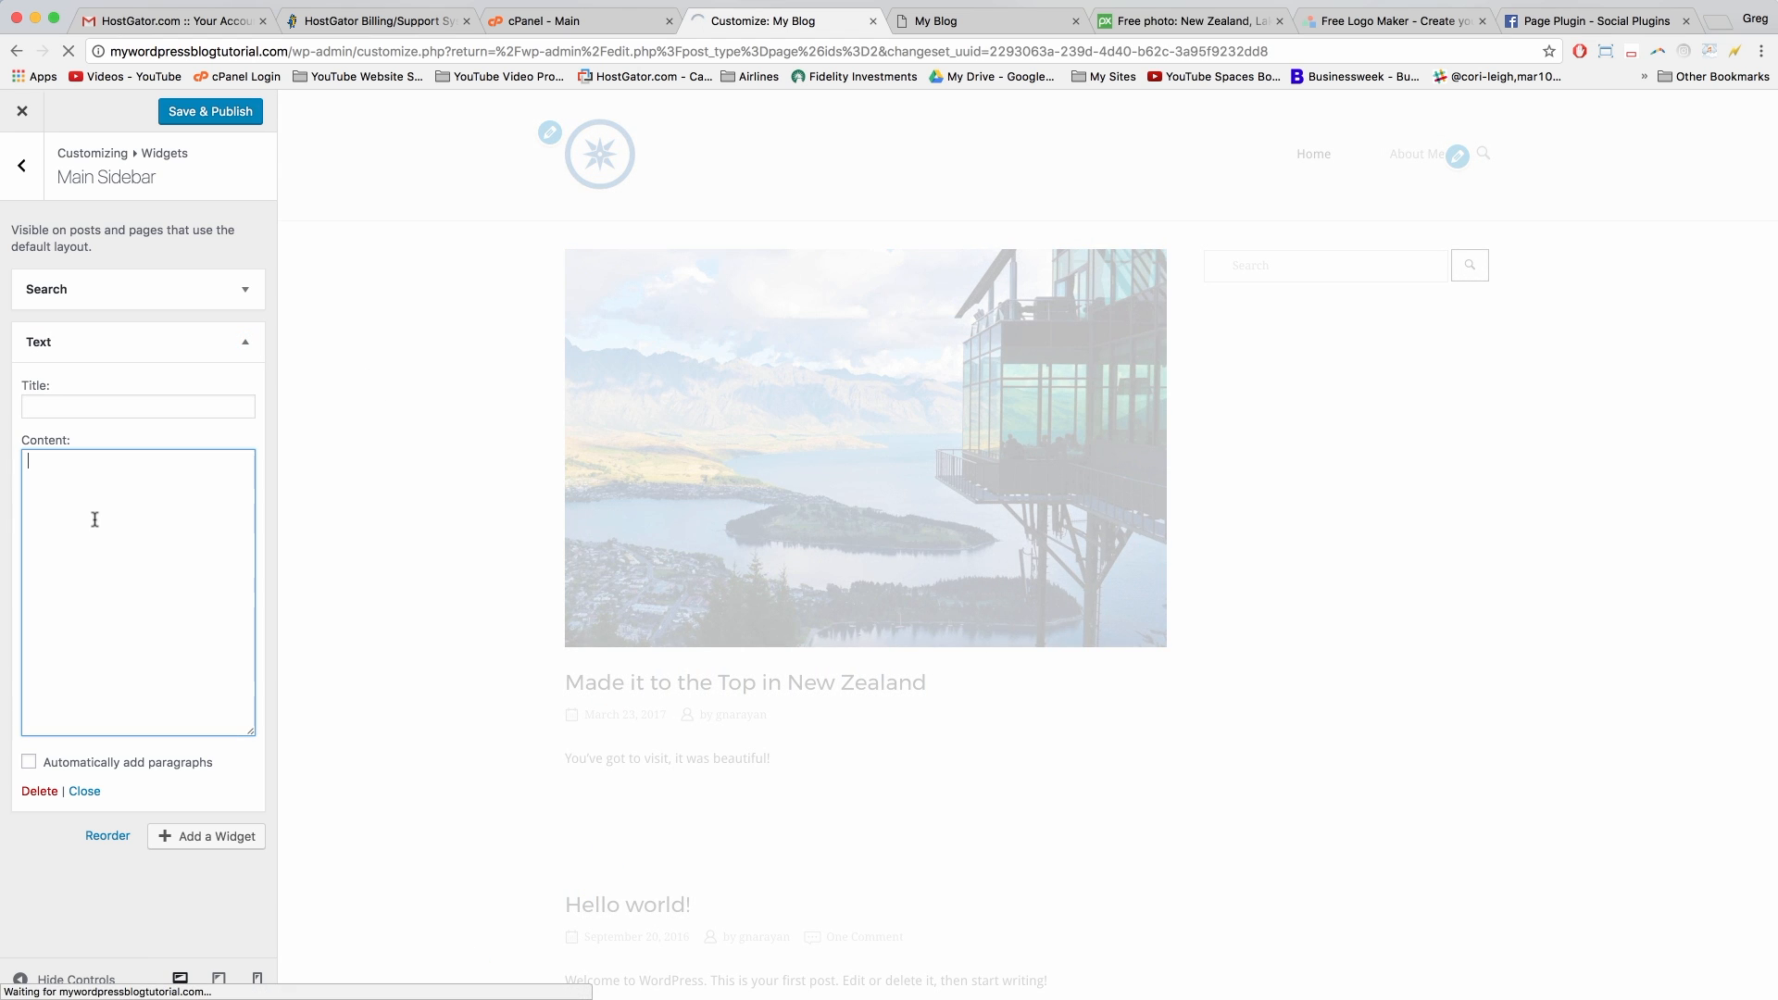
right_click(95, 520)
click(121, 607)
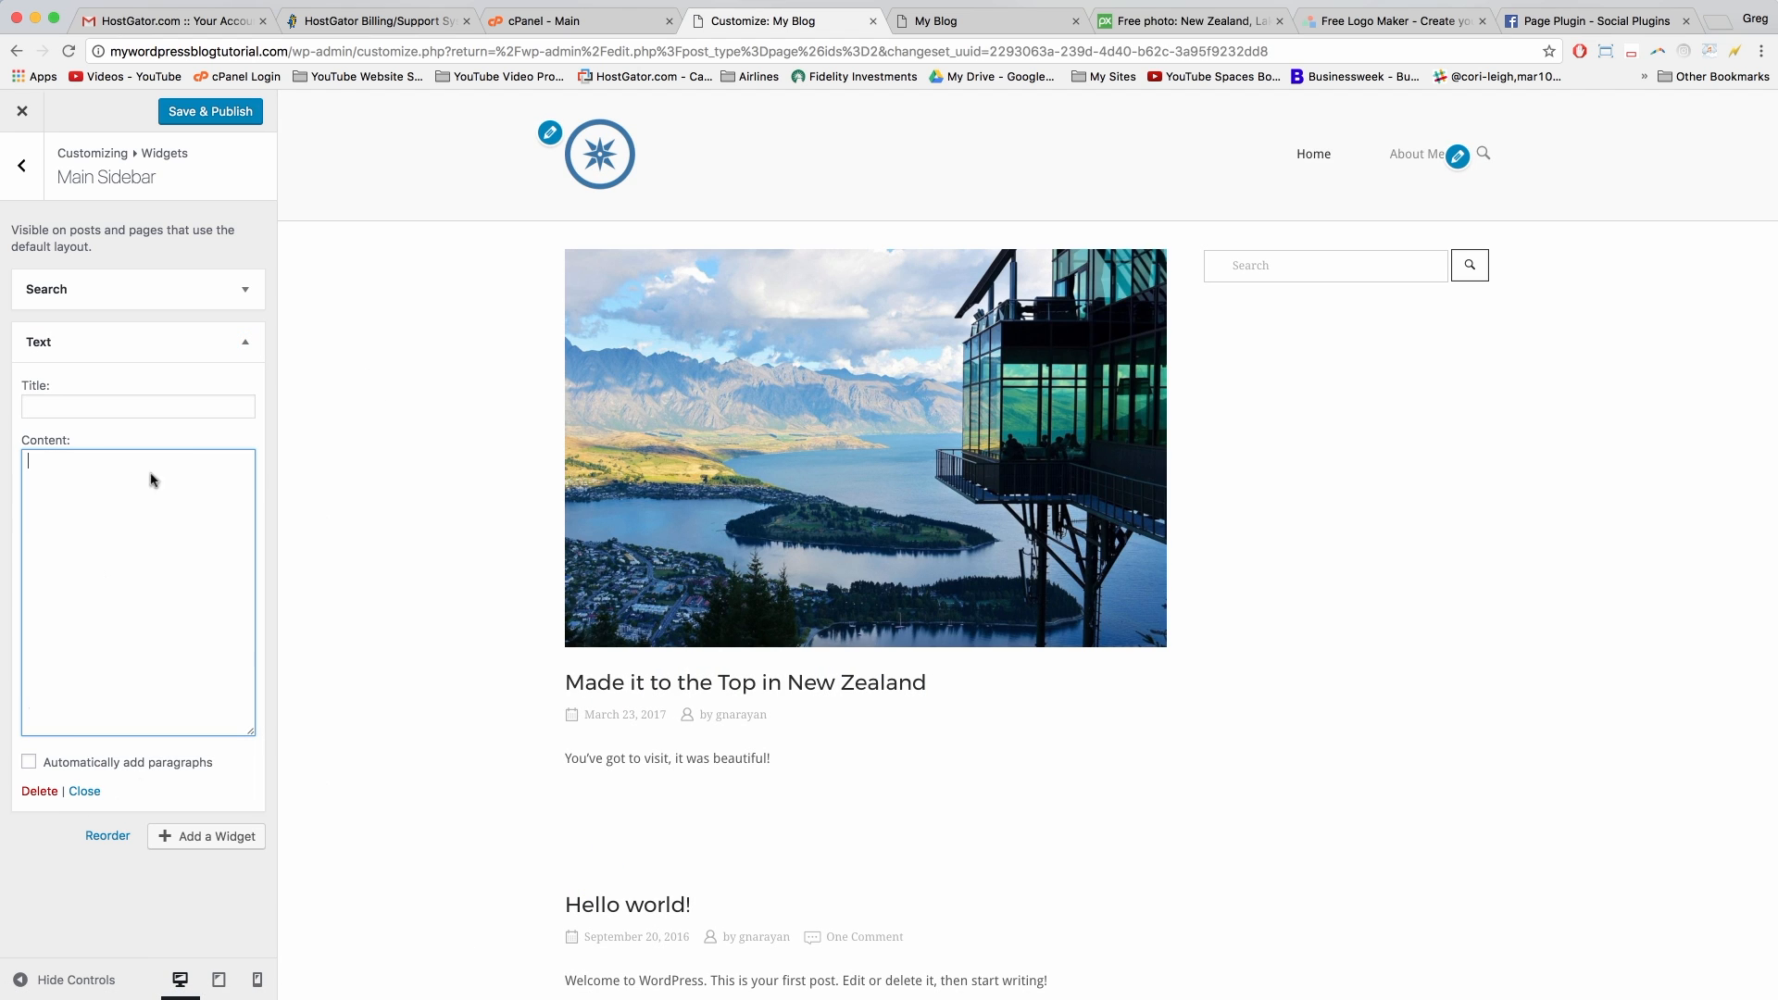
click(94, 408)
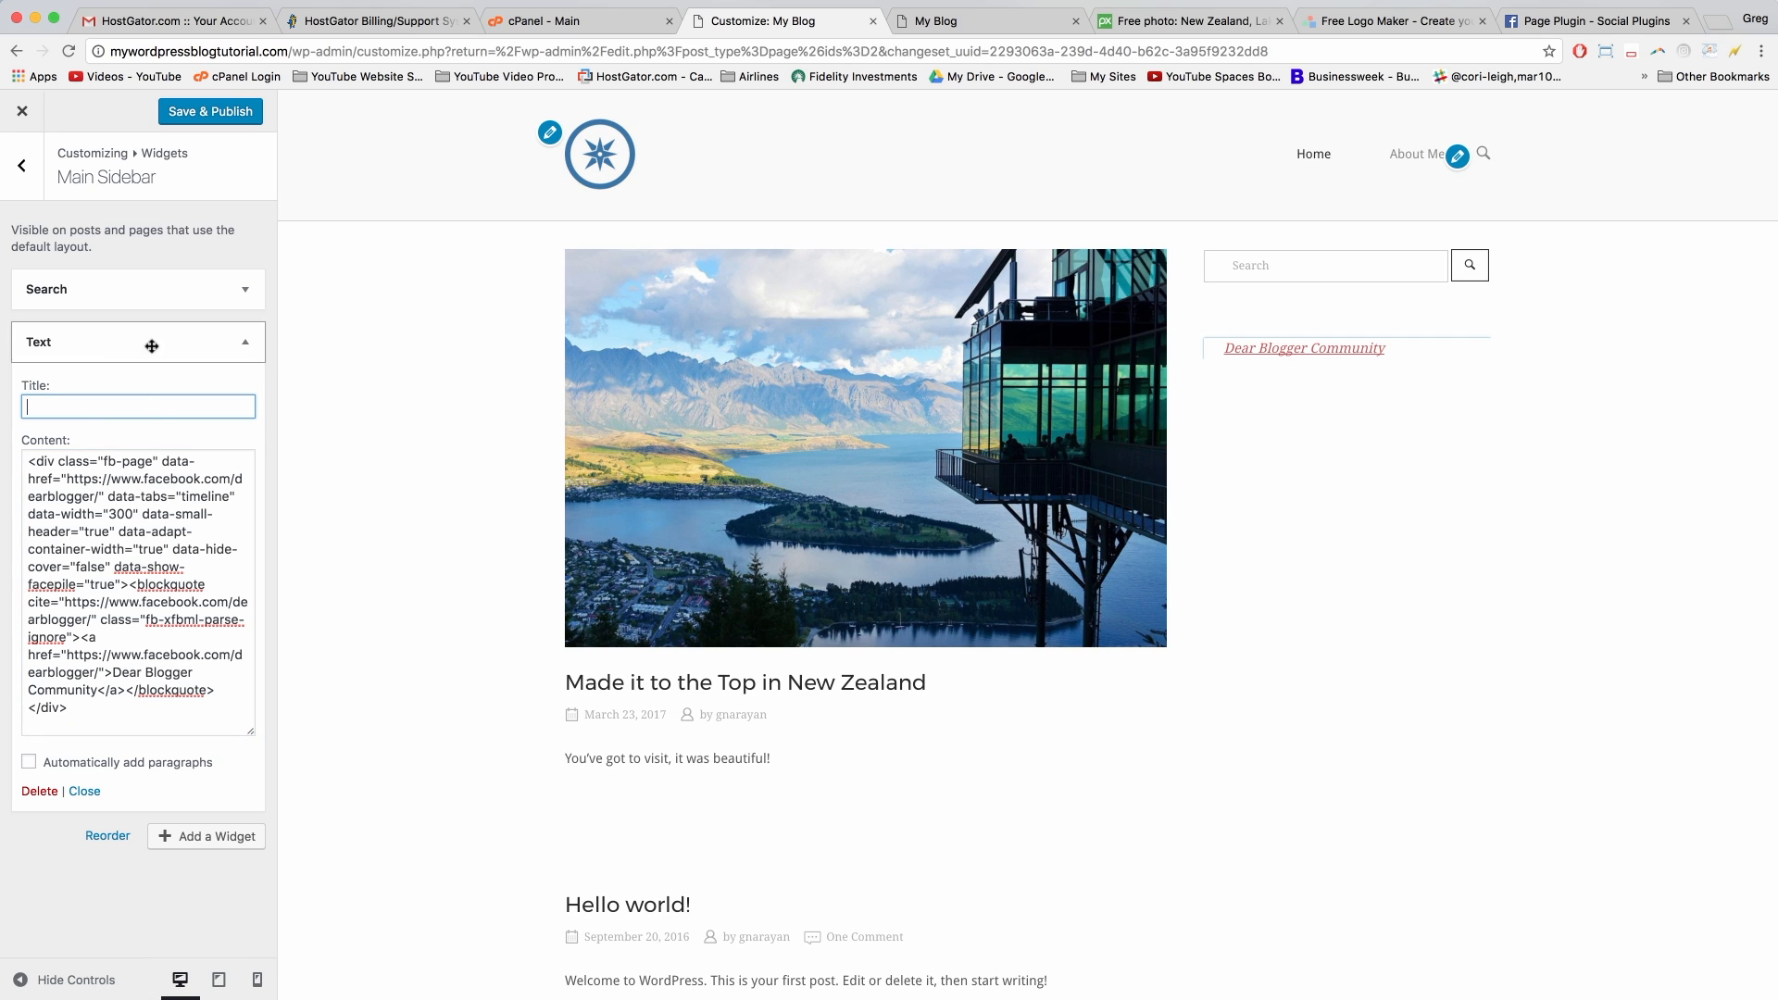
click(232, 113)
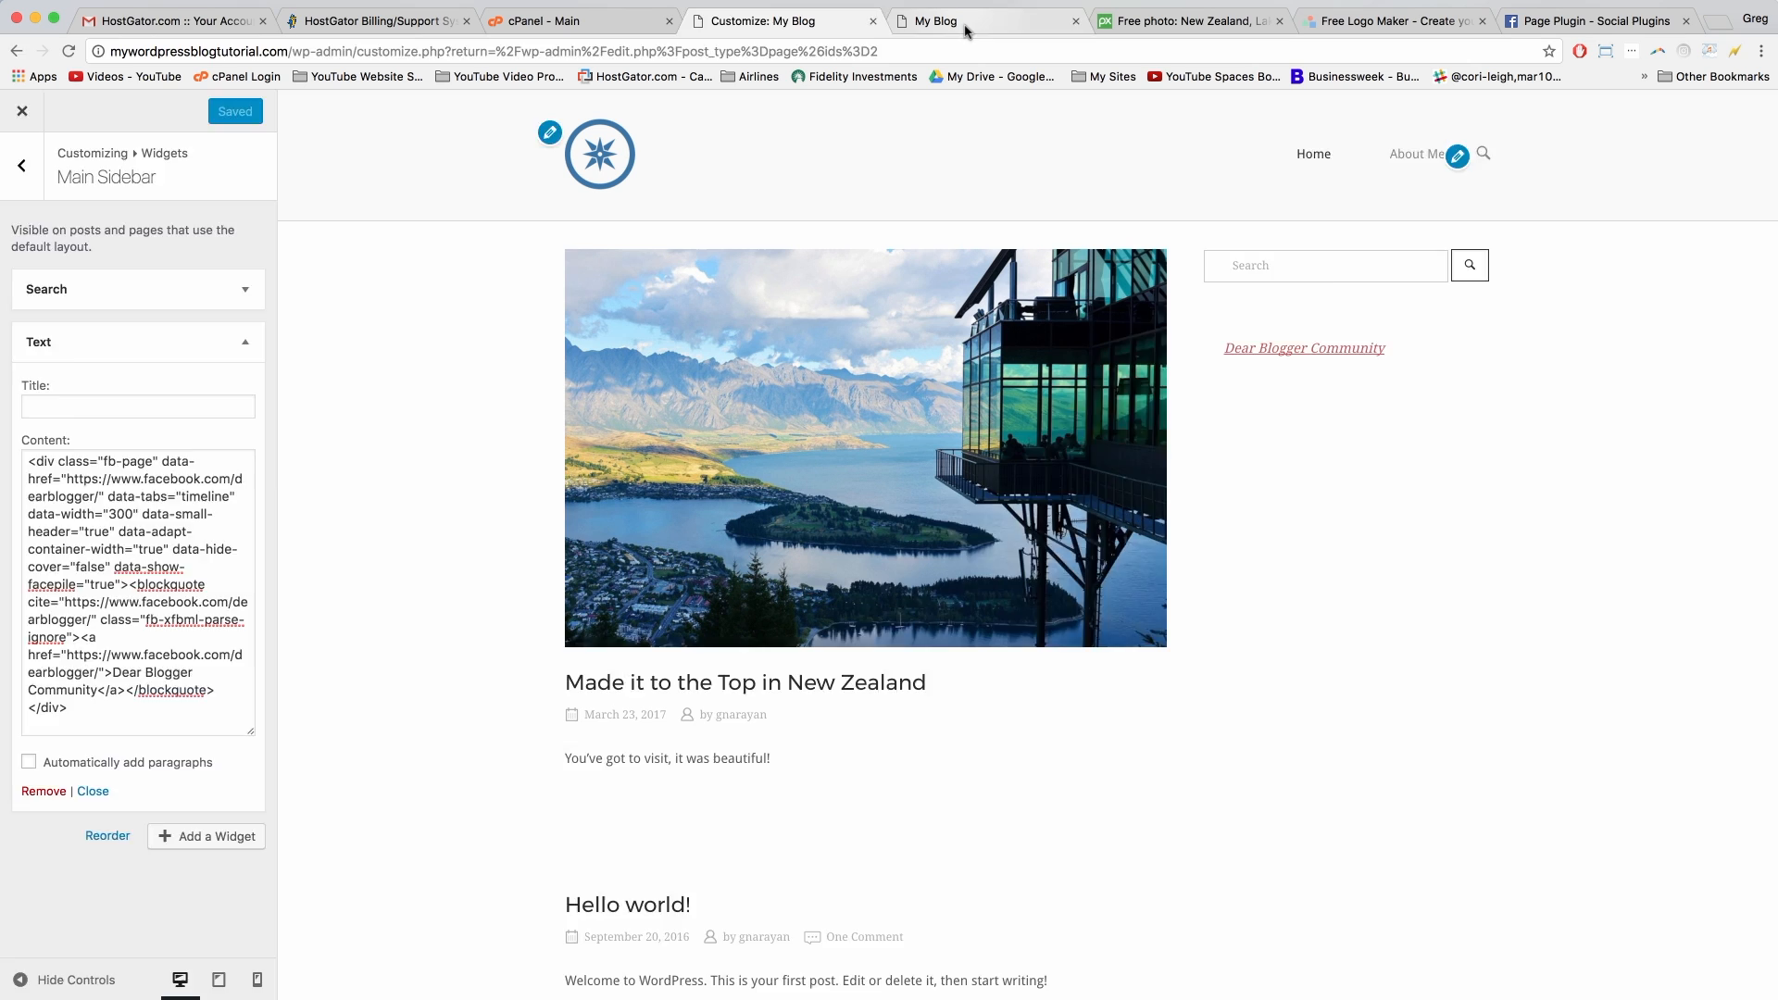
click(926, 21)
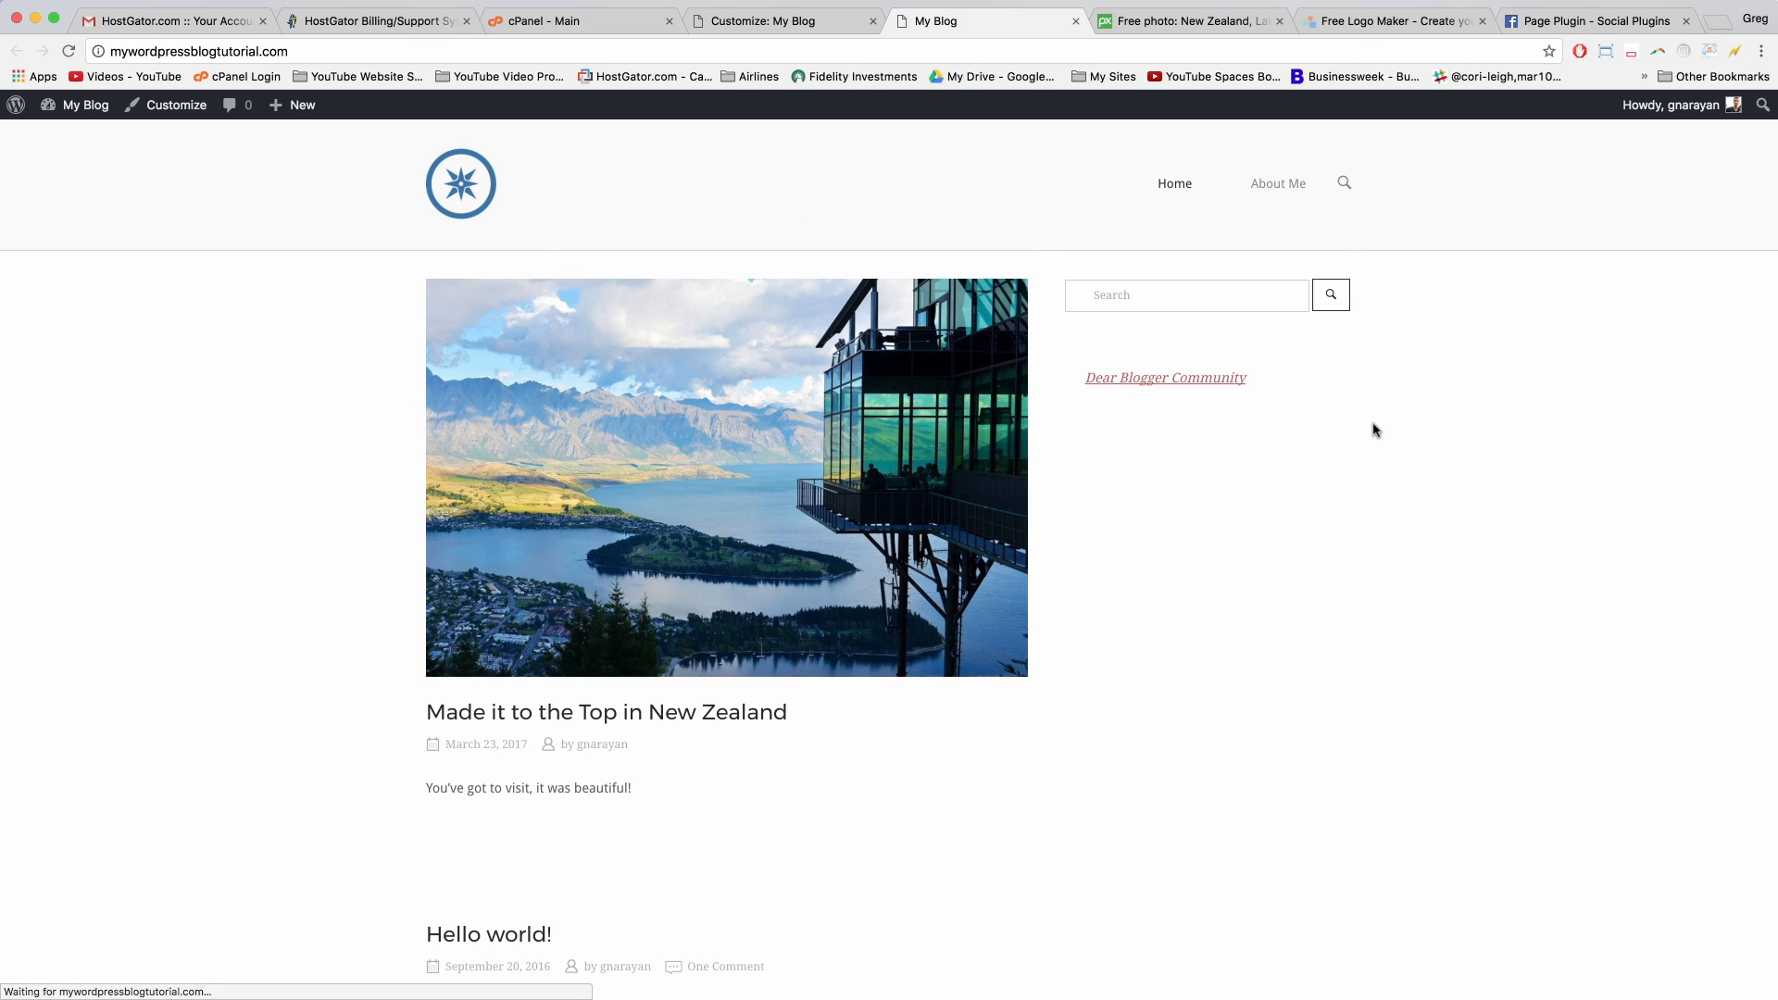
Step: Test the sidebar's Dear Blogger Community link, then copy Facebook's Step 2 JavaScript SDK code
click(1148, 380)
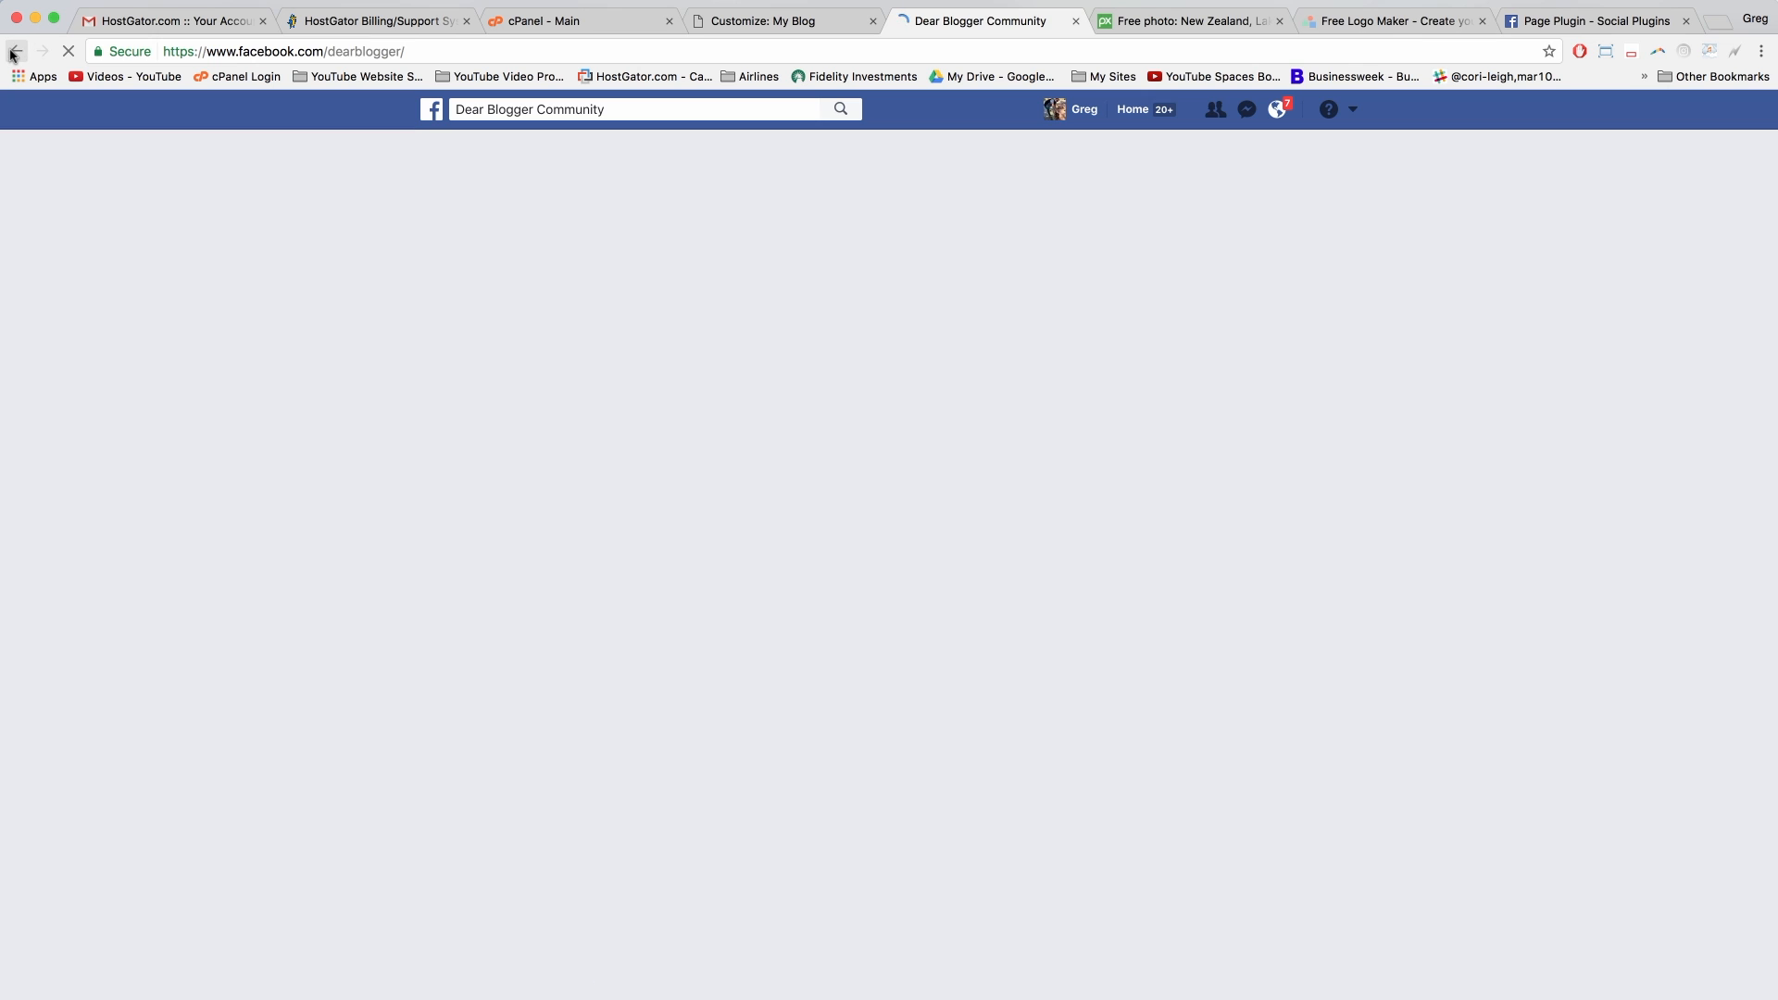
click(14, 53)
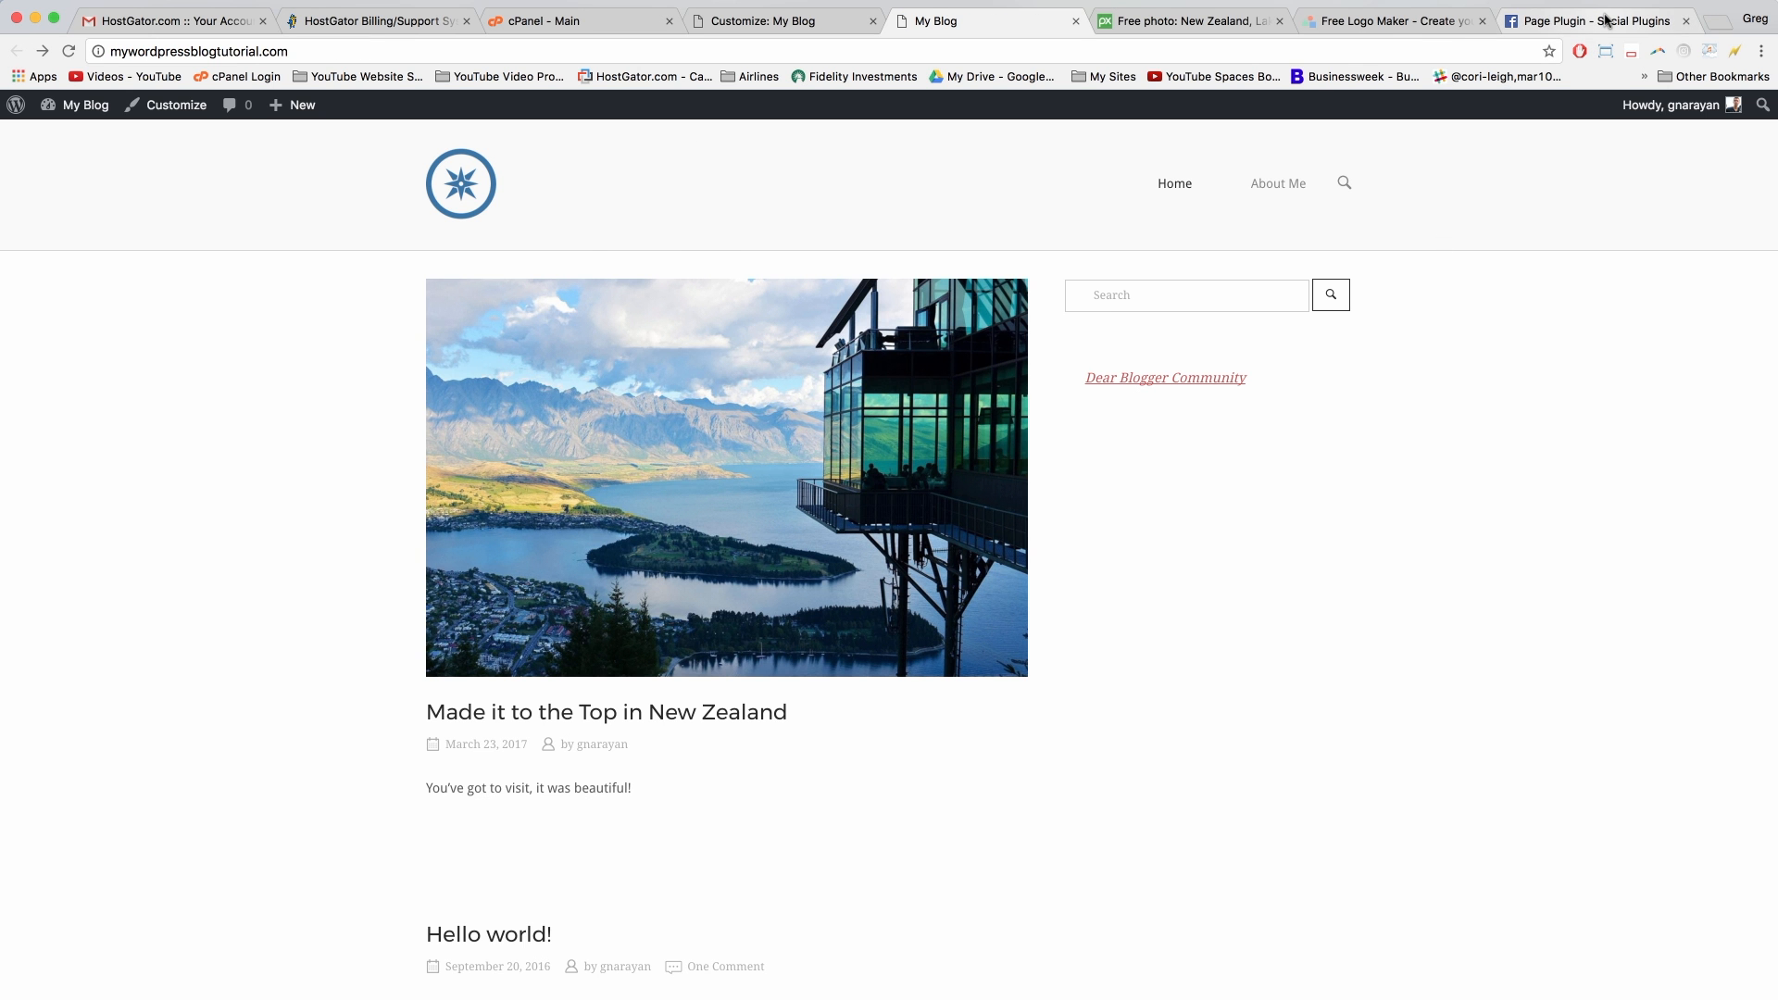
click(1607, 21)
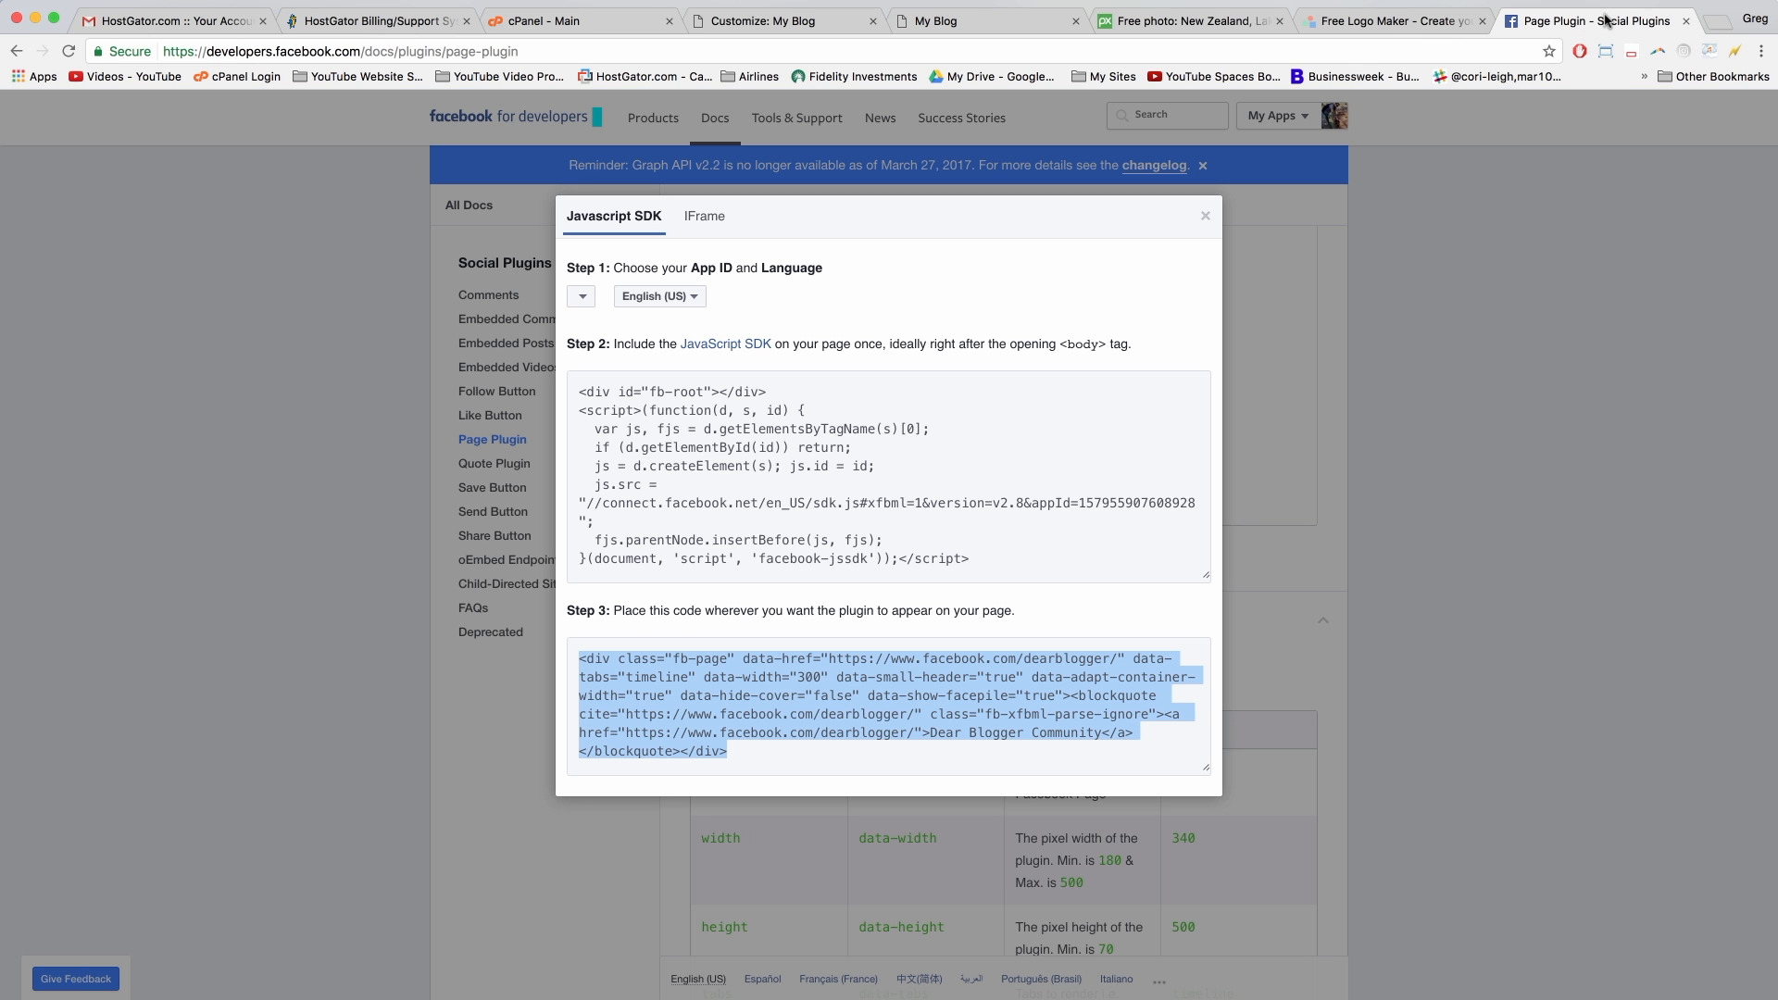
click(637, 442)
right_click(636, 444)
click(660, 476)
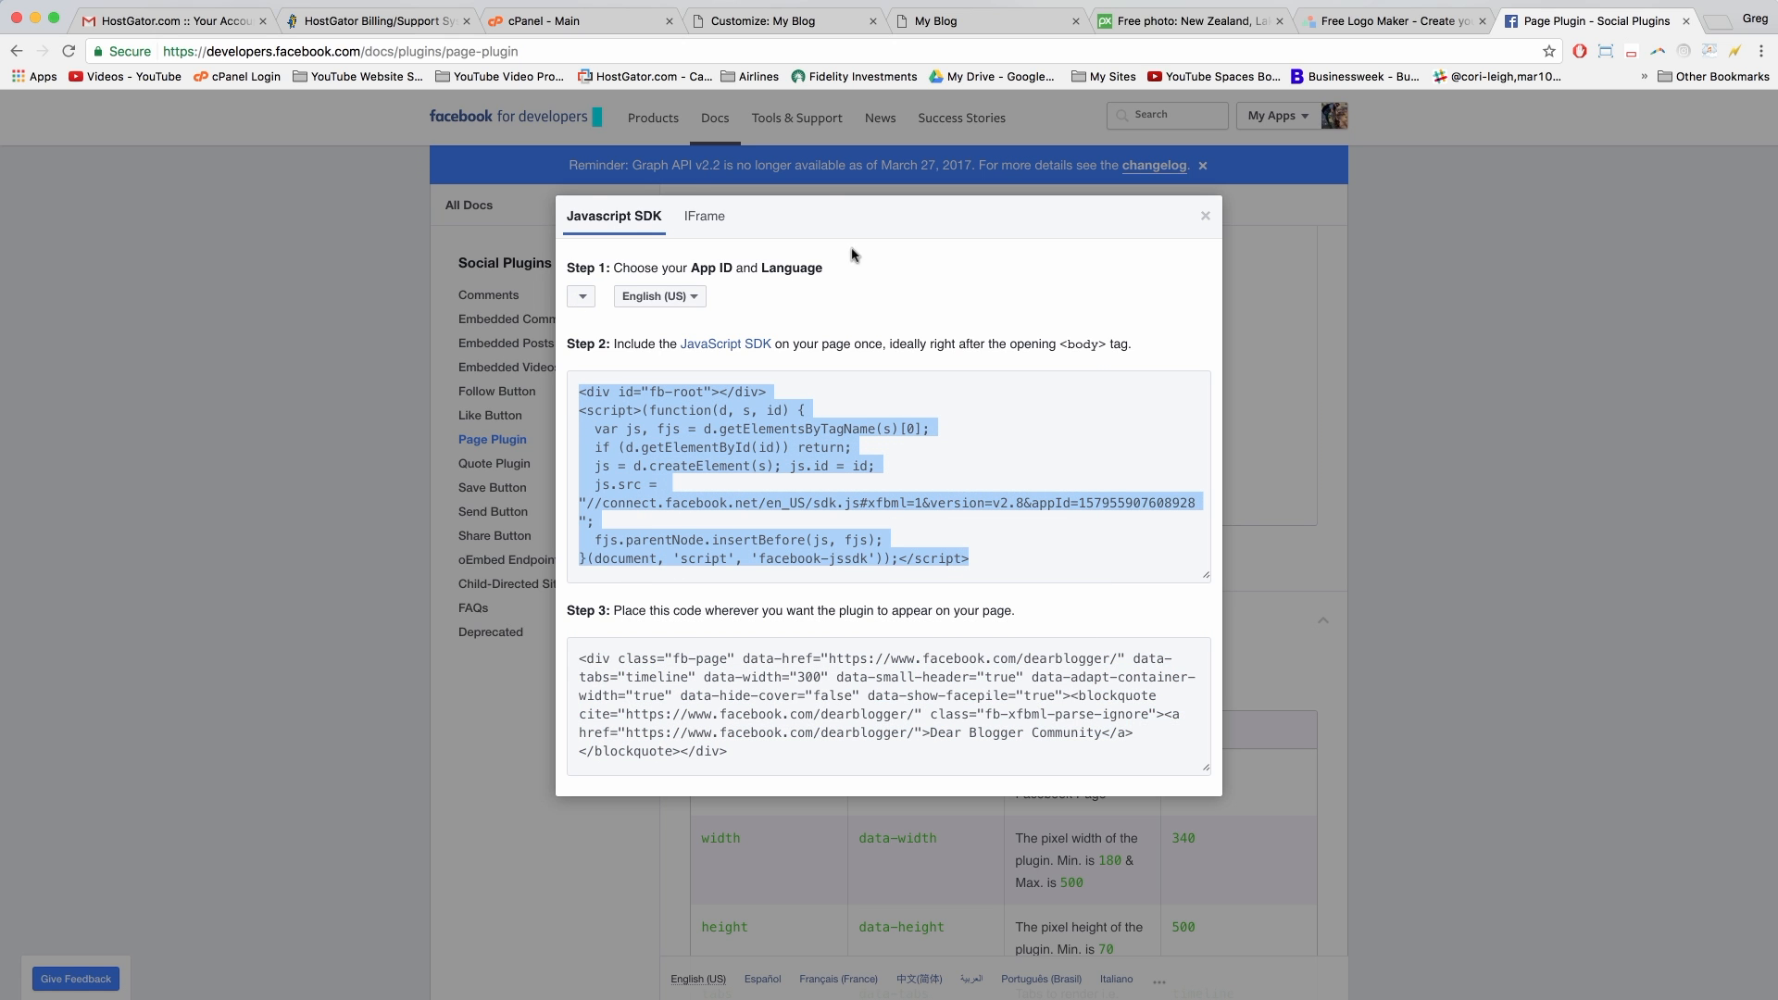
click(801, 18)
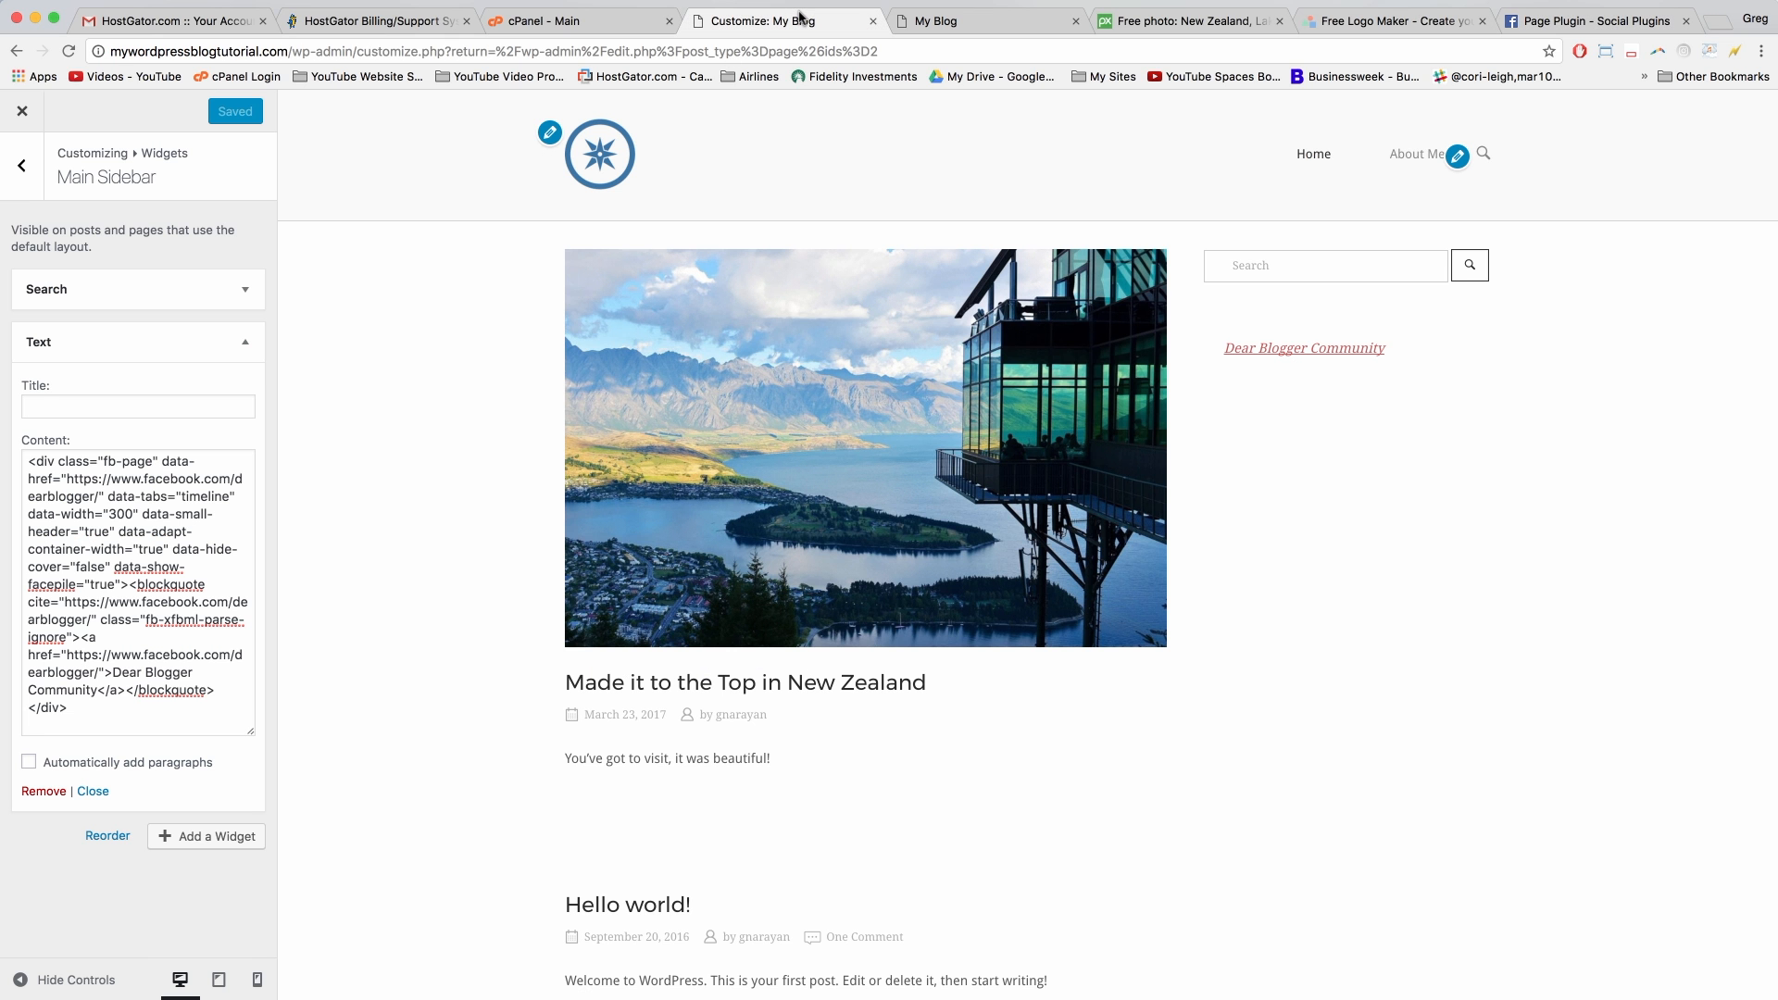
Step: Exit the customizer and begin searching Plugins > Add New for 'wp'
click(22, 172)
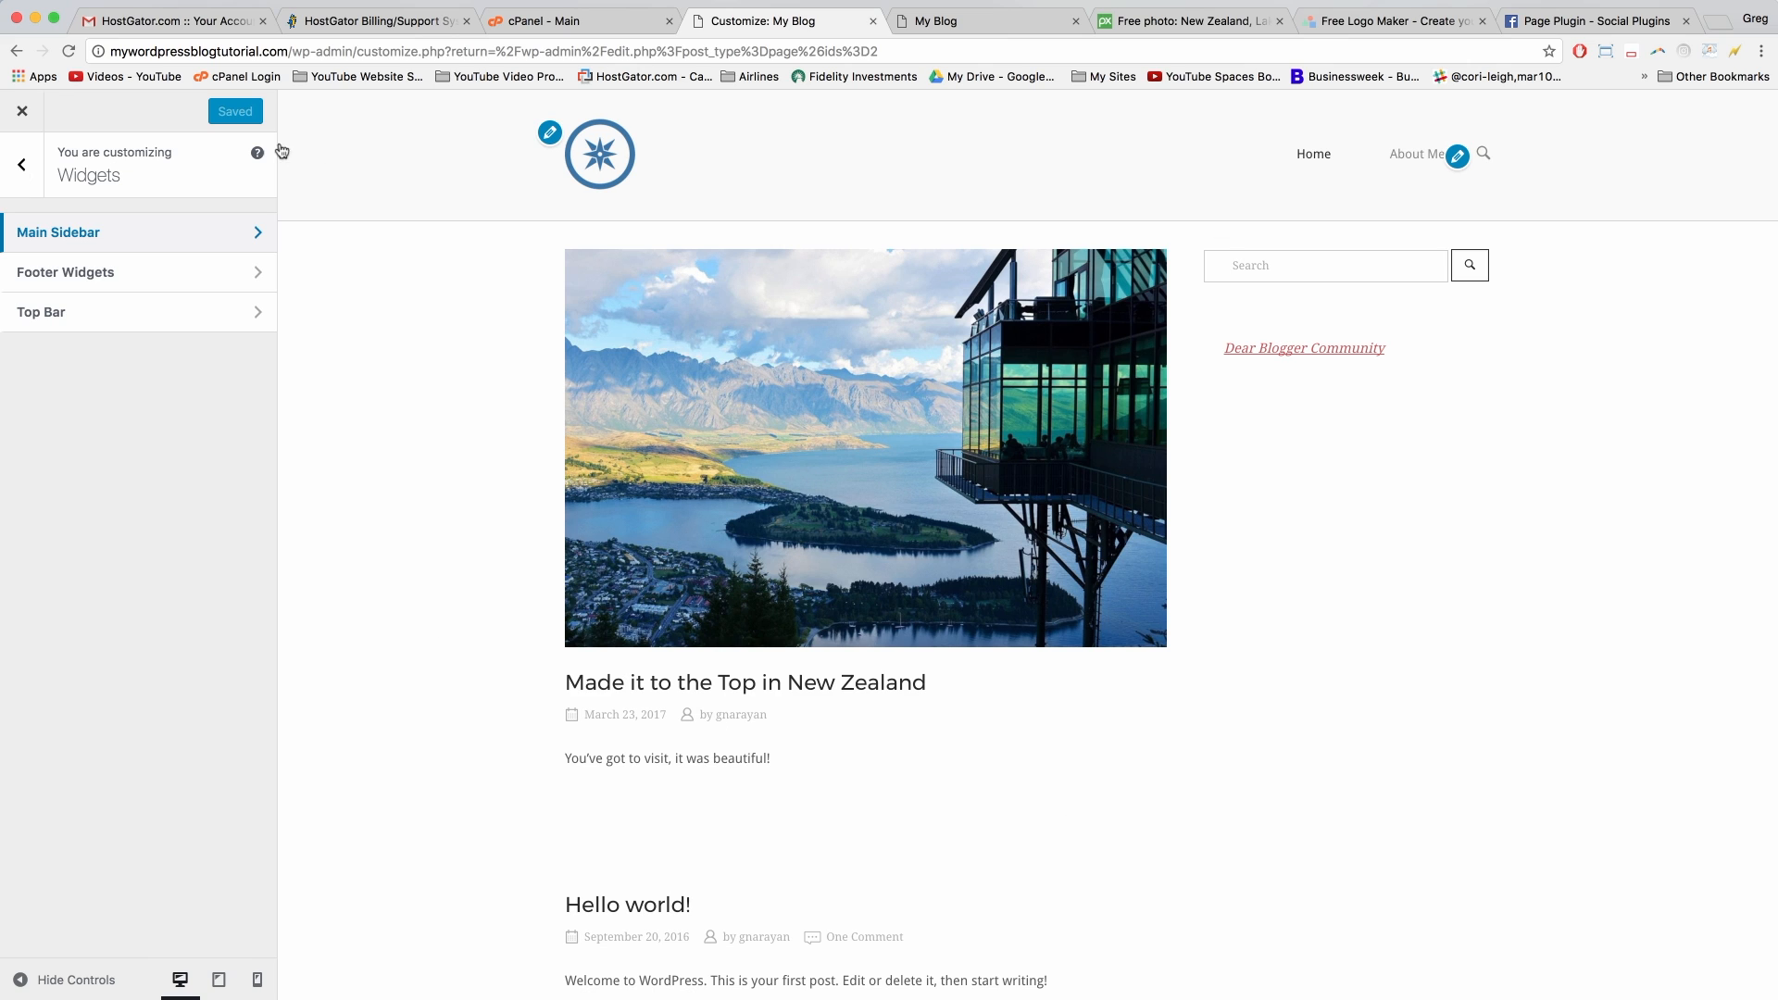
click(21, 113)
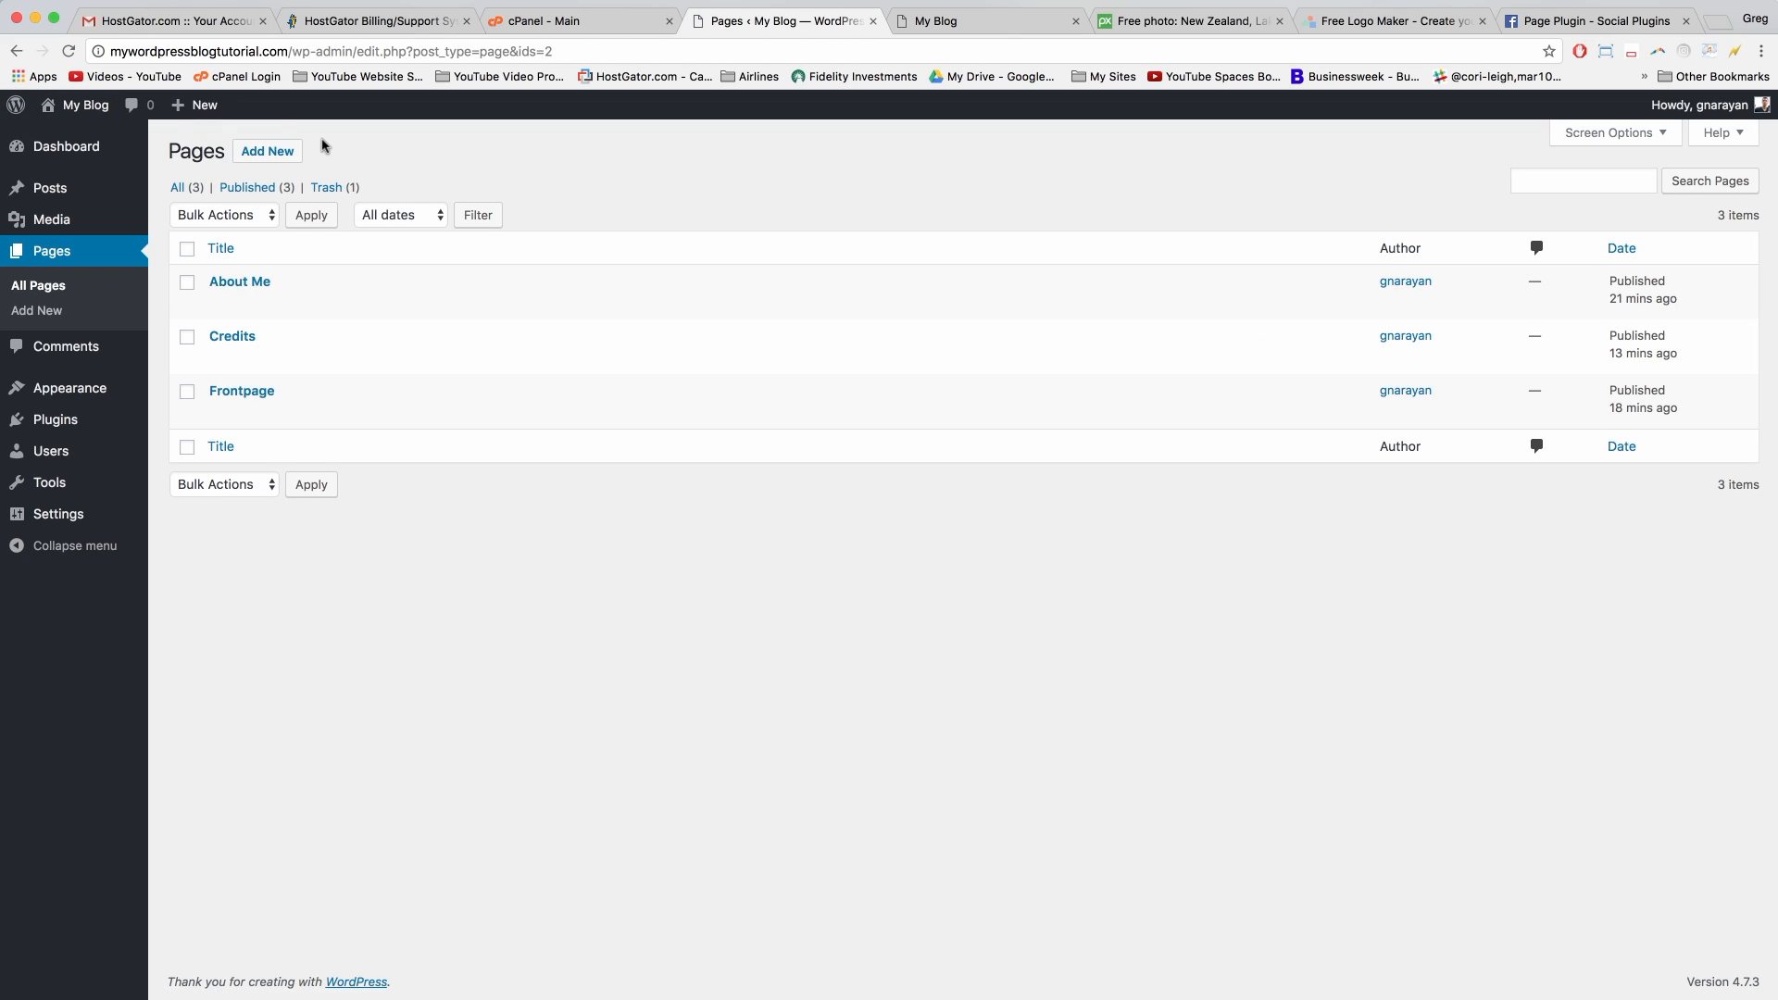
mouse_move(20, 121)
click(74, 422)
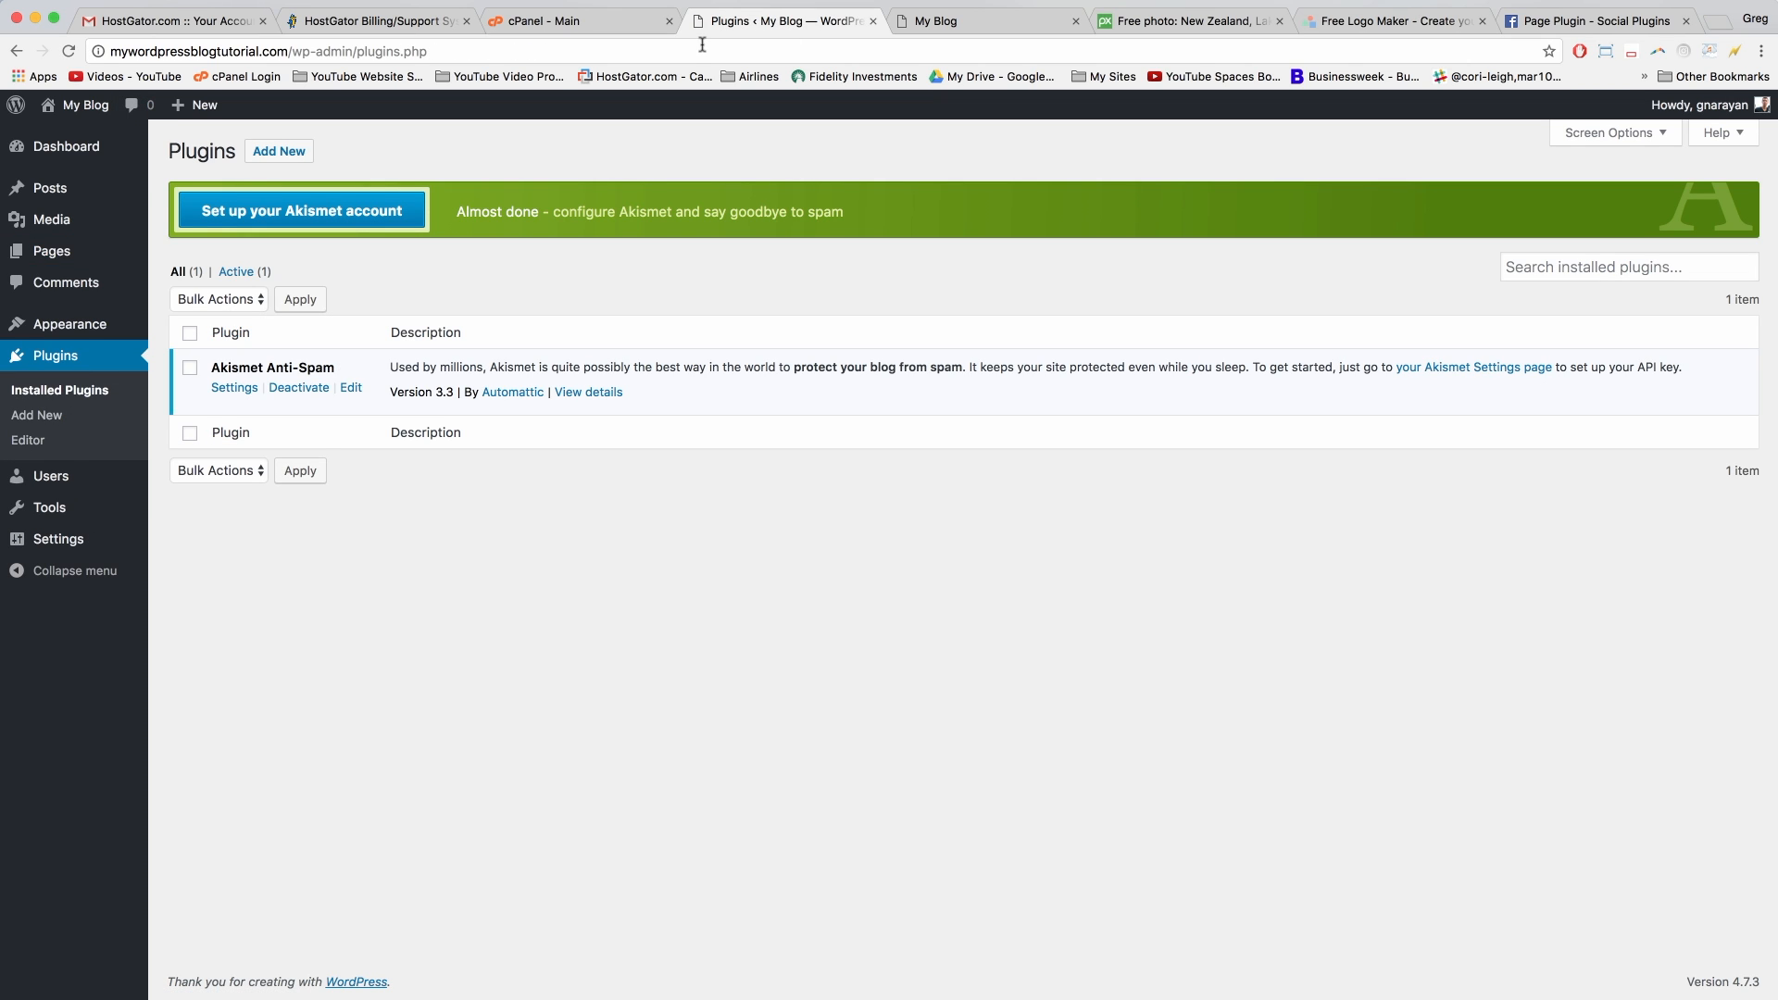
click(251, 155)
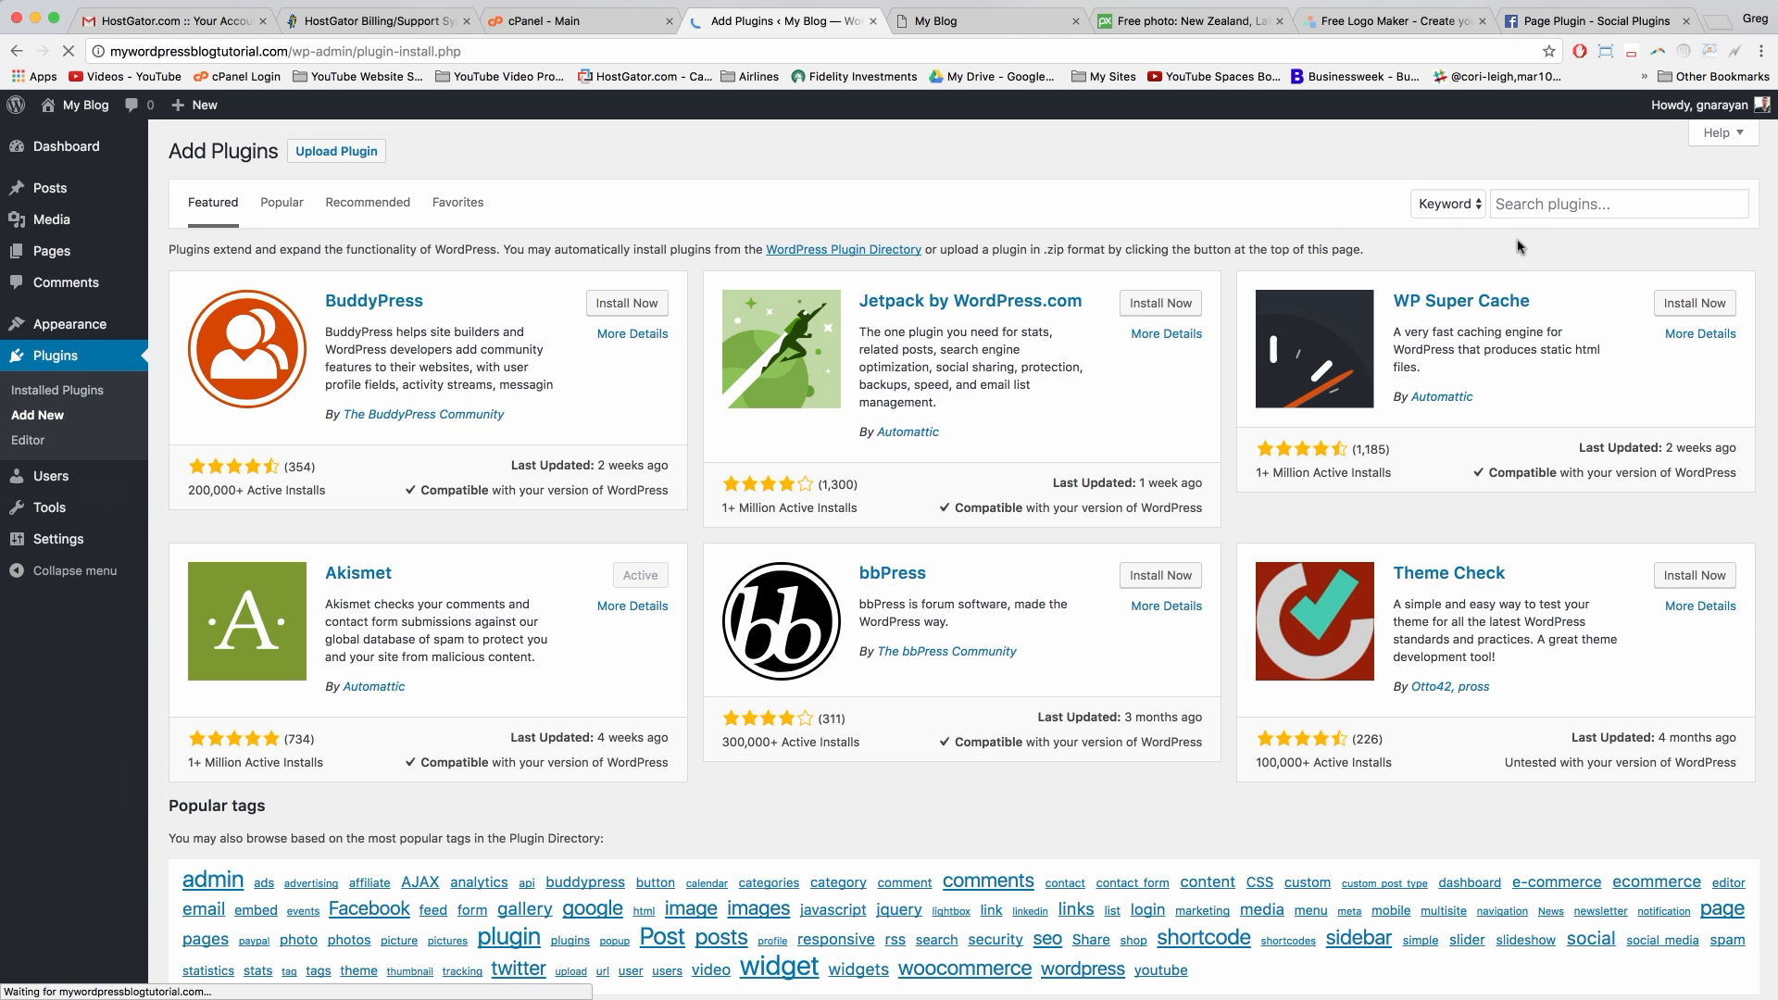
click(1570, 202)
text(wp insert code)
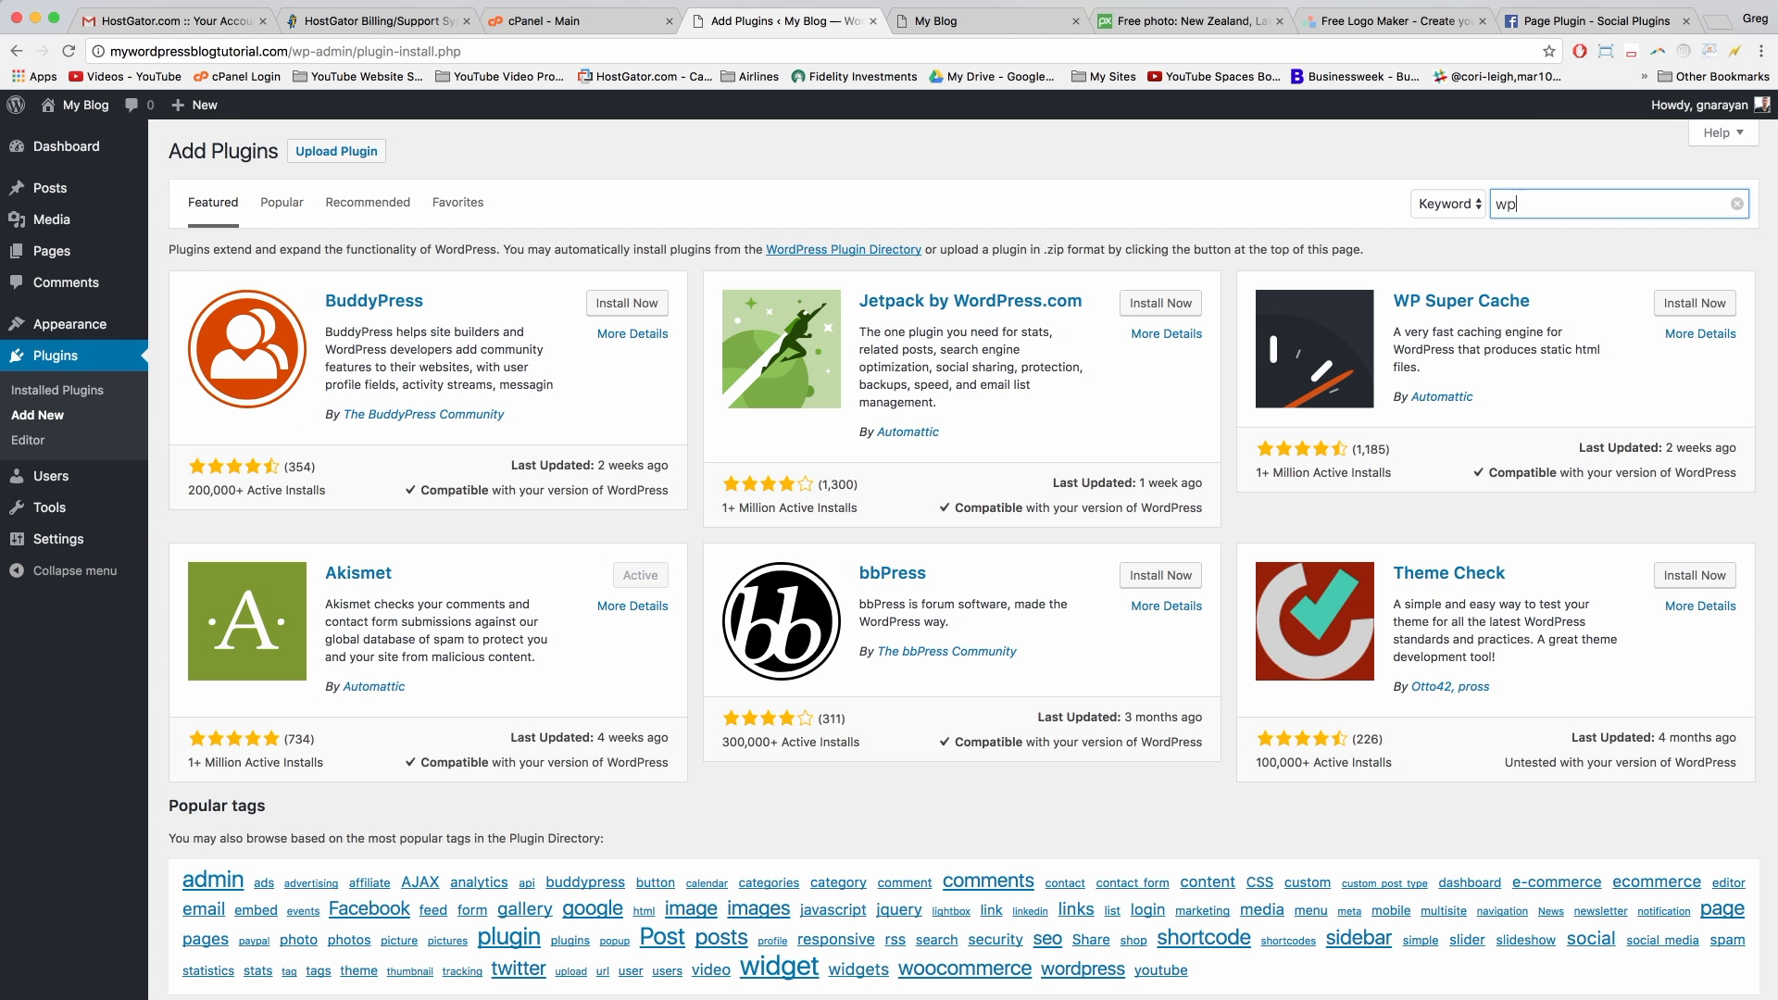
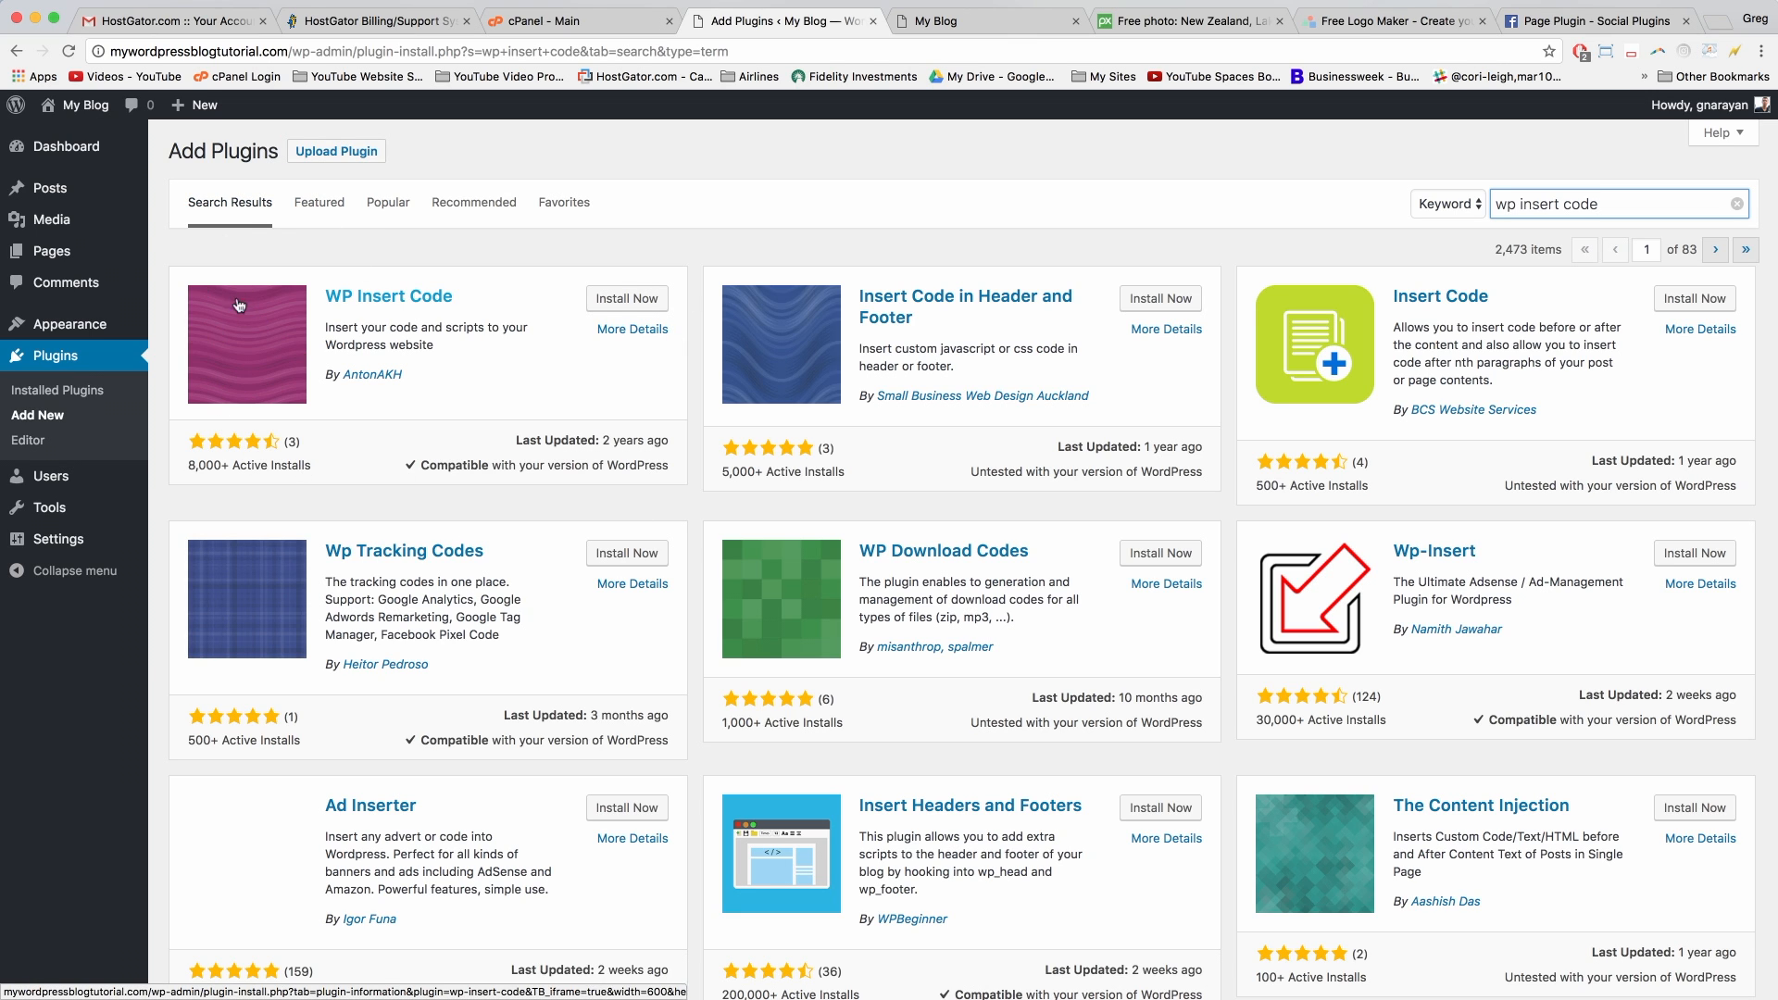
Step: Install the WP Insert Code plugin from the search results and activate it
click(627, 299)
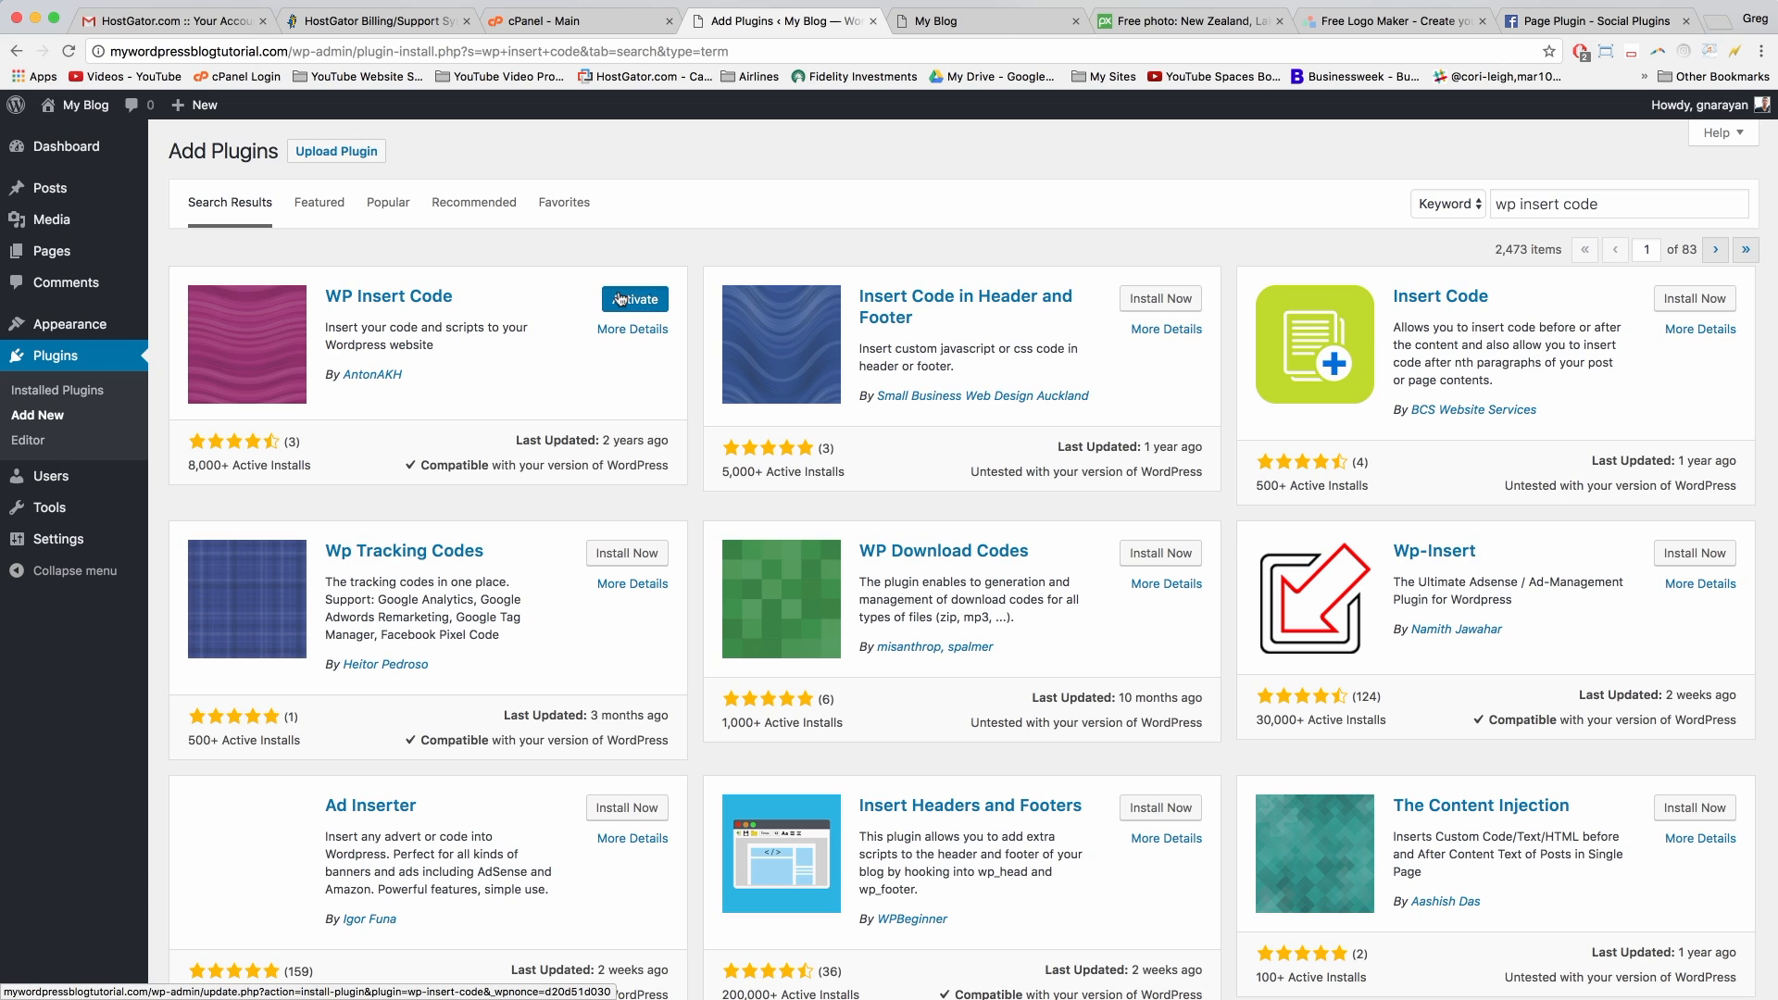
click(621, 298)
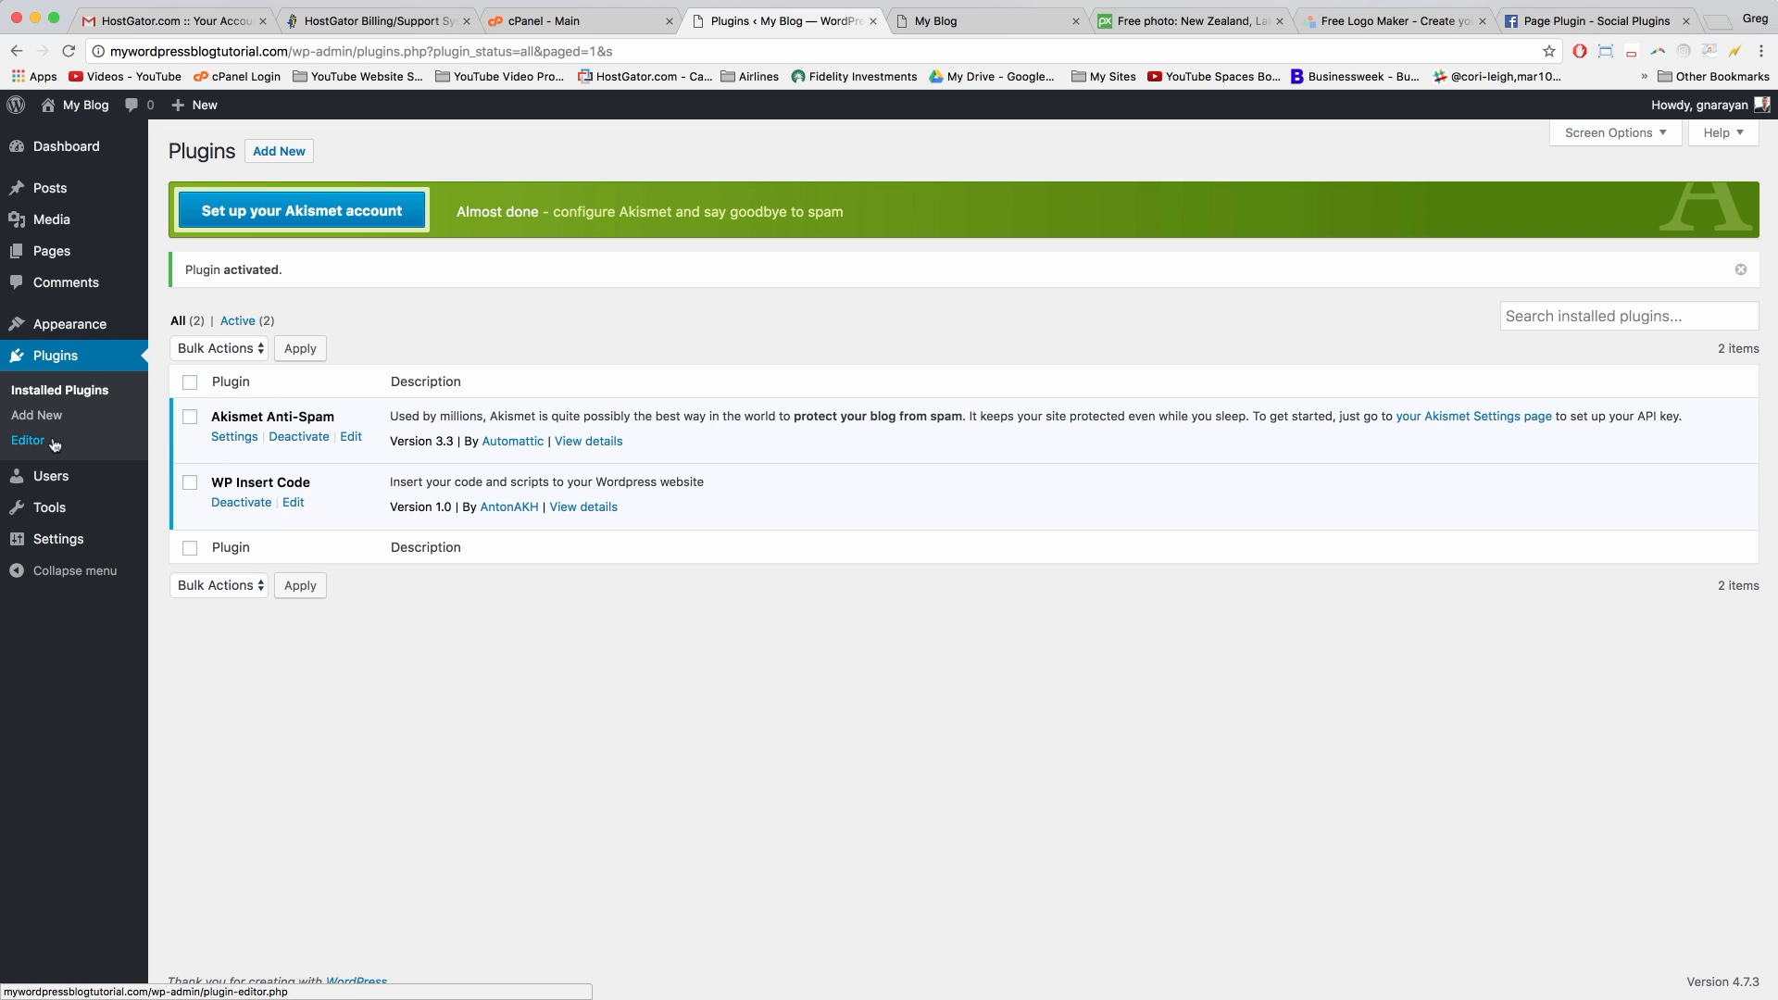
mouse_move(93, 548)
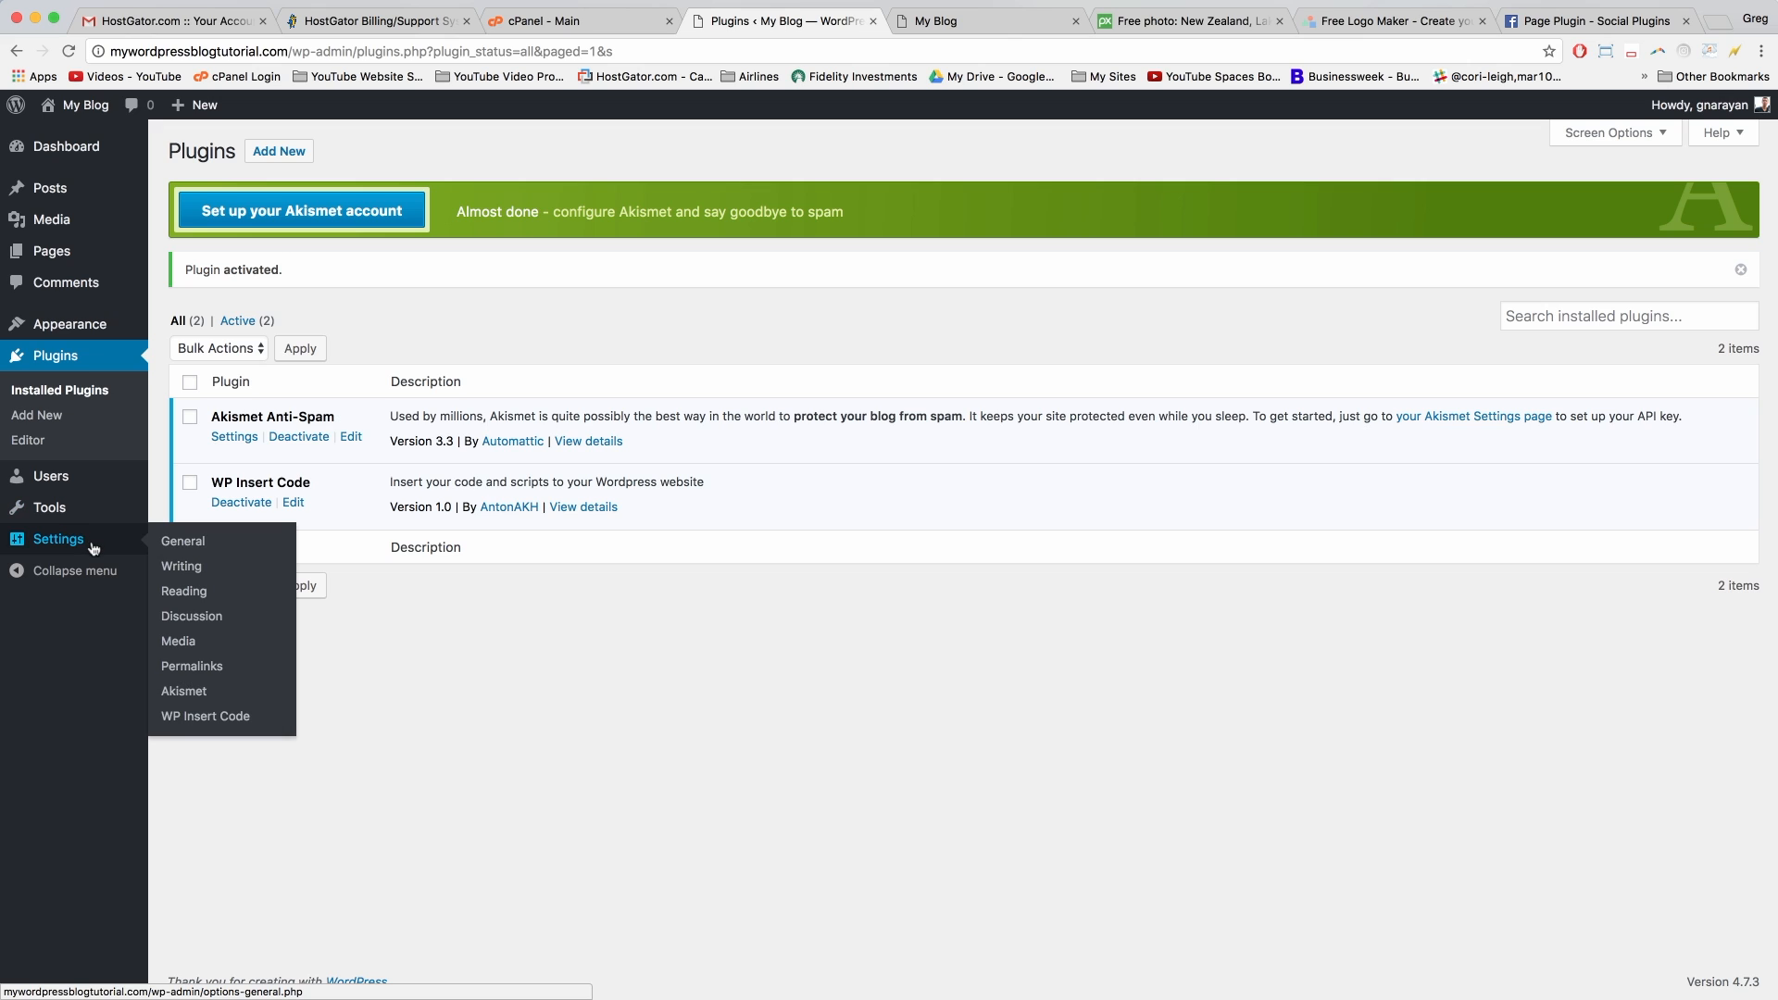
Step: Paste the Facebook SDK script into WP Insert Code's Header Code box and save changes
click(219, 725)
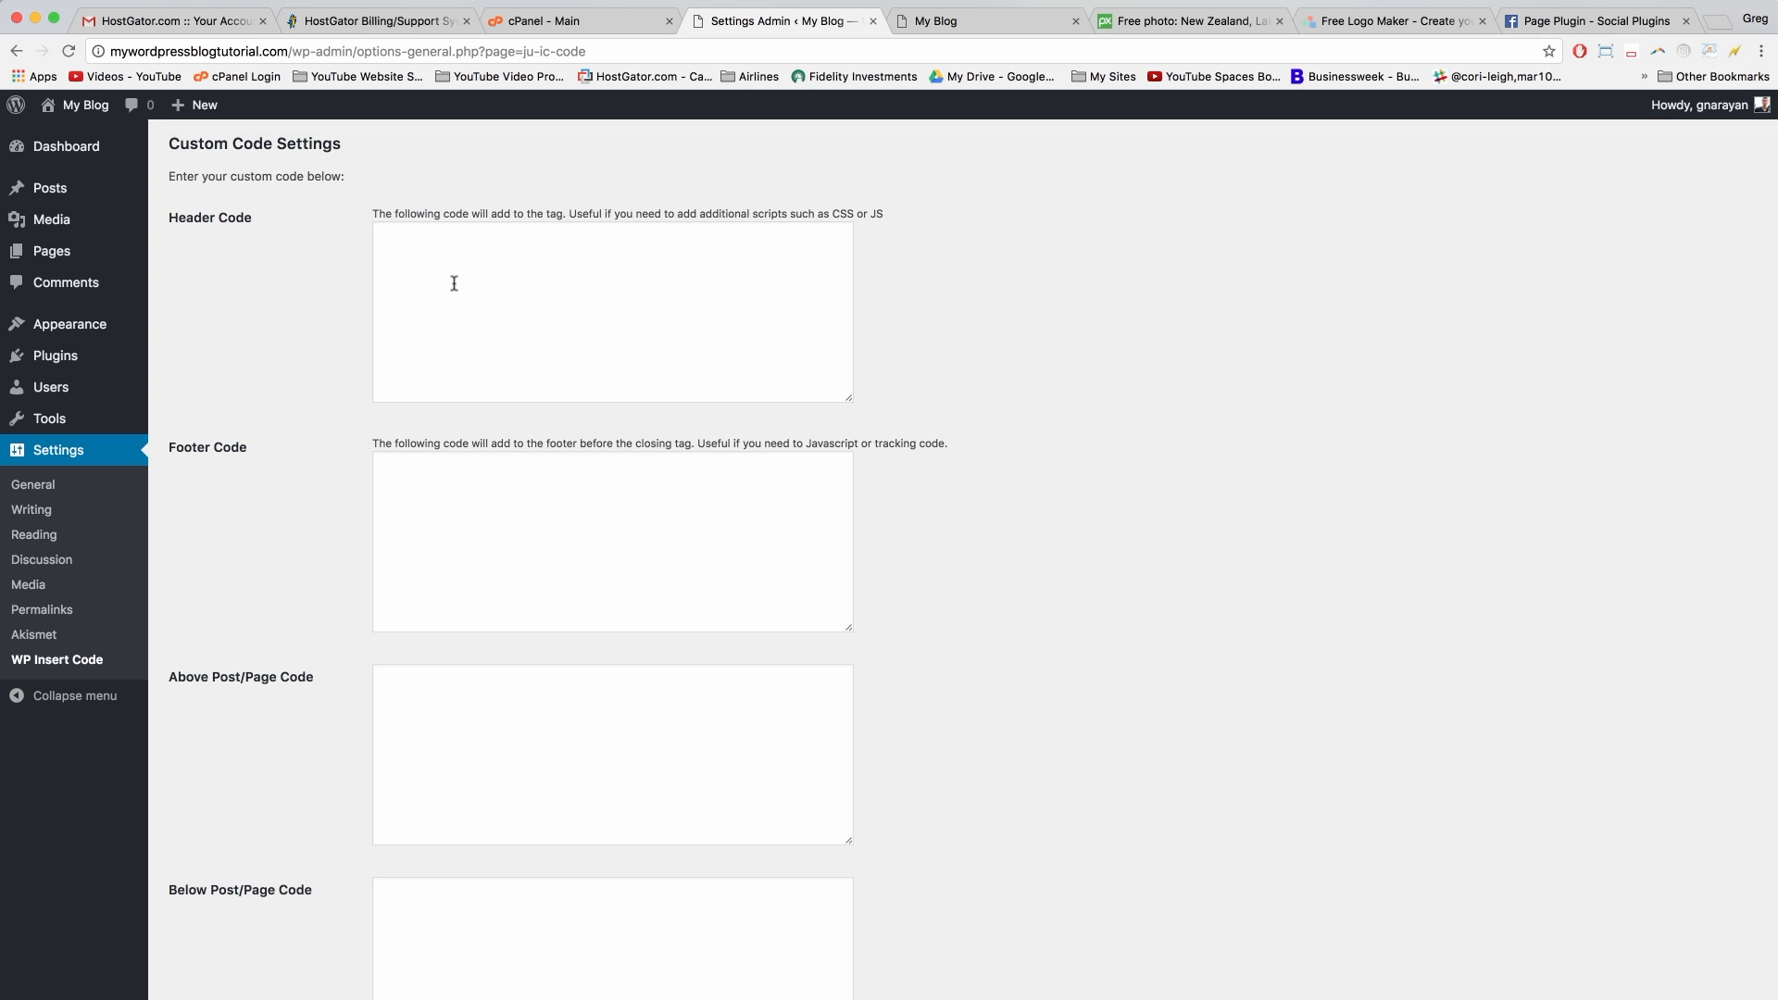
click(423, 277)
right_click(415, 261)
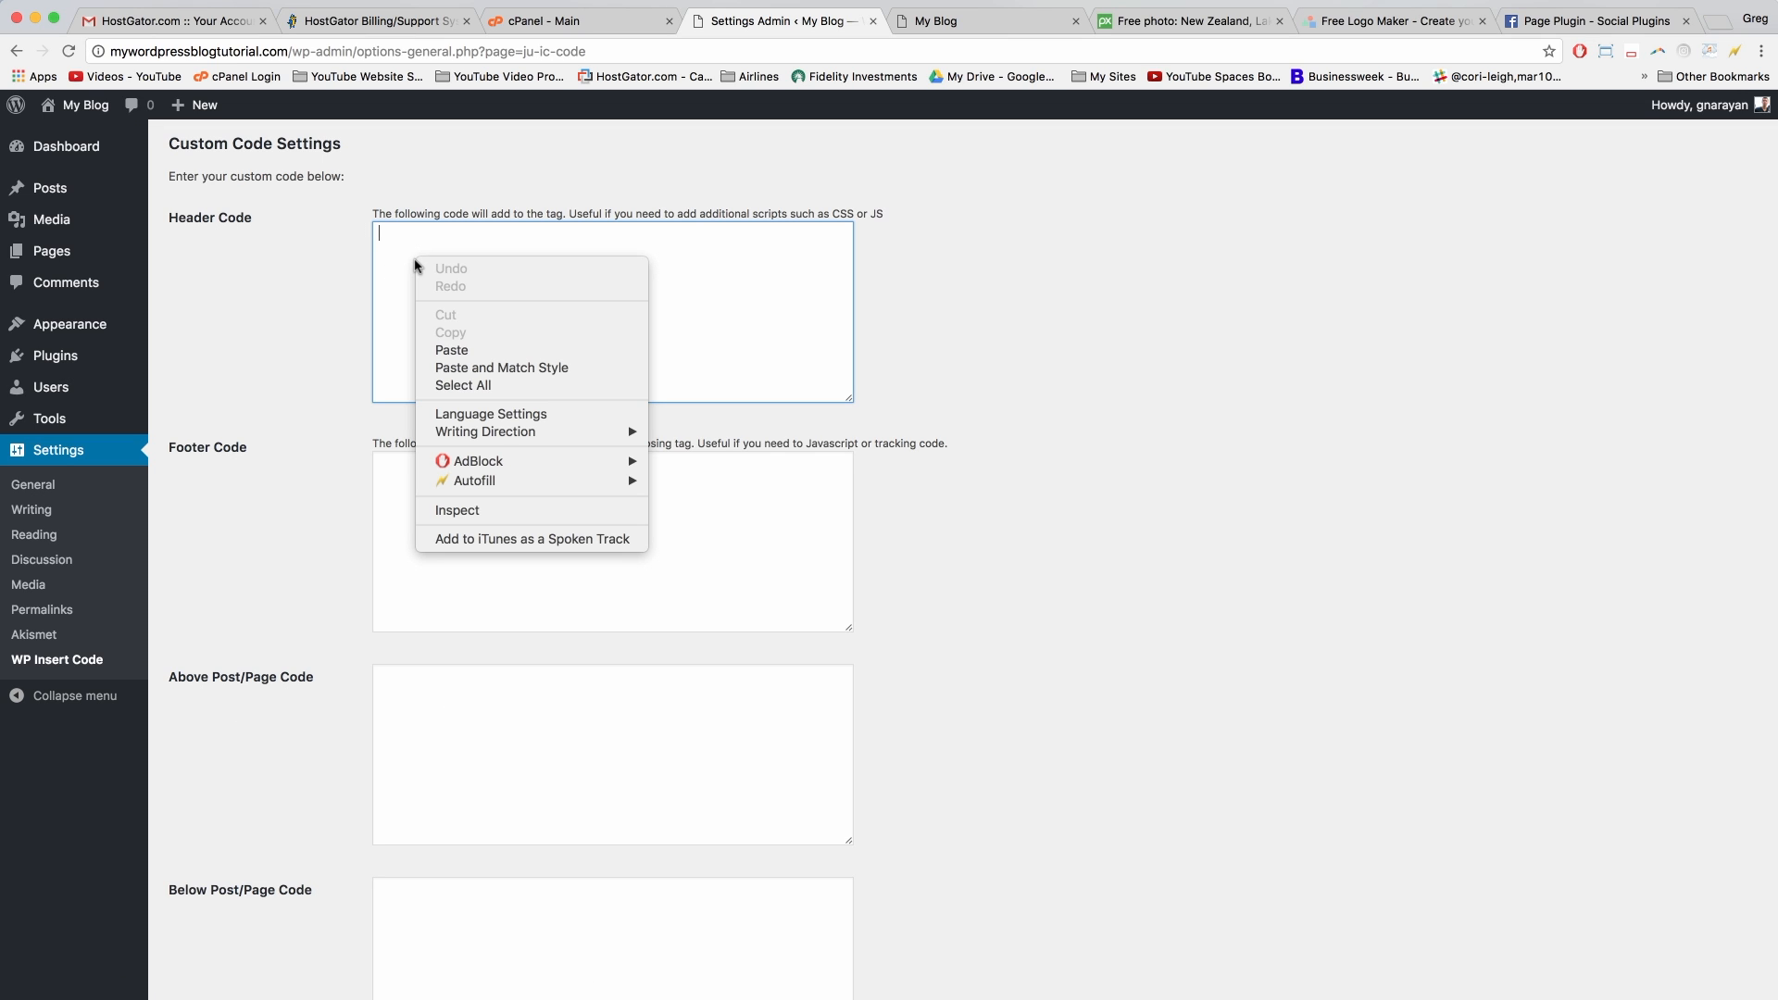
click(457, 349)
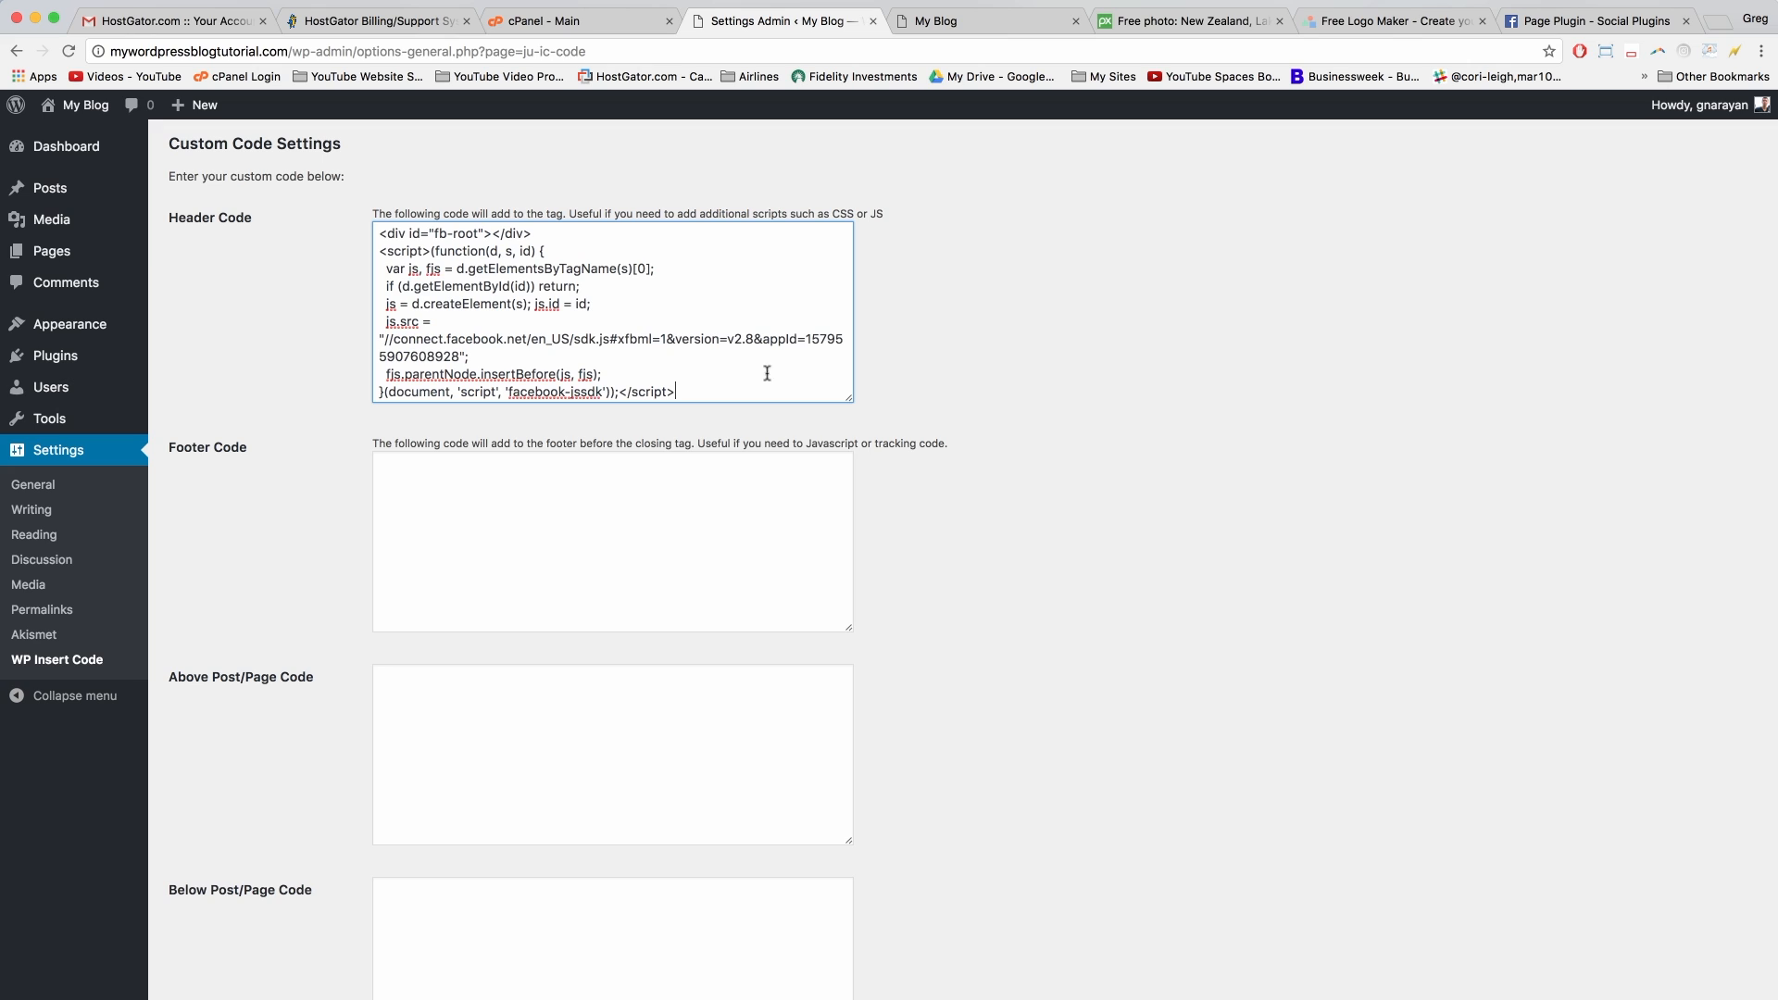
drag(851, 400, 848, 732)
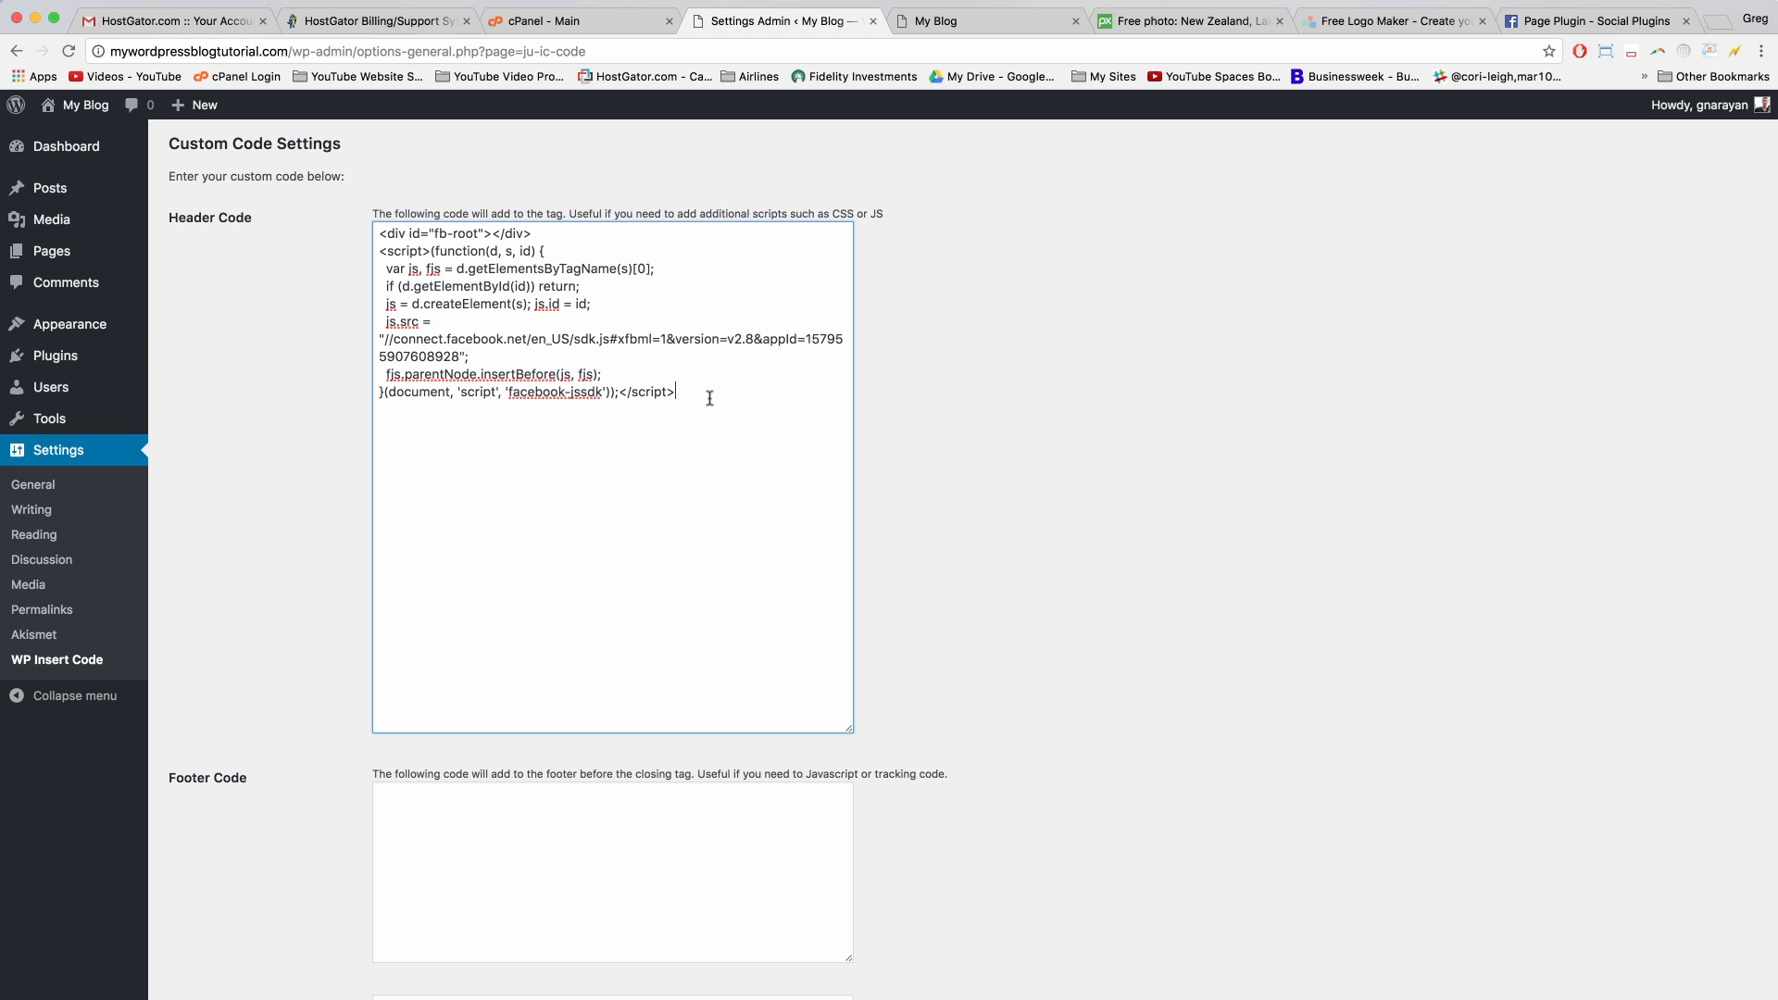
scroll(710, 398, down, 5)
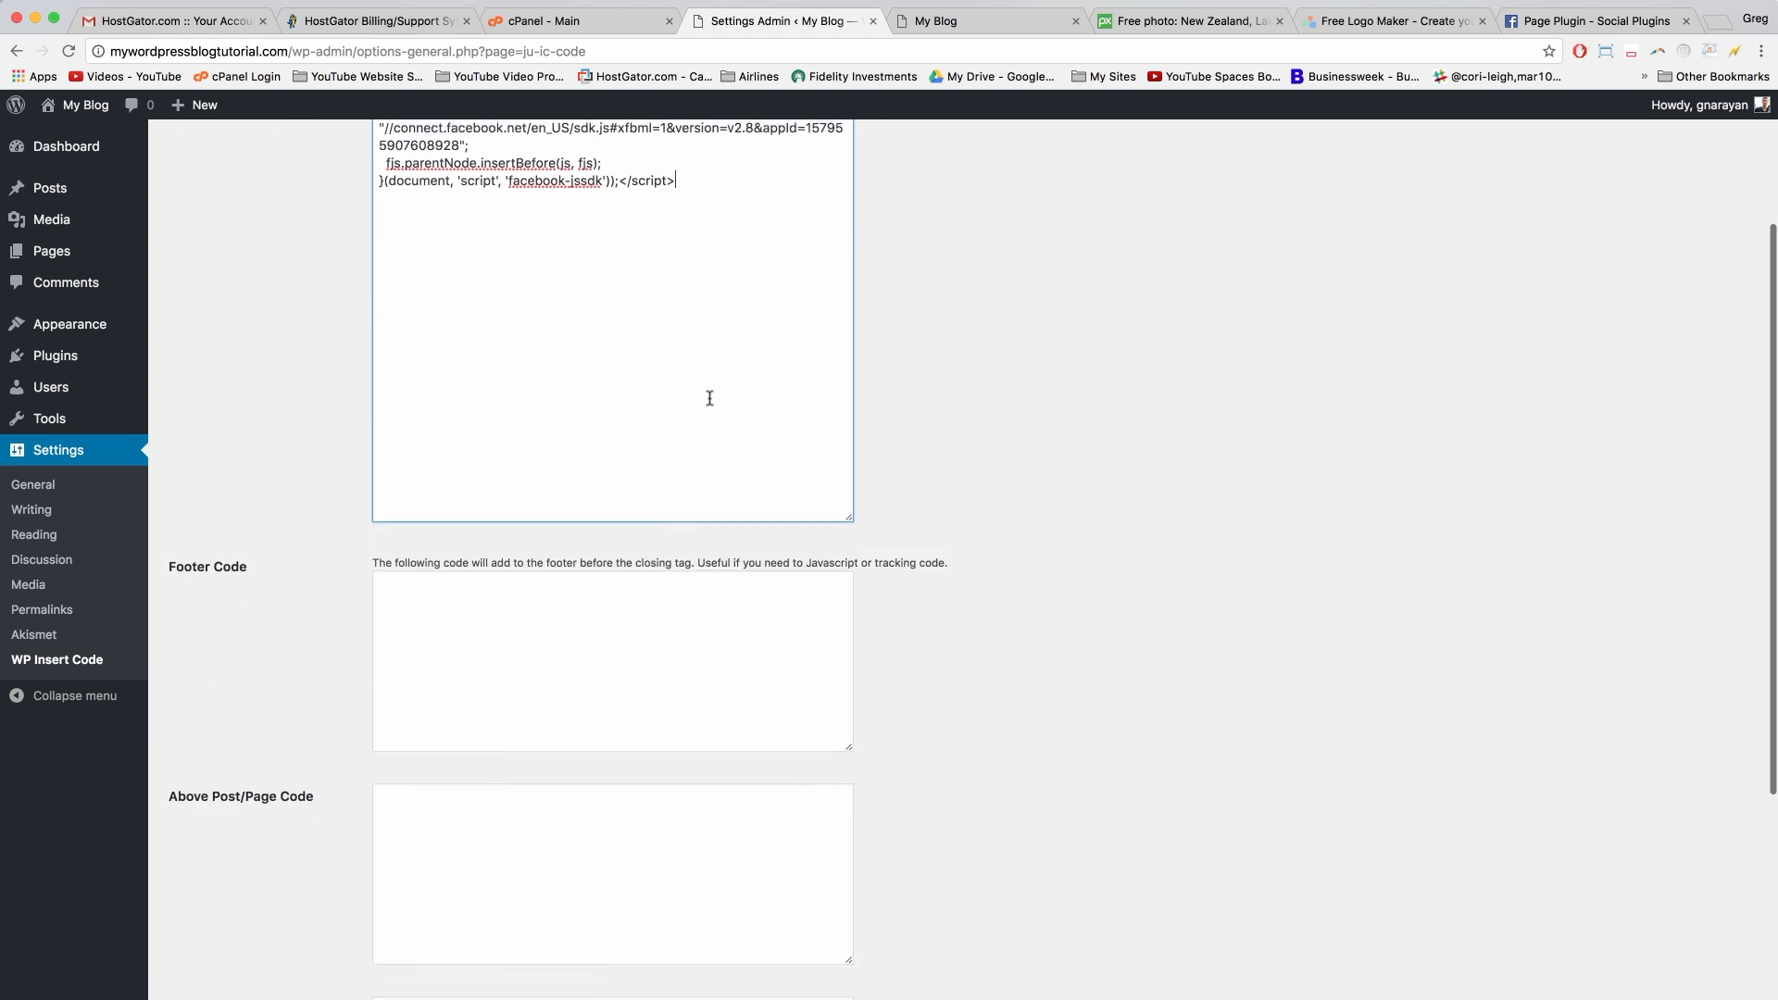
scroll(709, 398, up, 5)
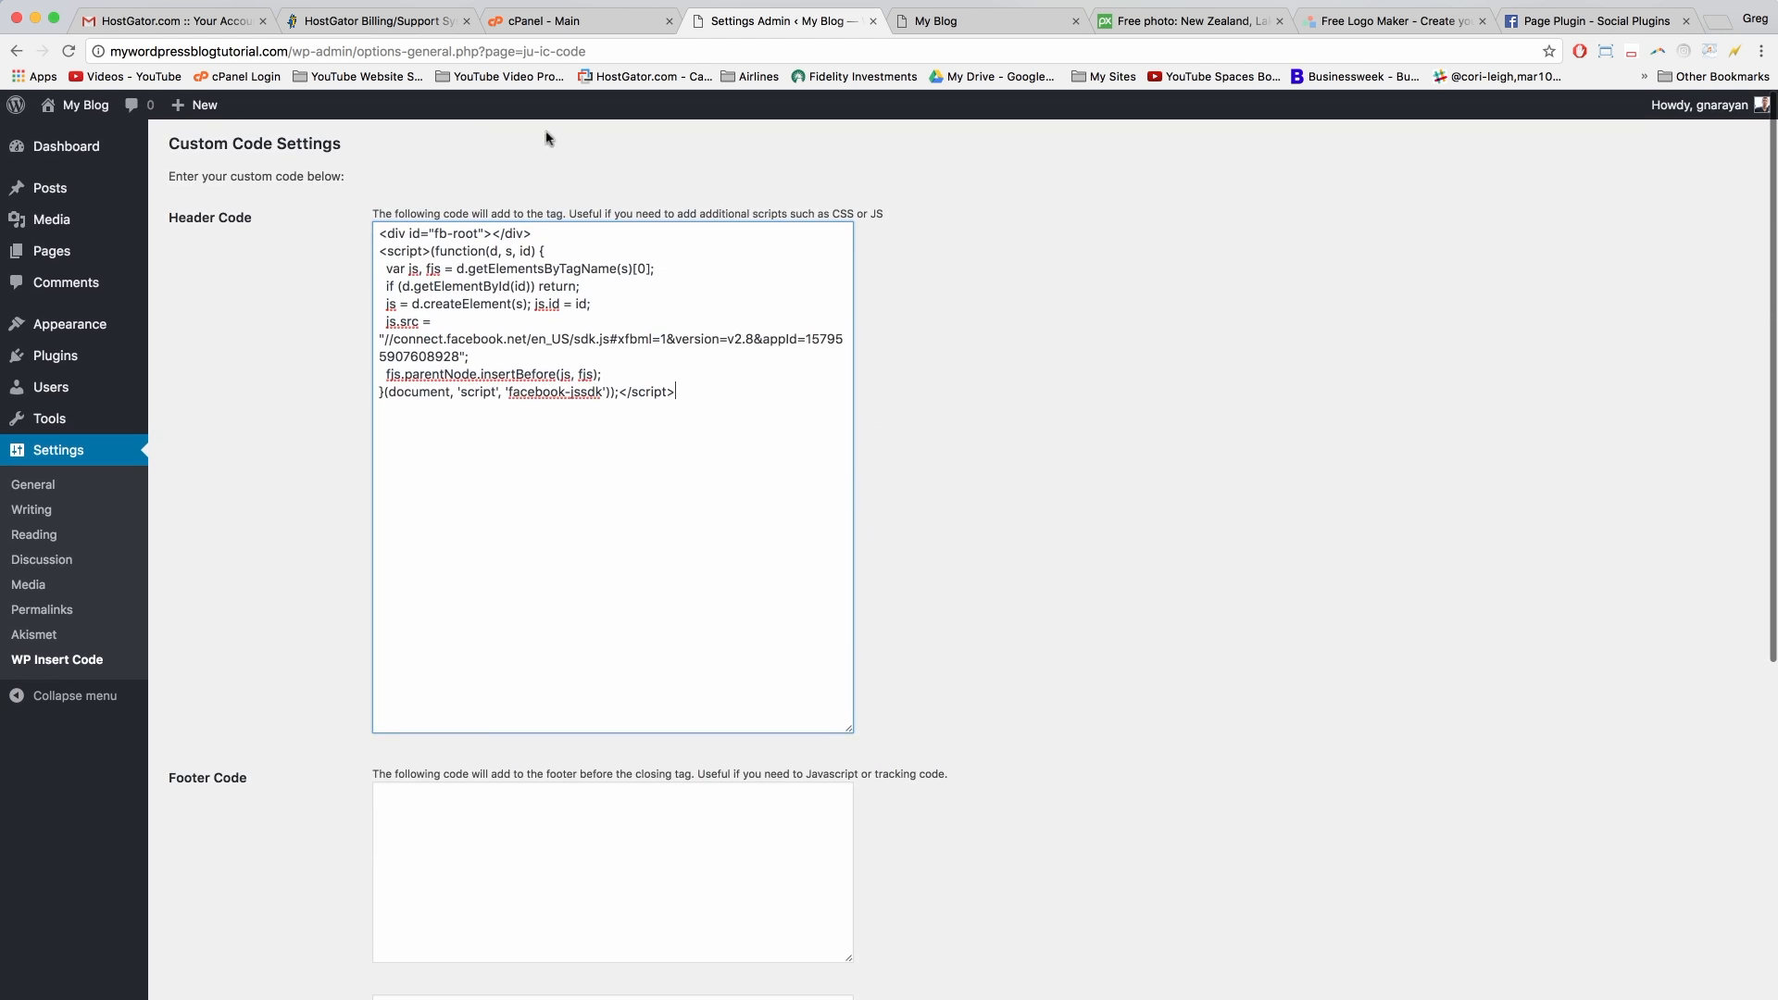
scroll(681, 435, down, 10)
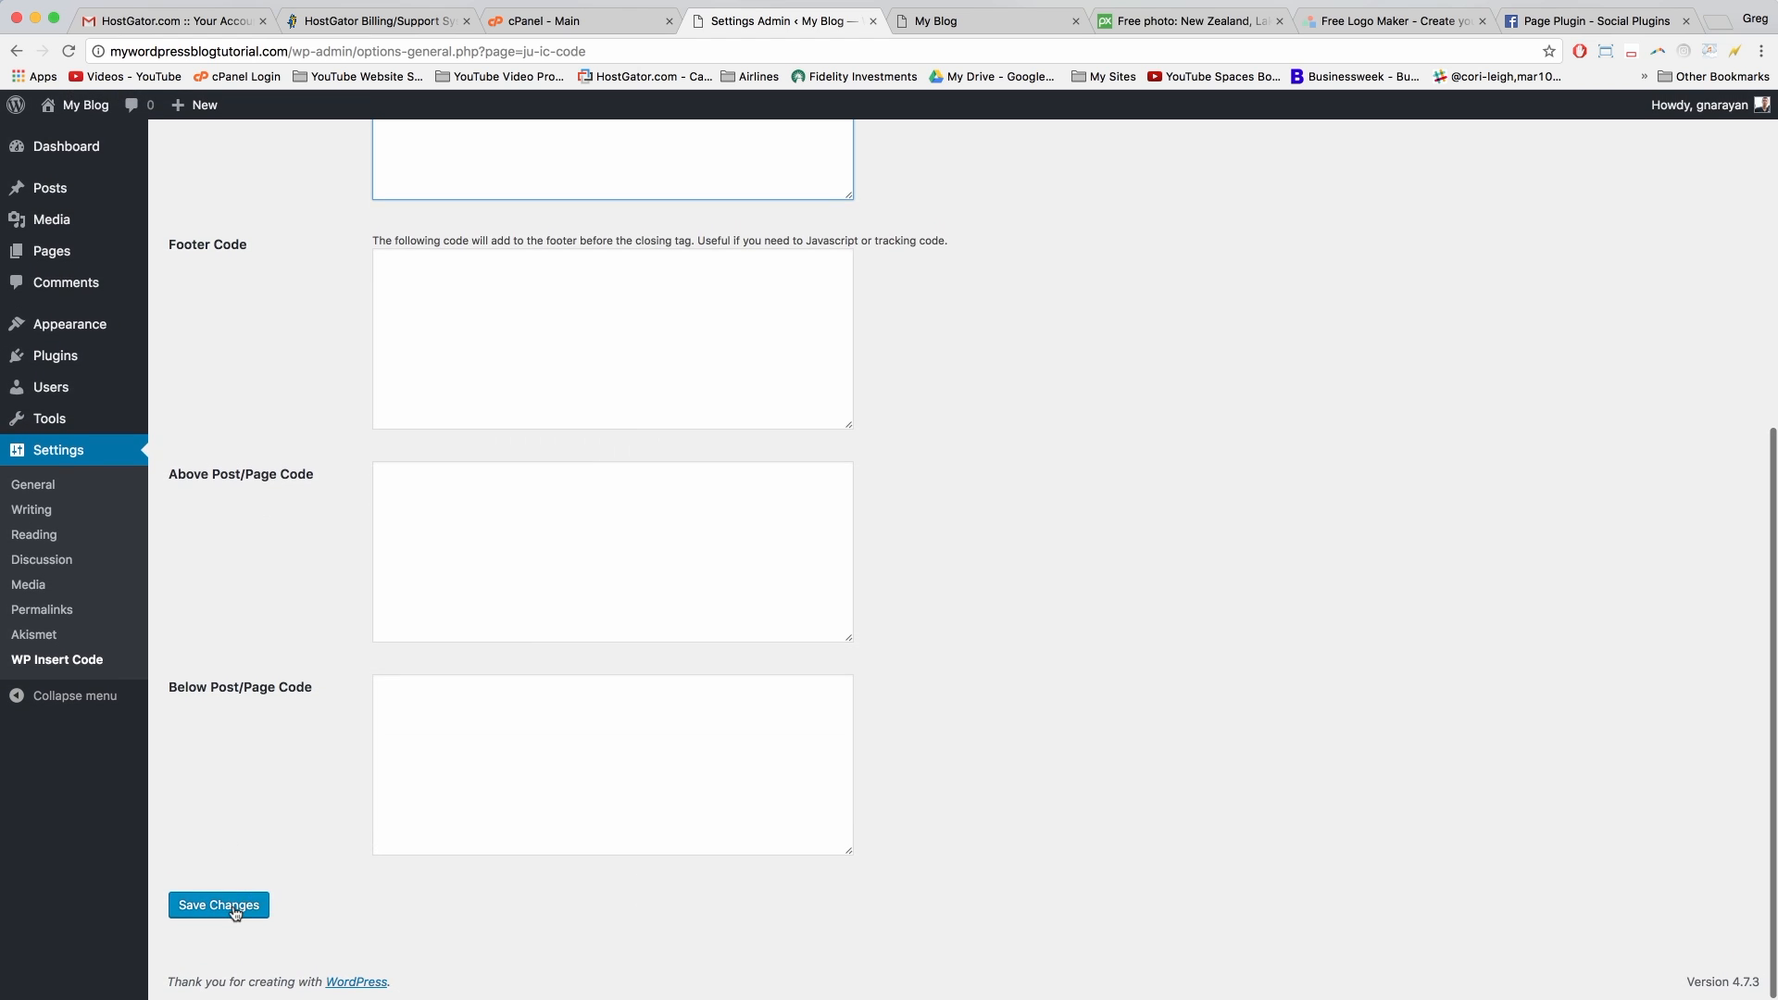
click(235, 910)
click(1035, 22)
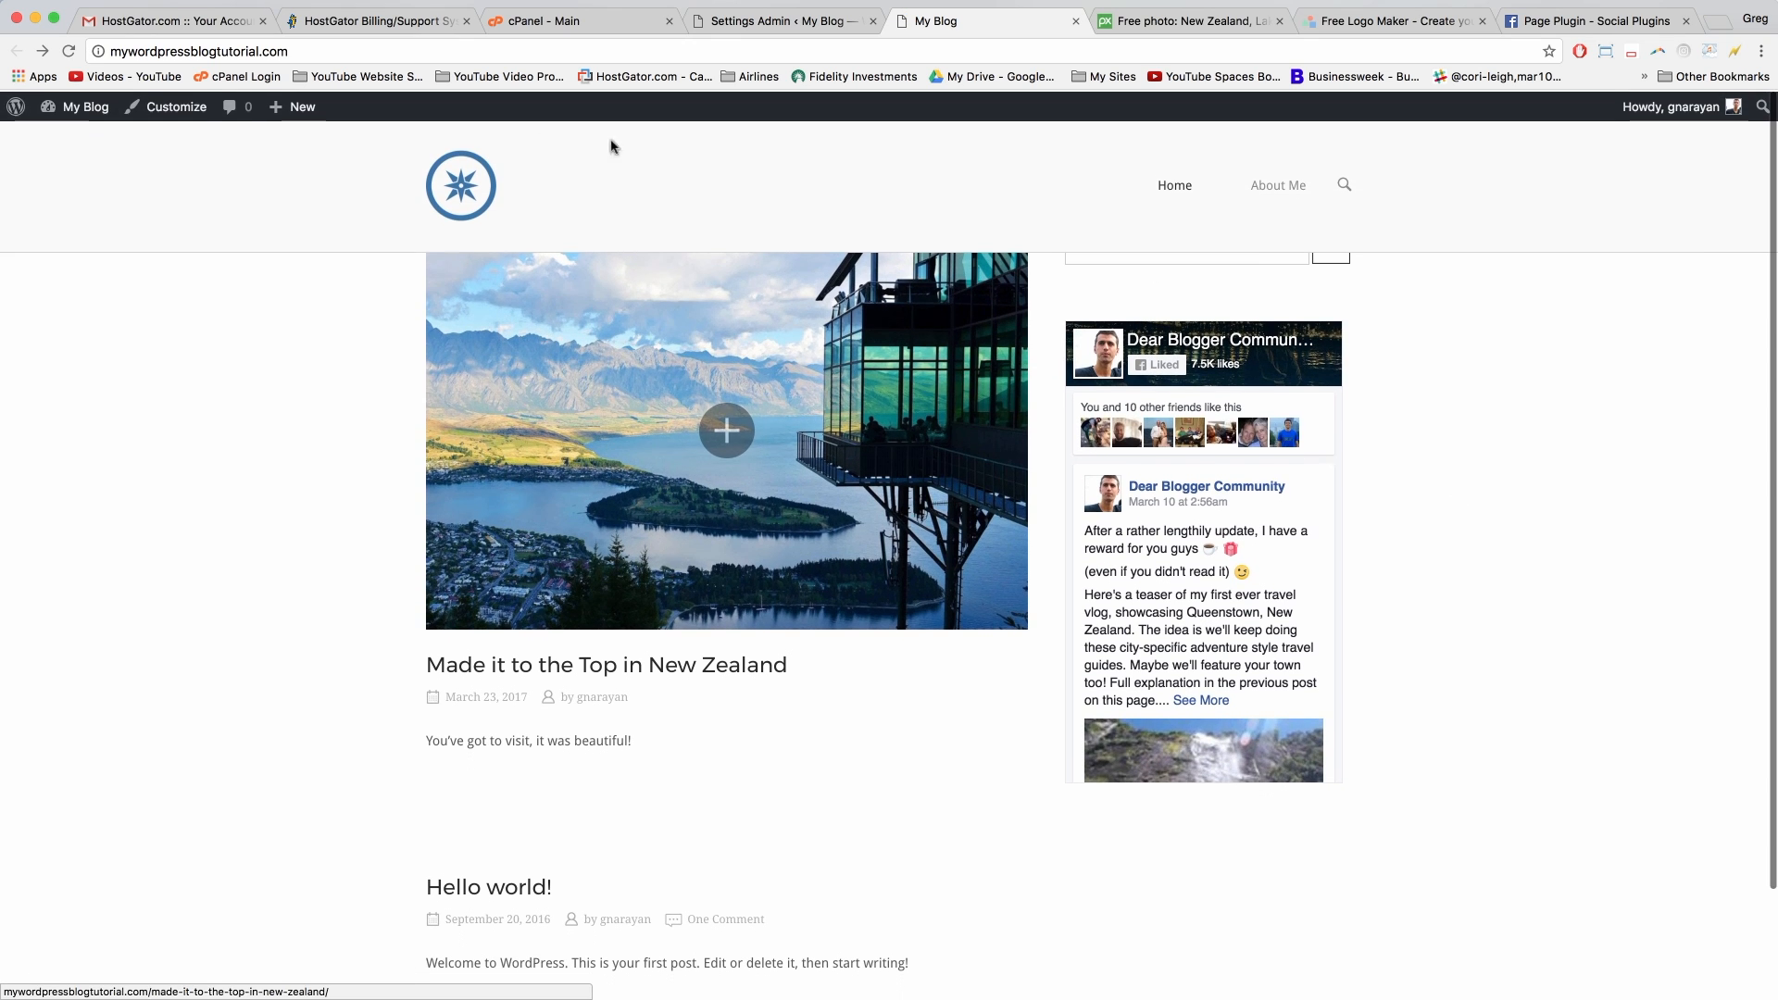
Step: Reload the blog front page and open the default Hello world! post
click(465, 189)
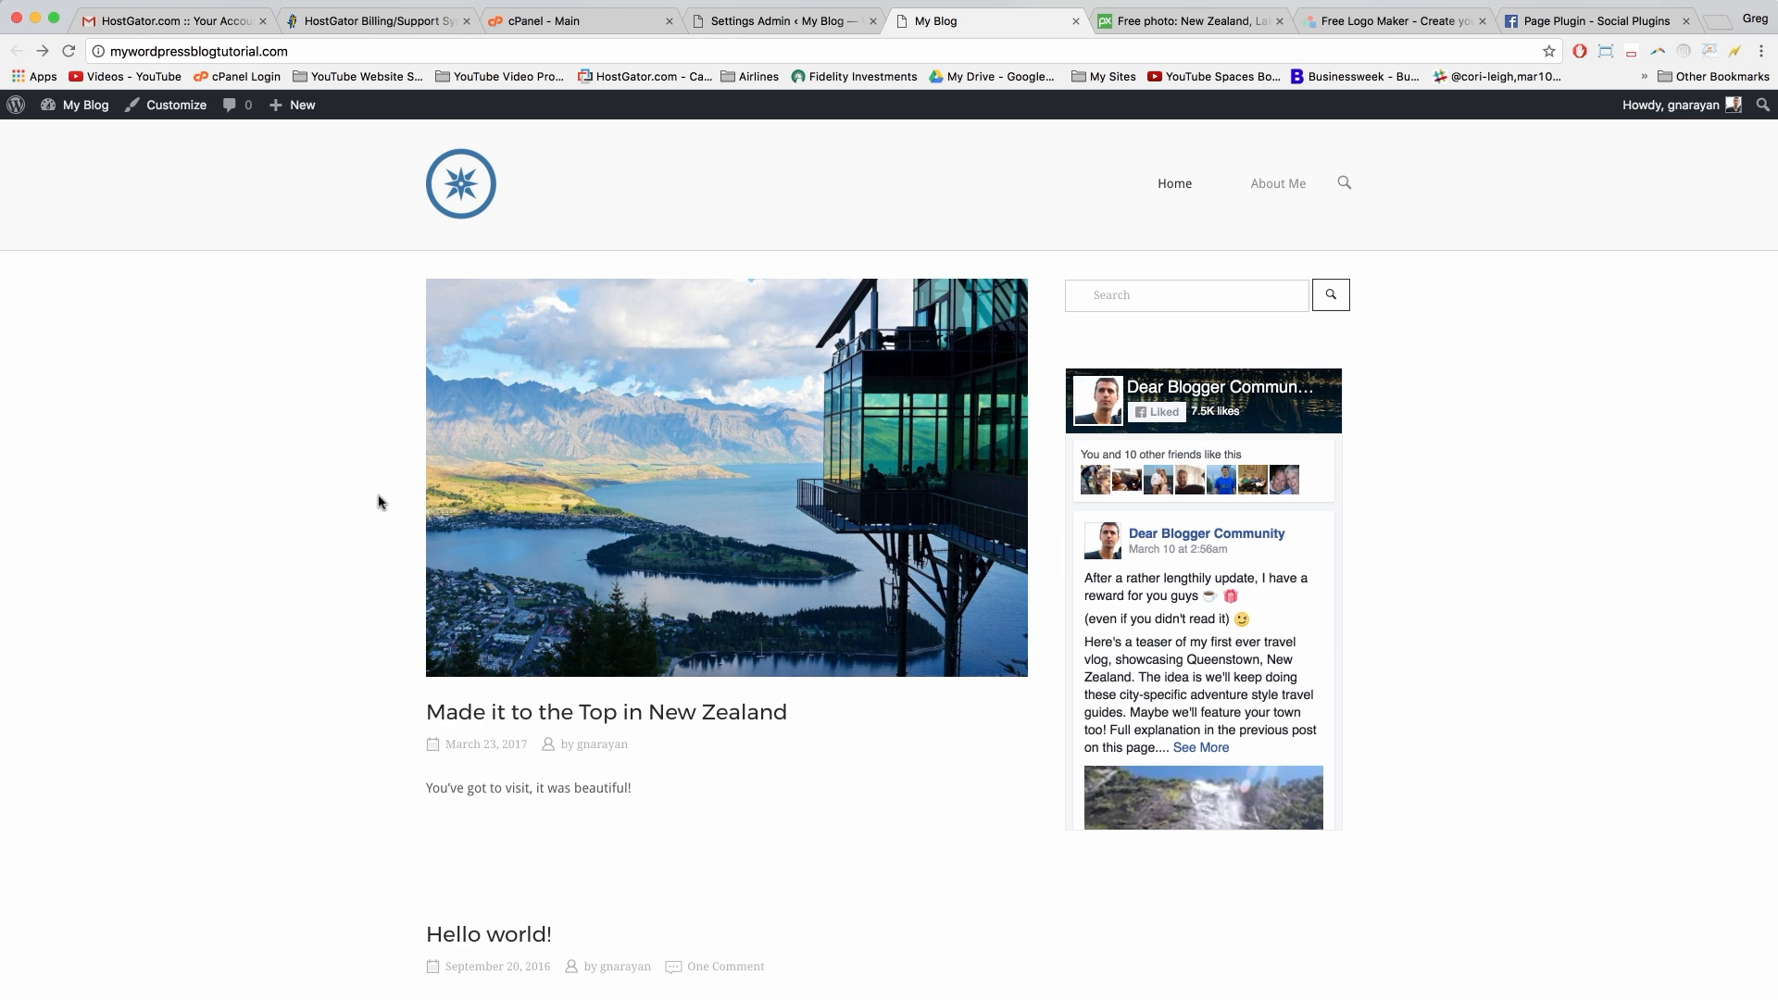
scroll(400, 565, down, 3)
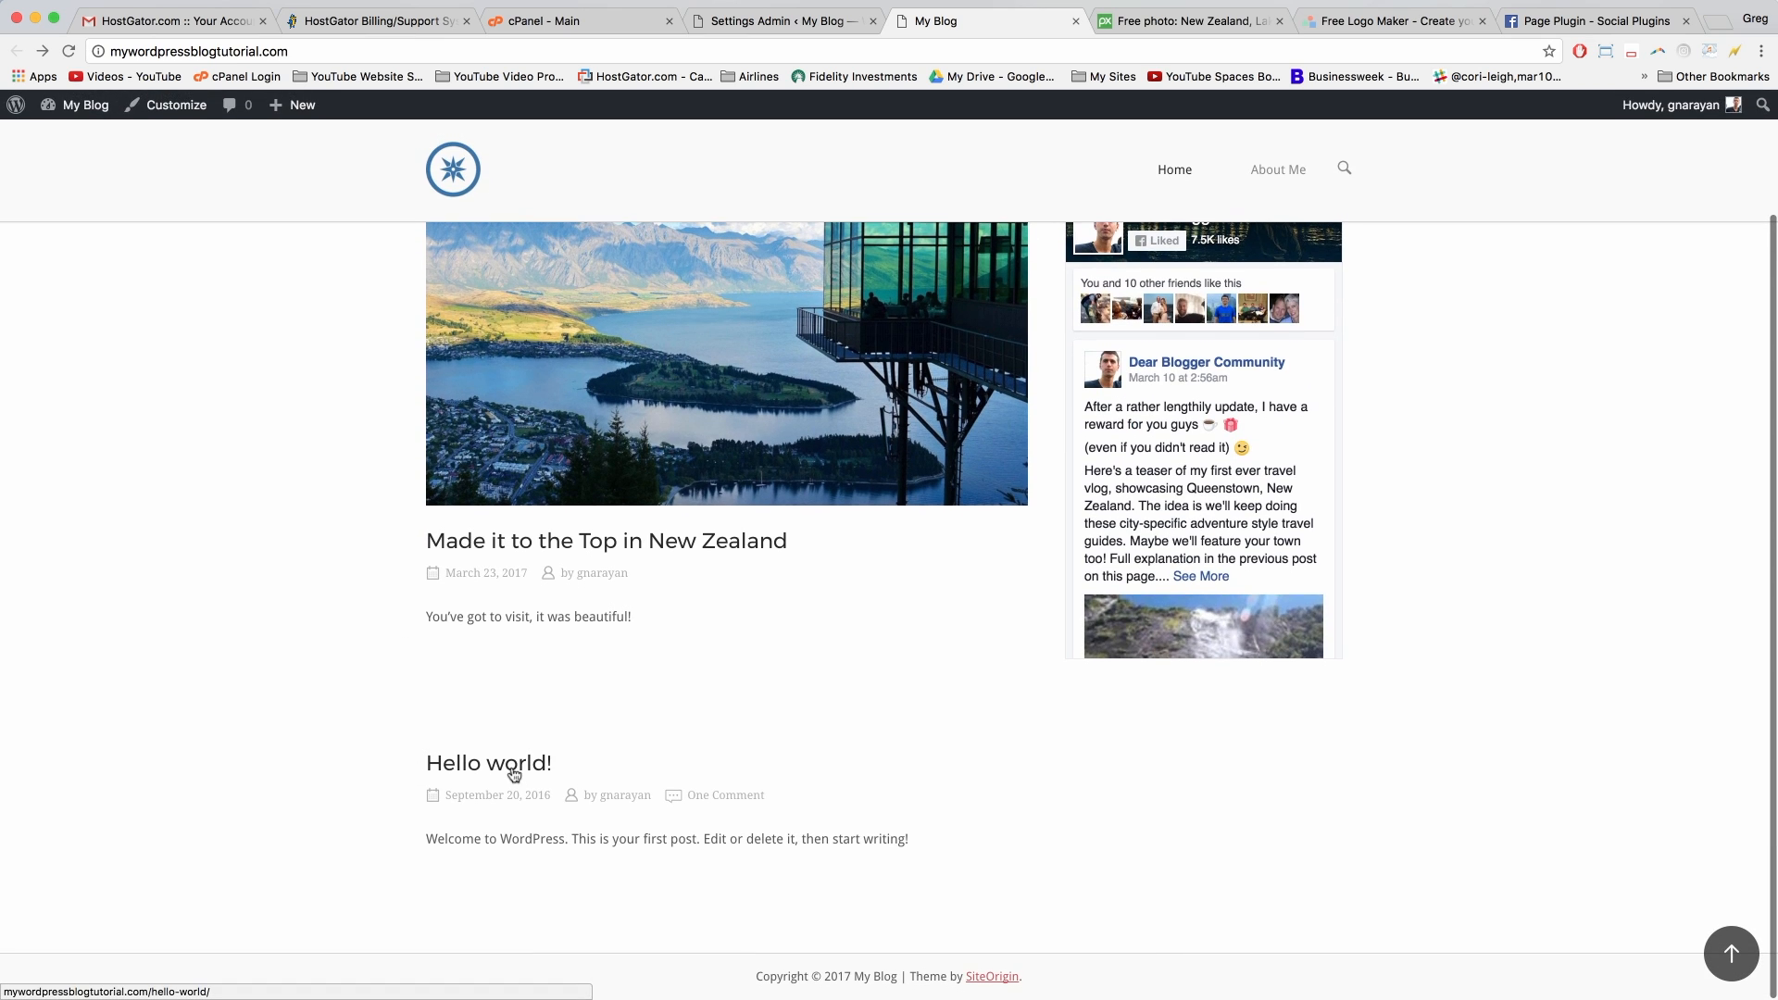
click(474, 765)
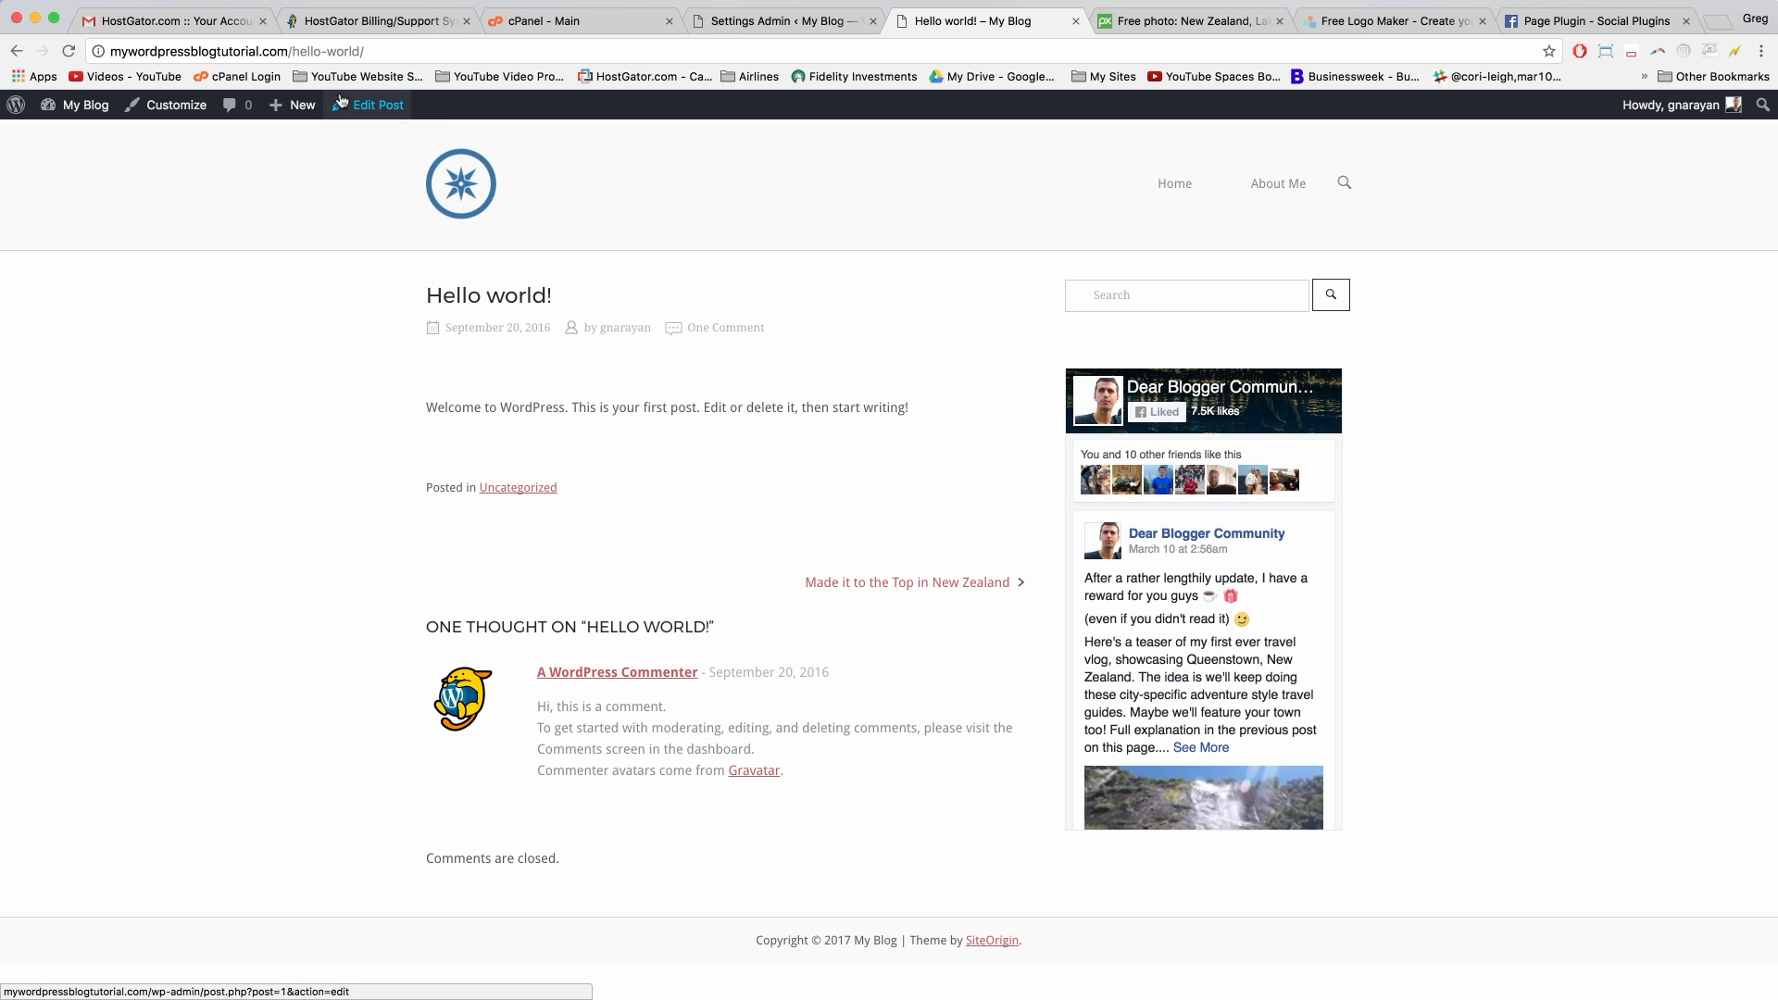
Step: Trash Hello world! from the All Posts list and view the blog again
mouse_move(86, 107)
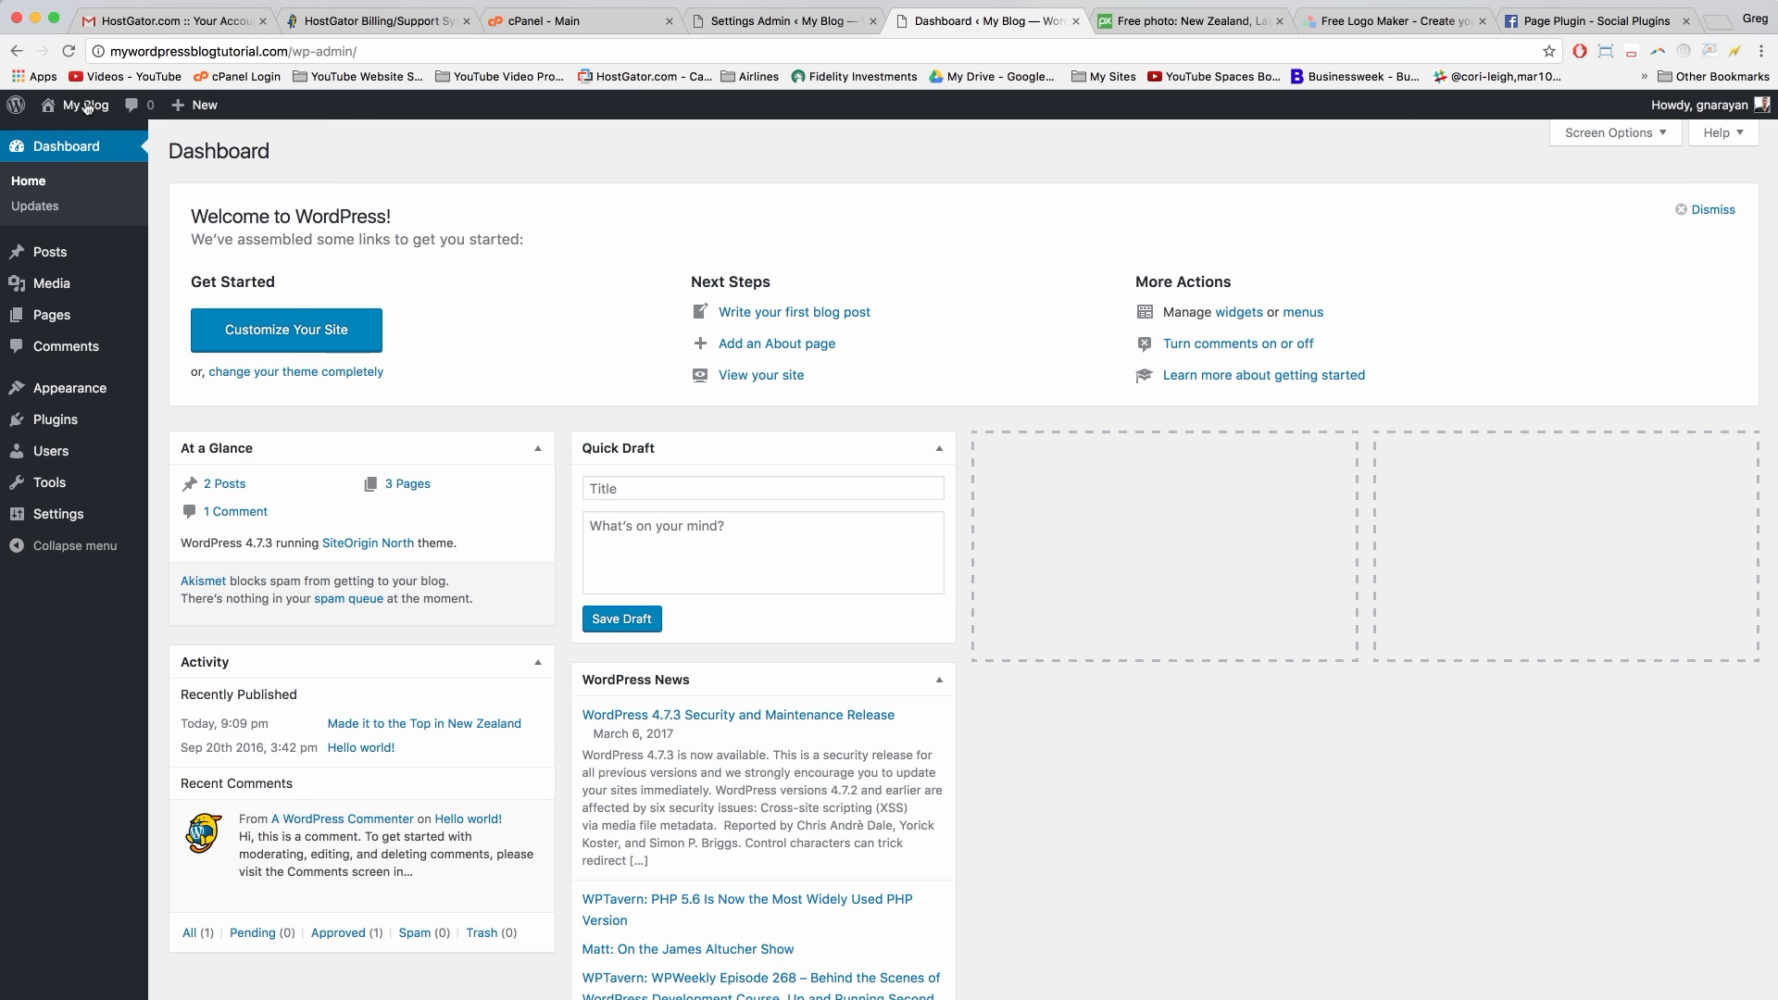
click(53, 255)
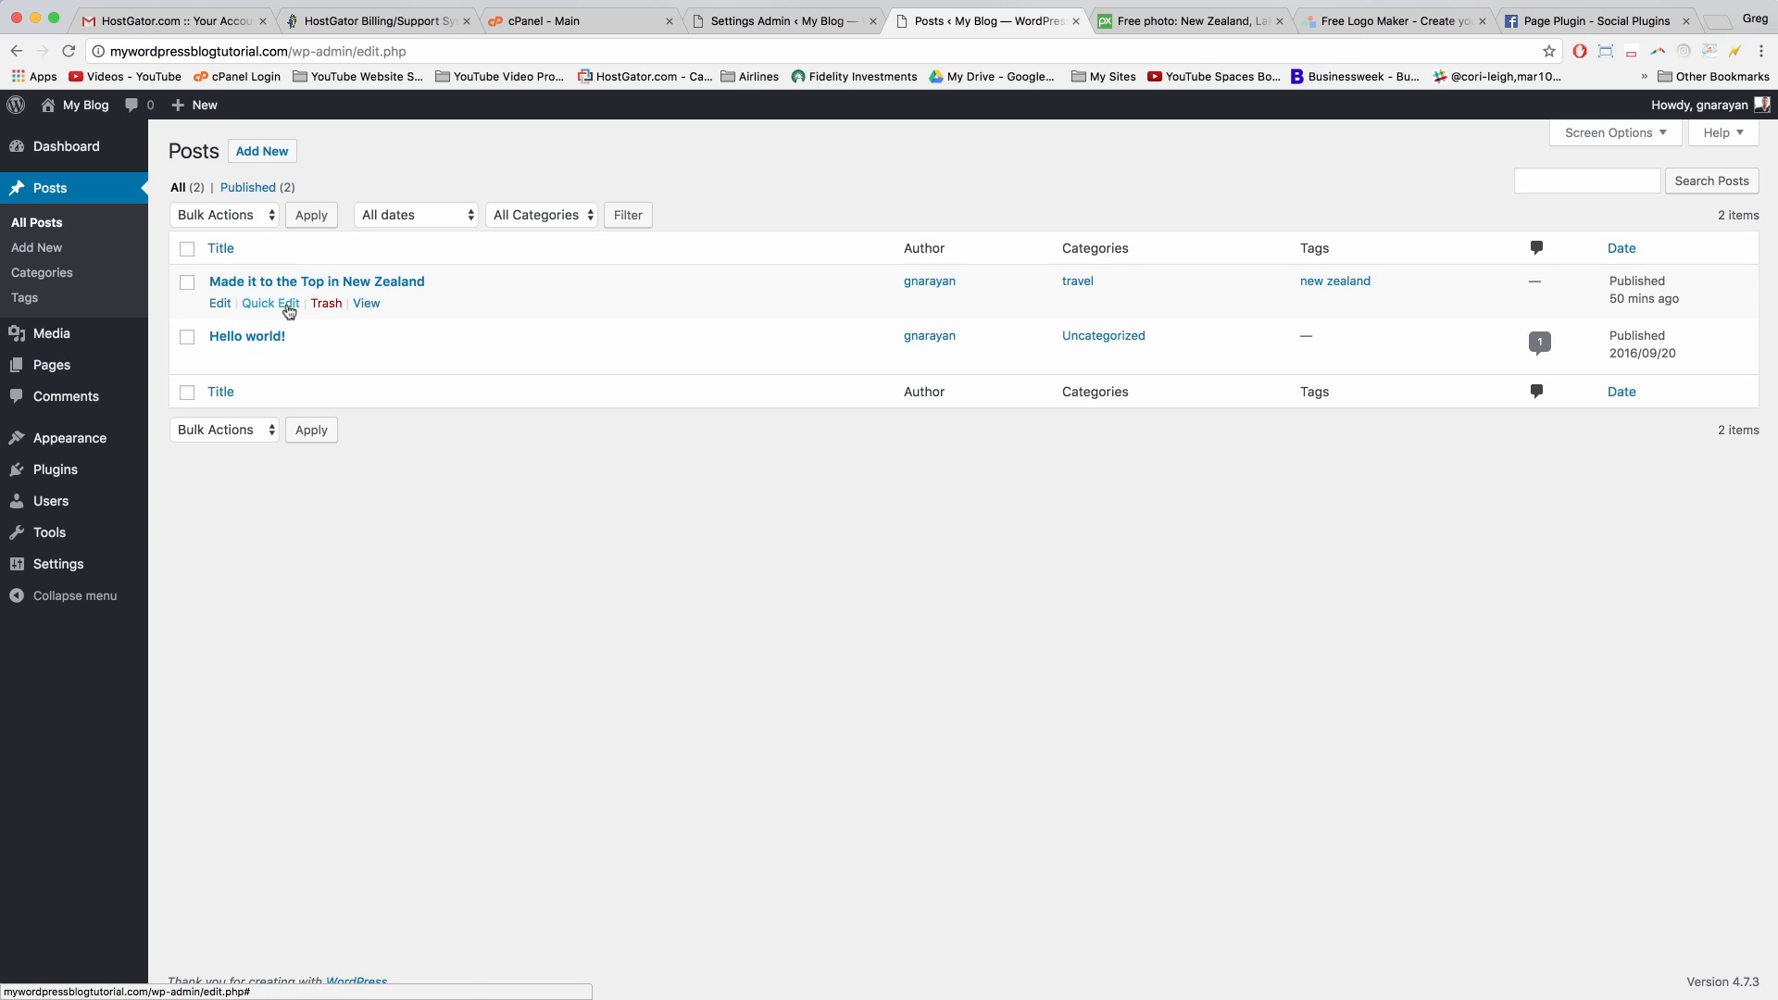
click(326, 358)
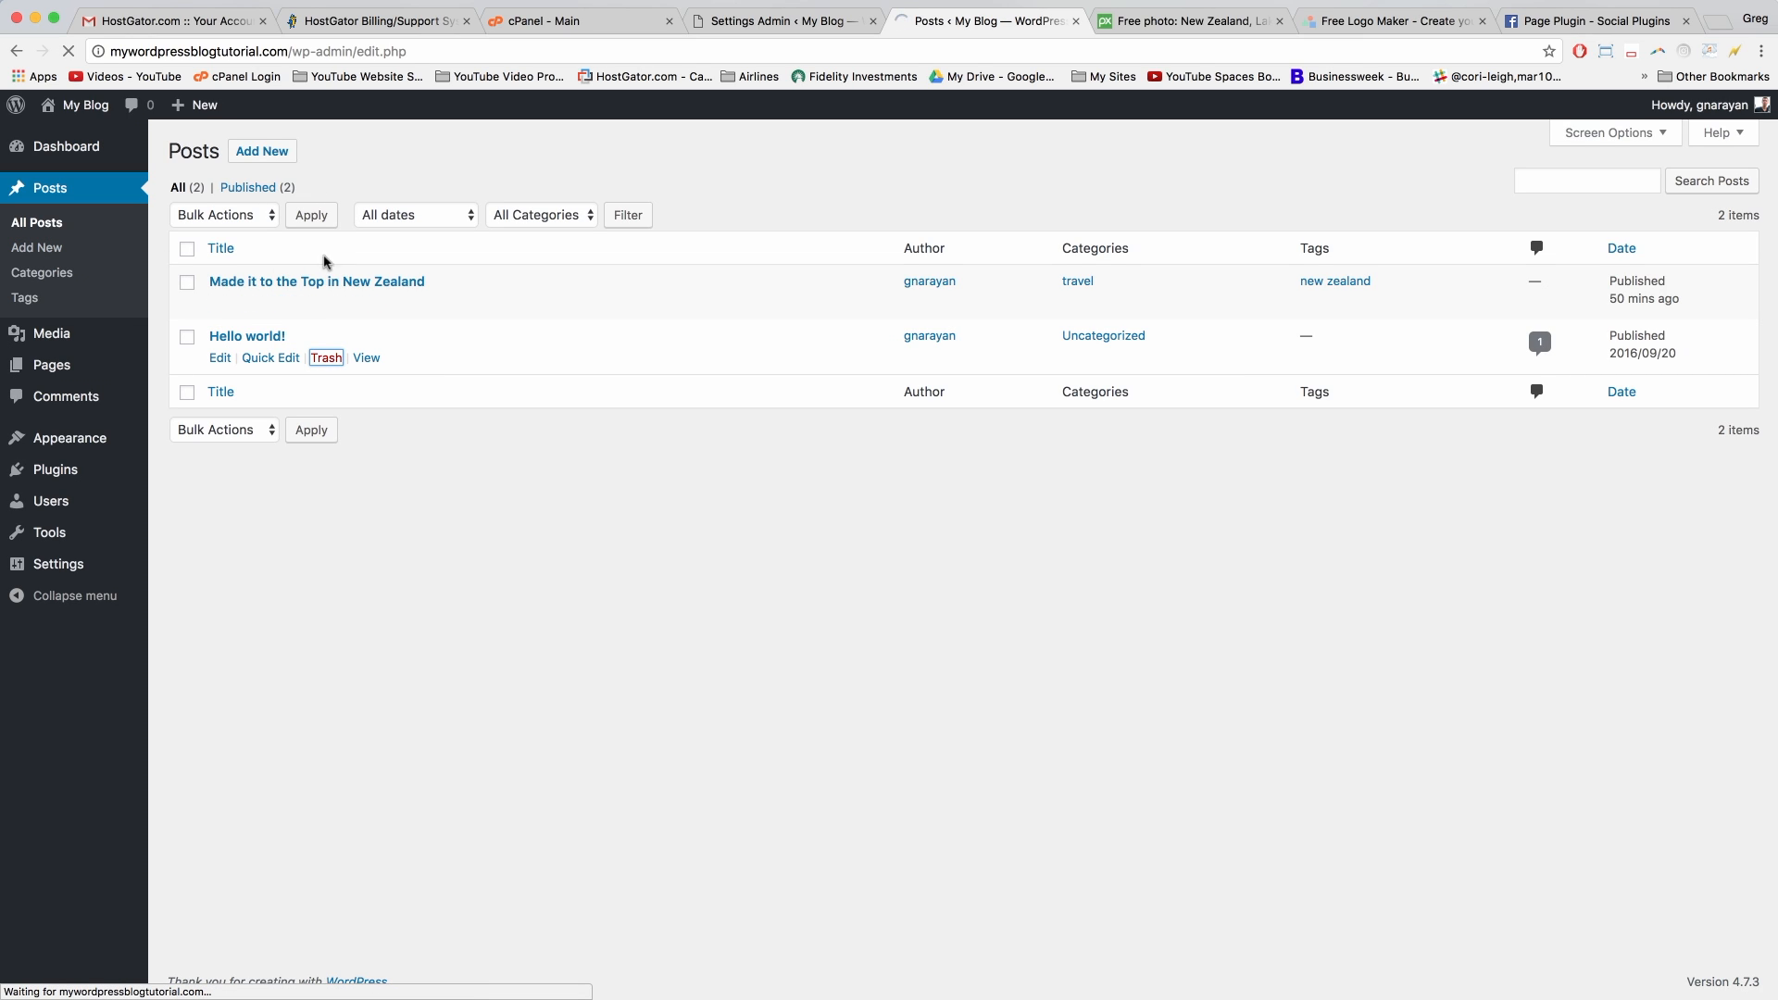
click(83, 107)
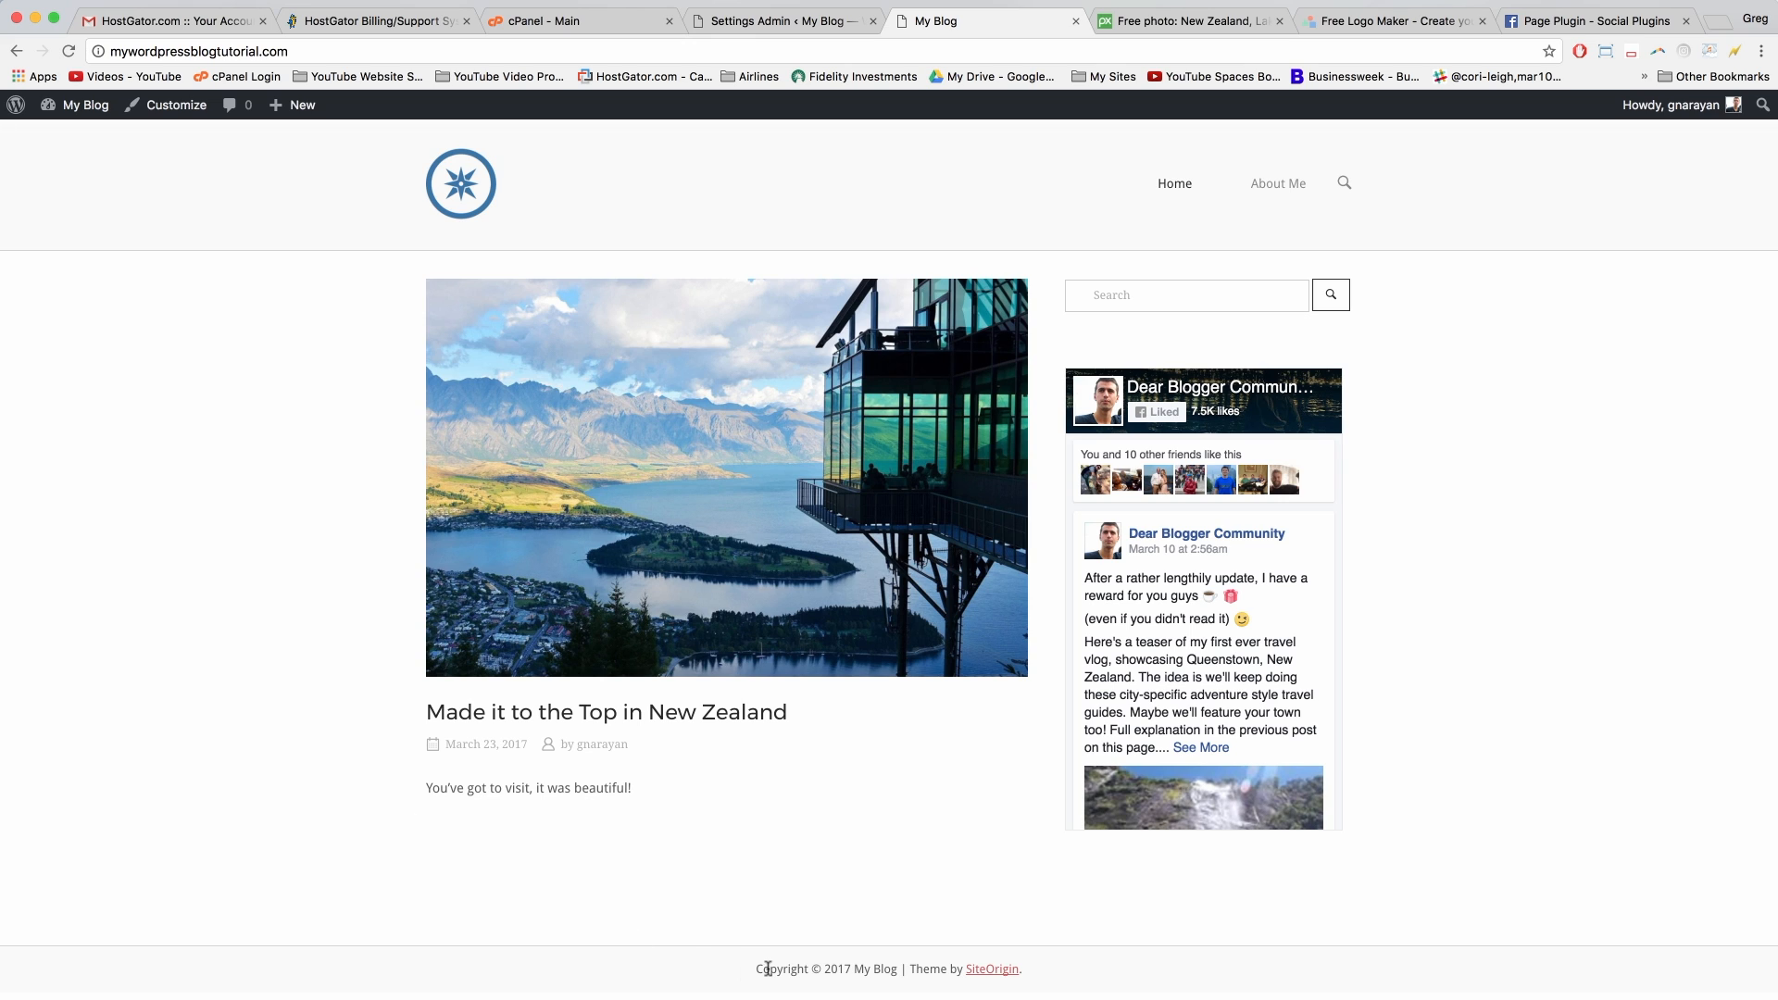
drag(778, 969, 903, 970)
double_click(926, 968)
click(913, 968)
click(171, 107)
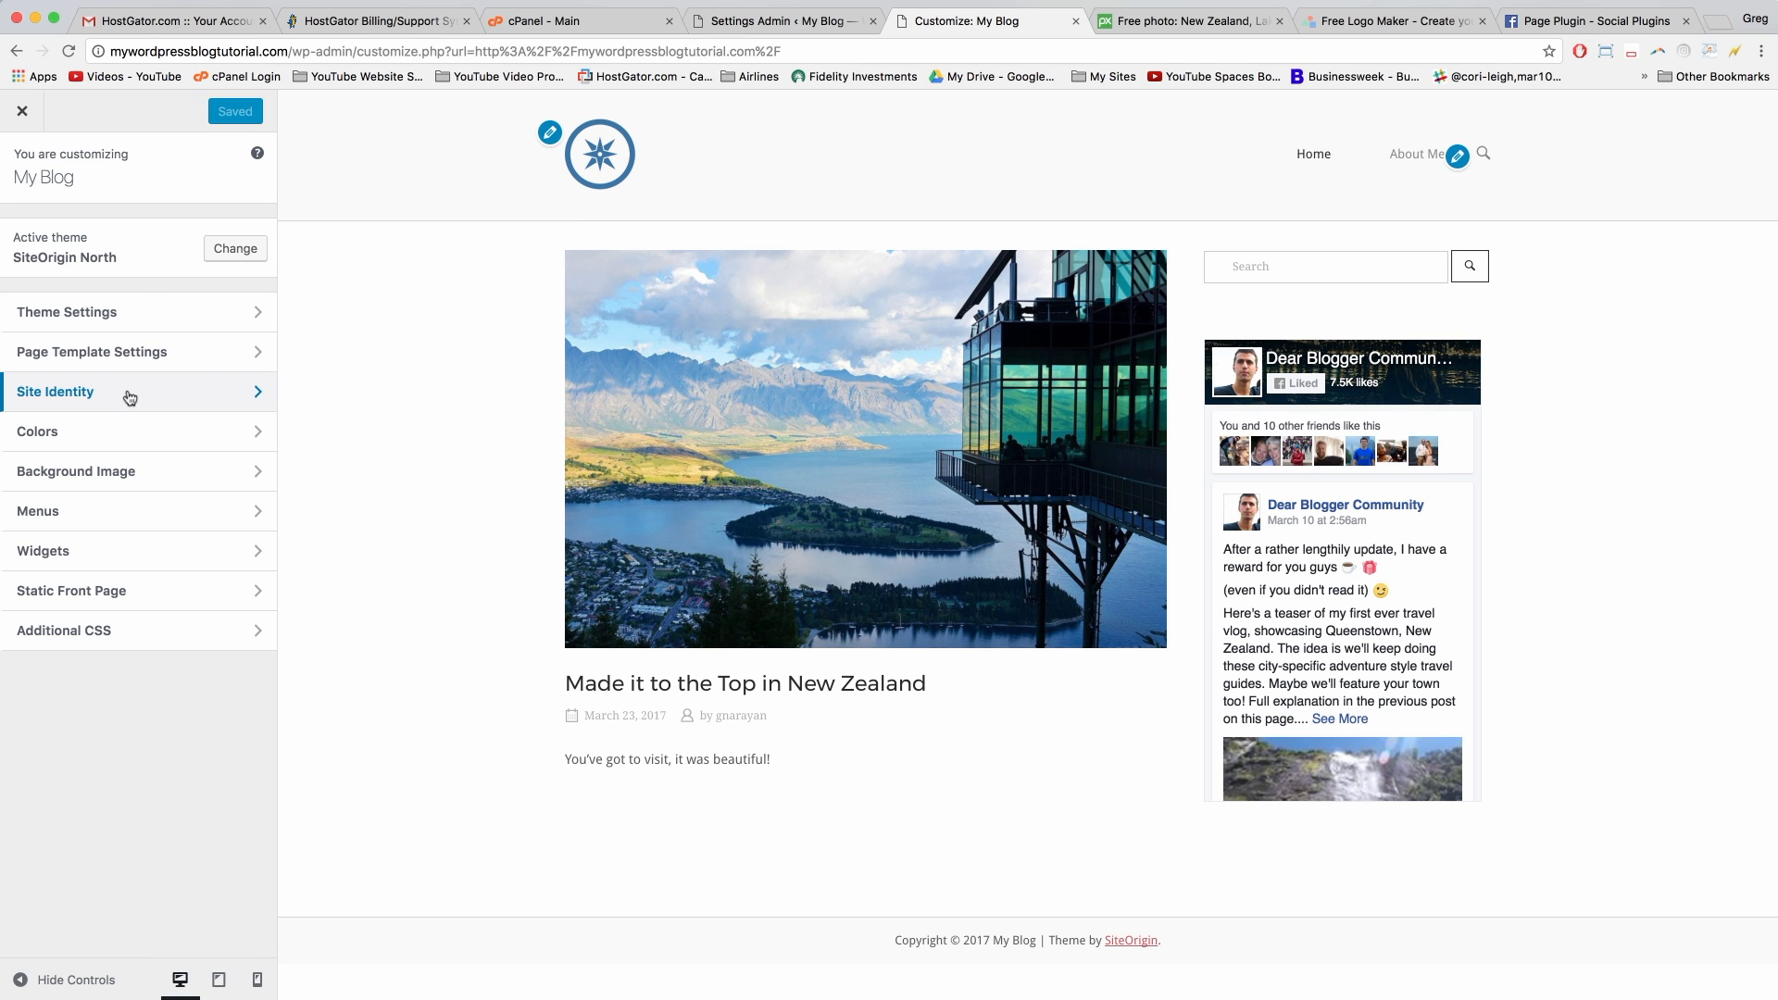
click(130, 550)
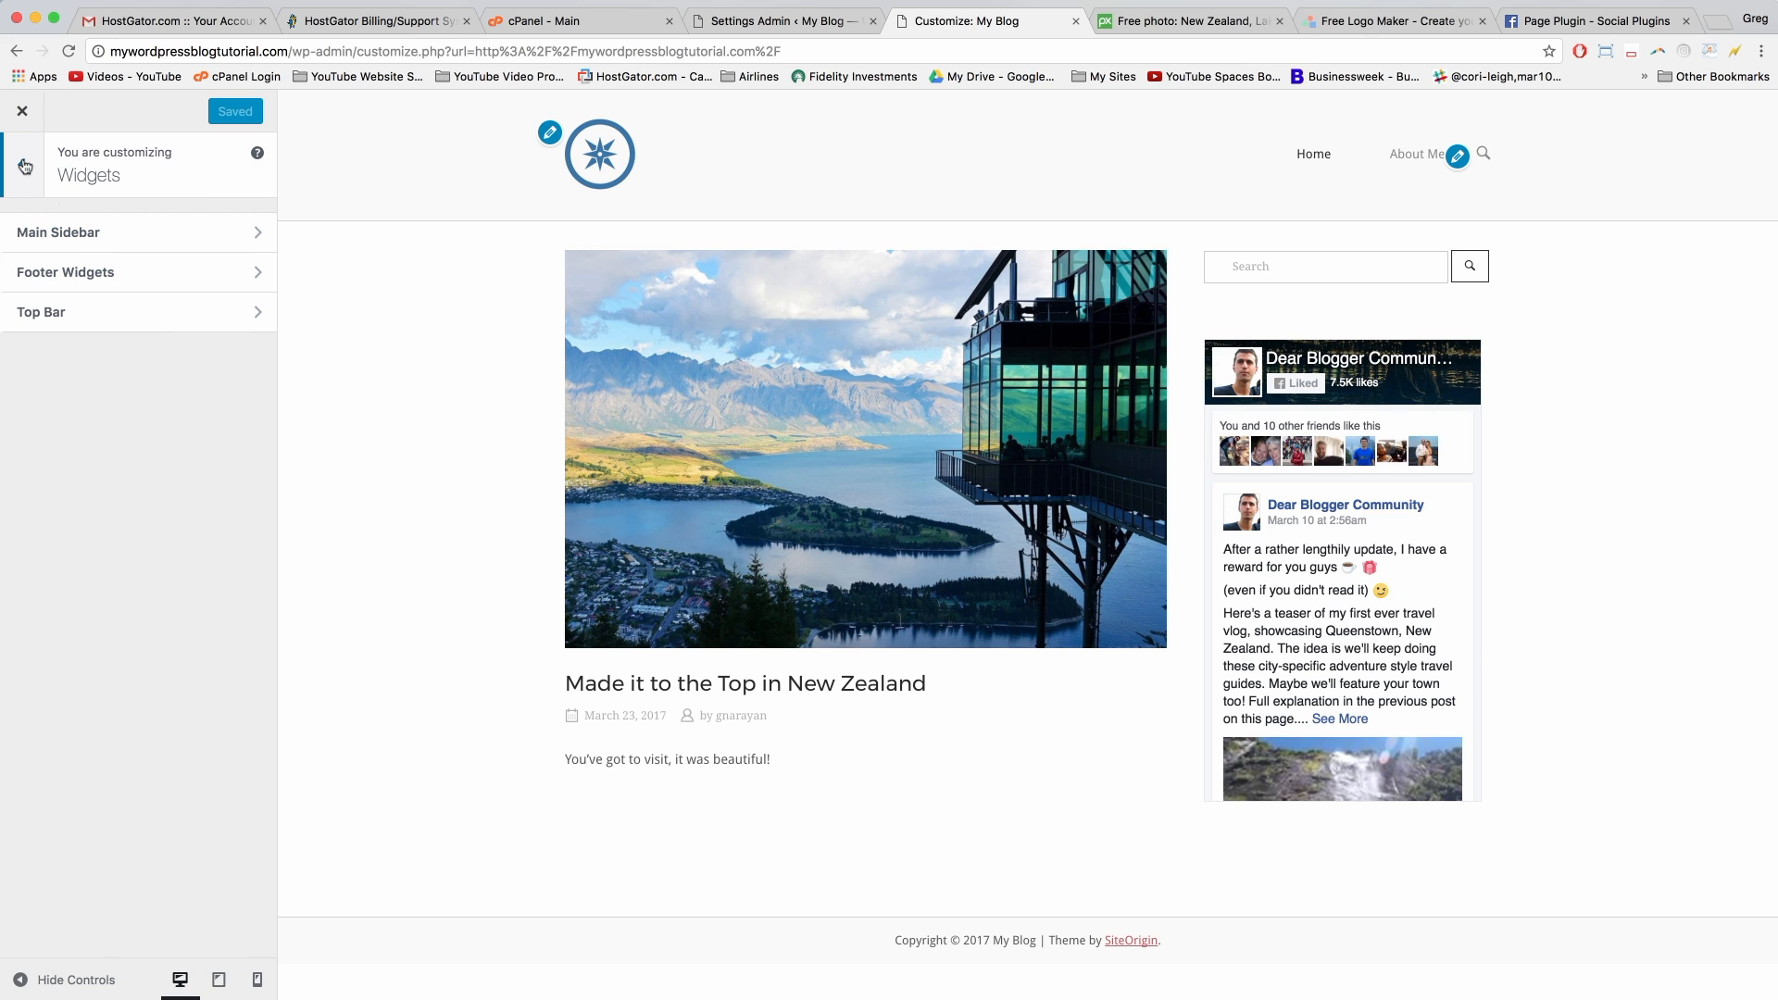
click(155, 312)
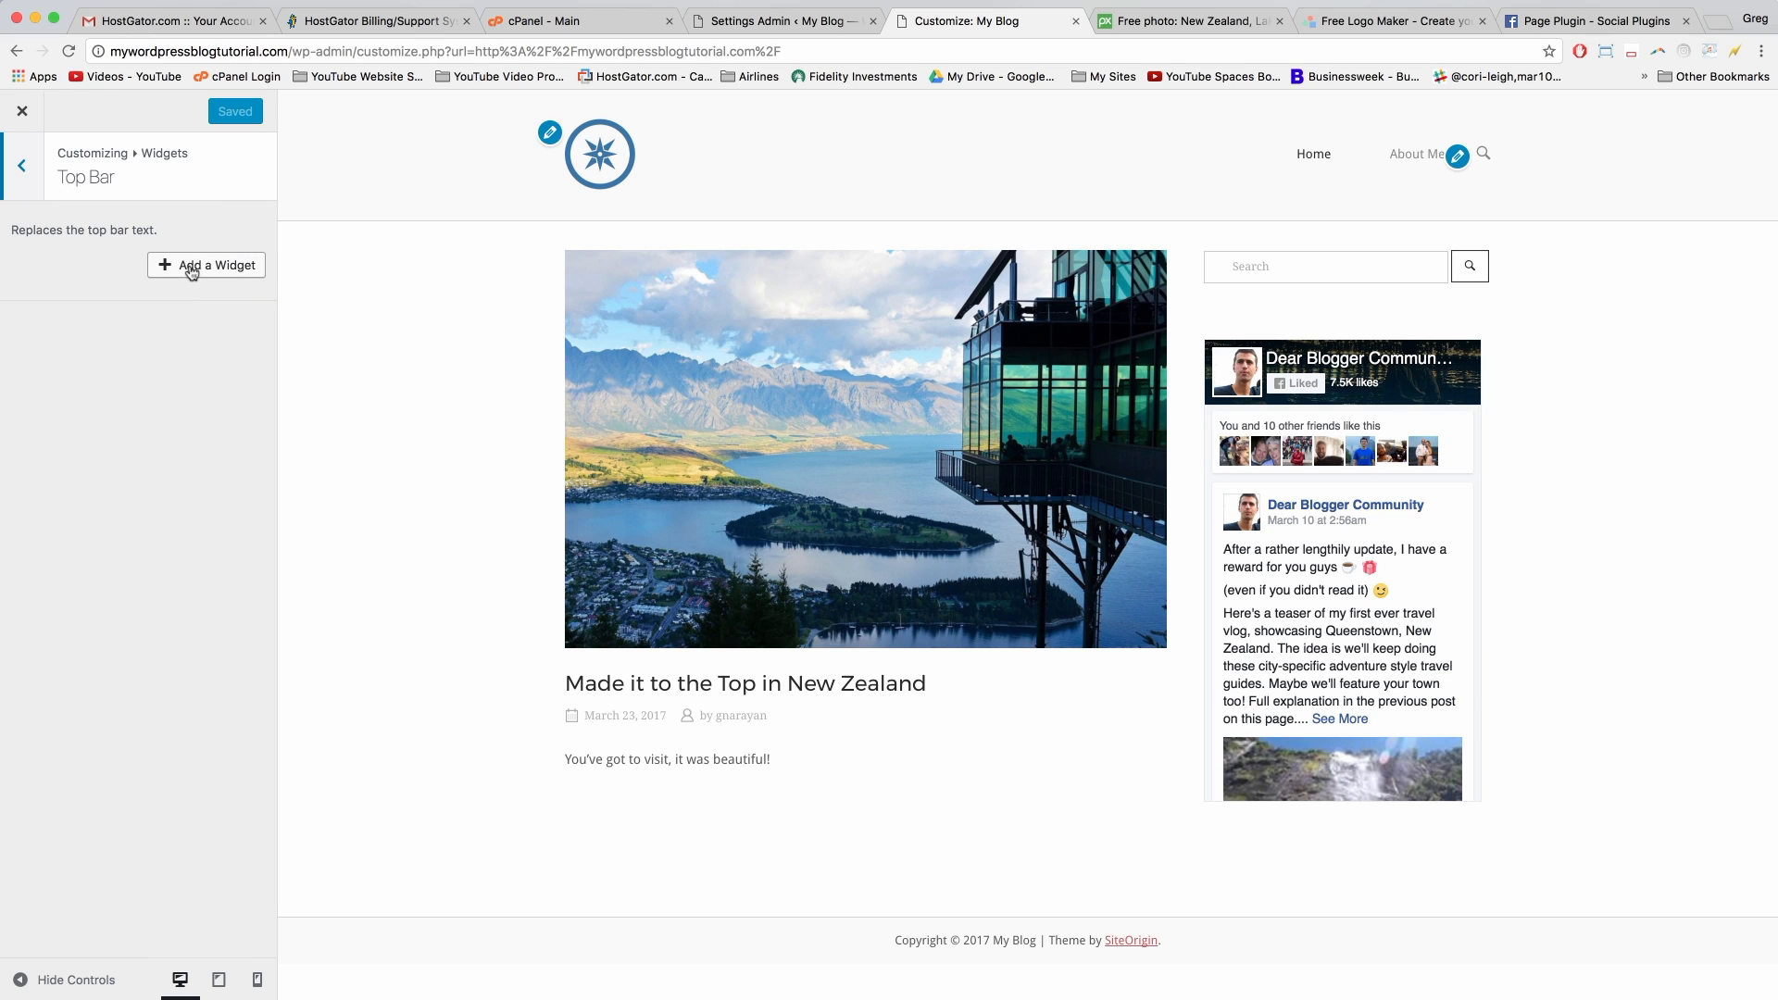
click(21, 166)
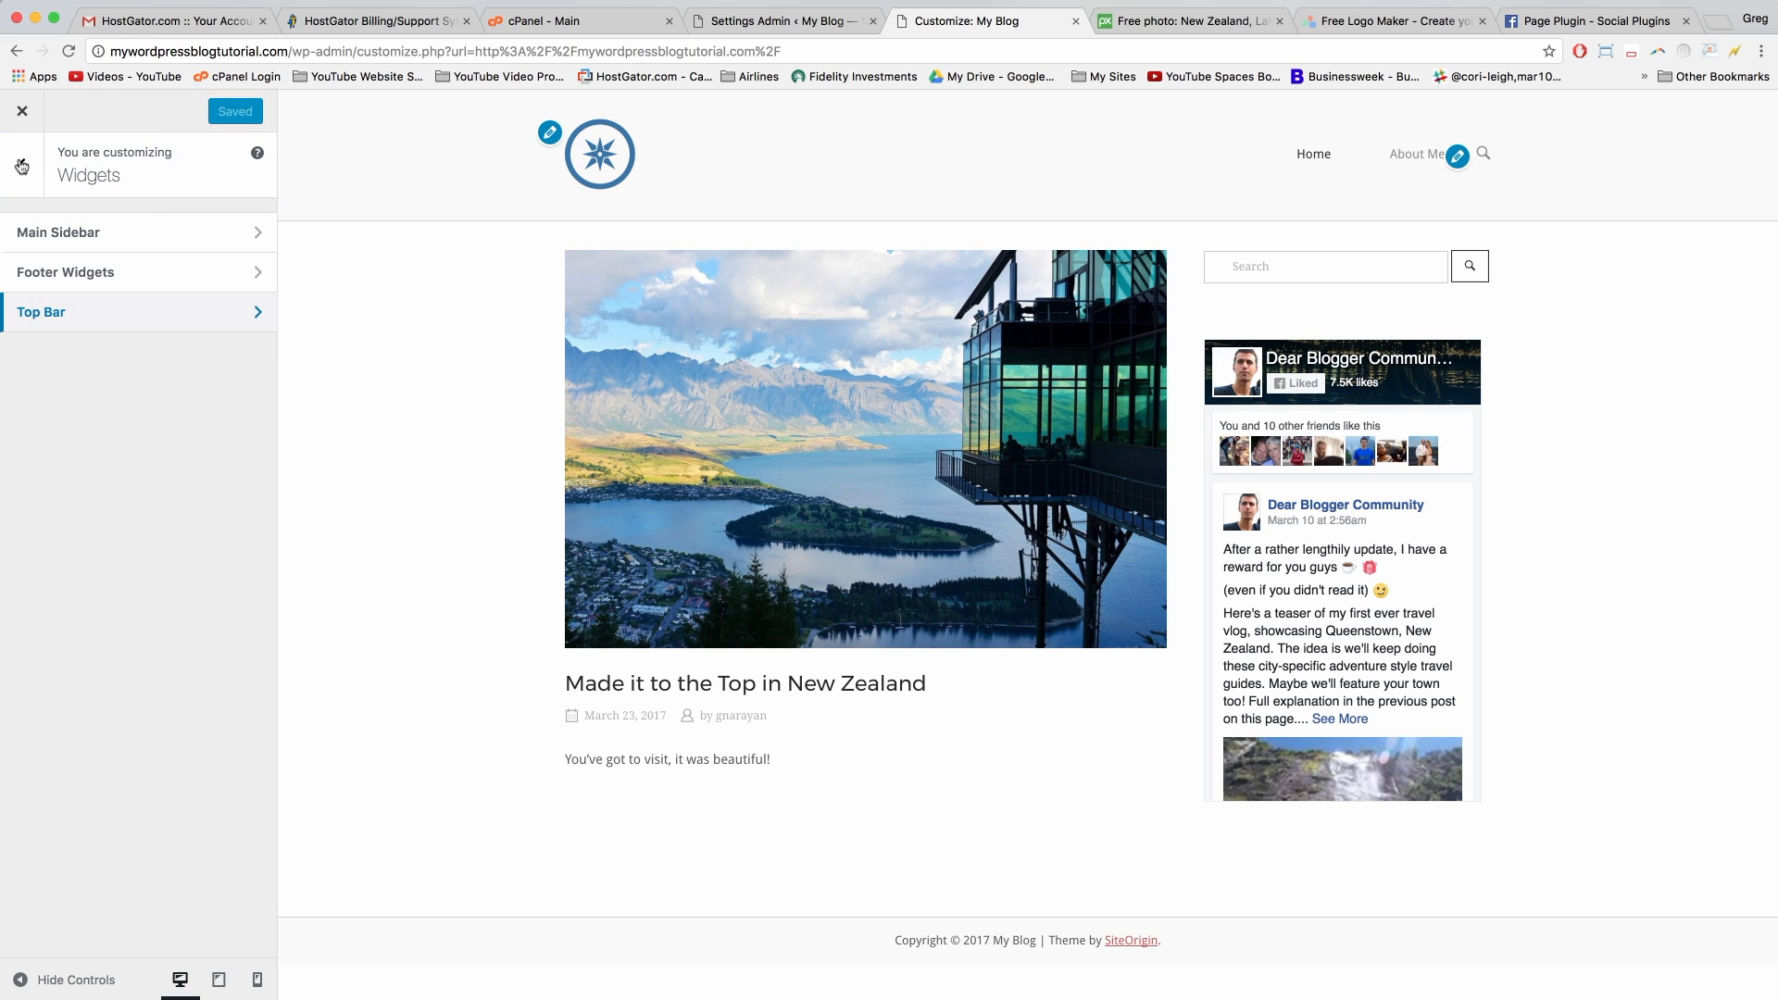
click(20, 166)
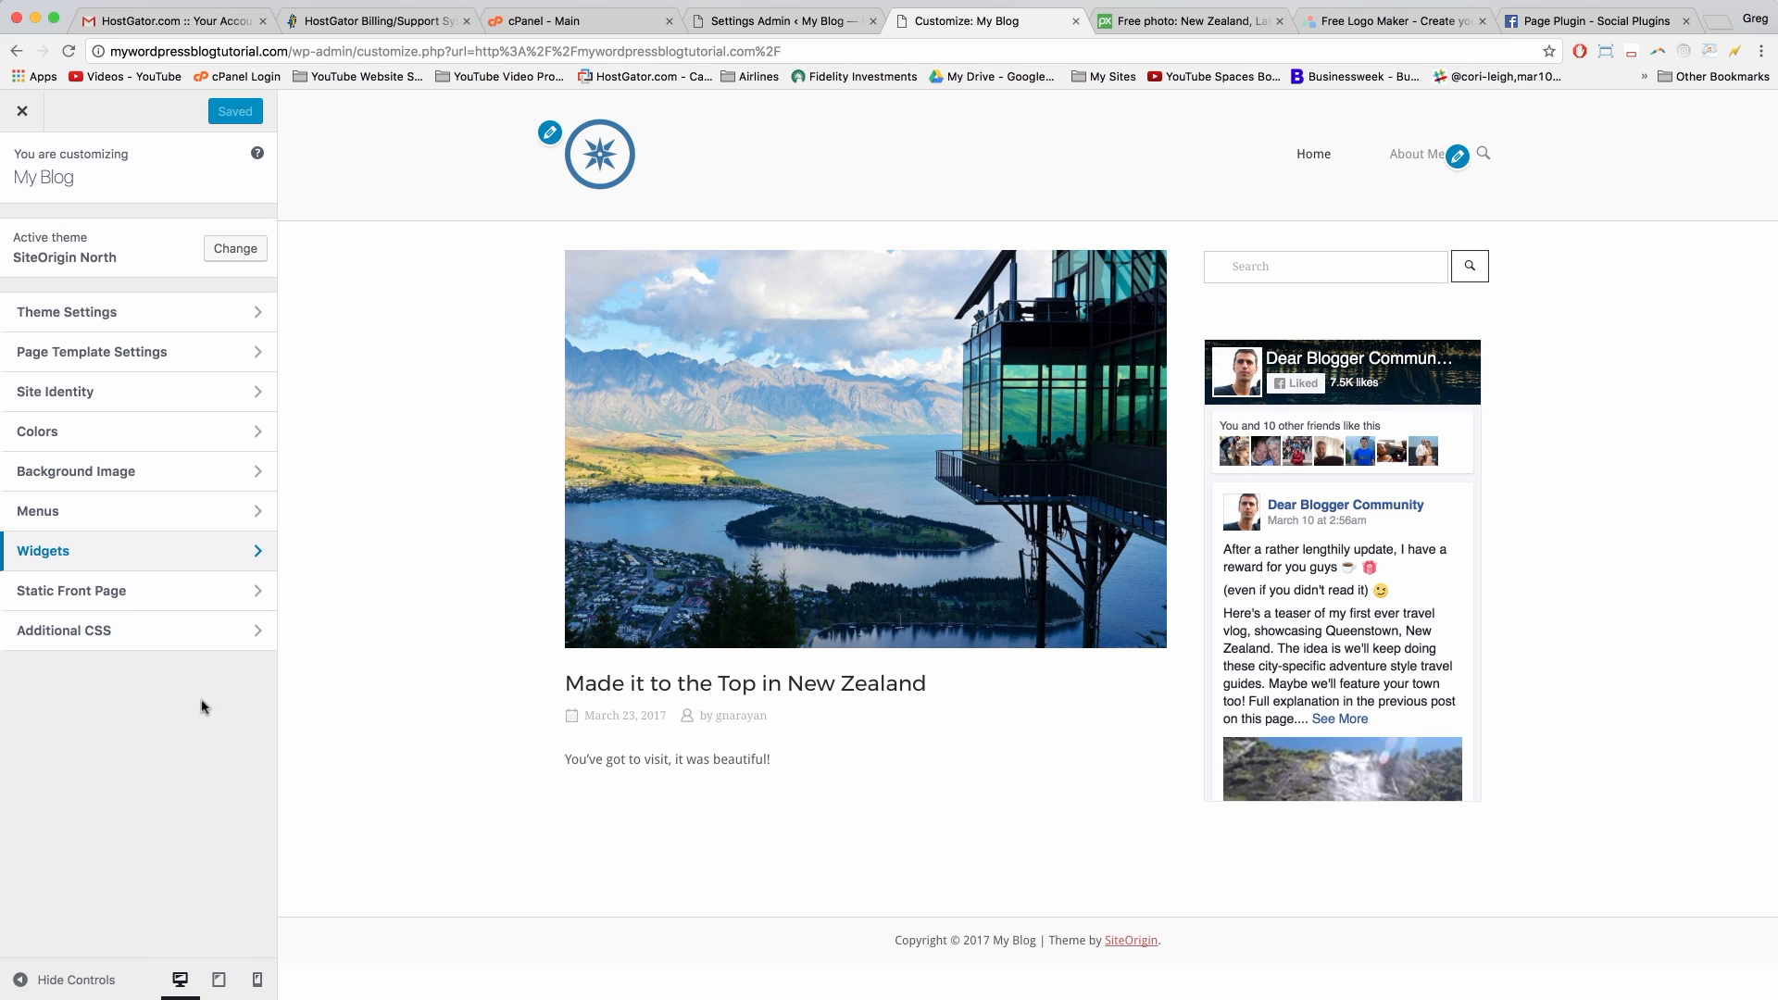
drag(897, 940, 1036, 940)
click(1036, 940)
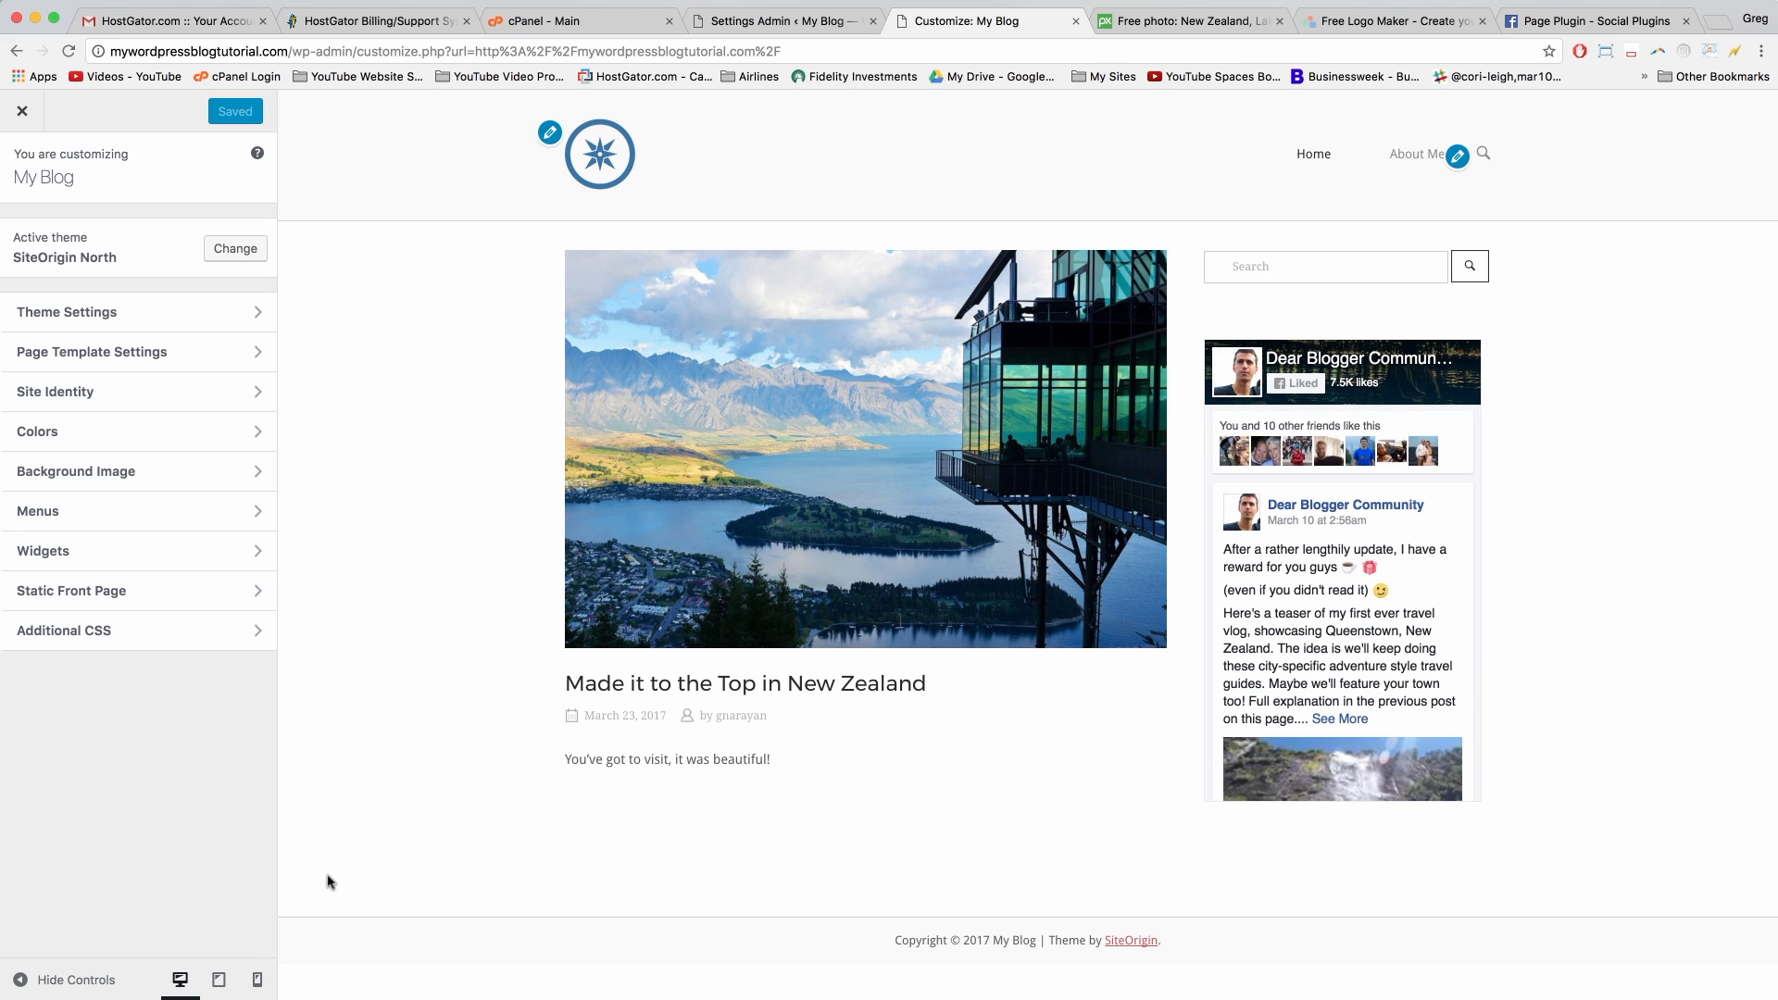
click(22, 111)
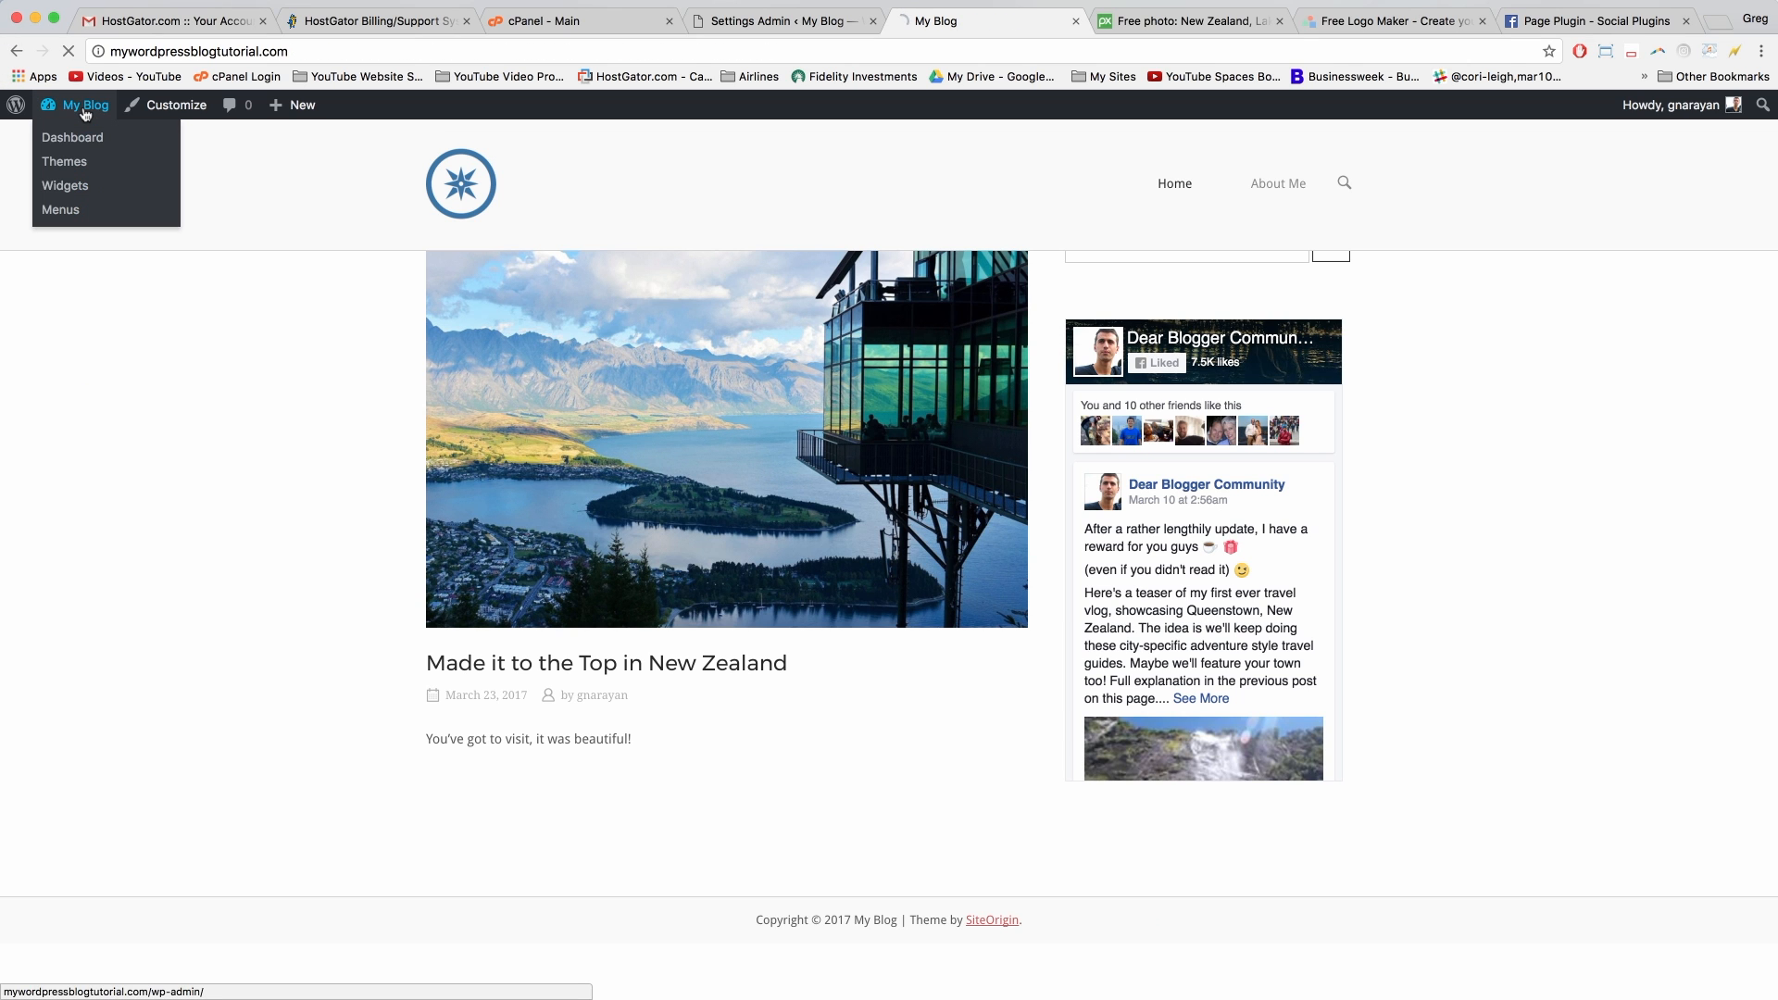
Step: Open the theme file editor (Edit Themes) from the dashboard
click(81, 106)
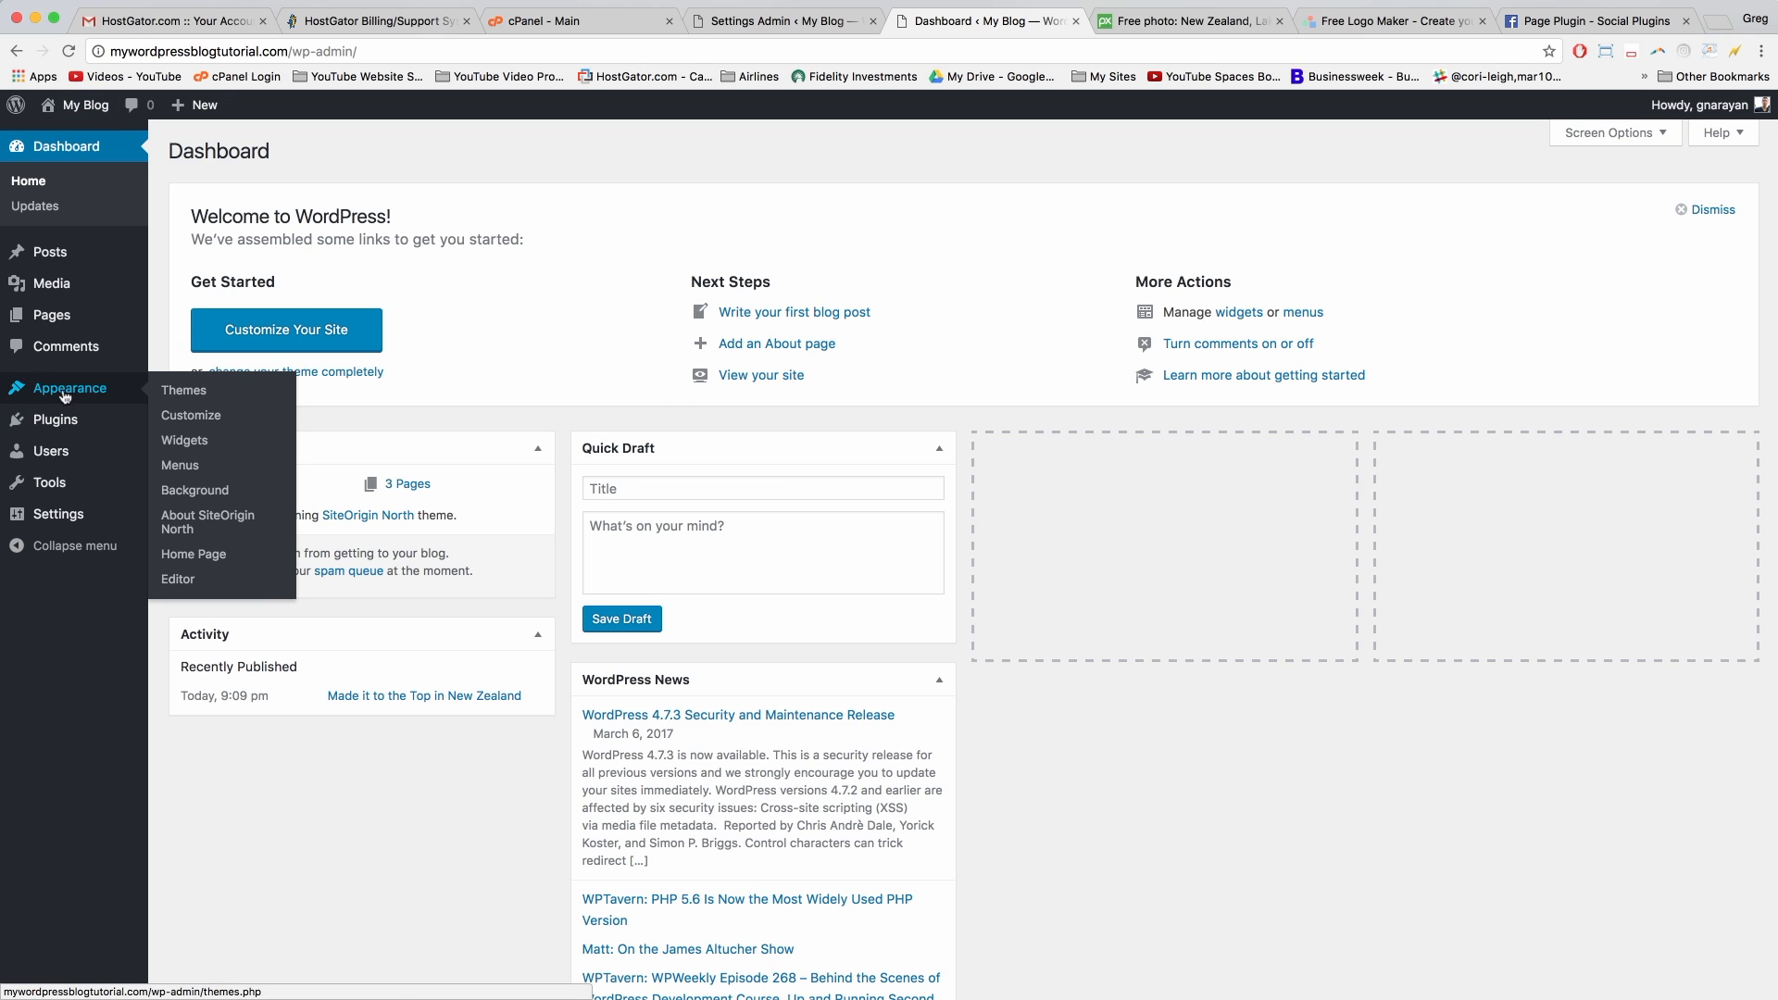
mouse_move(88, 388)
click(190, 582)
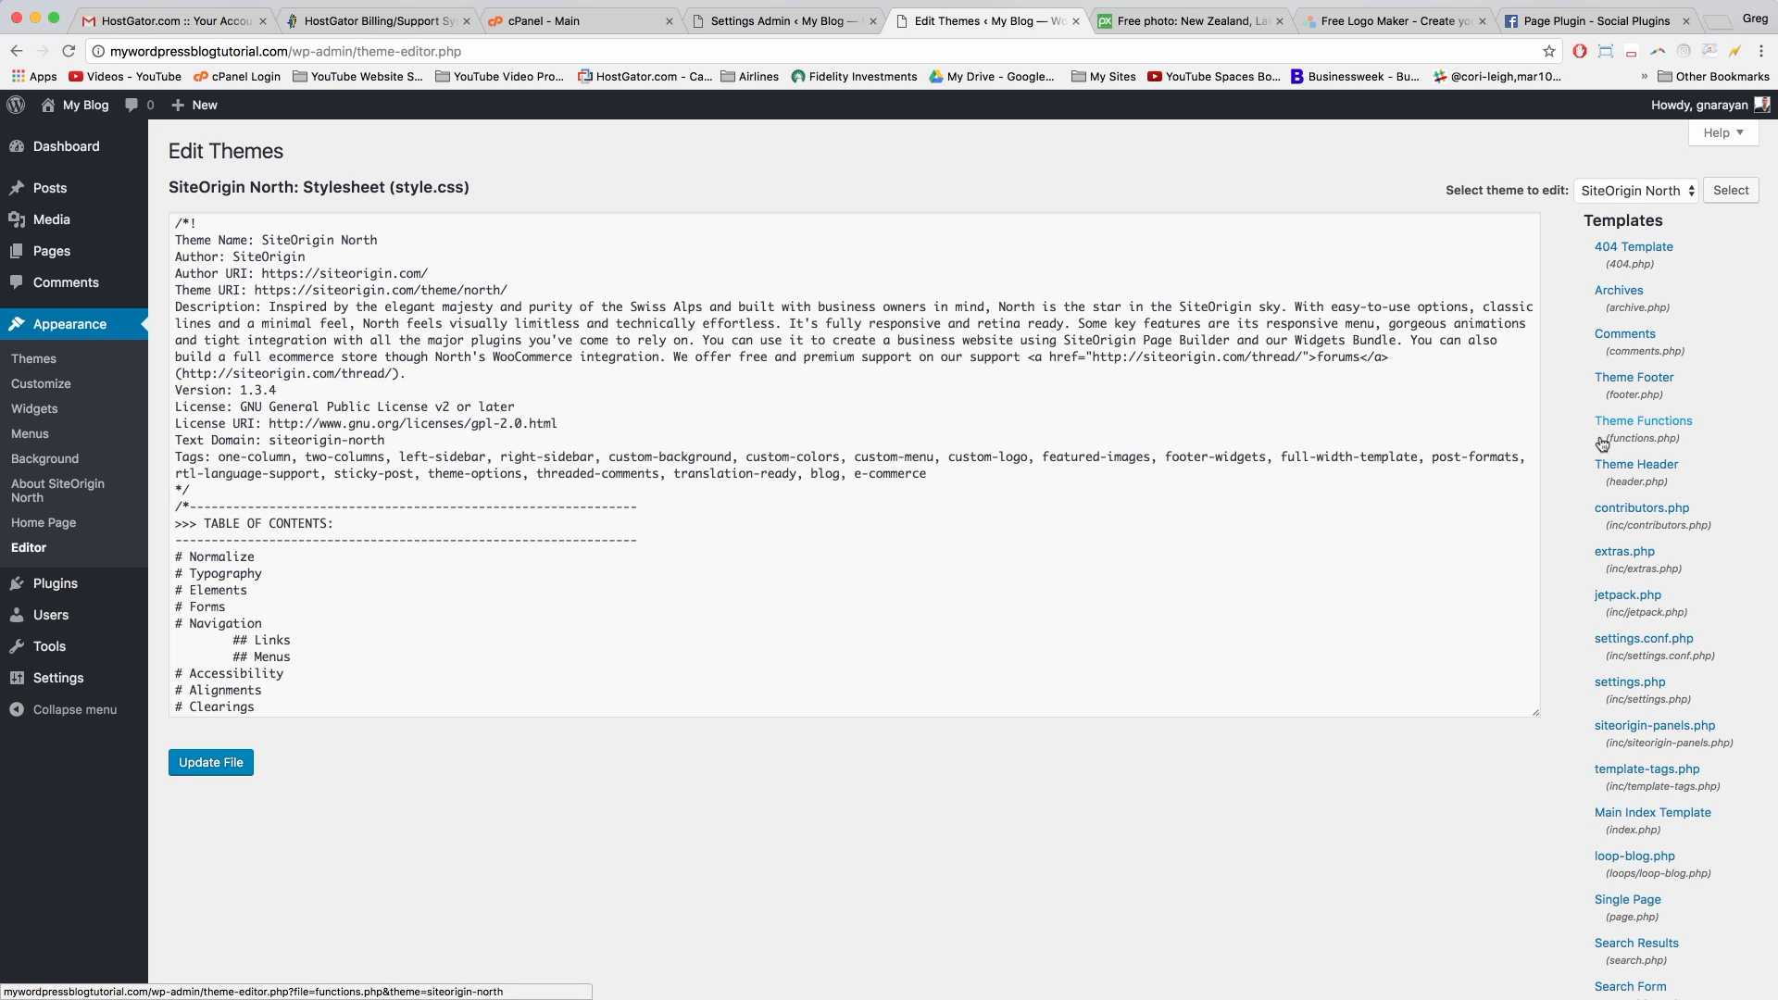
Step: Search the editor page for 'footer' to find the Theme Footer template
scroll(1603, 445, down, 5)
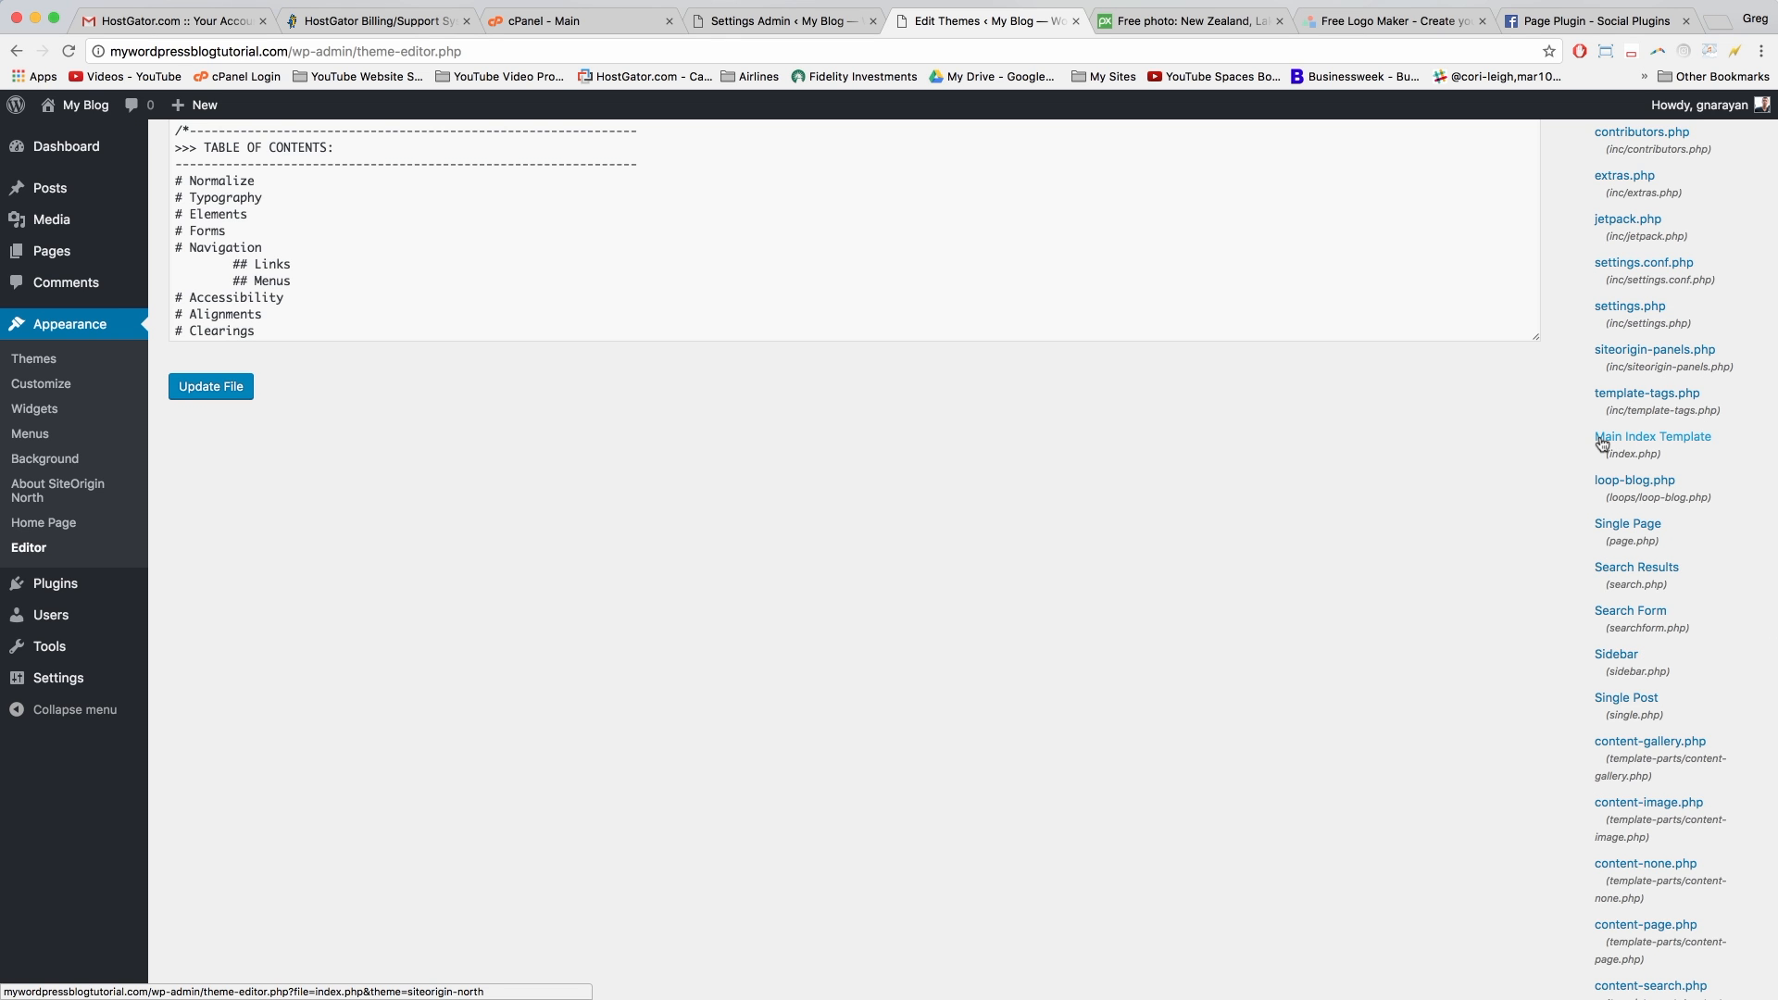
scroll(1602, 445, down, 10)
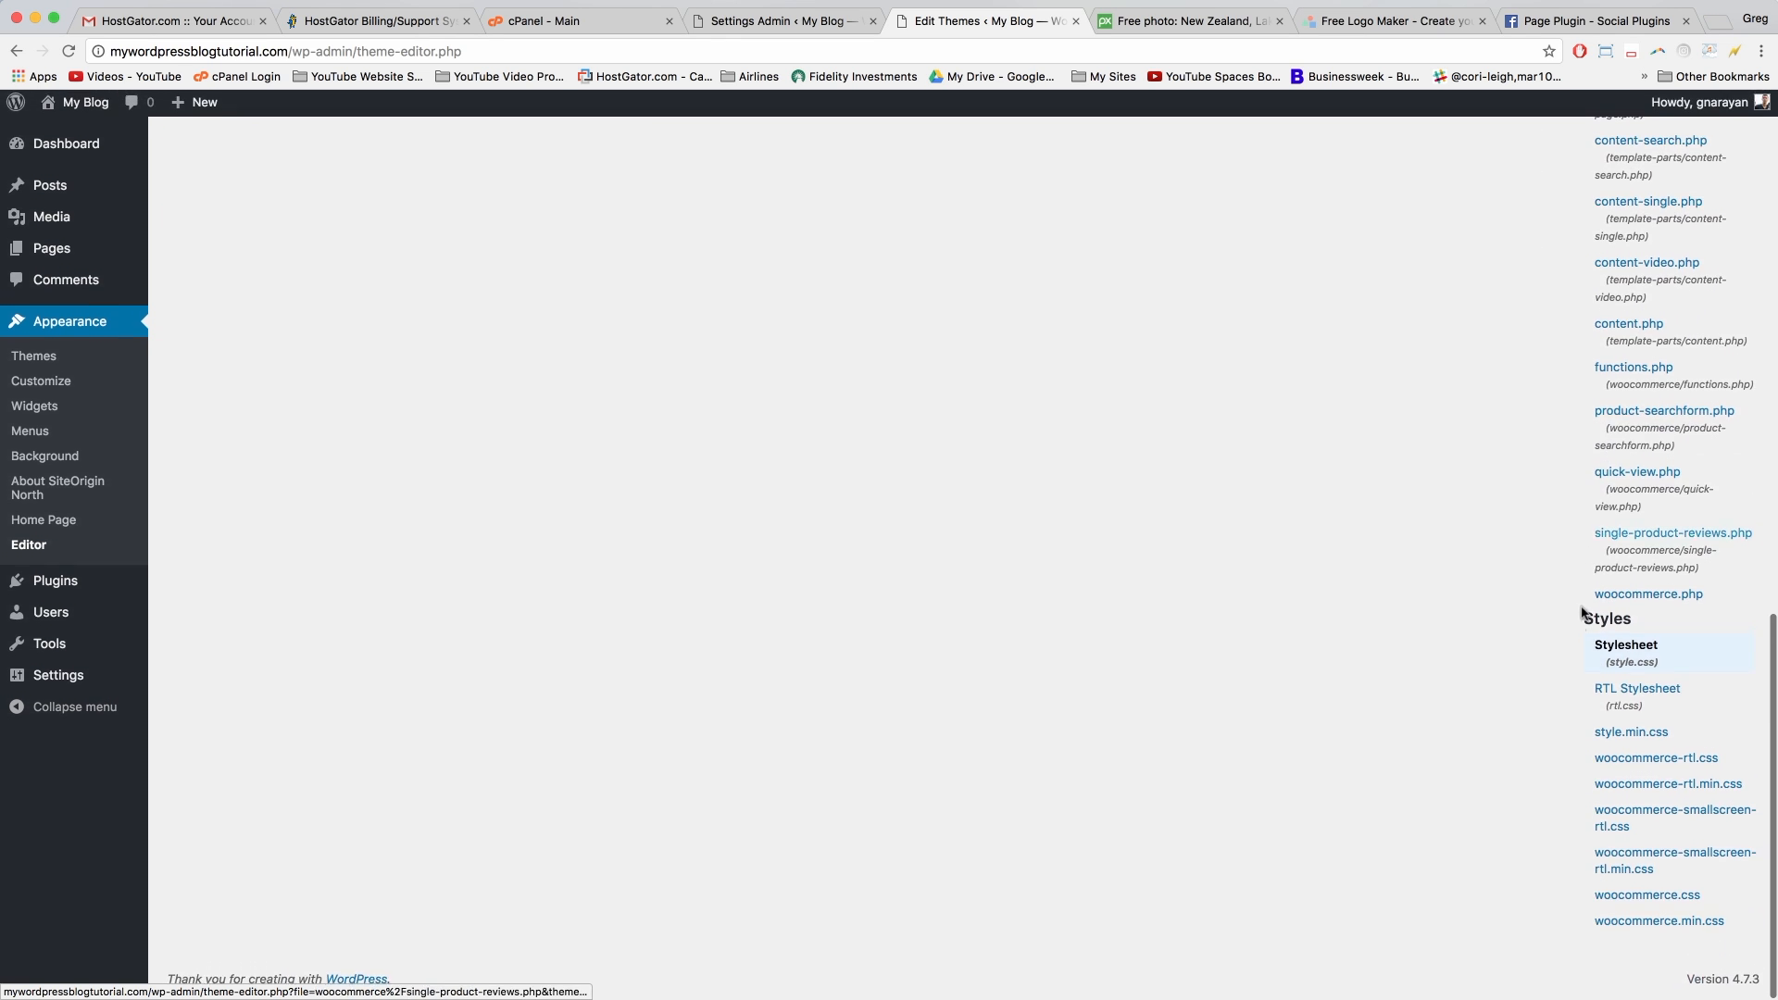
scroll(1580, 504, up, 10)
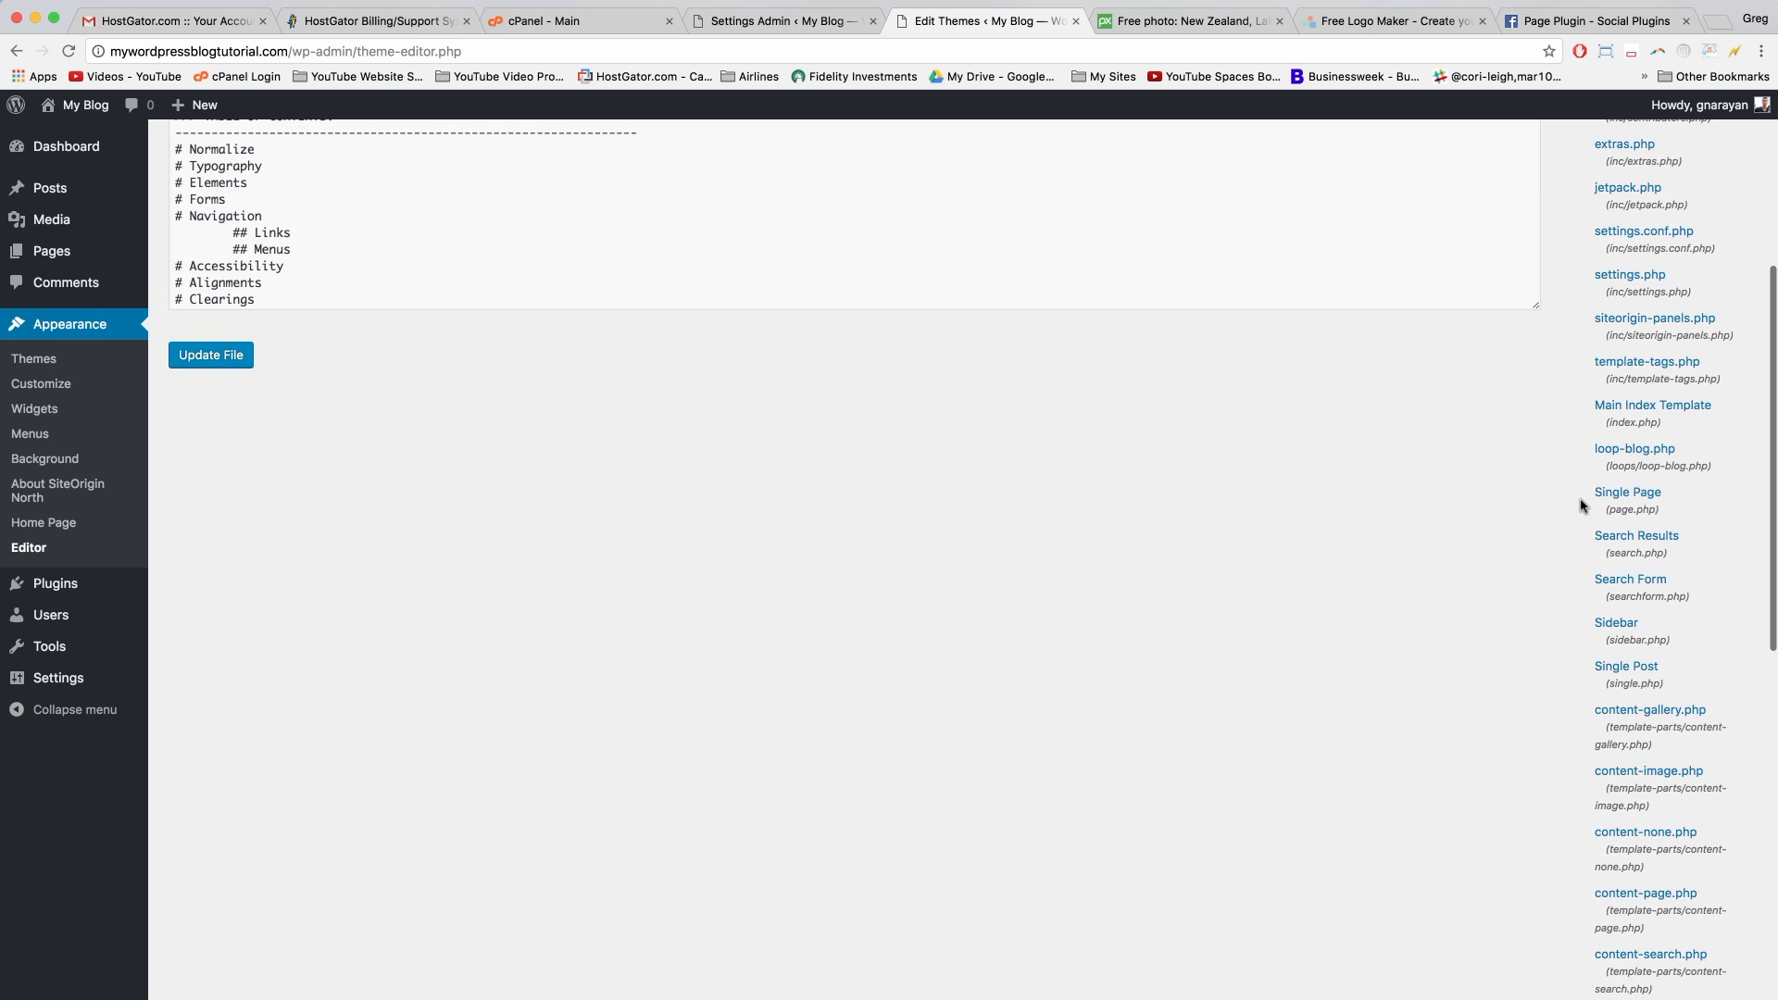
scroll(1580, 504, up, 5)
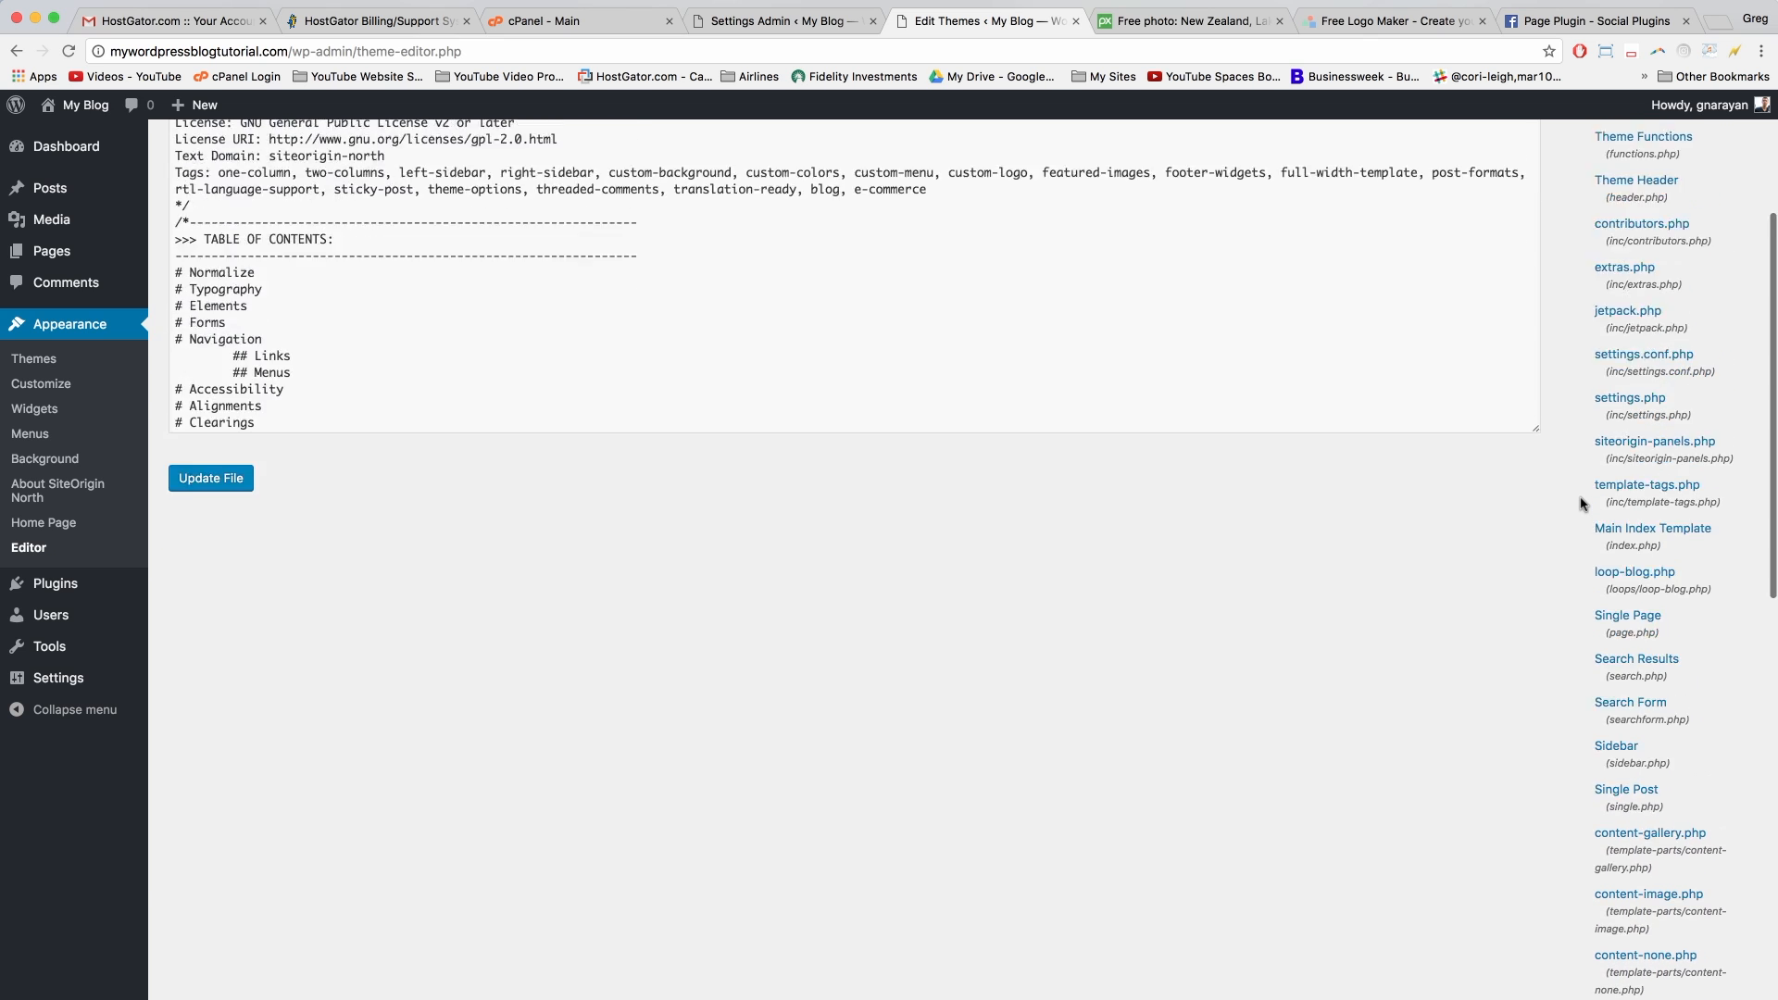
scroll(1580, 505, down, 2)
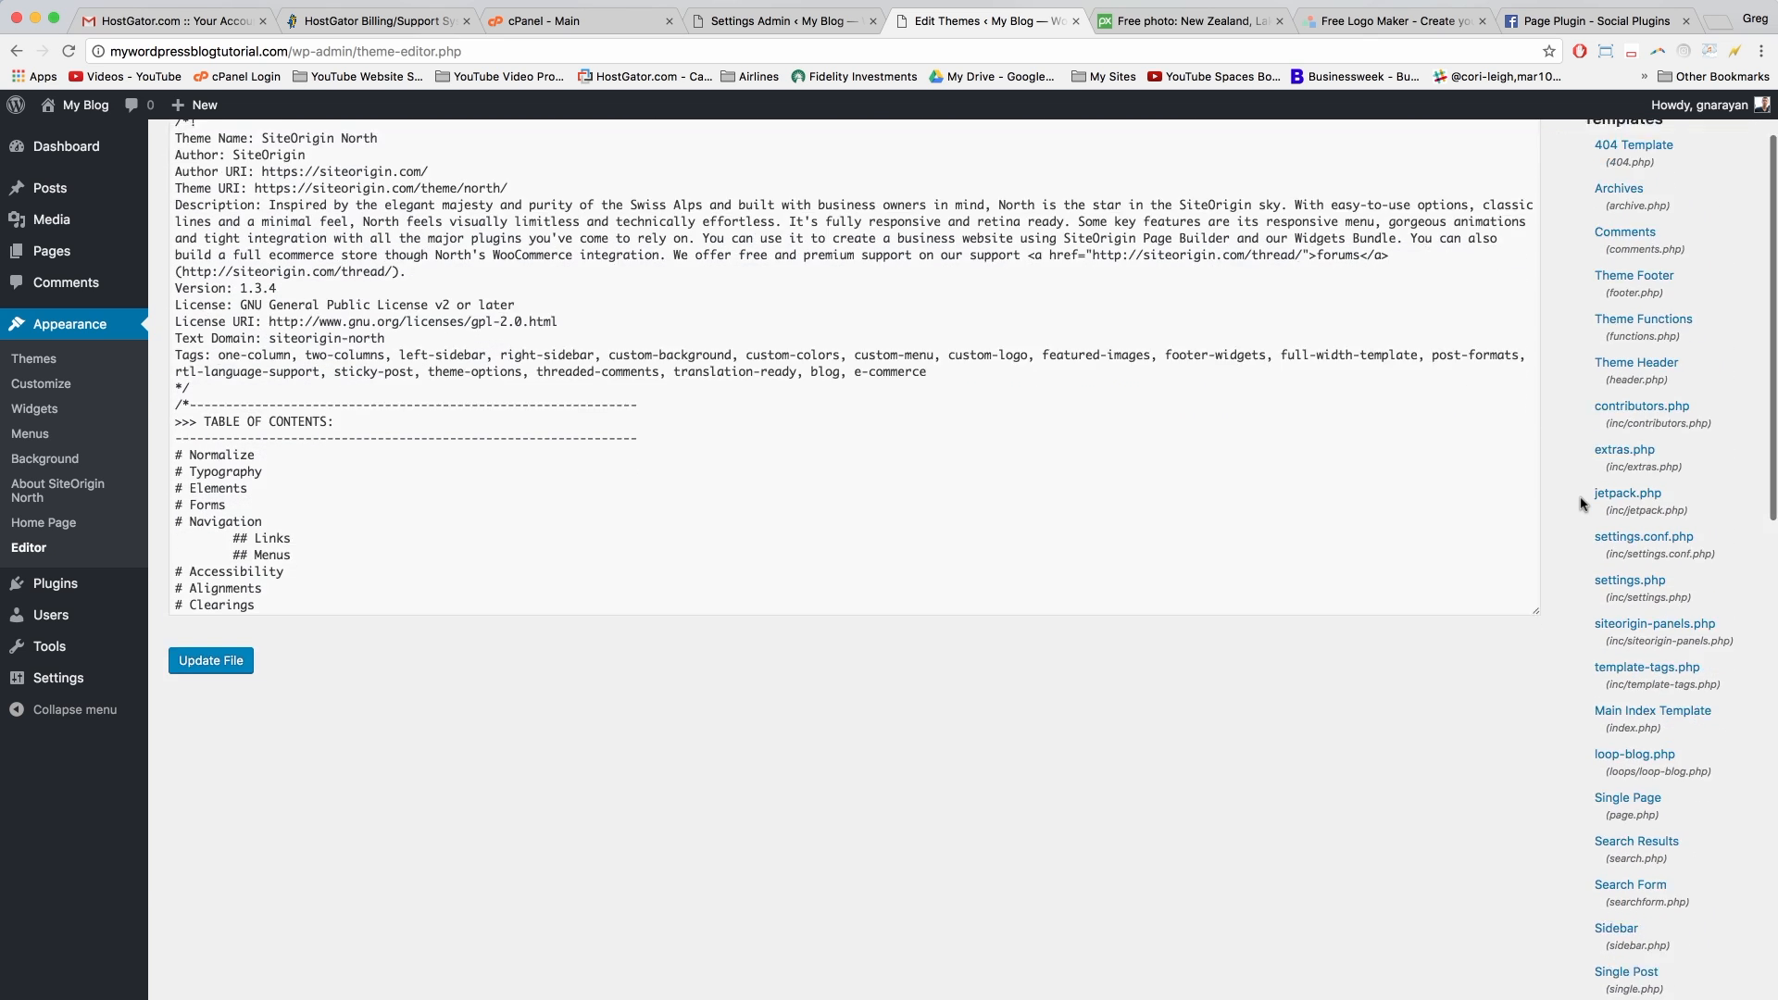
scroll(1580, 505, down, 1)
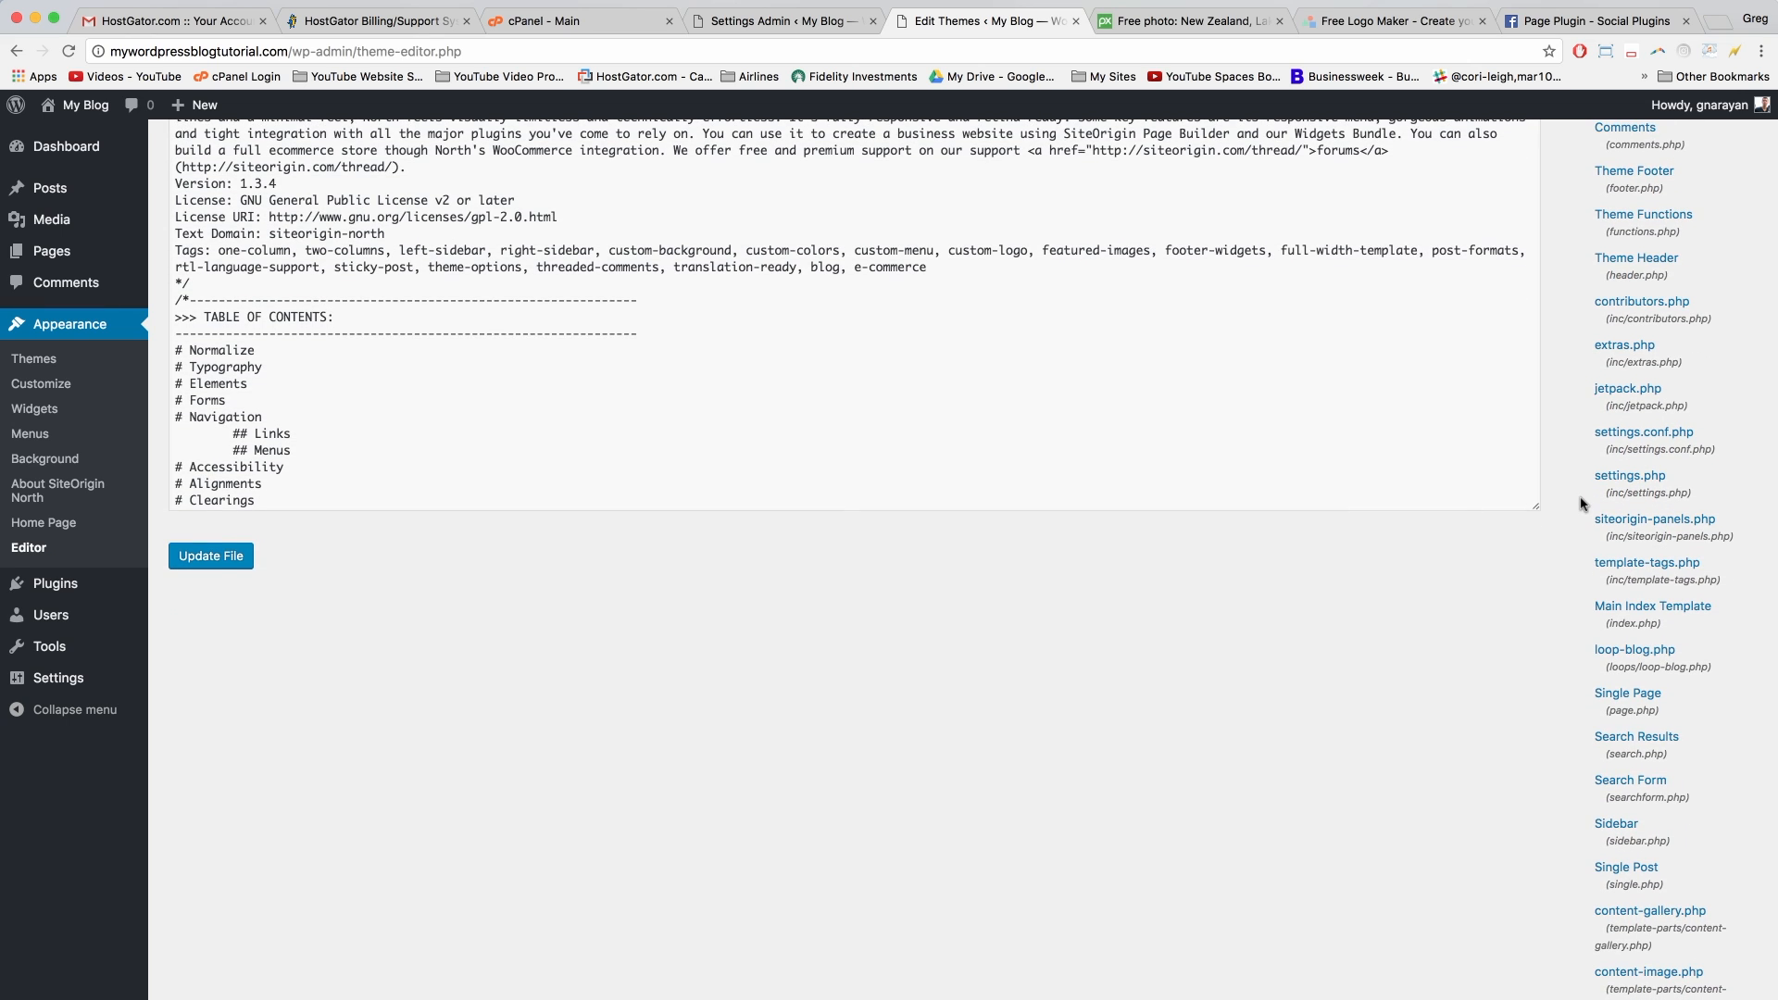
scroll(1580, 505, down, 5)
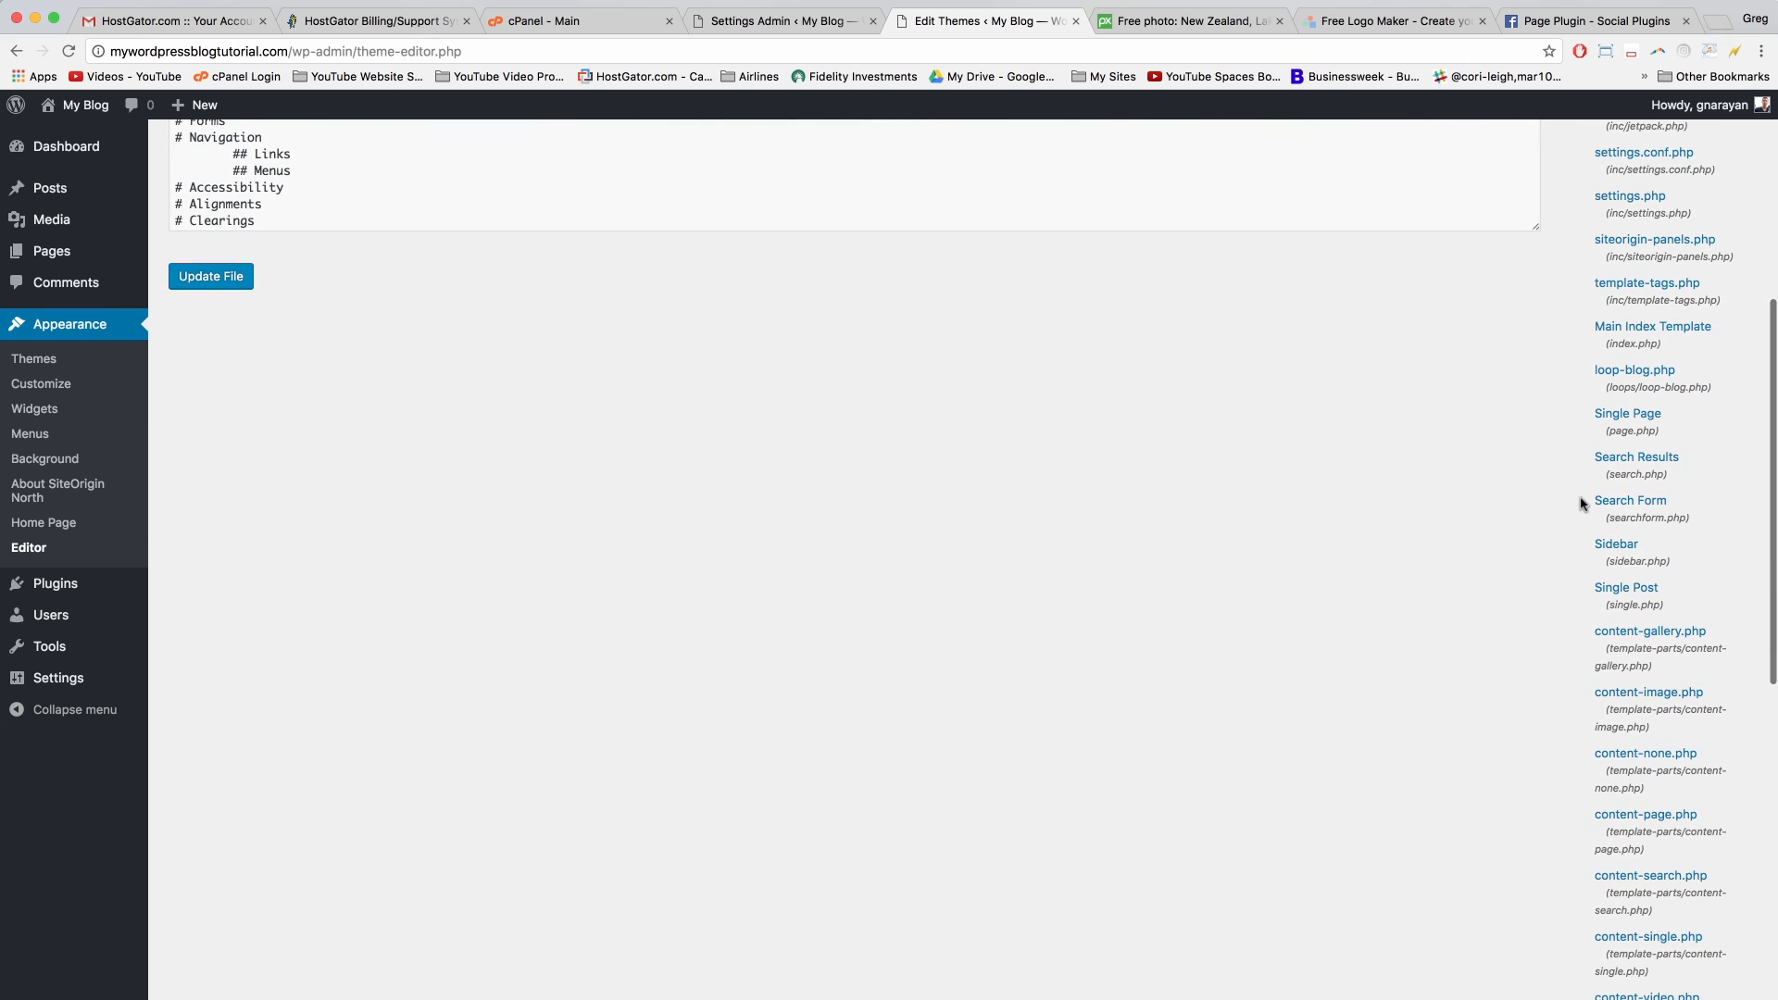
key(super+f)
text(footer)
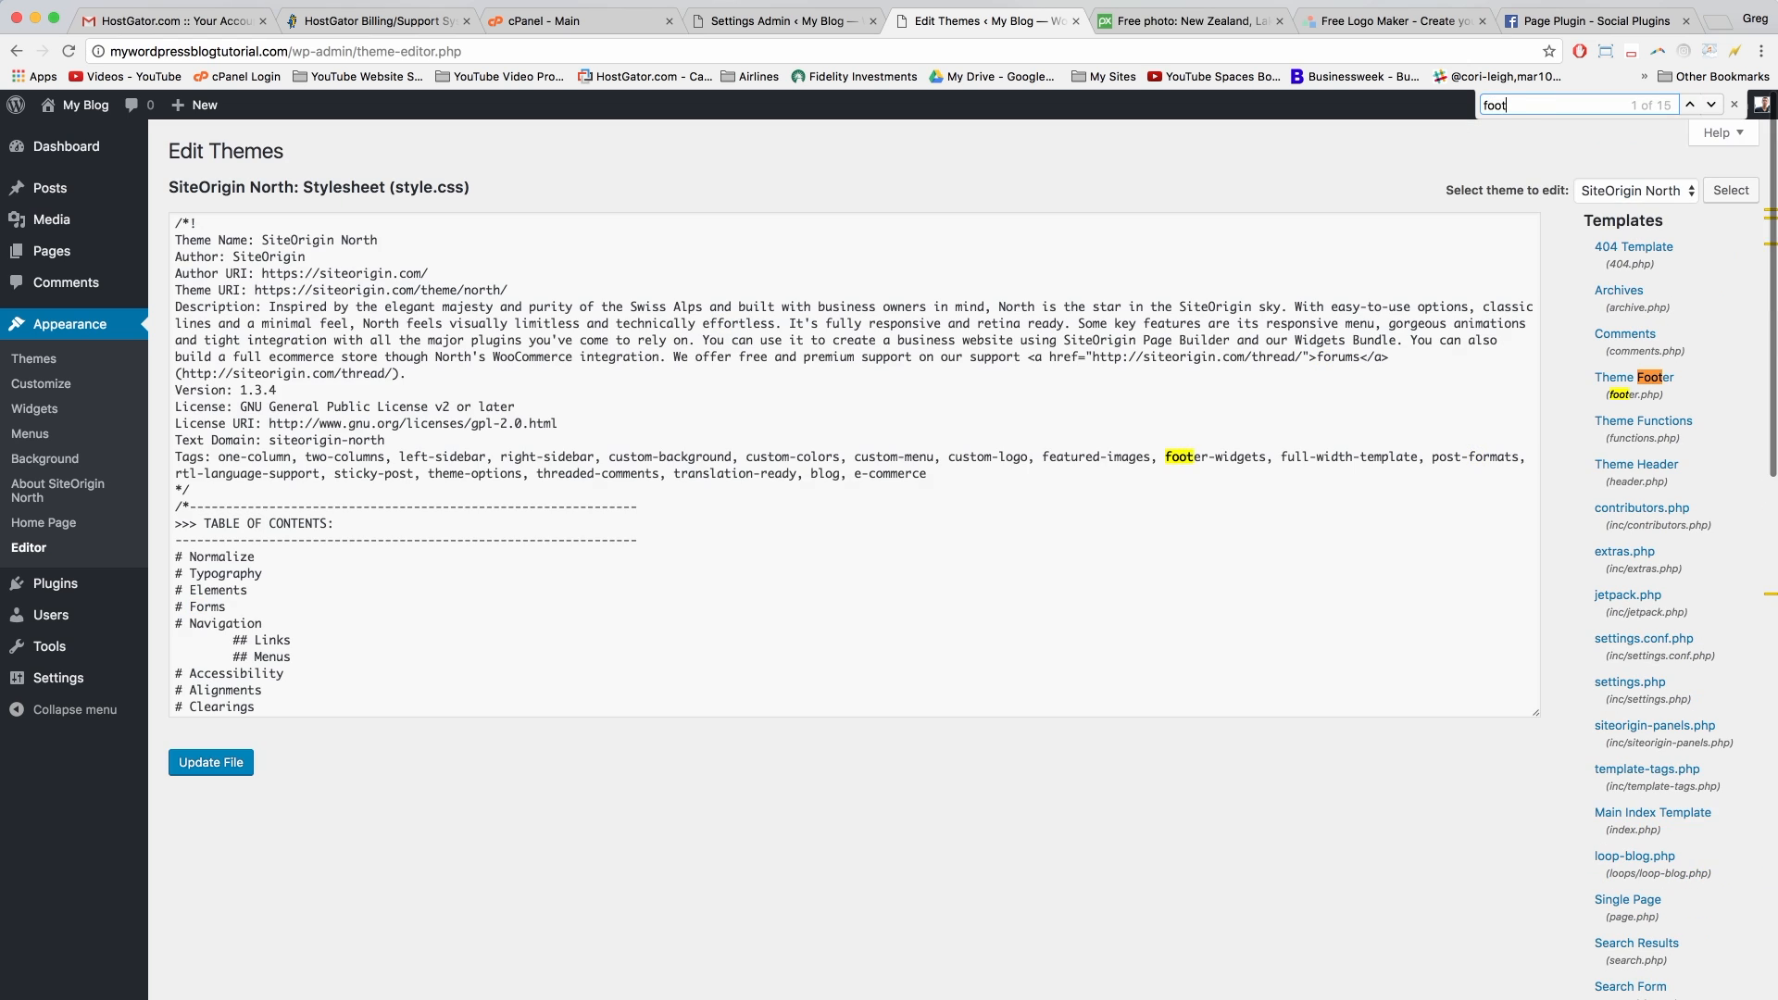
Step: Open the Theme Footer (footer.php) template and inspect its site-info code block
click(1635, 408)
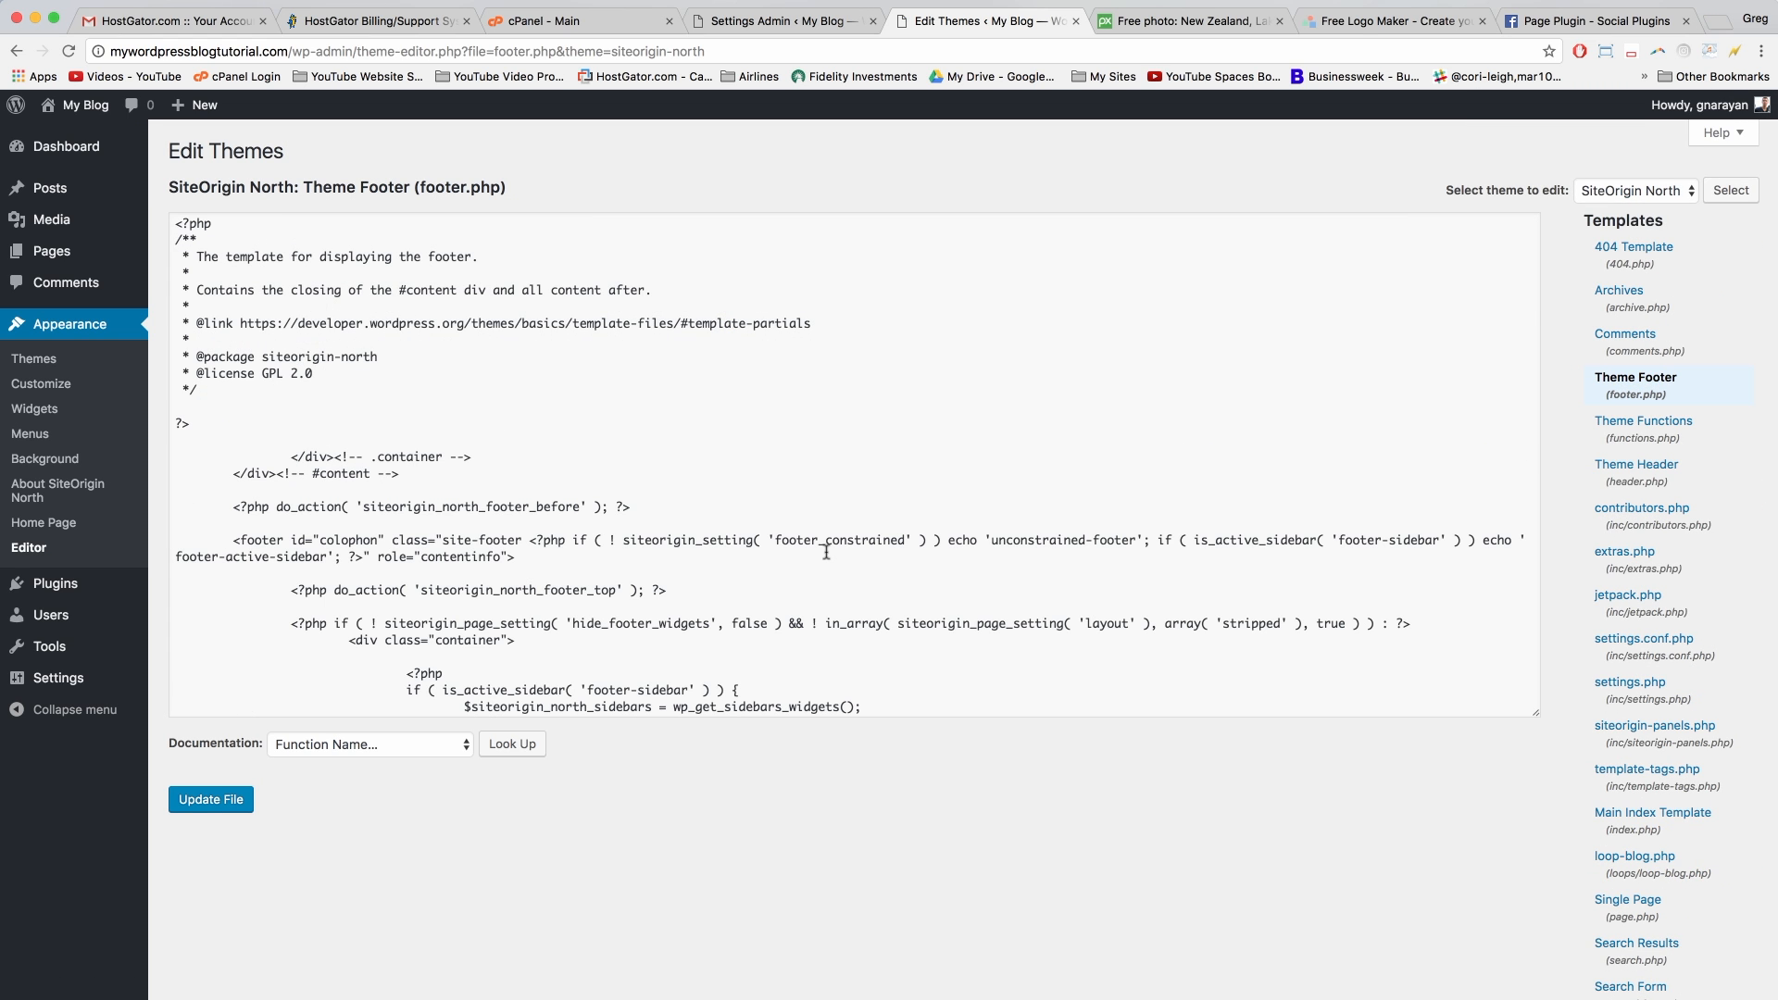
scroll(826, 553, down, 10)
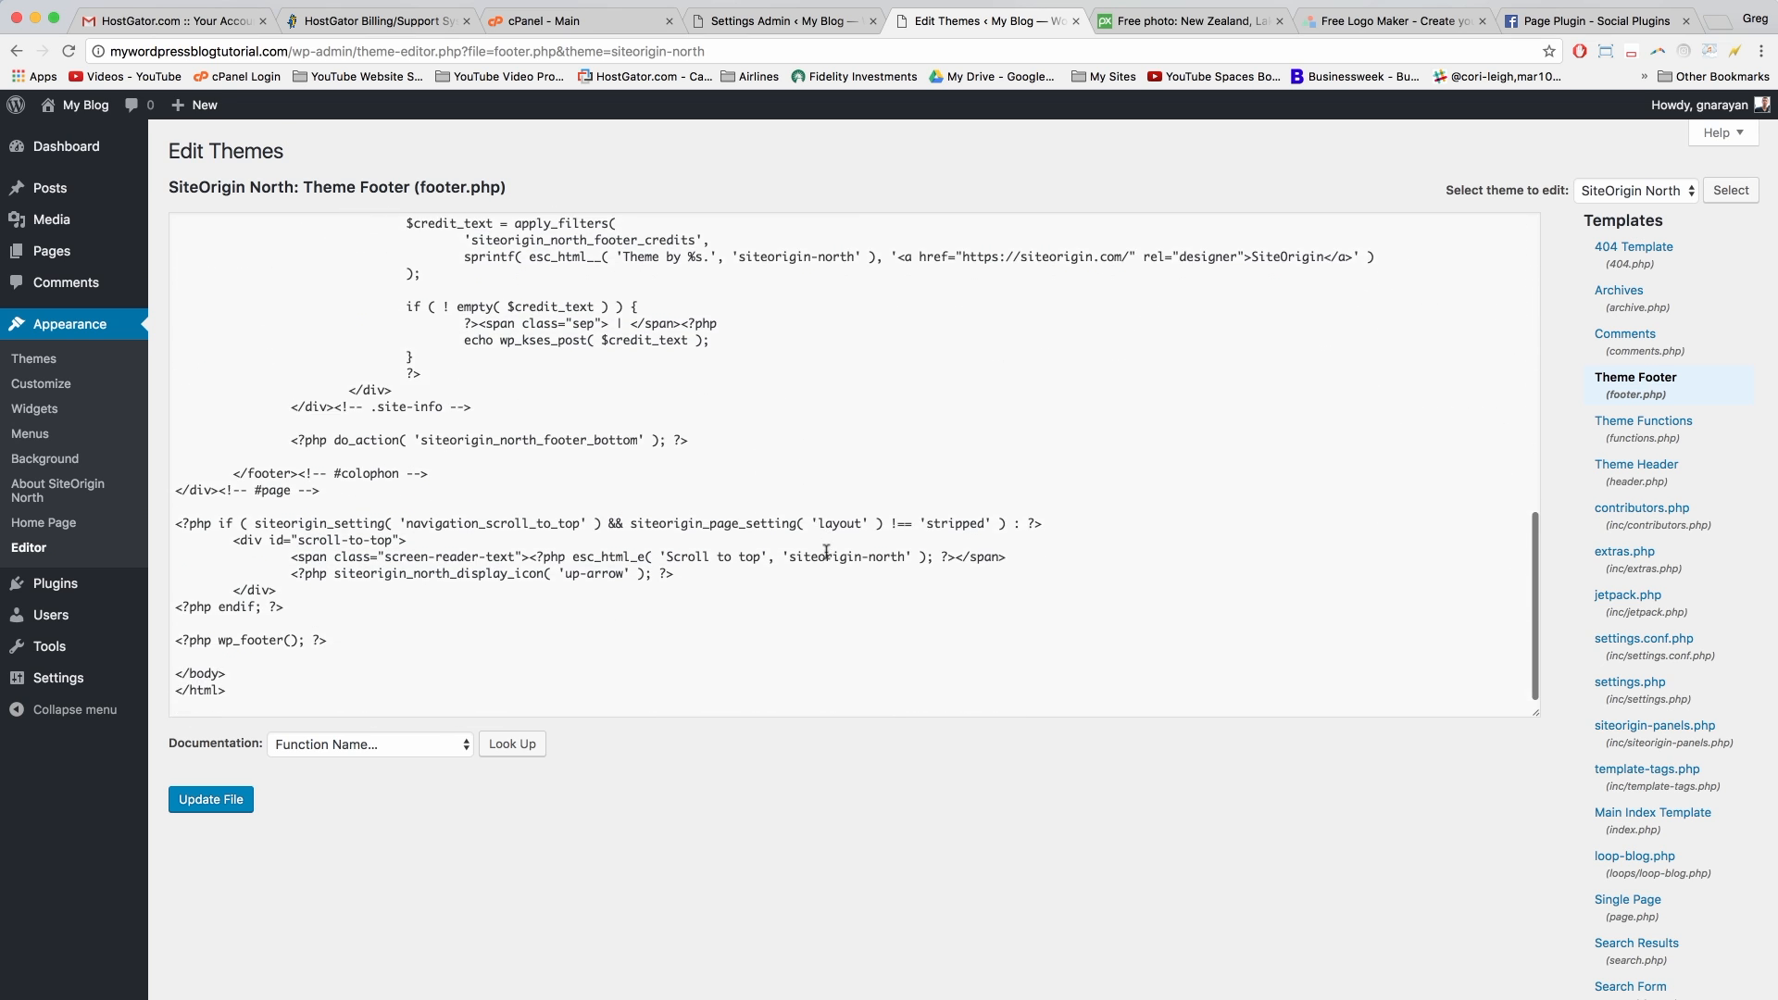
scroll(1067, 585, up, 5)
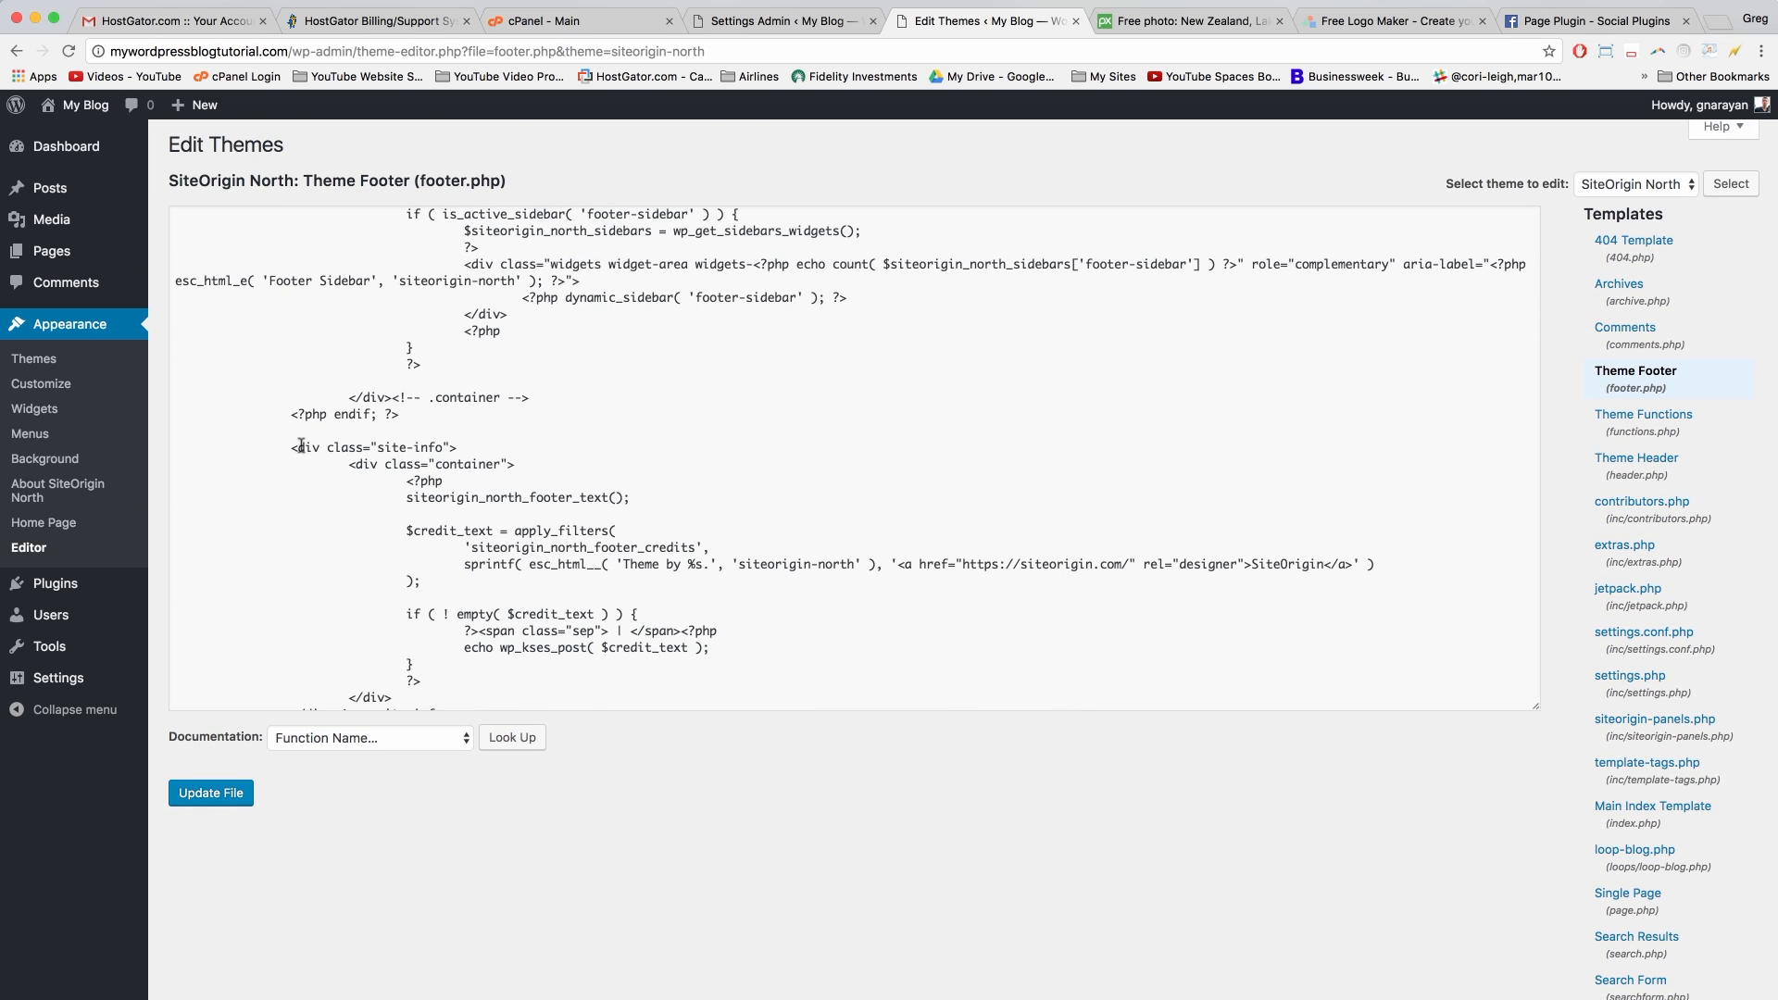
drag(286, 445, 454, 448)
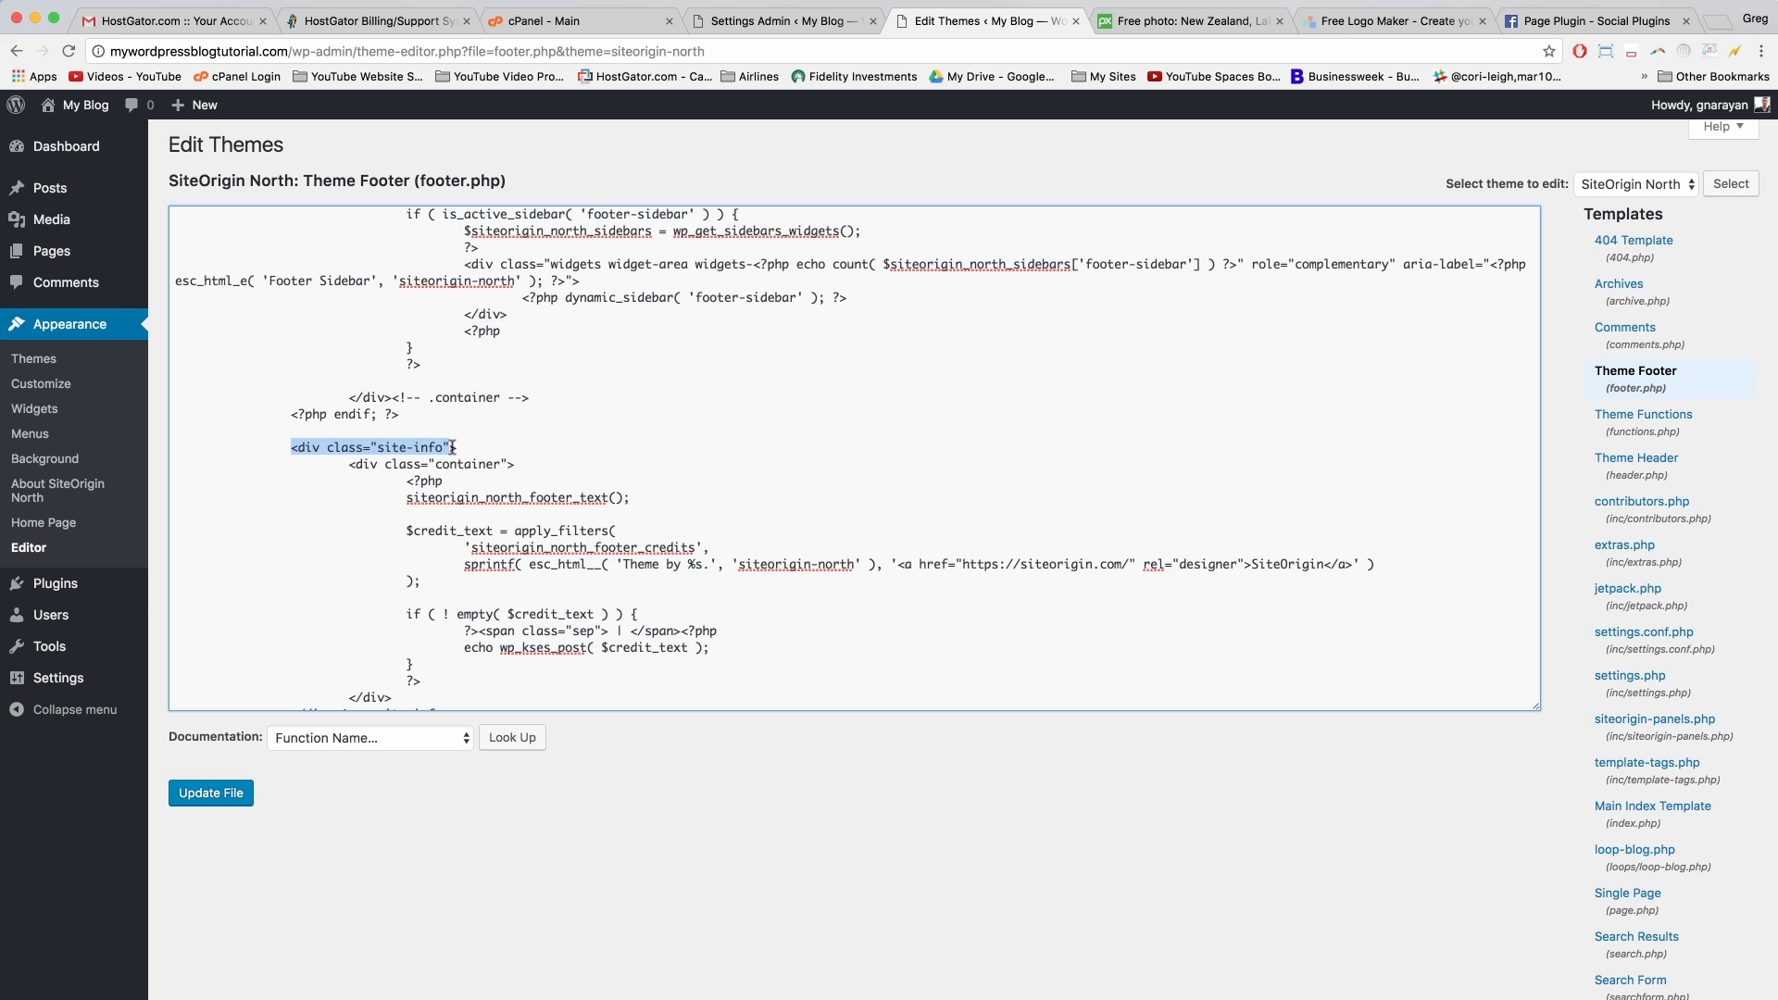
click(407, 700)
scroll(406, 699, down, 1)
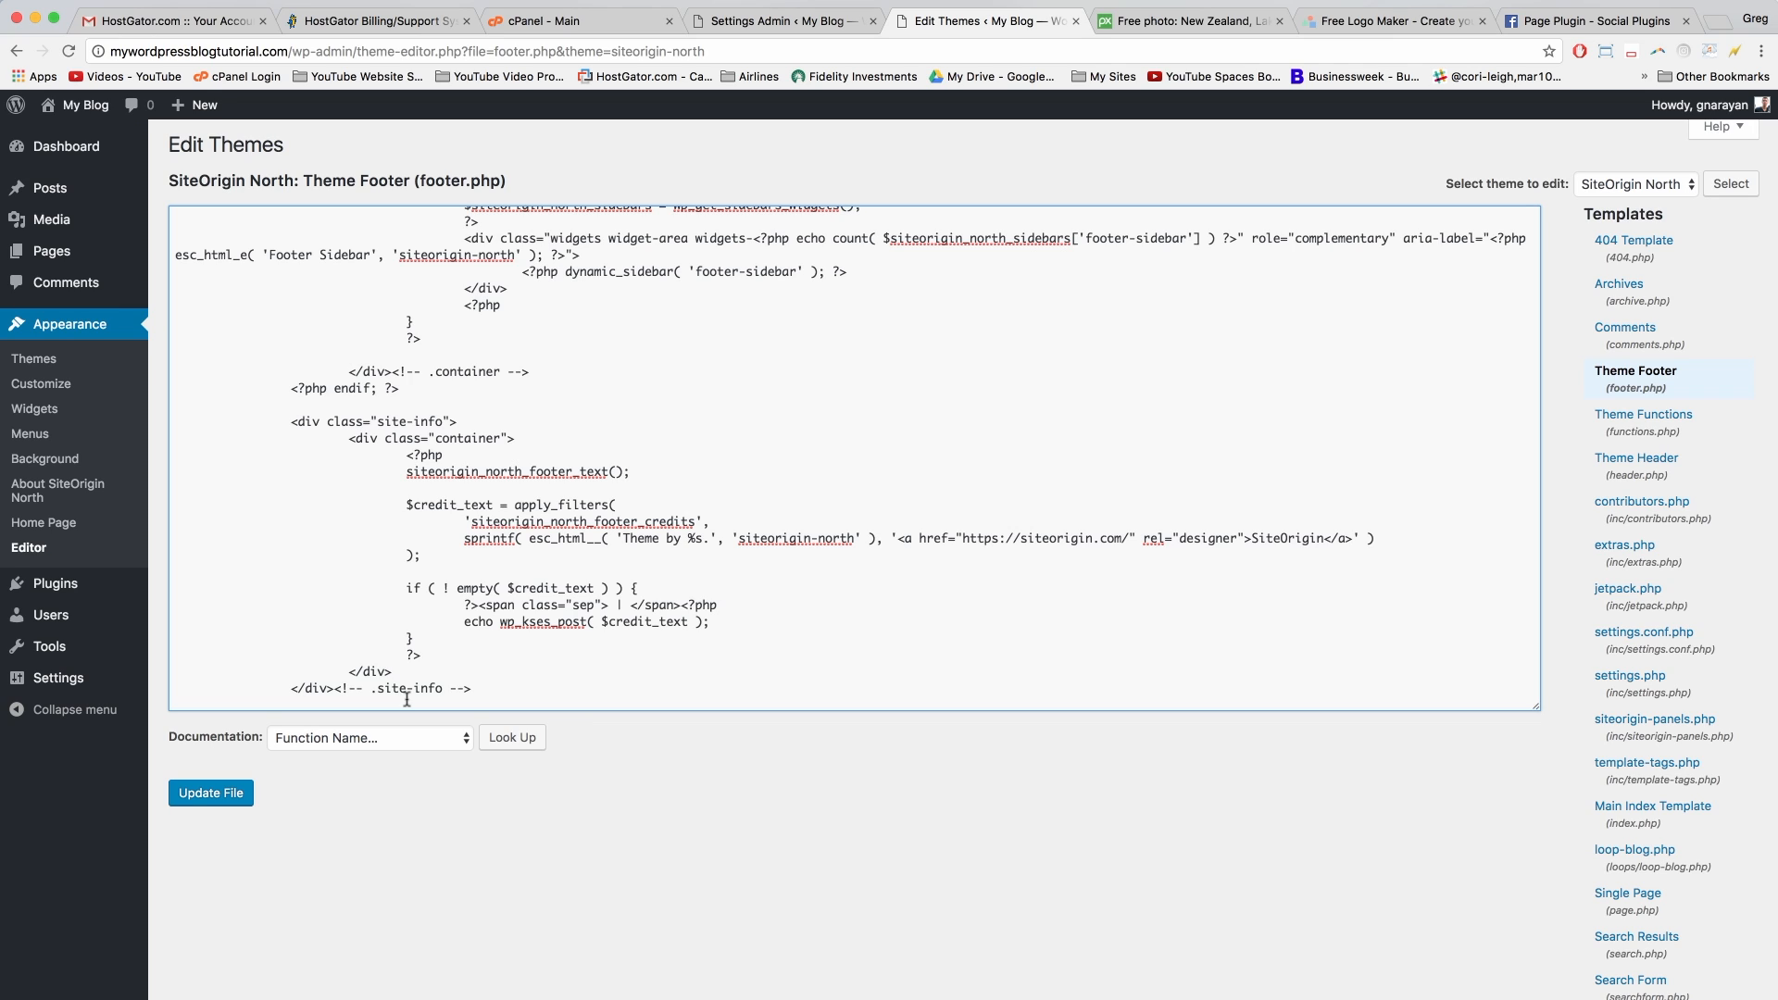
Step: Select all of the footer.php code and open a blank TextEdit document
click(431, 655)
key(super+a)
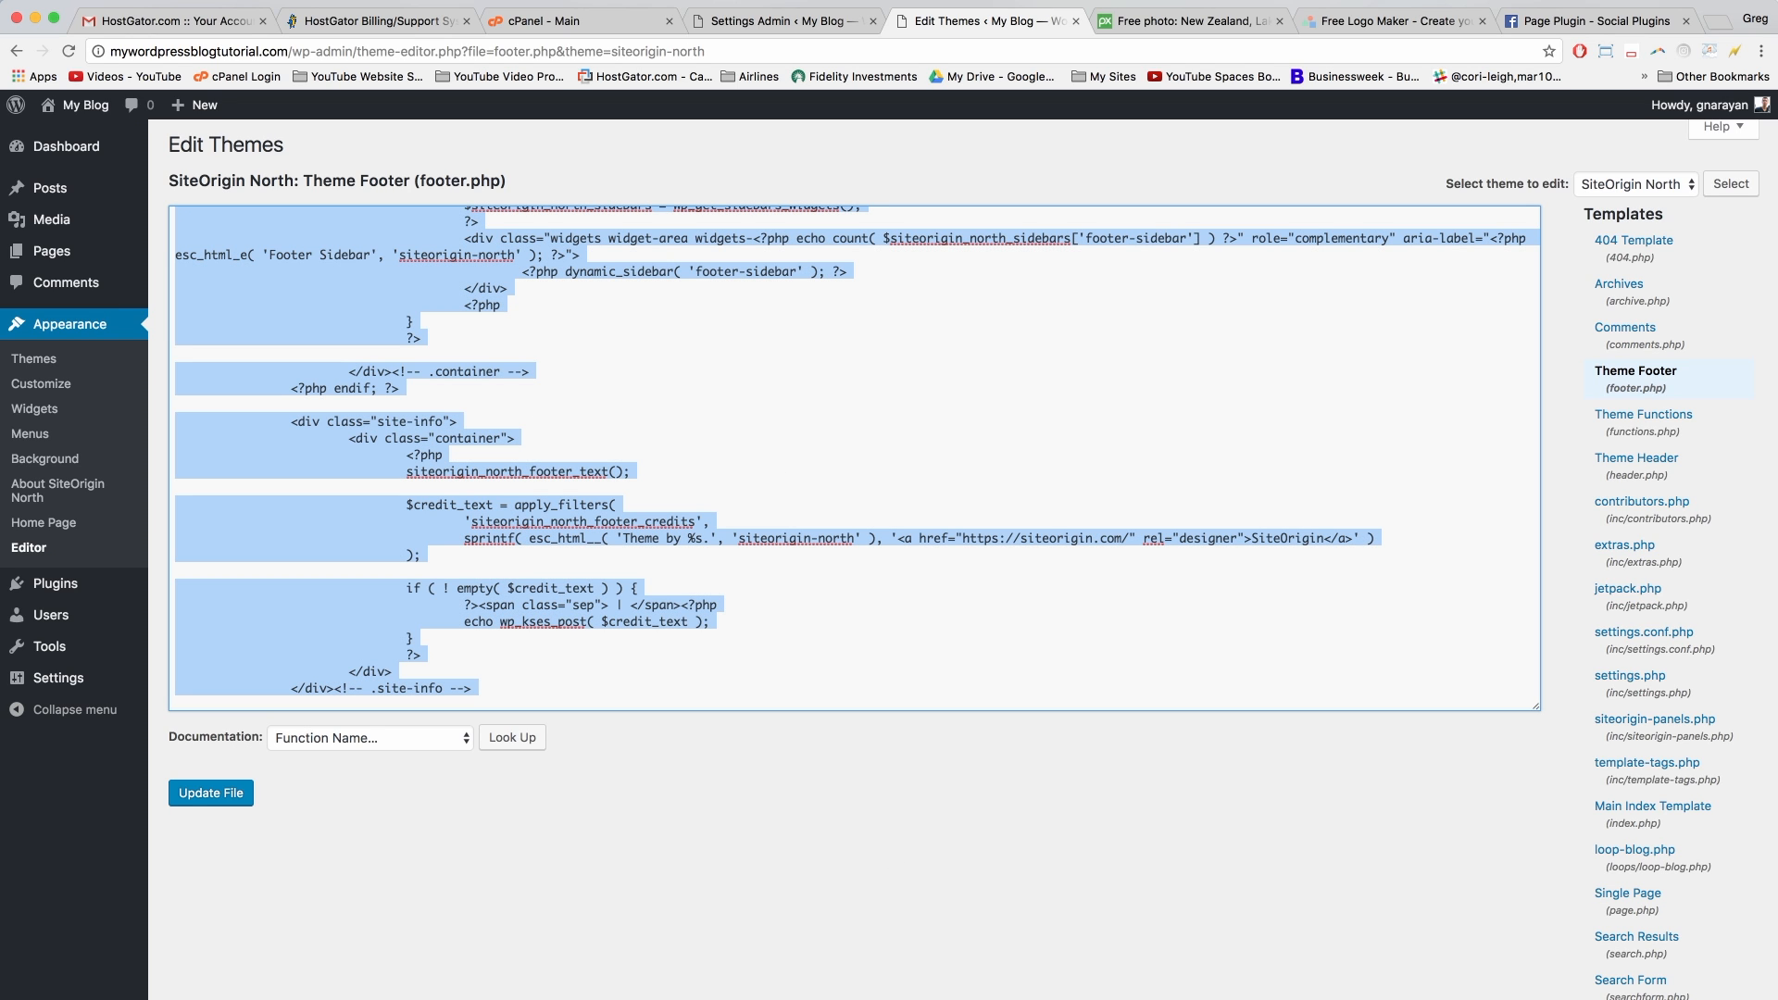
click(1775, 704)
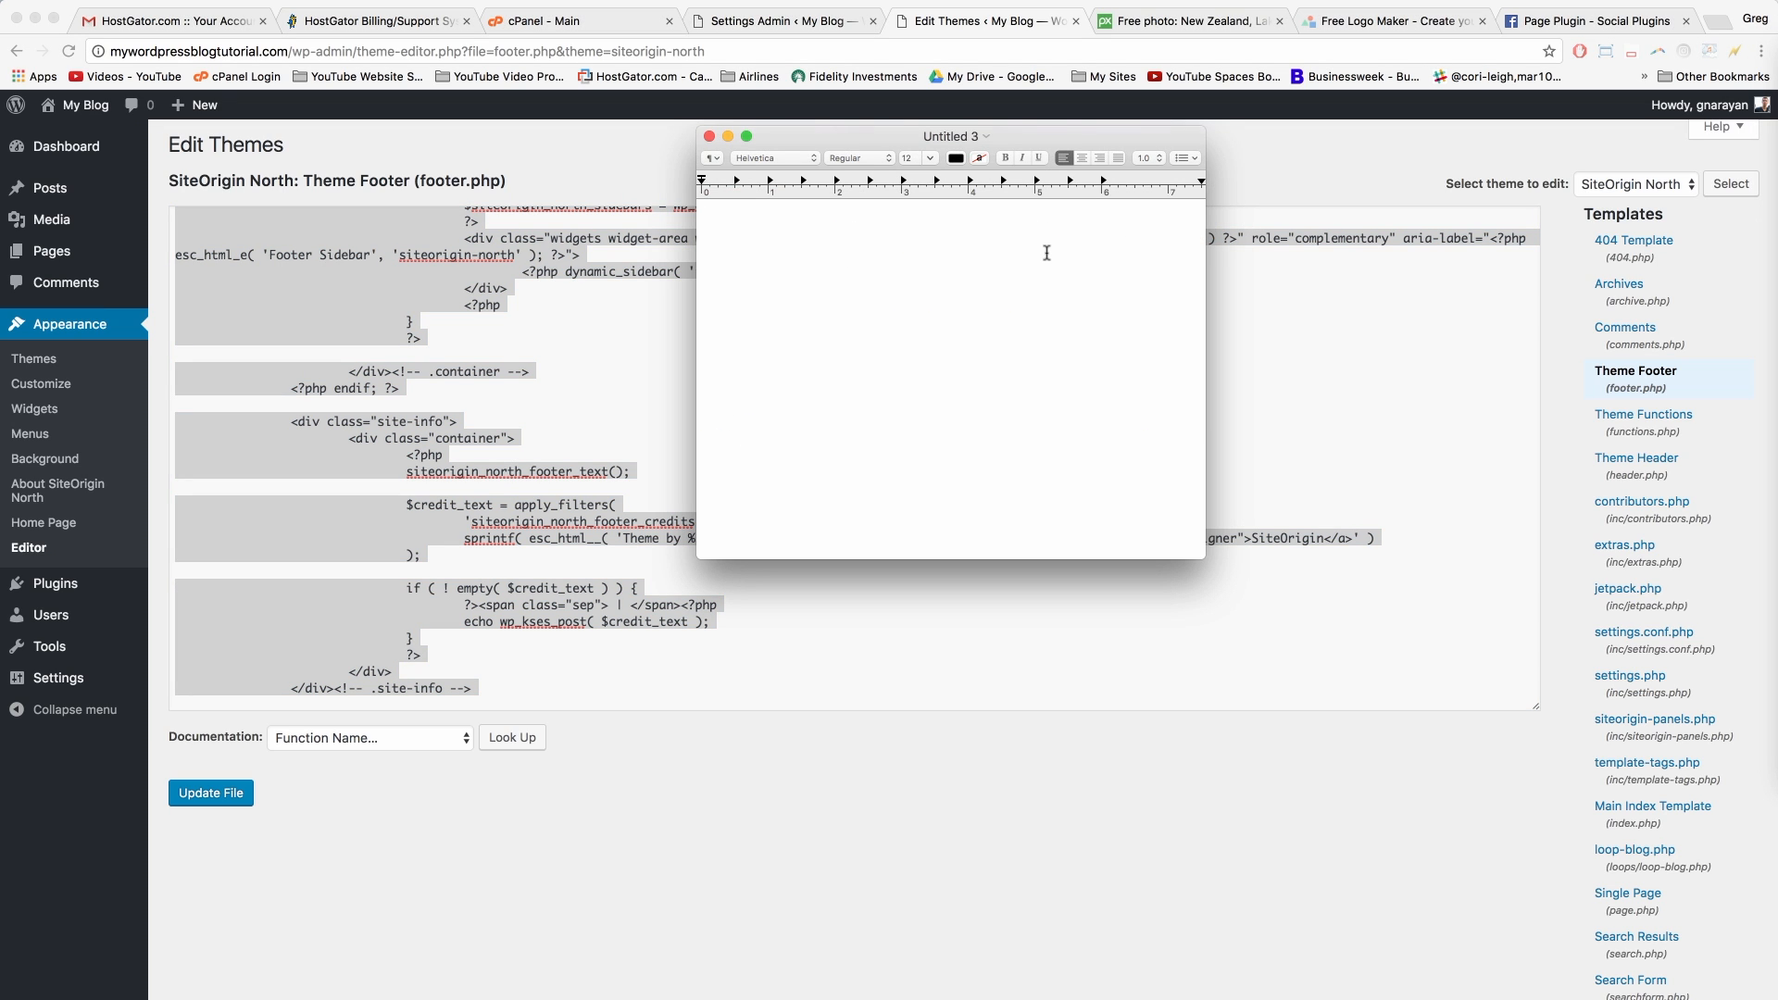
Step: Paste the footer code into TextEdit, name it 'North Theme Footer.php Backup', and close it
key(super+v)
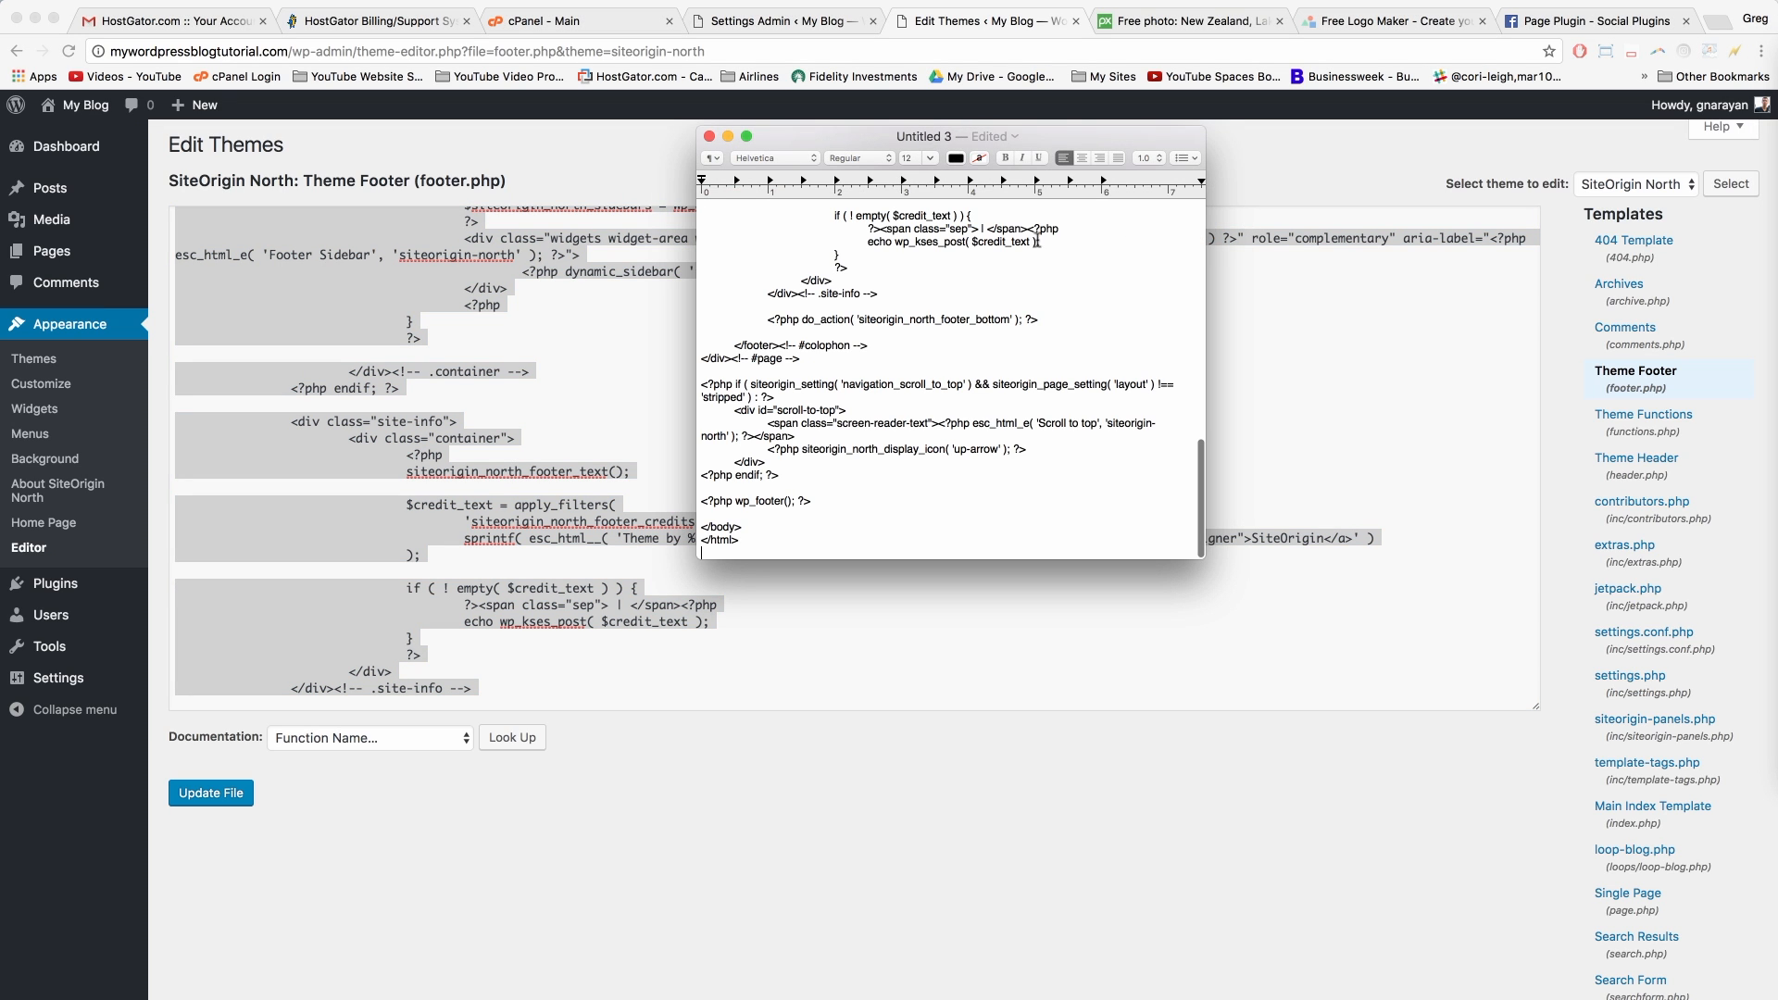
click(922, 142)
text(North Theme Footer.php)
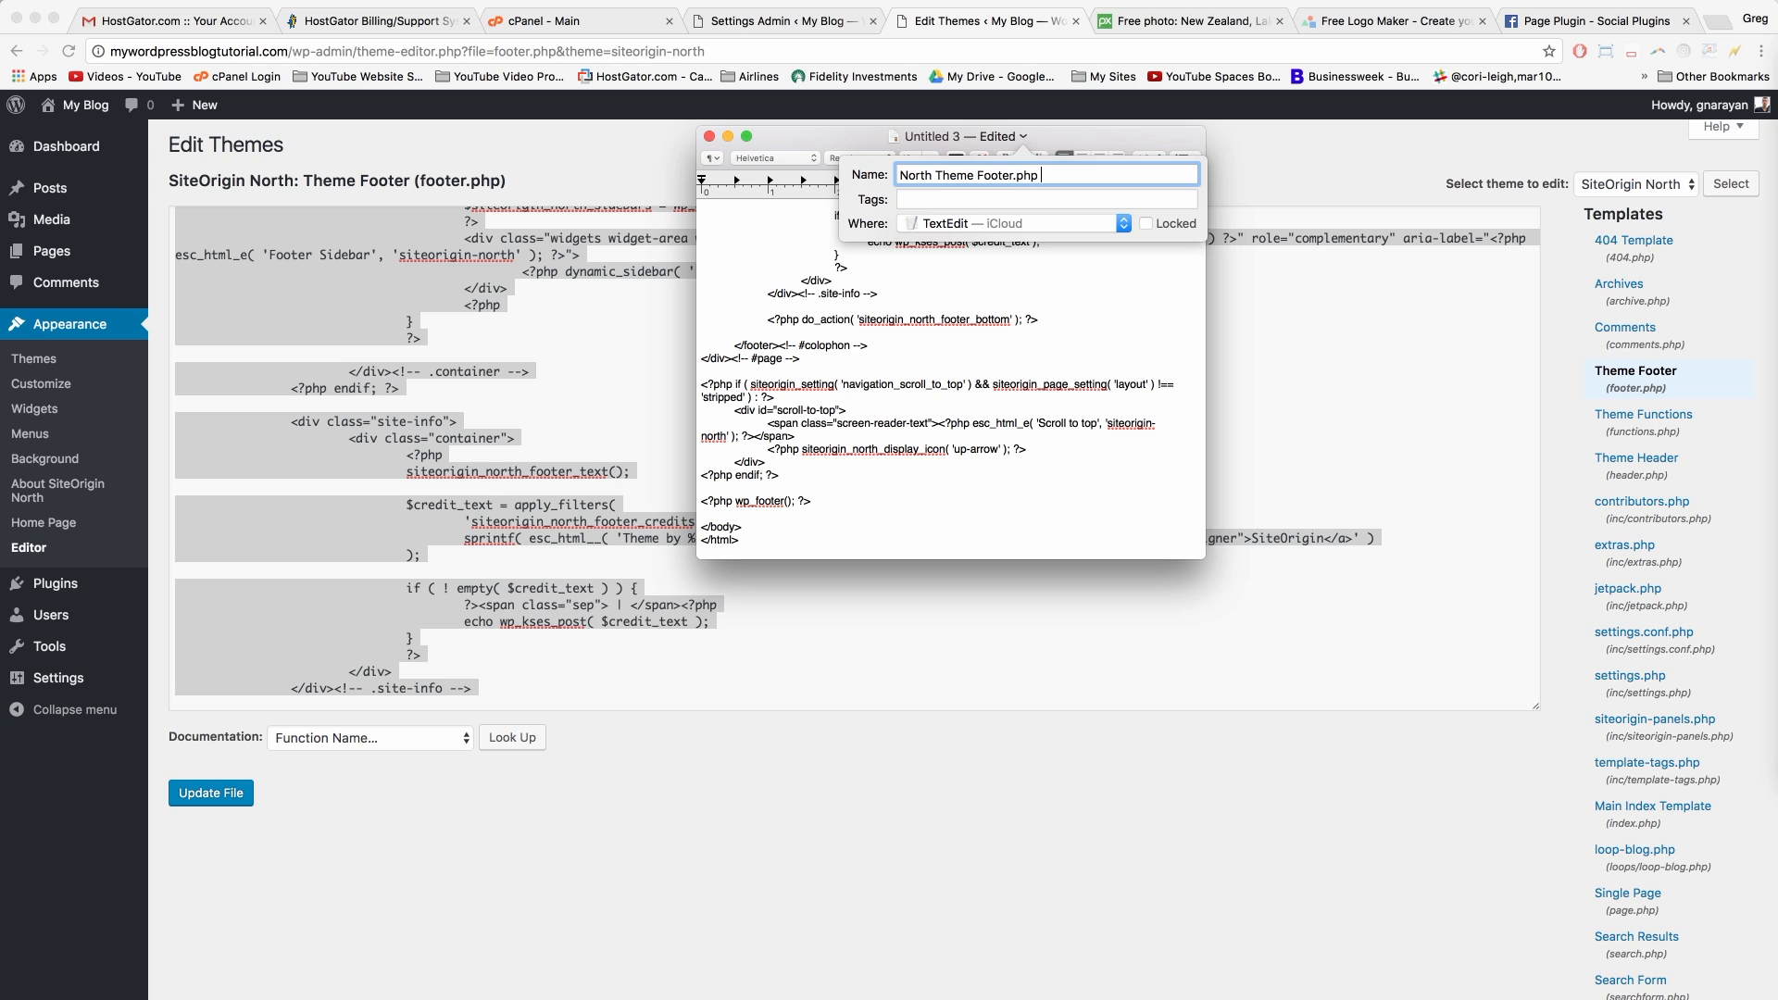
text( Backup)
key(Return)
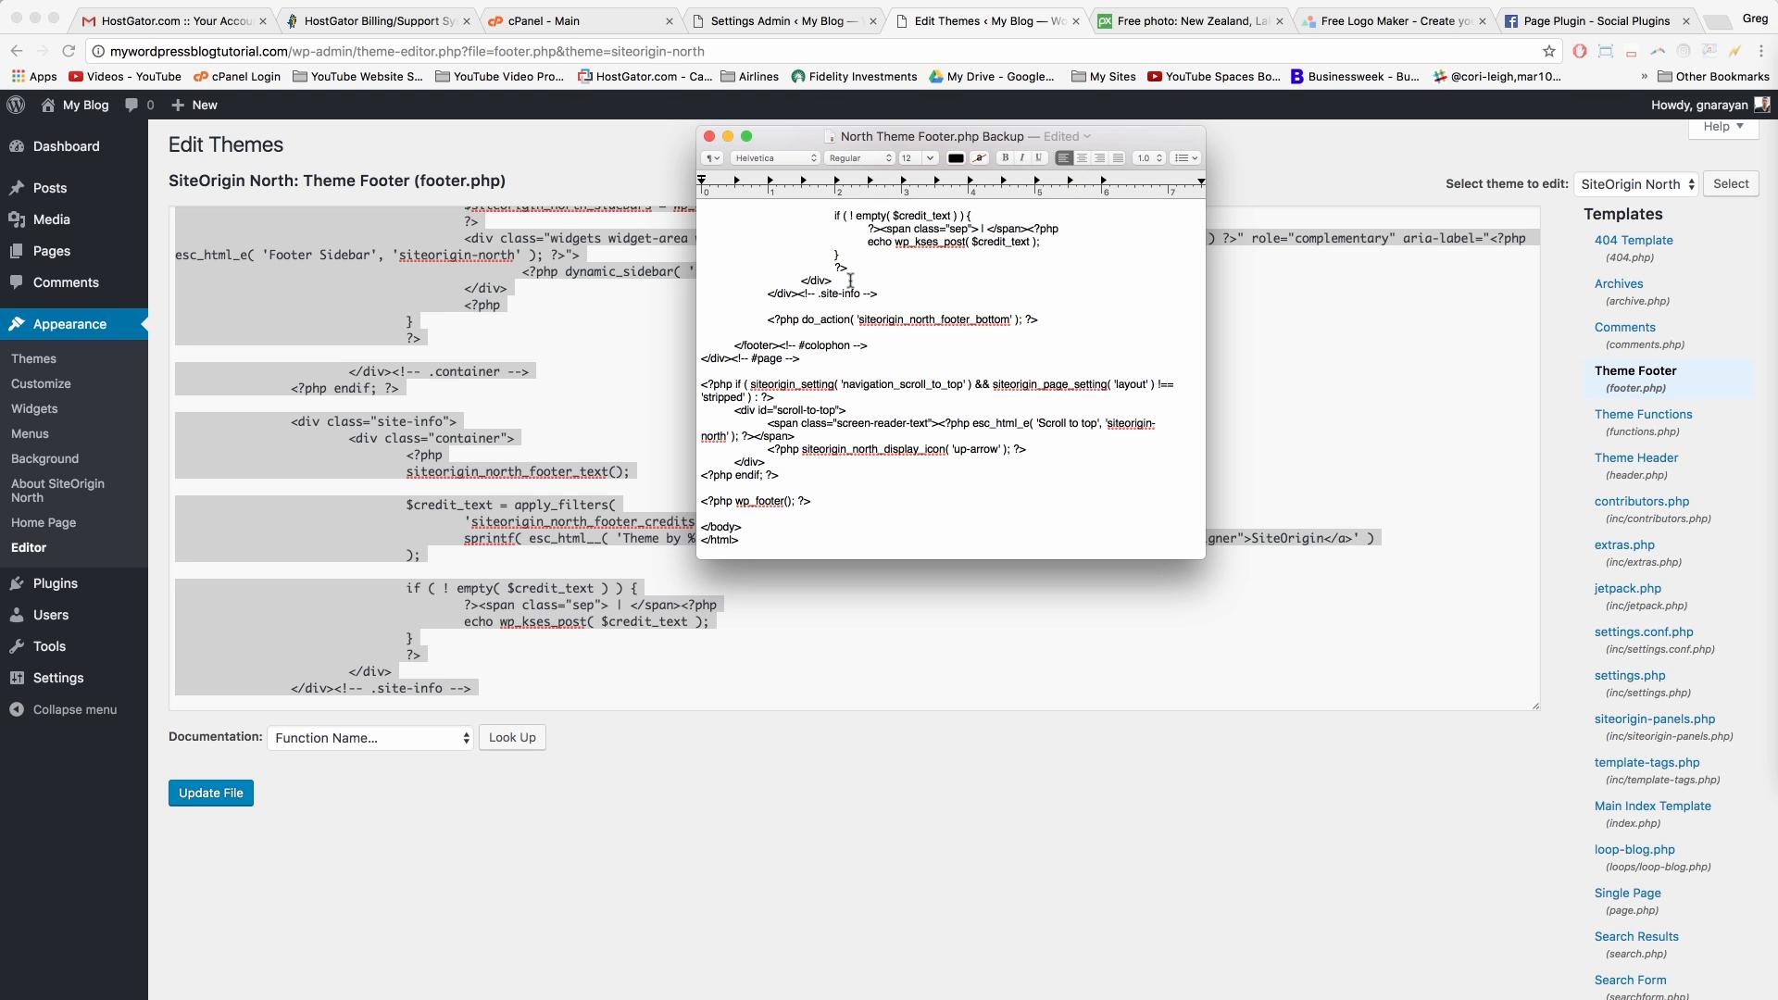
click(709, 138)
Step: Replace the credit PHP block with 'Copyright 2017 | This Site Rocks! | All Rights Reserved' plus the author's brand name
click(729, 491)
click(404, 489)
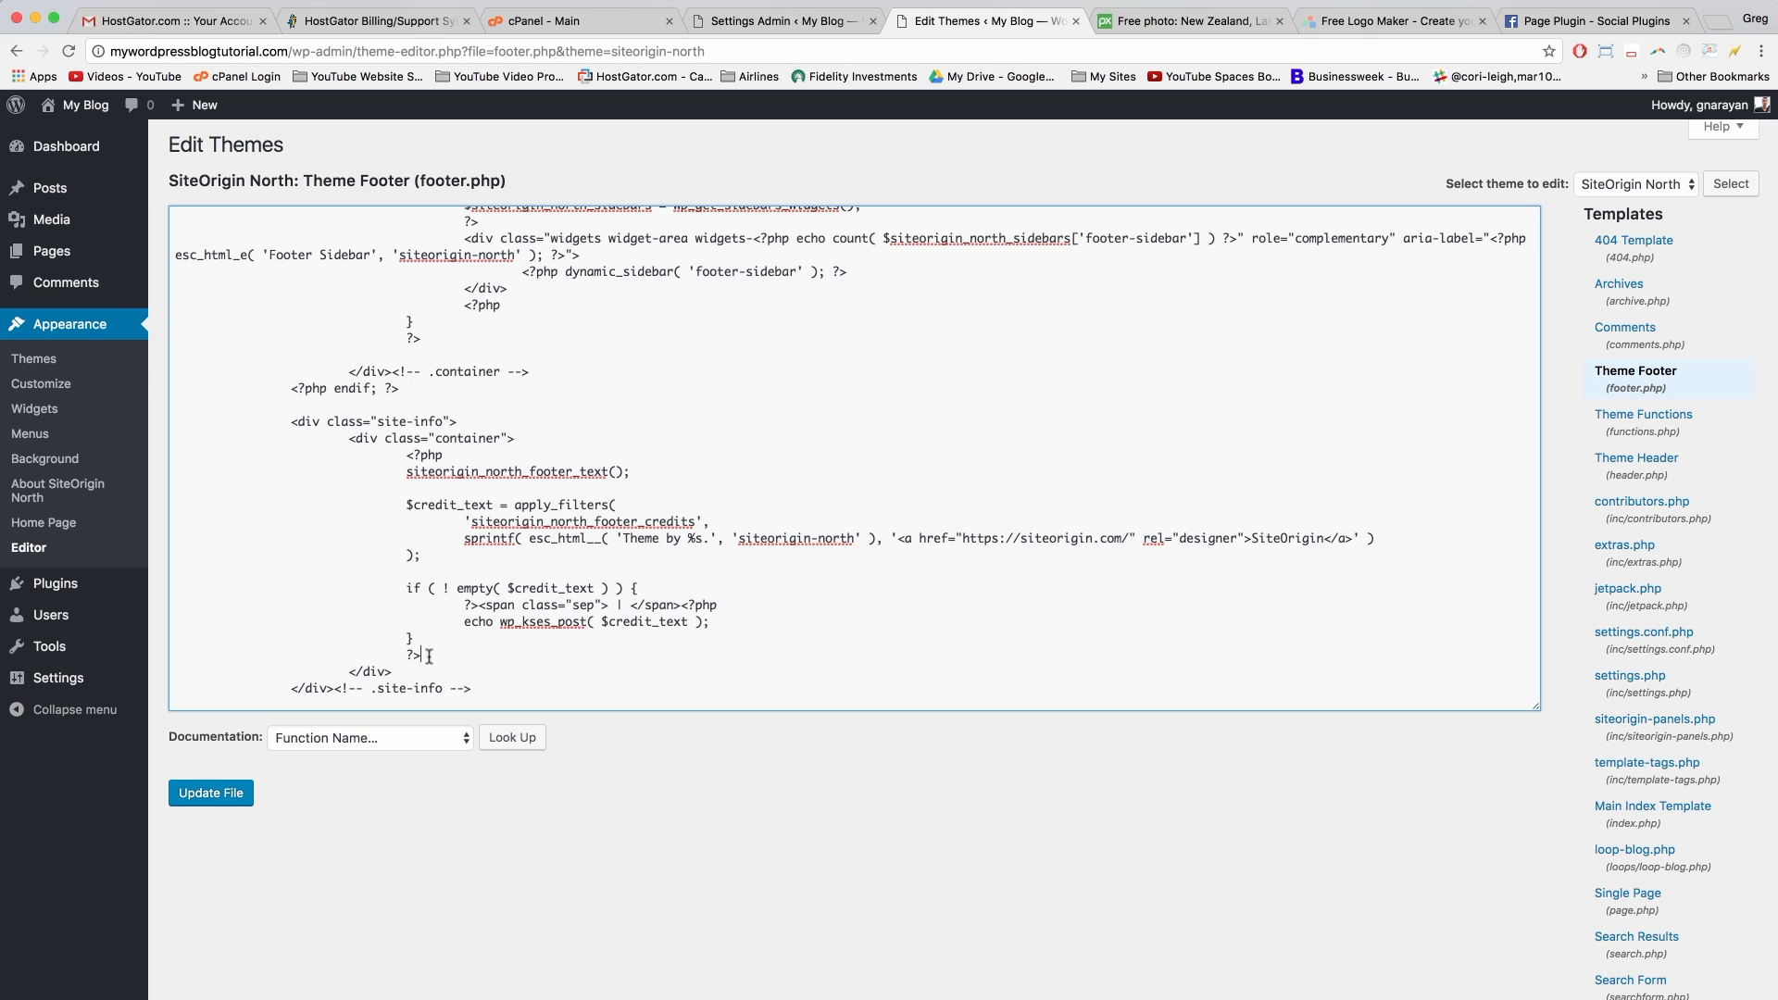
drag(426, 660, 404, 454)
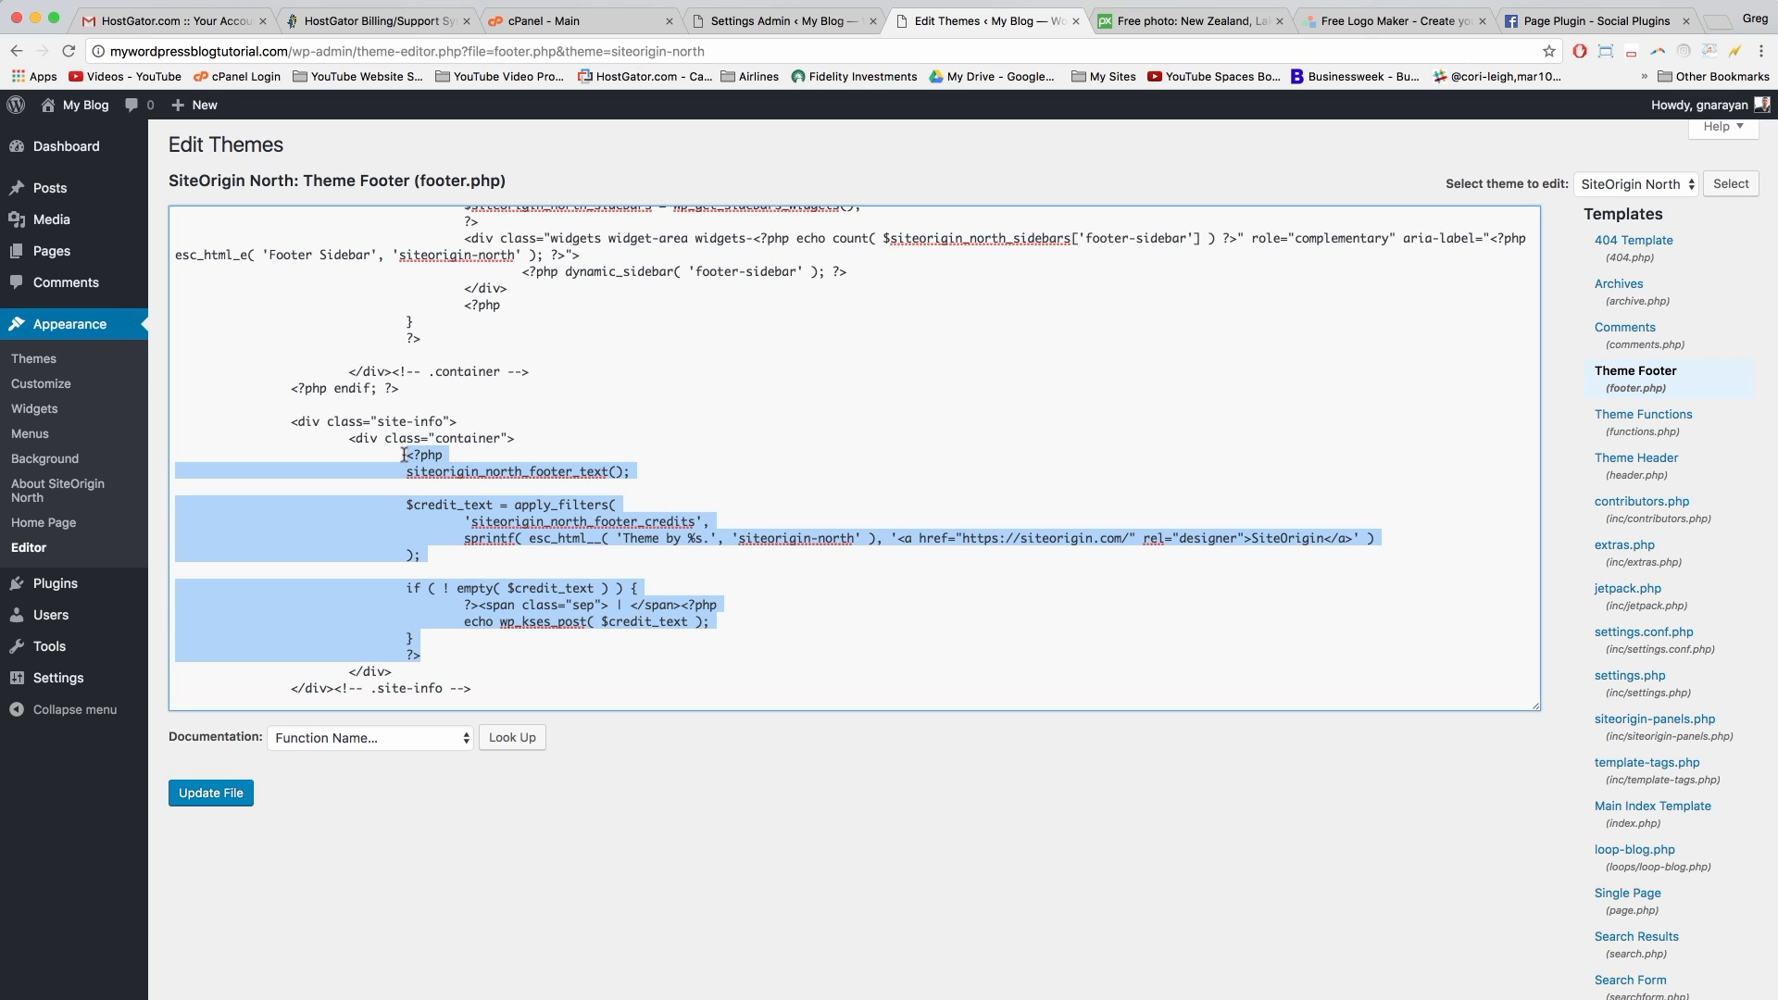
click(535, 534)
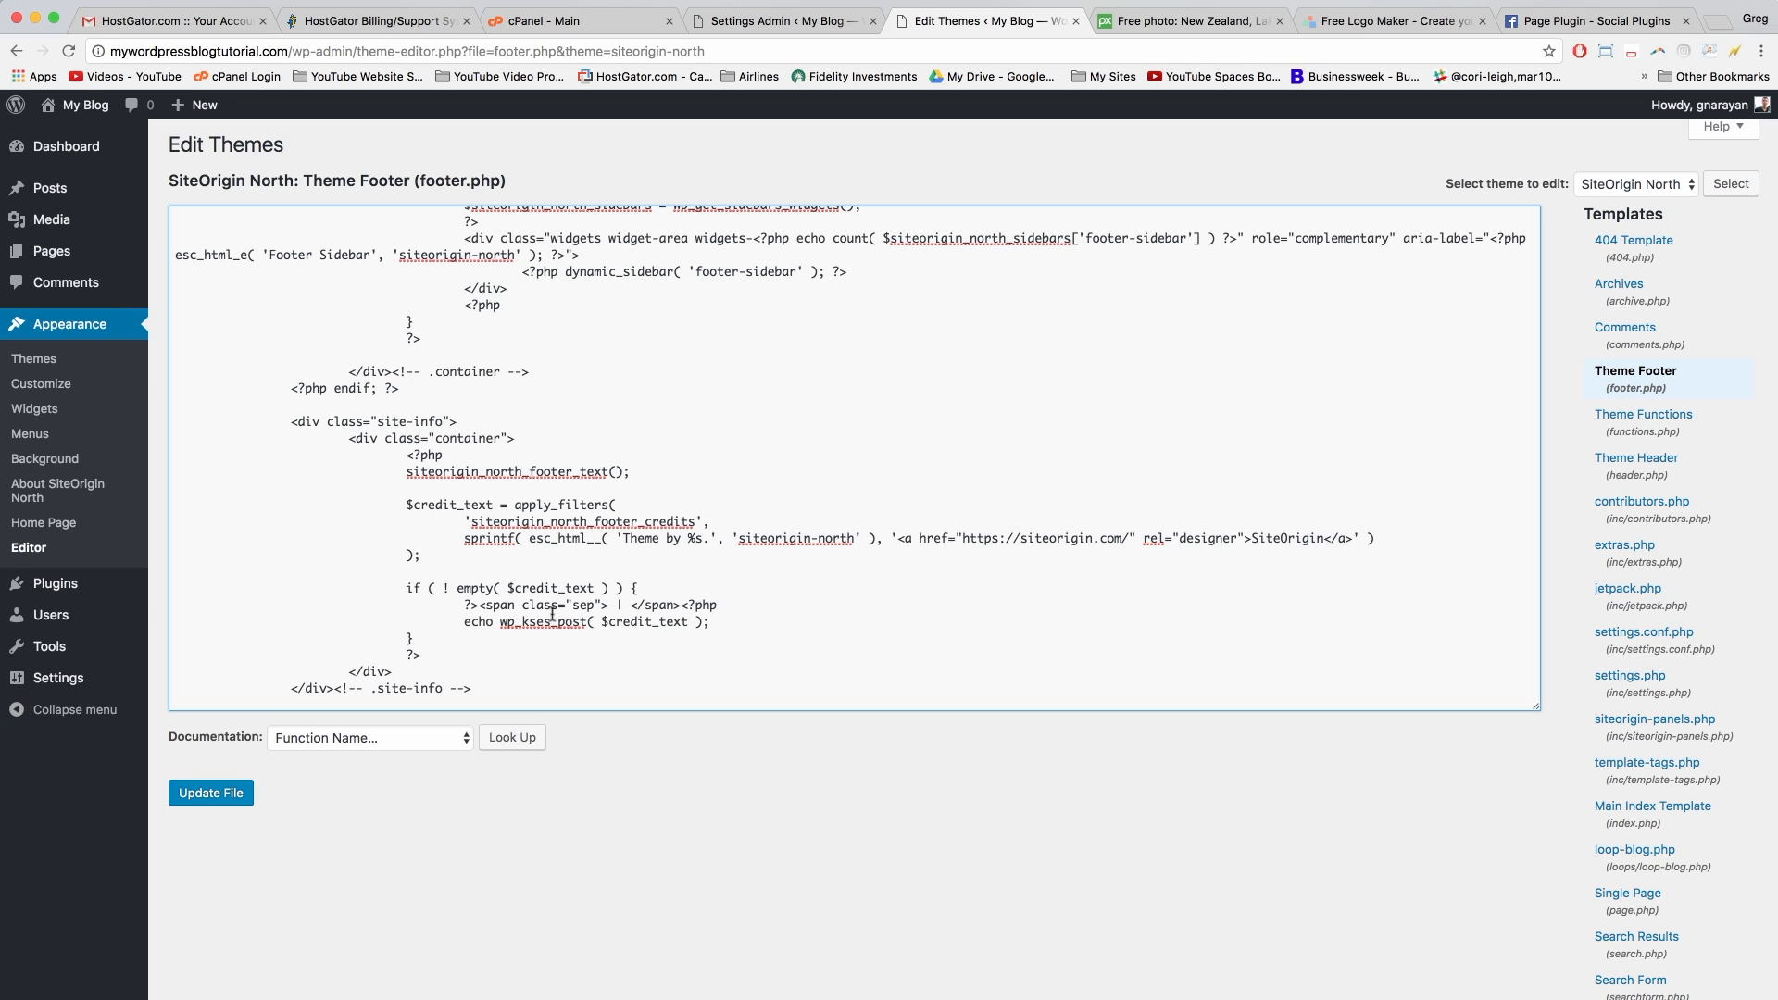
drag(419, 655, 407, 456)
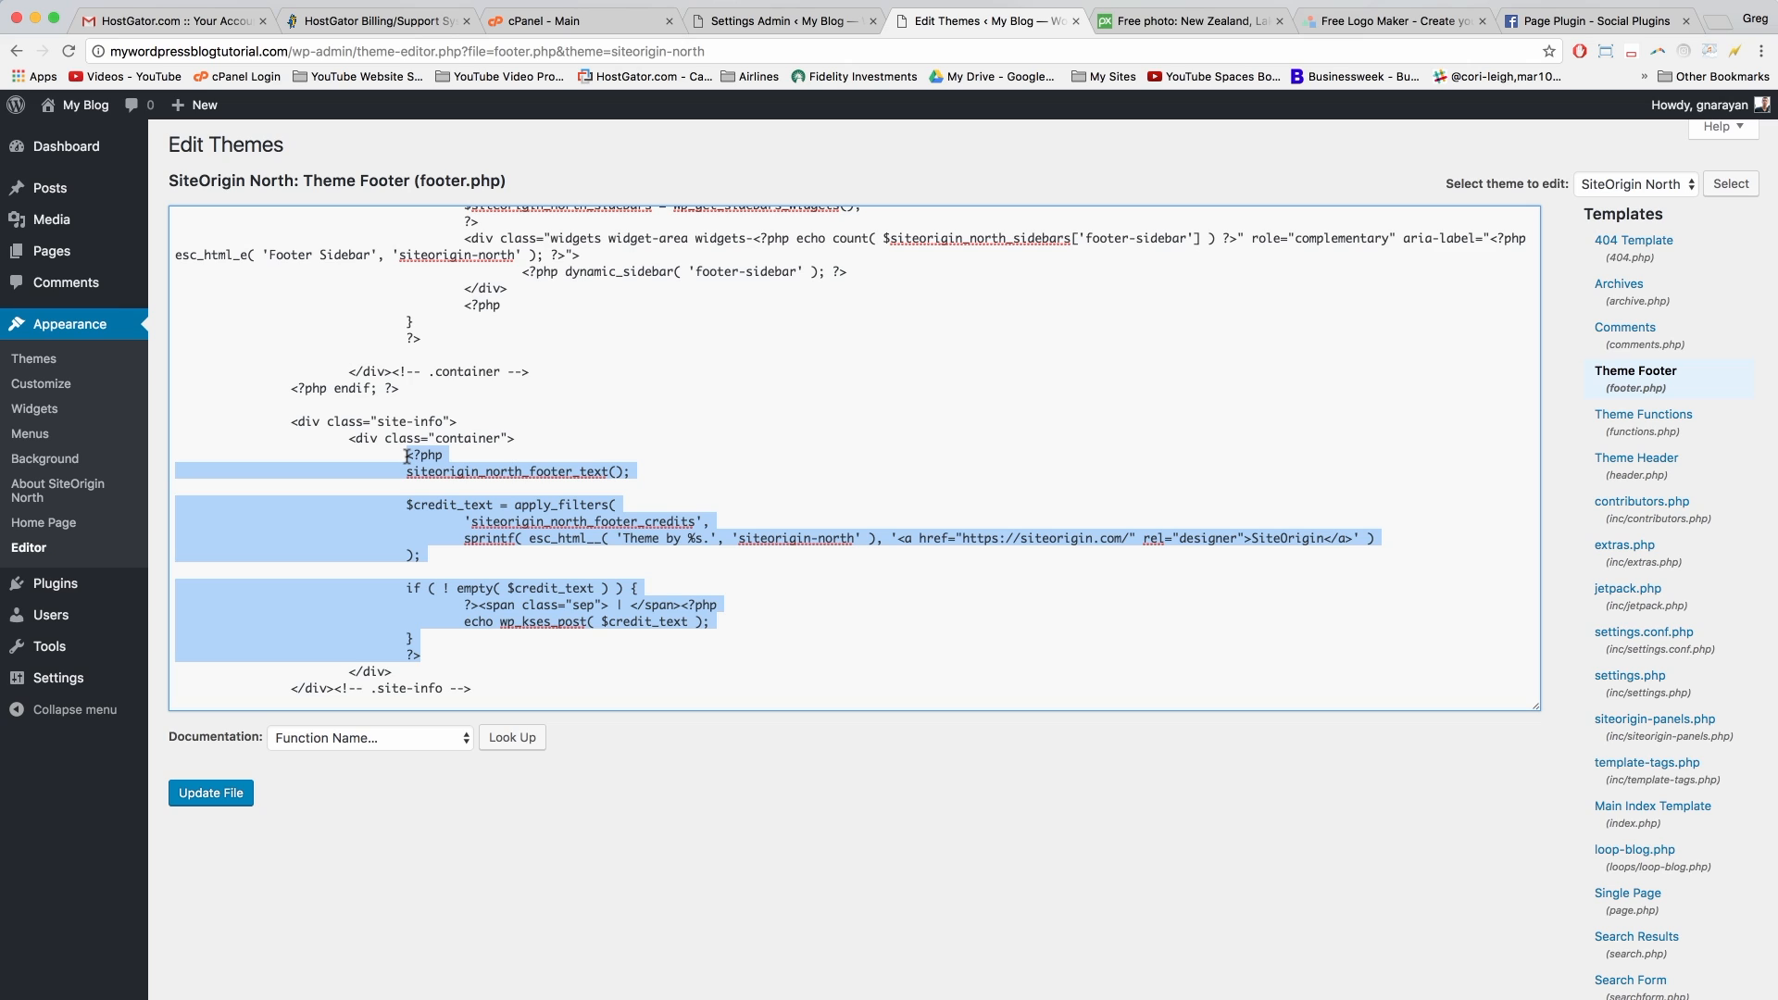
key(BackSpace)
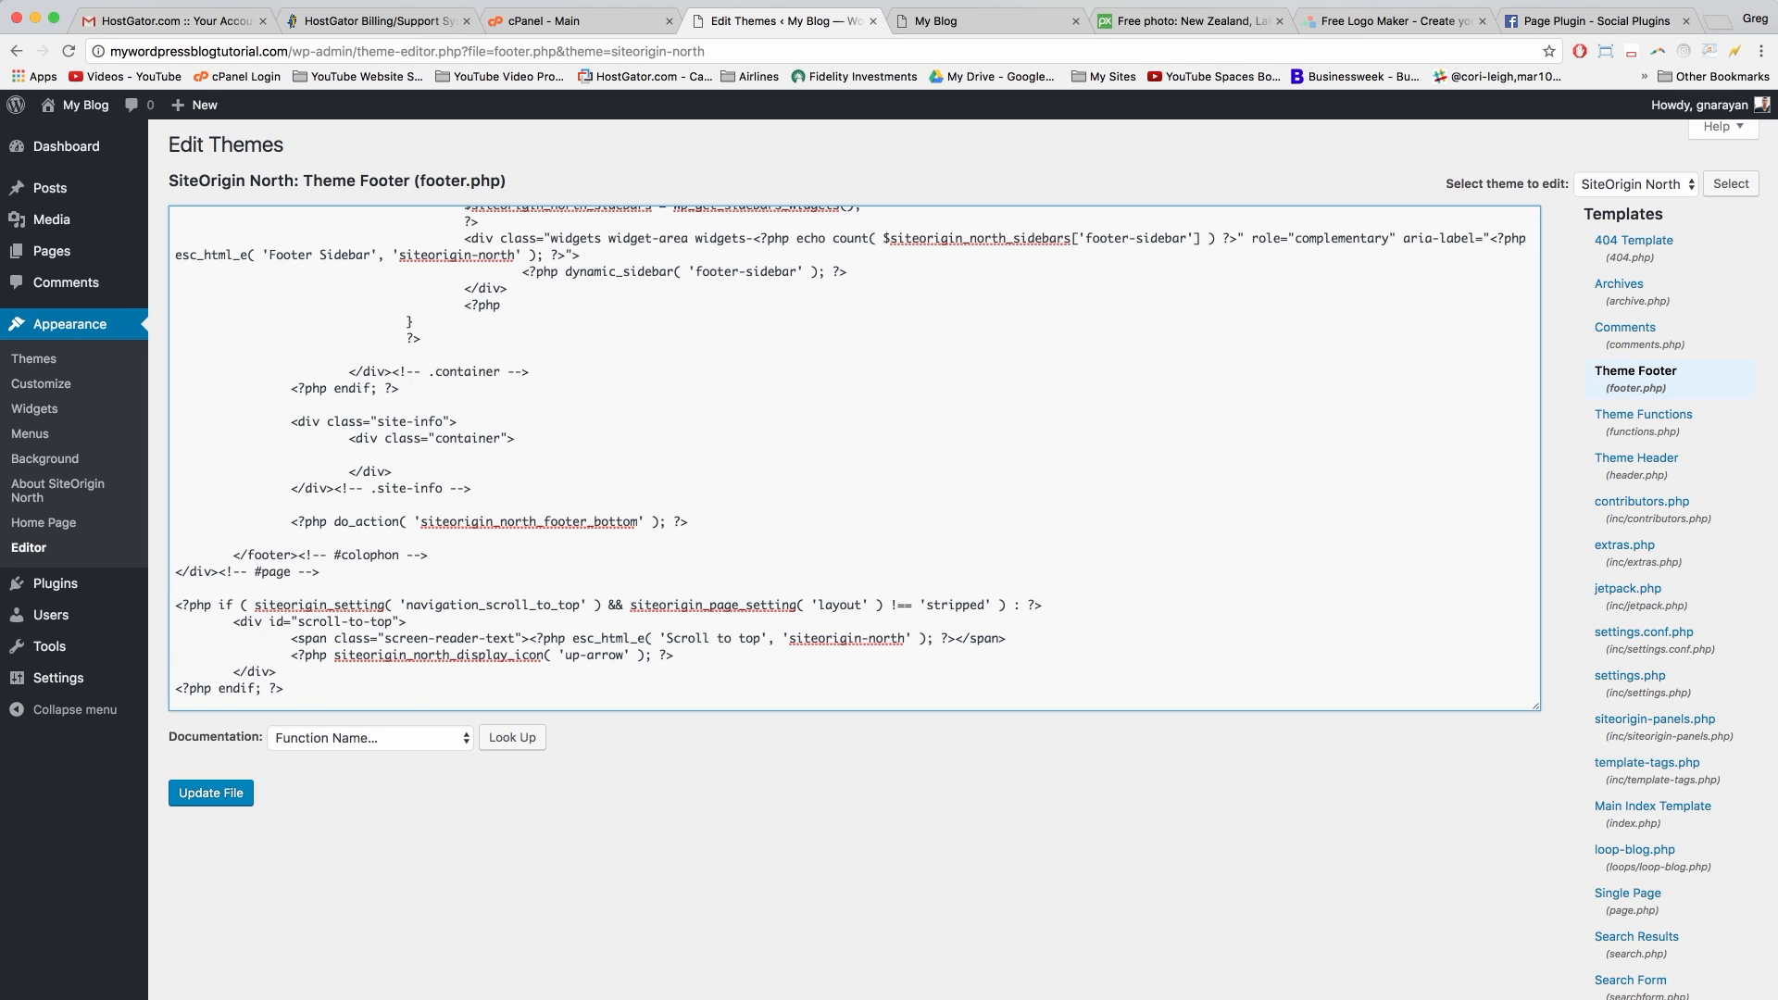
text(Copyright 2017 | This Site Rocks)
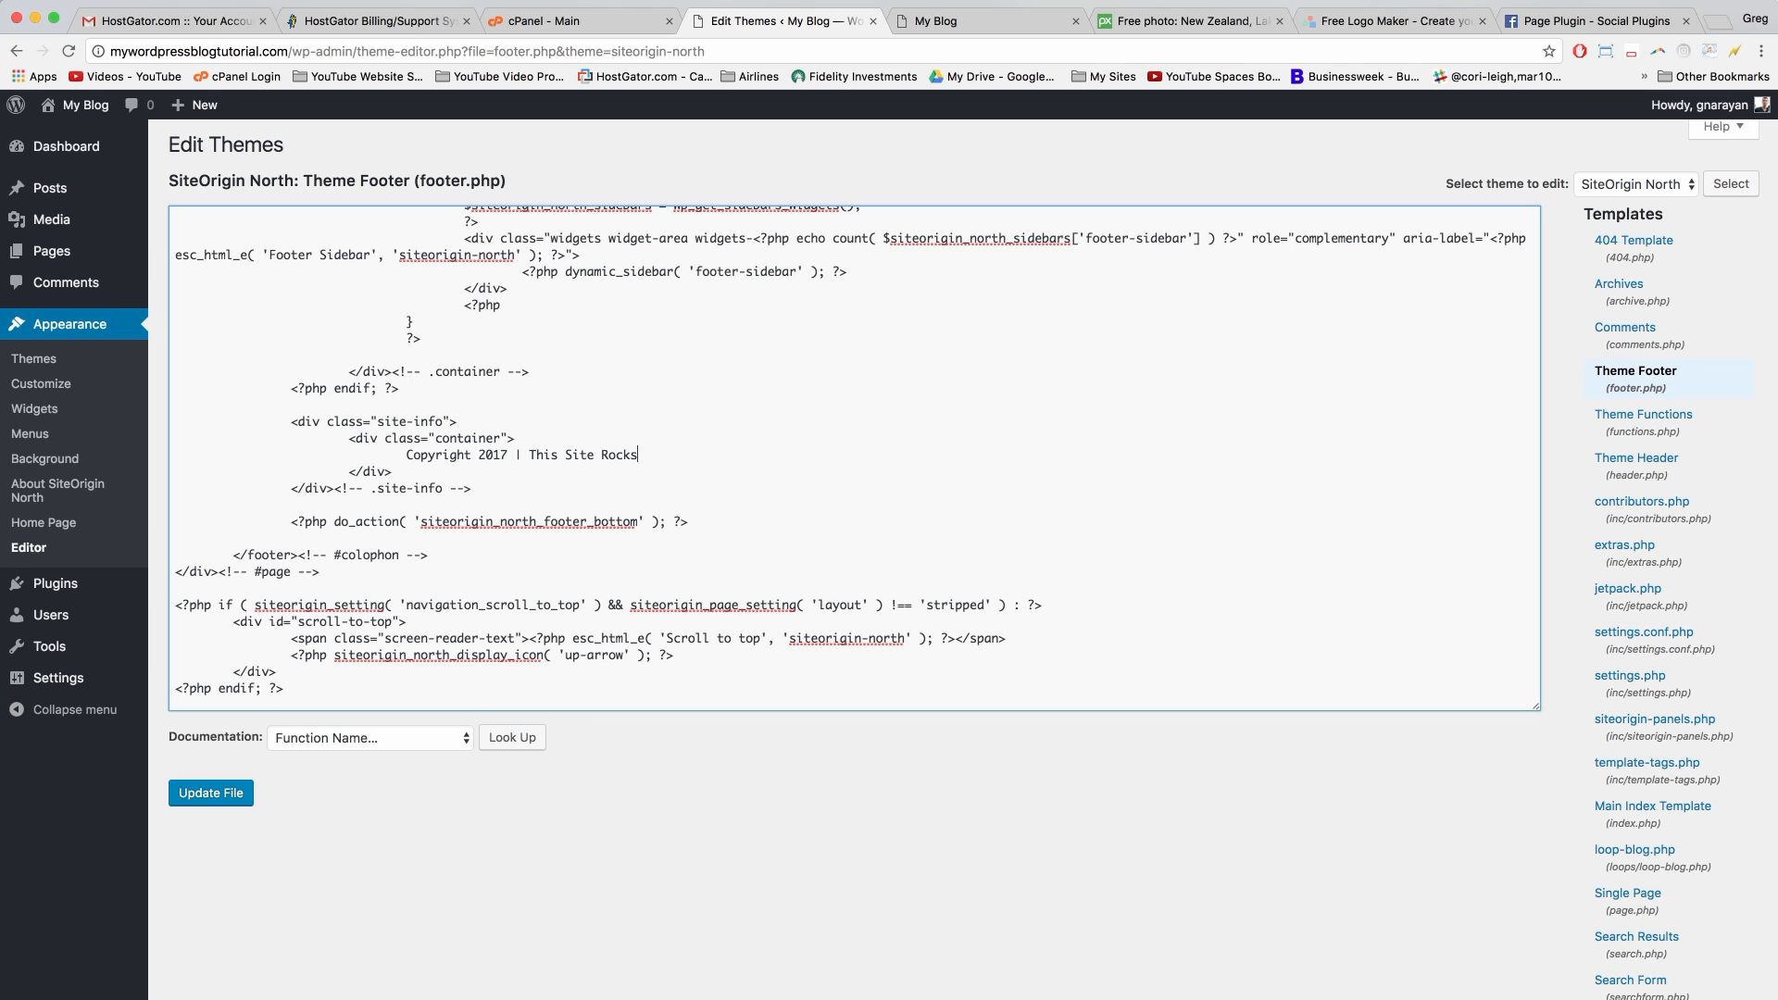
text(! | All Rights Reserved | Narayguy )
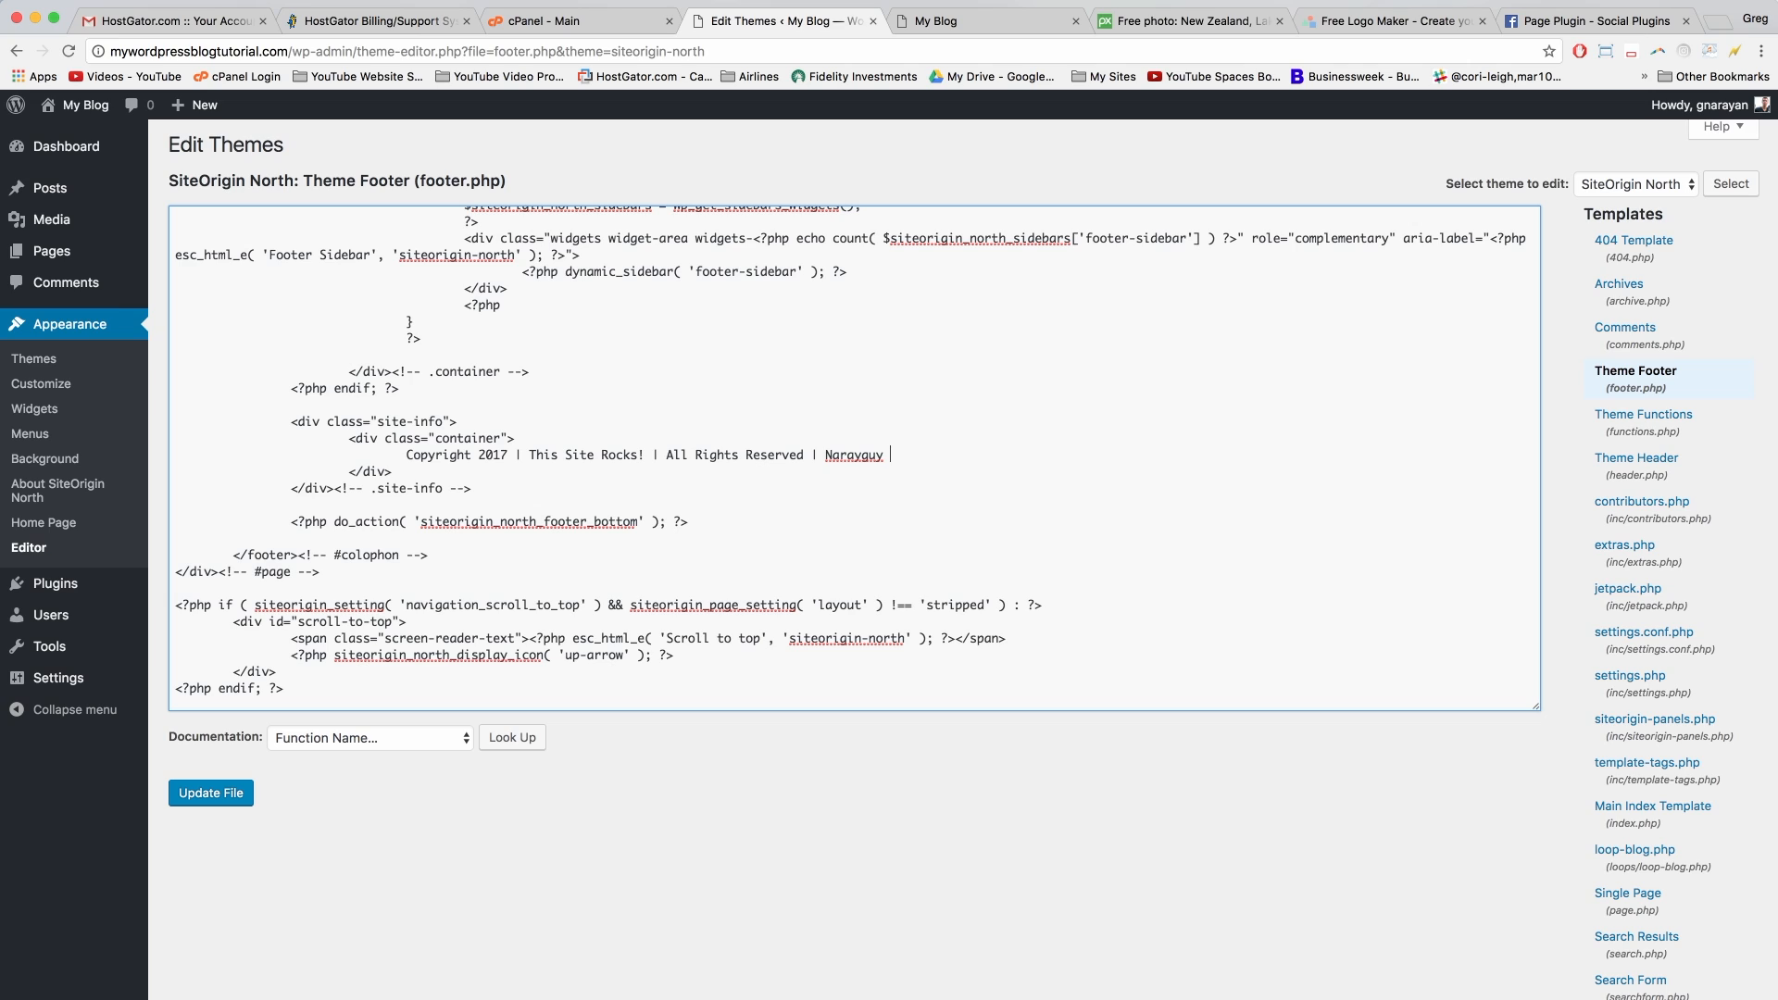
text(Tutorials)
click(824, 453)
click(936, 20)
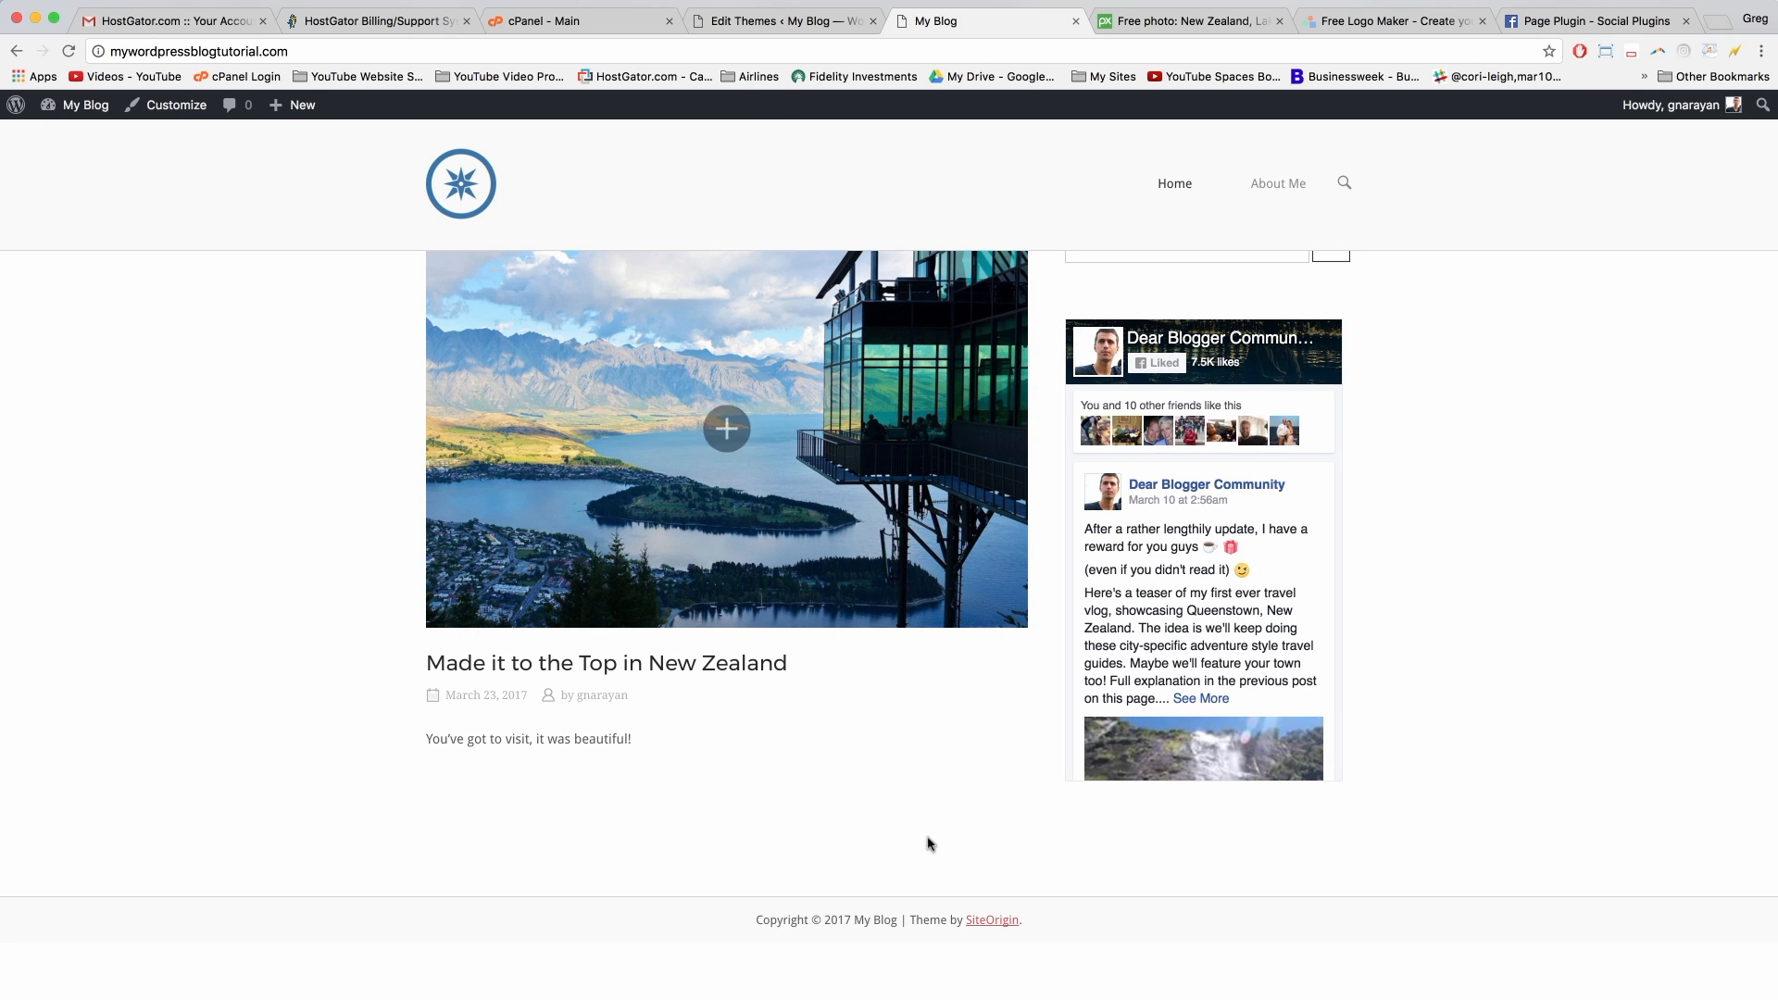
Step: Copy the © symbol from the live footer and paste it before 2017 in footer.php
click(817, 921)
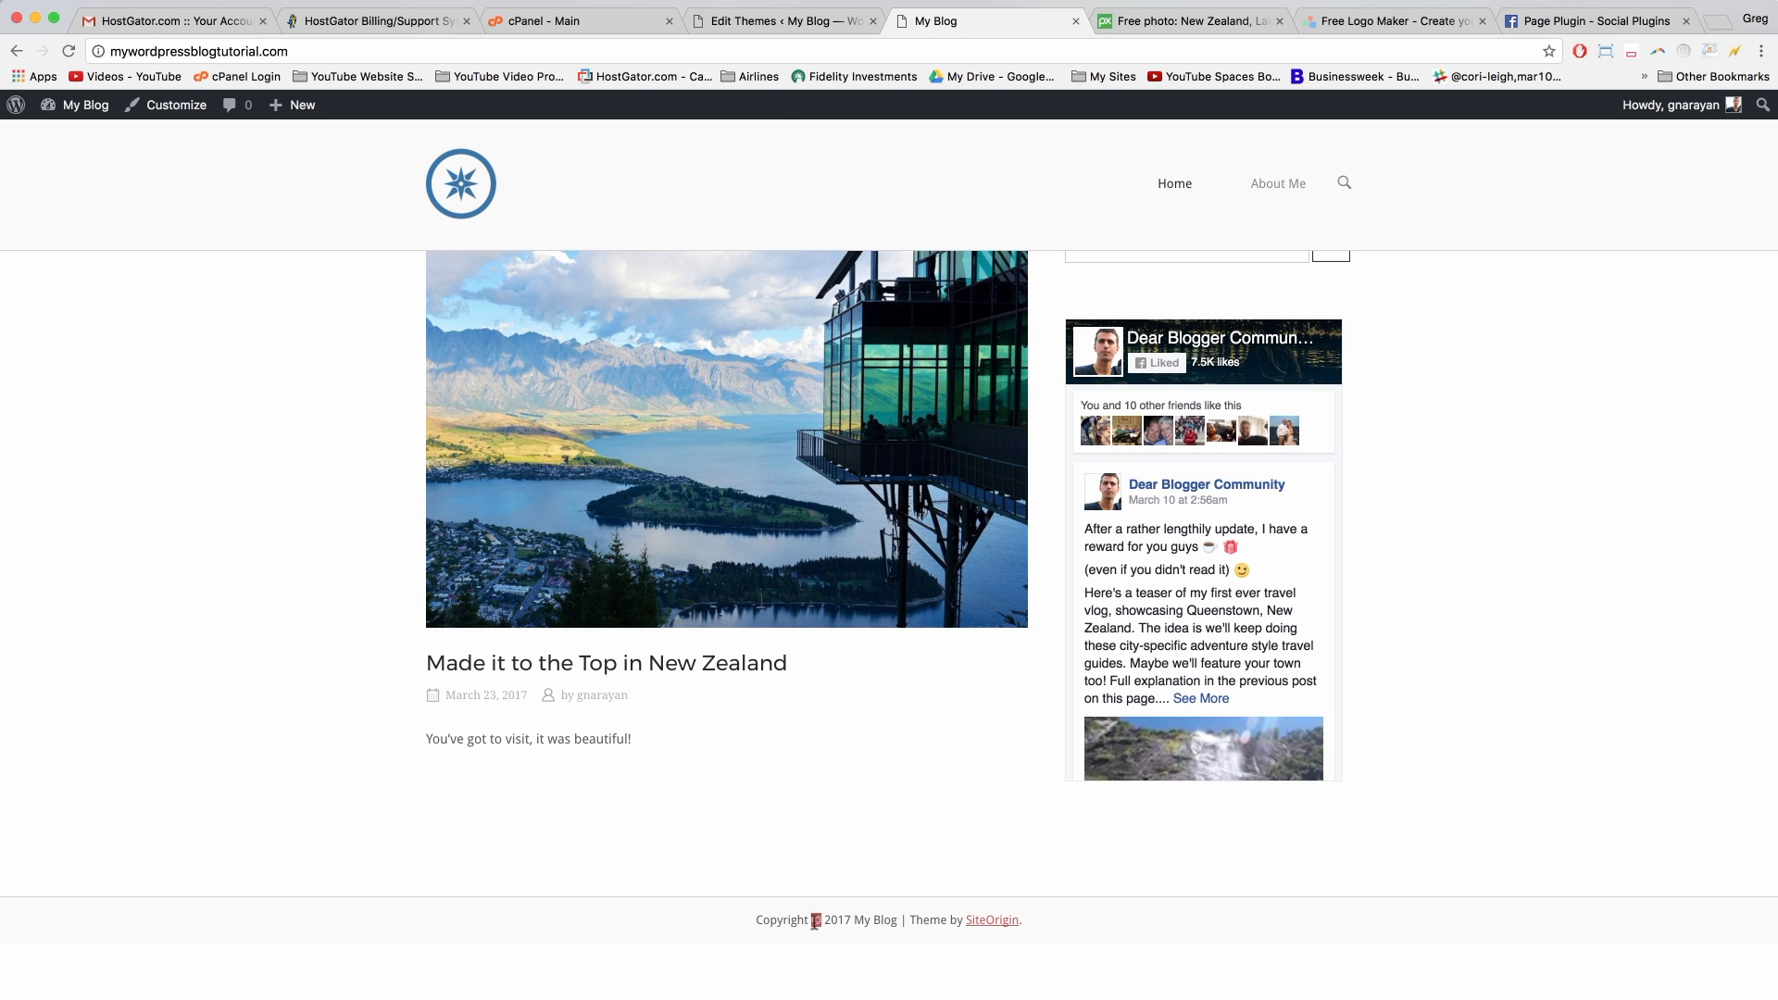
right_click(819, 921)
click(850, 961)
click(802, 31)
click(405, 454)
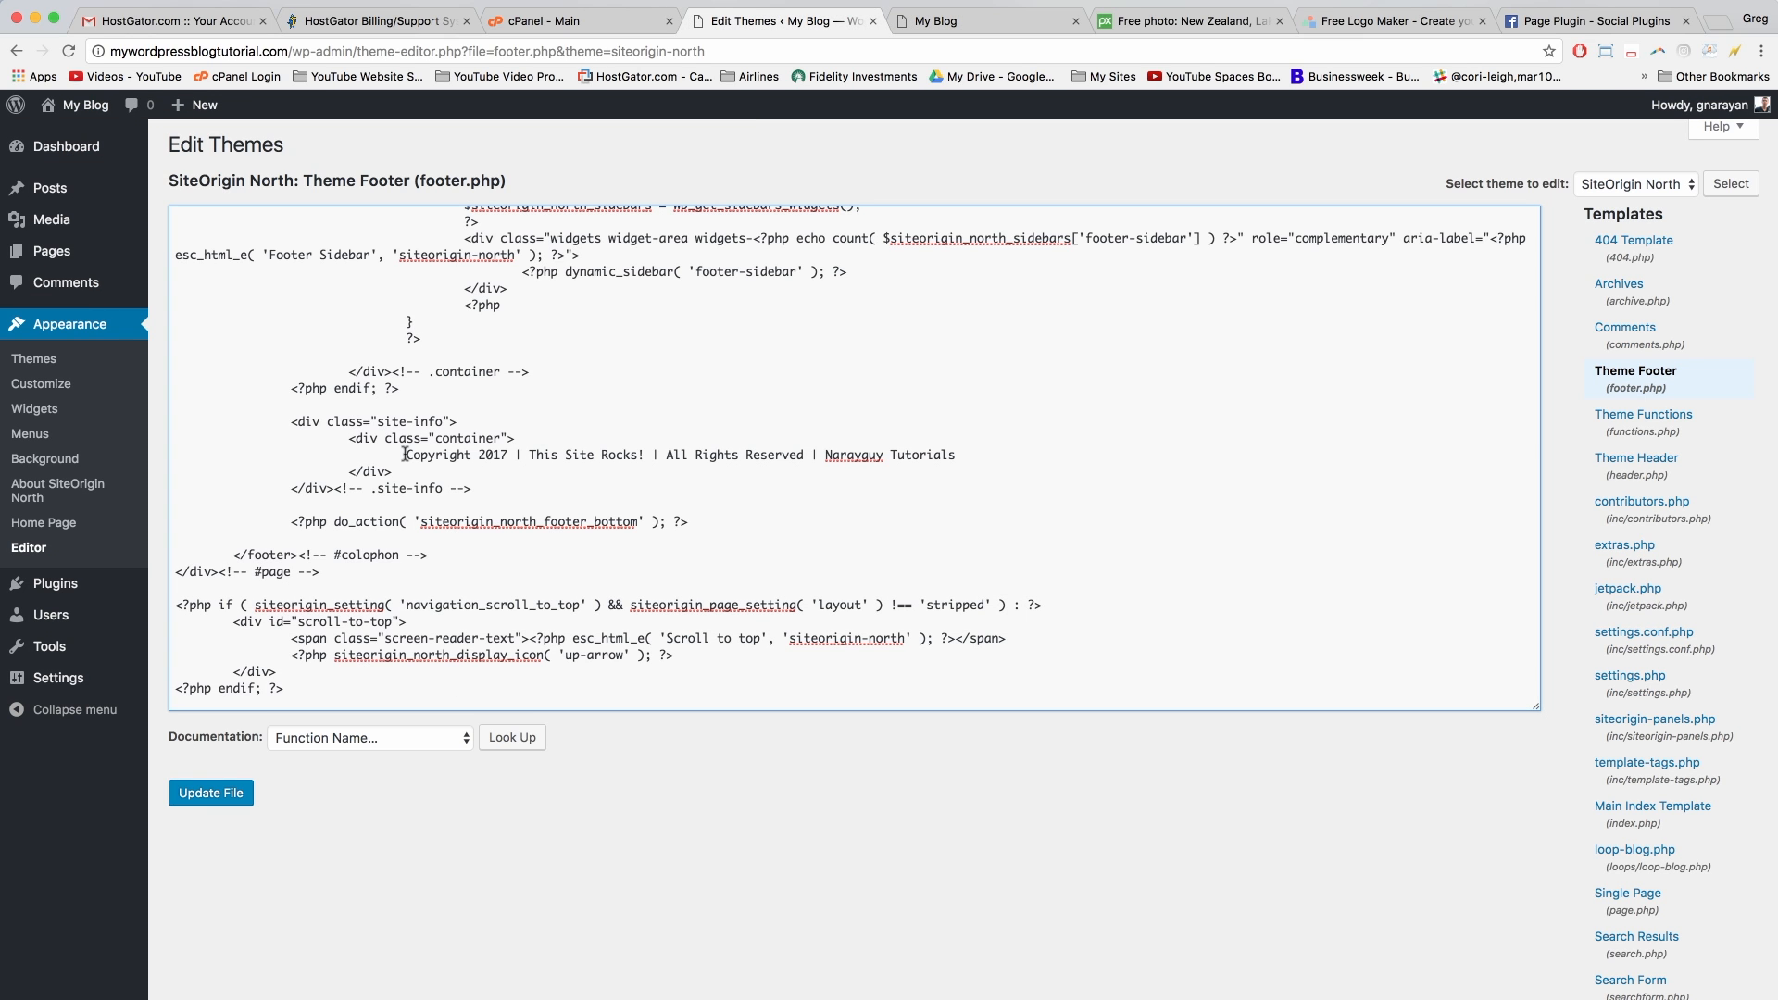
click(477, 455)
key(super+v)
Step: Save footer.php and reload the blog to confirm the new copyright footer
click(210, 795)
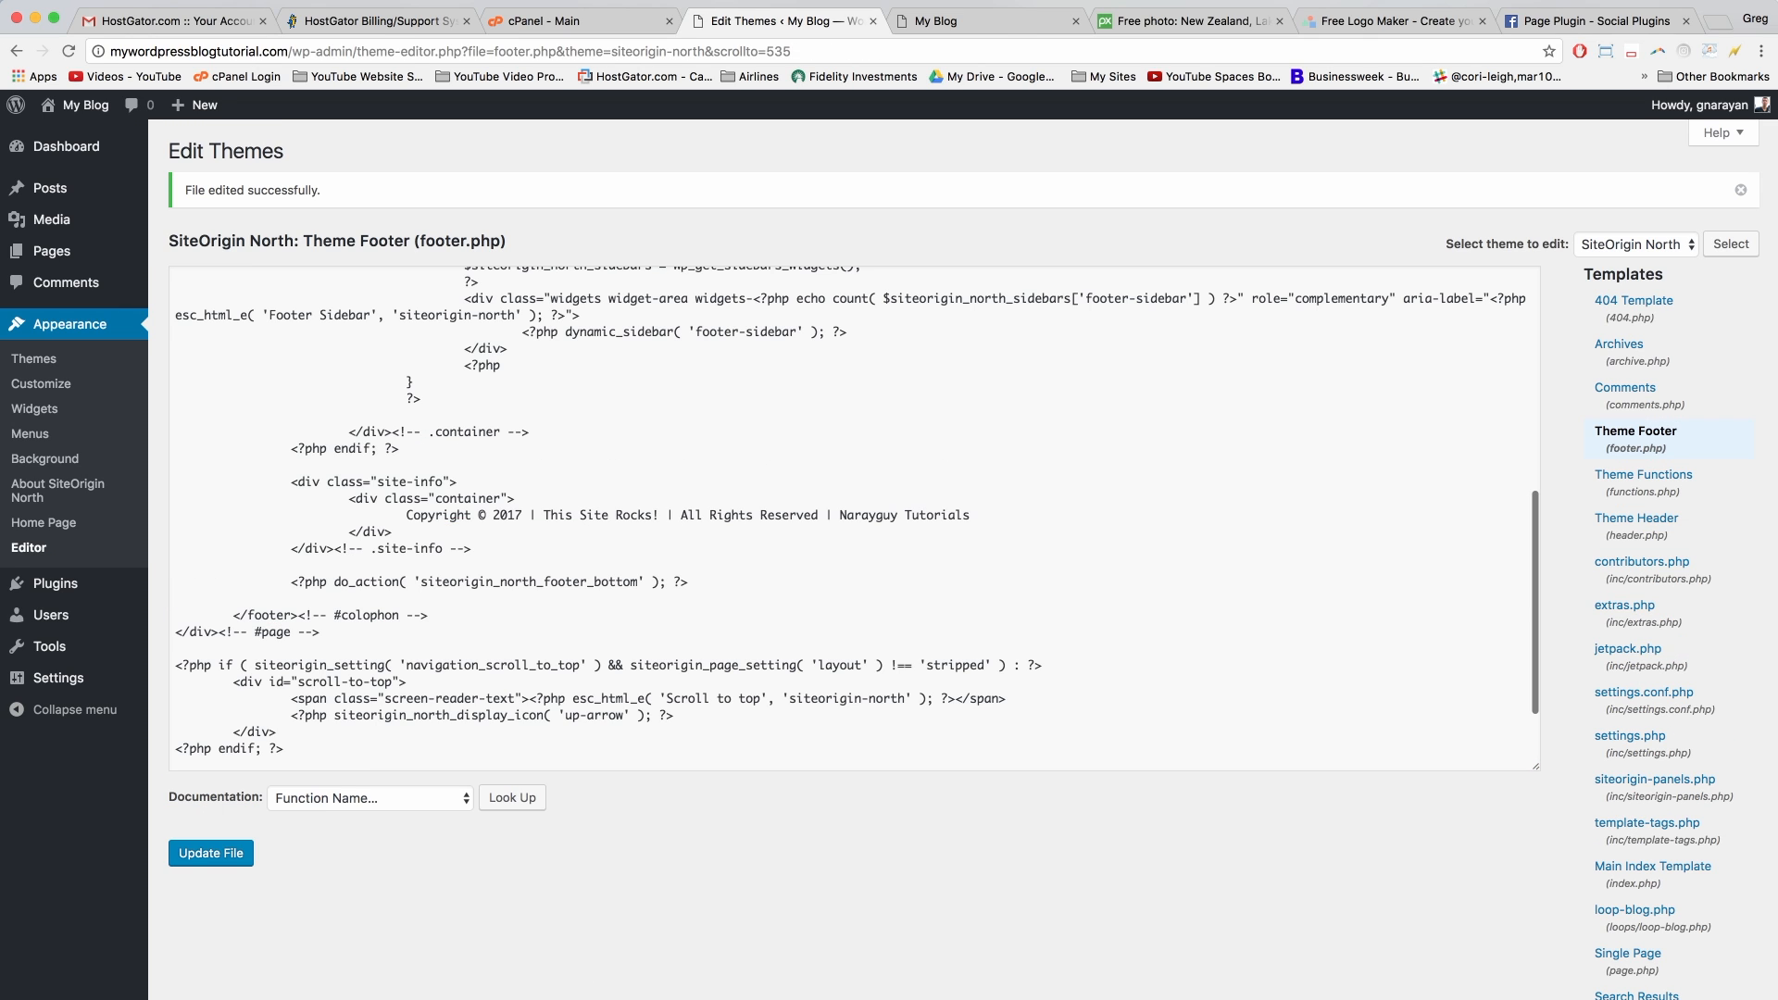
key(ctrl+Tab)
click(69, 53)
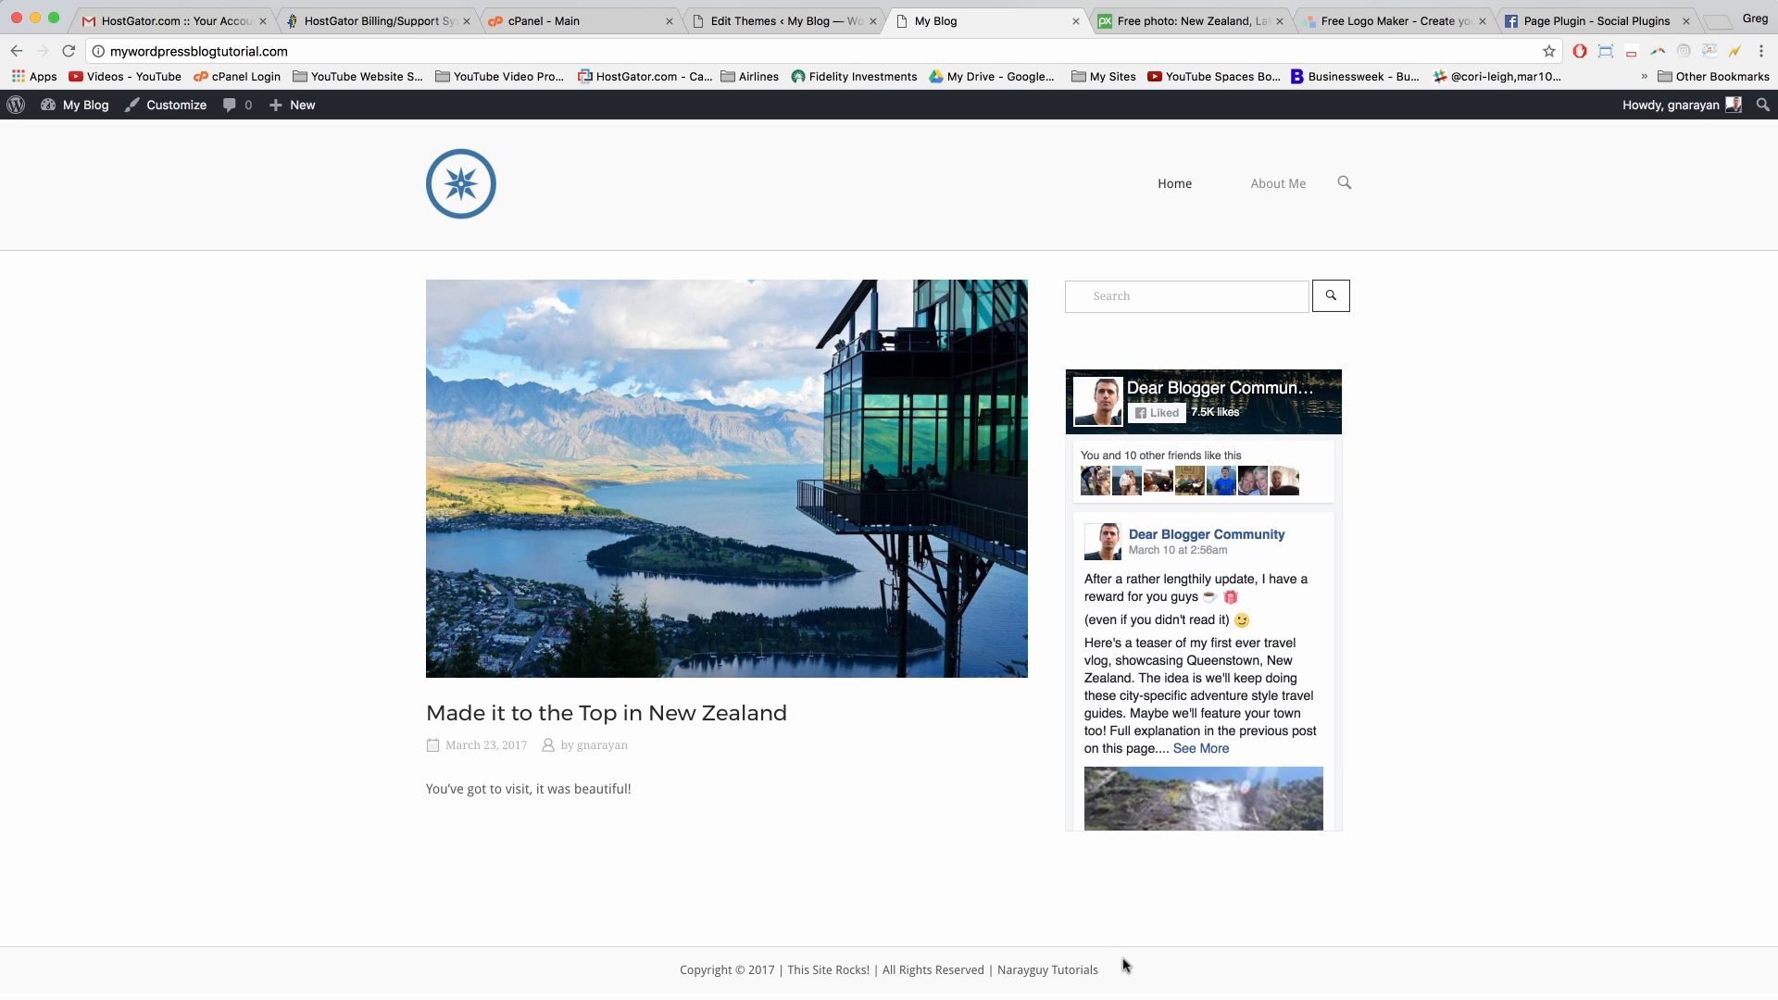
click(798, 26)
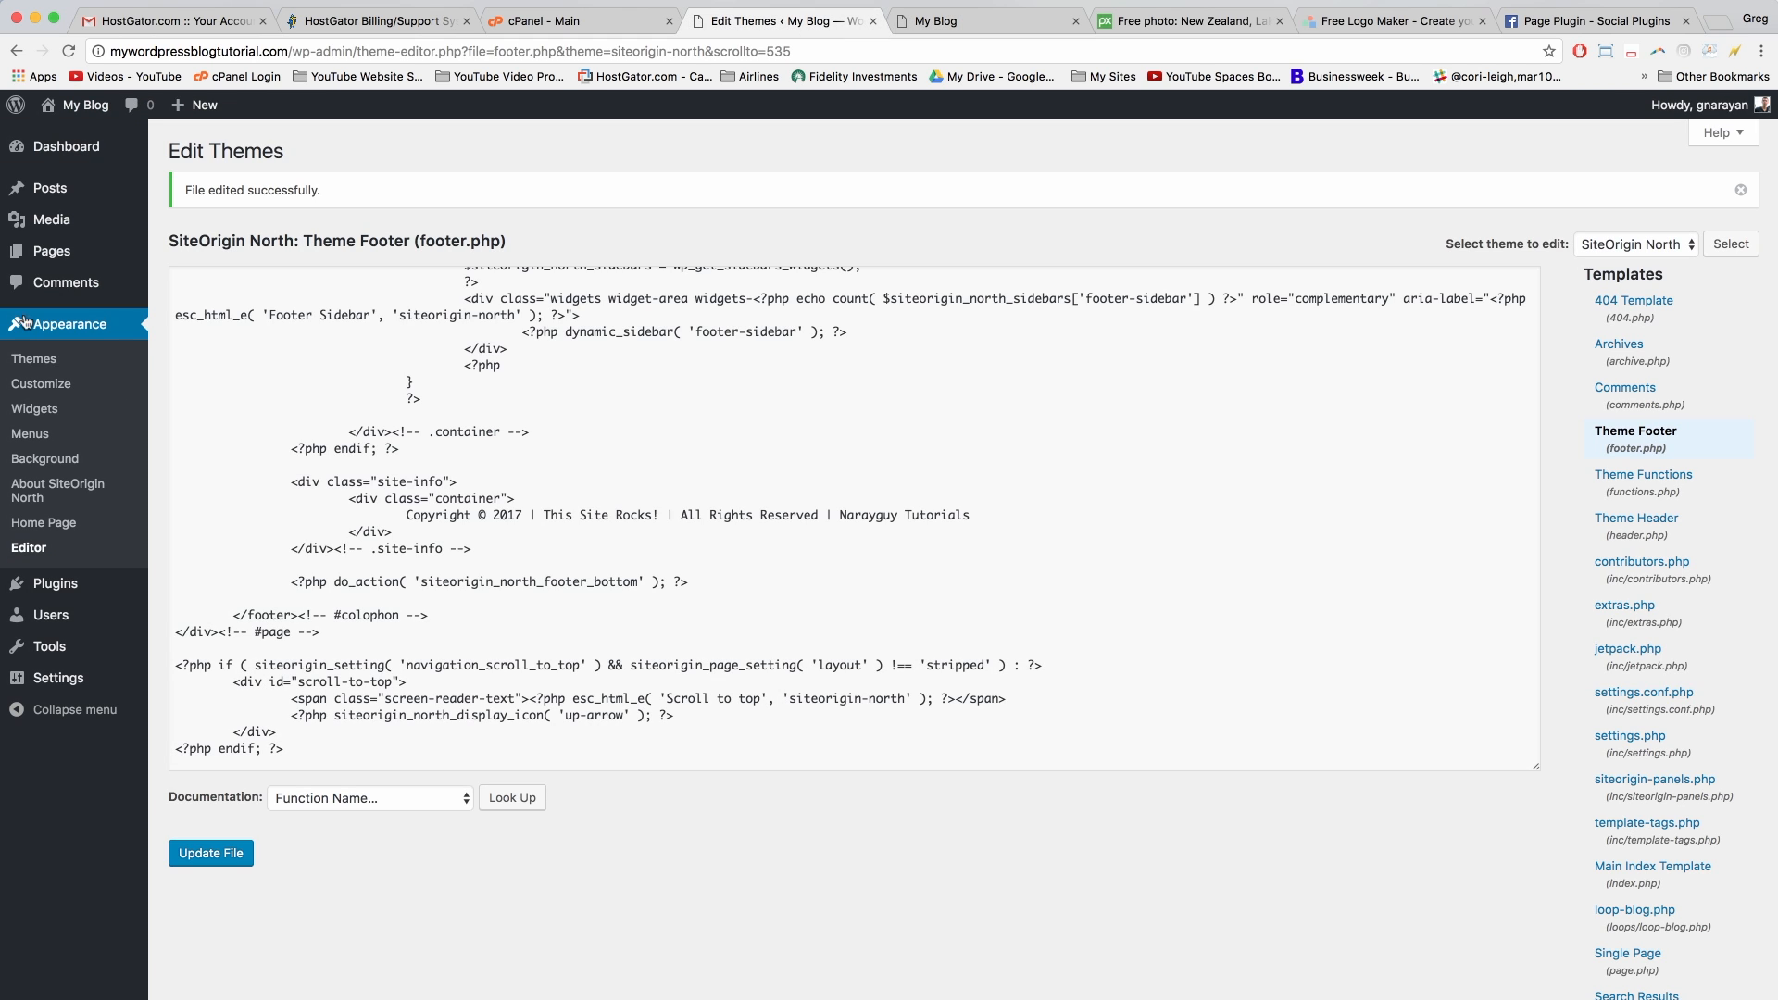
scroll(1607, 535, down, 6)
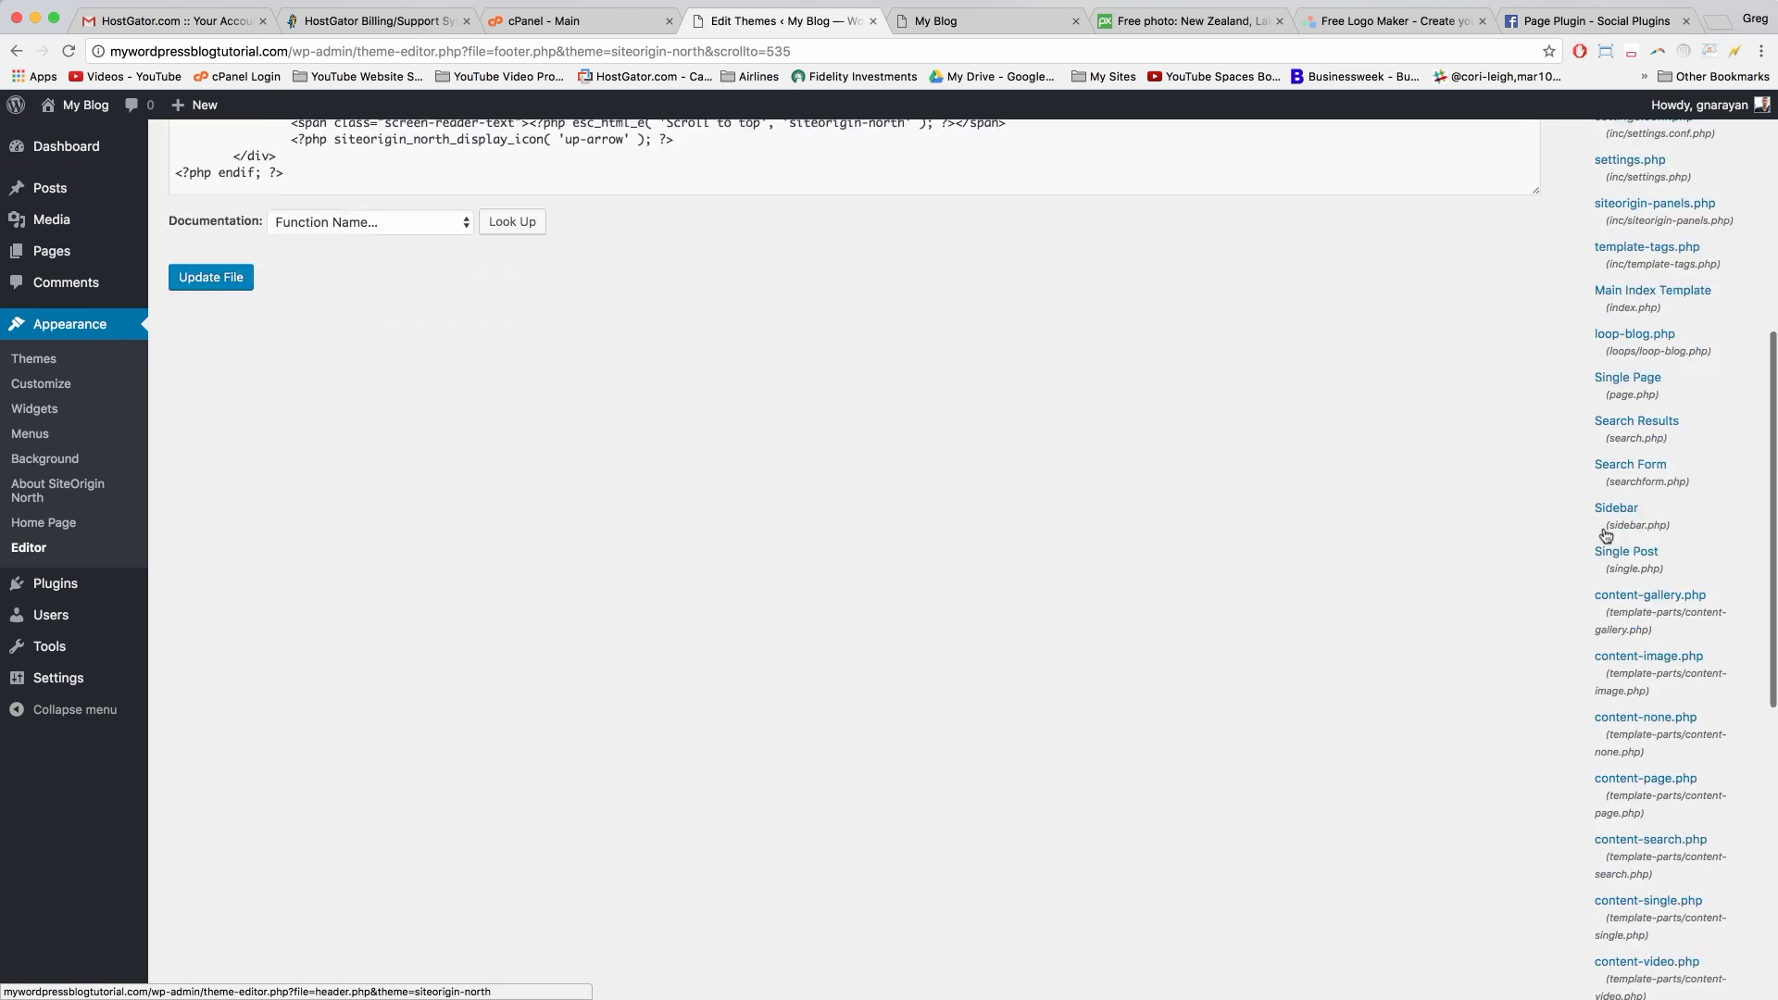
scroll(1575, 501, up, 10)
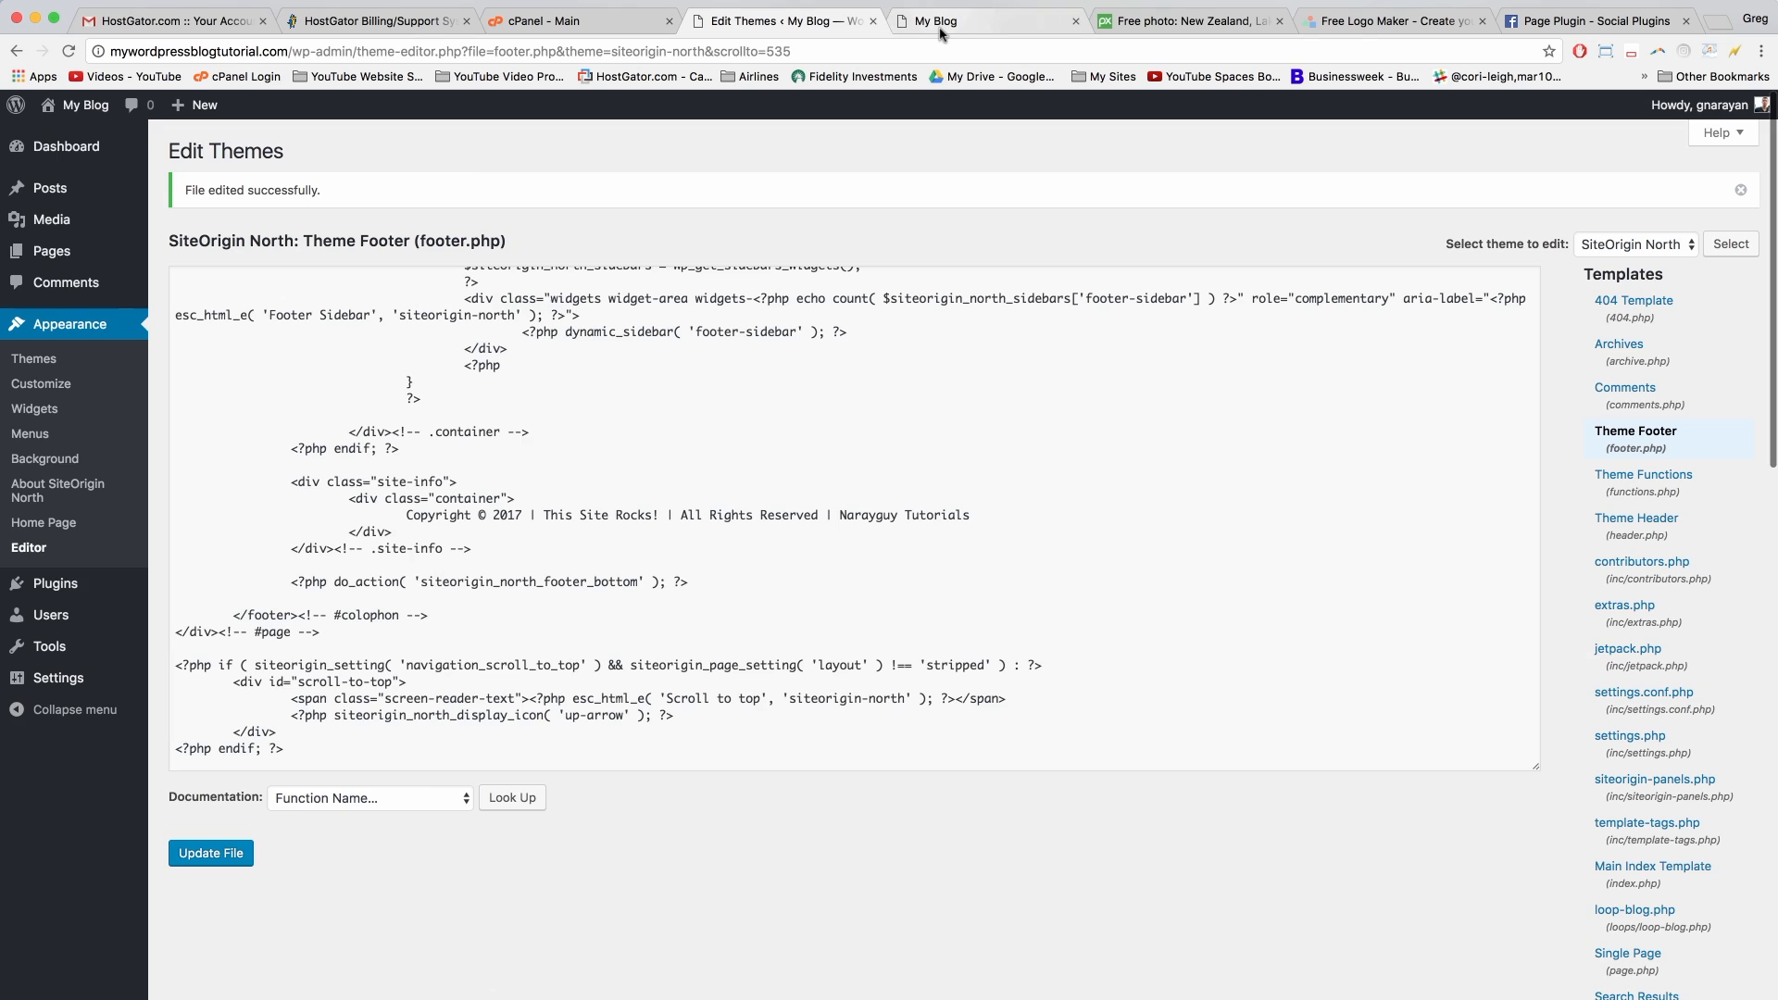
Step: Bring the blog window with the New Zealand post forward and start the online stopwatch
click(940, 28)
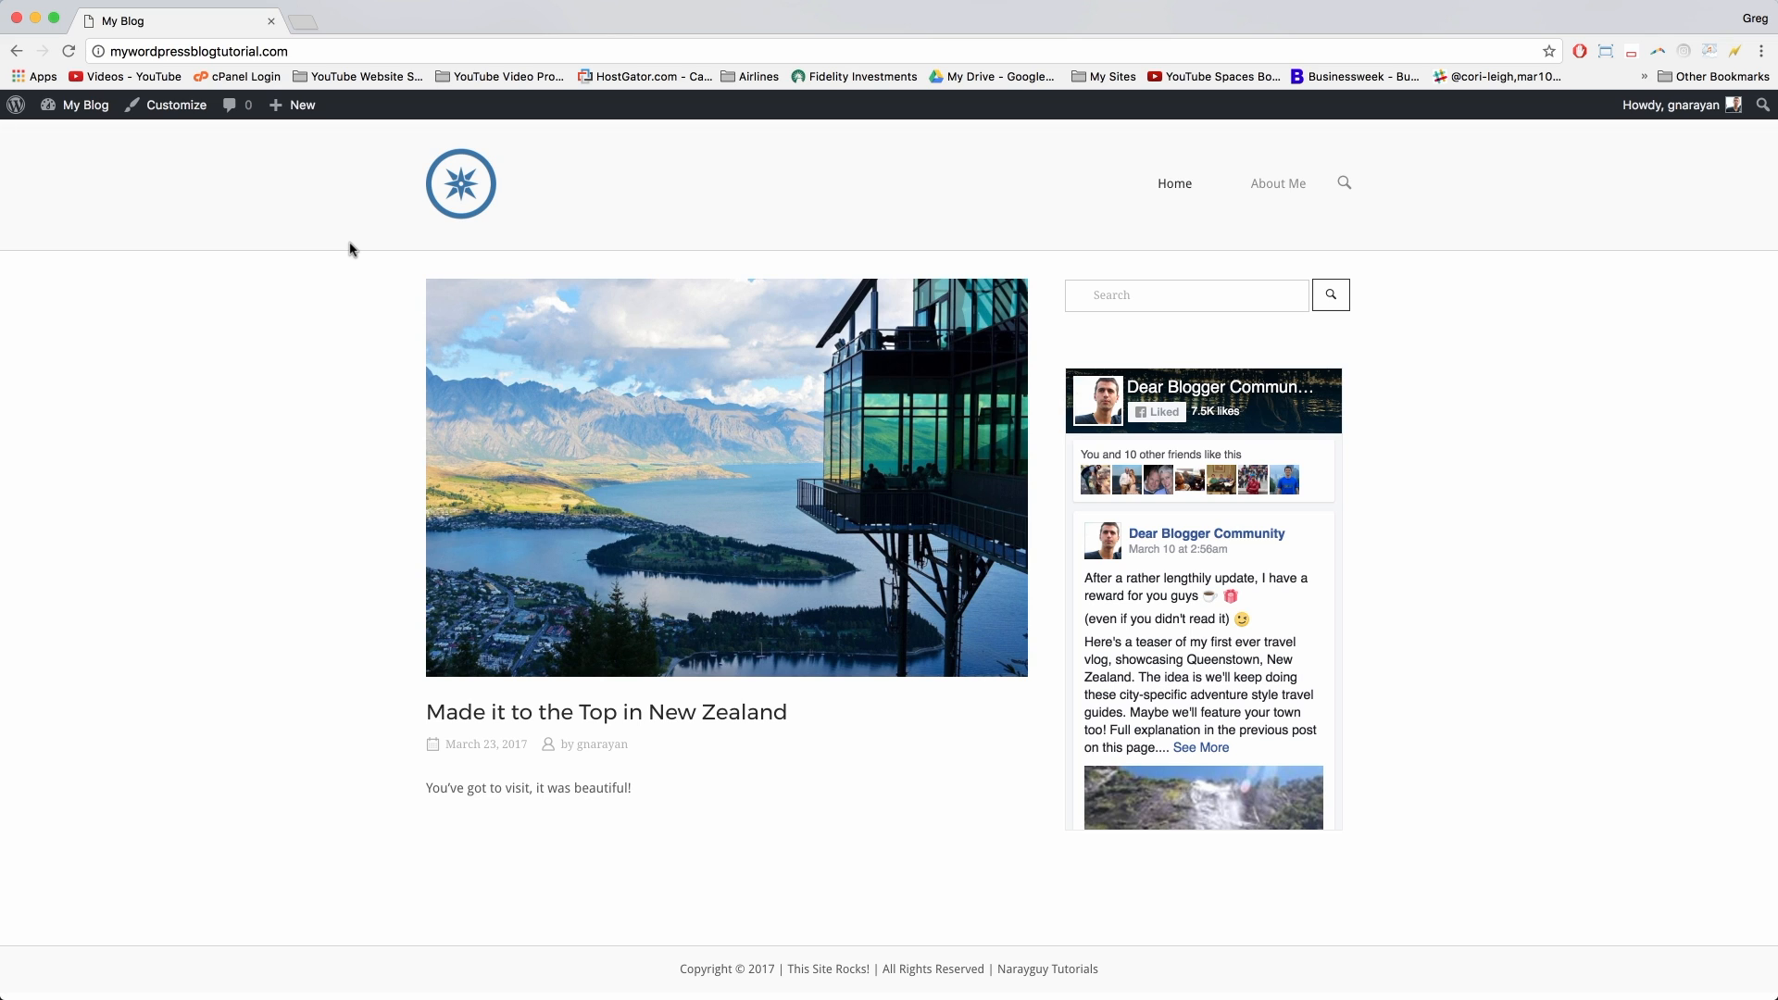
drag(1777, 866, 1562, 785)
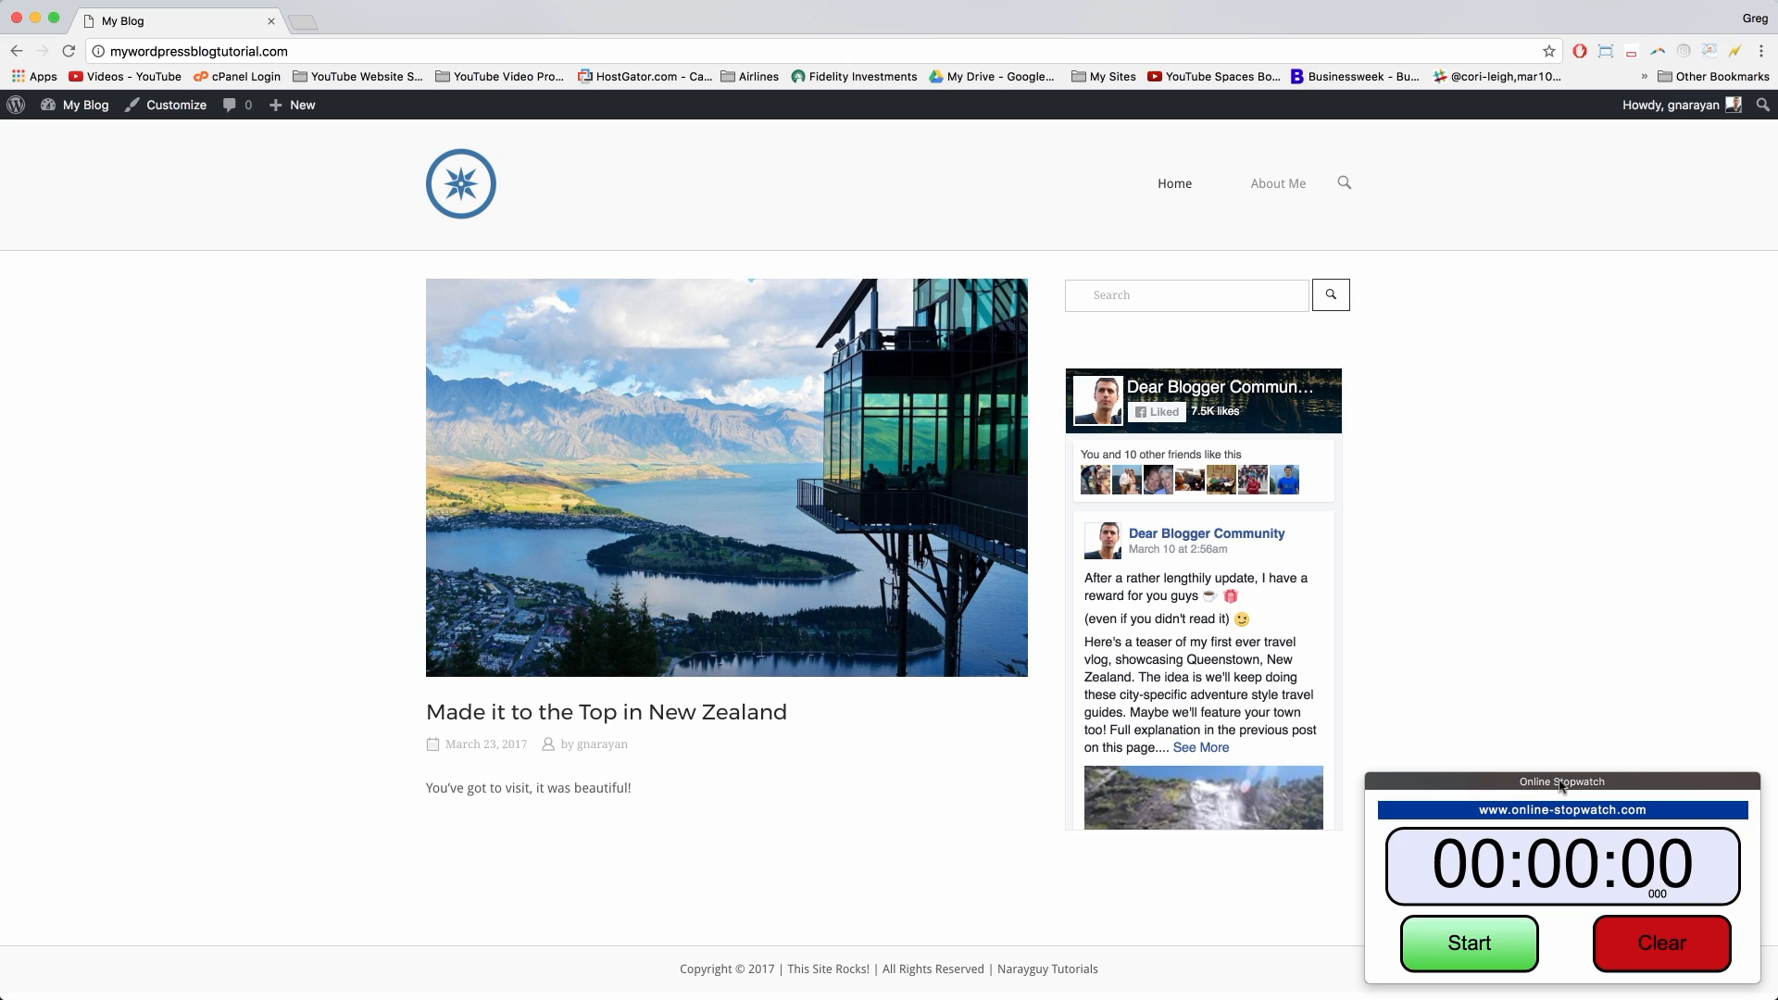
drag(1562, 786, 1563, 785)
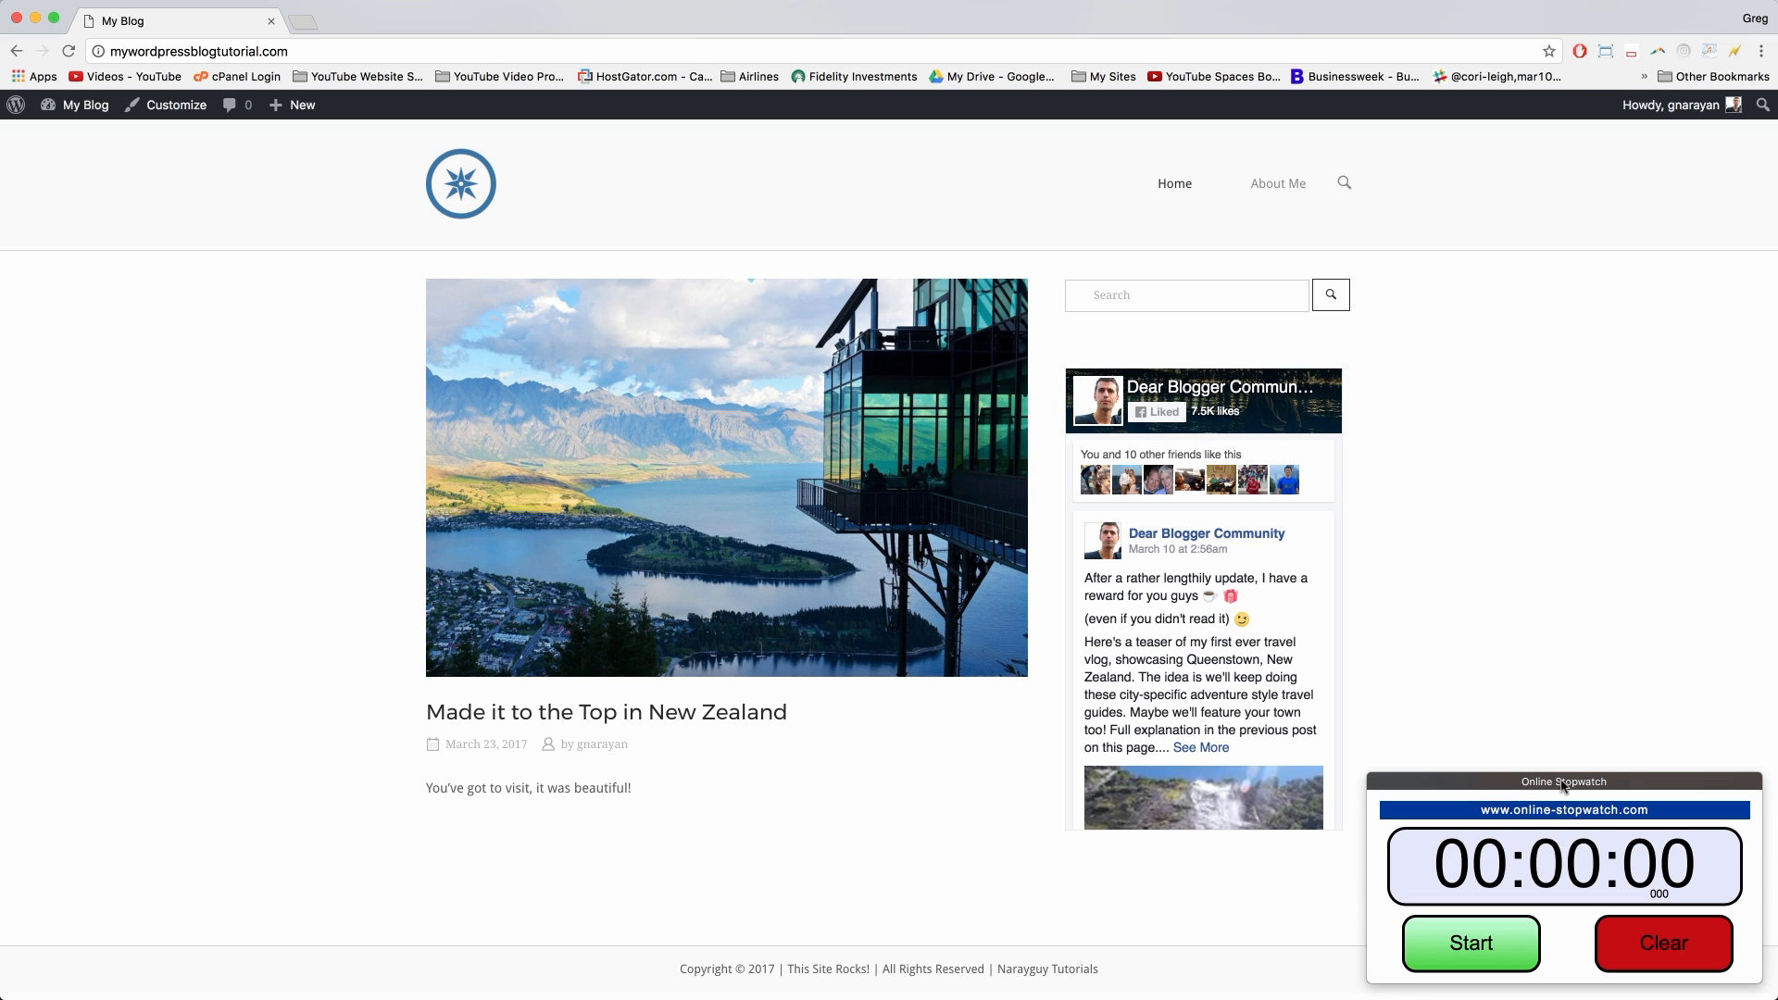
click(1286, 910)
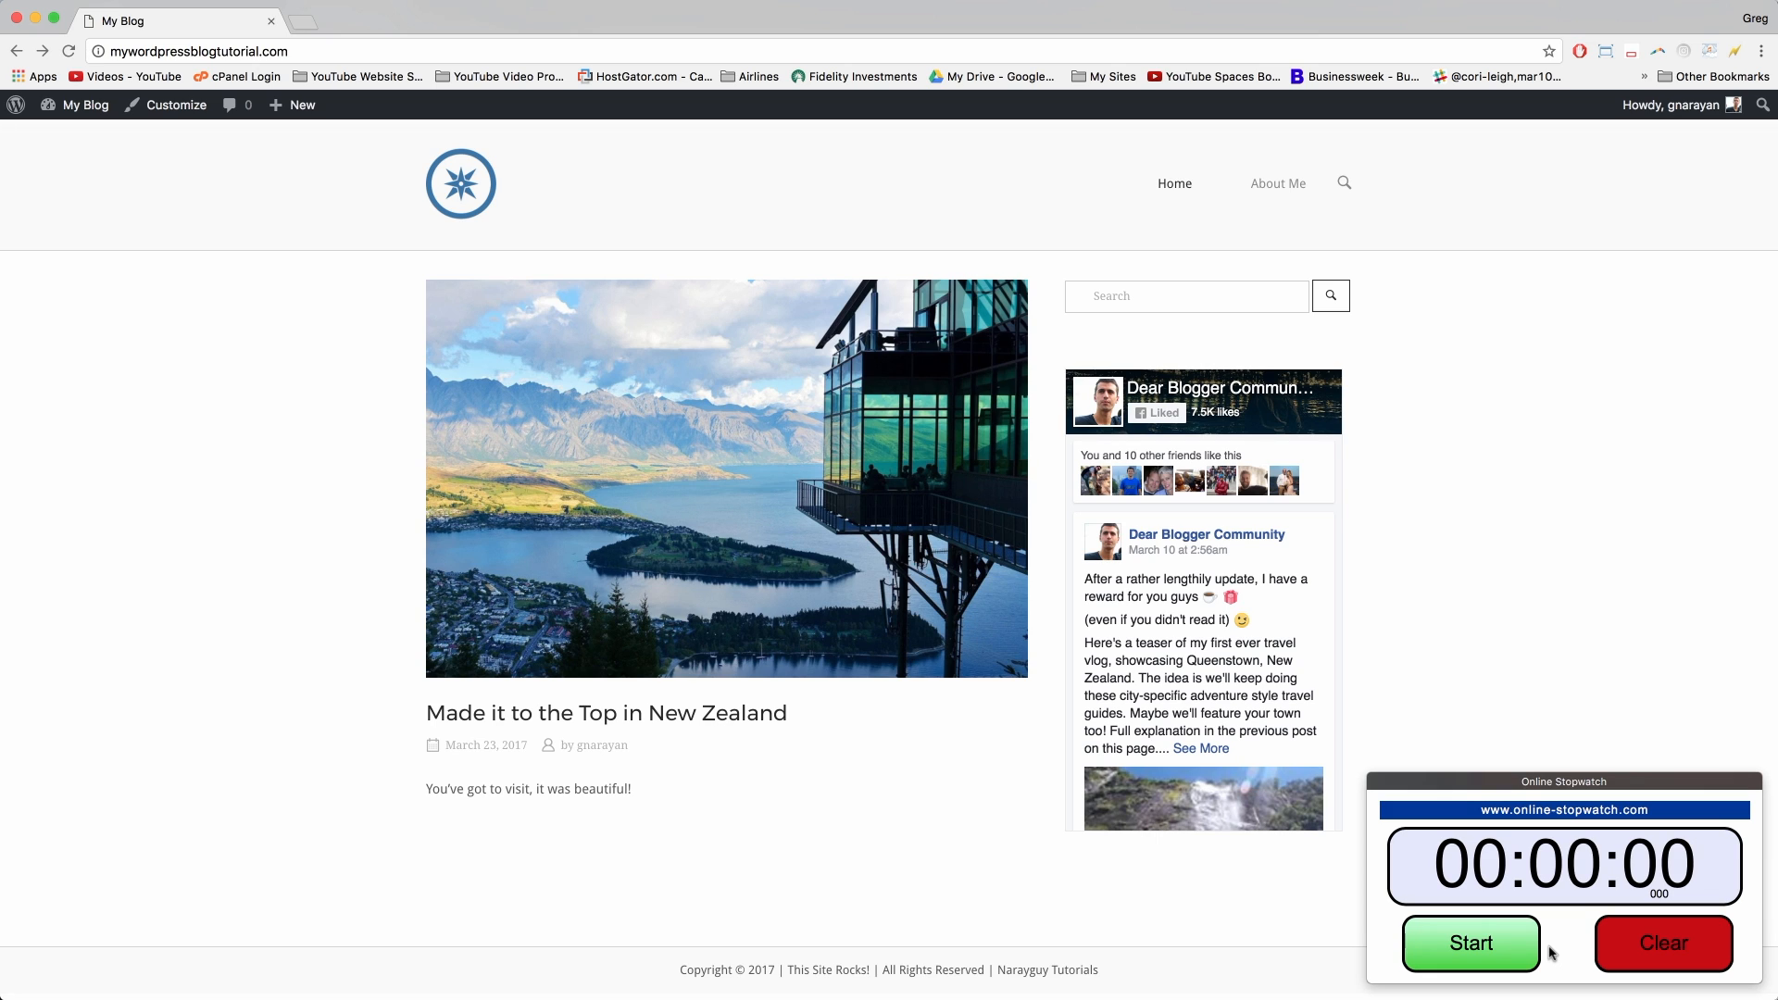
click(1470, 947)
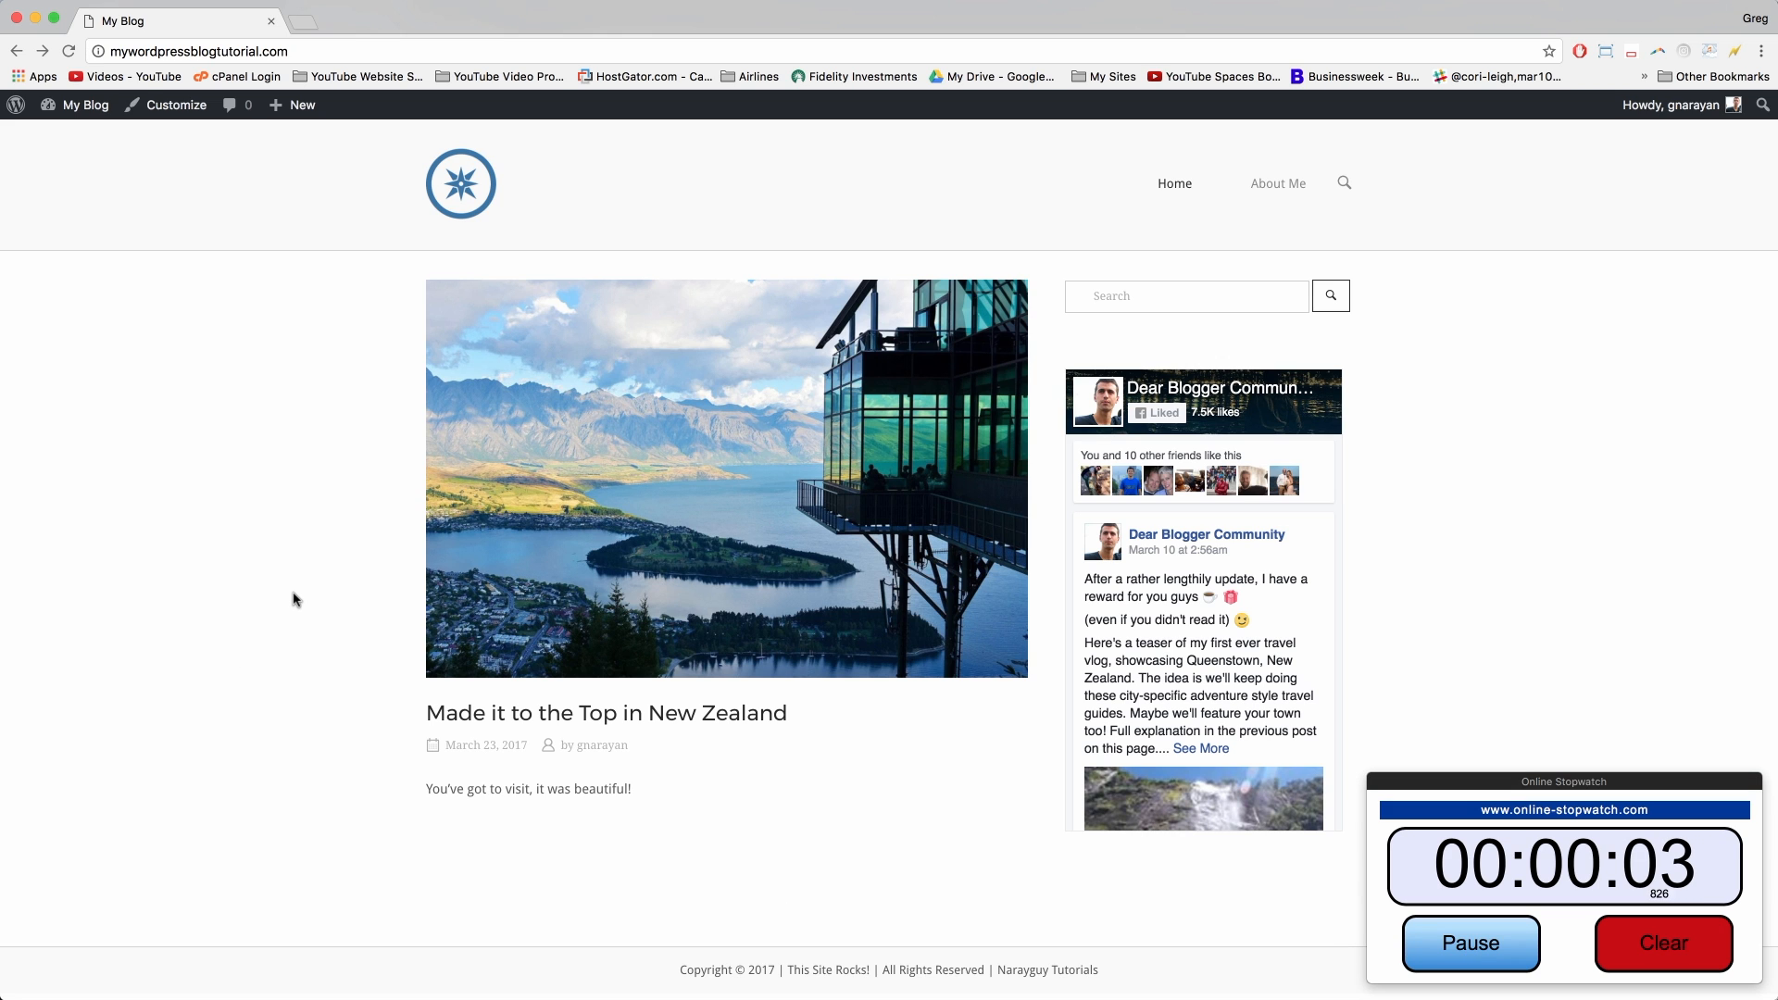
key(super+shift+n)
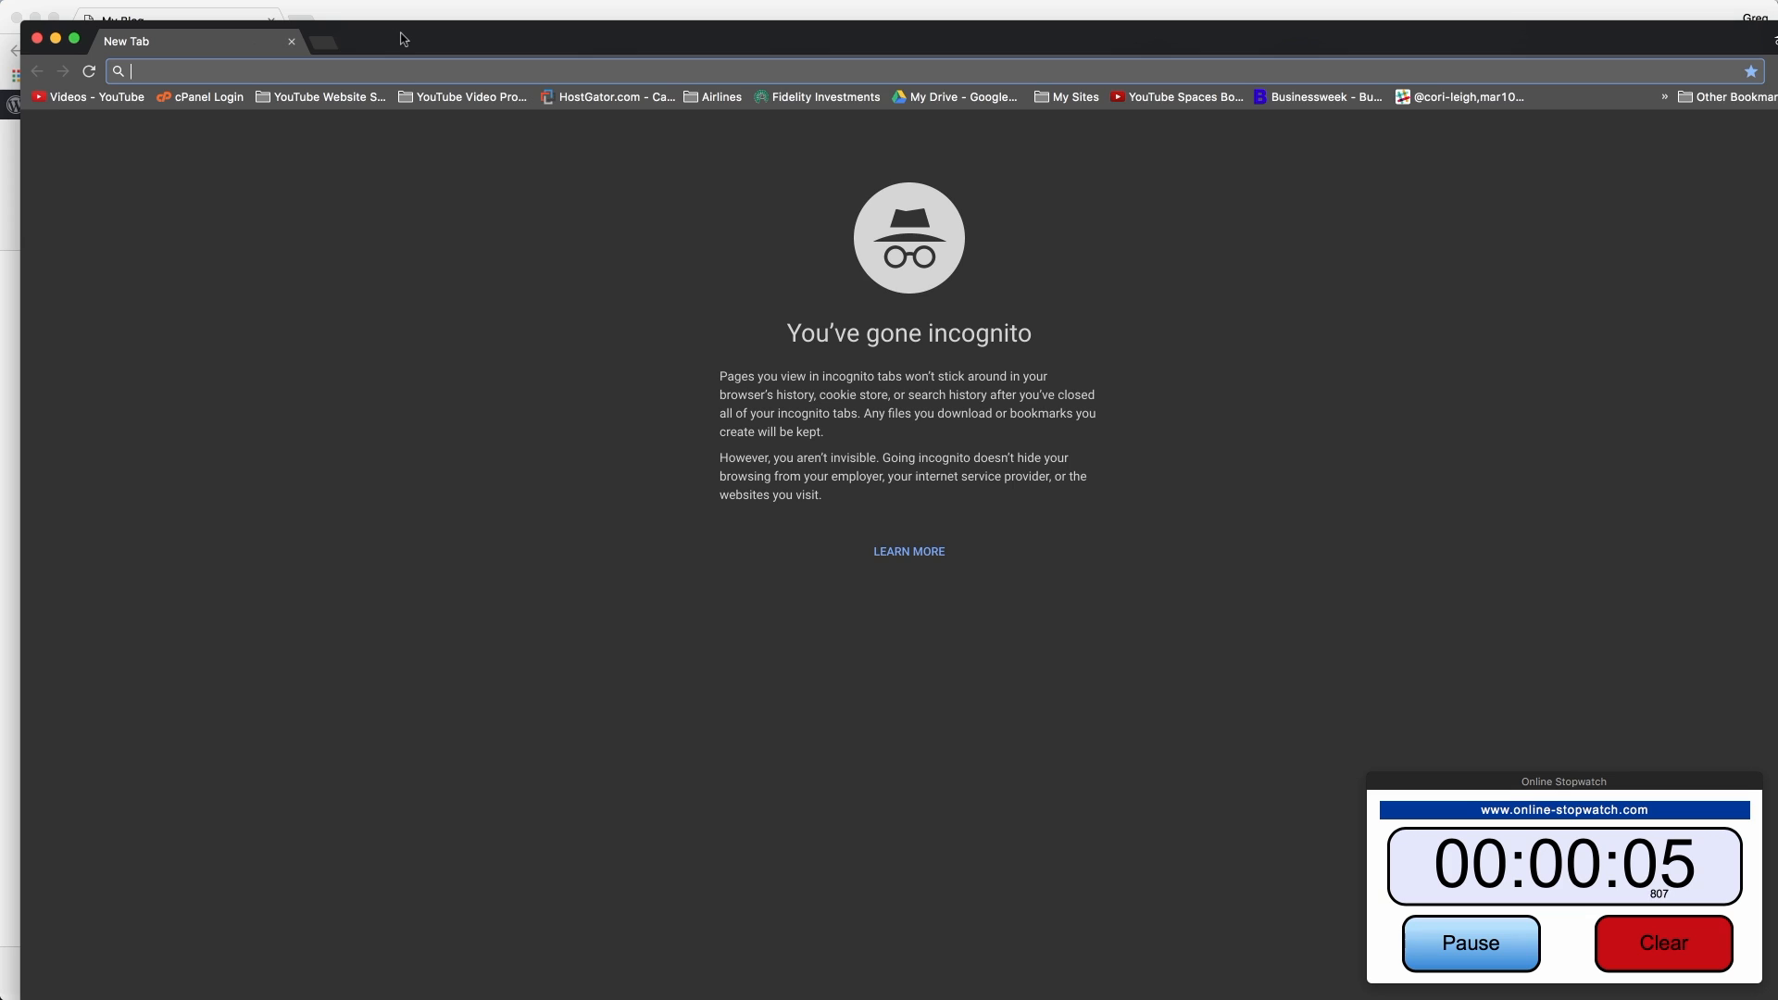
drag(404, 39, 386, 20)
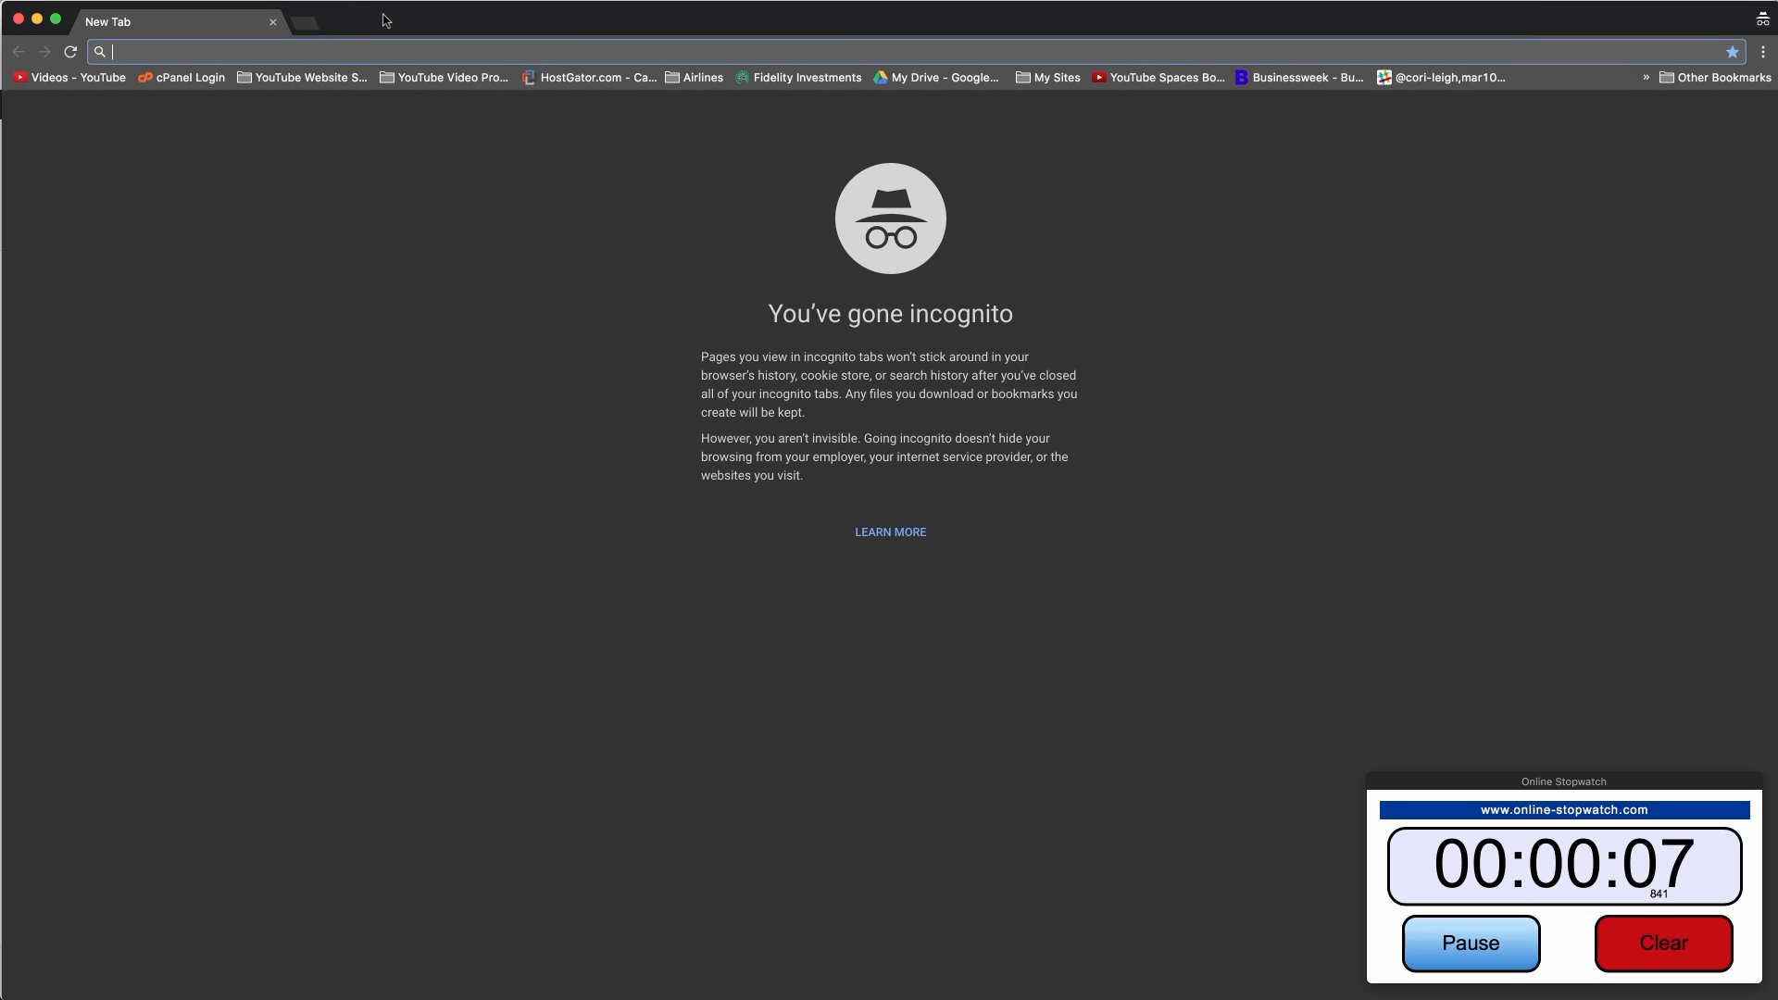
text(googl)
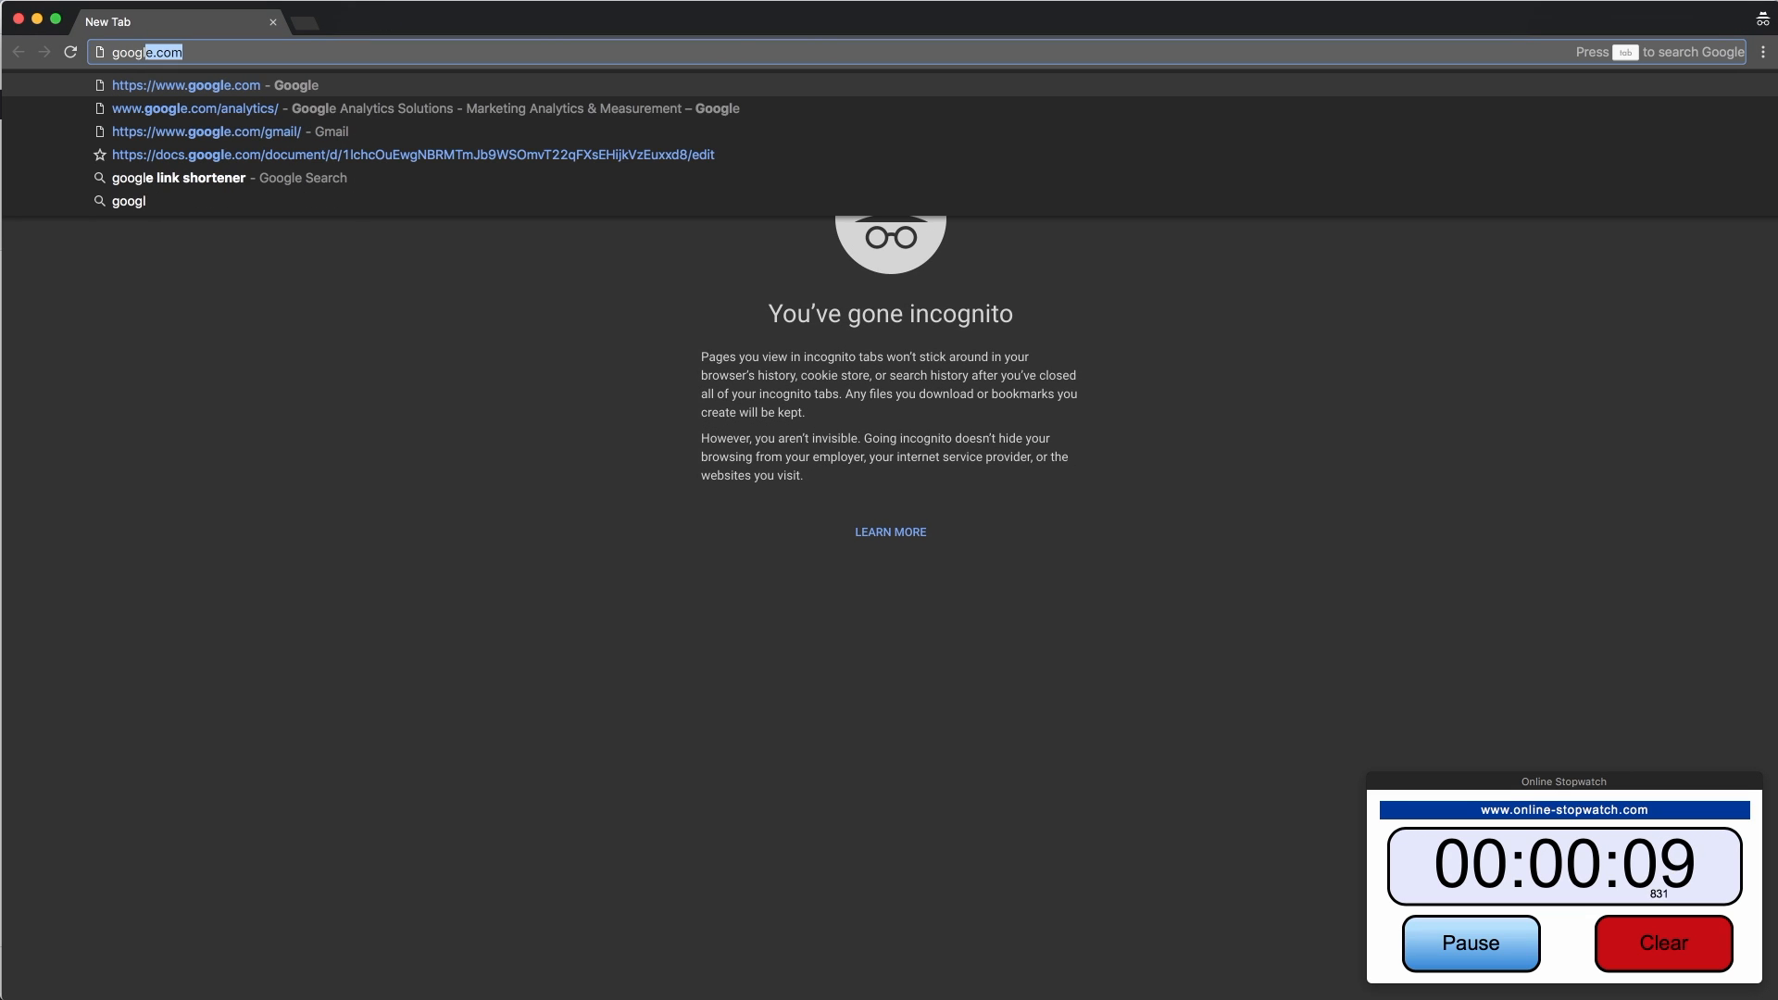
key(BackSpace)
key(BackSpace)
key(BackSpace)
key(BackSpace)
key(BackSpace)
key(BackSpace)
text(analyti)
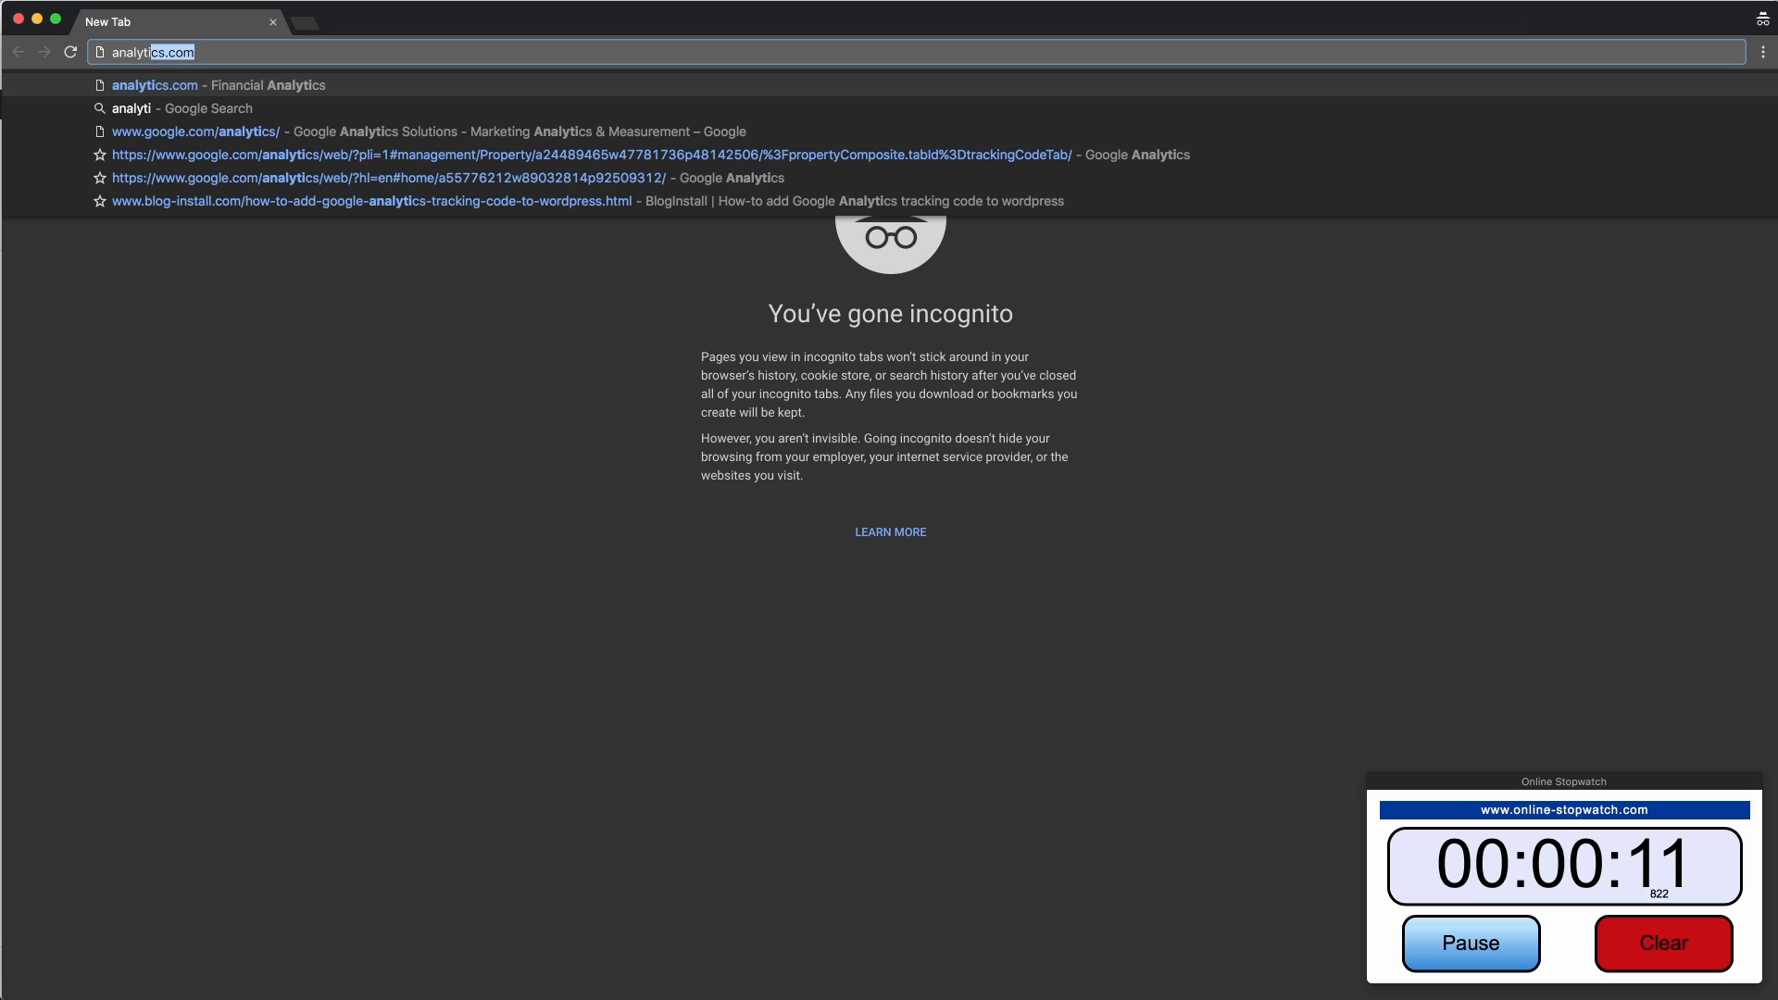
text(cs)
key(Return)
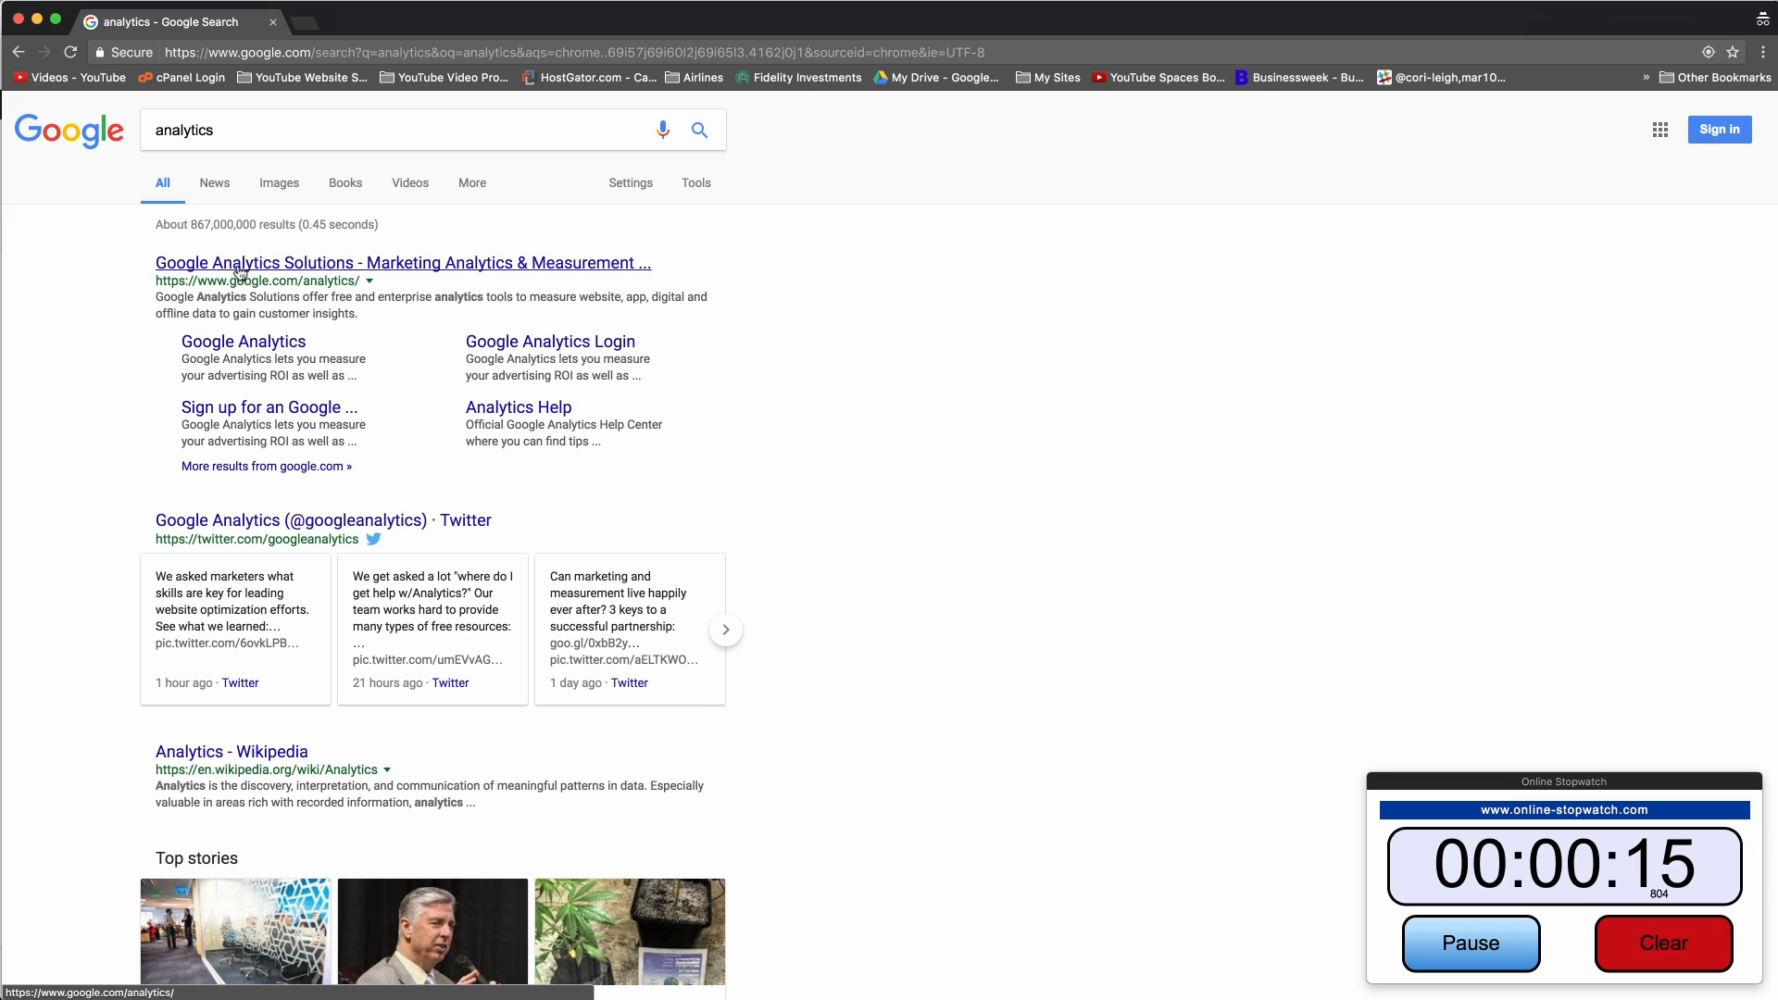
click(304, 266)
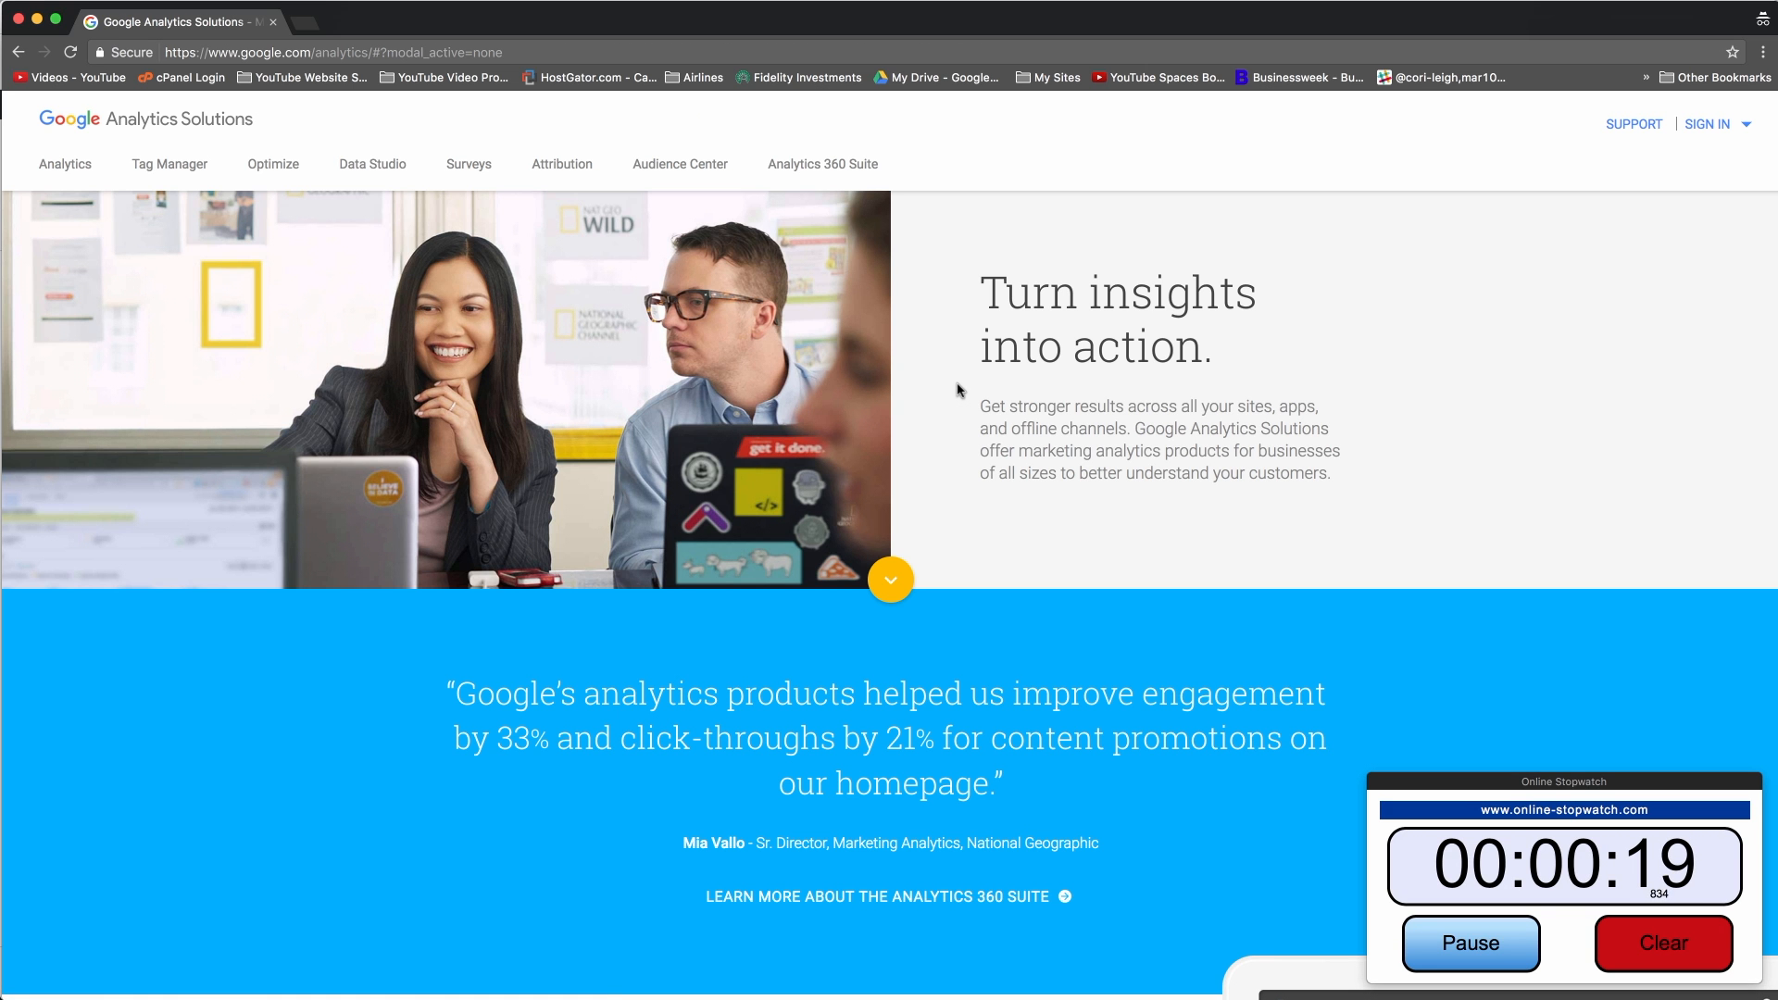
scroll(987, 543, down, 10)
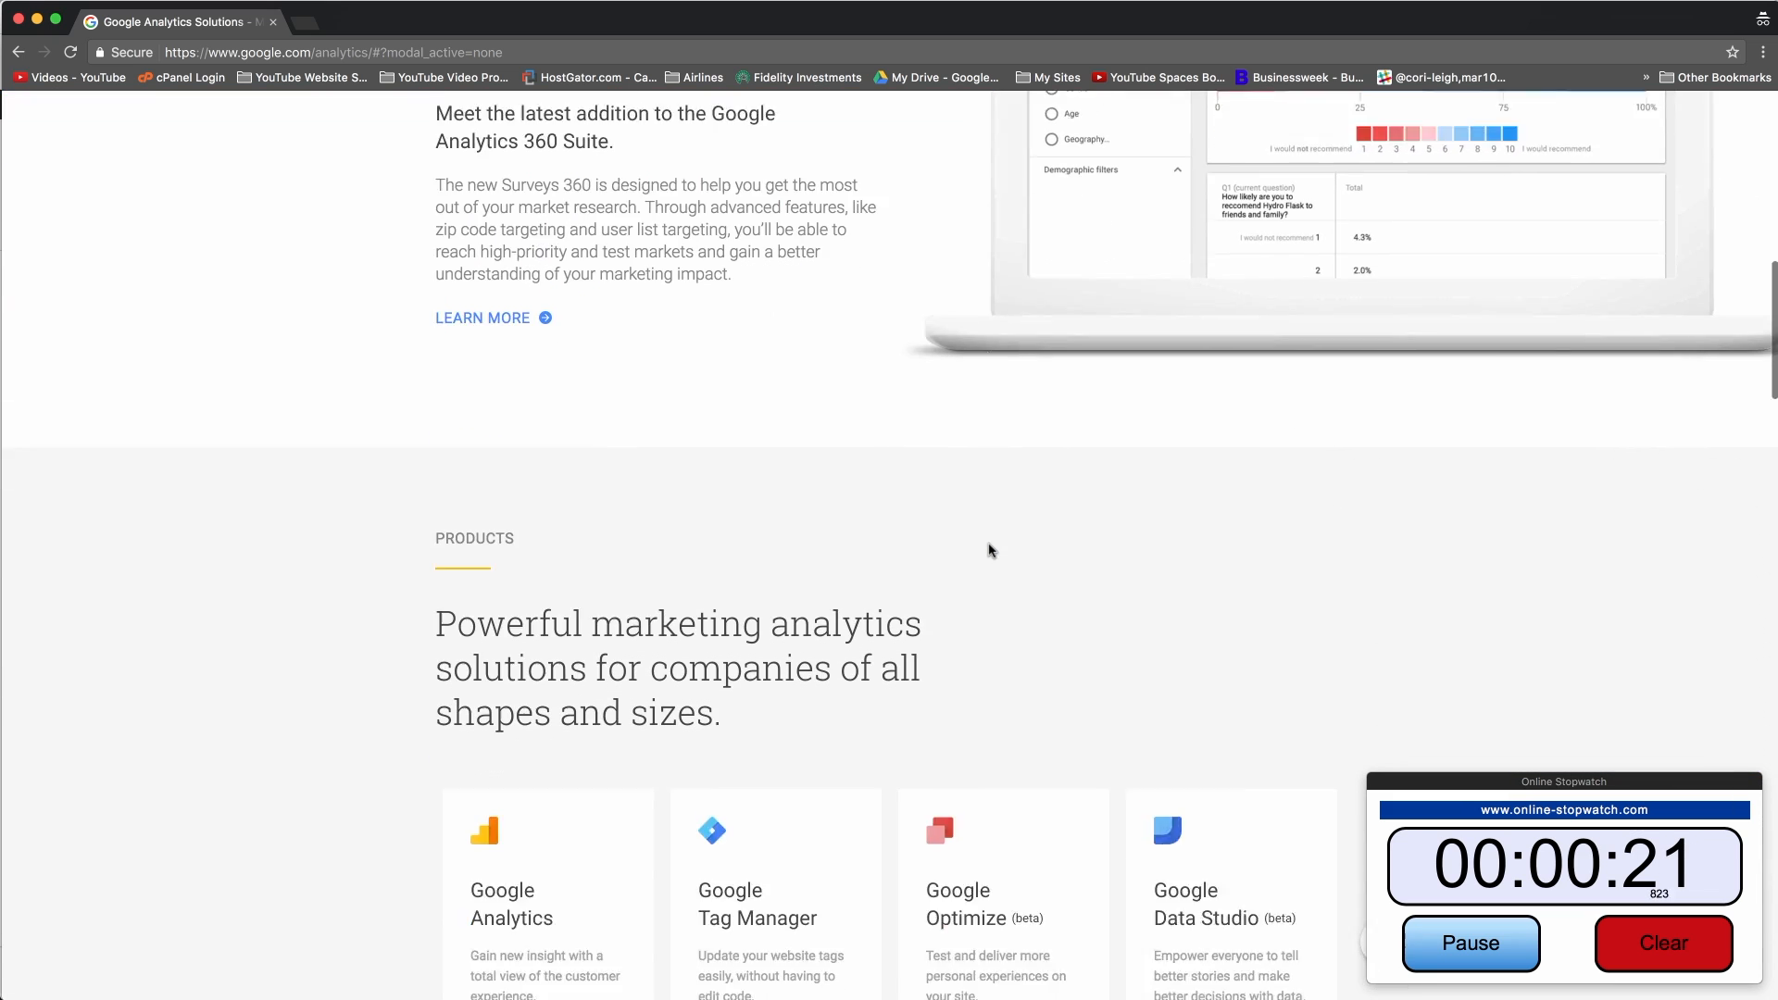
scroll(989, 550, down, 11)
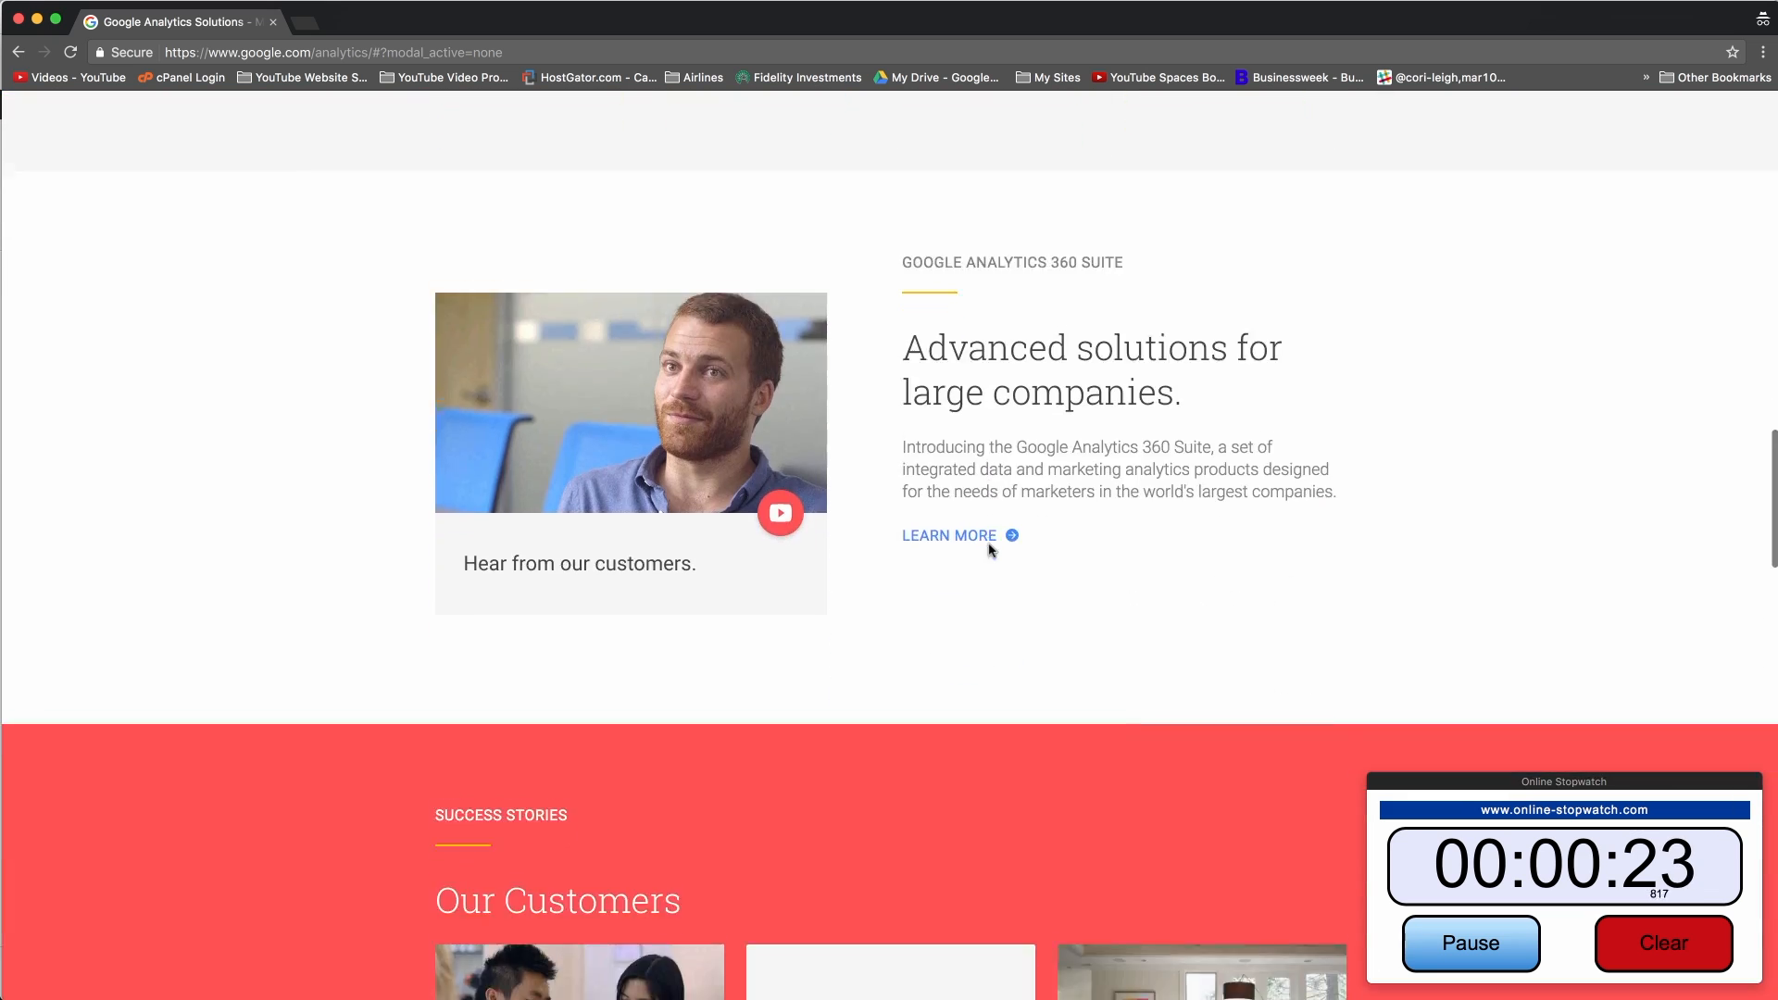
scroll(989, 548, up, 20)
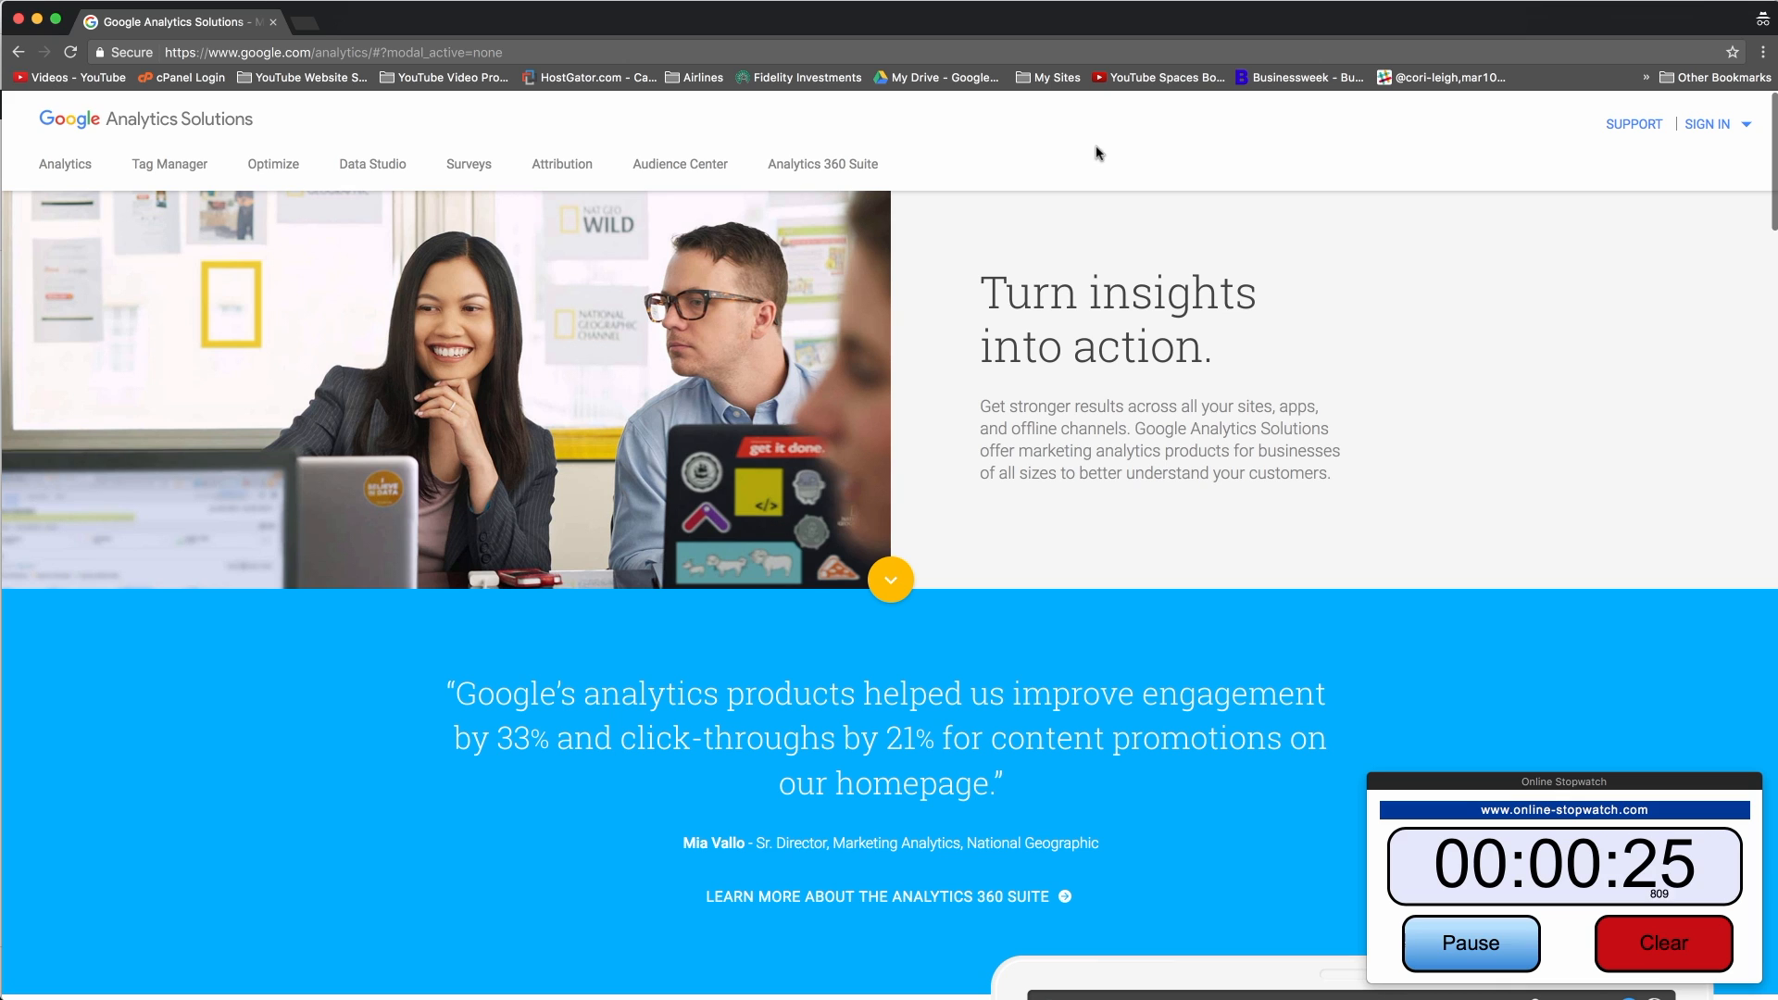
click(1716, 127)
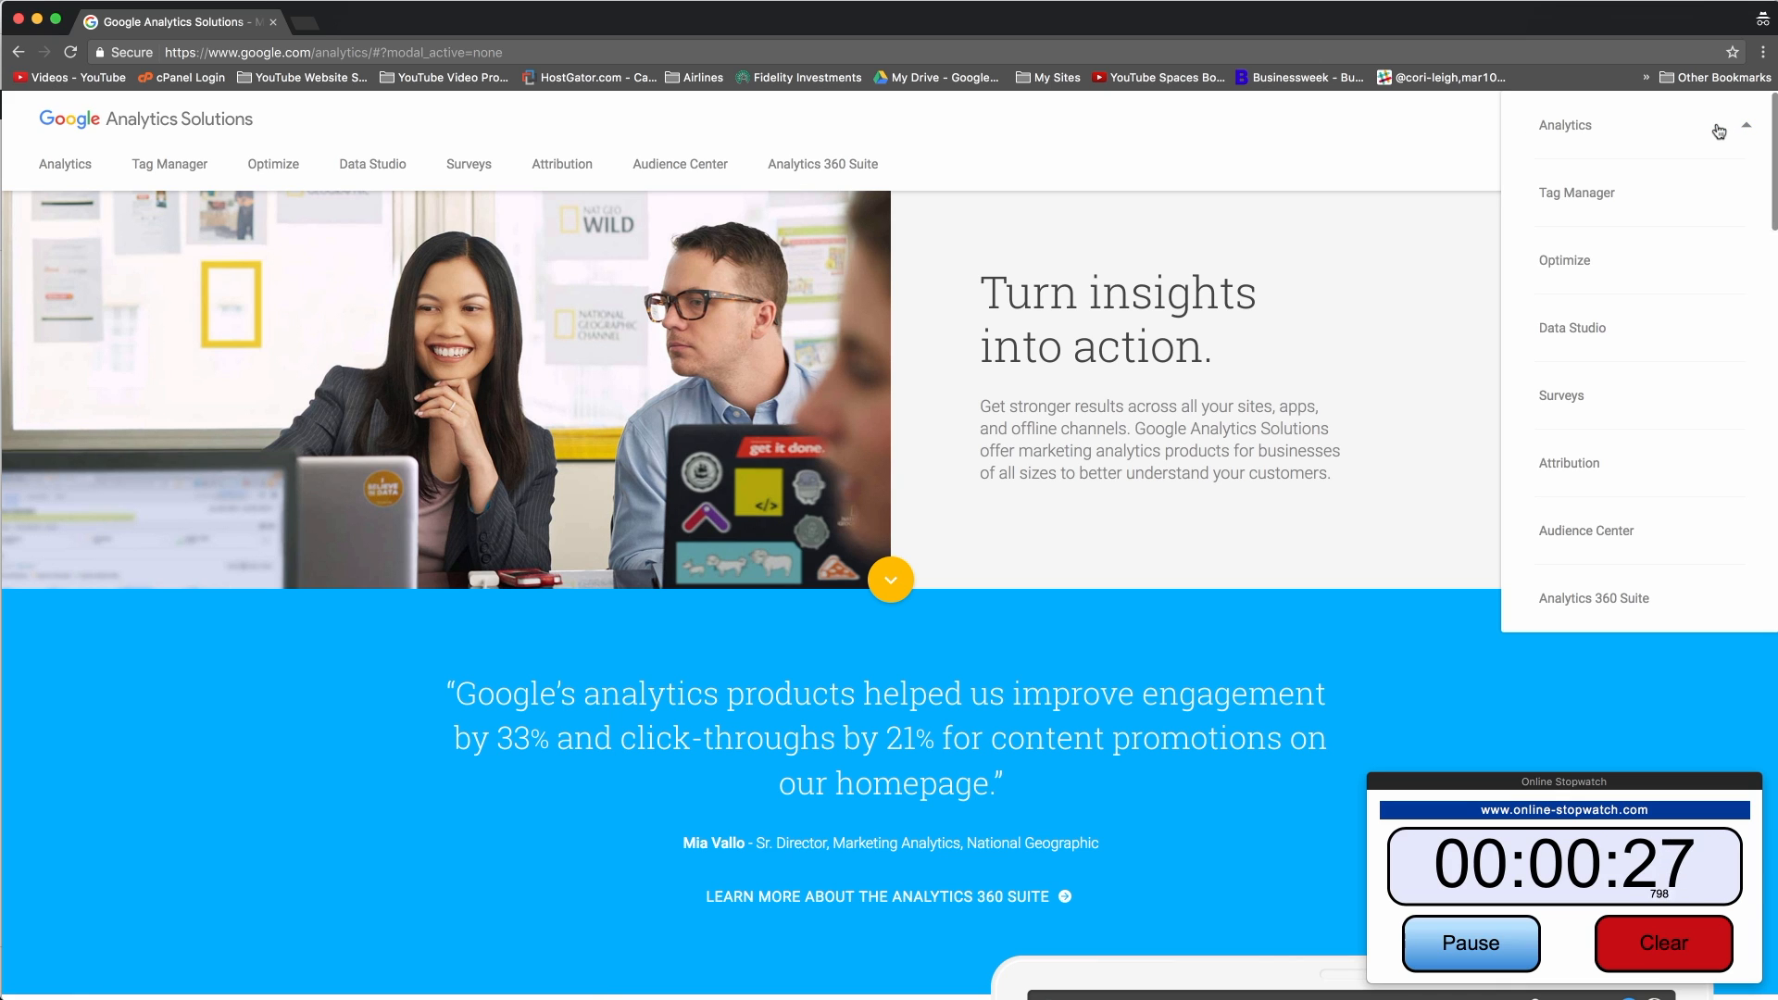
click(1631, 130)
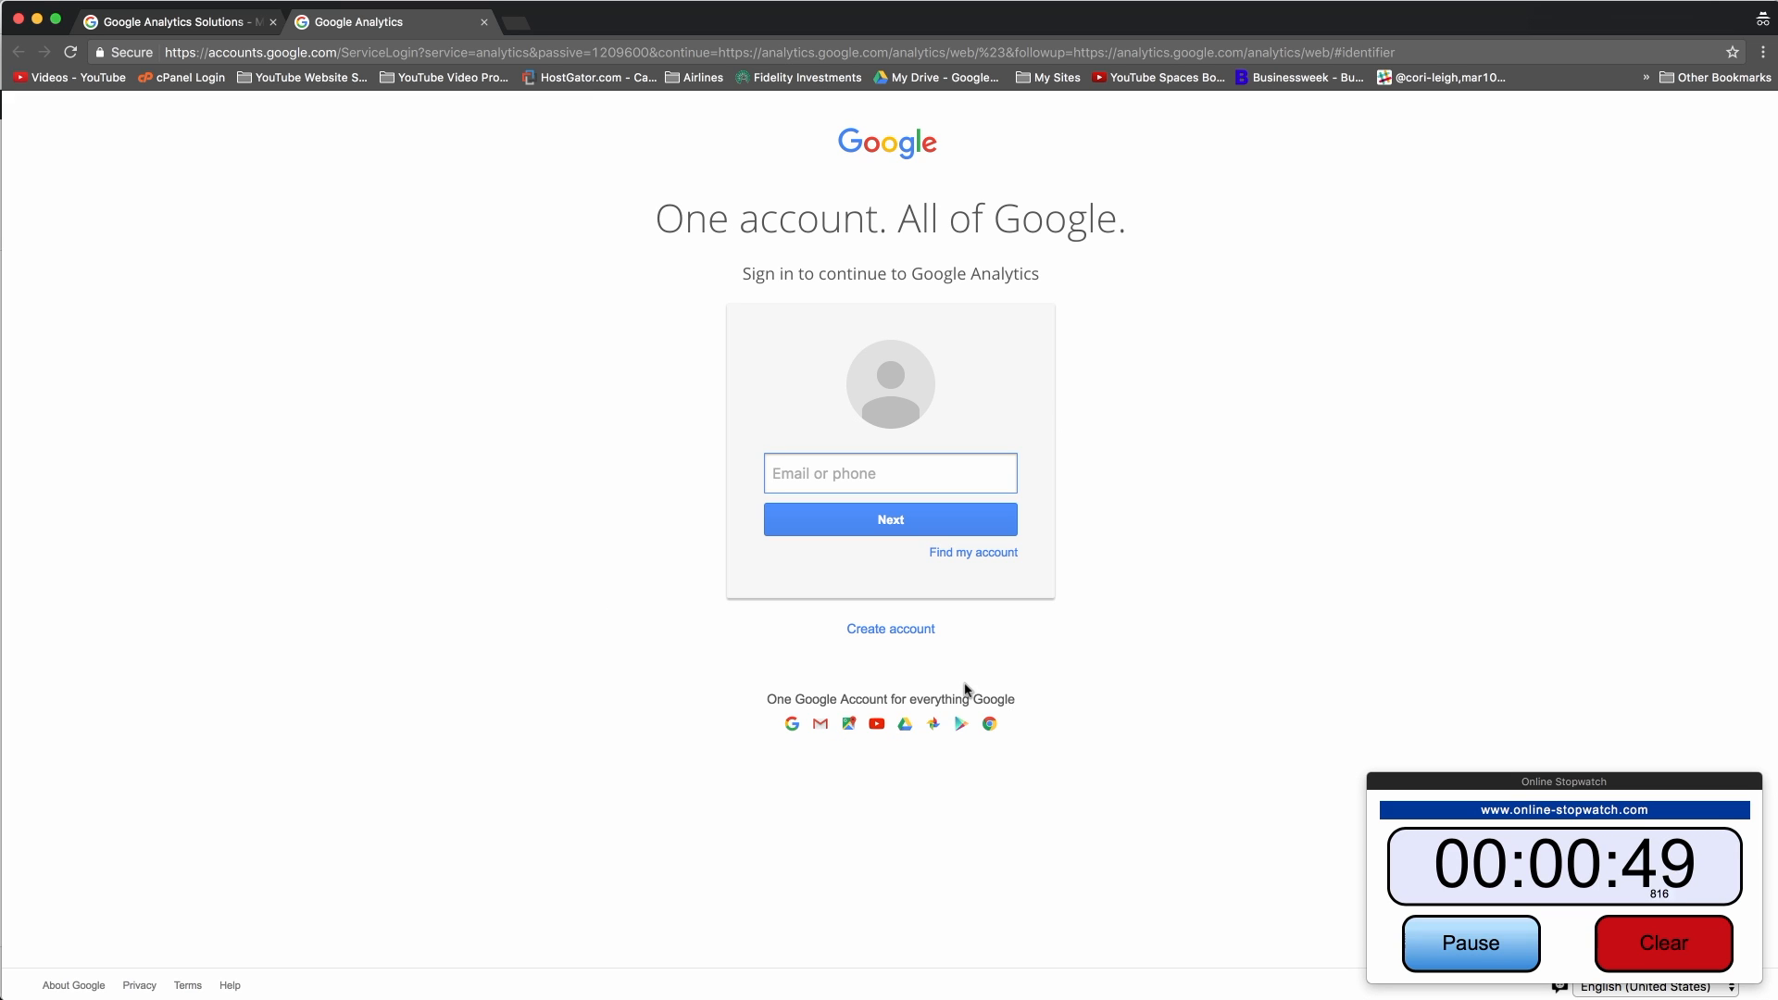
click(16, 20)
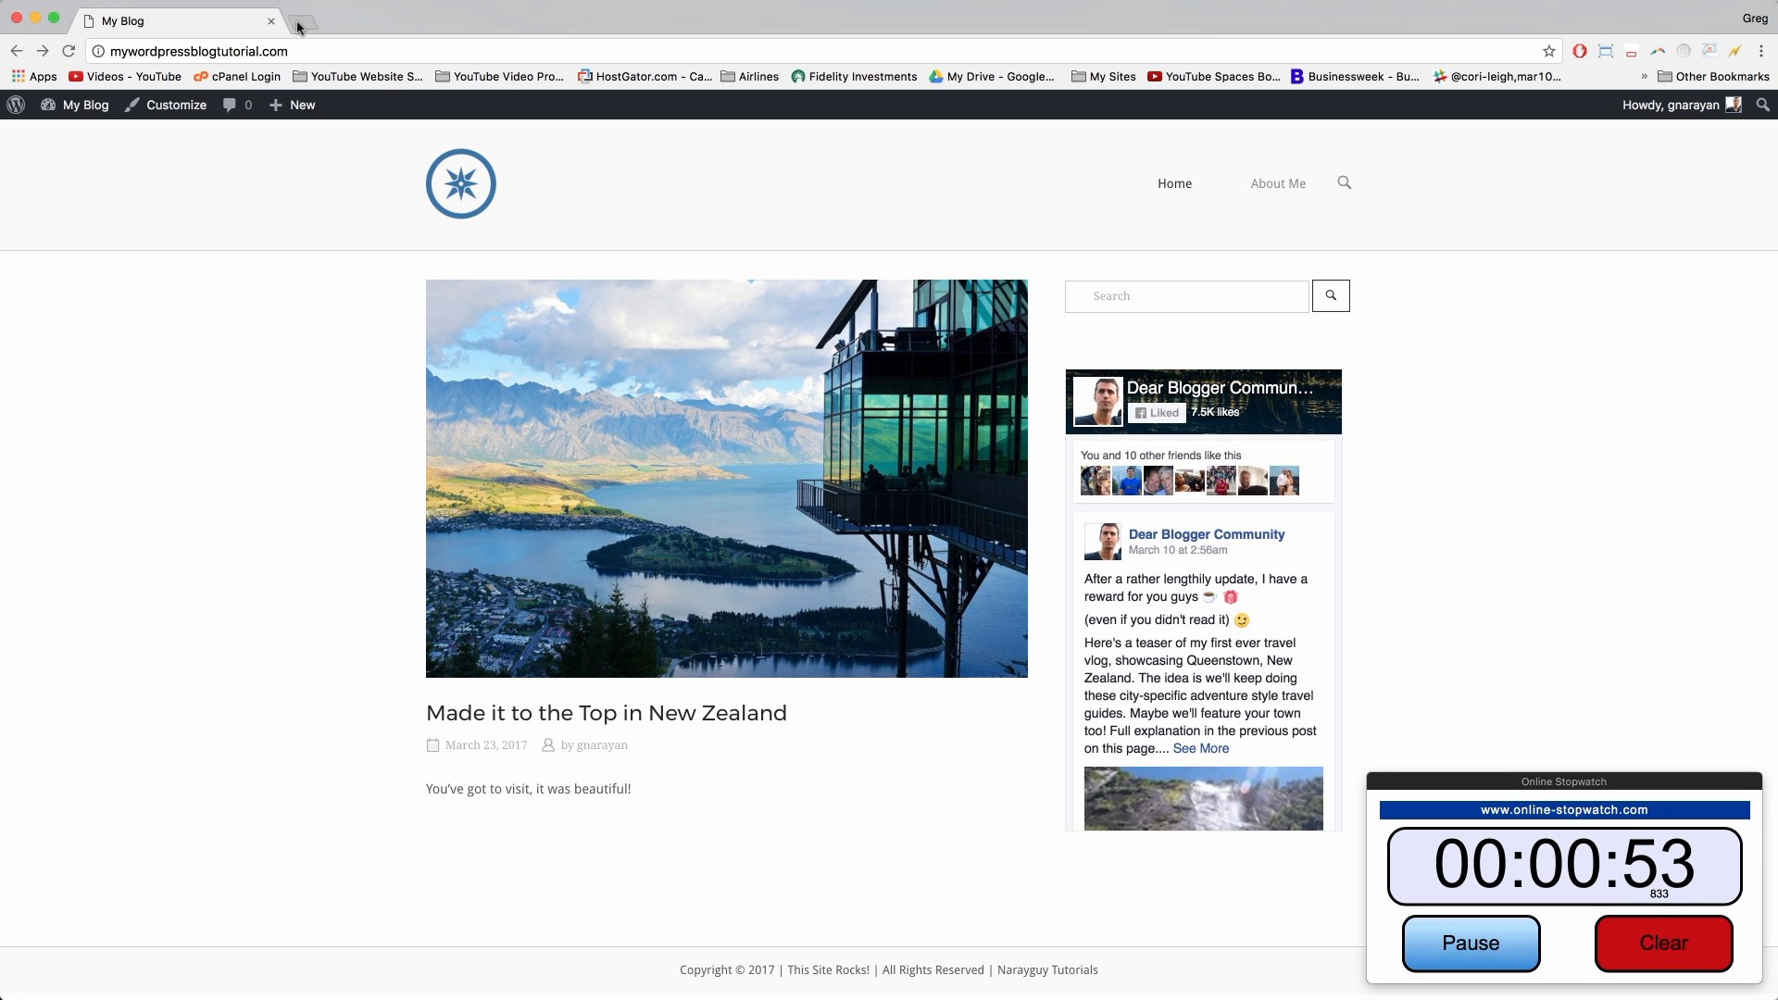
Step: Open Google Analytics from the Google products sign-in list
click(298, 23)
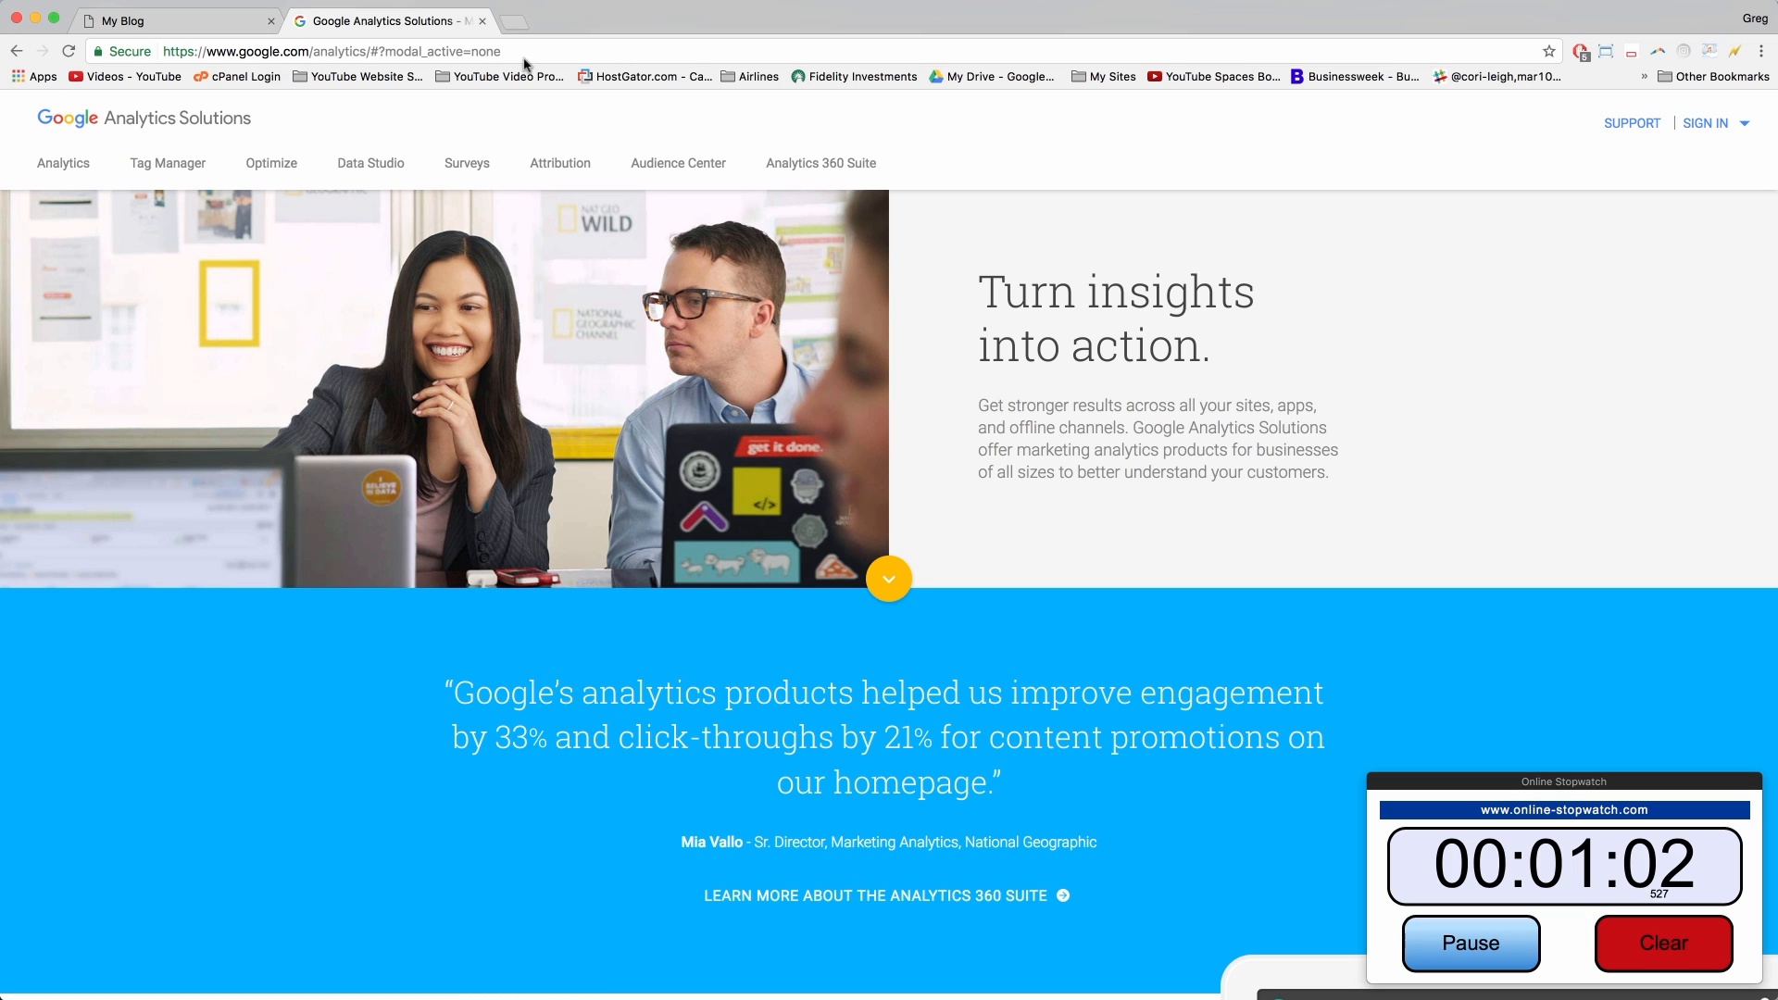
click(1707, 123)
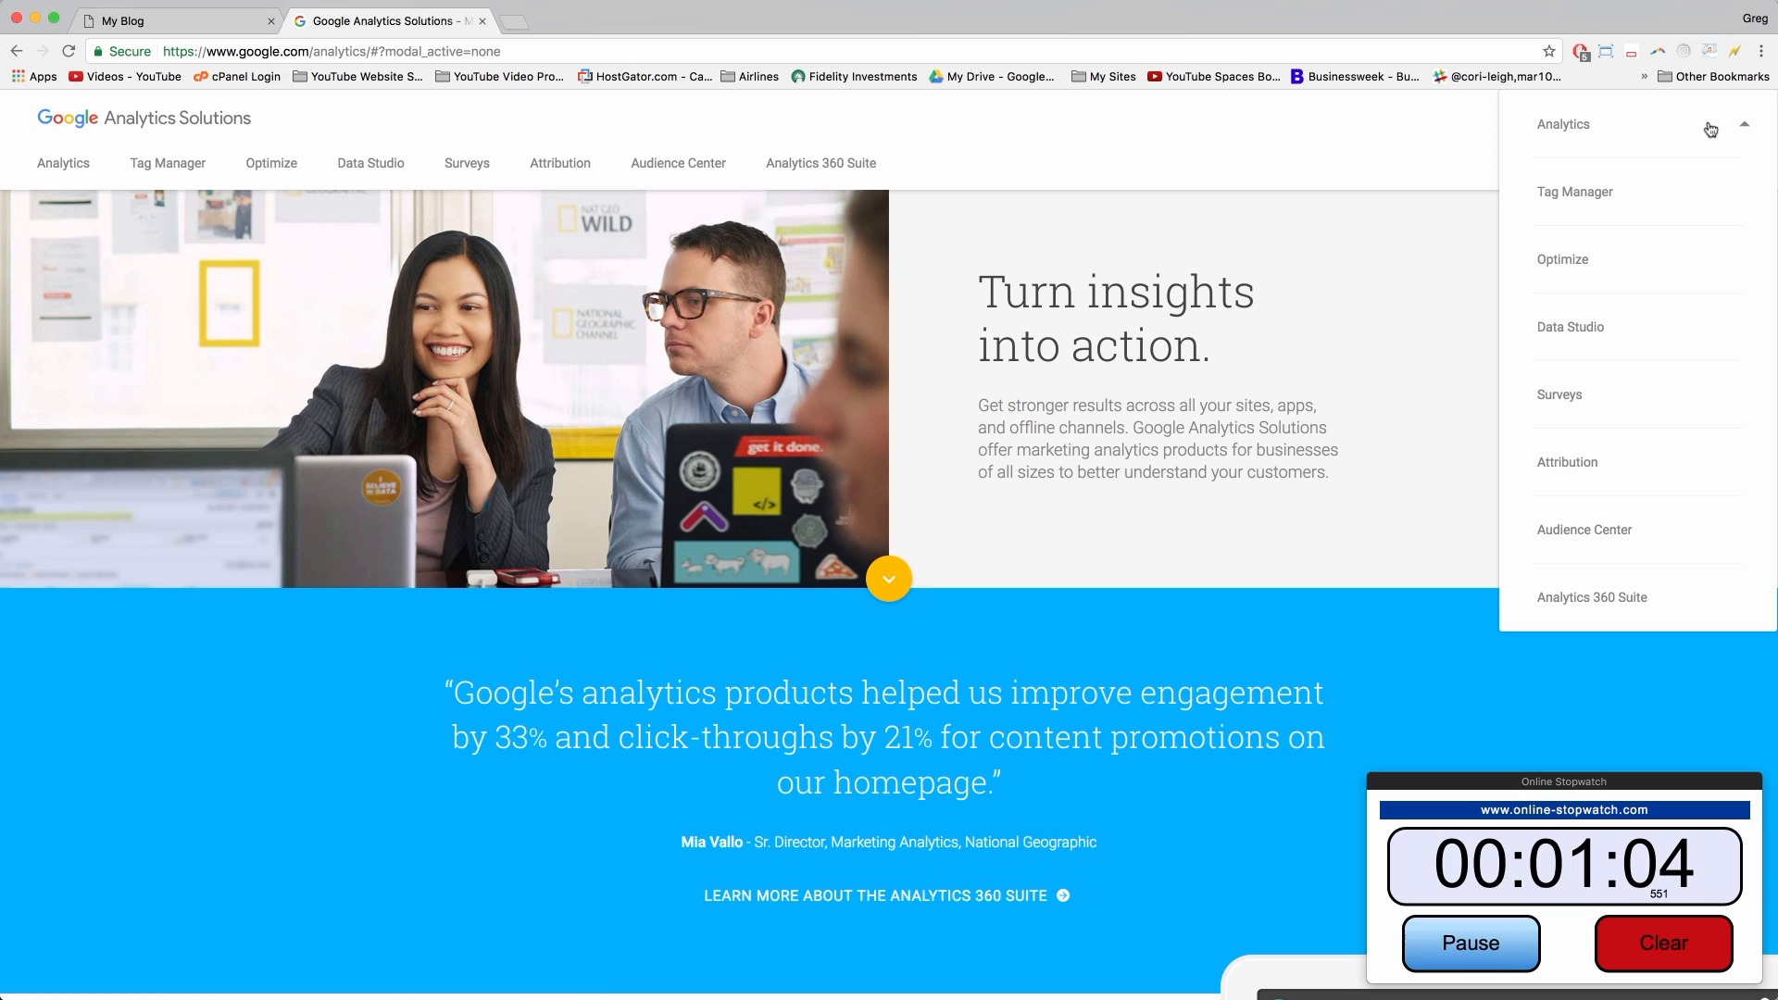
click(1579, 128)
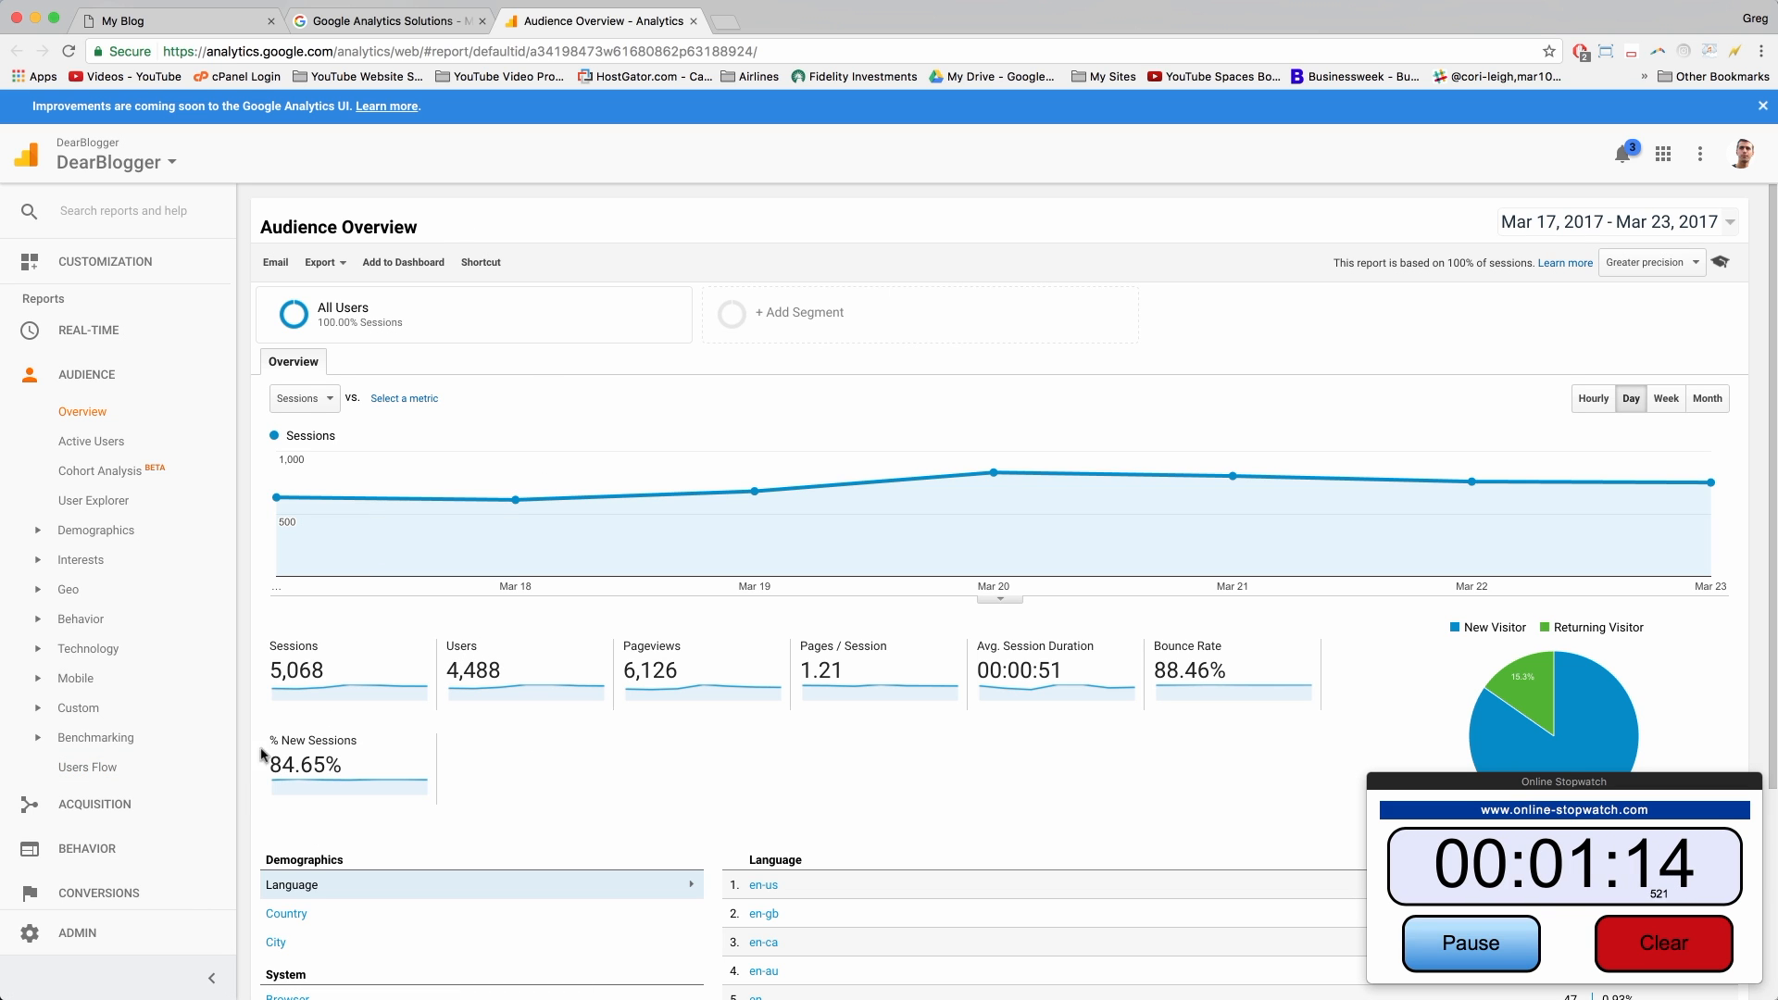
scroll(366, 718, down, 5)
scroll(369, 719, up, 5)
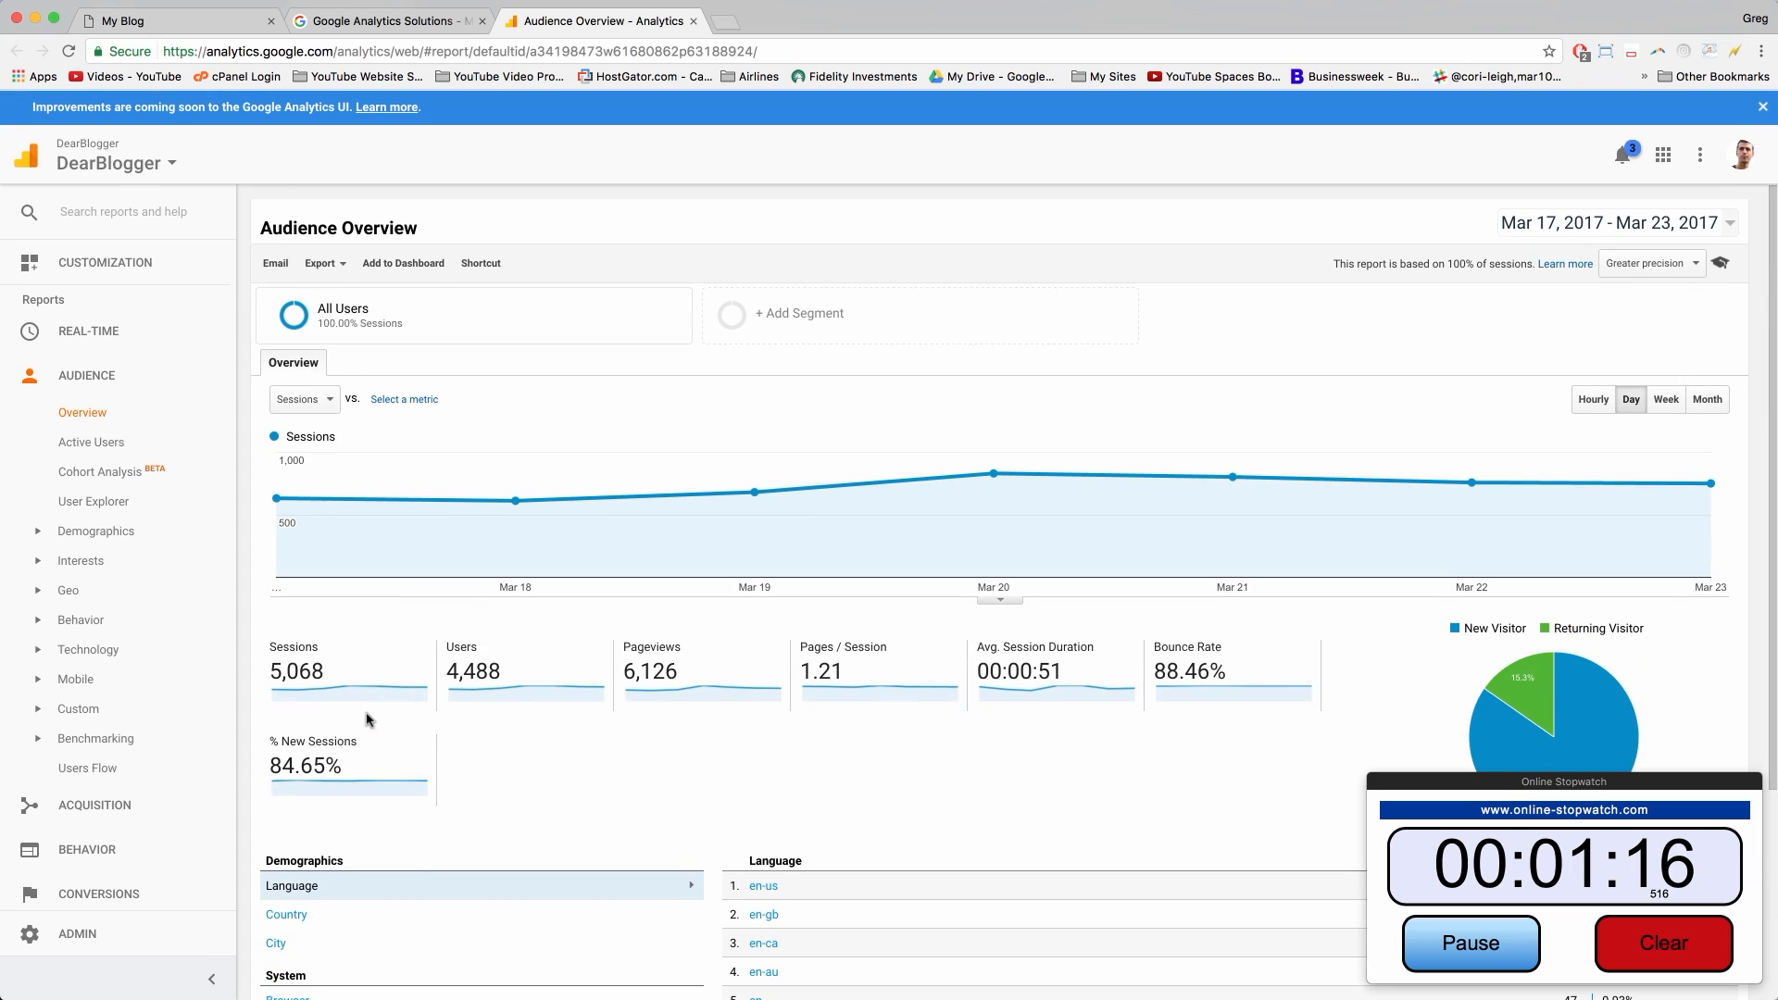
scroll(104, 675, down, 1)
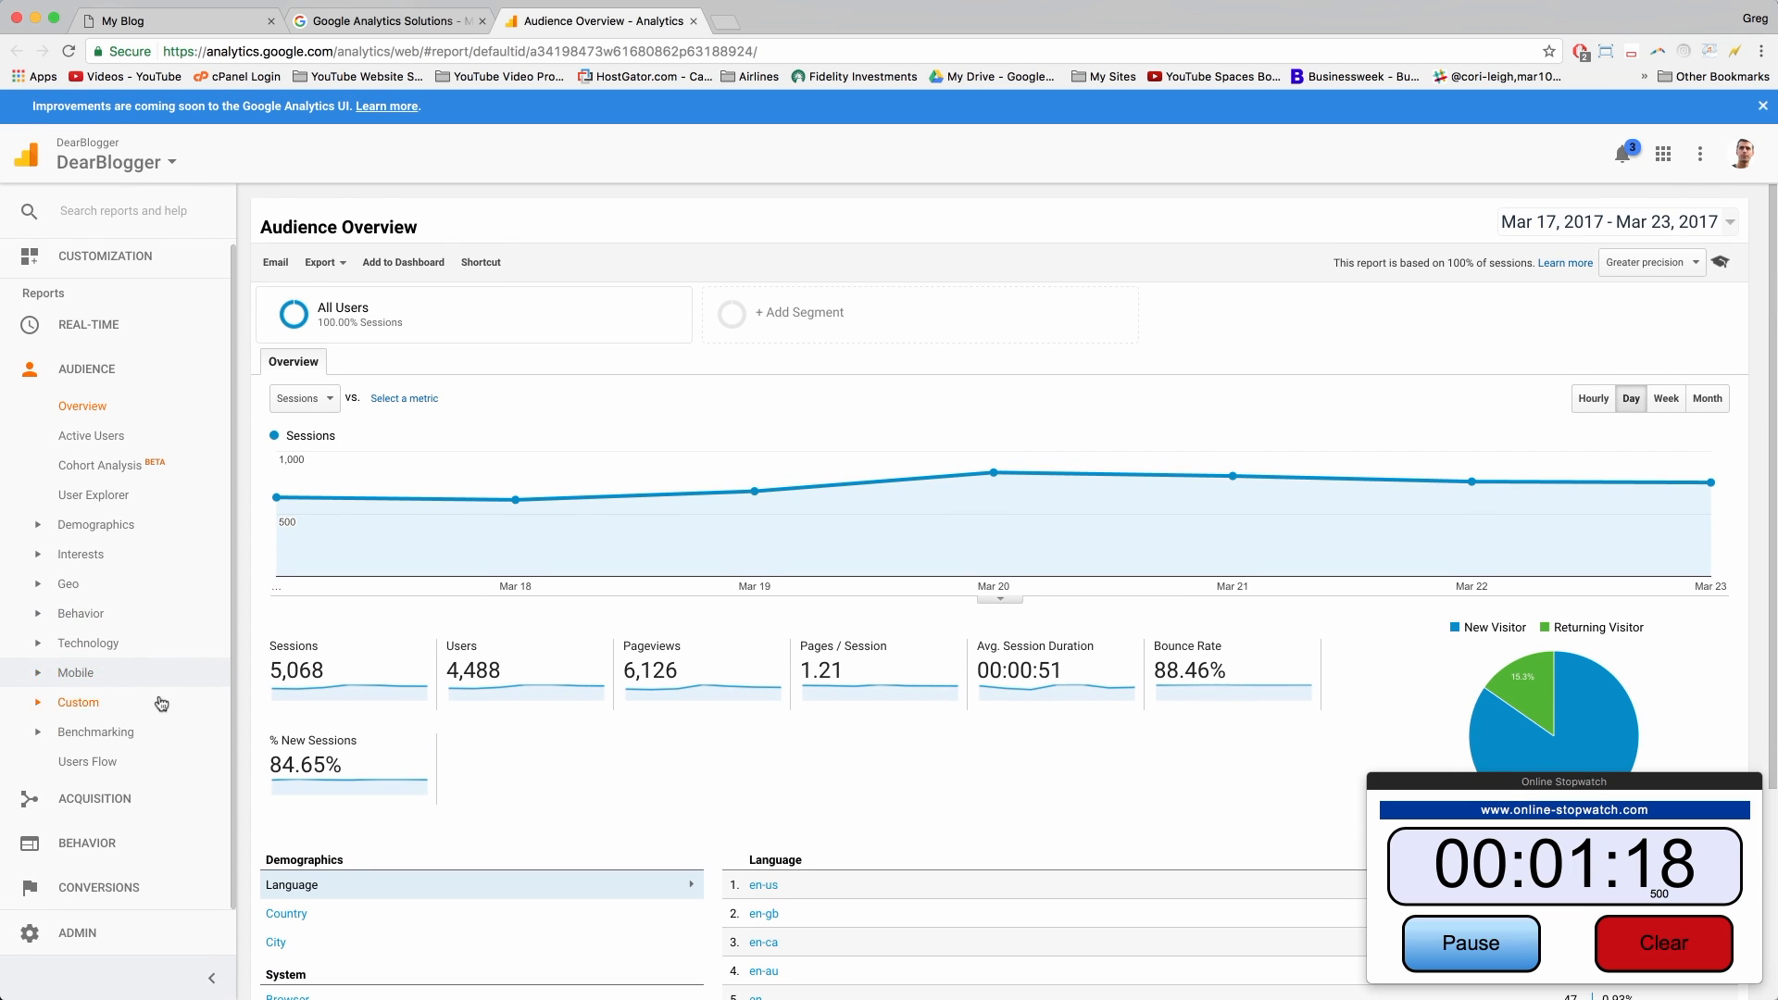
Step: In Admin, create a new account and name both account and website 'My WordPress Blog Tutorial'
click(30, 936)
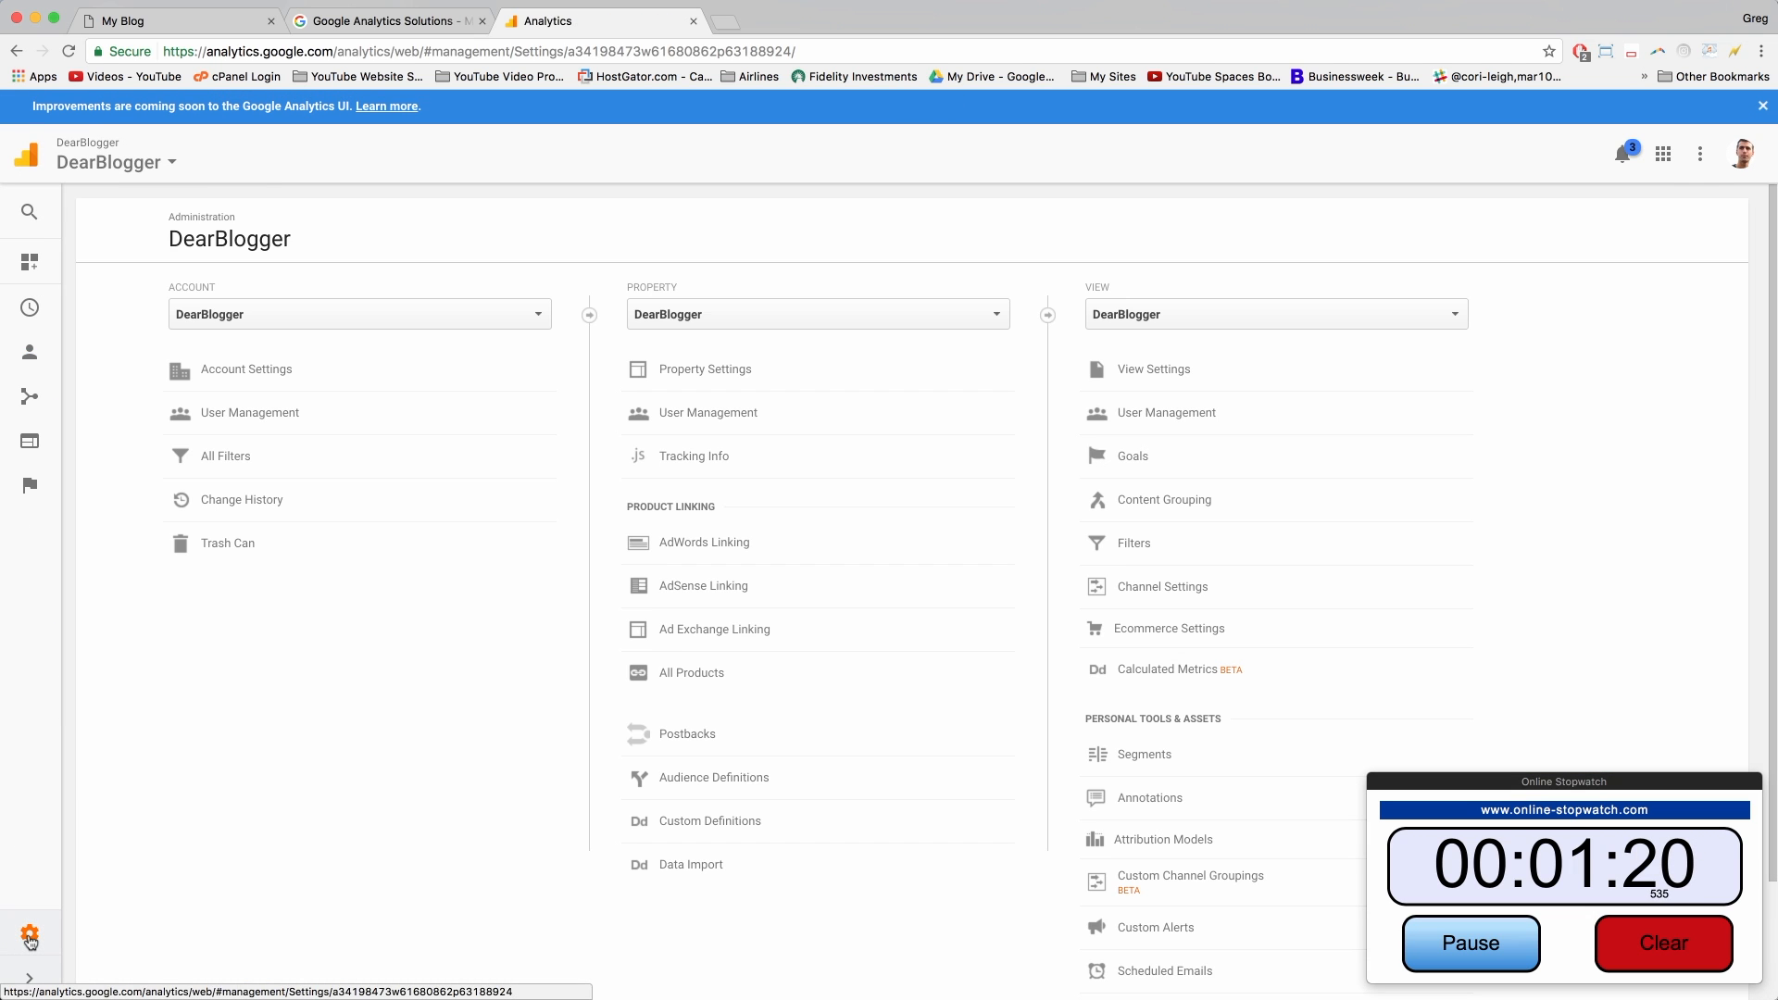
click(537, 318)
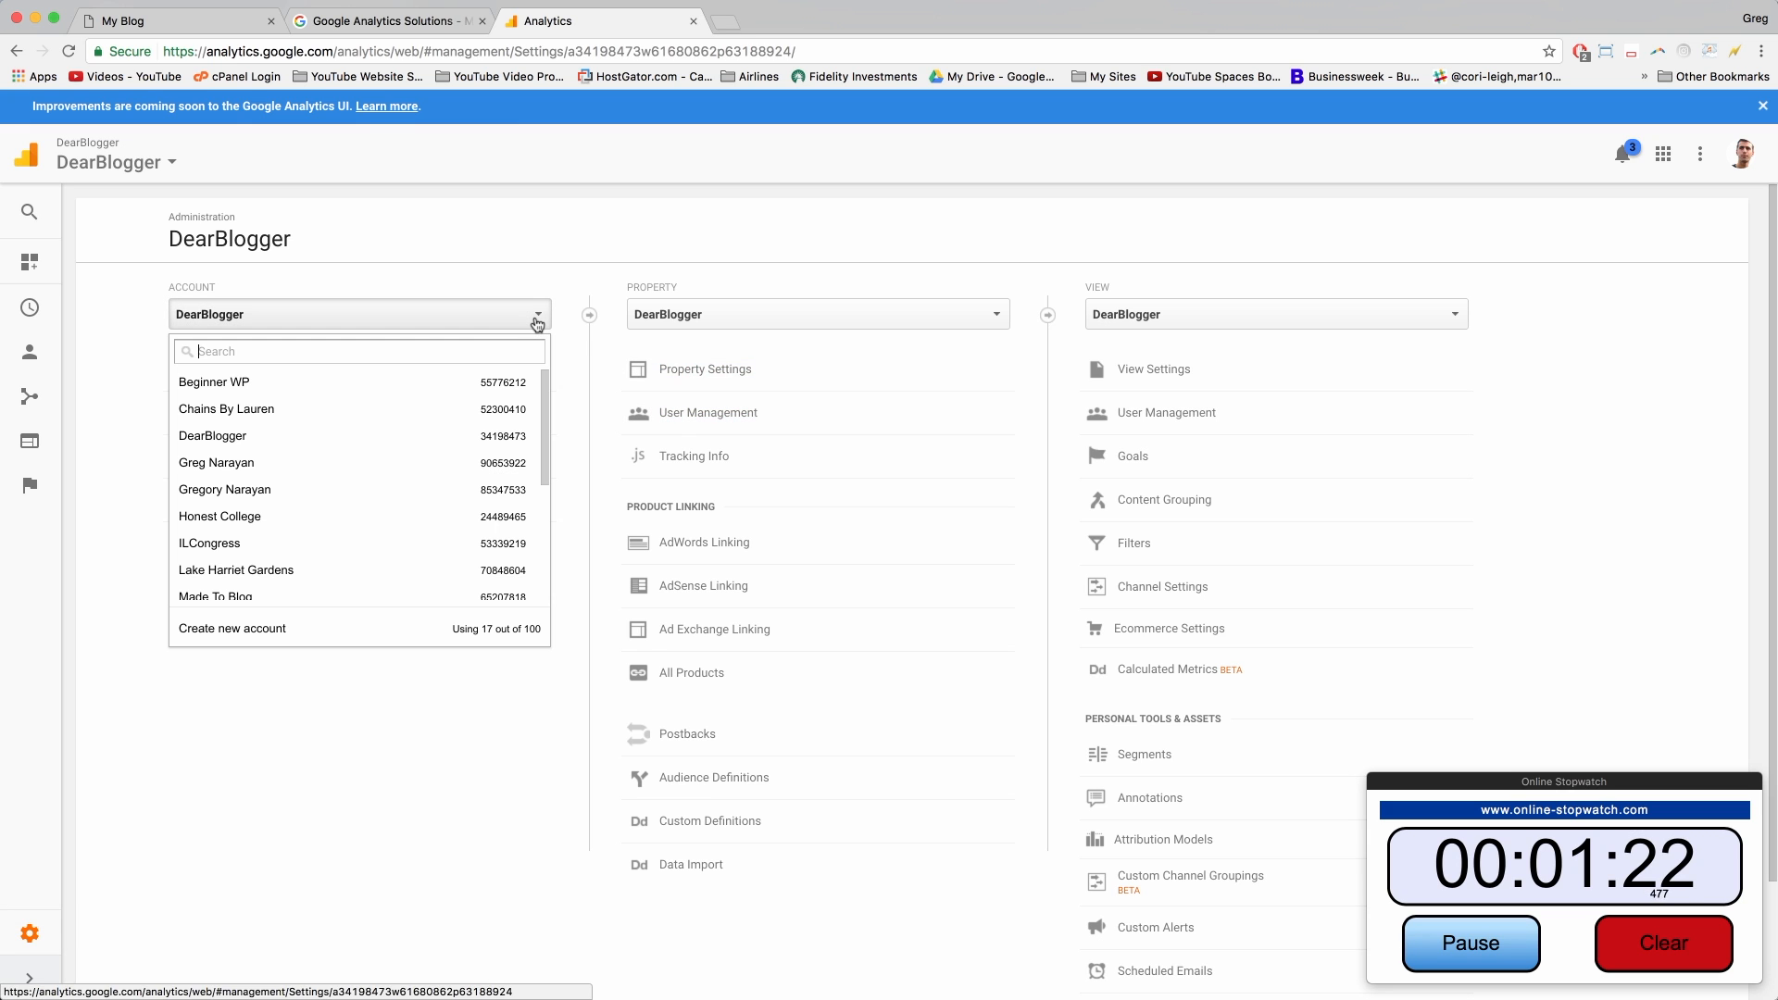
scroll(366, 449, down, 5)
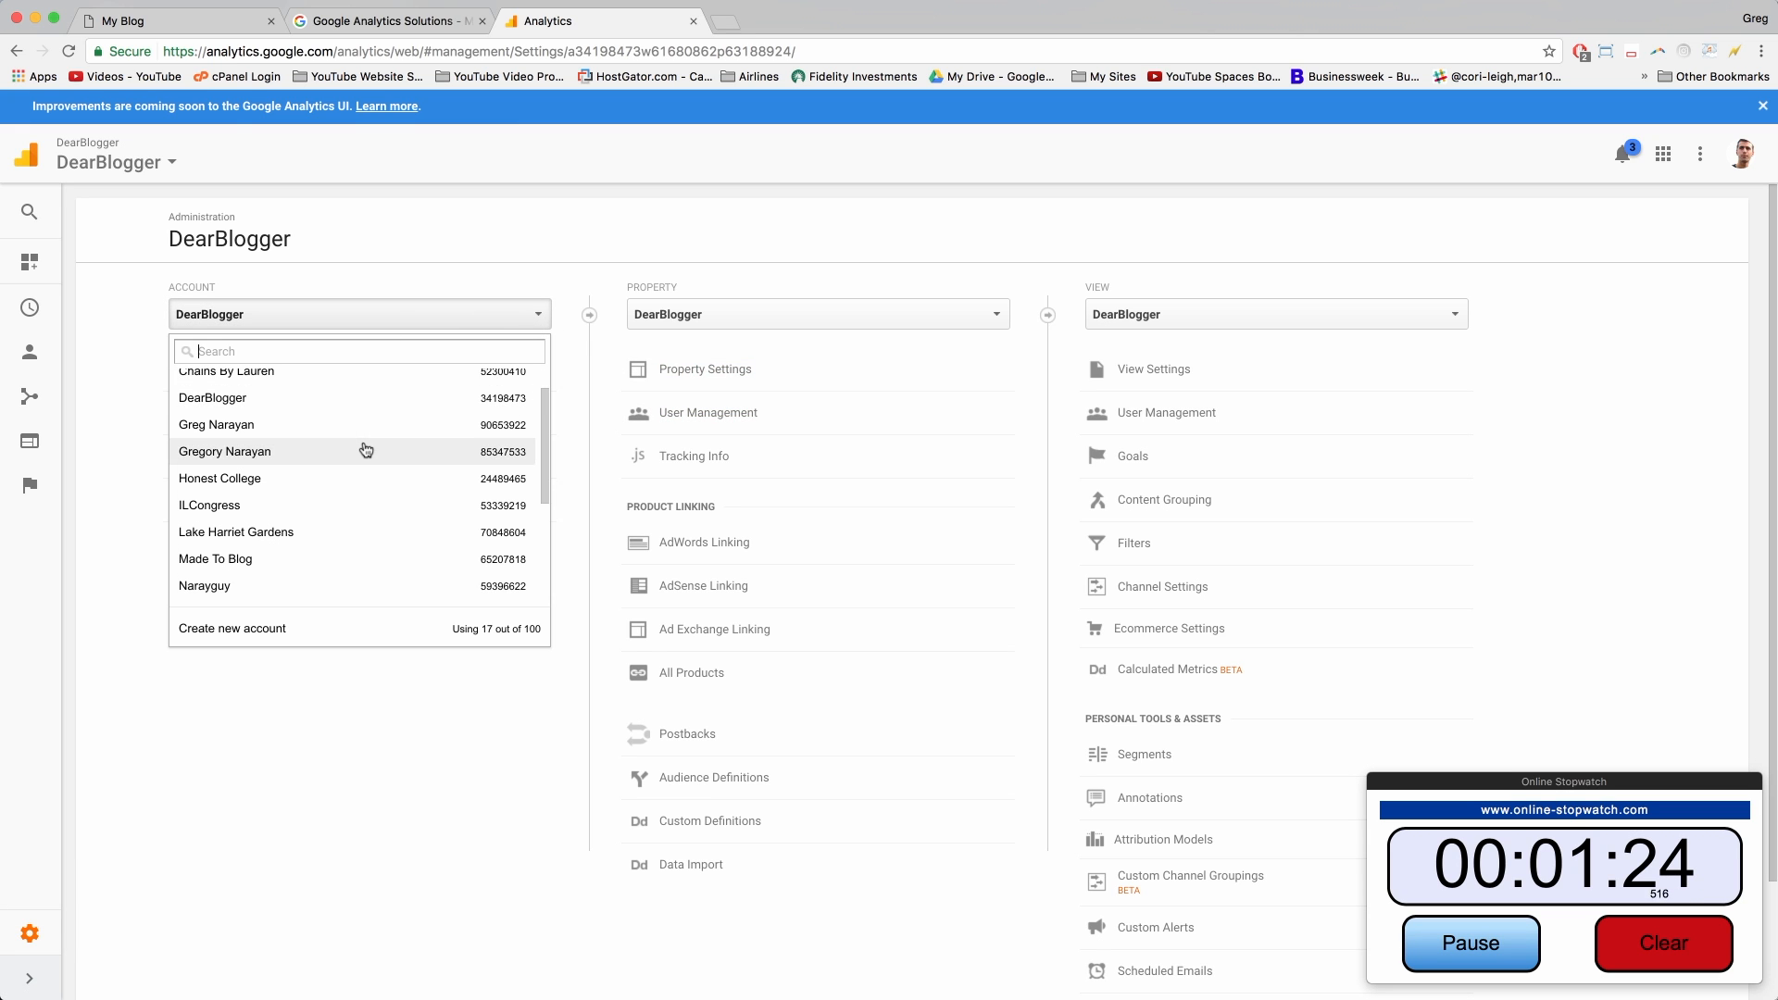
scroll(366, 449, down, 5)
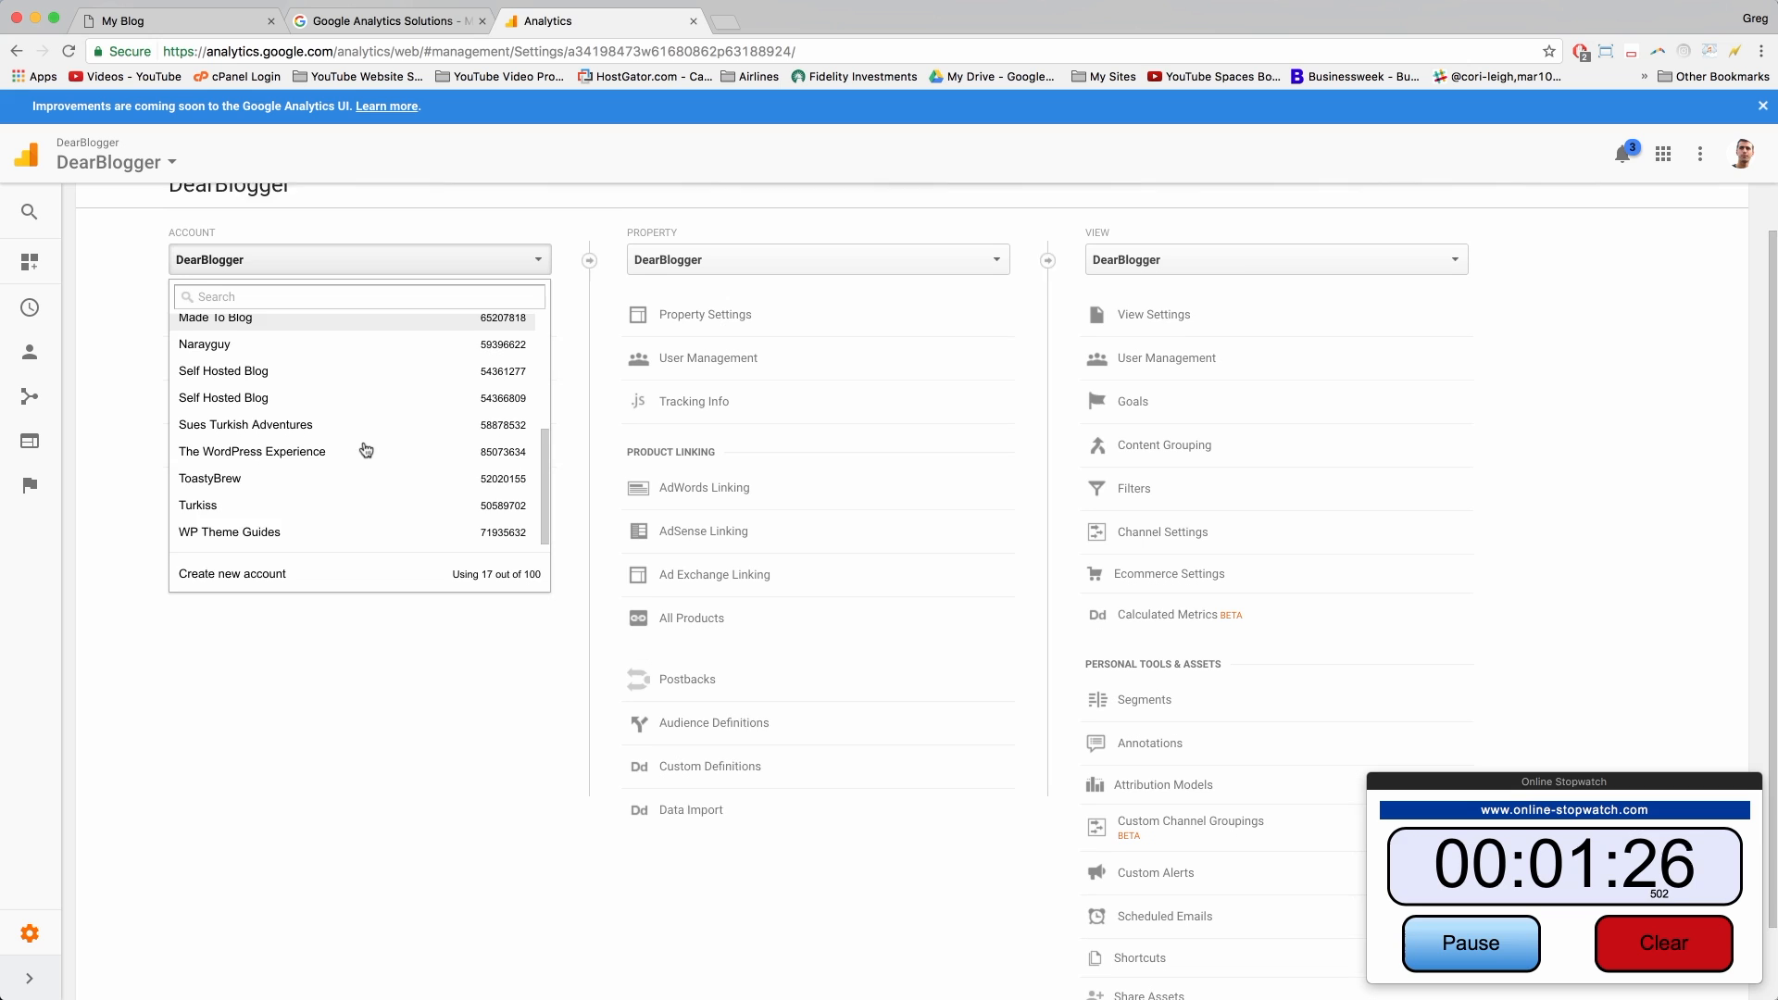
click(246, 571)
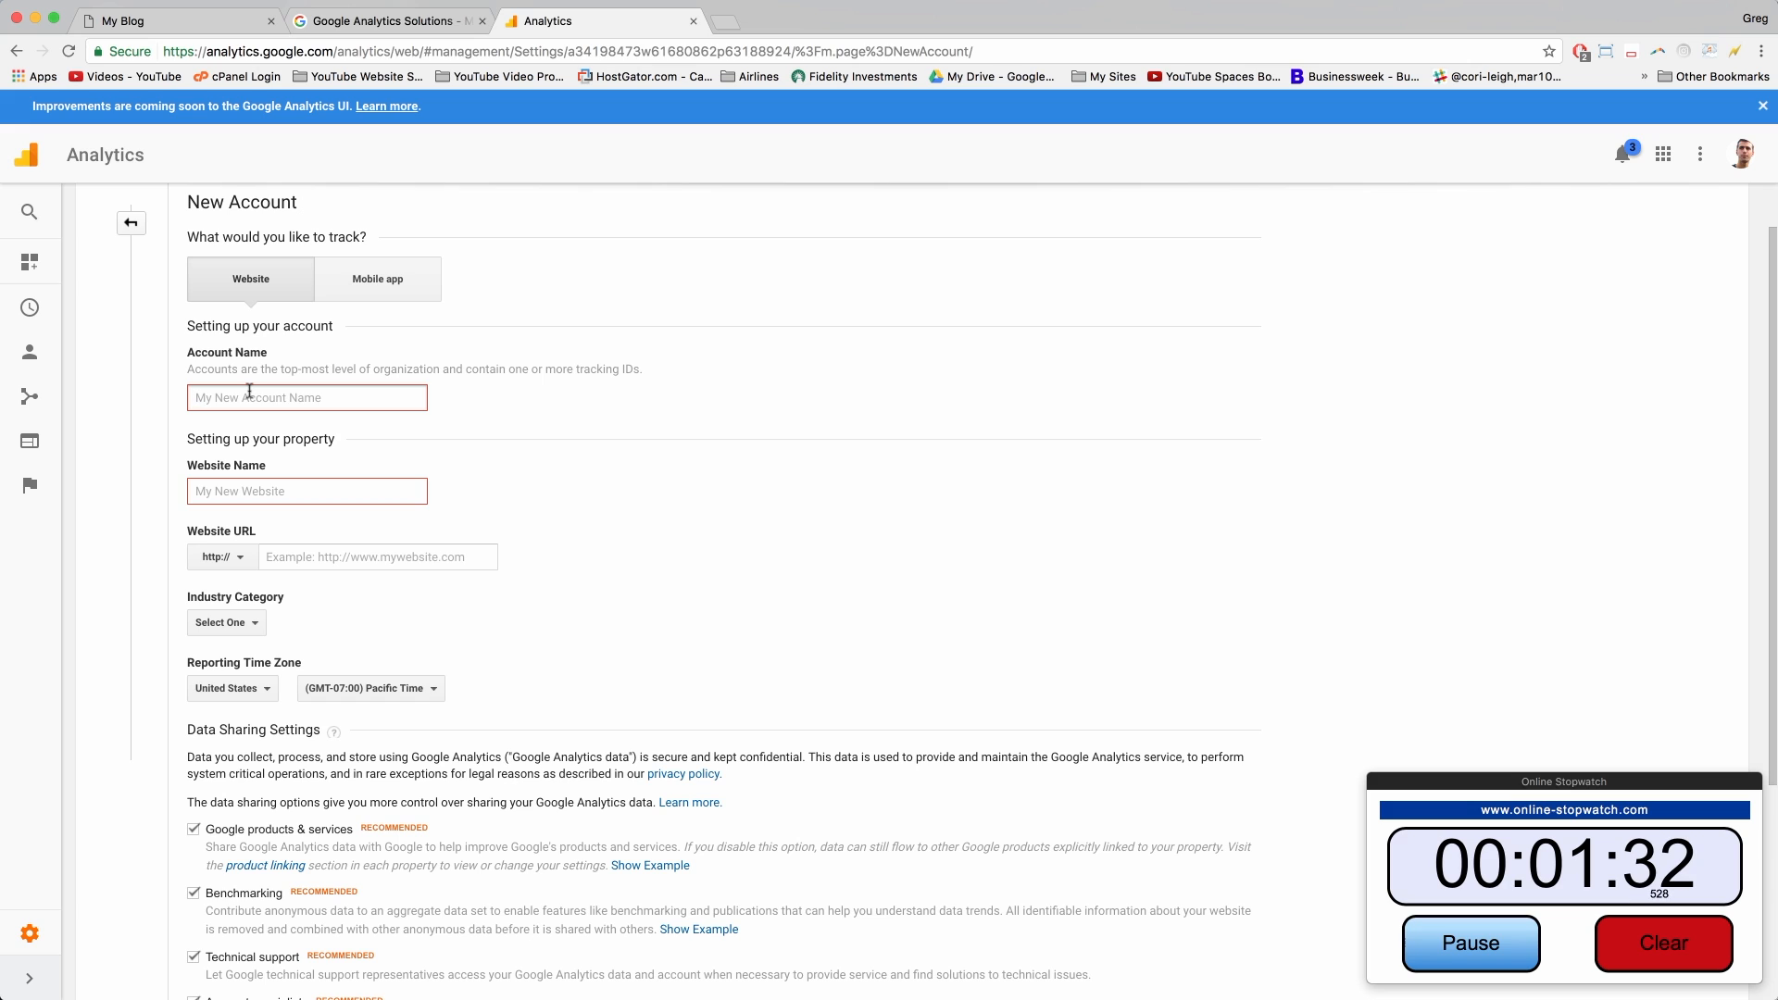
click(249, 392)
text(My WordPress Blog Tutorial)
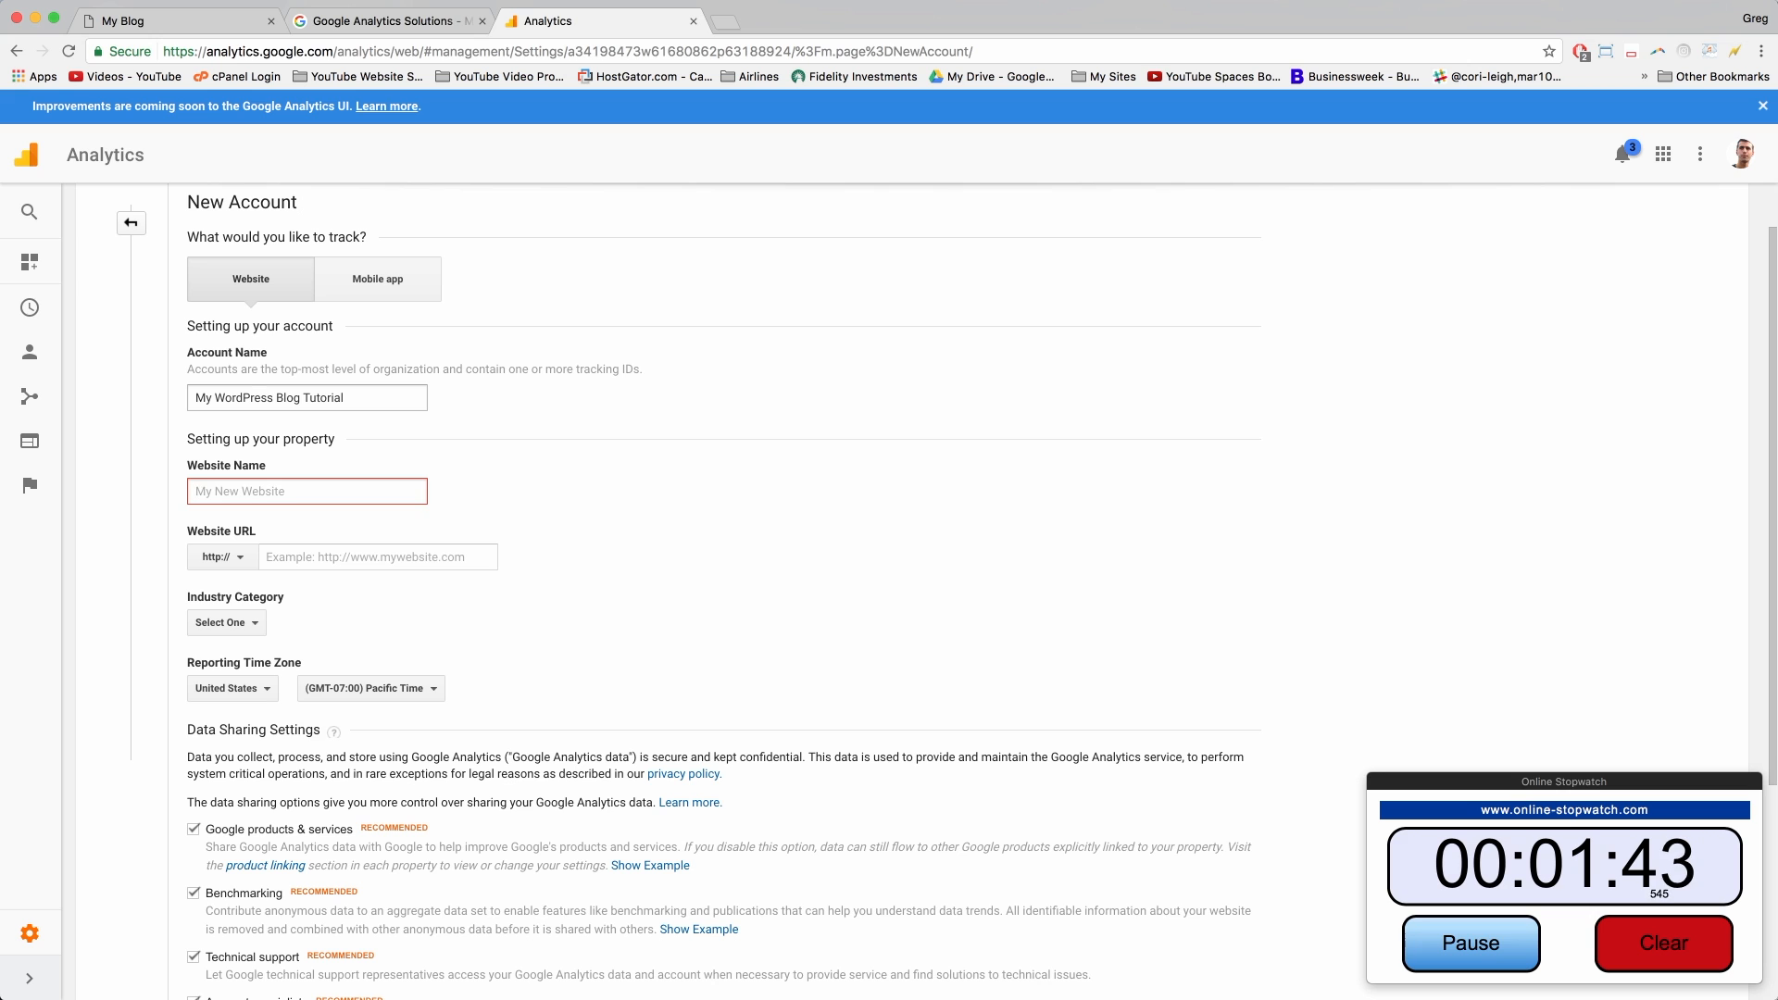
key(Tab)
text(My WordPress Blog Tutorial)
click(338, 405)
scroll(358, 397, down, 1)
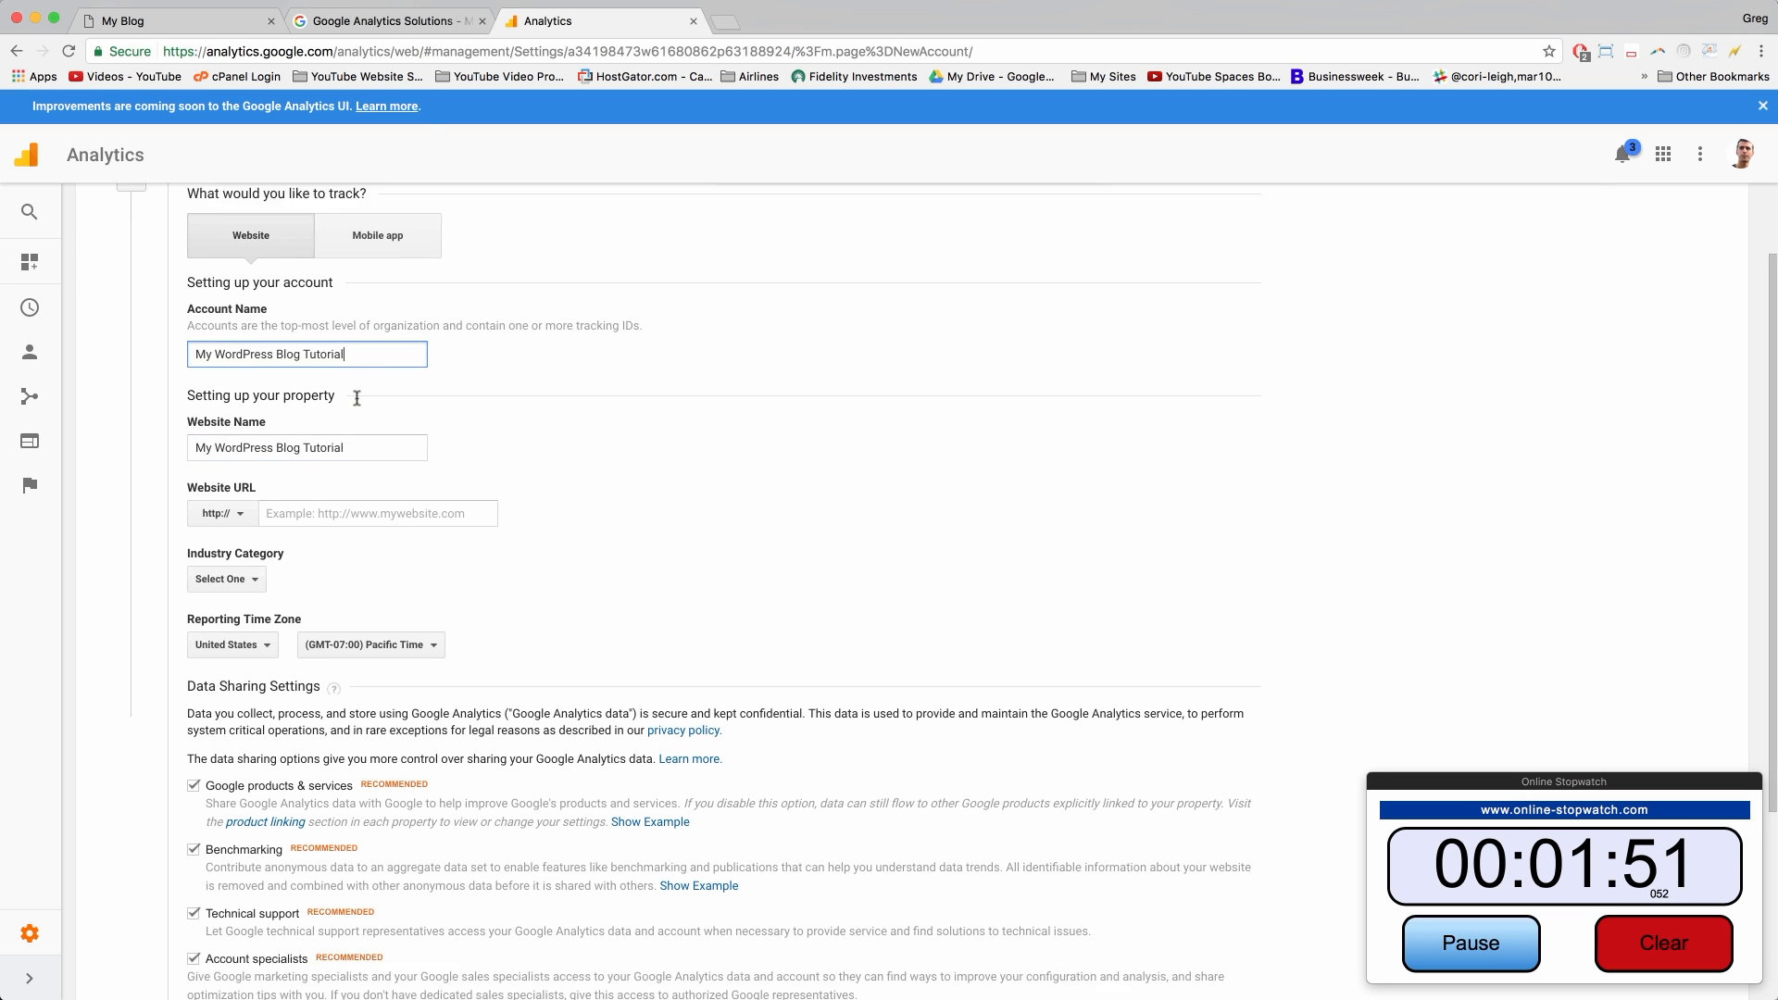
Step: Copy the blog's web address and paste it into the Website URL field
click(186, 22)
click(206, 50)
key(super+c)
click(565, 22)
click(317, 492)
key(super+v)
click(250, 553)
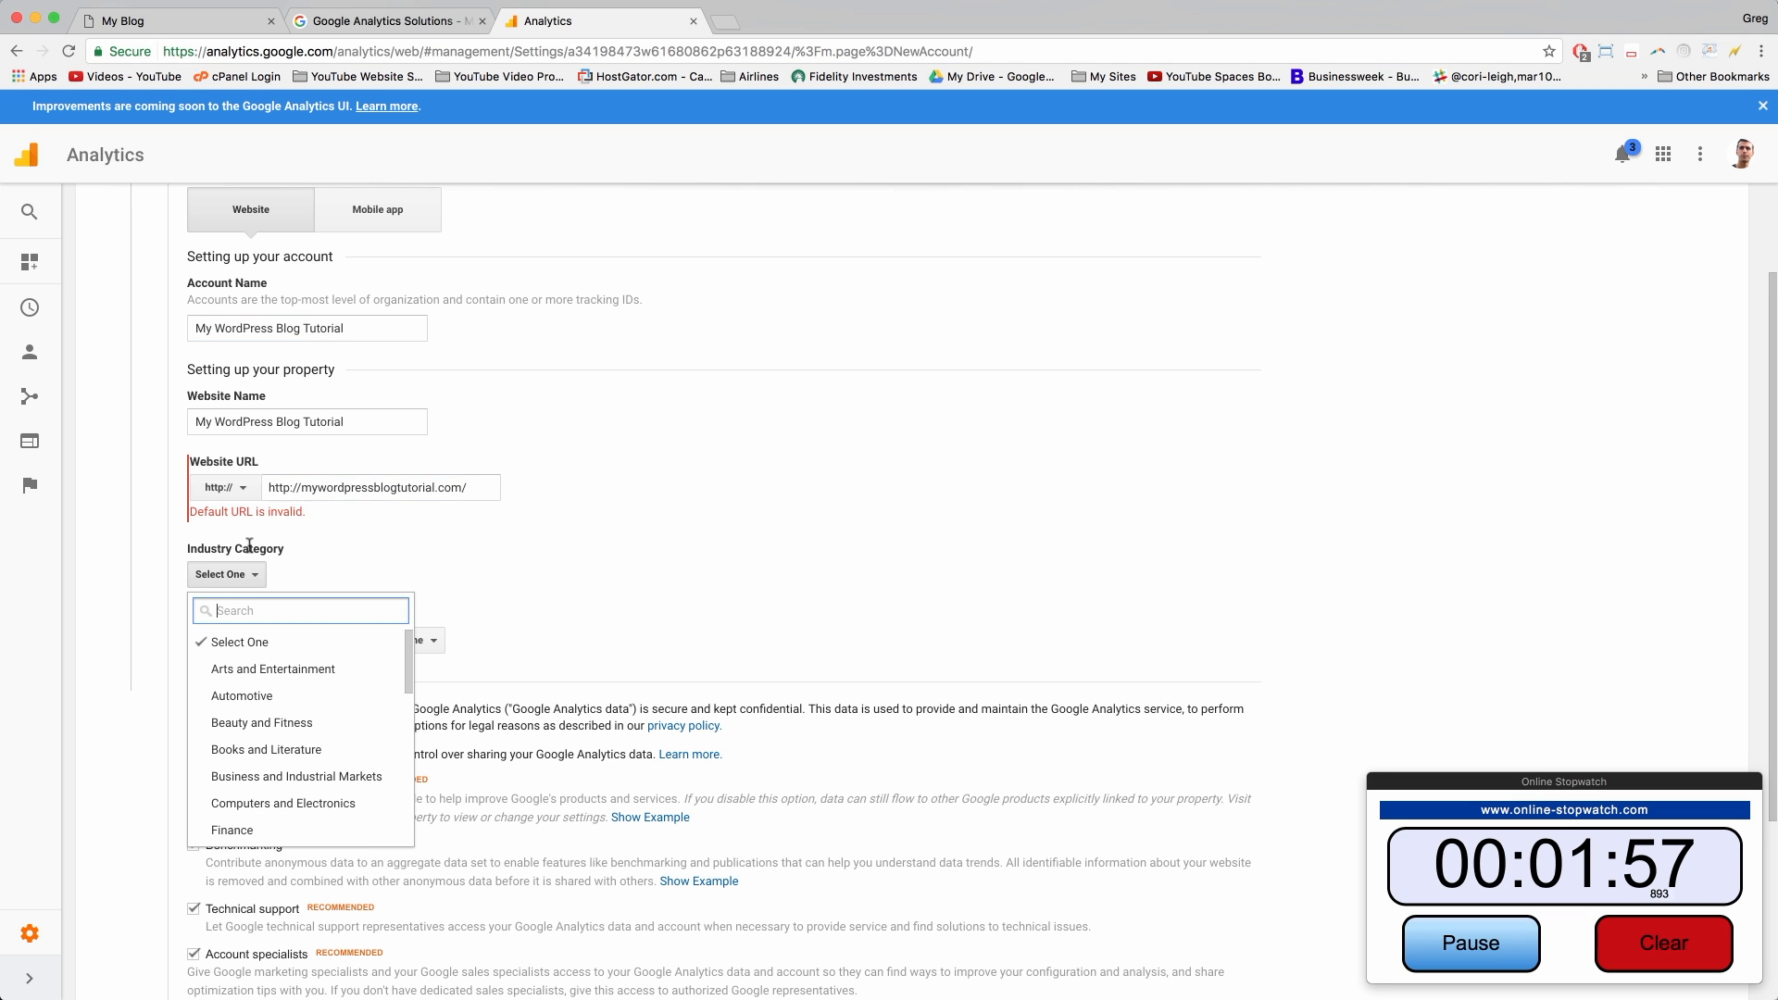
scroll(324, 704, down, 2)
scroll(328, 707, down, 5)
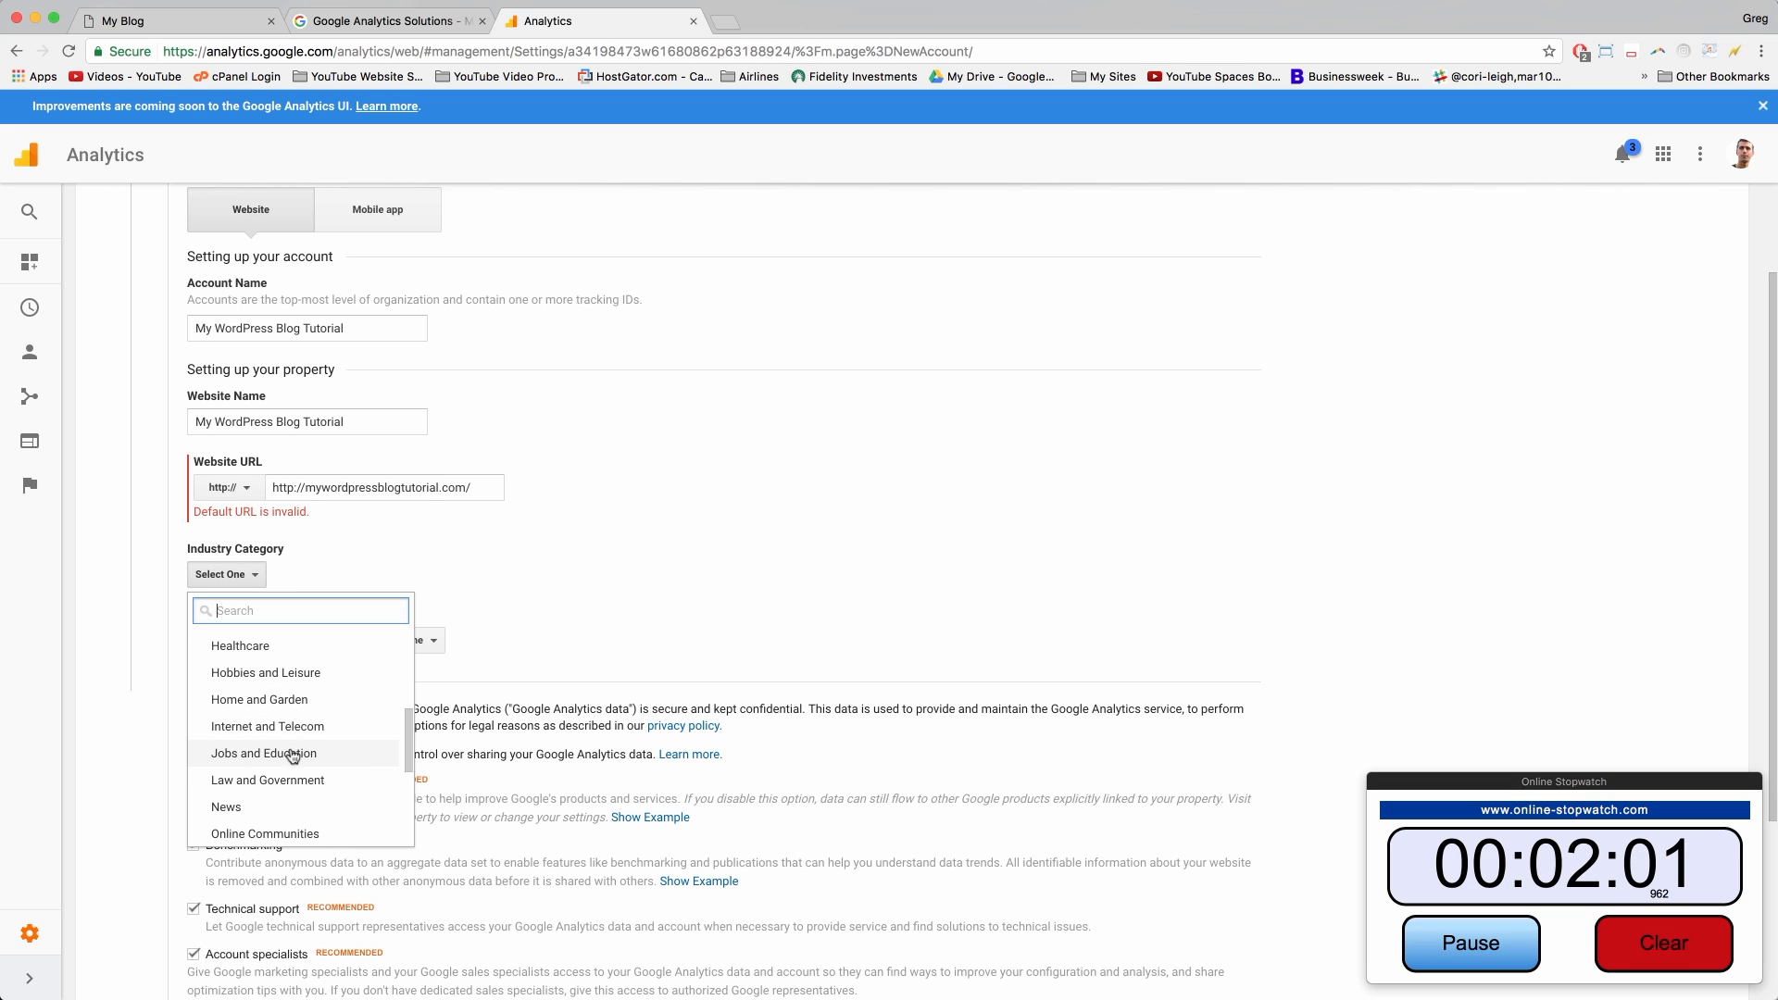
click(236, 729)
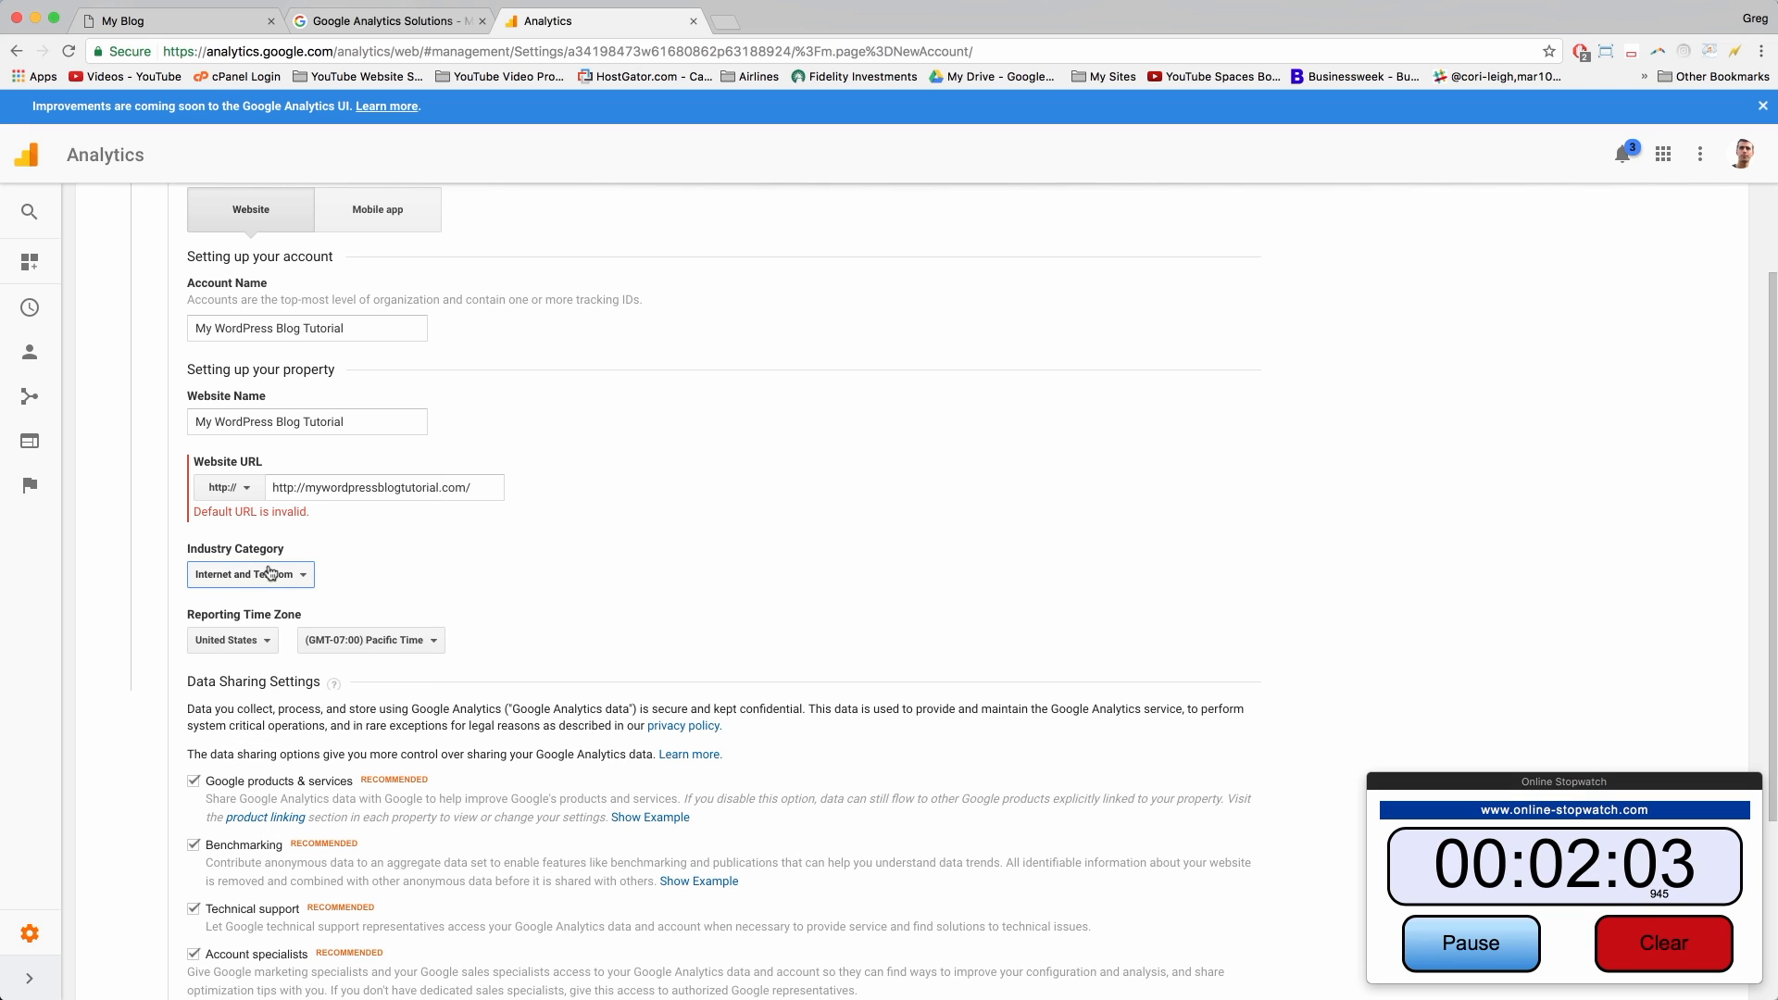
drag(306, 487, 265, 487)
key(BackSpace)
click(448, 554)
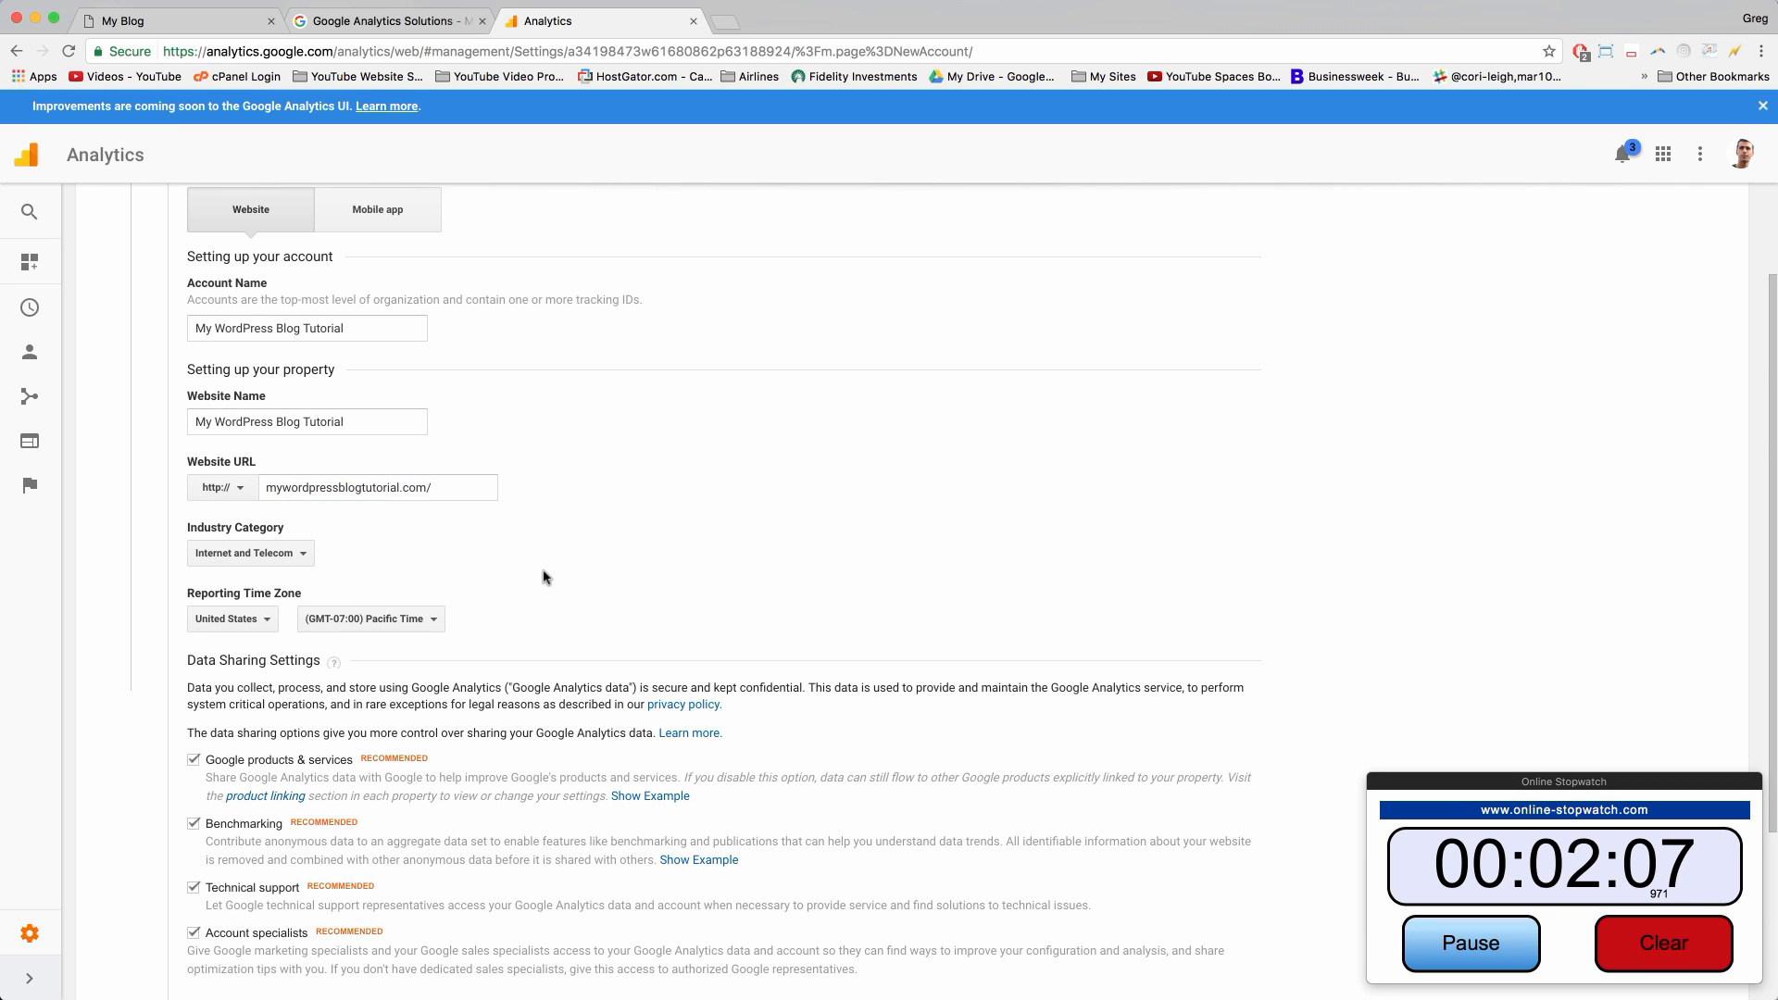
scroll(544, 577, down, 5)
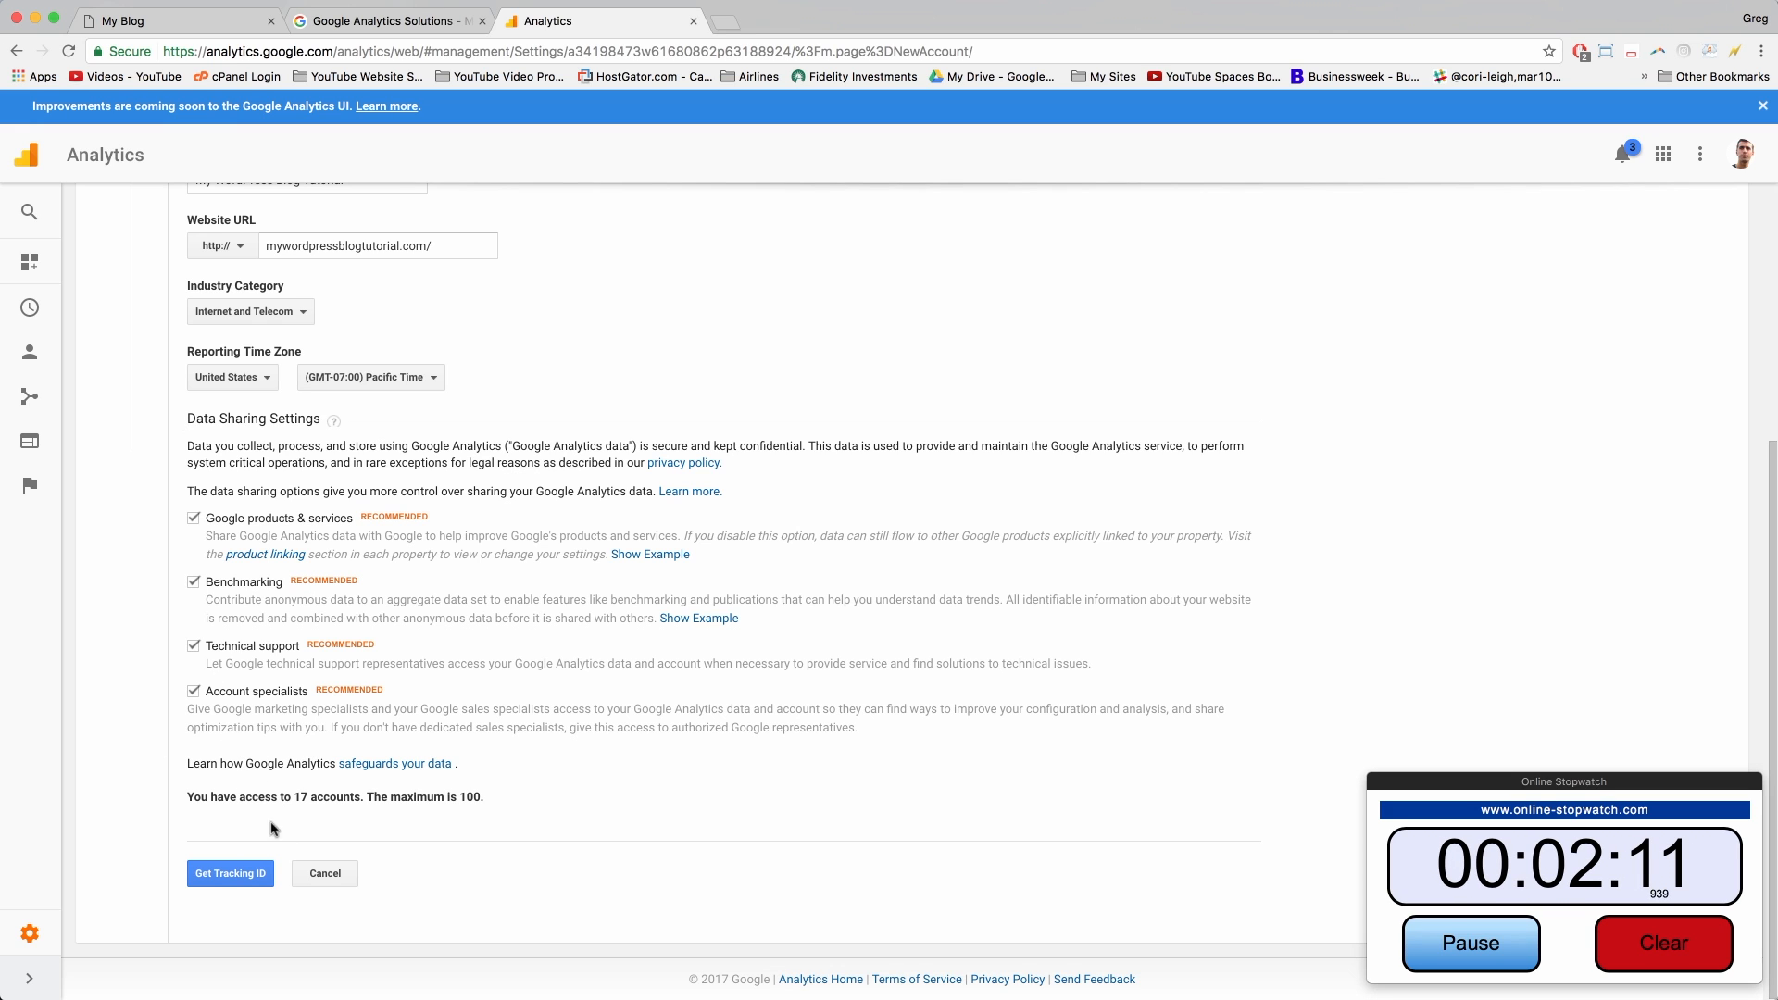
Step: Request a tracking ID for the new property and accept the Google Analytics terms of service
click(248, 875)
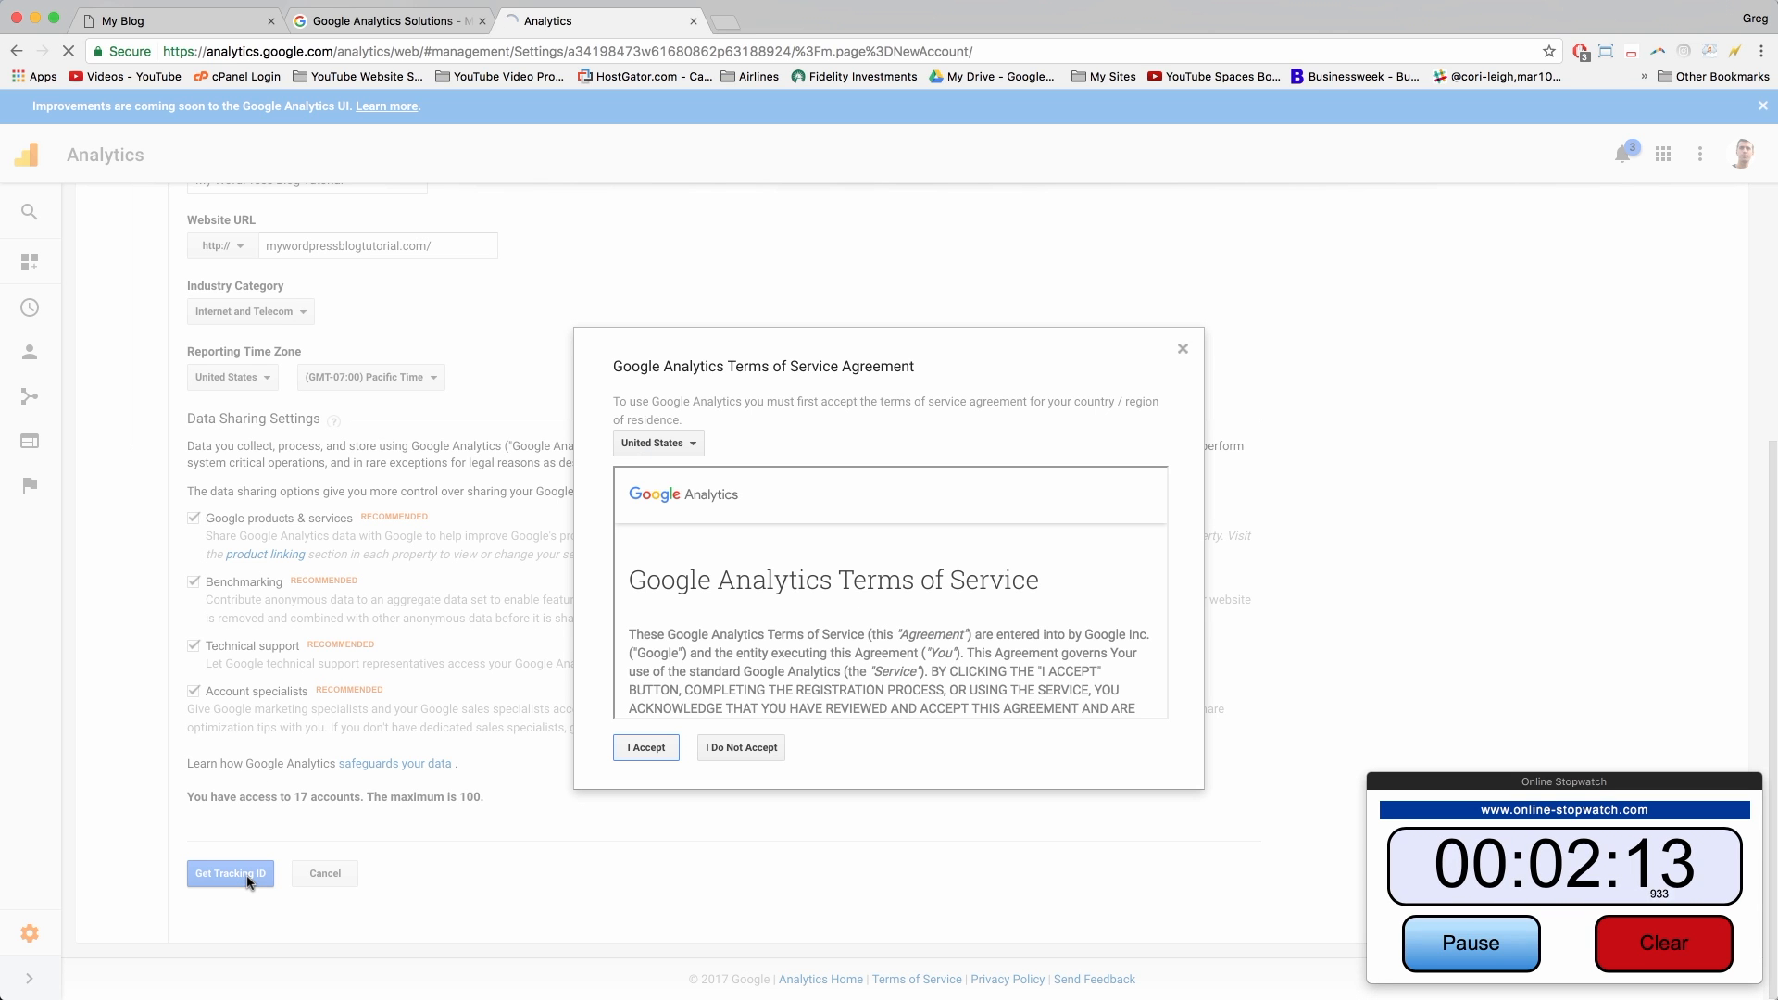
scroll(766, 615, down, 10)
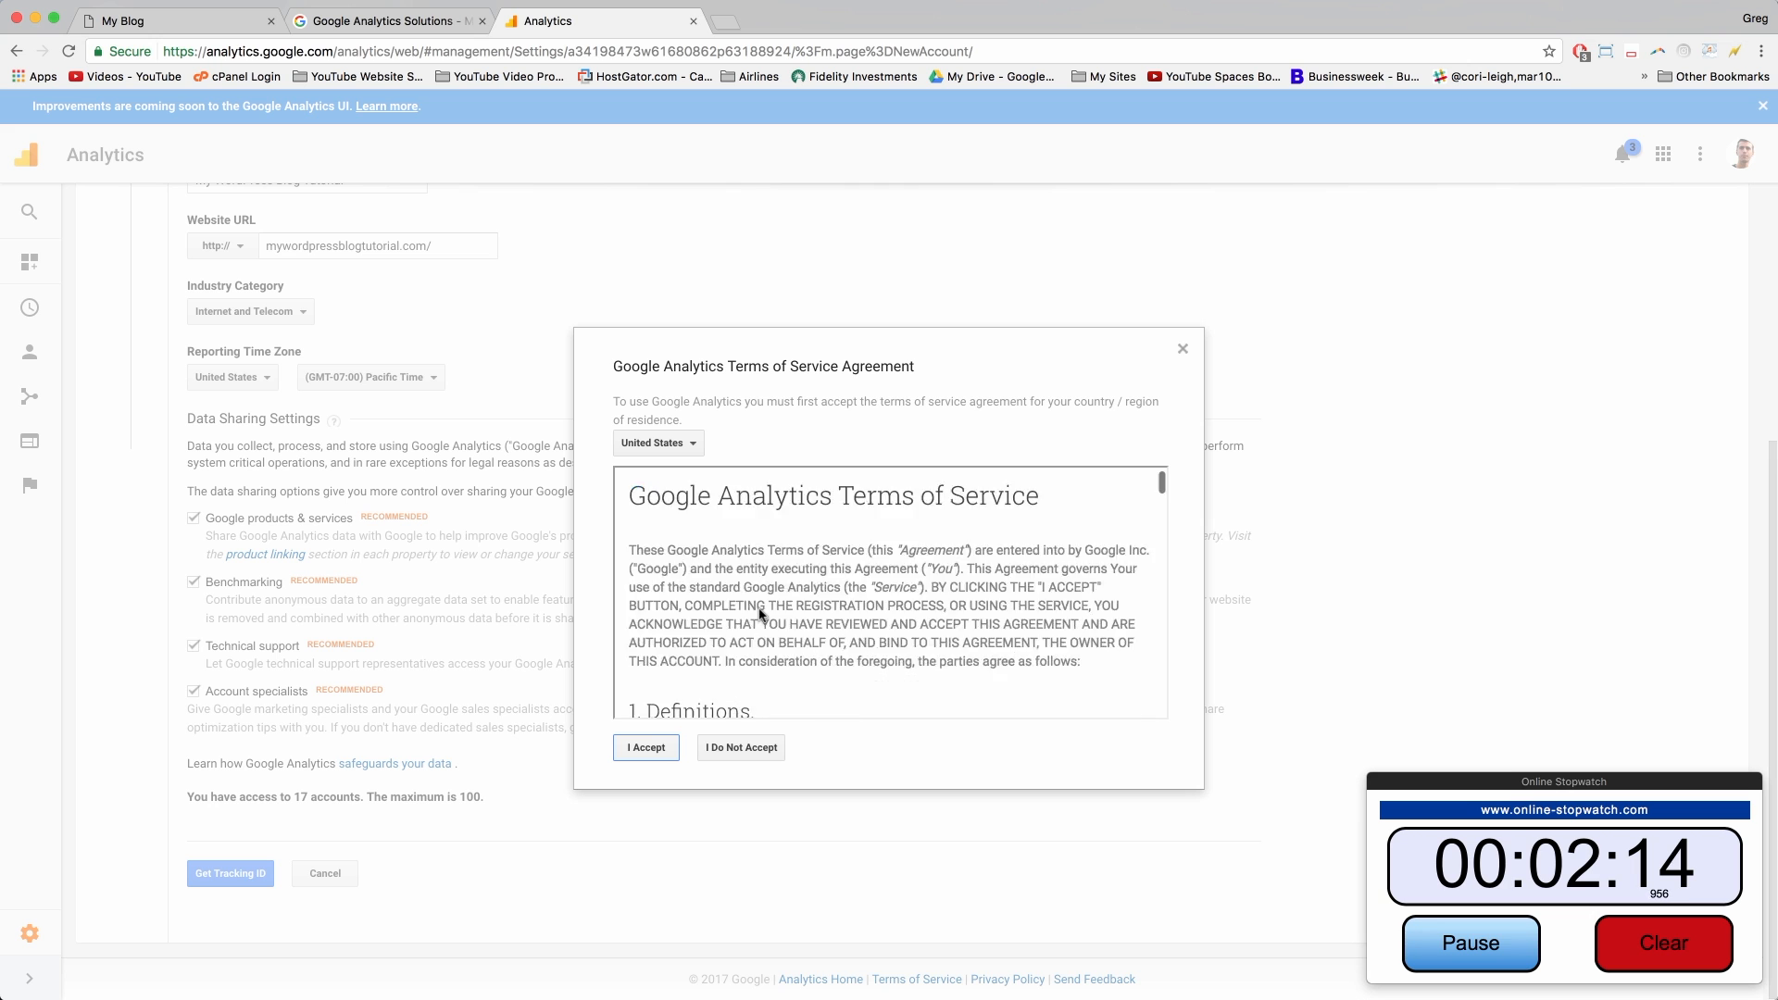
click(647, 749)
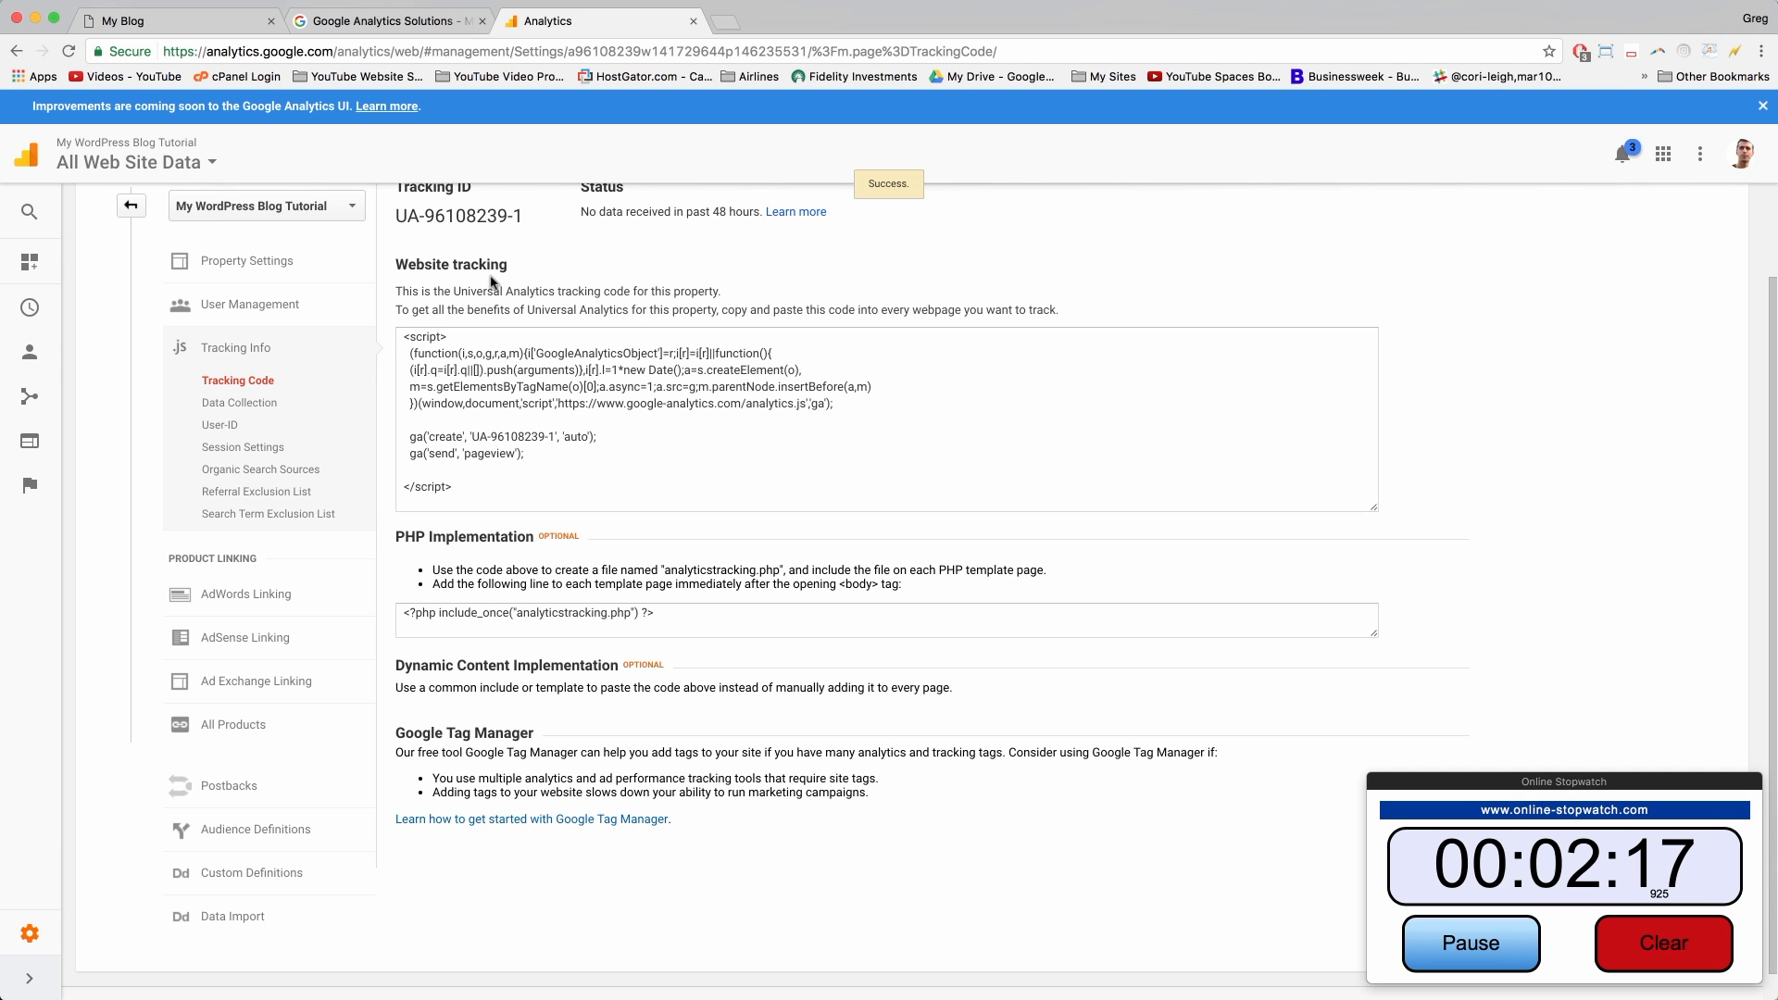
Step: Copy the whole Analytics tracking script and go back to the My Blog tab
scroll(603, 381, up, 2)
scroll(603, 381, down, 3)
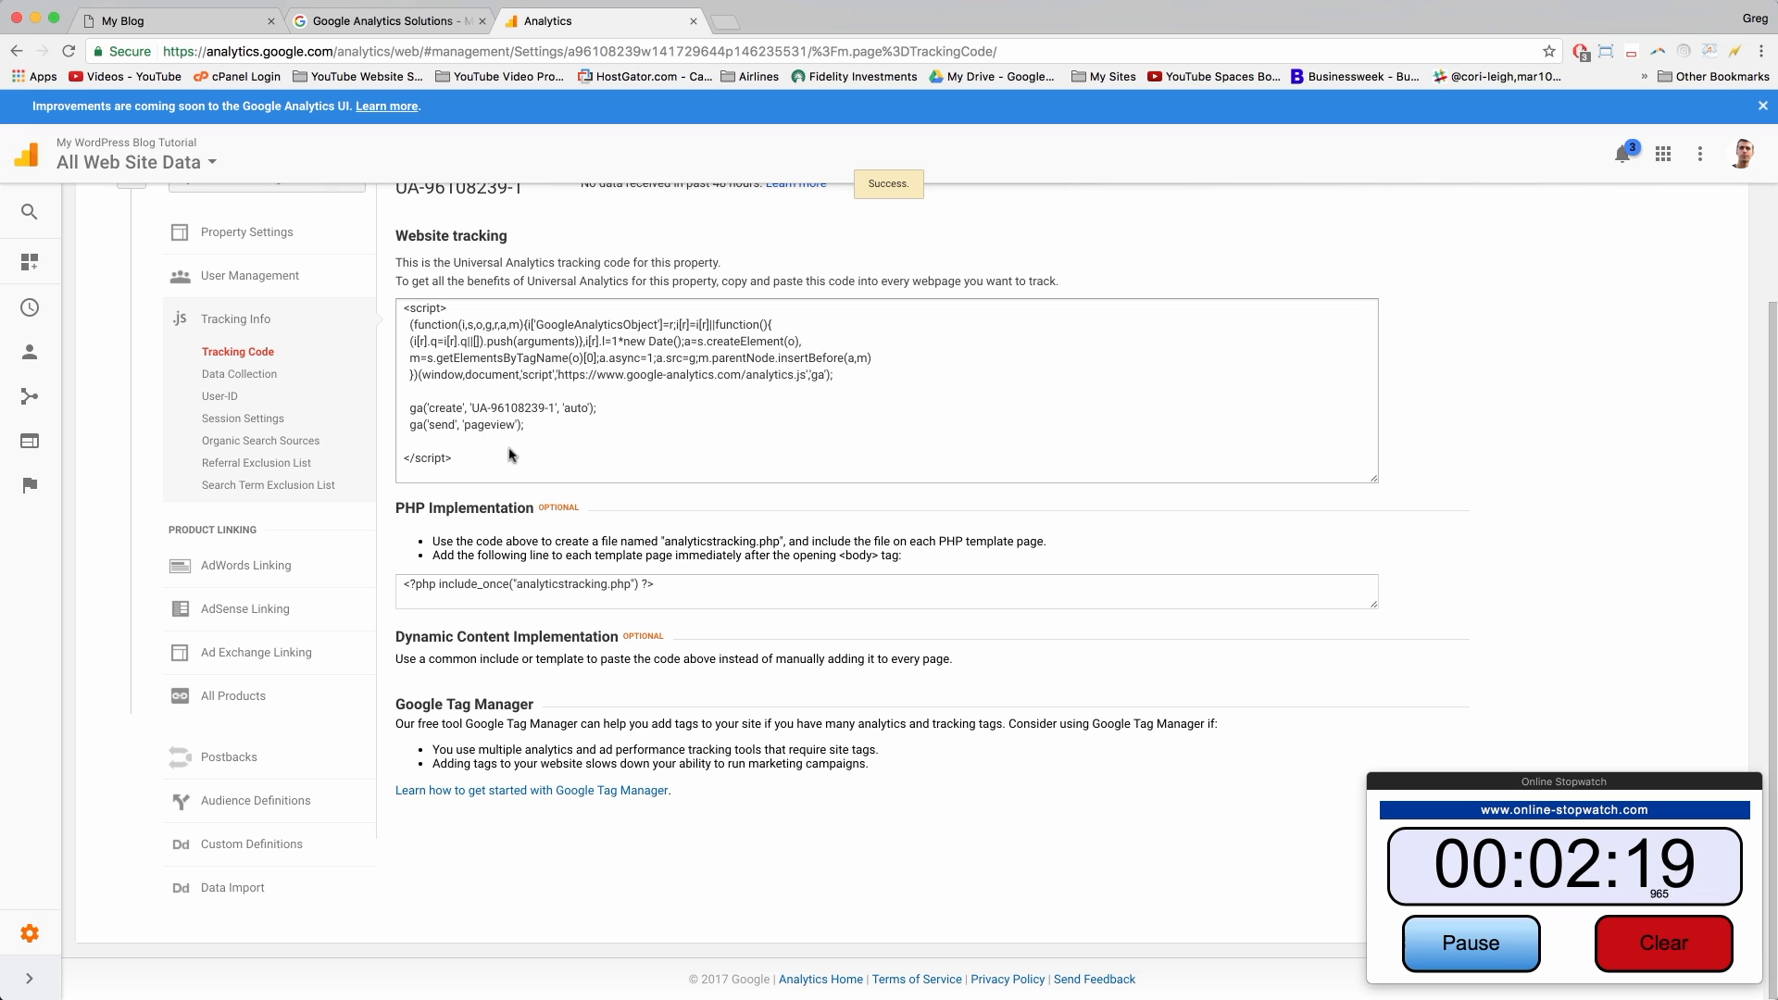
click(515, 356)
scroll(550, 432, up, 1)
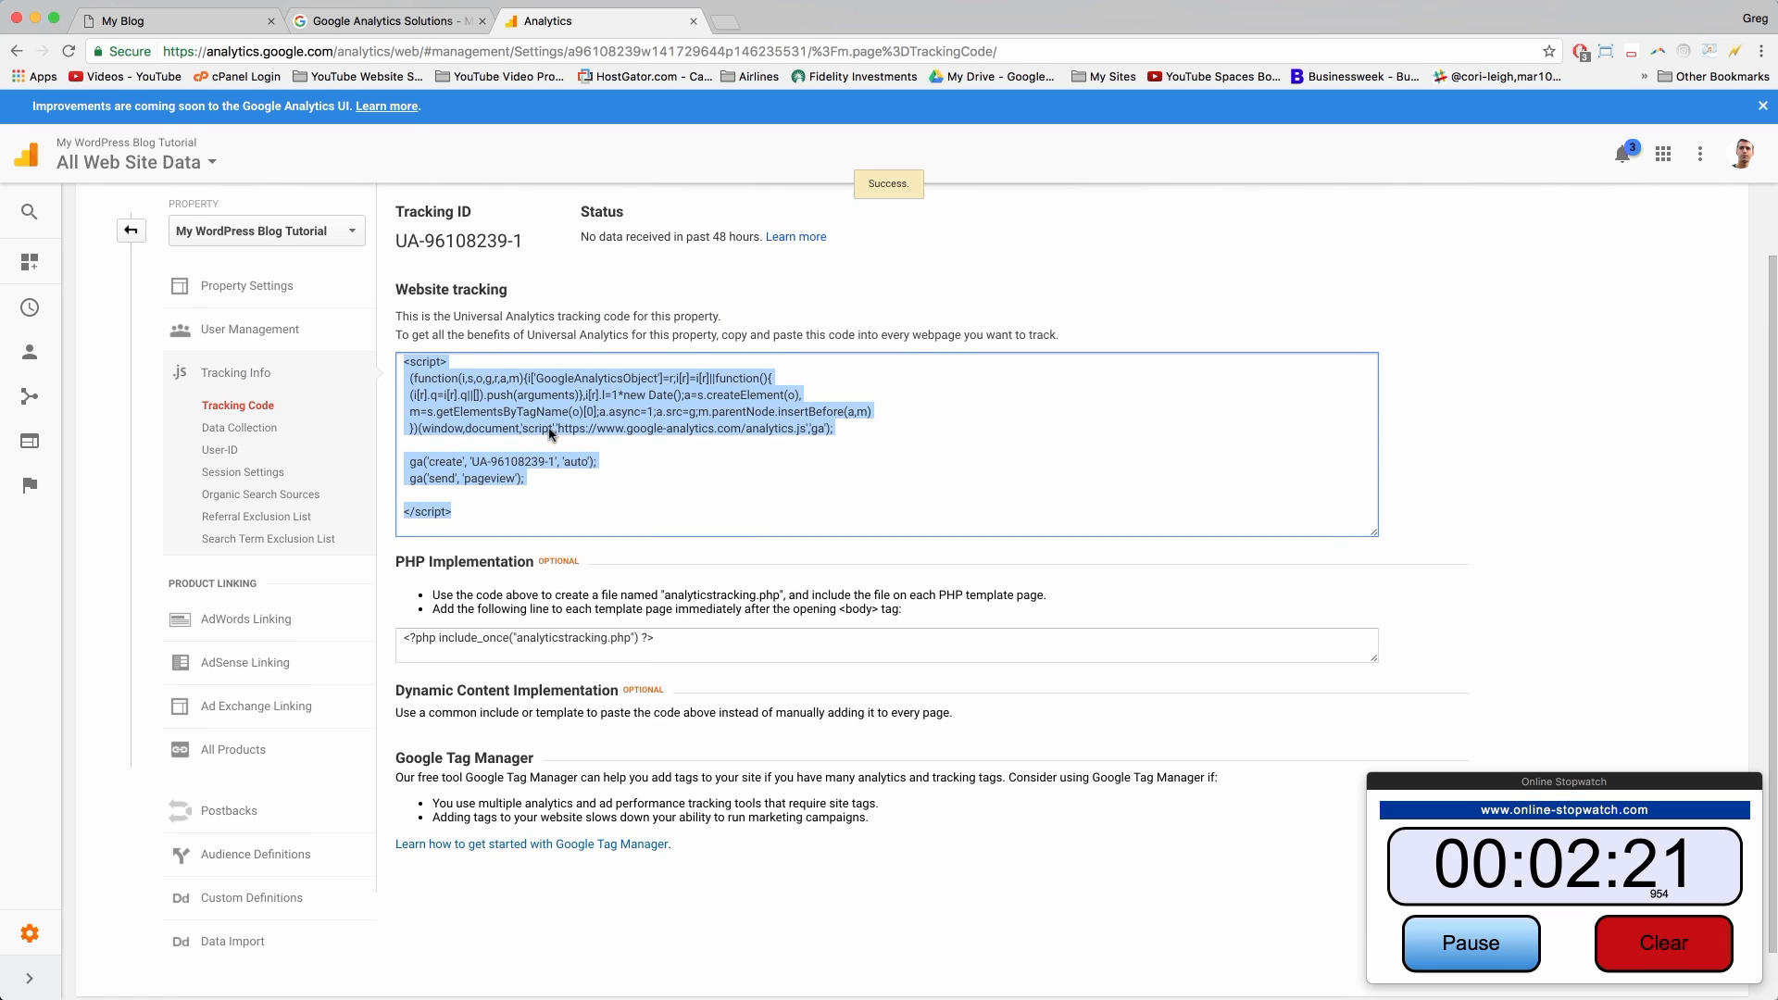
right_click(477, 394)
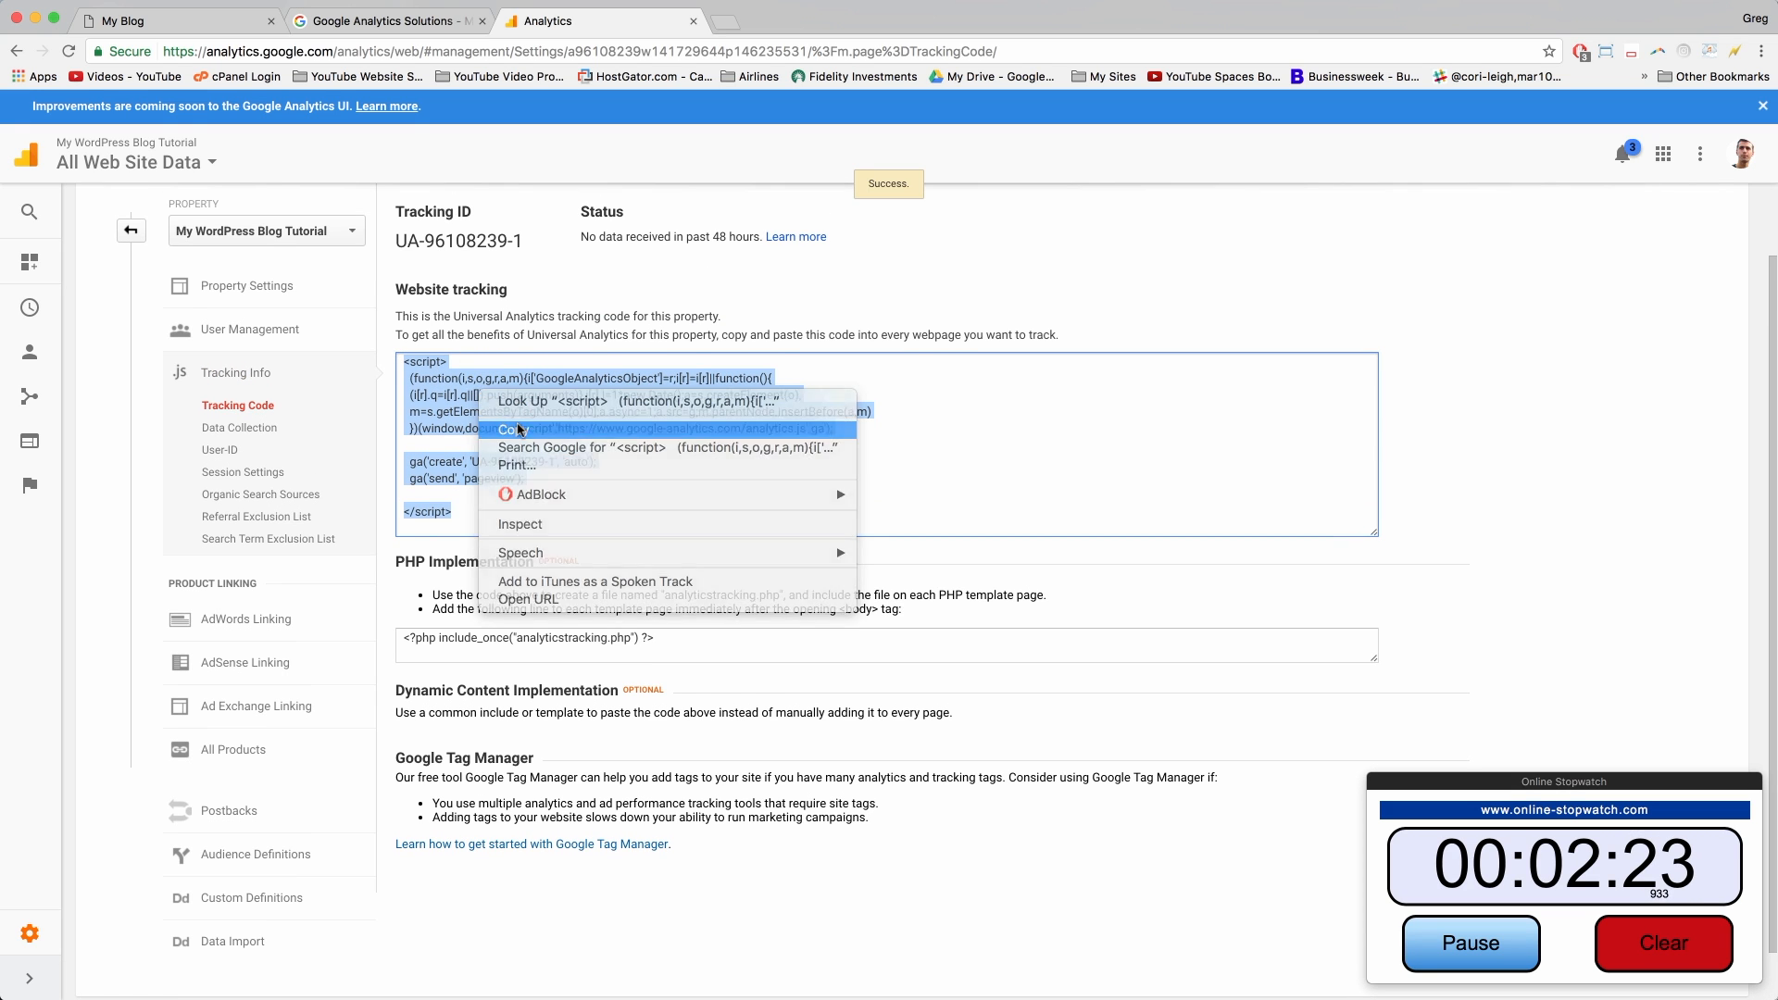
click(505, 417)
click(168, 25)
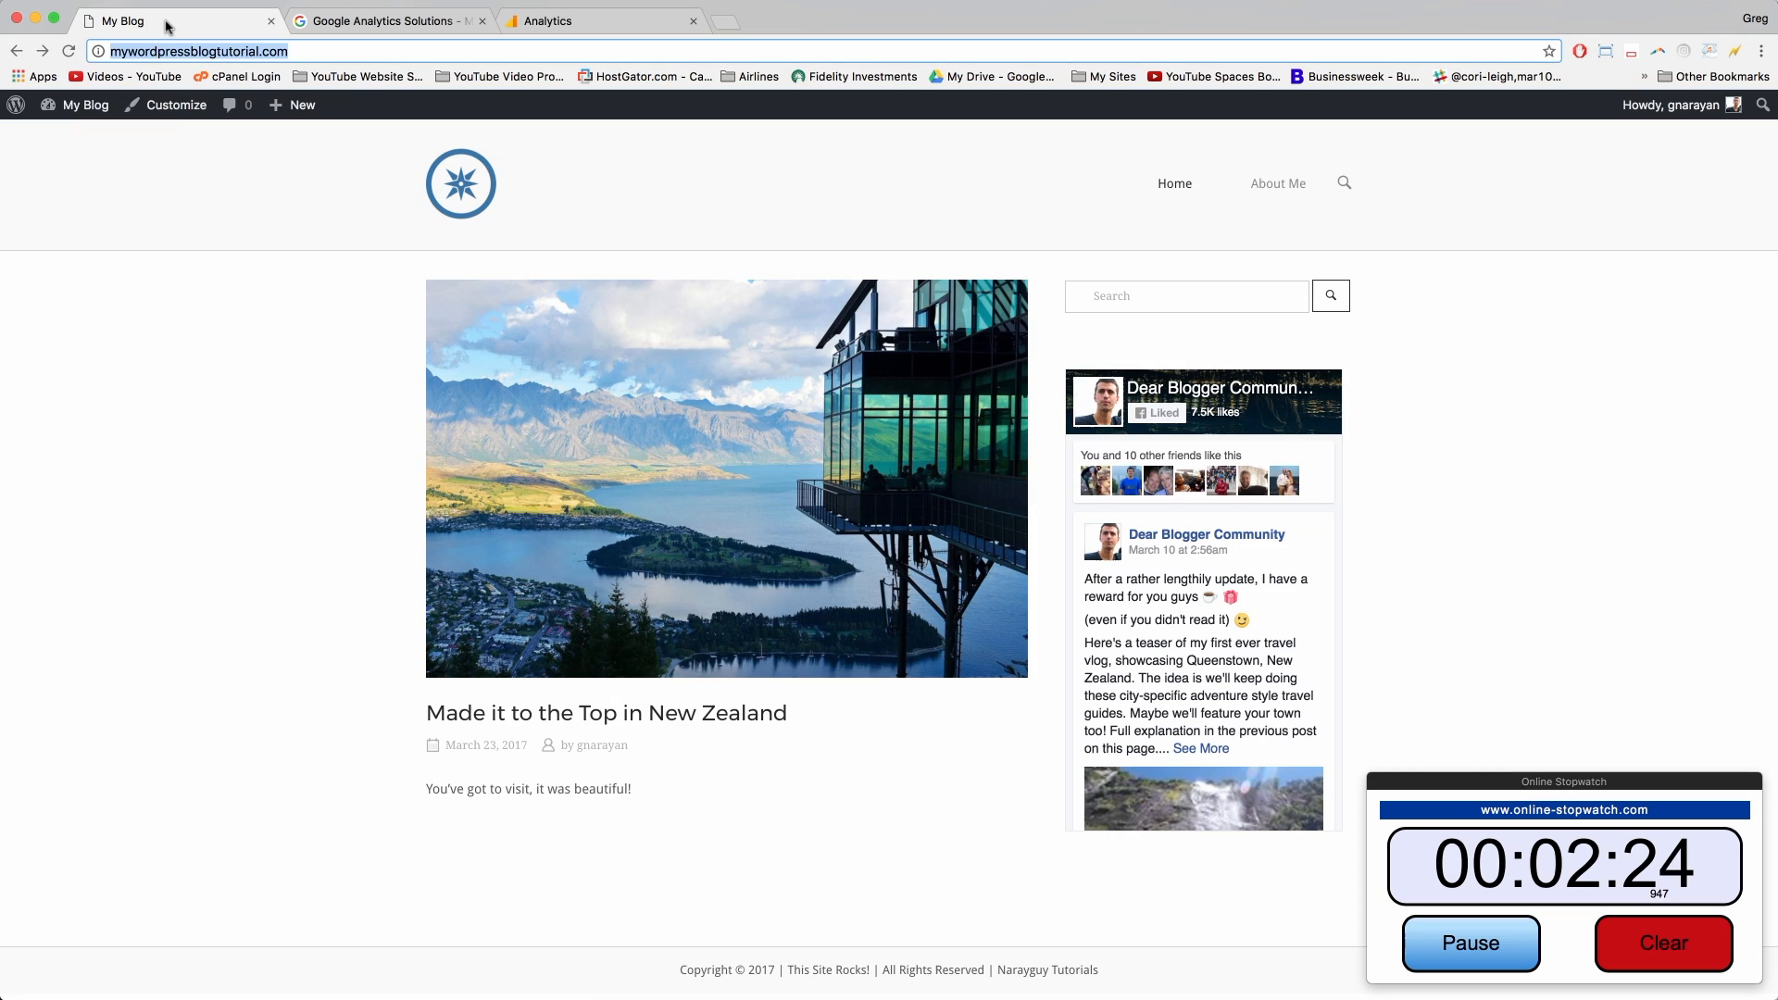
Step: Open the WP Insert Code settings and make the Header Code box taller
click(103, 110)
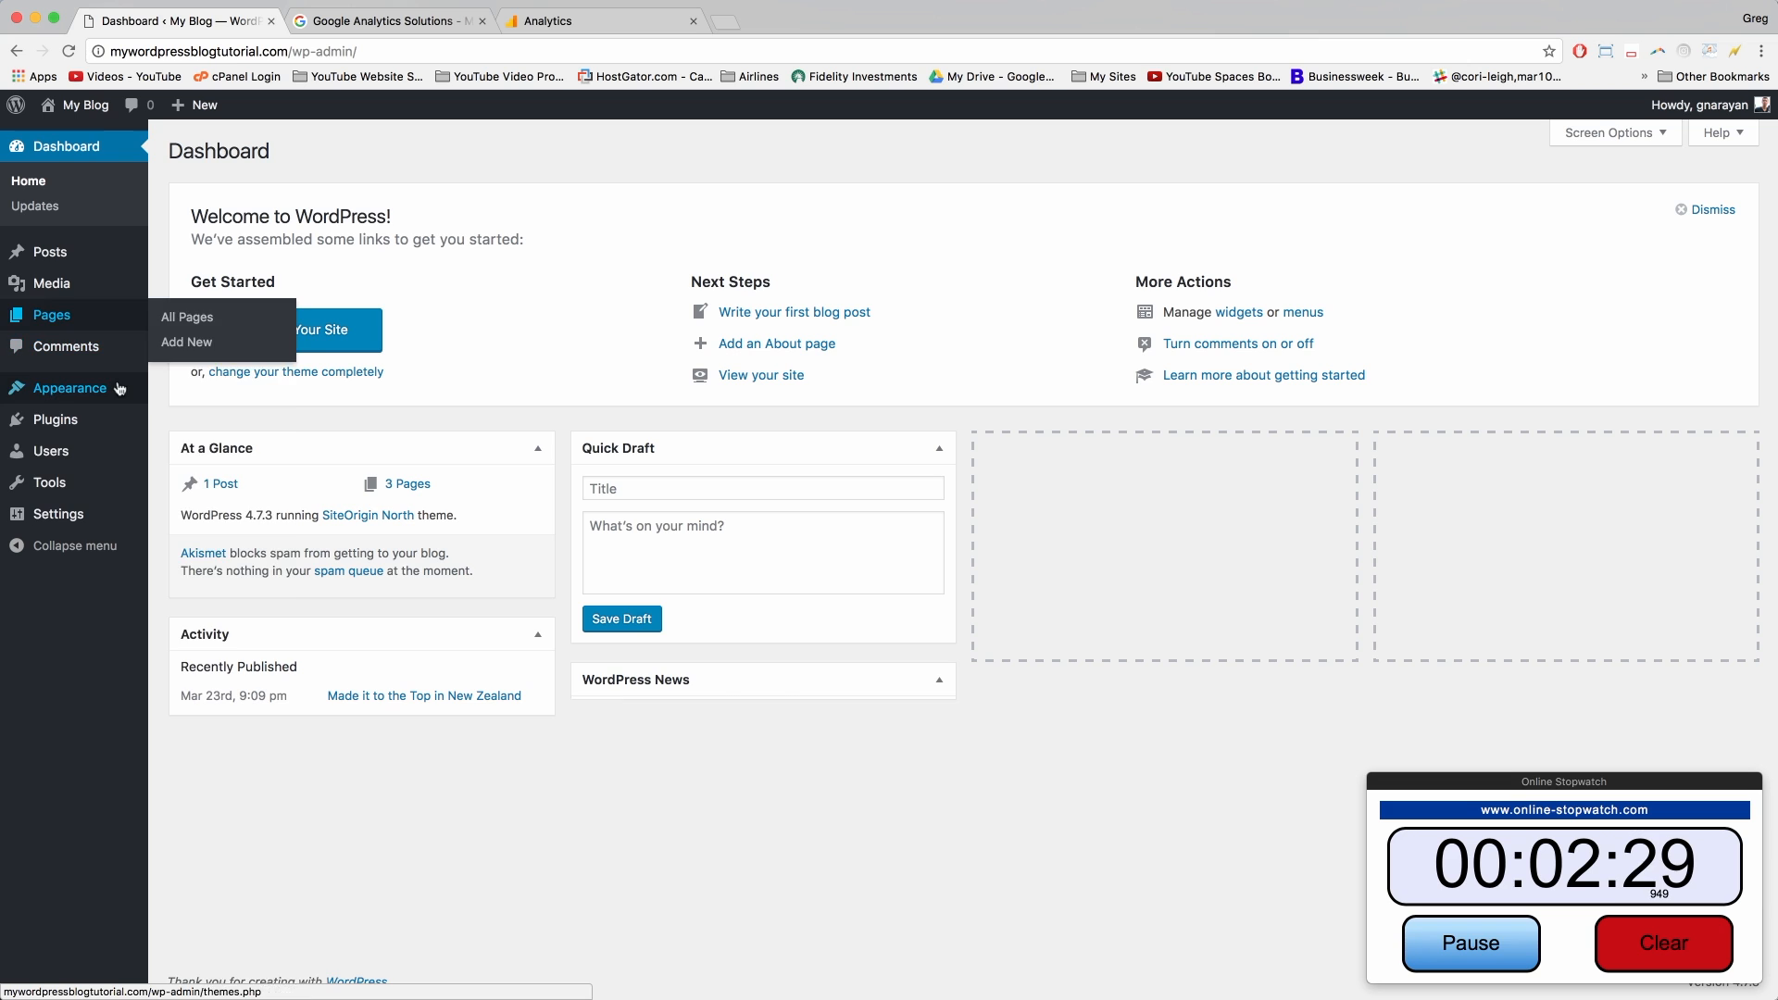
mouse_move(92, 516)
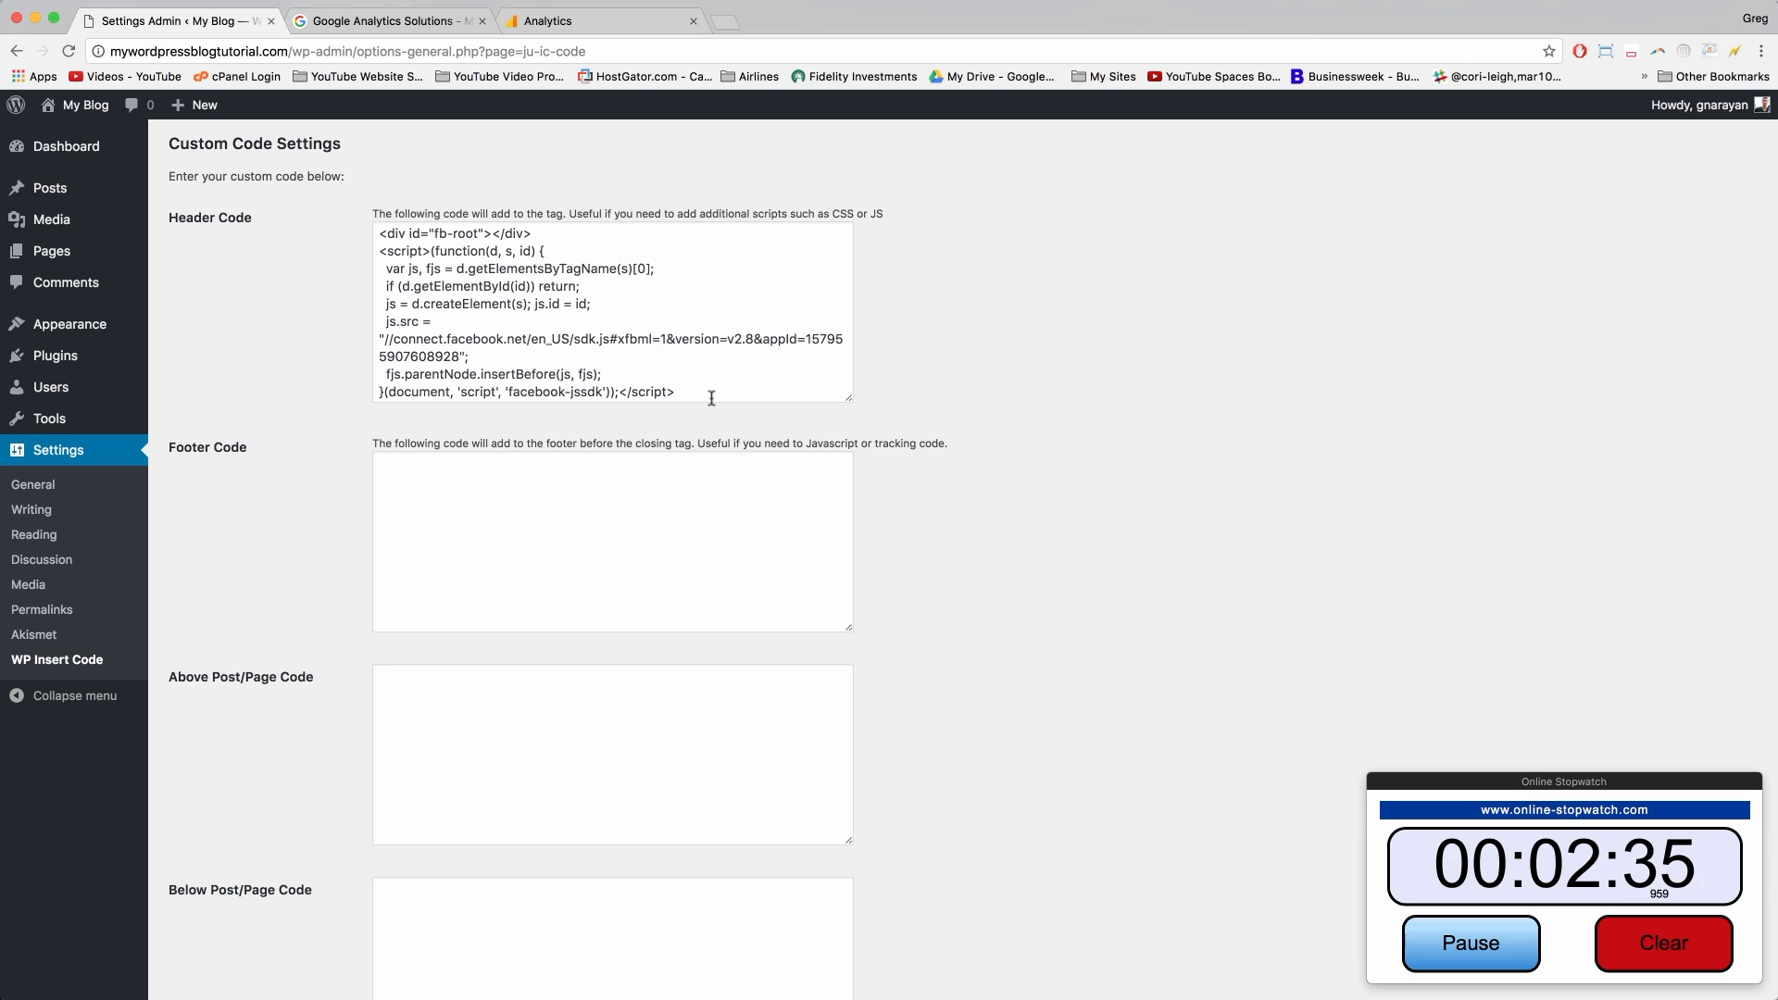
click(711, 398)
drag(846, 399, 906, 673)
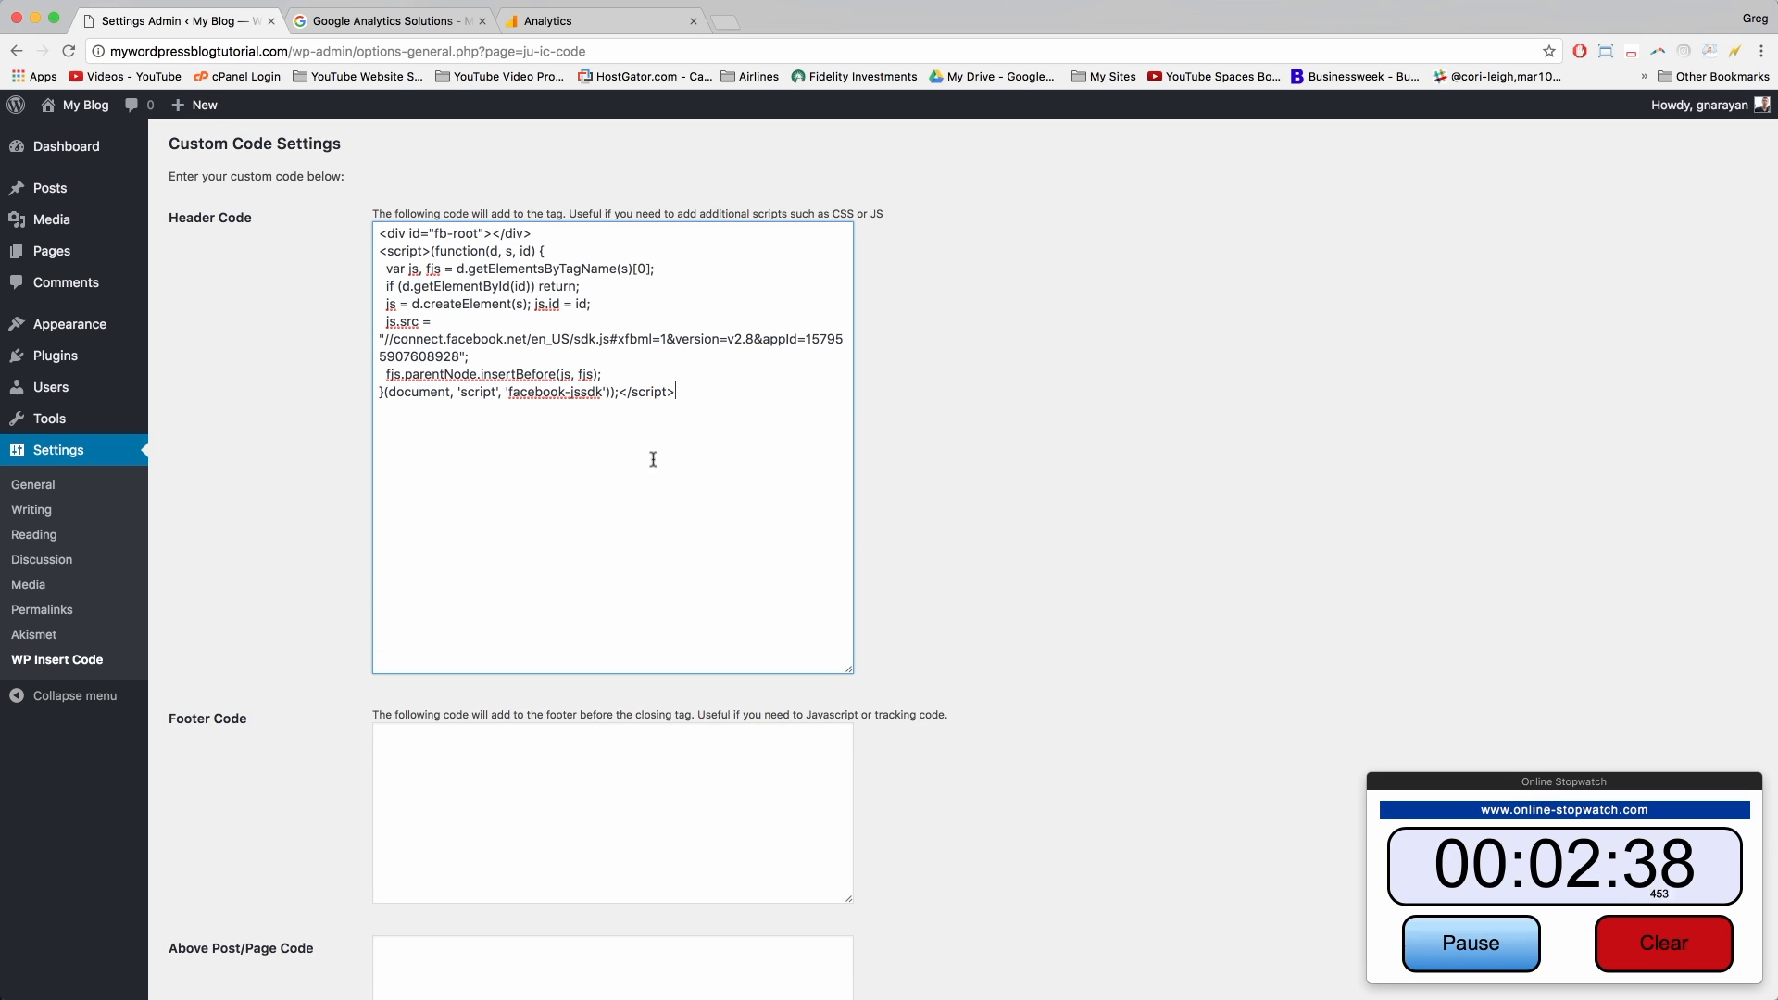
Step: Paste the tracking script beneath the Facebook code, tidy the blank lines, and save changes
right_click(387, 459)
click(413, 544)
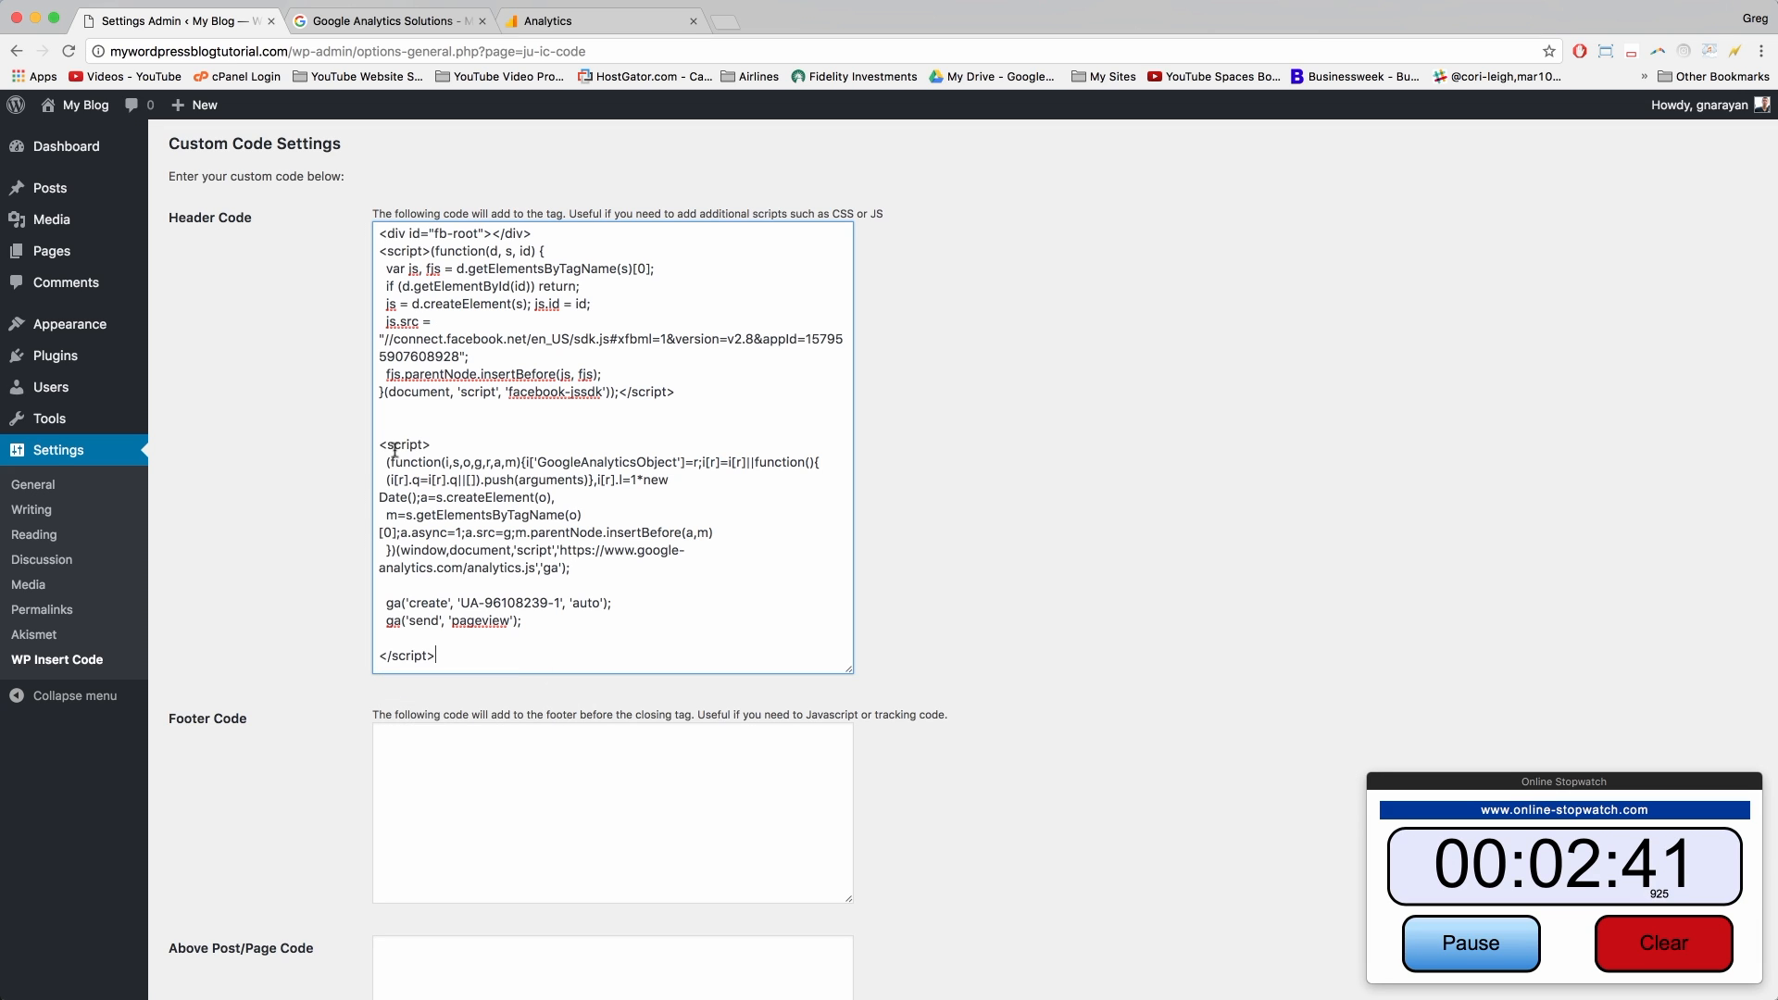
click(417, 427)
key(BackSpace)
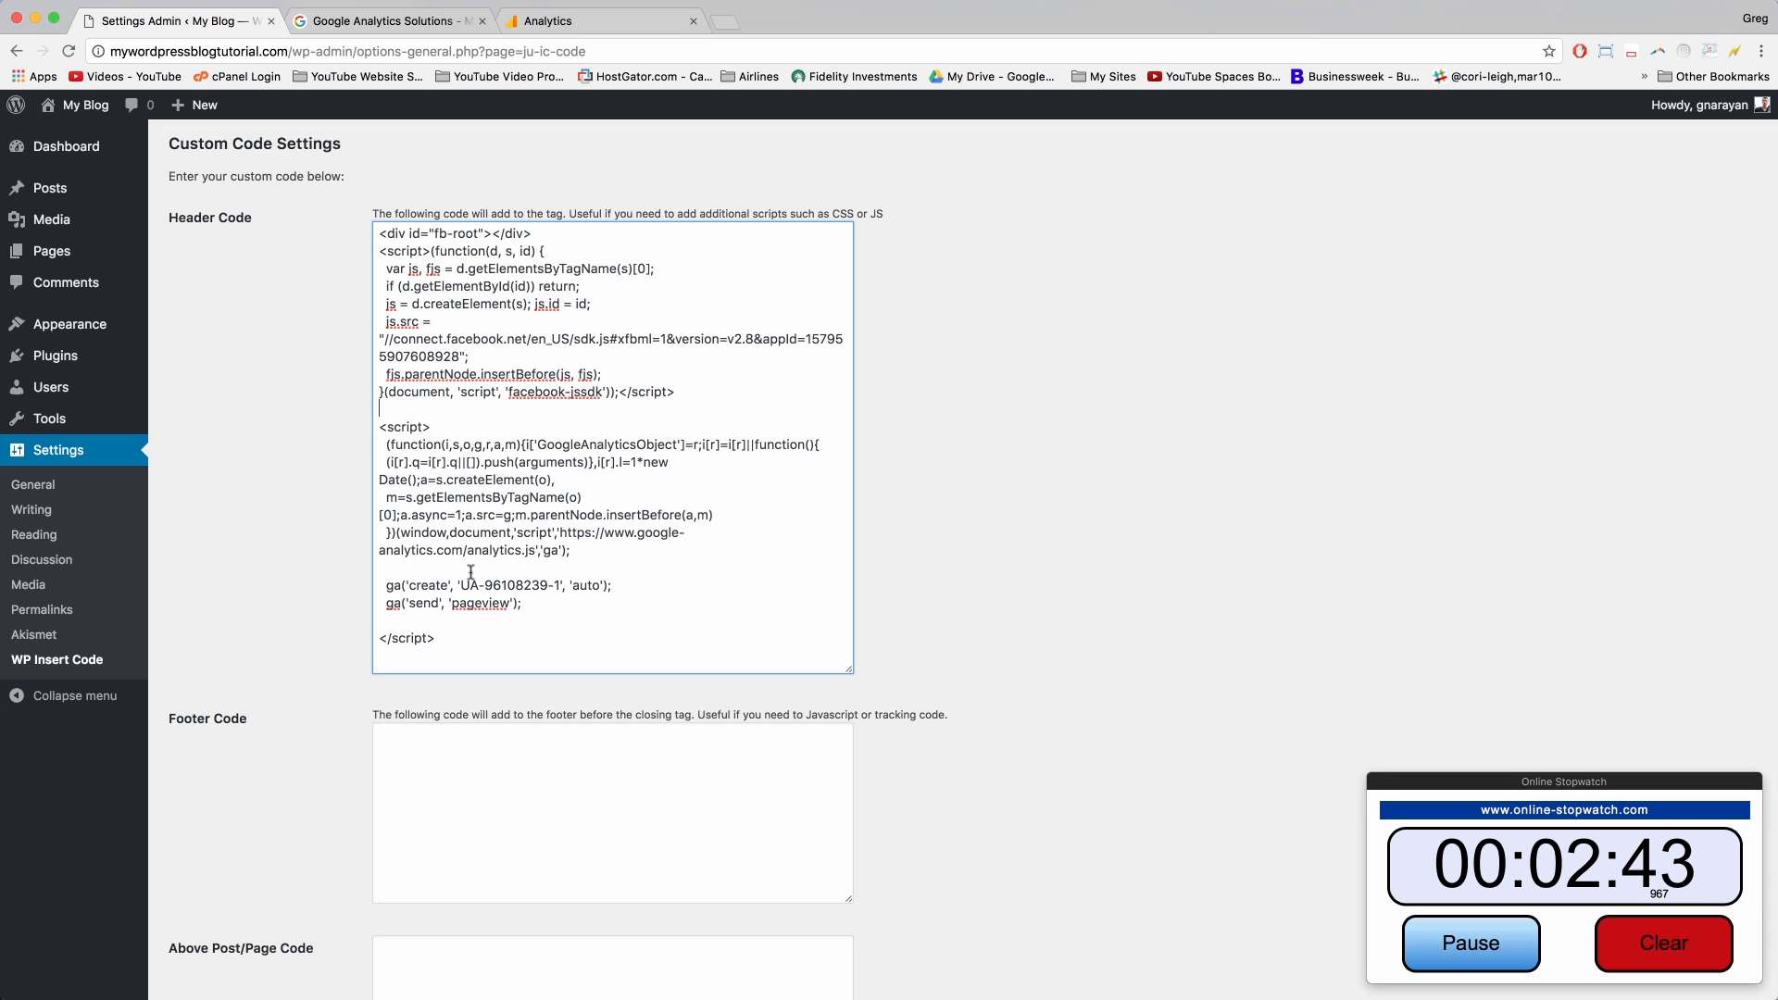
click(461, 638)
click(389, 410)
key(Return)
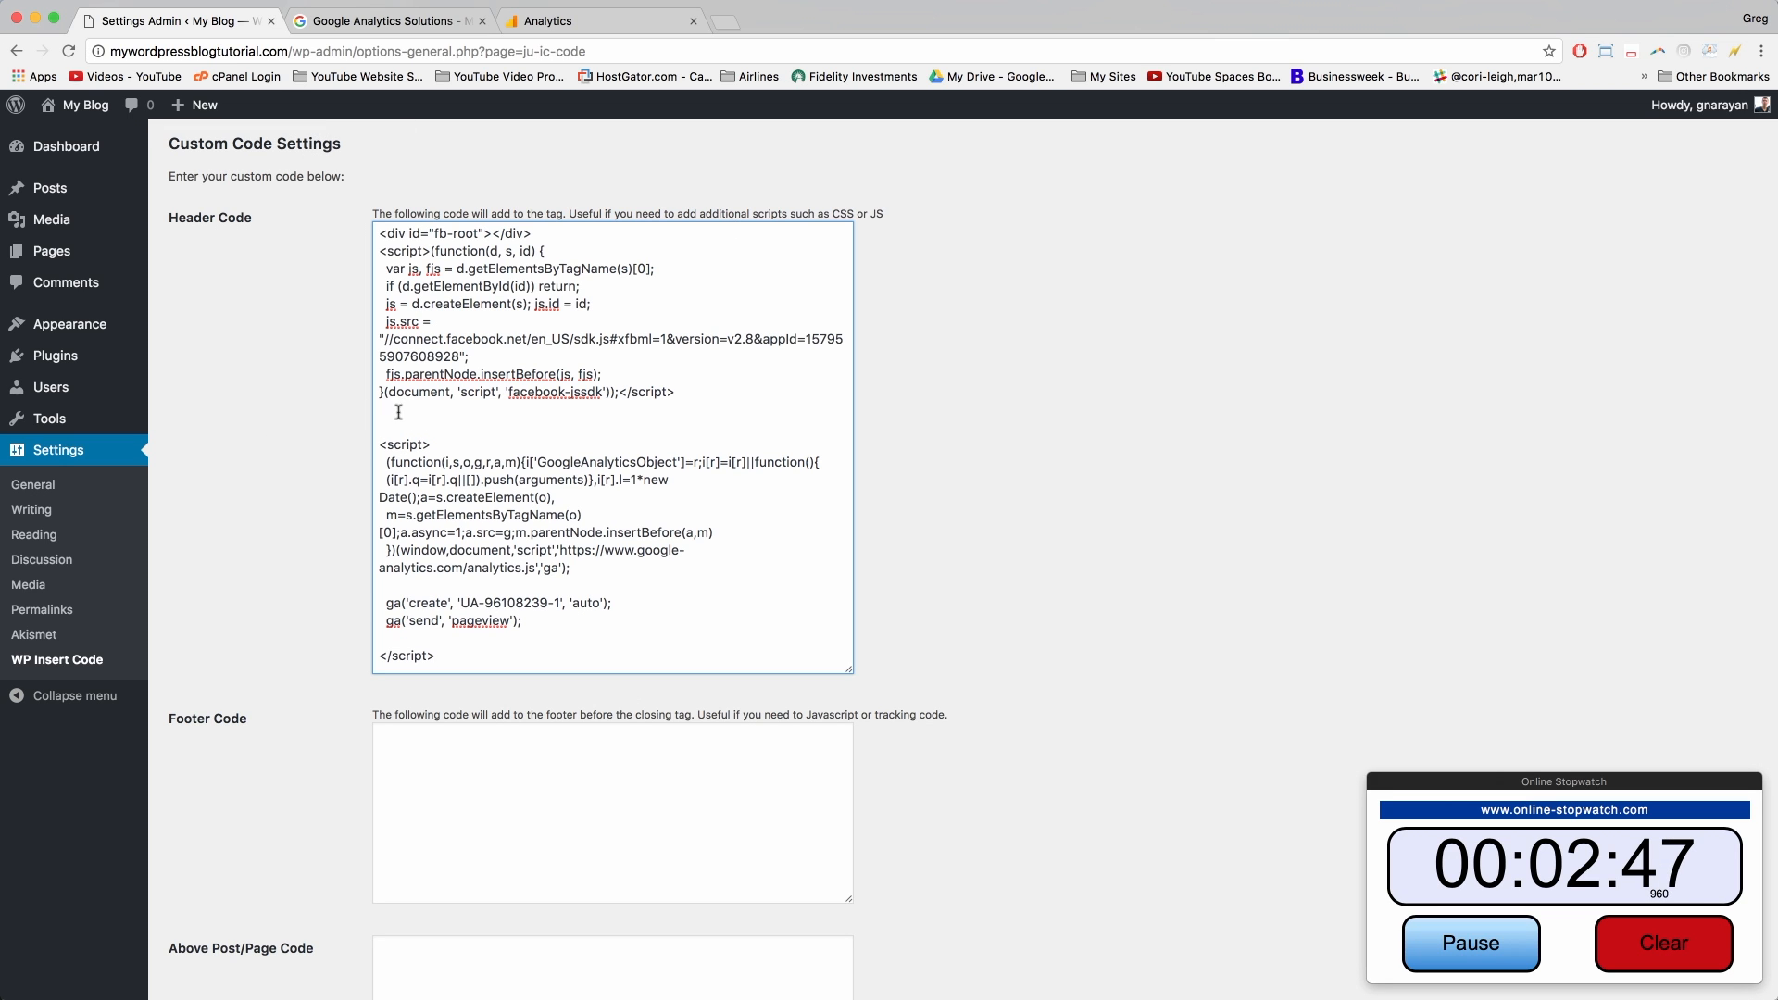
scroll(407, 412, down, 10)
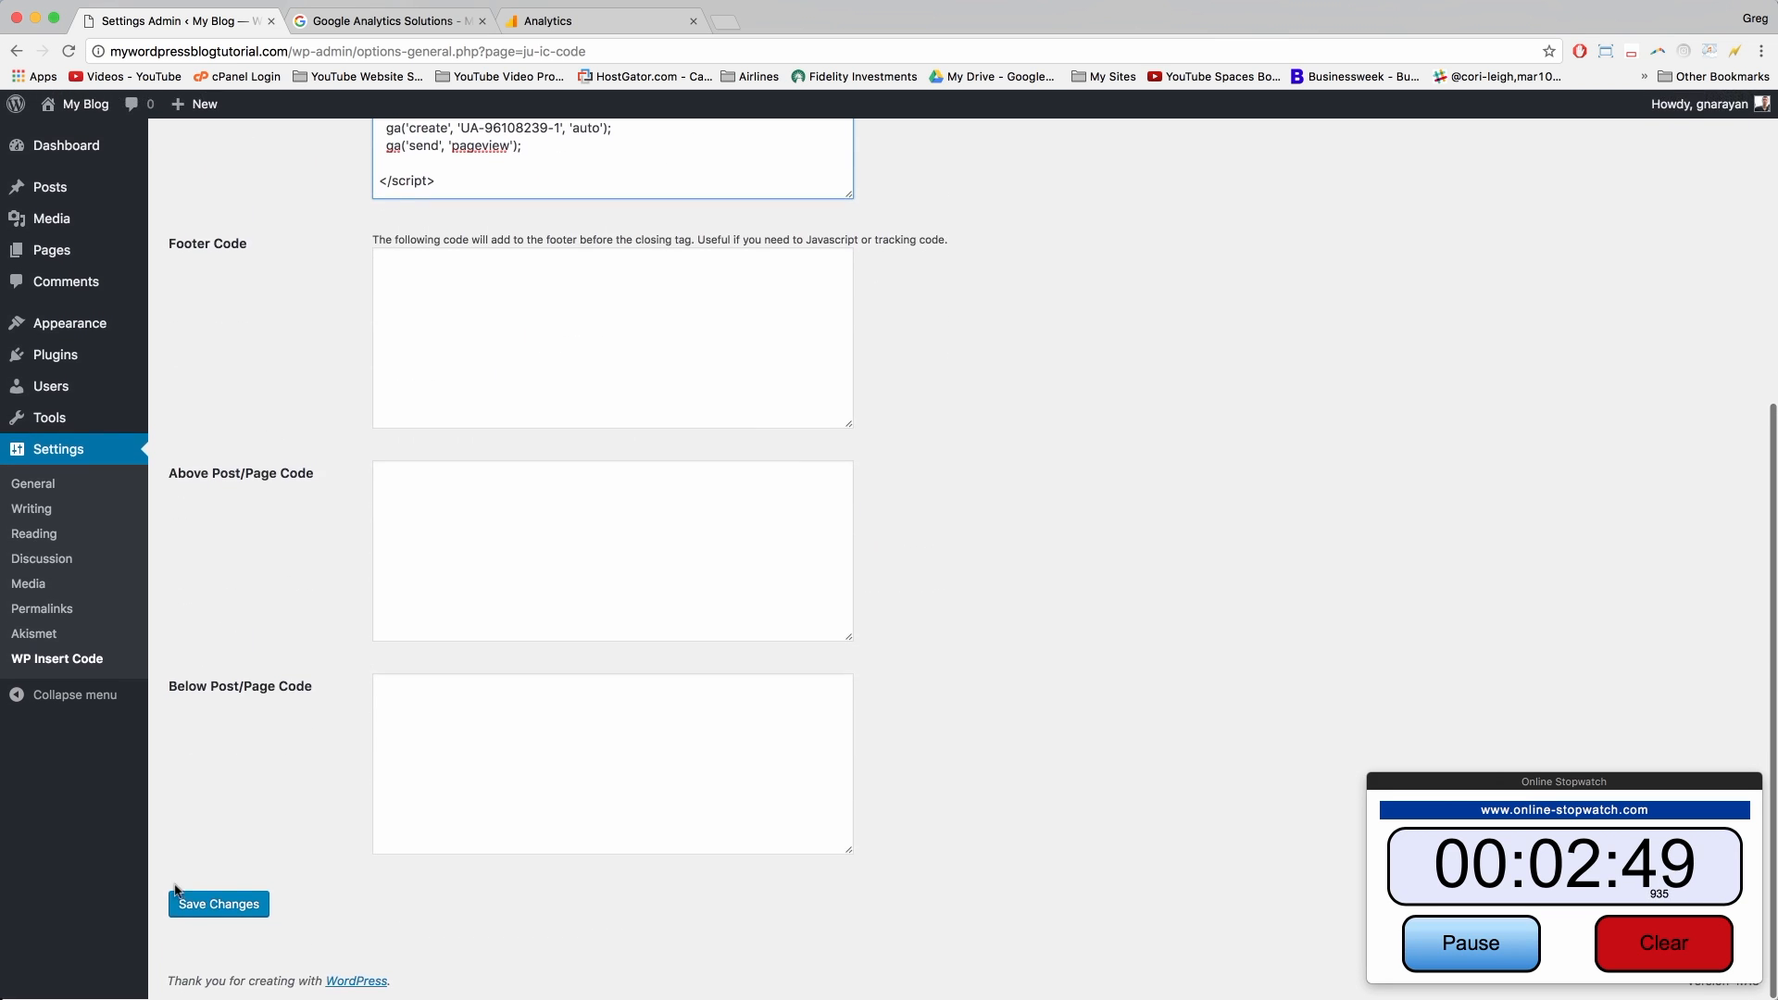
click(190, 903)
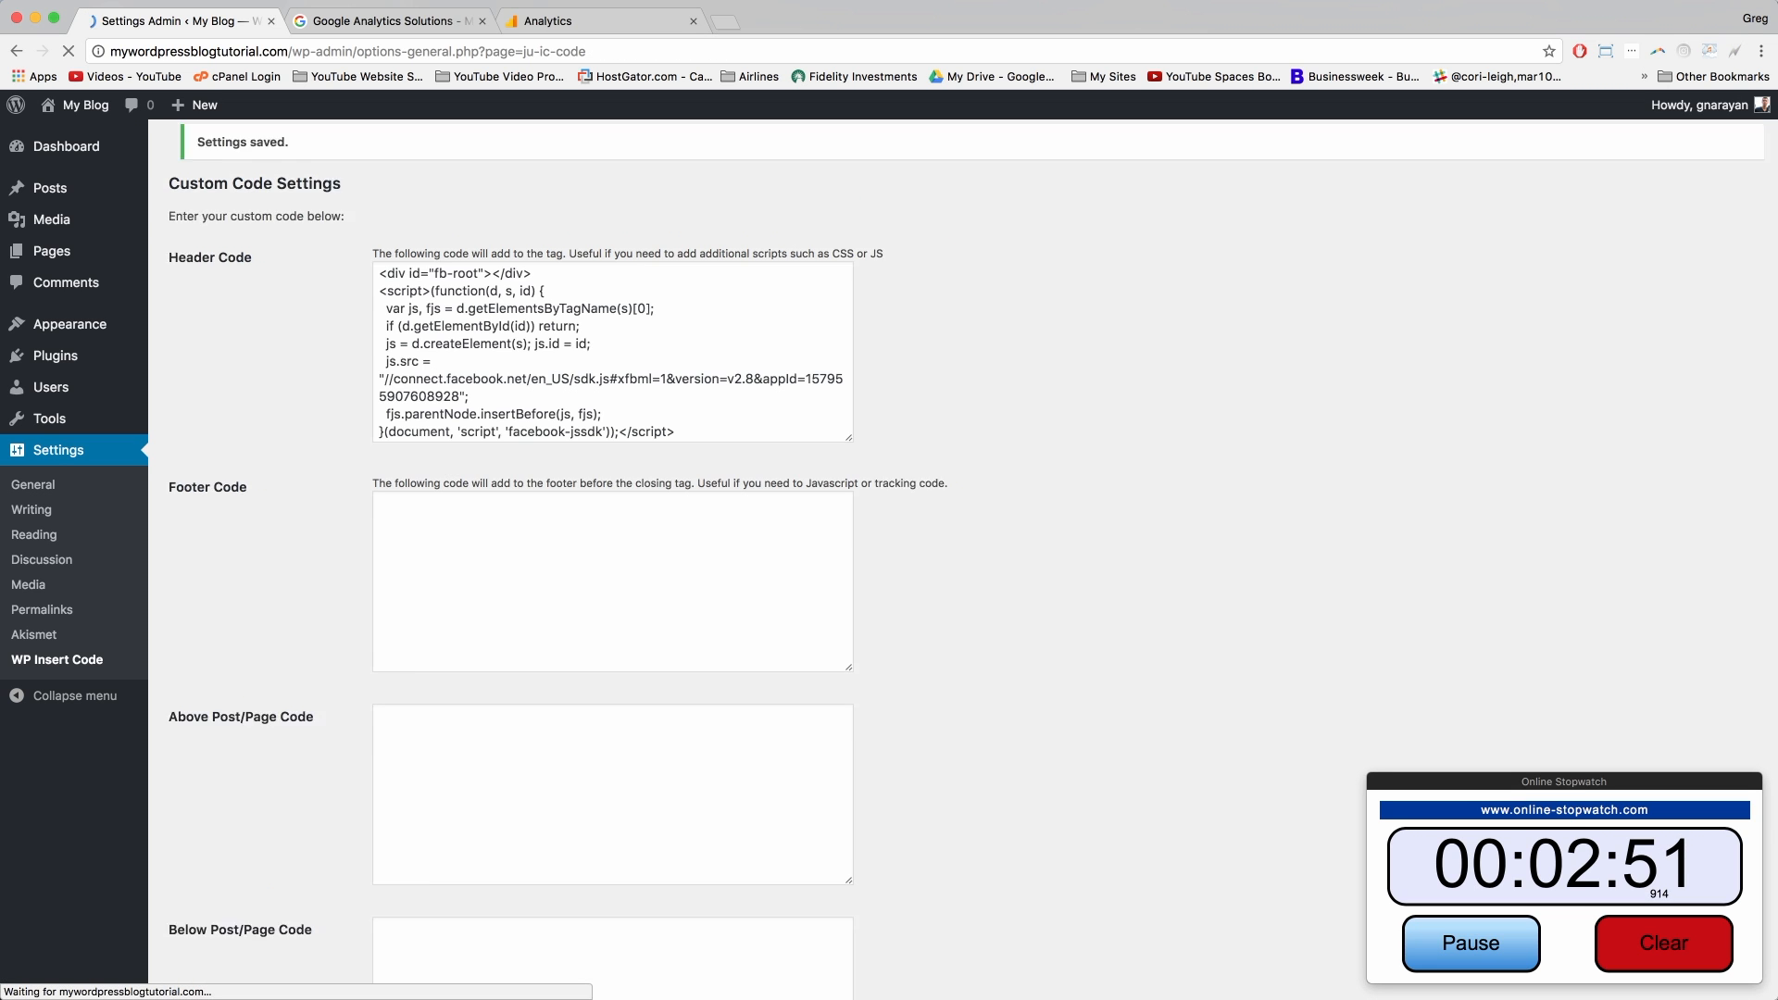
click(416, 20)
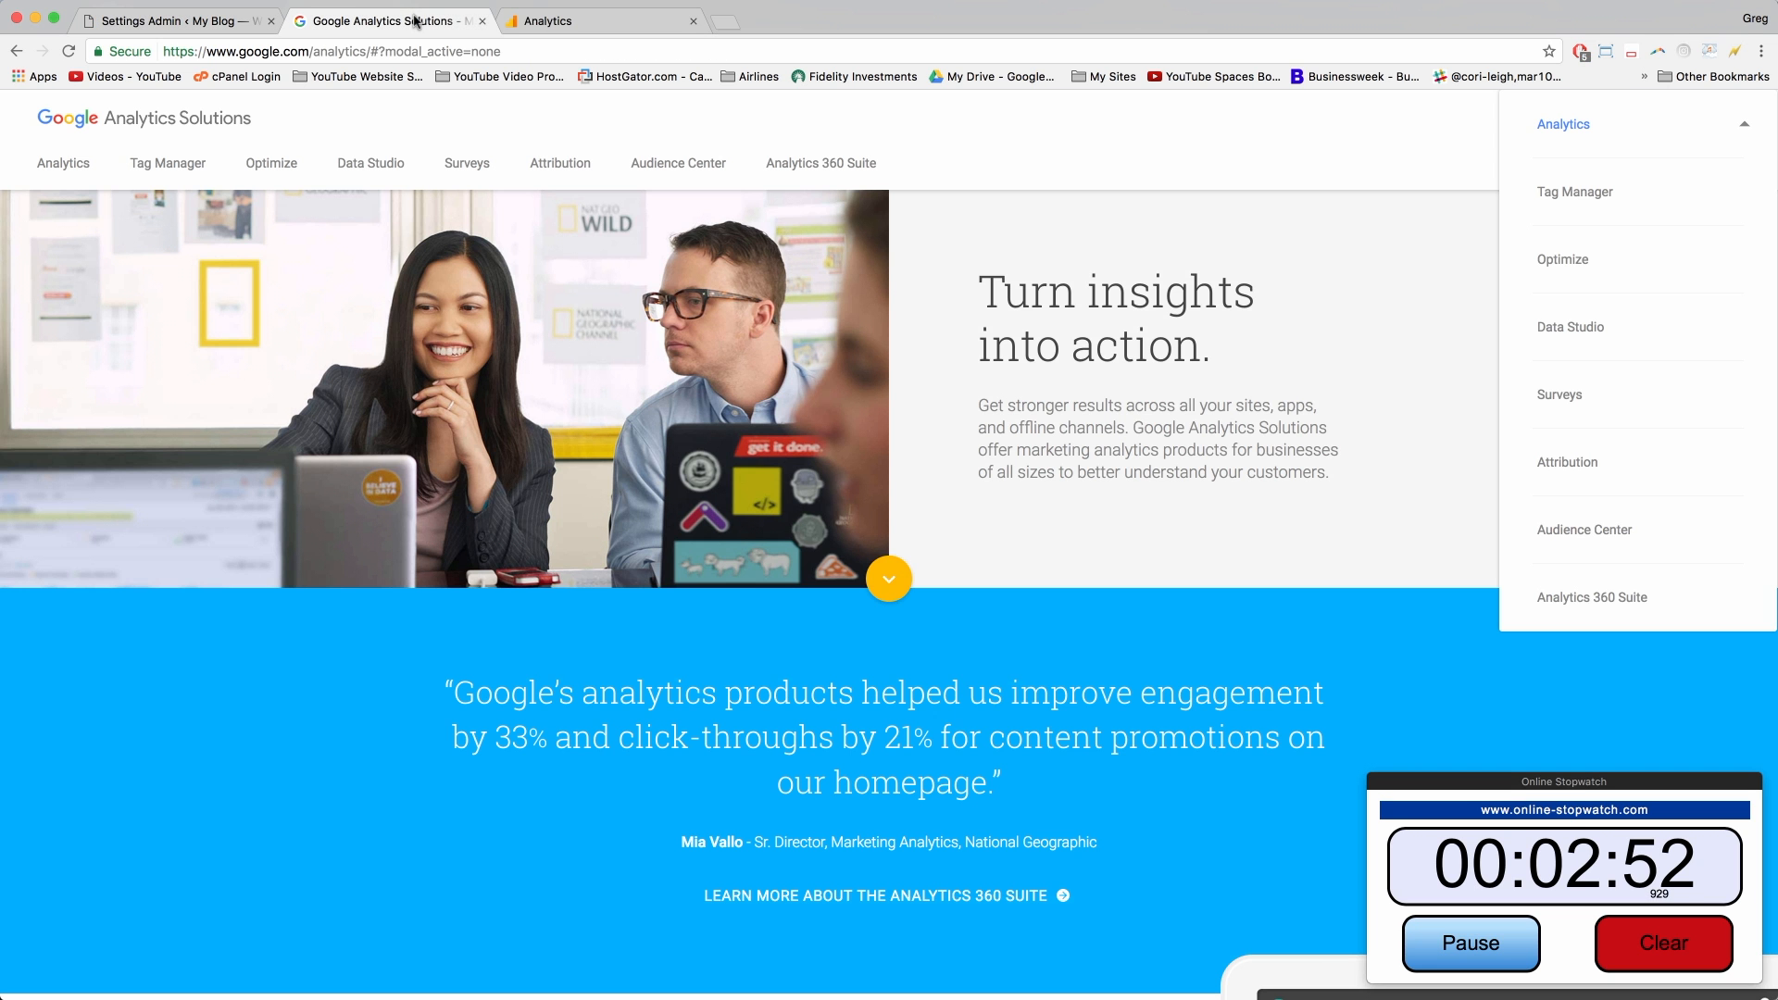
Step: Select all of the tracking code on the Analytics tracking code page
click(607, 22)
scroll(530, 566, down, 1)
scroll(529, 566, up, 3)
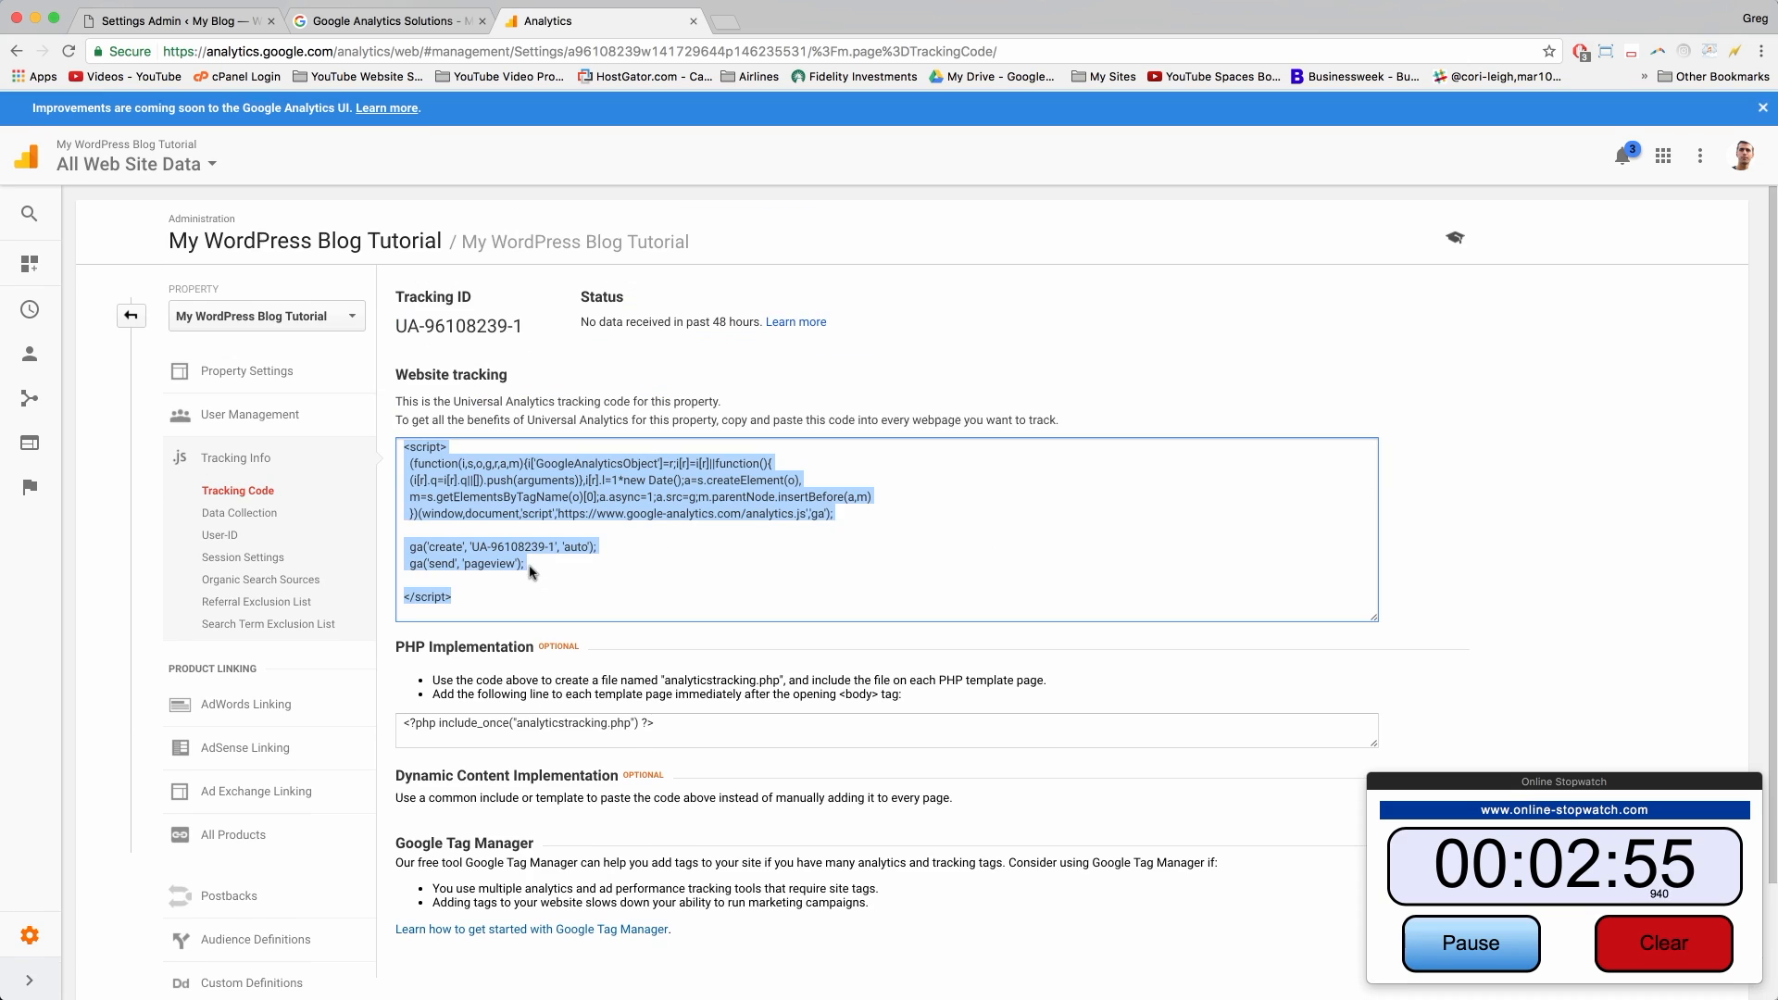
click(586, 579)
key(super+a)
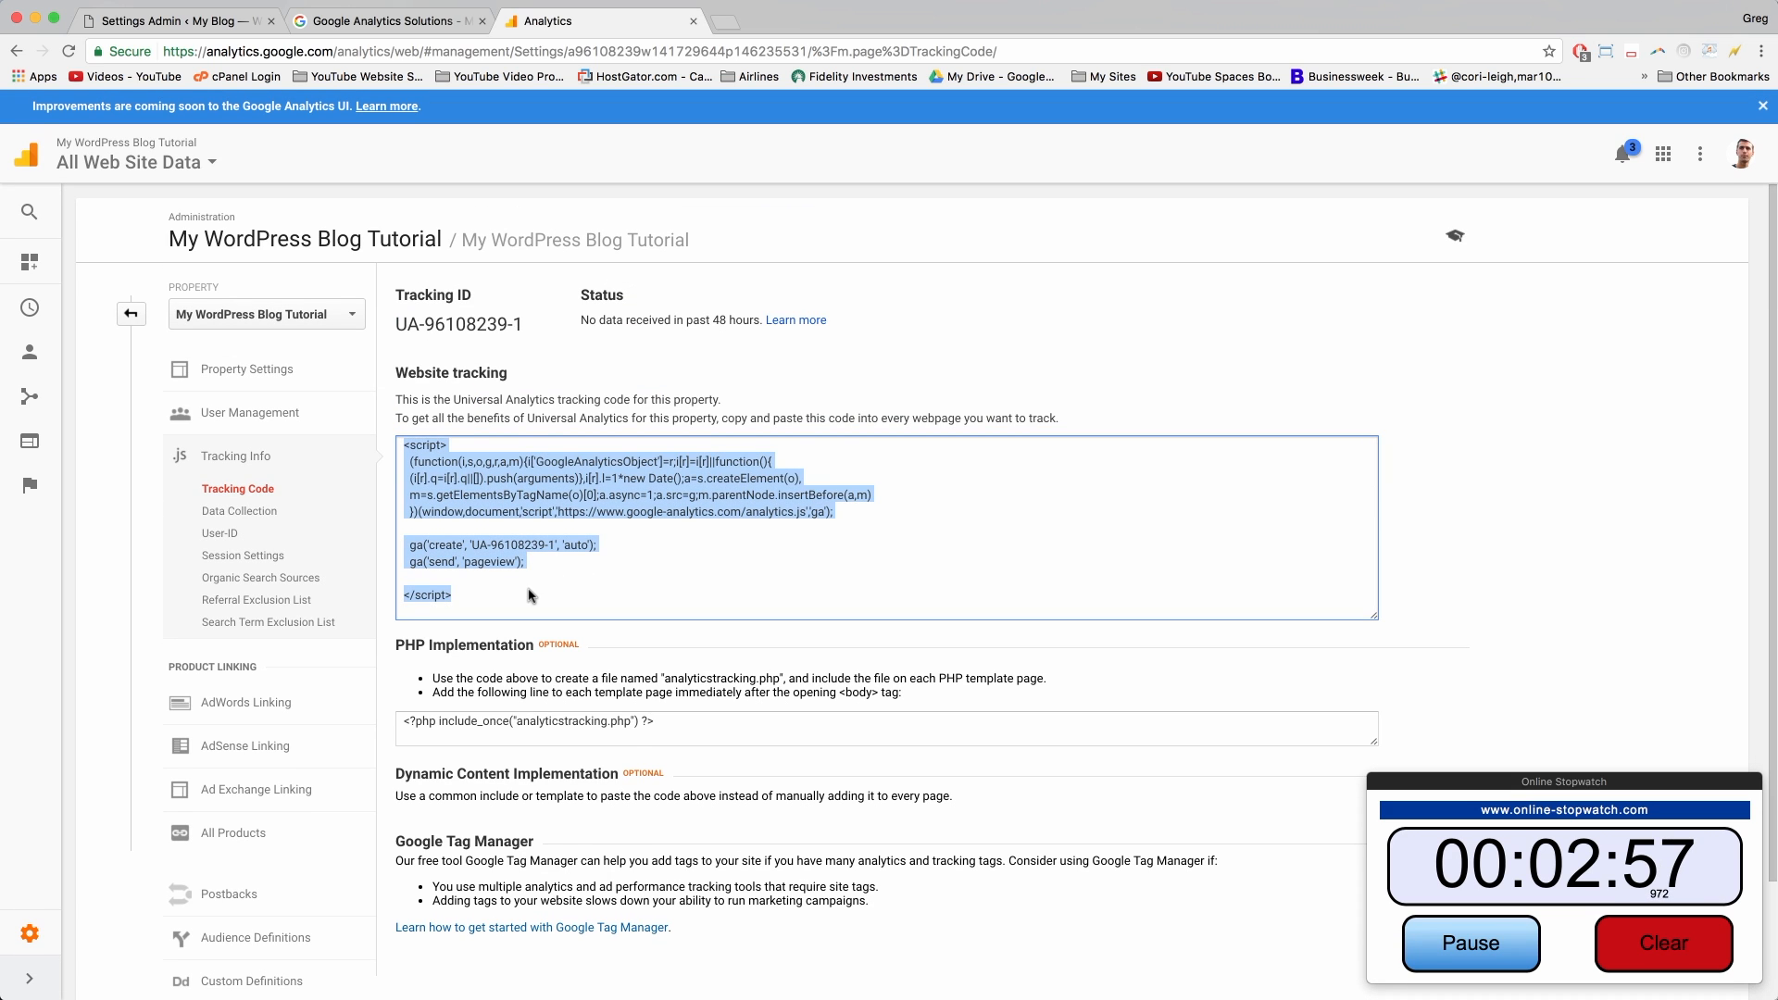
Step: Save the property settings for My WordPress Blog Tutorial
click(295, 375)
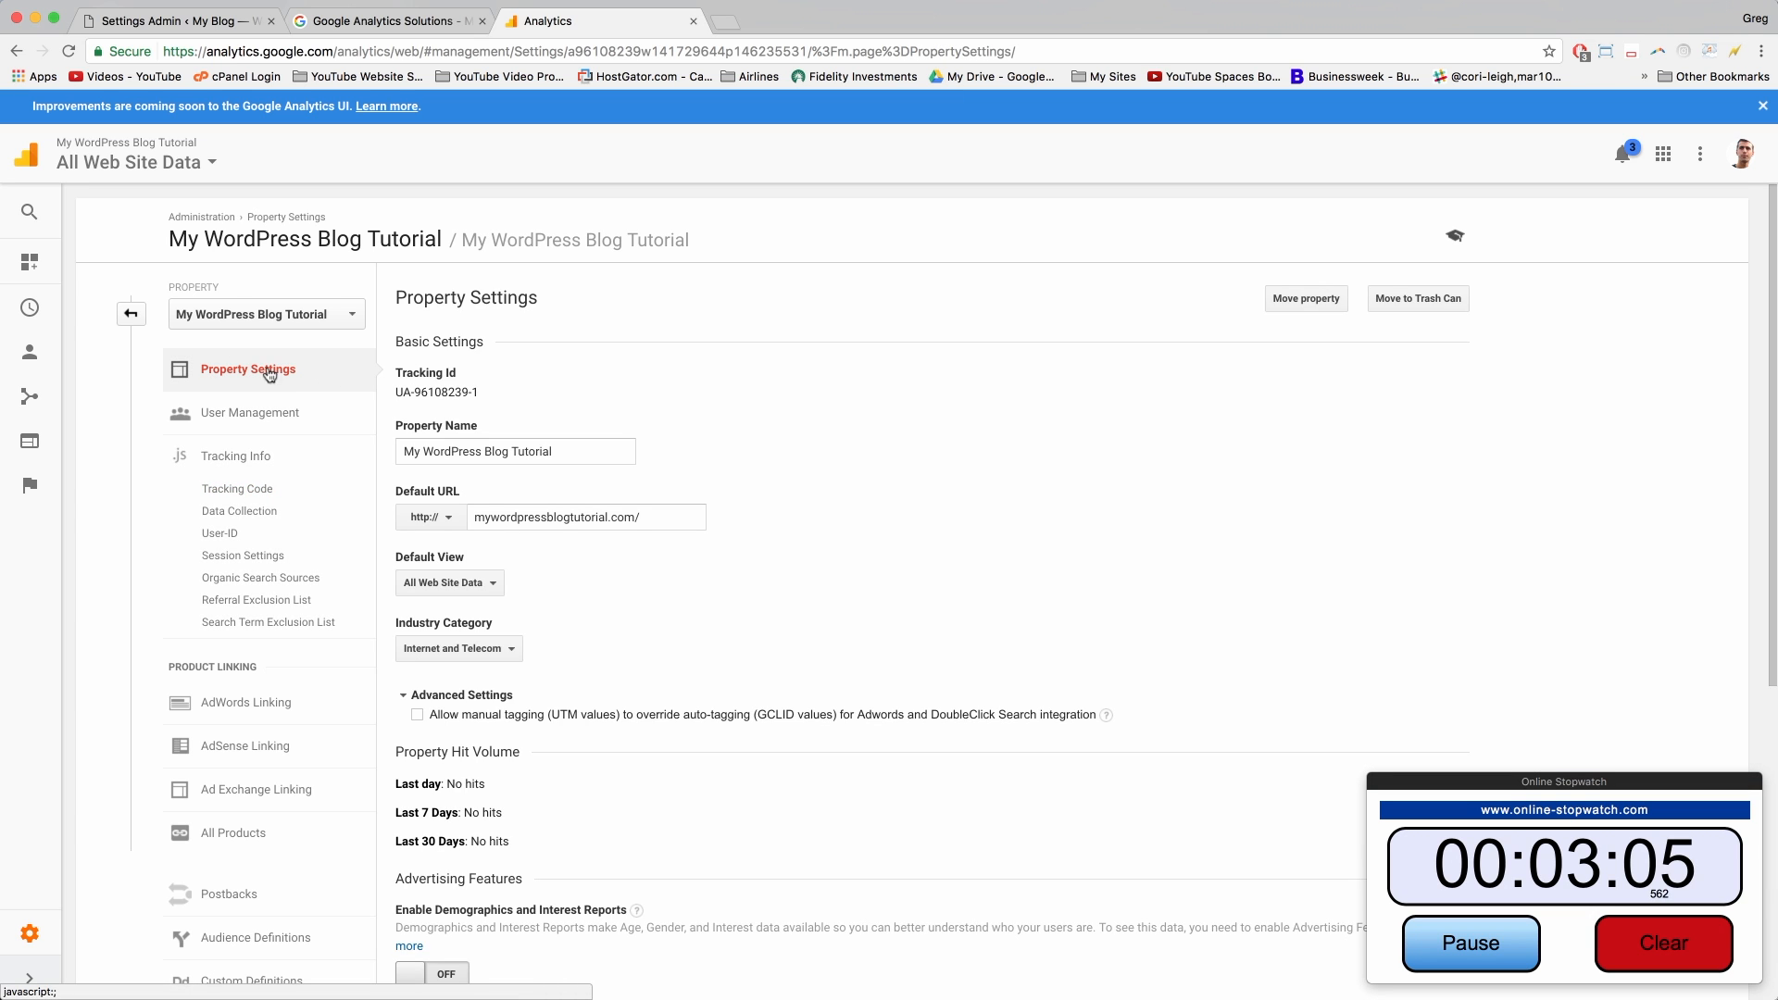
scroll(269, 374, down, 5)
click(429, 873)
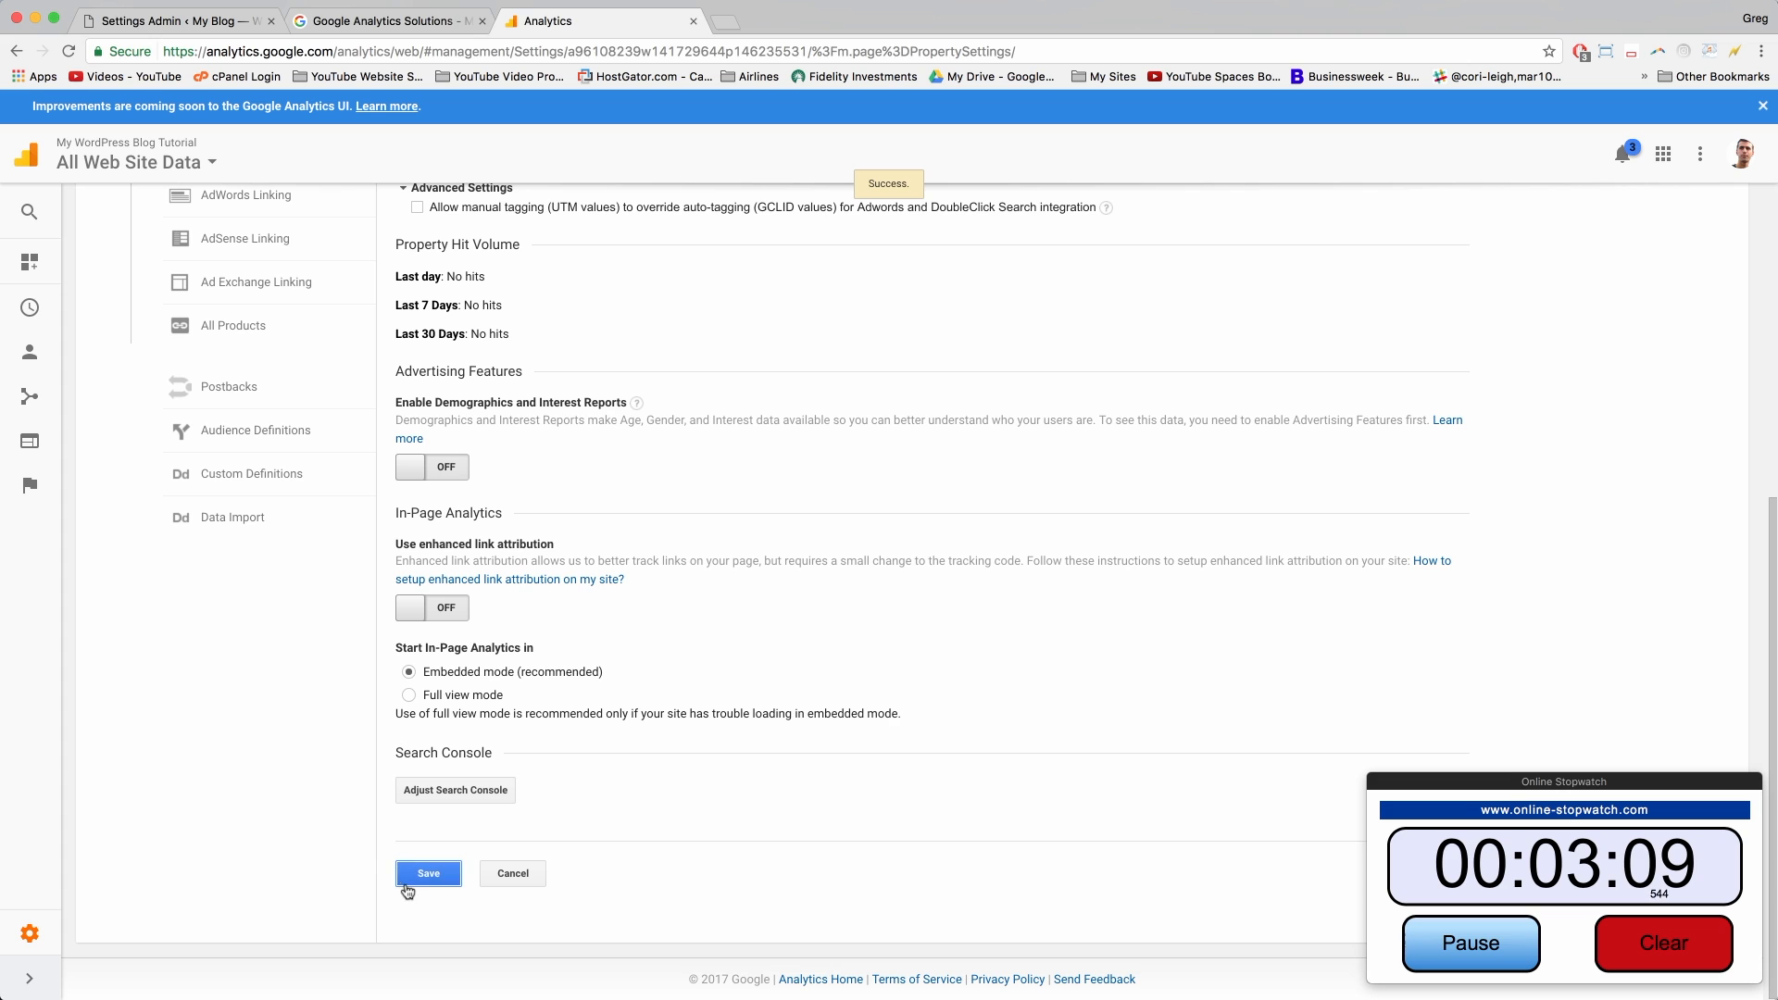
click(723, 23)
Step: Search for webmaster central, sign in to Google Webmasters, and start adding a property
text(webm)
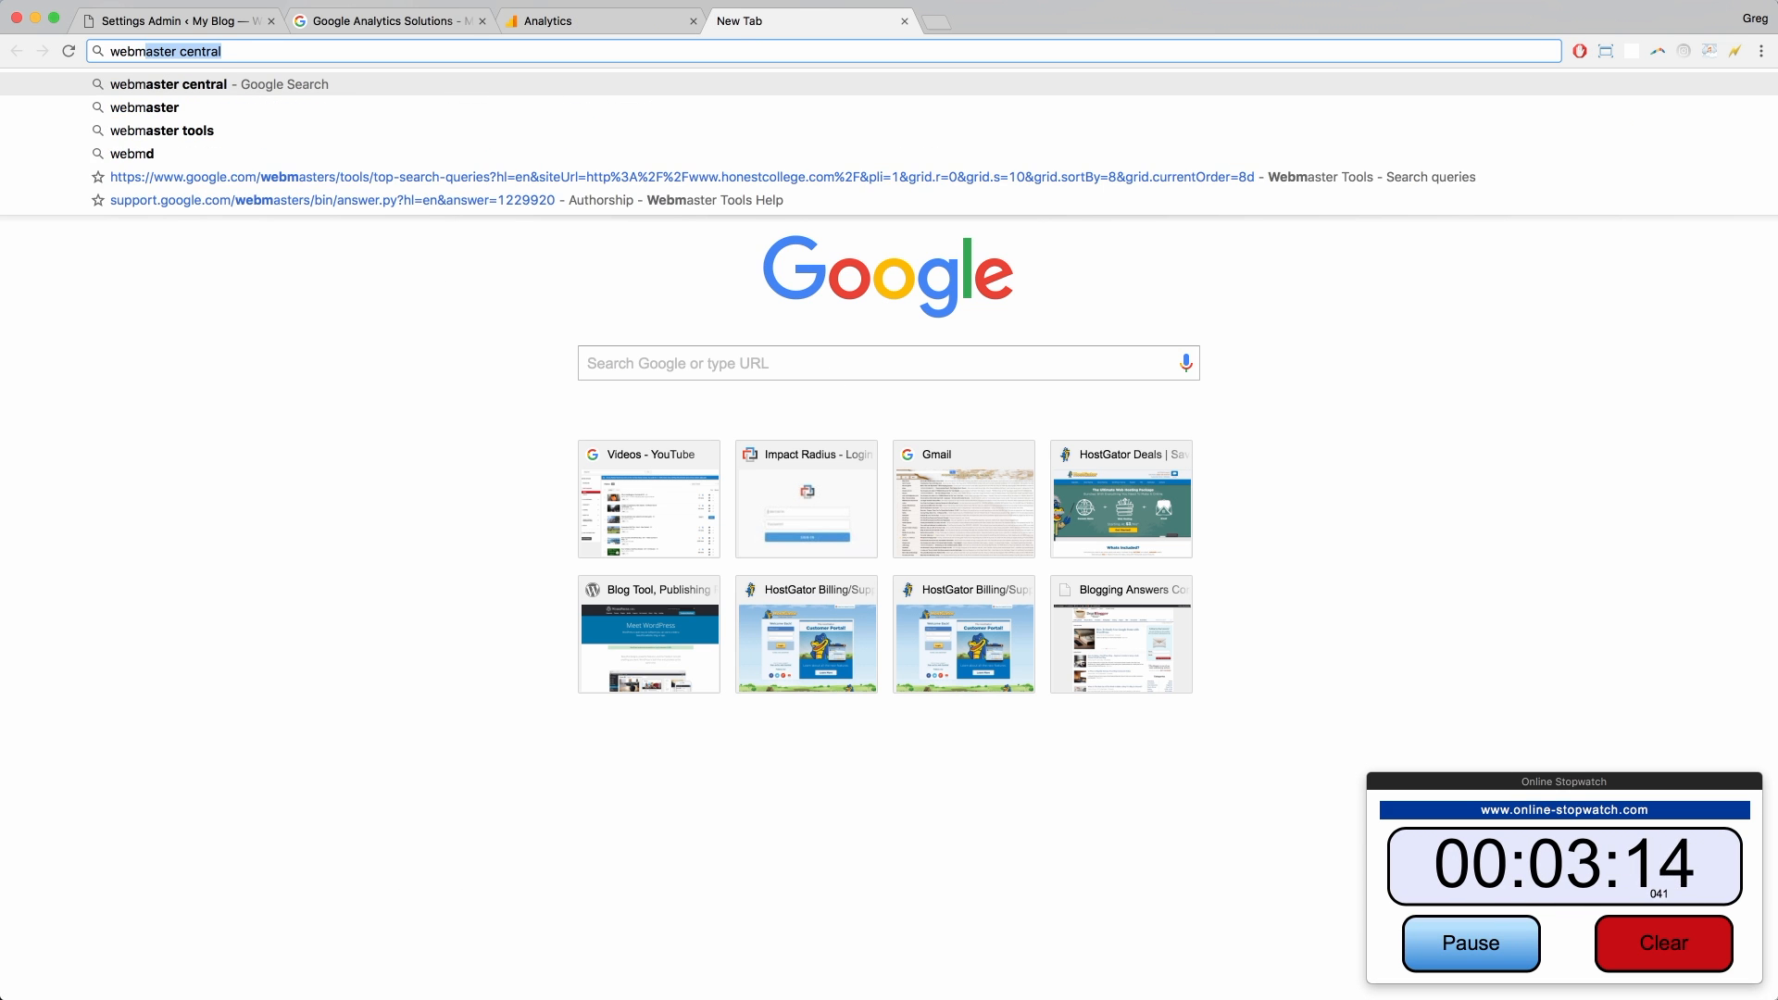
key(Return)
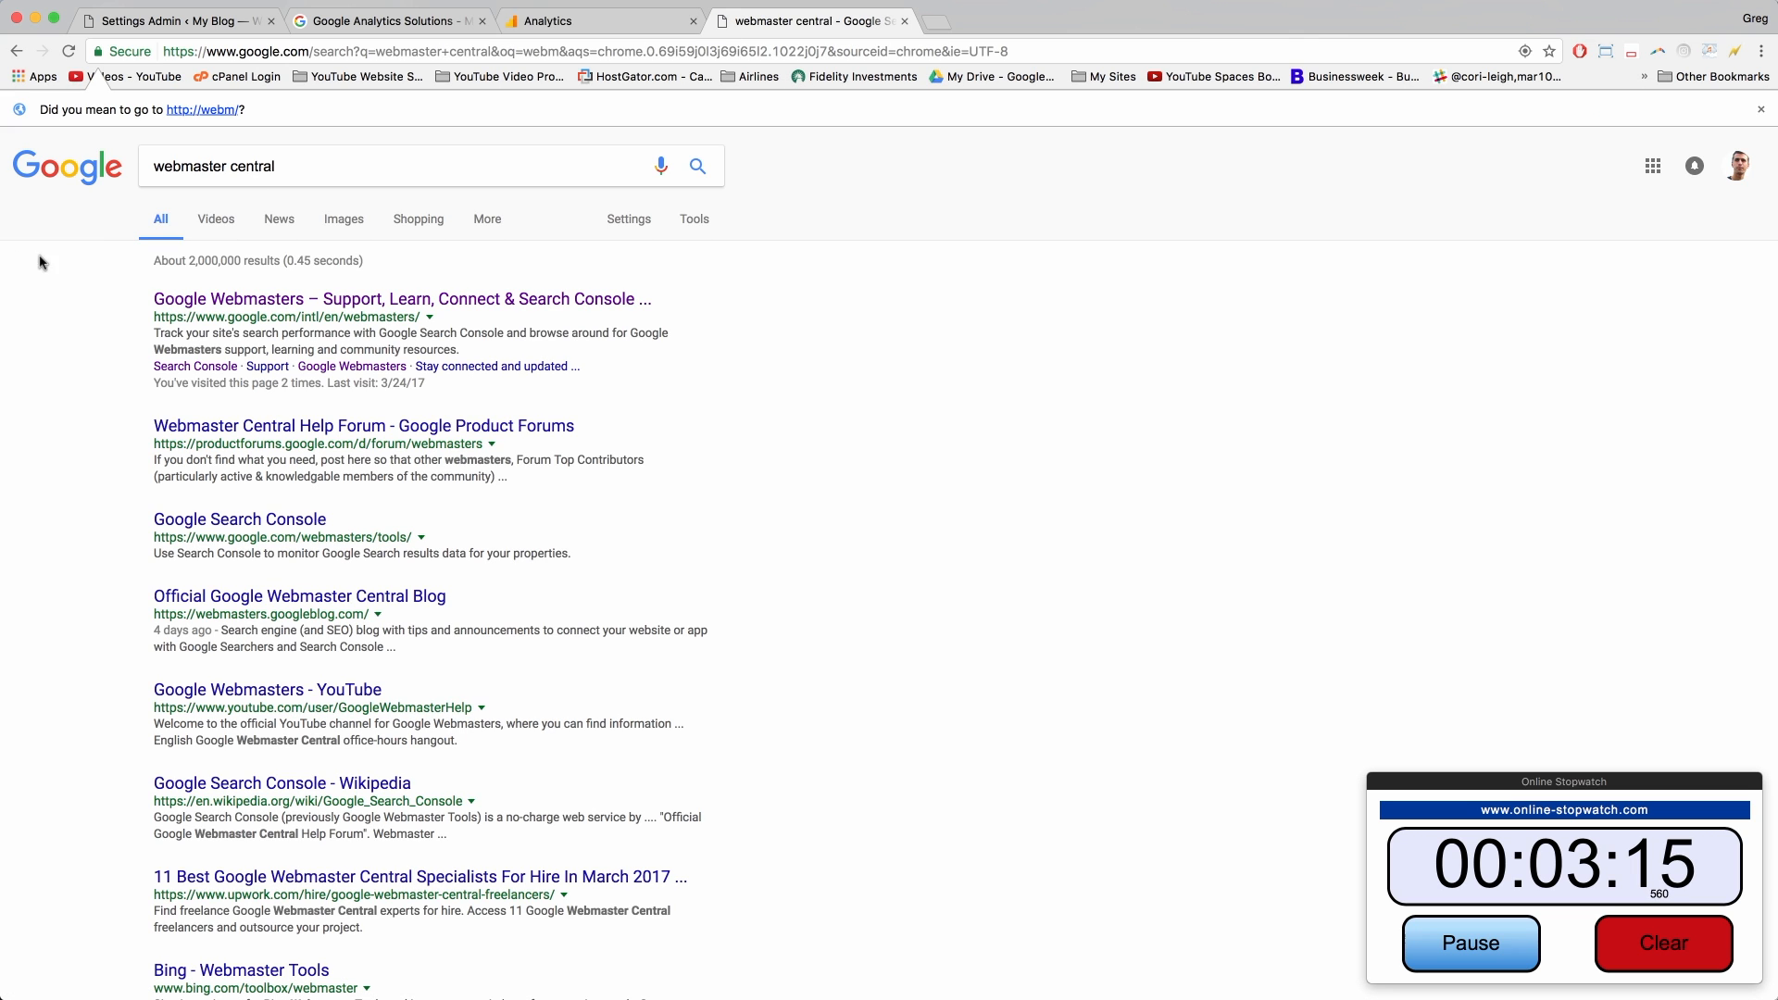
click(329, 298)
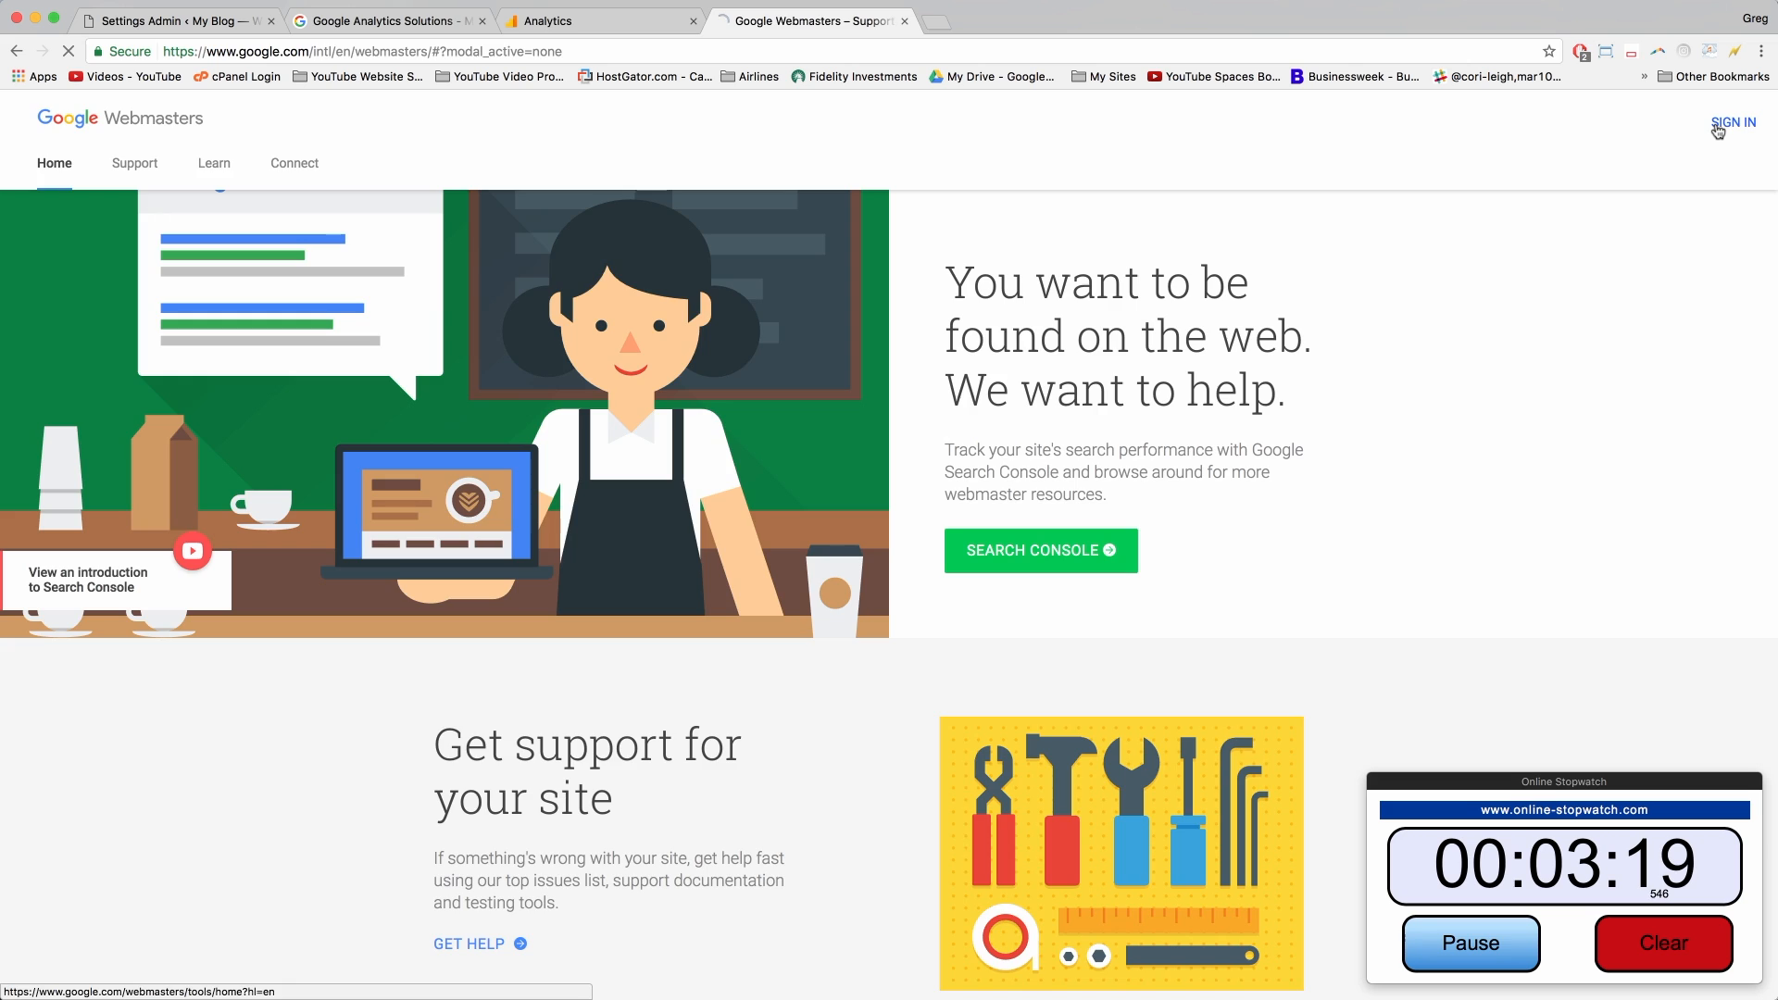
click(1718, 130)
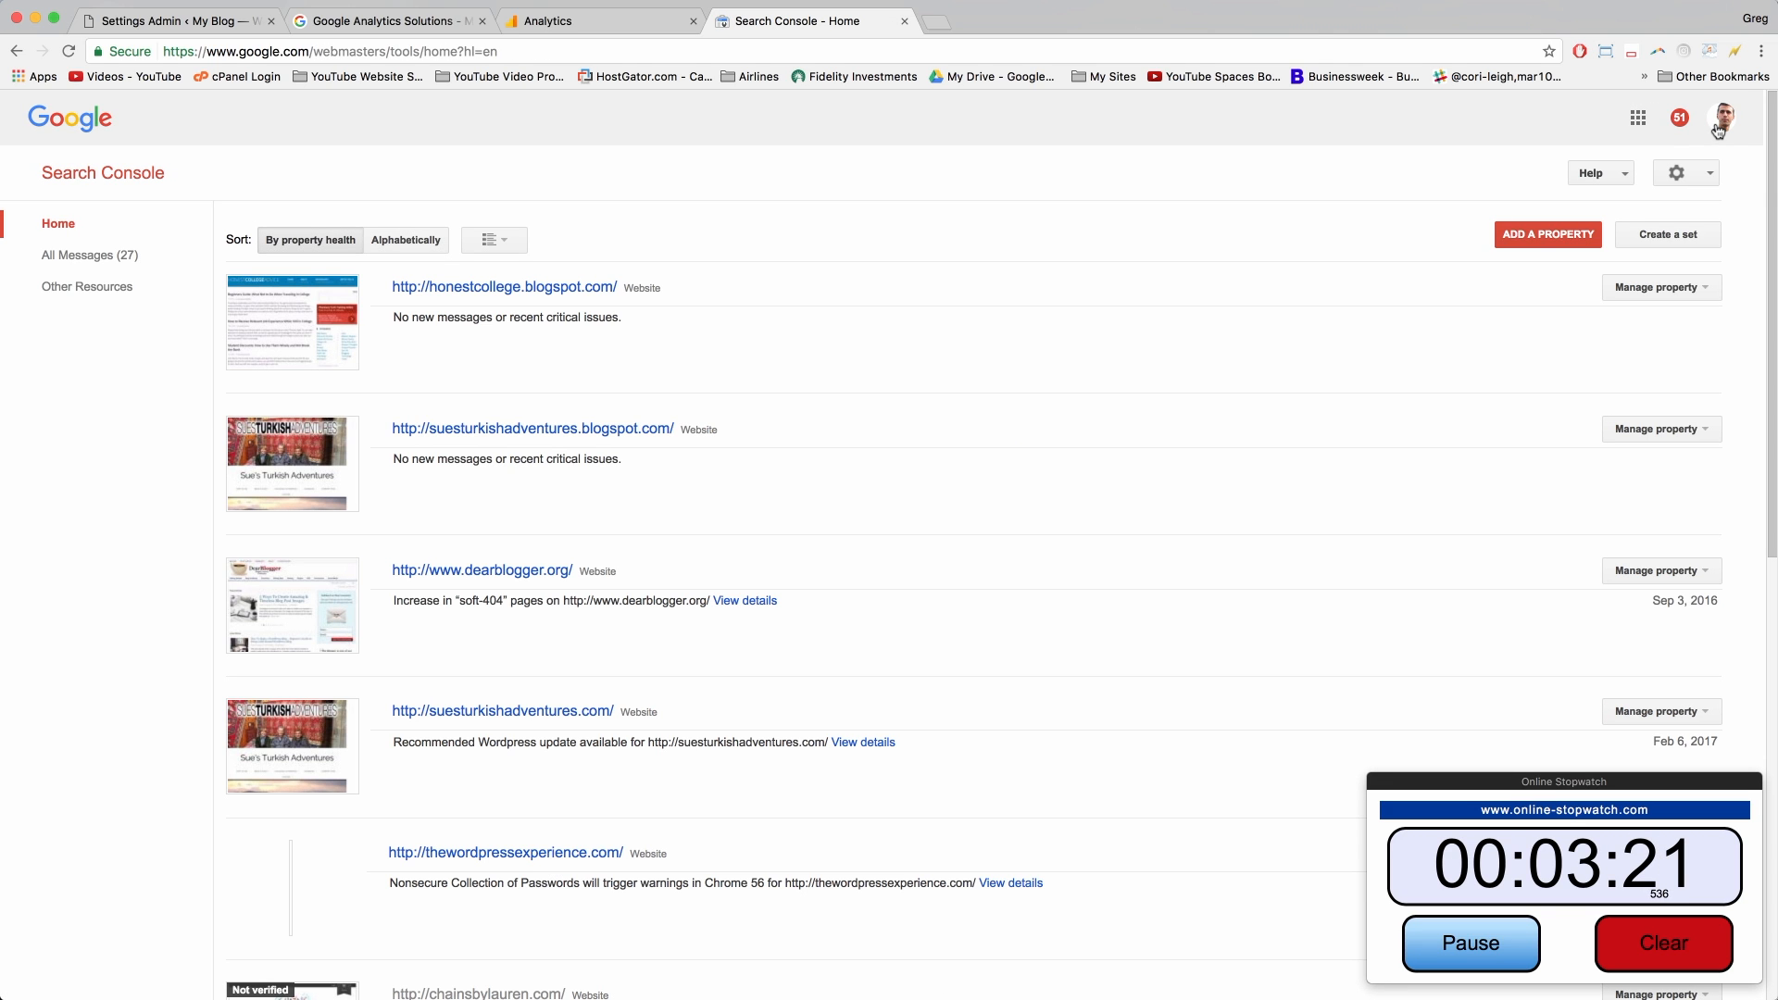
click(1545, 237)
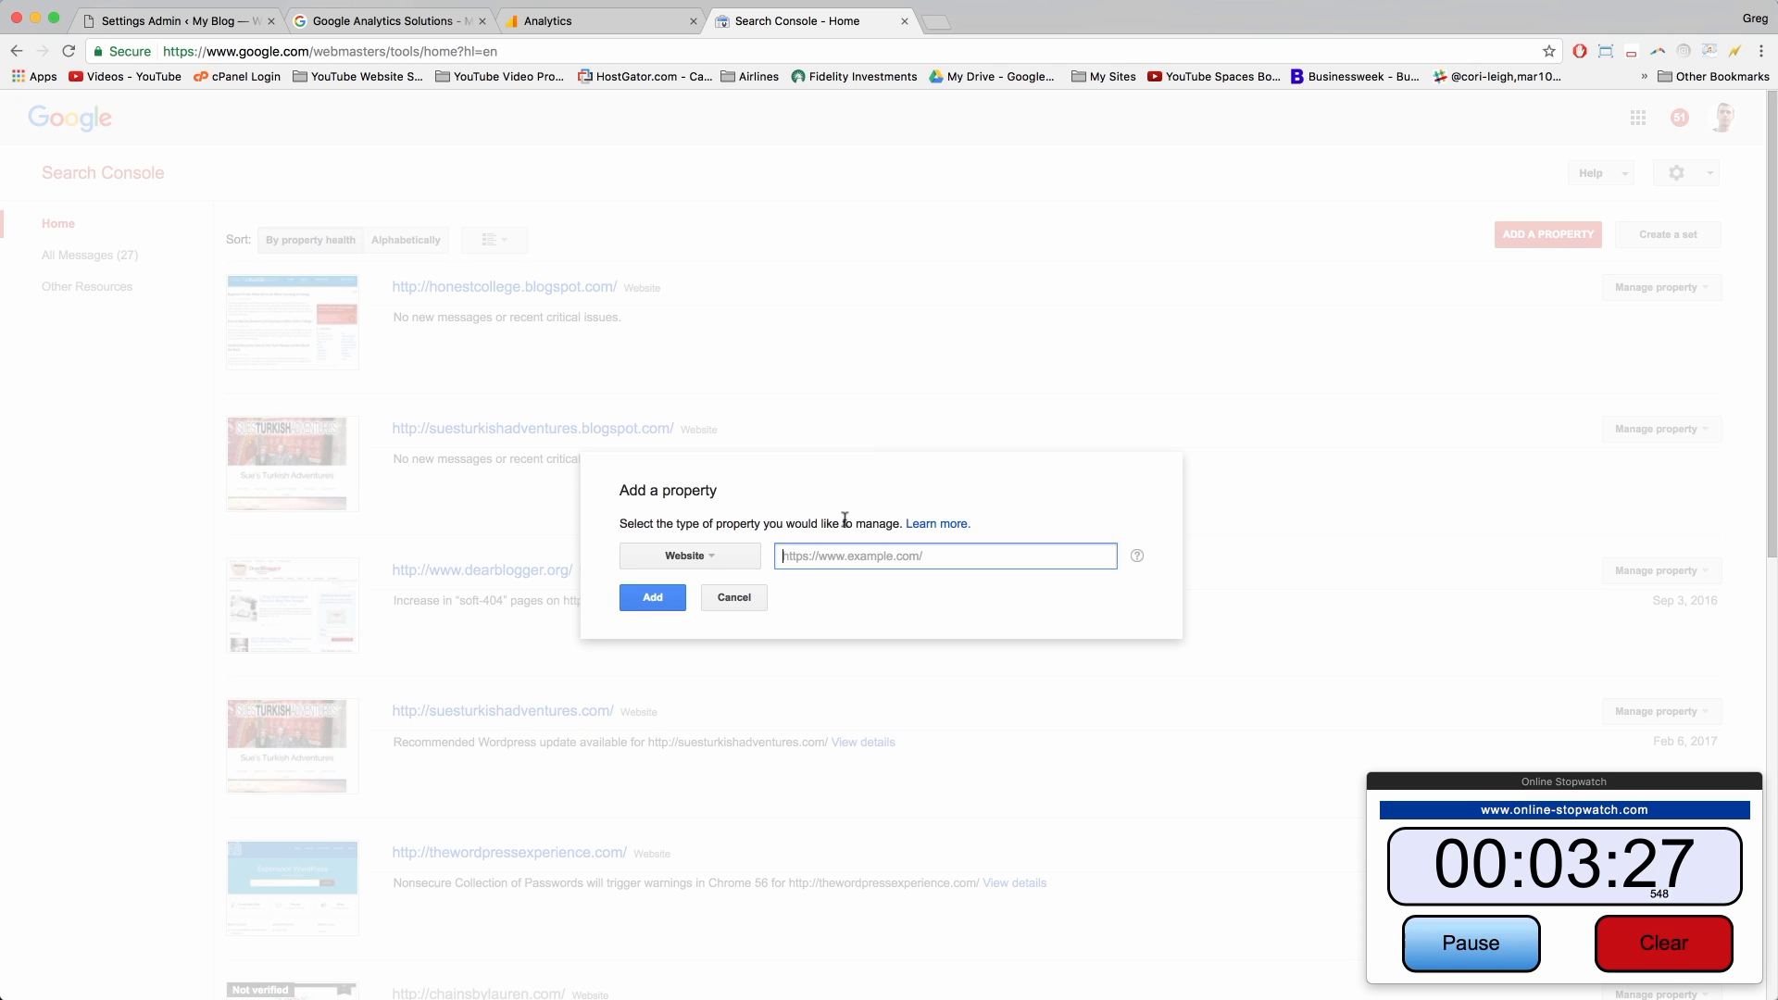
Step: Clear the tracking script that was wrongly pasted into the property field
key(super+v)
key(super+a)
key(BackSpace)
click(190, 23)
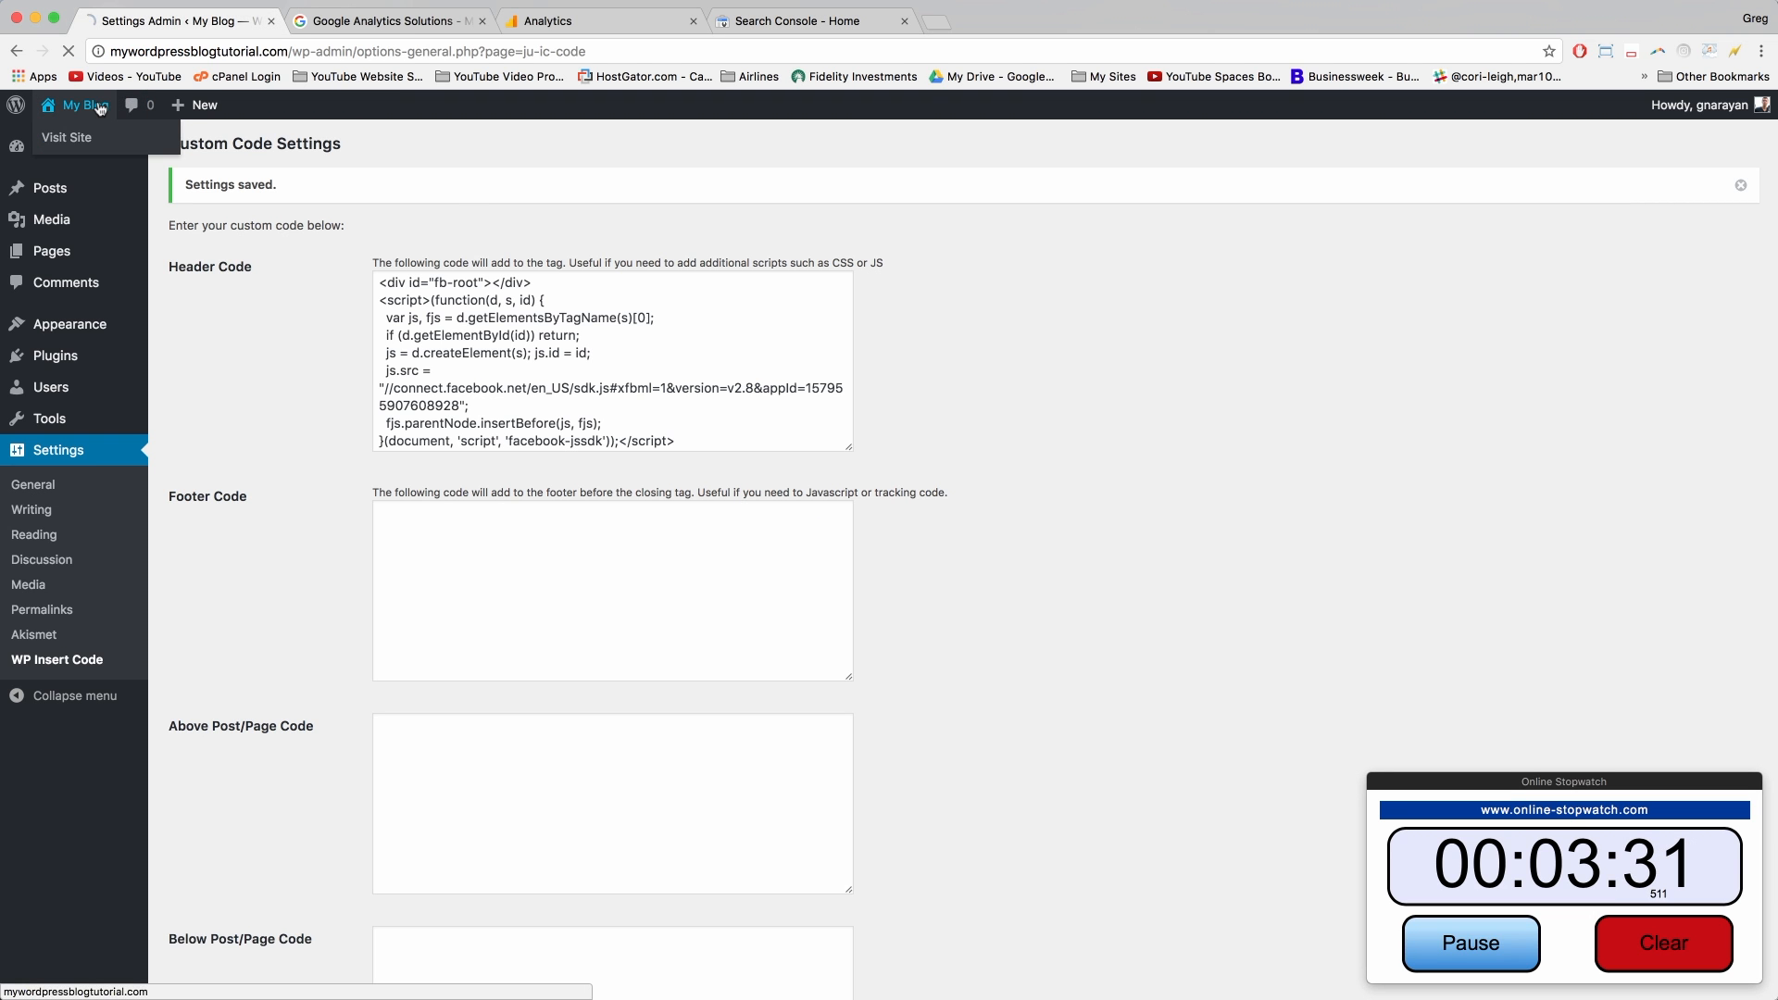
click(88, 104)
click(200, 53)
key(super+c)
right_click(200, 54)
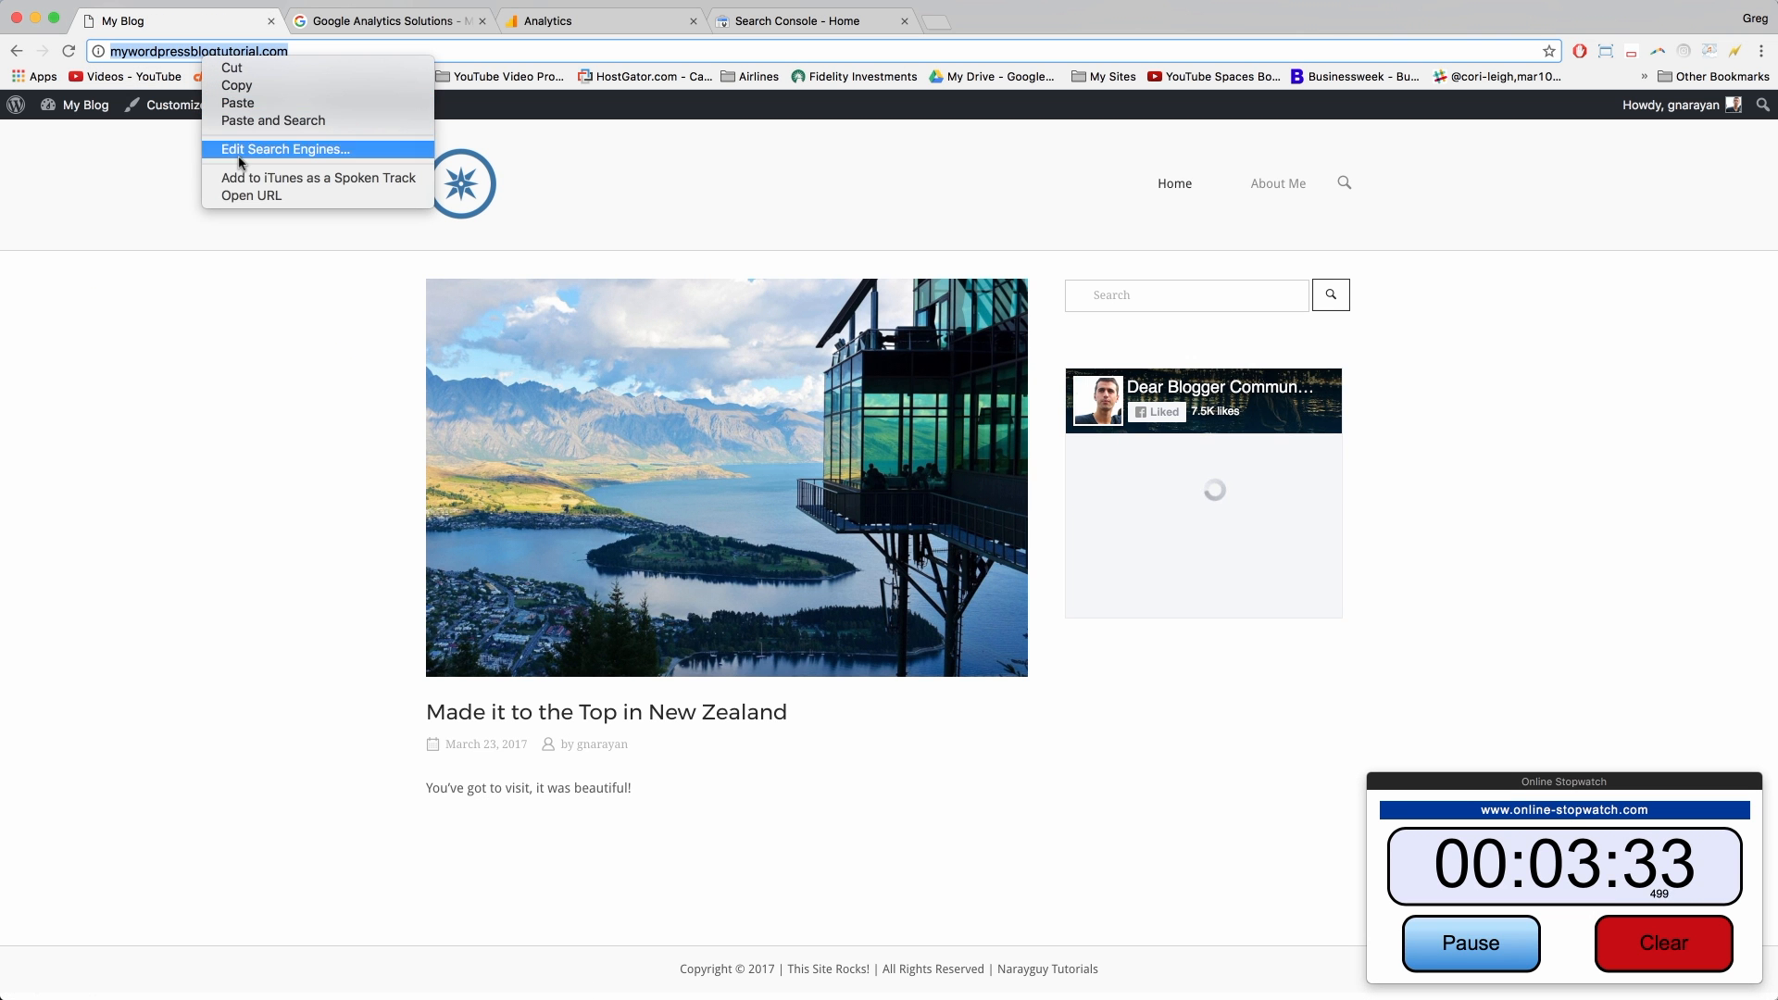
click(227, 85)
click(788, 21)
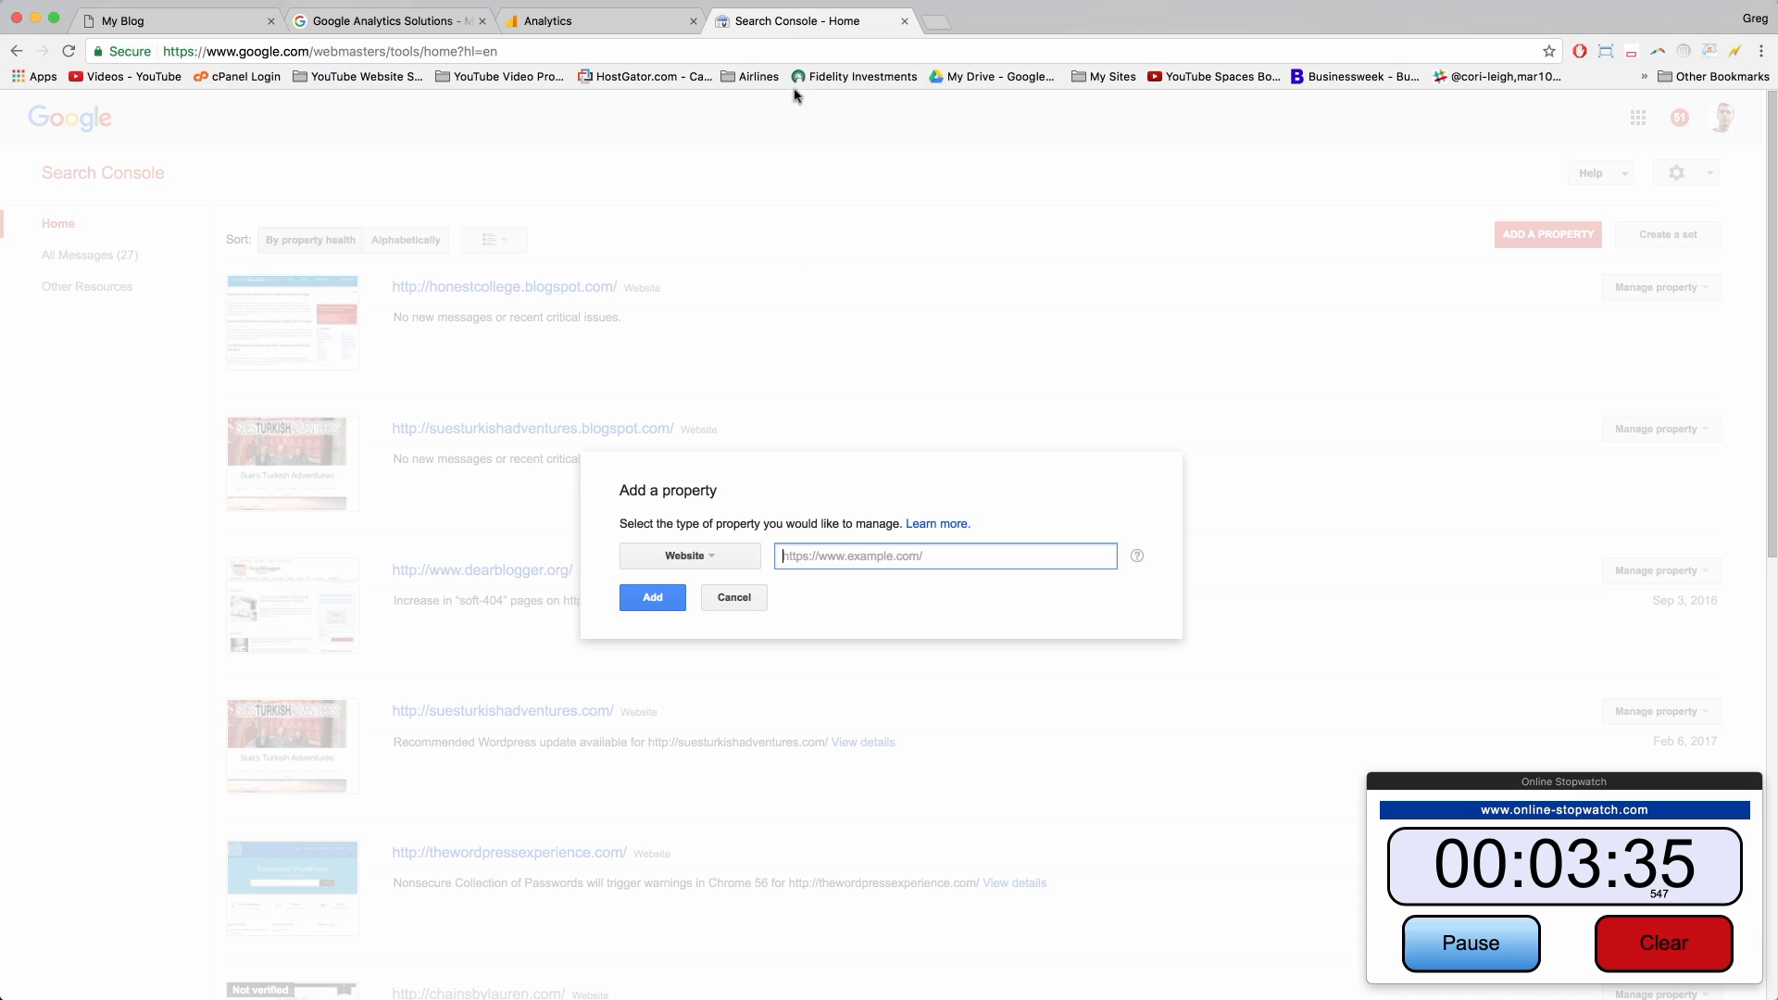
key(super+v)
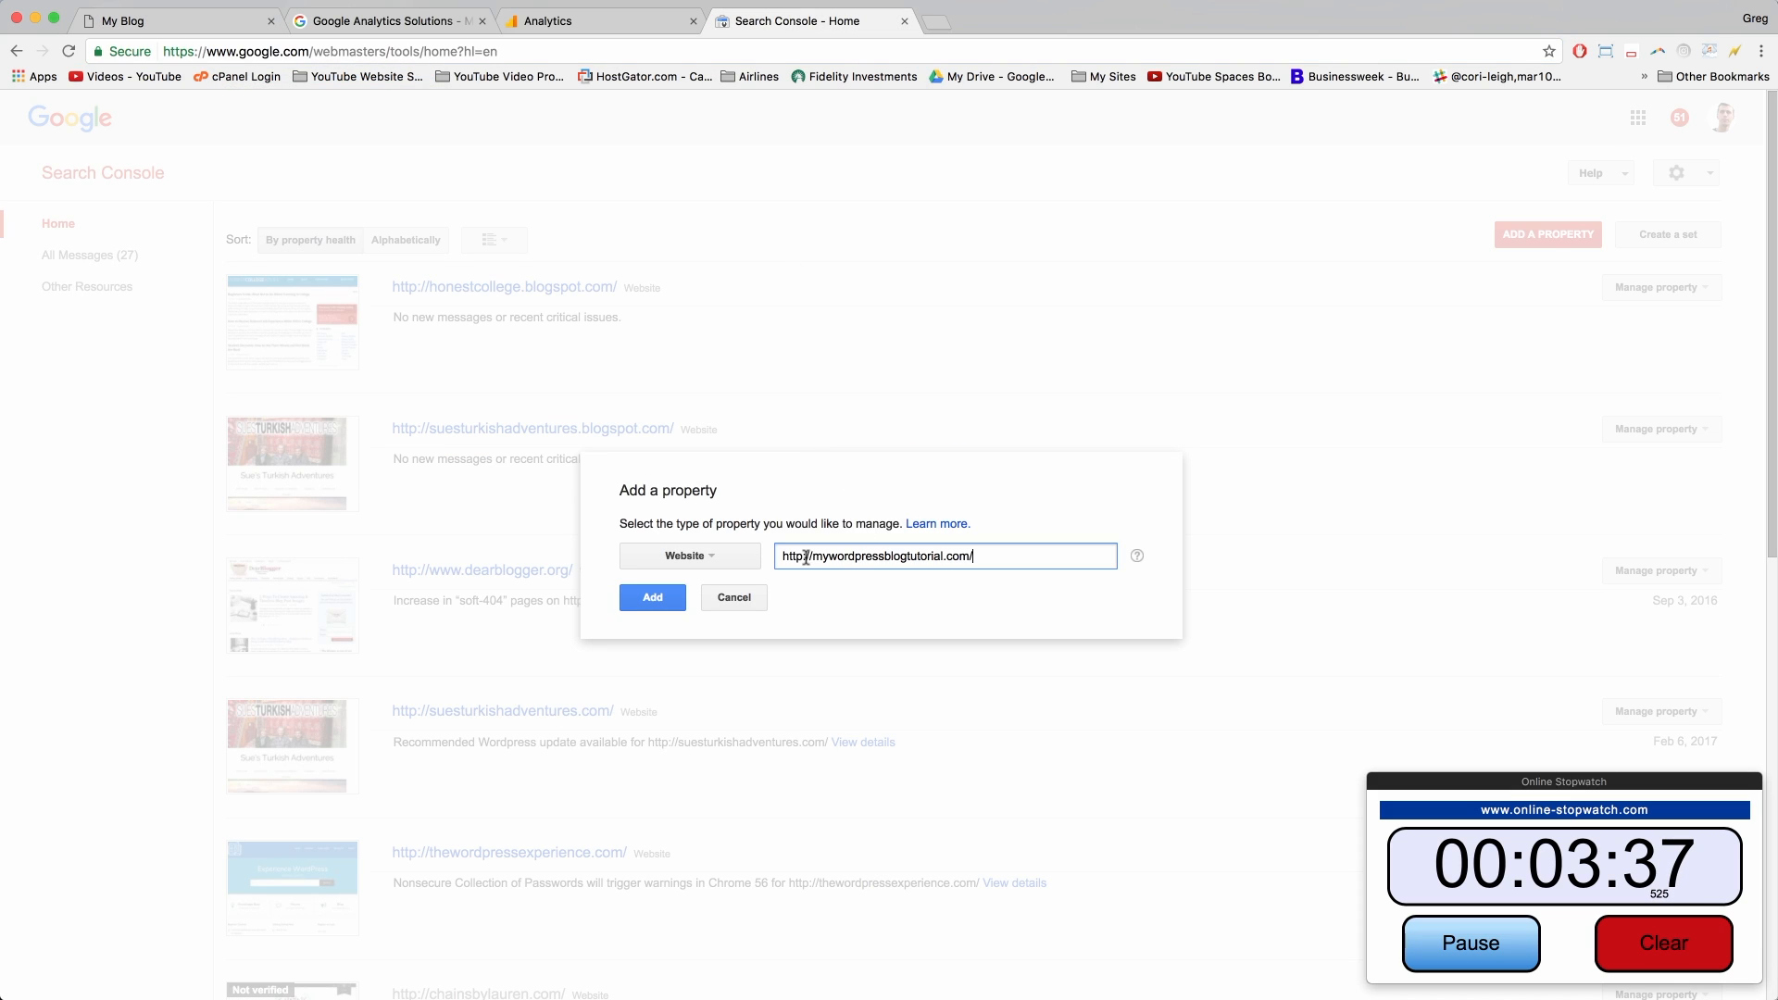
click(653, 599)
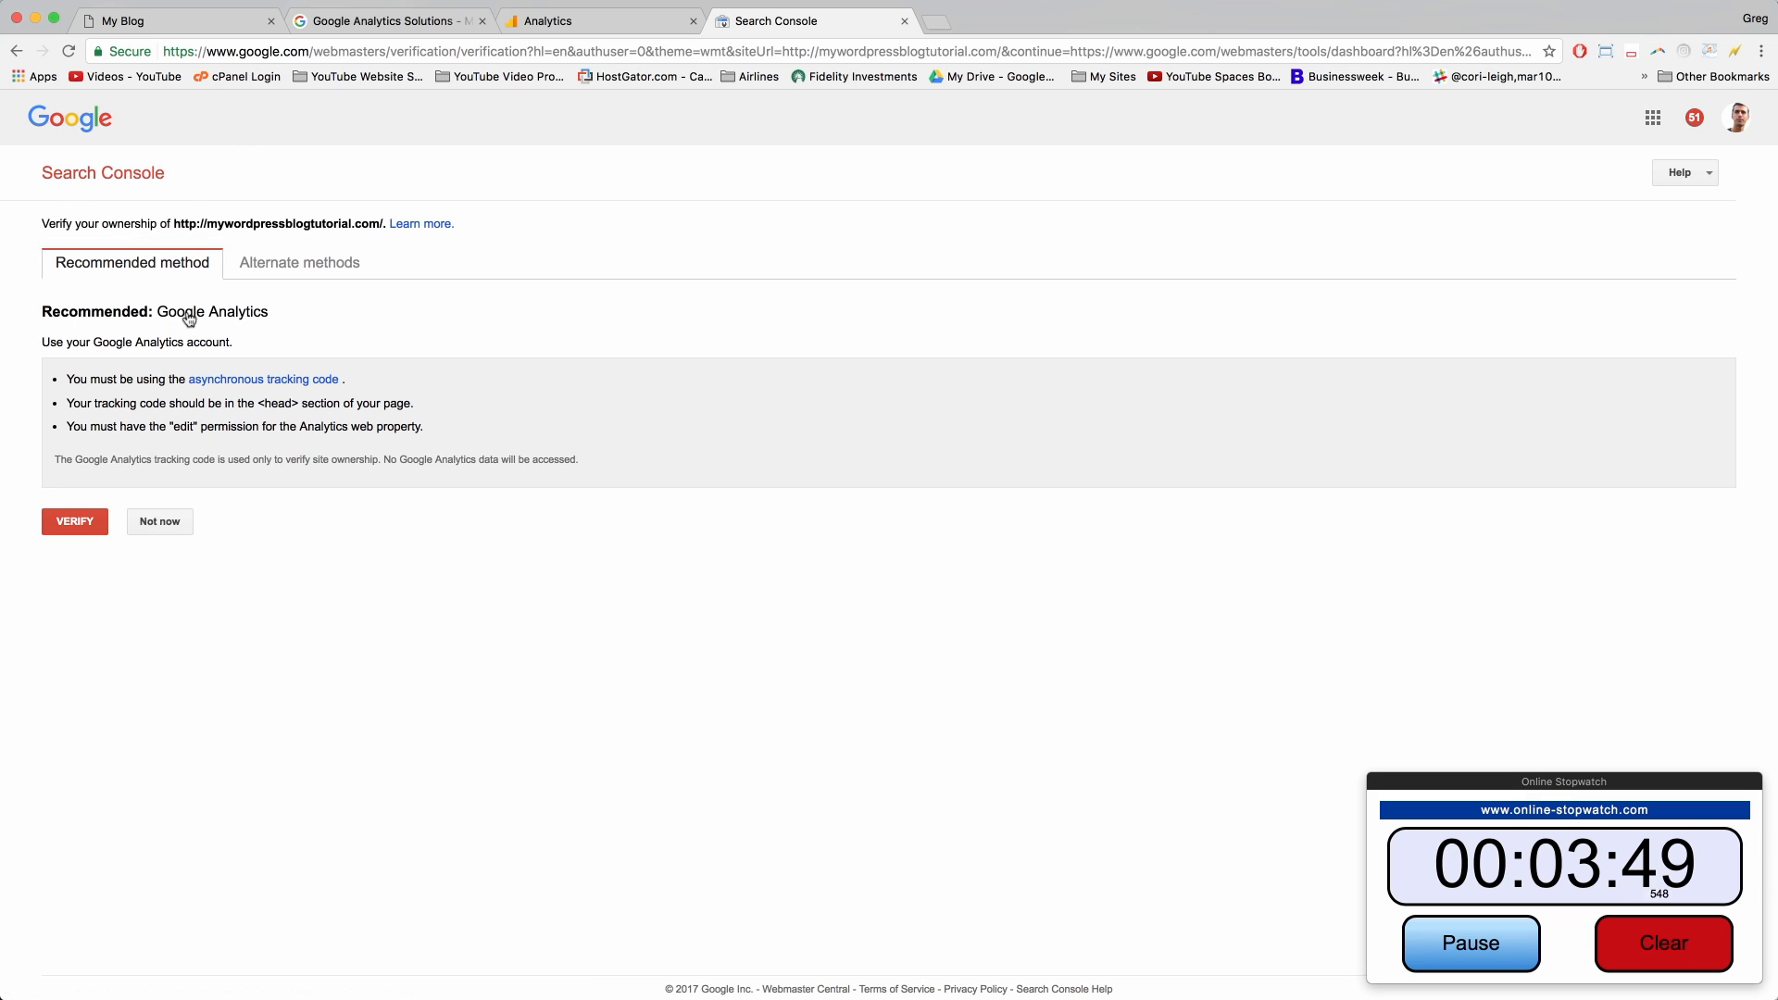
Step: Verify ownership with the recommended Google Analytics method and continue to the site's dashboard
click(76, 525)
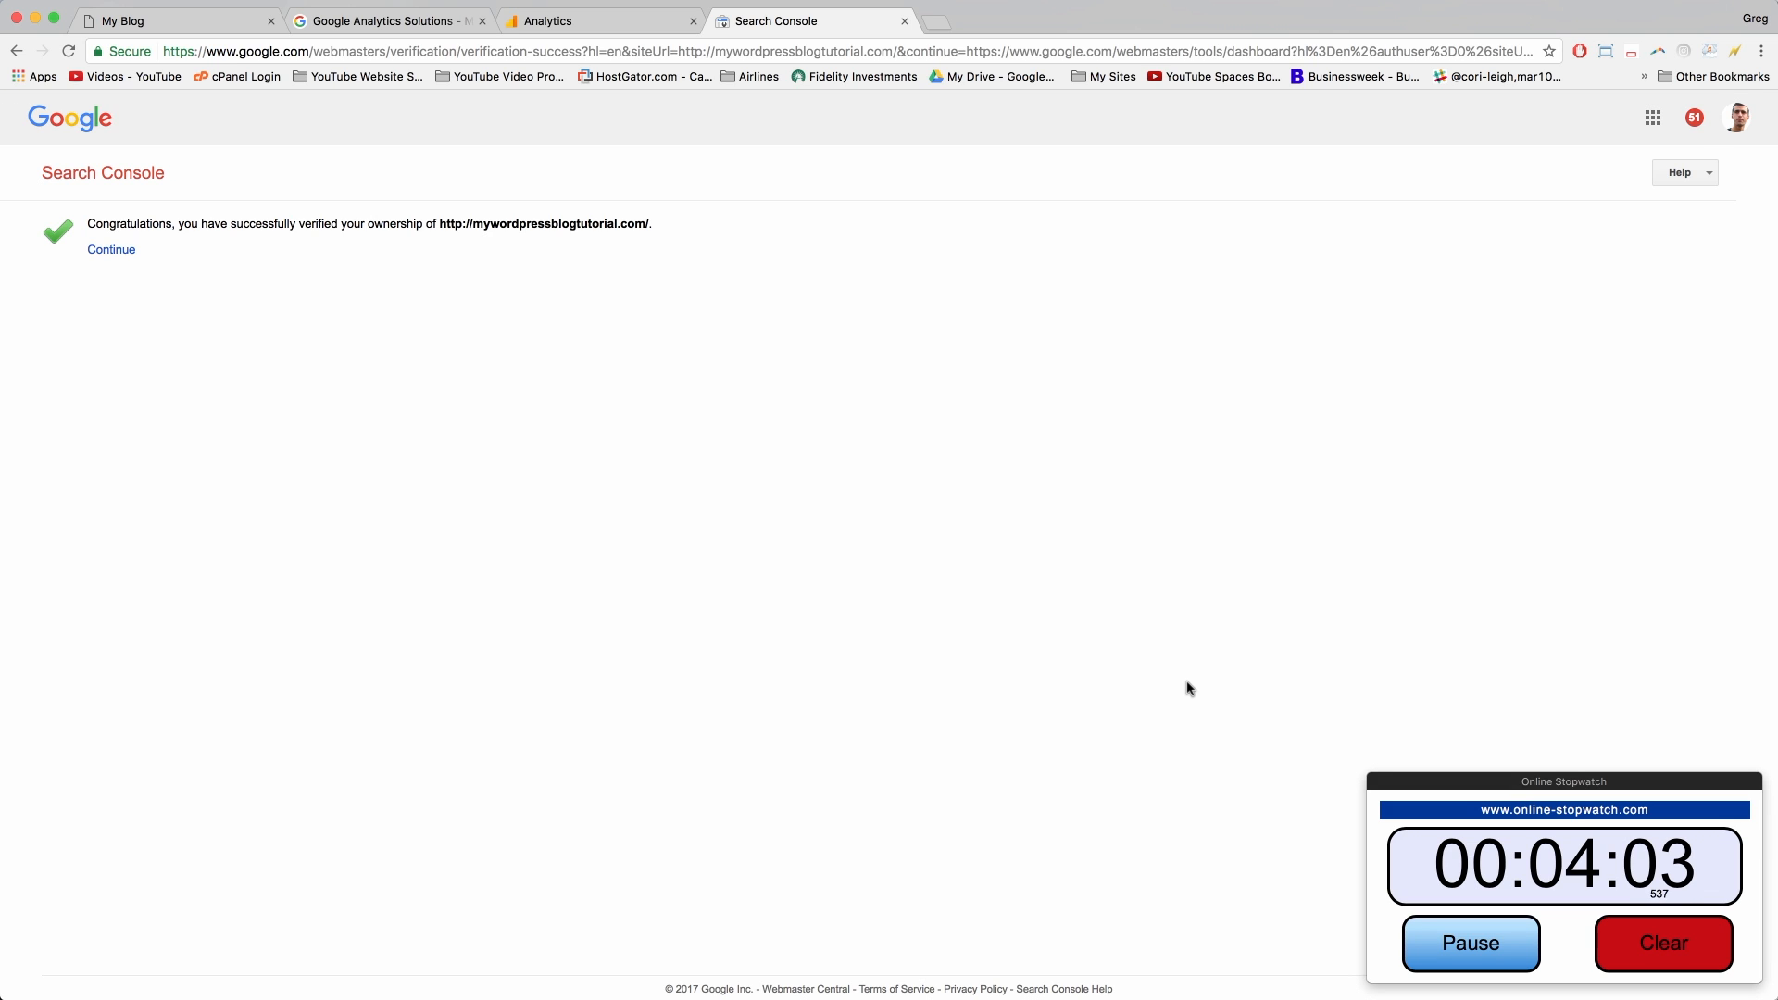
click(101, 255)
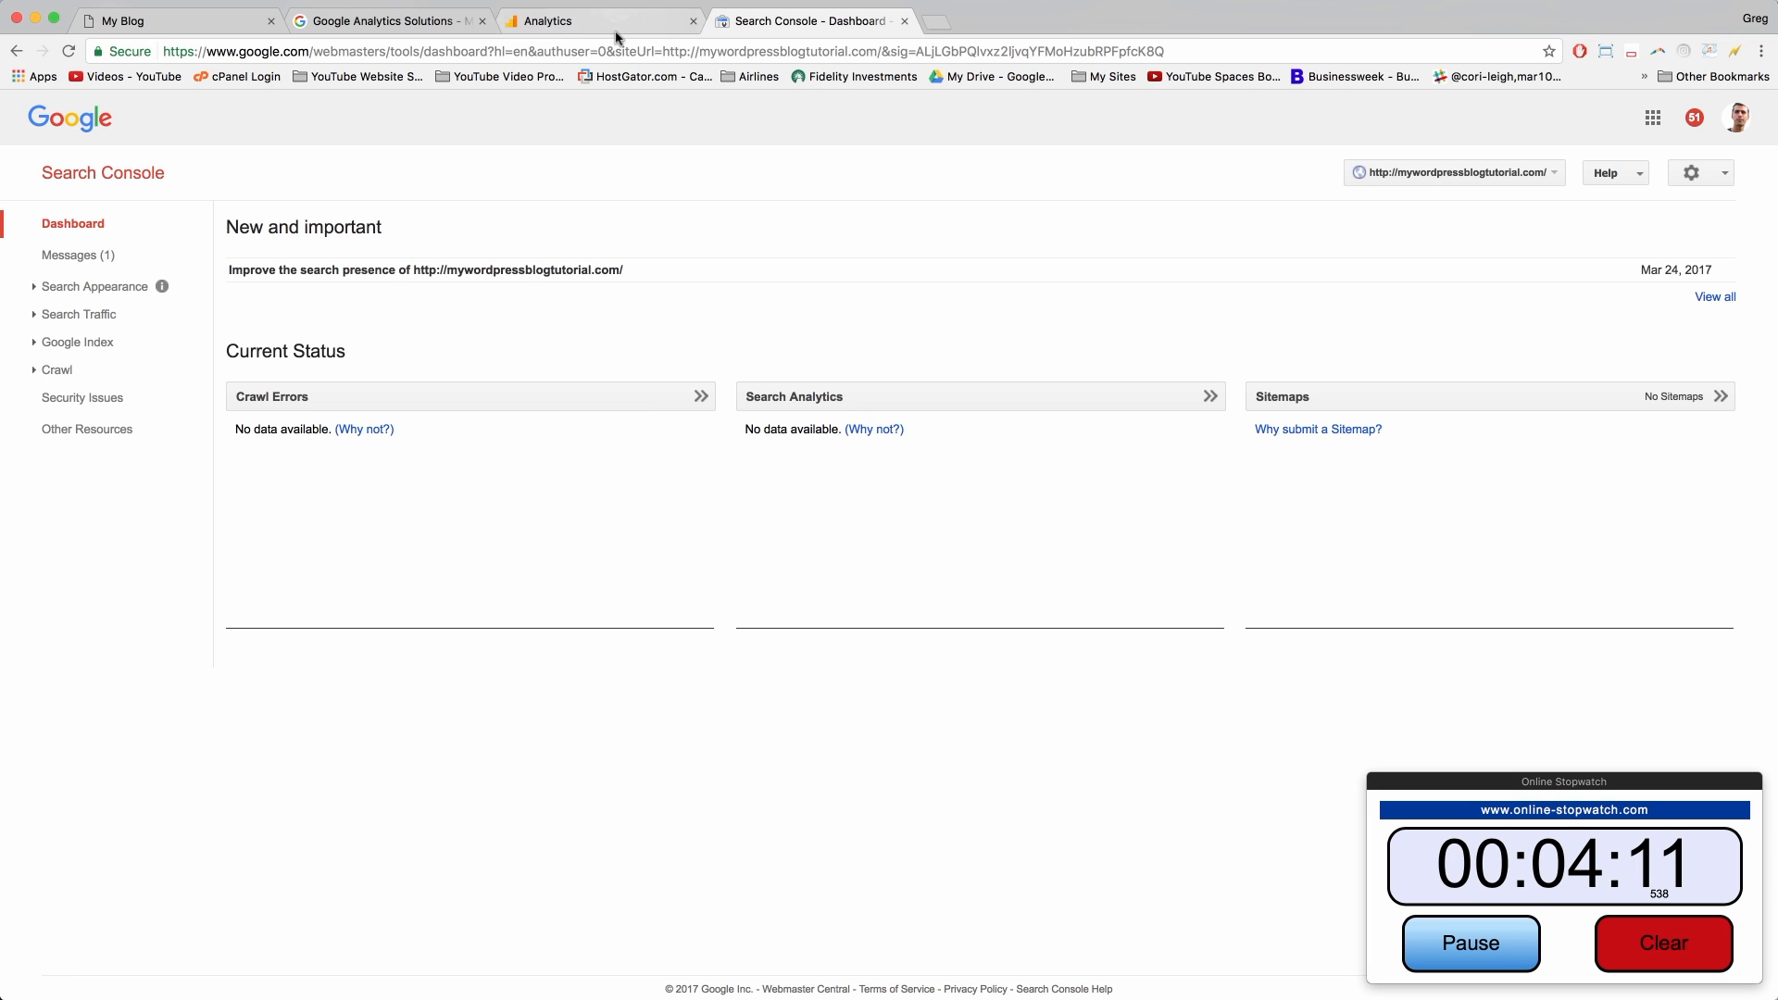
Step: Open Behavior > Site Content > All Pages in Analytics, showing zero pageviews so far
click(587, 20)
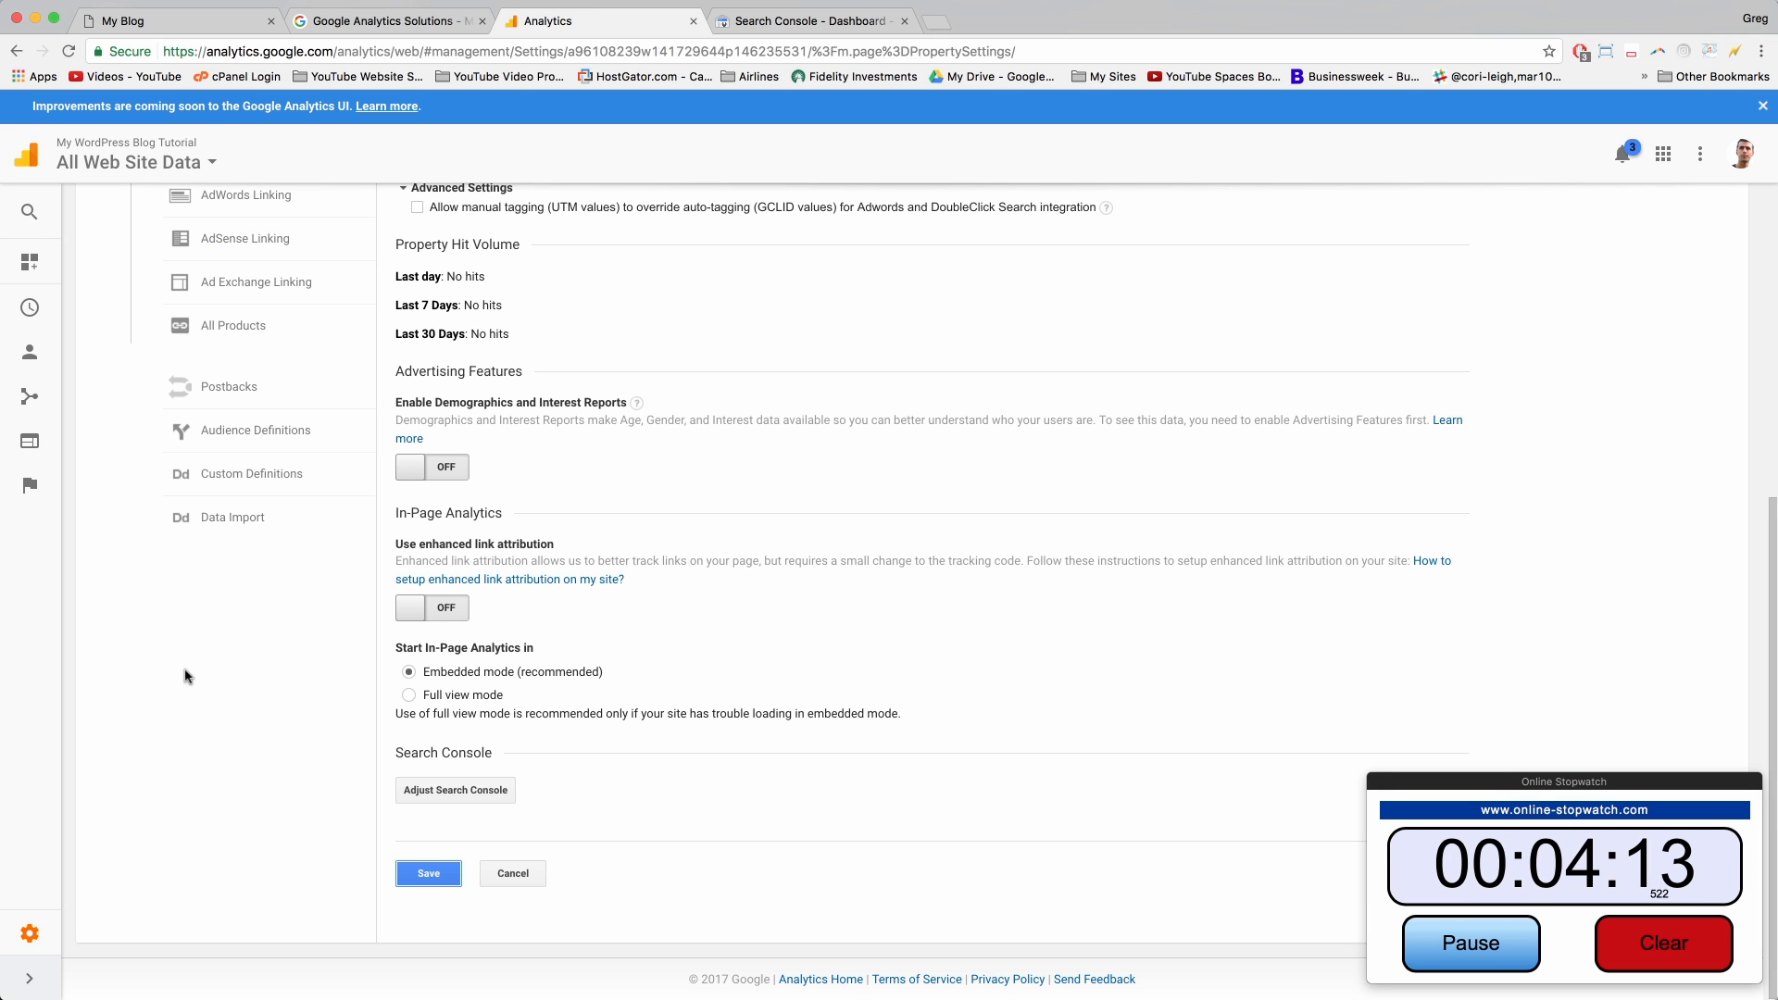
scroll(531, 401, up, 10)
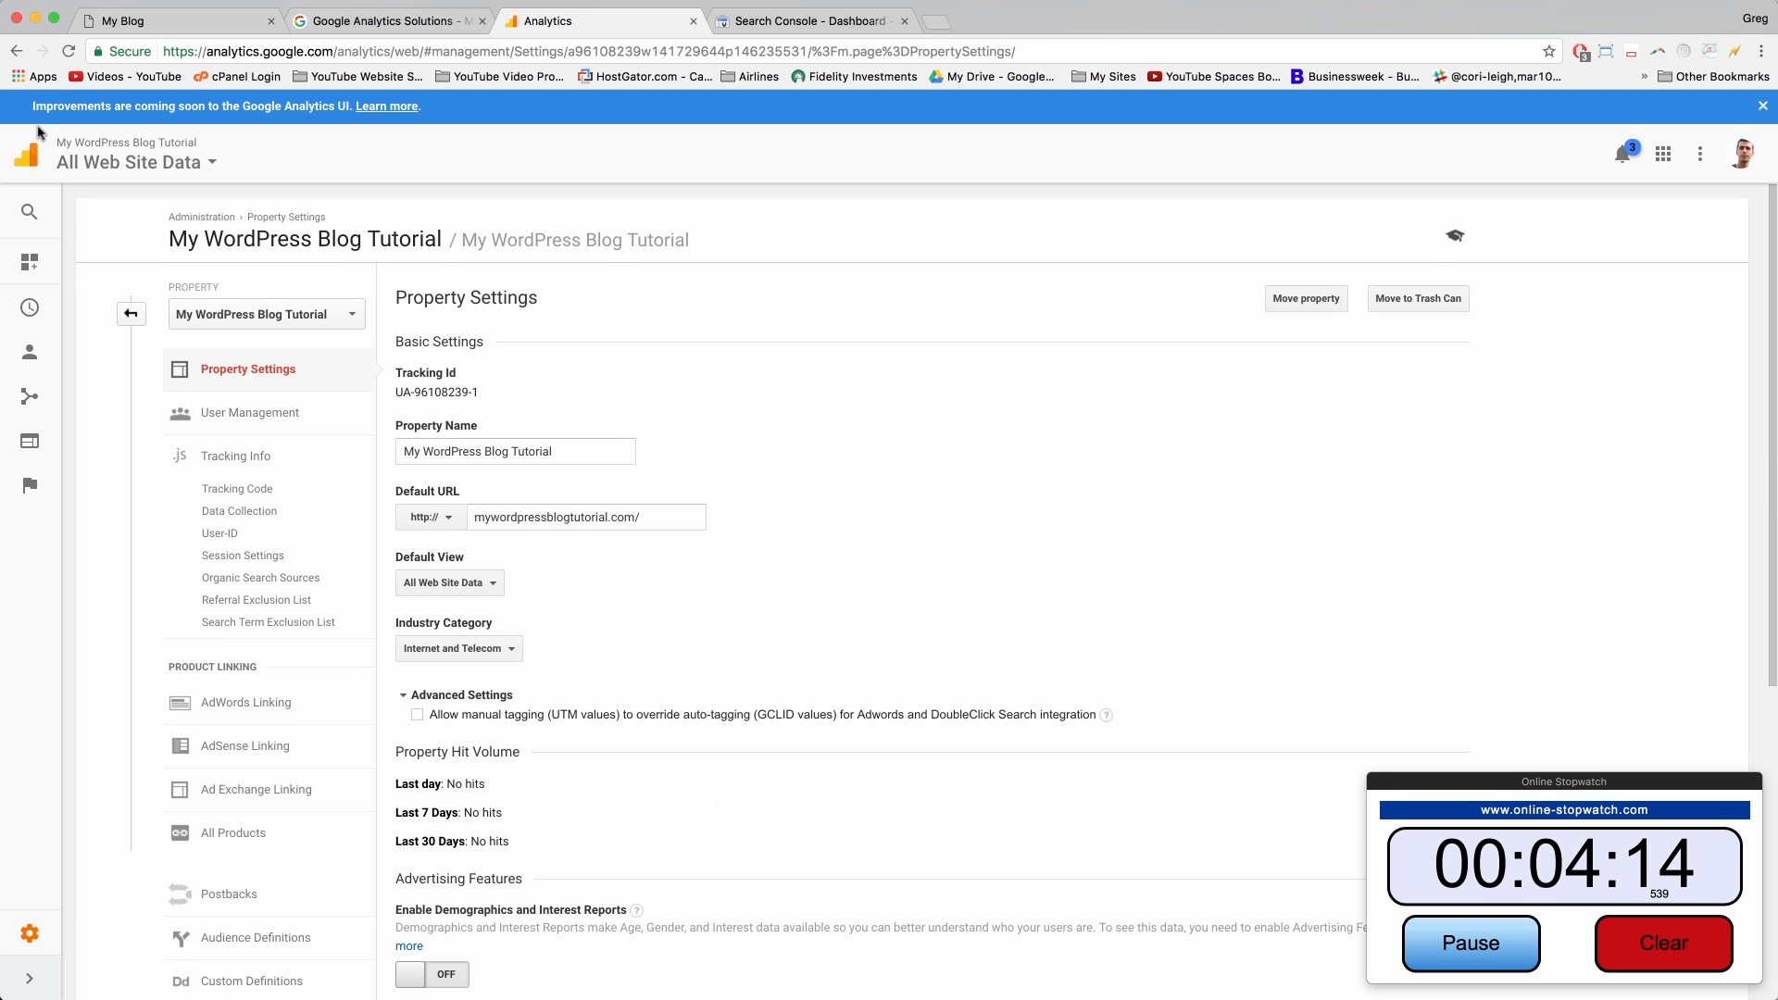
click(27, 276)
click(54, 504)
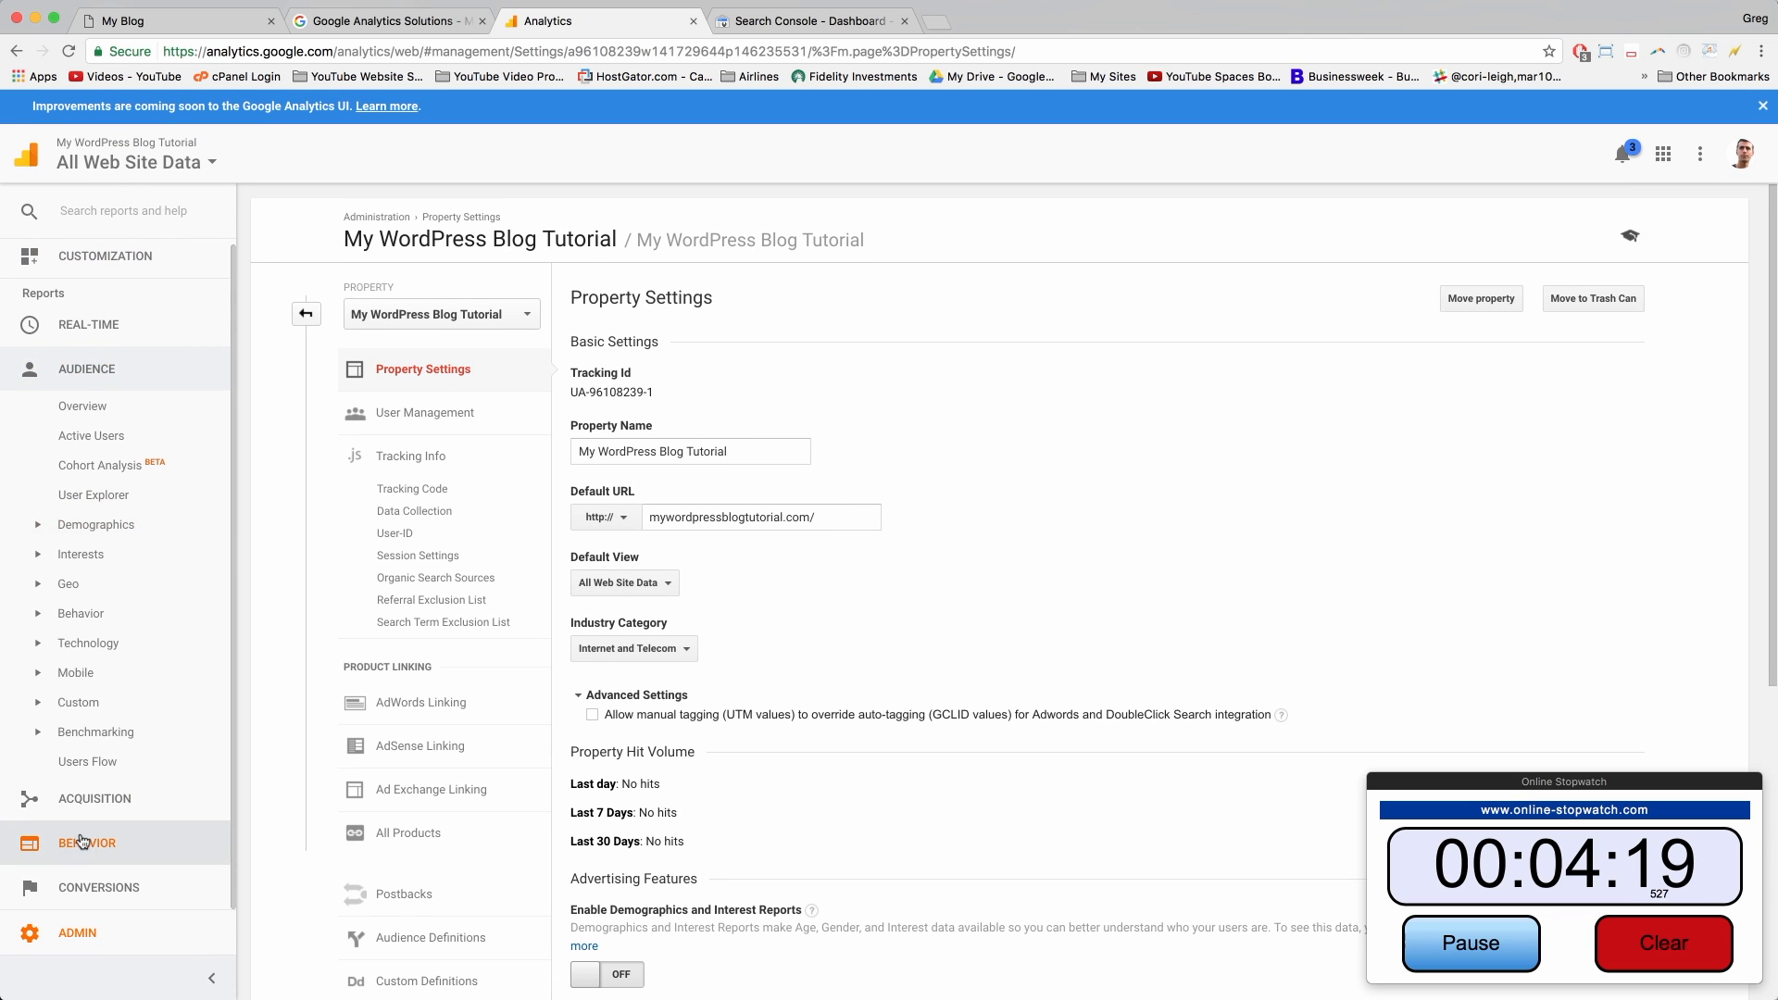
click(82, 842)
click(85, 562)
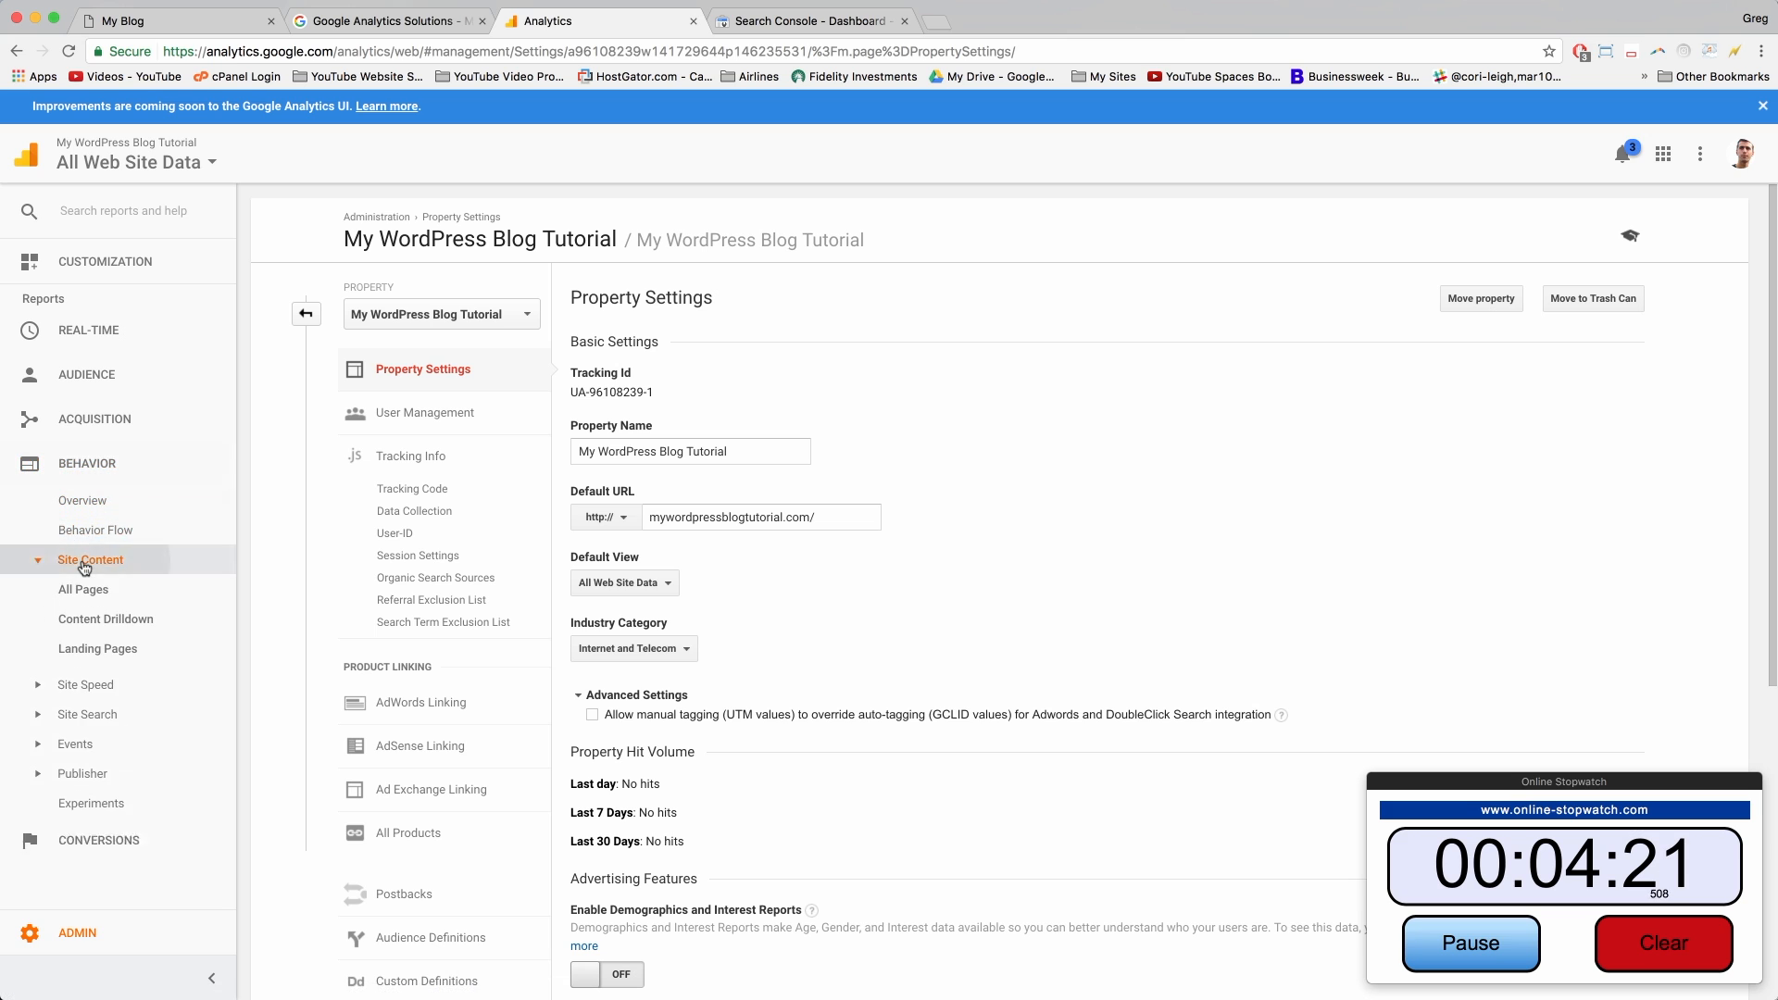
click(86, 593)
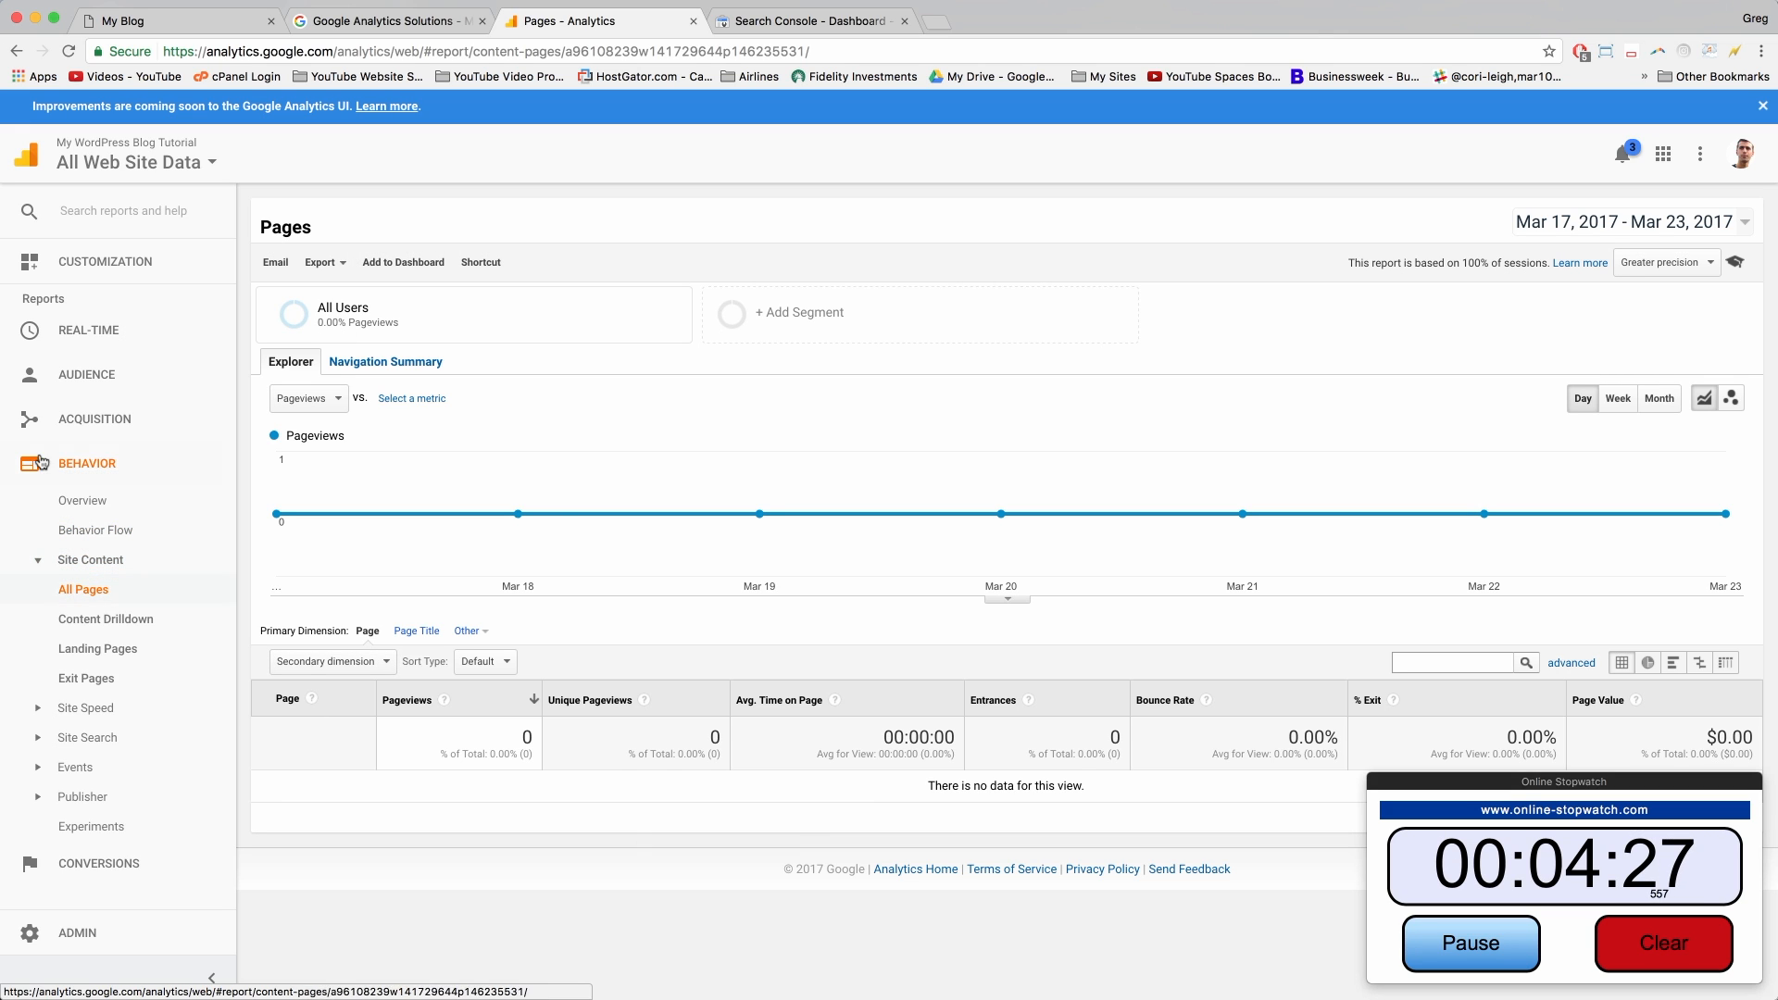
click(938, 28)
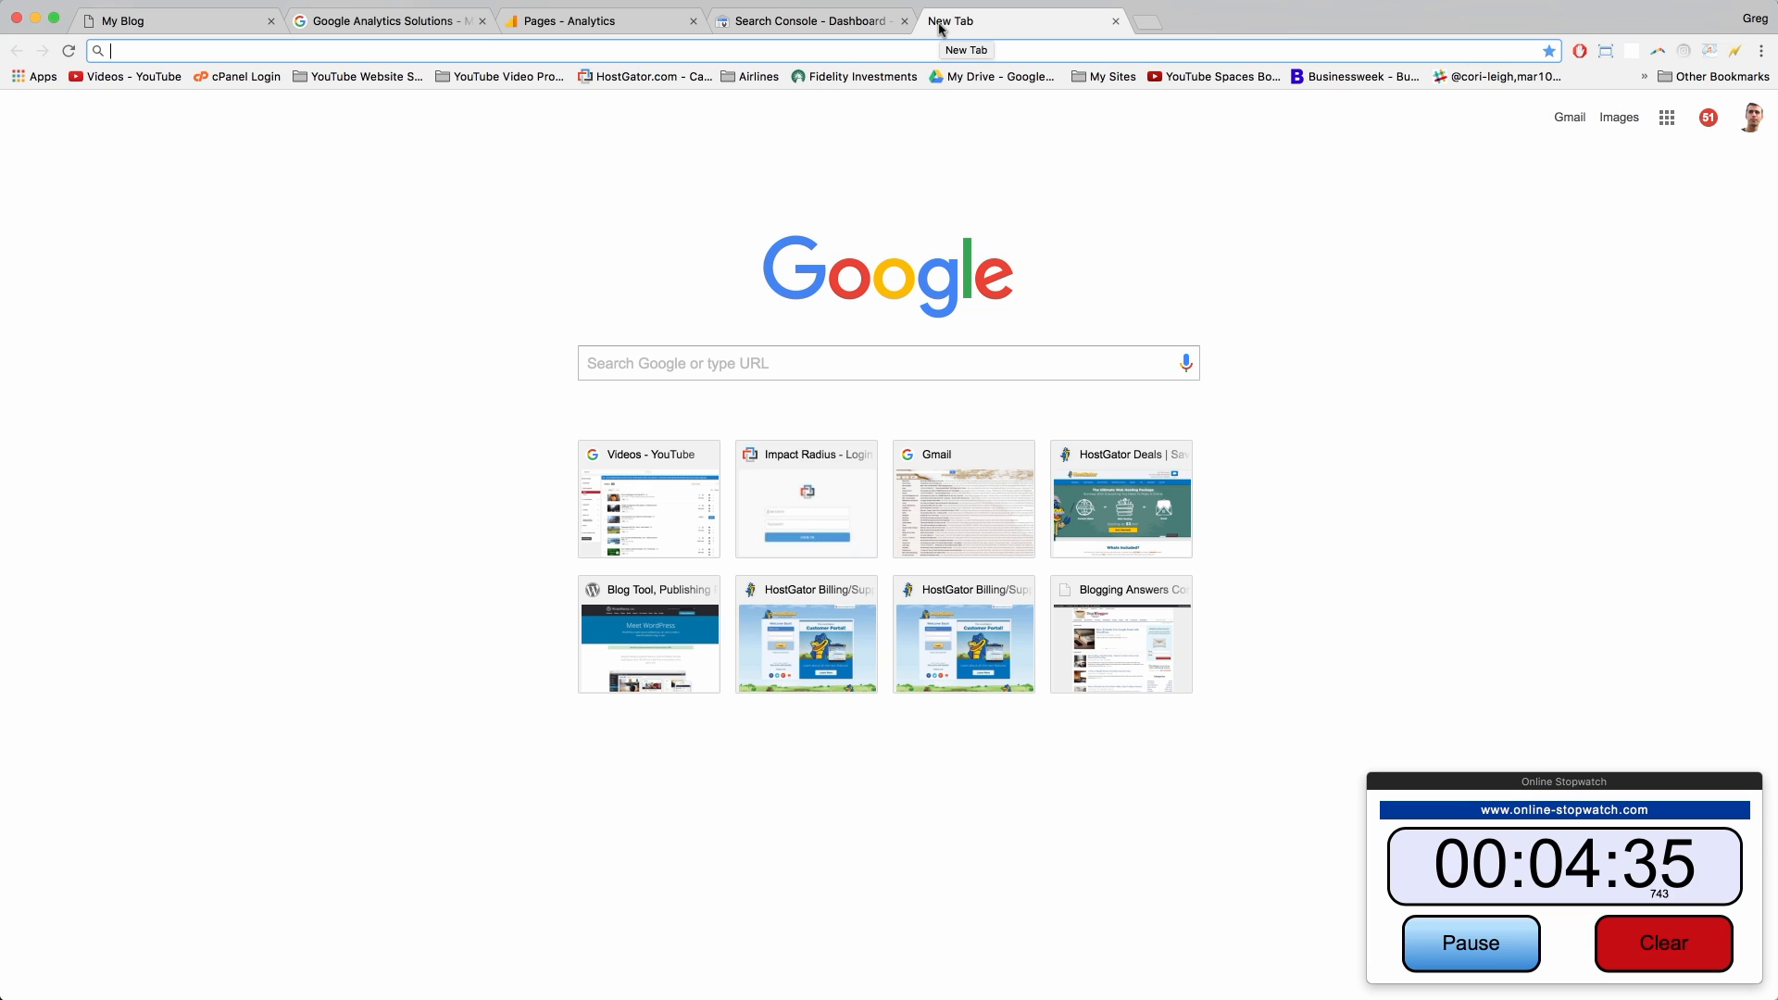
Step: Search Google for 'submit my url to google'
text(ub)
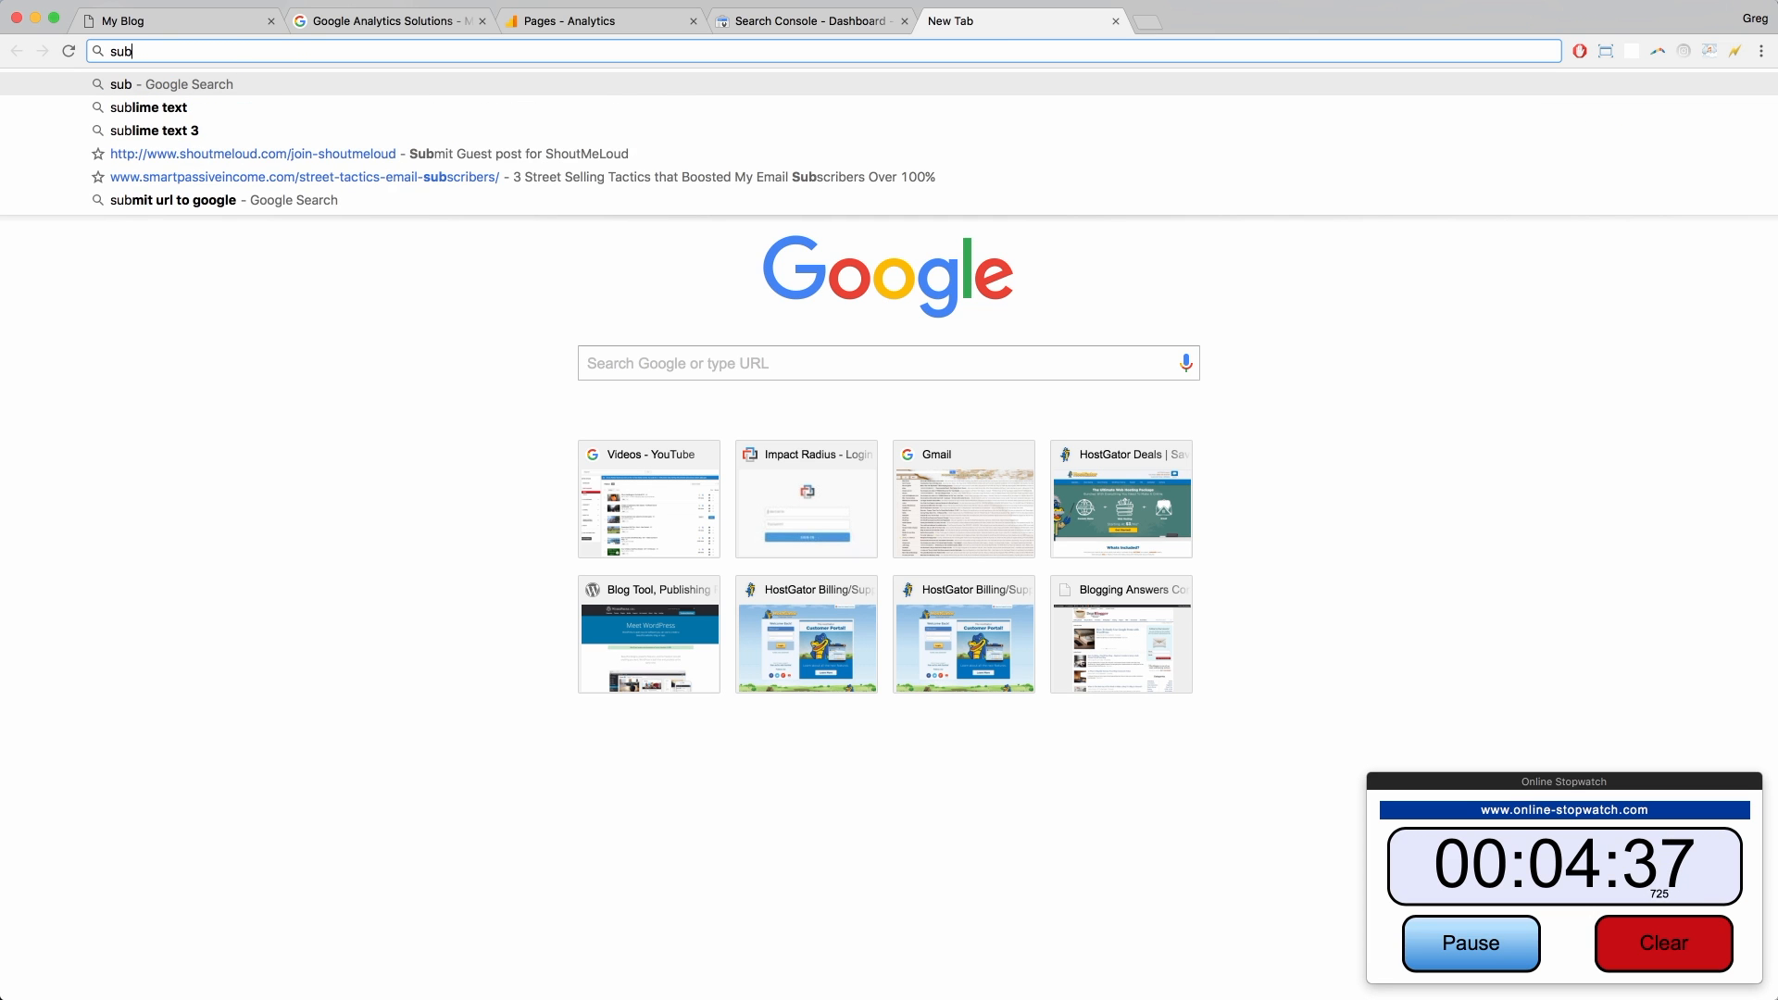
text(mit my )
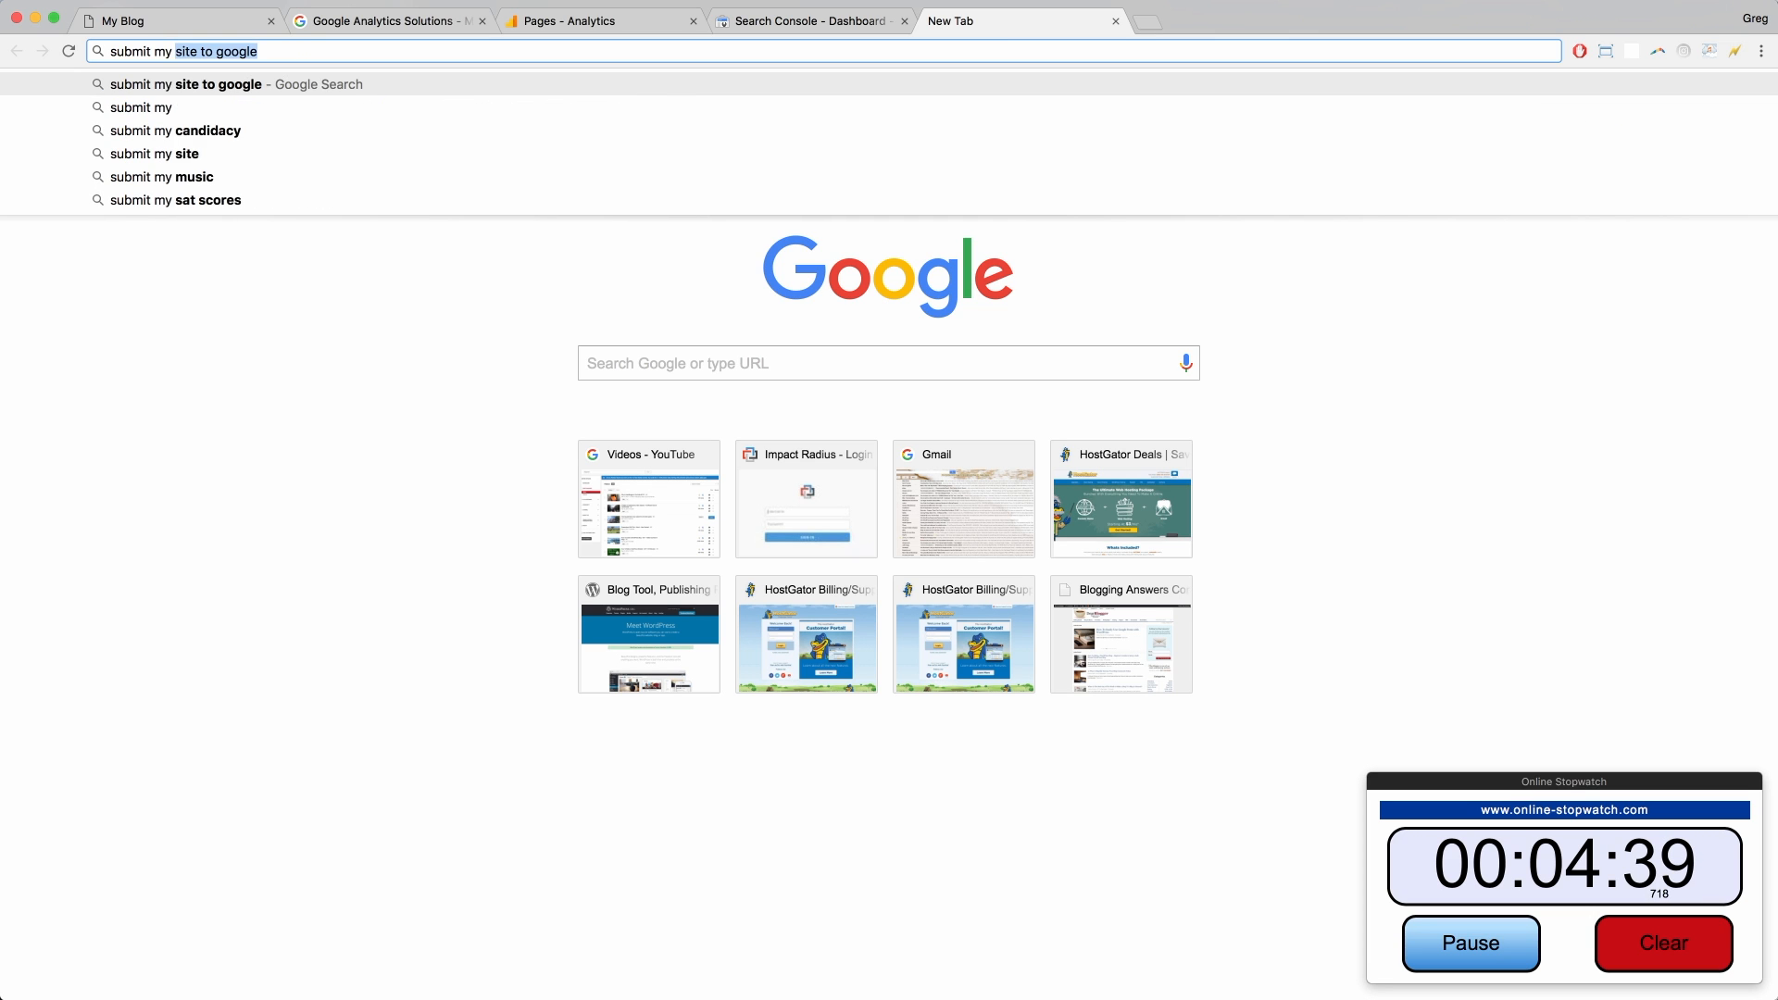
text(url to google)
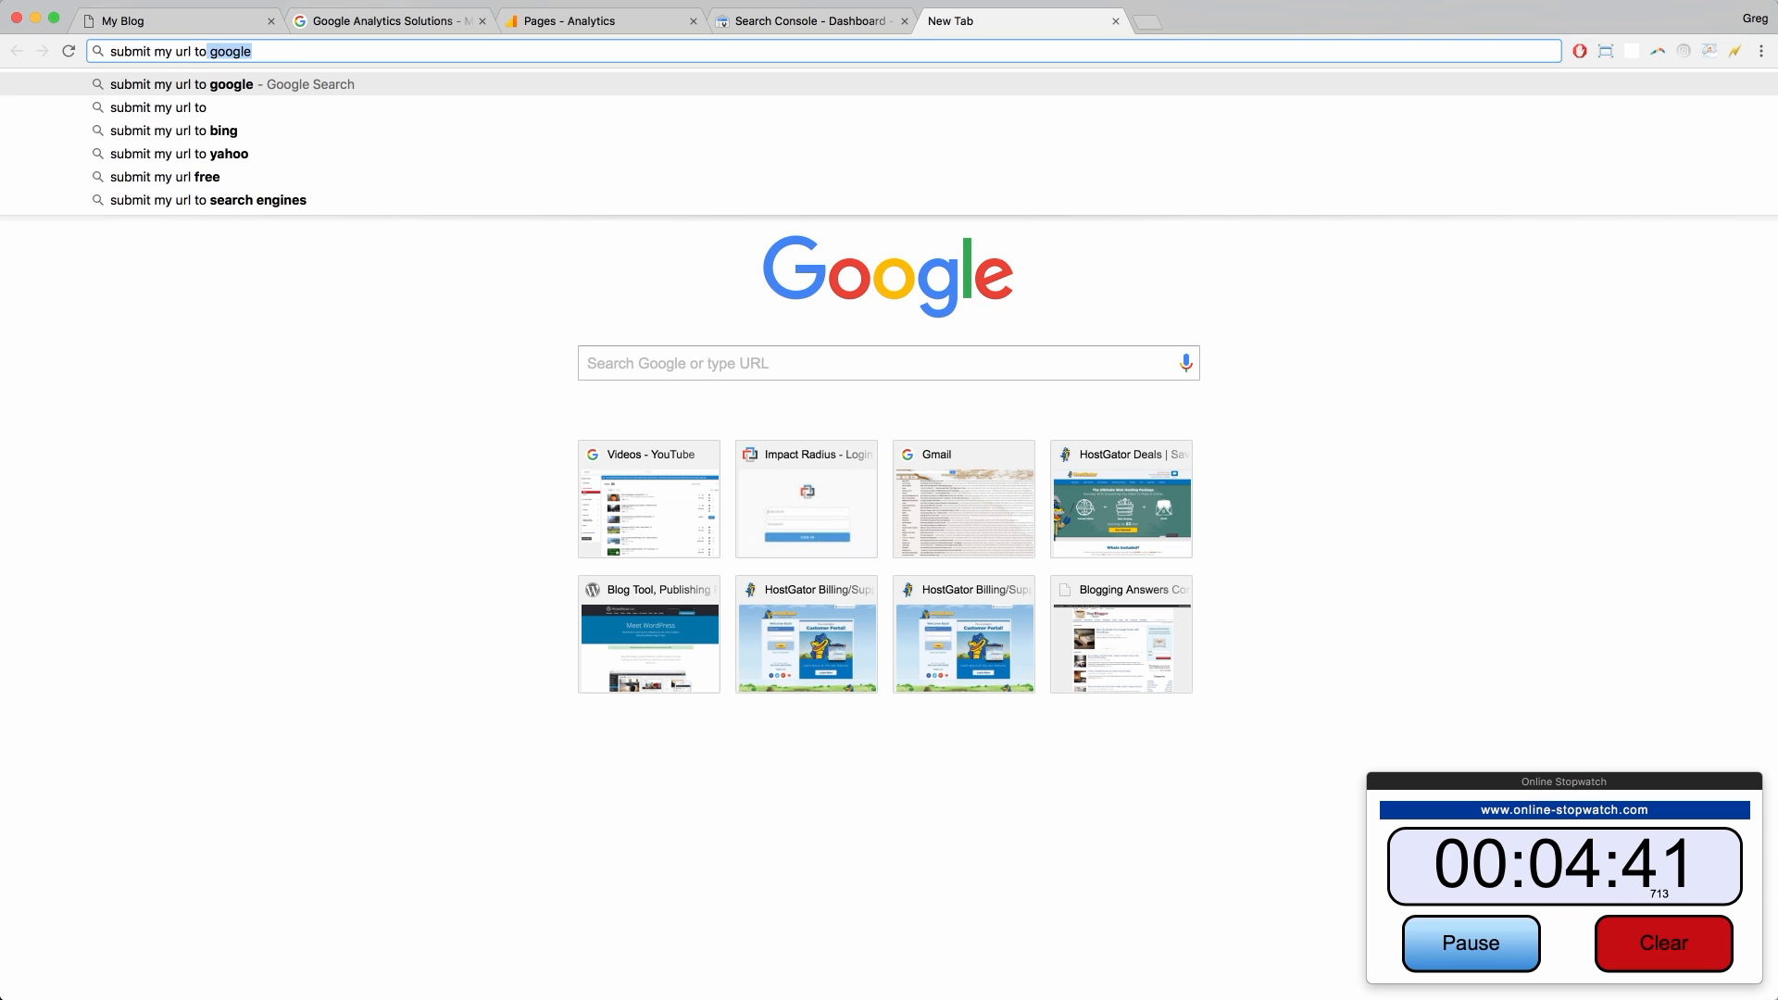
key(Return)
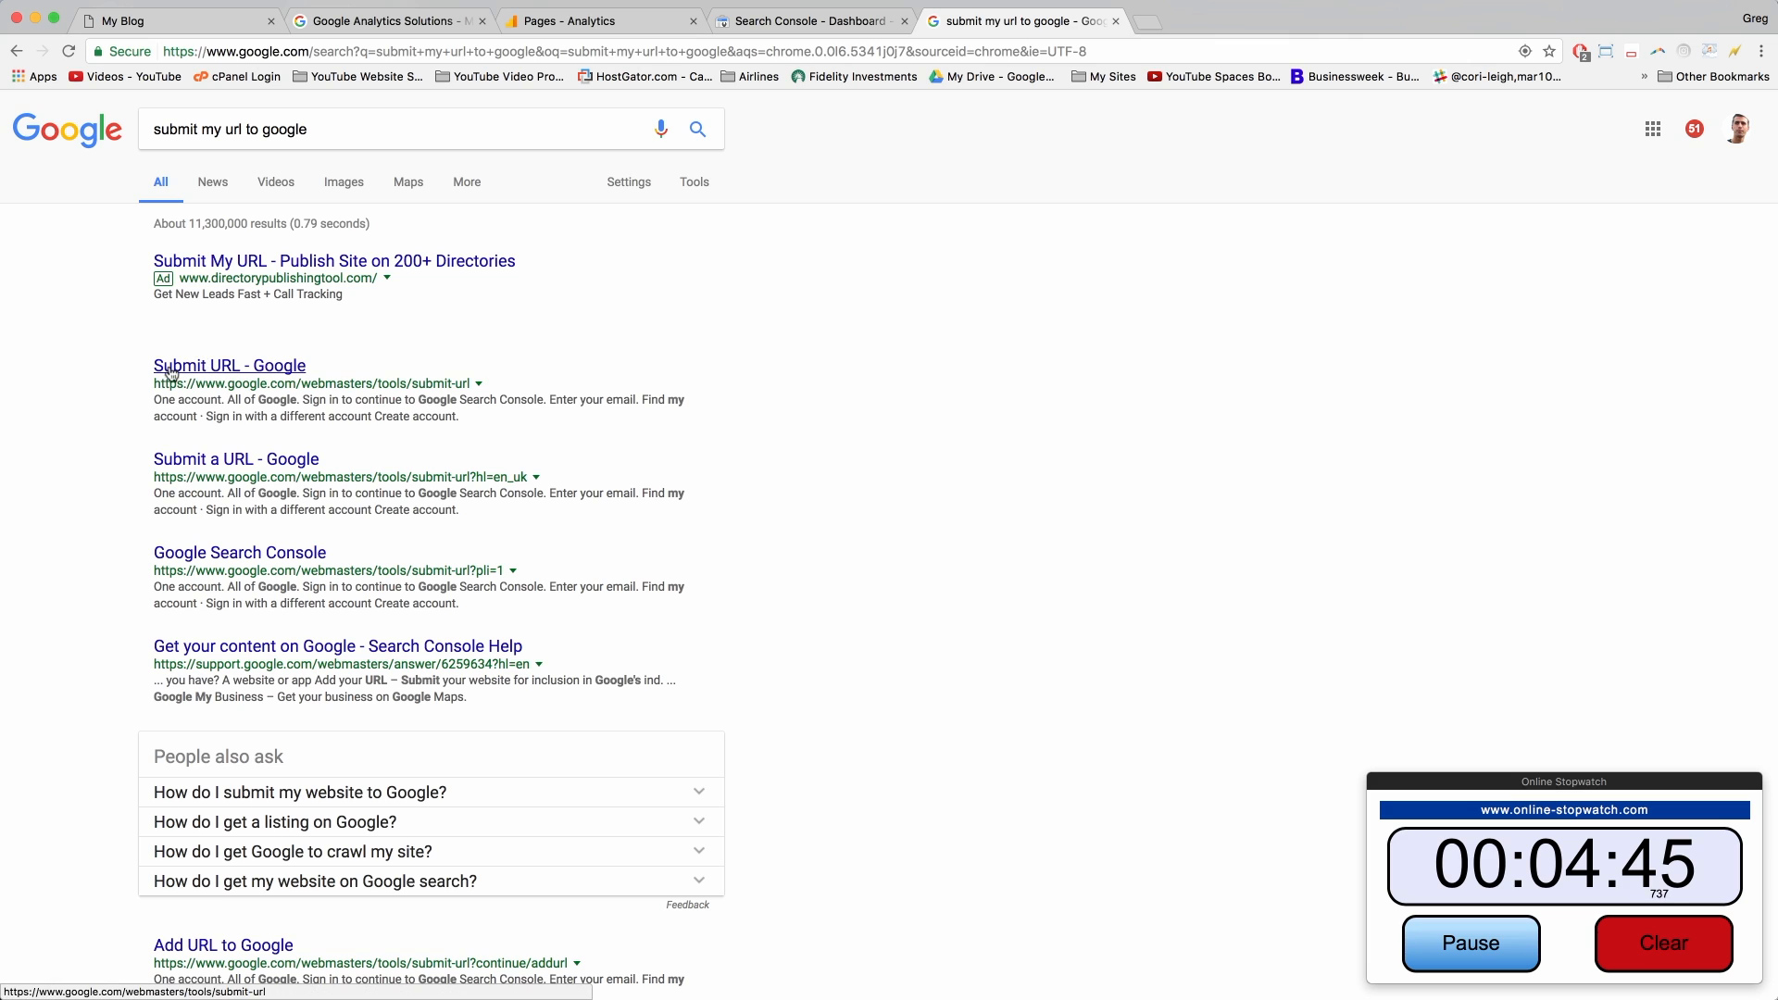
Step: Submit the blog's address through Google's Submit URL tool with the reCAPTCHA, then close the page
click(268, 370)
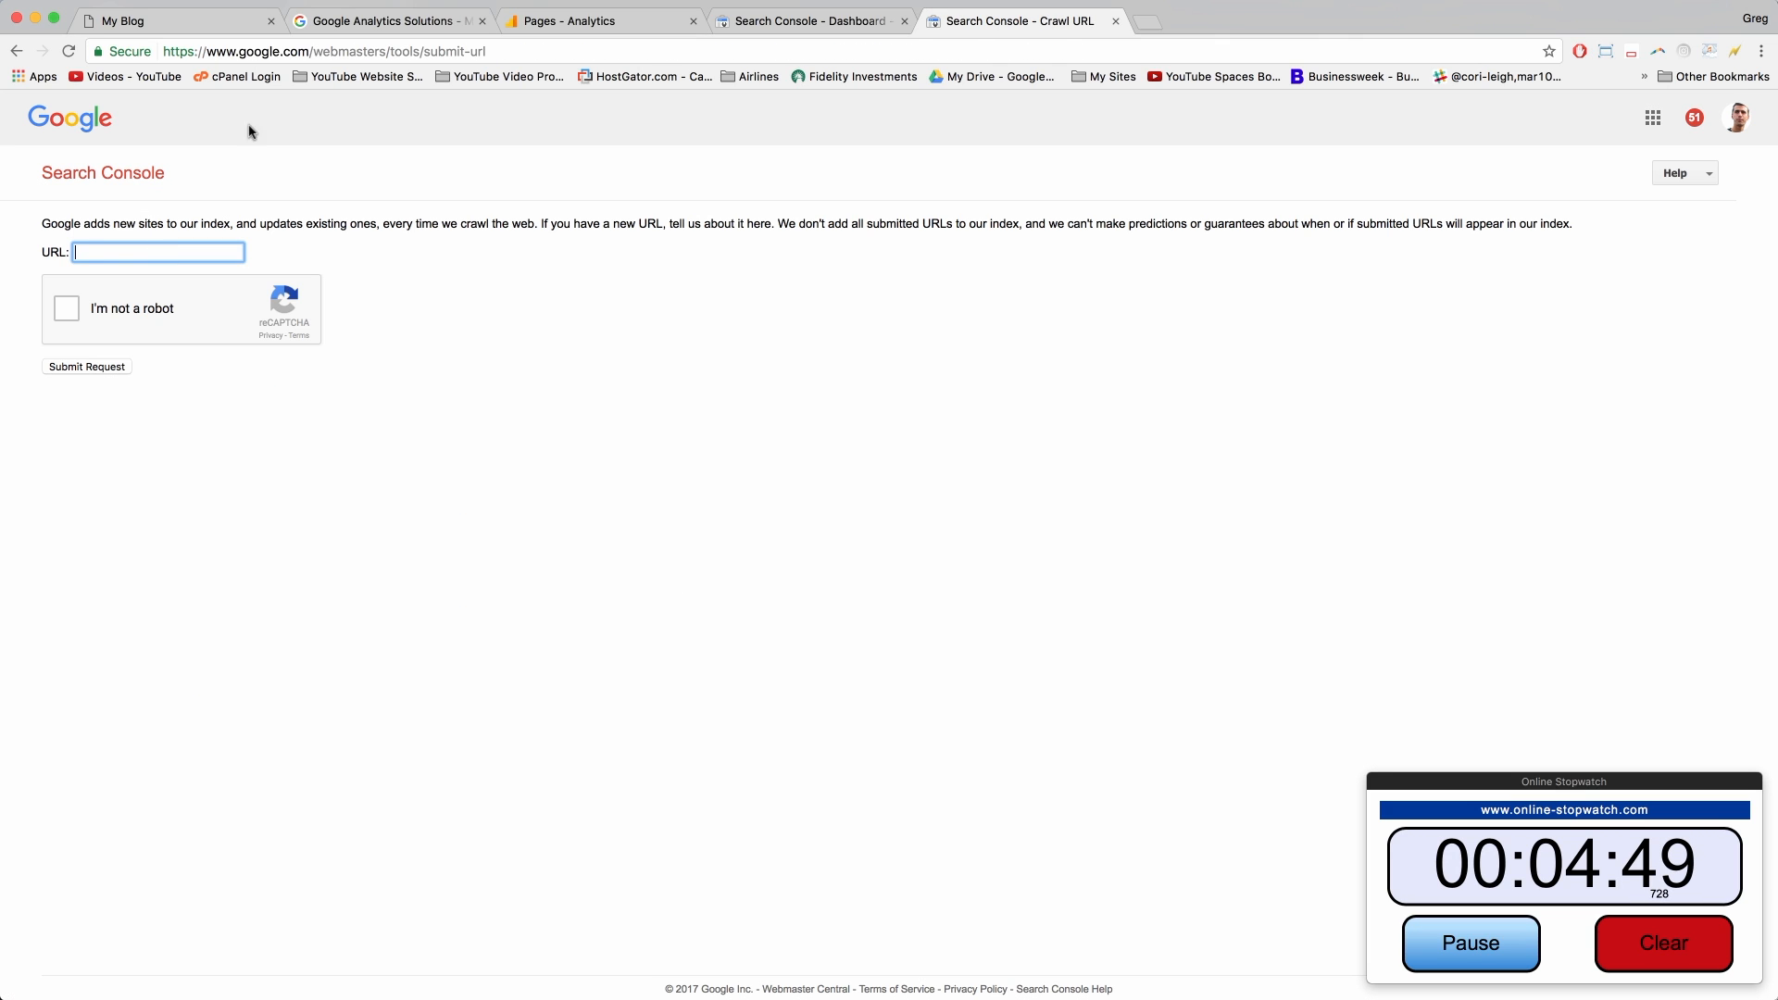
right_click(107, 245)
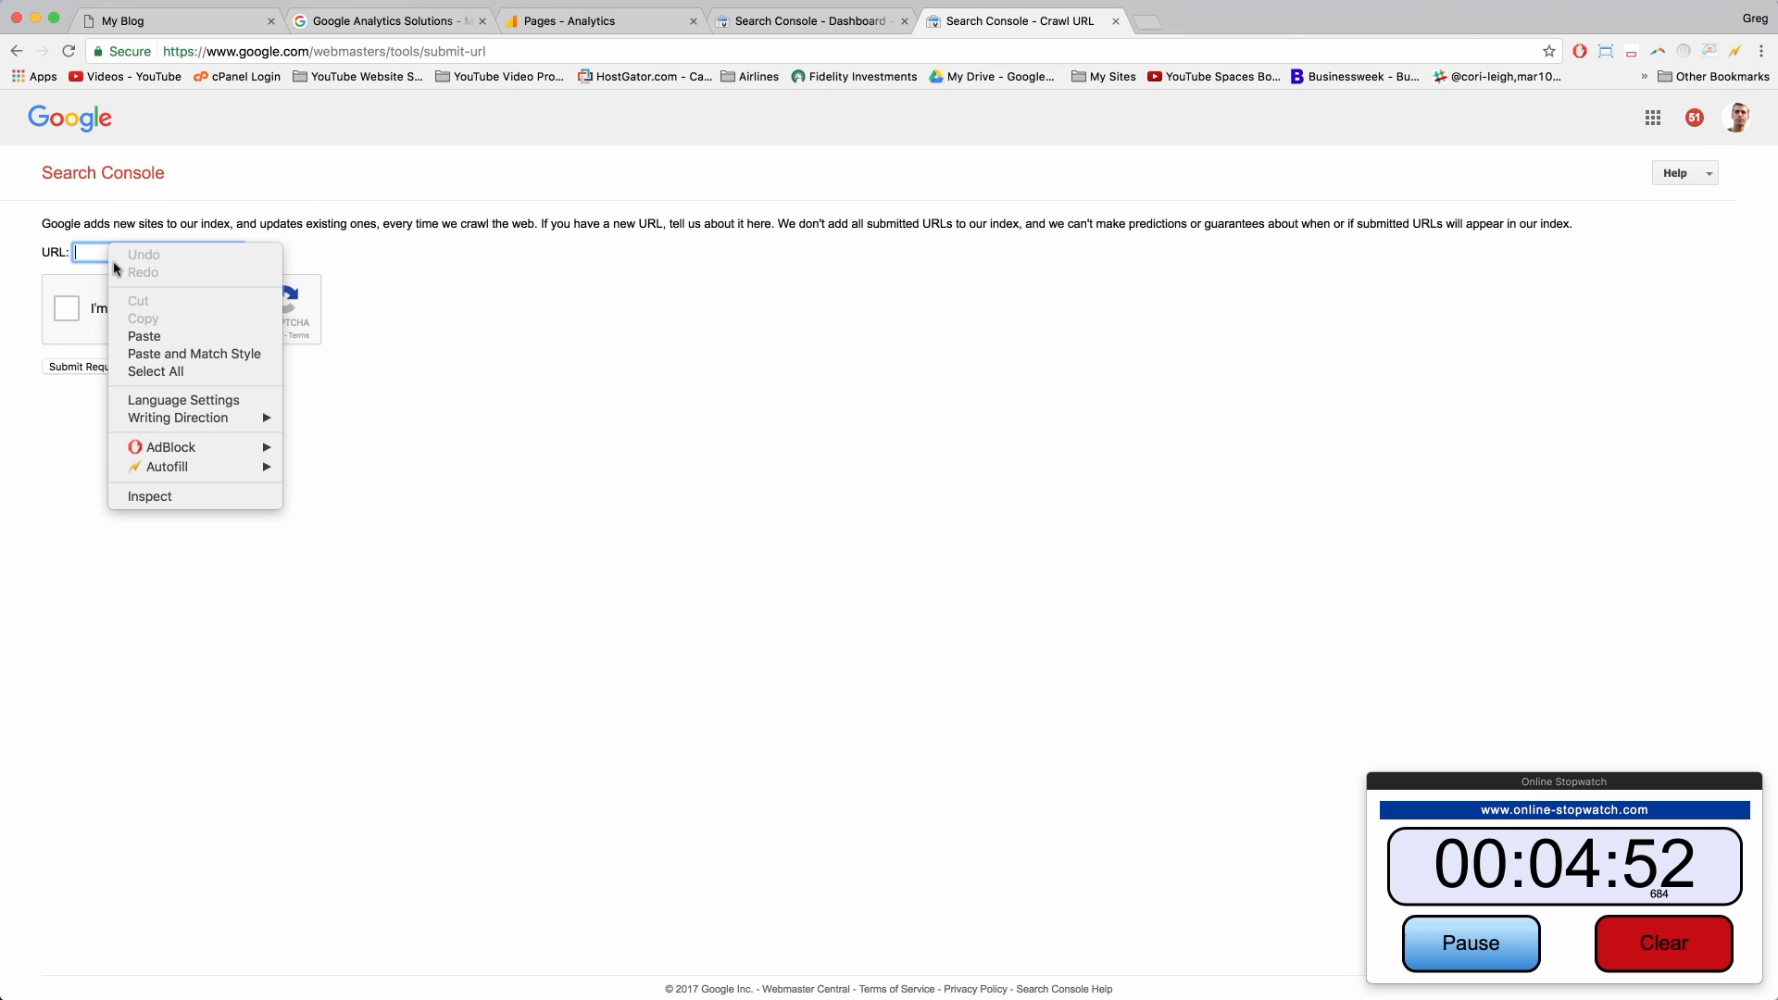
click(145, 338)
click(65, 313)
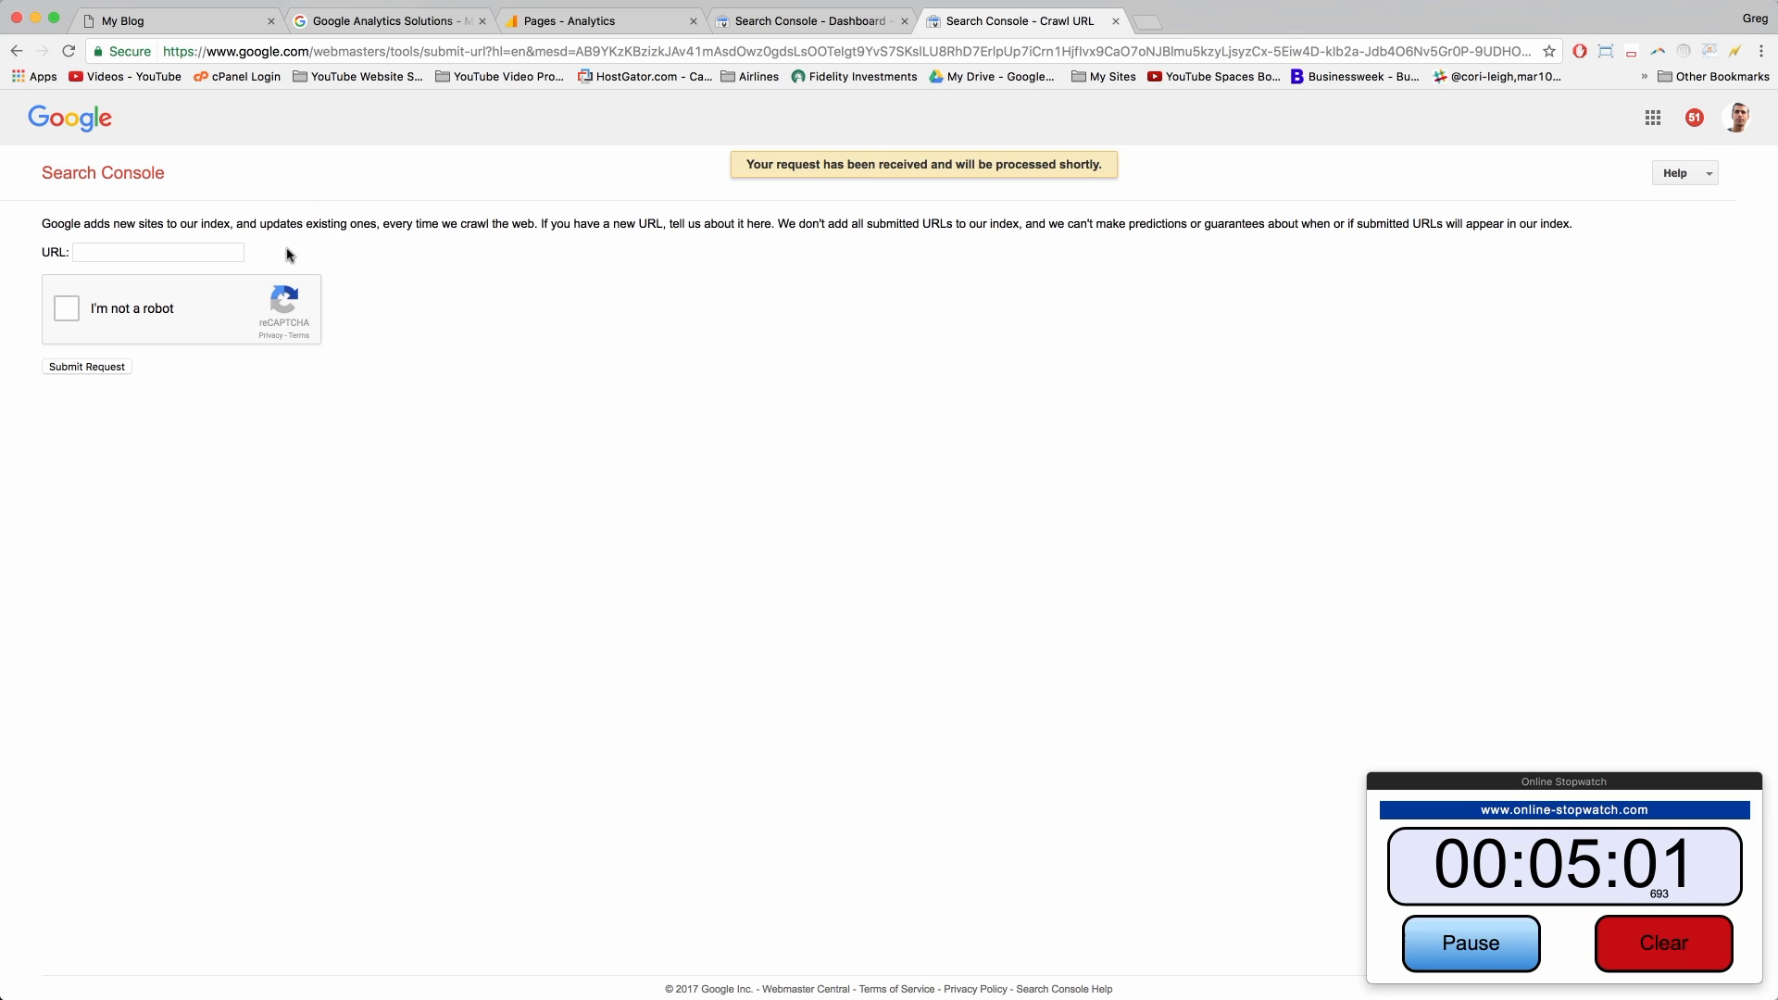
drag(642, 225, 775, 225)
click(851, 225)
double_click(880, 230)
click(941, 229)
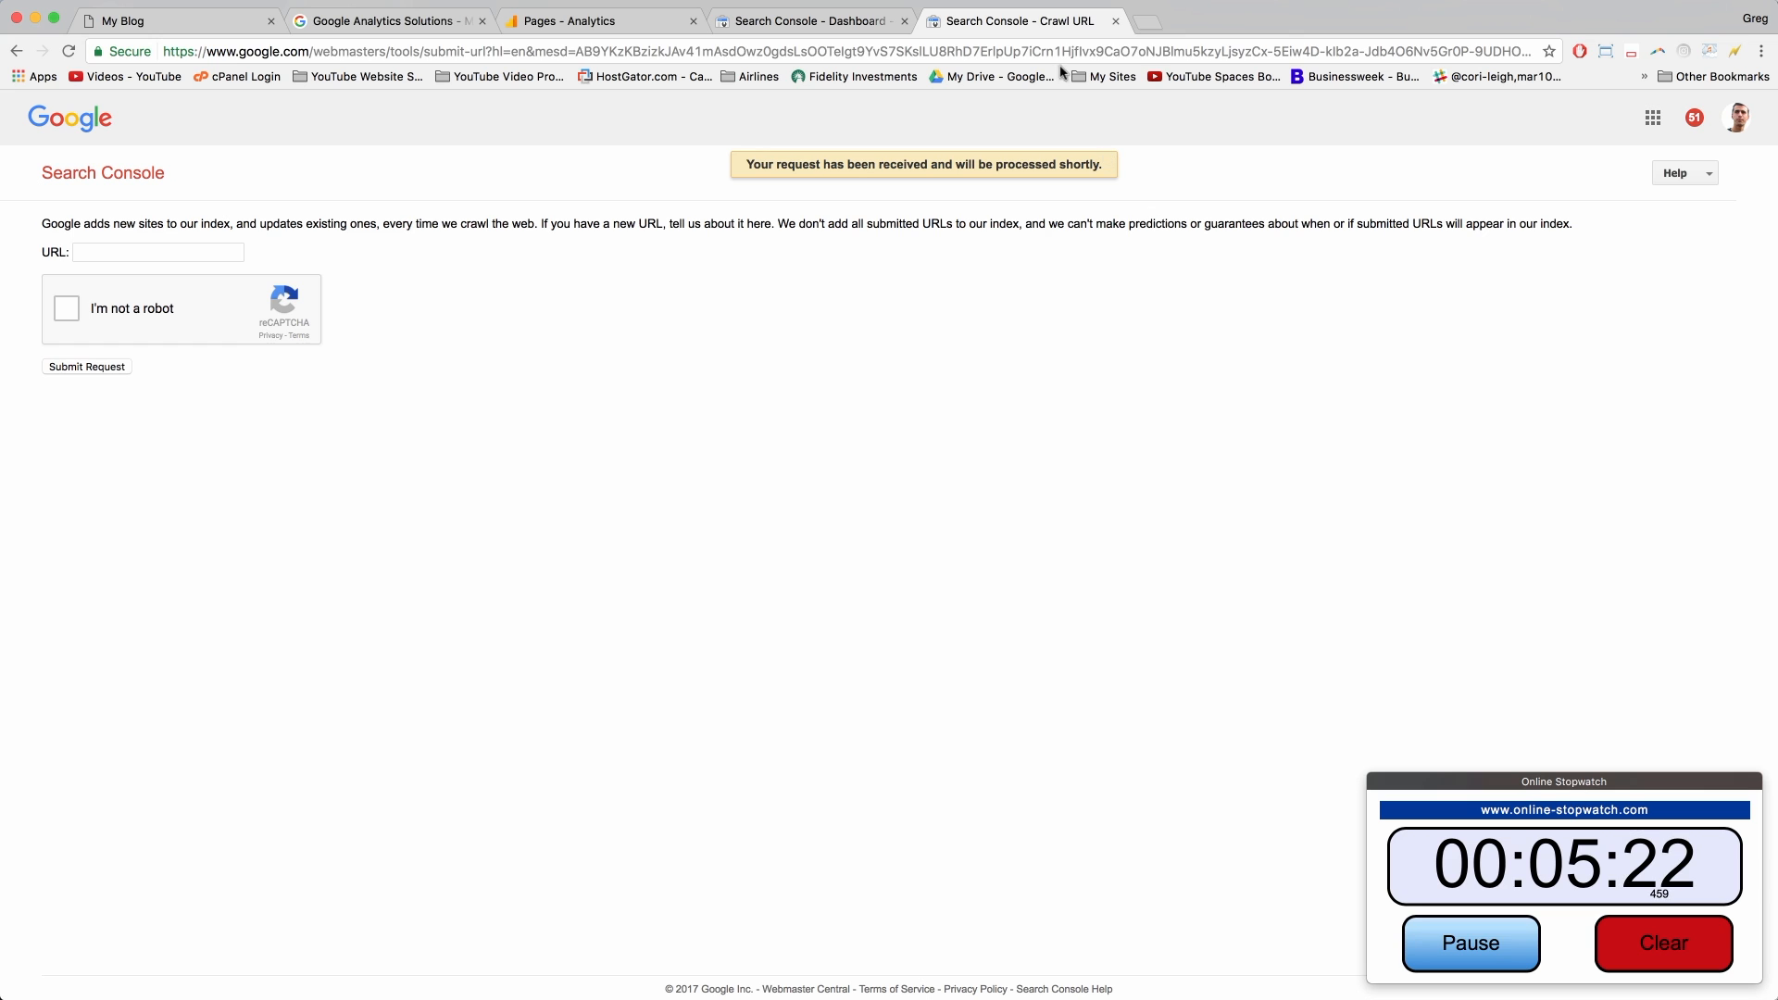
click(1117, 21)
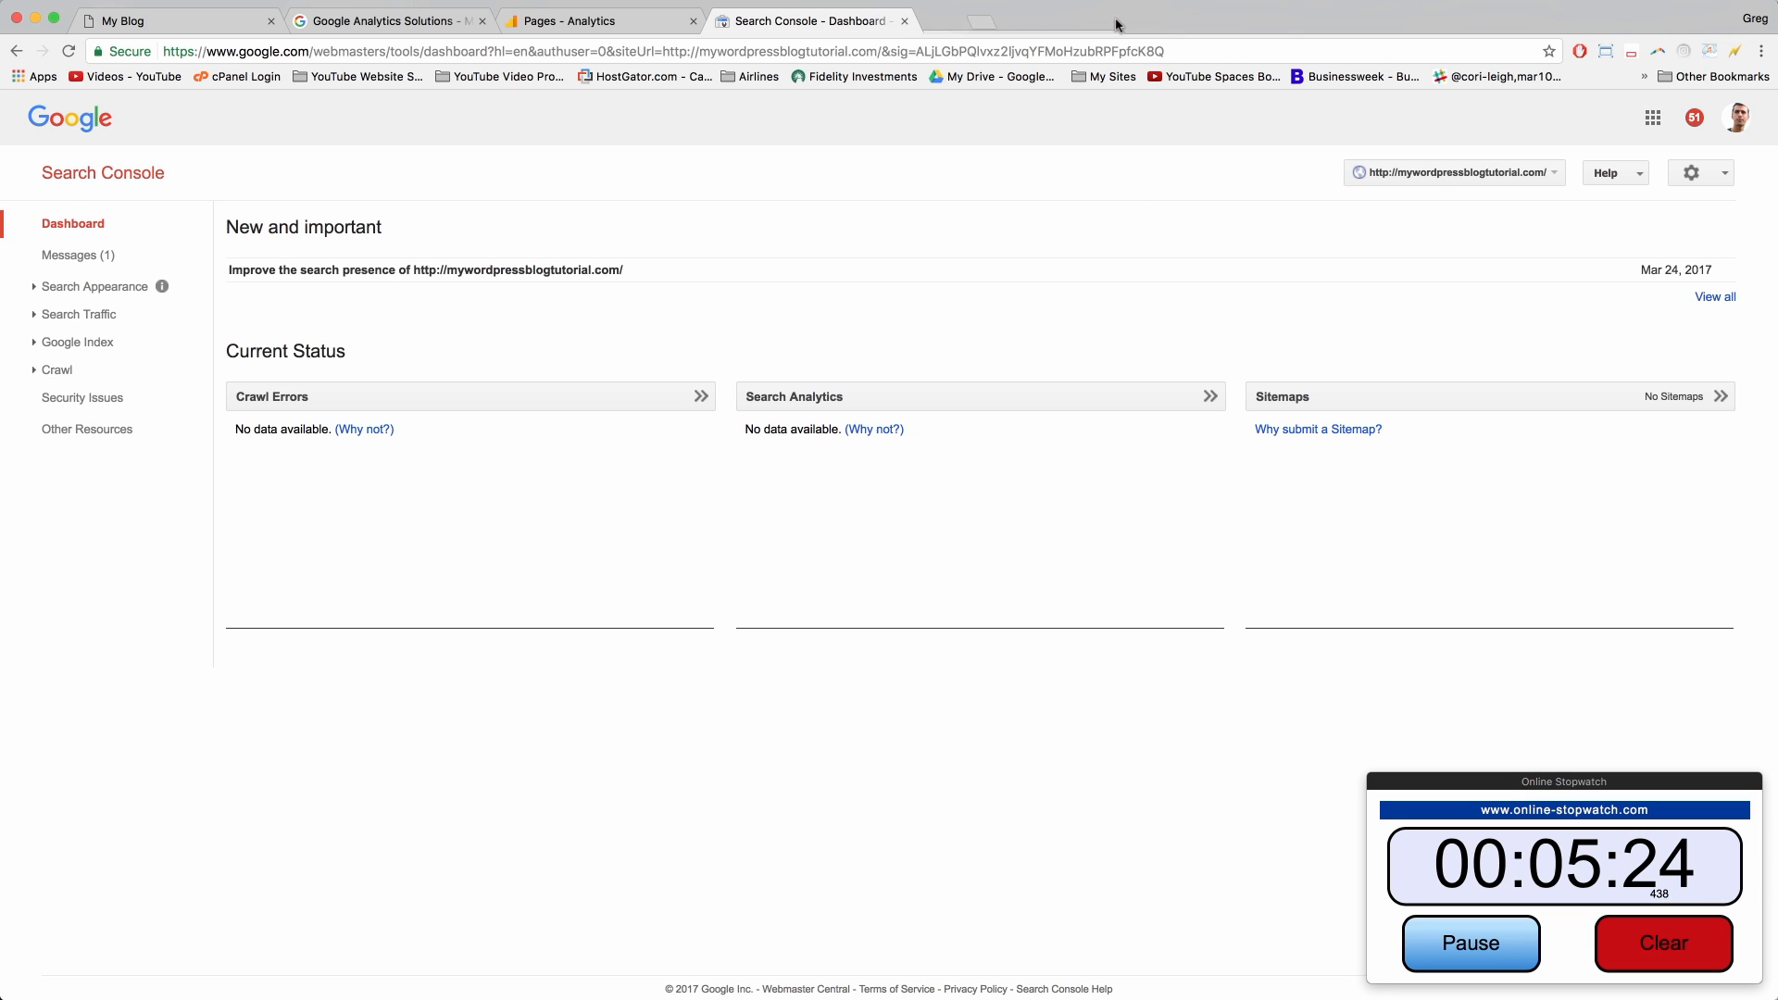
Step: Close the Search Console, Analytics Pages report and Google Analytics Solutions tabs
click(905, 22)
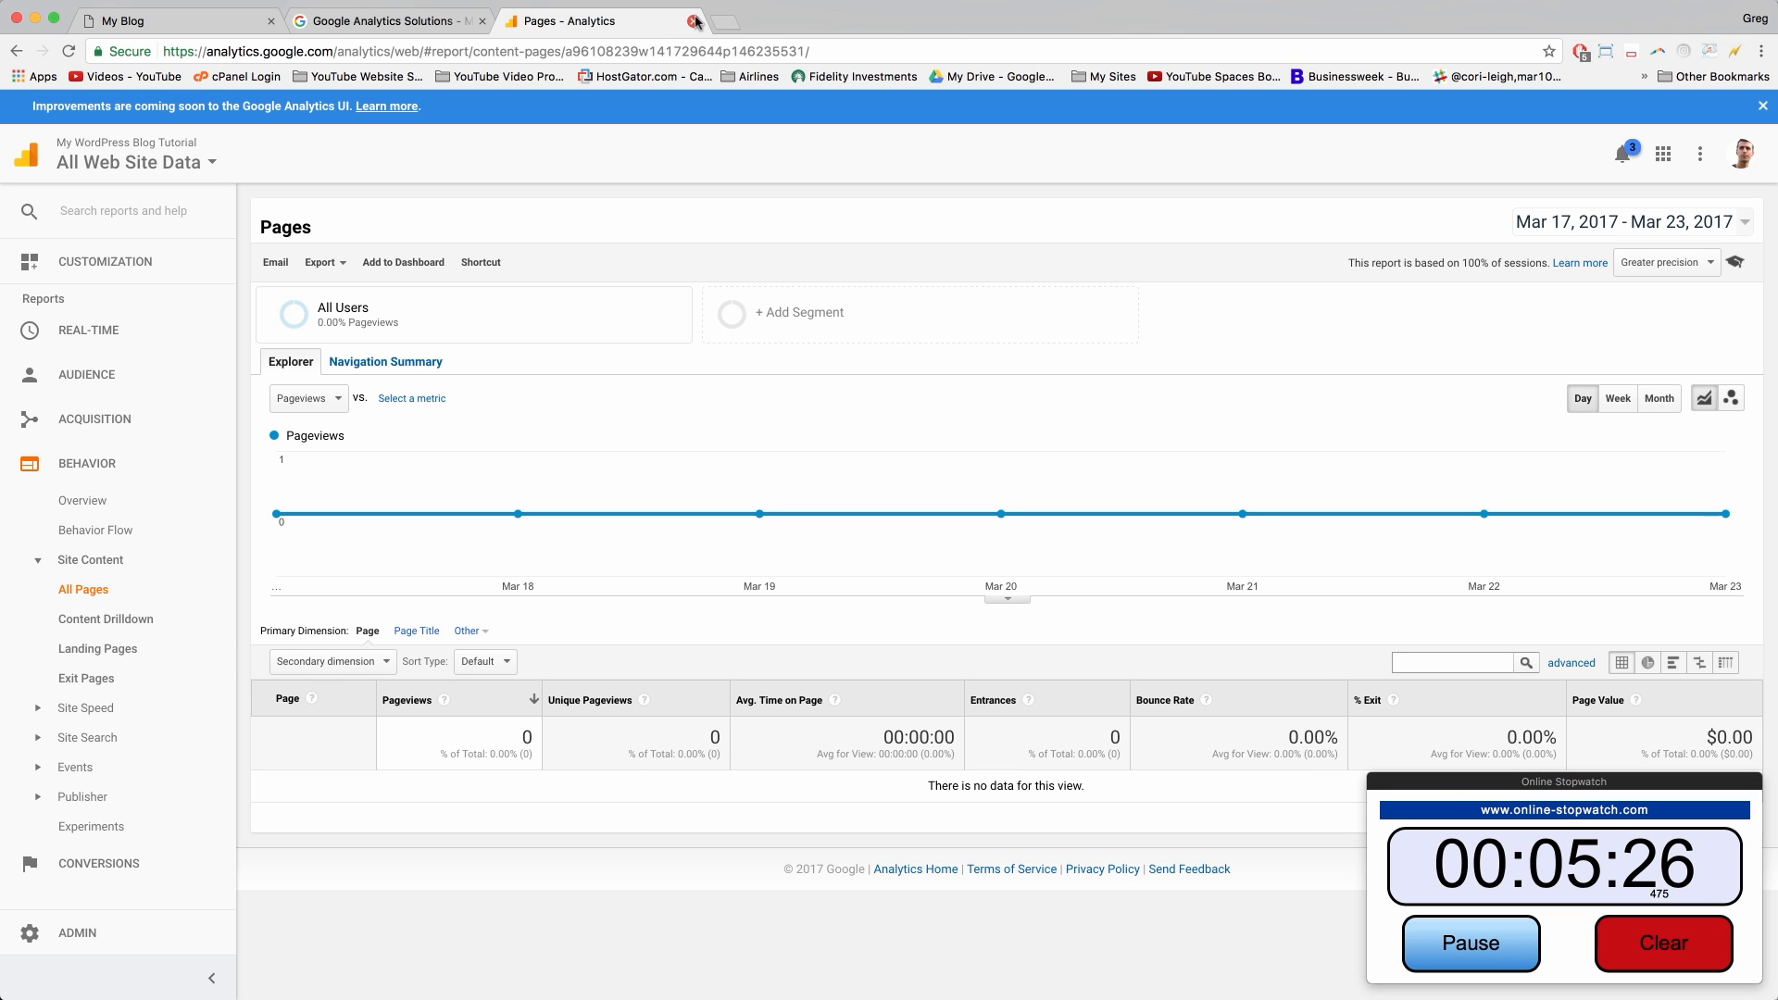
click(693, 20)
click(483, 22)
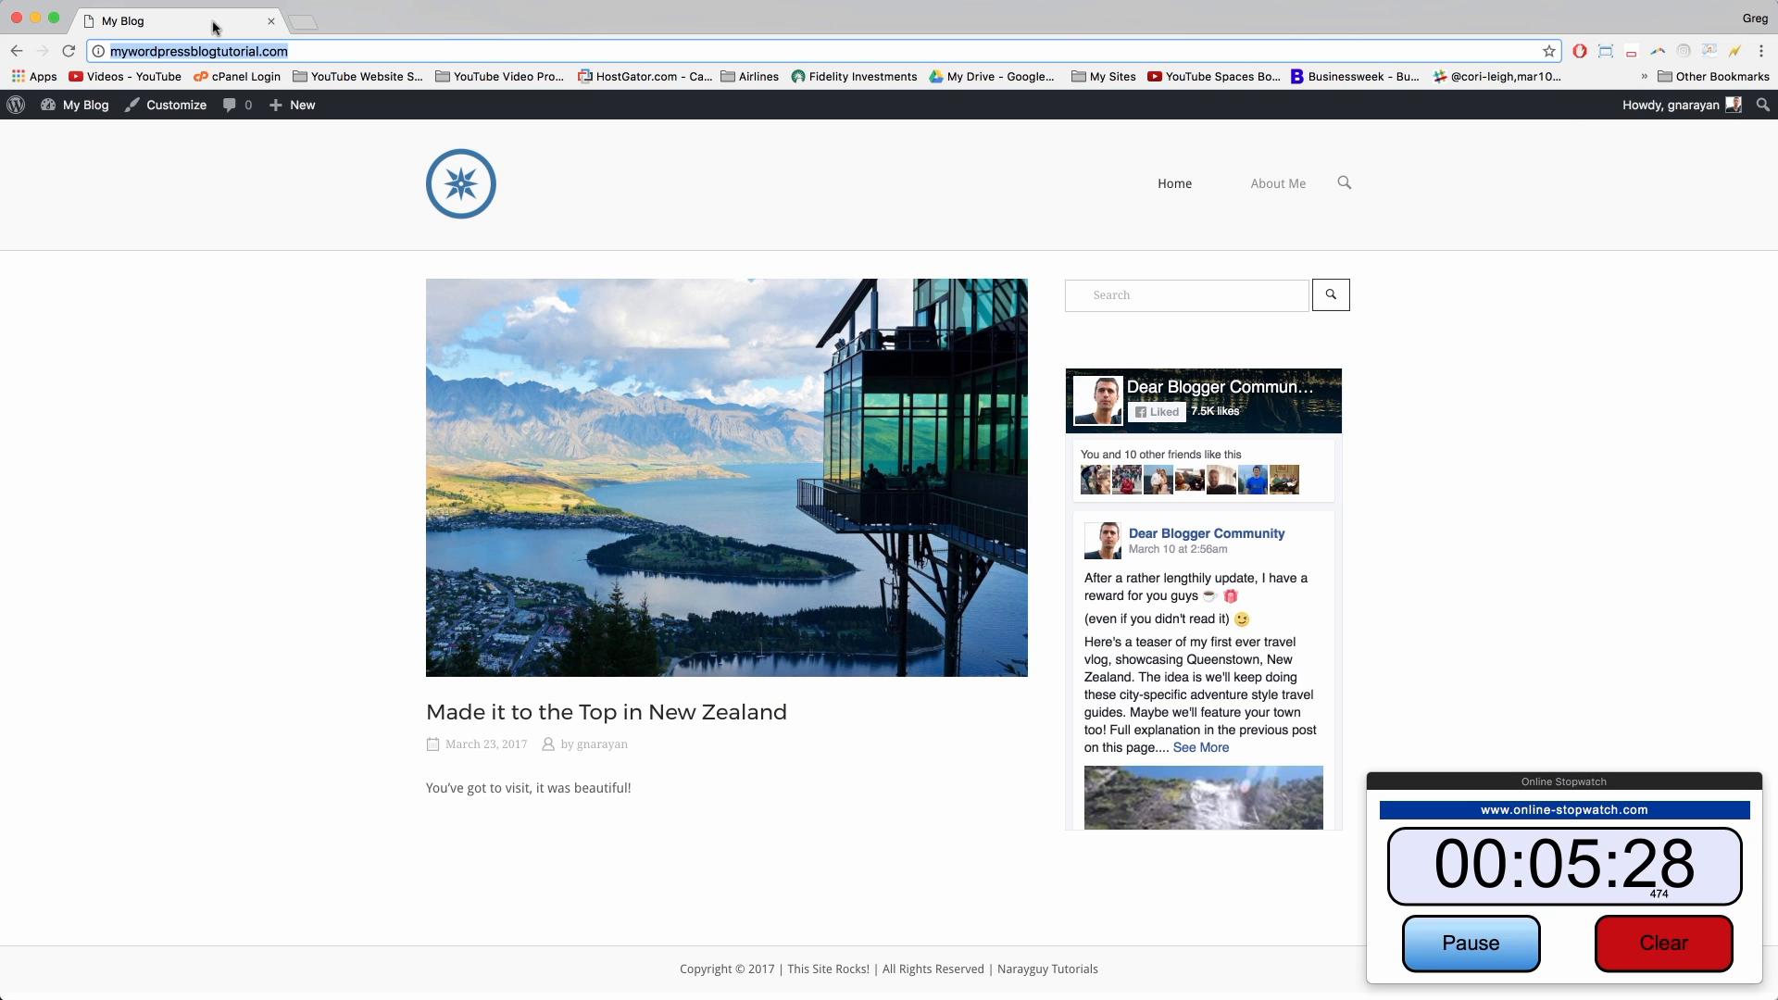
Step: Search Google for 'adsense' in a new tab
key(super+t)
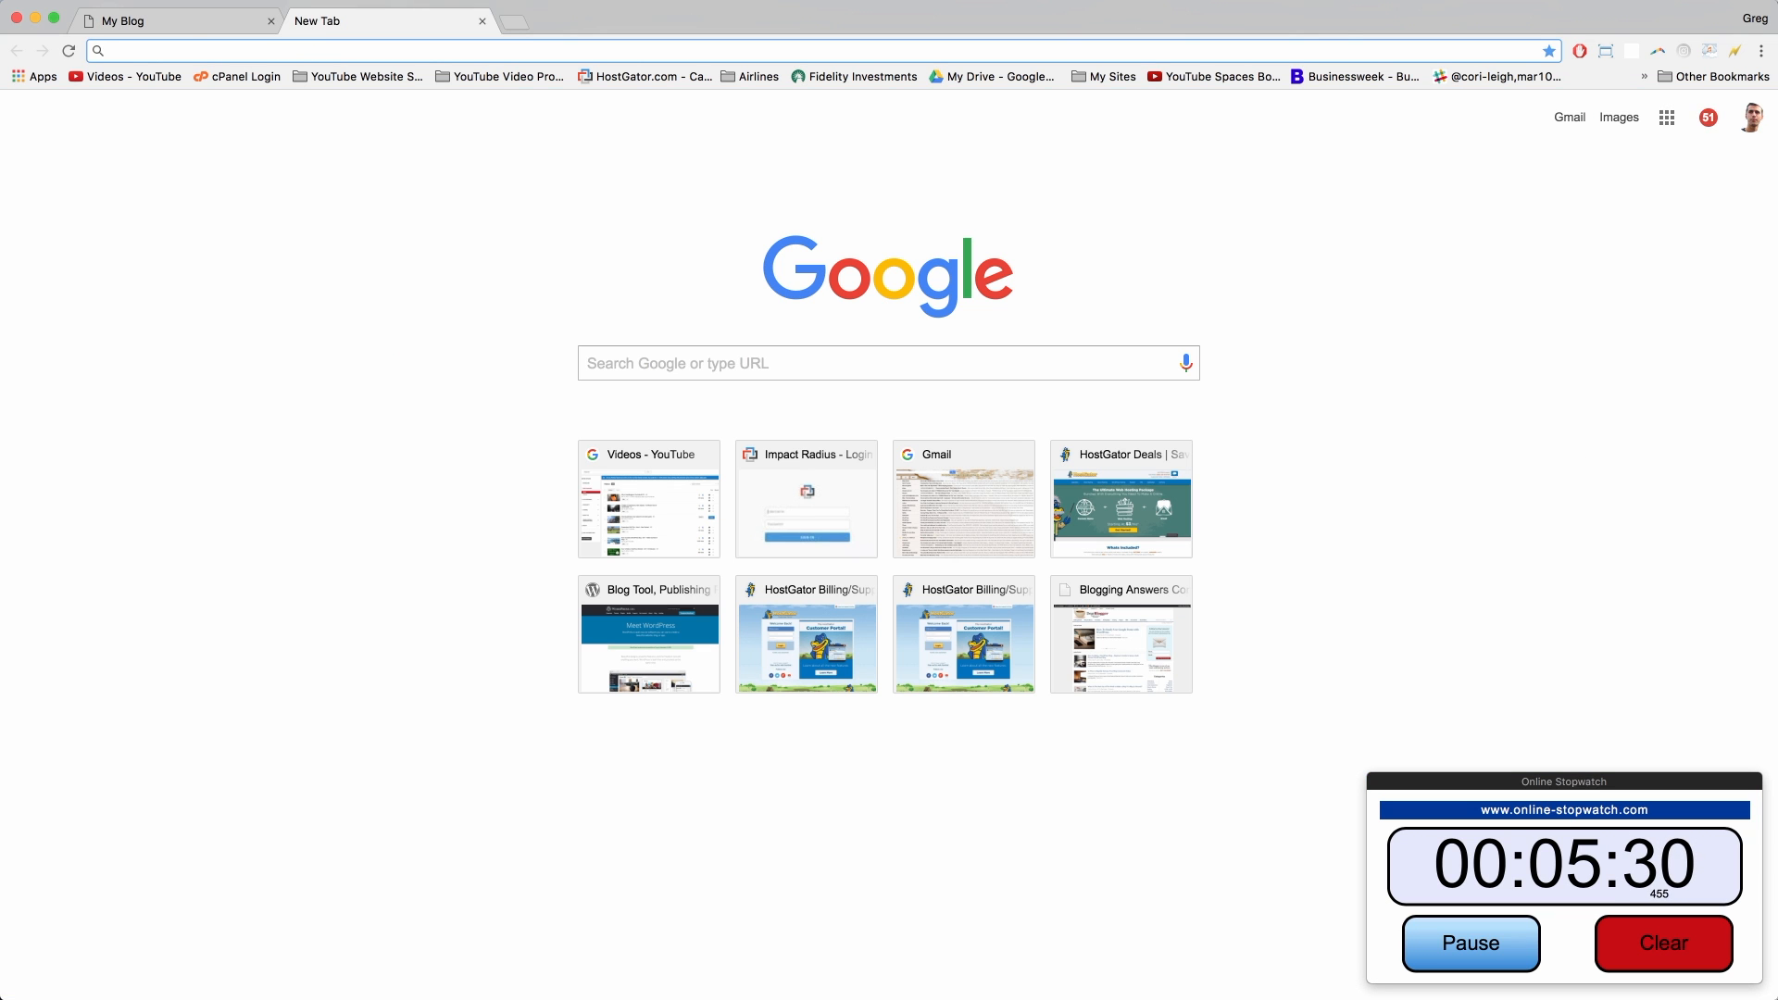
text(adn)
key(BackSpace)
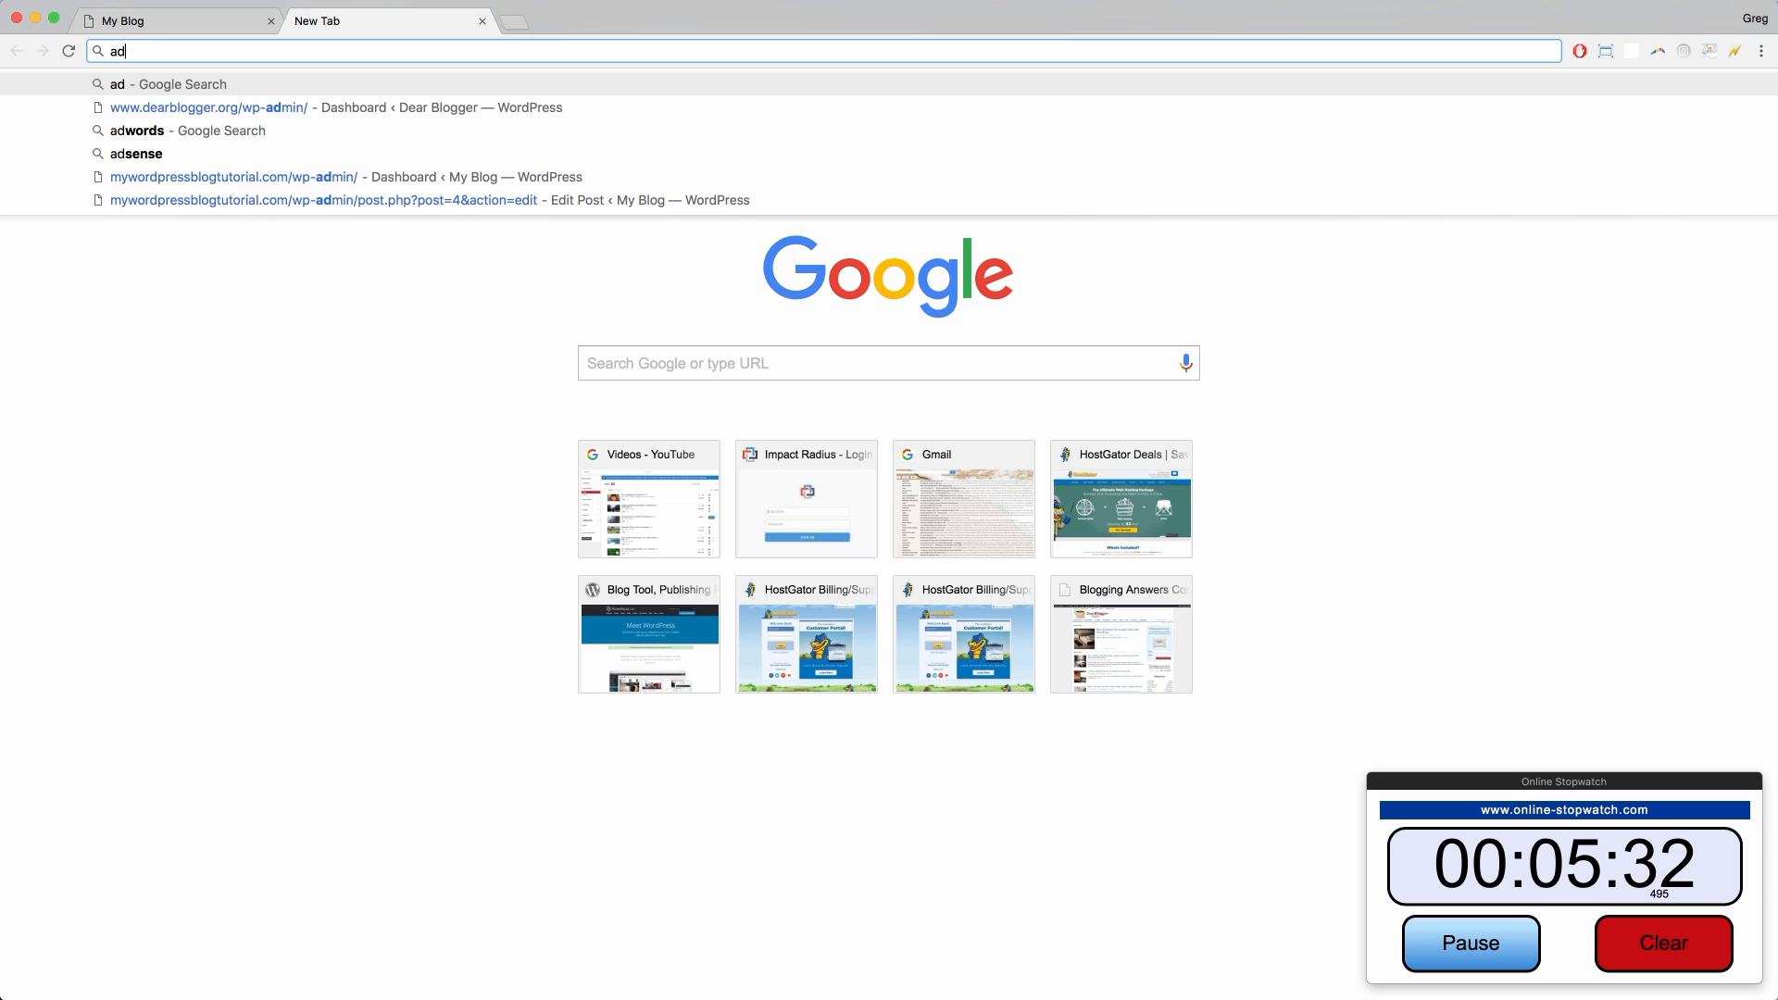
text(sense)
key(Return)
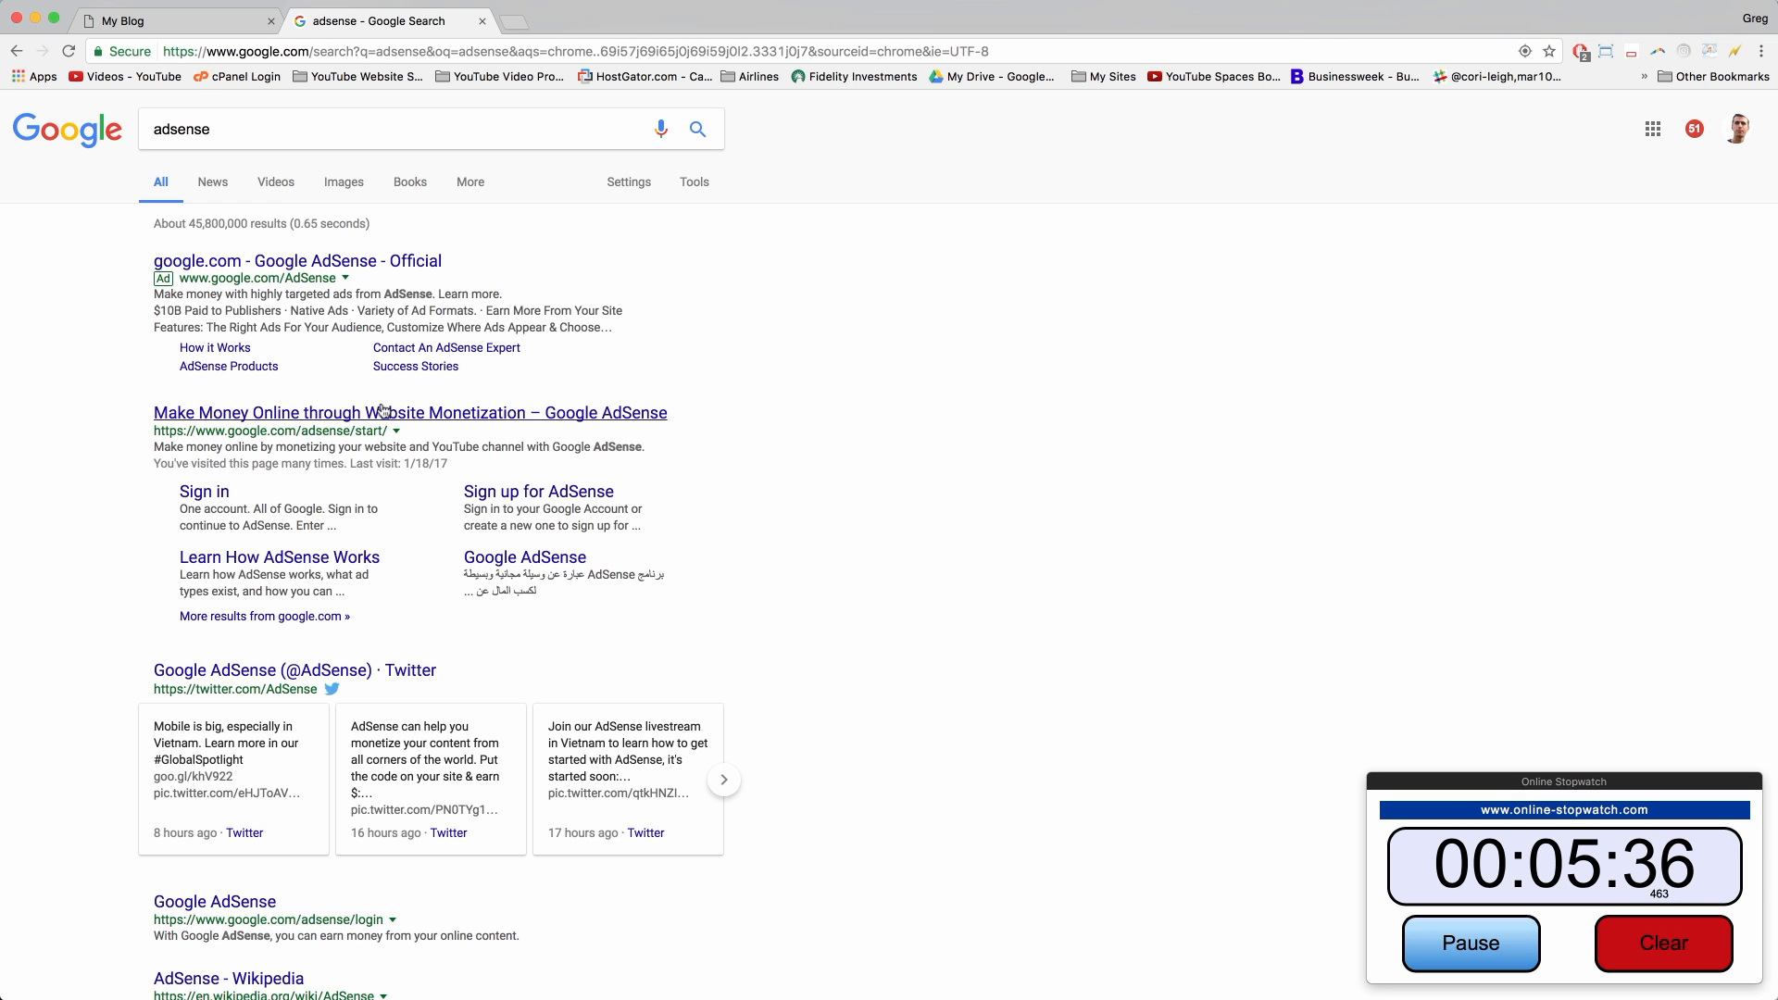
Step: In a maximized incognito window, search 'adsense' and visit the Google AdSense start page
key(super+shift+n)
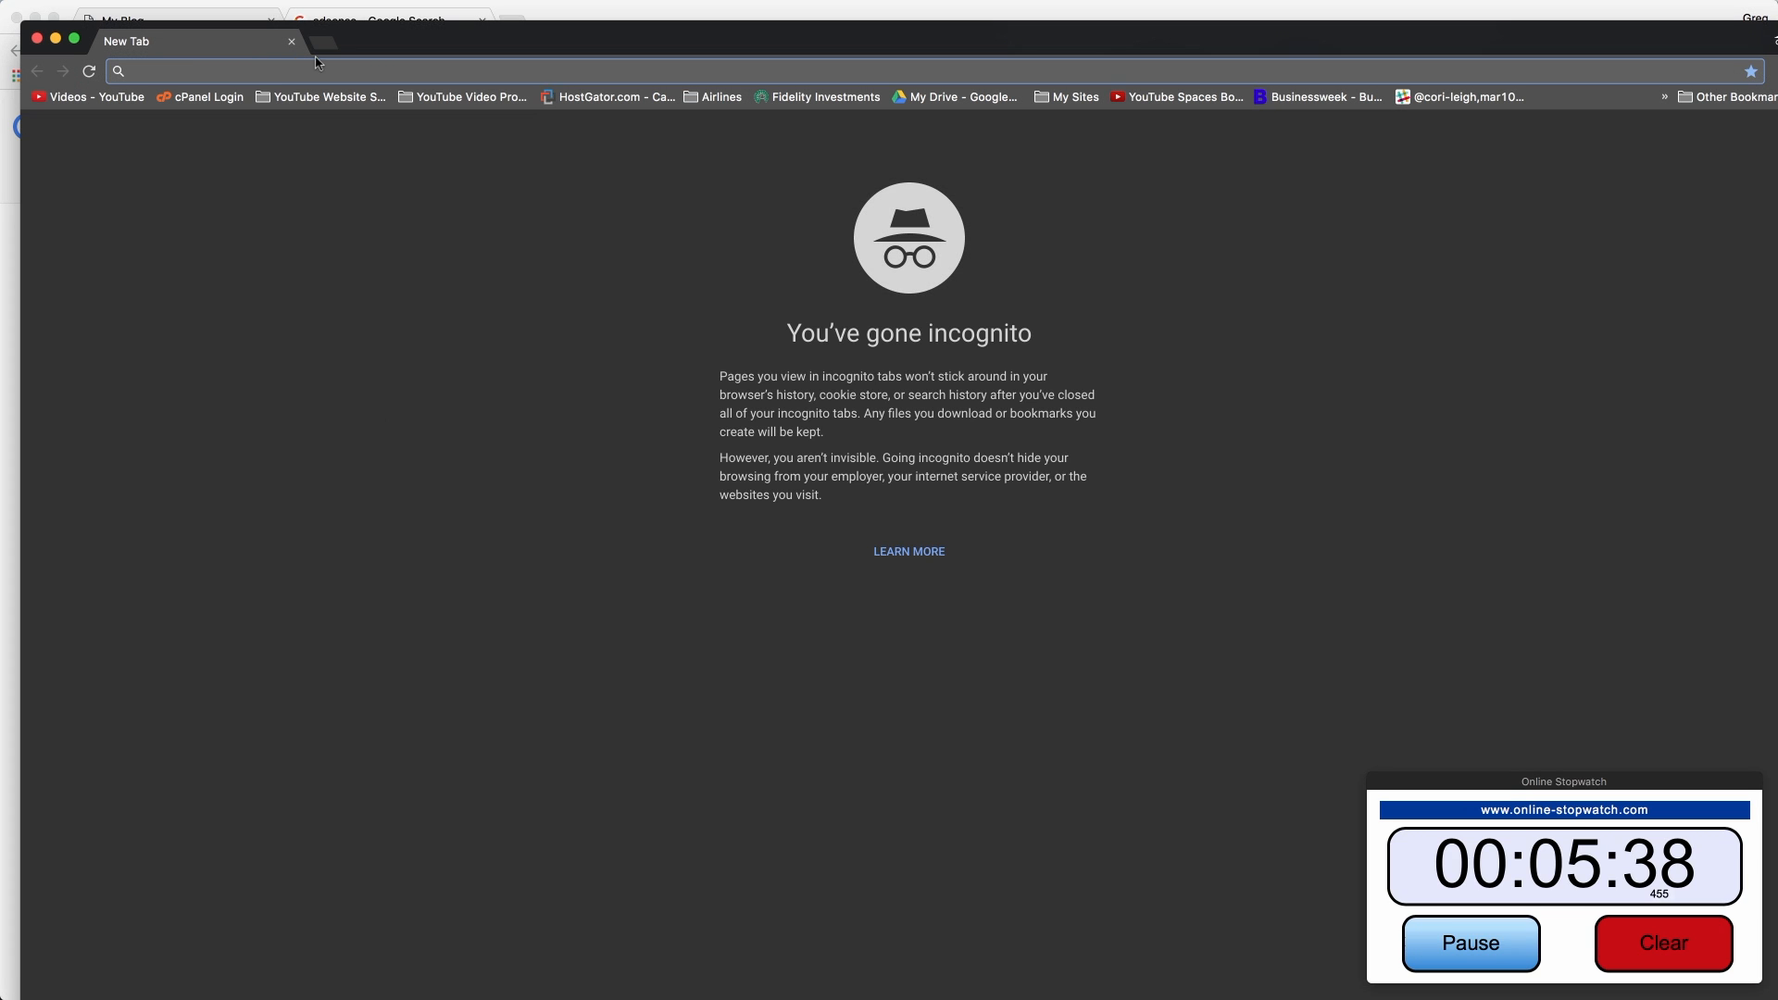
double_click(395, 46)
text(ads)
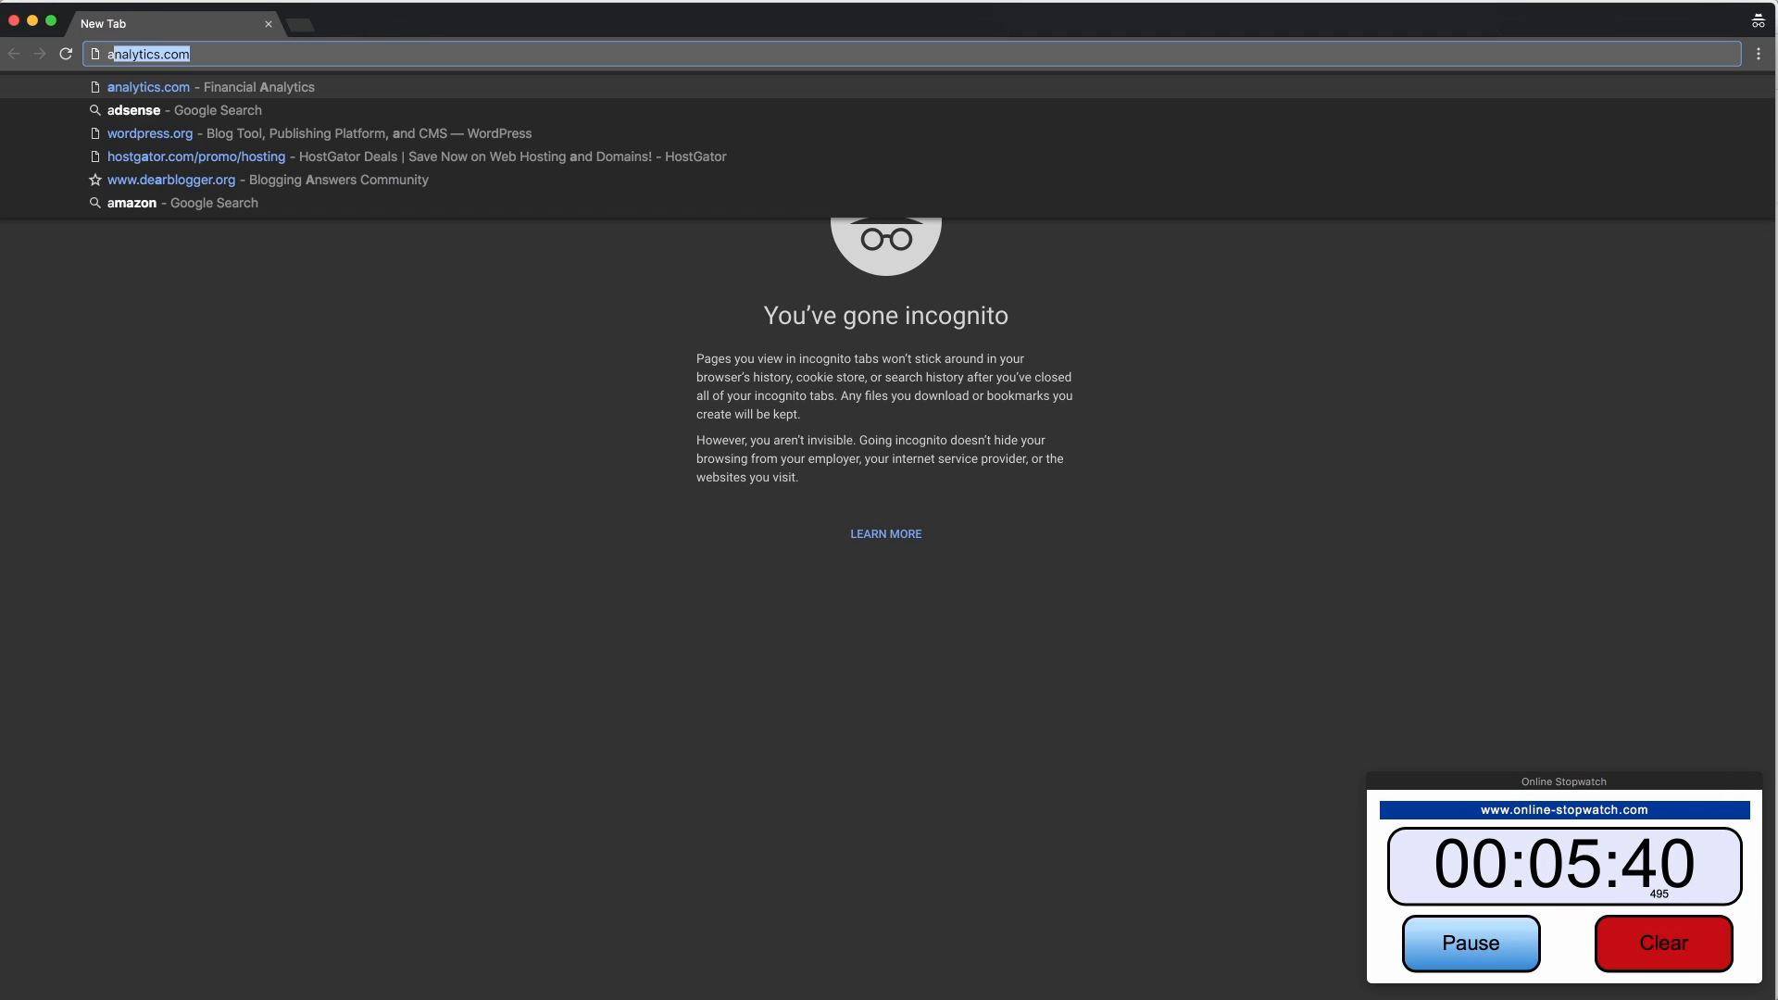
text(ense)
key(Return)
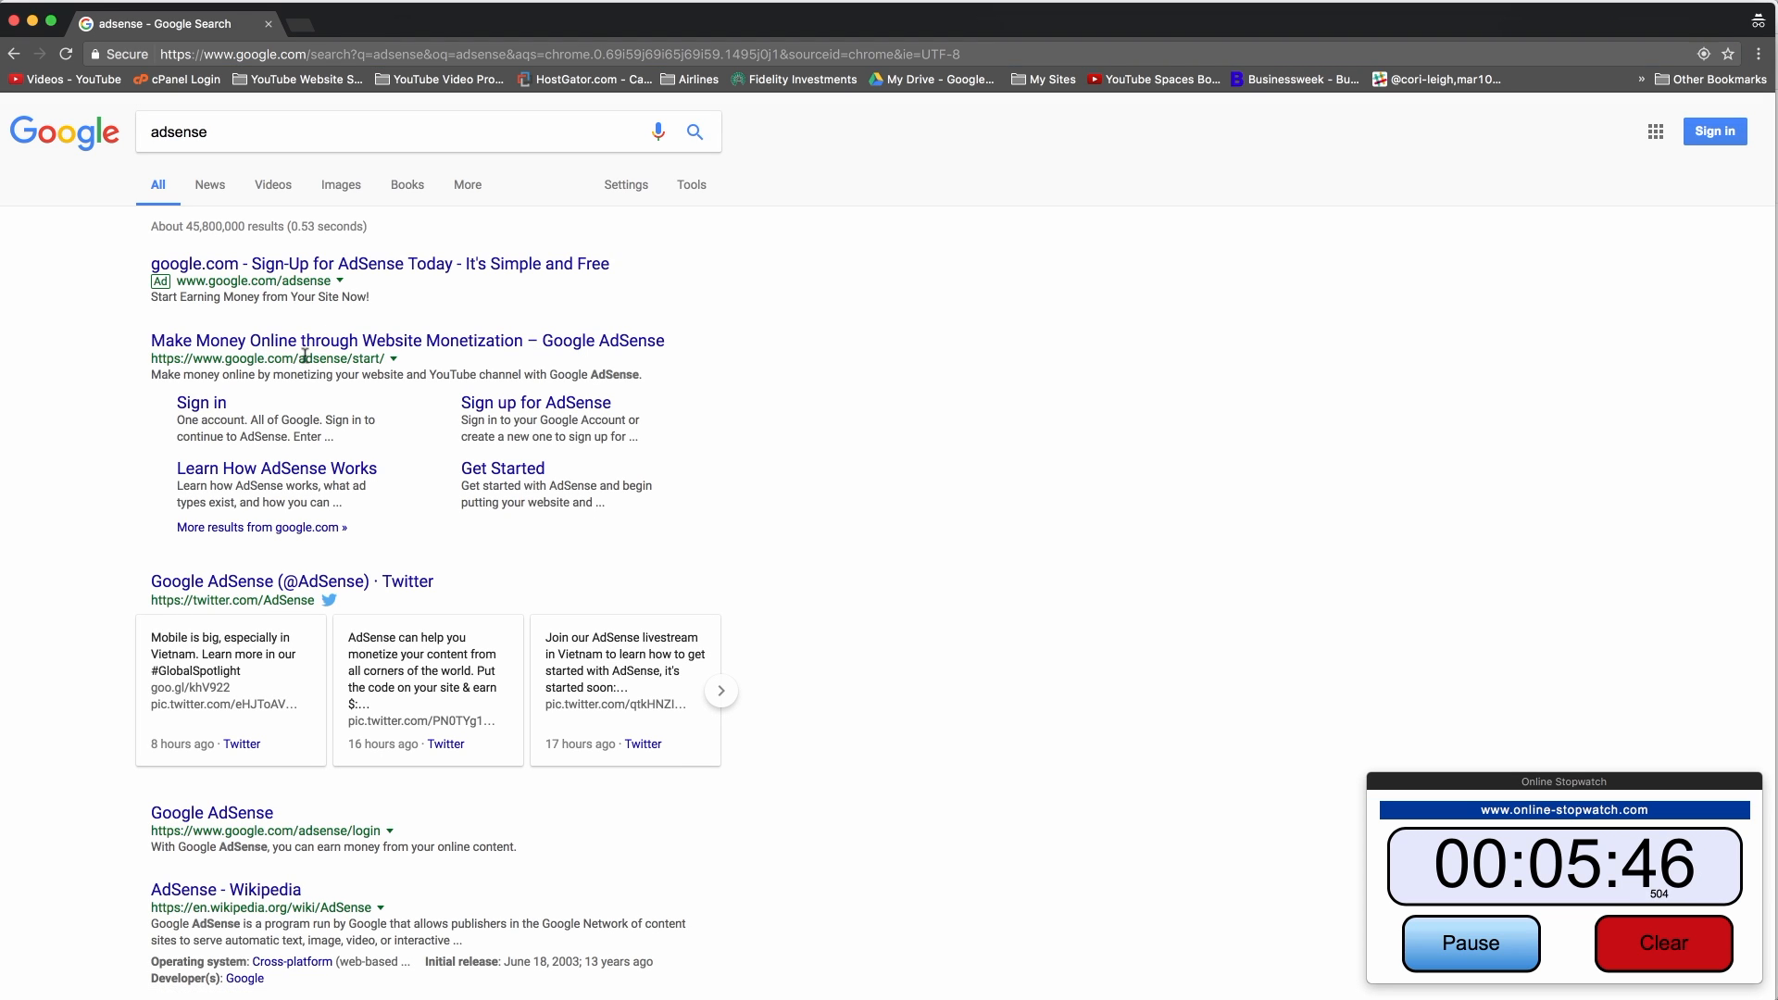
click(385, 347)
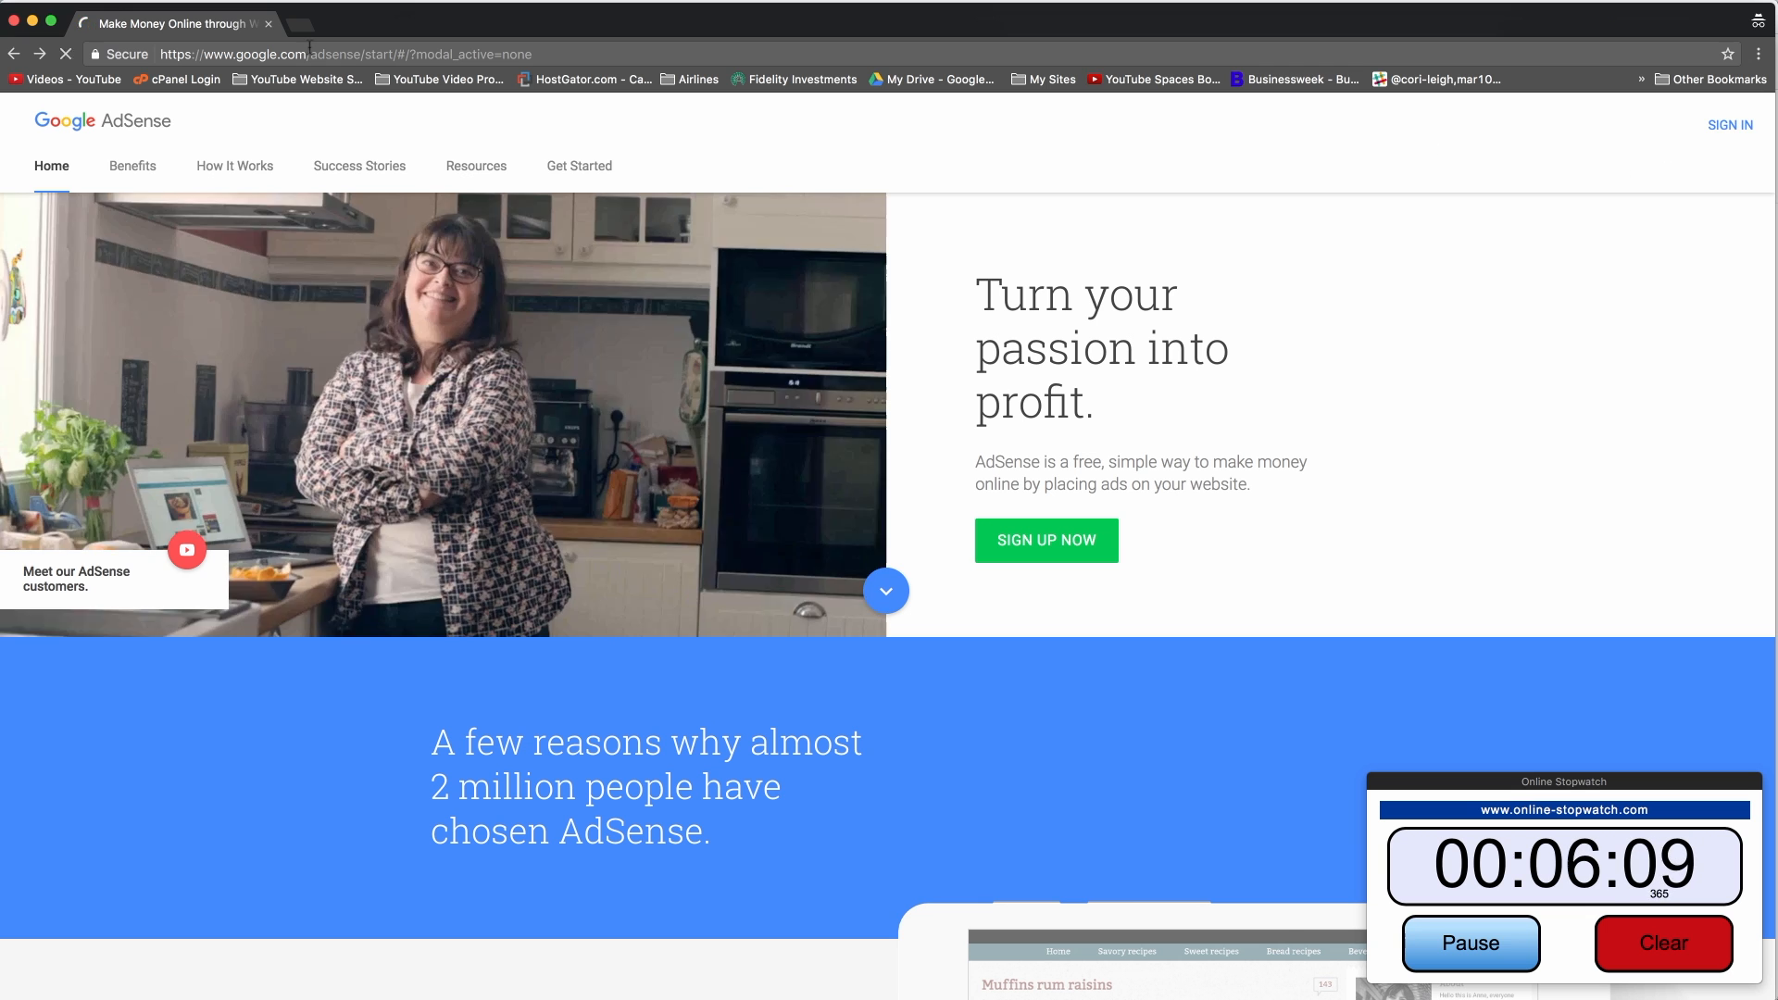
Step: Search for 'google adsense signup' from the address bar
click(379, 56)
text(google)
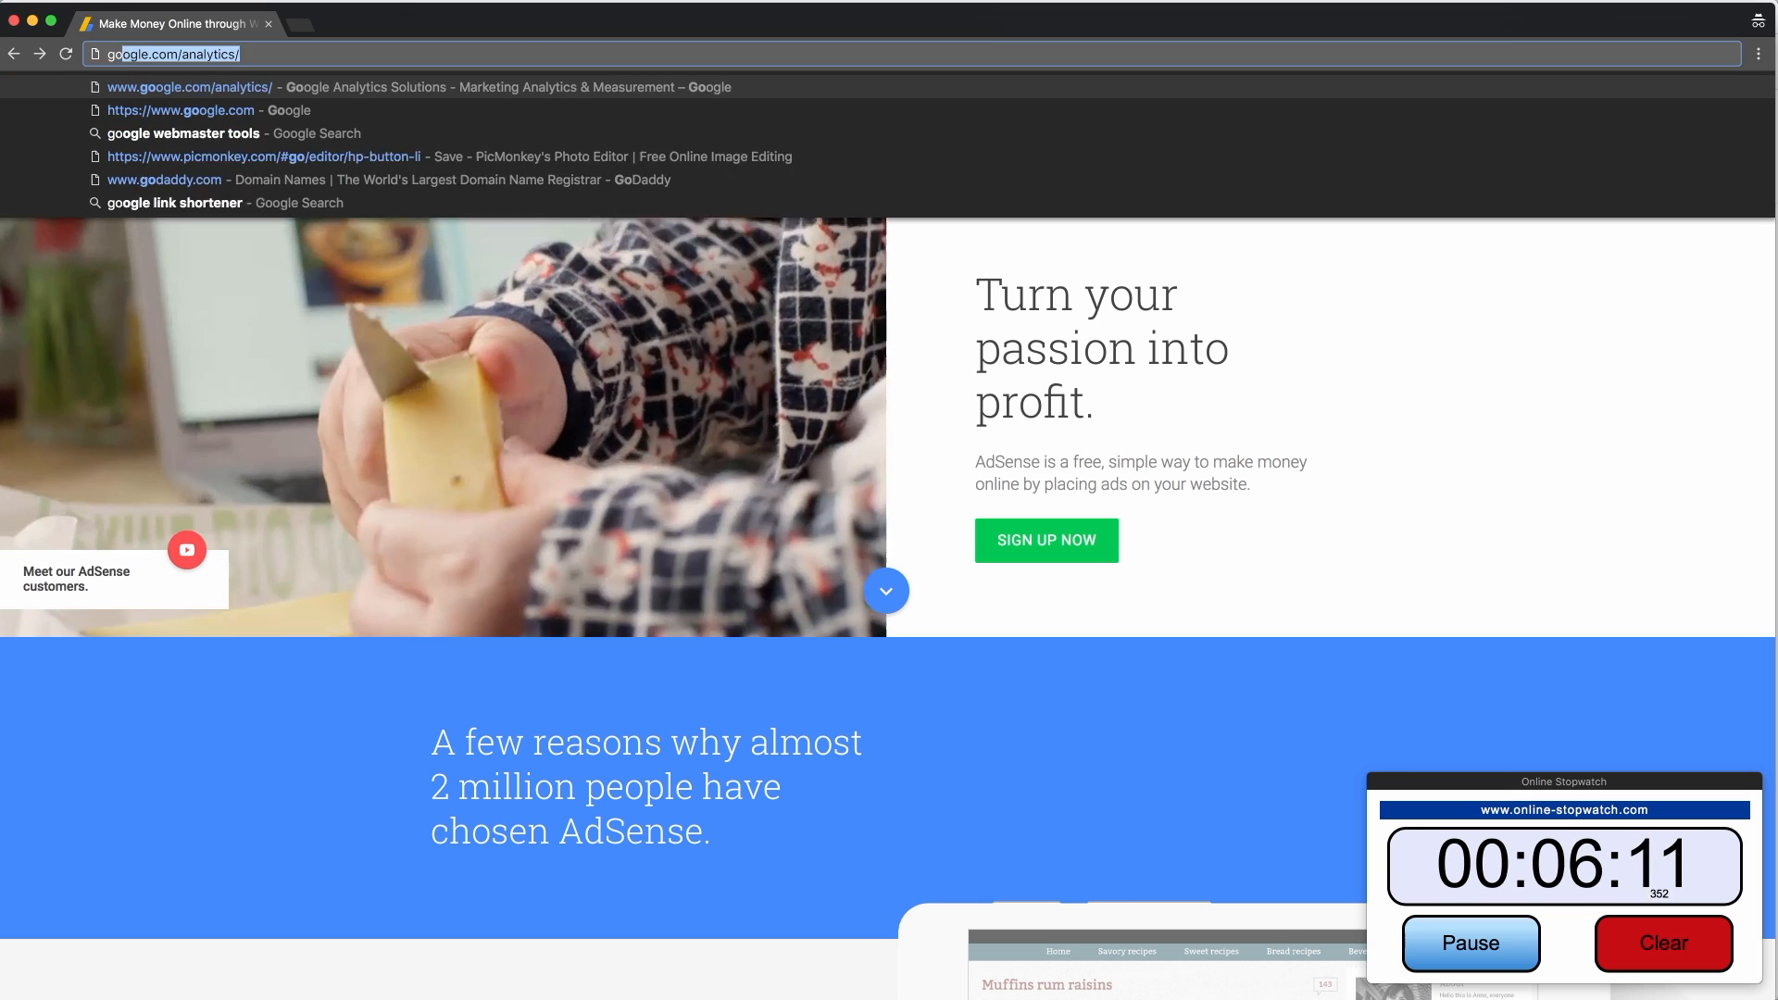
text( a)
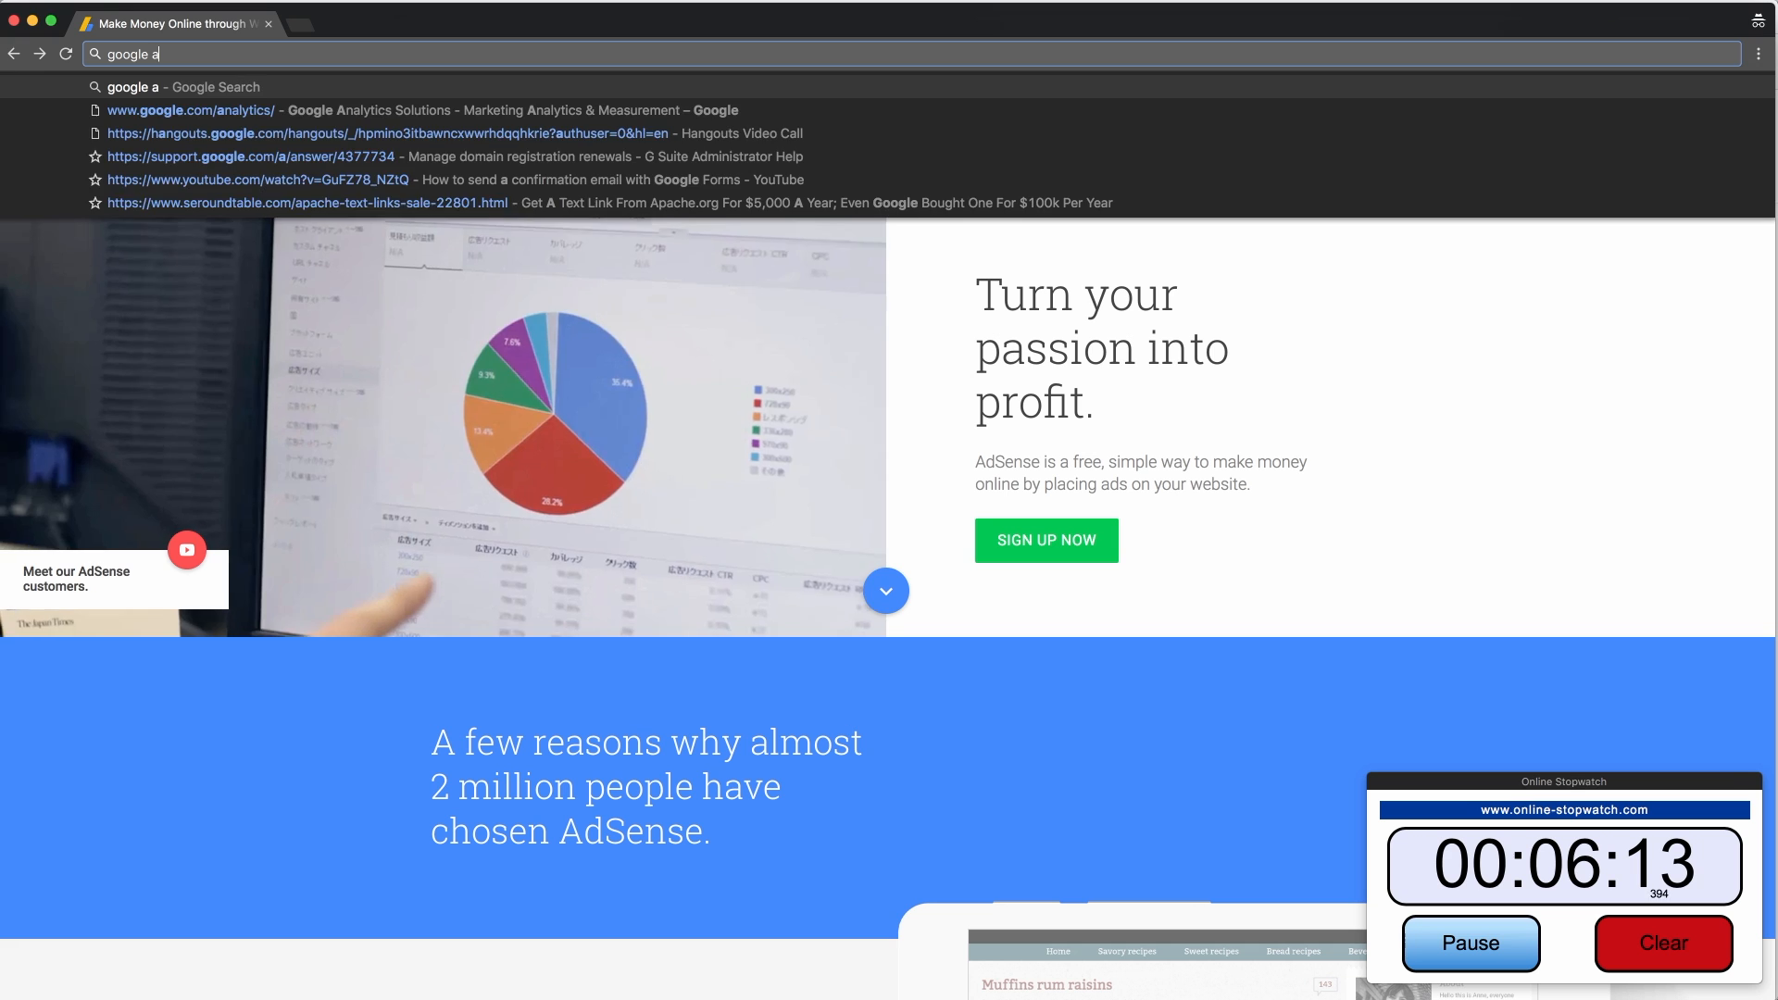
text(dsense signup)
key(Return)
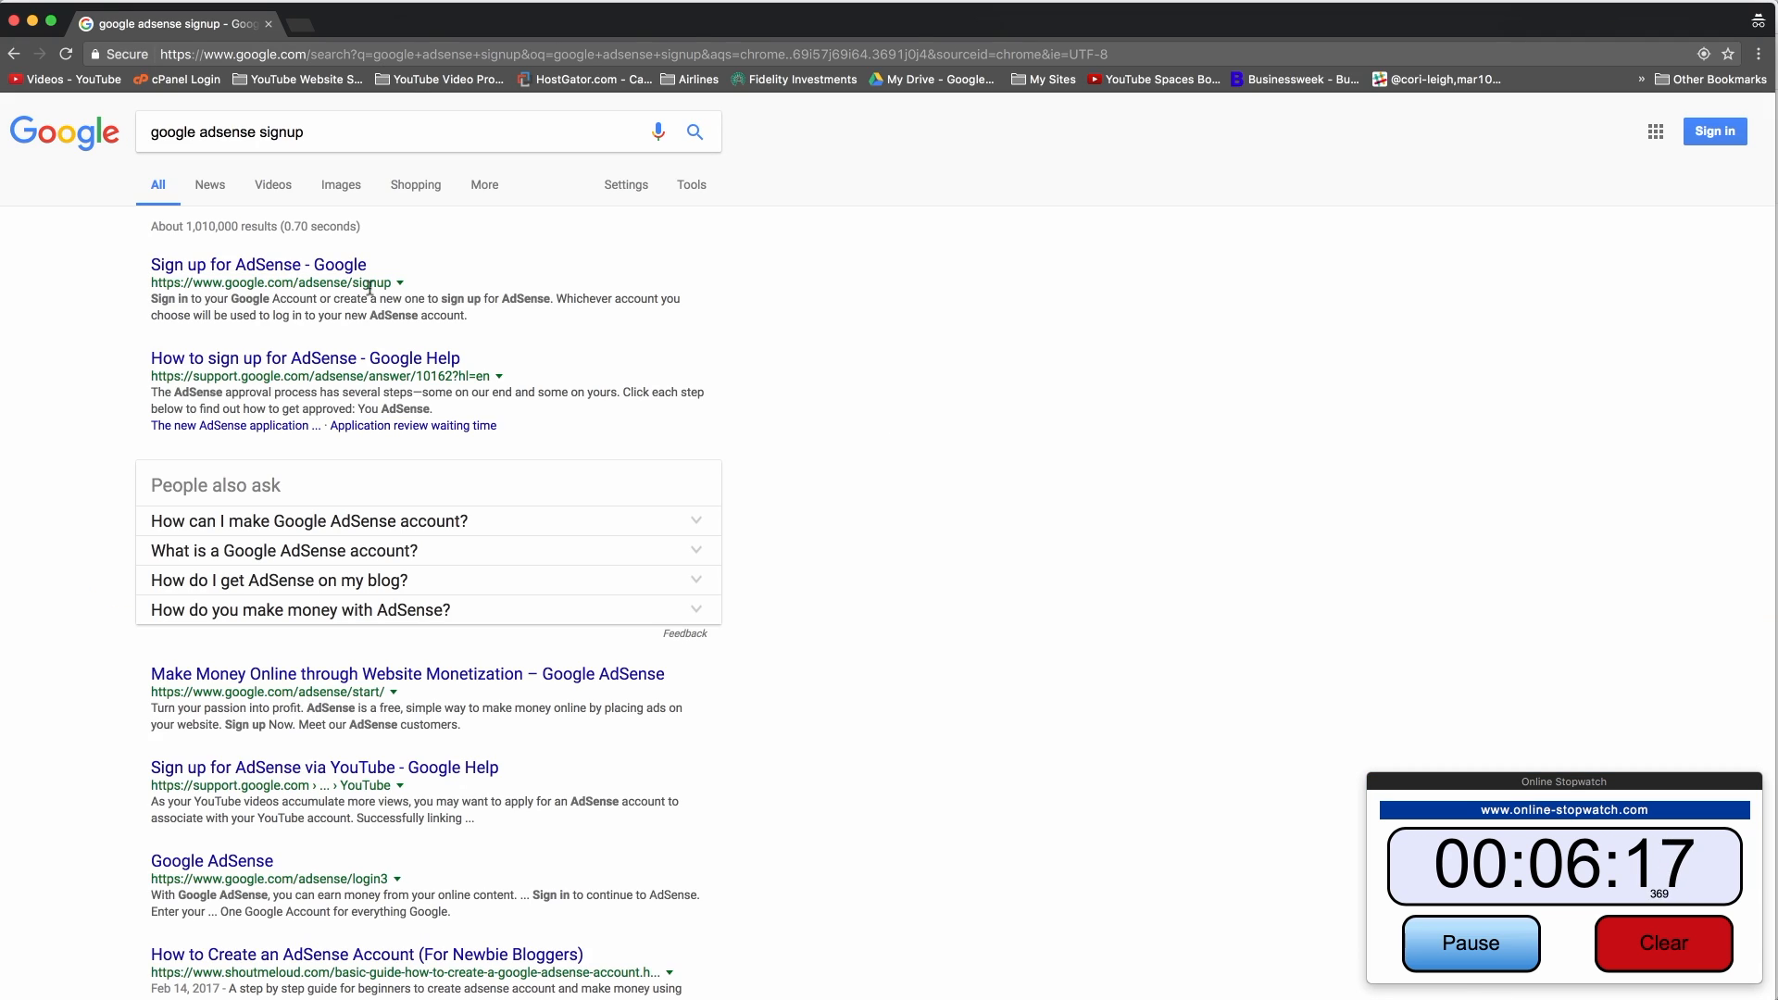
drag(353, 283, 396, 288)
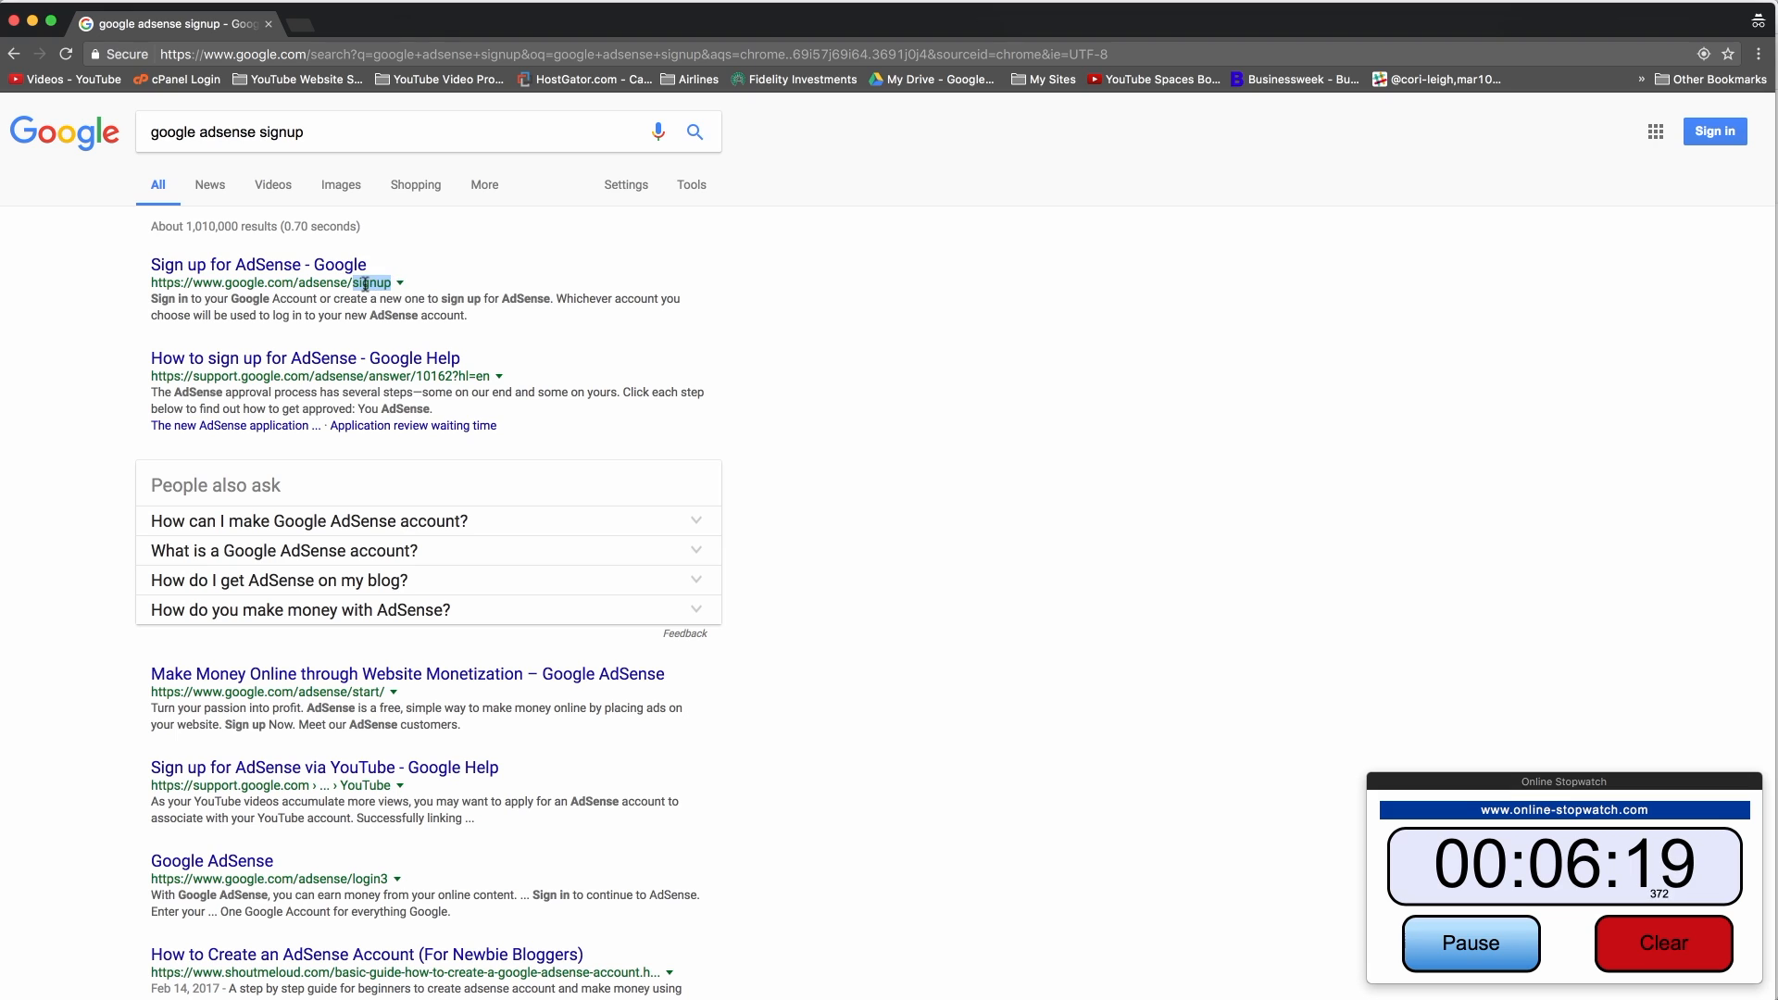
click(370, 286)
Step: Open the 'Sign up for AdSense - Google' result to reach the Welcome to AdSense page
click(268, 268)
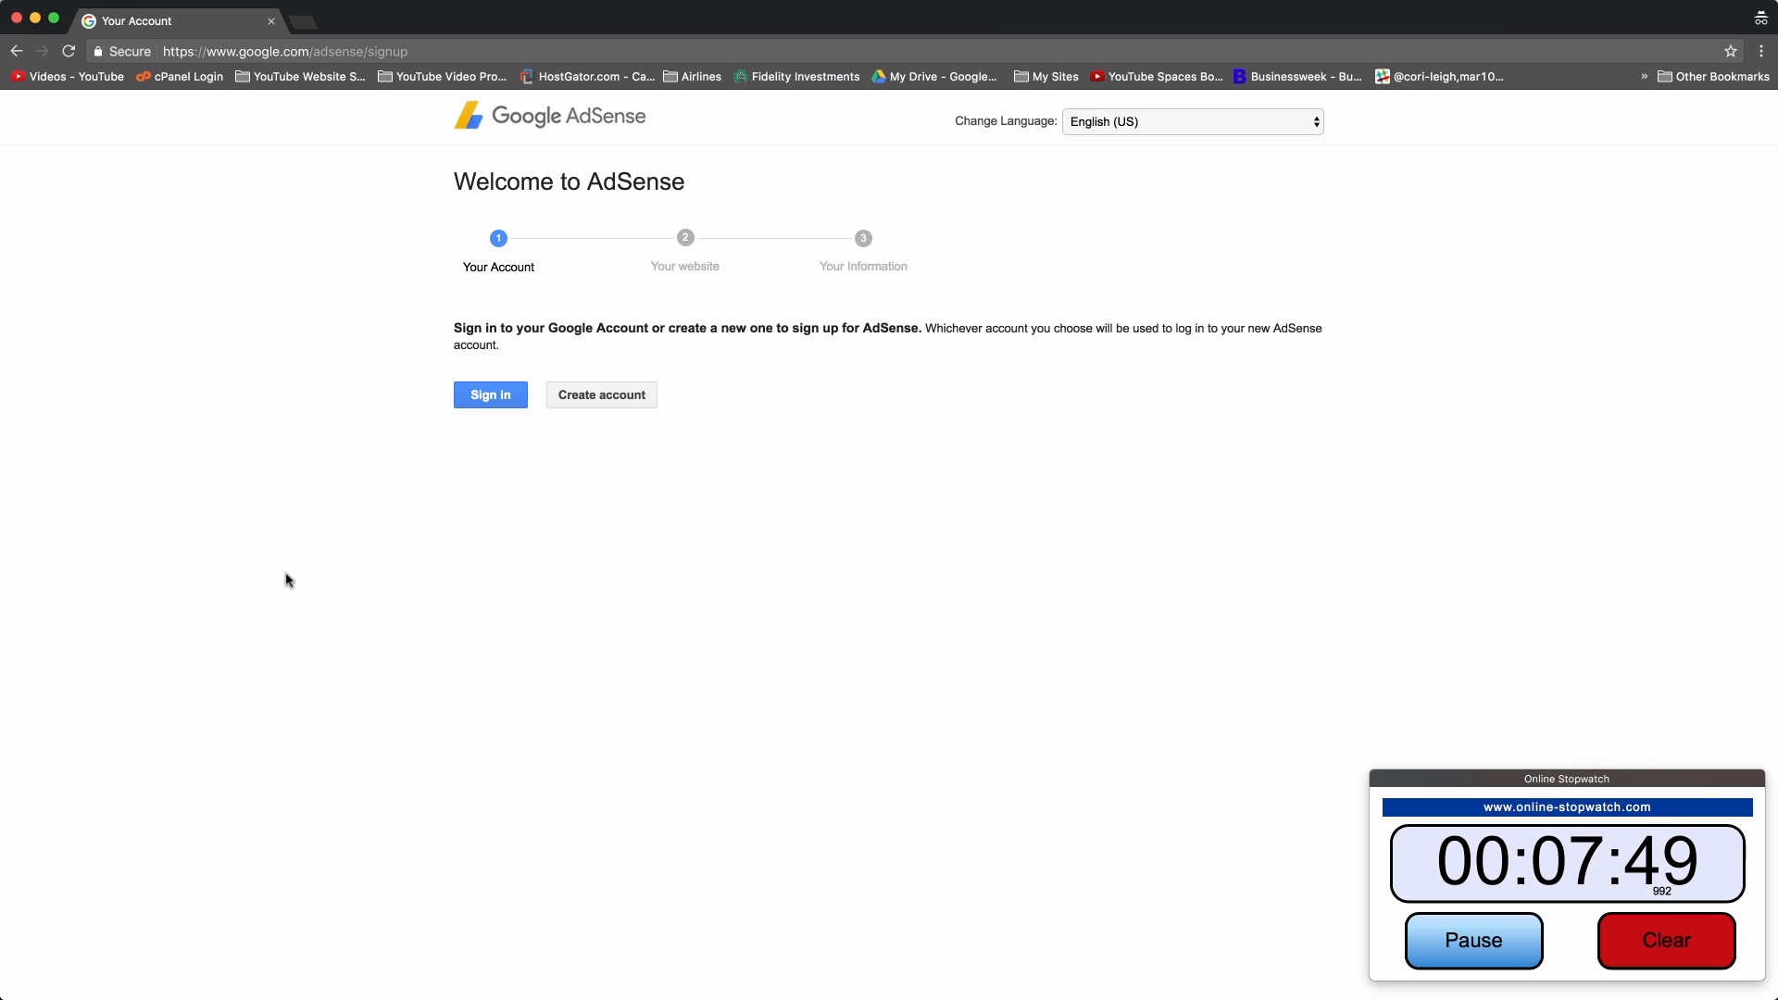
Step: Close the private window, search for Google AdSense, and sign in from its result
click(18, 19)
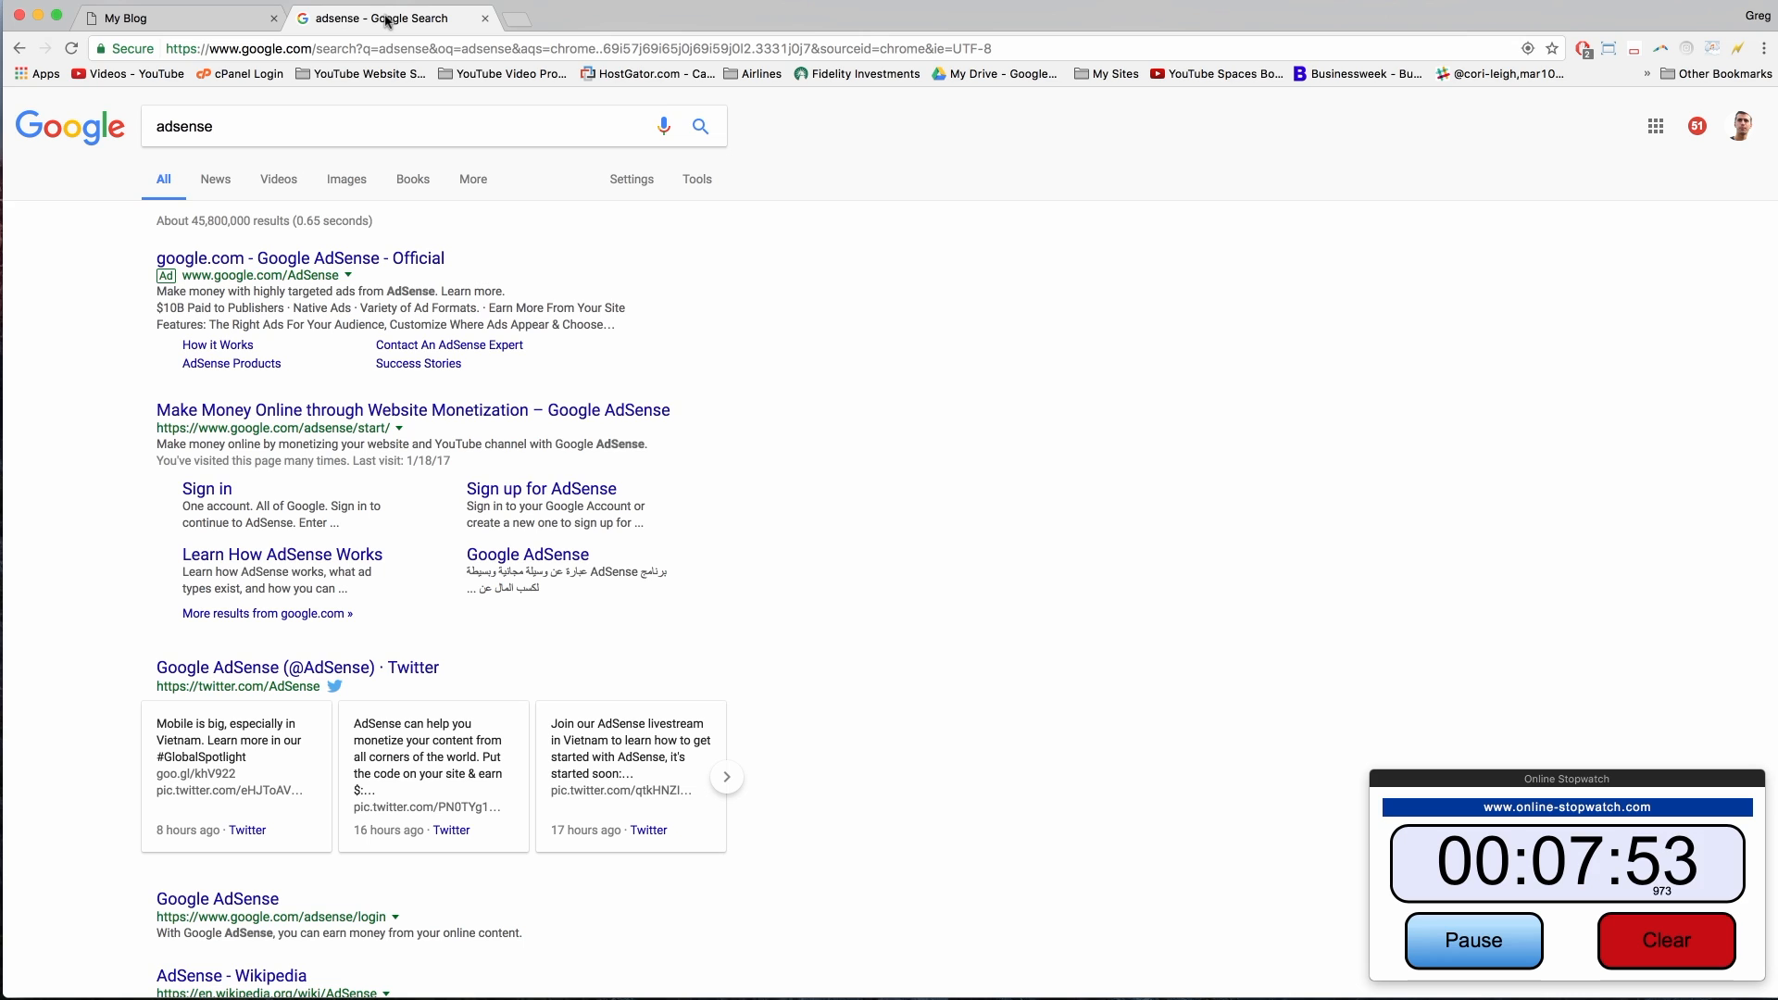
click(230, 137)
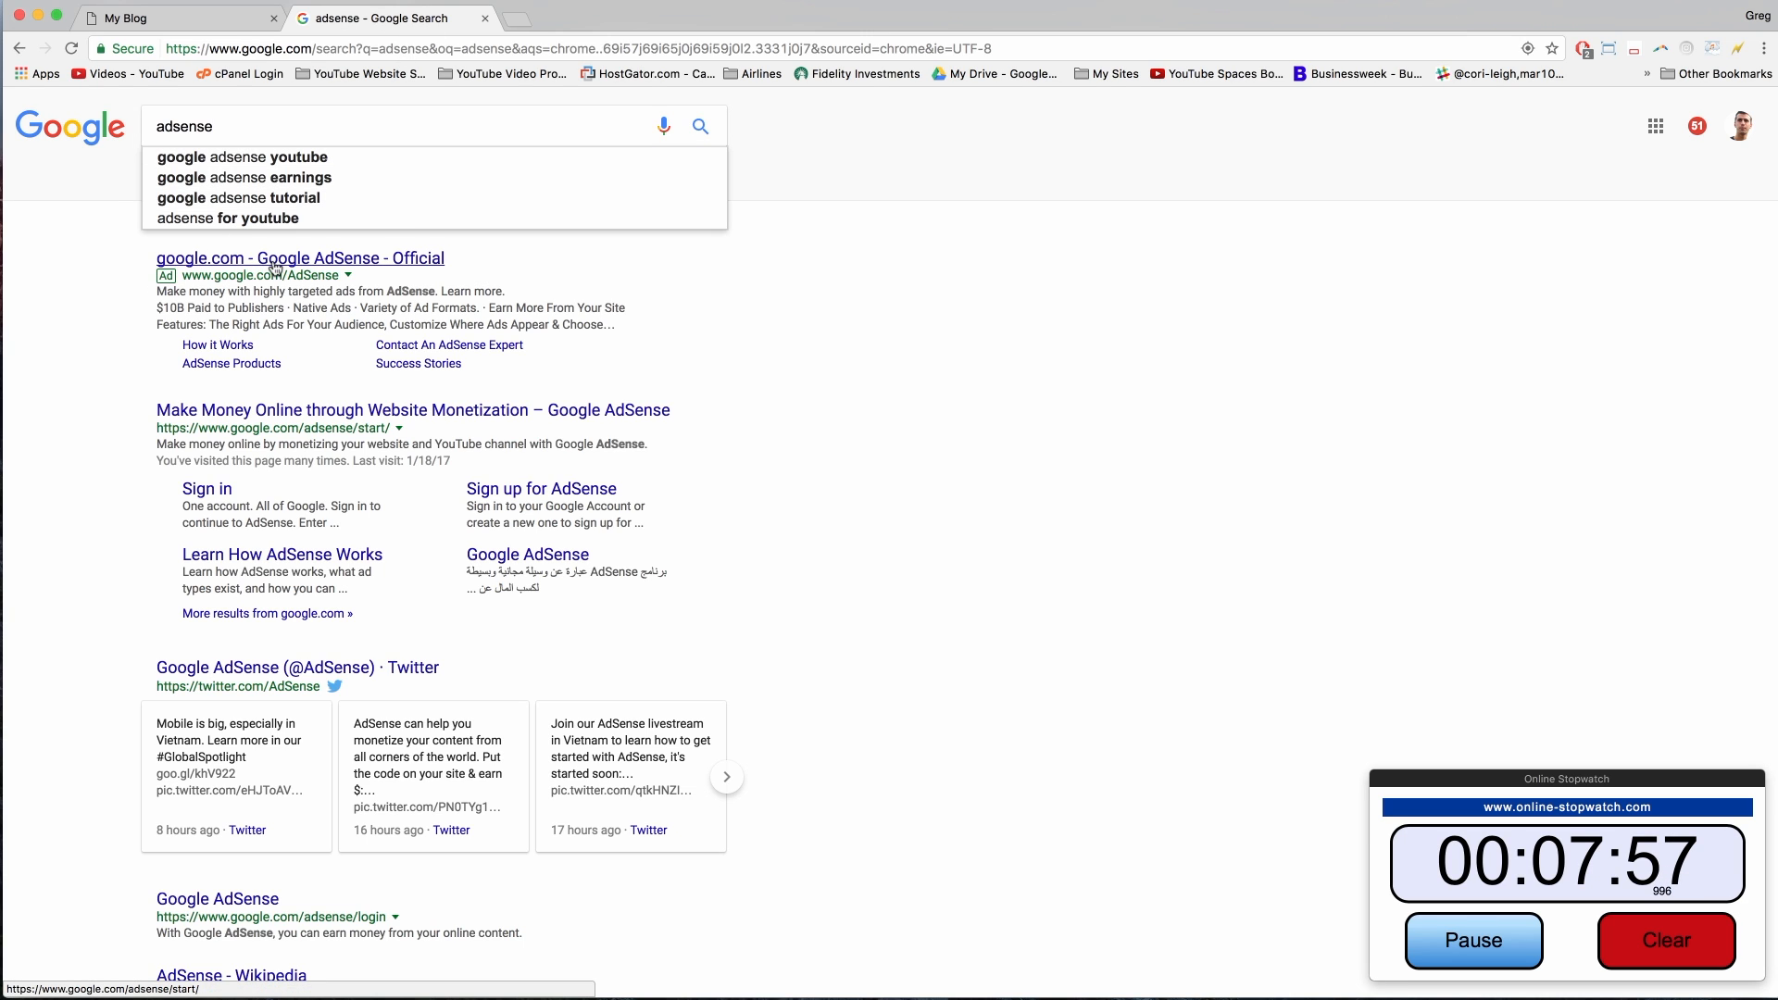
click(344, 258)
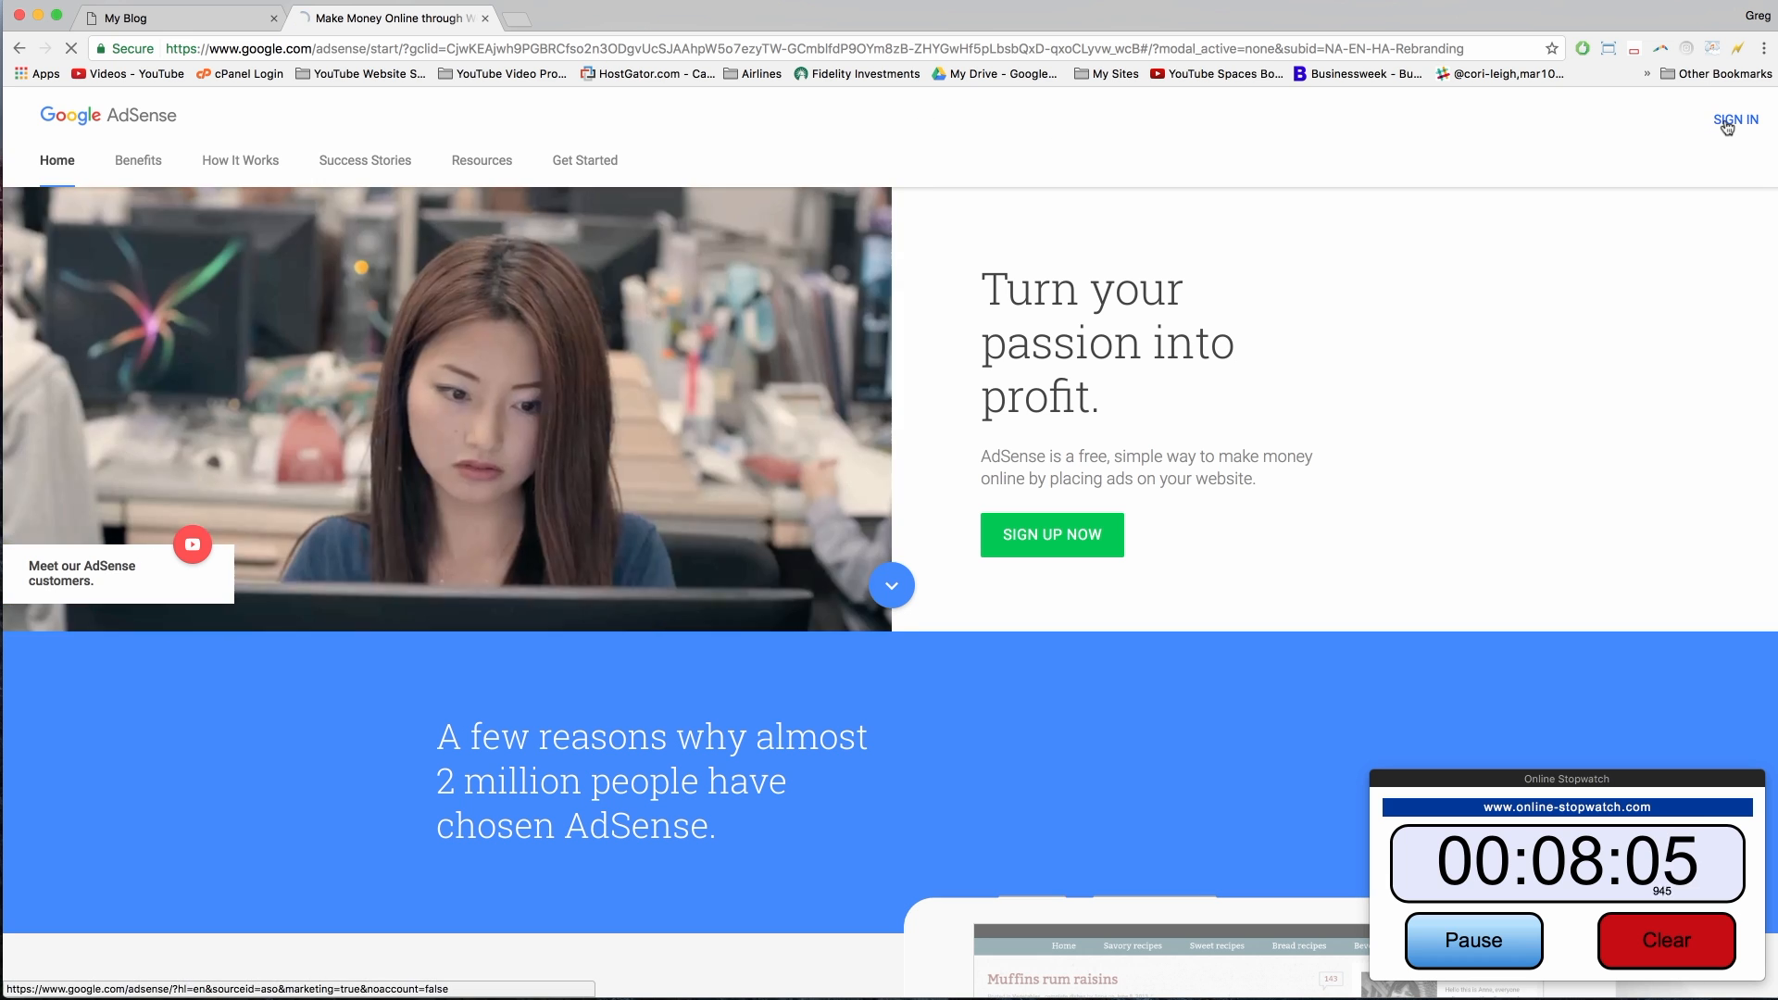
click(1728, 124)
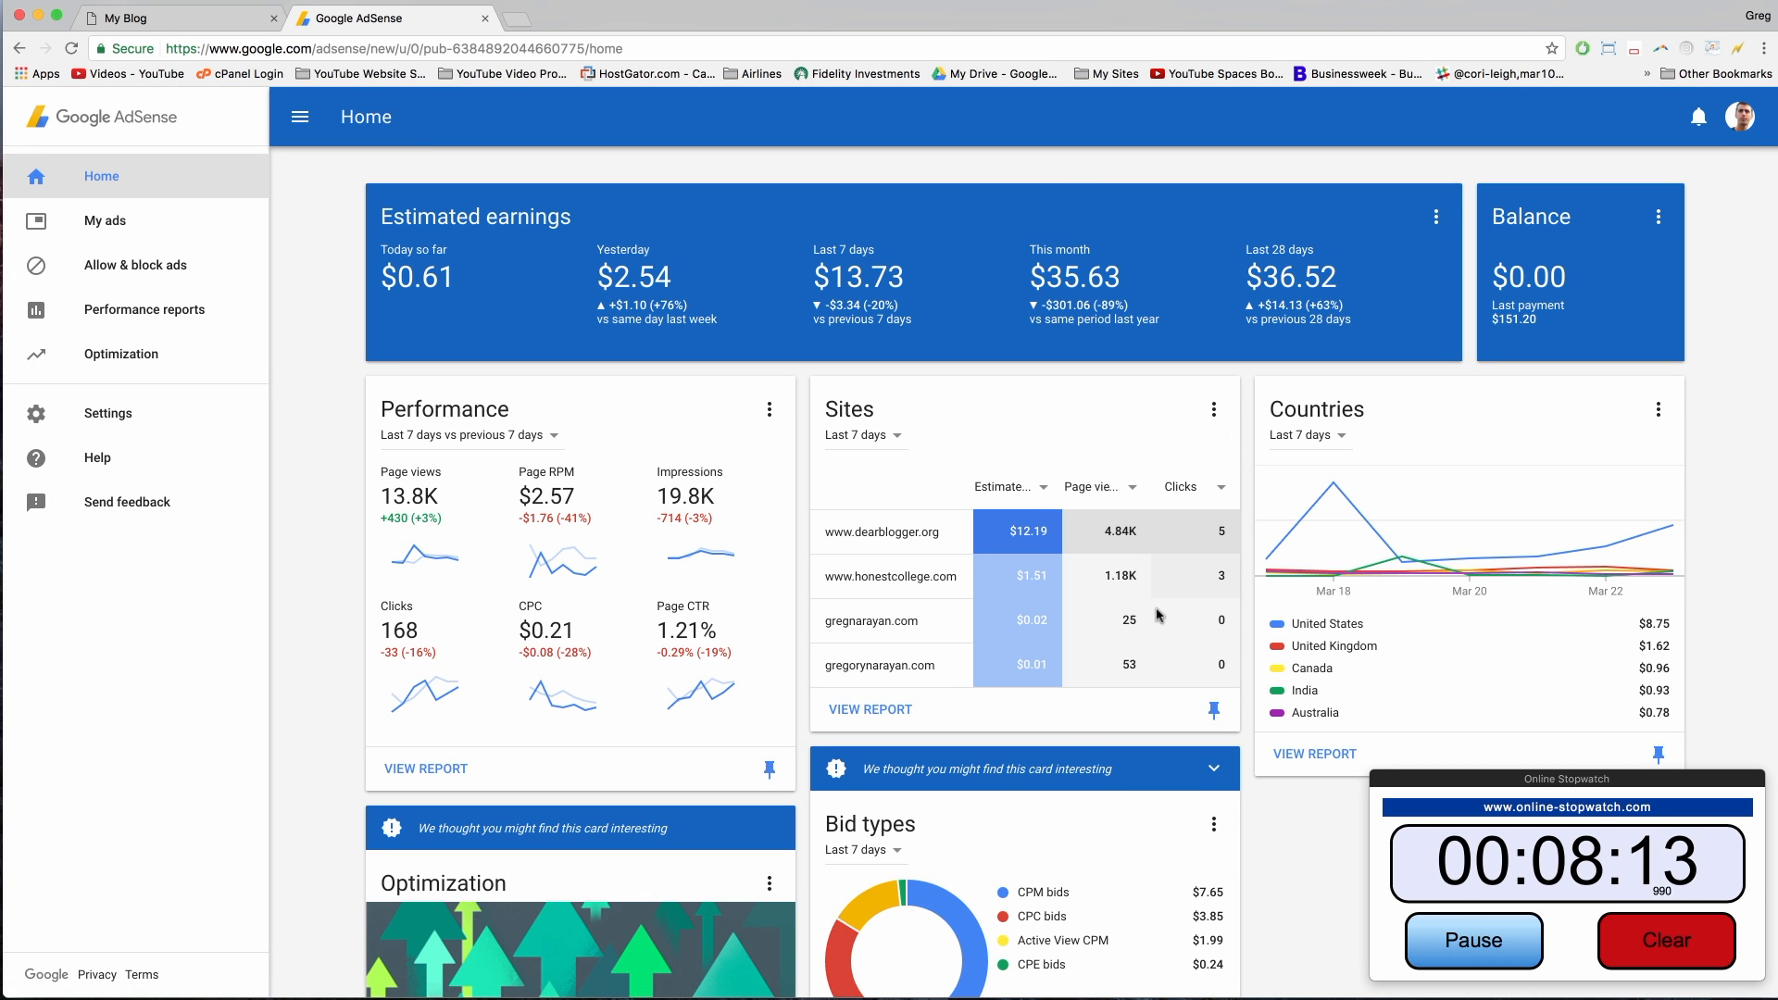
Step: Scan the AdSense Home dashboard and open My ads to list the ad units
scroll(318, 548, down, 3)
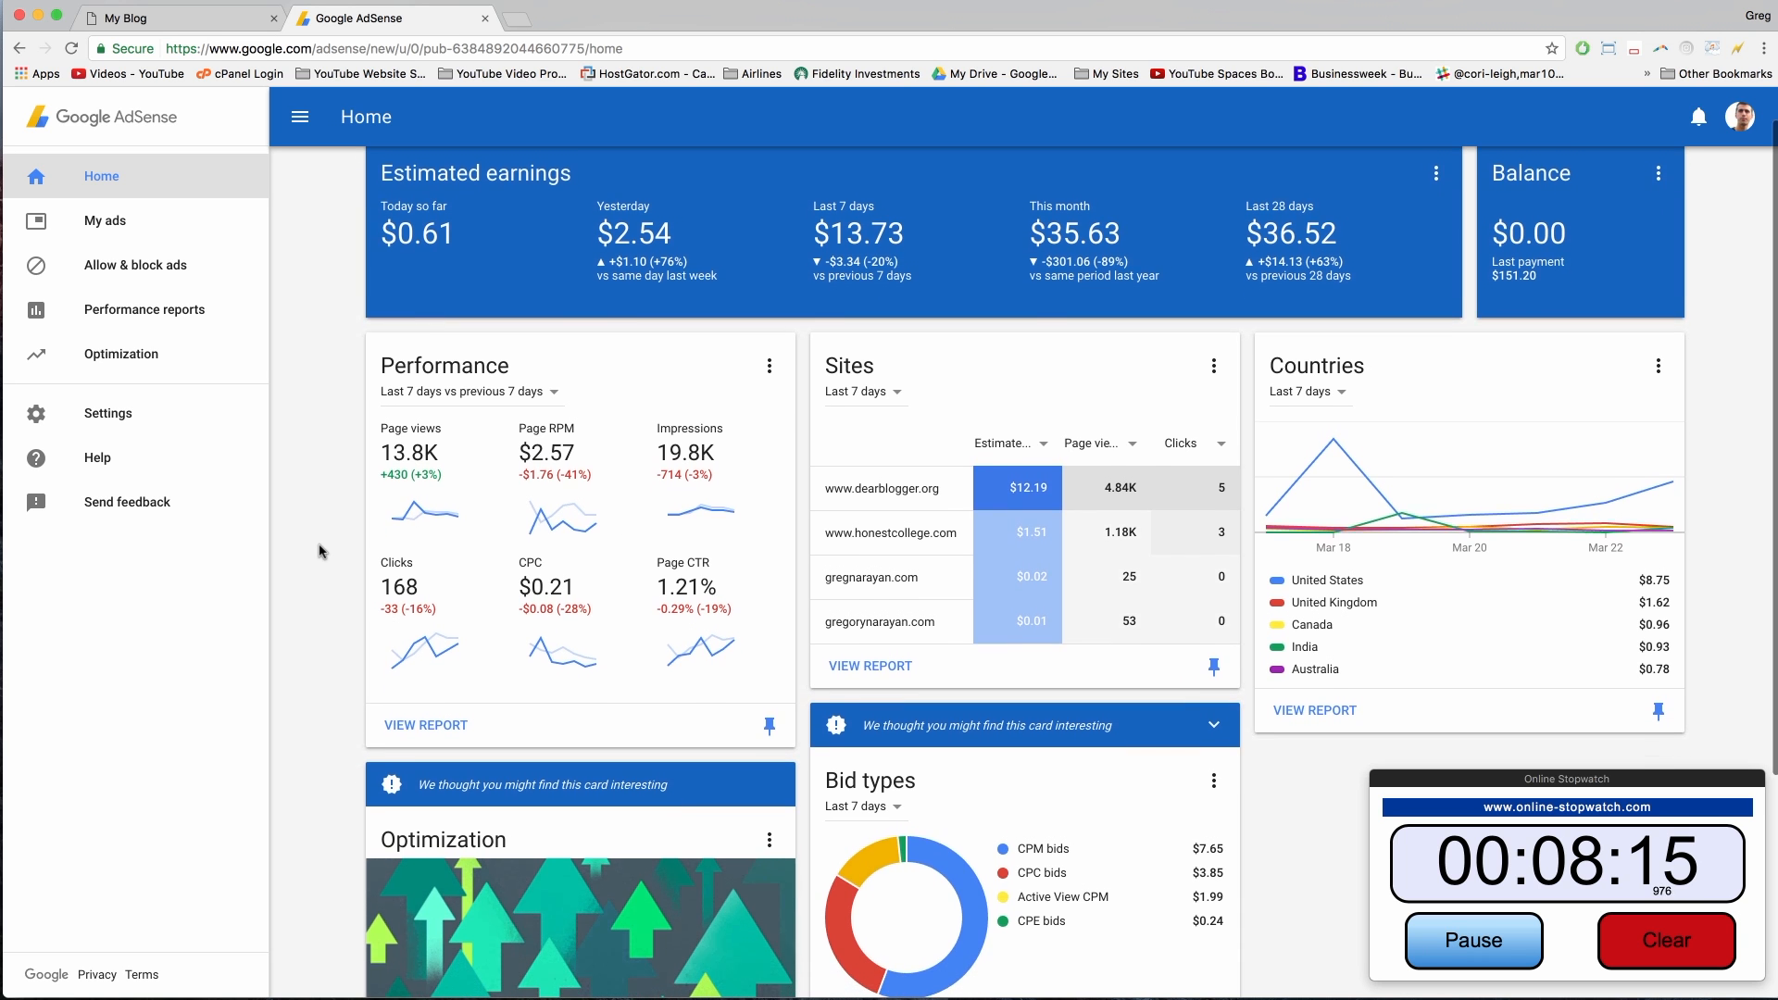
scroll(317, 551, down, 2)
scroll(320, 551, down, 3)
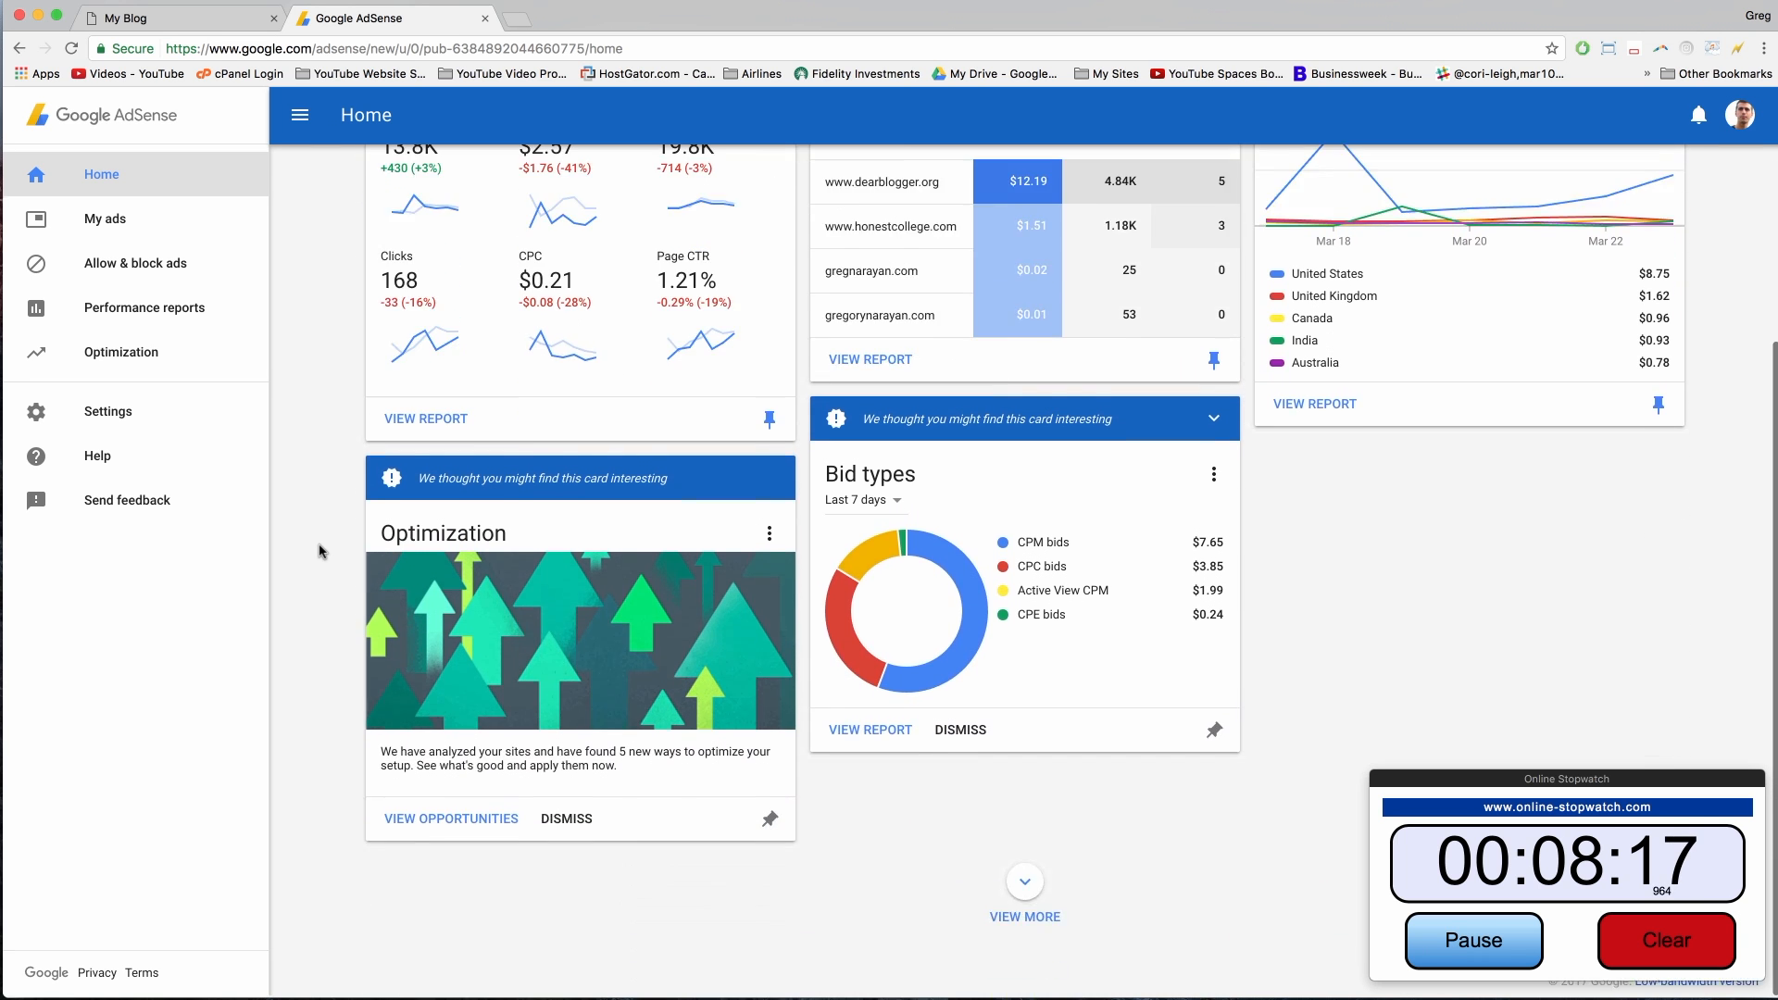
scroll(317, 436, up, 5)
click(94, 228)
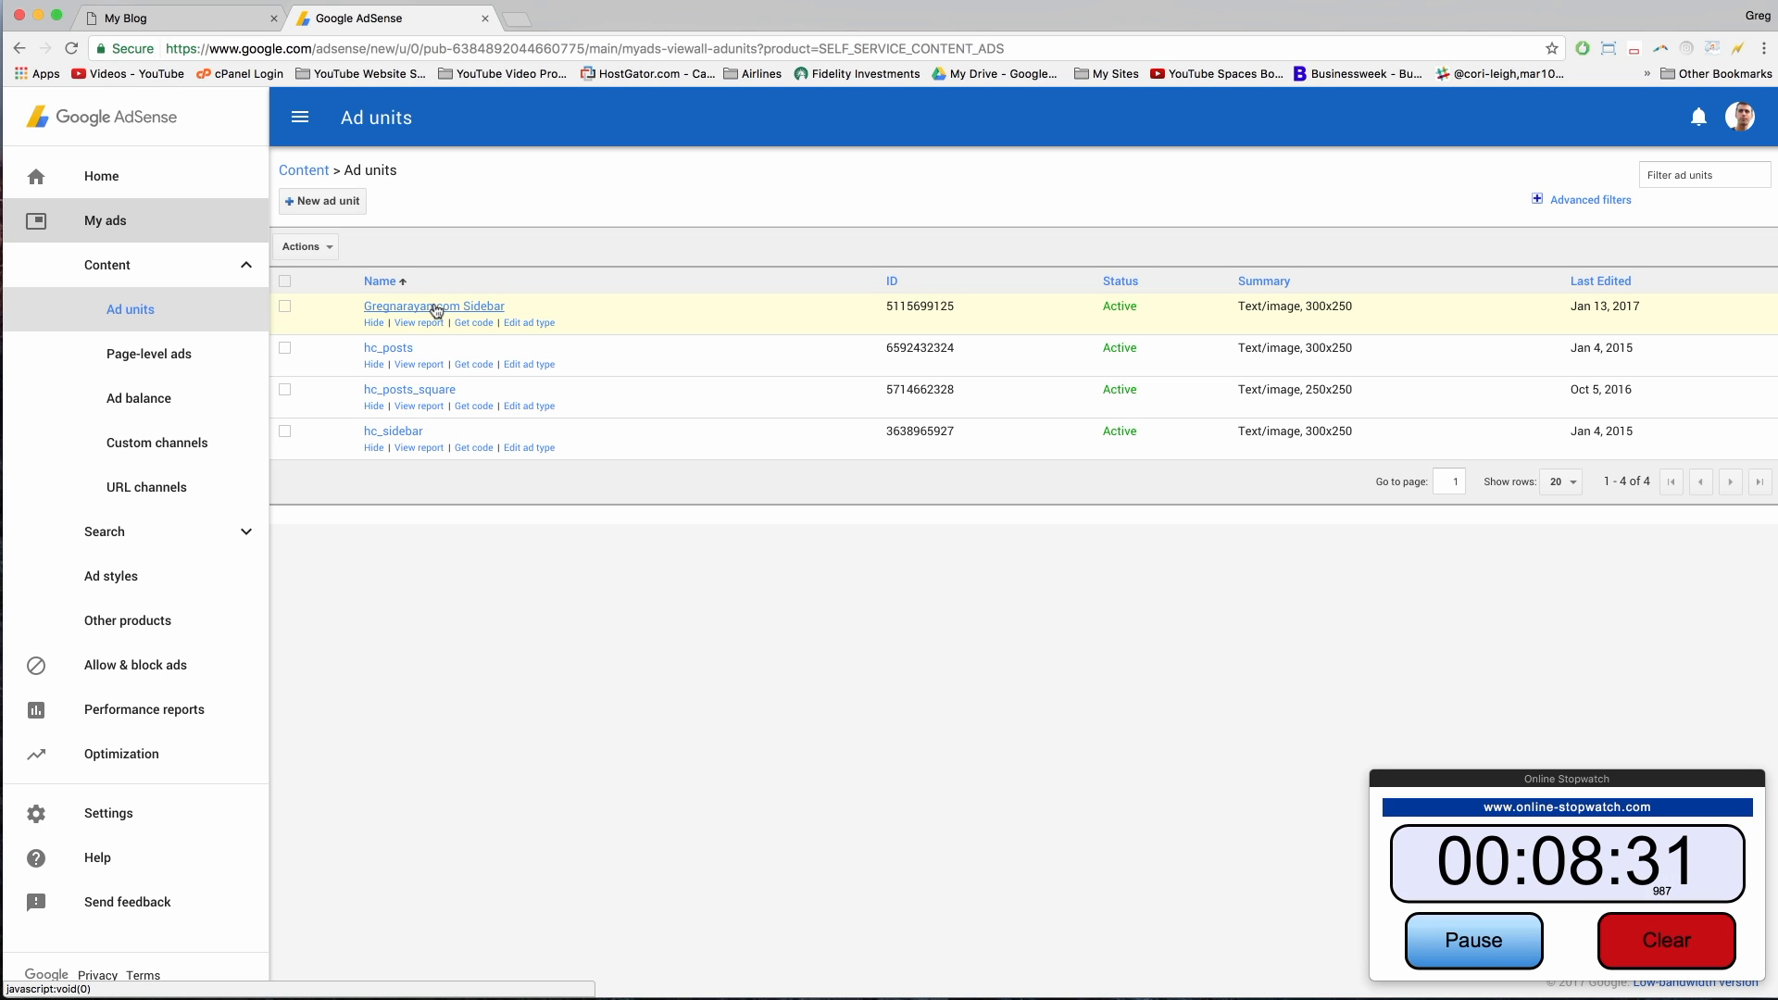
Step: Copy the Sidebar ad unit's asynchronous ad code, then close the code window
click(479, 326)
click(798, 524)
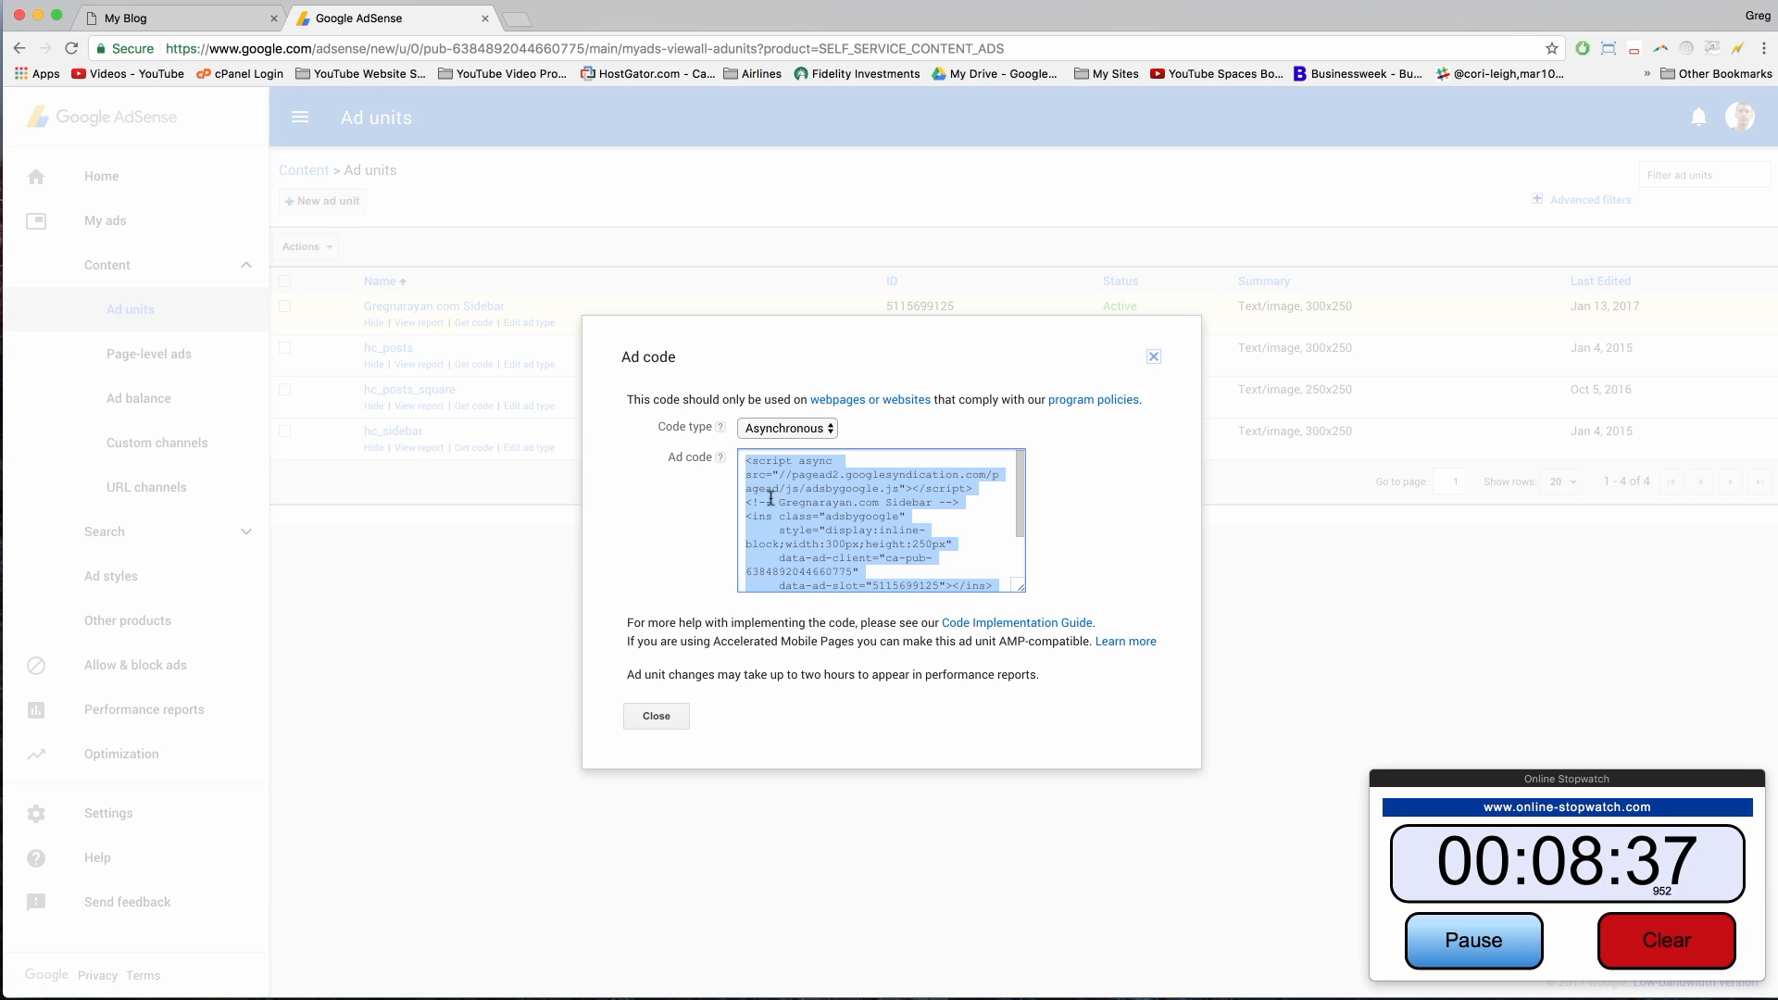
right_click(794, 485)
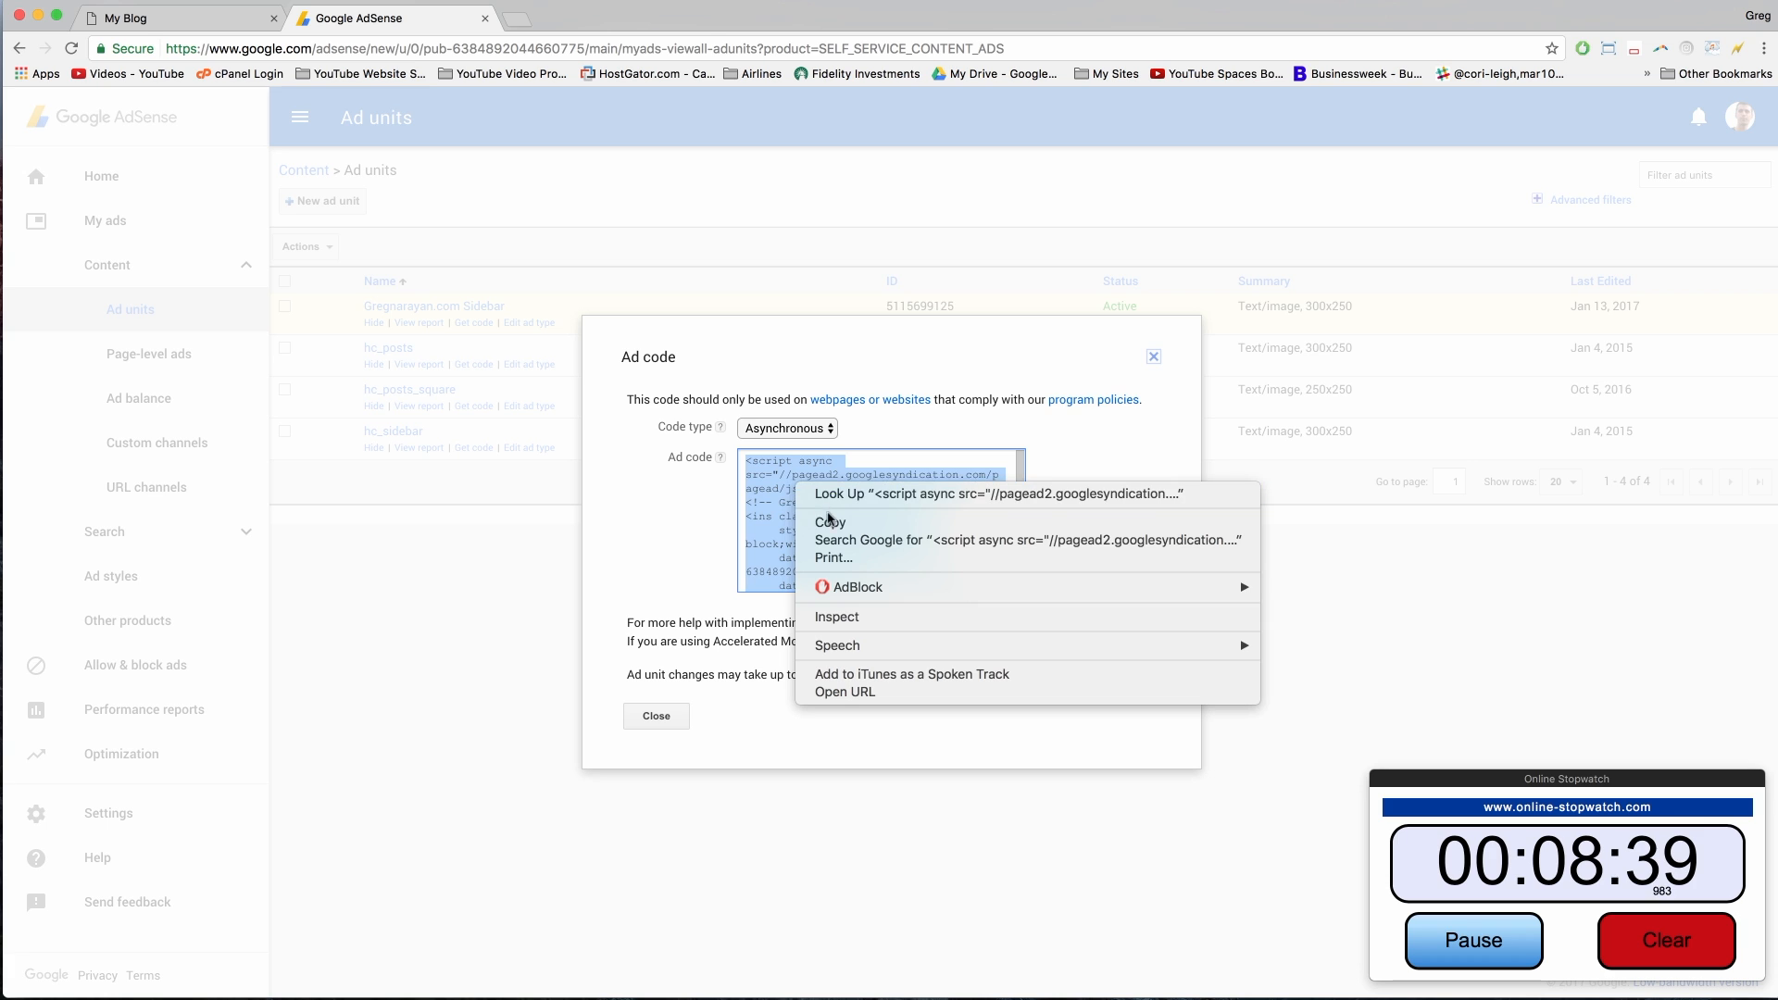
click(827, 523)
click(679, 529)
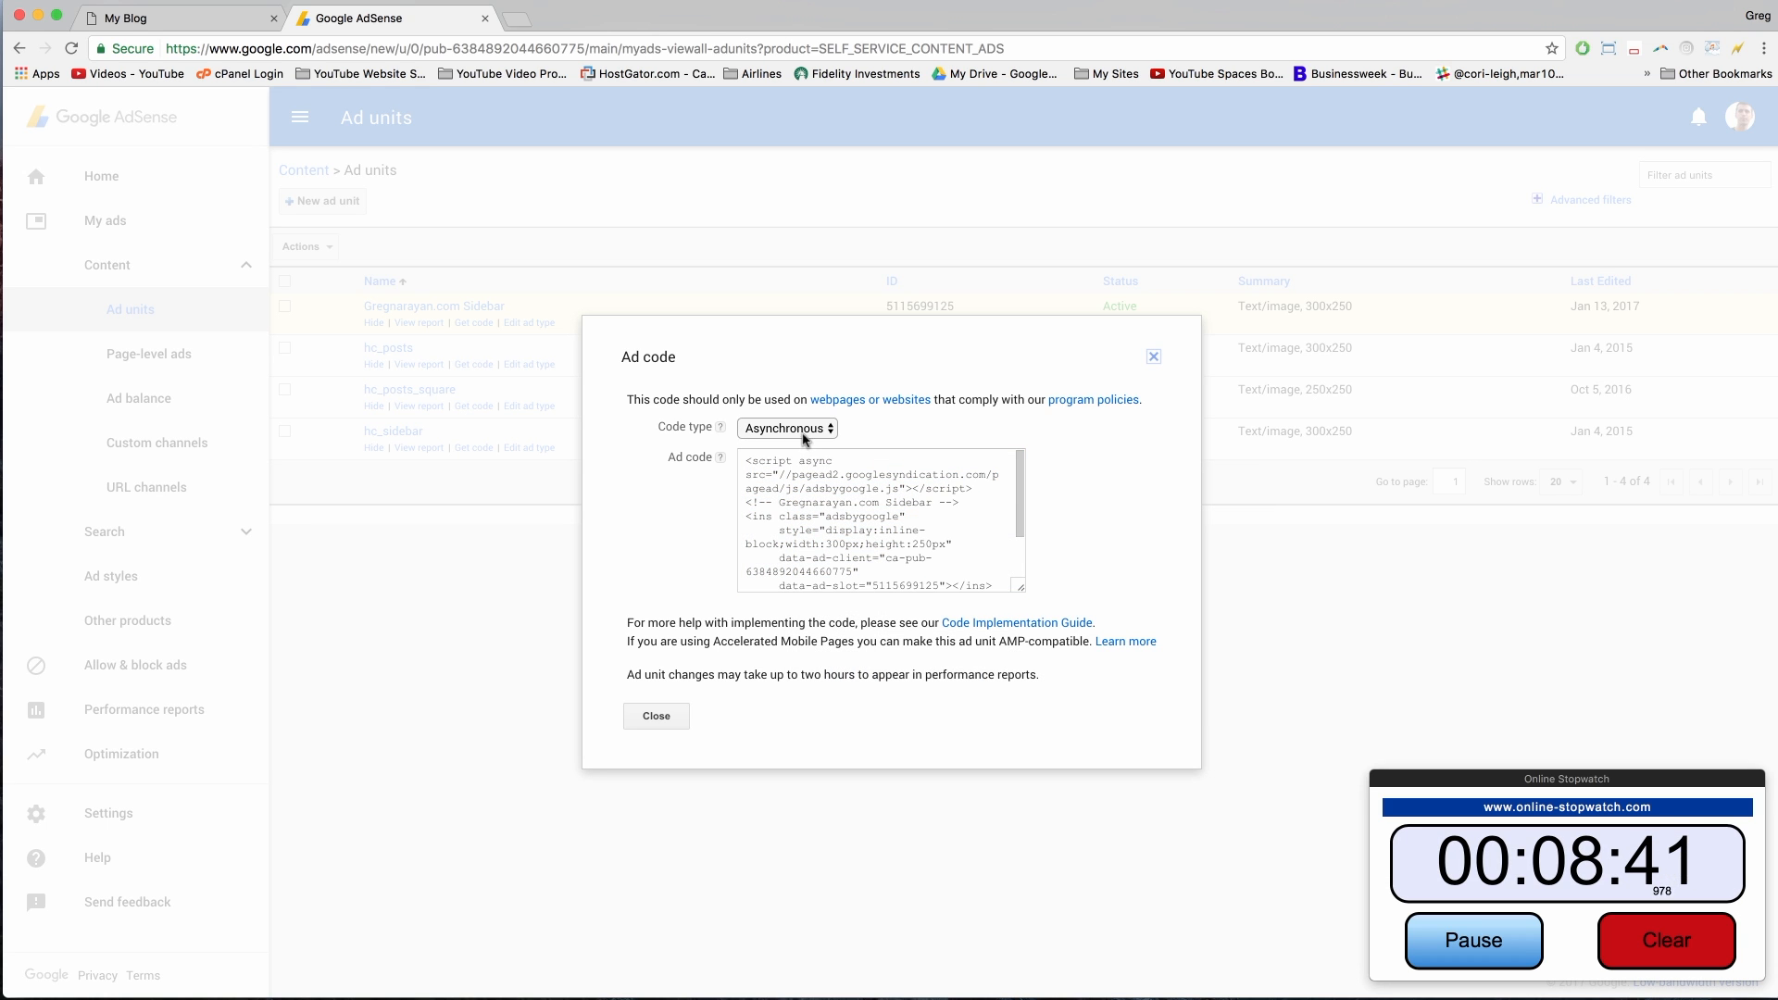
click(658, 718)
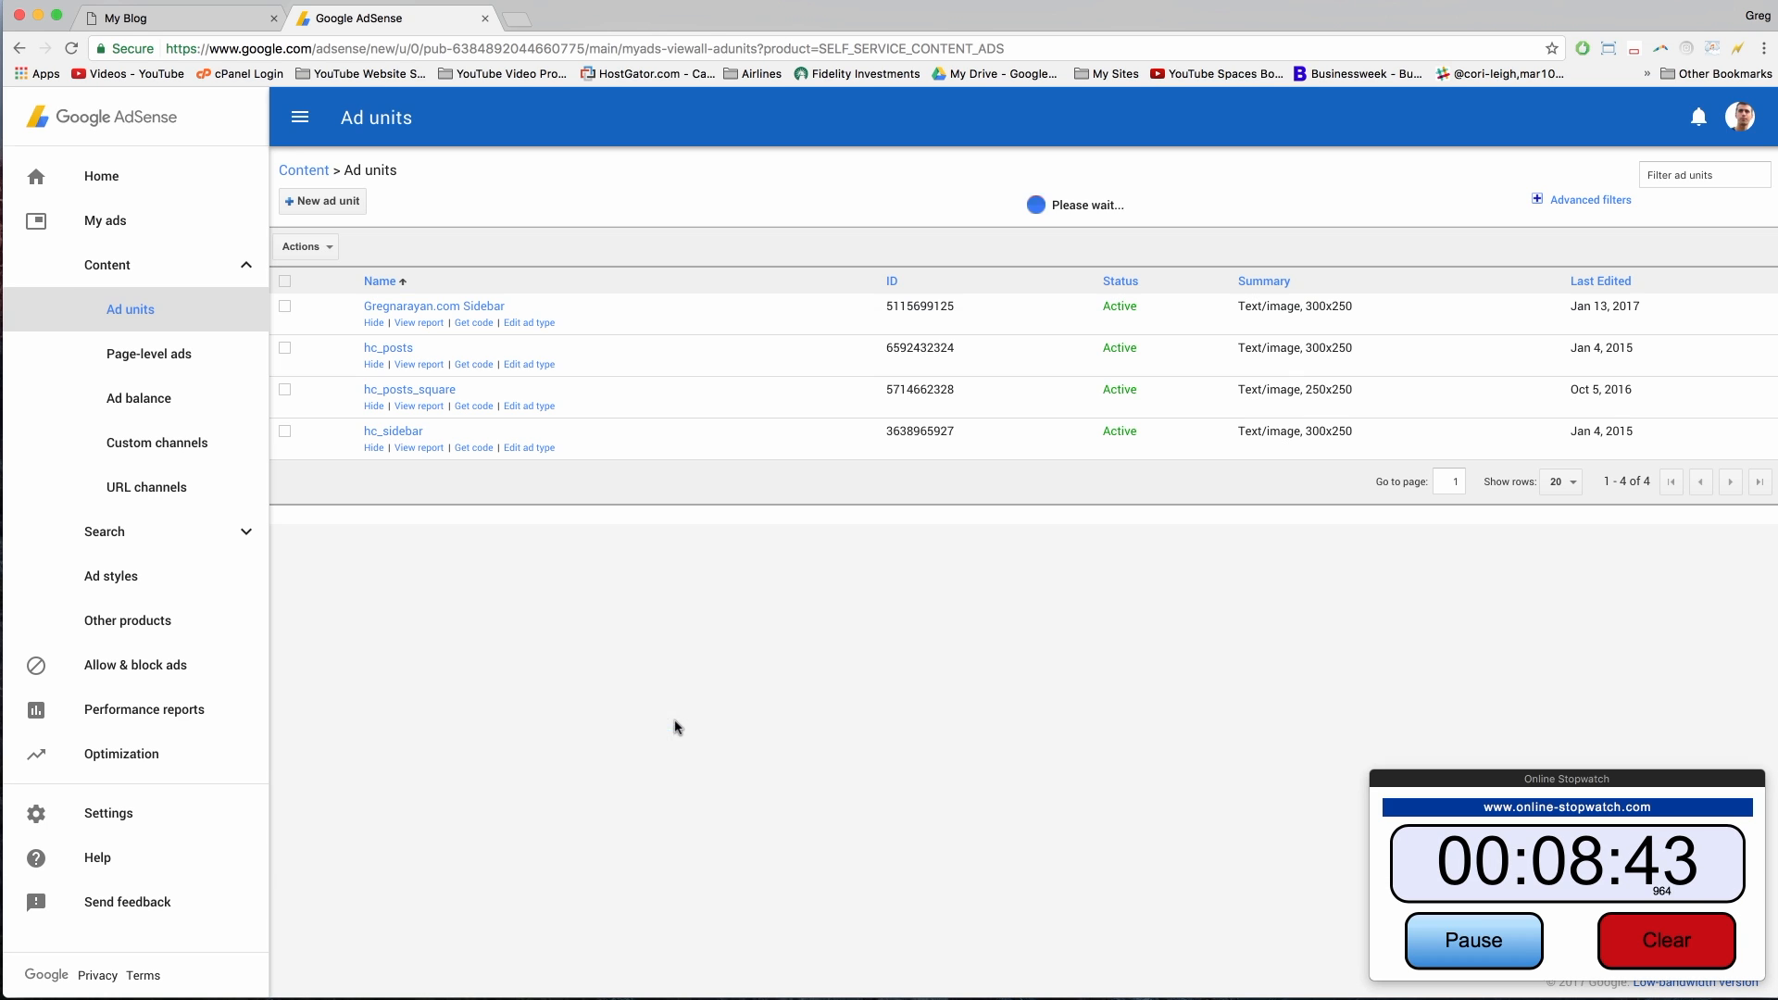
Step: In the blog's Appearance > Widgets, add a new Text widget to the Main Sidebar
click(197, 19)
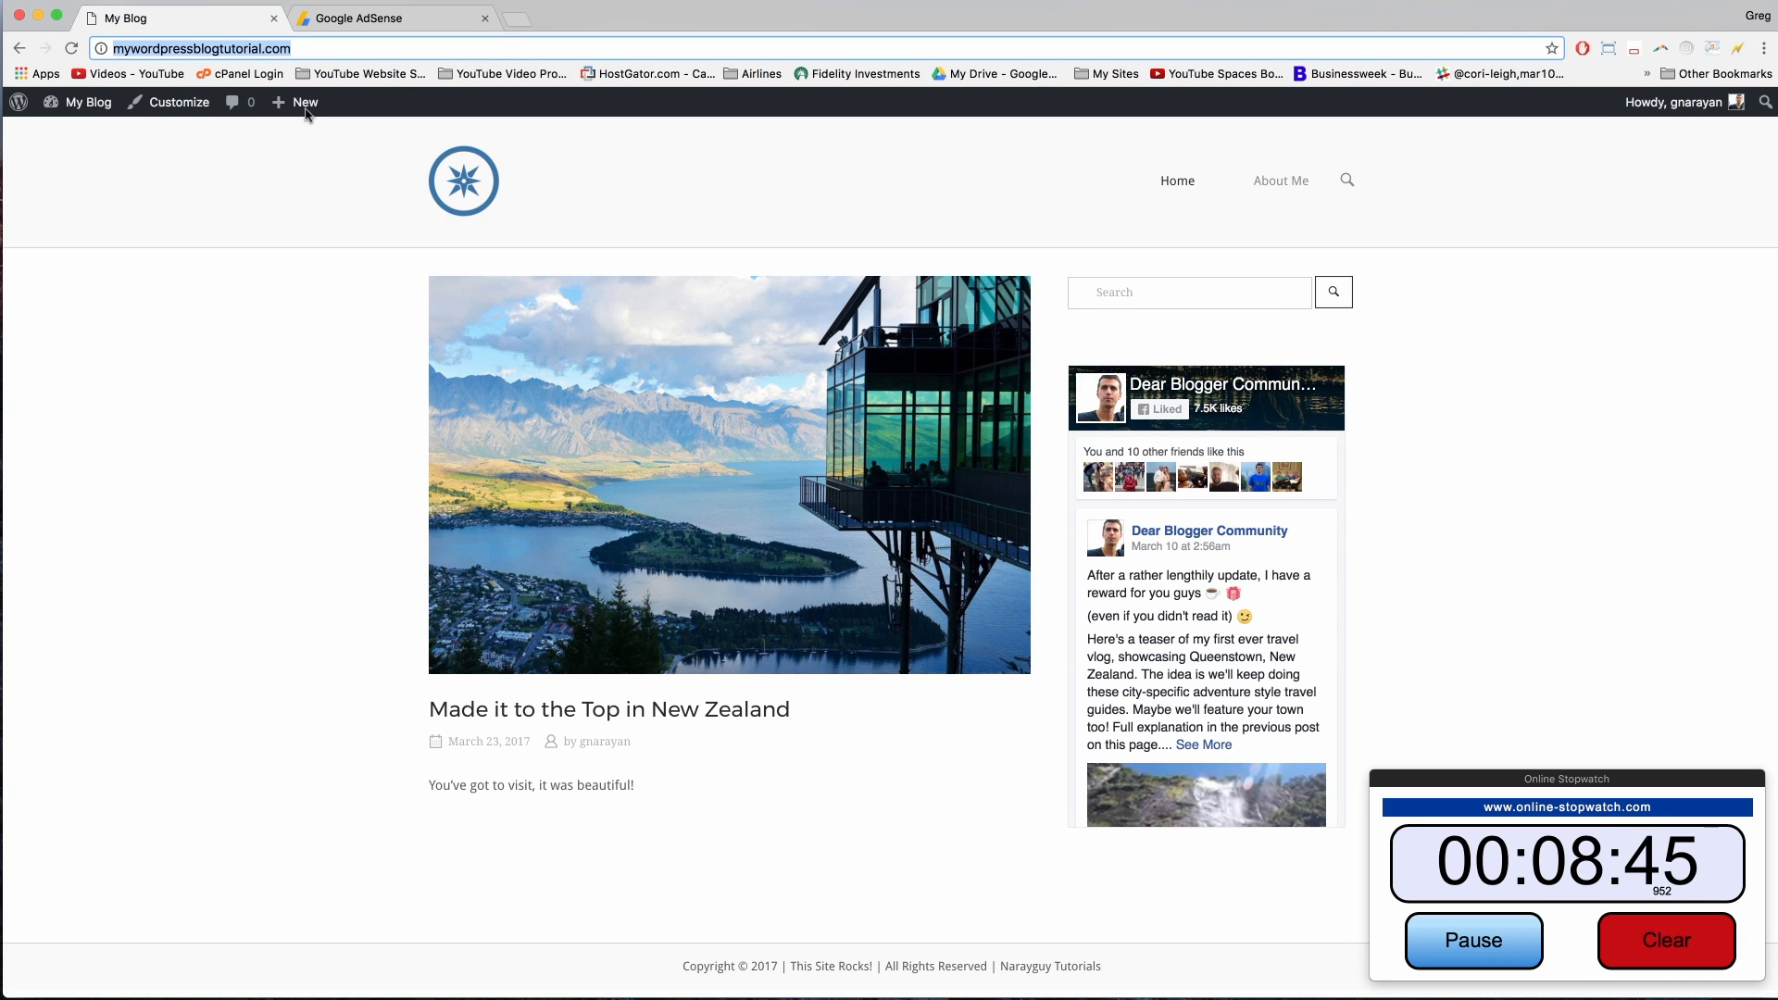
click(294, 495)
mouse_move(90, 115)
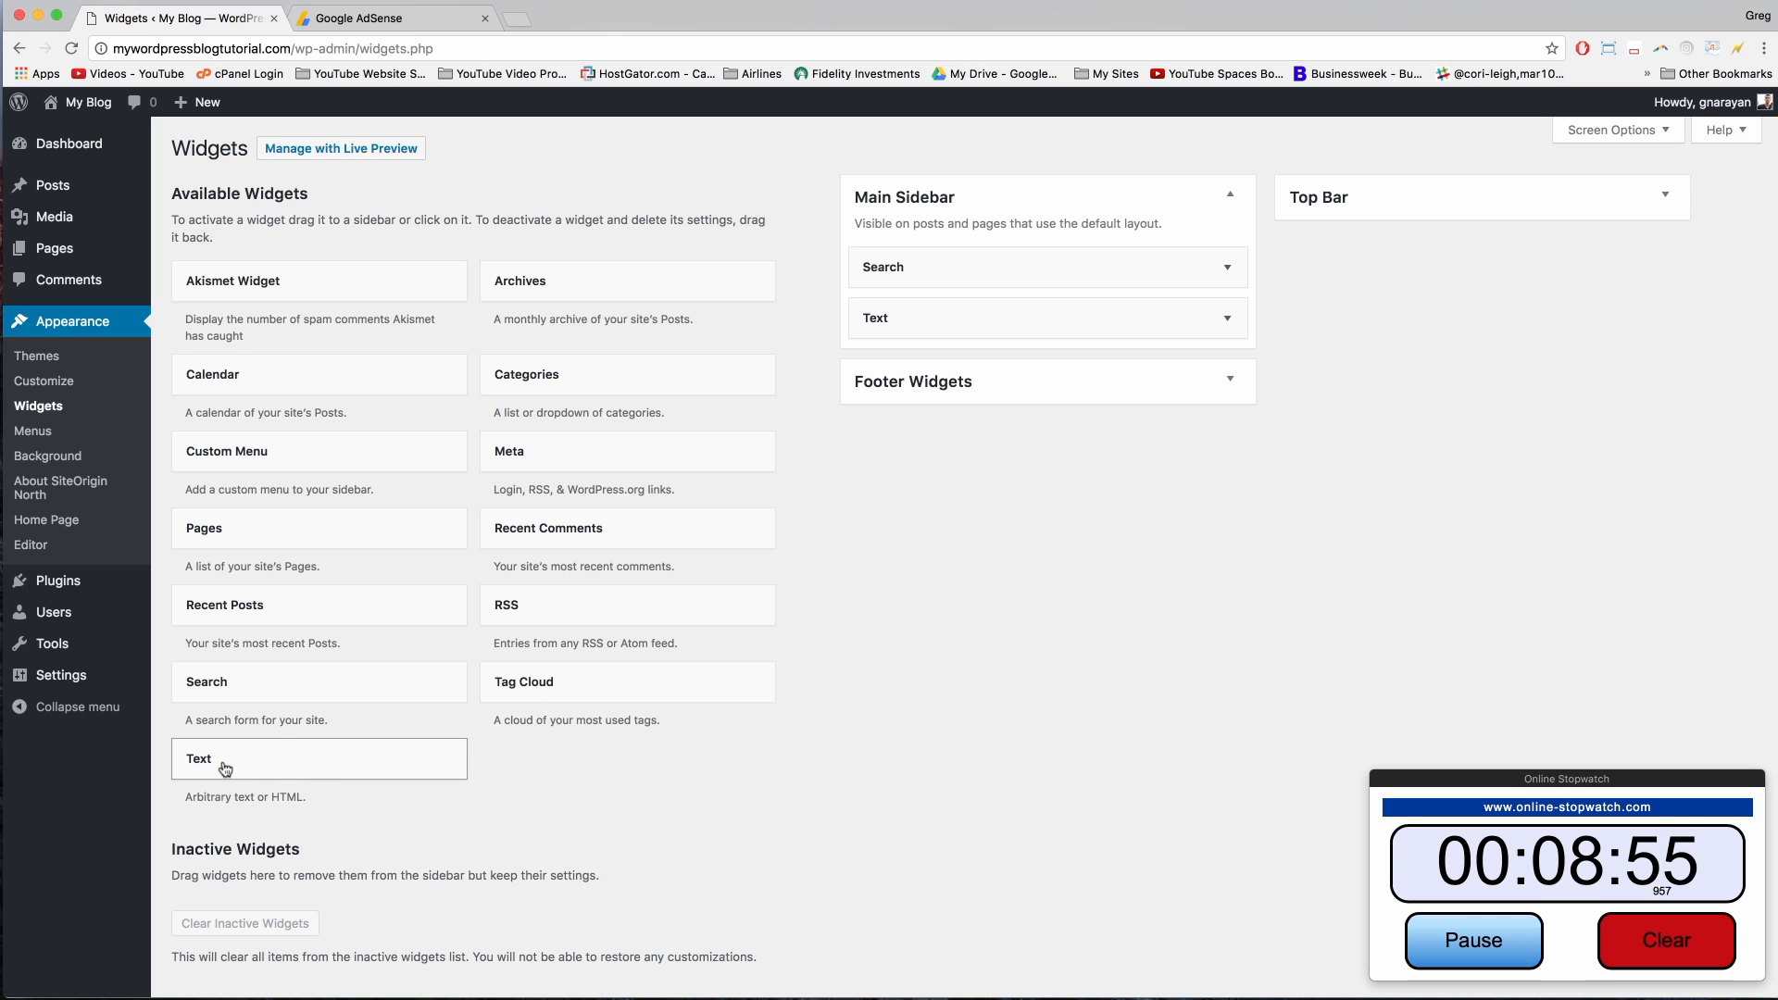
click(268, 769)
scroll(278, 773, down, 1)
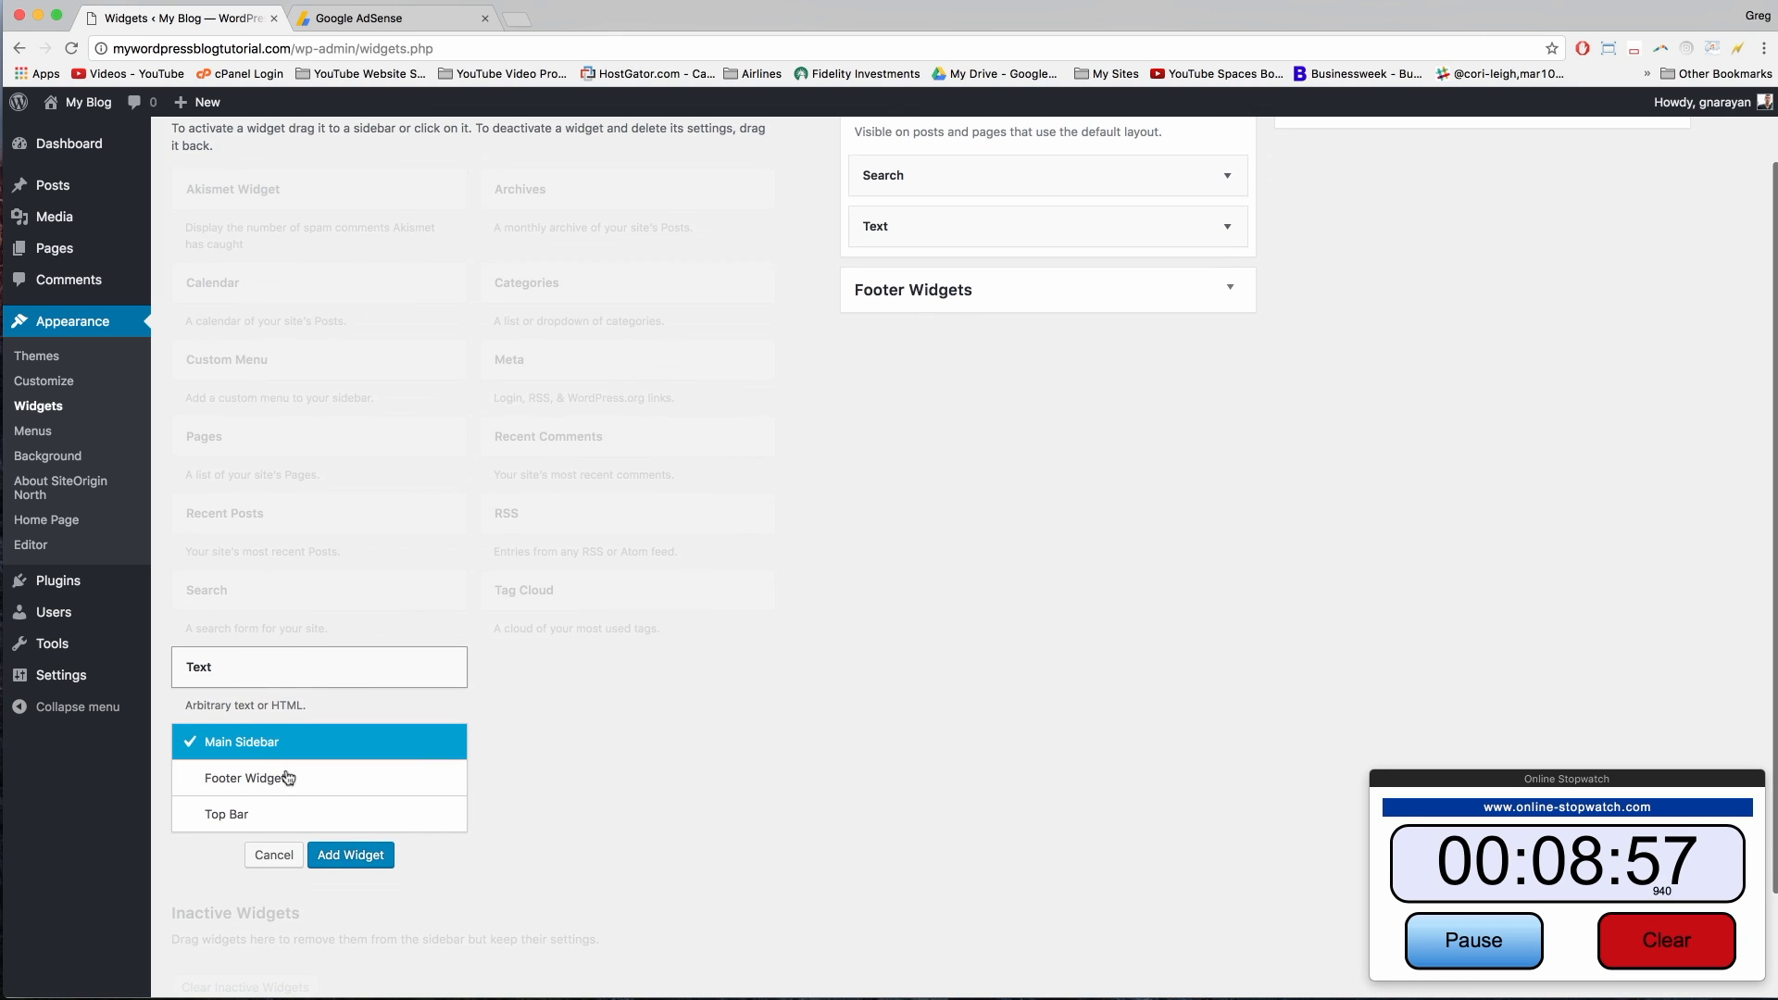
click(352, 855)
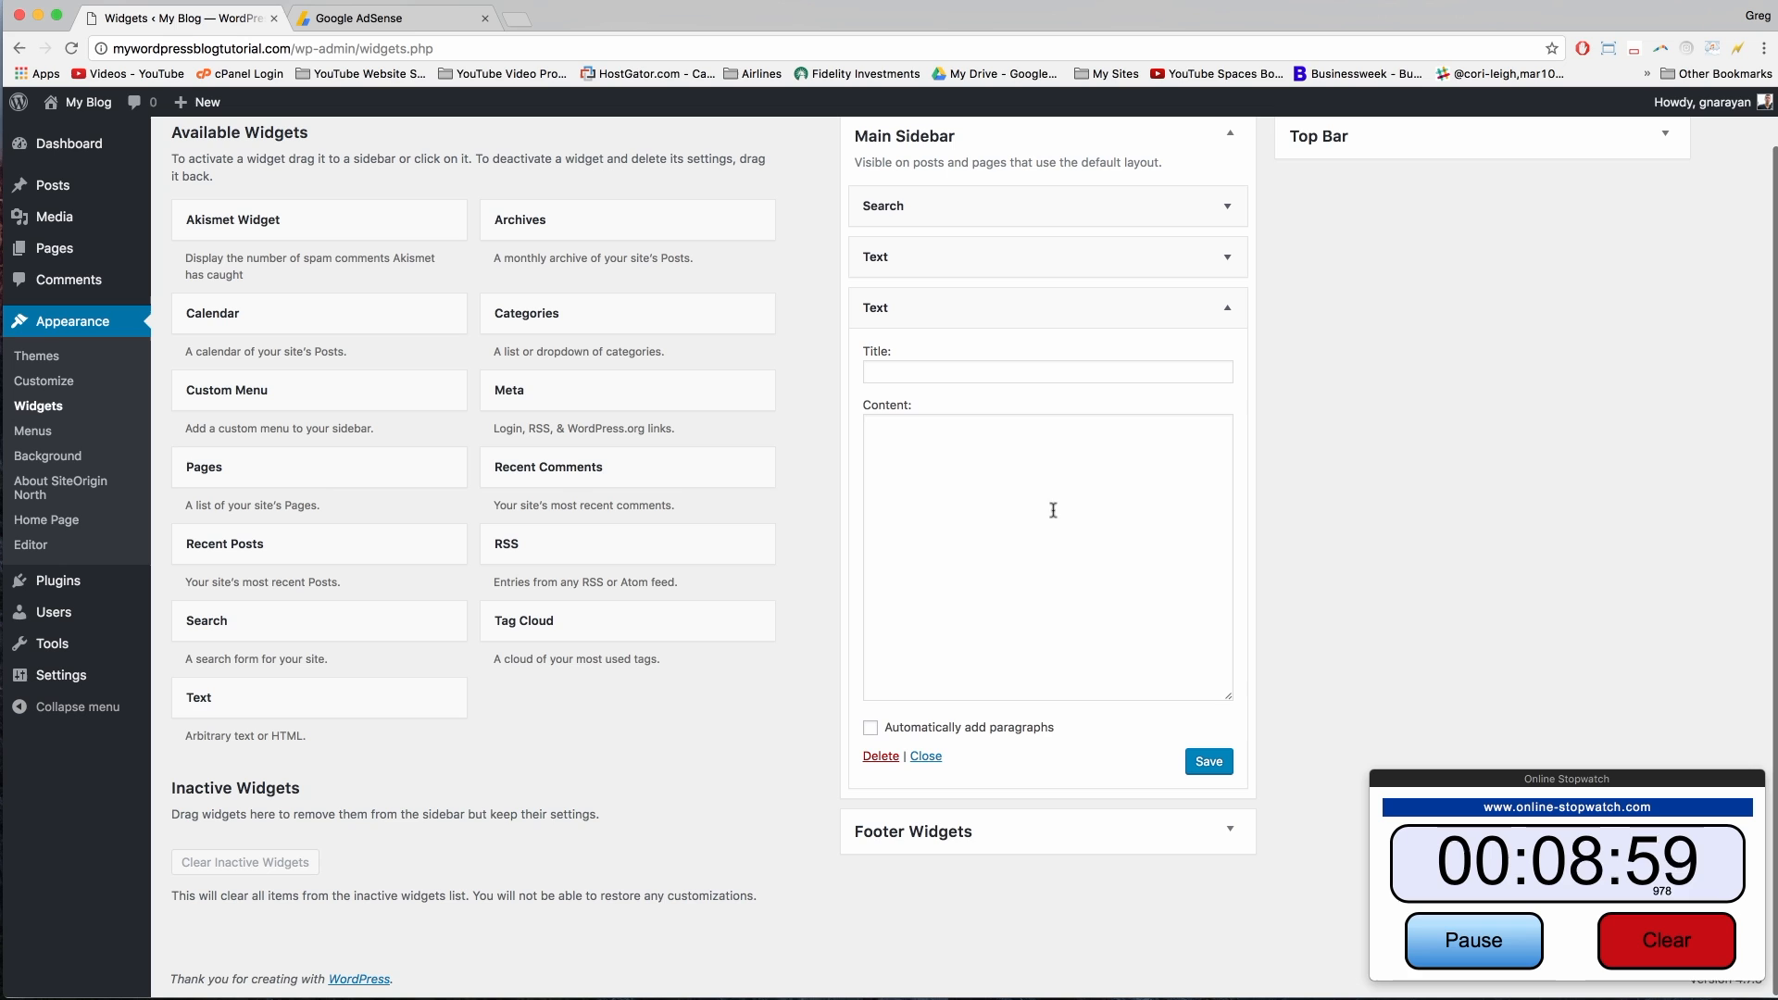
Step: Paste the AdSense sidebar ad code into the Text widget, save it, and collapse it
click(995, 491)
right_click(939, 465)
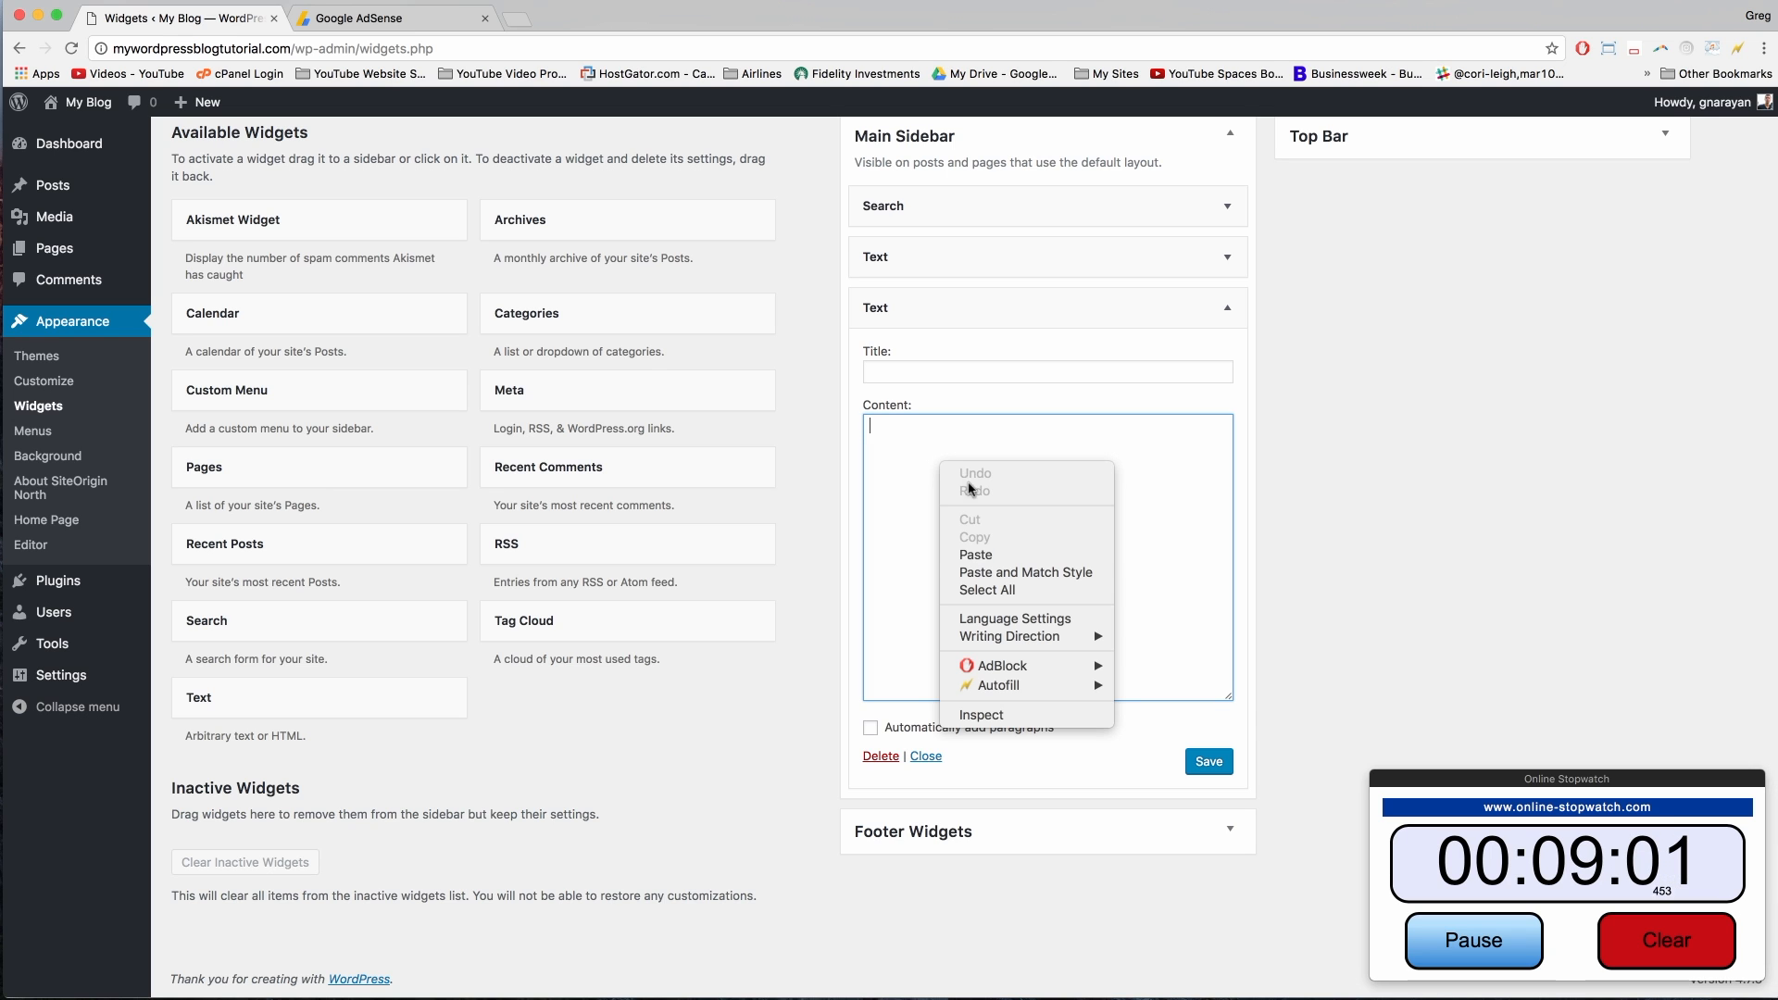
click(984, 552)
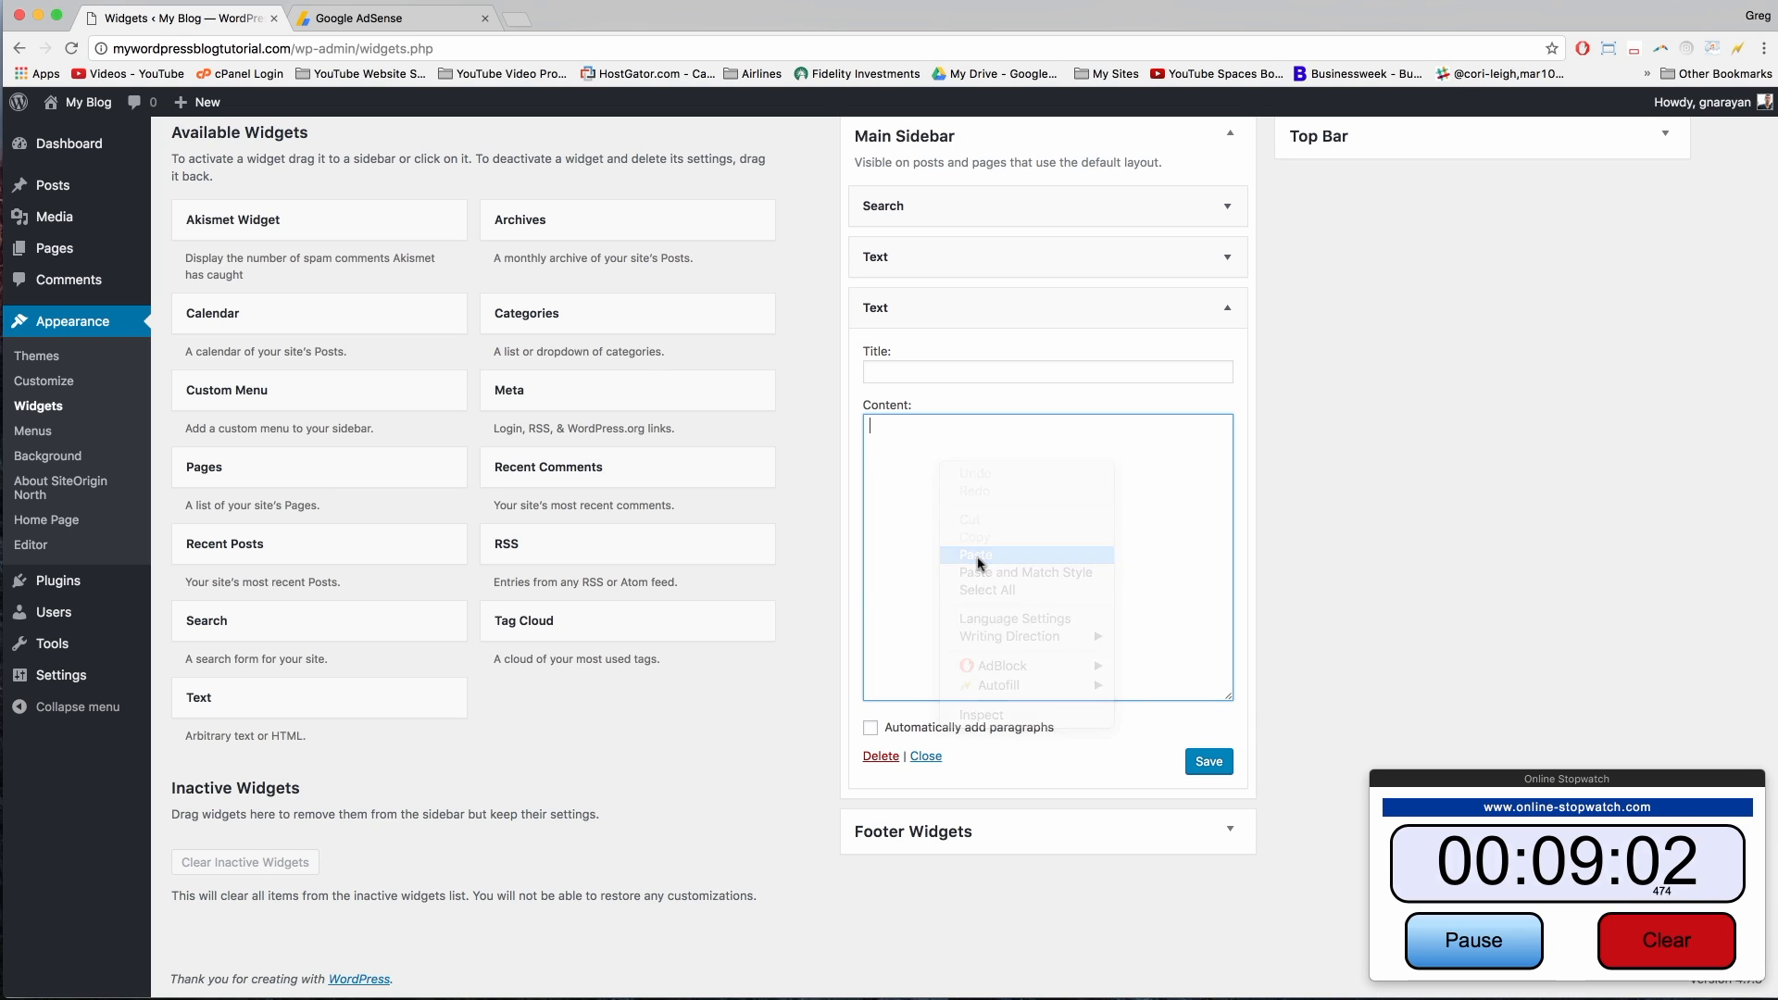
click(1201, 771)
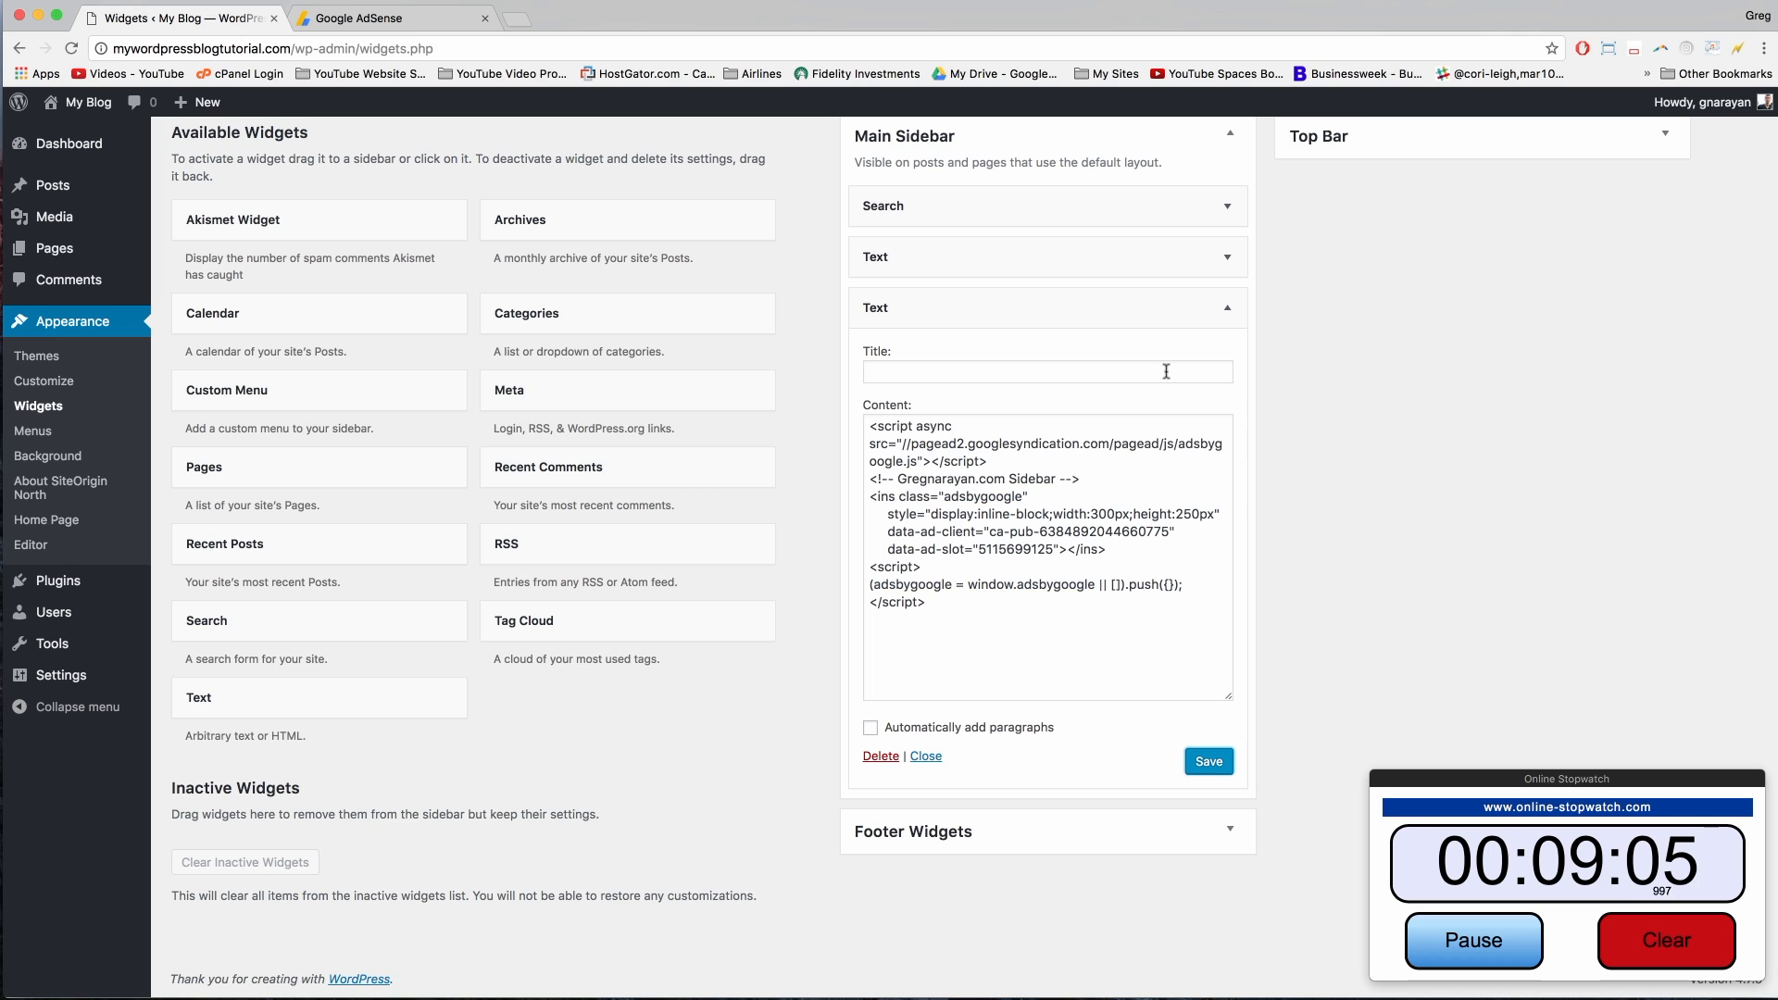
click(1225, 307)
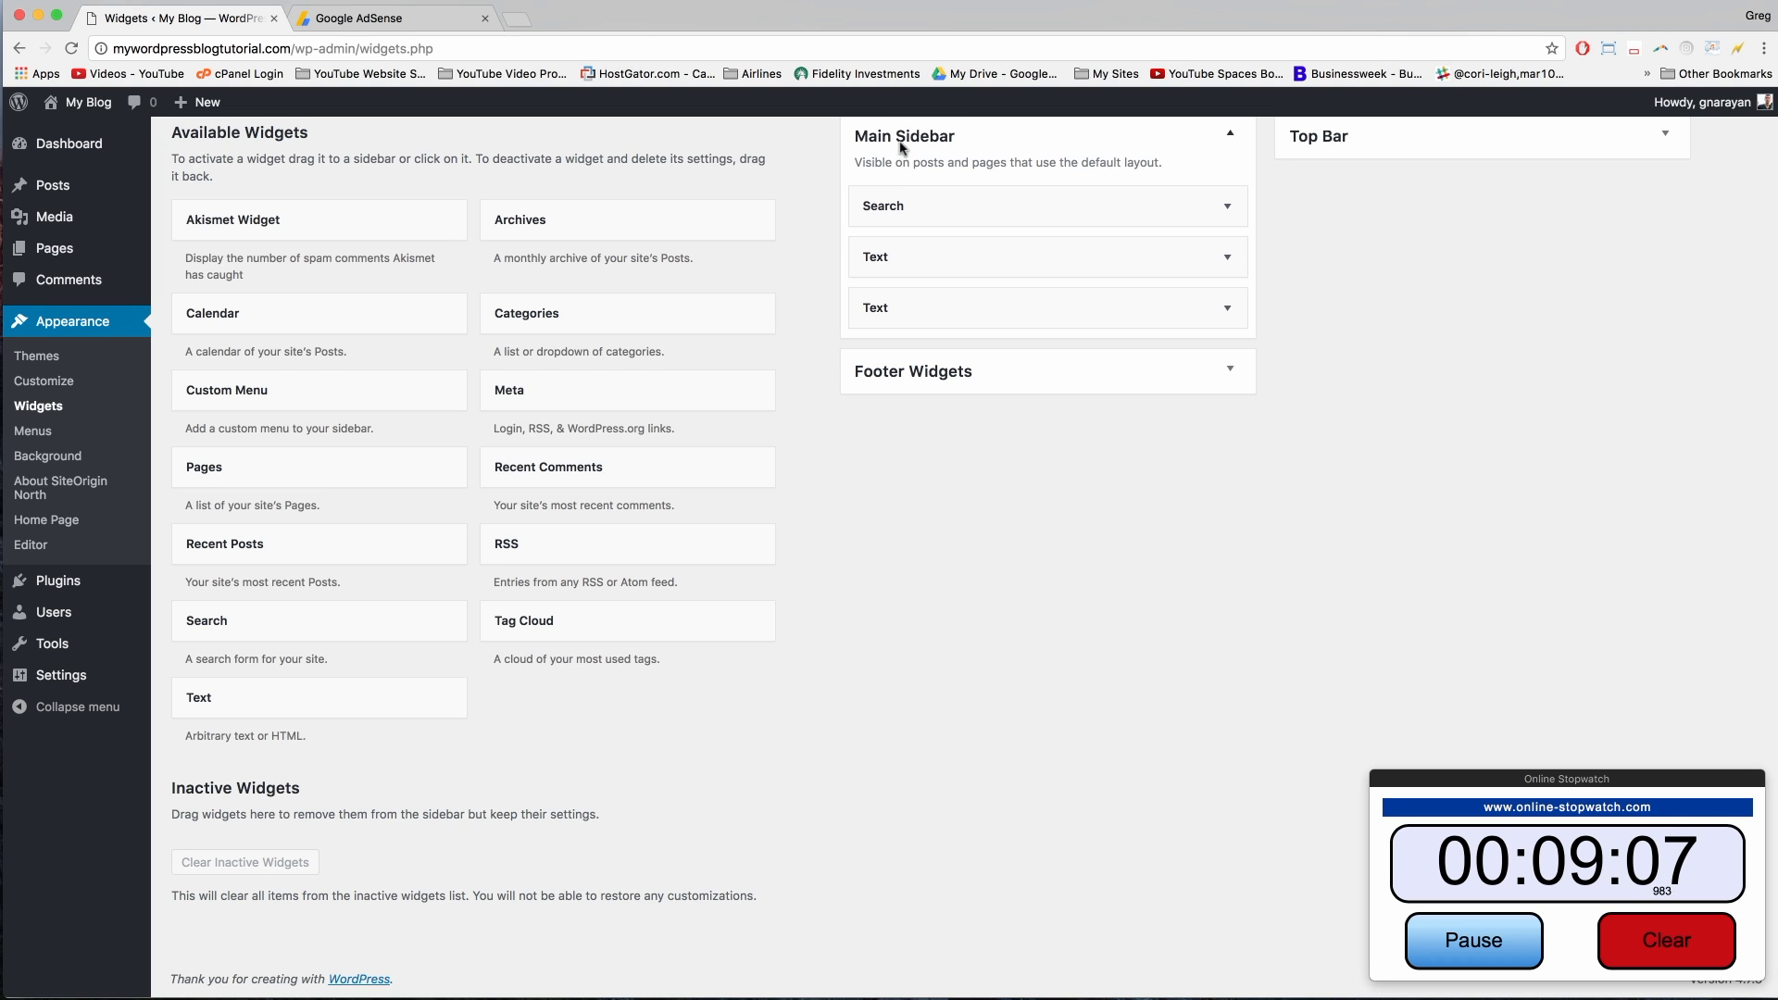
Step: Check the widget areas in the Customizer, close it, and visit the blog's front page
scroll(903, 146, up, 2)
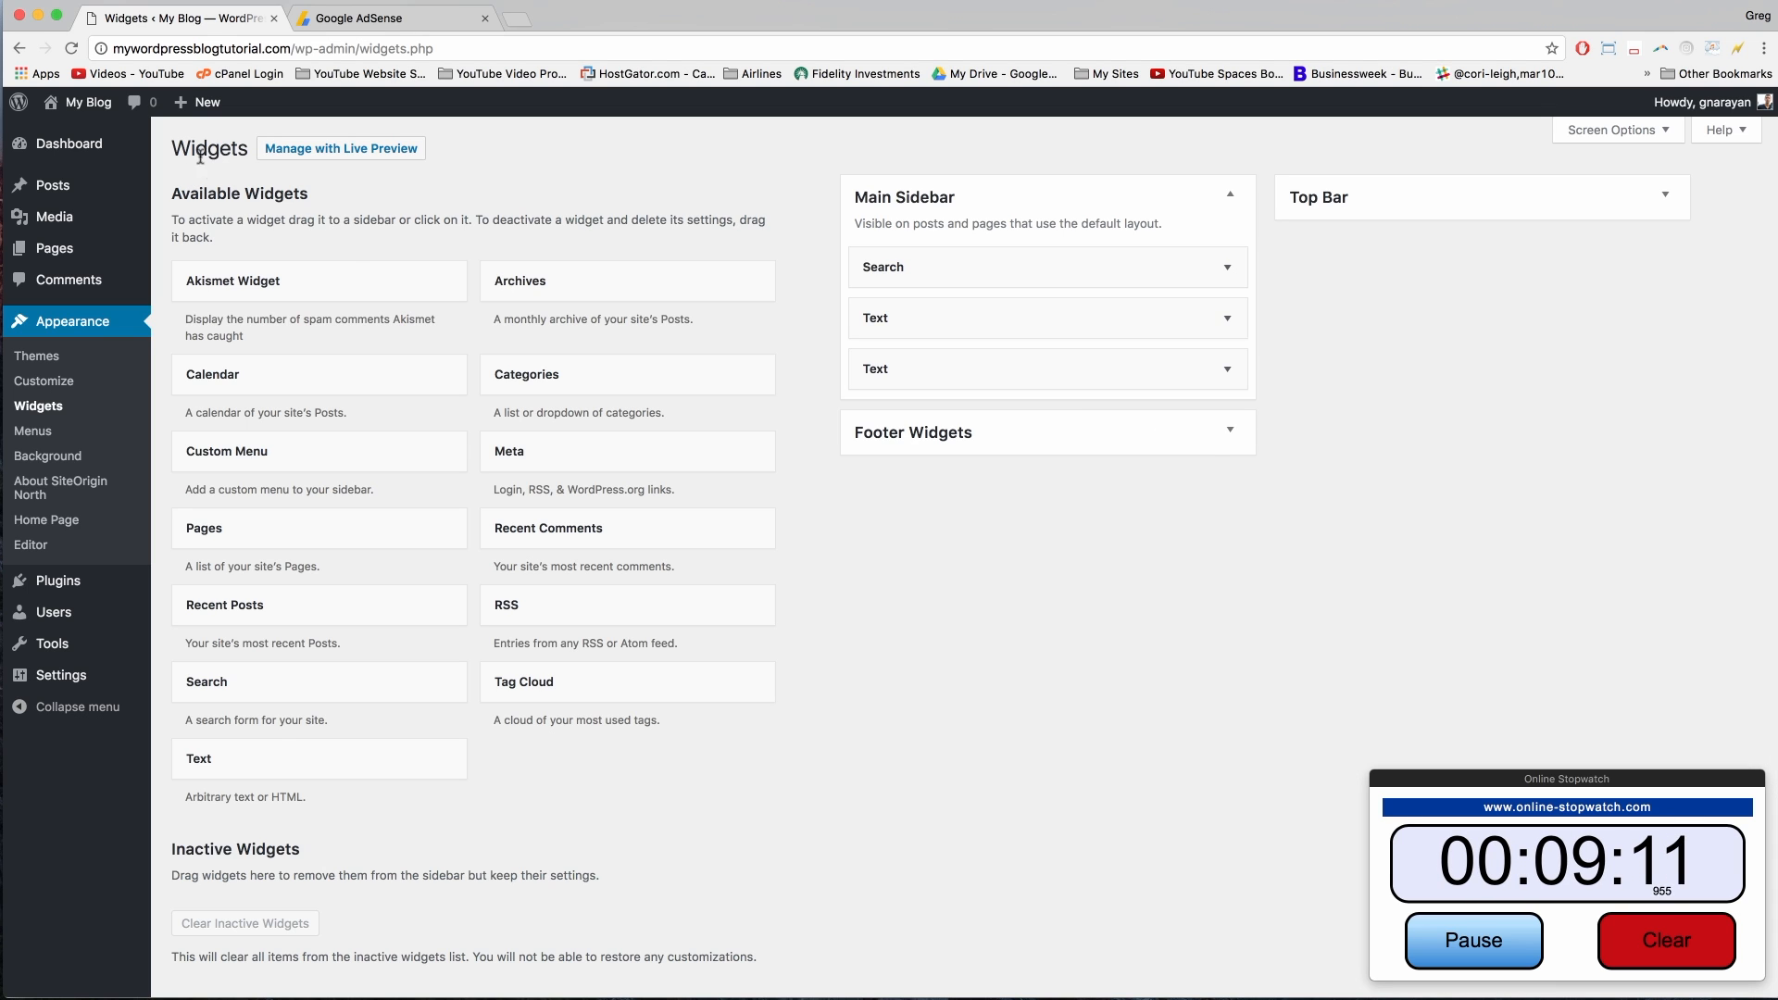
click(45, 383)
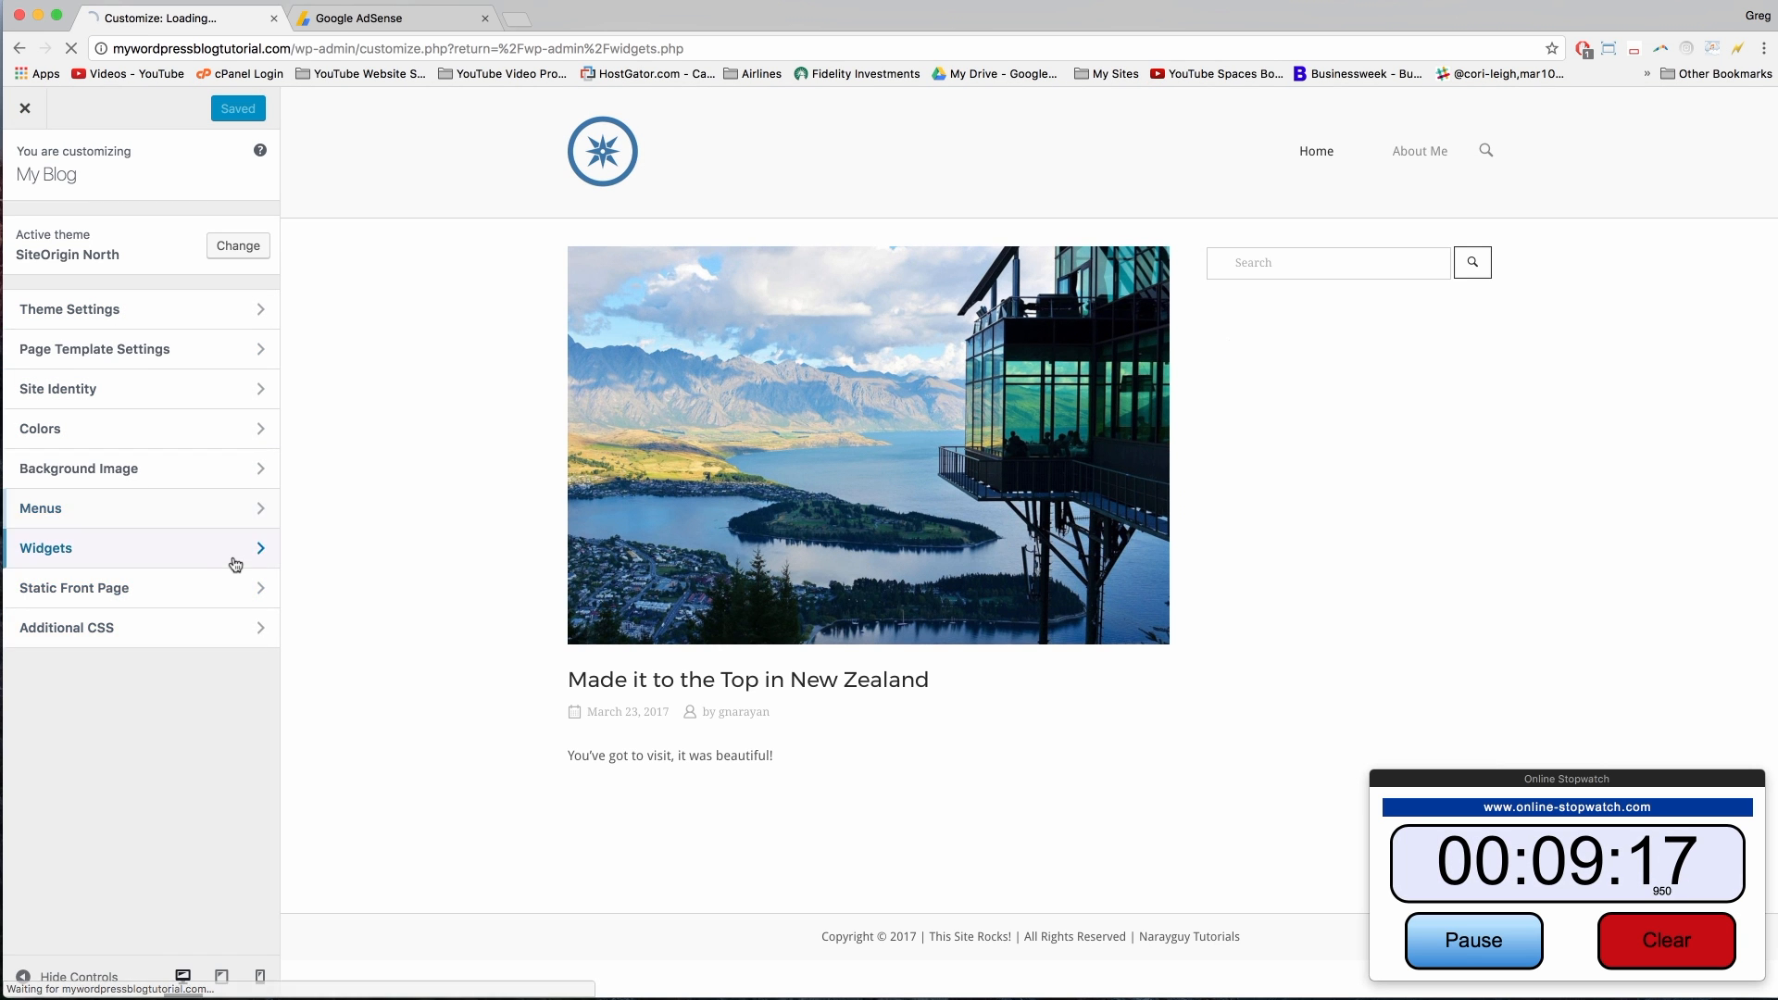
click(230, 556)
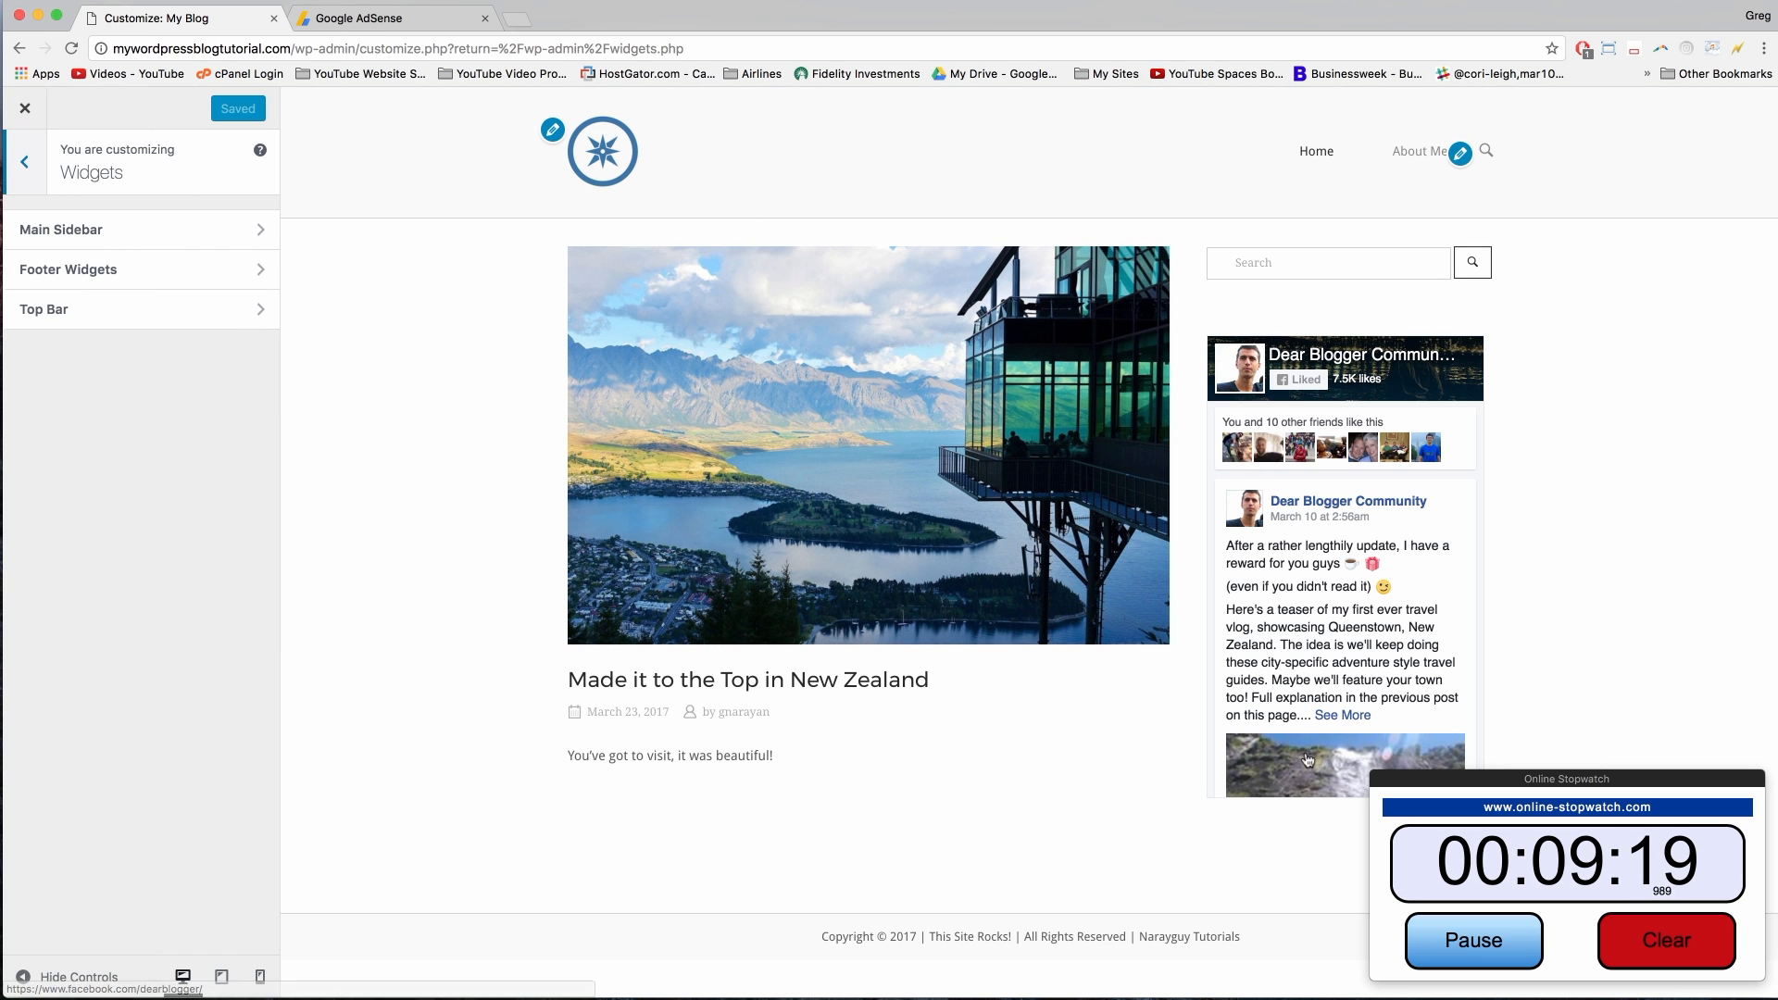
click(25, 108)
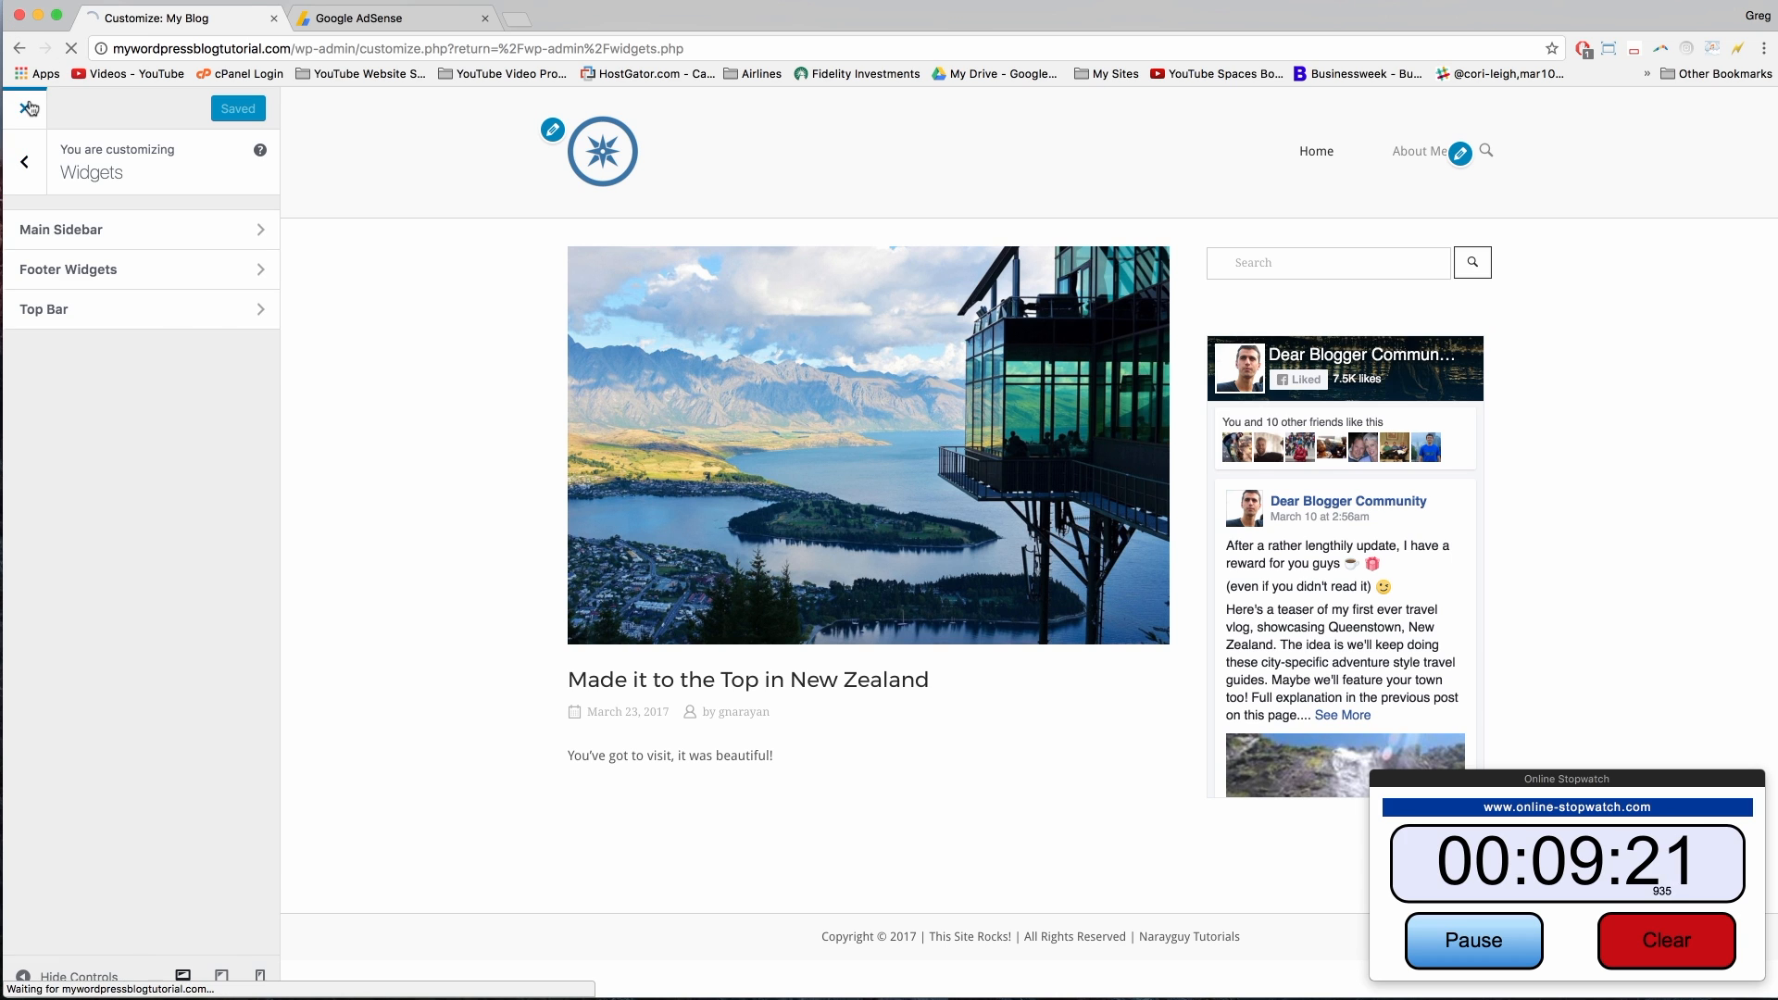
click(86, 104)
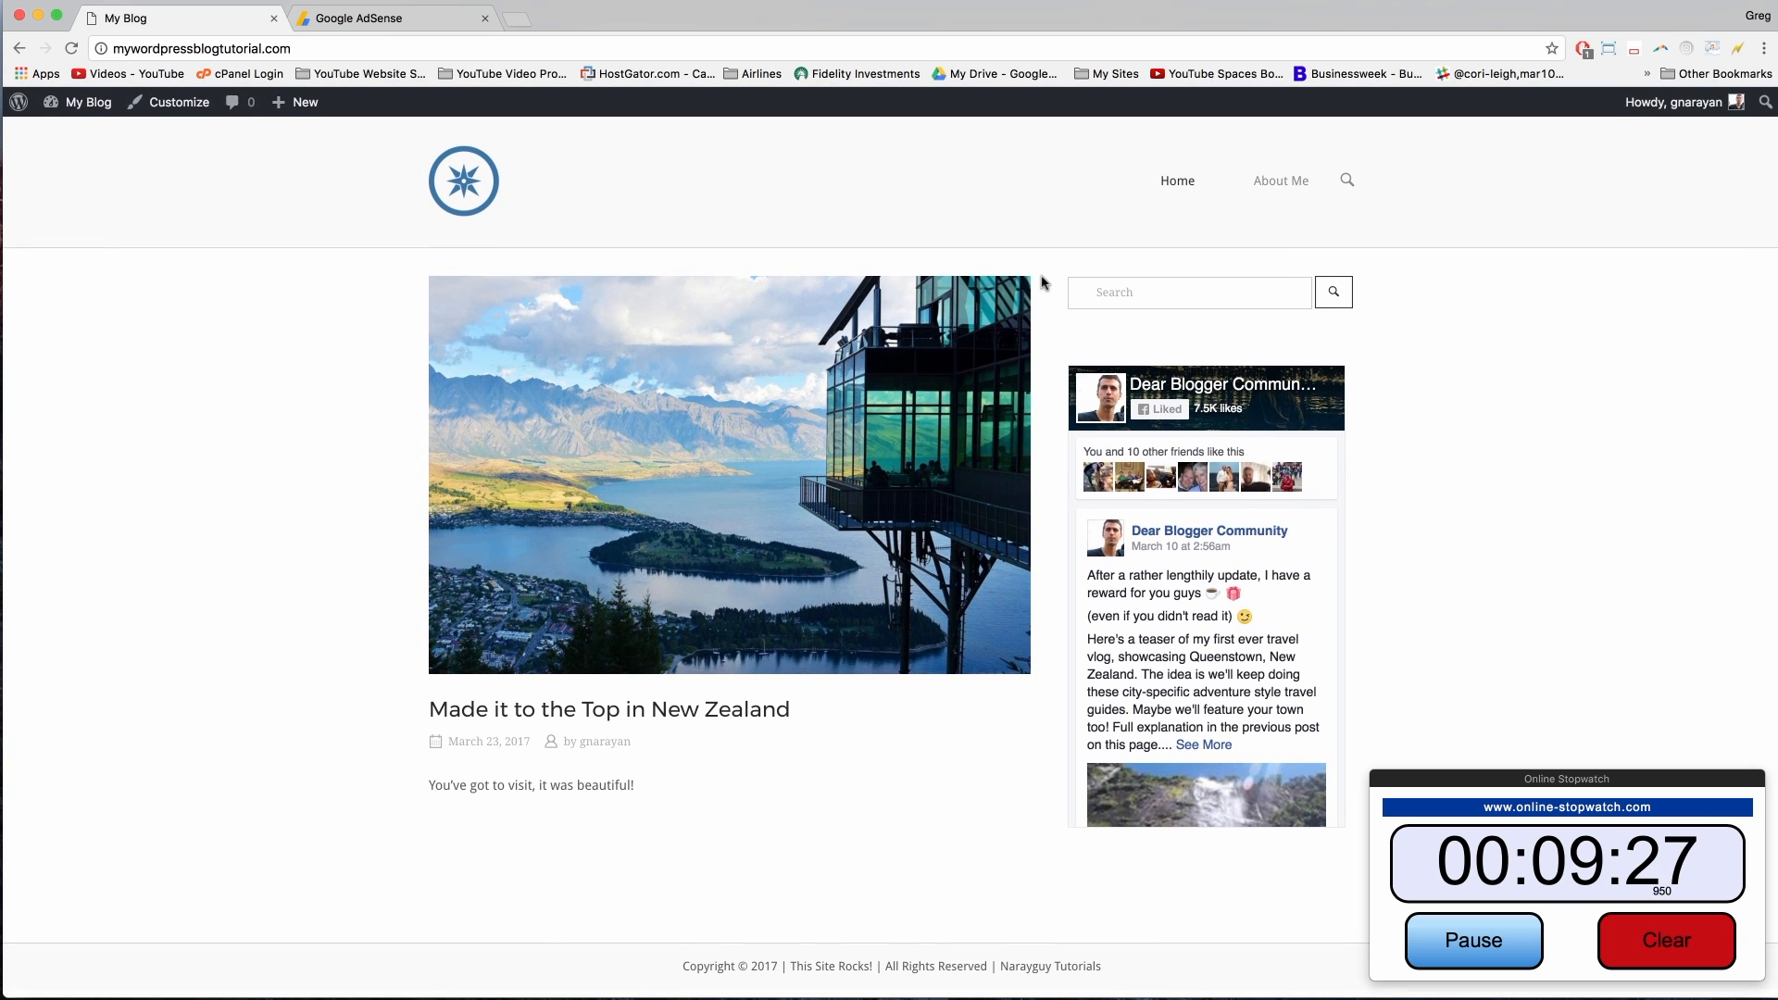
Step: Exclude the blog's whole domain from AdBlock so the sidebar ad slot loads
click(1584, 49)
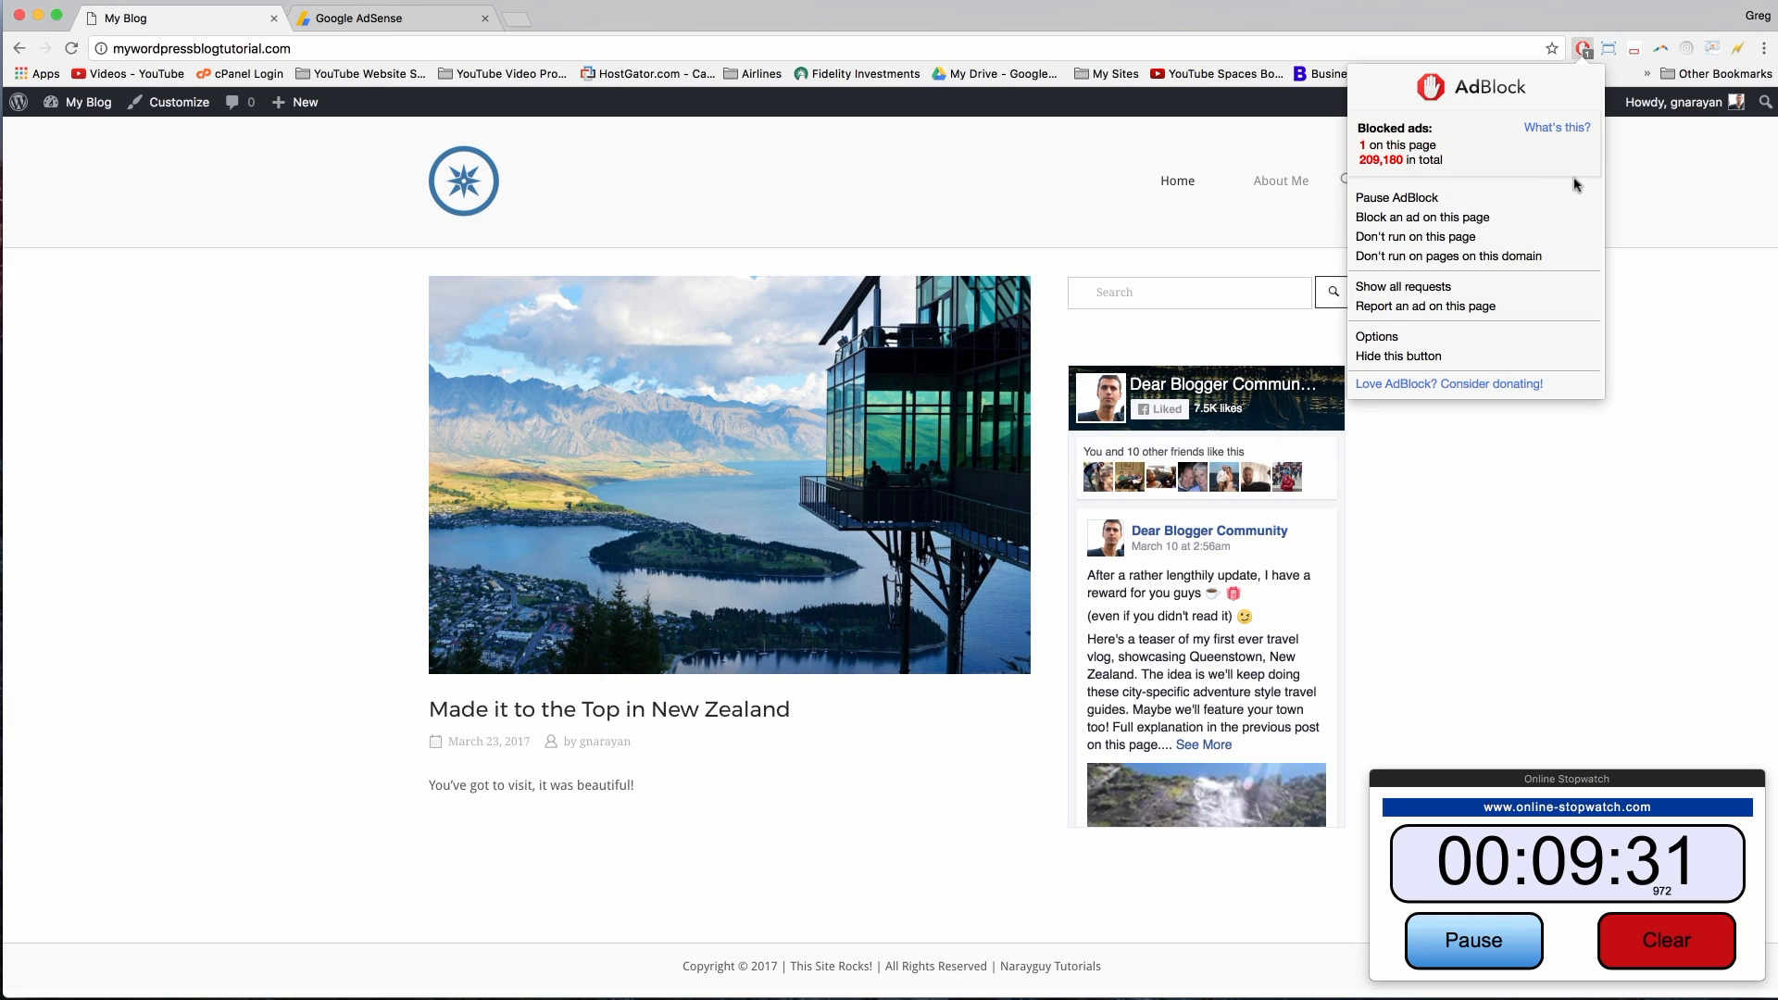
click(1438, 256)
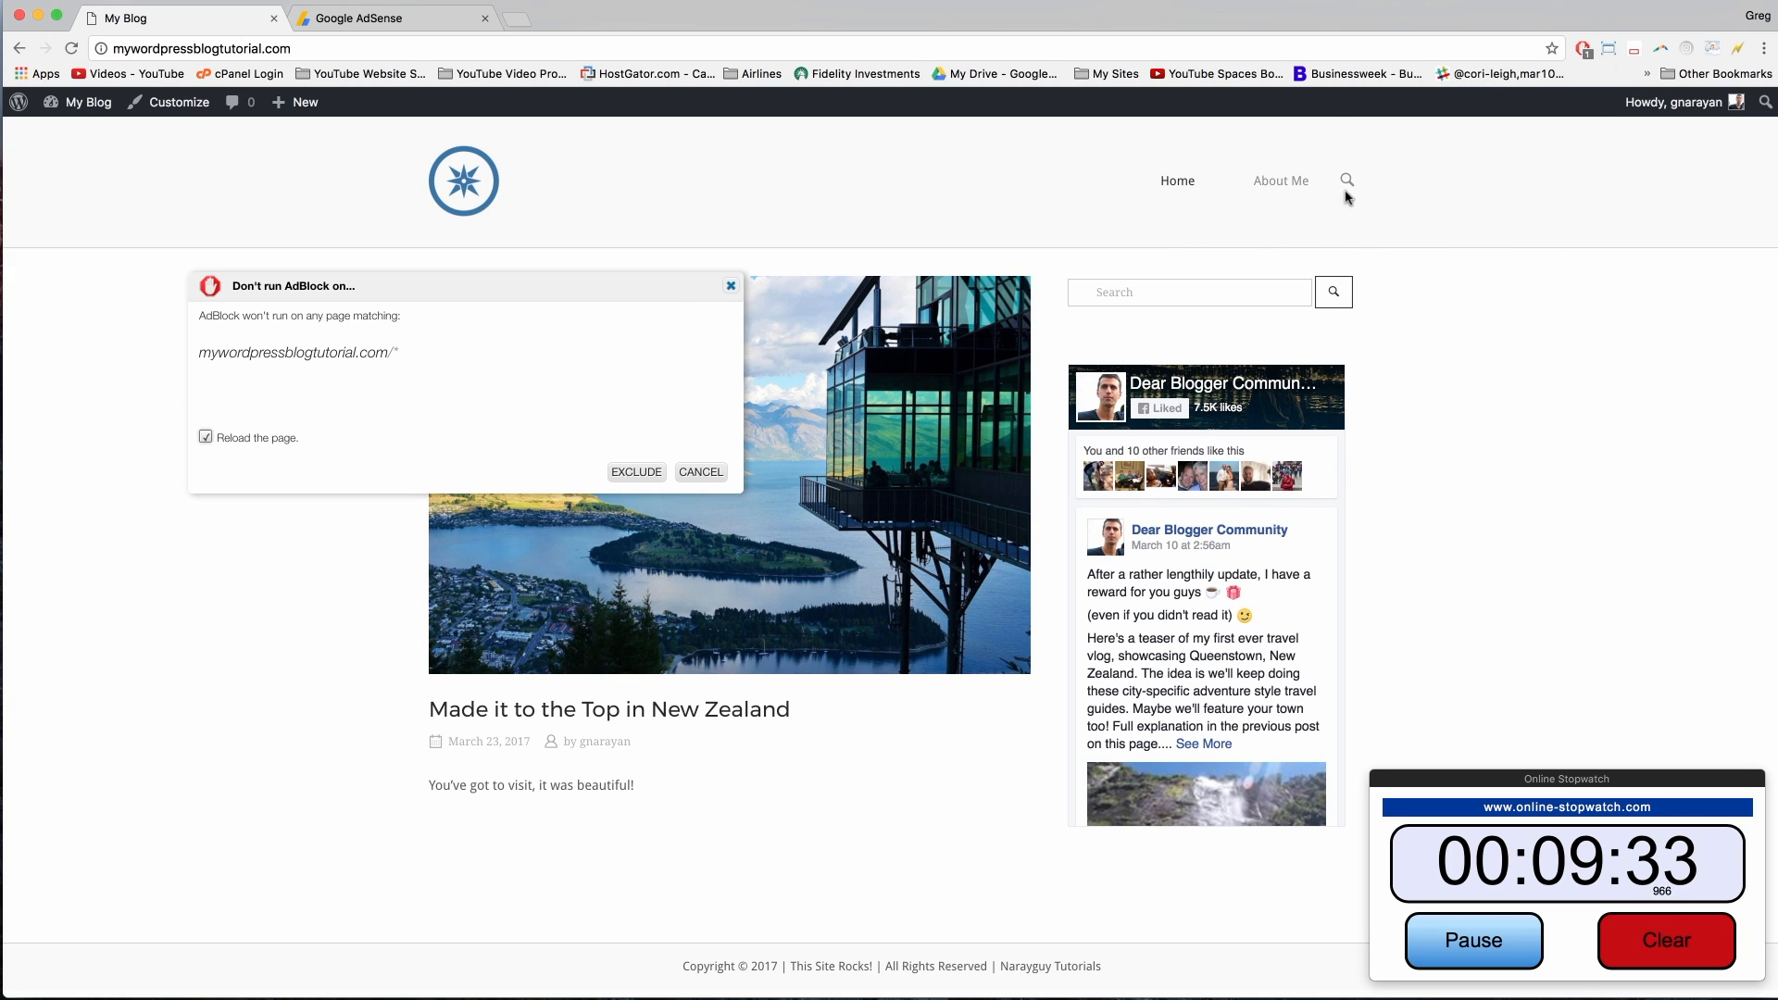
click(638, 473)
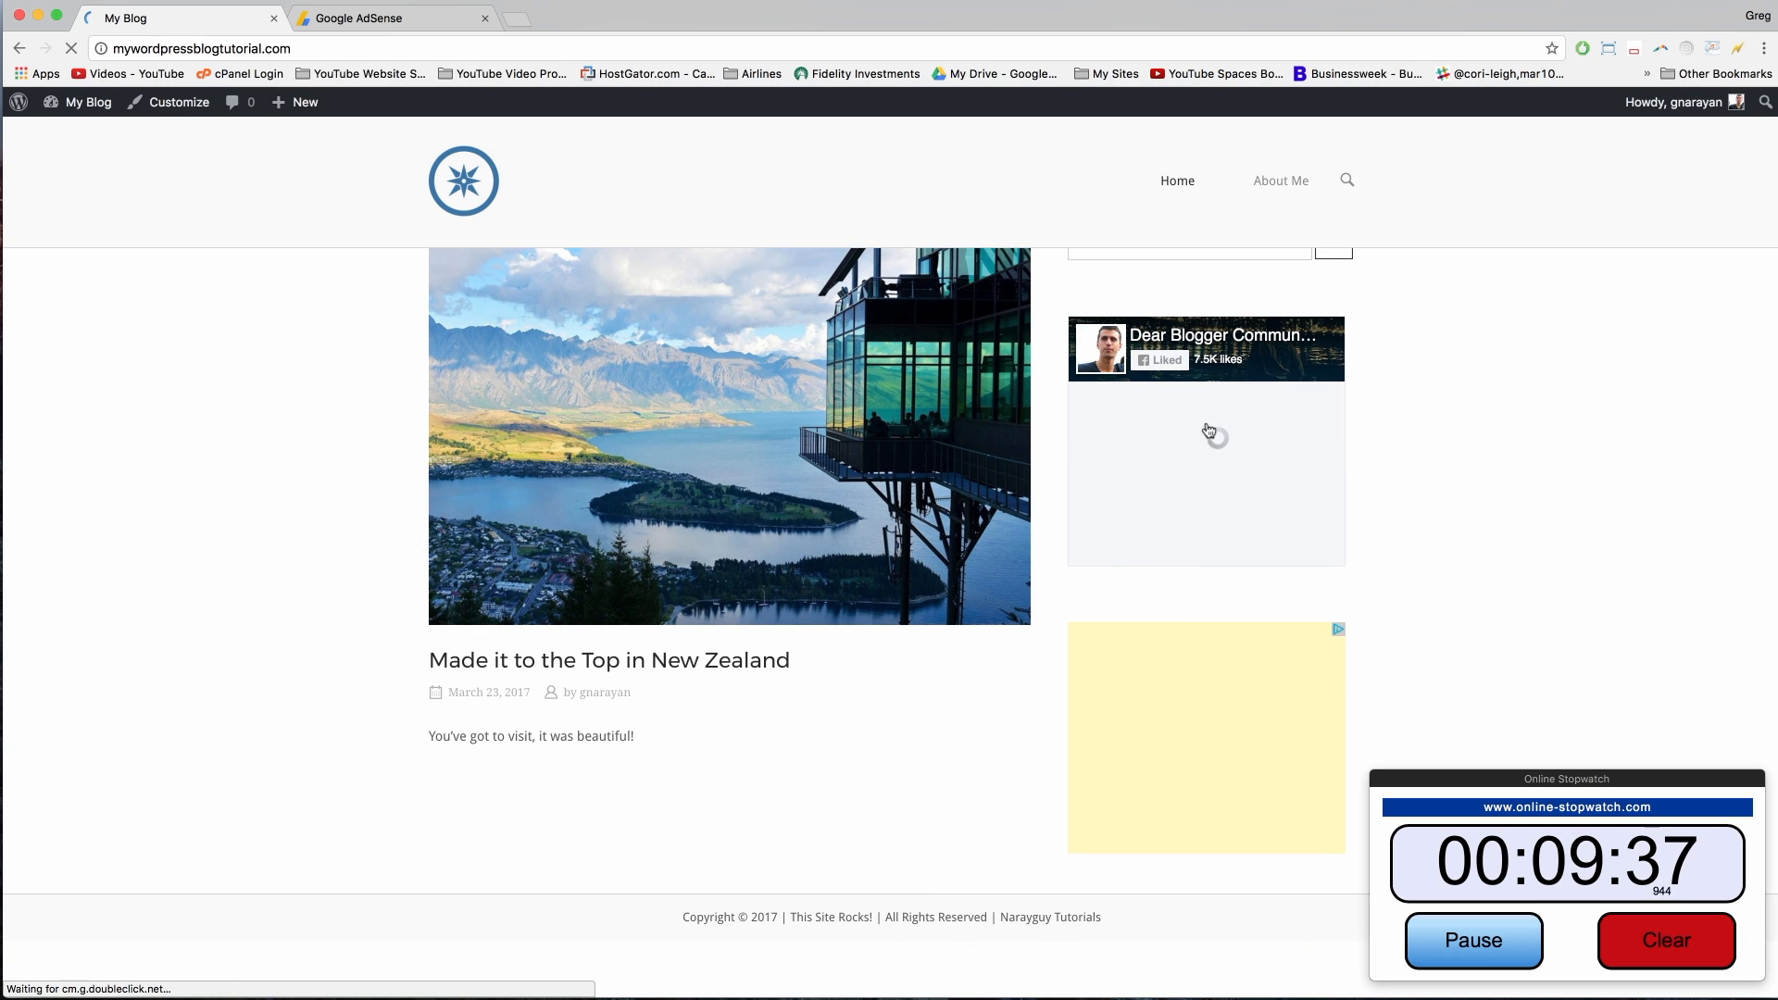
Step: Scroll the blog page to check the live ad below the sidebar's Facebook box
scroll(1502, 577, down, 2)
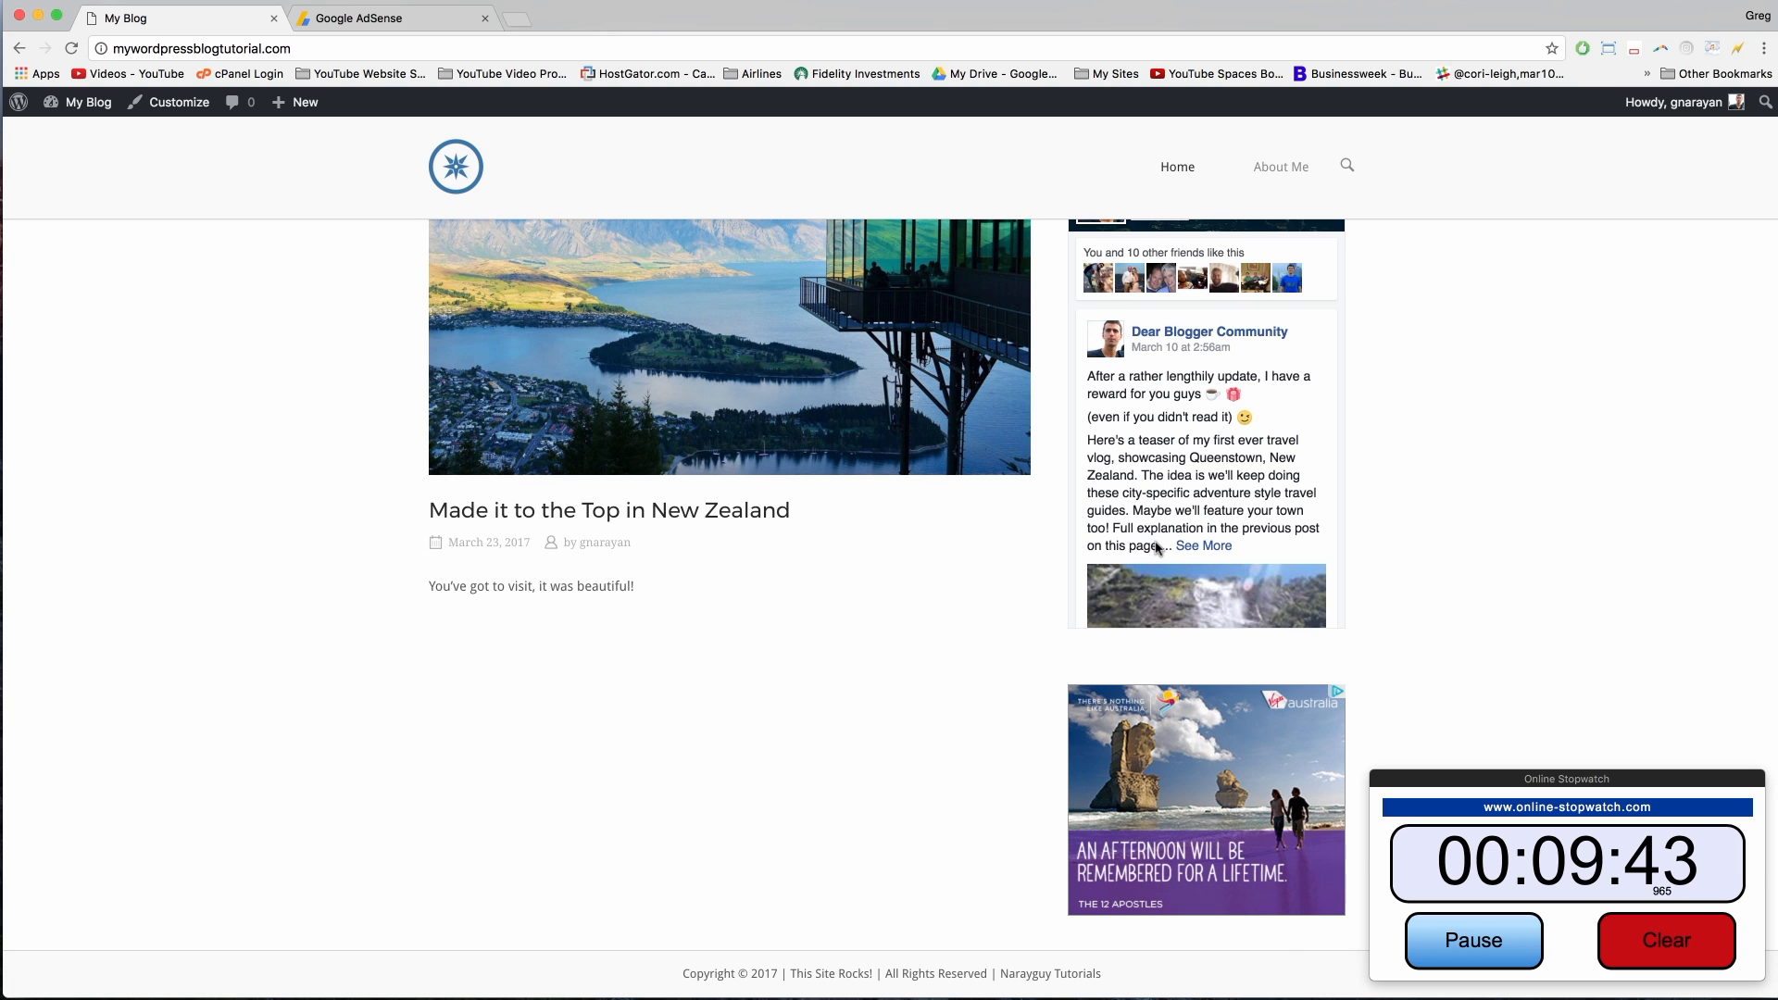
scroll(1019, 844, up, 3)
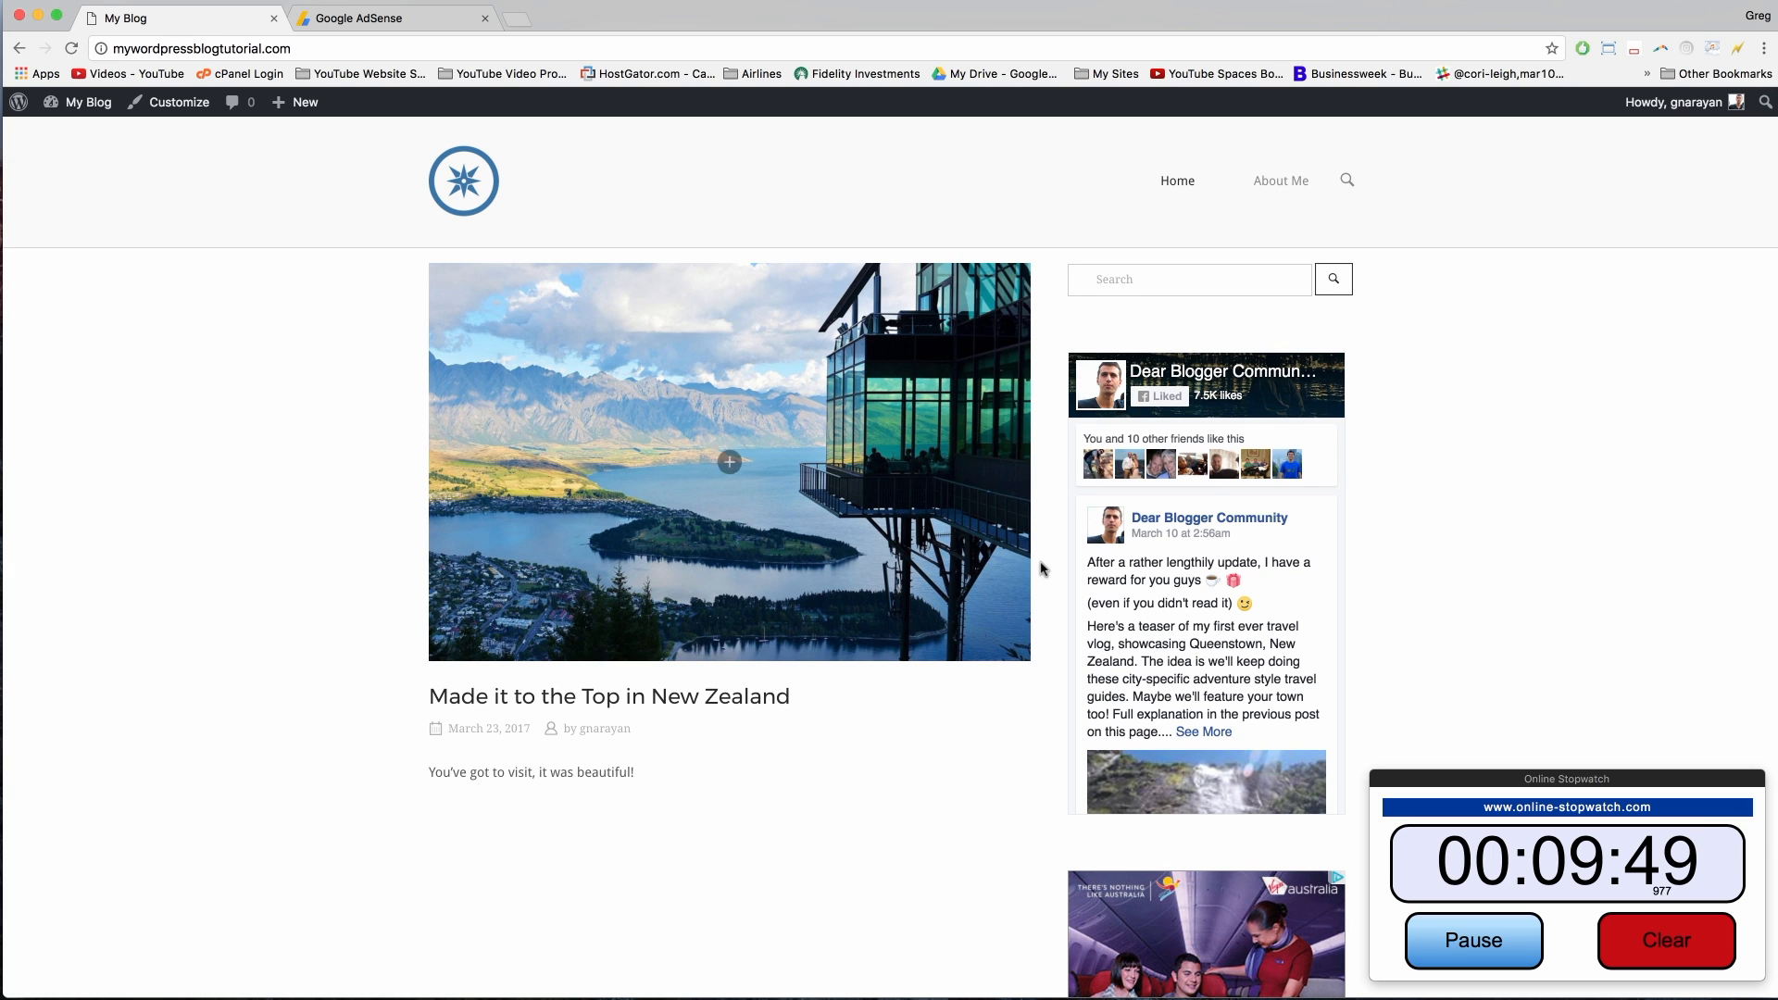
scroll(1176, 927, down, 4)
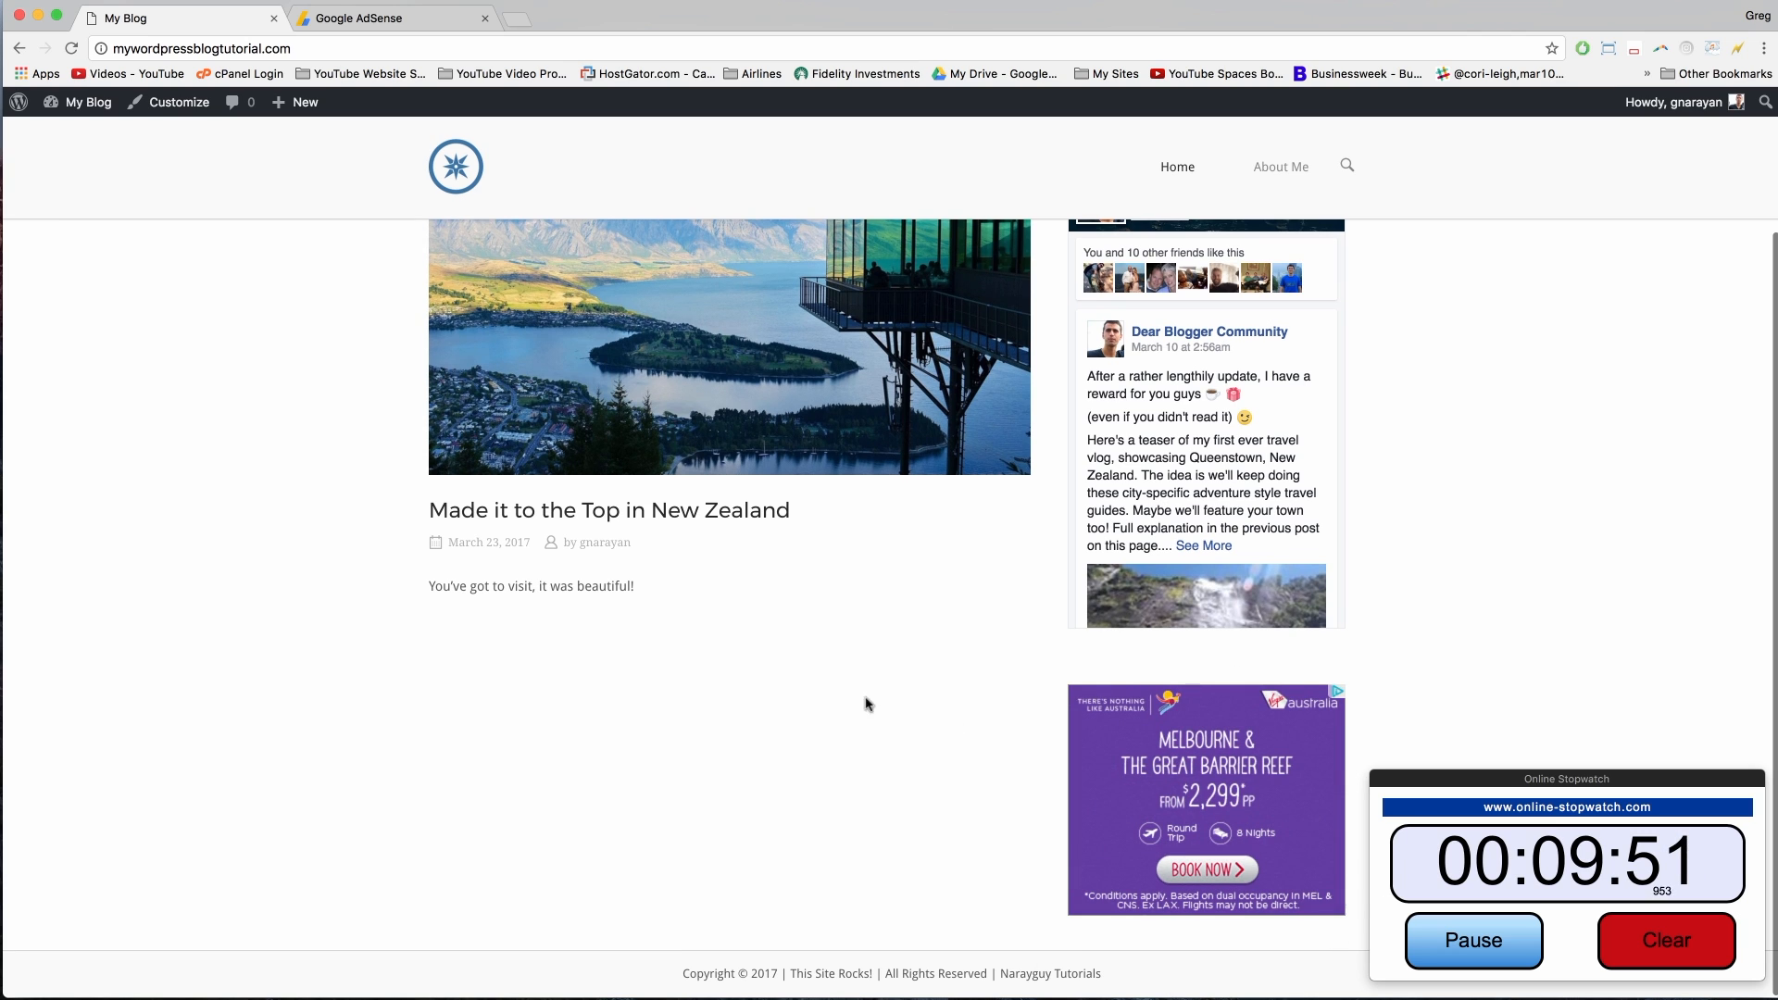
scroll(973, 746, up, 5)
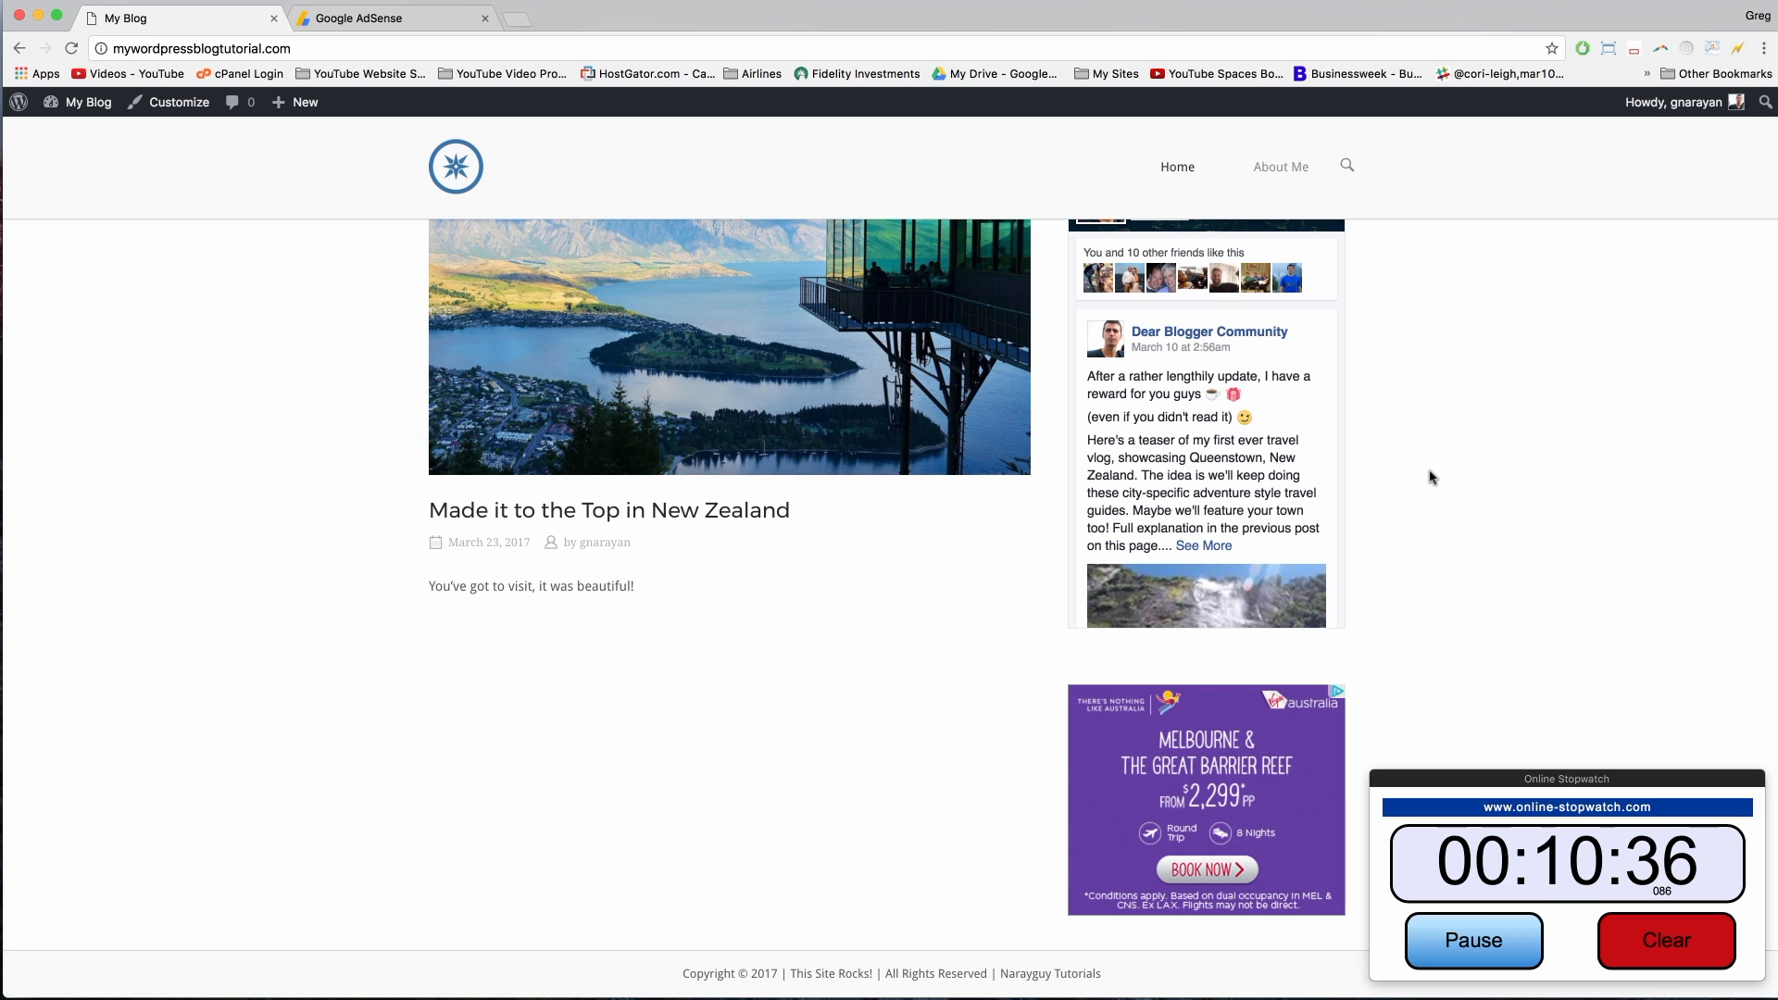
scroll(1433, 477, up, 3)
scroll(1433, 477, down, 4)
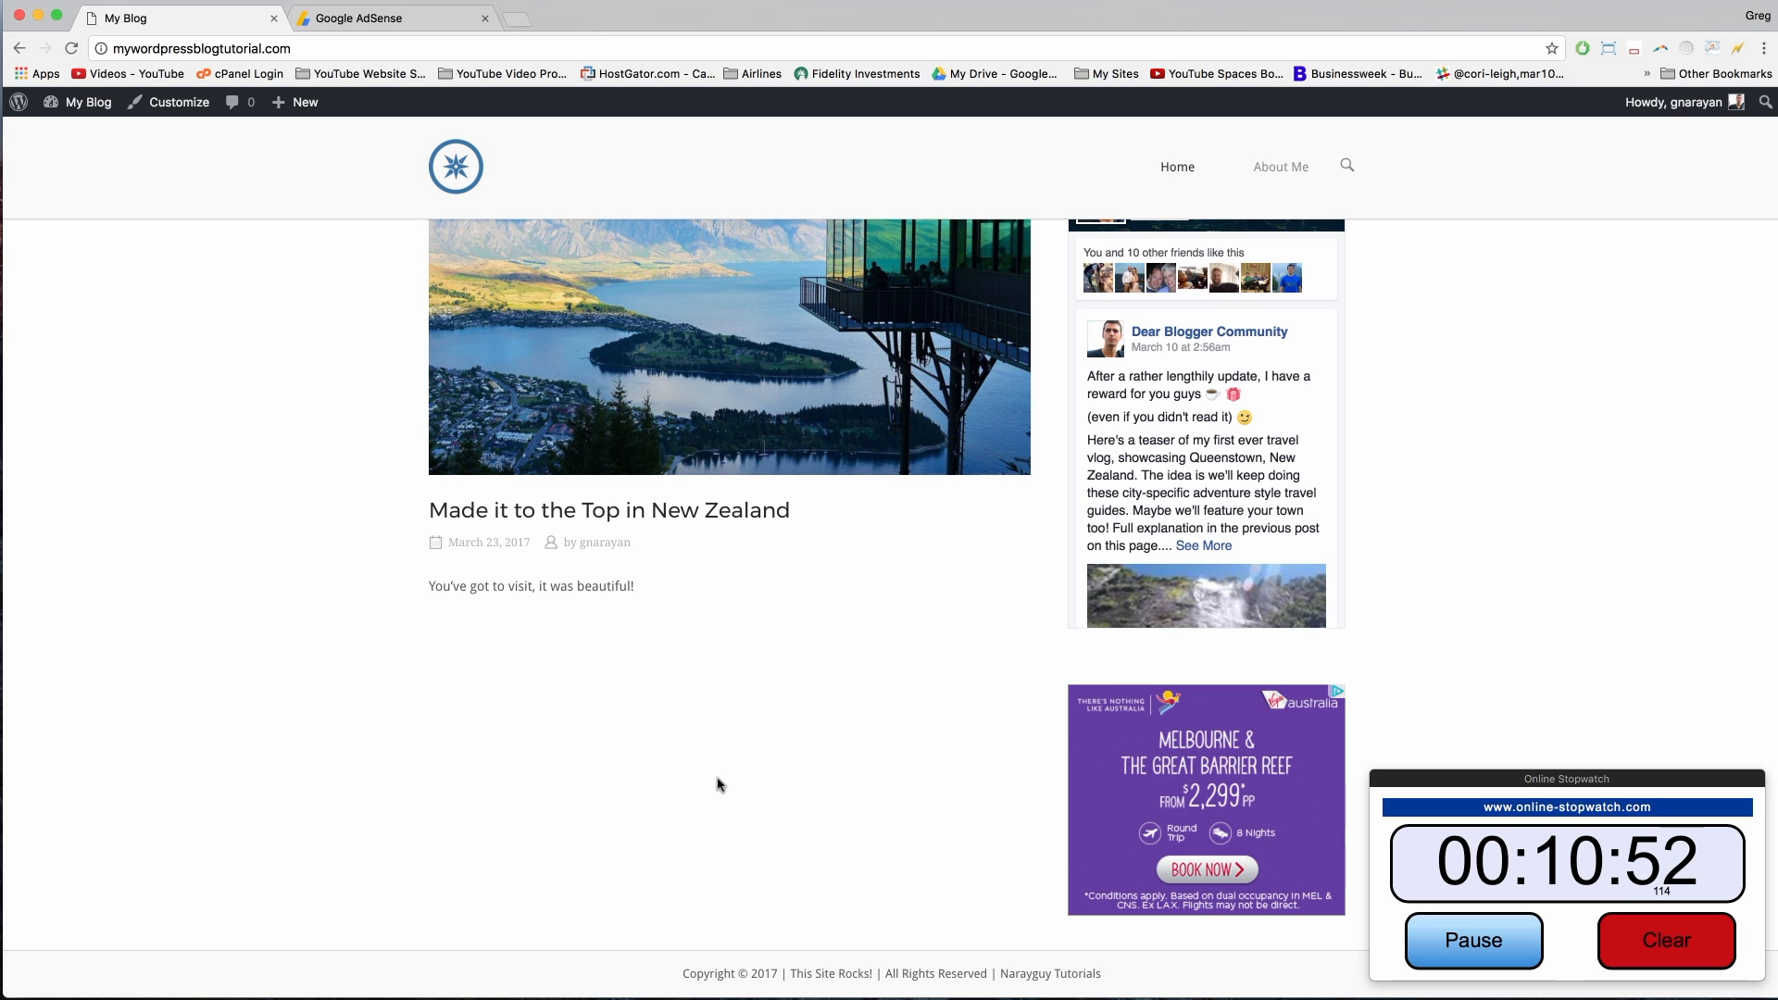
scroll(719, 783, up, 5)
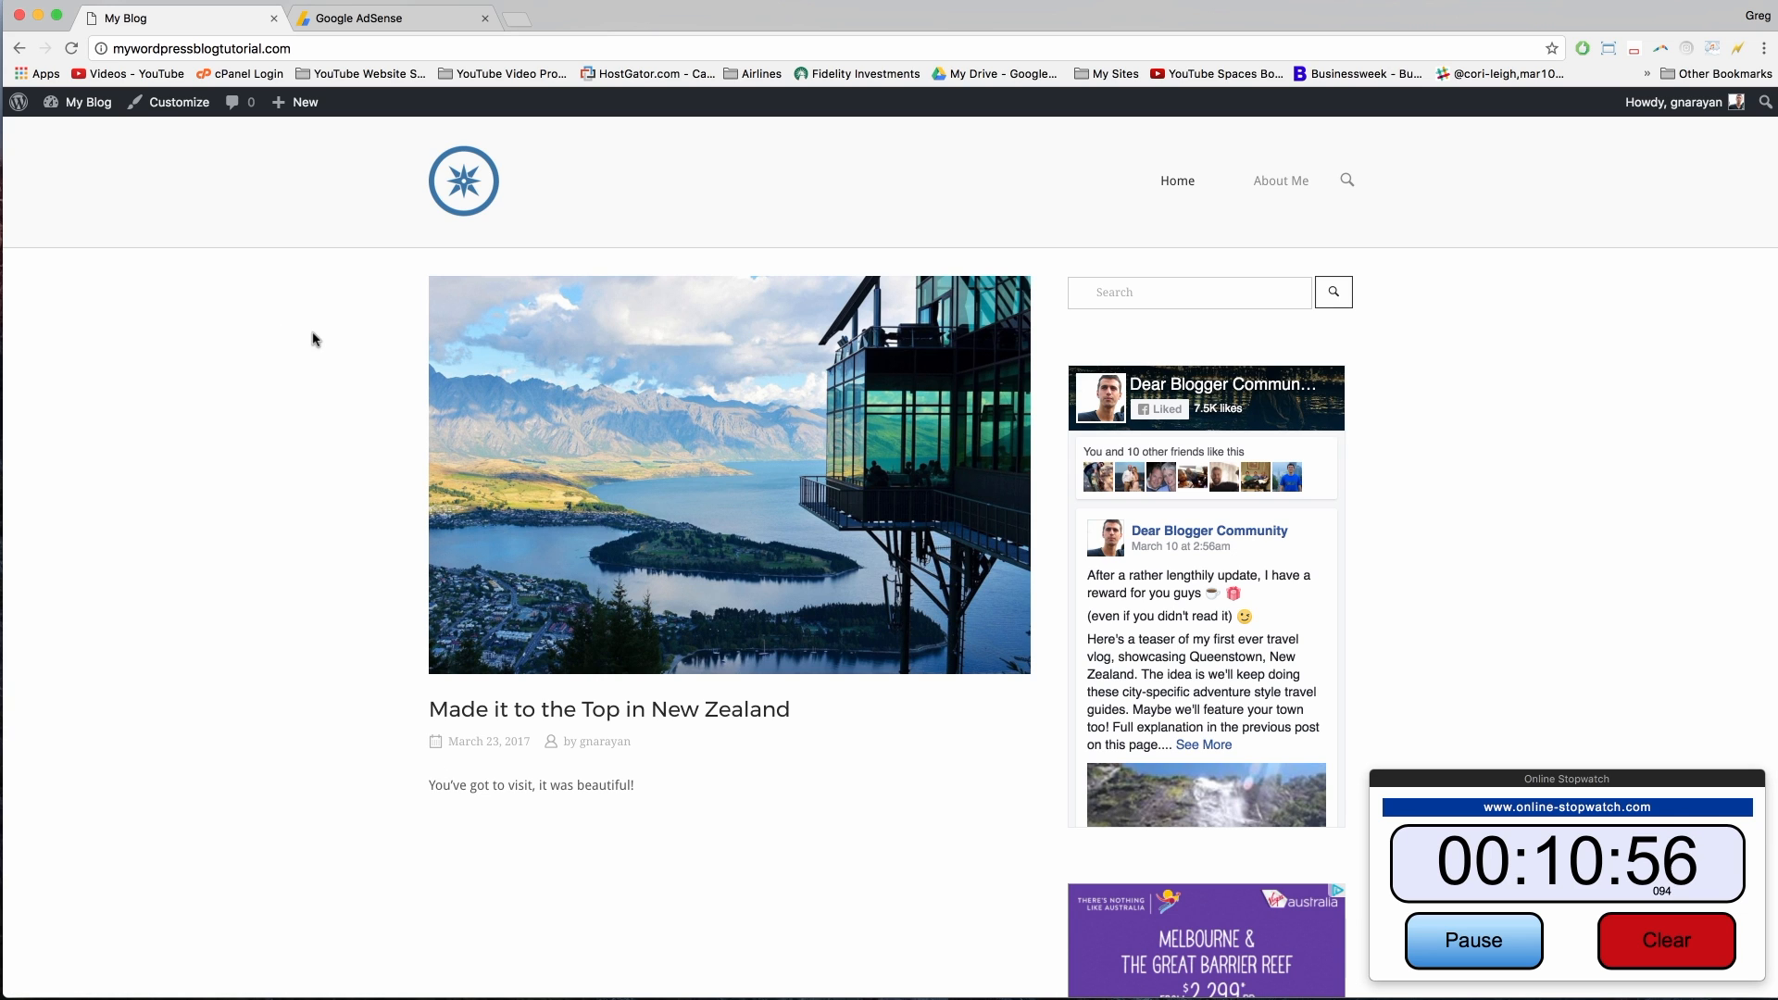
scroll(1040, 814, down, 5)
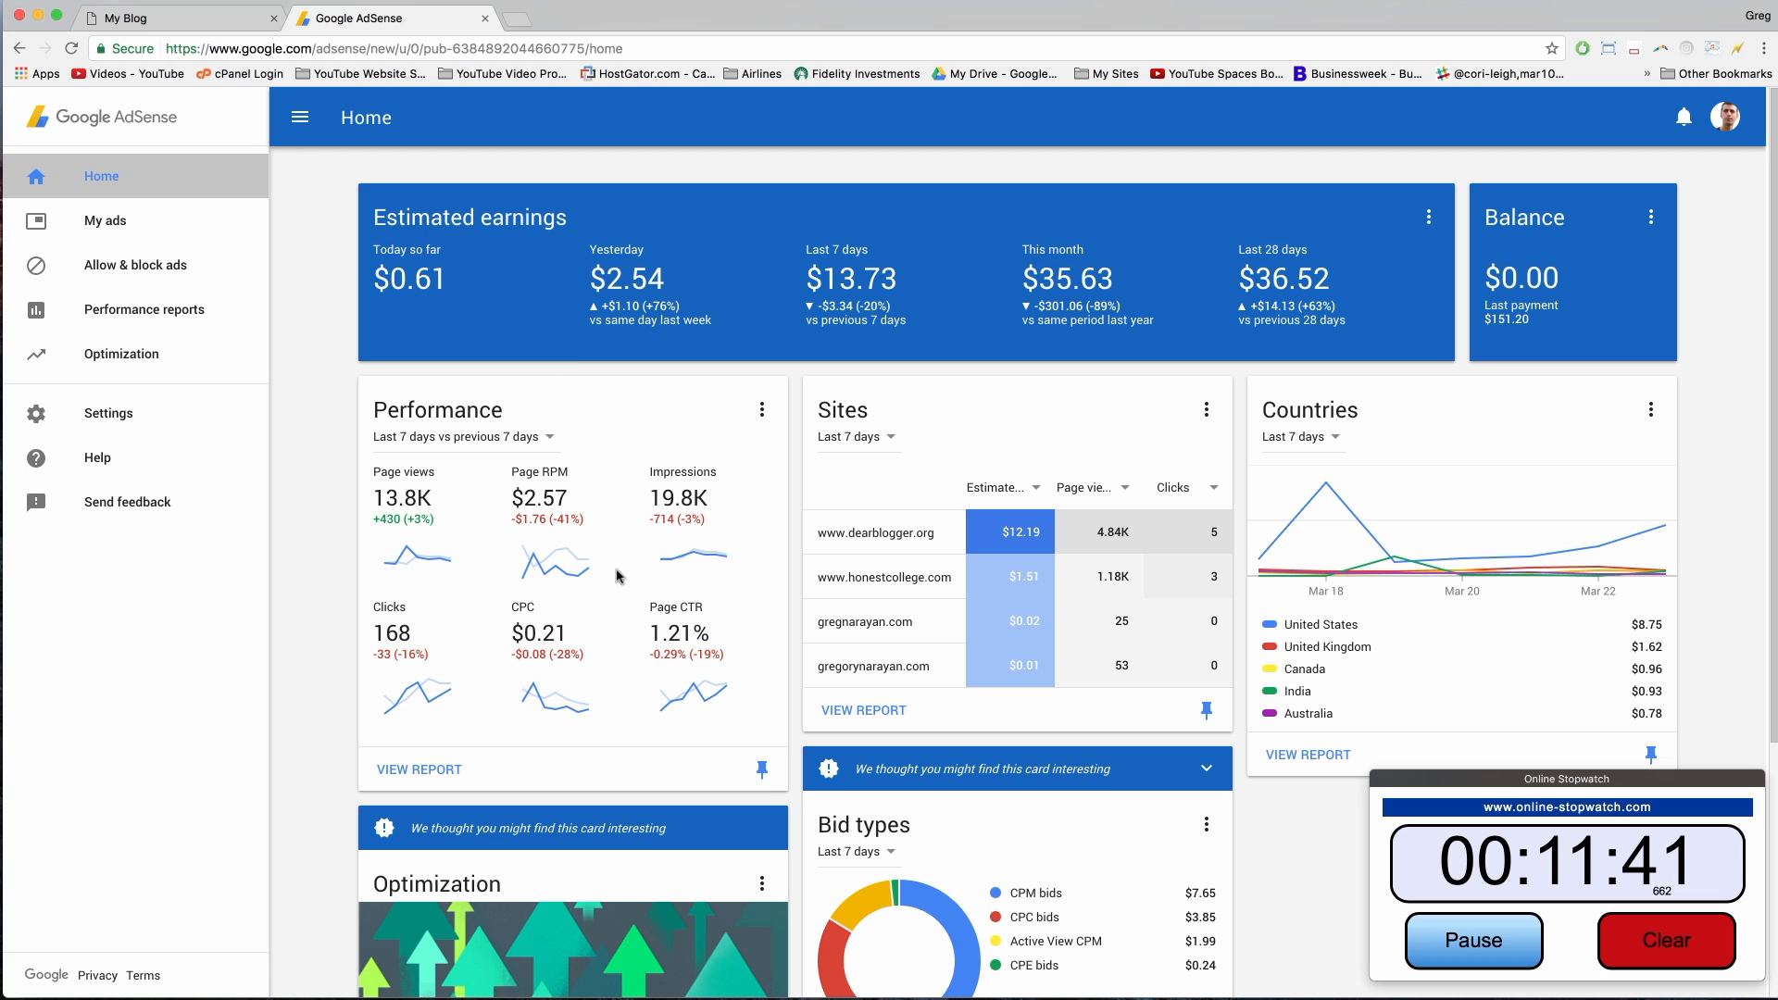
Step: Return to the blog and scroll to the Melbourne & Great Barrier Reef ad in the sidebar
click(195, 25)
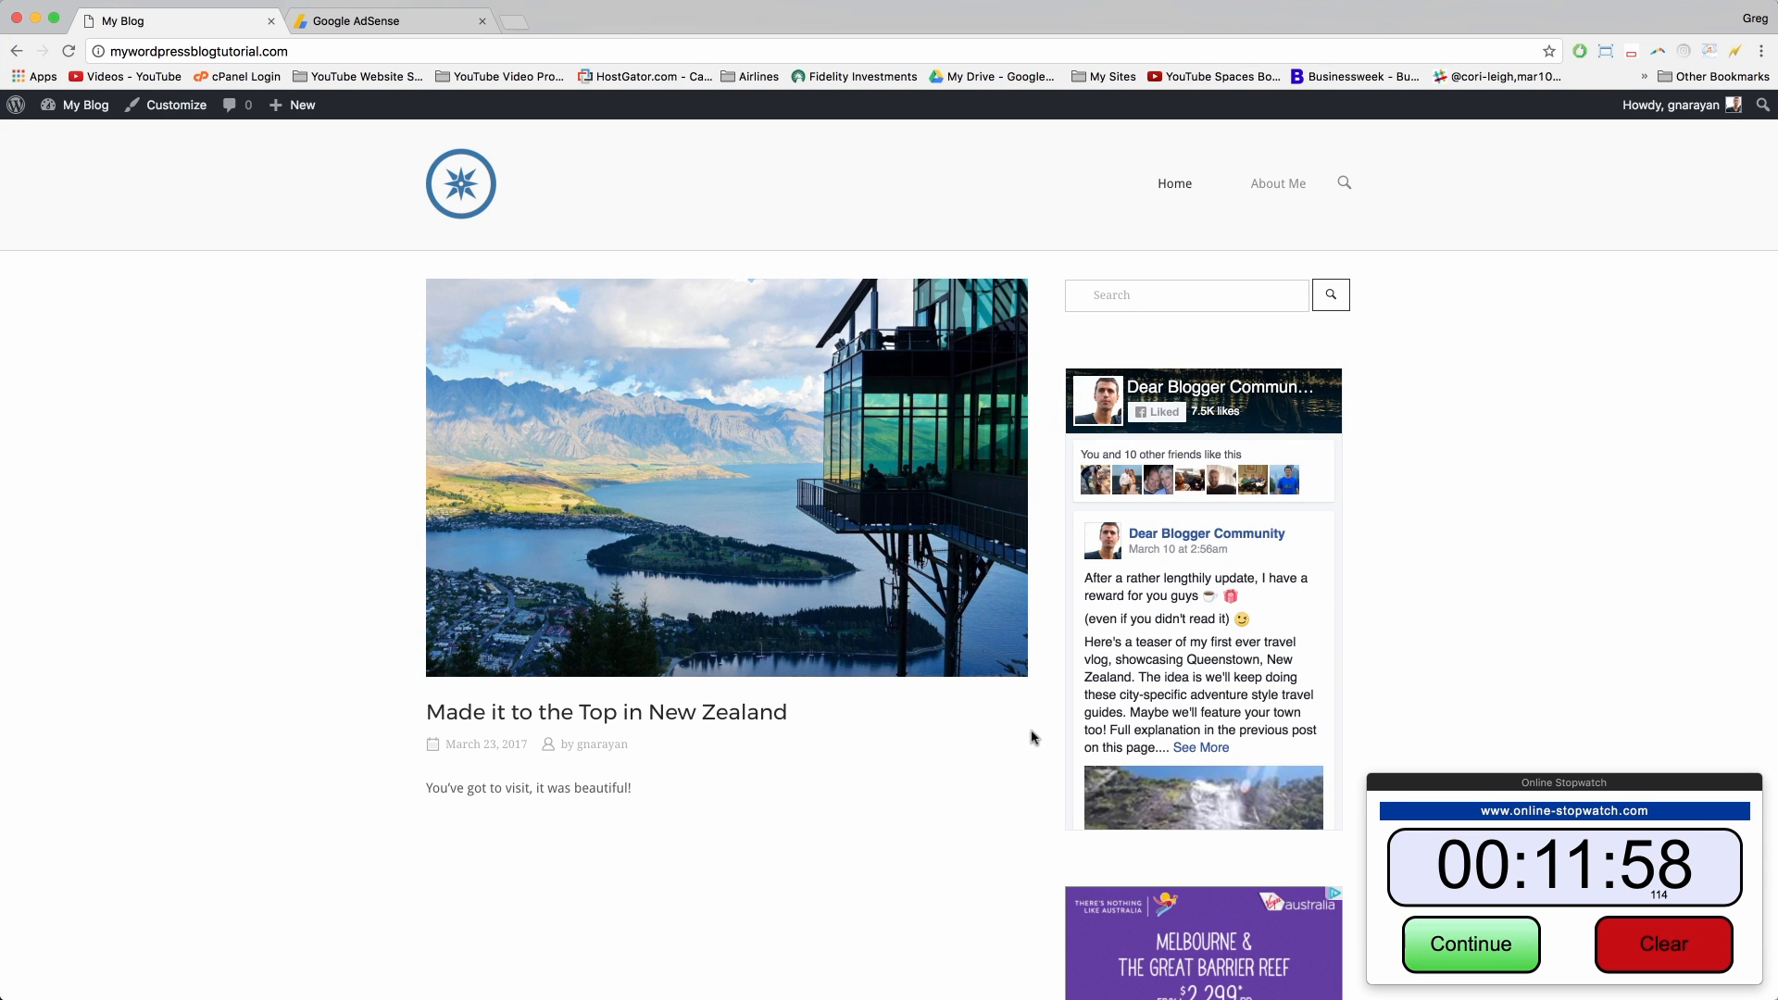
scroll(1030, 738, down, 4)
scroll(1032, 739, up, 4)
scroll(1045, 743, down, 3)
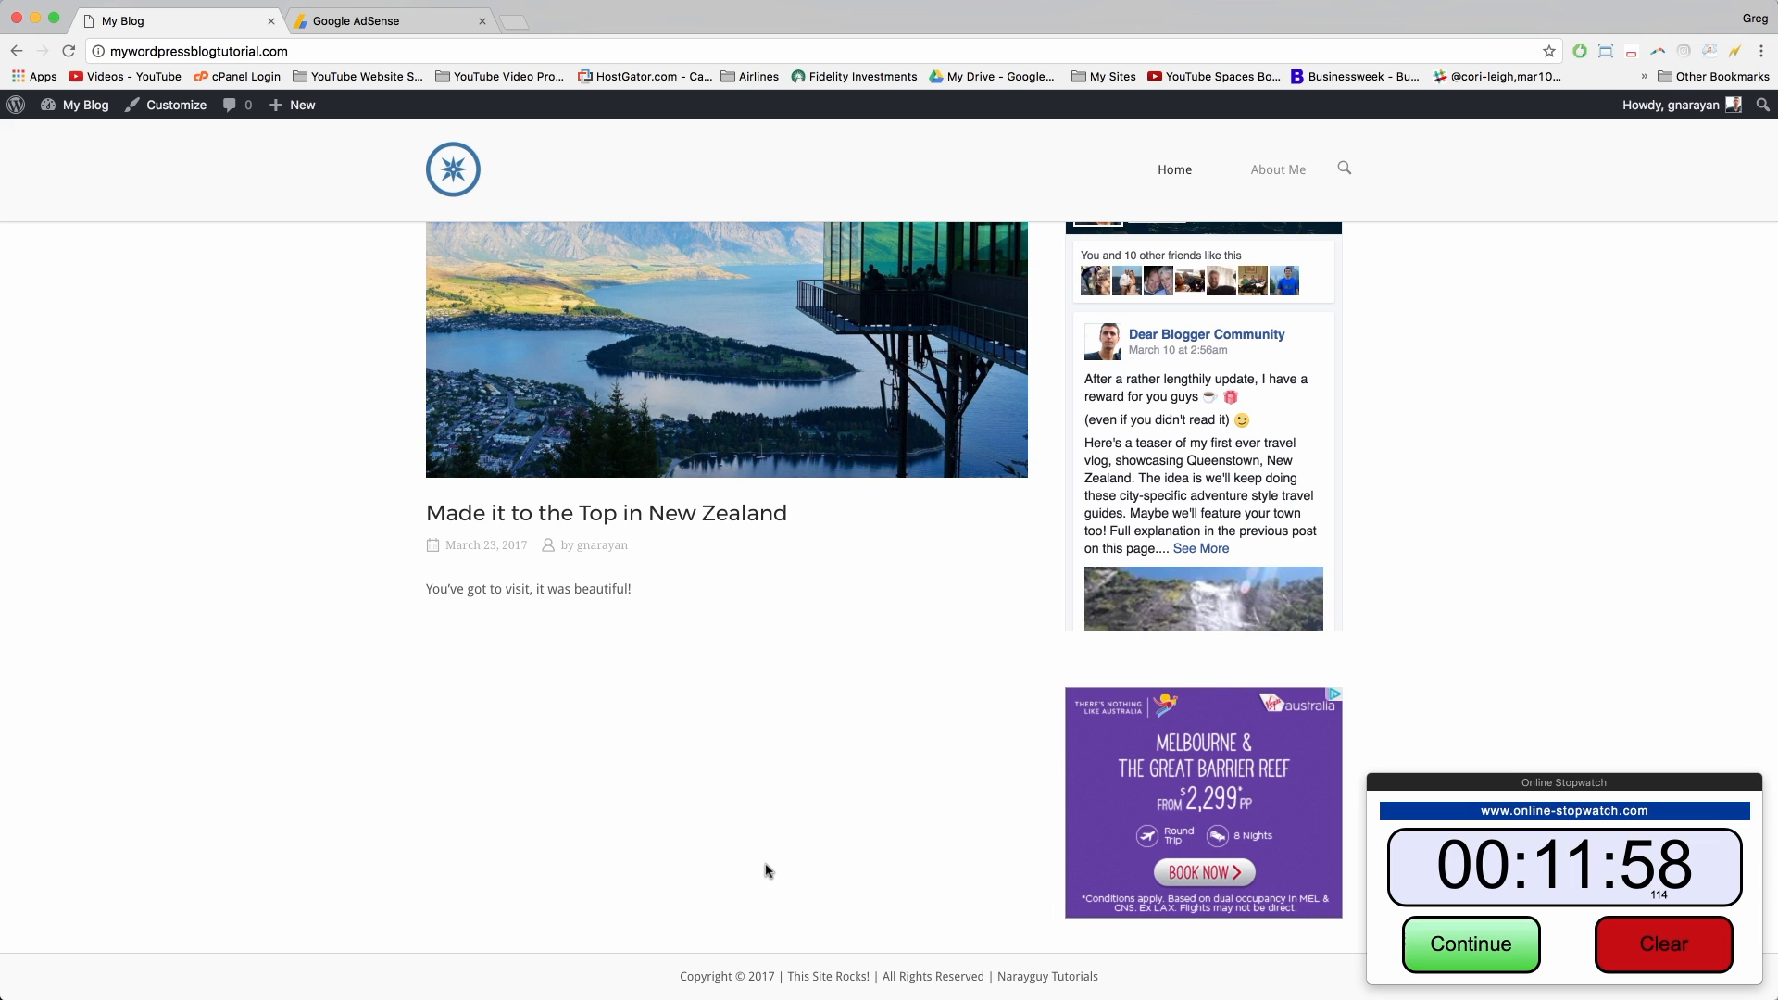
scroll(767, 870, up, 3)
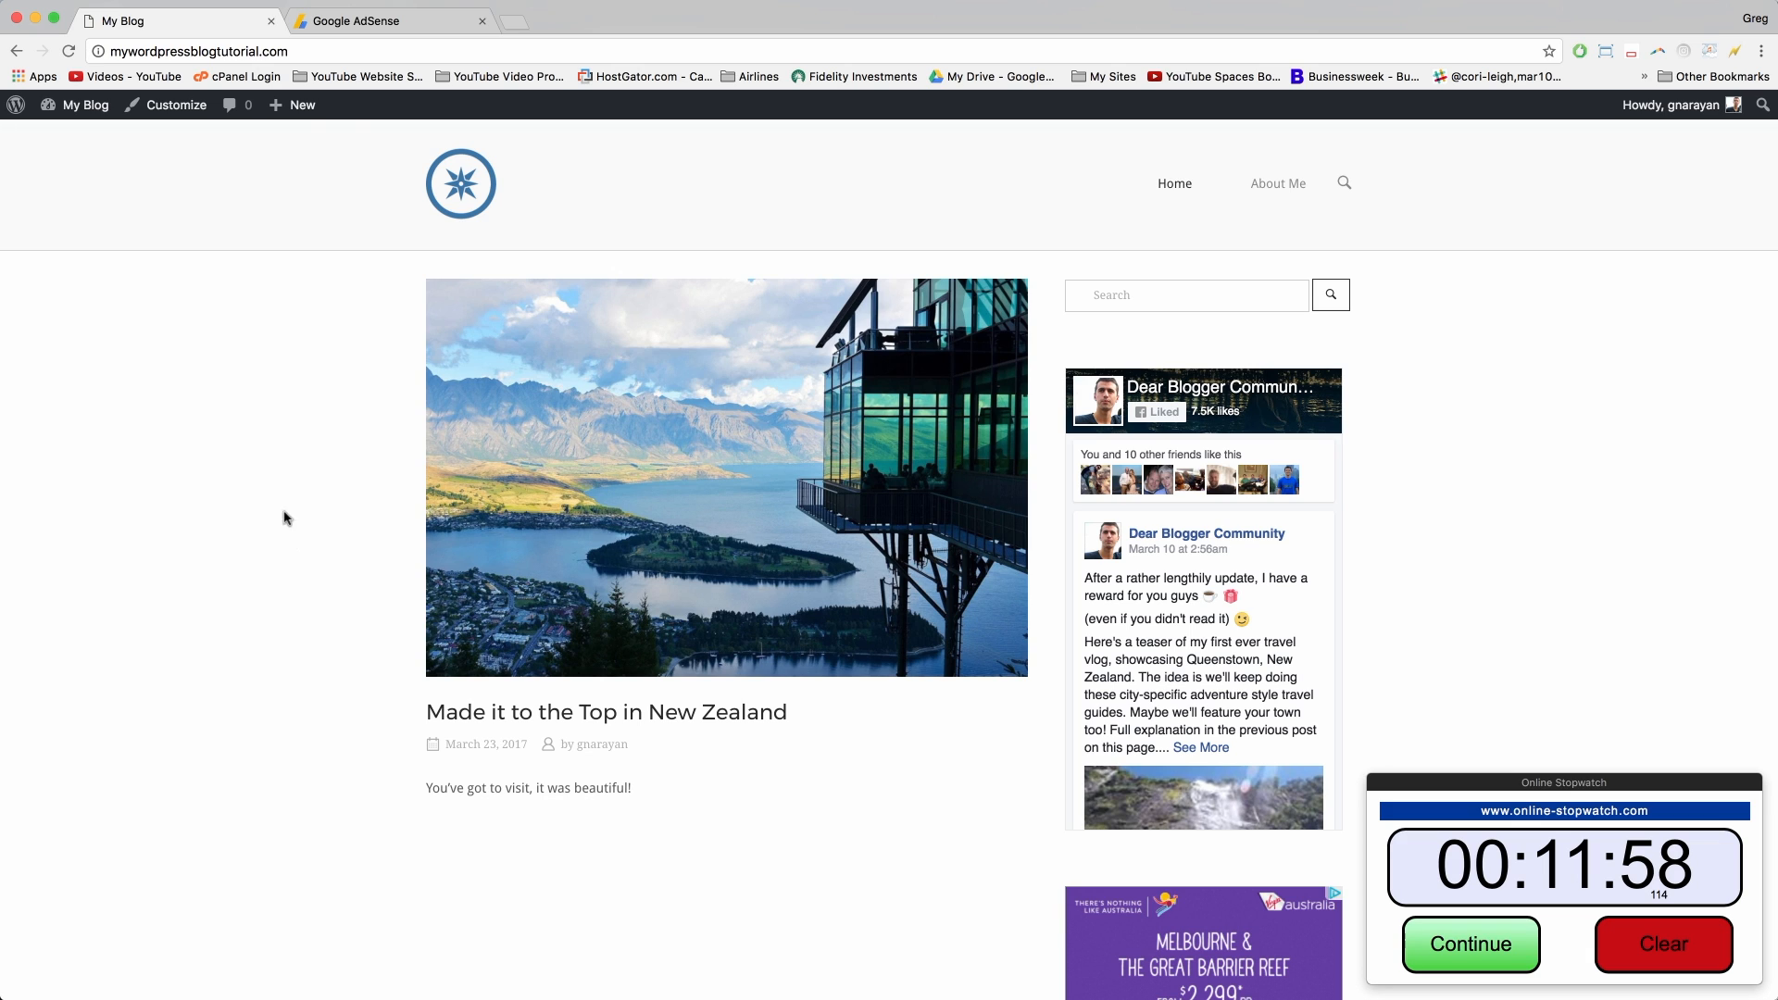
Step: Search Google for the author's name plus 'pro blogger' and open The Perfect Blogging Output Level
click(516, 22)
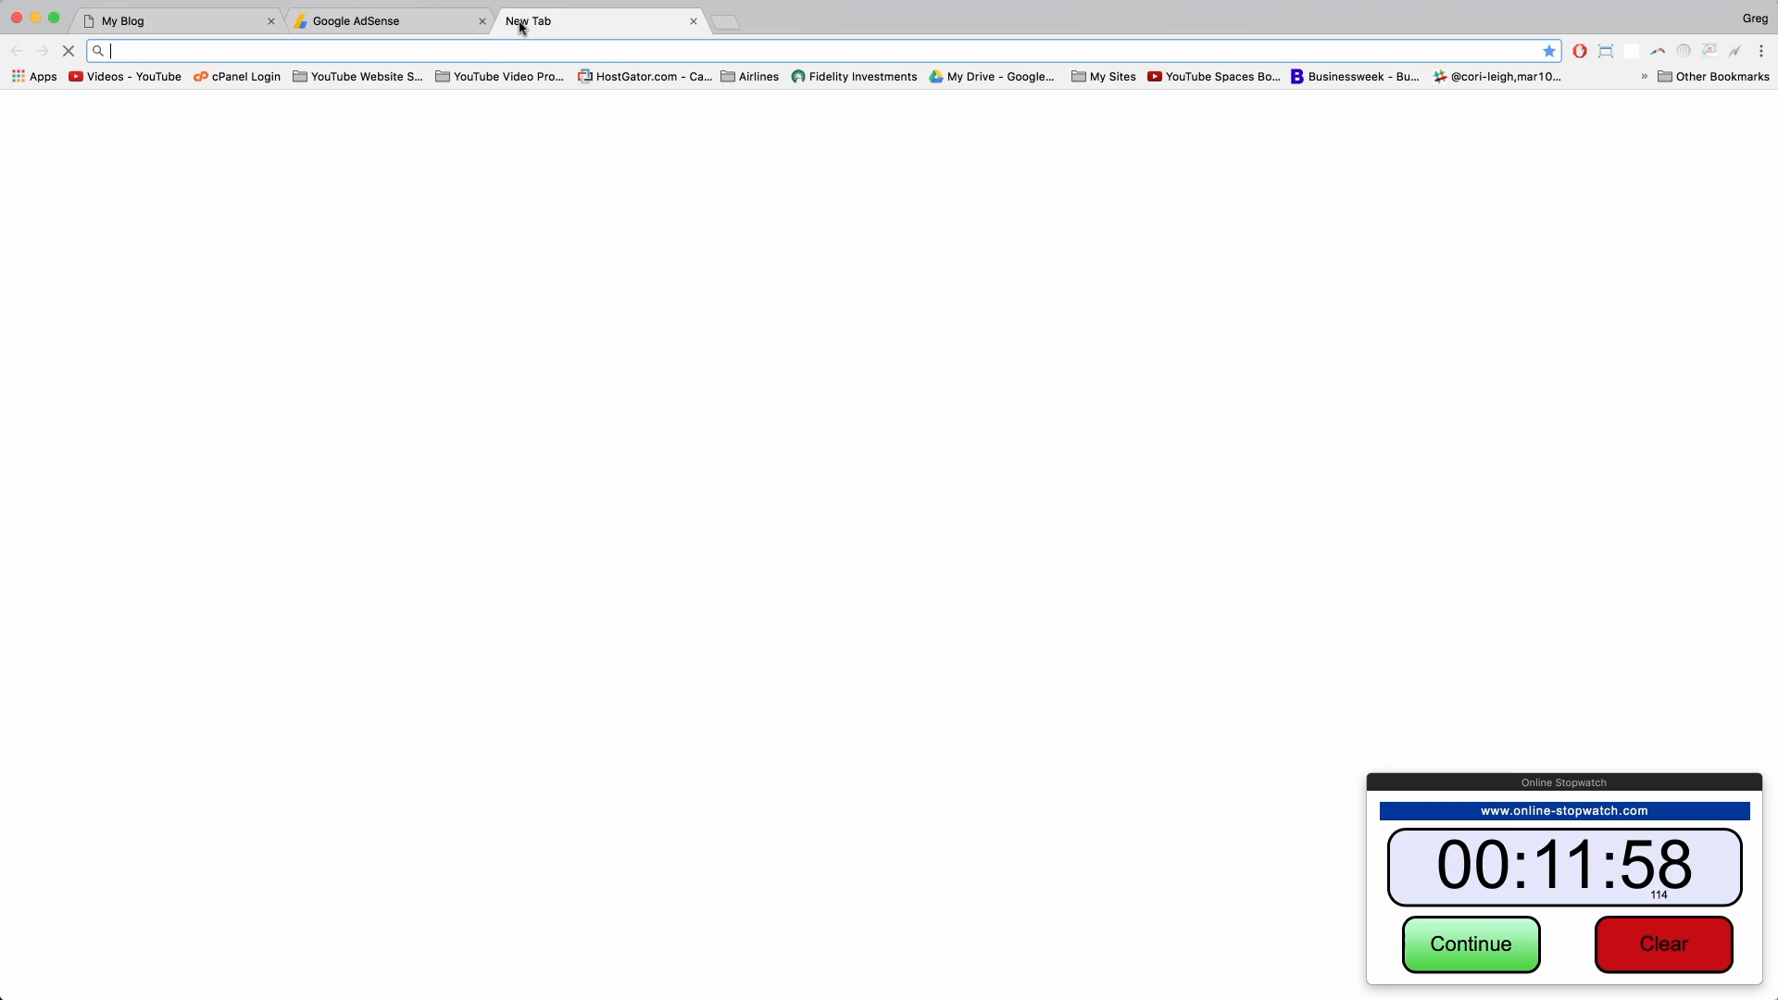
text(greg )
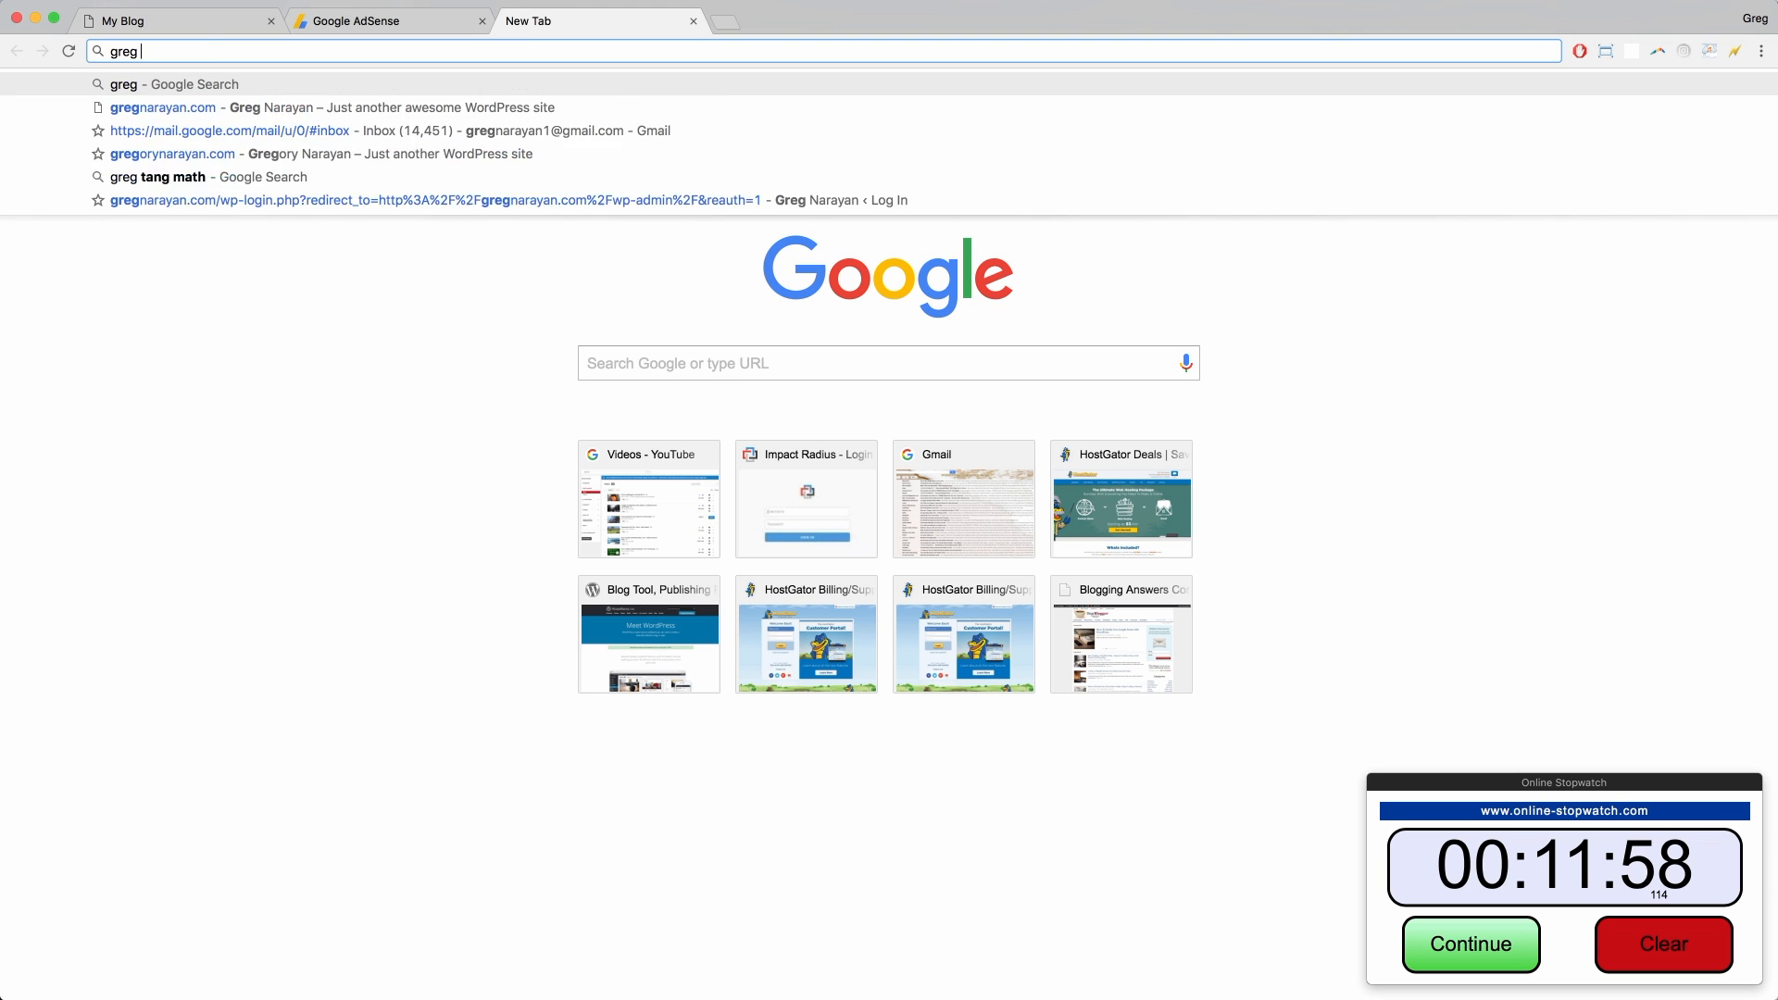
text(narayan pro blogger)
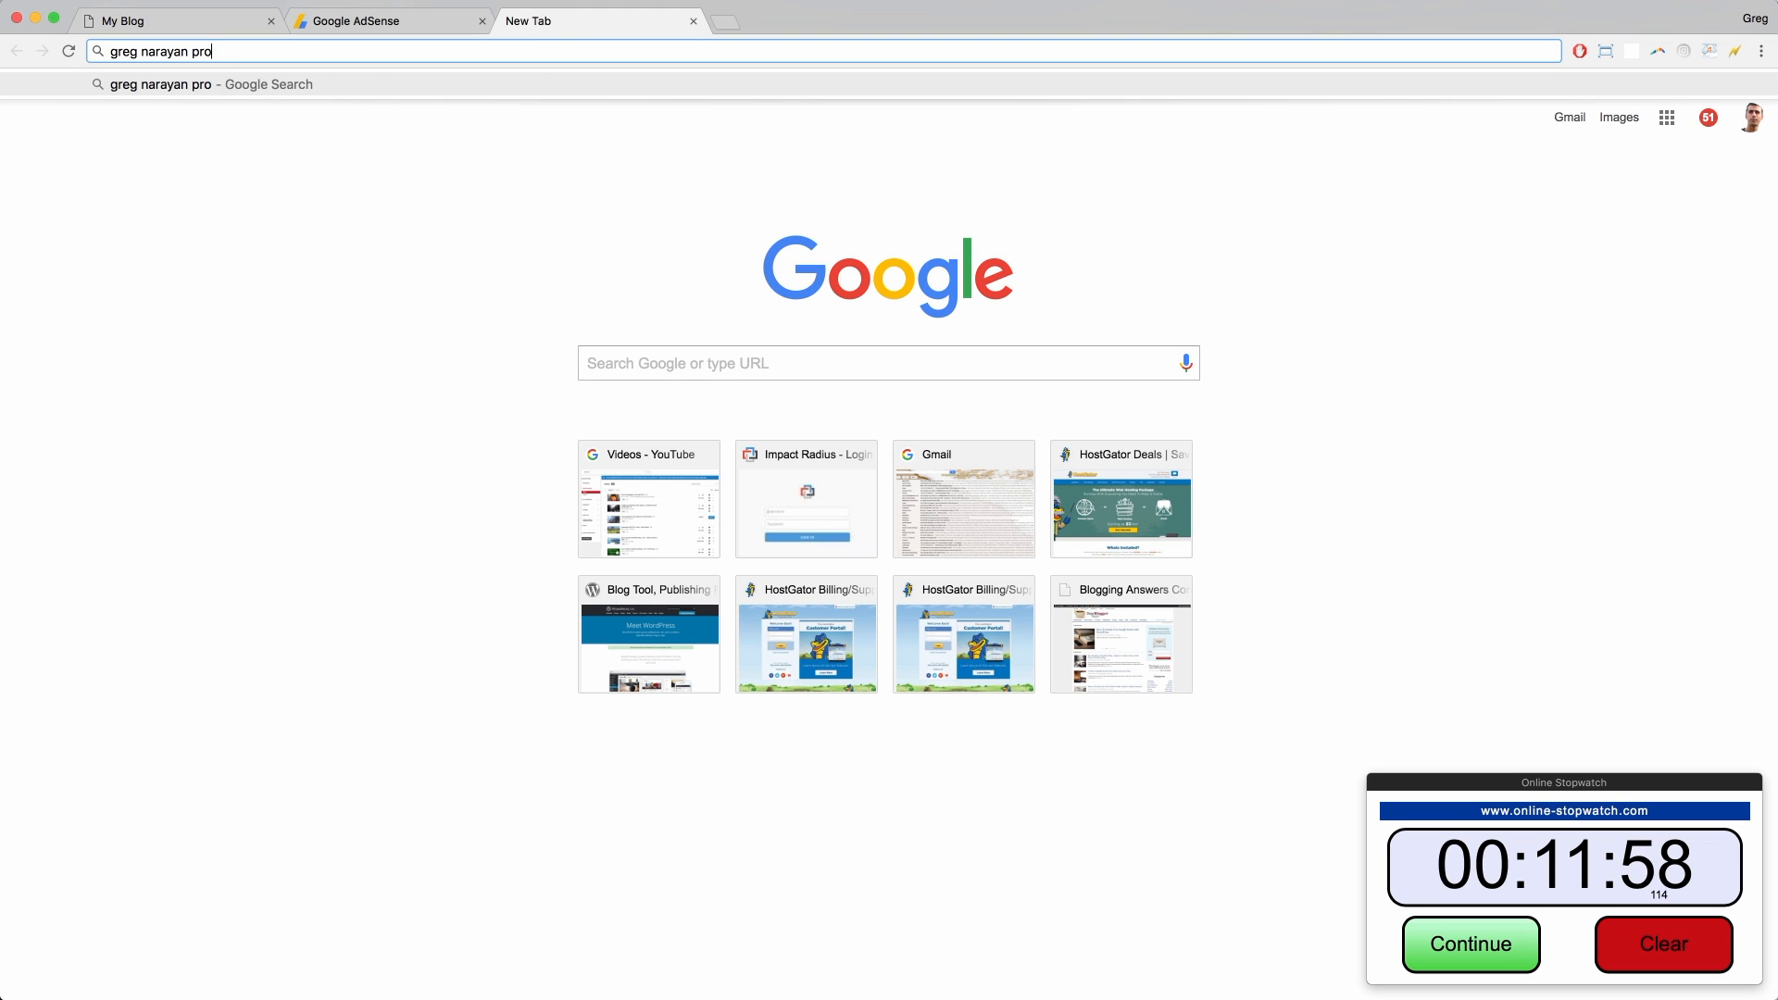
key(Return)
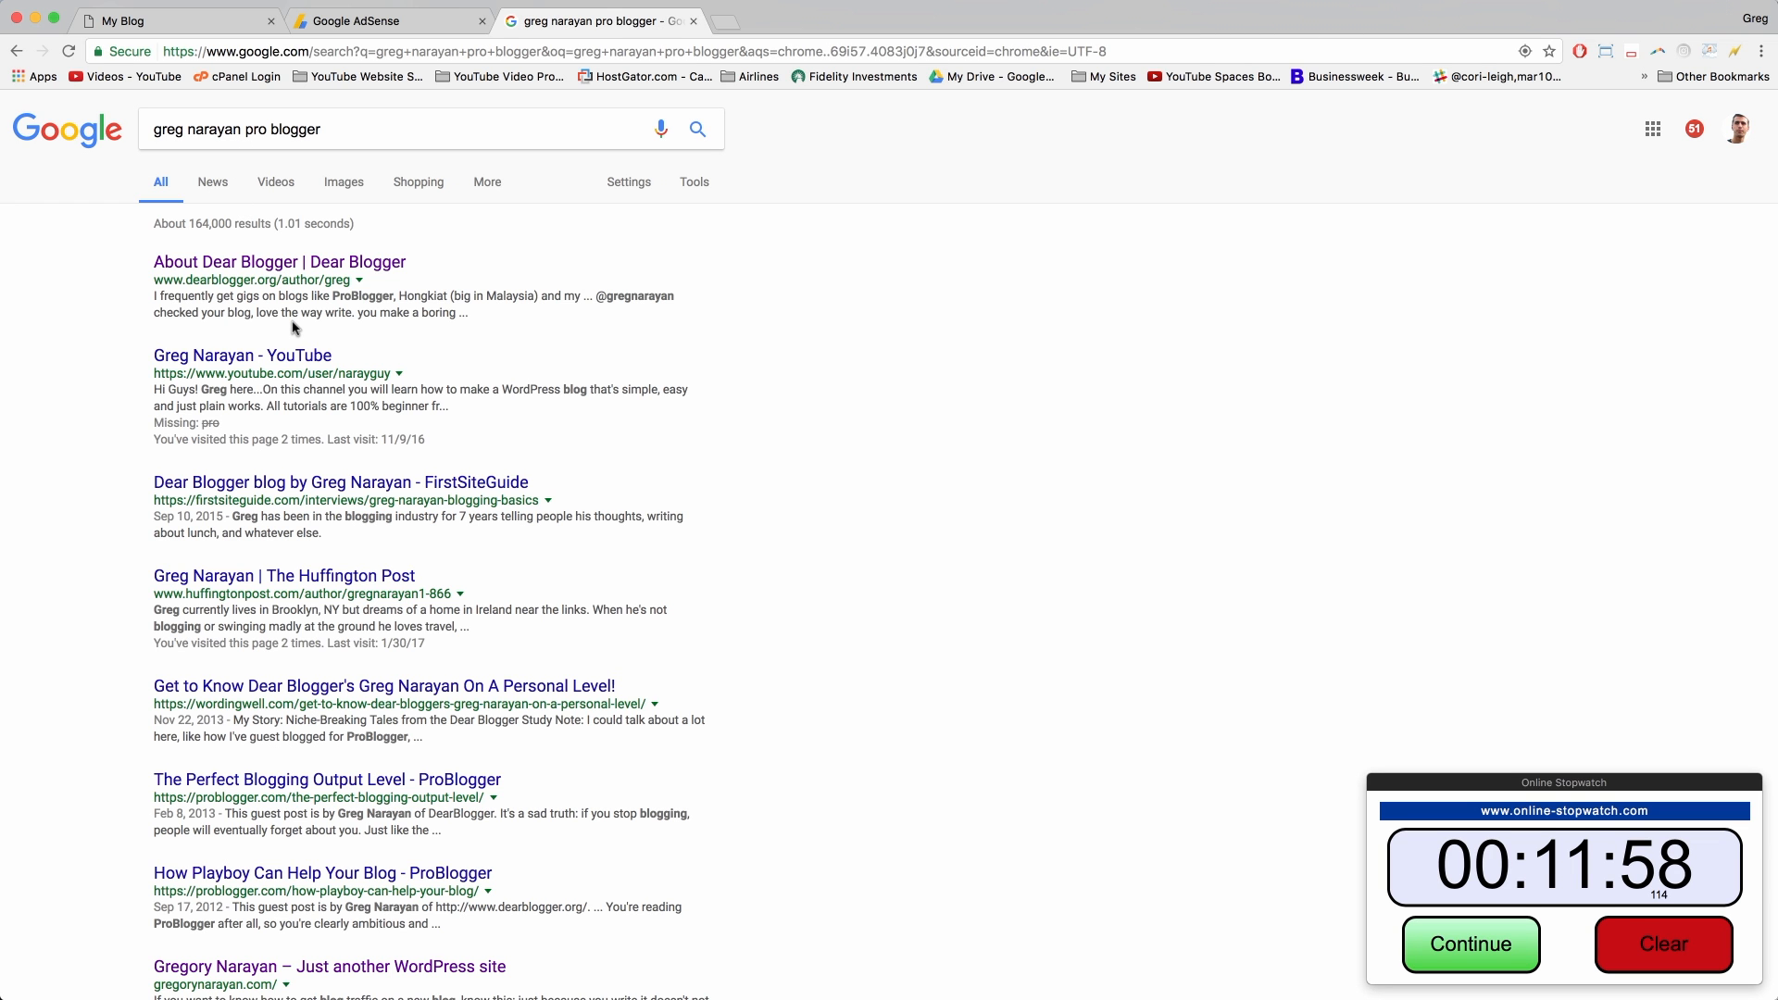
scroll(135, 514, down, 4)
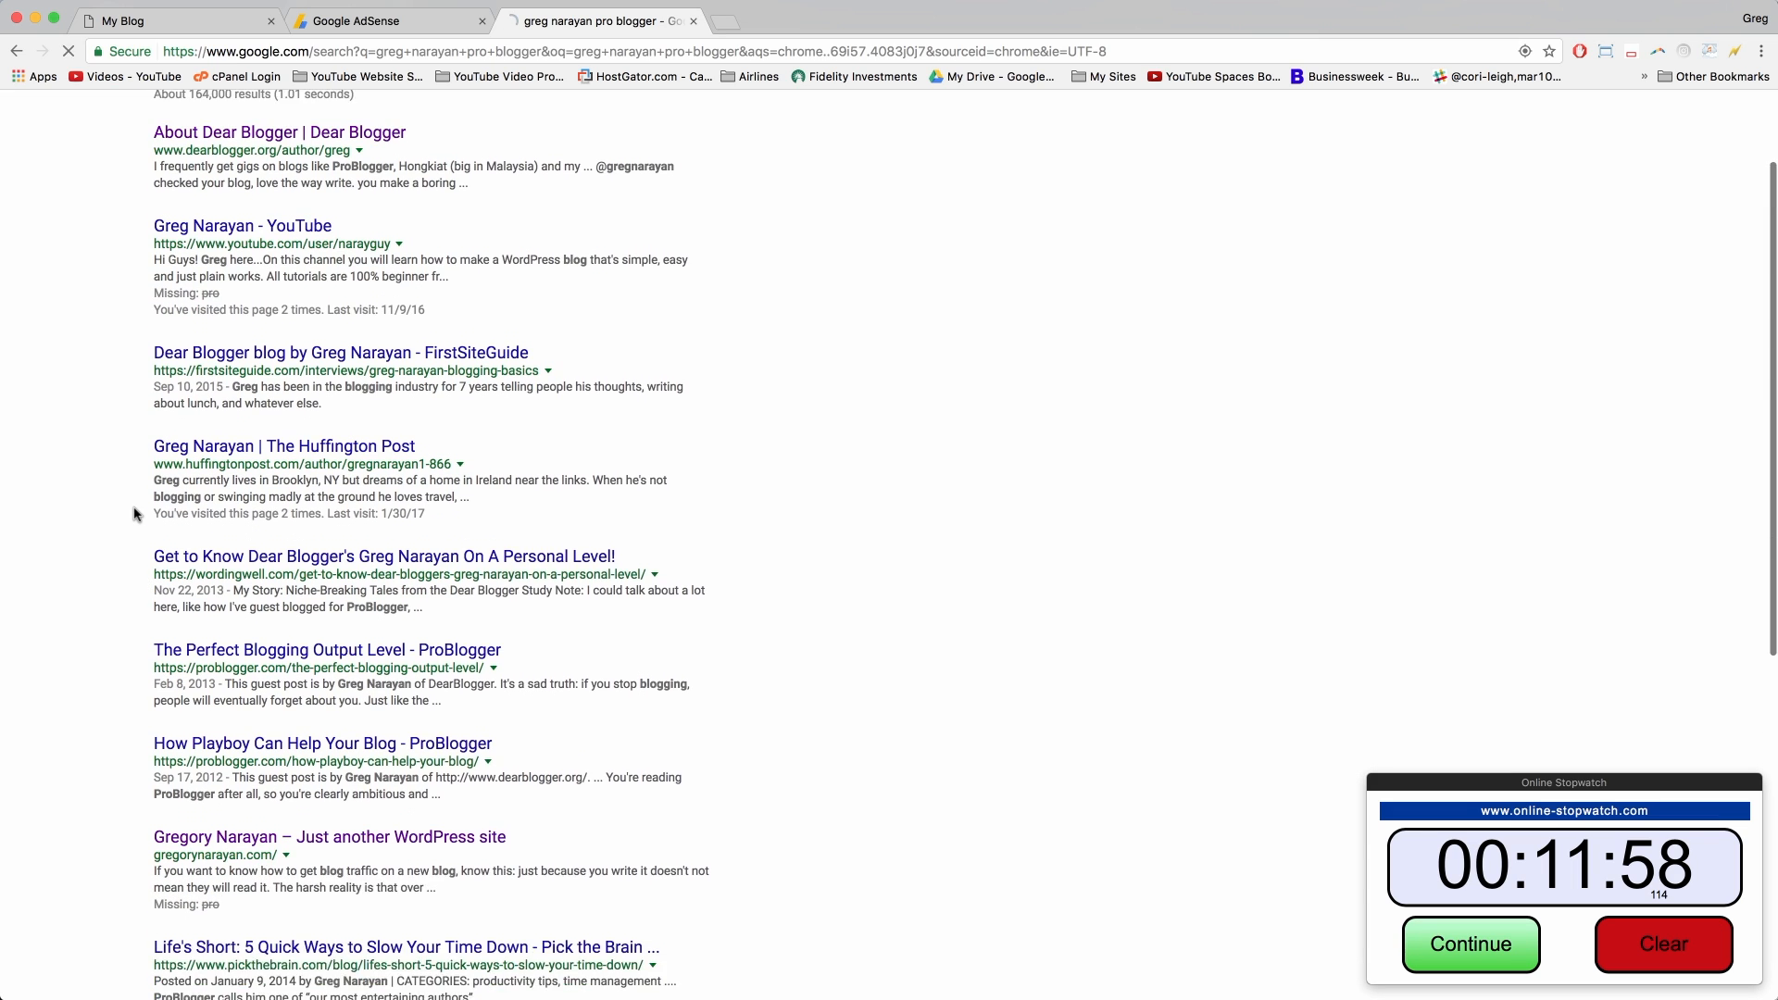
click(246, 598)
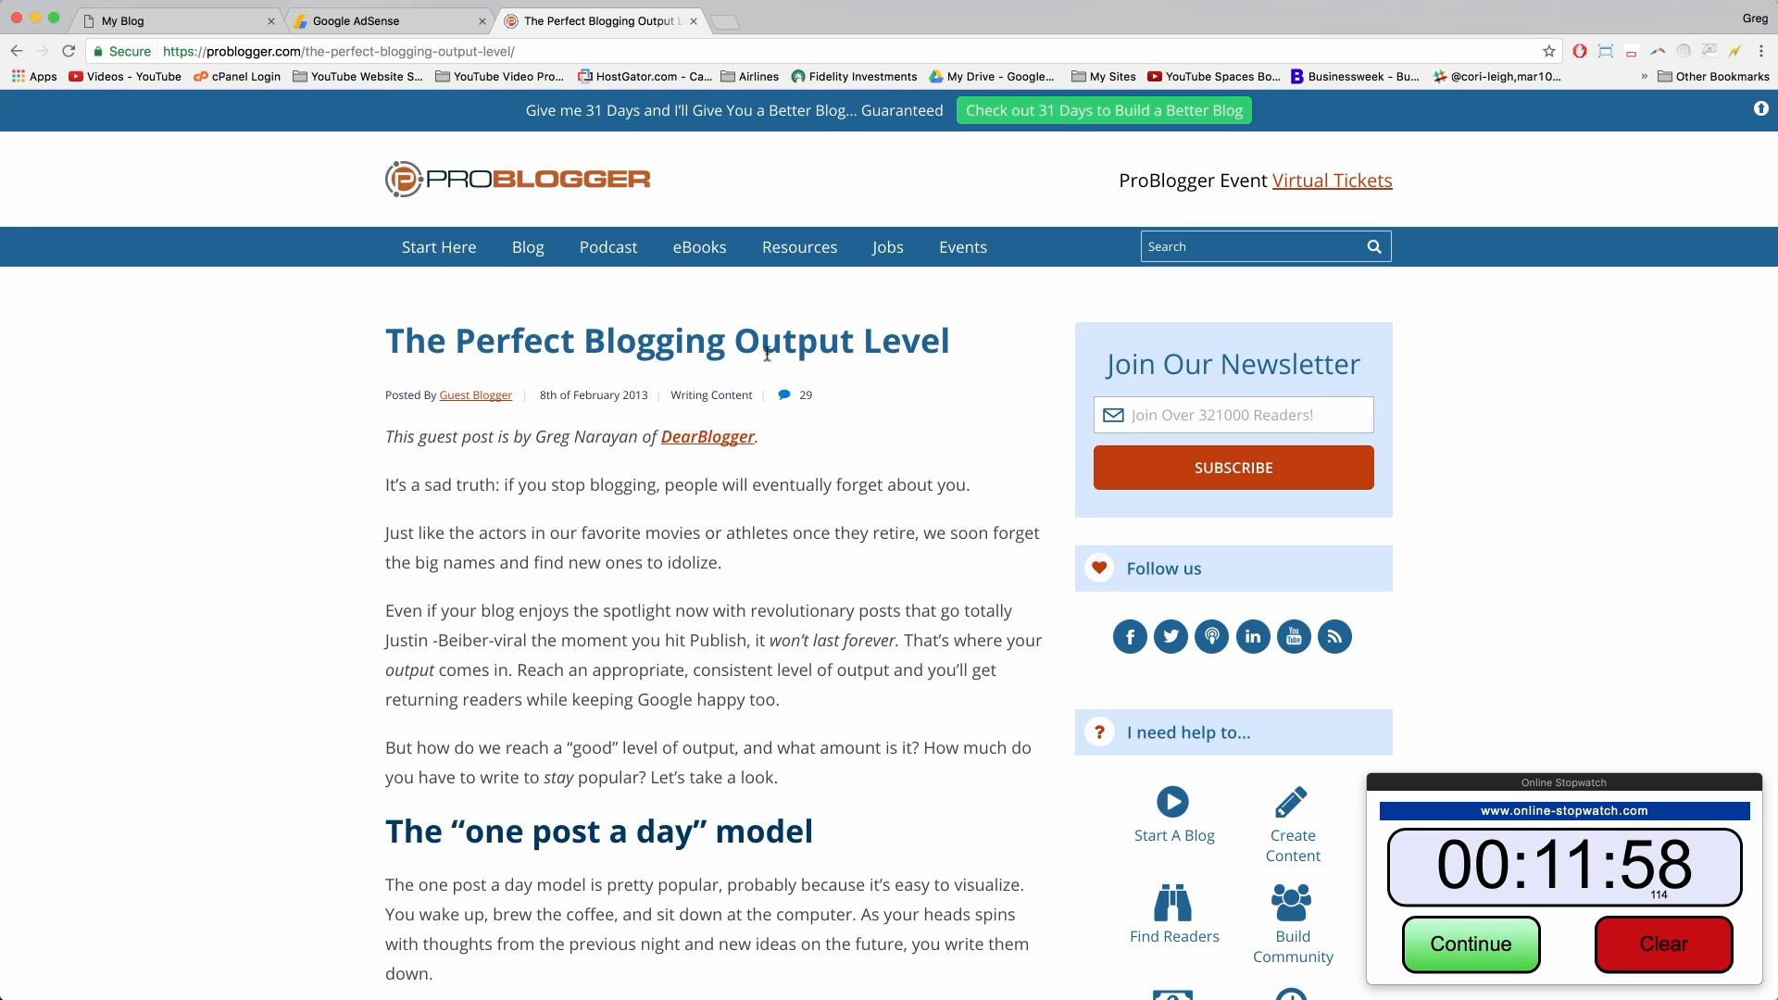
Step: Point out the ProBlogger article's title and guest-post byline by highlighting them
scroll(693, 509, down, 3)
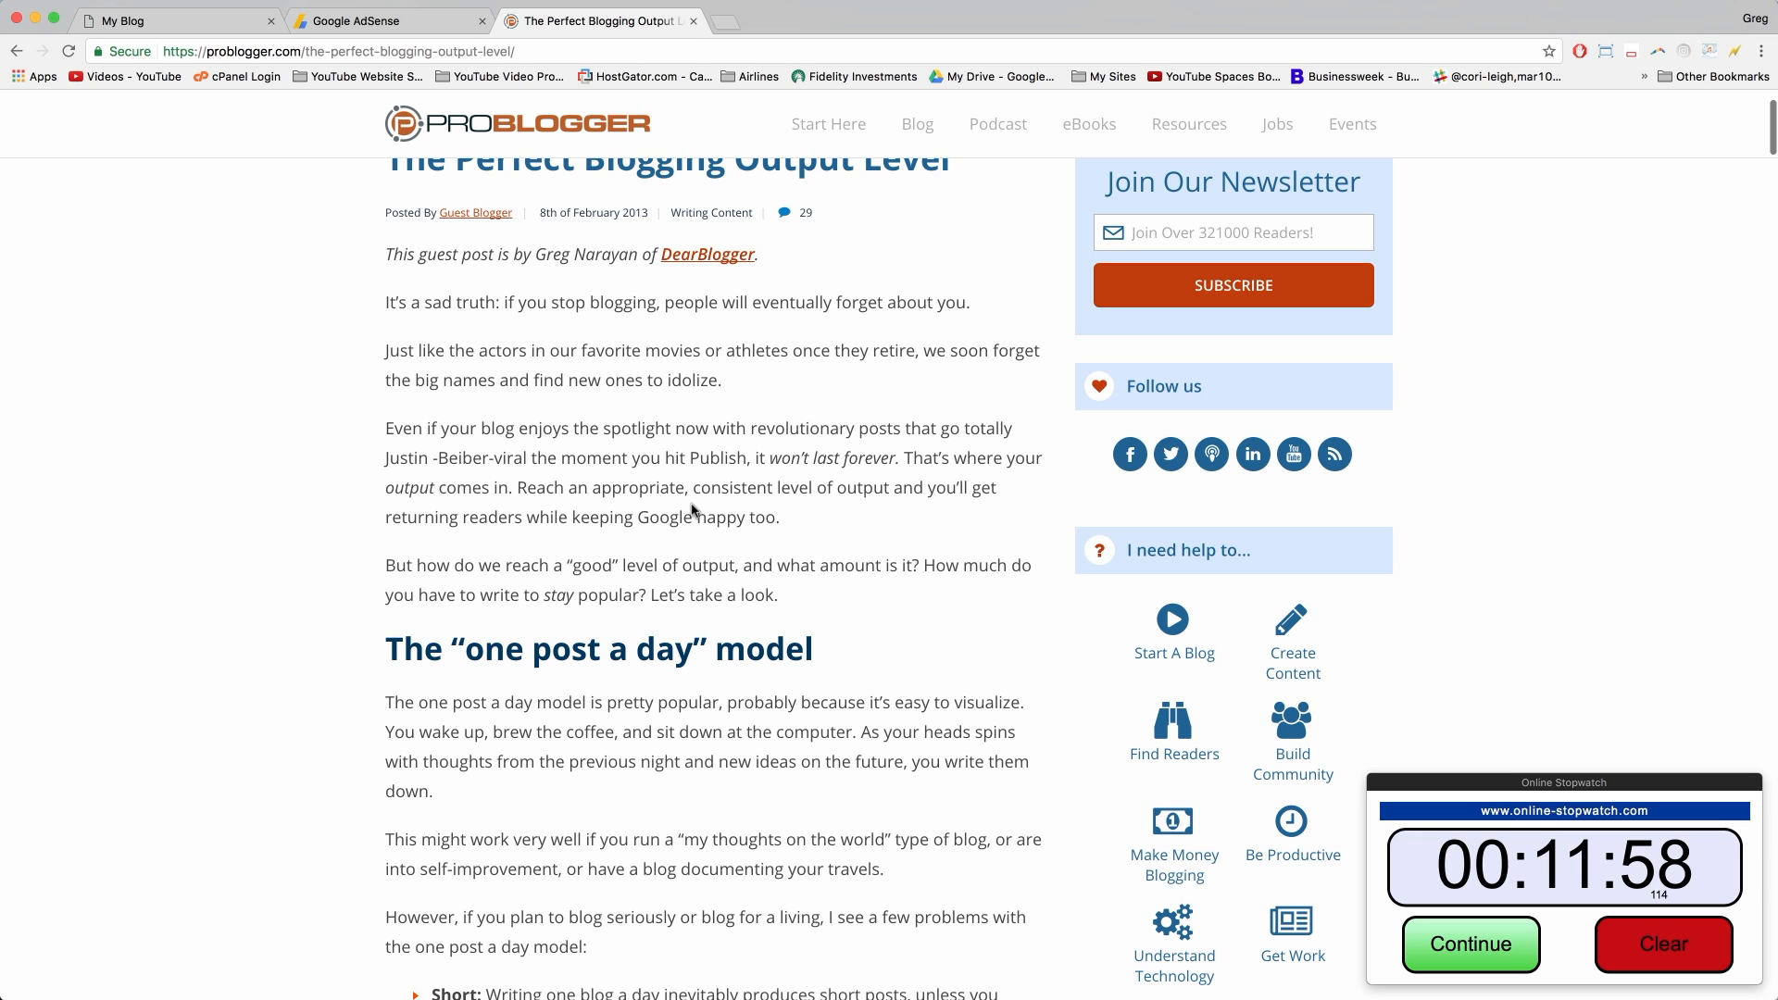
scroll(693, 510, up, 3)
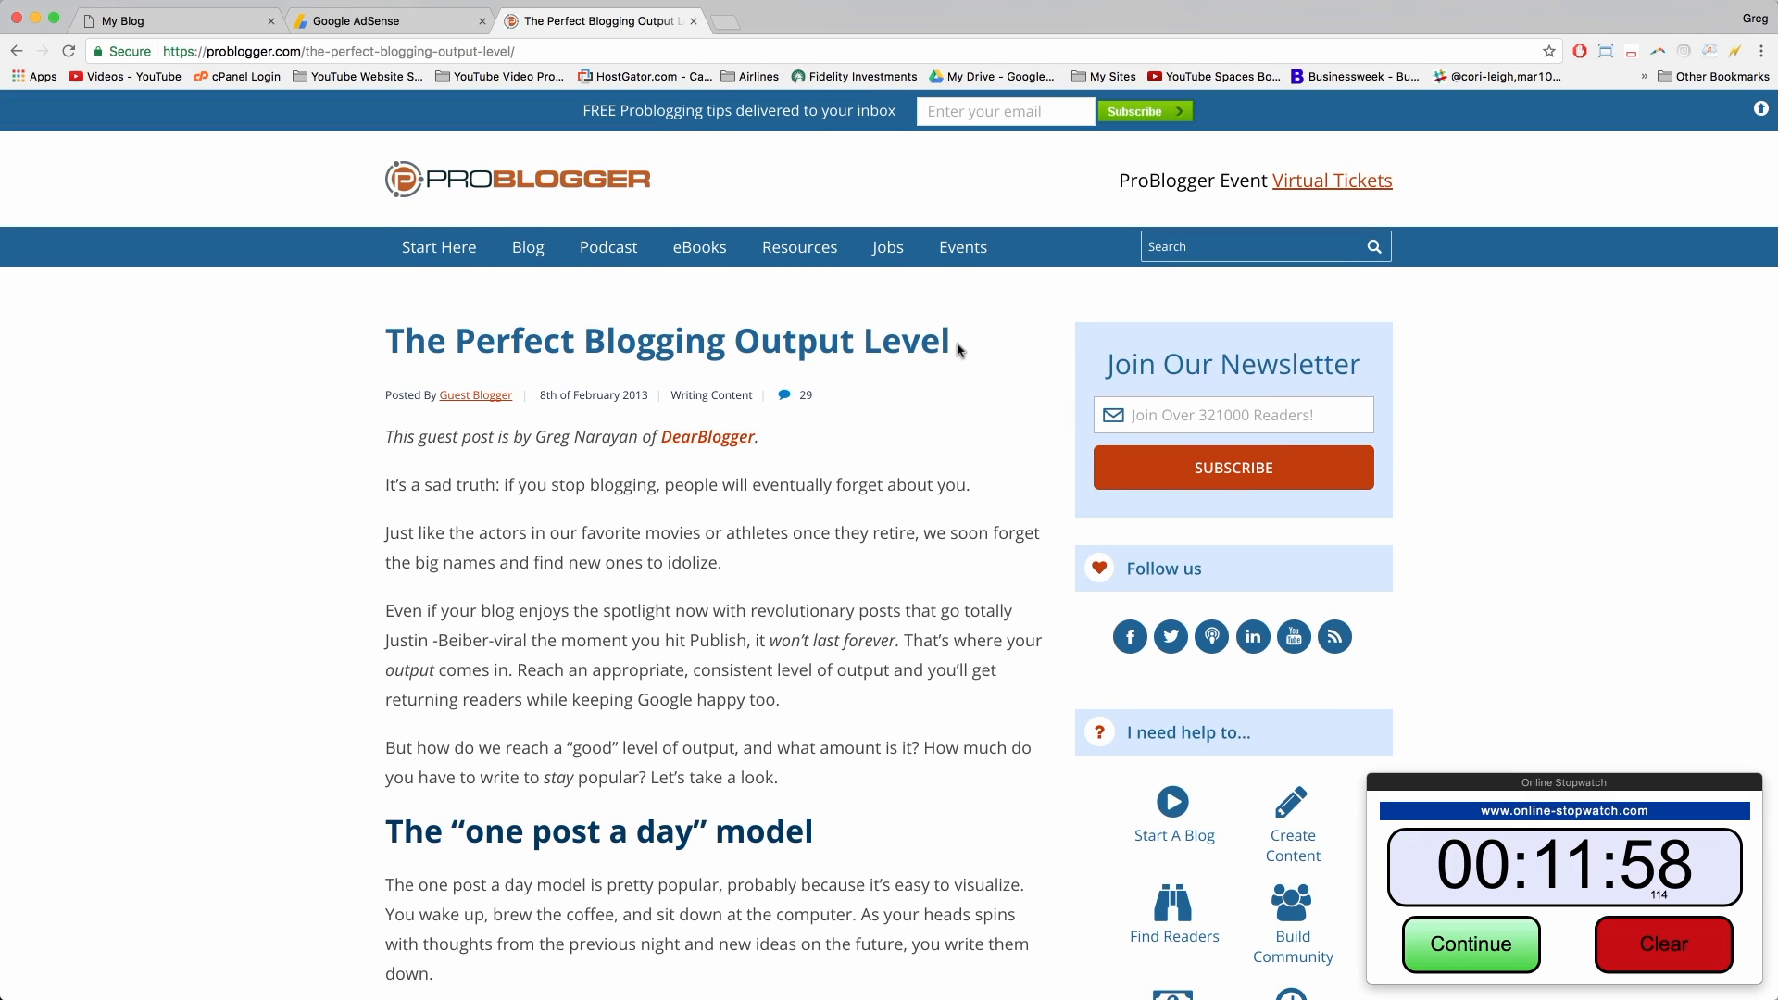
drag(958, 347, 384, 344)
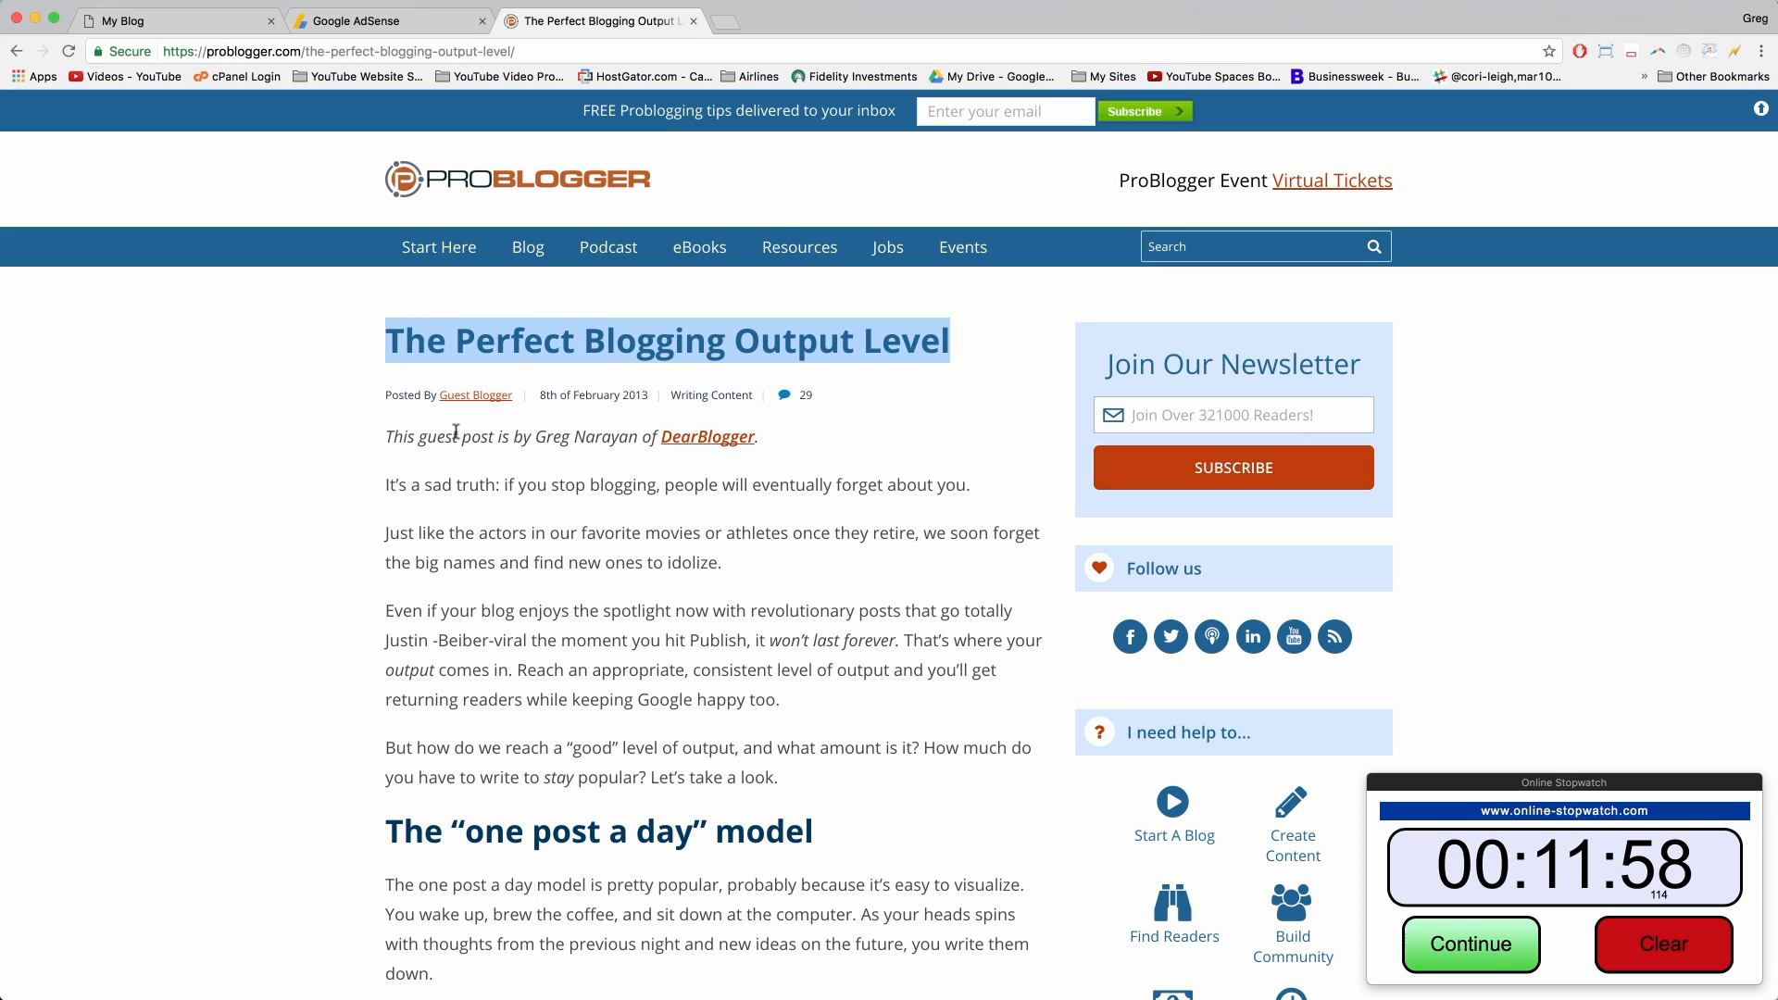
click(455, 433)
drag(409, 434, 679, 423)
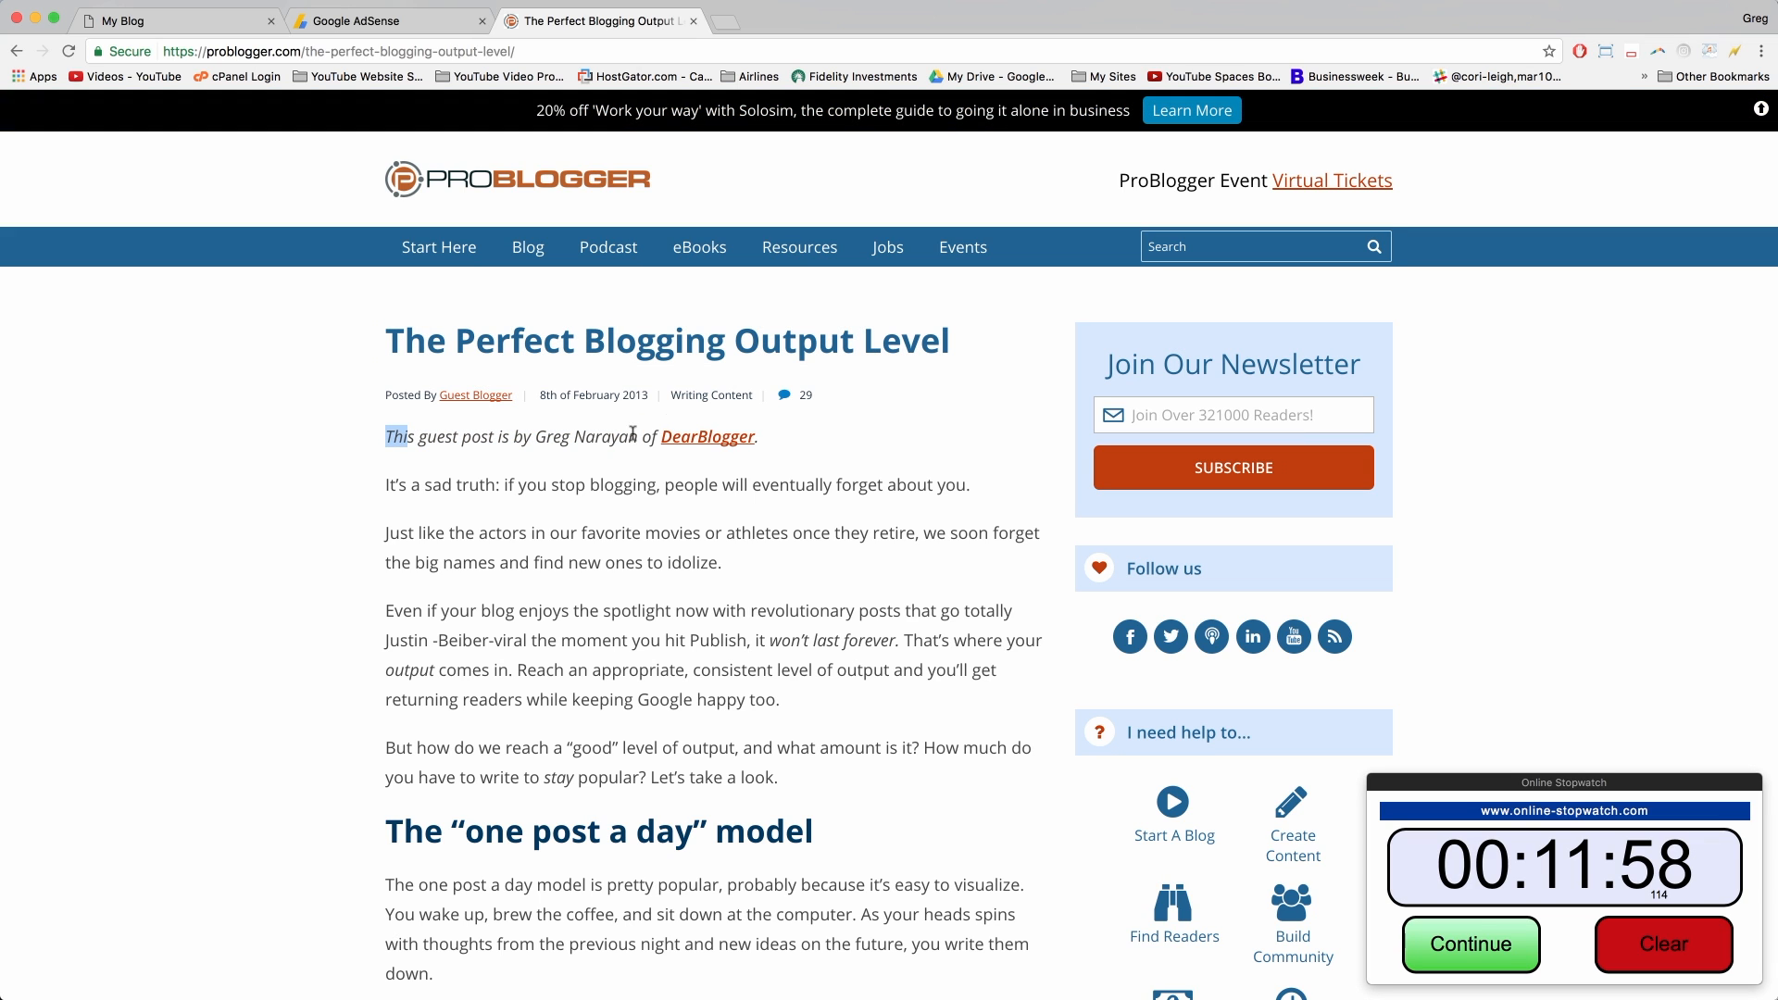
click(610, 440)
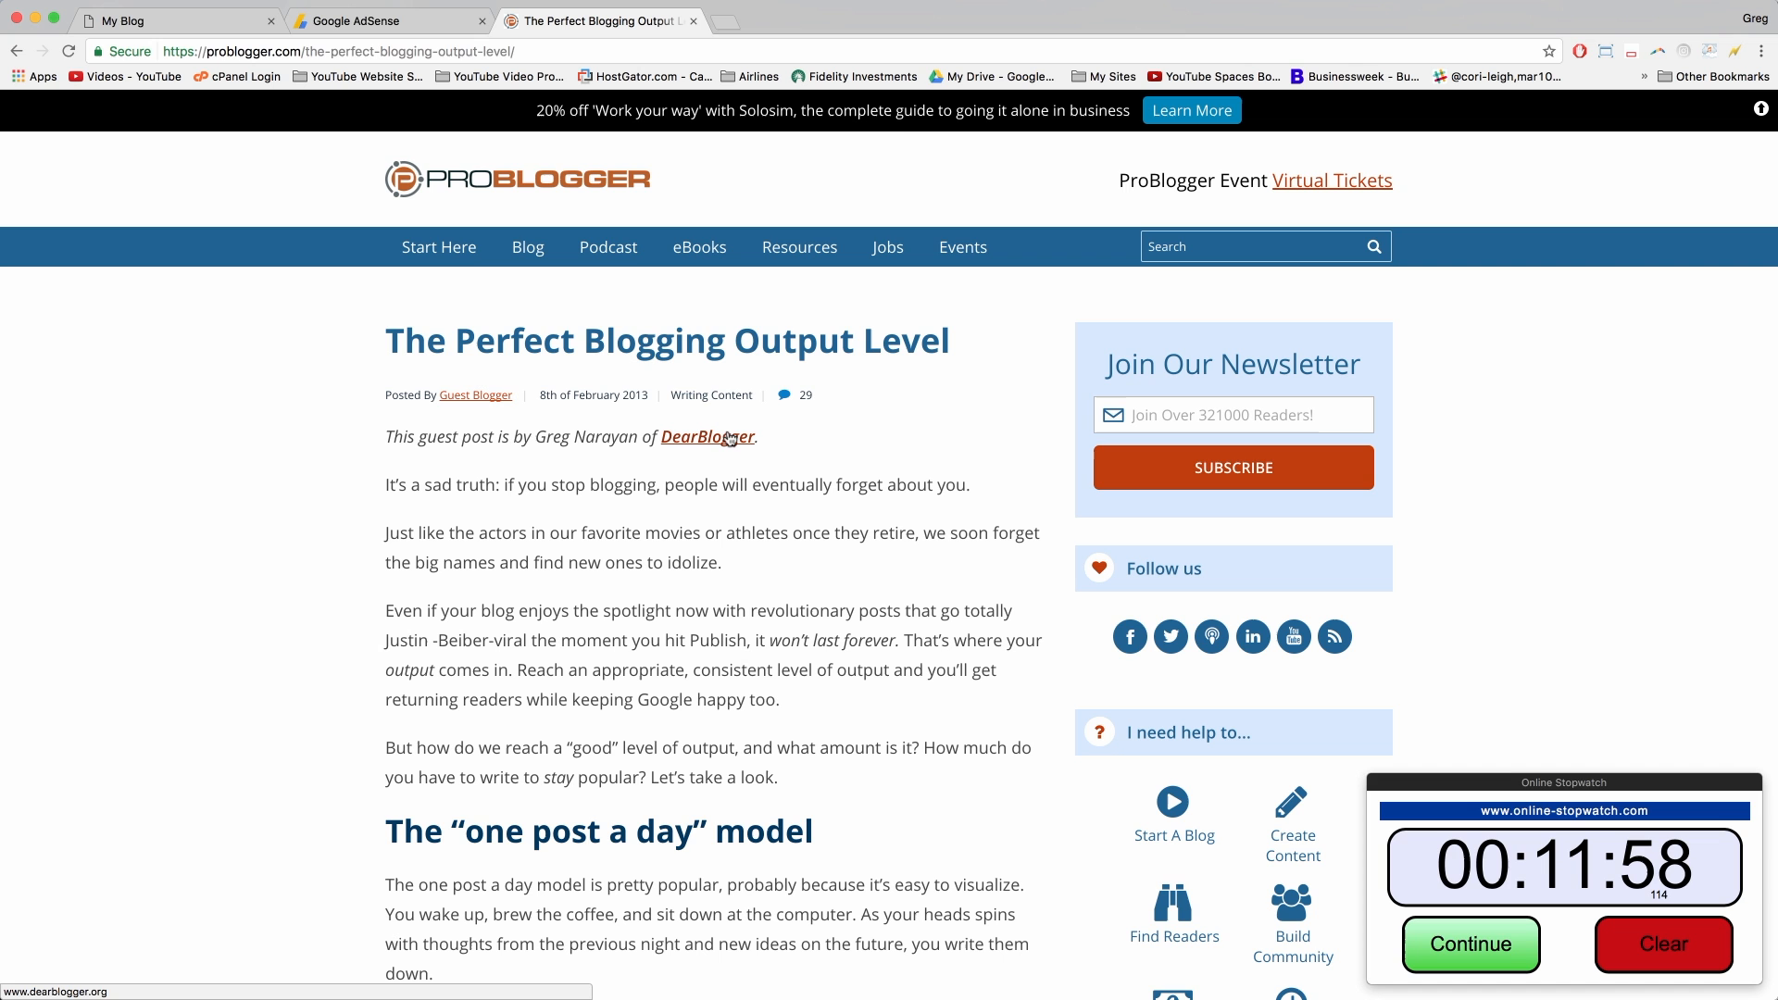
Step: Read through the article and open its traffic-strategies link to Traffic Generation Cafe's About page
scroll(791, 484, down, 5)
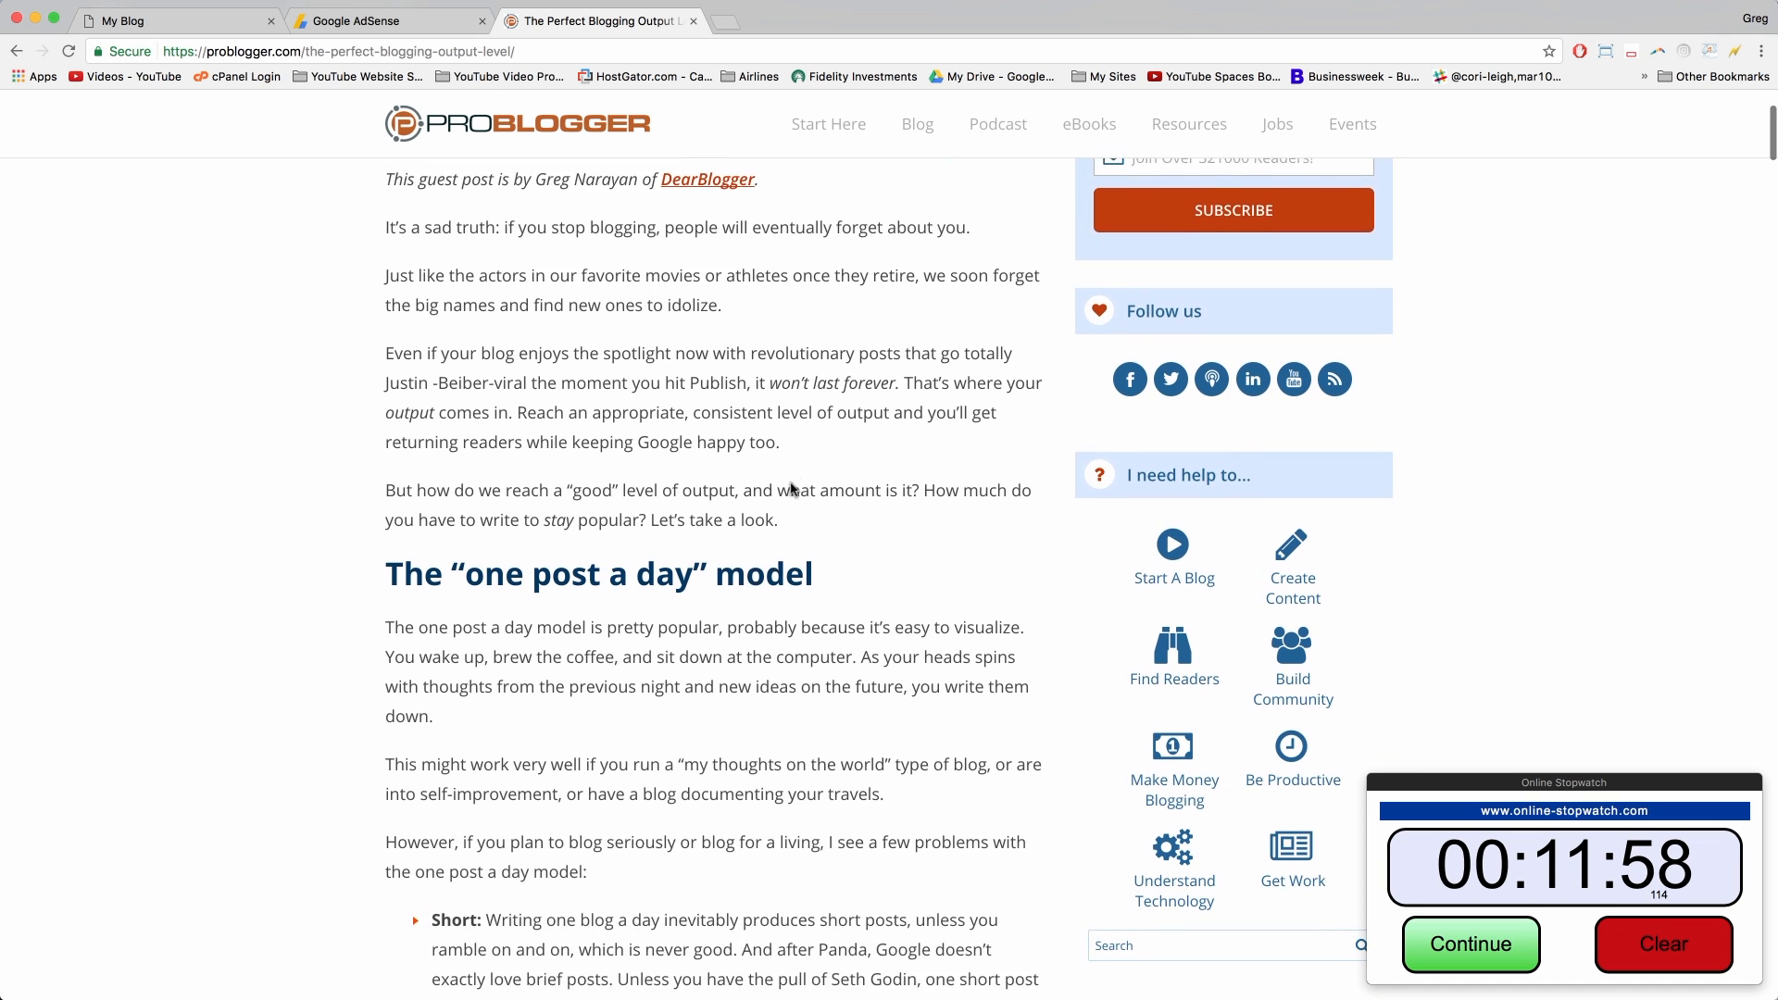
scroll(790, 488, down, 2)
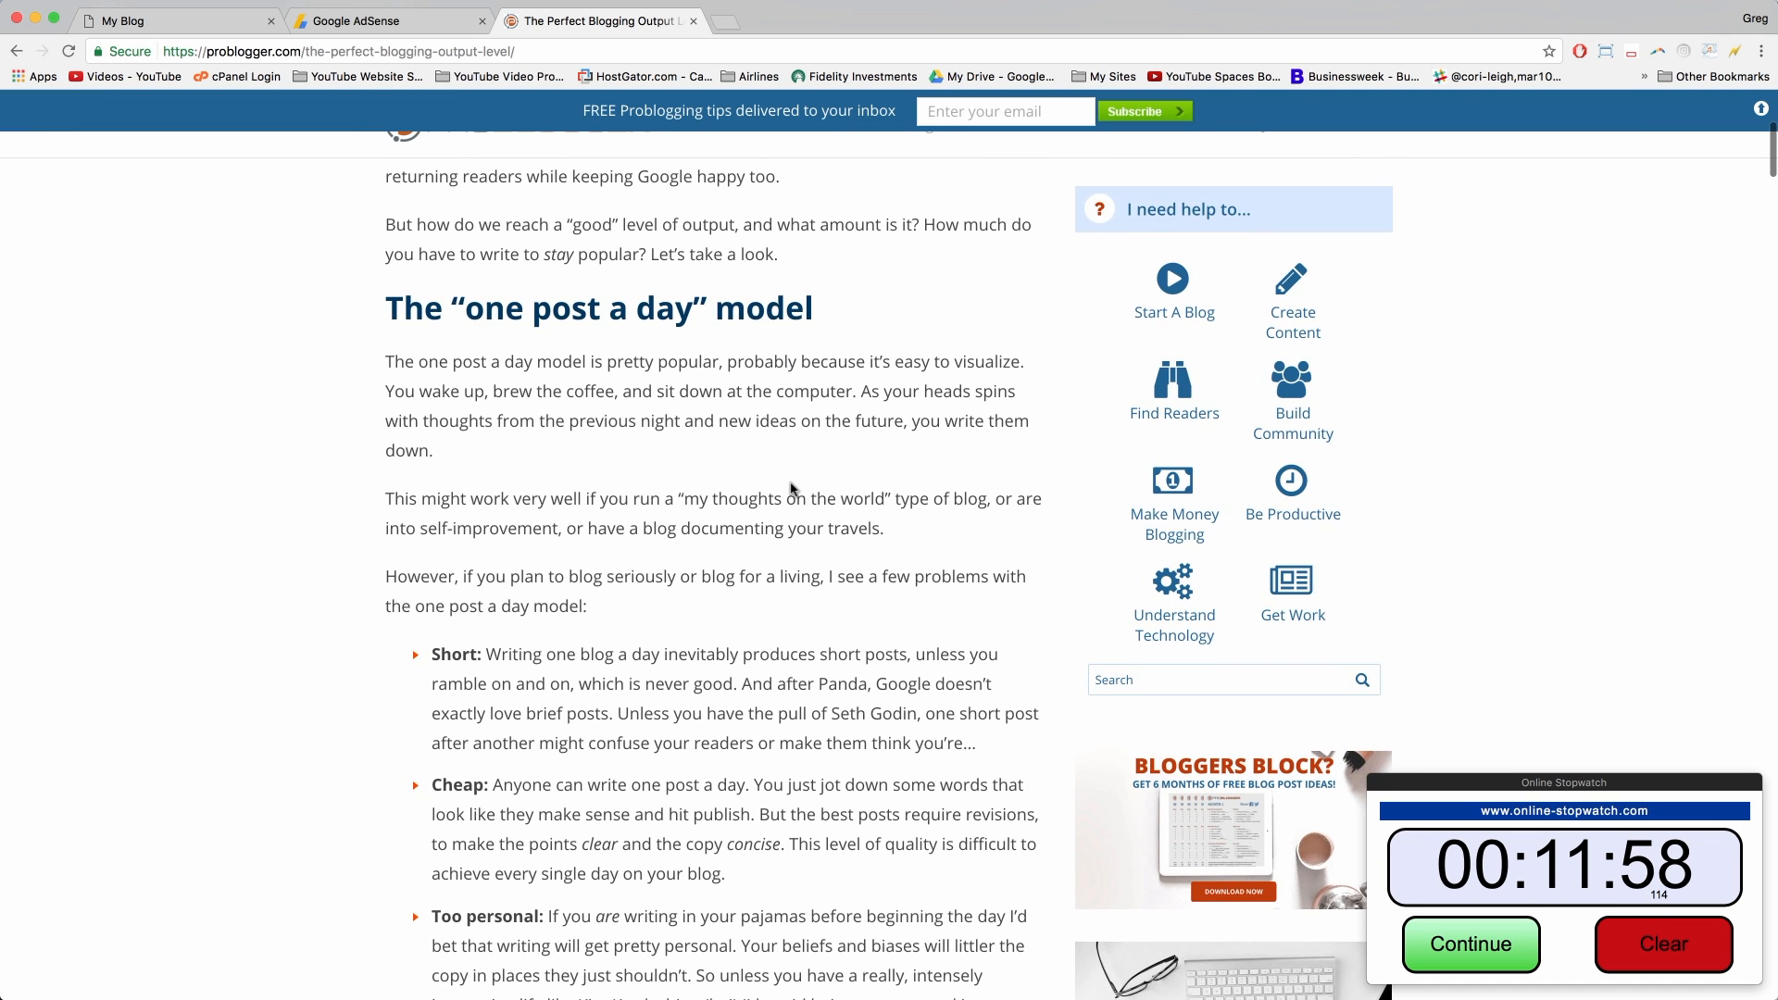
scroll(791, 489, down, 2)
scroll(791, 488, down, 3)
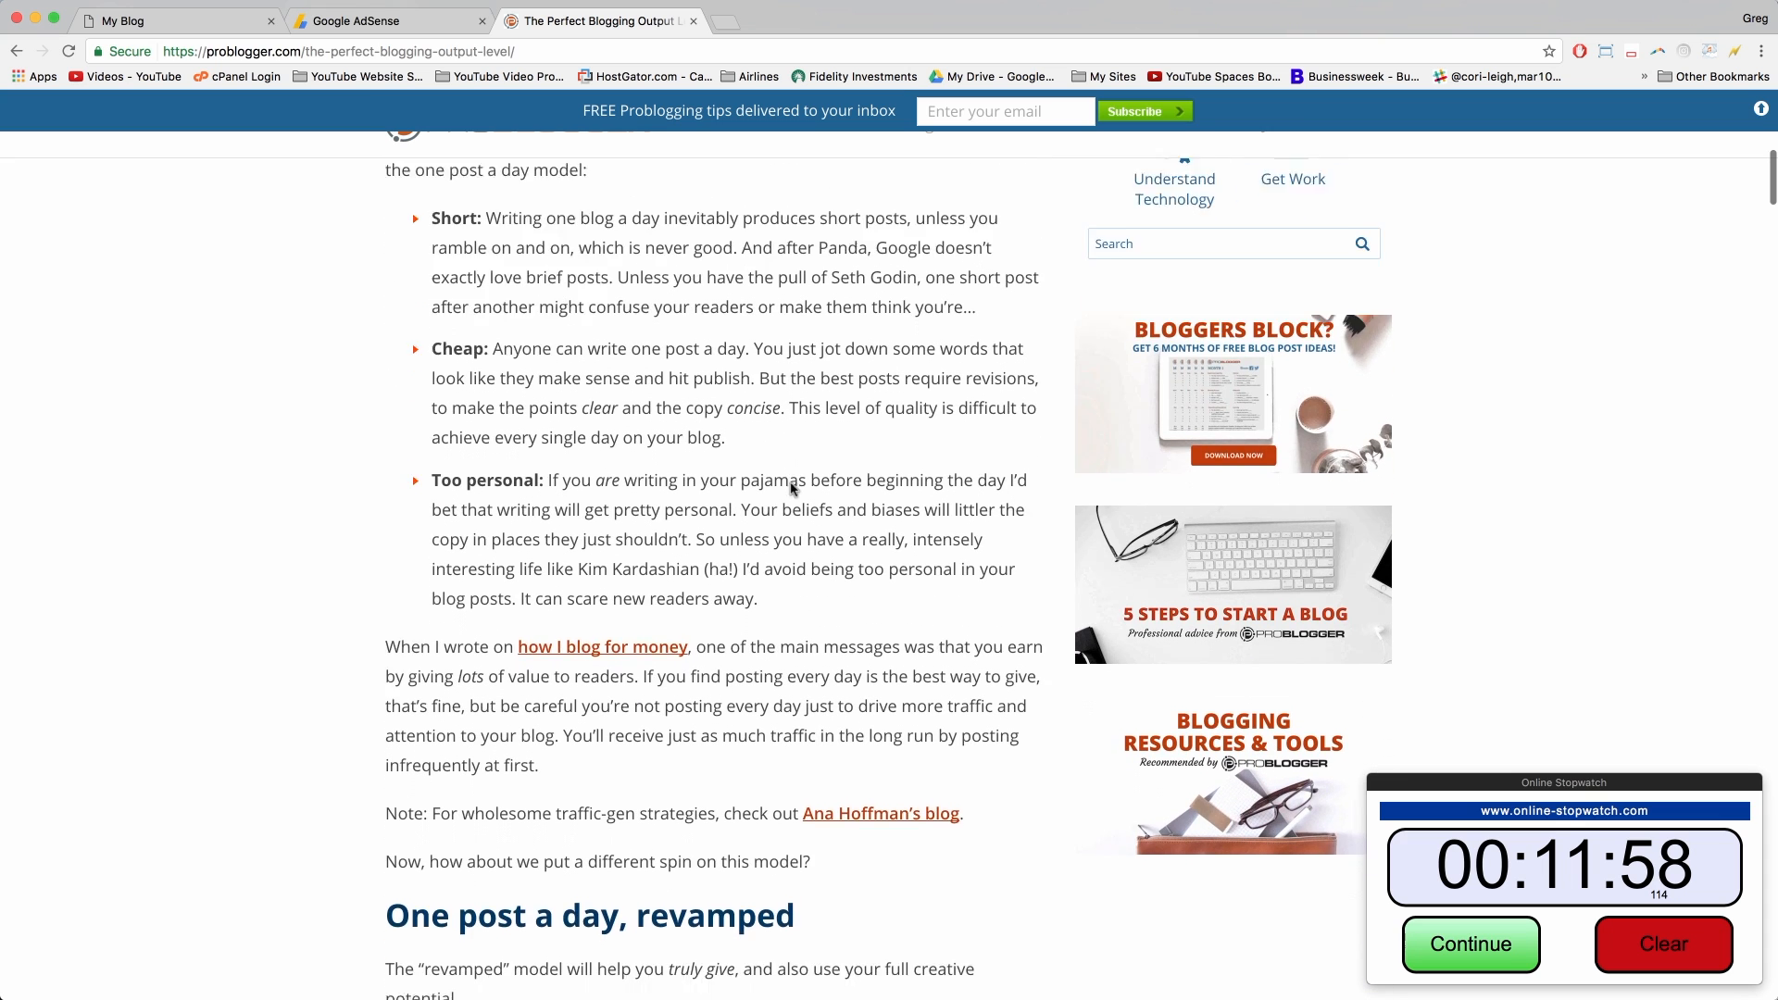
scroll(791, 488, down, 3)
scroll(791, 488, down, 2)
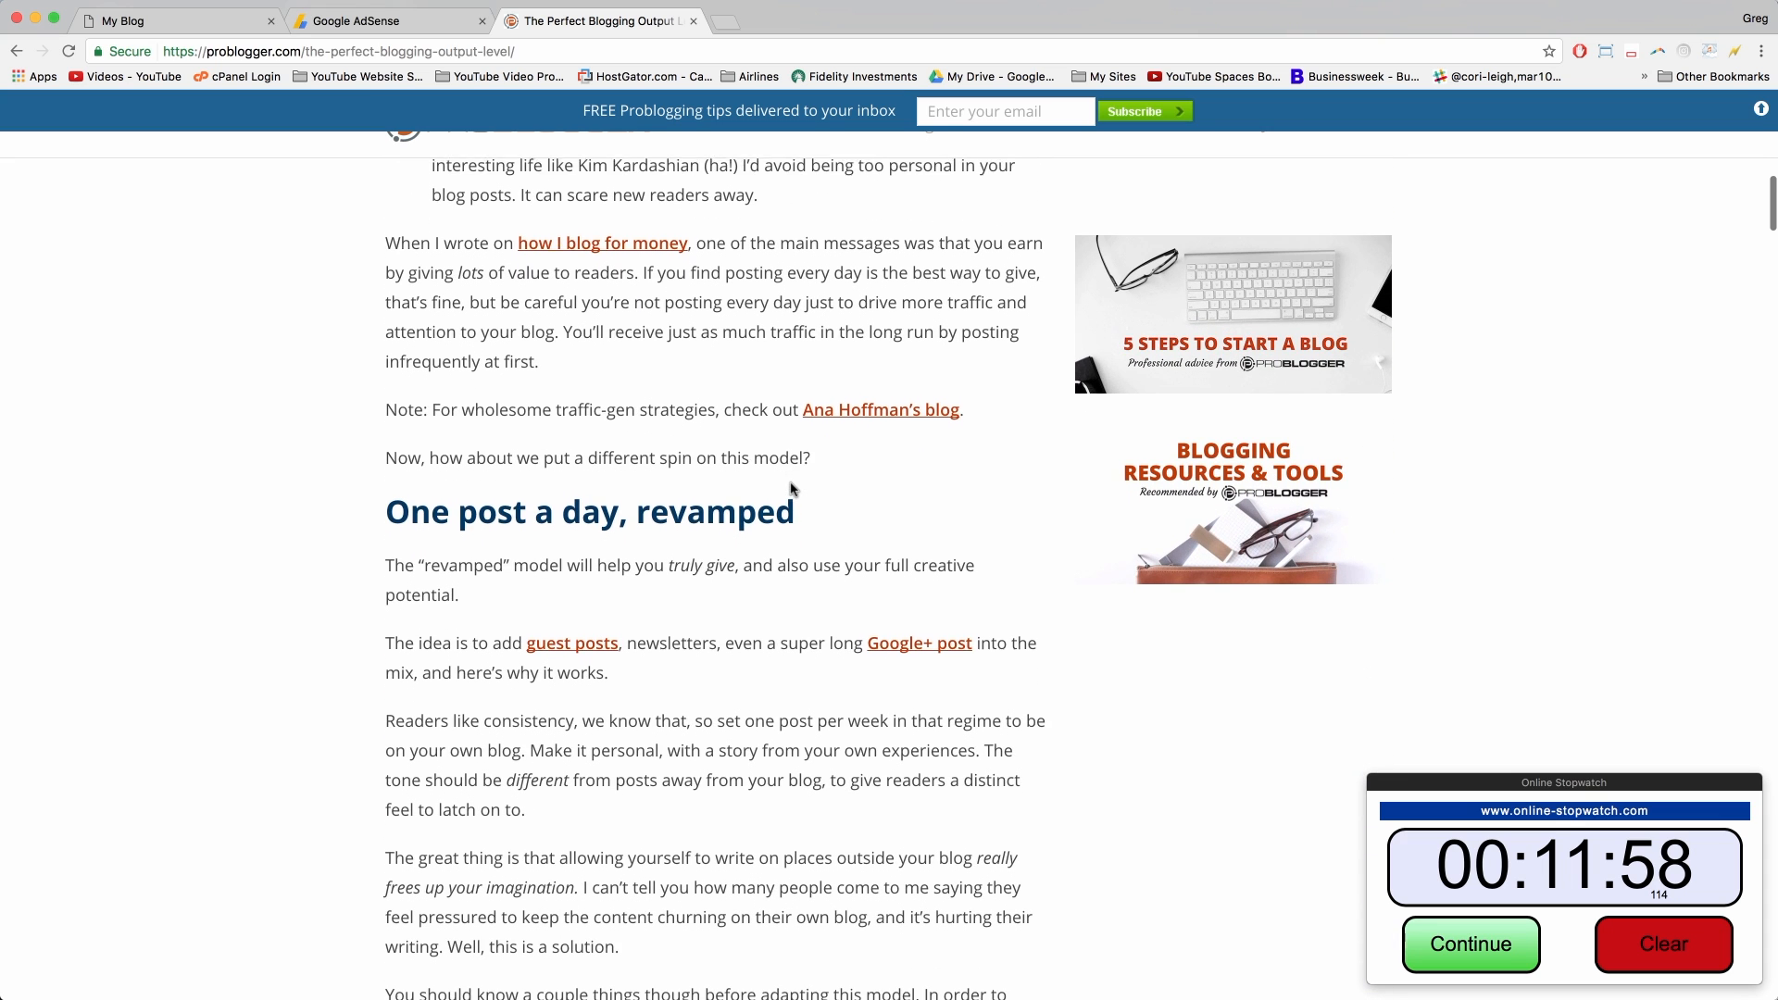
scroll(791, 488, down, 2)
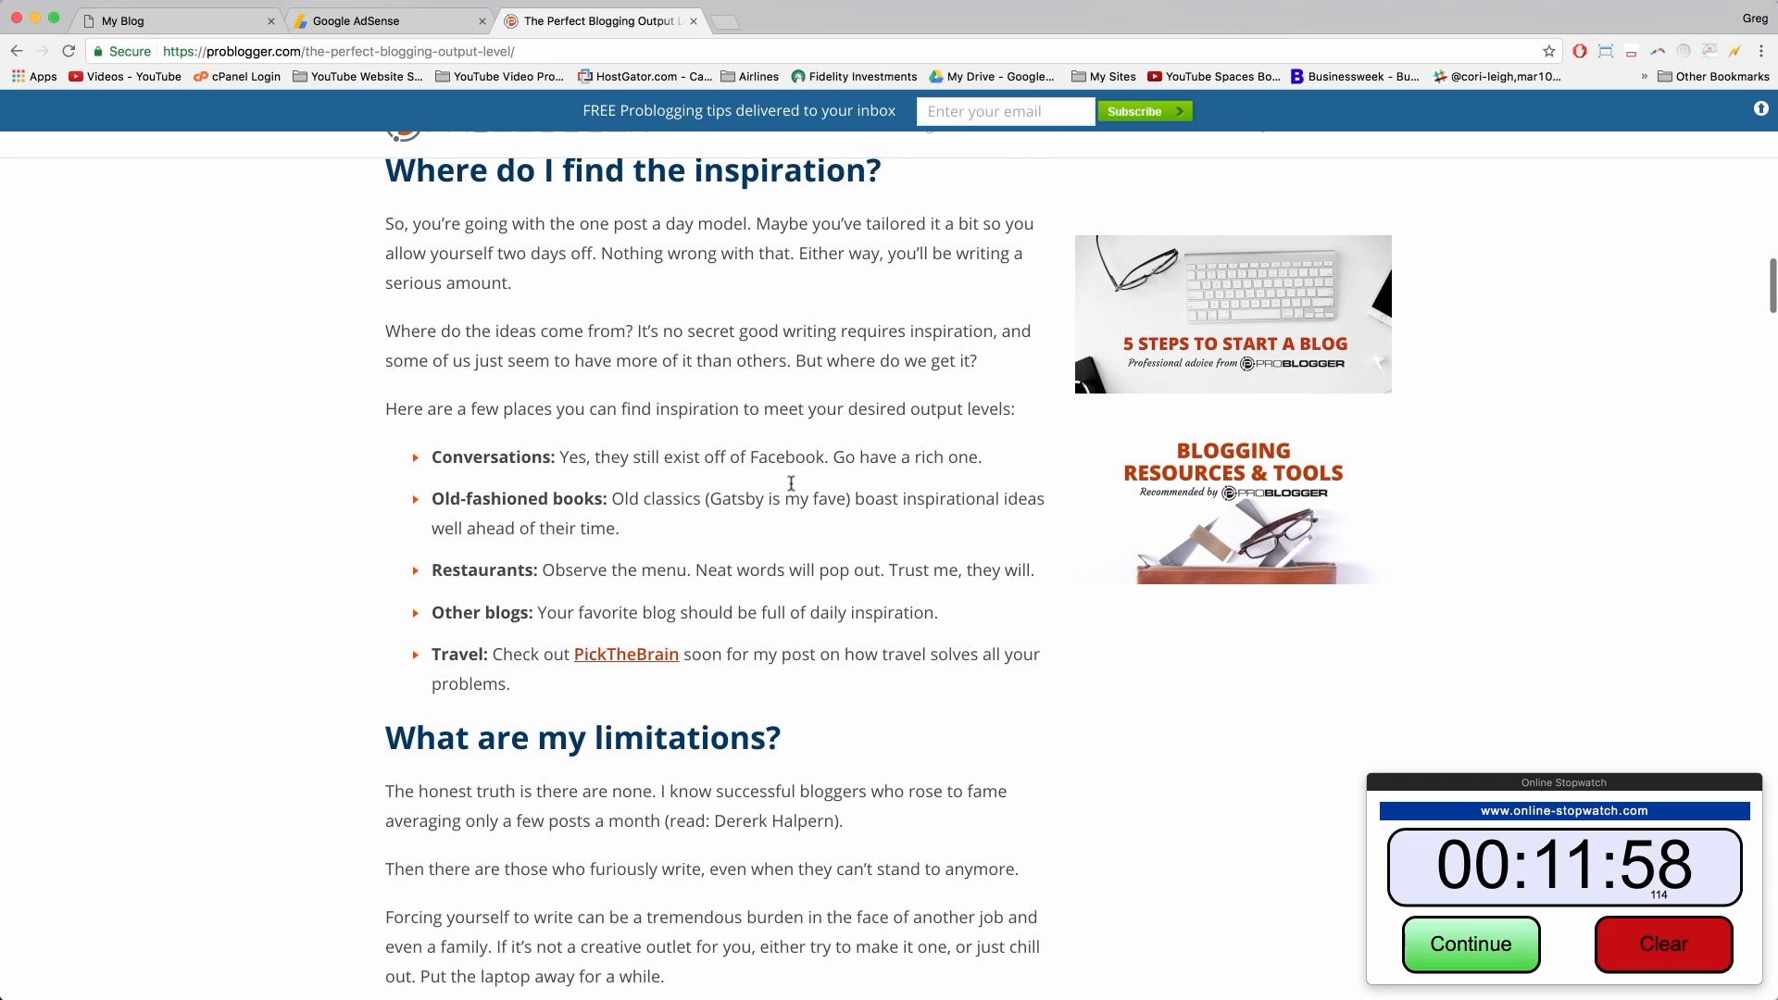
scroll(803, 530, down, 2)
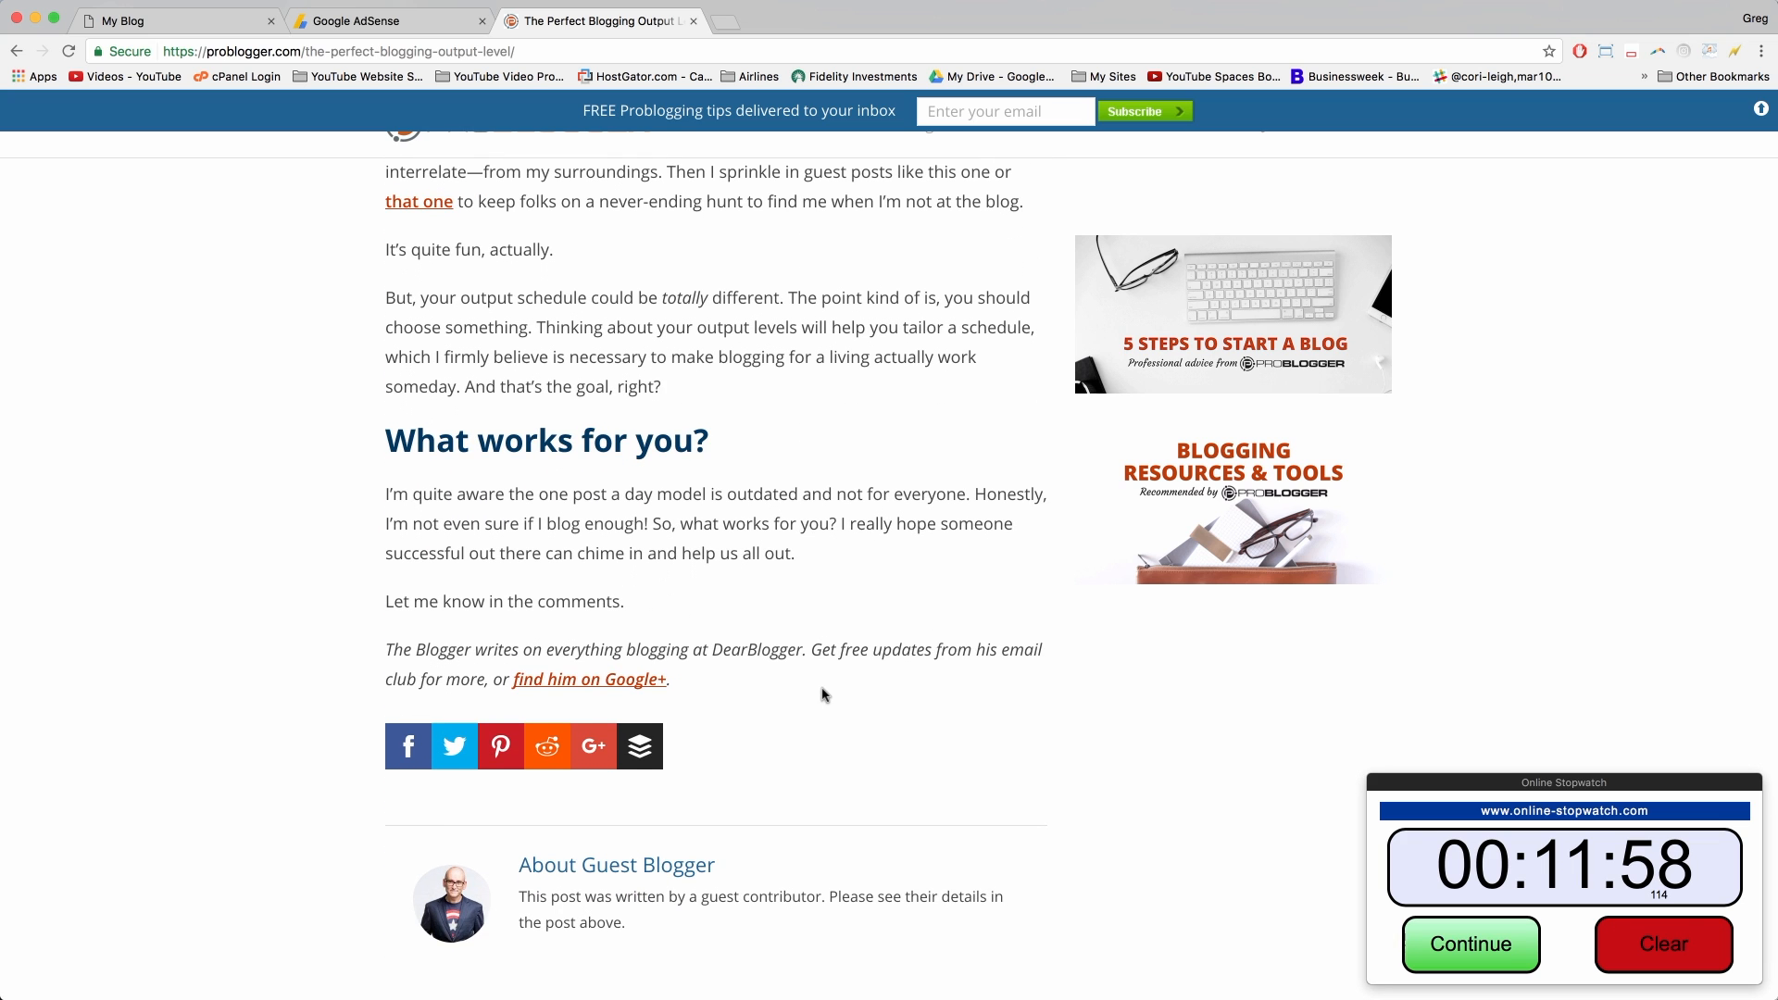
scroll(822, 694, up, 3)
scroll(823, 695, up, 10)
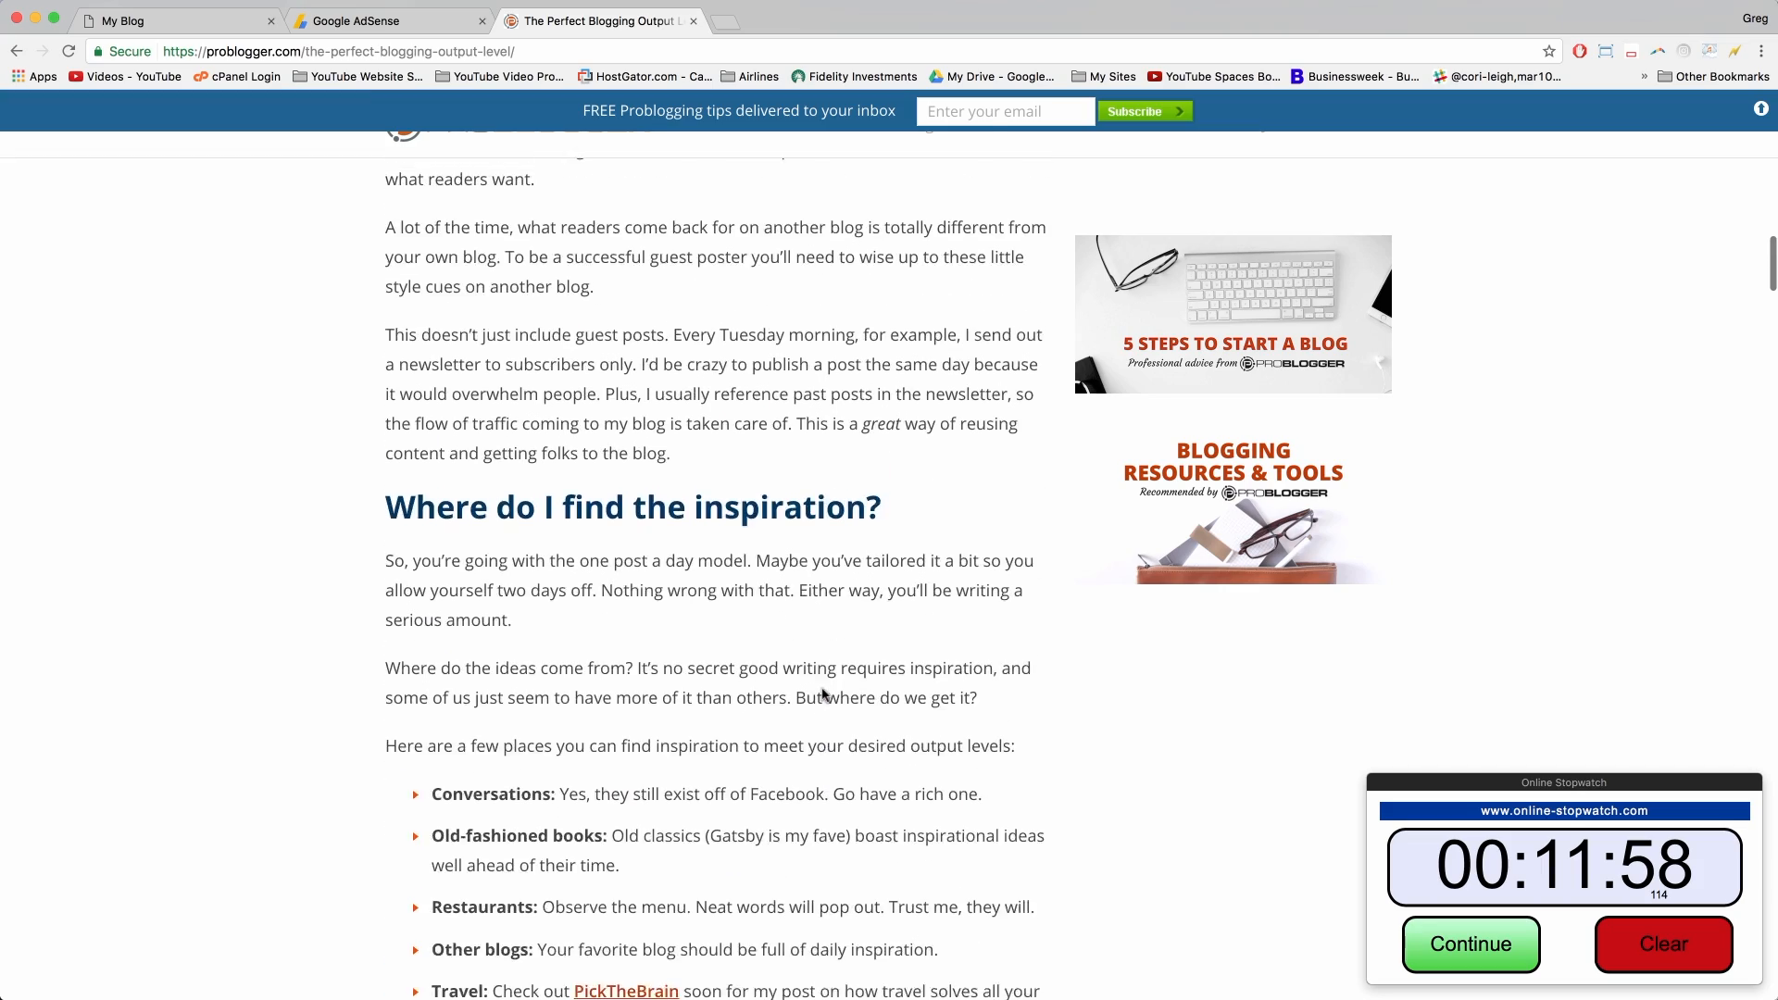
scroll(822, 689, up, 7)
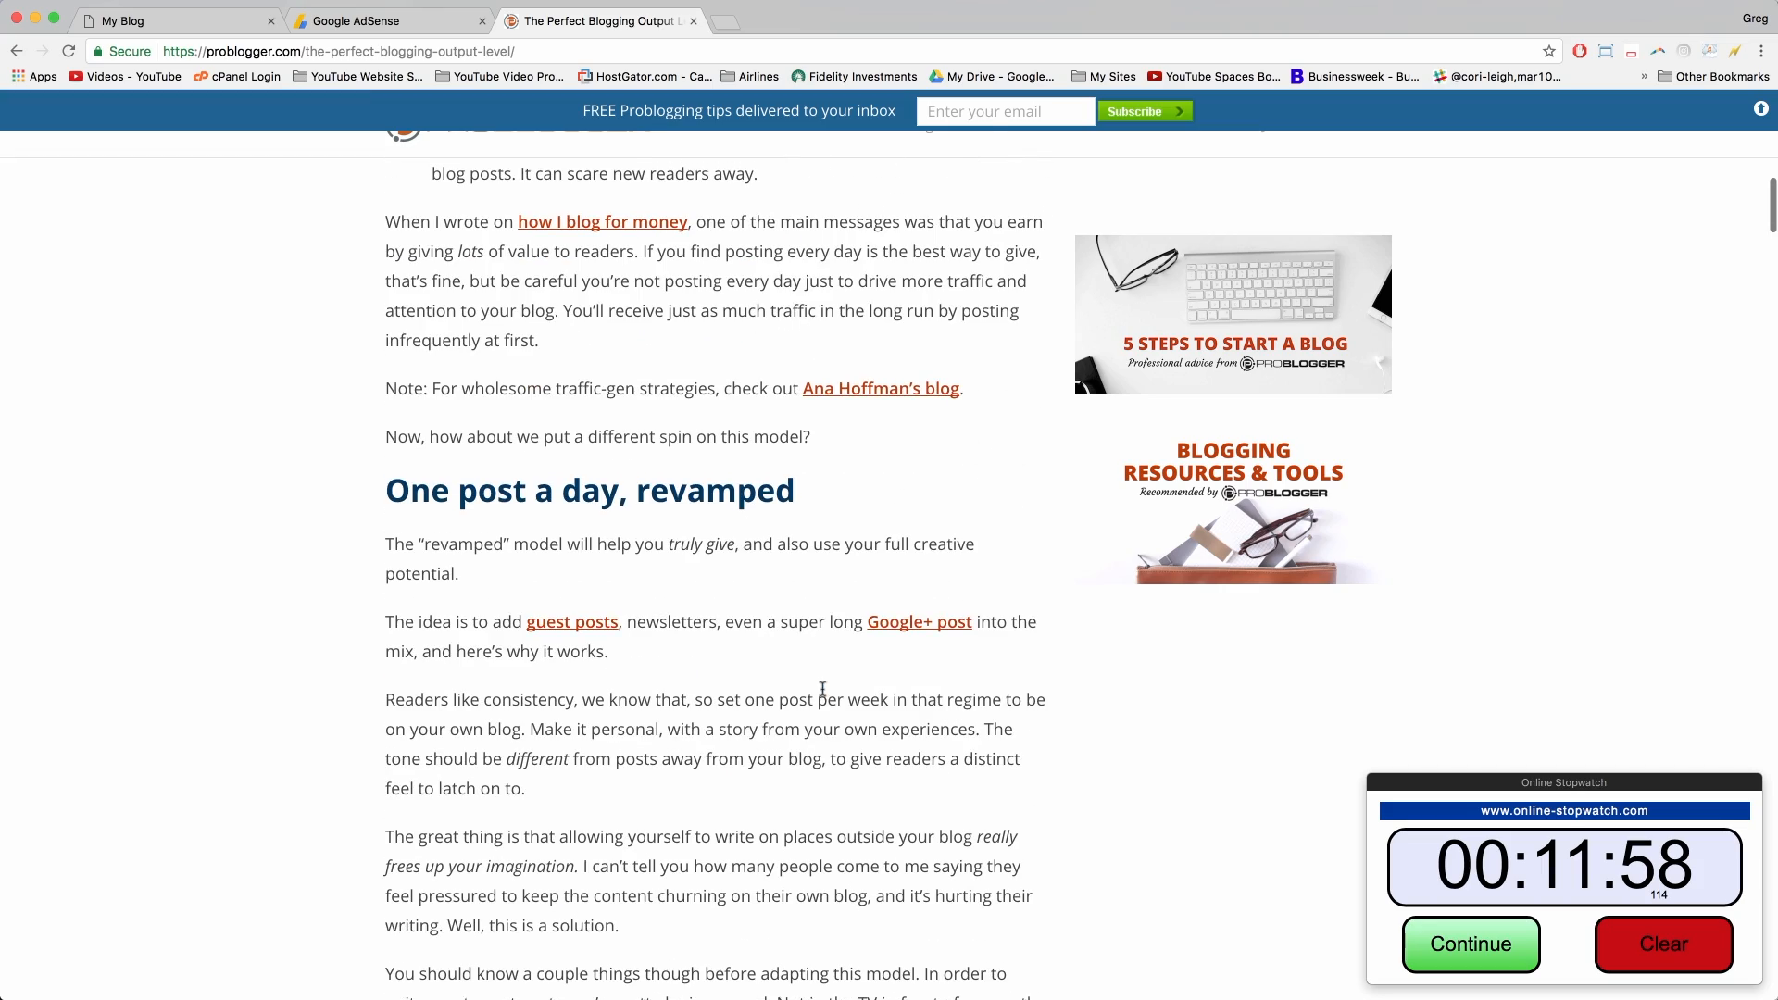
click(882, 396)
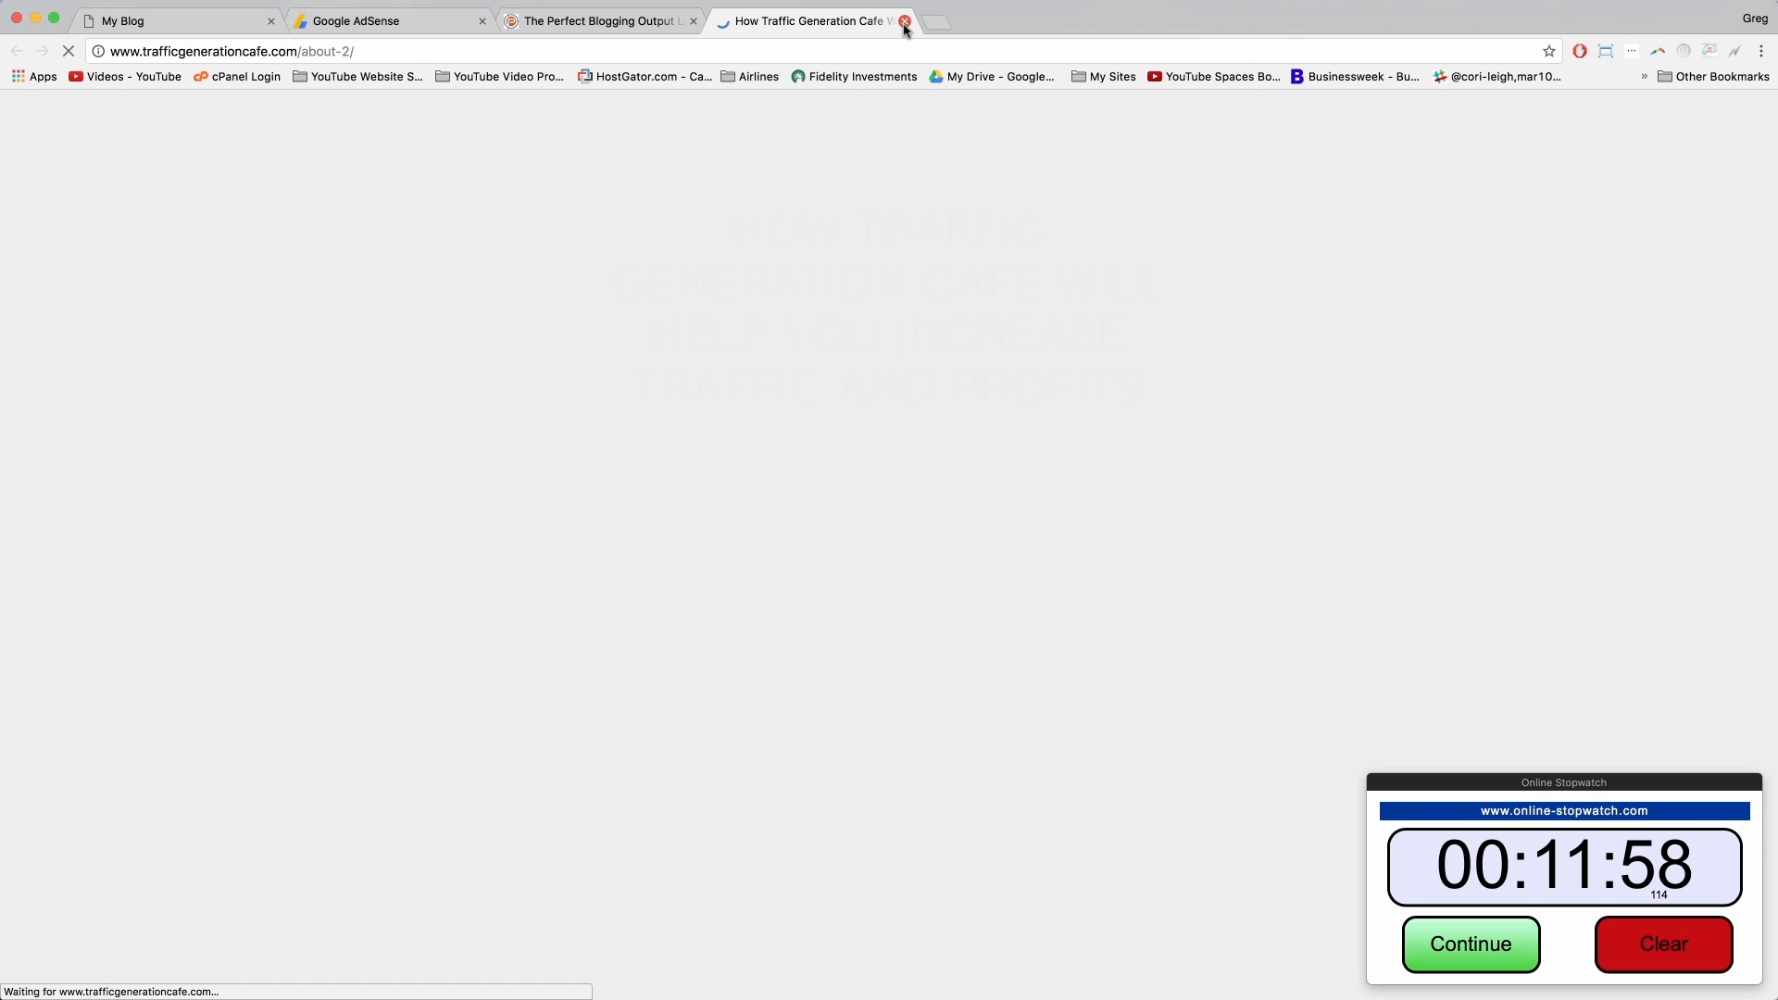
Step: Scroll to the end of the Traffic Generation Cafe about page and close its tab
scroll(553, 596, down, 7)
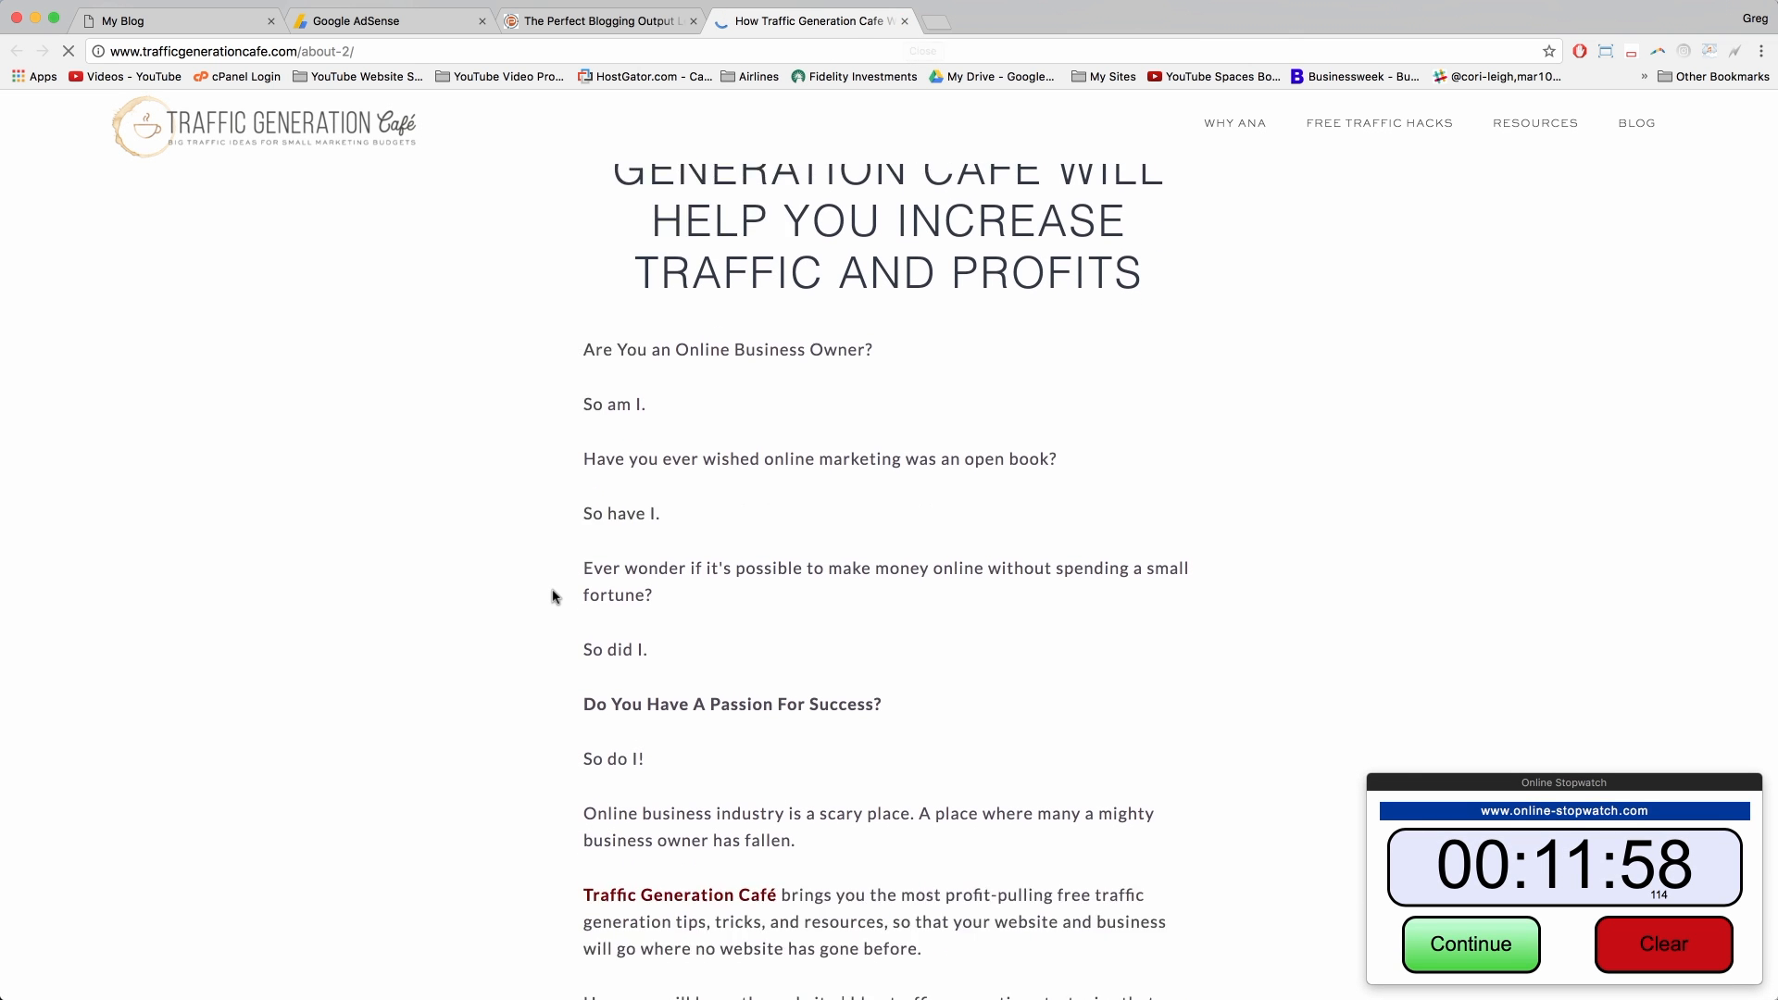
scroll(553, 595, down, 15)
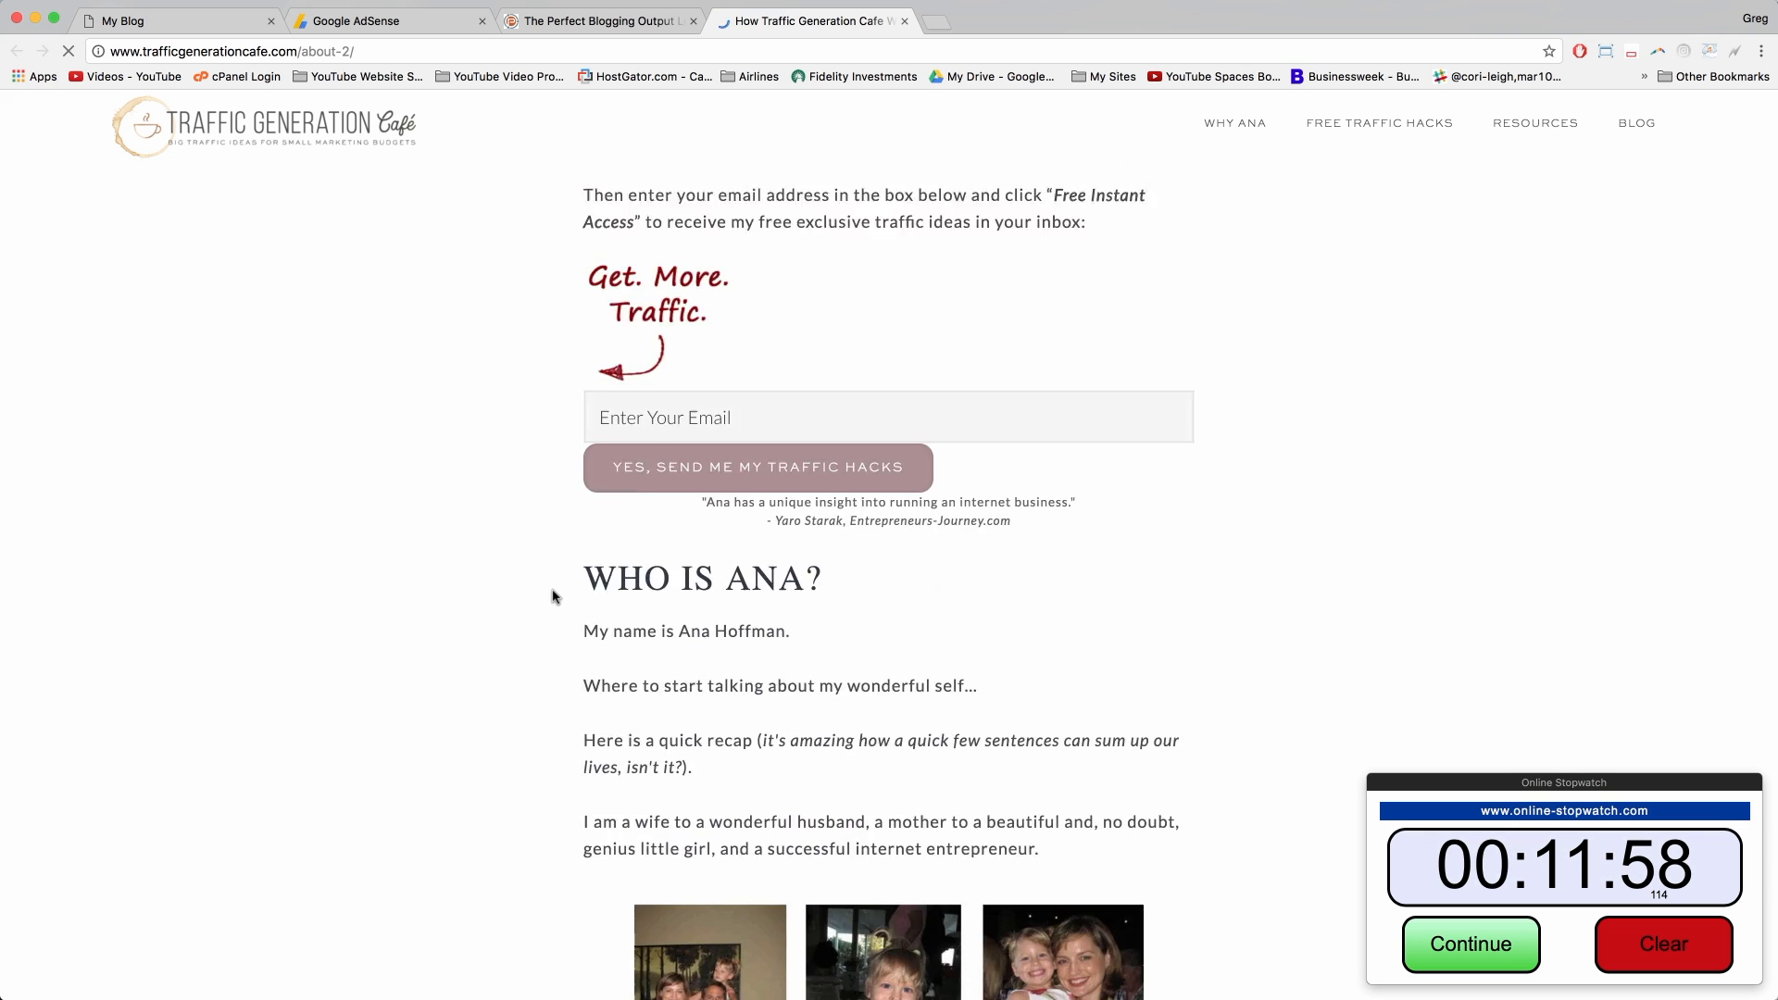
scroll(553, 596, down, 5)
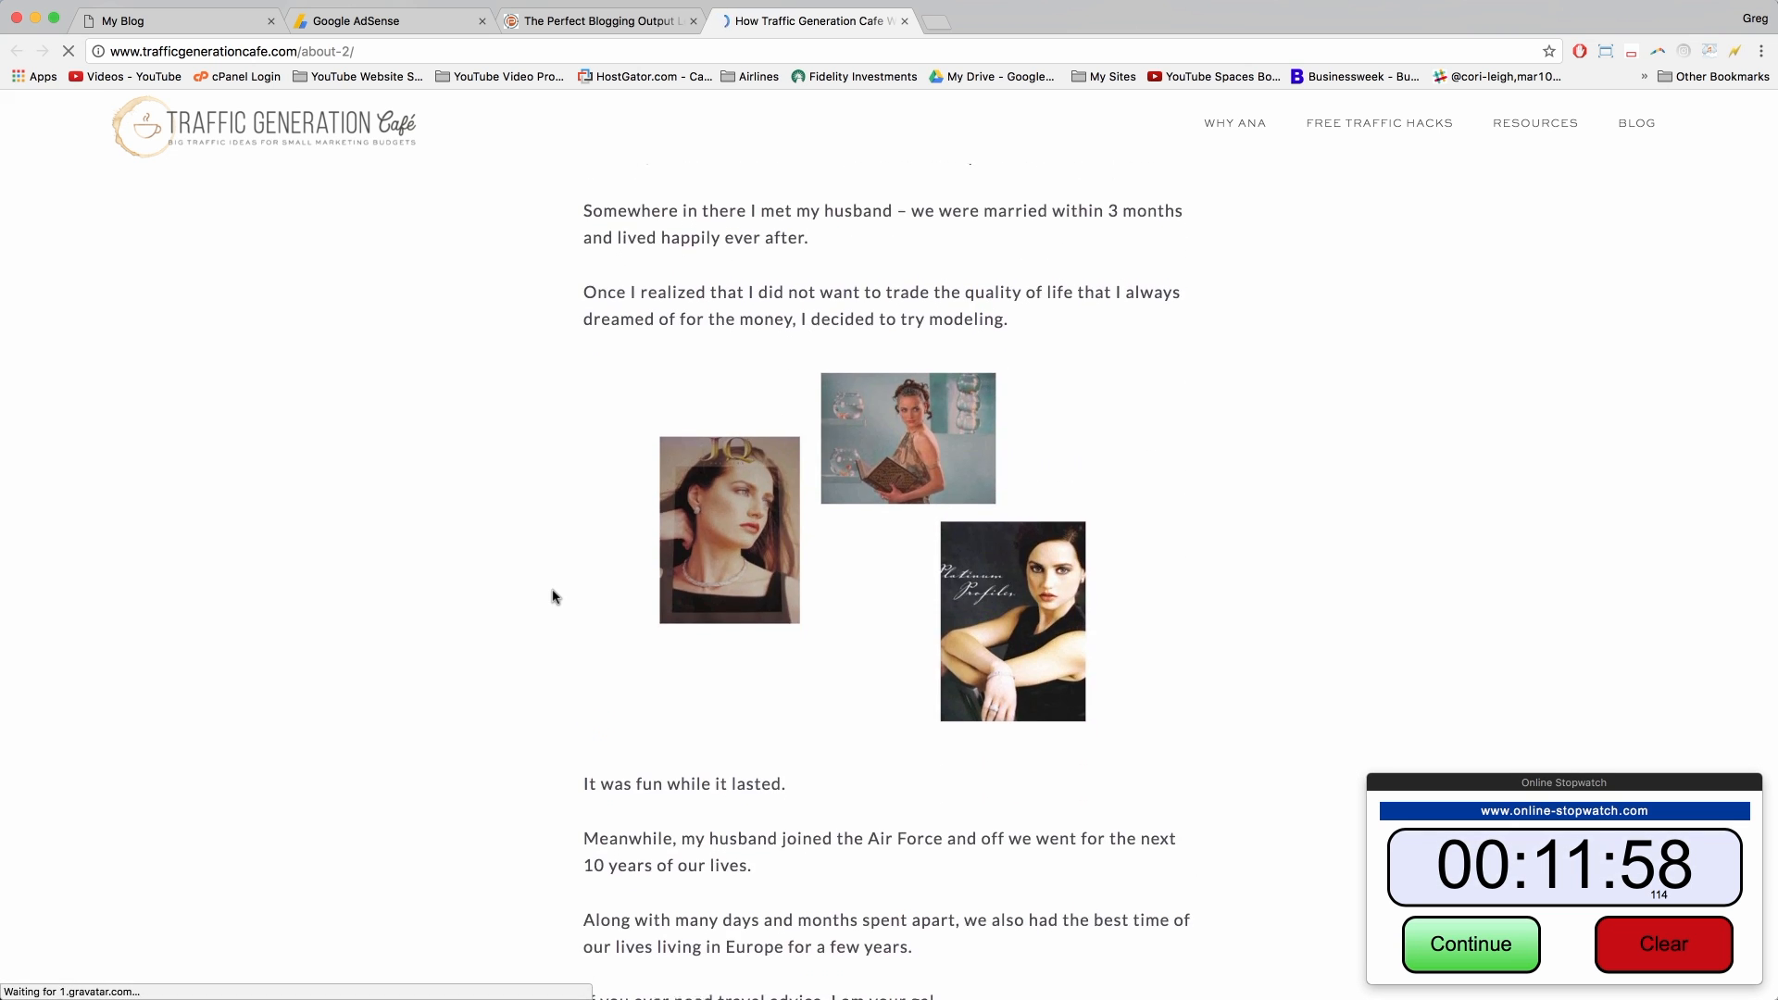
click(905, 22)
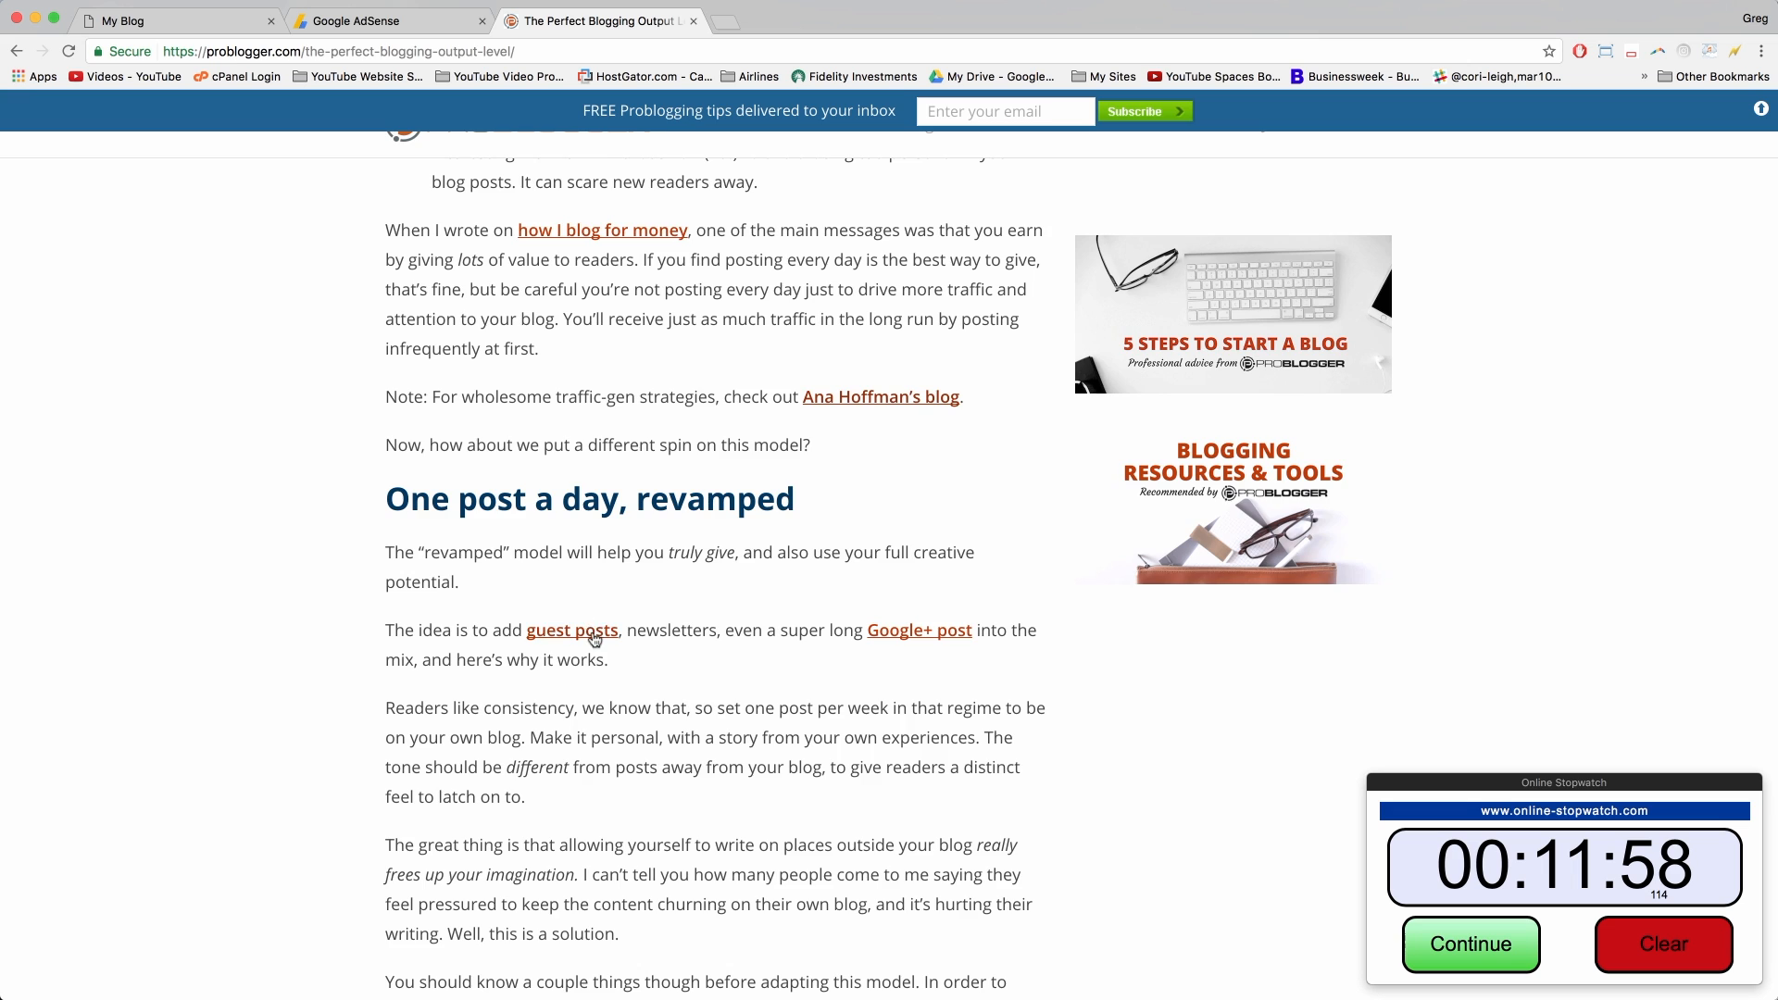
Step: Look over the DearBlogger homepage, then return to ProBlogger's 'The Perfect Blogging Output Level' article
scroll(595, 639, up, 15)
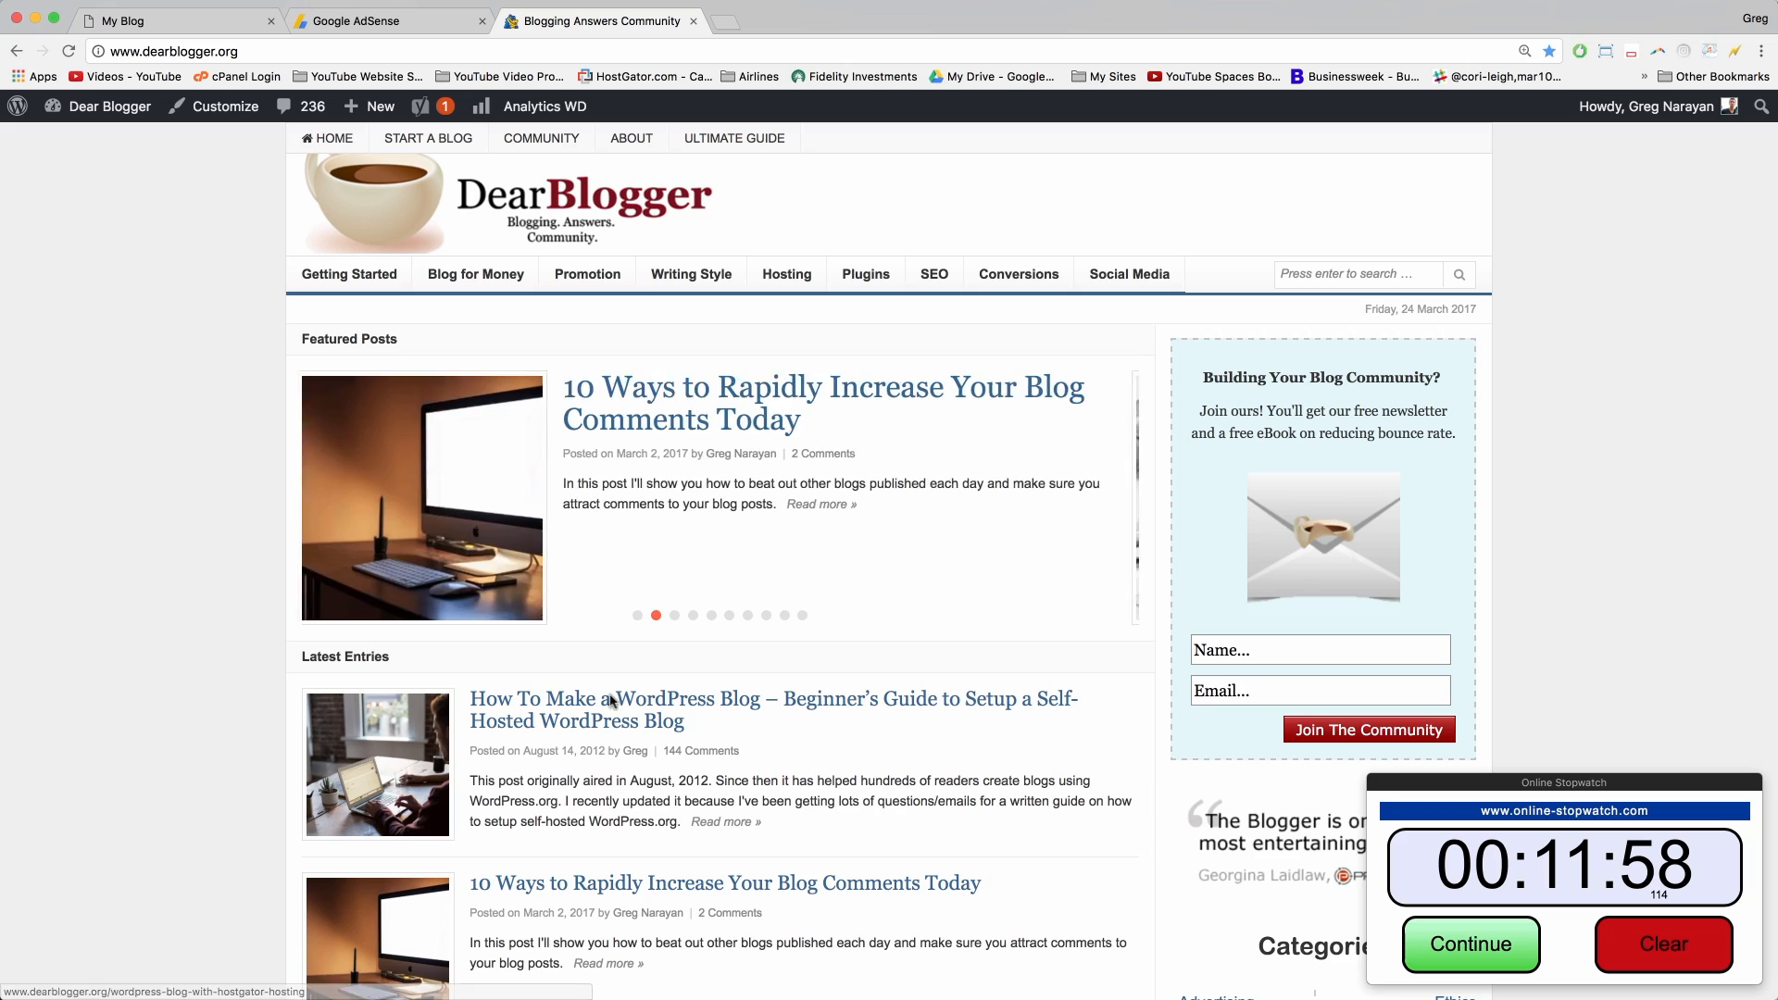
scroll(214, 536, down, 3)
scroll(212, 540, down, 12)
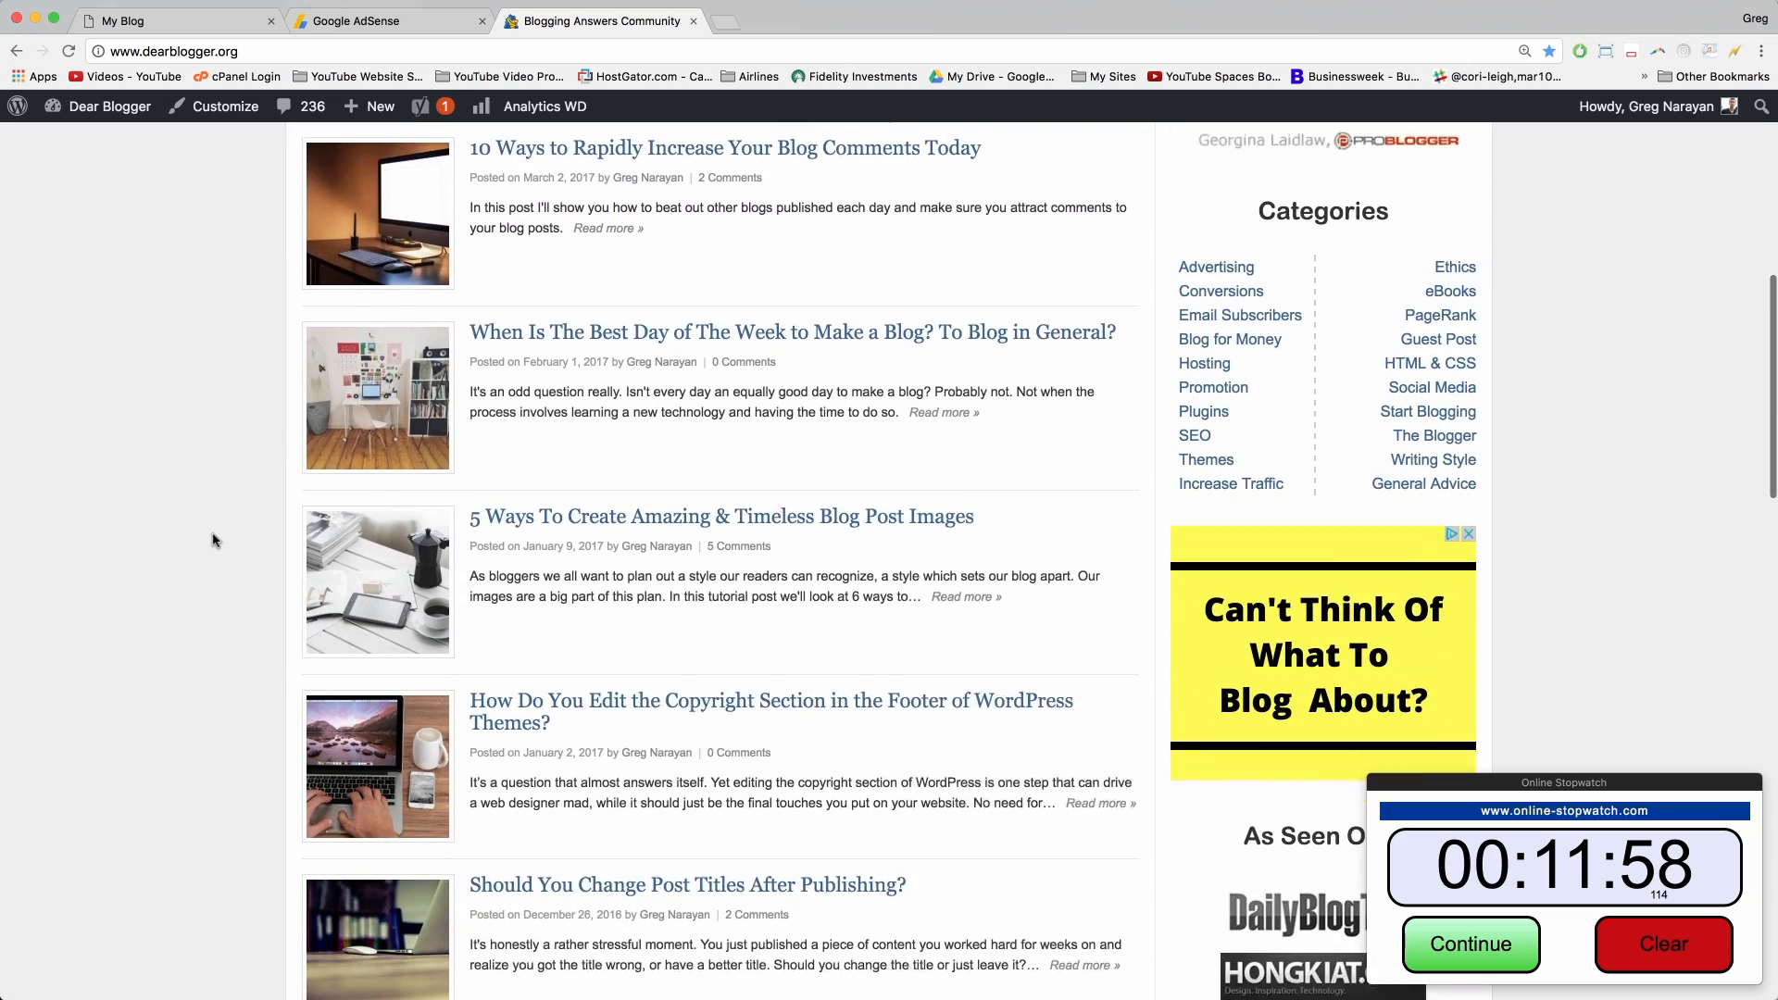
scroll(212, 540, up, 13)
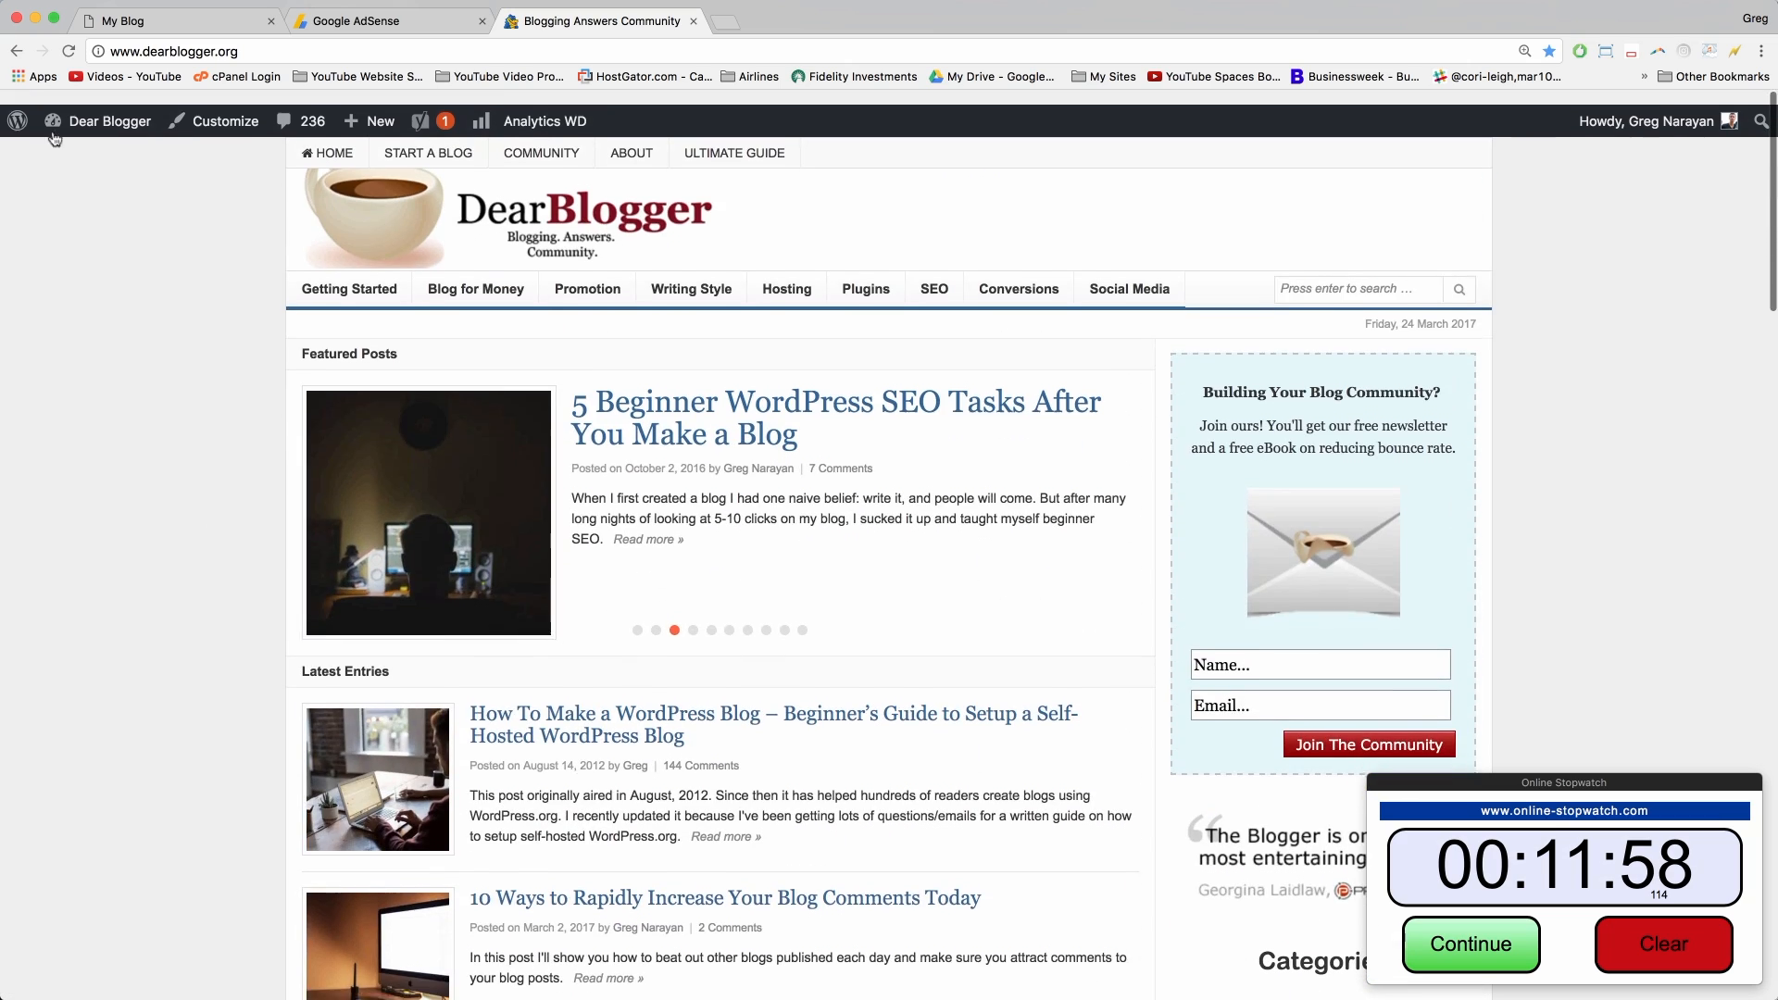
click(16, 52)
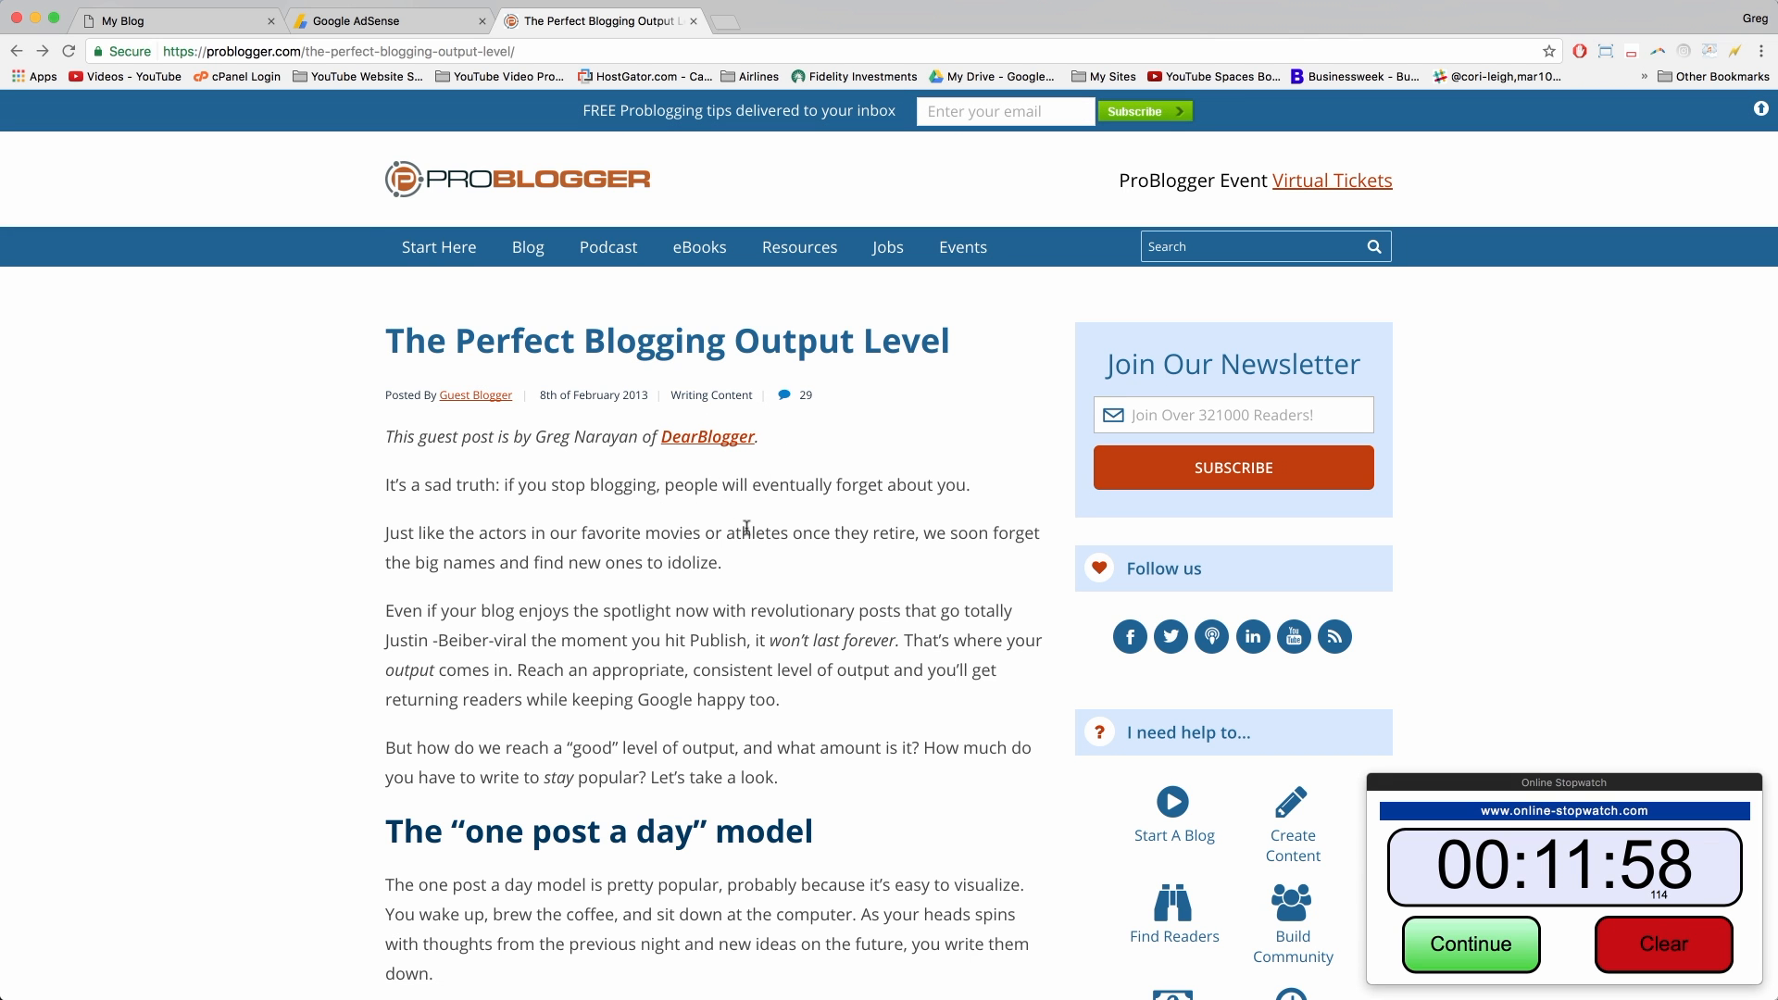
Step: Open the post's 'how I blog for money' link to DearBlogger's Make Money as a Blogger article
scroll(716, 554, down, 10)
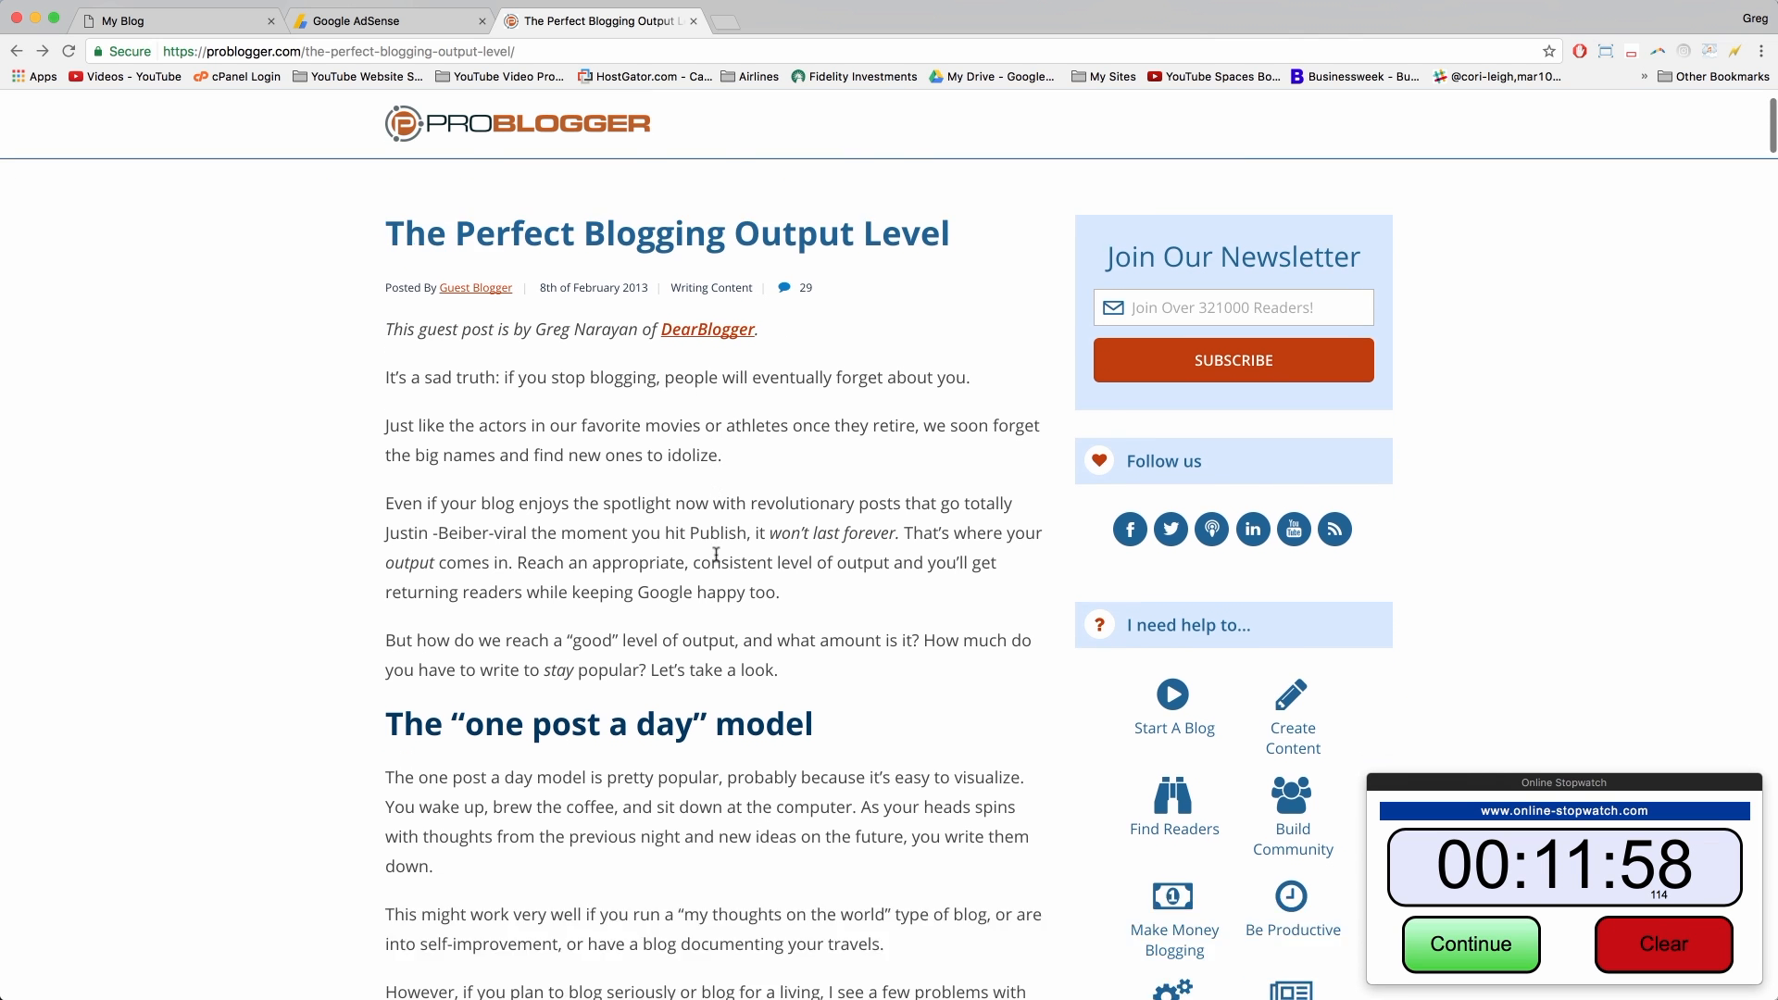
scroll(716, 554, down, 4)
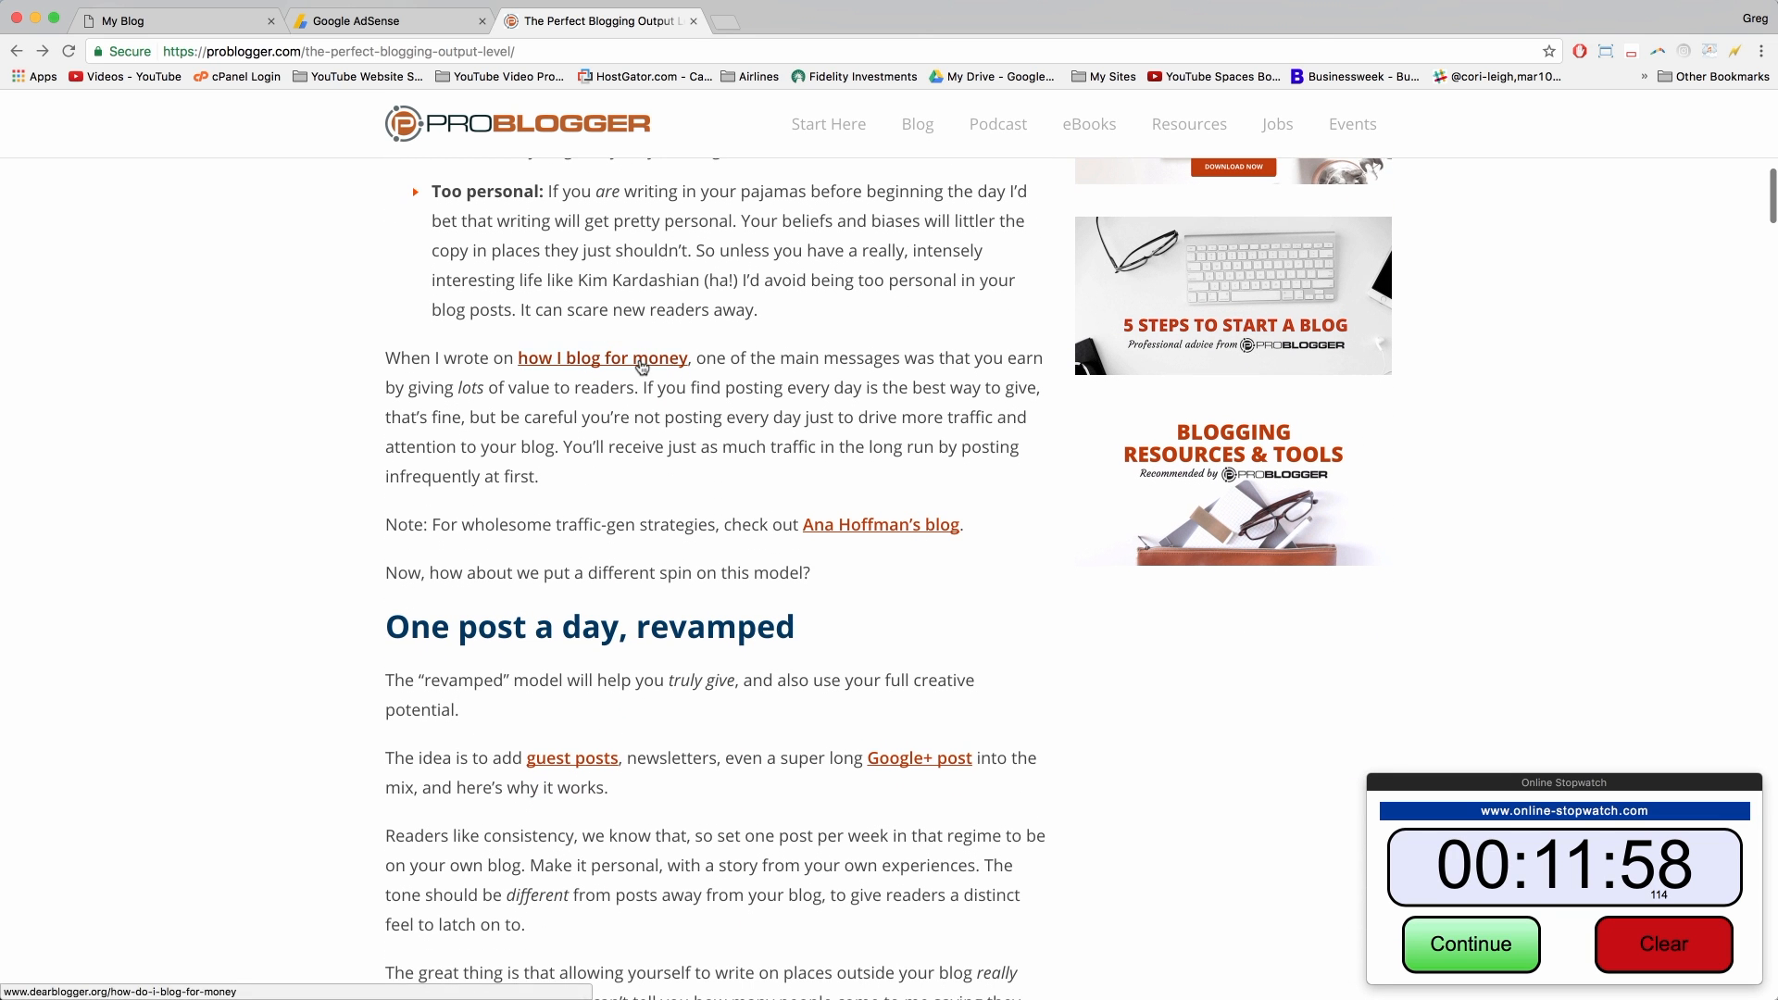
click(640, 362)
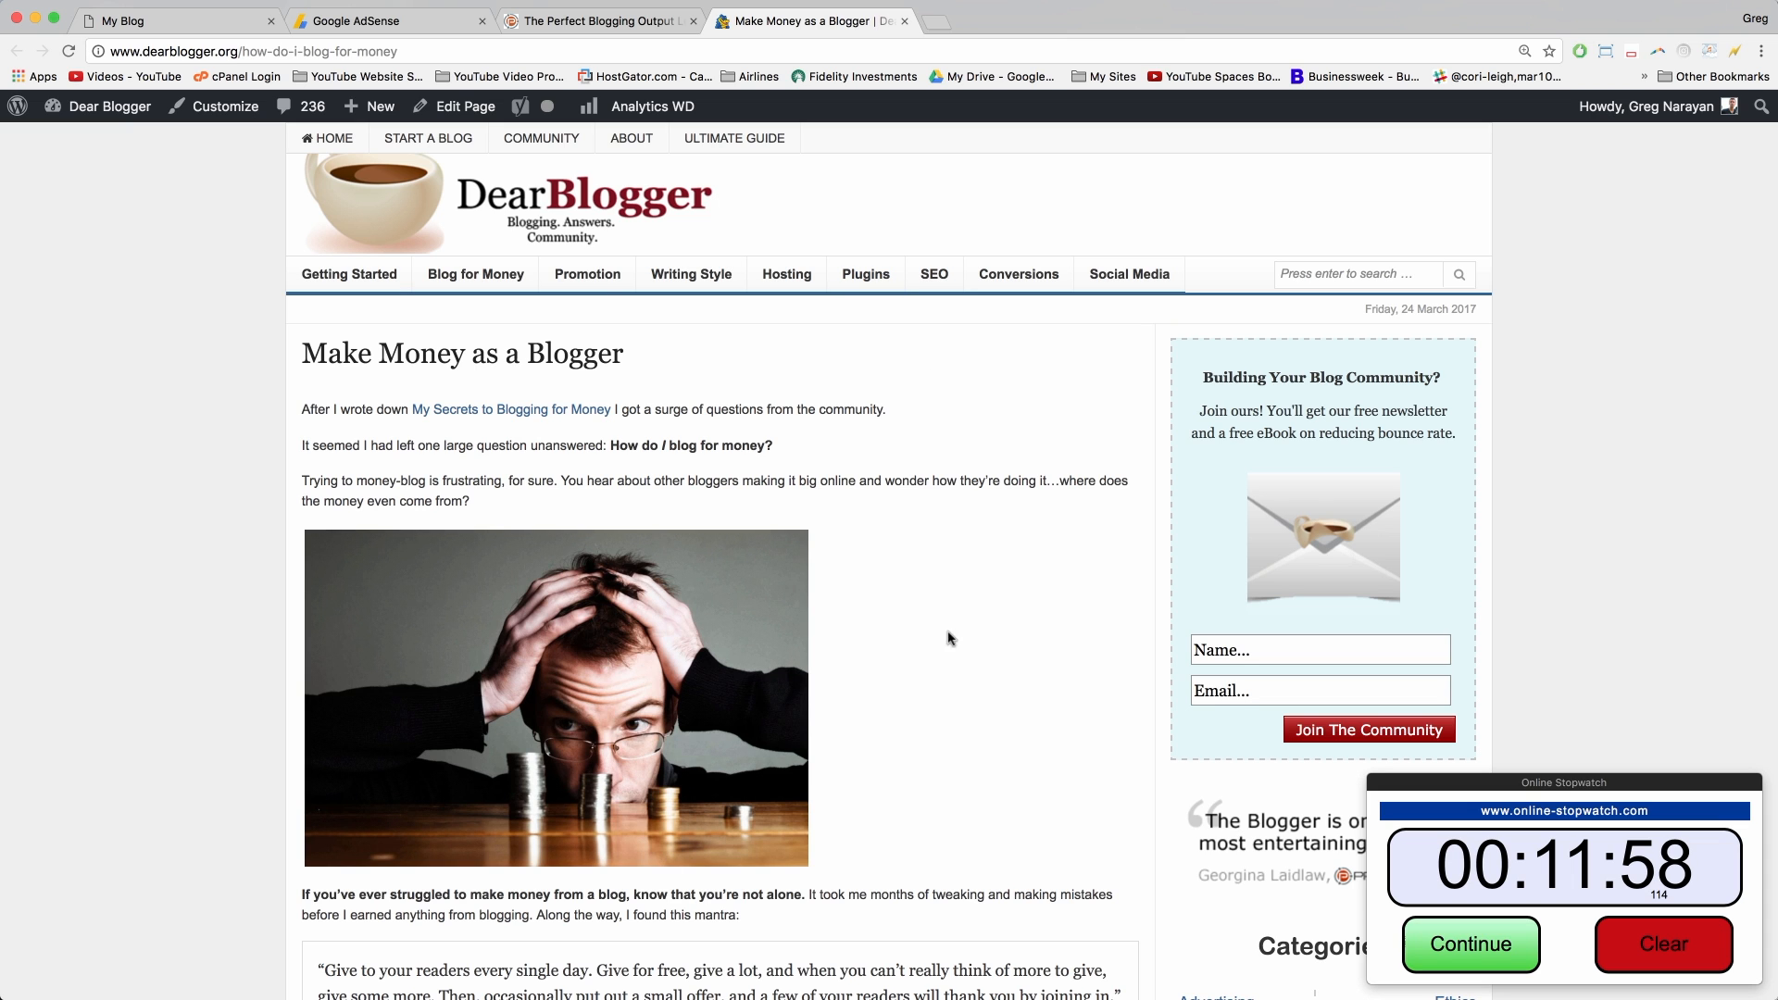
click(627, 25)
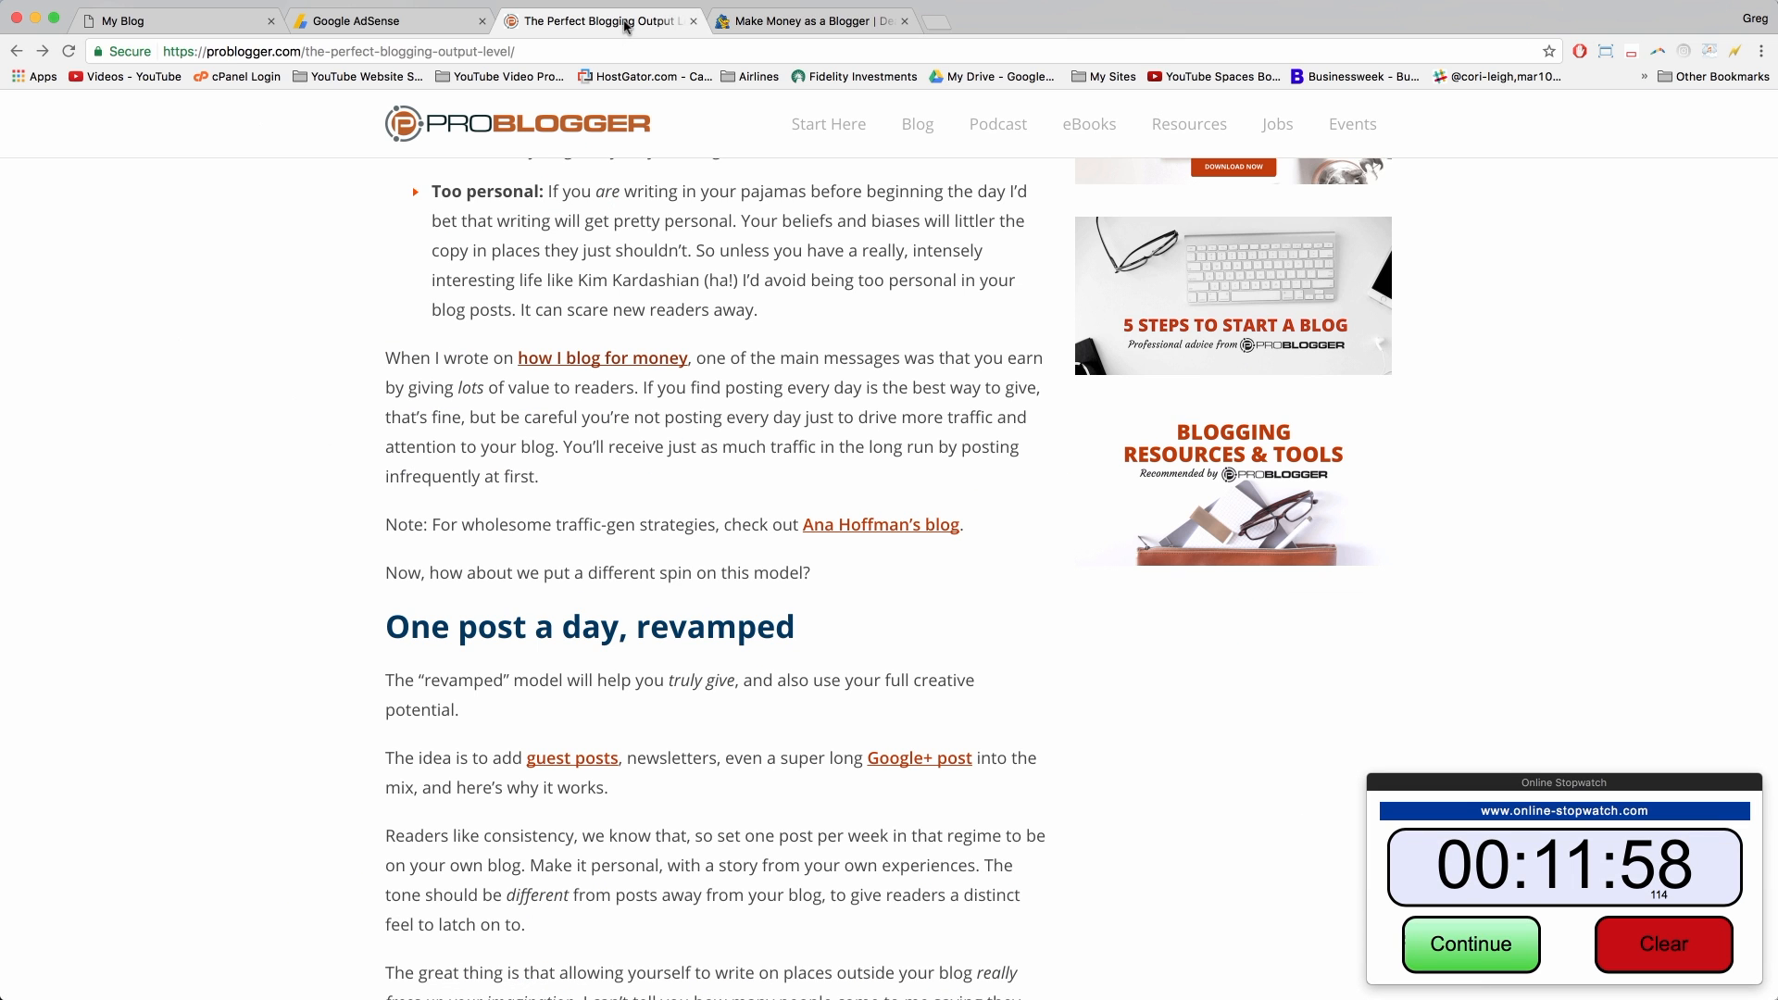
click(827, 24)
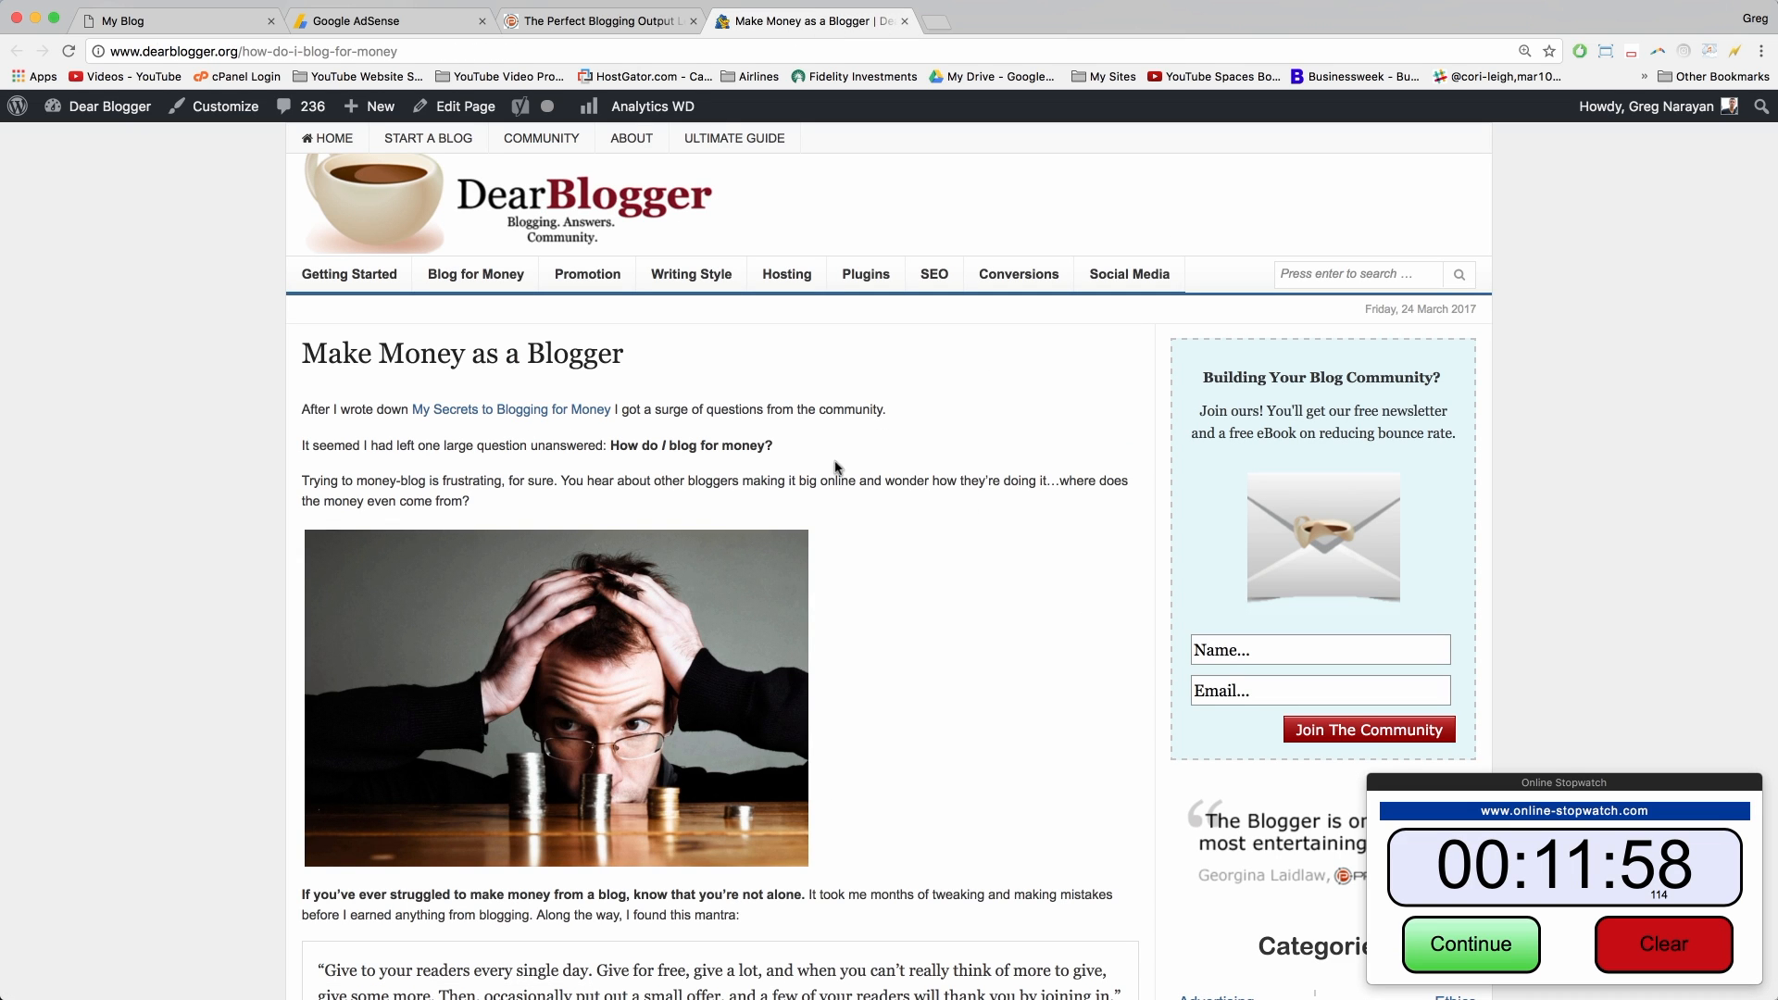
Step: Scroll through the article's five earning methods, from advertising to consulting/freelance work
scroll(908, 431, down, 1)
scroll(907, 431, down, 6)
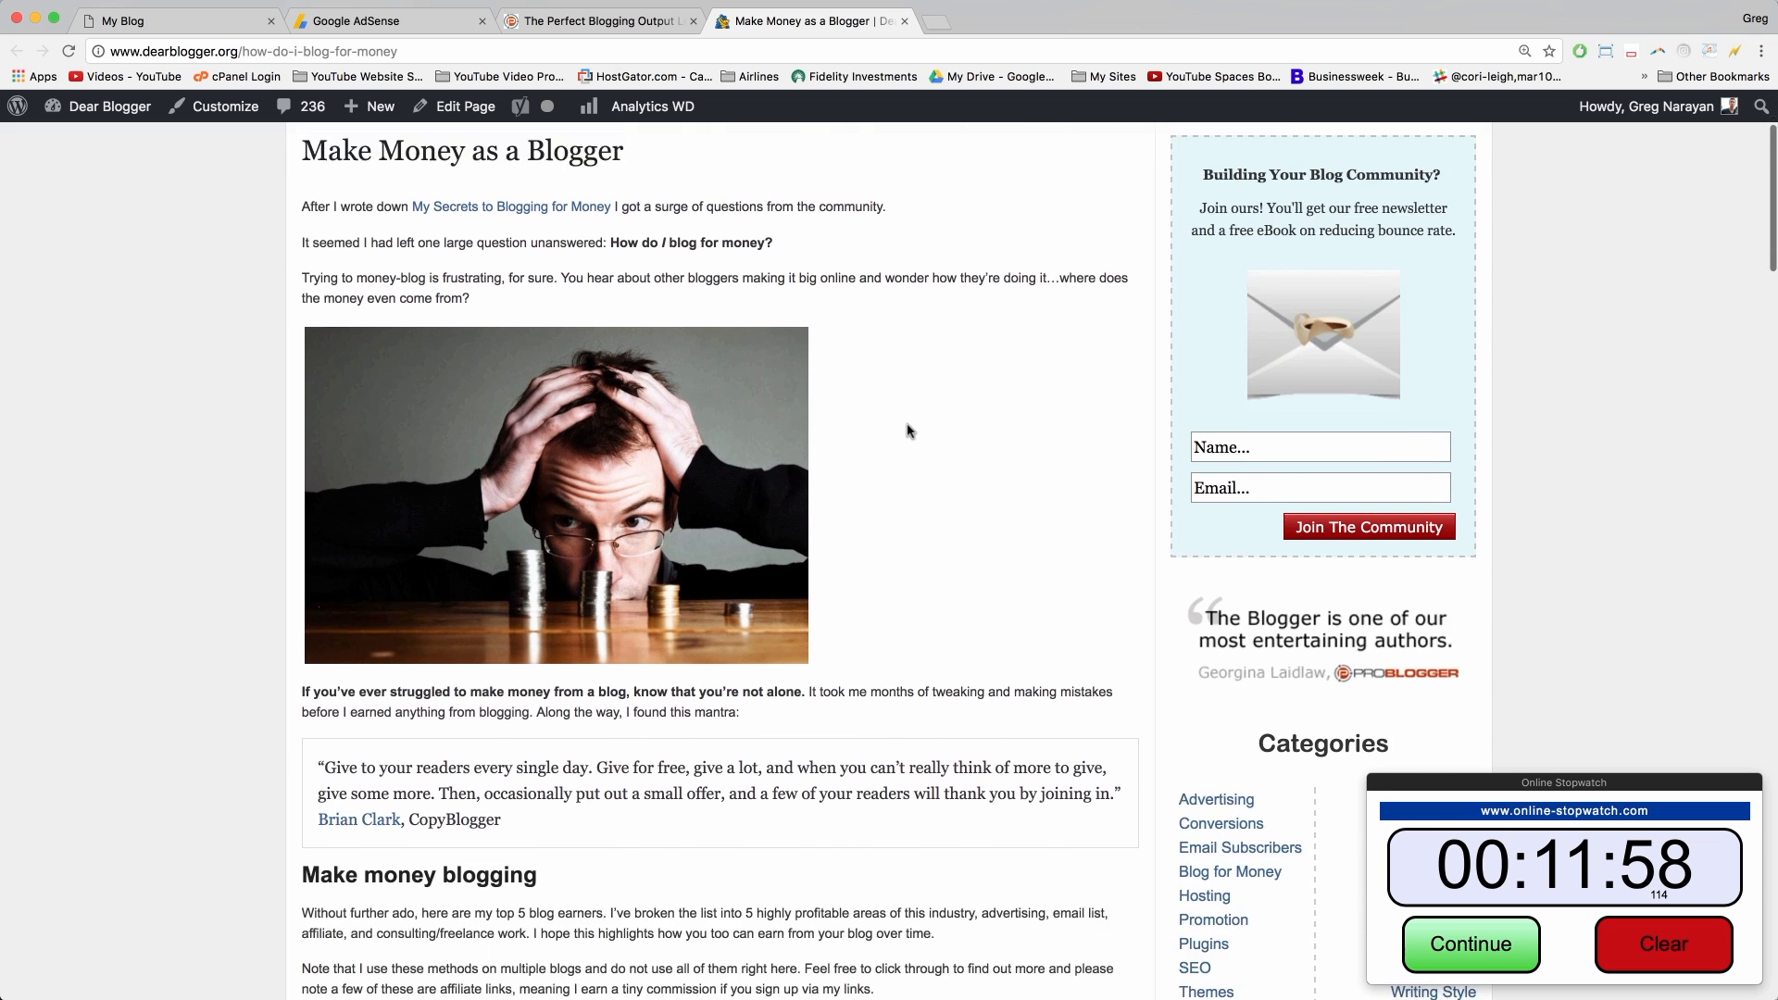
scroll(908, 426, down, 5)
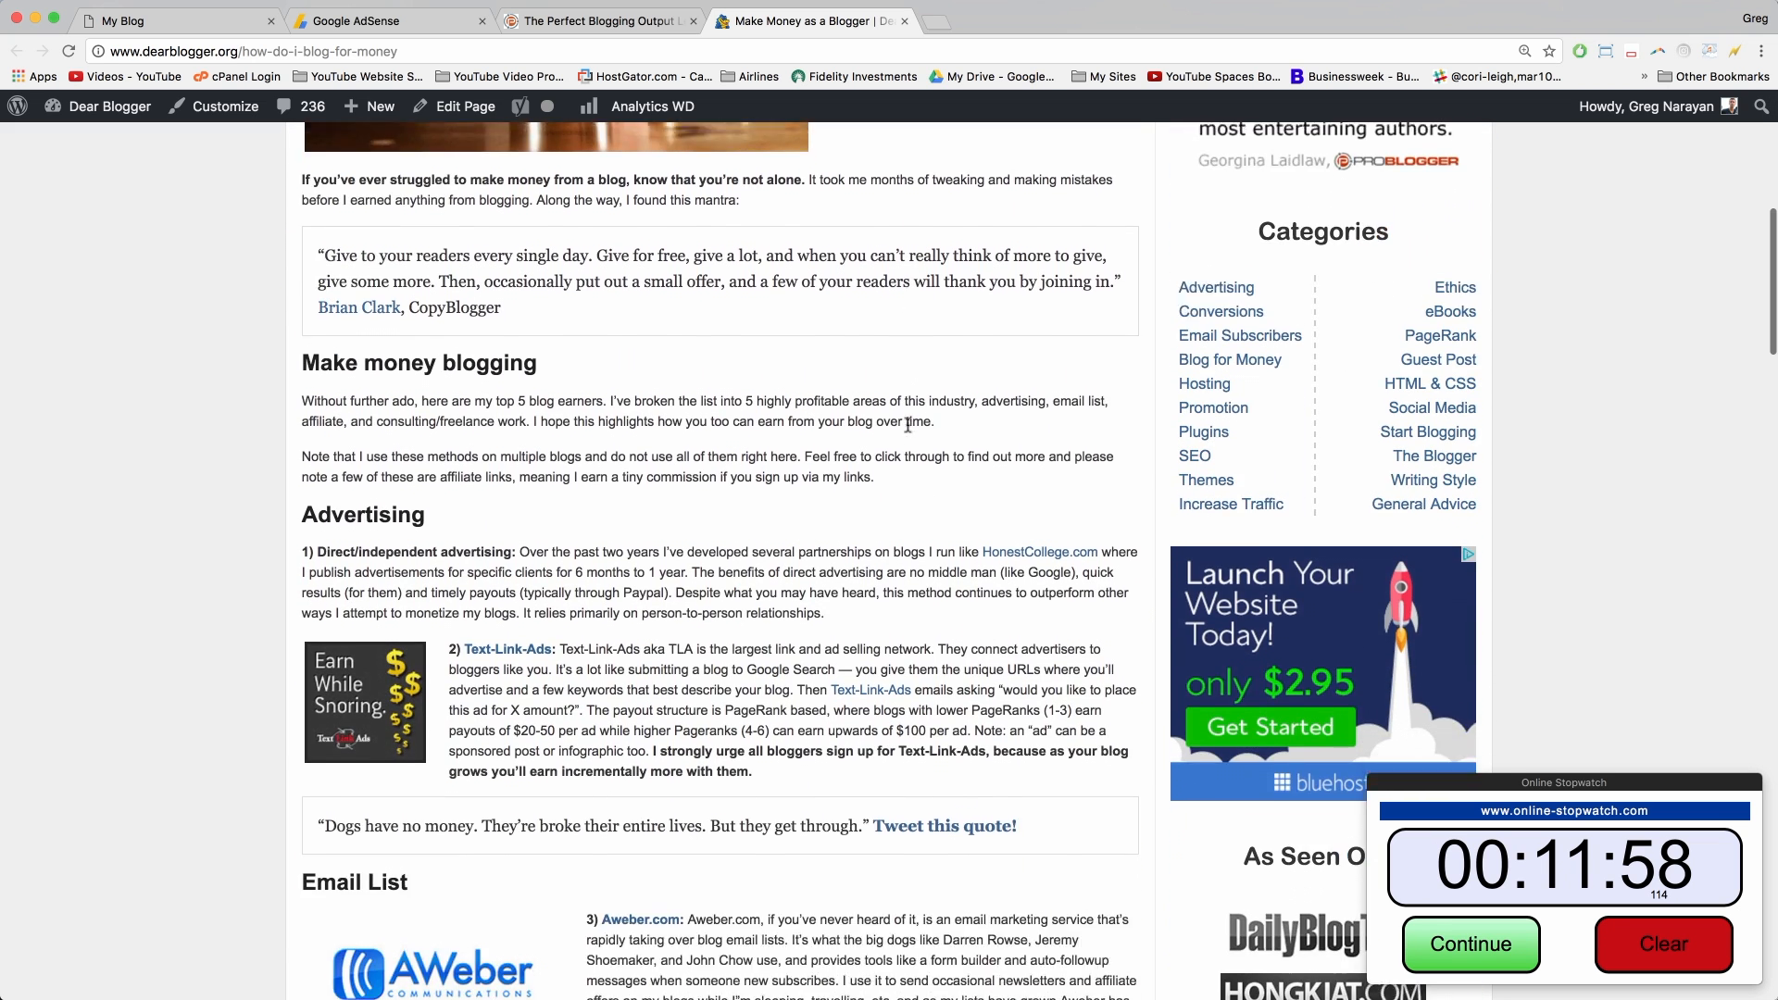
scroll(908, 426, down, 7)
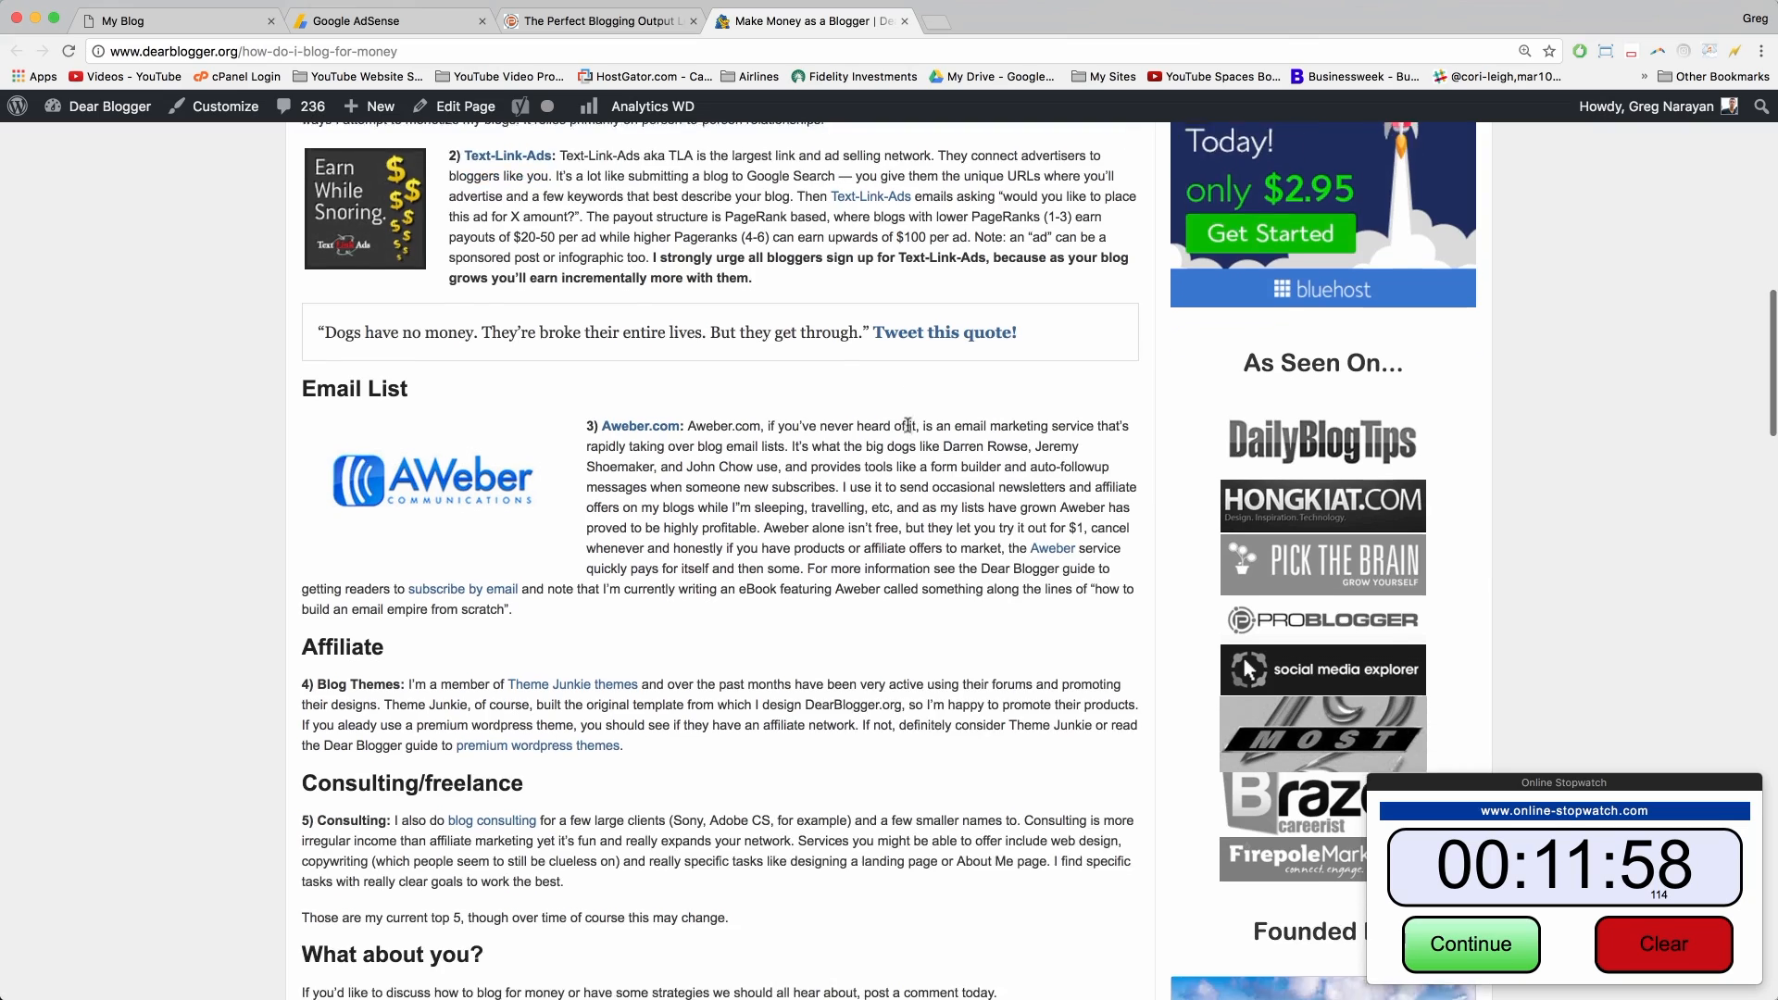
scroll(877, 658, up, 20)
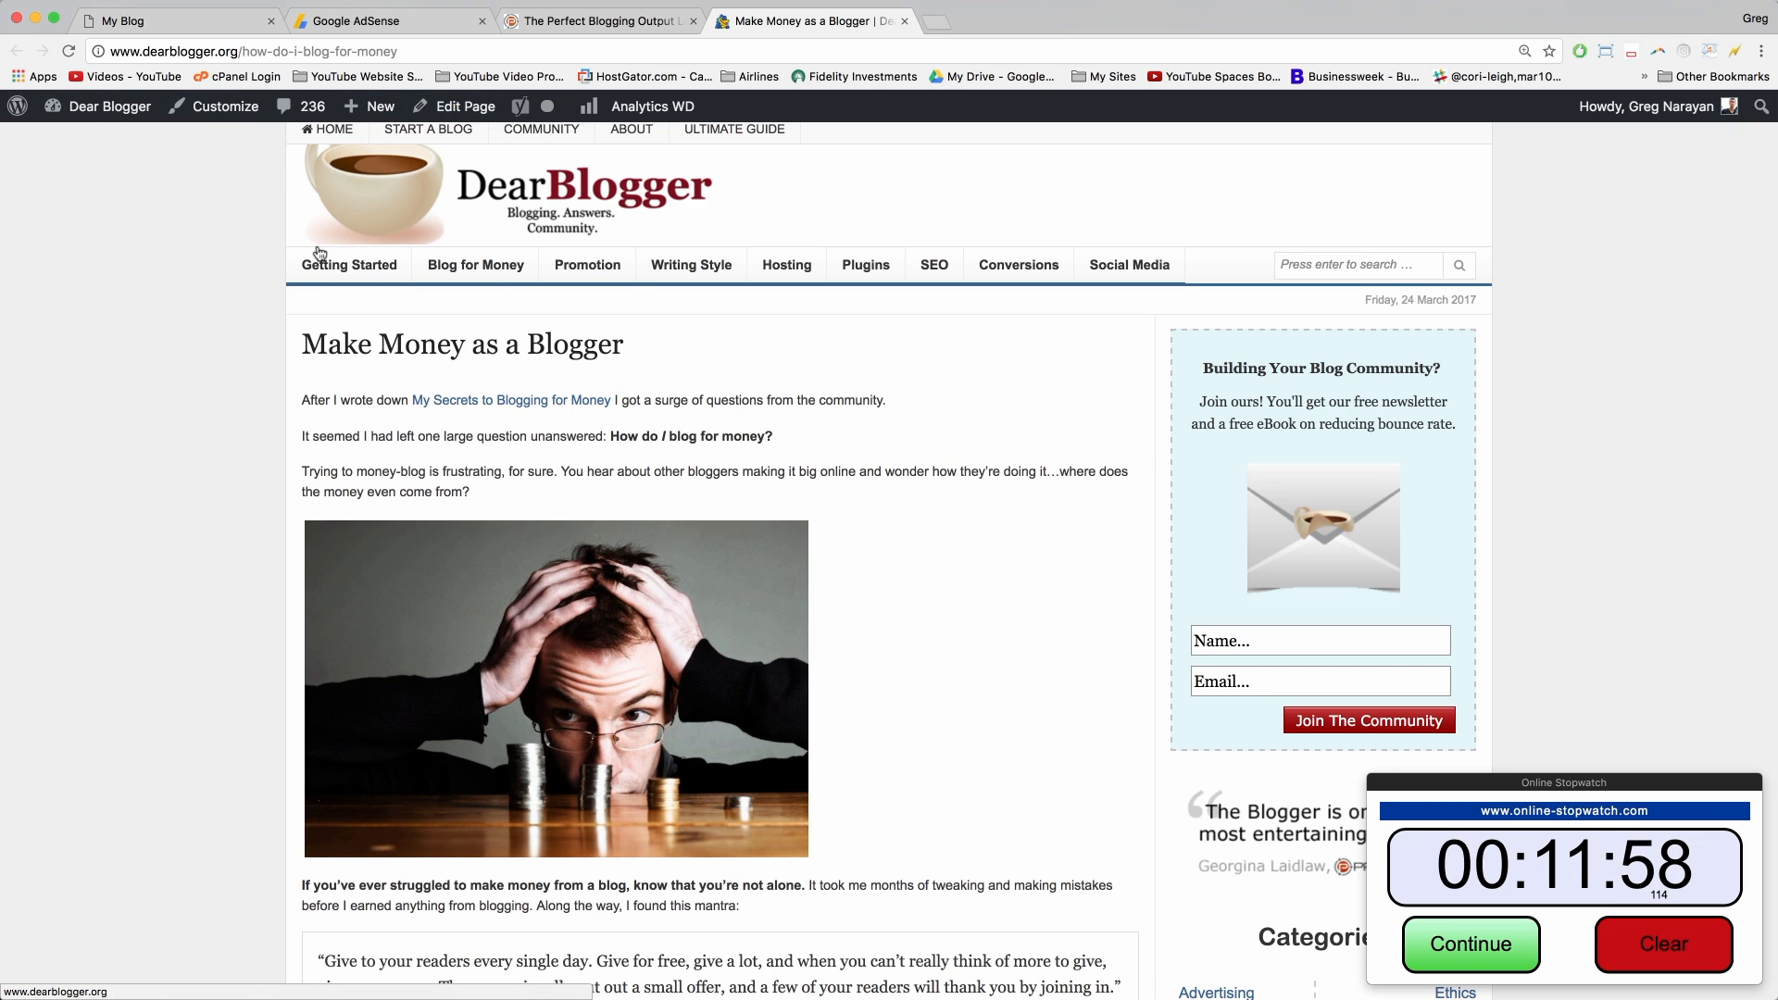
Step: Edit Make Money as a Blogger and reveal its Yoast snippet: slug how-do-i-blog-for-money, empty meta description
click(470, 110)
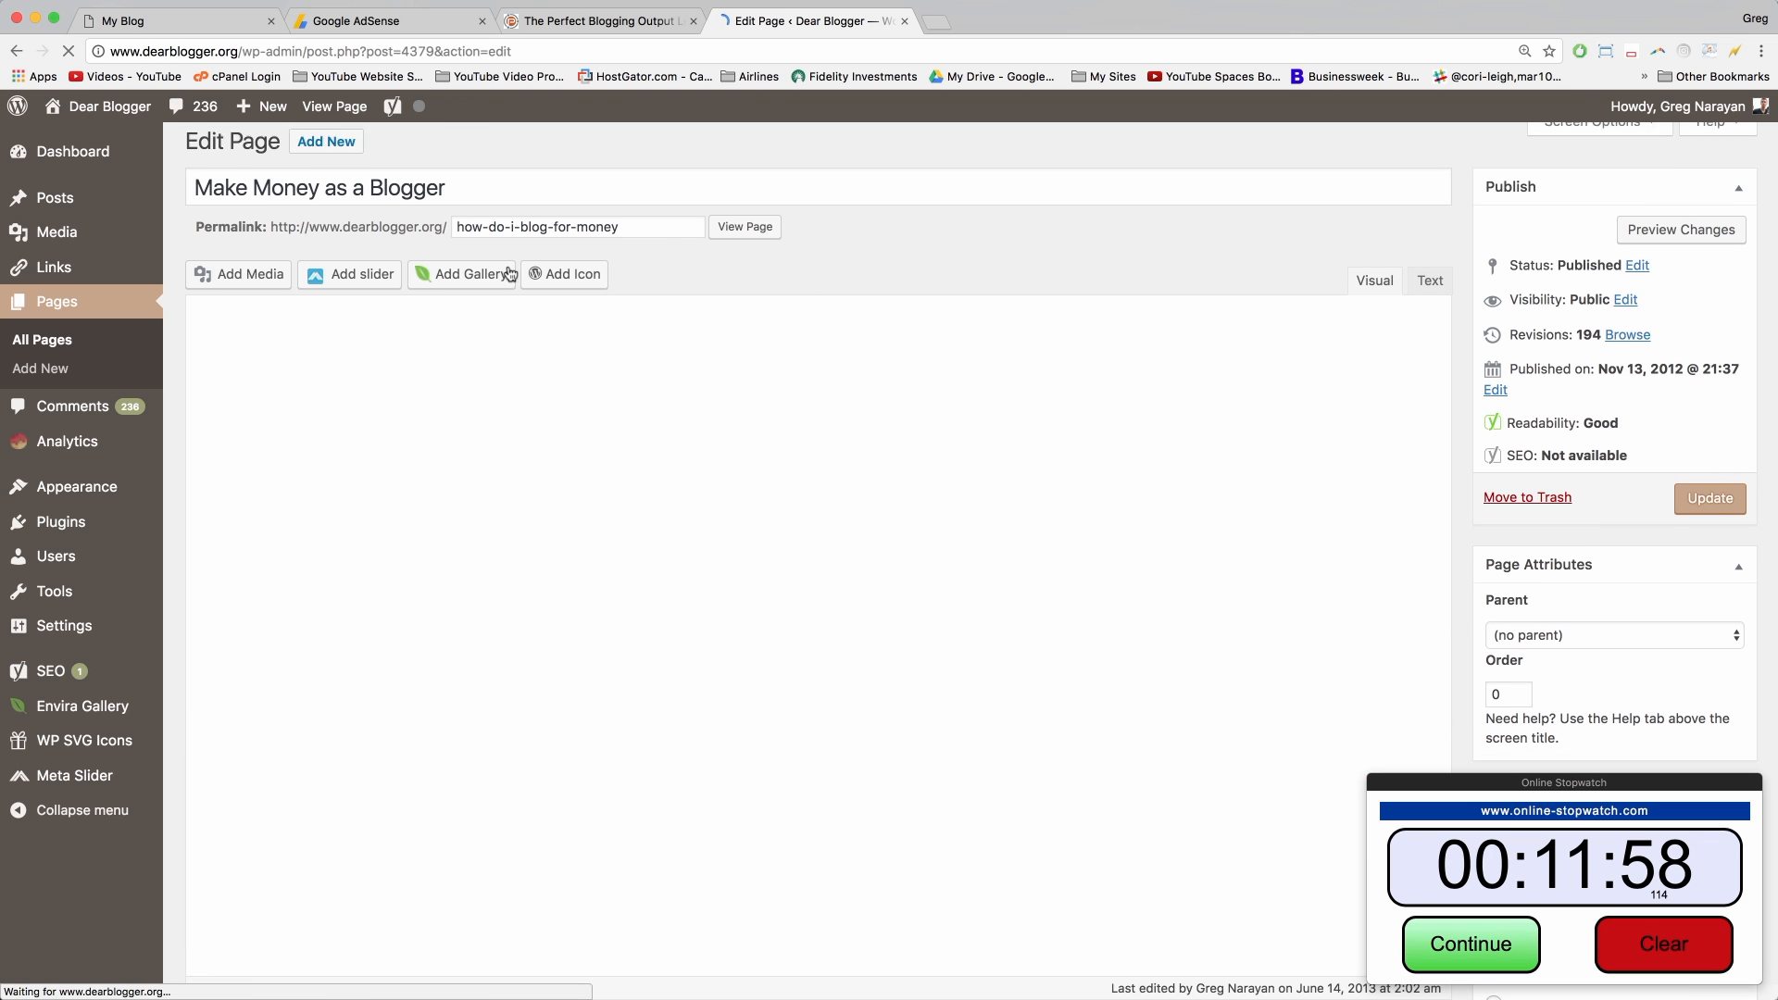
scroll(508, 271, down, 5)
scroll(509, 271, down, 20)
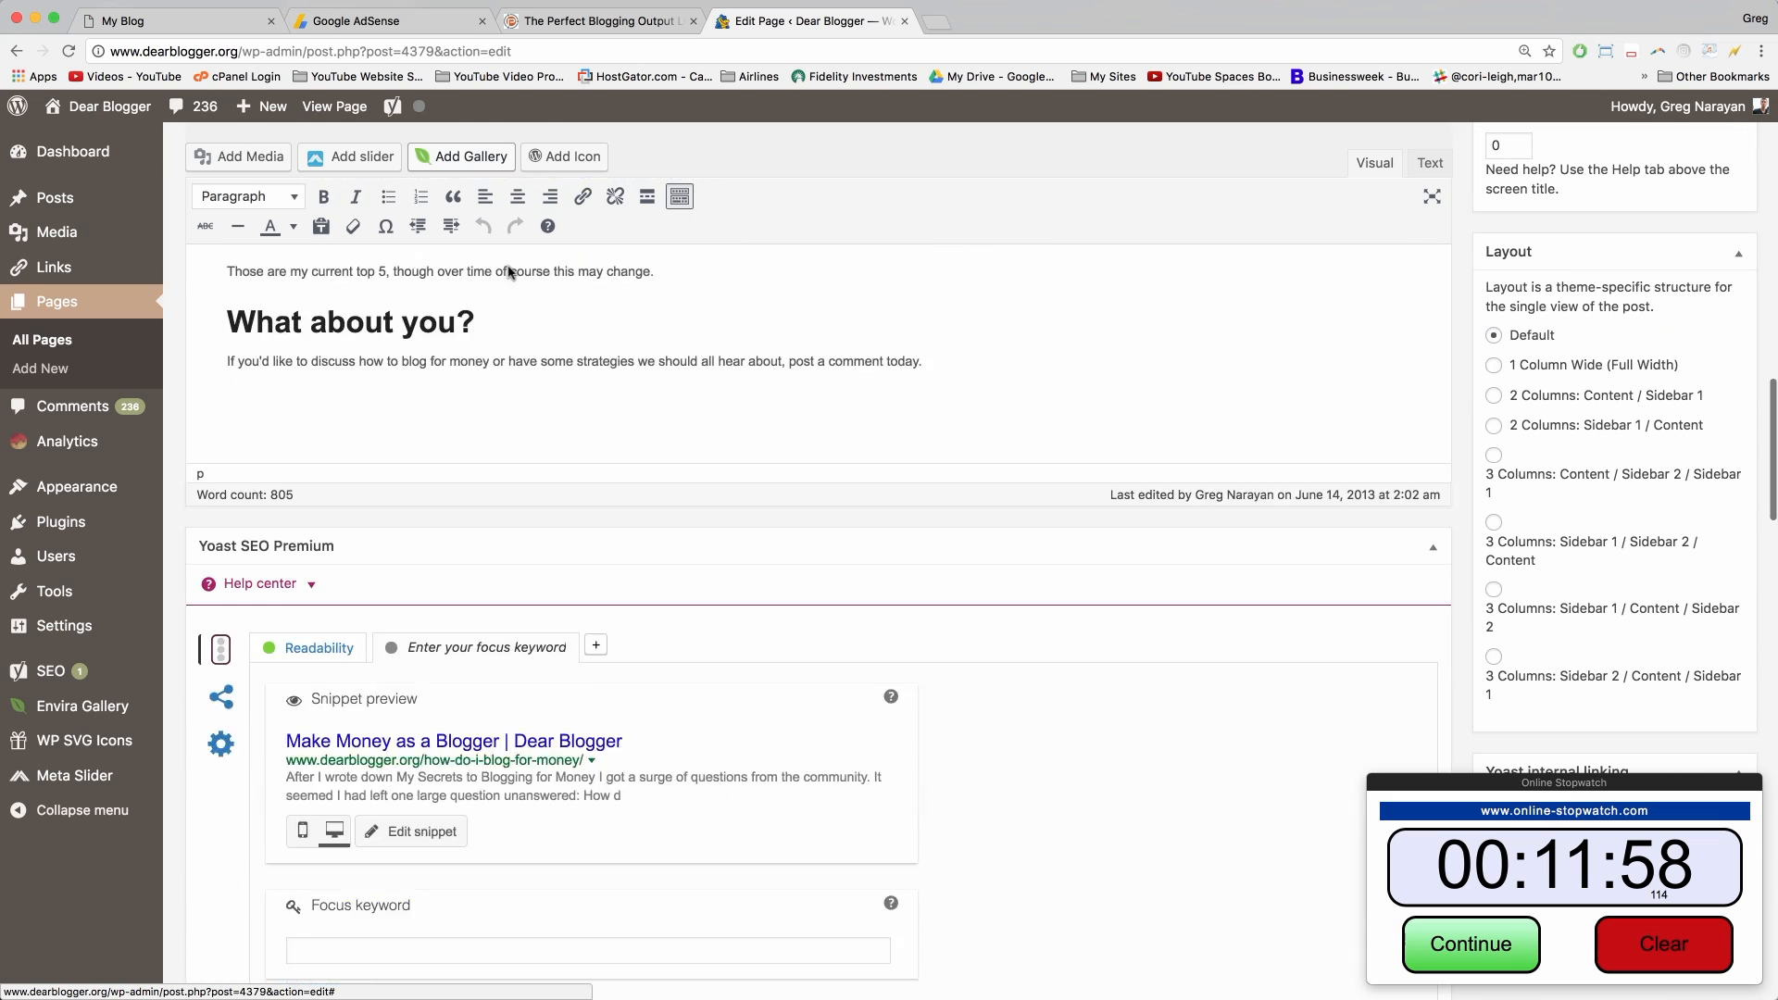
scroll(509, 271, down, 2)
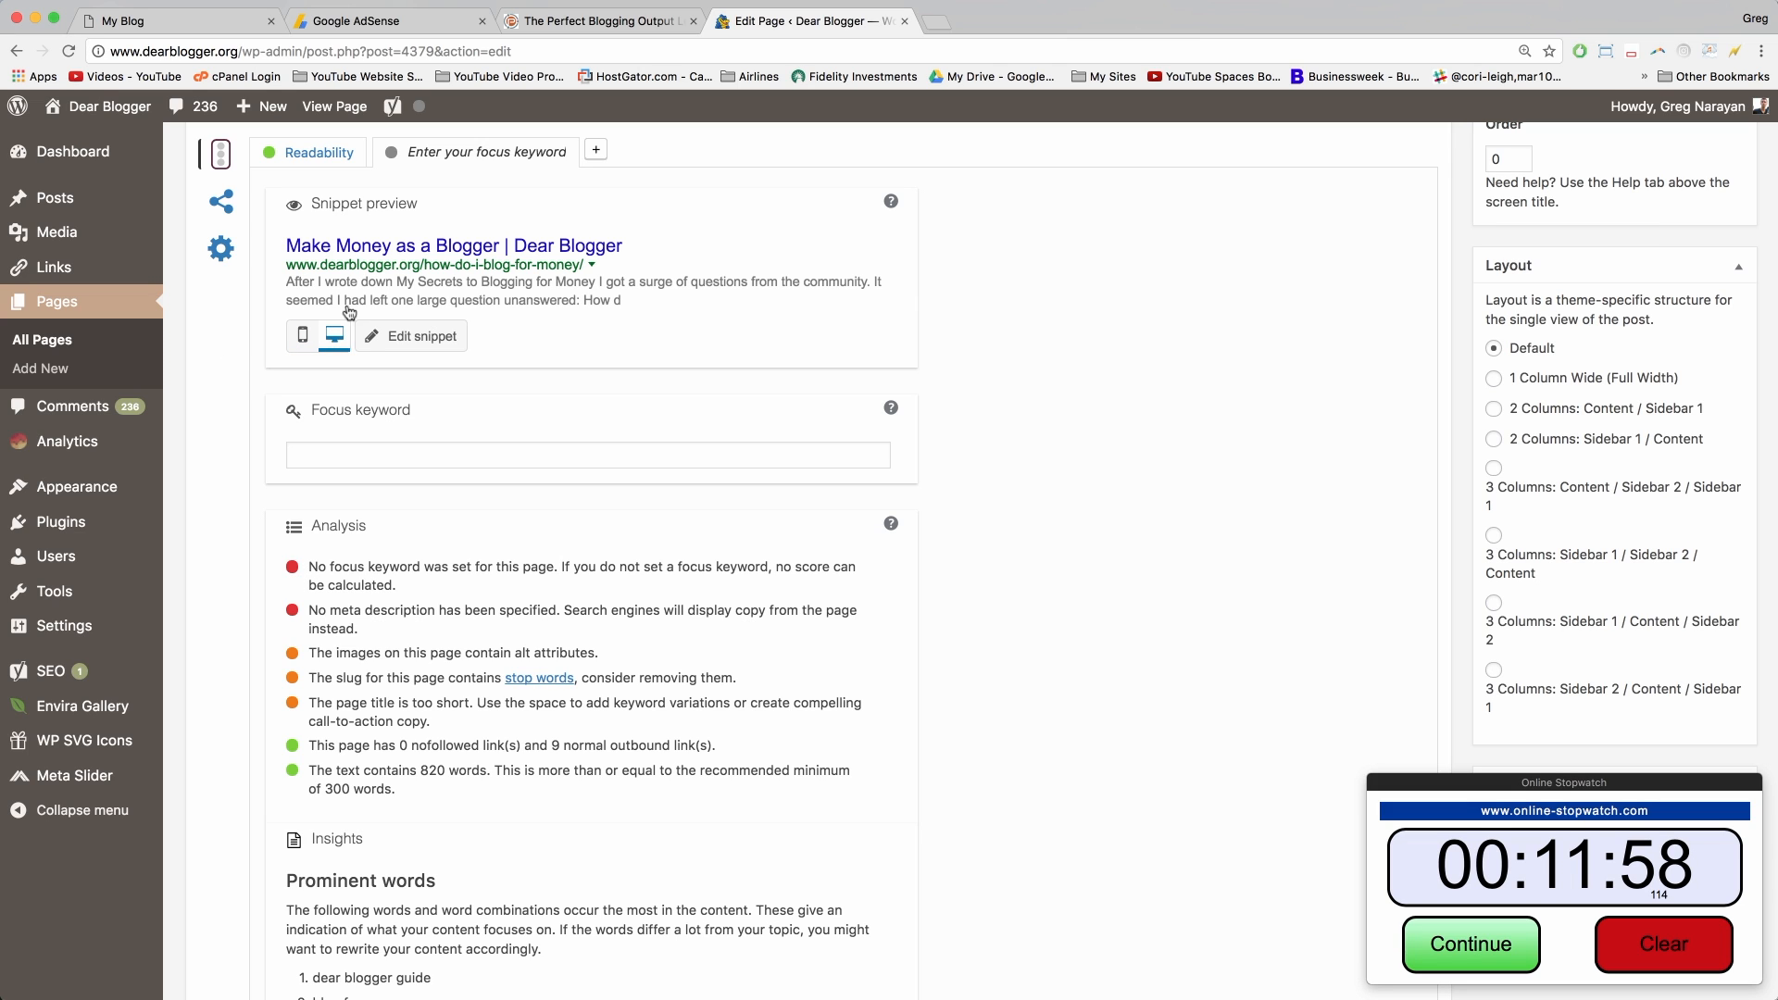
scroll(387, 446, up, 2)
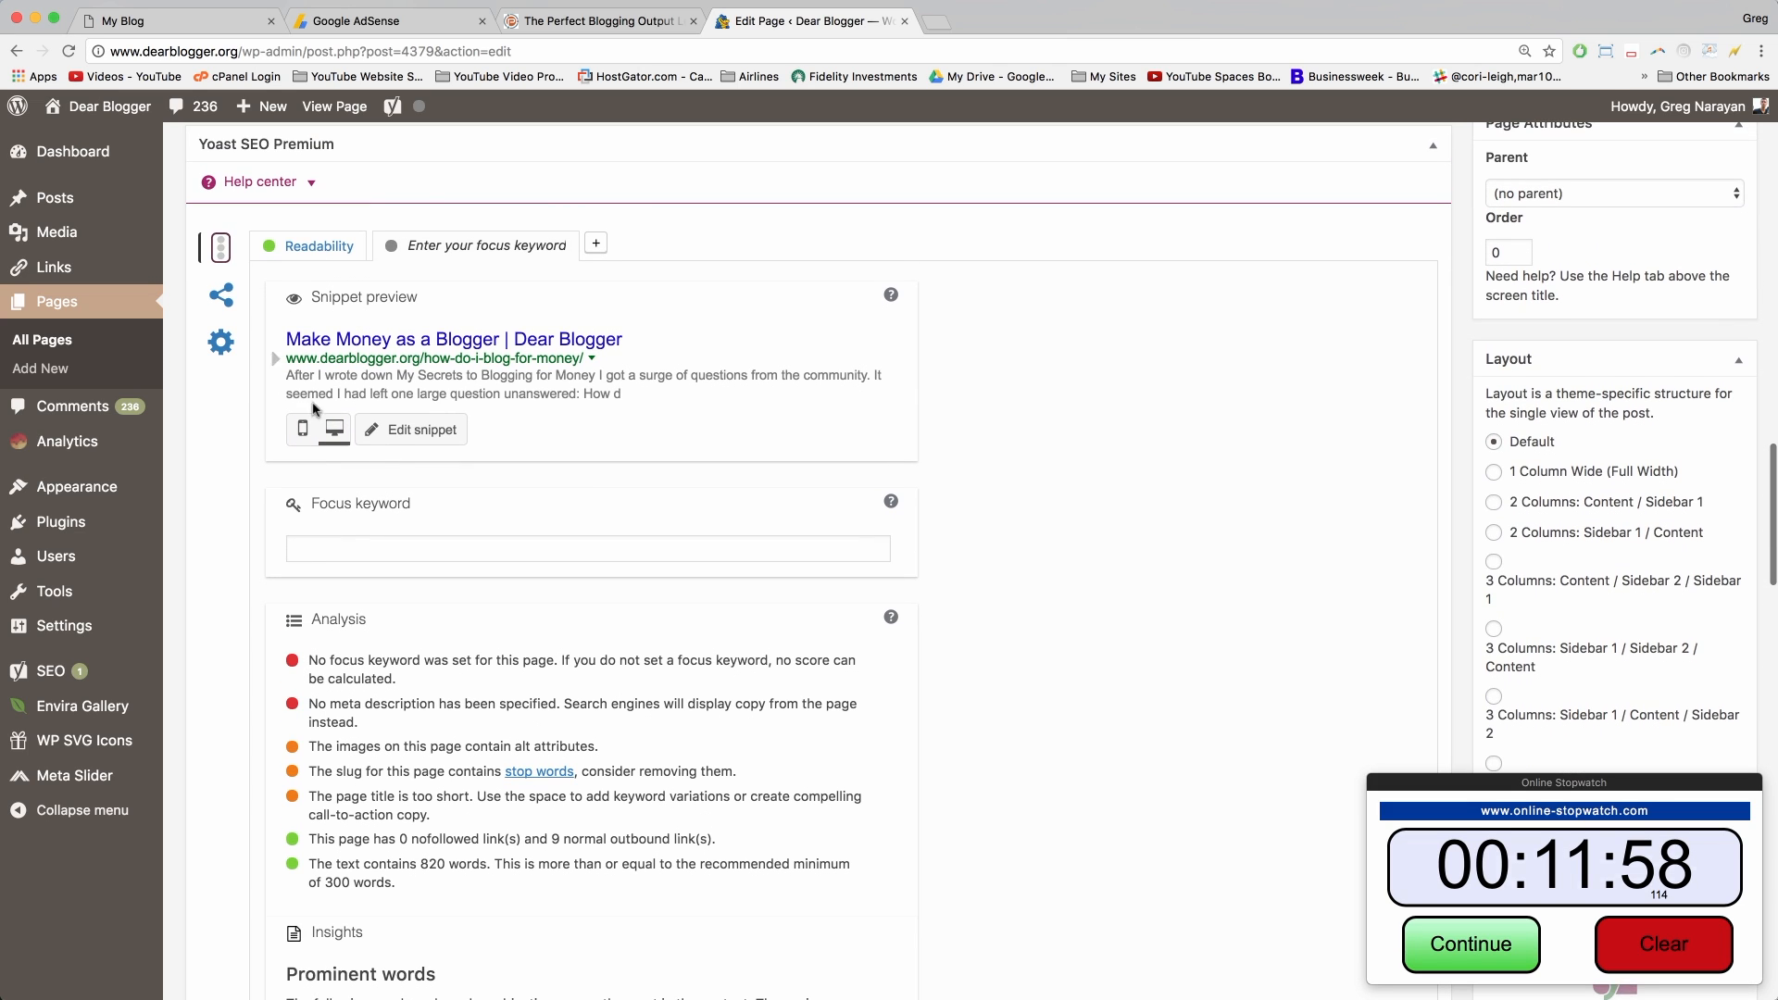
click(416, 442)
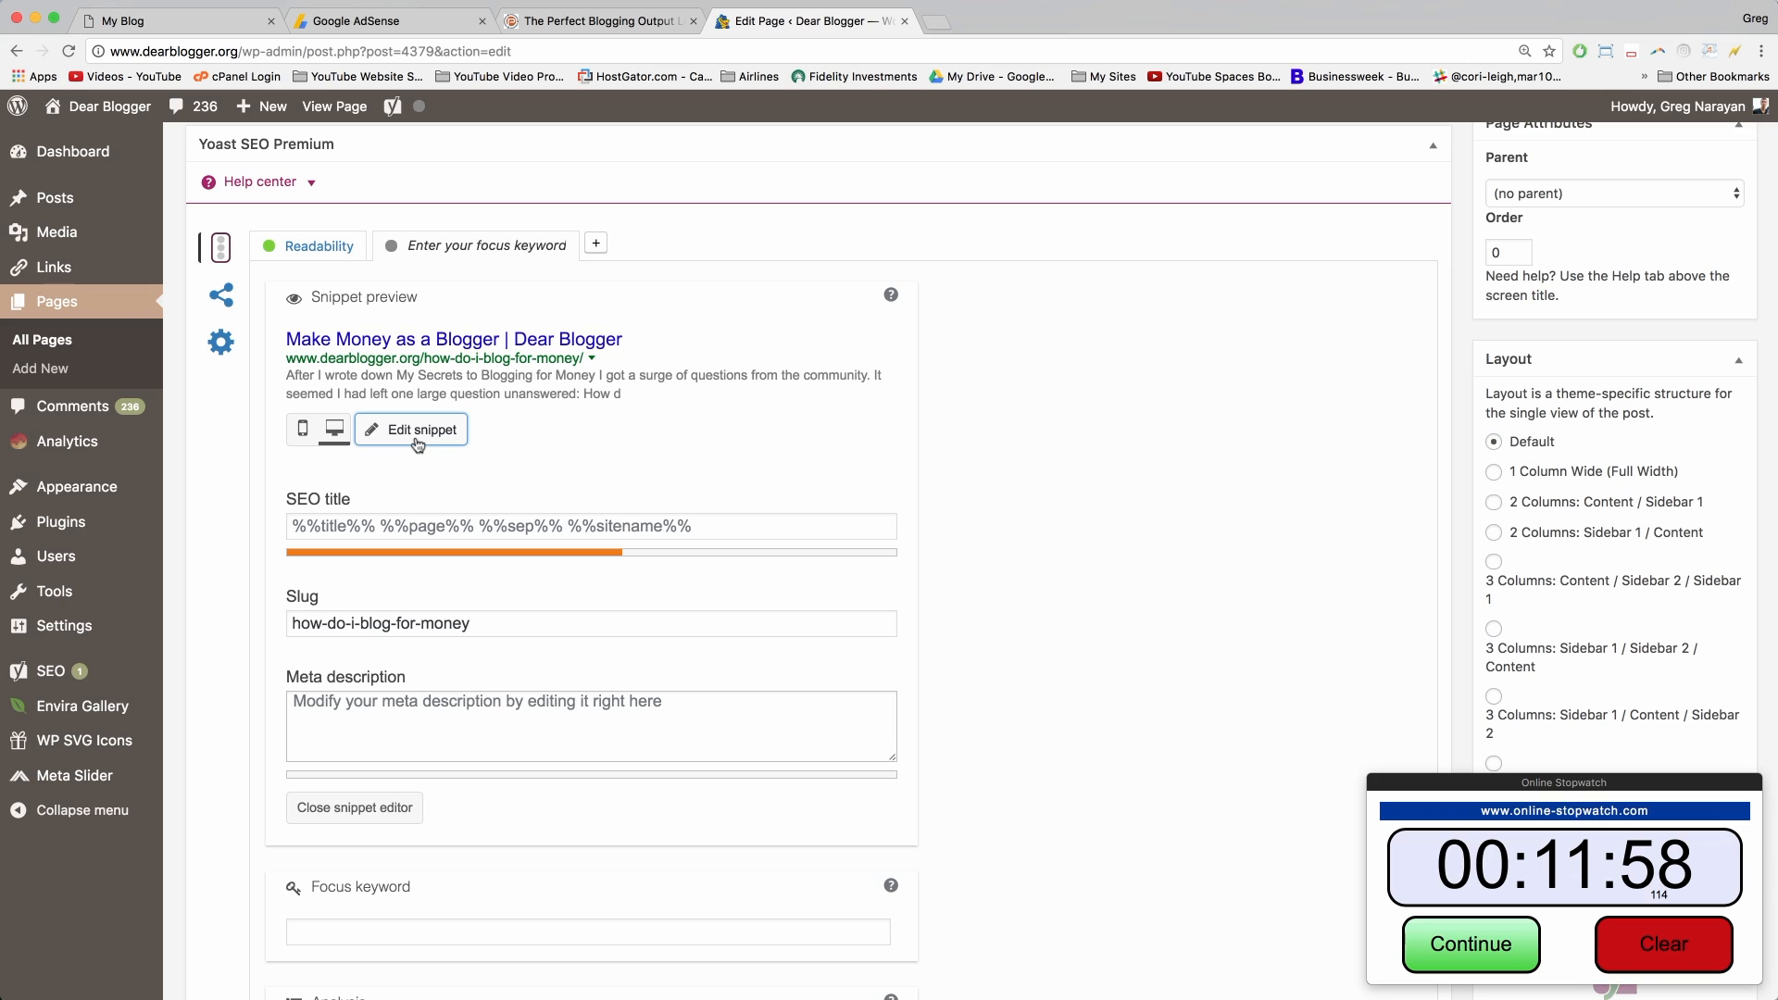
click(339, 623)
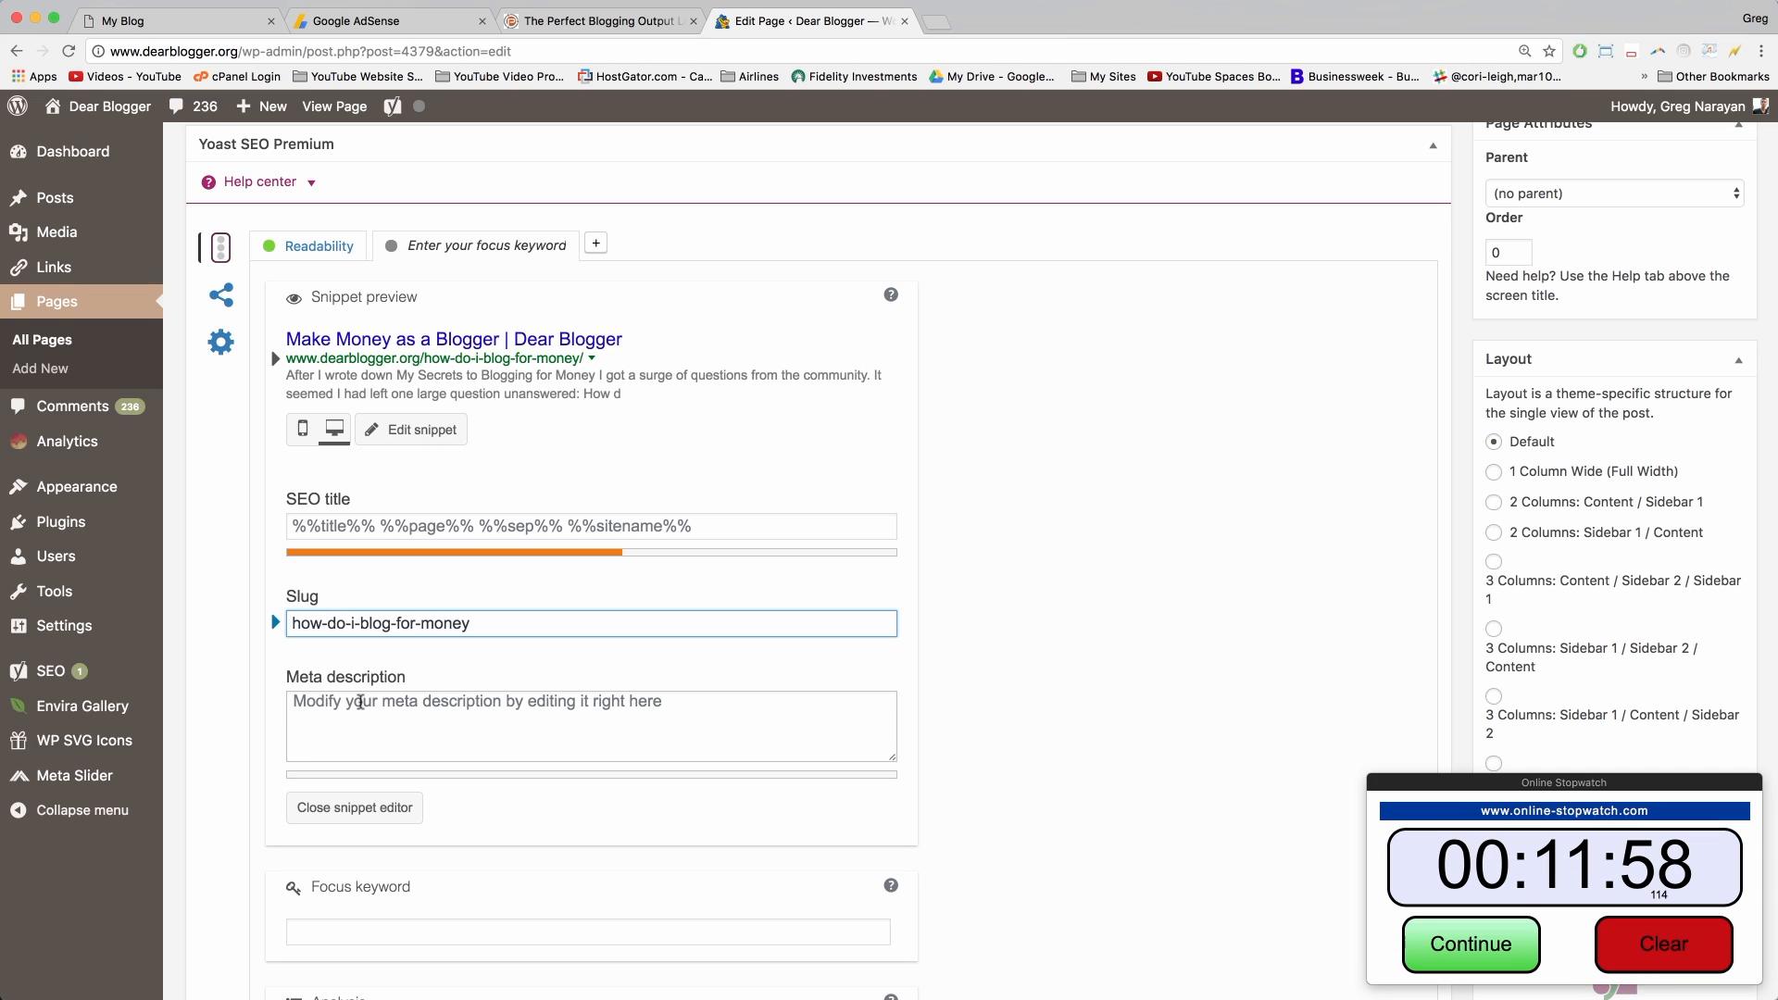
click(360, 702)
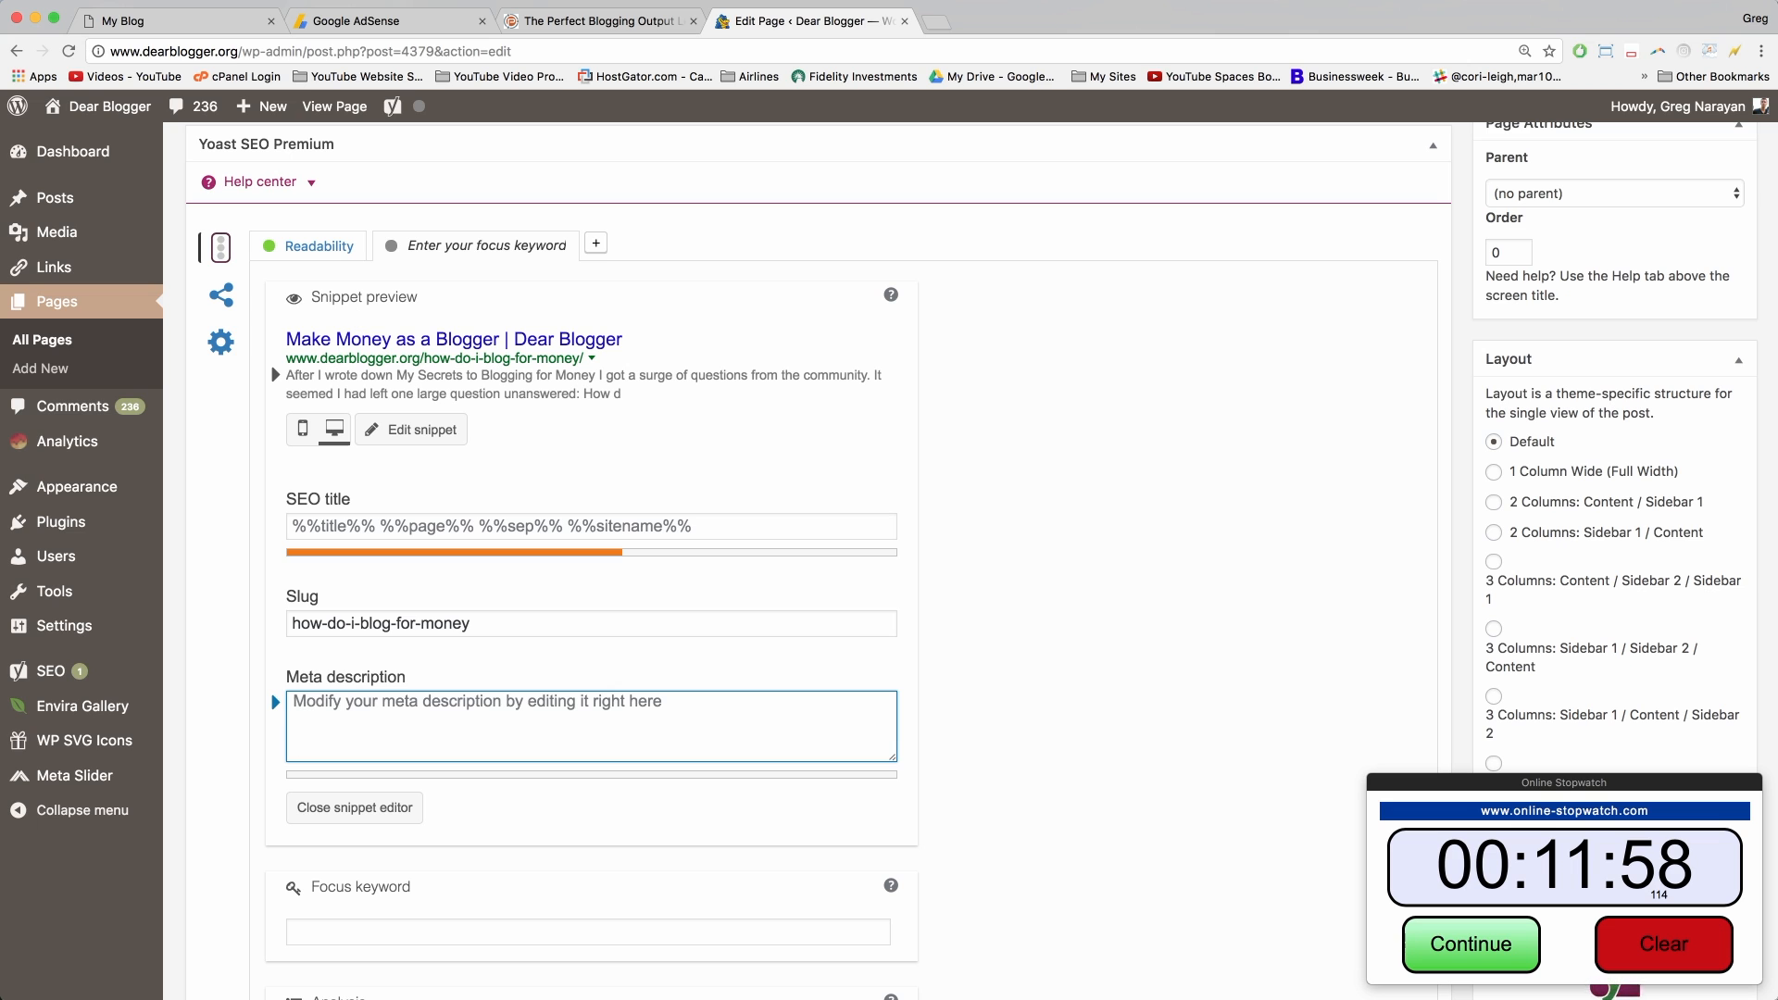
Step: Google 'how to blog for money' in a new tab, skim the ads and top result, then return
click(937, 21)
text(how to blog for money)
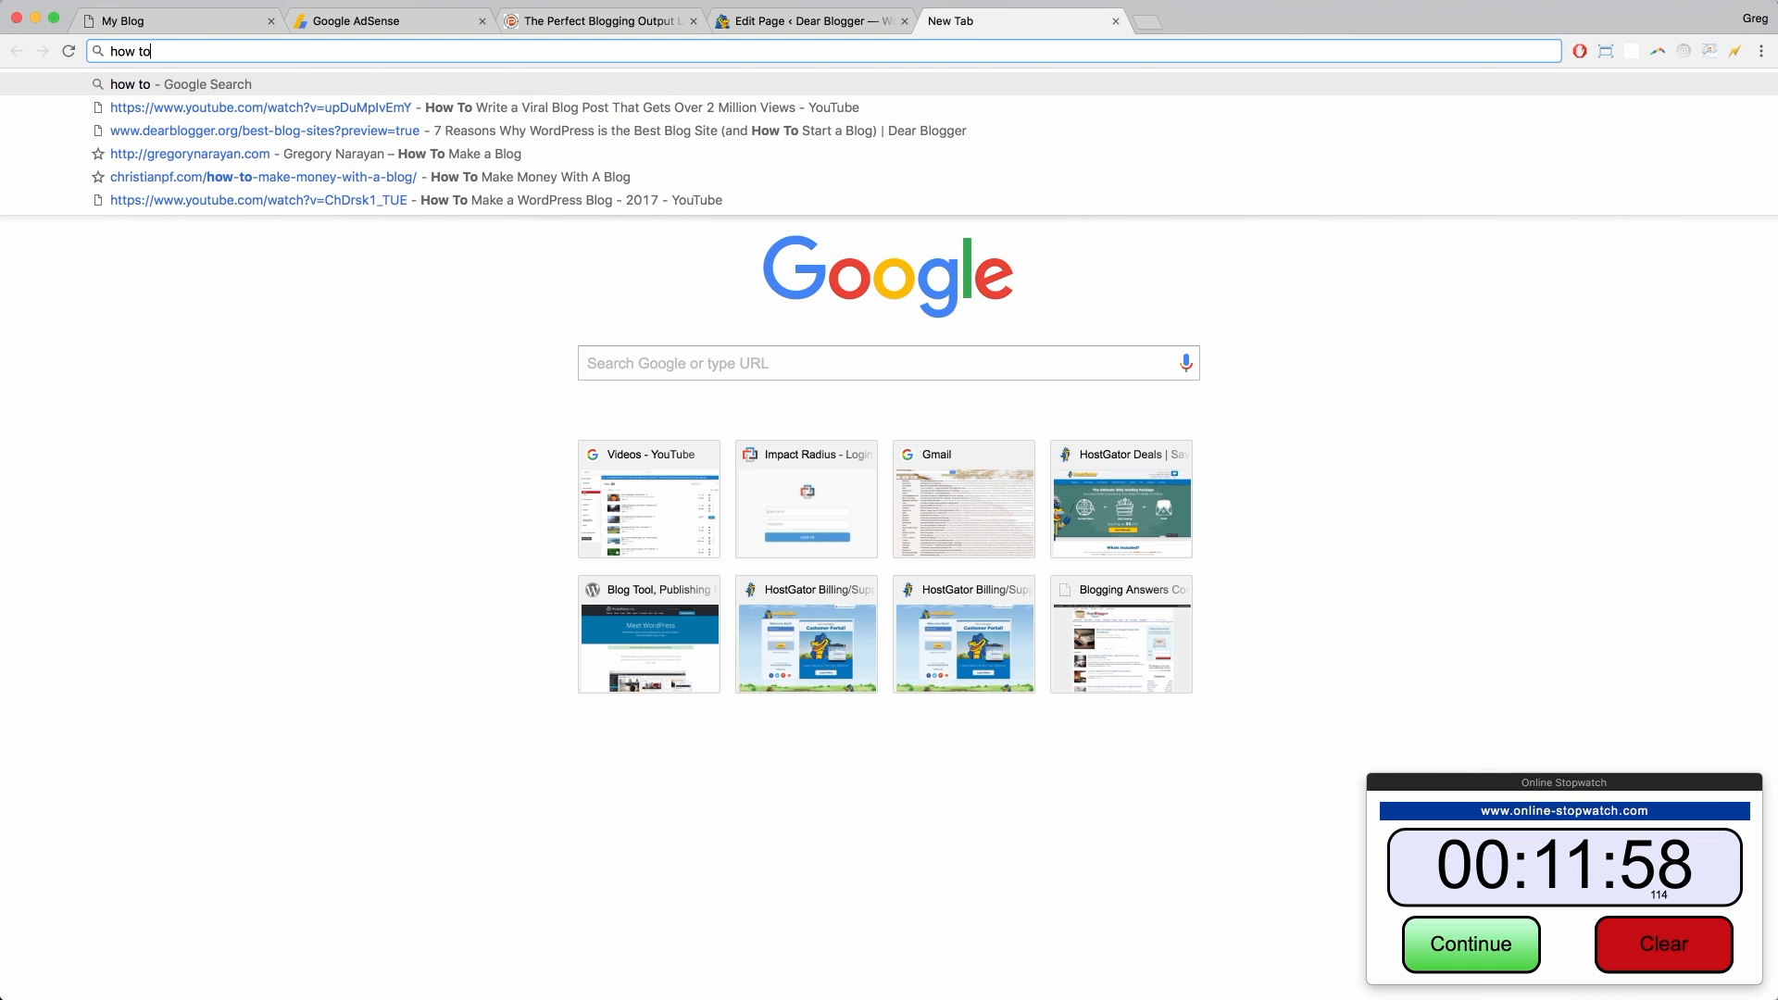
key(Return)
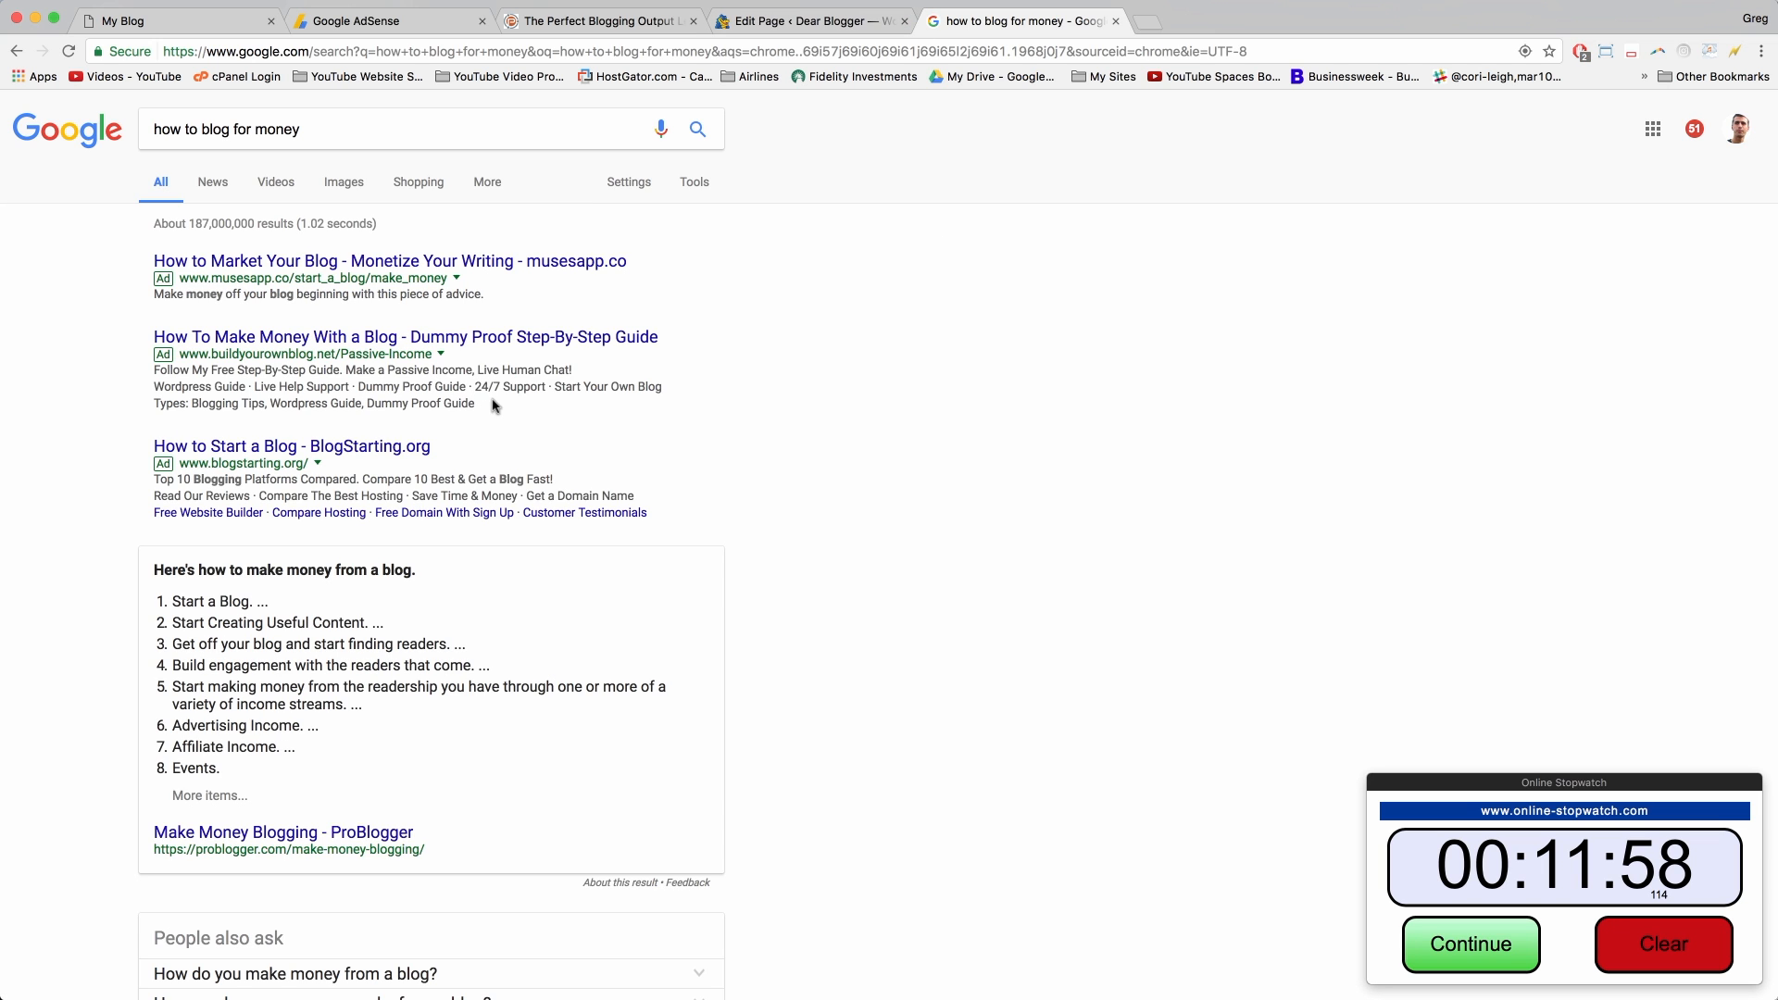
drag(475, 403, 154, 387)
click(140, 382)
scroll(619, 645, down, 10)
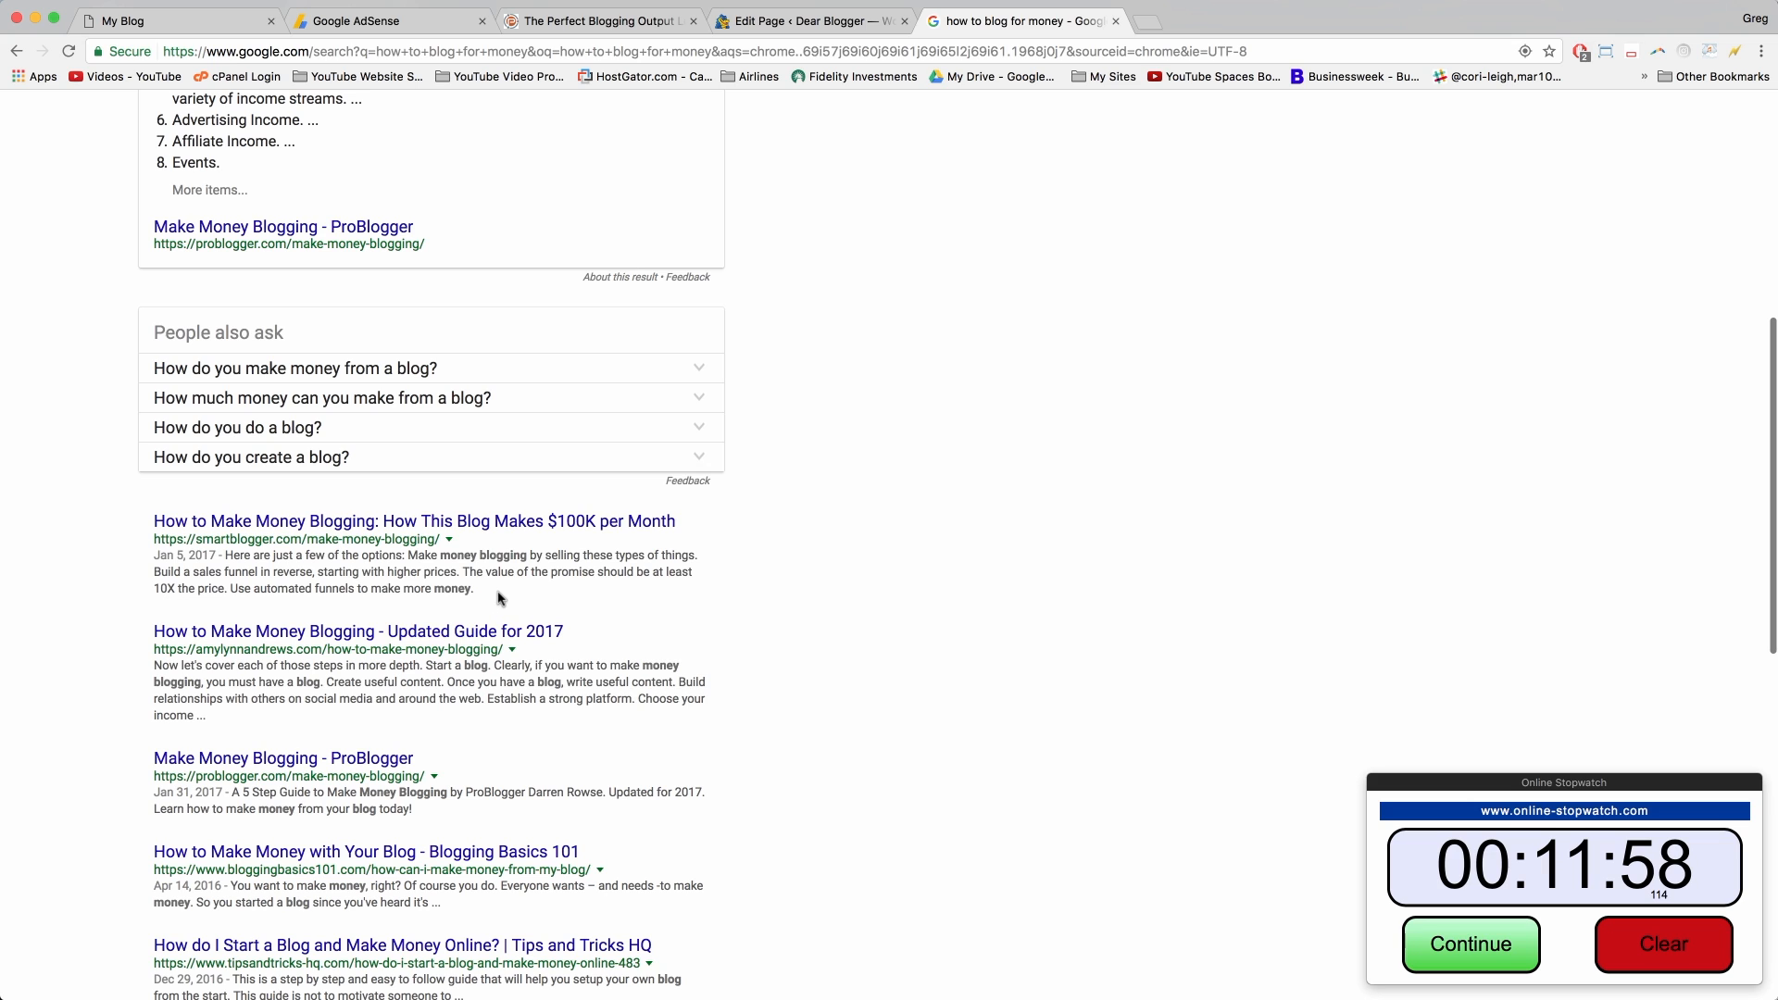
drag(492, 593, 144, 558)
click(329, 560)
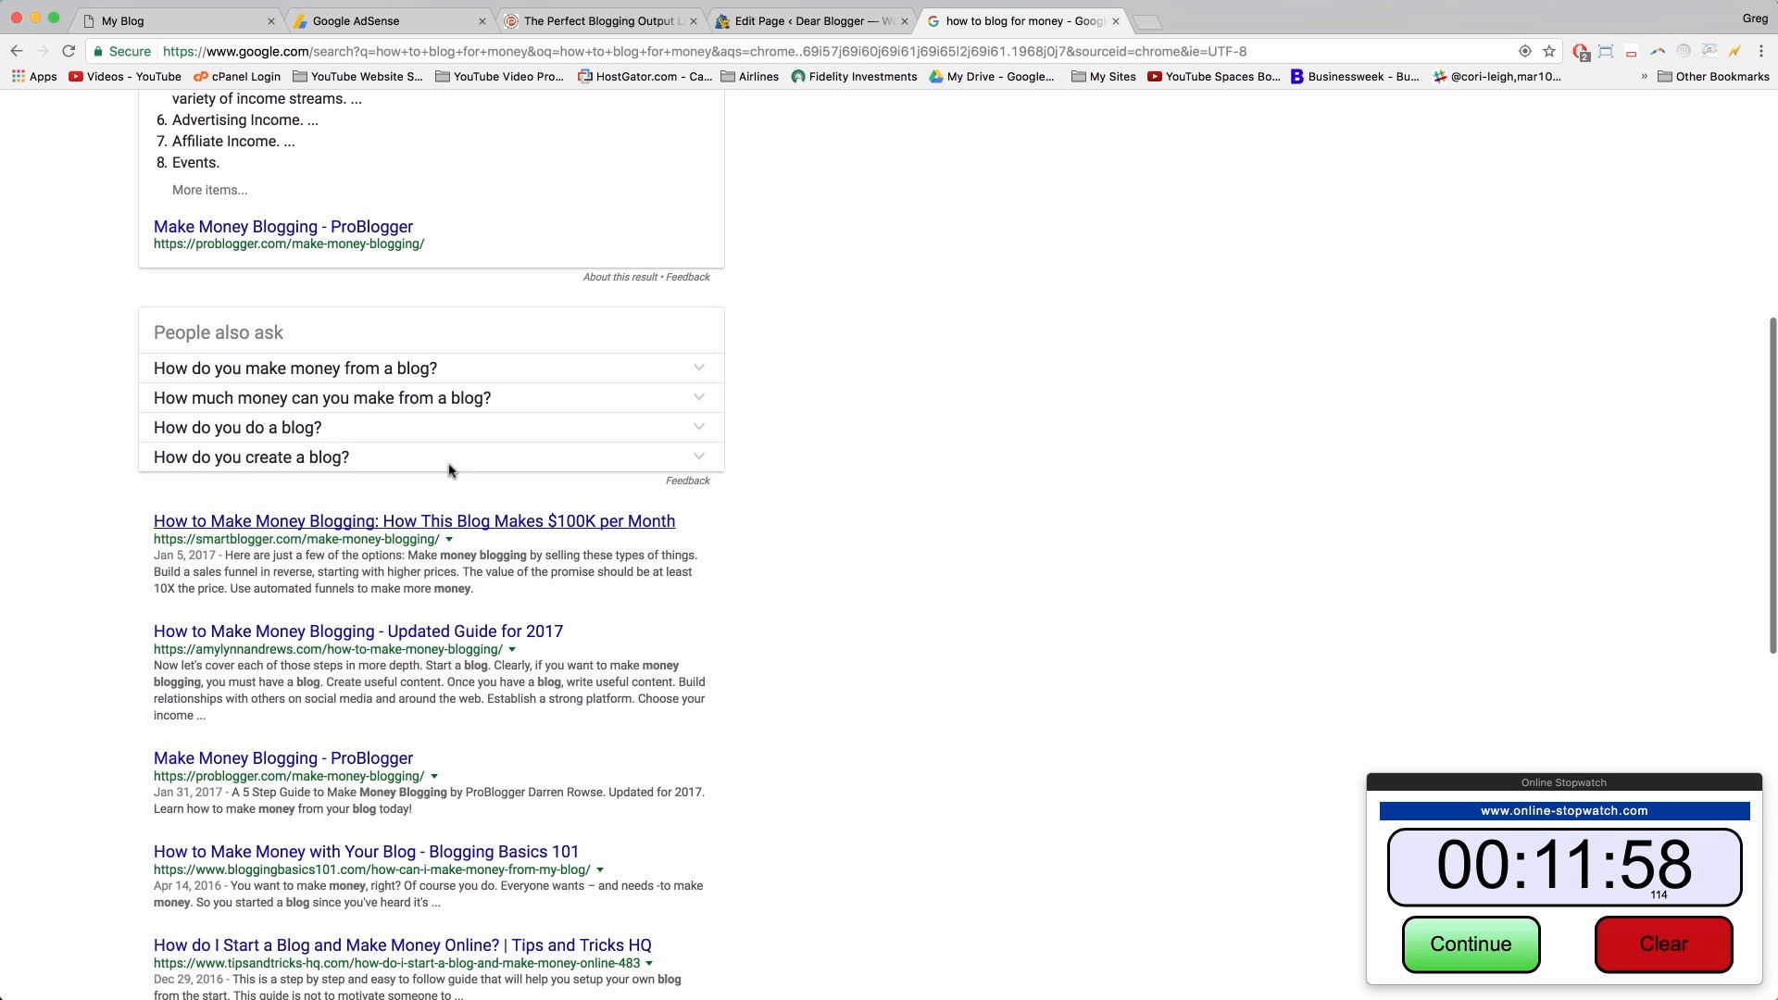
click(806, 20)
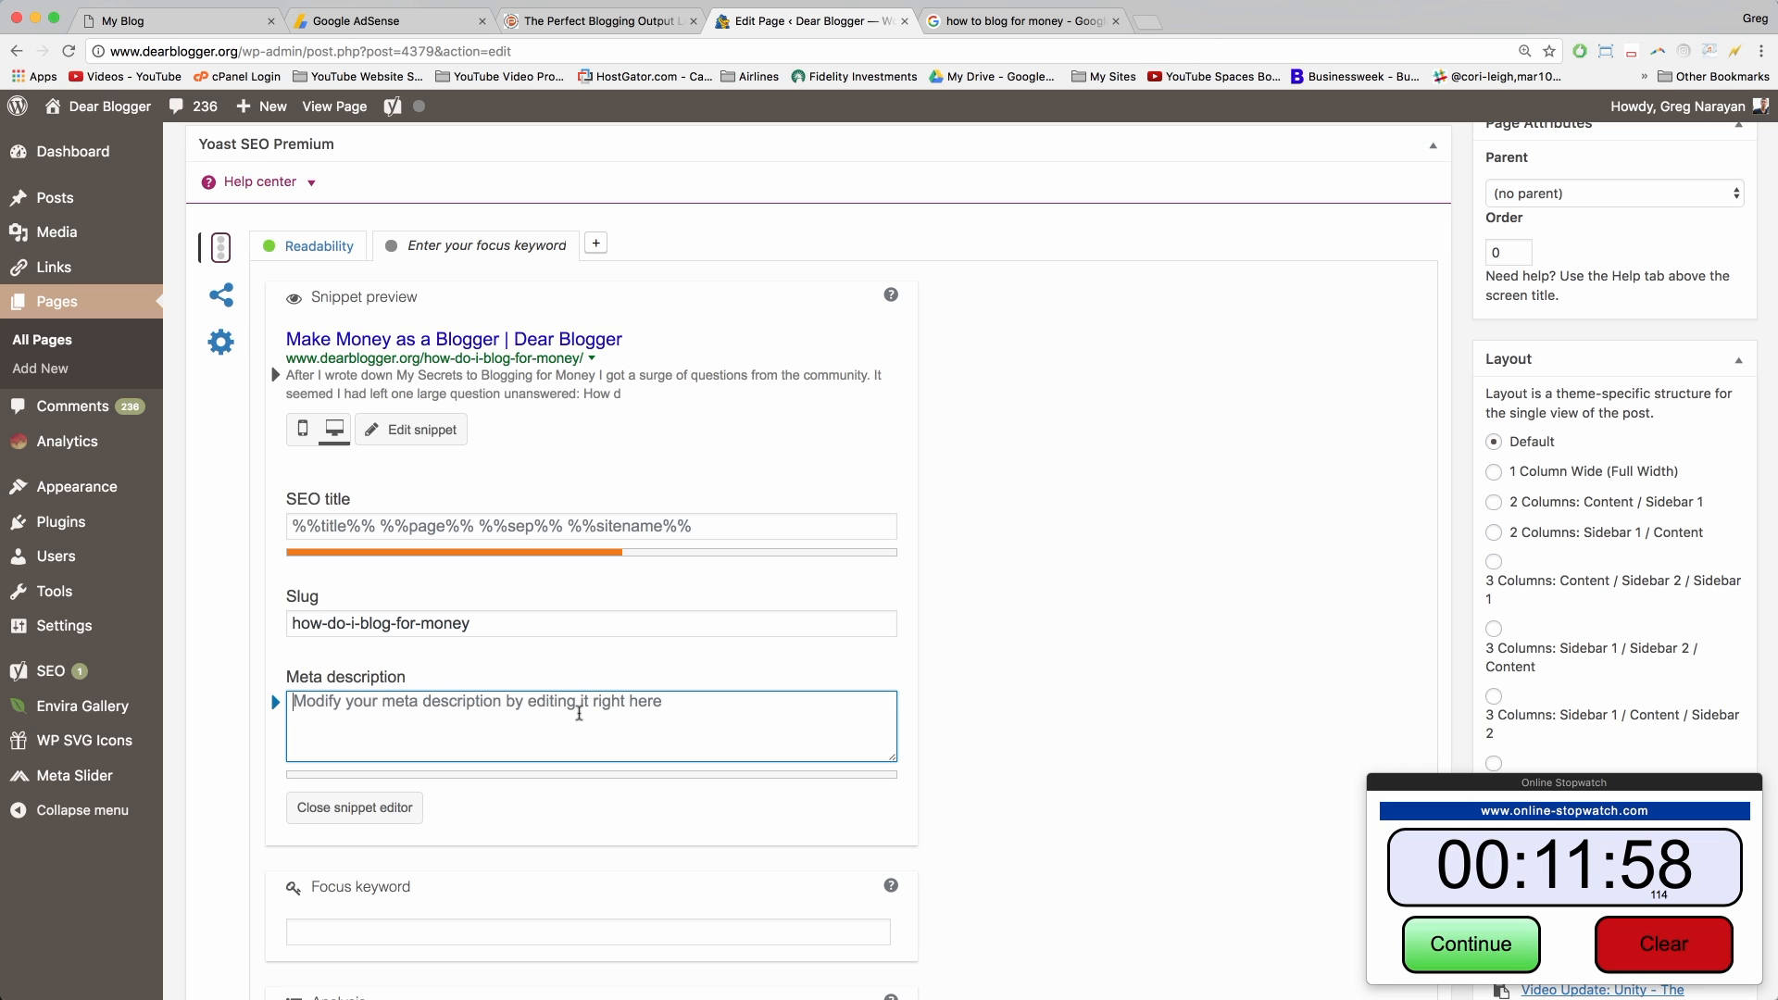
Step: Review the Yoast focus keyword box and SEO analysis, including the image alt attribute note
scroll(578, 713, down, 5)
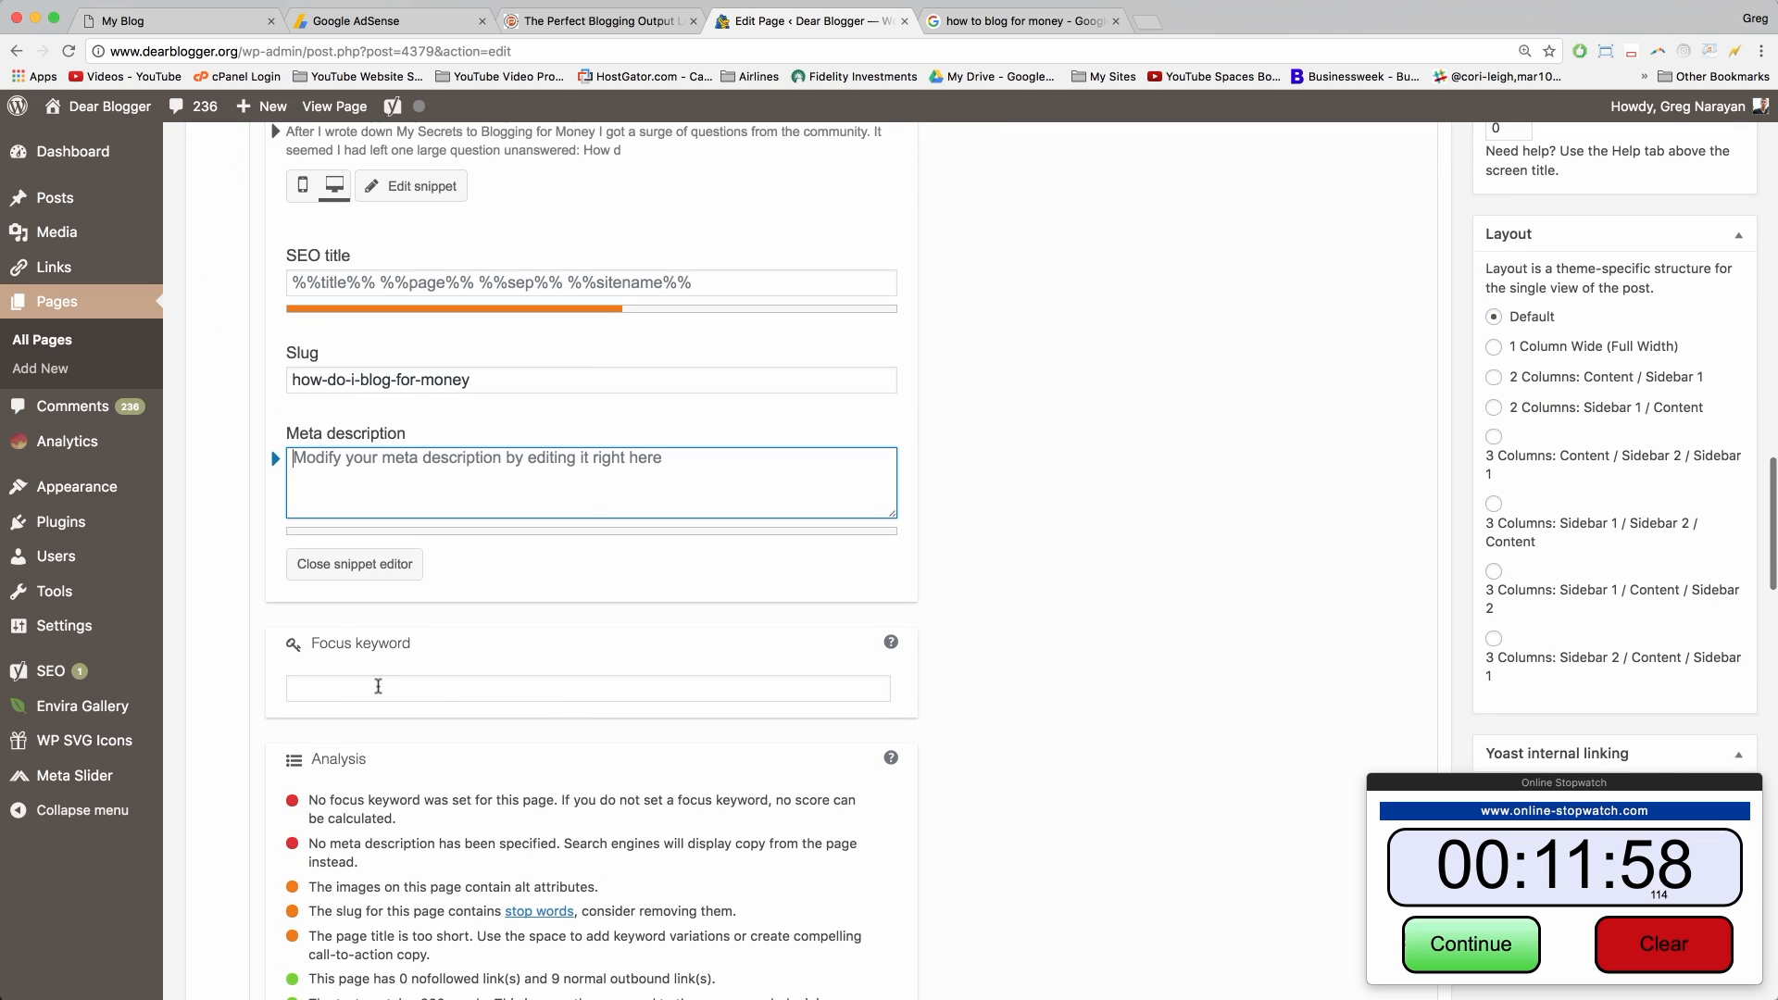
click(378, 686)
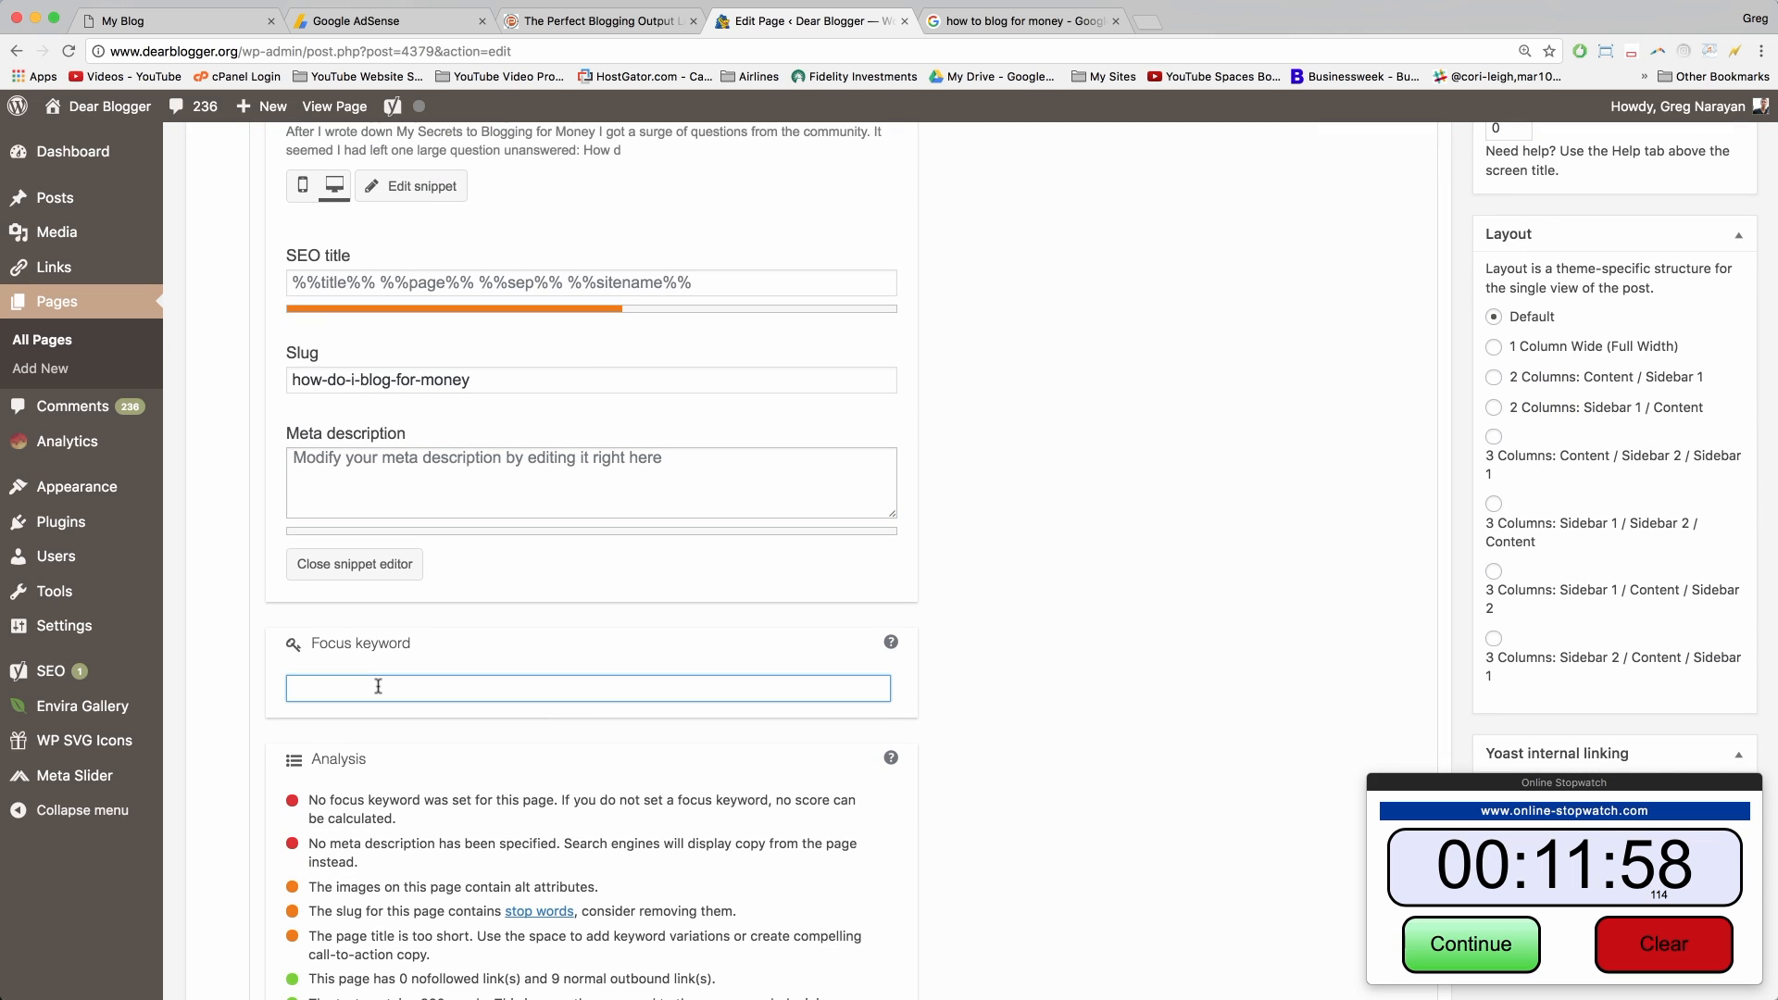
scroll(378, 687, down, 5)
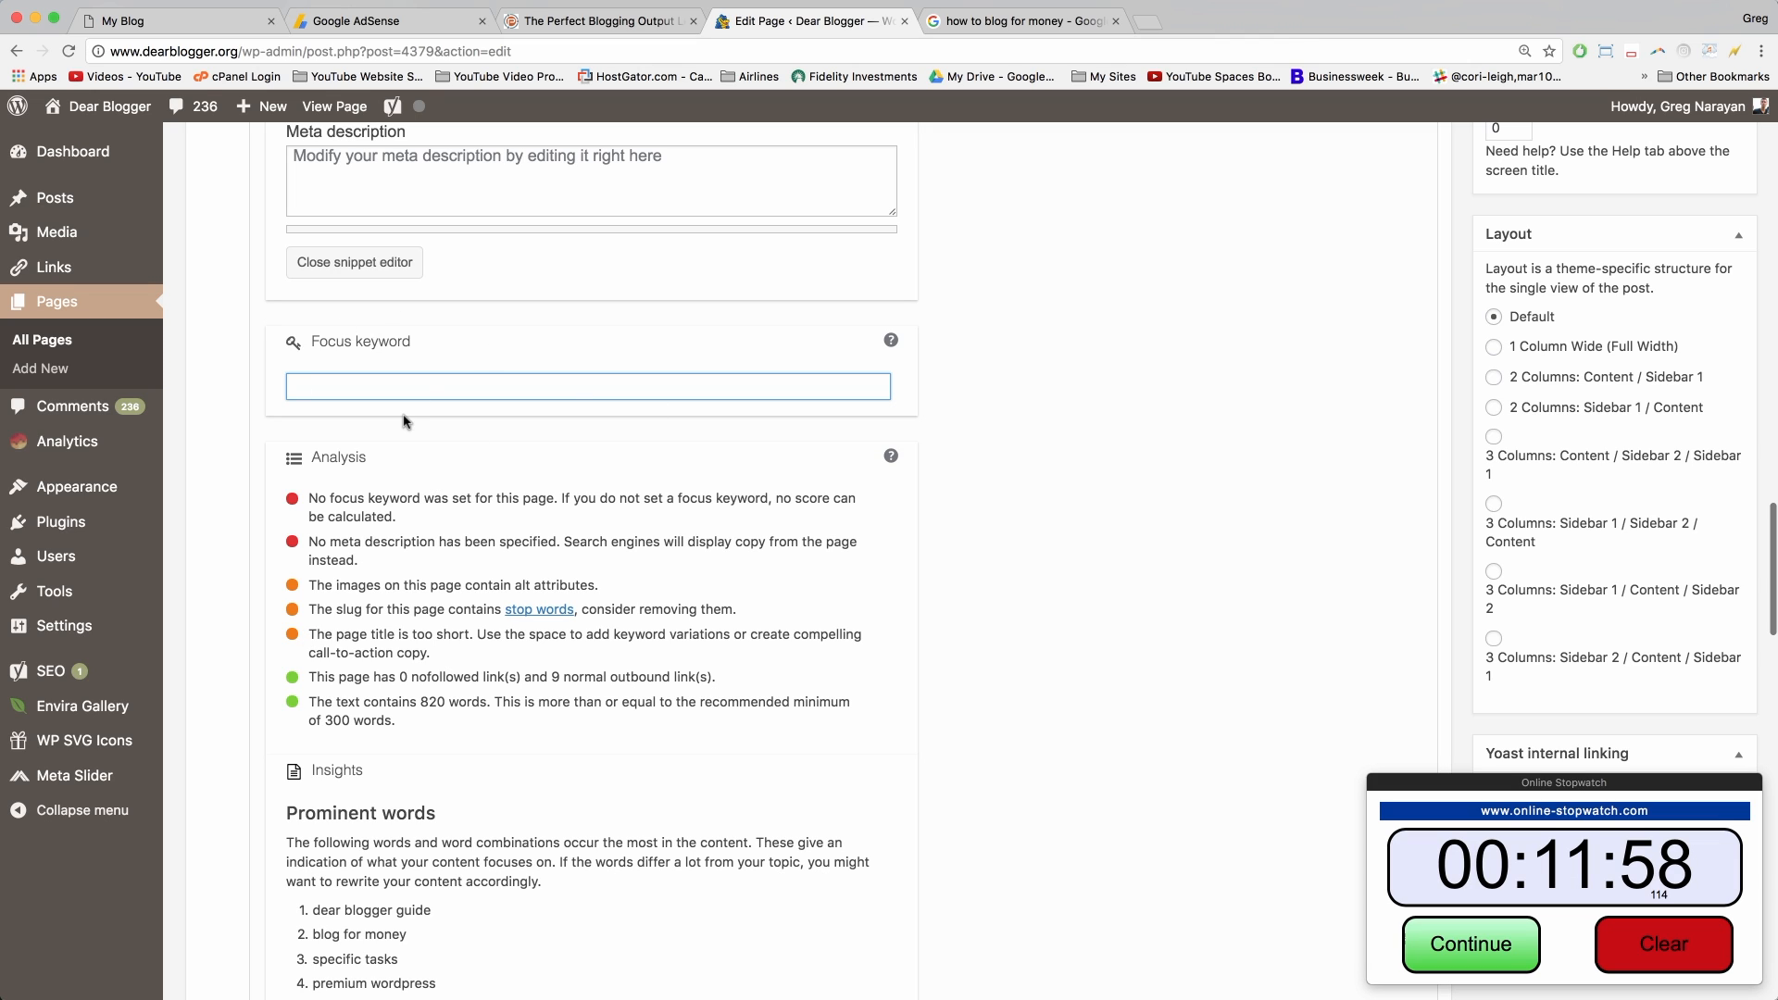
drag(333, 578, 572, 585)
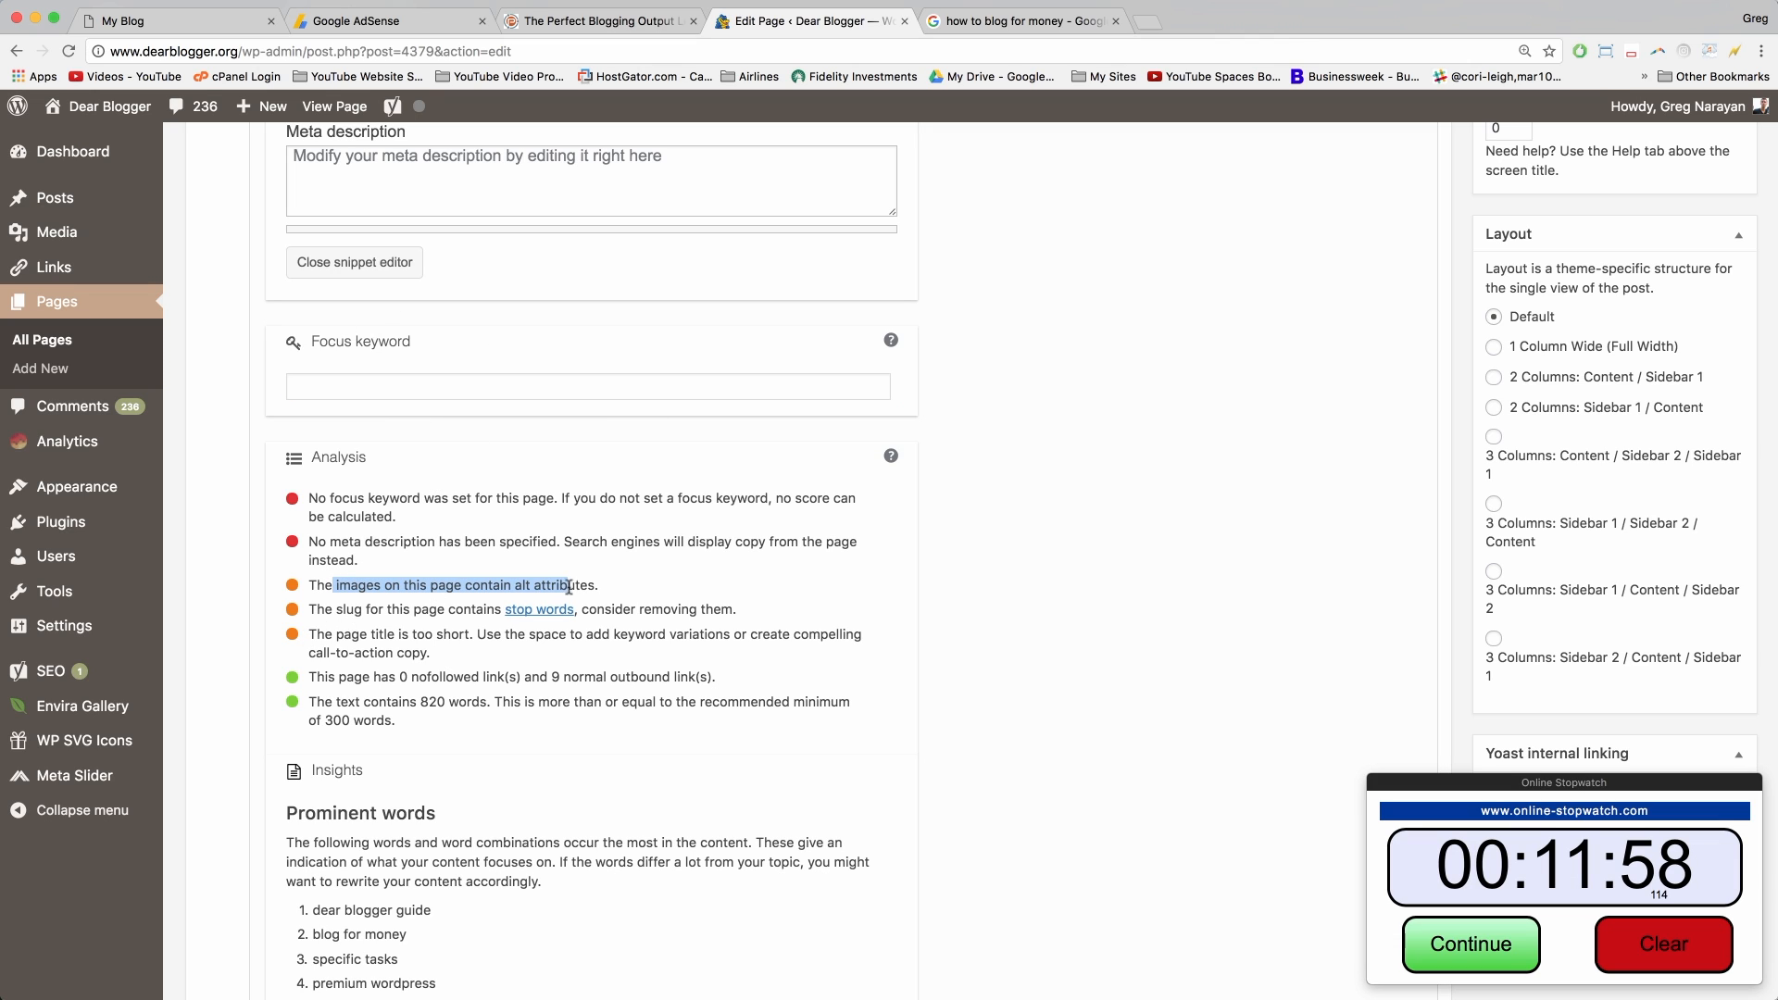
click(575, 587)
scroll(506, 696, down, 2)
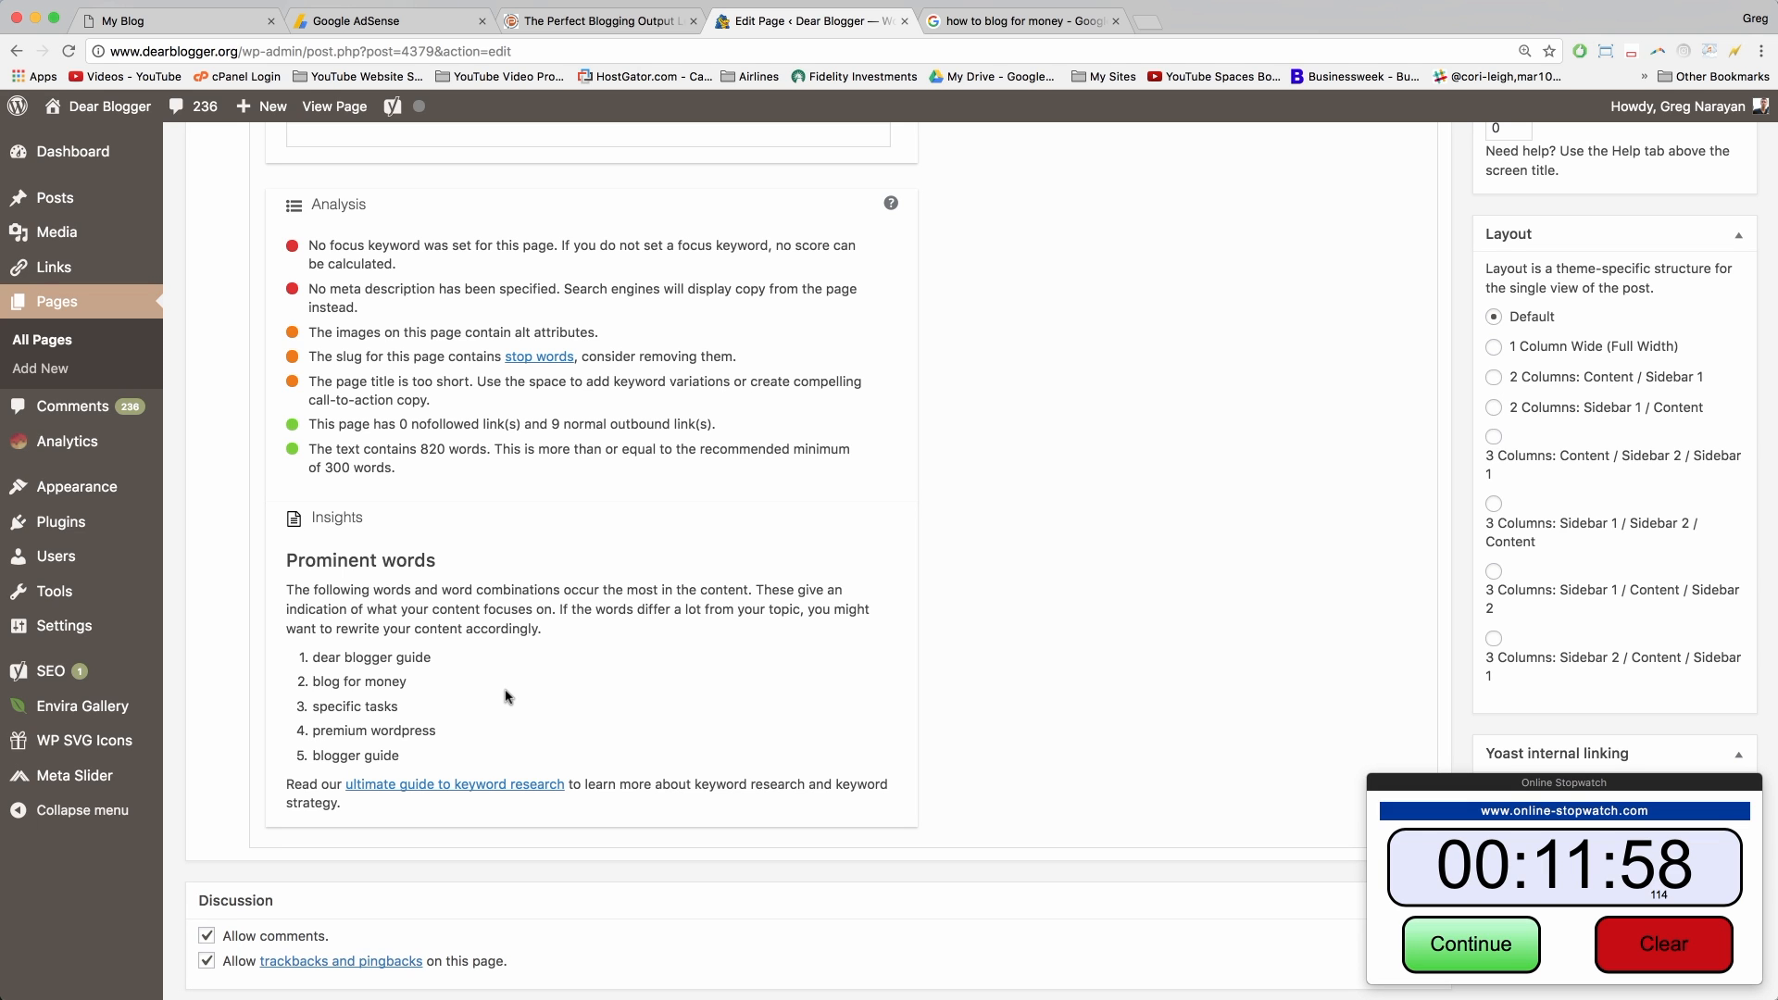
Step: Scroll back to the editor's top and switch to ProBlogger's 'The Perfect Blogging Output Level' article
scroll(507, 697, up, 1)
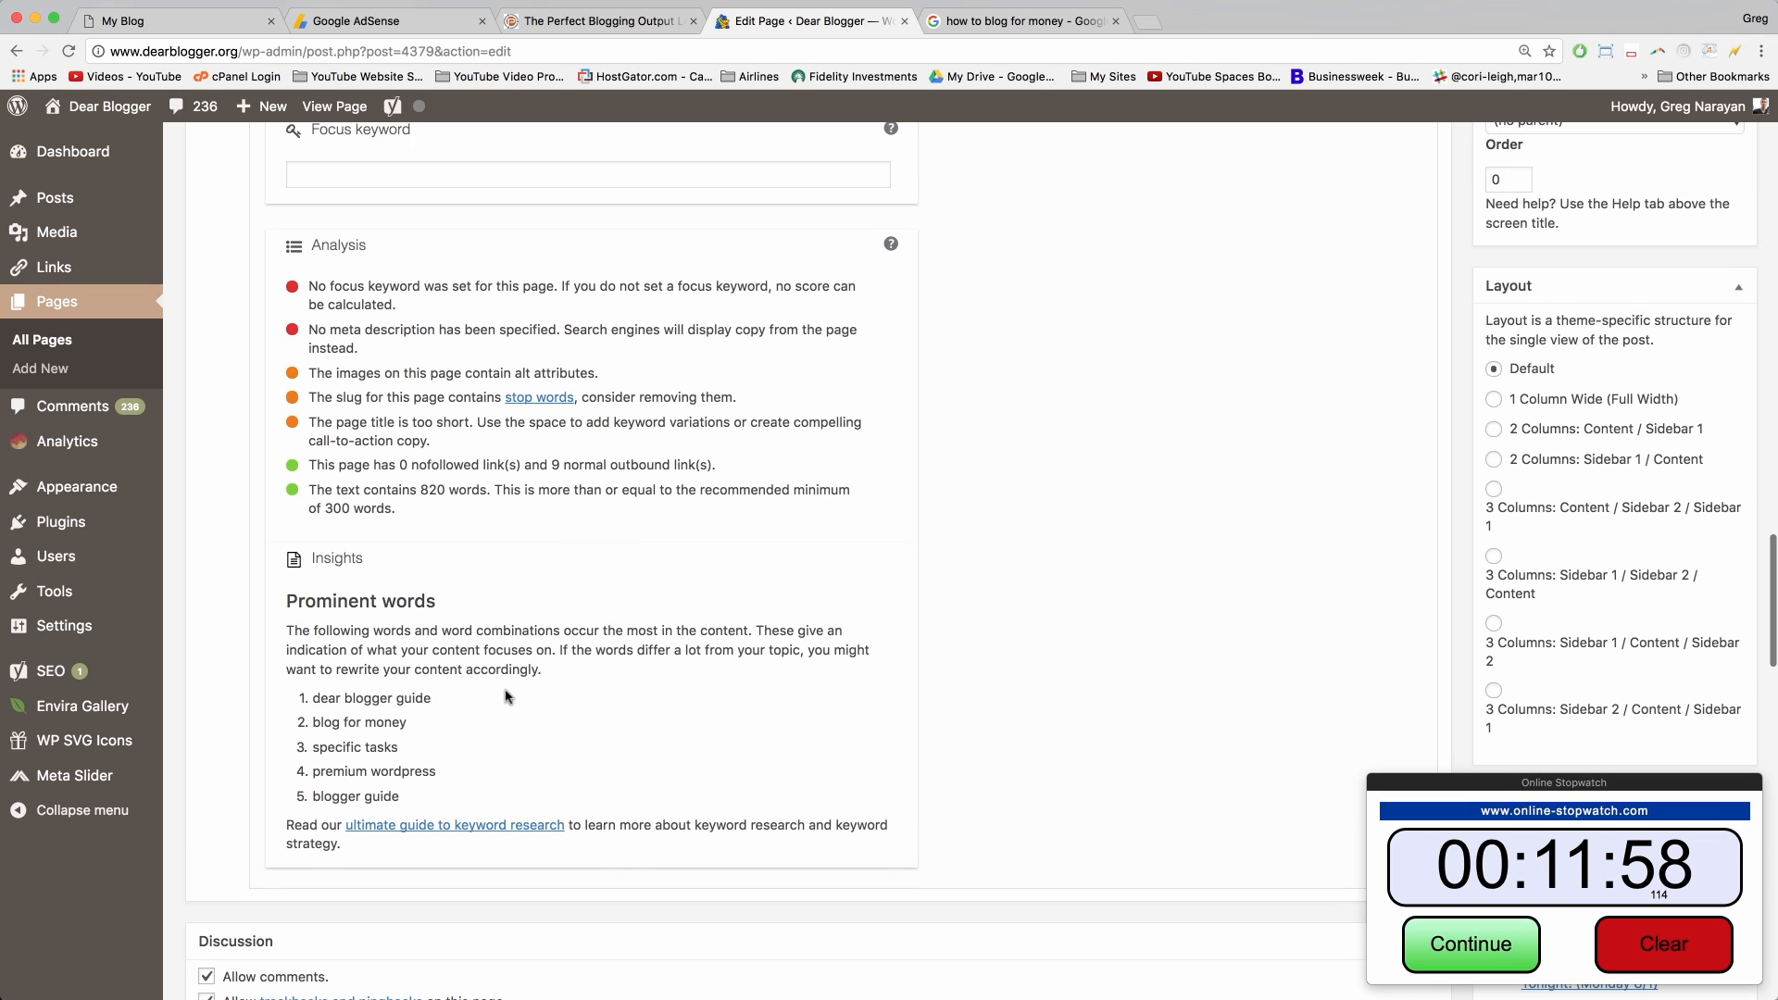
scroll(507, 696, down, 10)
scroll(507, 696, up, 8)
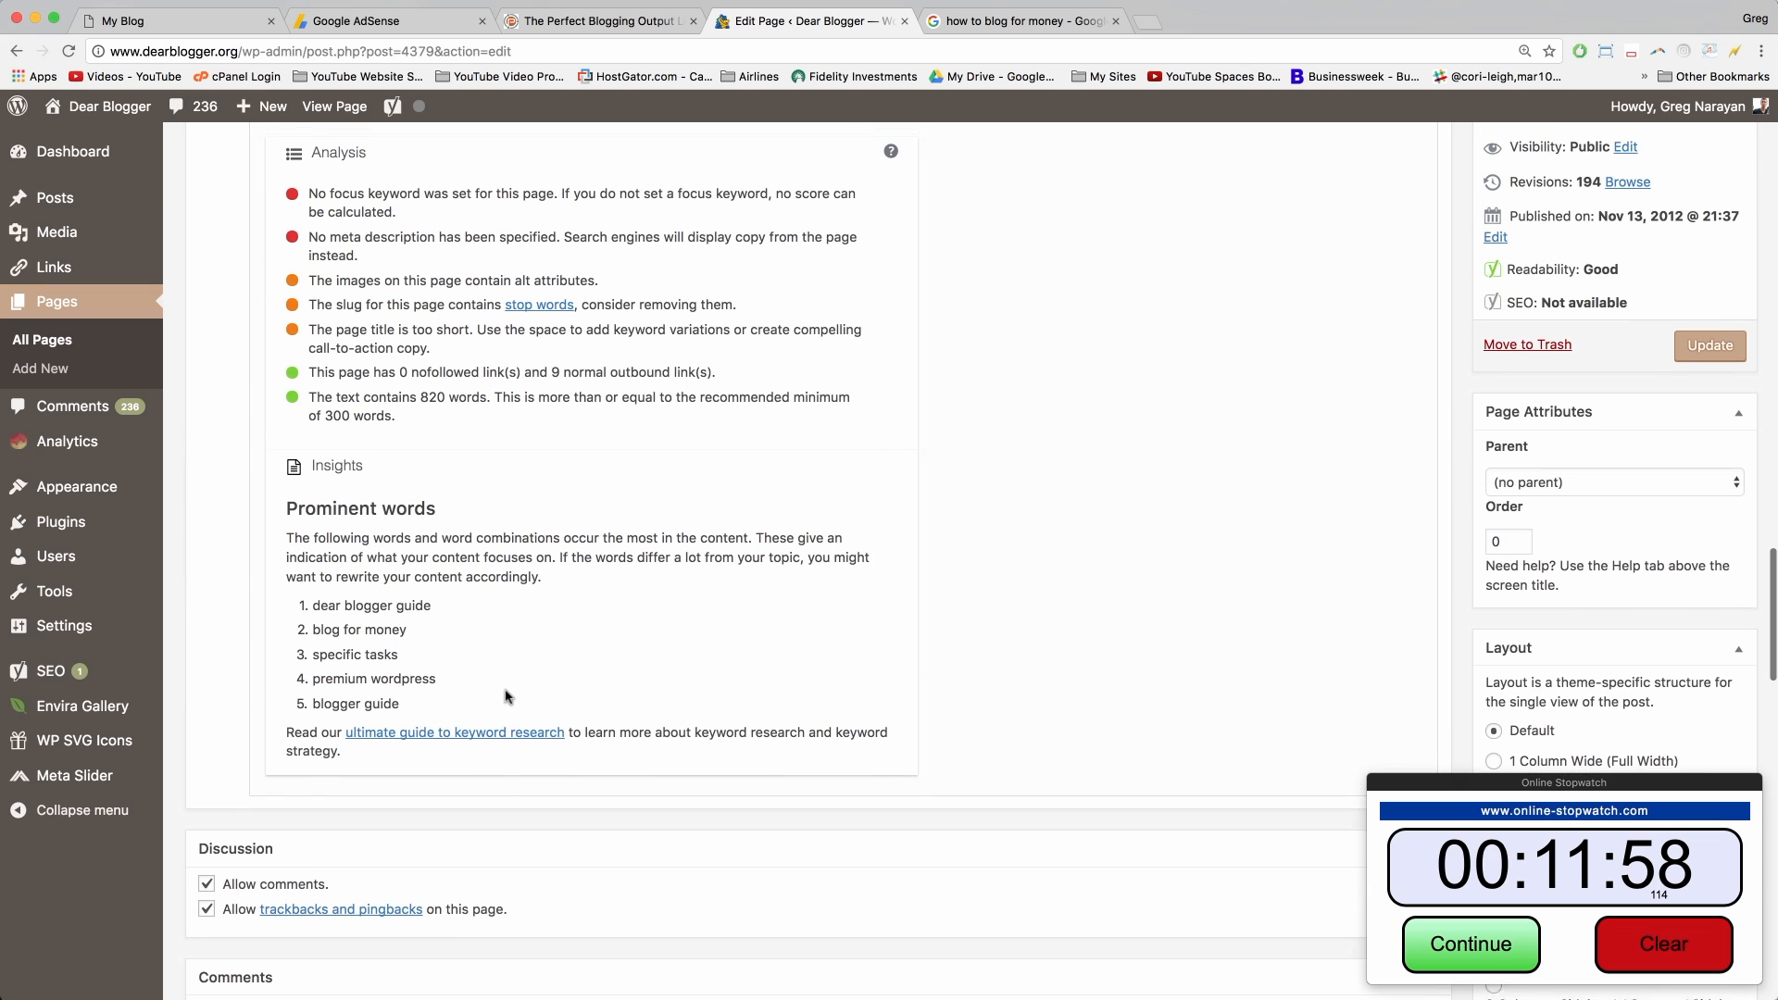
scroll(507, 697, up, 4)
scroll(507, 696, up, 8)
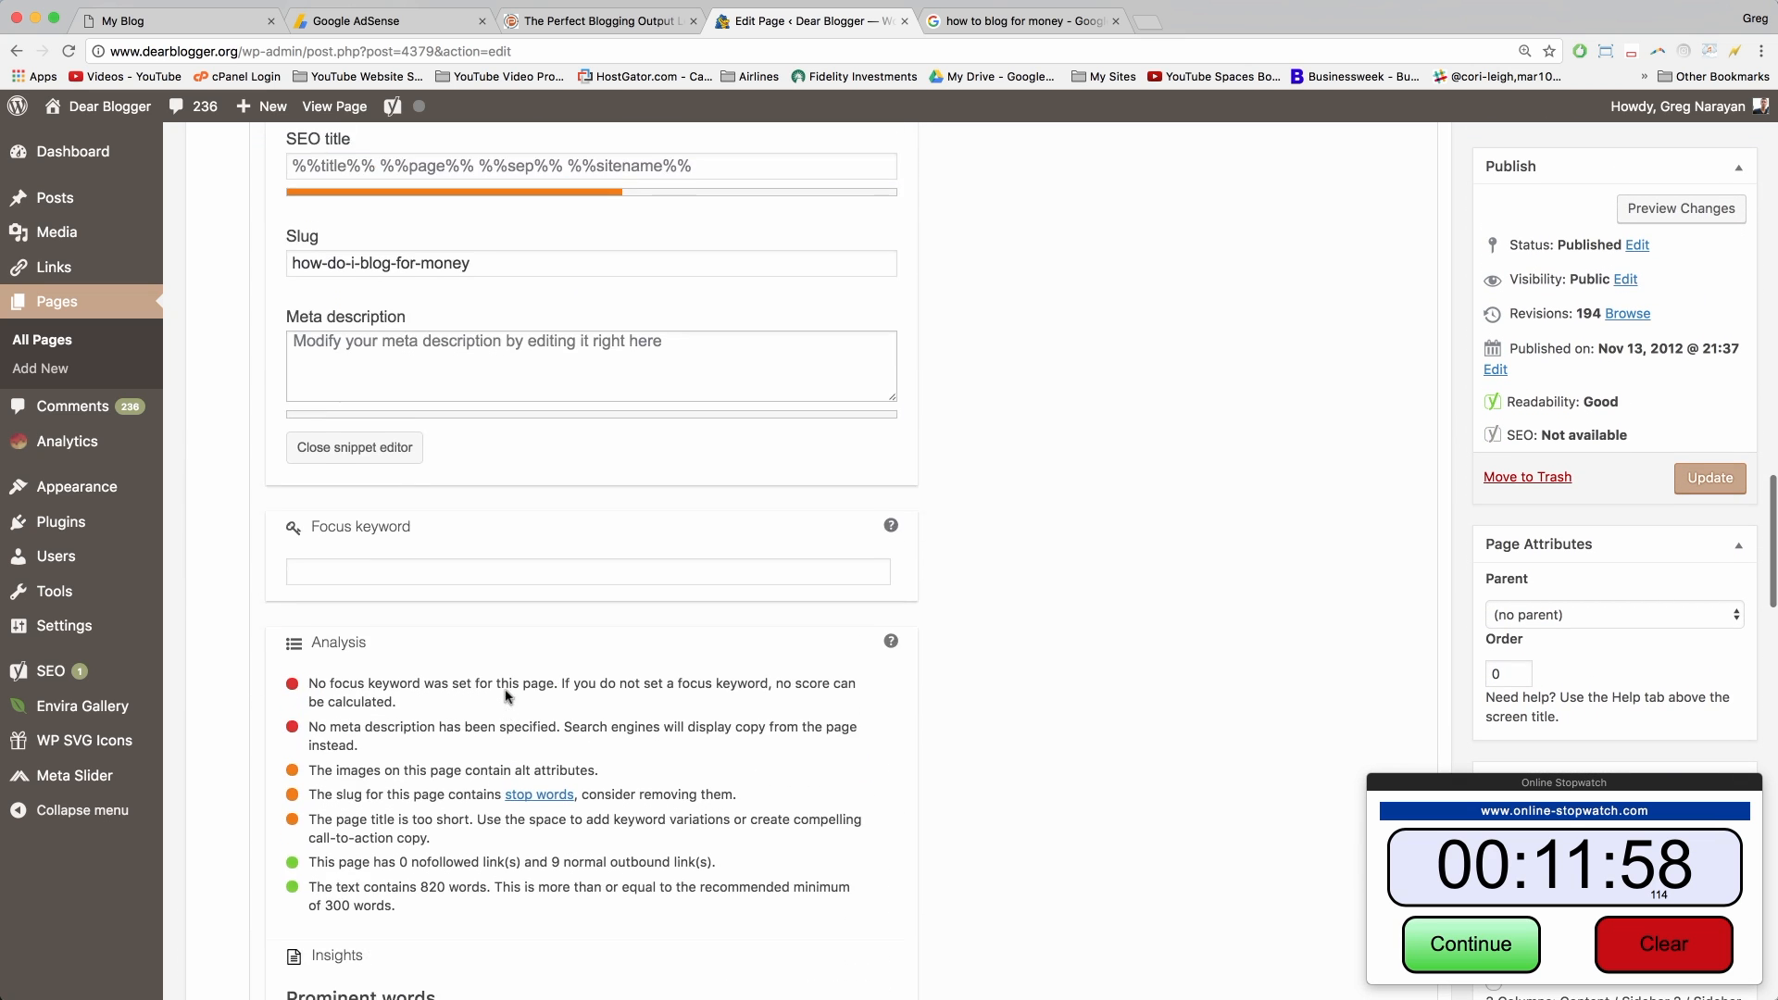
scroll(507, 697, up, 20)
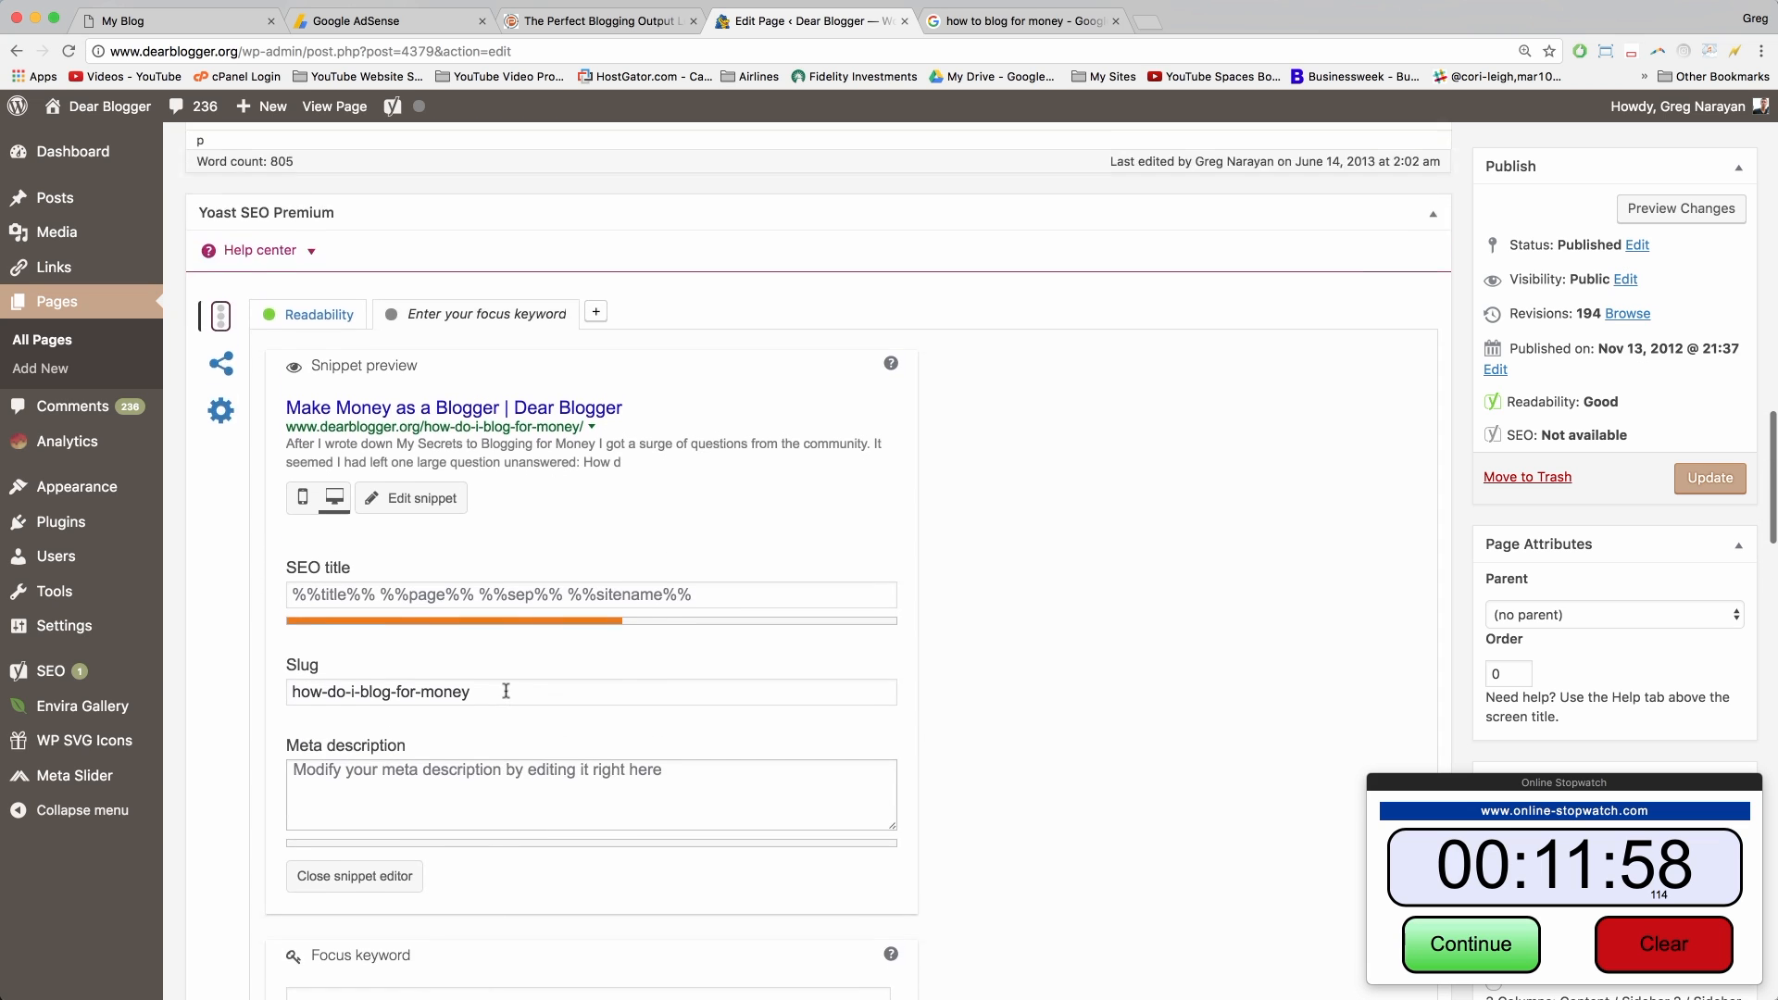
scroll(507, 691, up, 5)
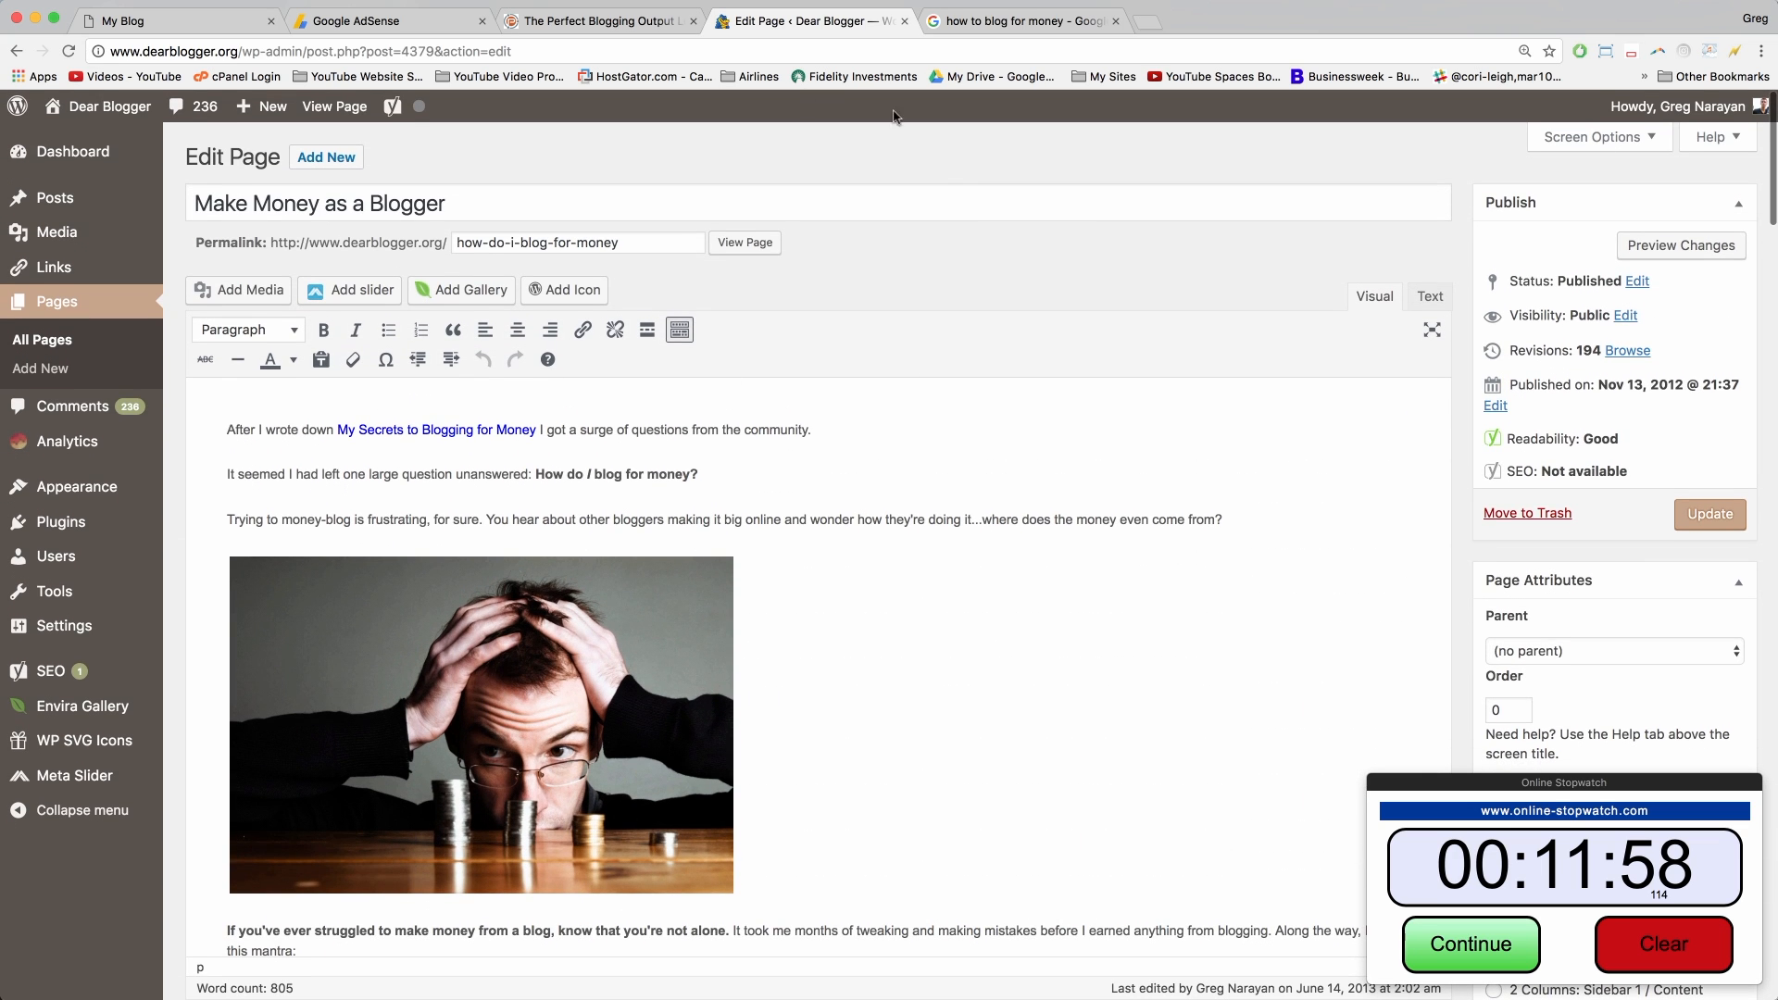
click(568, 24)
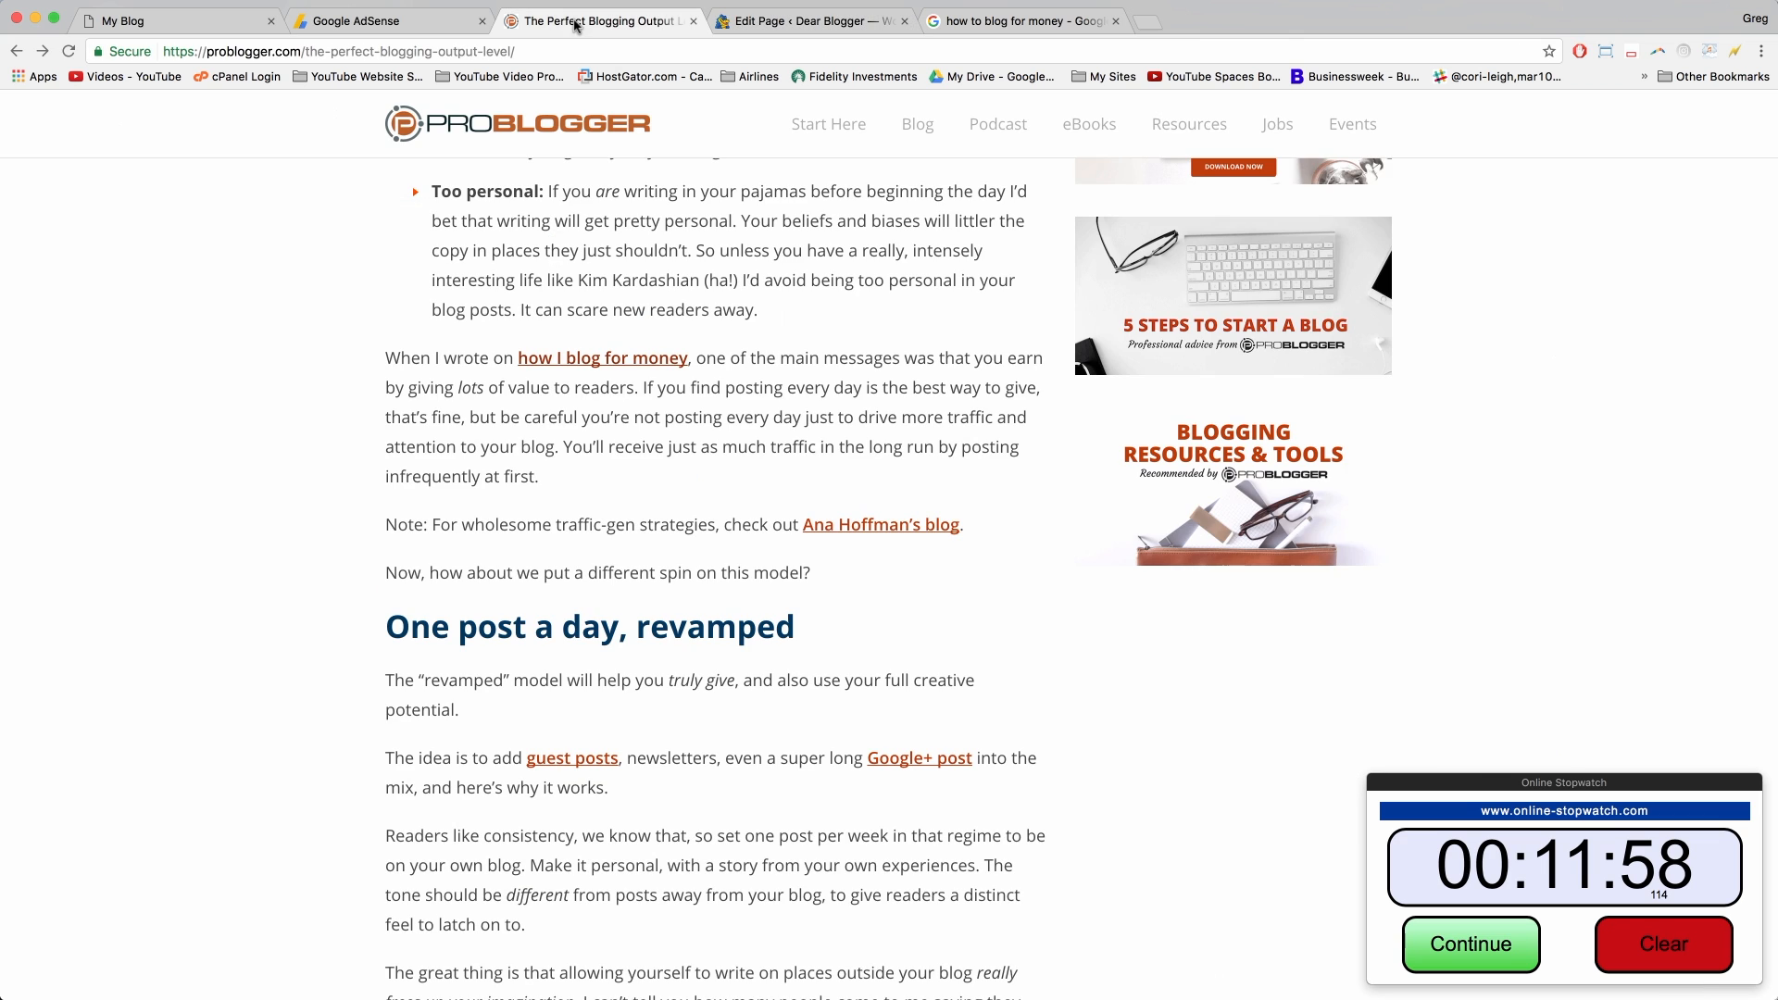
Step: View the live Make Money as a Blogger page and try the sidebar Join The Community Name and Email fields
click(801, 21)
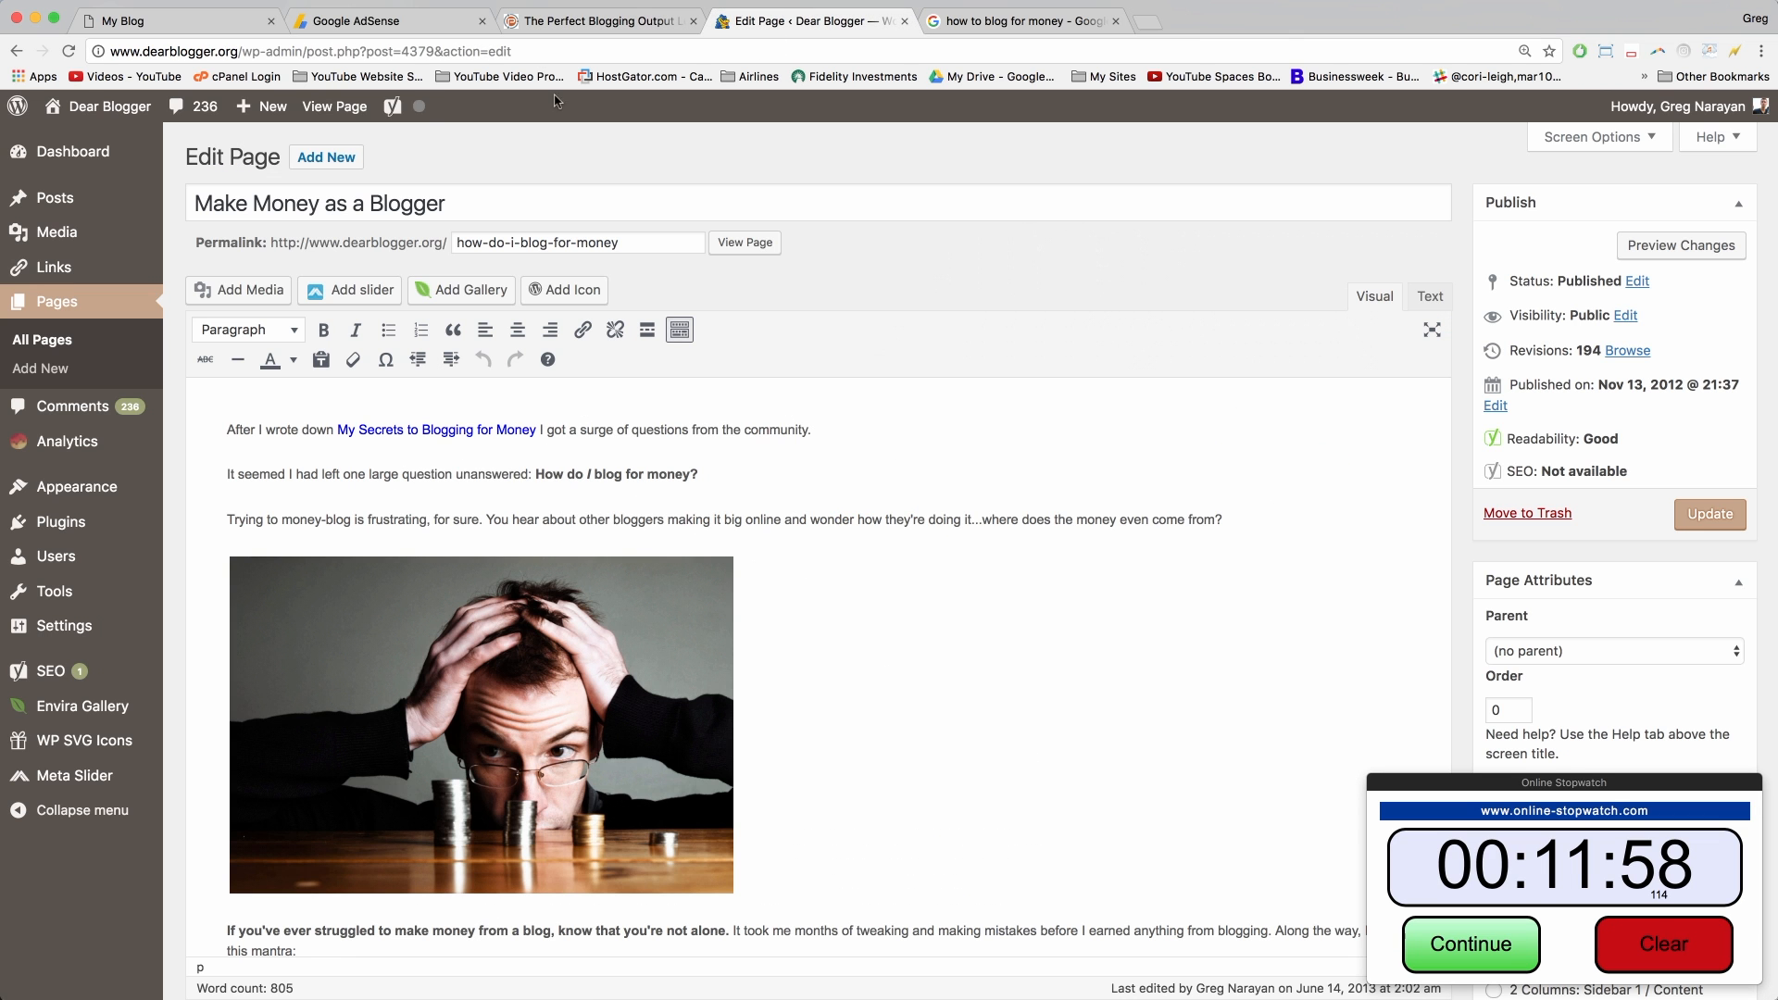
click(332, 108)
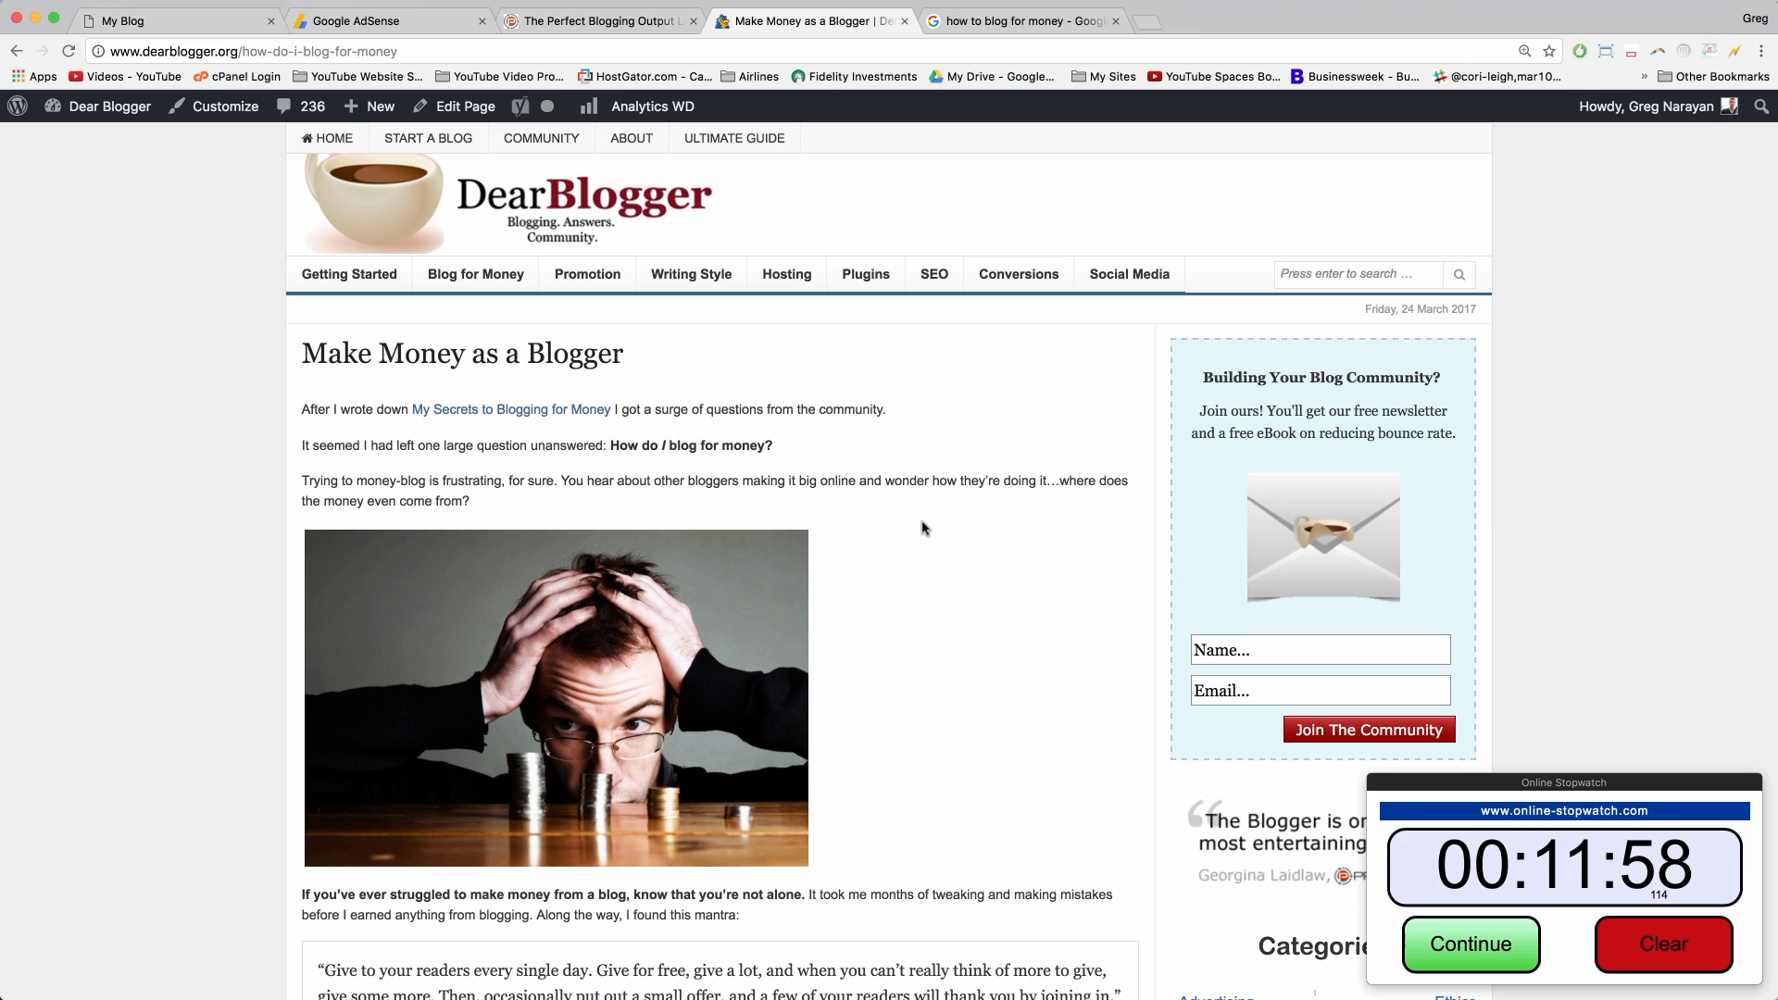
click(1223, 649)
click(1227, 690)
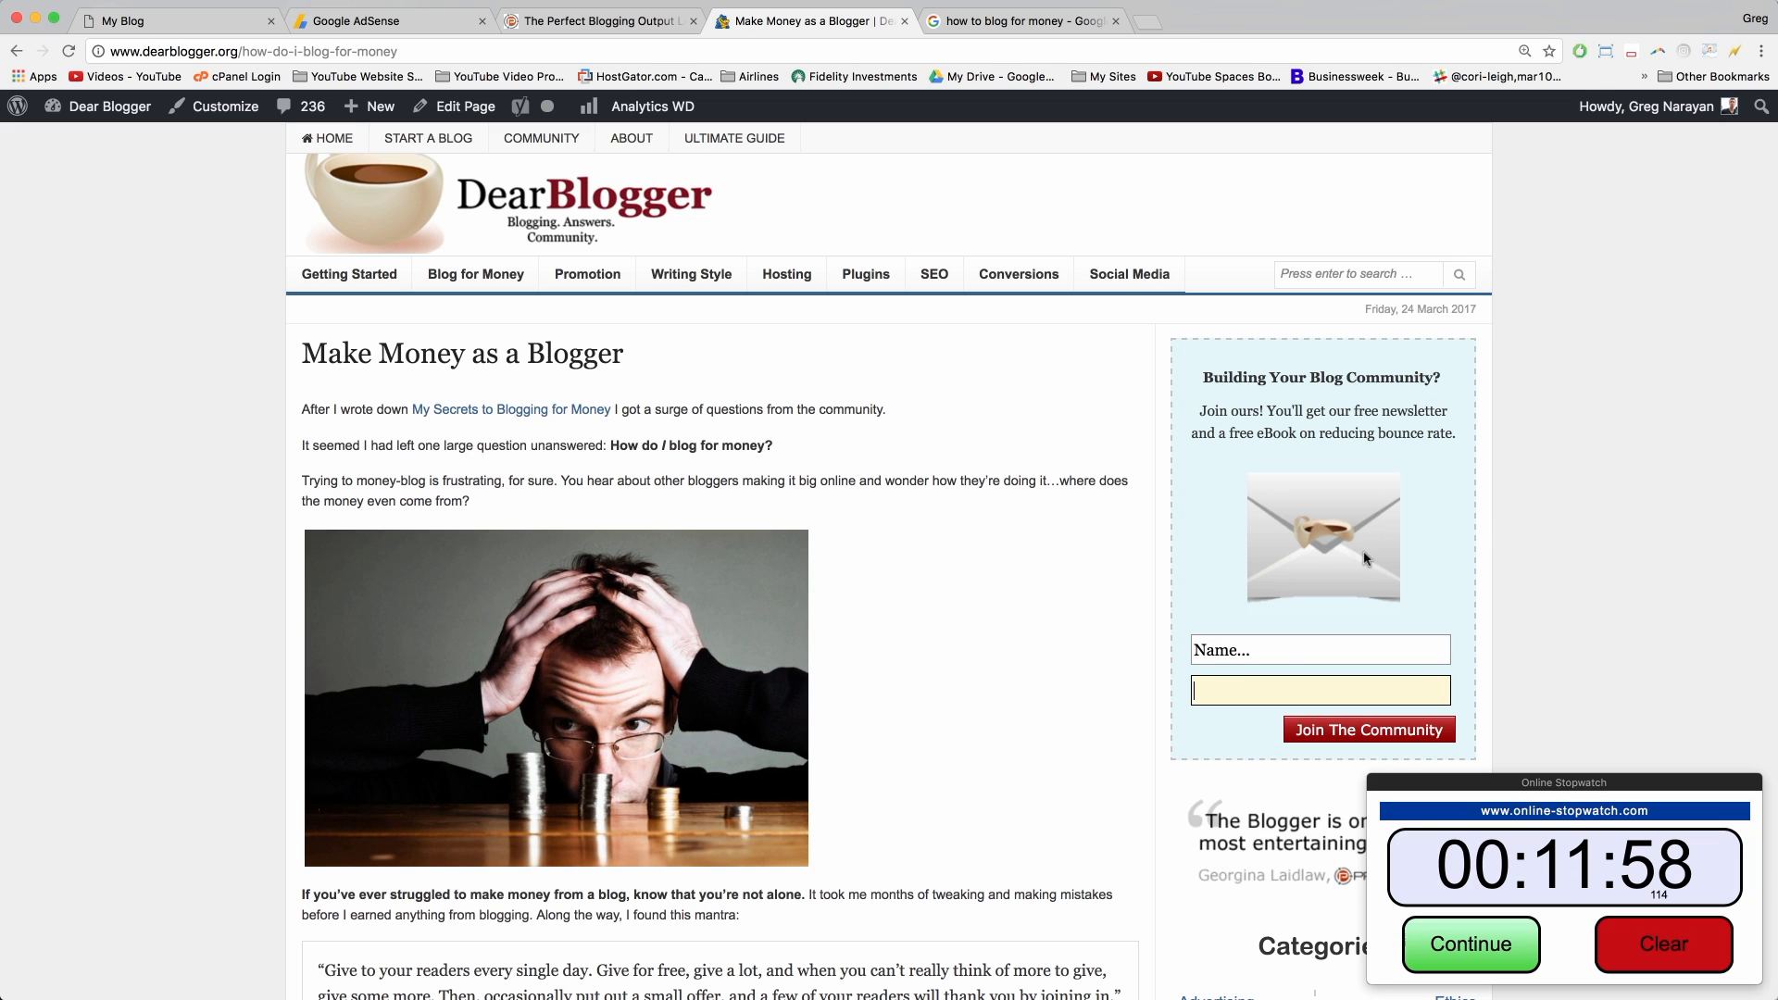
click(1588, 305)
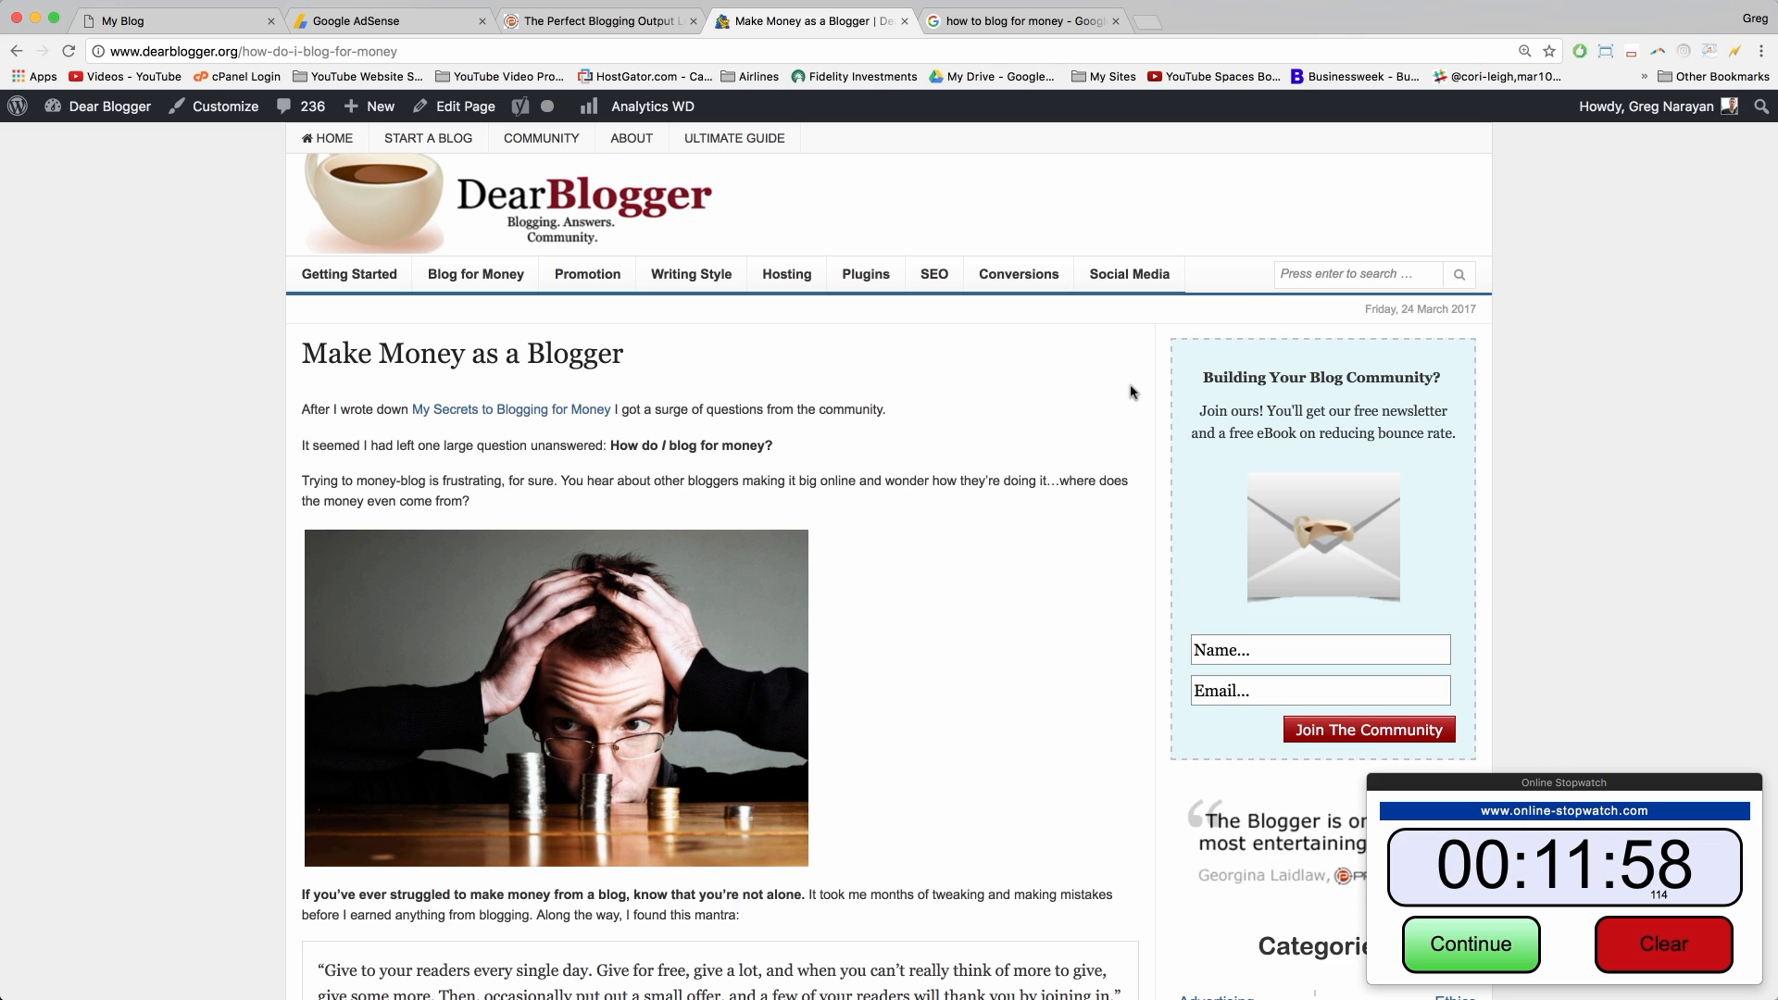
click(1272, 651)
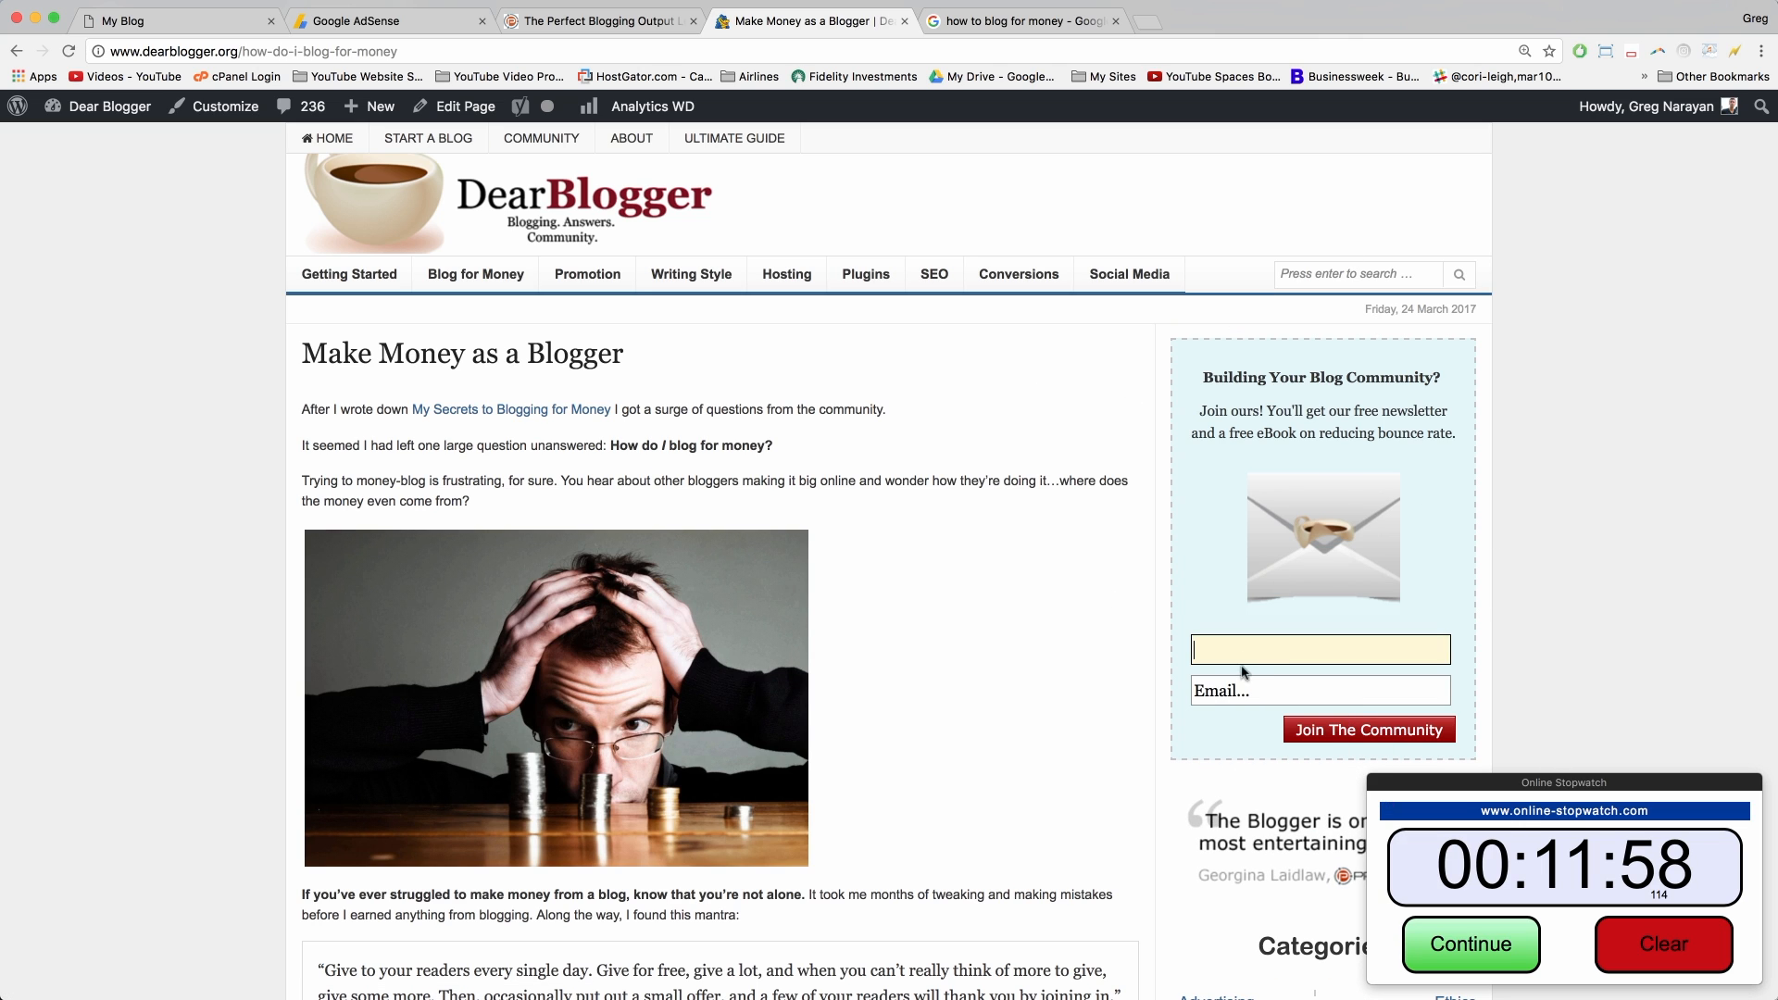
click(1244, 688)
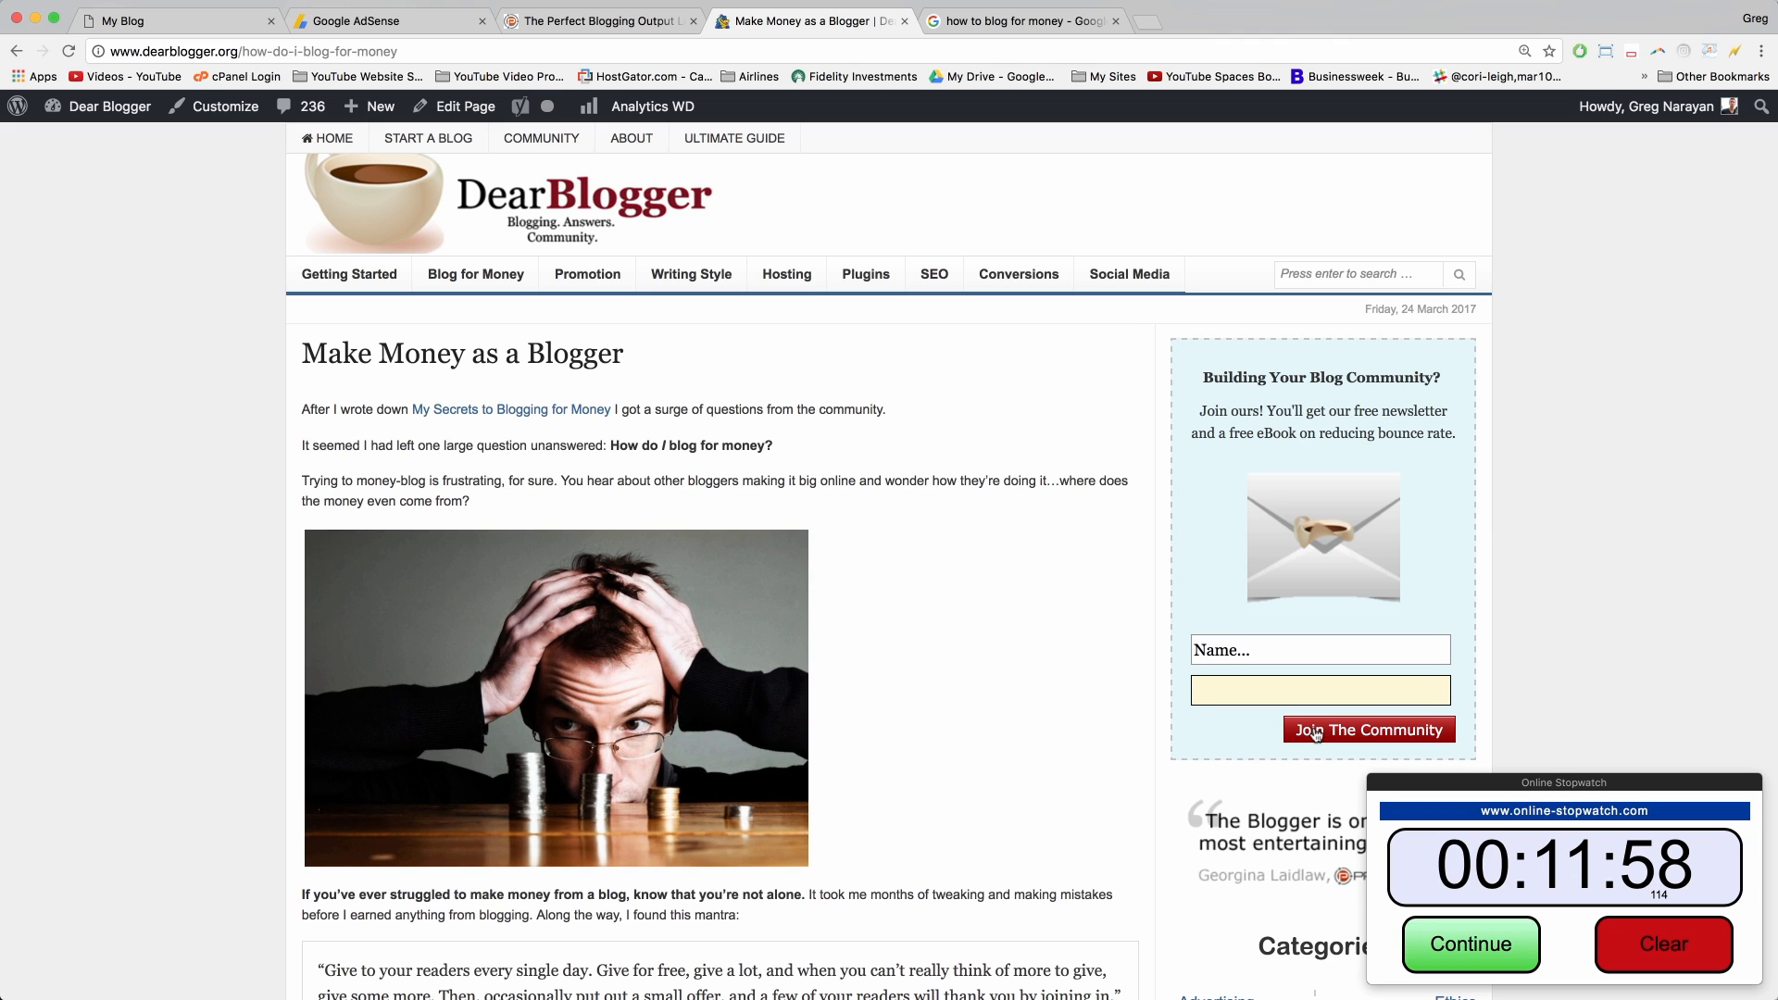
click(1245, 654)
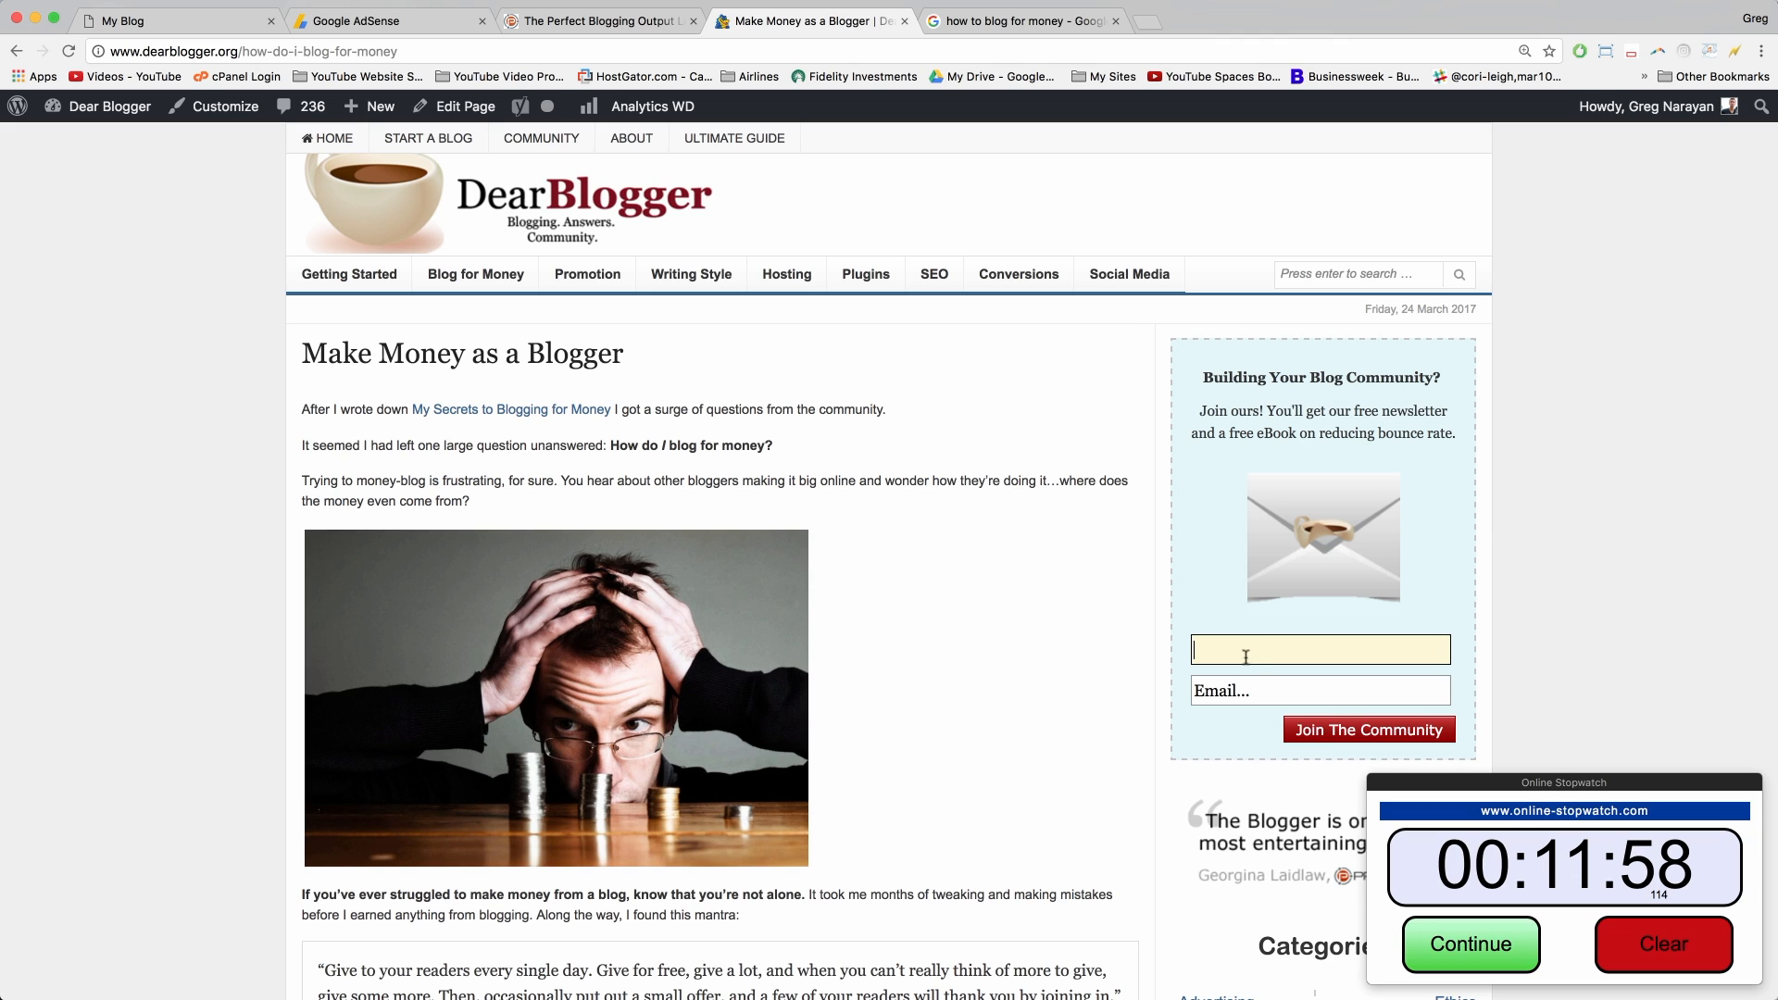
click(1246, 681)
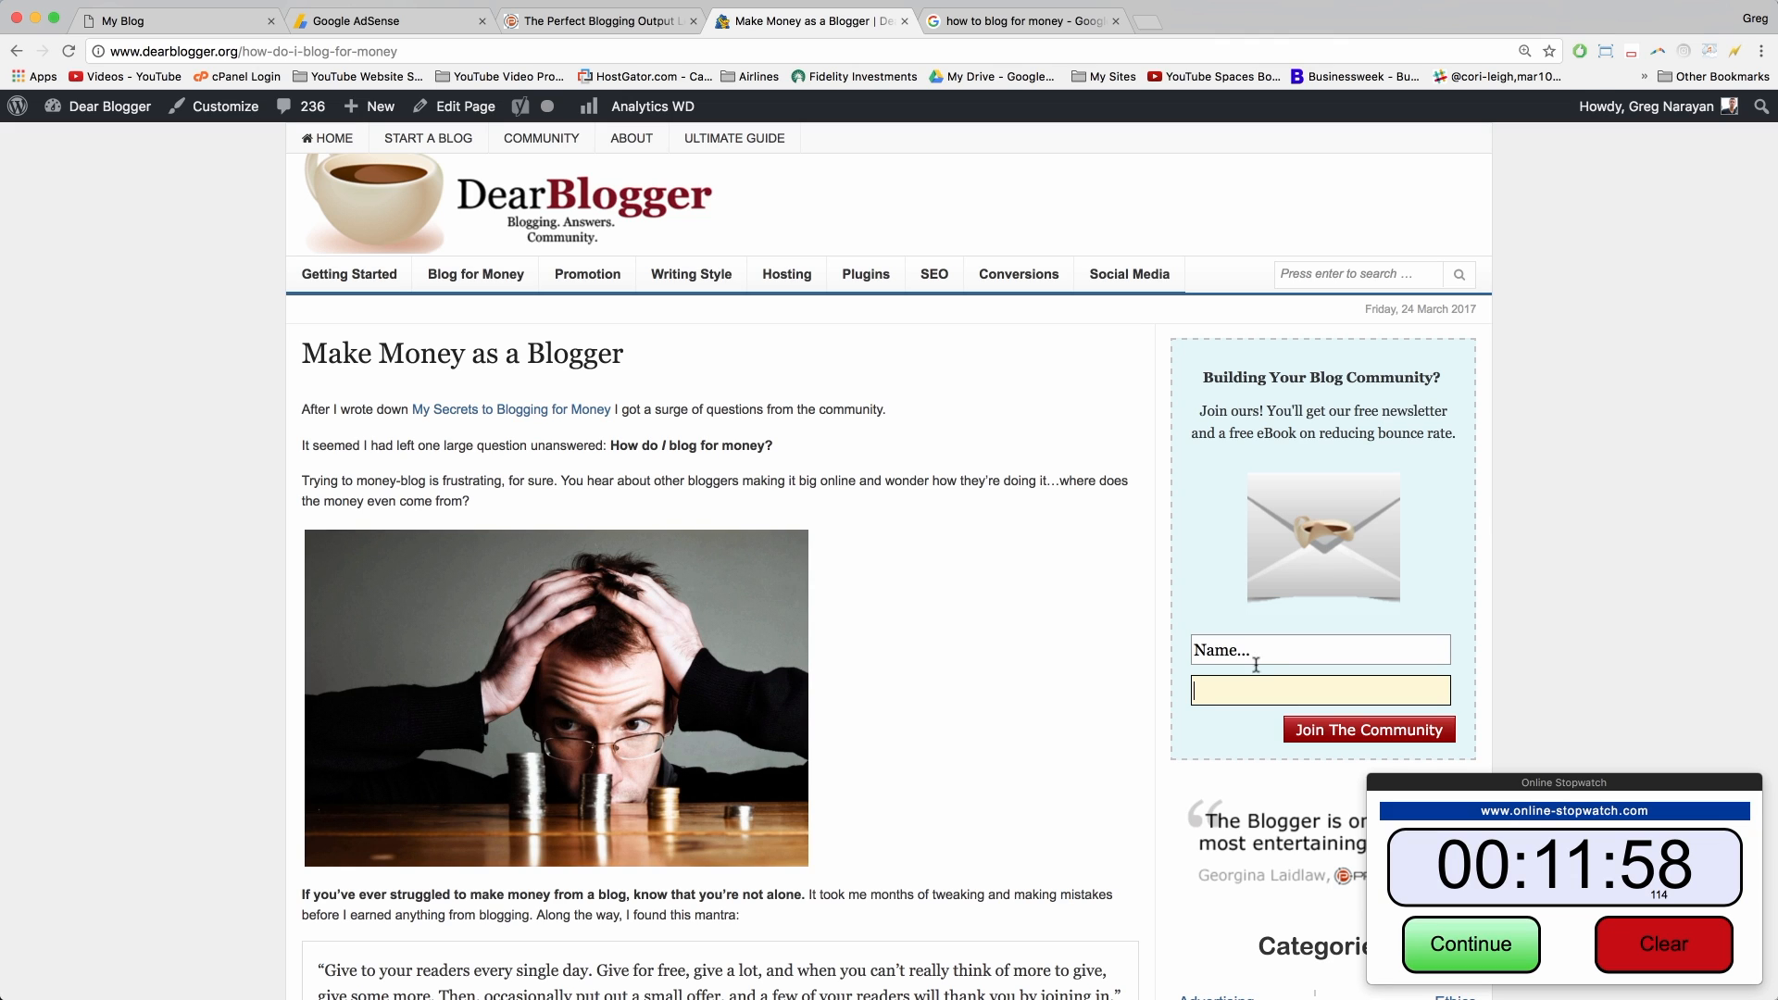
click(1256, 661)
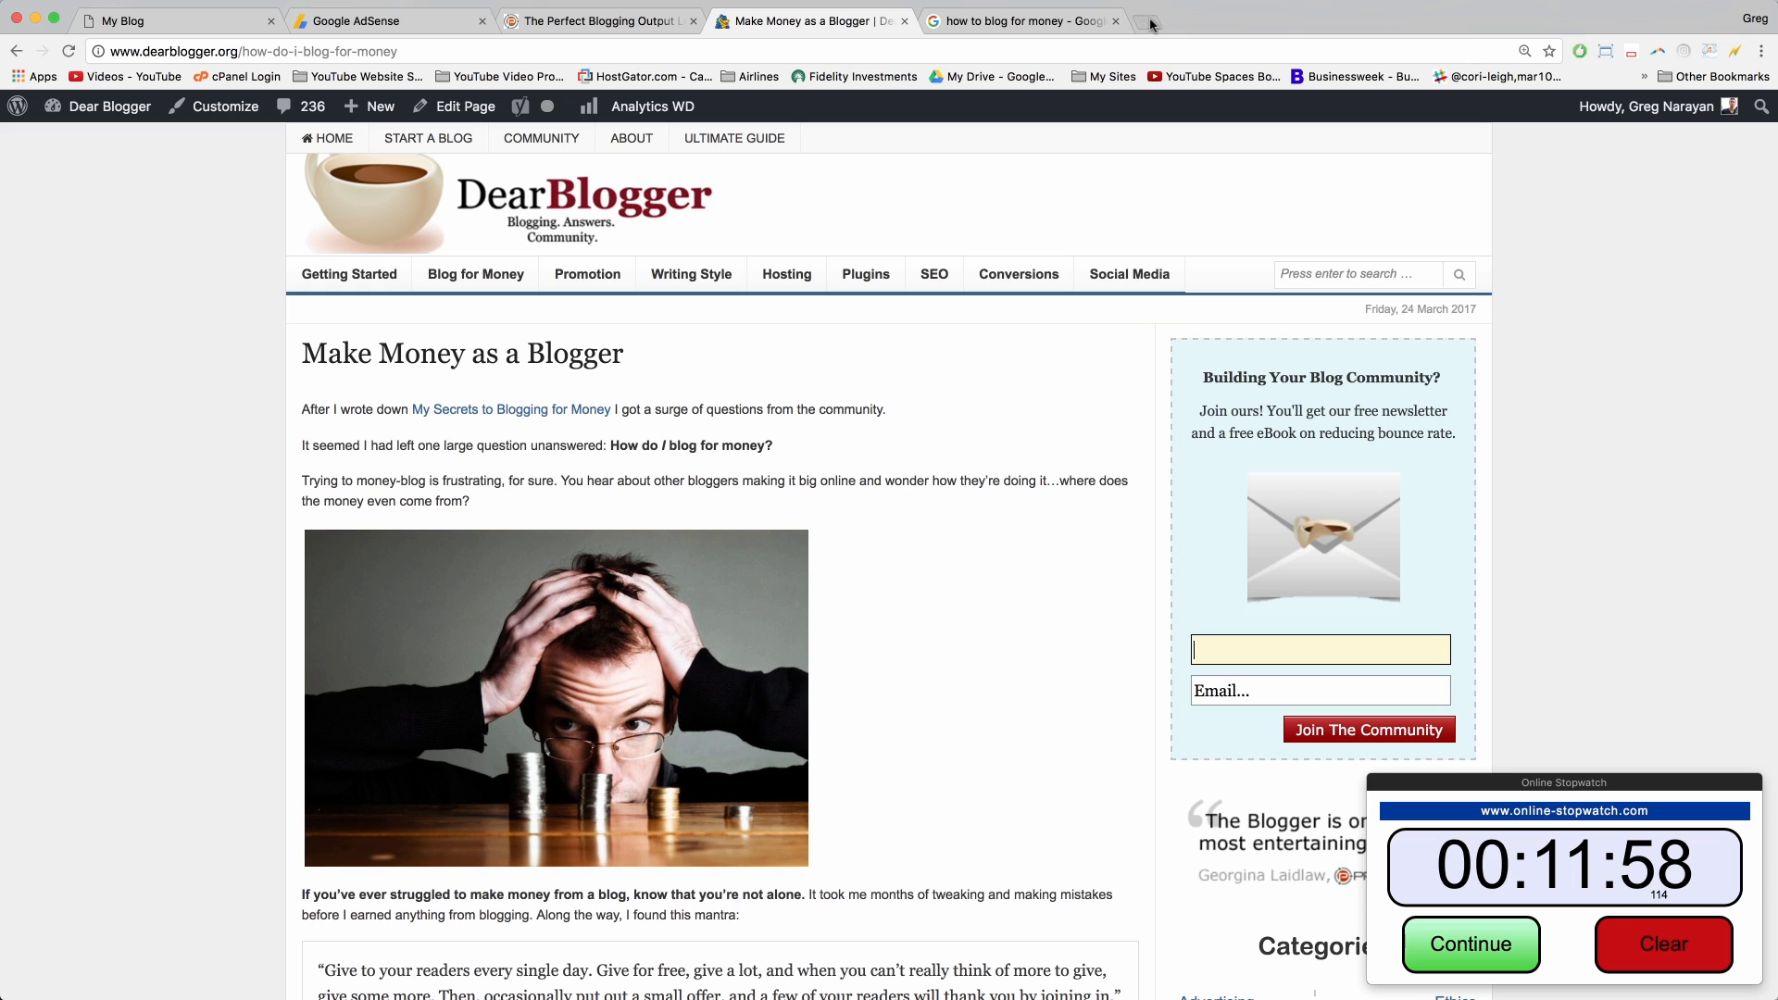
click(1151, 20)
Step: Go to aweber.com and log in with the account's username and password
text(aweber.com)
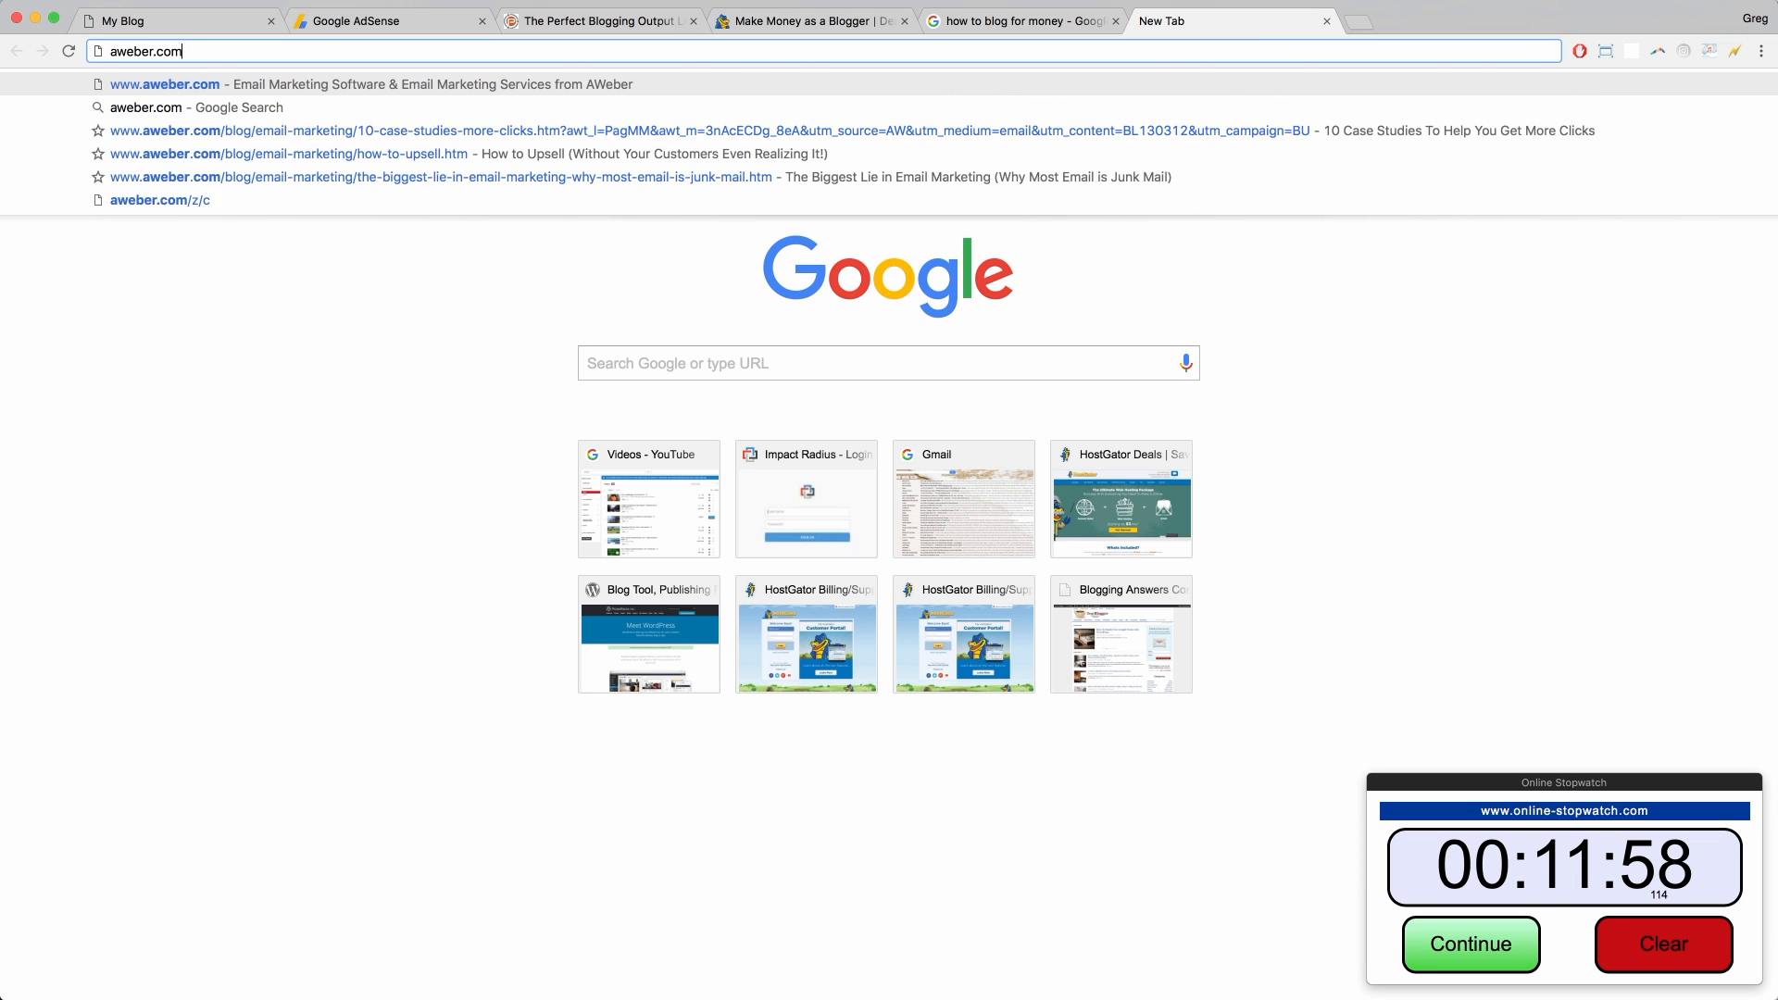
key(Return)
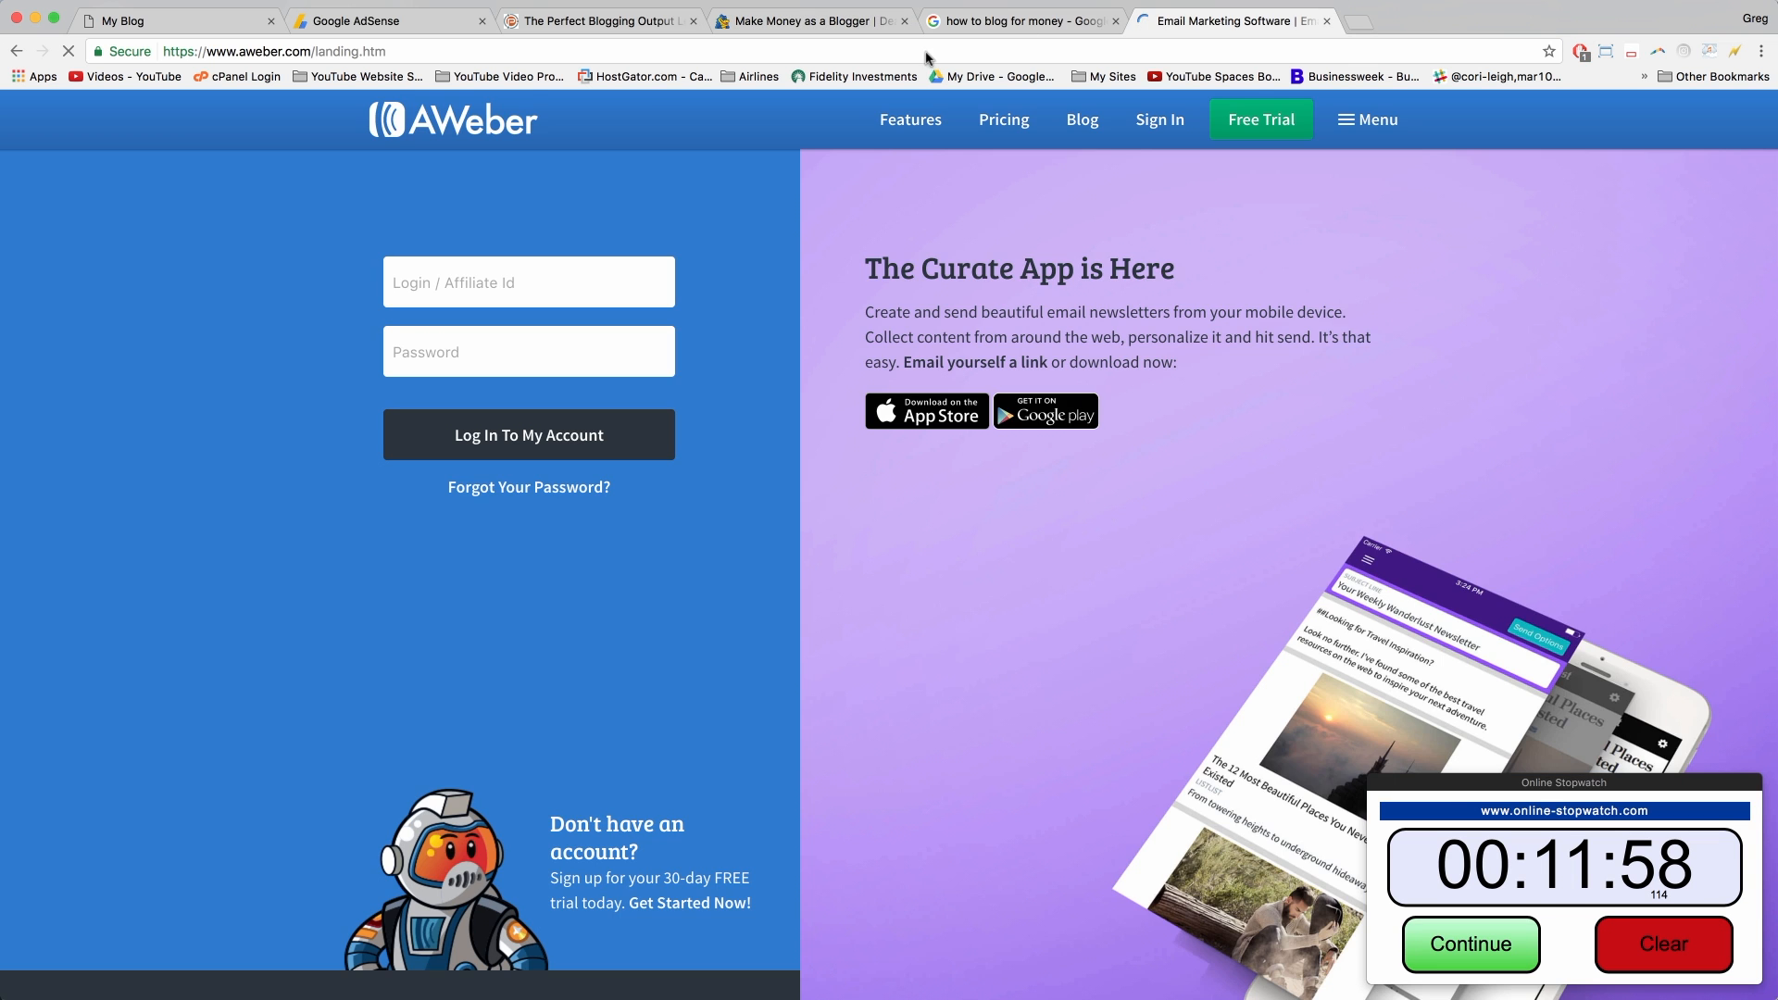
text(honestcvo)
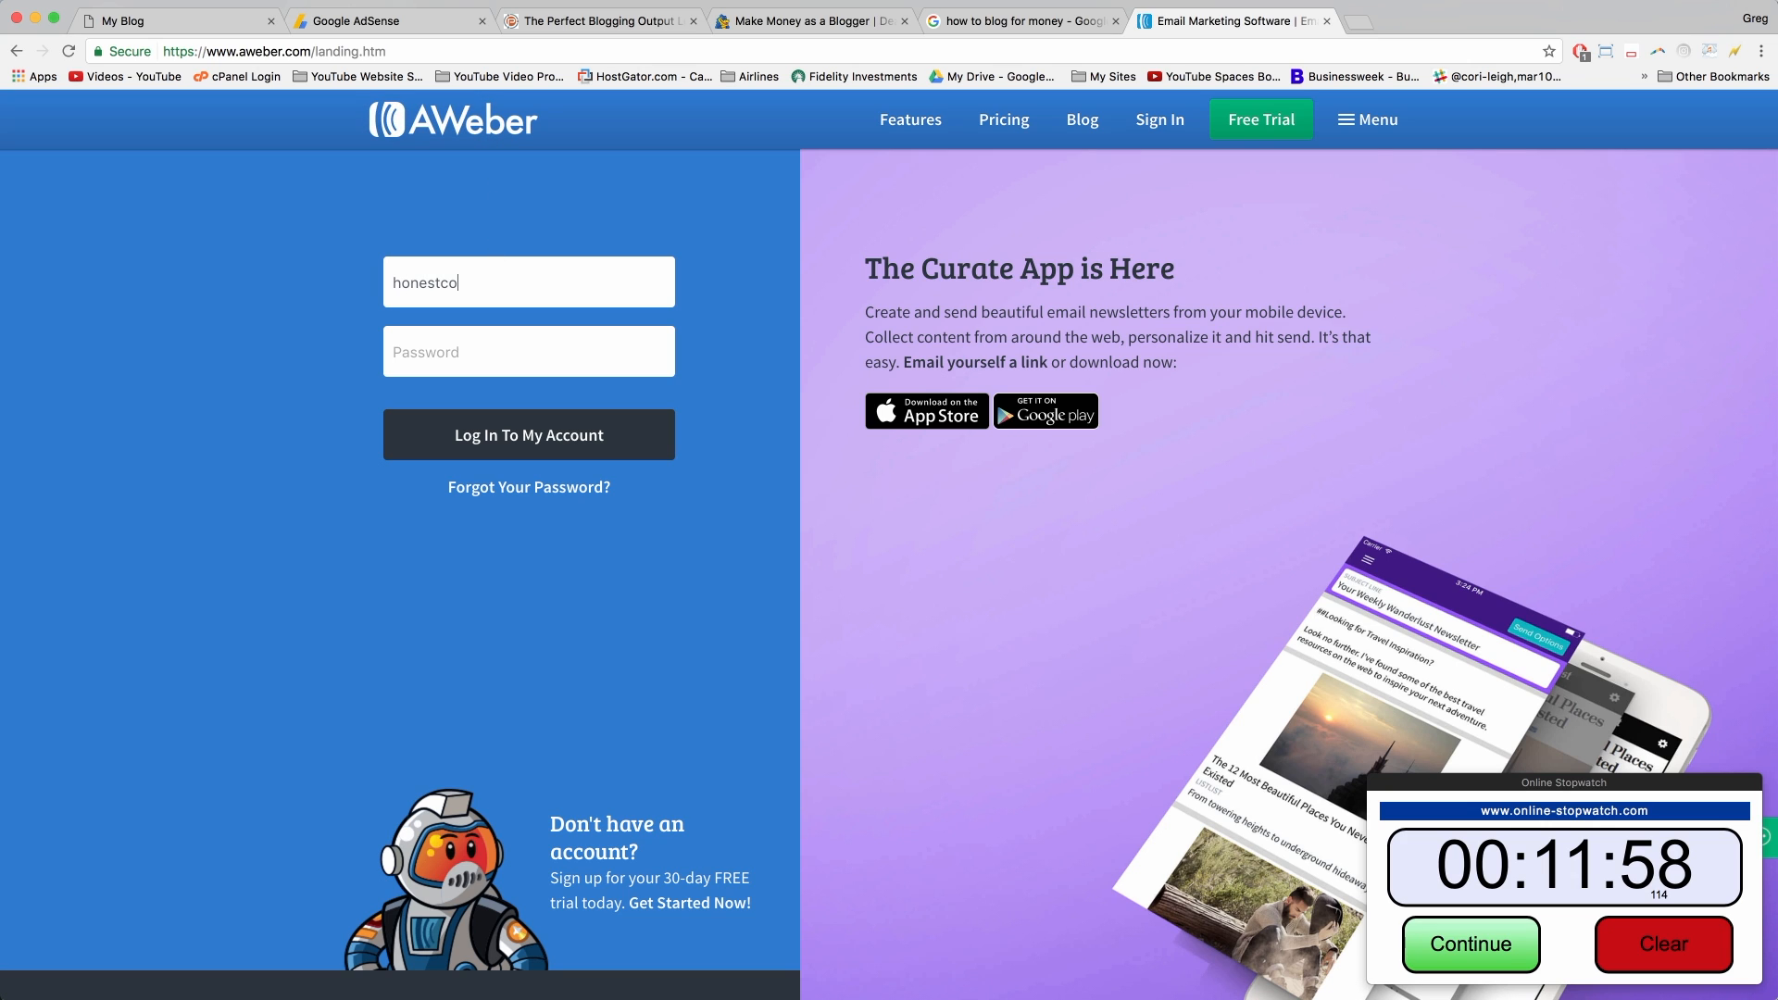
key(Tab)
text(*)
key(Return)
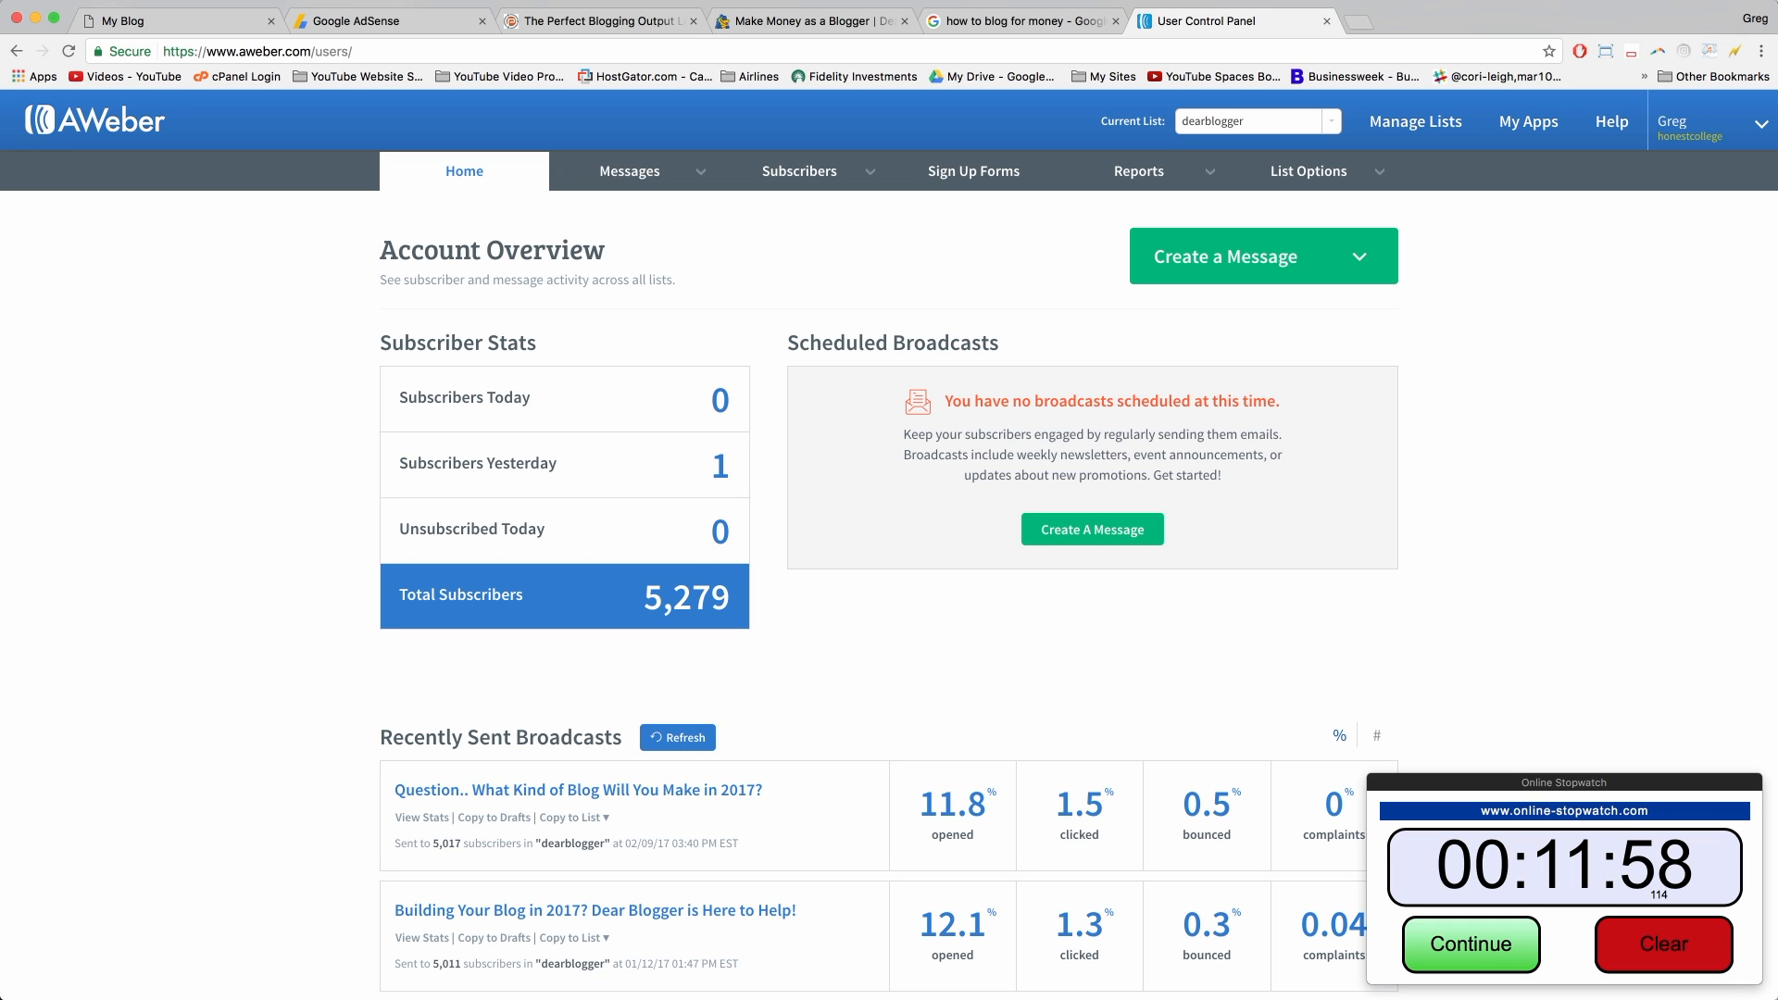
Step: Scroll the dearblogger Account Overview: 5,279 subscribers, recent broadcasts at 11.8% and 12.1% opens
scroll(721, 299, down, 5)
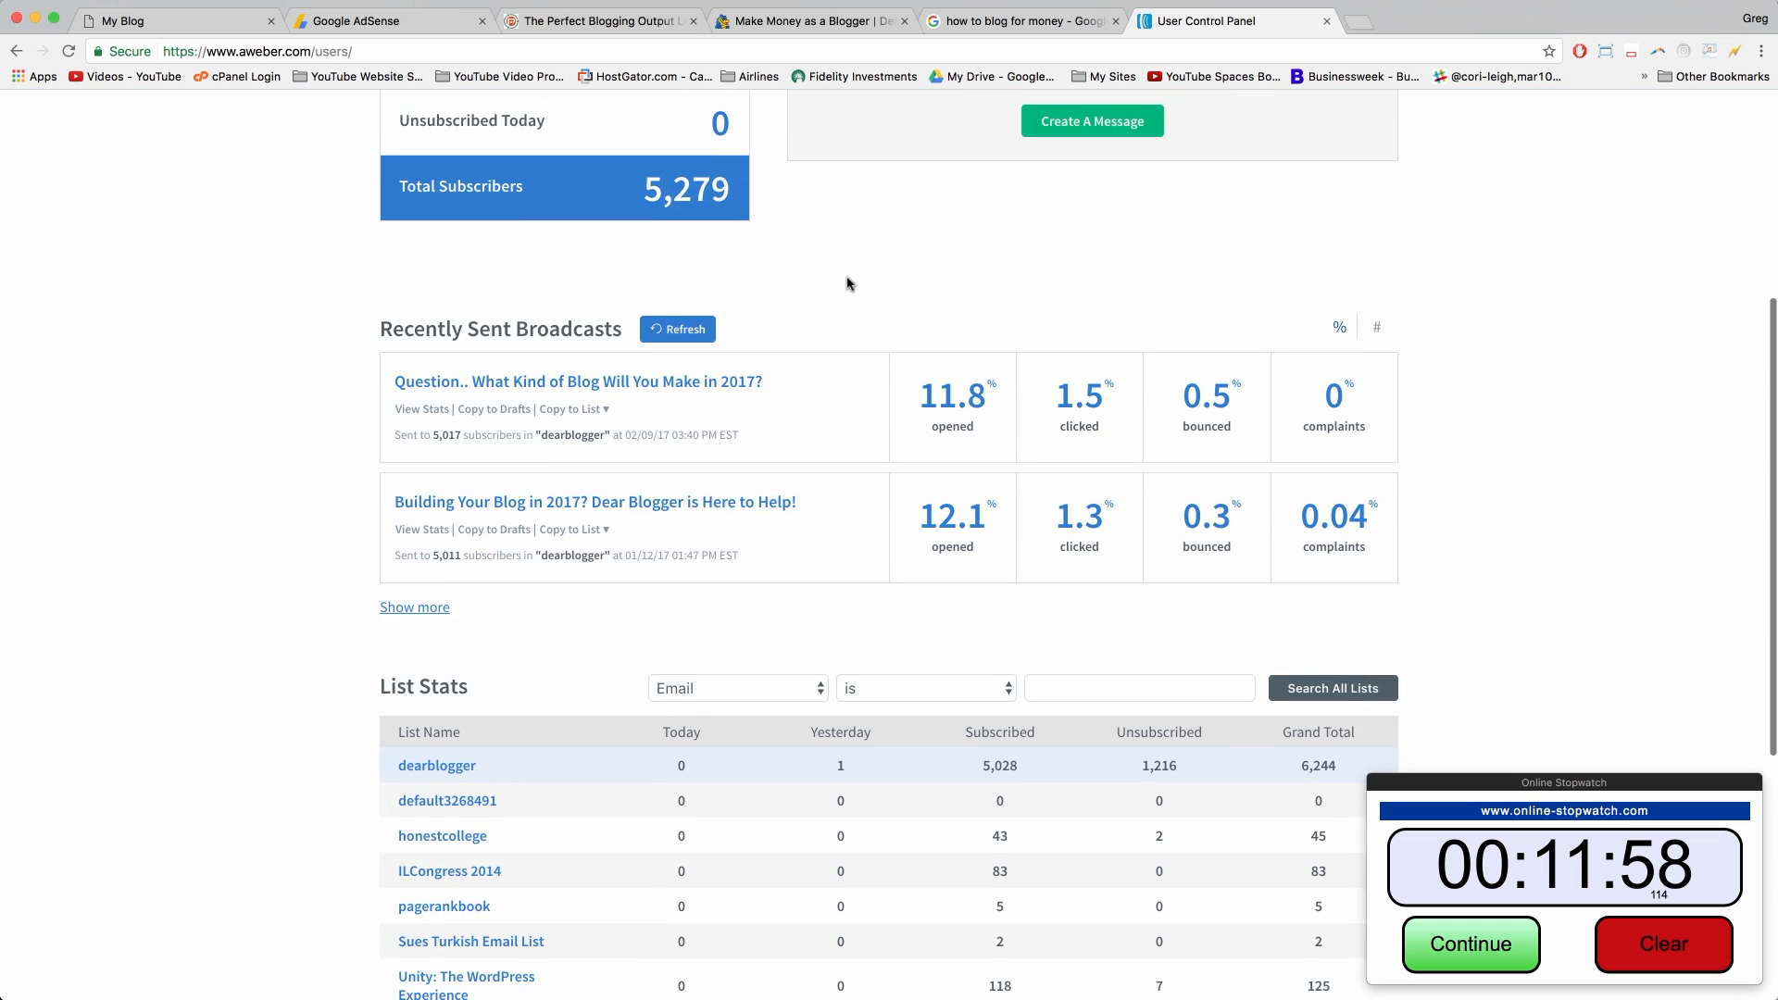
scroll(841, 284, up, 1)
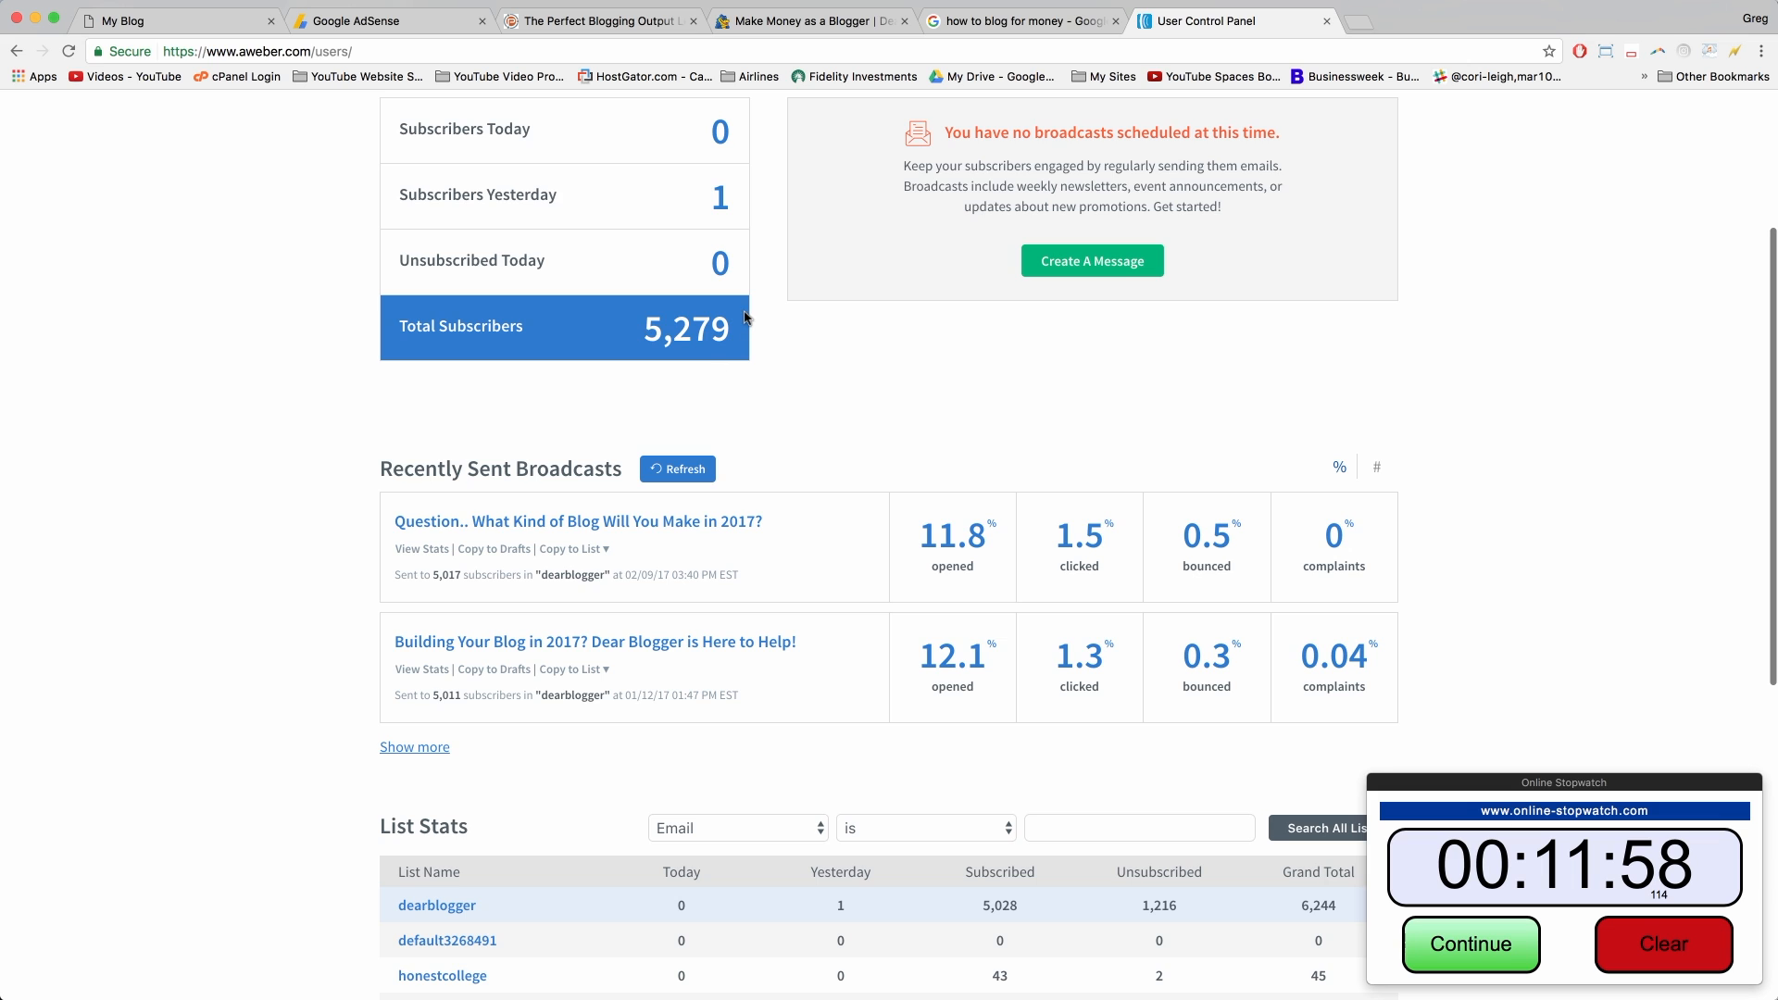
scroll(746, 318, down, 4)
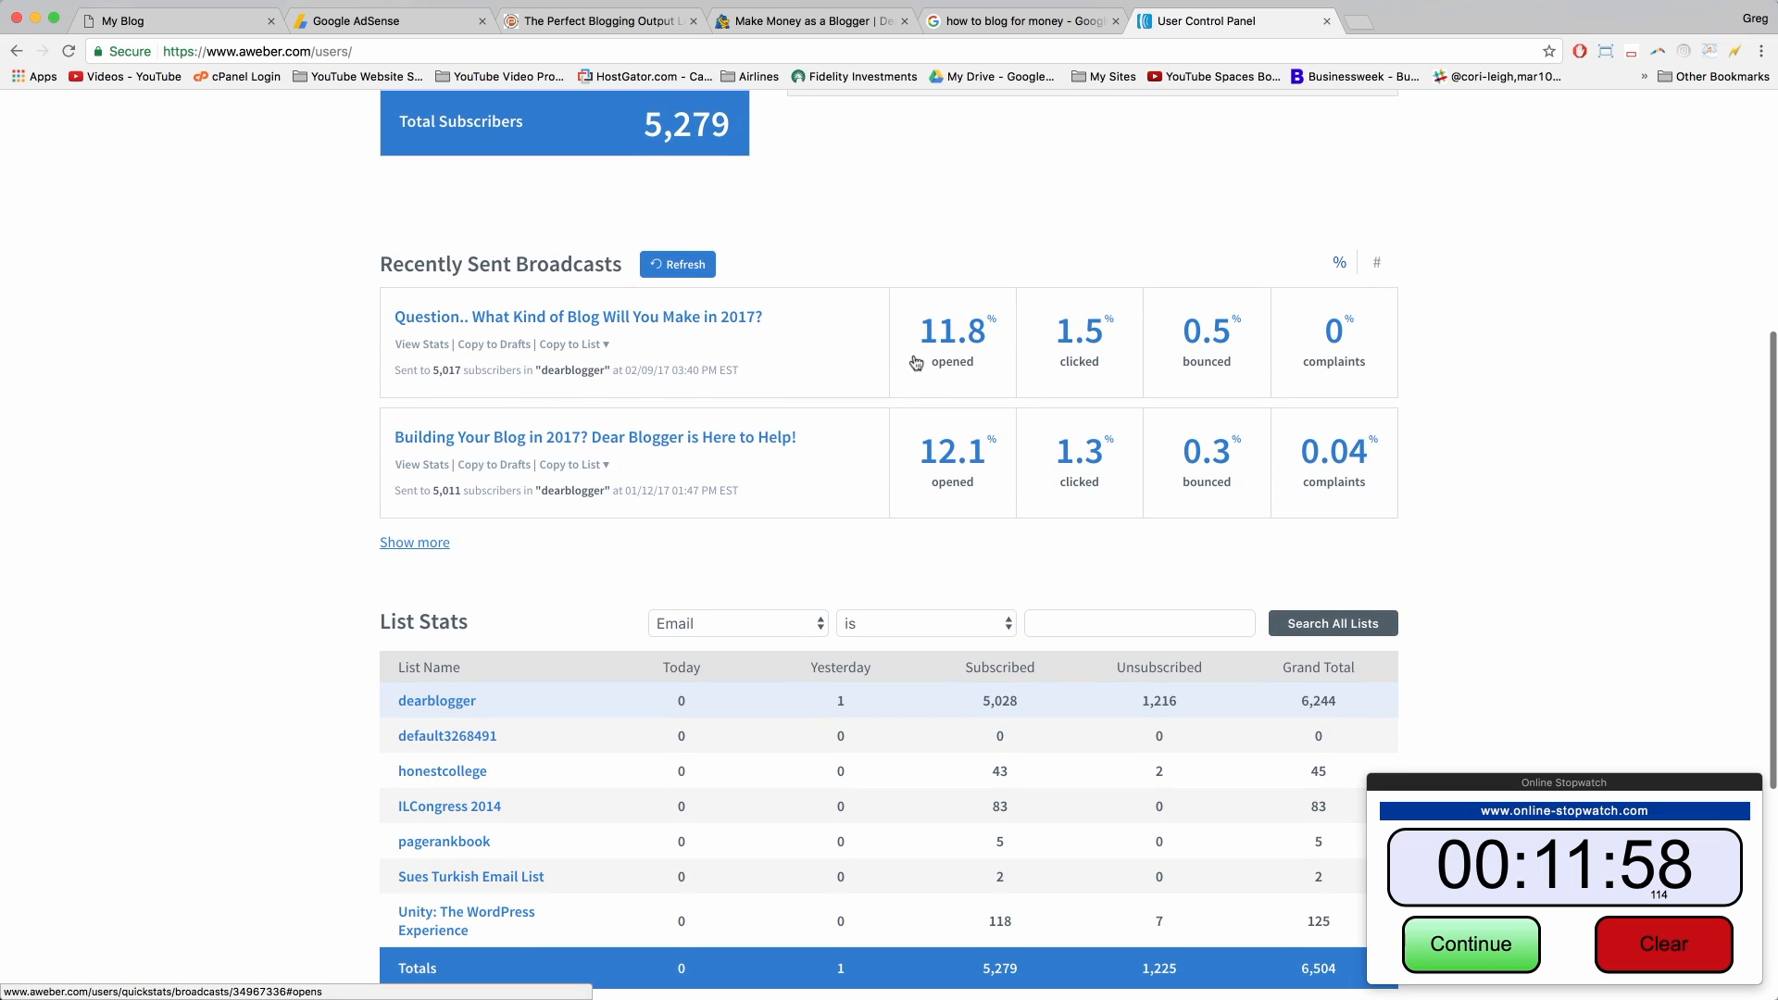
scroll(1079, 338, down, 3)
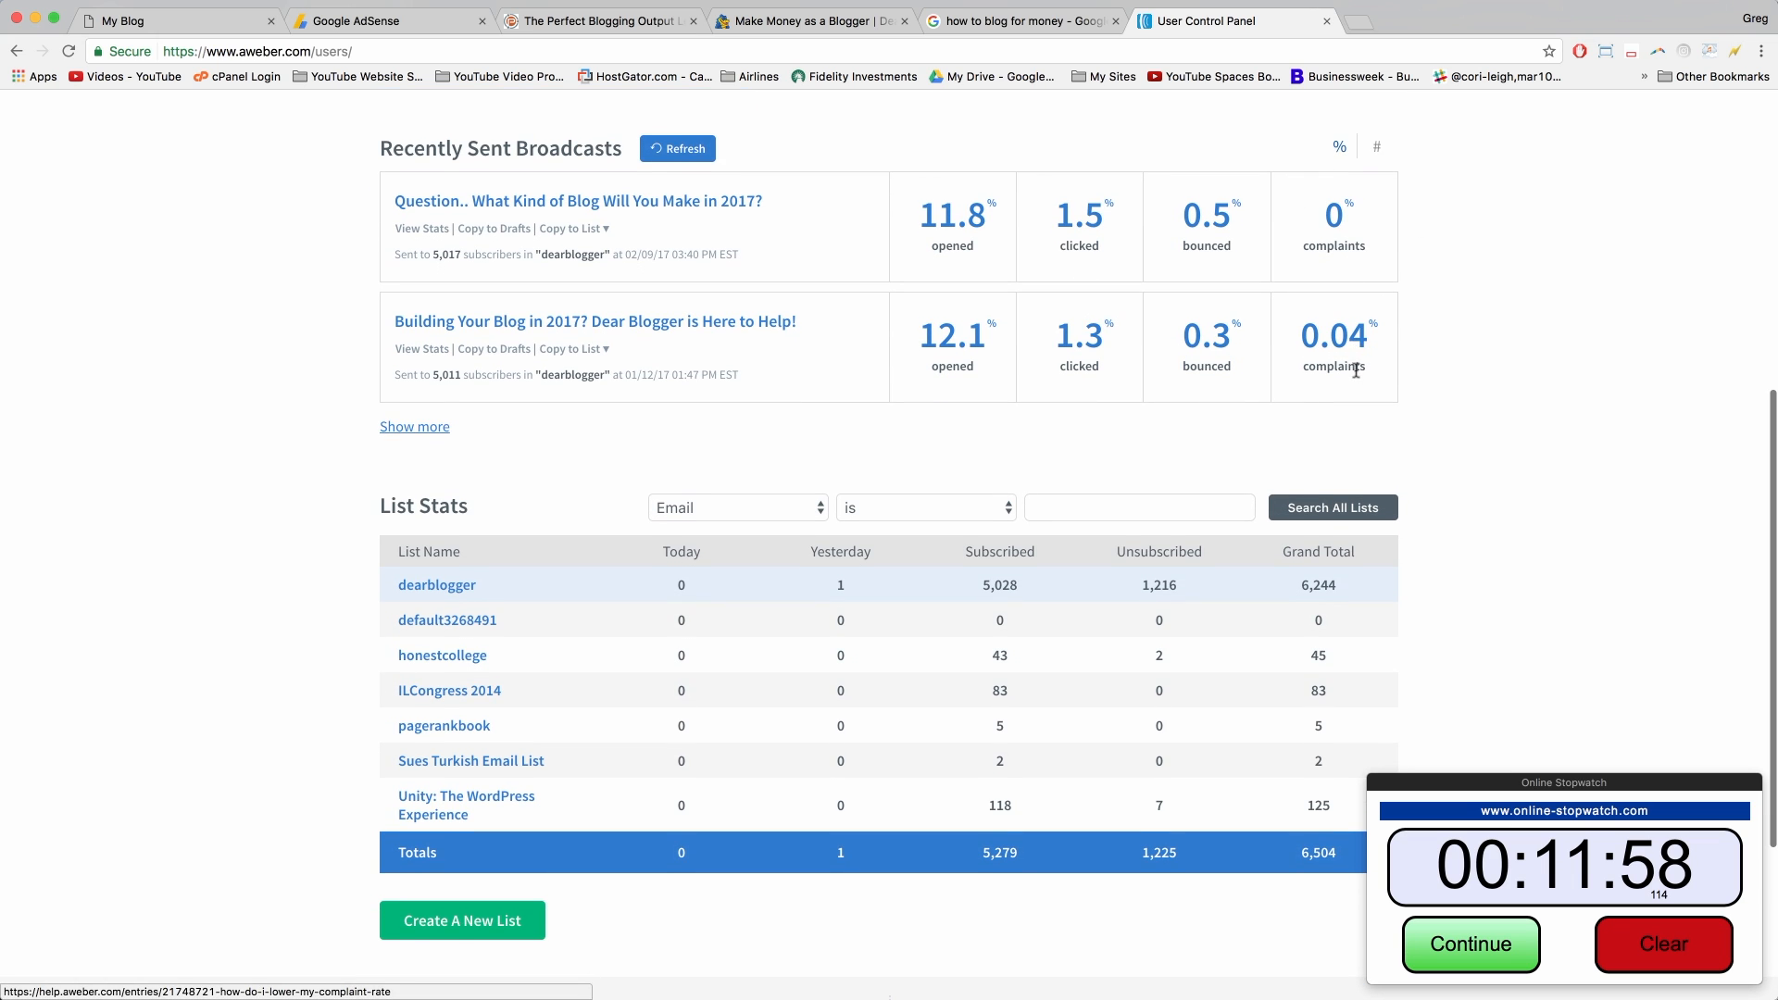
scroll(1325, 398, down, 2)
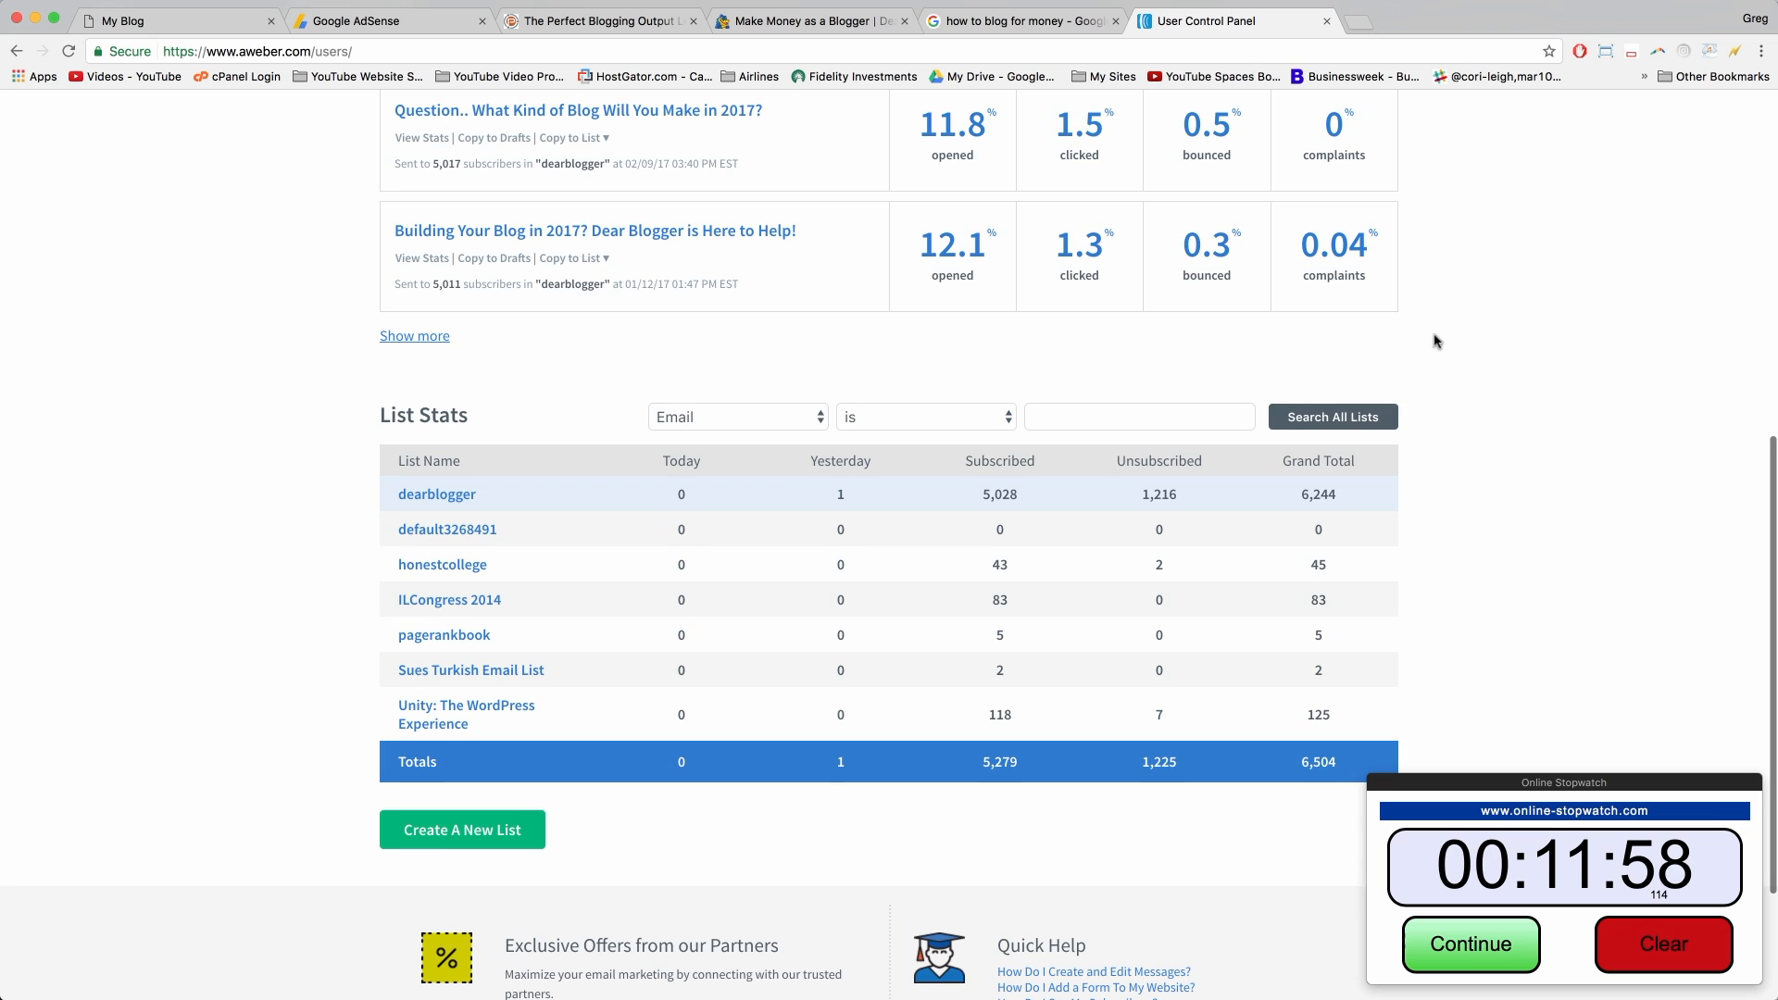
scroll(995, 384, down, 4)
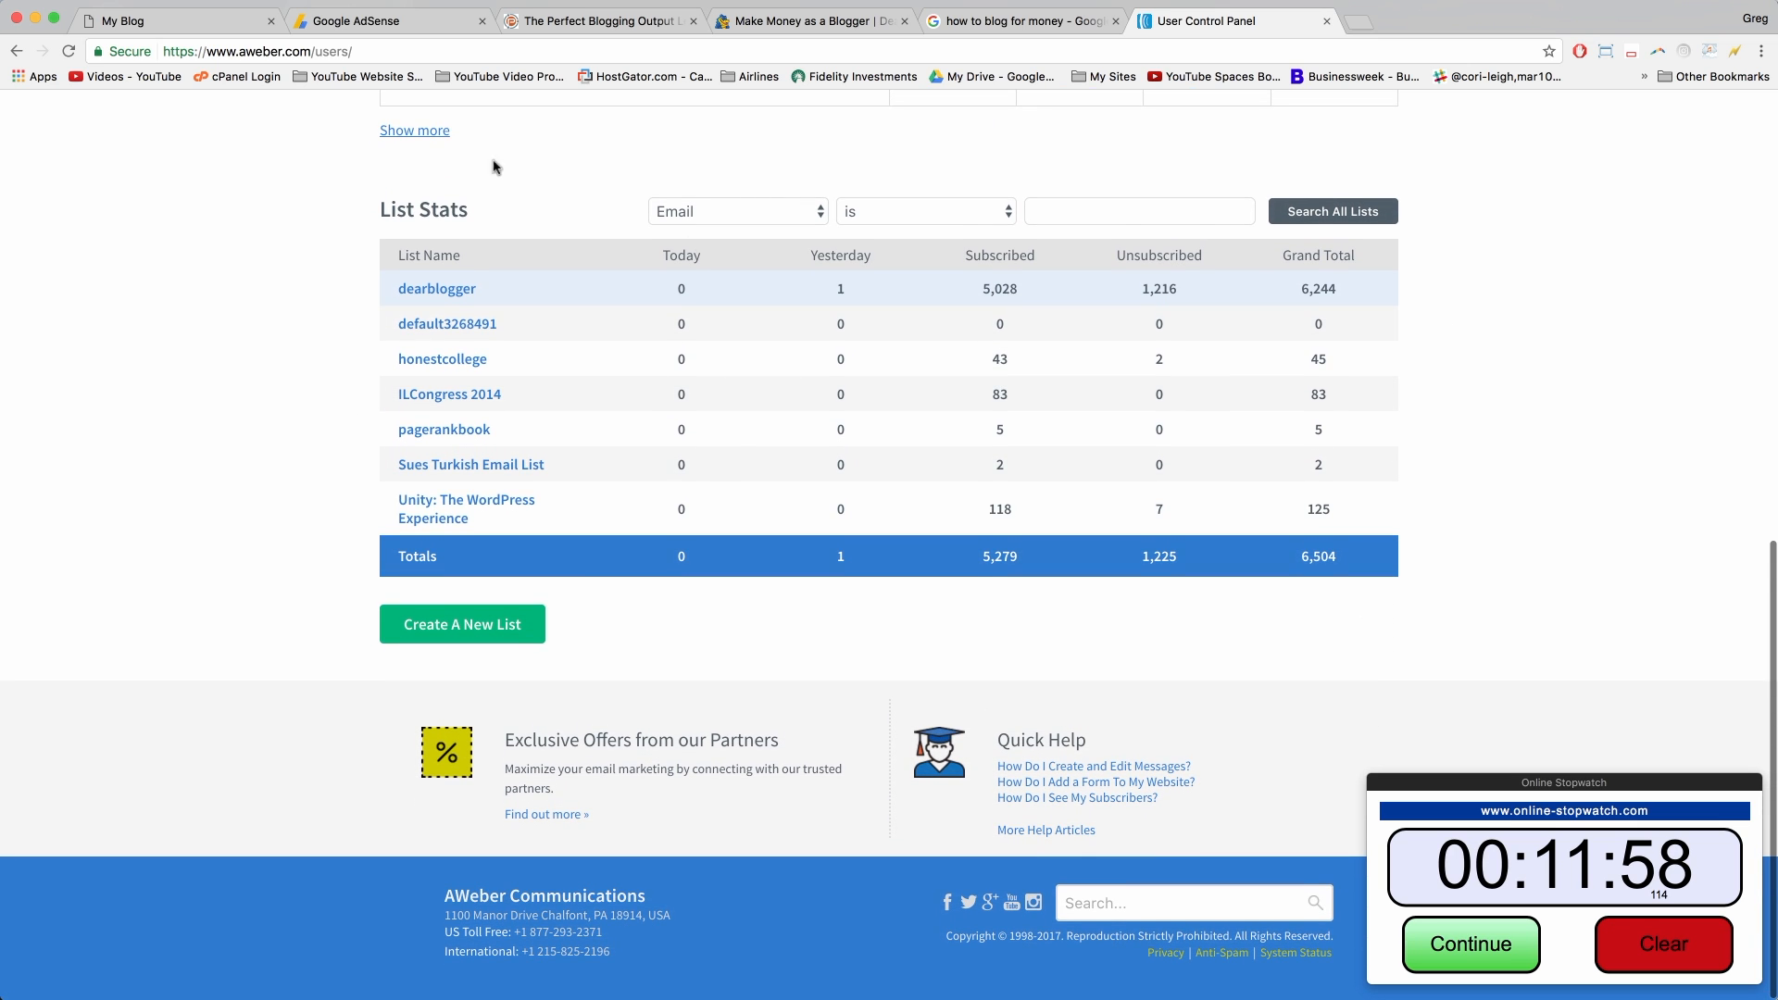
scroll(463, 440, up, 1)
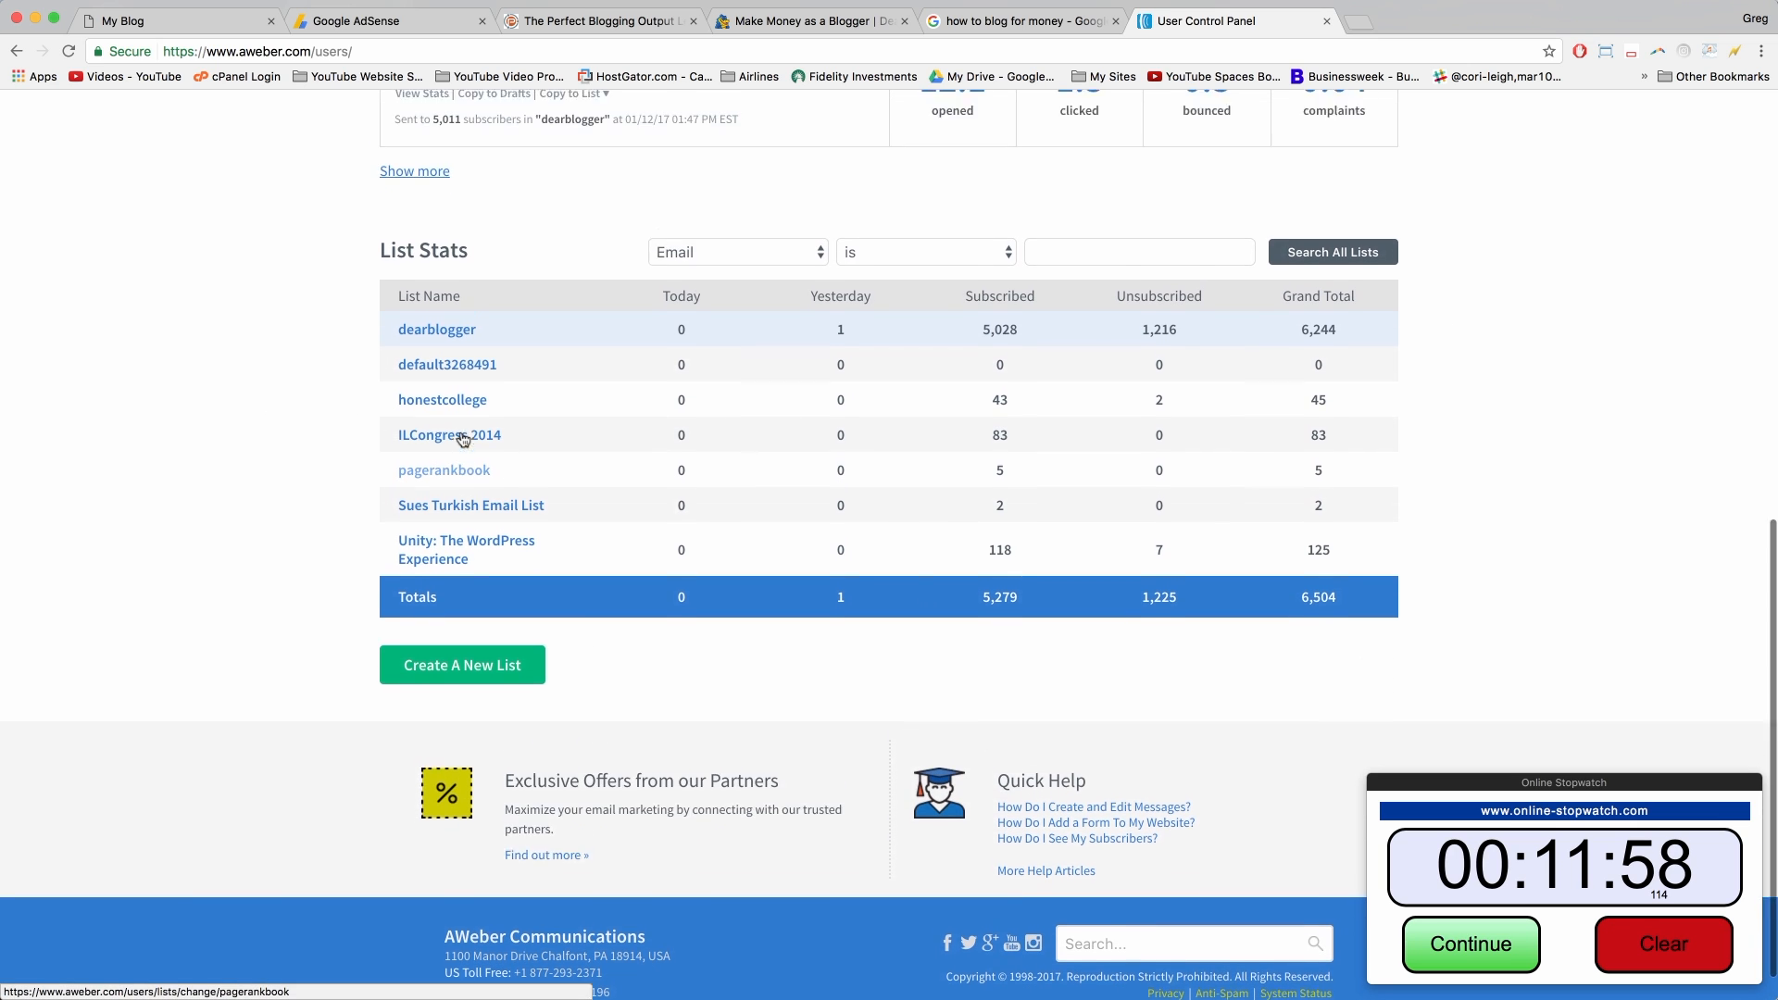
scroll(463, 439, up, 5)
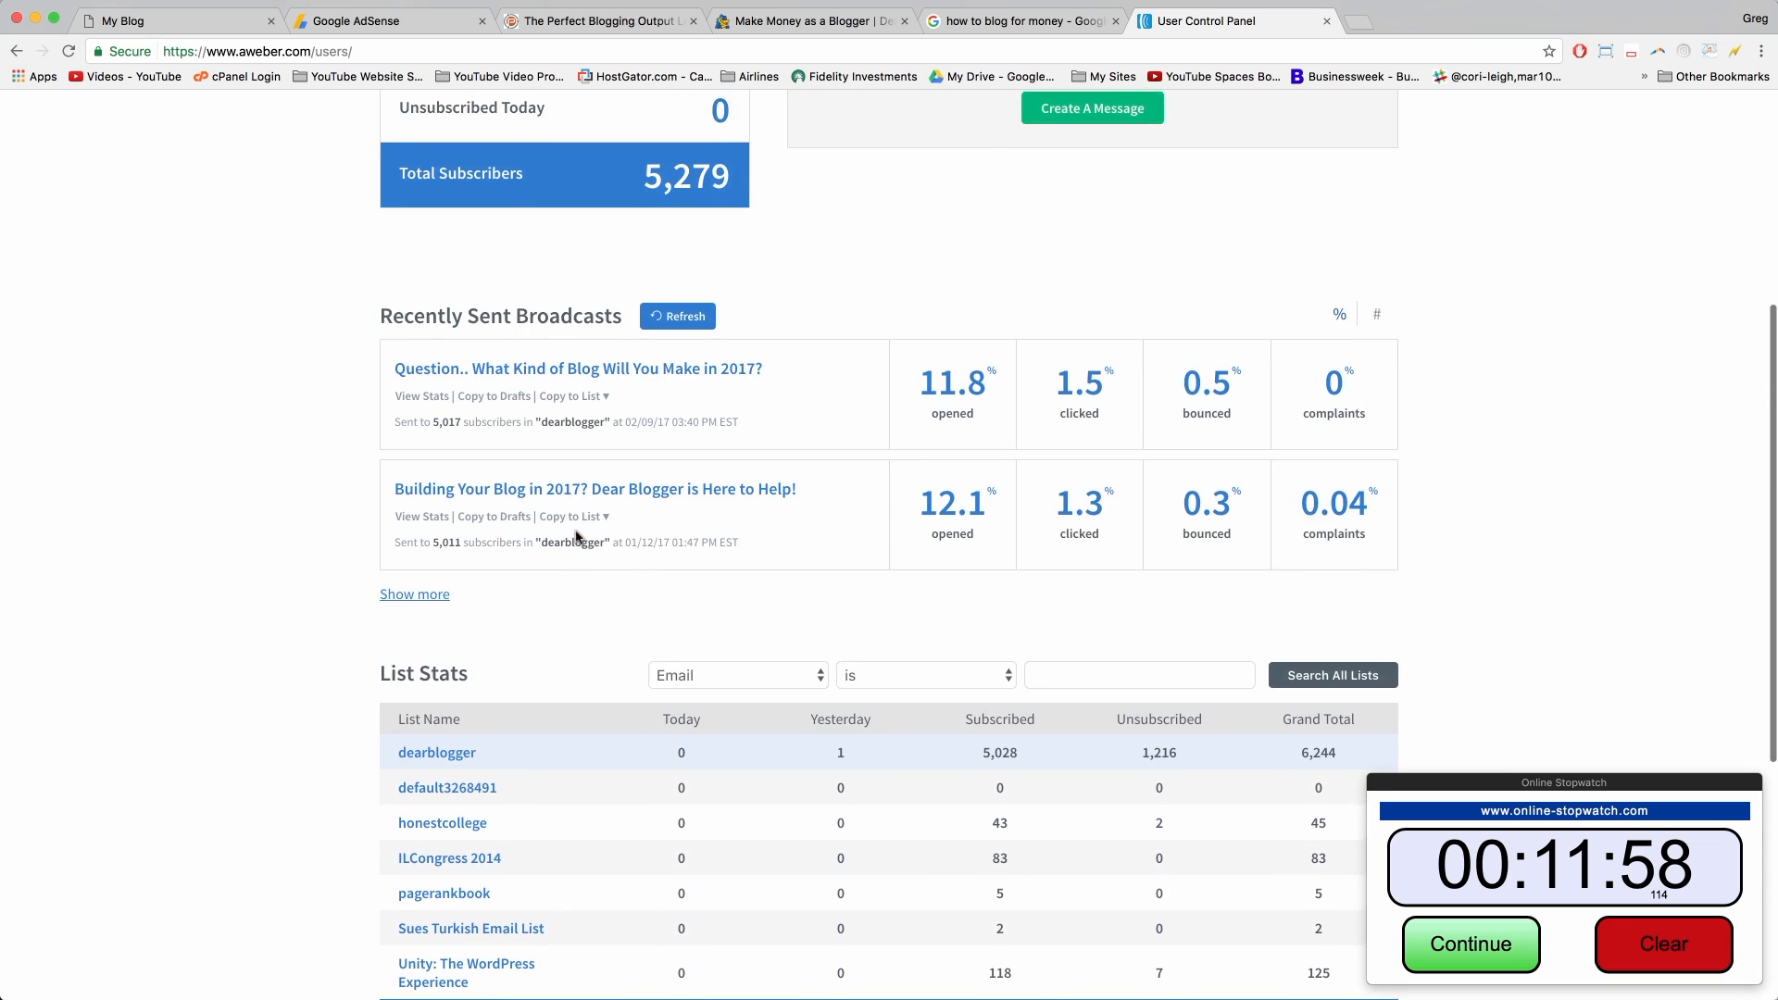
scroll(575, 535, up, 5)
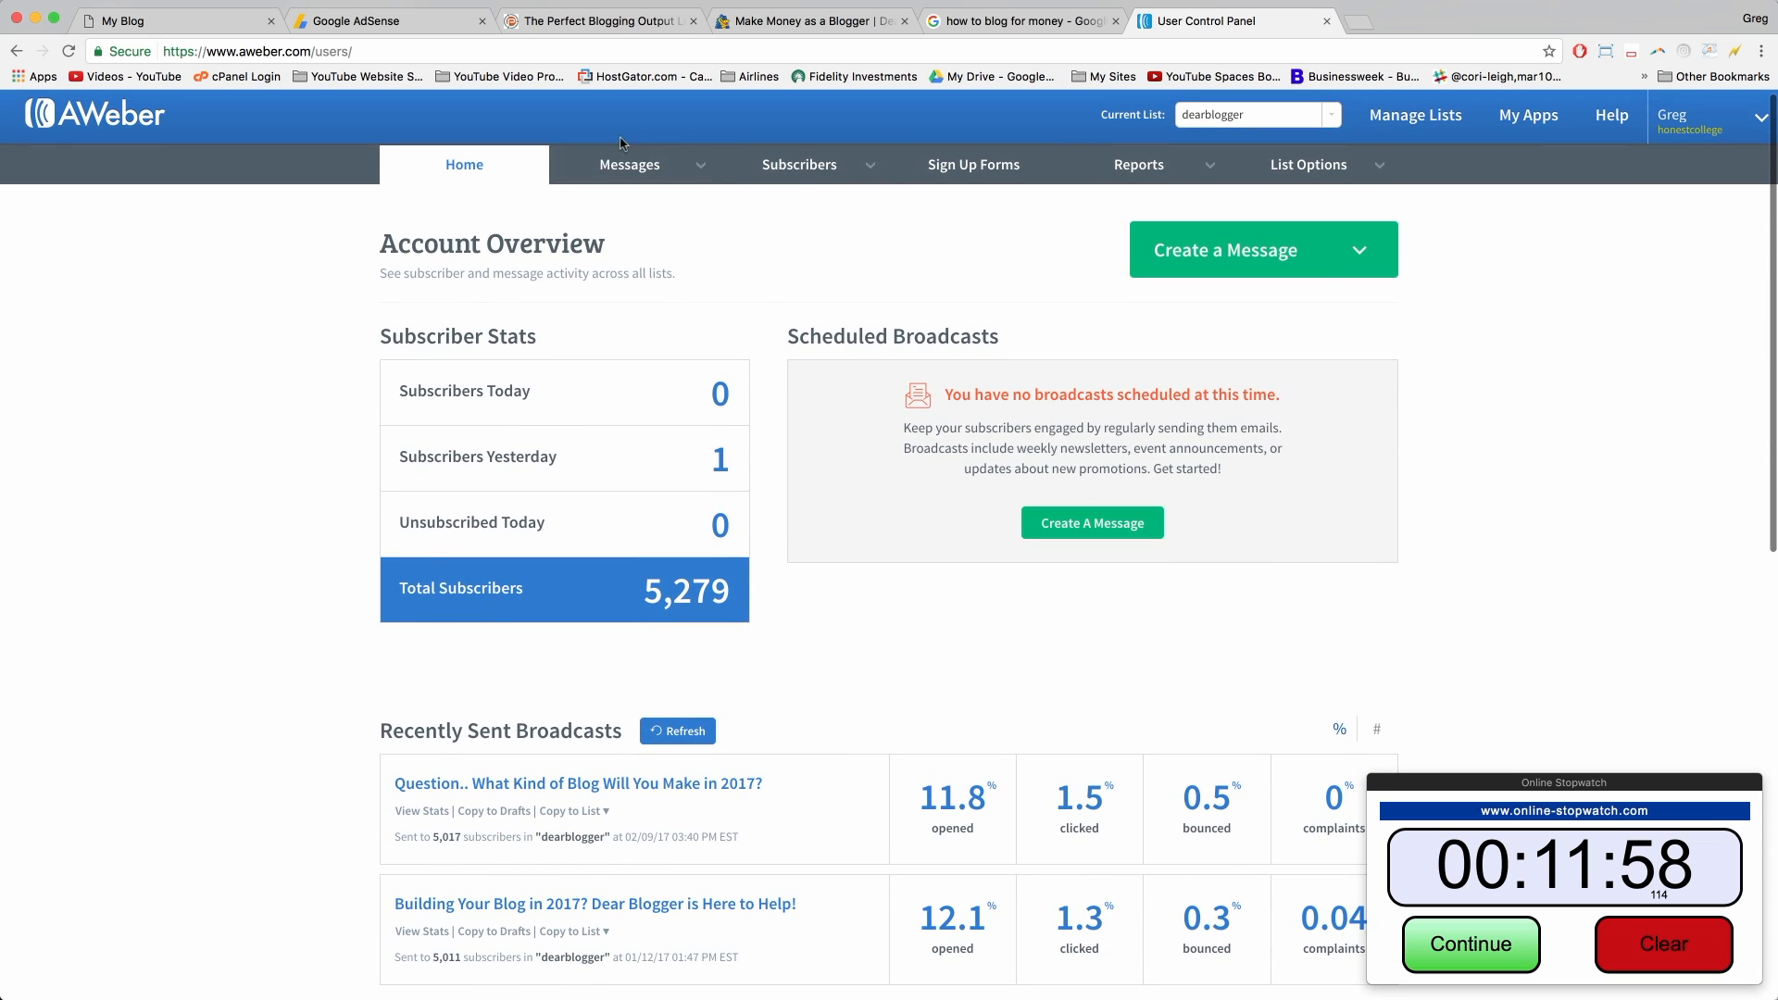
mouse_move(788, 173)
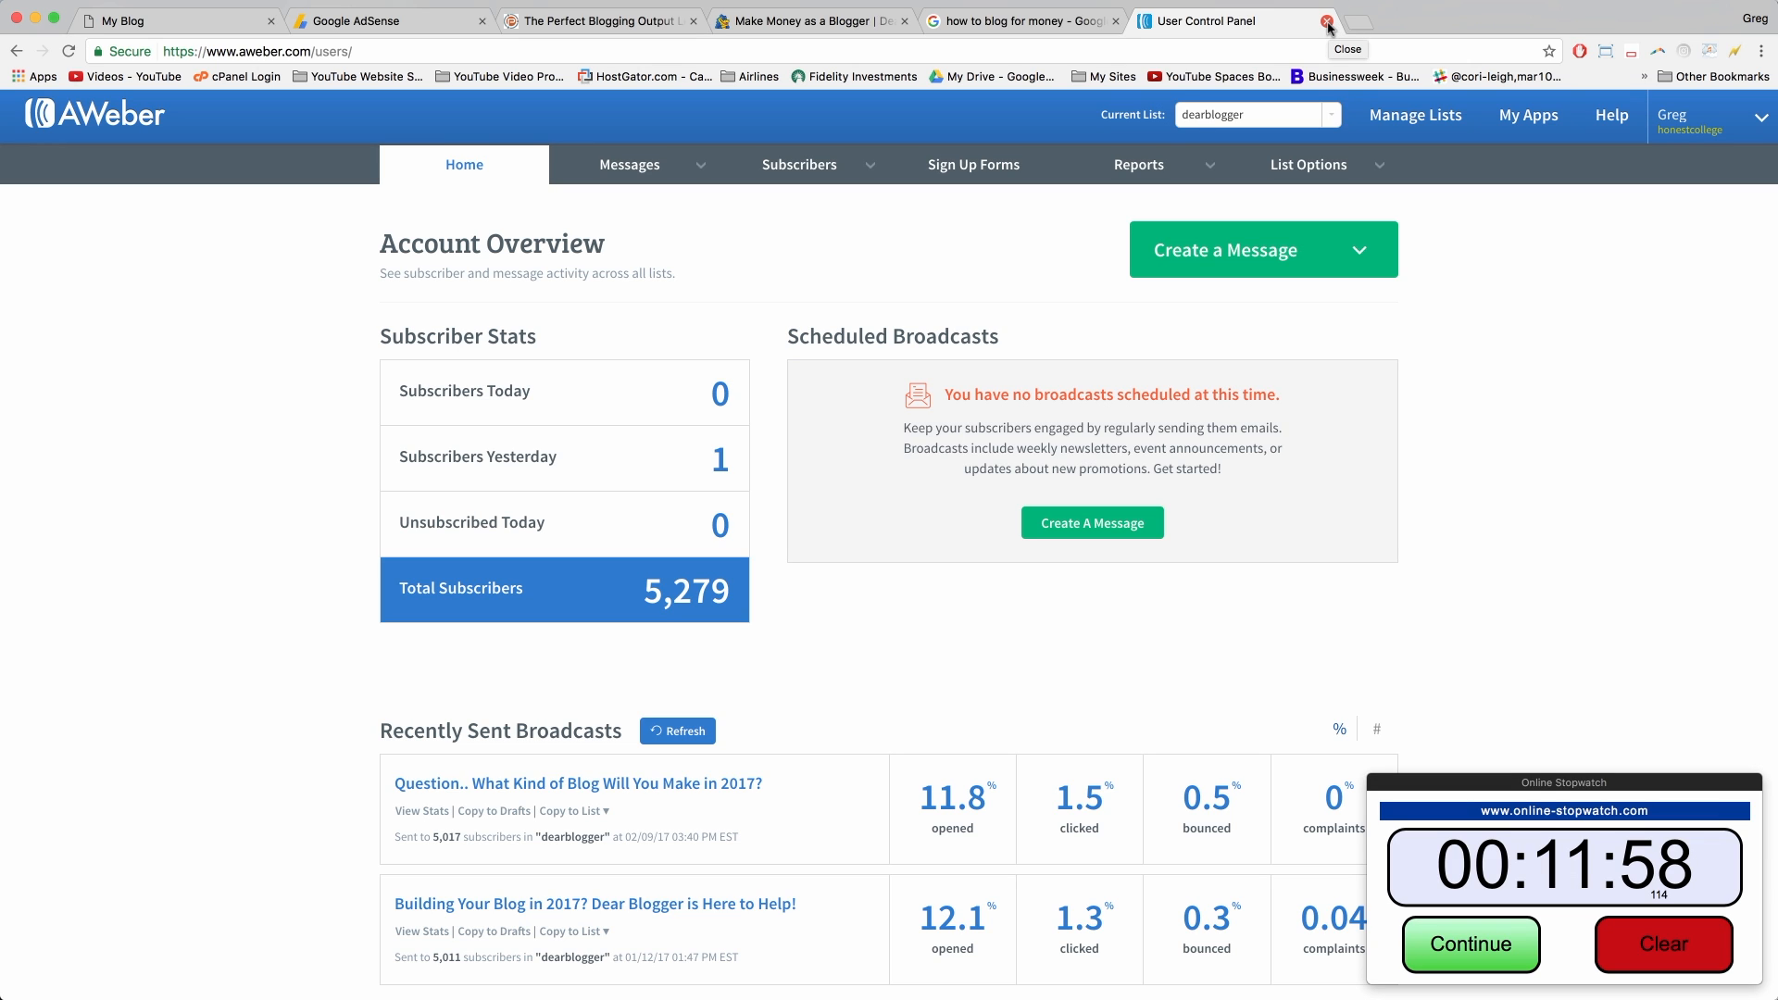
Step: Move the stopwatch window aside and bring the AWeber page back to the front
scroll(1445, 407, up, 1)
drag(1554, 786, 1549, 783)
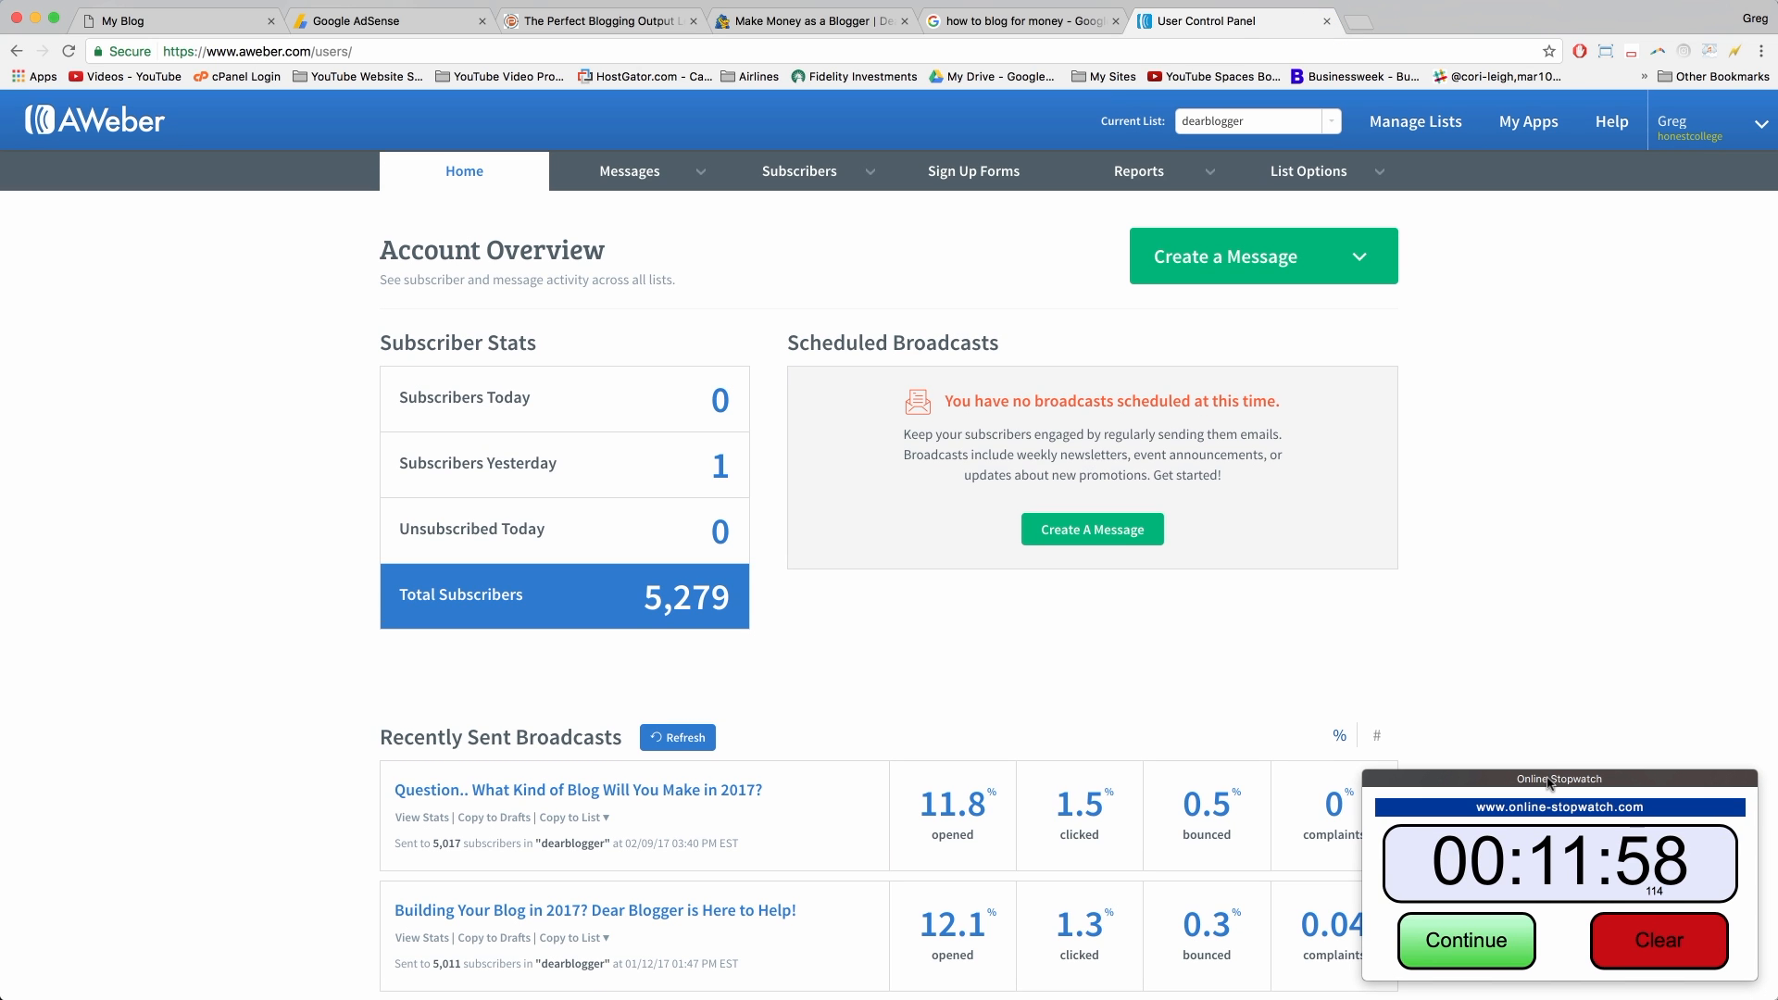
drag(1549, 783, 1542, 778)
click(1617, 756)
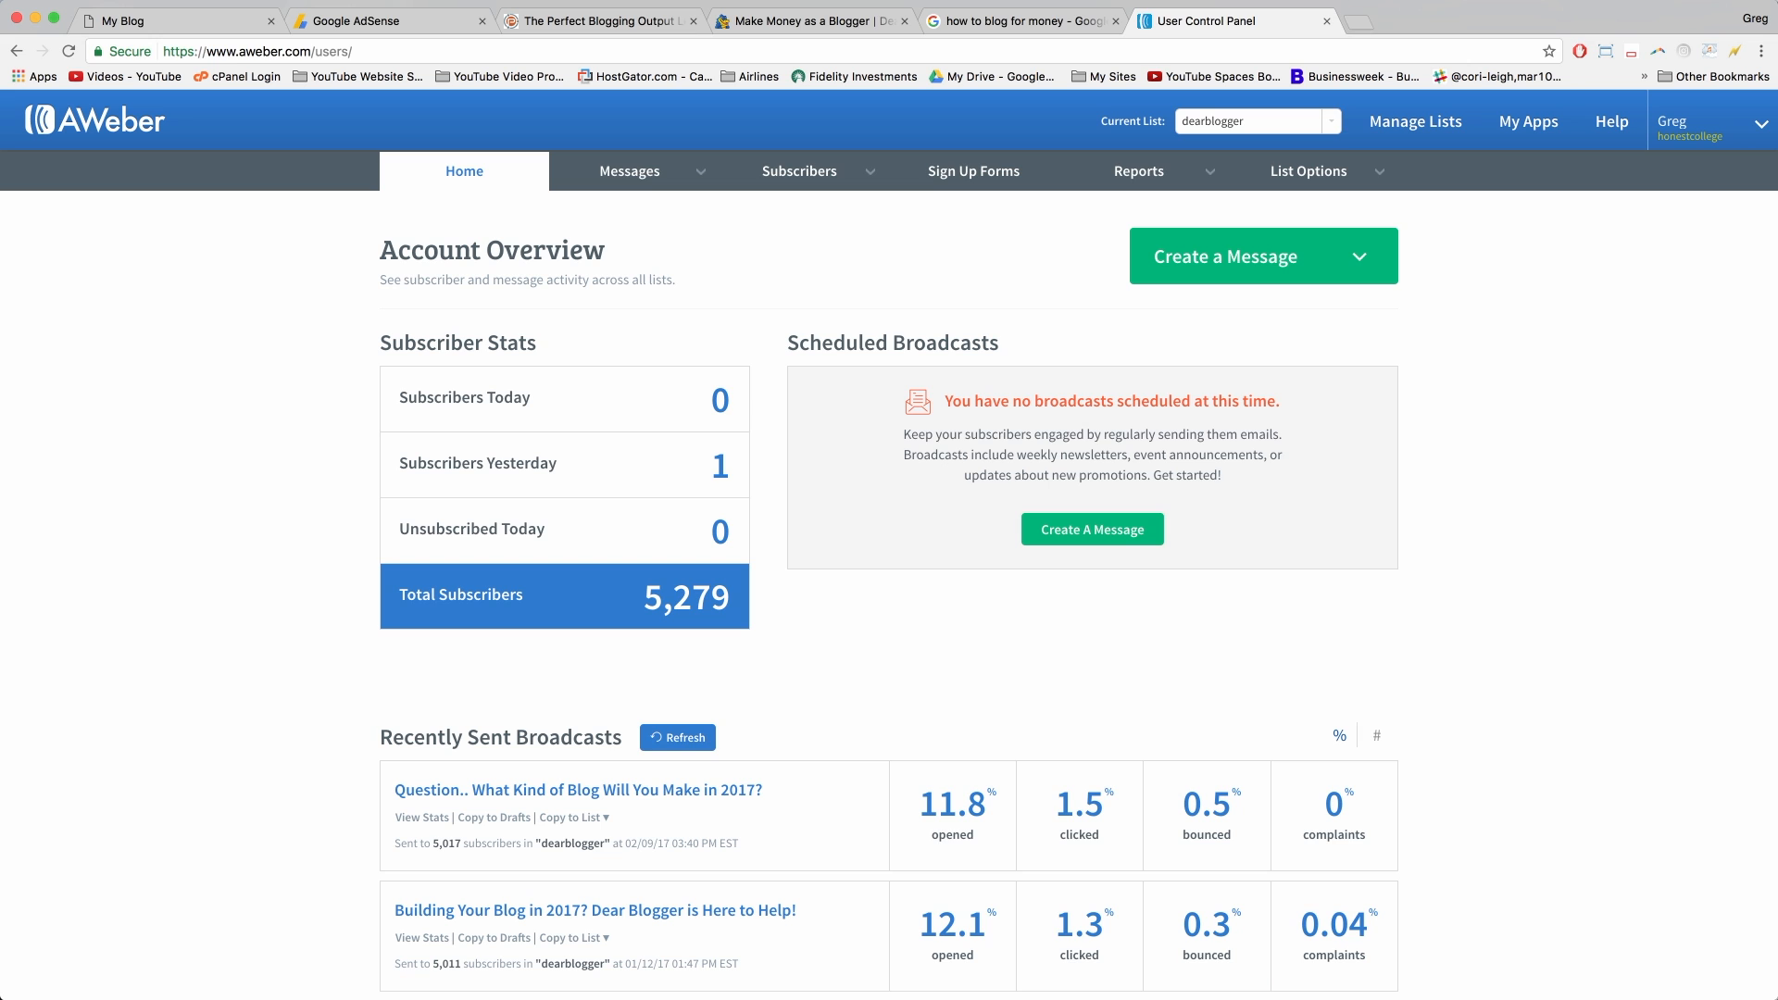
Step: Search Google for 'mailchimp' in a new tab and scroll through the mailchimp.com homepage
click(1352, 26)
text(mail)
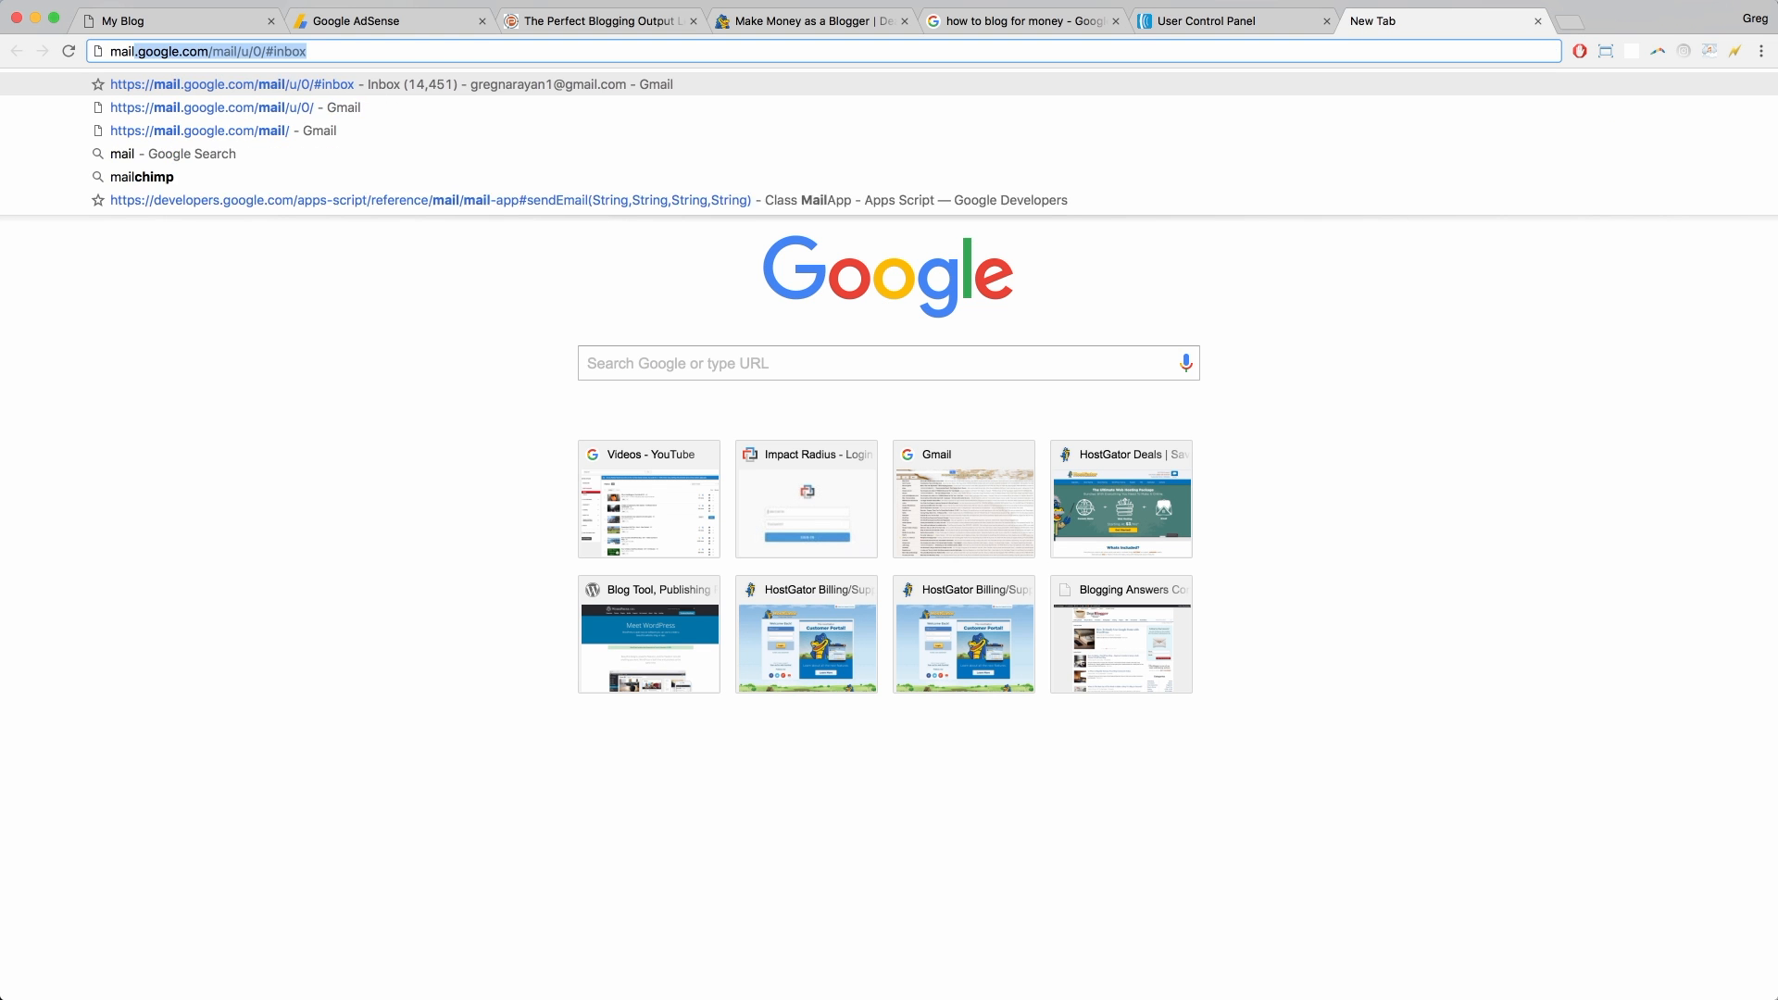
text(chimp)
key(Return)
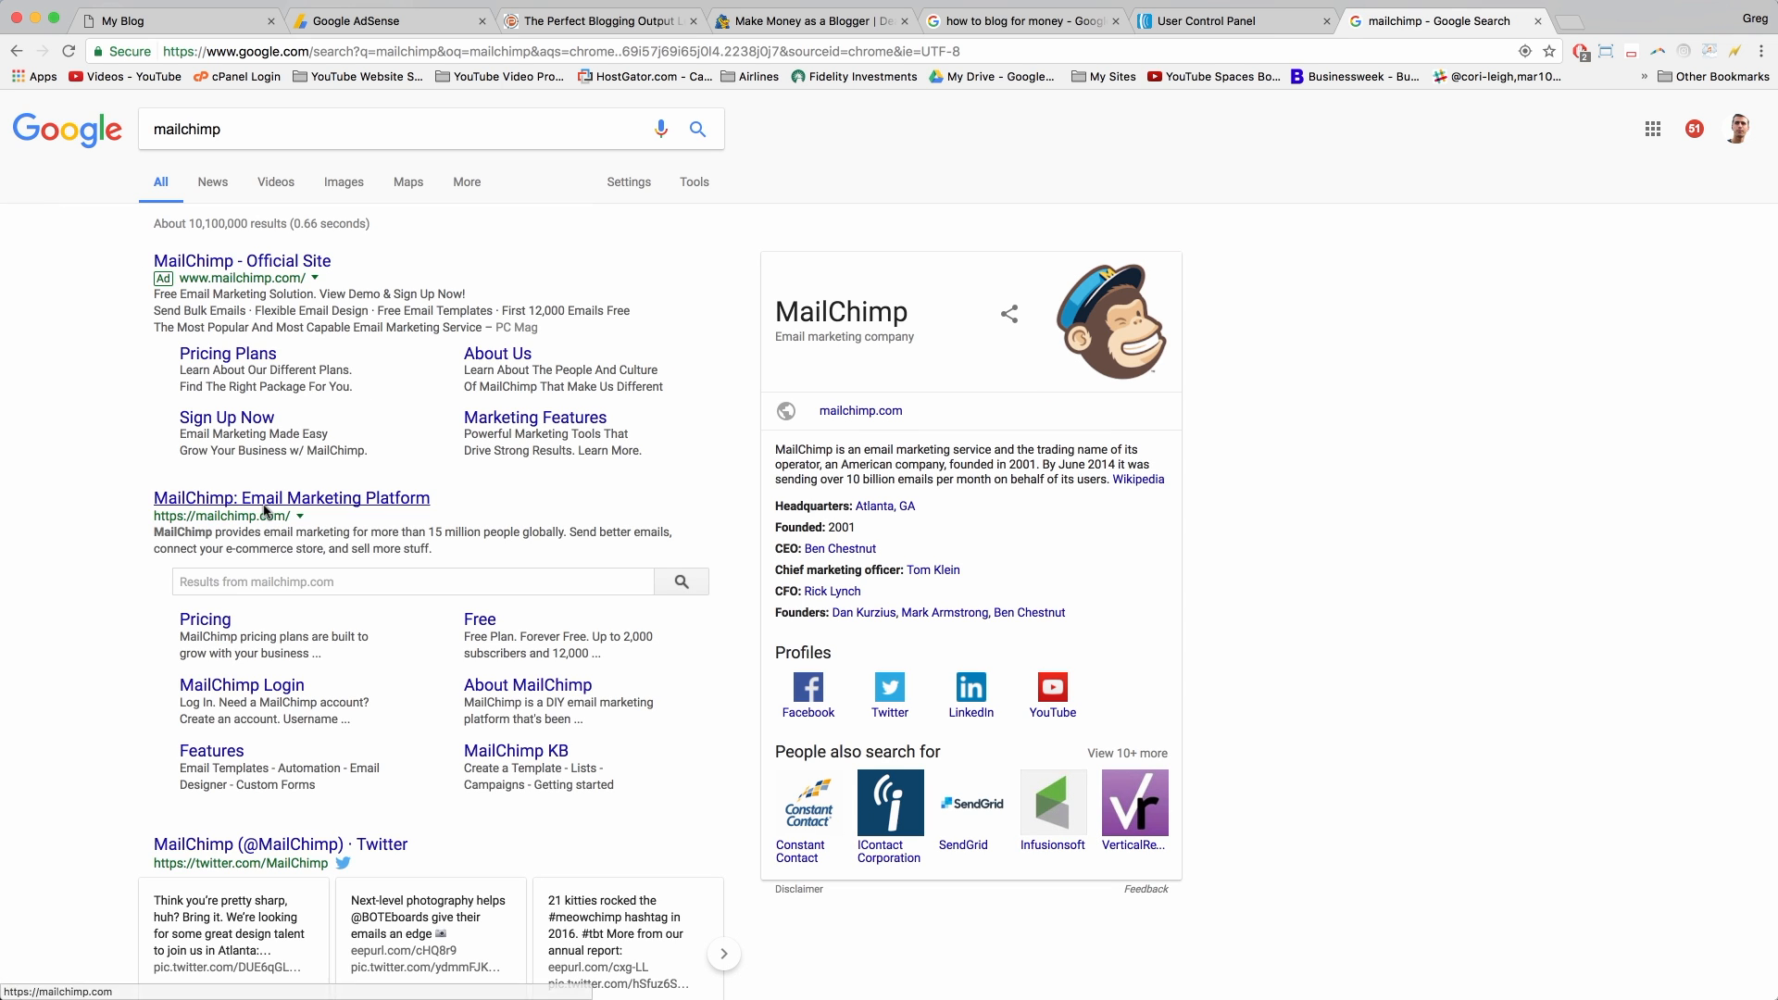
click(265, 505)
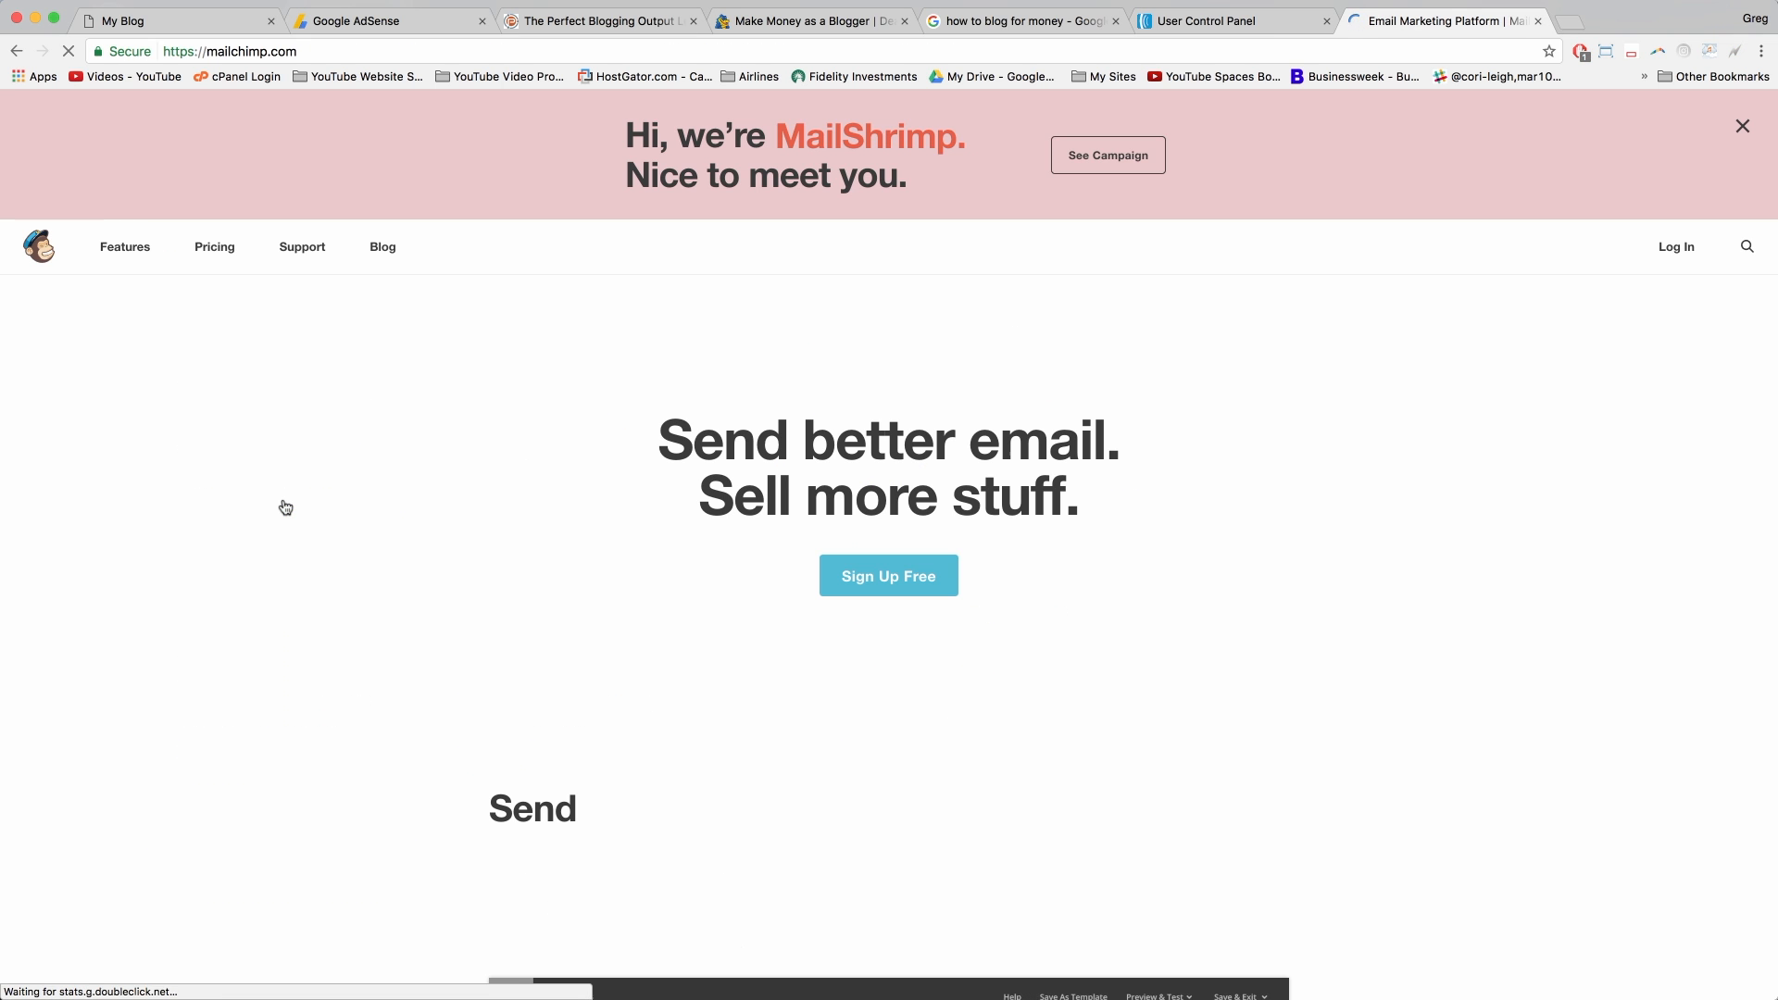
scroll(631, 535, down, 5)
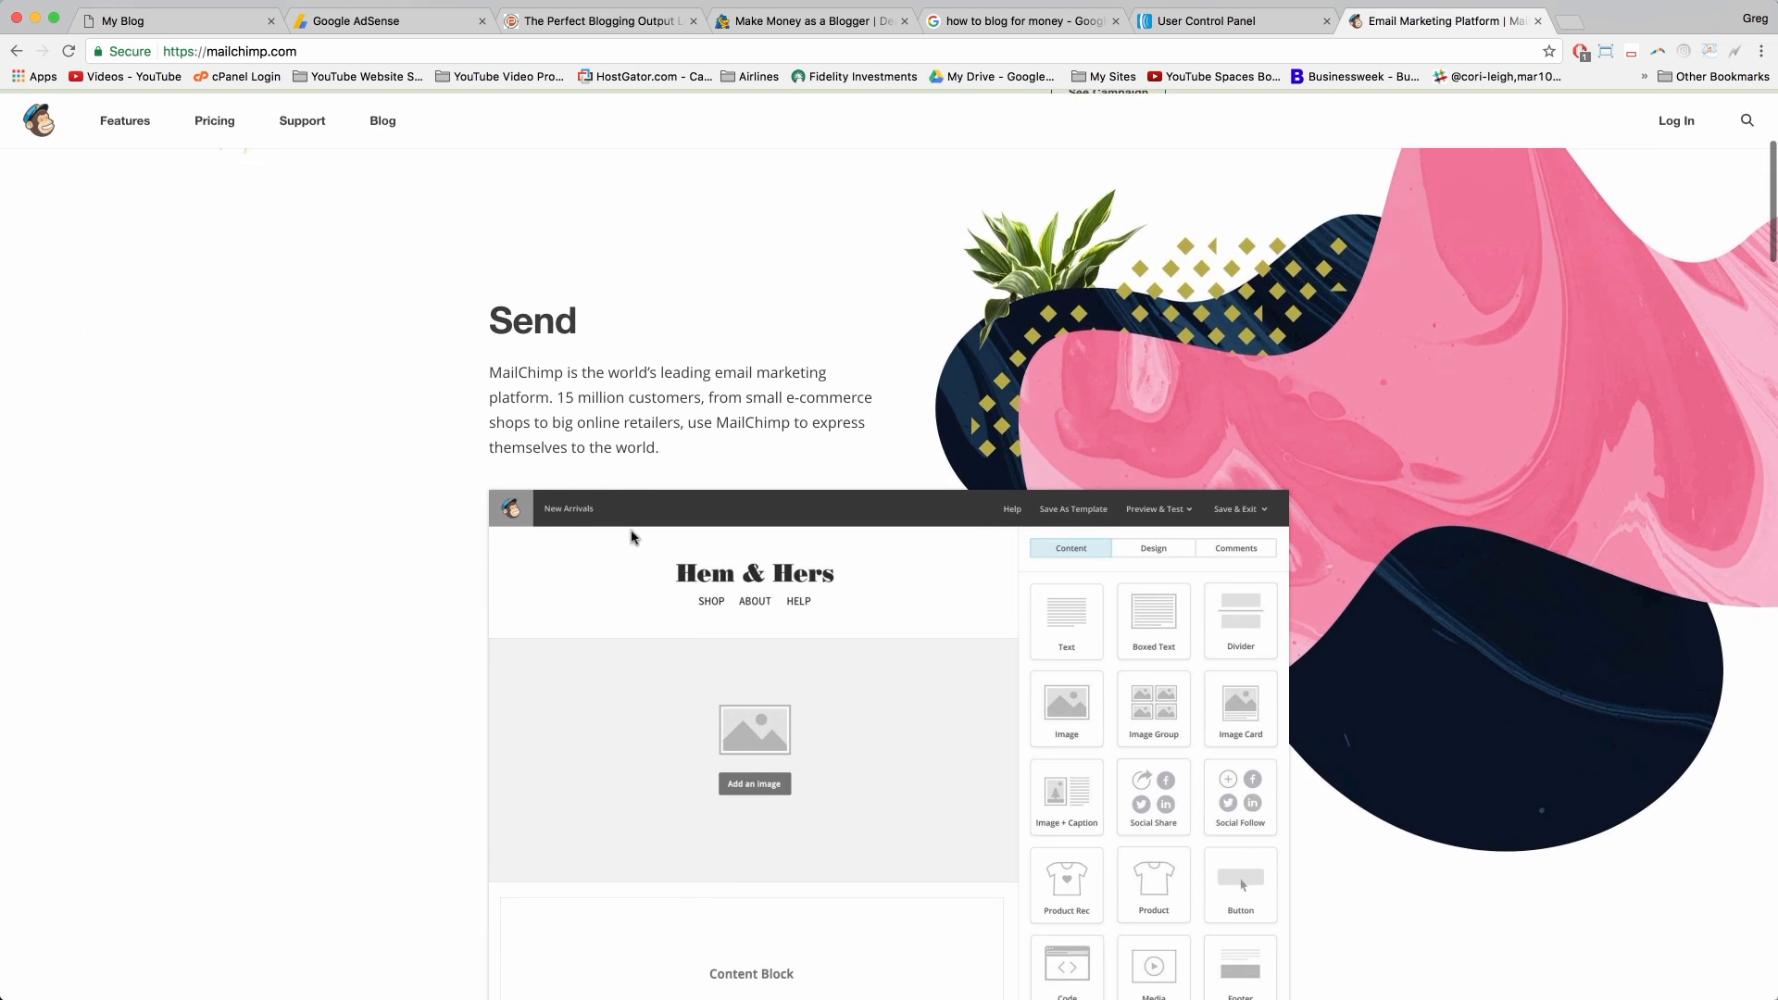
scroll(631, 535, down, 15)
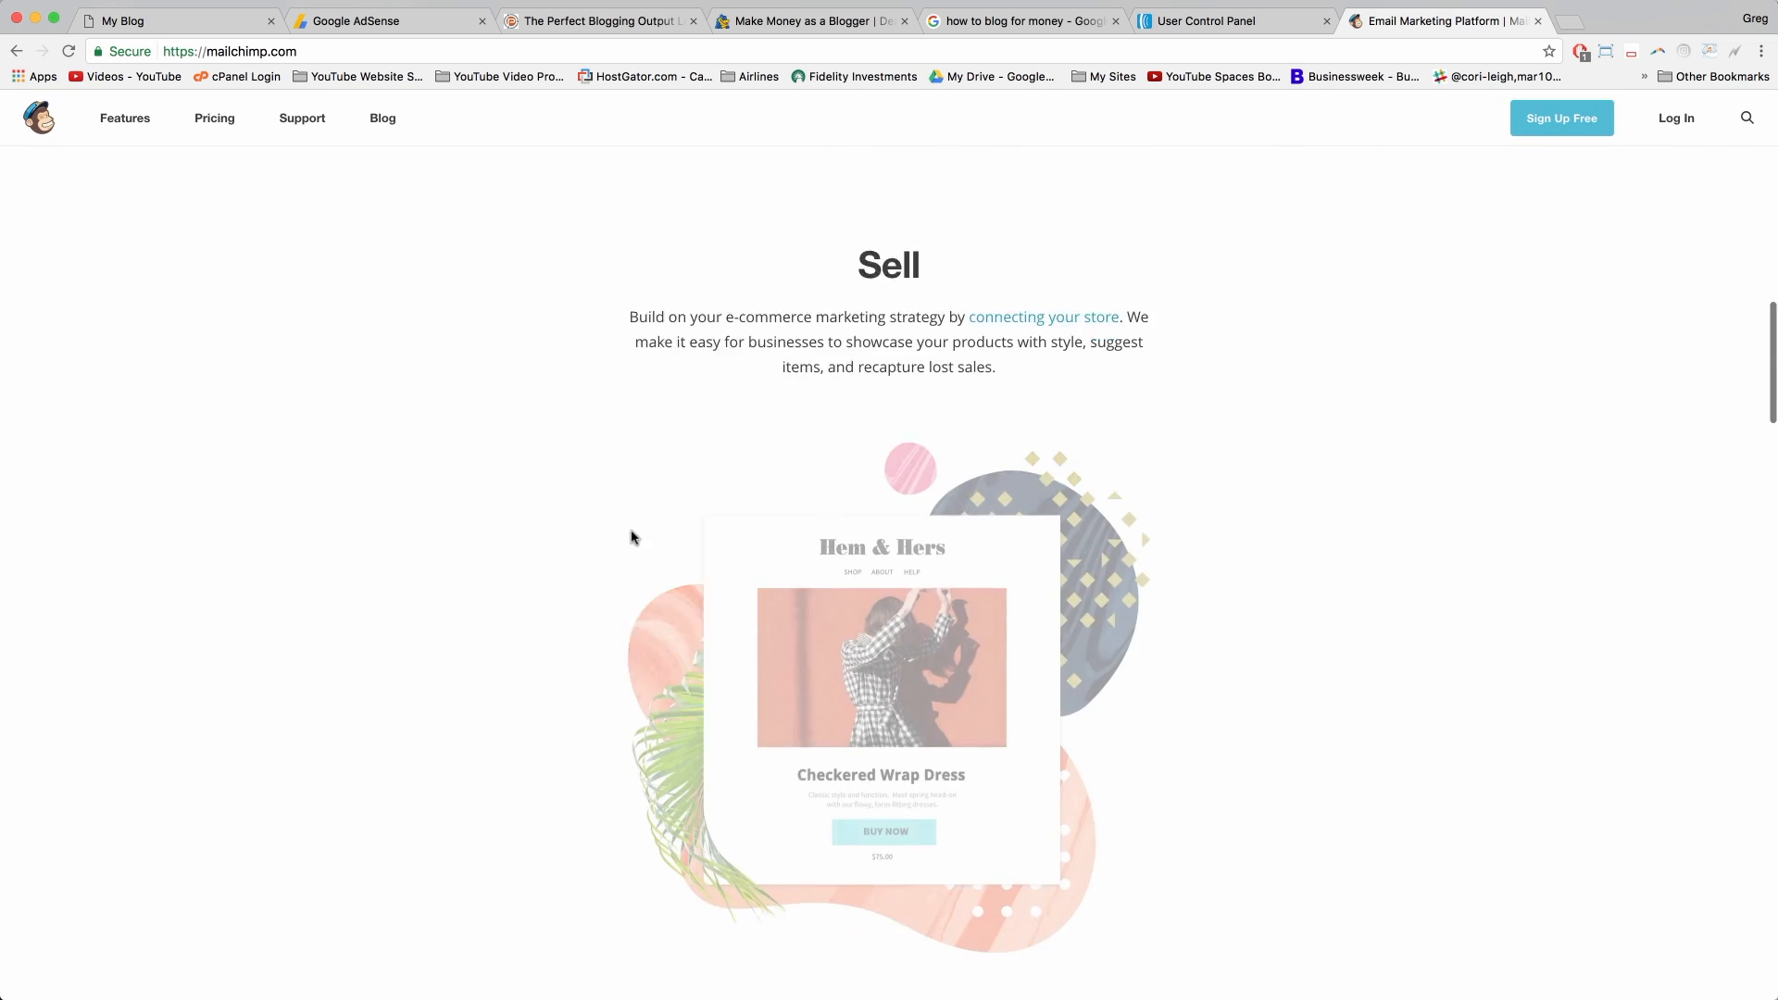
scroll(631, 535, up, 20)
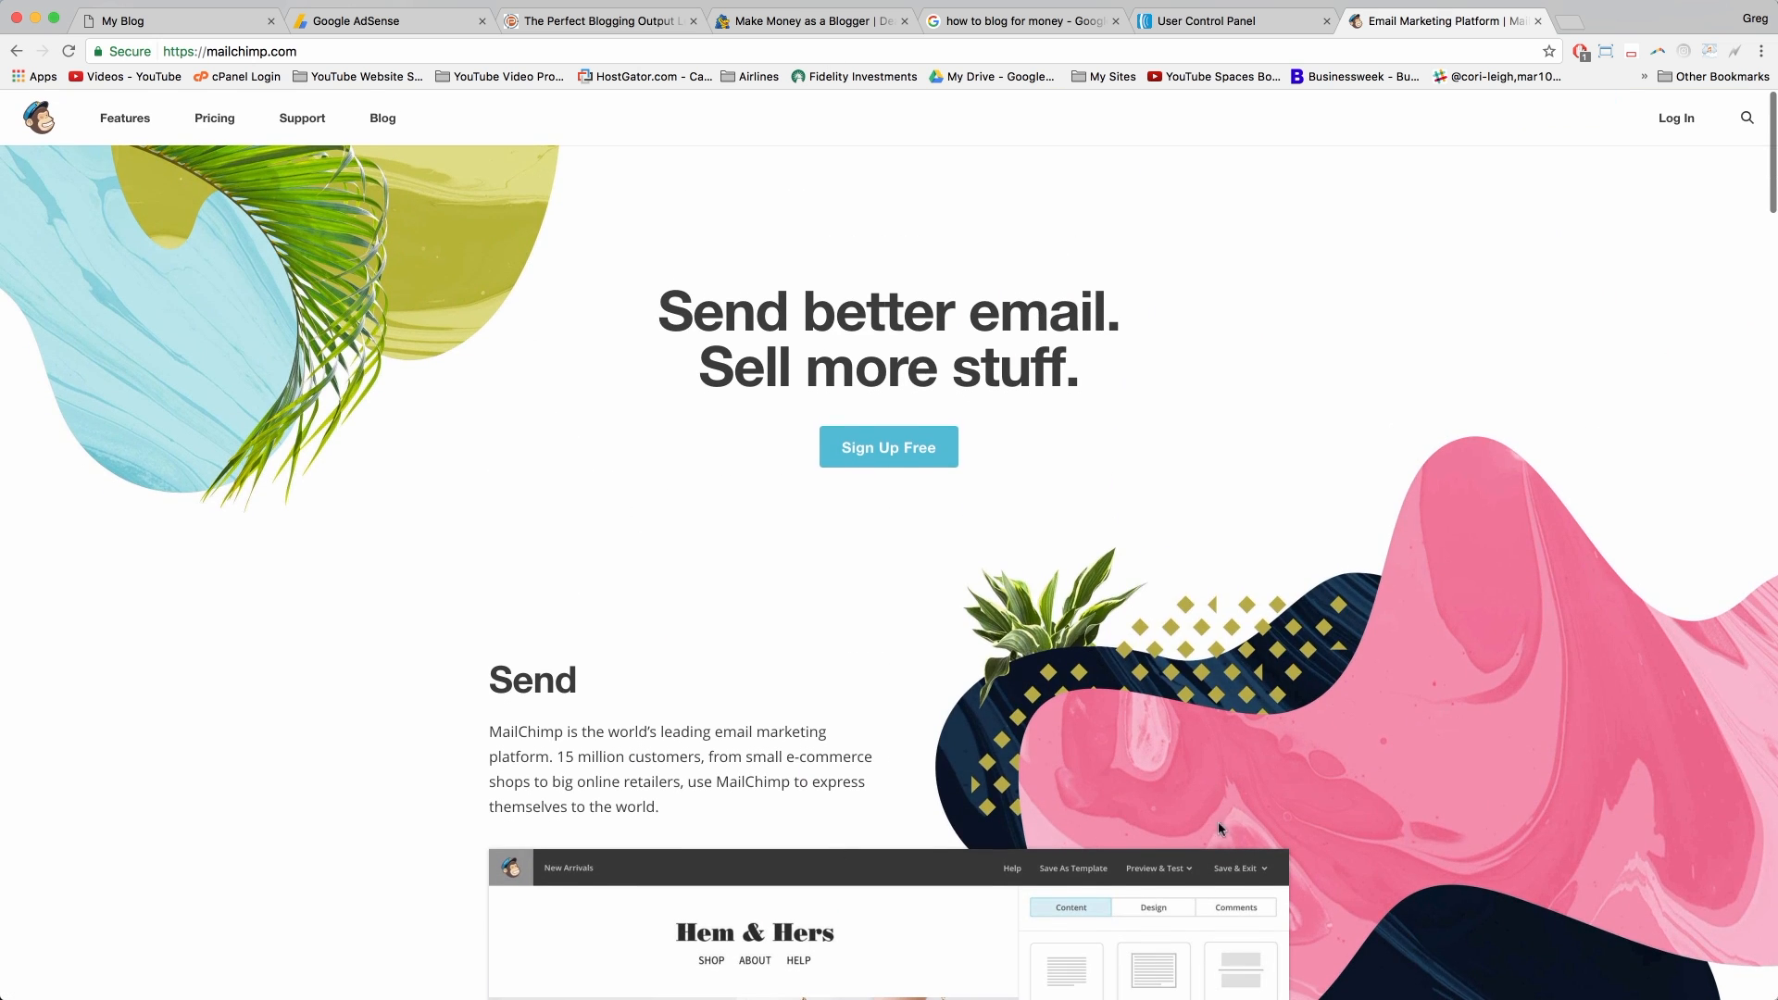
Step: Close the MailChimp tab and return to ProBlogger's 'The Perfect Blogging Output Level' article
click(1538, 20)
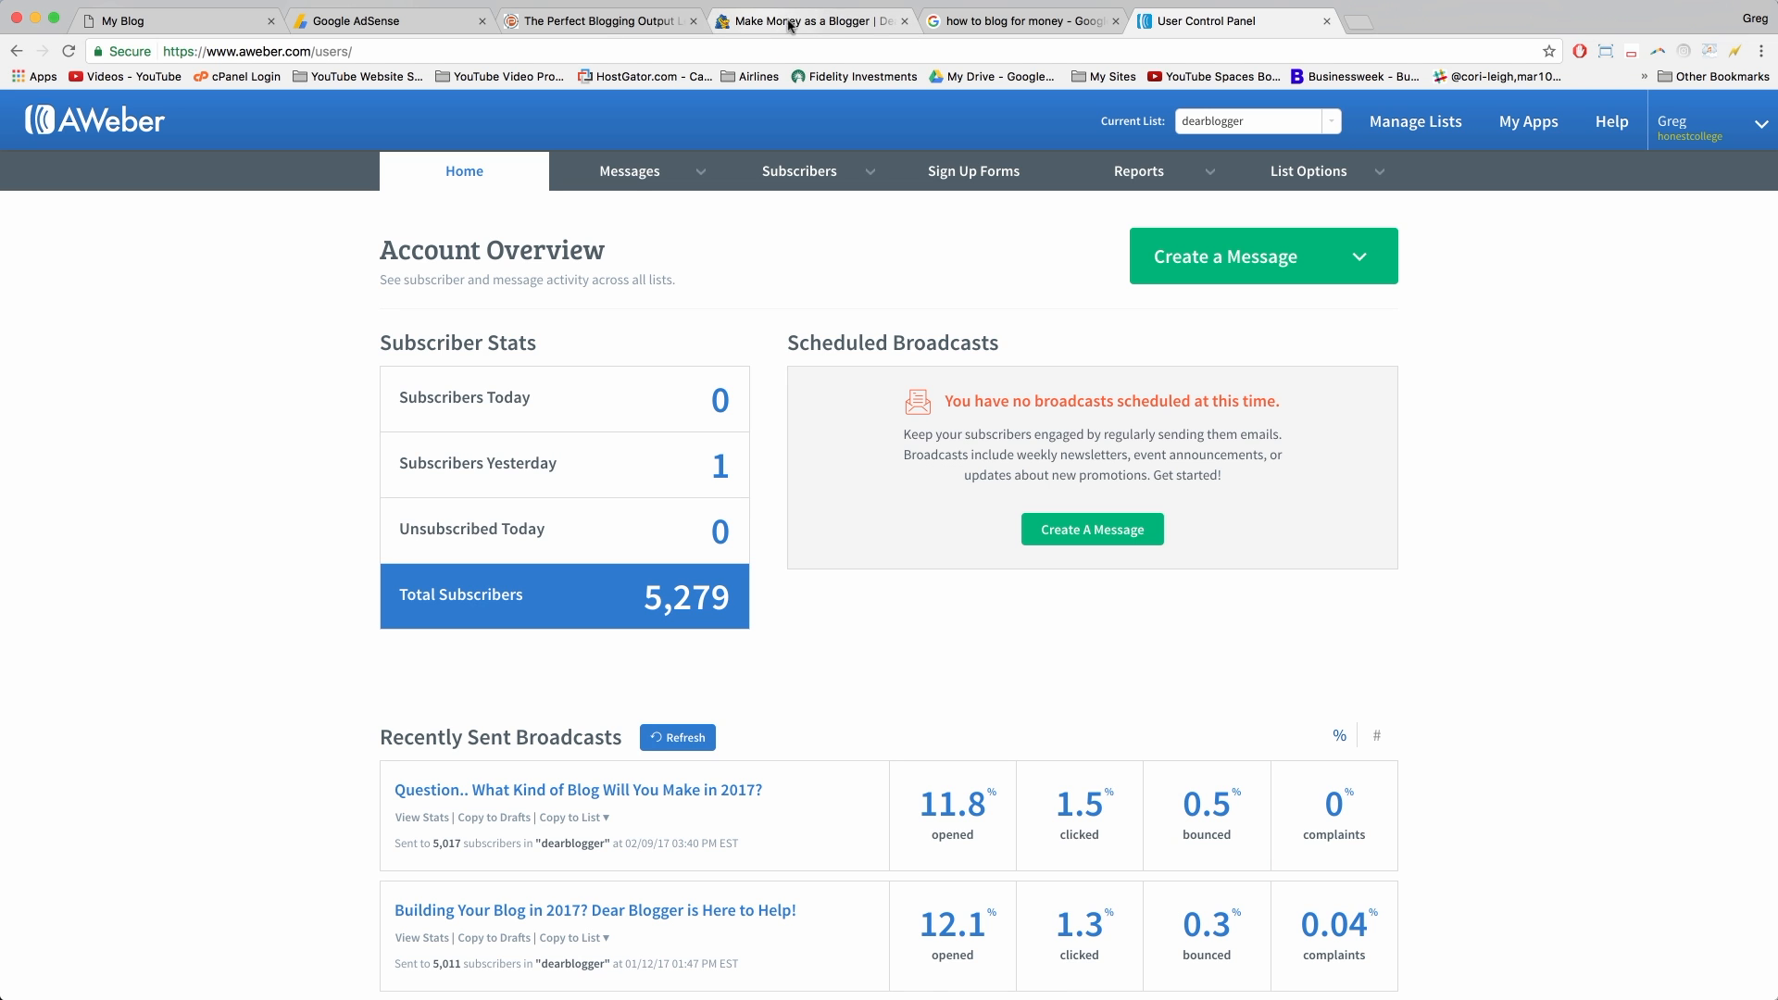
click(841, 30)
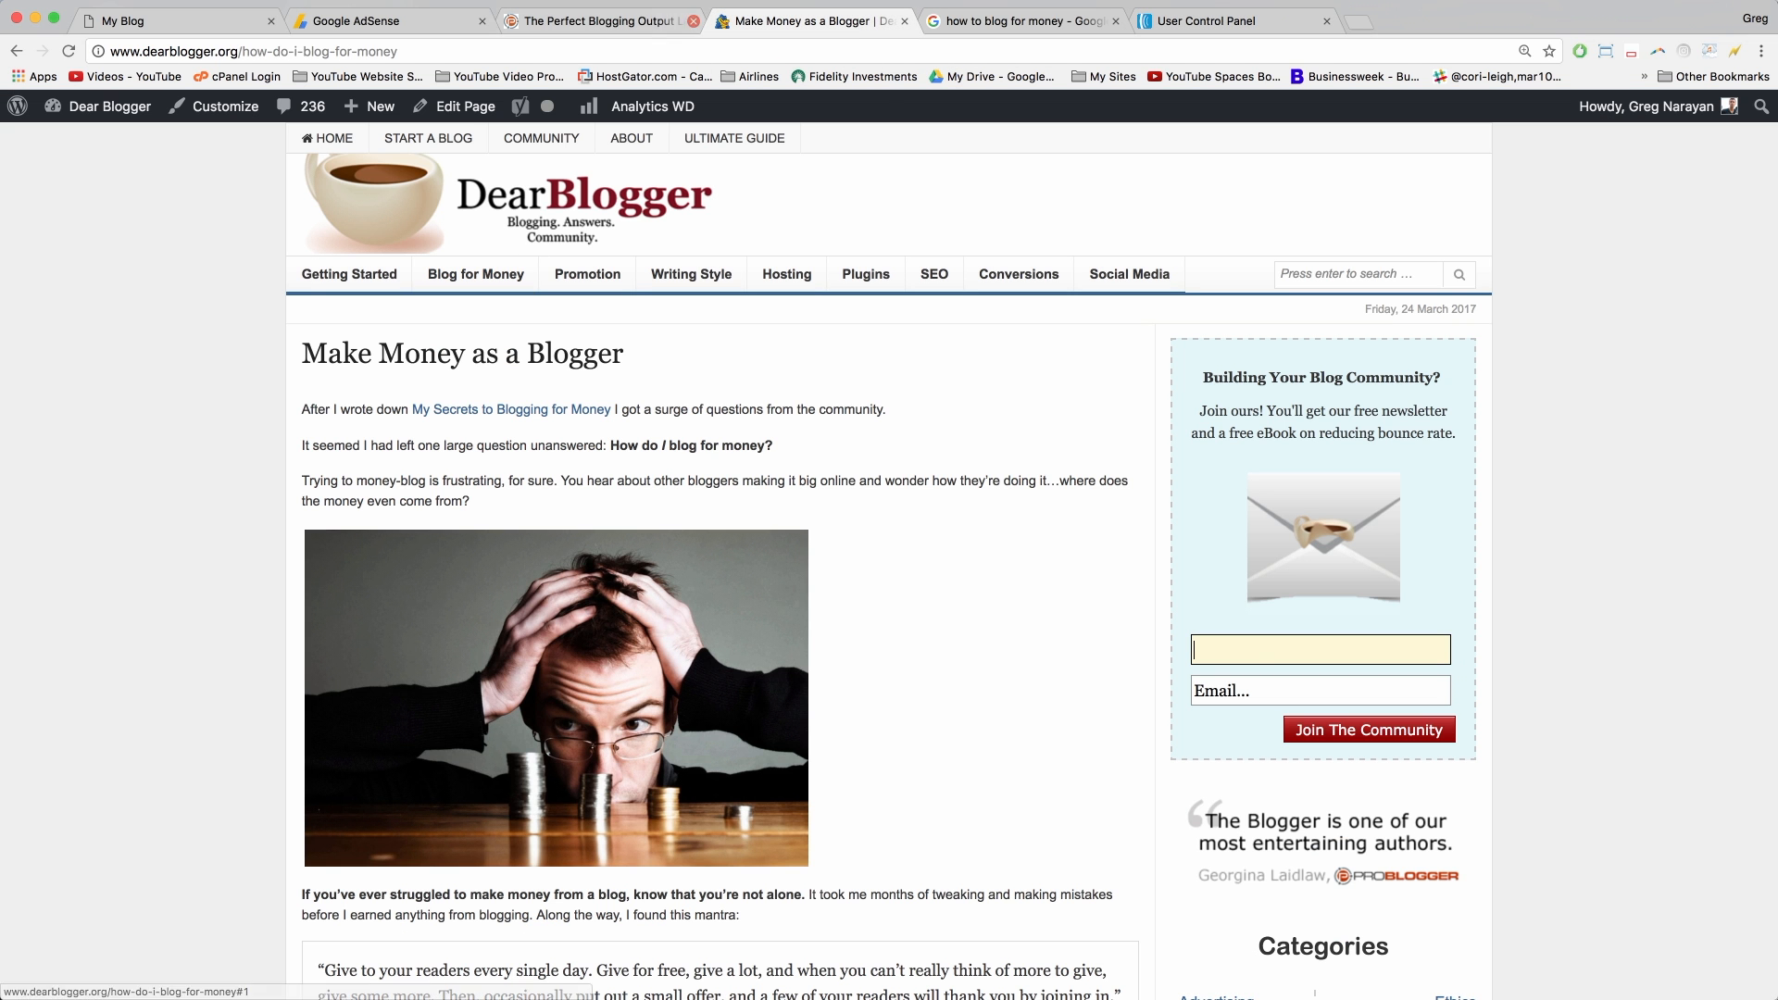
click(619, 24)
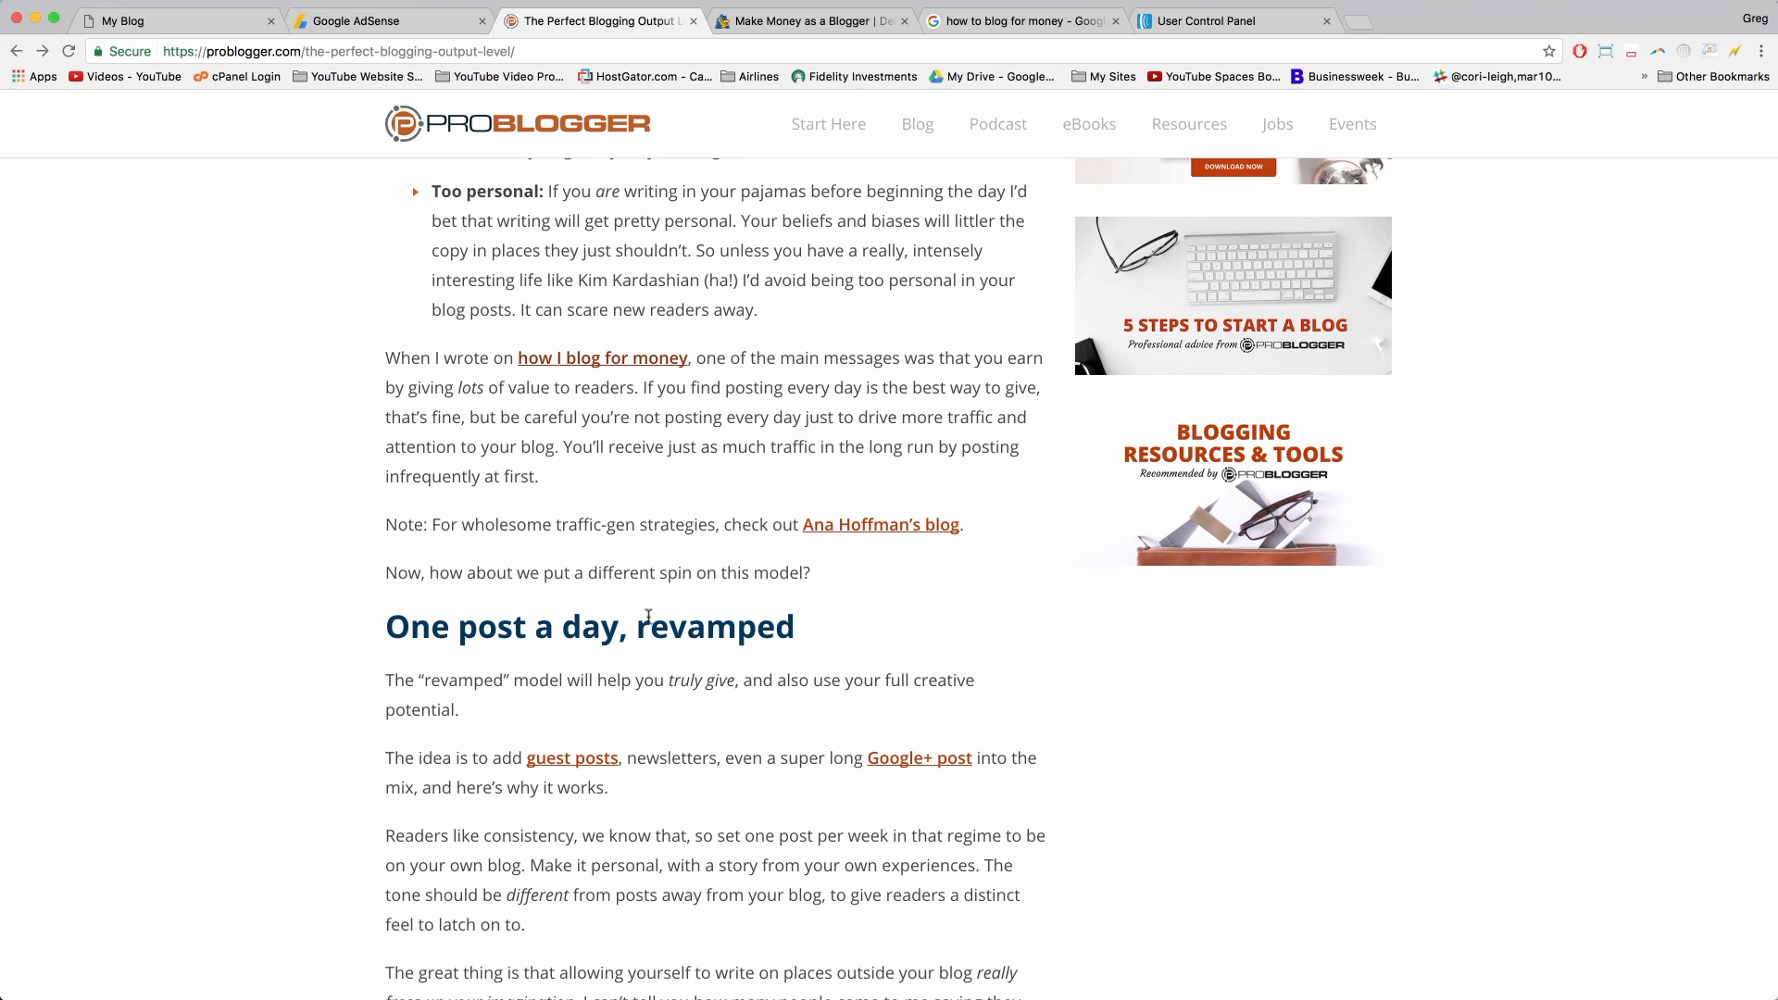
Step: Read the blogging output guest post, jump to its 29 reader comments, and scroll back up
scroll(825, 663, up, 15)
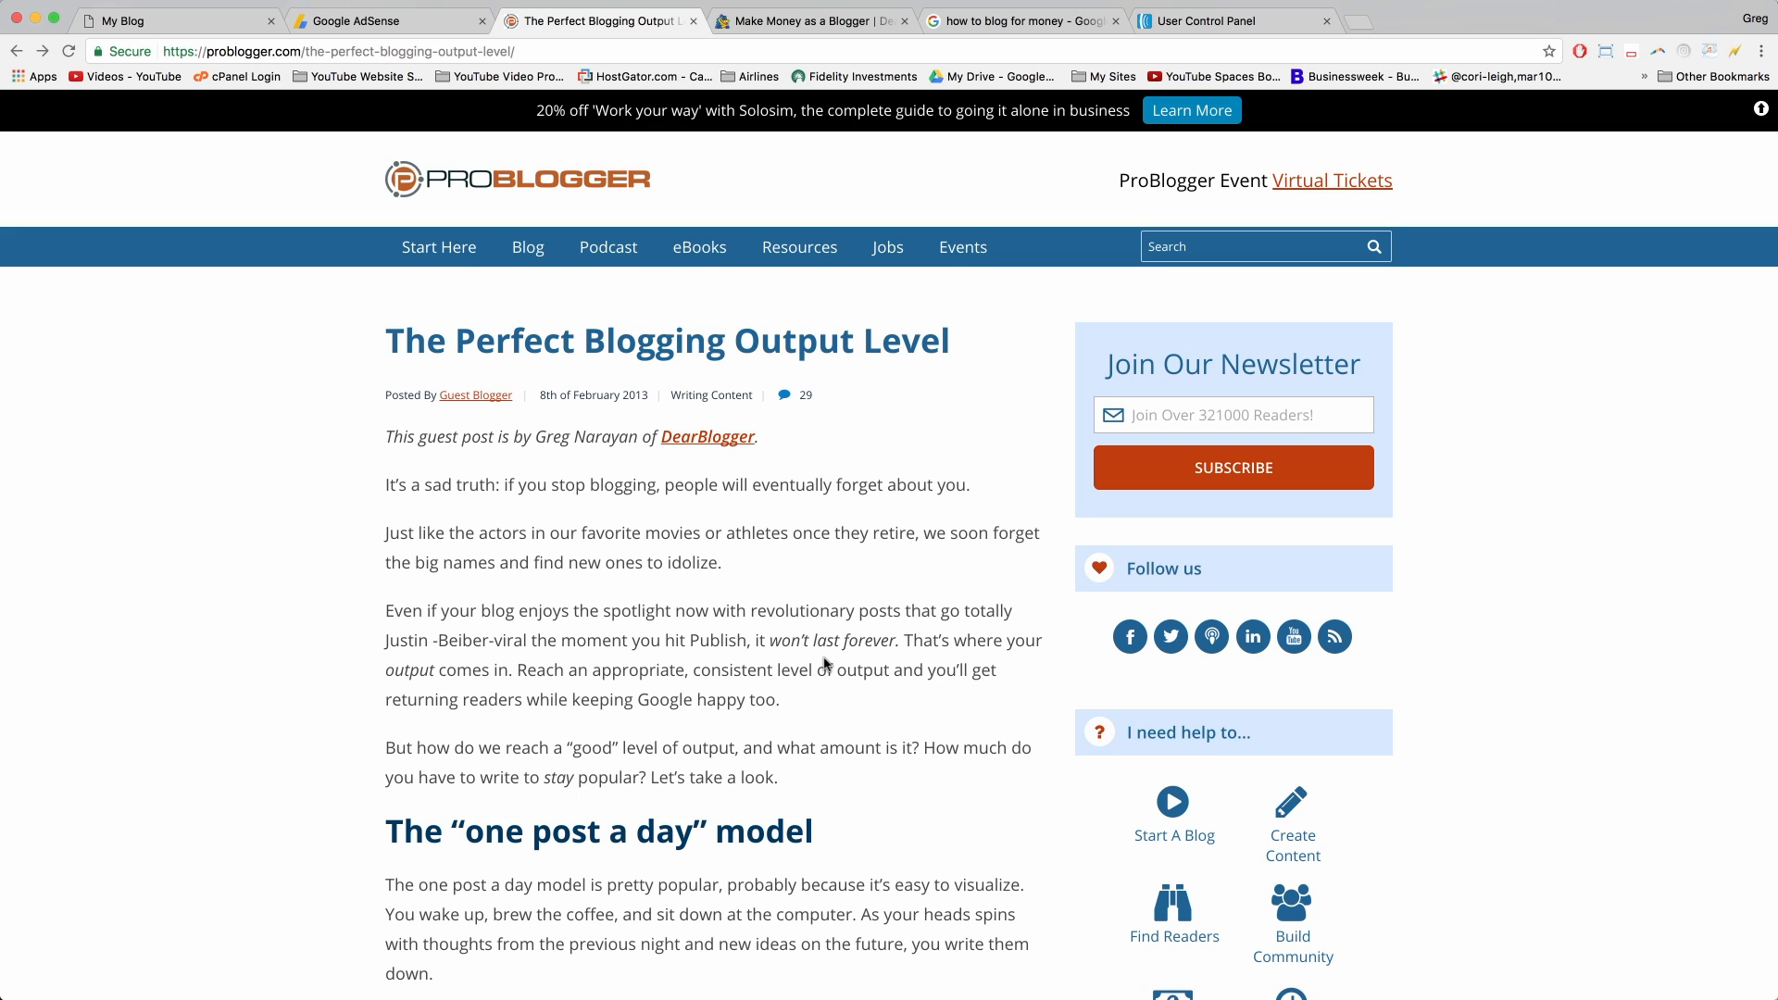
scroll(825, 663, down, 6)
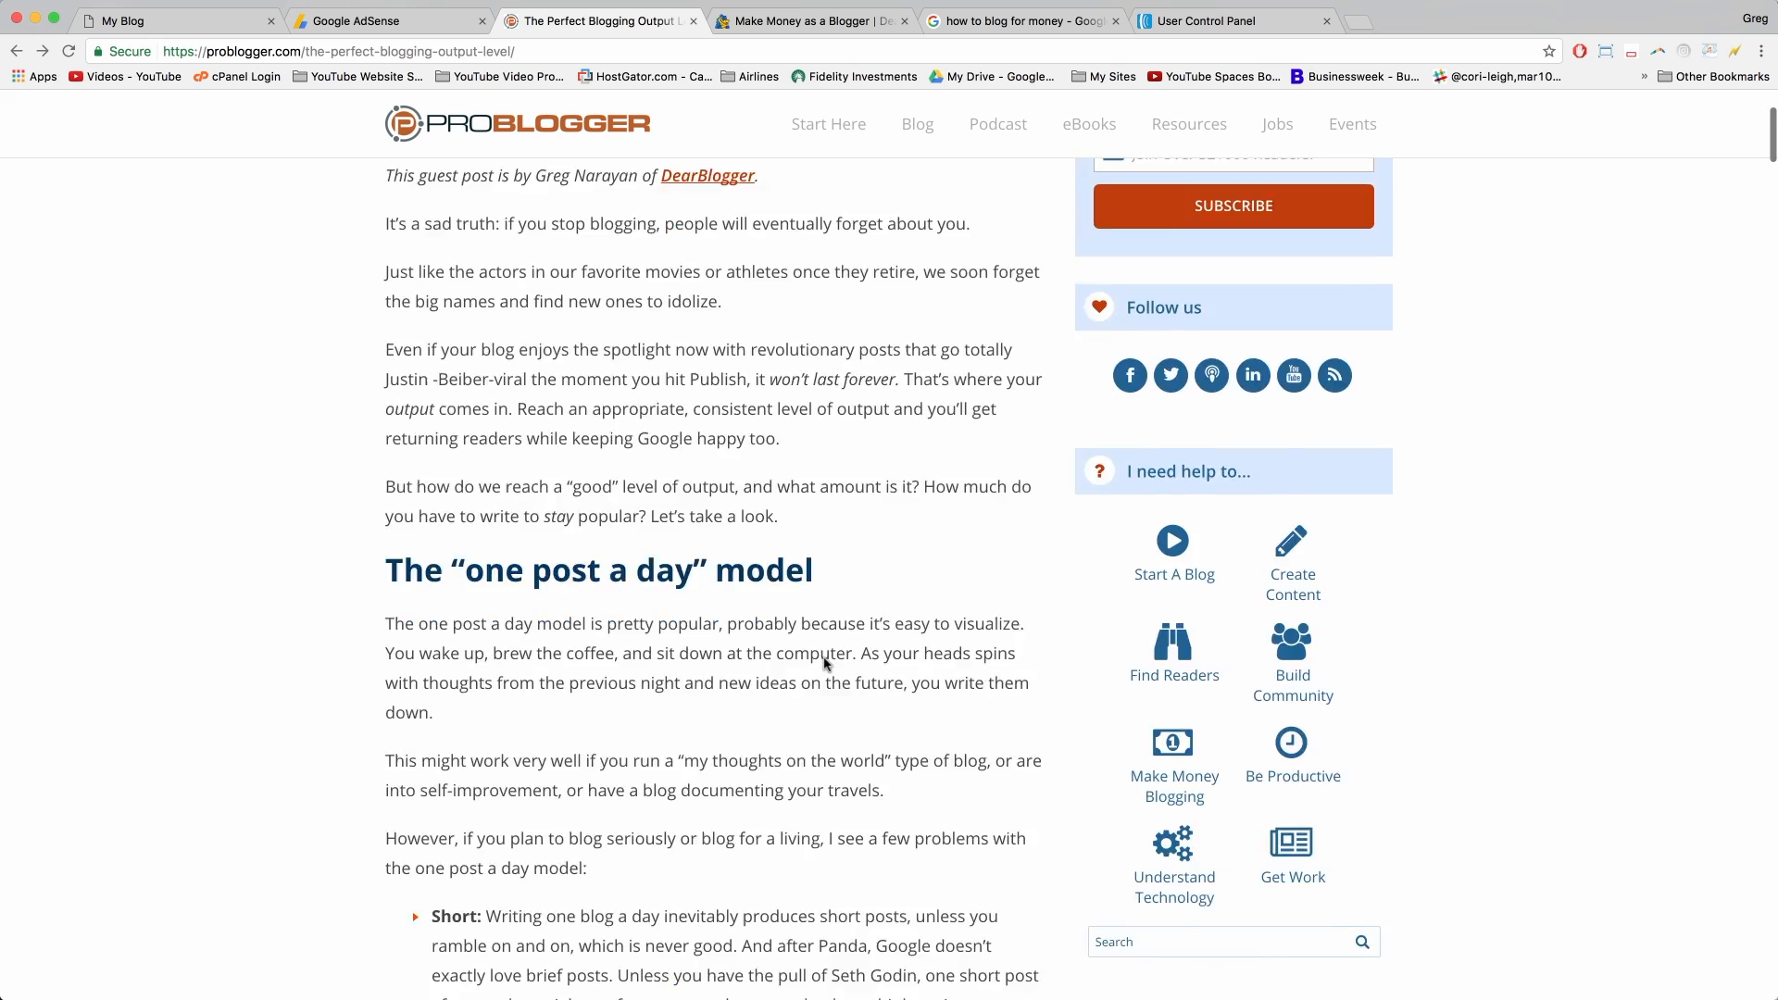
scroll(824, 658, up, 6)
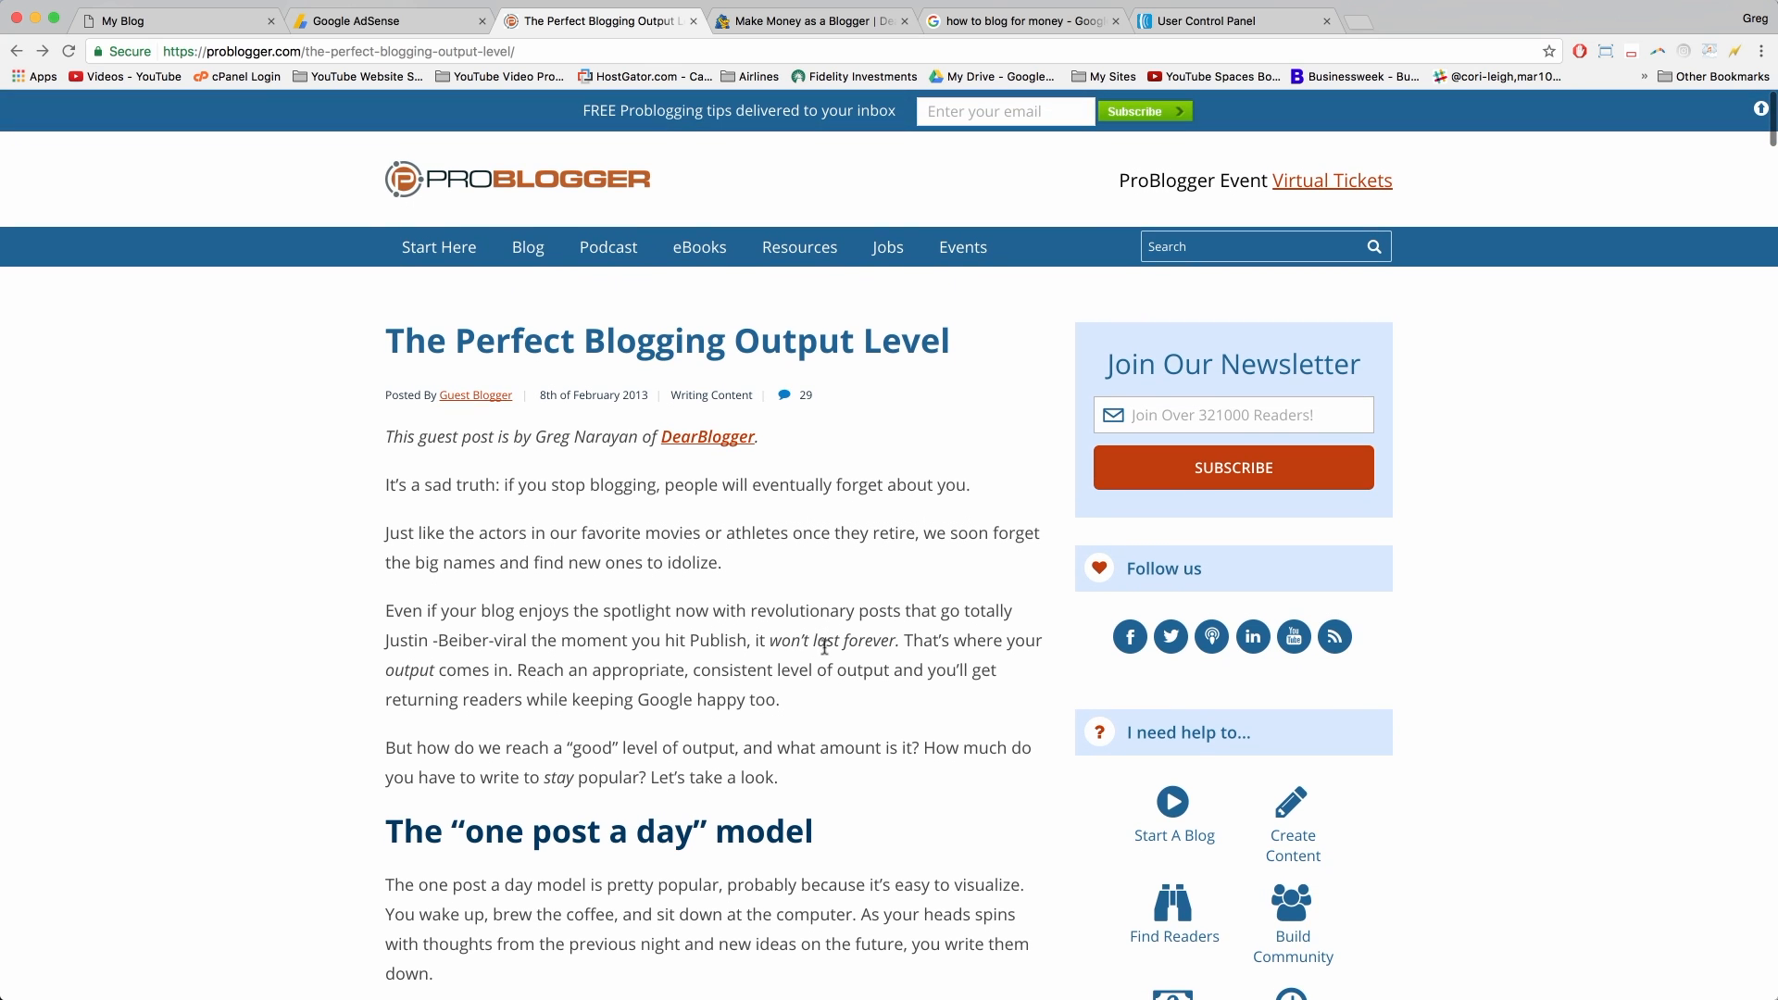
click(784, 400)
scroll(790, 600, down, 7)
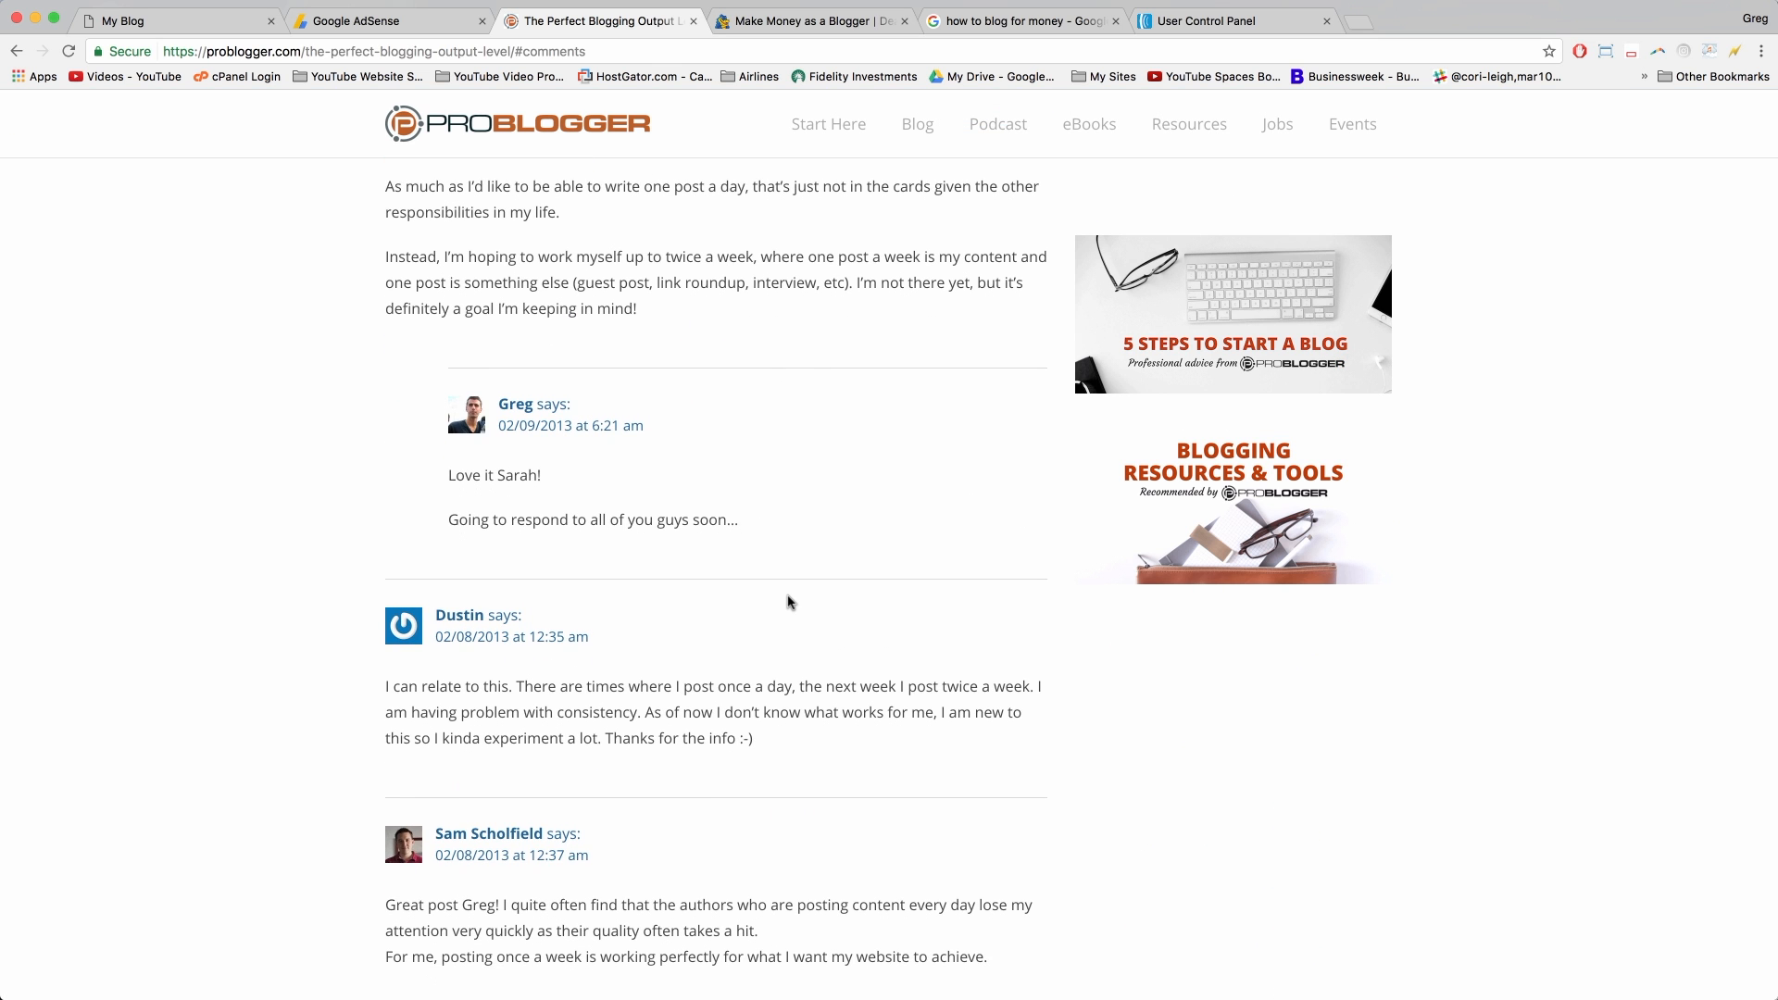
scroll(788, 602, down, 8)
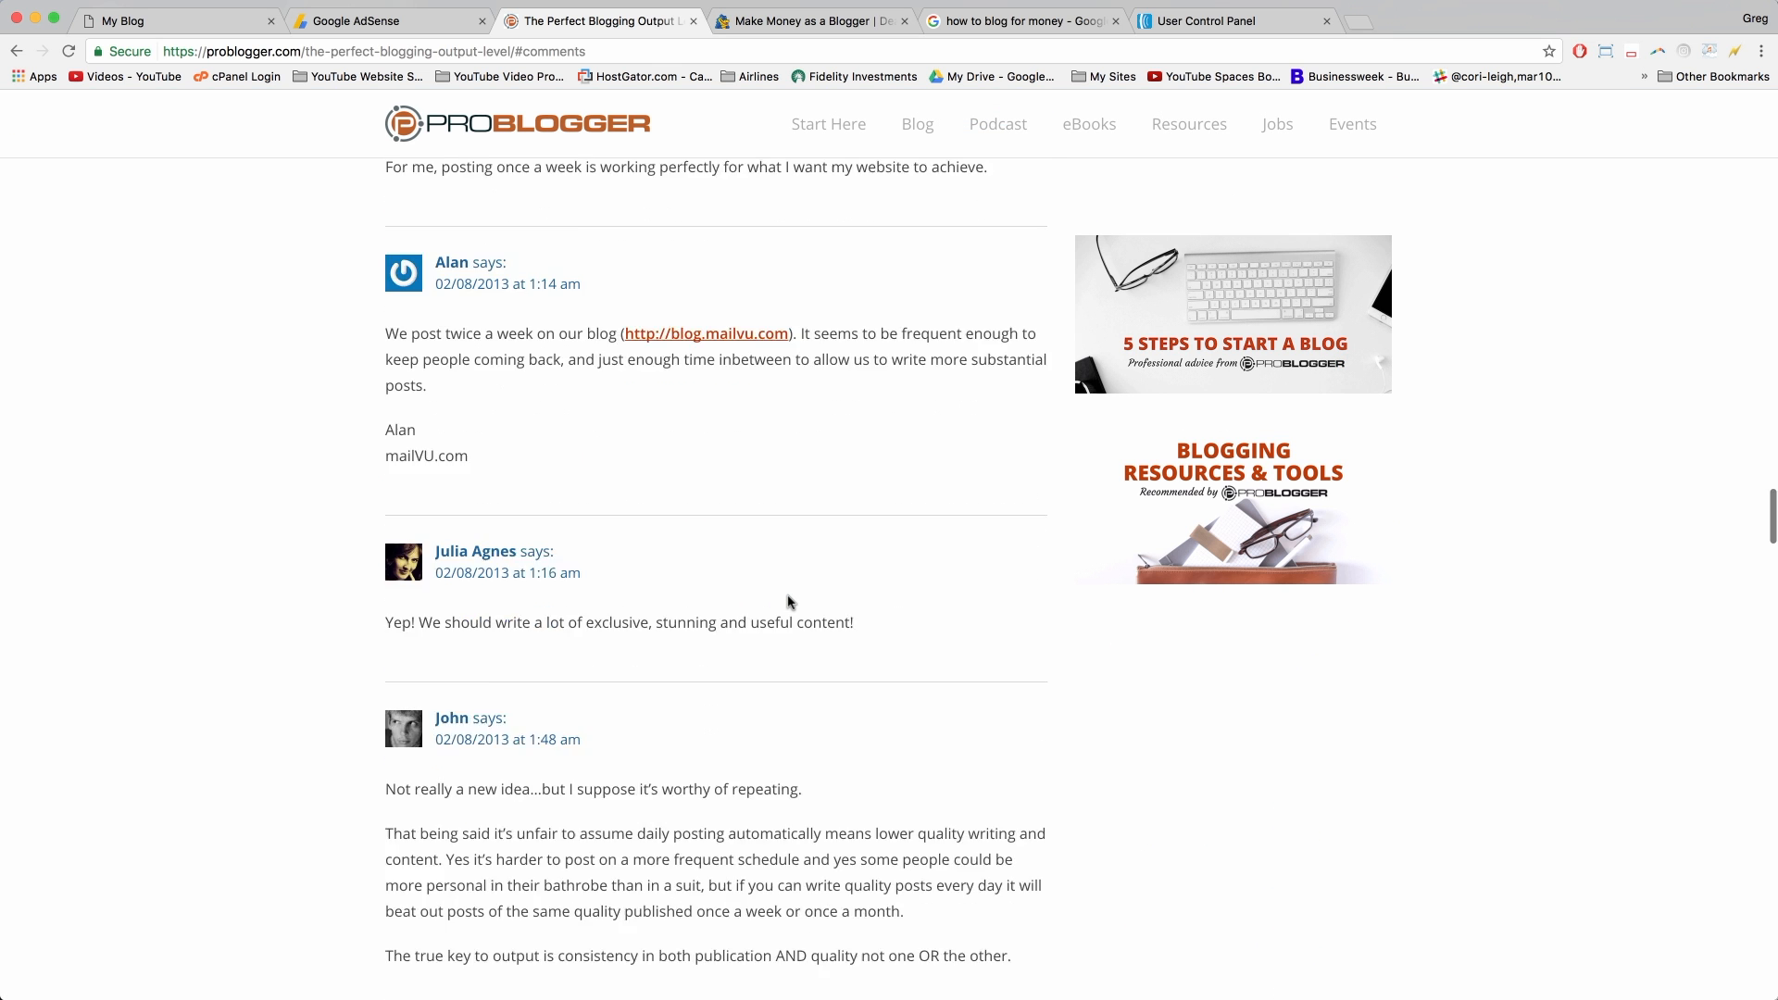
scroll(788, 602, up, 20)
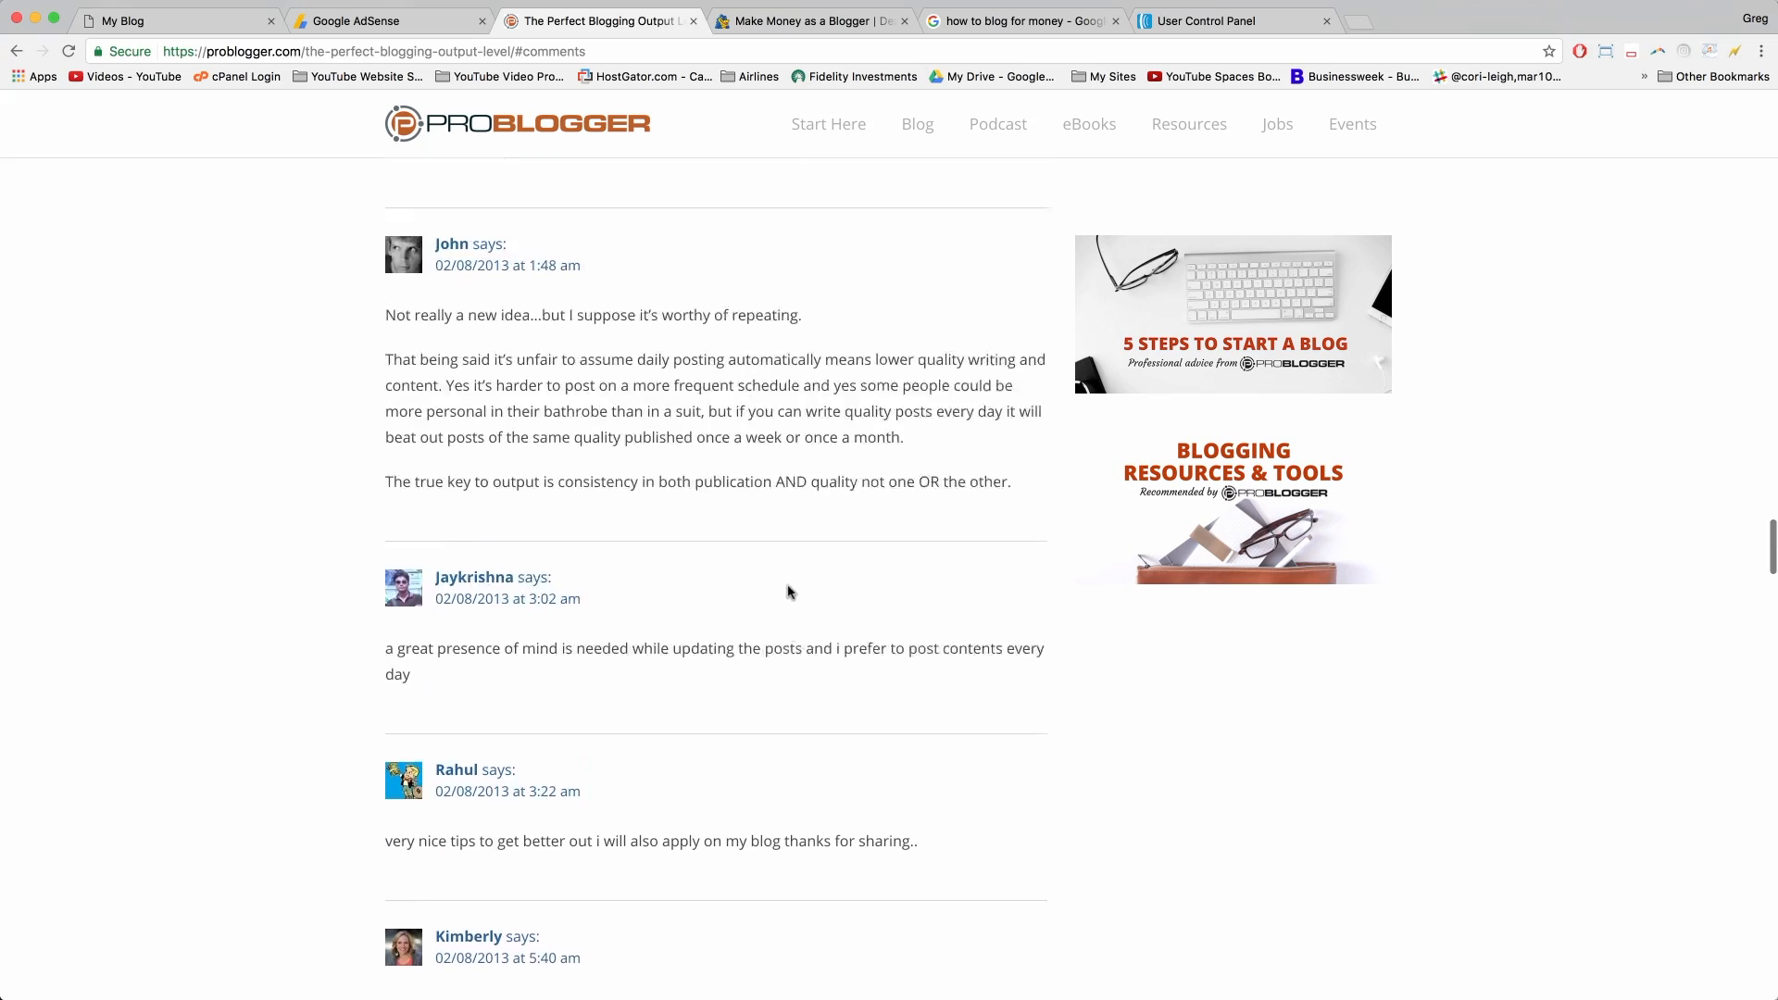
scroll(790, 593, up, 15)
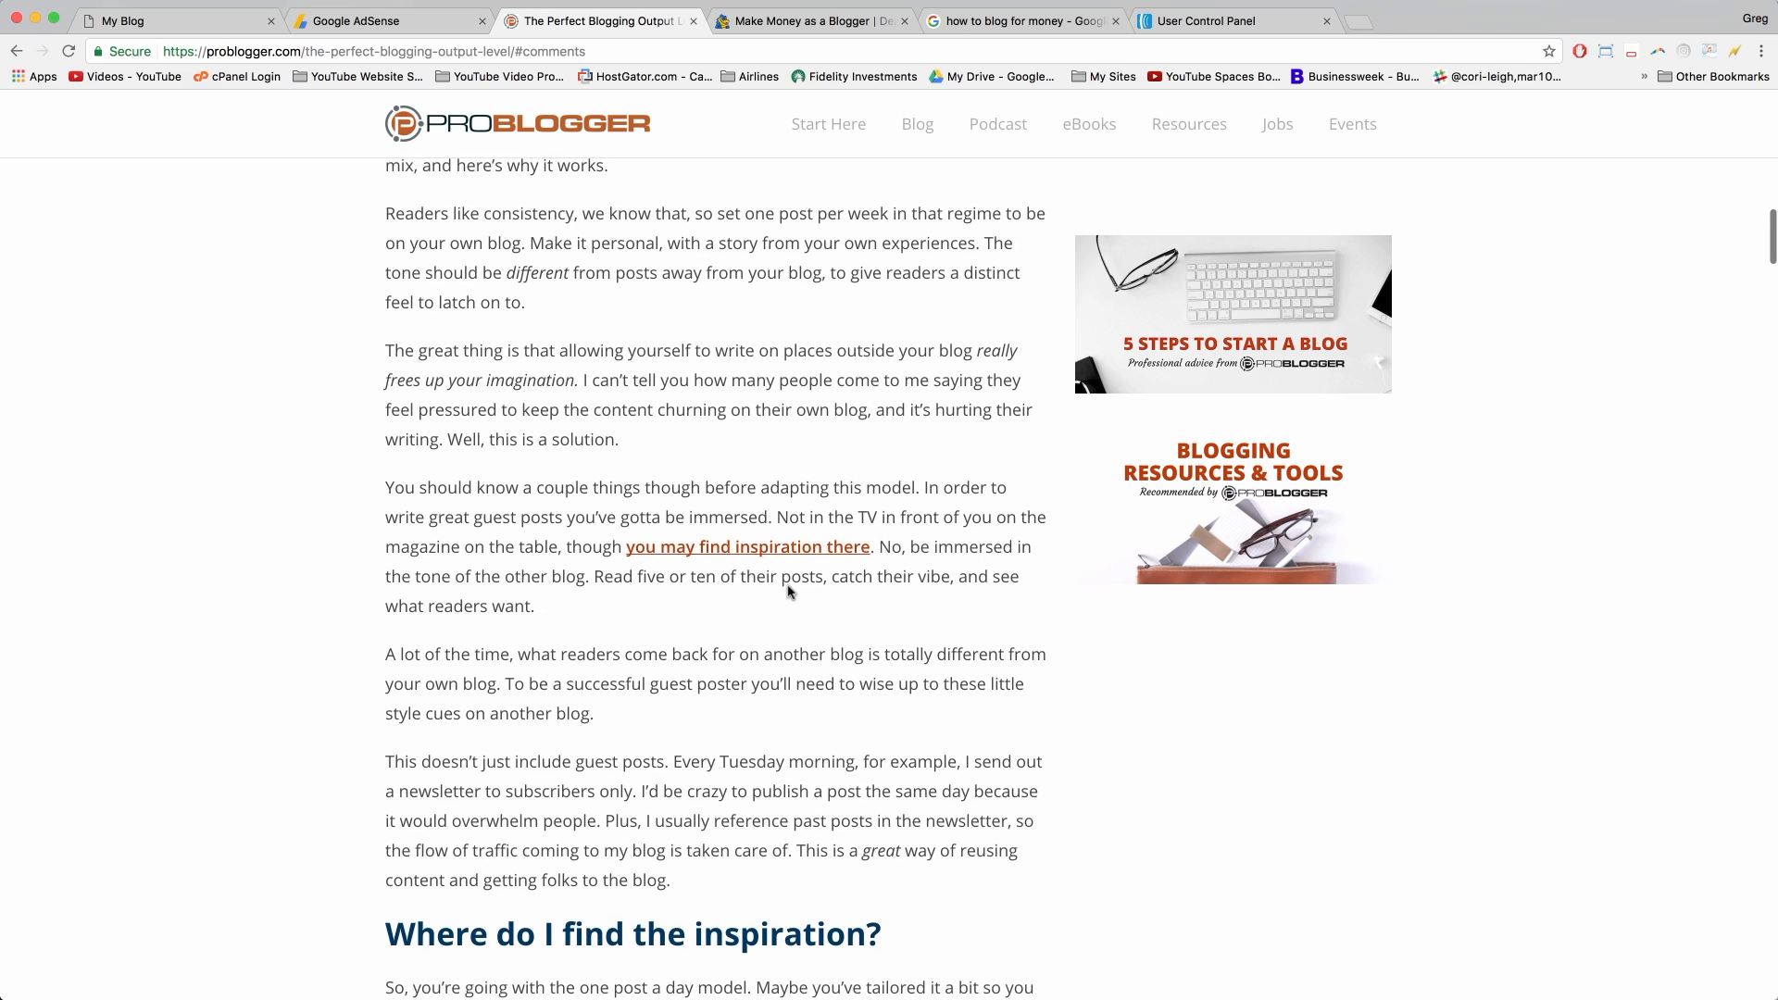
scroll(788, 590, up, 7)
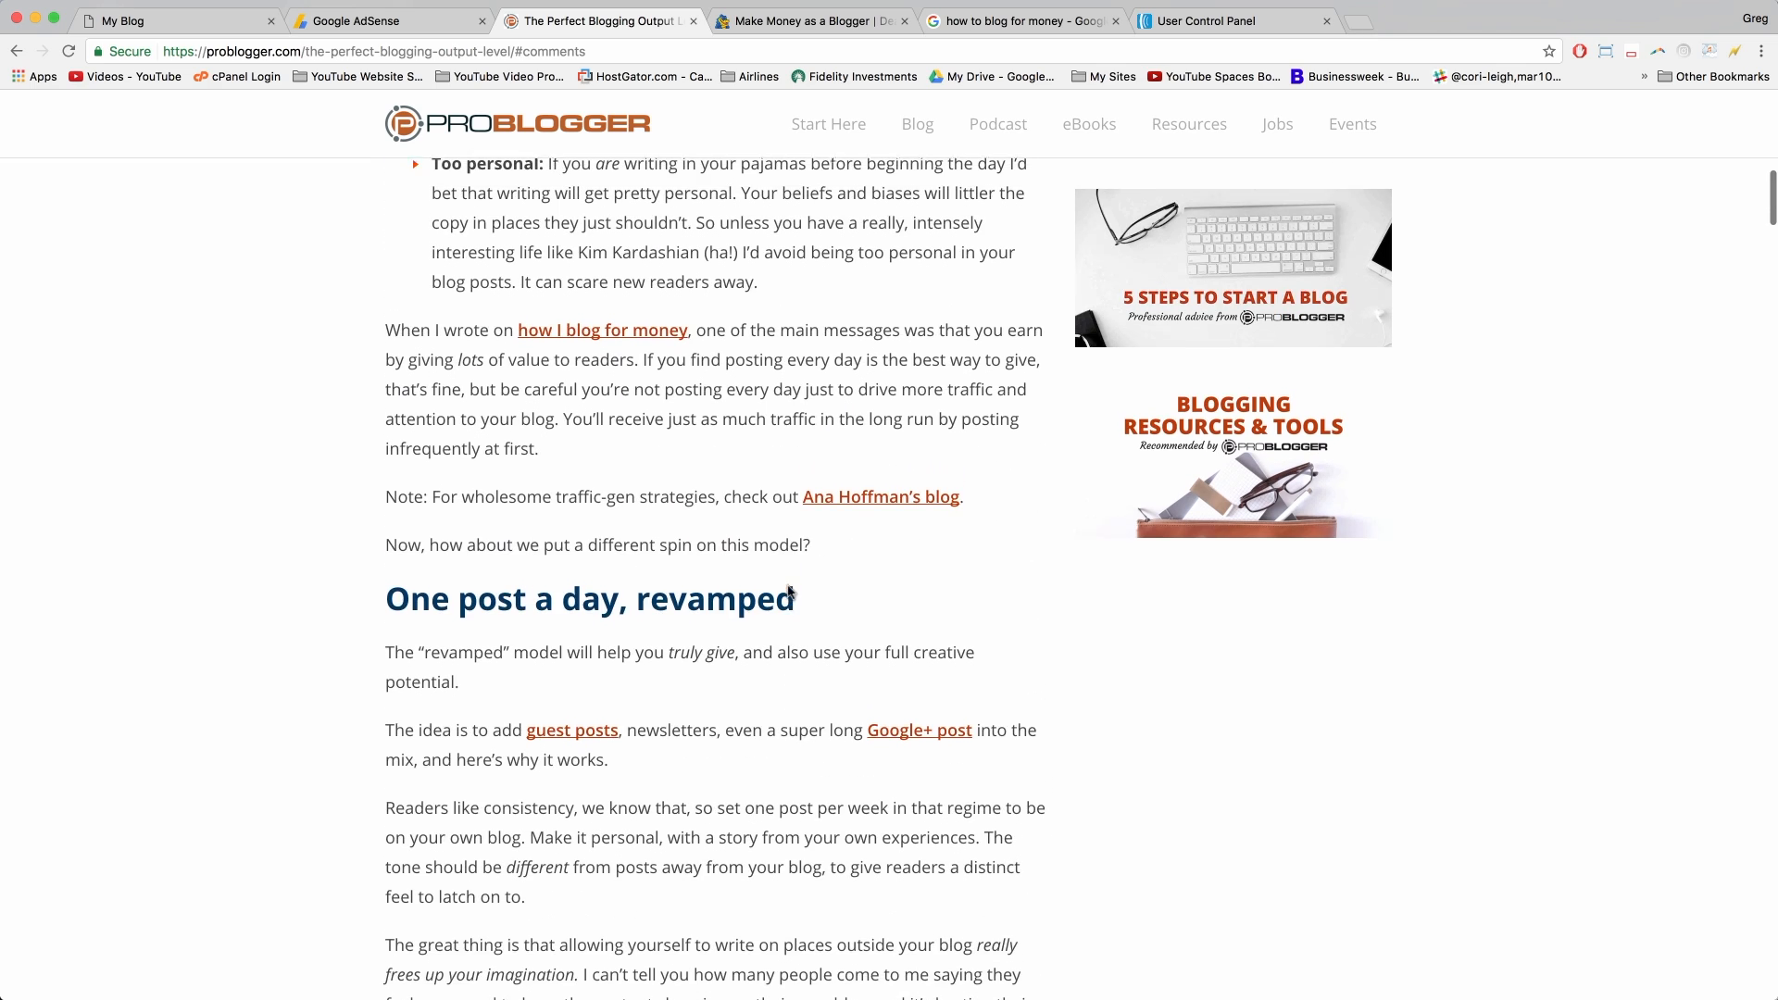
scroll(795, 614, up, 13)
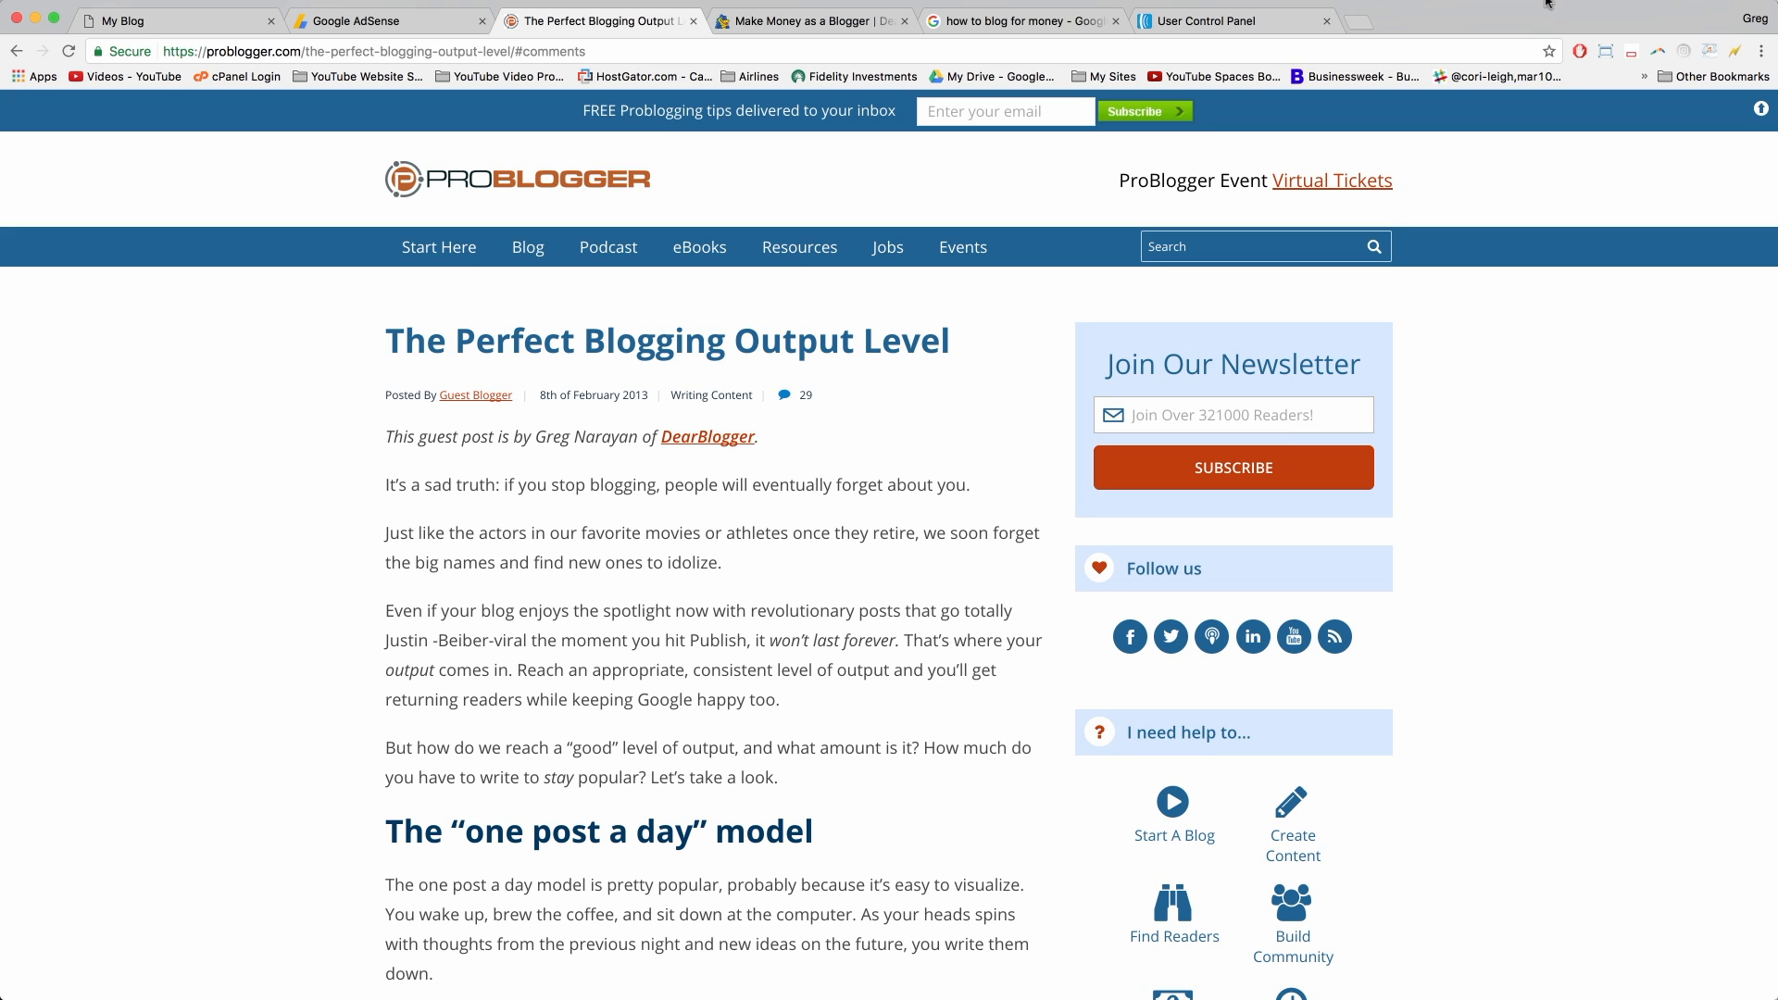
Step: Close the Google AdSense page and the other leftover research tabs
click(481, 22)
click(482, 22)
click(481, 21)
click(481, 21)
click(482, 21)
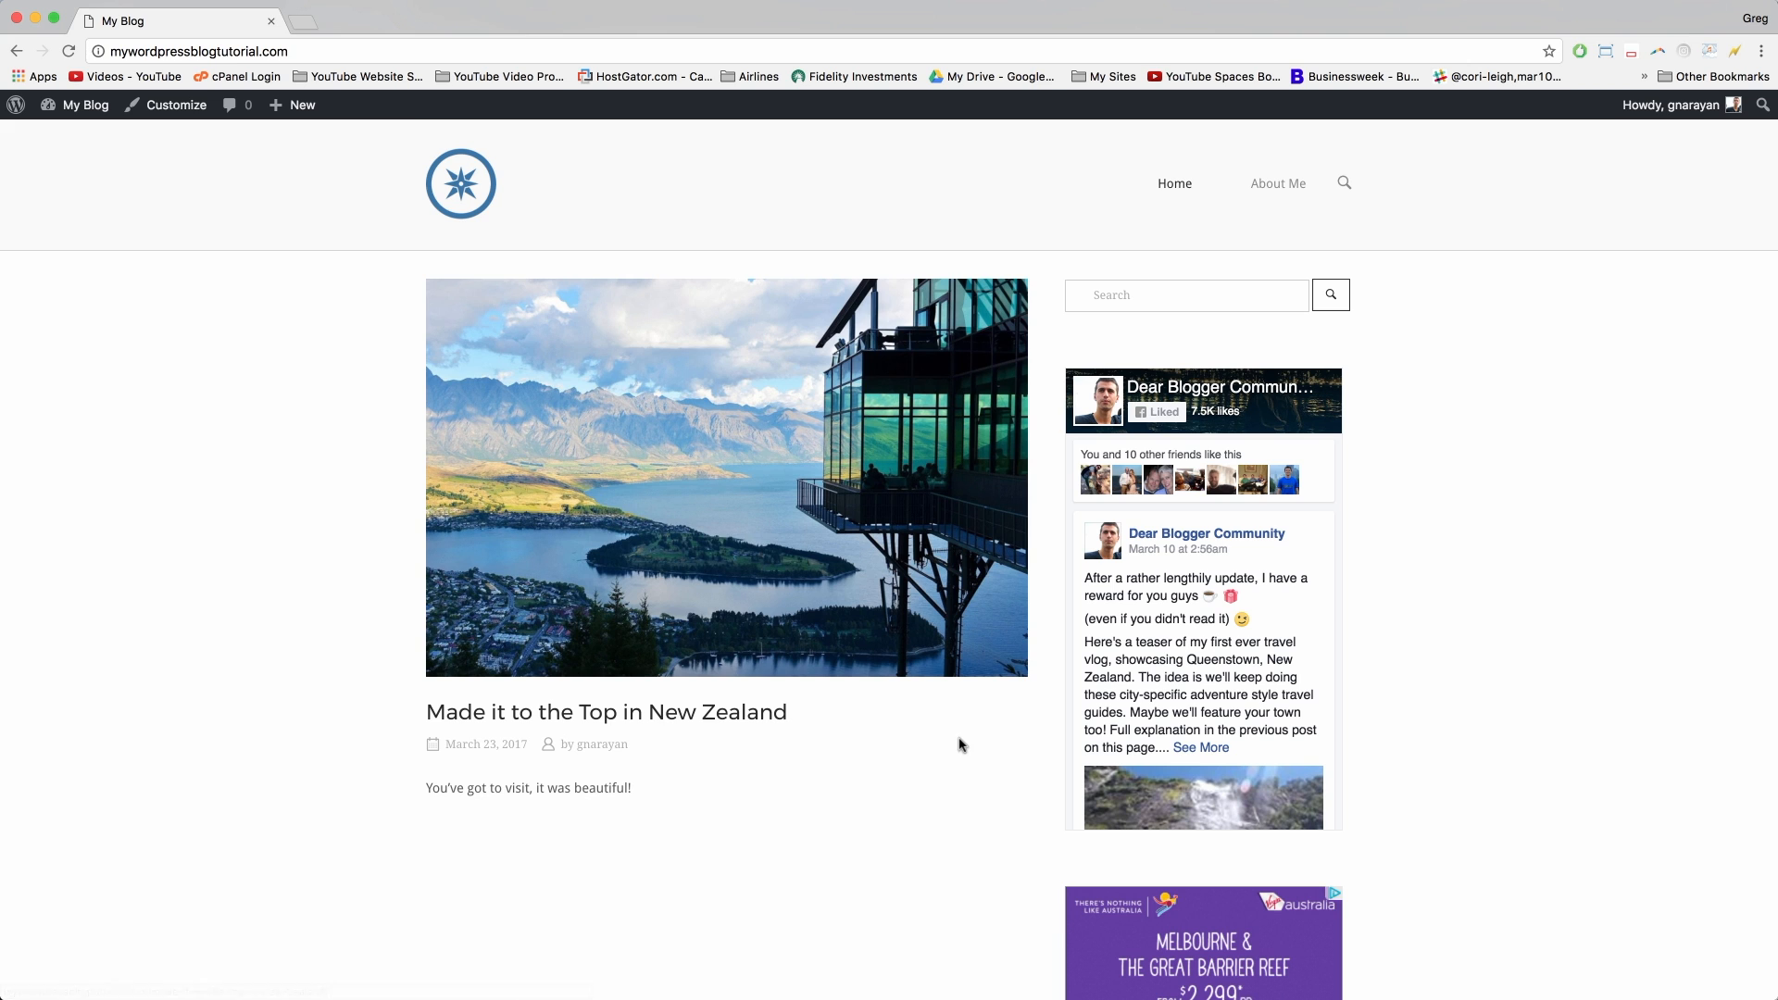
Step: Scroll the My Blog homepage, then reload it via the site logo to refresh the sidebar ad
scroll(959, 745, down, 2)
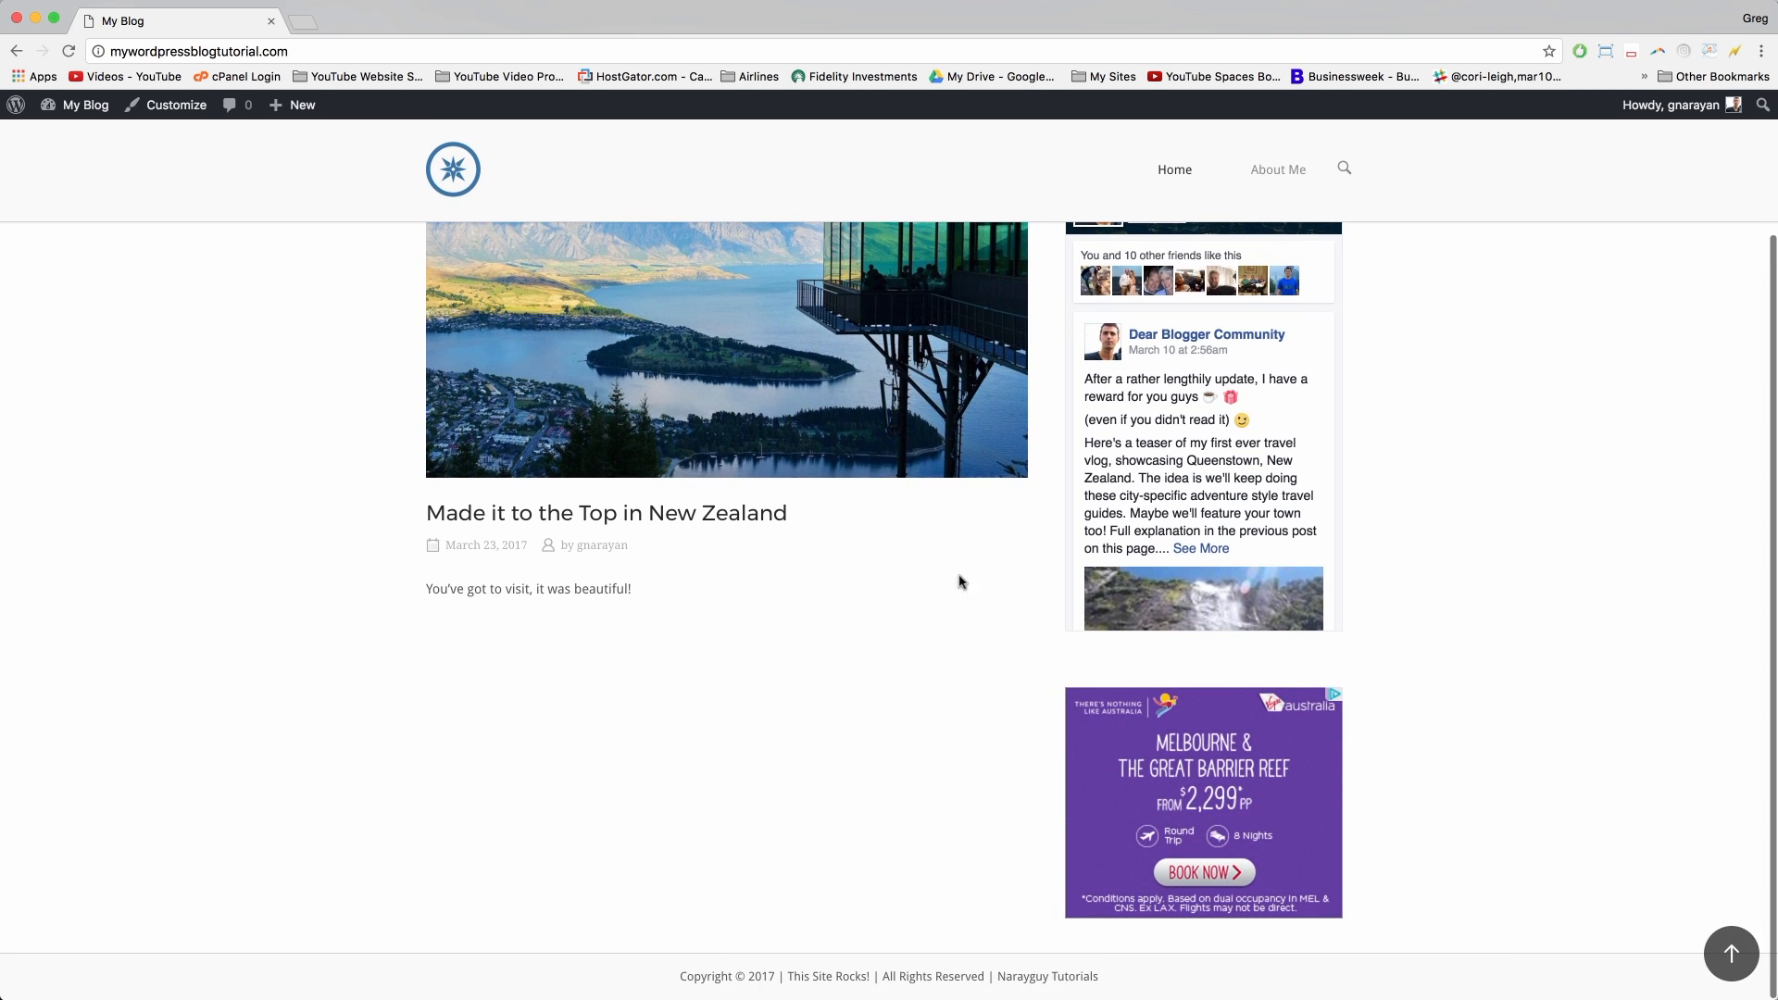
scroll(960, 580, up, 3)
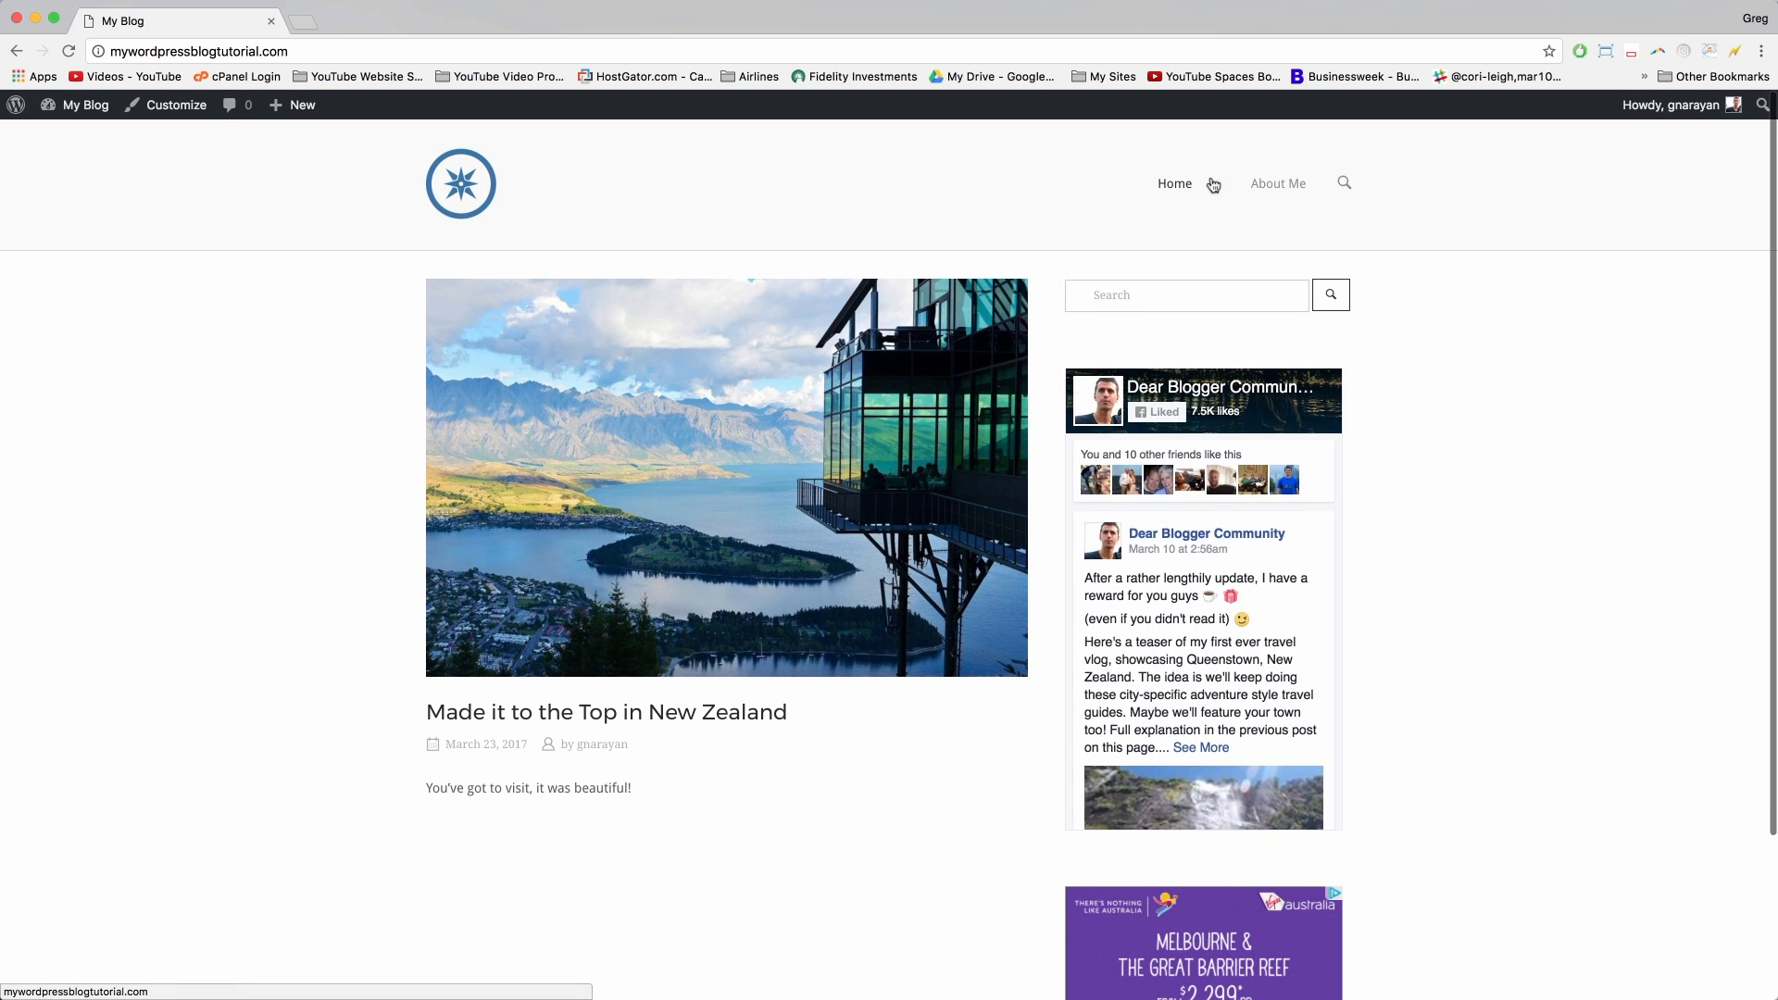
scroll(1094, 223, down, 1)
scroll(1094, 224, down, 3)
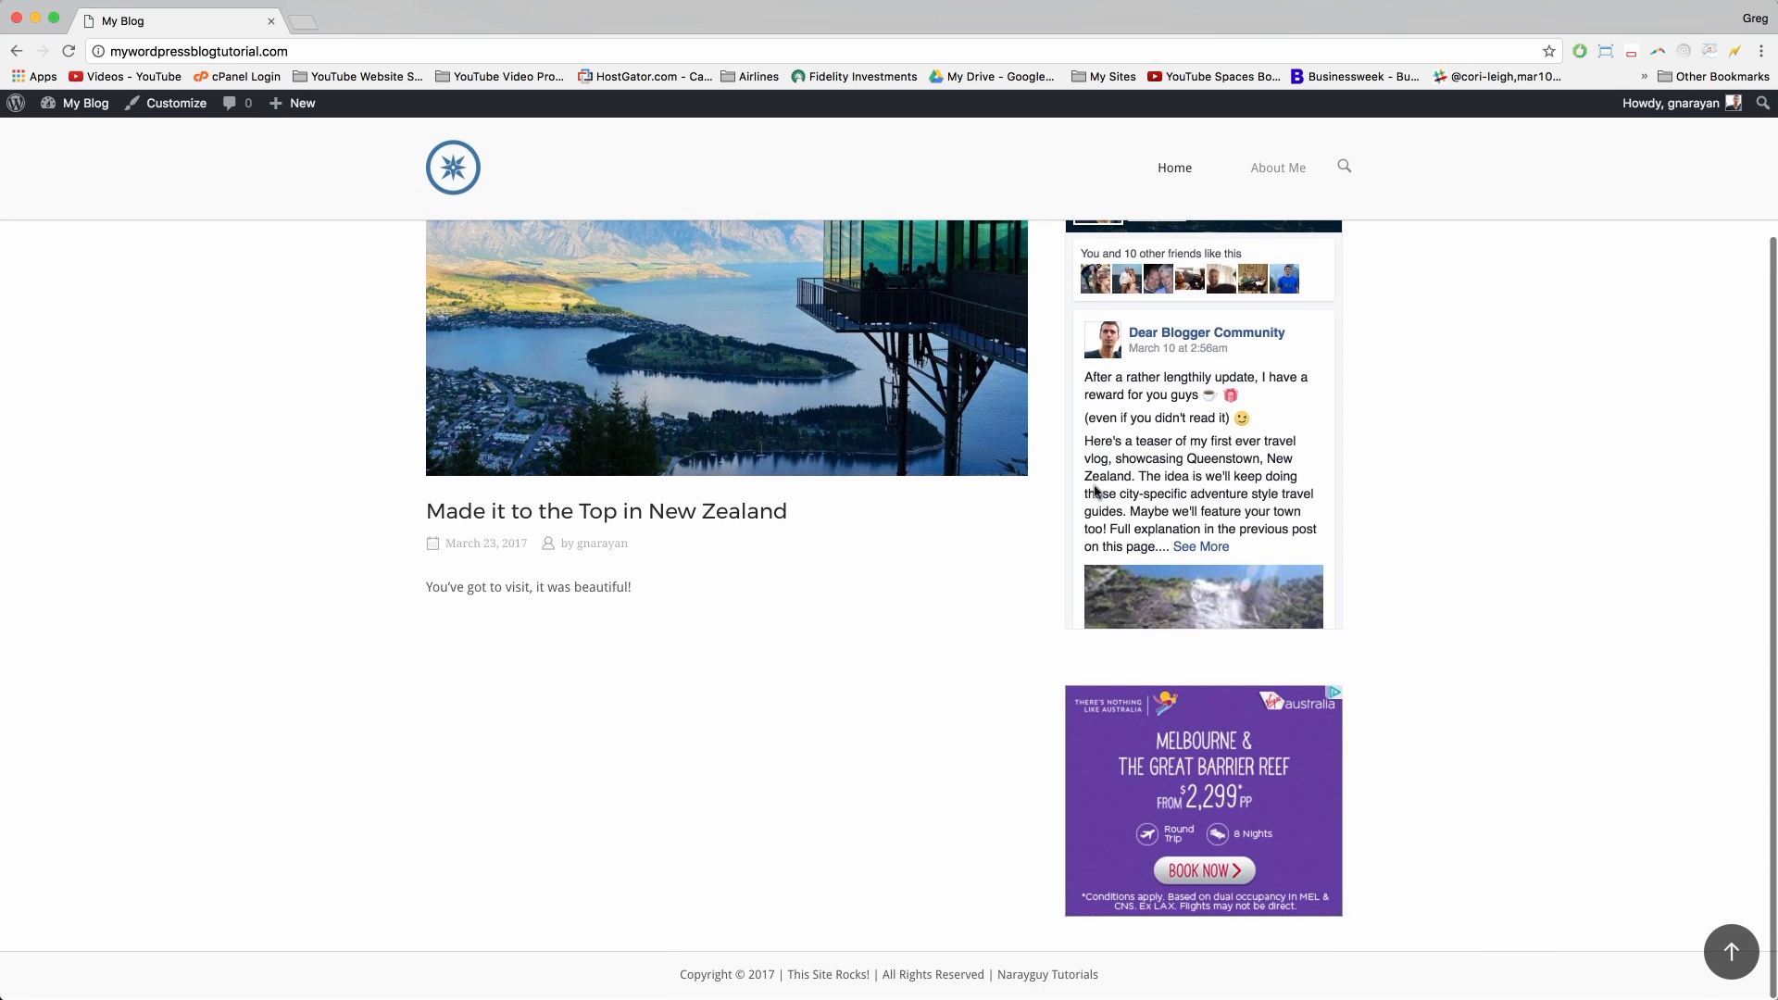
scroll(1016, 686, up, 3)
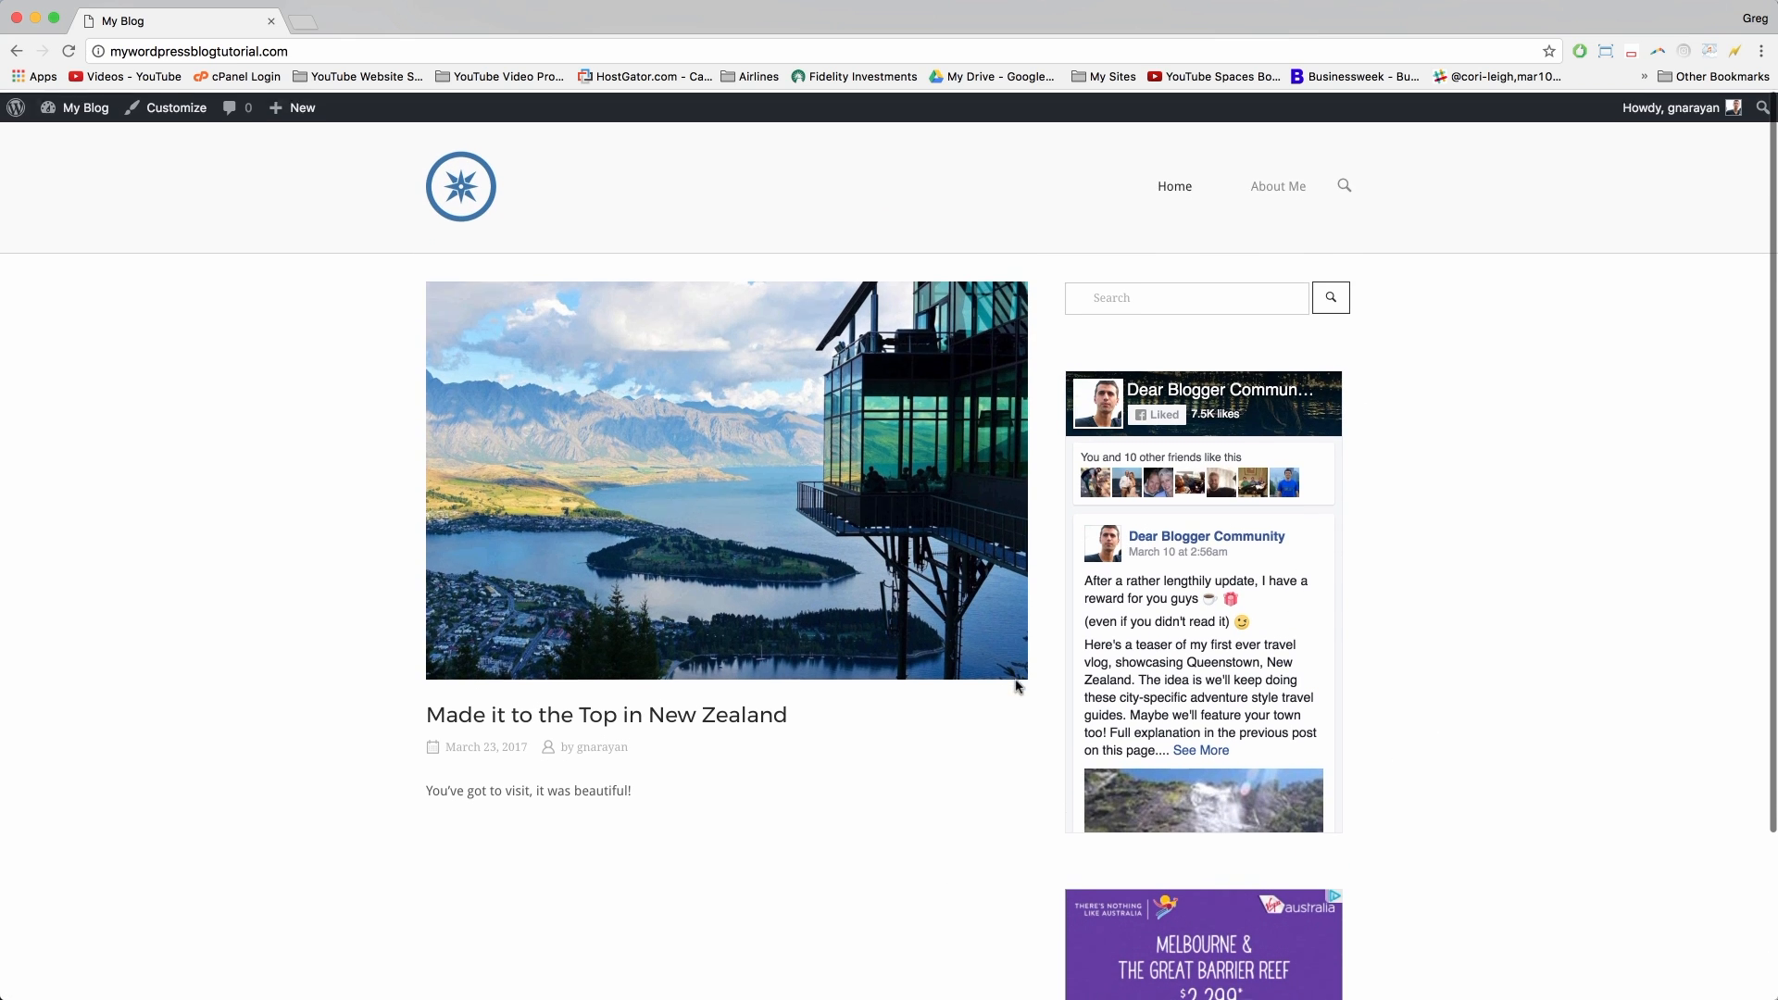
click(1115, 293)
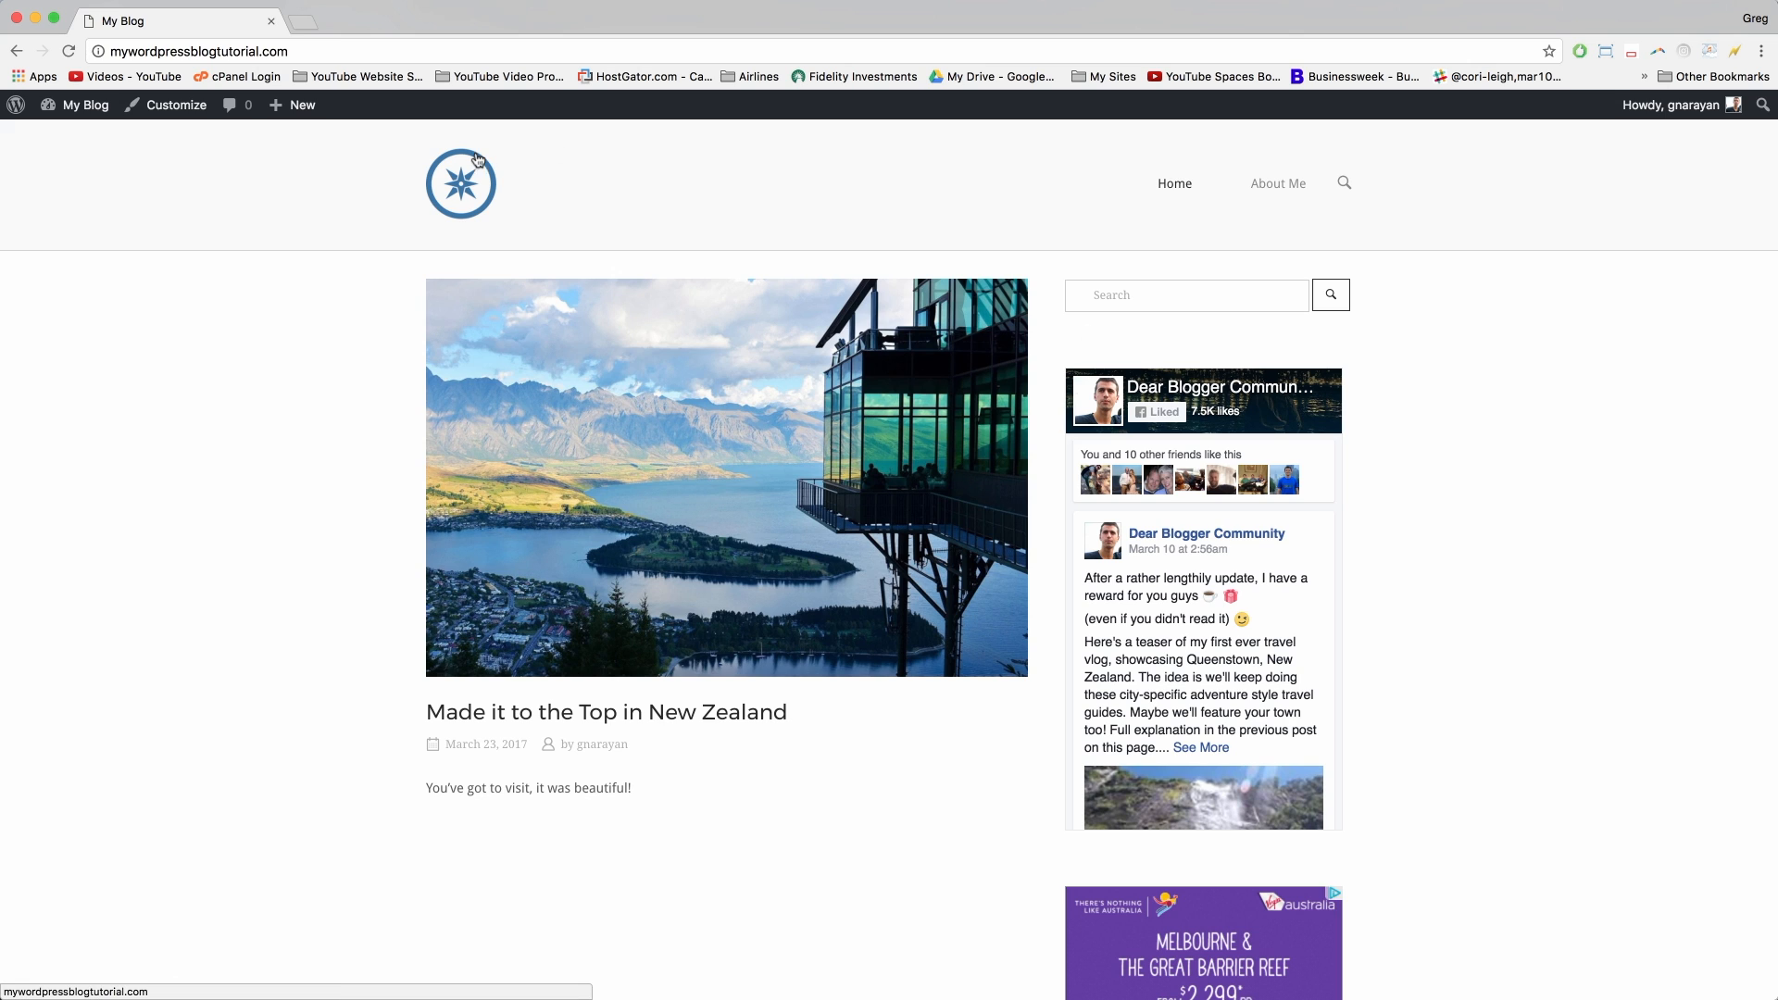
click(473, 192)
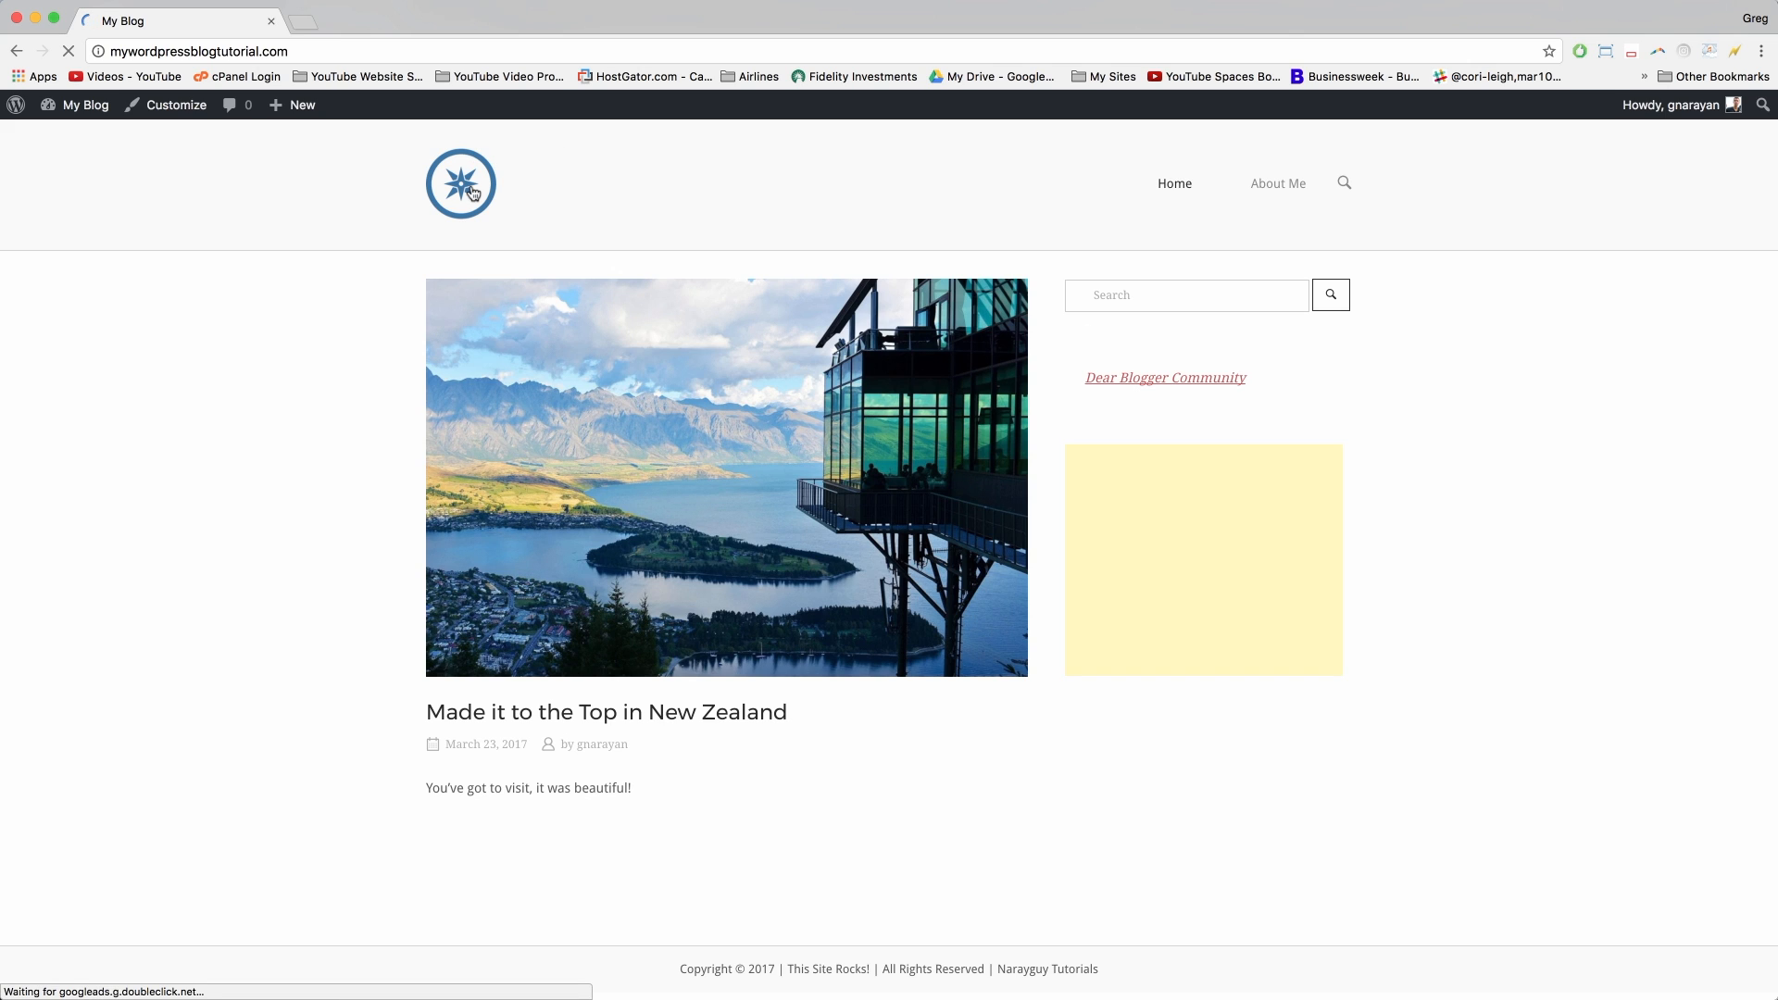